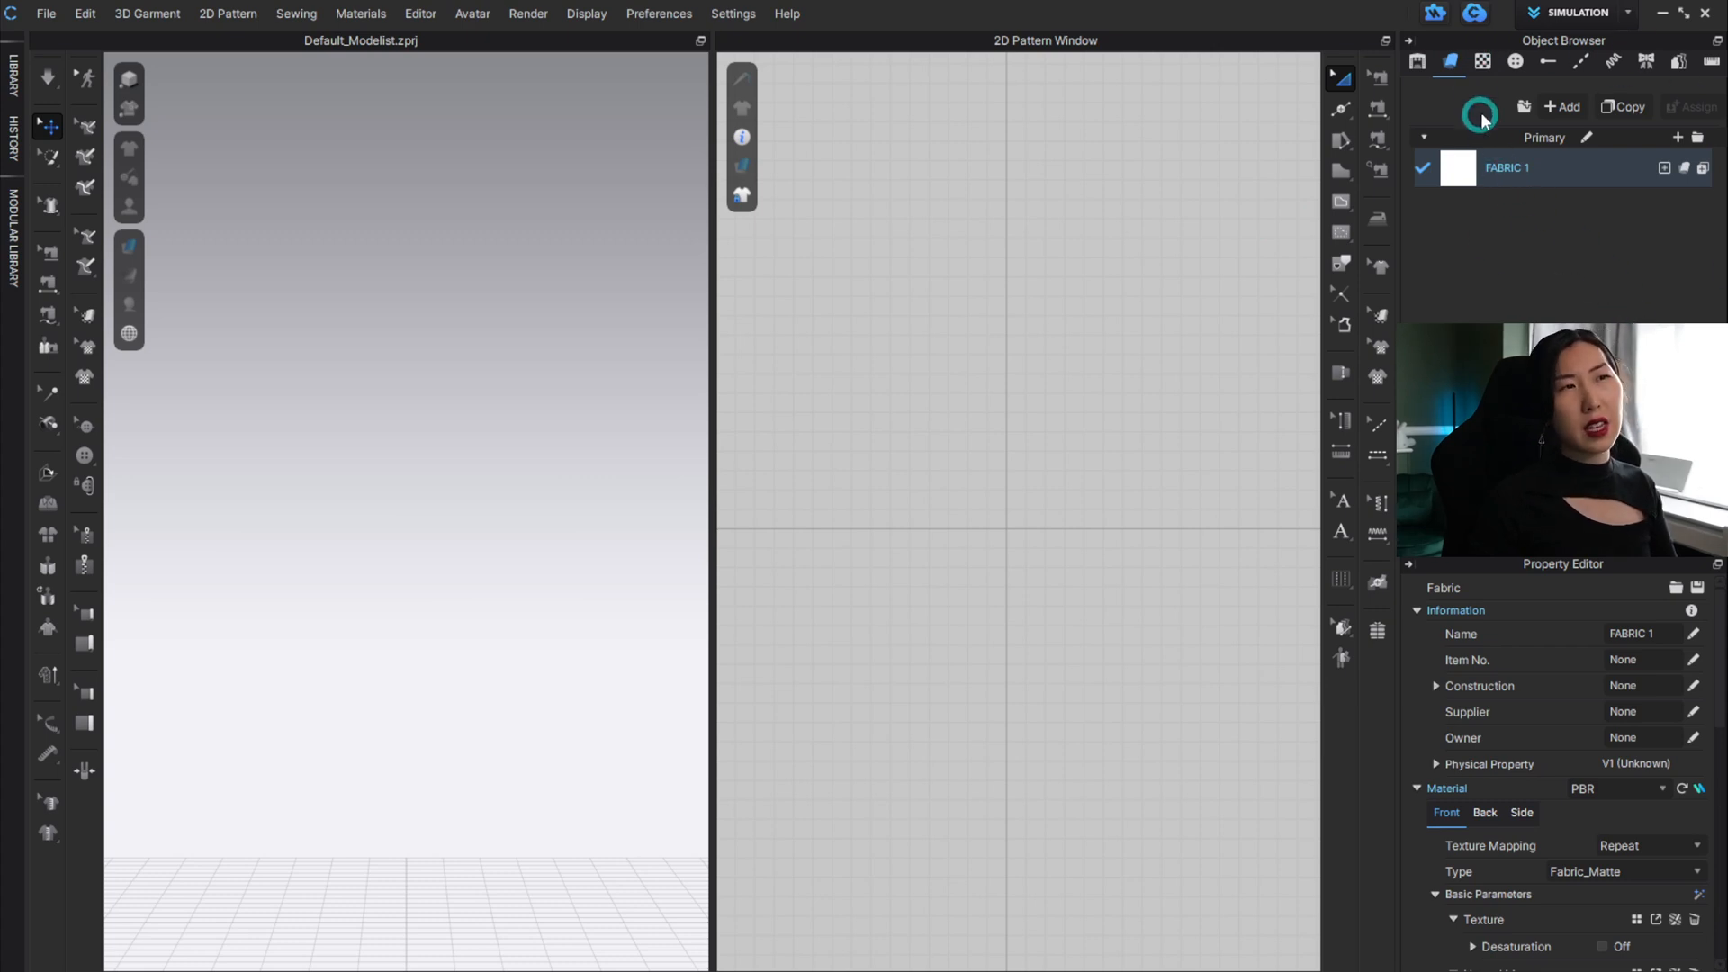
Examine the Object Browser categories beyond fabric, from buttons, topstitches and puckering through sizes to measurements.
click(1480, 60)
click(1513, 63)
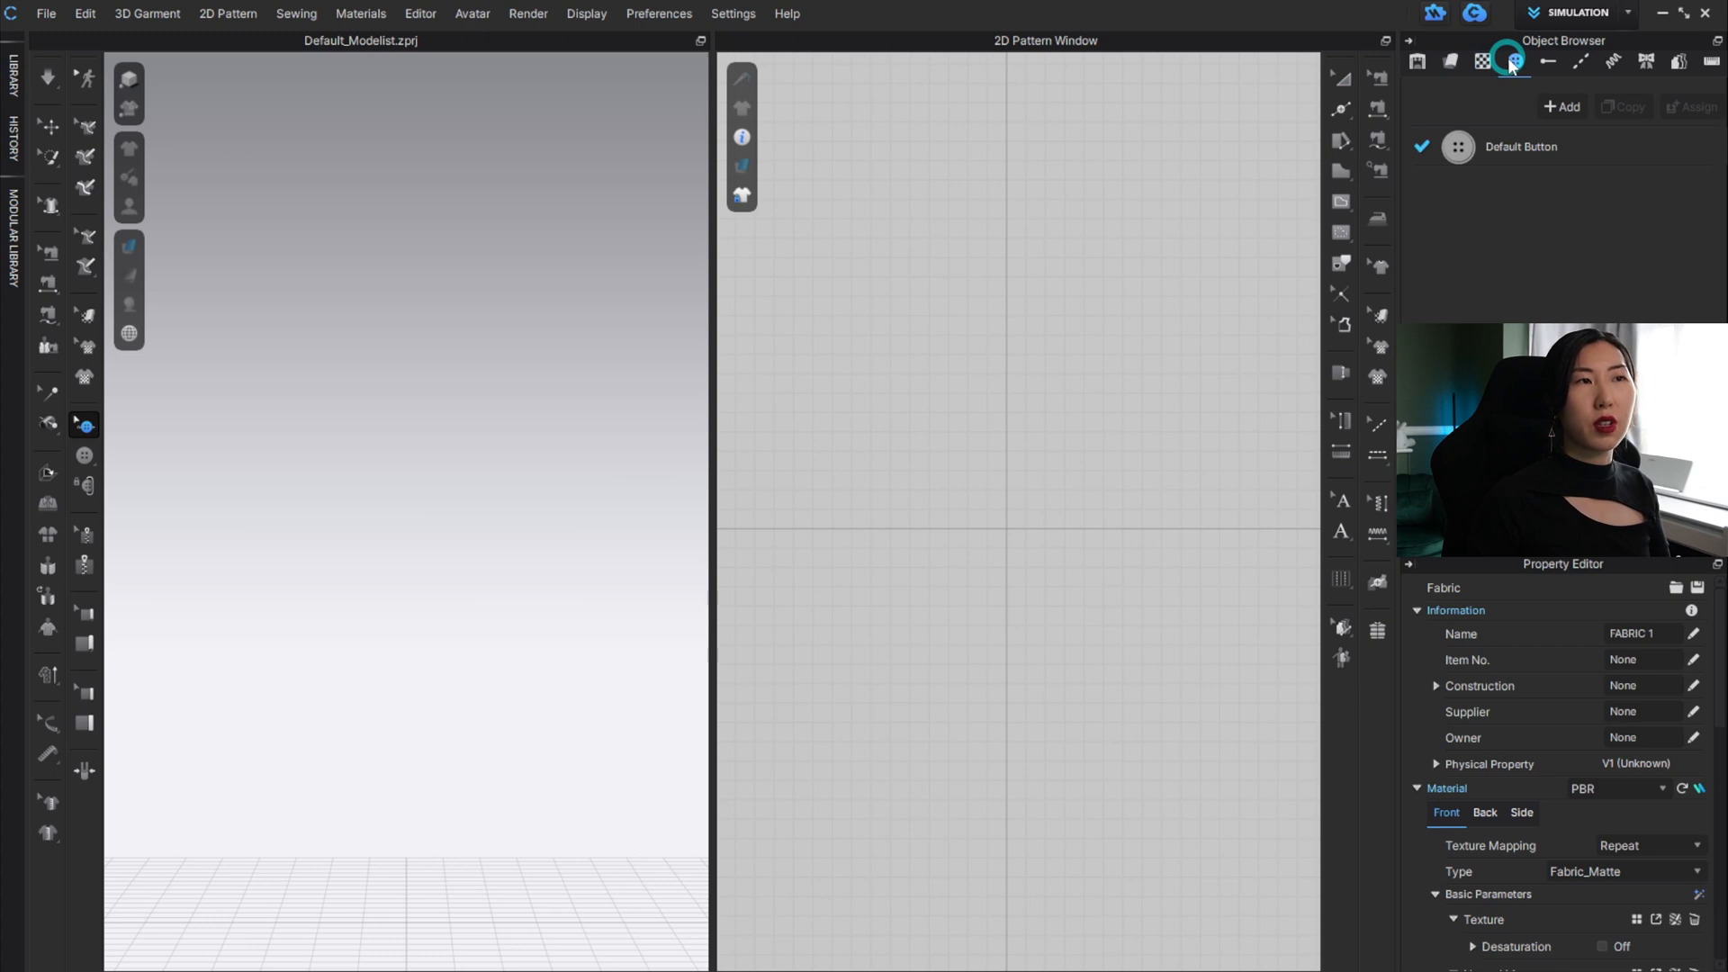
click(1548, 62)
click(1584, 62)
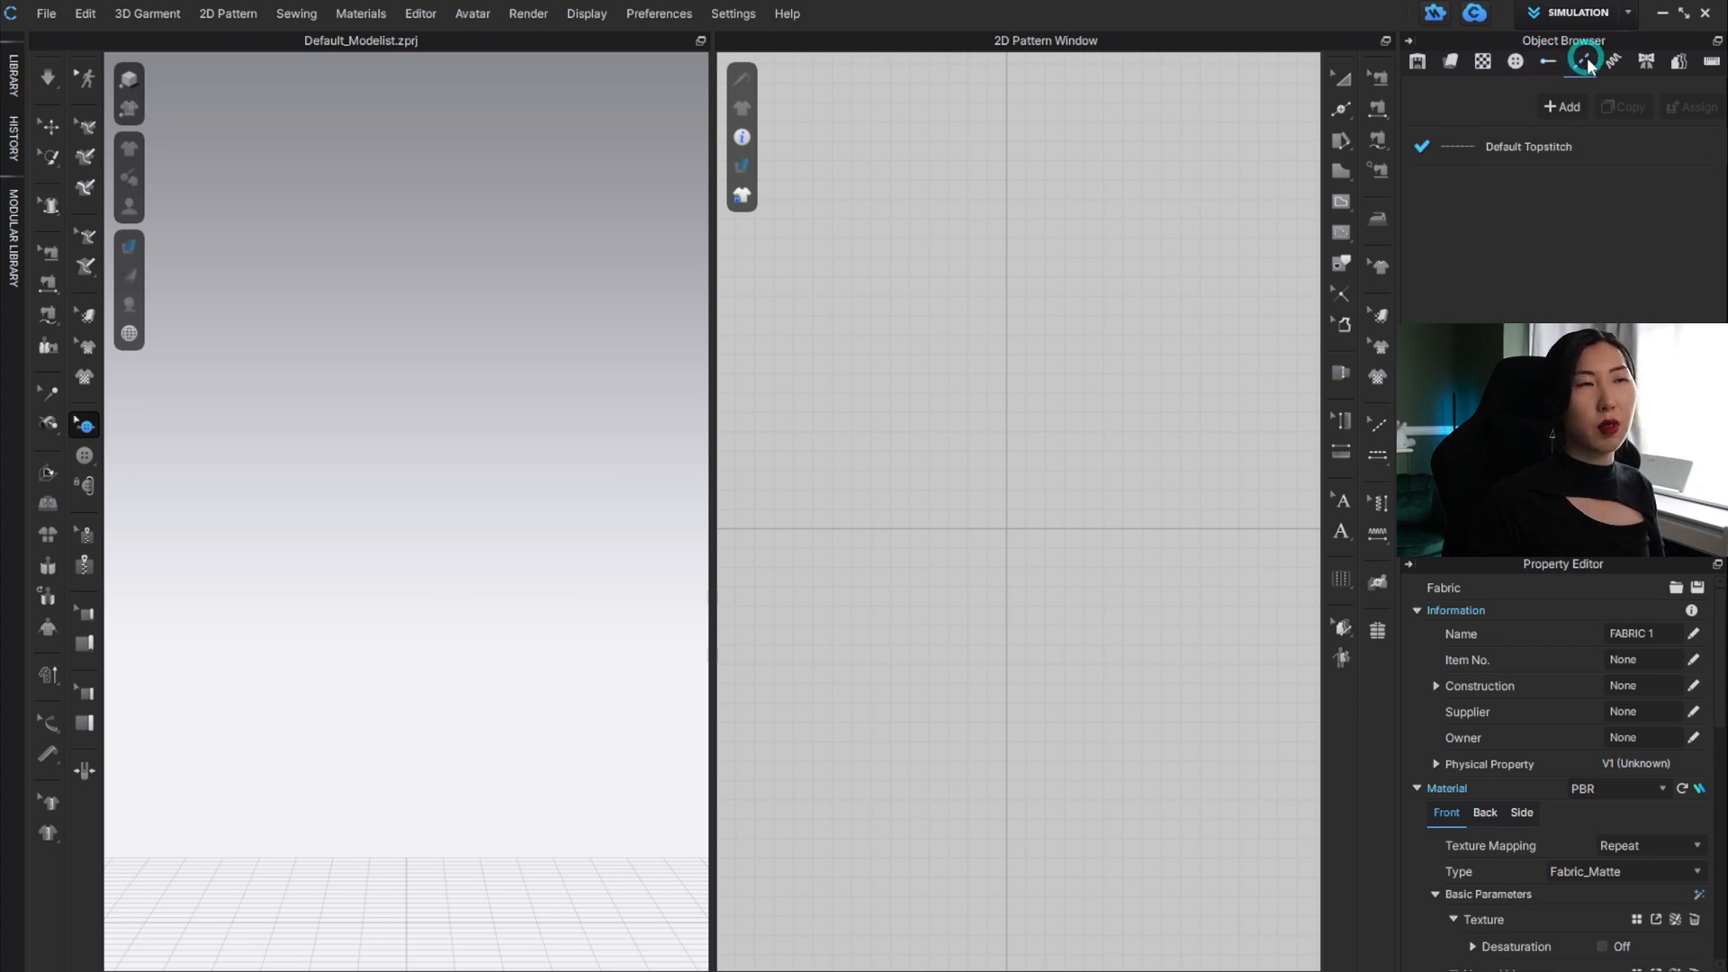
click(1613, 61)
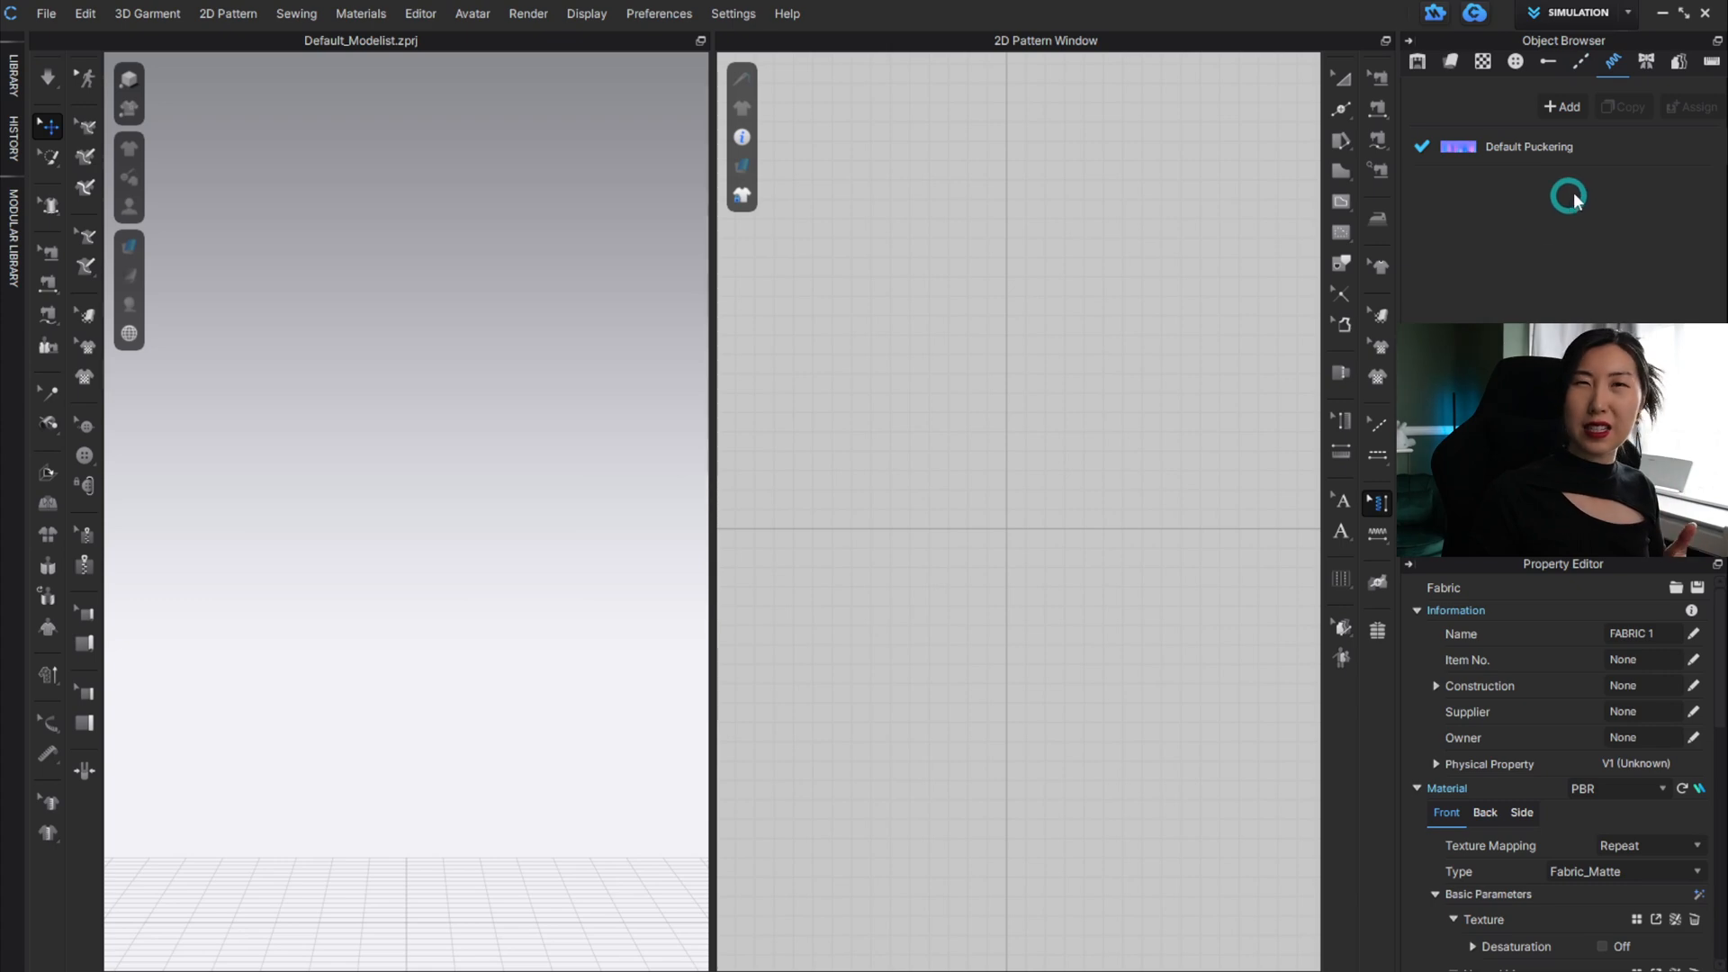
click(1646, 61)
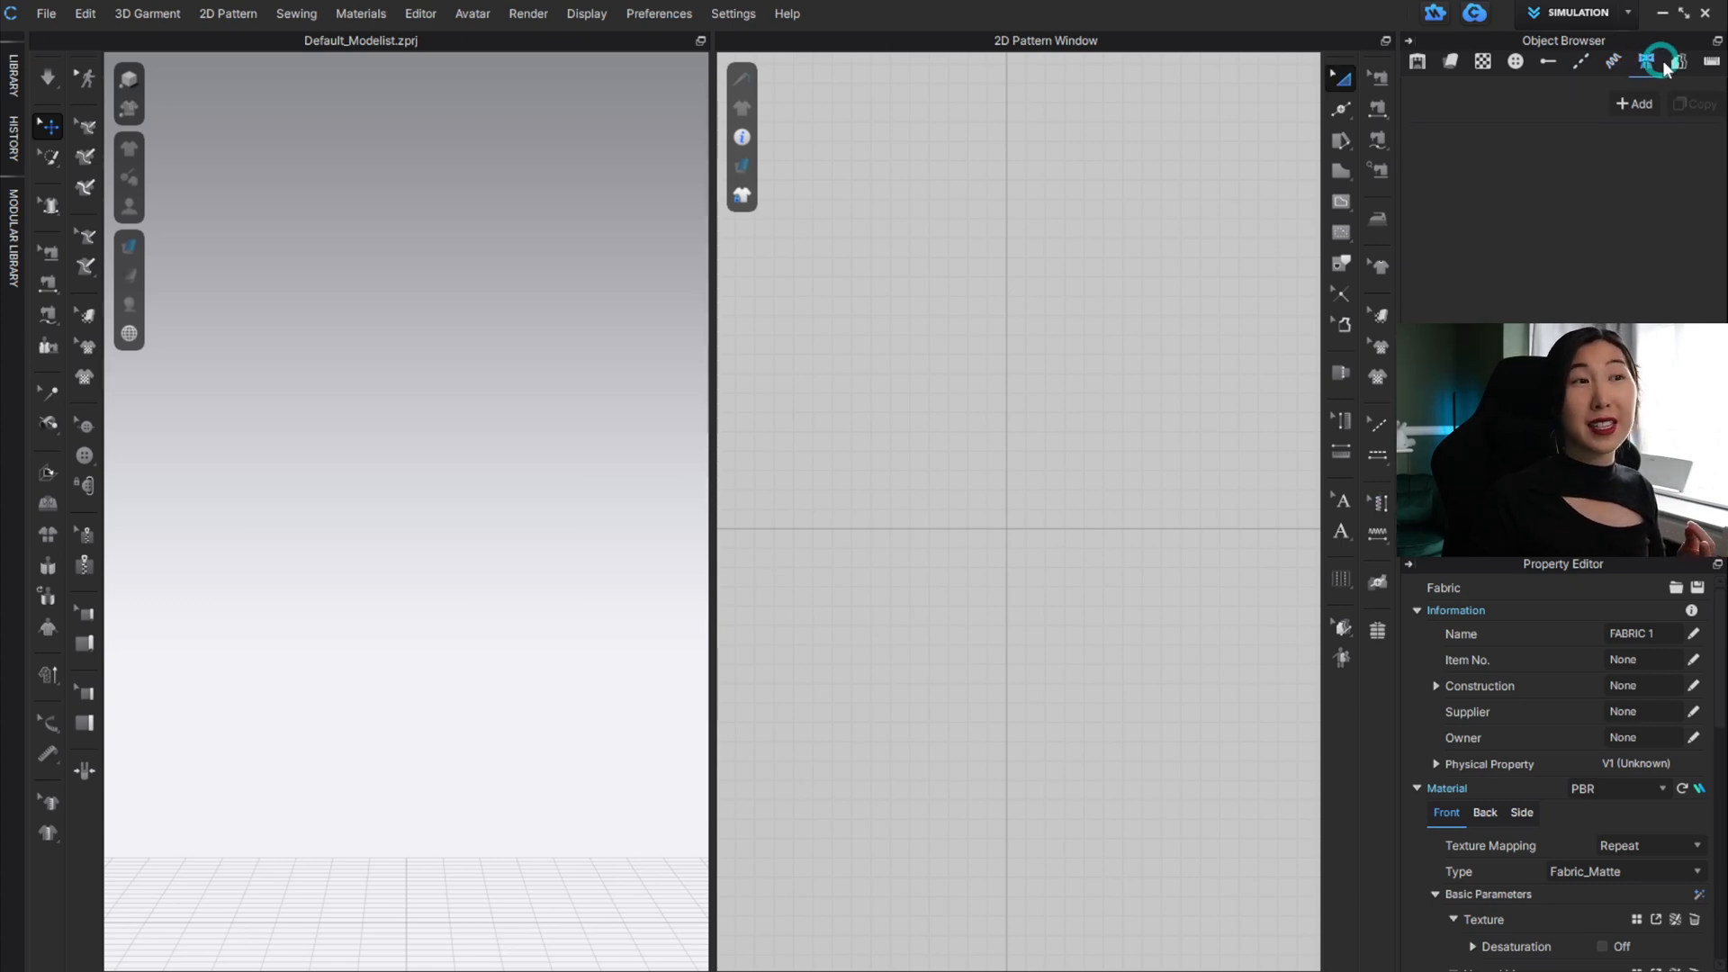
click(1673, 65)
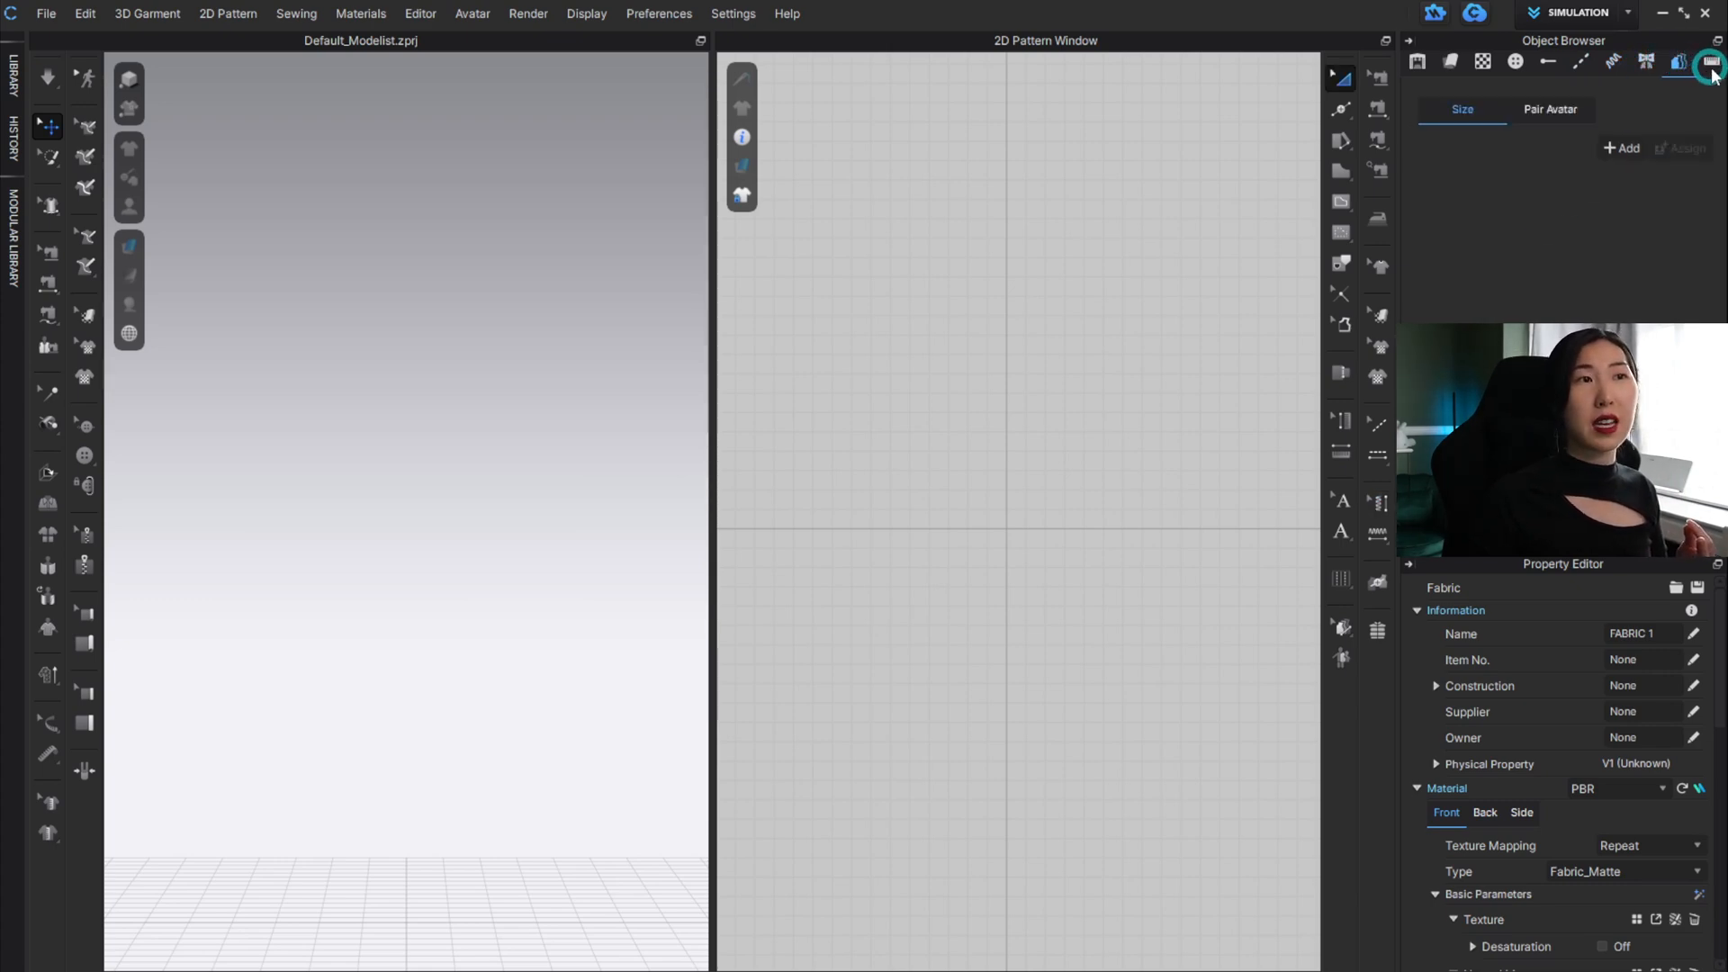
click(1711, 61)
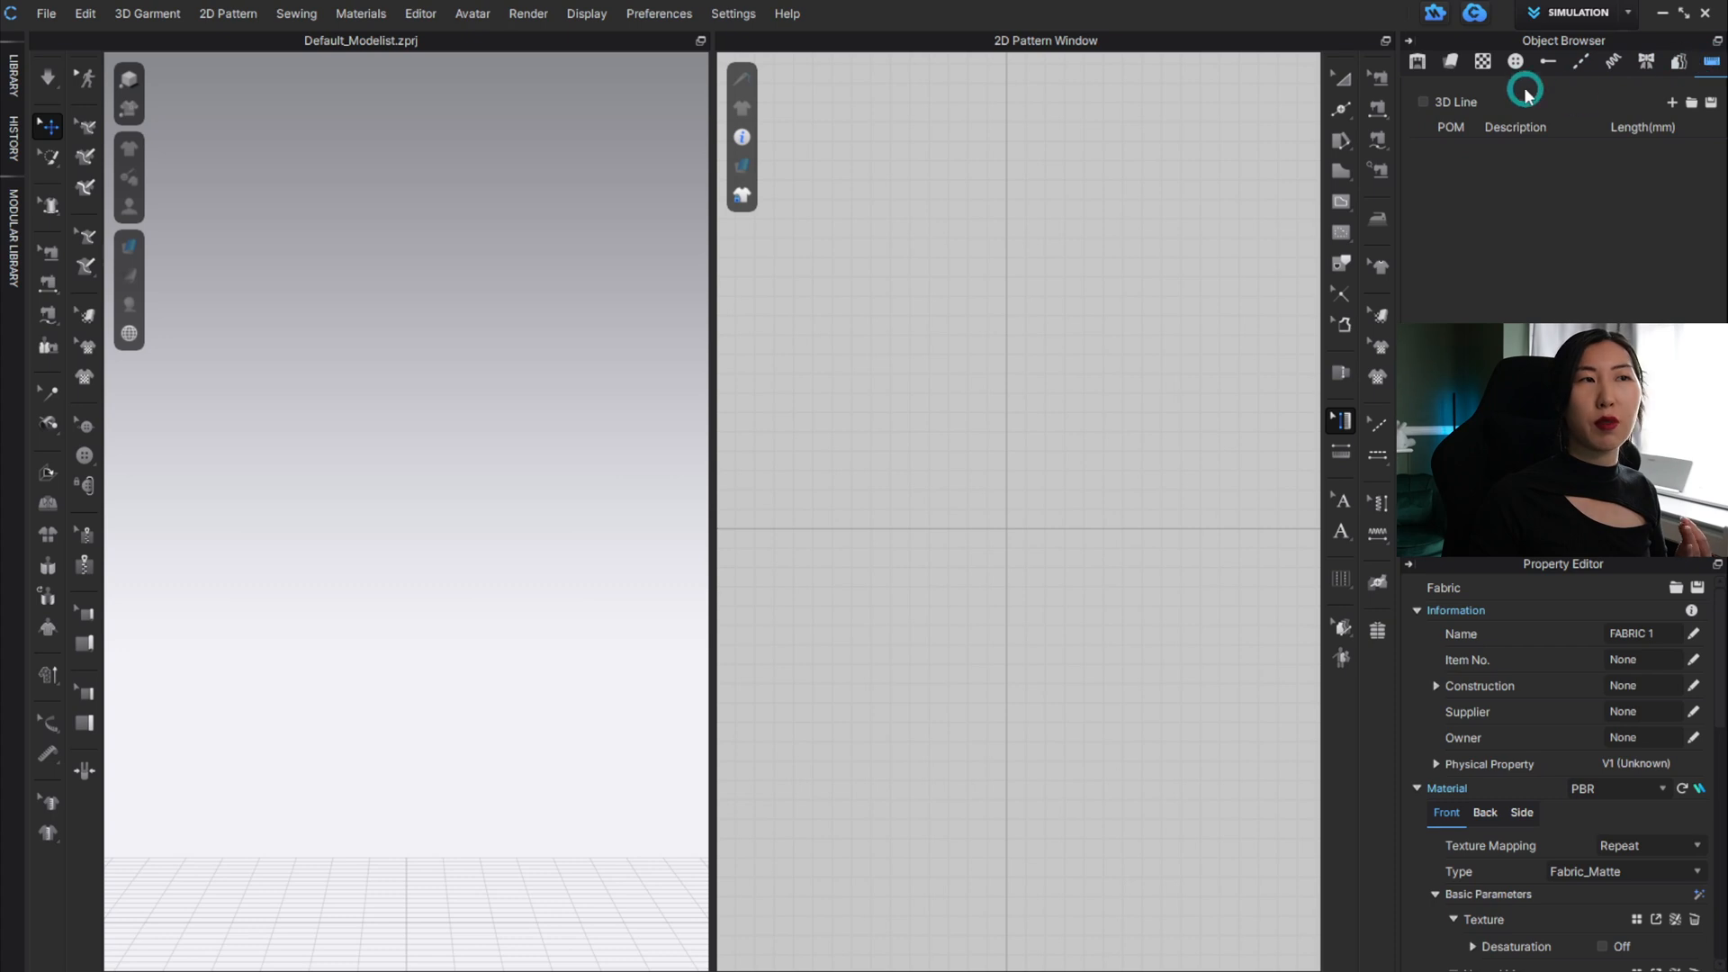
Select FABRIC 1 in the Object Browser and review its information, material and physical properties.
click(1449, 61)
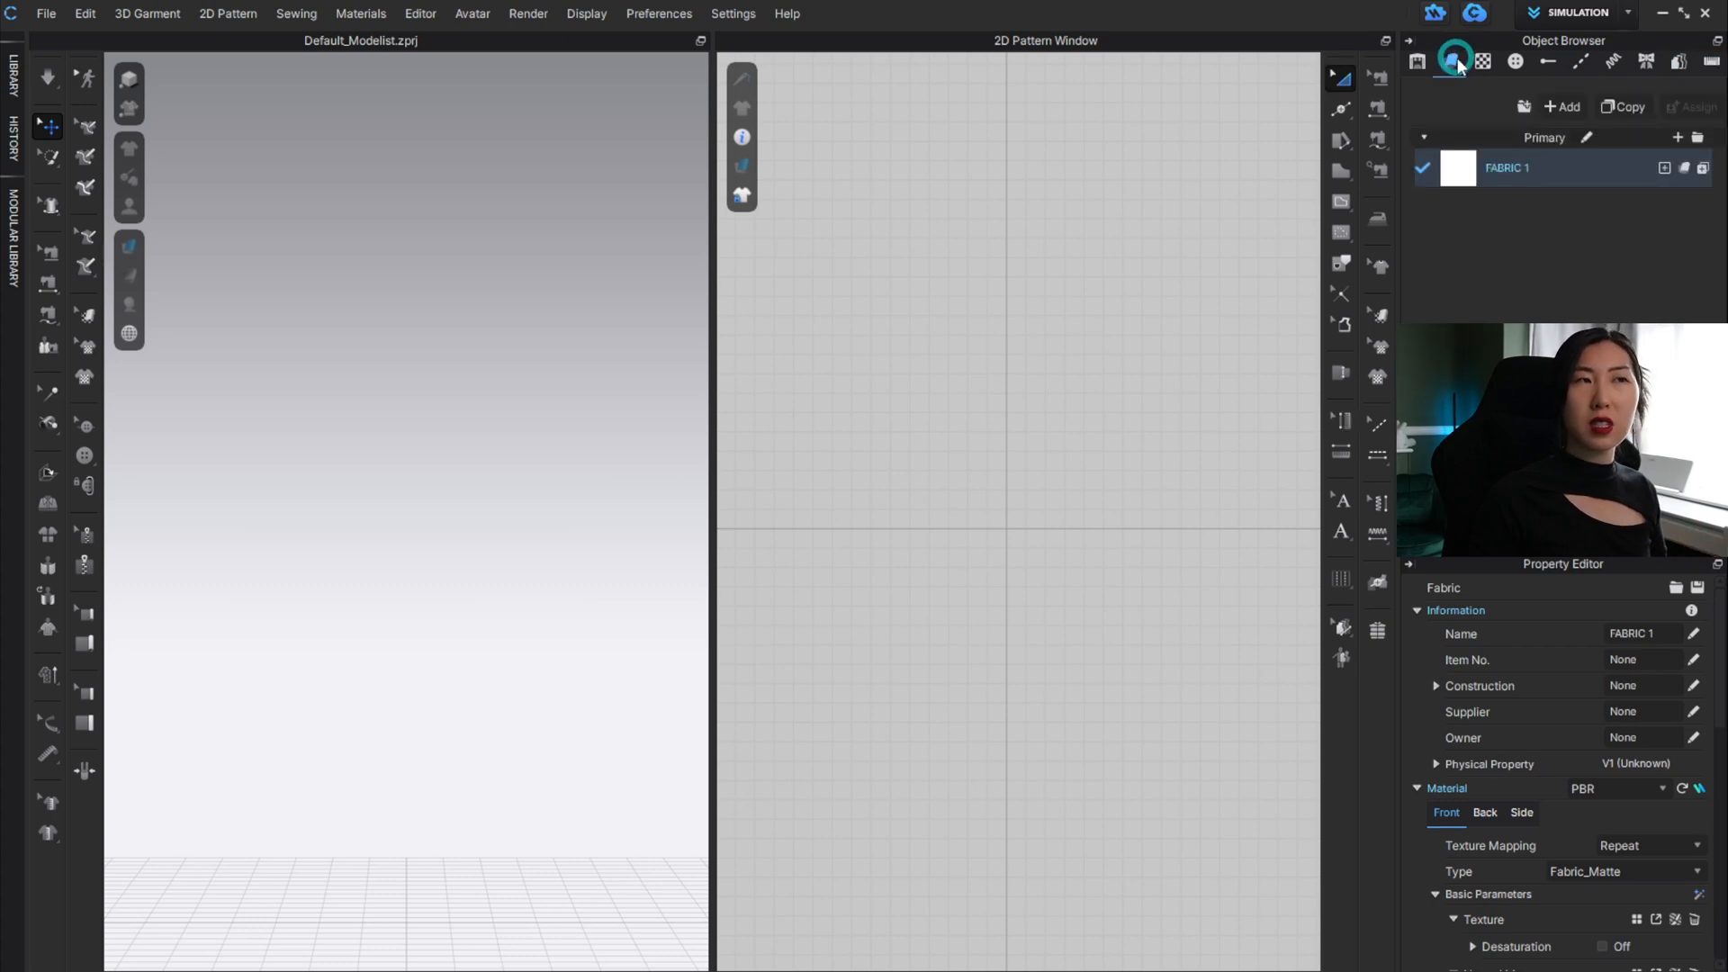
click(1541, 186)
click(1563, 173)
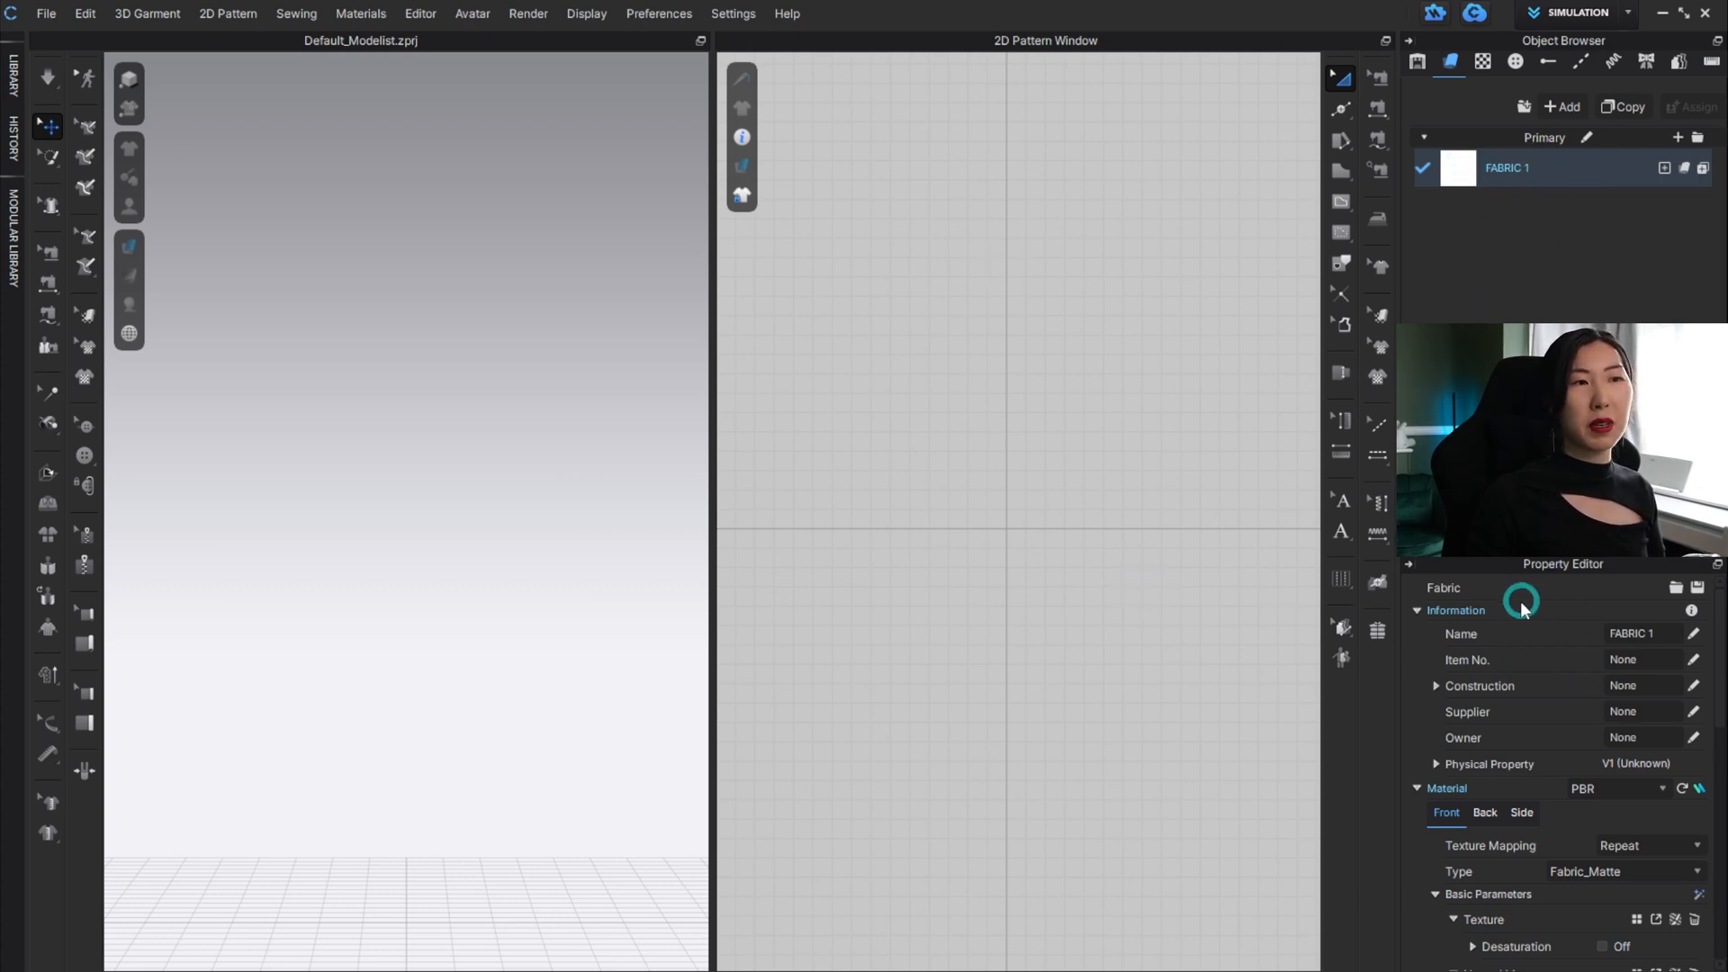
scroll(1530, 612, down, 10)
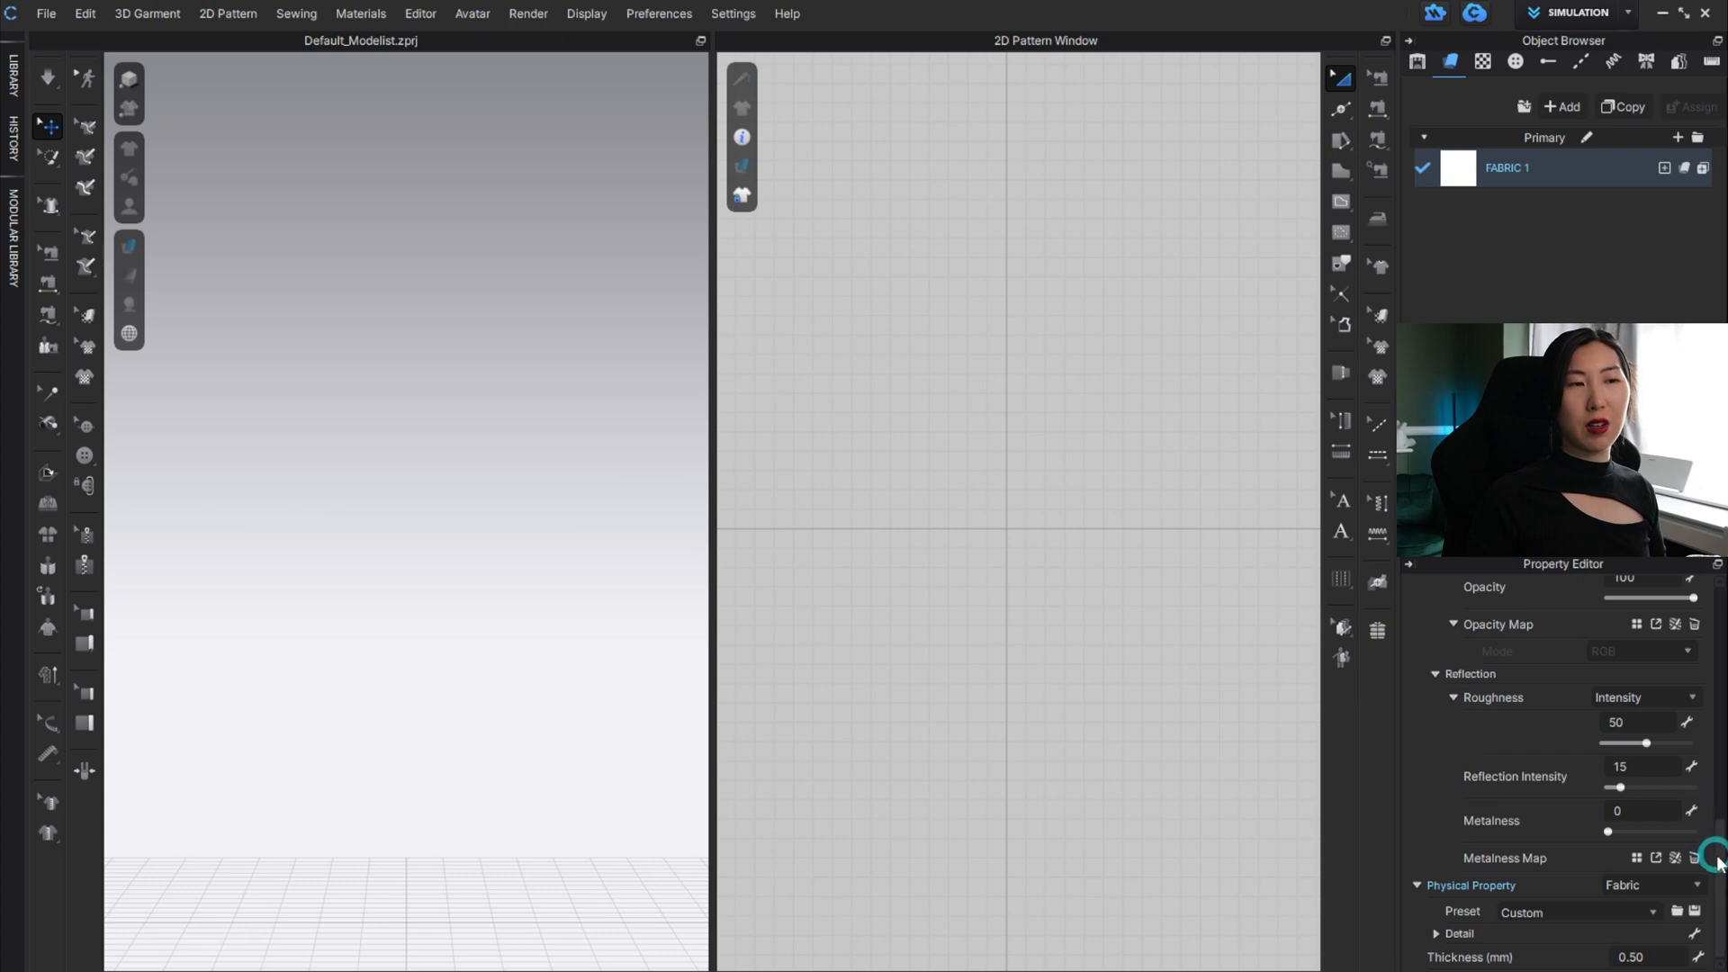
drag(1717, 856, 1713, 621)
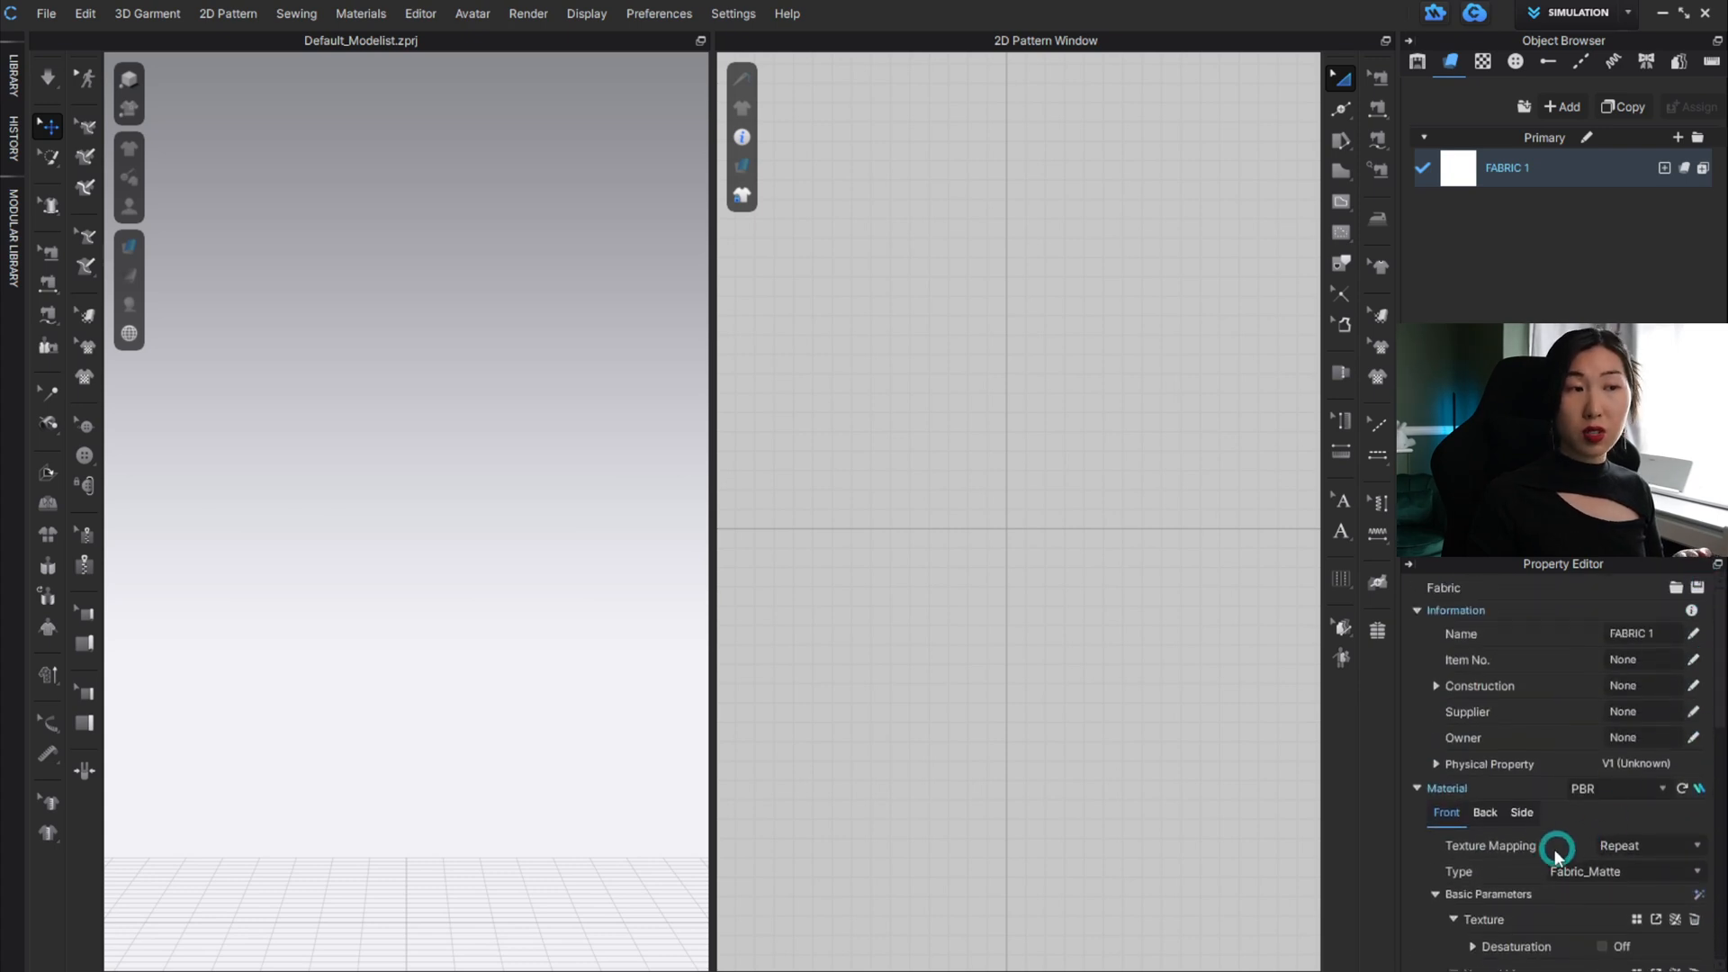
scroll(1521, 855, down, 5)
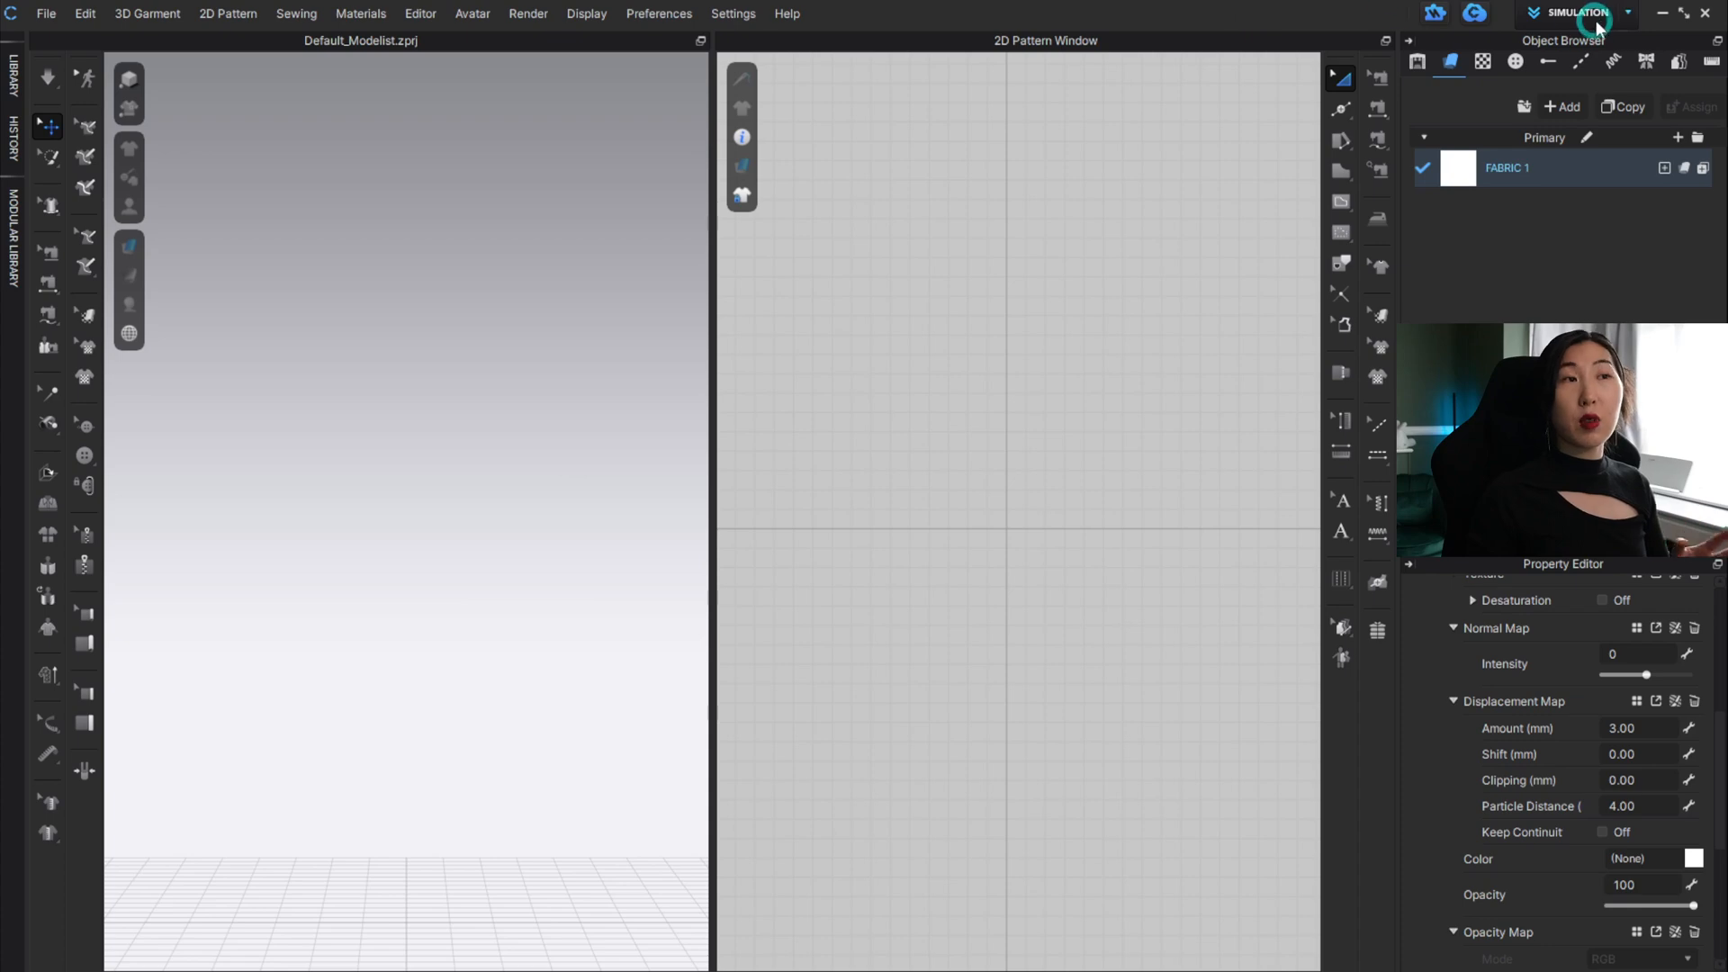
Review the available workspace modes and the rendering commands.
click(1629, 15)
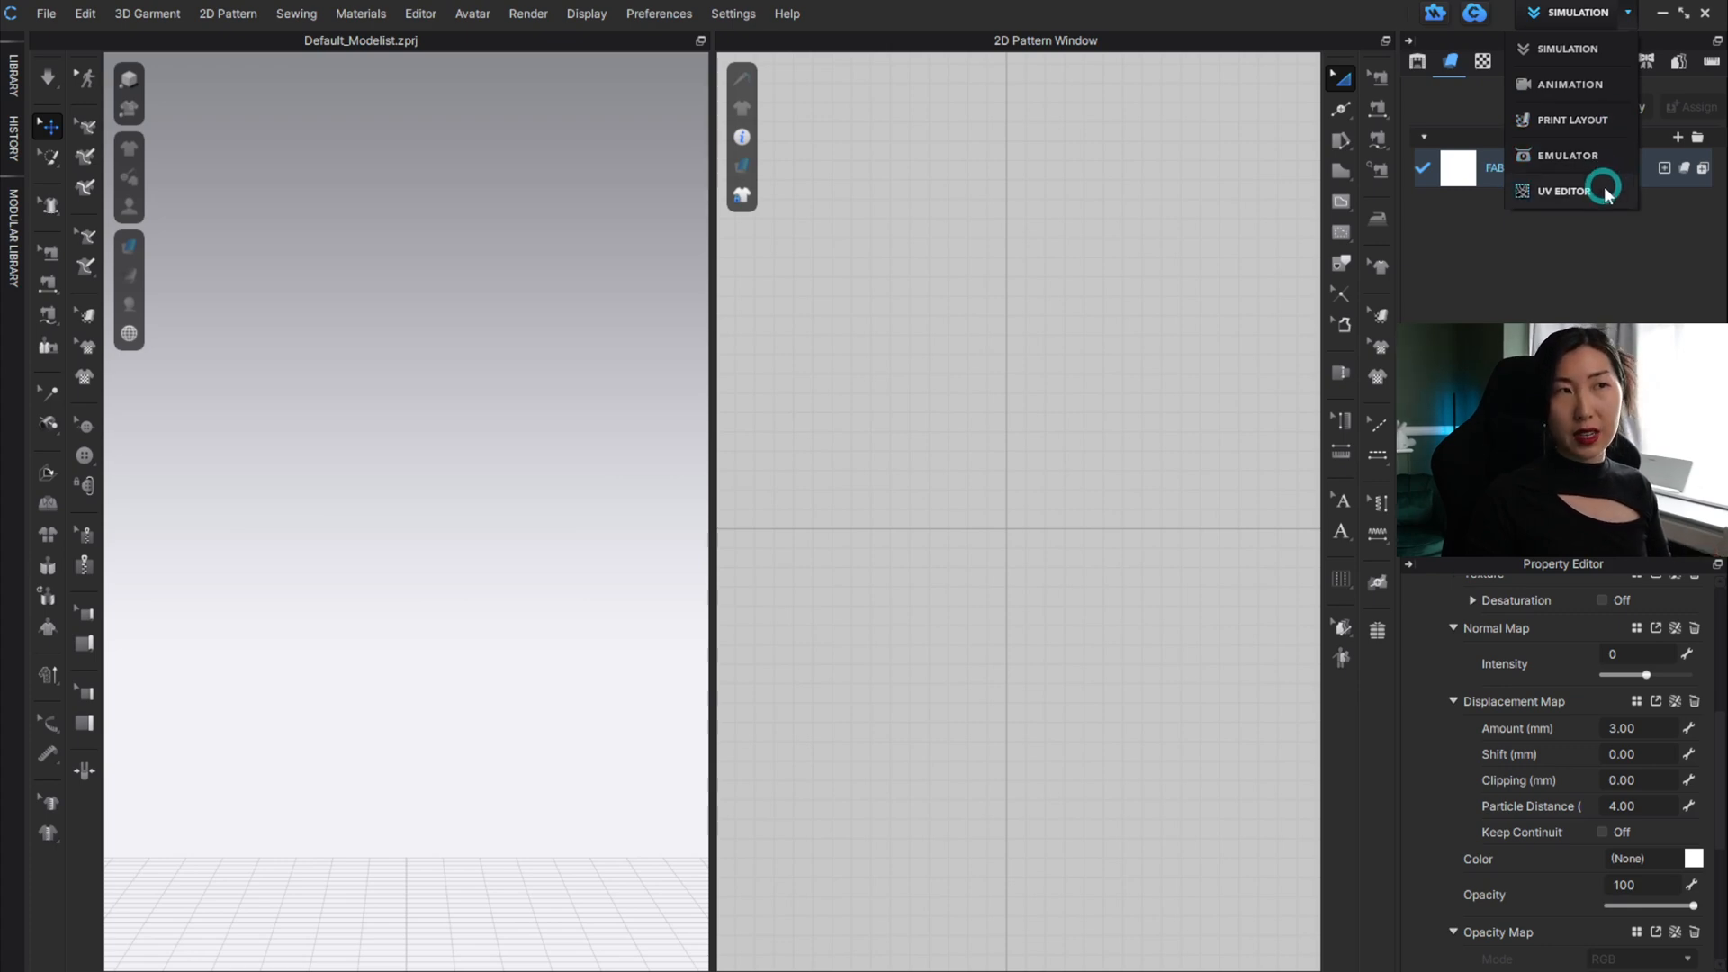
click(1254, 13)
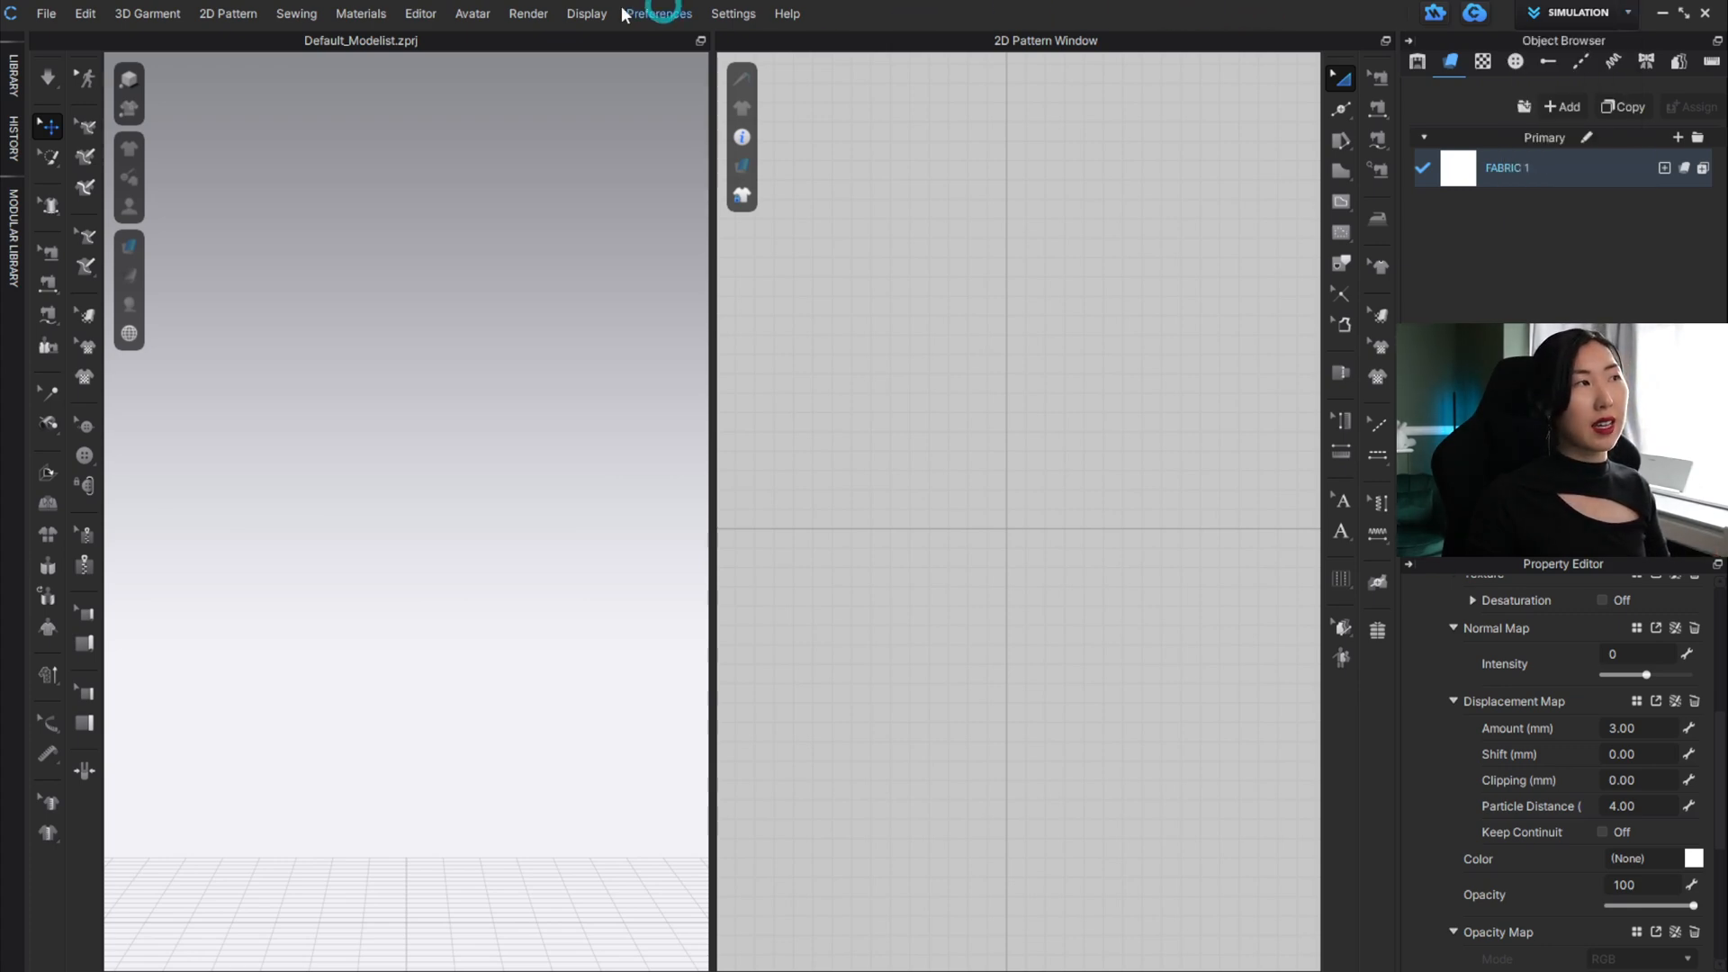
click(526, 15)
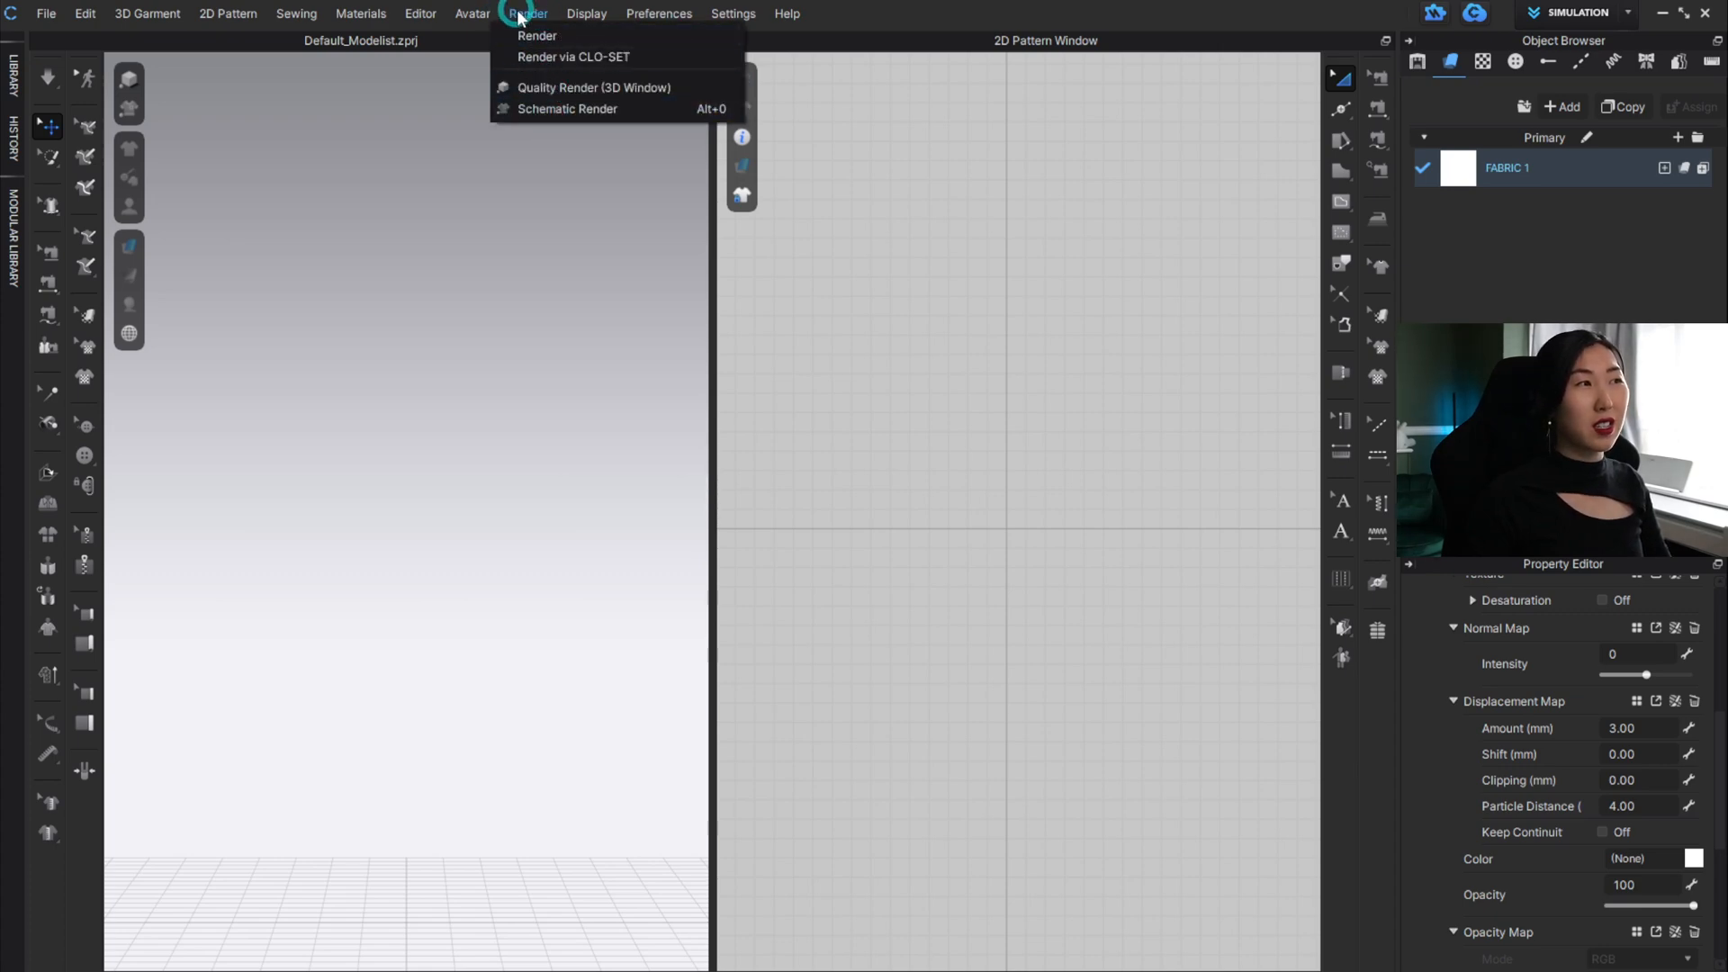
click(525, 36)
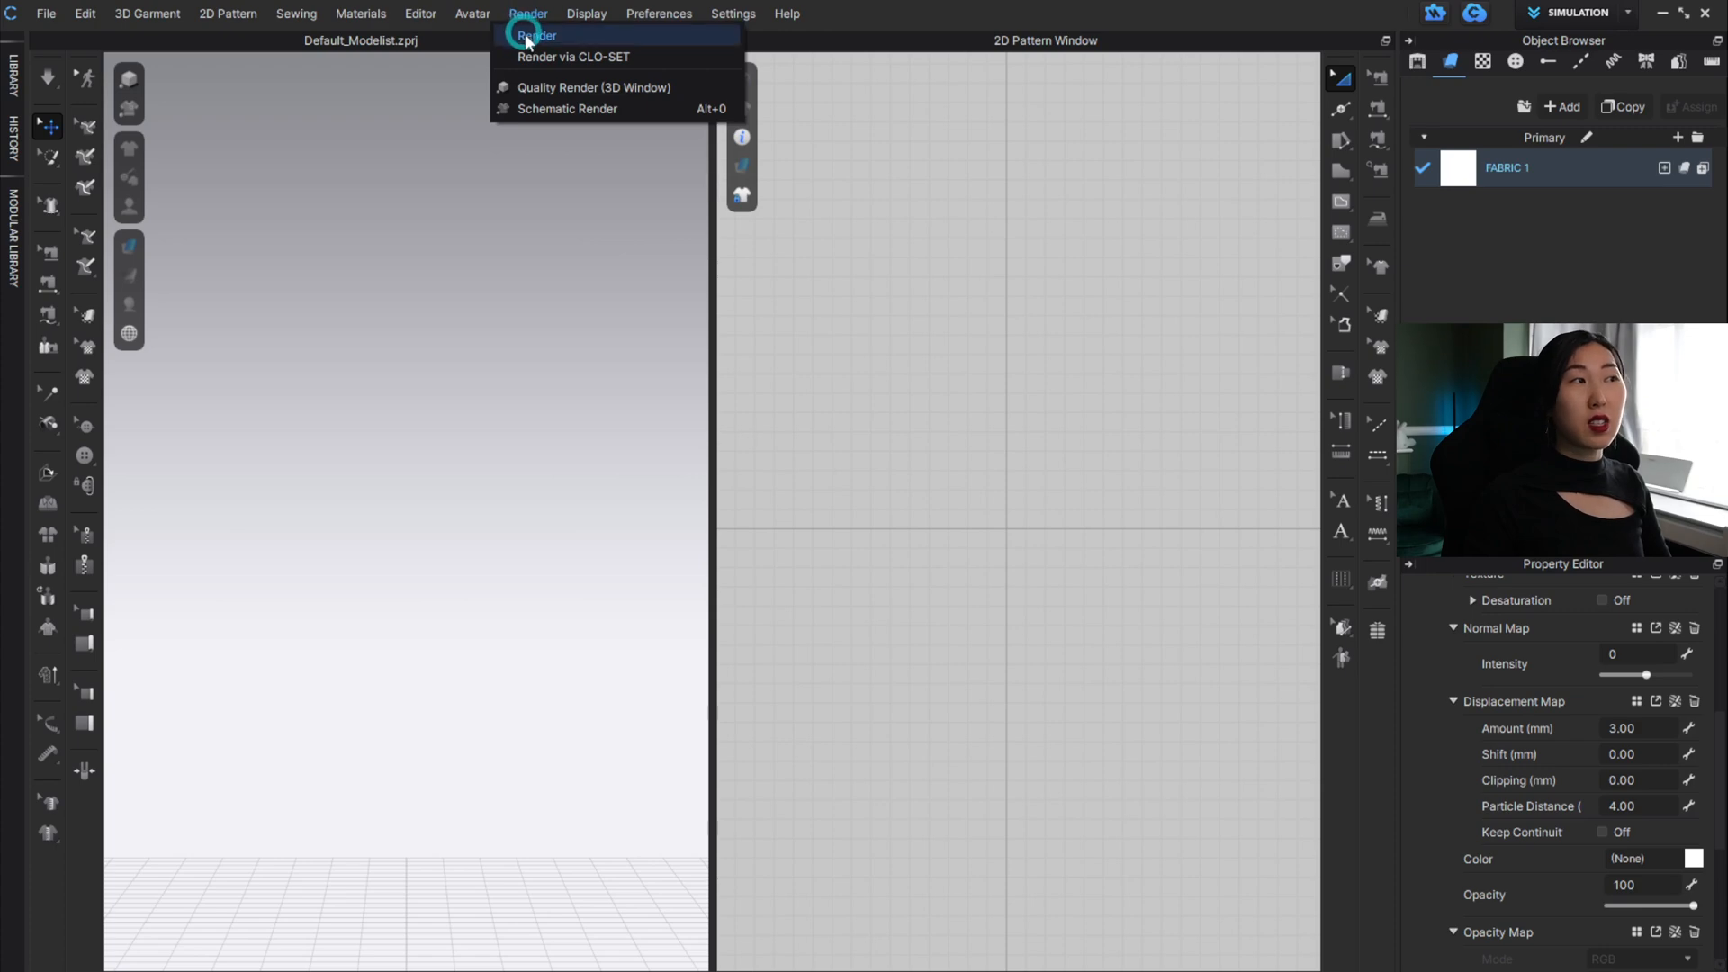
click(531, 87)
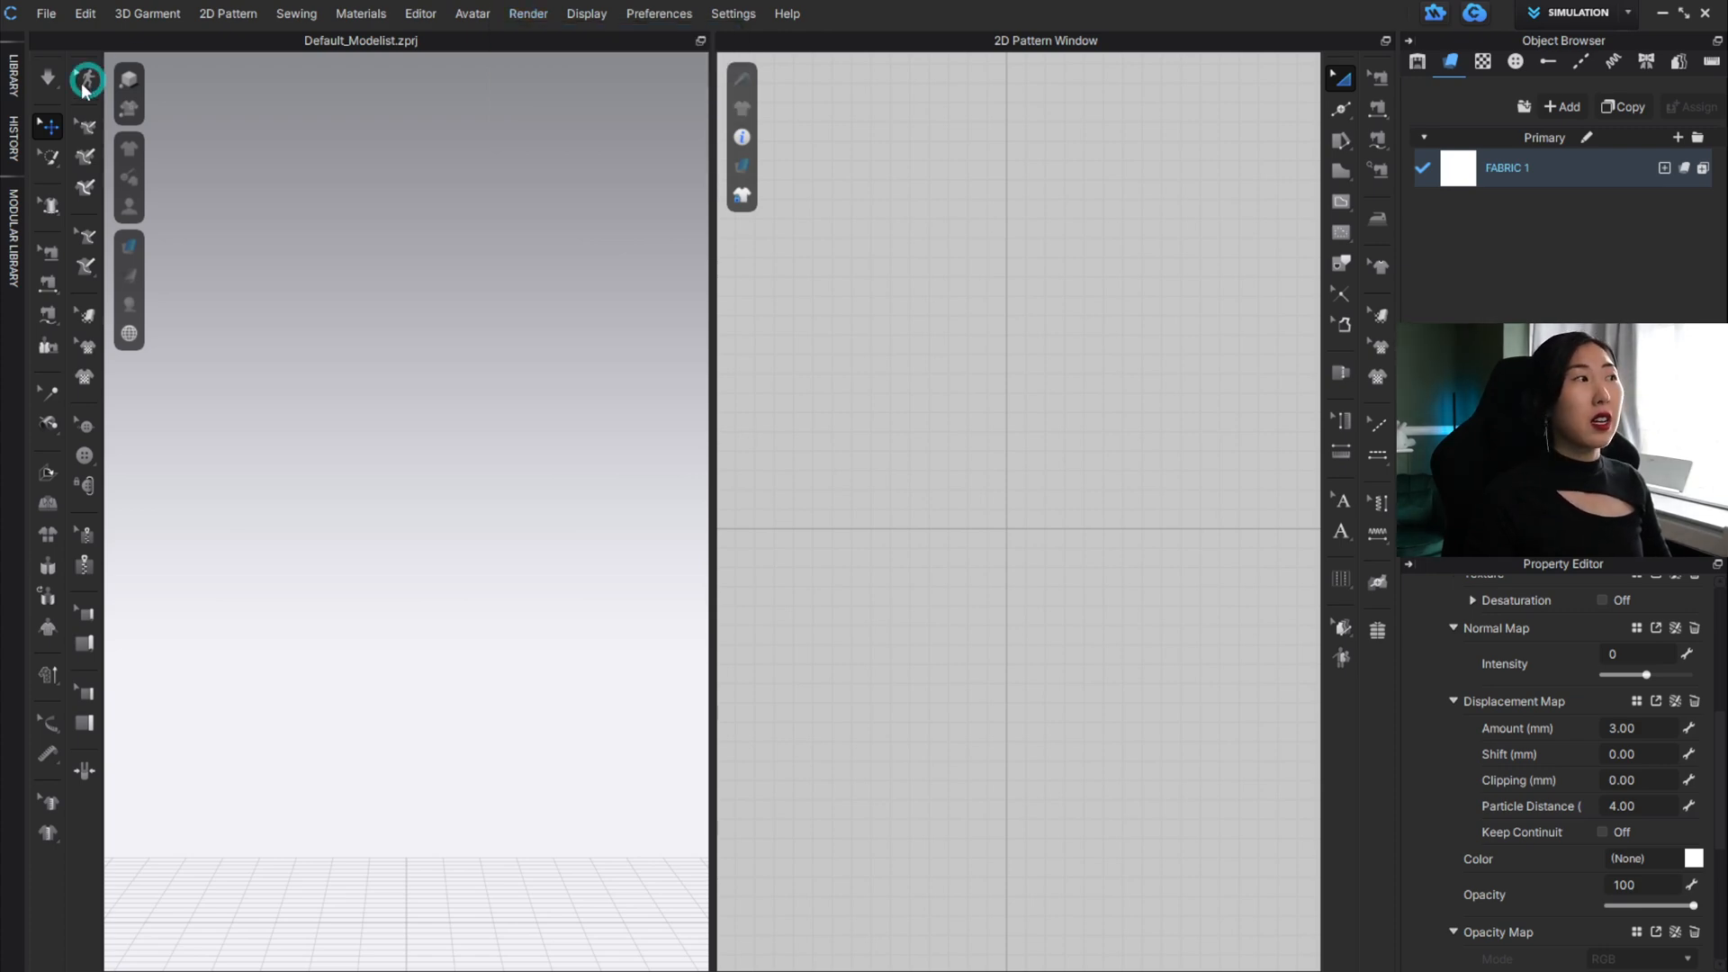
Load the modular avatar Modular_FV2_Feifei from the Library's Female_V2 avatar collection into the 3D scene.
click(15, 77)
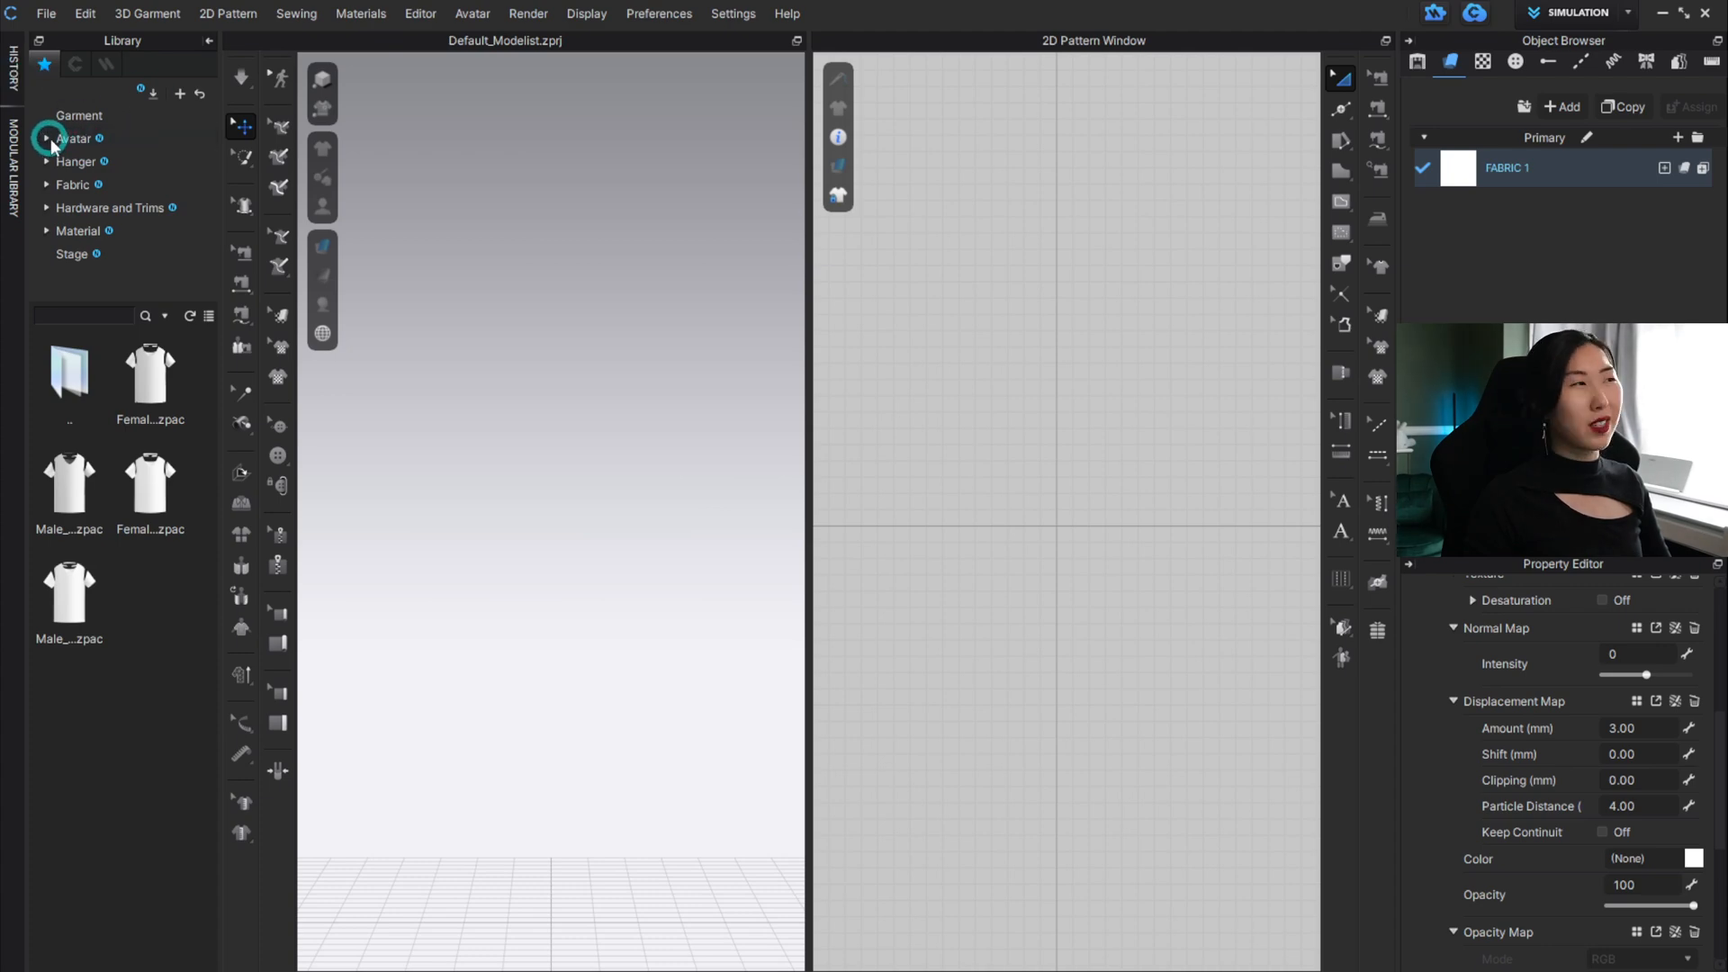
click(51, 144)
double_click(95, 191)
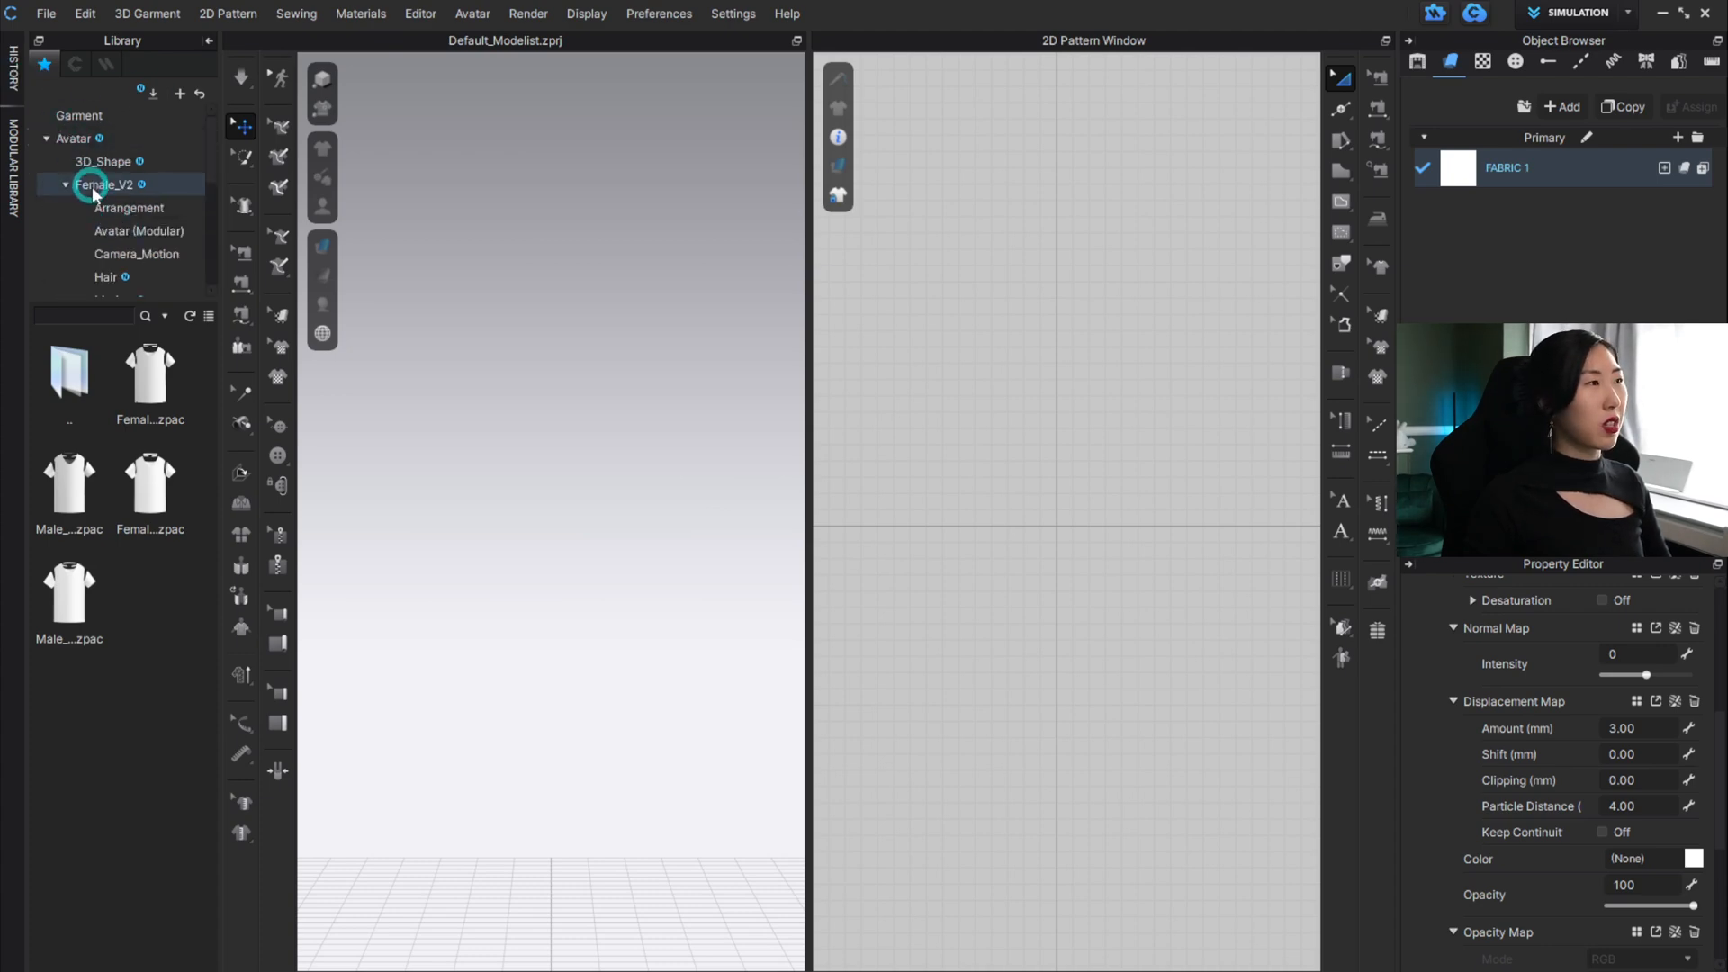
scroll(130, 220, down, 1)
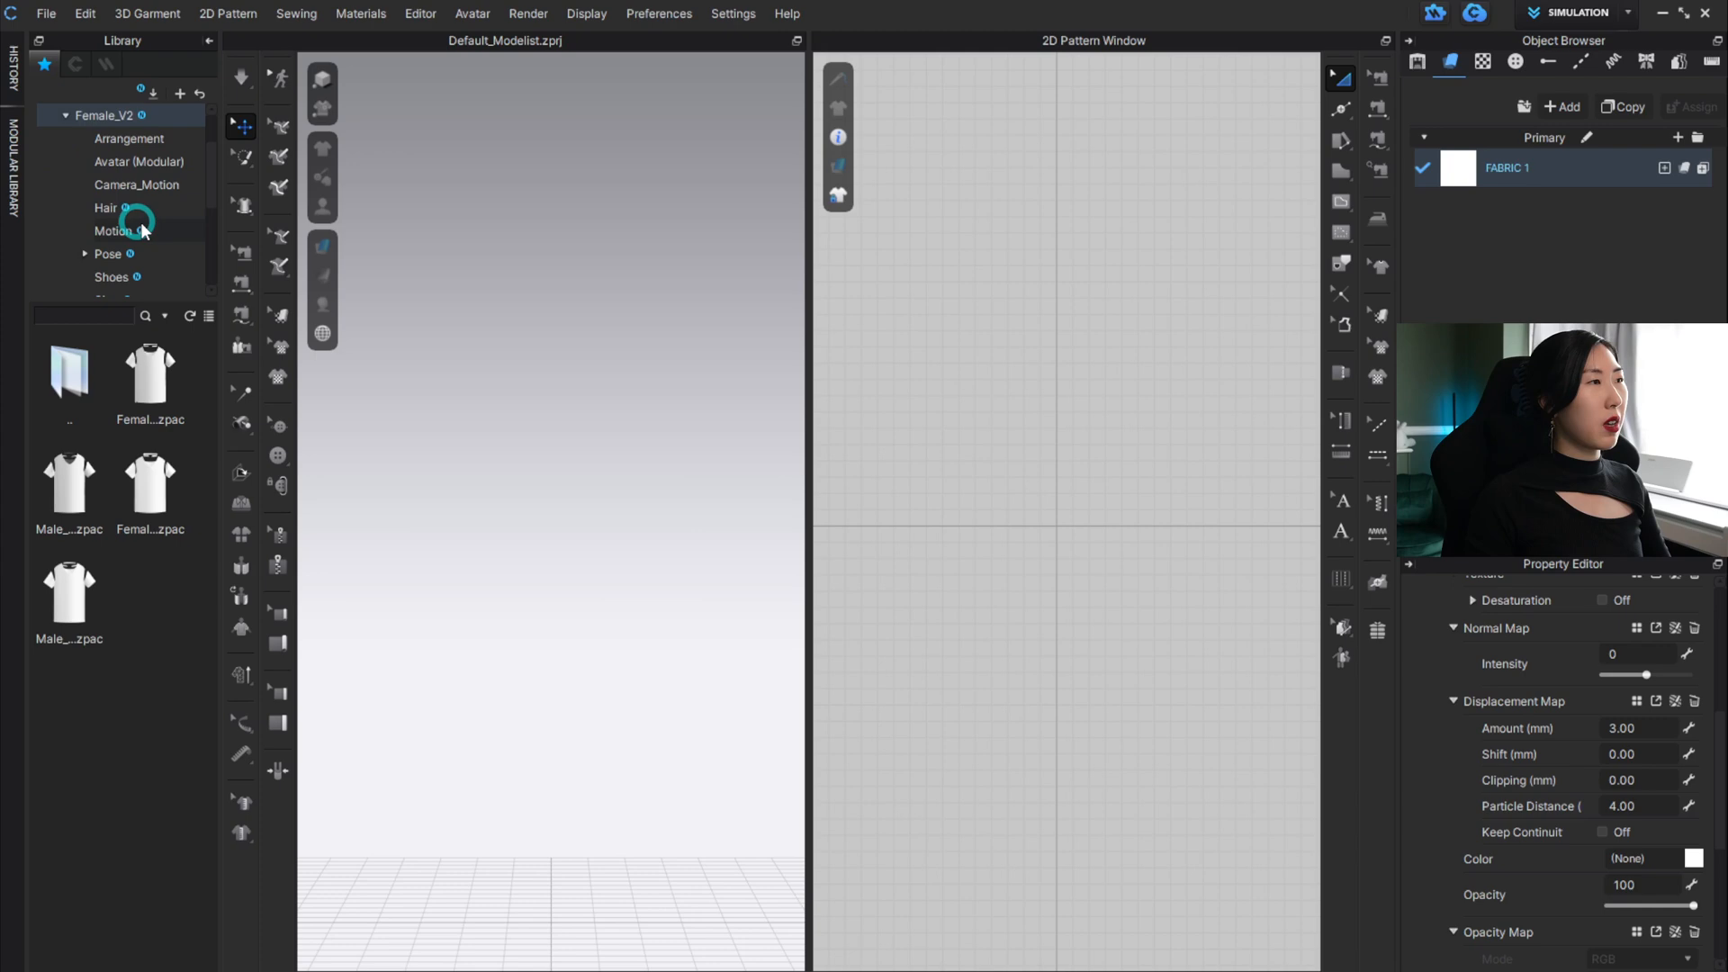
click(155, 164)
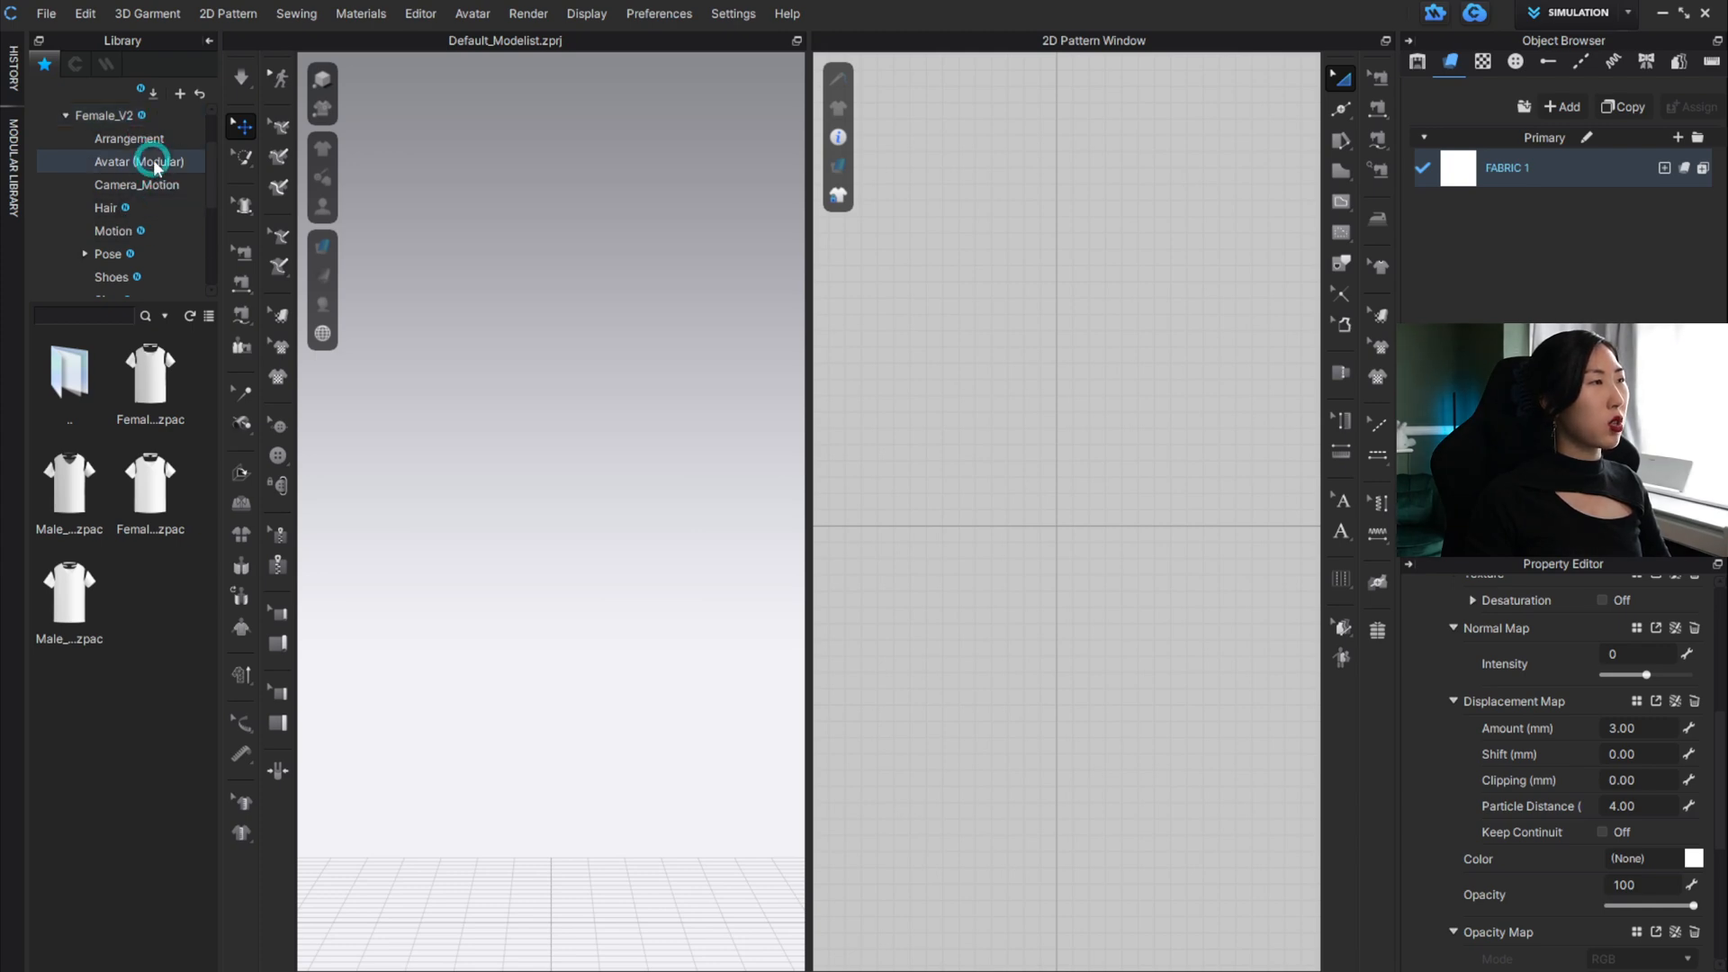
click(162, 372)
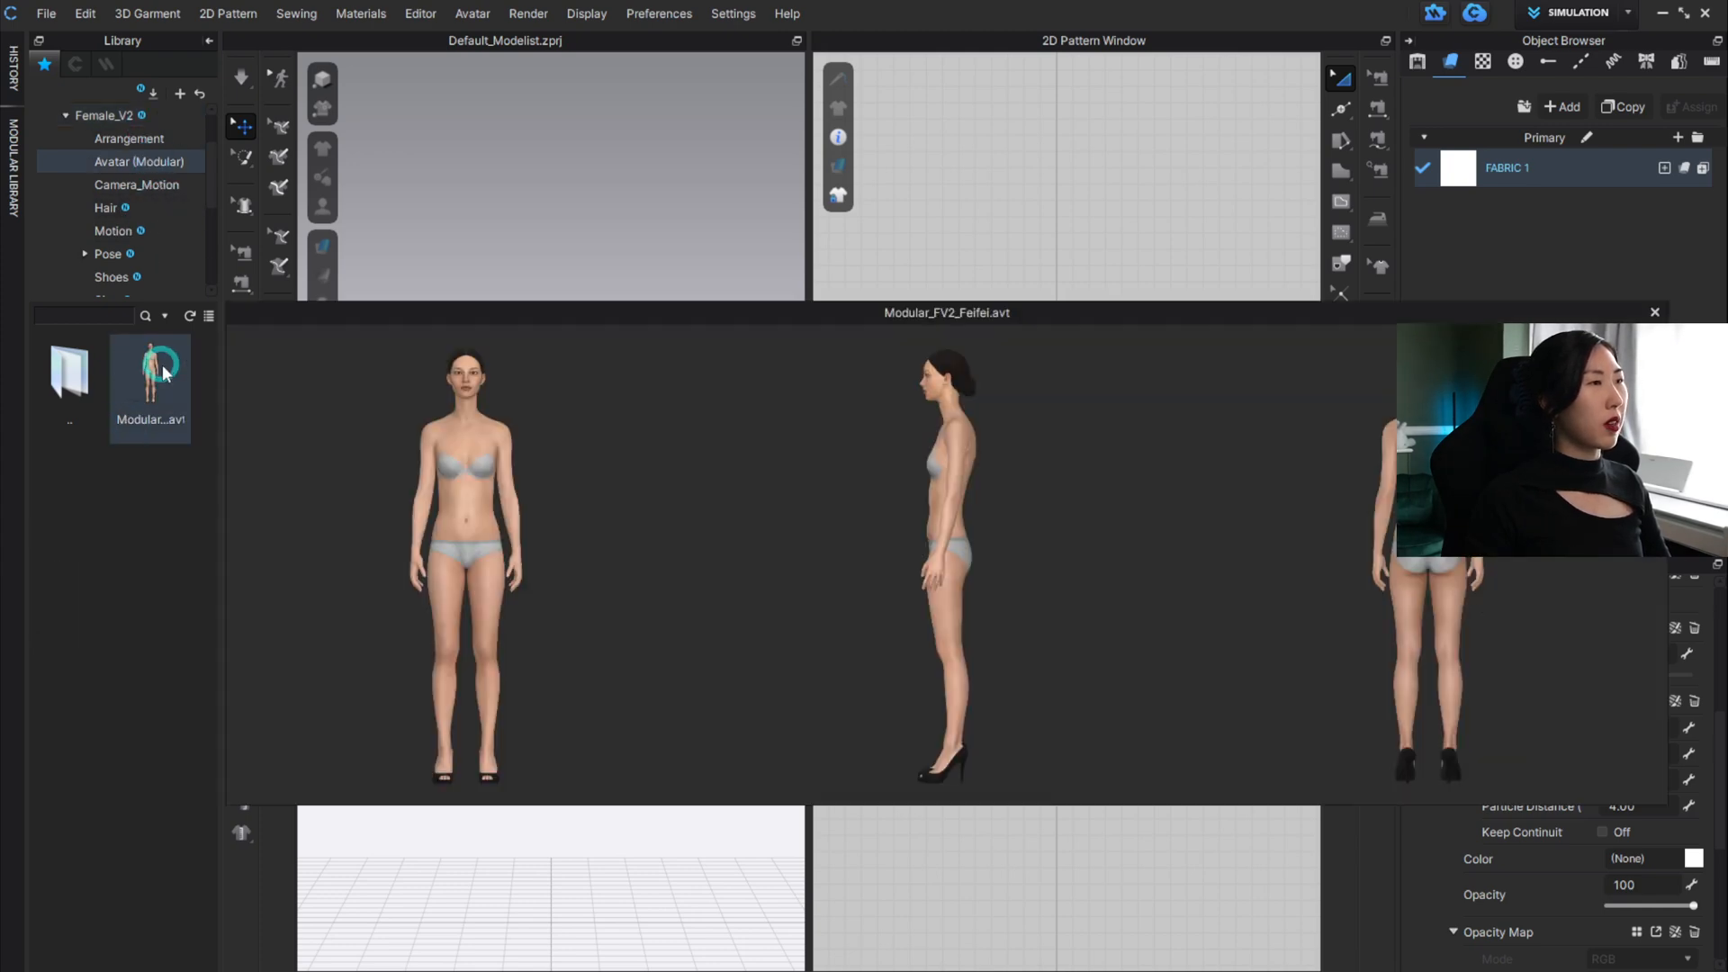
double_click(162, 372)
Look into the Size folder of the Female_V2 avatar in the Library.
scroll(99, 225, down, 1)
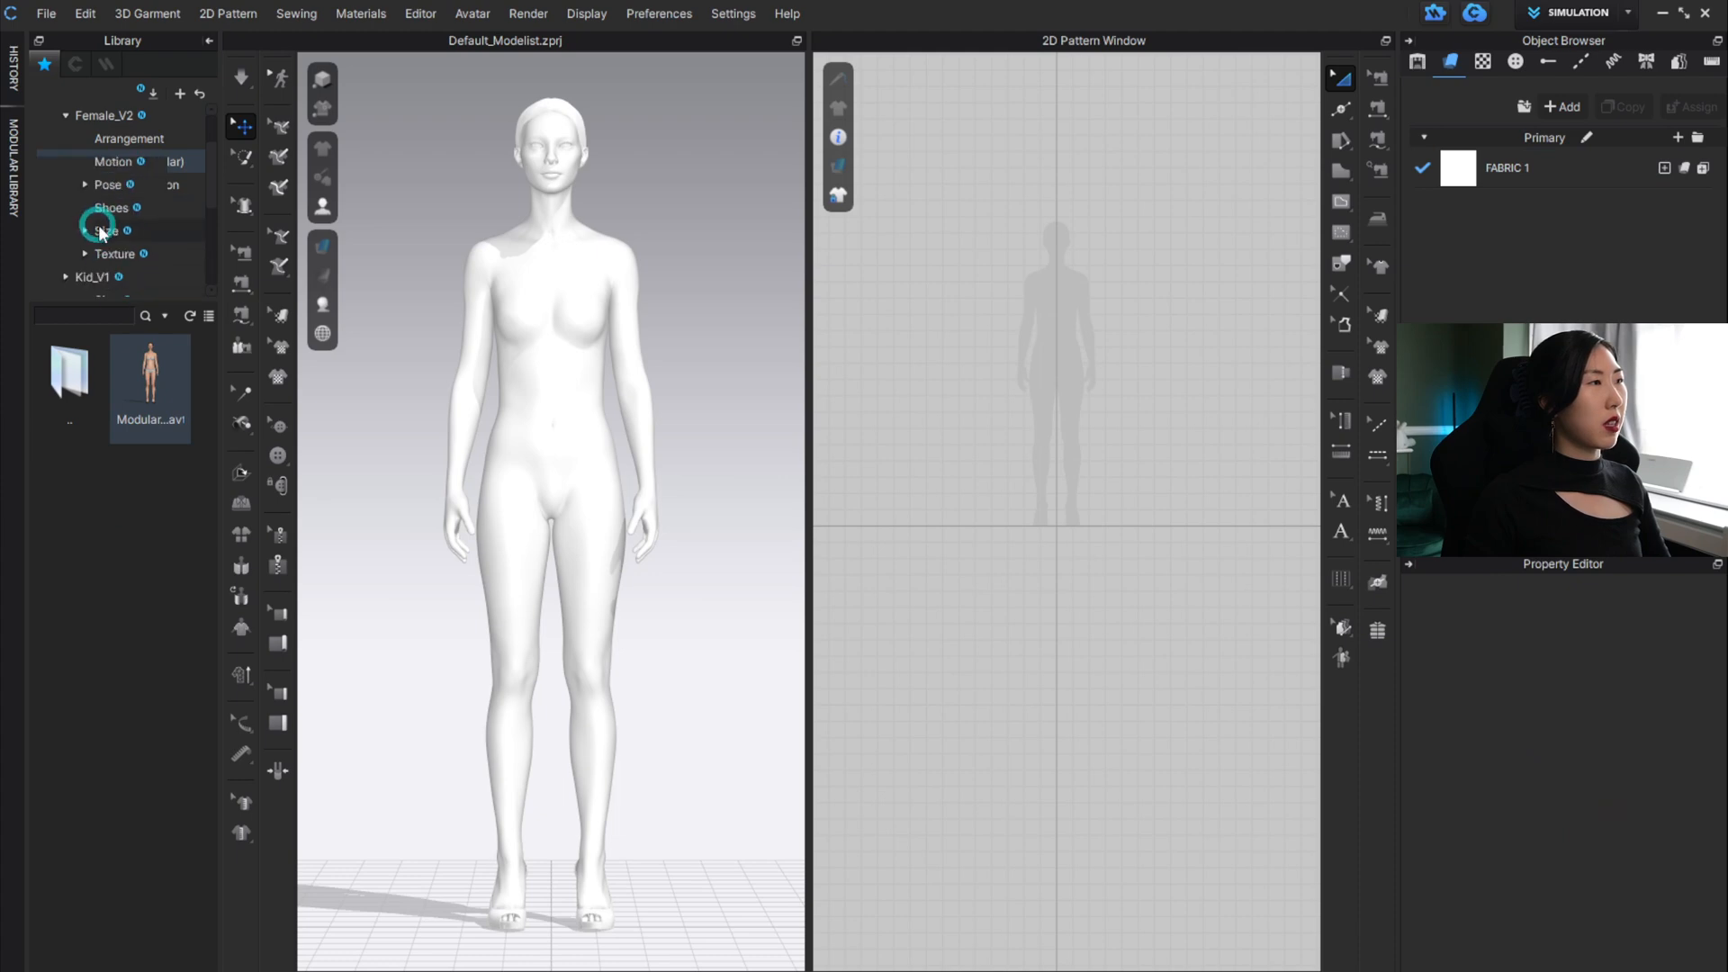
click(101, 232)
click(96, 228)
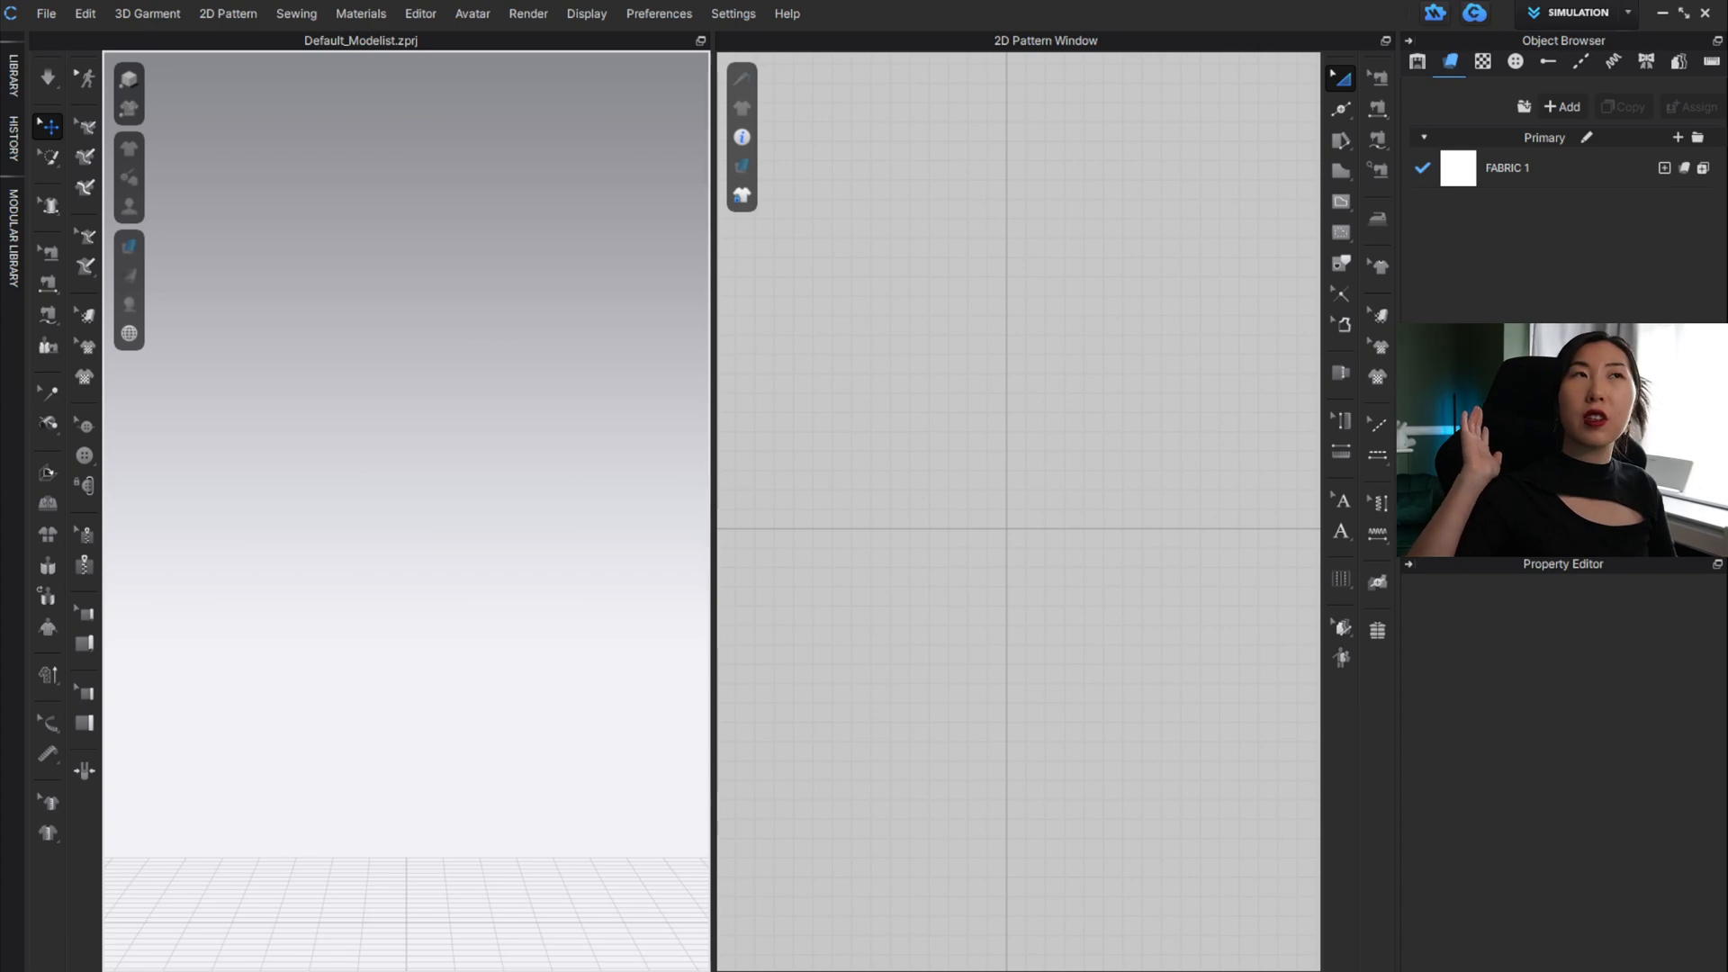
Open the View Controls user settings and examine the mouse button options for panning and zooming.
click(736, 15)
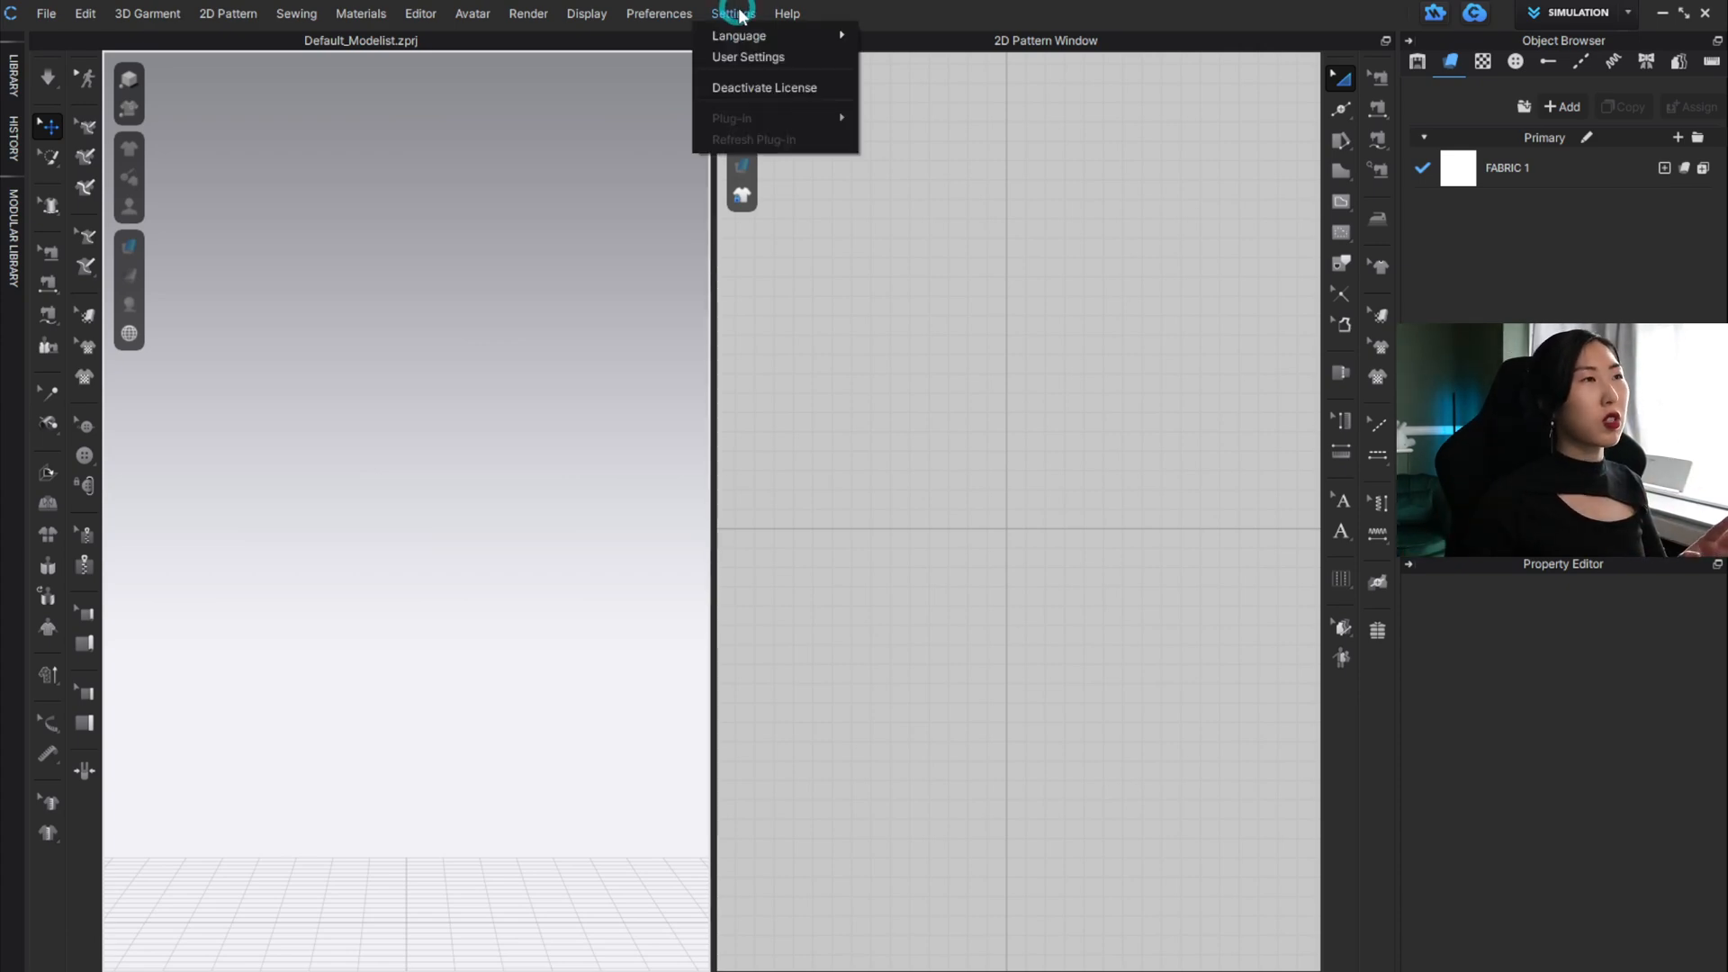
click(759, 57)
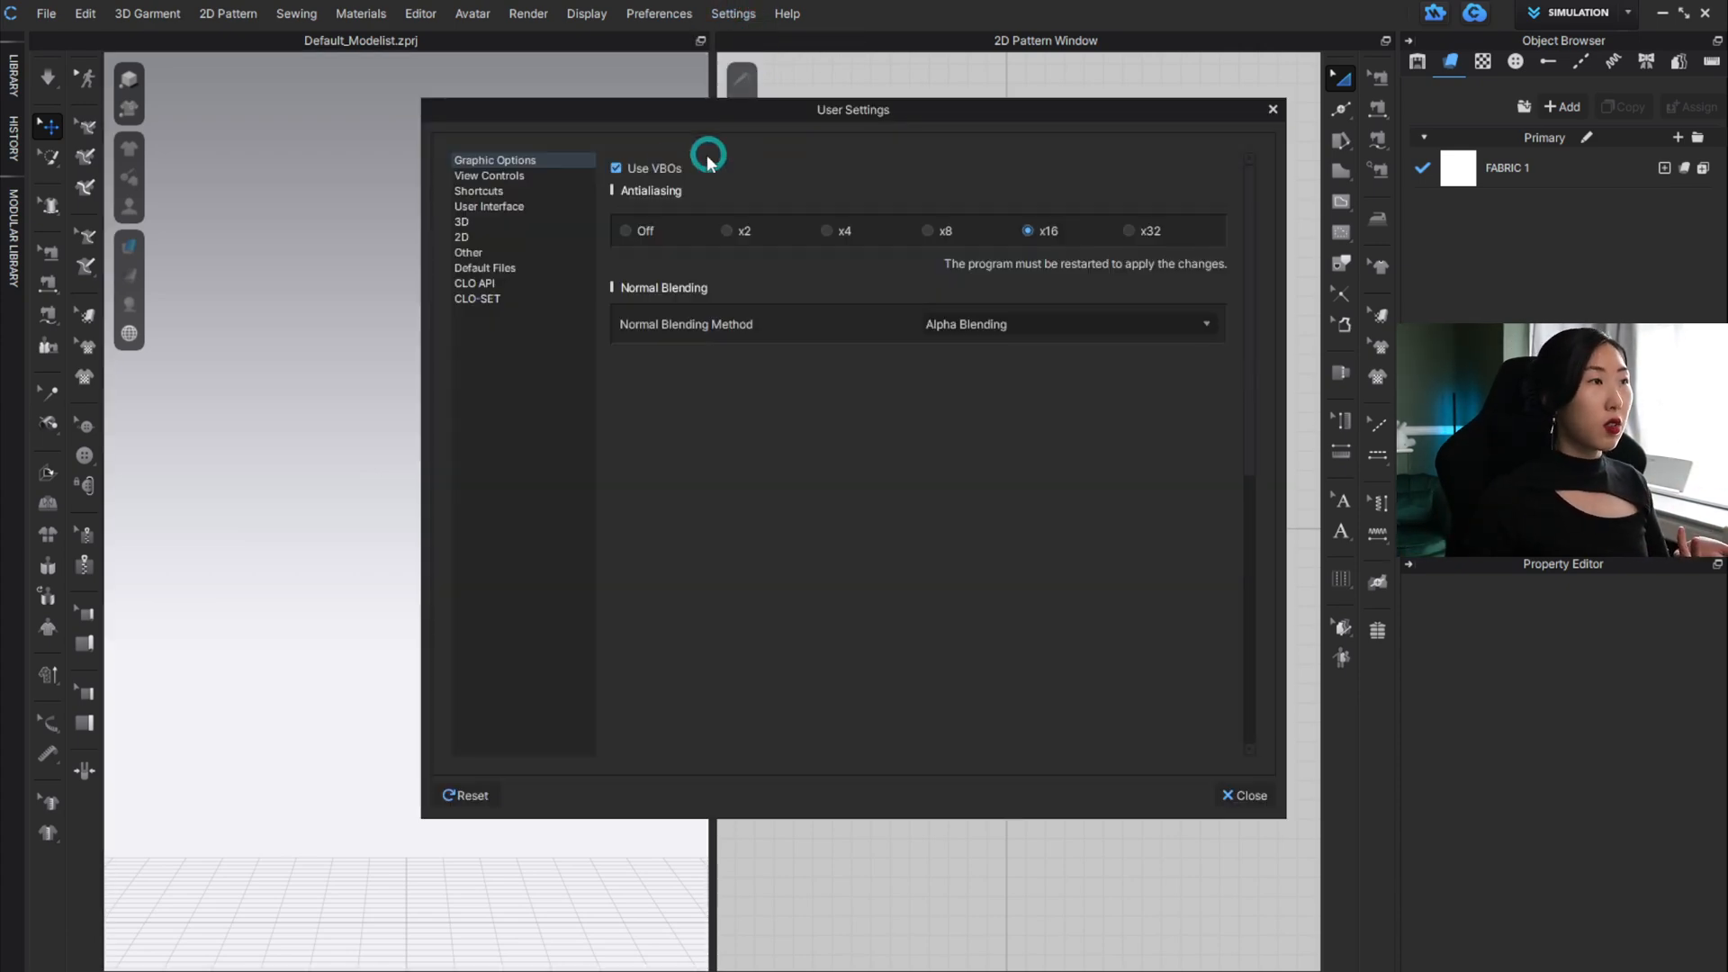
click(480, 176)
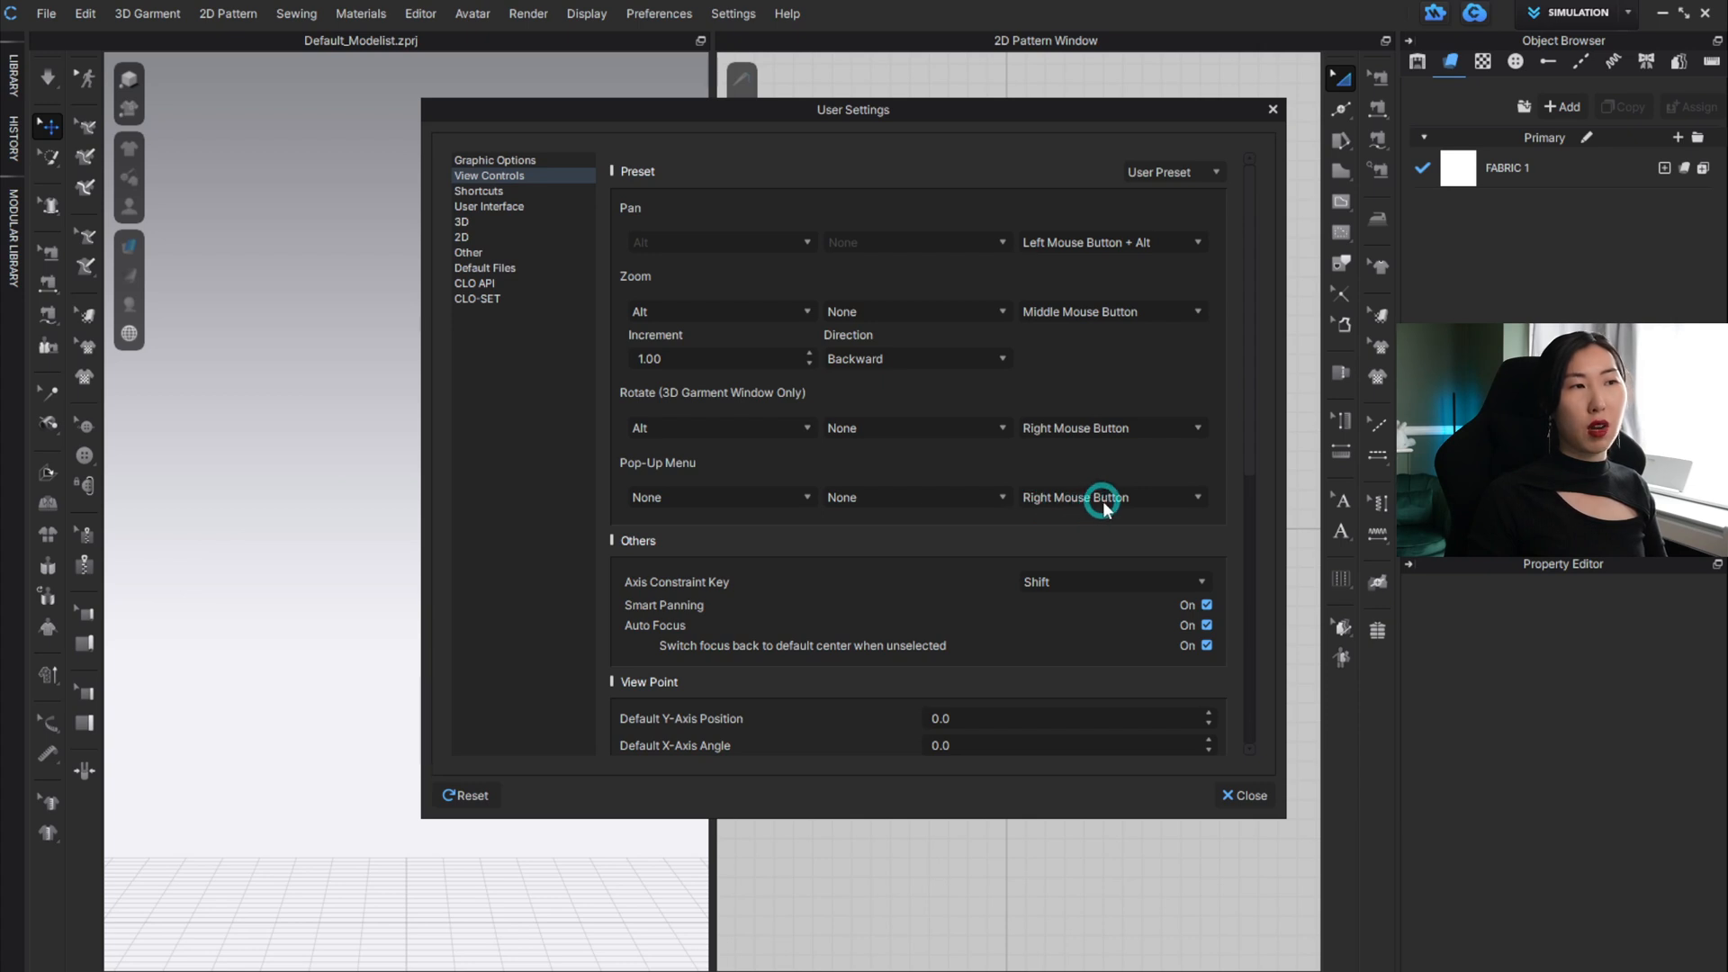
click(1087, 242)
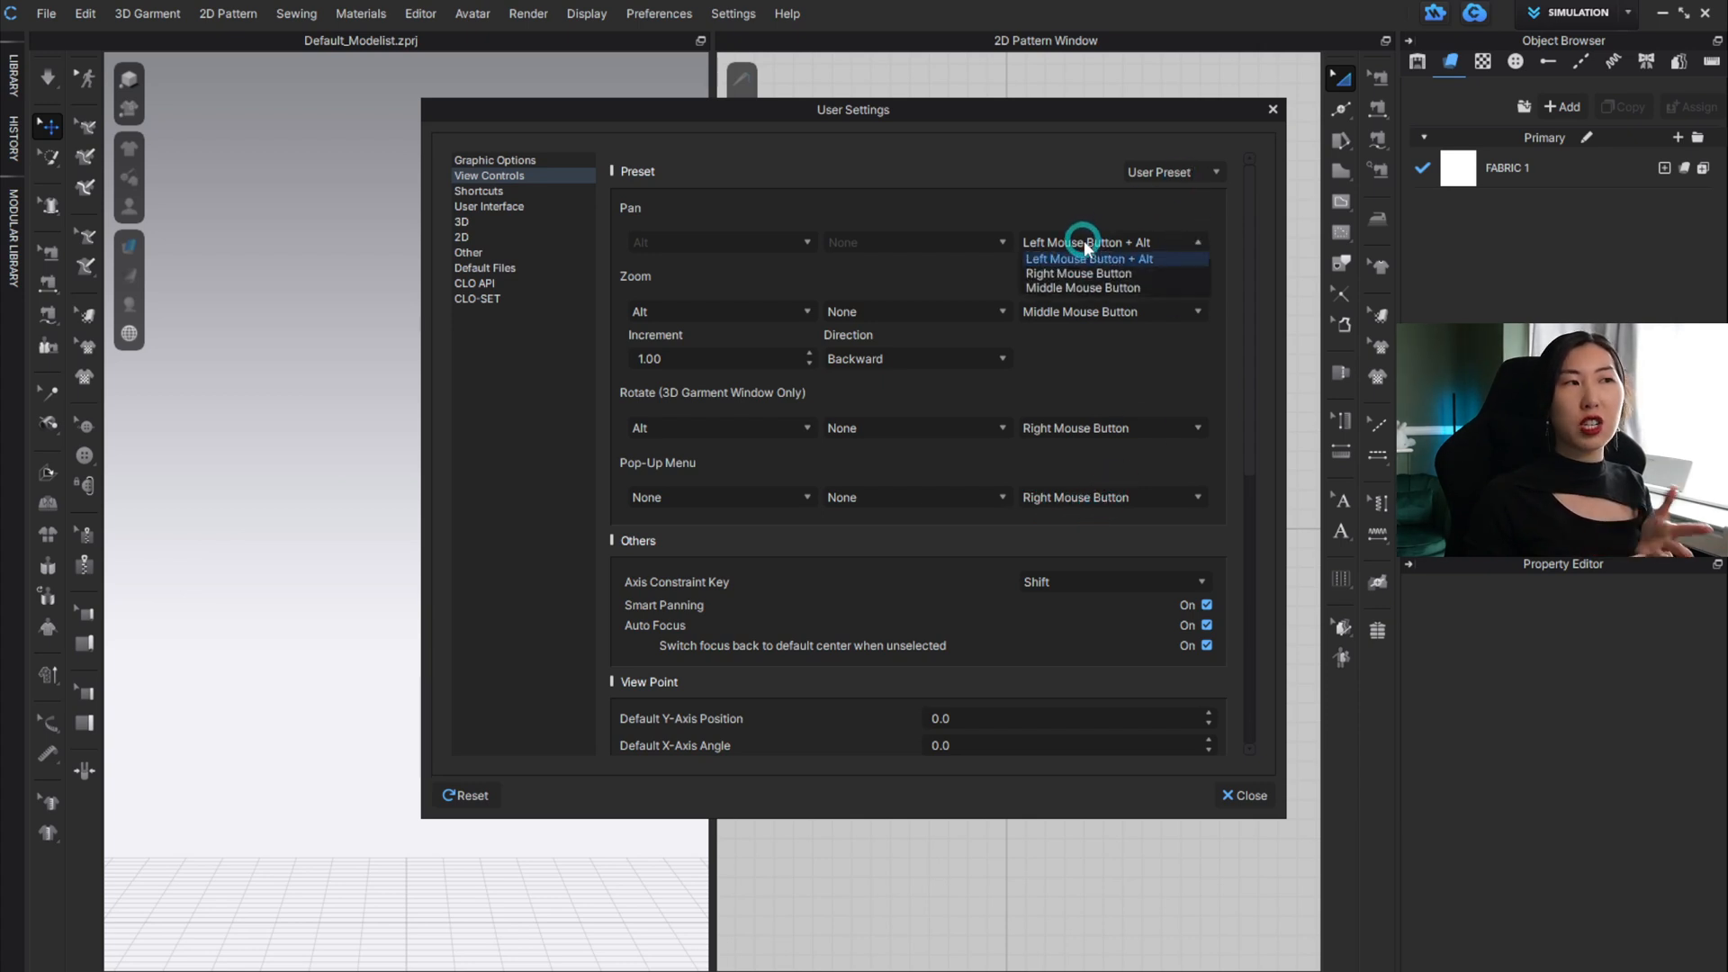
click(1084, 240)
click(1083, 312)
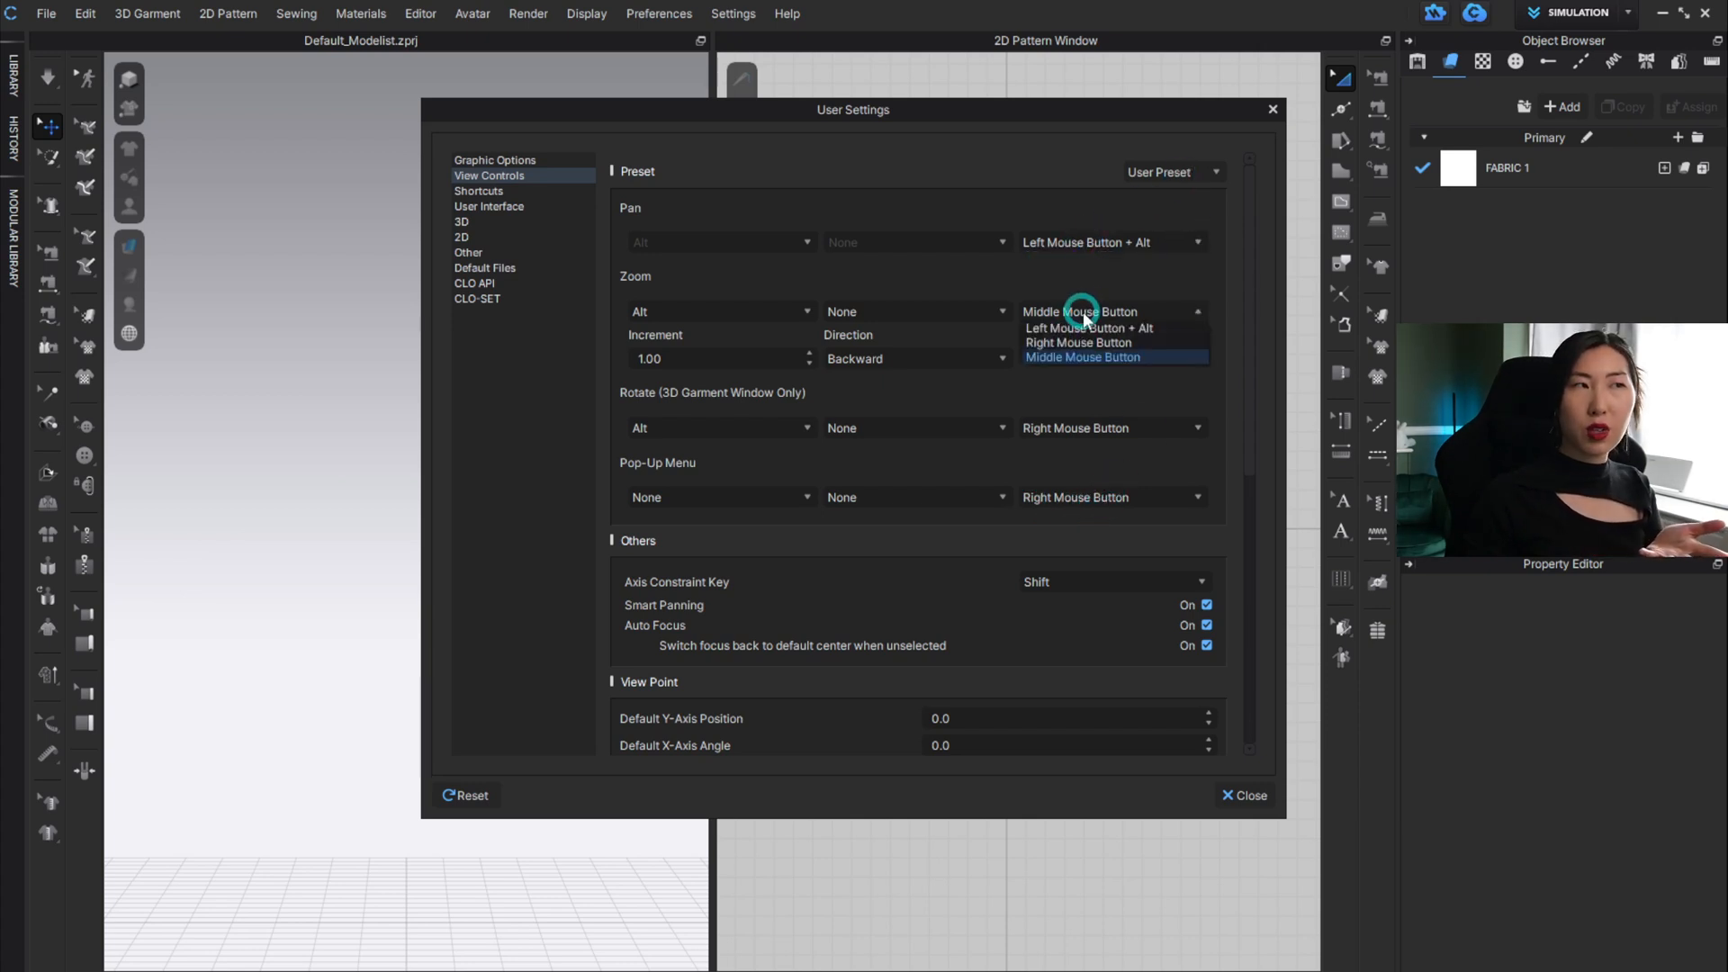
Try the Wacom Pen view control preset, and set the preset to Regular Mouse.
click(1216, 157)
click(1164, 165)
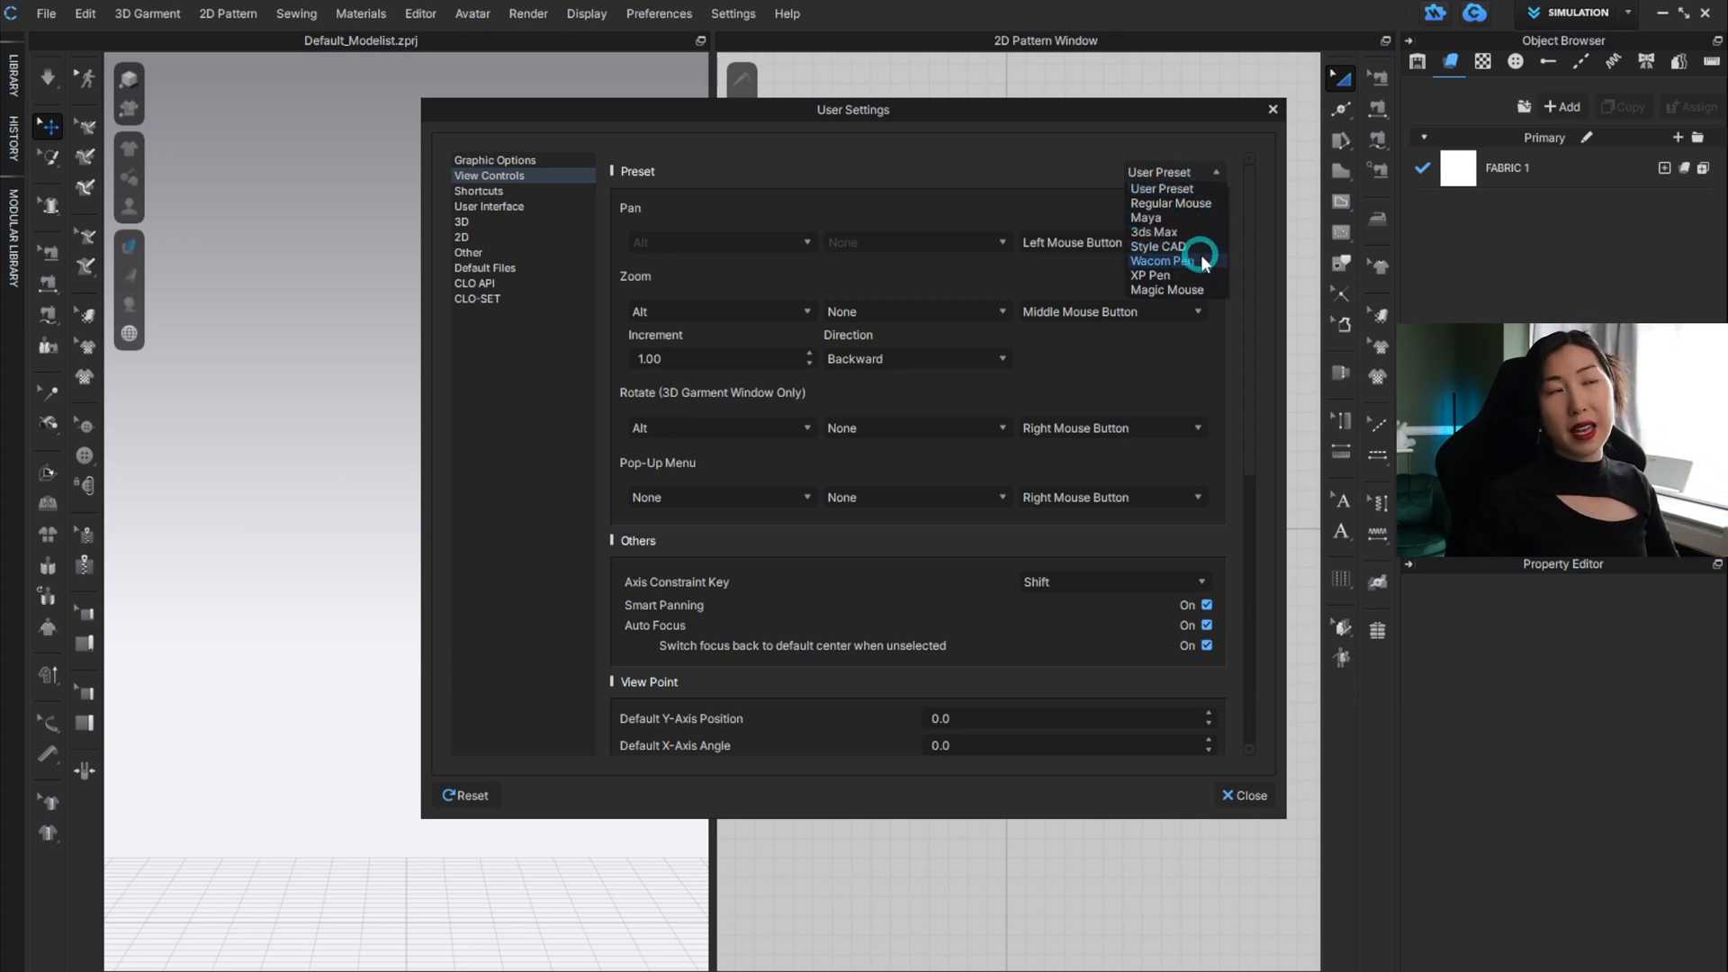
click(1200, 260)
click(1186, 173)
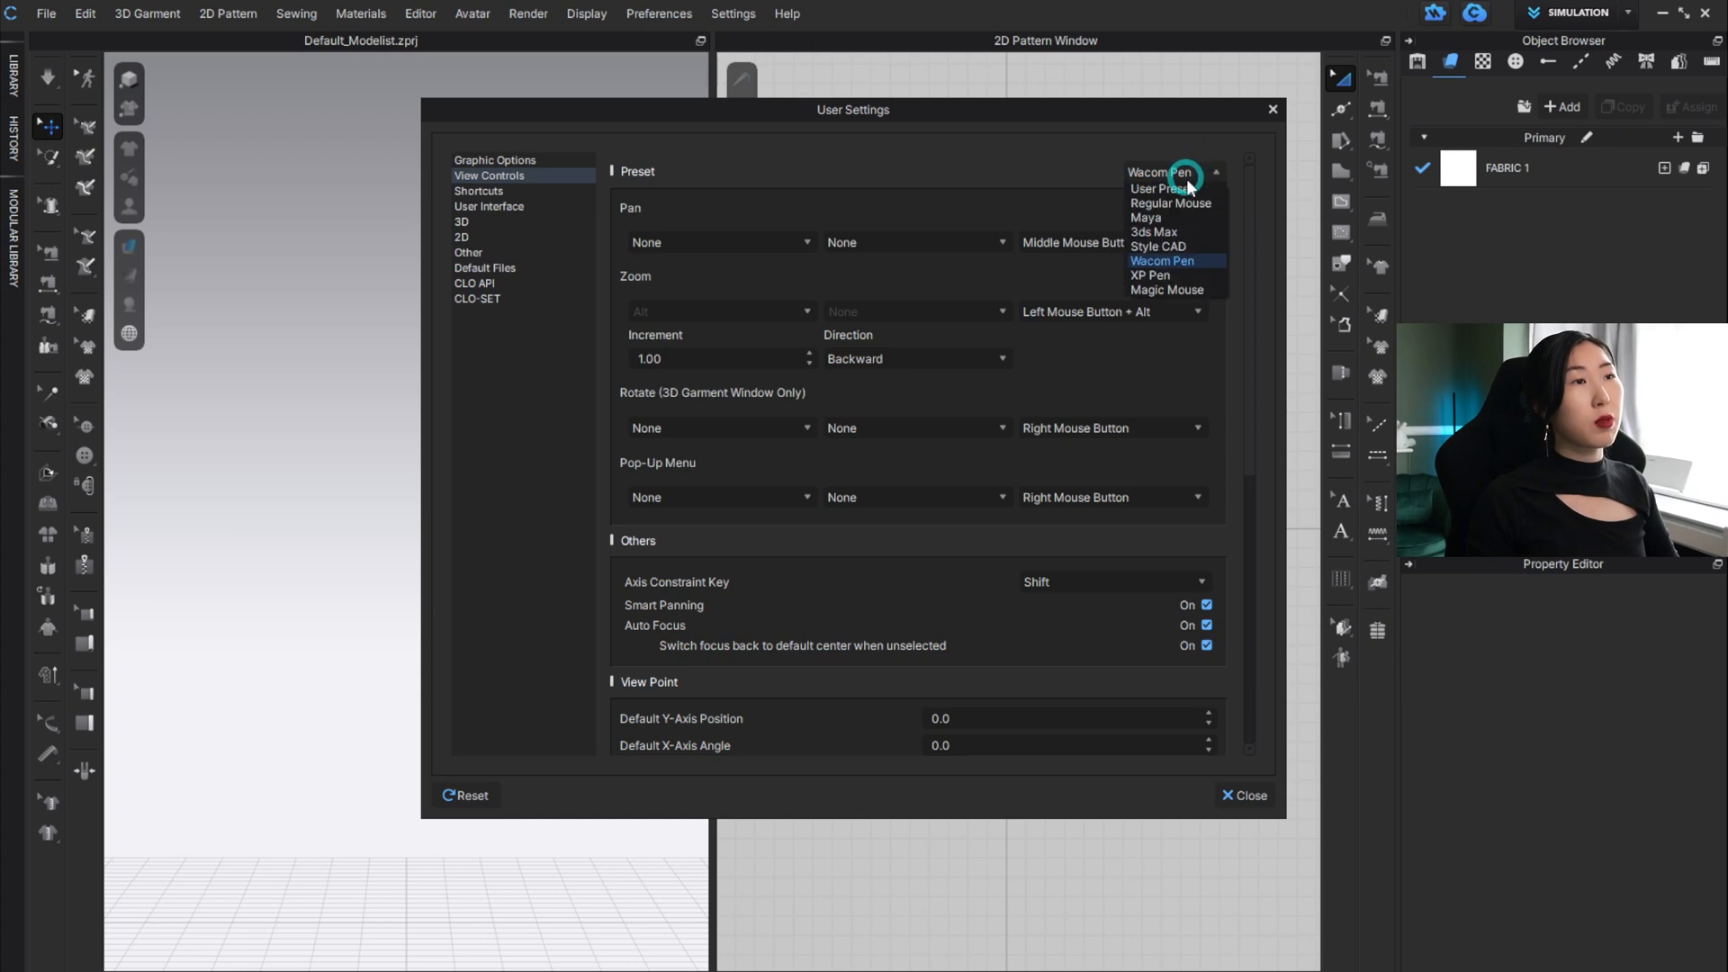
click(1195, 290)
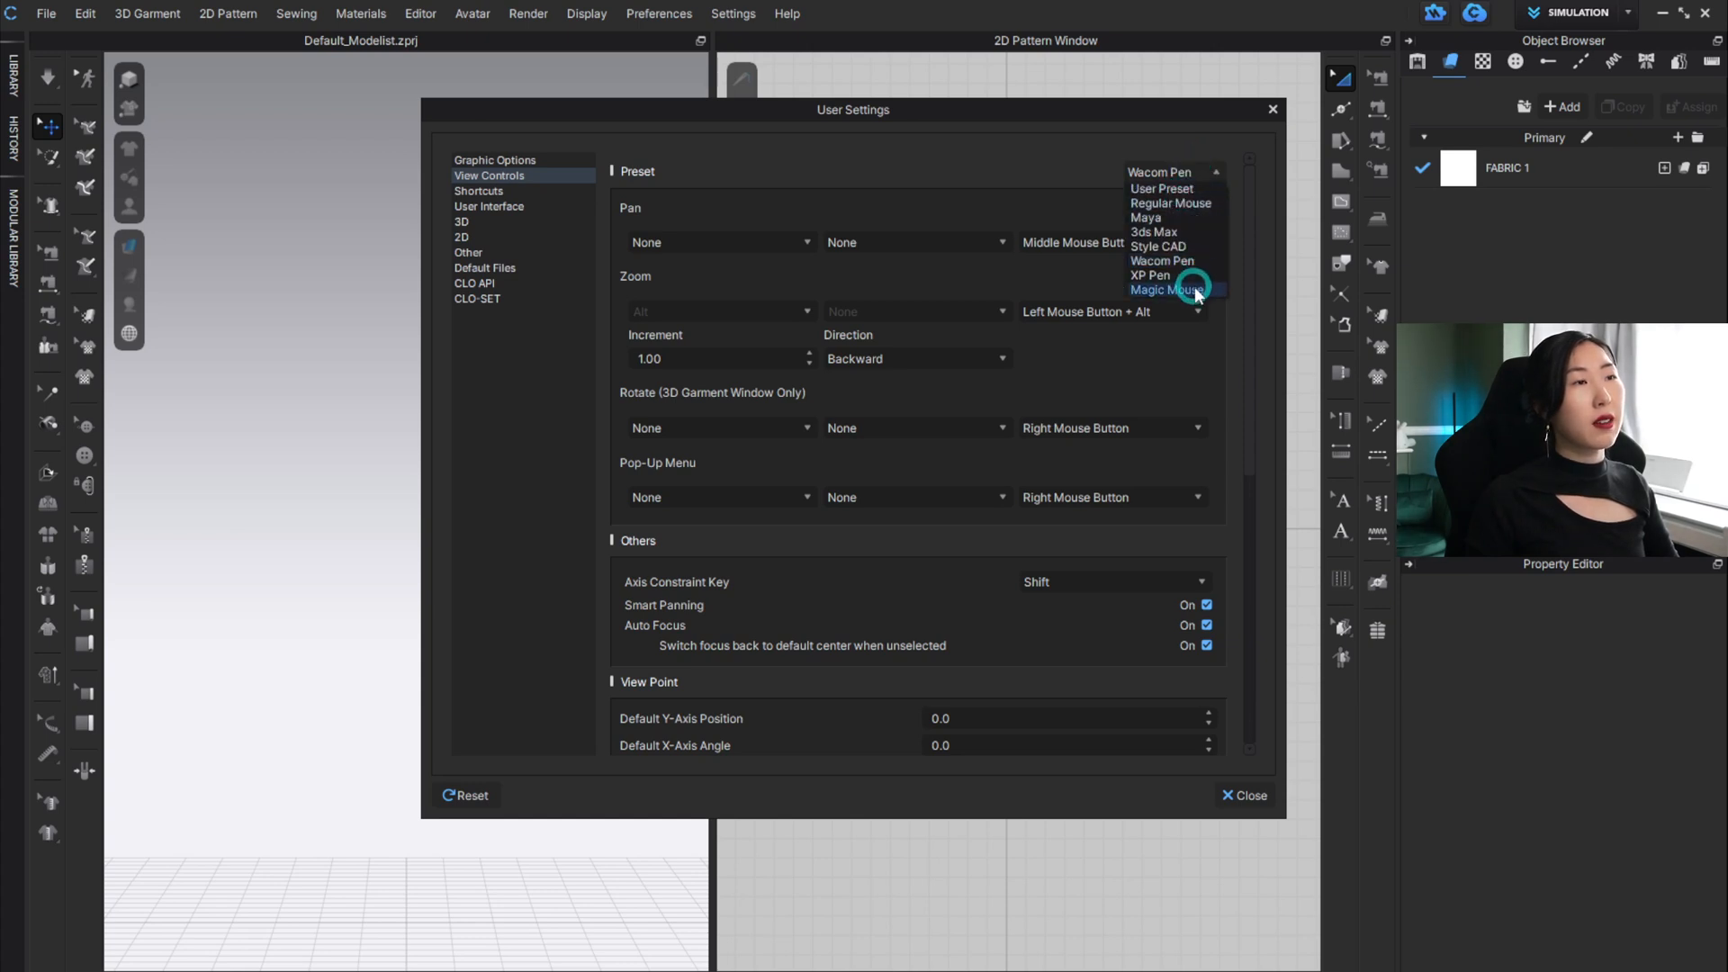
click(1188, 201)
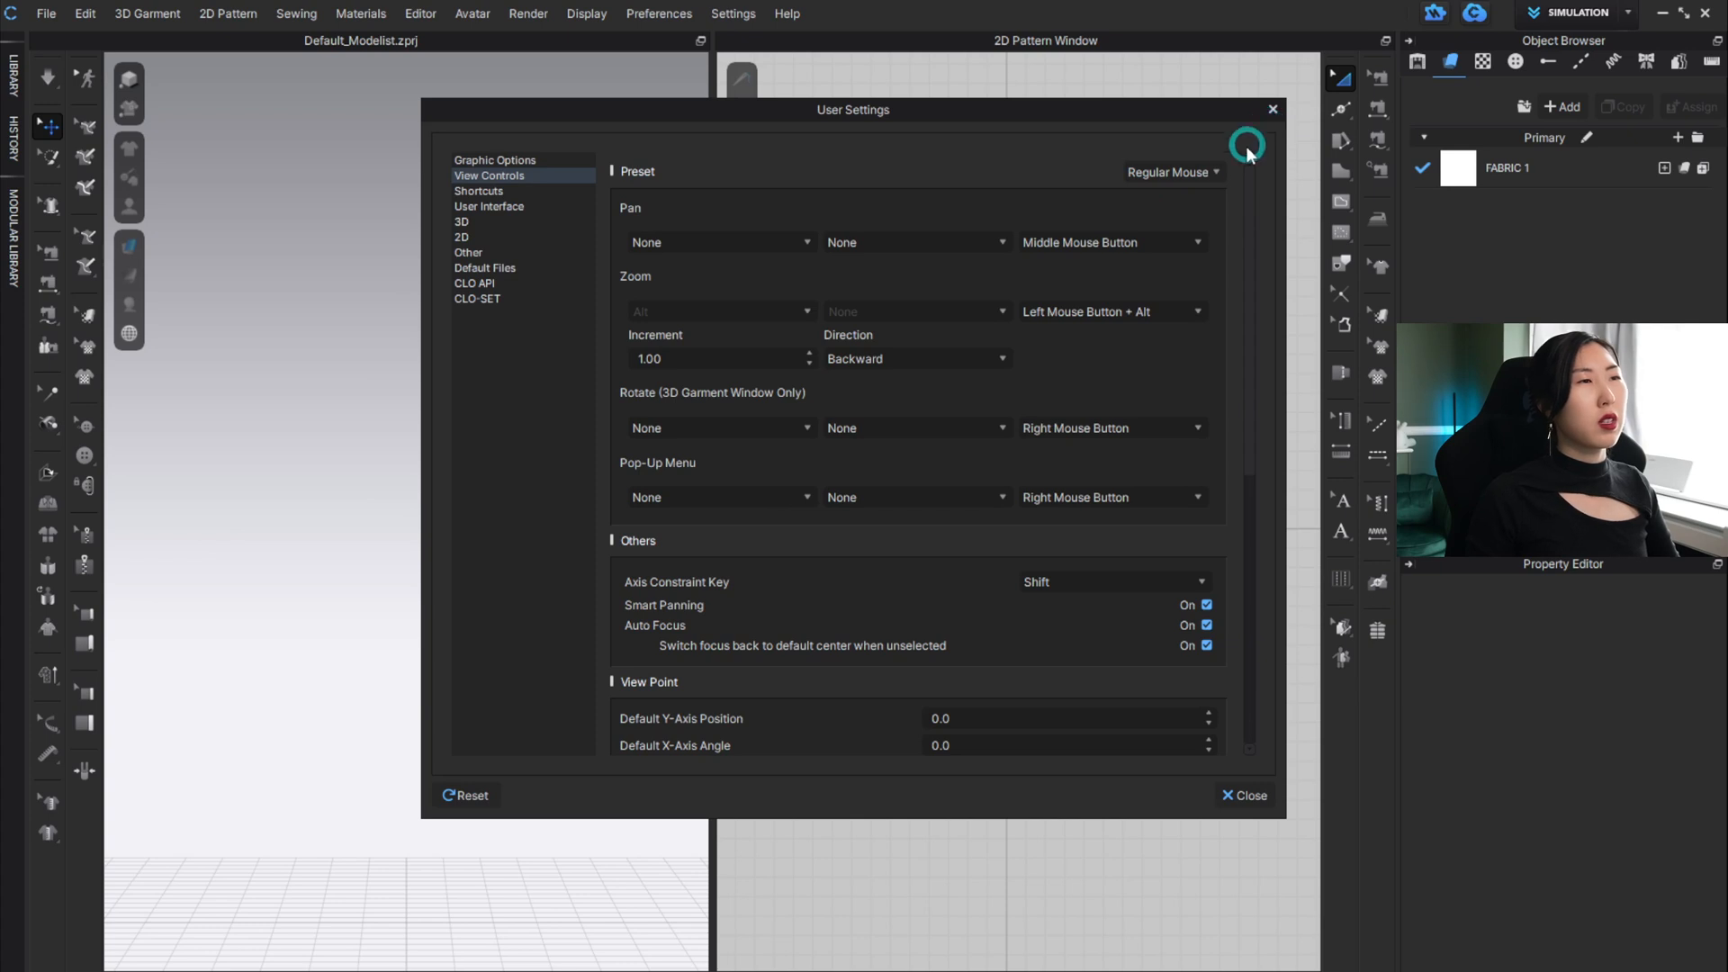
Look into the Shortcuts user settings and examine the Unit System choices in the User Interface settings.
click(470, 192)
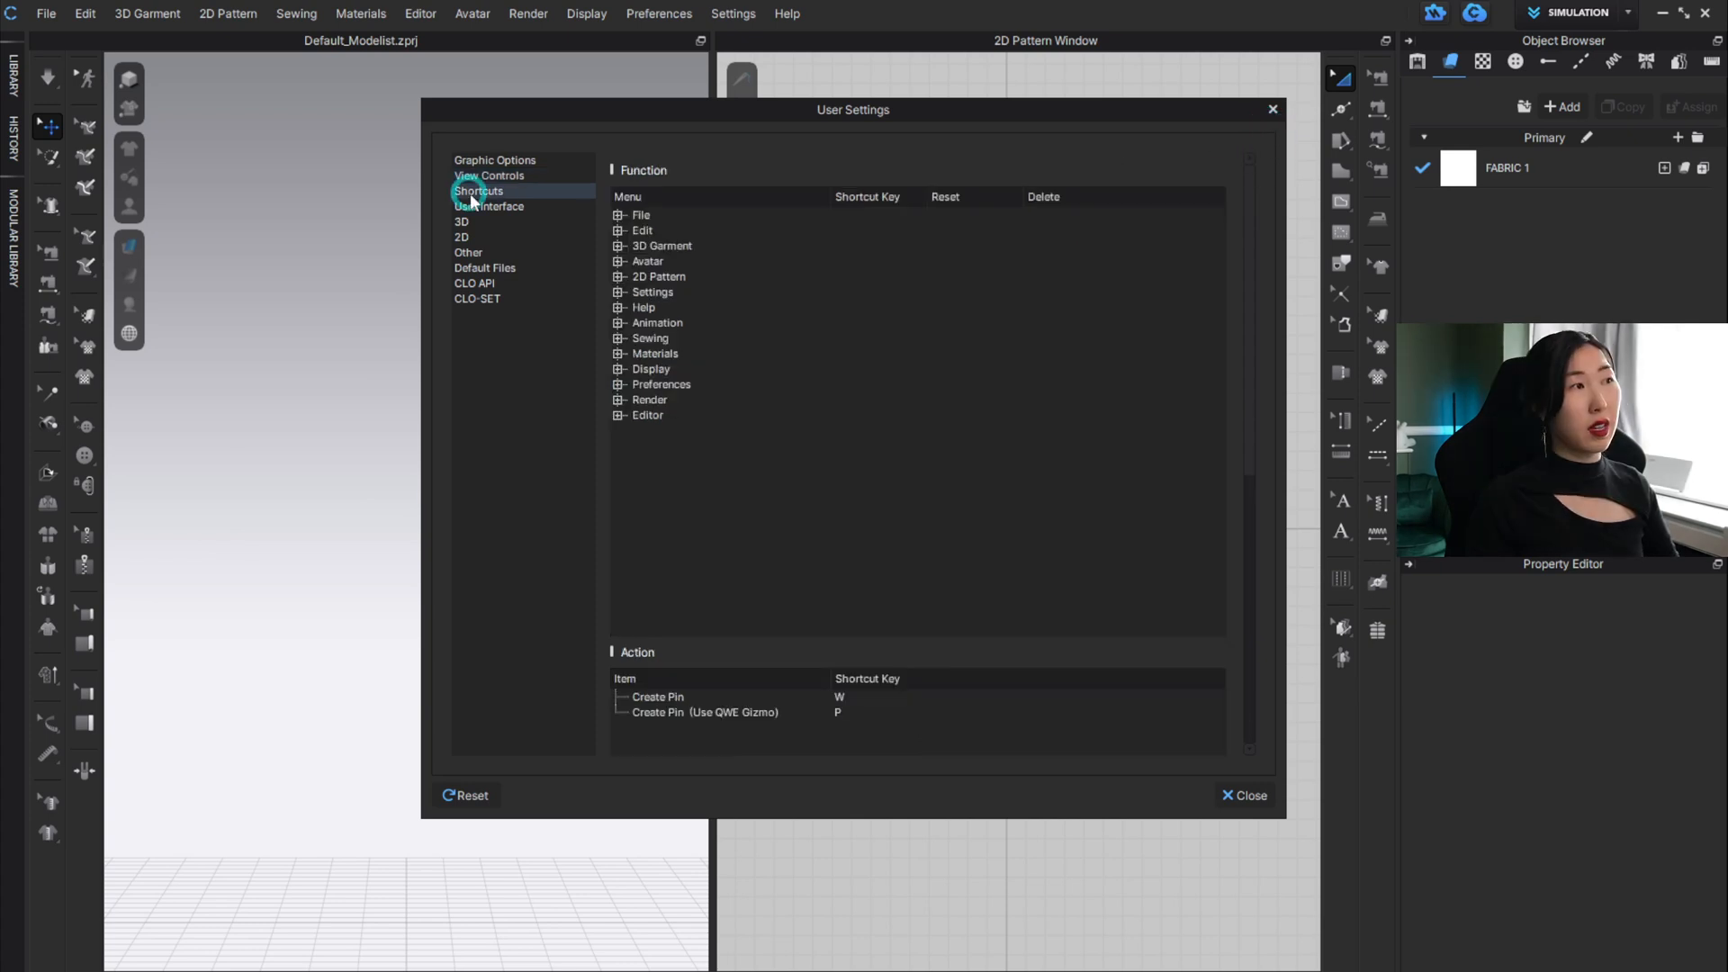
click(477, 208)
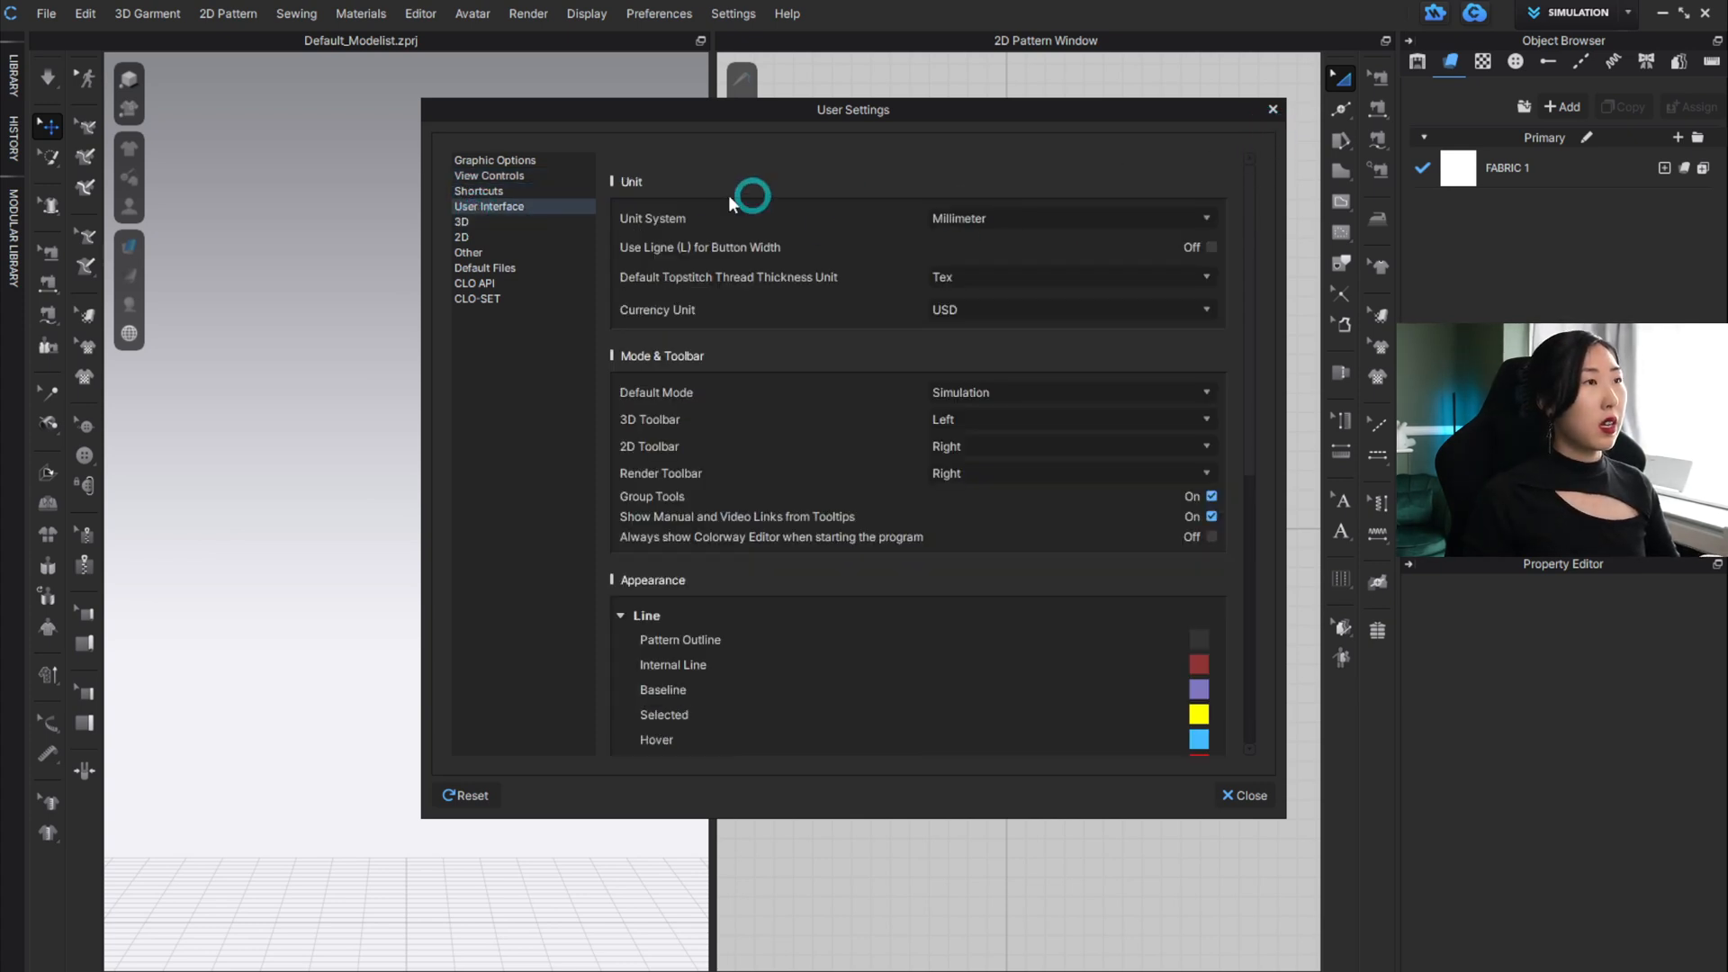
click(1031, 214)
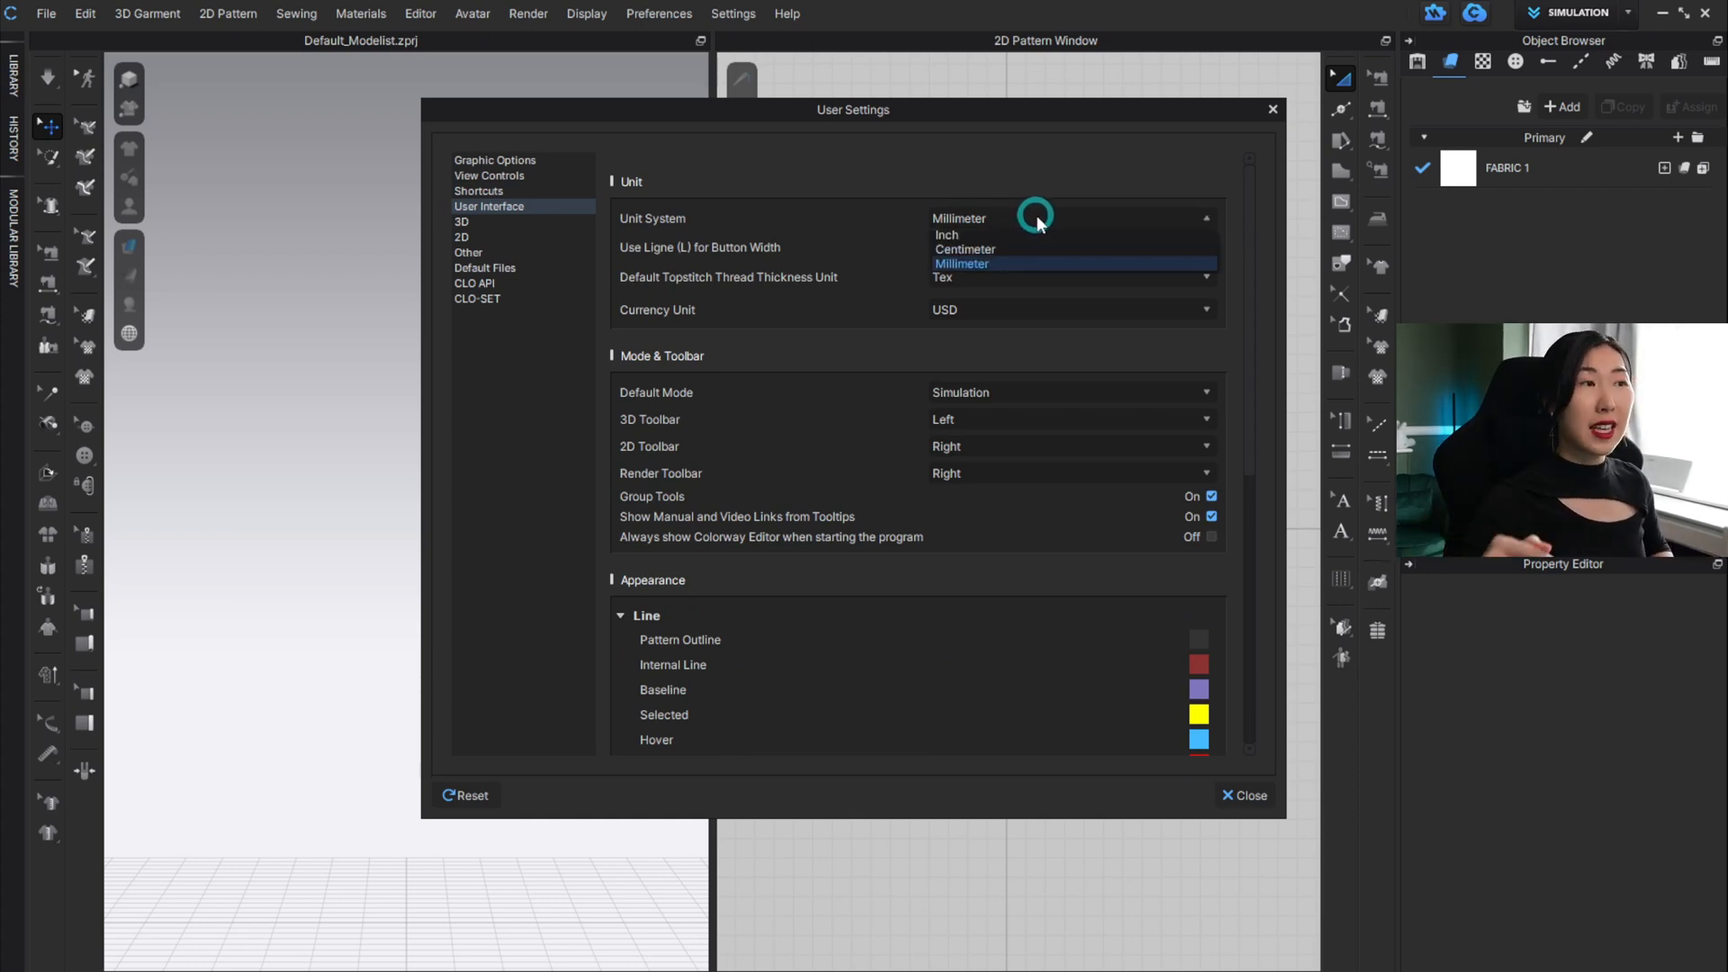
click(855, 200)
Examine the line, thickness and highlight appearance settings, and view the color picker for the Internal Line.
scroll(821, 343, down, 5)
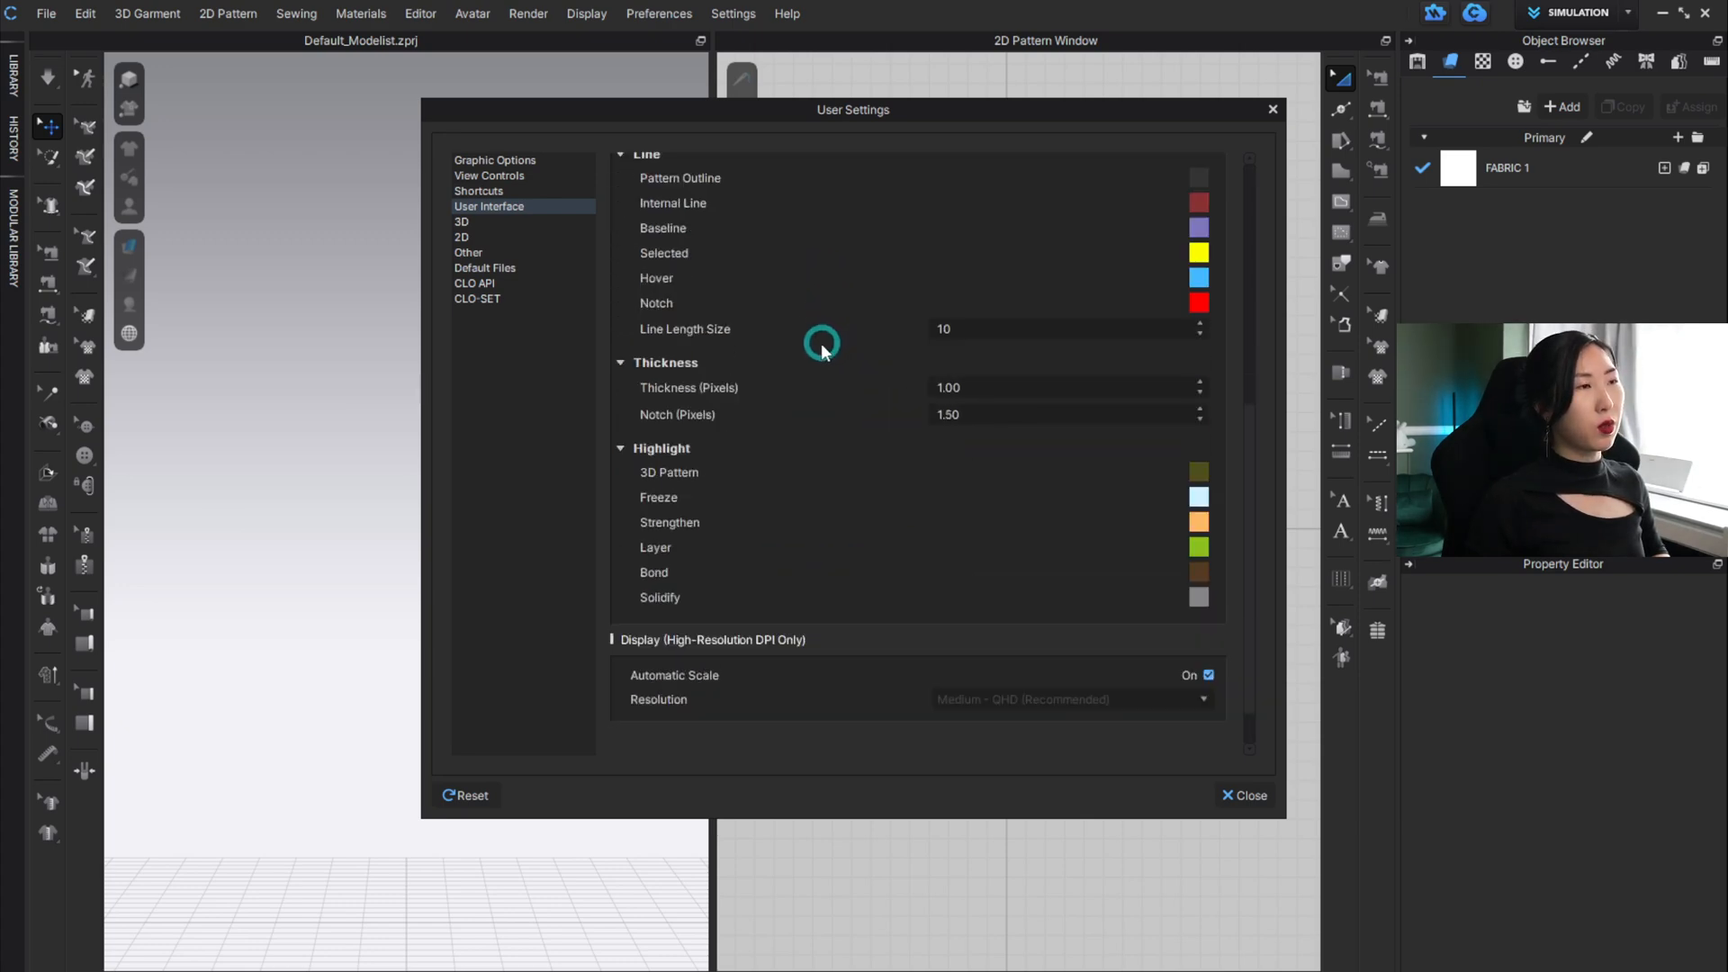
scroll(821, 343, up, 1)
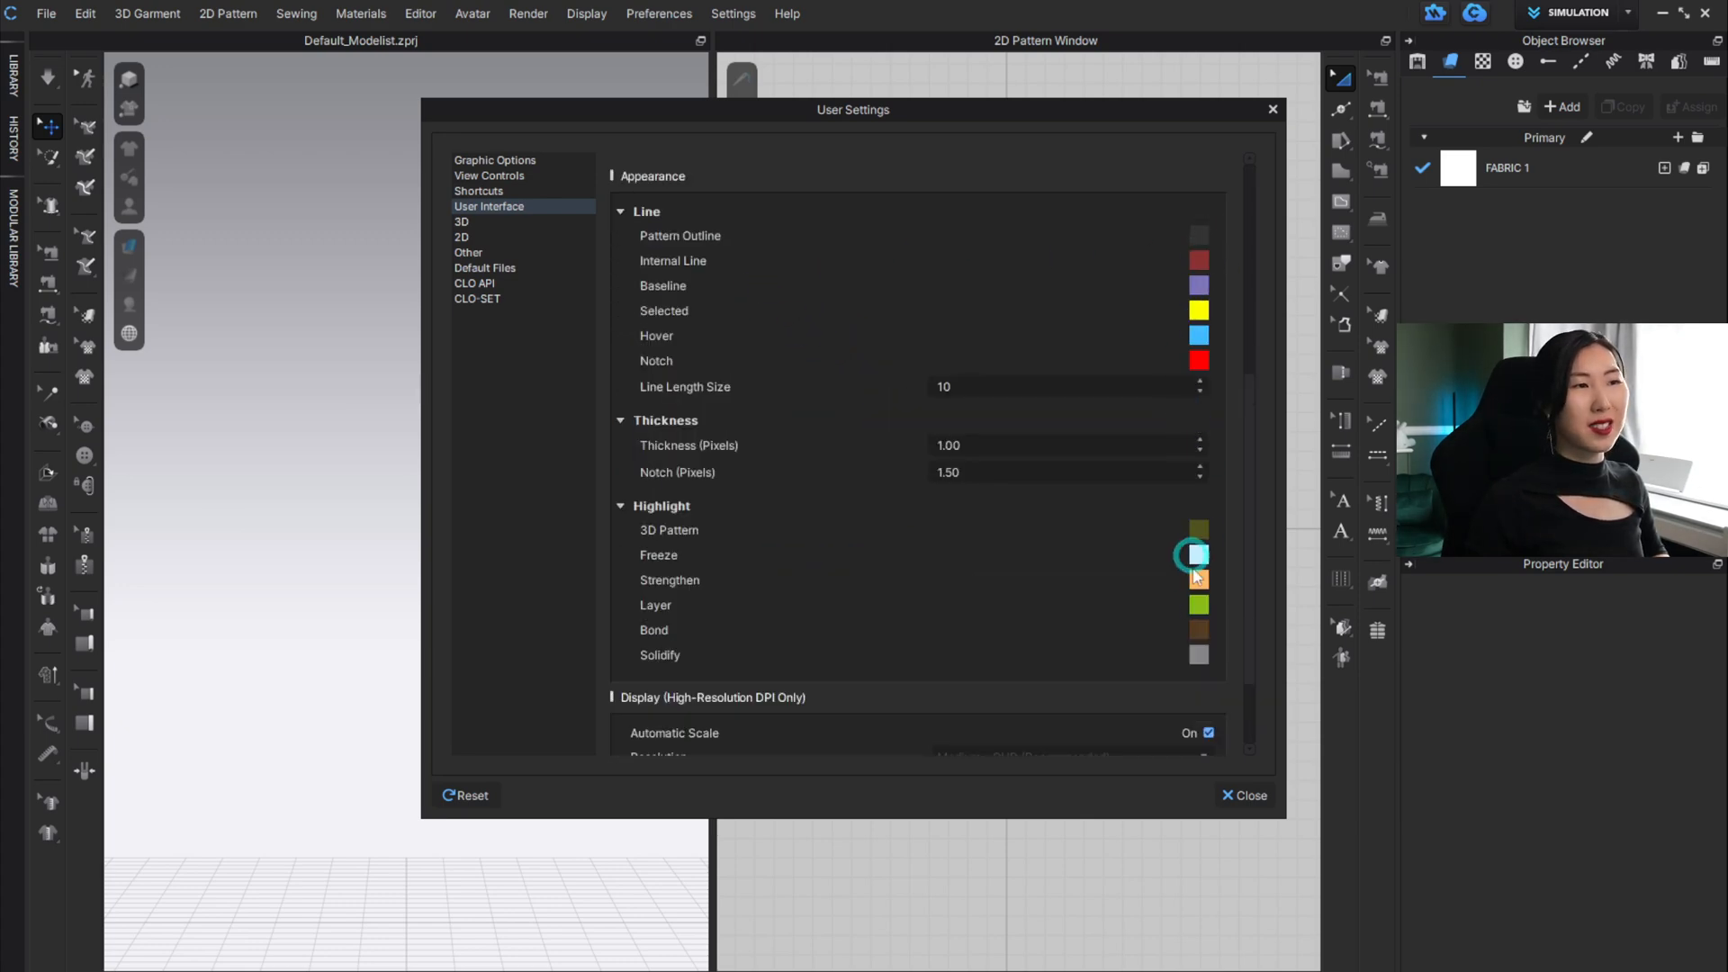
click(1202, 263)
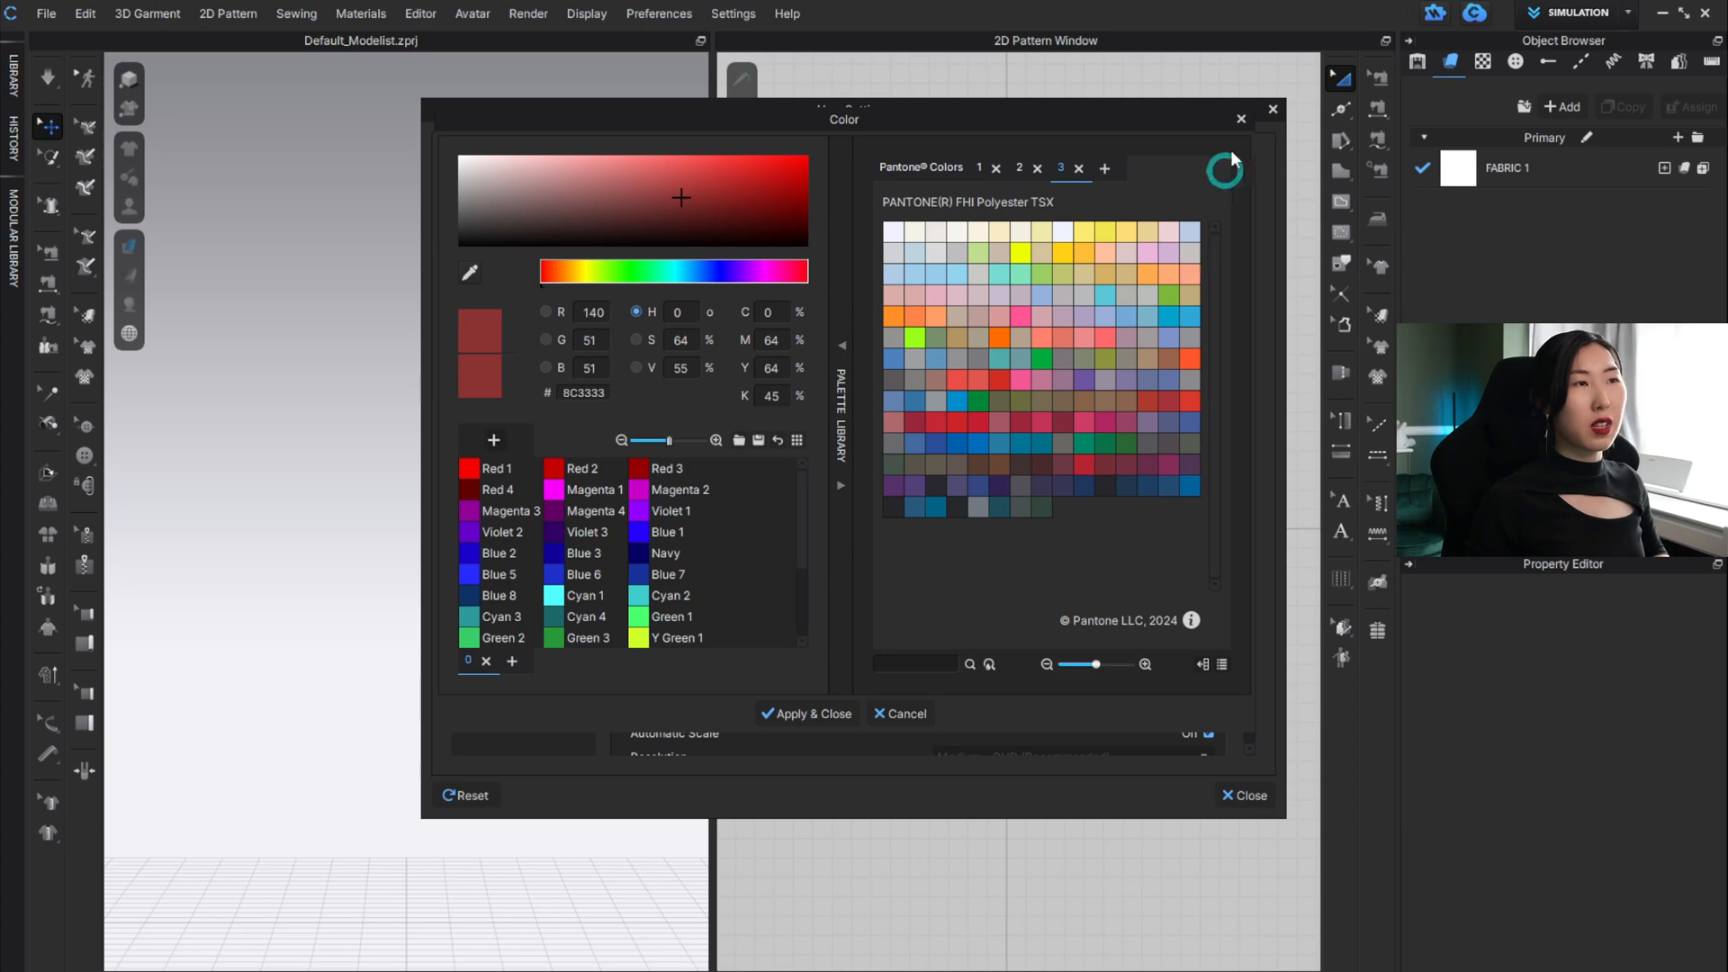
click(1242, 121)
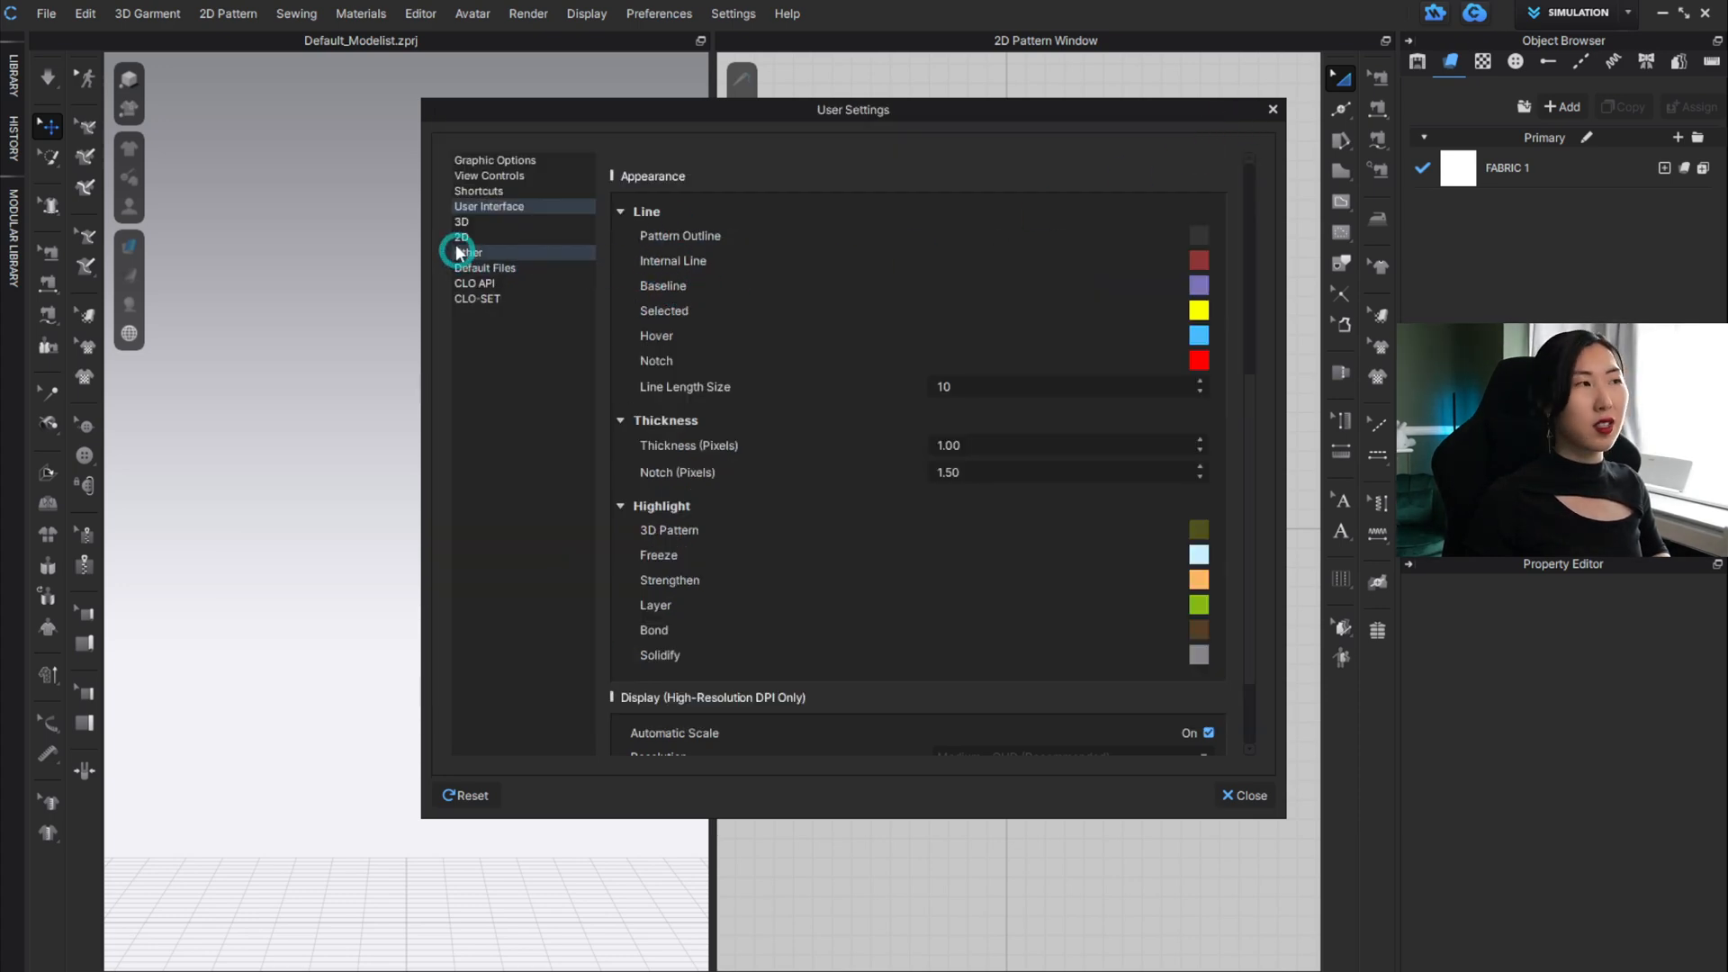
Try the Quad mesh type in the 3D user settings, and set the mesh back to Triangle.
click(471, 221)
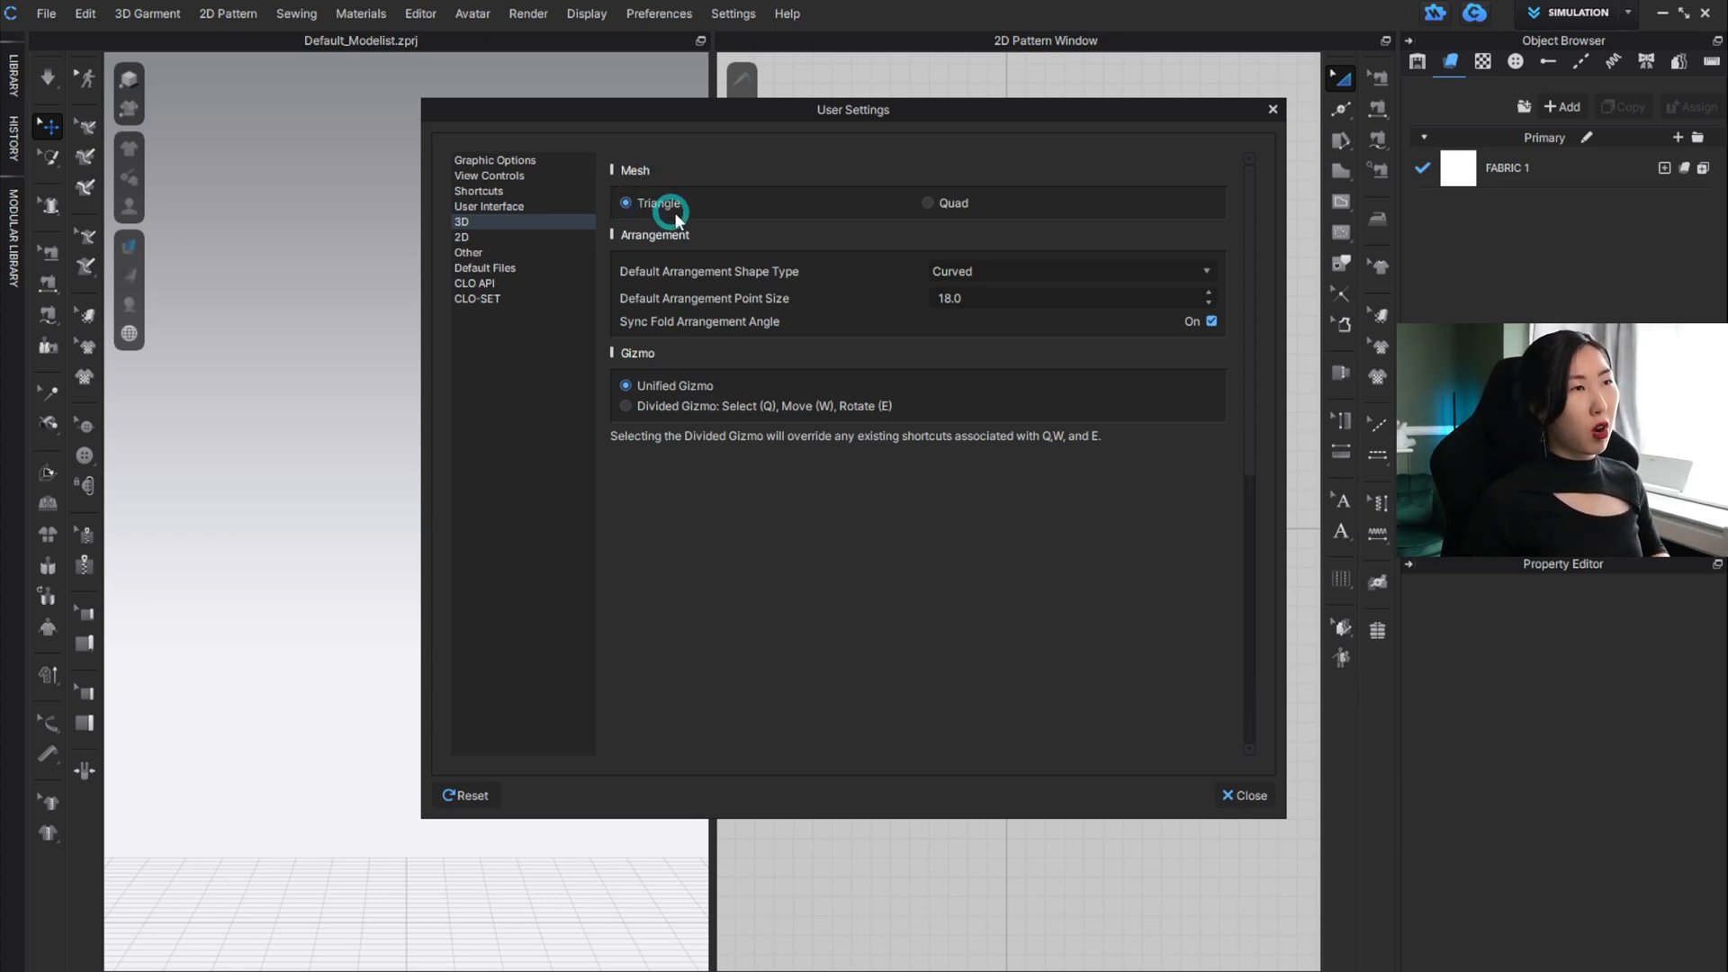
click(641, 223)
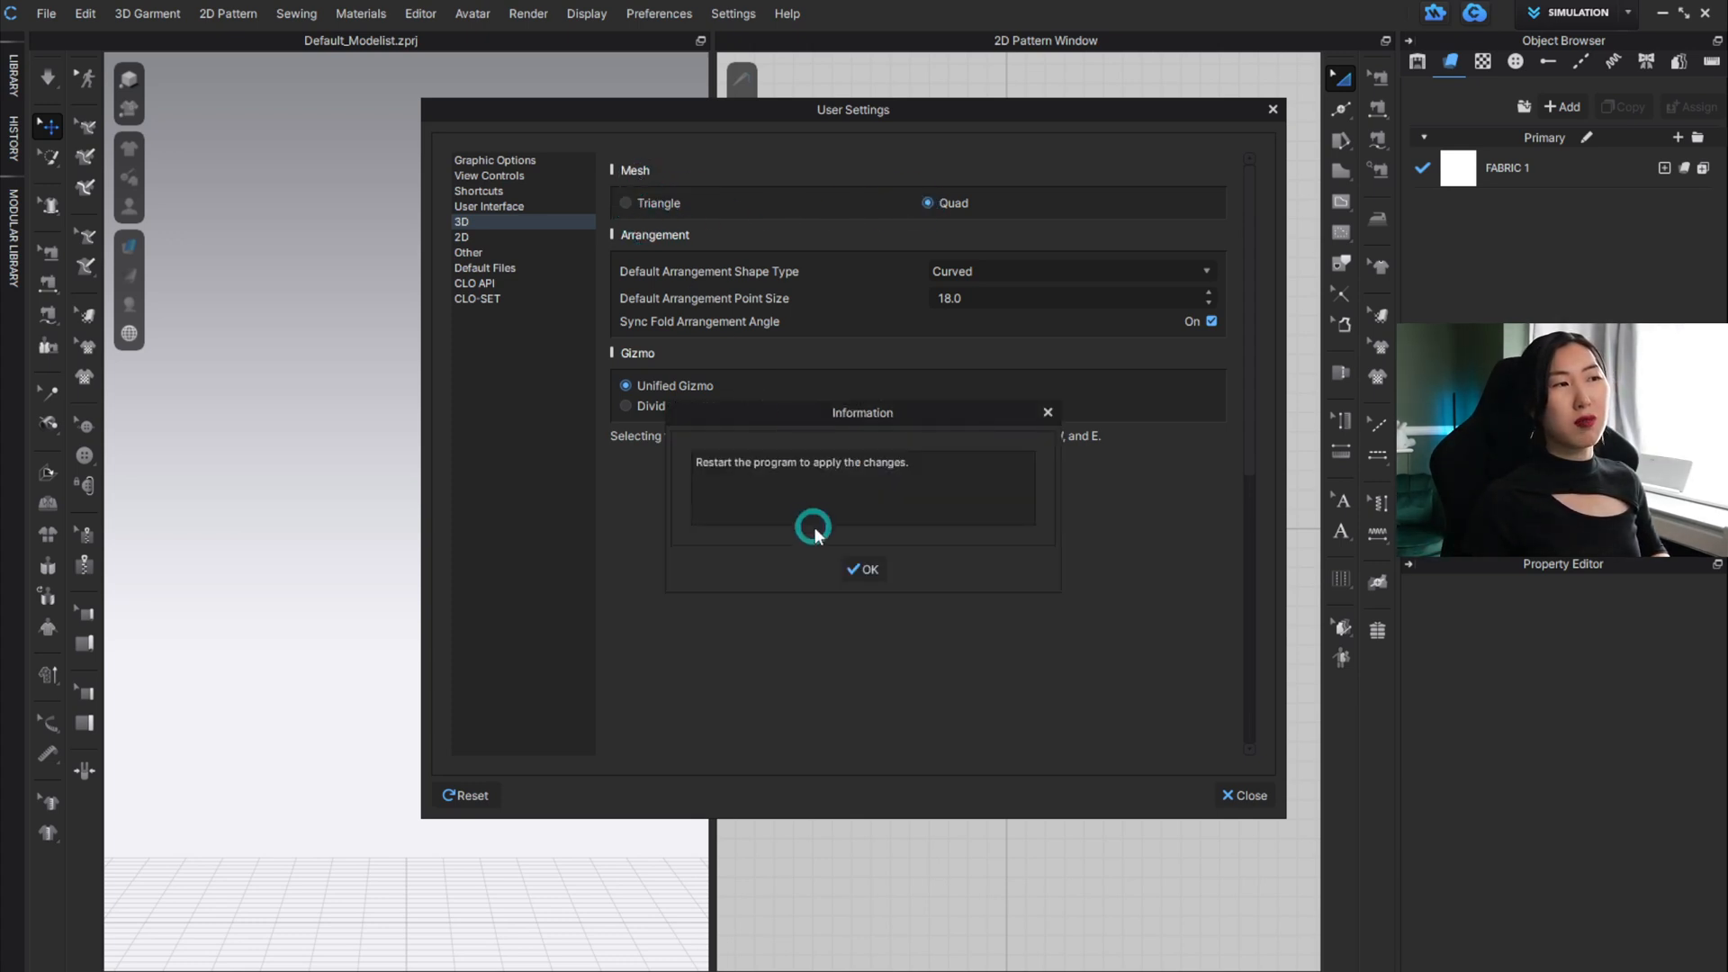
click(1046, 412)
click(644, 207)
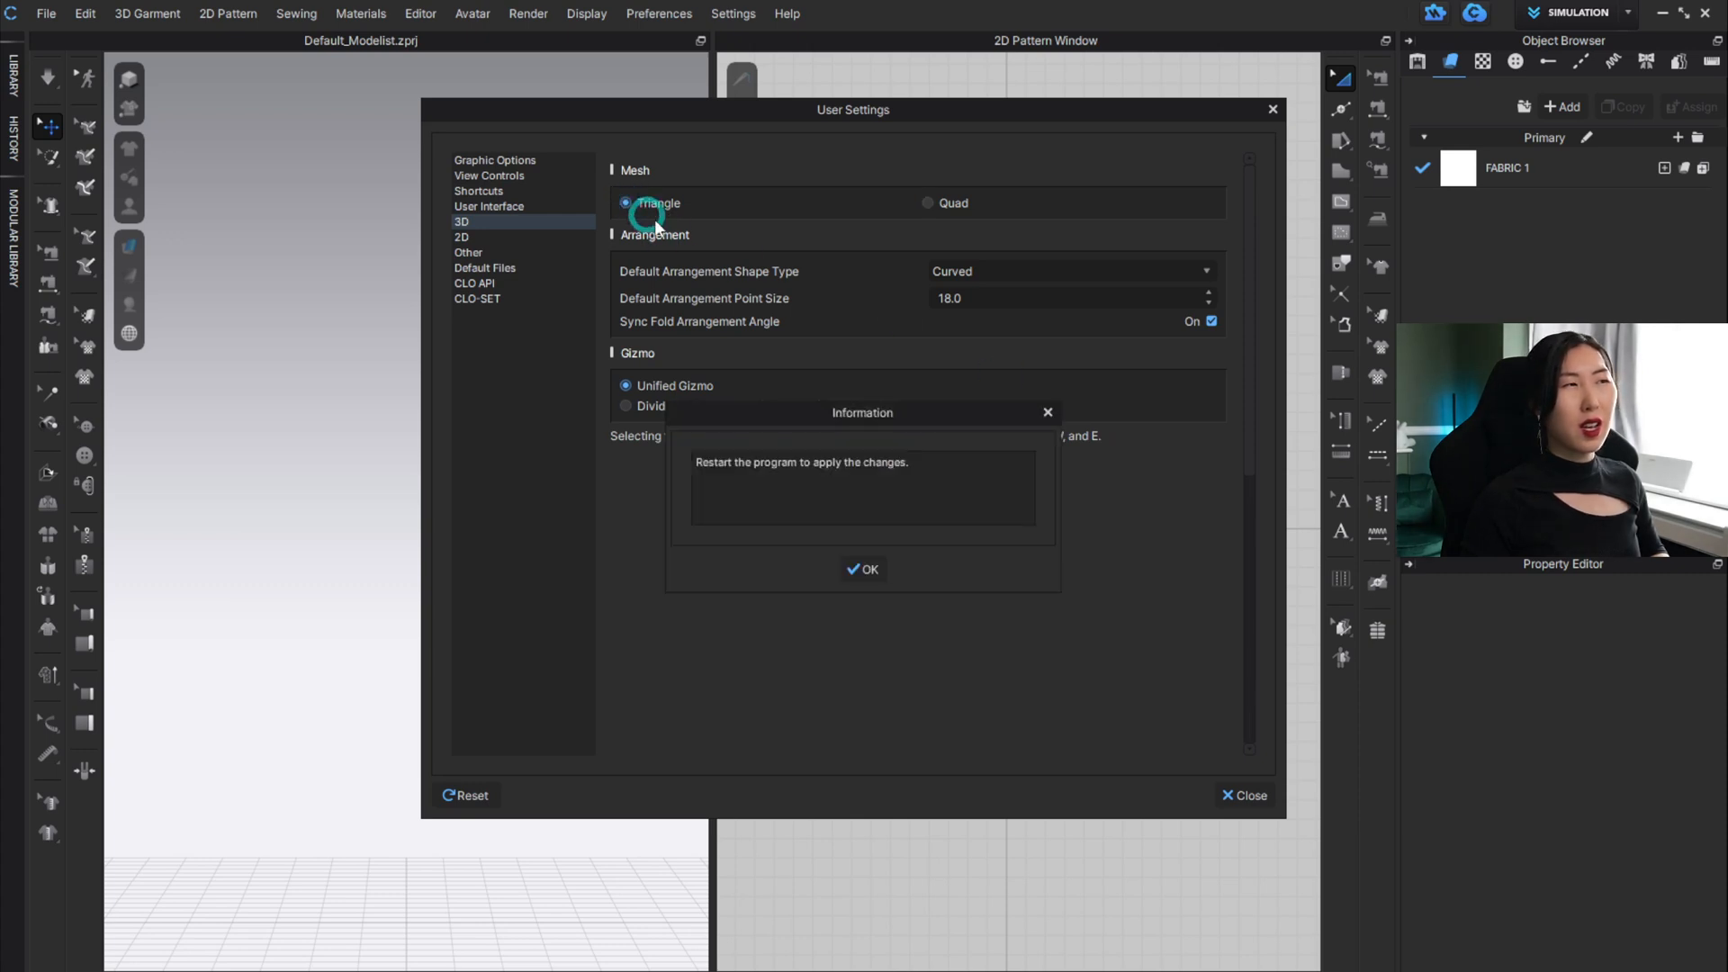
click(863, 569)
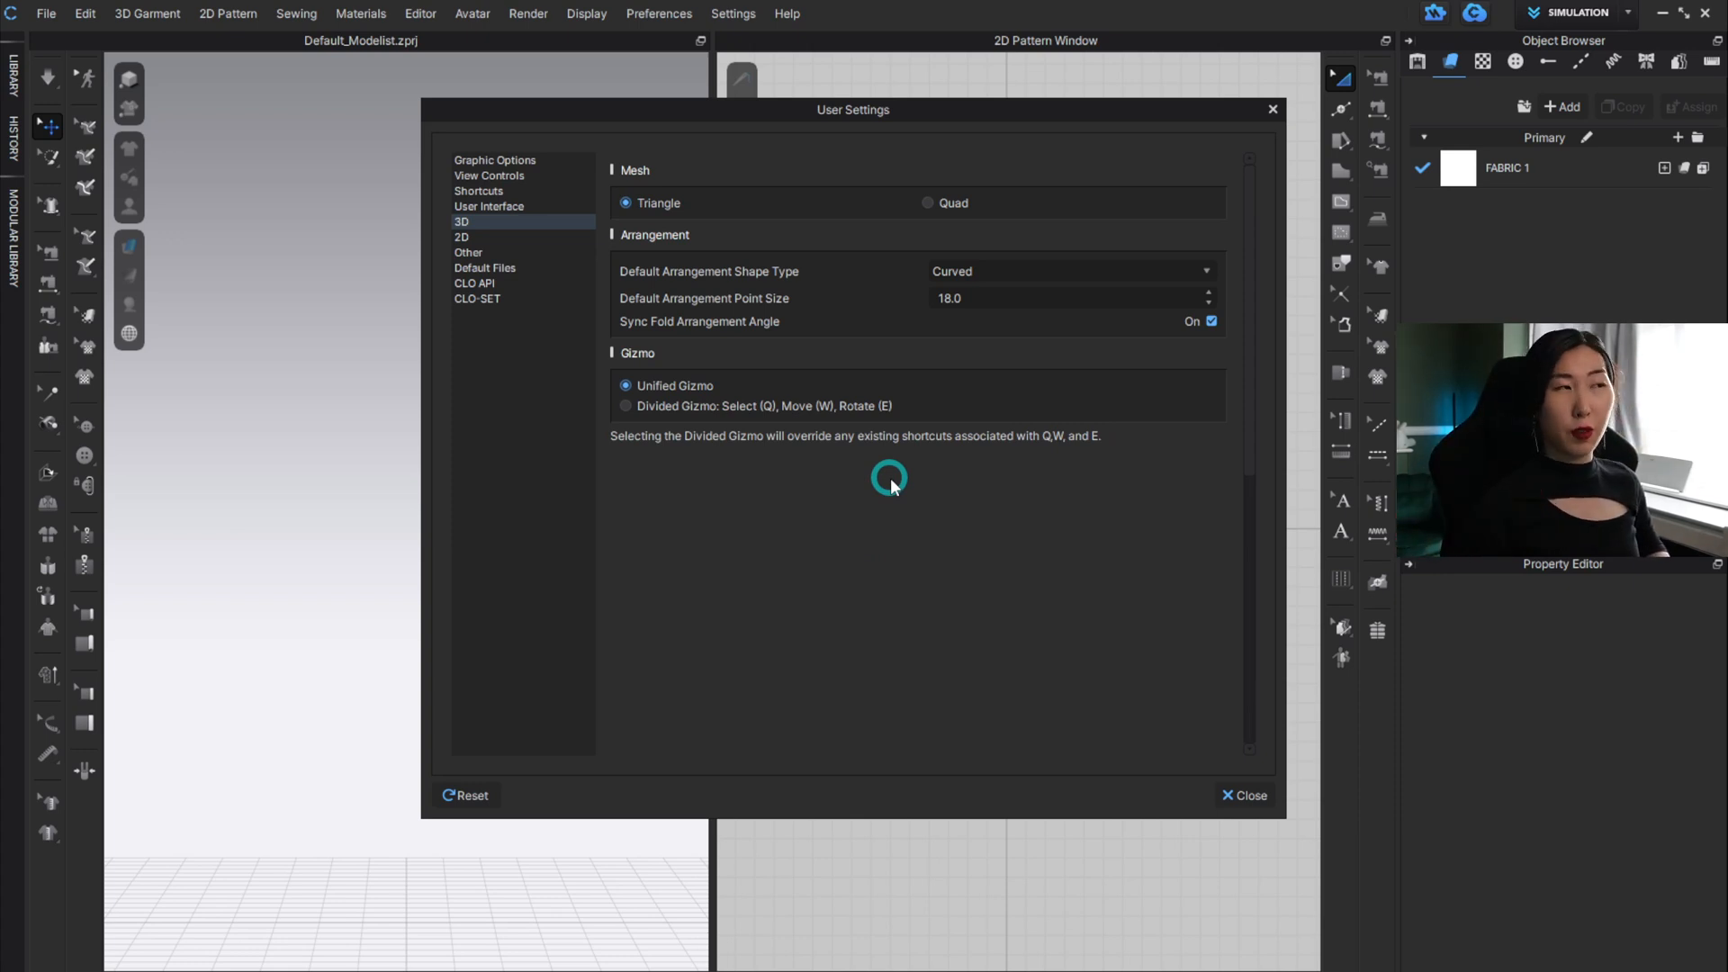
Look through the Other, Default Files, CLO API, CLO-SET and Shortcuts pages of the user settings.
click(488, 252)
click(485, 270)
click(479, 283)
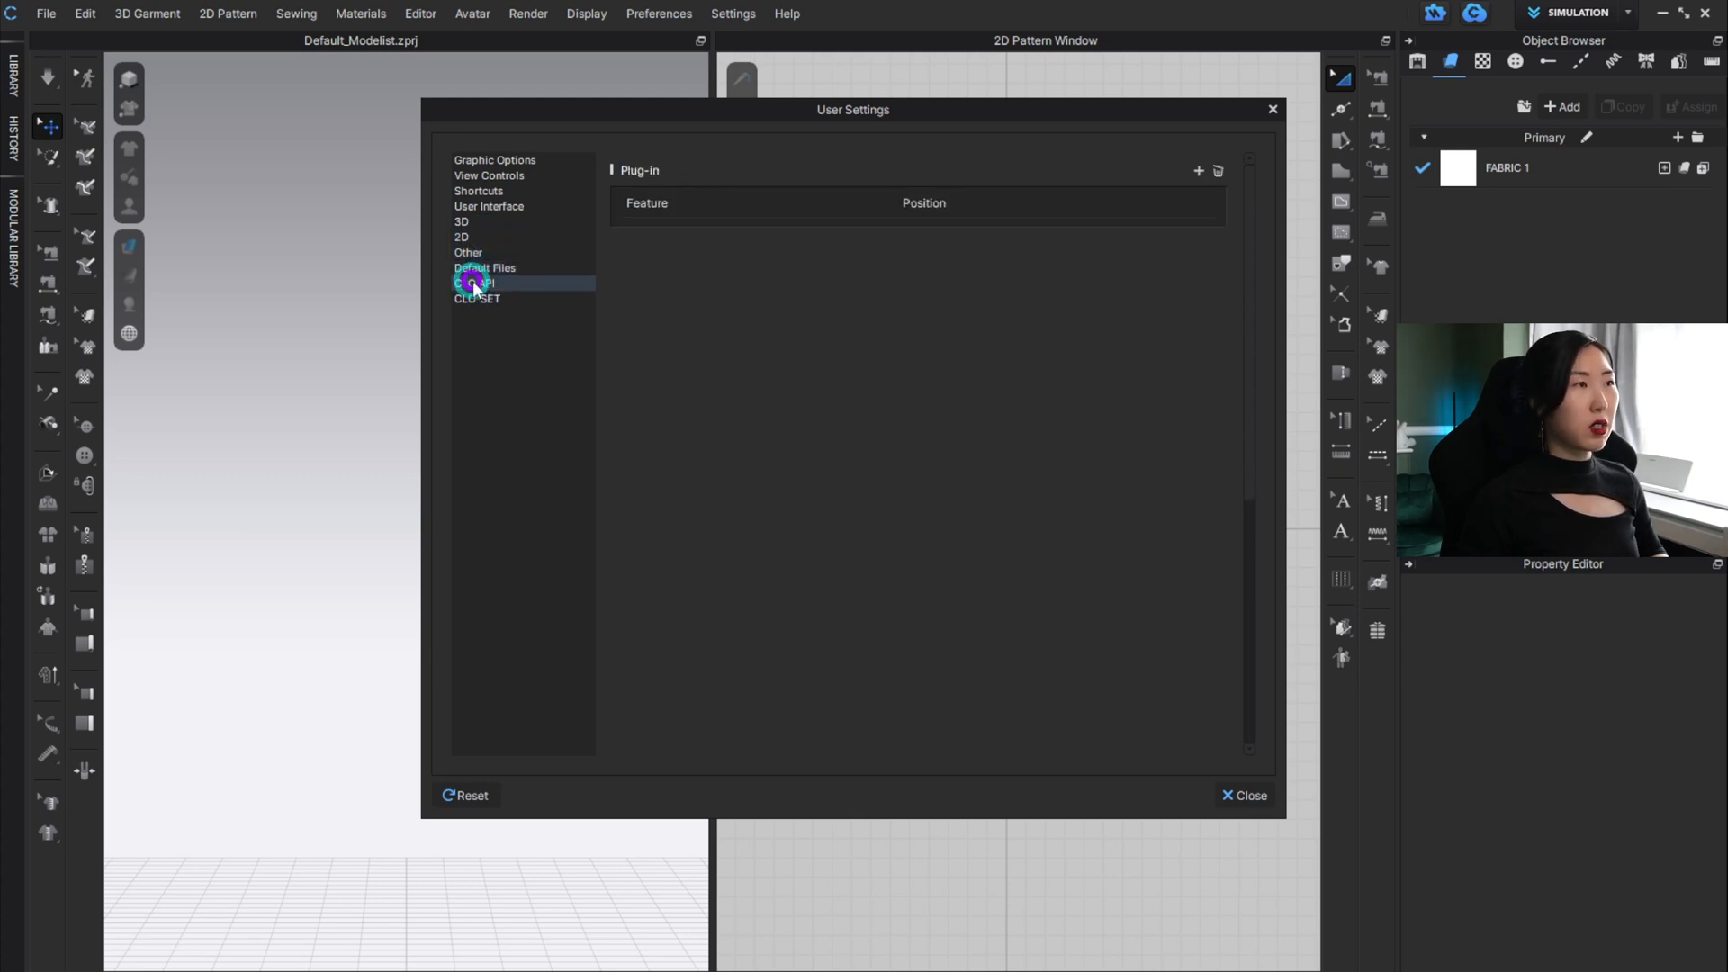
click(475, 298)
click(486, 191)
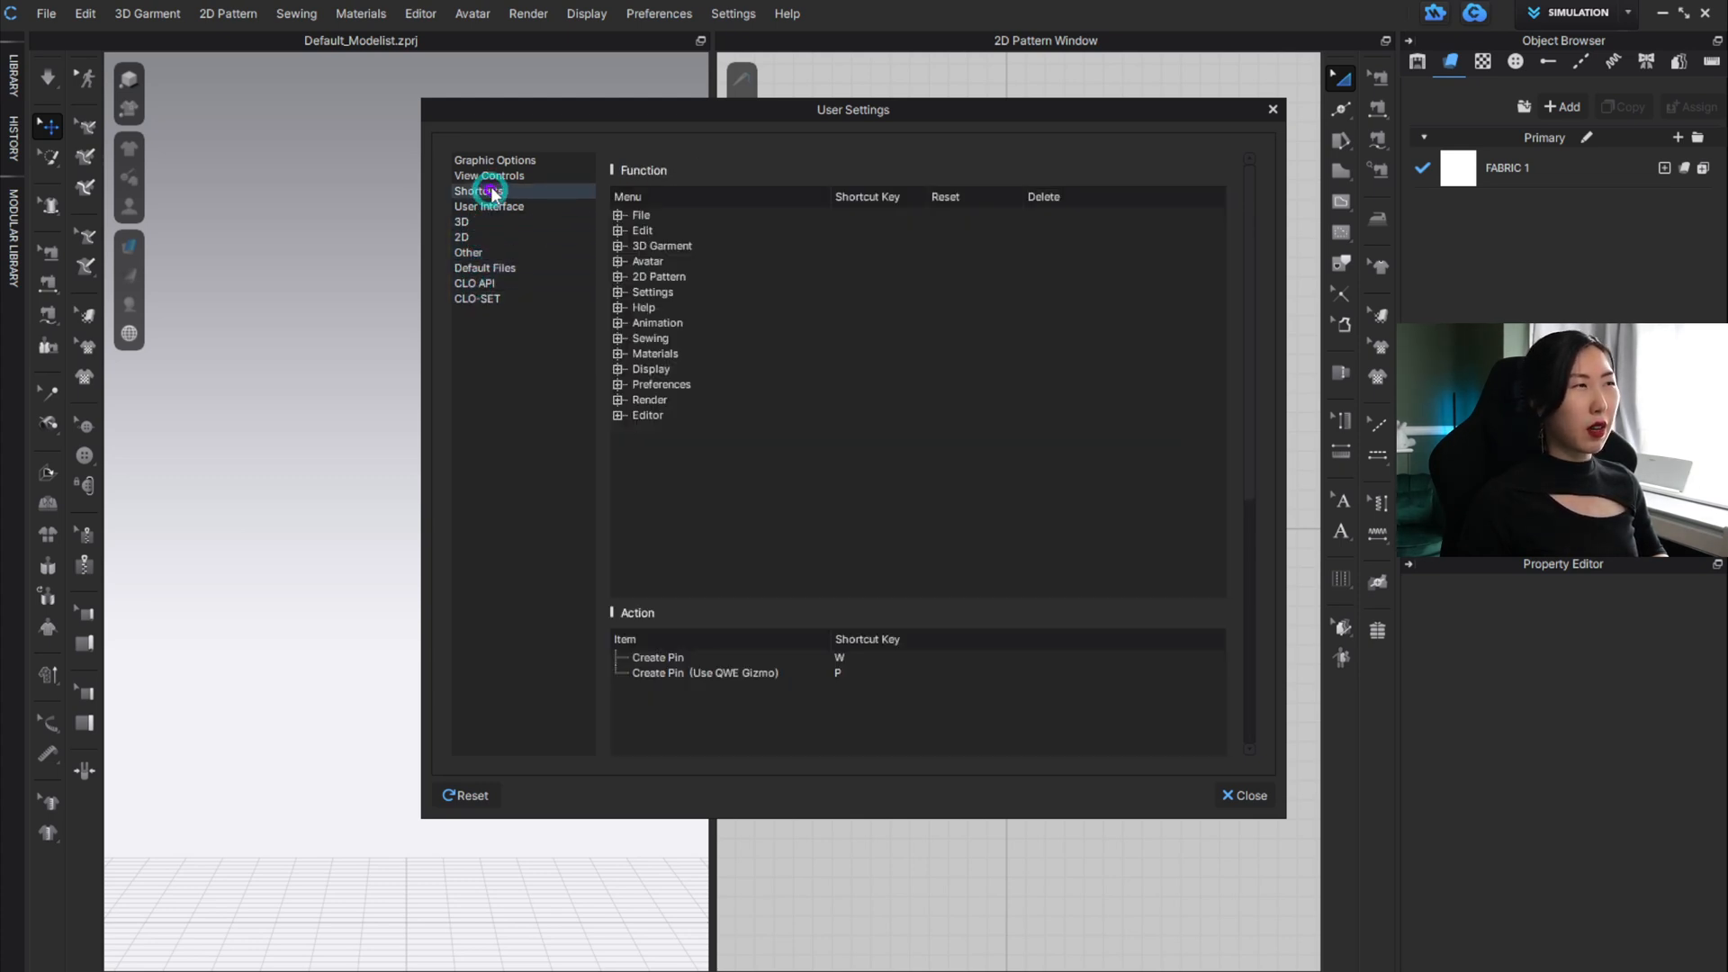
Review the View Controls settings down to the View Point values, and close the user settings.
click(490, 175)
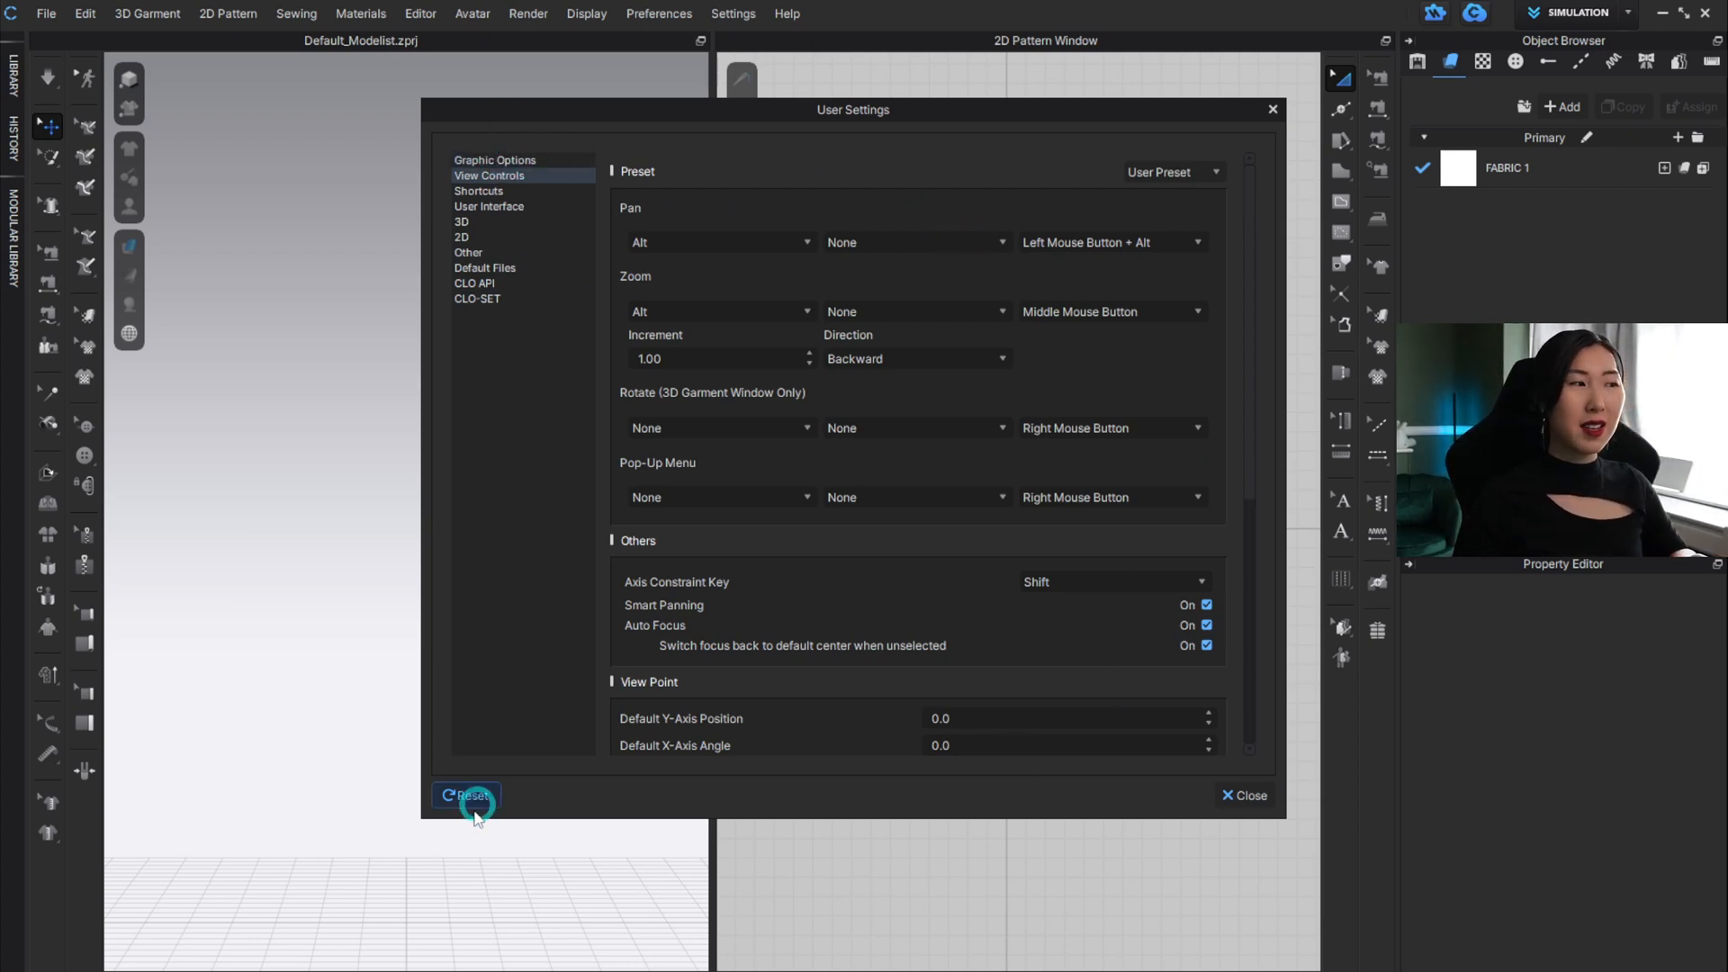
scroll(1125, 711, down, 6)
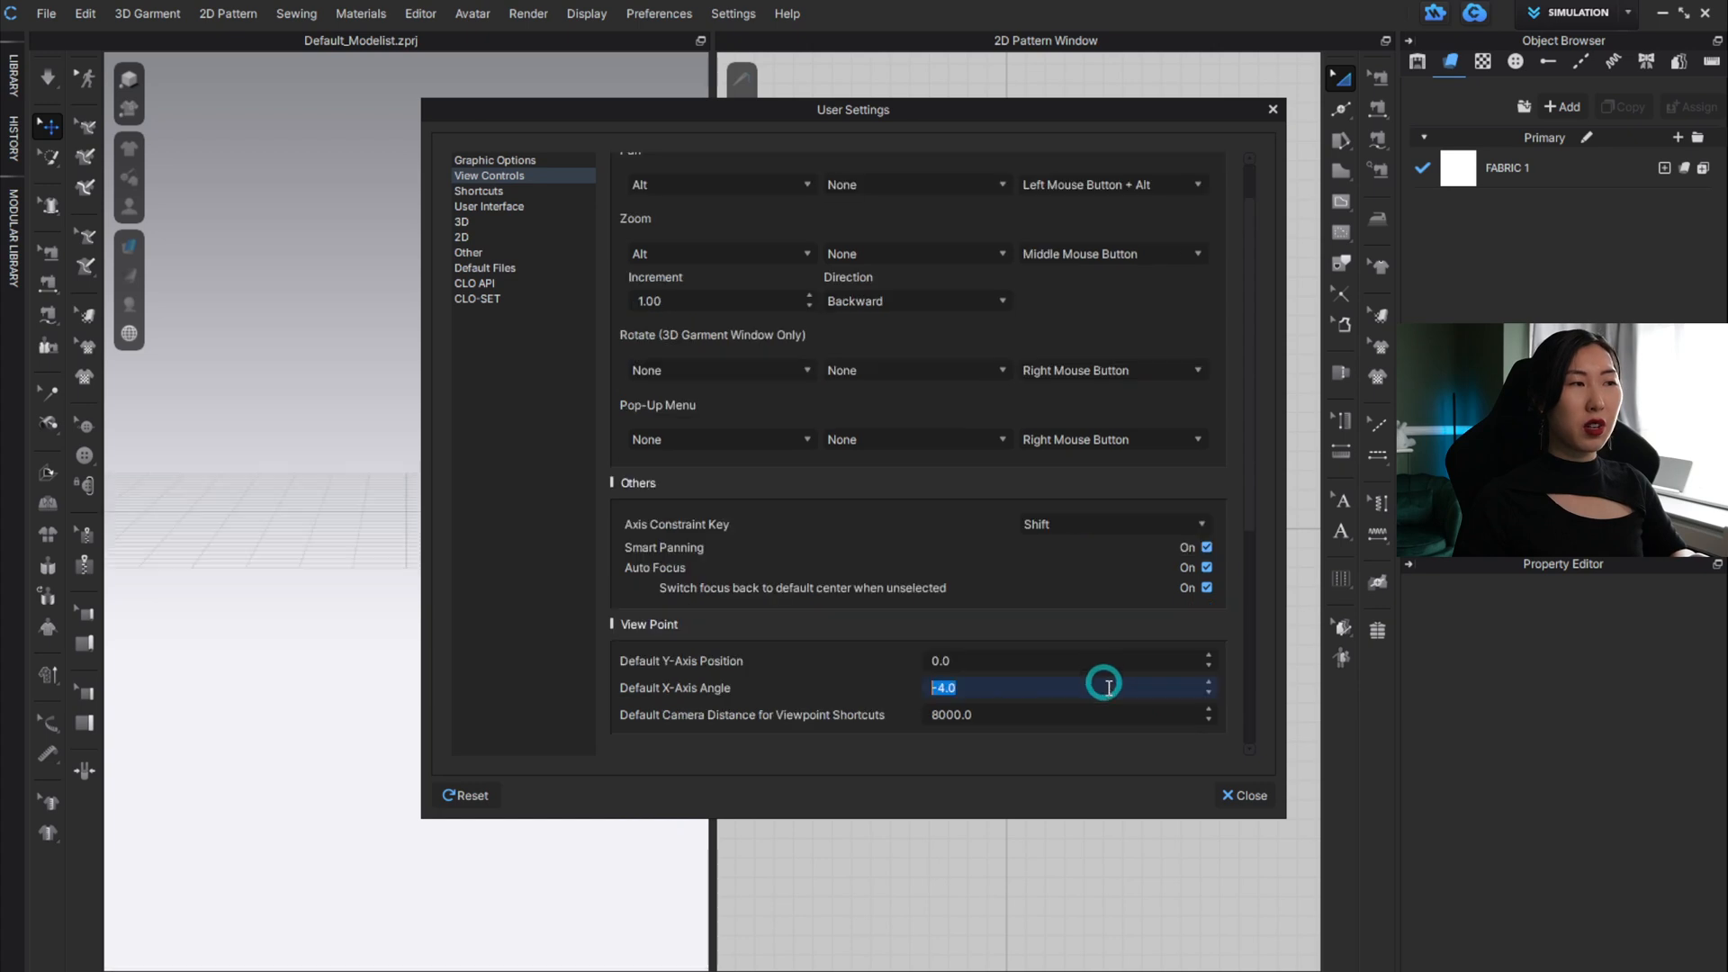
click(1242, 795)
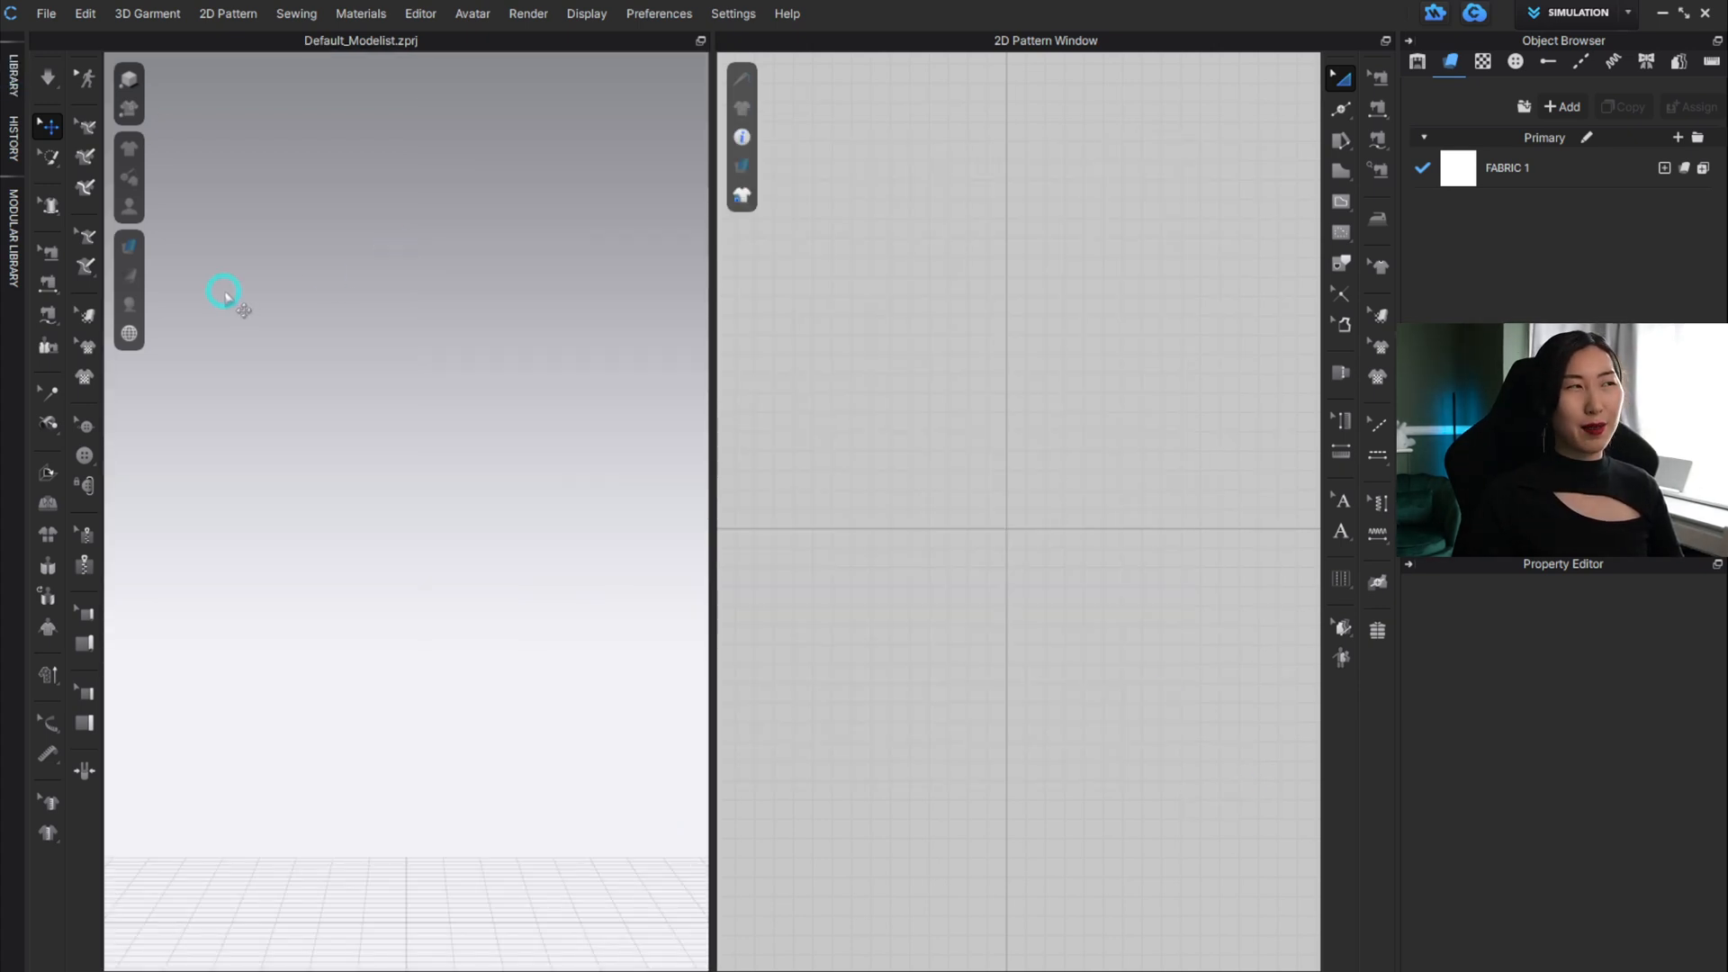
Draw a rectangle pattern piece across the center lines of the 2D Pattern Window.
click(1339, 171)
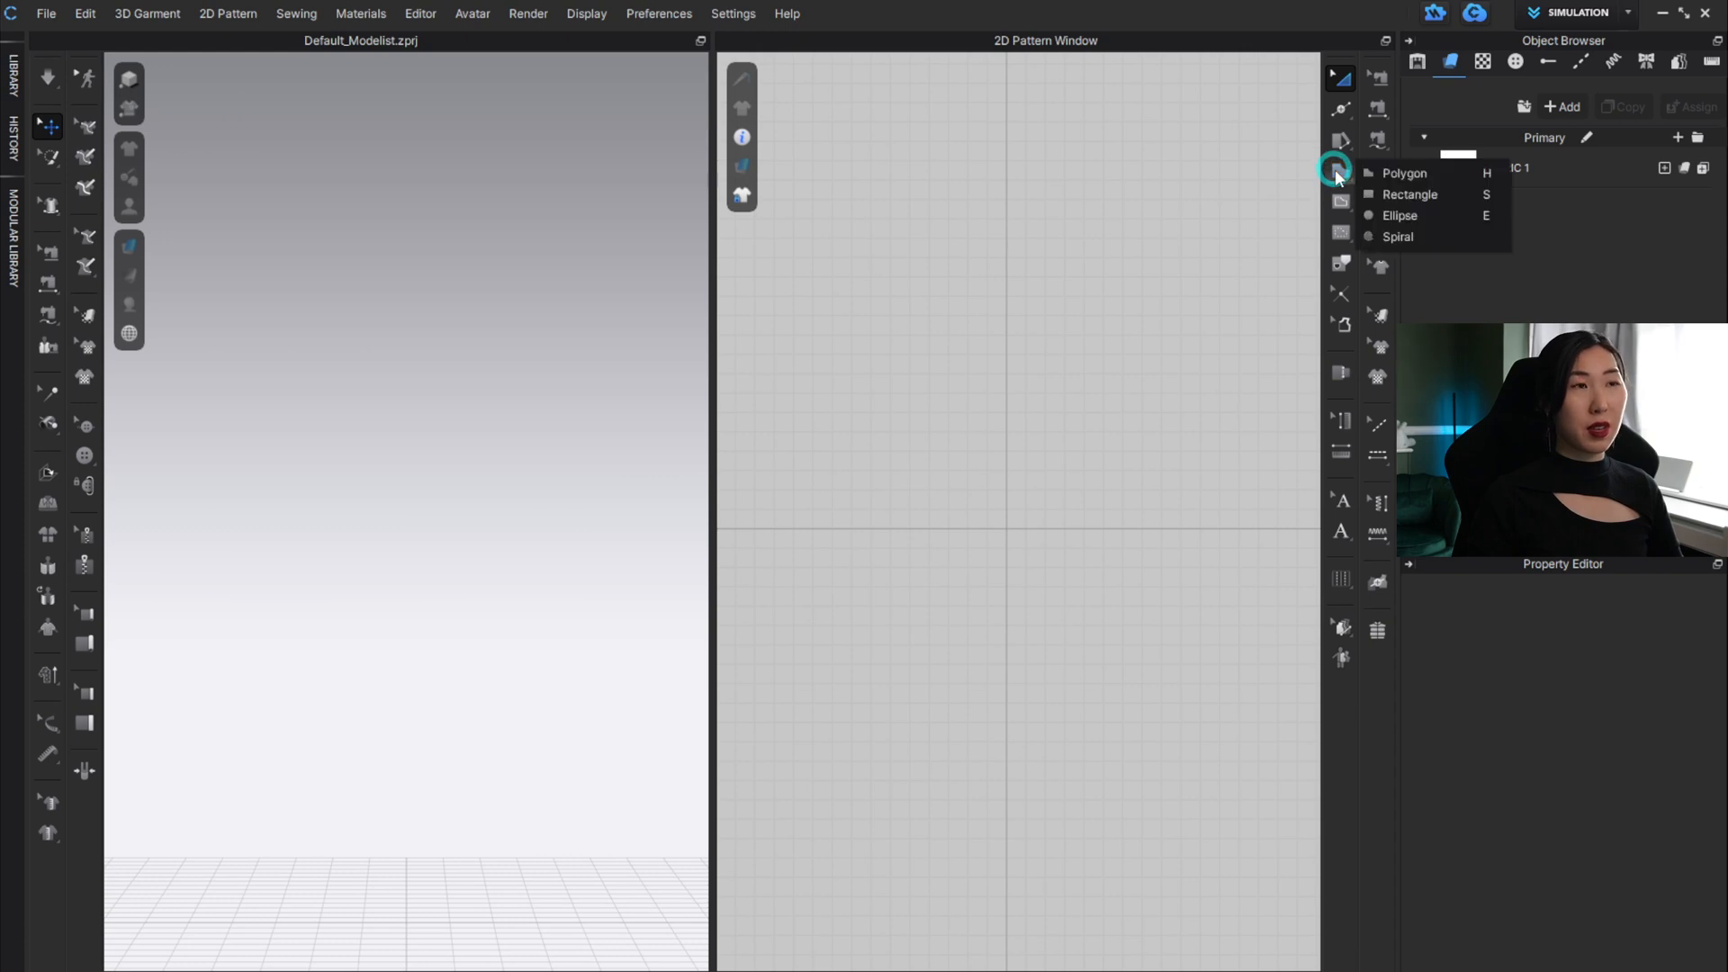
click(1425, 196)
drag(903, 378, 1175, 626)
Raise the rectangle above the ground grid in the 3D scene, simulate its fall onto the ground and stop the simulation.
scroll(482, 501, down, 5)
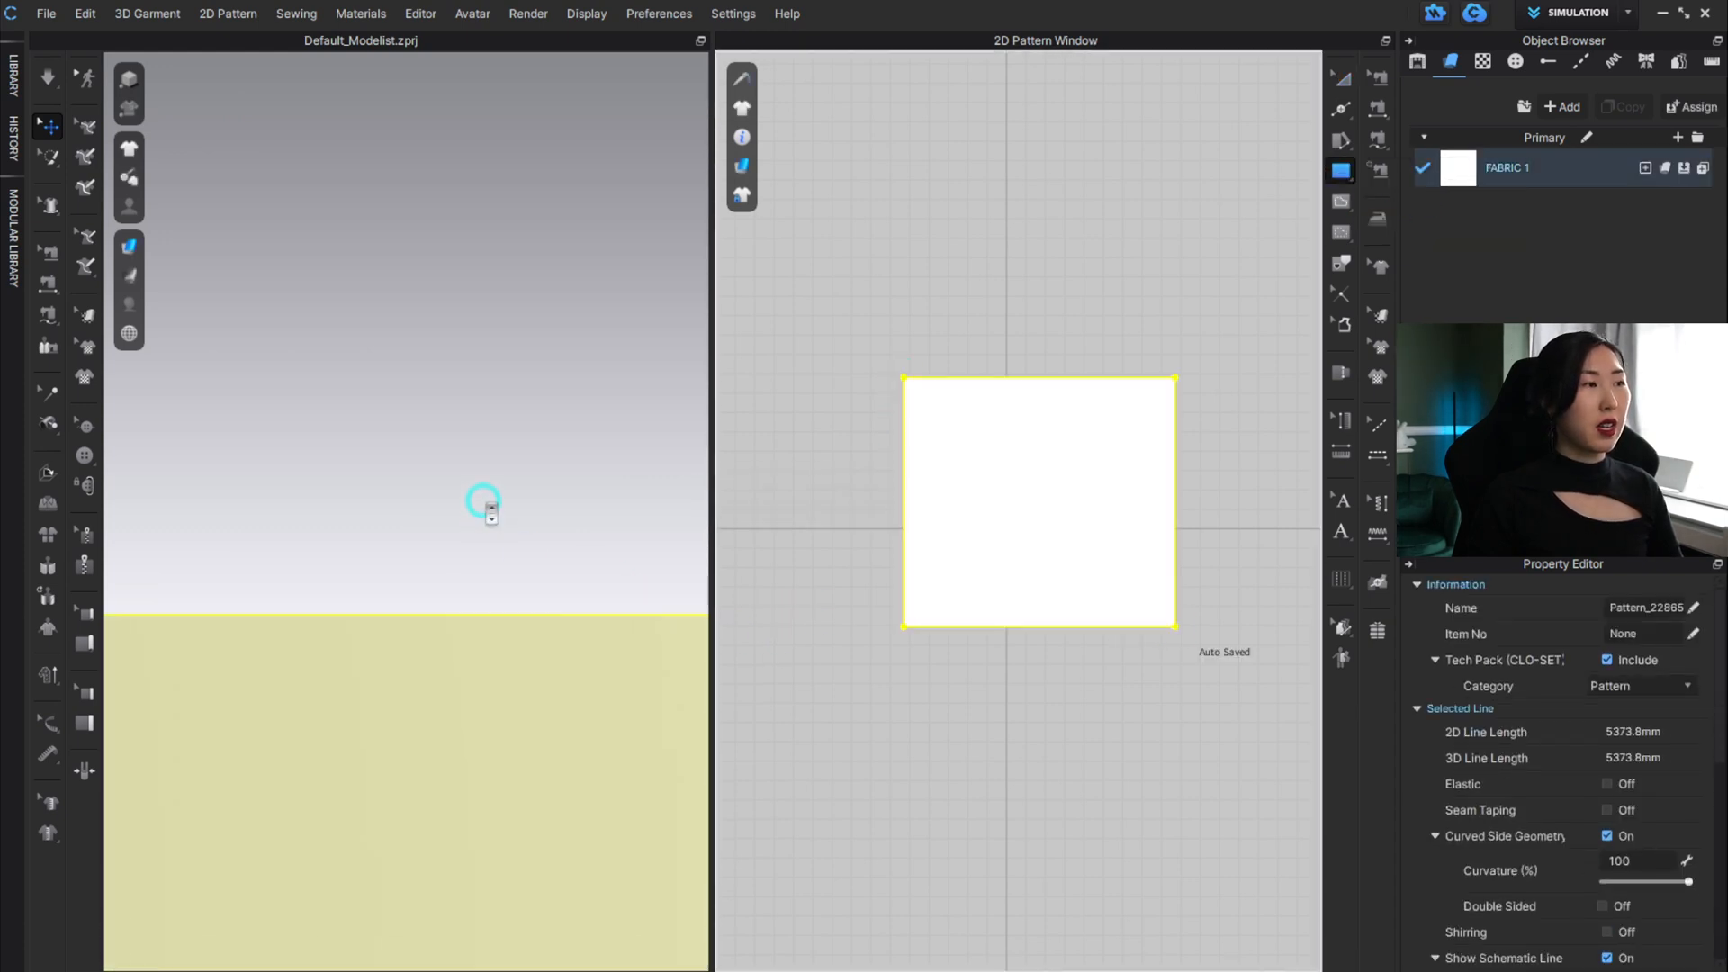
scroll(451, 606, up, 1)
click(433, 605)
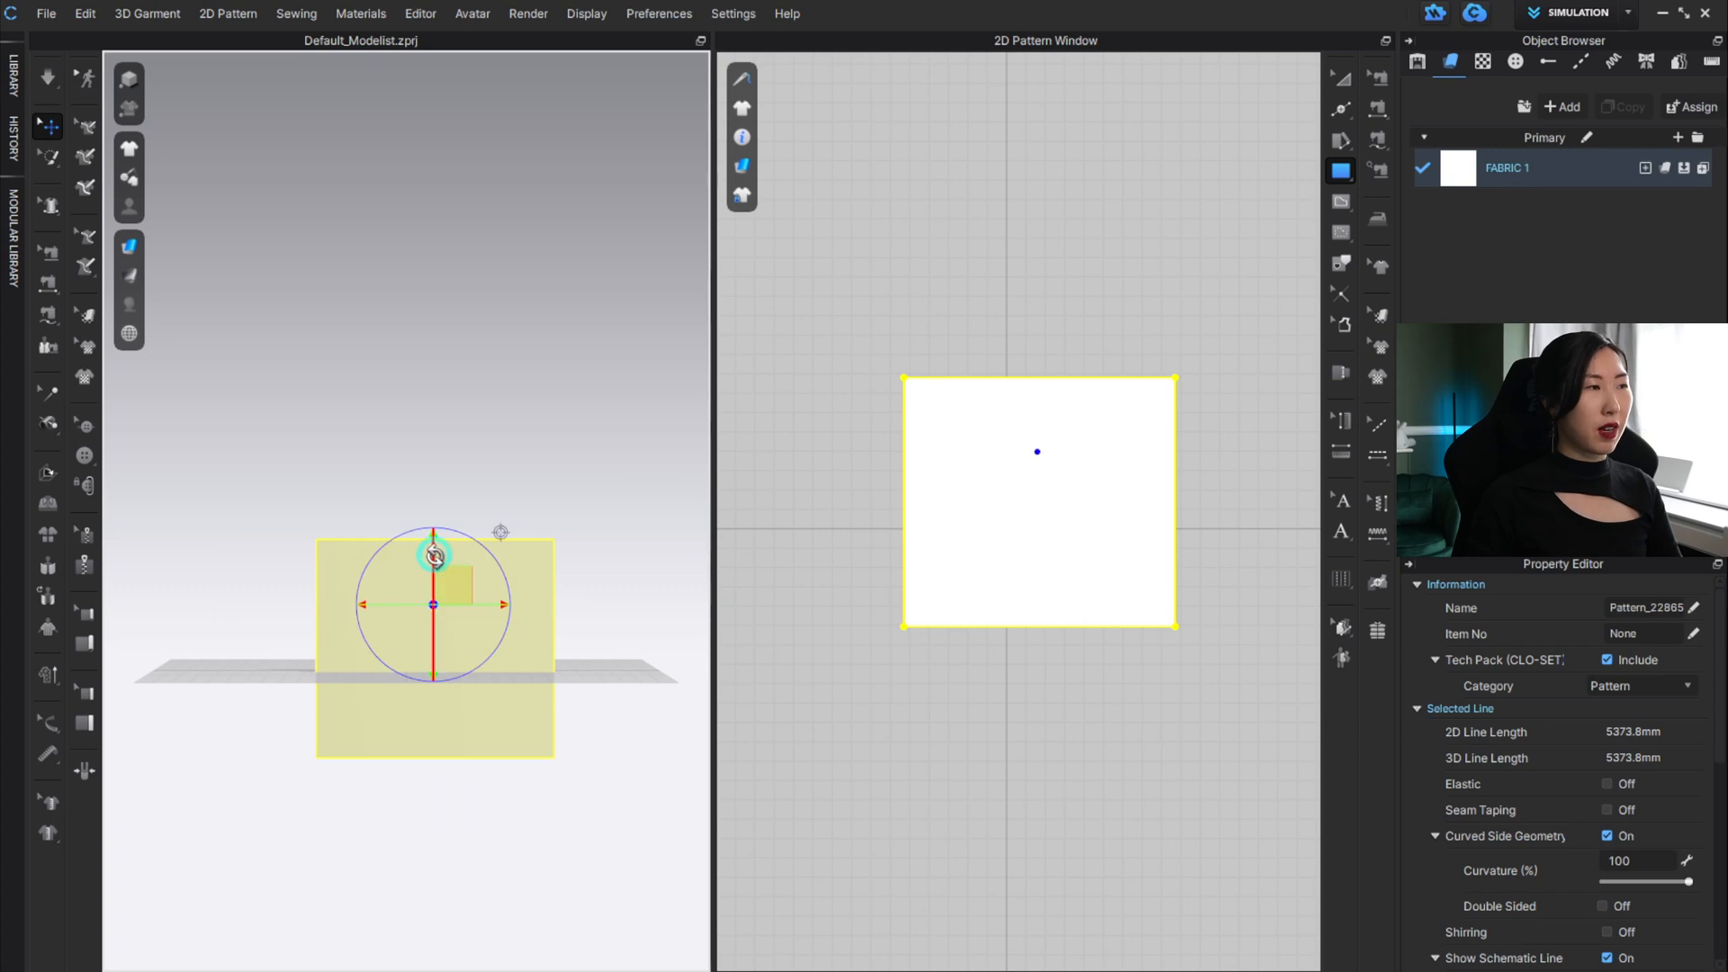
right_drag(310, 493, 351, 521)
click(394, 581)
drag(383, 553, 384, 340)
click(50, 79)
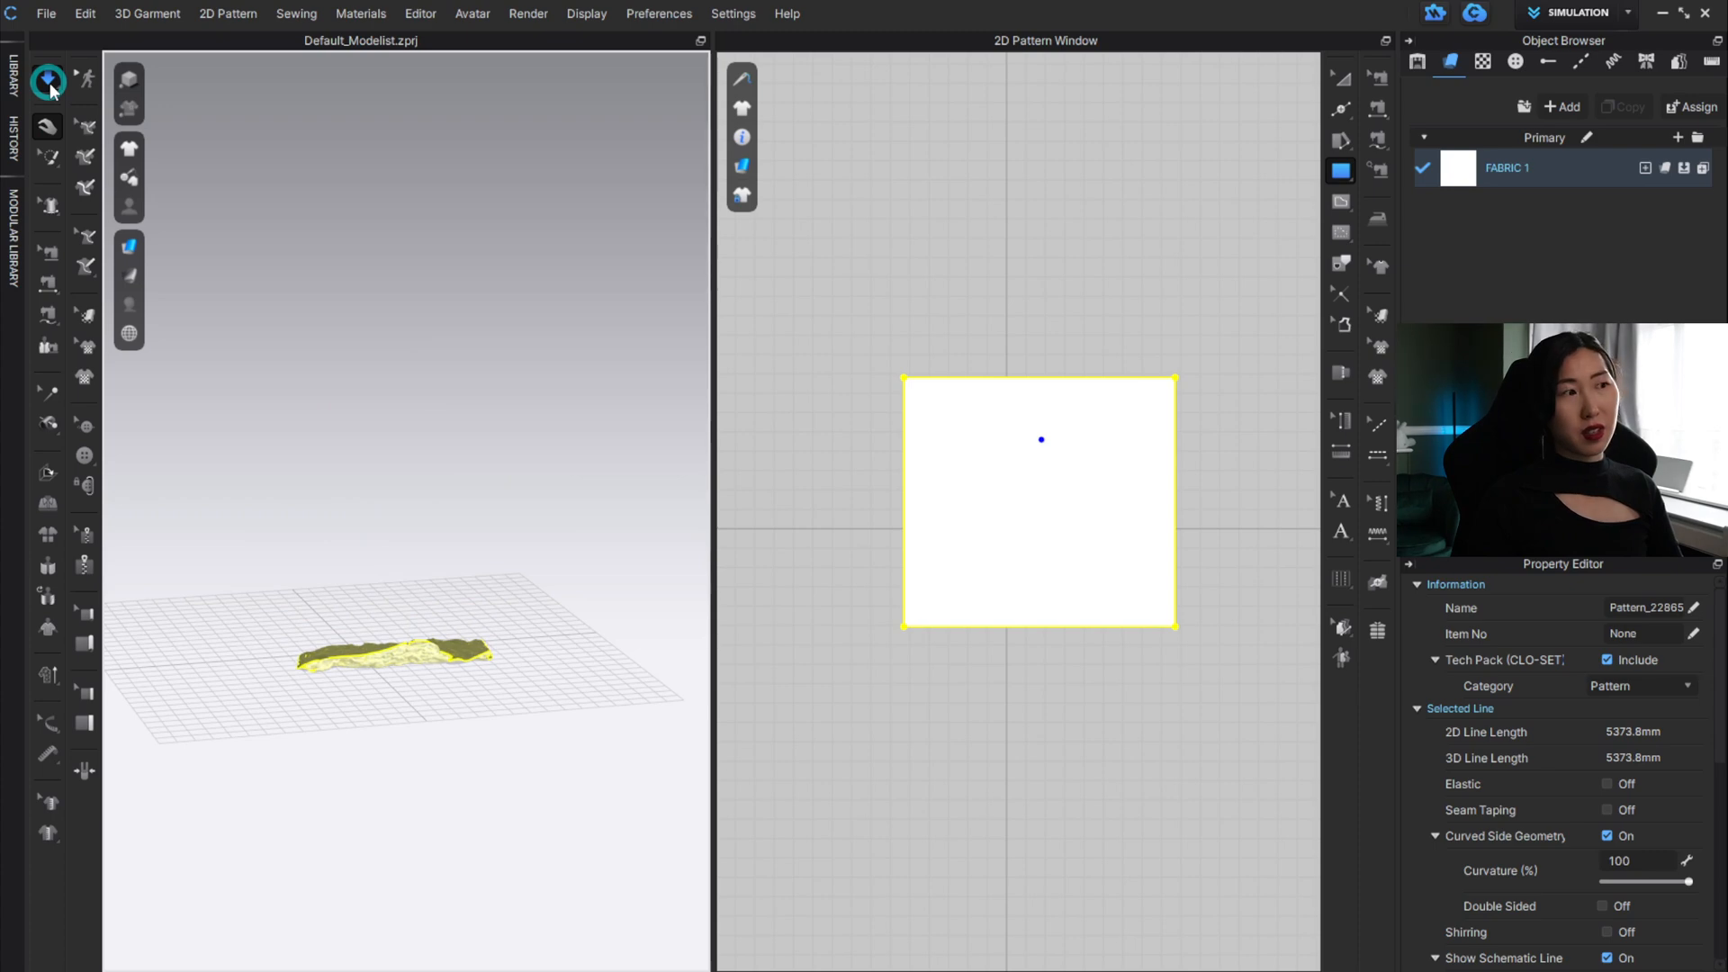
key(space)
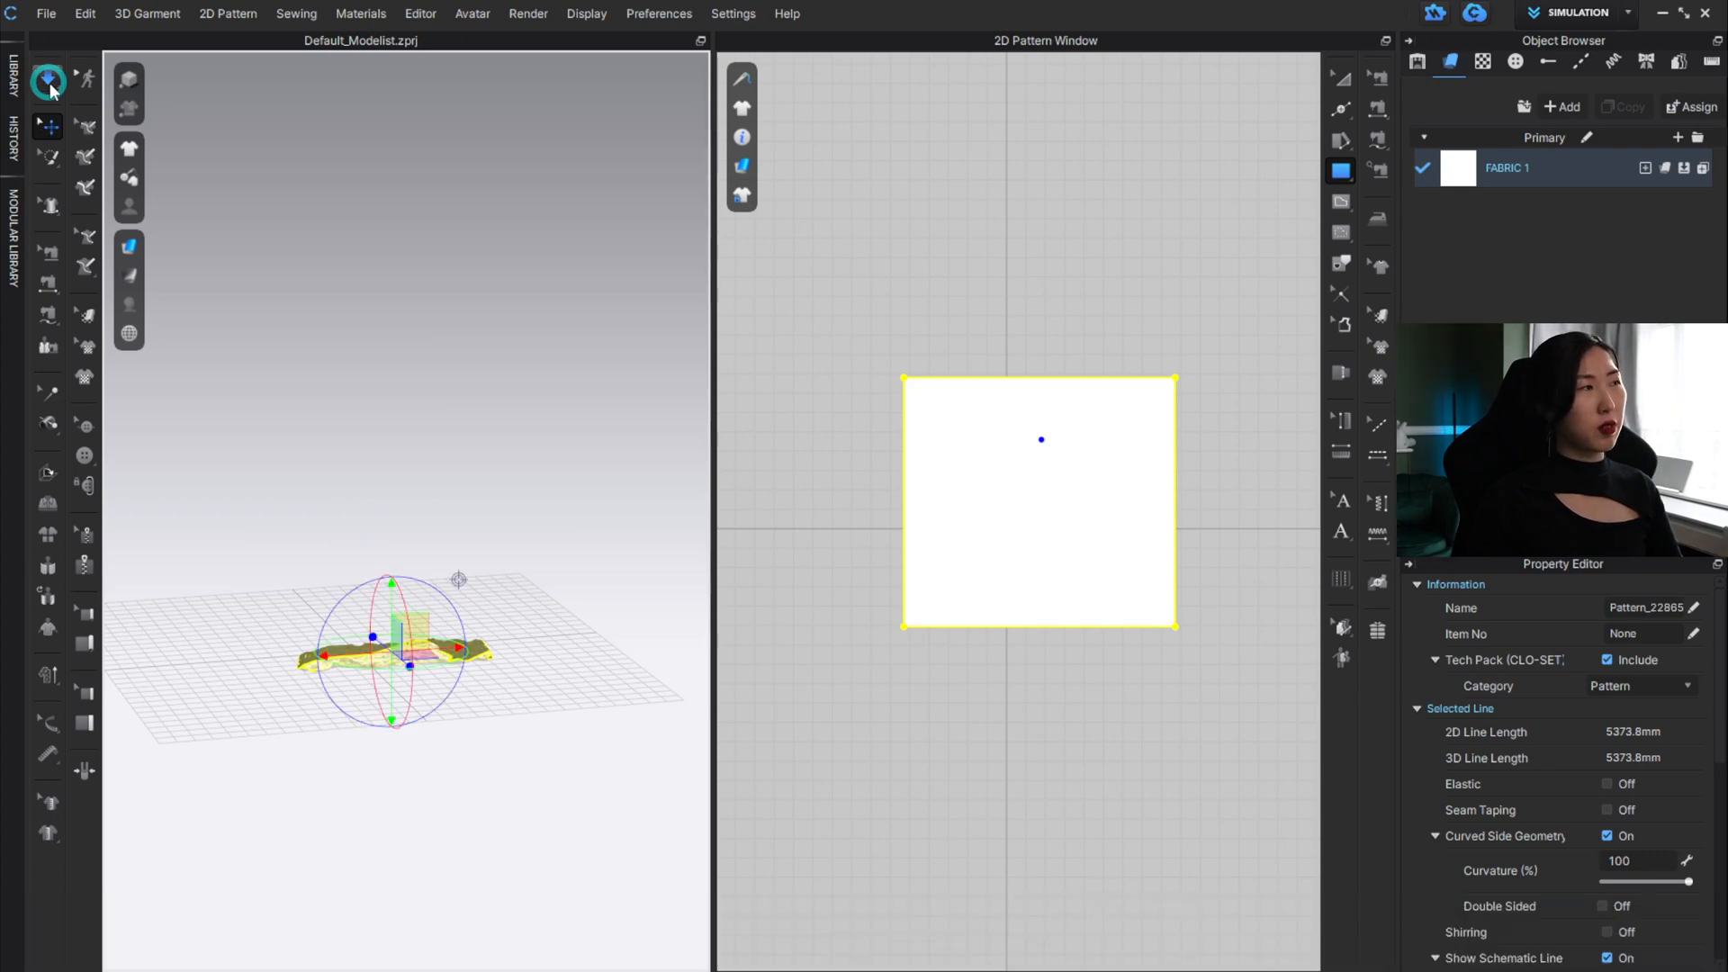
Delete the rectangle pattern piece from the 2D Pattern Window.
click(1008, 373)
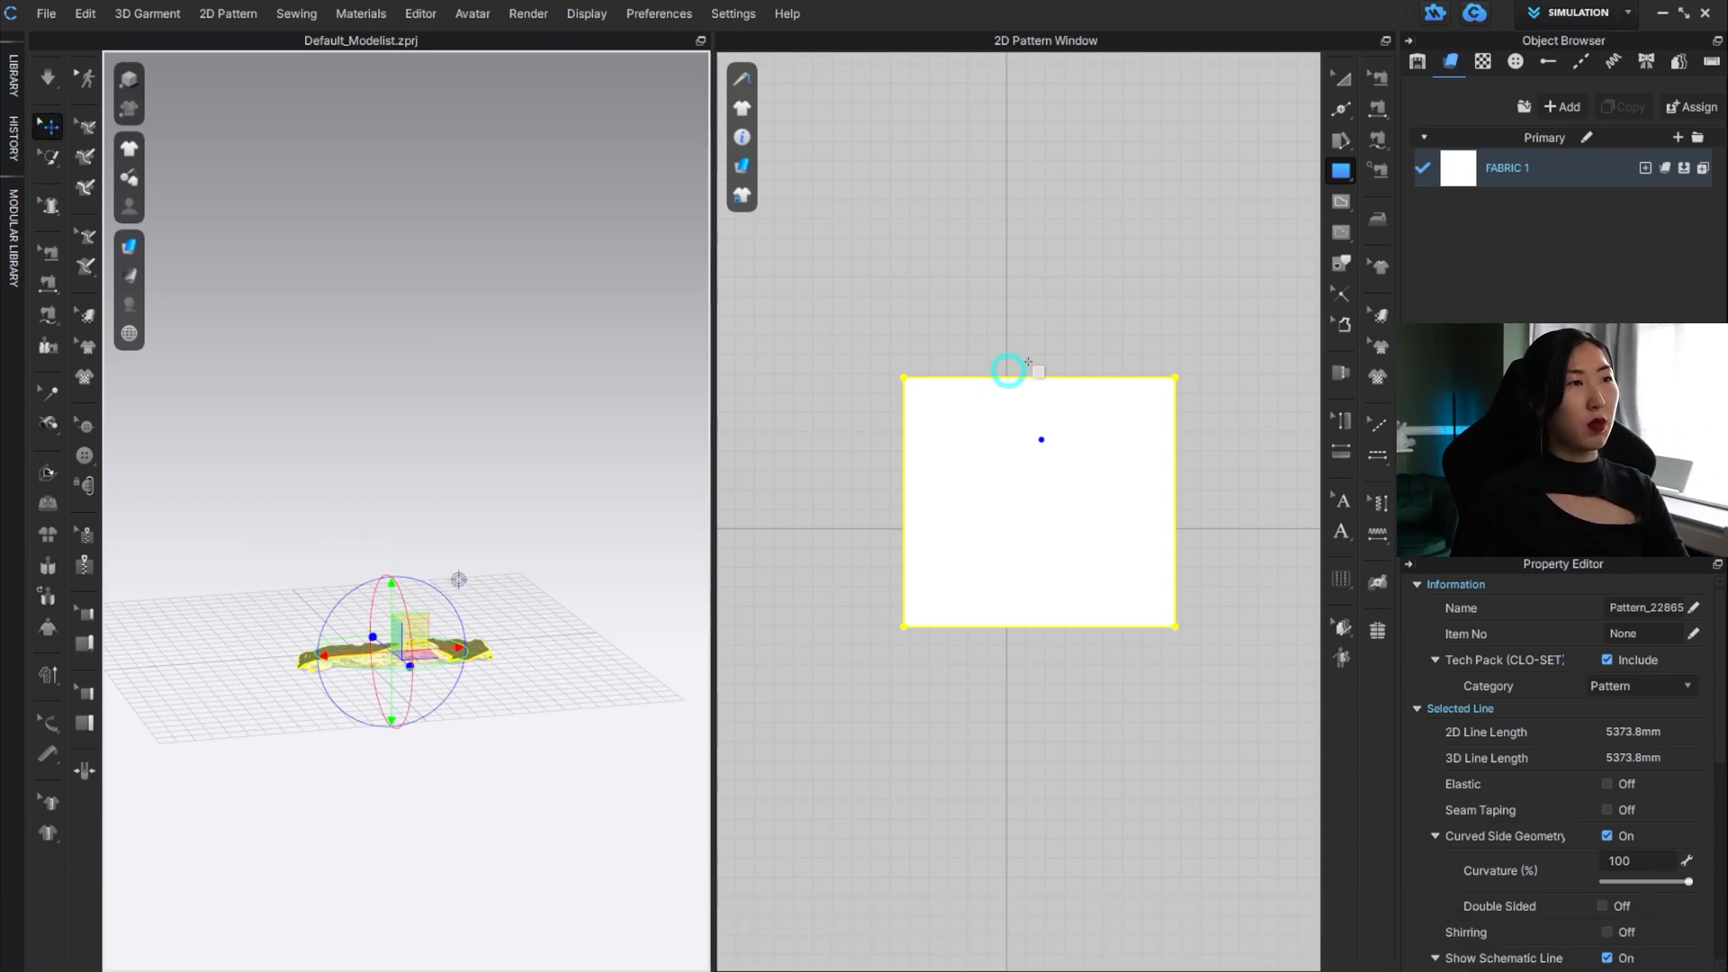
click(1340, 79)
click(1099, 436)
key(Delete)
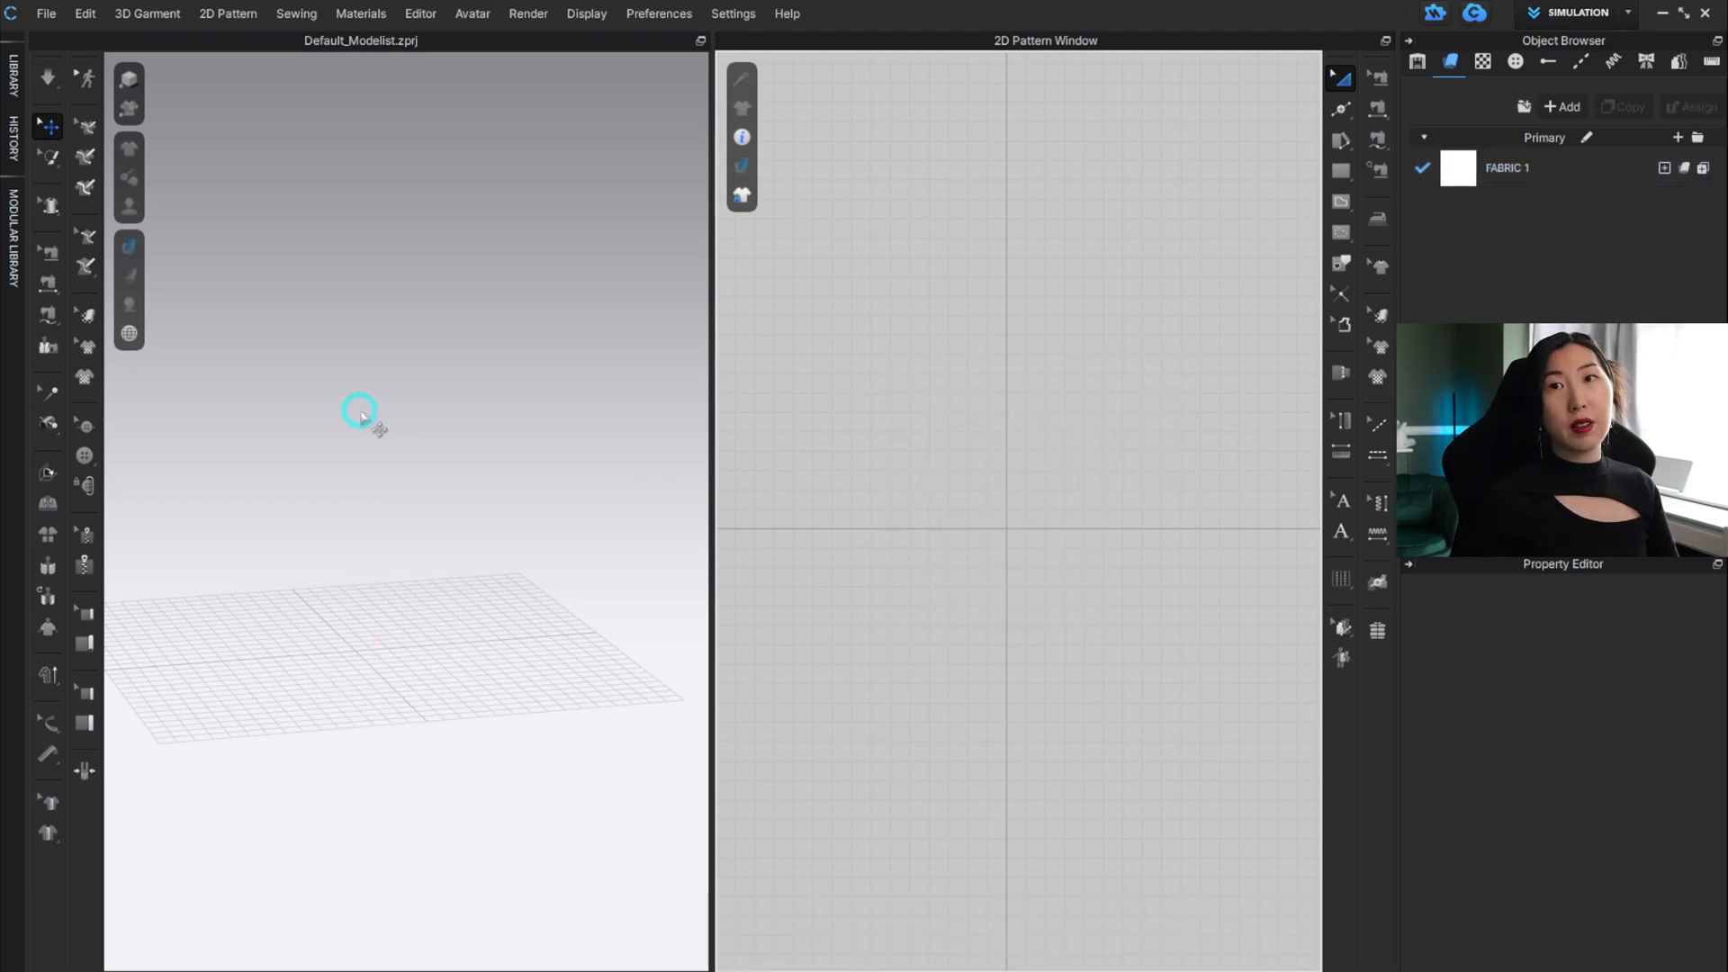
Load the modular avatar from the Library's Female_V2 Avatar (Modular) folder into the 3D scene.
alt+middle_drag(327, 470, 430, 449)
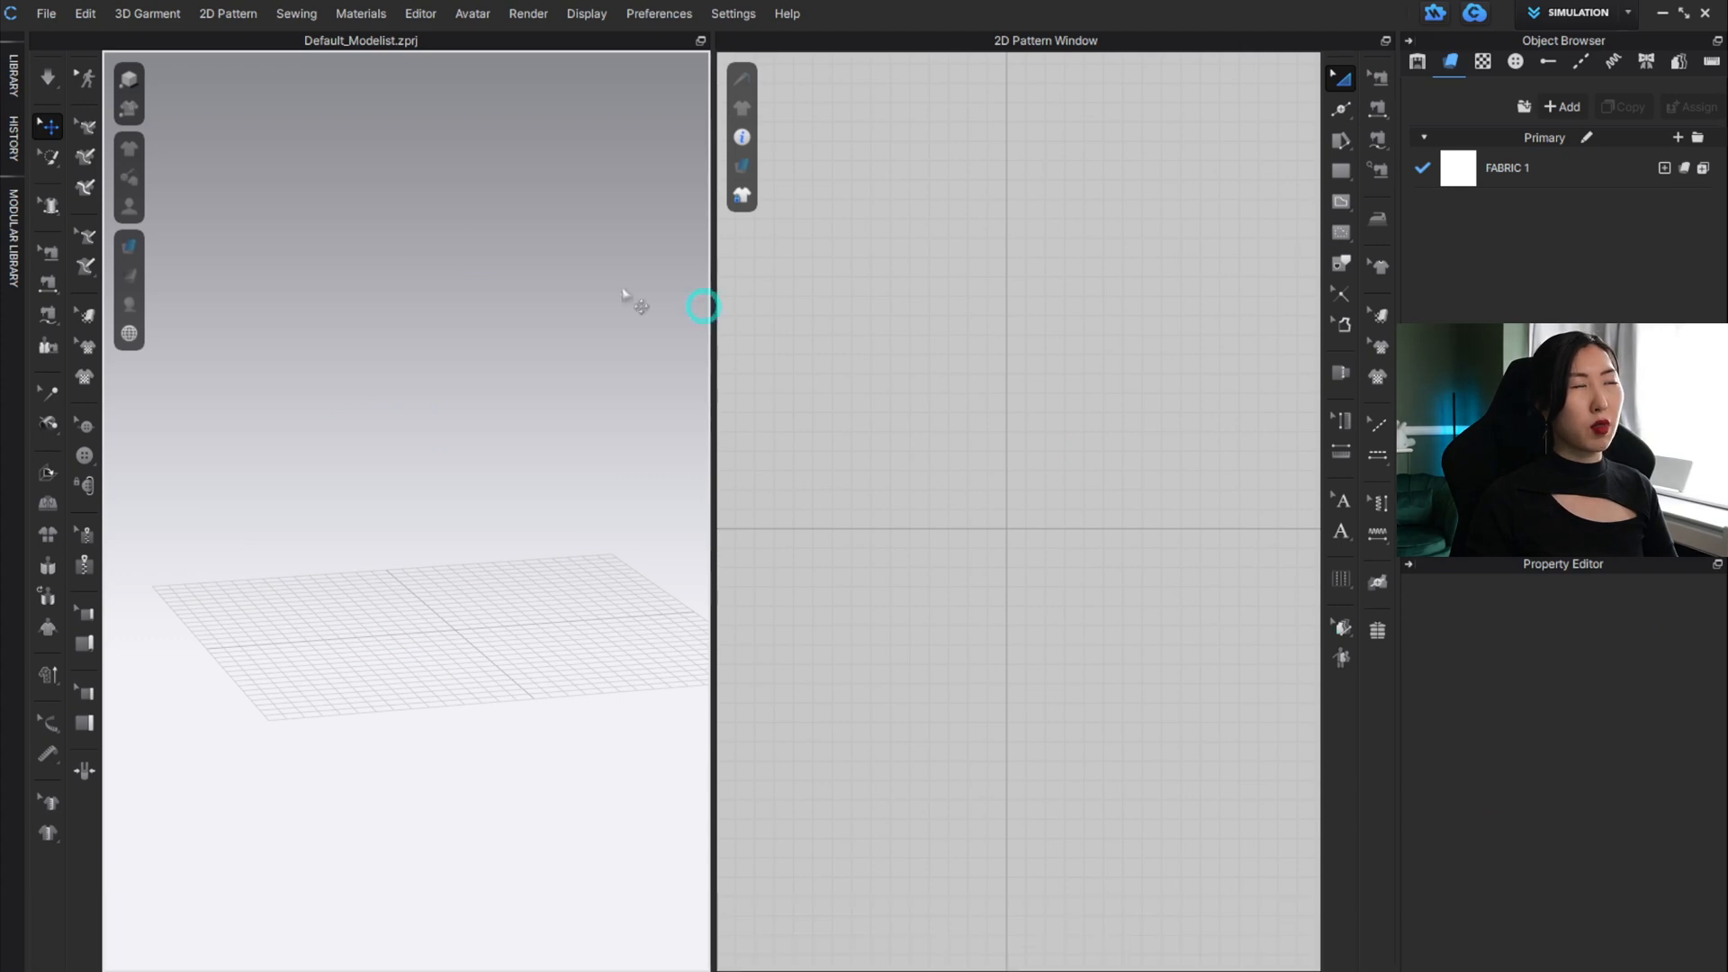
click(16, 76)
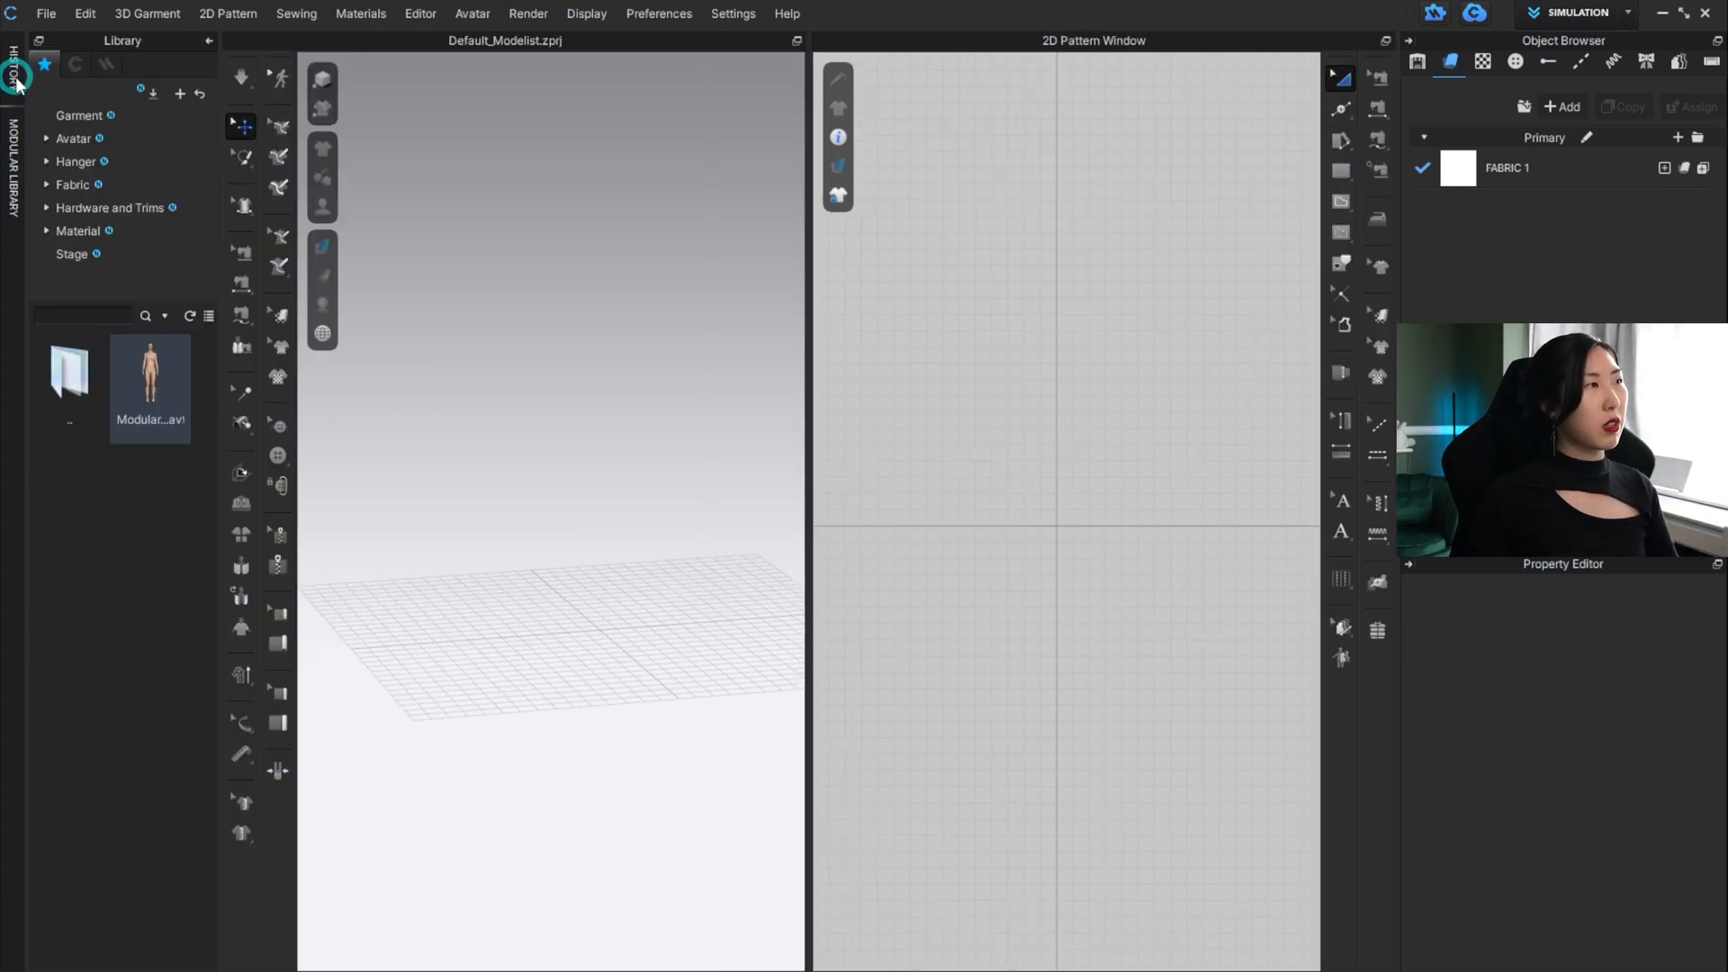
click(47, 138)
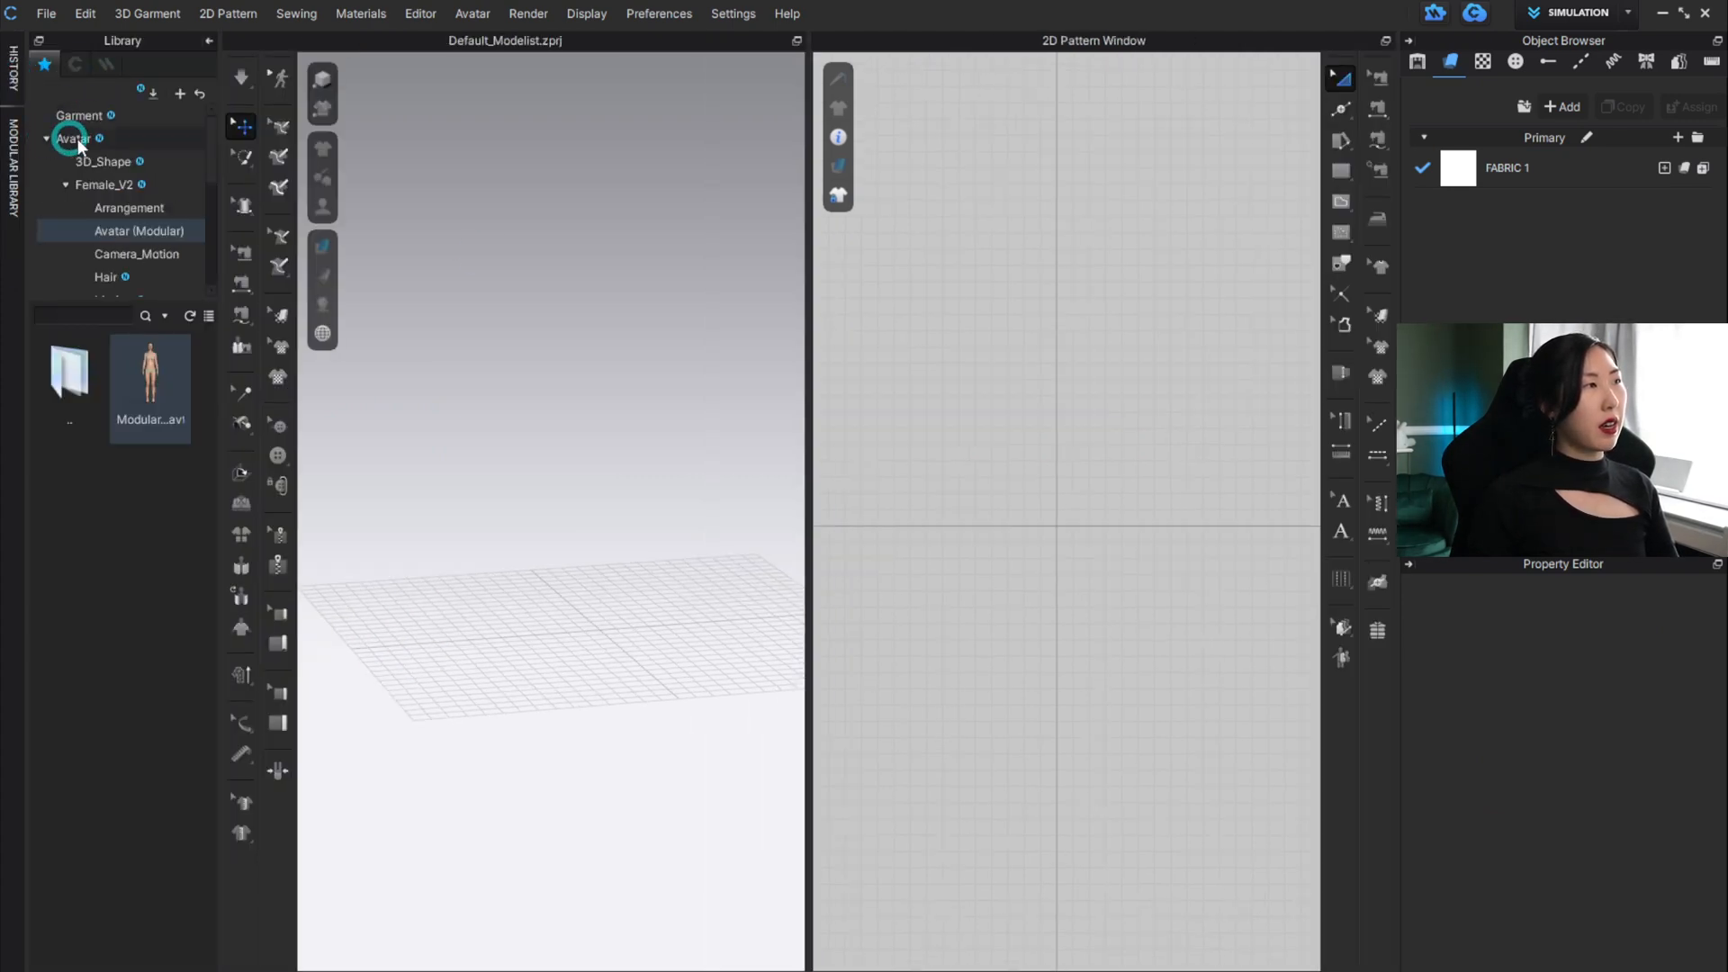
click(106, 184)
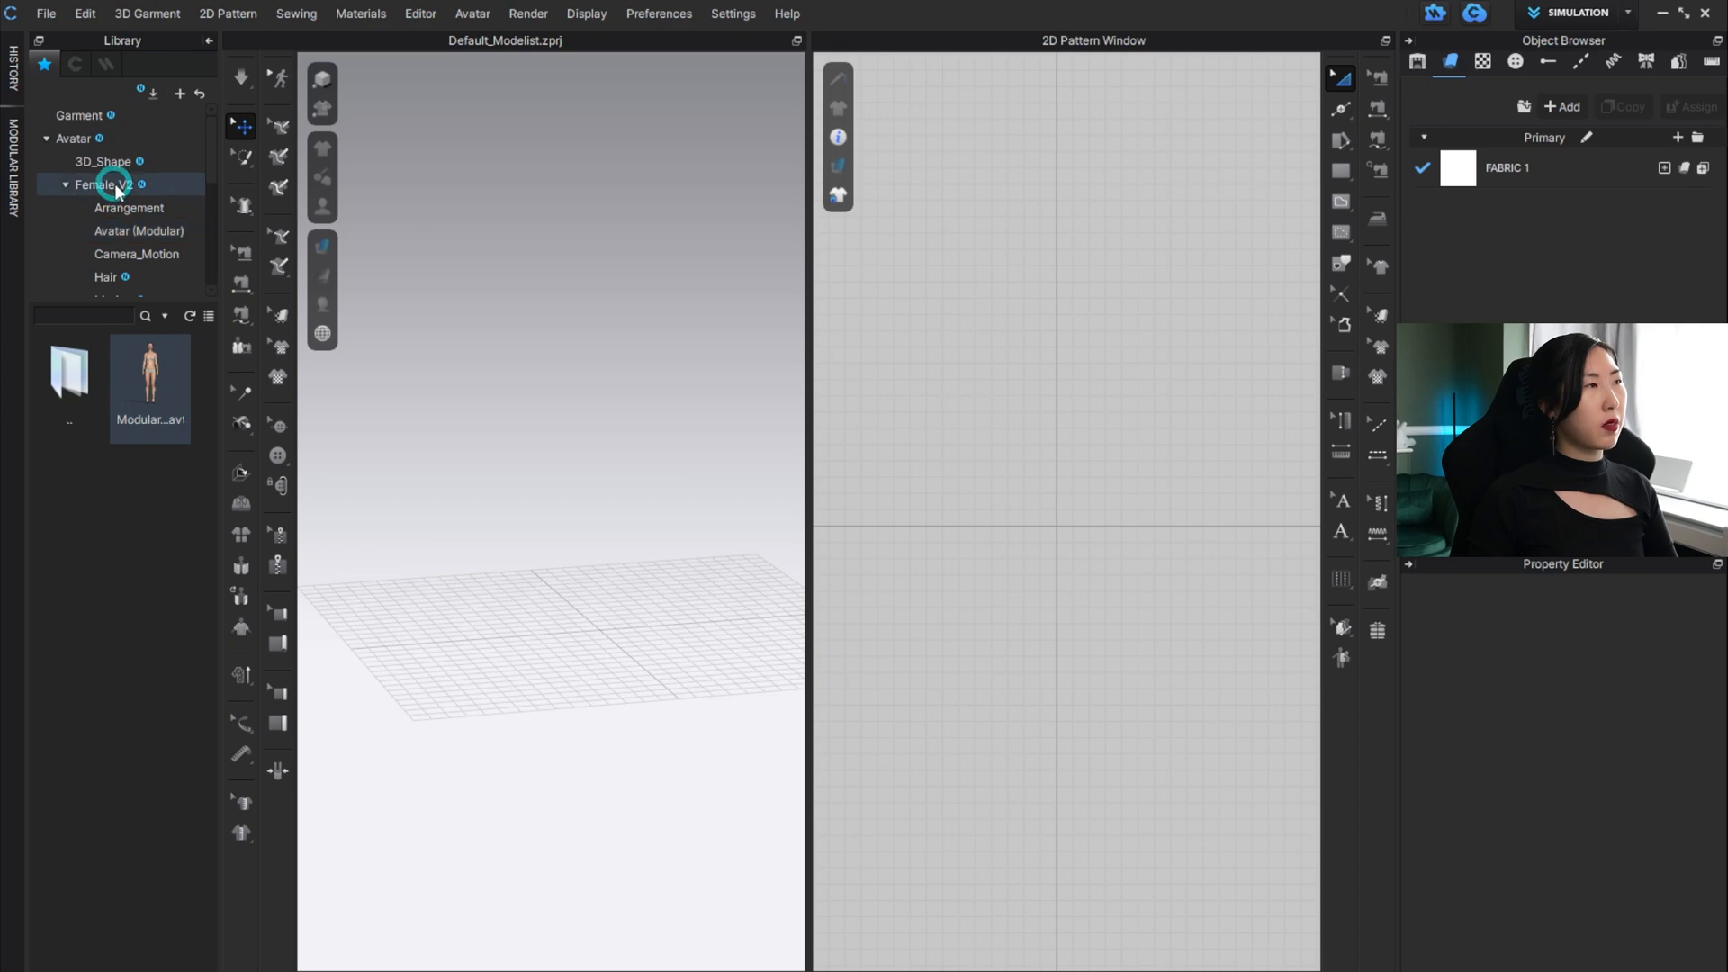
click(124, 232)
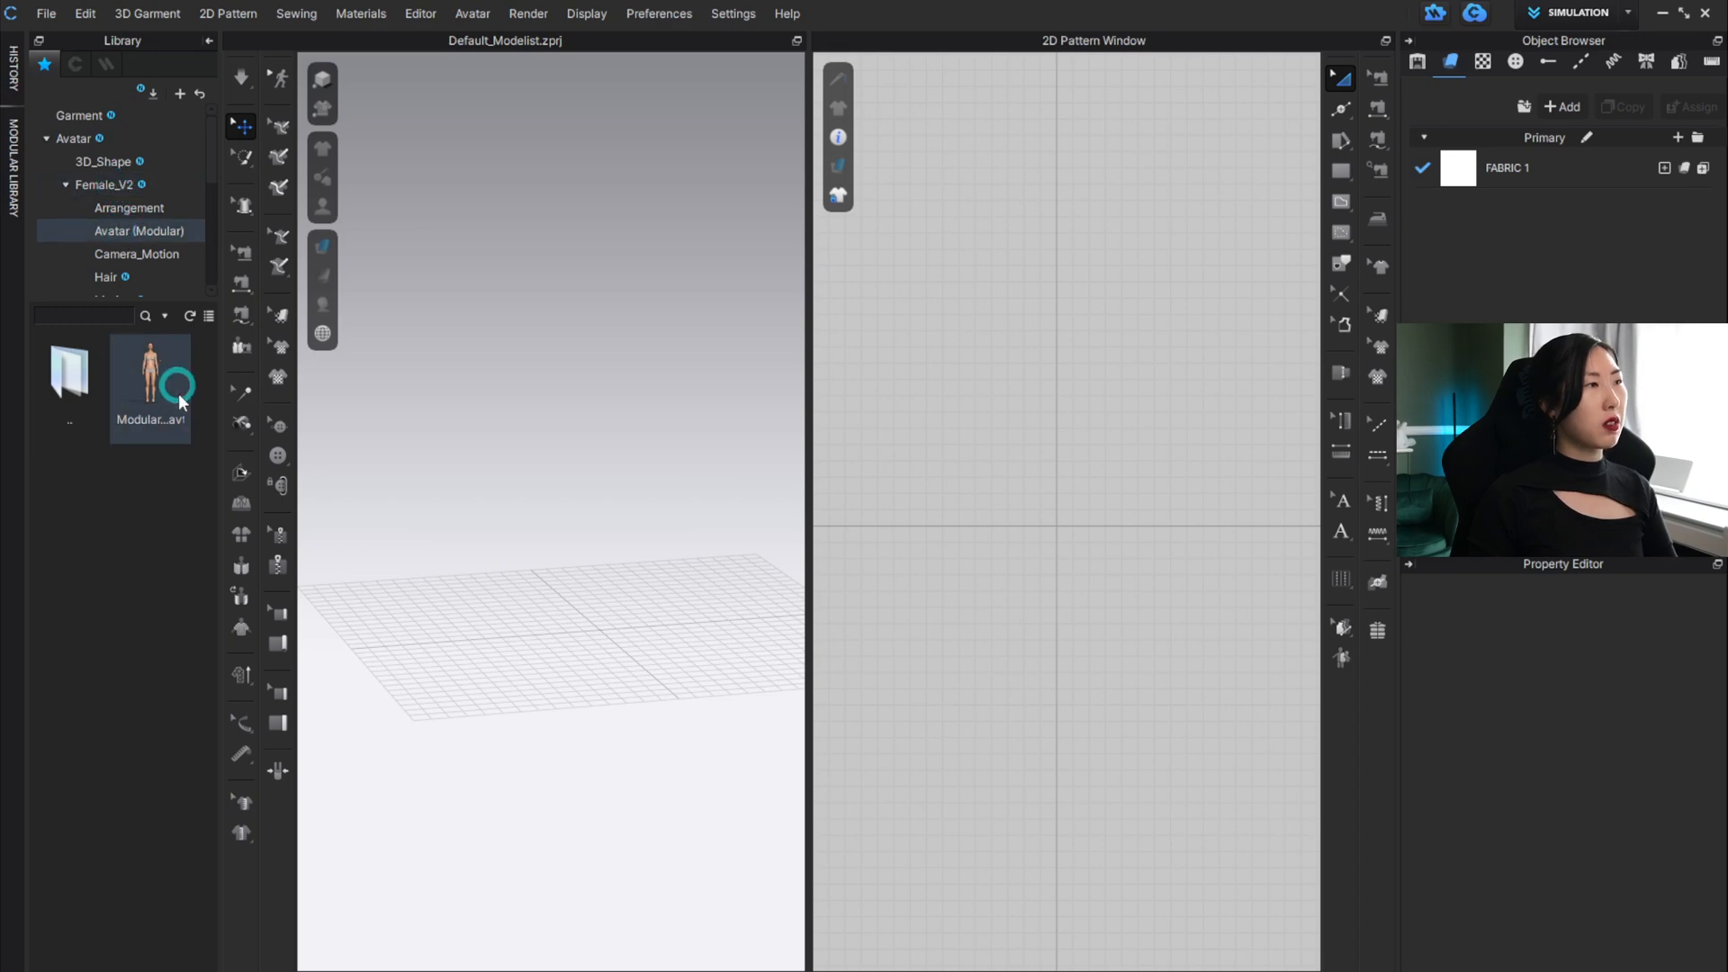
click(151, 366)
double_click(153, 371)
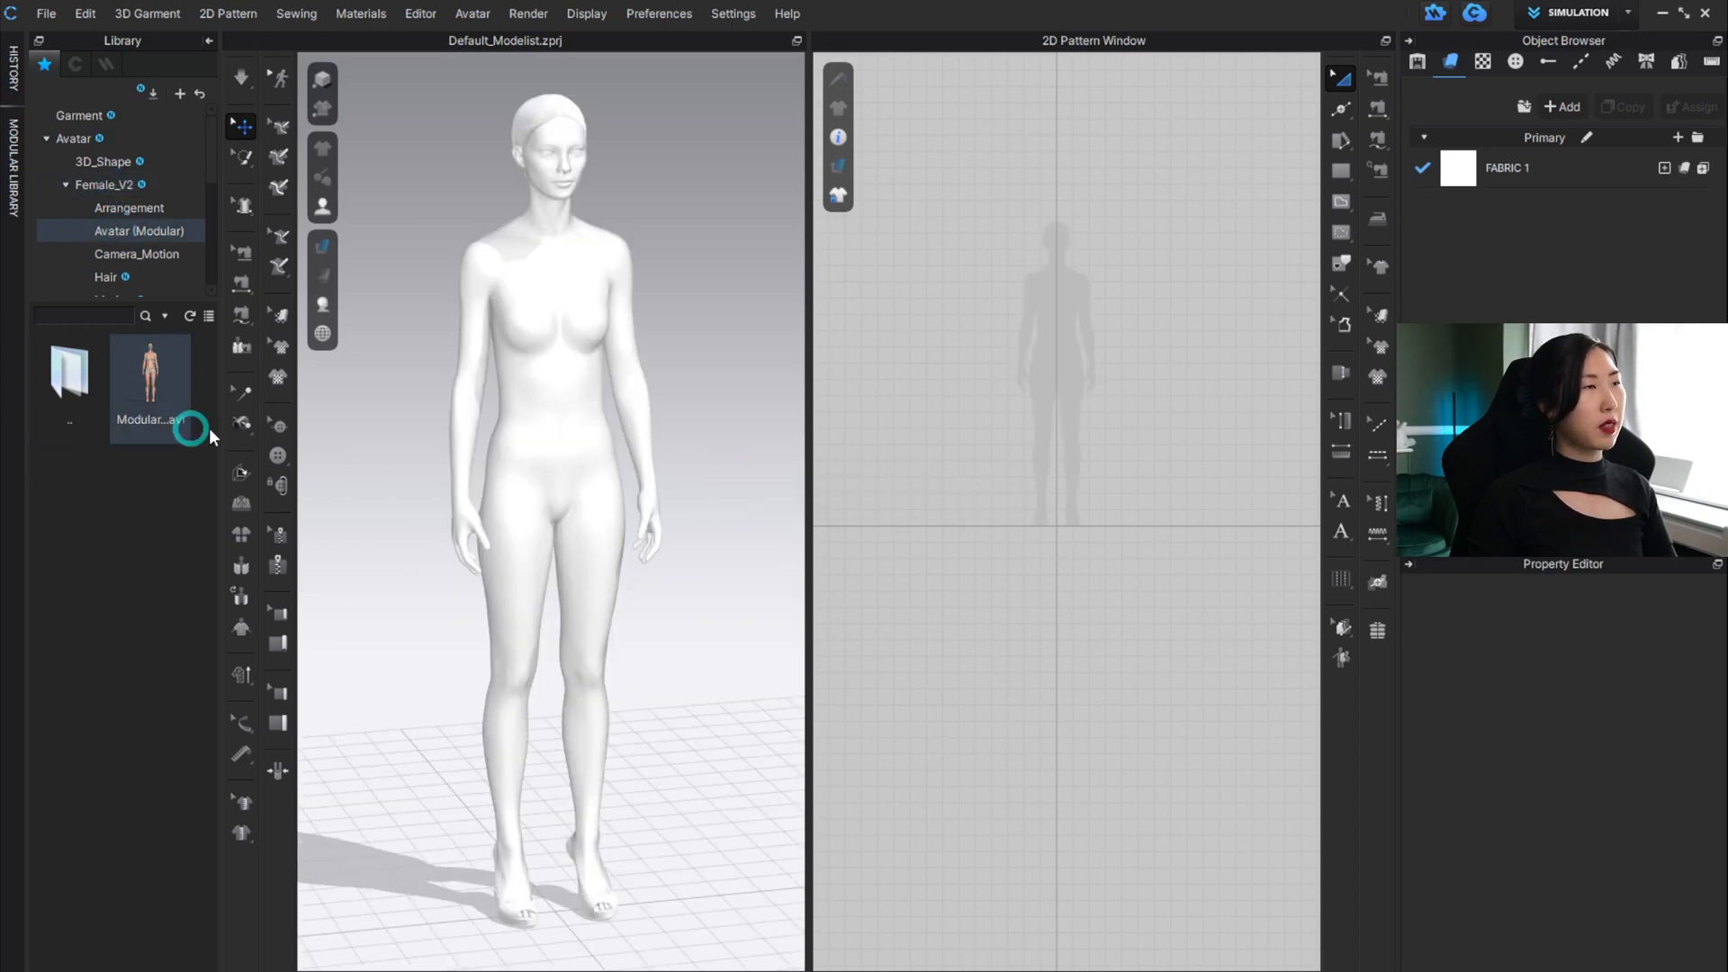
Set the avatar rendering style to Textured Surface and inspect the avatar from the front.
key(alt)
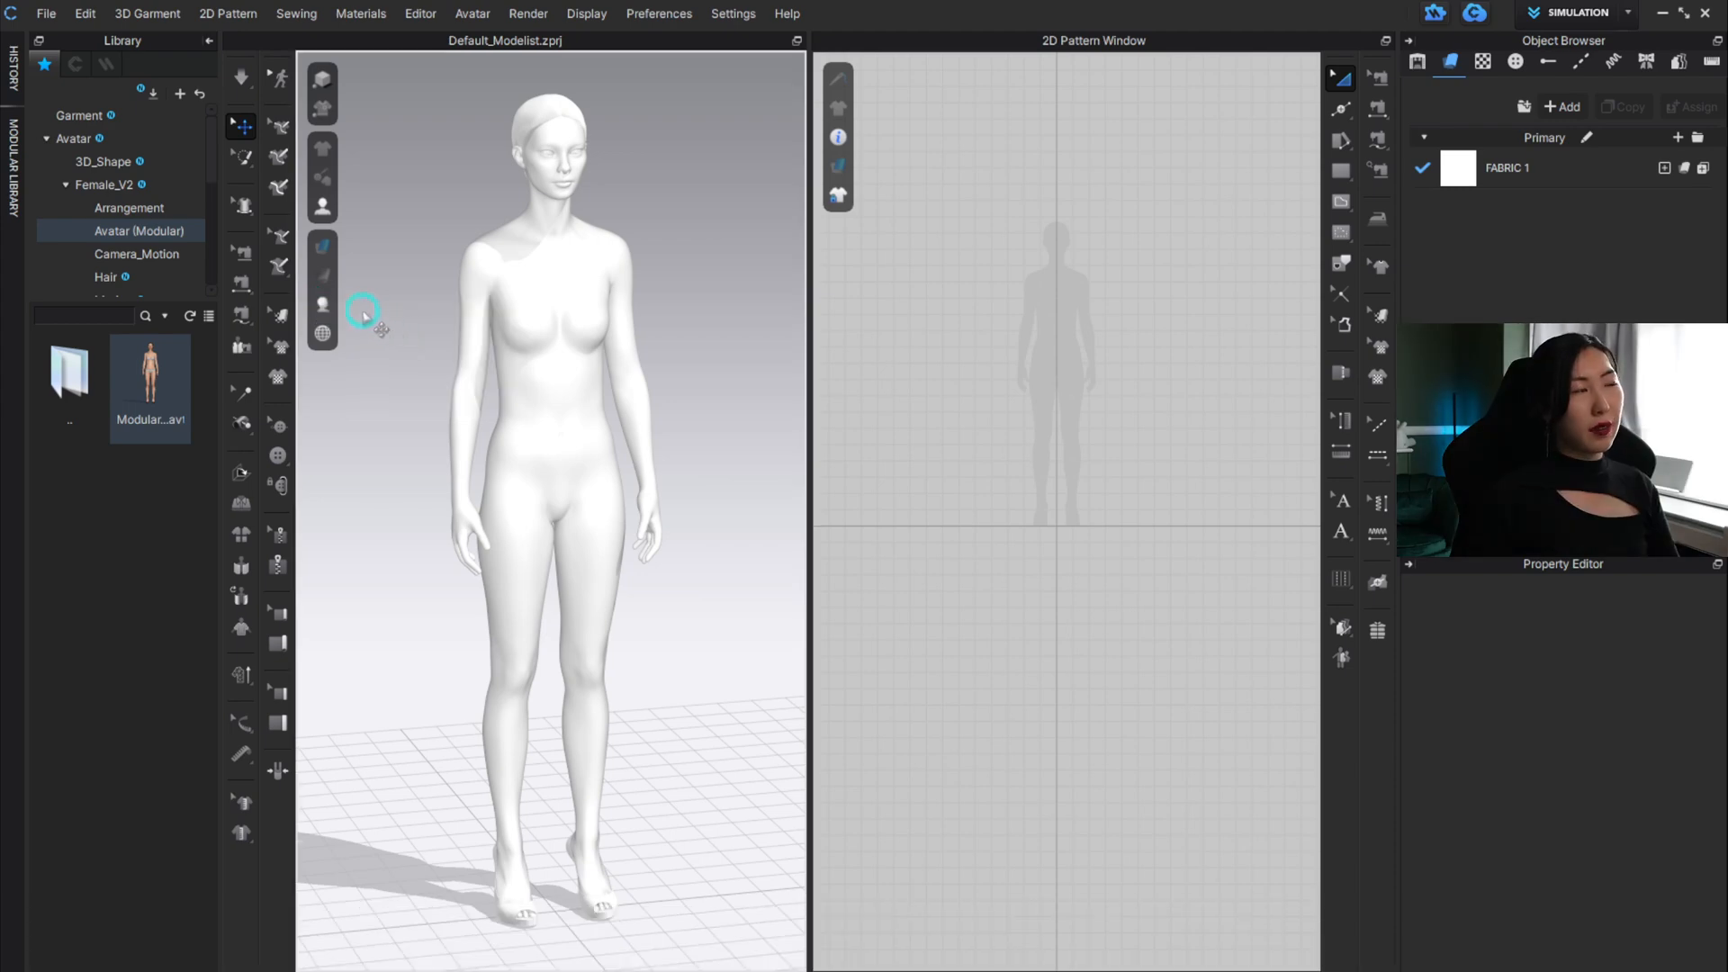
mouse_move(327, 307)
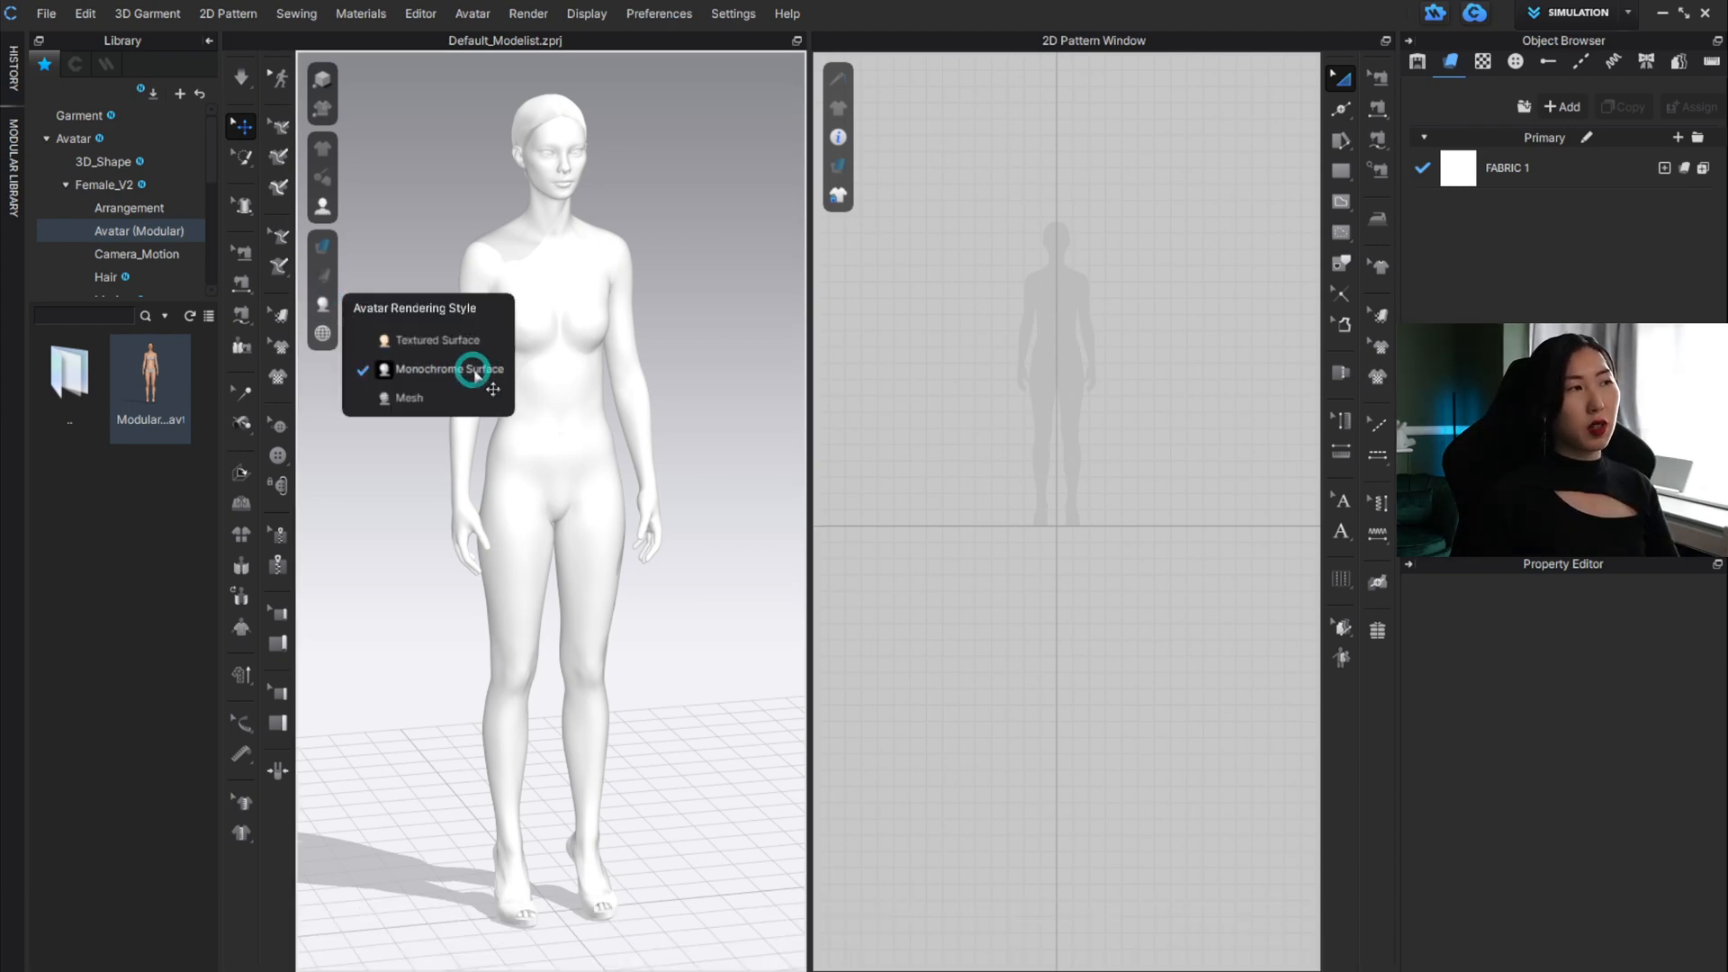
click(462, 343)
key(alt)
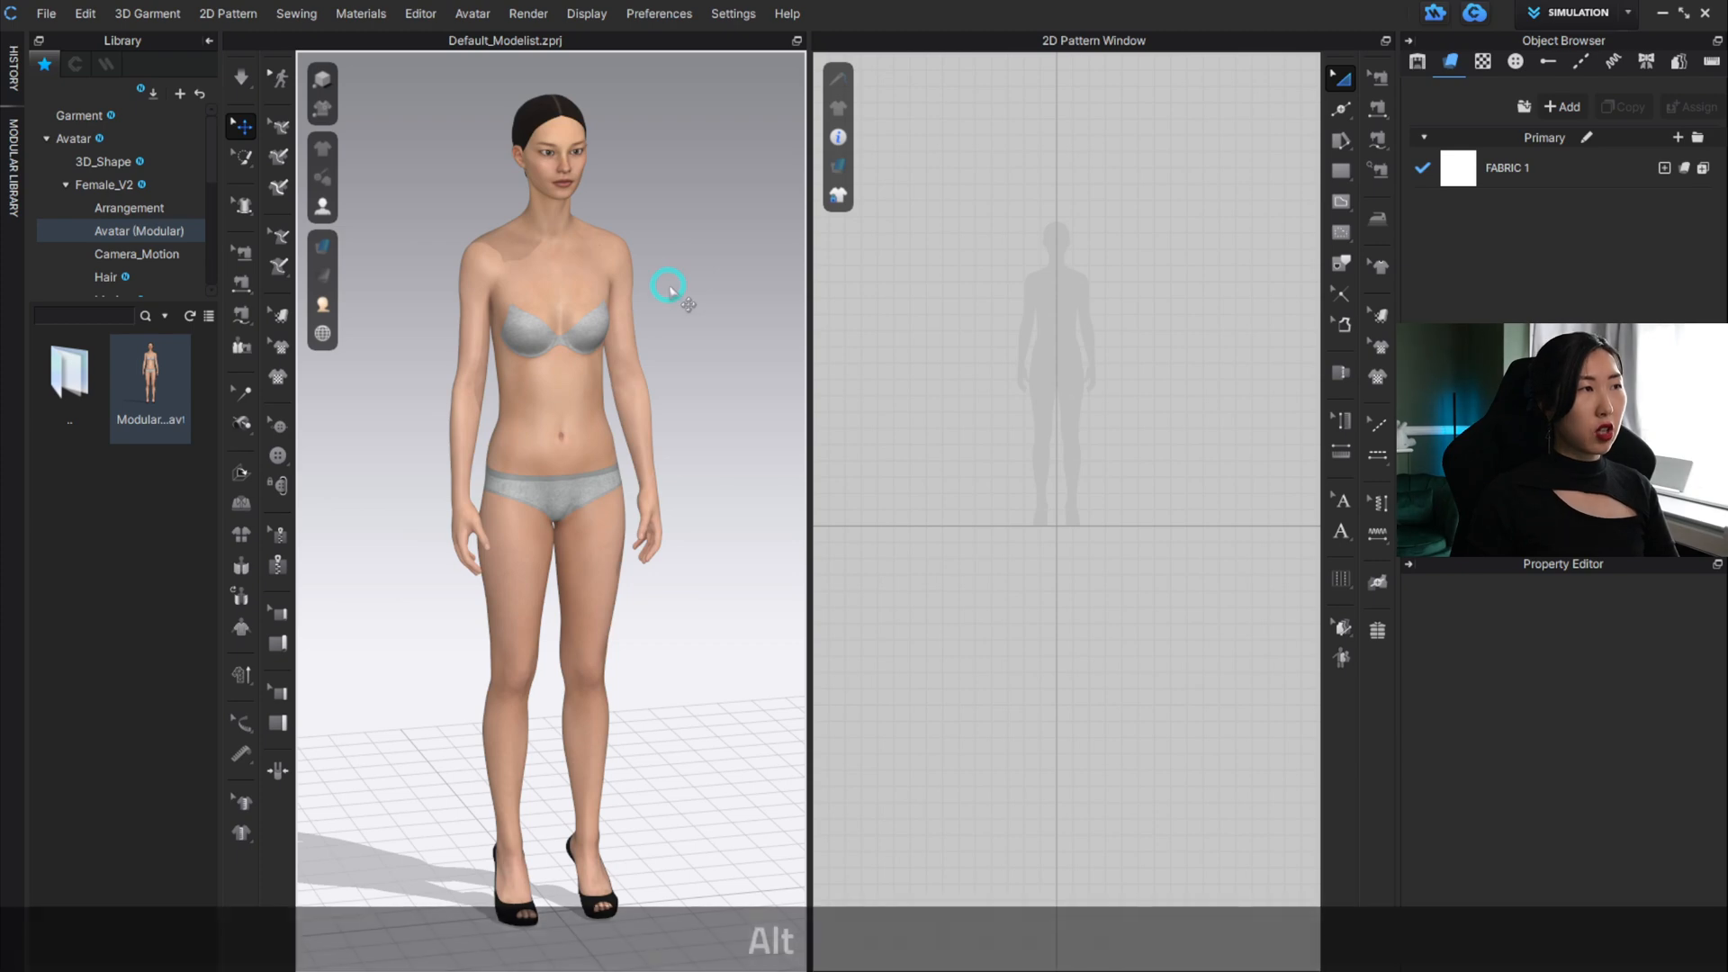
right_click(675, 261)
mouse_move(675, 261)
right_down()
mouse_move(706, 309)
mouse_move(444, 286)
mouse_move(1119, 286)
mouse_move(682, 294)
mouse_move(671, 278)
right_up()
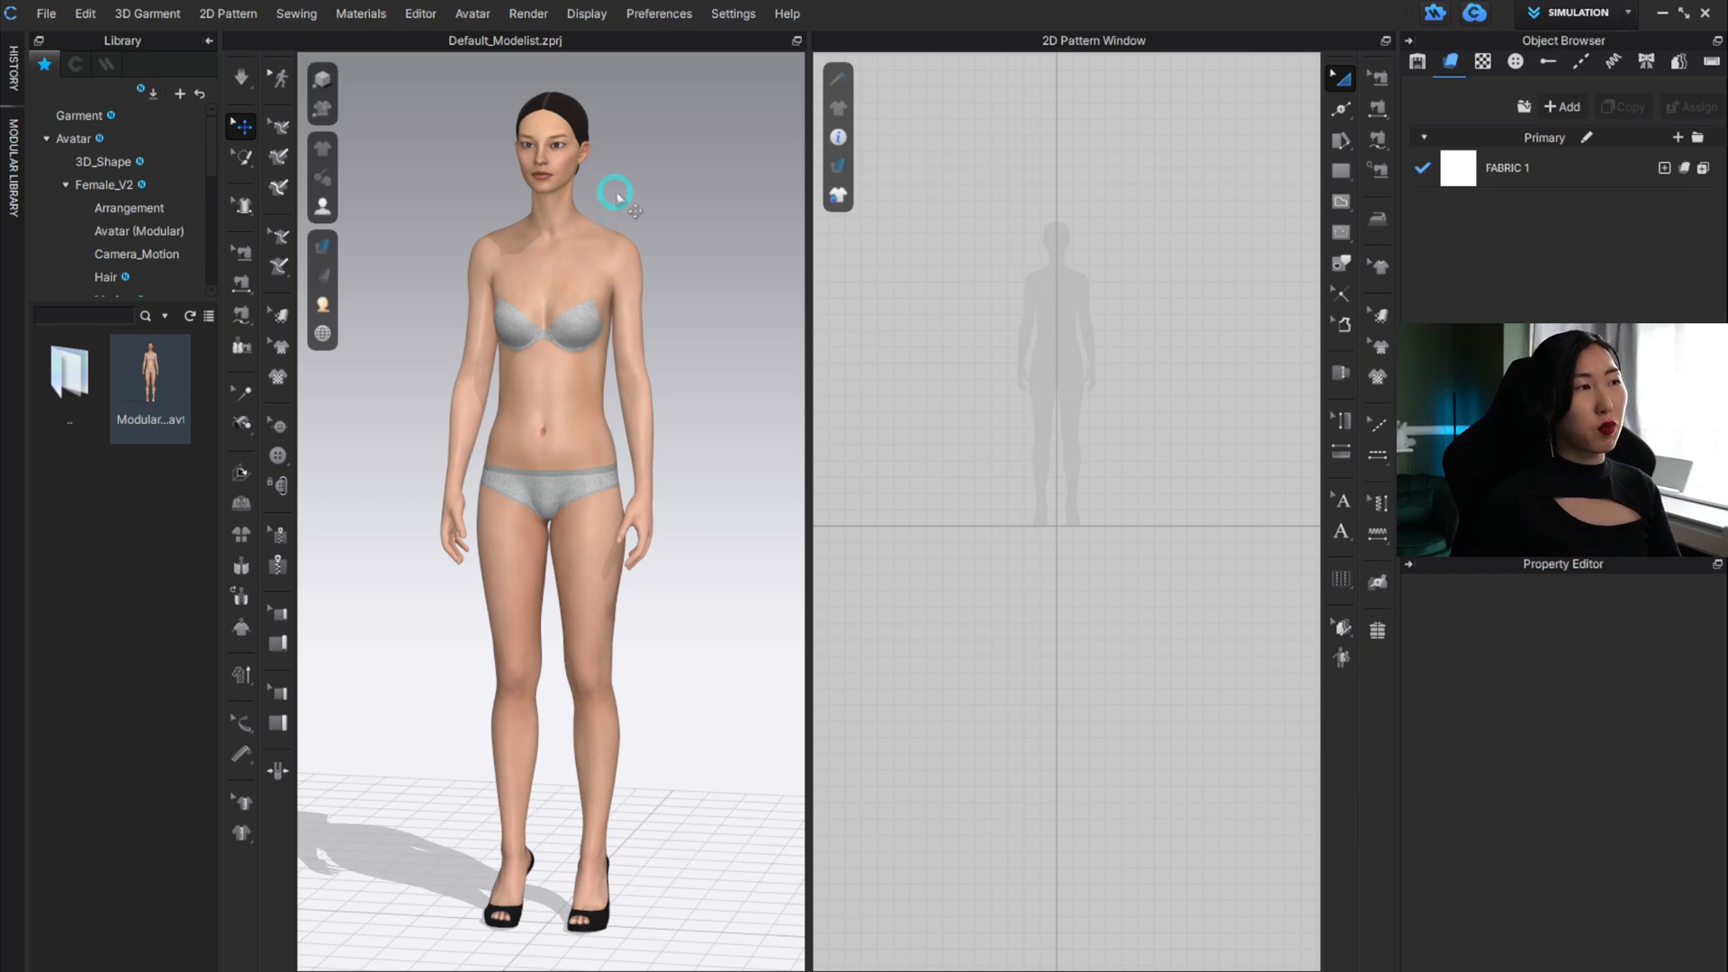
mouse_move(585, 410)
right_down()
mouse_move(666, 416)
mouse_move(618, 408)
right_up()
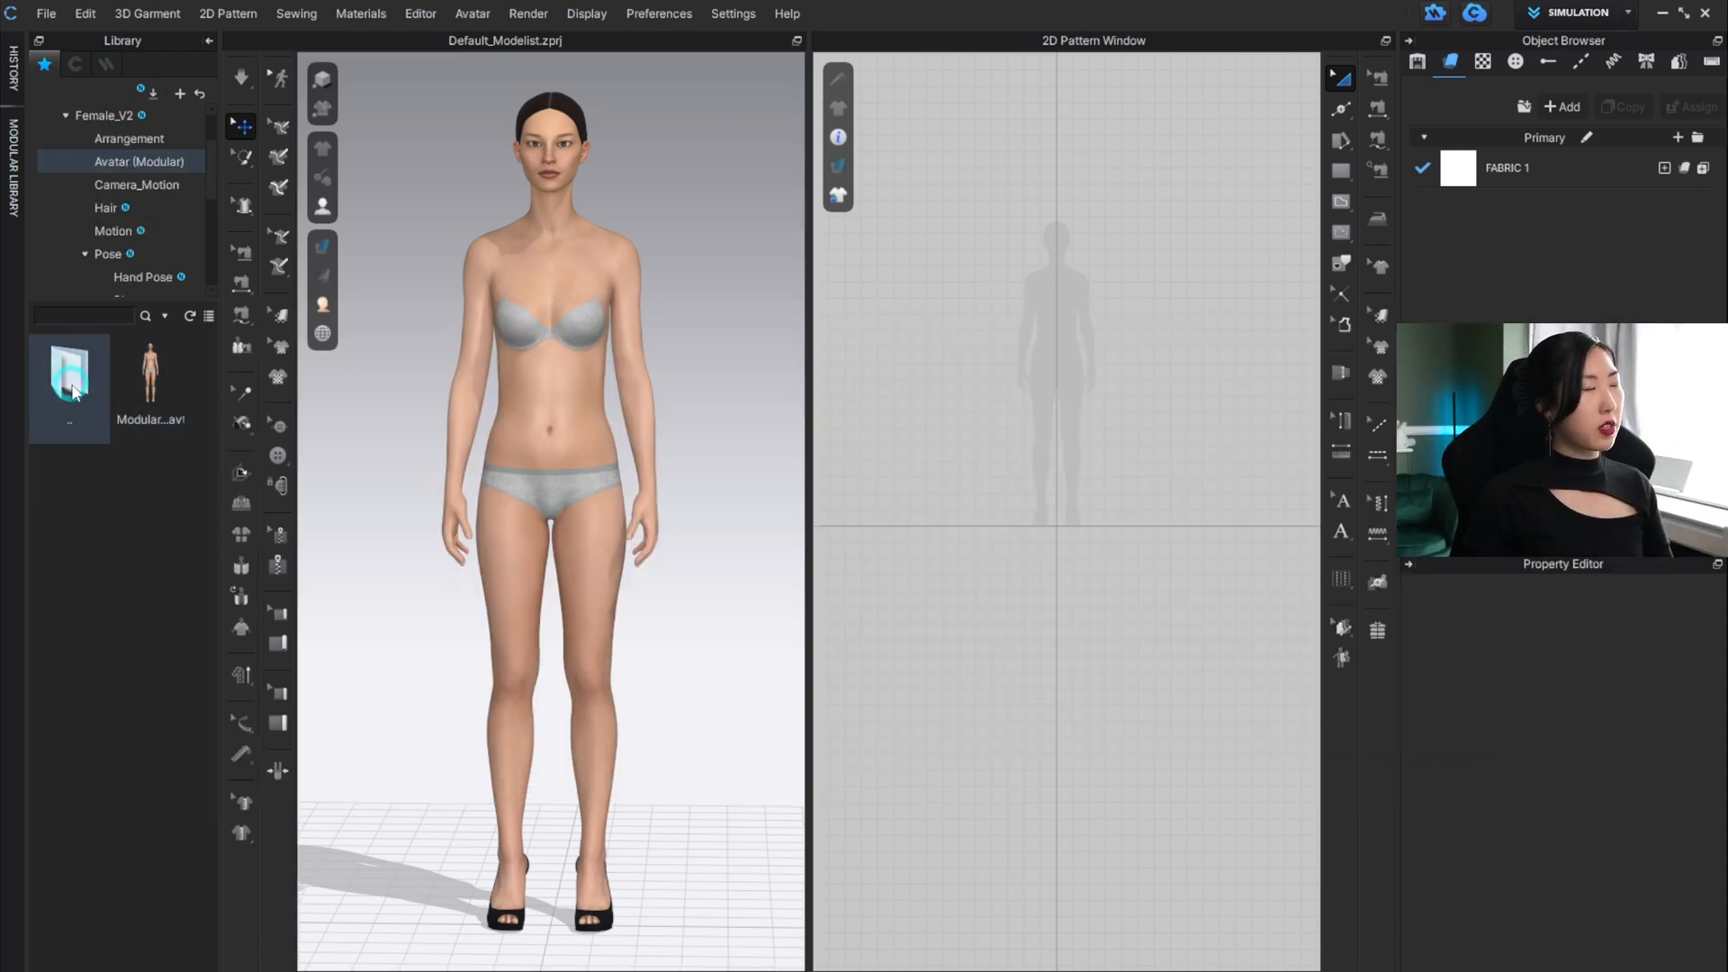
Load the FV2_Naomi.avt avatar from the Library's Female_V2 folder in place of the modular avatar.
double_click(72, 391)
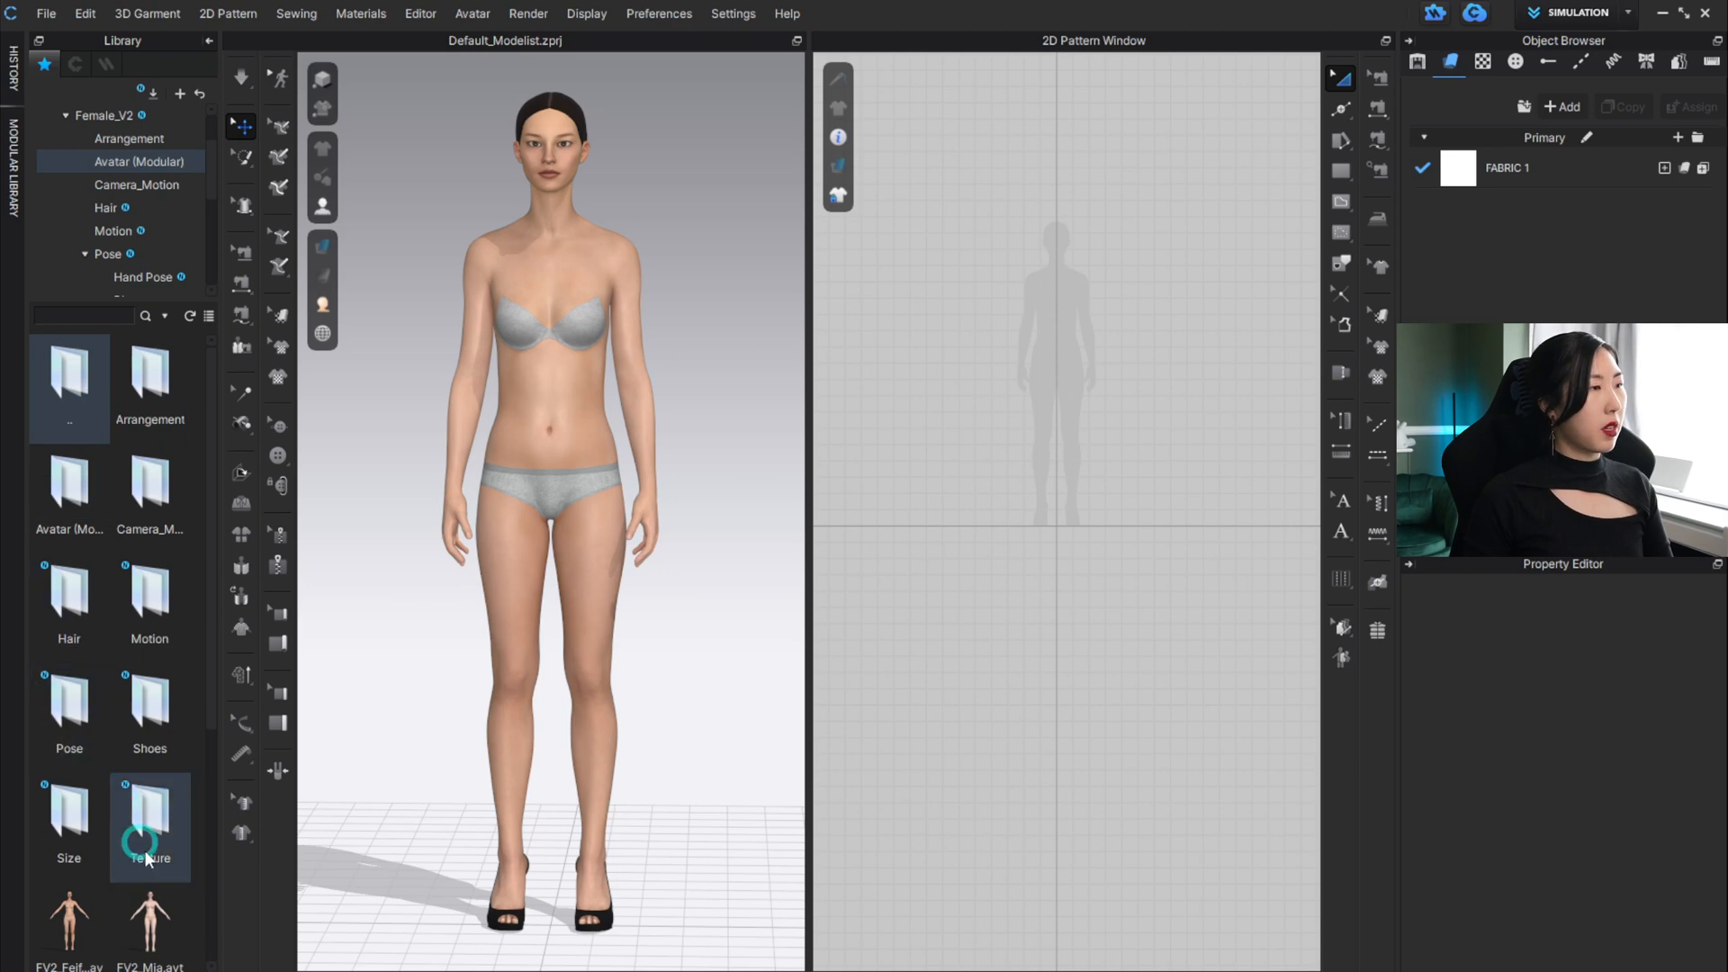
scroll(147, 859, down, 3)
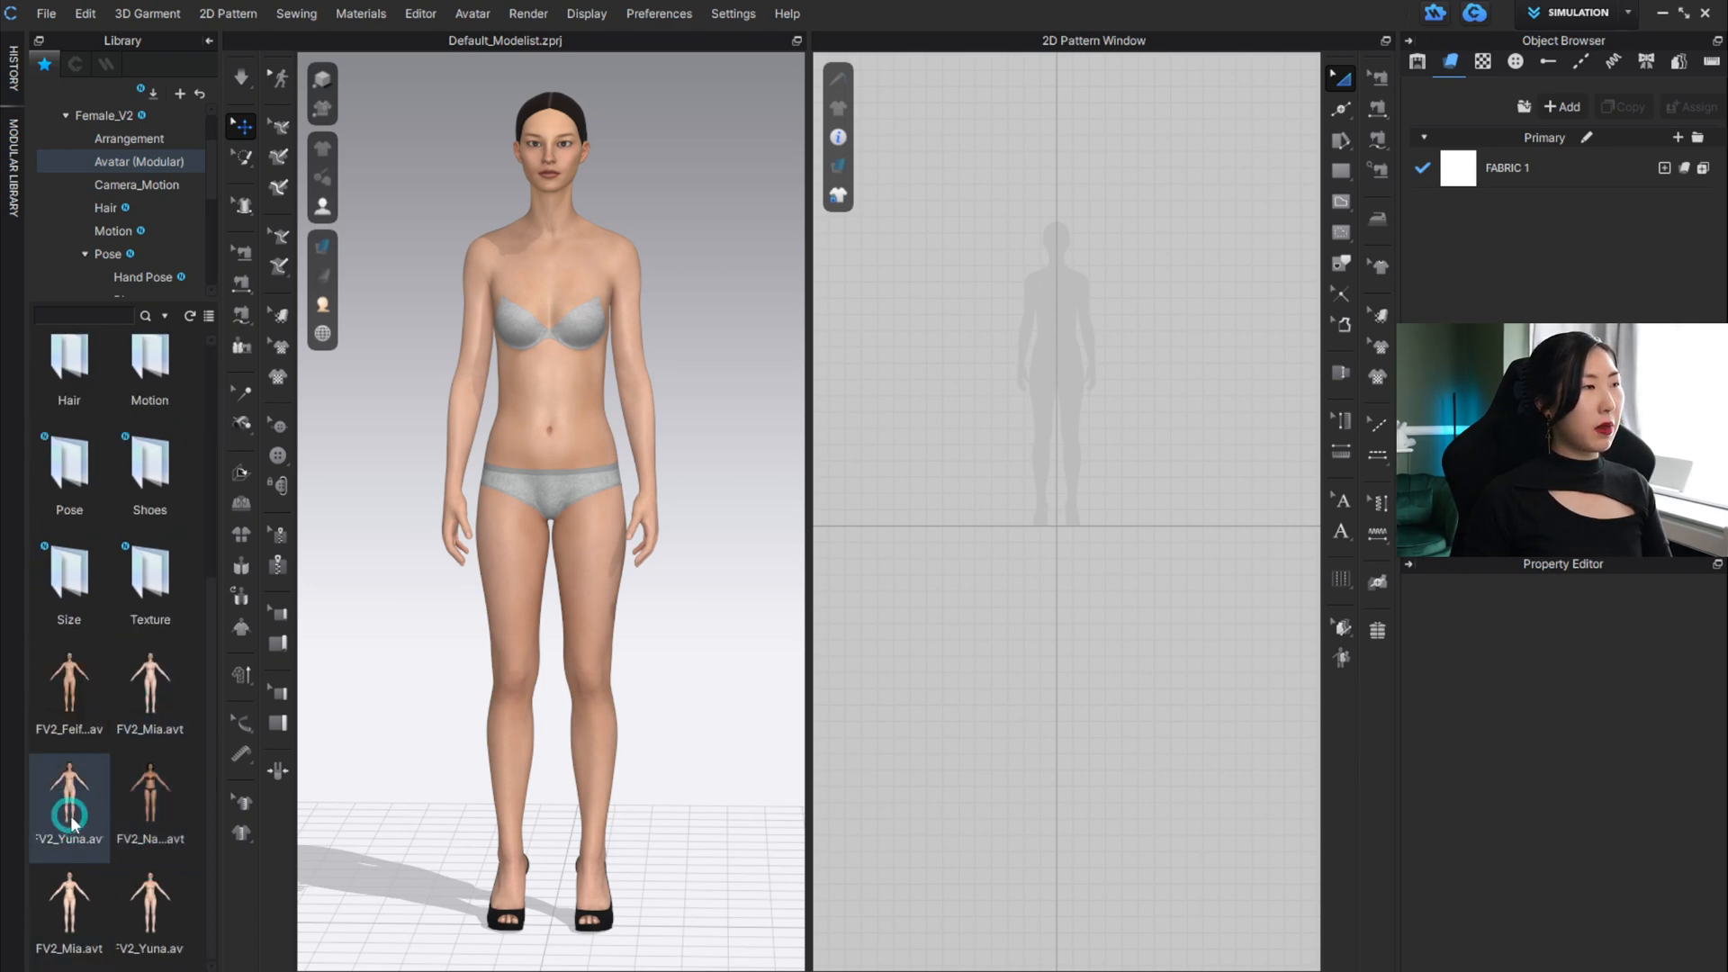
mouse_move(96, 697)
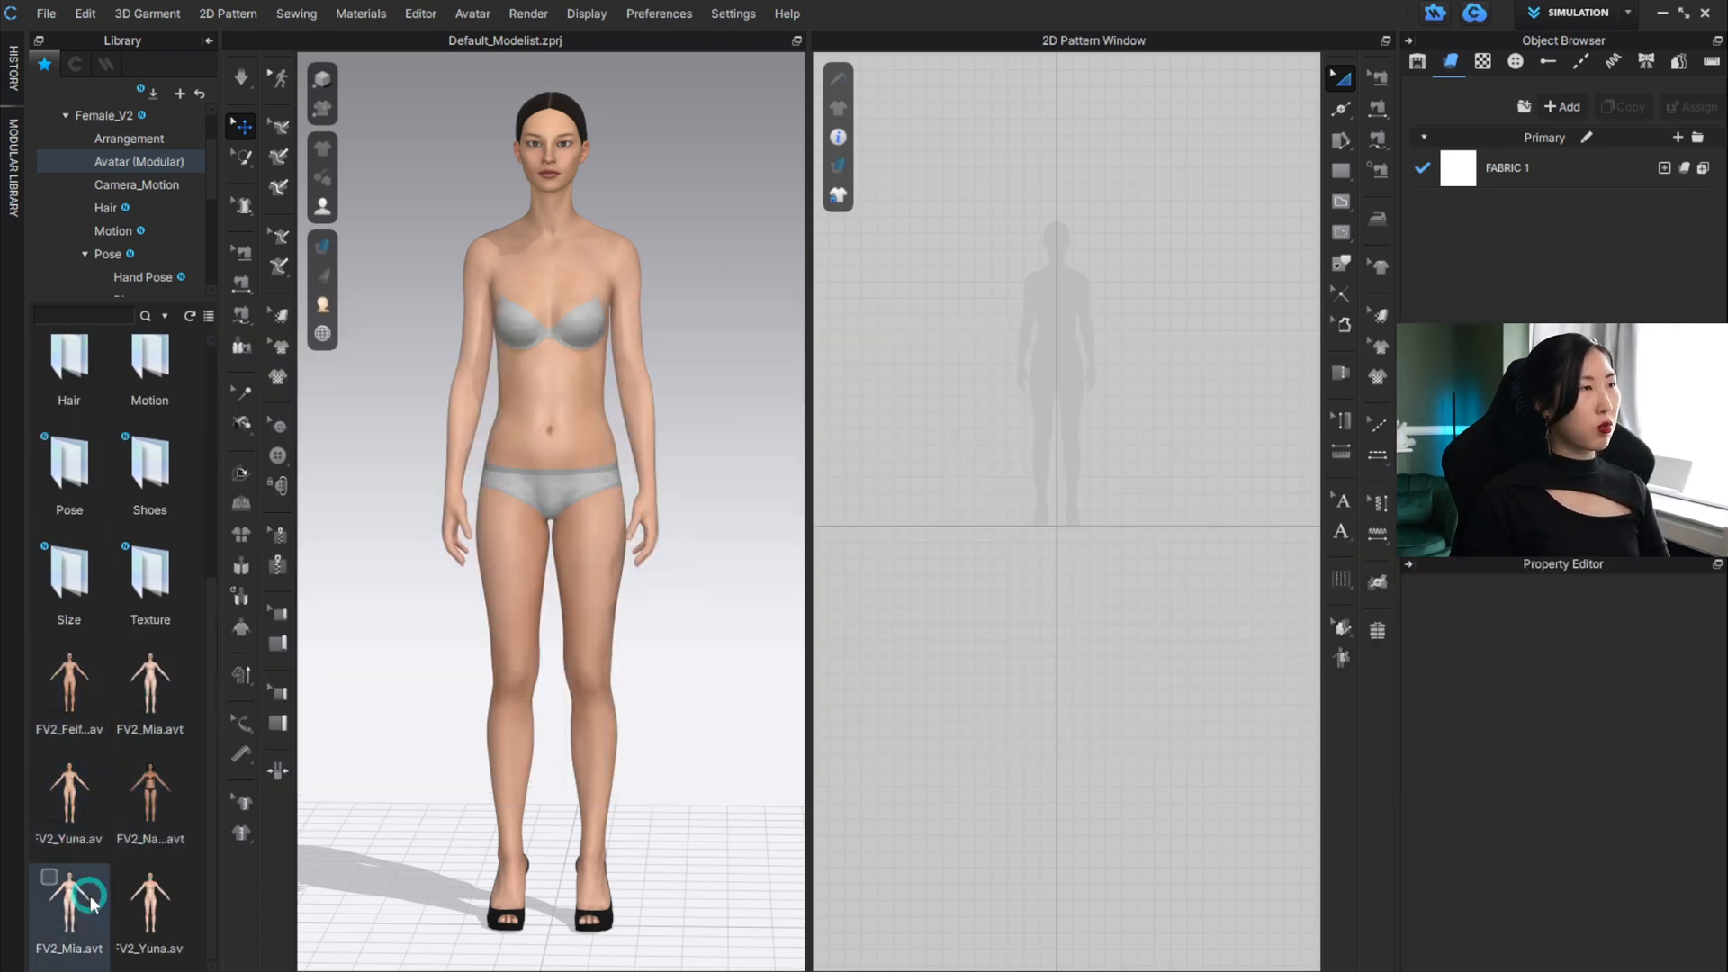
mouse_move(92, 902)
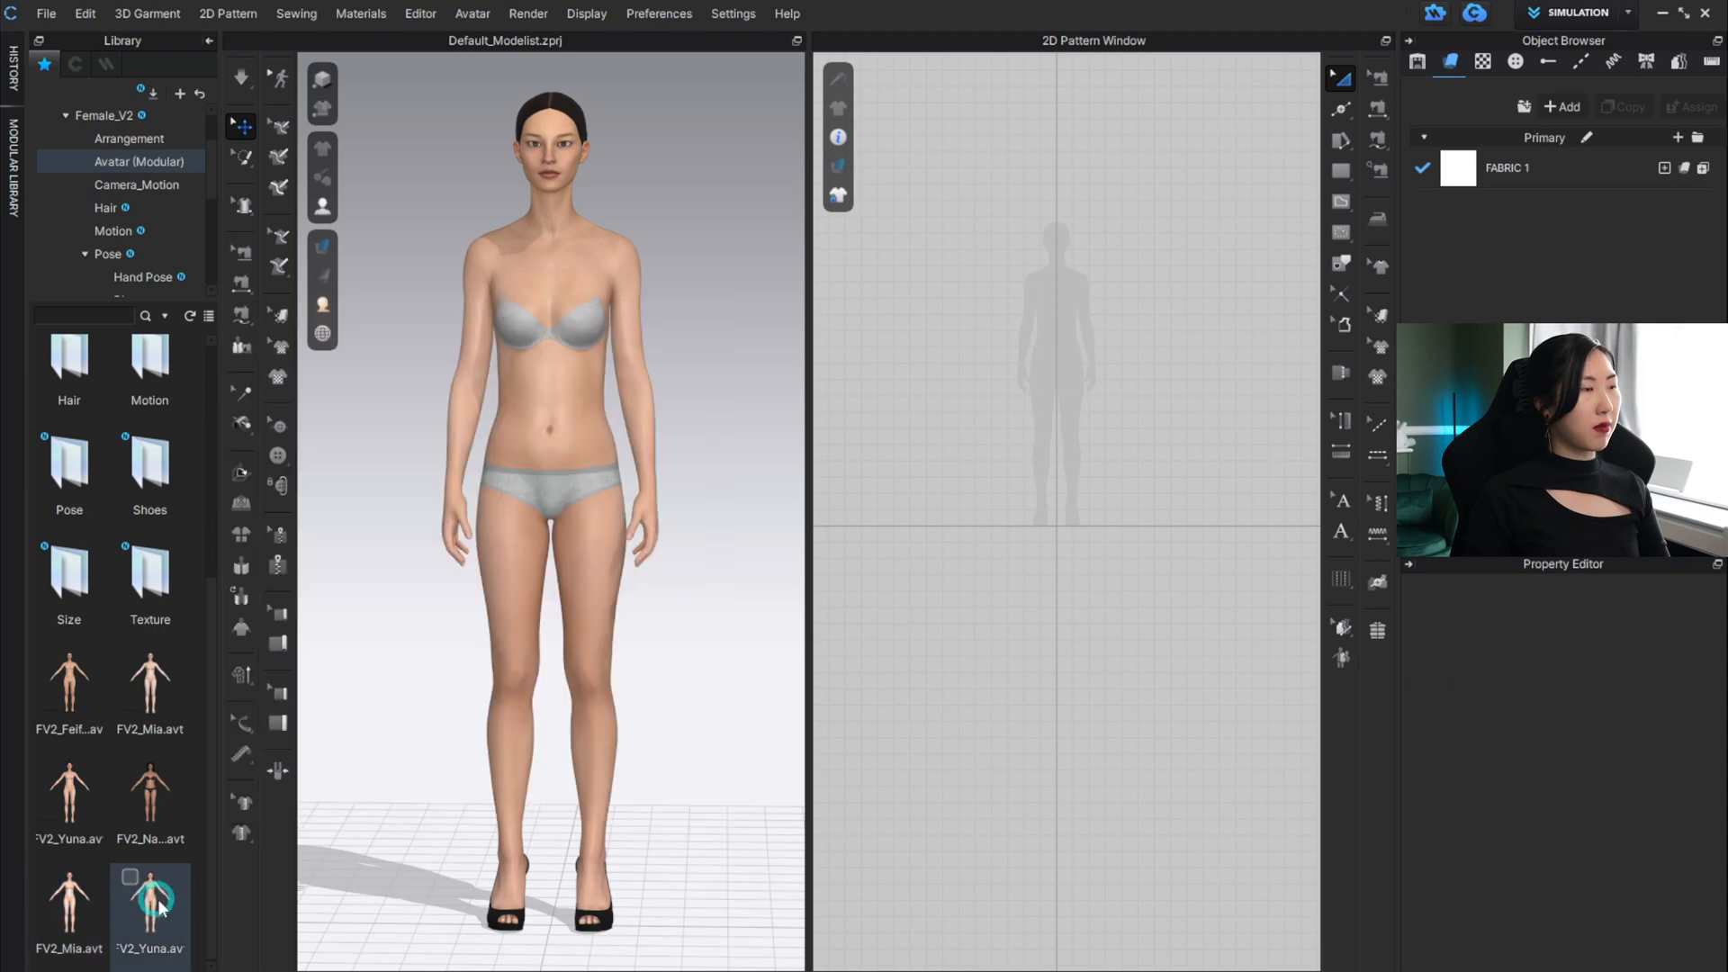
mouse_move(153, 806)
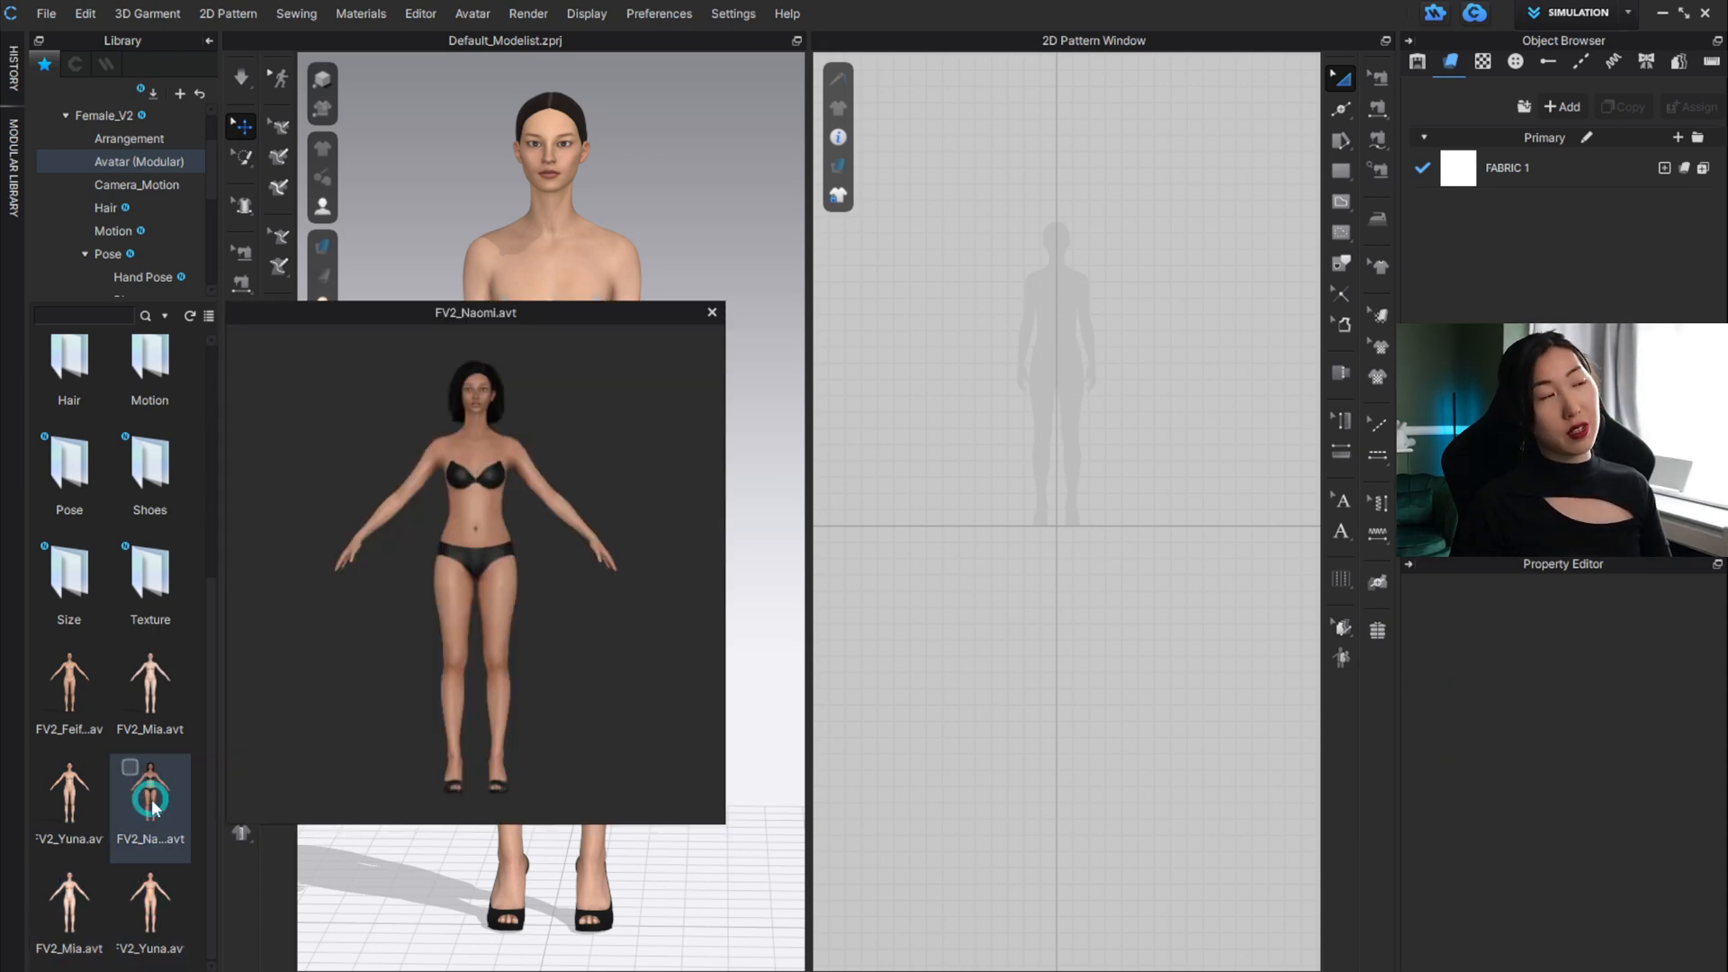
double_click(153, 805)
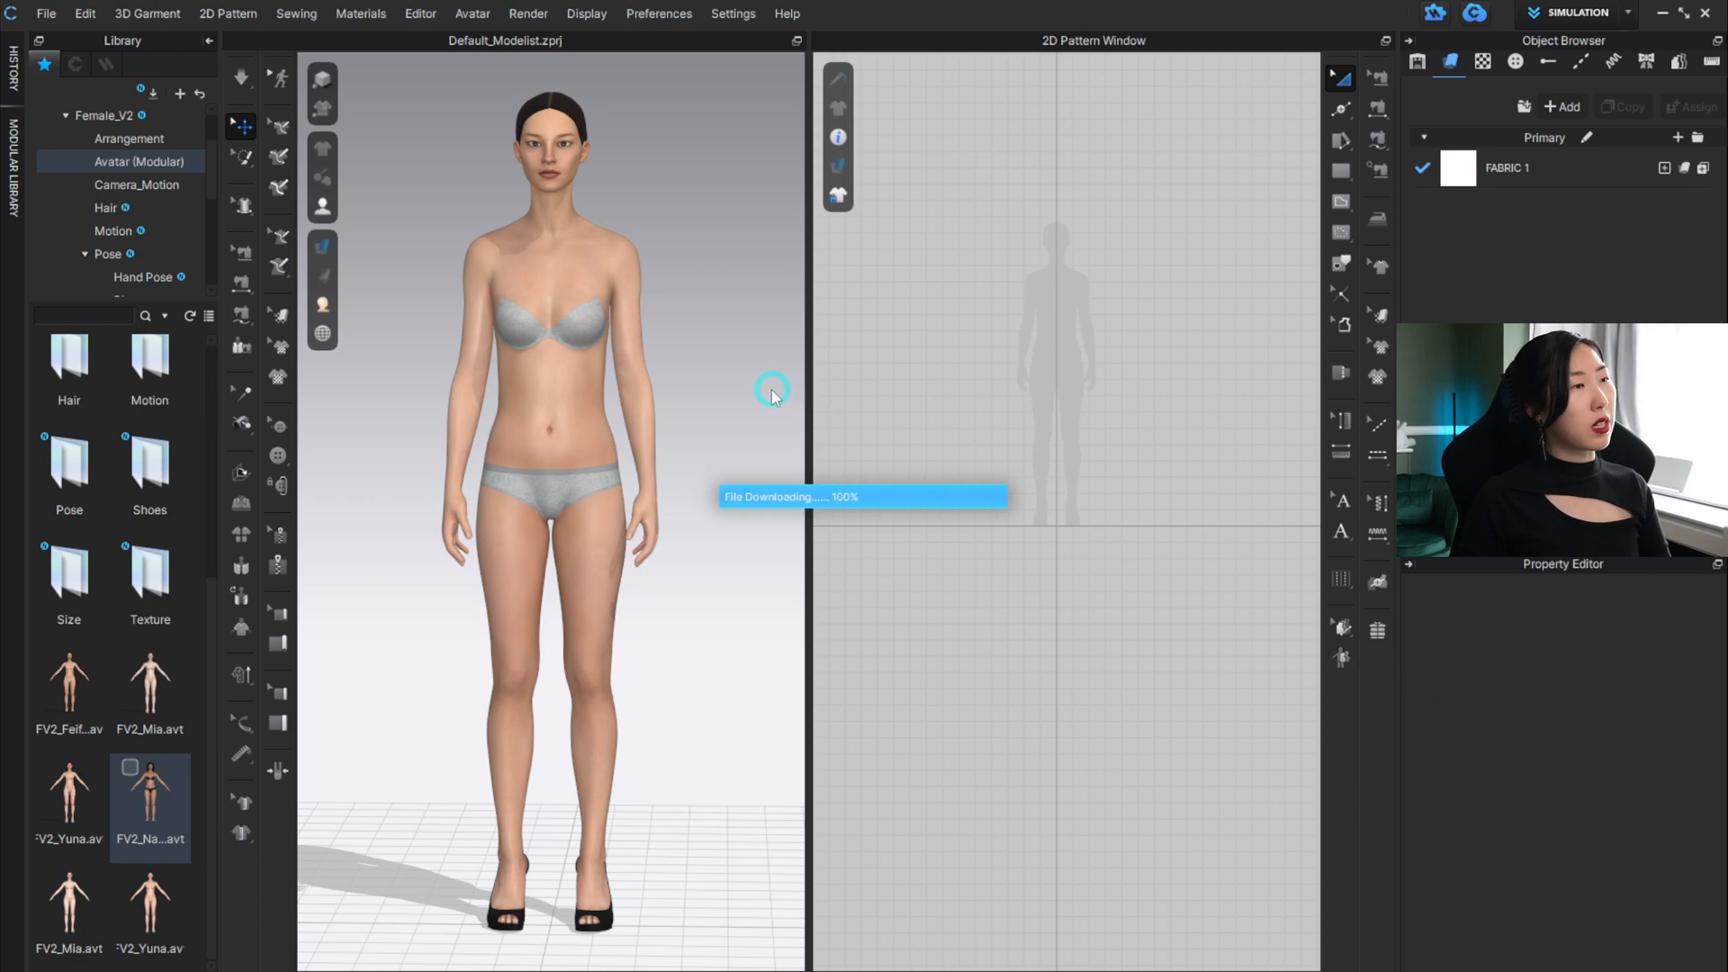
click(860, 556)
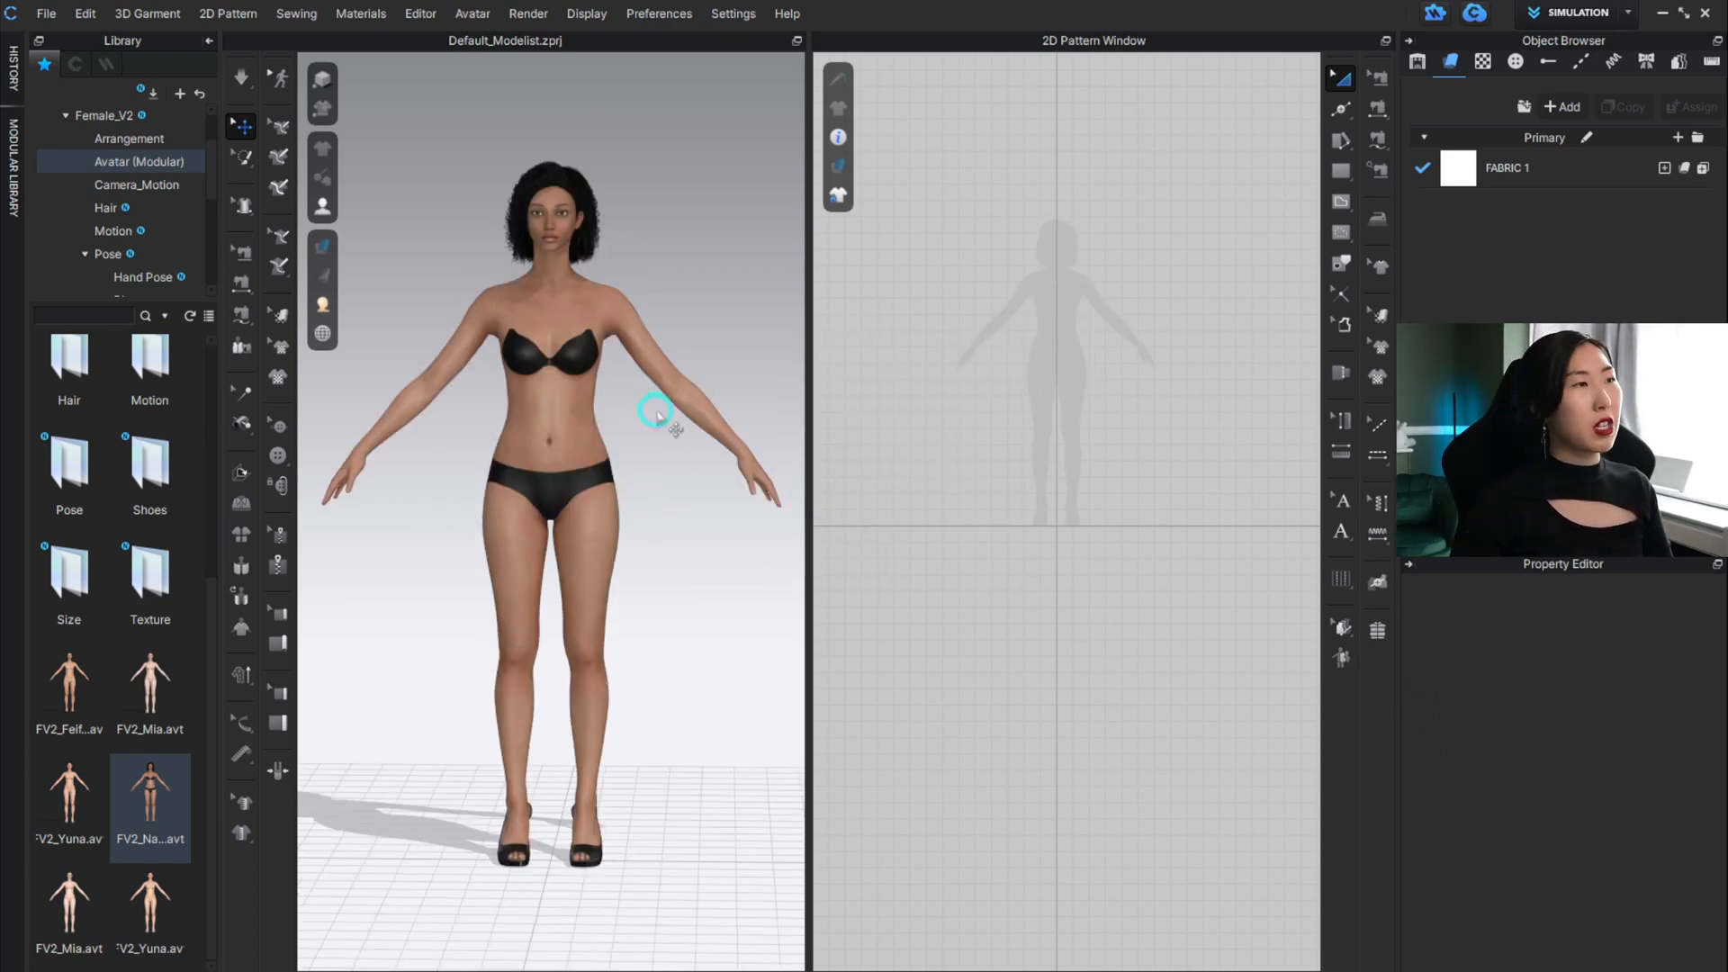
scroll(623, 401, up, 2)
scroll(619, 396, down, 5)
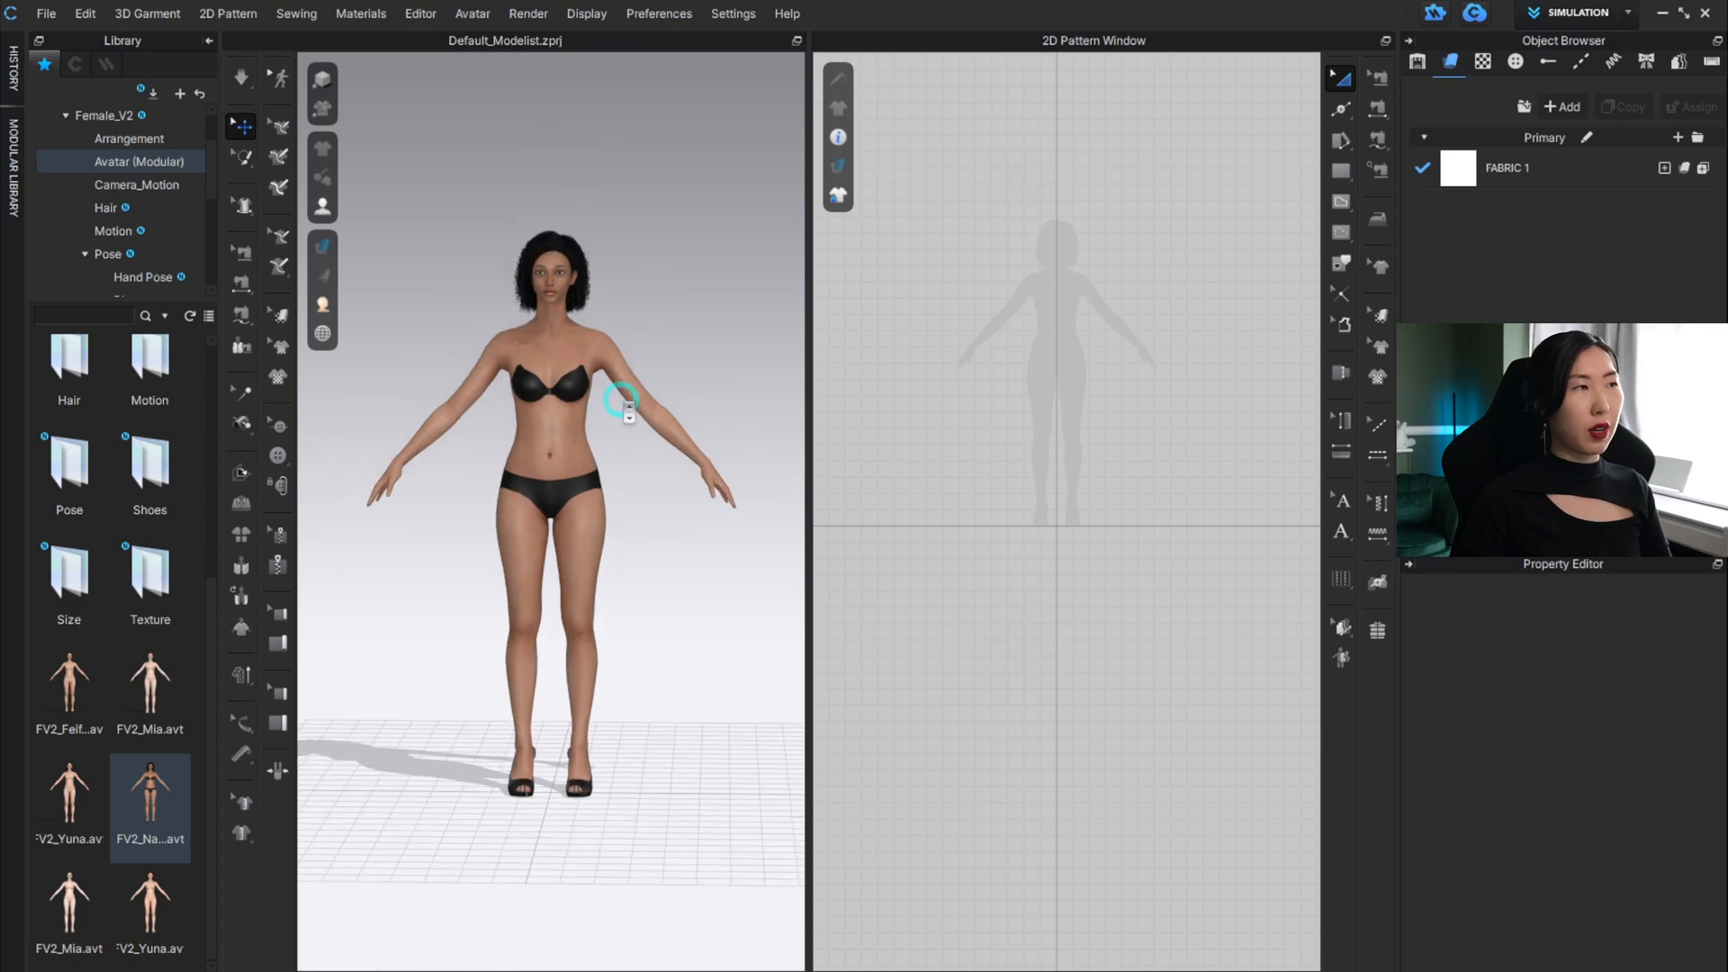
mouse_move(447, 511)
right_down()
mouse_move(636, 540)
mouse_move(918, 501)
mouse_move(424, 490)
mouse_move(460, 513)
mouse_move(451, 501)
right_up()
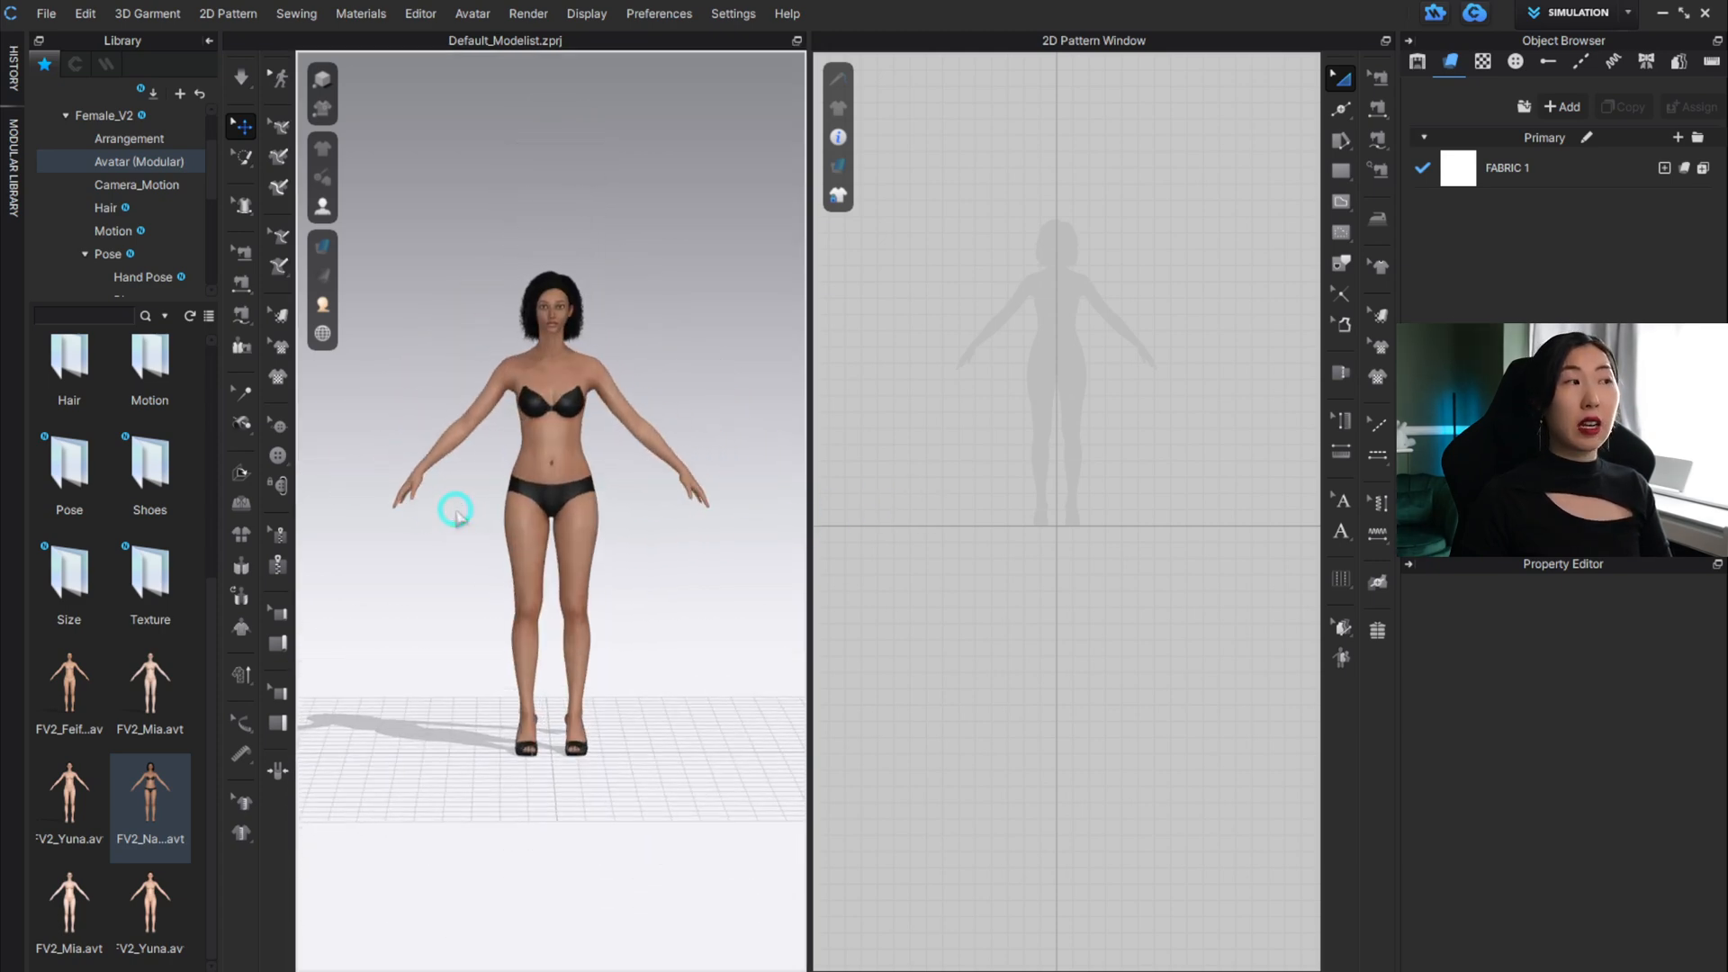
Collapse the Library and enlarge the avatar silhouette in the 2D Pattern Window.
click(211, 40)
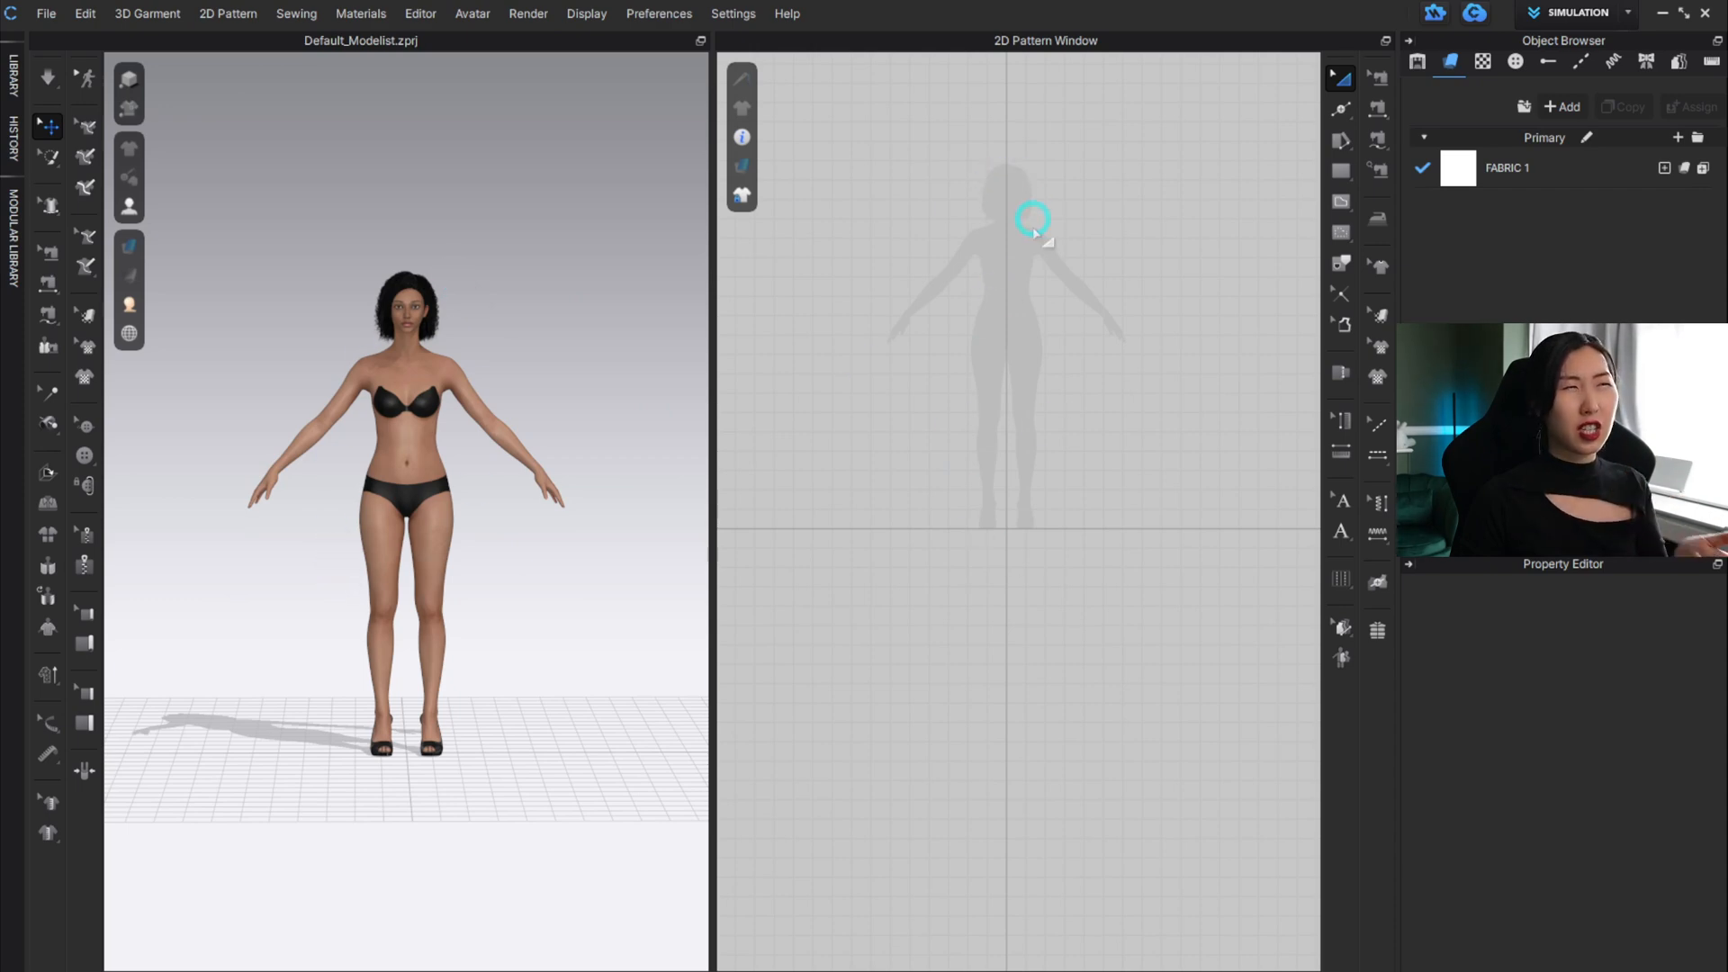
alt+middle_drag(1041, 310, 1073, 455)
alt+scroll(1064, 376, up, 4)
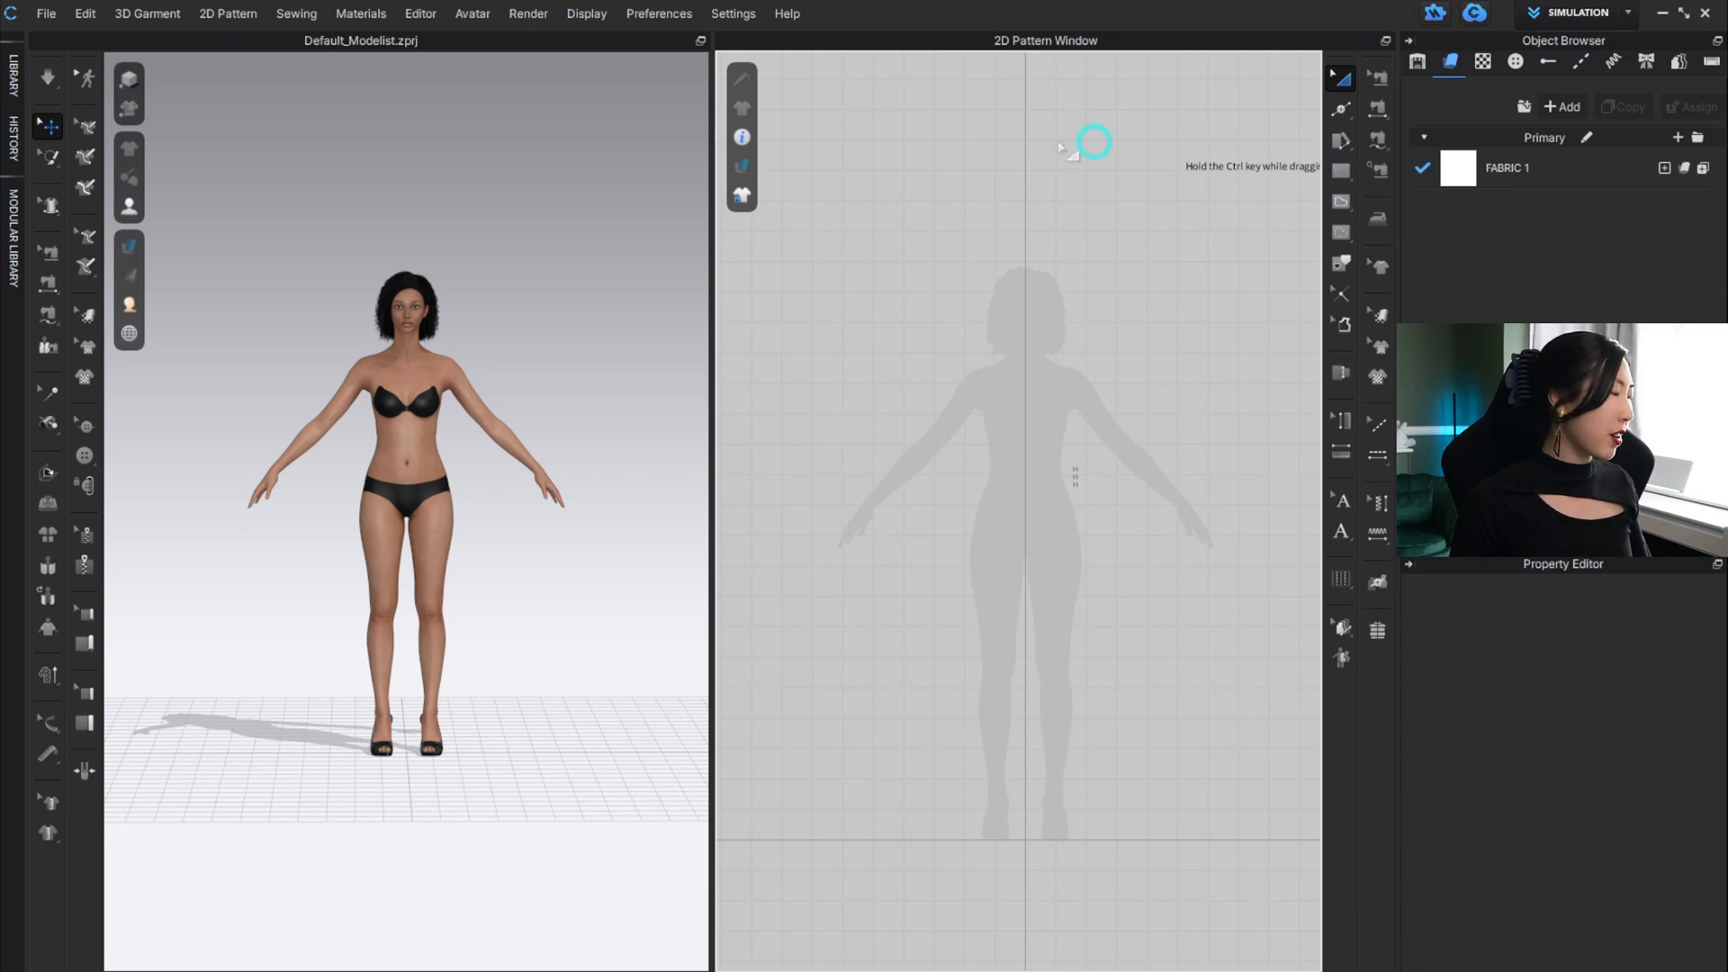
Reopen the Library and collapse the Avatar folder tree to its top-level folders.
click(12, 79)
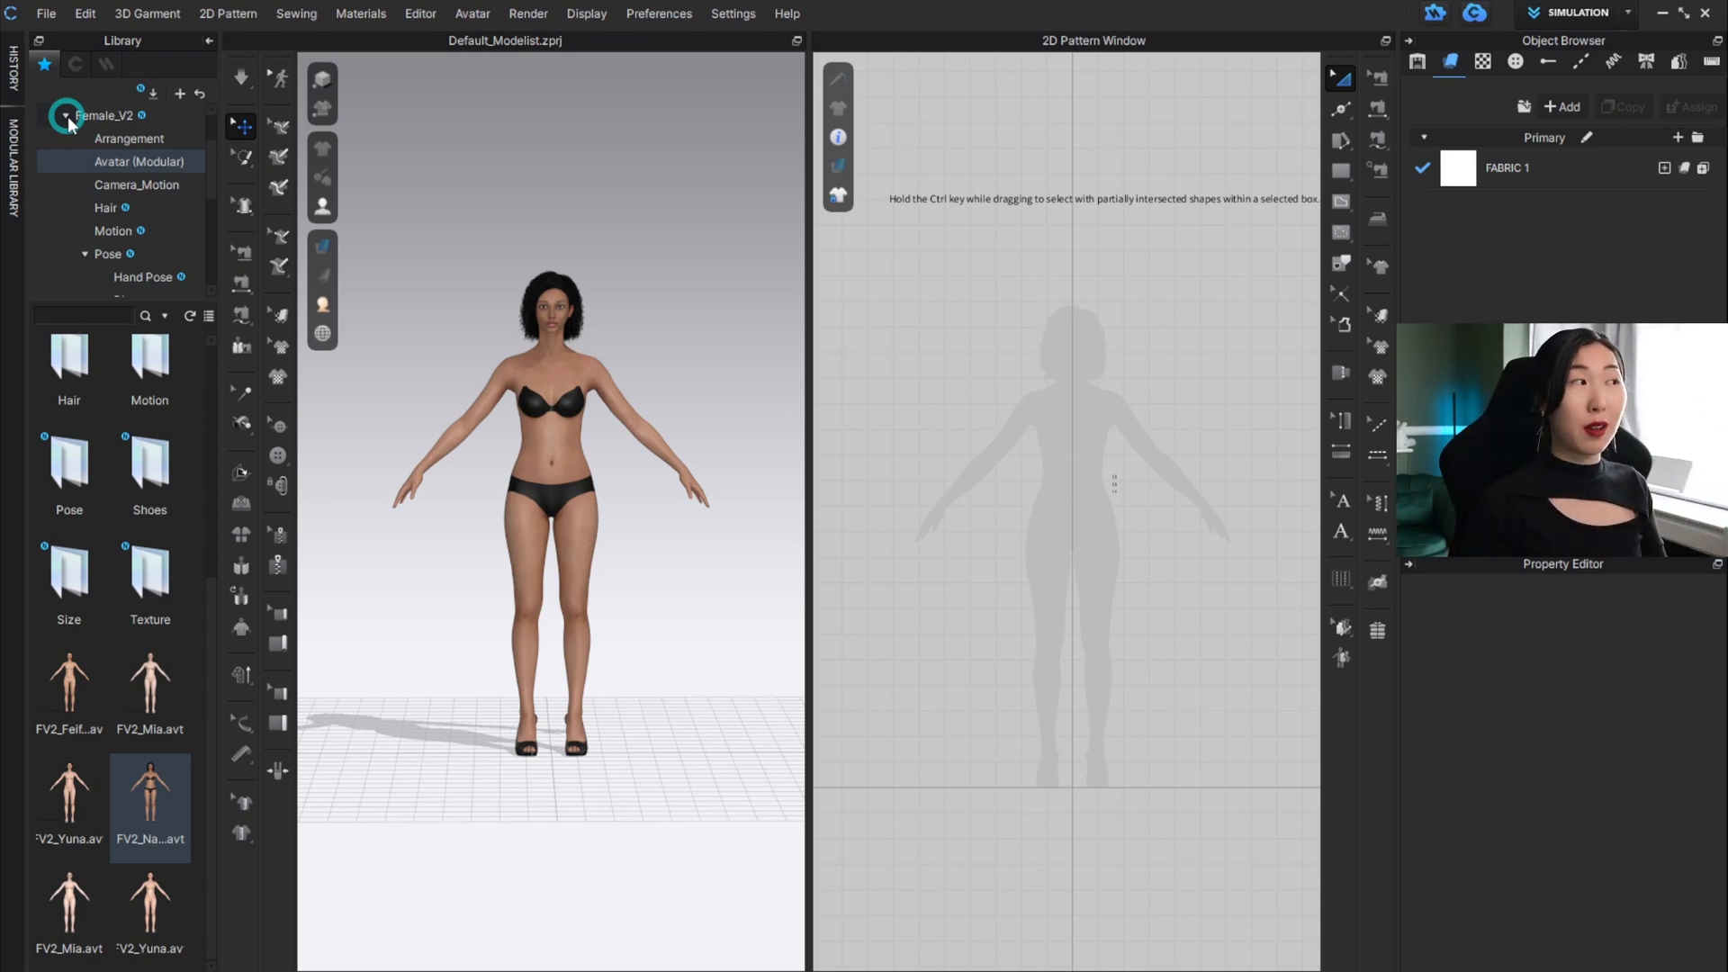
scroll(85, 162, down, 1)
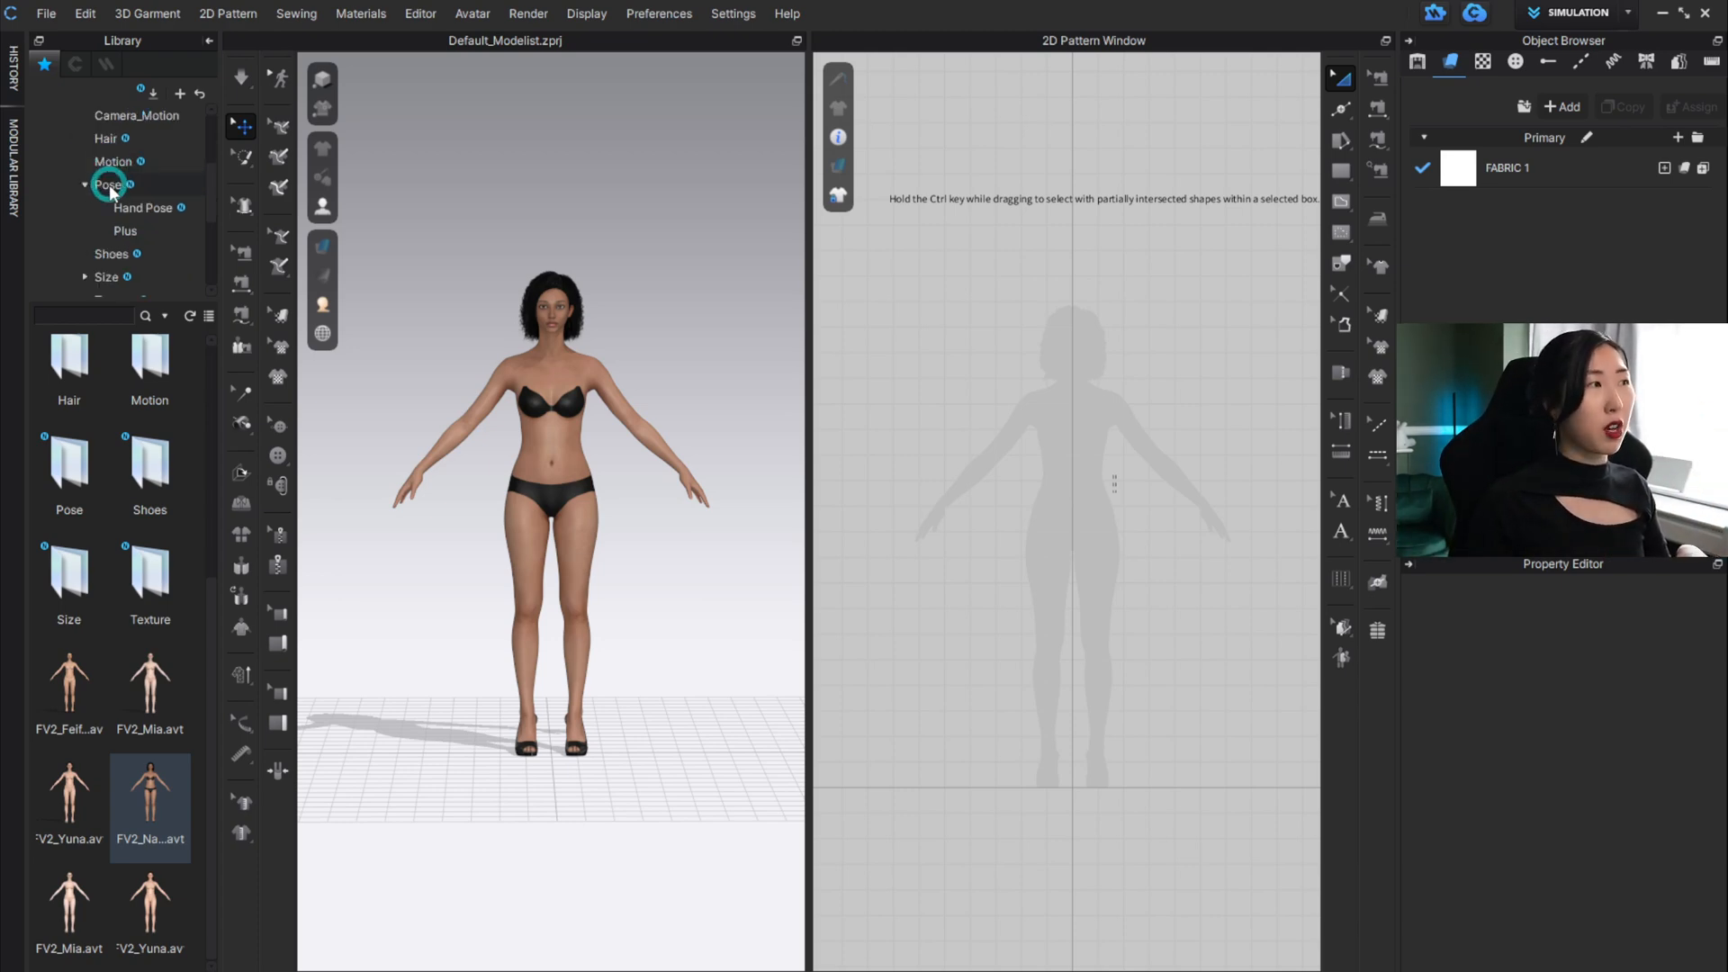
double_click(101, 185)
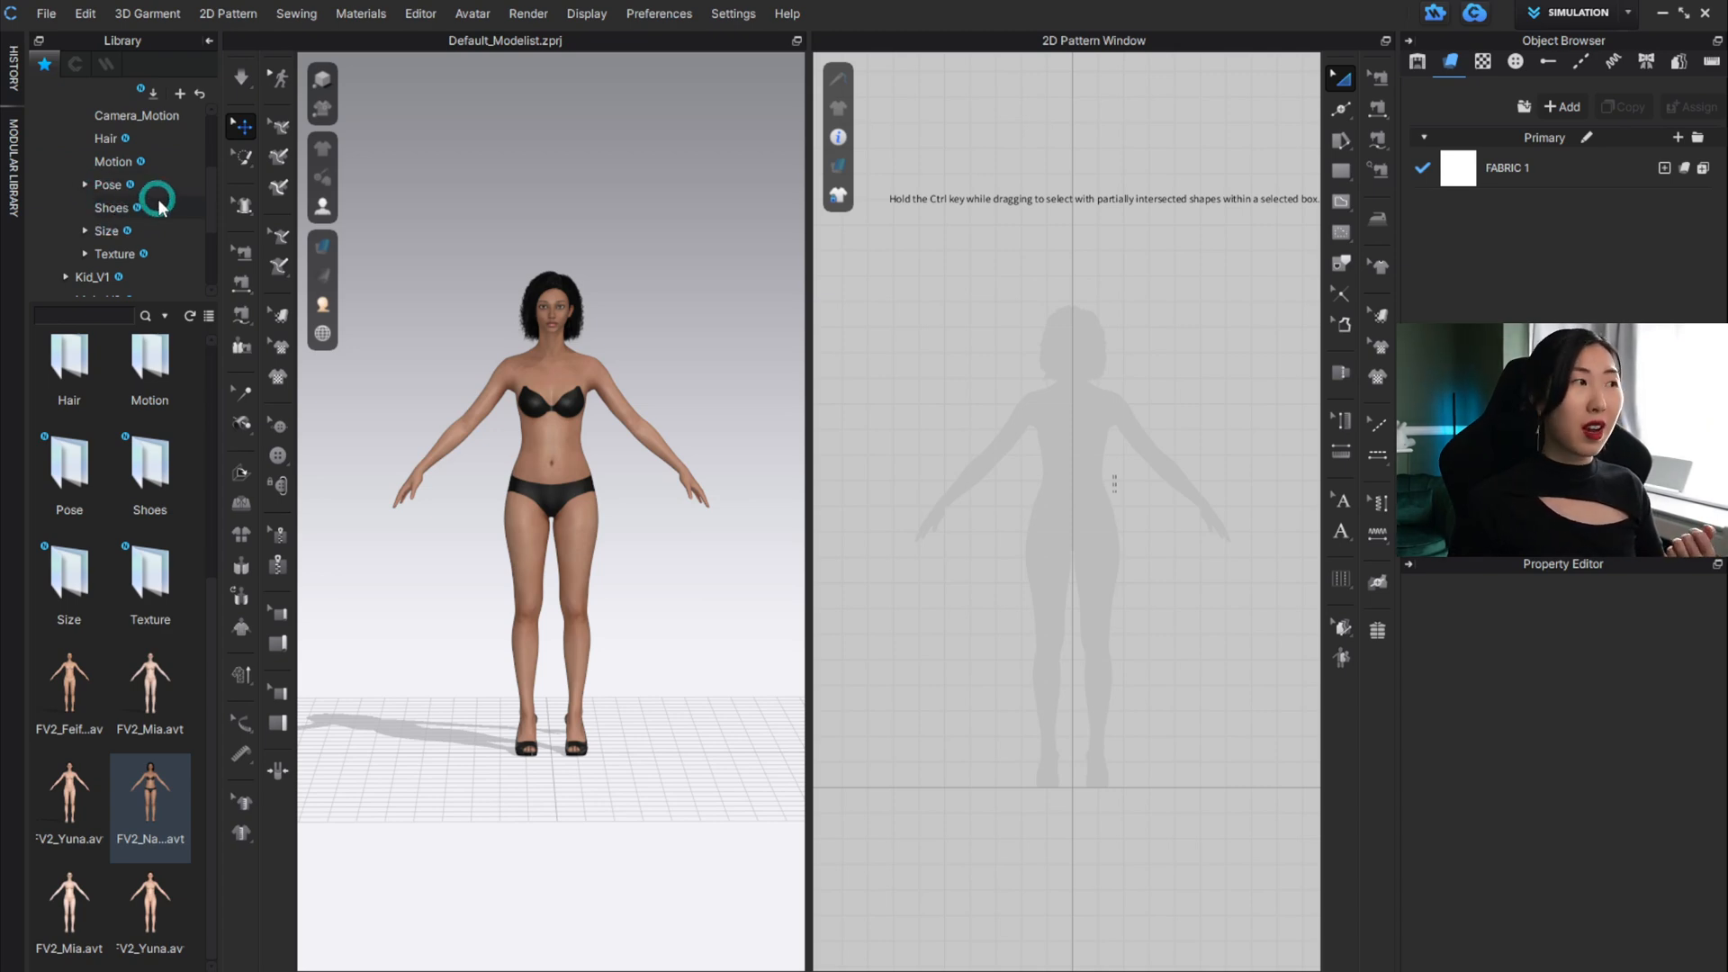
drag(212, 194, 213, 118)
double_click(65, 141)
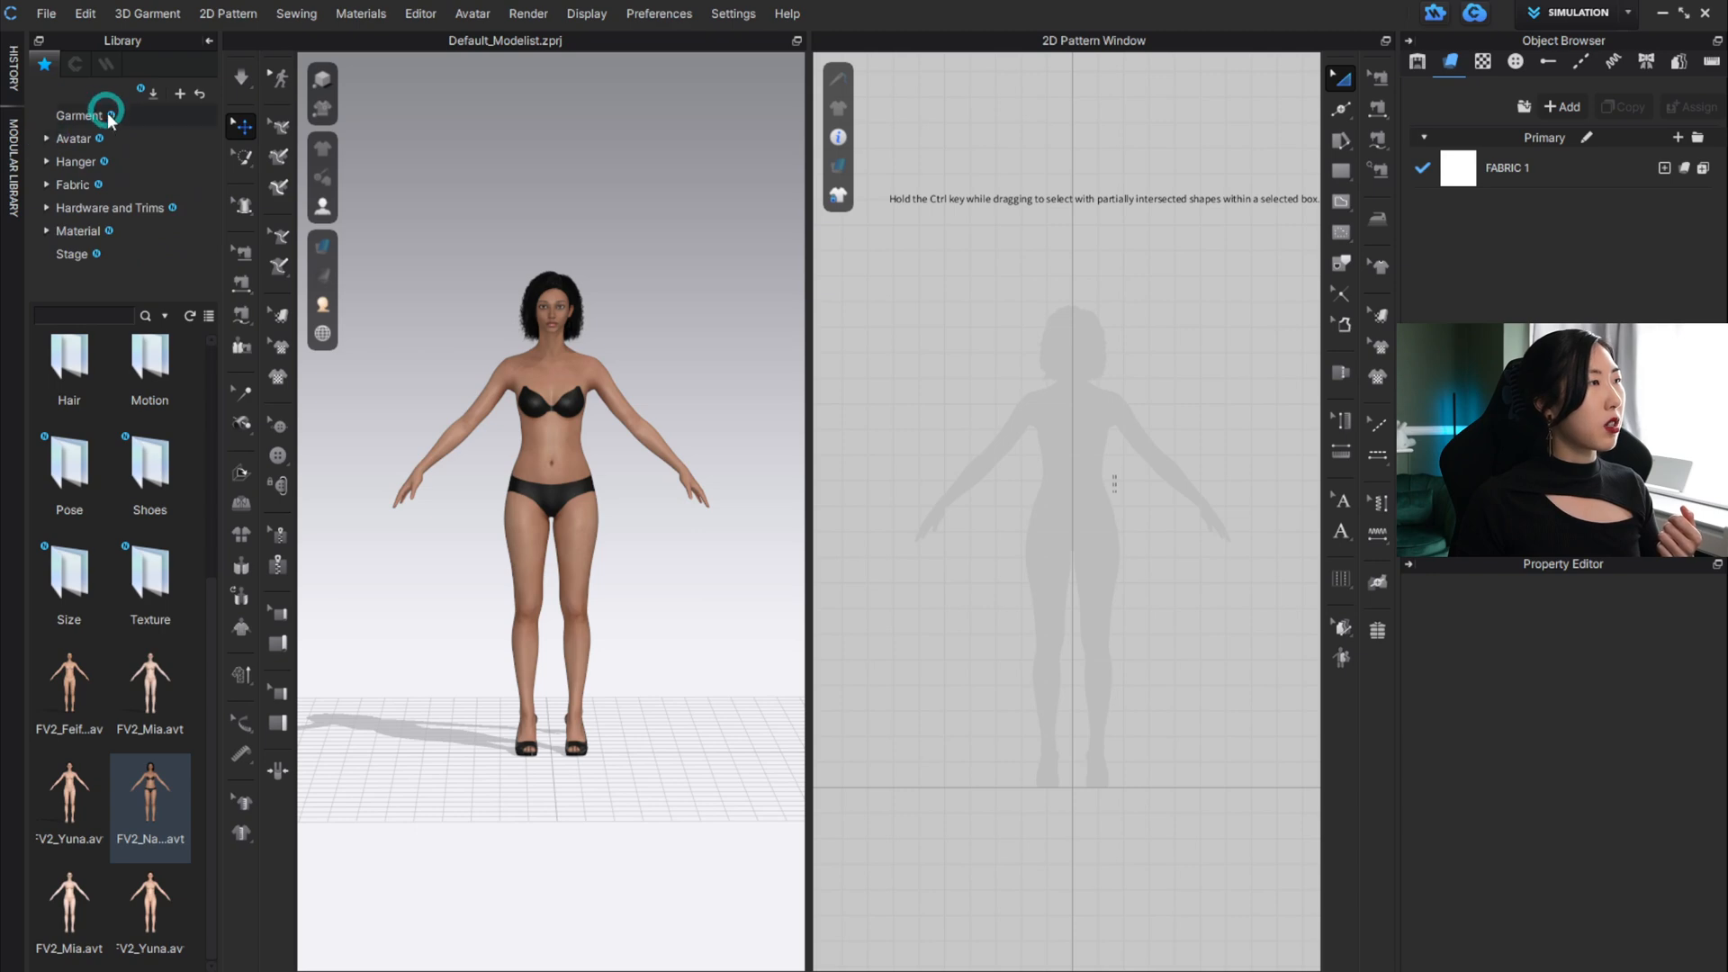
Load Female_T-shirt.zpac from the Library's Garment folder with Maintain Current Avatar's Size & Pose.
click(72, 115)
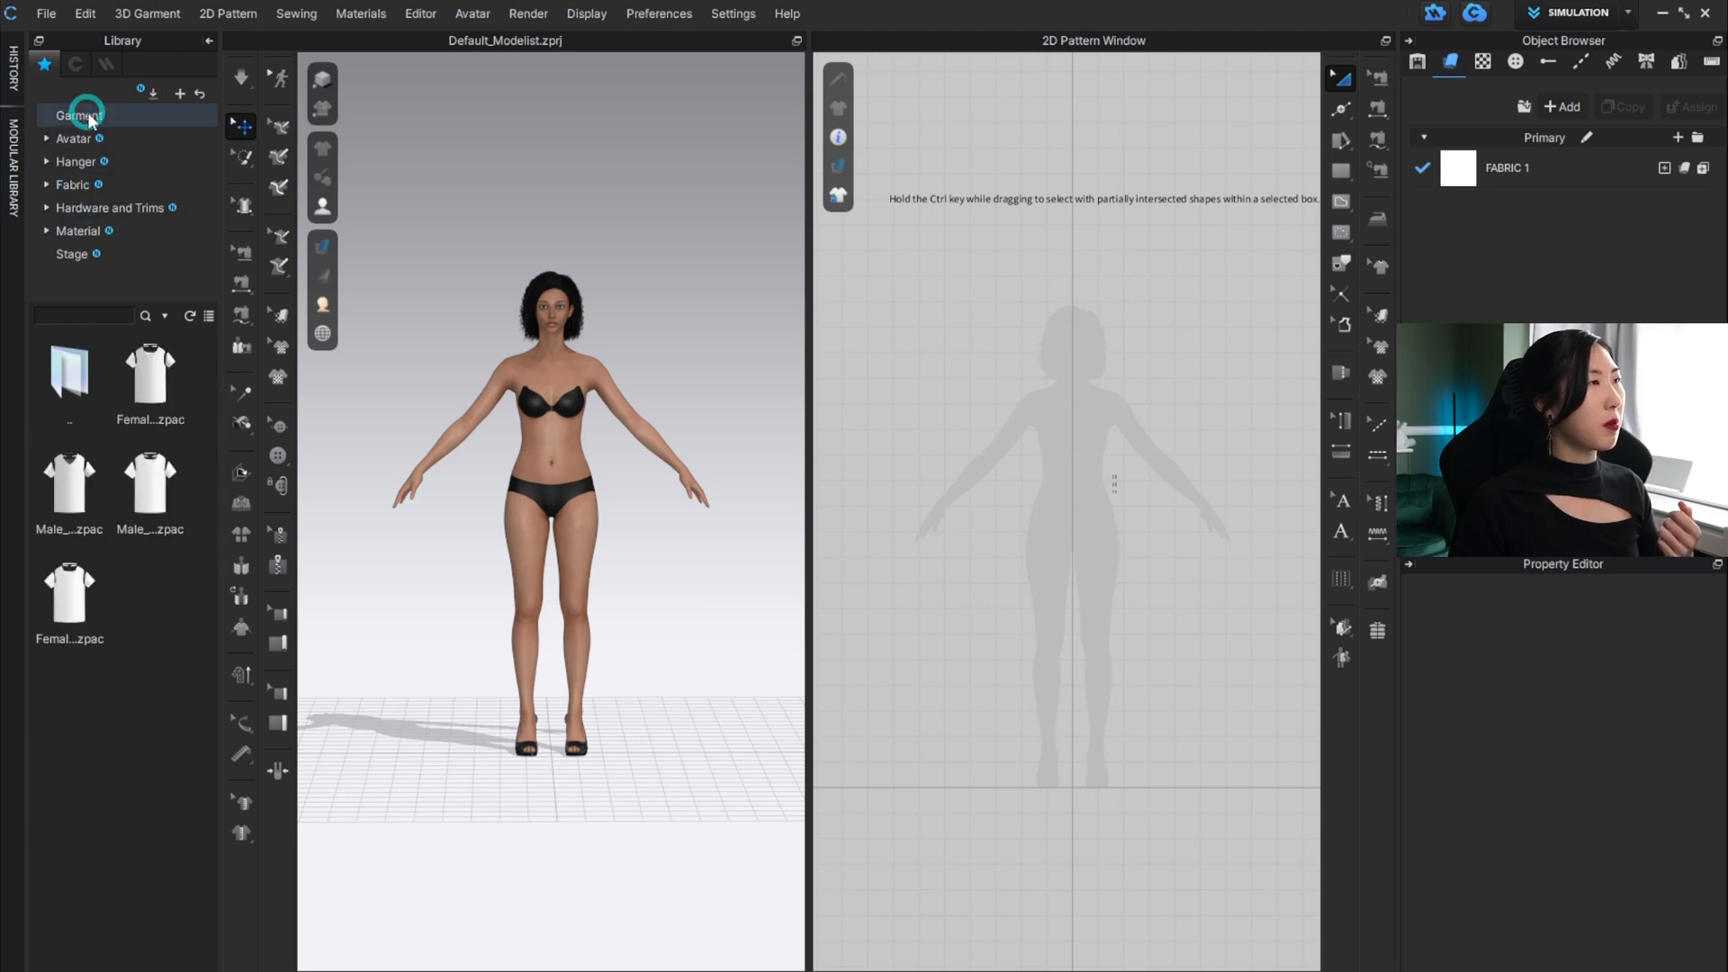
click(149, 382)
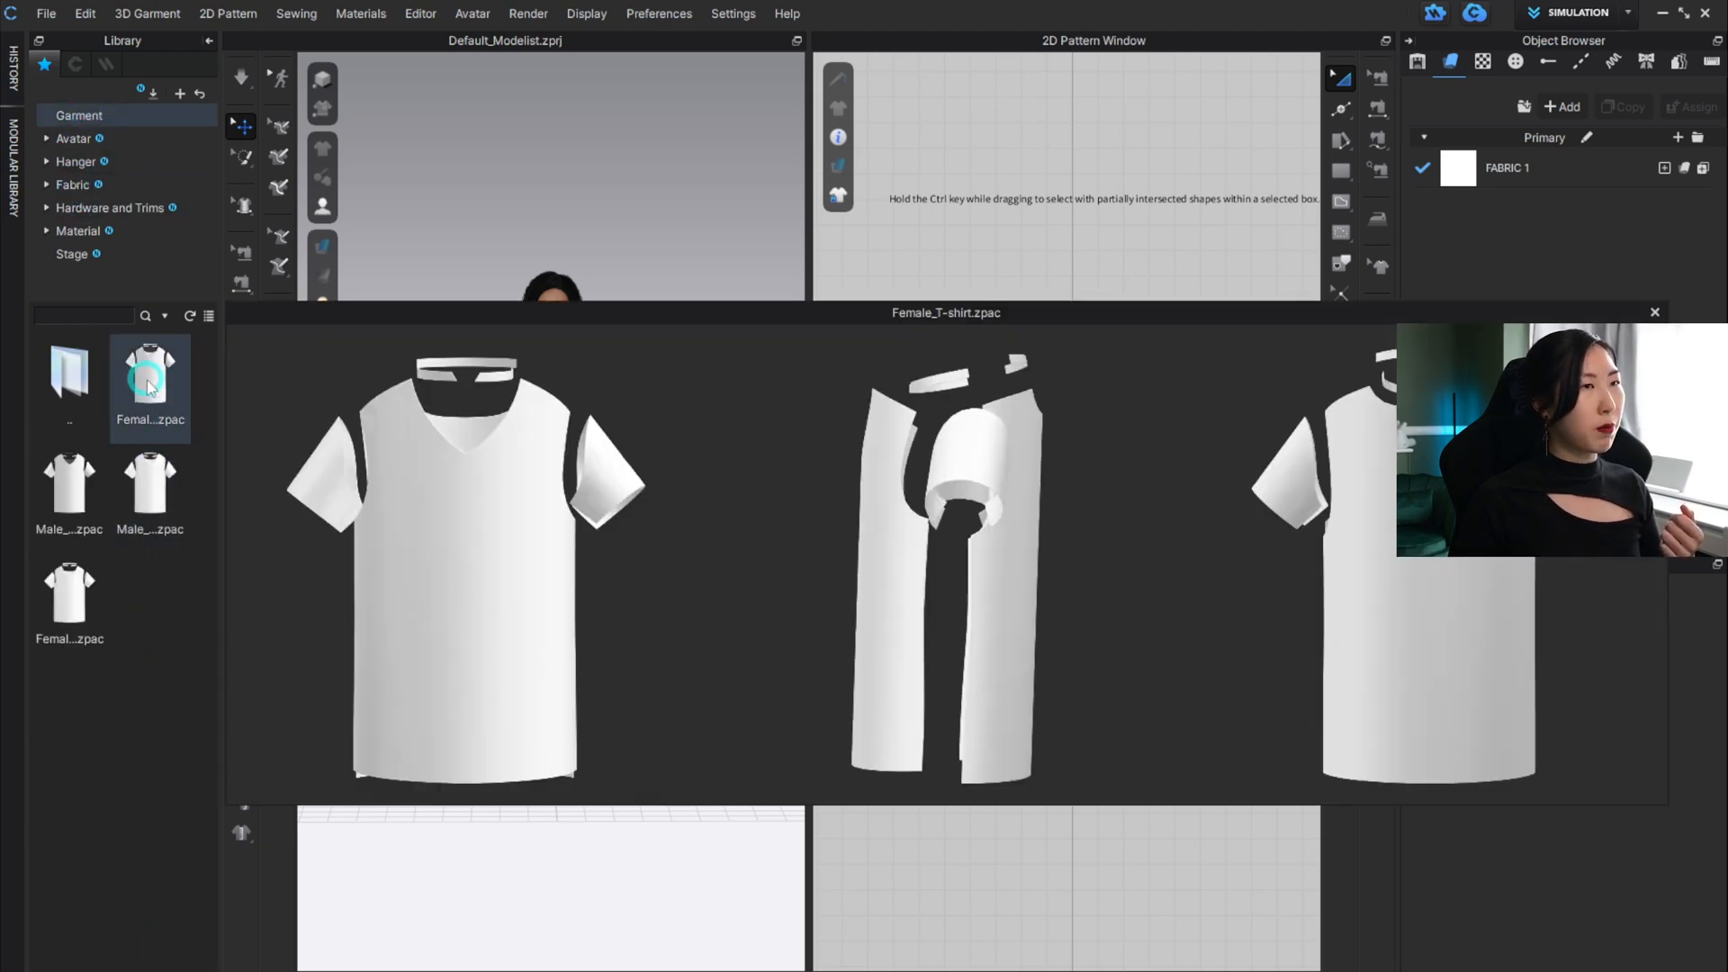
double_click(149, 387)
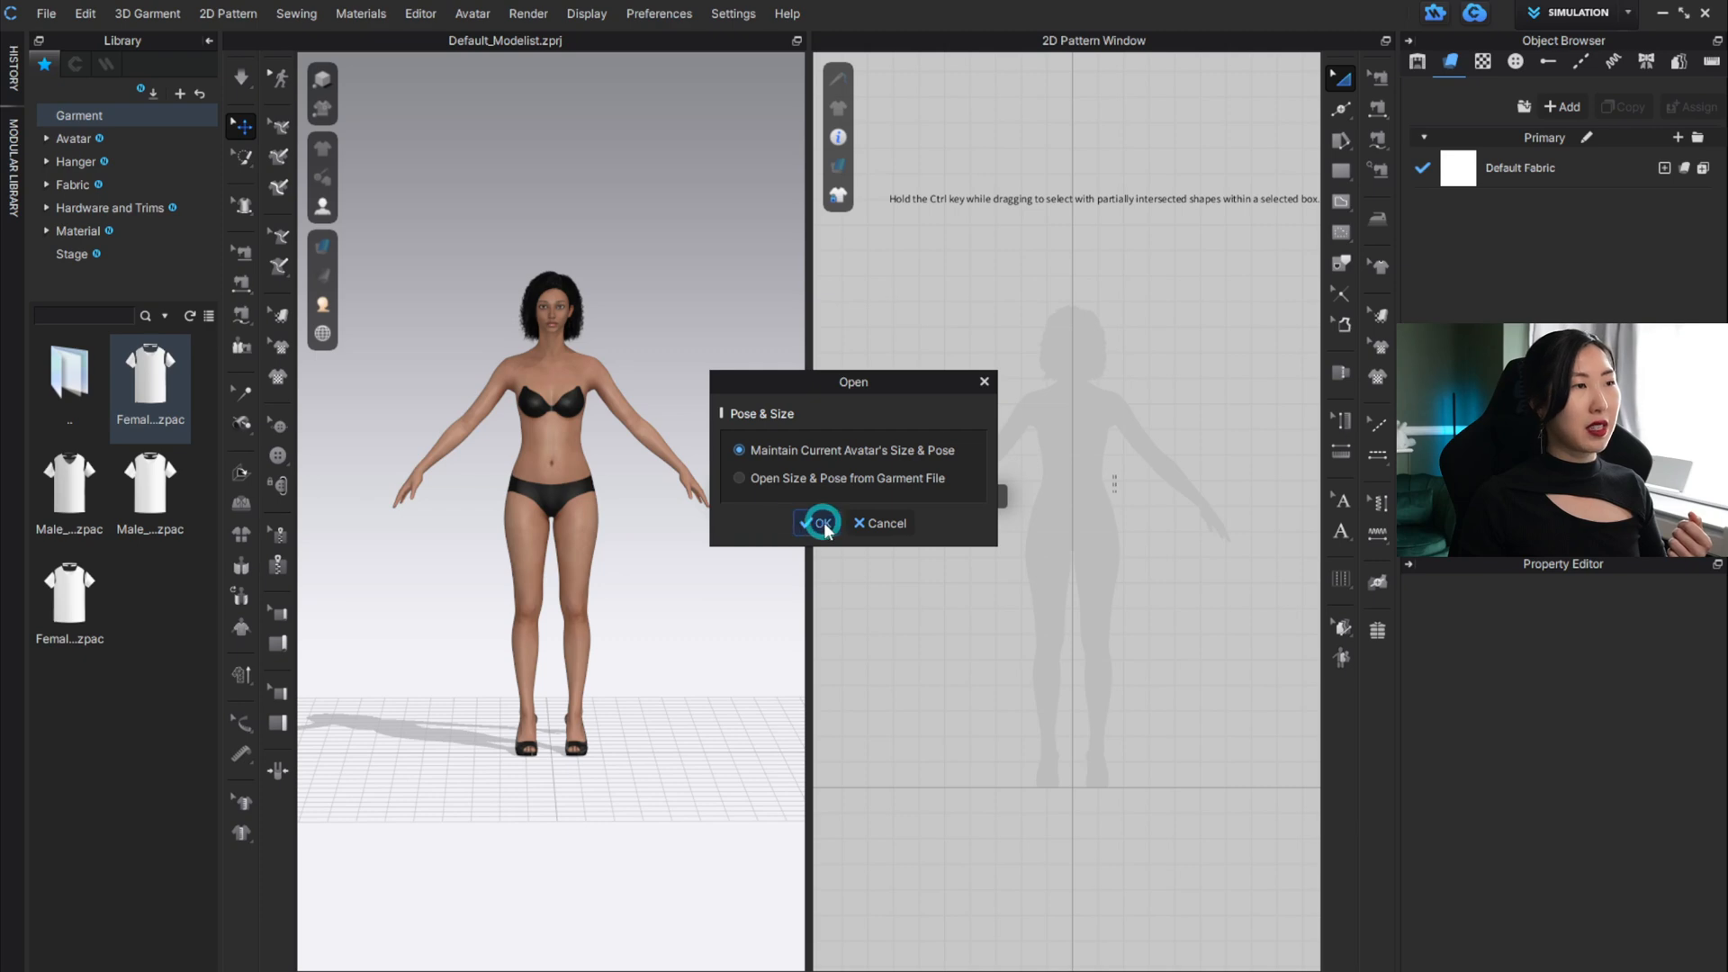
click(821, 523)
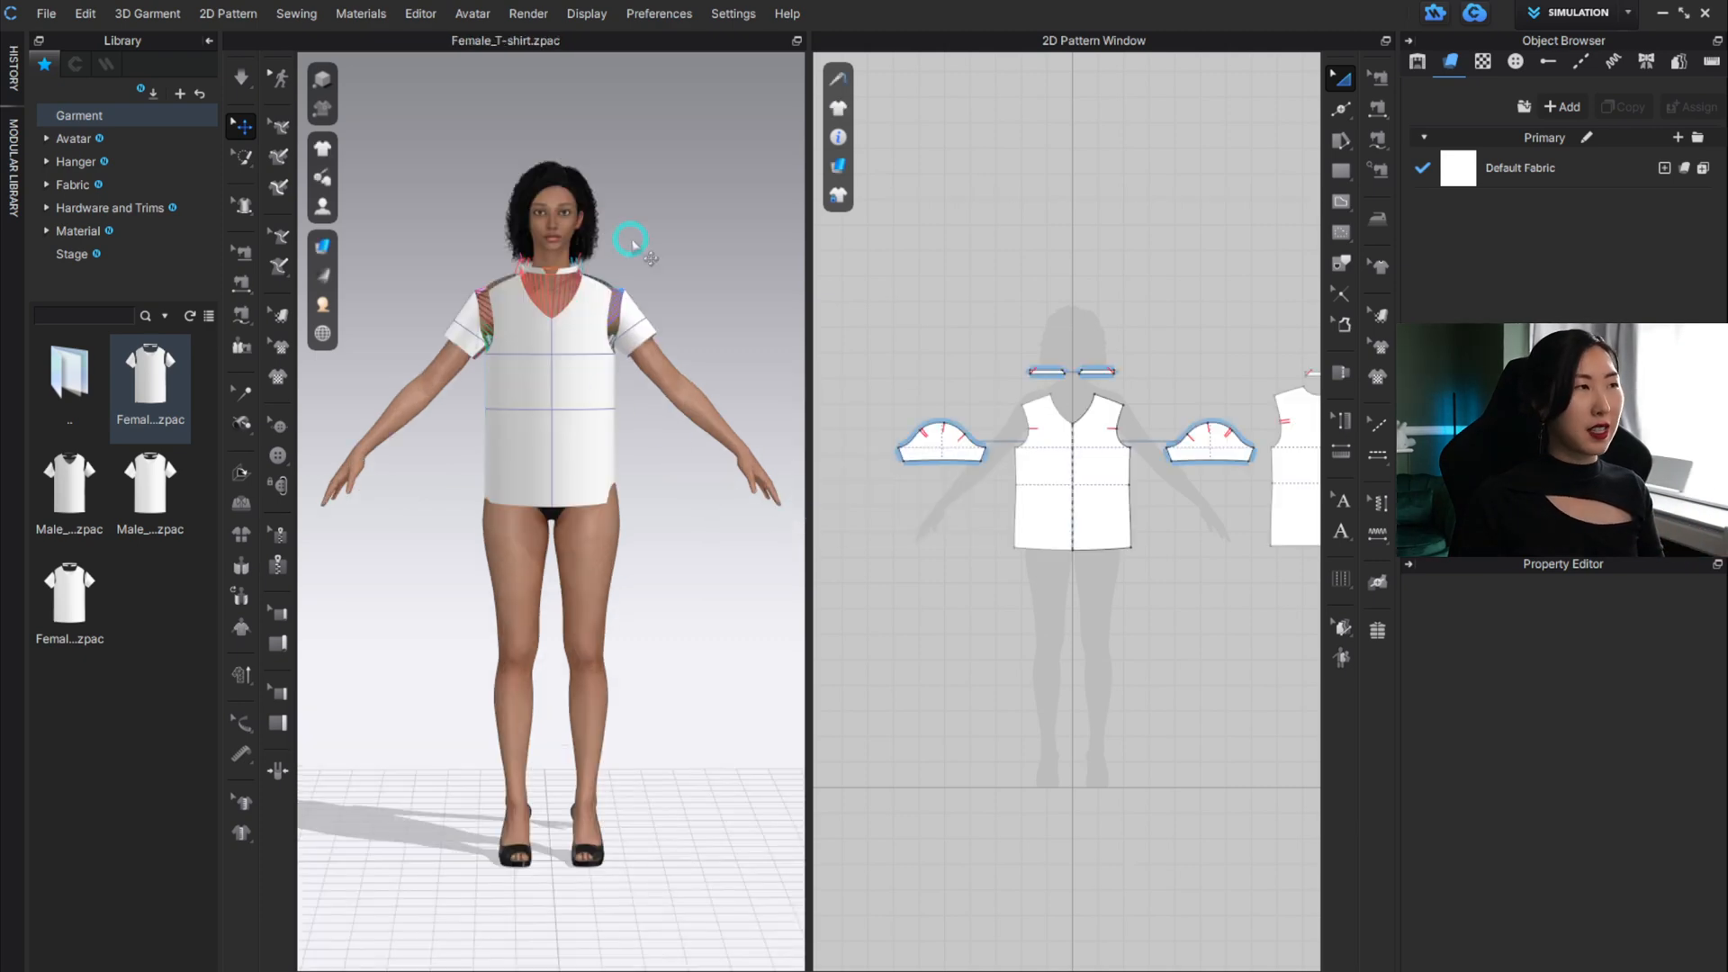
Inspect the T-shirt's arranged pieces and seam lines from several angles, and start the simulation to sew and drape them on the avatar.
right_drag(666, 324, 813, 339)
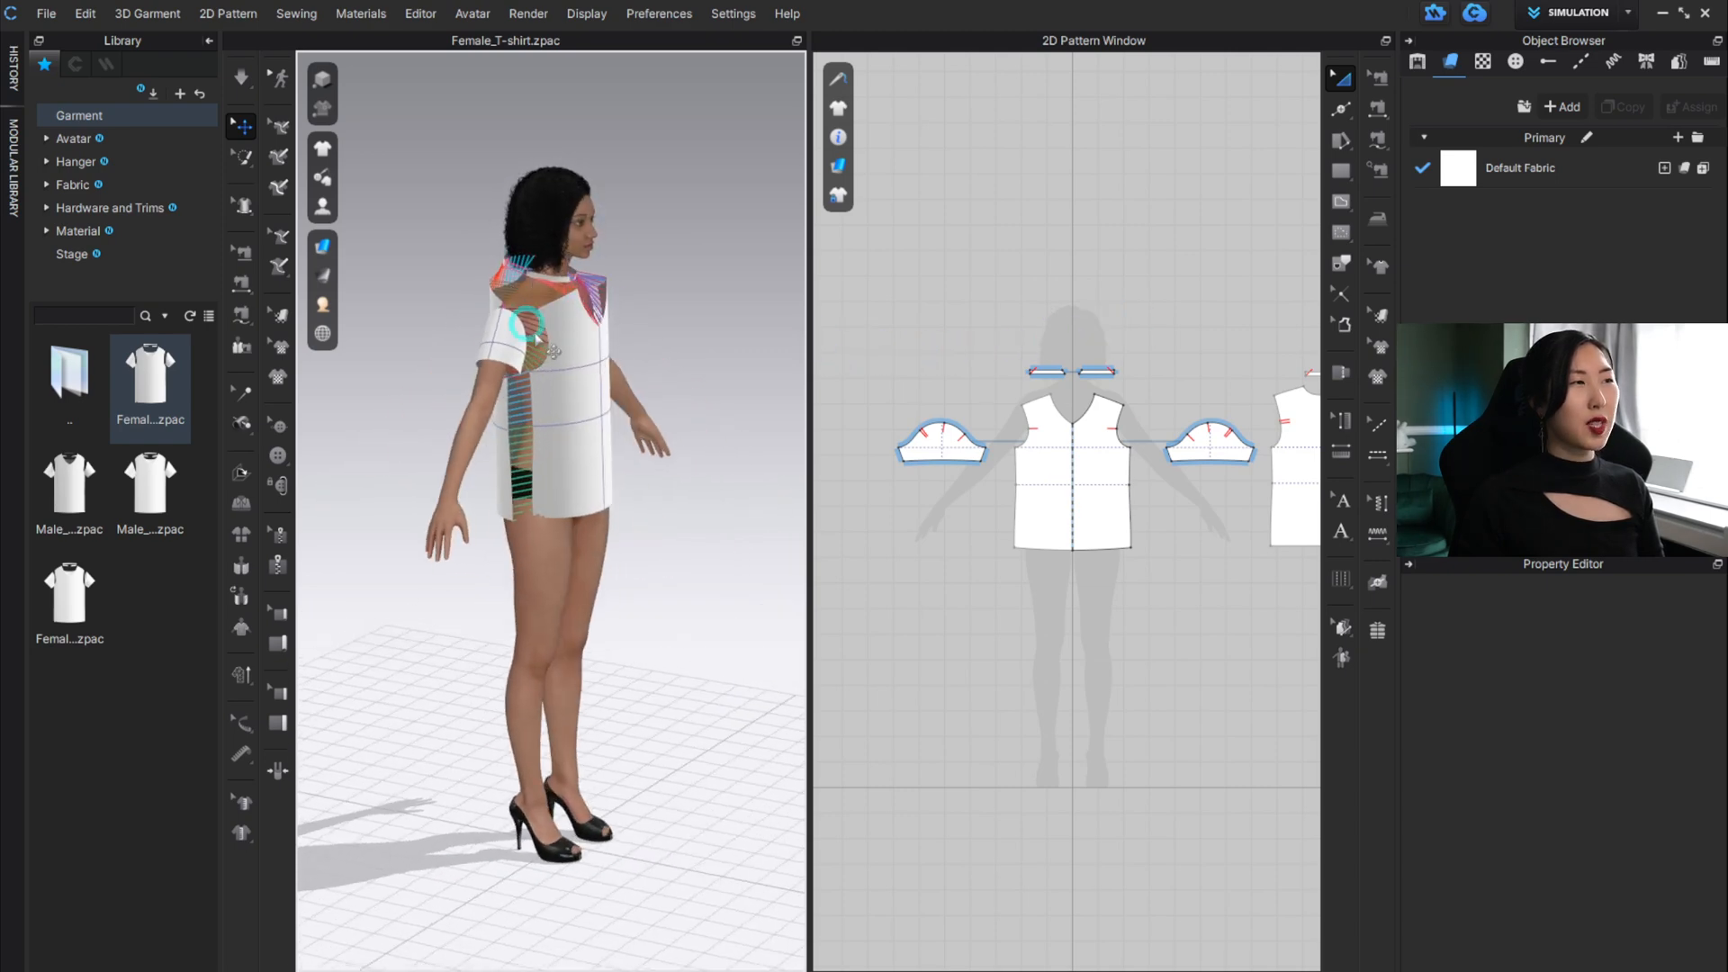
scroll(520, 313, up, 5)
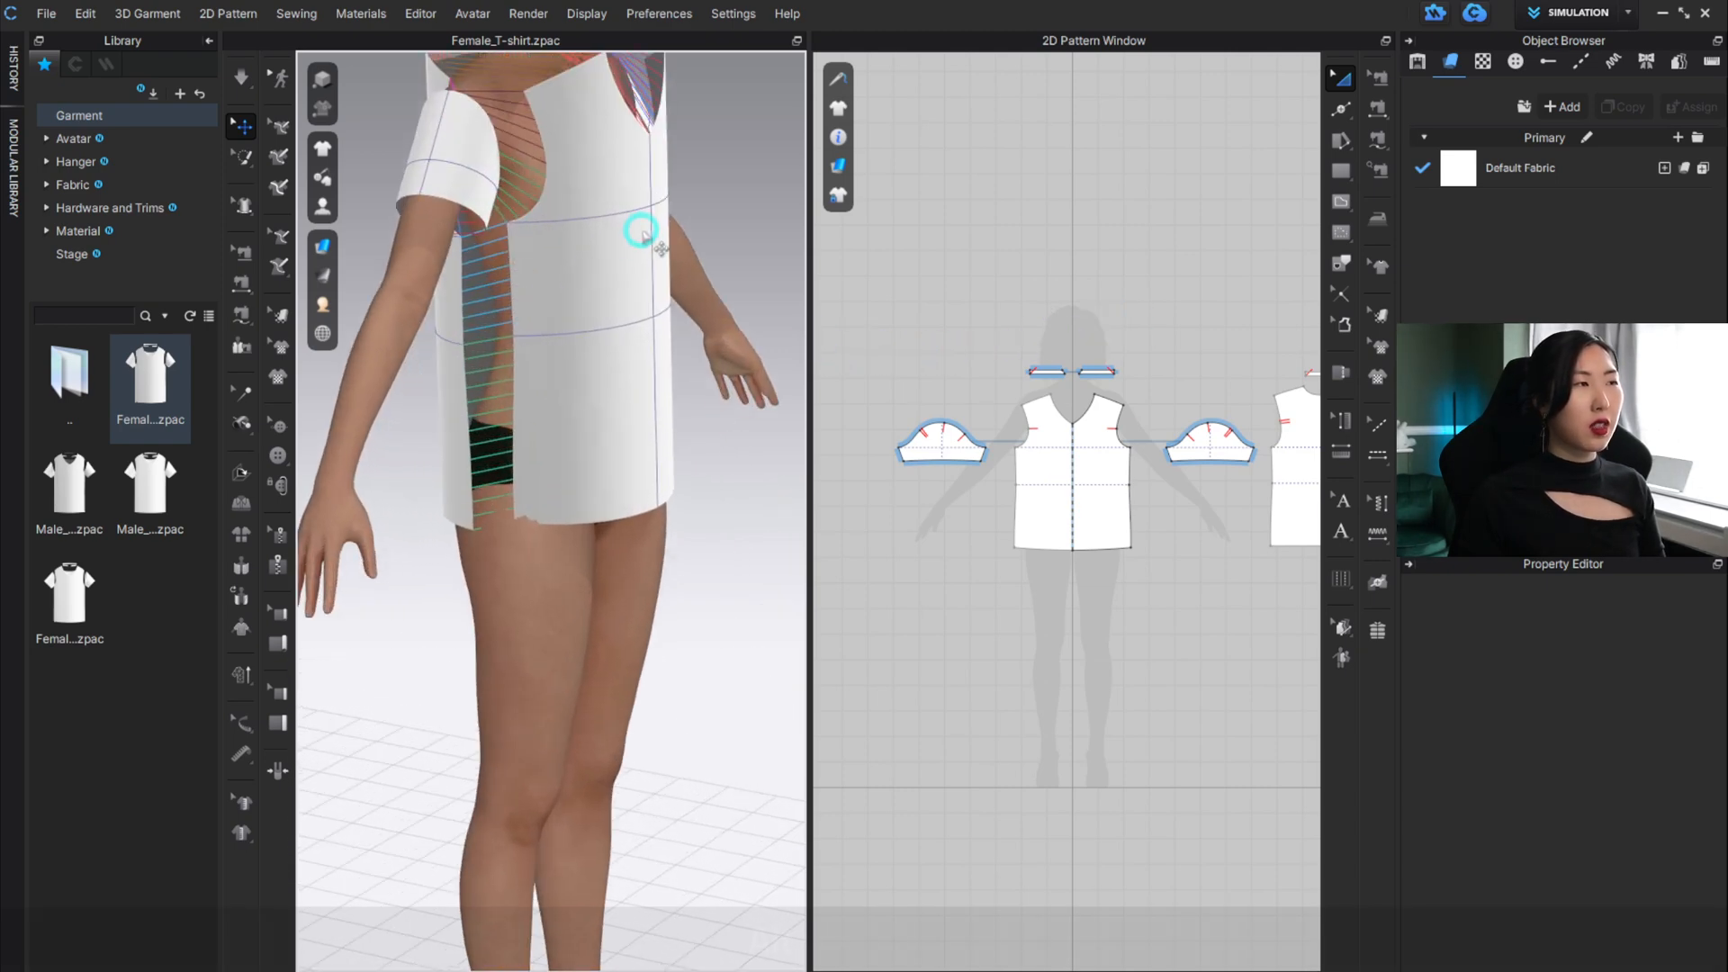
right_drag(732, 350, 571, 410)
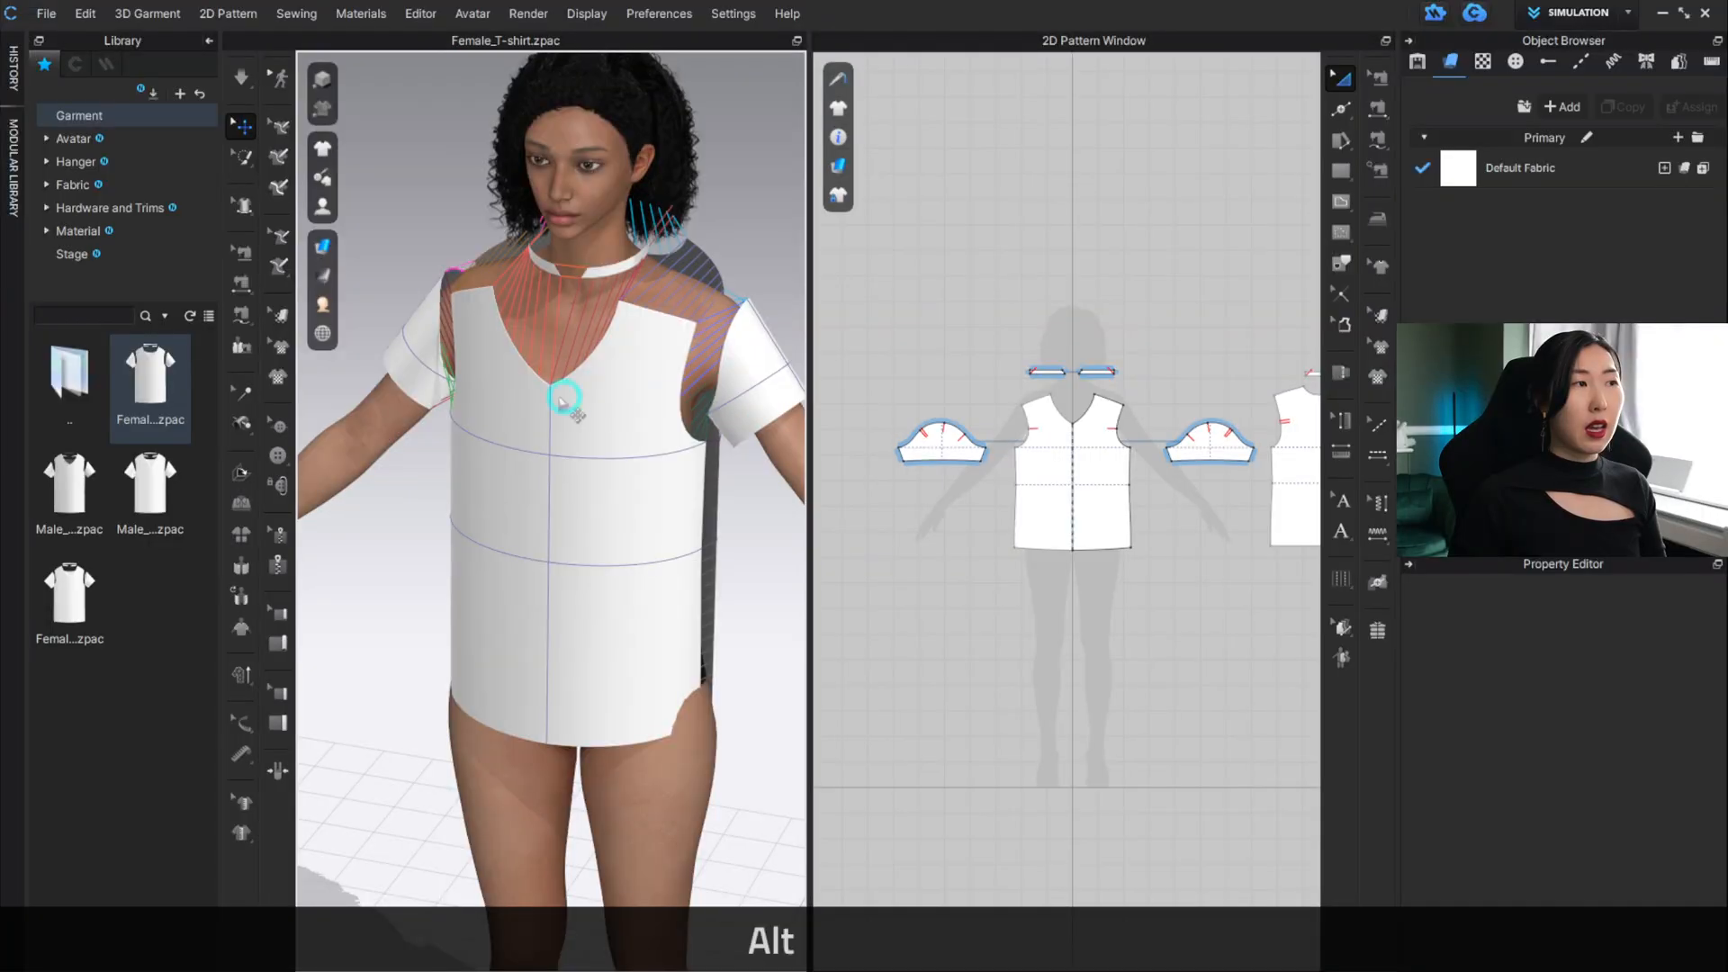
right_drag(701, 450, 740, 437)
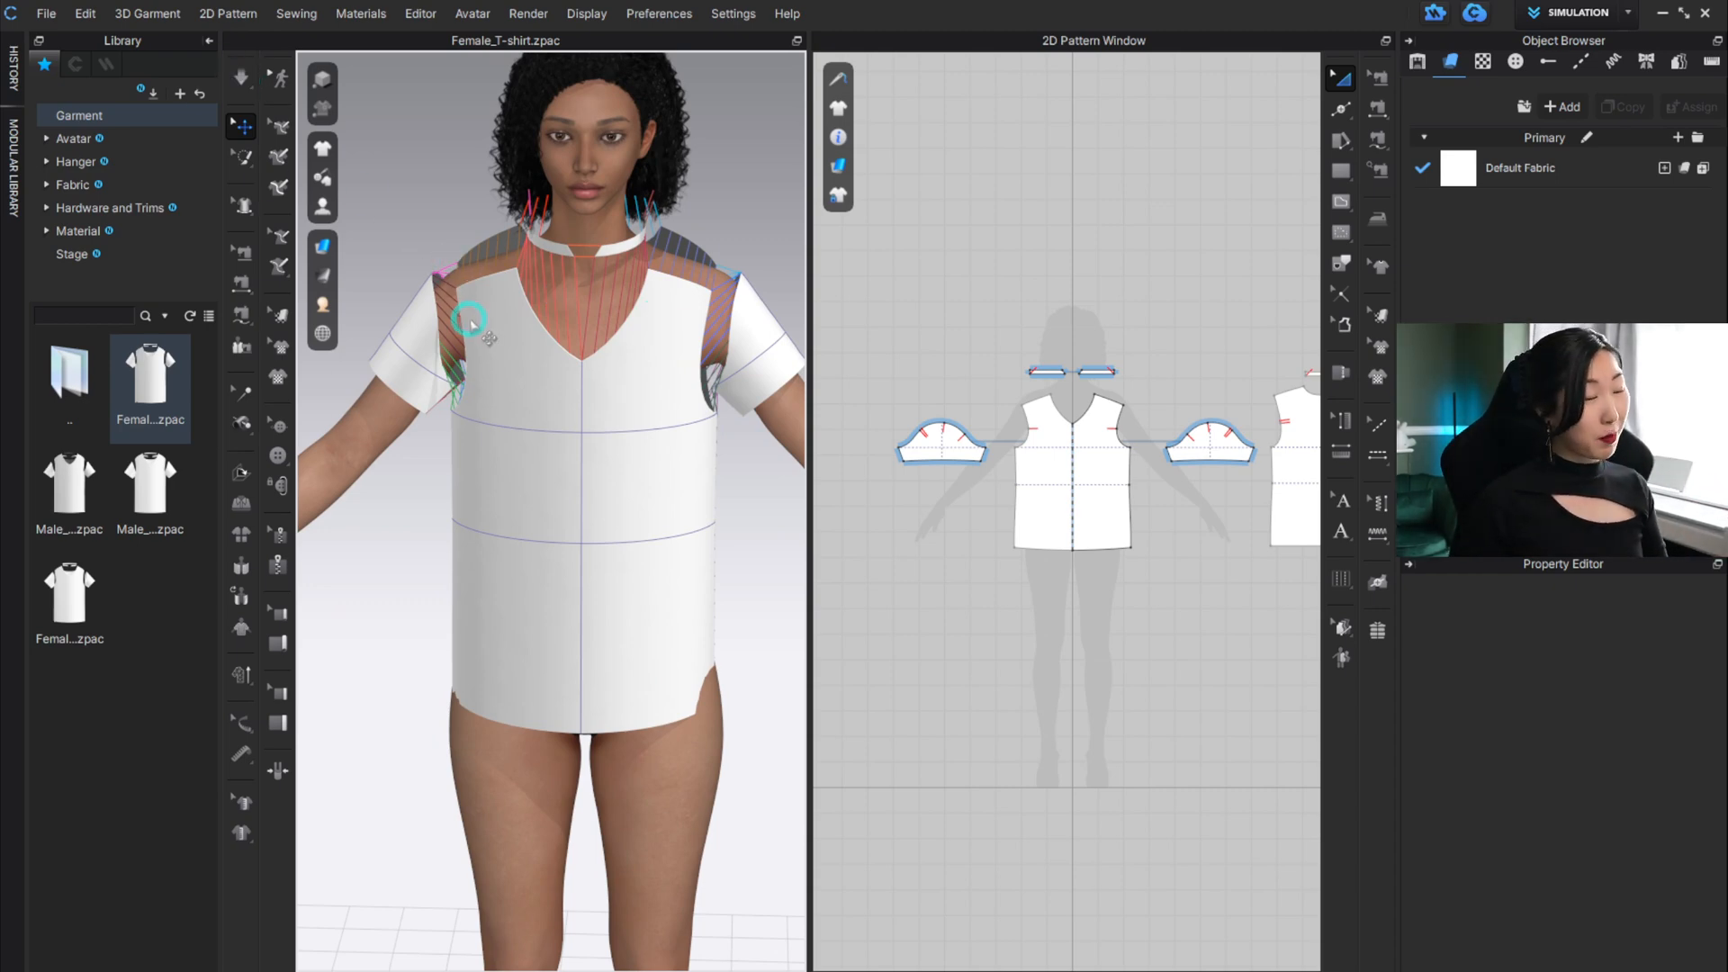
key(space)
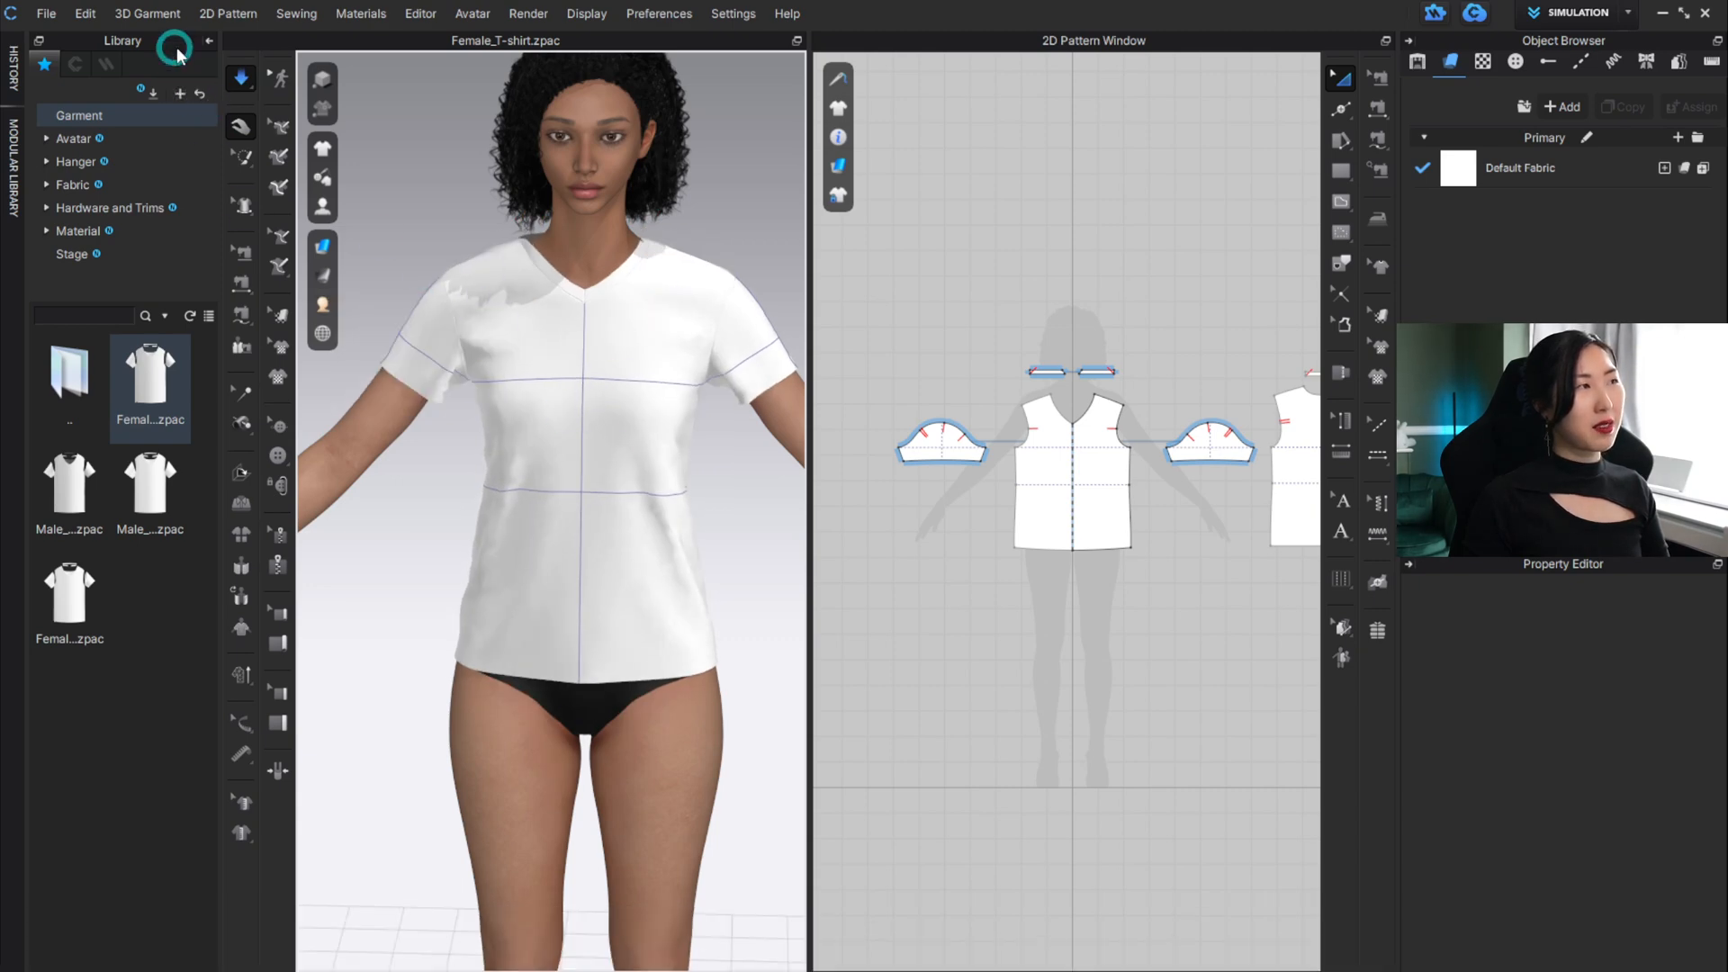
Collapse the Library and tug the T-shirt's front piece at the waist, chest and shoulder while the simulation runs.
click(208, 41)
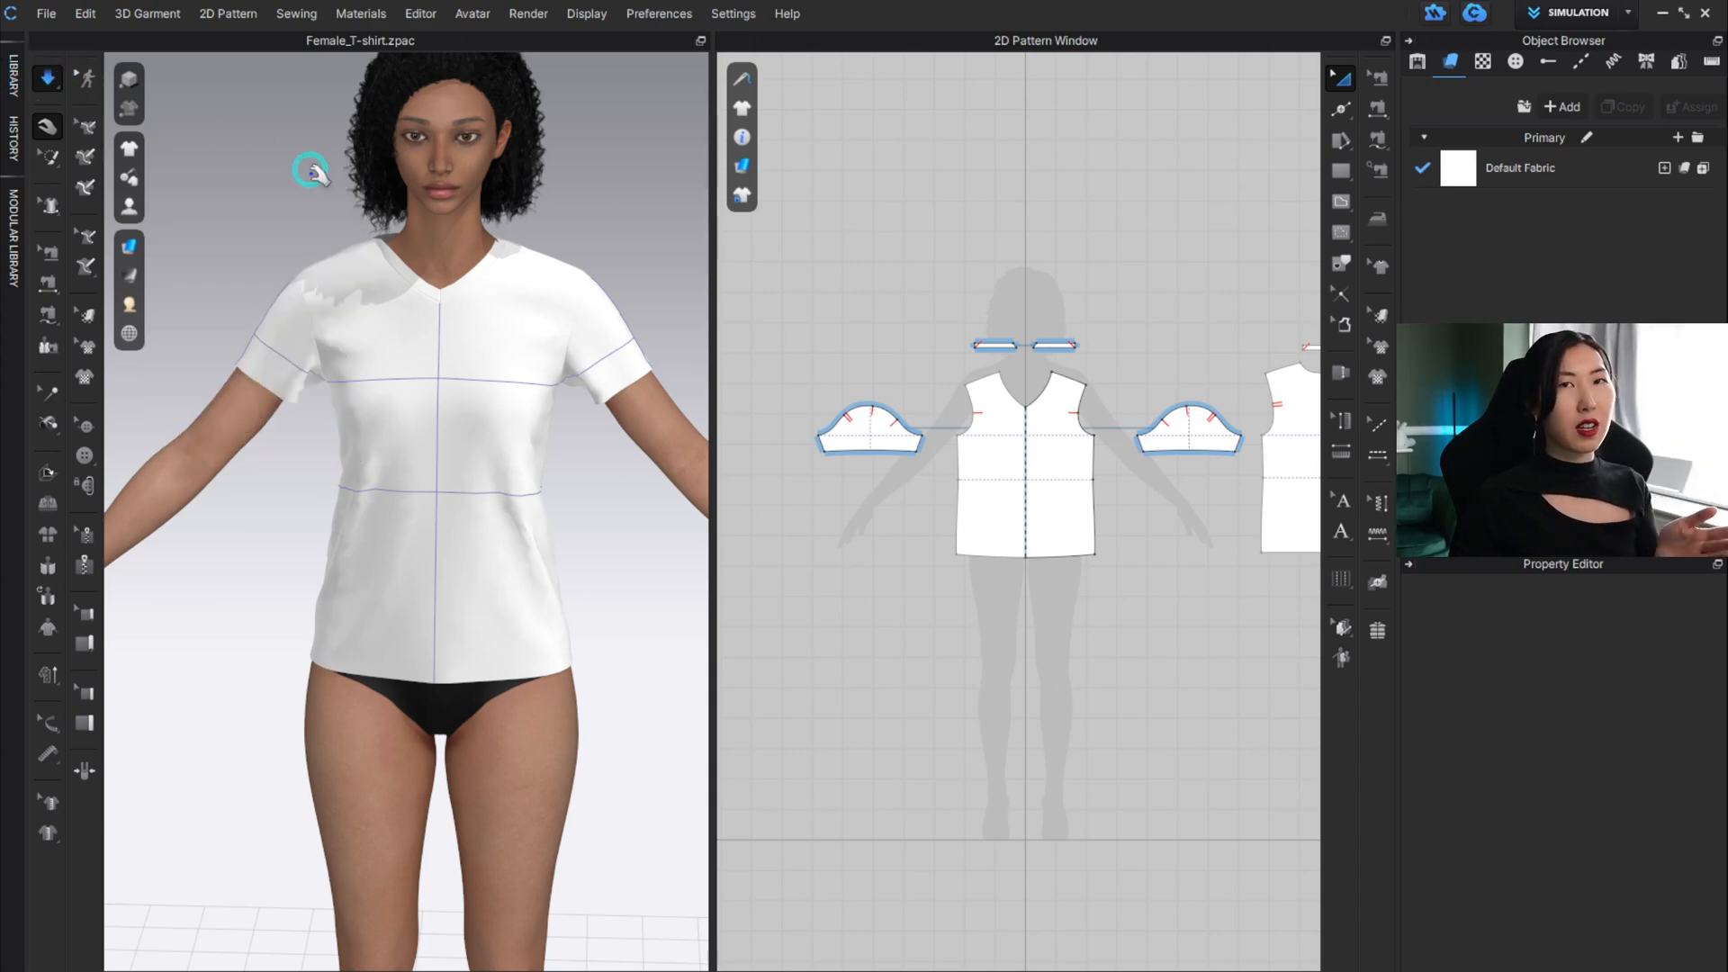
right_drag(297, 446, 436, 436)
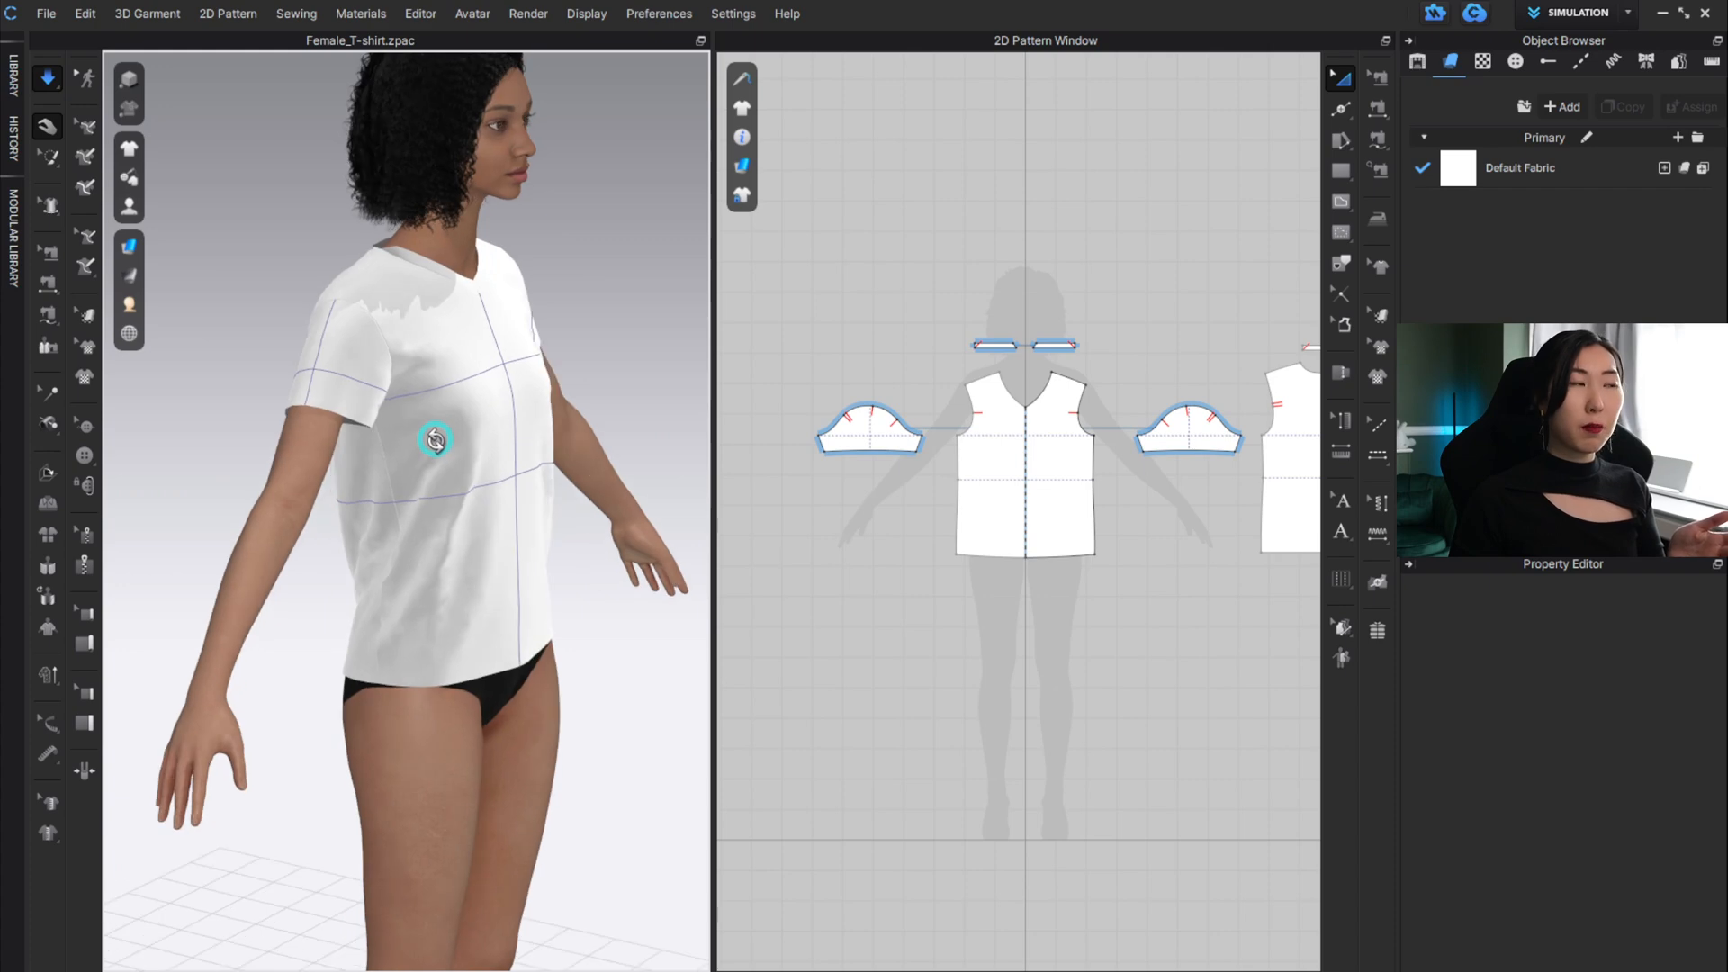
click(528, 397)
drag(459, 467, 294, 493)
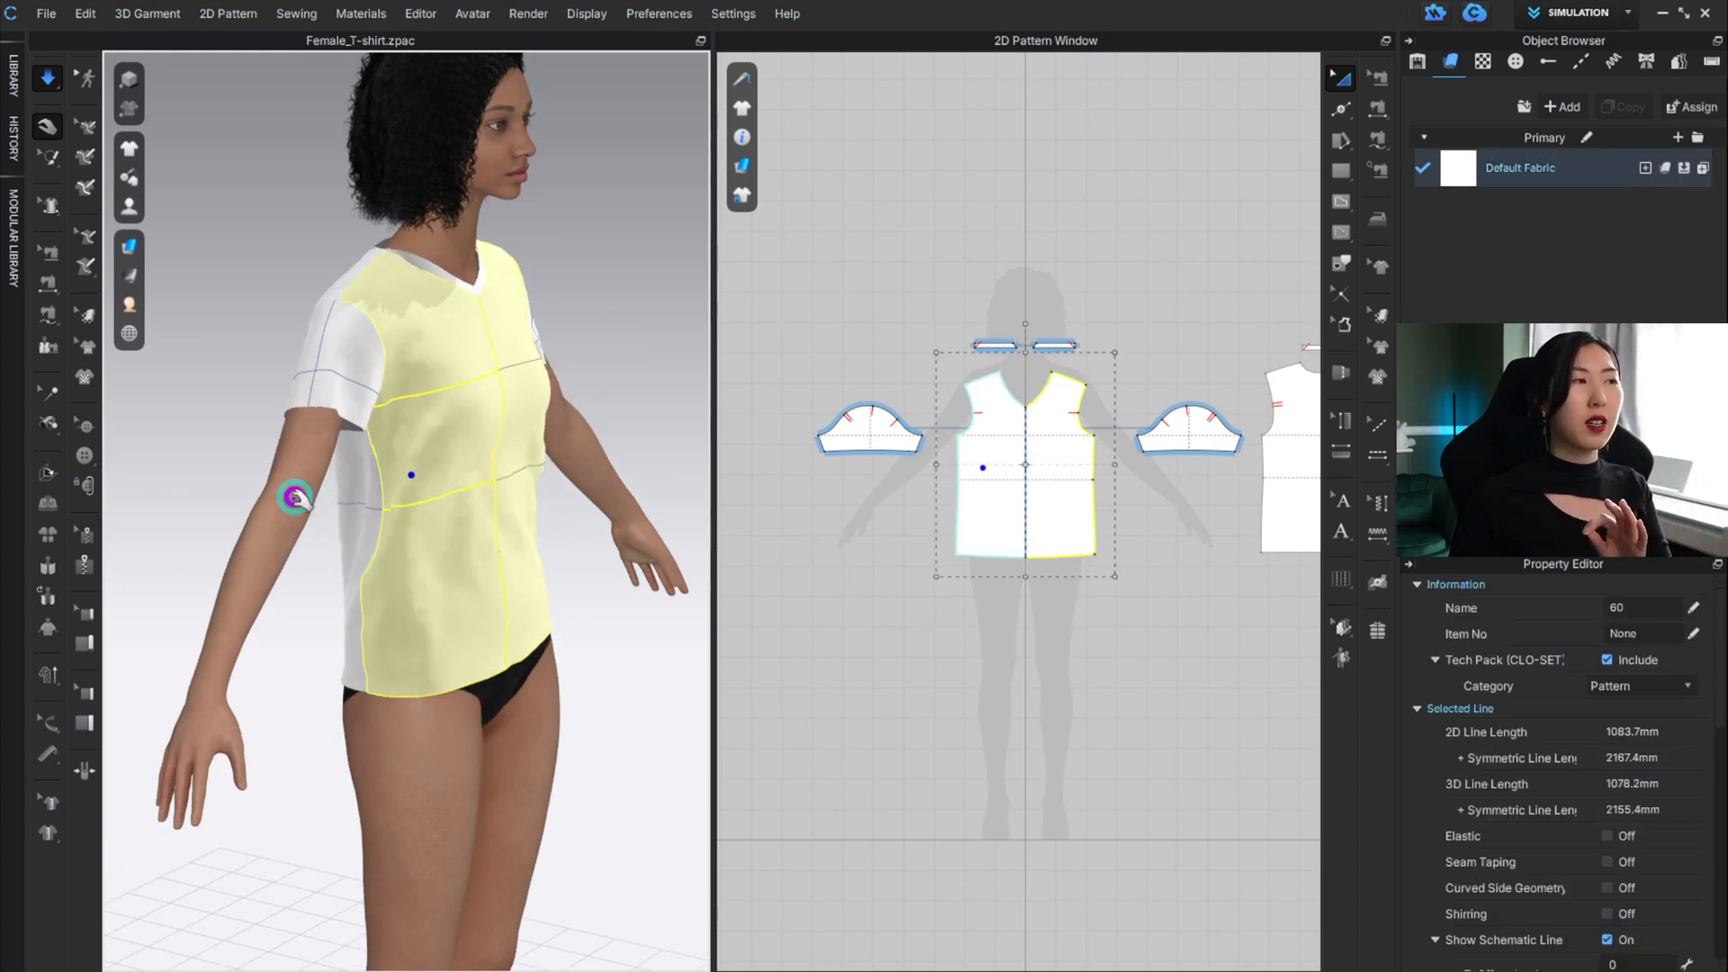
drag(505, 270, 509, 327)
key(2)
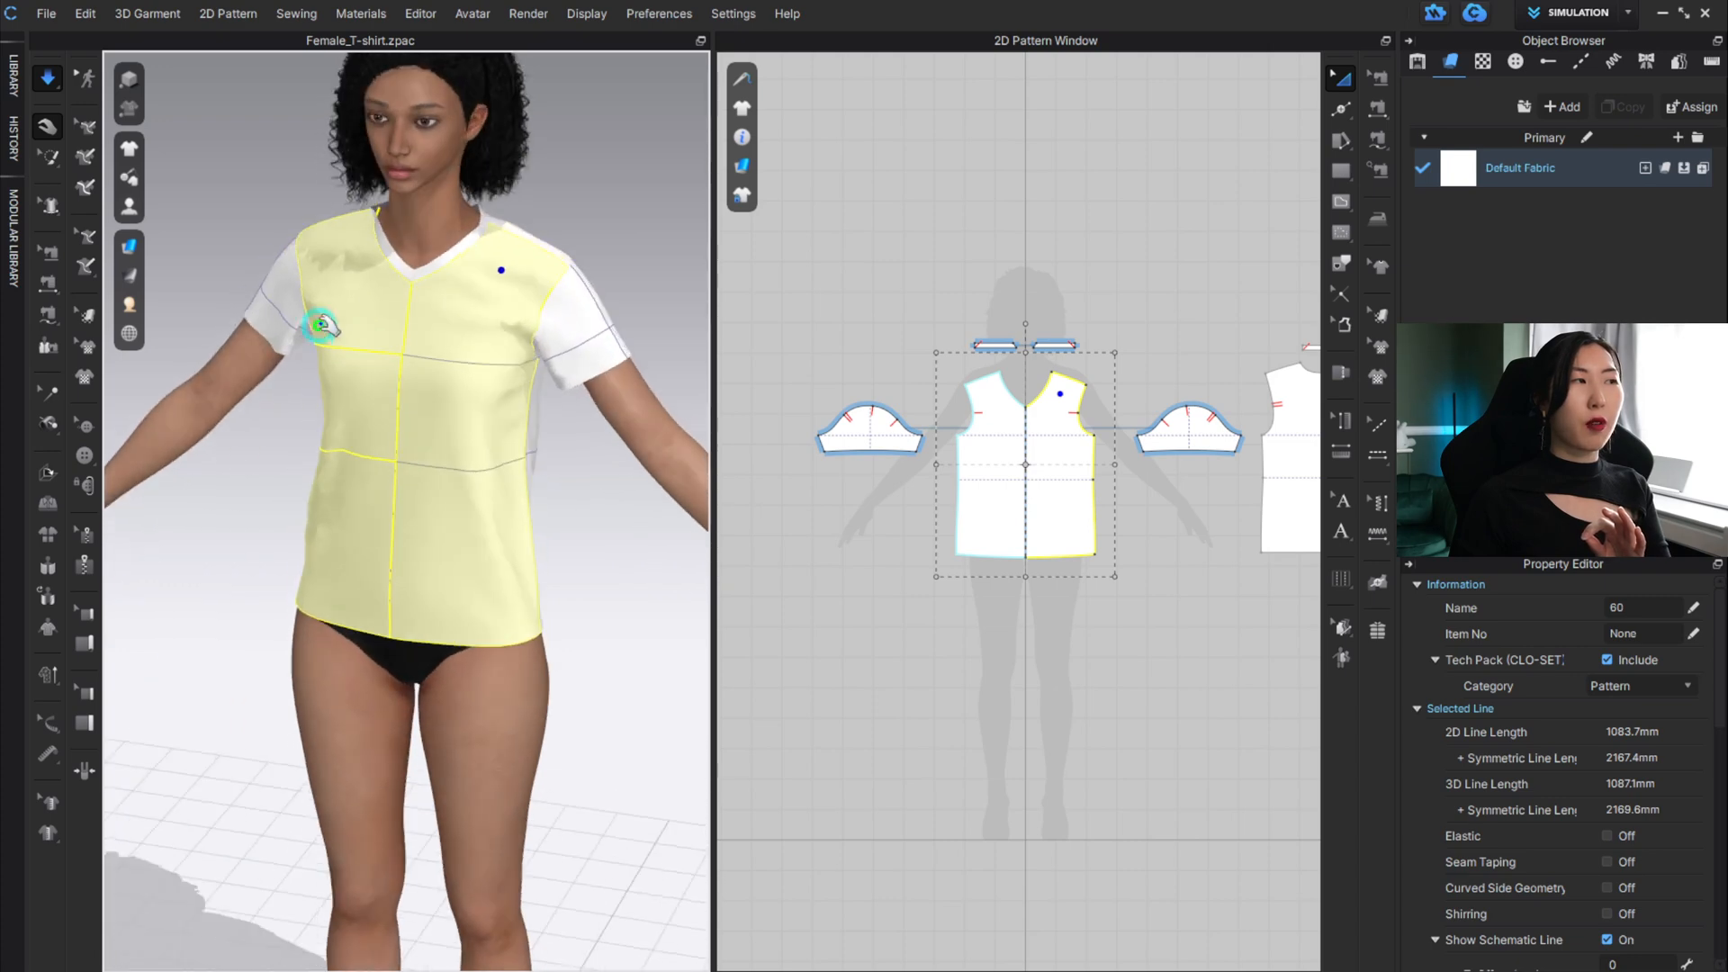
mouse_move(500, 230)
mouse_down()
mouse_move(501, 201)
mouse_move(533, 232)
mouse_up()
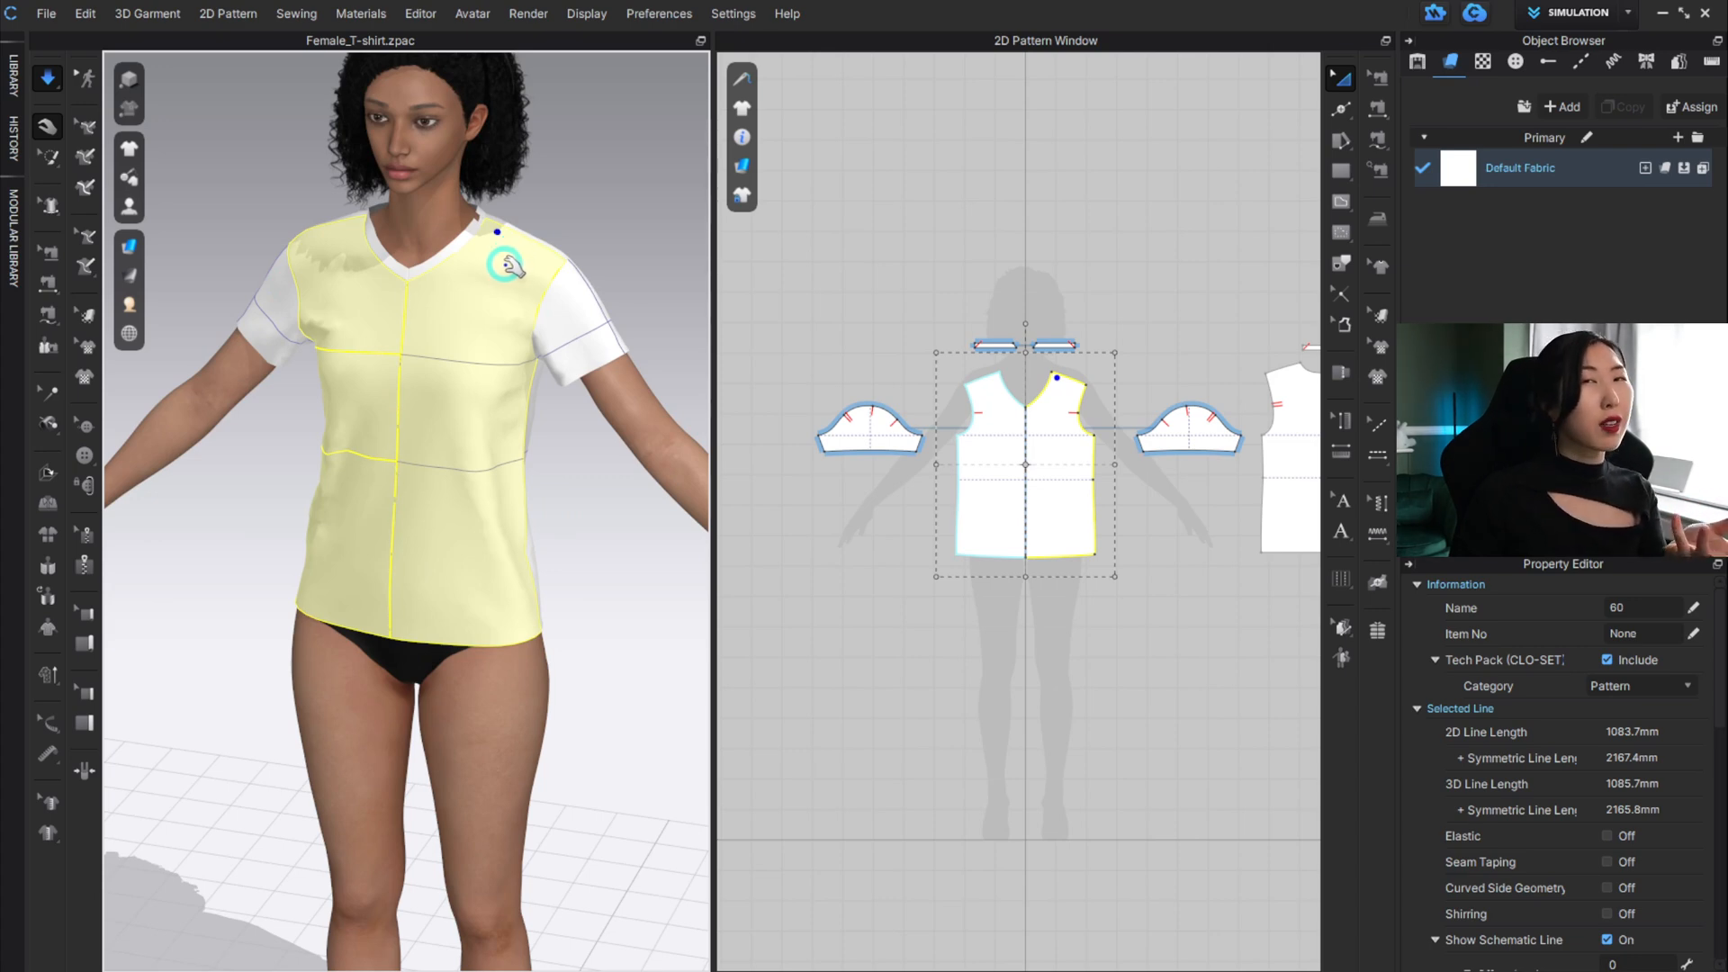
mouse_move(432, 409)
mouse_down()
mouse_move(413, 366)
mouse_move(494, 359)
mouse_up()
Pull the T-shirt's back piece, front shoulder area and the avatar's right sleeve to adjust their drape during simulation.
right_drag(563, 330, 359, 278)
click(502, 297)
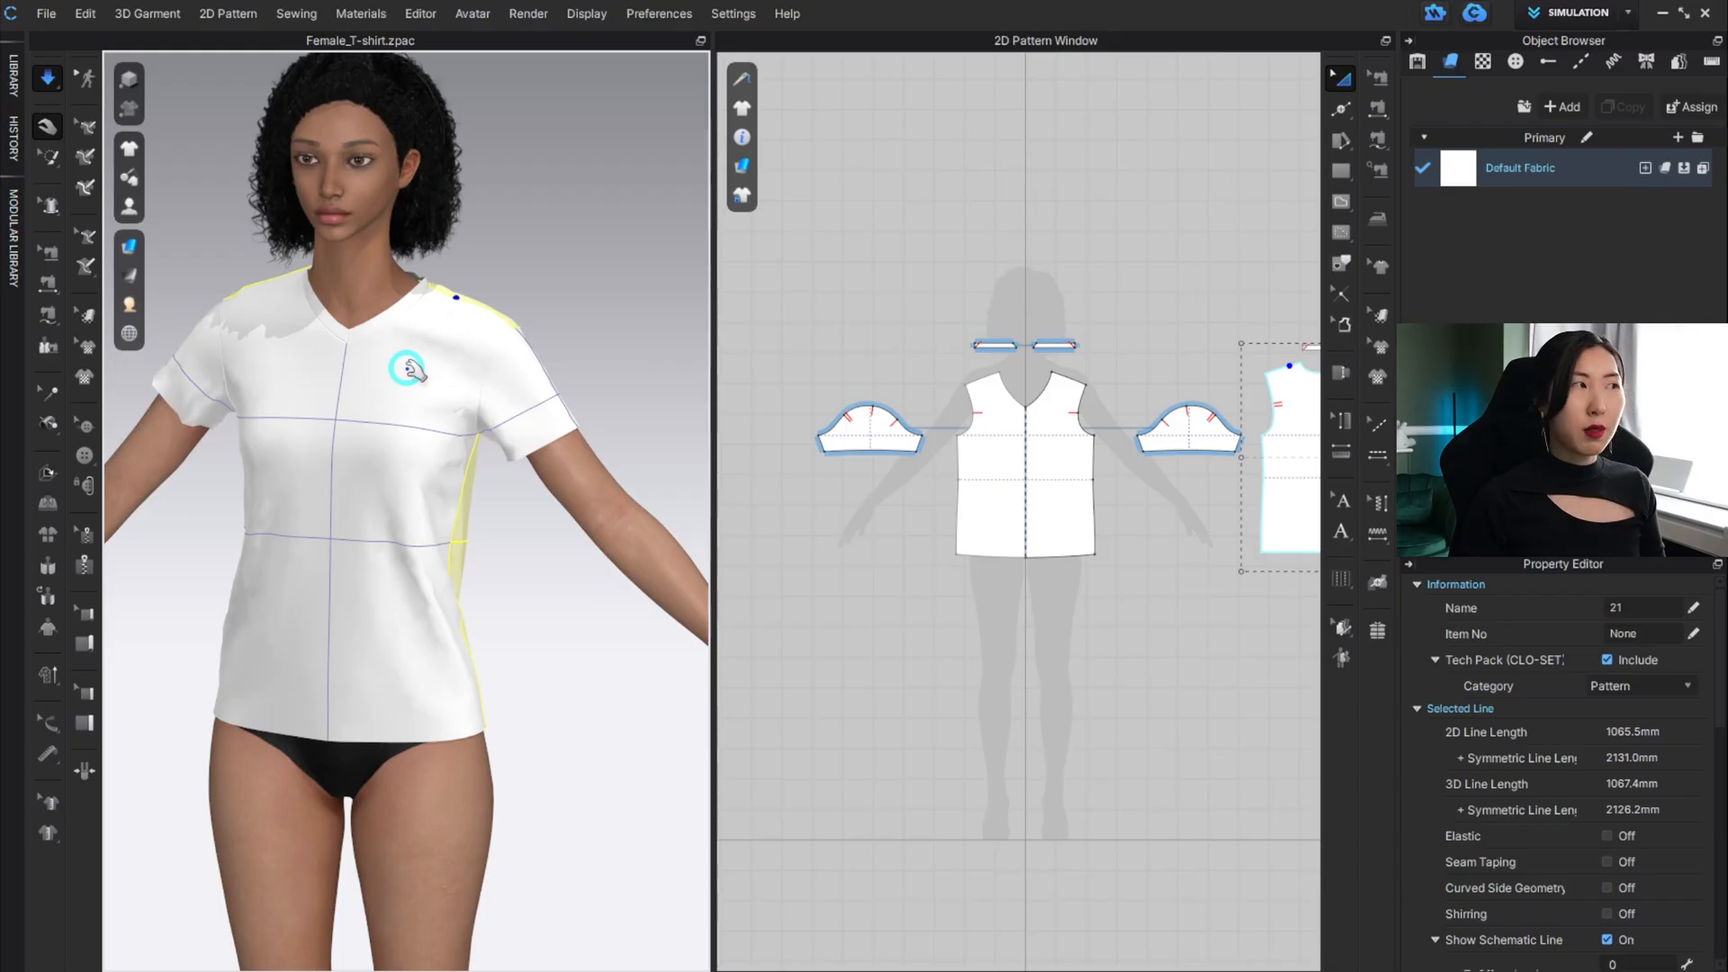
alt+right_drag(425, 386, 282, 426)
alt+drag(281, 425, 297, 294)
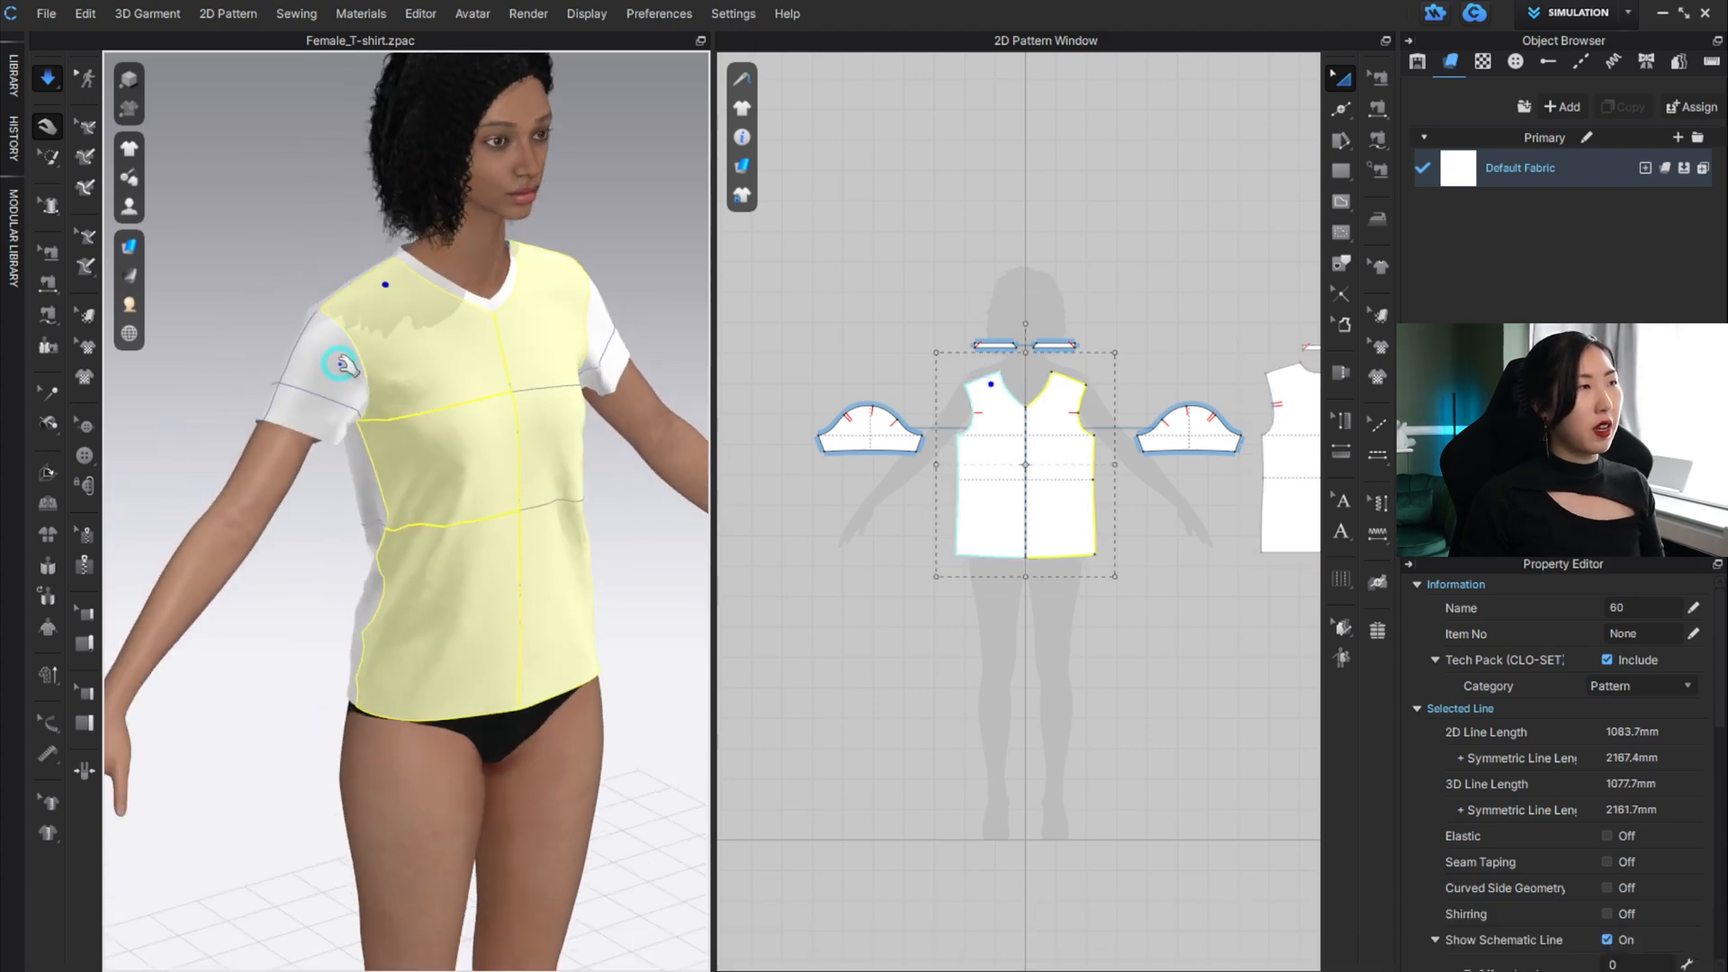
drag(338, 366, 252, 349)
alt+right_drag(478, 397, 300, 482)
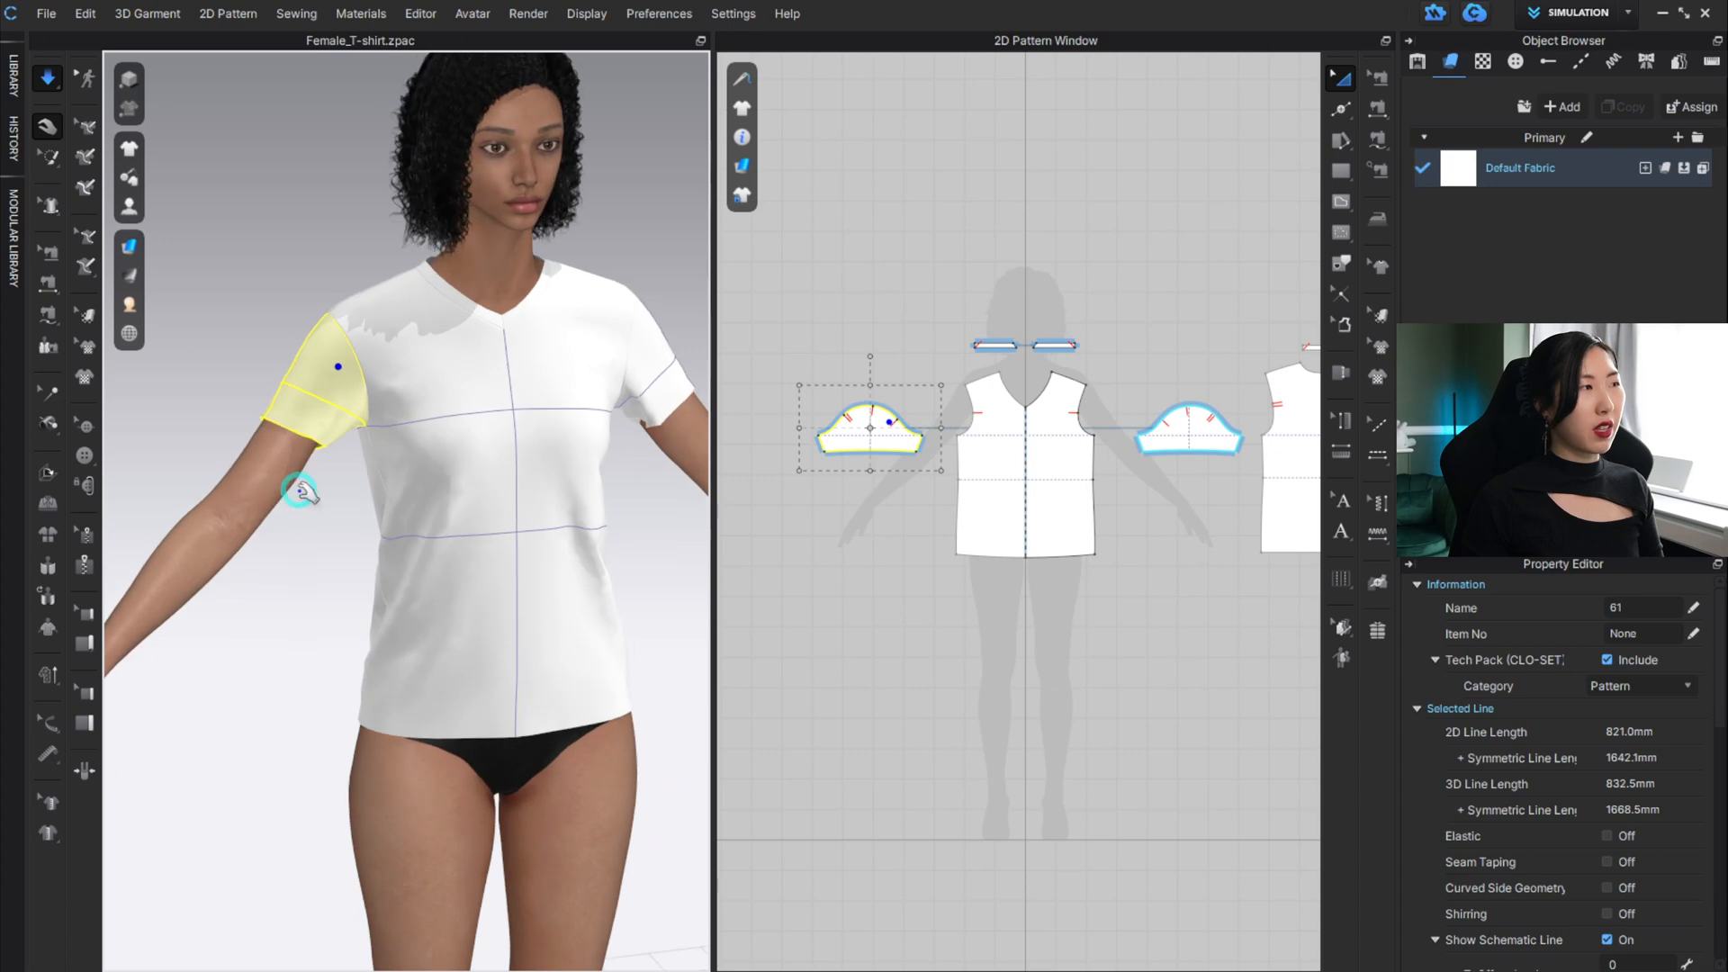
Stop the simulation and bring all the T-shirt pattern pieces into view in the 2D Pattern Window.
scroll(300, 489, up, 3)
scroll(299, 491, down, 5)
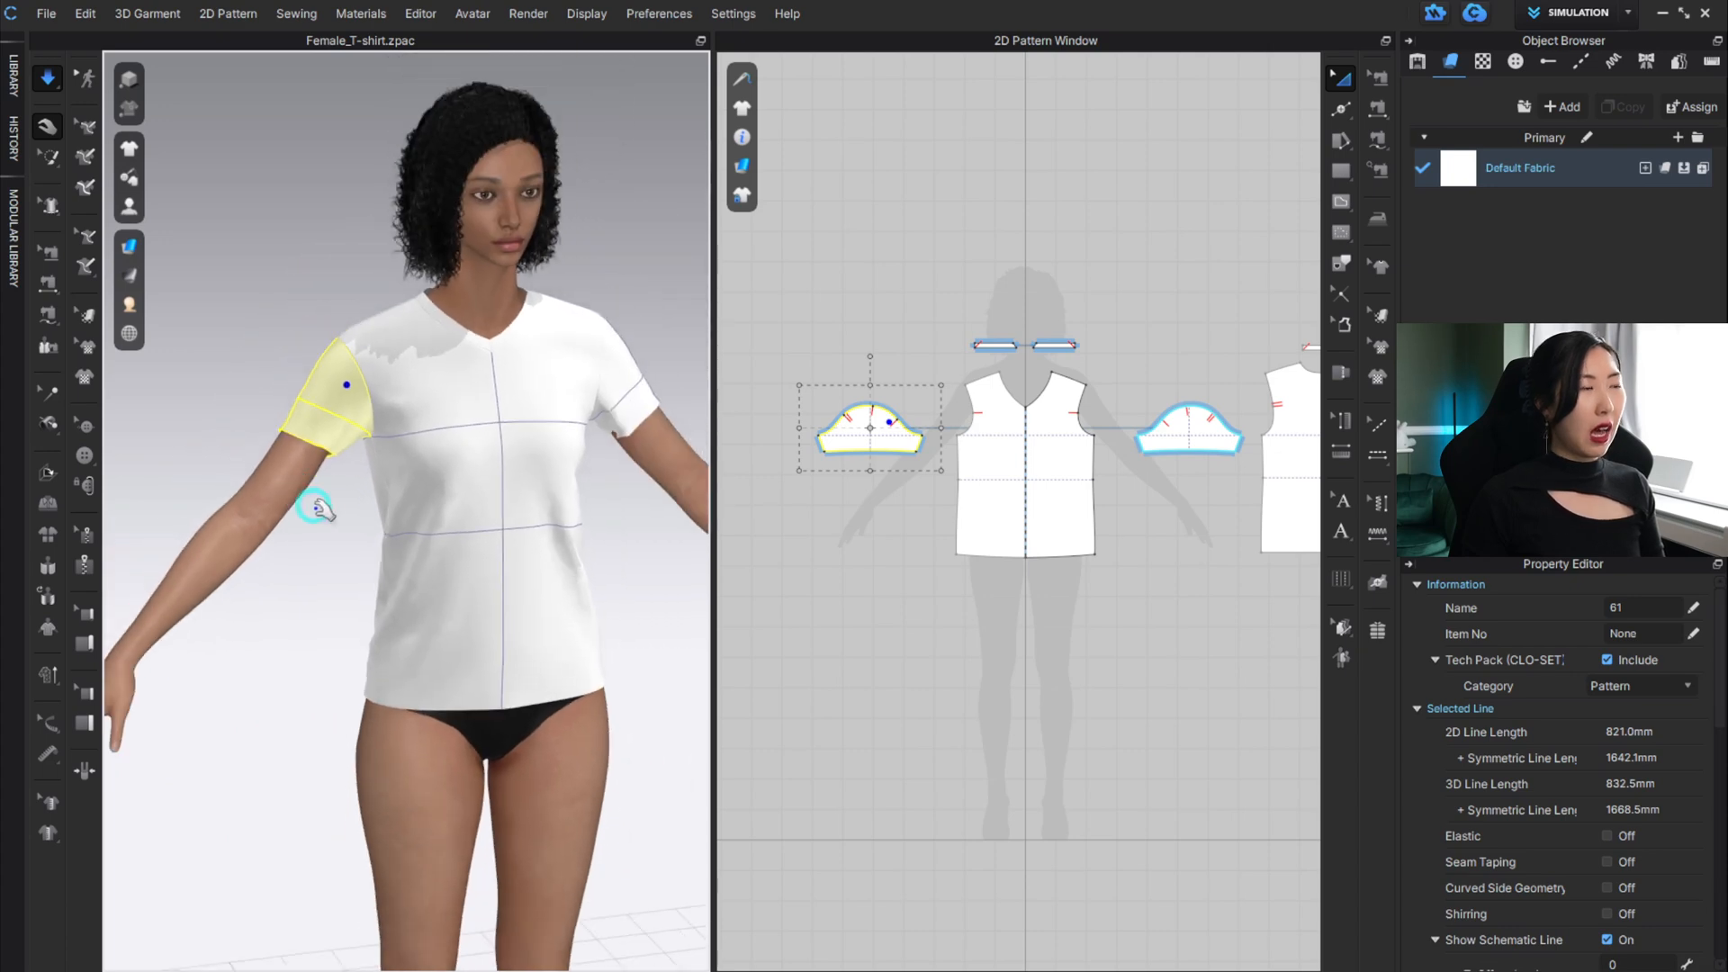
click(46, 78)
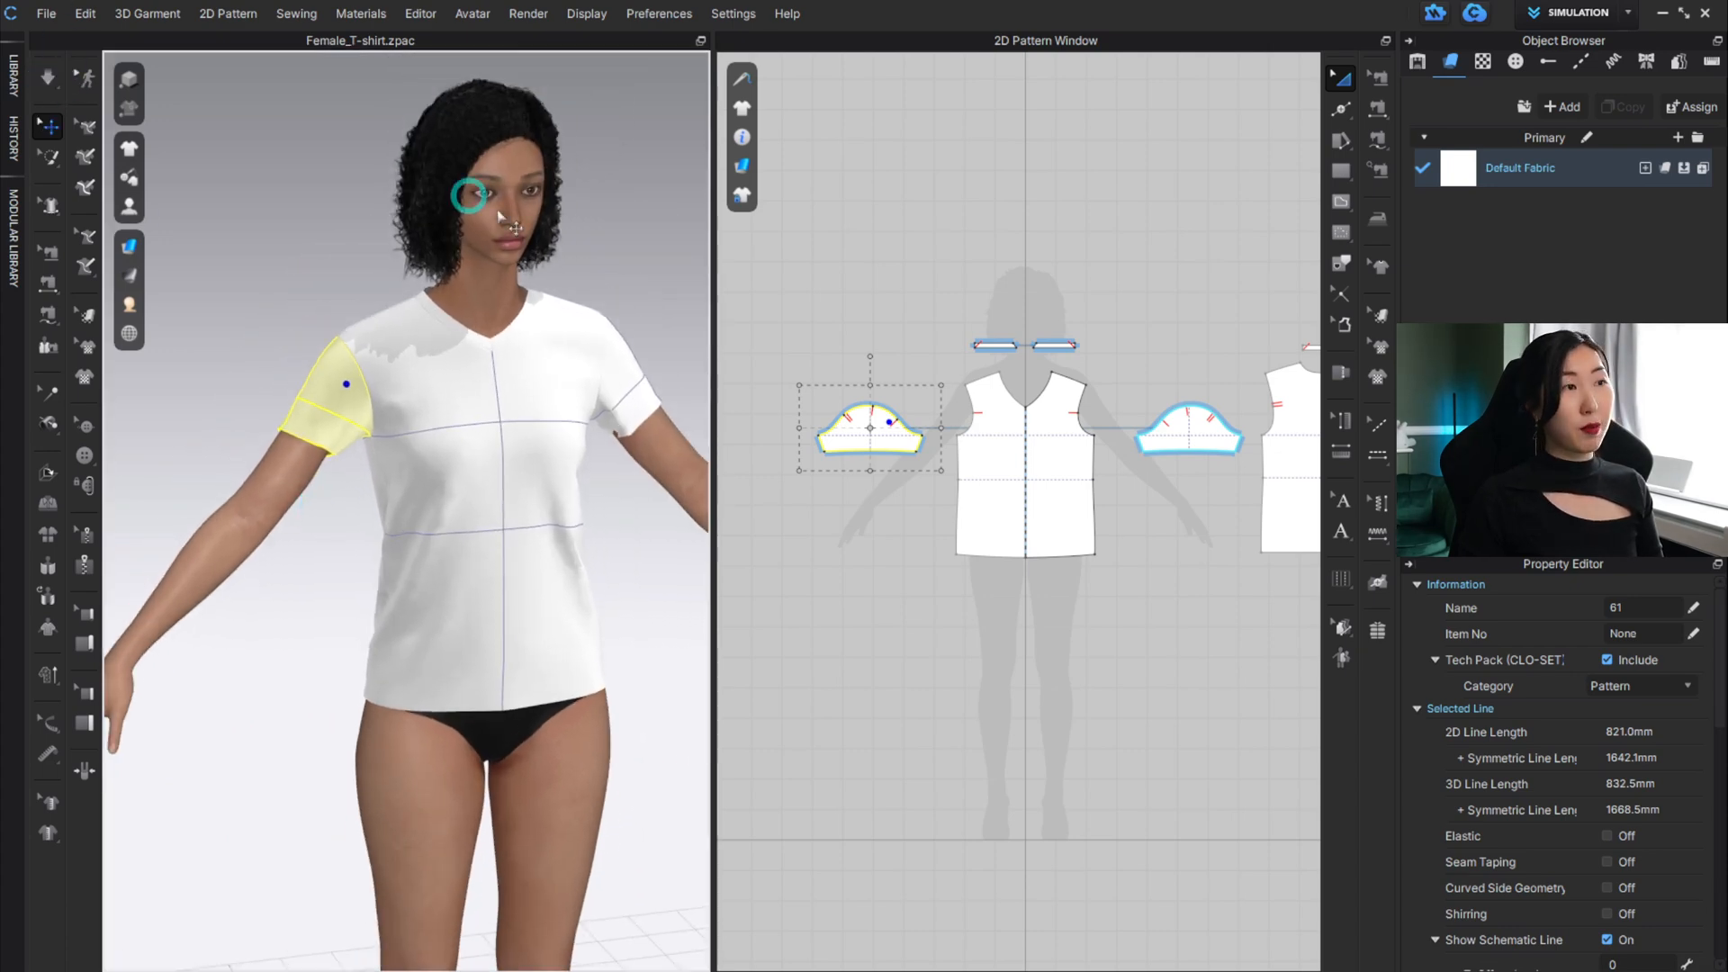
scroll(1021, 423, down, 3)
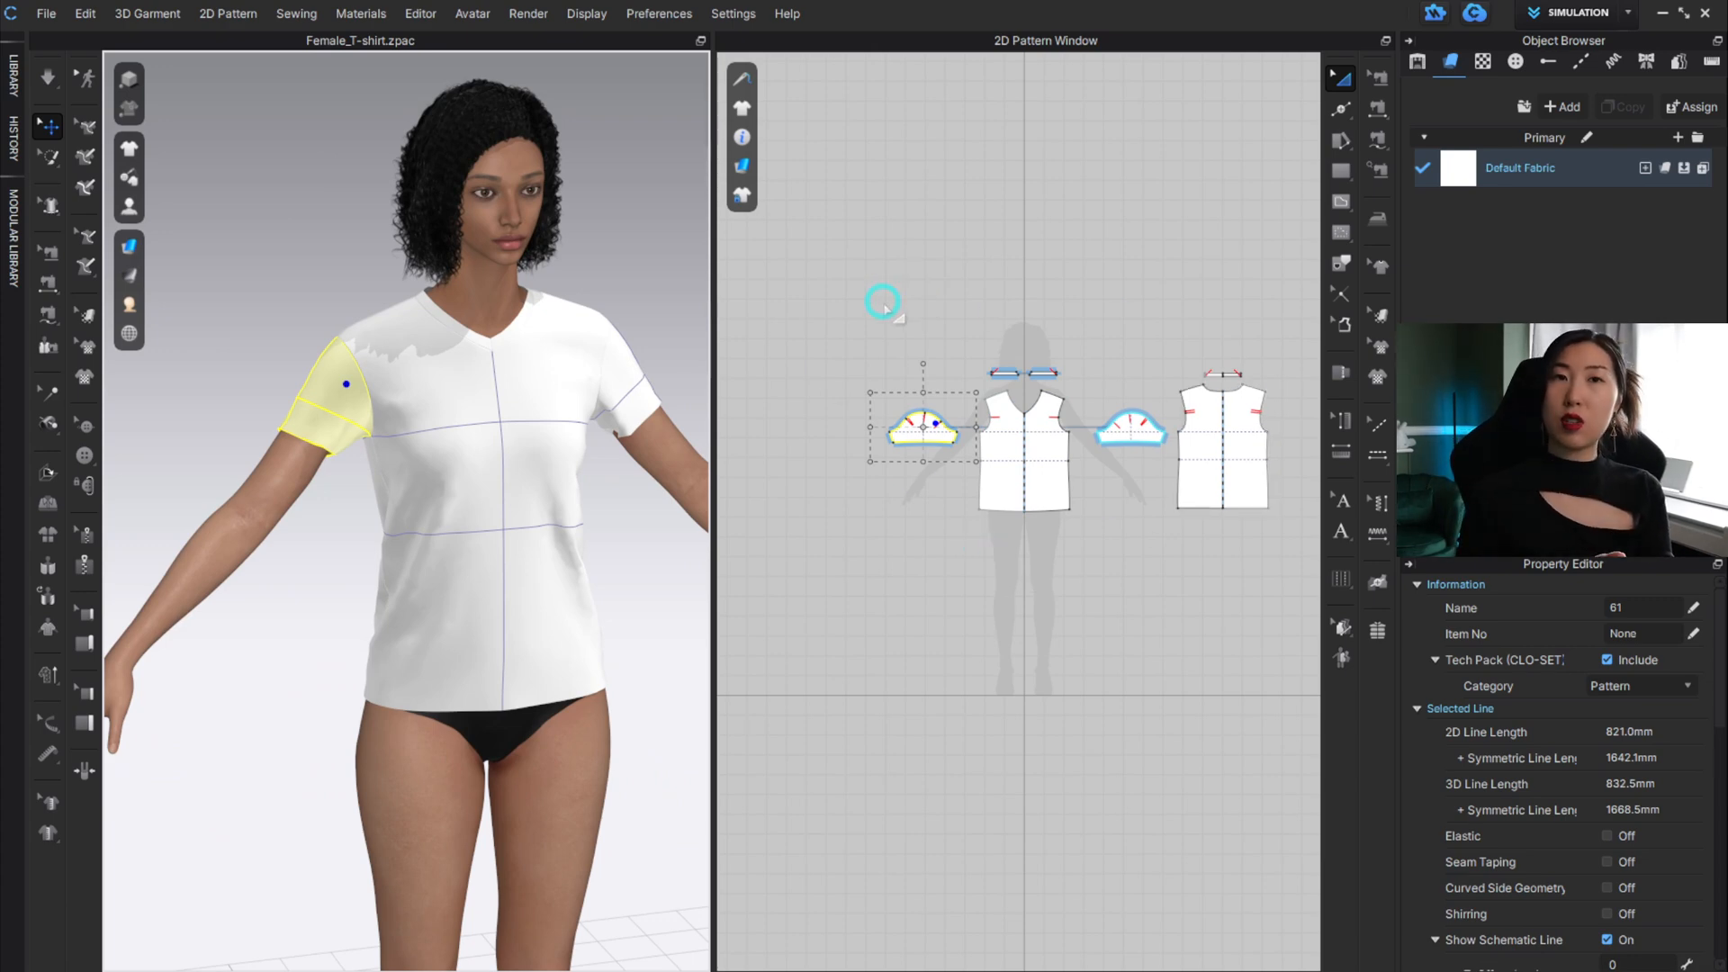
Clear the current selection and delete all of the T-shirt's pattern pieces, leaving only the avatar.
click(300, 281)
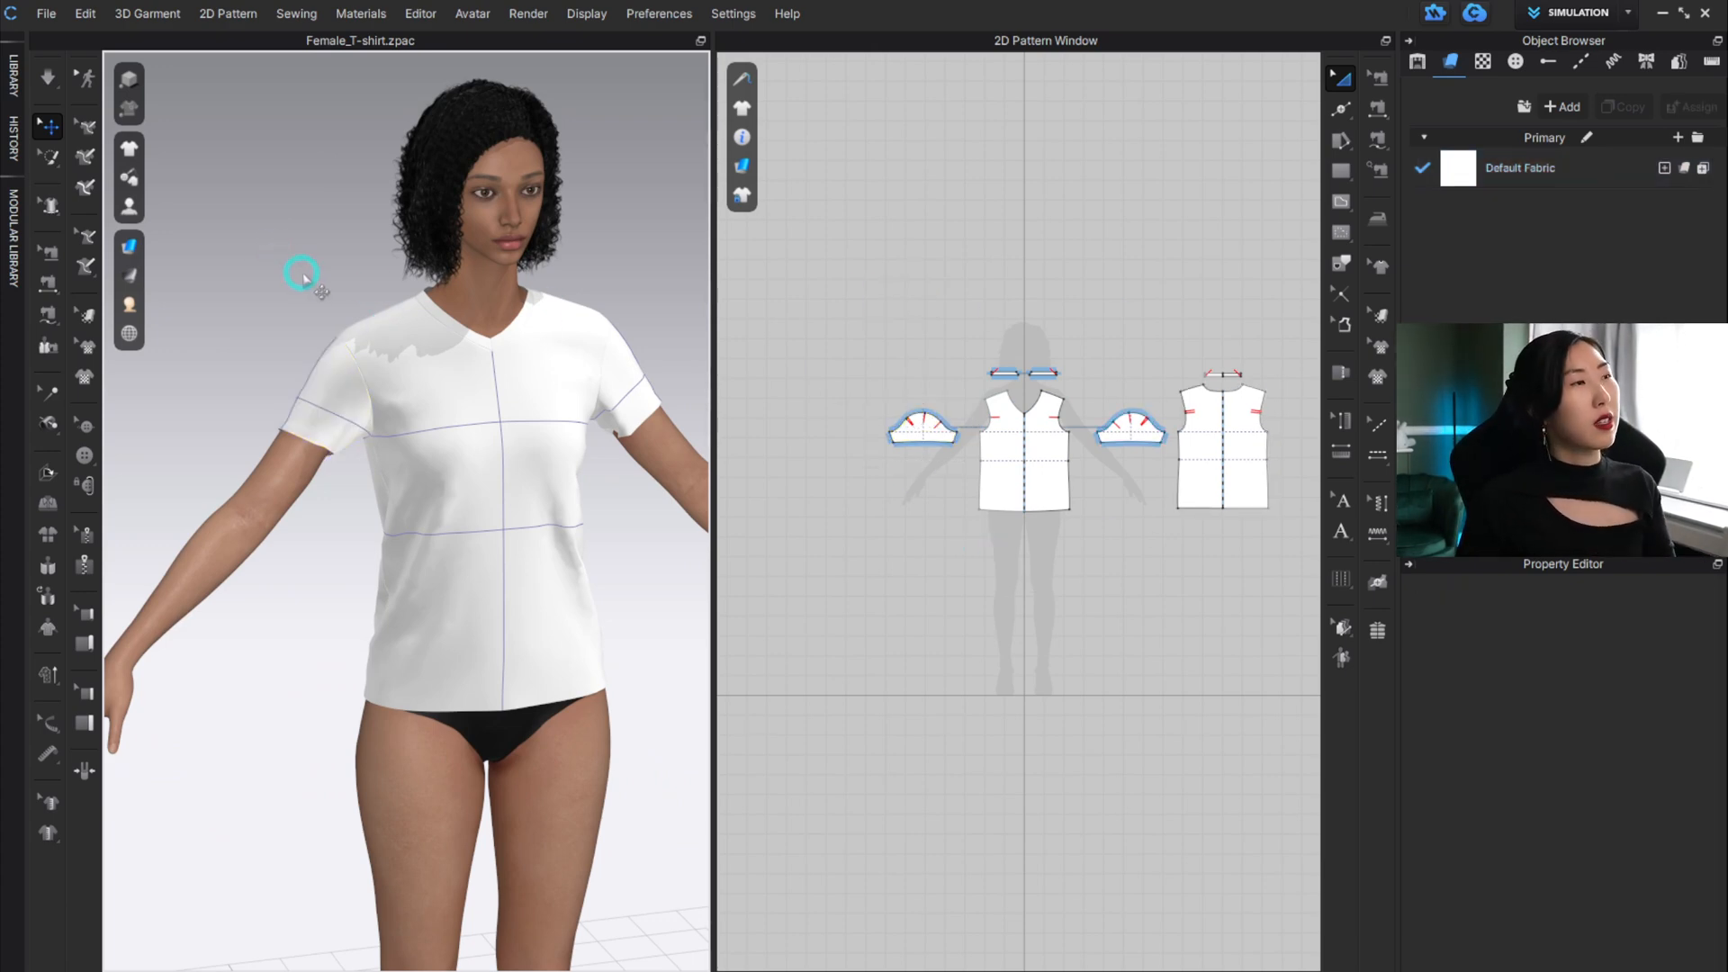
right_drag(300, 281, 585, 479)
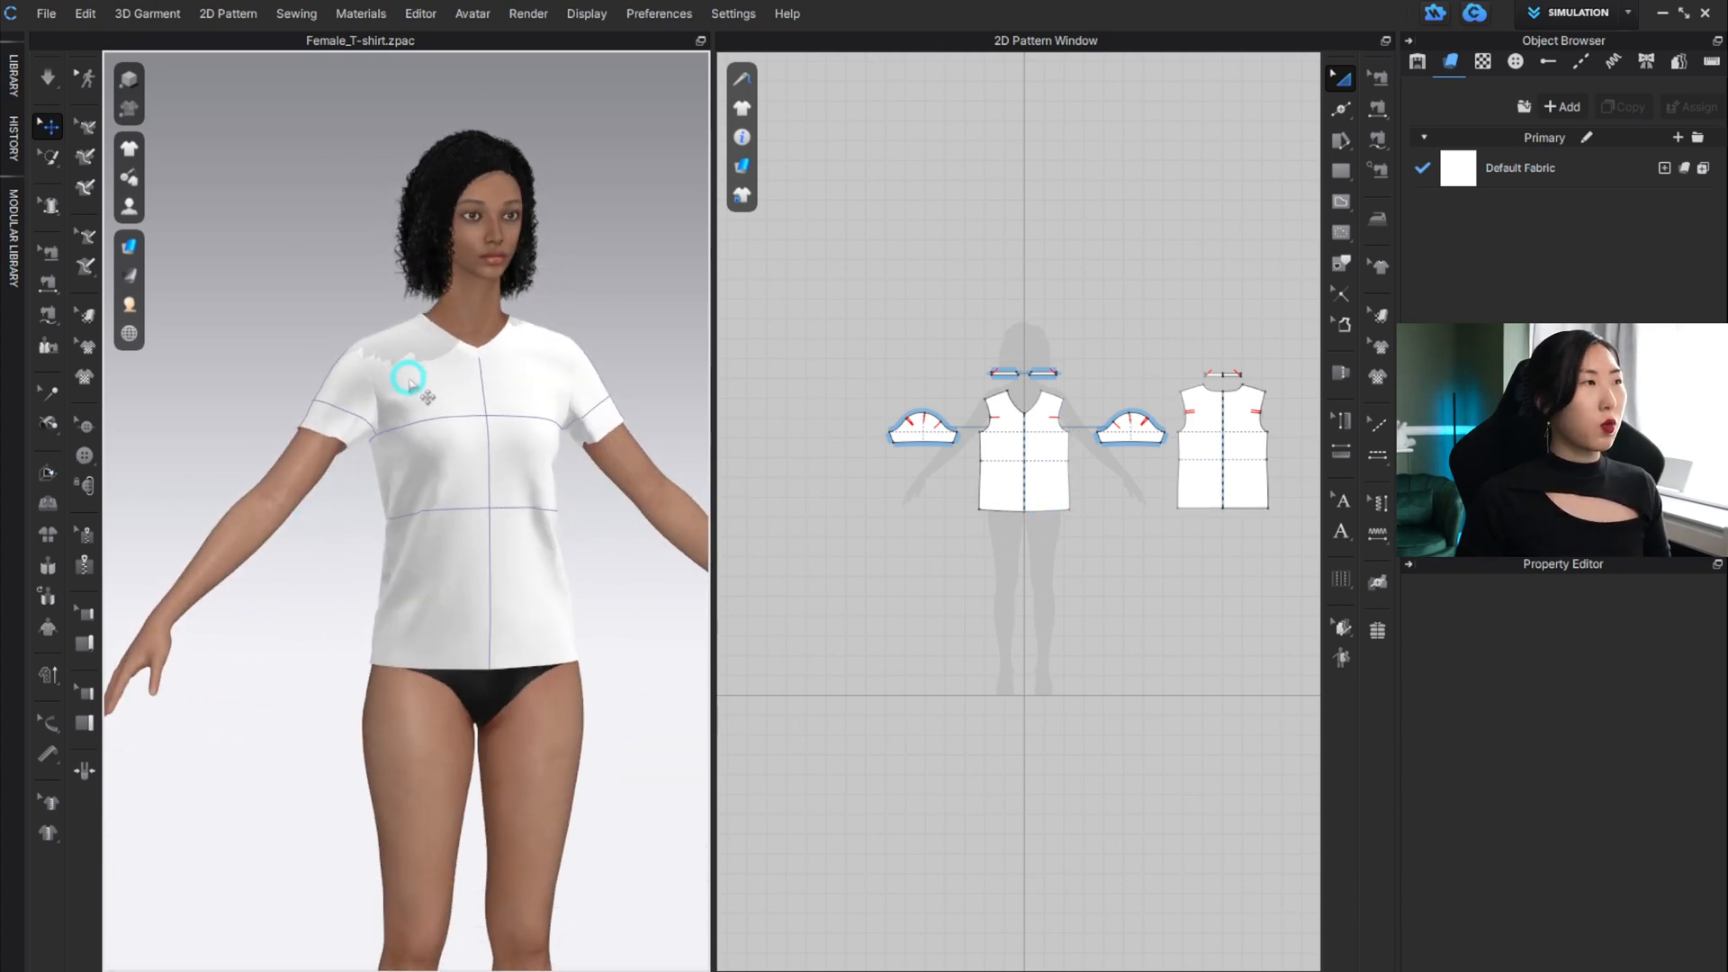
key(ctrl+a)
key(Delete)
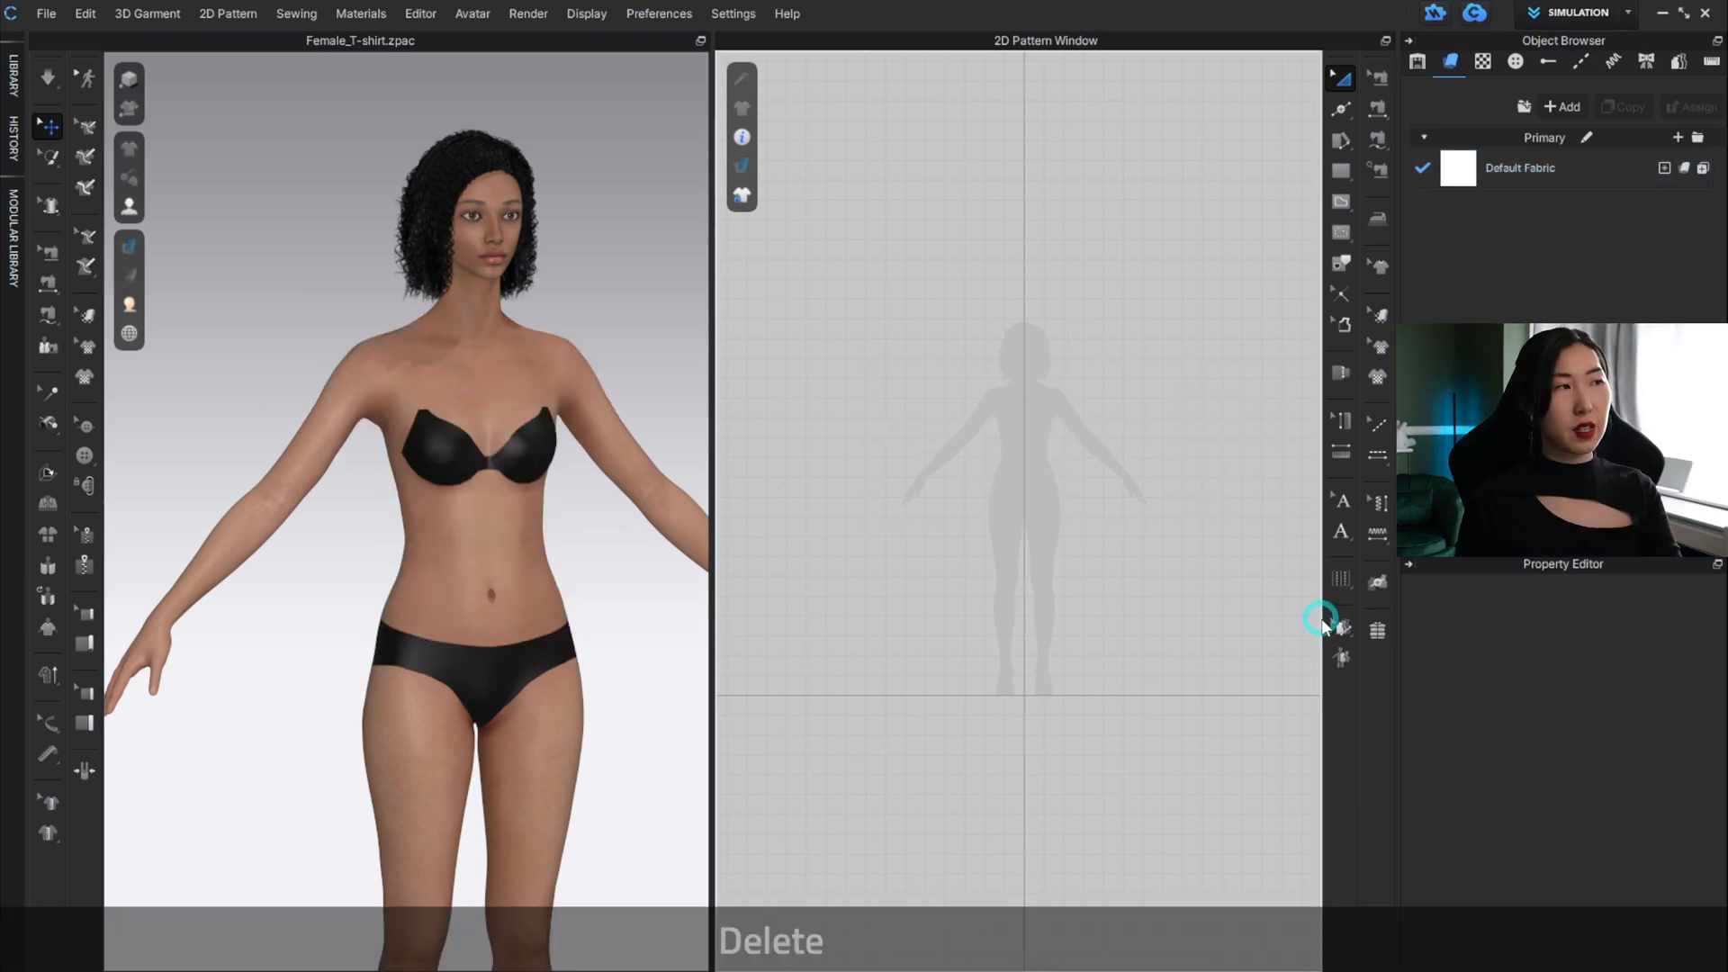
scroll(460, 474, down, 3)
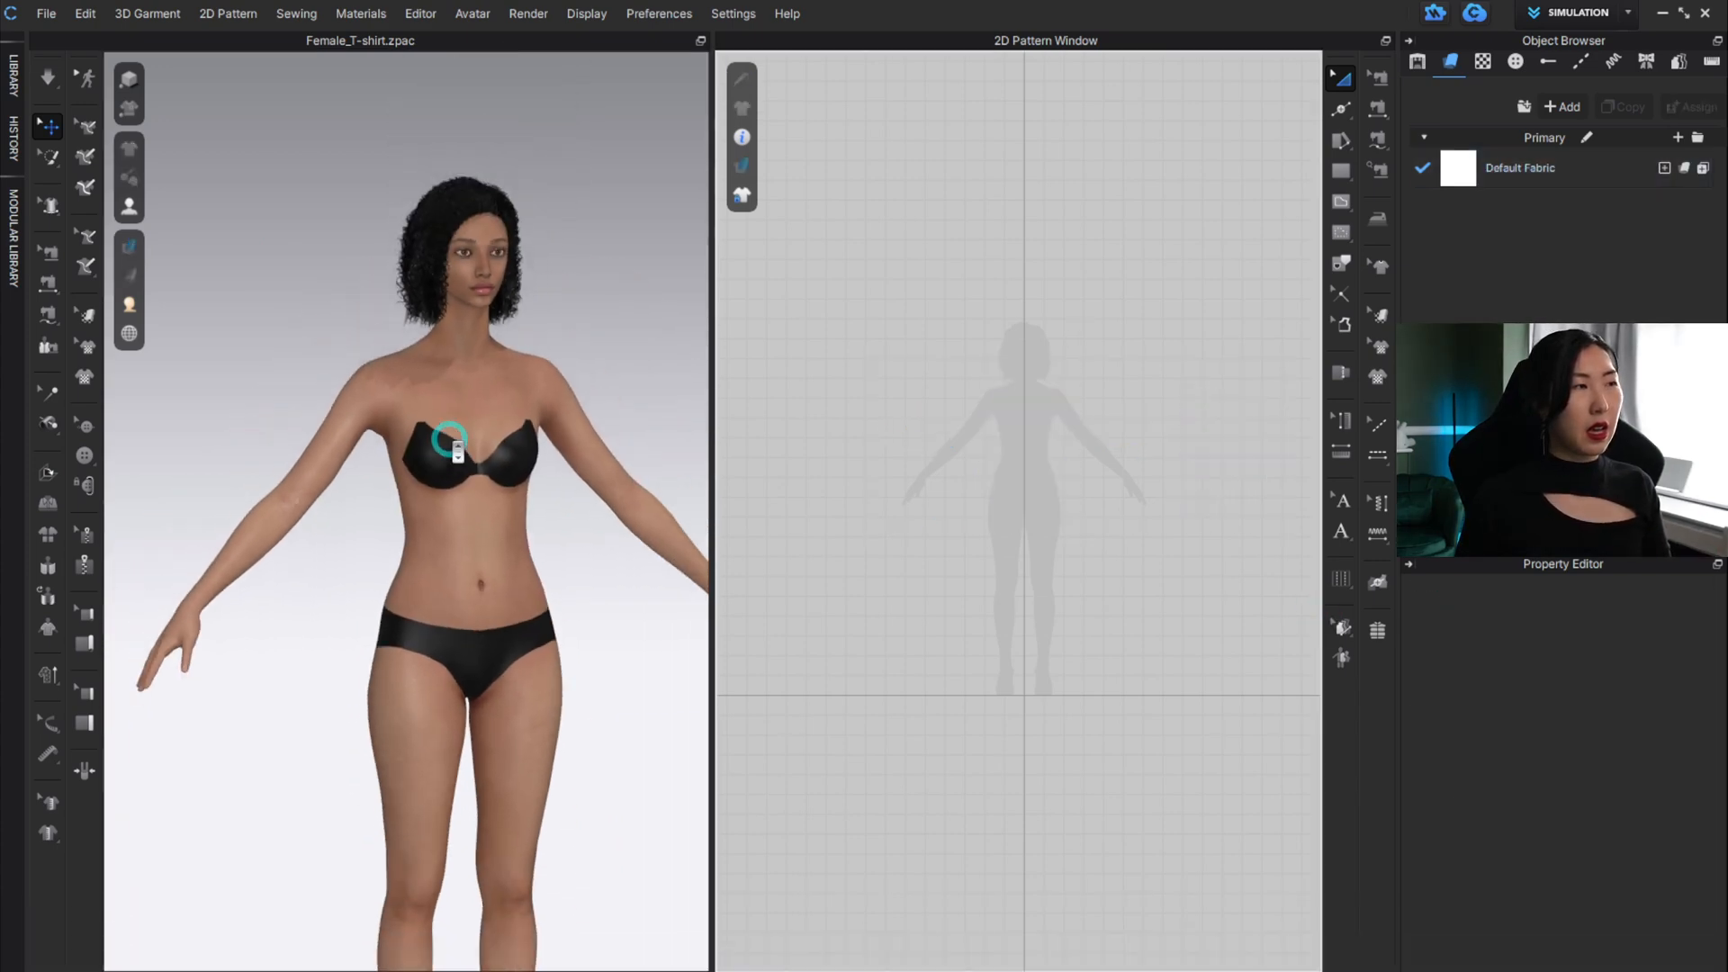
key(alt)
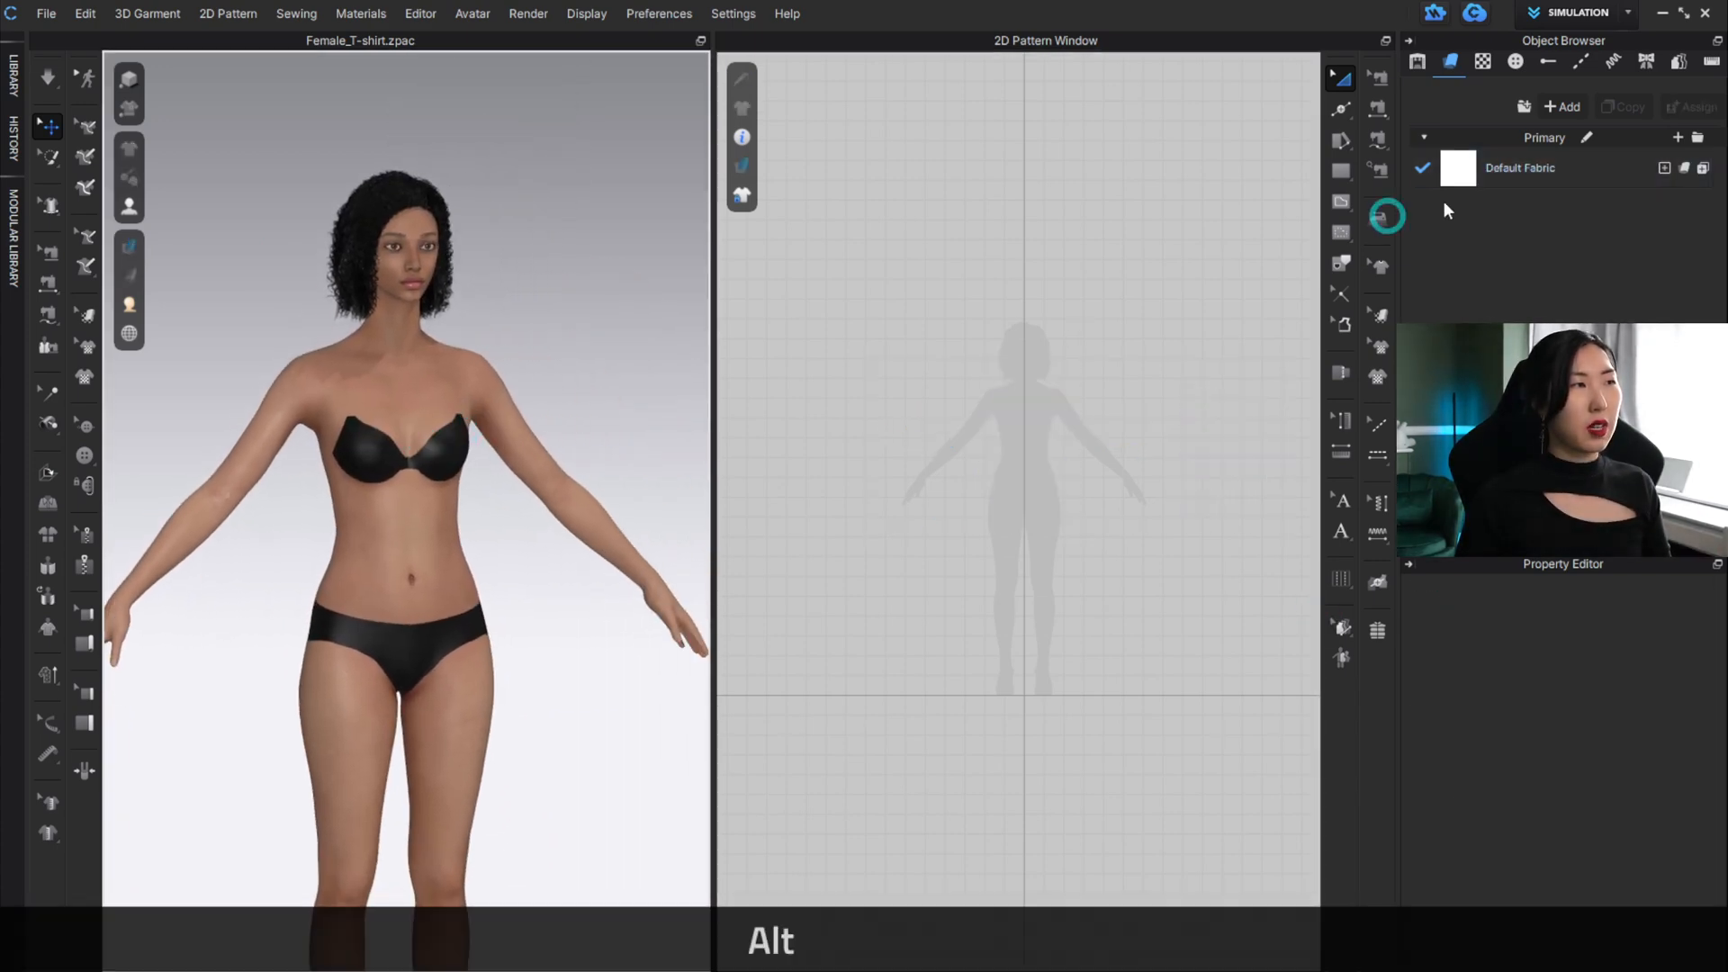
Draw a rectangular pattern with an outline of about 1235 mm over one half of the avatar's torso silhouette, ending at the centre line.
click(1340, 171)
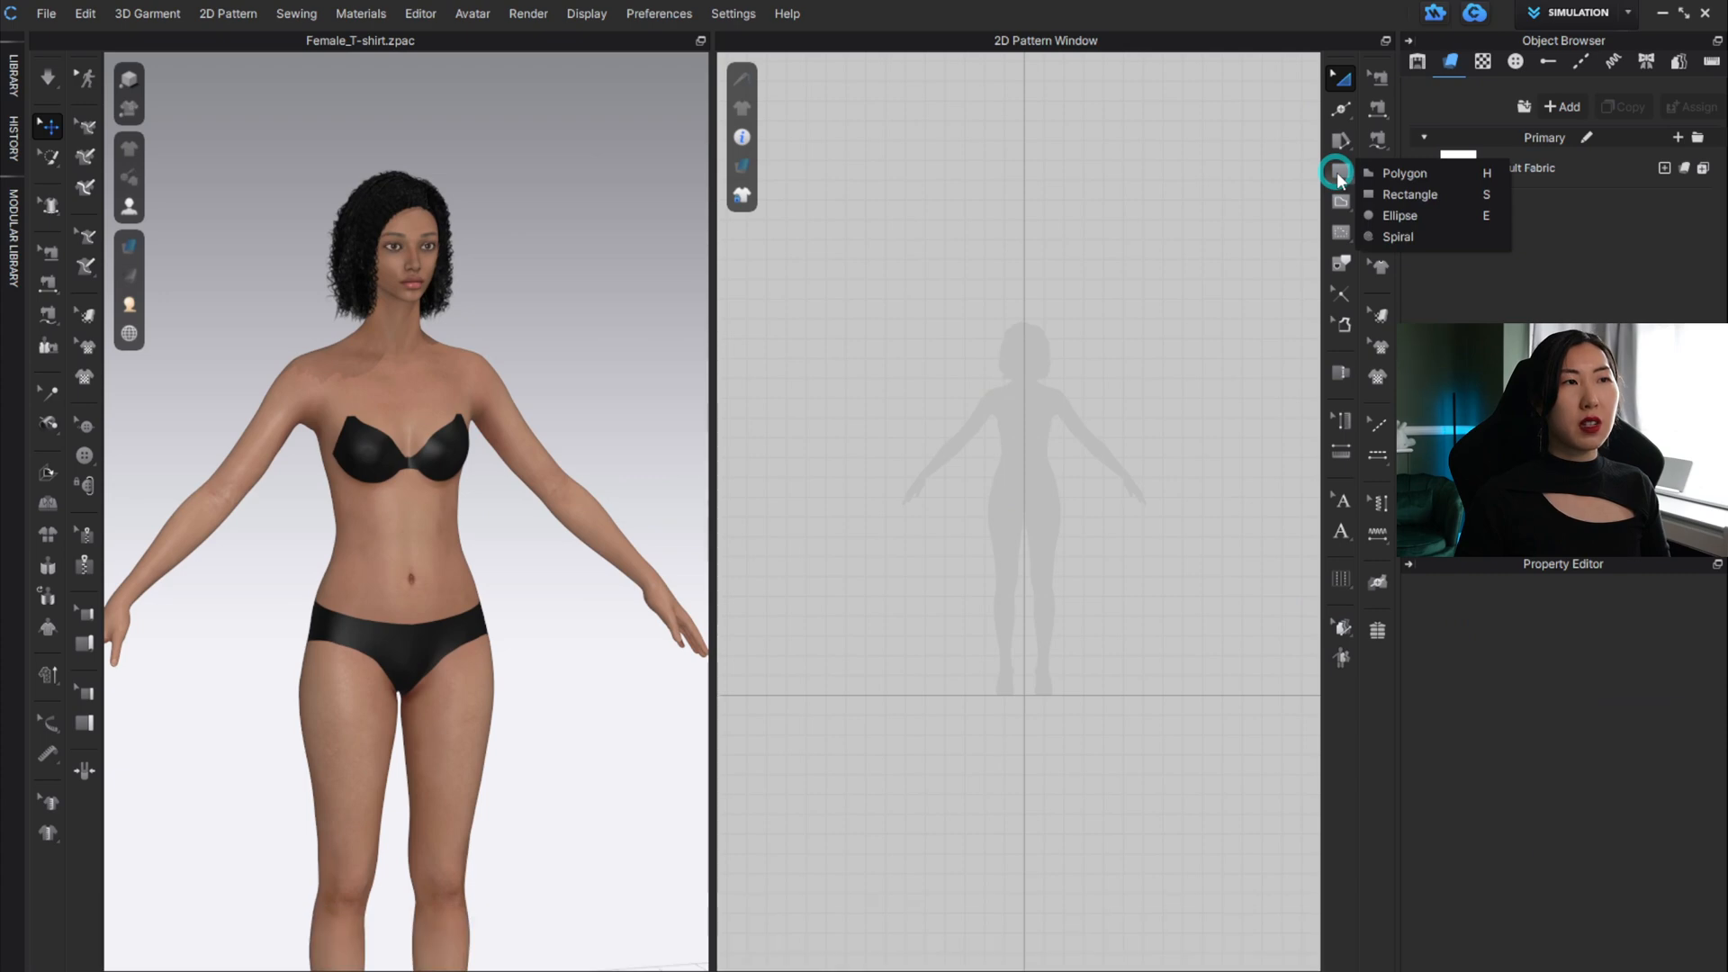
click(1411, 196)
scroll(1014, 386, down, 3)
scroll(1022, 402, up, 5)
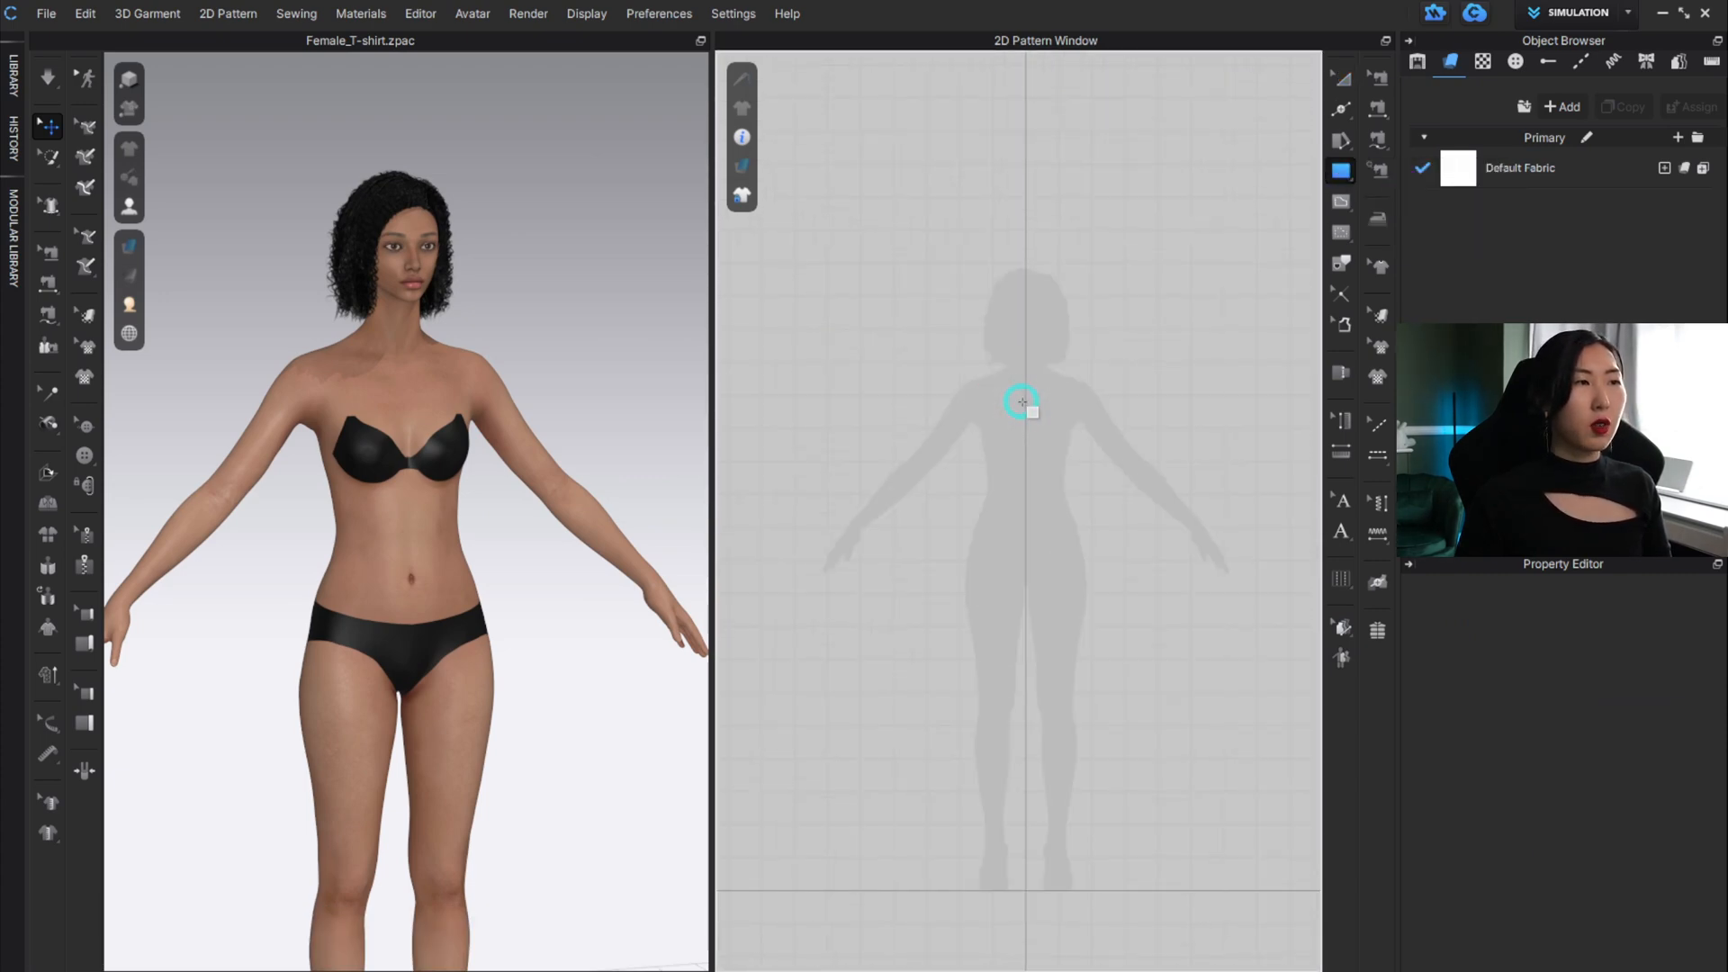
scroll(1023, 403, up, 2)
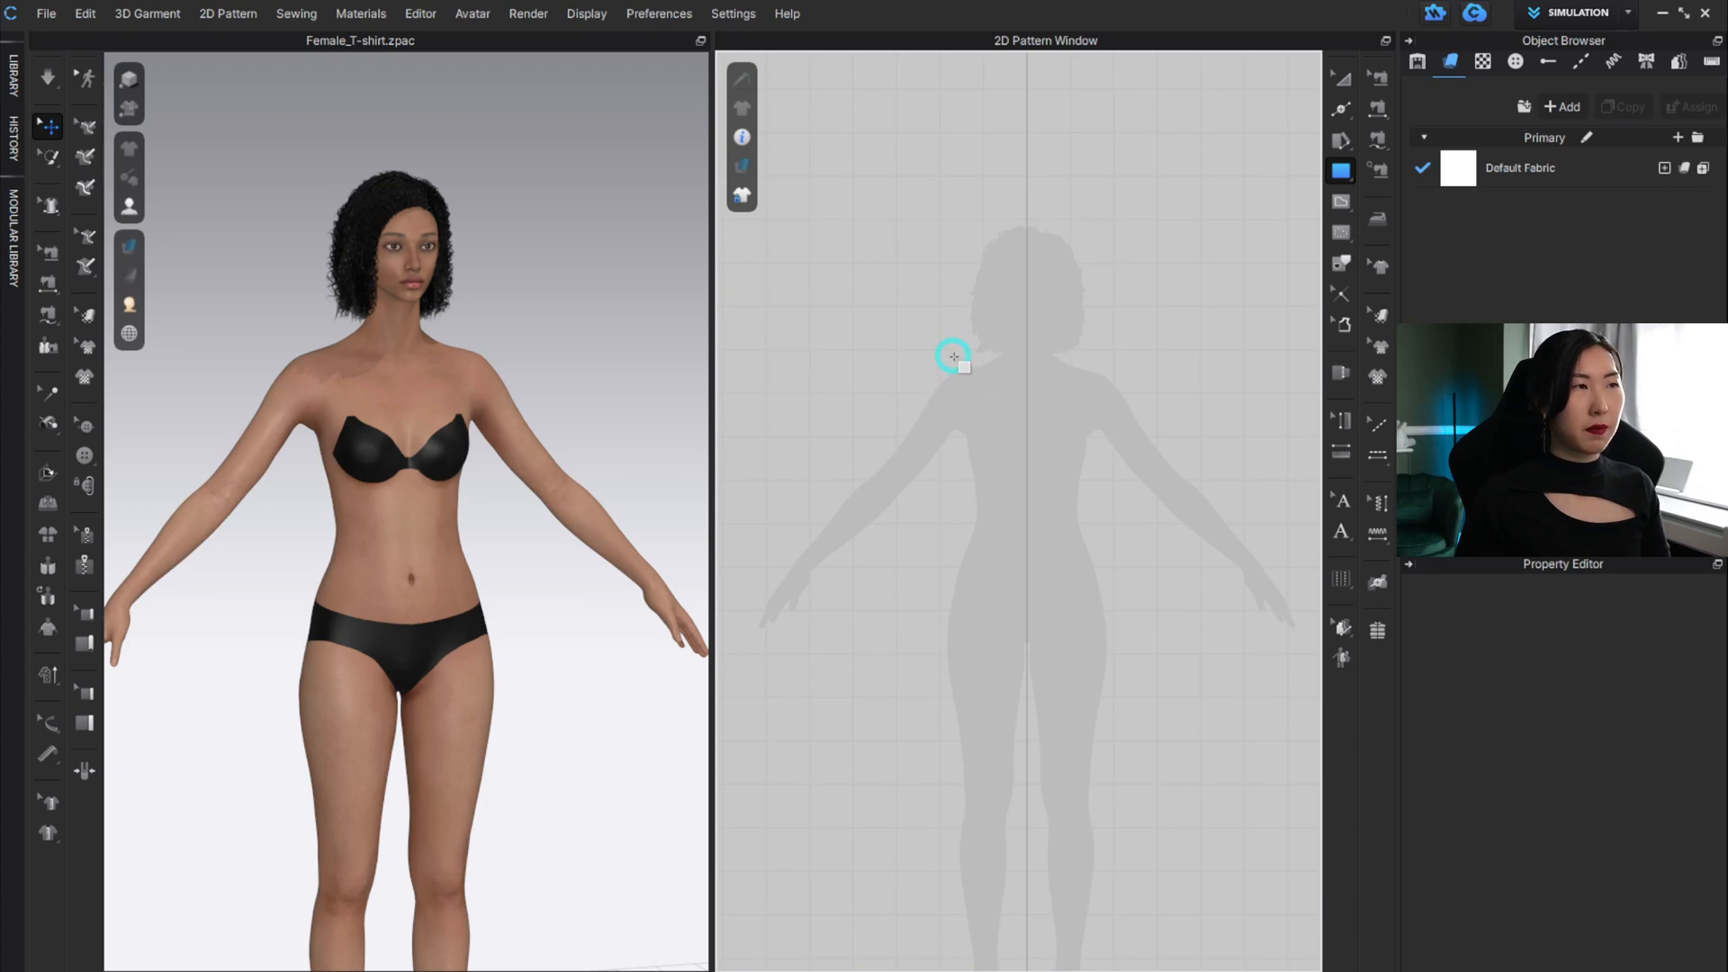
drag(958, 352, 1027, 550)
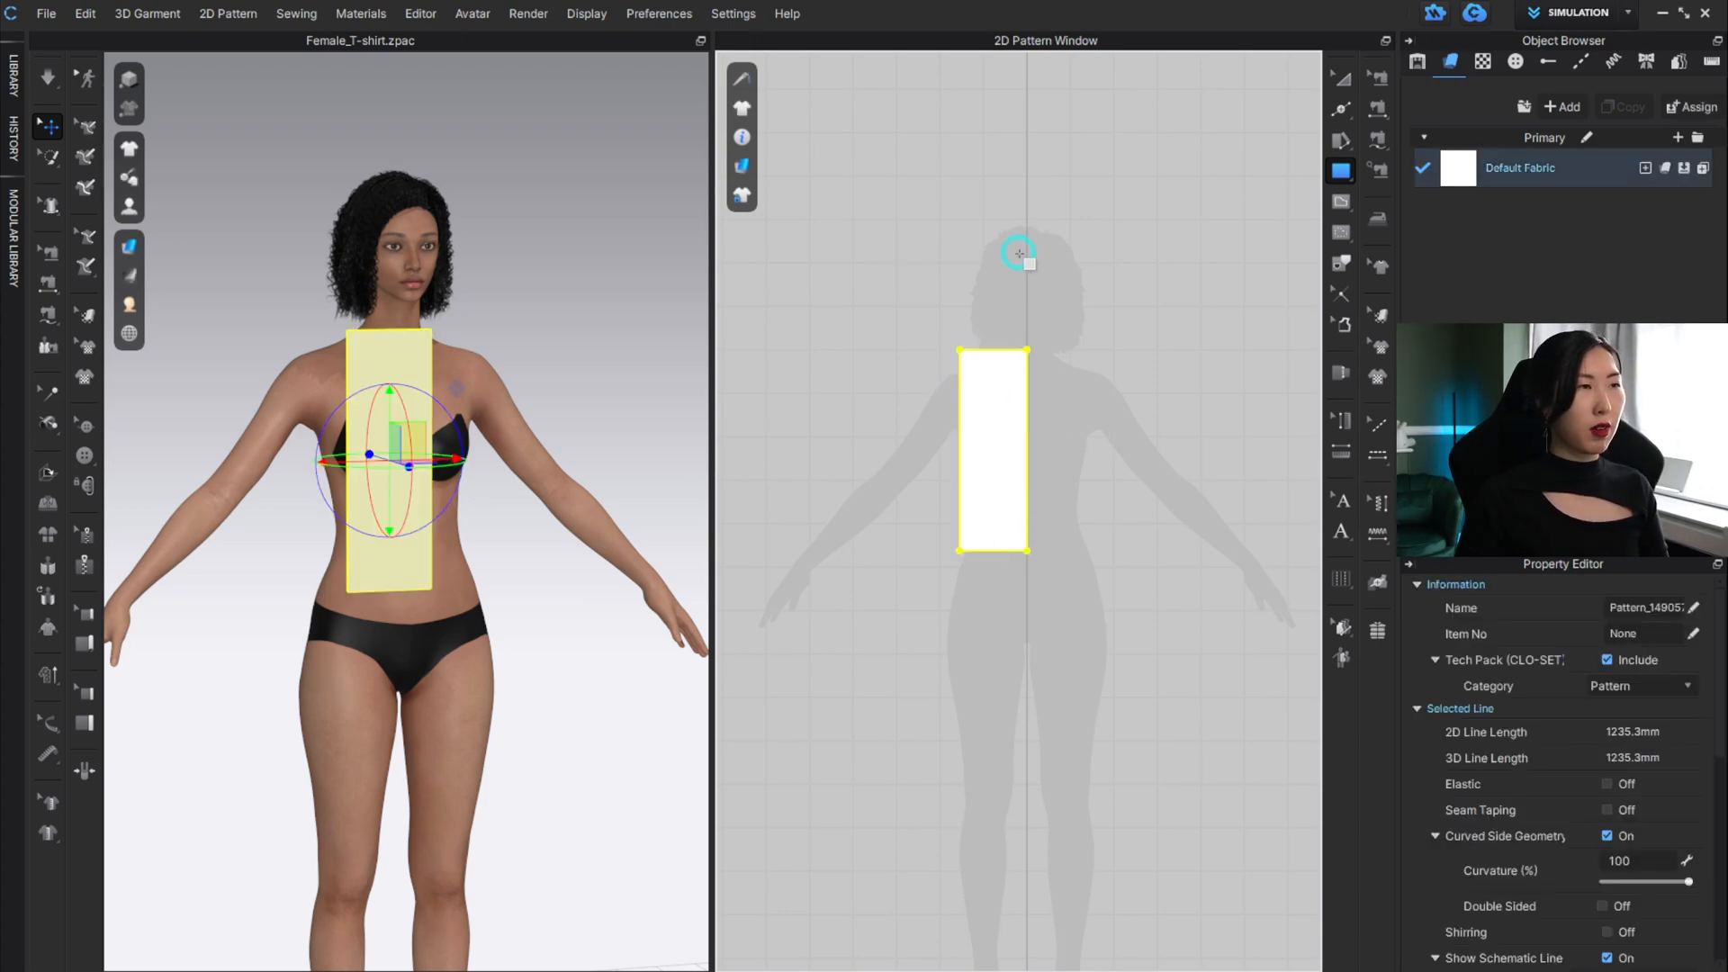
Move the whole rectangle up over the avatar silhouette's head with the Transform Pattern tool.
click(1341, 109)
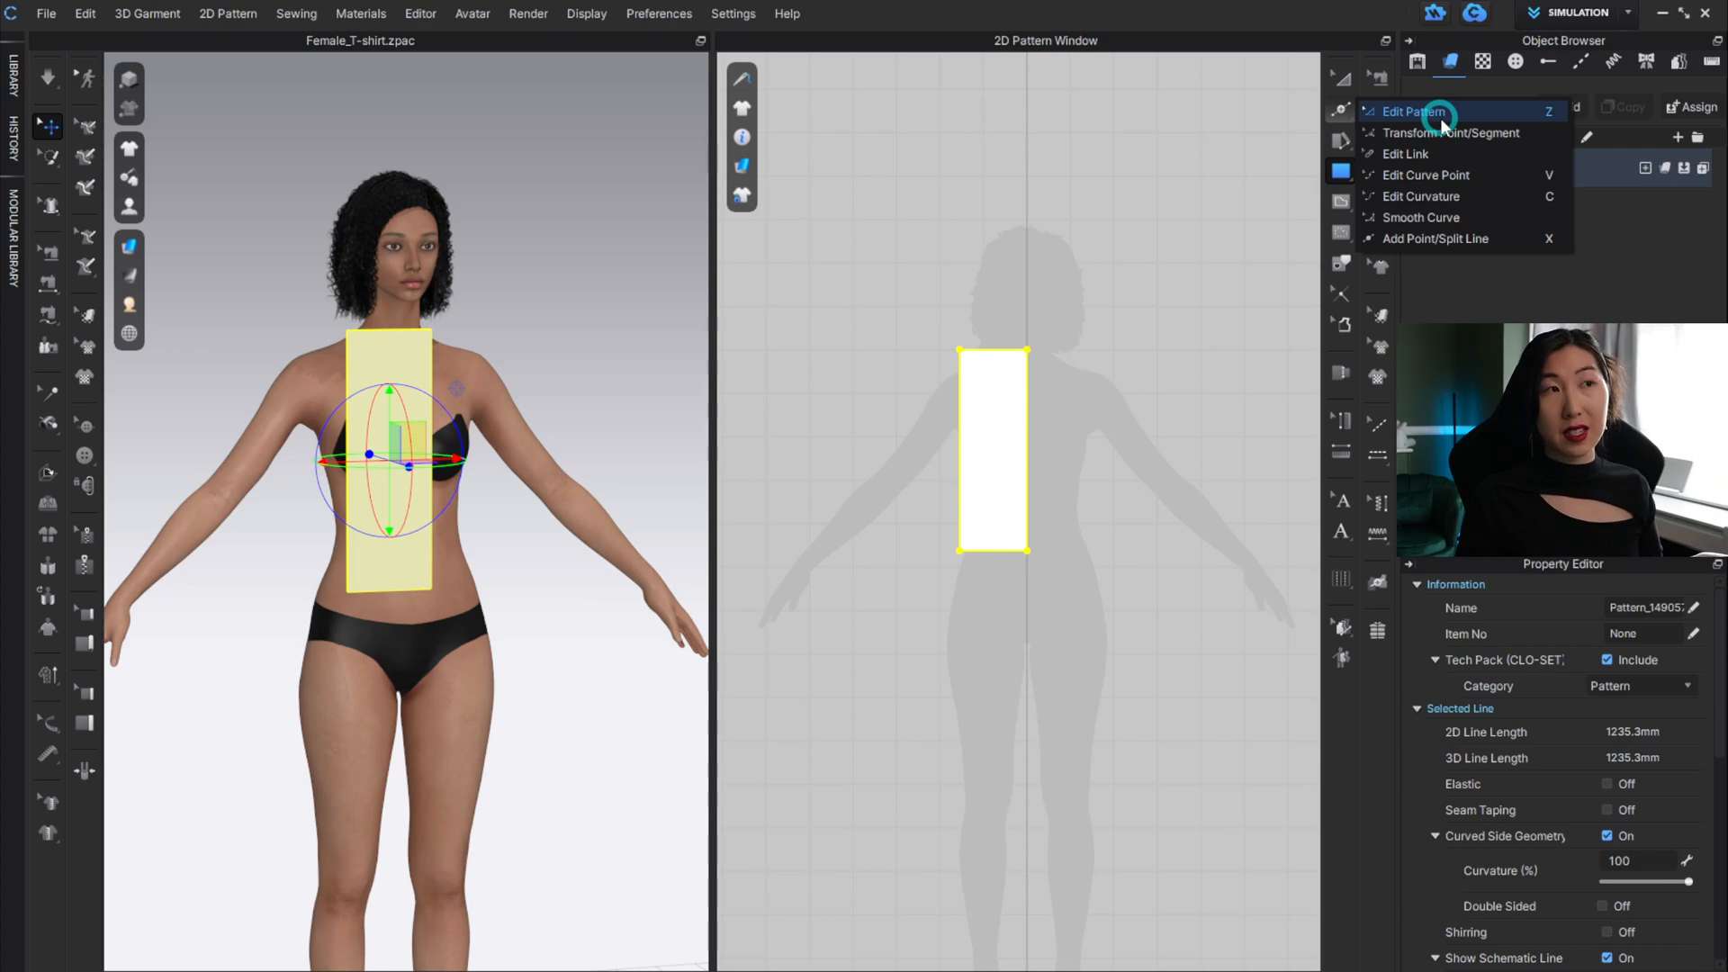
click(1339, 106)
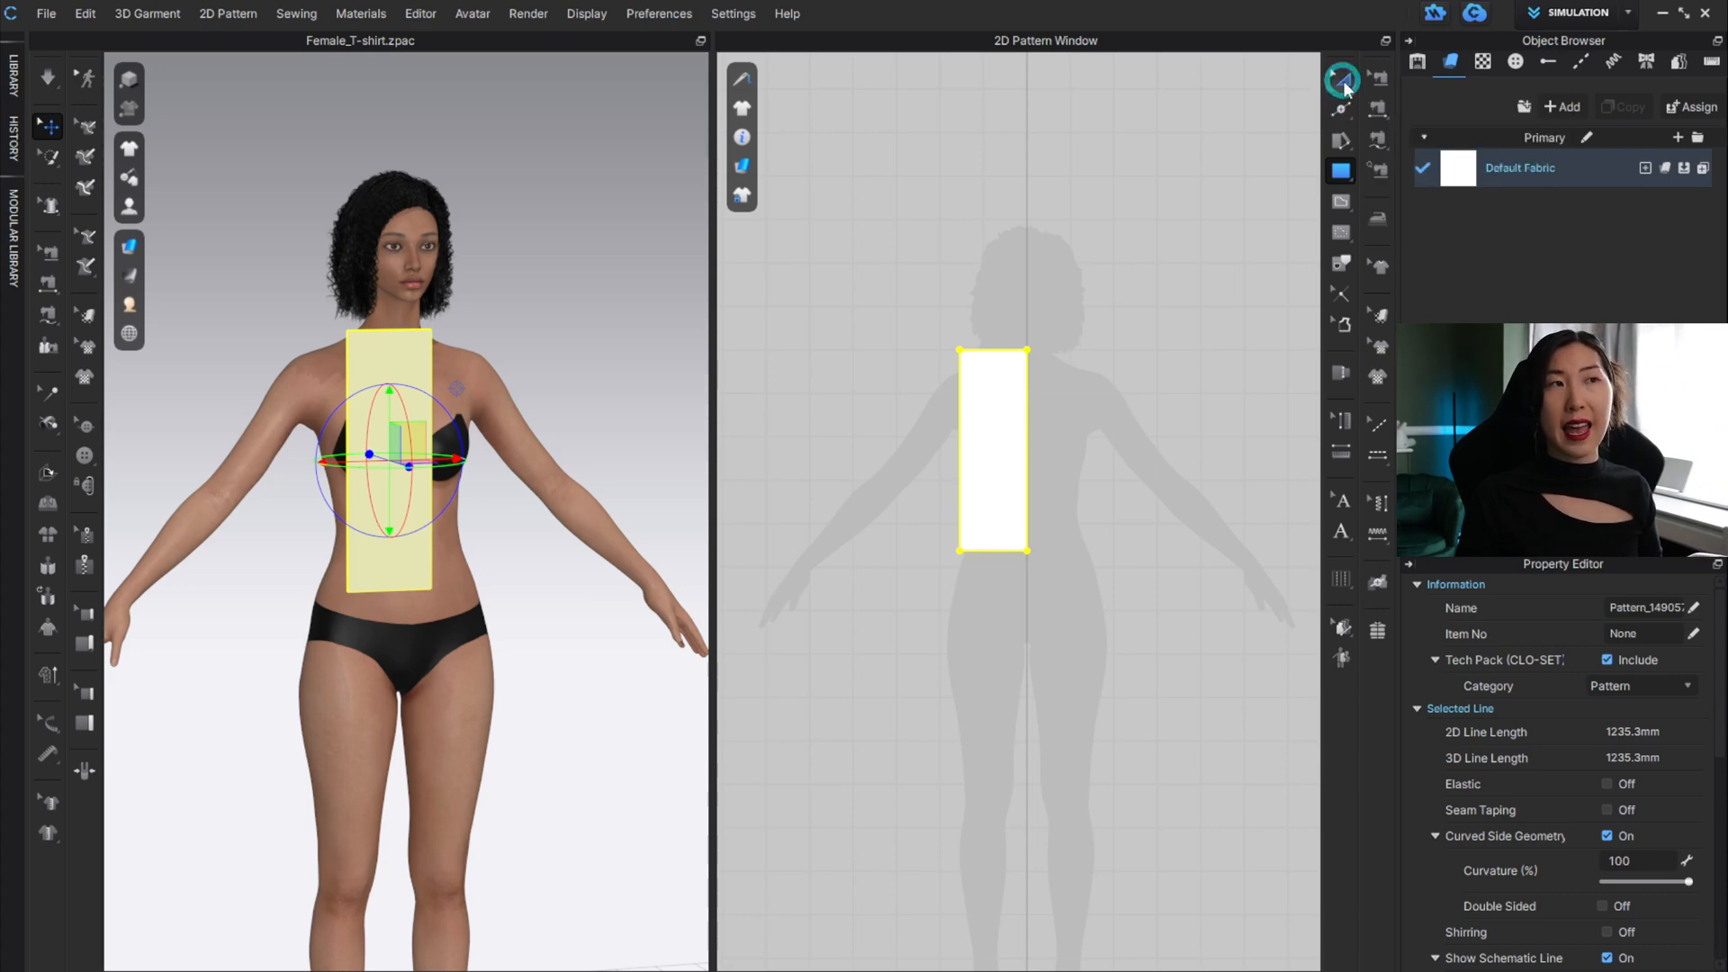
click(1342, 83)
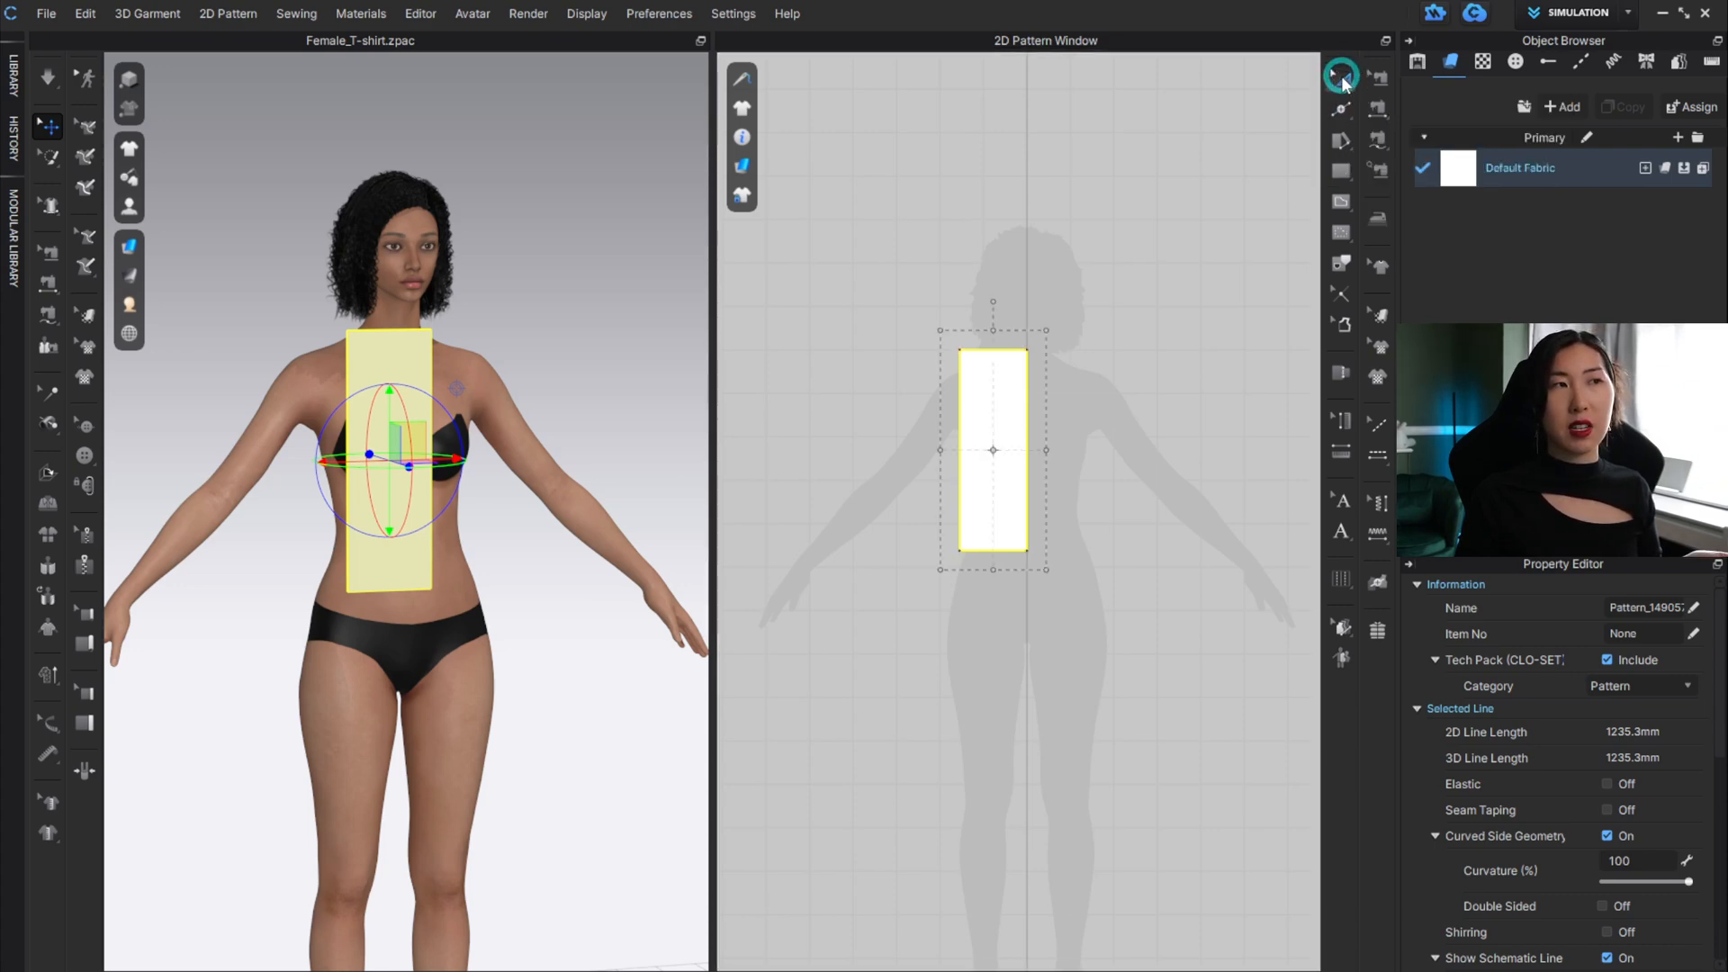
click(1063, 300)
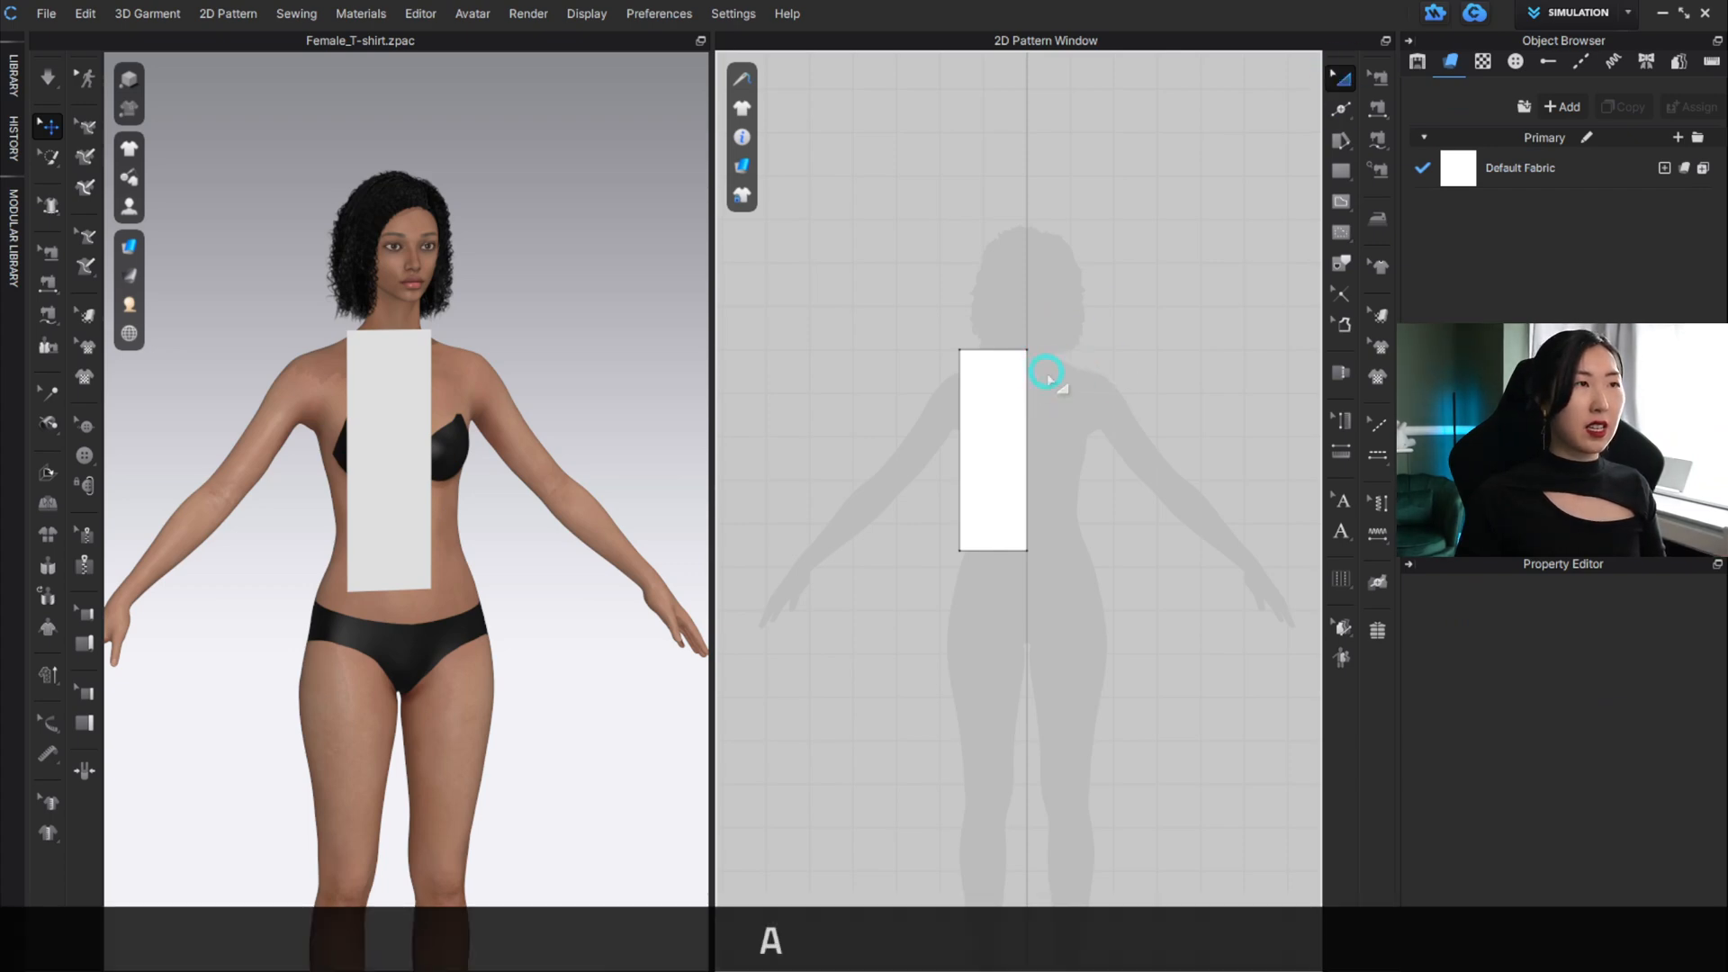
click(987, 393)
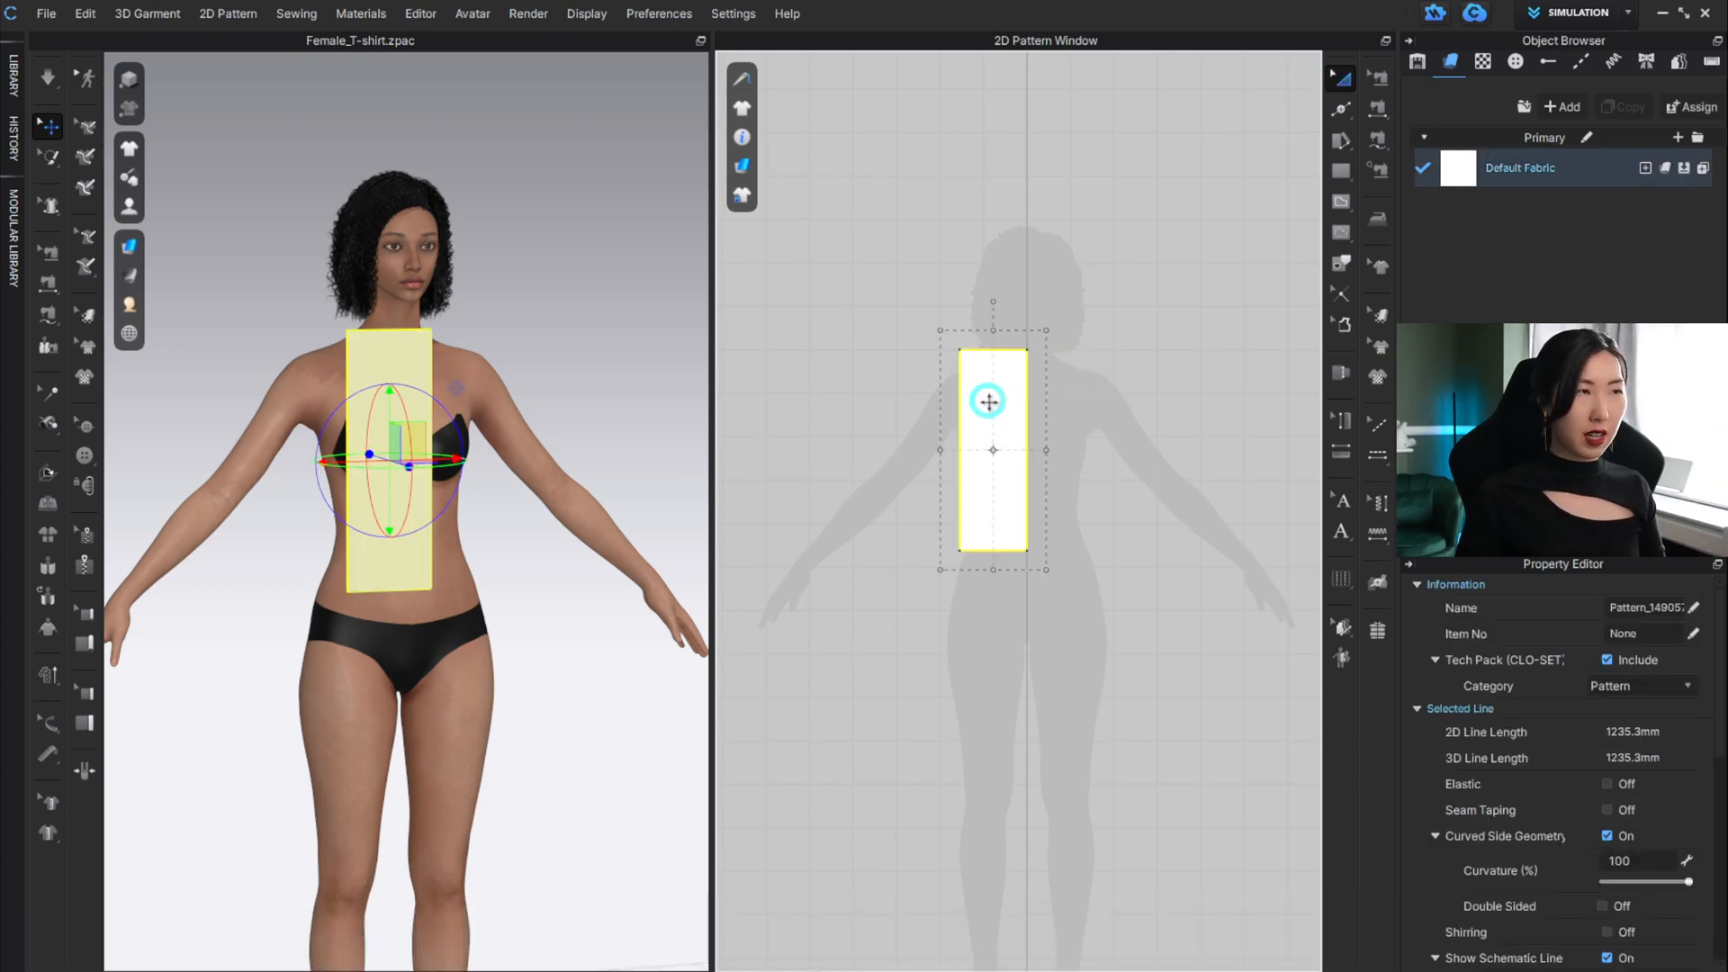
drag(989, 402, 1042, 180)
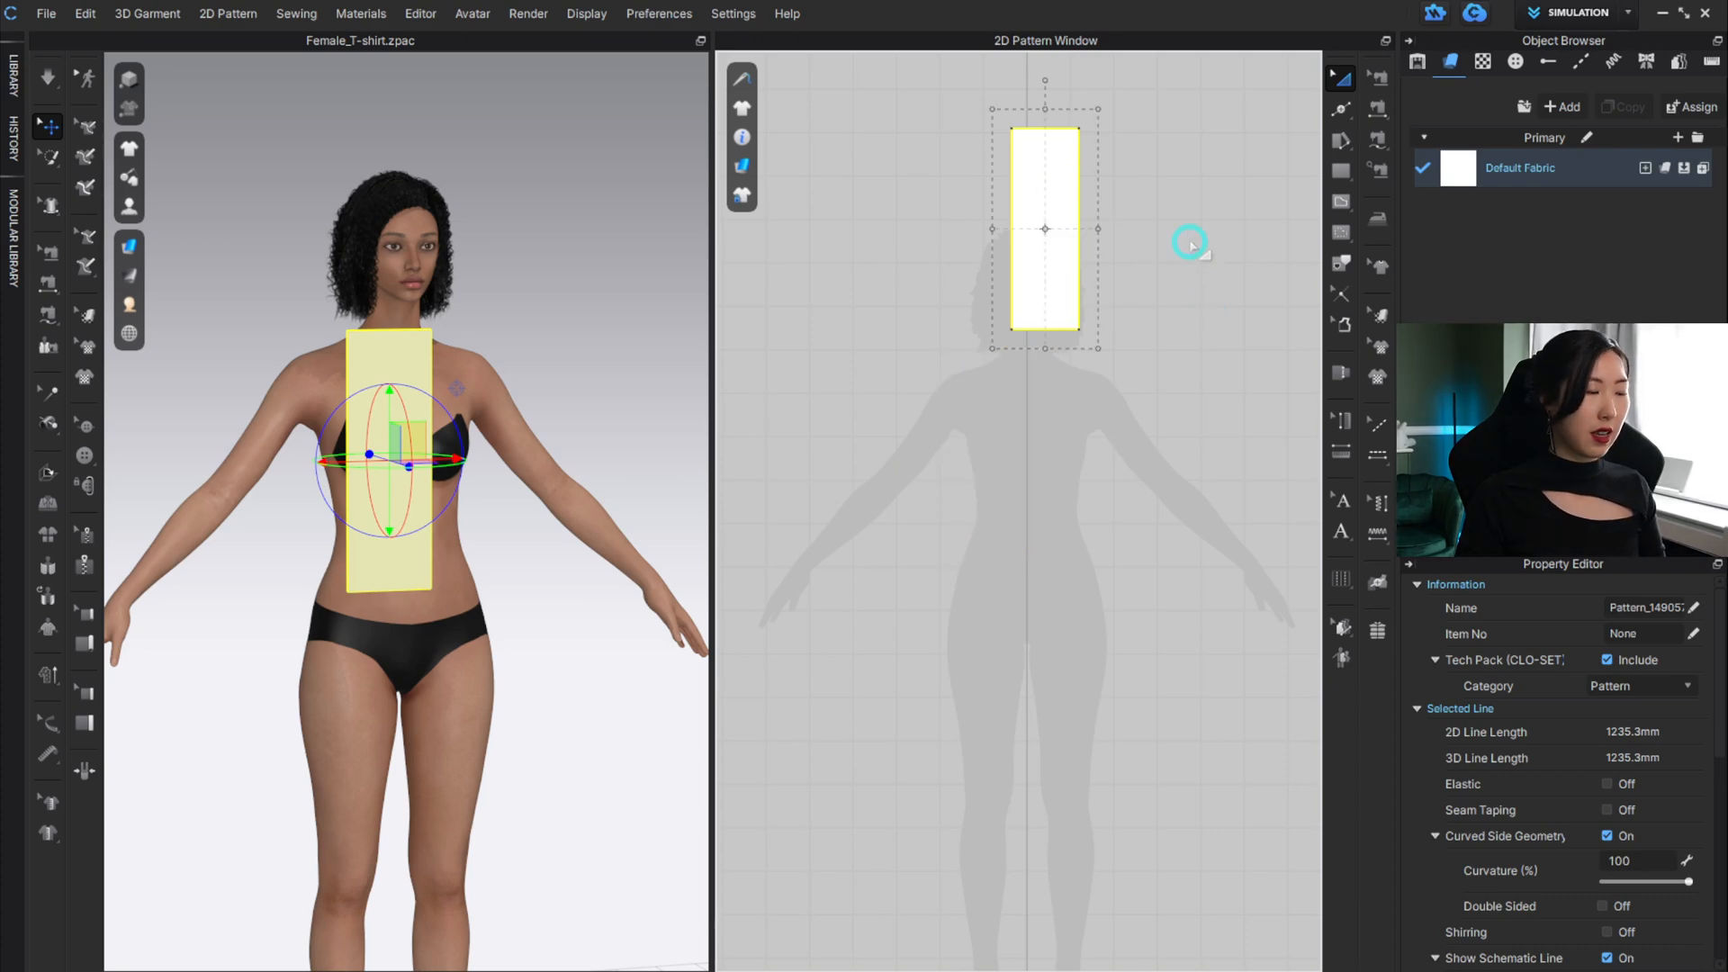
Try to move the rectangle by its interior with the Edit Pattern tool.
click(1341, 110)
click(1413, 111)
click(1203, 143)
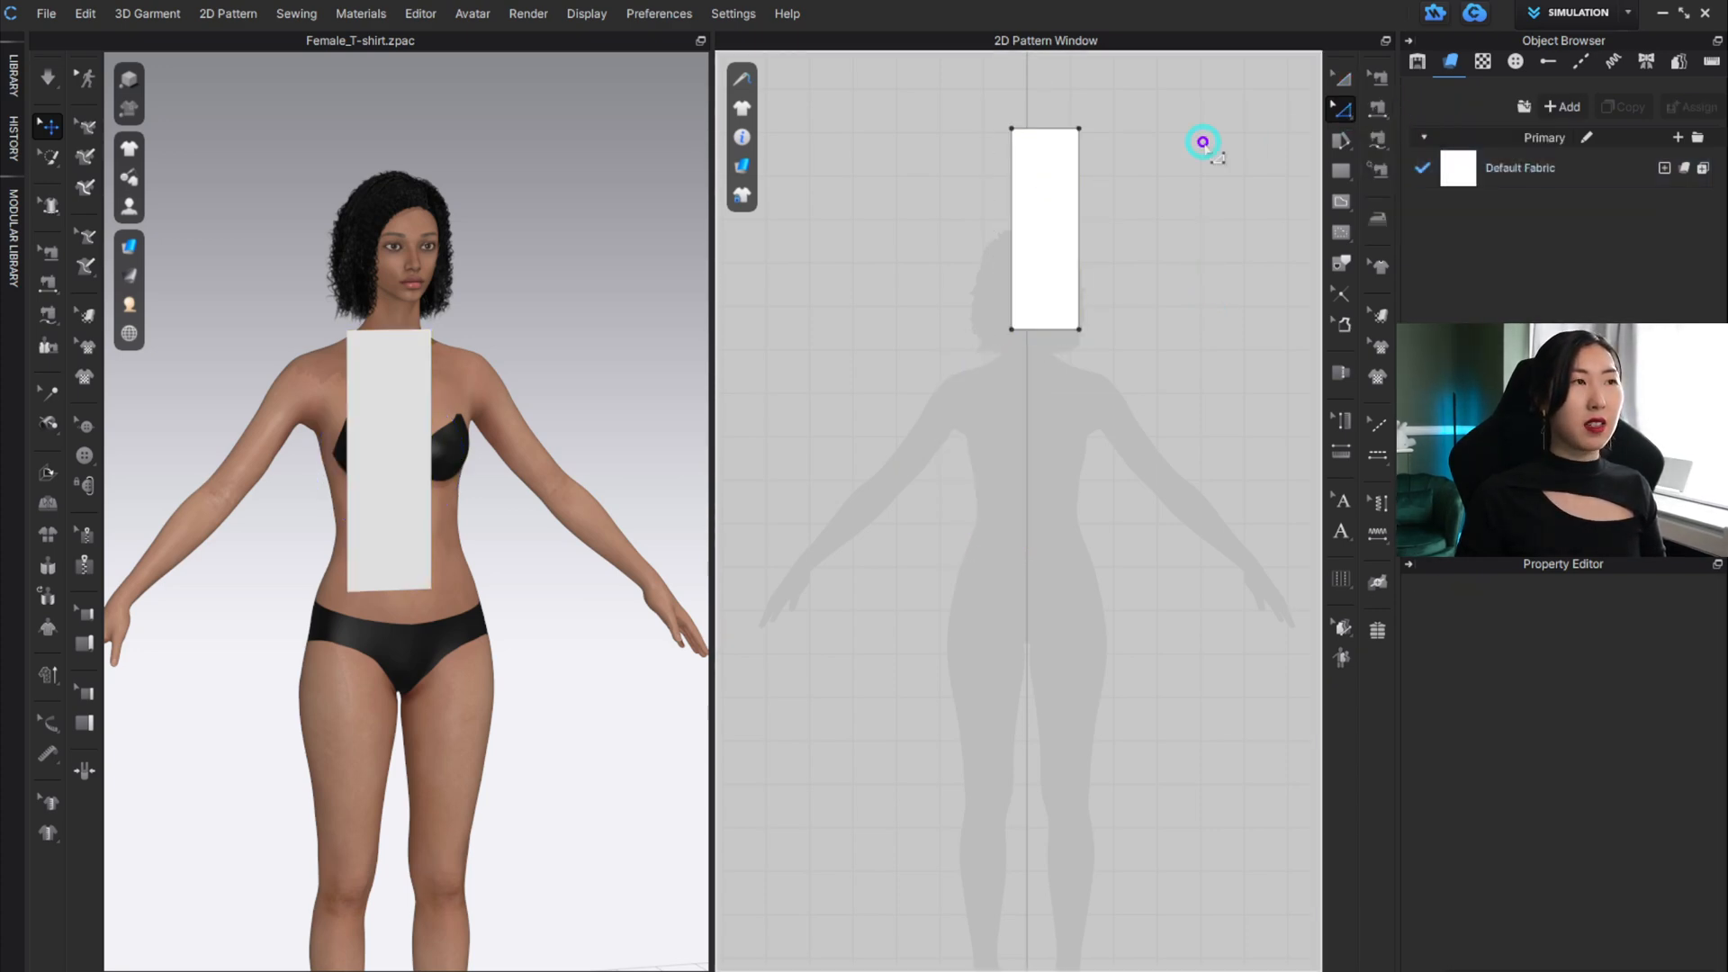
click(1042, 169)
mouse_move(1041, 168)
mouse_down()
mouse_move(1036, 274)
mouse_move(1053, 270)
mouse_move(1051, 164)
mouse_up()
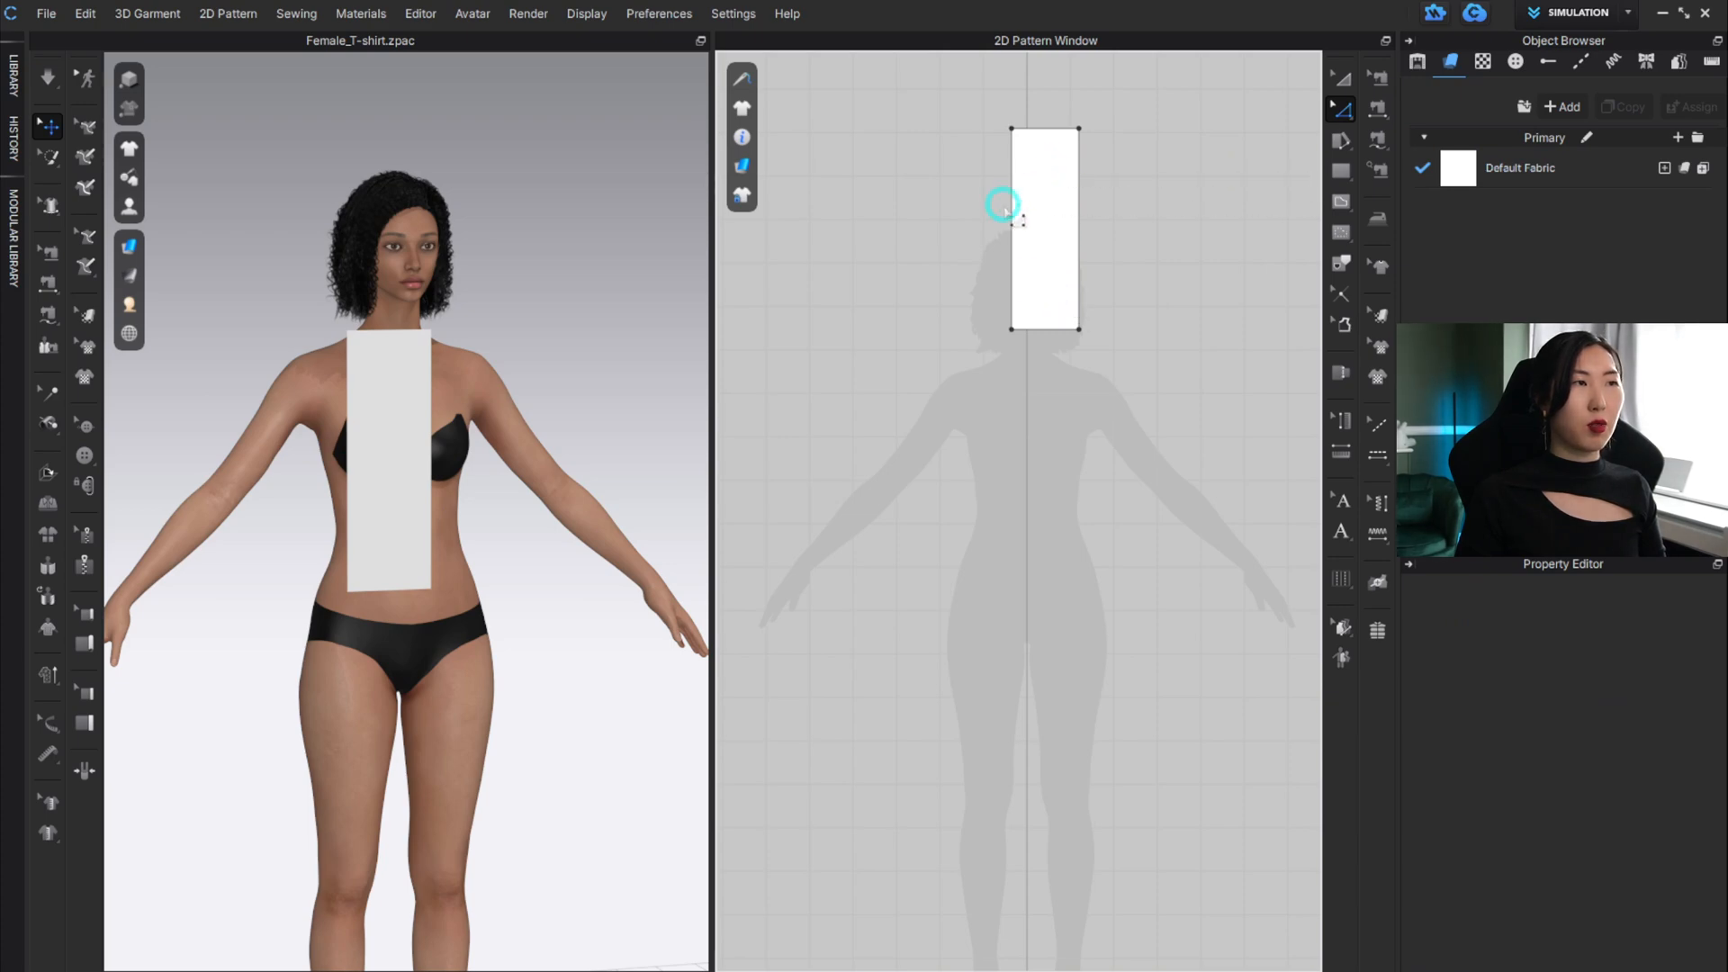
Move the rectangle back onto the silhouette's torso with its inner edge on the centre line, and deselect it.
click(1343, 77)
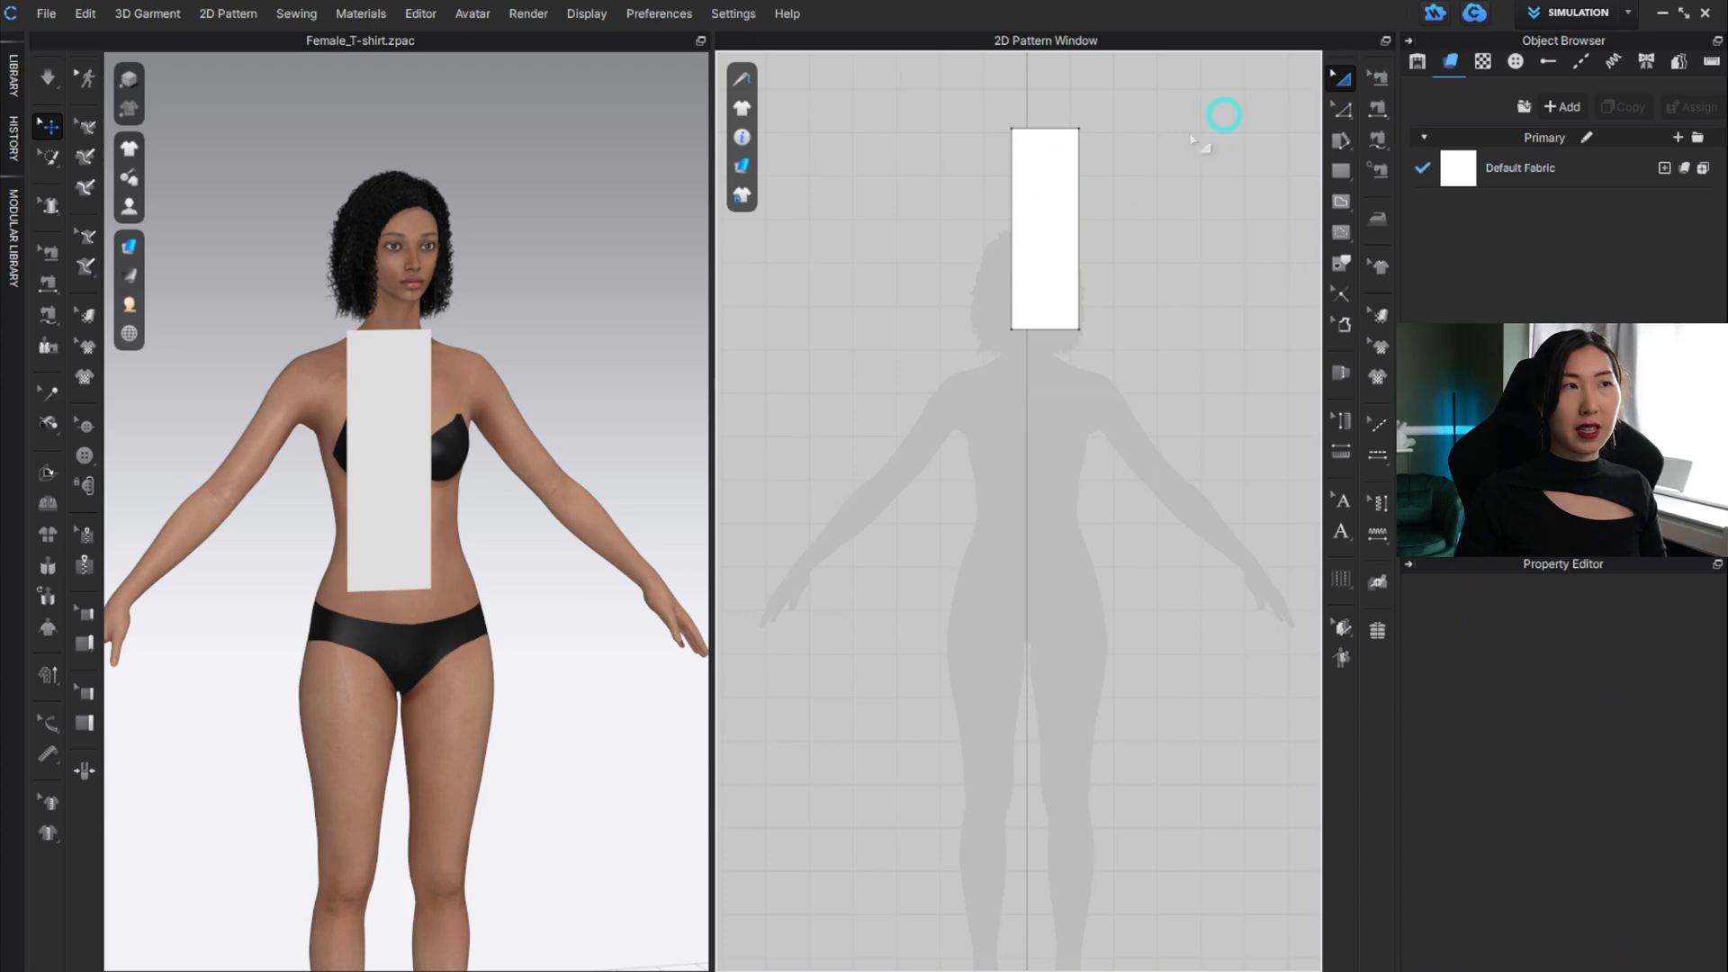
drag(1034, 196, 987, 423)
scroll(991, 415, up, 3)
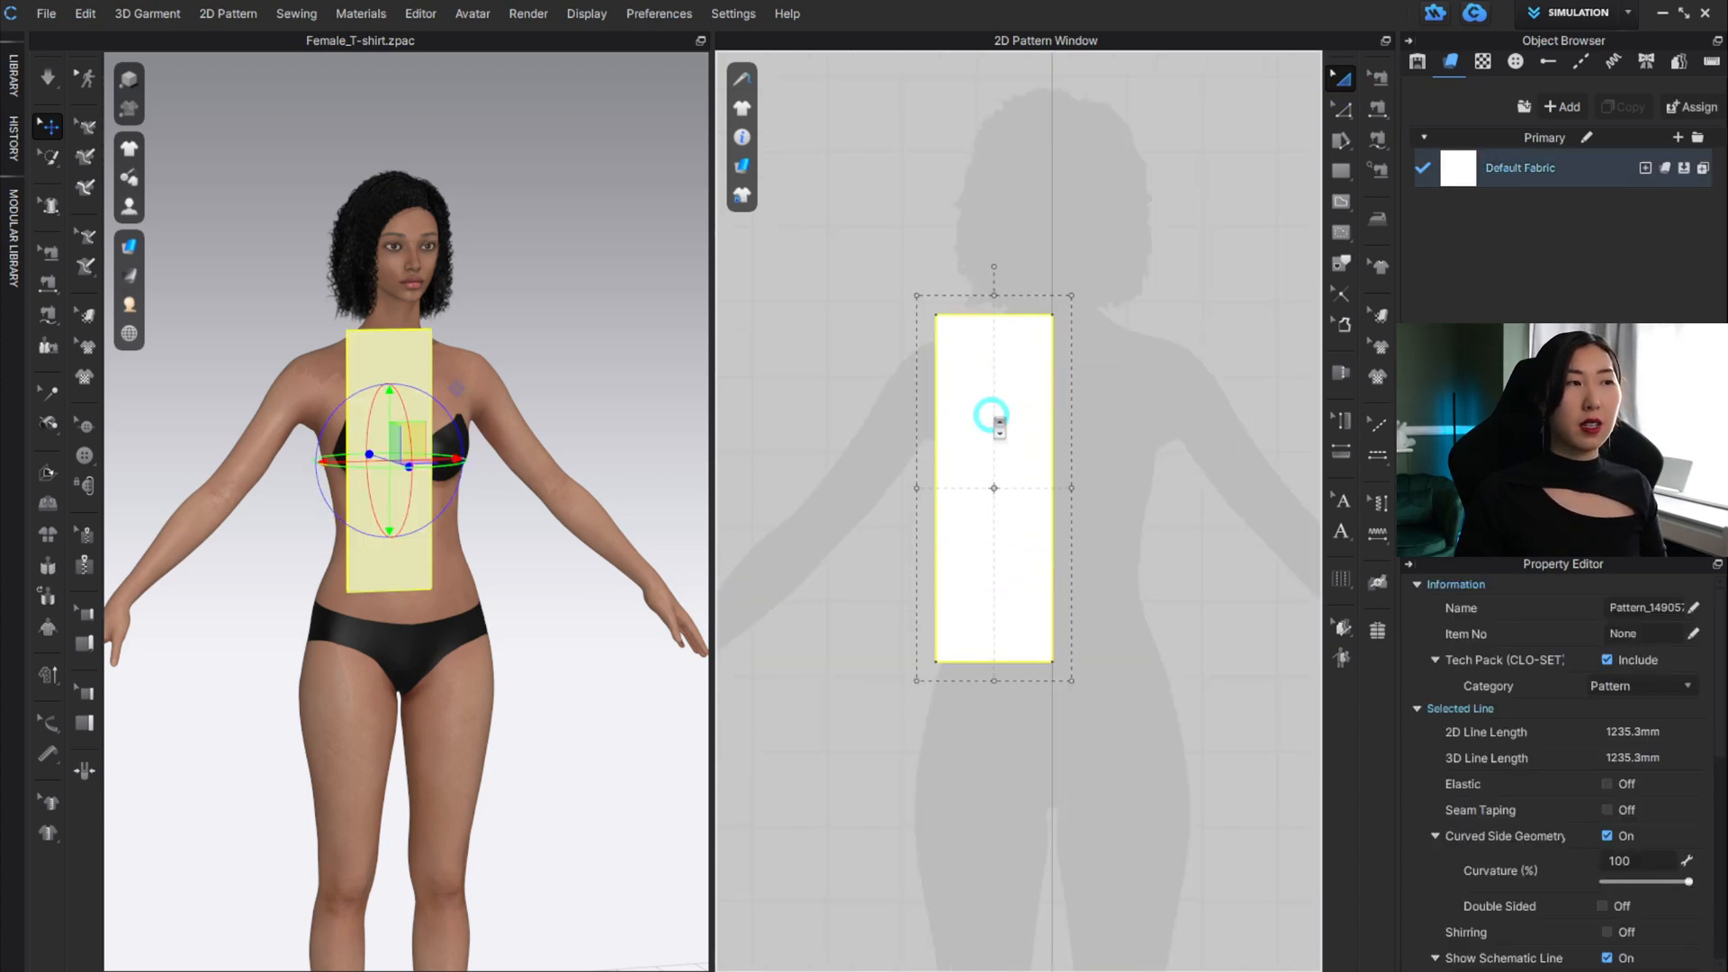
scroll(991, 415, up, 2)
click(1177, 270)
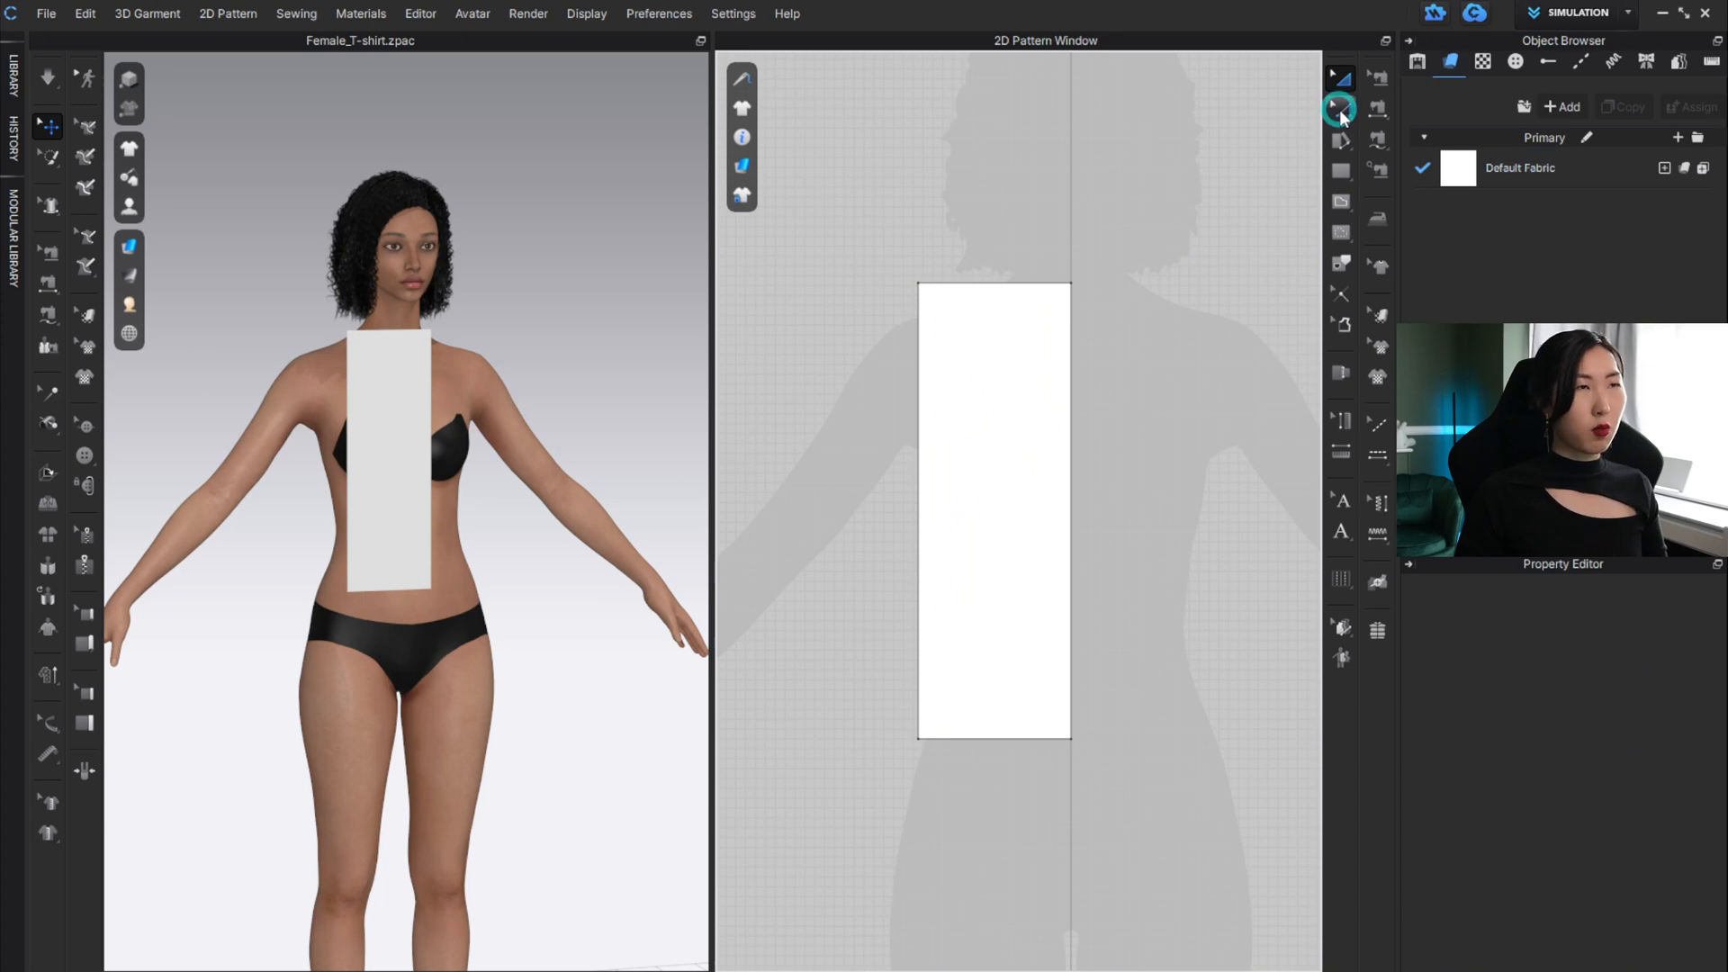
Add one point near the middle of the rectangle's upper edge and another on its outer side edge at underarm level.
click(1341, 112)
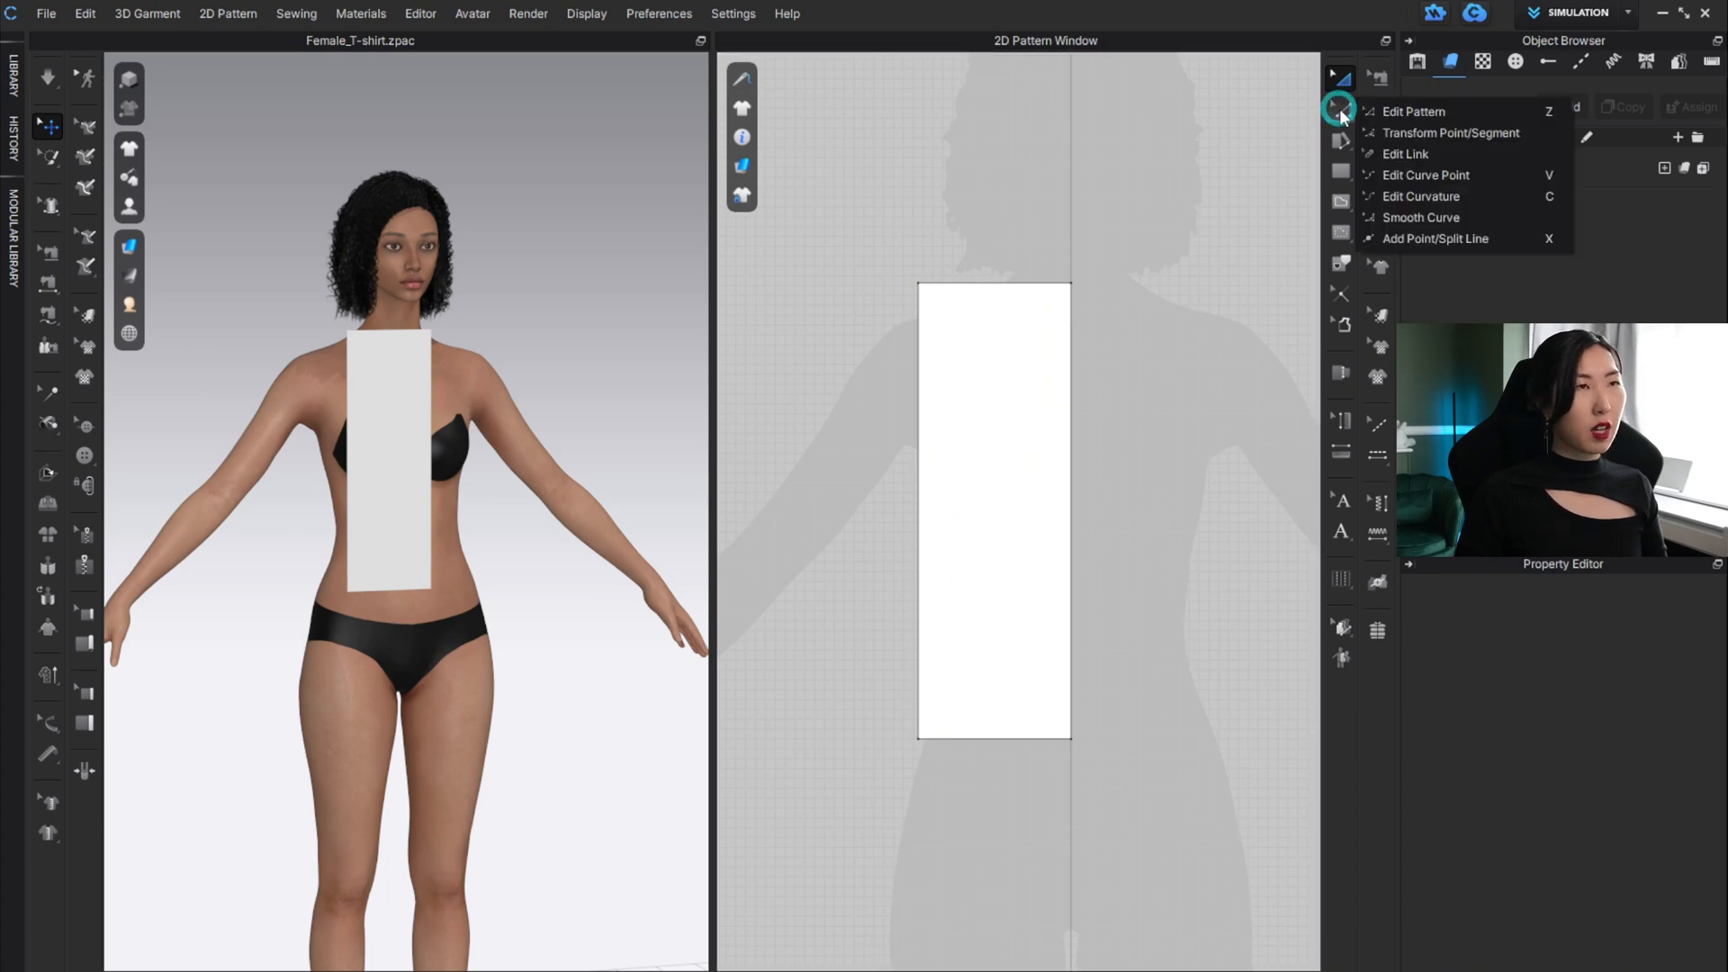
click(1498, 241)
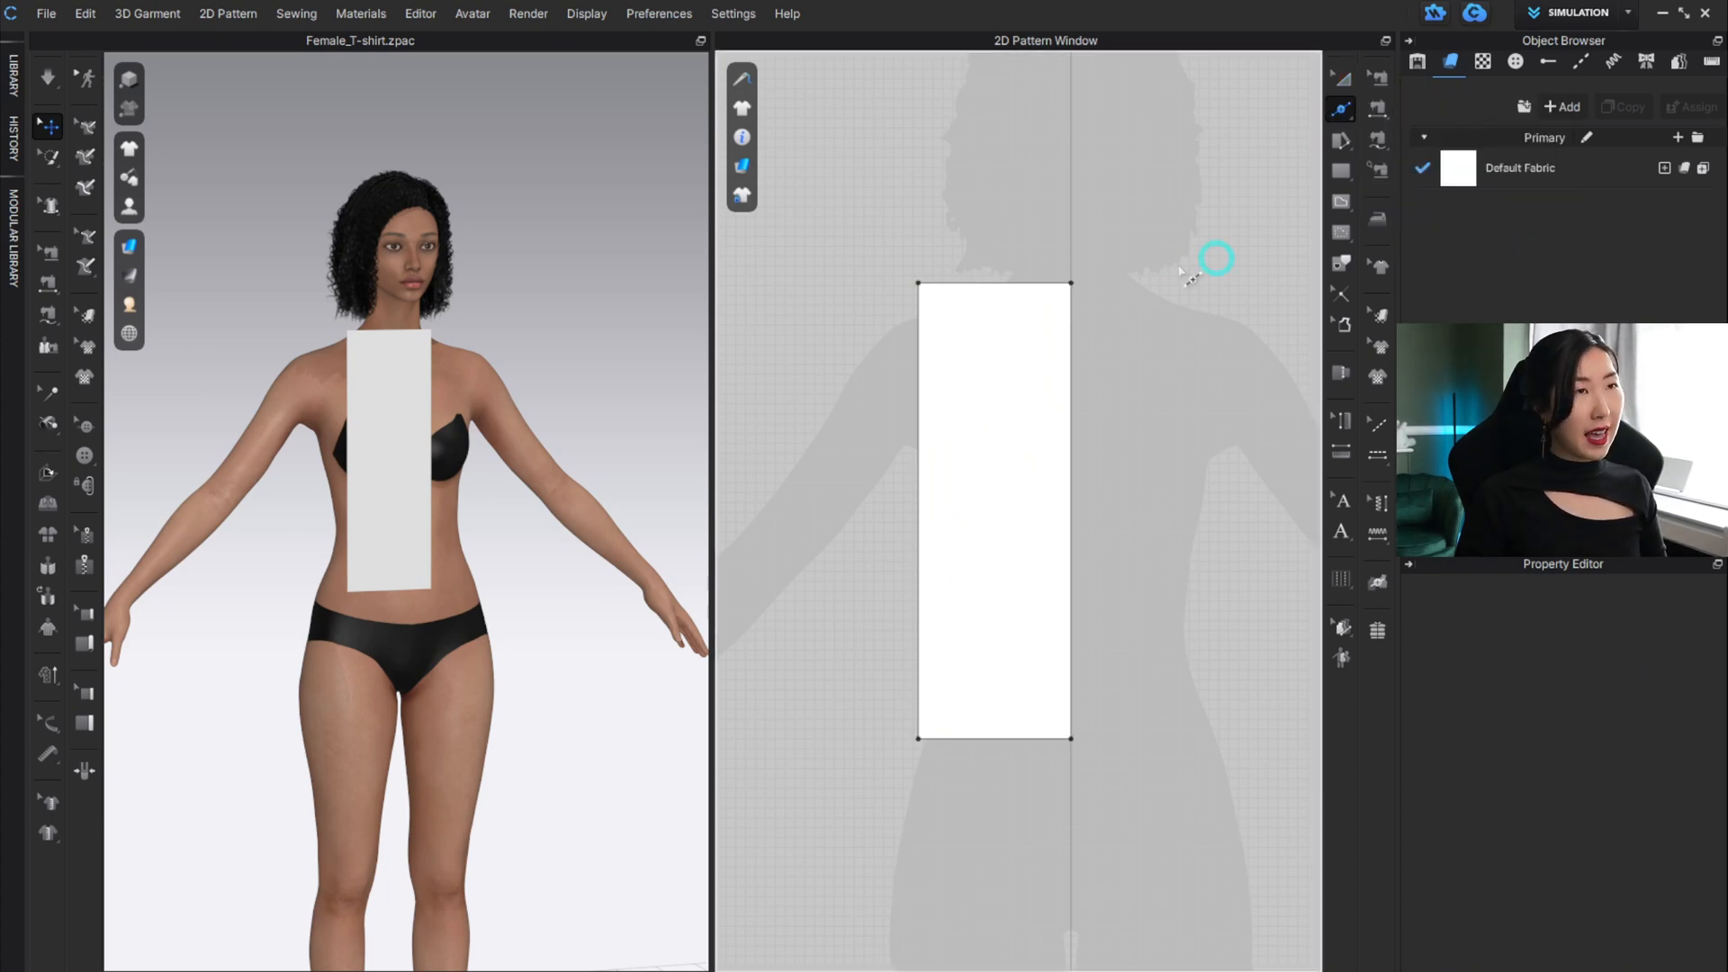
click(985, 283)
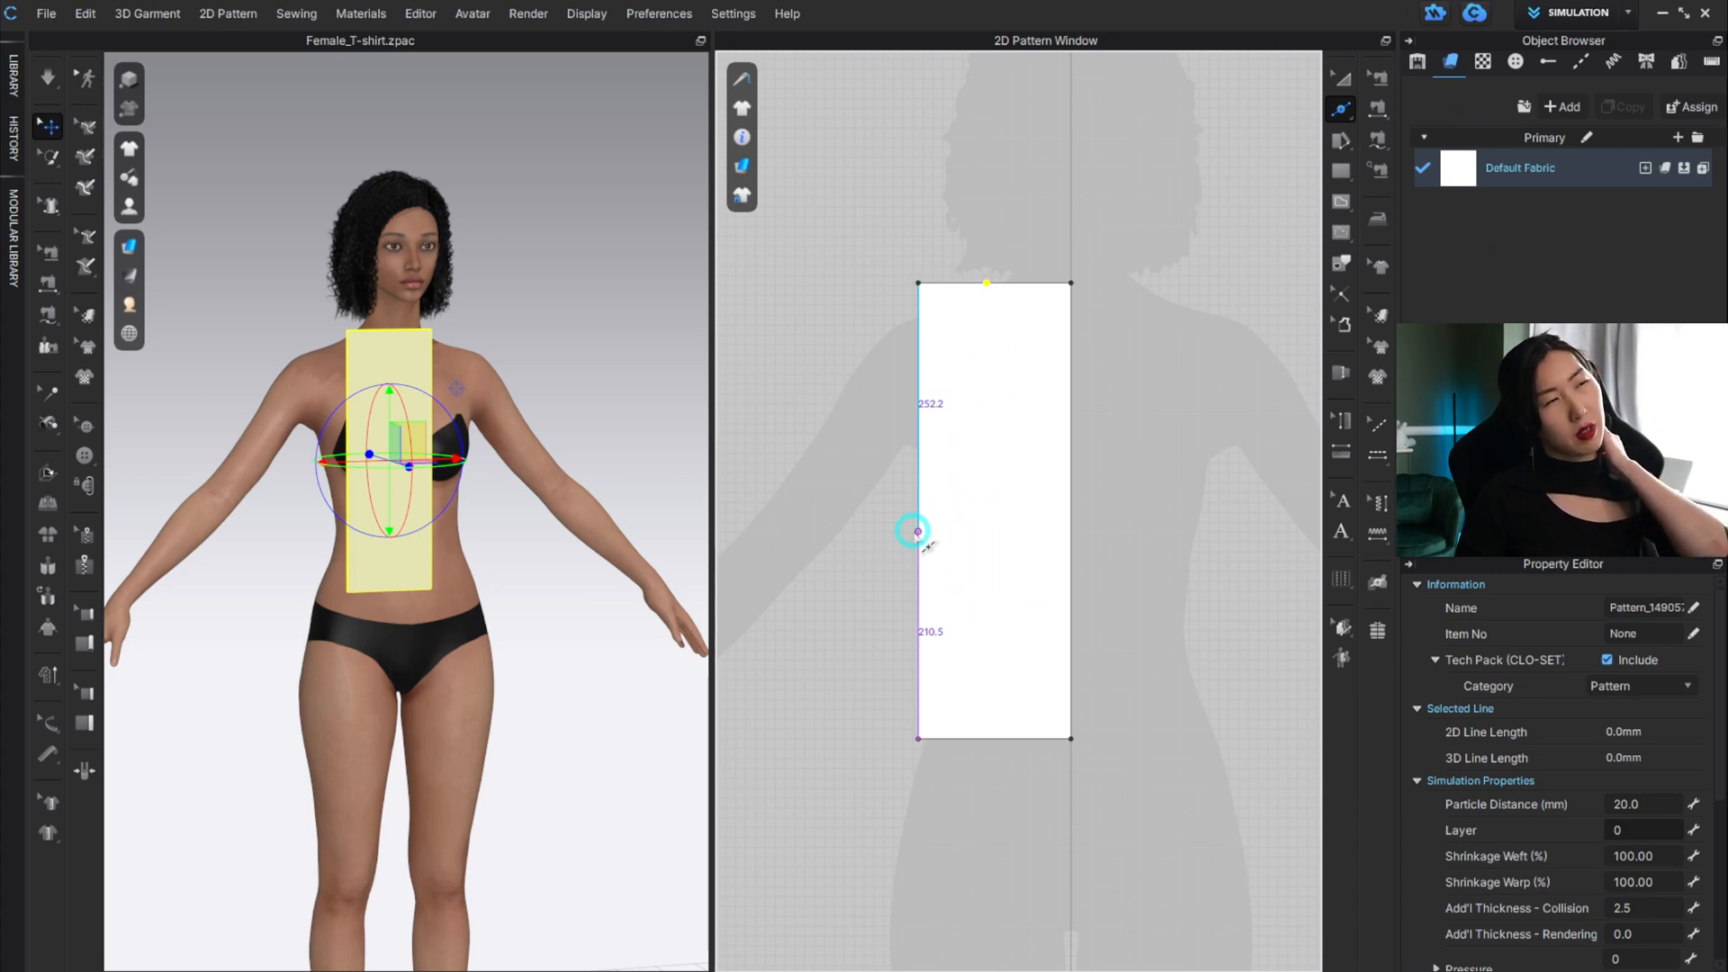
click(918, 468)
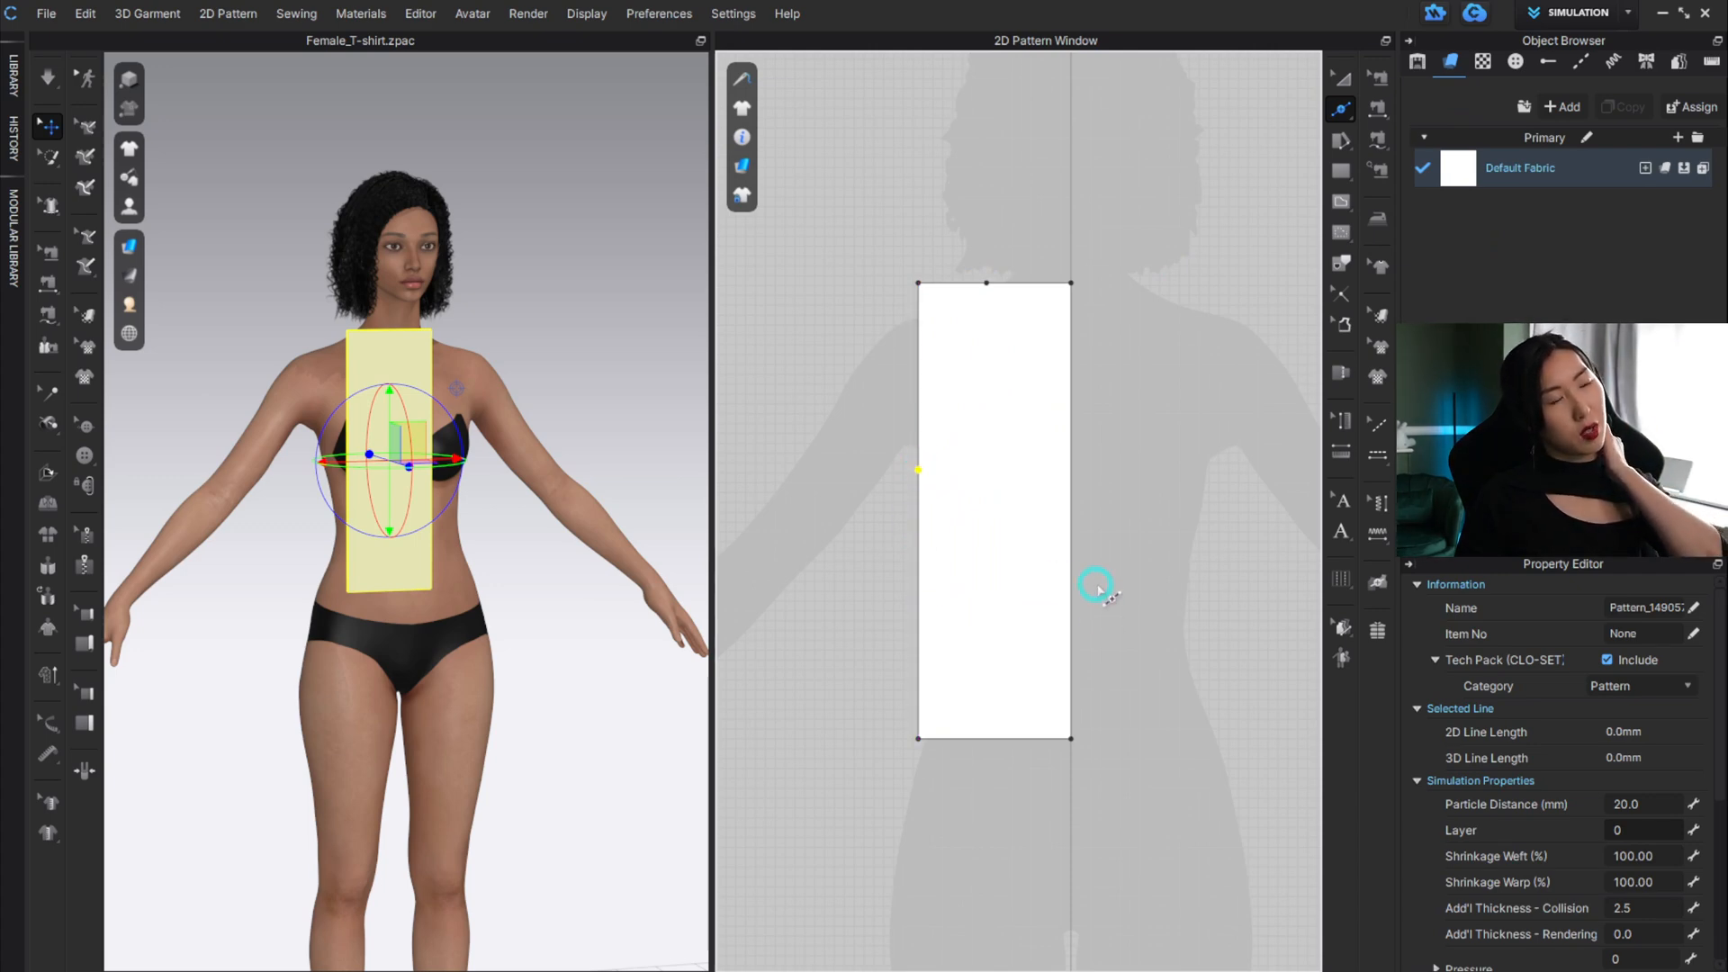
Lower the rectangle's centre-front corner straight down for the neckline and its outer corner slightly for the shoulder slope using Edit Pattern.
click(1341, 109)
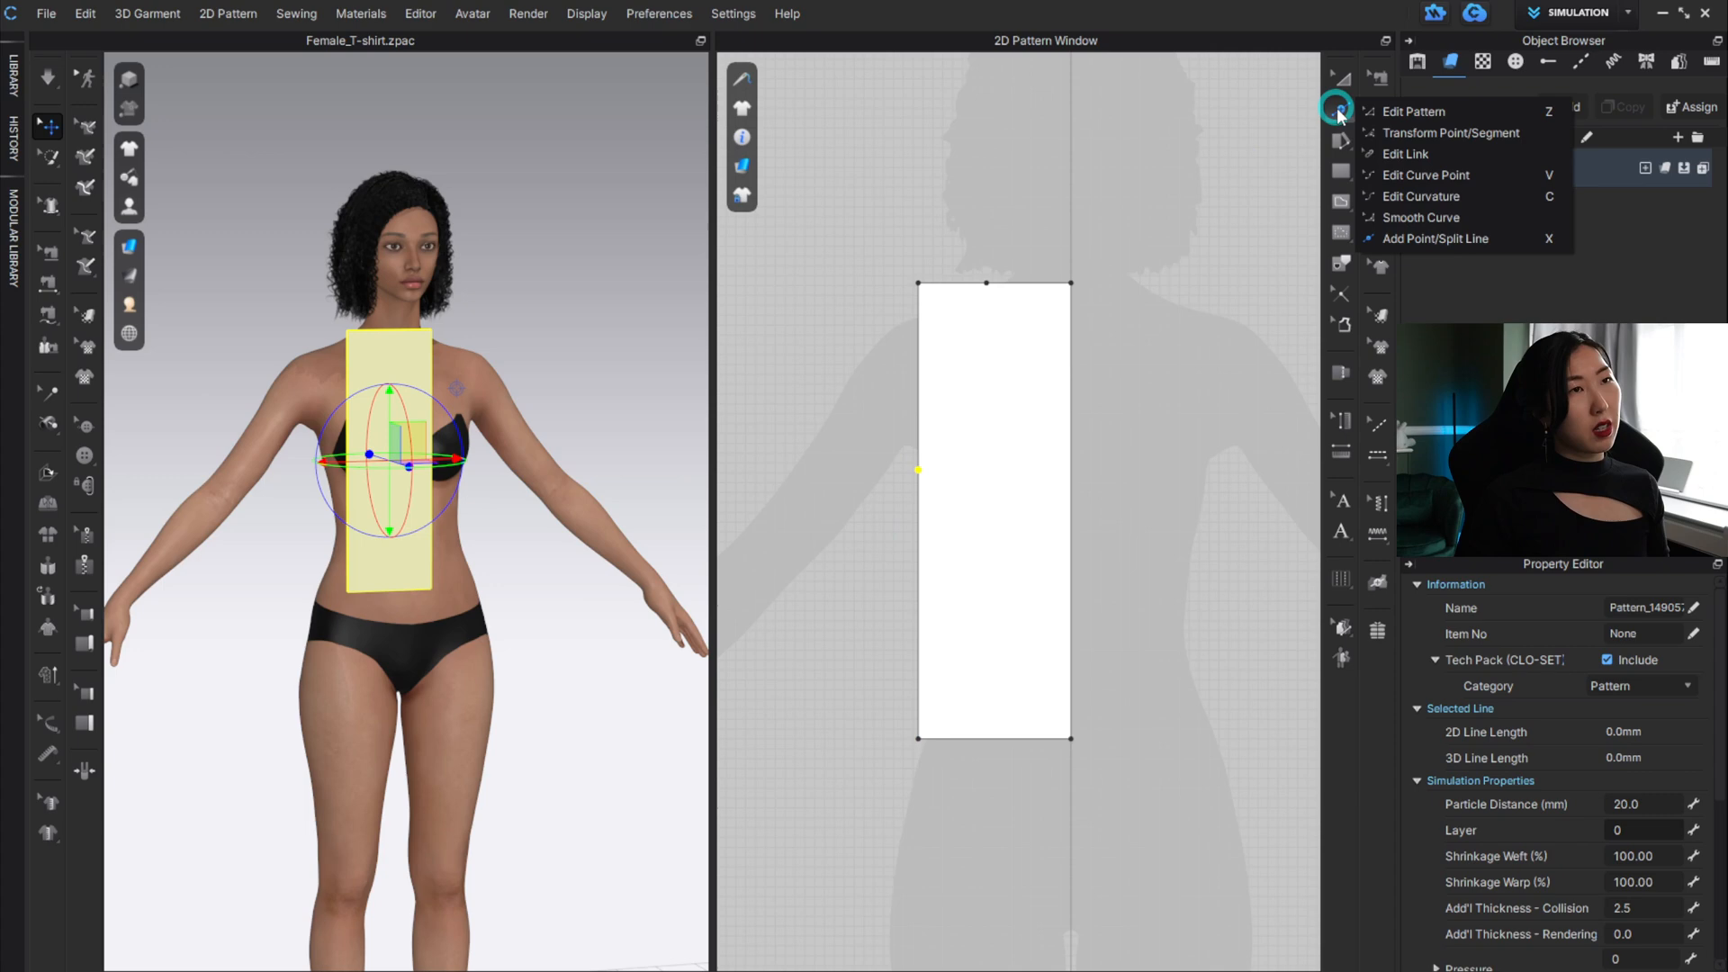
click(1397, 111)
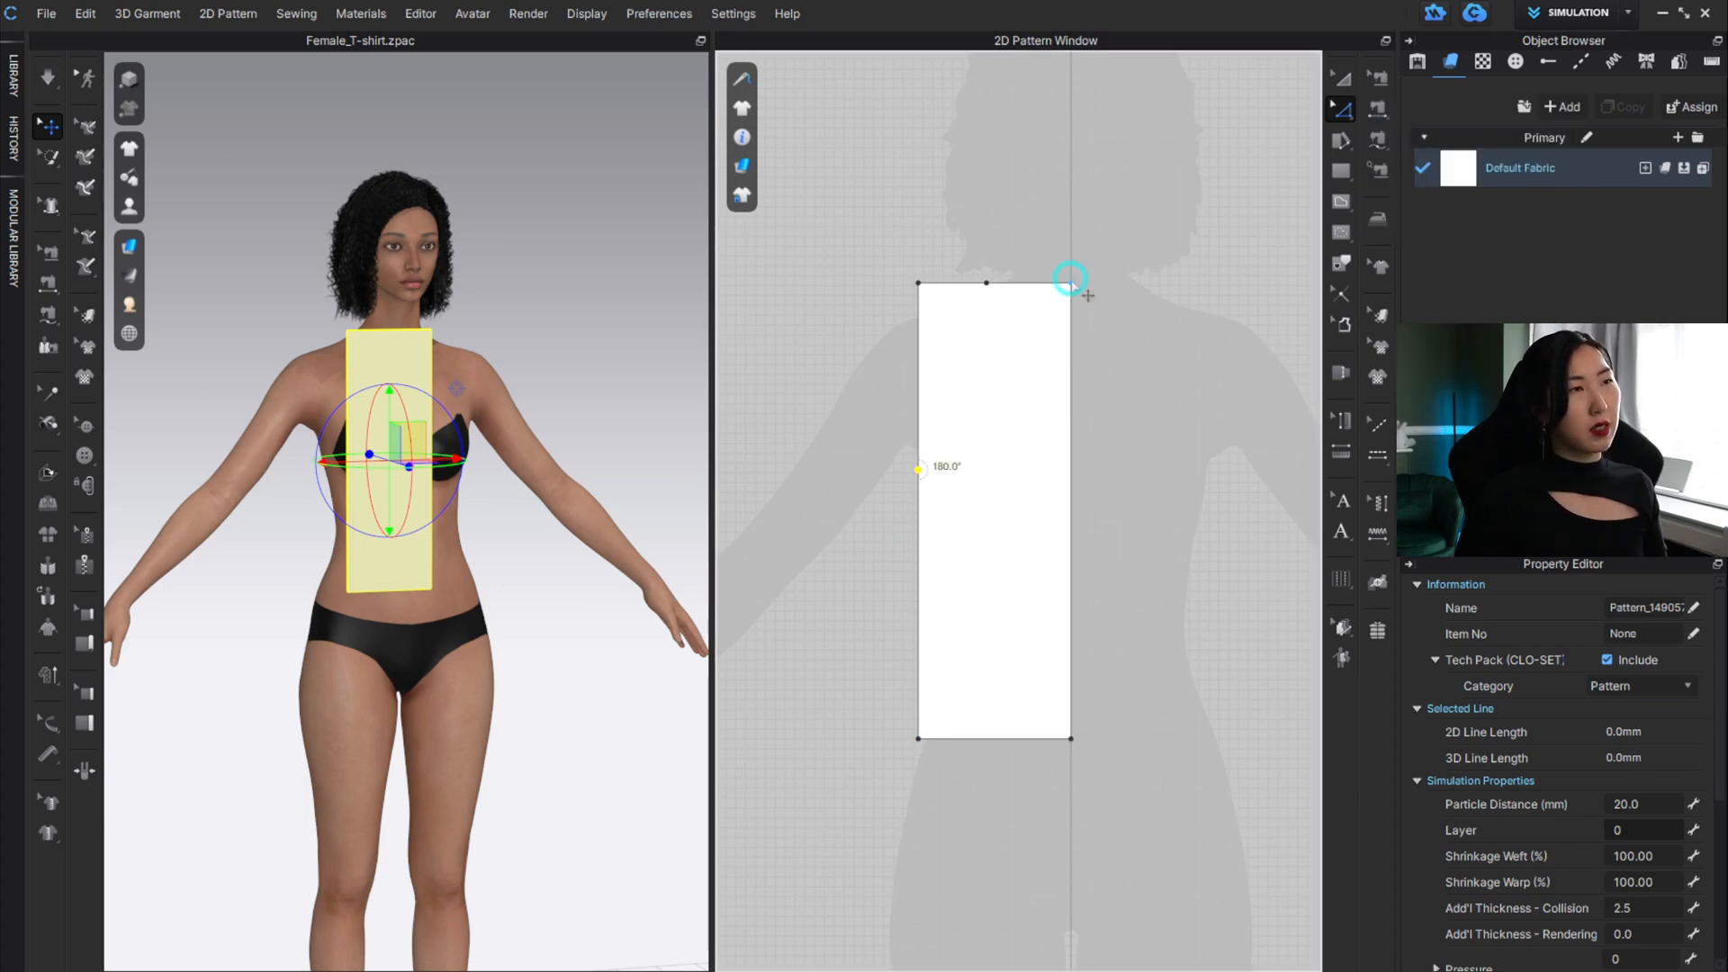
drag(1071, 283, 1060, 353)
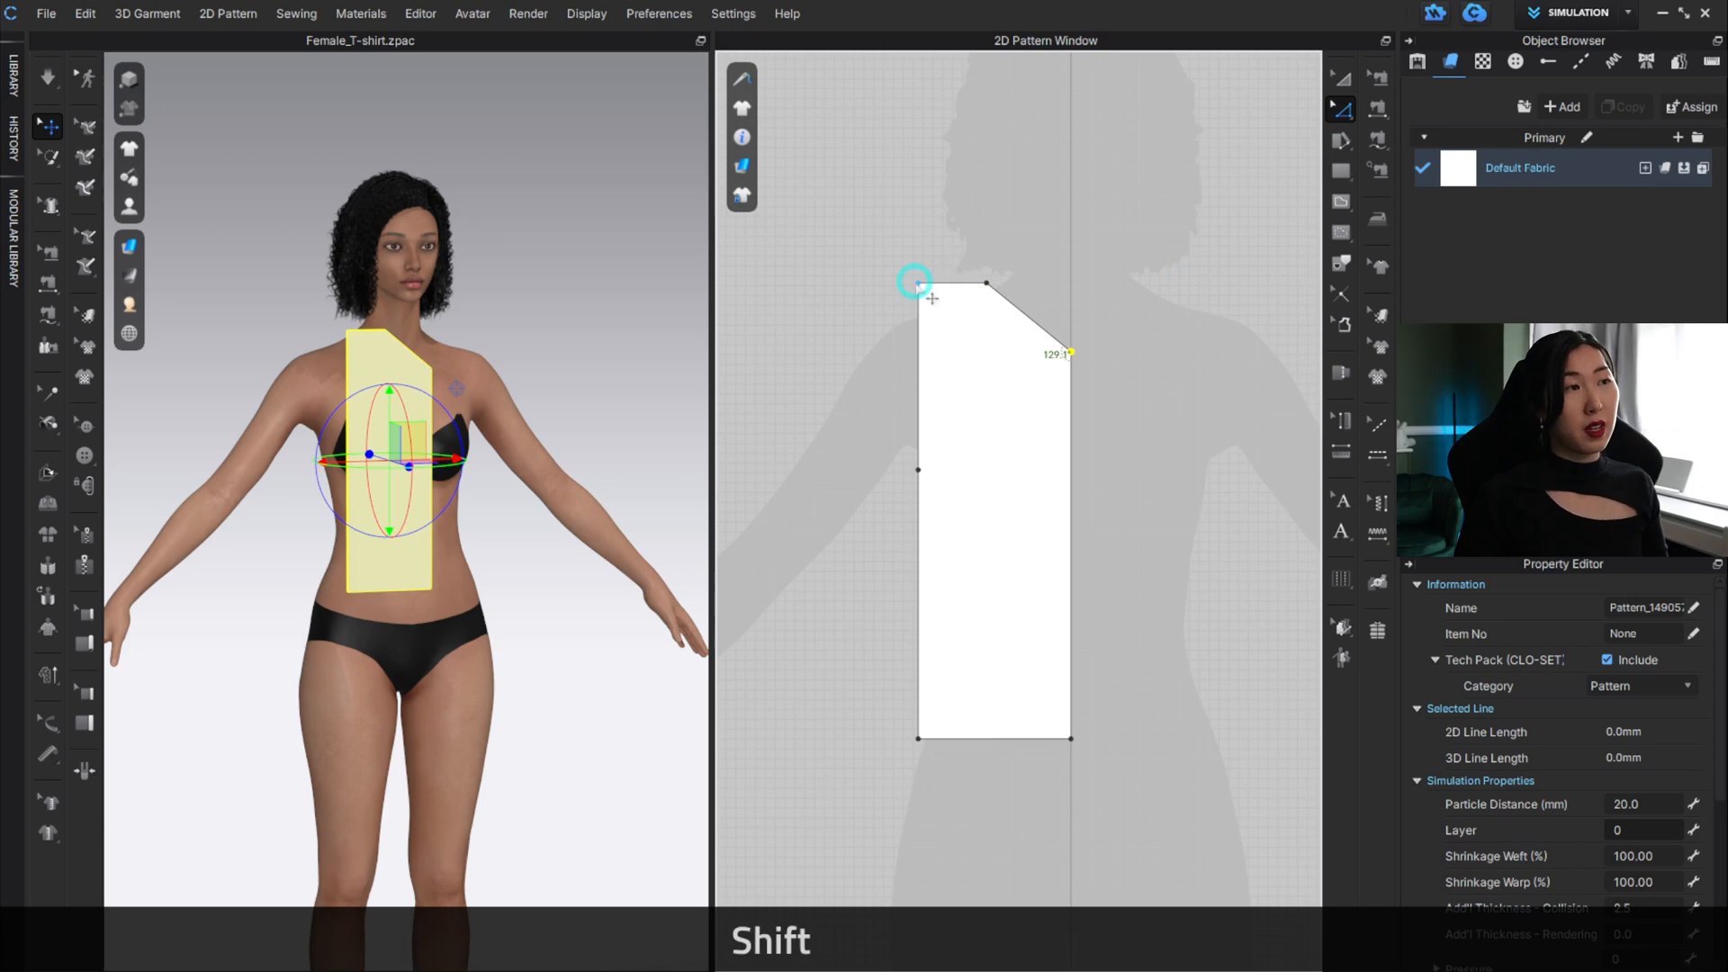
drag(914, 283, 917, 304)
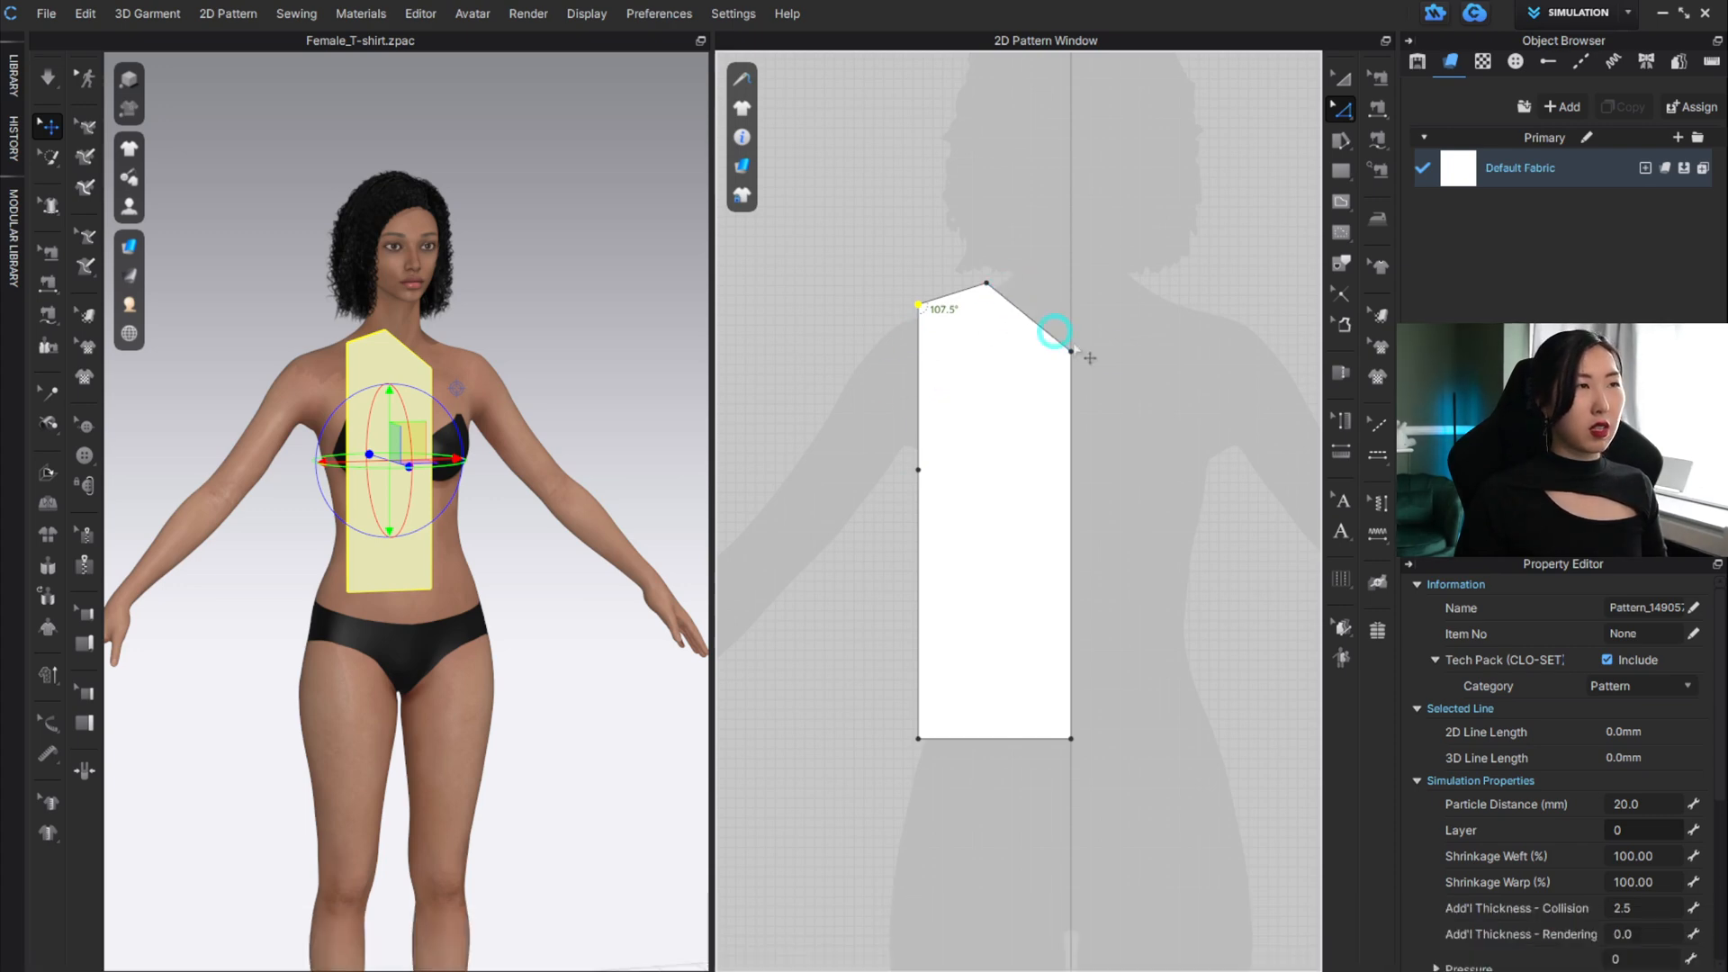
Curve the neckline segment and the armhole segment inward with the Edit Curvature tool.
click(1341, 108)
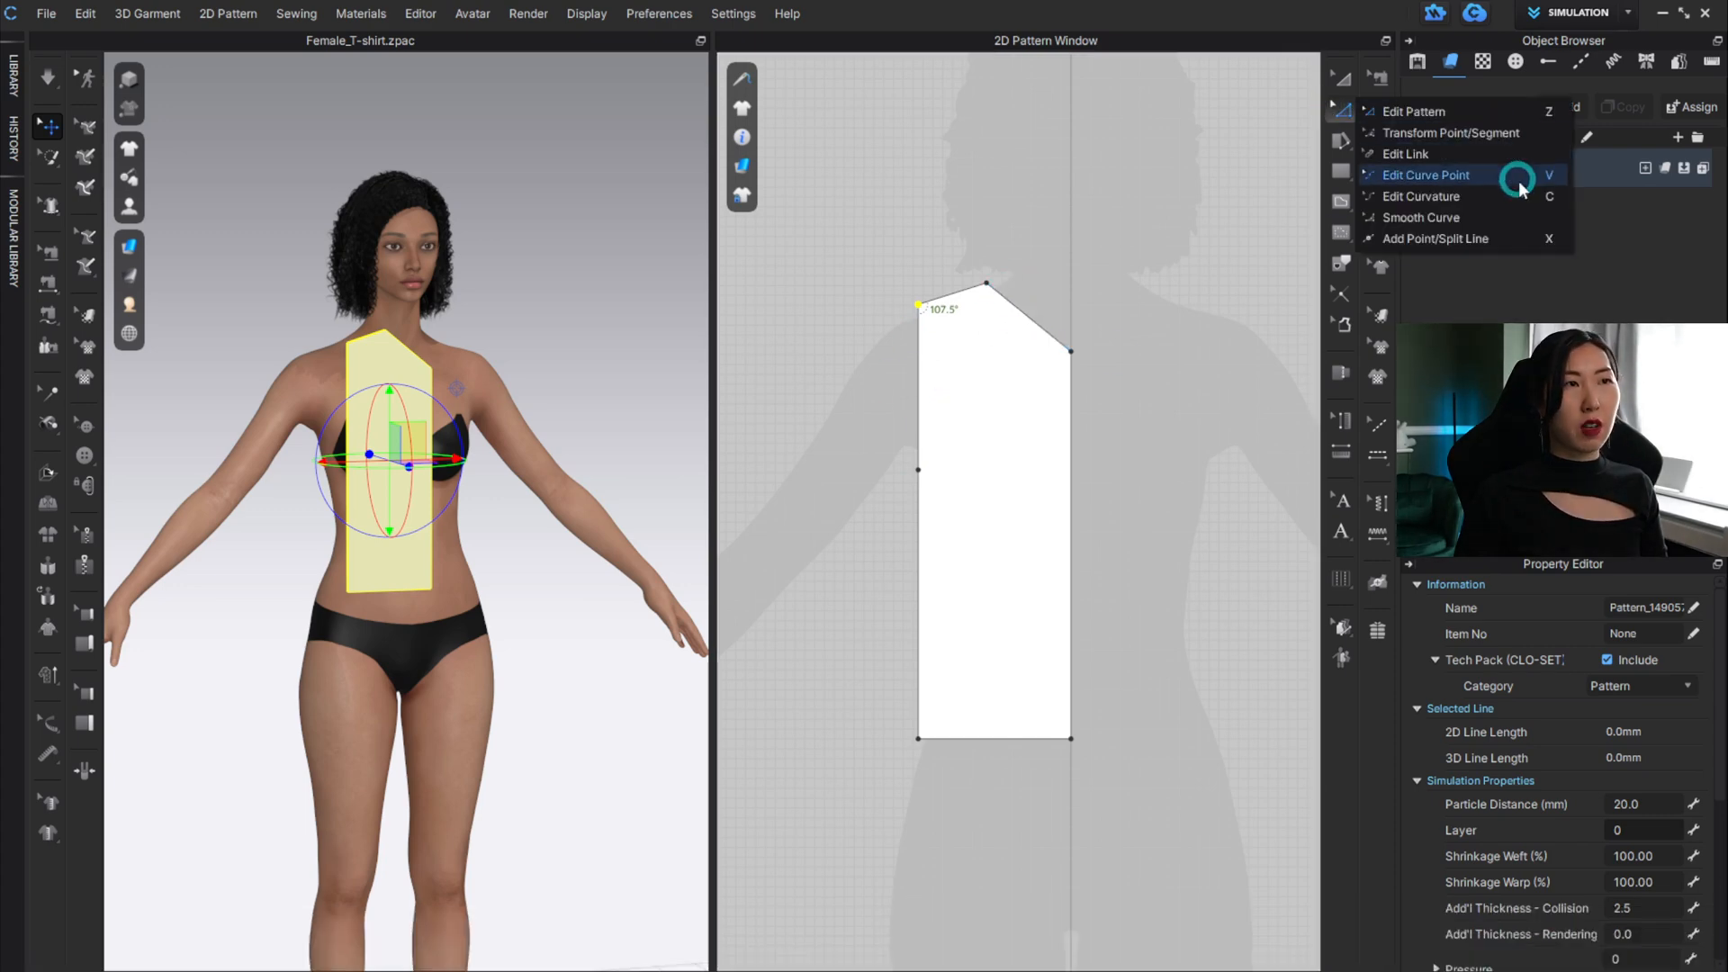
click(1431, 197)
scroll(1026, 311, up, 1)
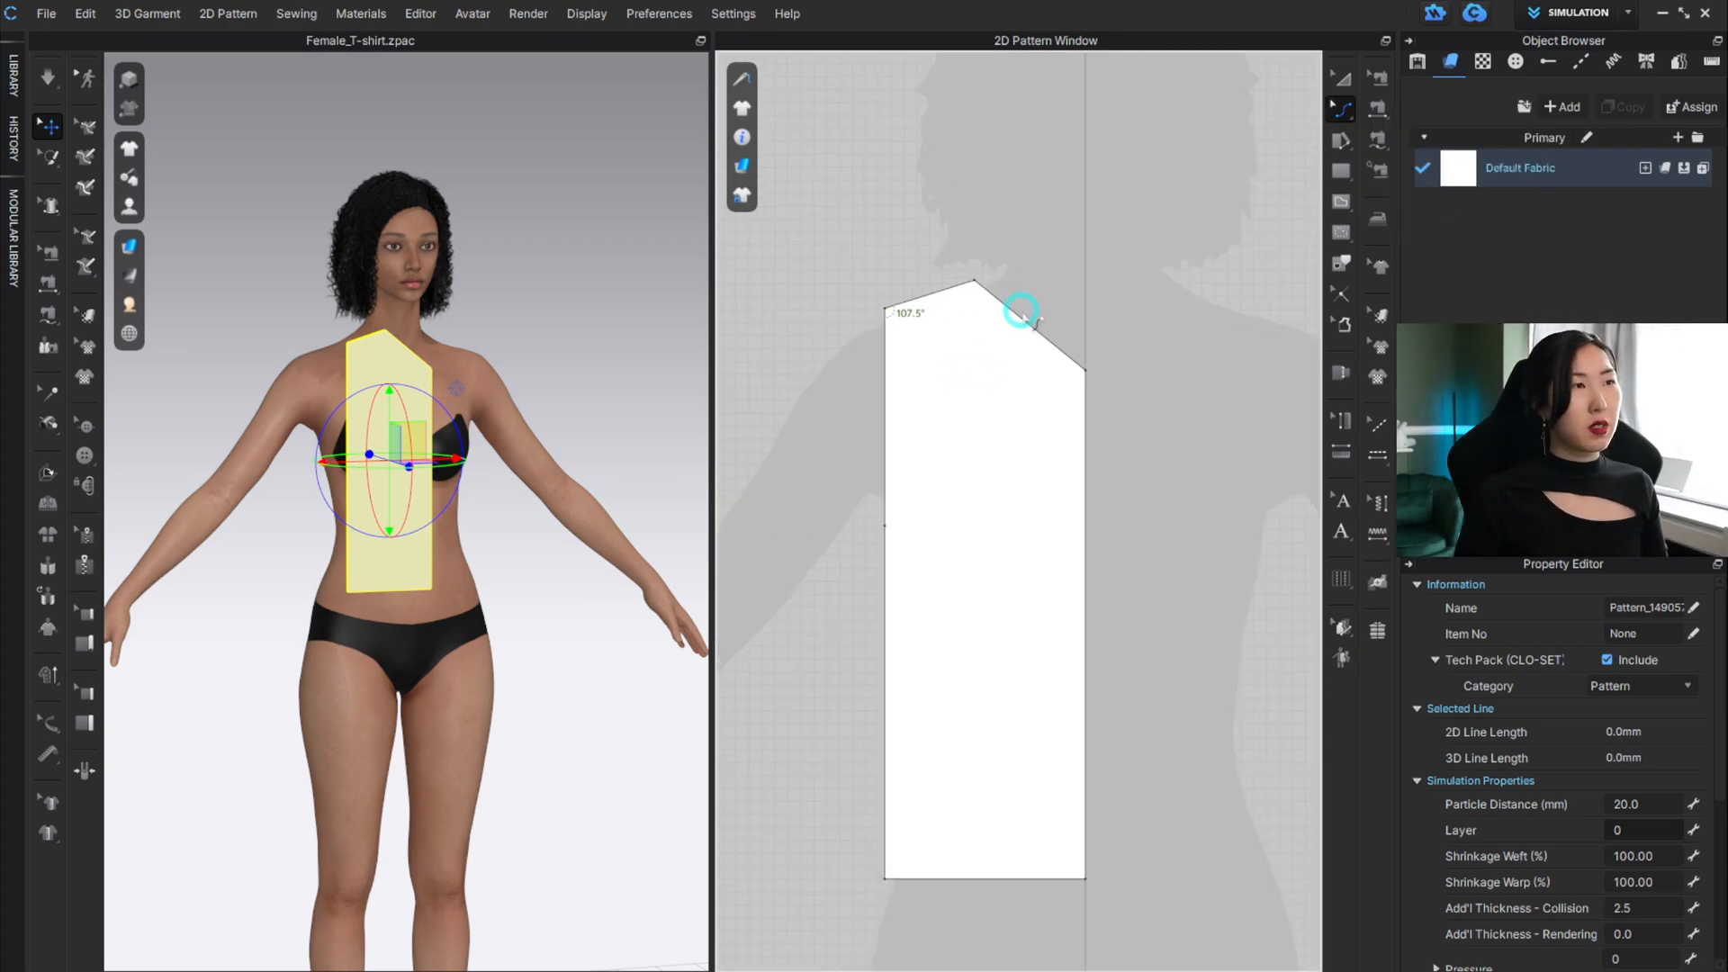
drag(1015, 312, 1003, 339)
drag(885, 405, 918, 491)
Lower the underarm point straight down along the side edge with the Edit Pattern tool to deepen the armhole.
key(z)
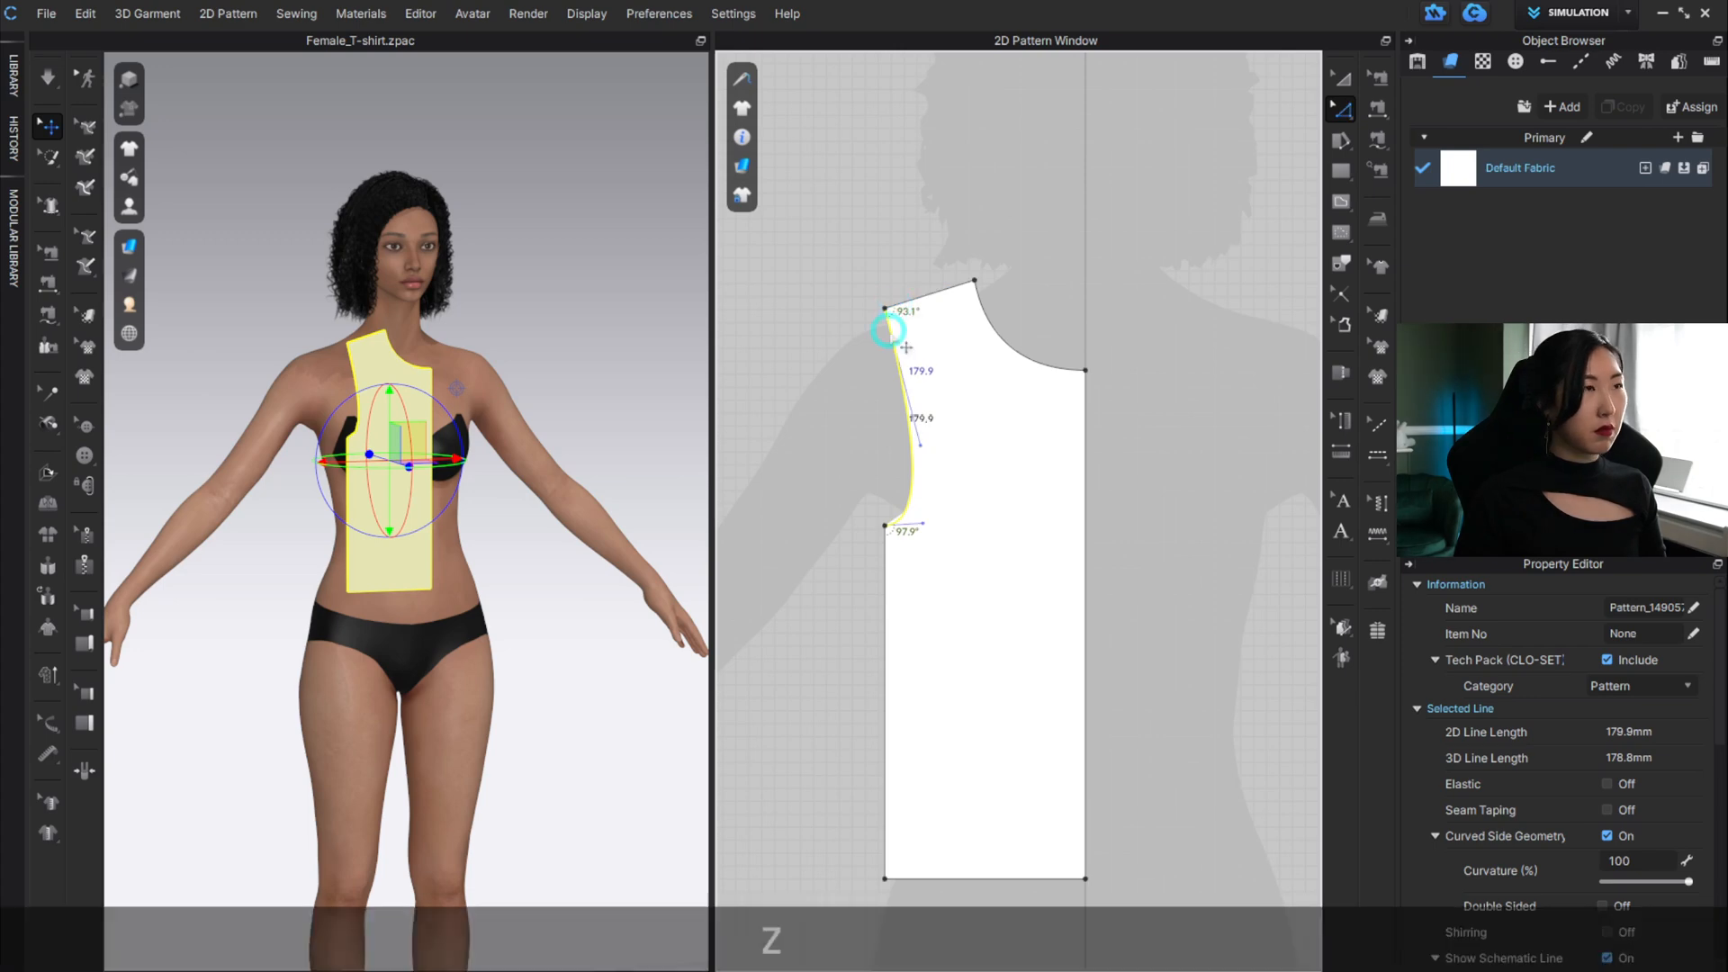
click(897, 305)
drag(915, 322, 886, 308)
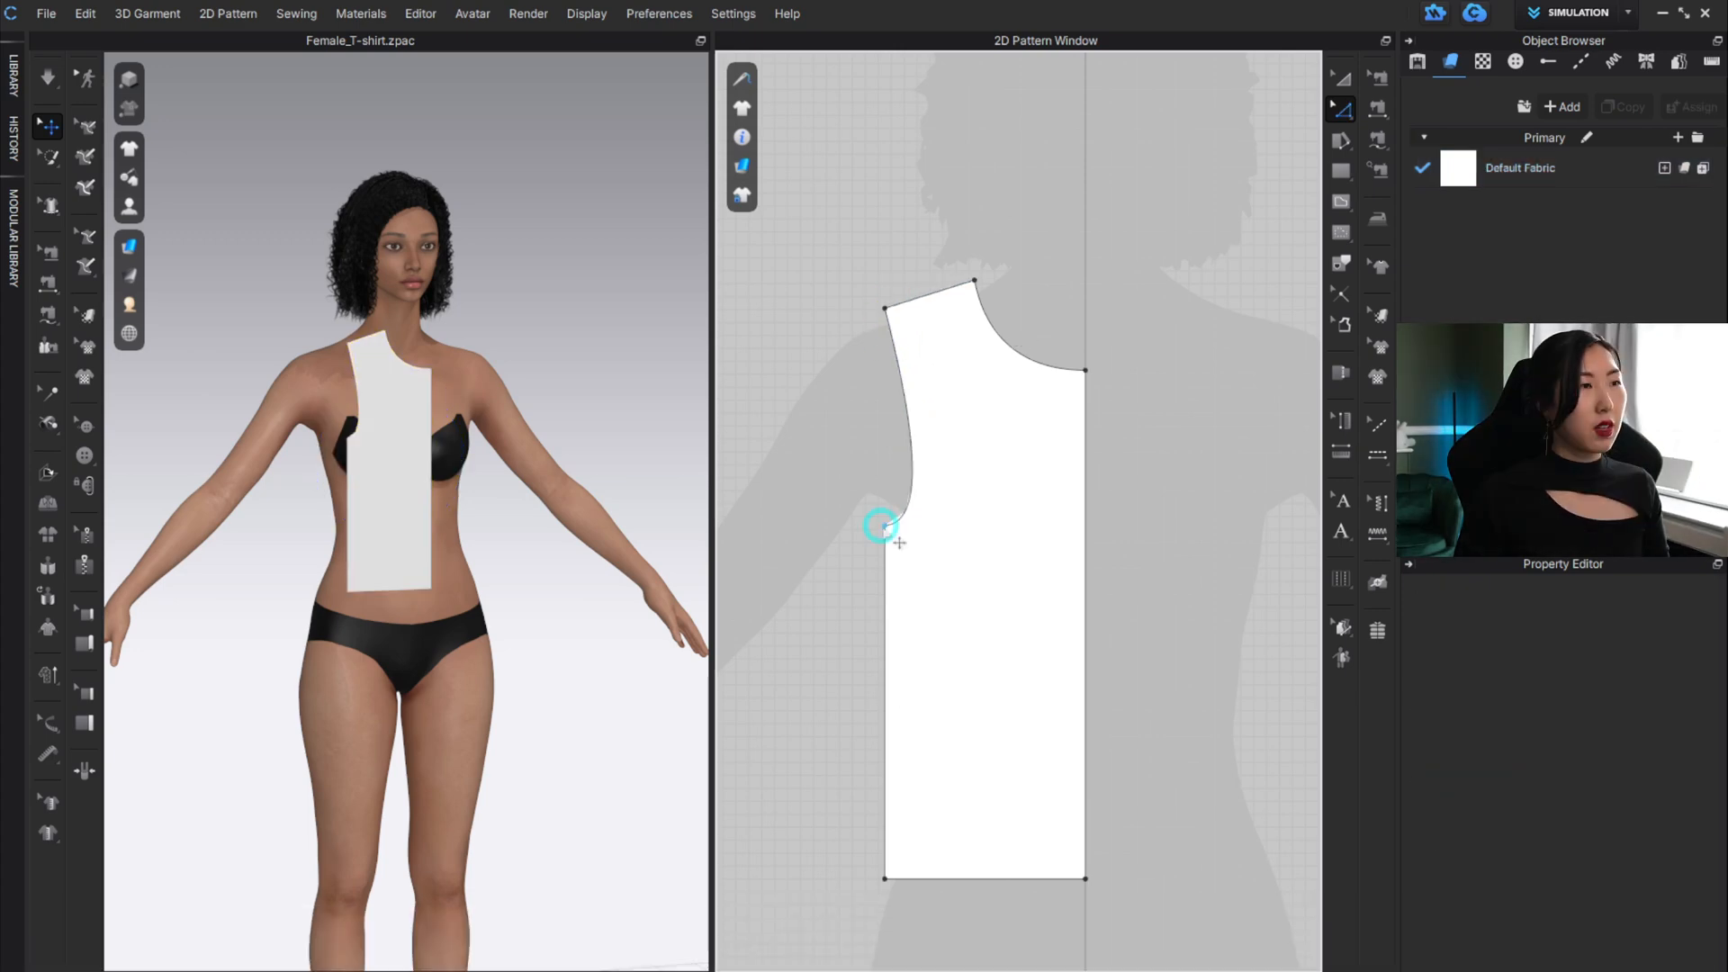
click(885, 526)
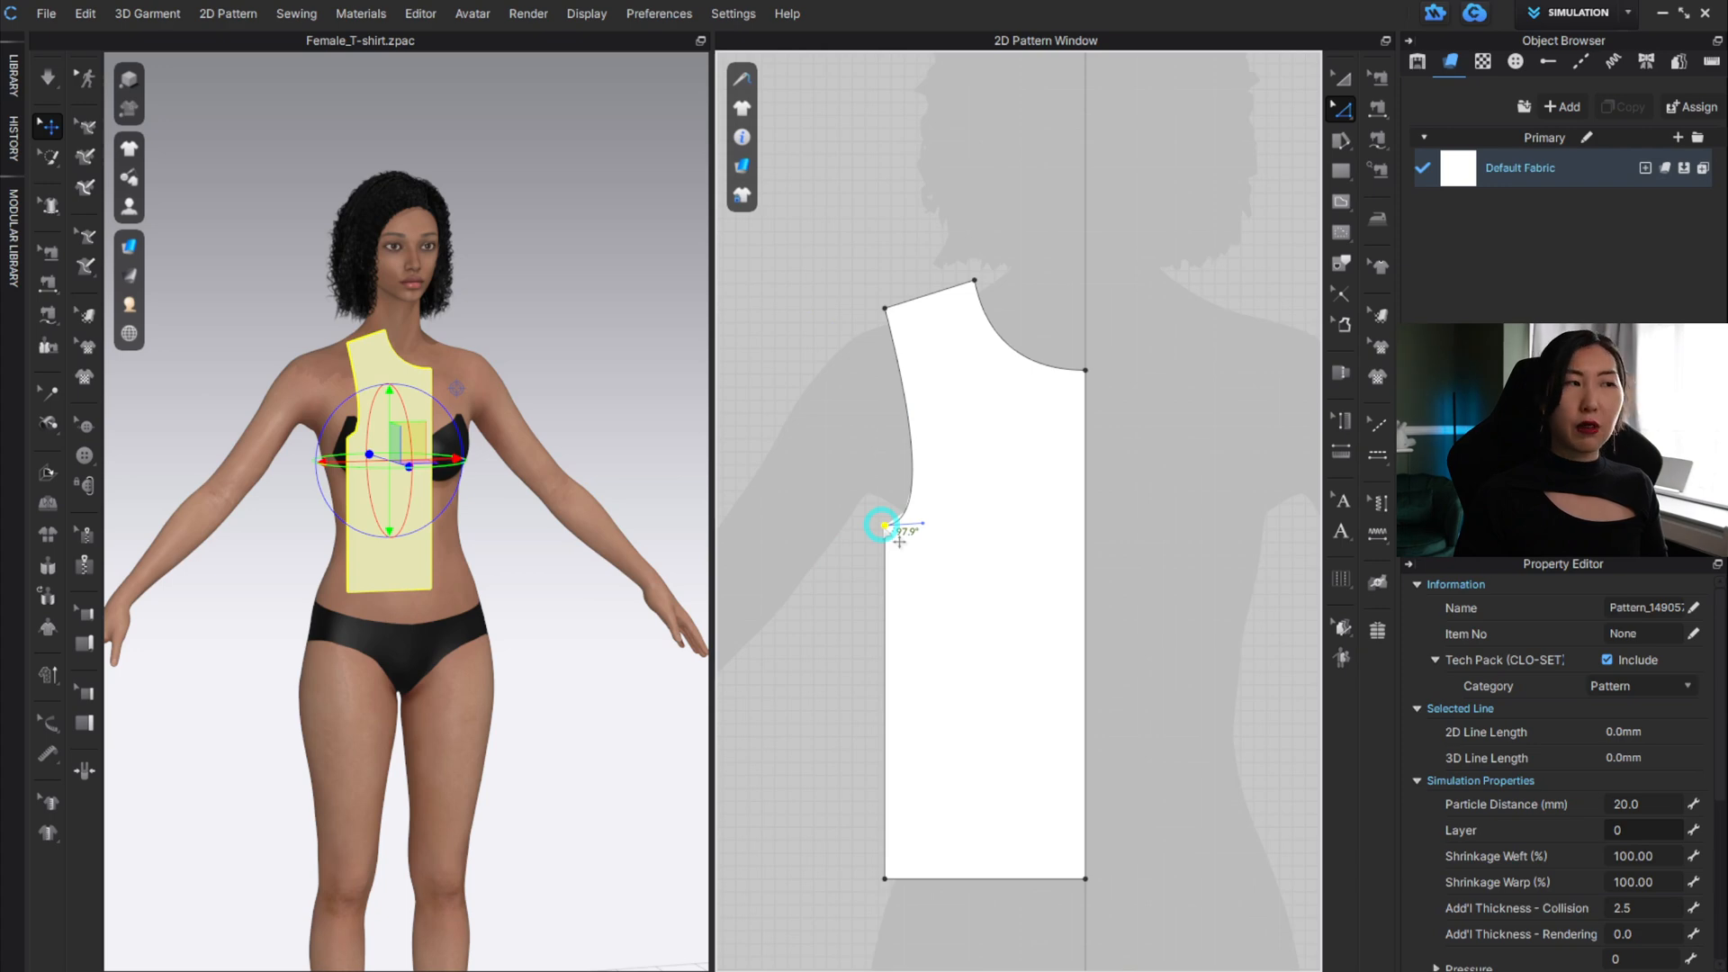
click(852, 549)
key(z)
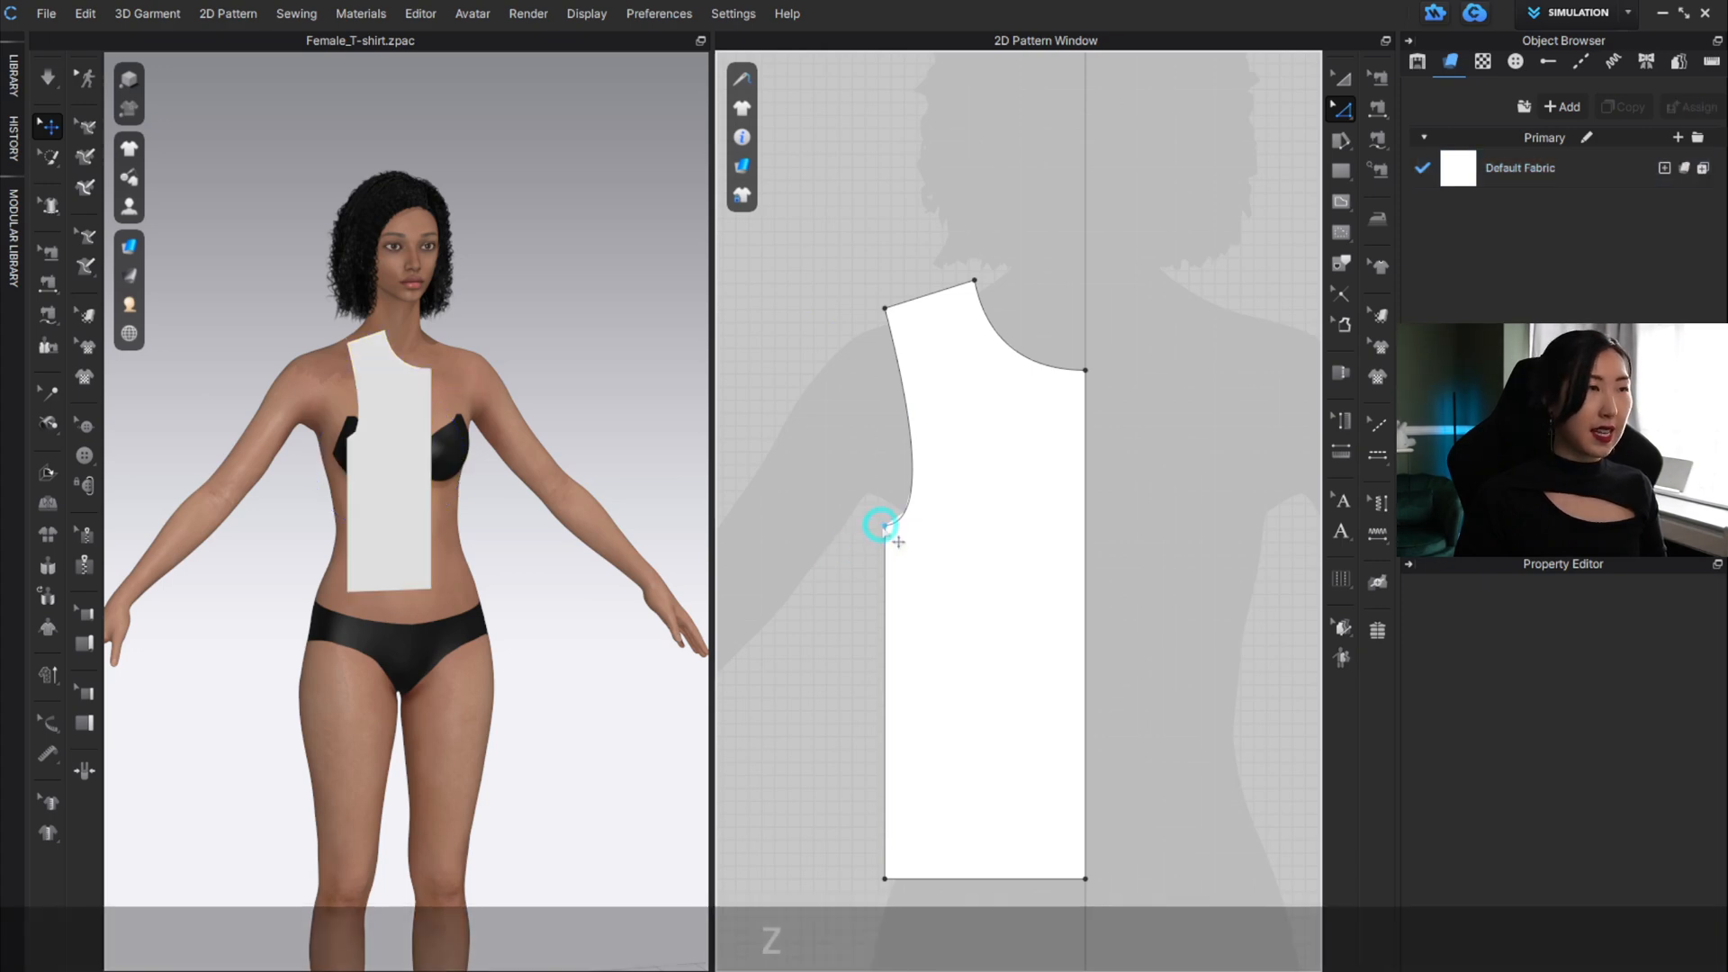
click(1341, 108)
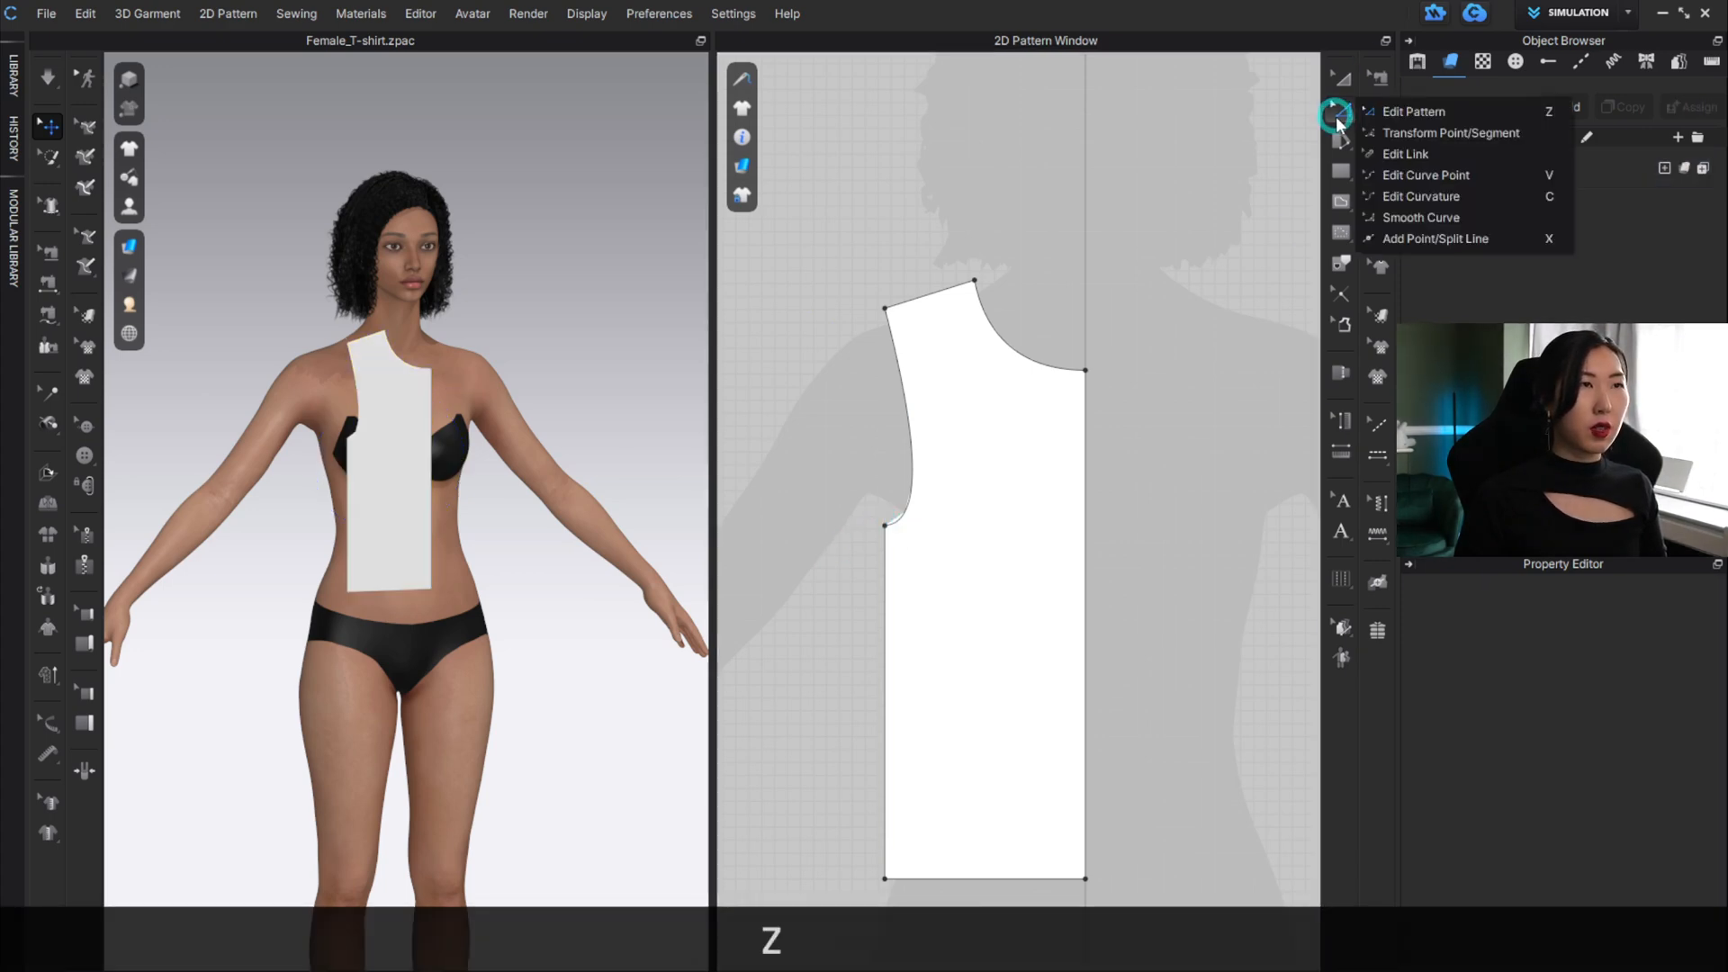
click(1406, 112)
drag(886, 526, 886, 569)
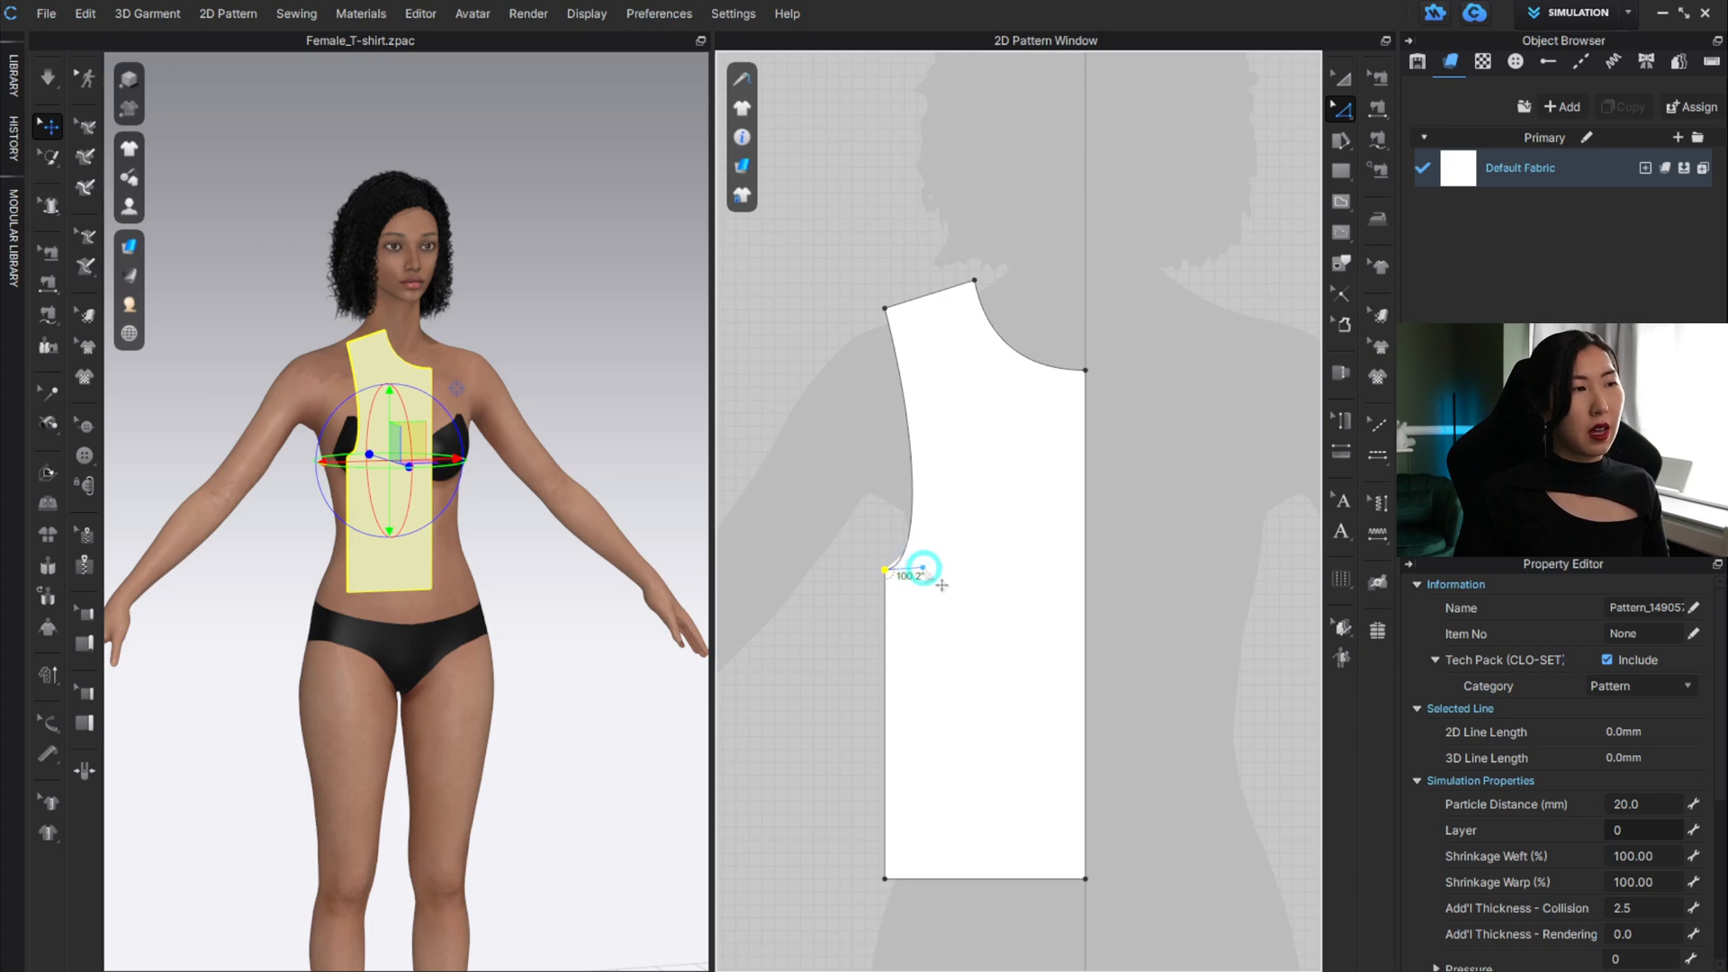
Lengthen the underarm point's curve handle toward the piece's interior to round the lower armhole, and deselect the point.
scroll(918, 565, up, 2)
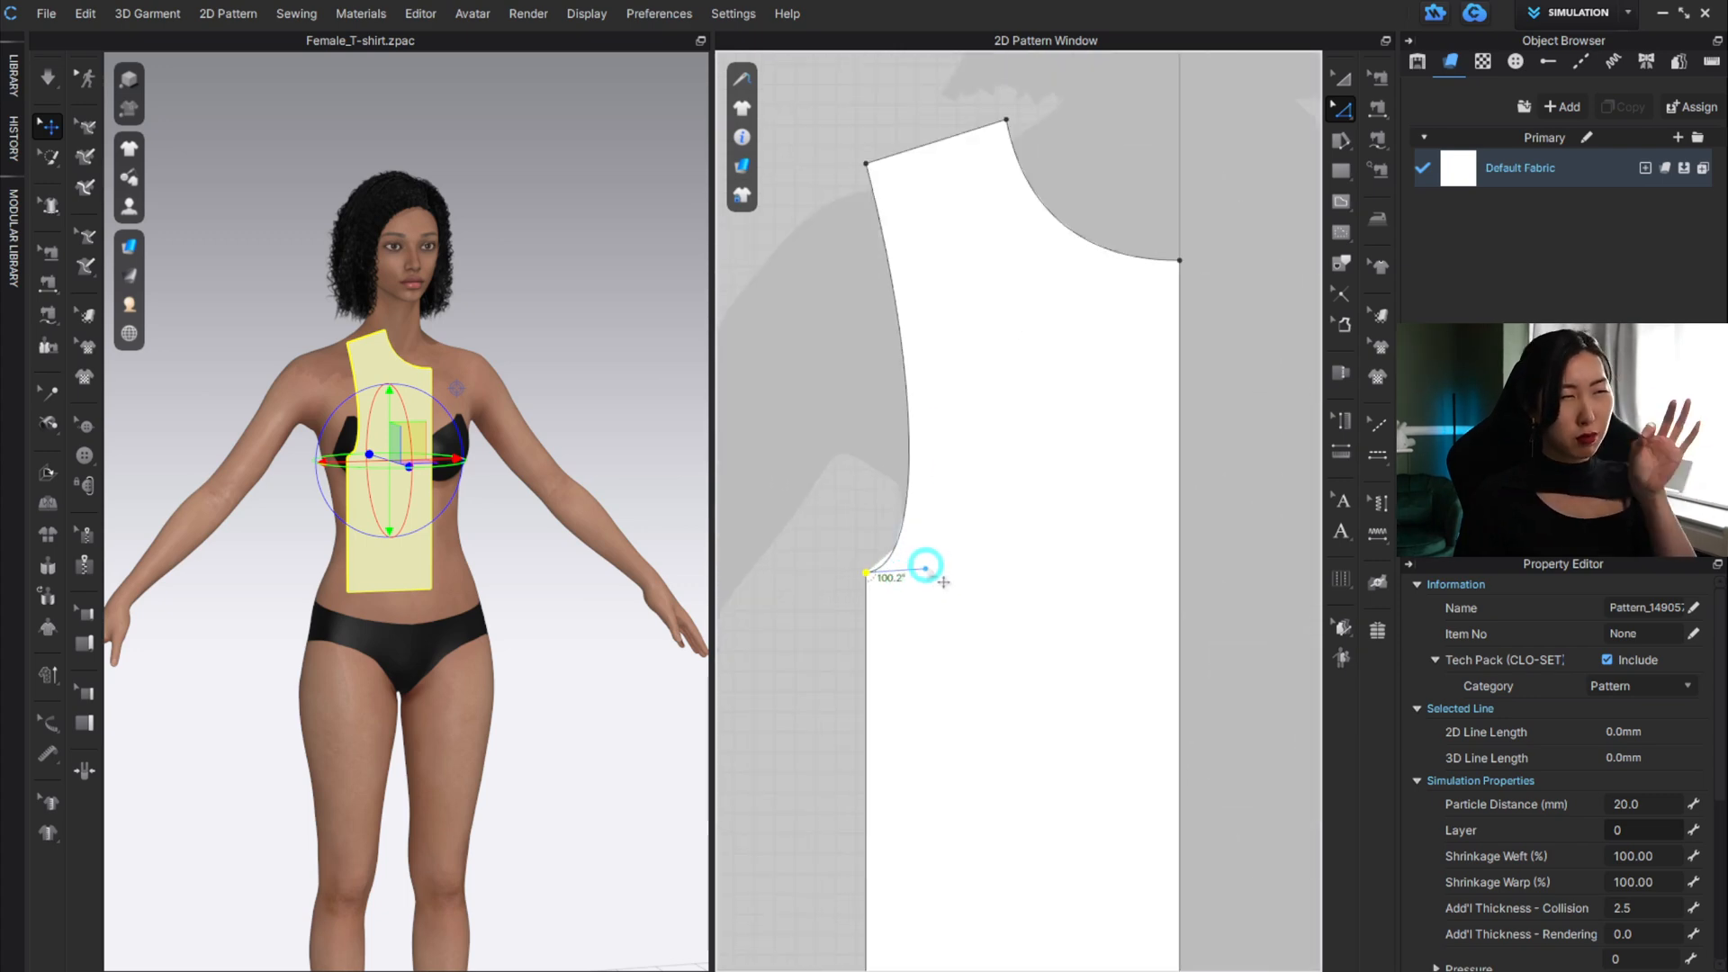
drag(925, 567, 964, 571)
click(824, 369)
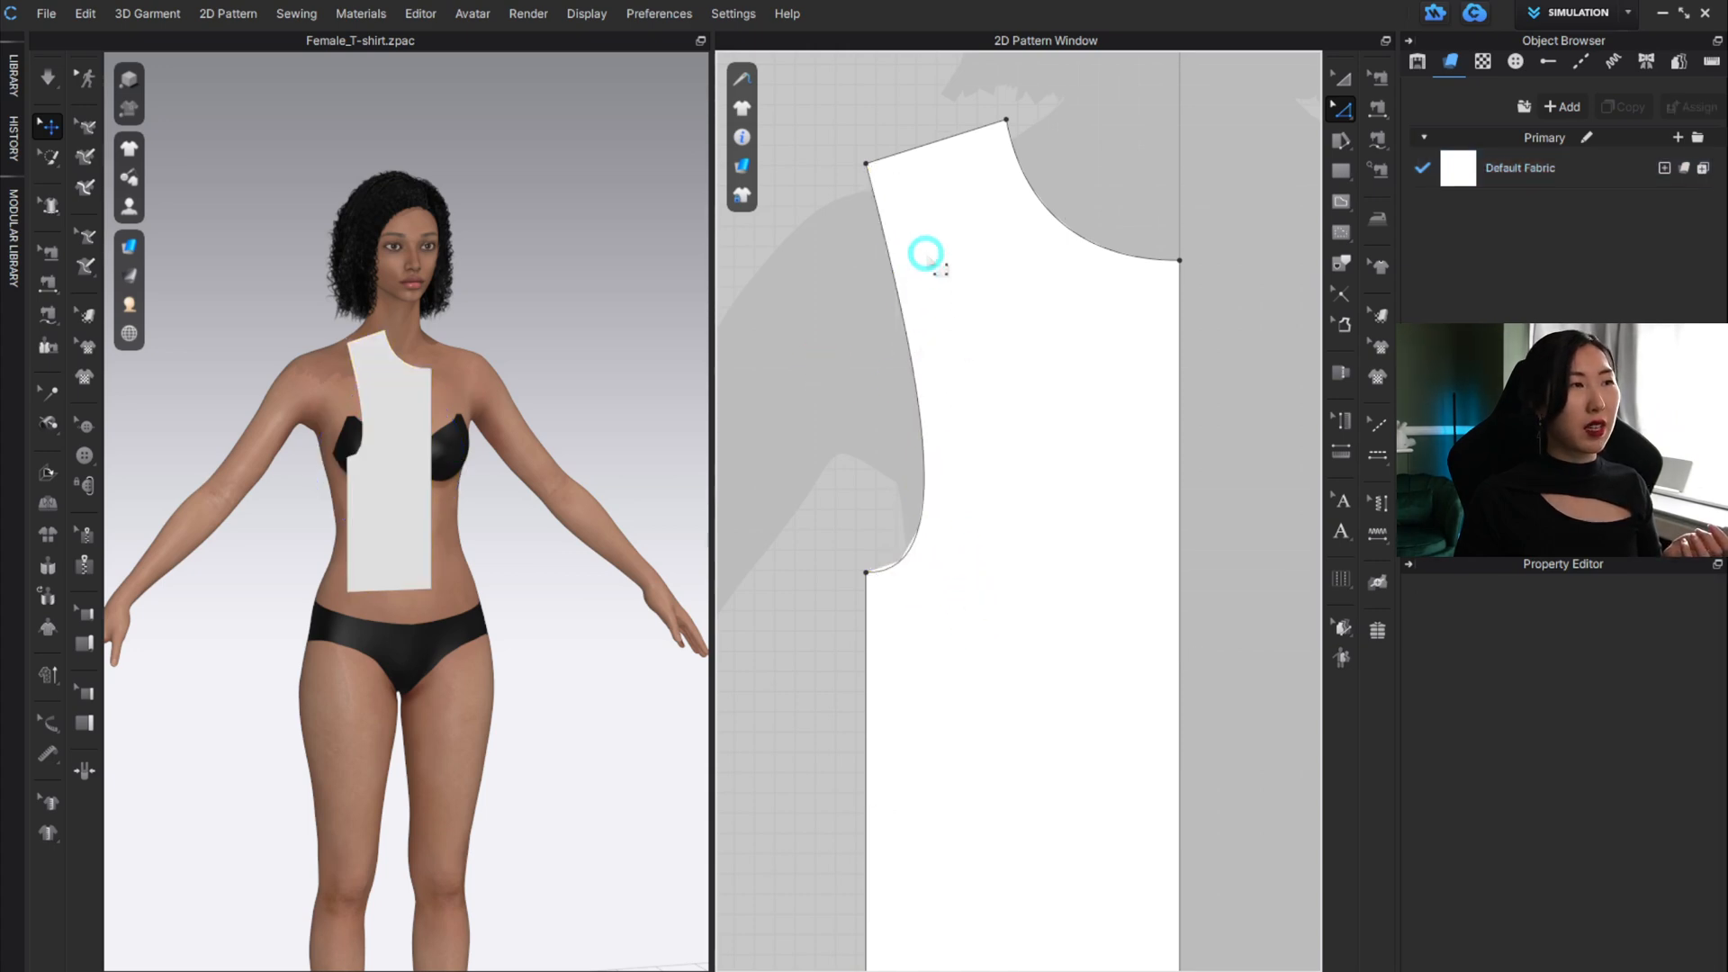
Select the half-front piece with Transform Pattern and examine its symmetric and linked cloning options.
scroll(445, 441, up, 2)
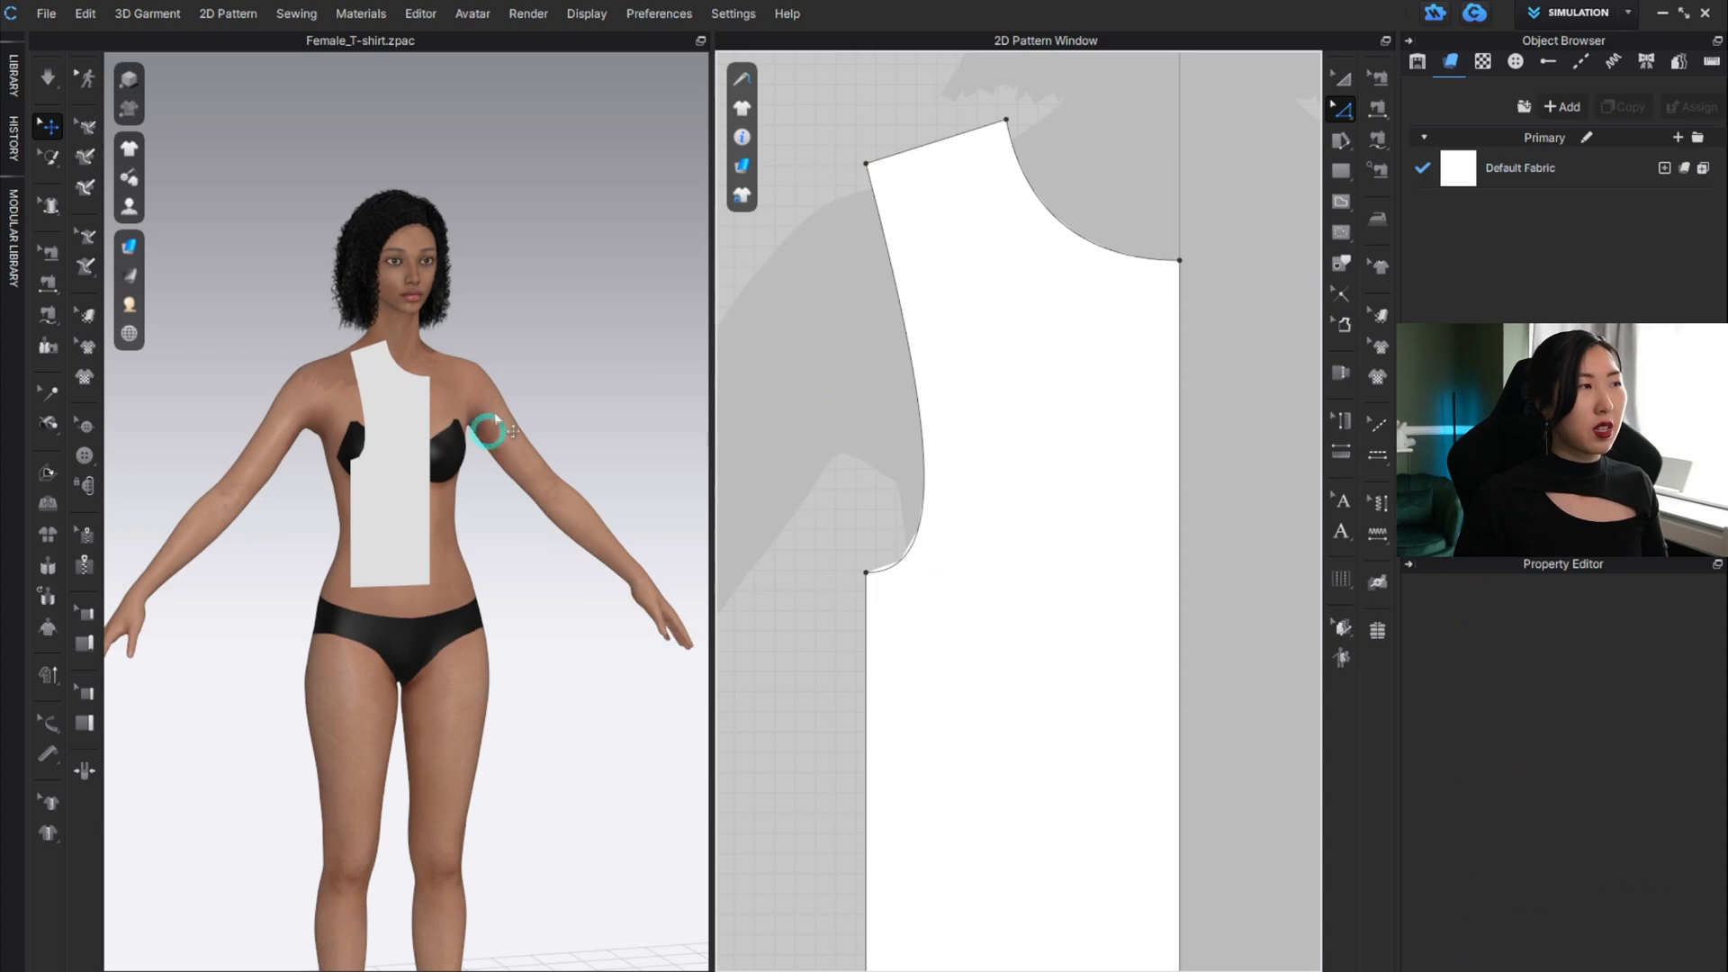
scroll(980, 412, down, 2)
scroll(980, 413, down, 2)
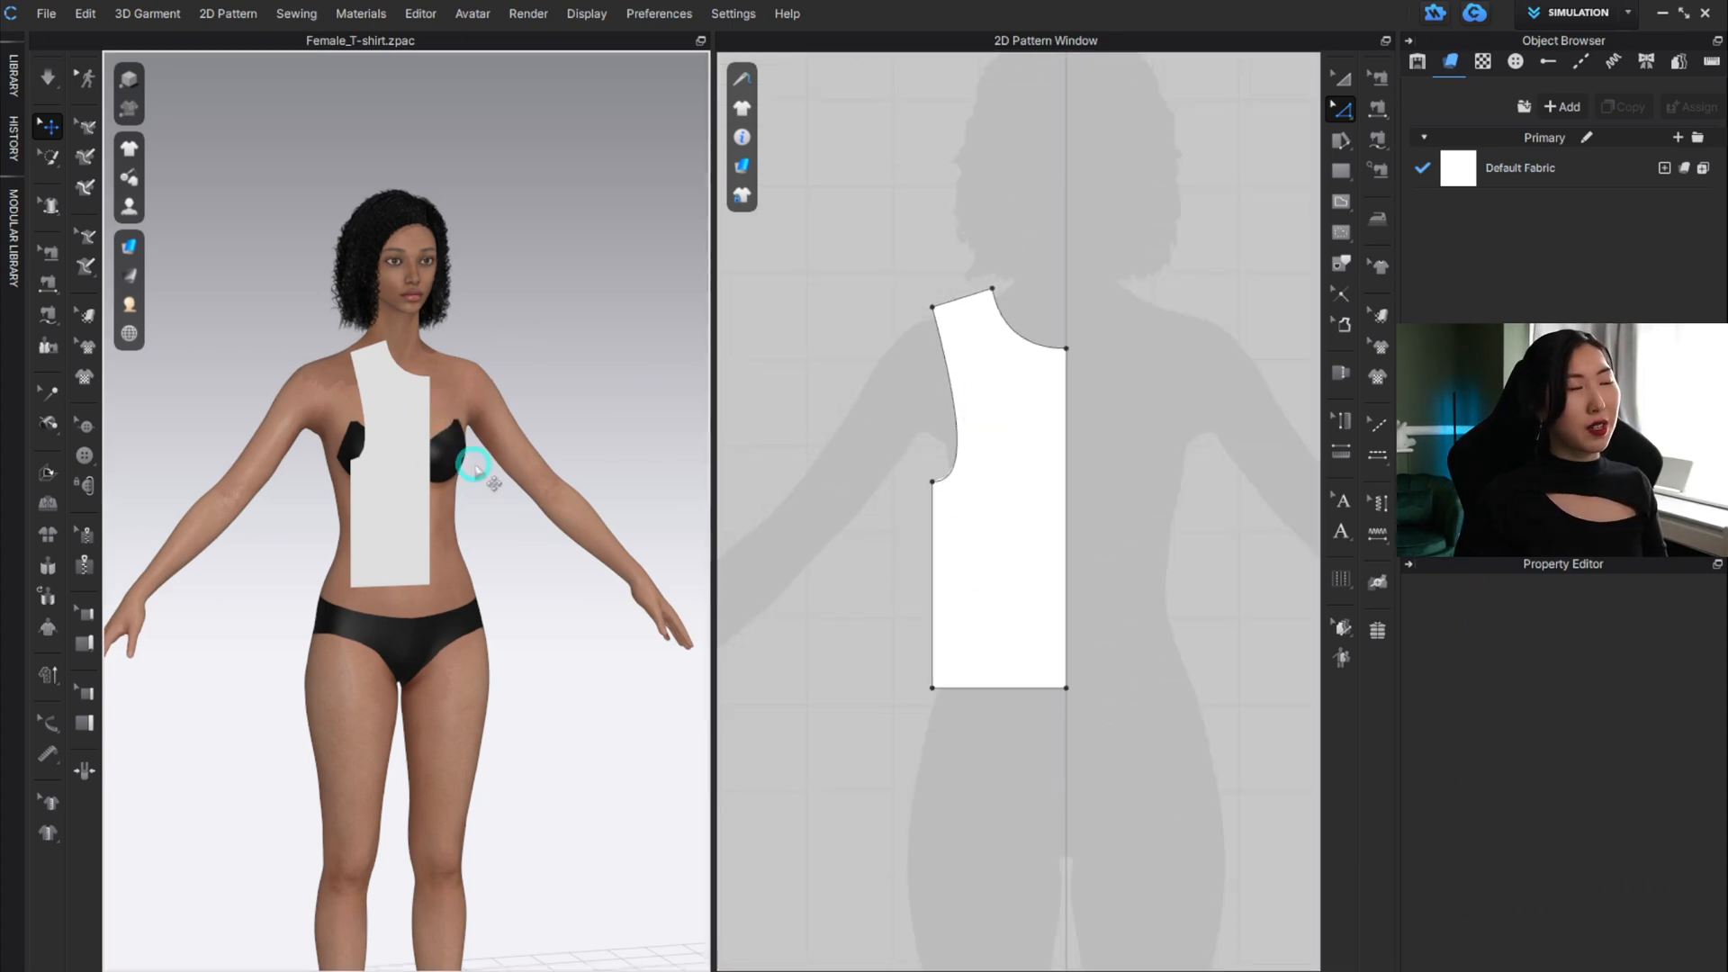
right_drag(471, 470, 414, 471)
scroll(974, 490, down, 2)
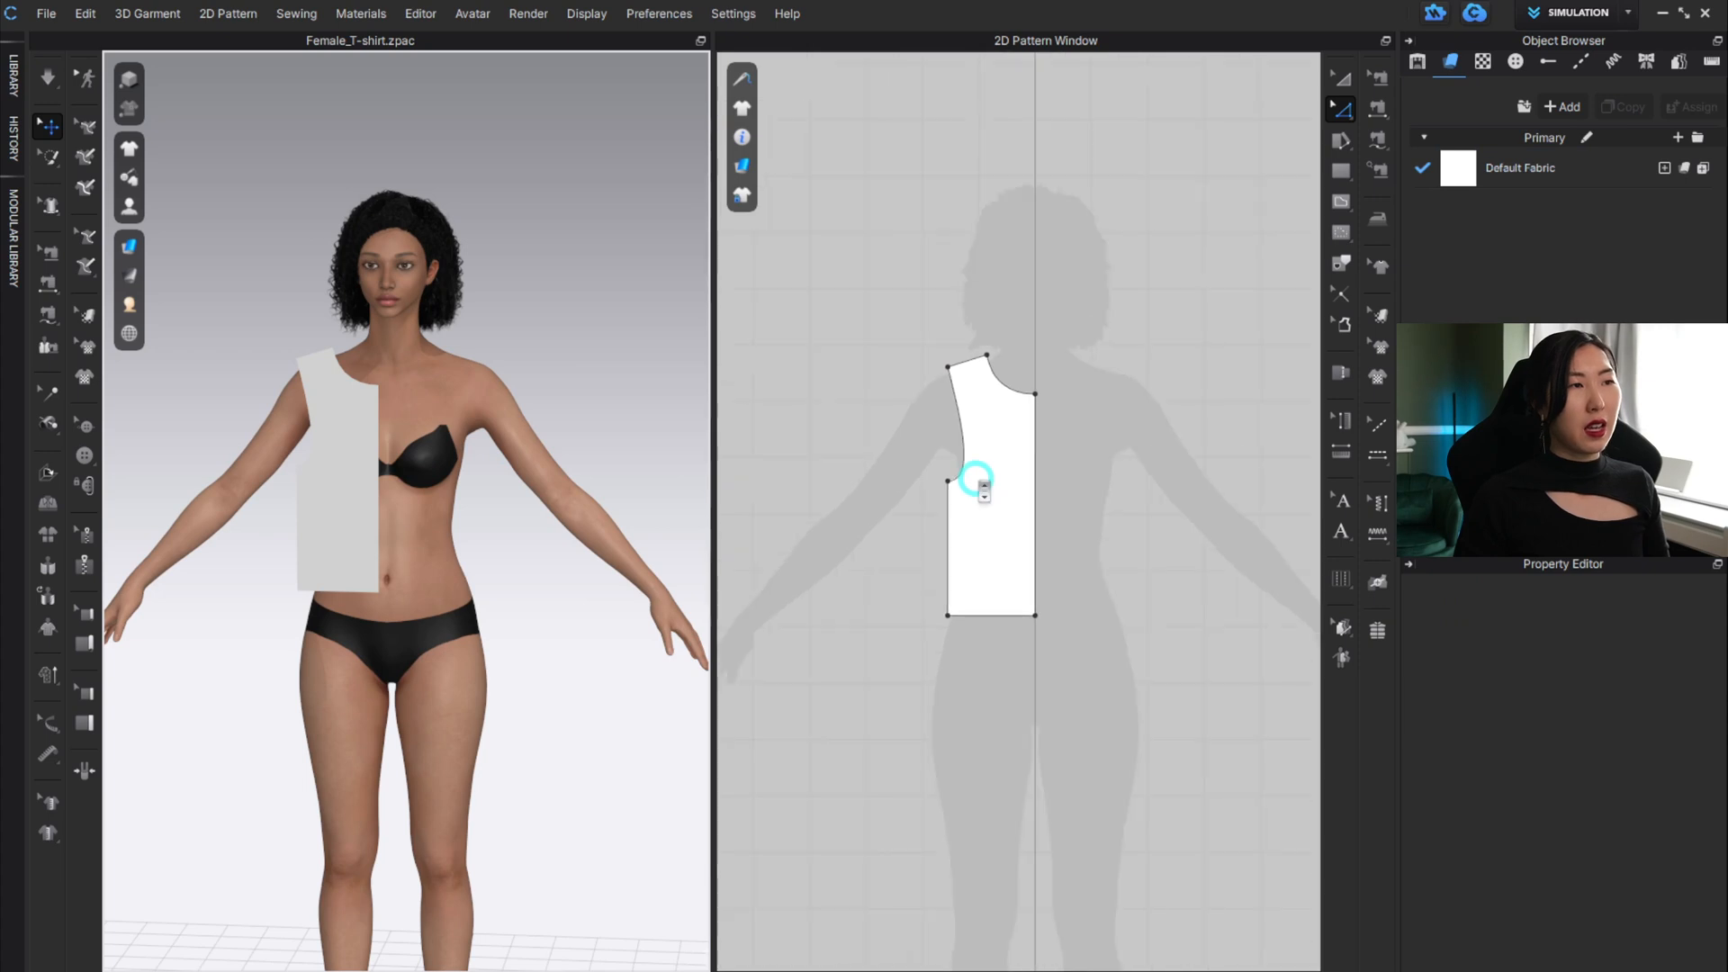
scroll(986, 473, up, 1)
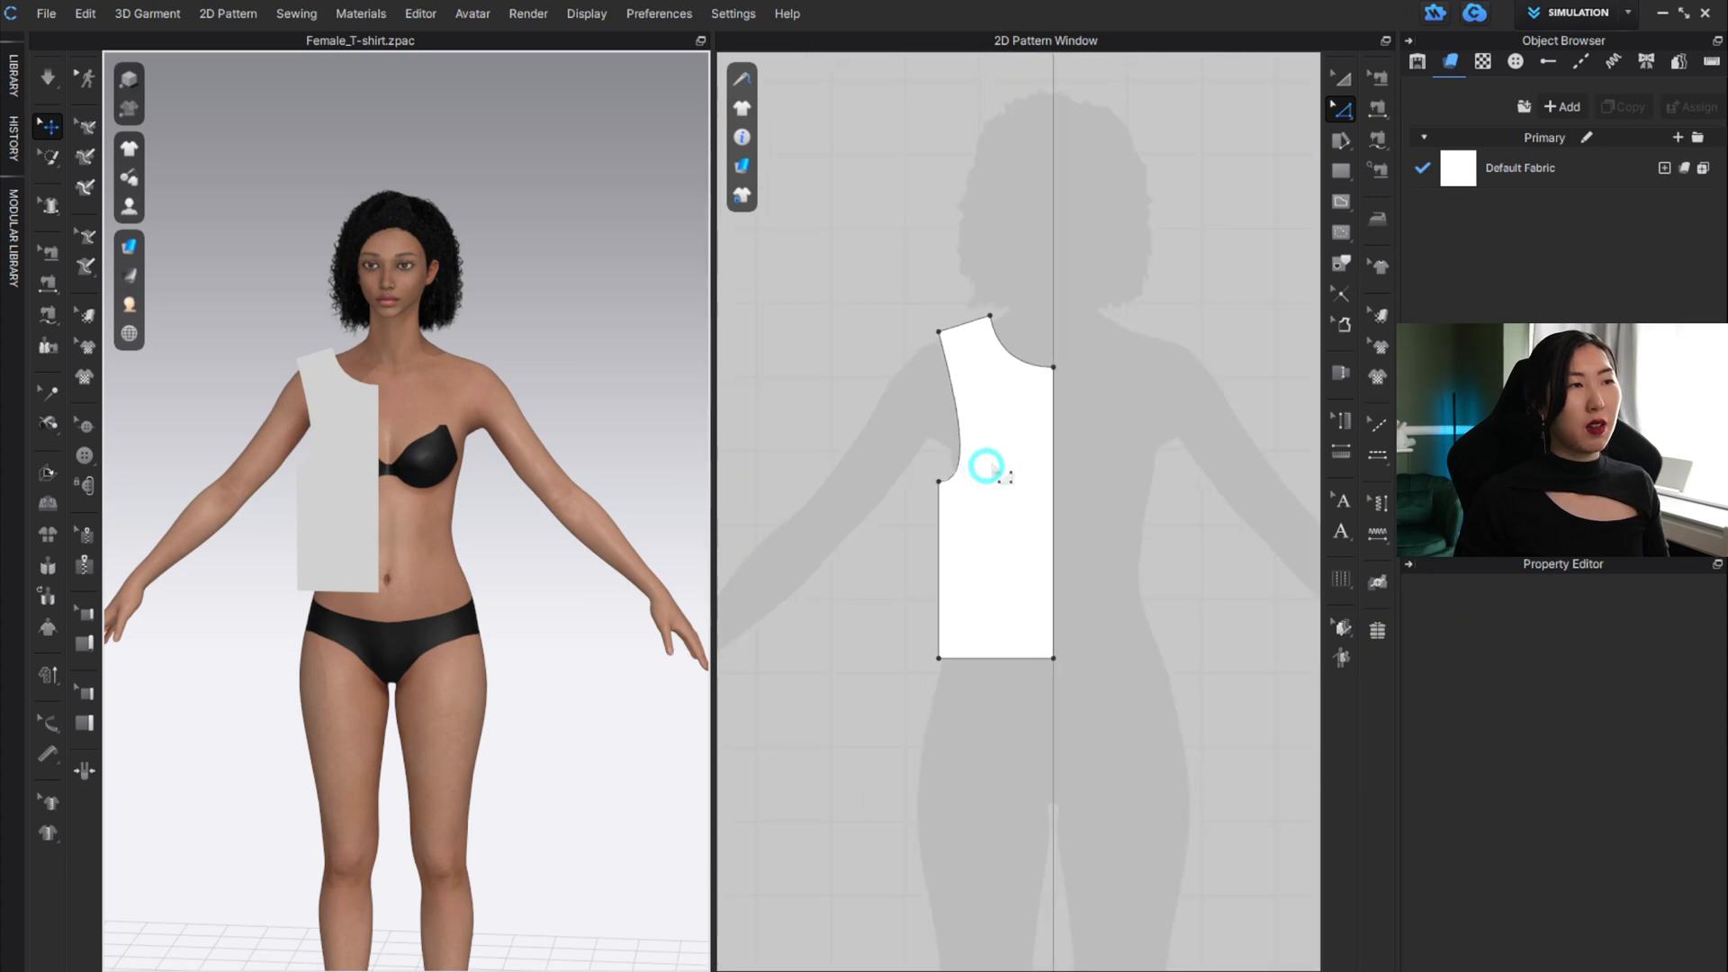
key(a)
click(1000, 396)
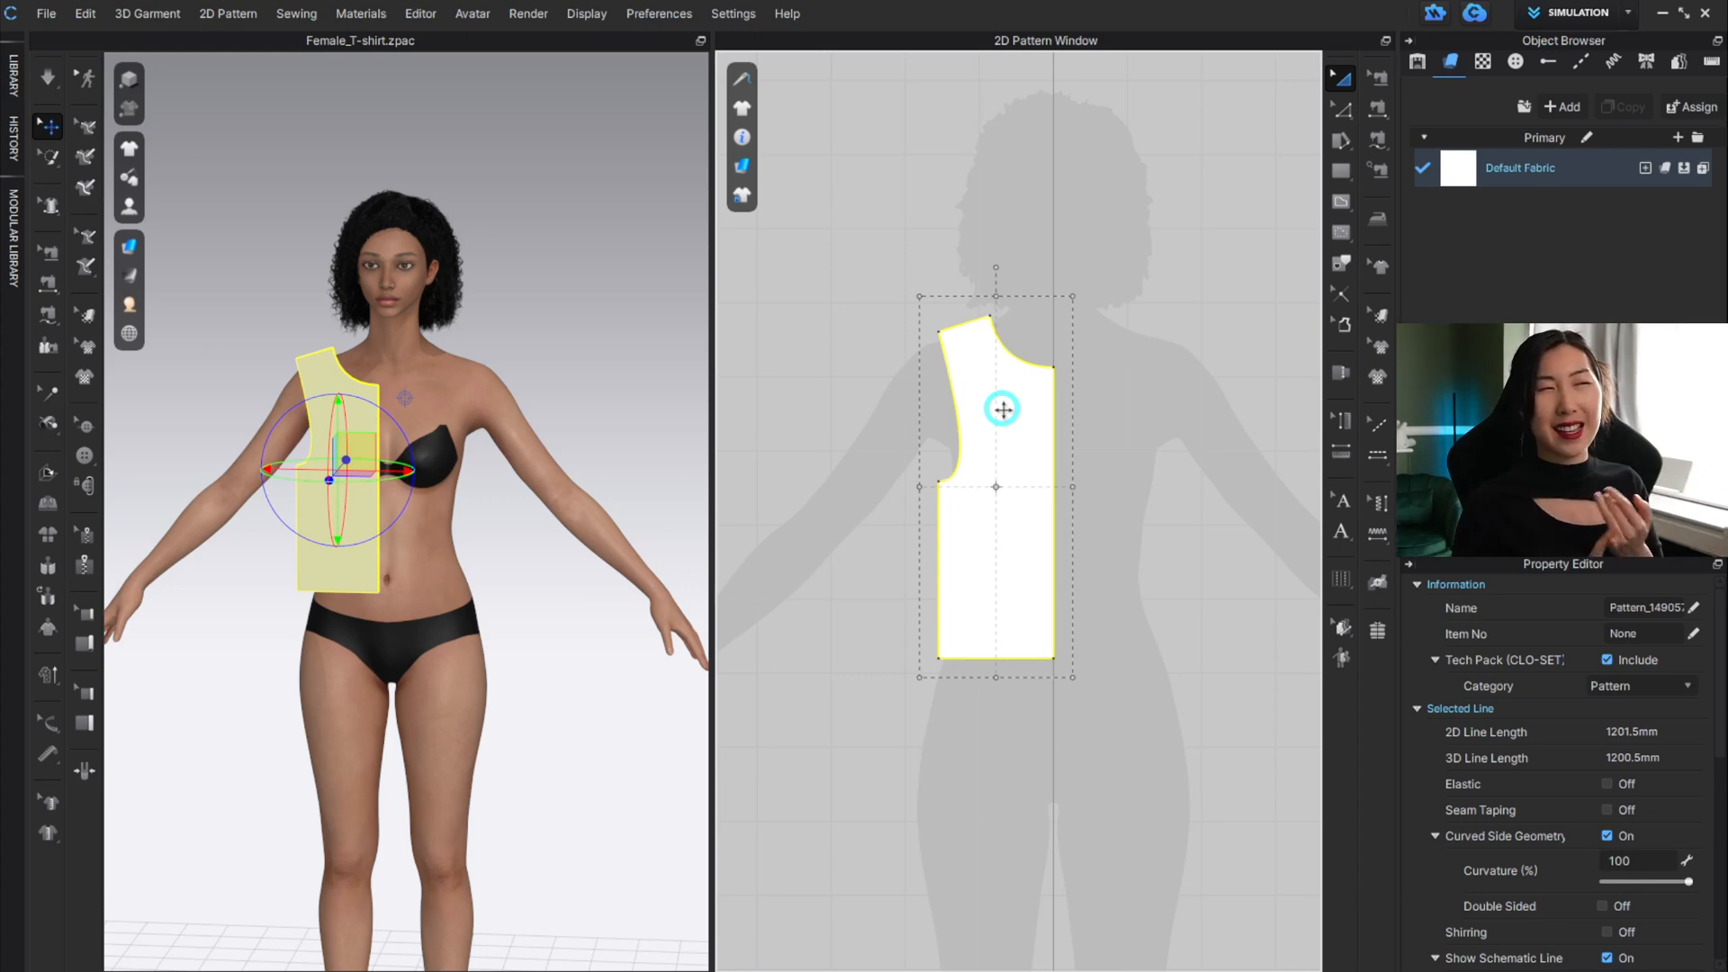
click(1149, 162)
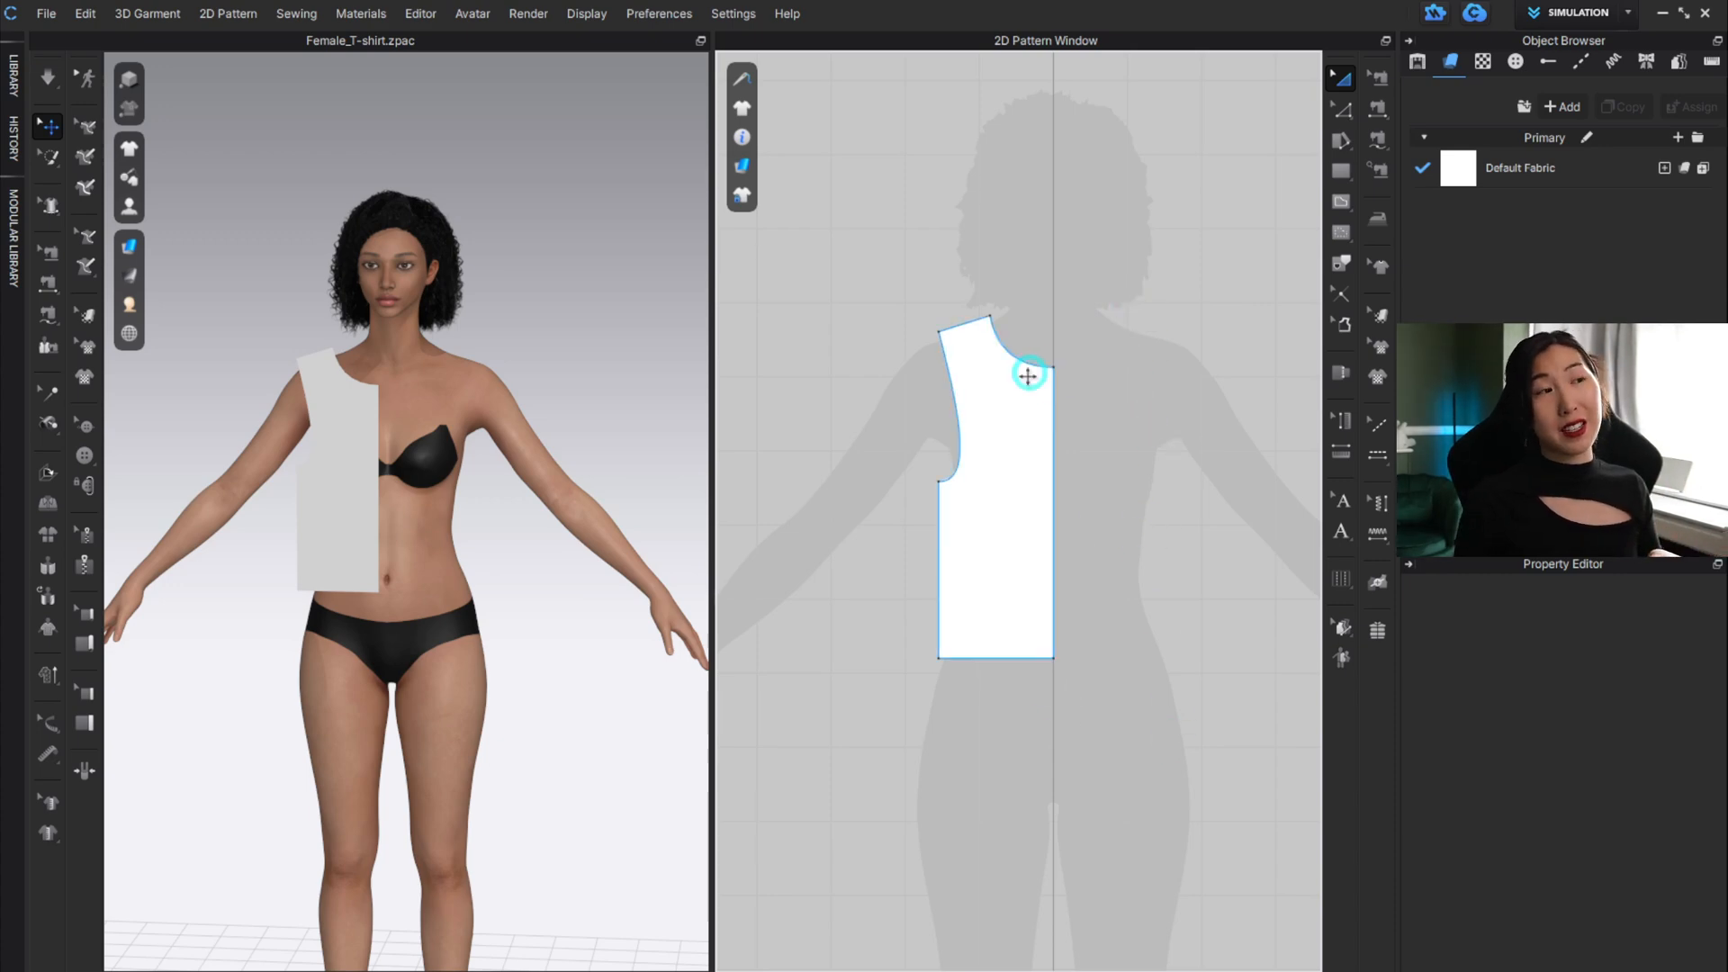
click(1002, 398)
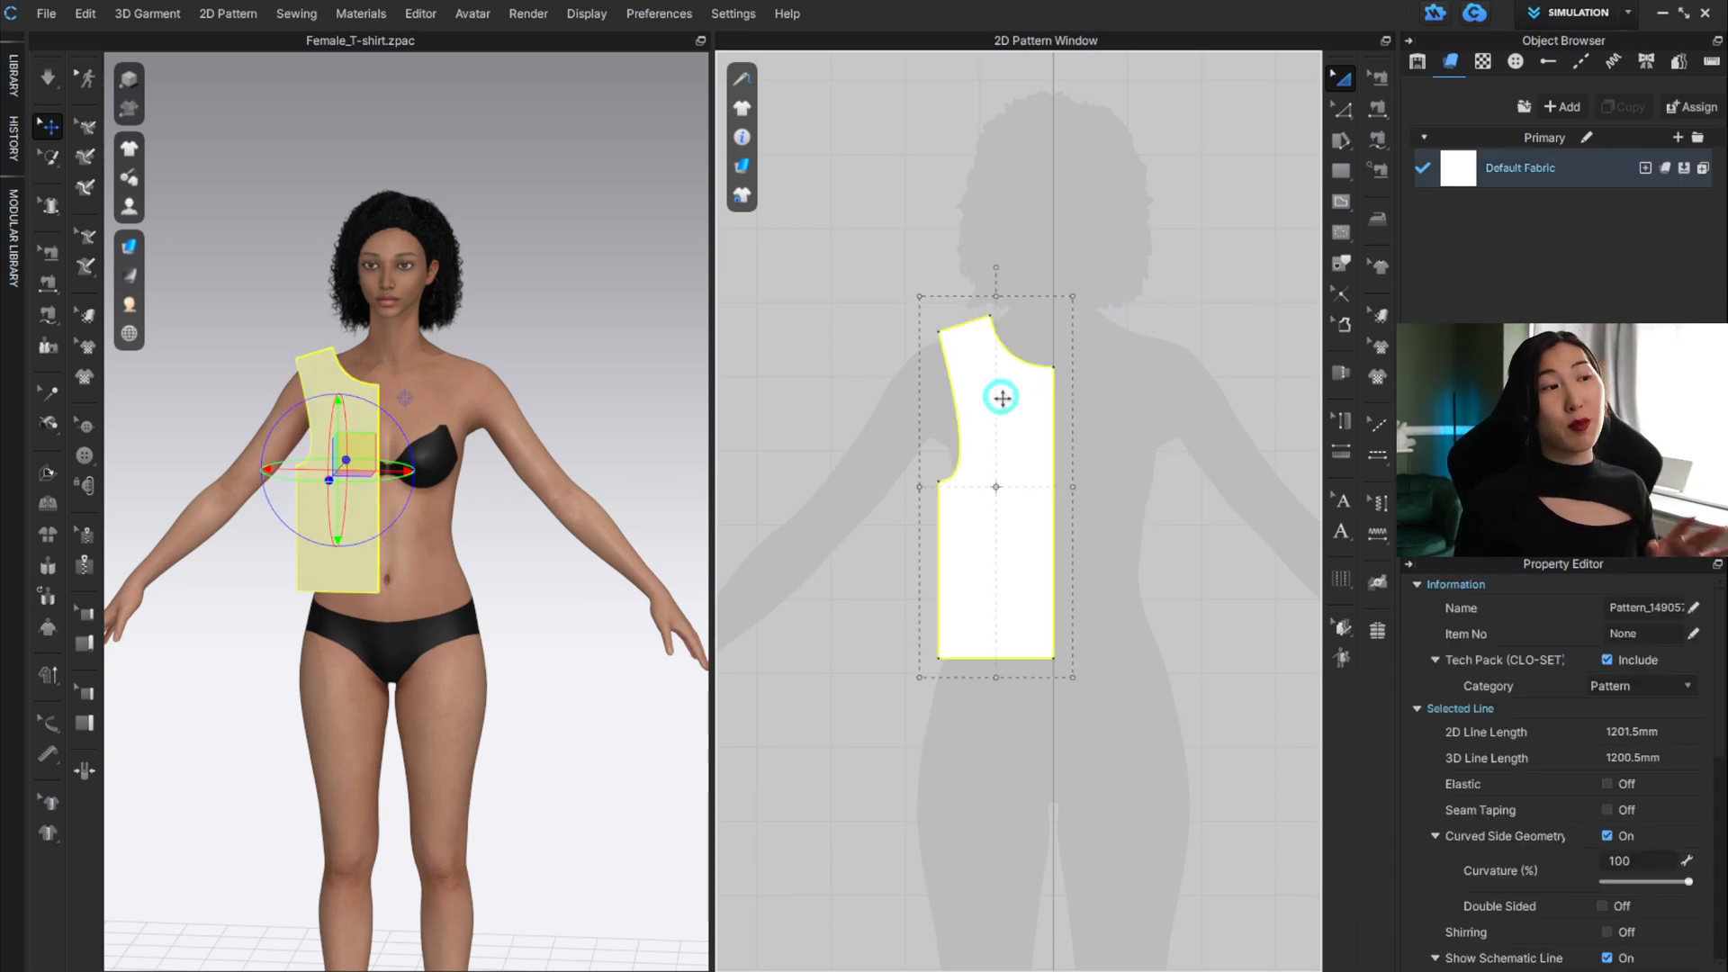
right_click(982, 392)
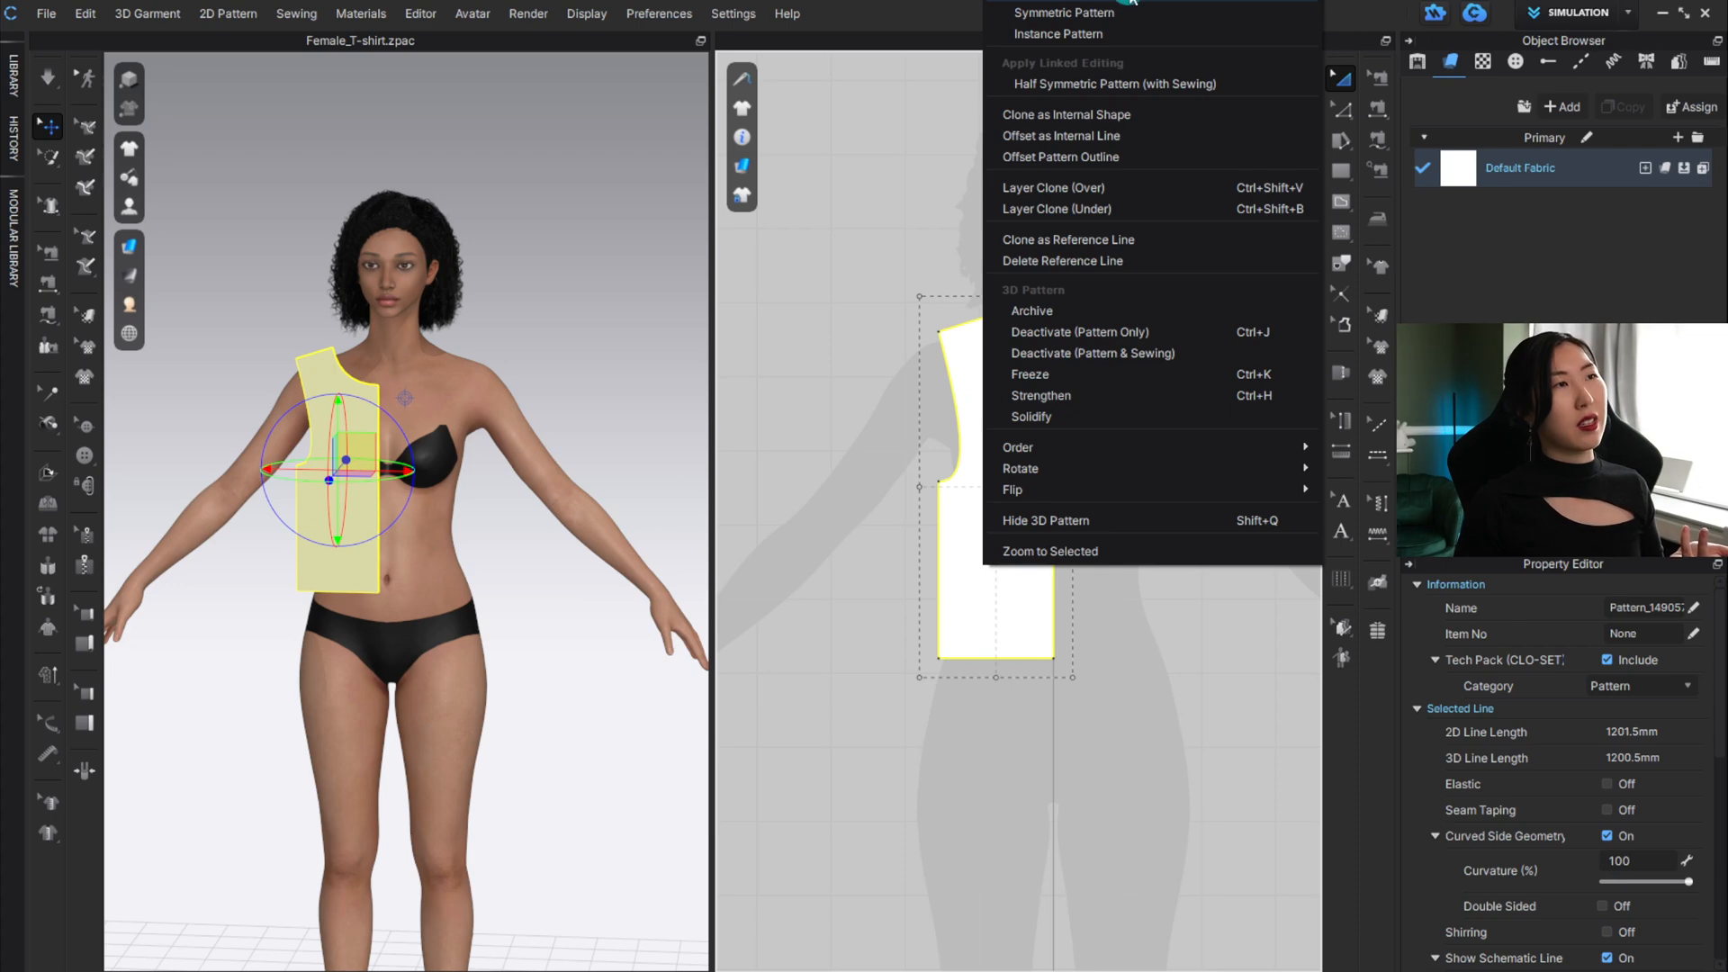
click(1195, 632)
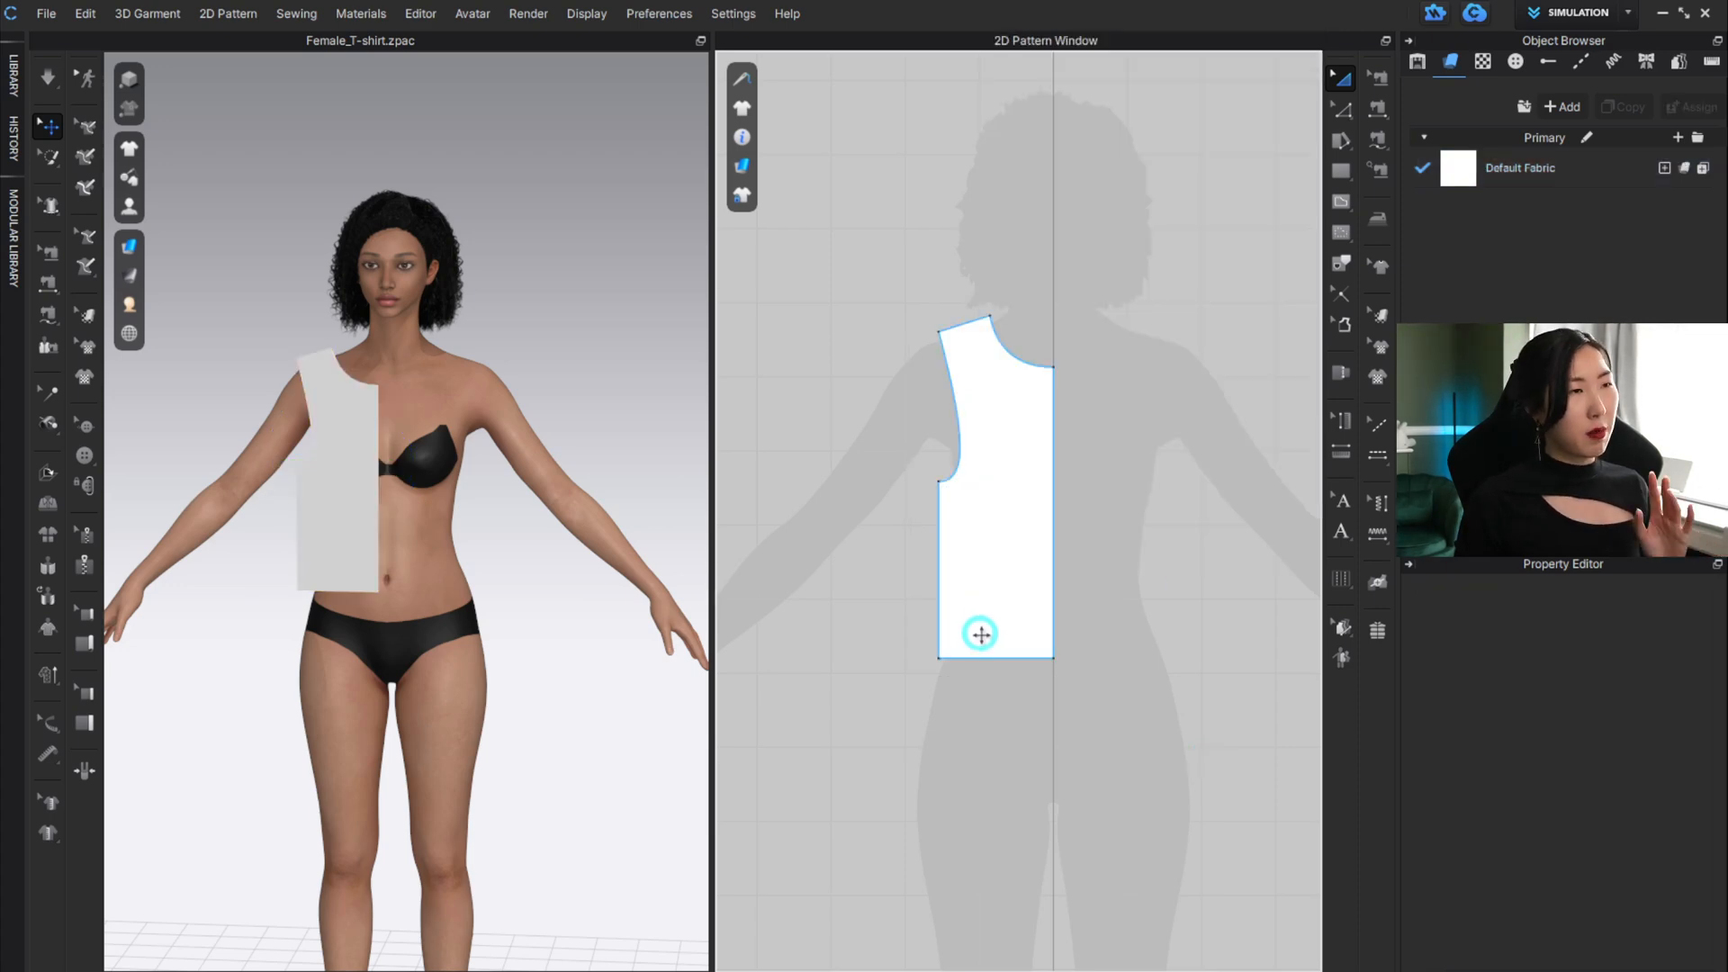
right_click(980, 634)
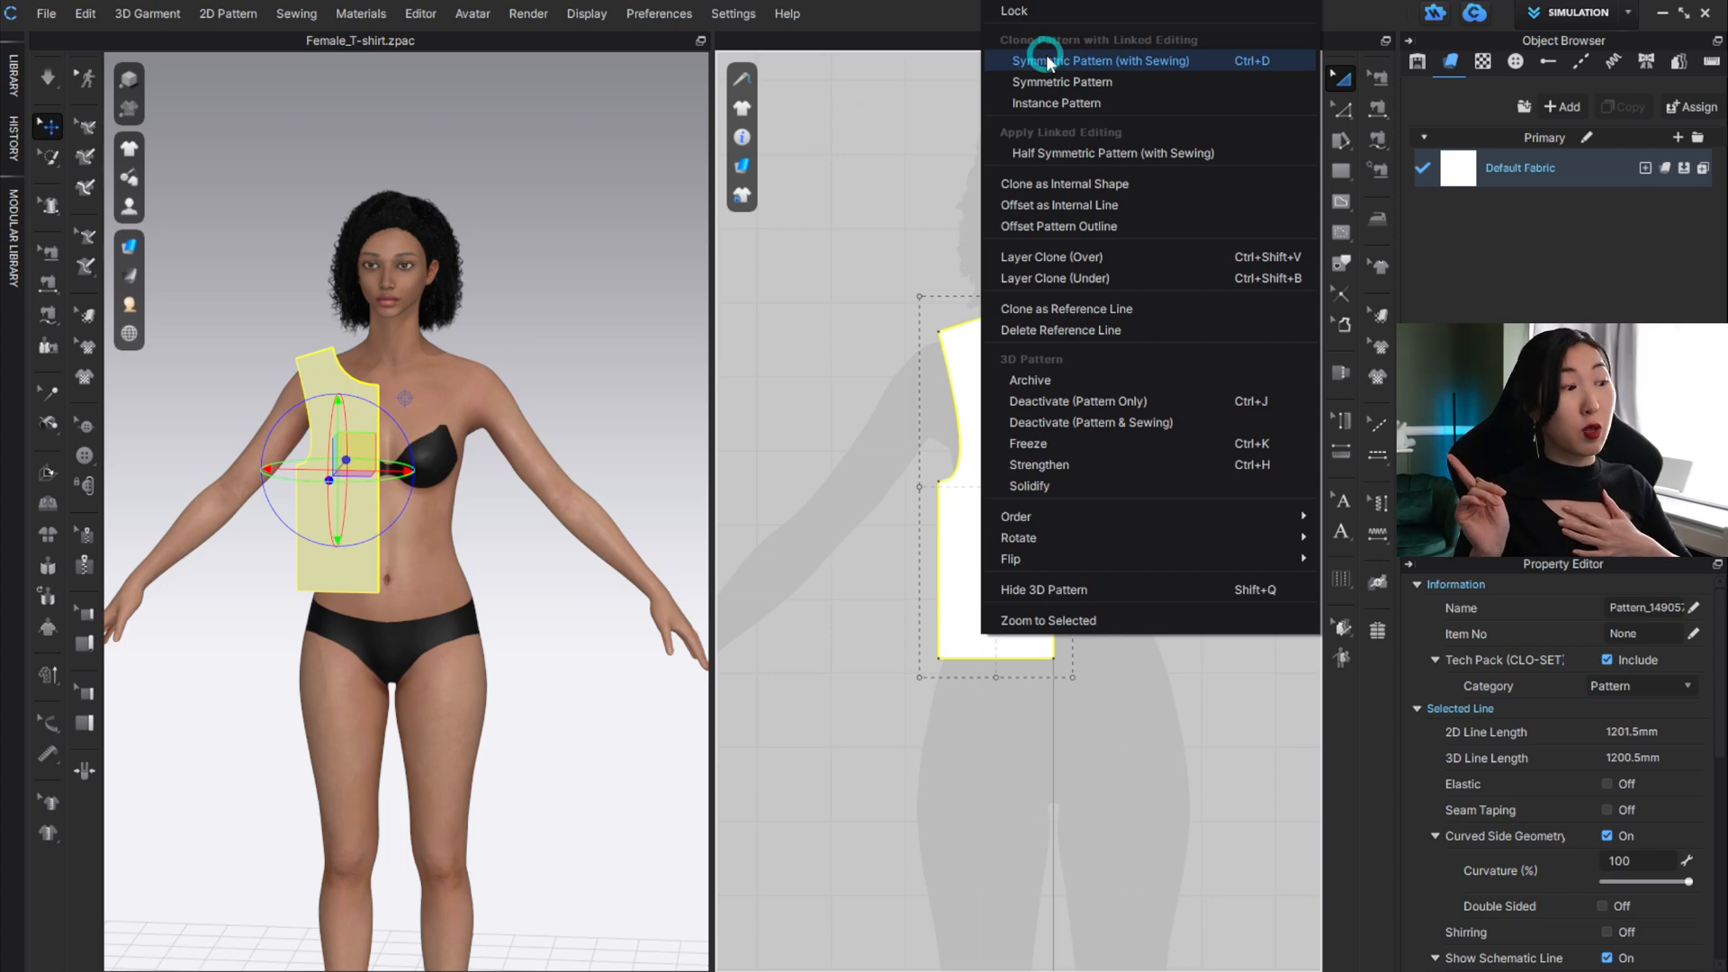
click(908, 140)
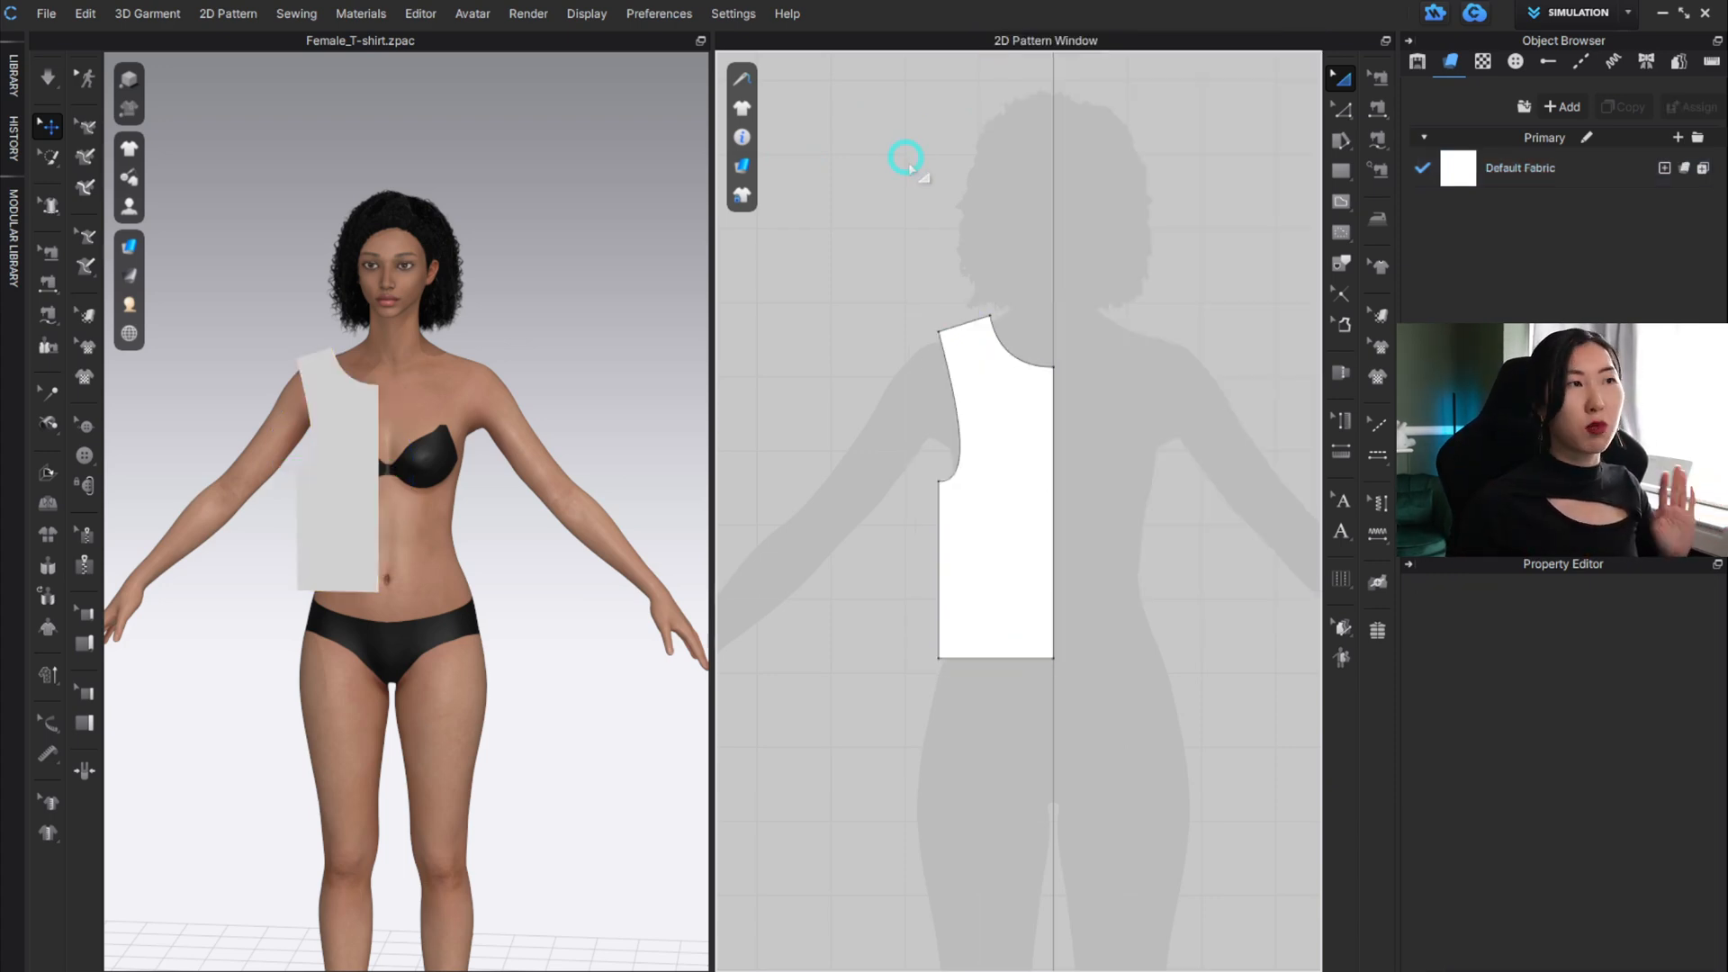
Clone the half-front as Symmetric Pattern (with Sewing) and place the mirrored half just across the centre line at the same height.
click(1003, 461)
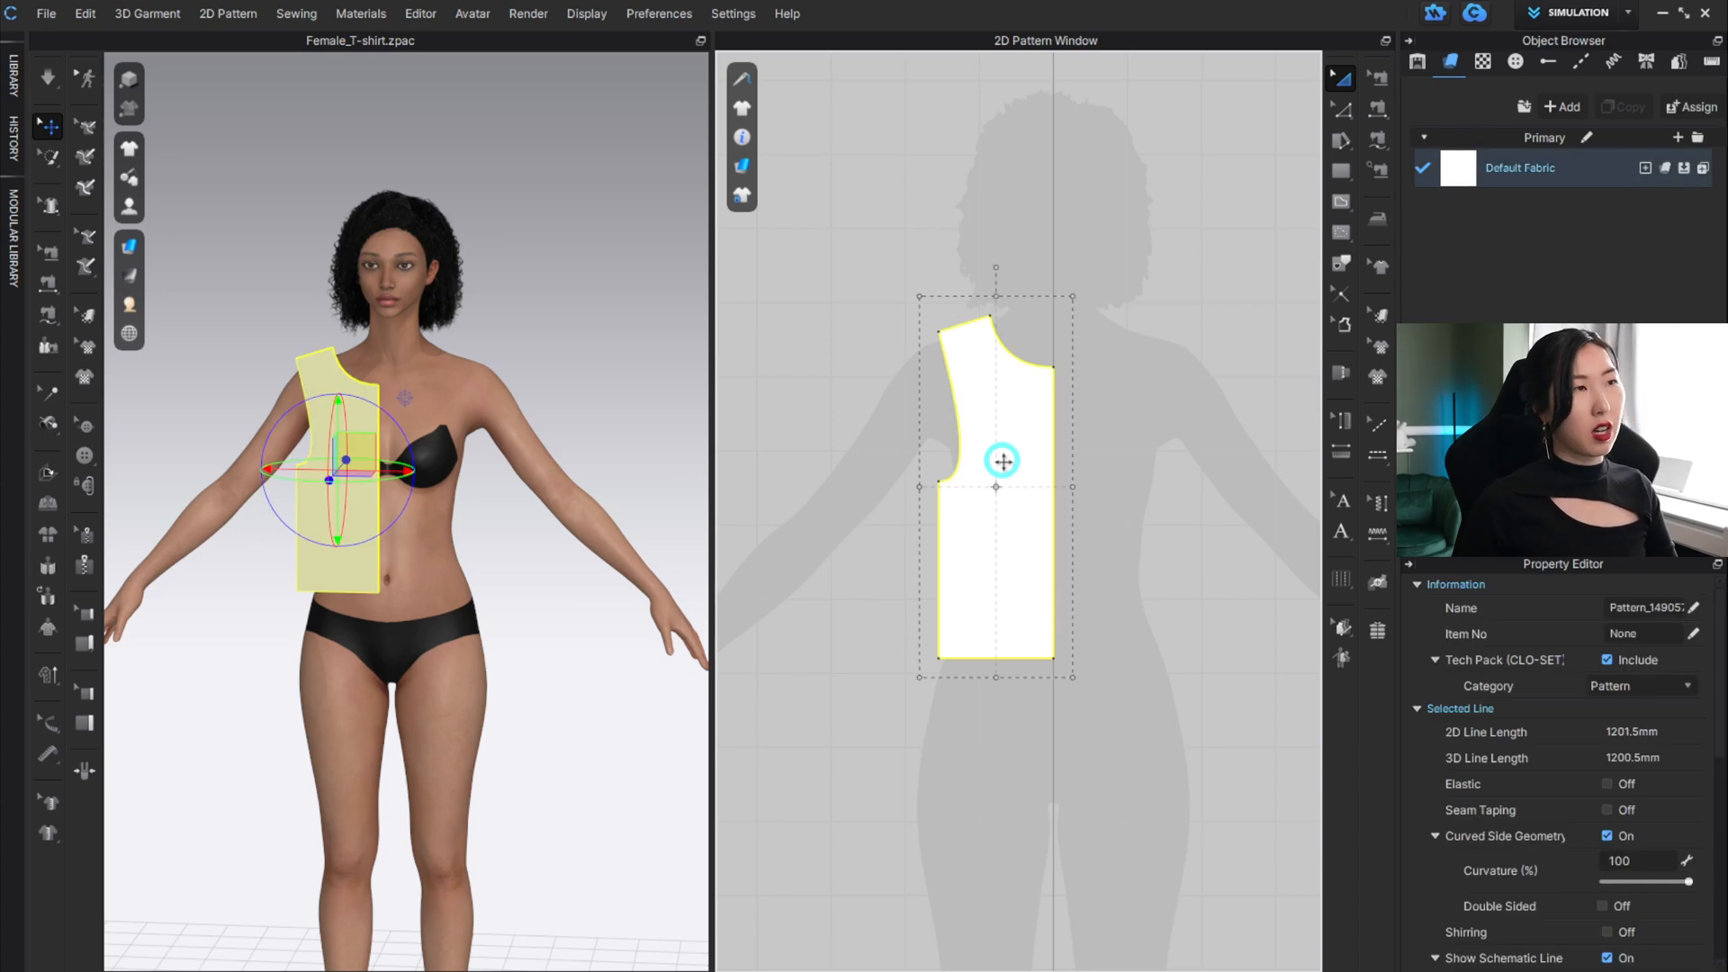
key(ctrl+d)
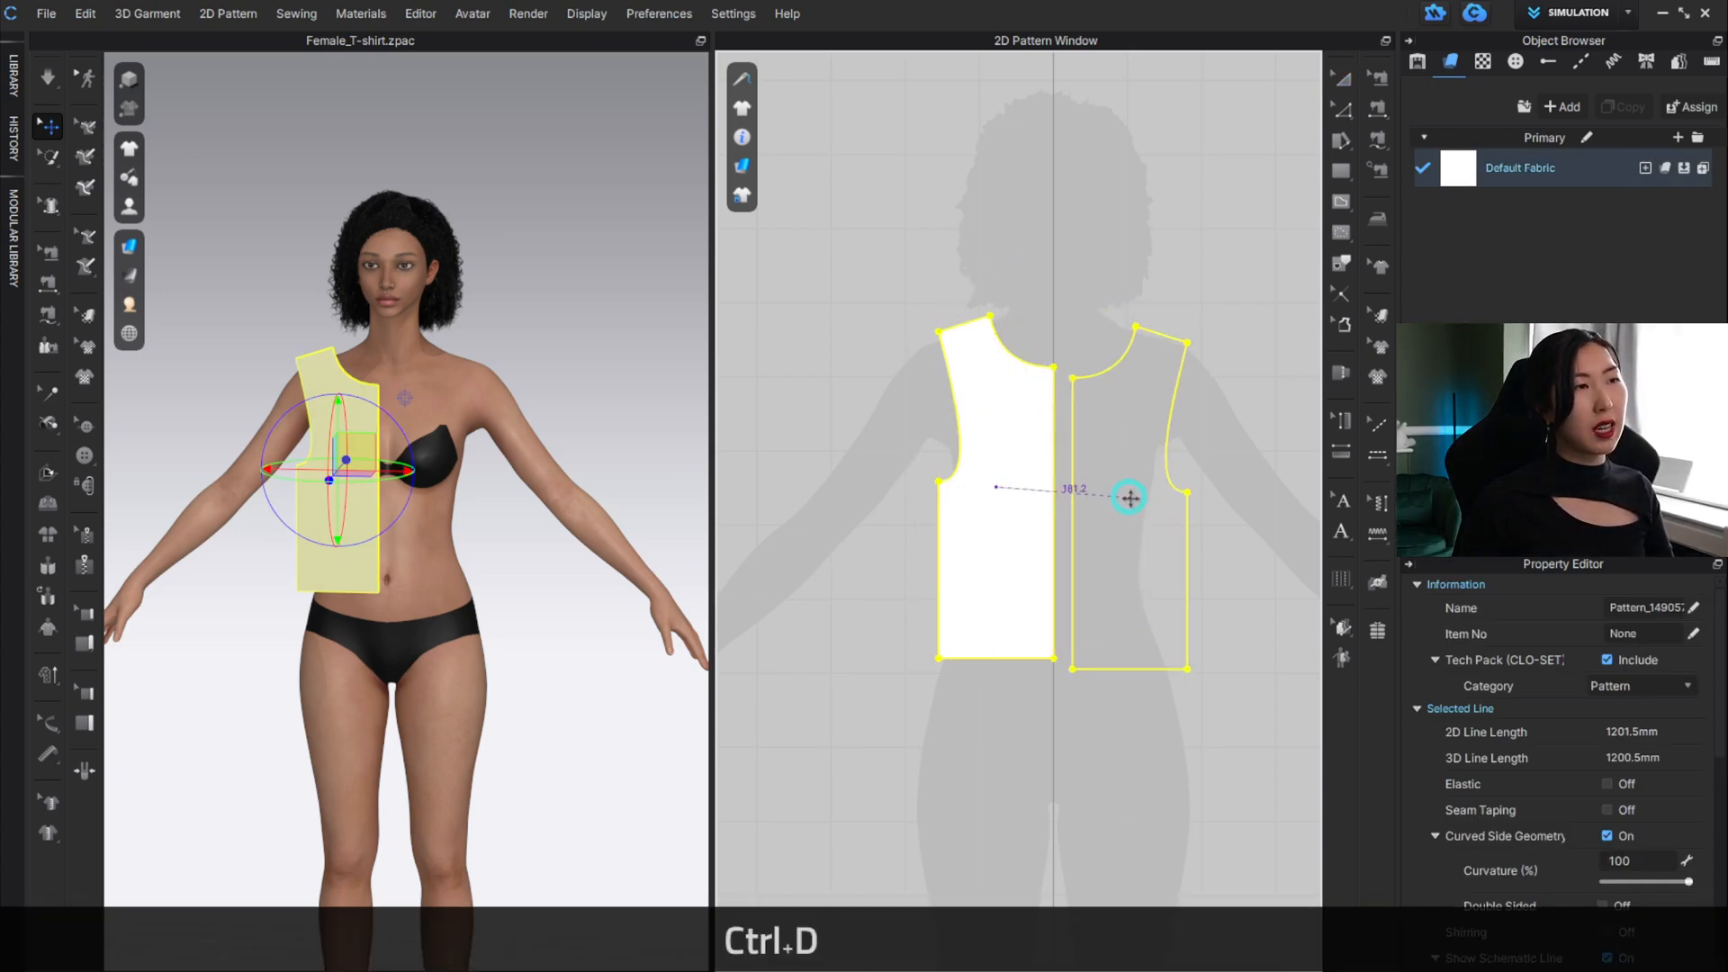
click(1123, 486)
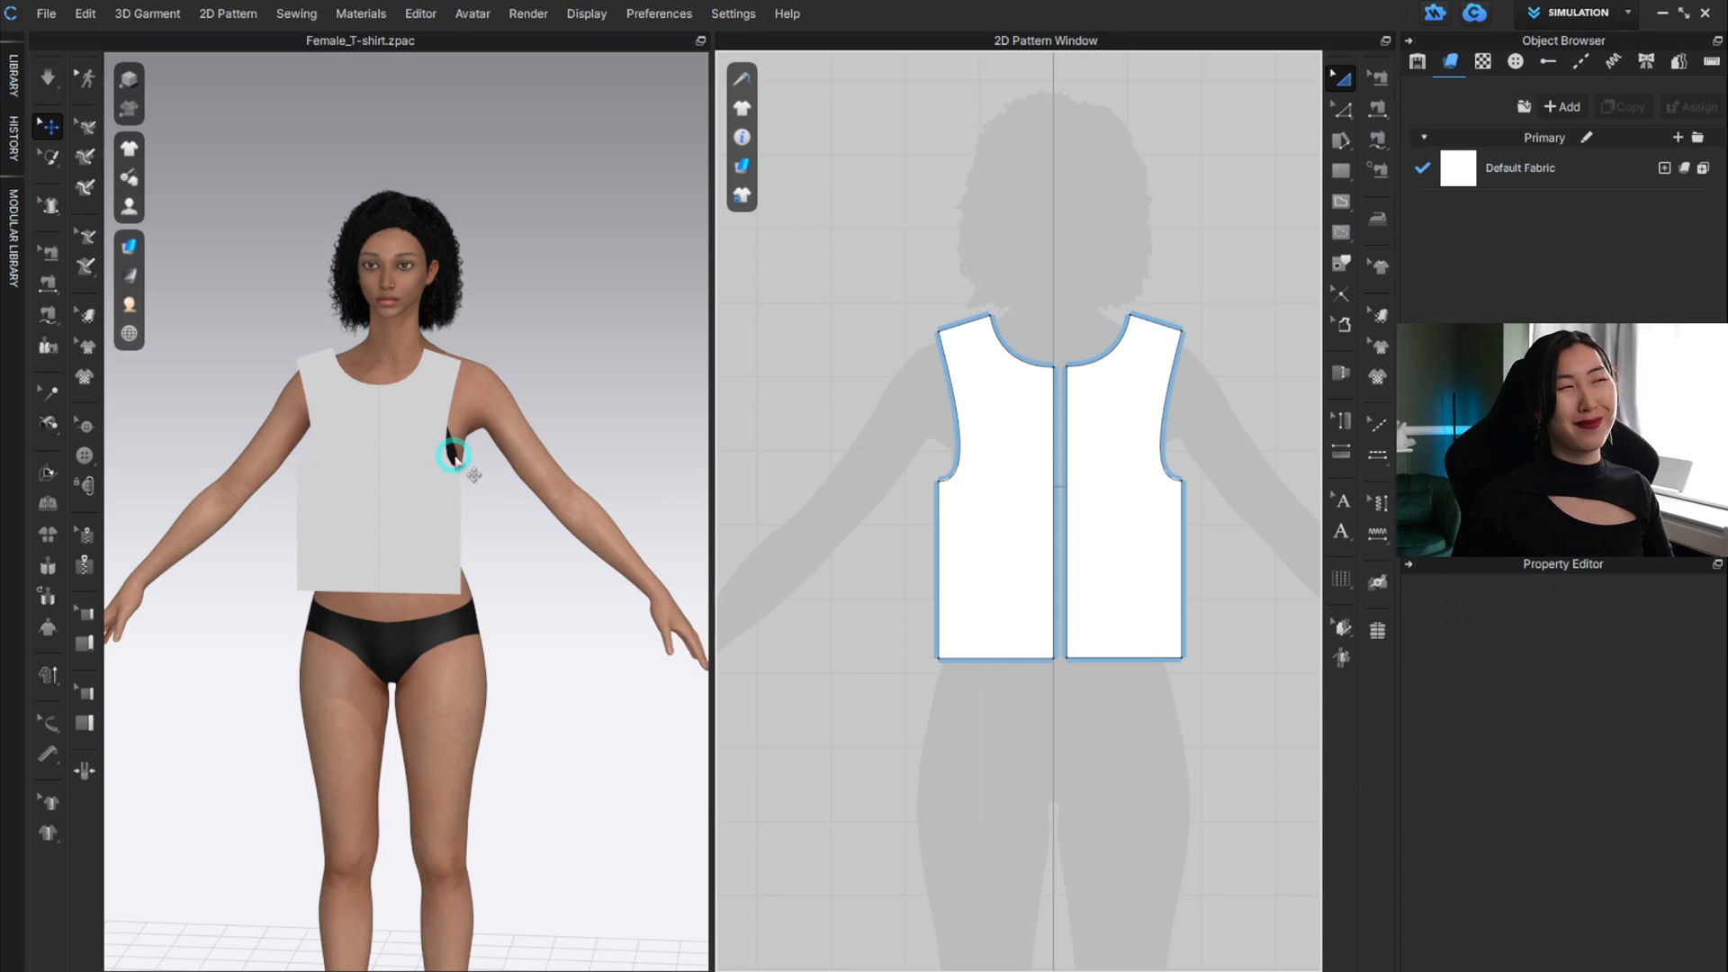
Shift the mirrored front half slightly outward in 3D, leaving a narrow gap at the centre front, and deselect it.
scroll(402, 404, up, 2)
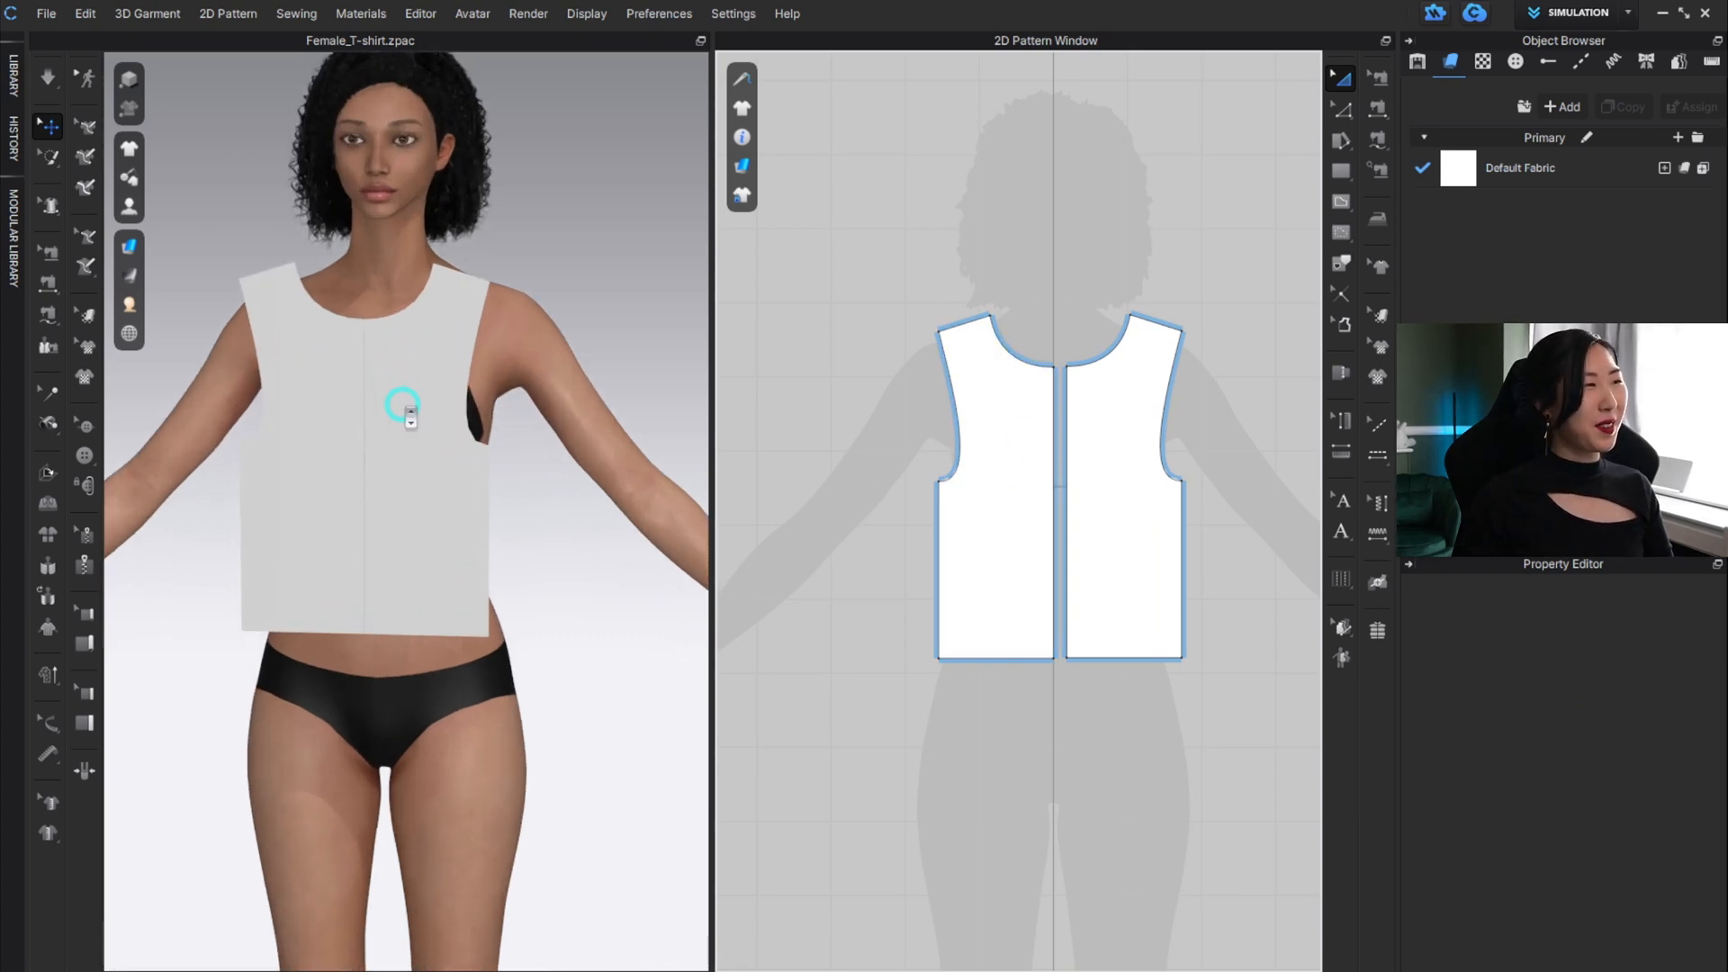
scroll(396, 432, up, 2)
click(420, 412)
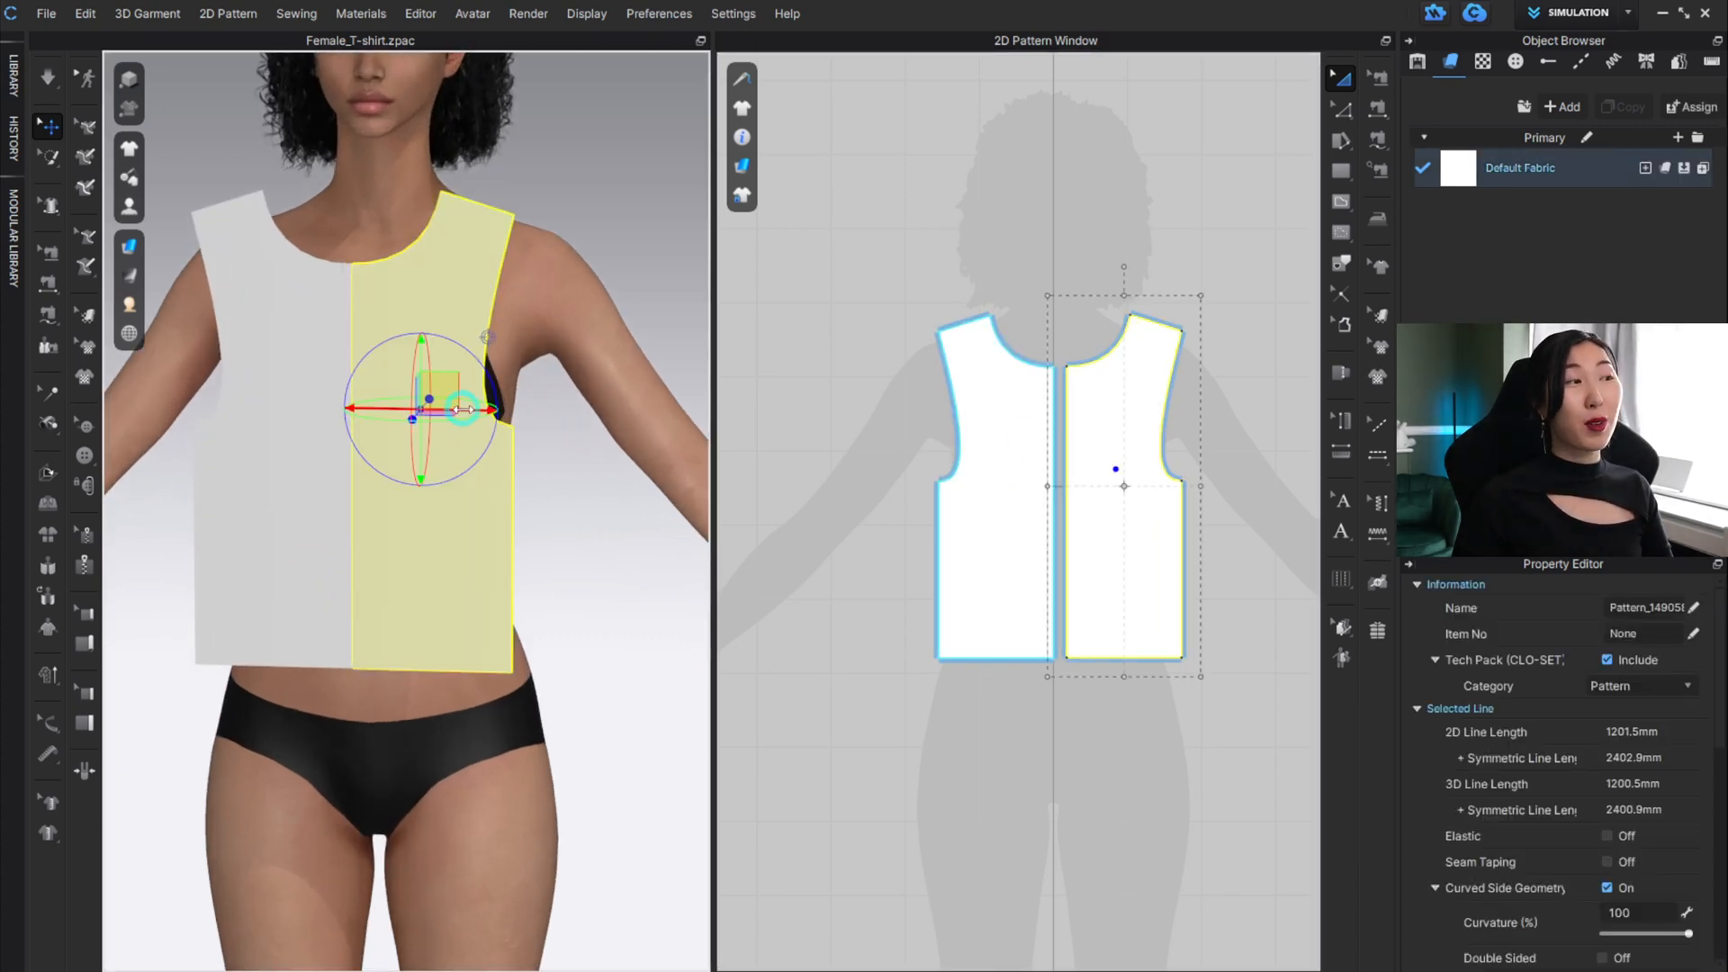
alt+drag(522, 425, 487, 412)
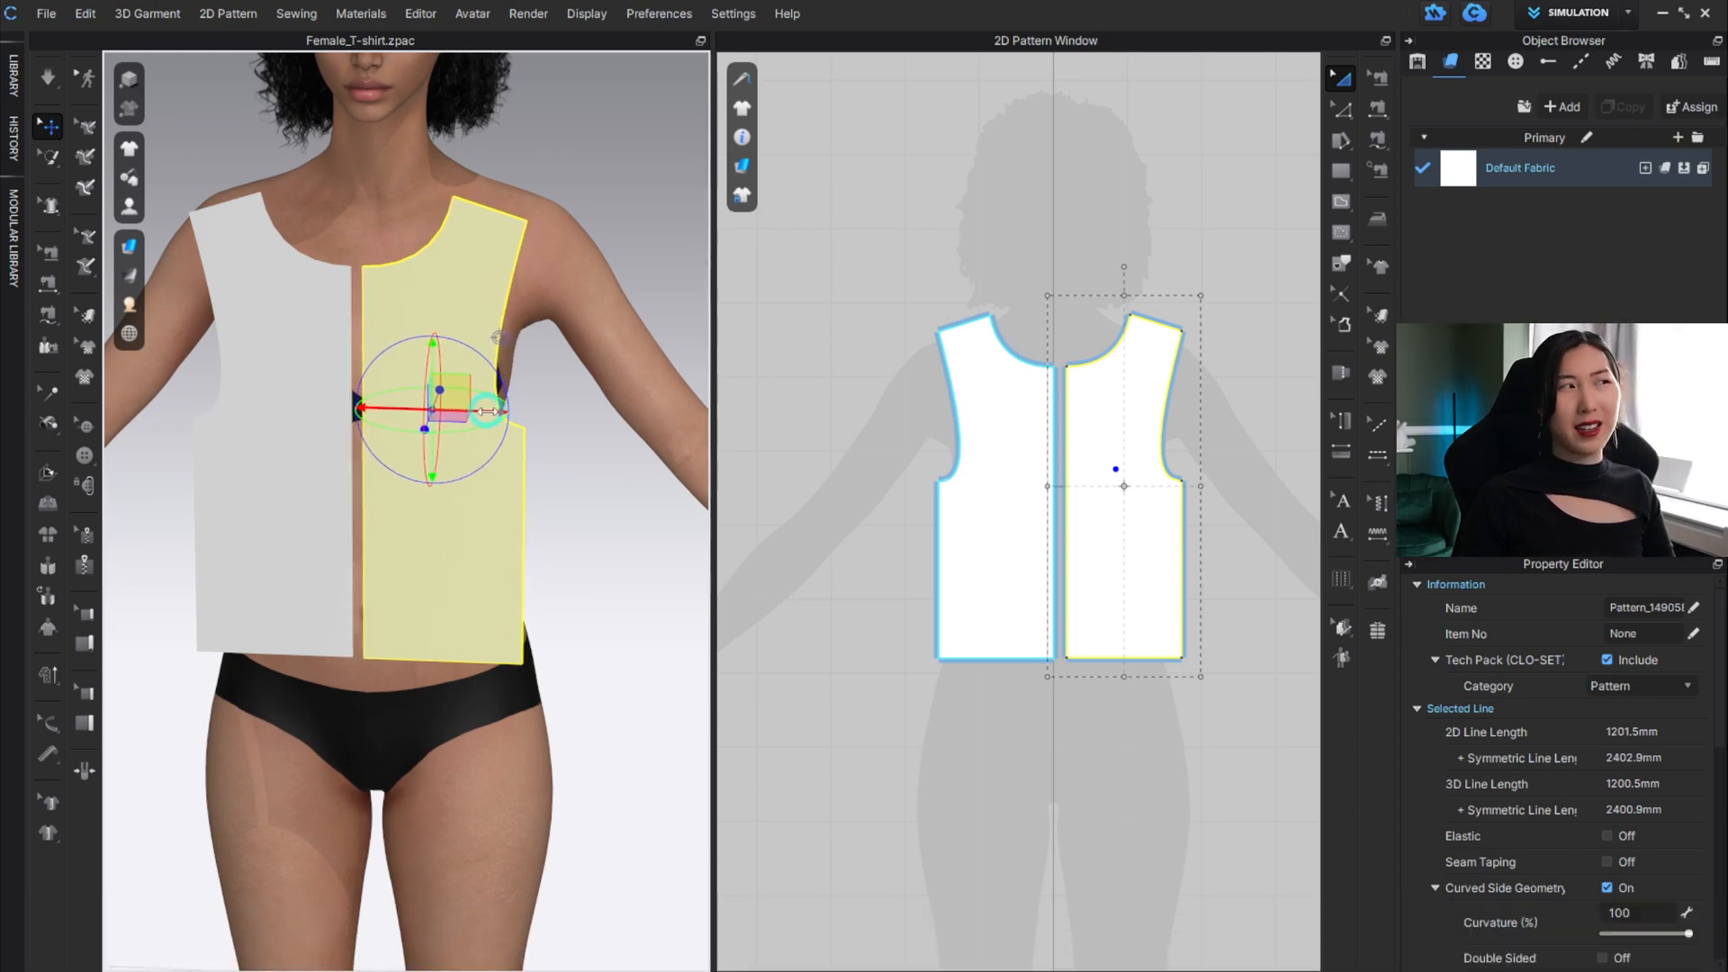
click(1053, 219)
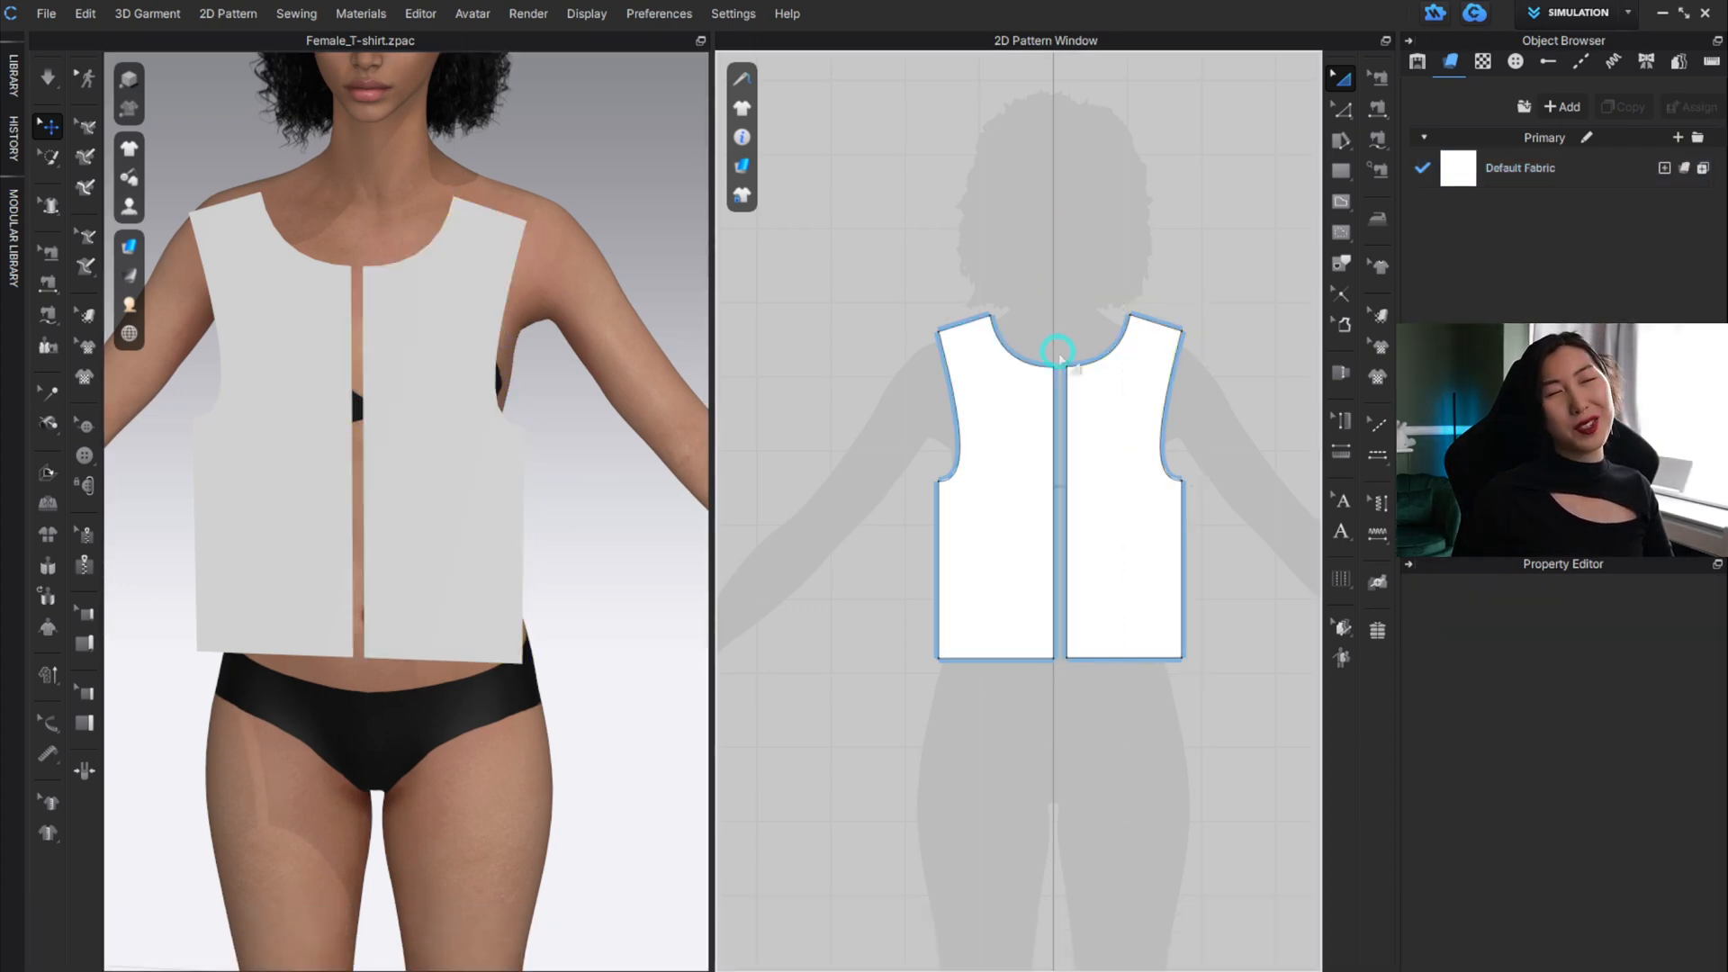
Try selecting both front halves one after the other with Transform Pattern, and clear the selection.
scroll(1059, 358, down, 3)
scroll(1059, 359, up, 6)
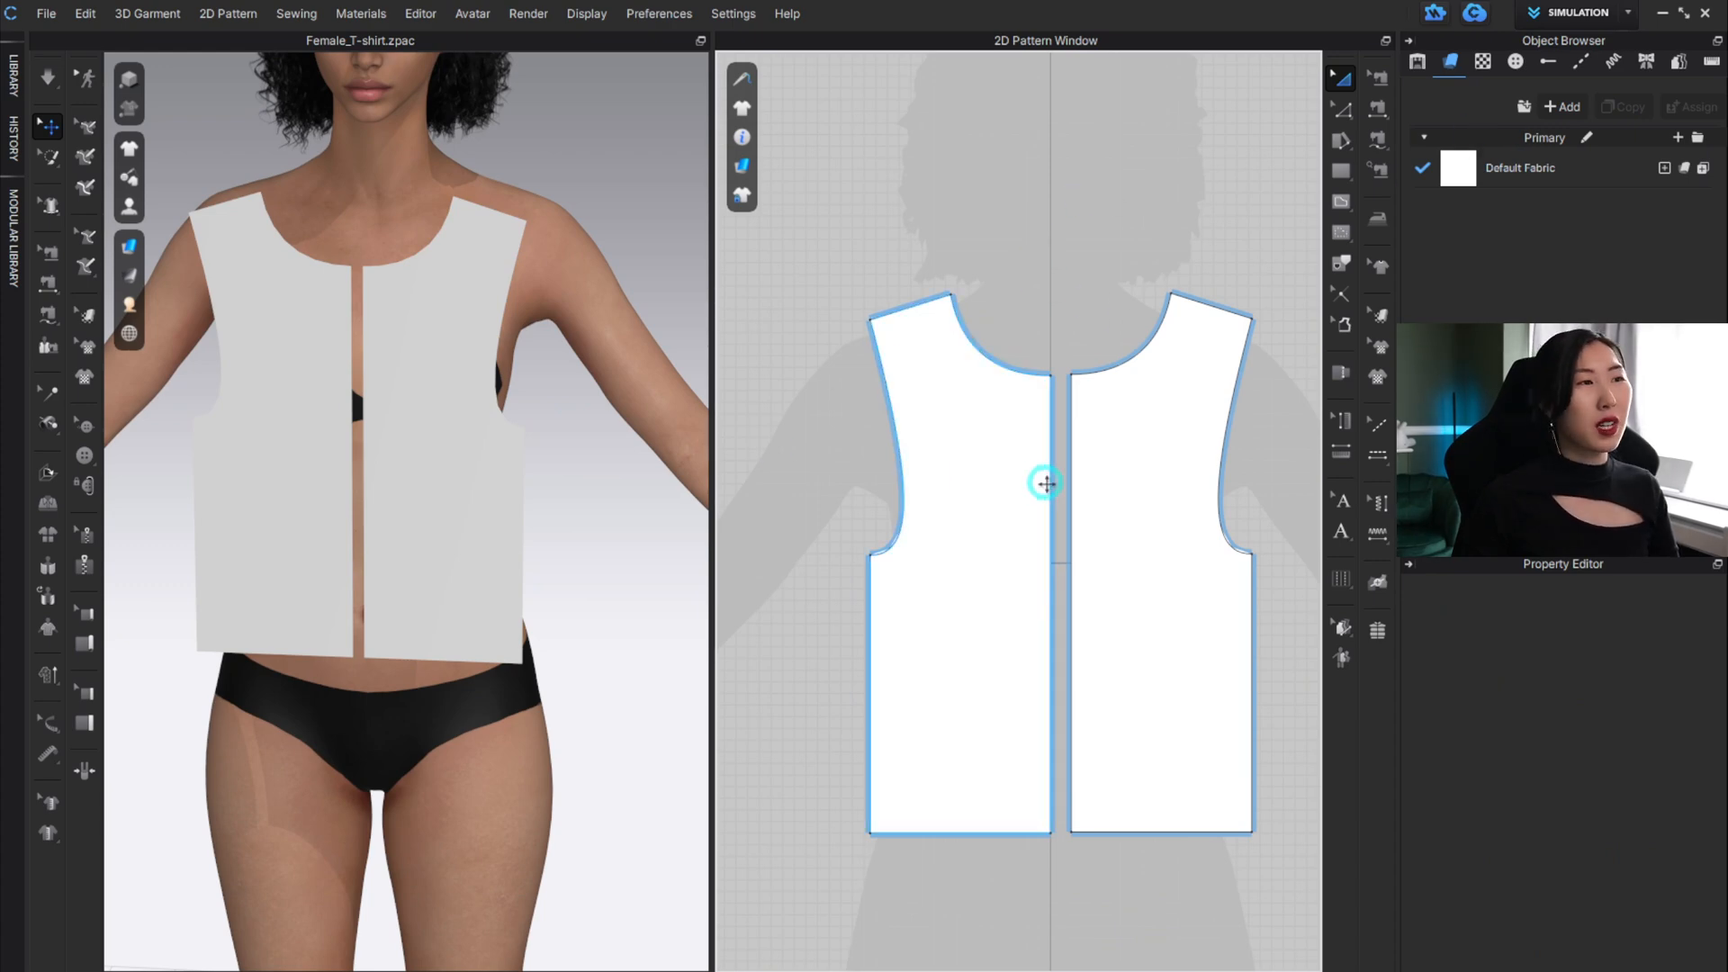
scroll(1042, 446, down, 4)
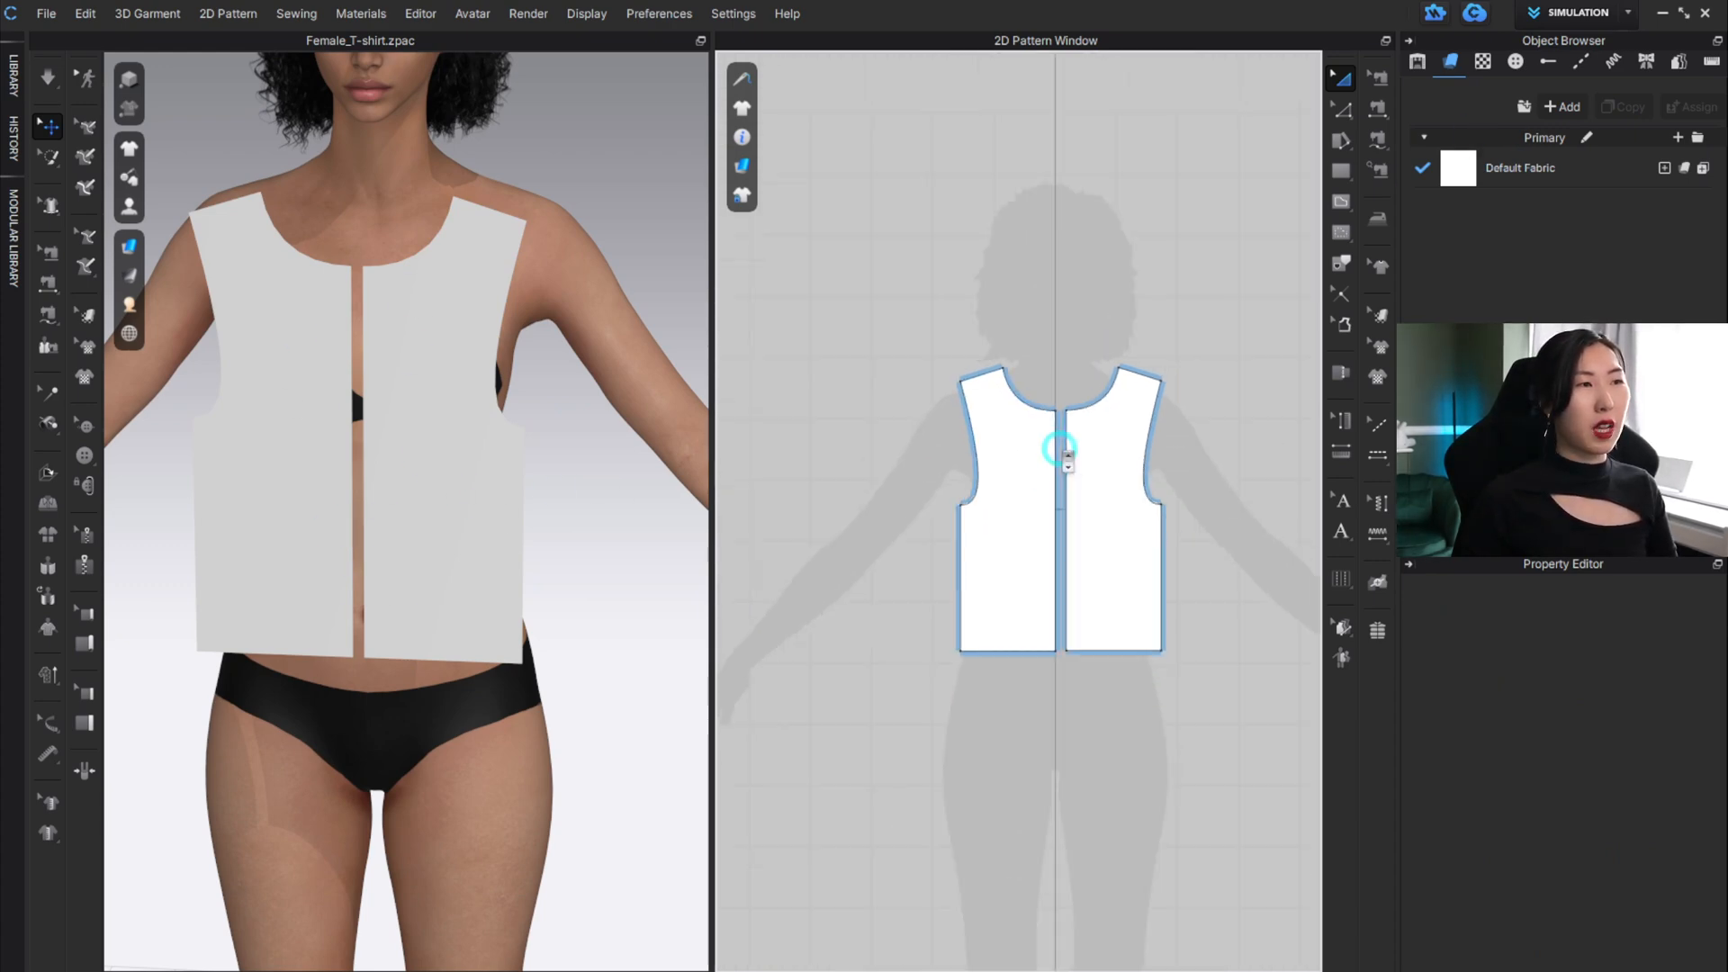
click(1026, 493)
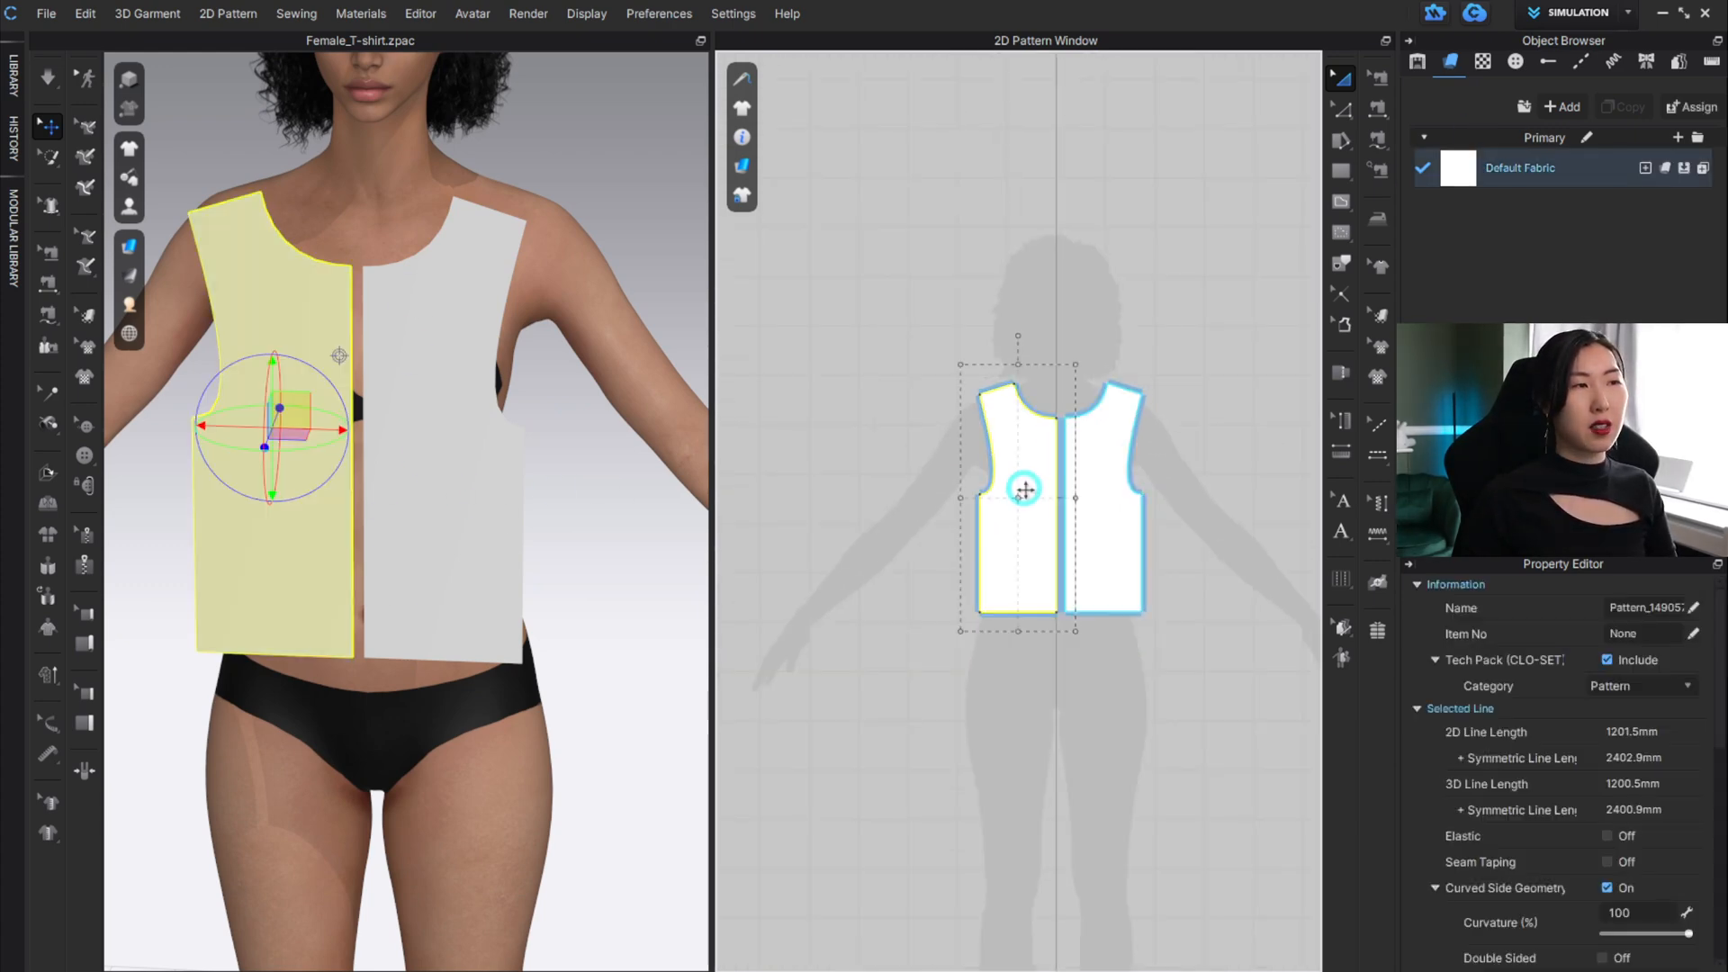
click(1336, 80)
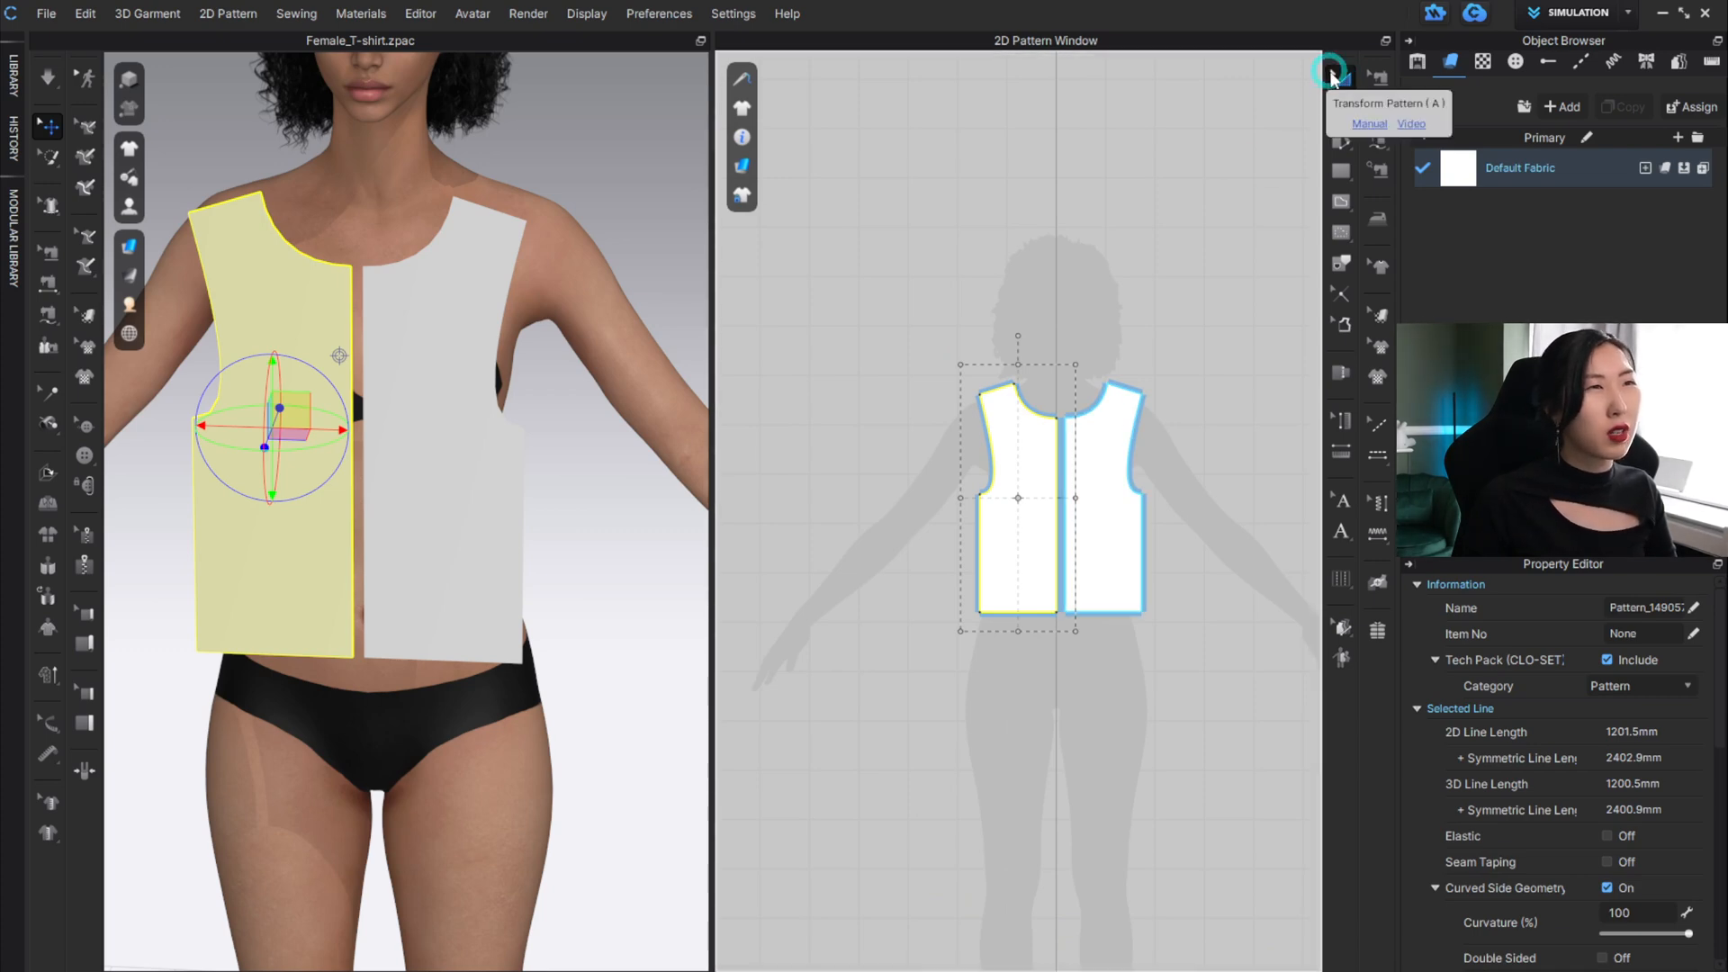
click(1024, 272)
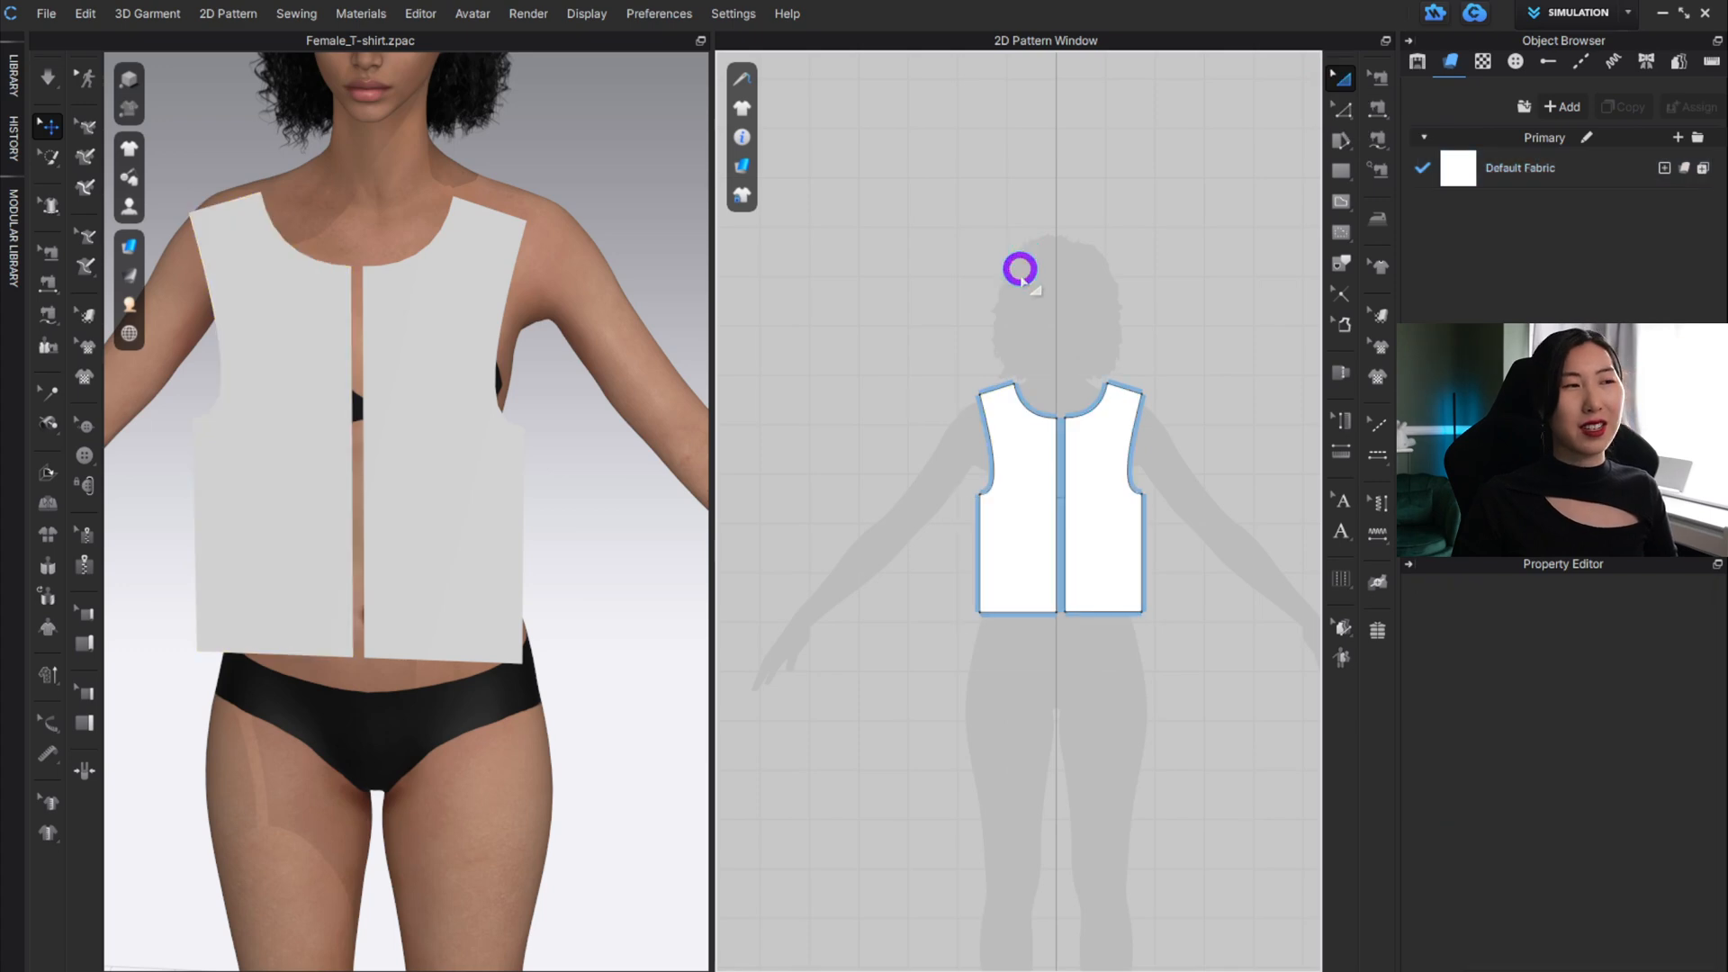
click(1023, 472)
key(a)
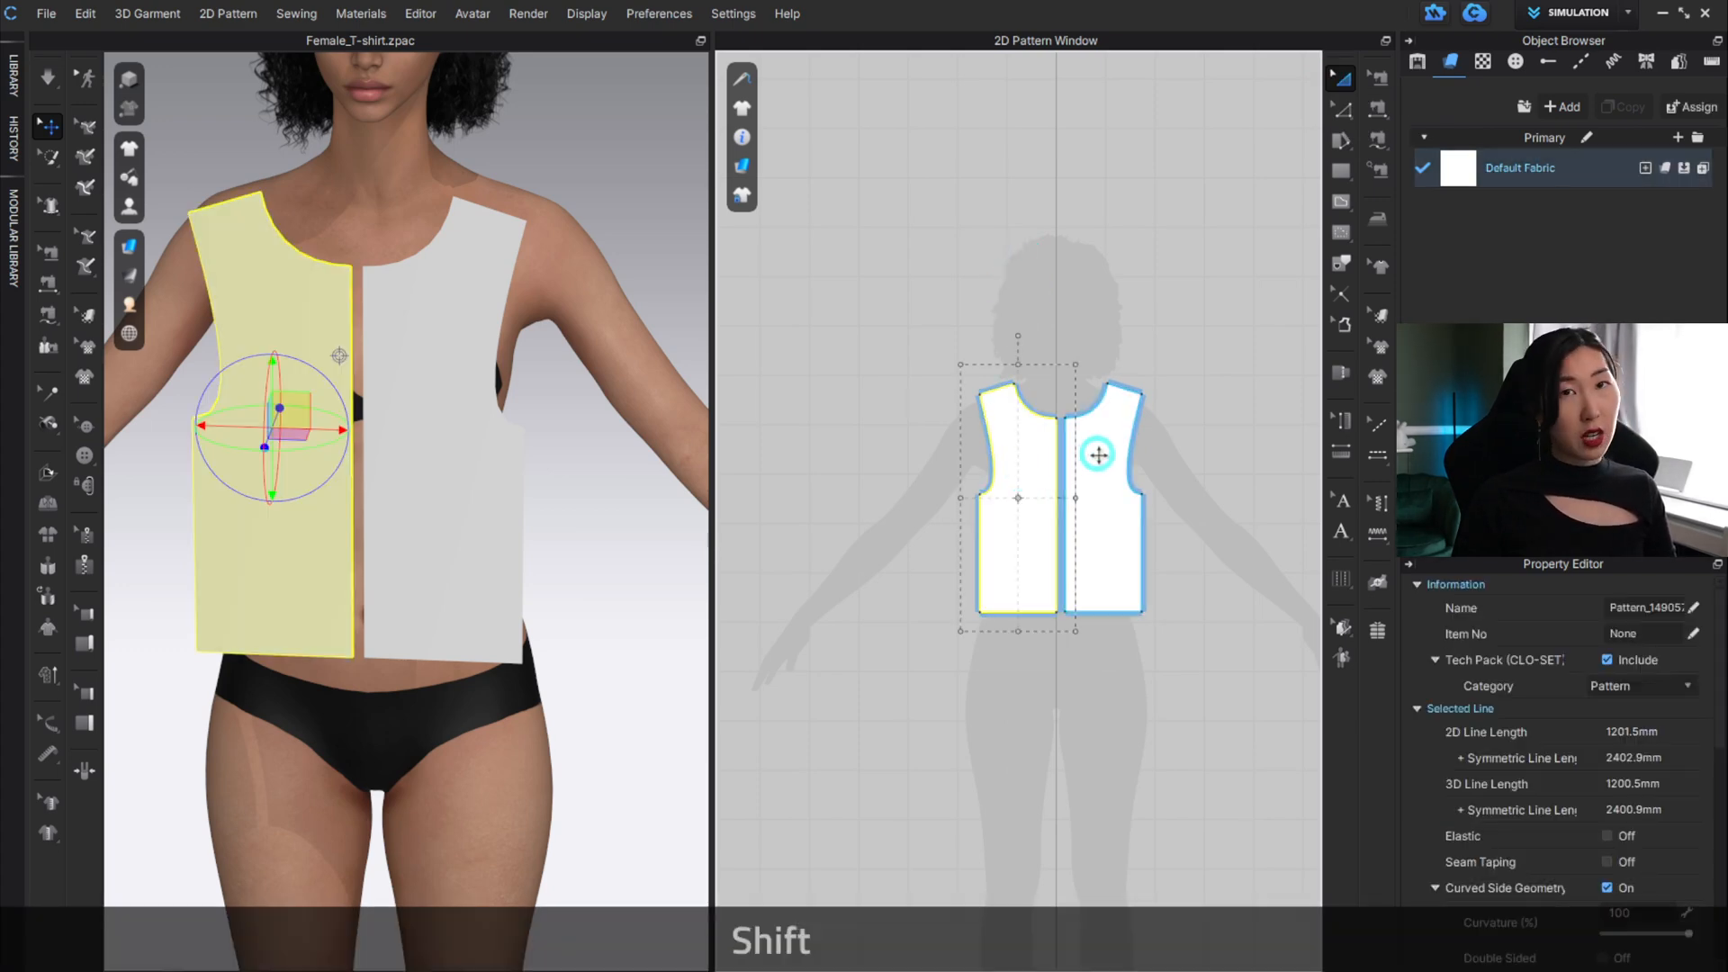
shift+click(1098, 454)
click(1044, 294)
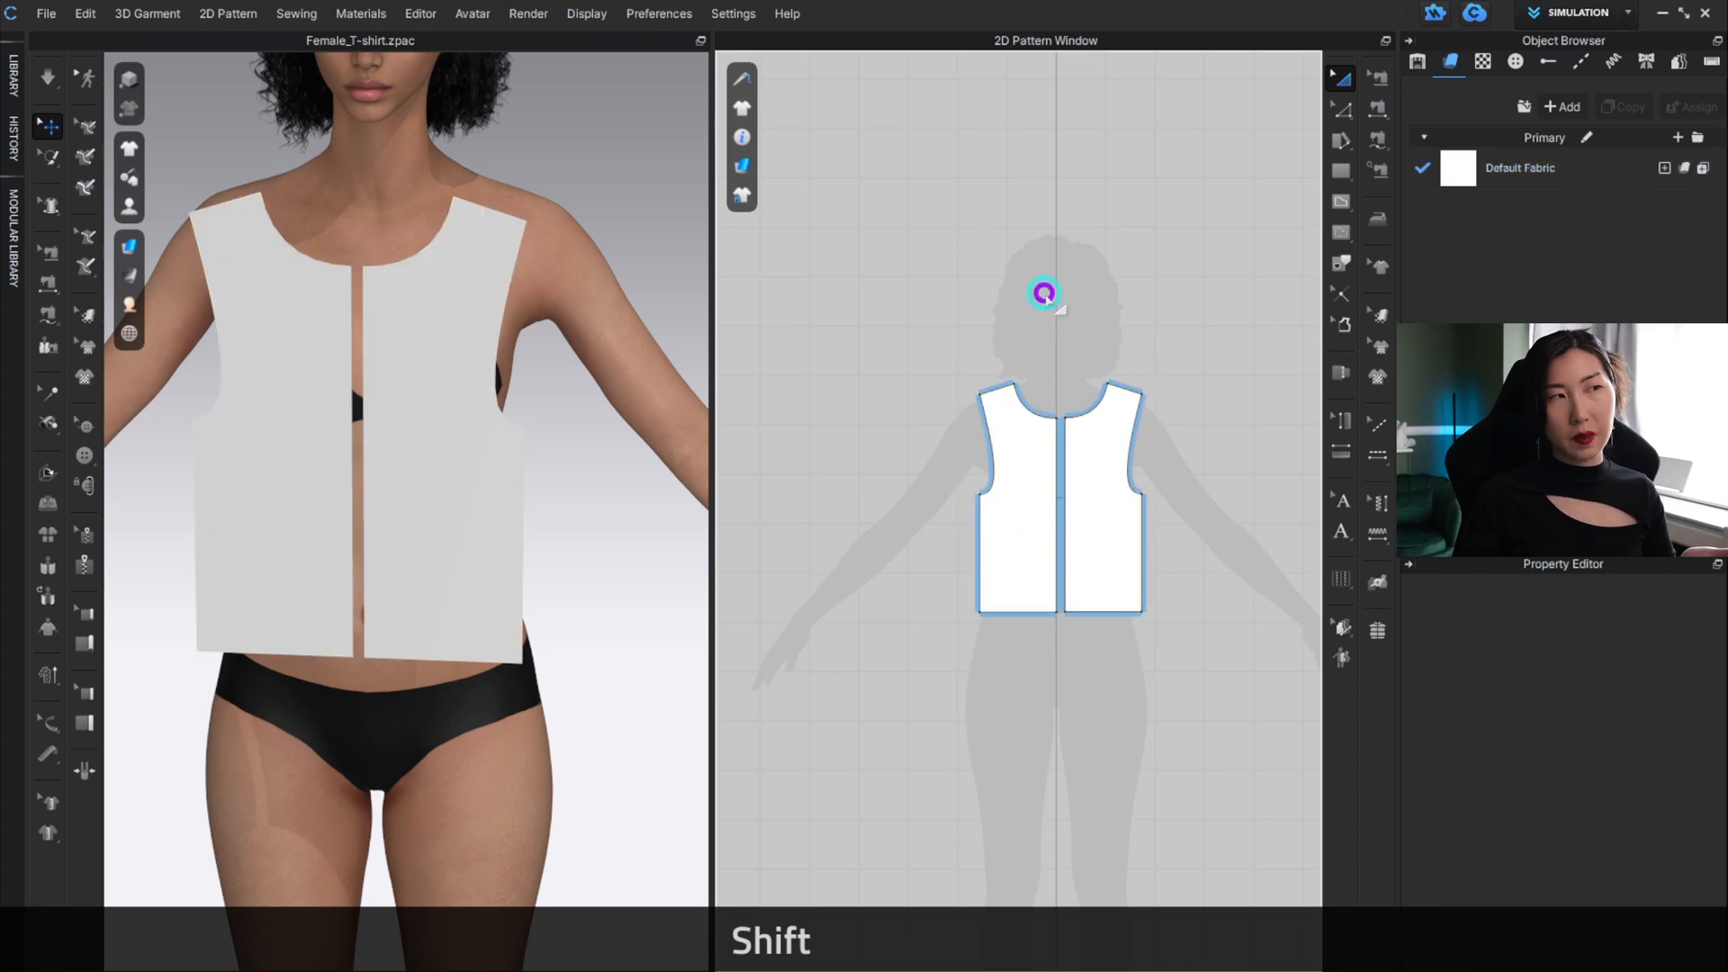
Select both front halves, copy them, and paste the duplicates beside the originals at the same height in the pattern layout.
drag(905, 271, 1208, 731)
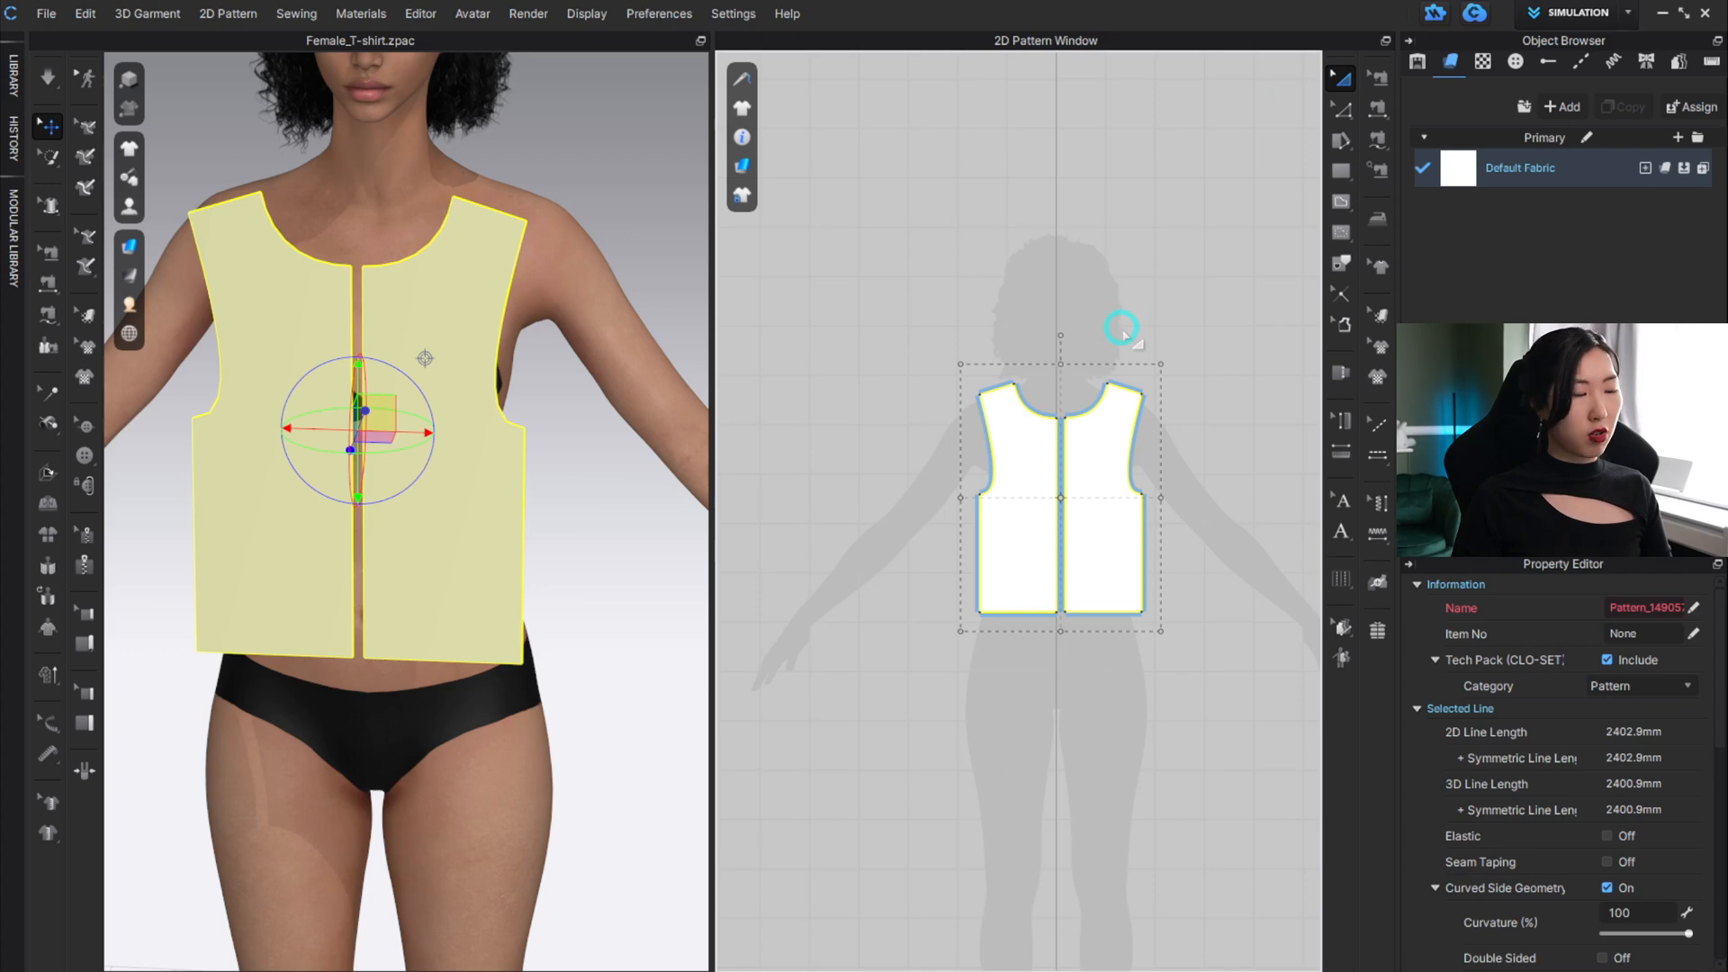
key(ctrl+c)
key(ctrl+v)
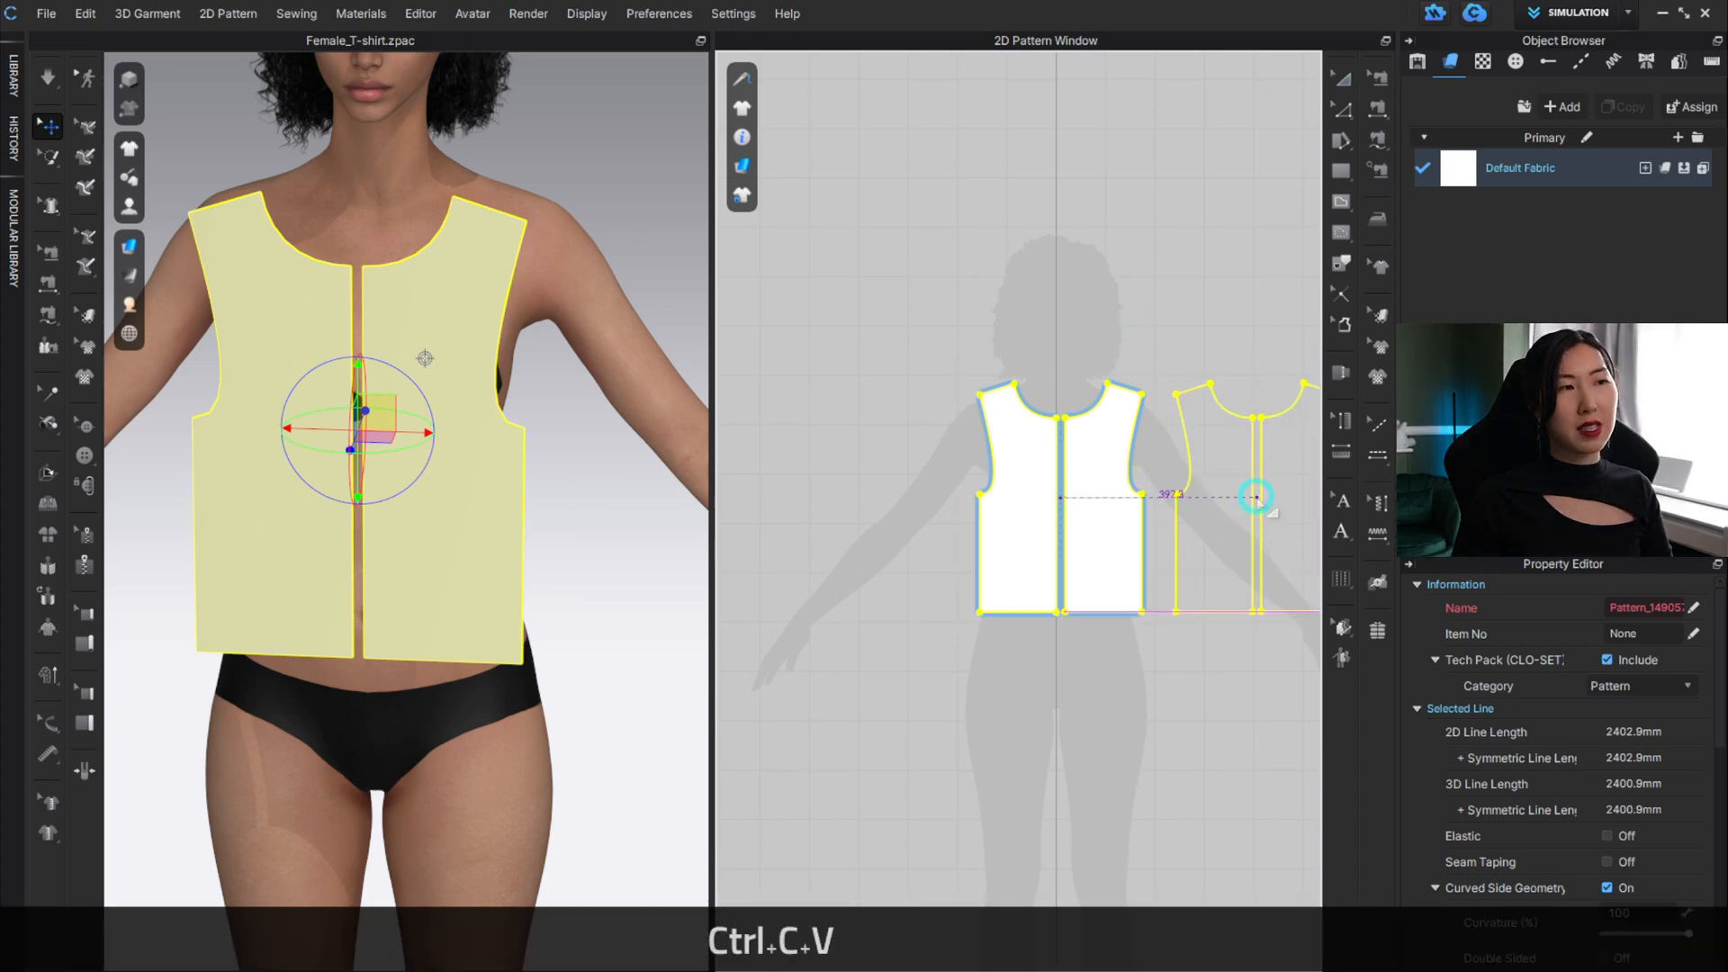
click(1256, 496)
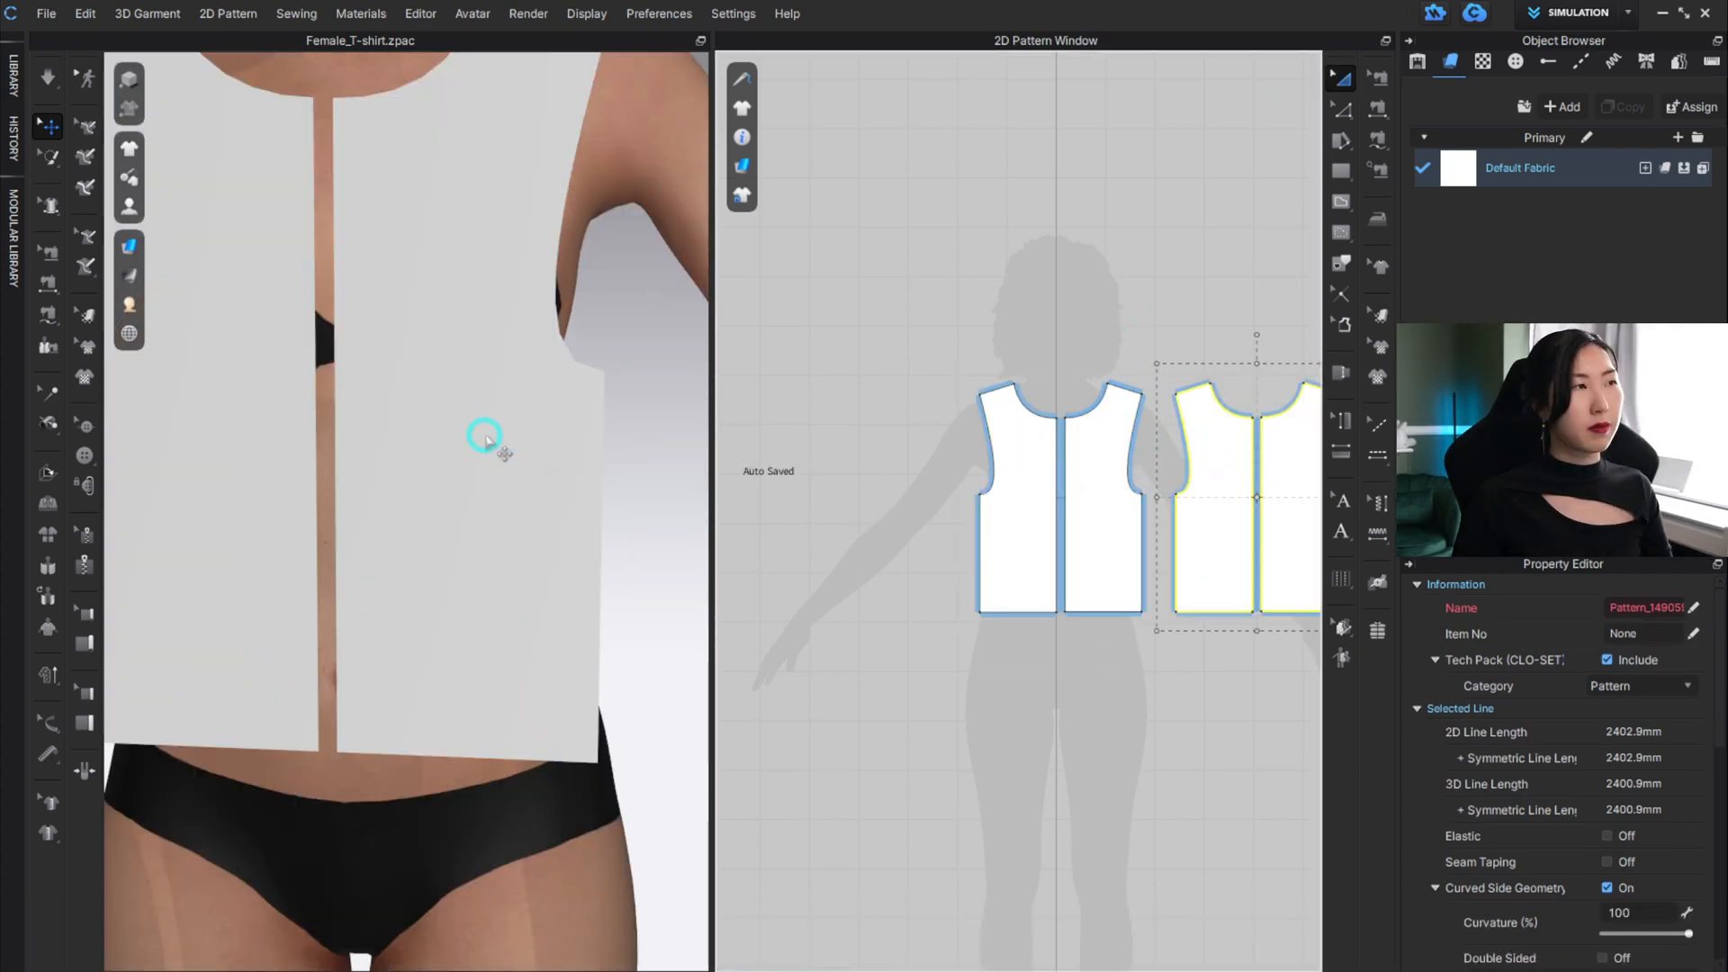
Move the duplicated pair through the body in 3D until it sits just behind the avatar's back.
scroll(483, 433, down, 4)
drag(687, 469, 425, 463)
right_drag(528, 432, 357, 467)
alt+middle_drag(457, 397, 251, 420)
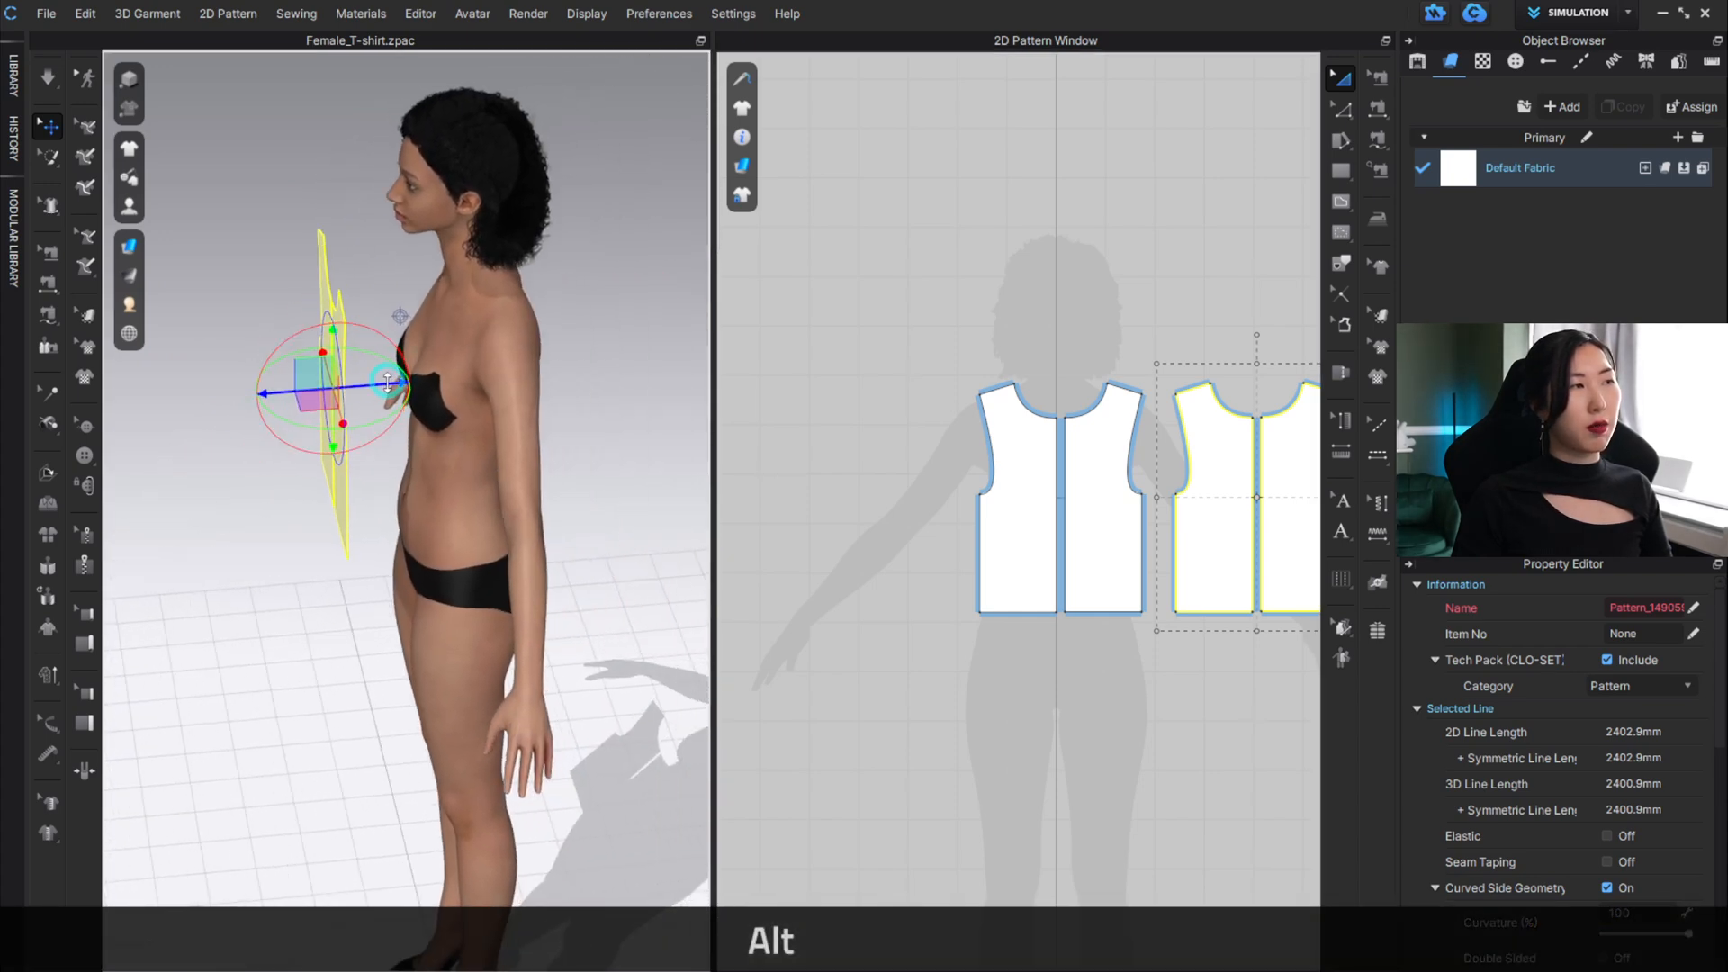
drag(367, 387, 619, 353)
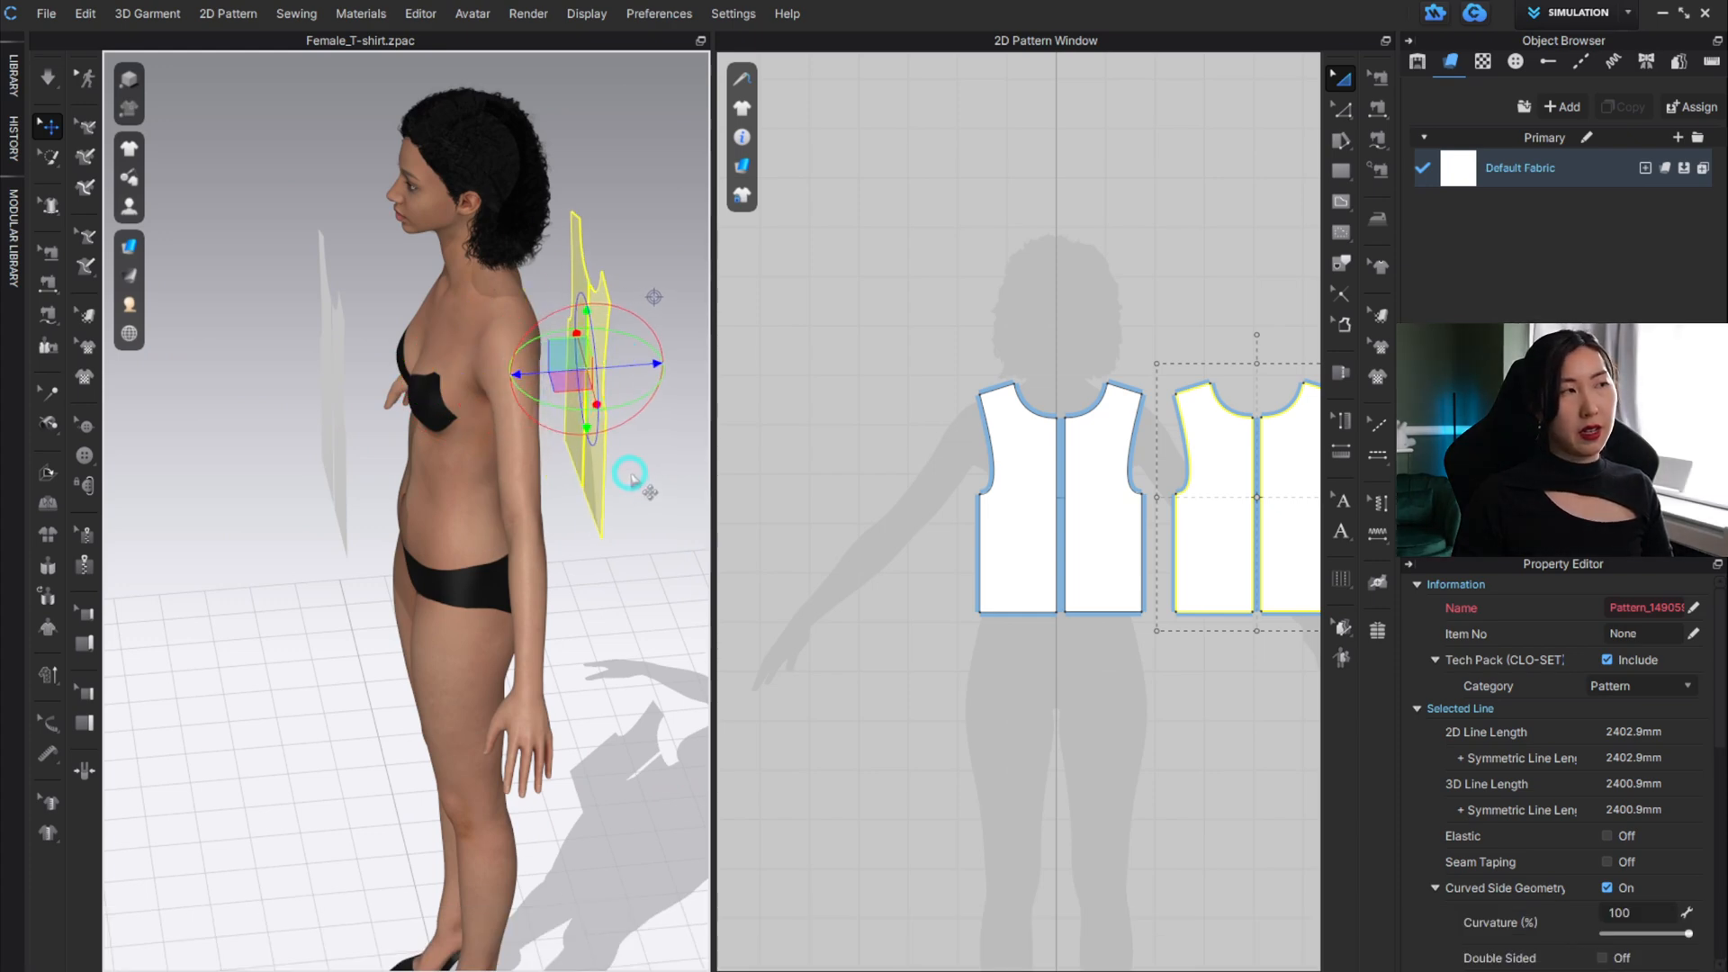
Inspect the front and back pieces around the avatar, selecting individual halves and clearing the selection.
right_drag(628, 492, 505, 350)
click(678, 423)
click(441, 315)
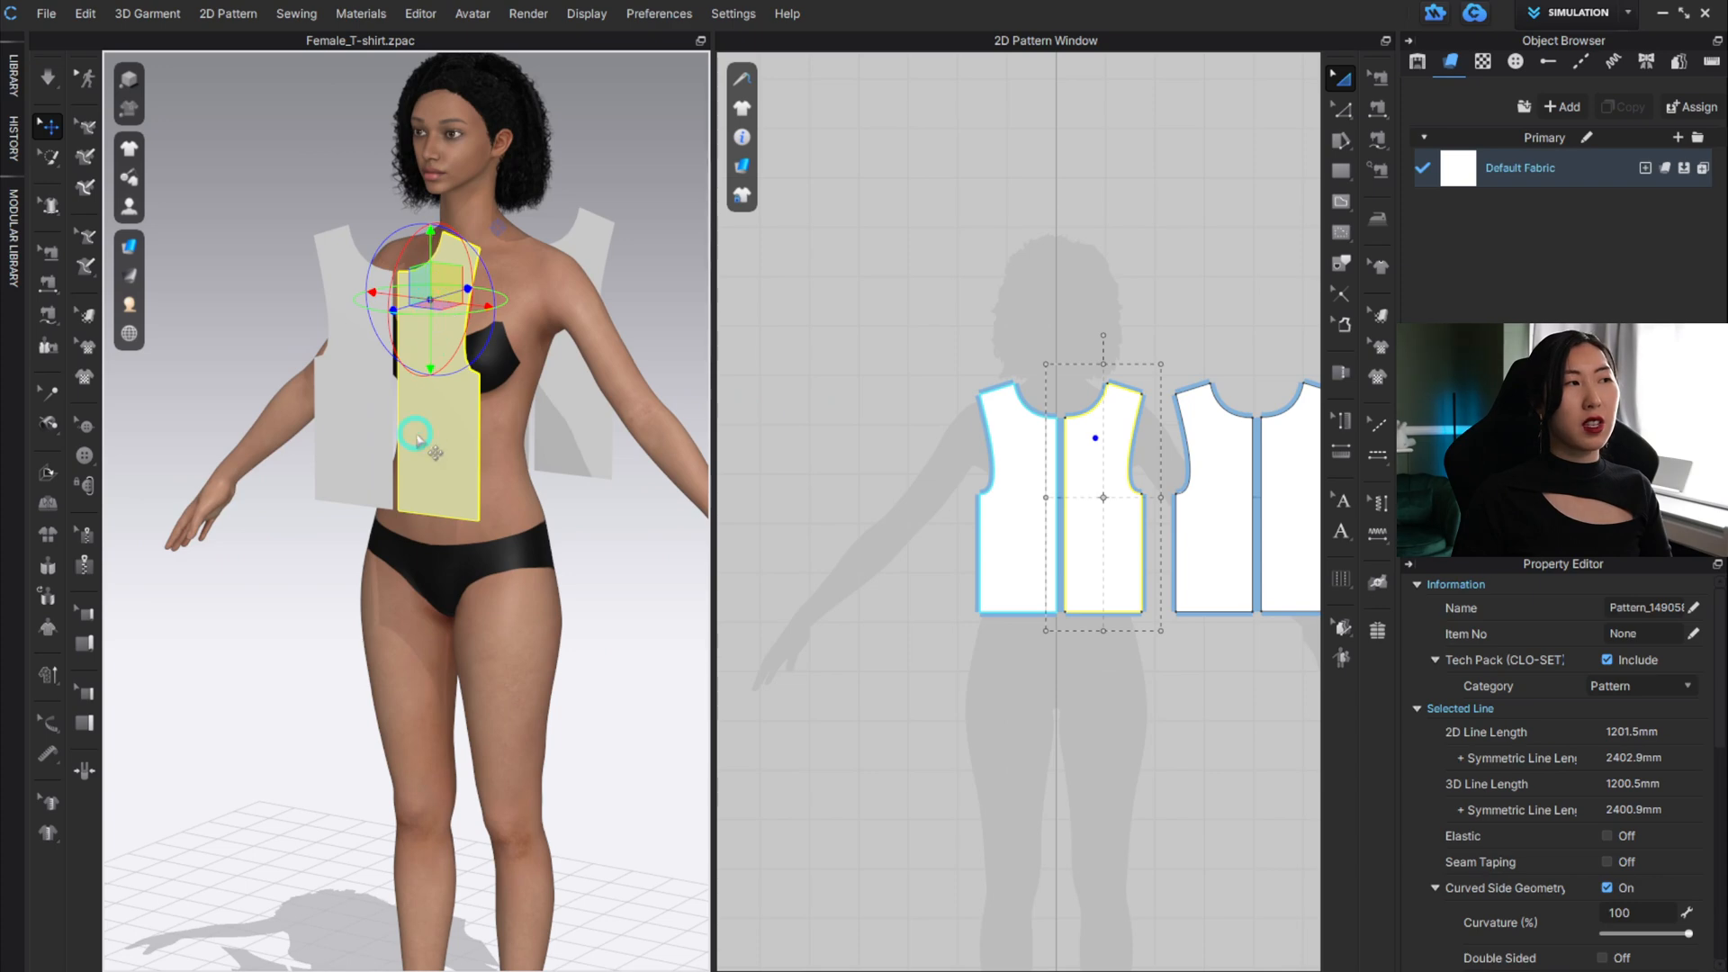
click(621, 133)
right_drag(617, 349, 428, 331)
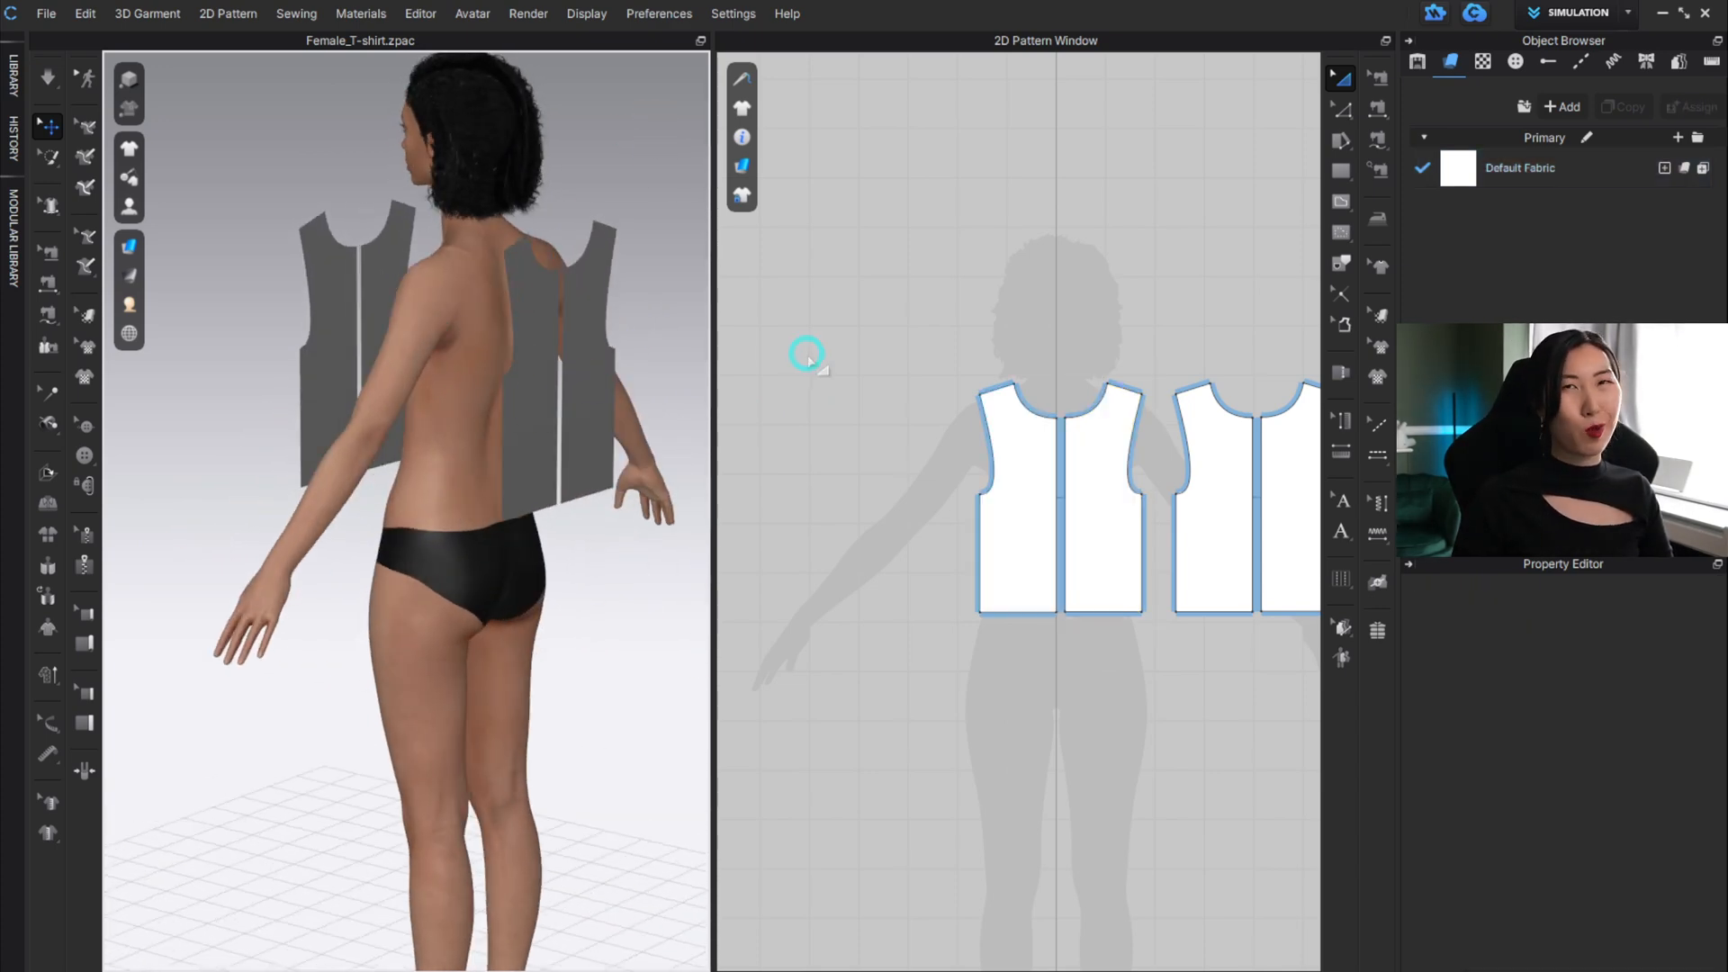
click(532, 331)
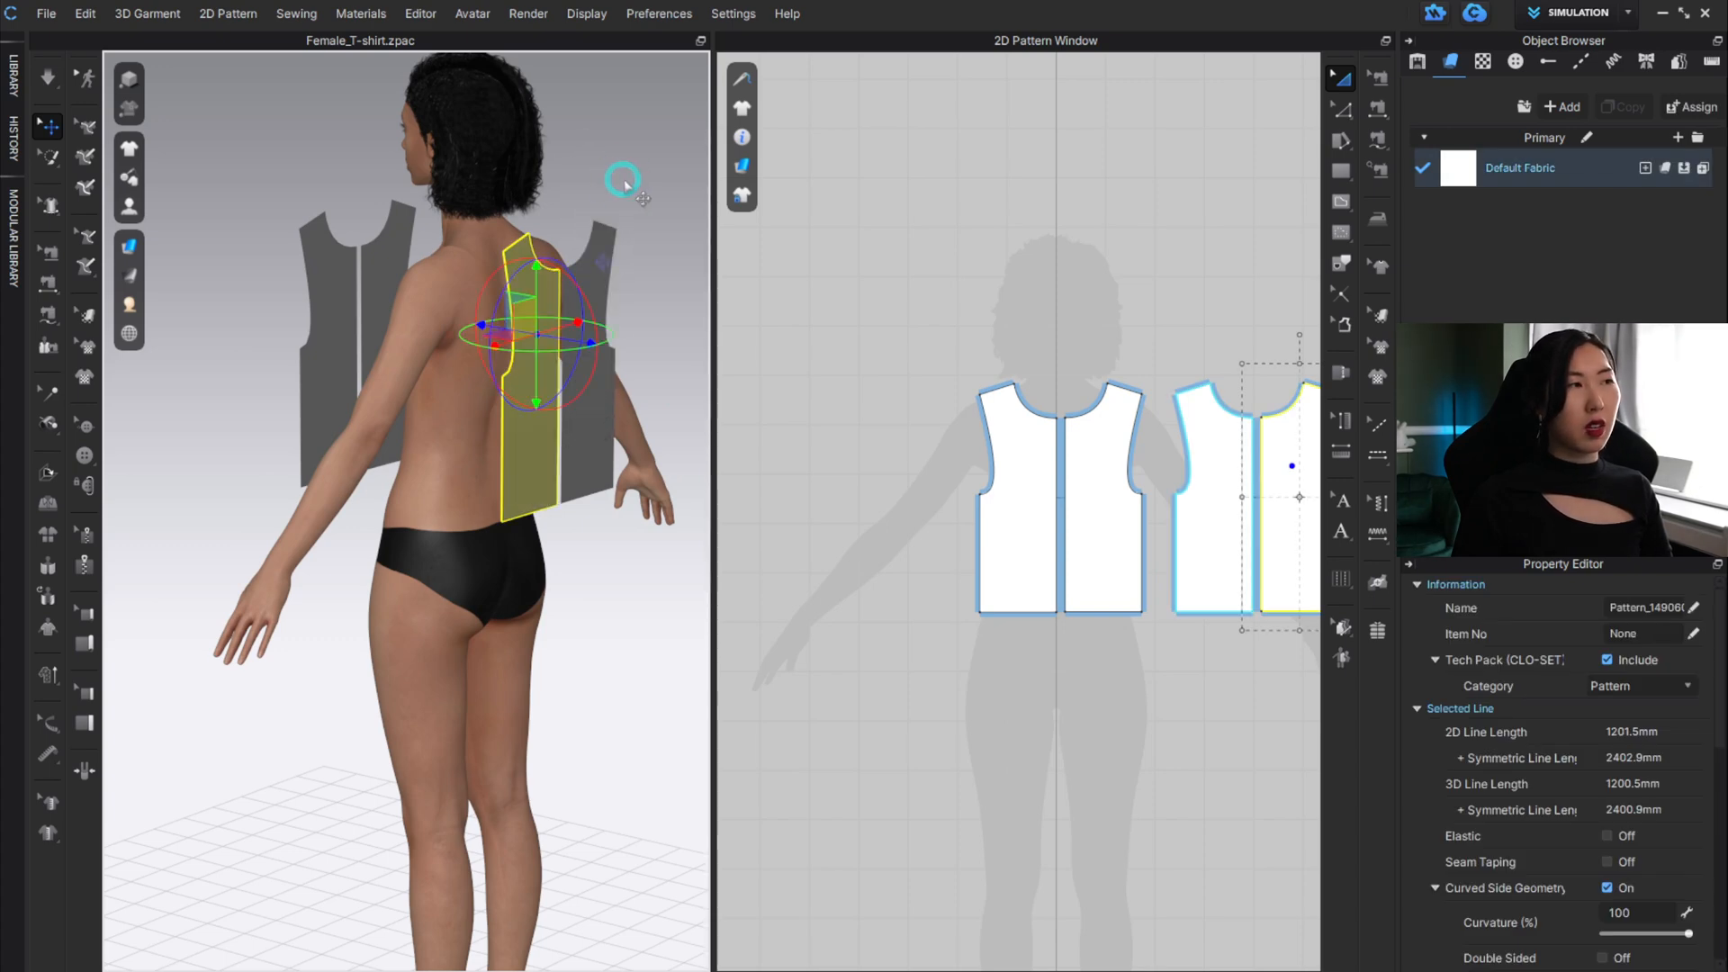
click(612, 369)
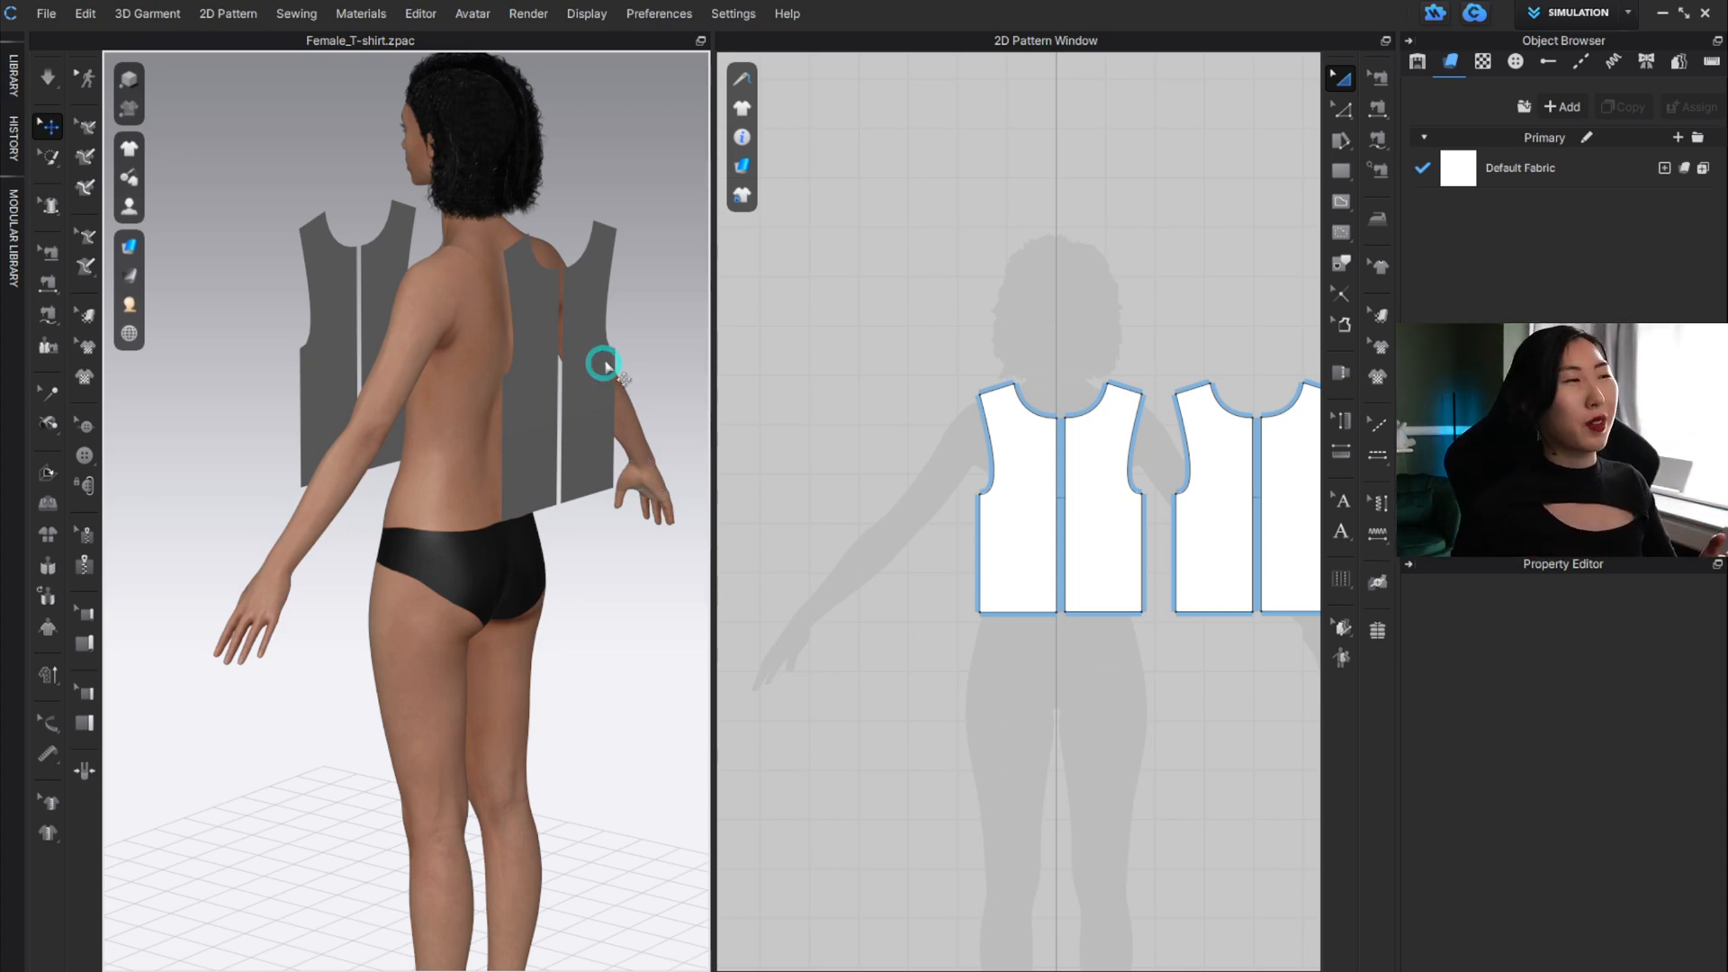
Select both halves behind the avatar together in 3D.
click(521, 292)
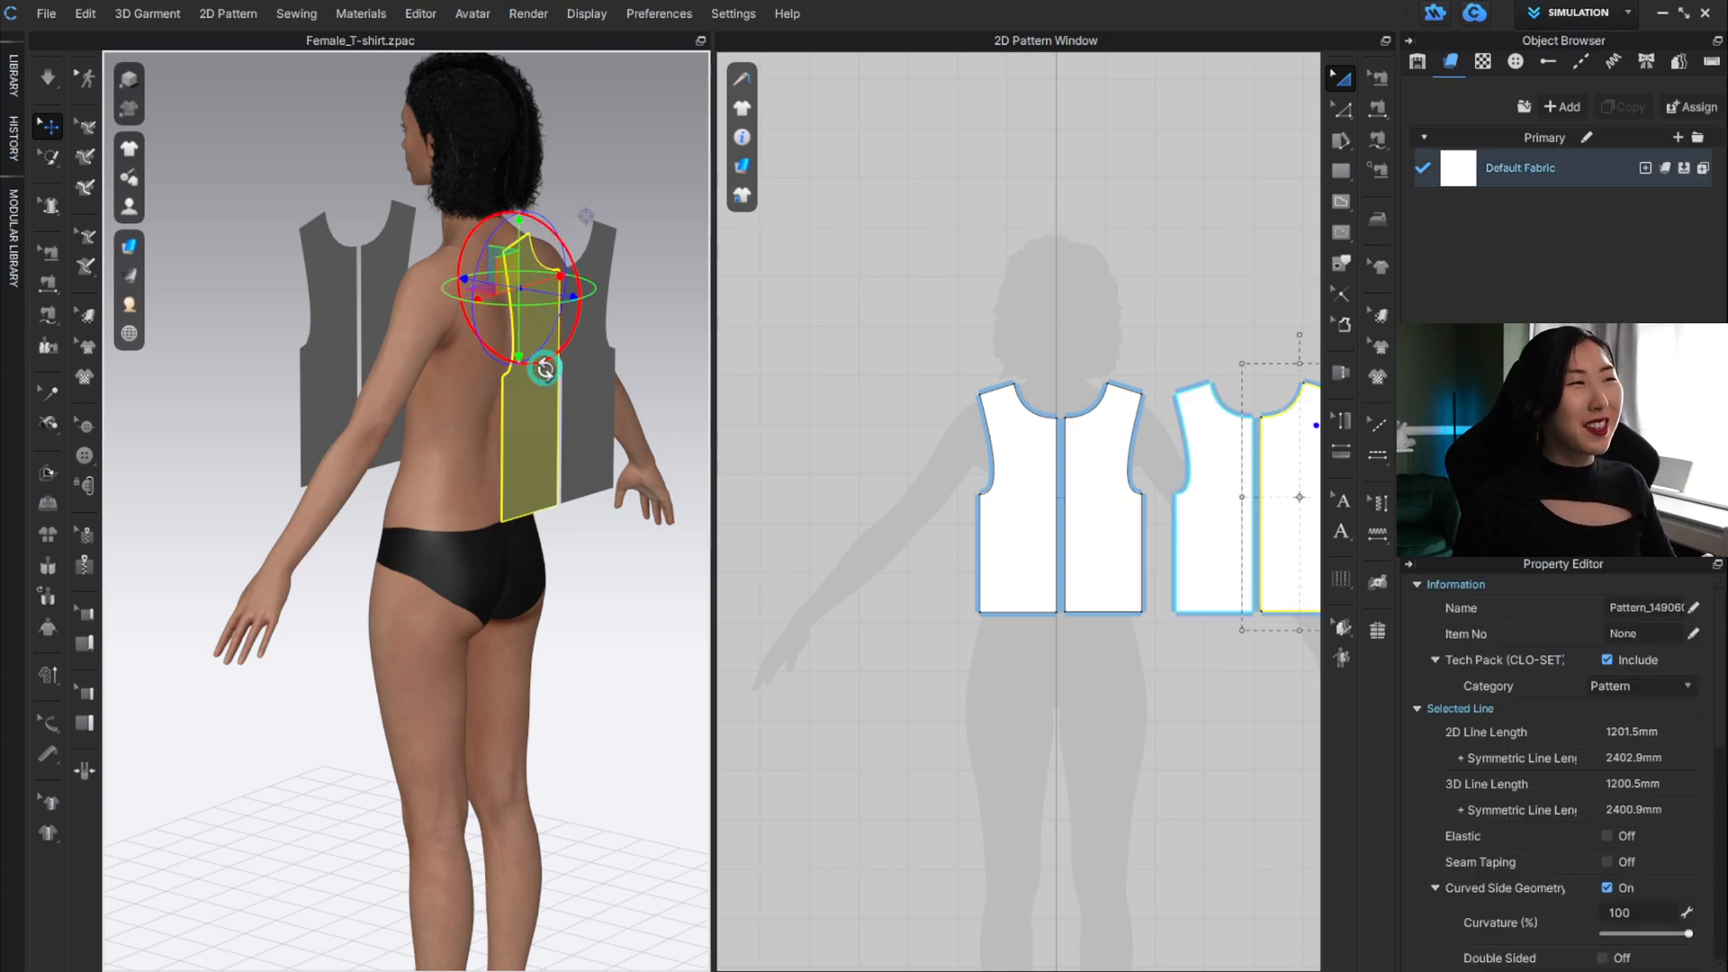
key(shift)
key(shift)
shift+click(588, 387)
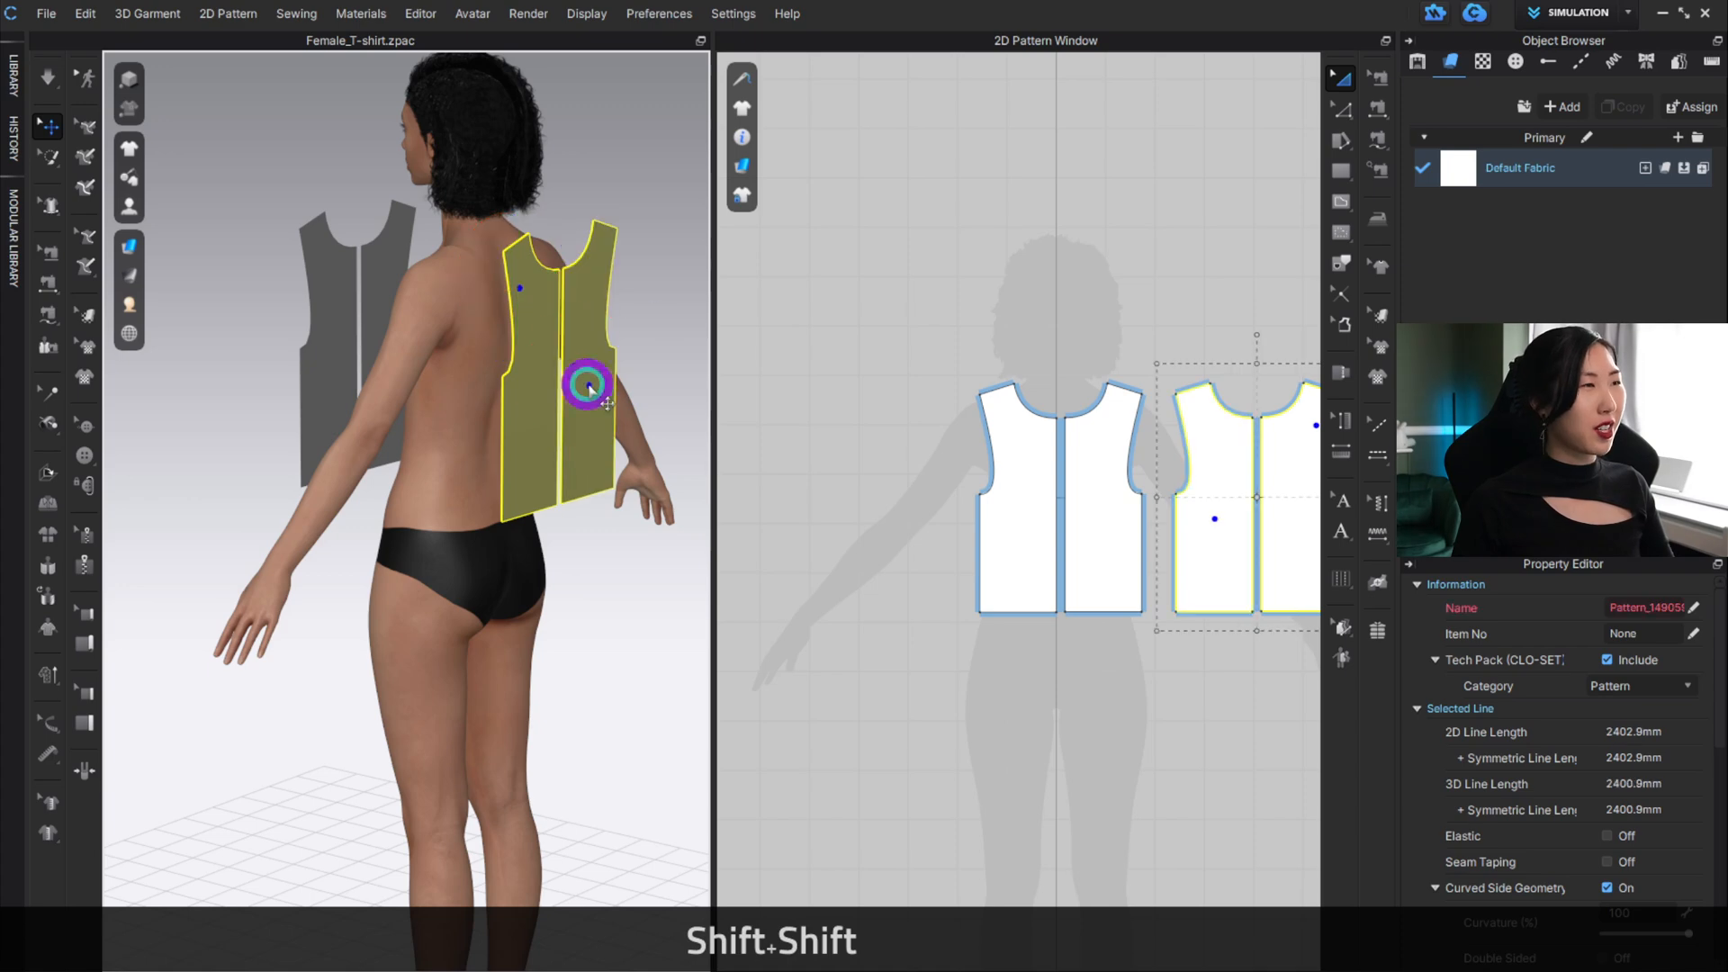
click(581, 345)
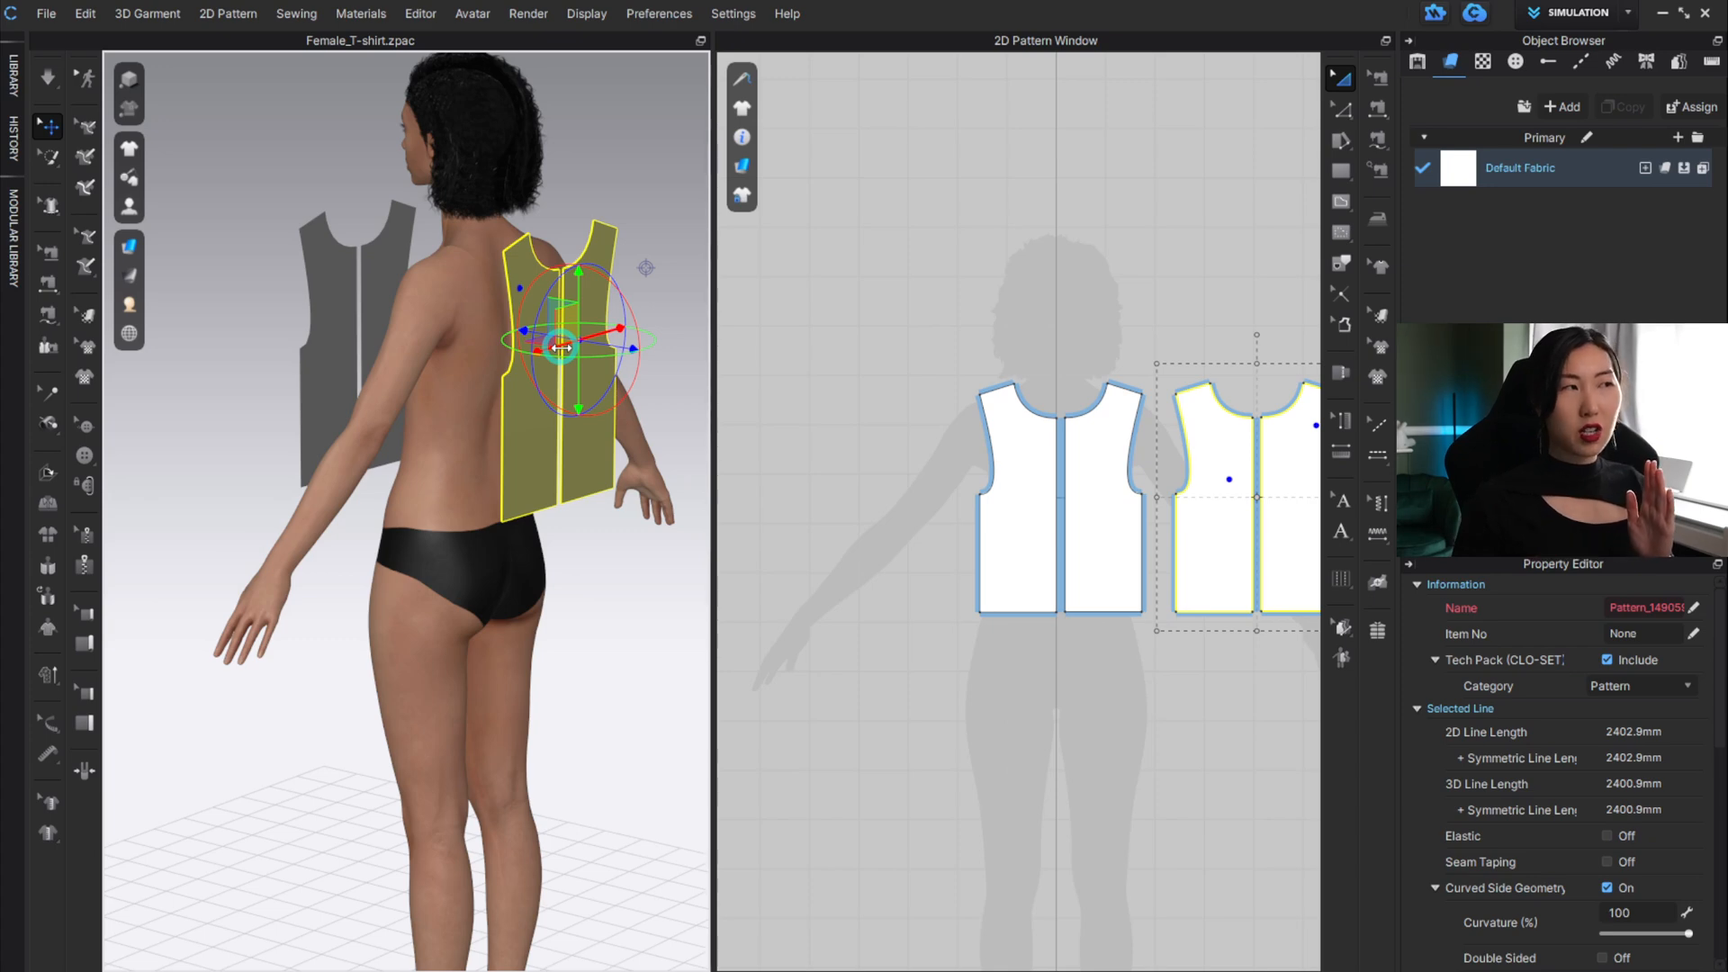
drag(632, 328, 662, 212)
key(ctrl+z)
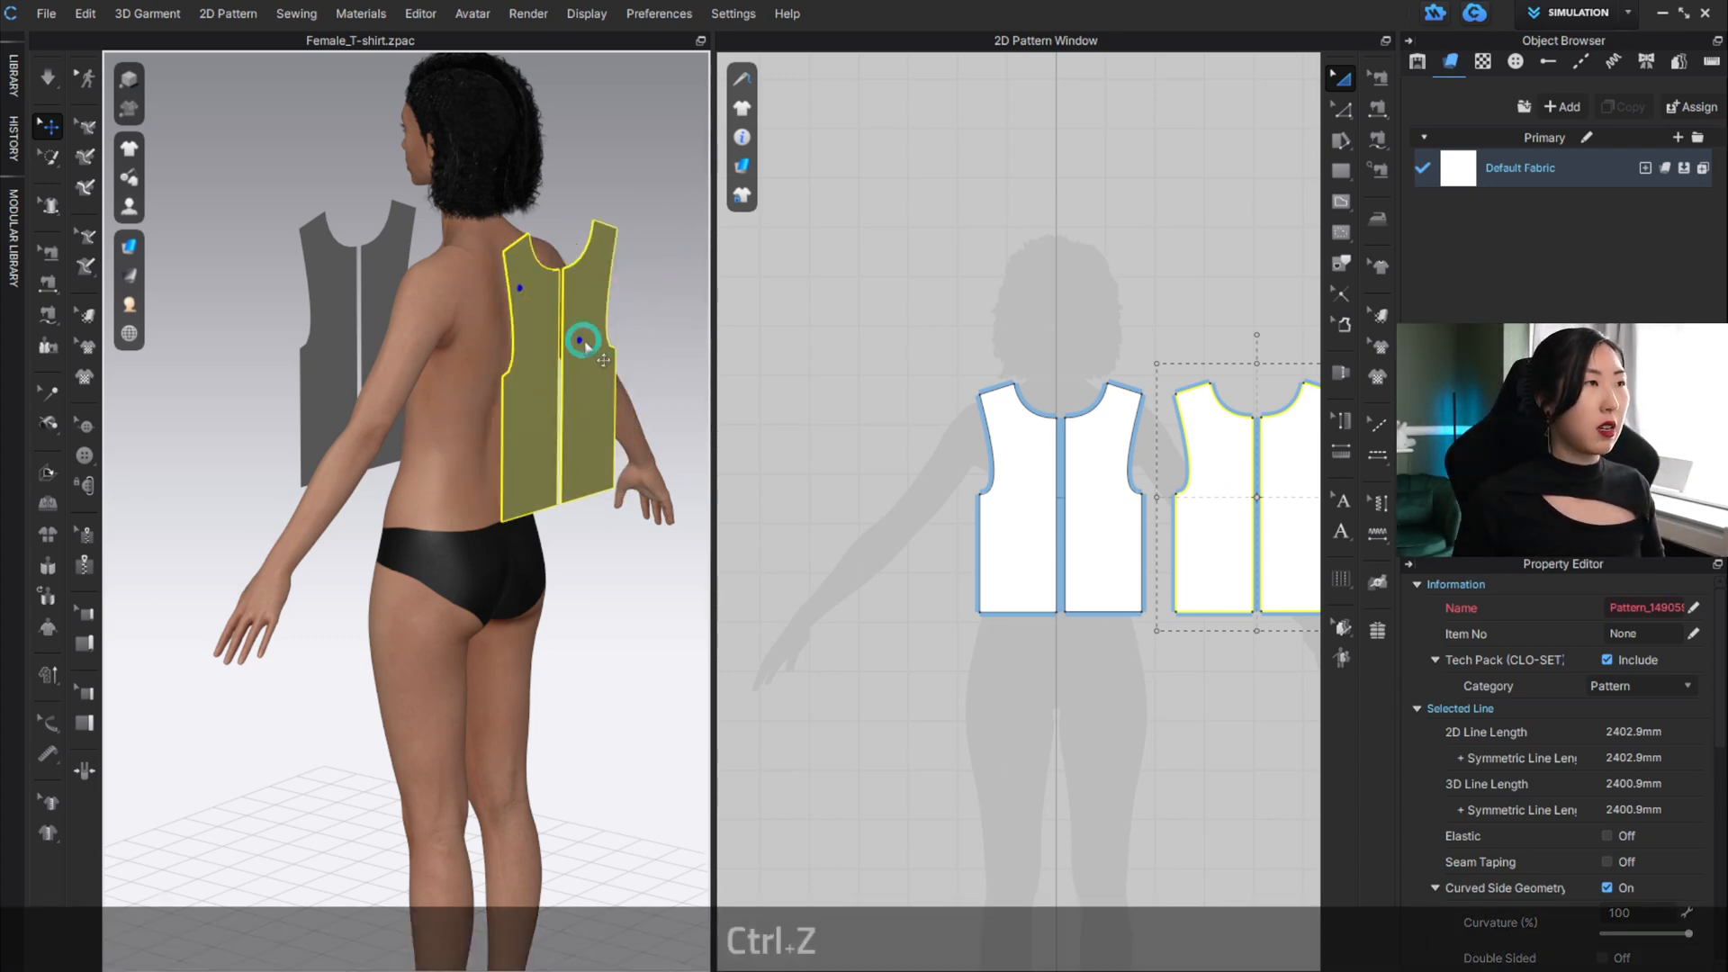
click(576, 352)
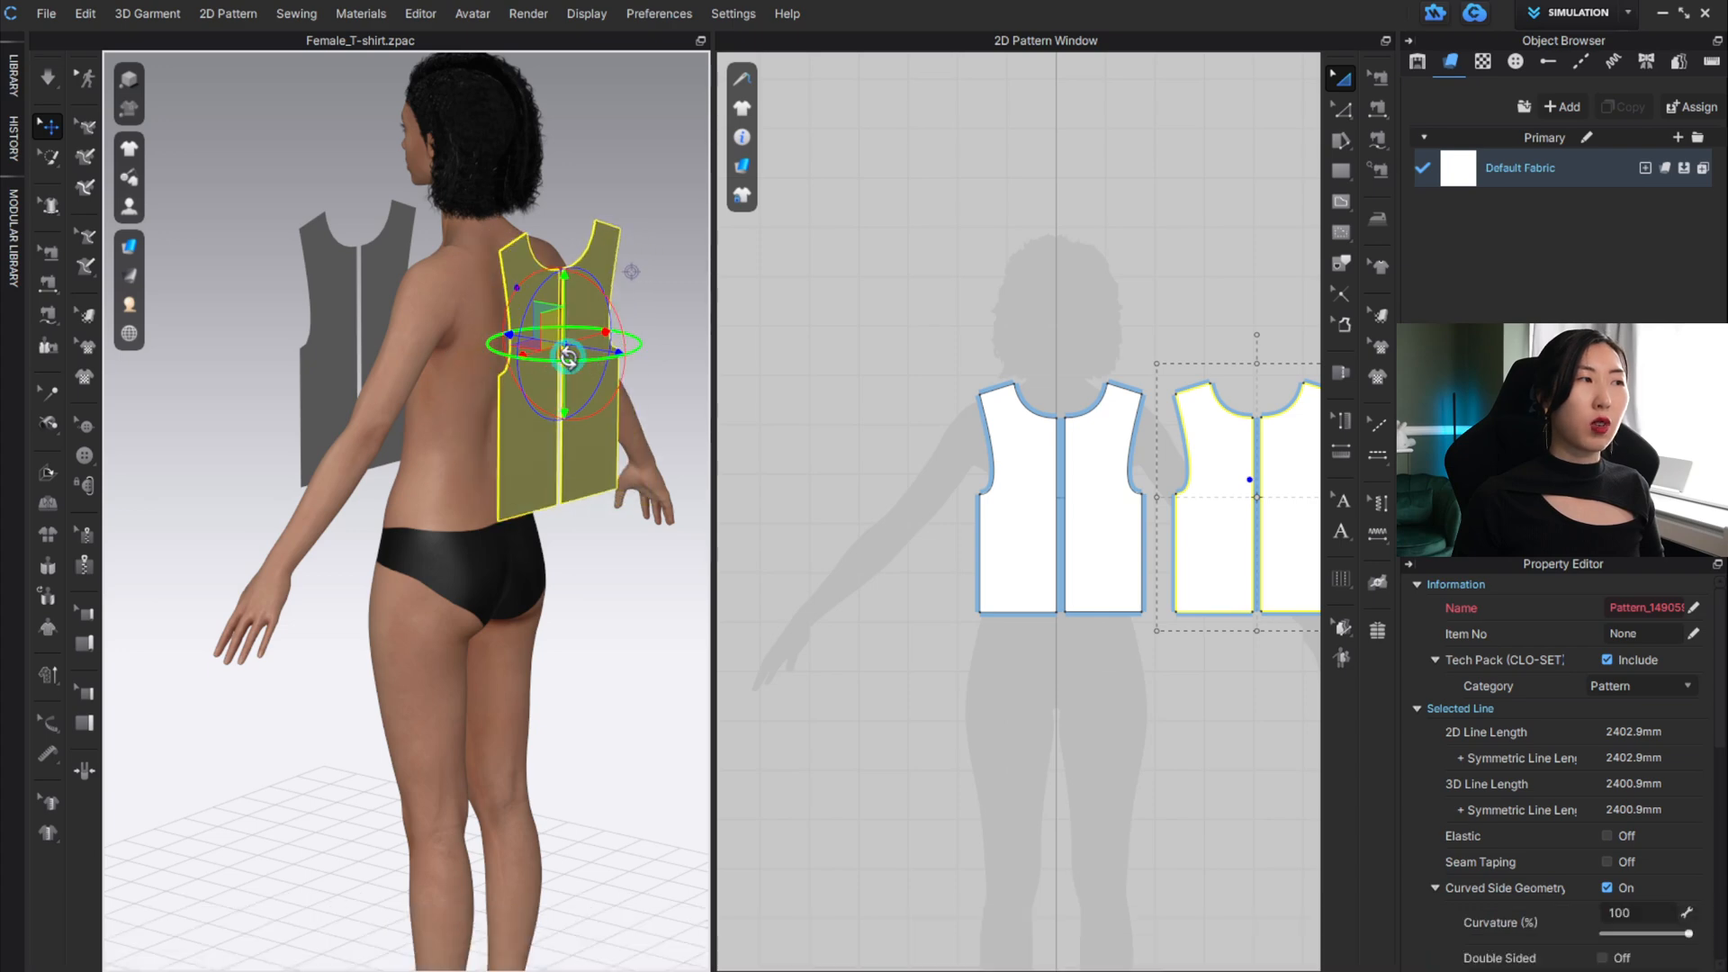
drag(568, 357, 572, 361)
key(ctrl+z)
Rotate the selected back pair half a turn so its outer side faces away from the body, and centre it behind the back.
click(586, 366)
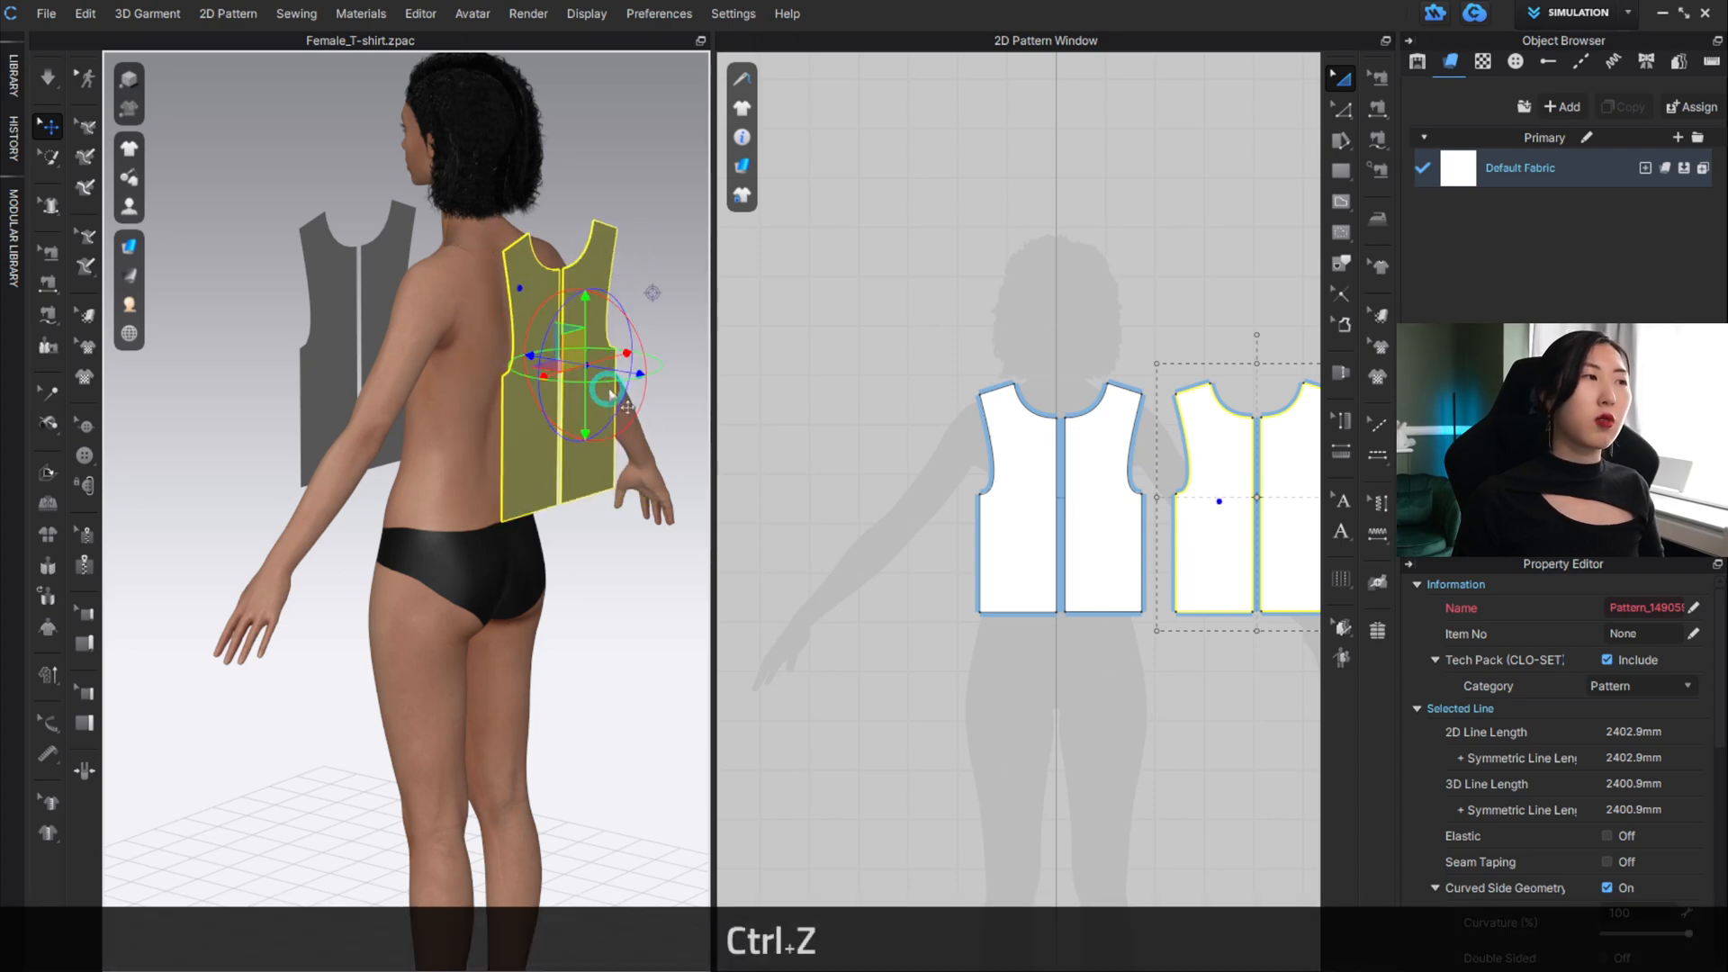
drag(609, 382, 495, 303)
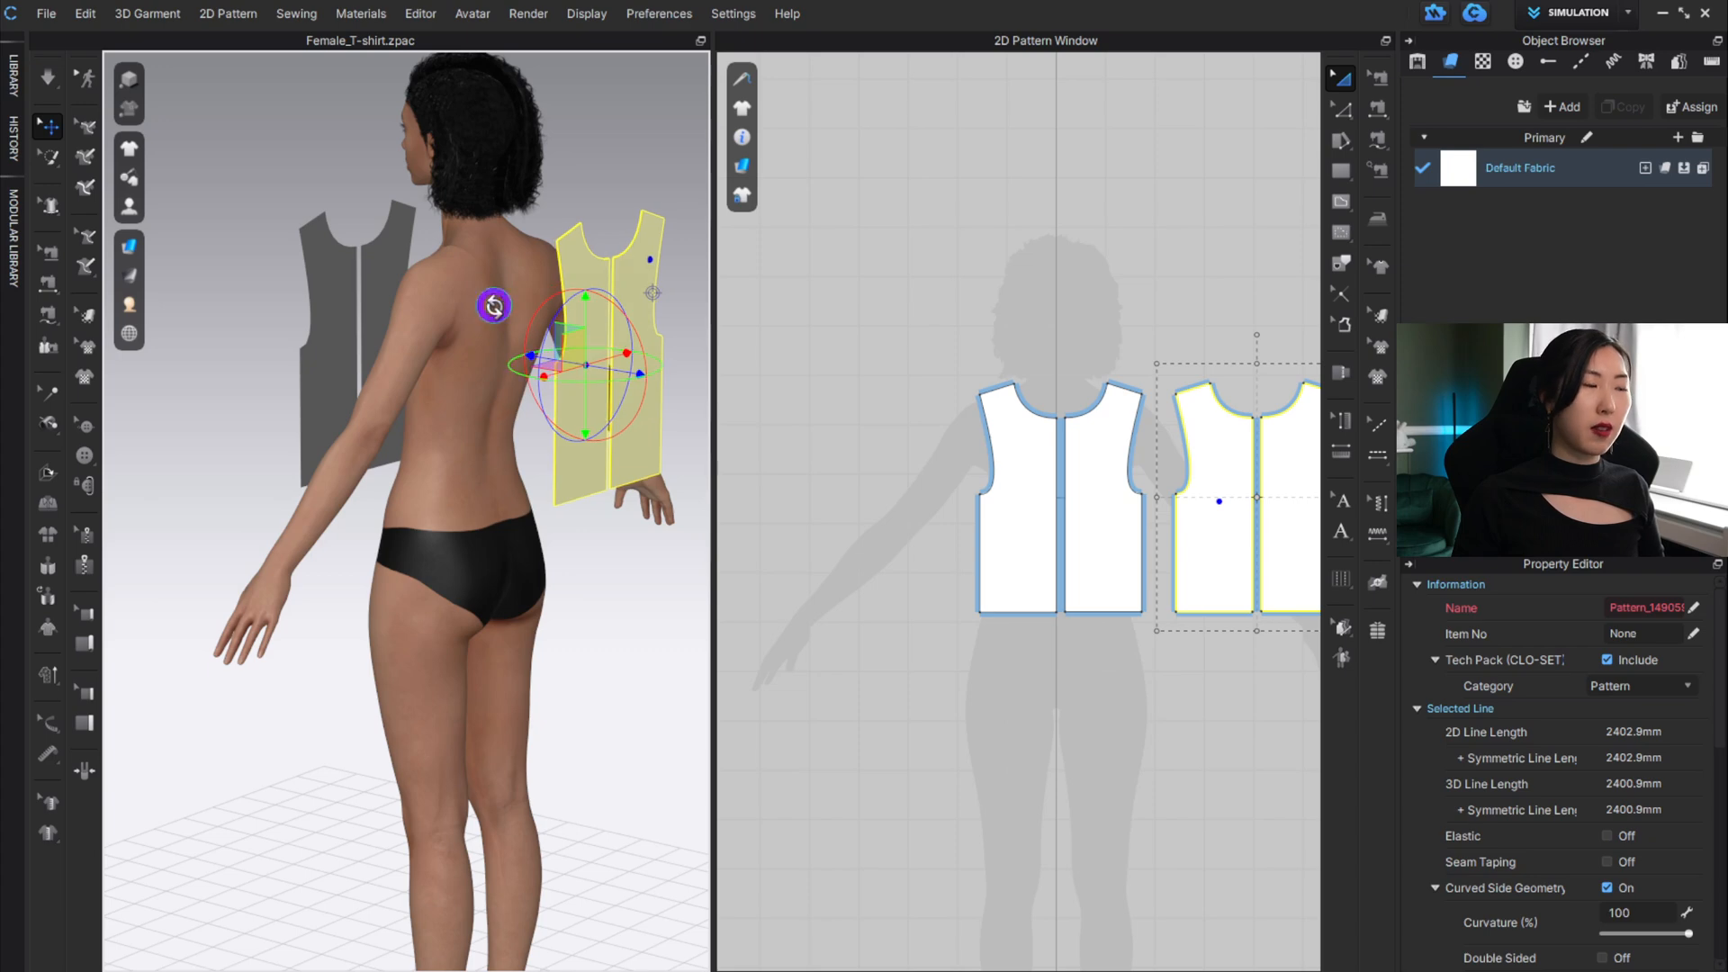
scroll(511, 301, up, 3)
scroll(511, 302, down, 4)
right_drag(515, 303, 444, 319)
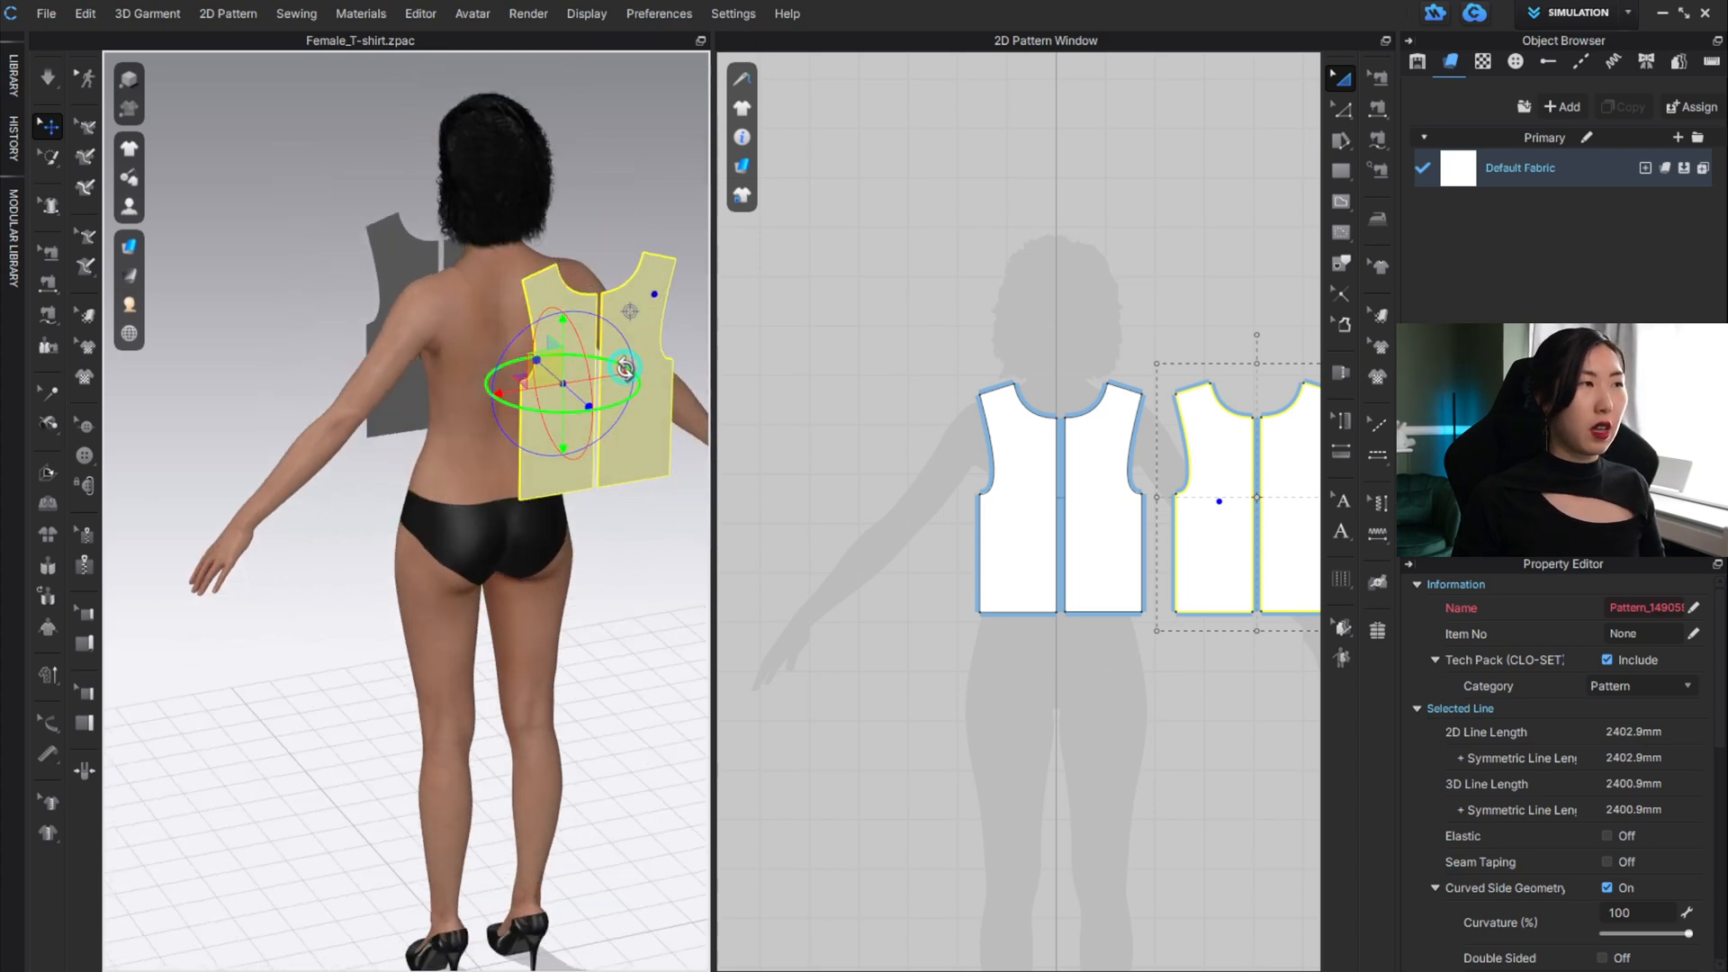
drag(629, 372, 548, 364)
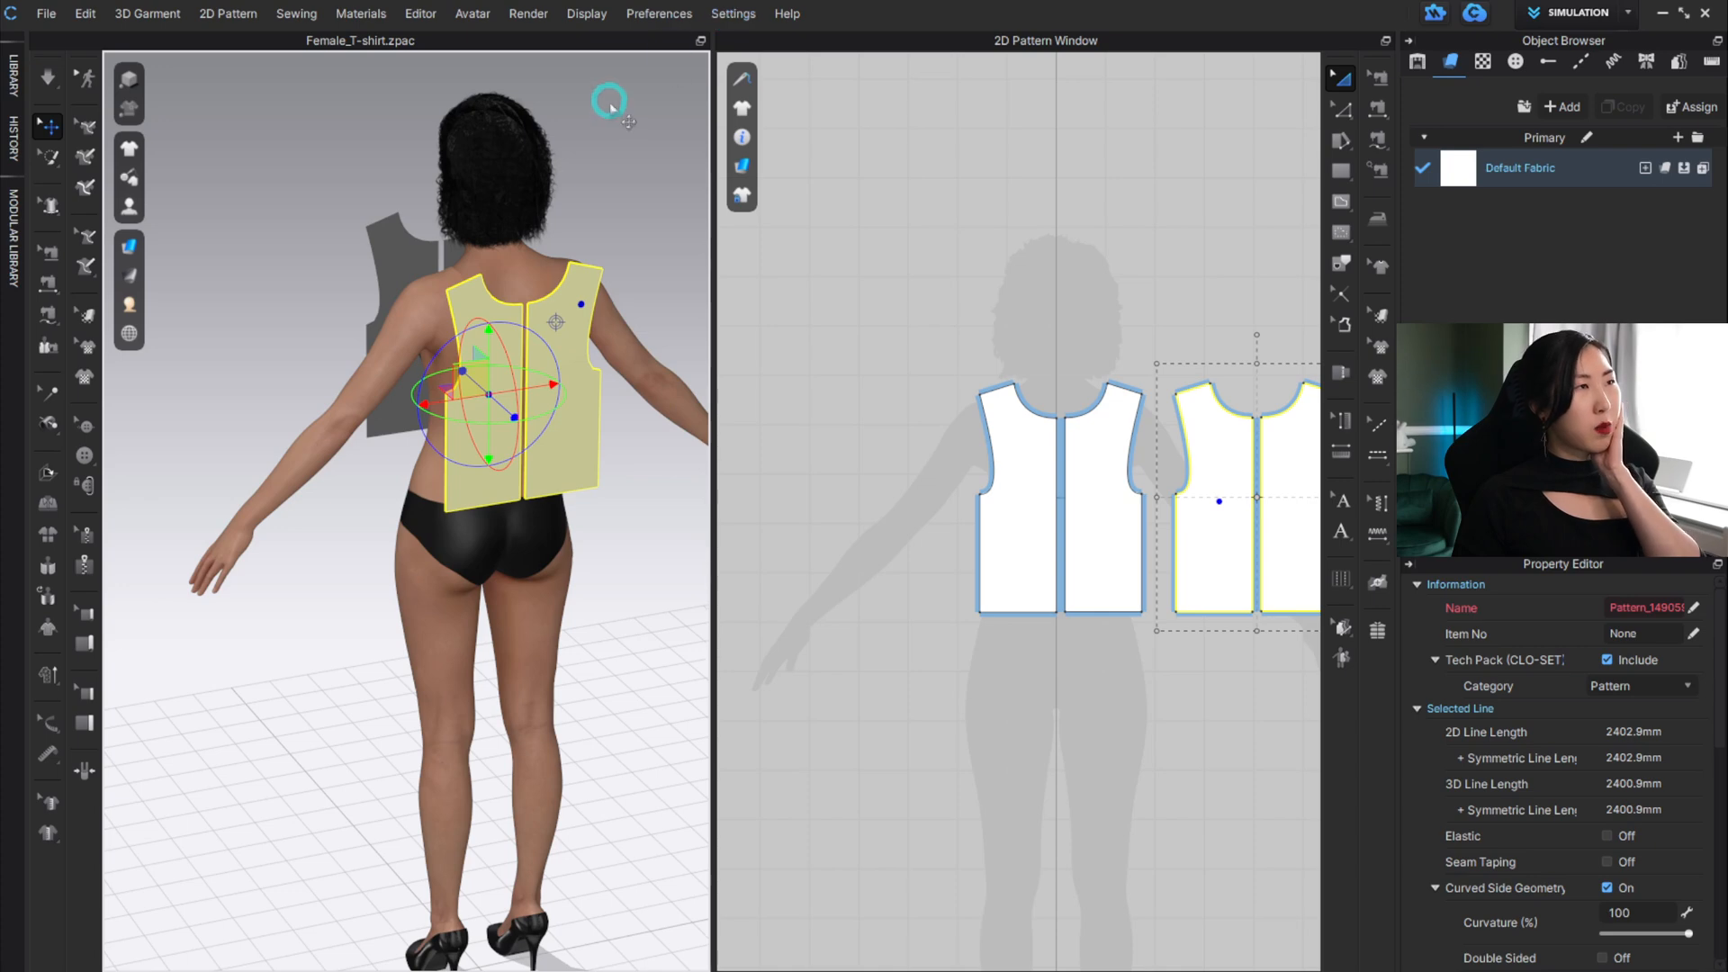
Examine the Unified Gizmo and Divided Gizmo options in the 3D section of User Settings, leaving them as they are.
click(732, 15)
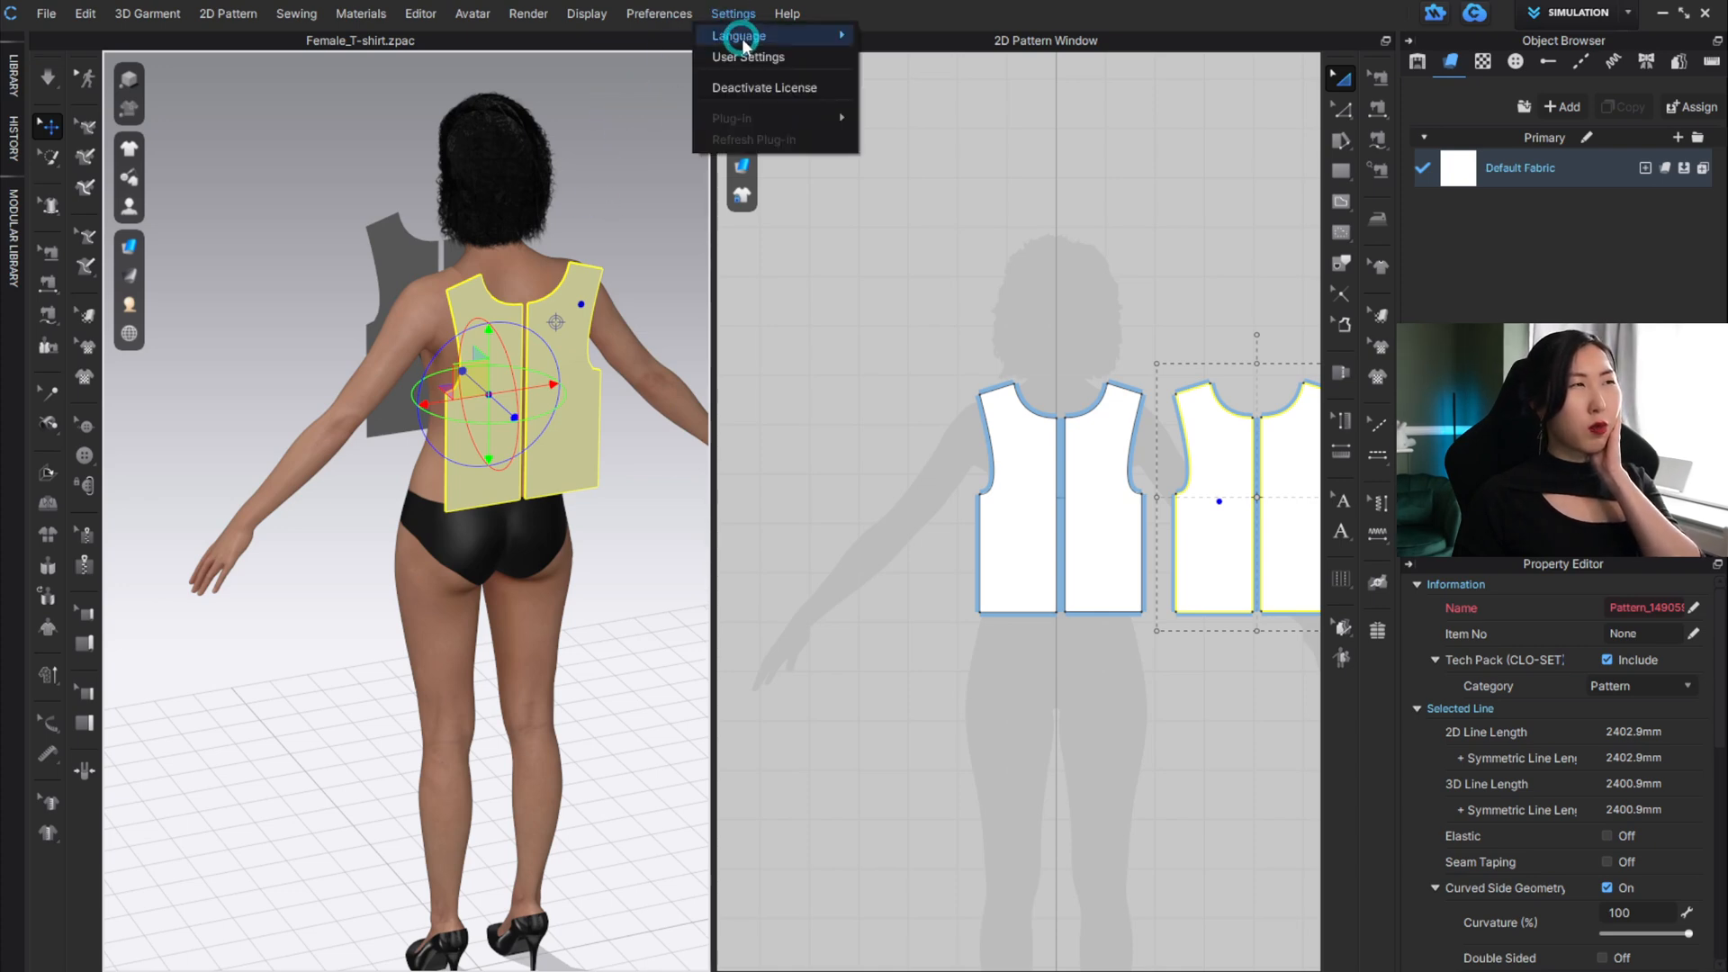
click(748, 56)
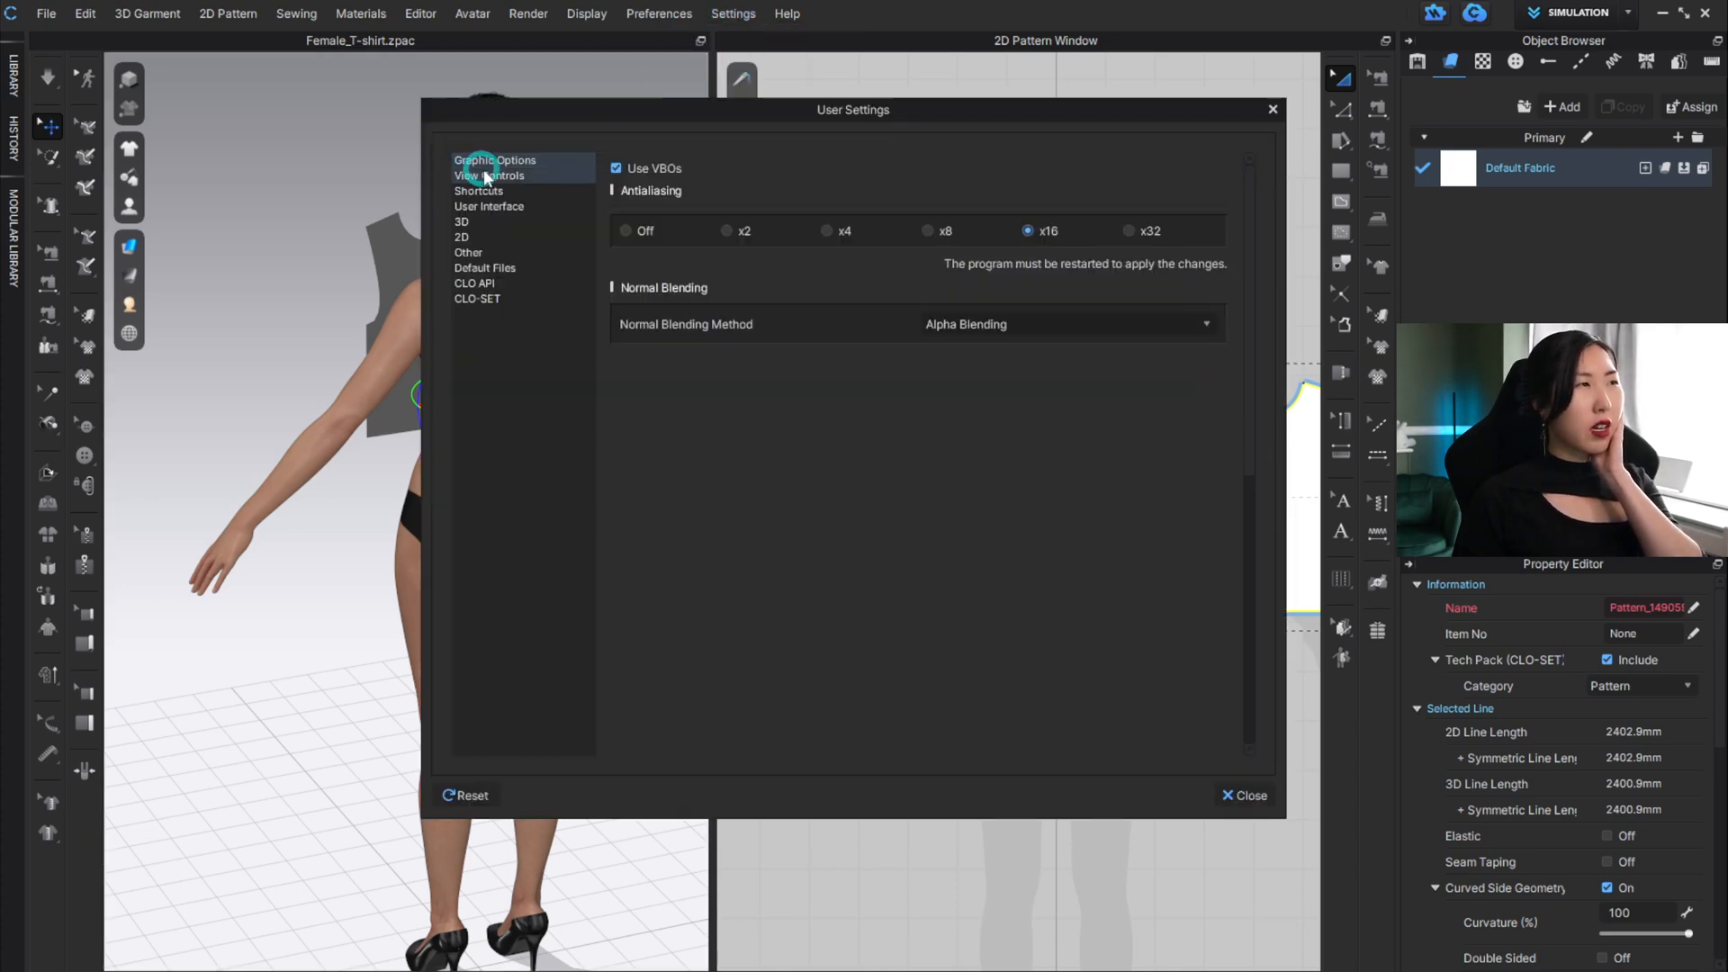
click(493, 177)
click(461, 221)
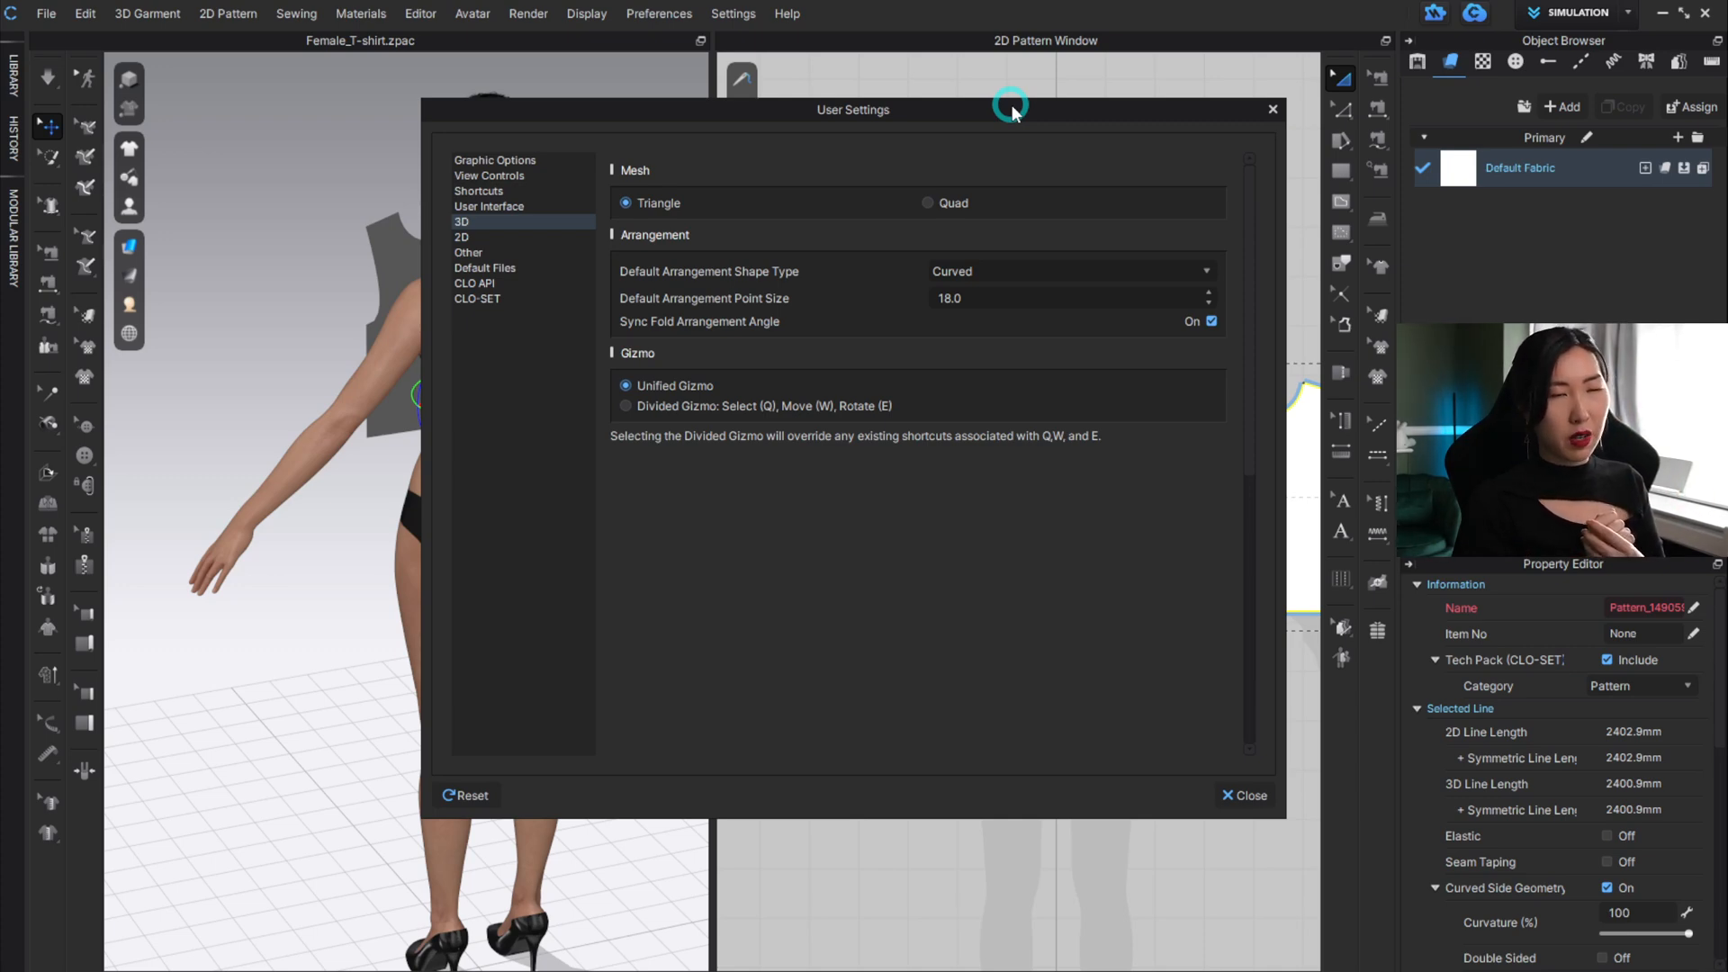
click(1273, 109)
click(732, 14)
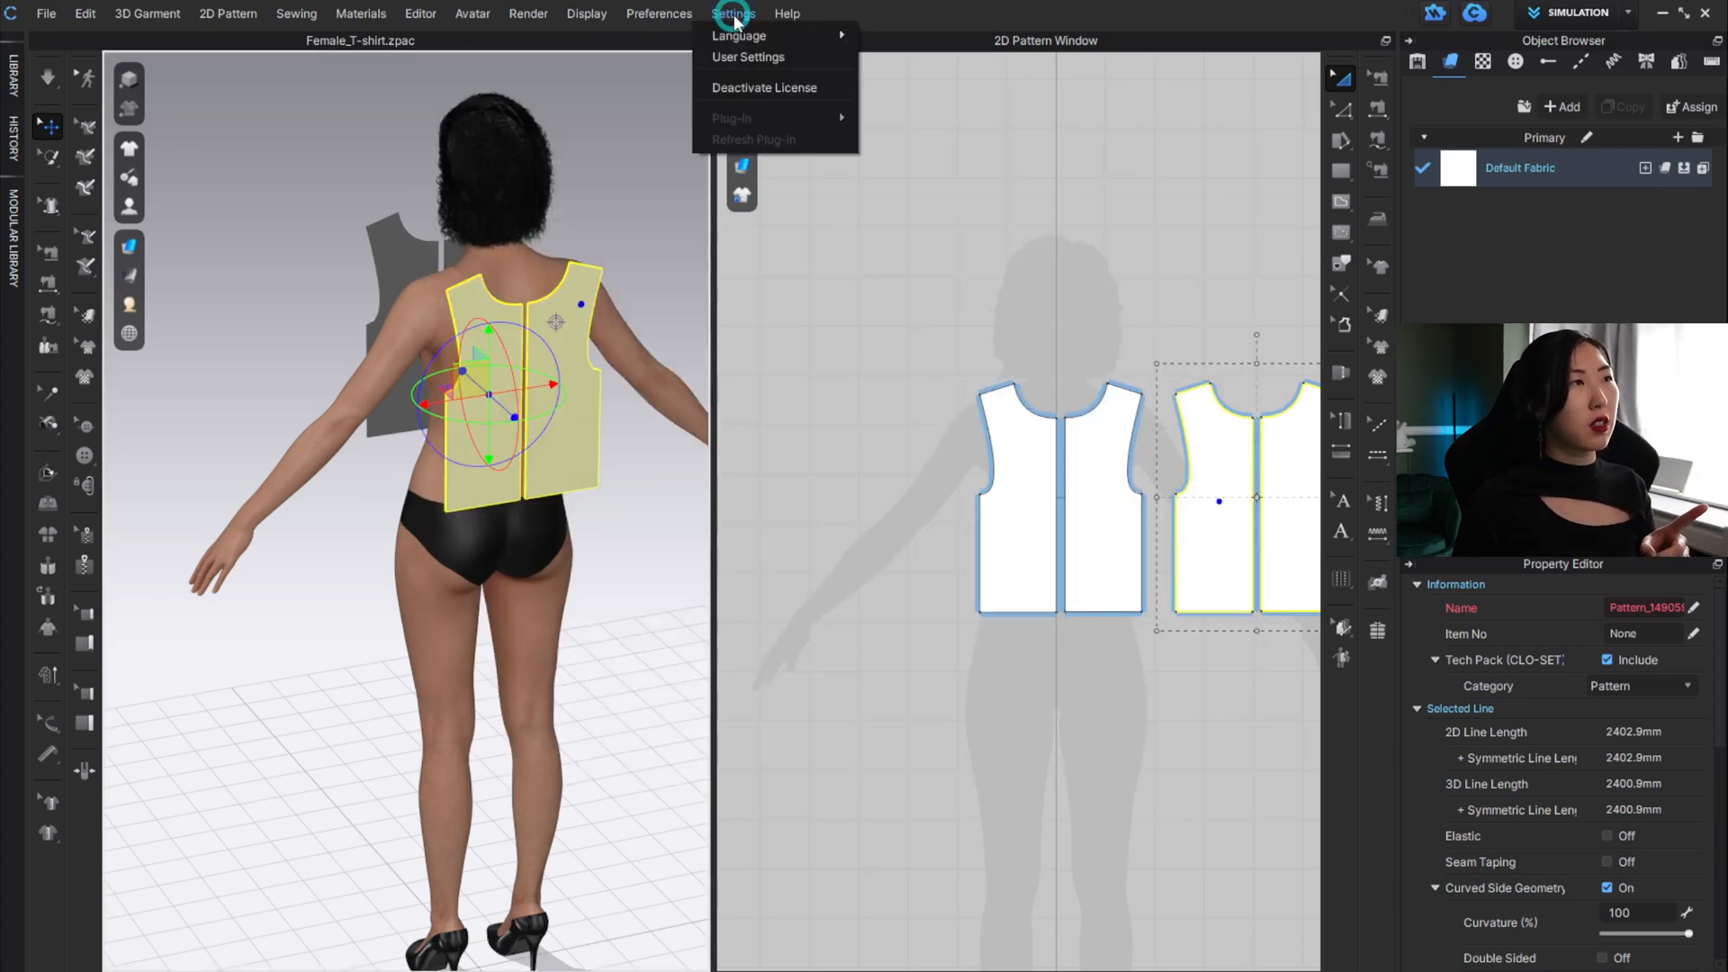
click(742, 60)
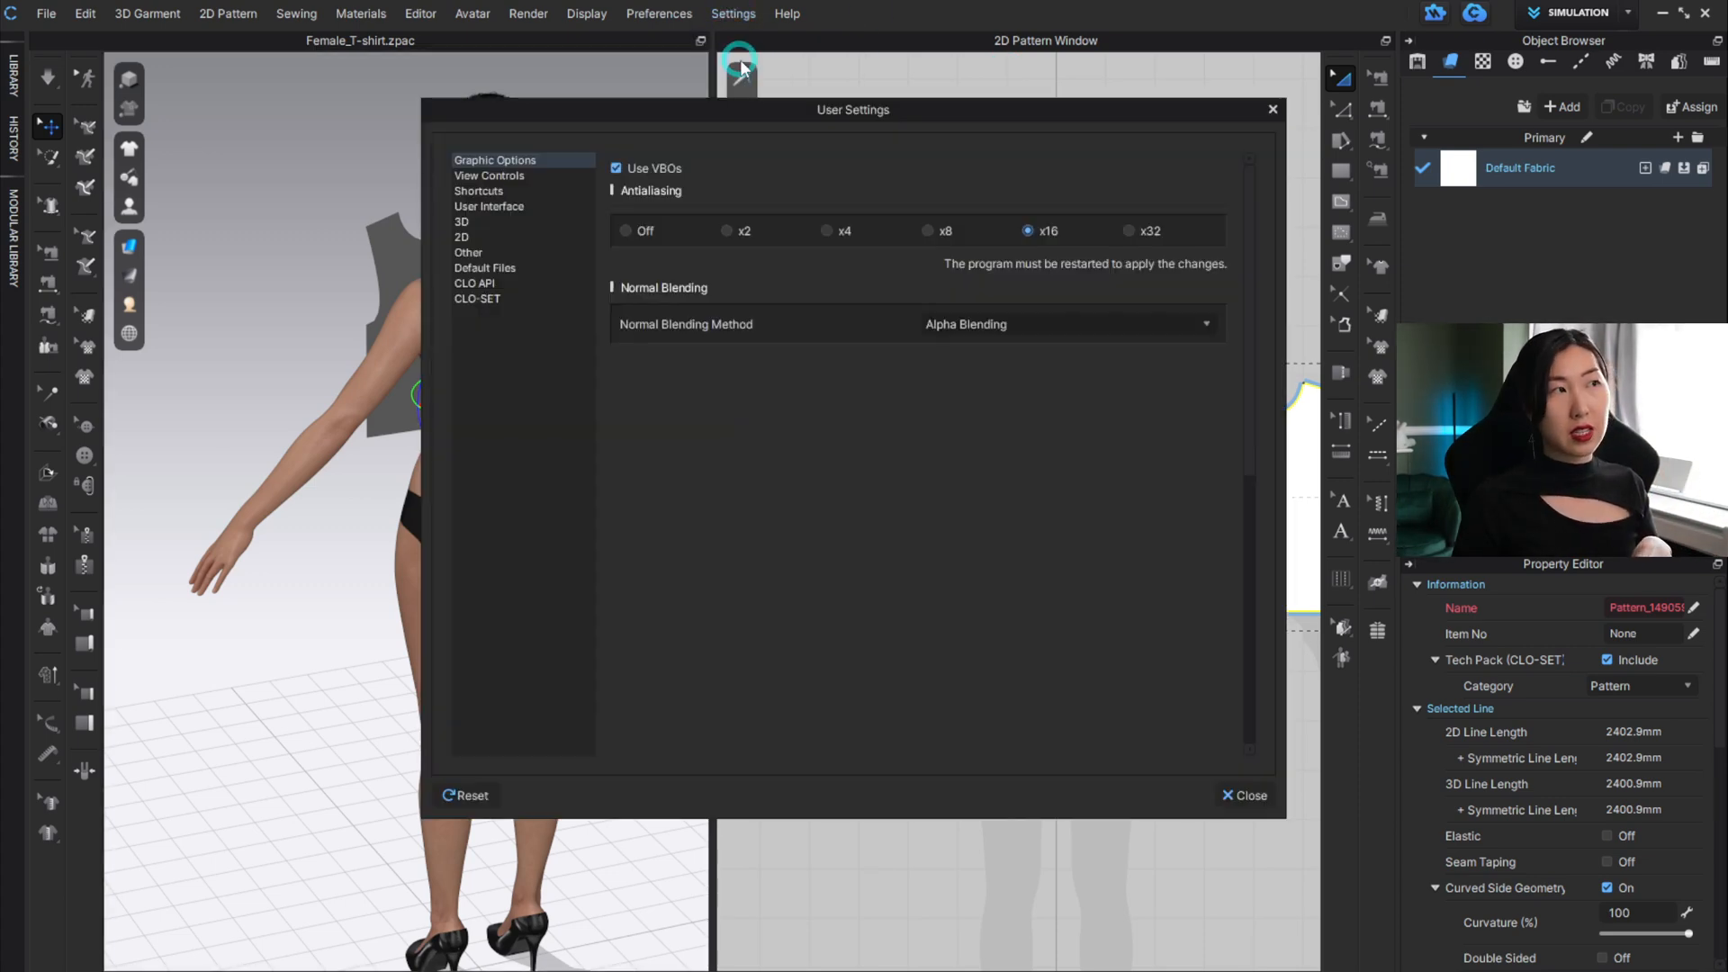
click(500, 206)
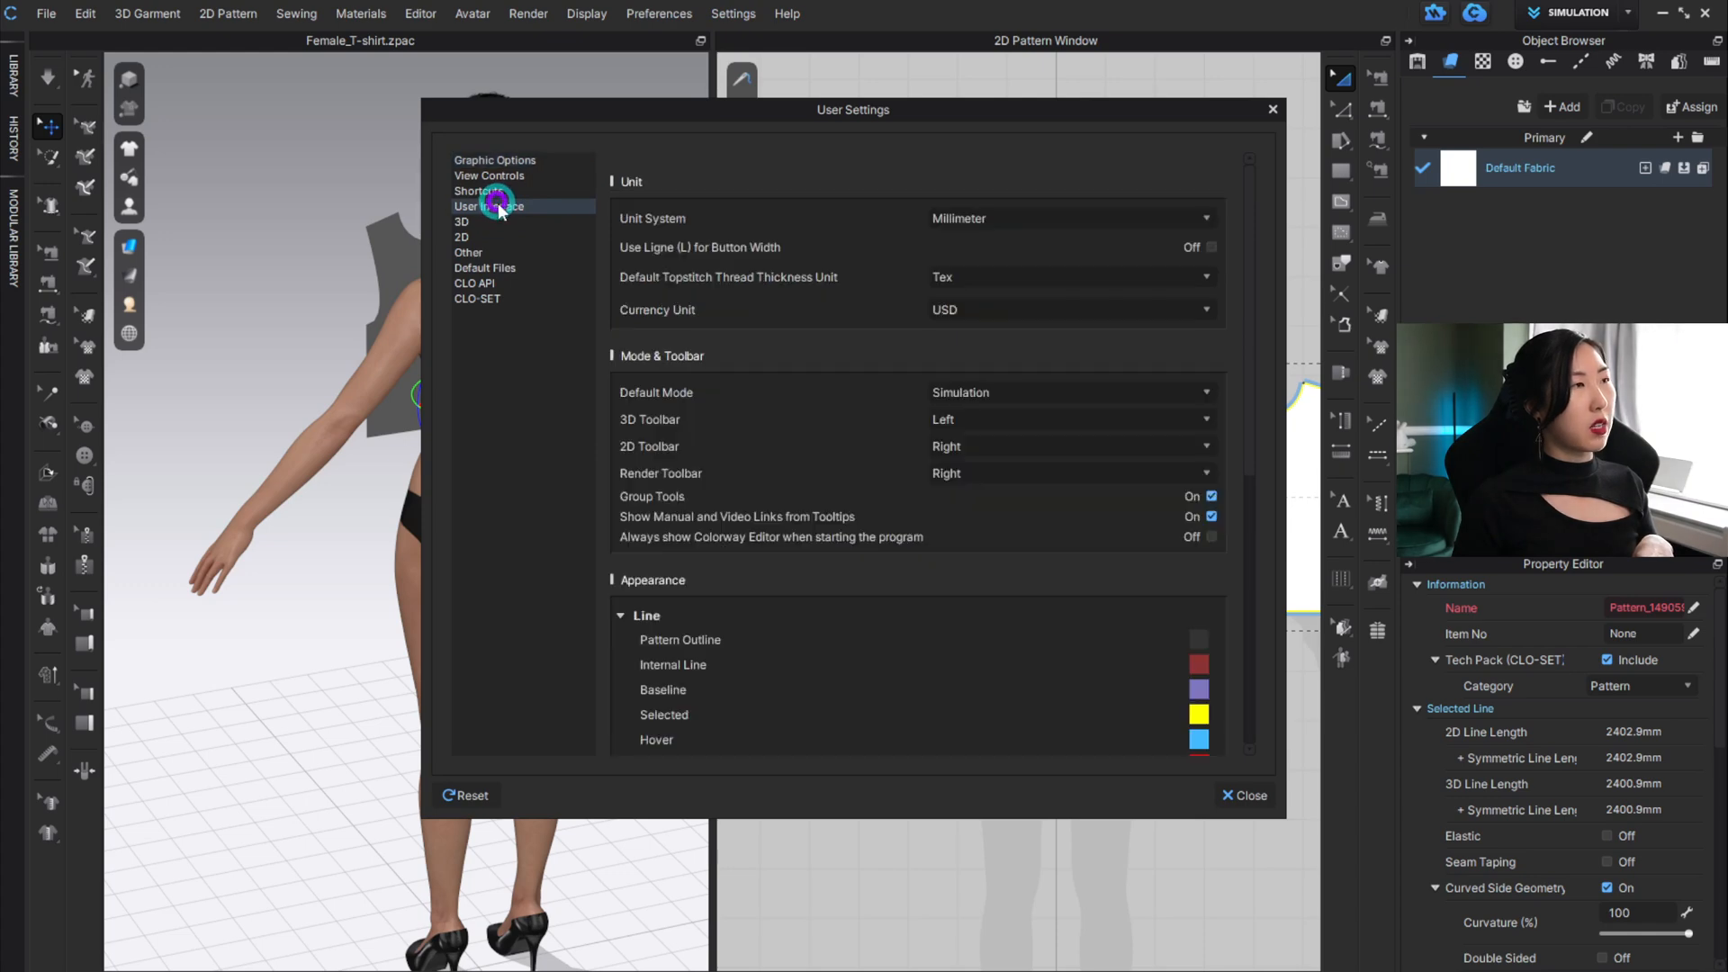
click(486, 222)
click(508, 270)
click(469, 221)
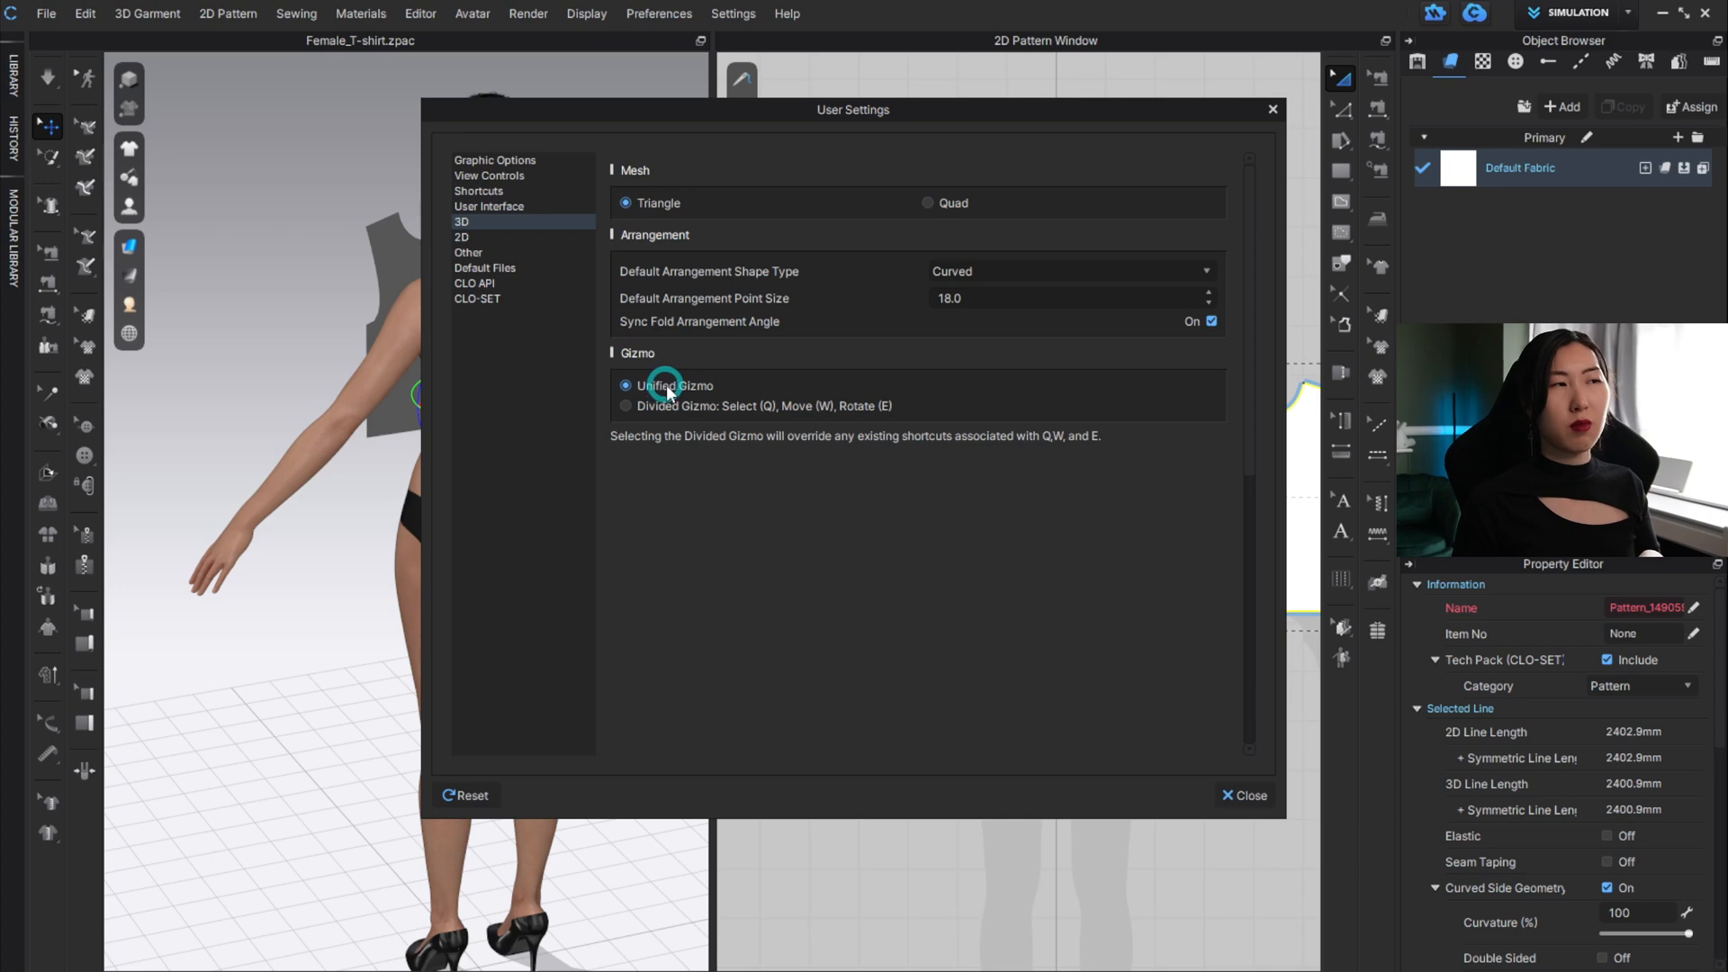
click(1234, 799)
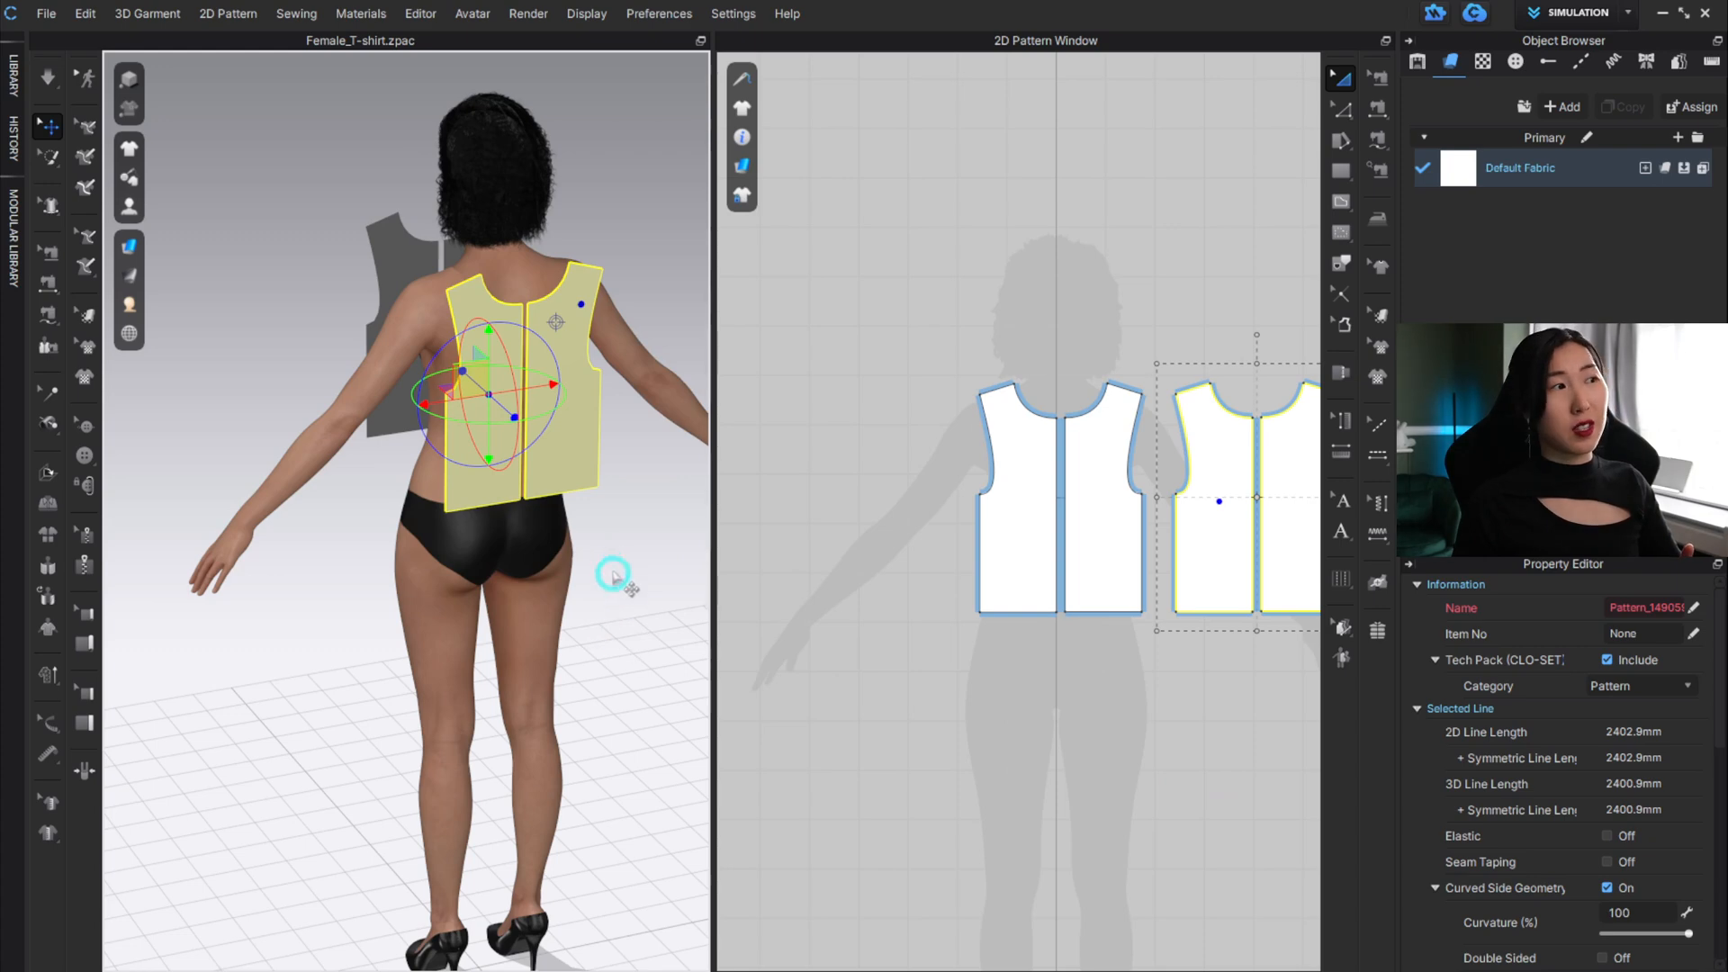
Try to move one back half on its own toward the avatar in 3D, and undo the move.
click(481, 349)
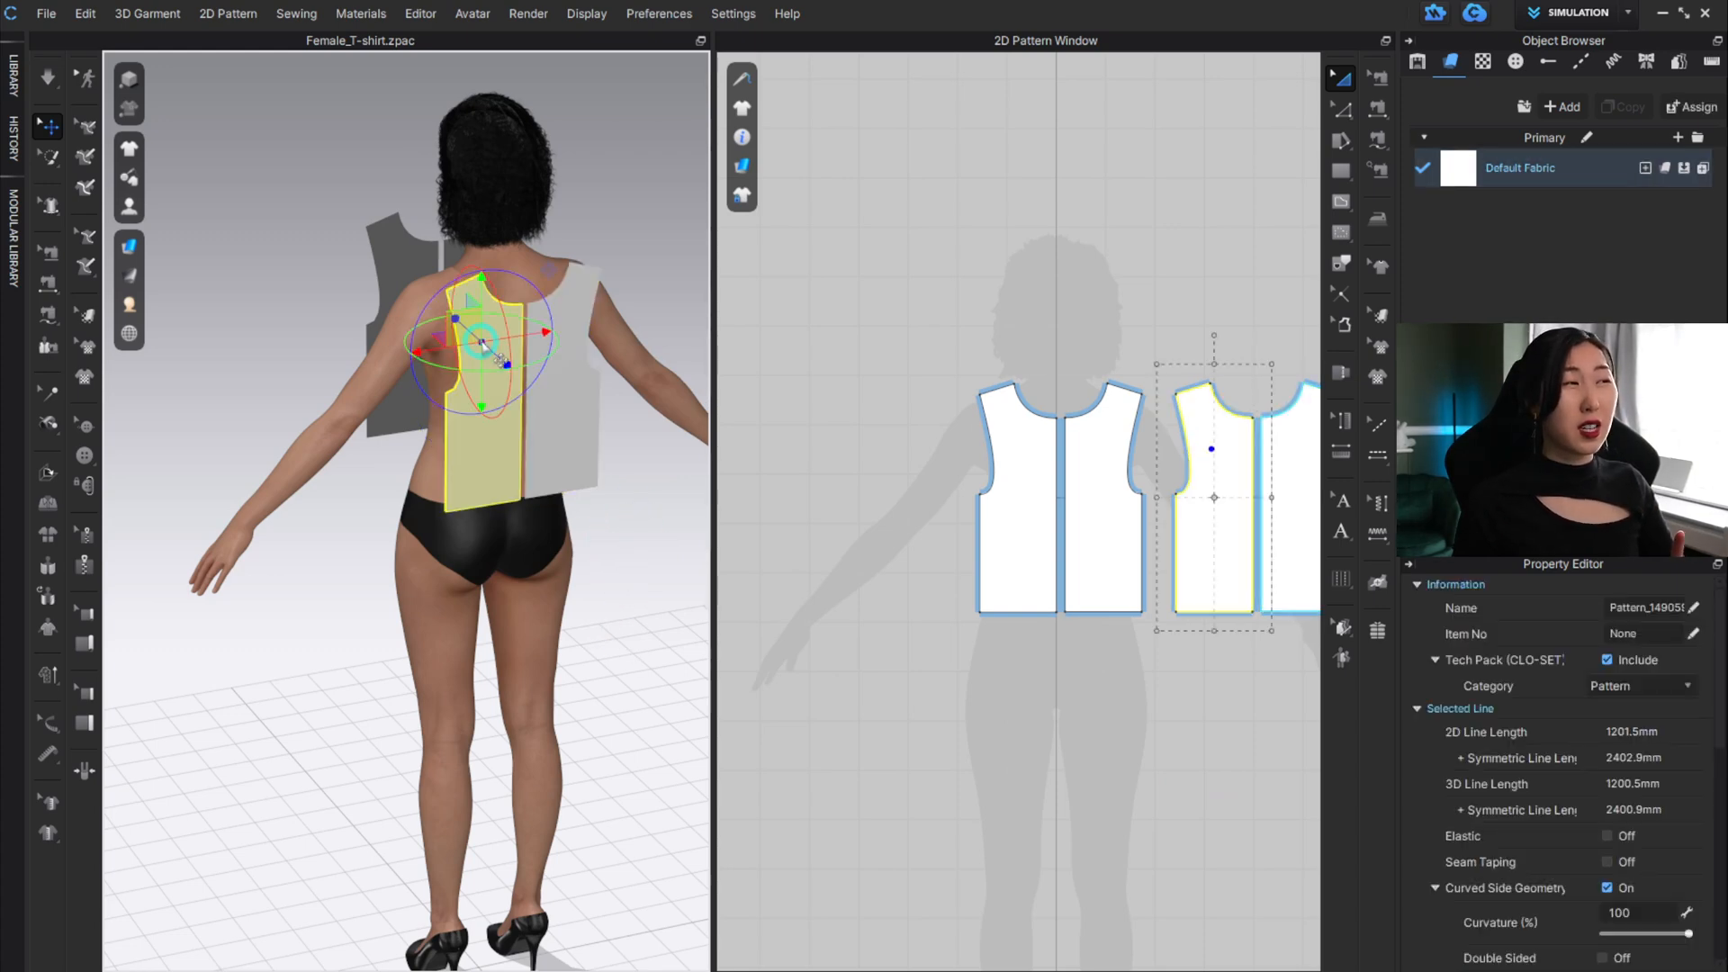
right_drag(430, 456, 546, 447)
drag(527, 346, 445, 338)
key(ctrl+z)
key(ctrl+z)
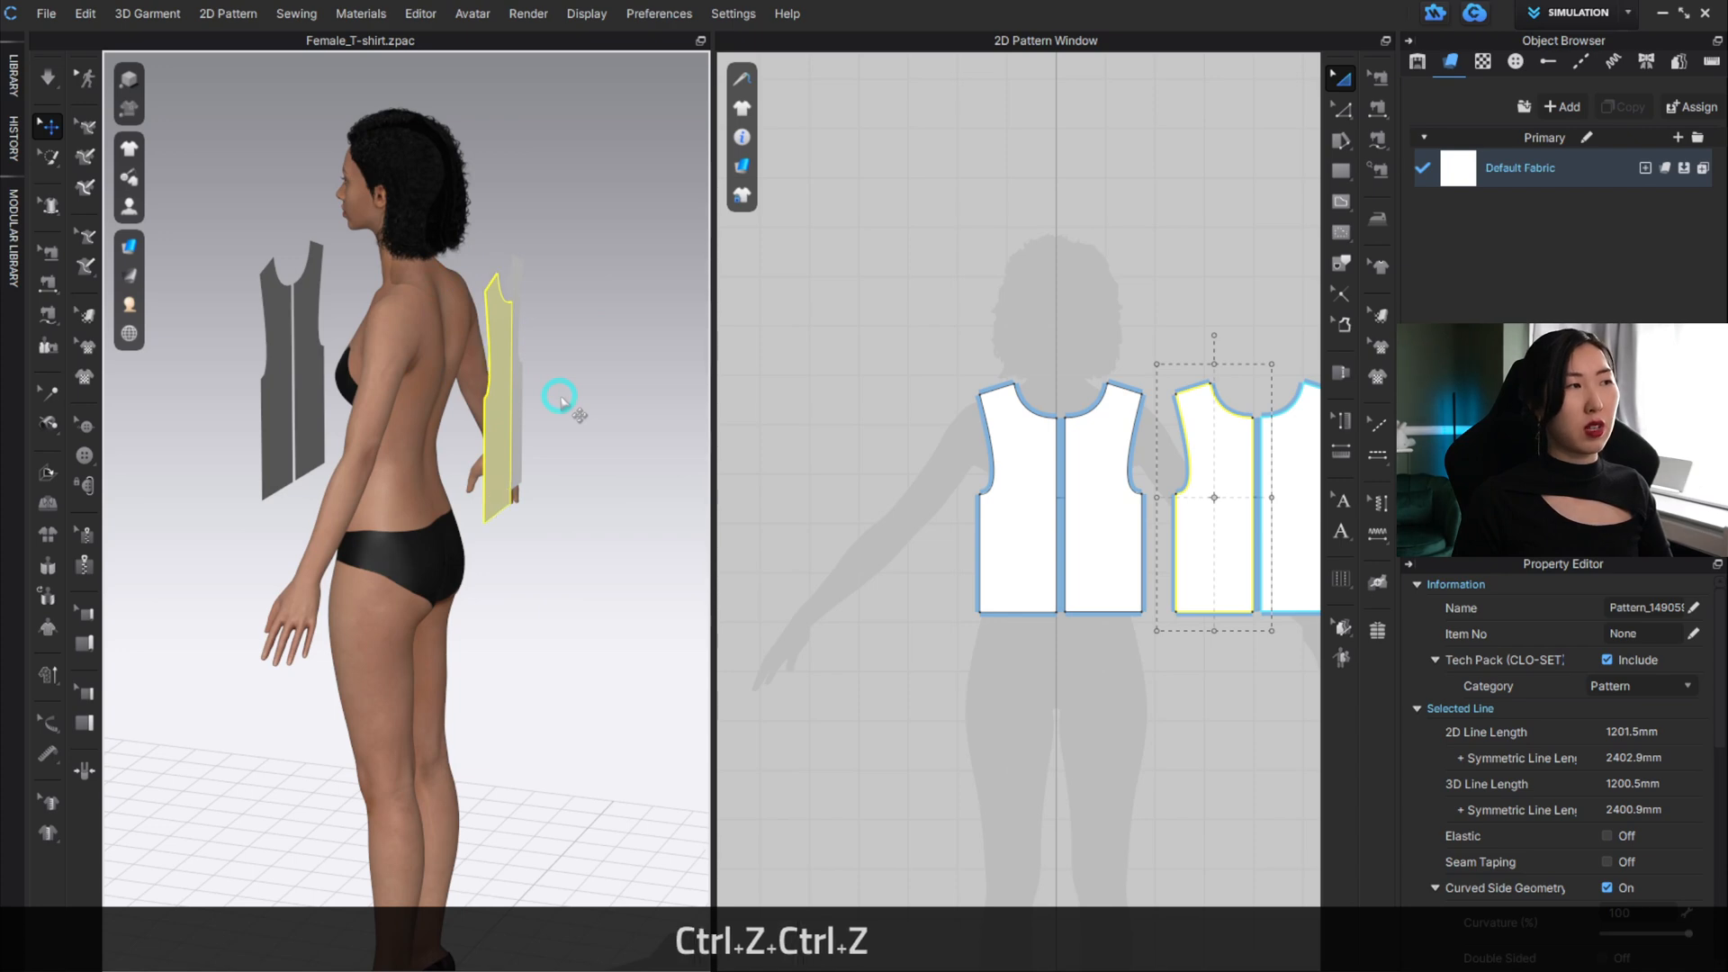
Shift the back half on the avatar's left side slightly toward the body in 3D and deselect it.
right_drag(574, 387, 703, 410)
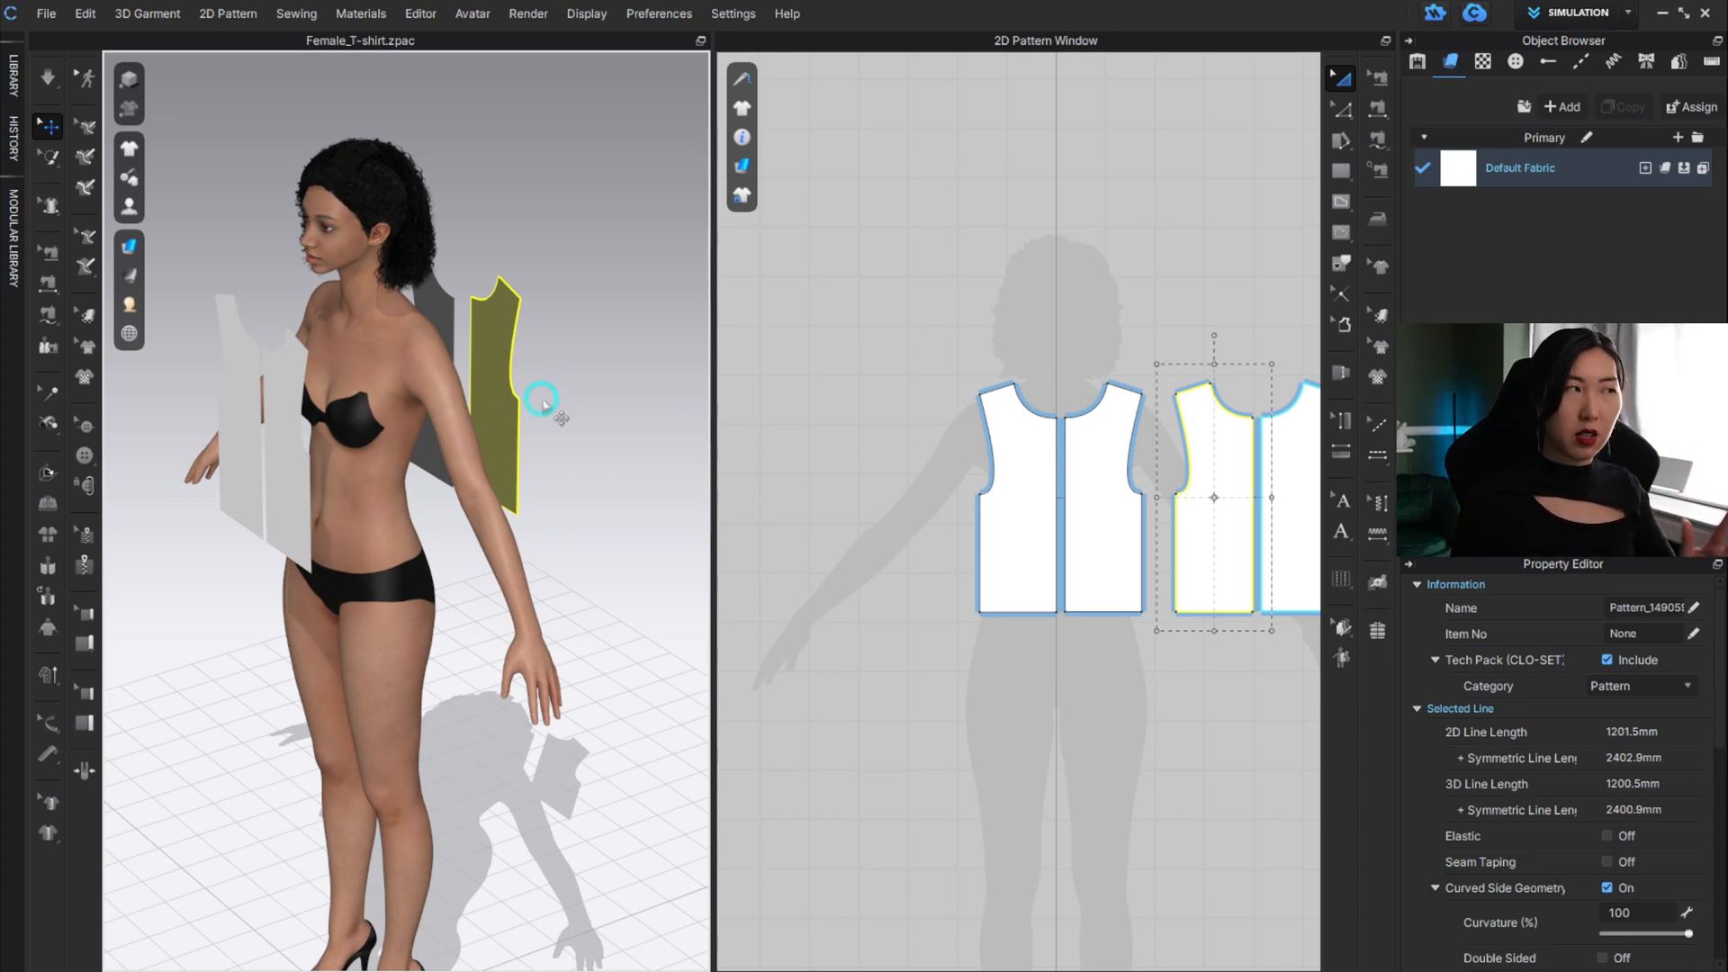
click(560, 347)
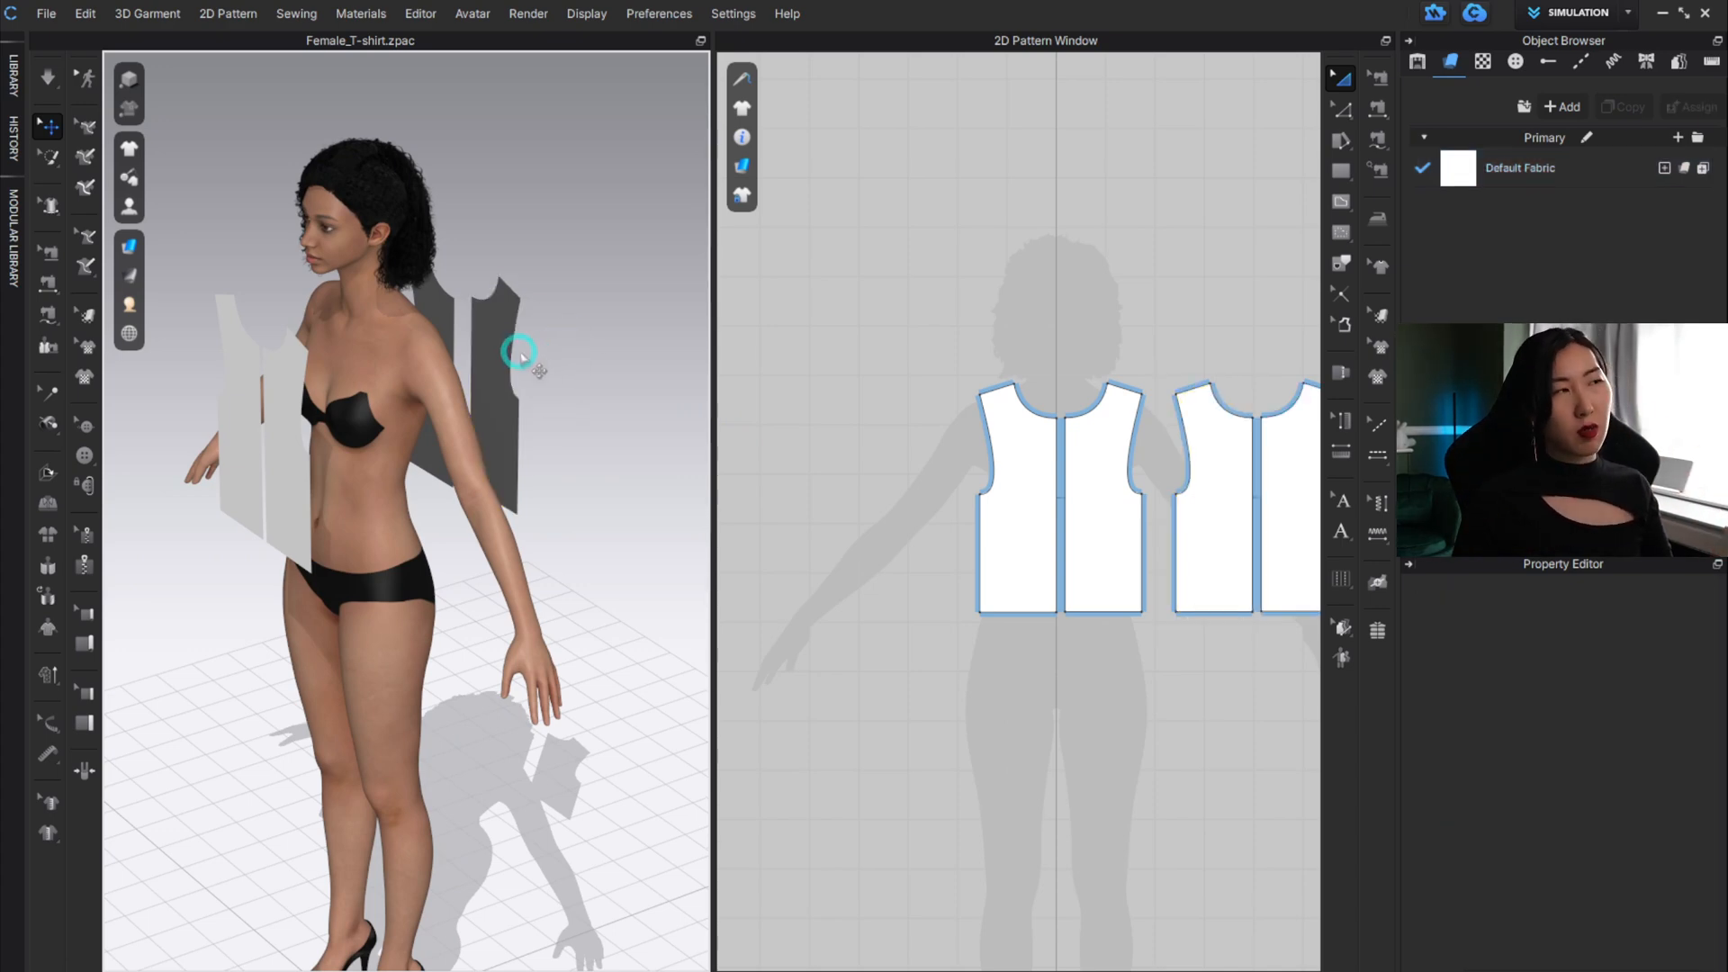
click(520, 358)
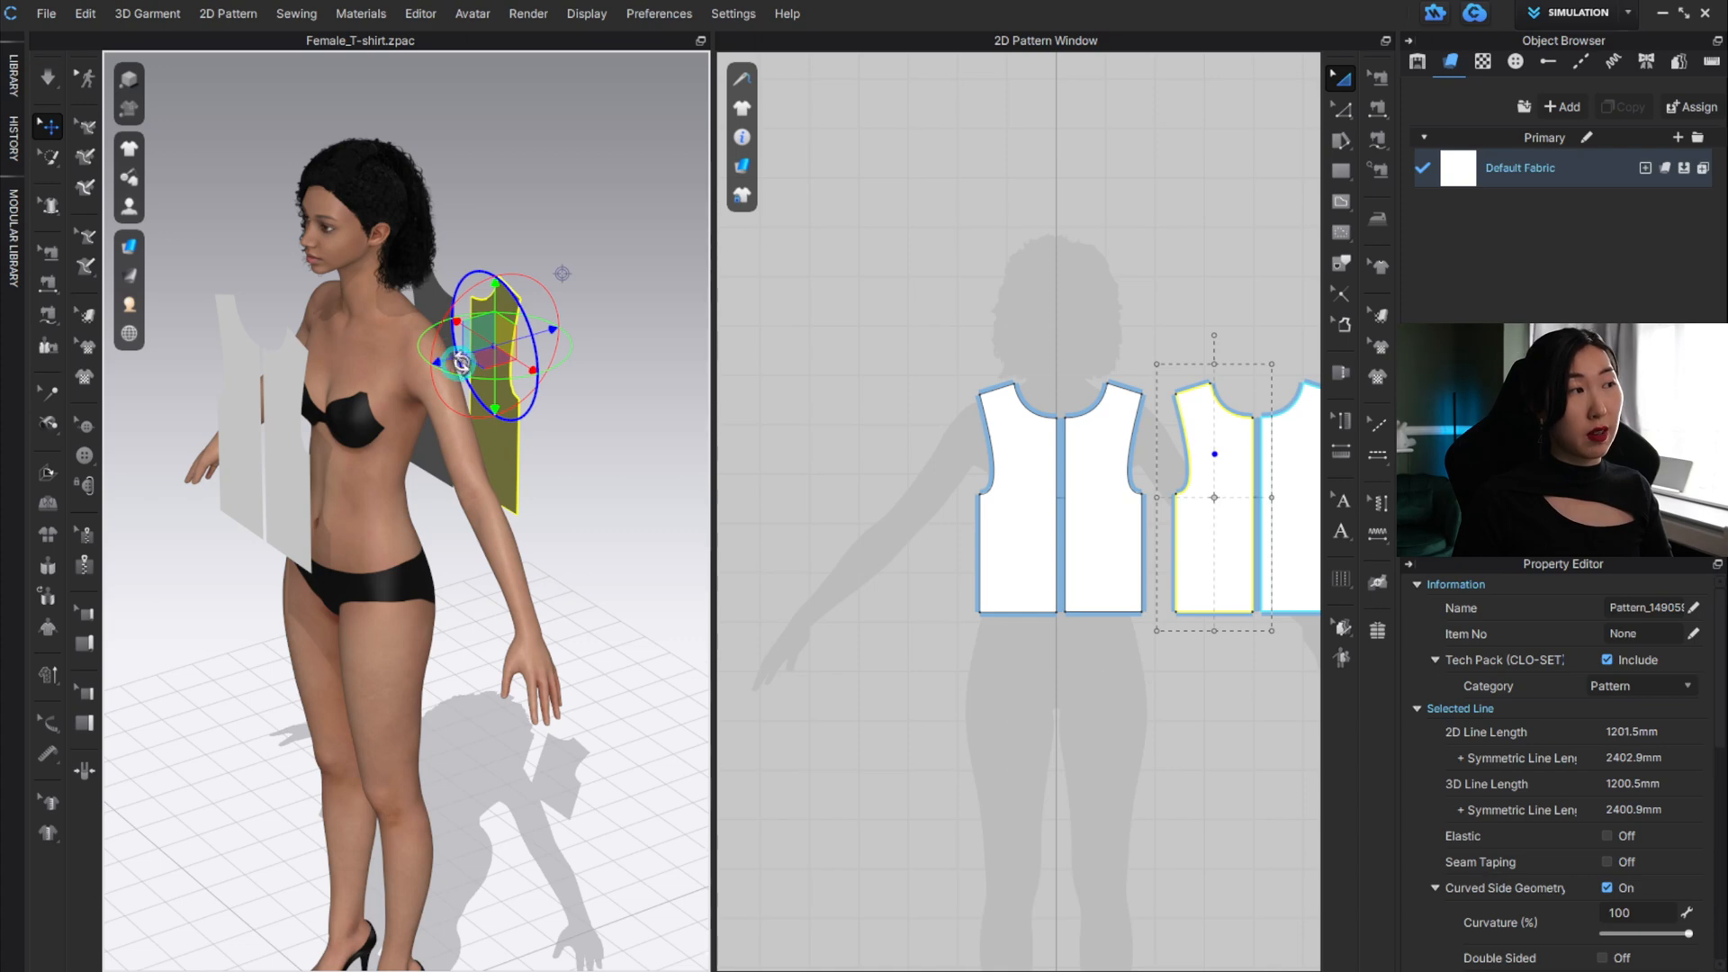
drag(461, 362, 446, 363)
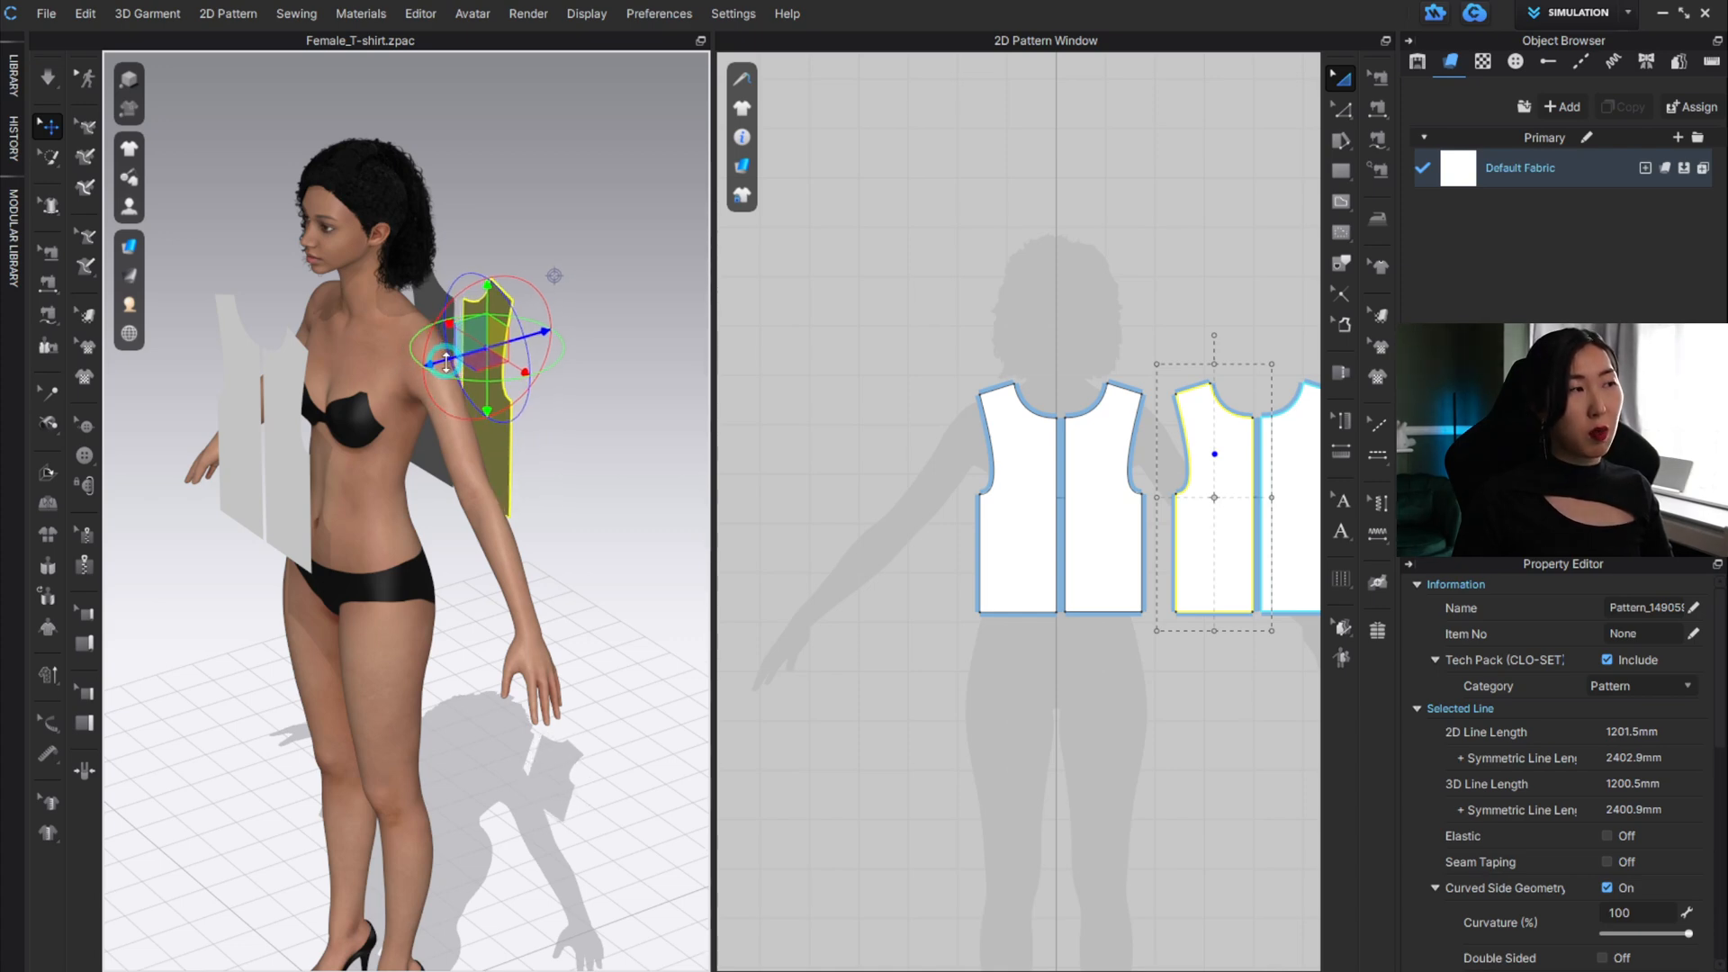
click(606, 426)
right_drag(606, 428, 559, 436)
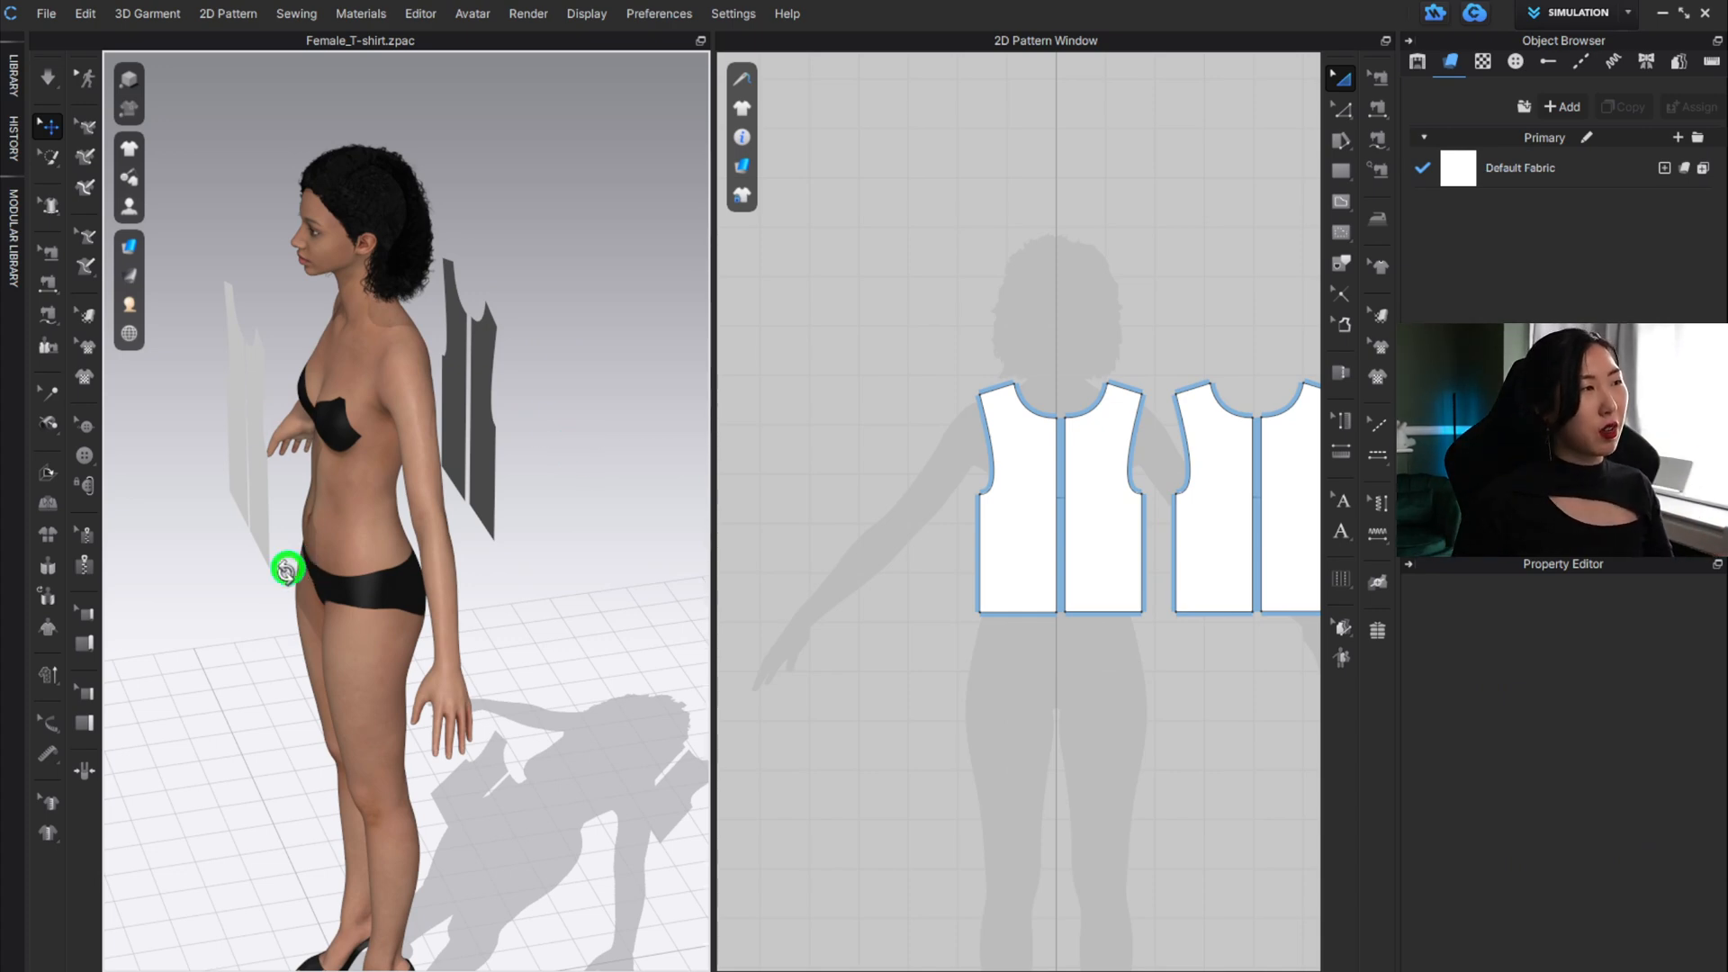
Sew the front and back side edges together on the avatar's left with Segment Sewing in 3D, and check the paired edges in 2D.
click(287, 569)
right_drag(286, 569, 256, 581)
click(579, 703)
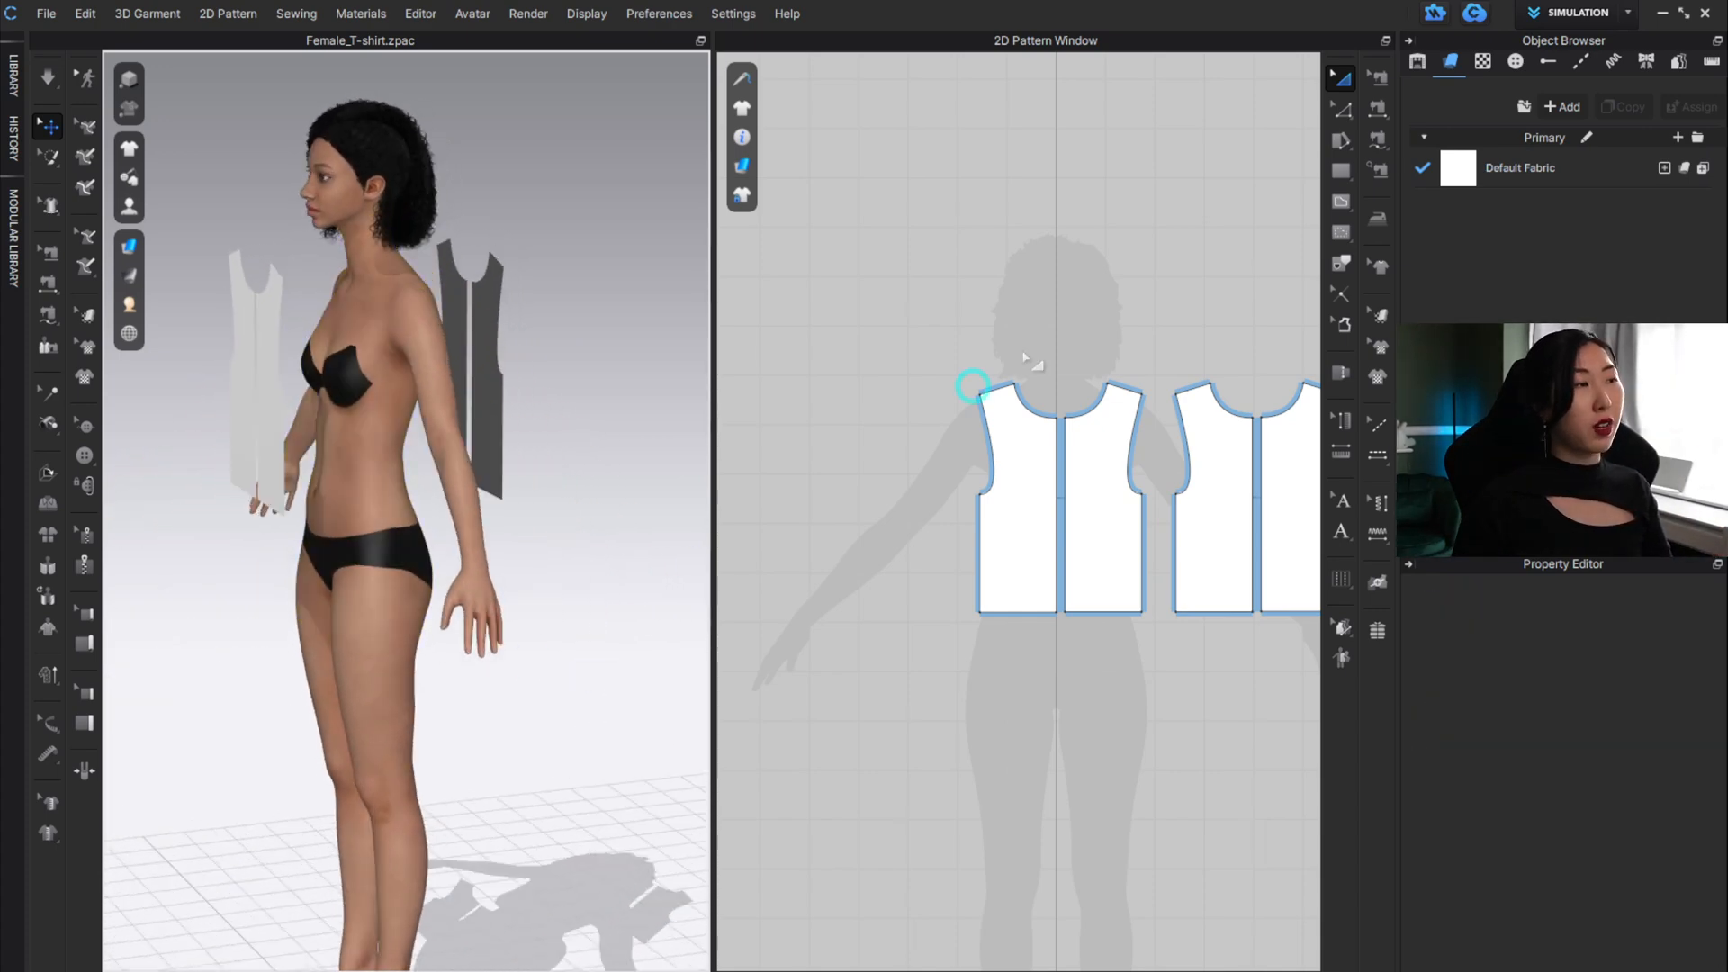
click(1377, 108)
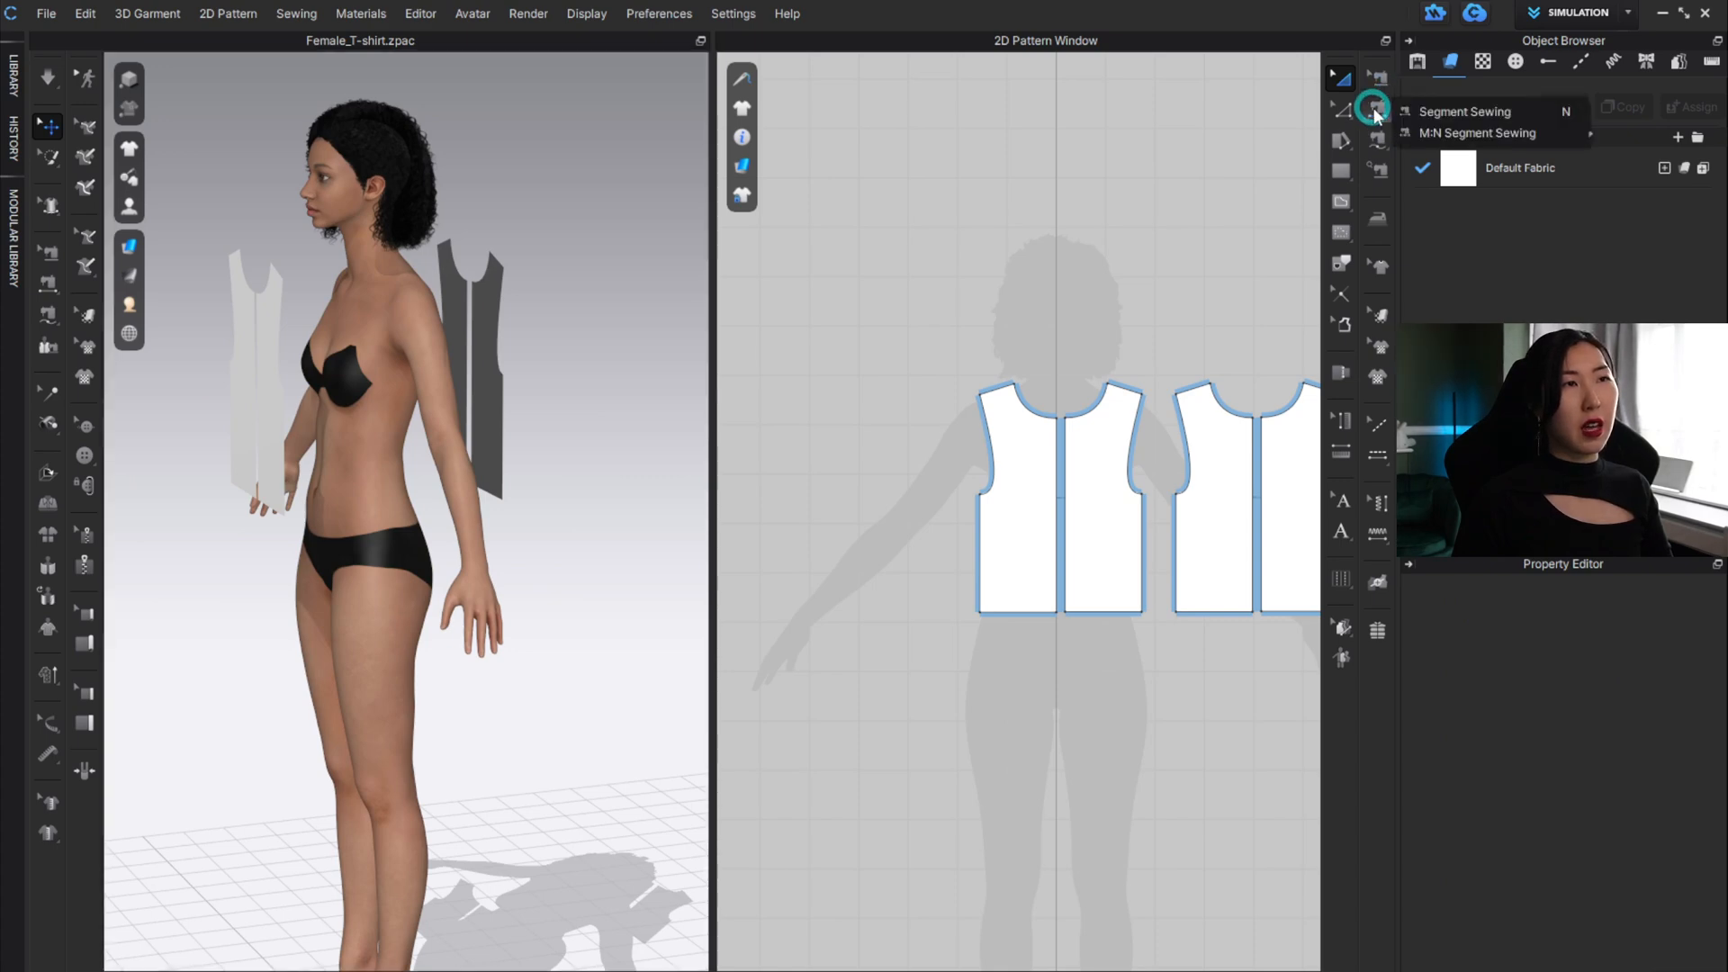
click(1481, 113)
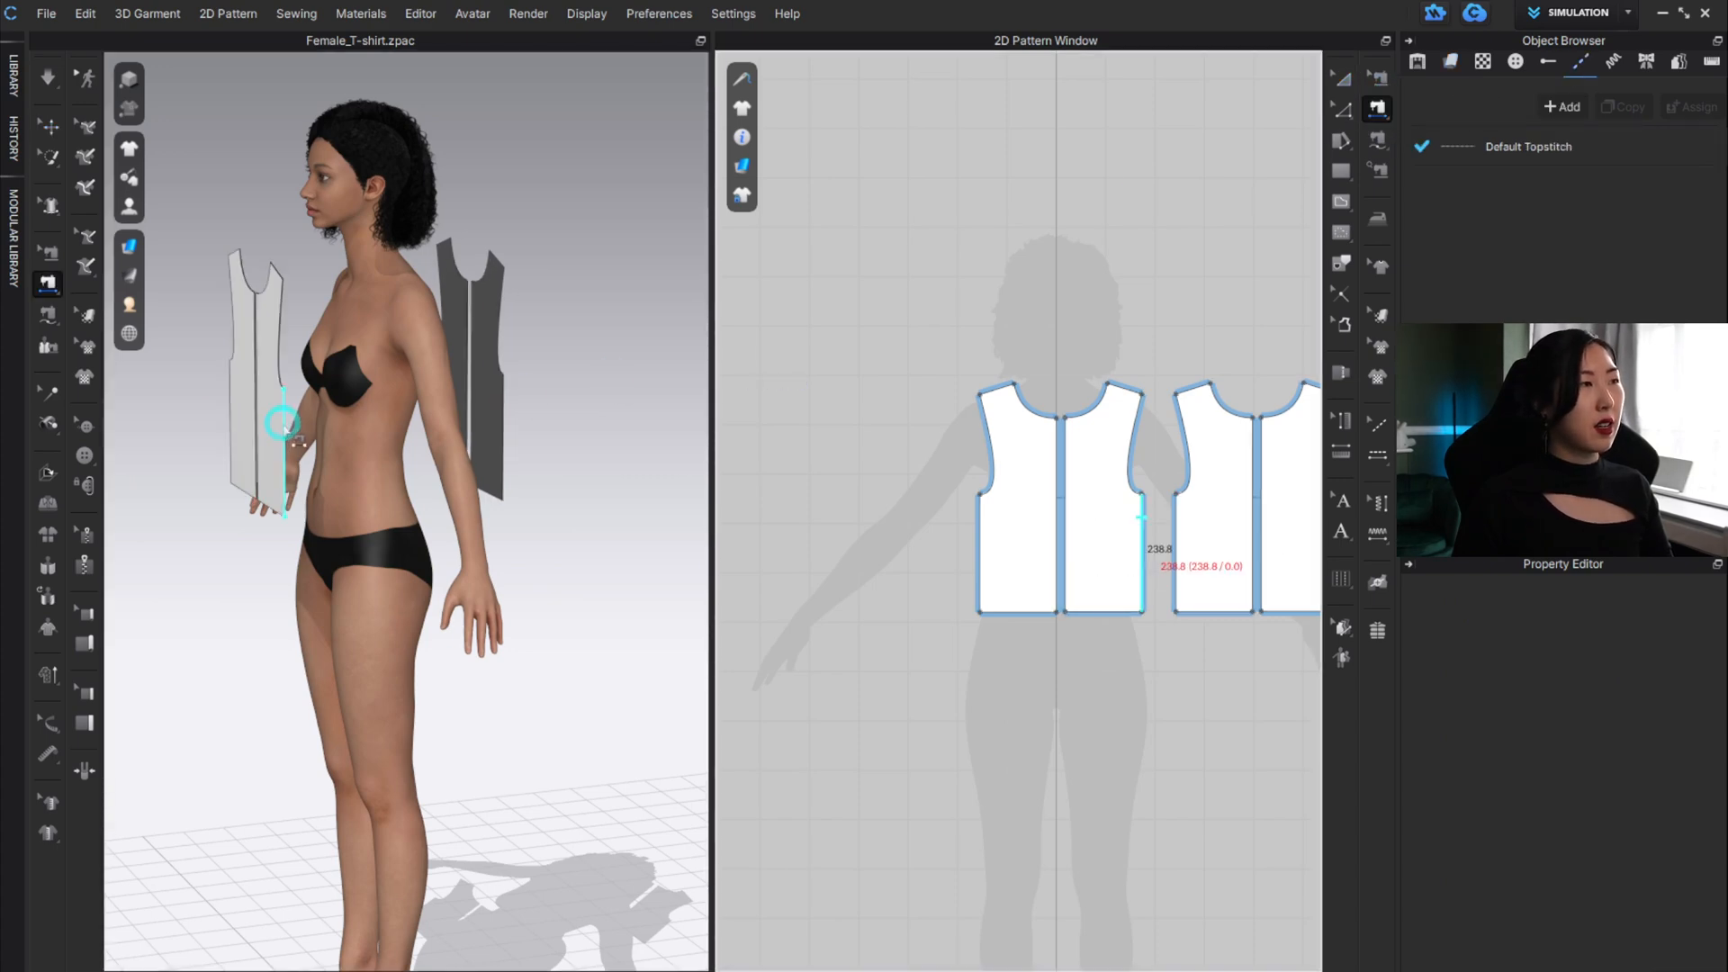
click(282, 423)
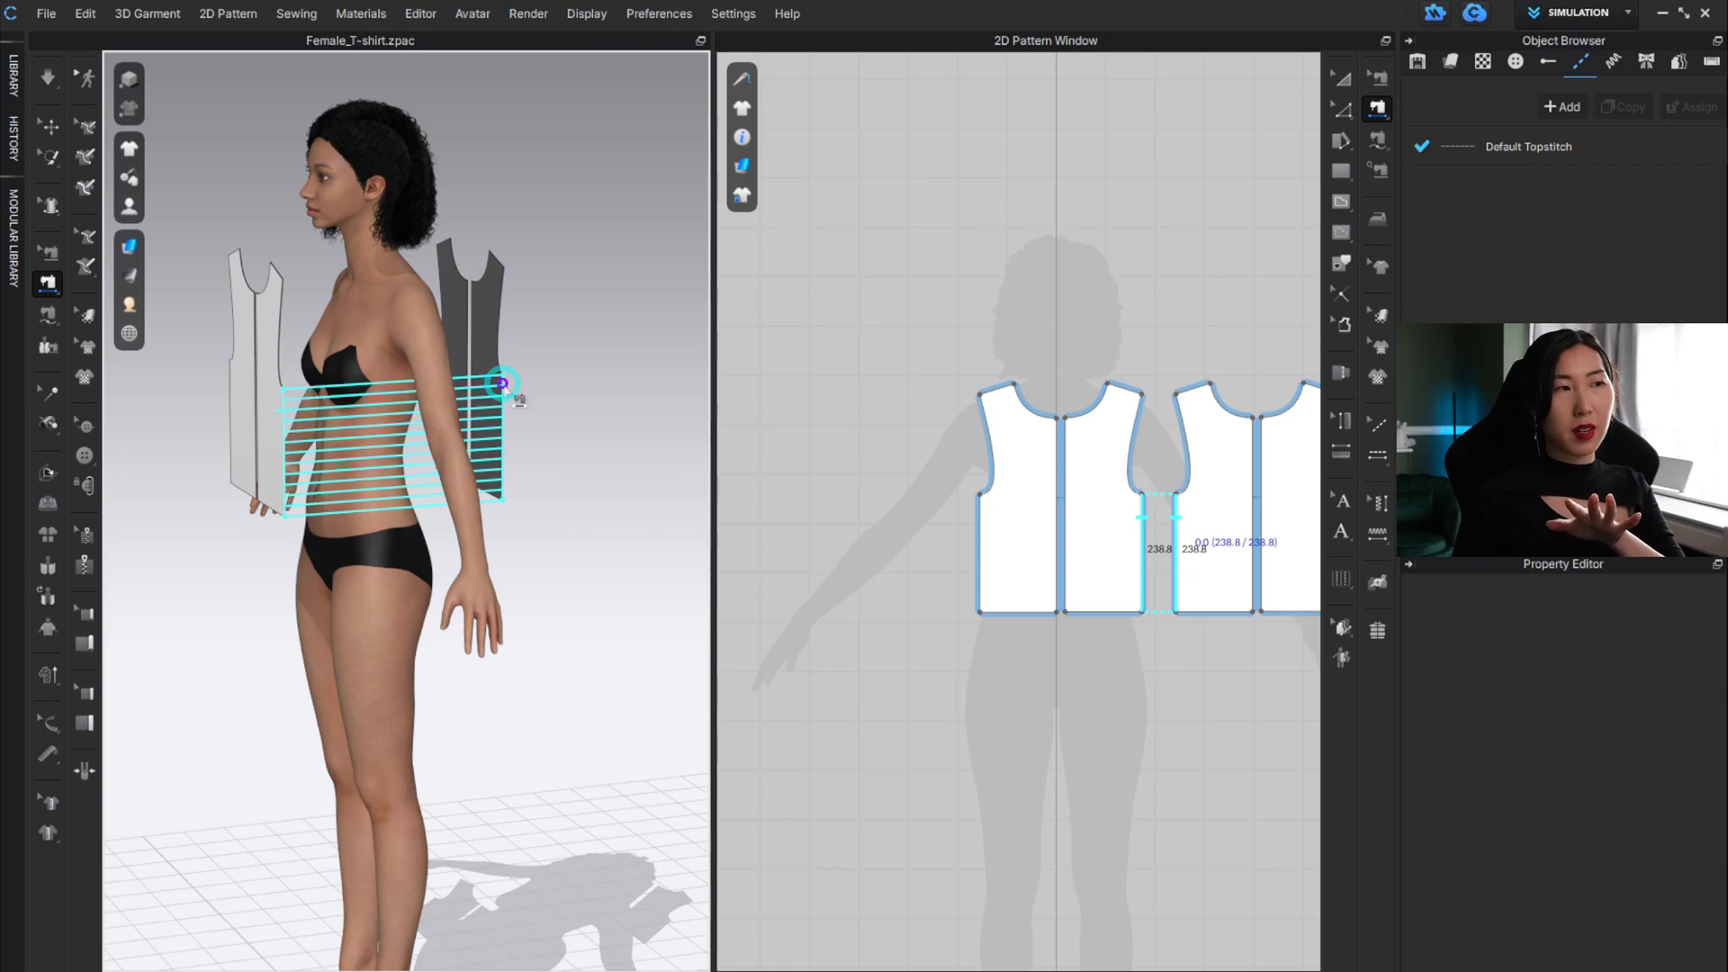
click(501, 383)
scroll(1202, 540, down, 2)
scroll(1198, 522, up, 4)
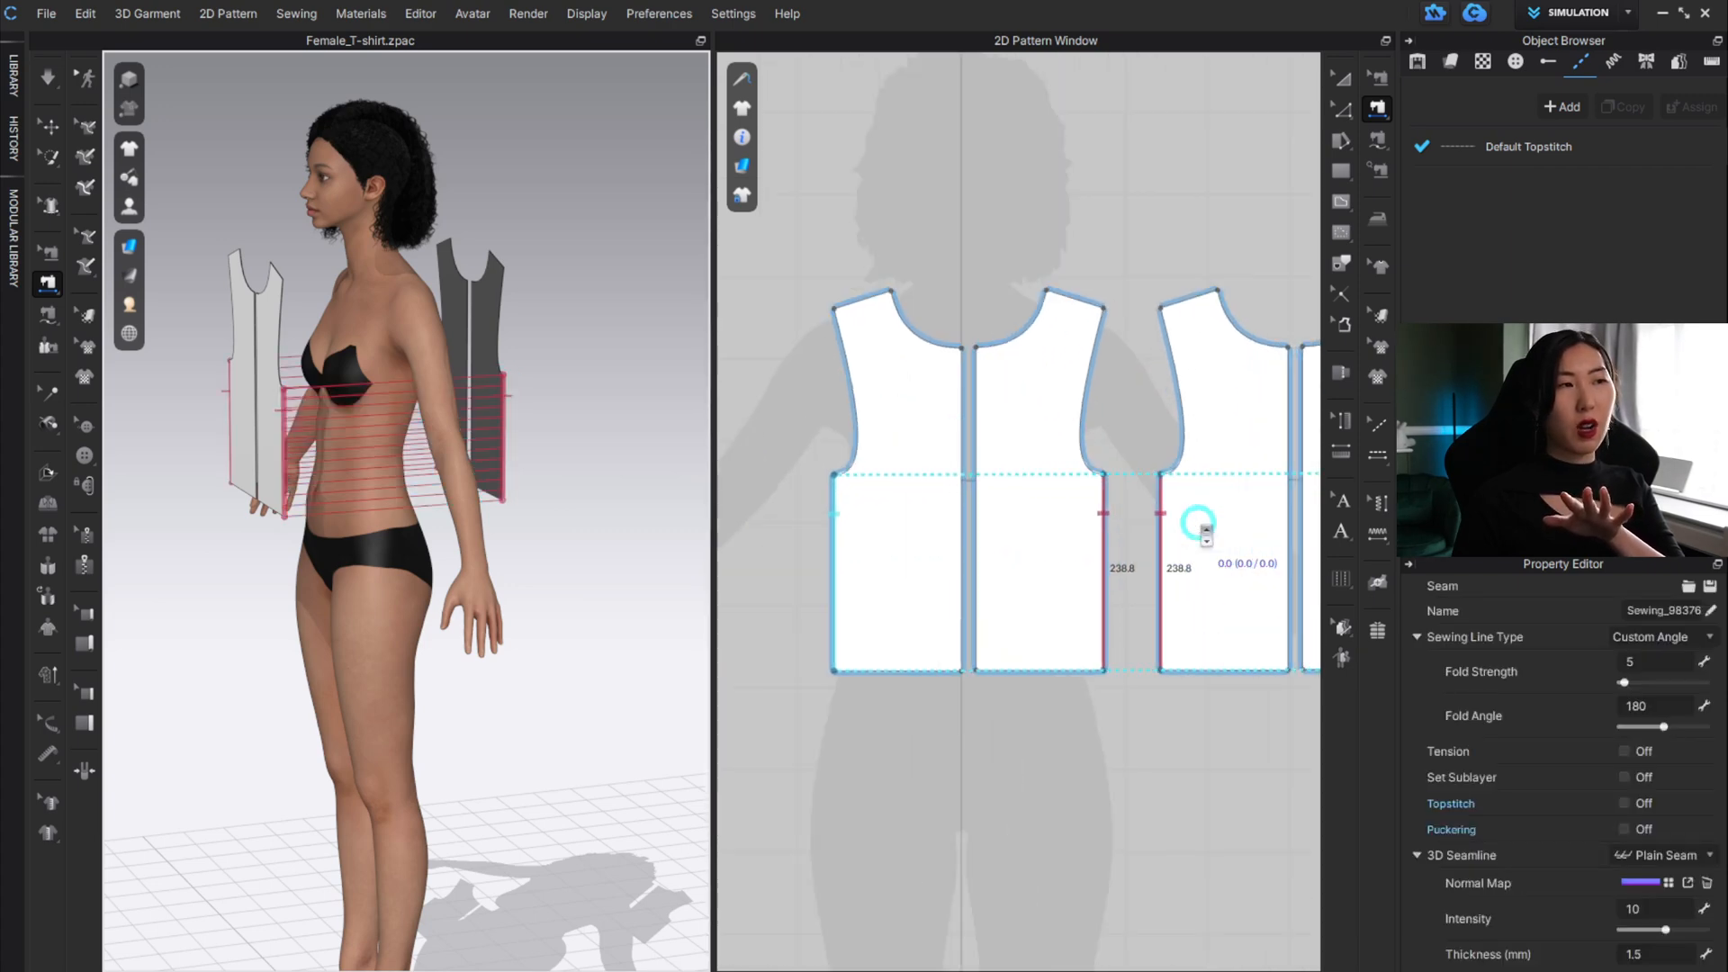
scroll(1198, 522, up, 2)
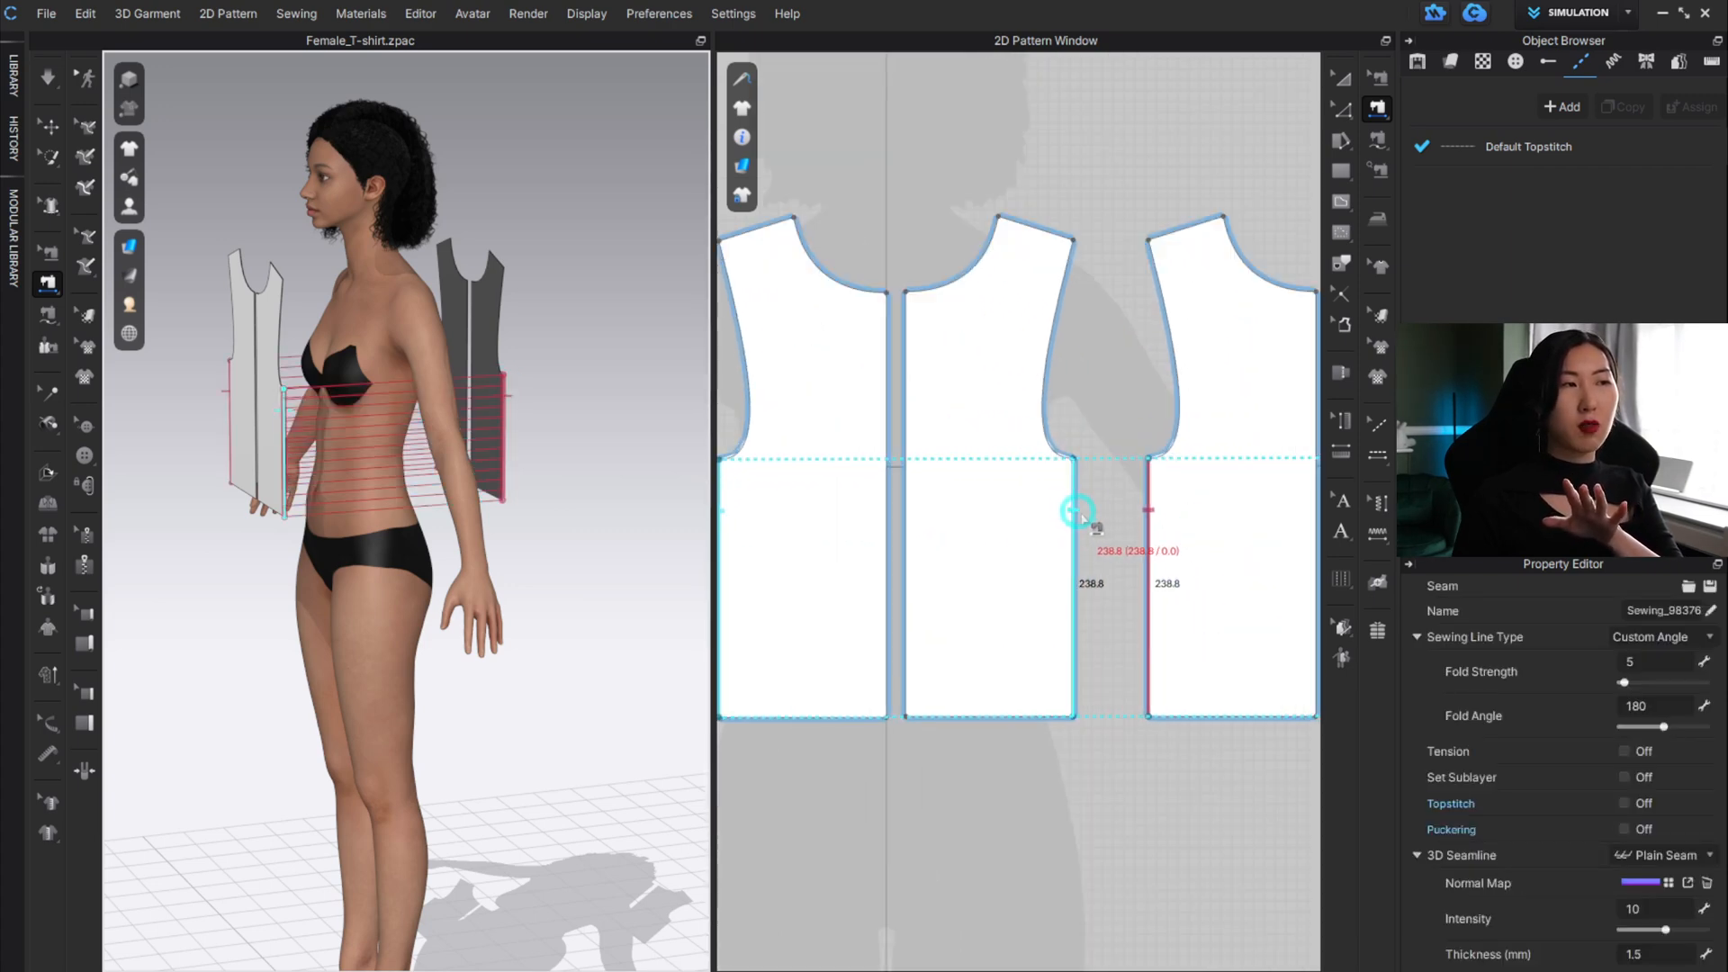
click(1076, 513)
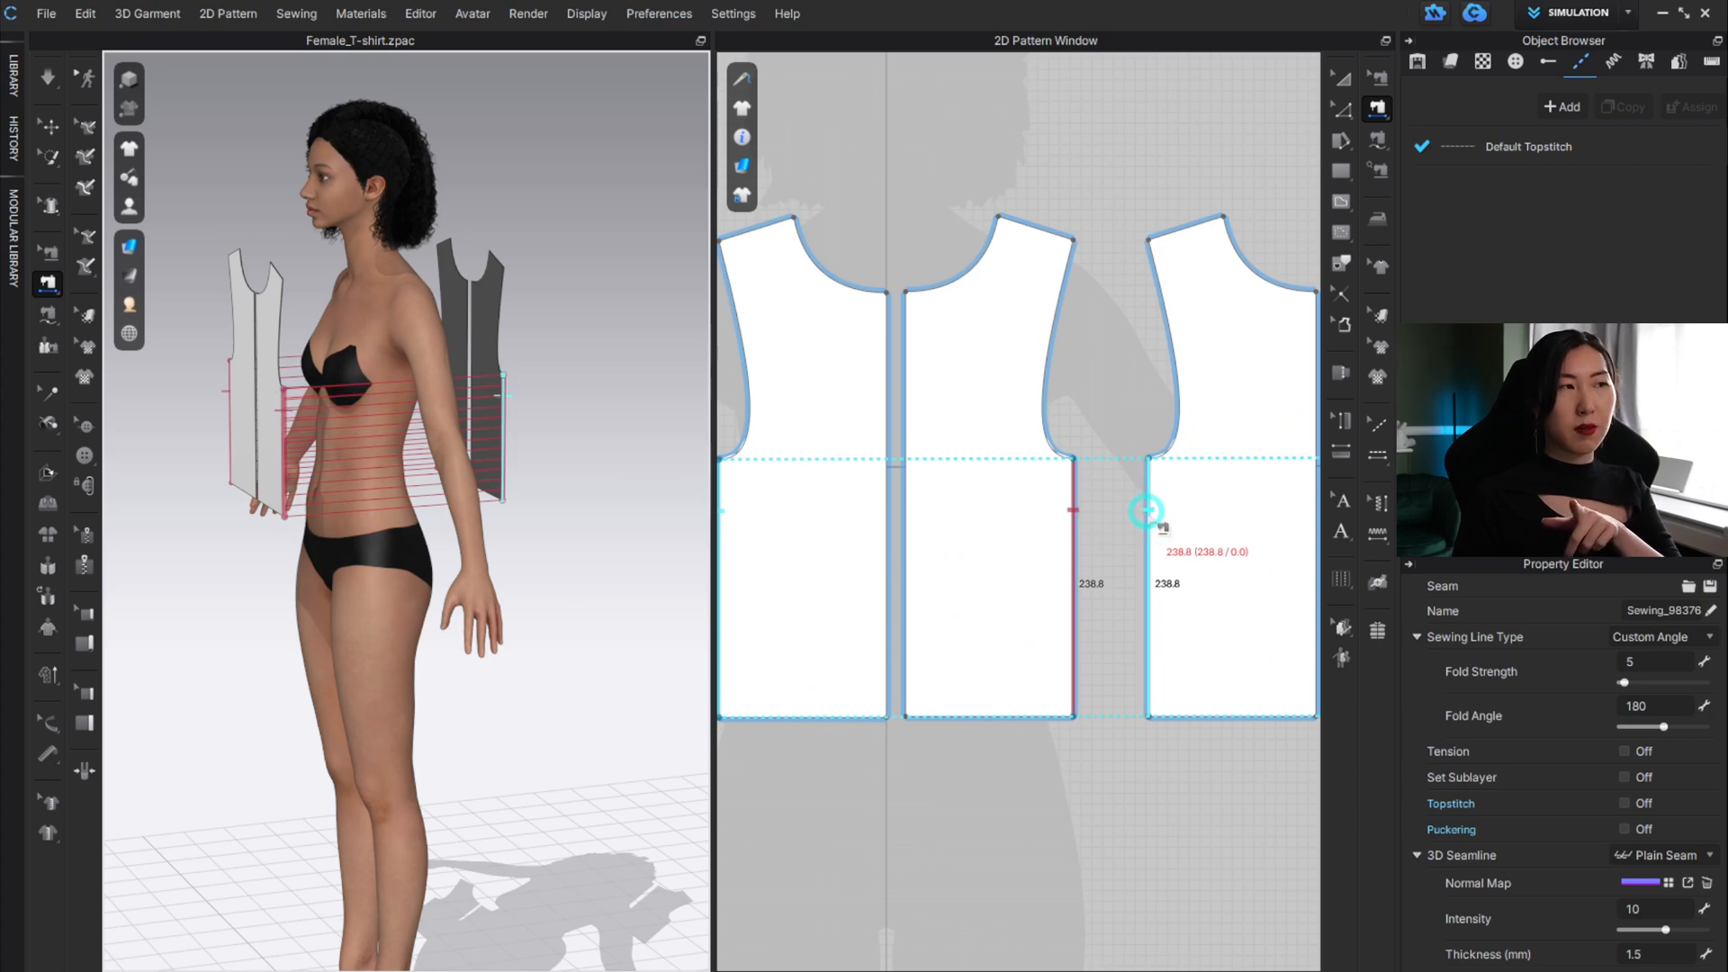
click(1146, 511)
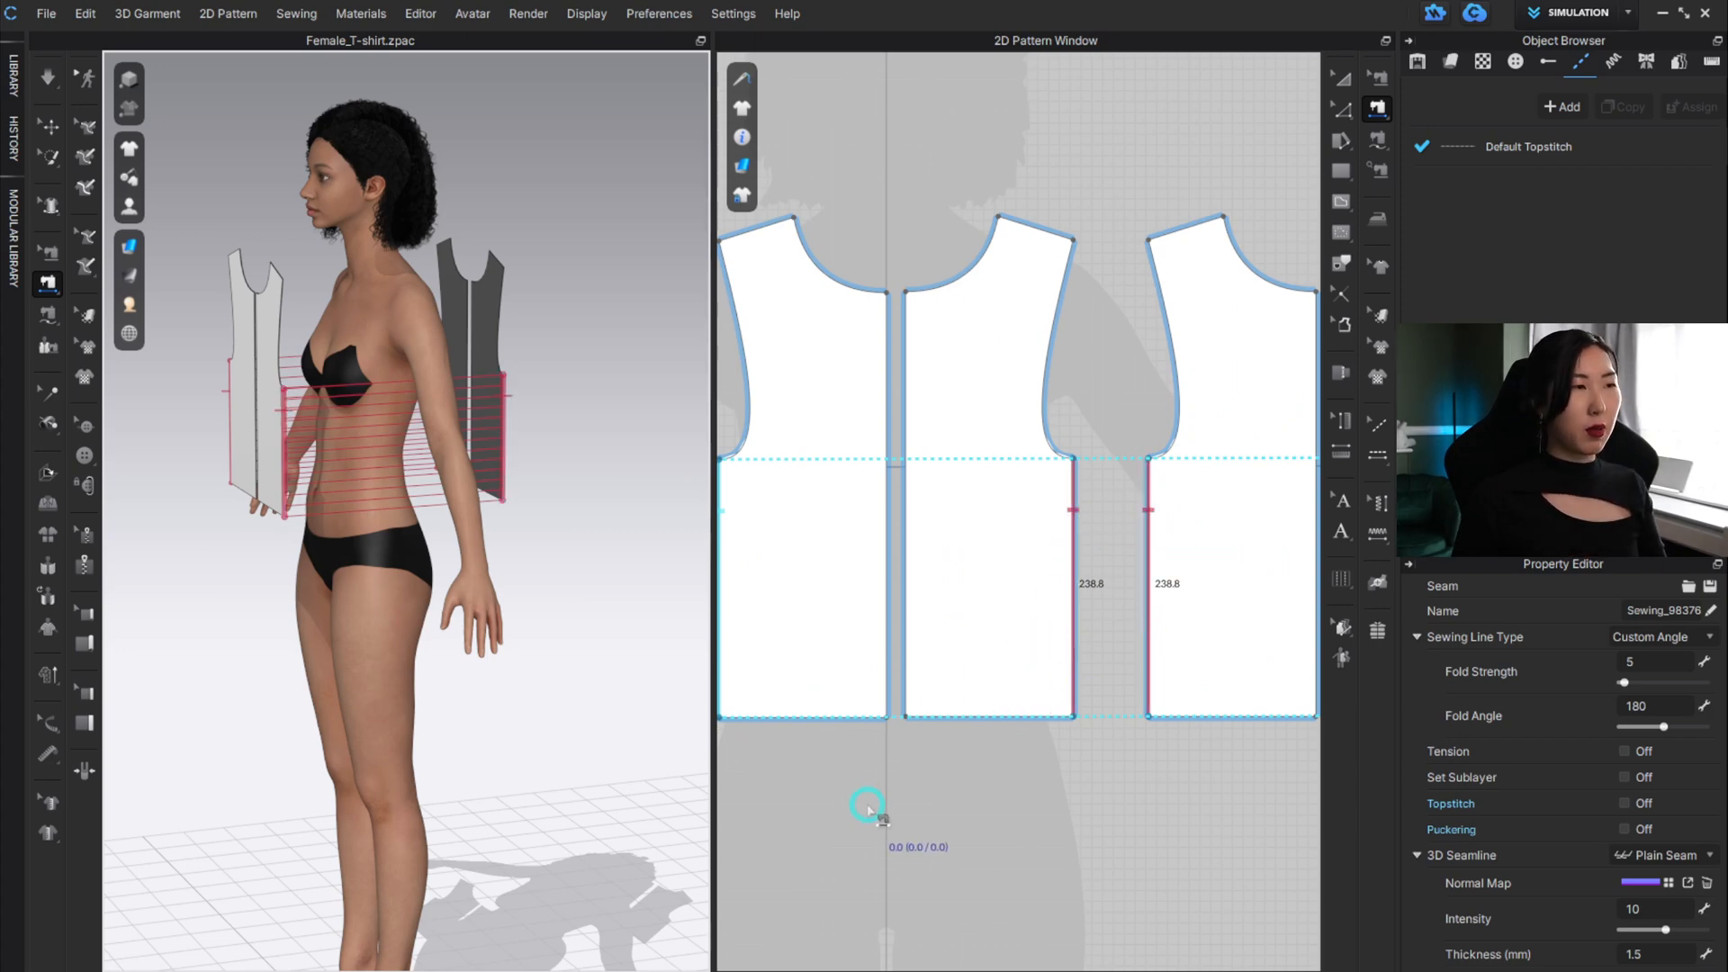
Sew the front shoulder edge on the avatar's right to the matching back shoulder edge in 3D.
alt+middle_drag(878, 771, 1003, 762)
scroll(954, 612, down, 2)
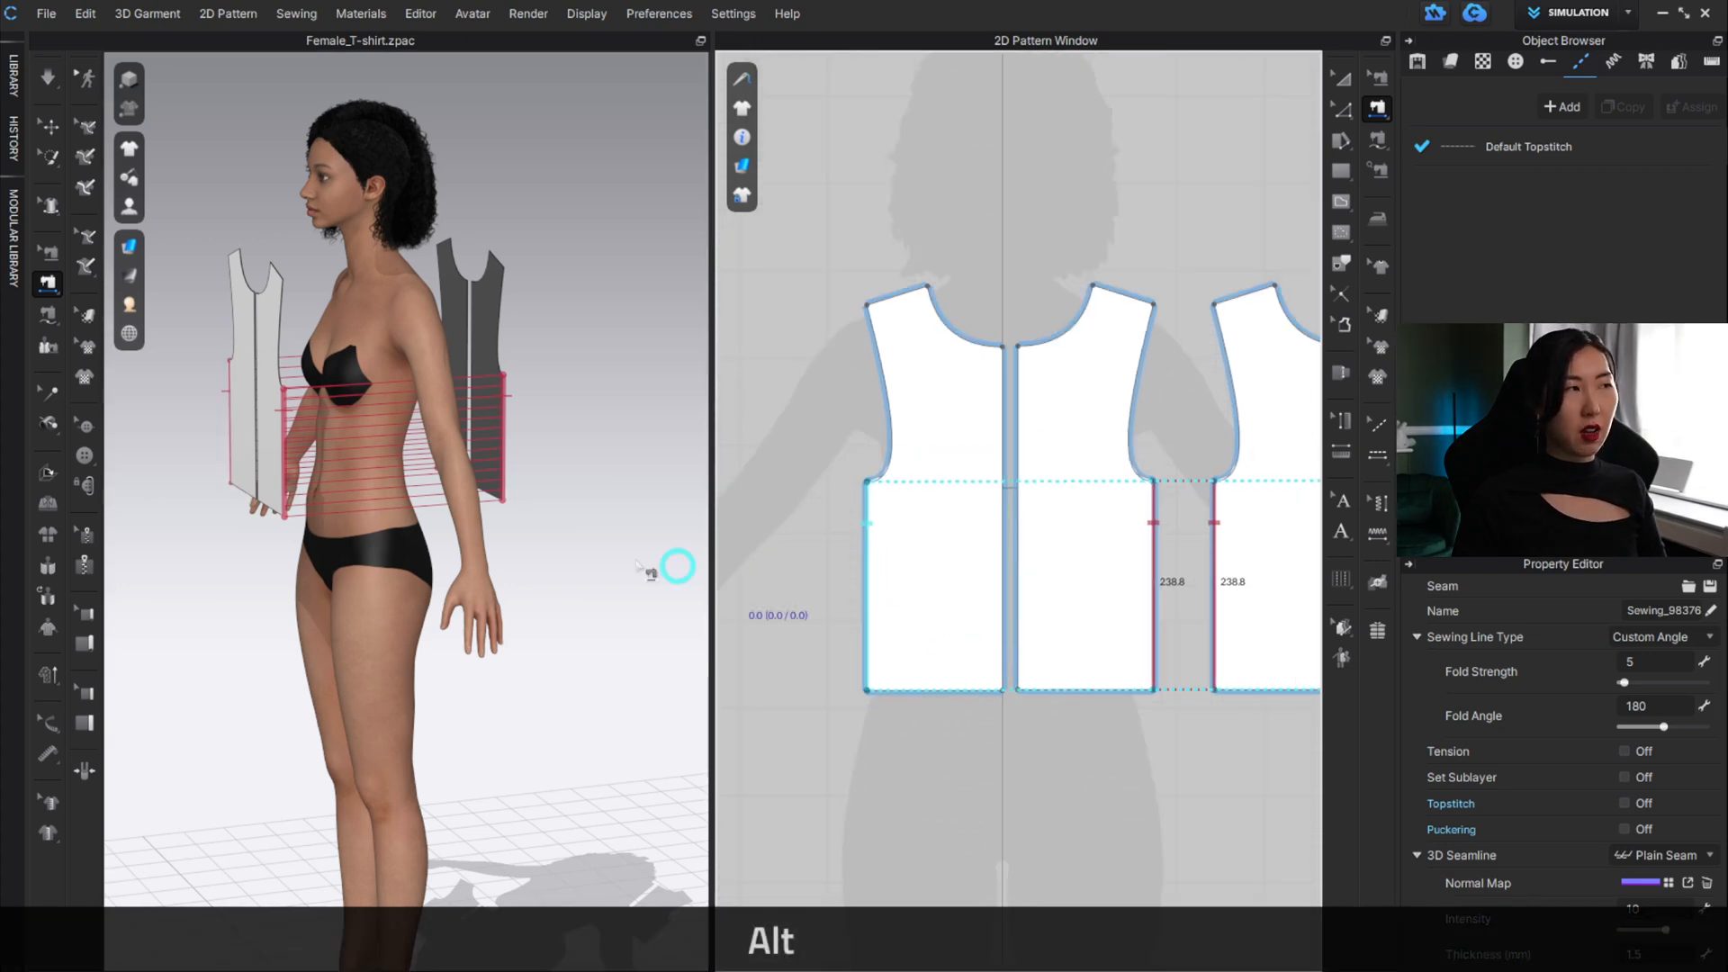
right_drag(335, 513, 441, 430)
right_drag(289, 540, 505, 618)
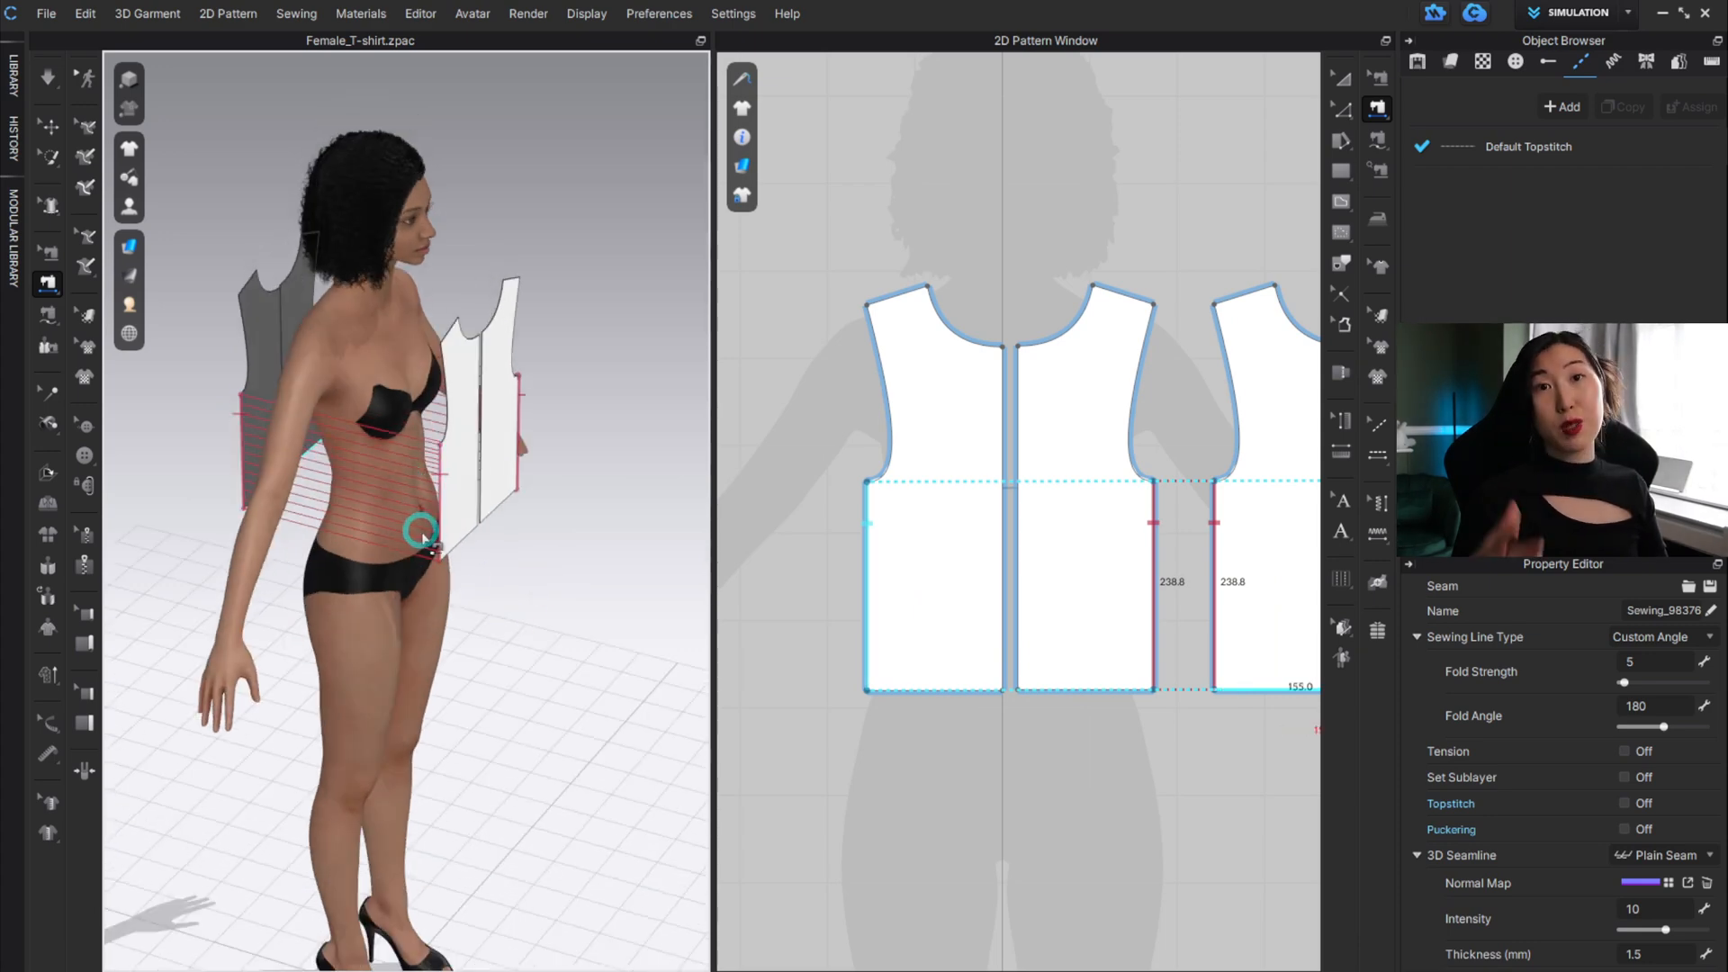
scroll(461, 214, down, 2)
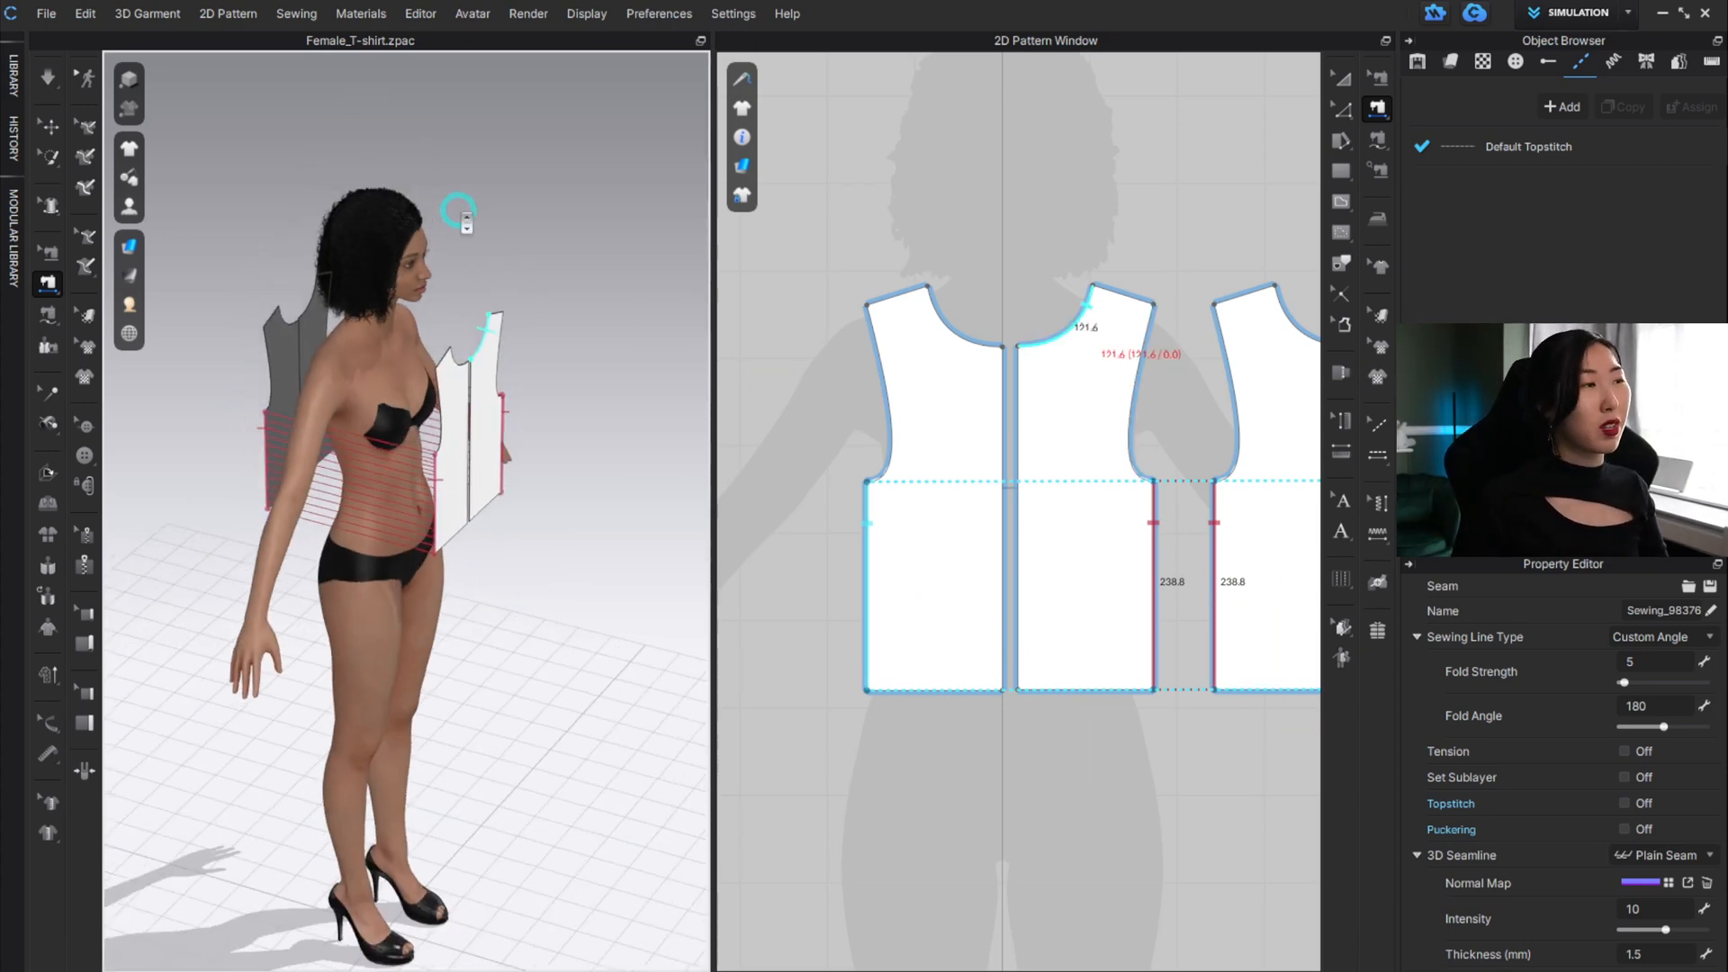
scroll(460, 214, up, 4)
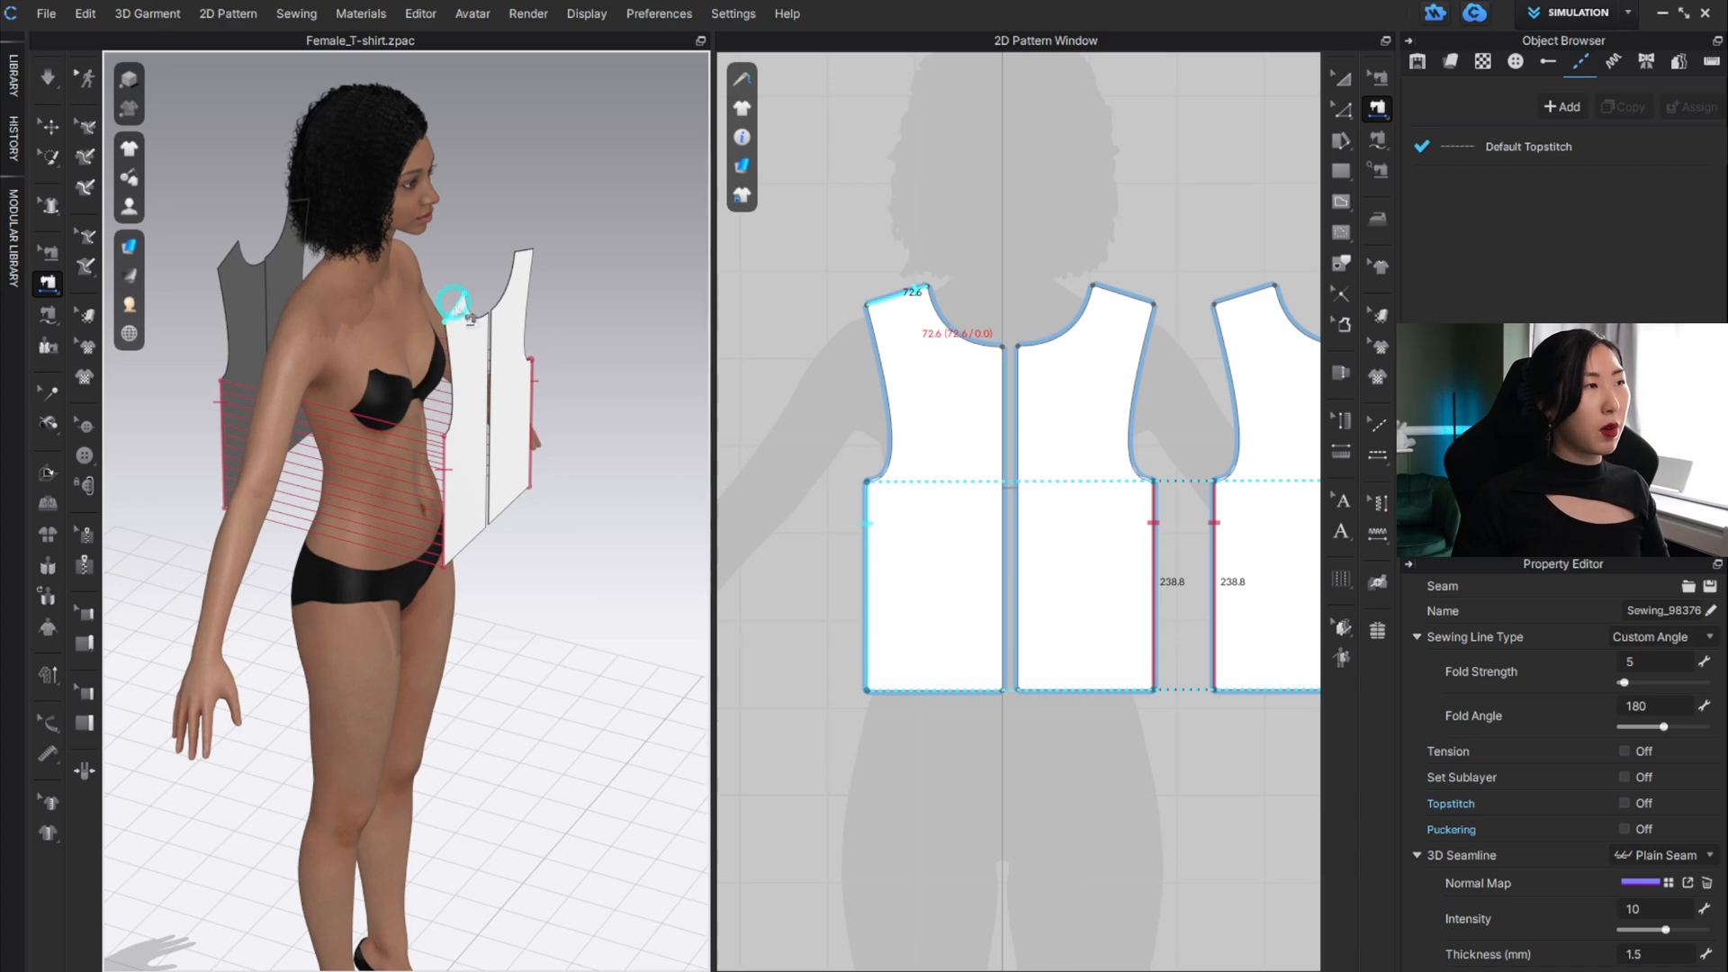
click(454, 301)
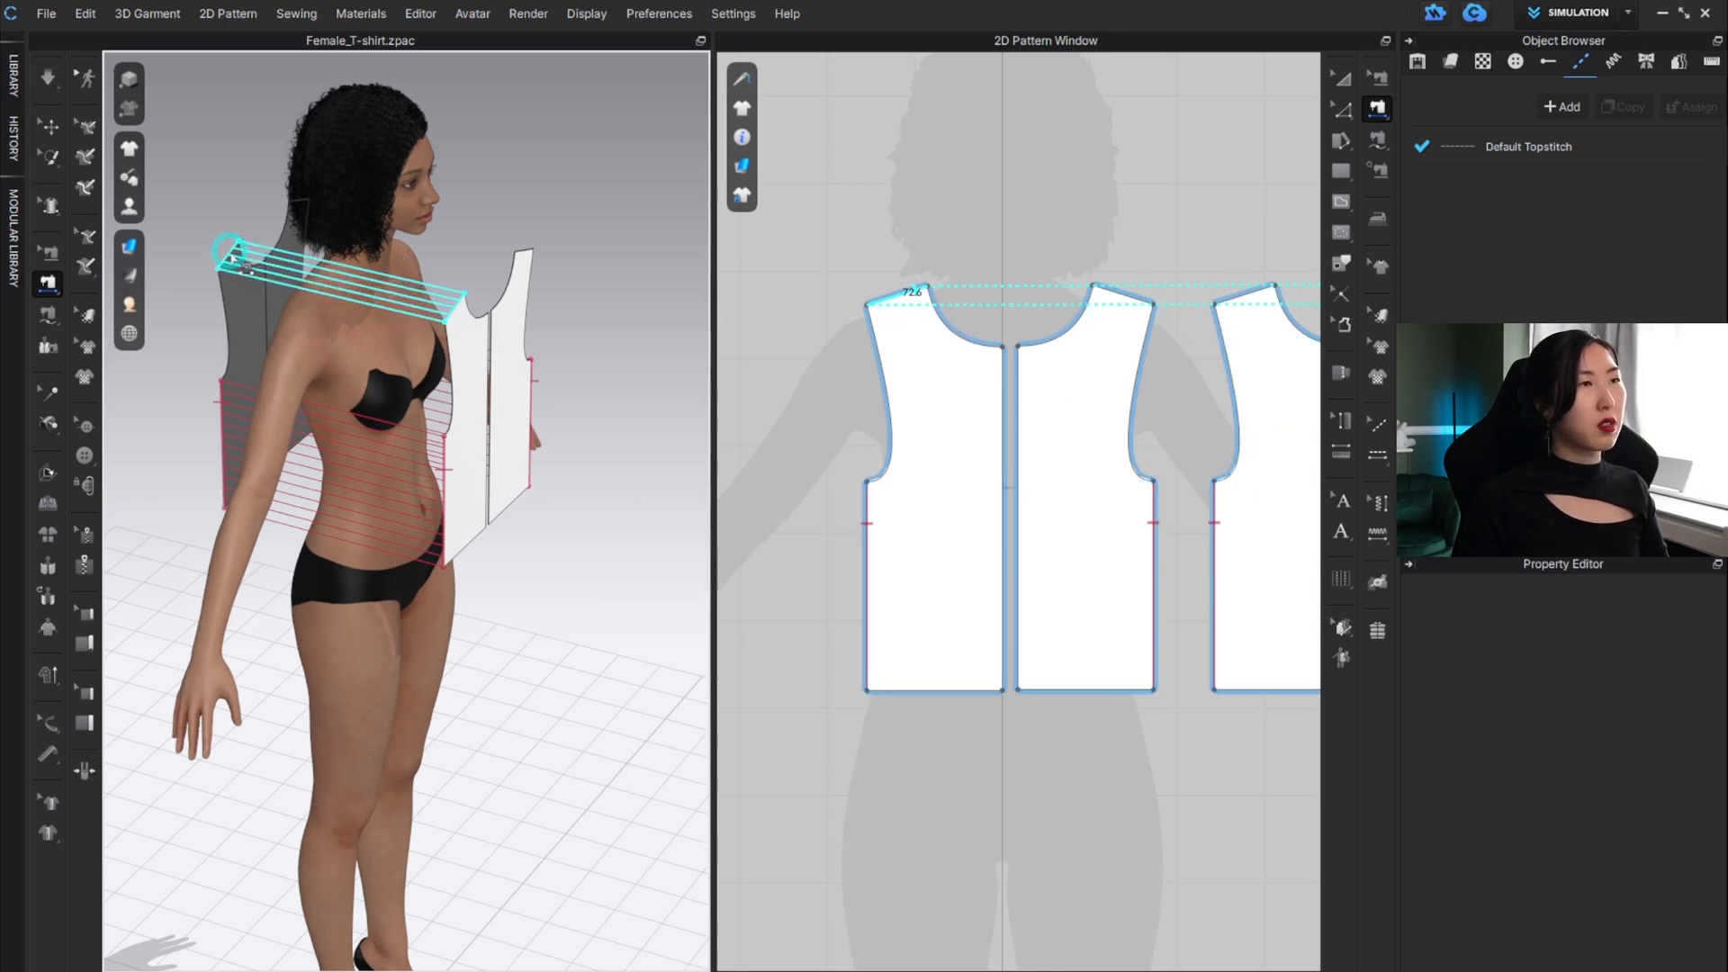
click(233, 259)
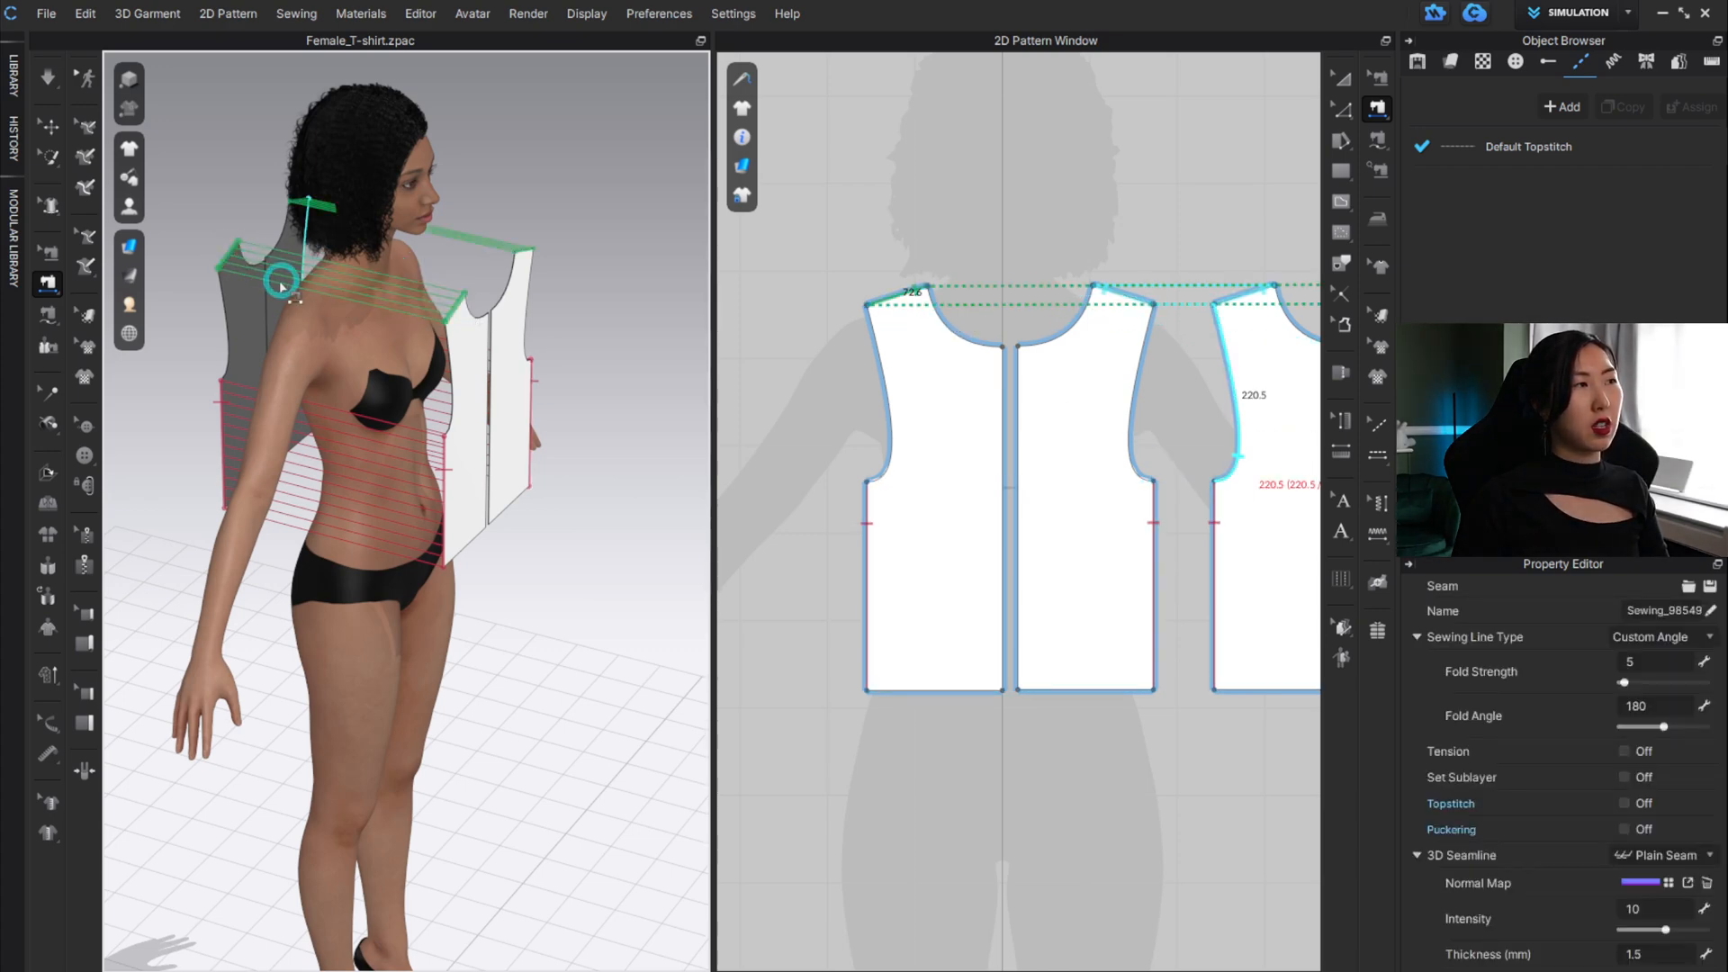
right_drag(590, 423, 631, 393)
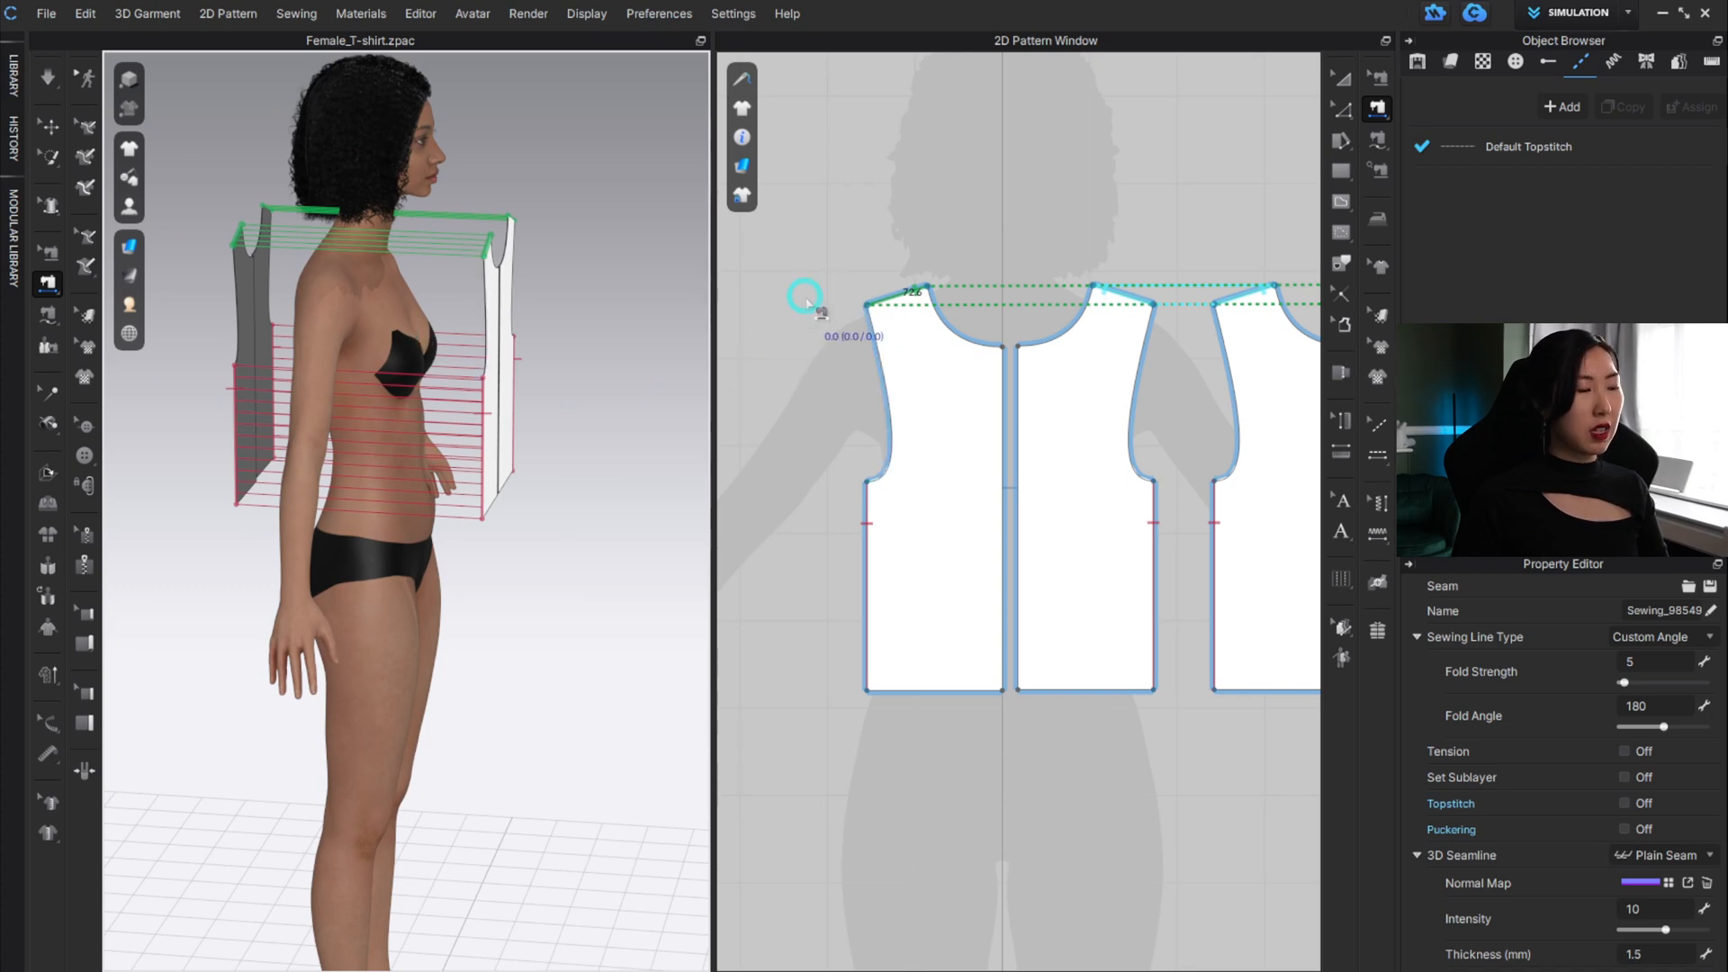
Select both front halves, pull them far forward from the avatar in 3D and bring them back close to the chest.
key(a)
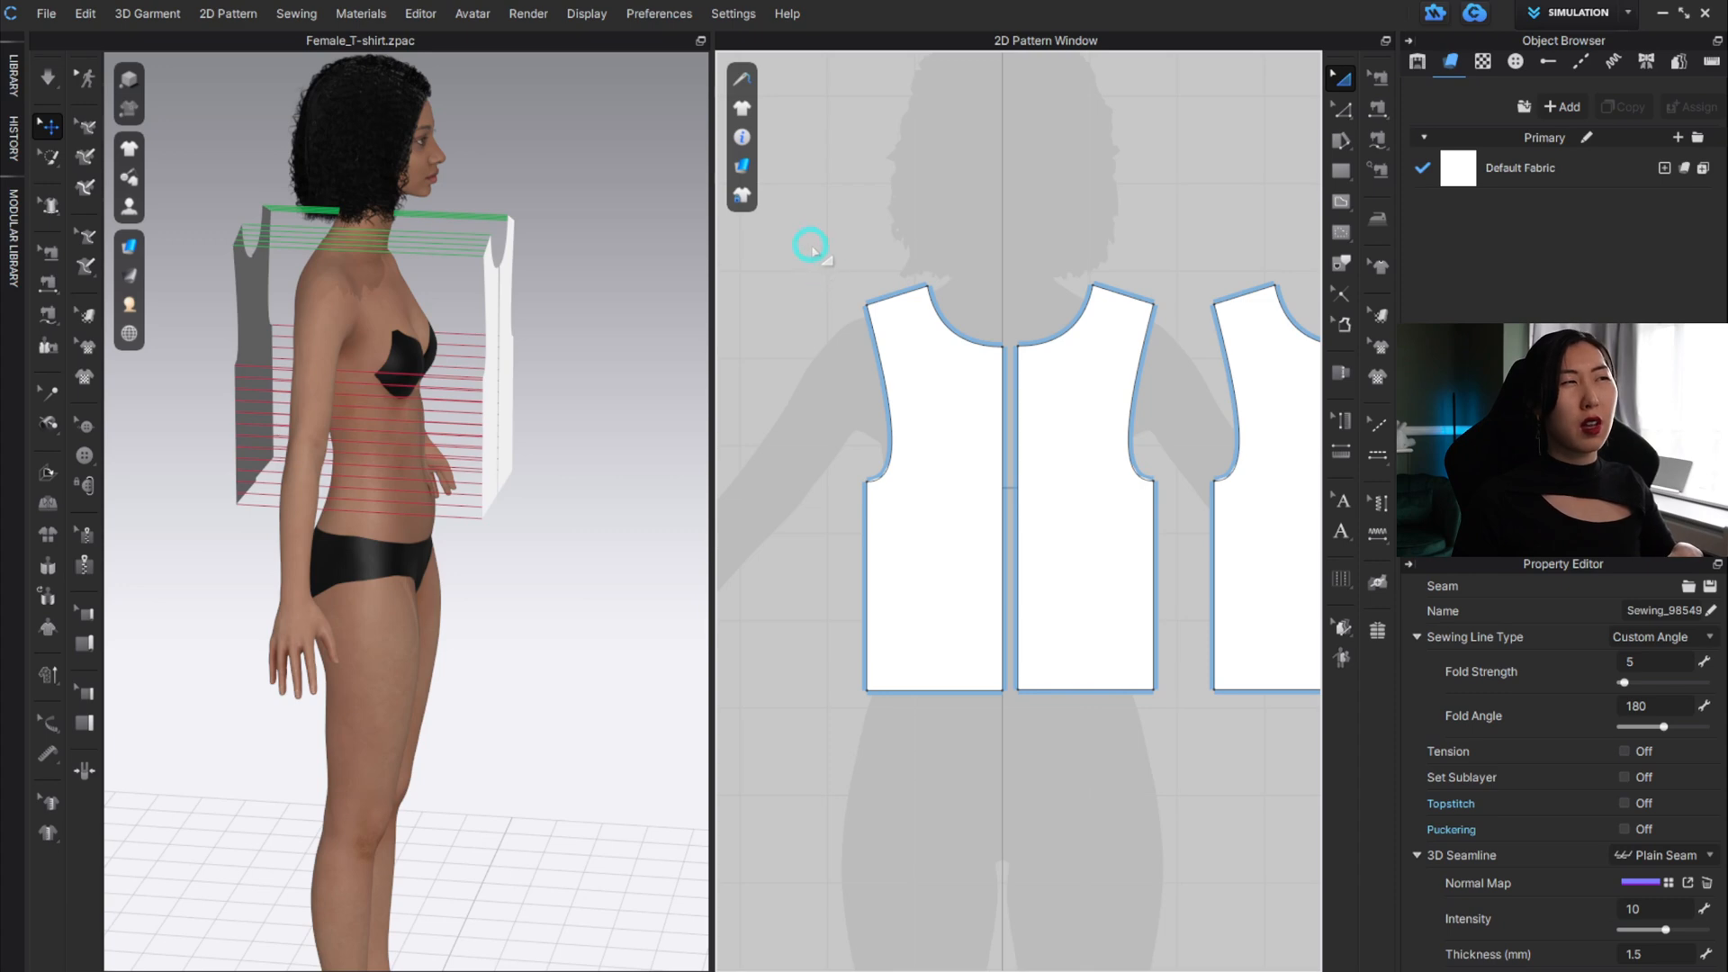
drag(810, 245, 1188, 761)
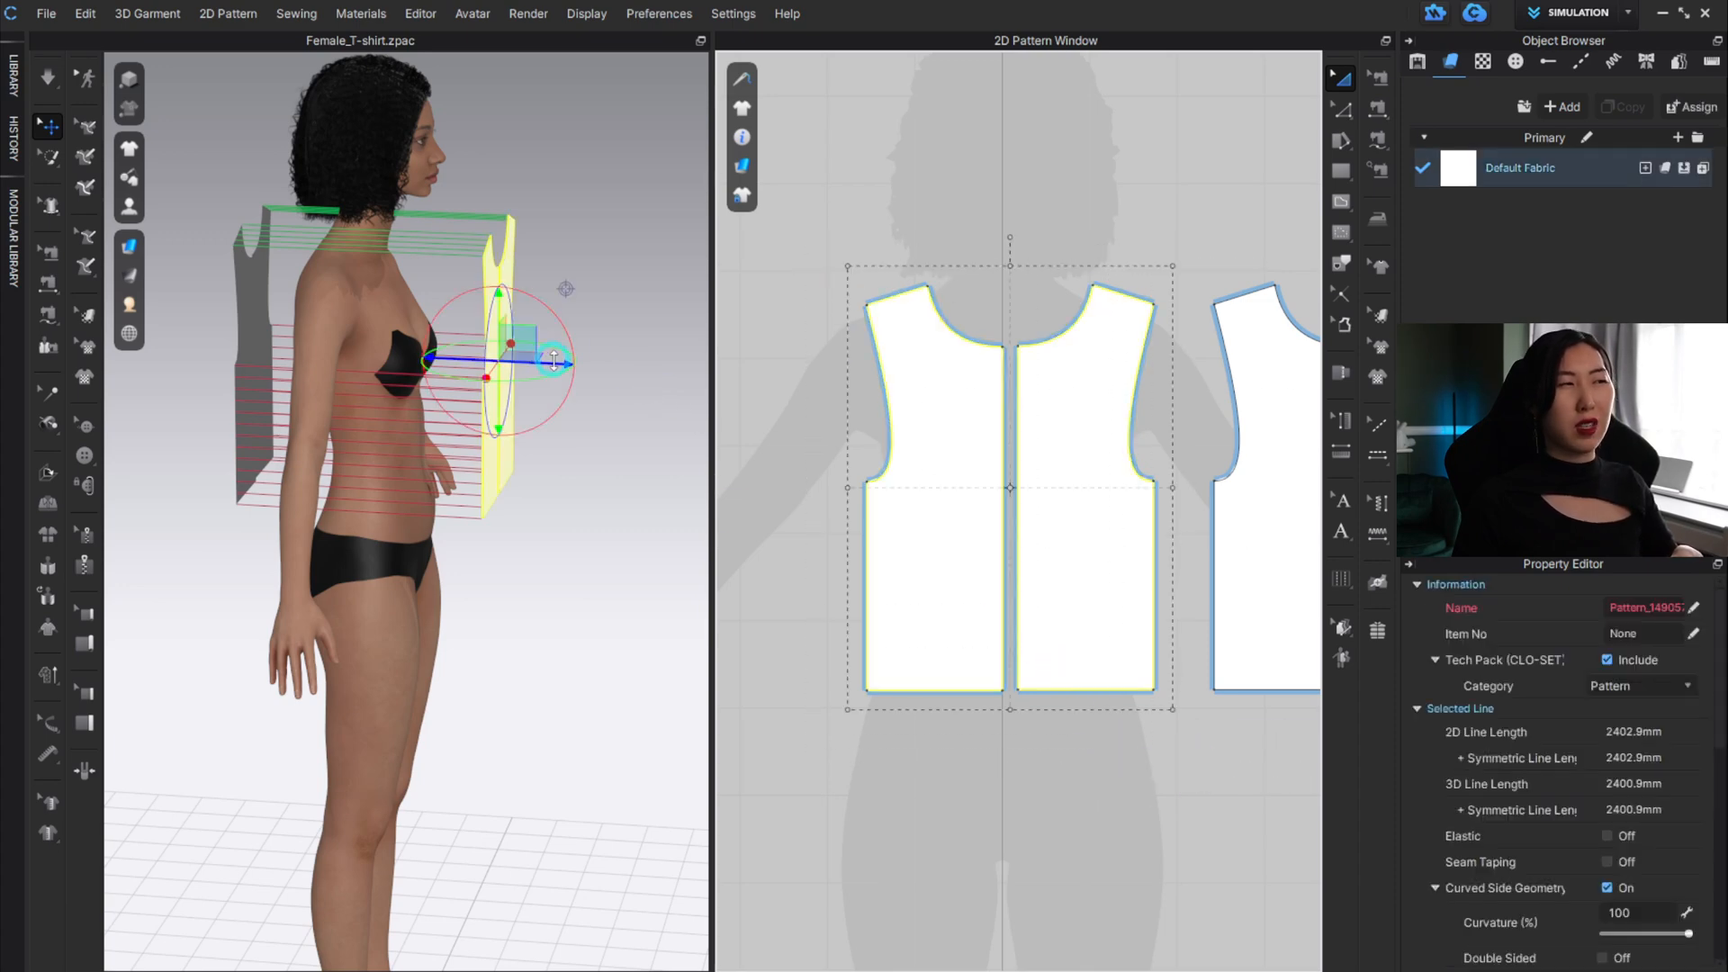
drag(540, 362, 792, 384)
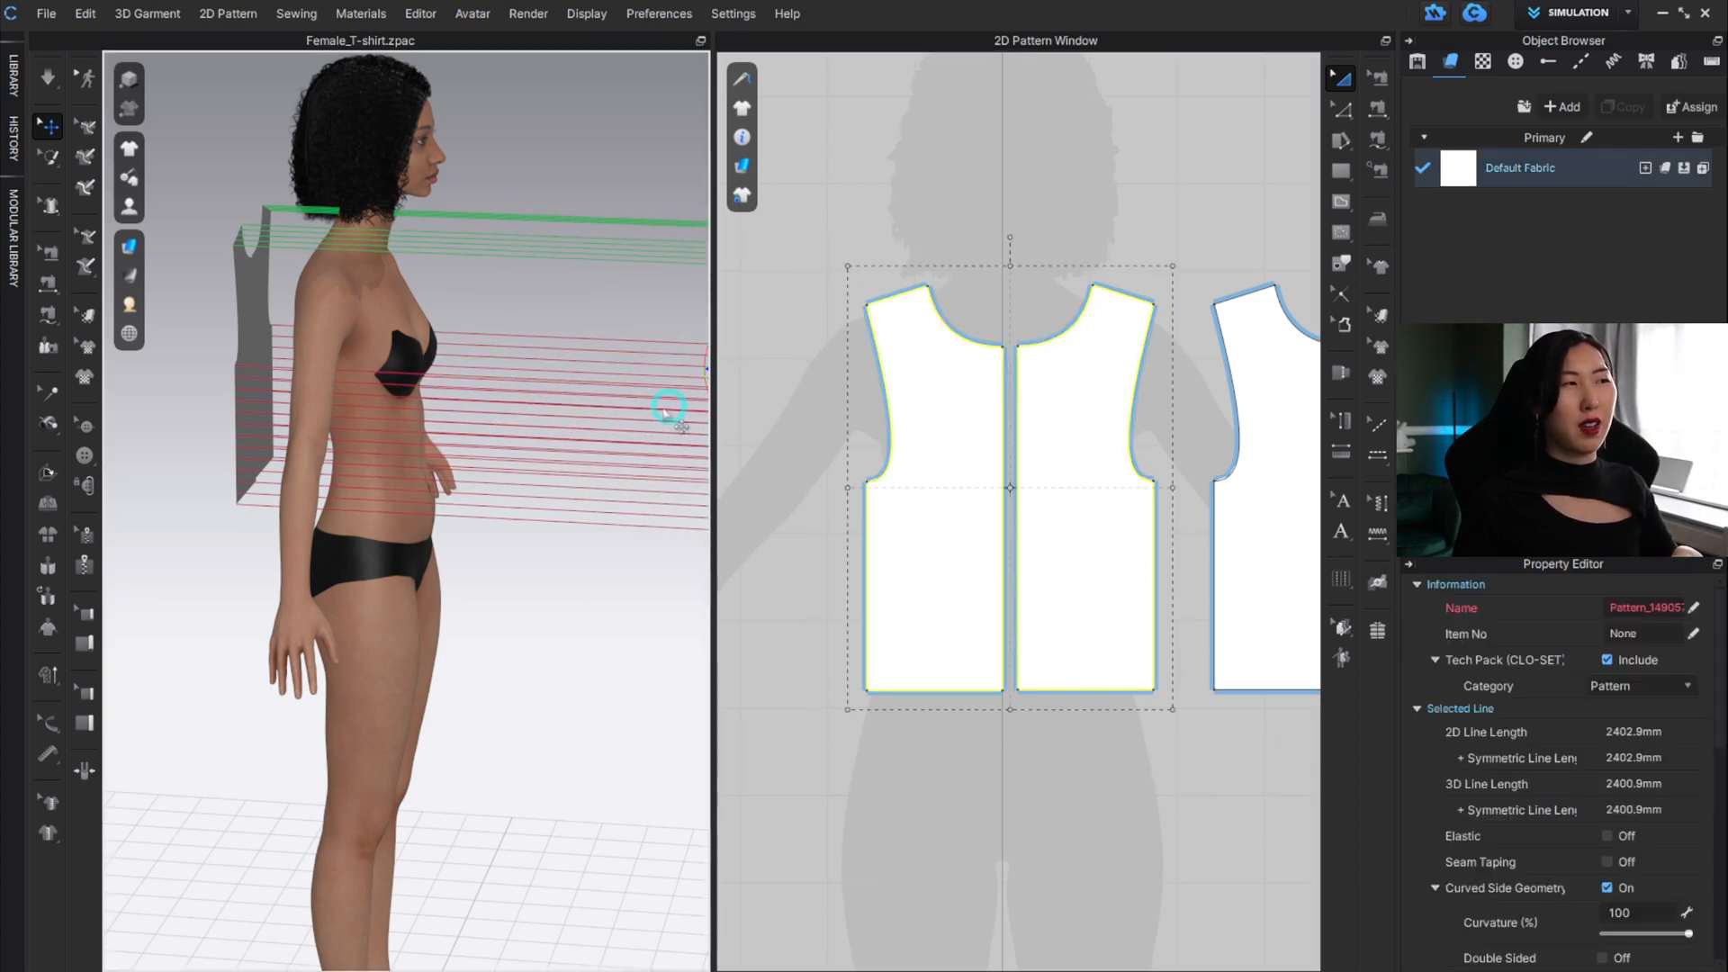
scroll(664, 410, down, 5)
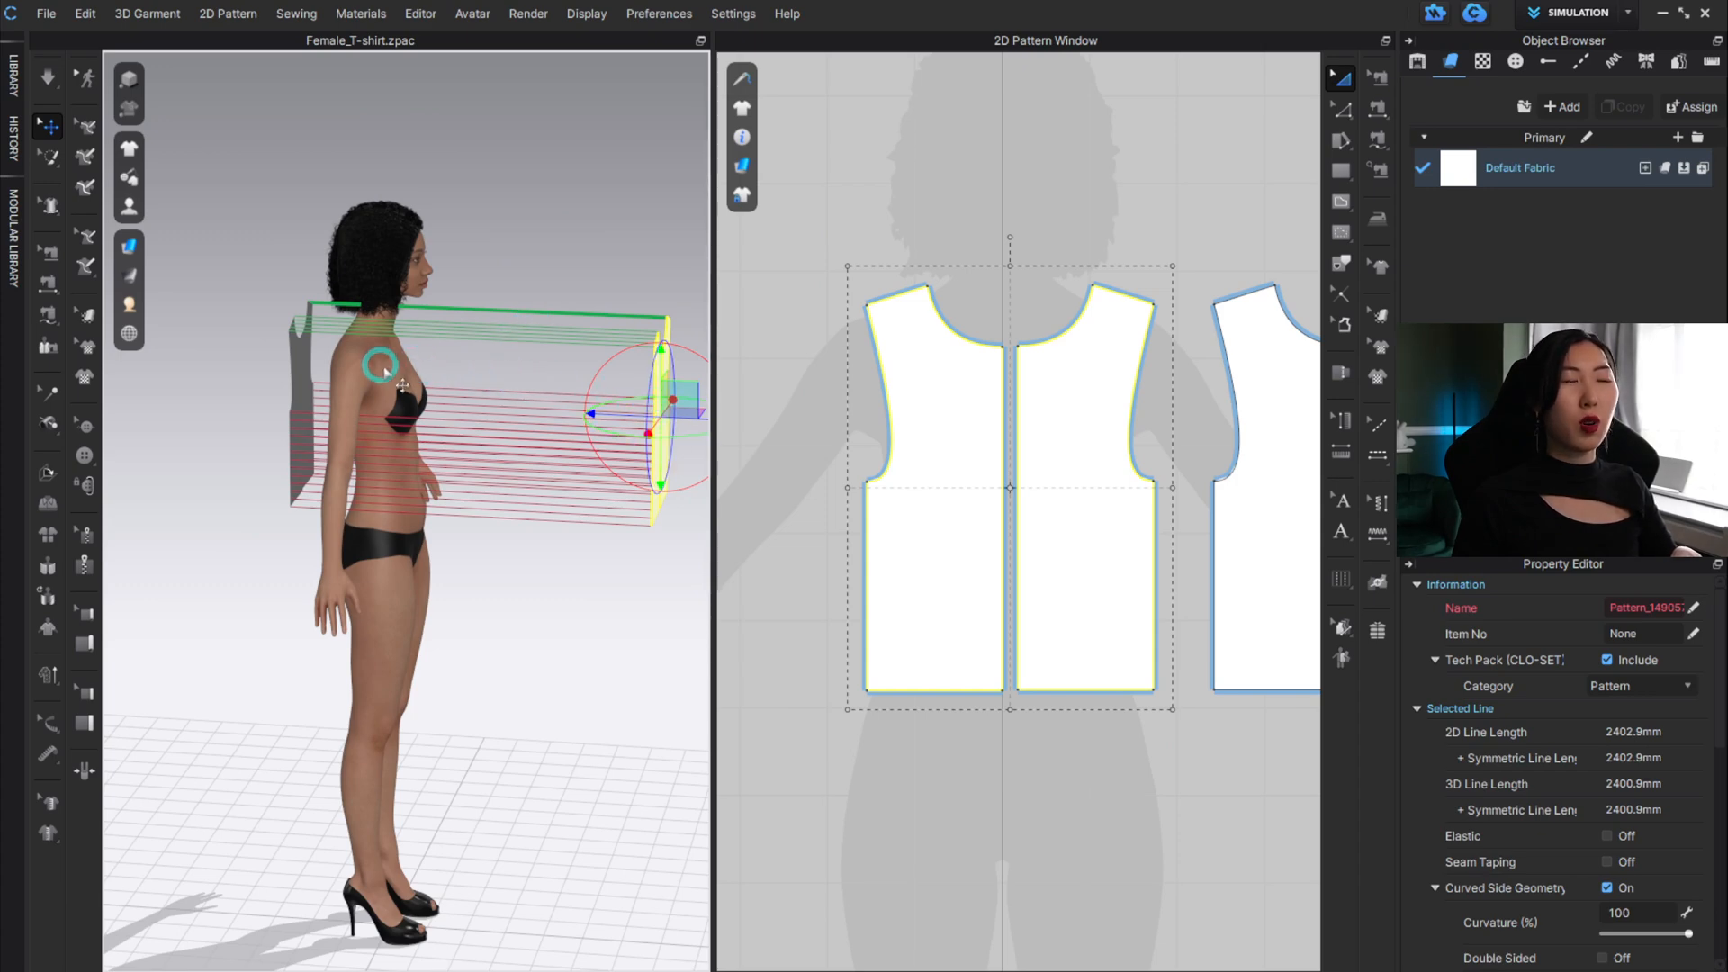
drag(609, 413, 396, 410)
scroll(372, 363, up, 5)
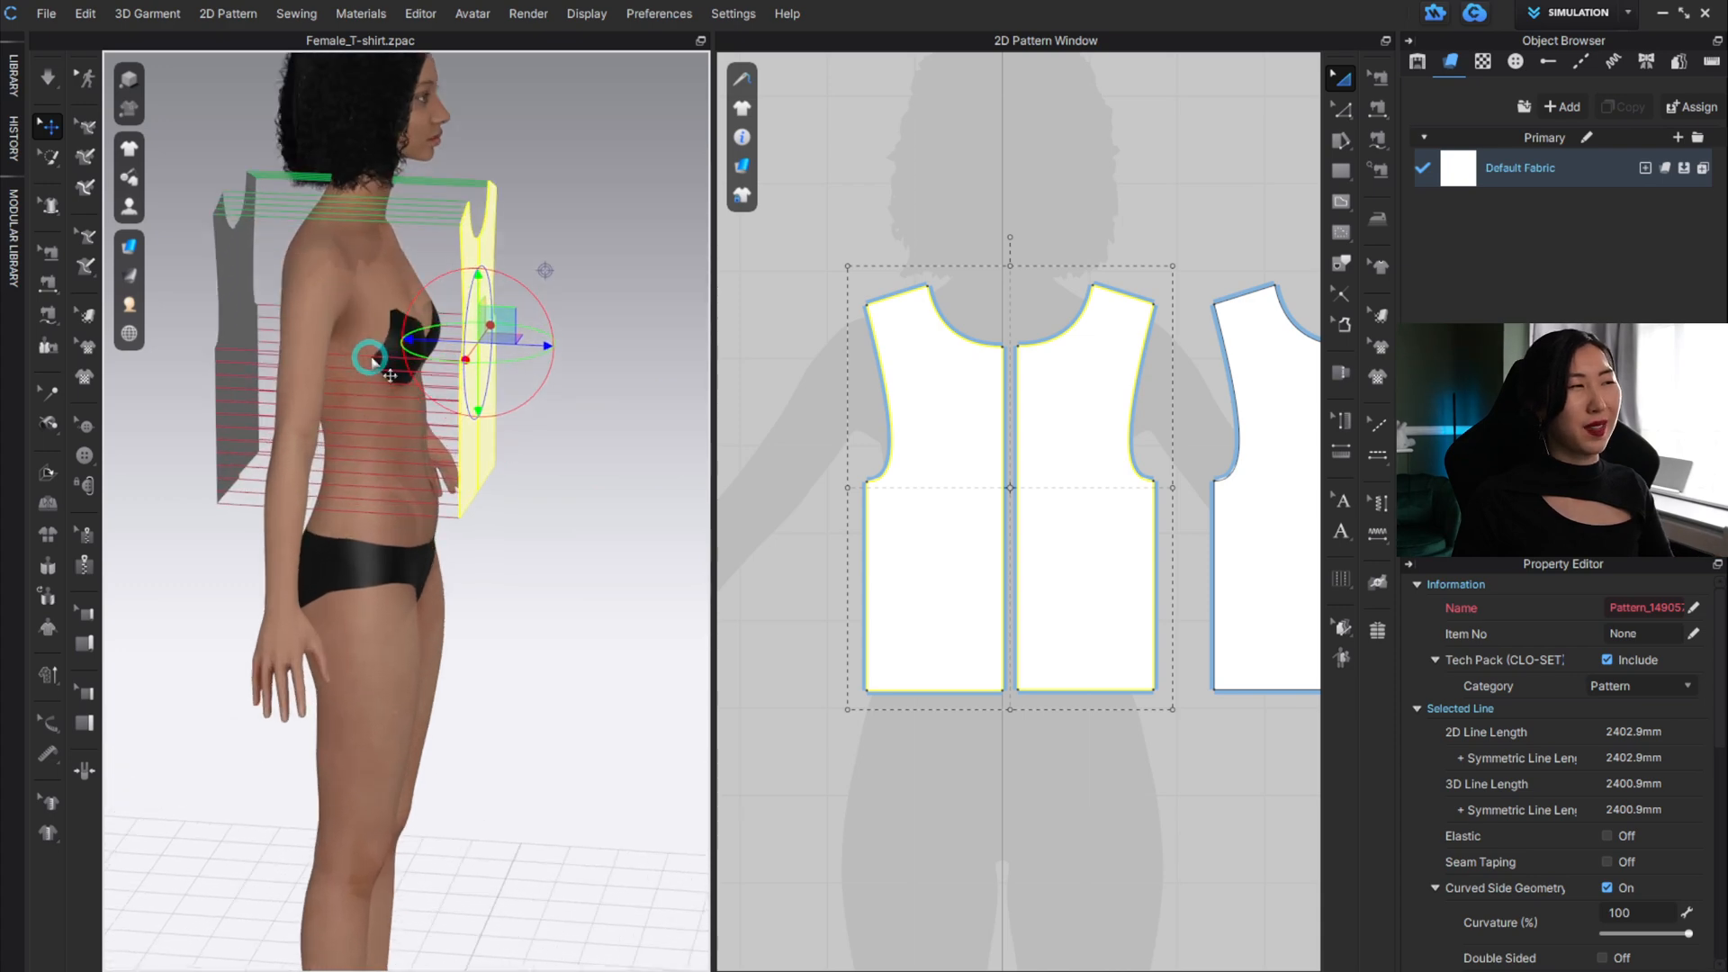
Select both back halves in 3D, move them closer to the avatar's back and deselect them.
alt+middle_drag(360, 443, 376, 477)
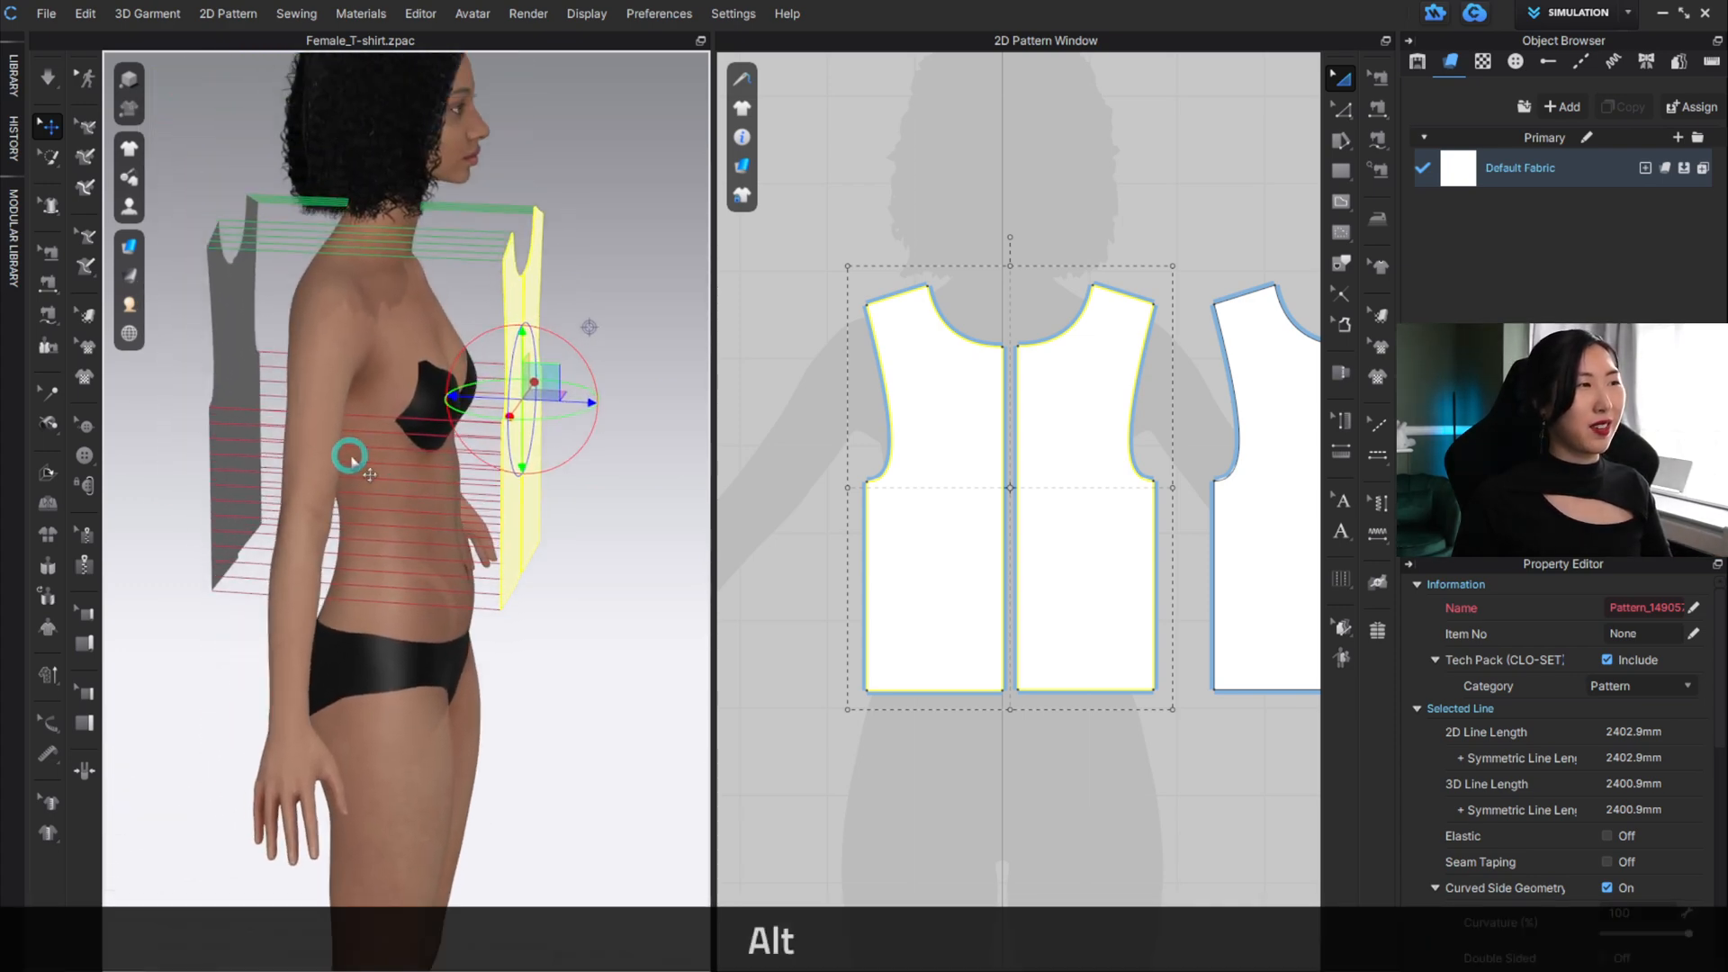
mouse_move(347, 455)
alt+mouse_down()
mouse_move(428, 486)
mouse_move(364, 480)
alt+mouse_up()
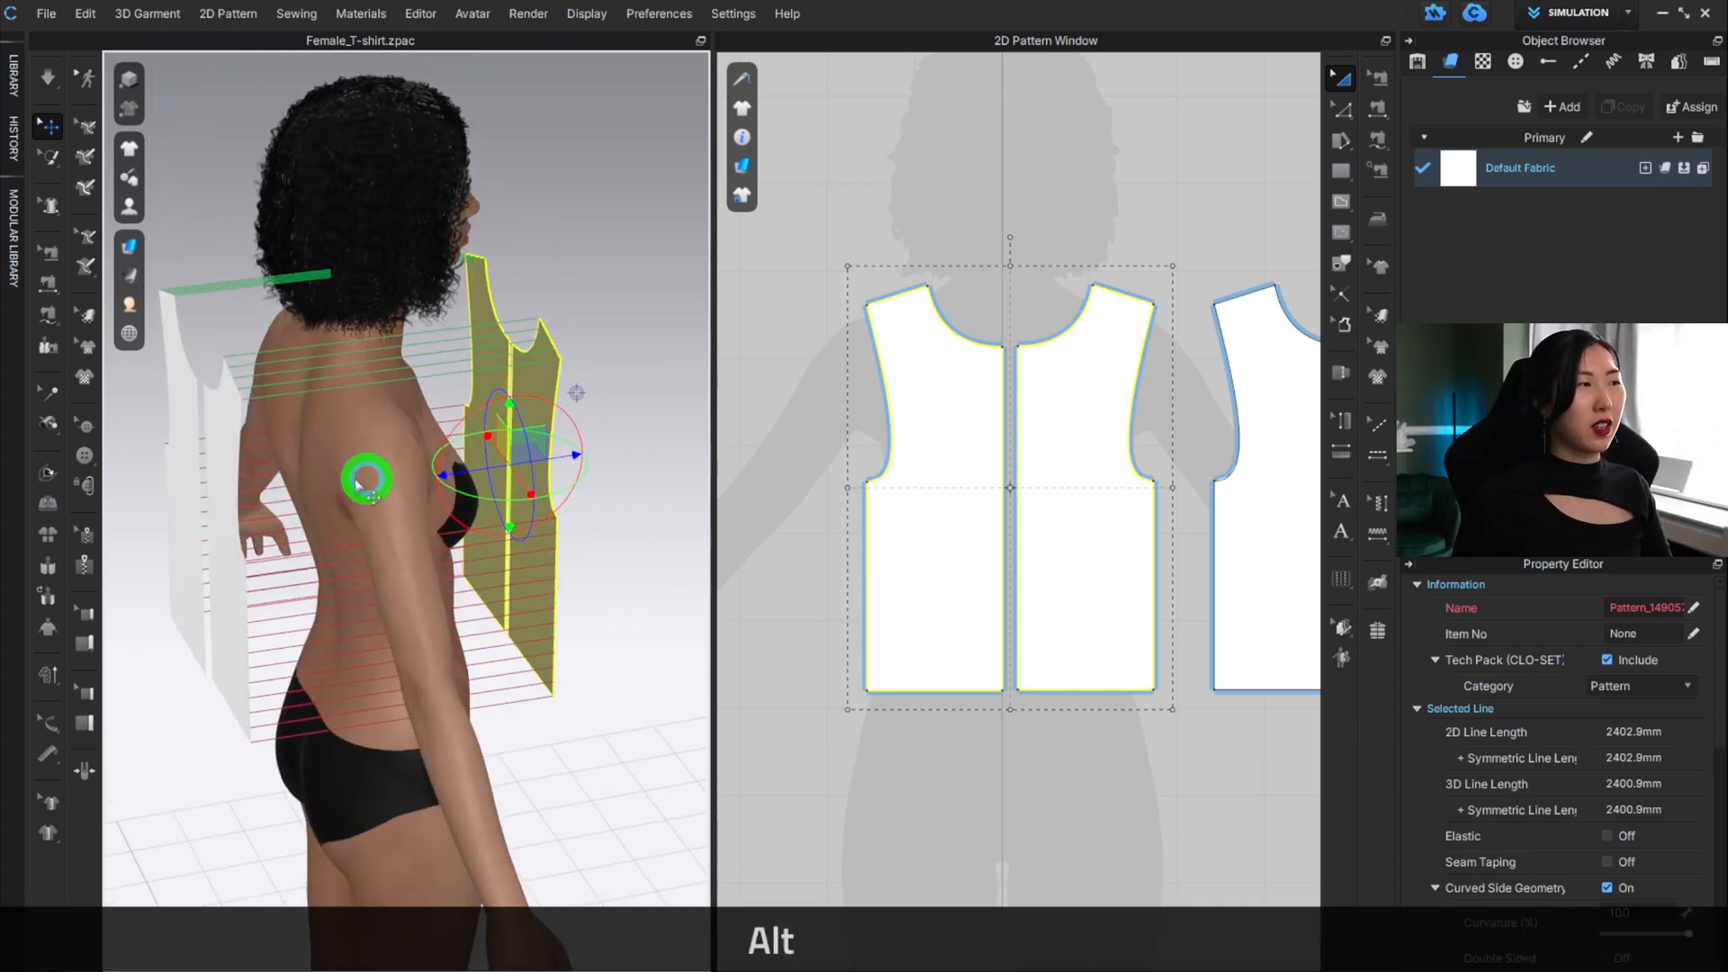
click(219, 419)
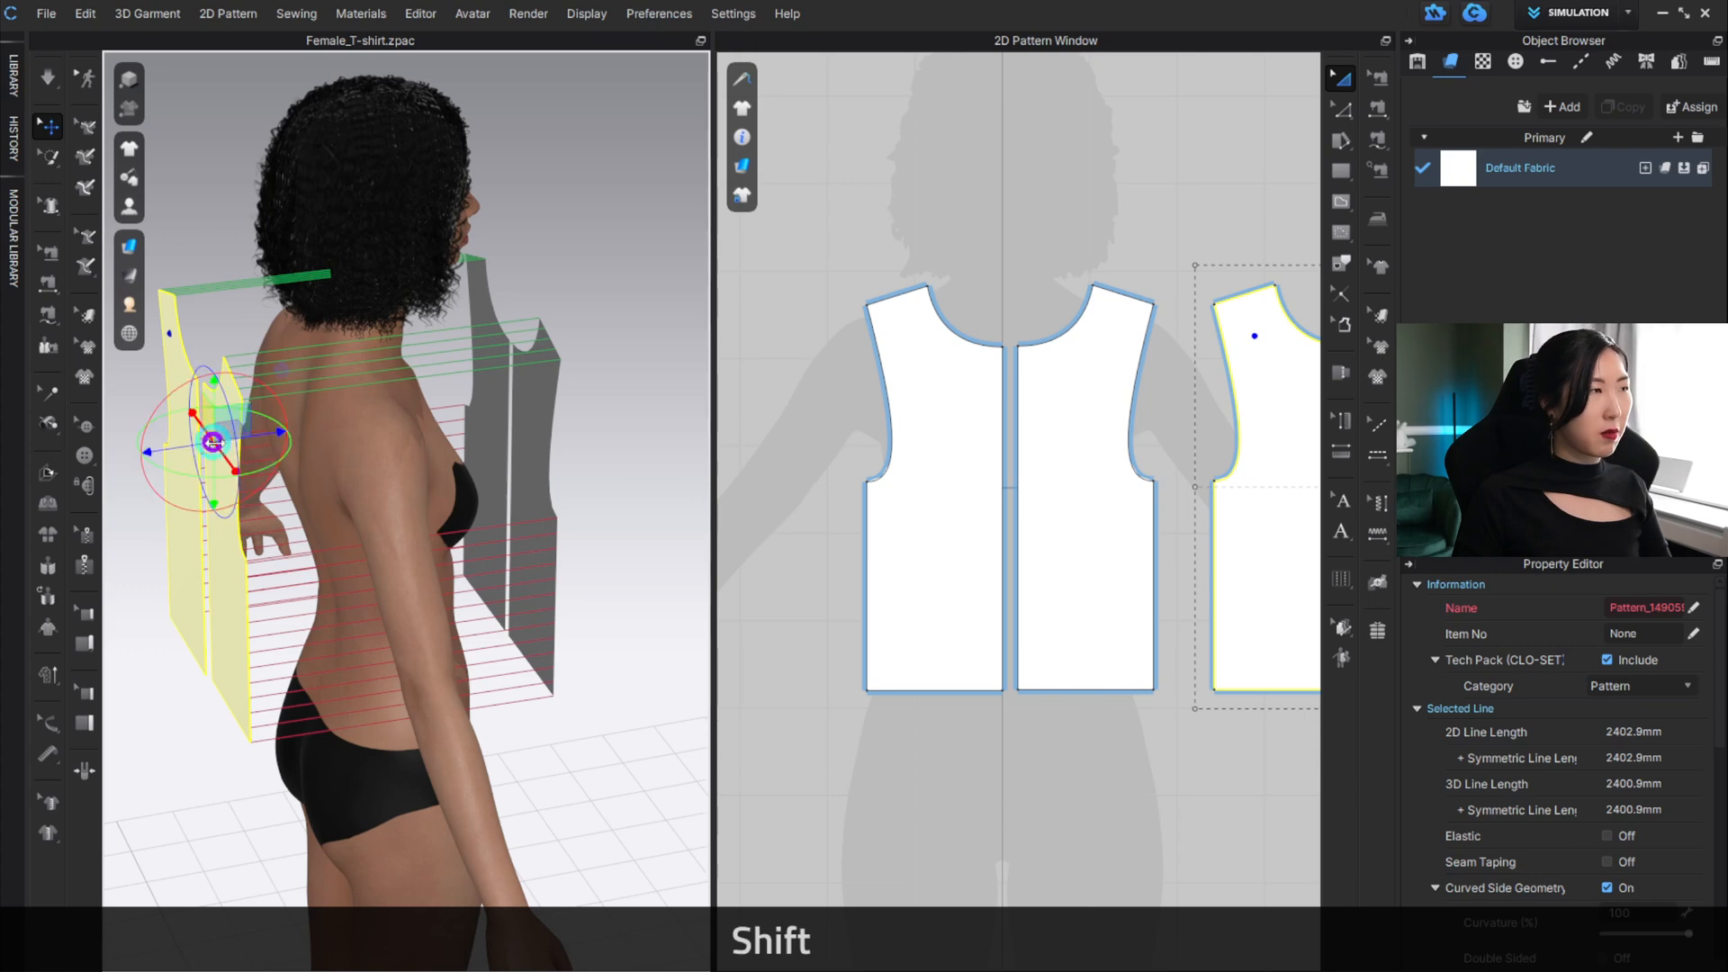
drag(267, 428, 332, 418)
alt+drag(437, 491, 308, 447)
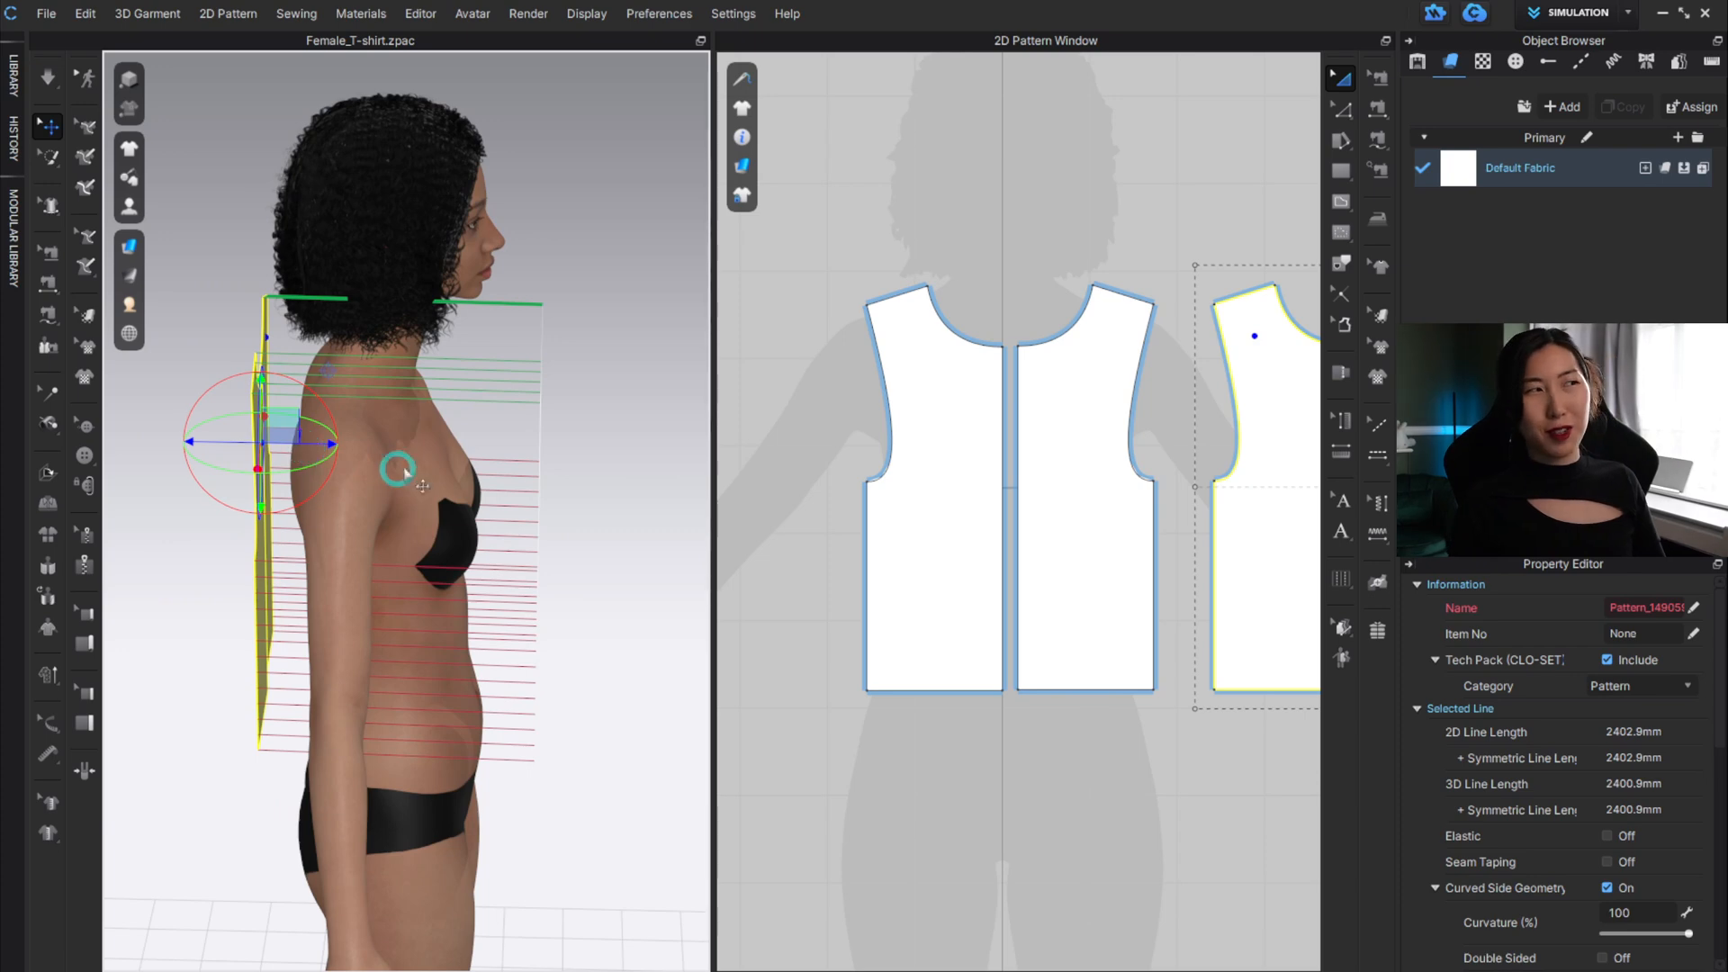
click(591, 363)
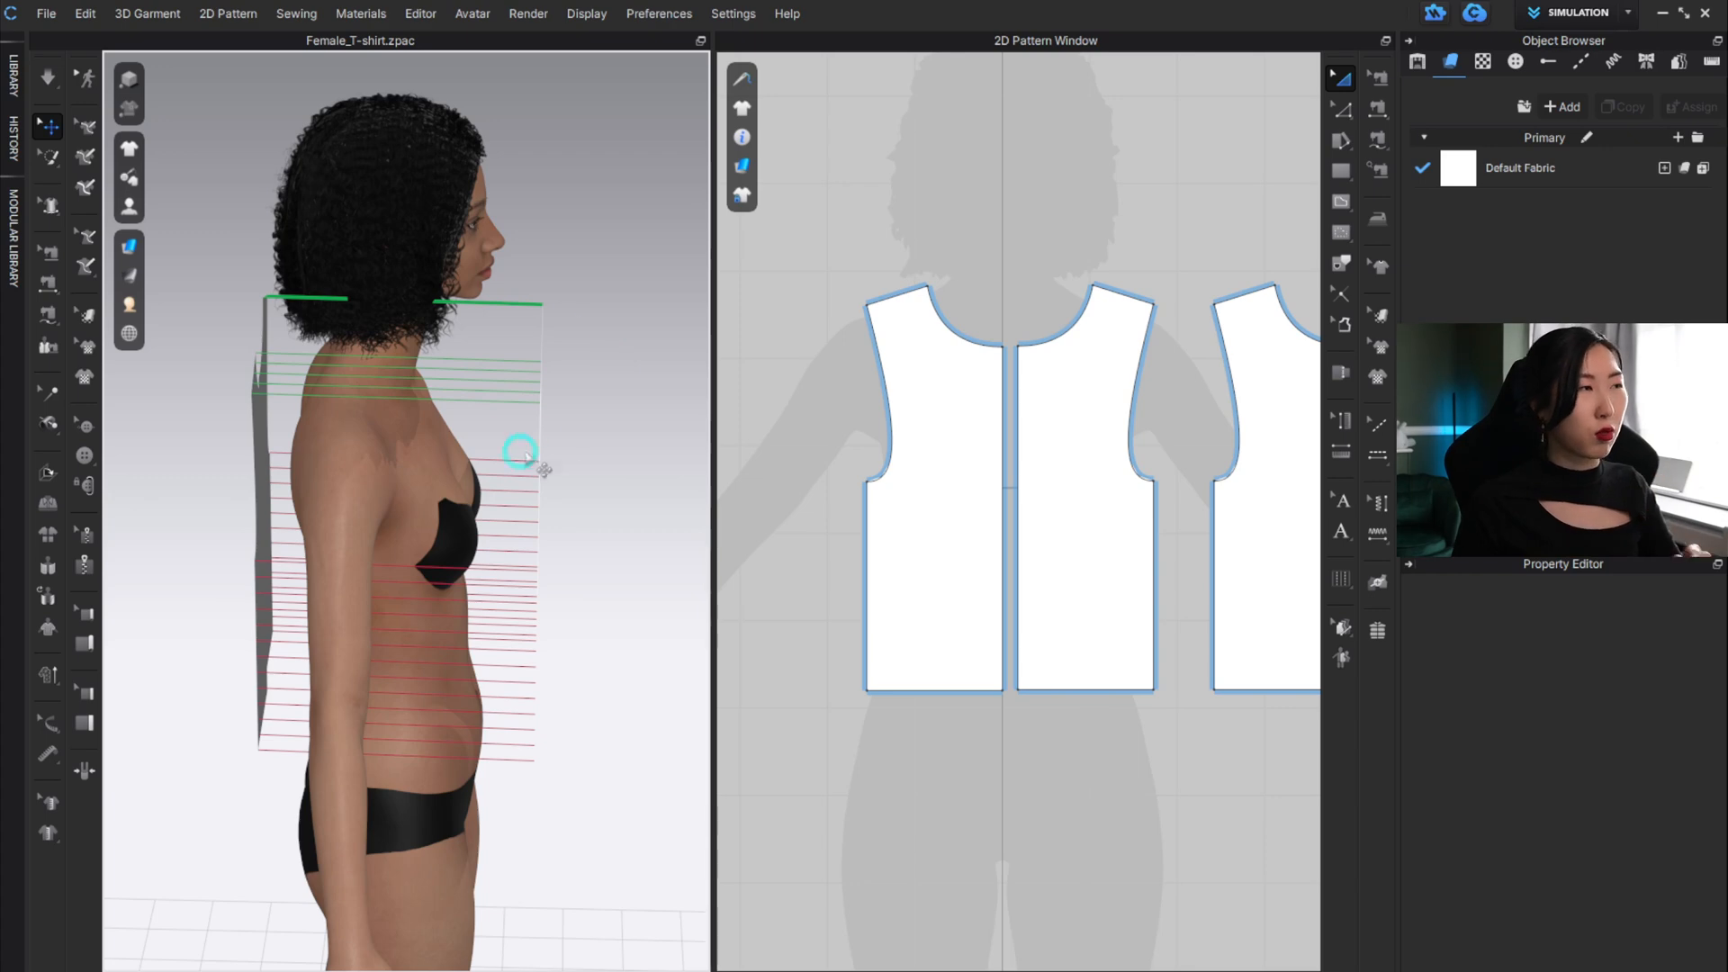
Try simulating the garment with only its side and shoulder seams sewn, stop the simulation and undo the drape.
right_drag(618, 468, 470, 428)
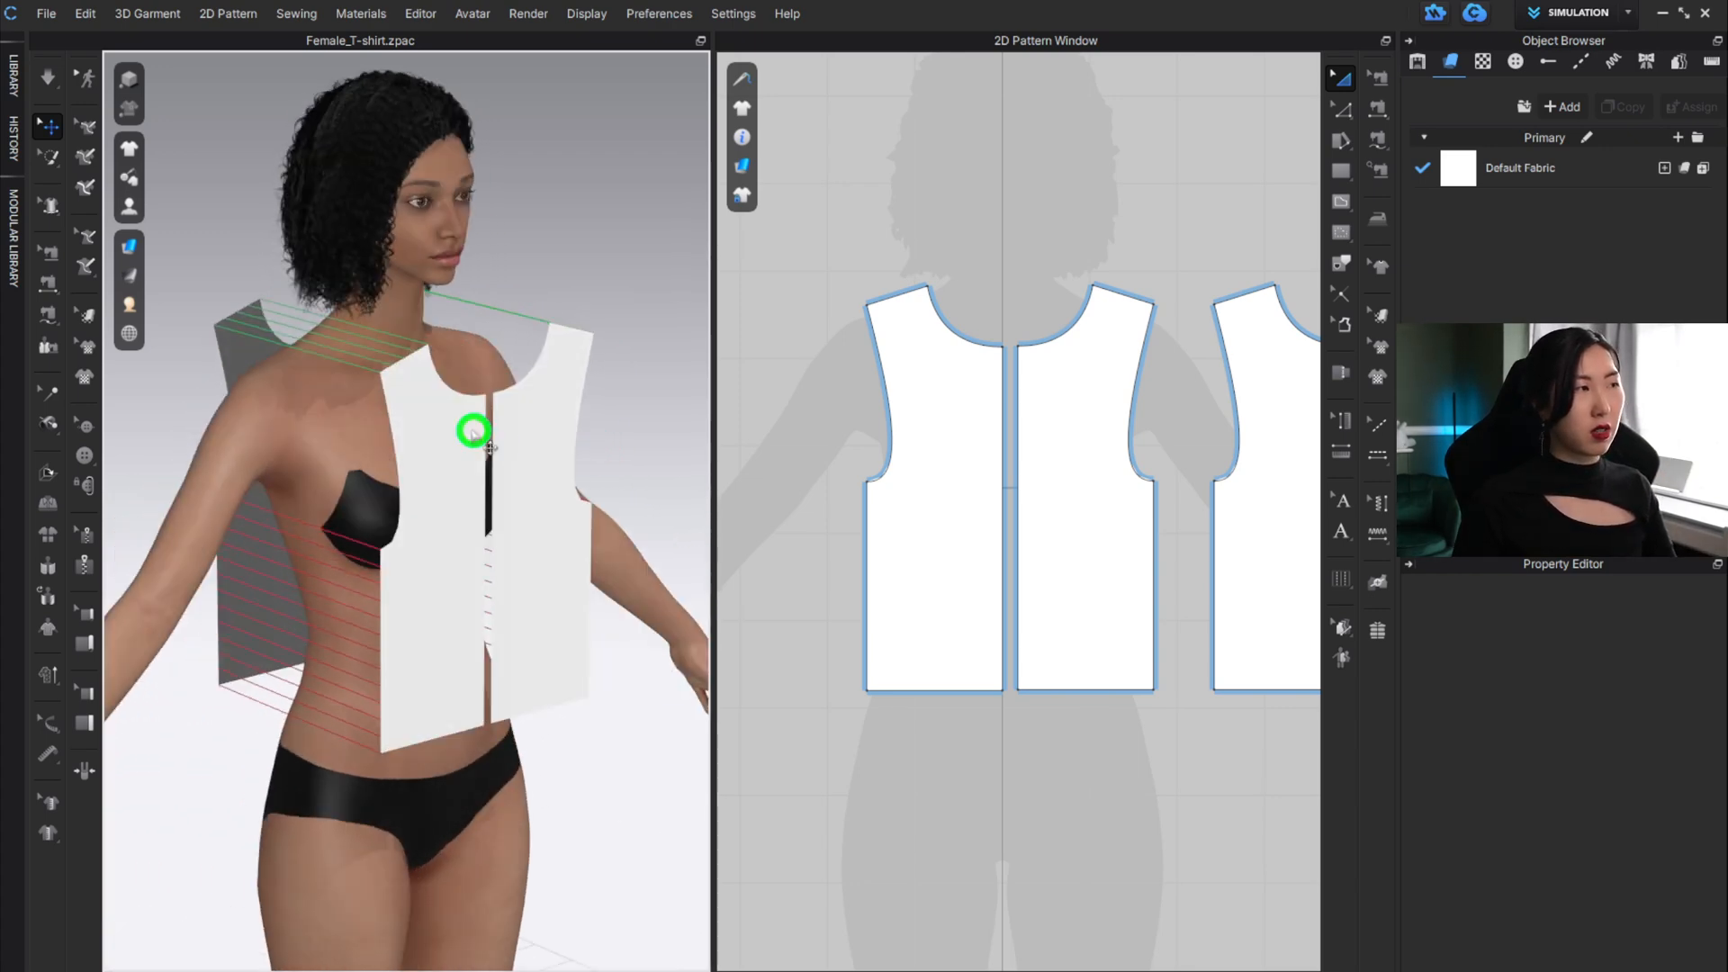
click(45, 77)
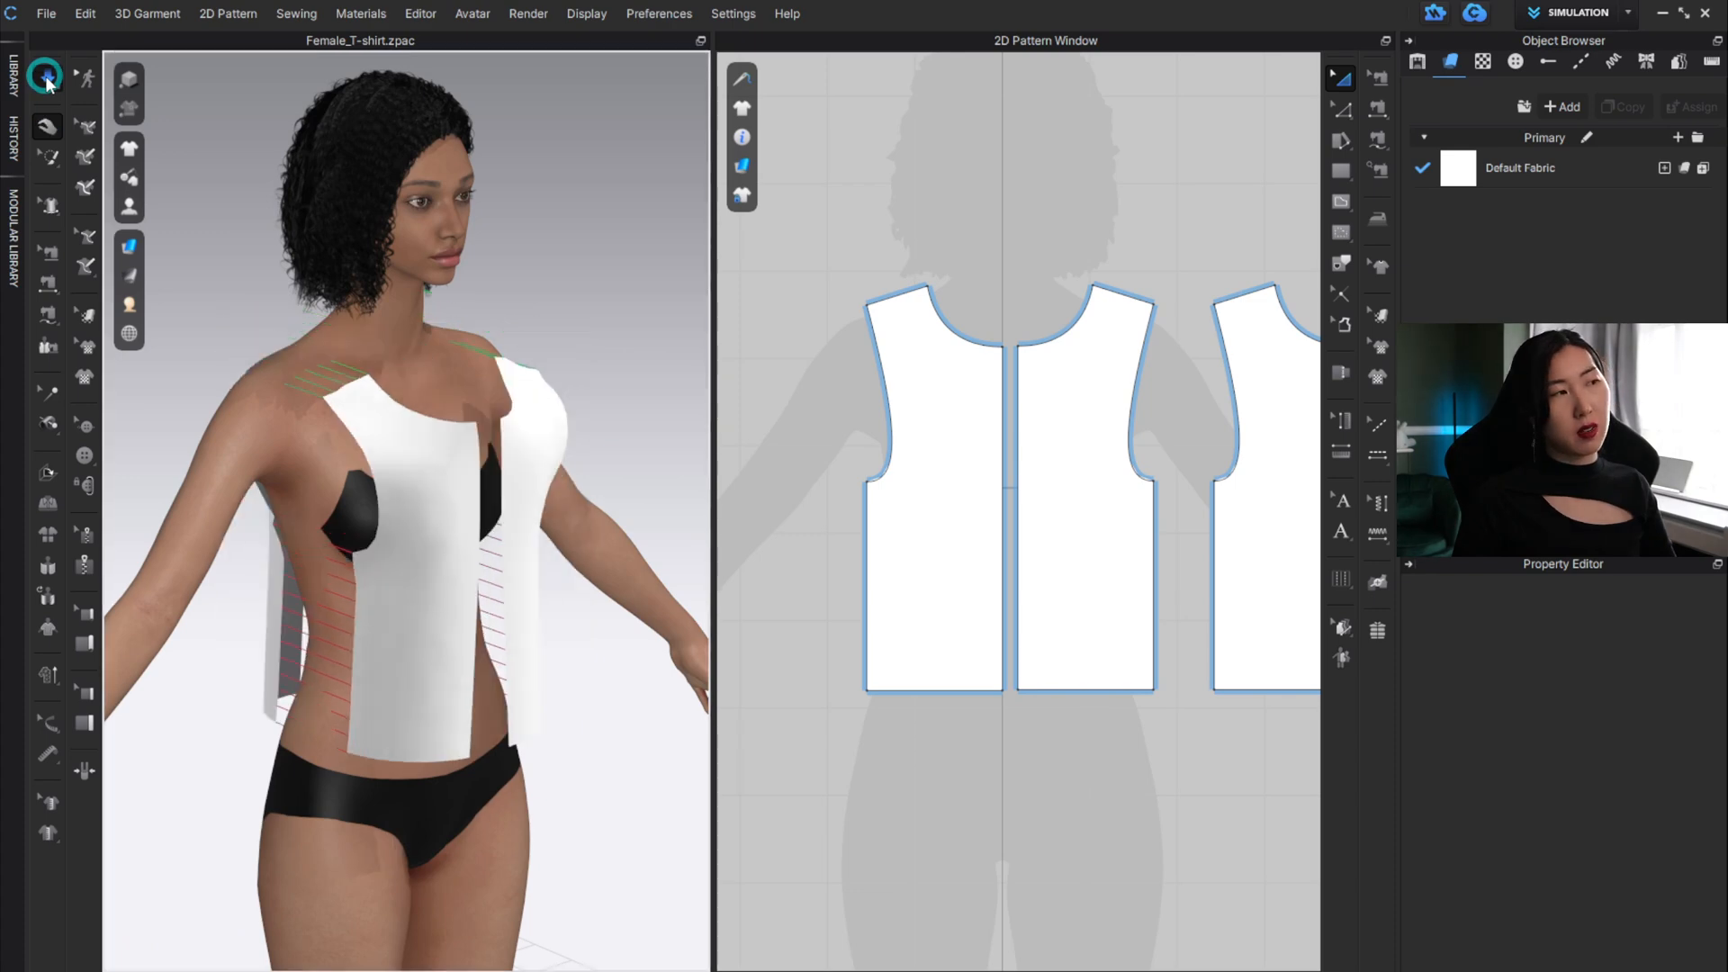
click(47, 83)
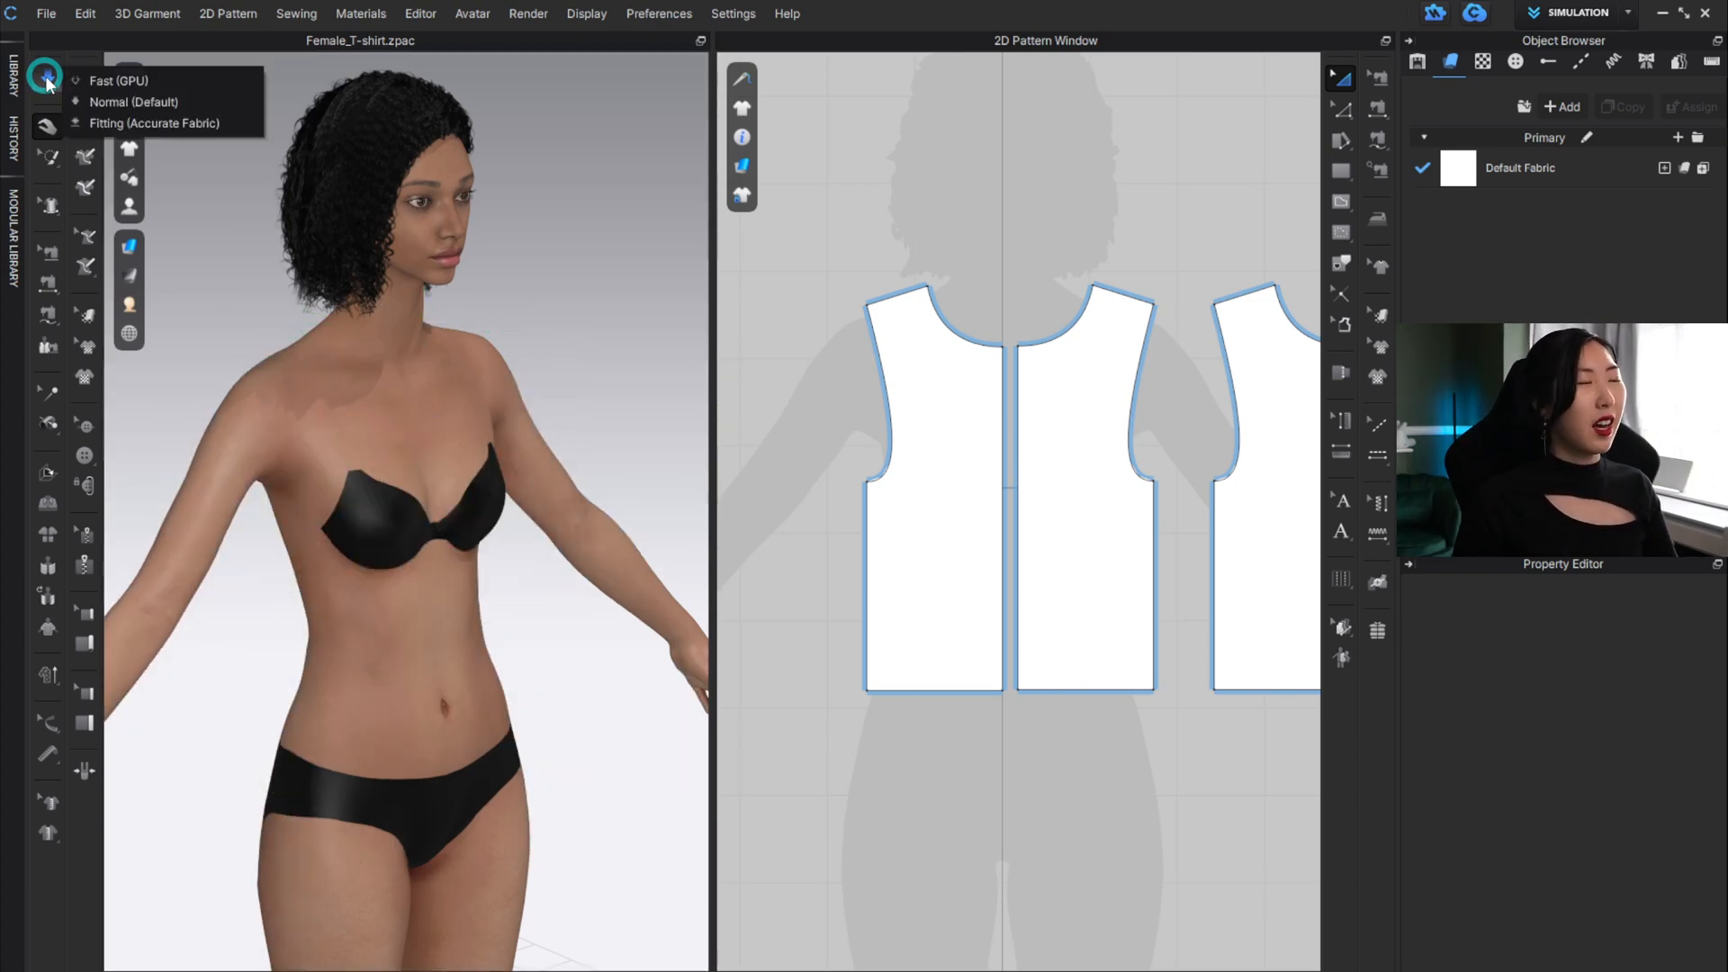
key(ctrl+z)
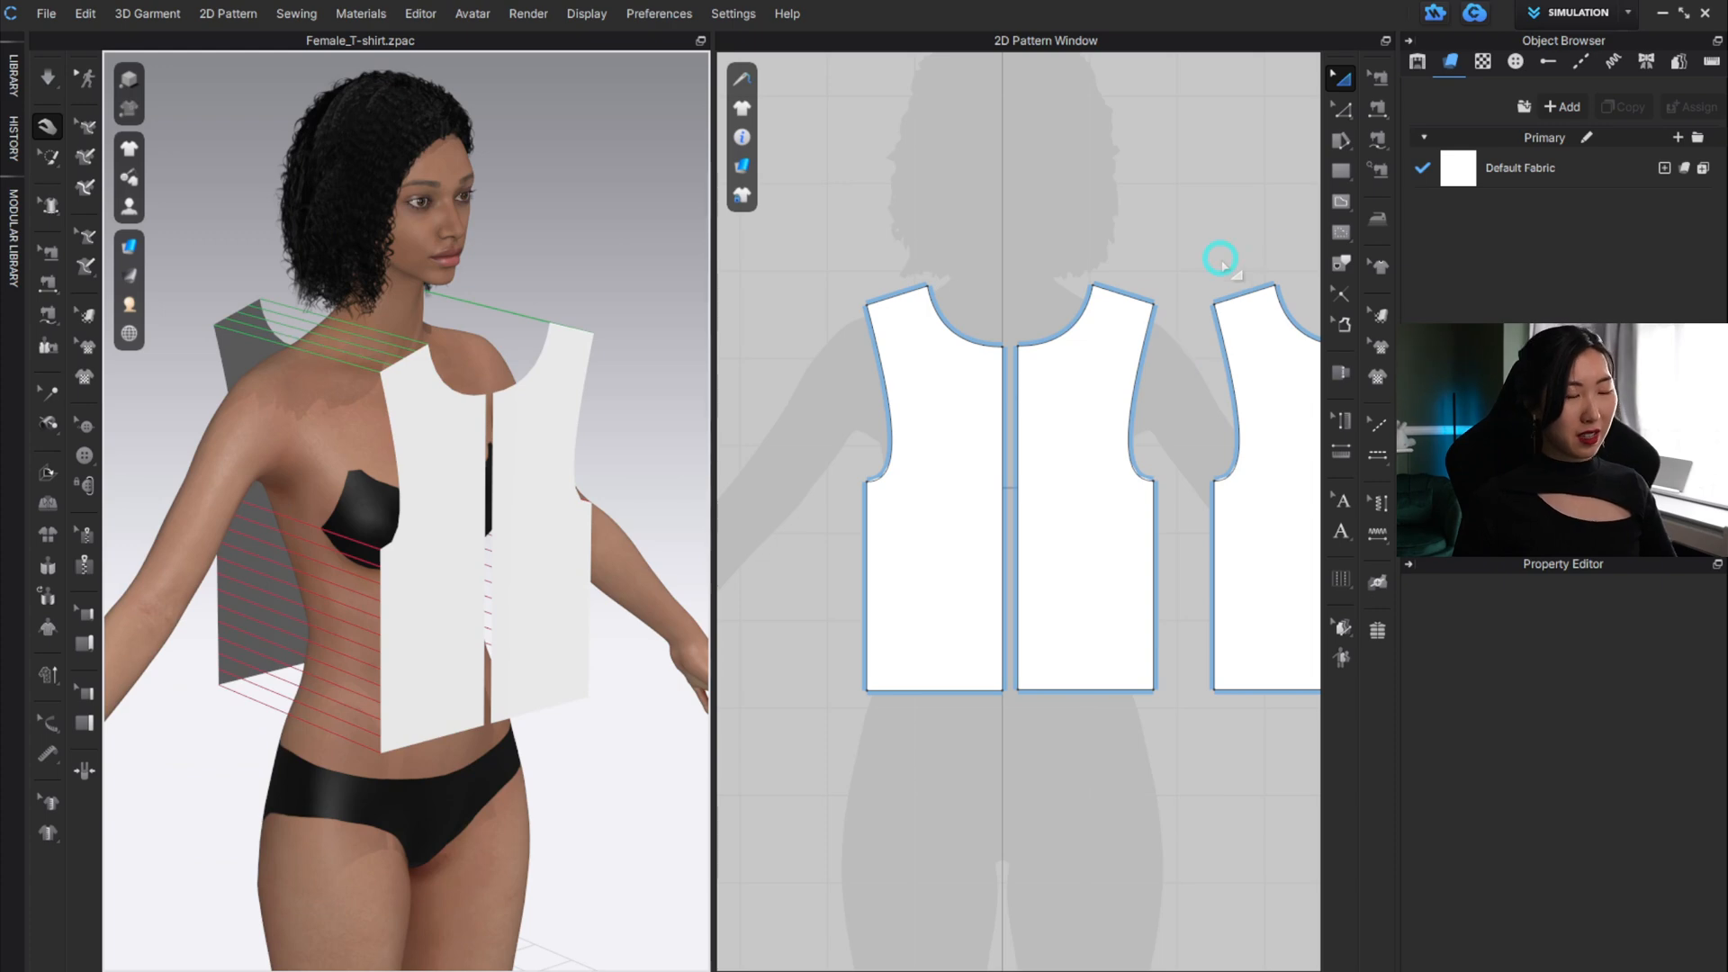
Sew the two centre front edges together in 2D and the two centre back edges together in 3D with Segment Sewing.
key(n)
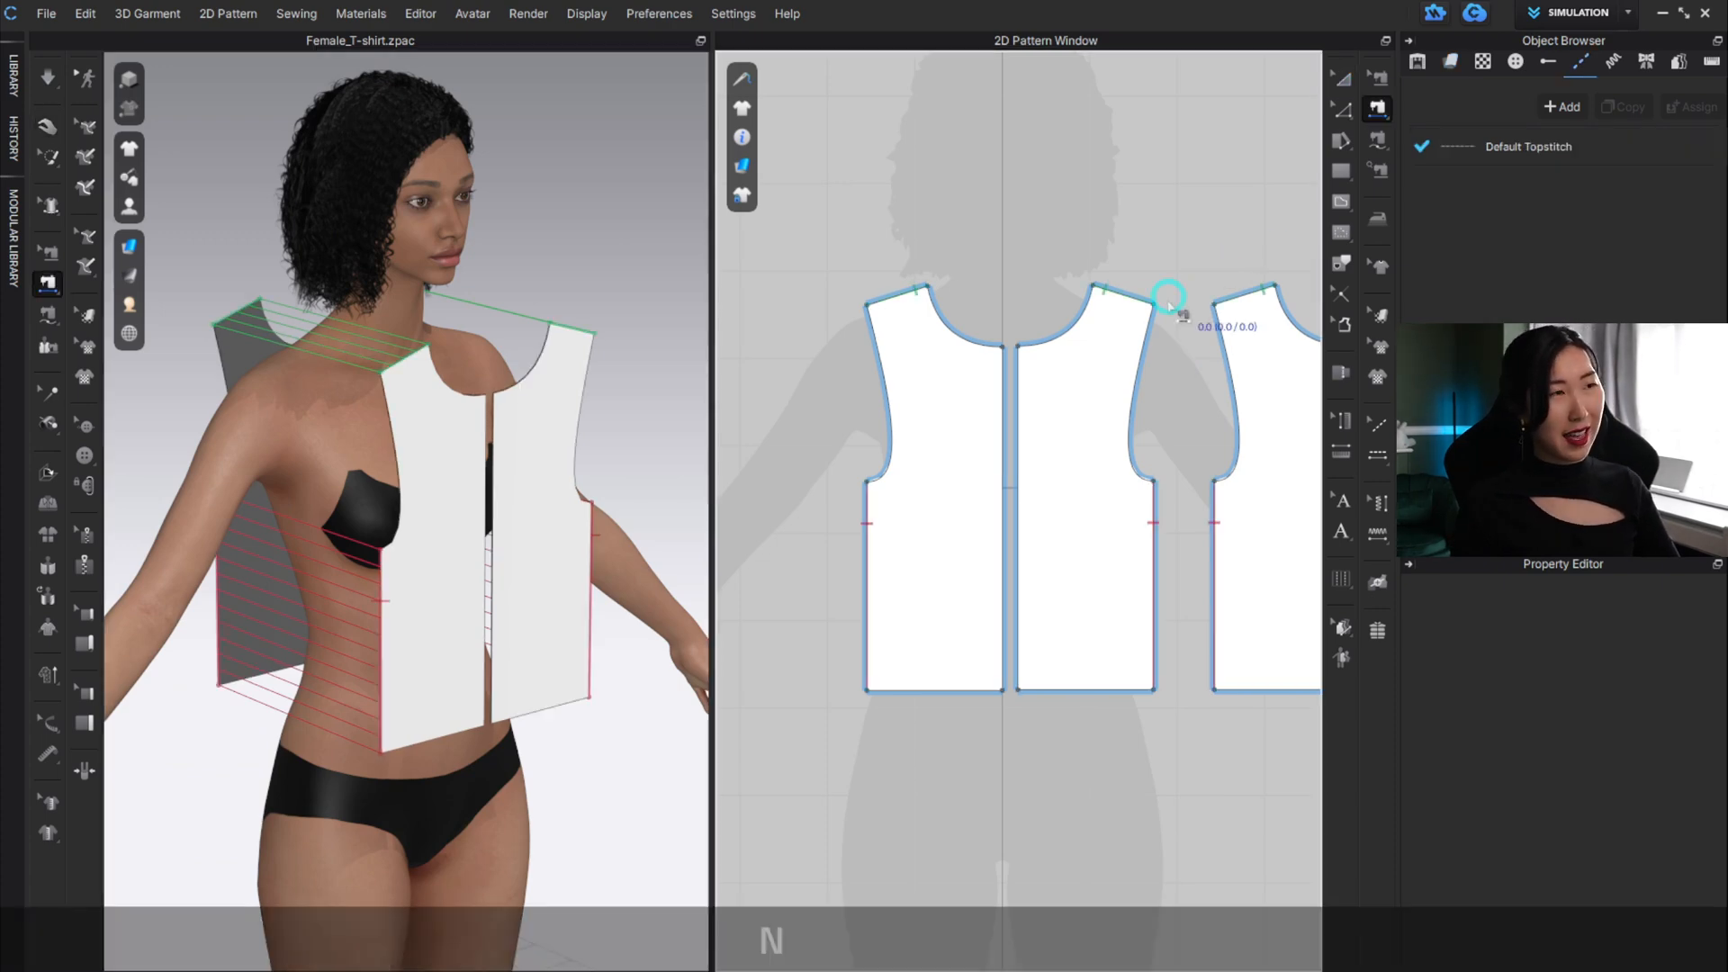
click(1016, 396)
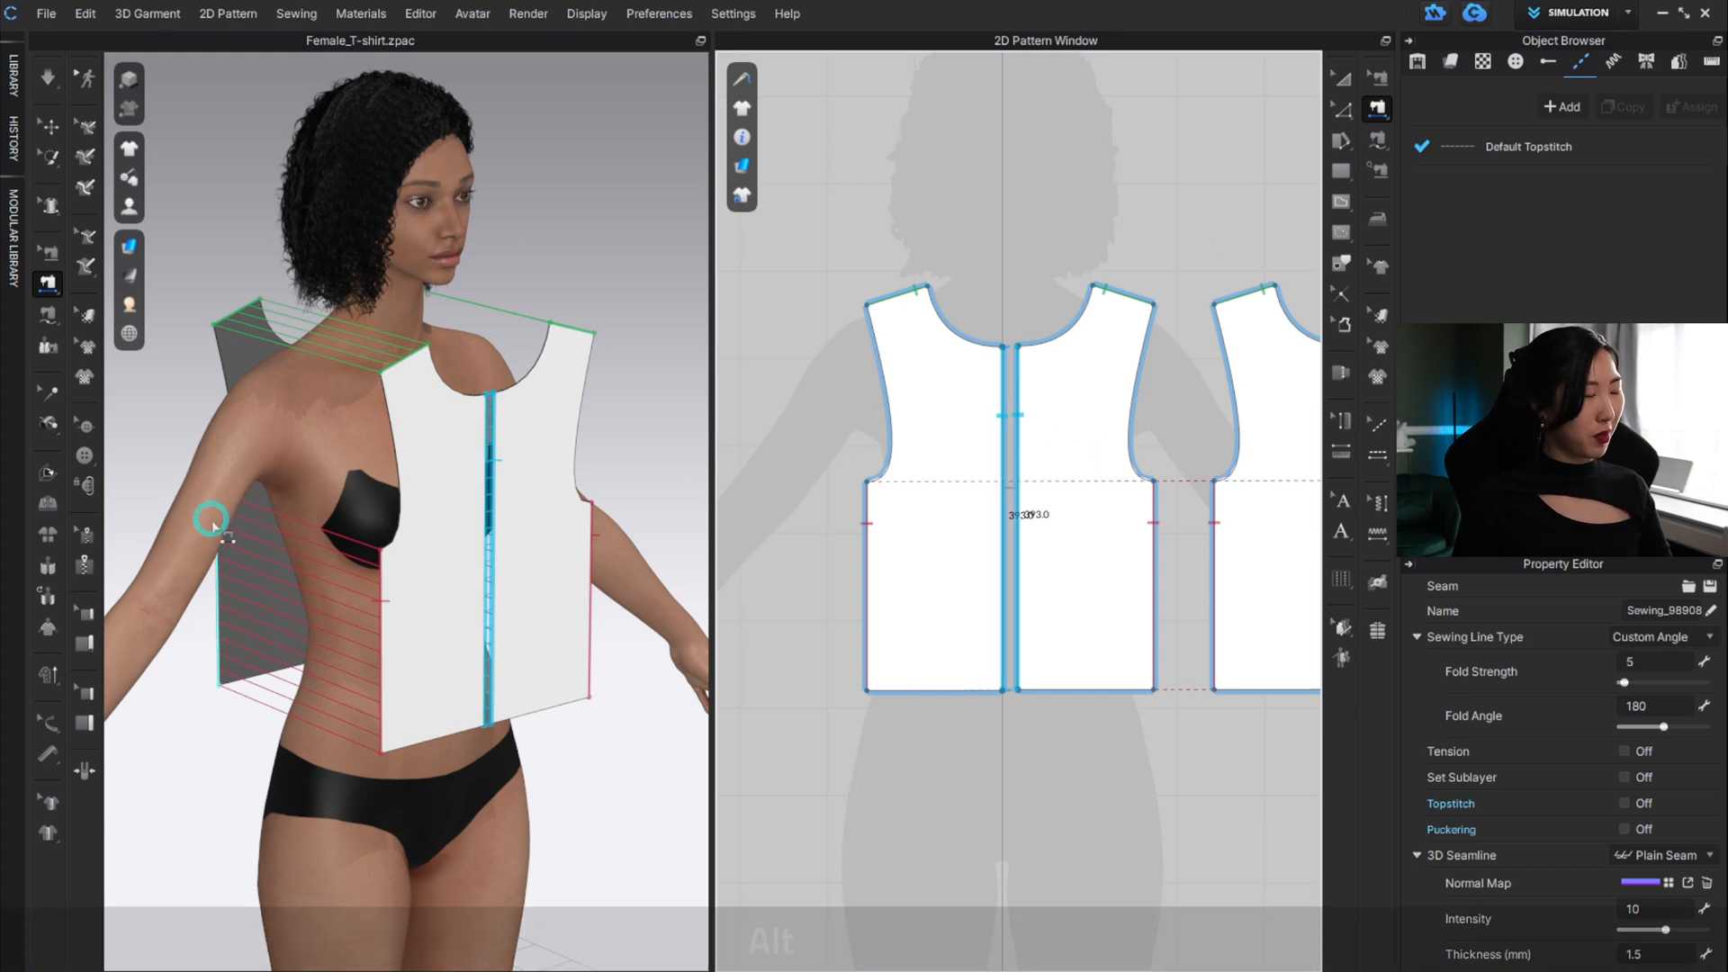
alt+drag(306, 516, 586, 500)
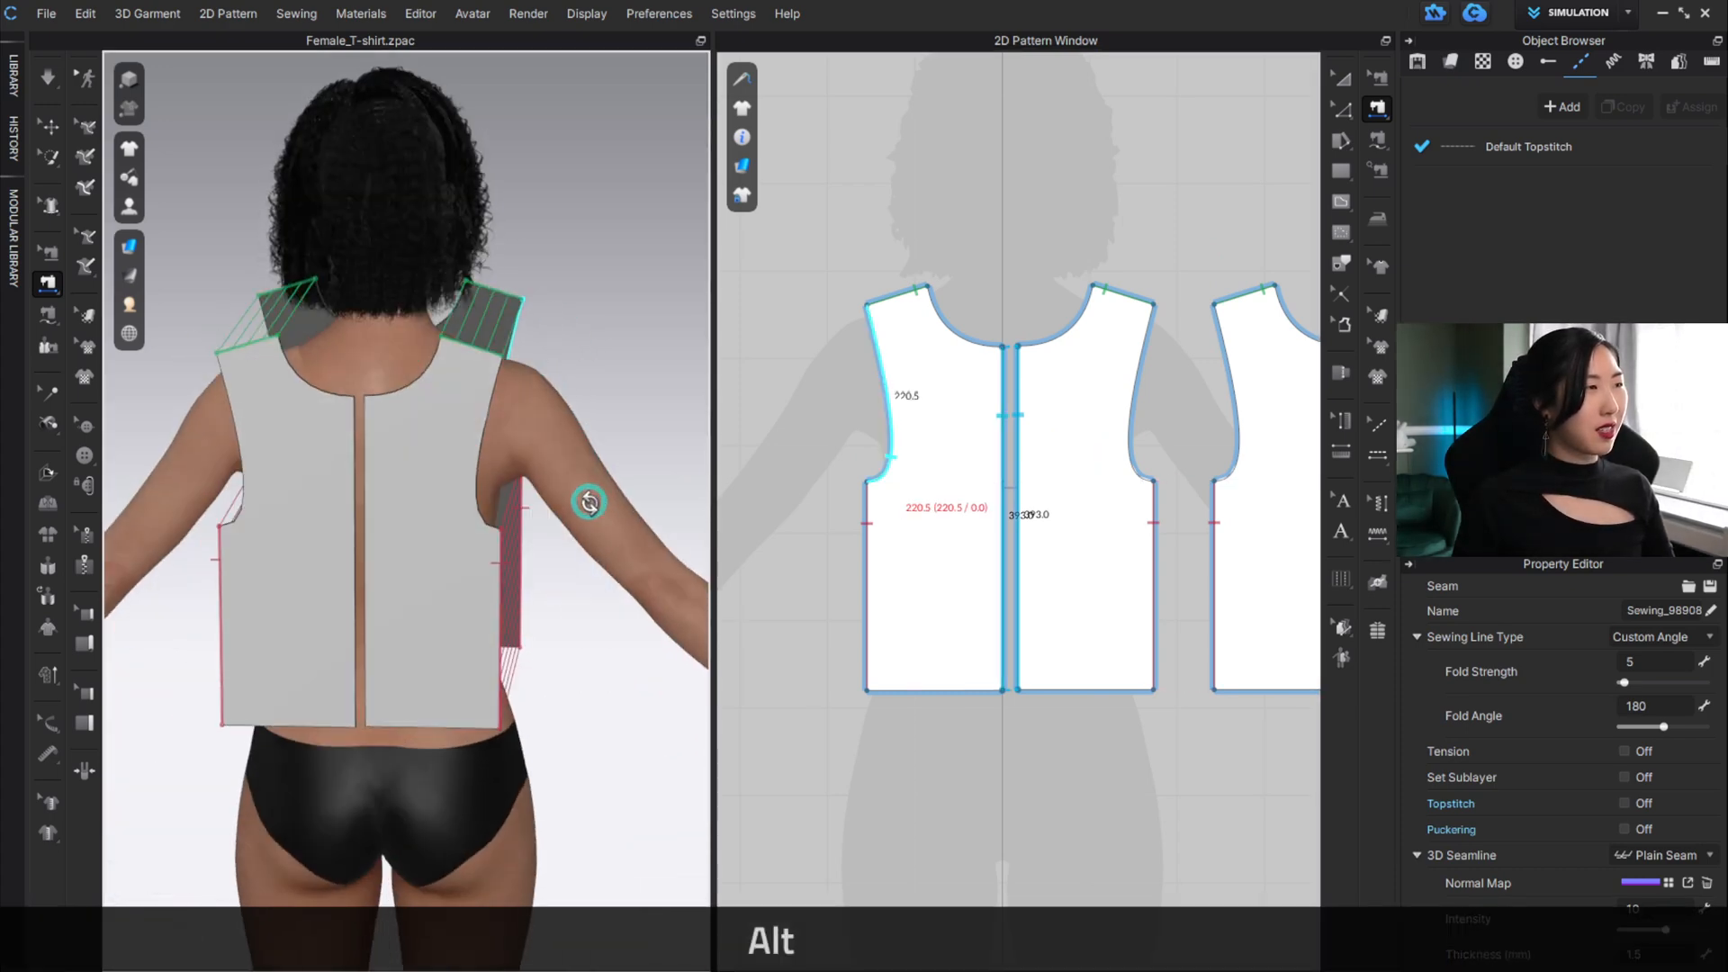
click(352, 455)
click(363, 457)
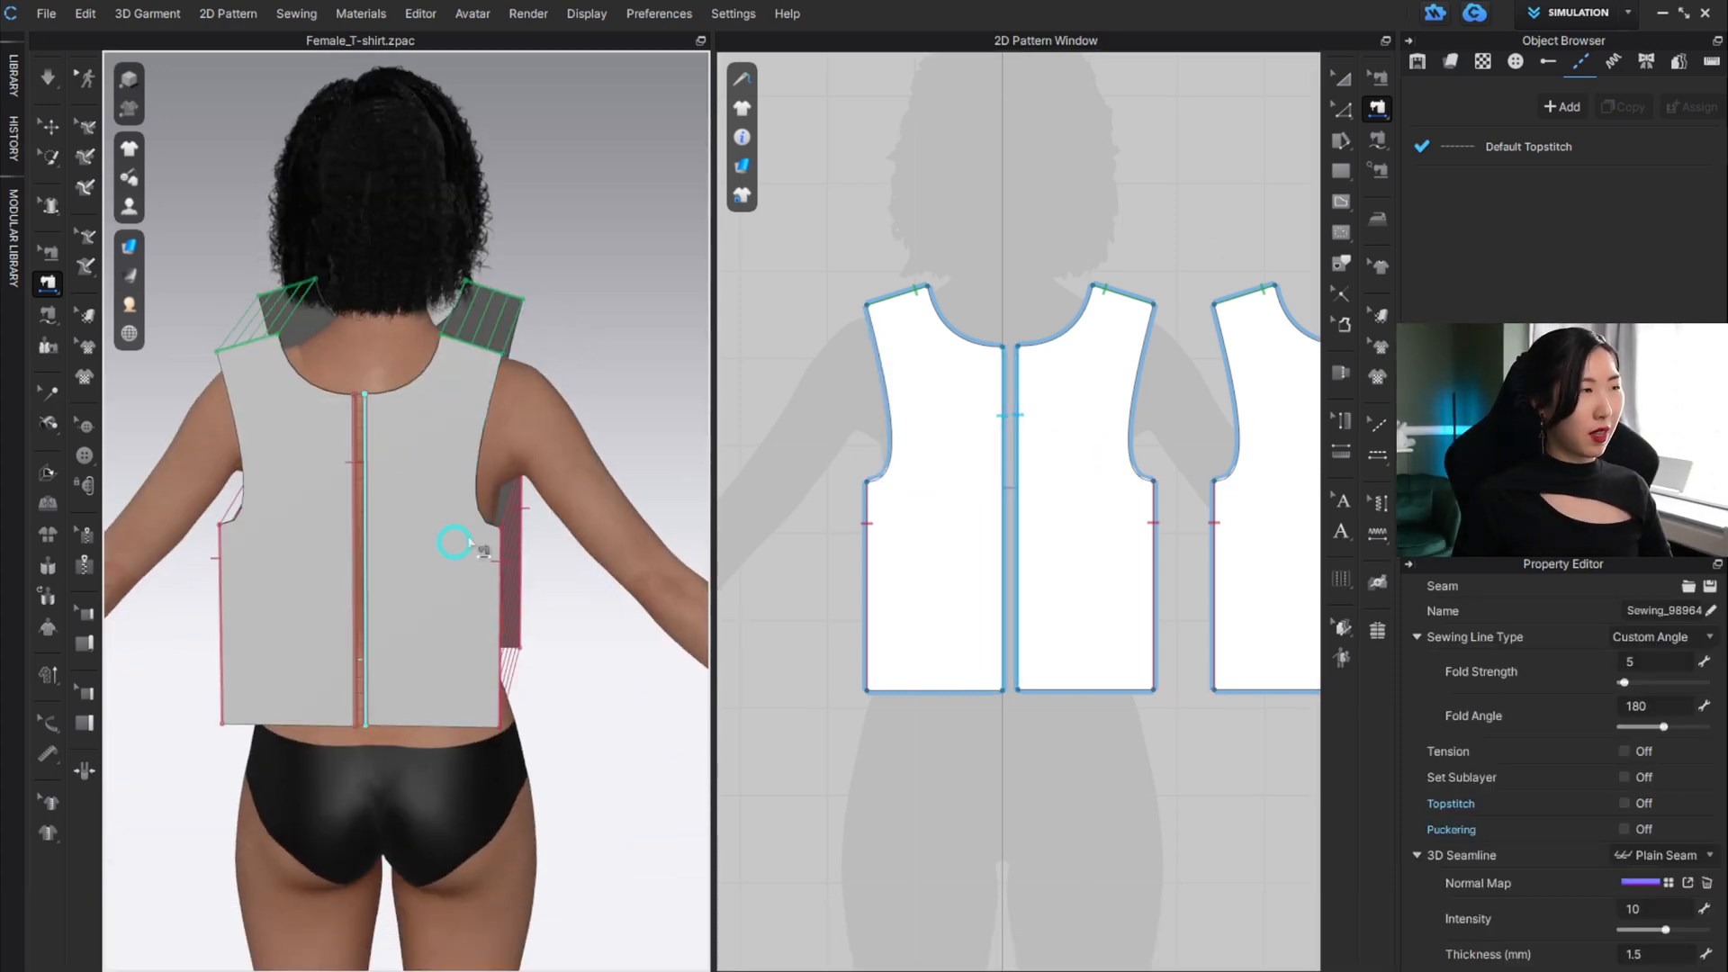
Simulate the fully sewn bodice so it drapes on the avatar, and stop the simulation.
alt+drag(656, 571, 291, 518)
click(52, 79)
key(space)
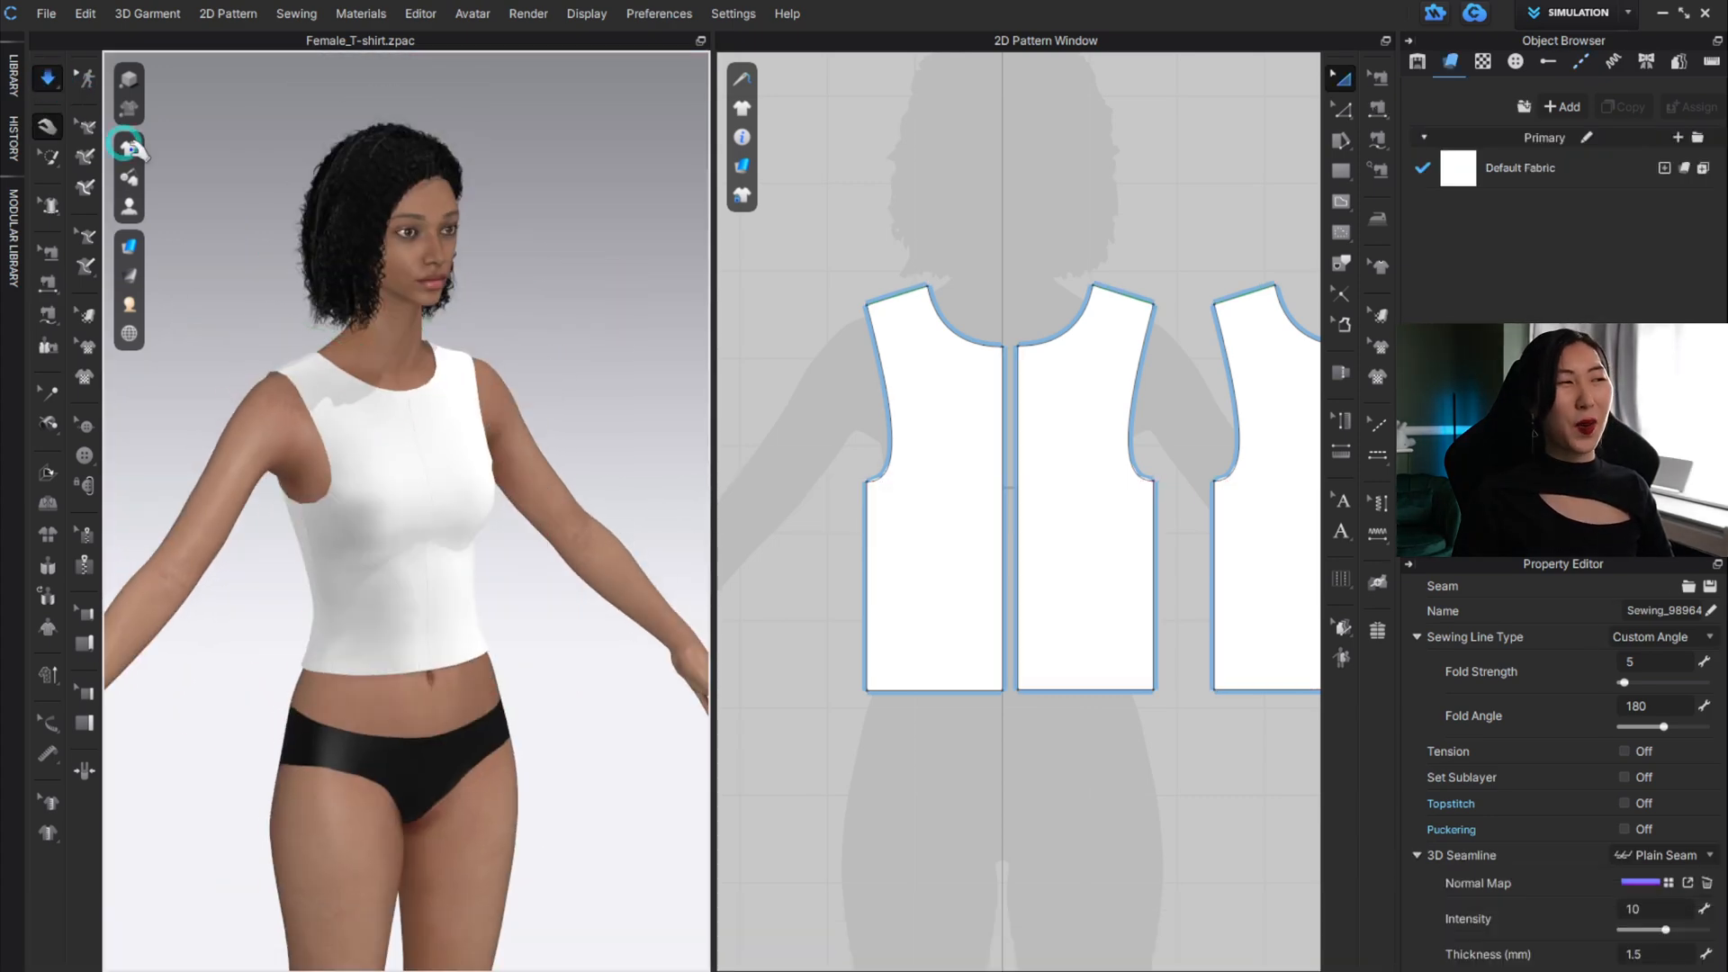
key(space)
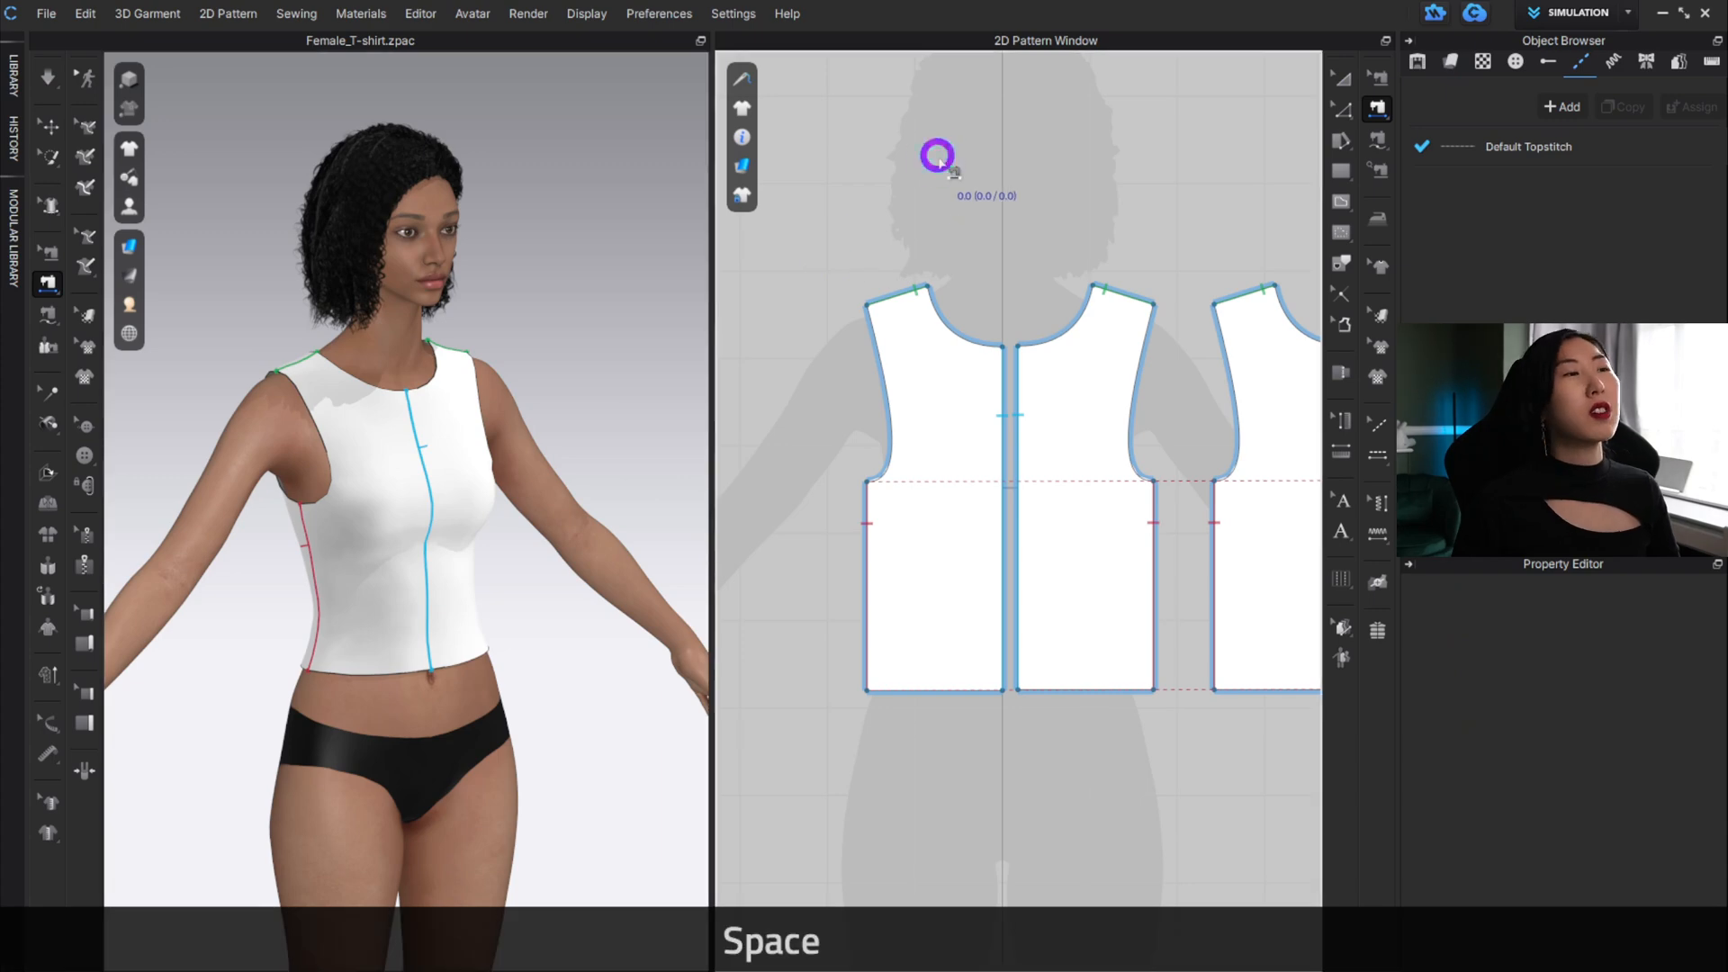
Examine the draped bodice from behind, focusing on the back neckline and the centre back seam.
scroll(969, 189, down, 3)
scroll(968, 190, up, 3)
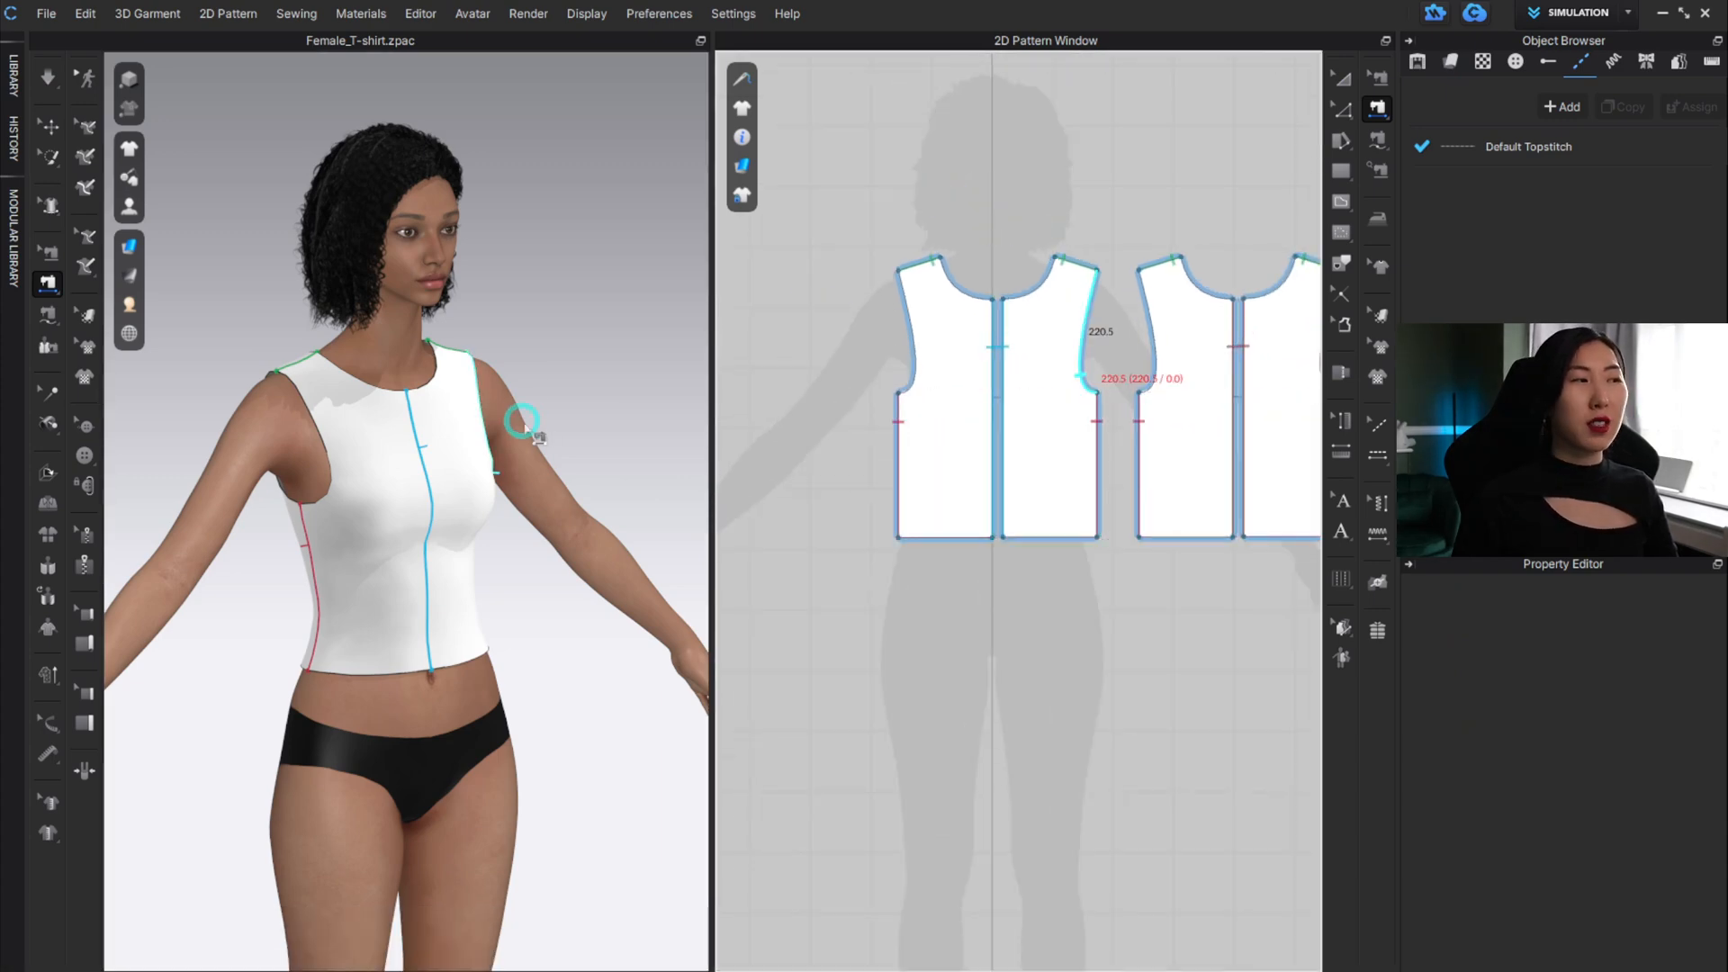
right_drag(558, 455, 56, 460)
scroll(413, 370, down, 2)
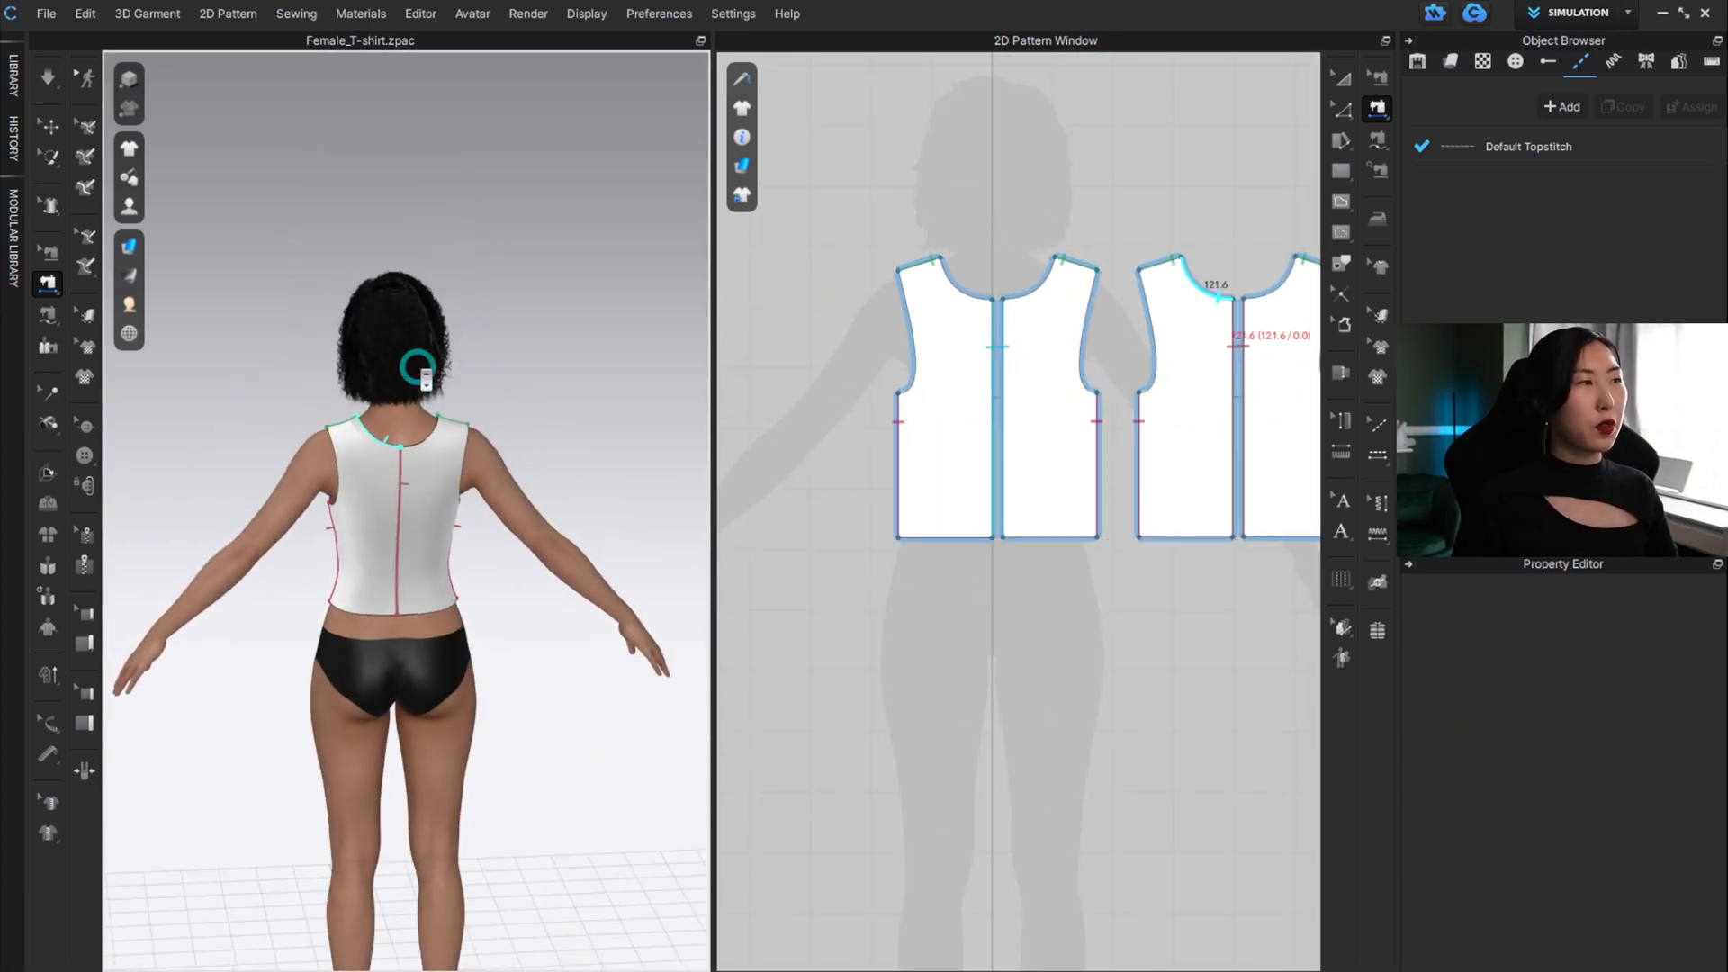
scroll(436, 347, up, 6)
scroll(420, 301, up, 1)
click(406, 145)
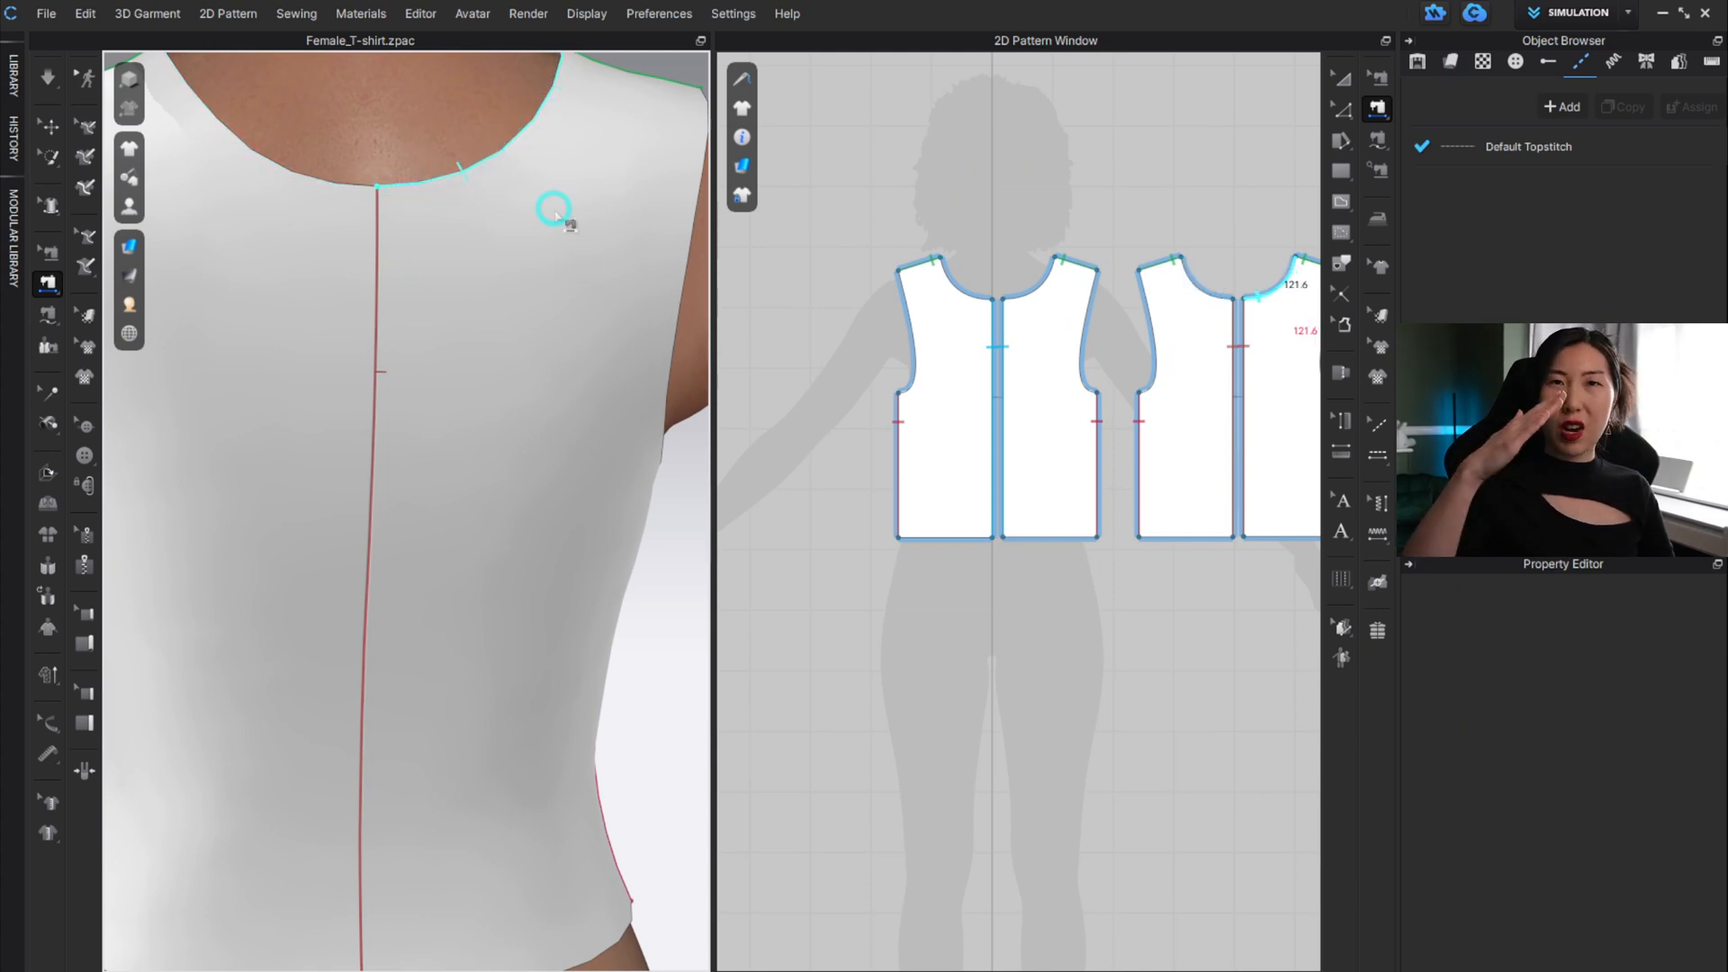
click(375, 300)
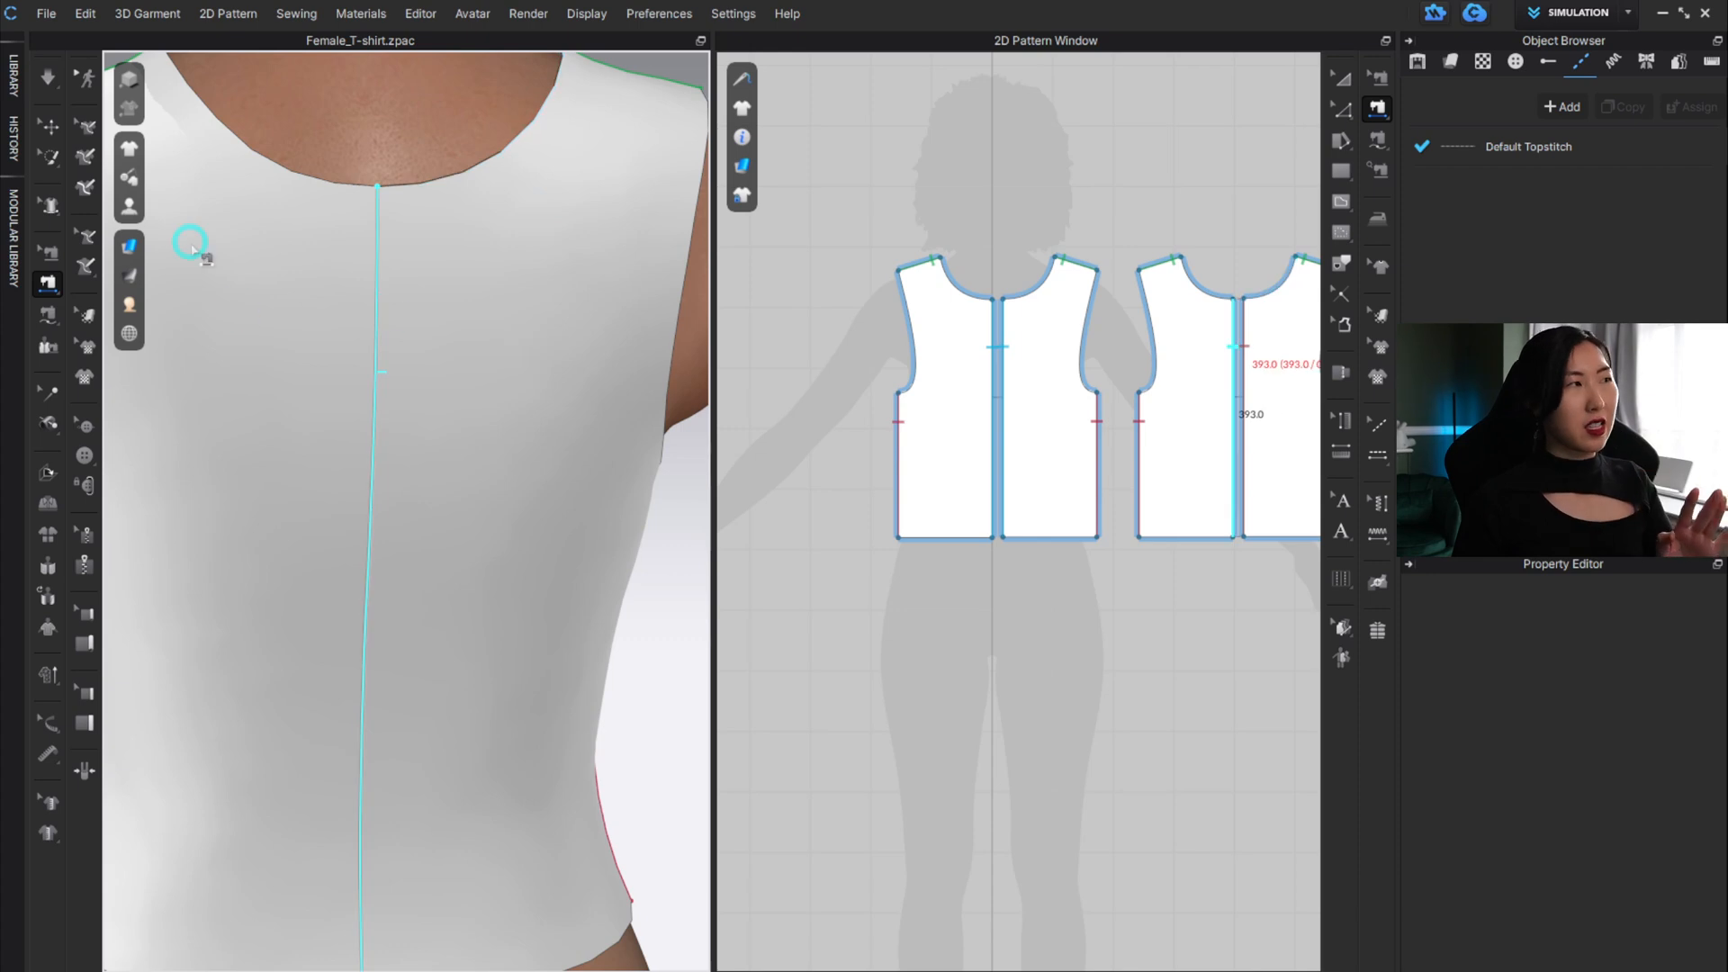
Set the garment rendering style to Mesh and examine the triangle mesh on the back and front of the bodice.
mouse_move(131, 207)
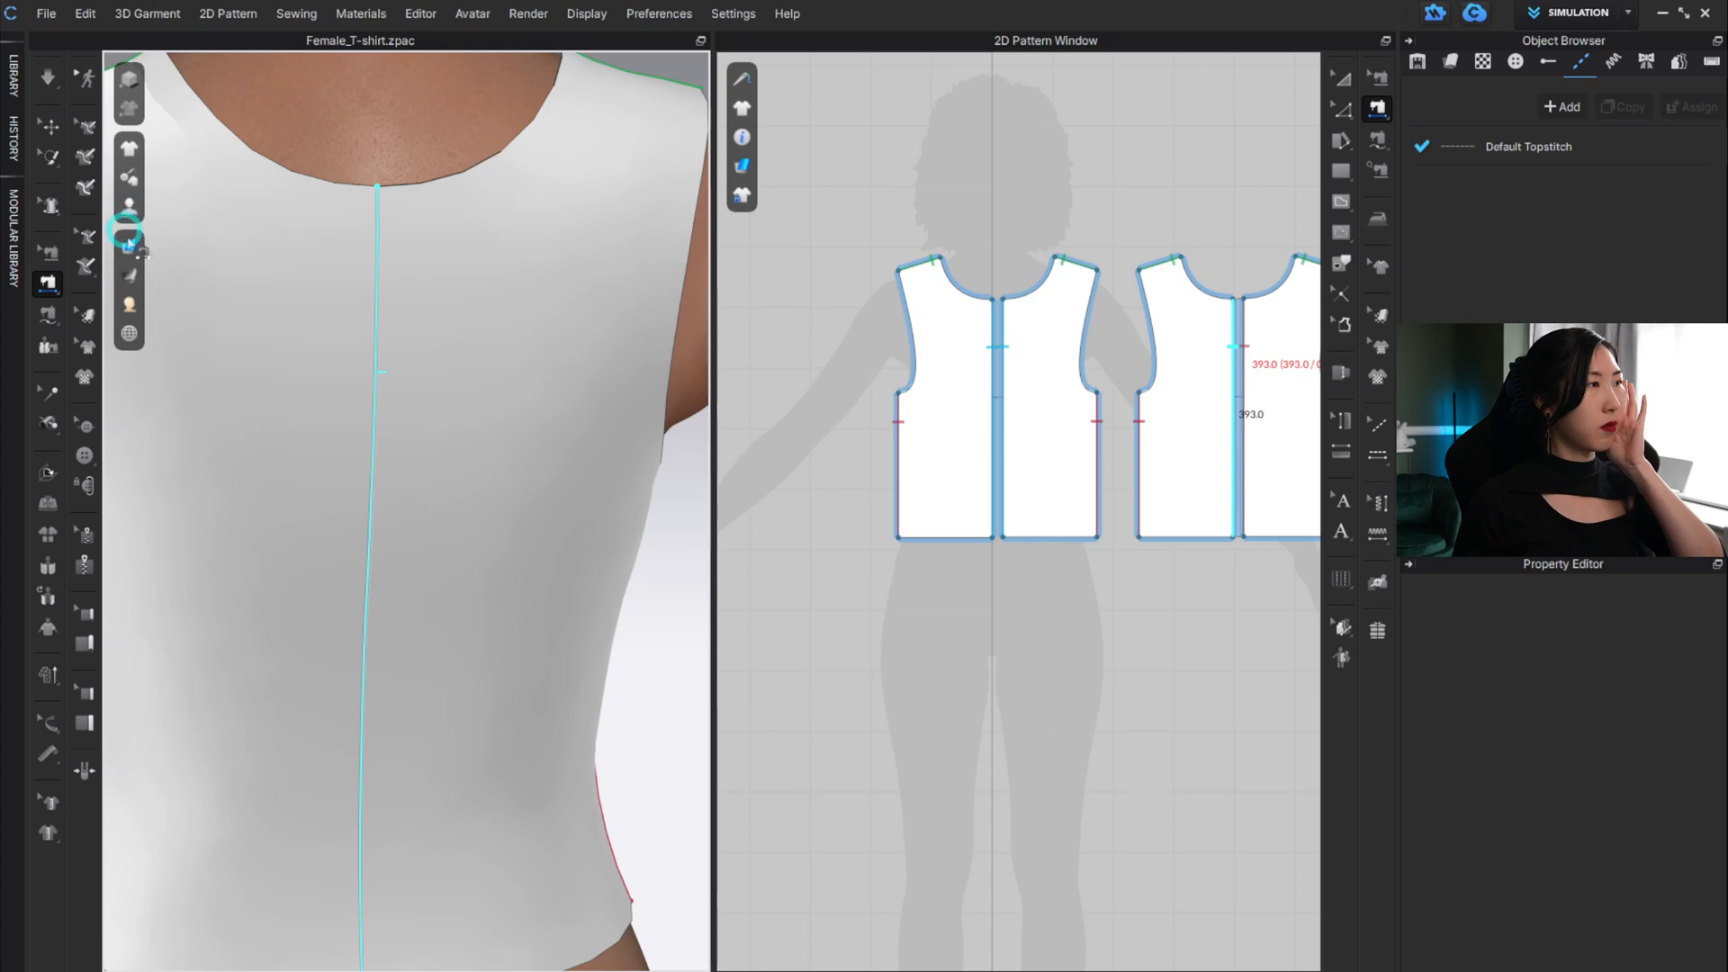
mouse_move(131, 248)
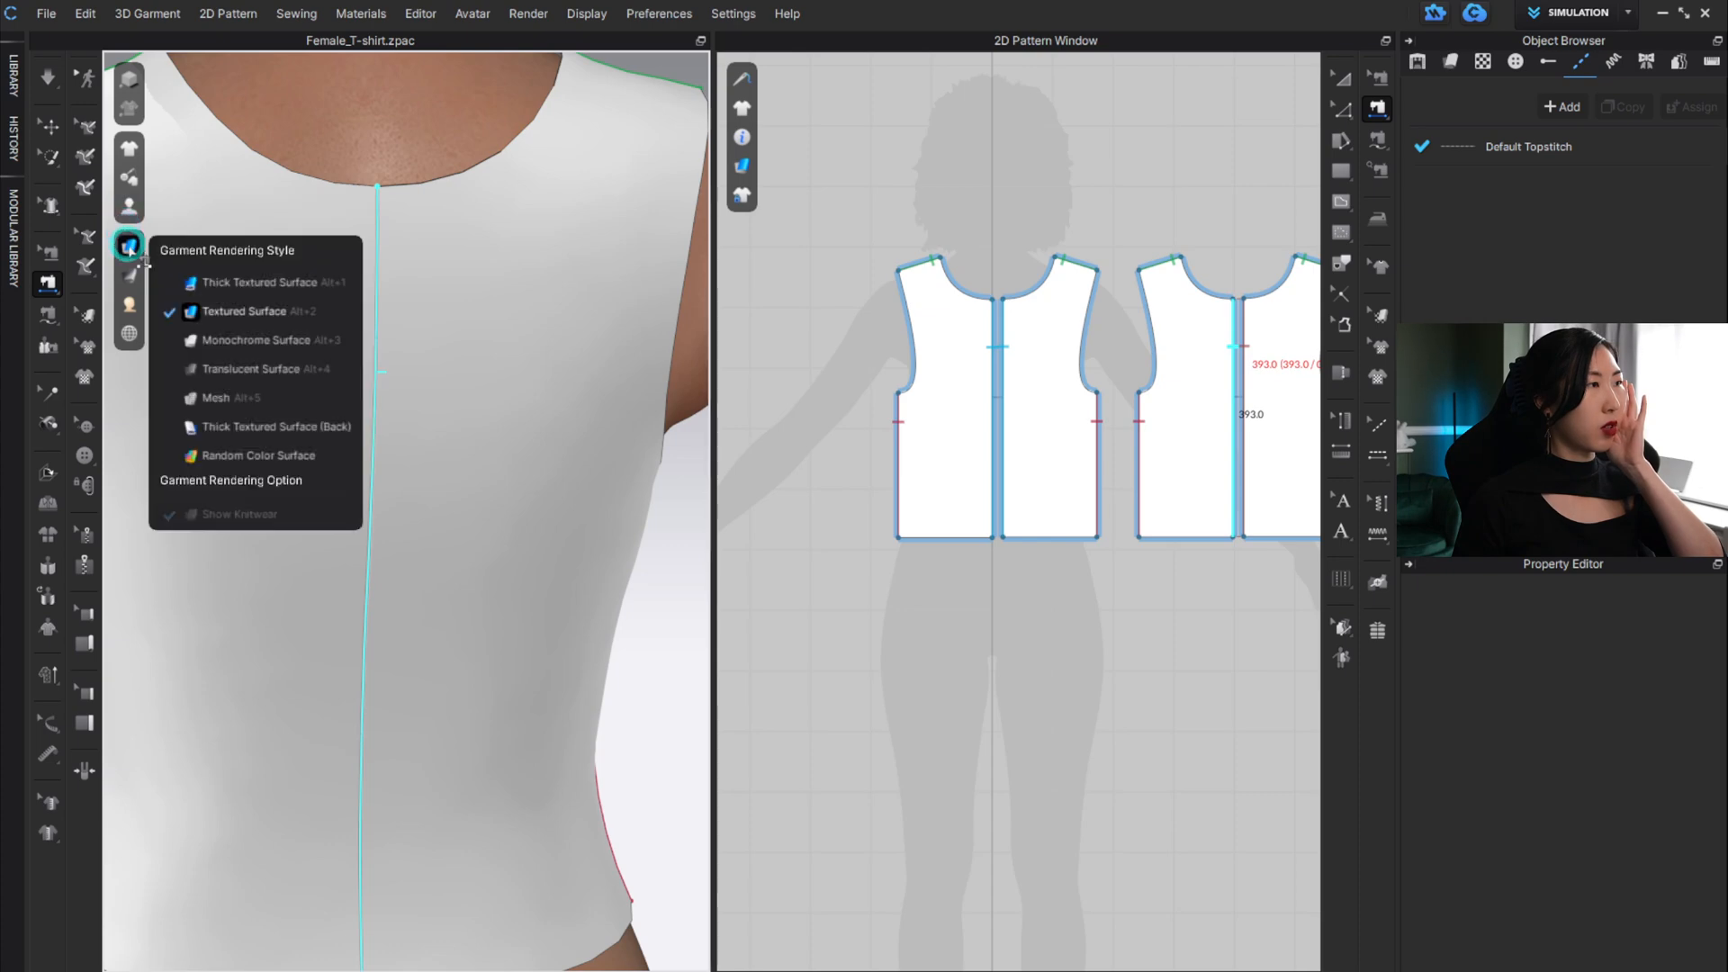
click(227, 397)
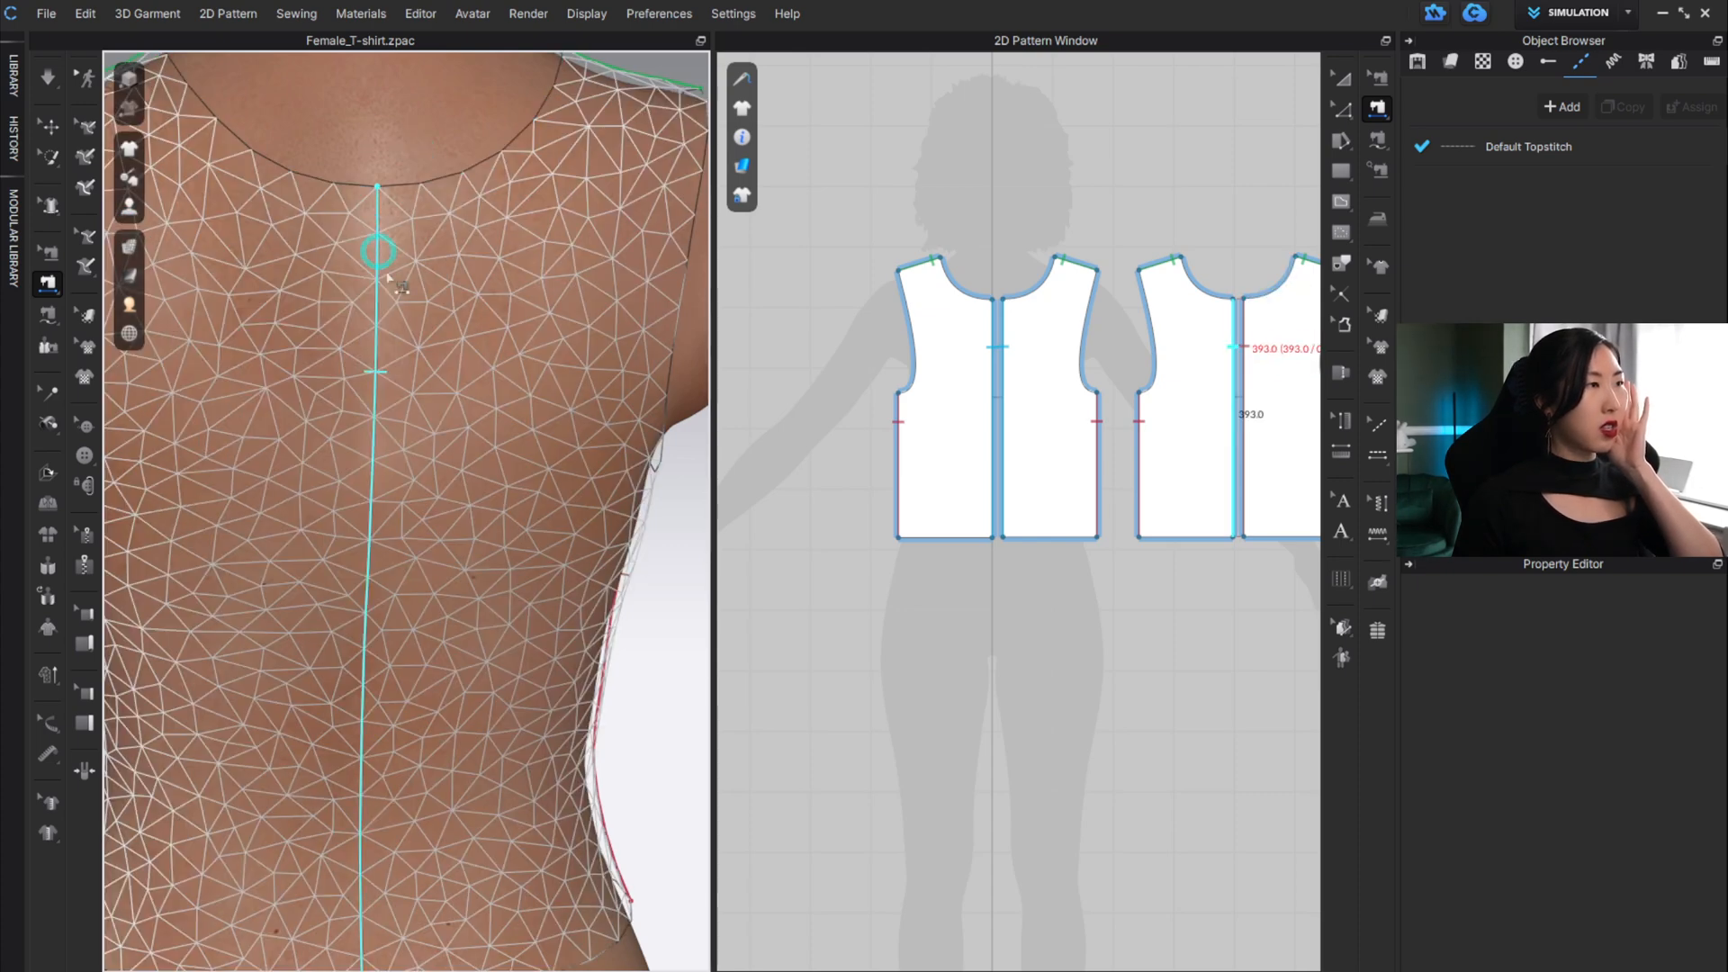
scroll(407, 319, down, 5)
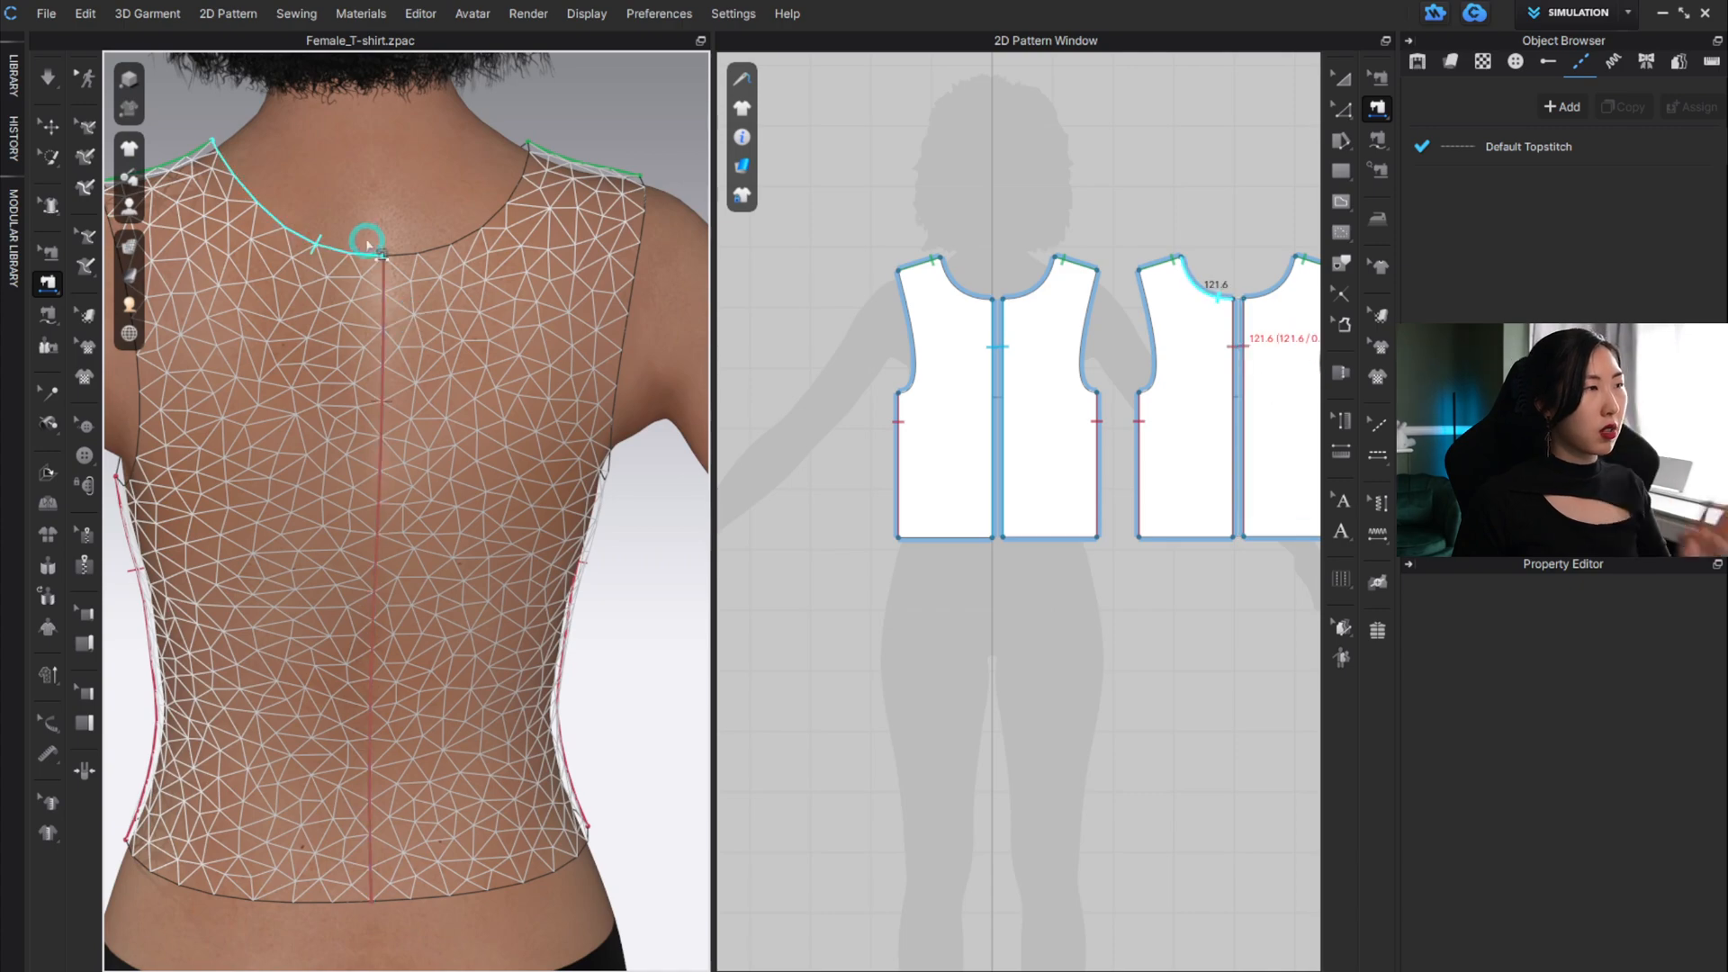
right_drag(328, 186, 648, 231)
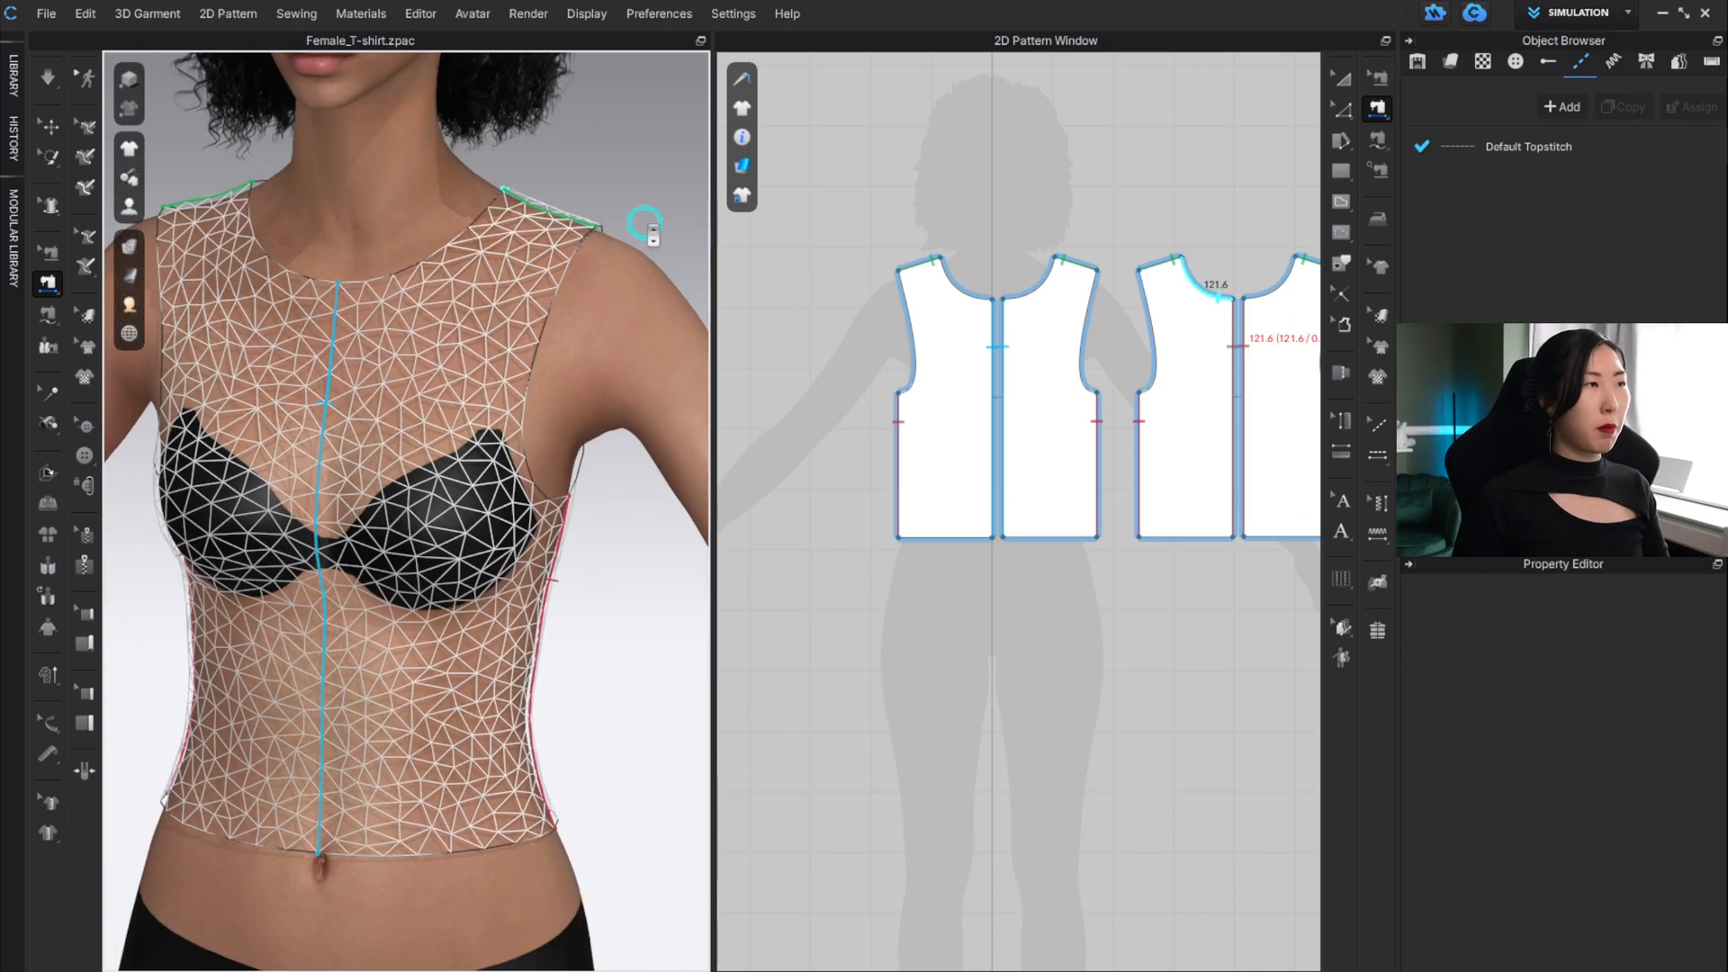
right_drag(637, 513, 670, 510)
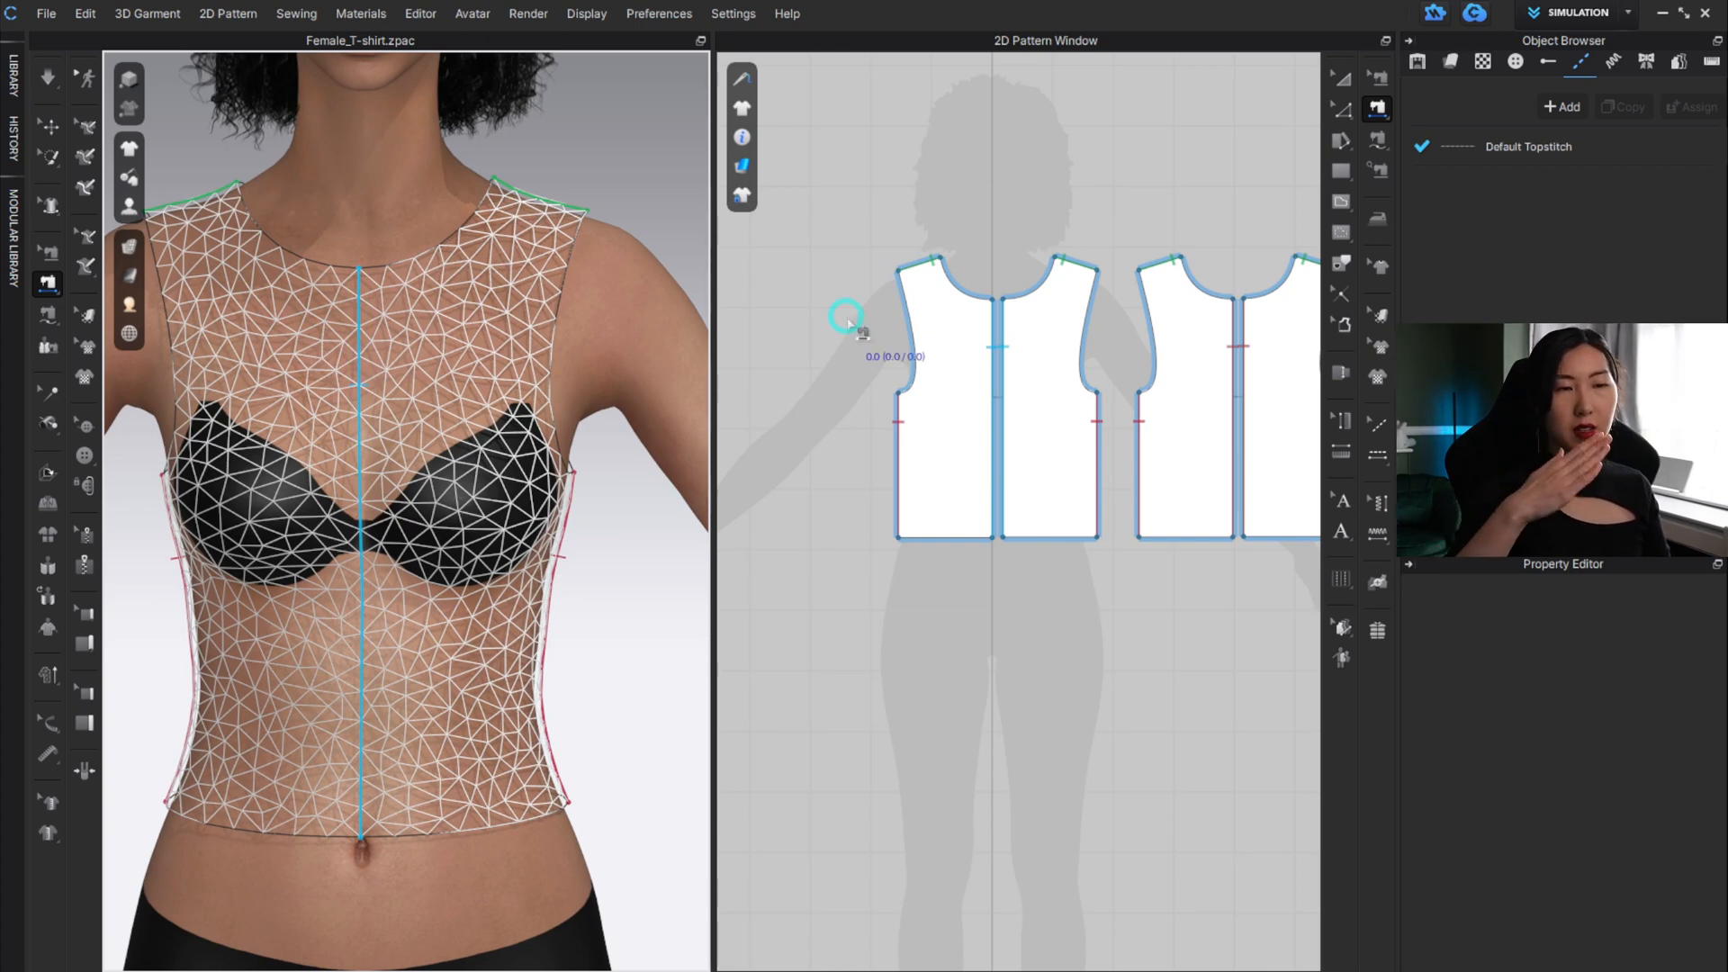
Select all four front and back bodice pieces and set their particle distance to 5 mm.
key(a)
click(937, 328)
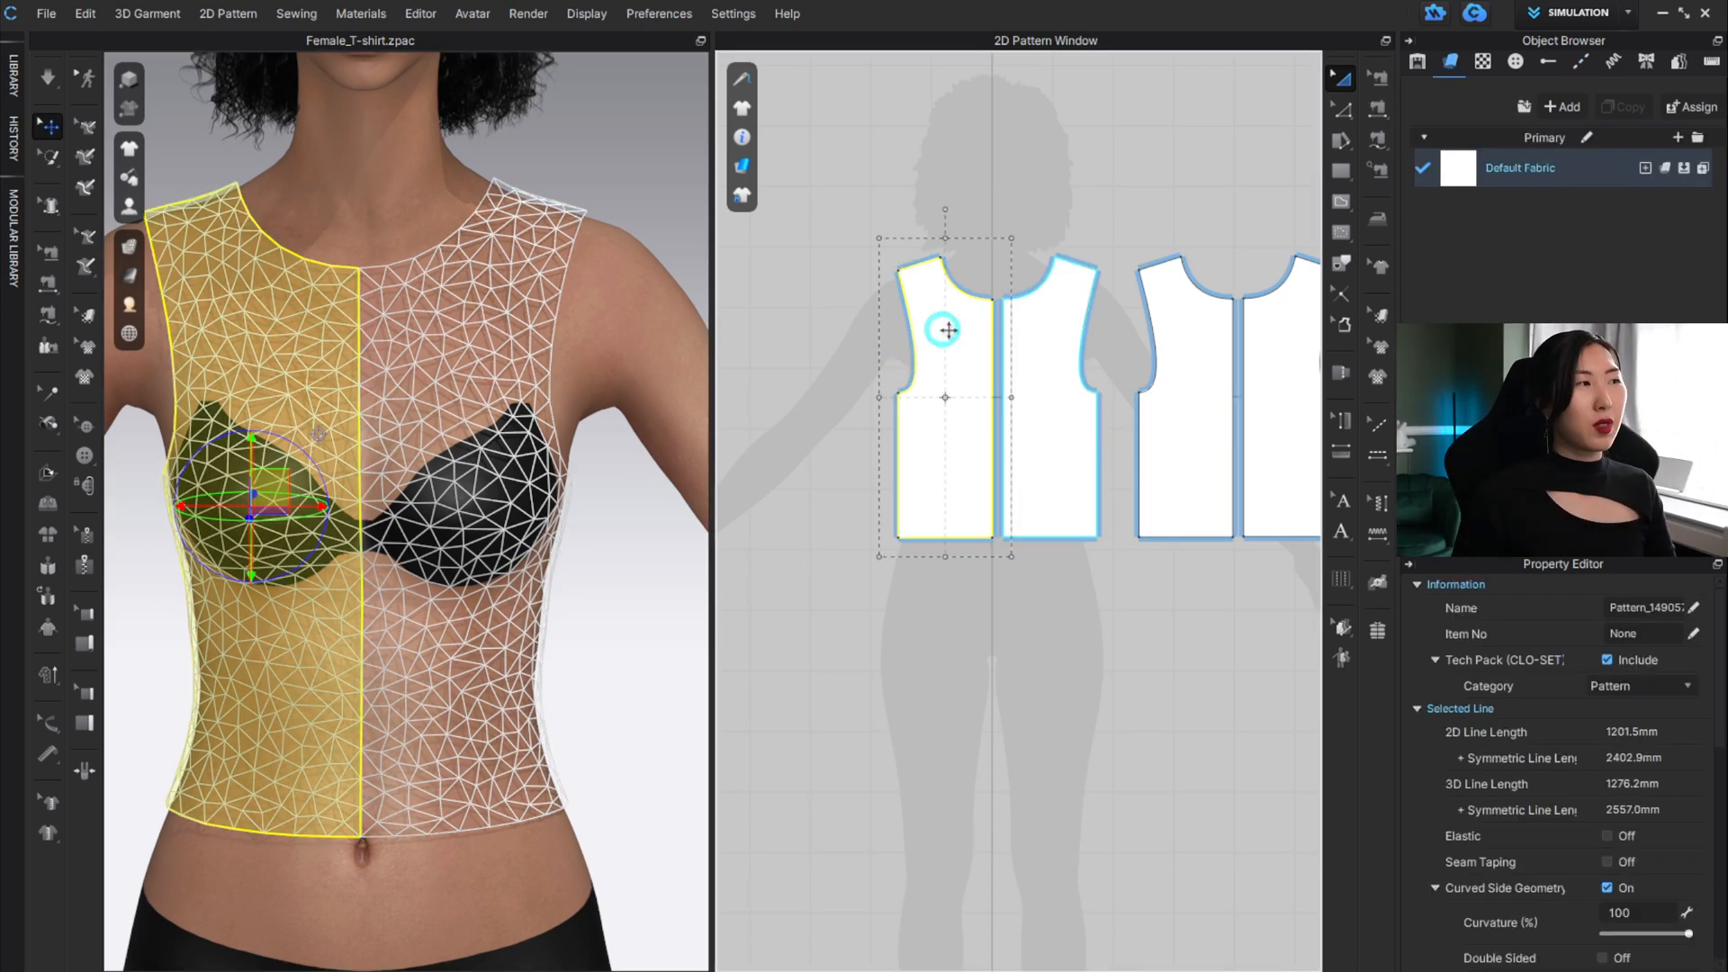
shift+click(1048, 326)
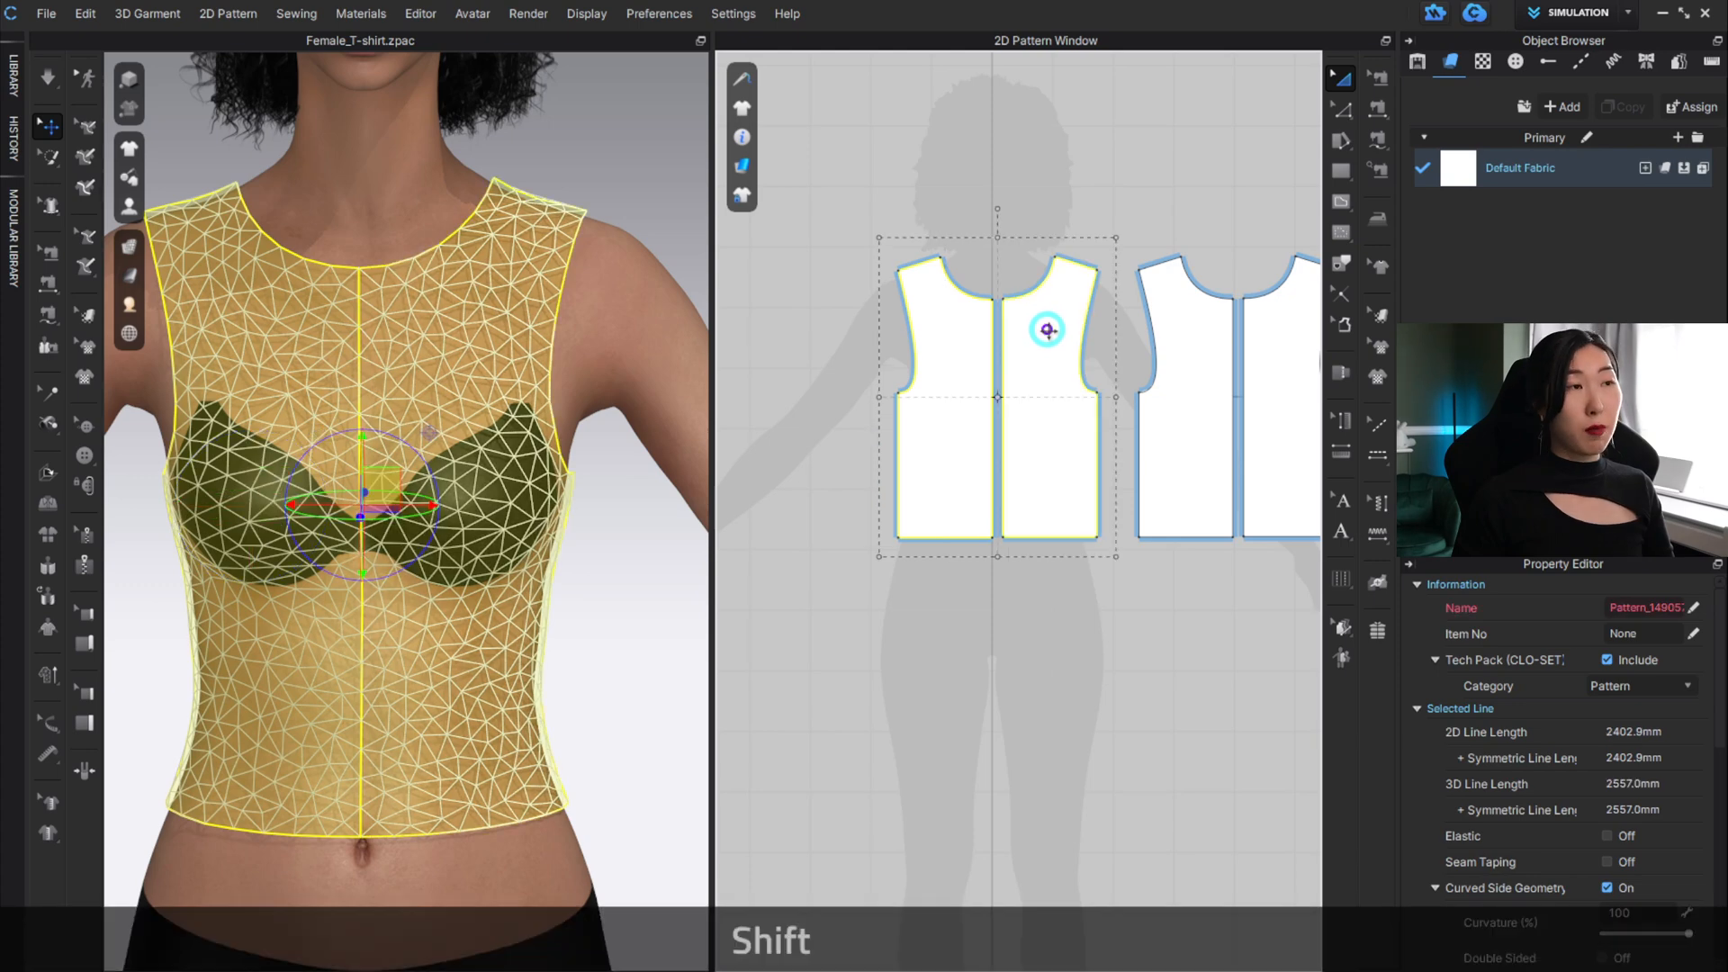
shift+click(1196, 336)
shift+click(1276, 318)
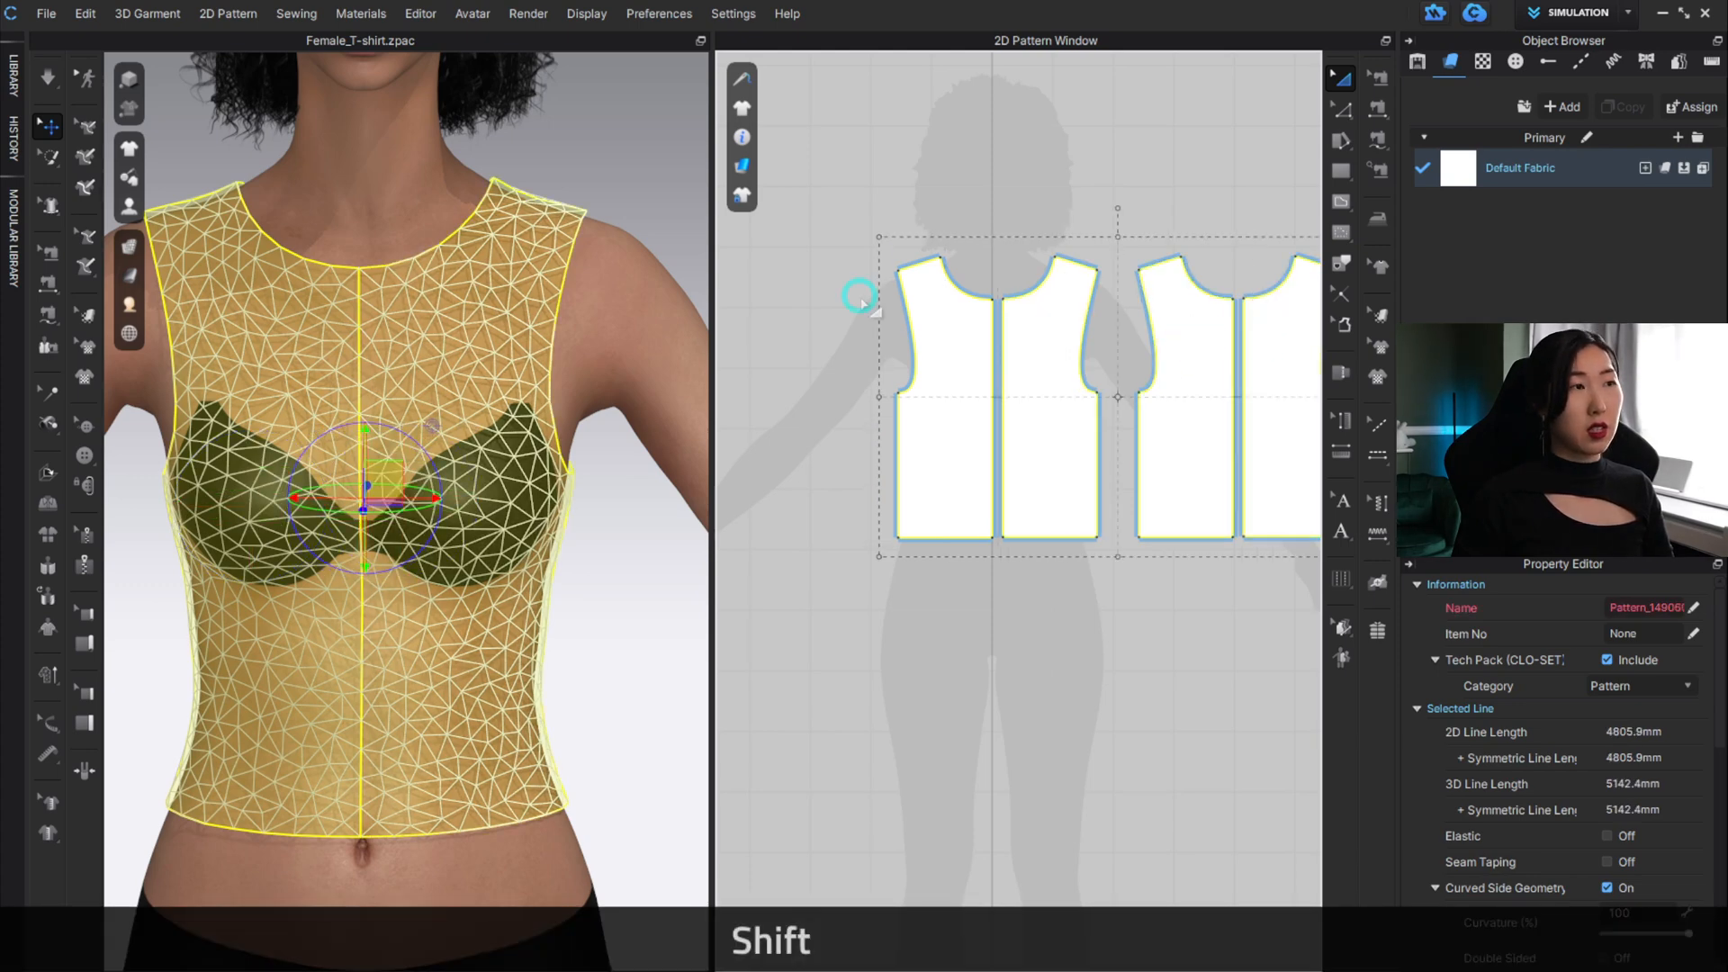
scroll(1042, 199, down, 5)
scroll(1035, 184, up, 2)
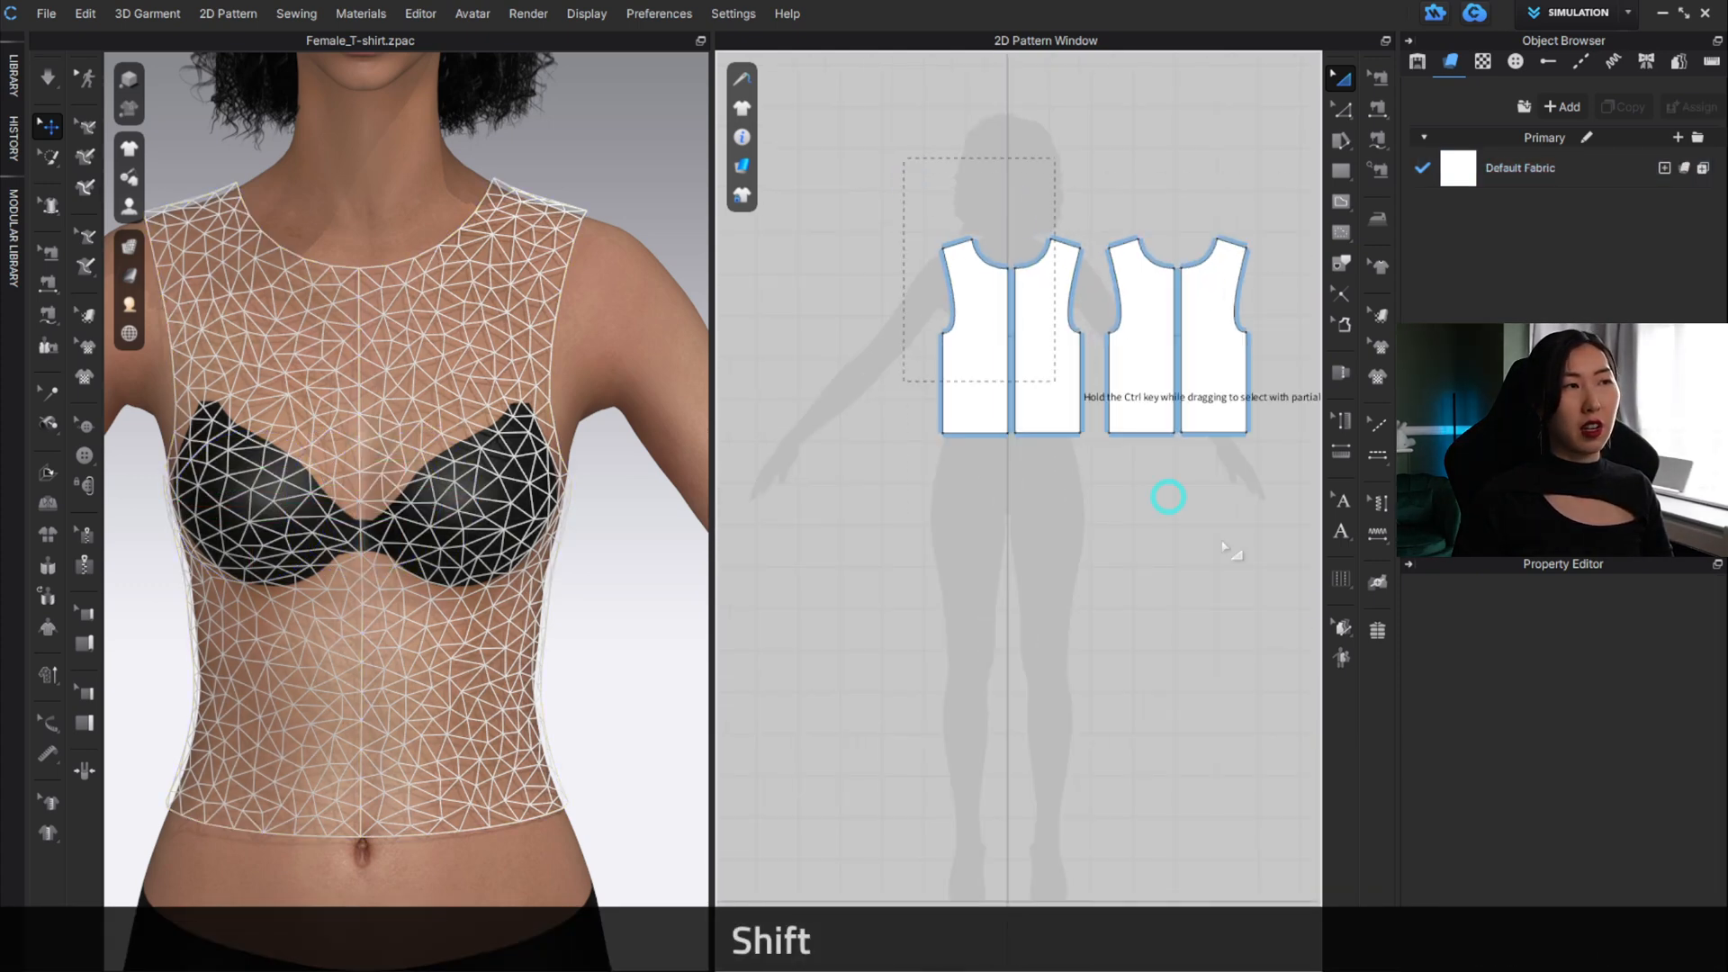
drag(1715, 630, 1721, 763)
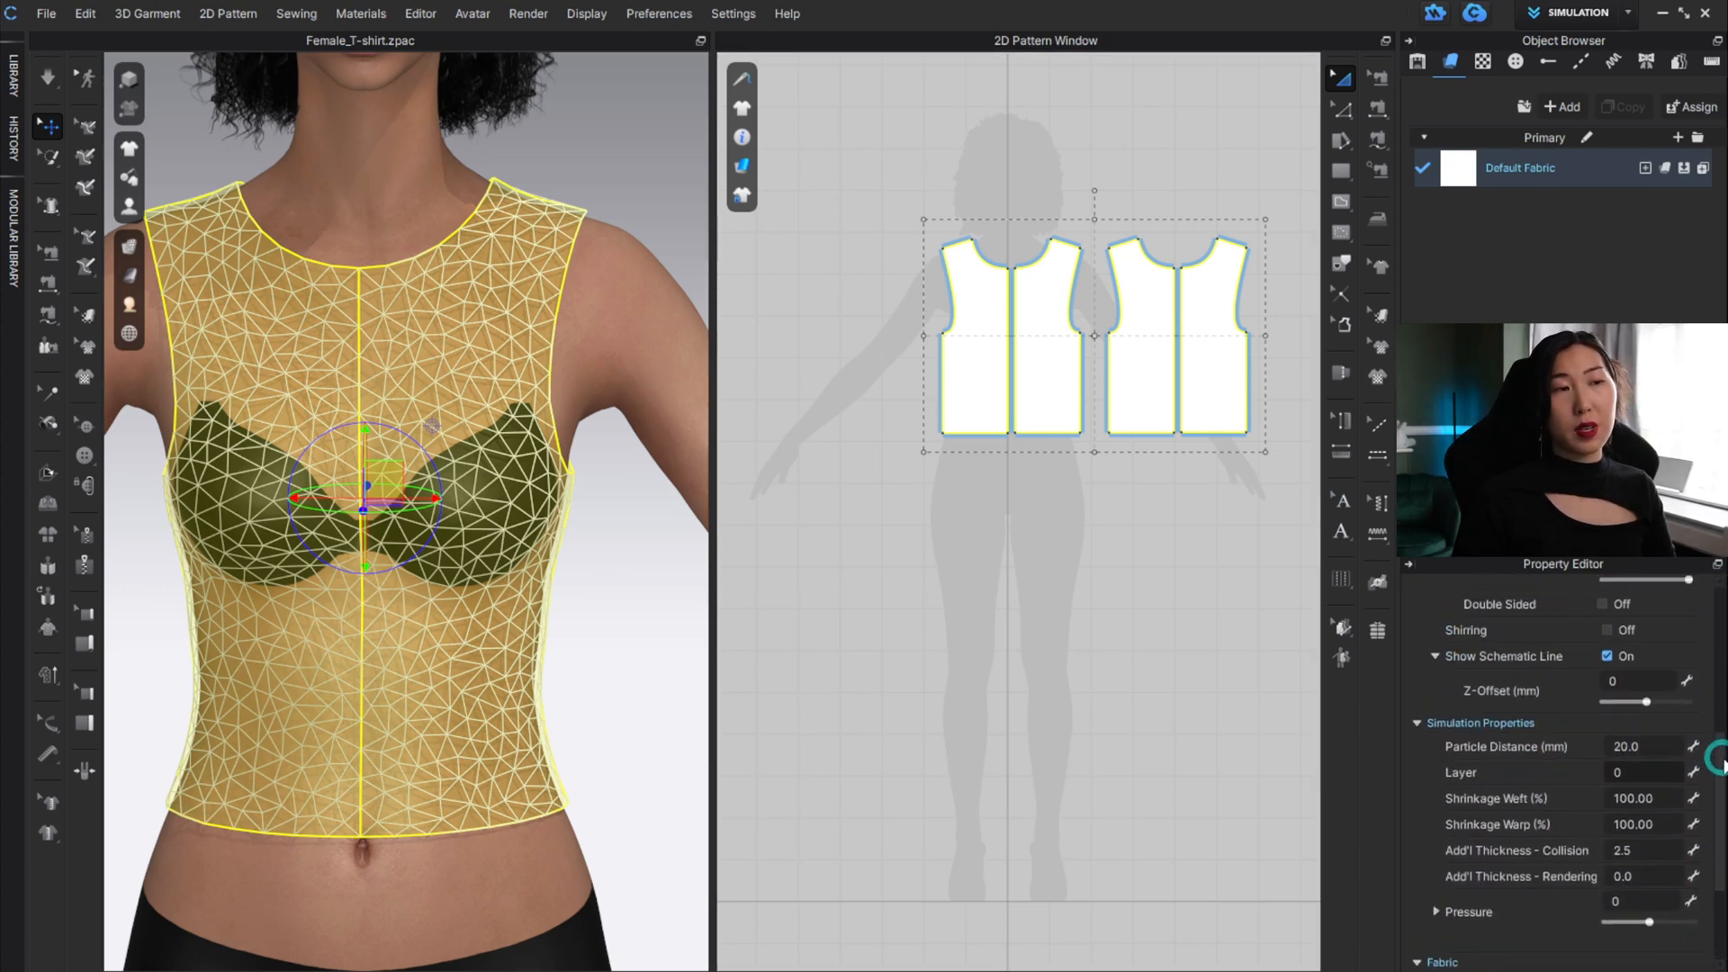
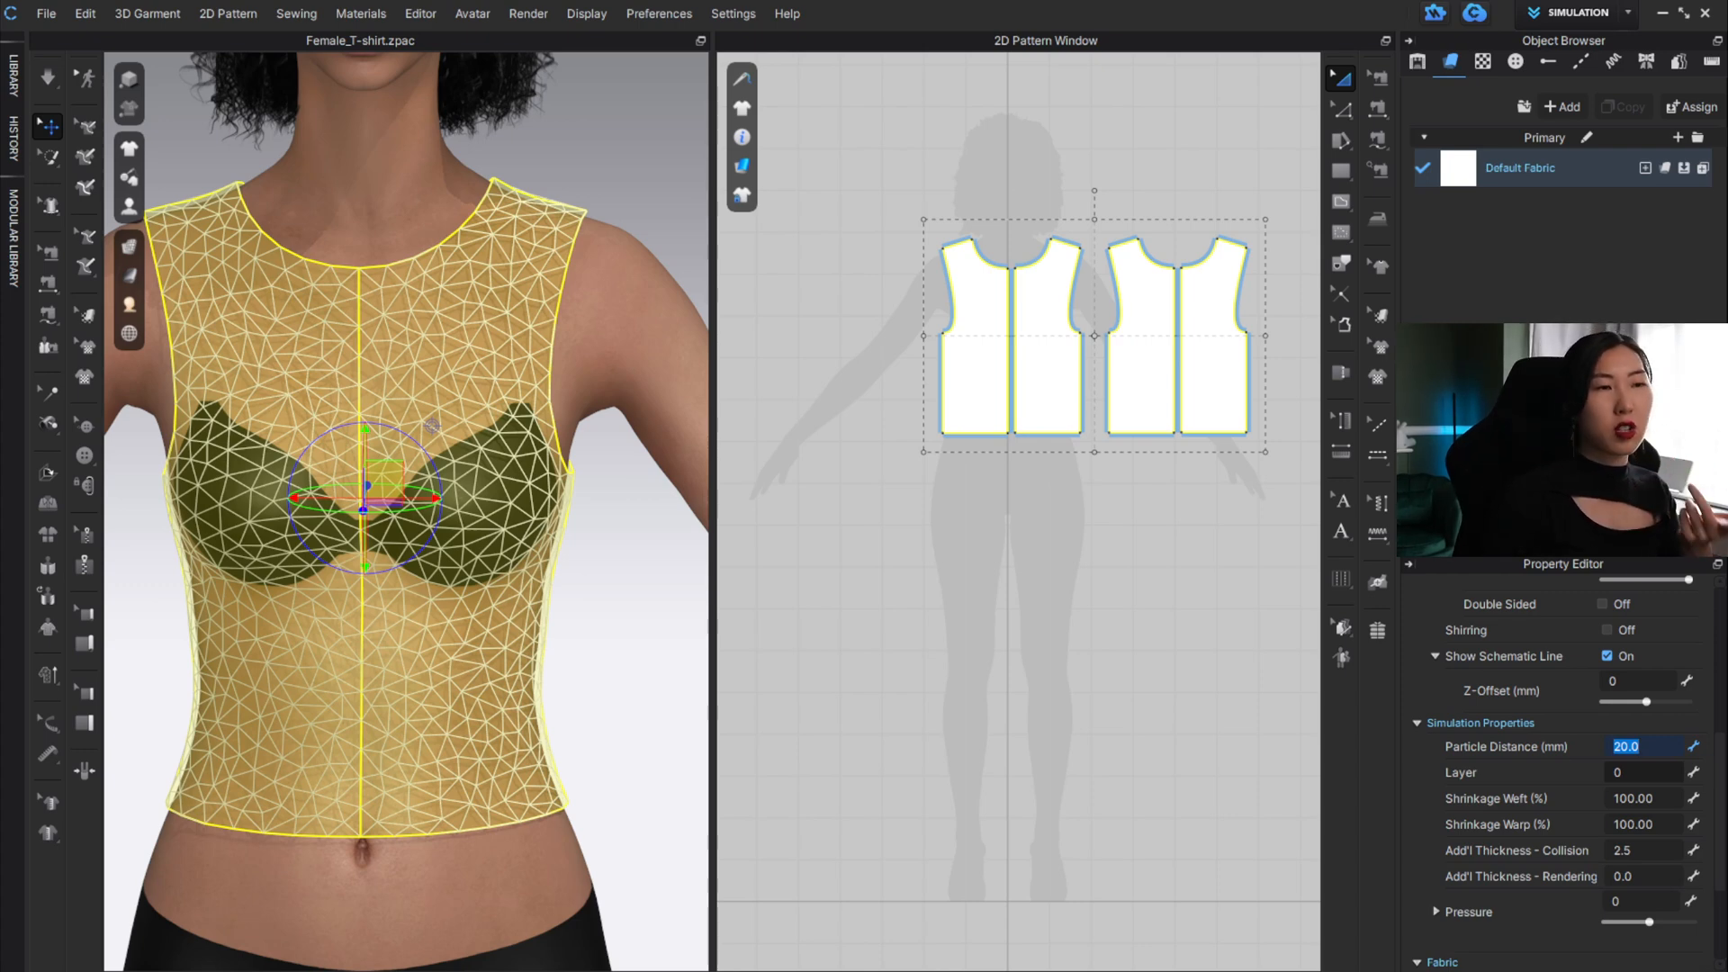
text(5)
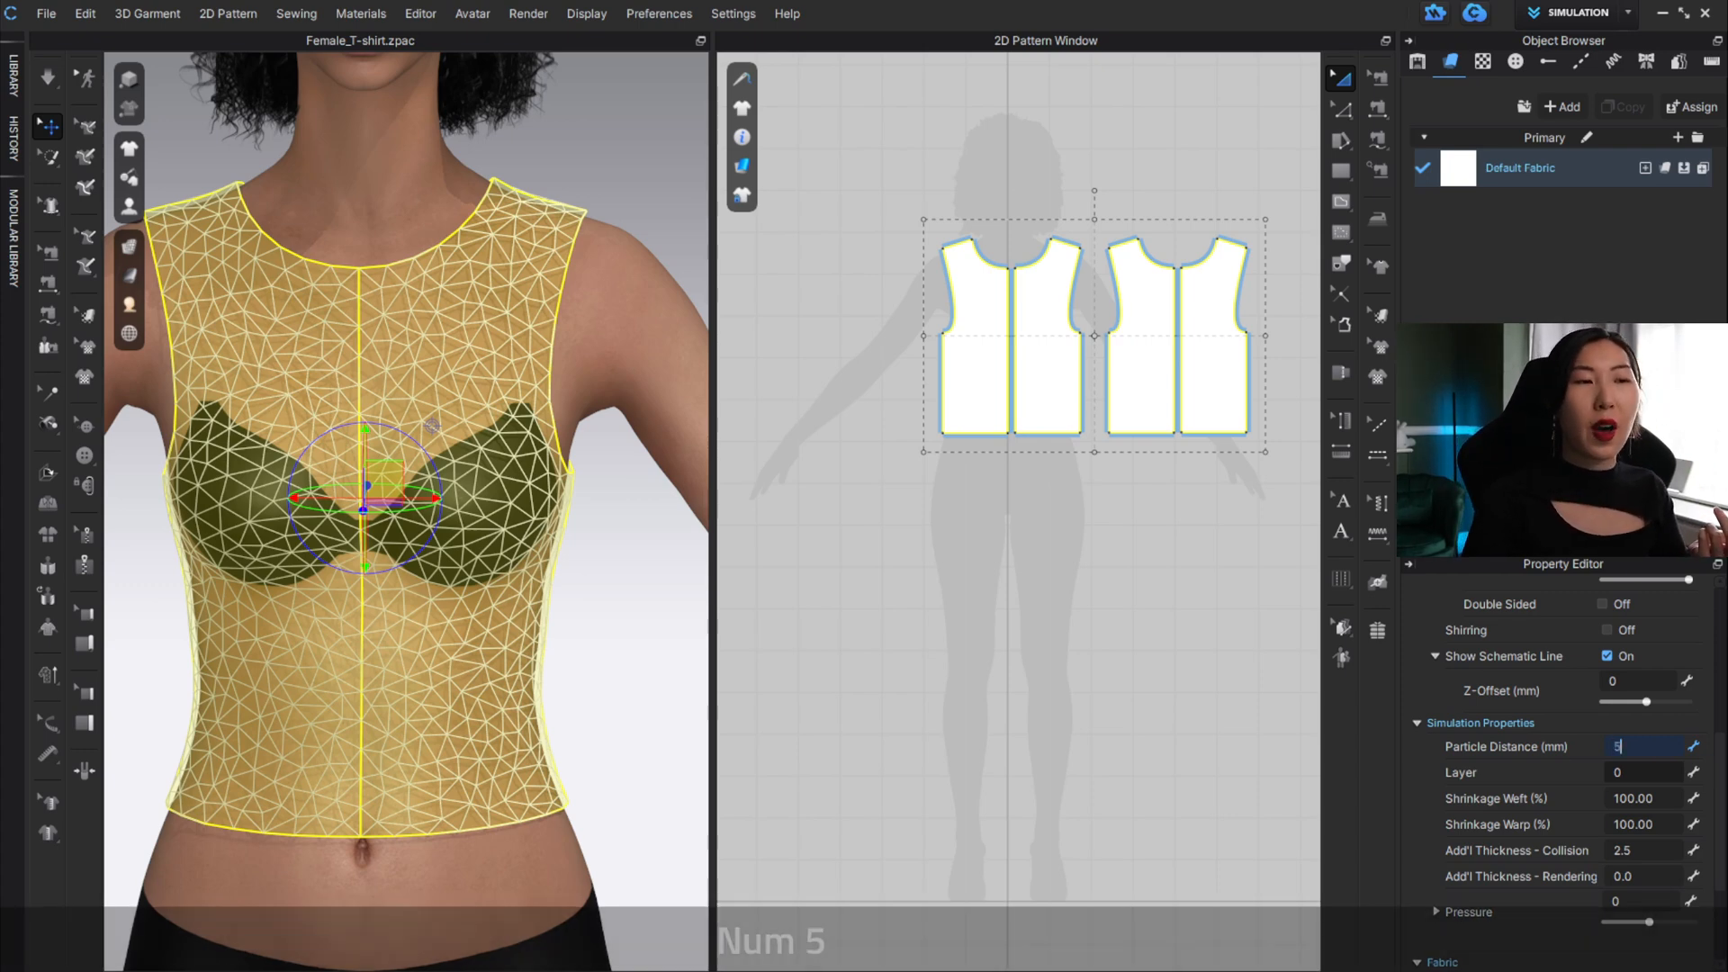
key(Return)
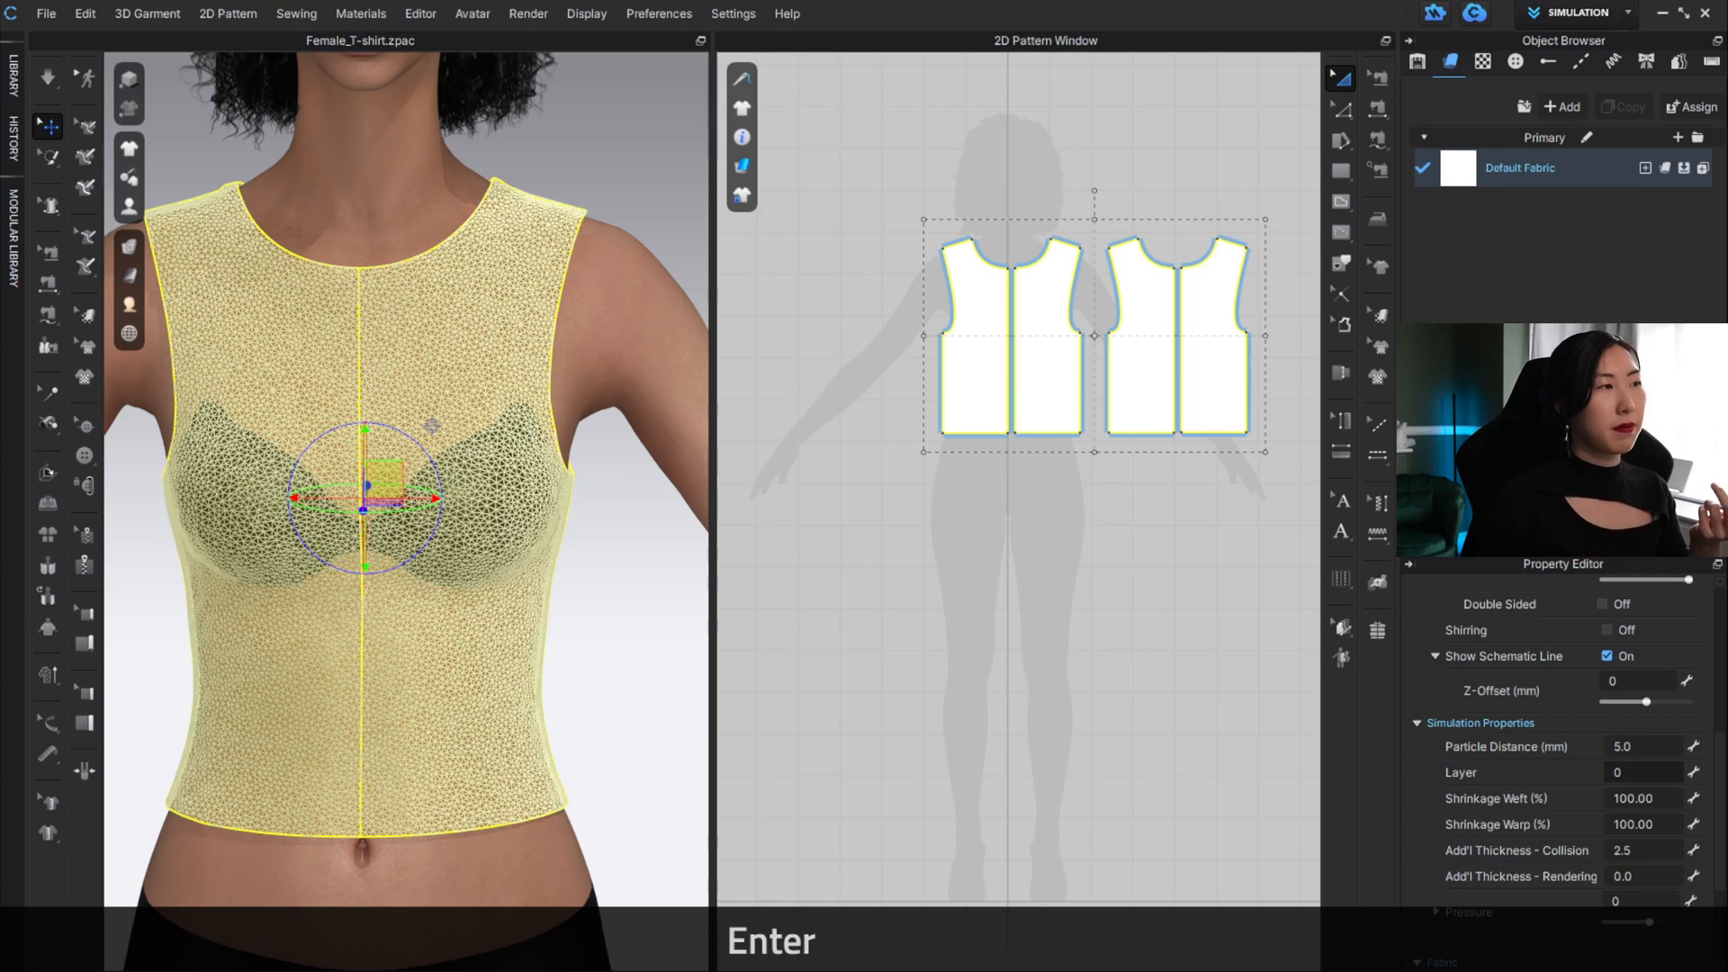
Examine the refined mesh up close, deselect the pattern pieces and set the garment rendering style back to Textured Surface.
scroll(454, 347, down, 2)
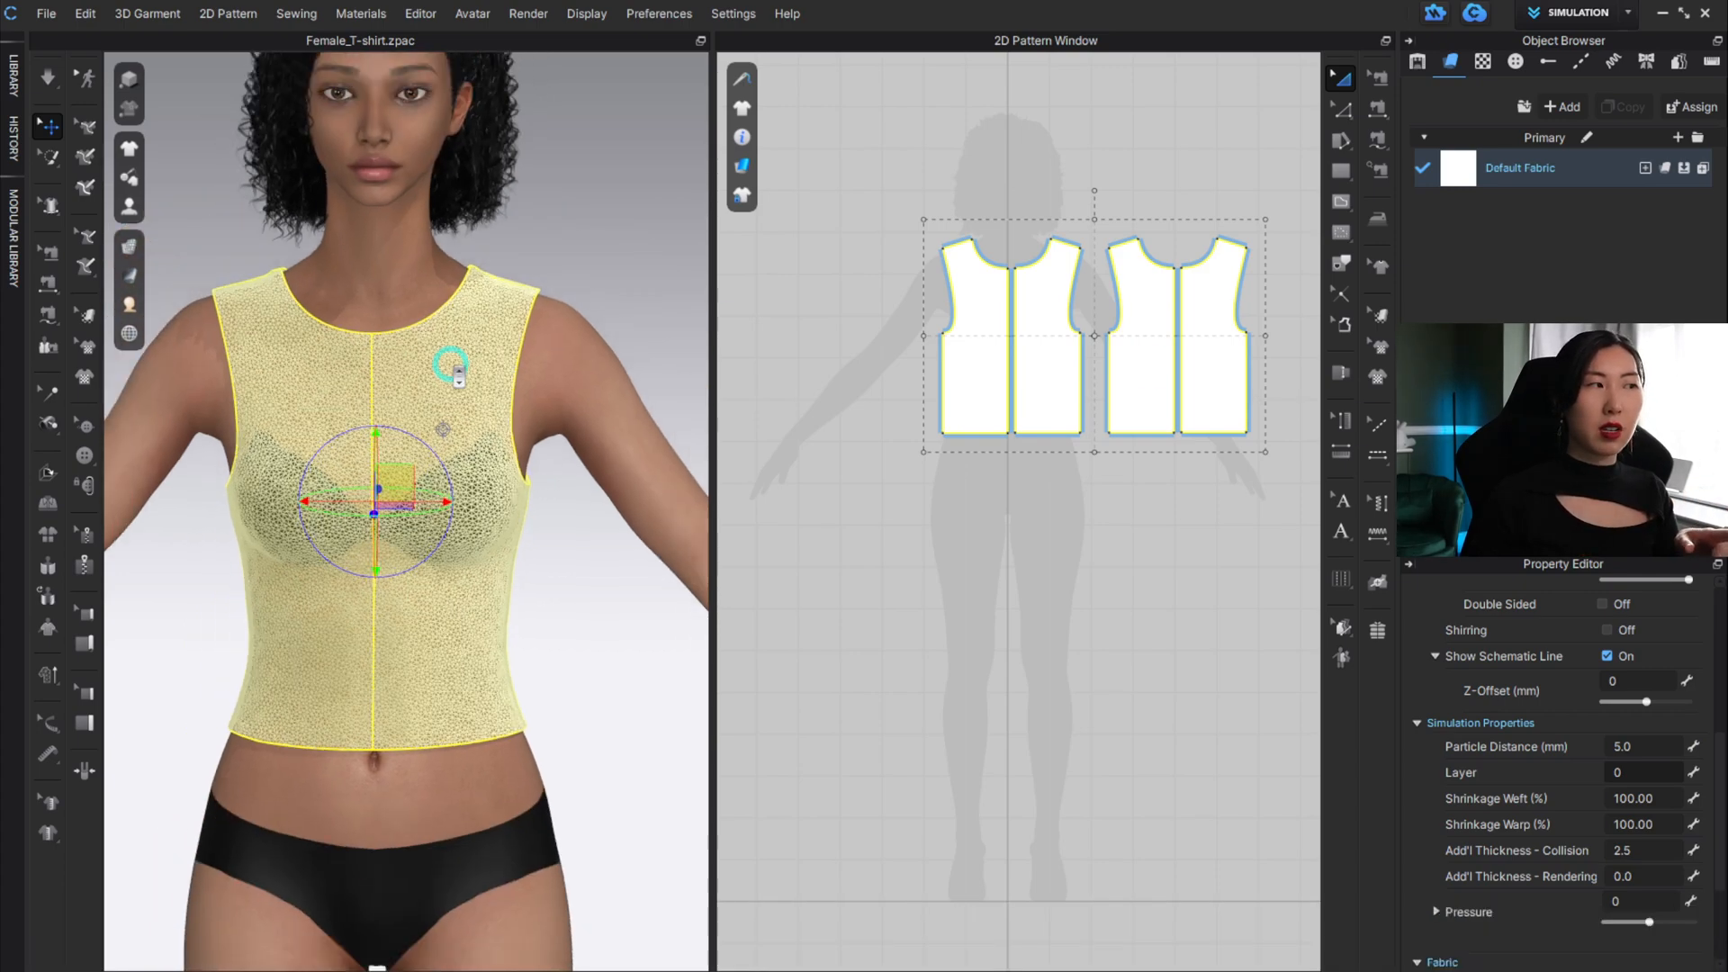
scroll(451, 356, up, 5)
scroll(450, 364, up, 2)
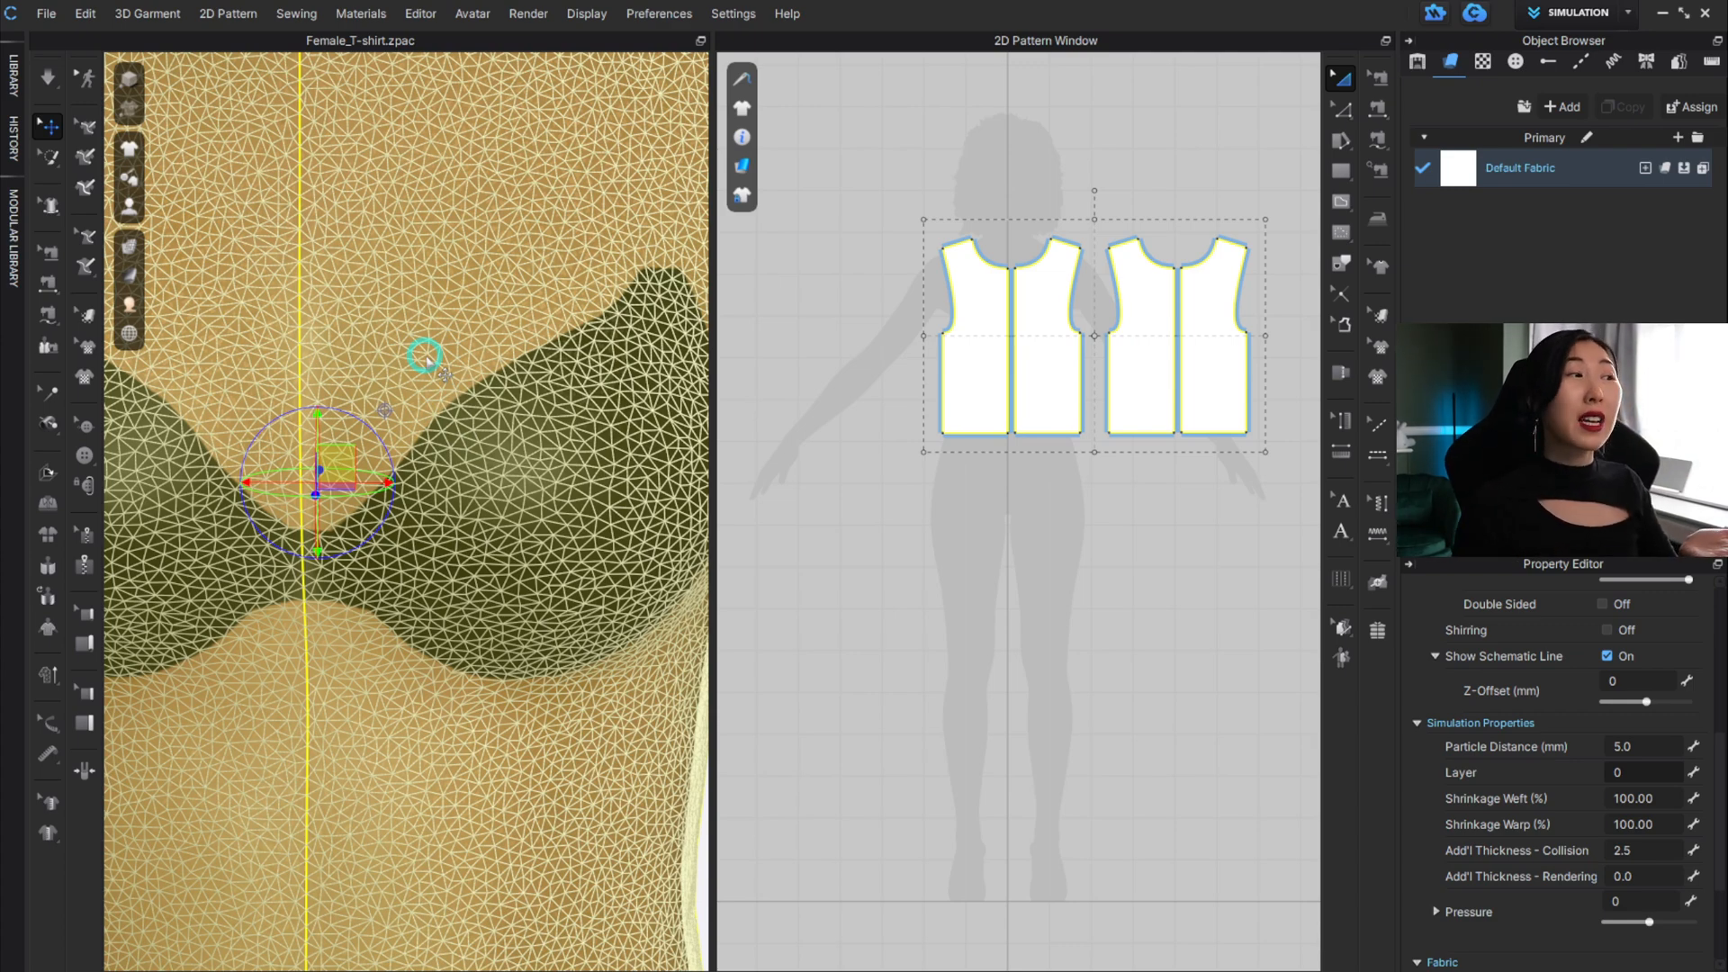
scroll(424, 351, down, 4)
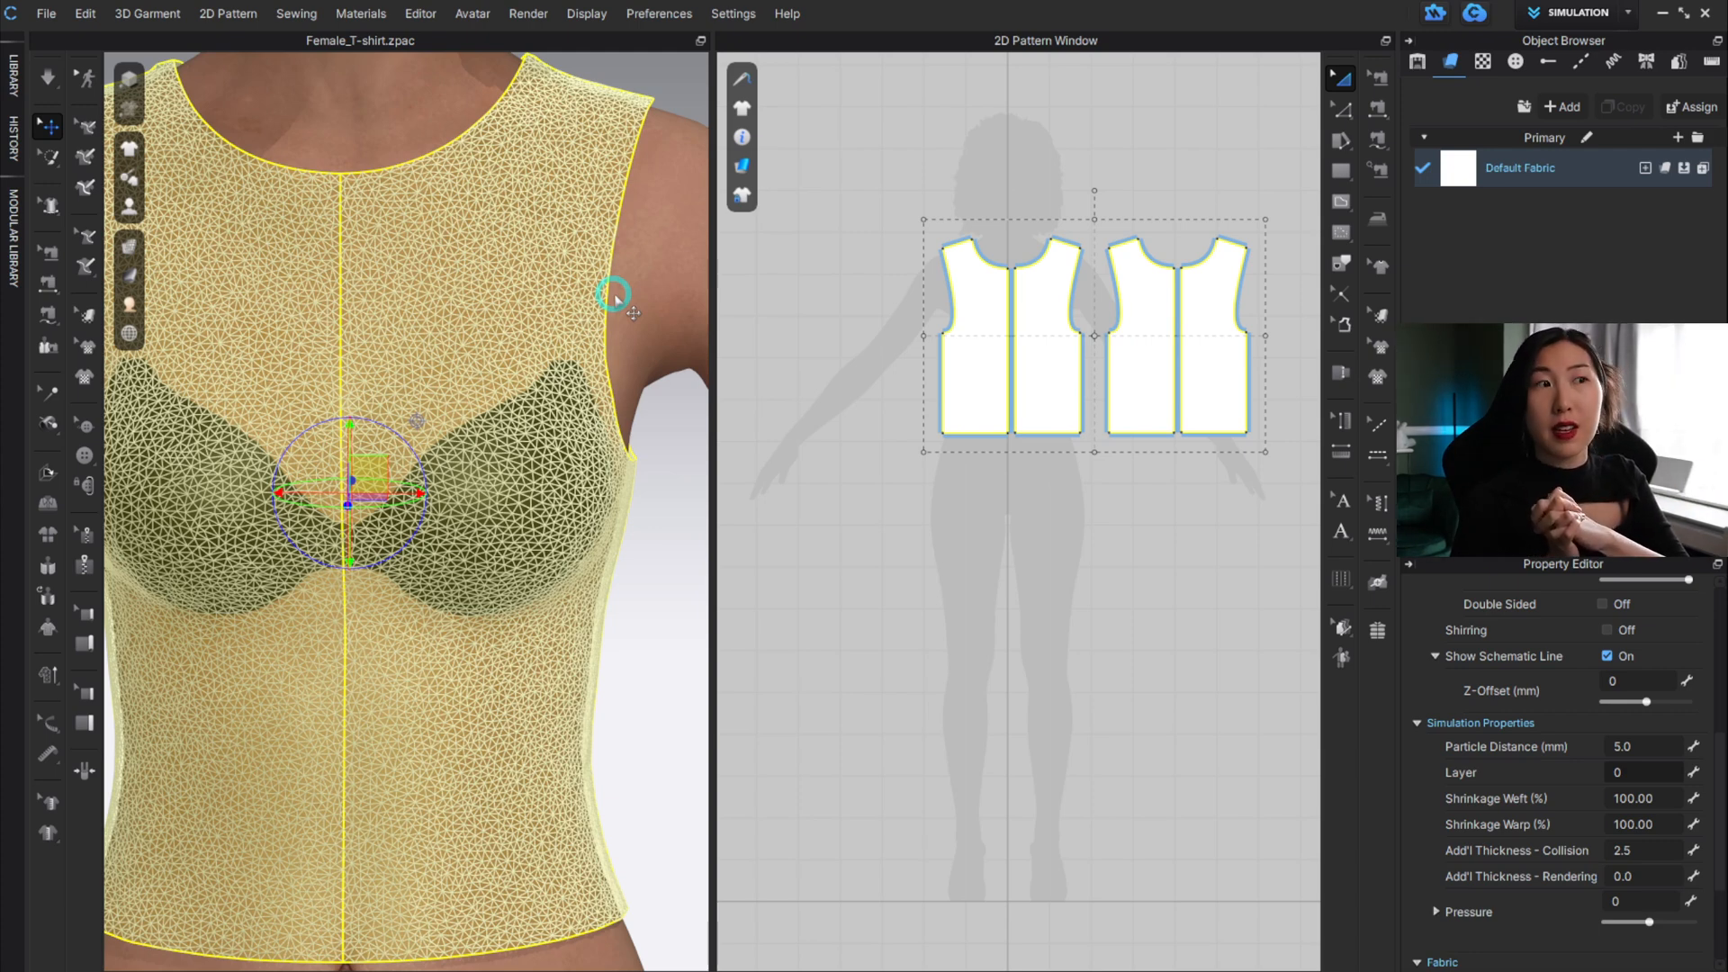
scroll(616, 297, down, 5)
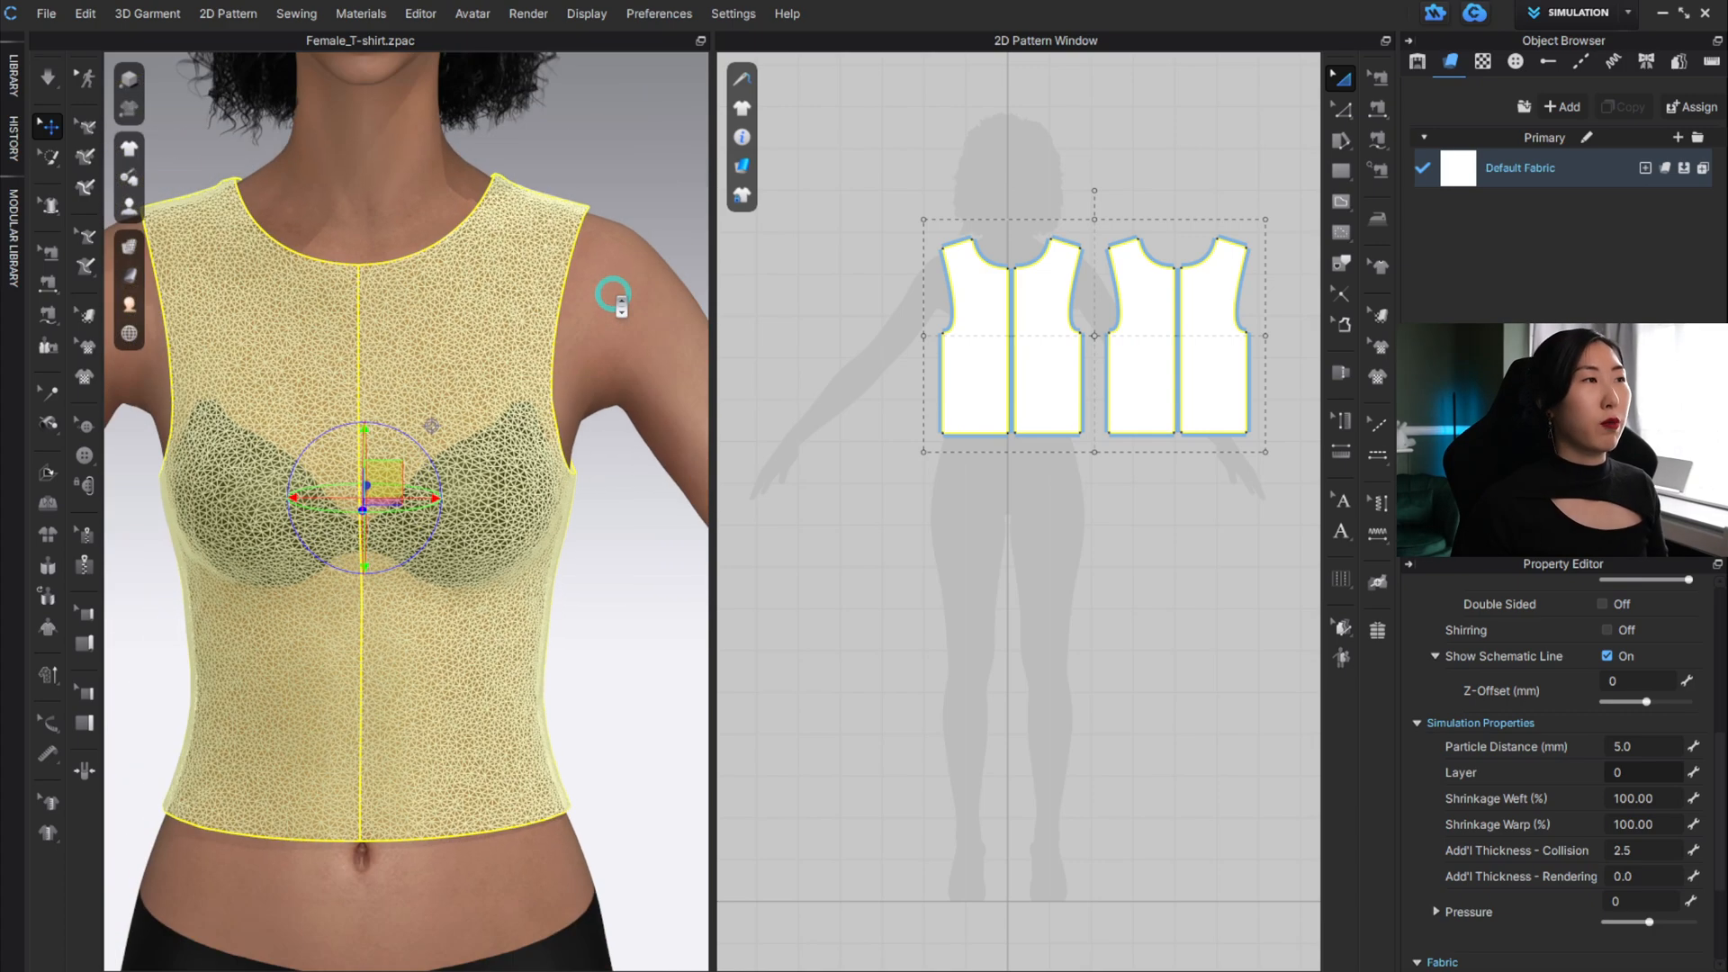
click(600, 451)
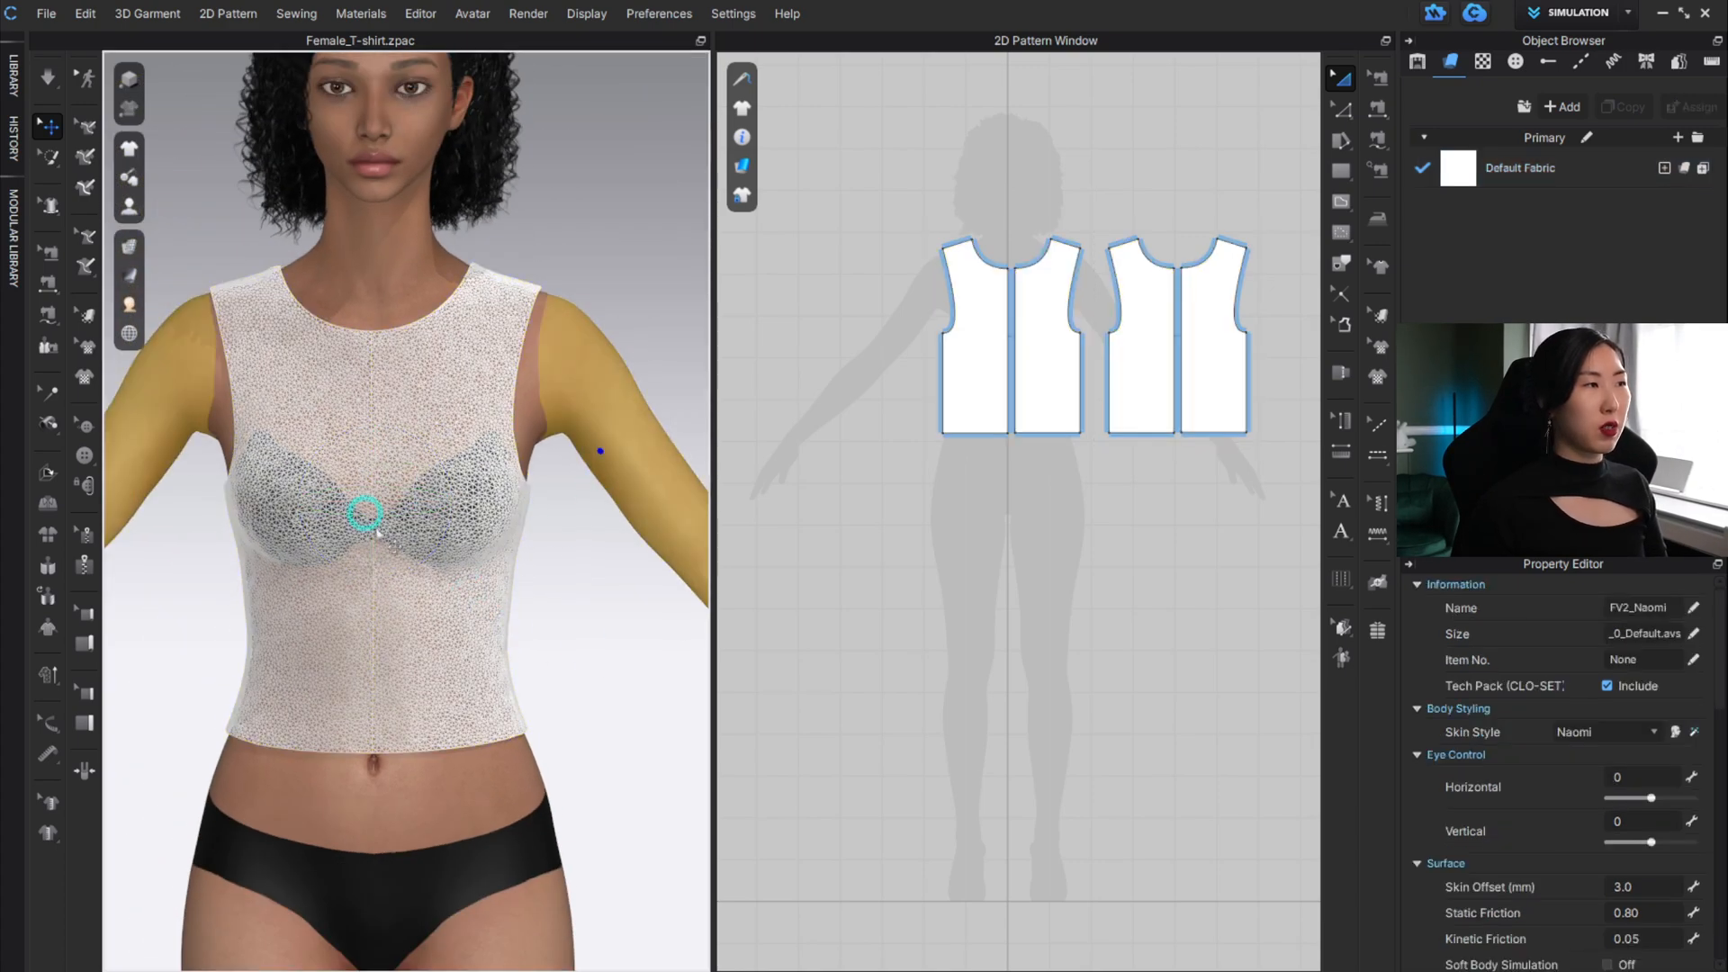
scroll(324, 257, down, 3)
scroll(324, 257, up, 3)
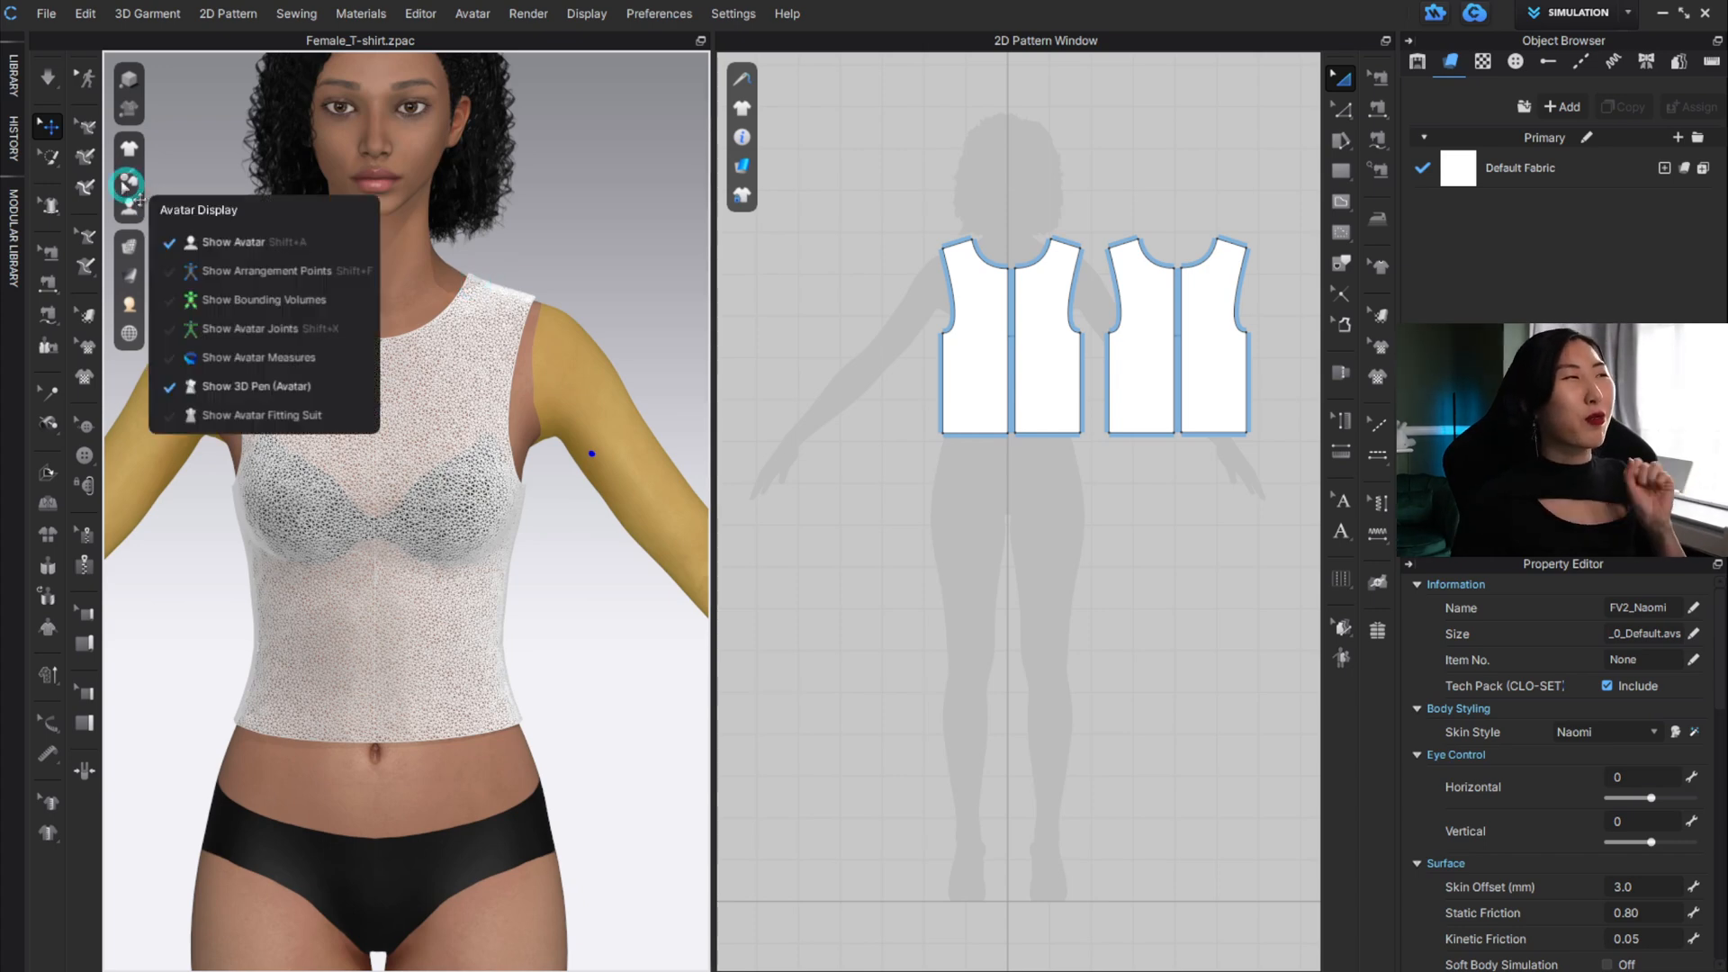
mouse_move(129, 245)
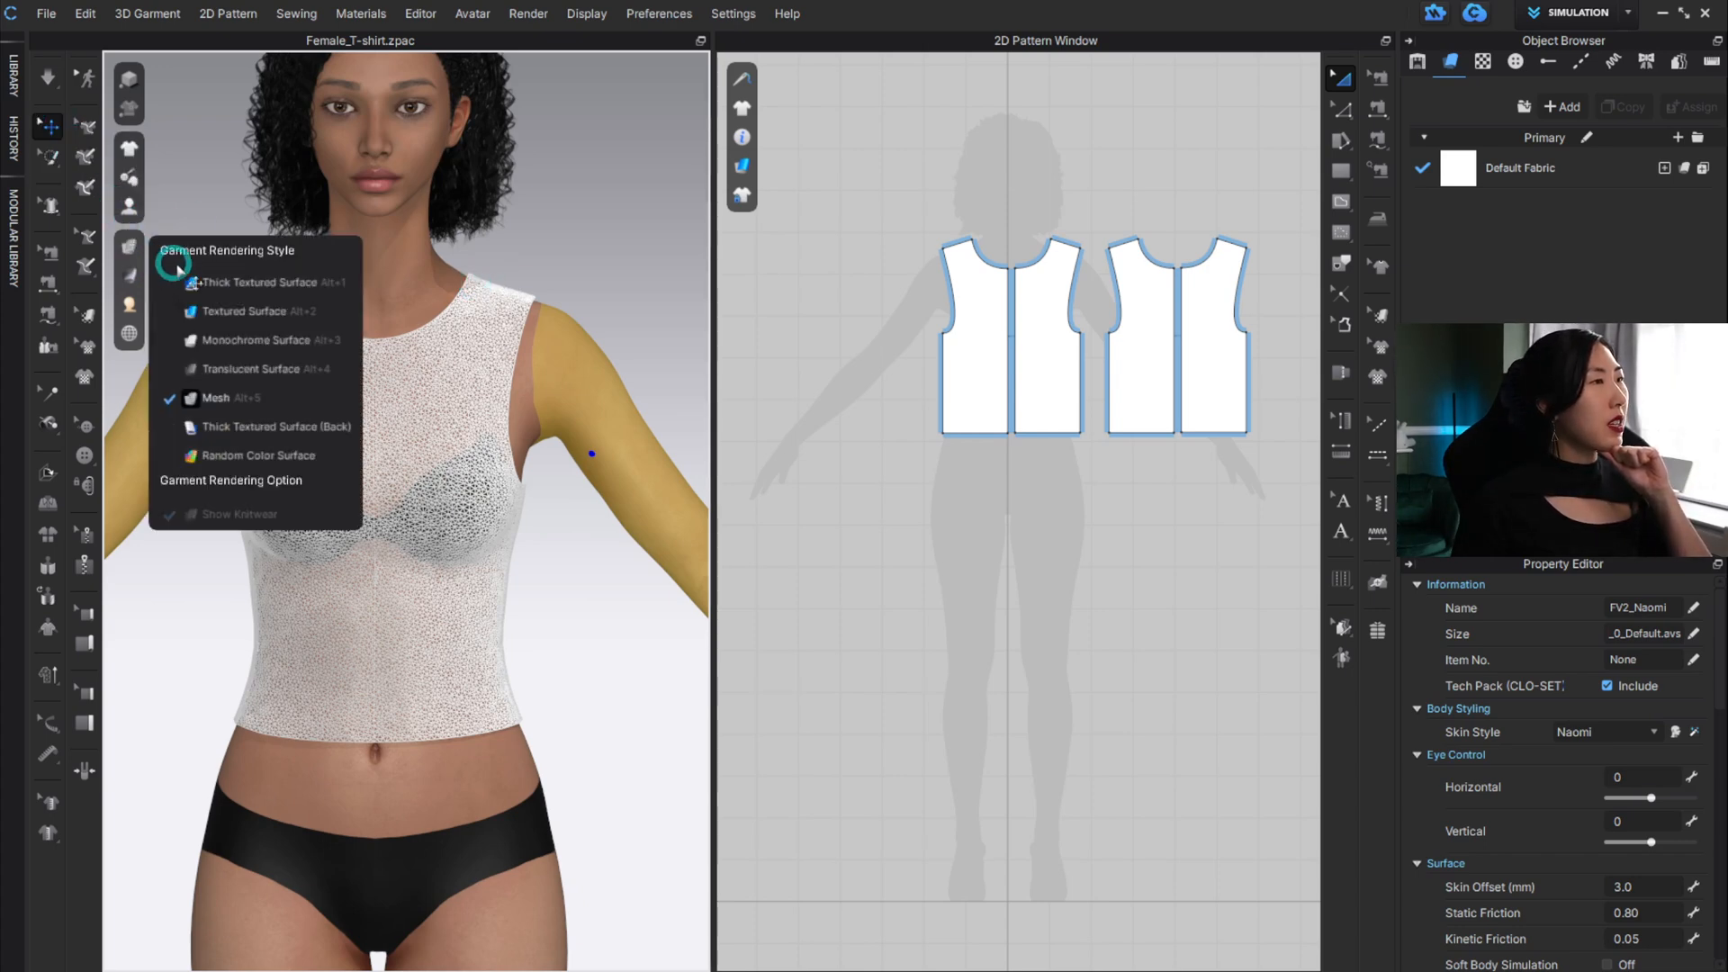
click(238, 312)
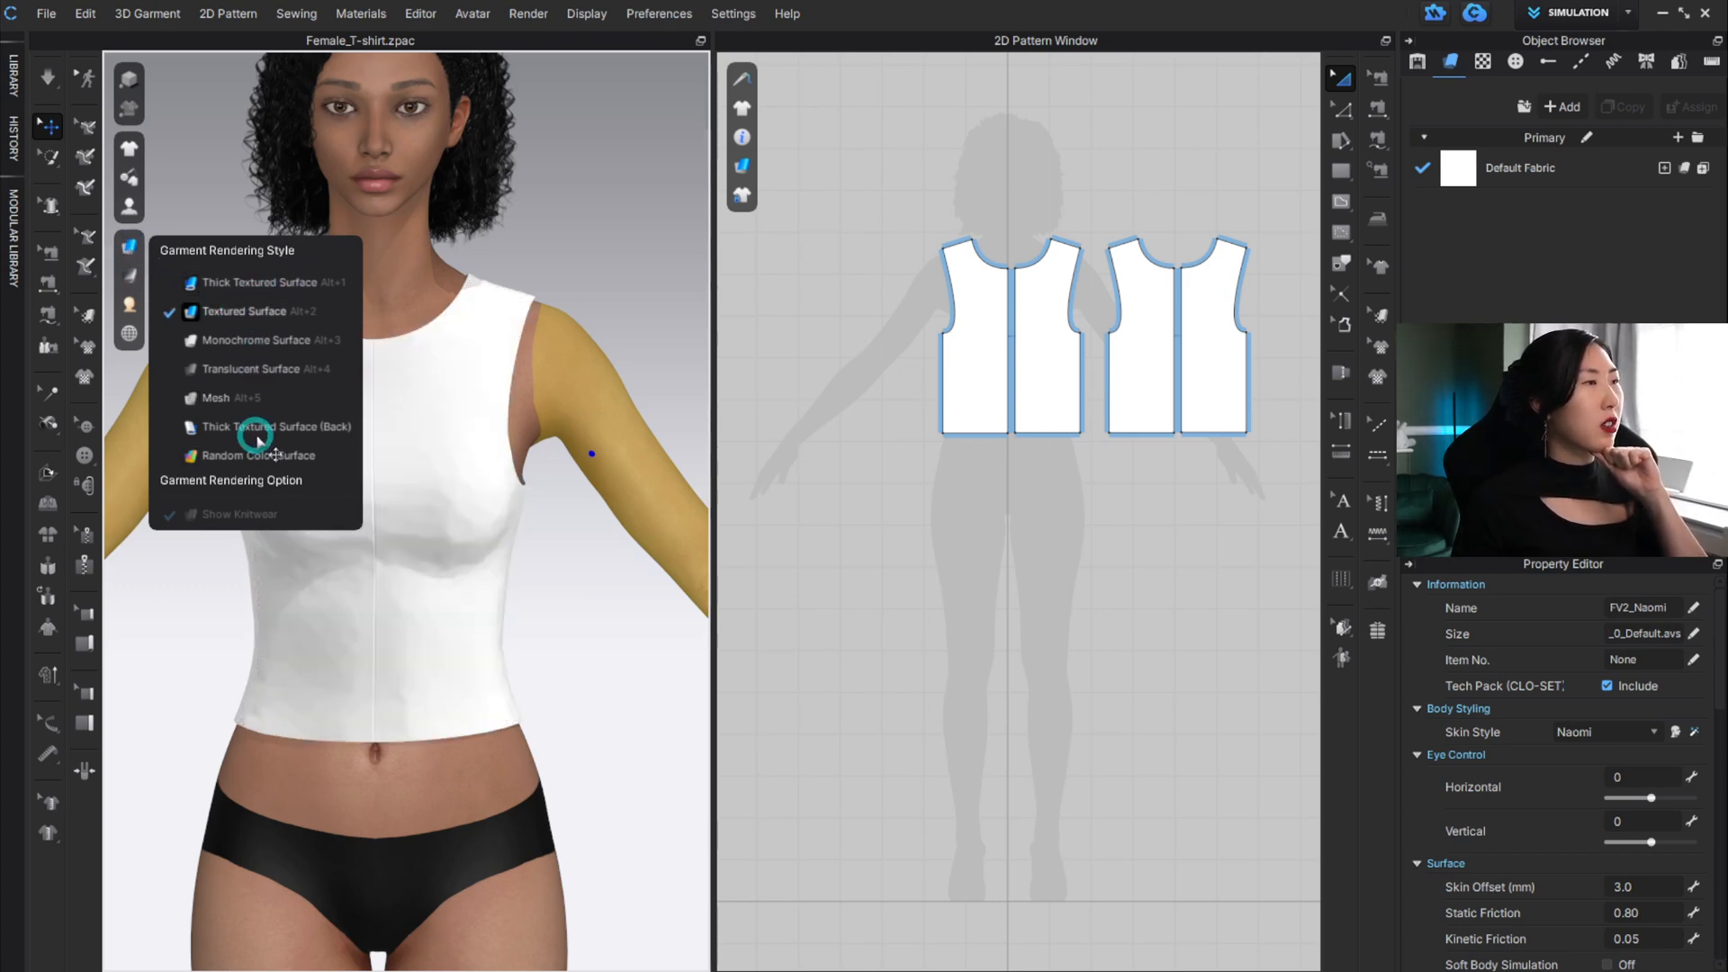
Display the Stress Map on the bodice, switch to the Strain Map, and examine both on the front of the avatar.
click(129, 276)
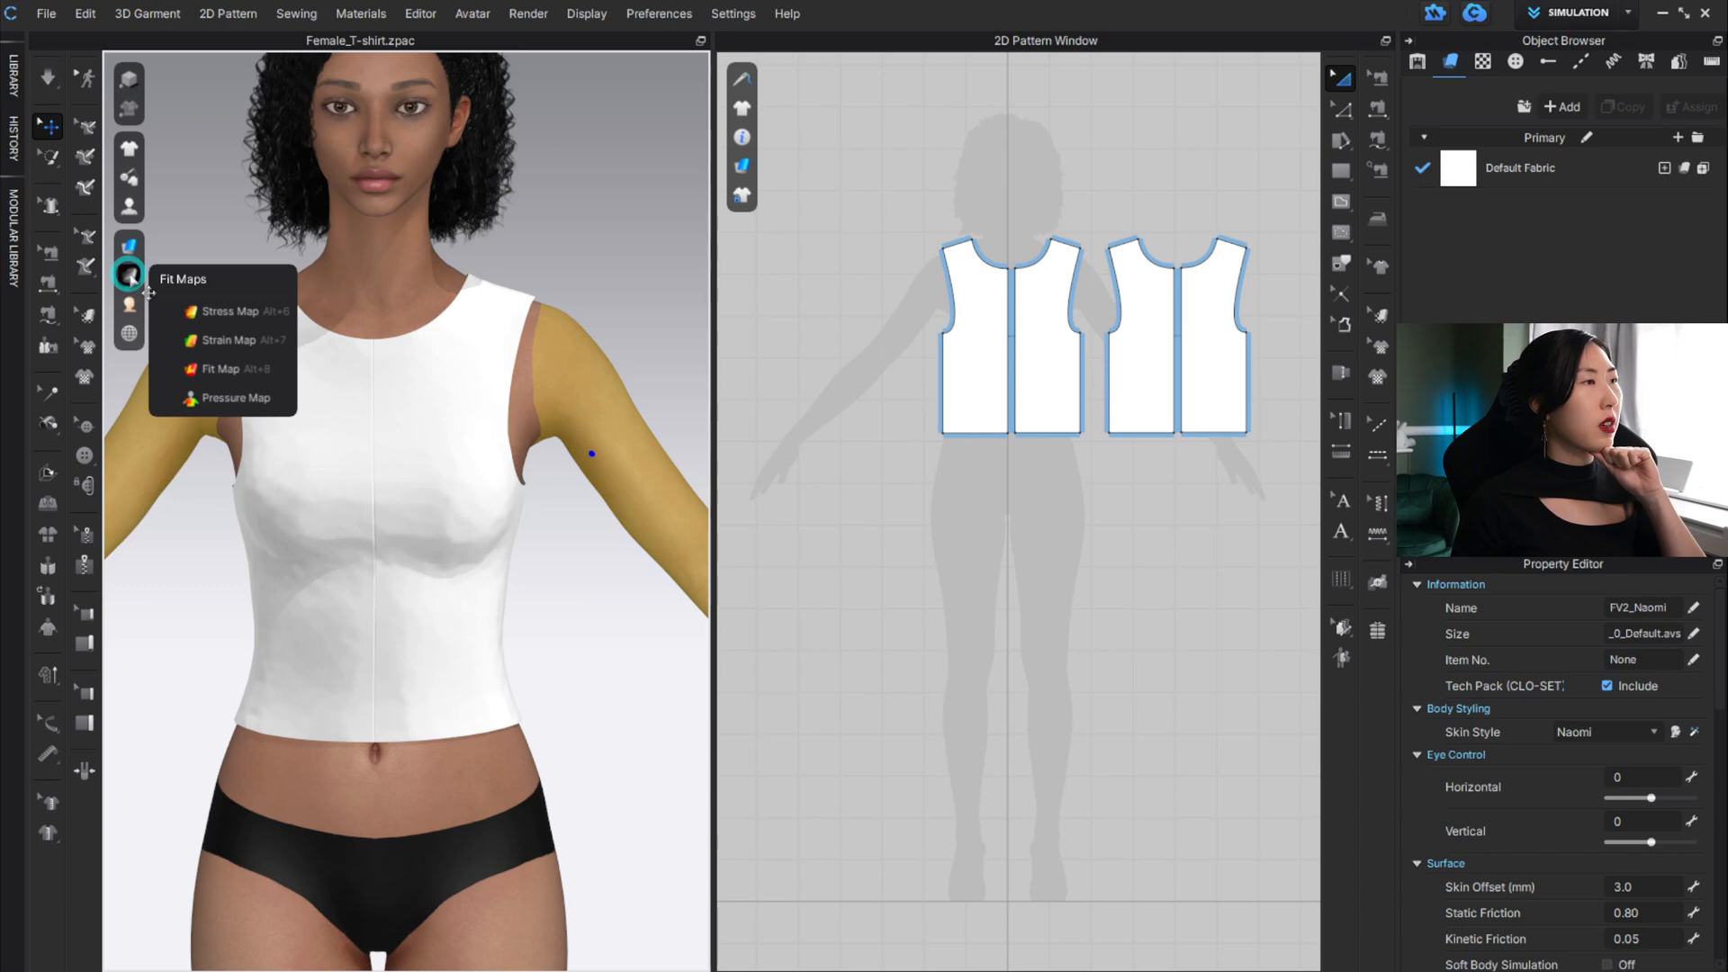
click(238, 311)
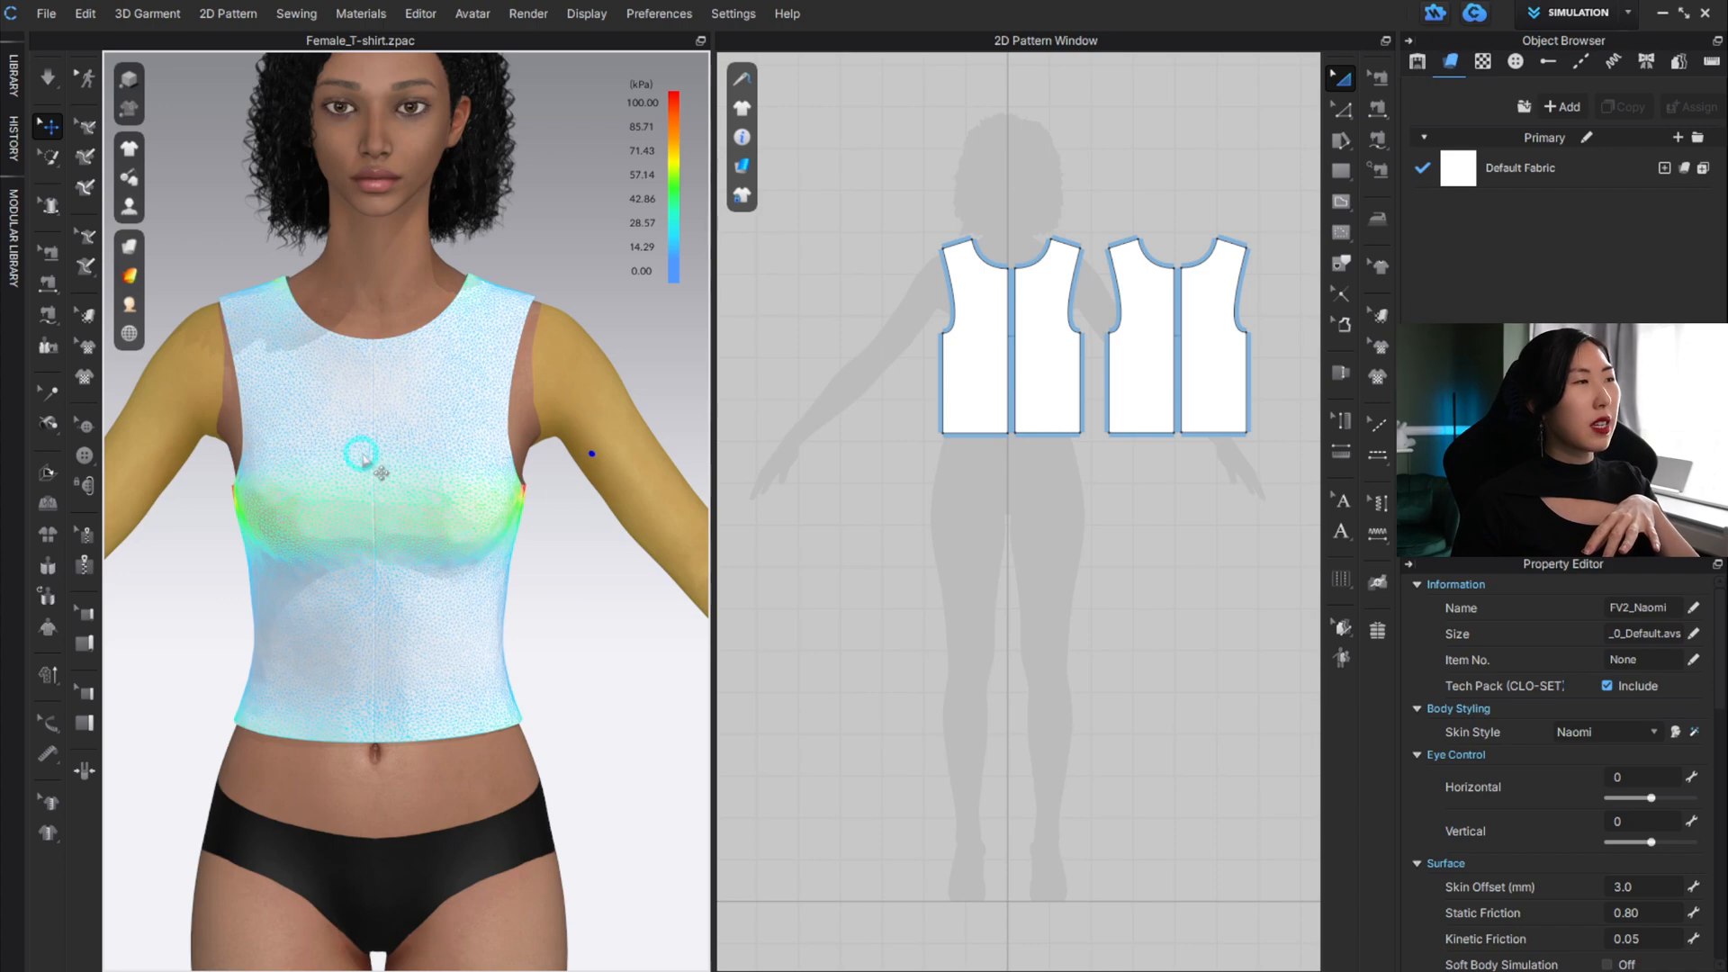
mouse_move(540, 560)
right_down()
mouse_move(717, 560)
mouse_move(712, 538)
mouse_move(552, 540)
mouse_move(513, 544)
mouse_move(513, 564)
right_up()
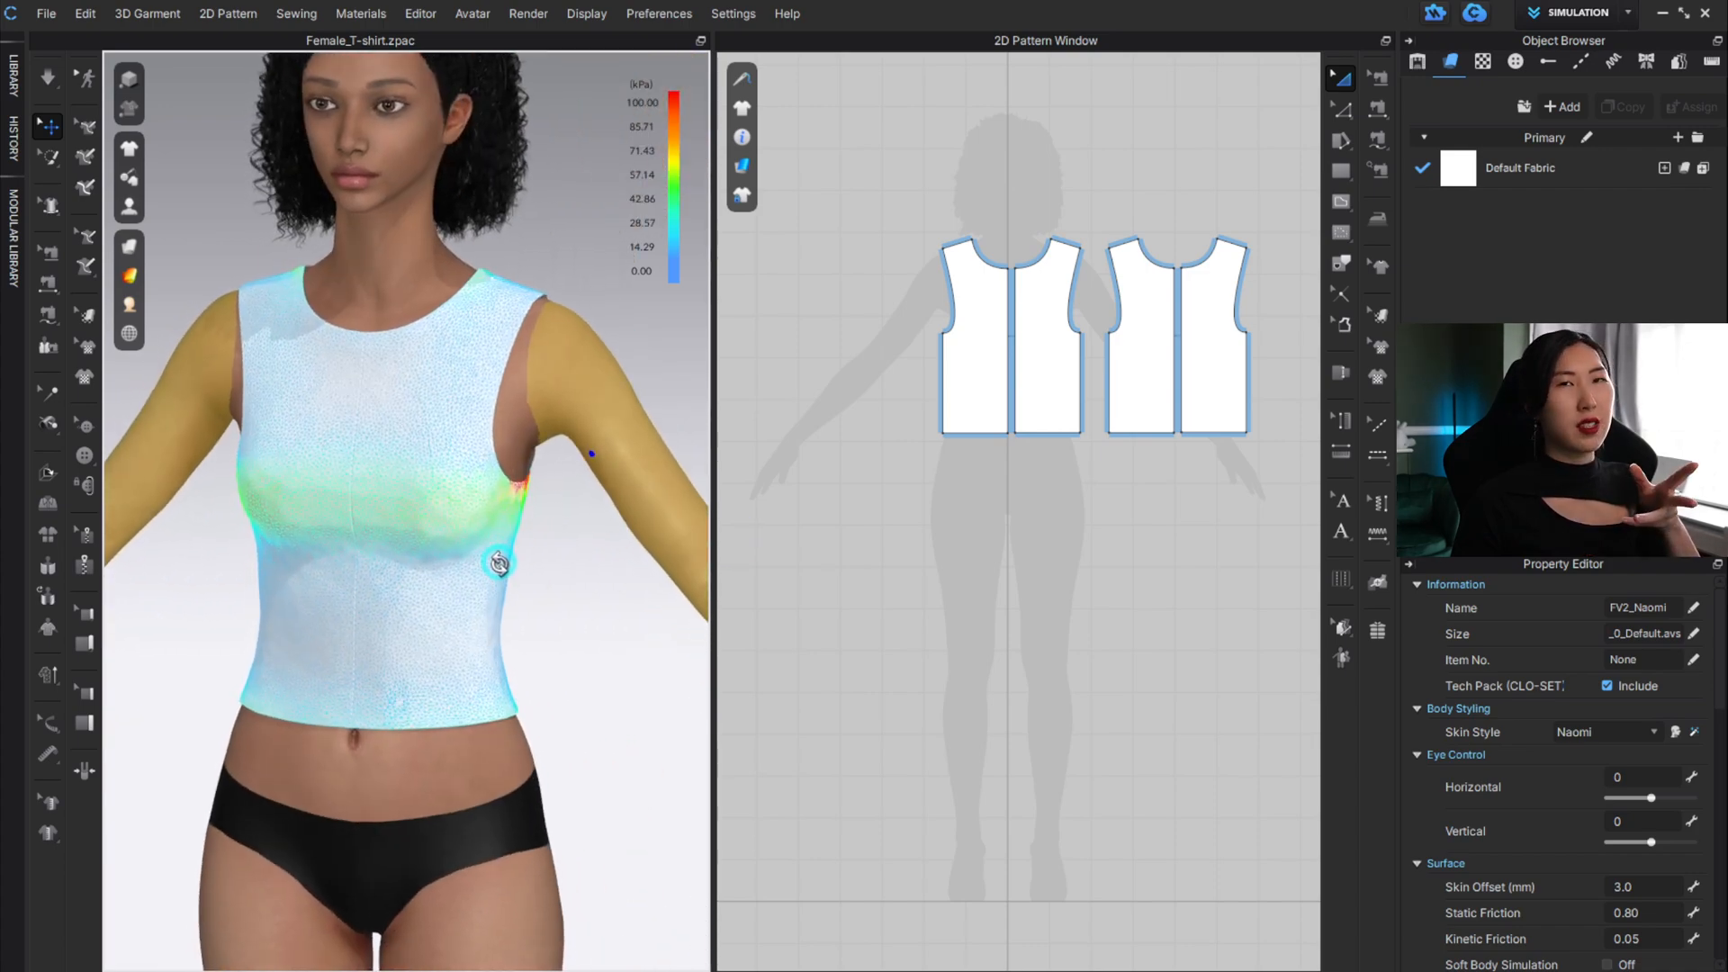
click(129, 276)
click(231, 337)
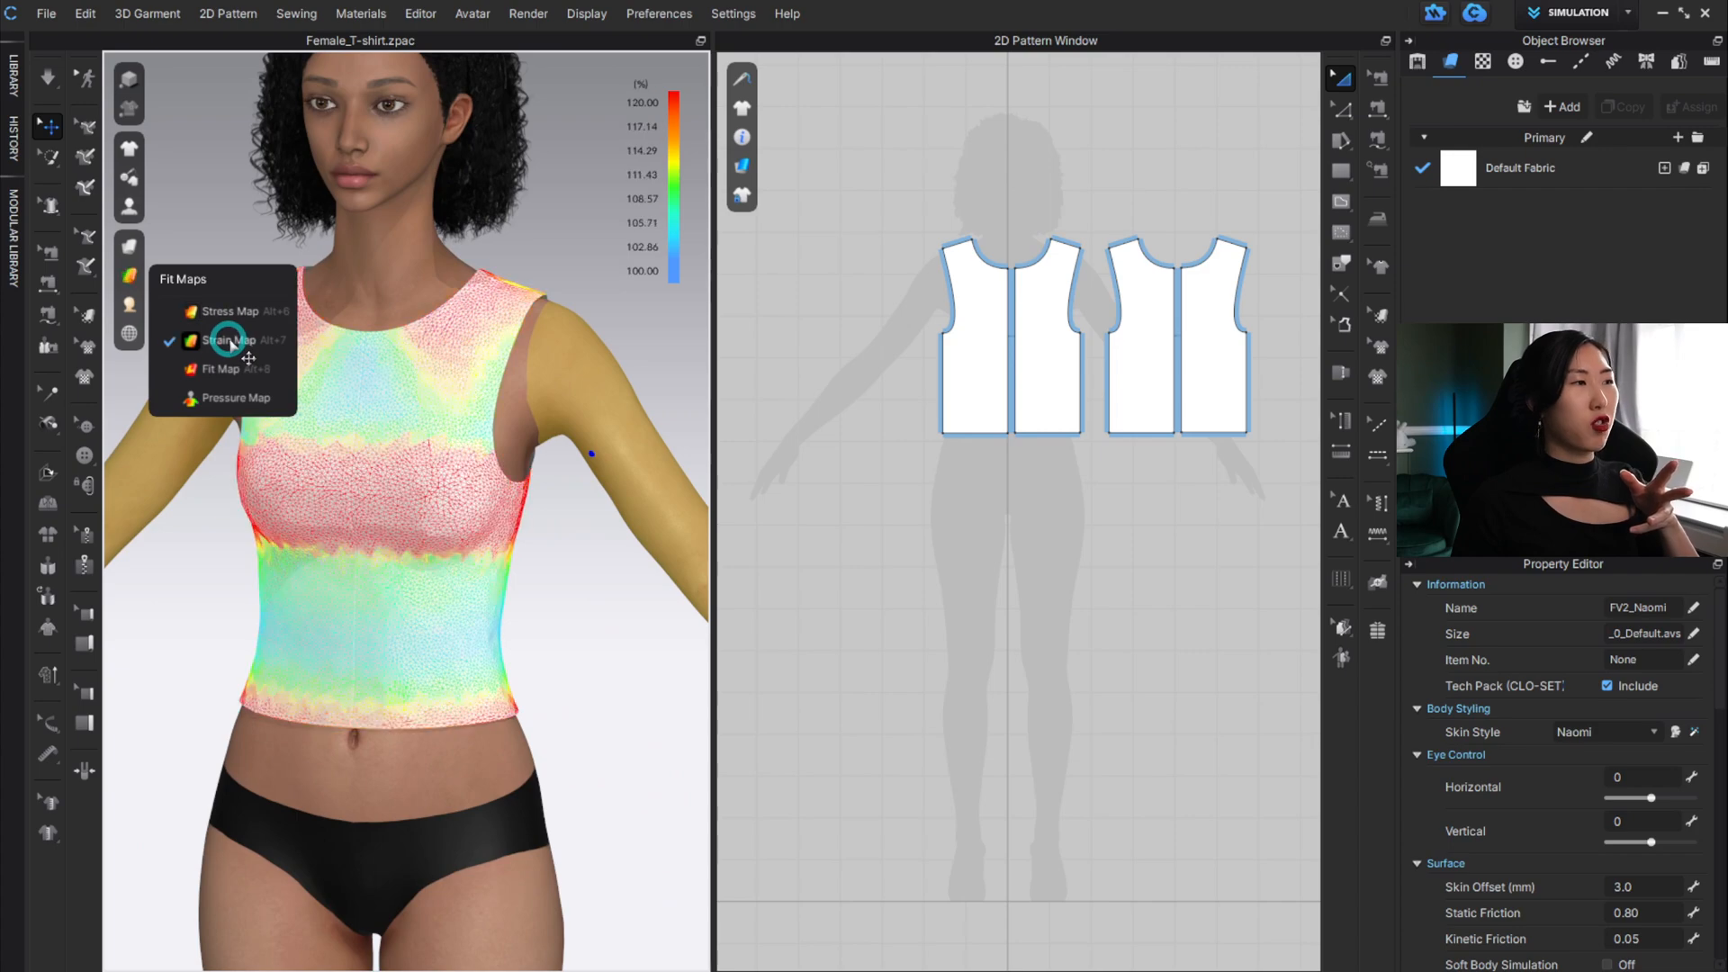
right_drag(515, 478, 571, 451)
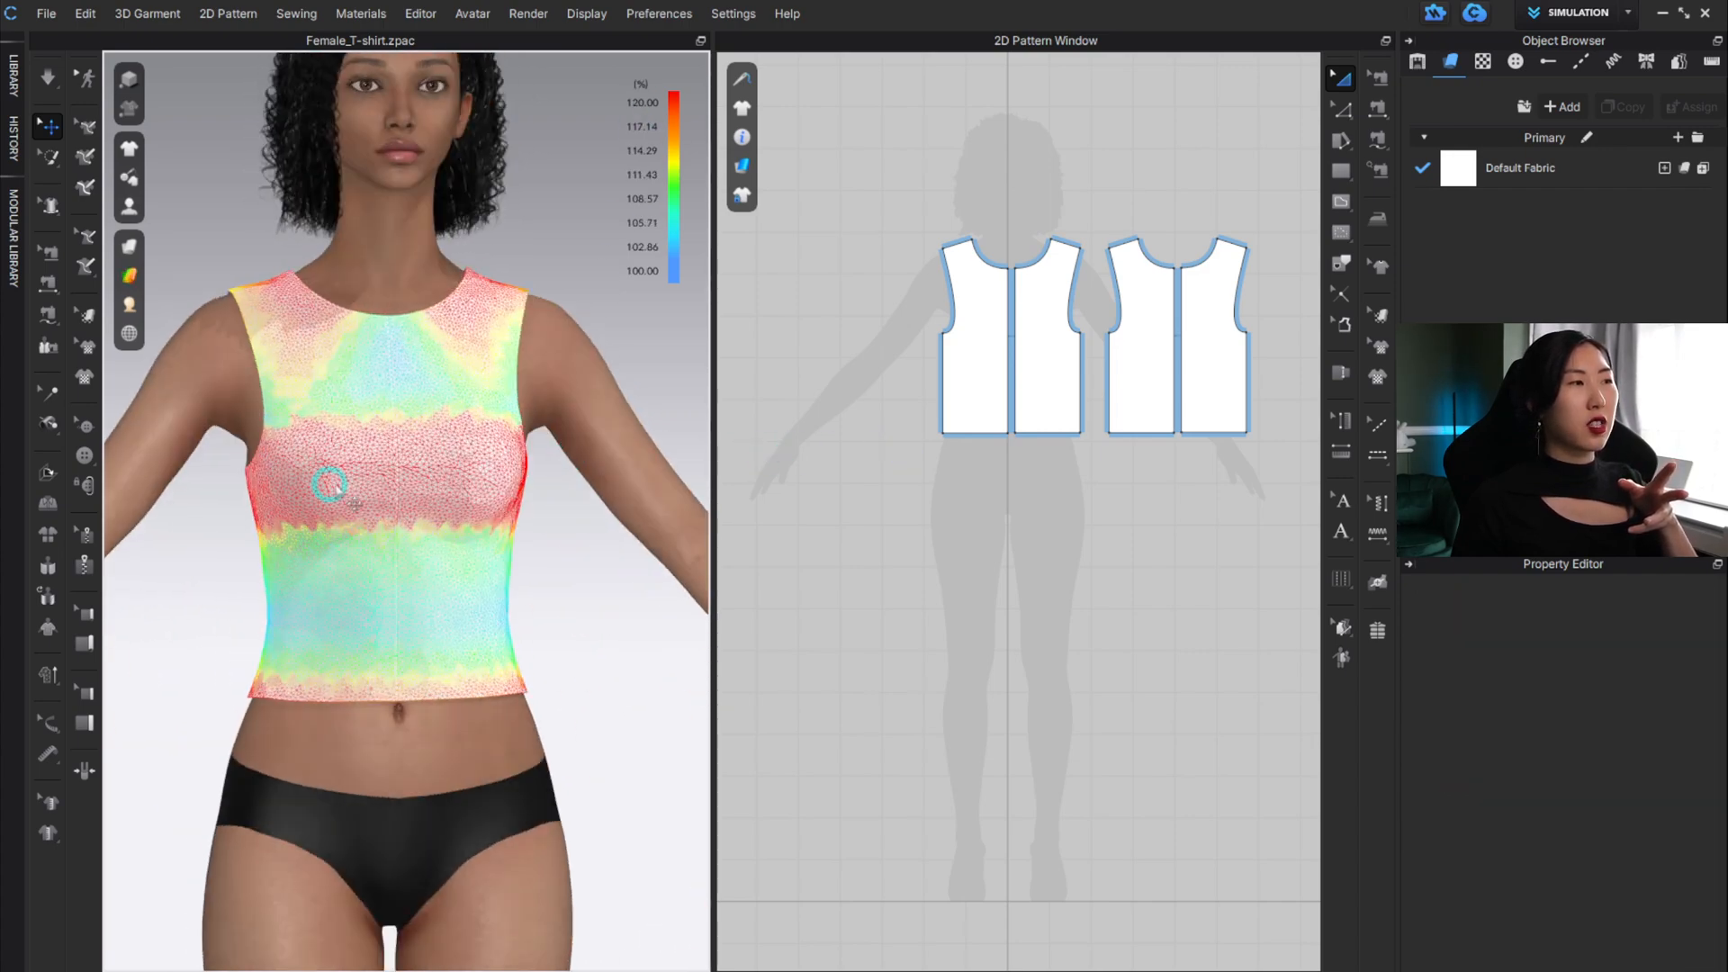
Show the Pressure Map, simulate the garment to measure contact pressure, and turn the map off.
click(129, 261)
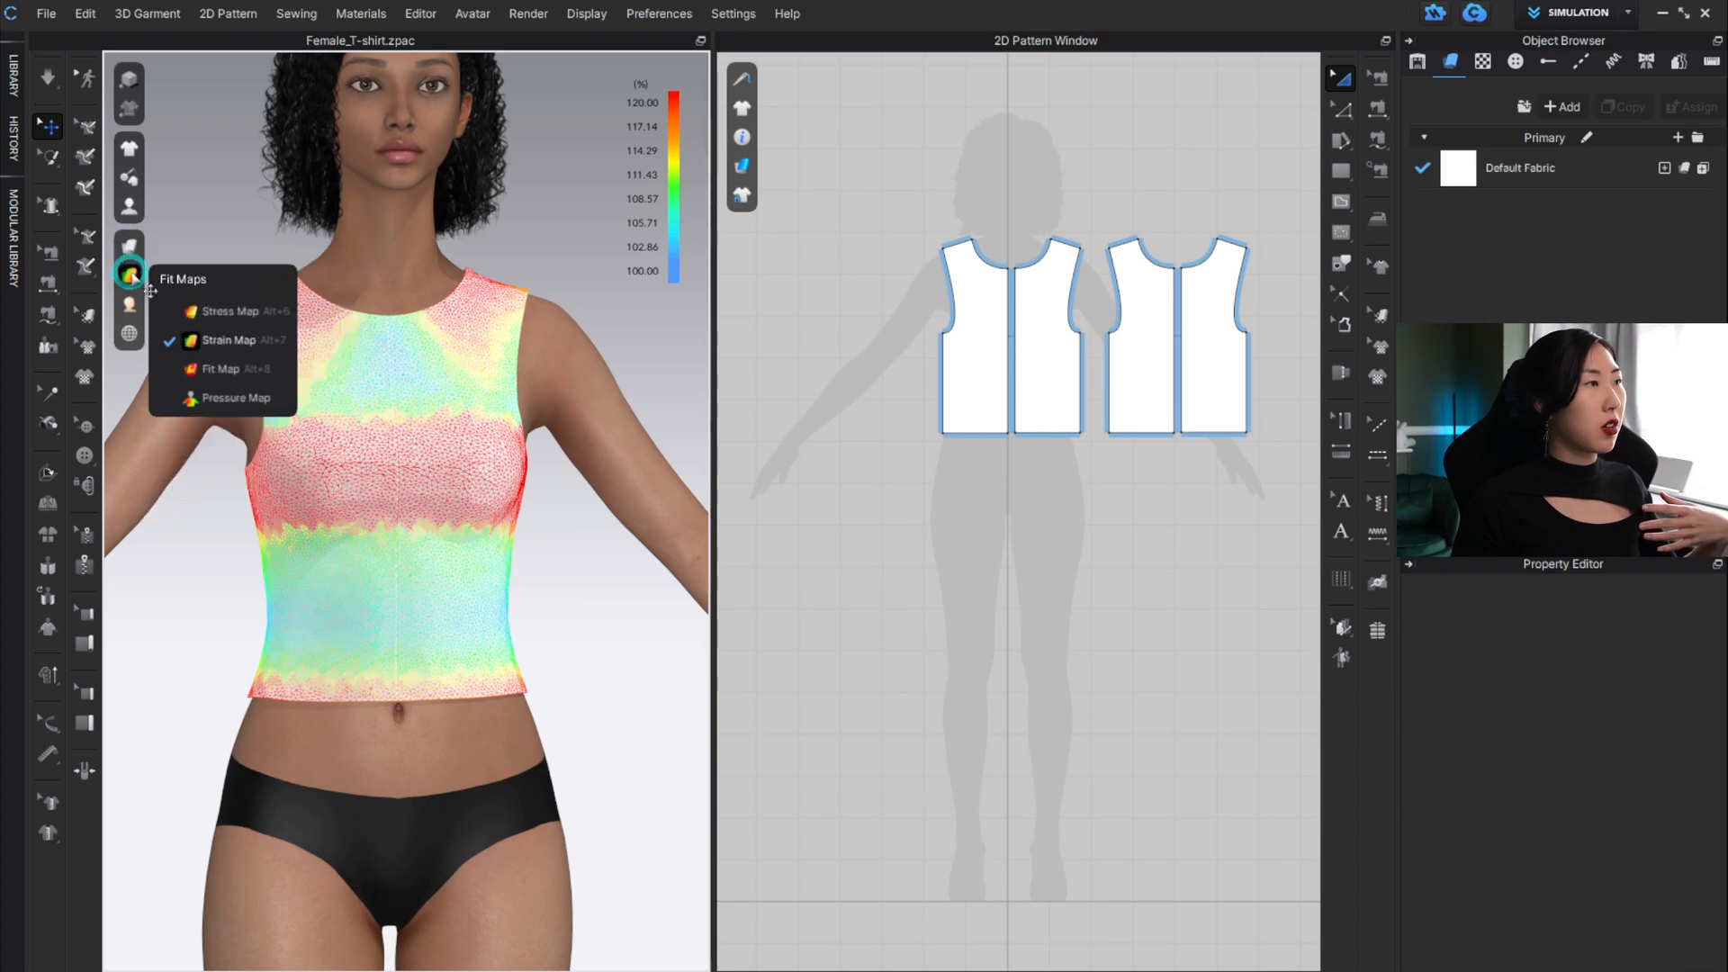
click(232, 401)
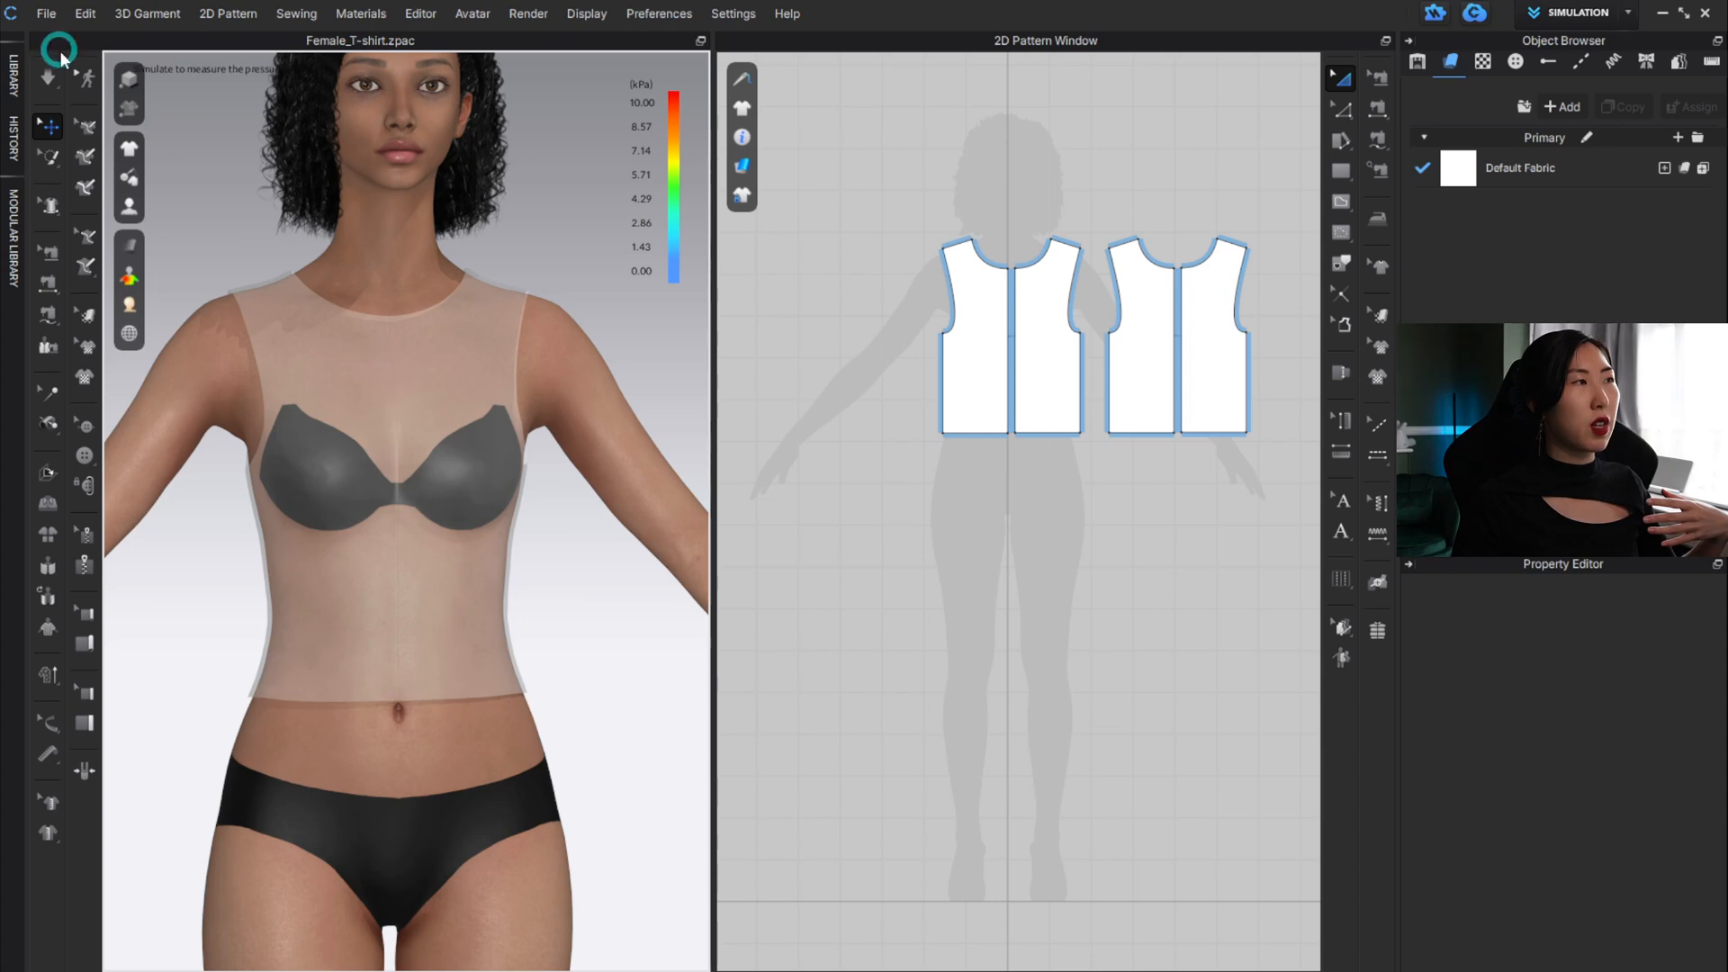
click(48, 75)
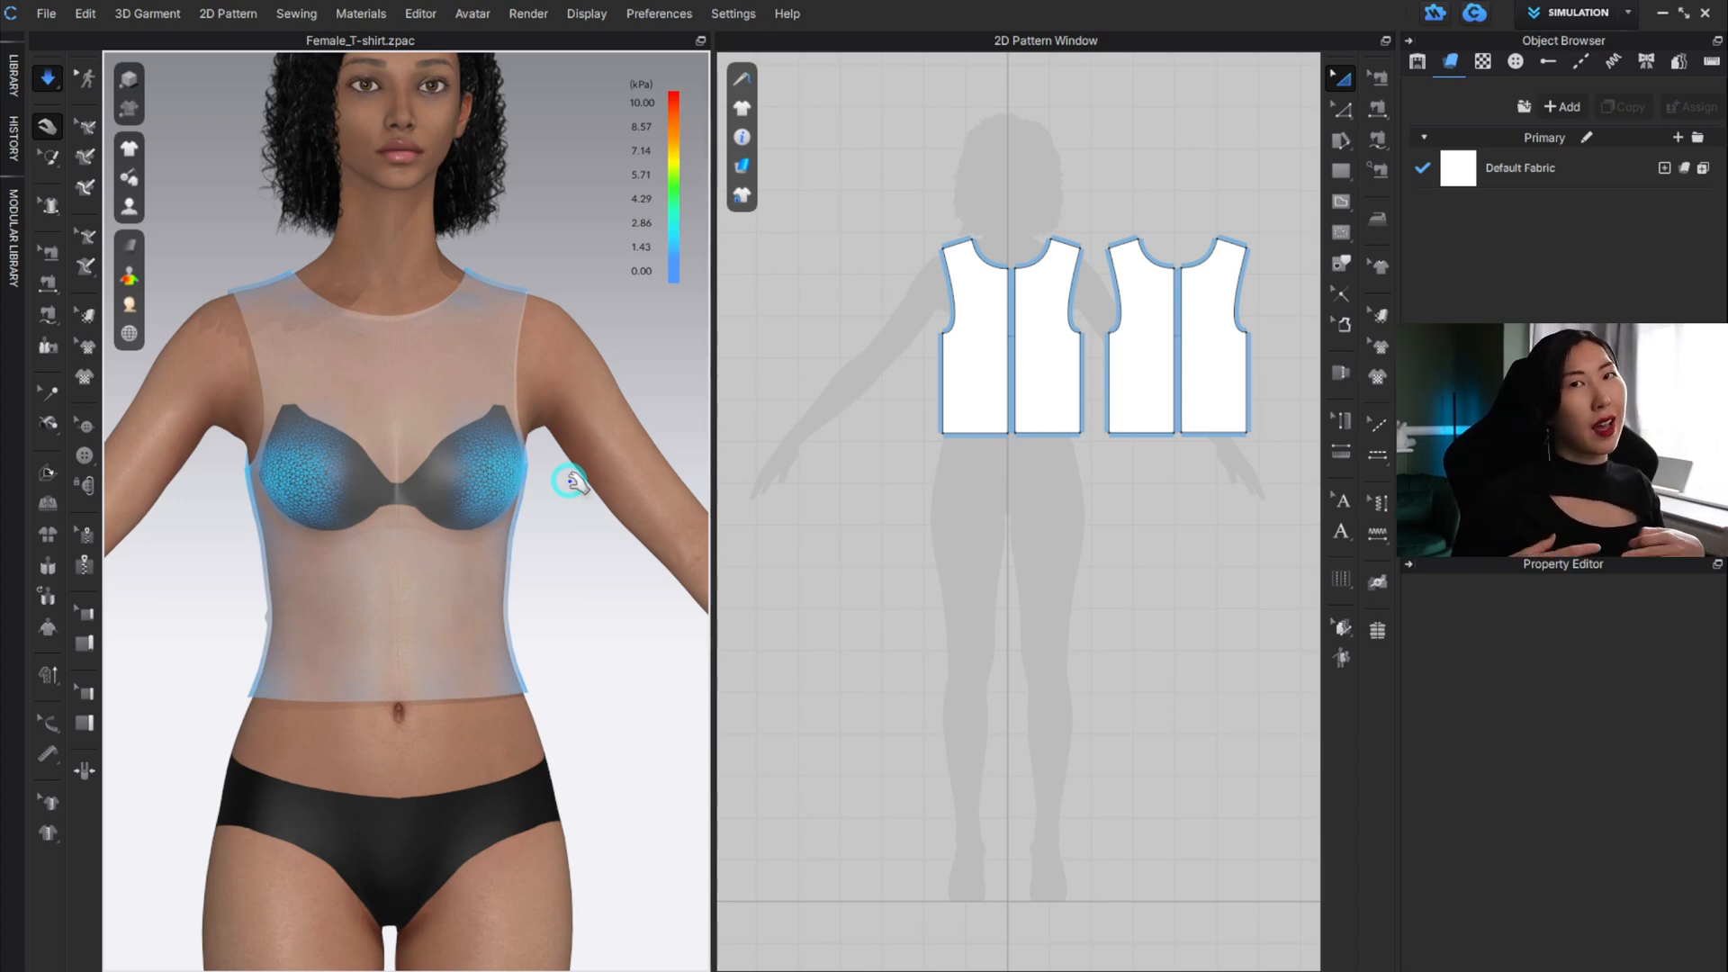
mouse_move(129, 276)
click(216, 393)
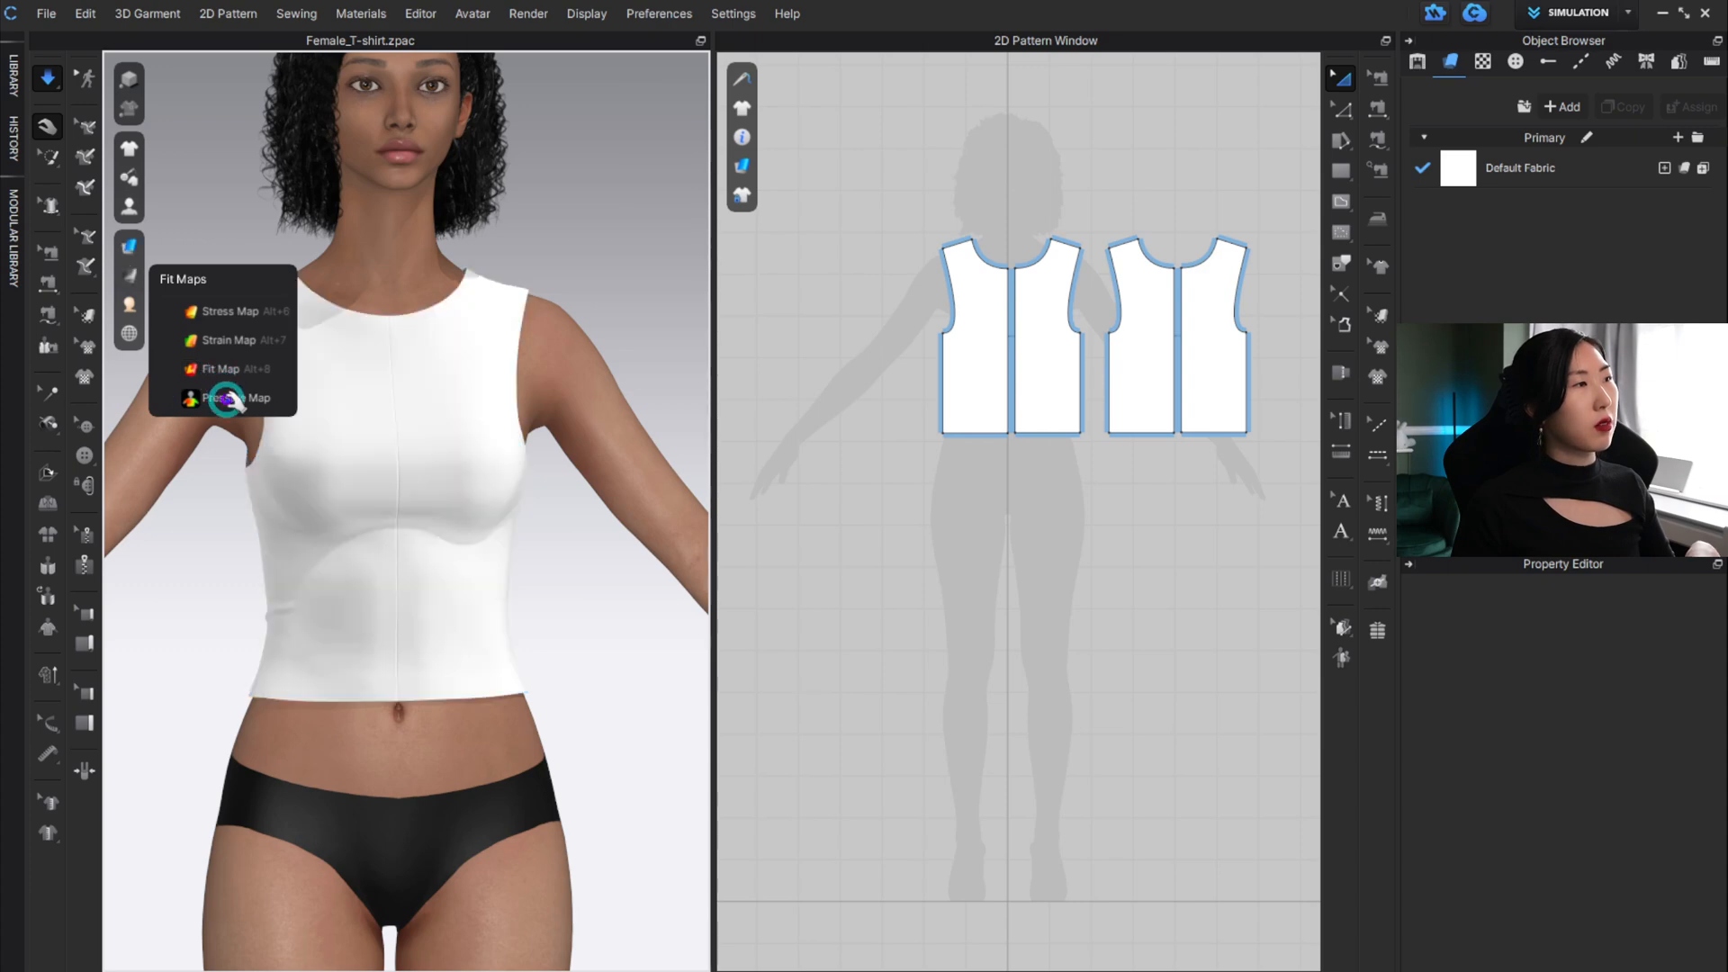
Stop the garment simulation and frame the avatar from head to thighs.
click(51, 74)
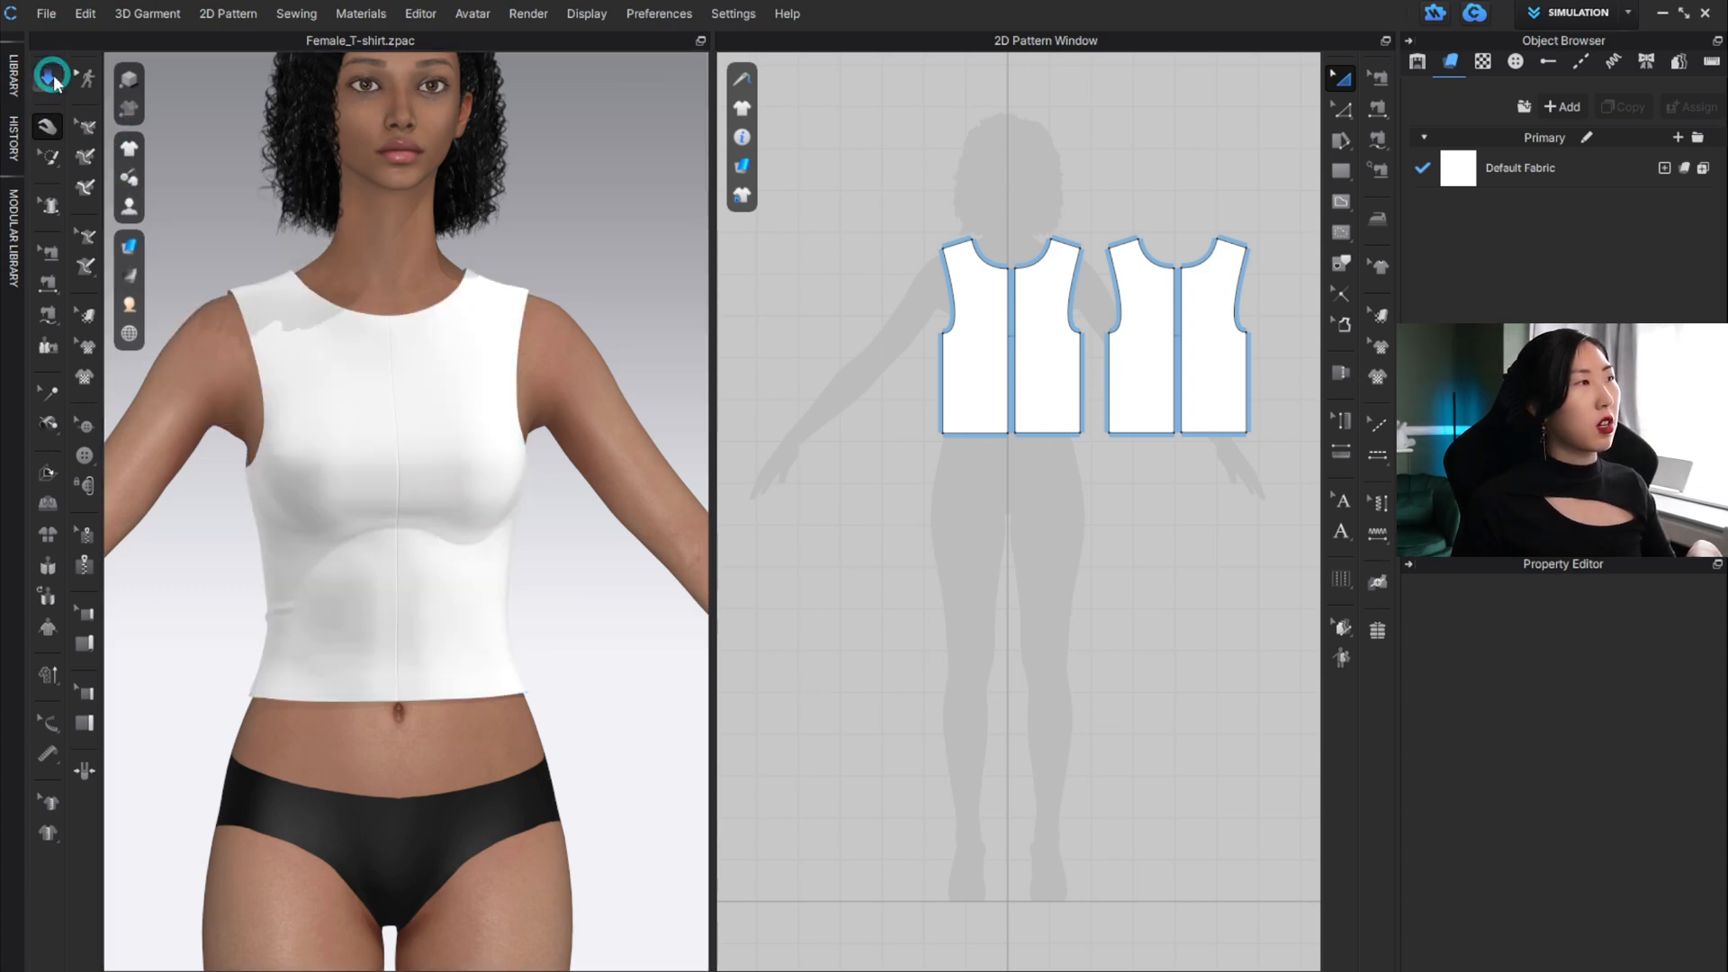
scroll(472, 422, up, 3)
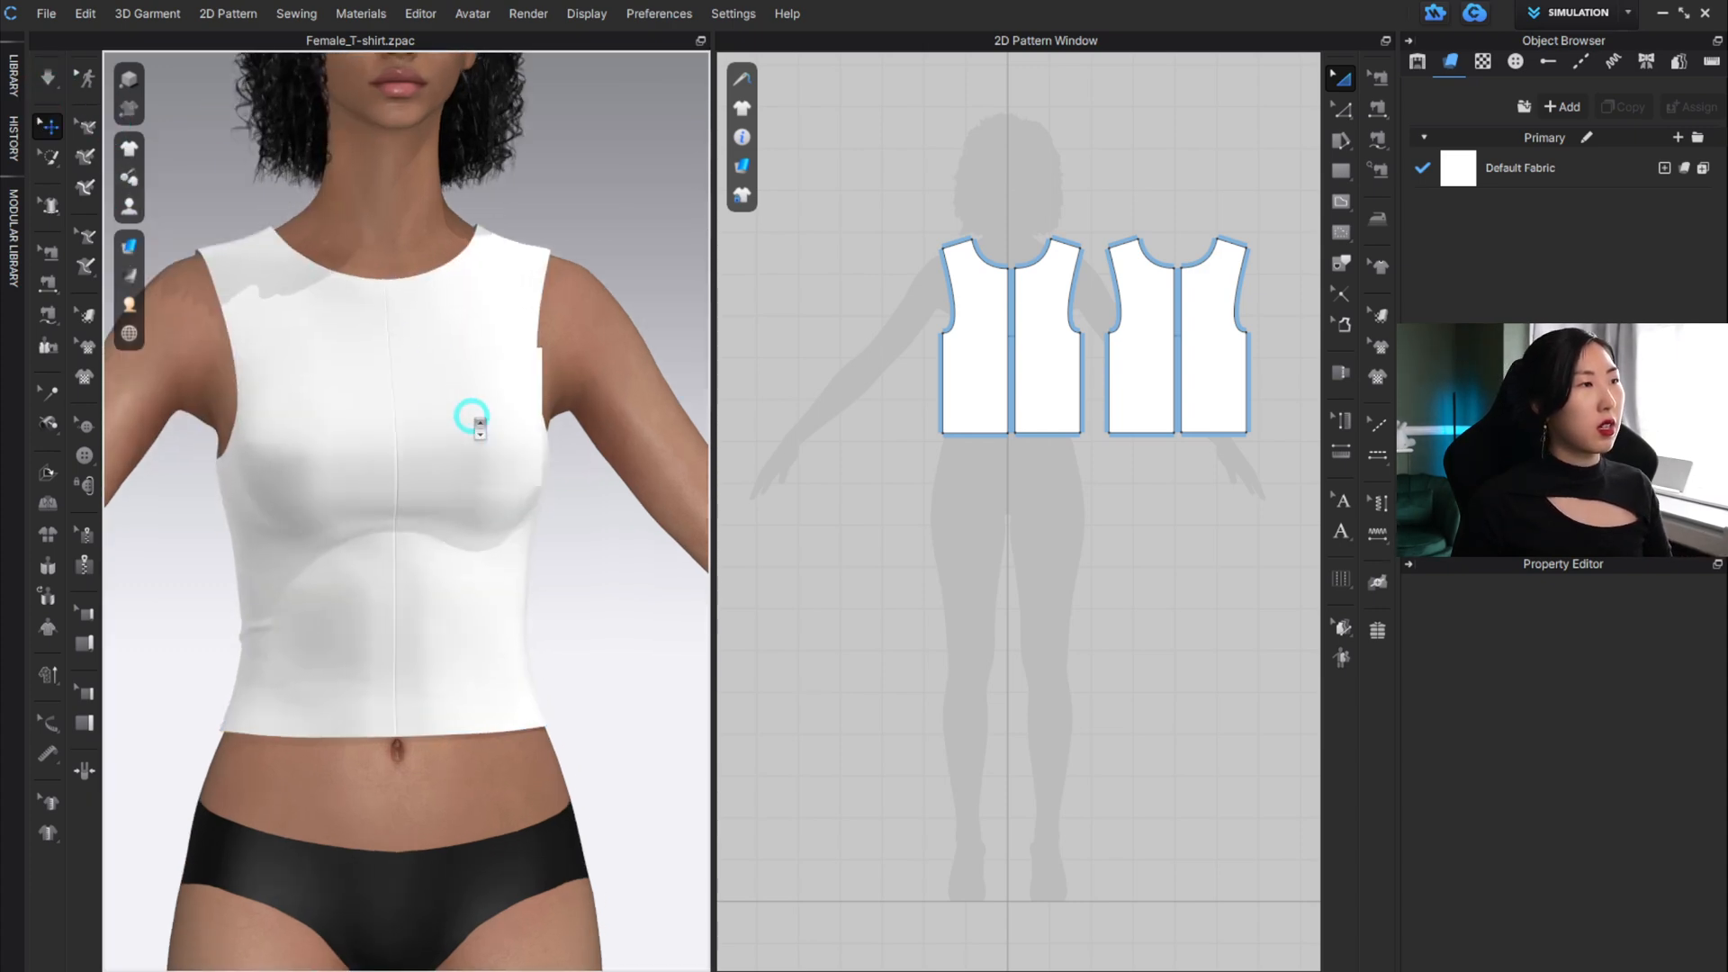
scroll(473, 423, down, 4)
scroll(472, 423, down, 4)
alt+drag(351, 468, 235, 536)
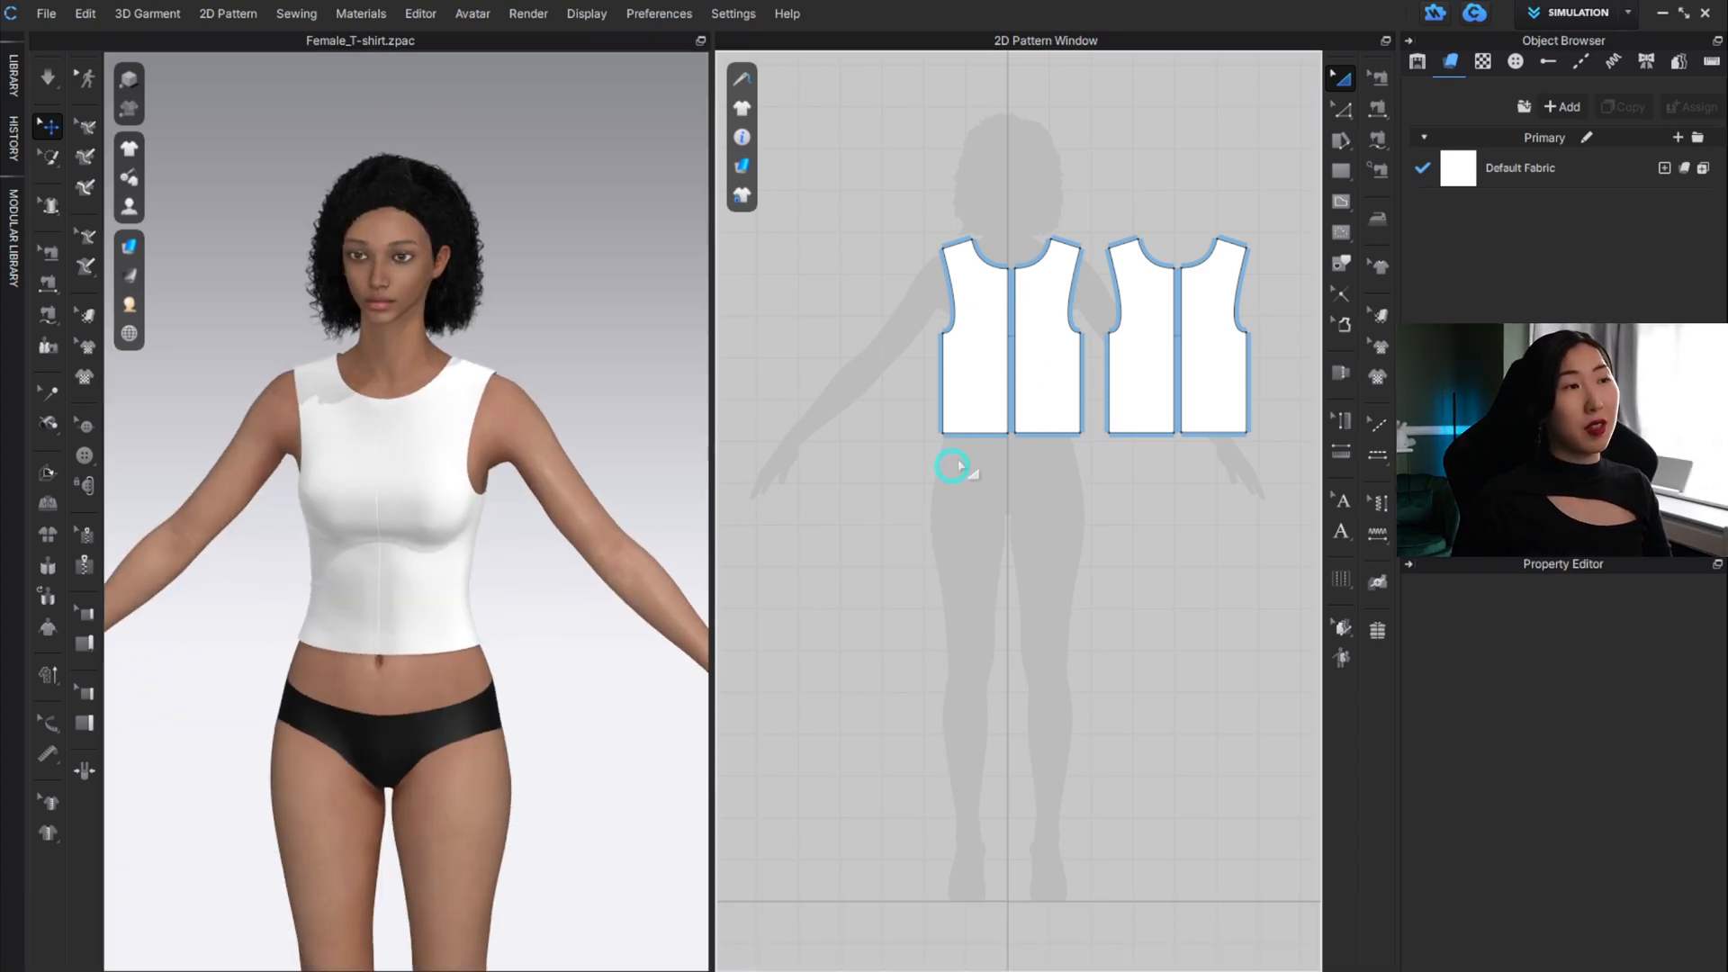
Draw a rectangular sleeve pattern about 202 mm wide and 179 mm high beside the armhole of the outer front bodice piece.
click(1338, 173)
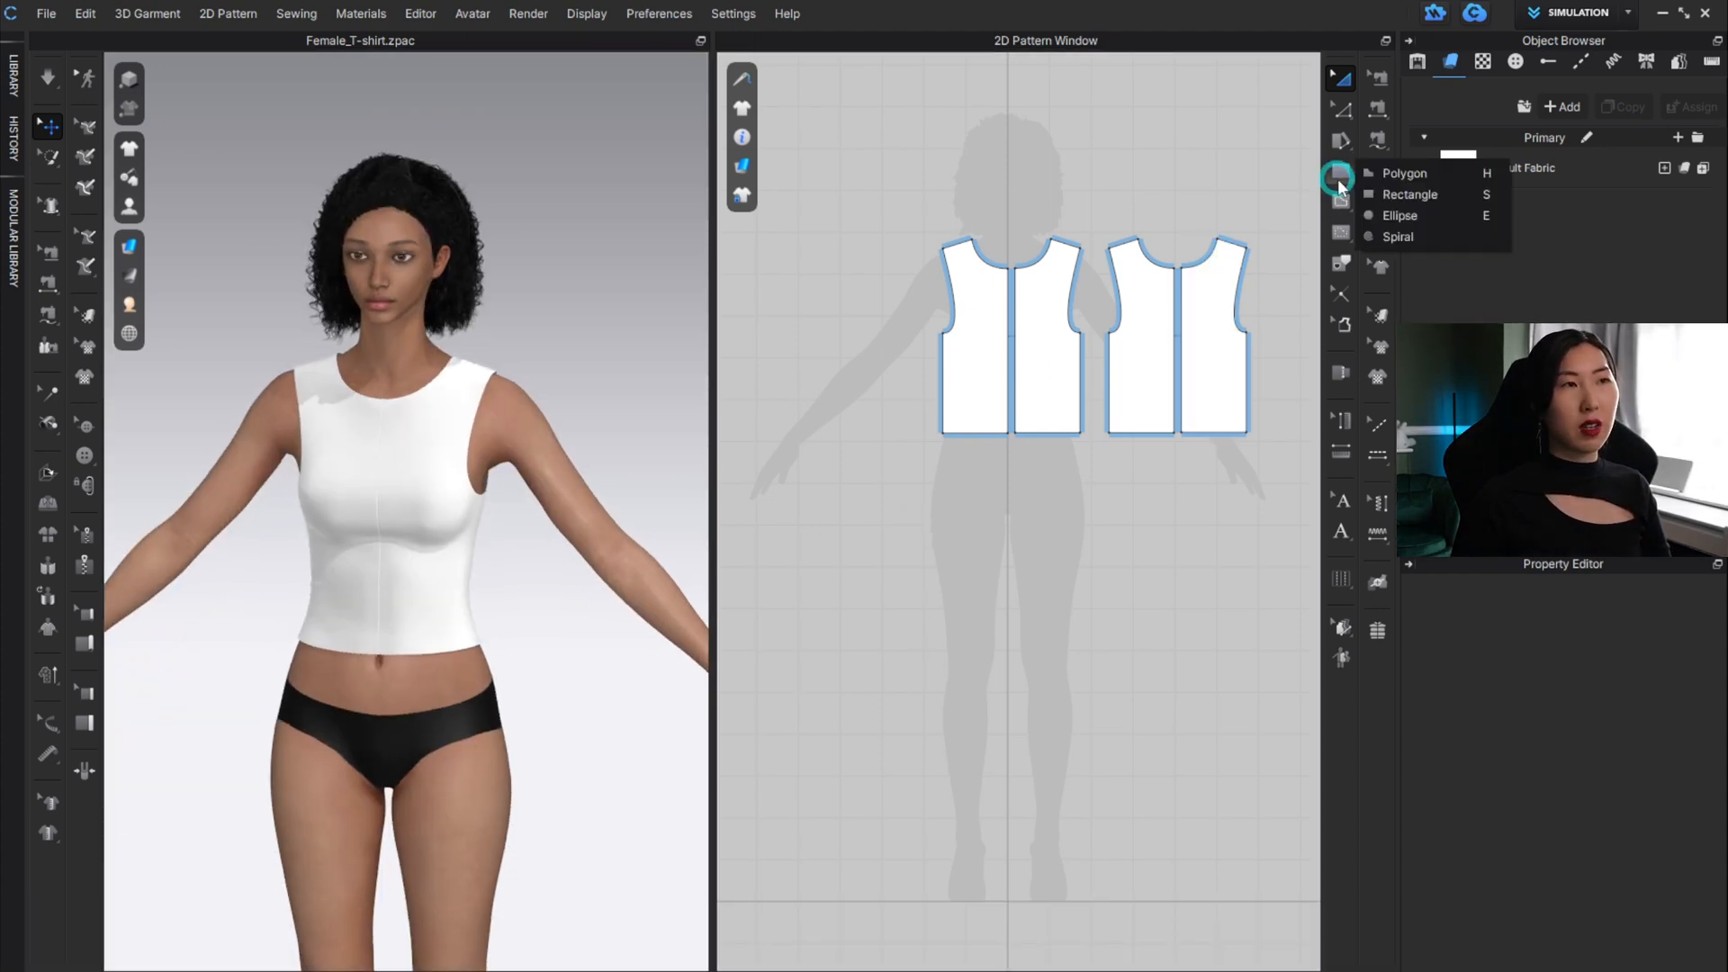
click(1415, 195)
scroll(891, 298, up, 3)
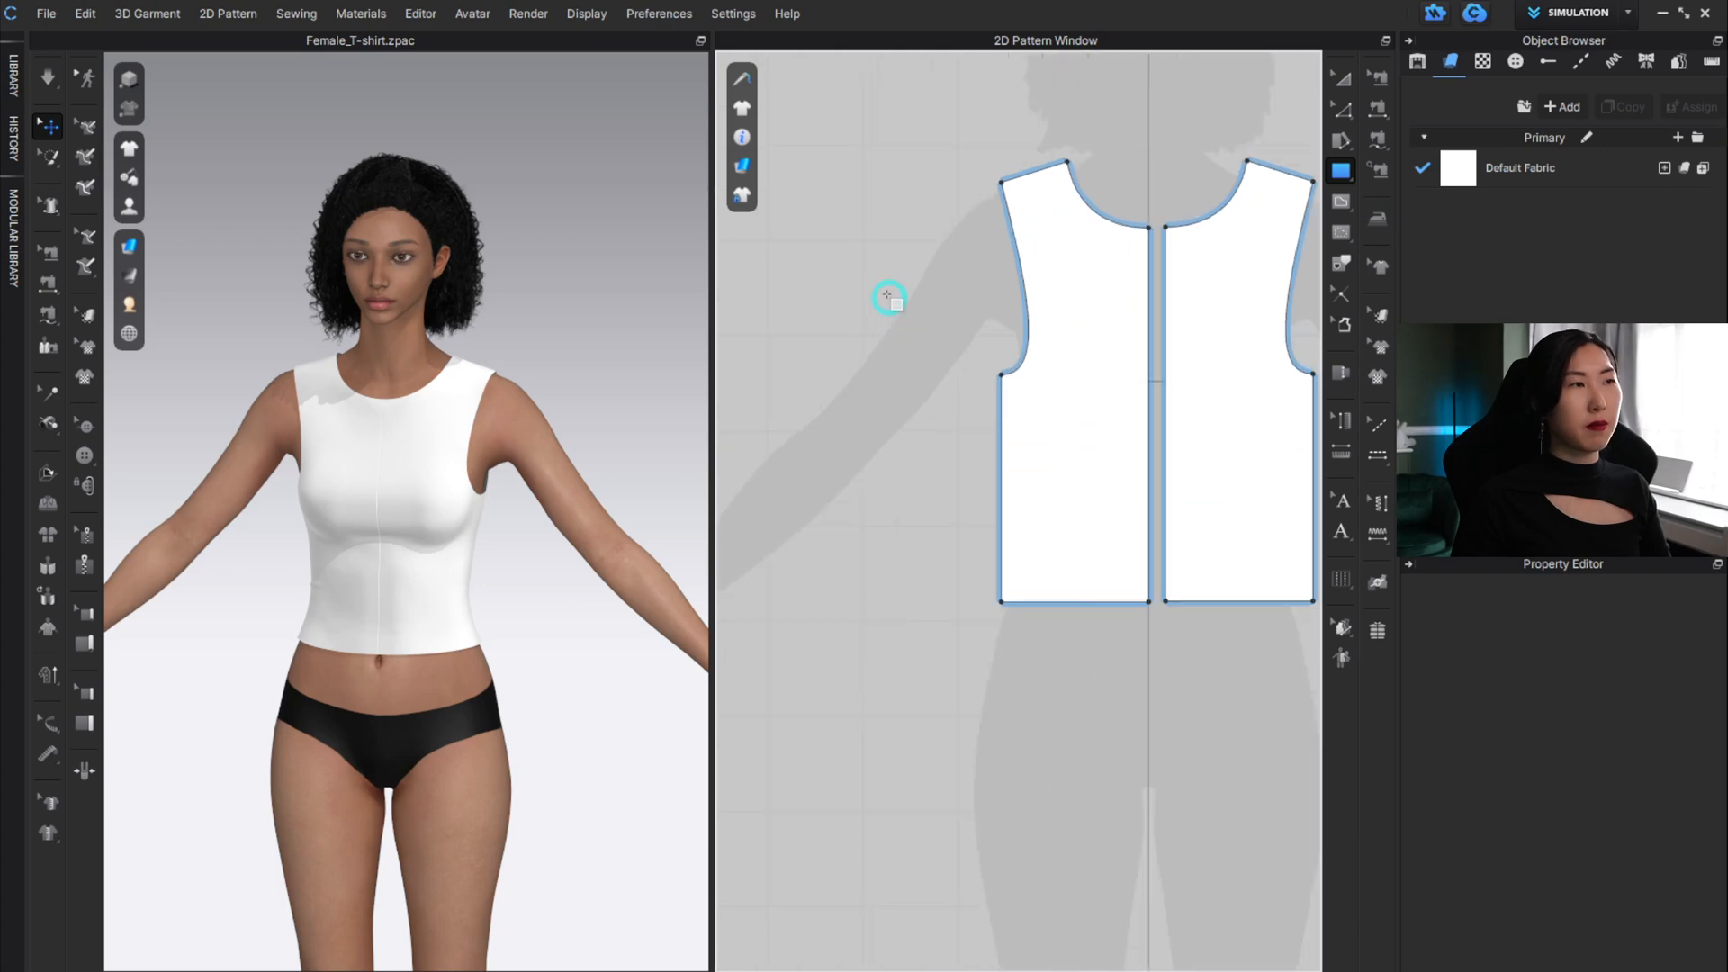
drag(777, 278, 969, 447)
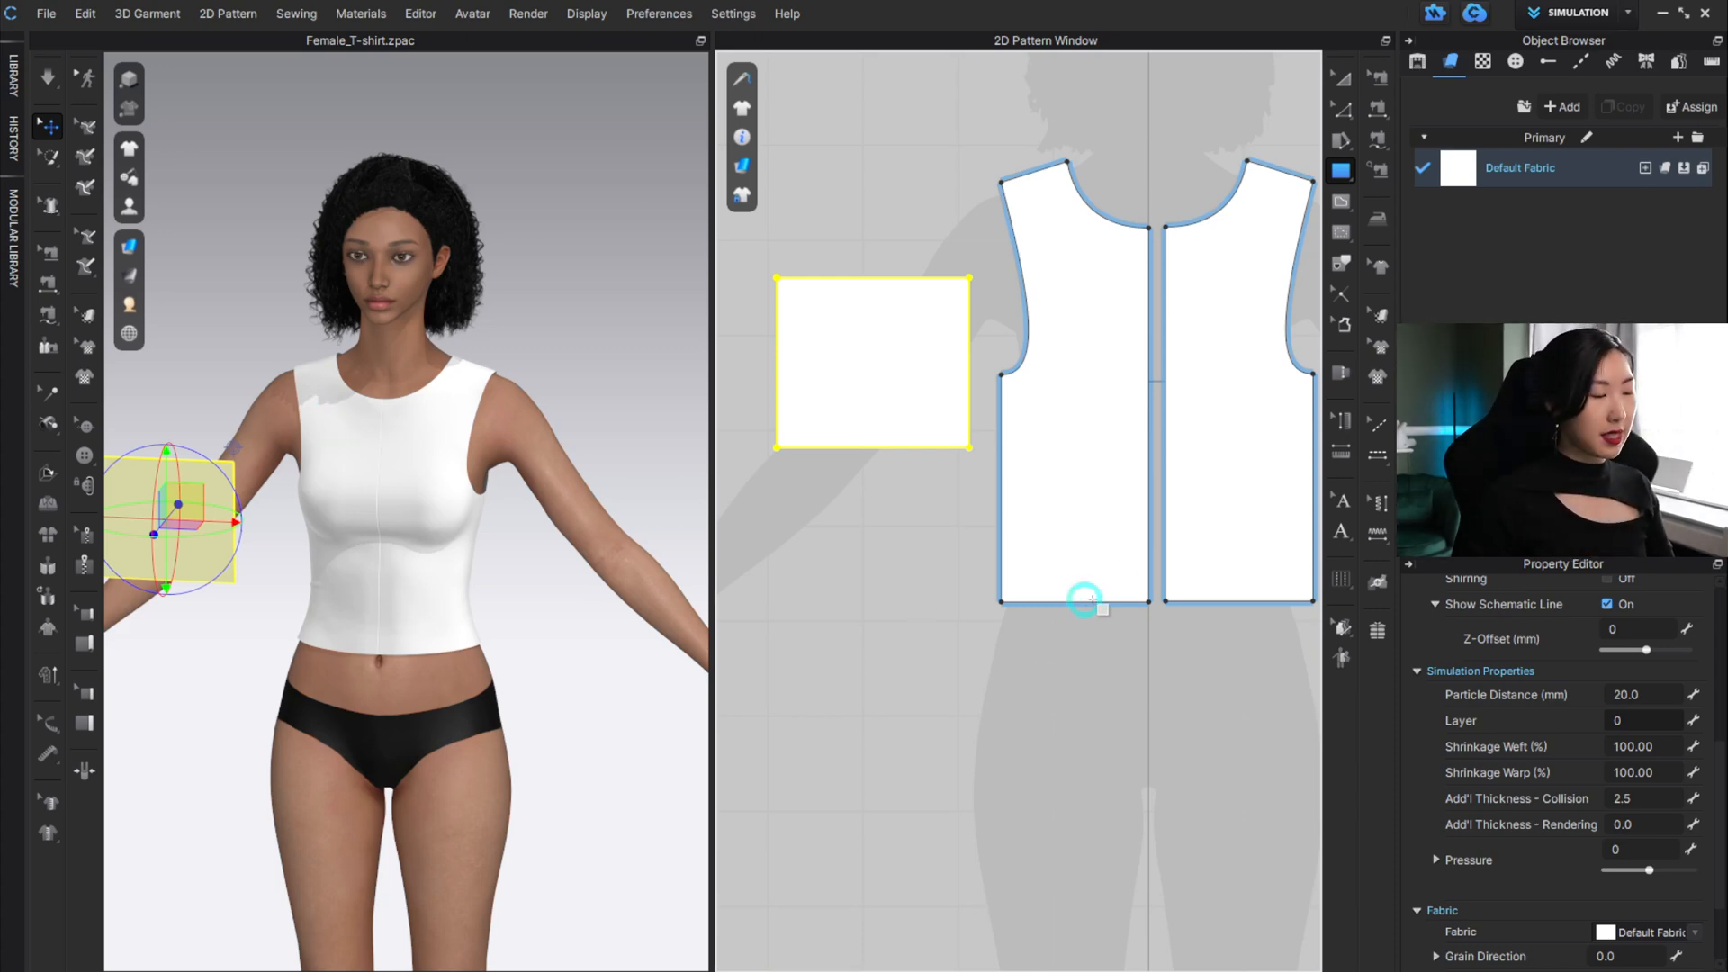
Add three points along the rectangle's upper edge, one at the middle and one near each corner.
click(1341, 109)
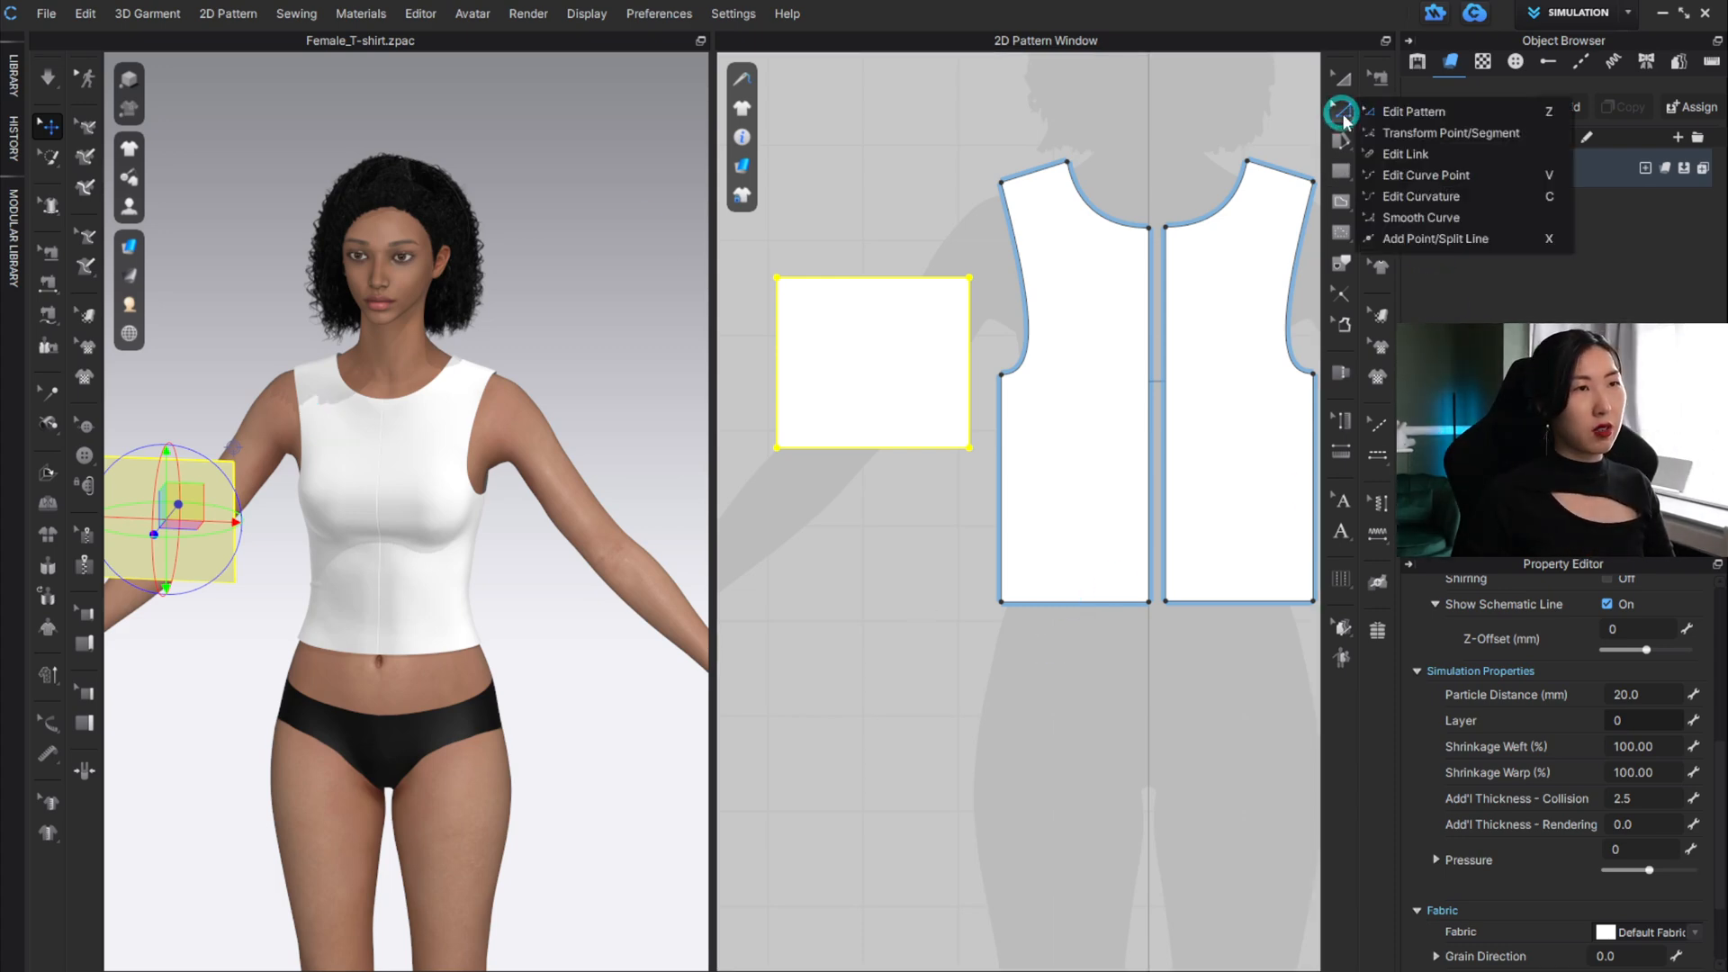
click(1512, 231)
click(872, 277)
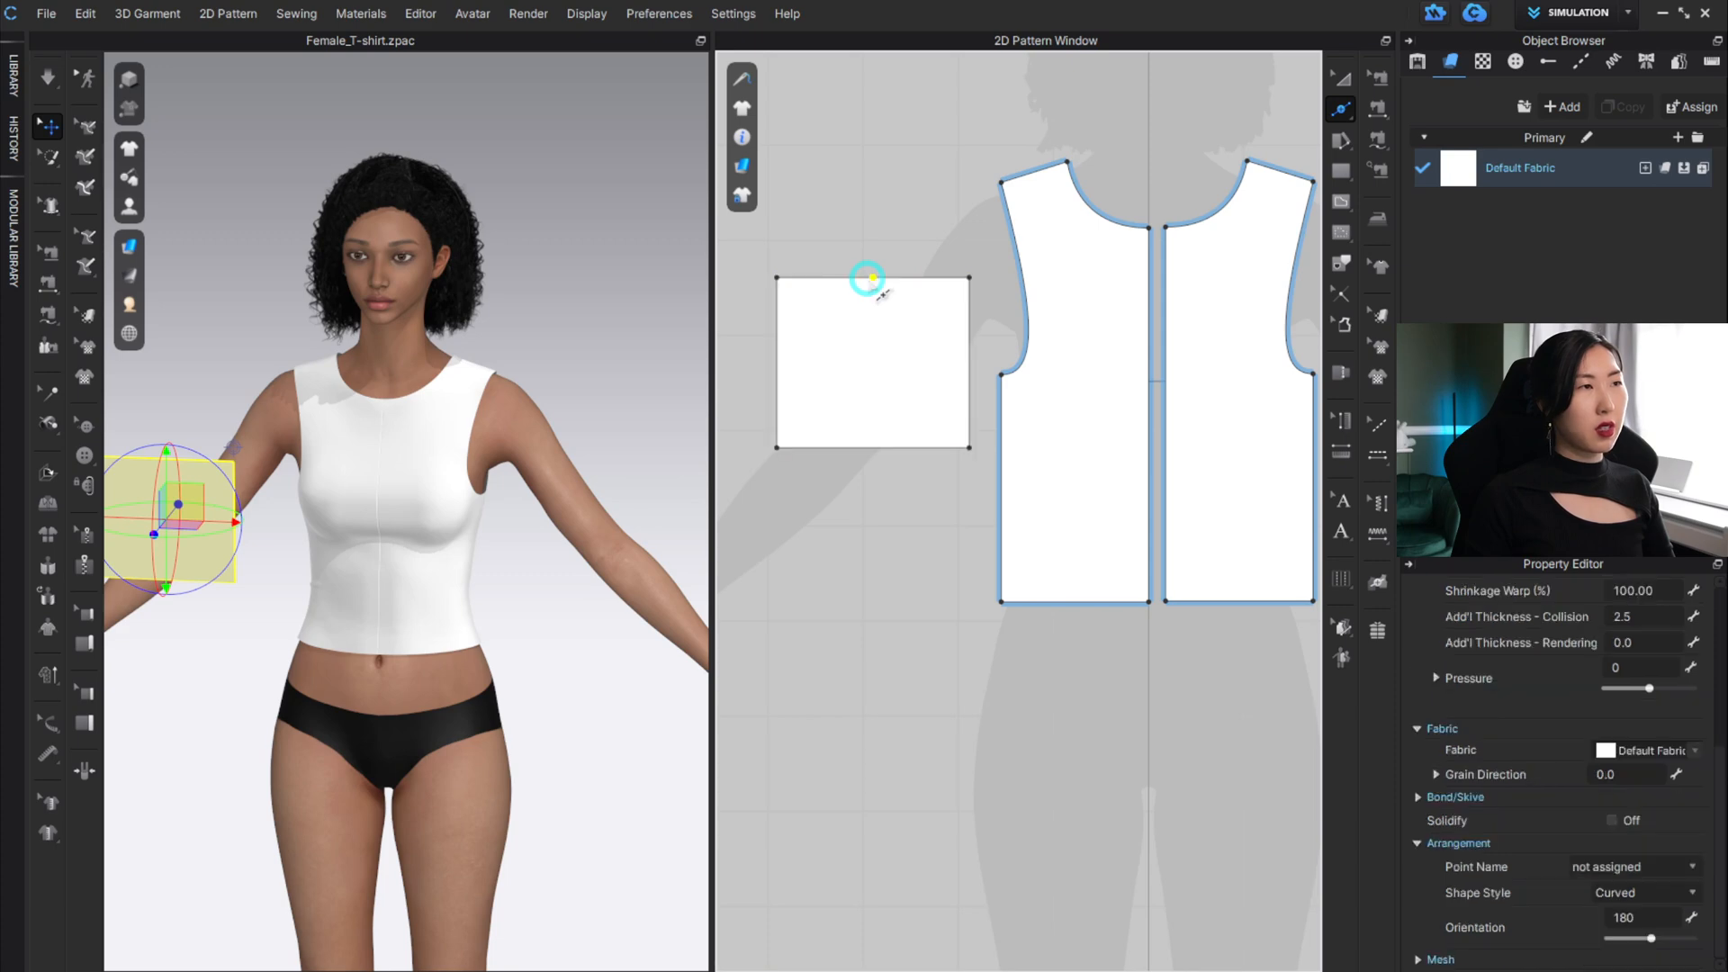
click(811, 278)
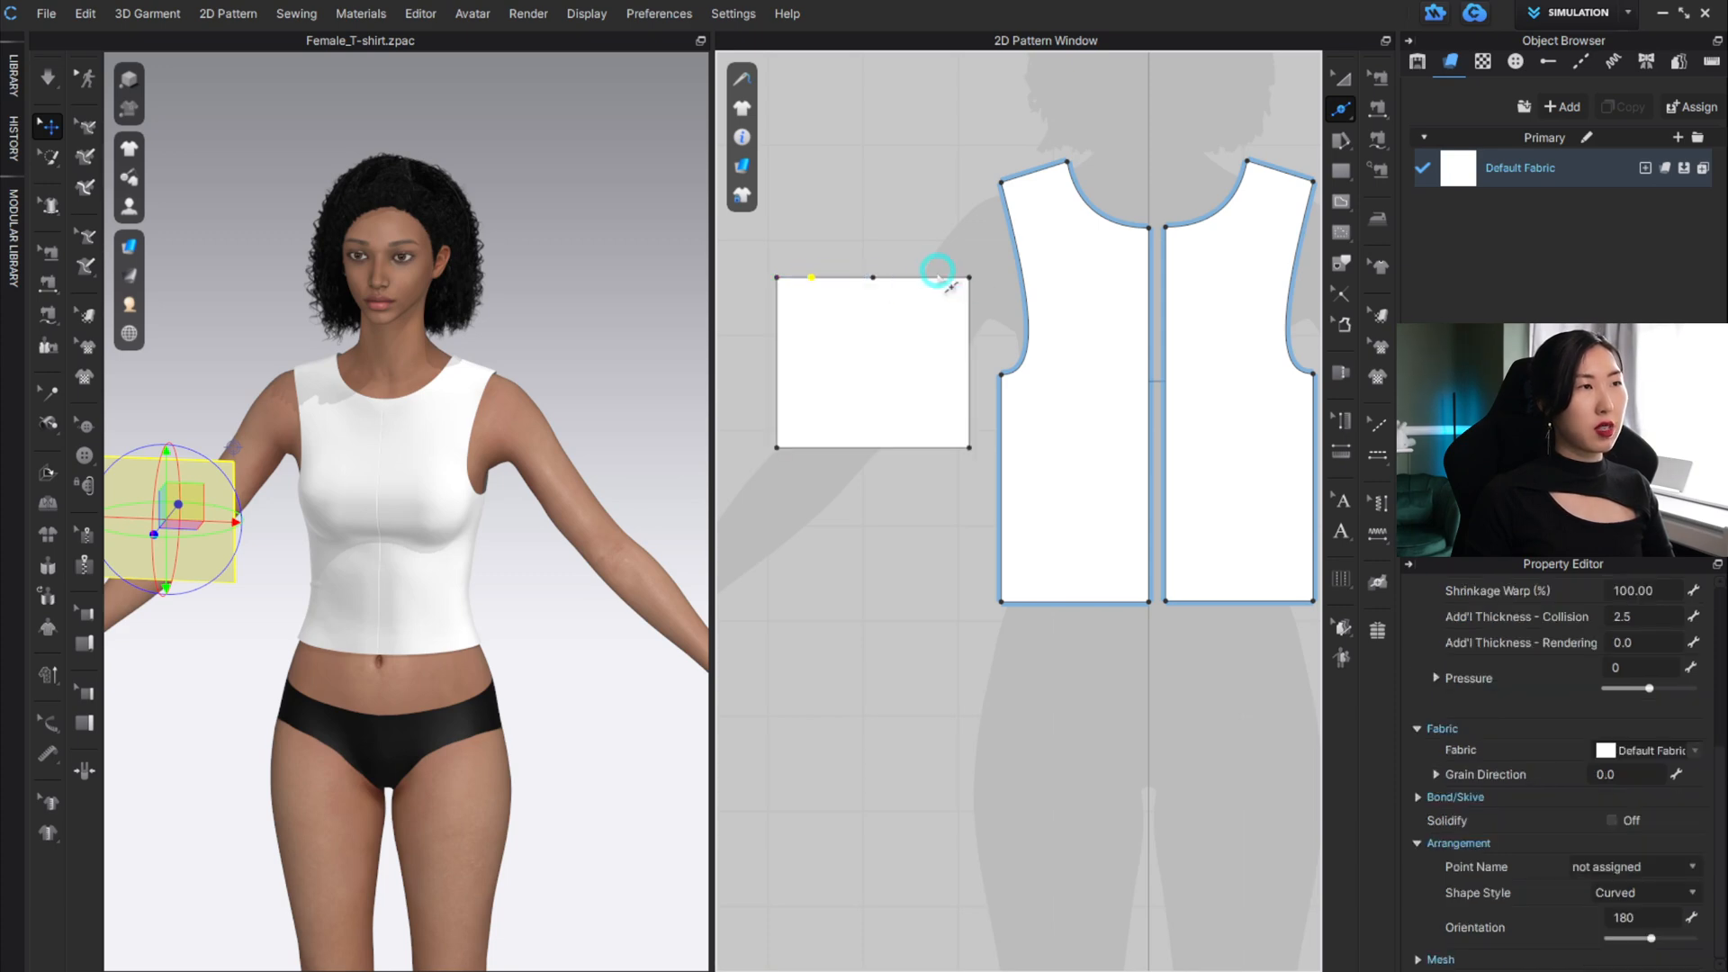
scroll(918, 234, up, 2)
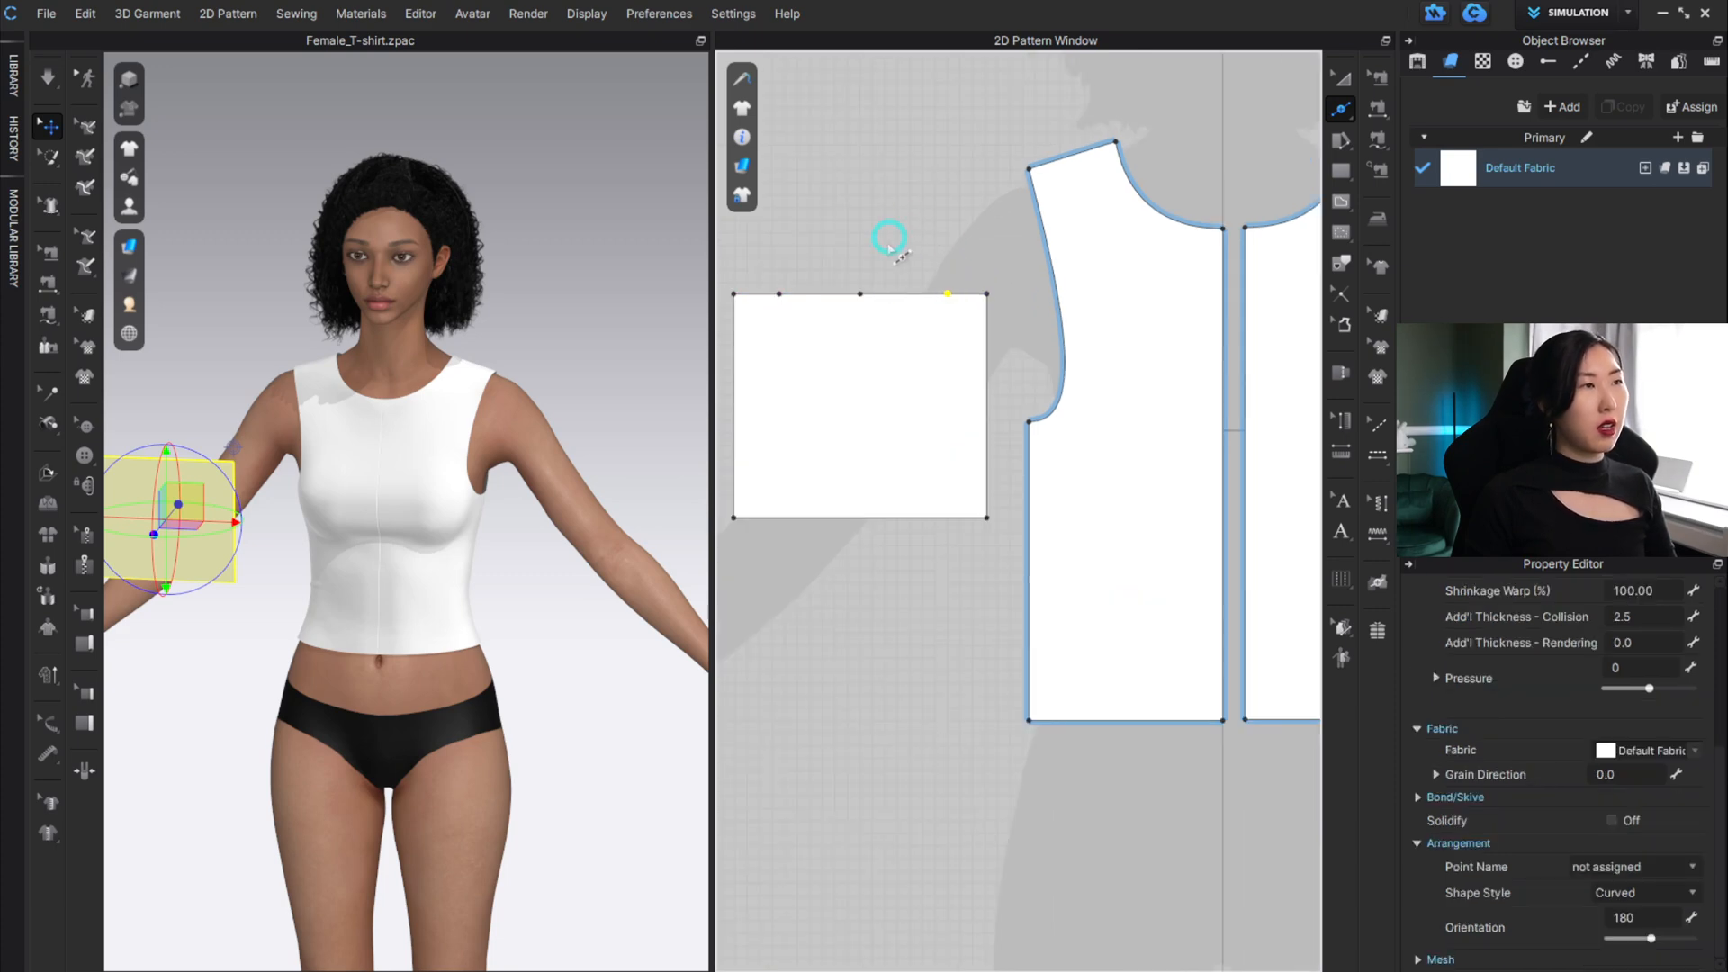
Pull the middle point of the sleeve's upper edge straight up into a peak, and raise the two side points together to a lesser height.
key(z)
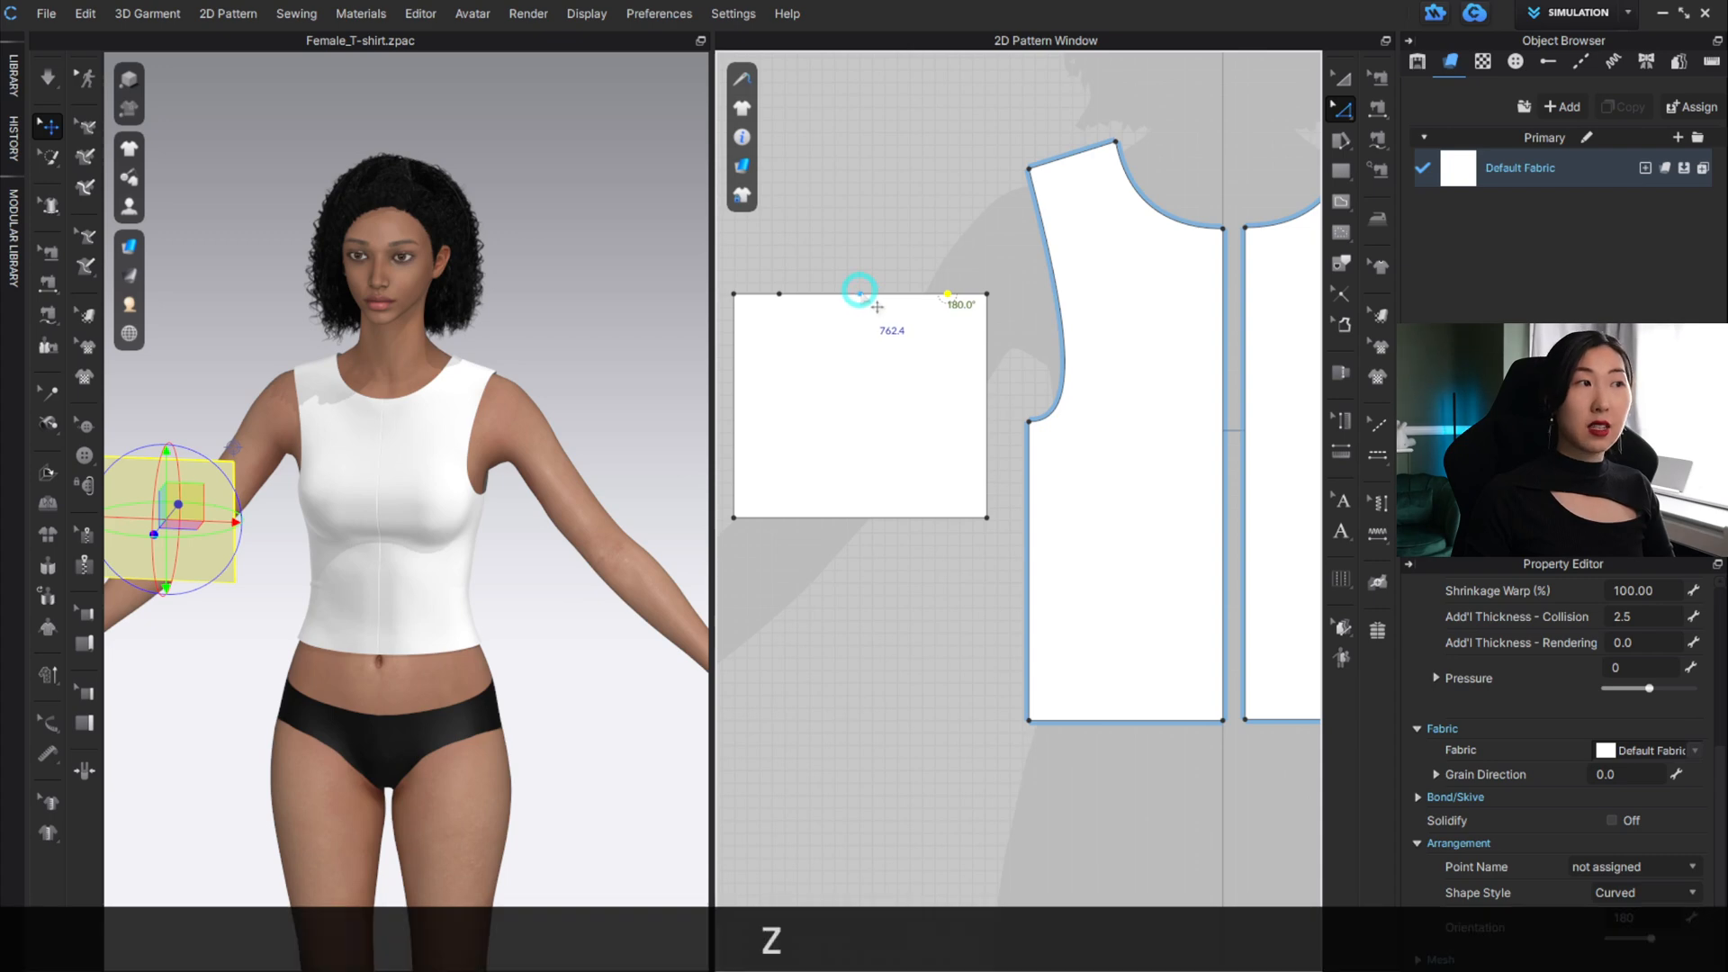
drag(860, 292, 859, 168)
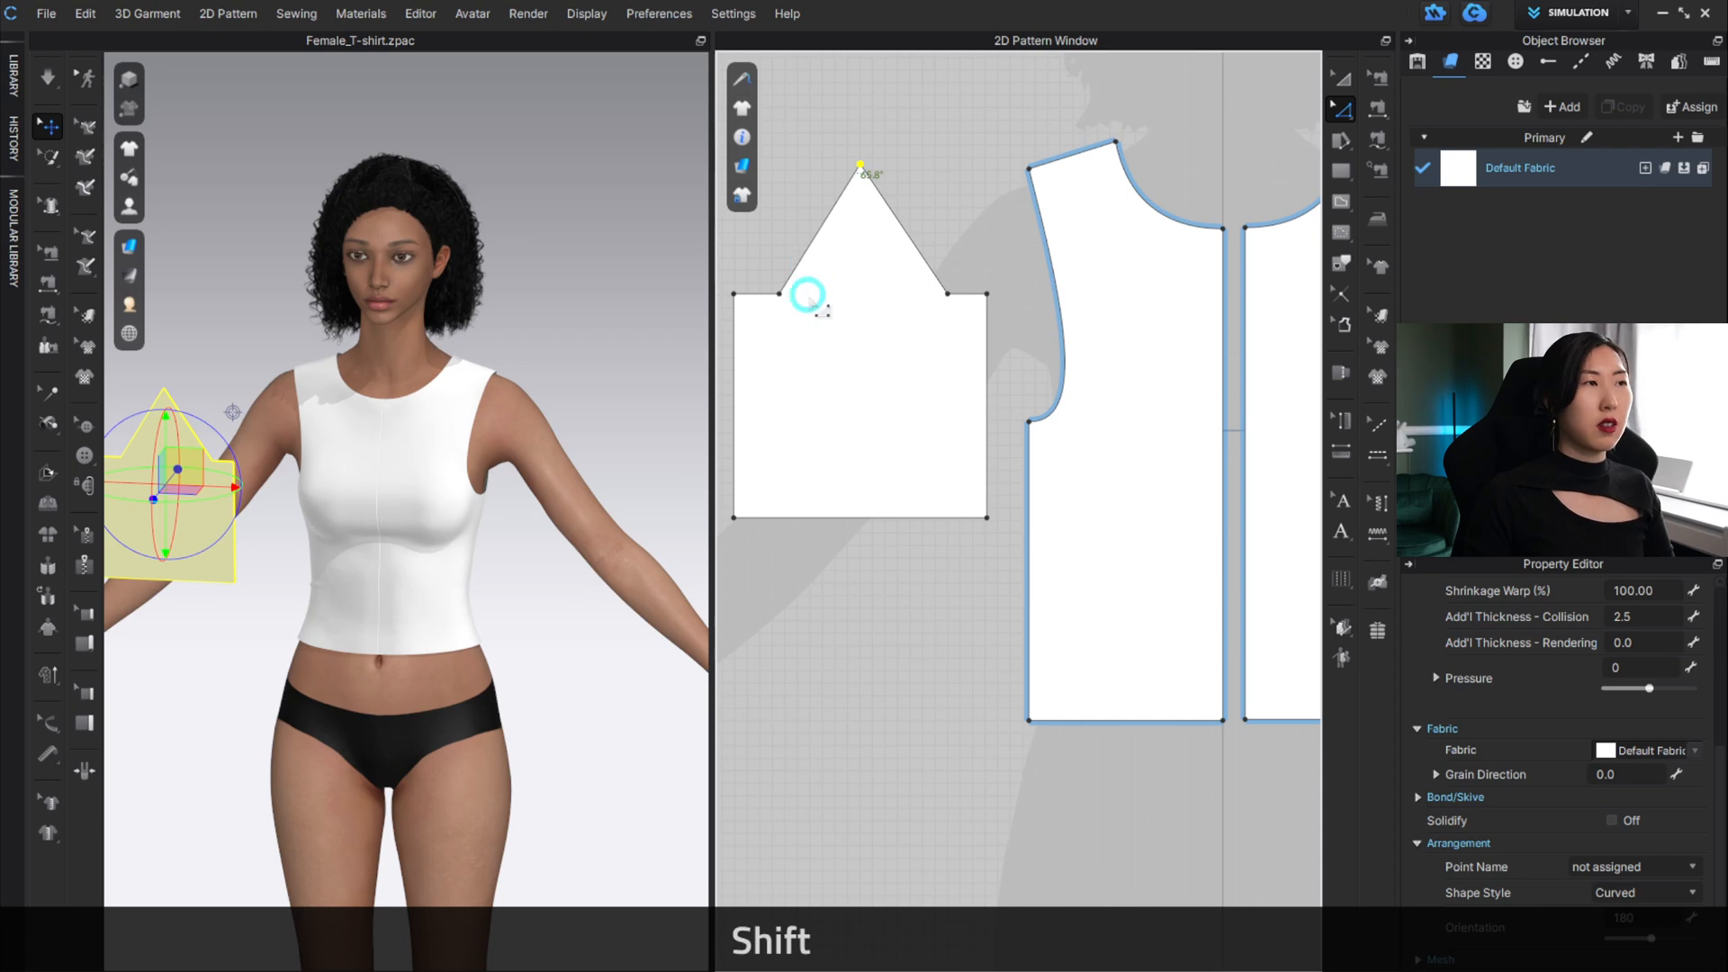
alt+middle_drag(830, 311, 883, 327)
click(841, 315)
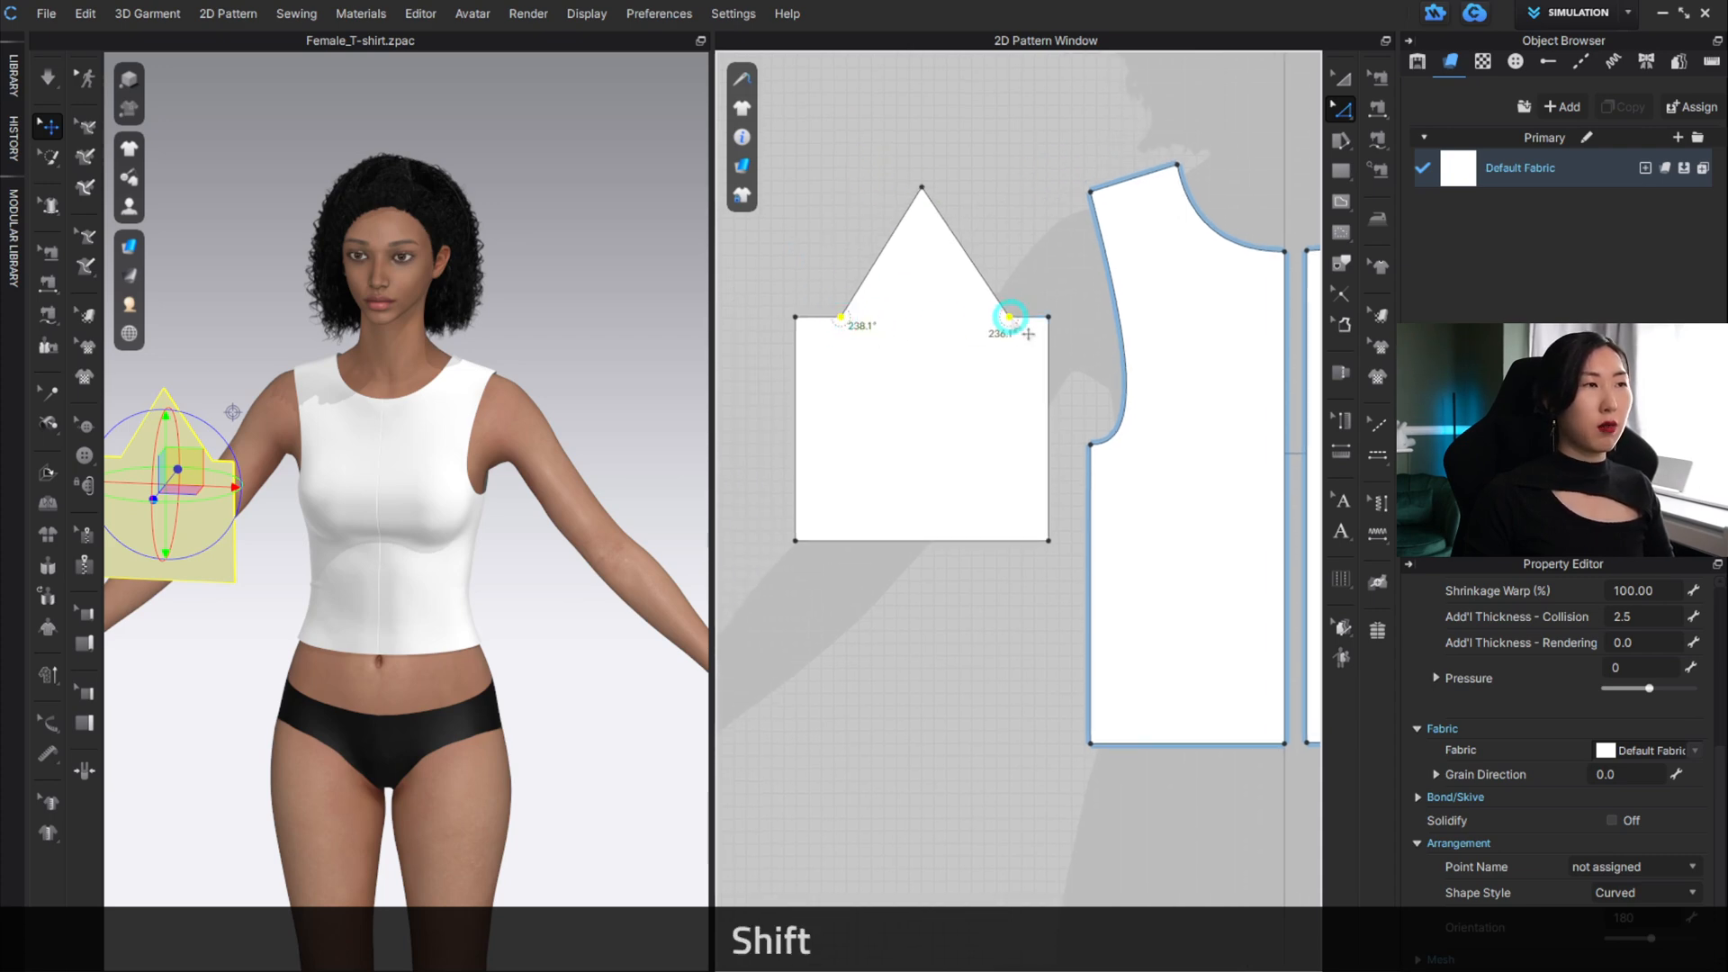
shift+drag(1009, 317, 1009, 266)
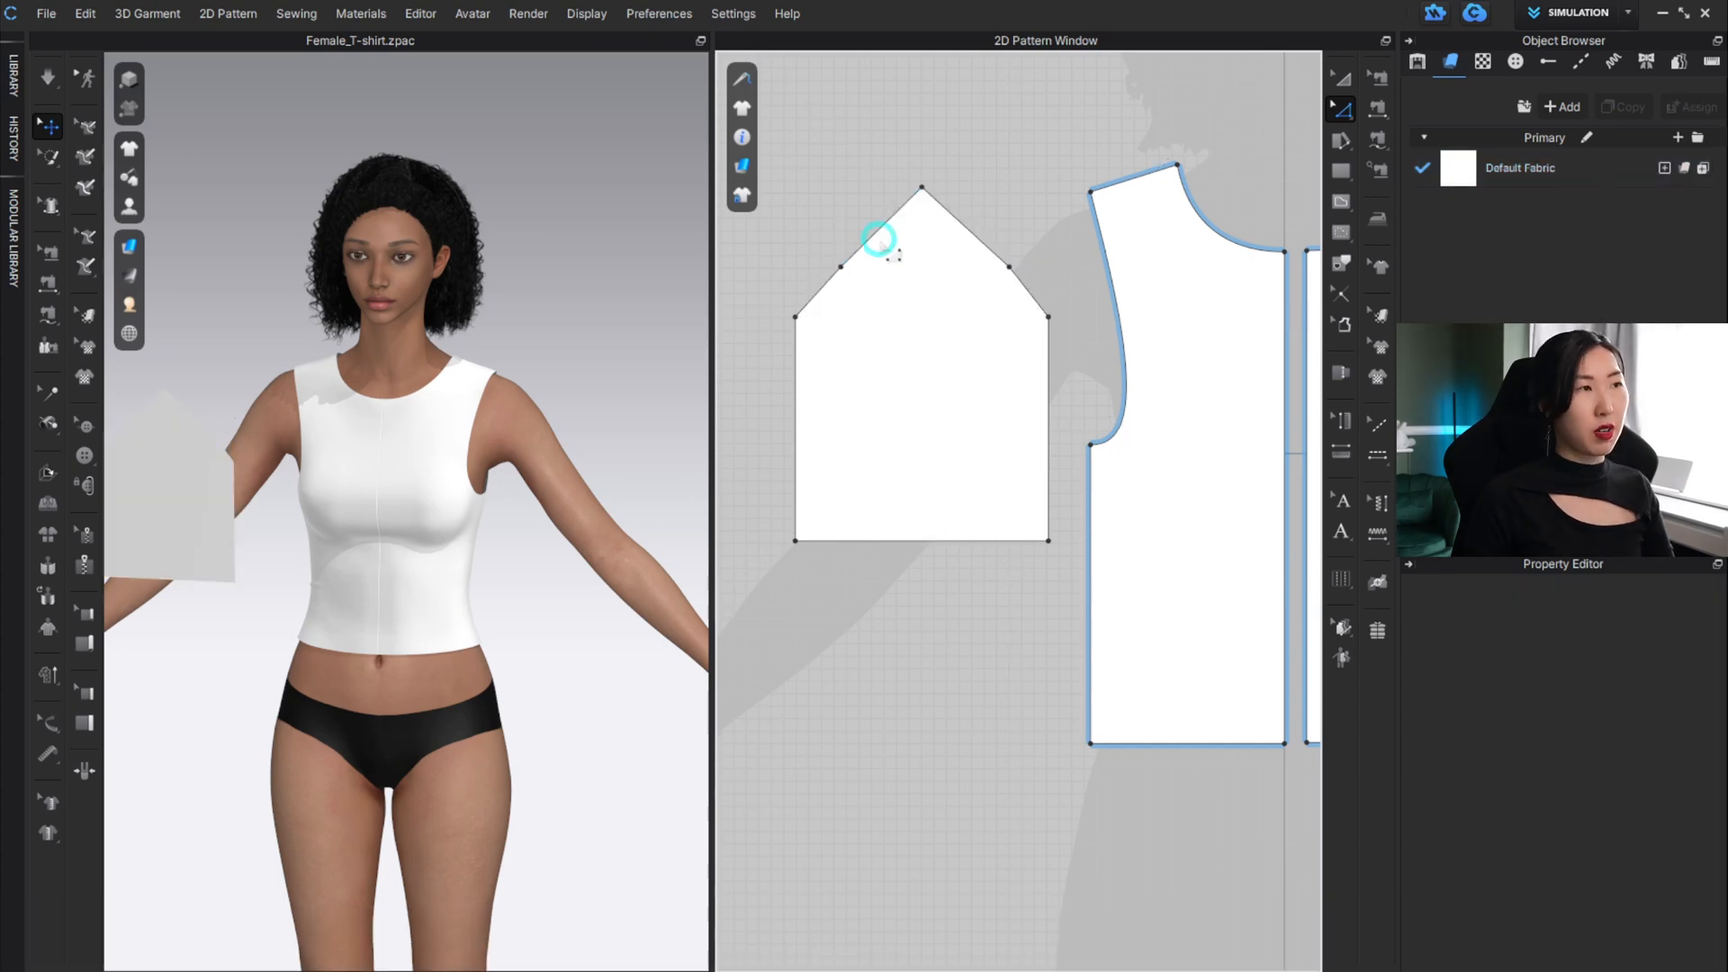
Curve the sleeve cap edges, bowing the two upper segments outward and the two lower segments inward towards the underarm corners.
key(c)
click(870, 222)
drag(871, 225, 965, 209)
drag(815, 290, 821, 294)
drag(1022, 278, 1018, 293)
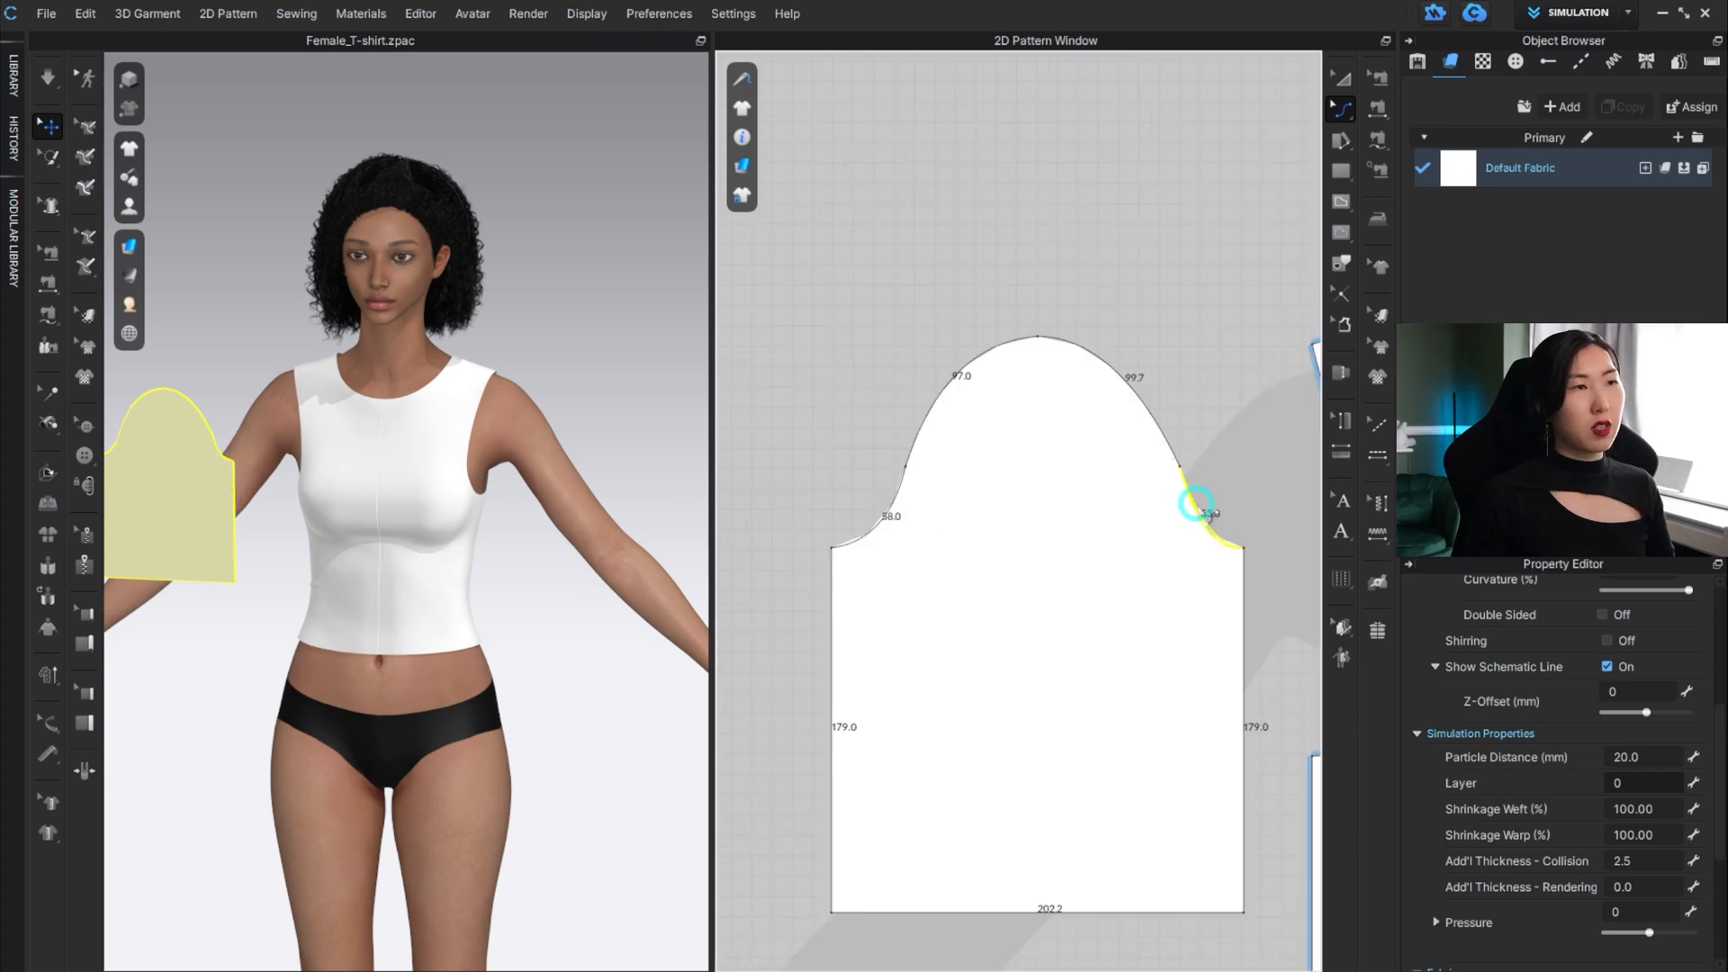
Select the whole sleeve piece and open its particle distance for editing.
key(a)
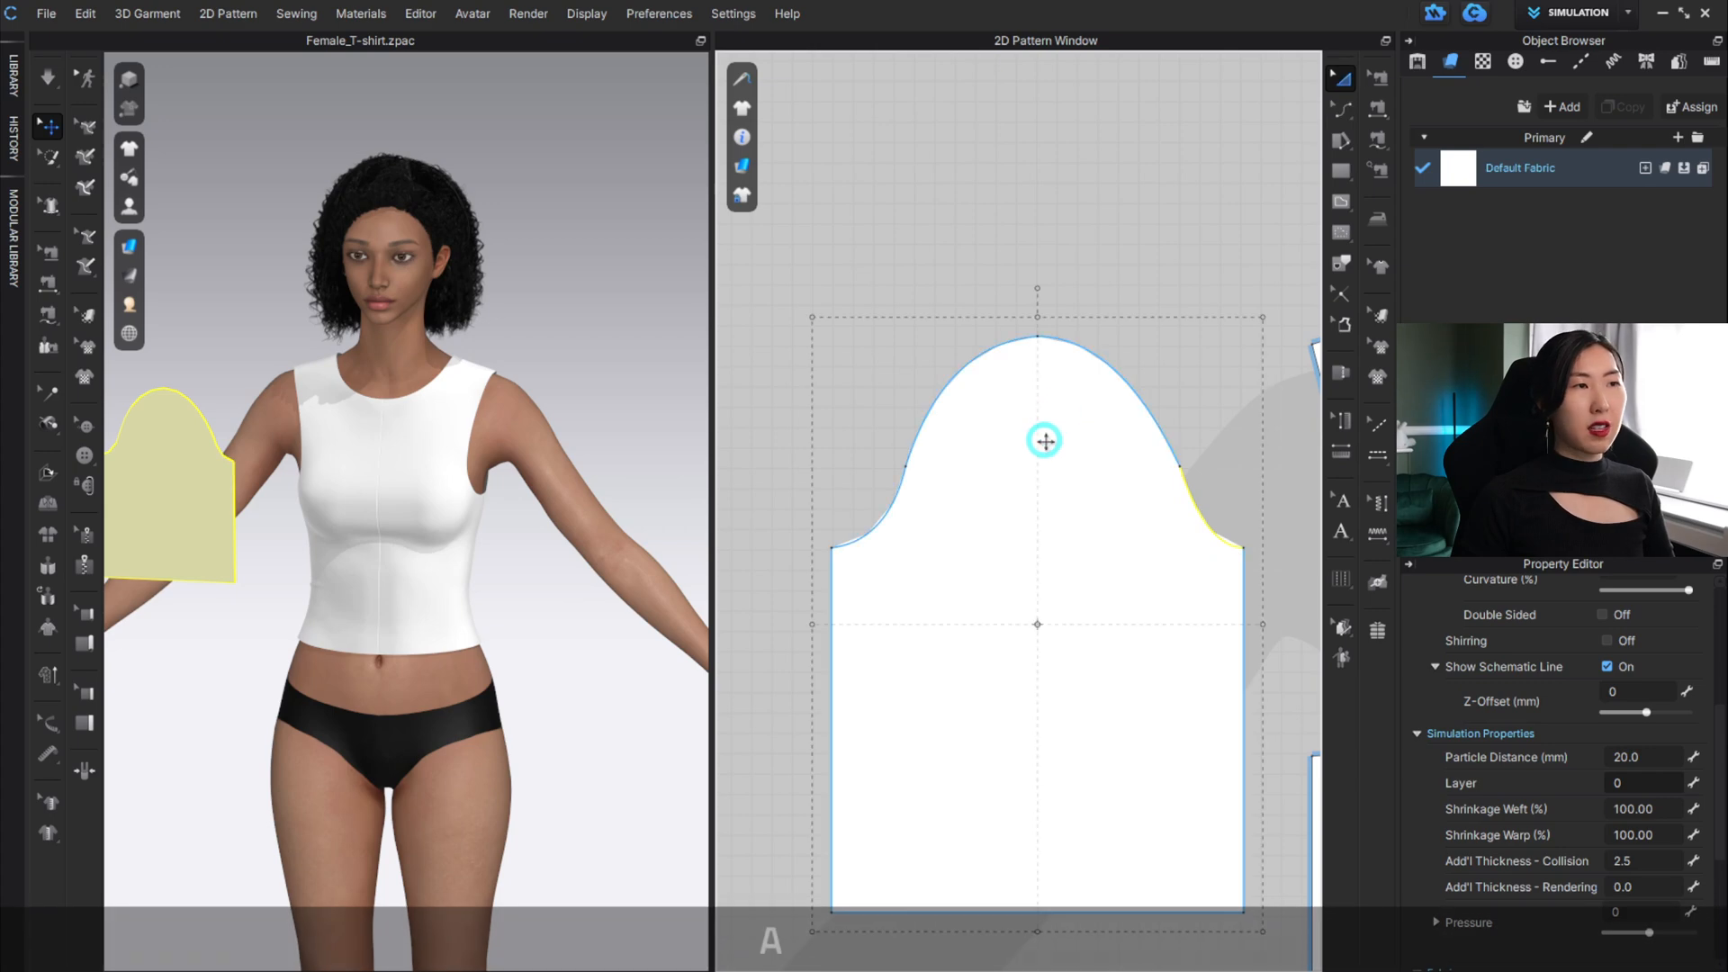
click(1045, 441)
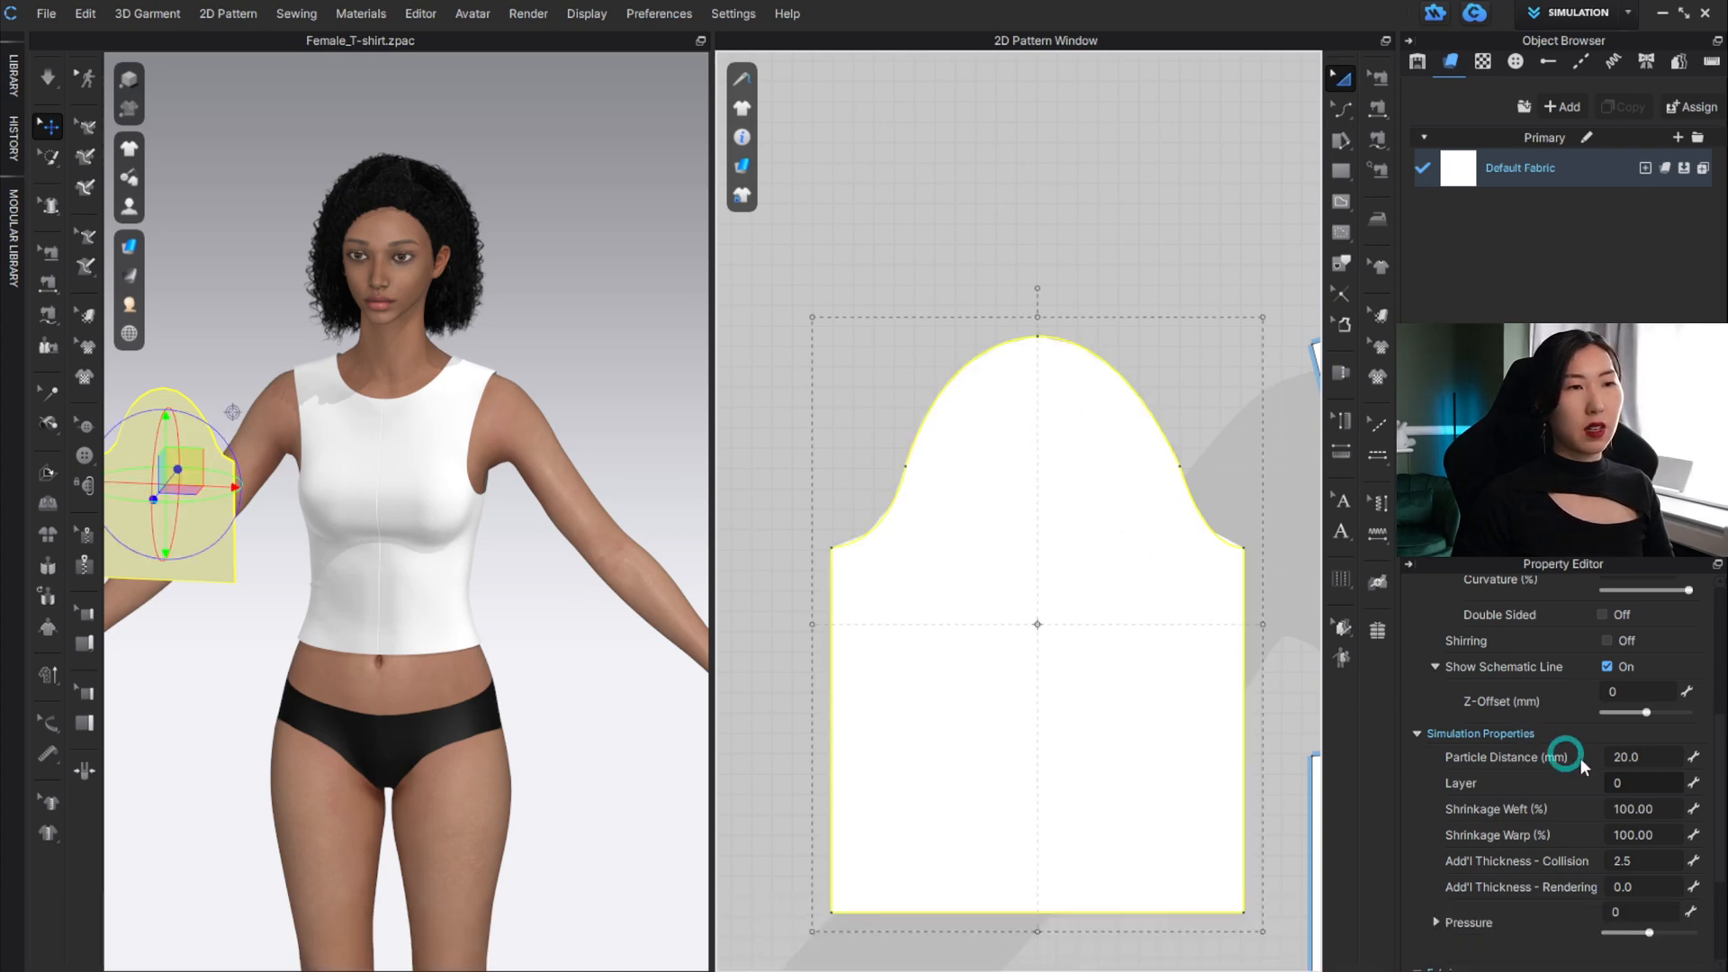
click(1629, 756)
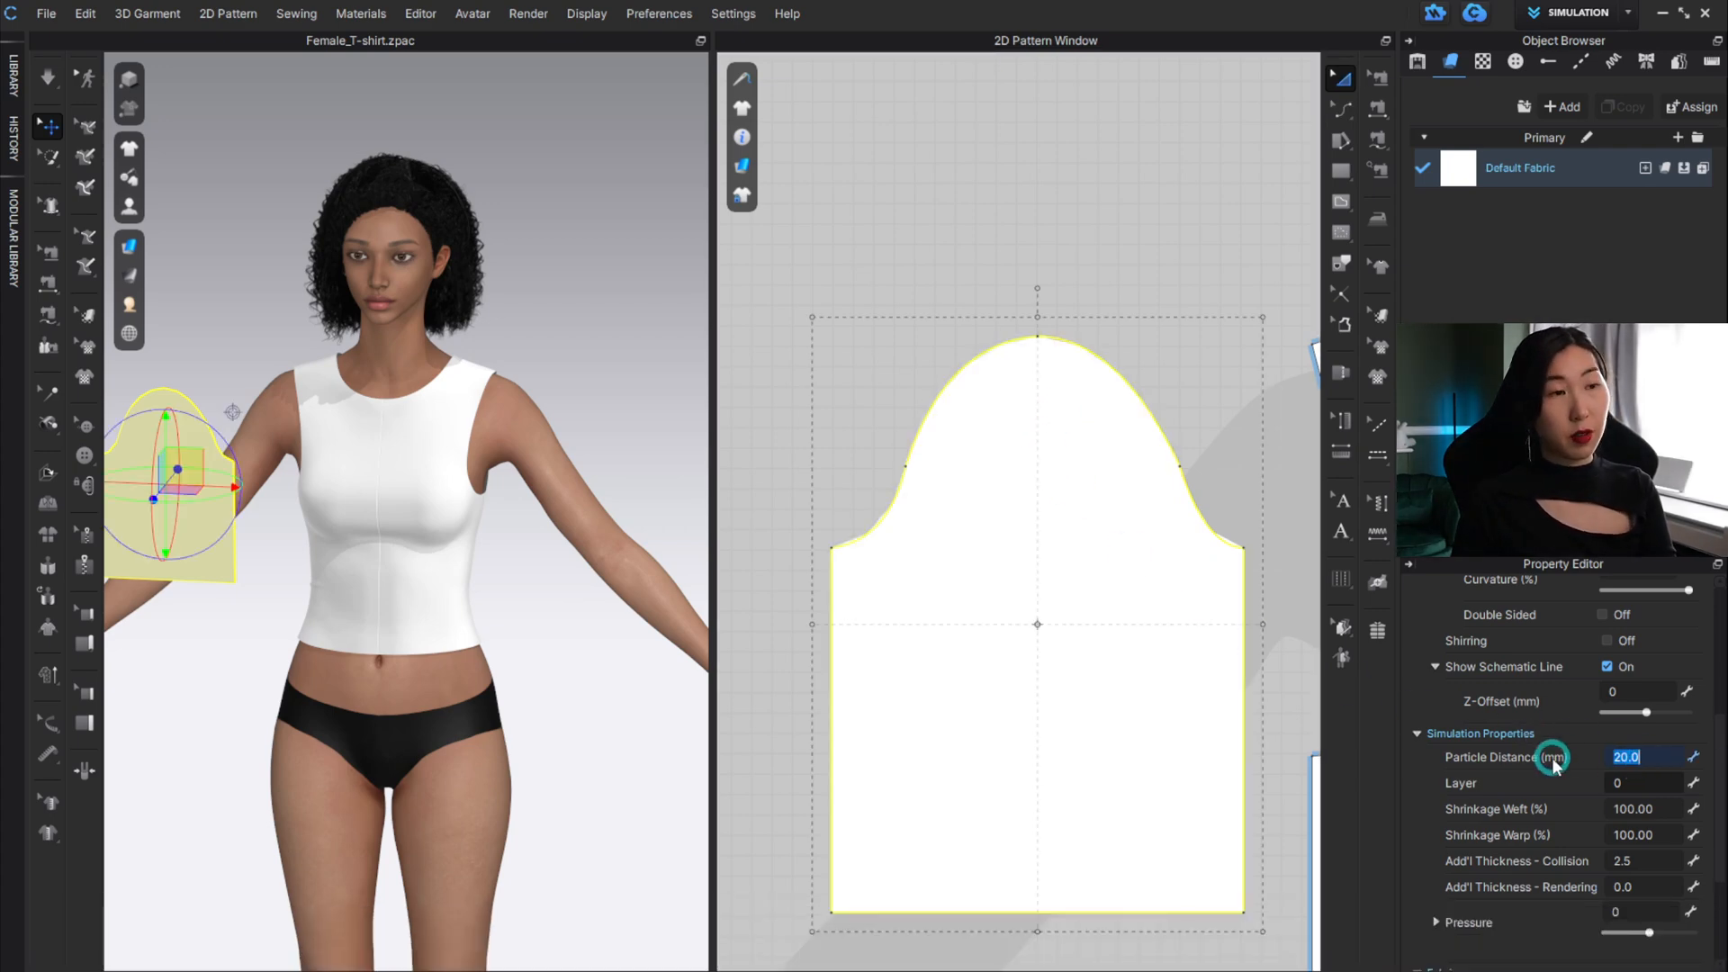
Set the sleeve pattern's particle distance to 5 mm.
text(5)
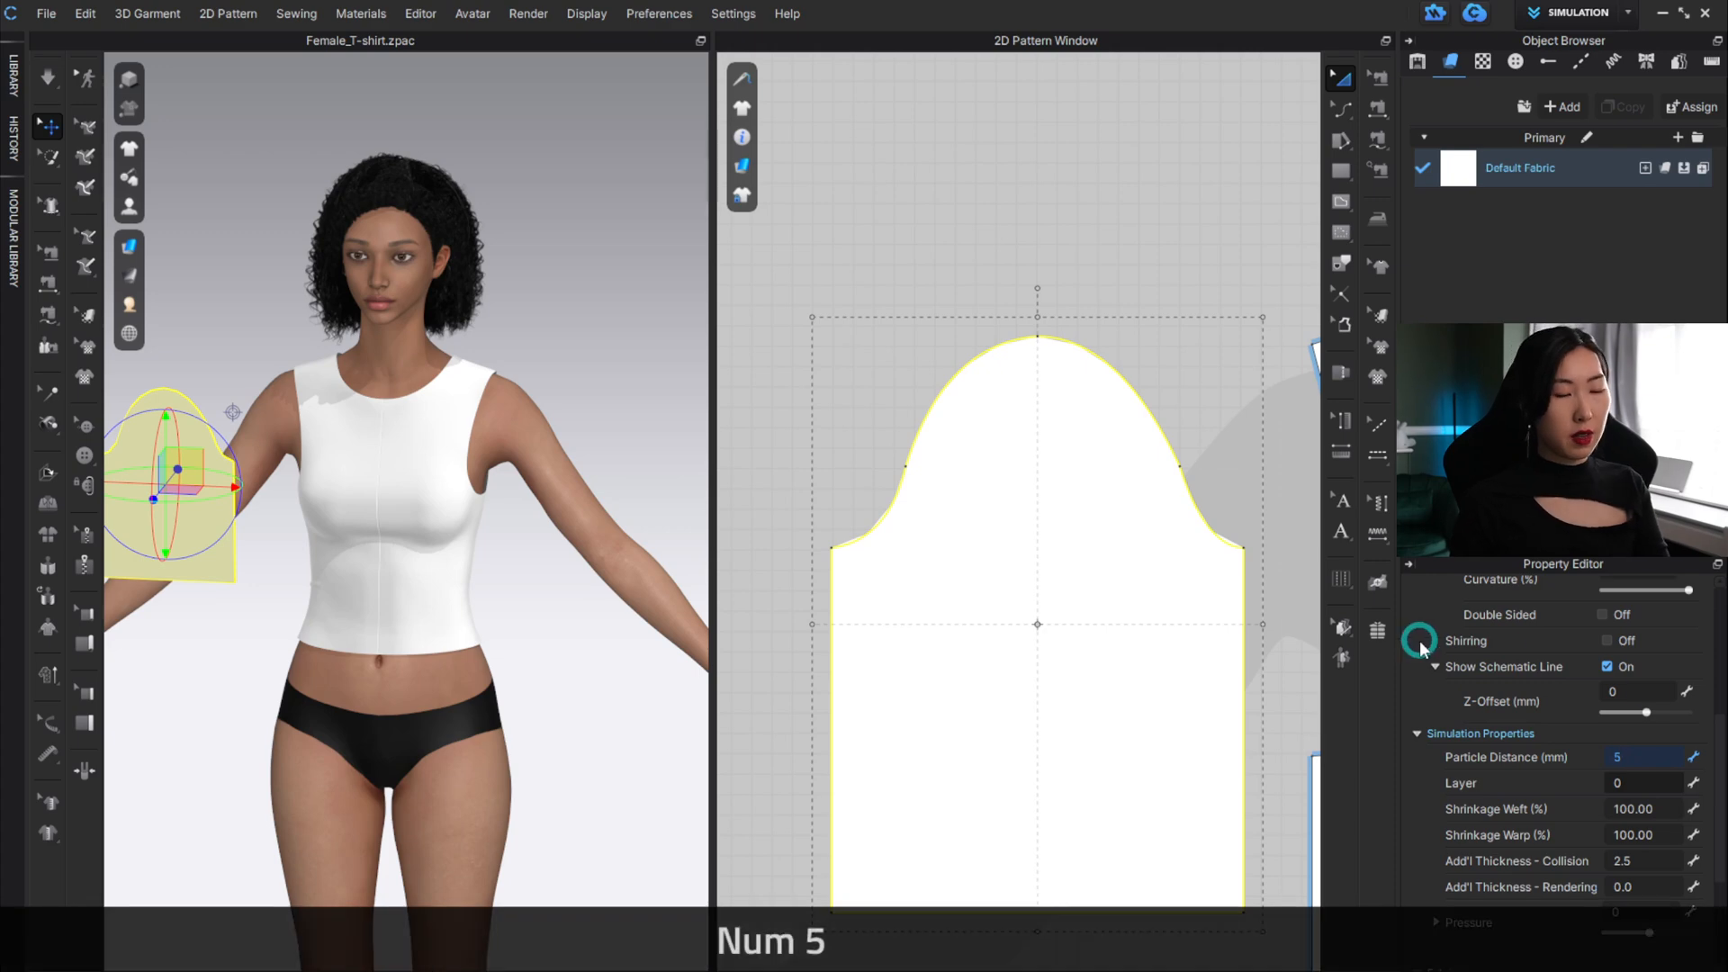
key(Return)
click(1159, 263)
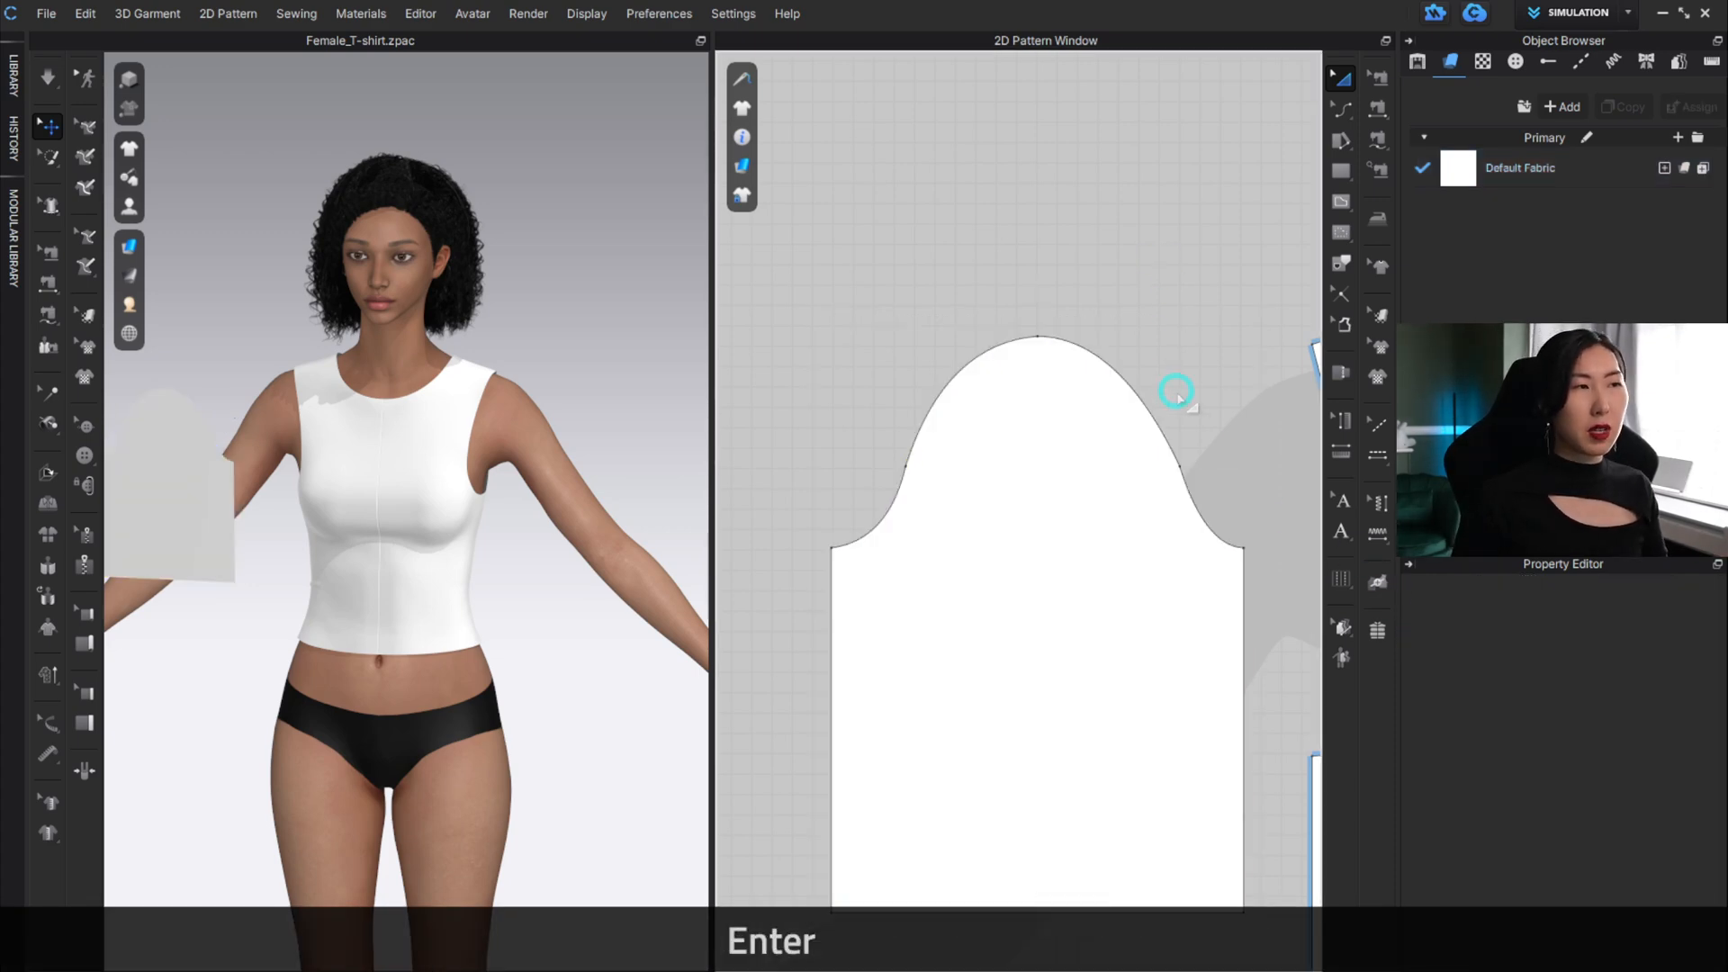
scroll(1161, 417, up, 1)
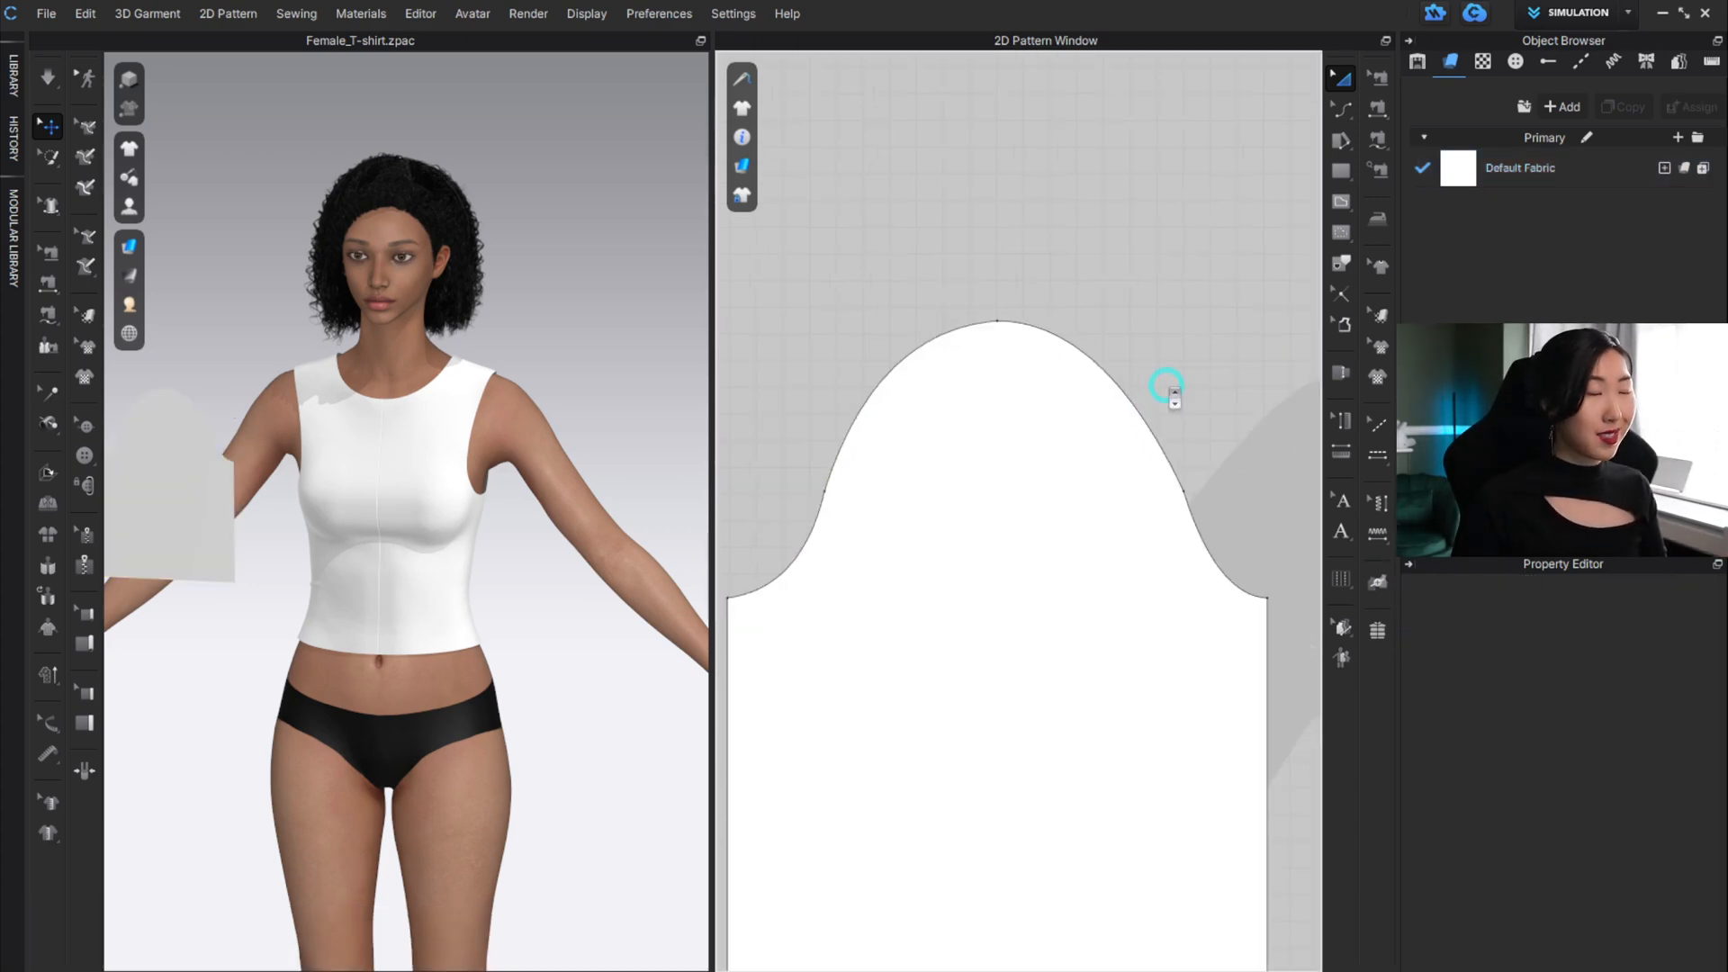
scroll(1157, 387, down, 2)
scroll(1161, 387, down, 2)
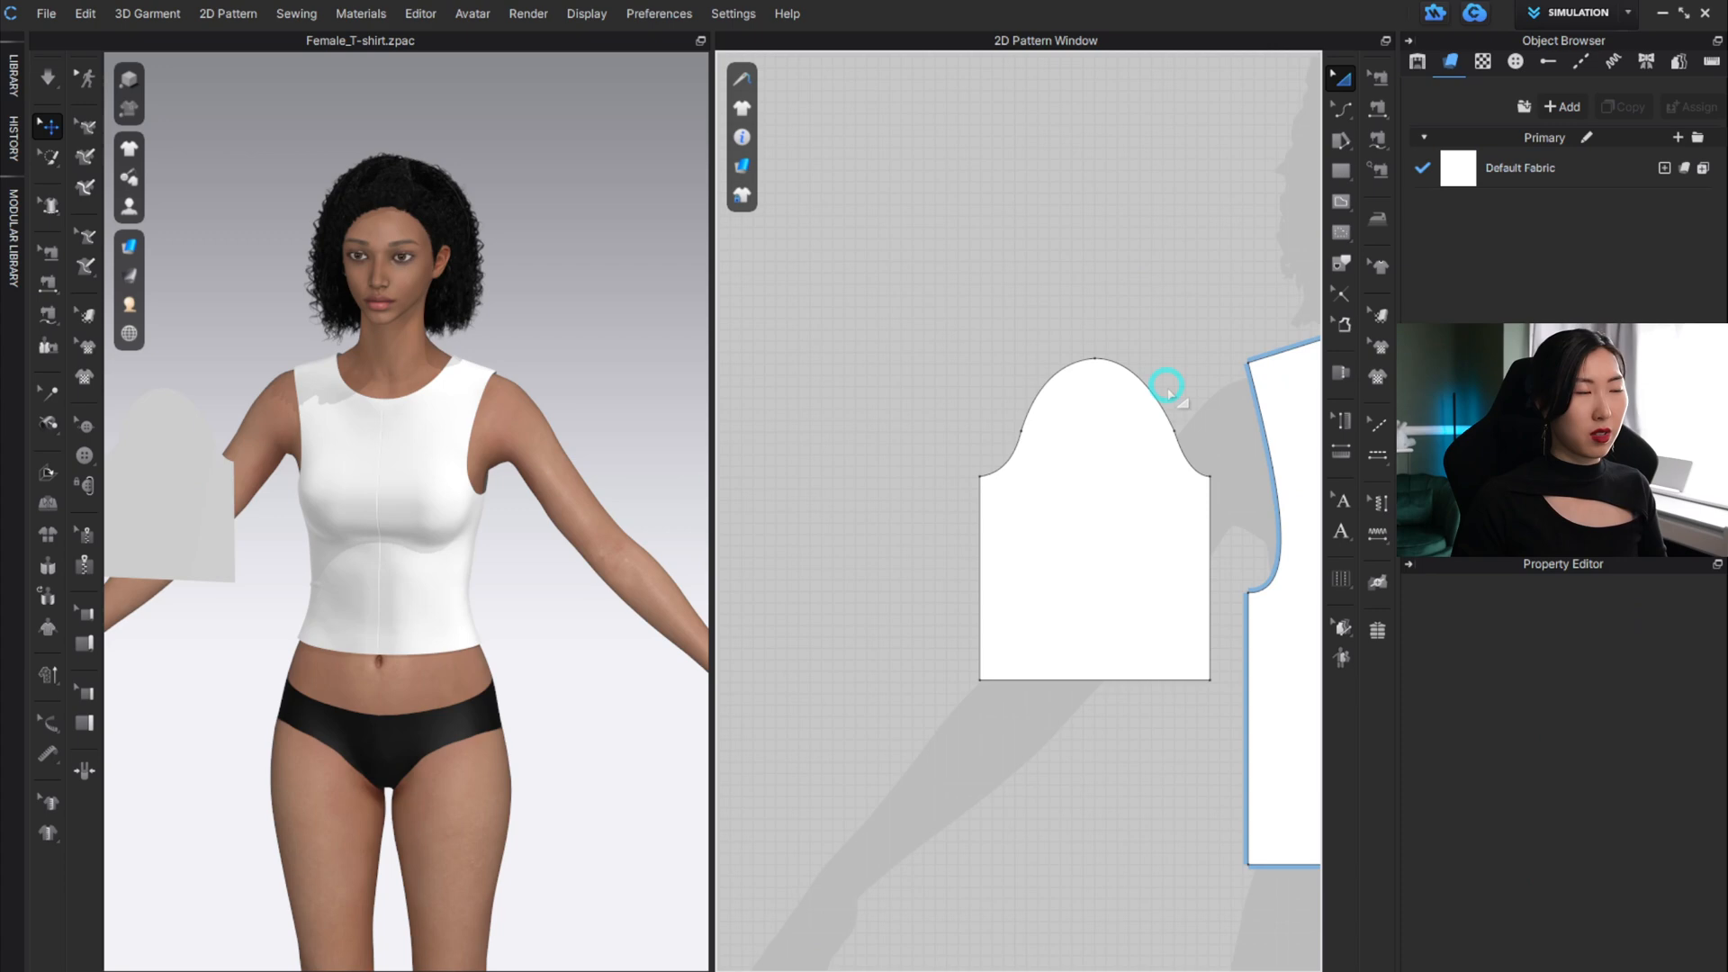
click(1092, 466)
scroll(1100, 414, up, 2)
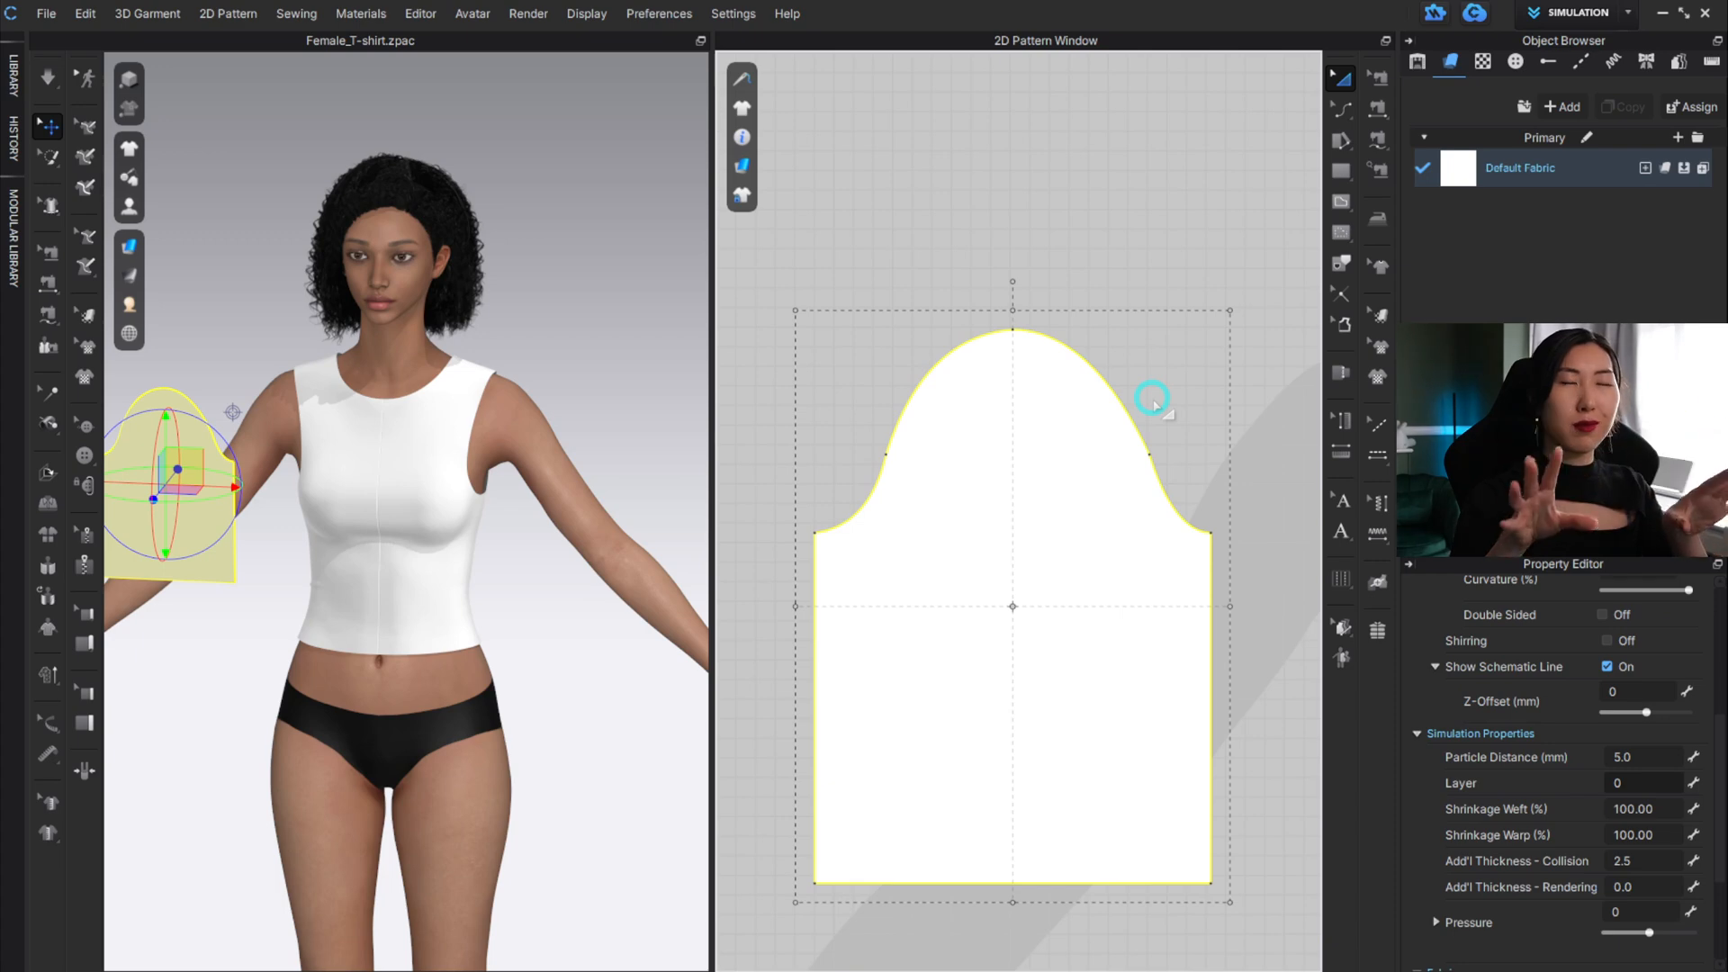
click(1139, 198)
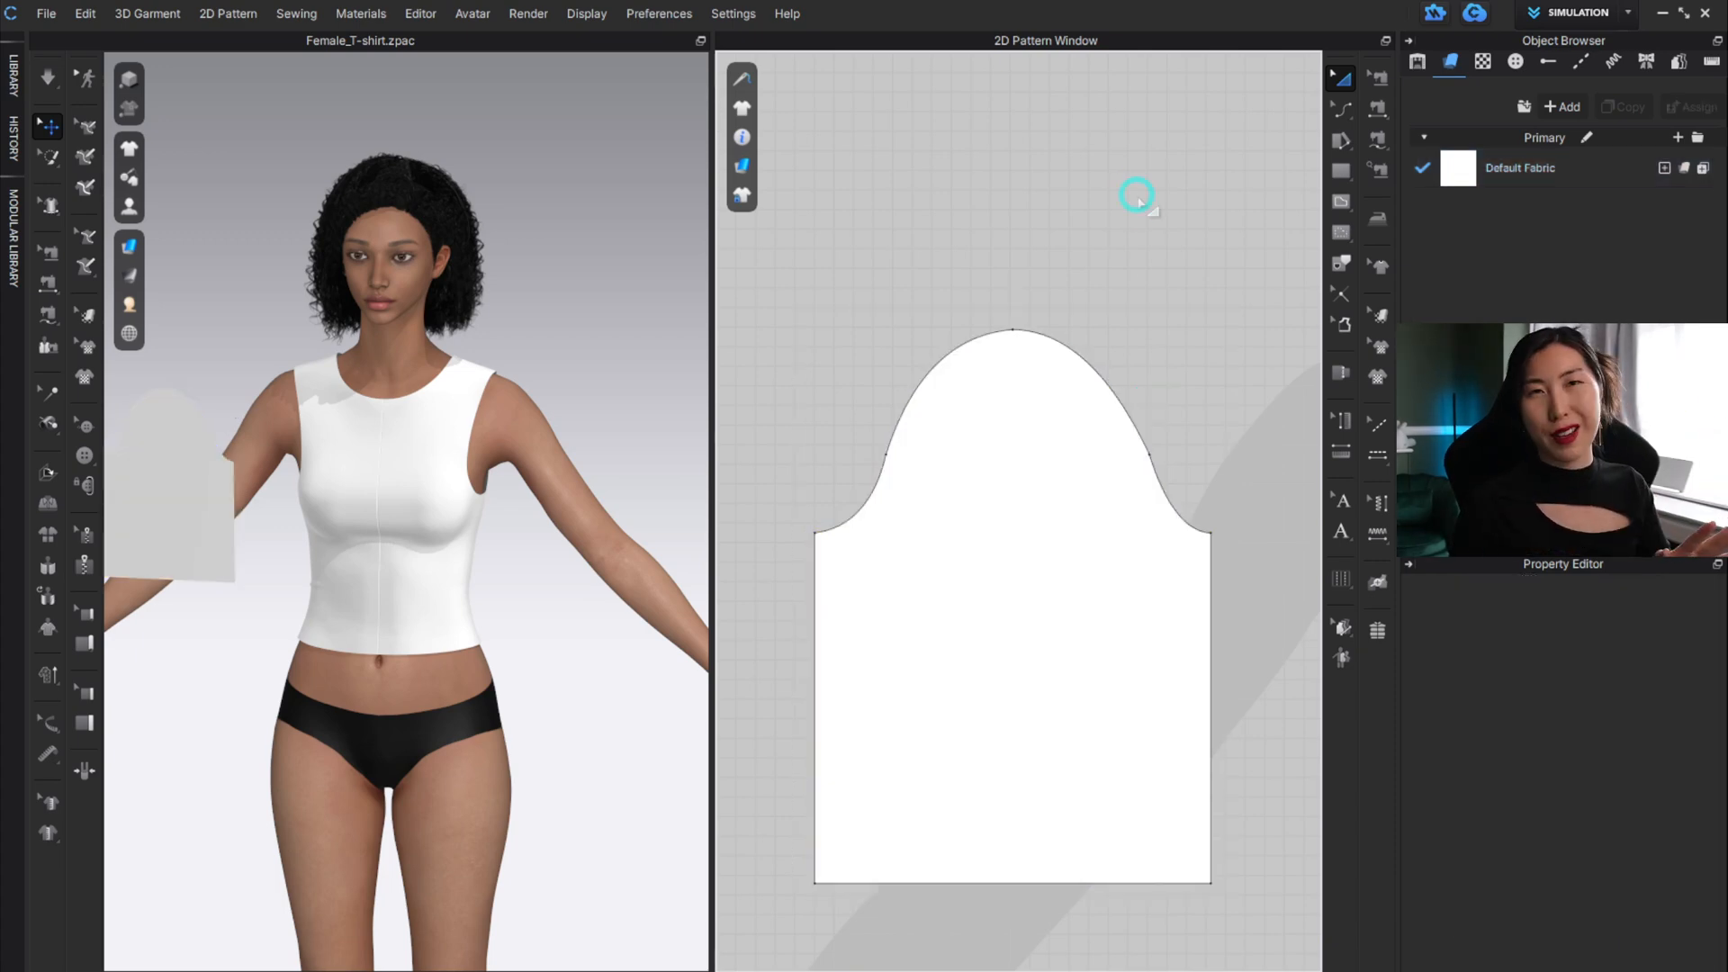
Nudge the curve point on the front side of the sleeve cap slightly inward with the Edit Pattern tool.
key(z)
click(1146, 454)
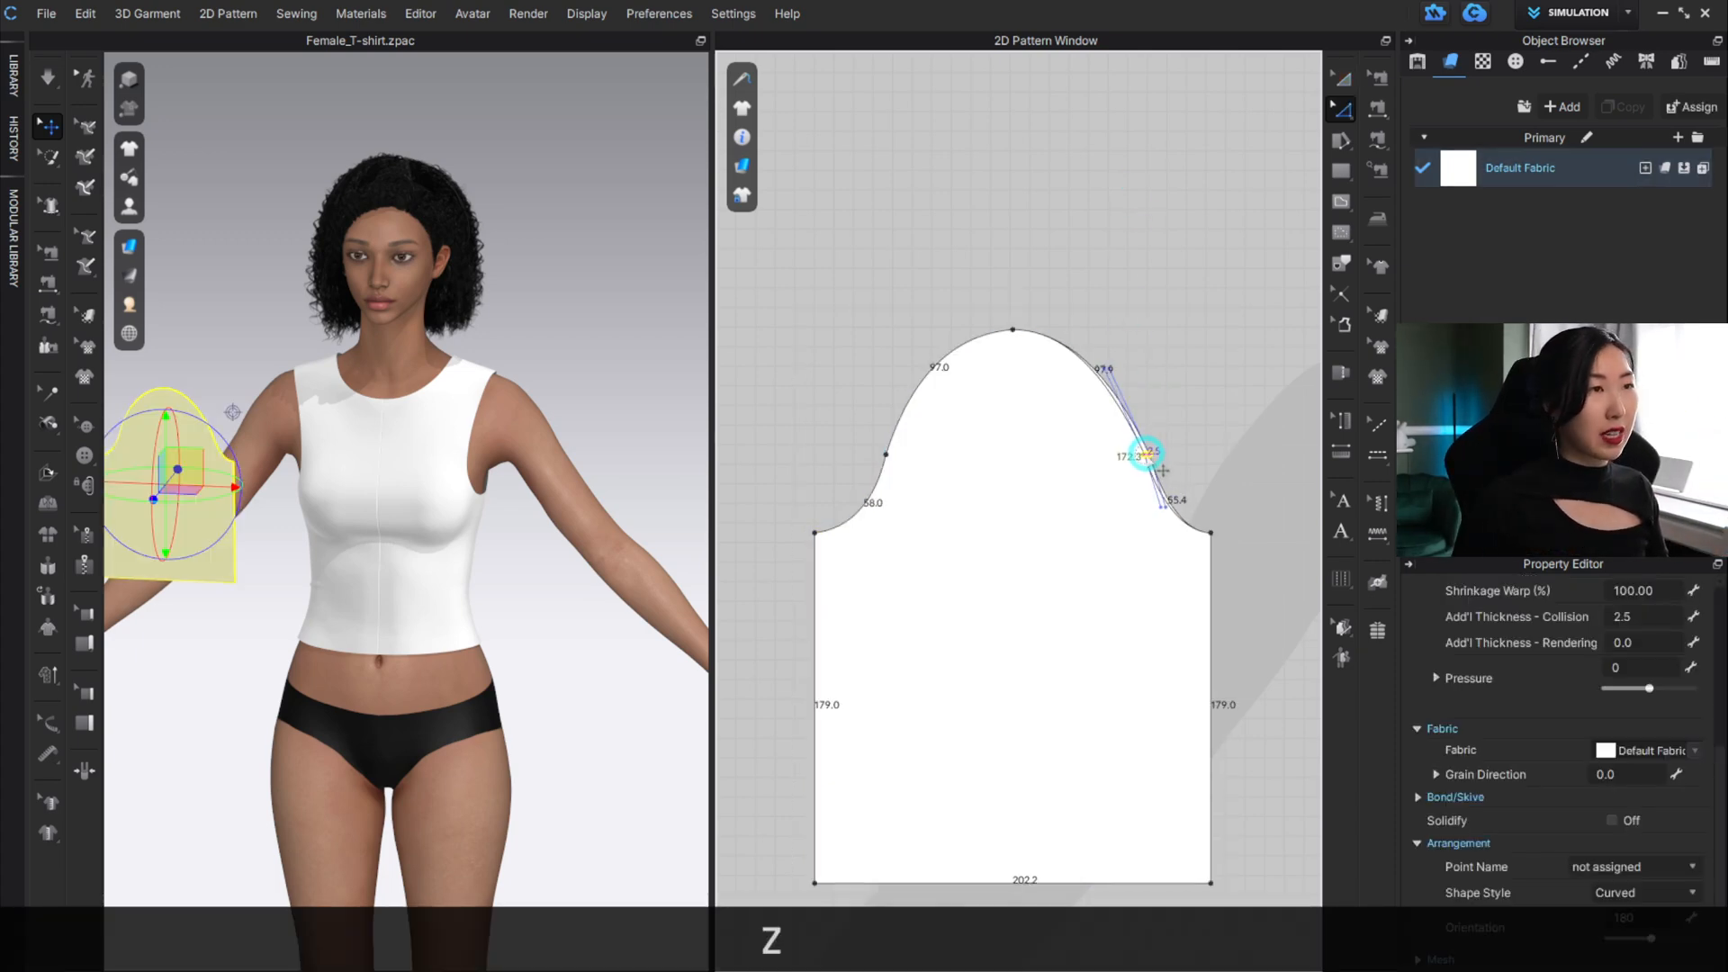
drag(1144, 453, 1143, 454)
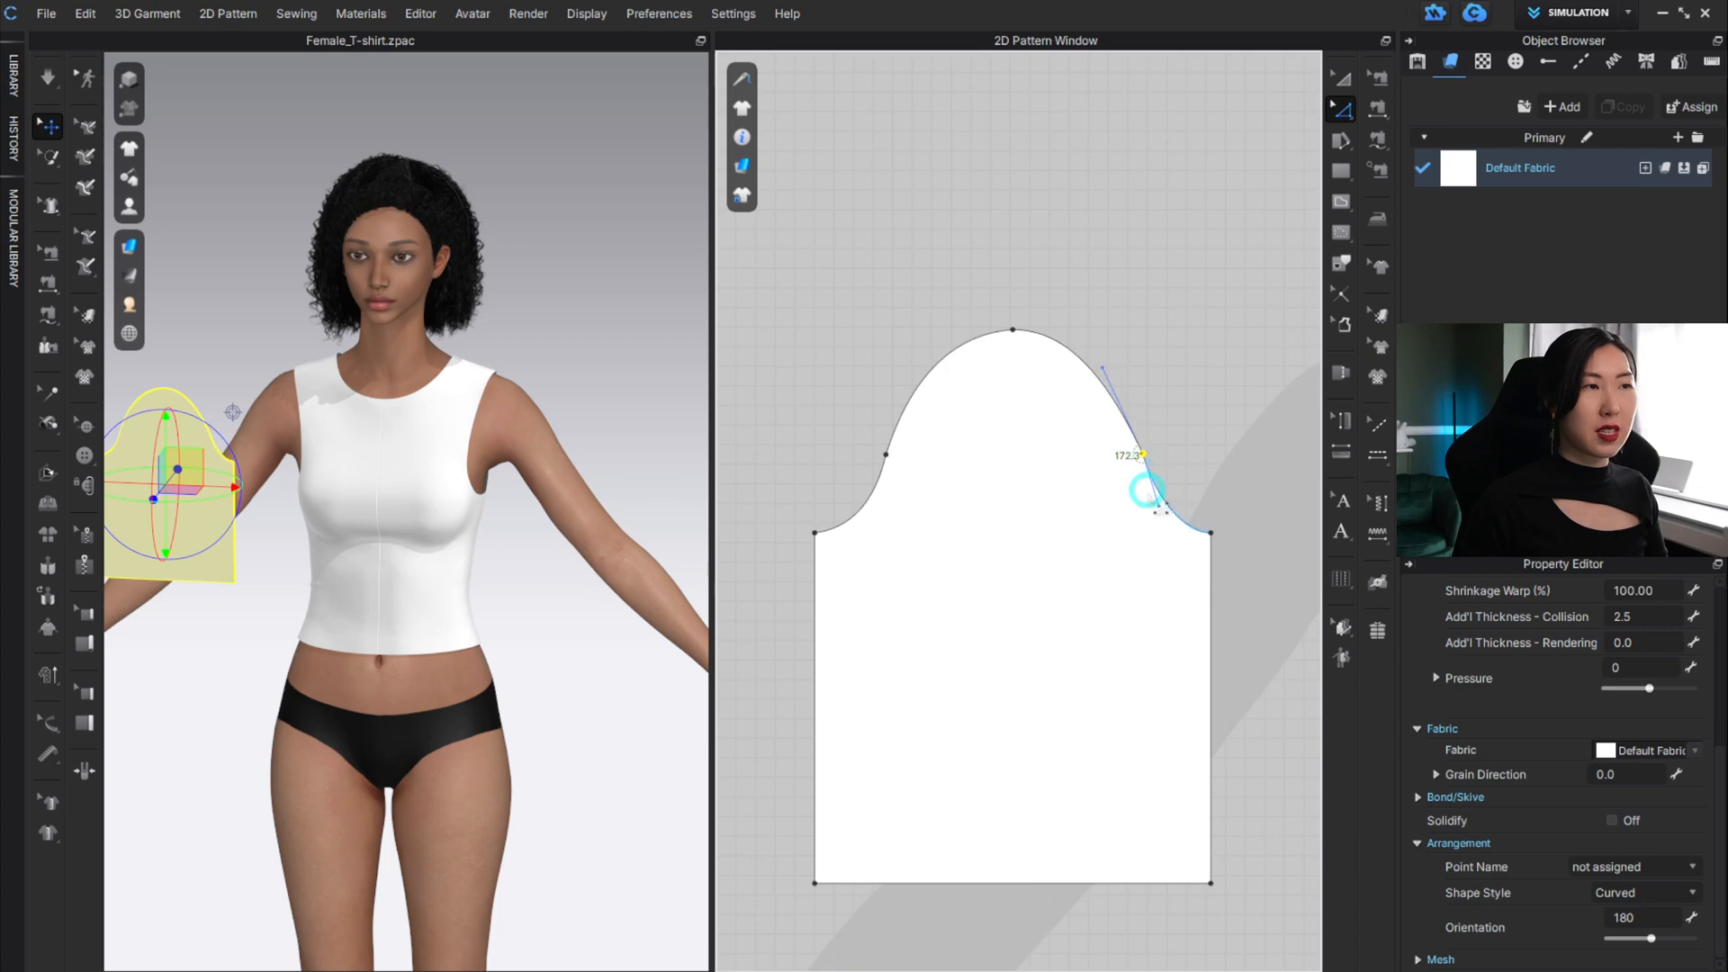
click(1160, 504)
click(1188, 385)
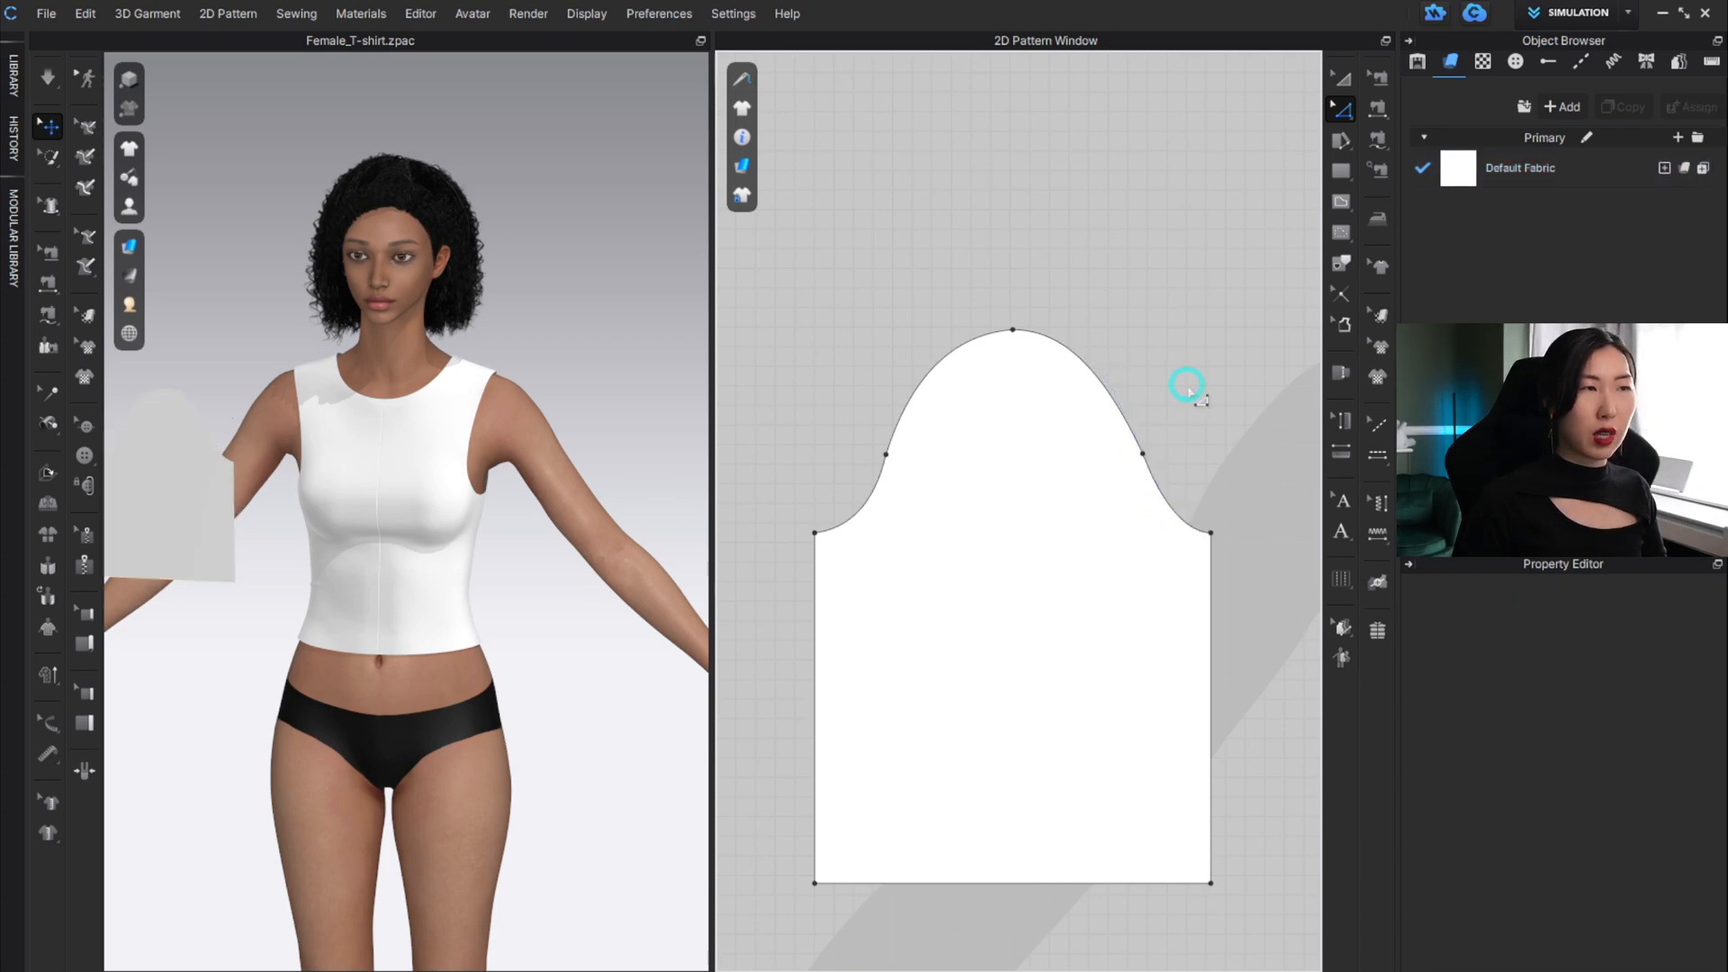
Rotate the sleeve piece in 3D and position it against the side of the avatar's right shoulder.
scroll(1186, 383, down, 3)
middle_drag(1184, 349, 993, 371)
key(b)
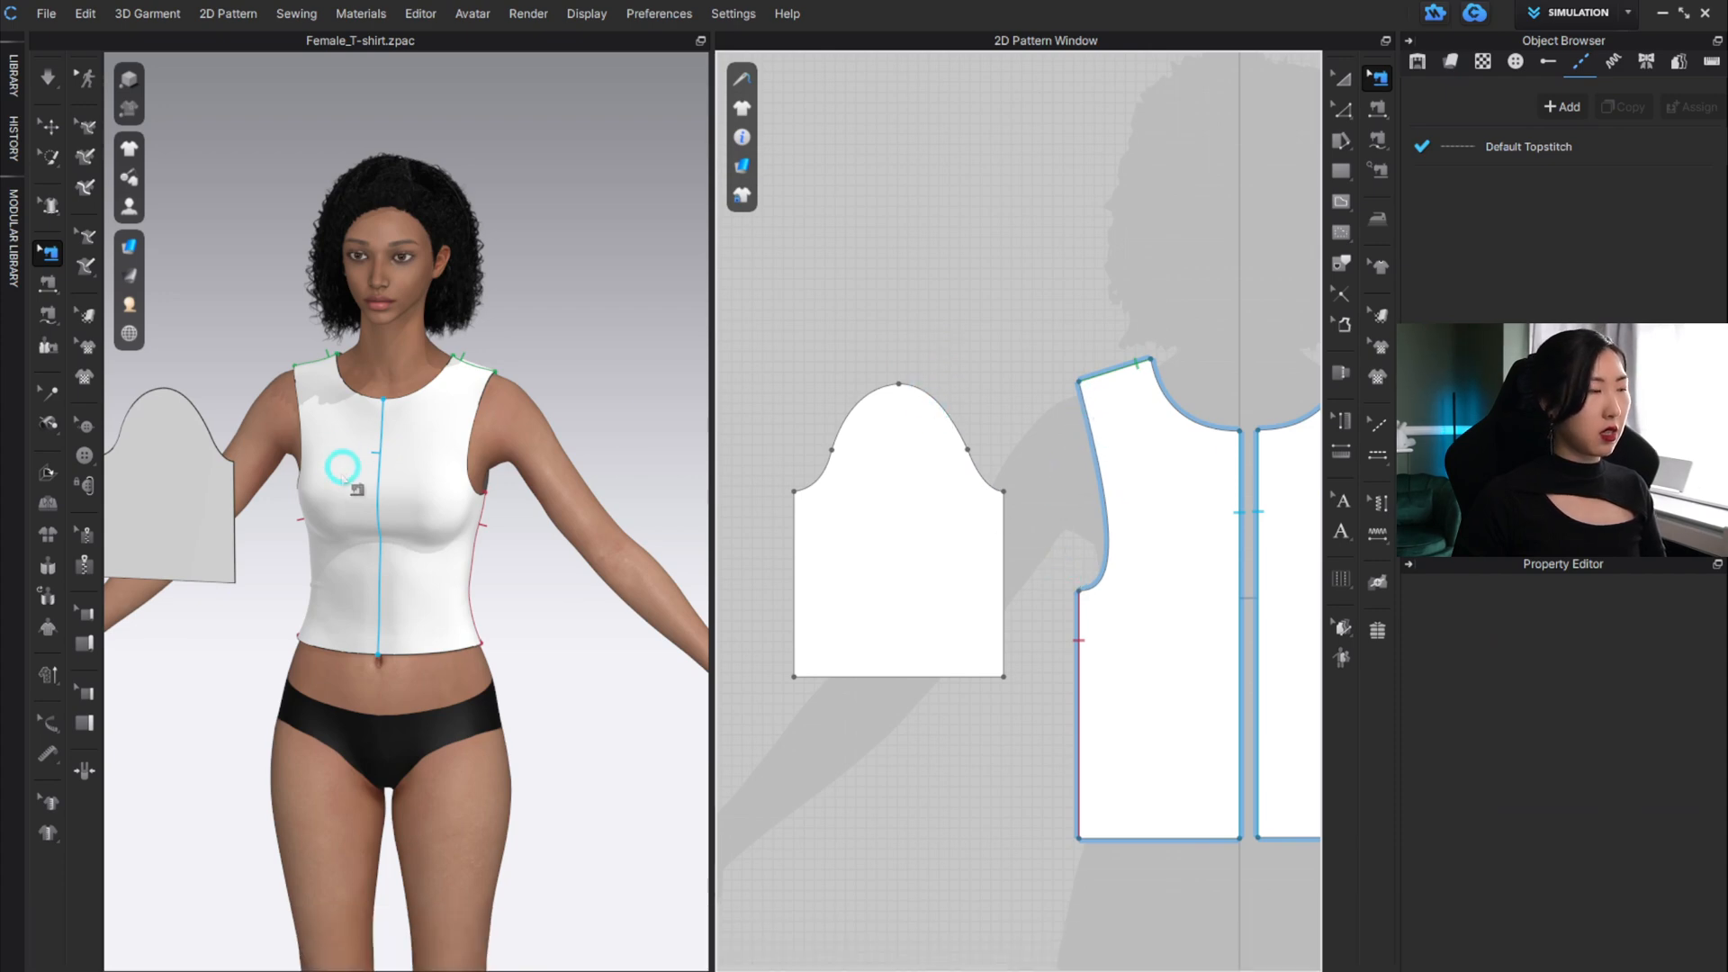
key(a)
click(183, 463)
alt+middle_drag(342, 529, 666, 611)
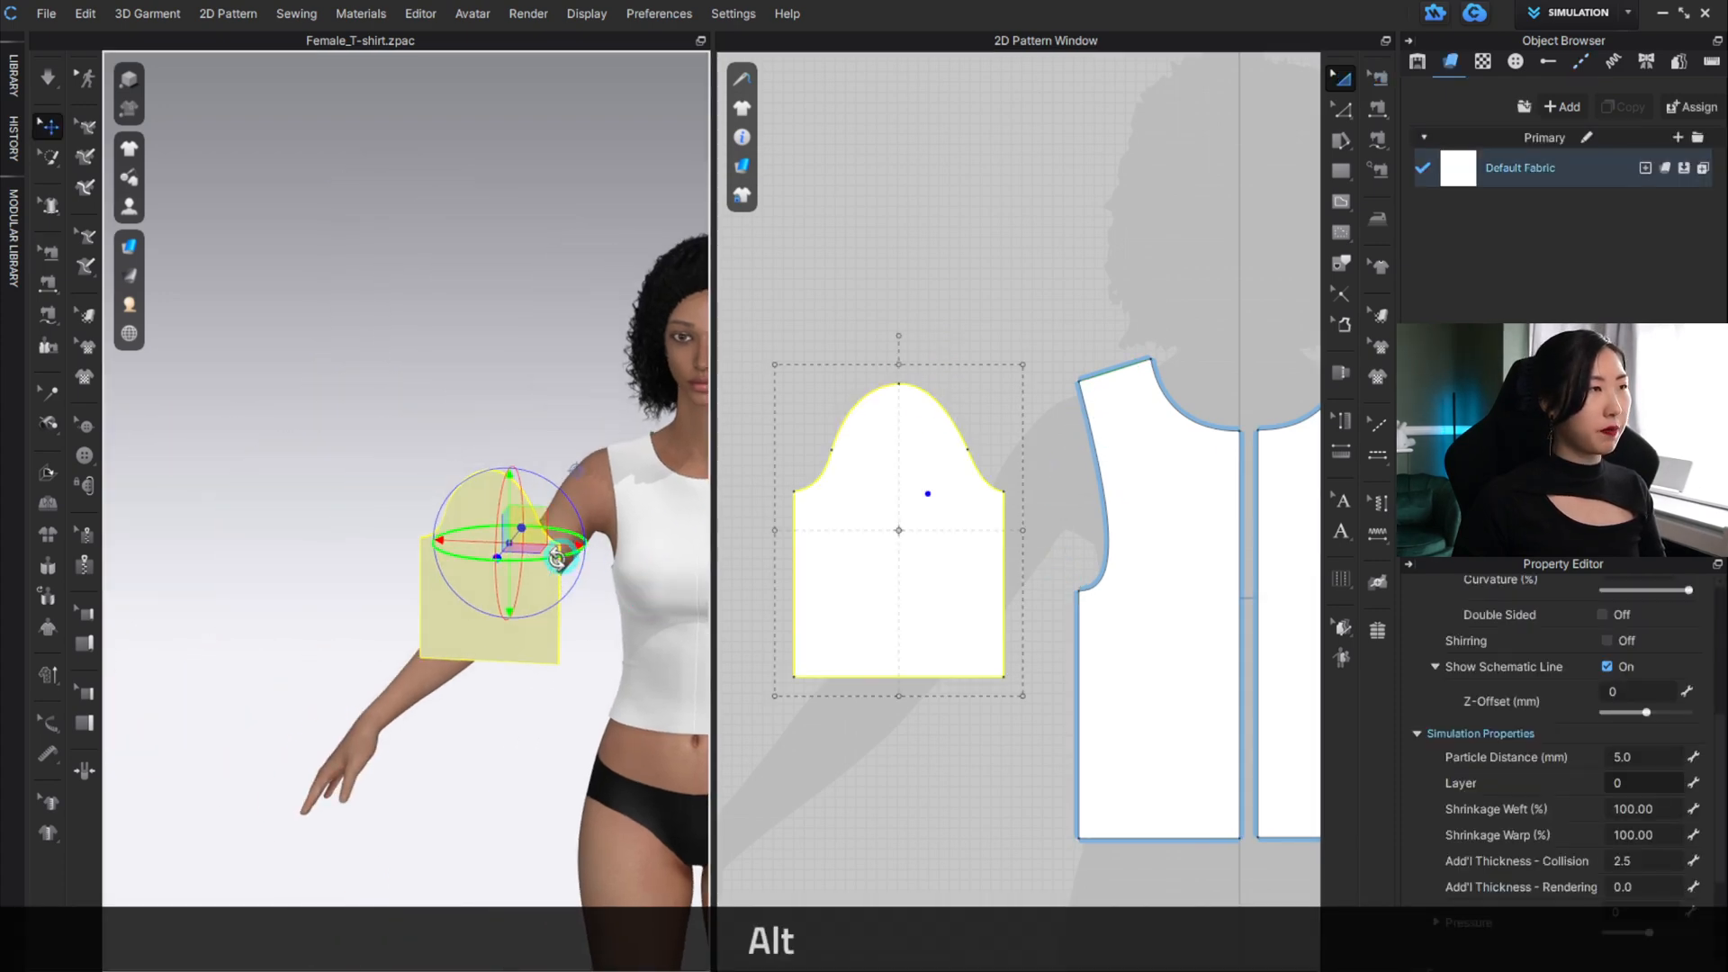
alt+drag(565, 578, 448, 411)
alt+right_drag(468, 450, 686, 556)
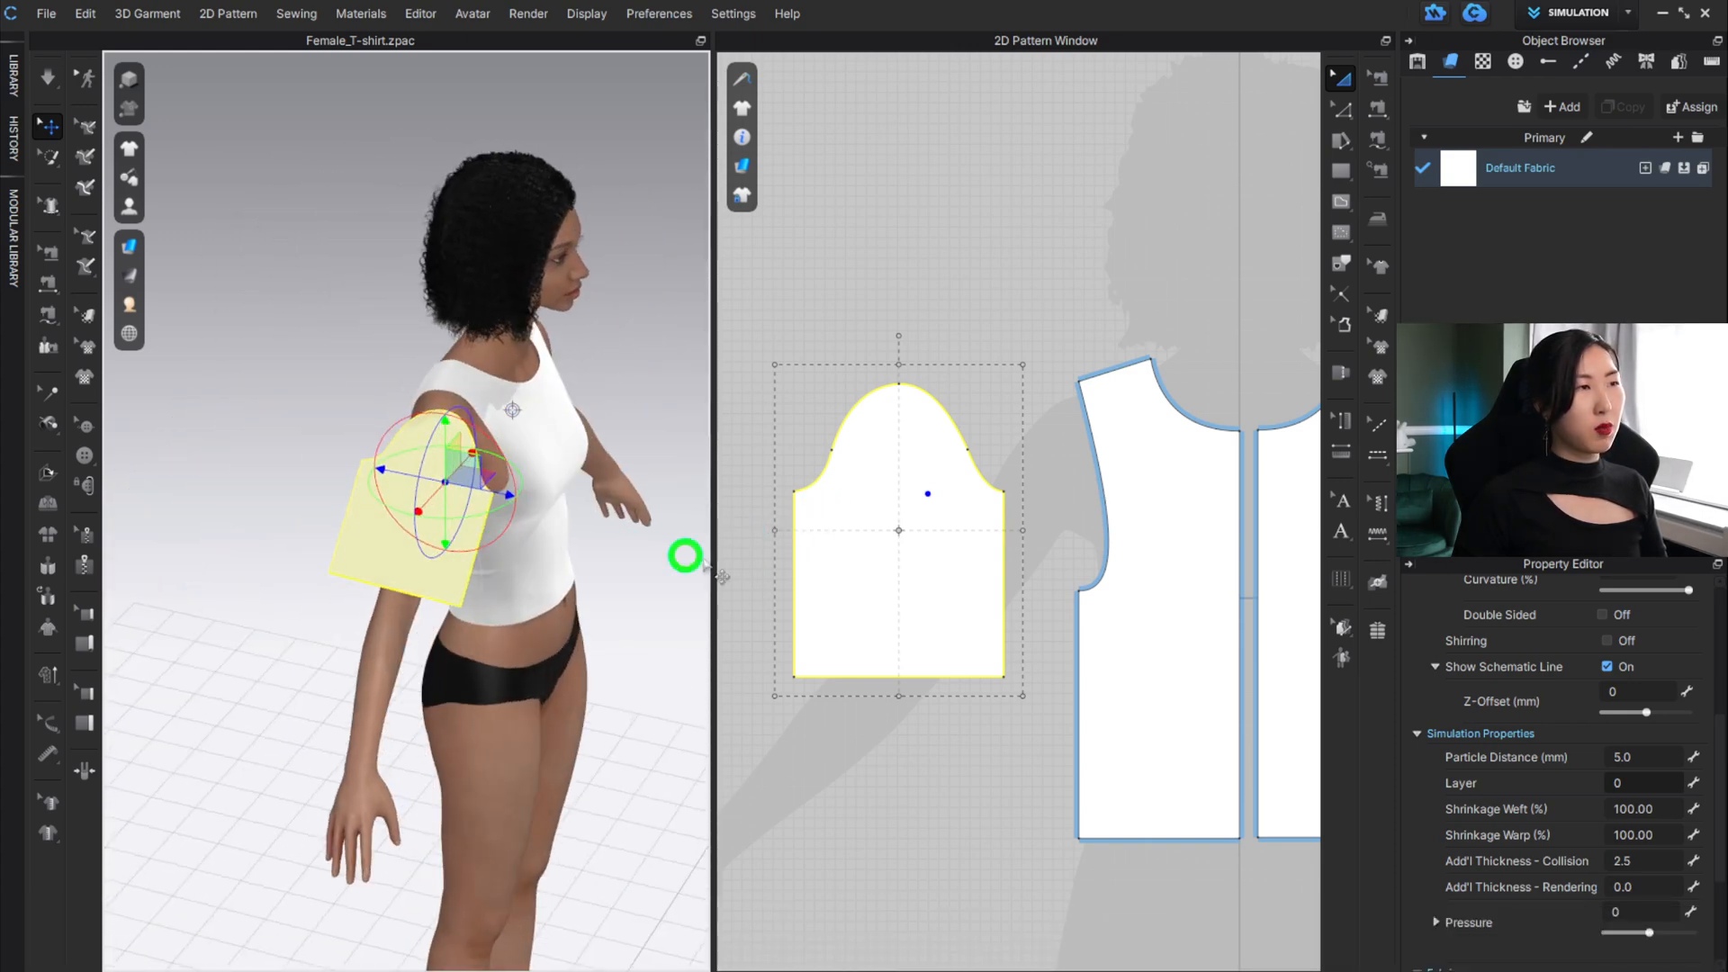
Widen the sleeve pattern horizontally, keeping its height, and deselect it.
mouse_move(770, 526)
mouse_down()
mouse_move(729, 513)
mouse_move(781, 523)
mouse_up()
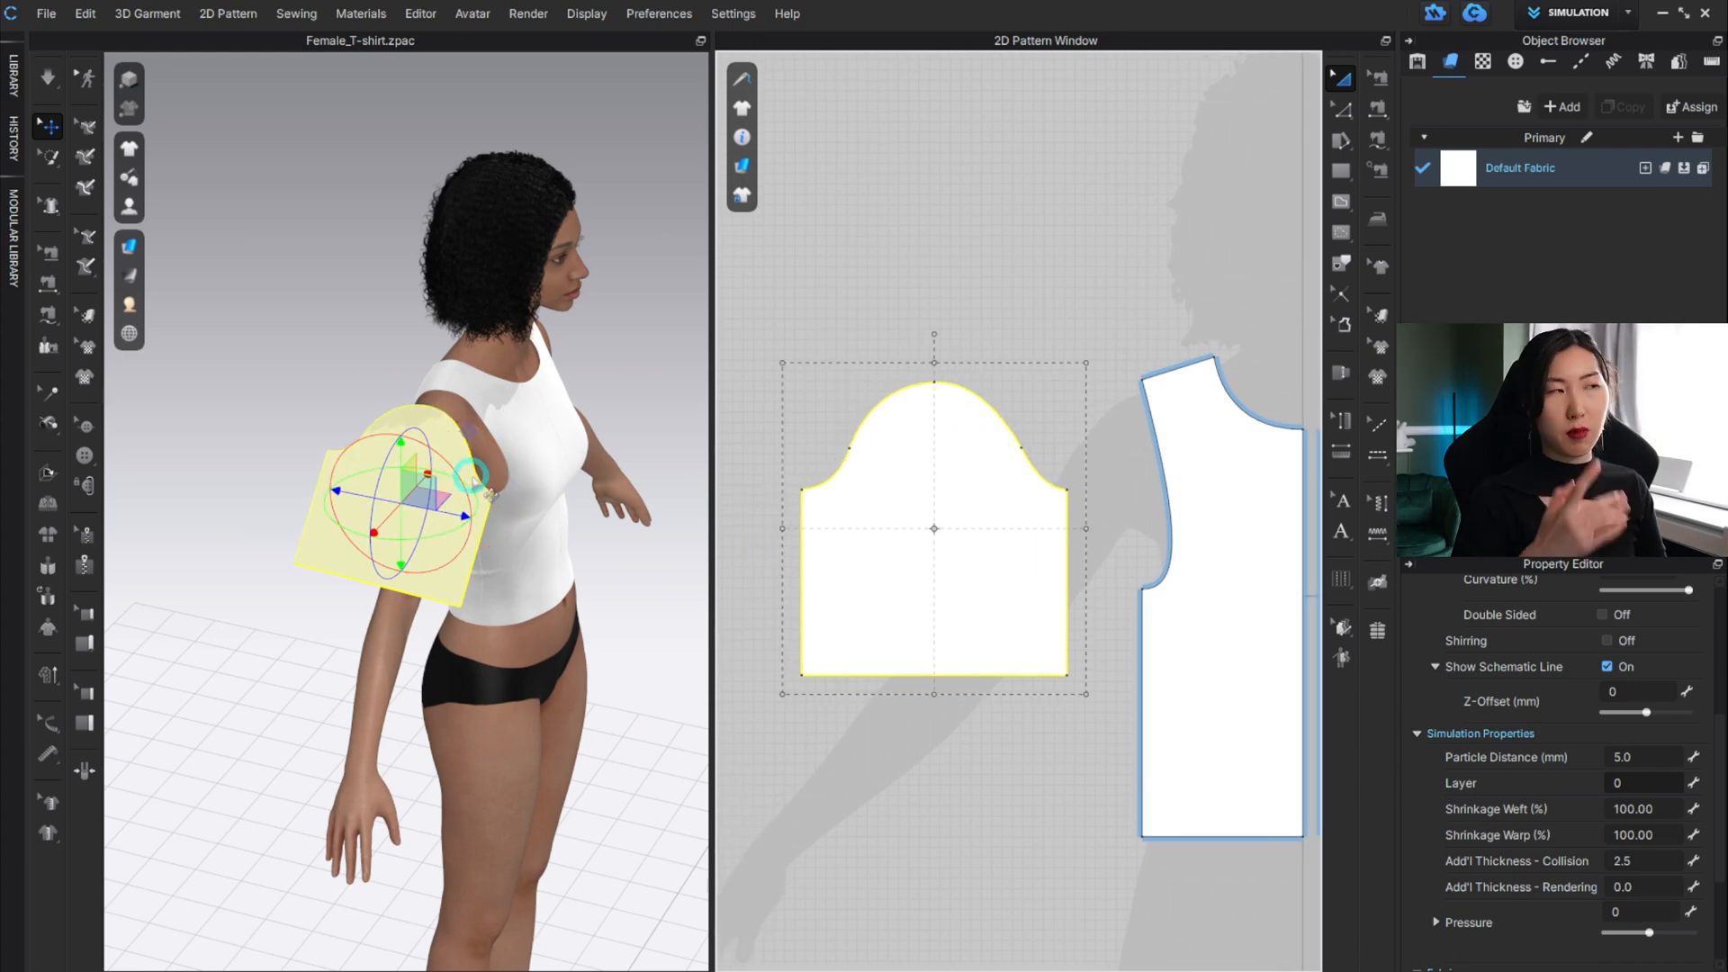
click(324, 634)
right_drag(324, 633, 284, 663)
alt+middle_drag(285, 664, 207, 659)
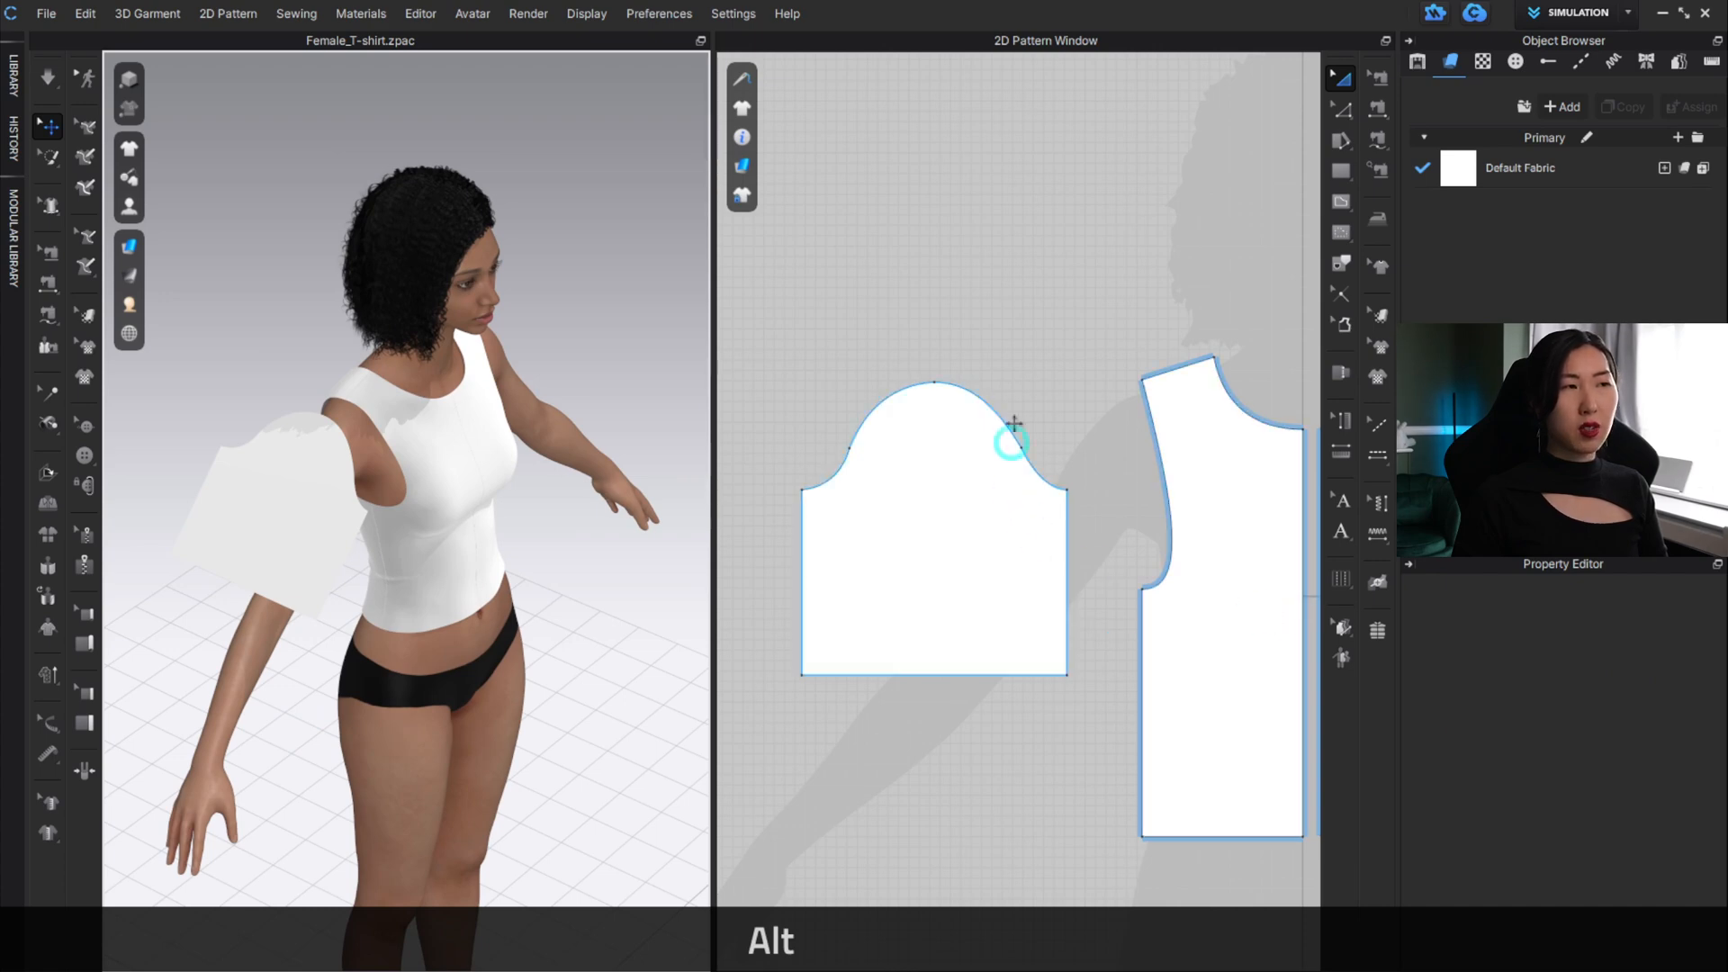
click(1027, 356)
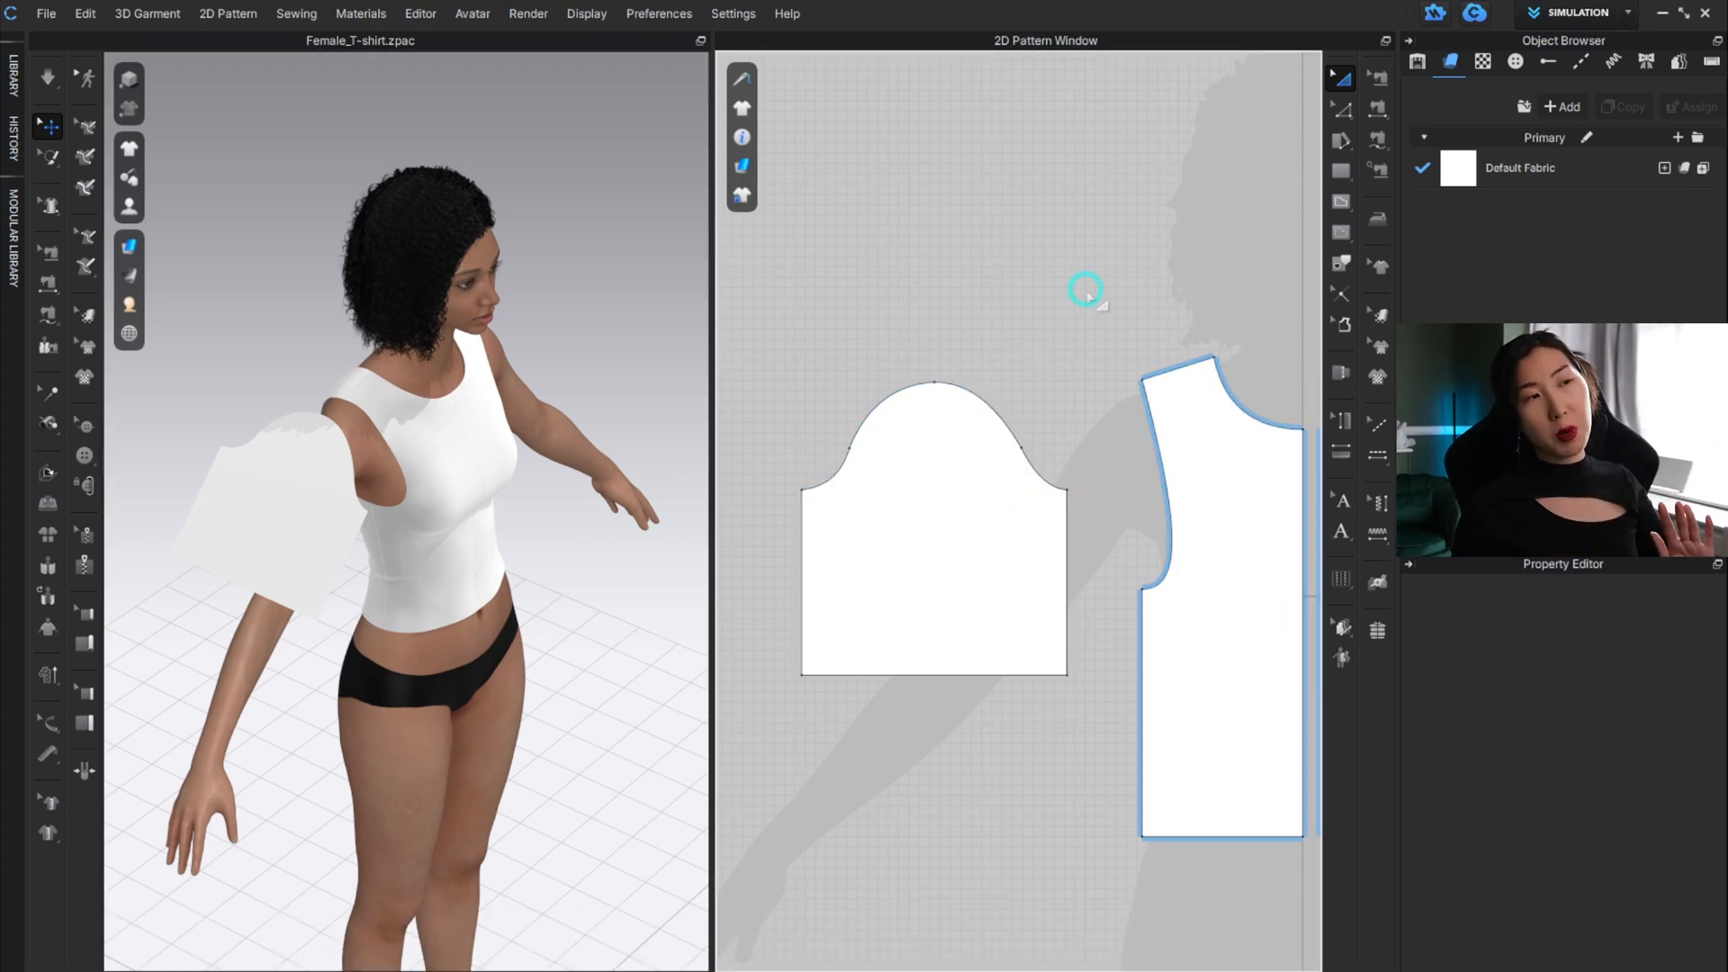
Sew the front half of the sleeve cap, from its peak to the underarm corner, to the front armhole with Free Sewing.
click(1378, 141)
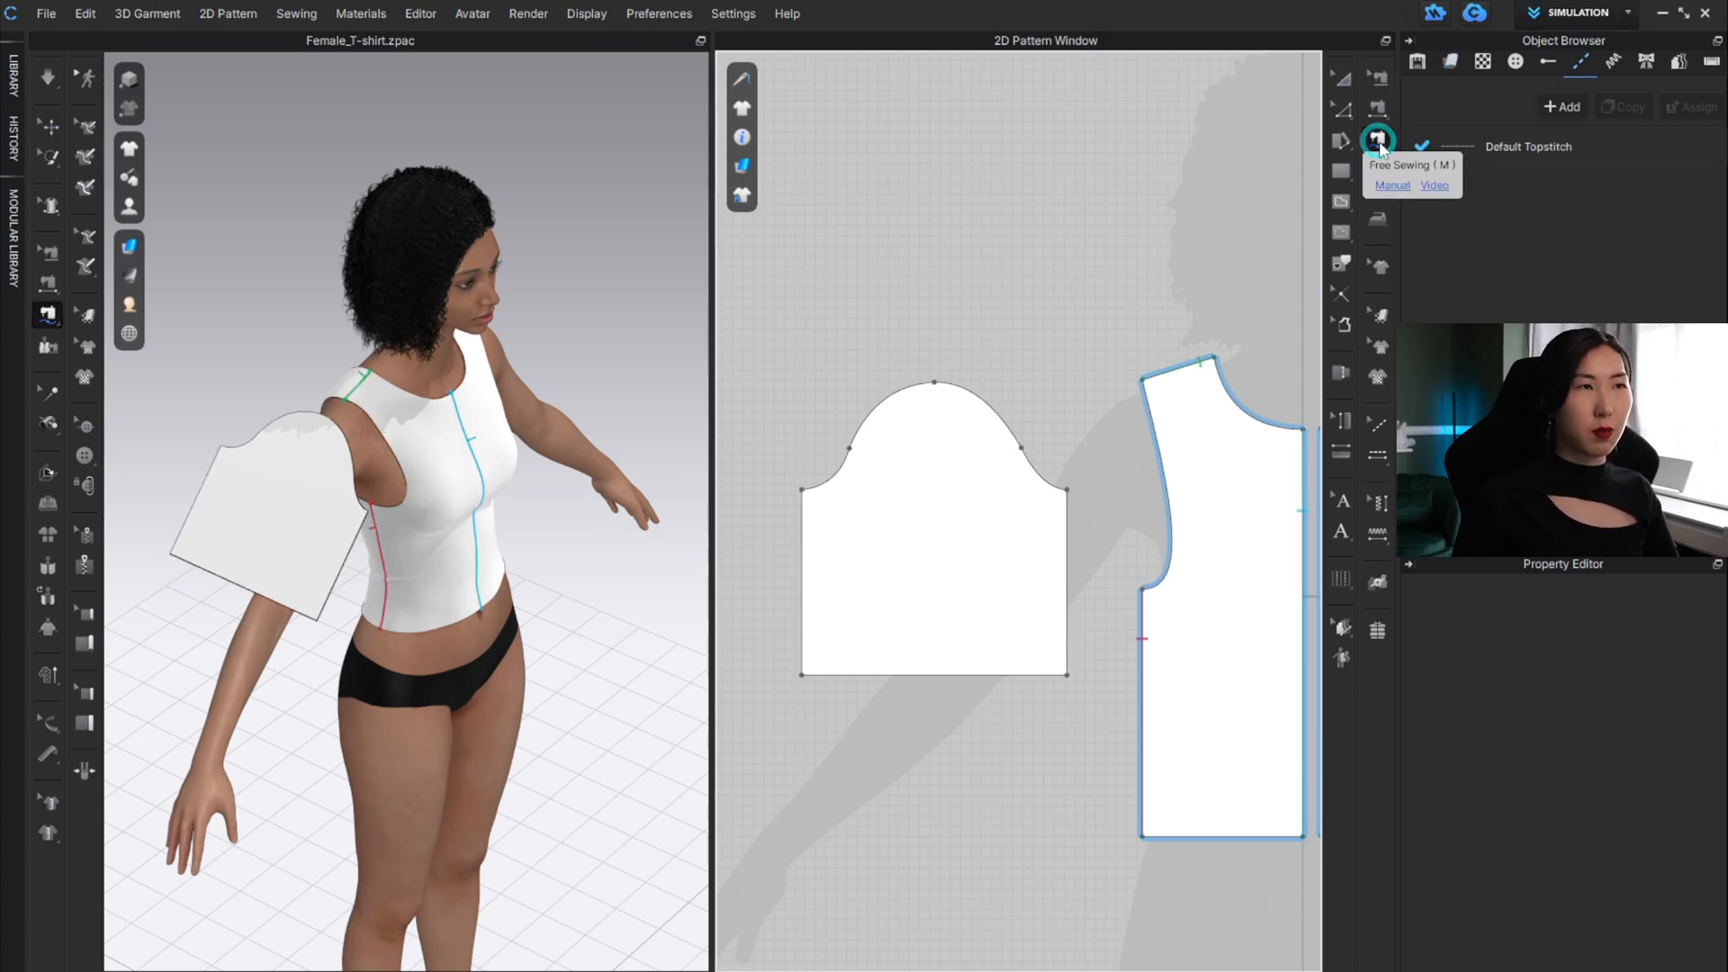
click(934, 382)
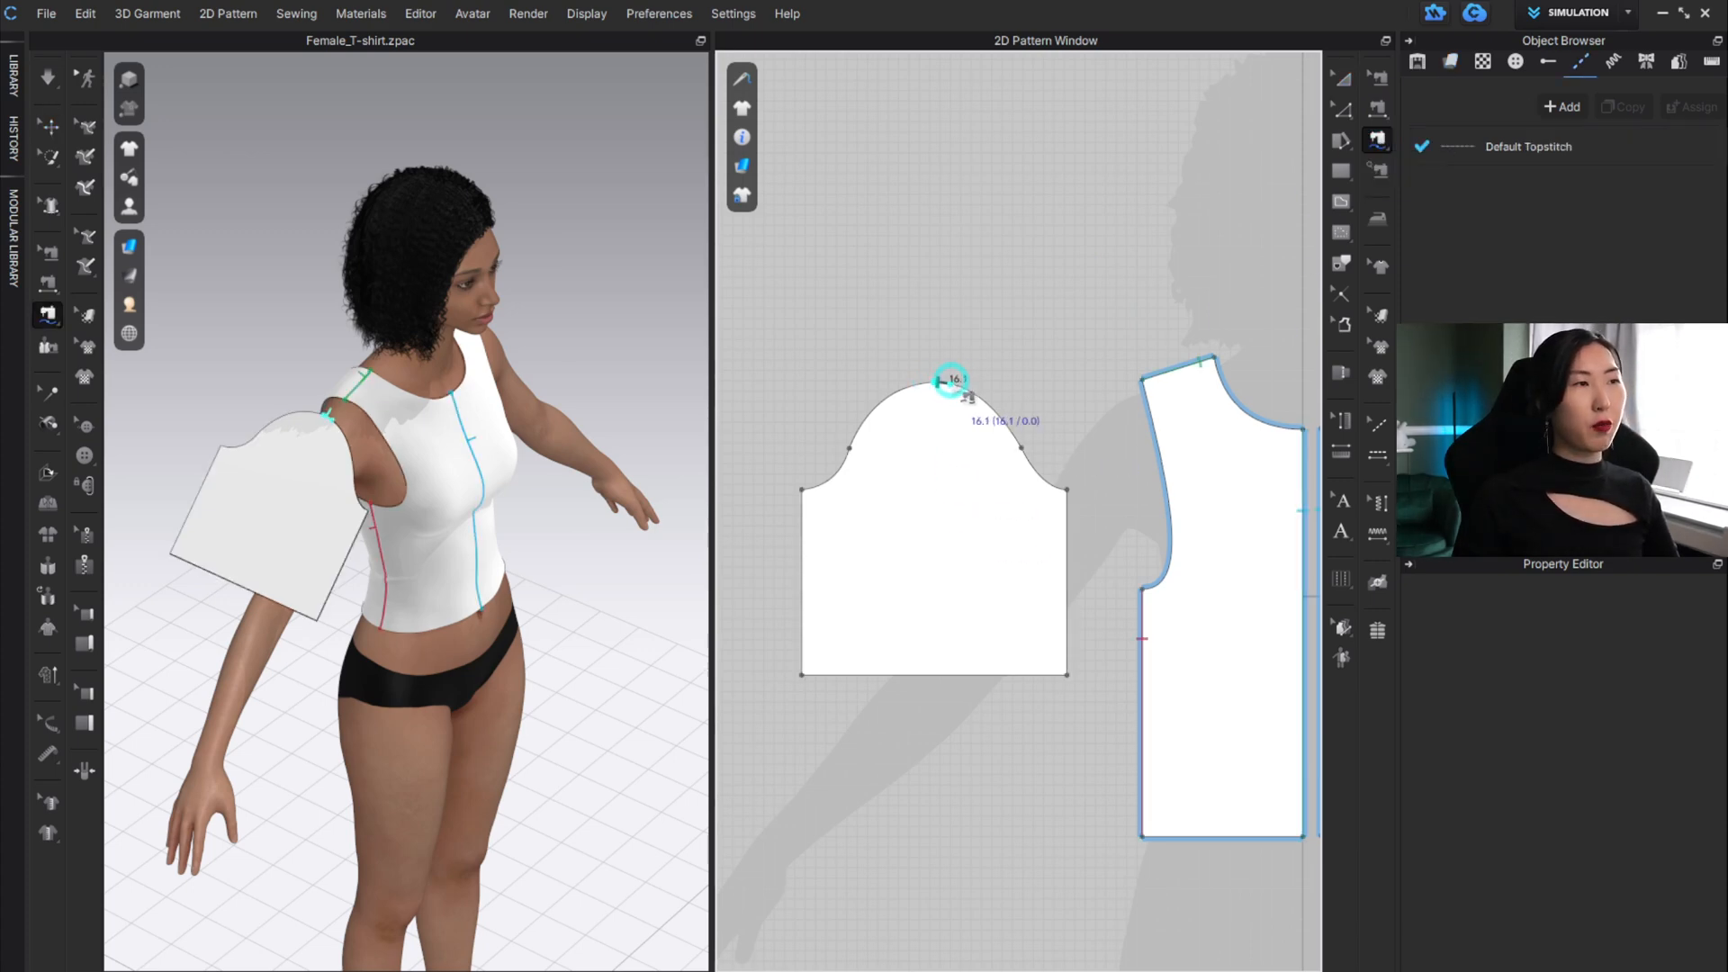
click(1068, 490)
click(1150, 383)
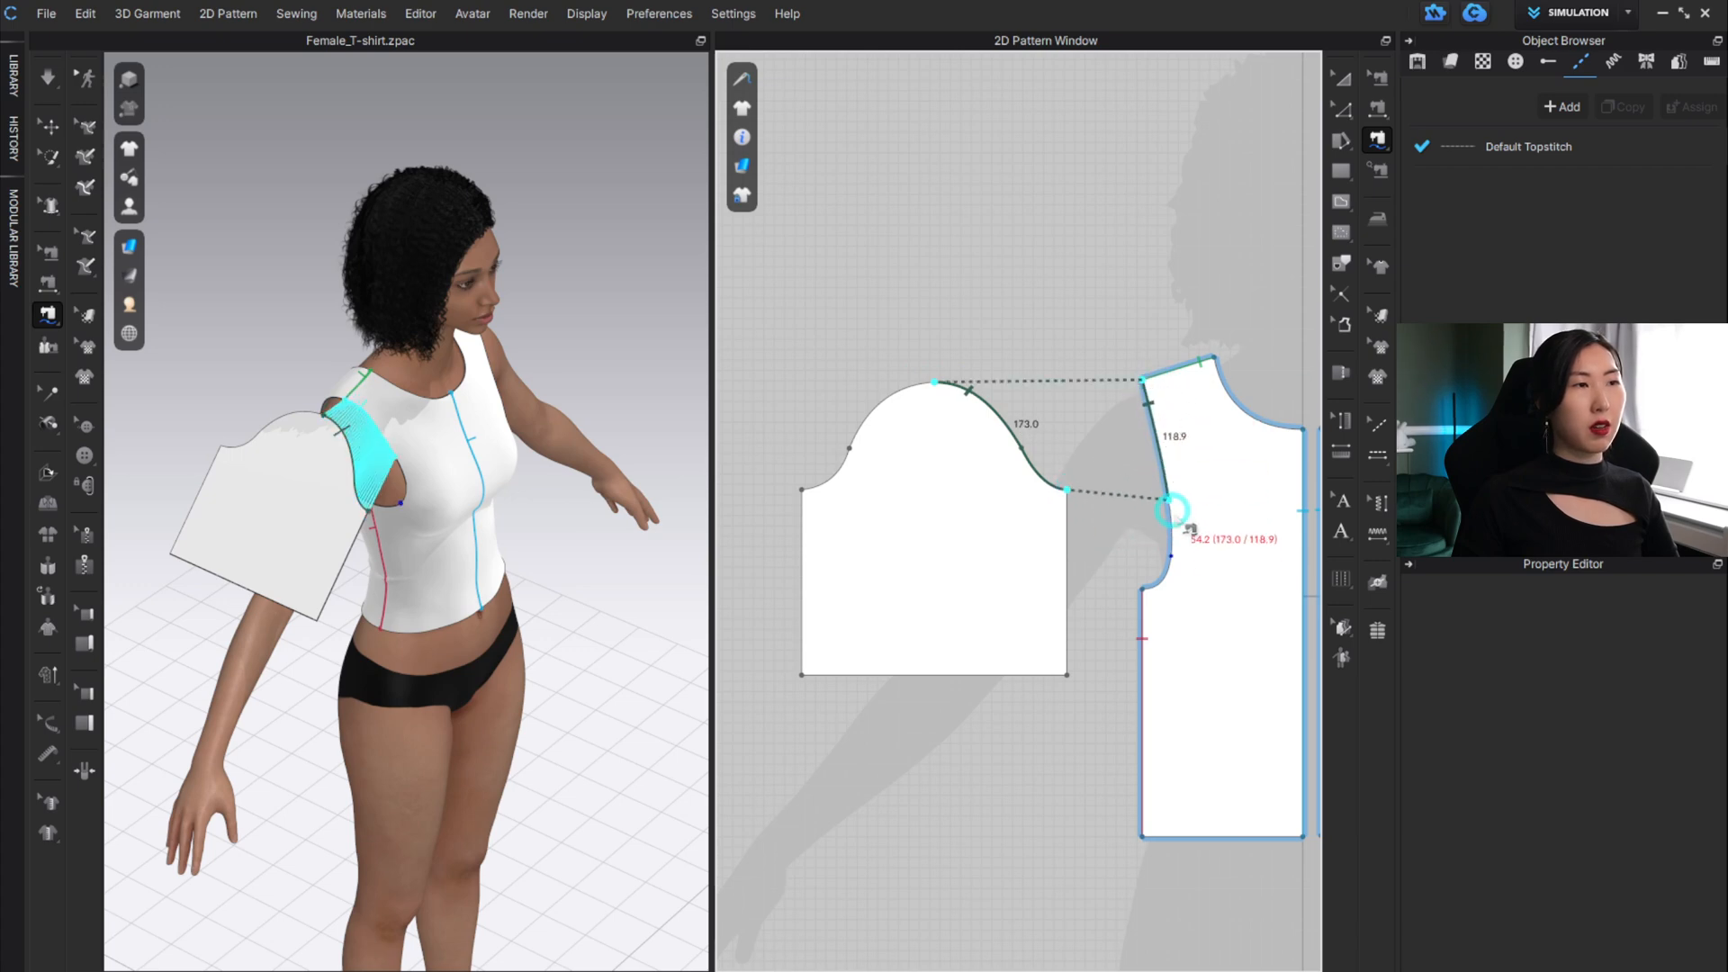
click(1143, 589)
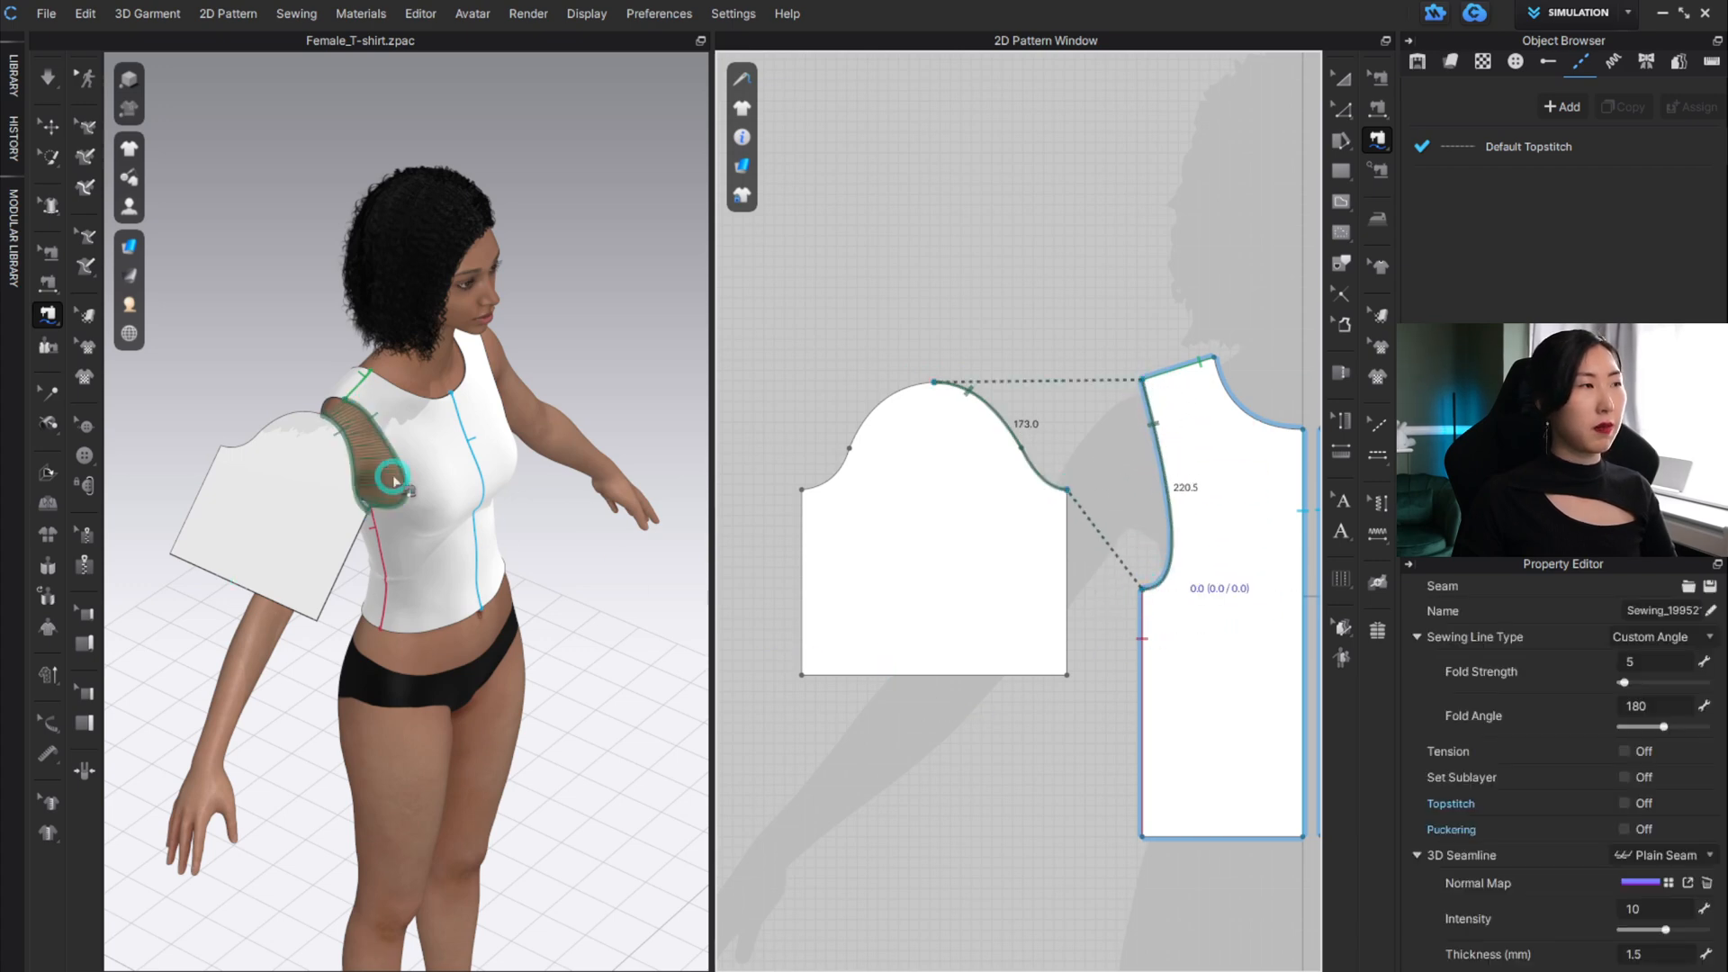
right_drag(396, 479, 351, 486)
scroll(333, 365, down, 3)
scroll(333, 364, up, 6)
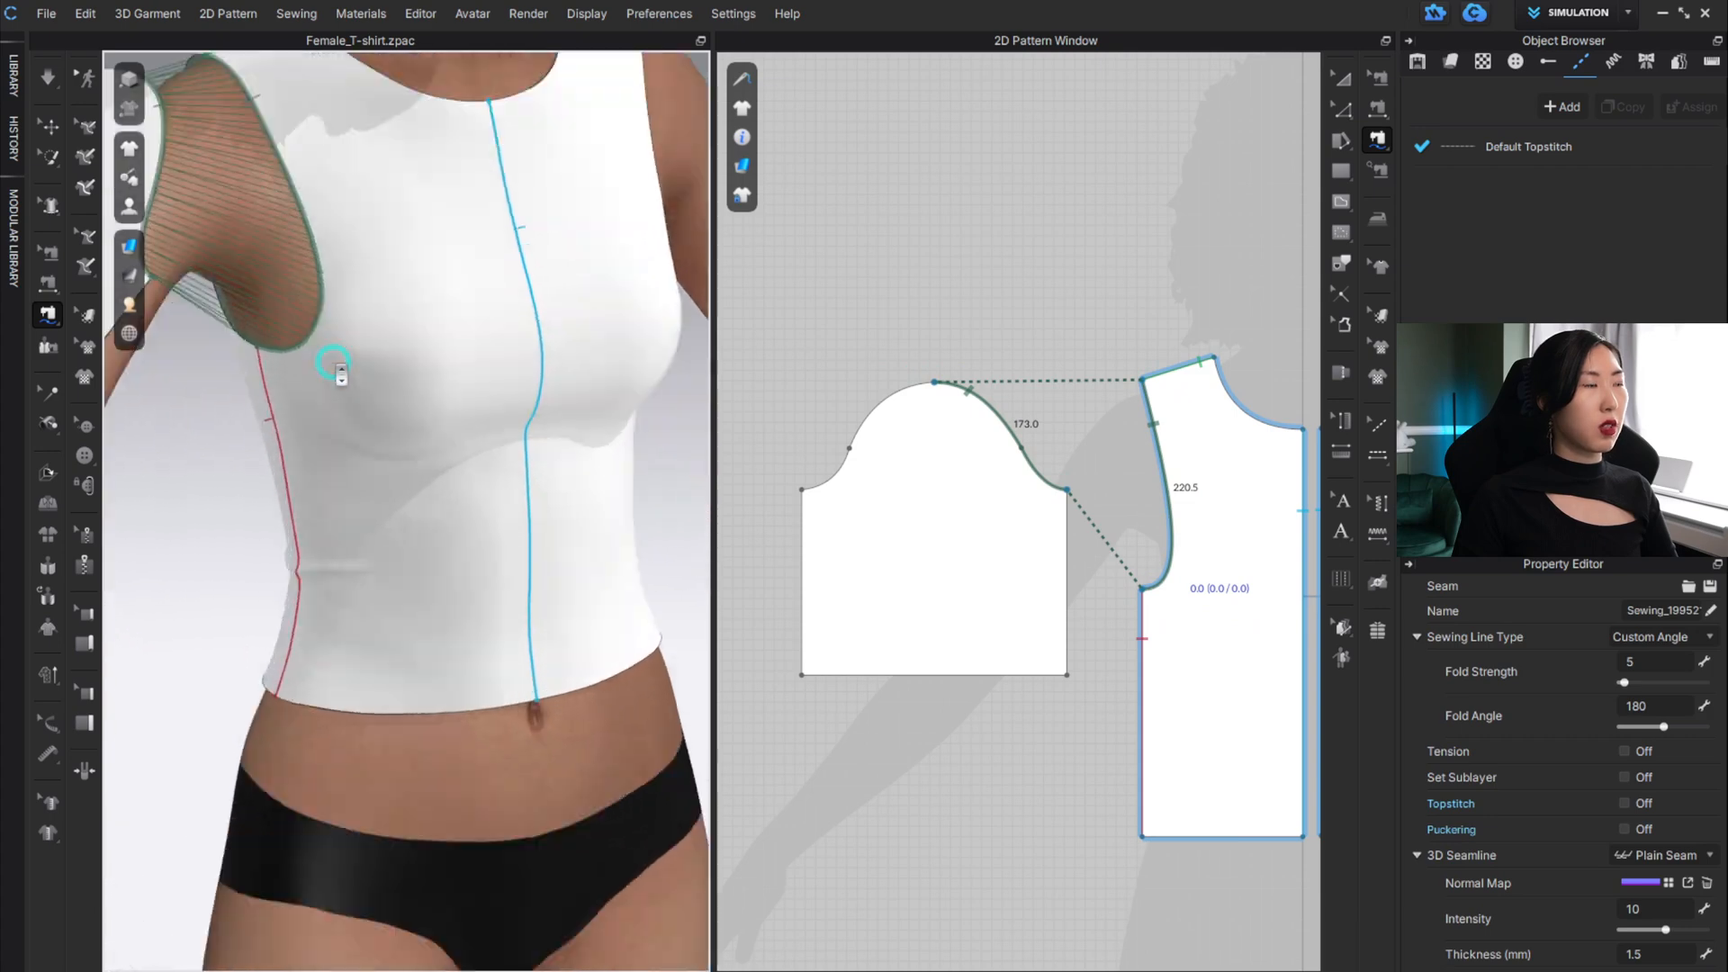
scroll(416, 441, down, 2)
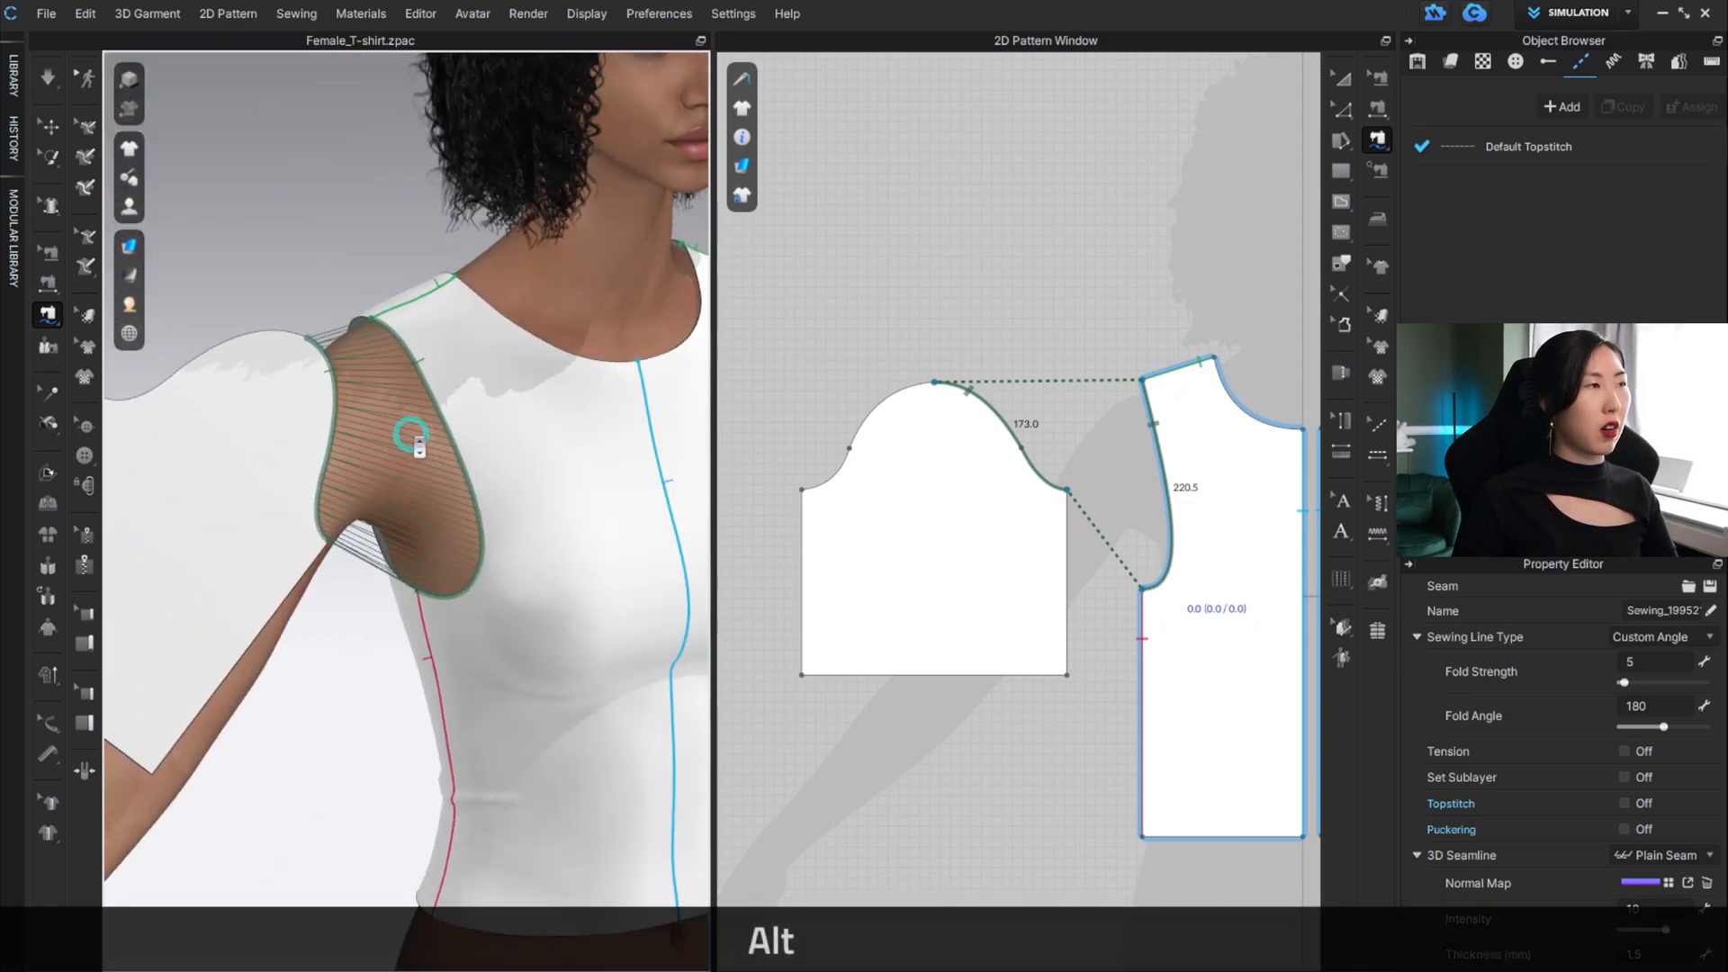
Sew the back half of the sleeve cap, from its peak to the underarm corner, to the matching back armhole with Free Sewing.
scroll(415, 441, down, 3)
right_drag(278, 486, 598, 502)
middle_drag(596, 465, 387, 475)
scroll(504, 475, up, 3)
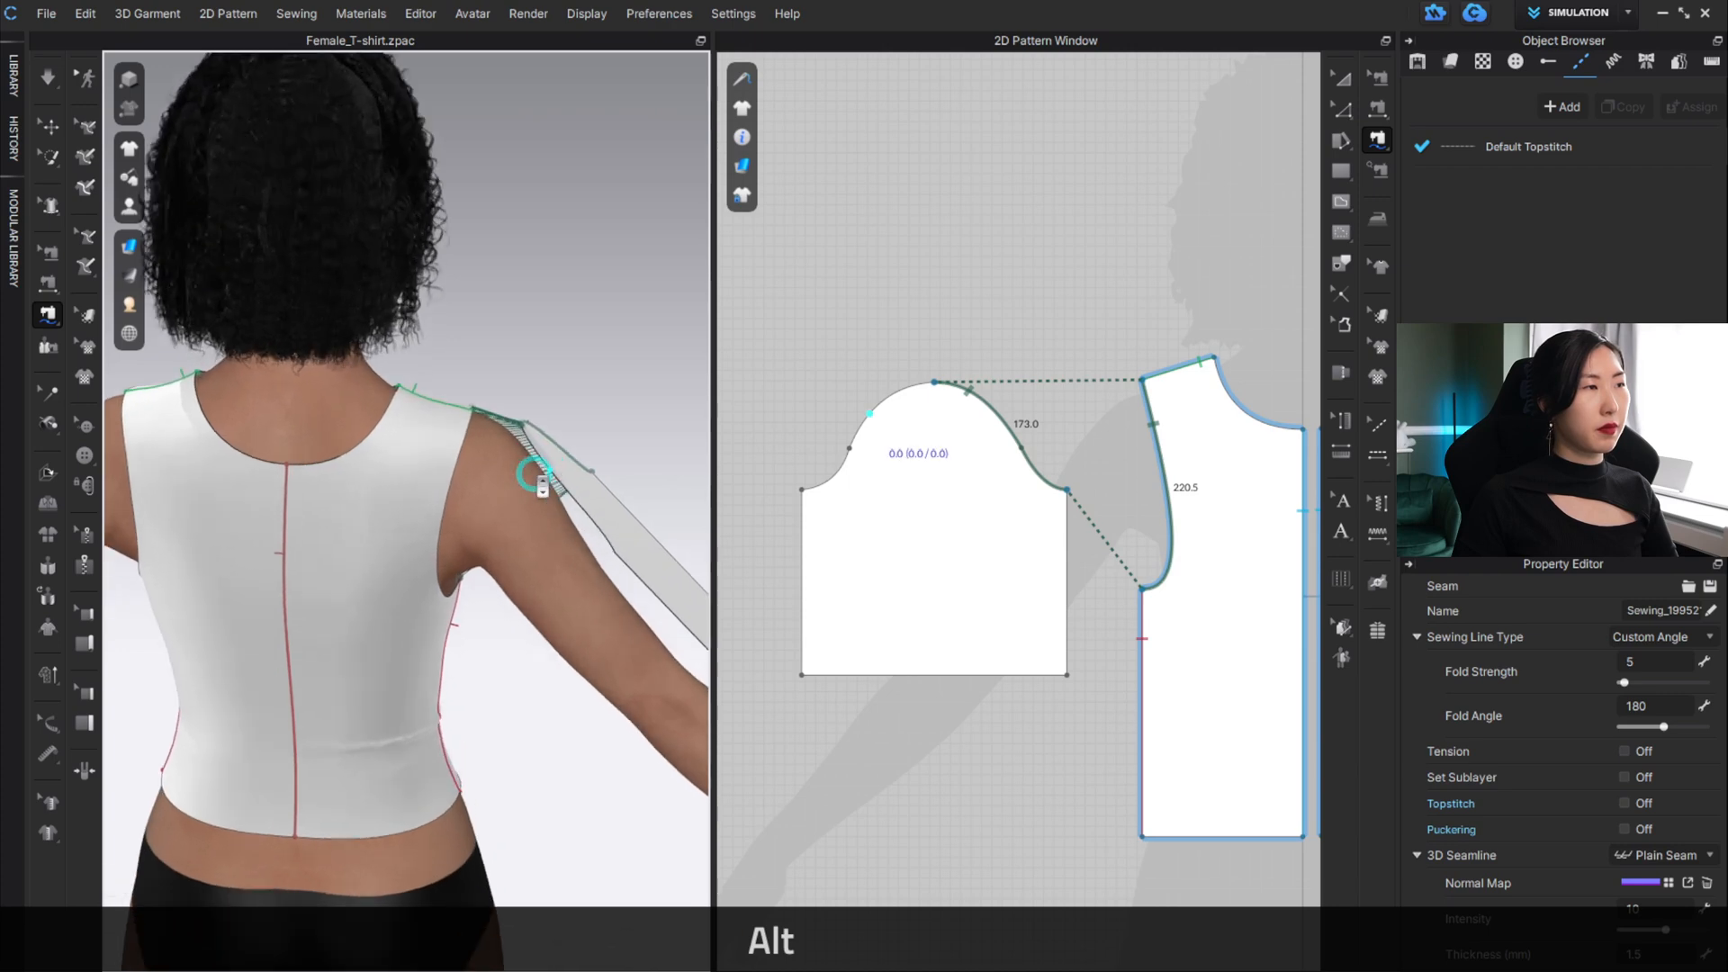
click(936, 382)
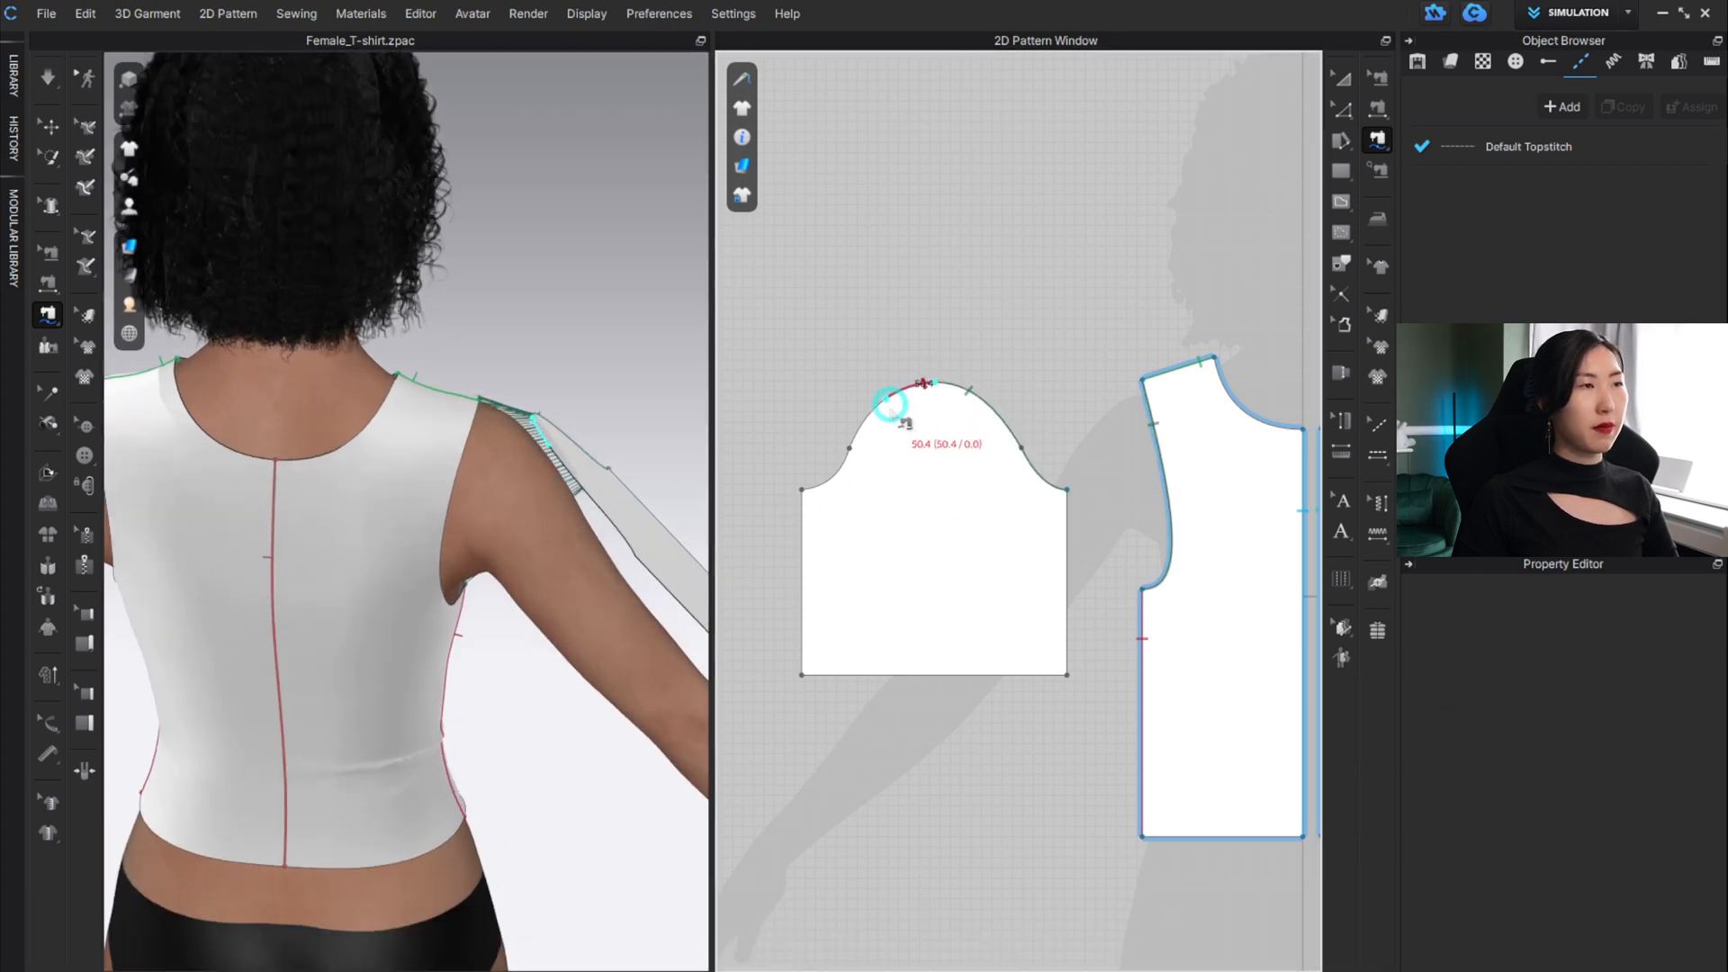
click(804, 496)
alt+middle_drag(1191, 306, 831, 277)
alt+middle_drag(1191, 285, 860, 291)
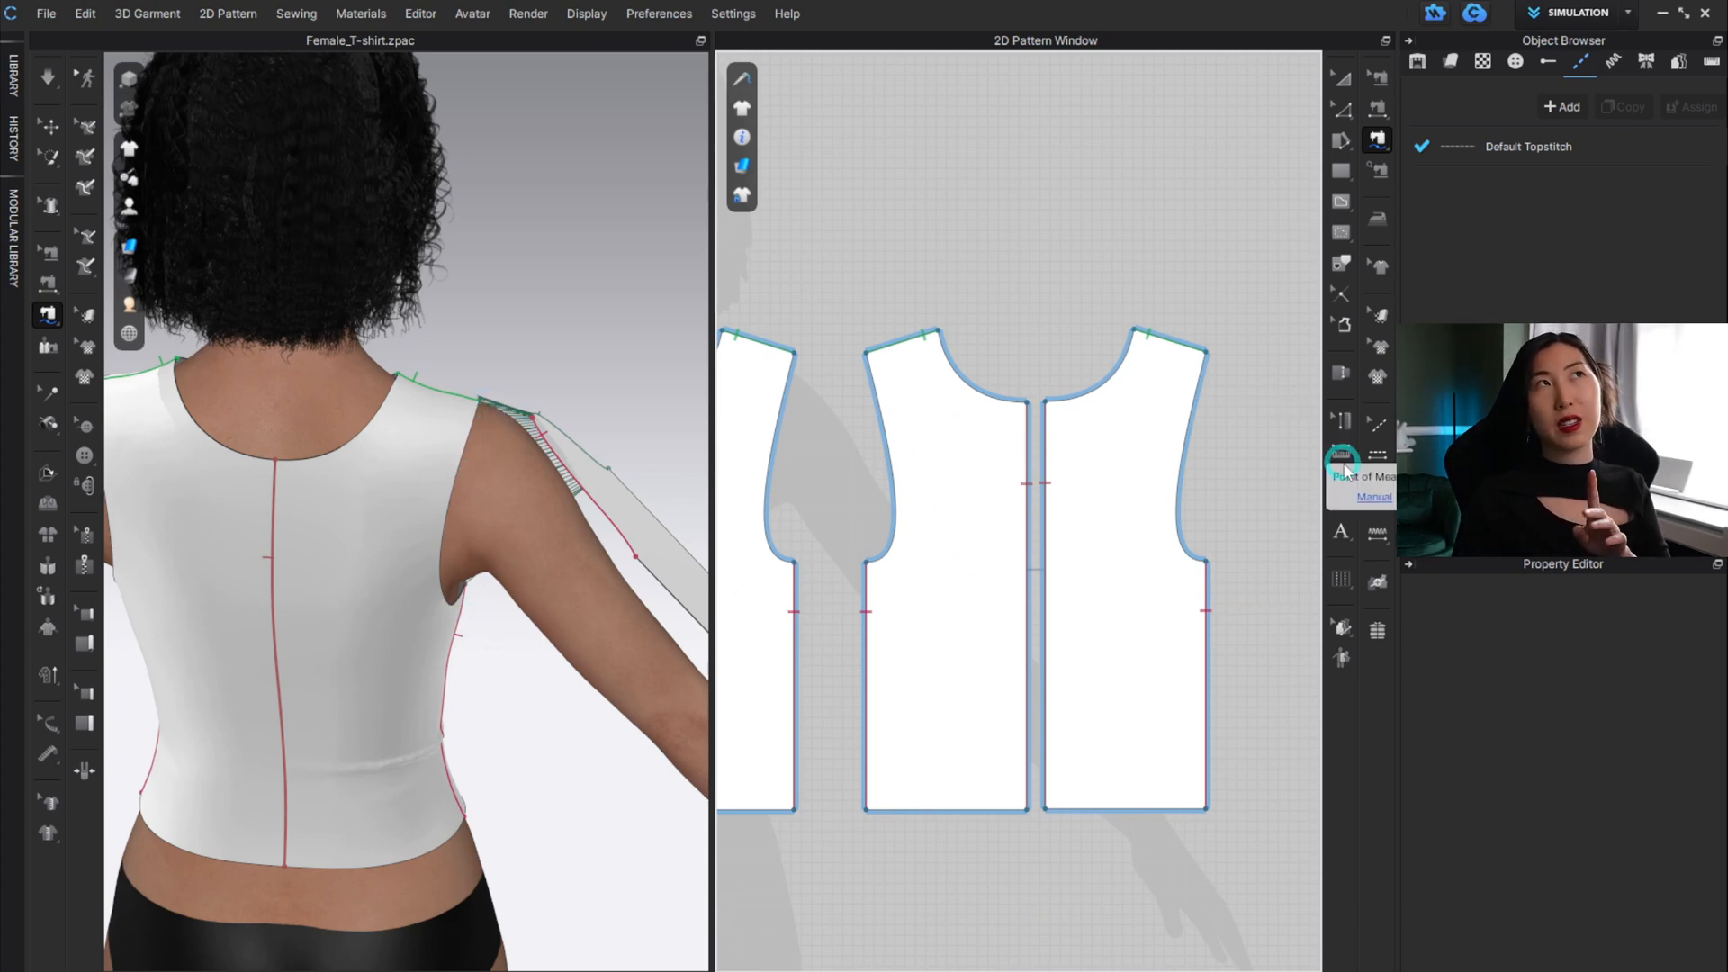
click(1379, 350)
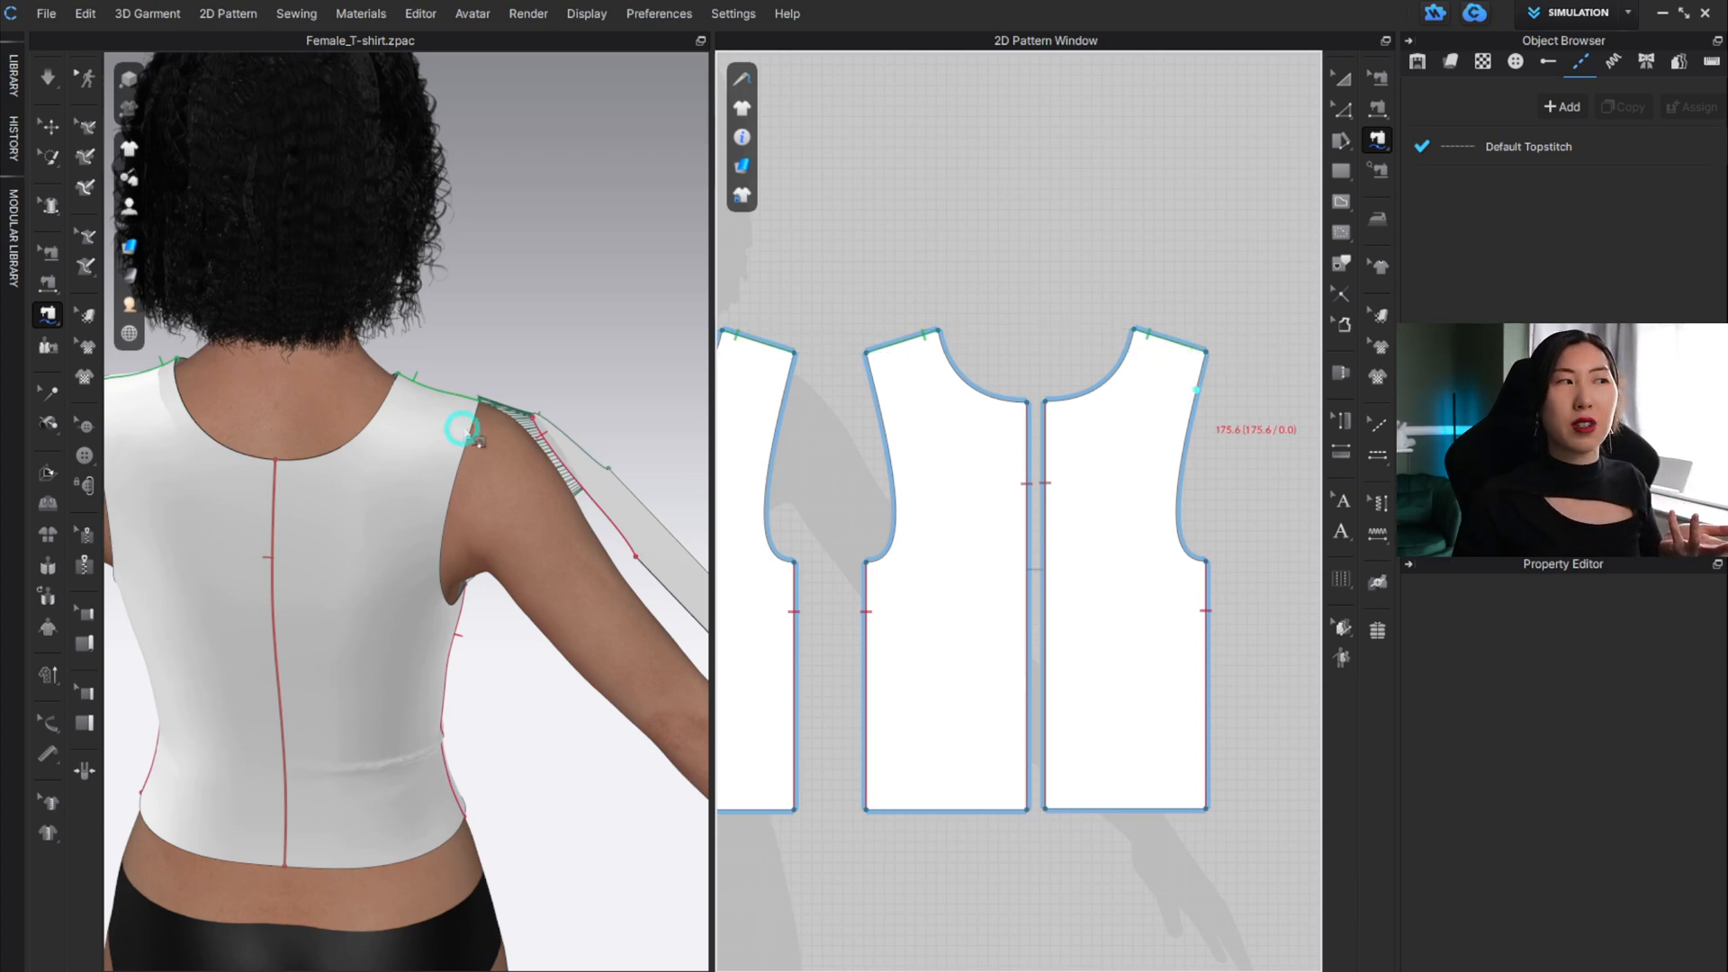
click(1199, 353)
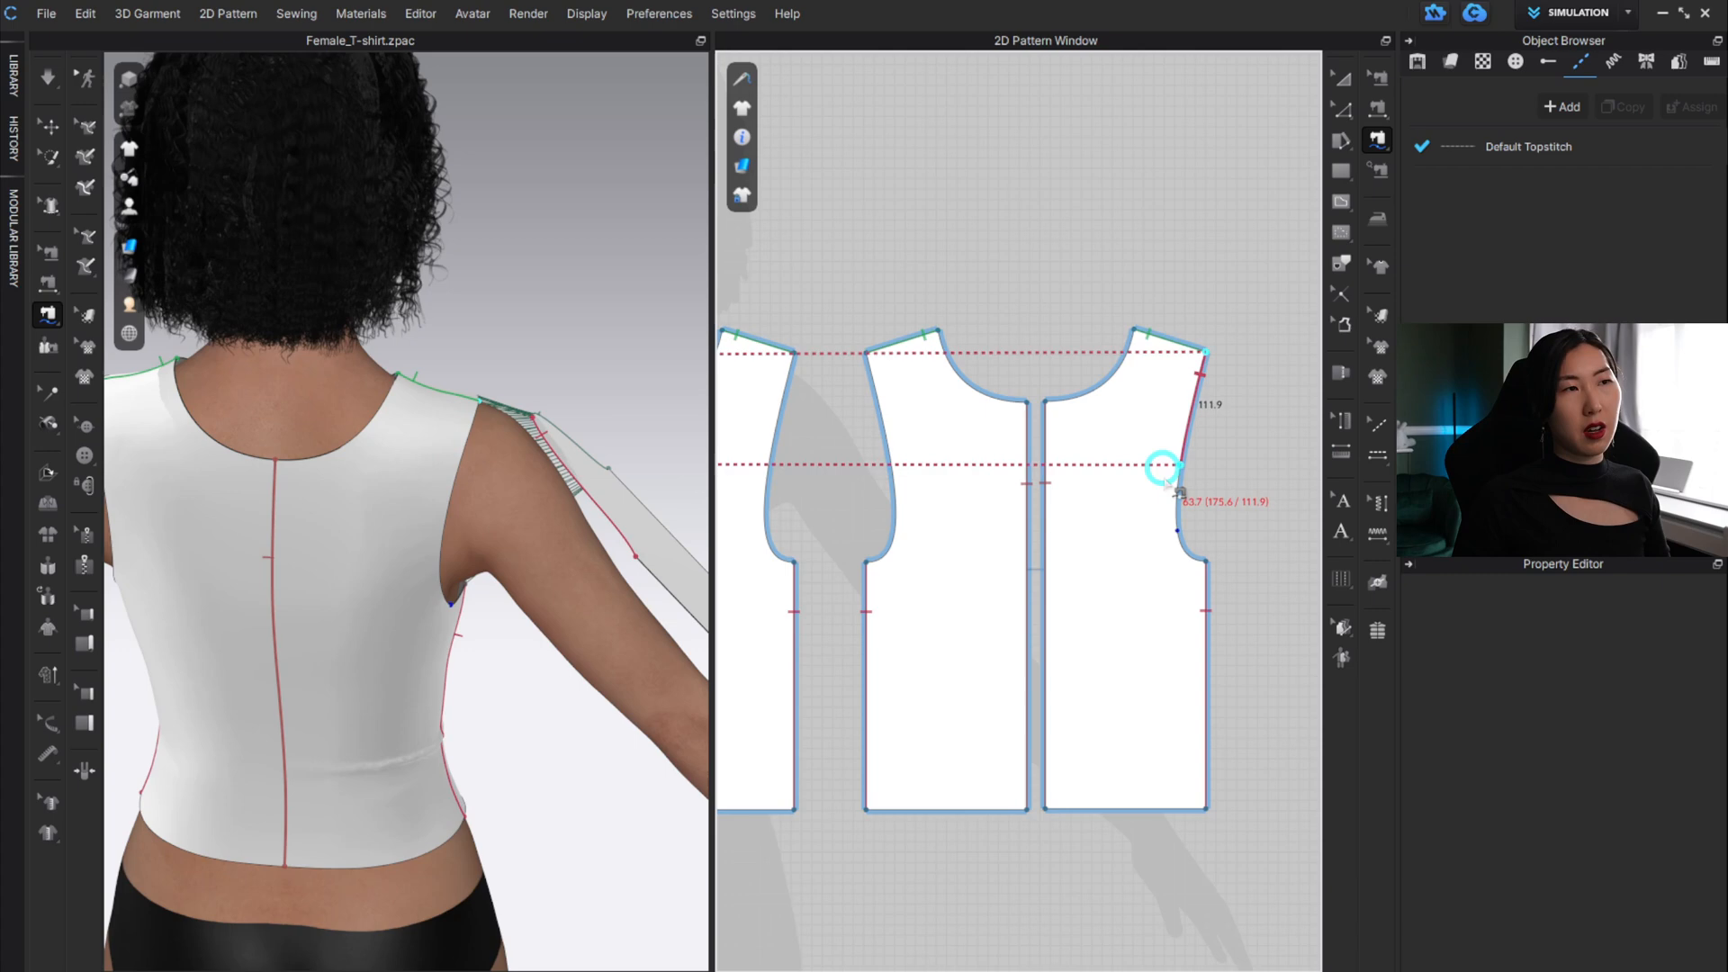
click(1204, 562)
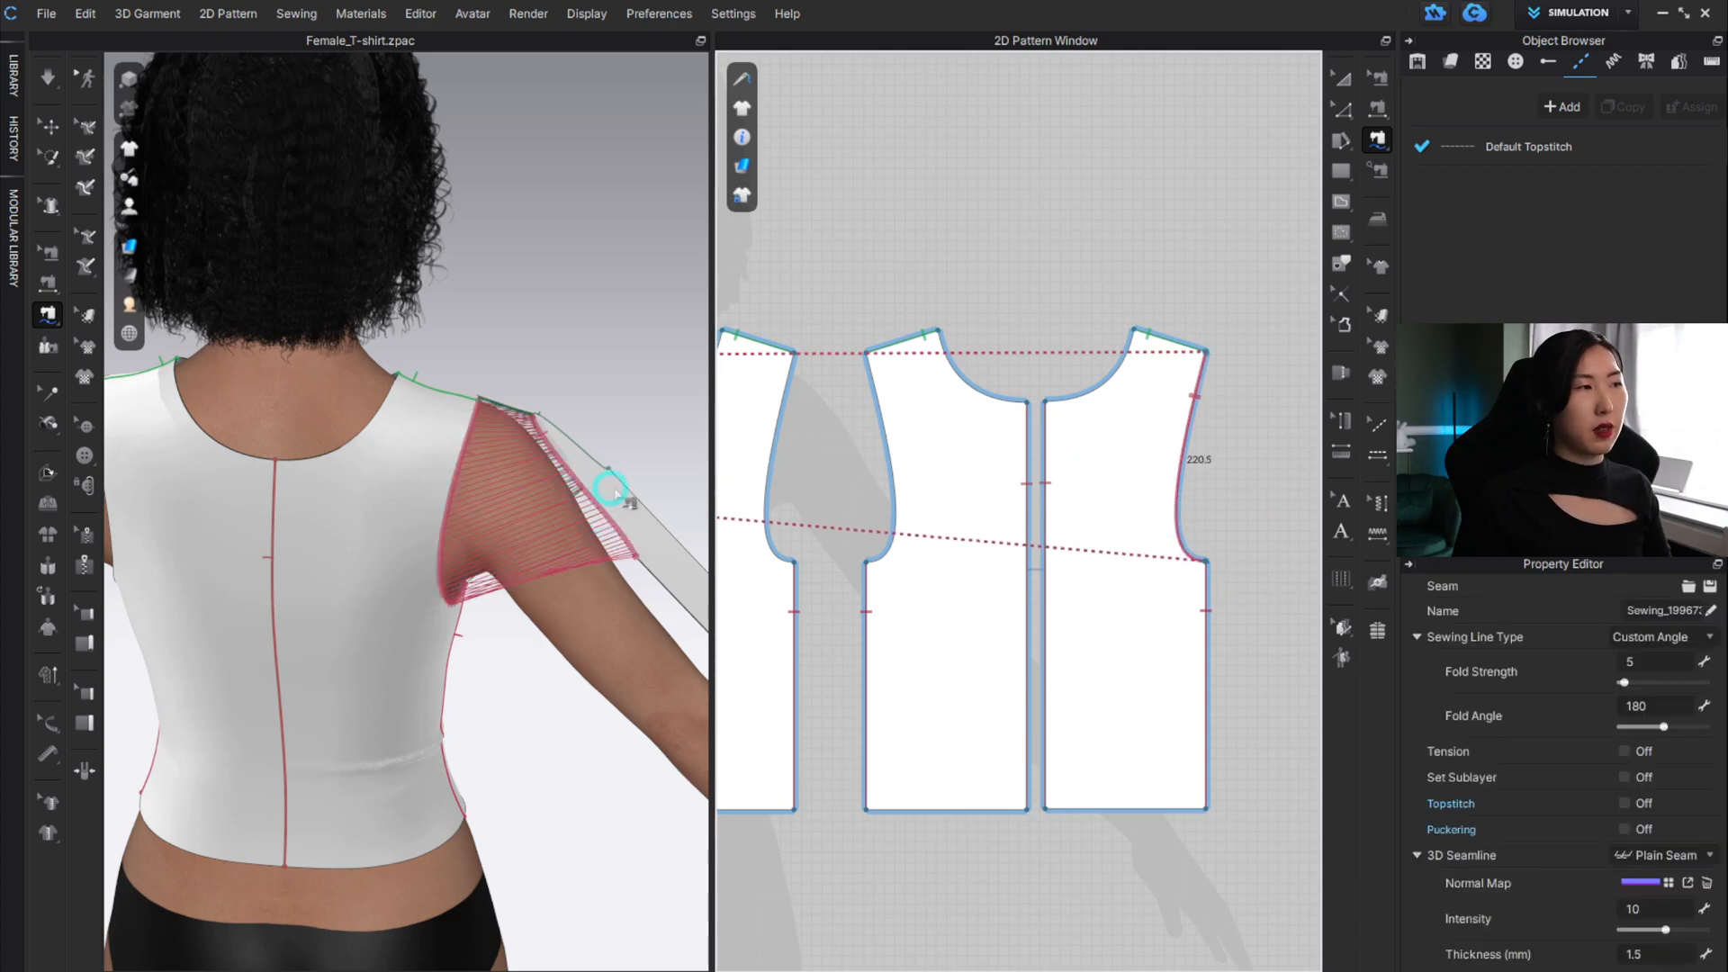
Inspect the front and back sleeve seams with Edit Sewing, comparing the cap lengths with the armhole lengths.
right_drag(612, 489, 285, 486)
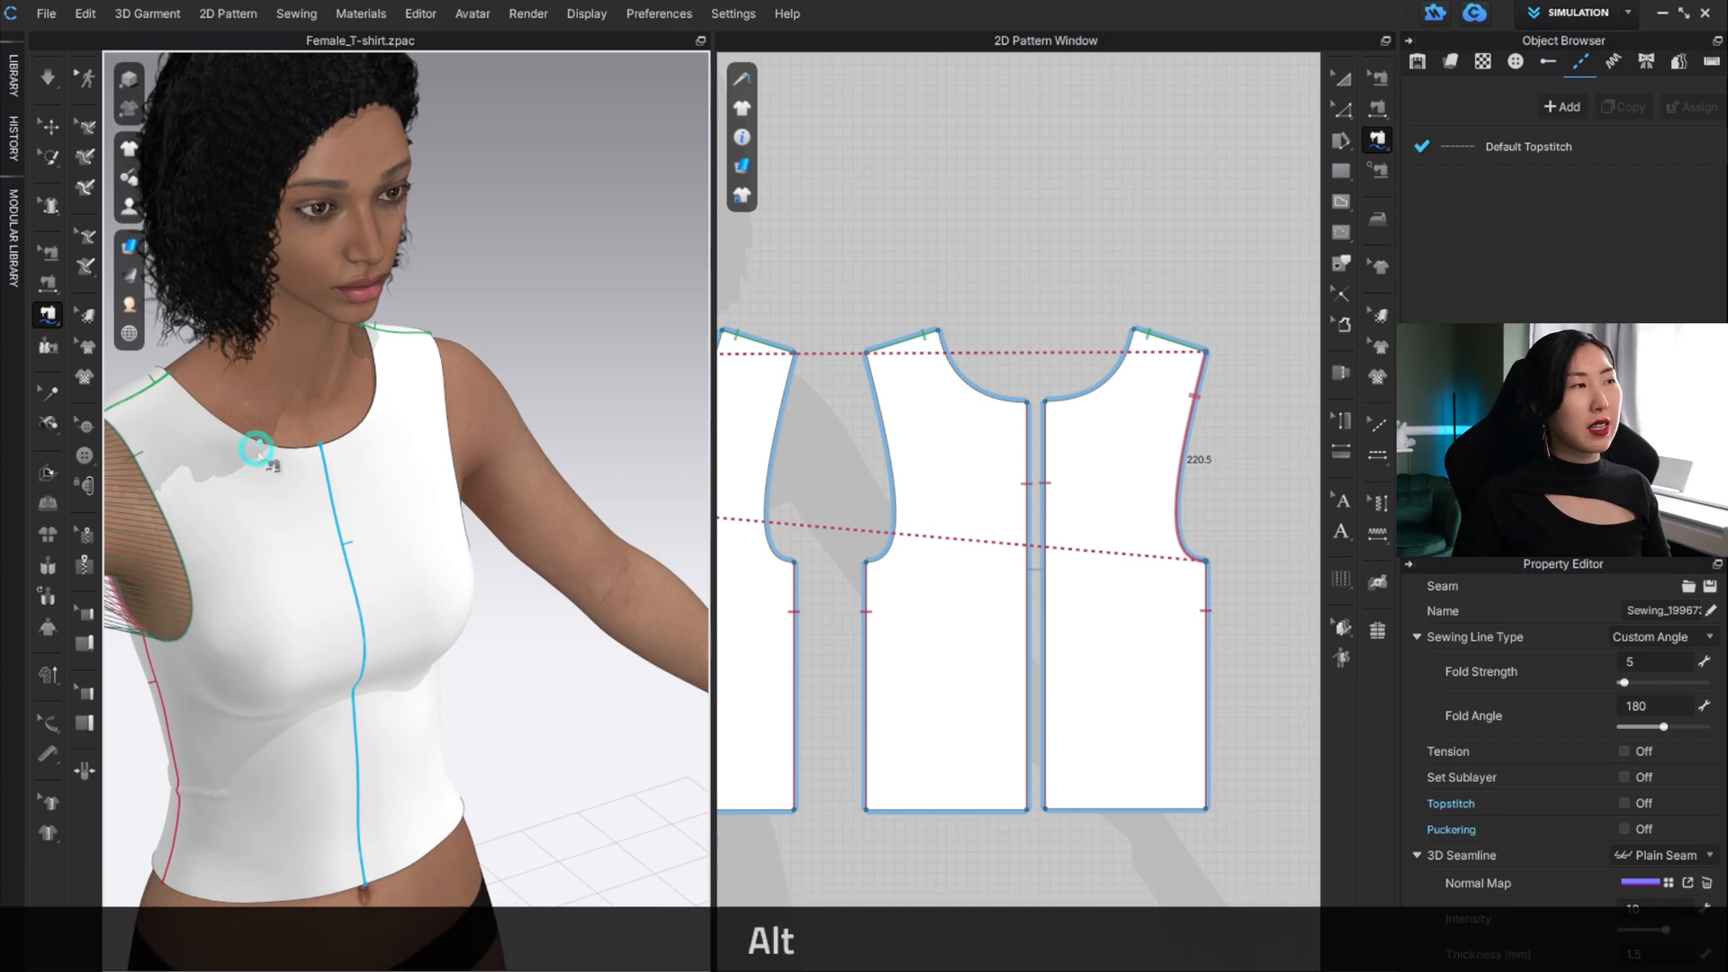
alt+middle_drag(273, 474, 528, 472)
scroll(1055, 377, down, 6)
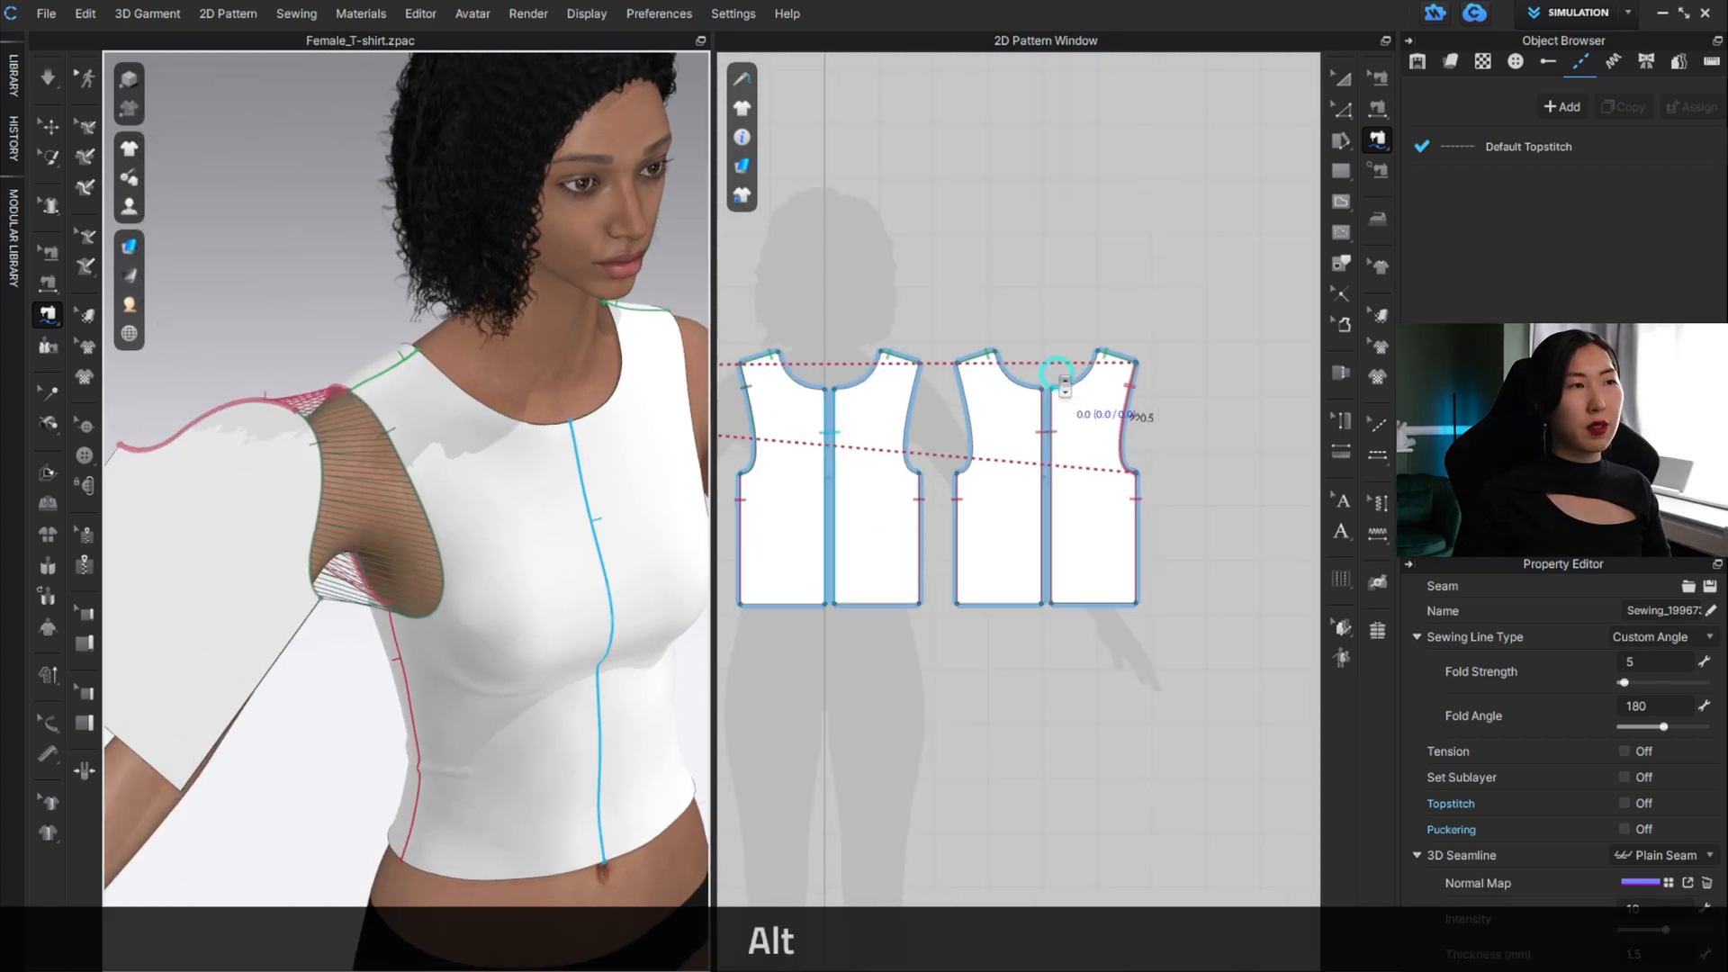
scroll(868, 374, up, 6)
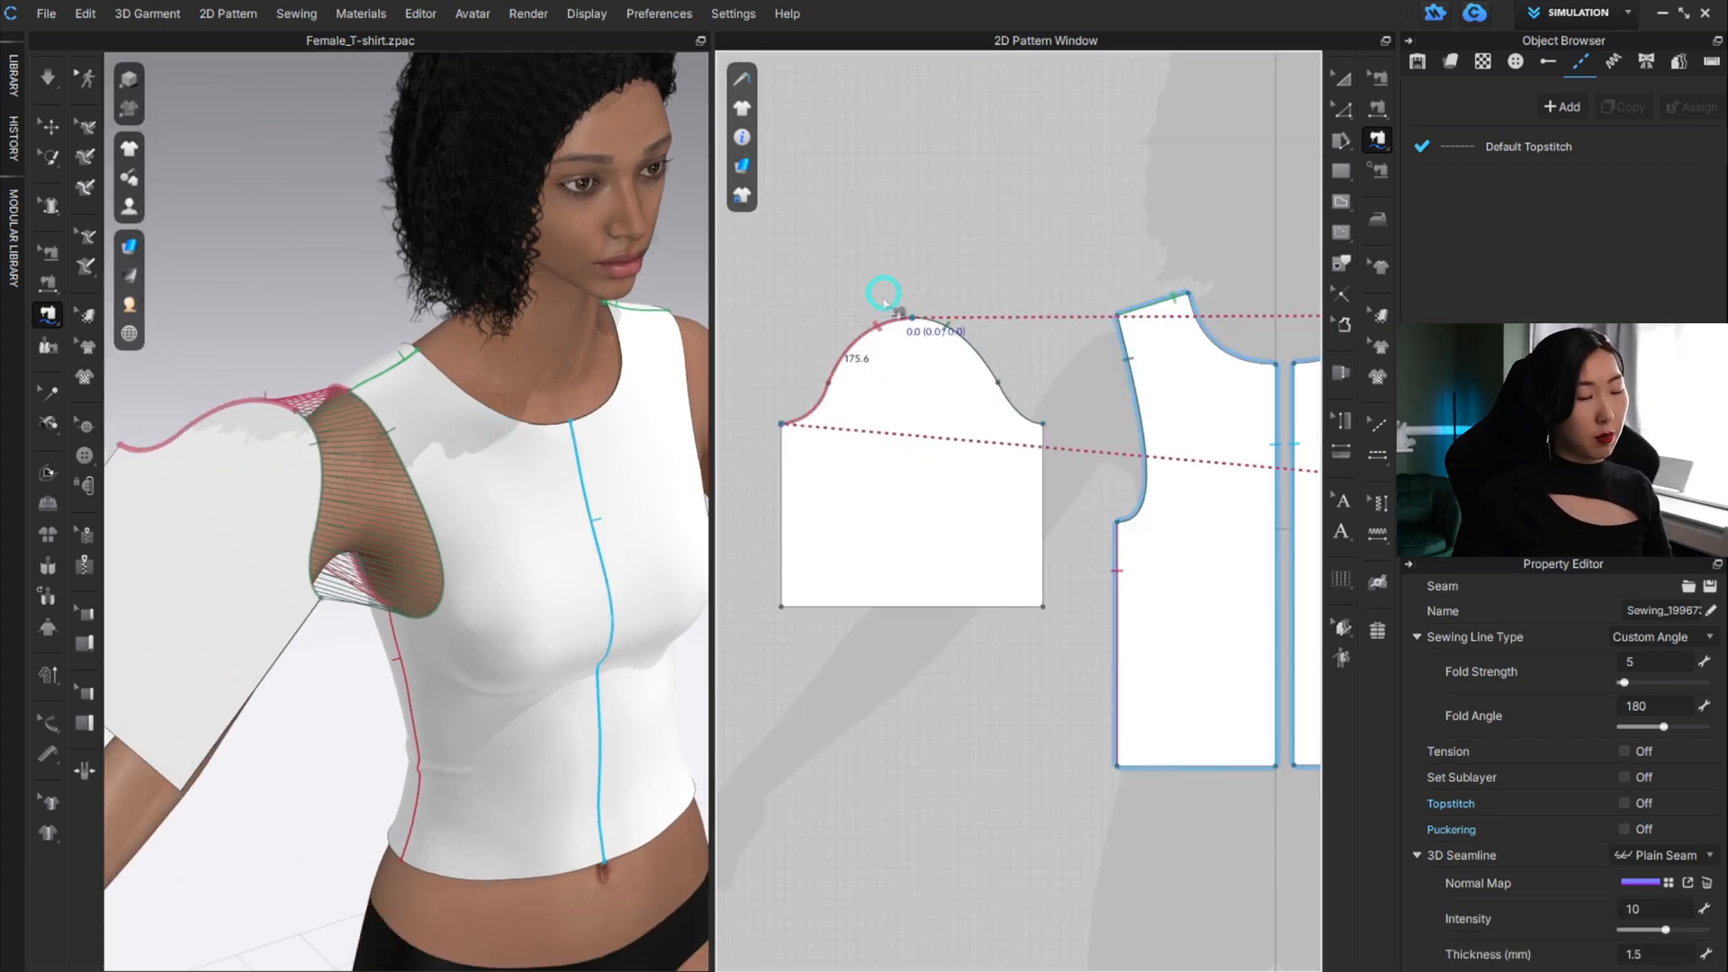
key(b)
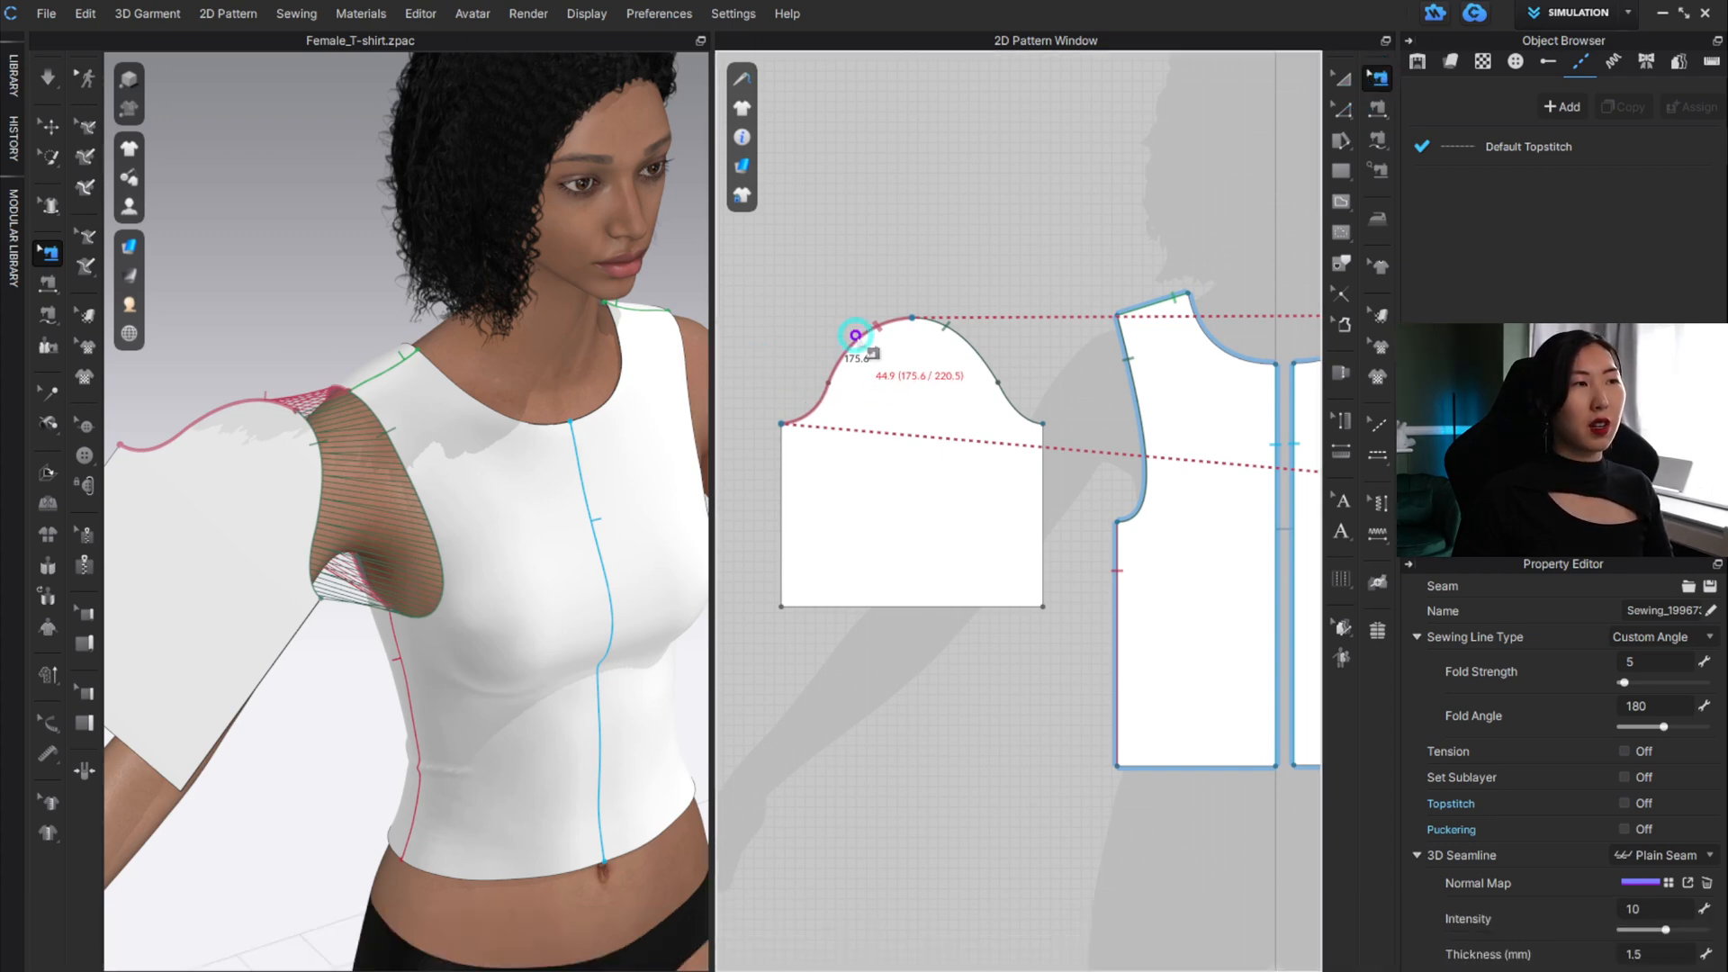
click(879, 216)
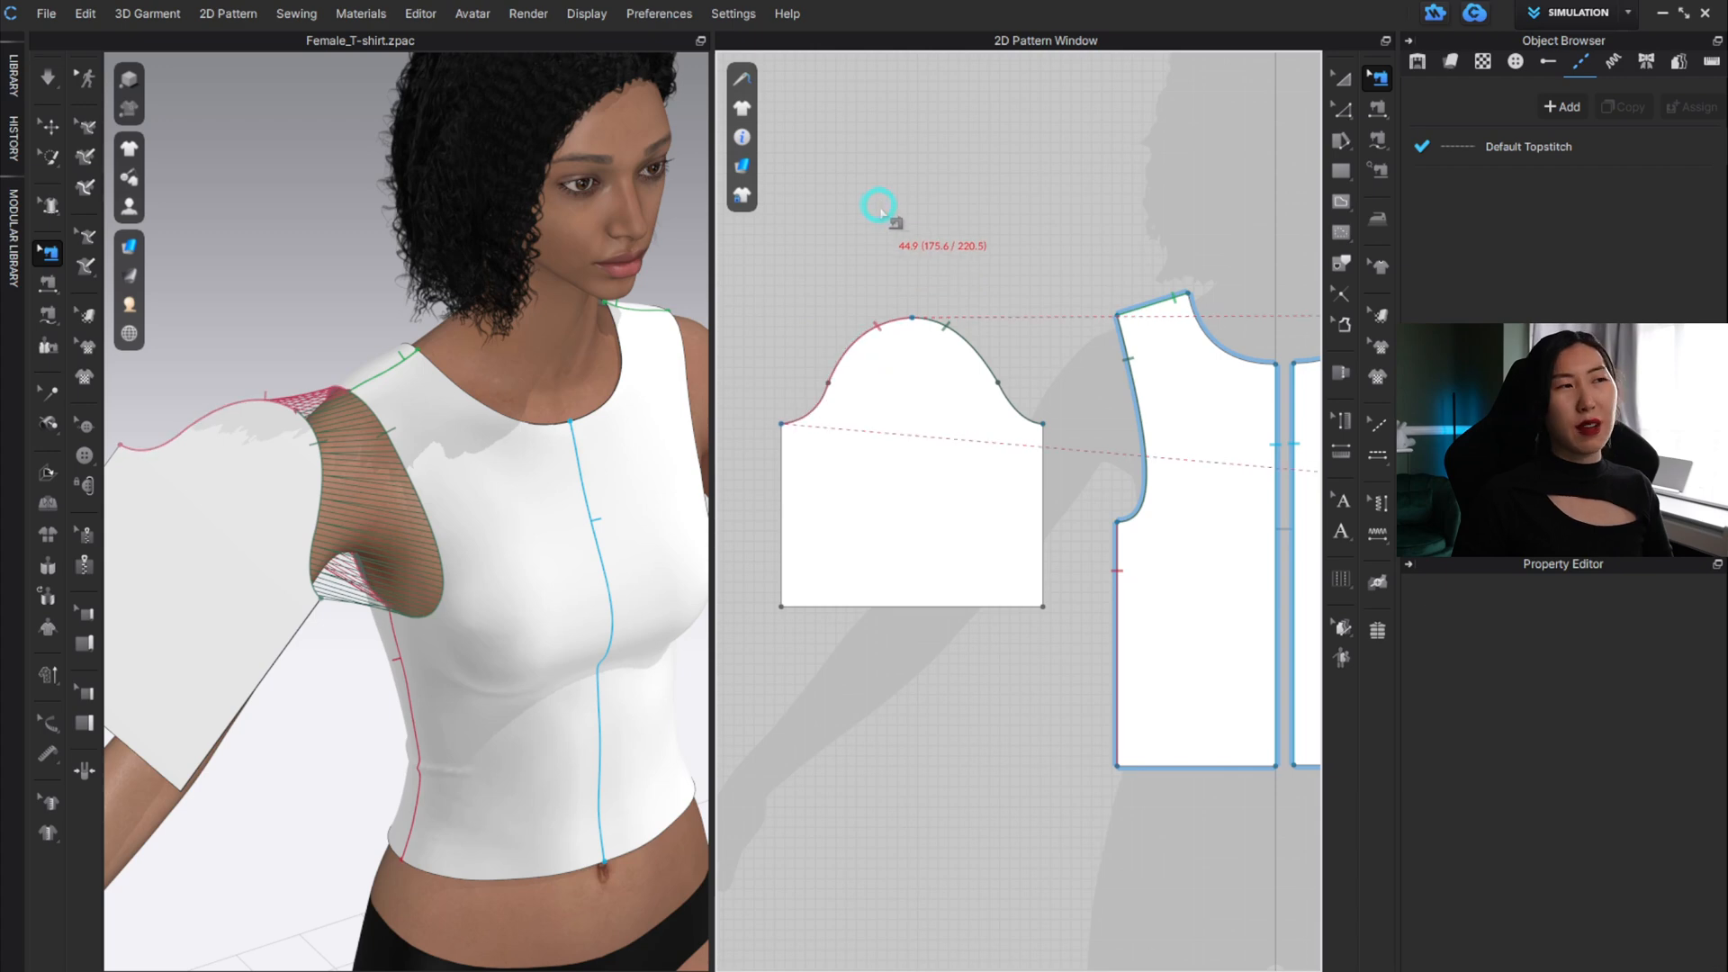
click(845, 340)
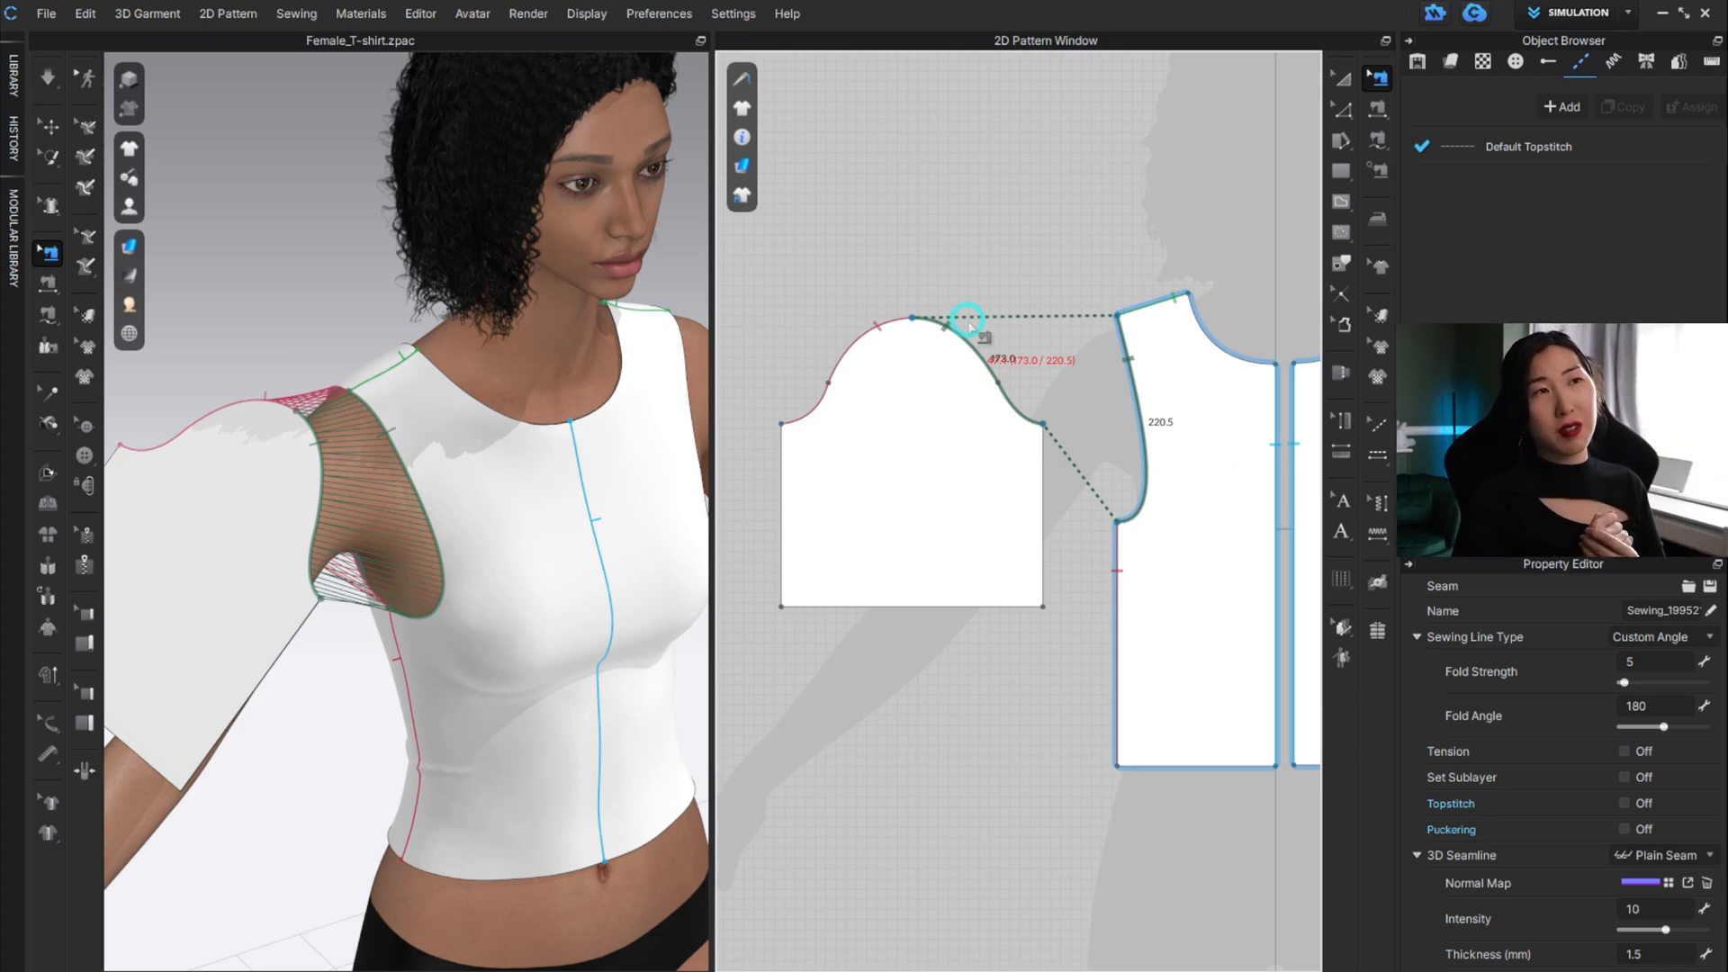
click(895, 241)
click(865, 334)
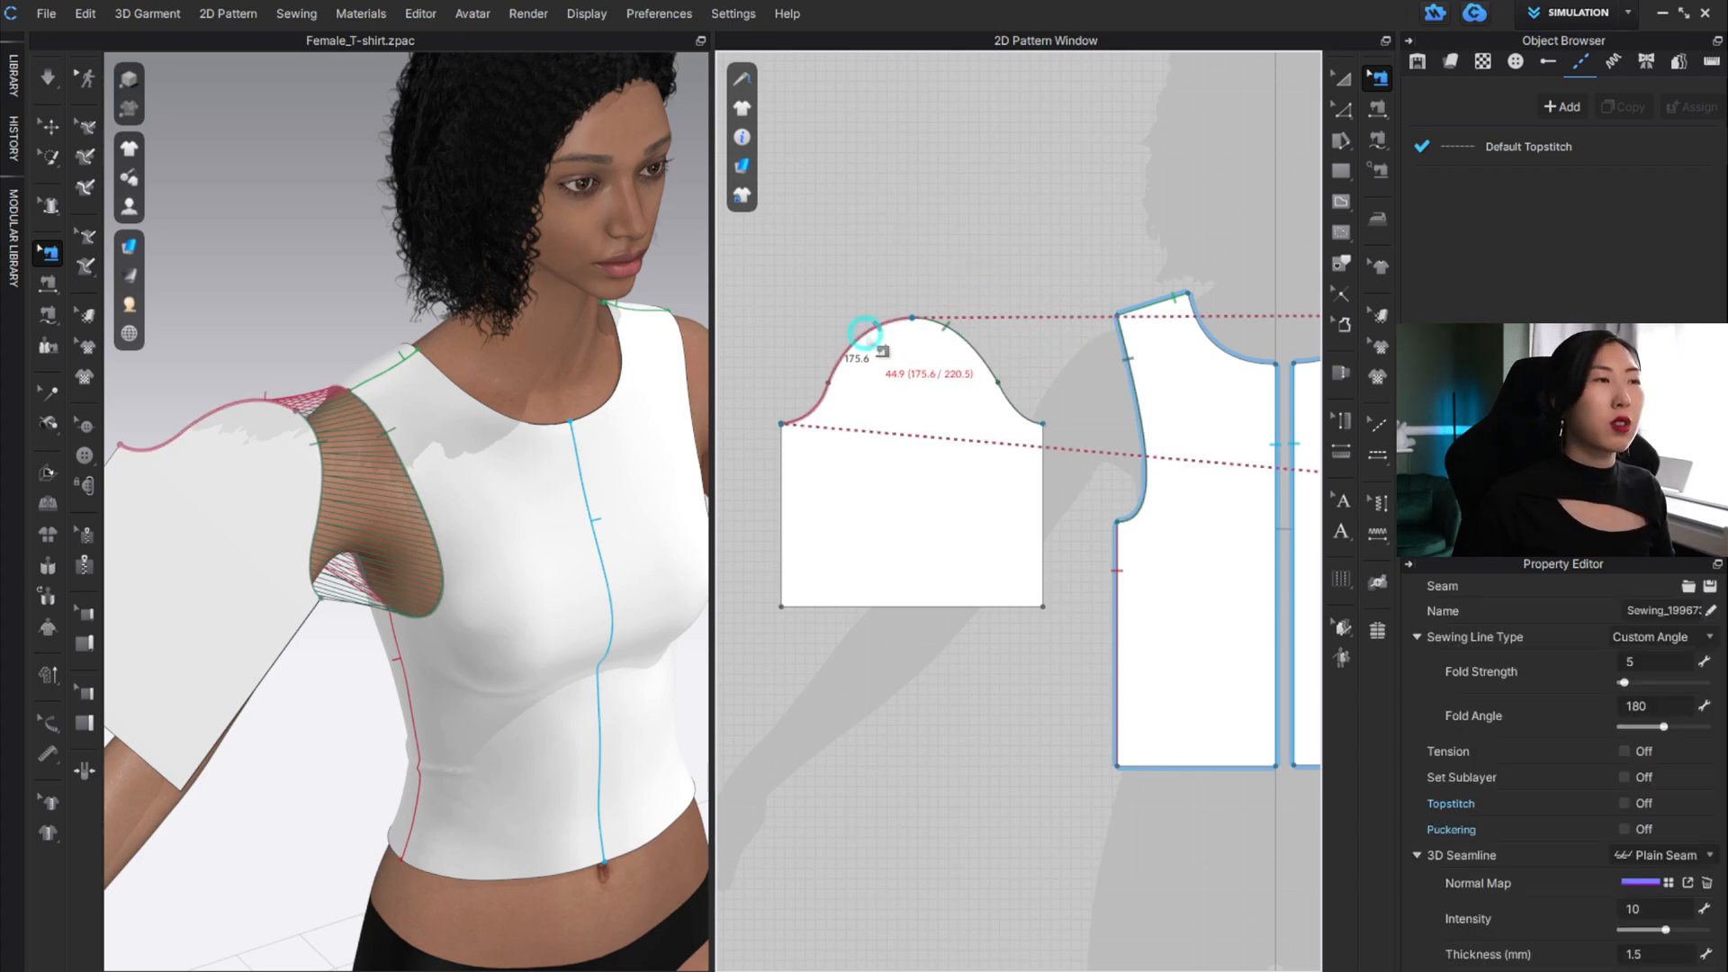
click(945, 323)
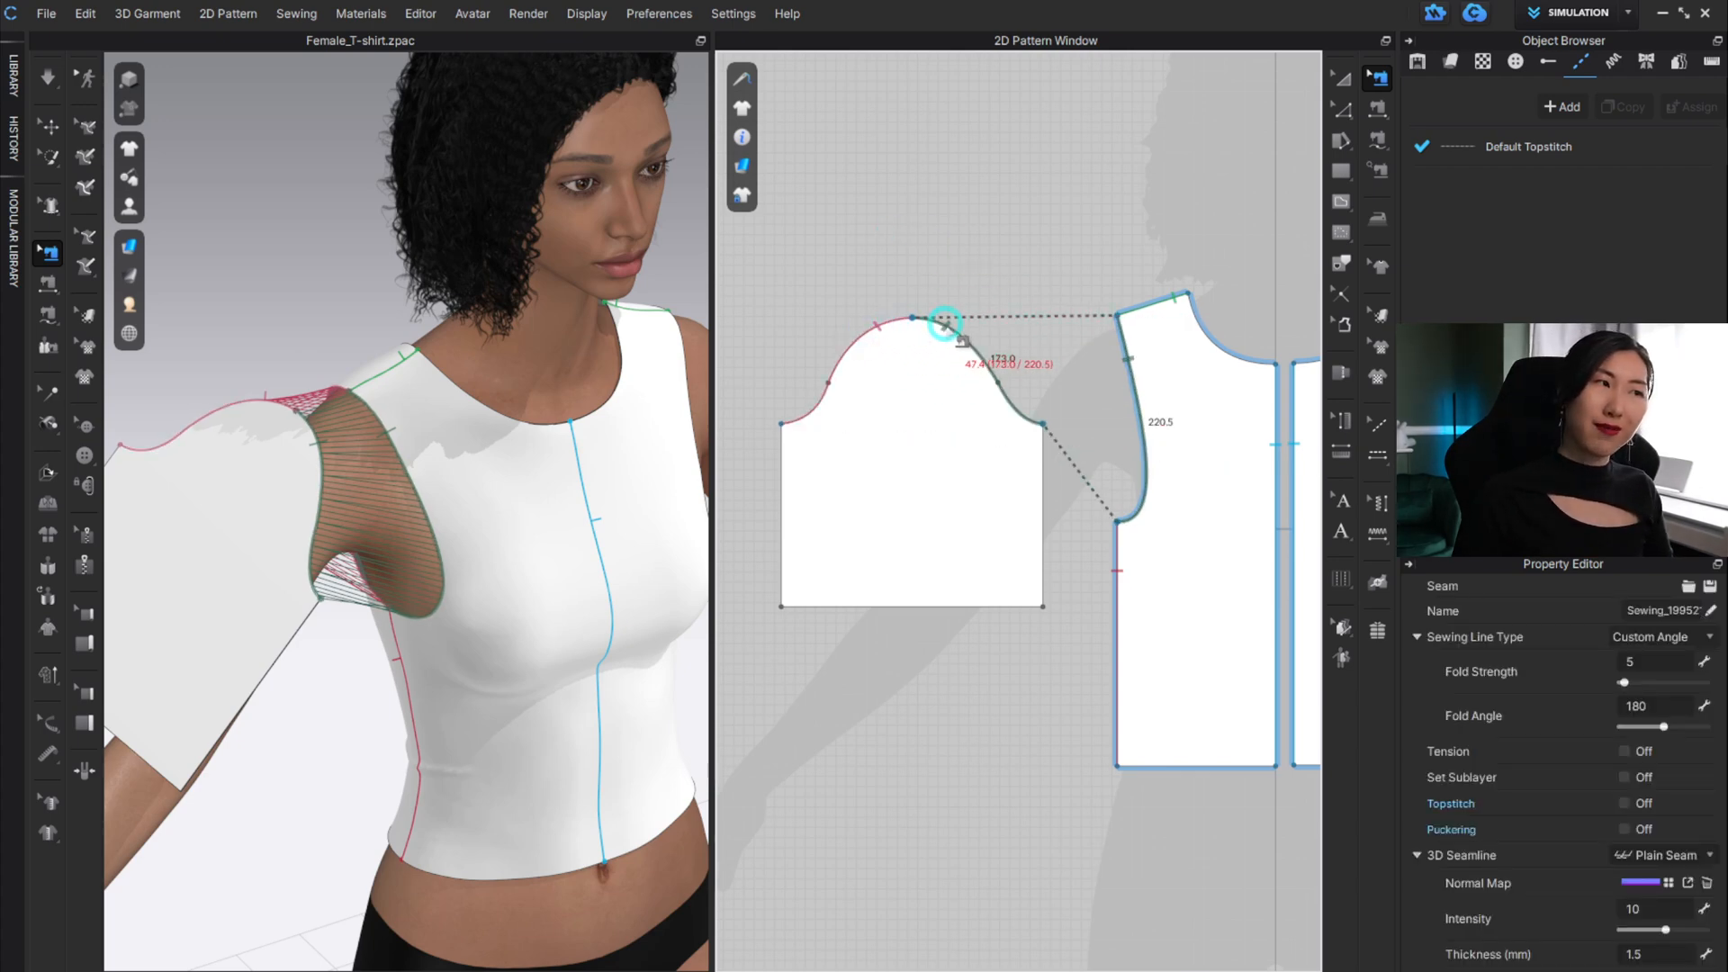
Widen the sleeve pattern horizontally until its back cap seam is about 203 mm long, comparing both cap seams with the armholes in Edit Sewing.
key(ctrl+z)
key(ctrl+z)
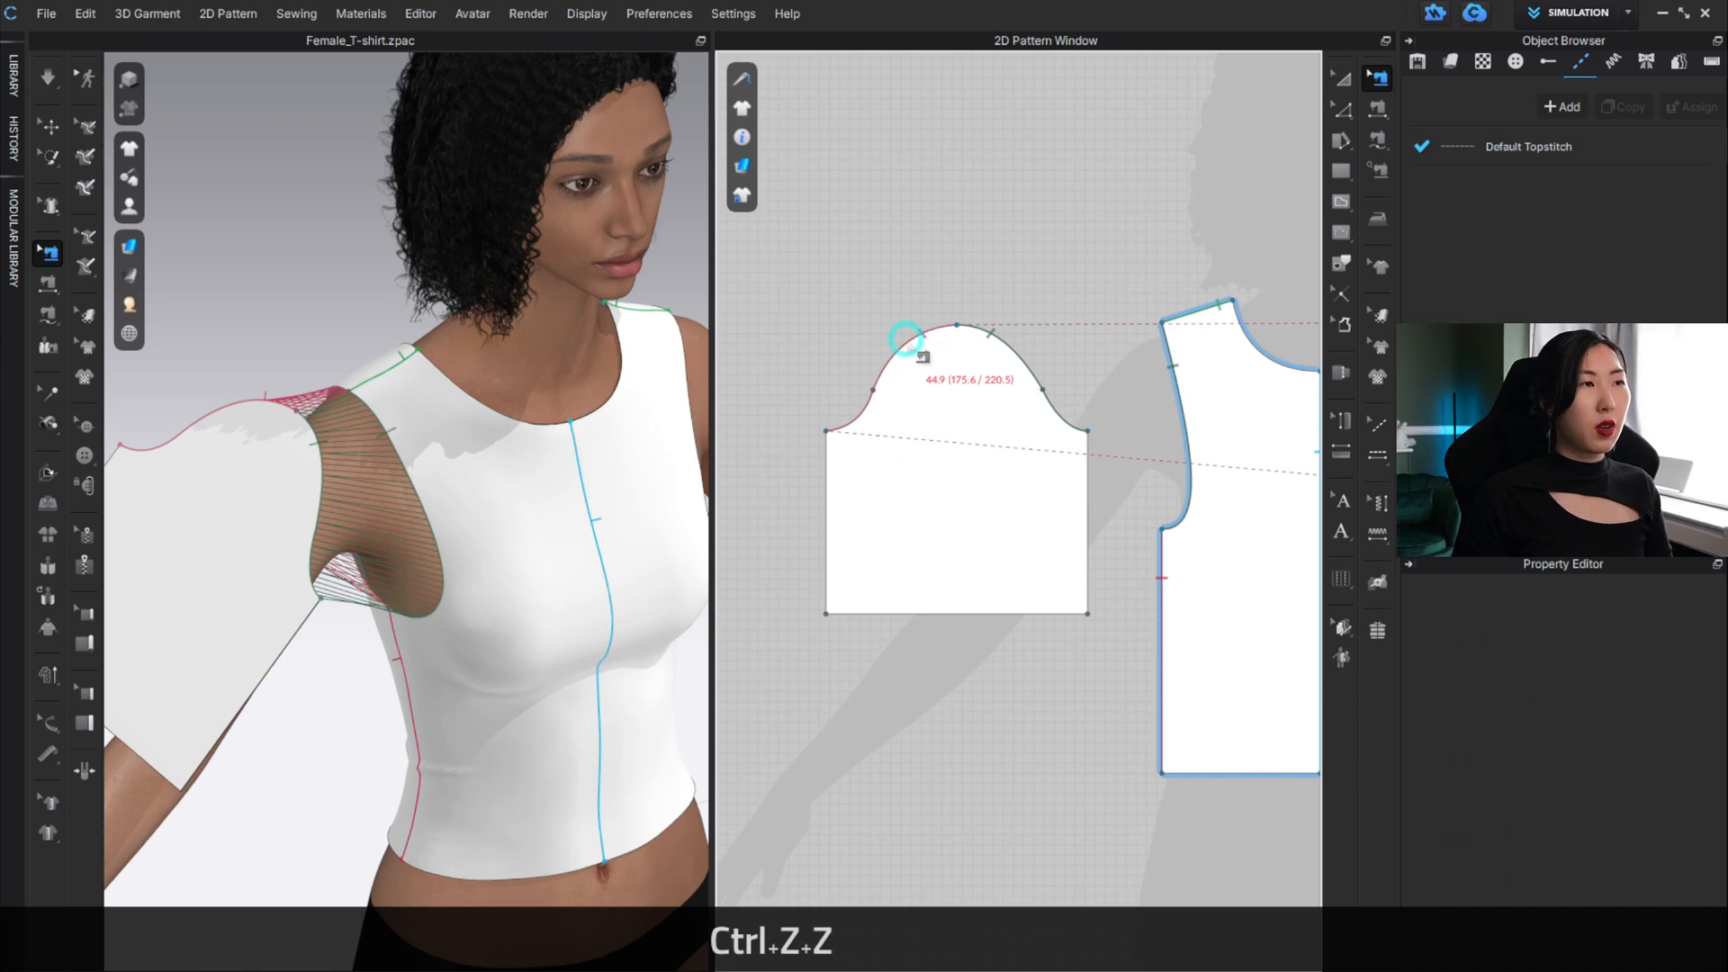
key(a)
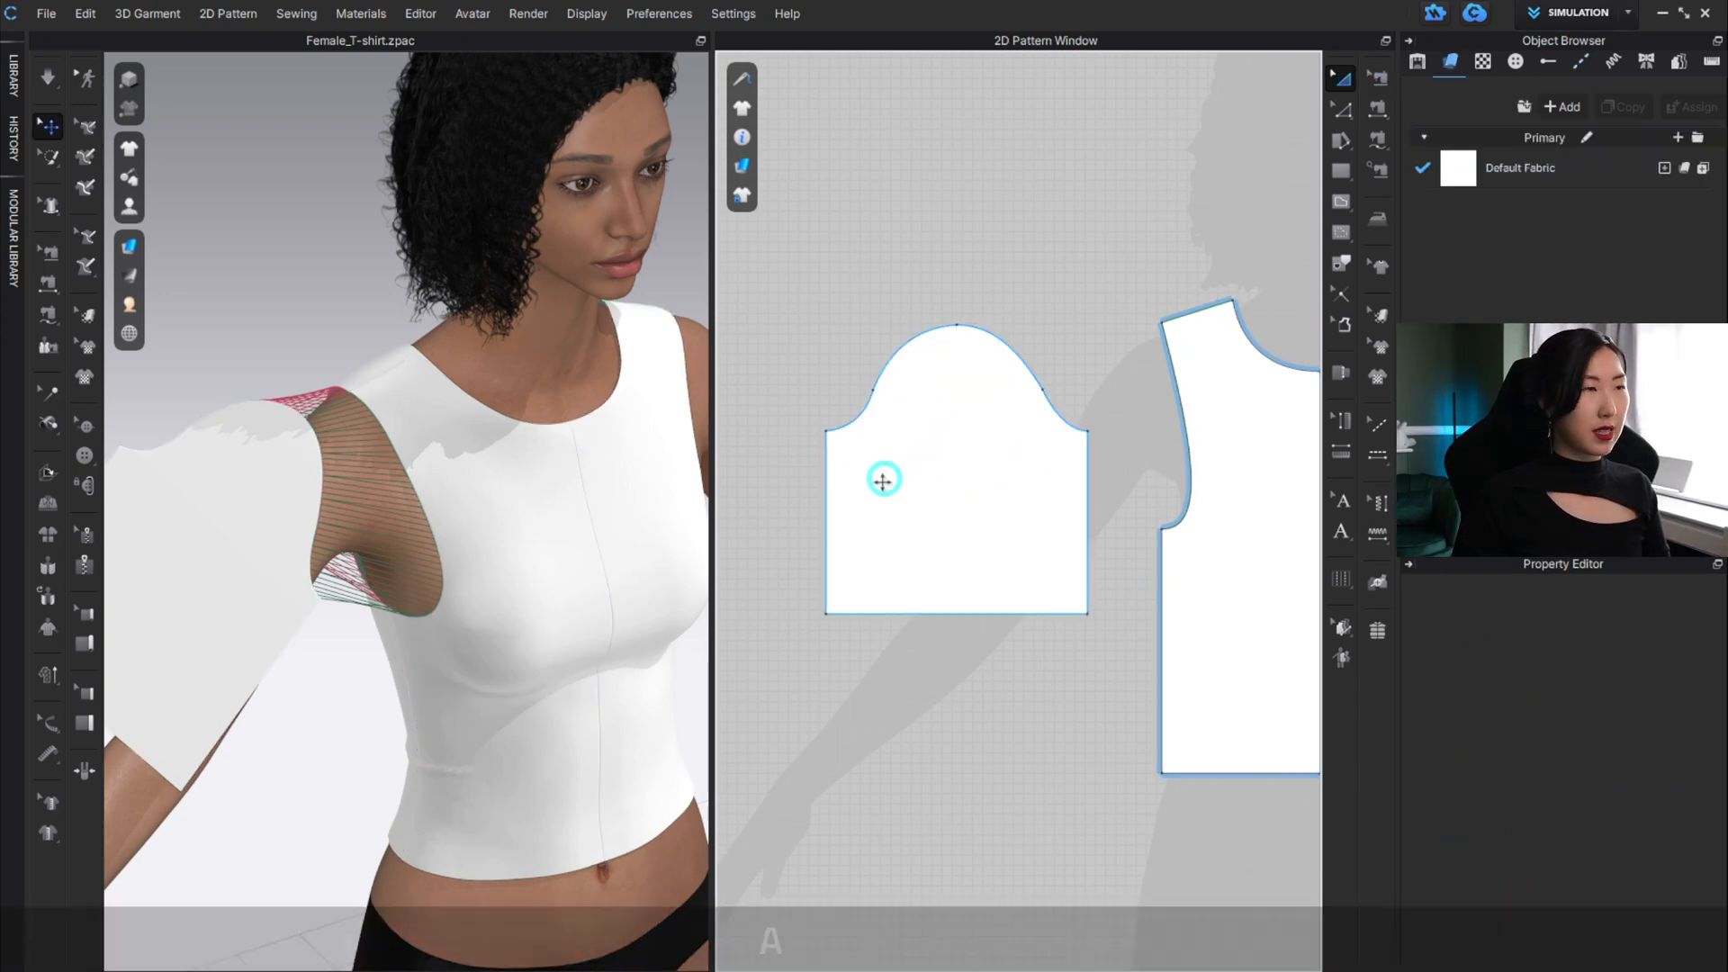
click(922, 467)
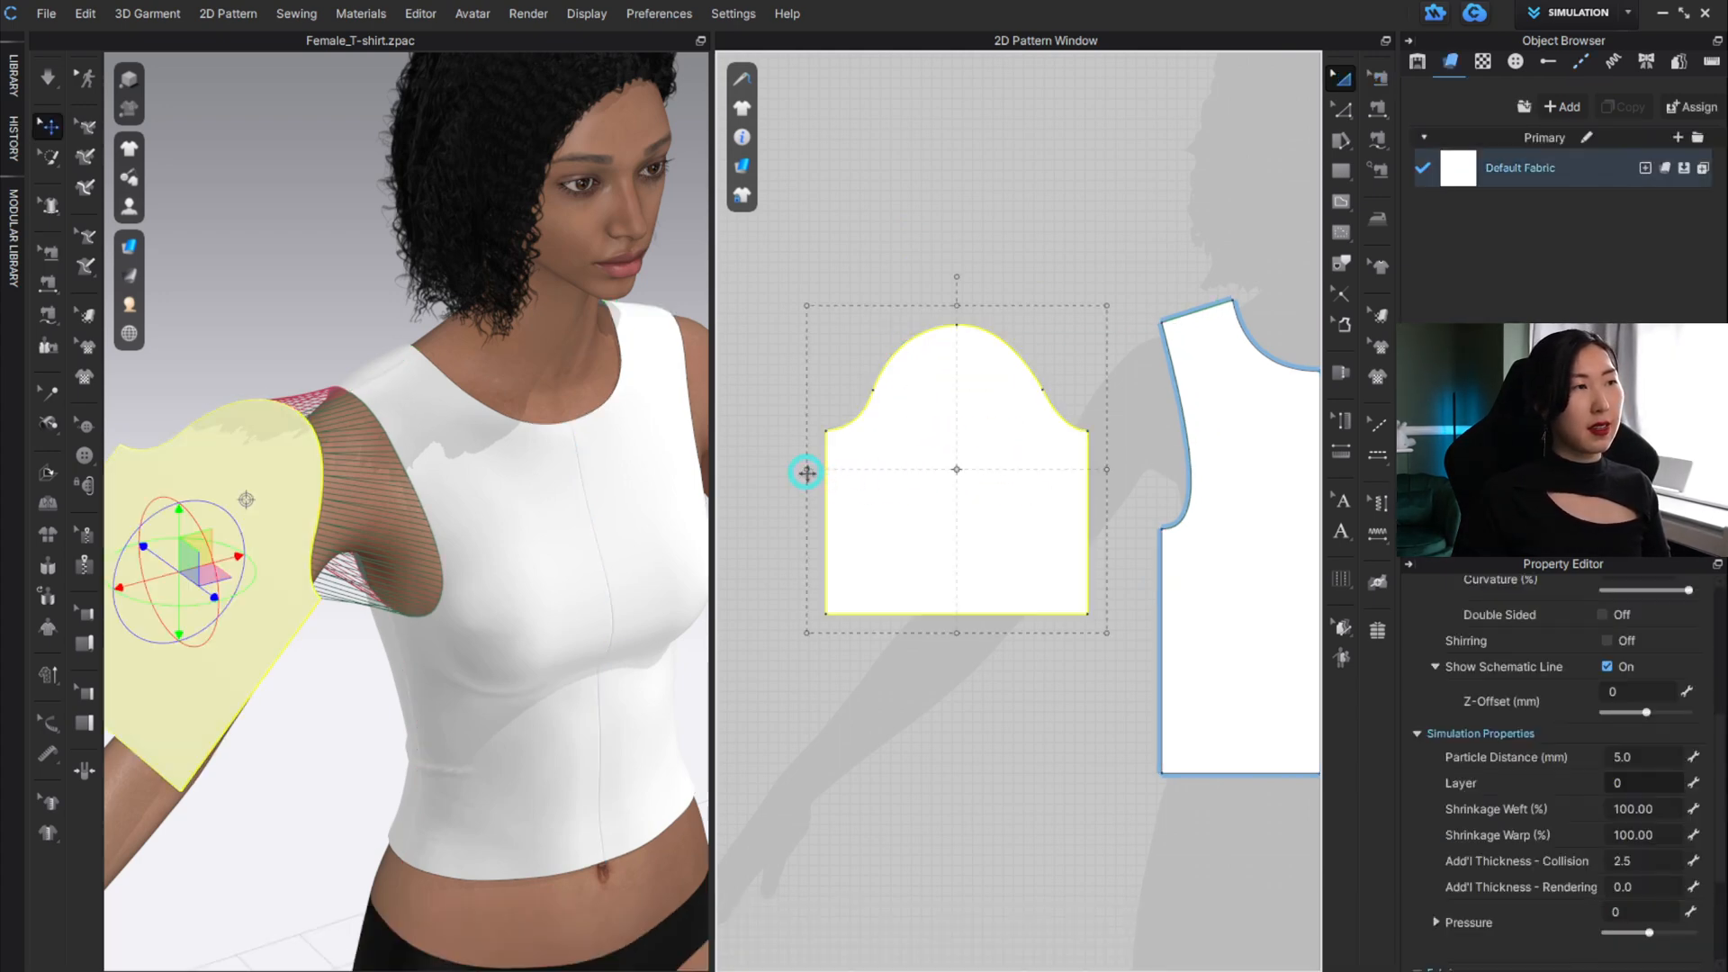
drag(802, 467, 738, 477)
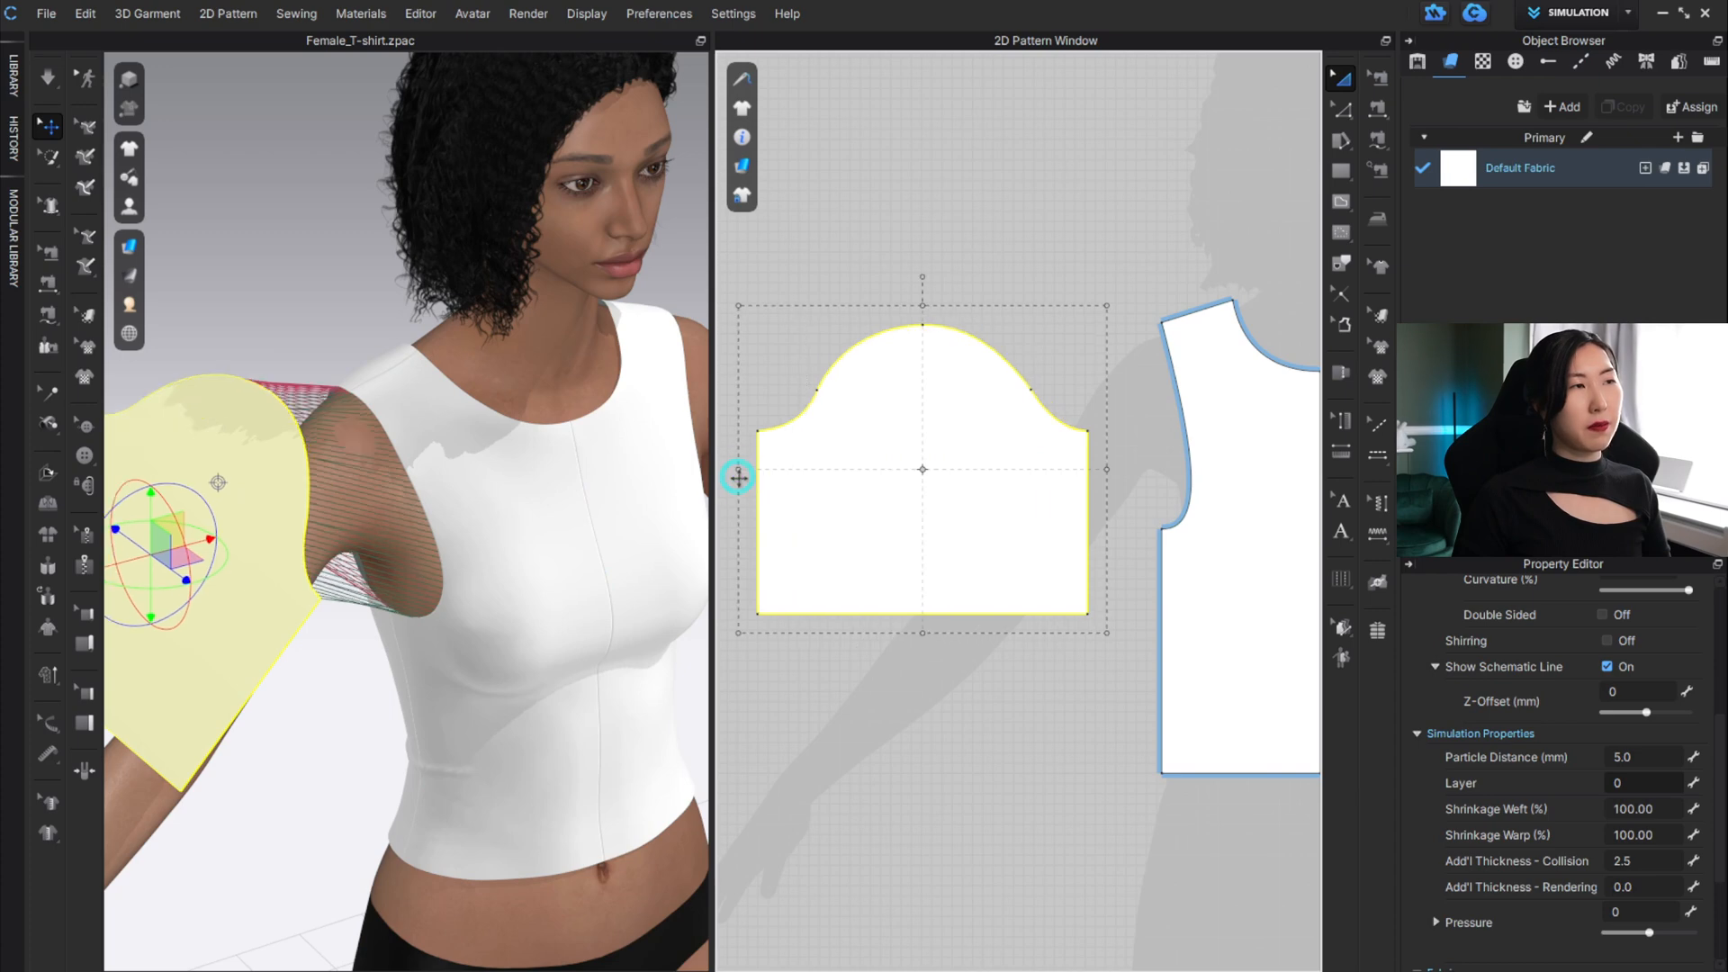
key(b)
click(1382, 77)
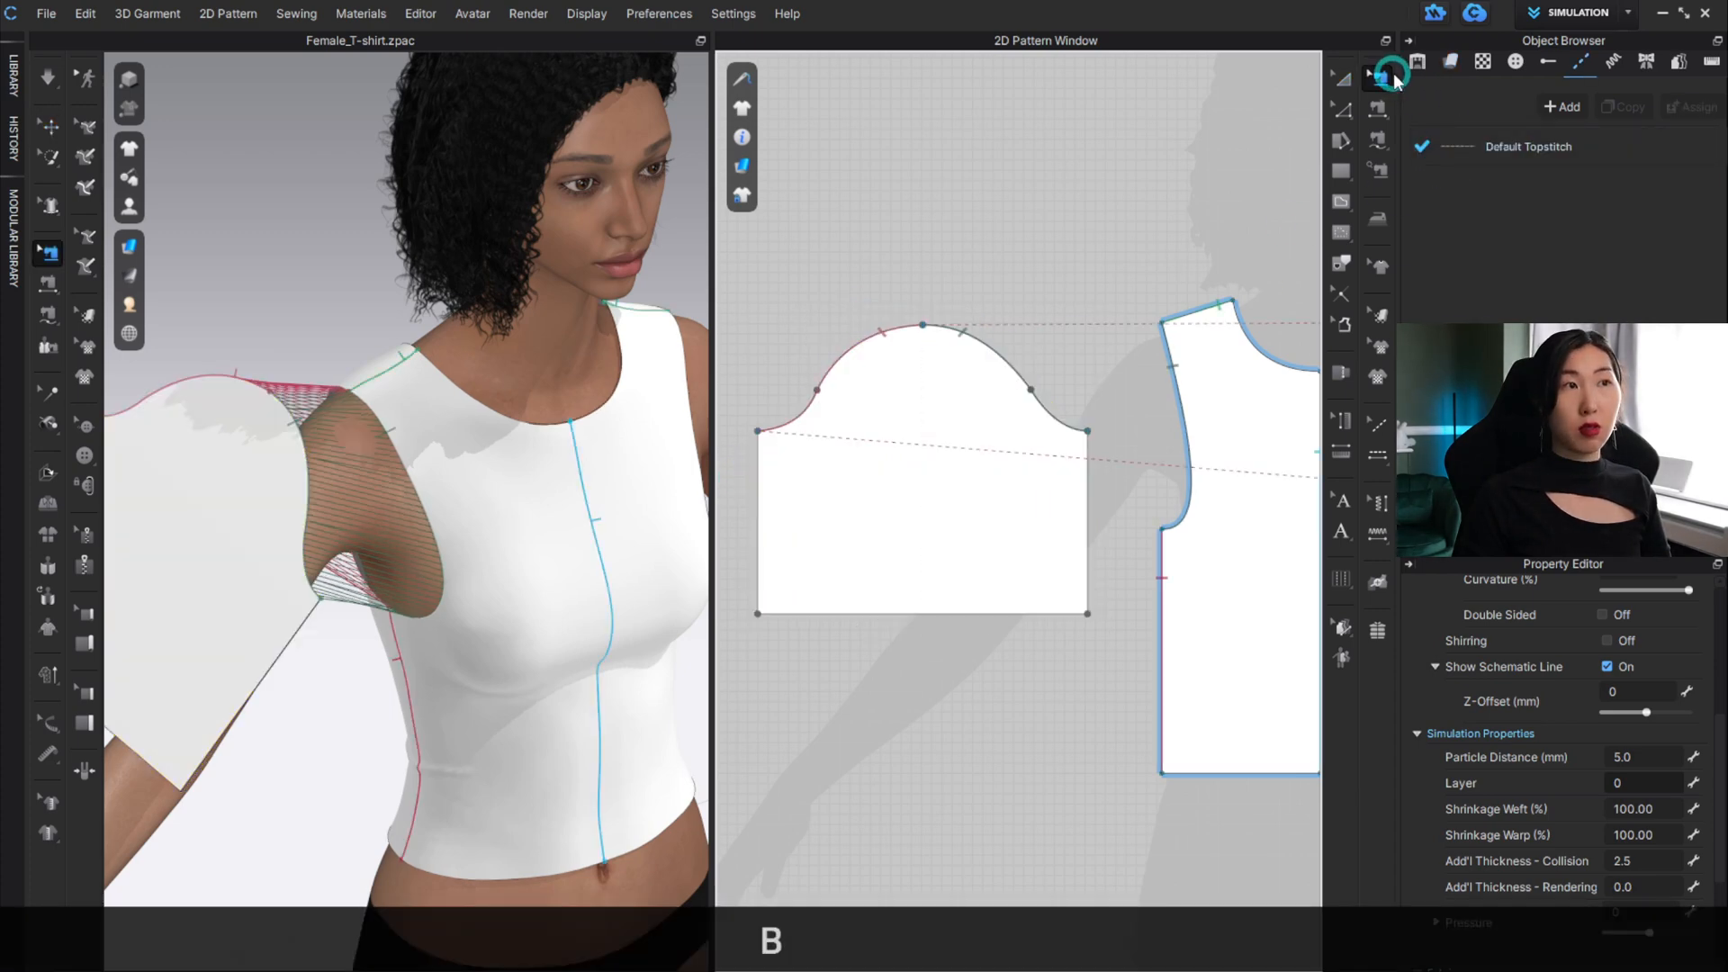
click(838, 348)
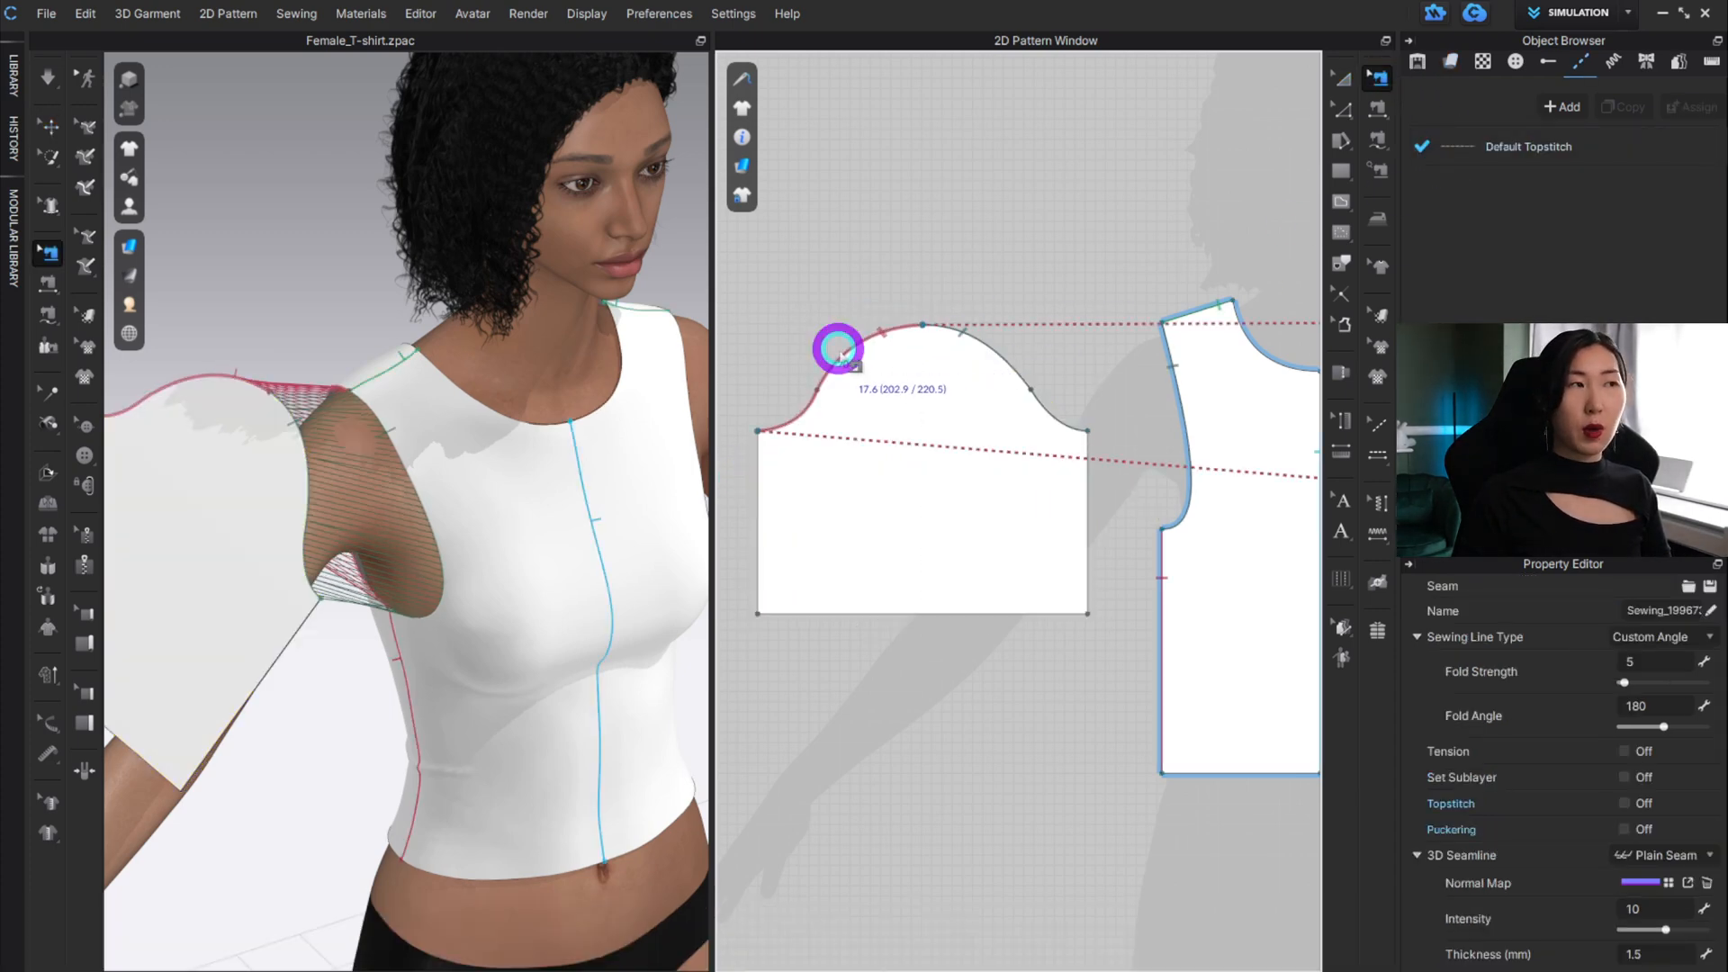
mouse_move(838, 348)
mouse_down()
mouse_move(990, 344)
mouse_move(857, 351)
mouse_up()
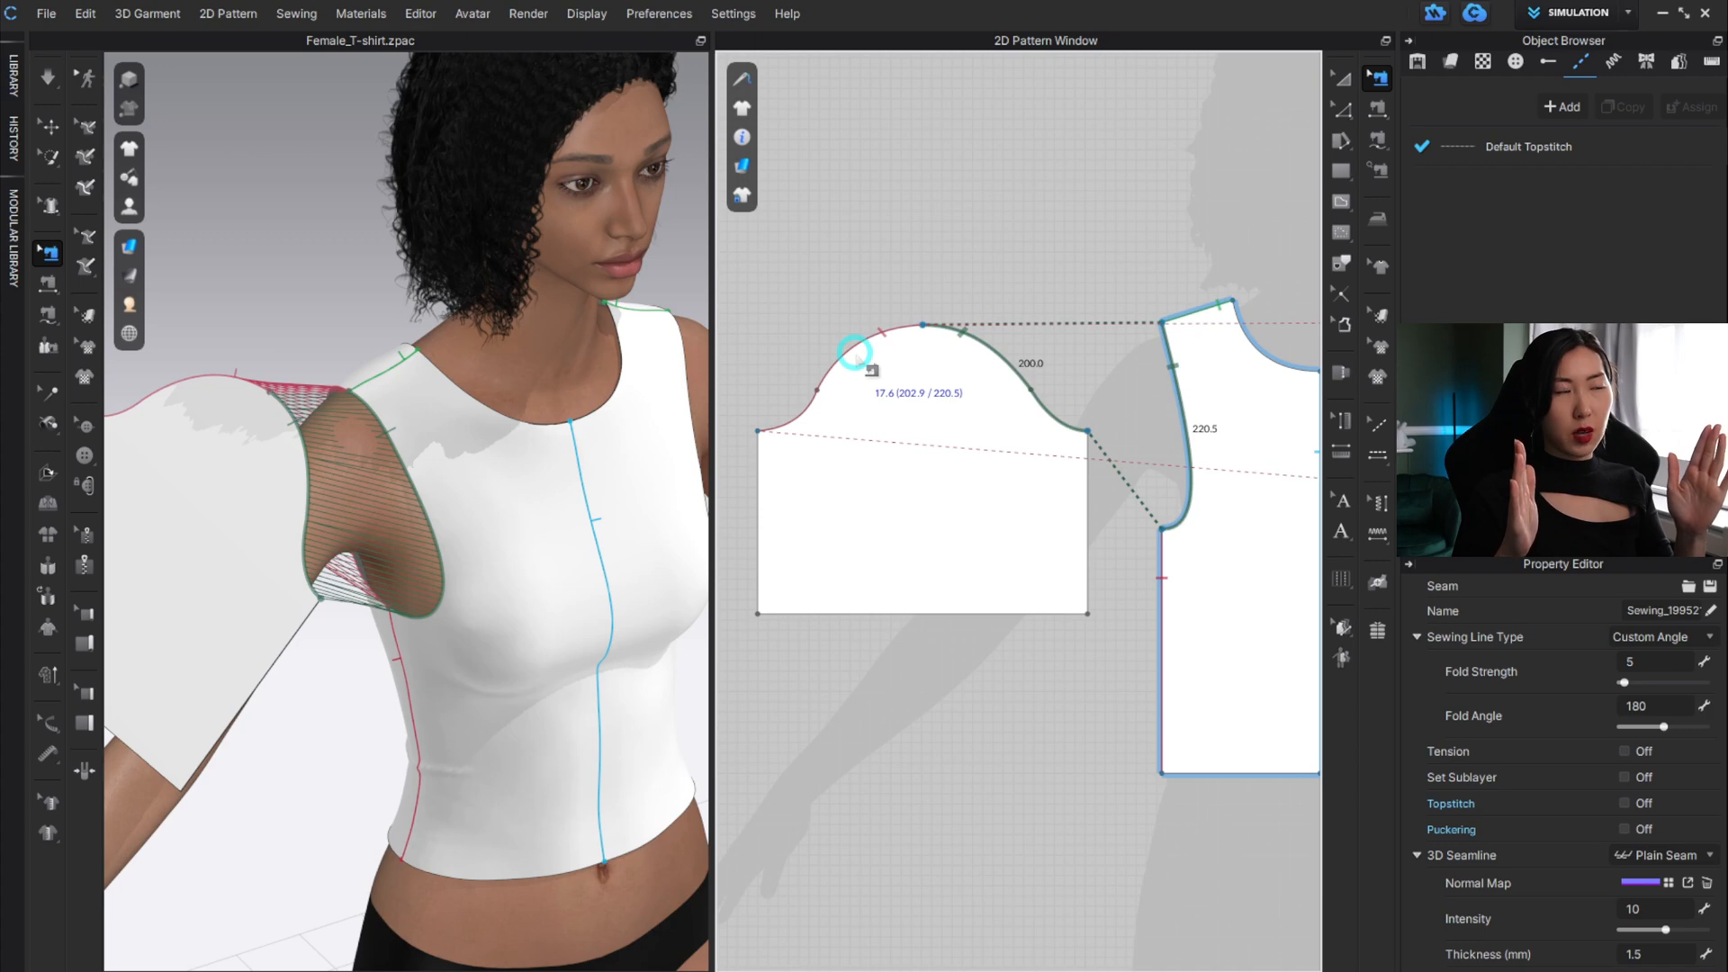
Widen the sleeve pattern again, to about 229 mm of back cap and 226 mm of front cap seam, checking both with Edit Sewing.
key(a)
click(883, 462)
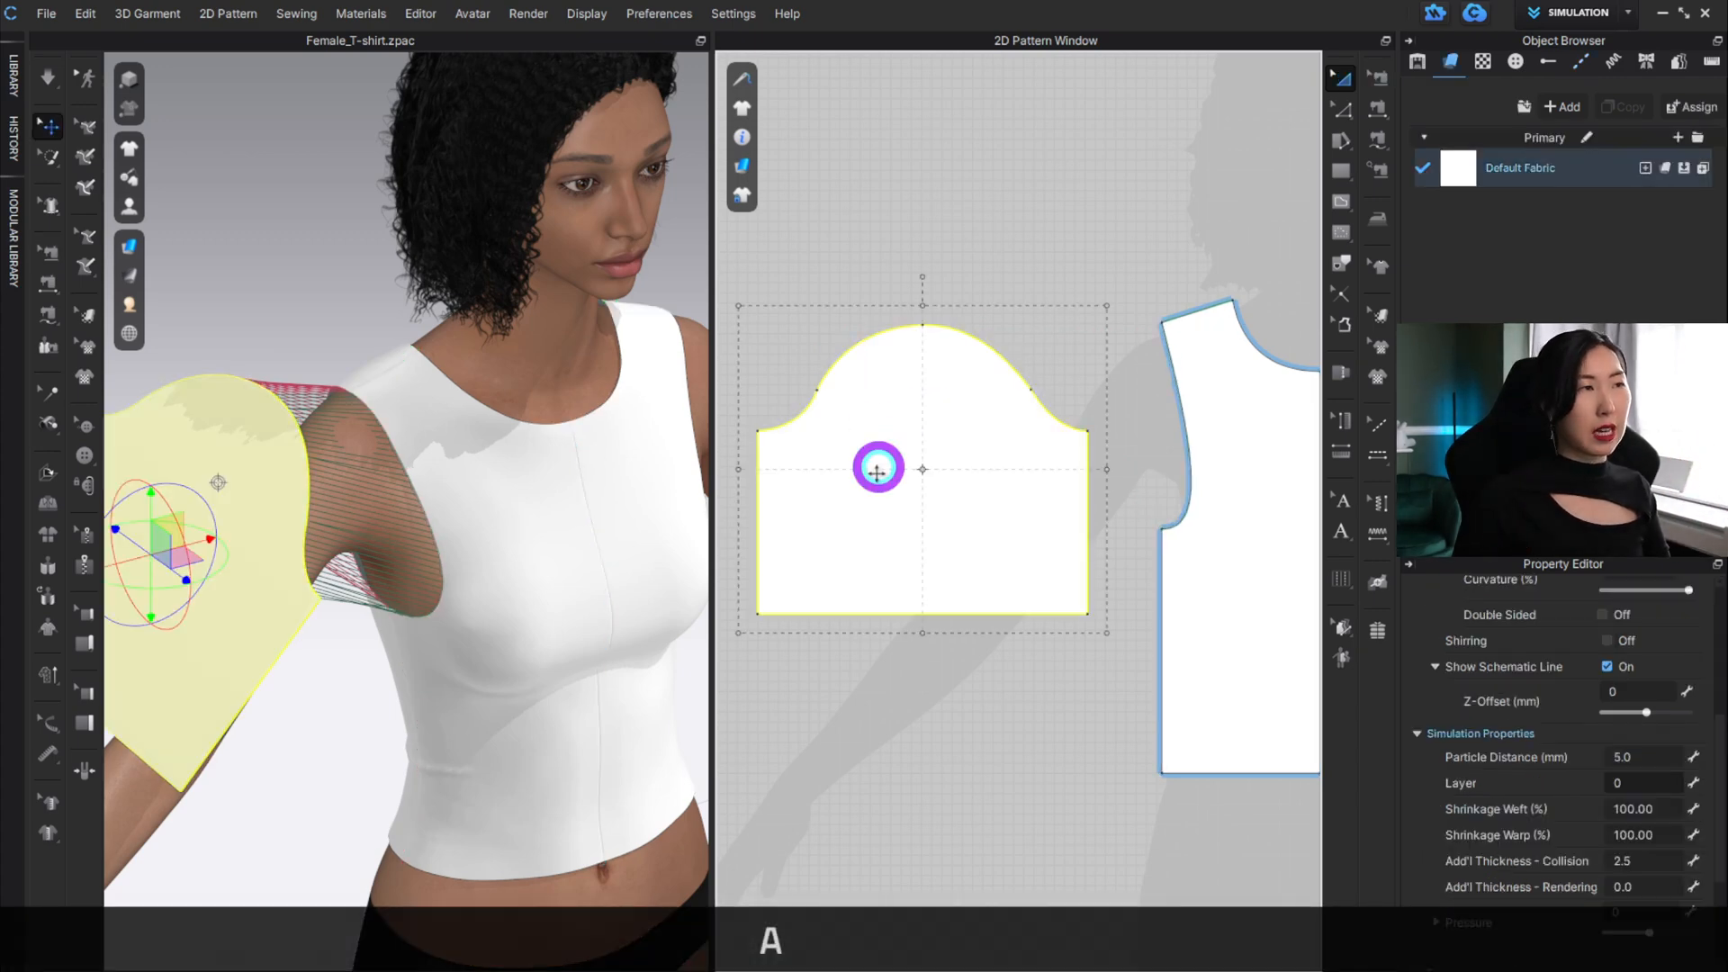
drag(740, 472, 807, 480)
key(b)
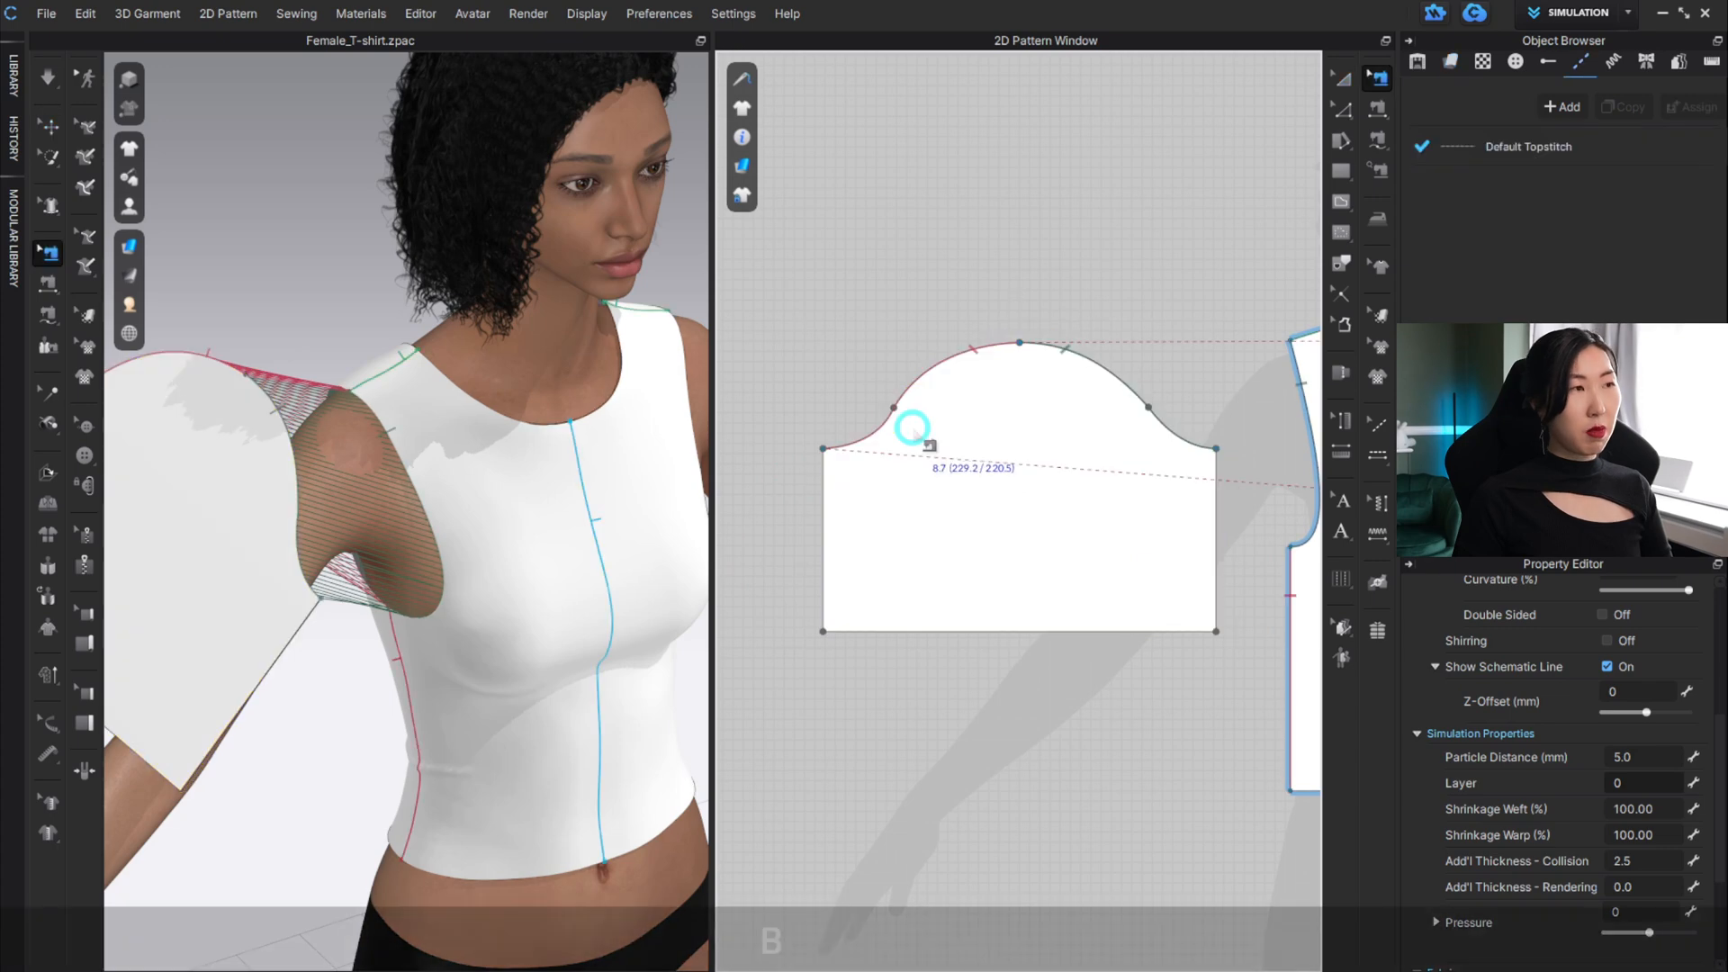
click(900, 414)
click(1113, 356)
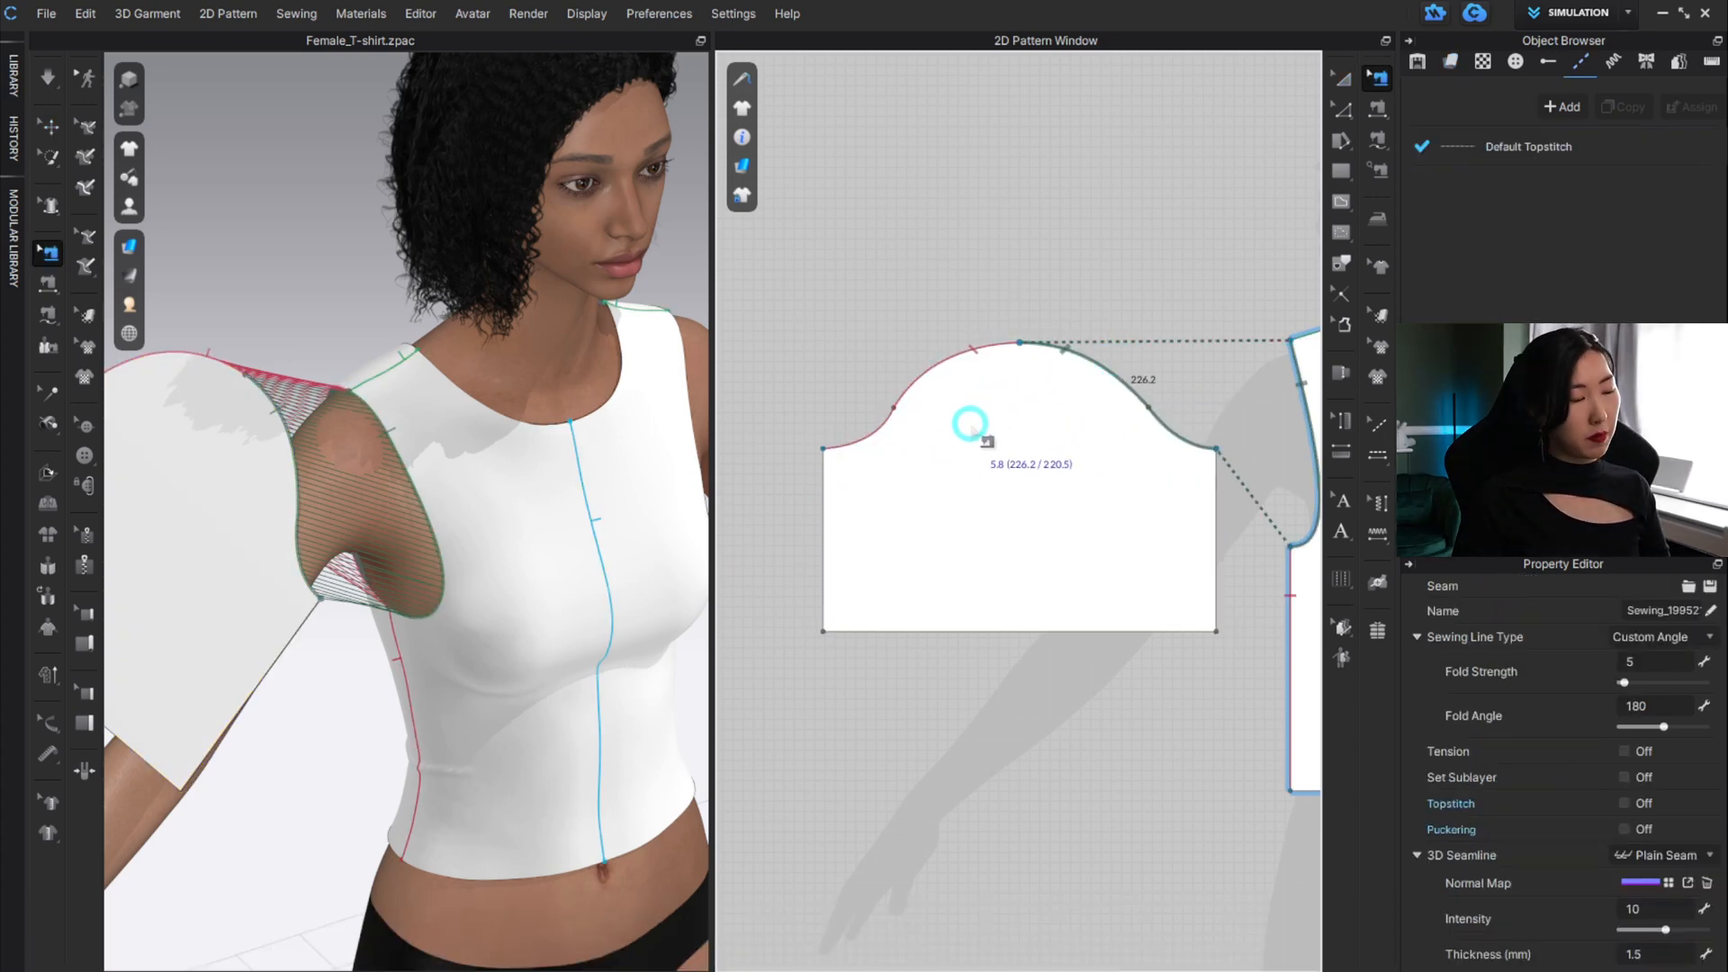
Try widening the sleeve slightly further, to about 233 mm of back cap seam, and undo that widening.
key(a)
click(950, 445)
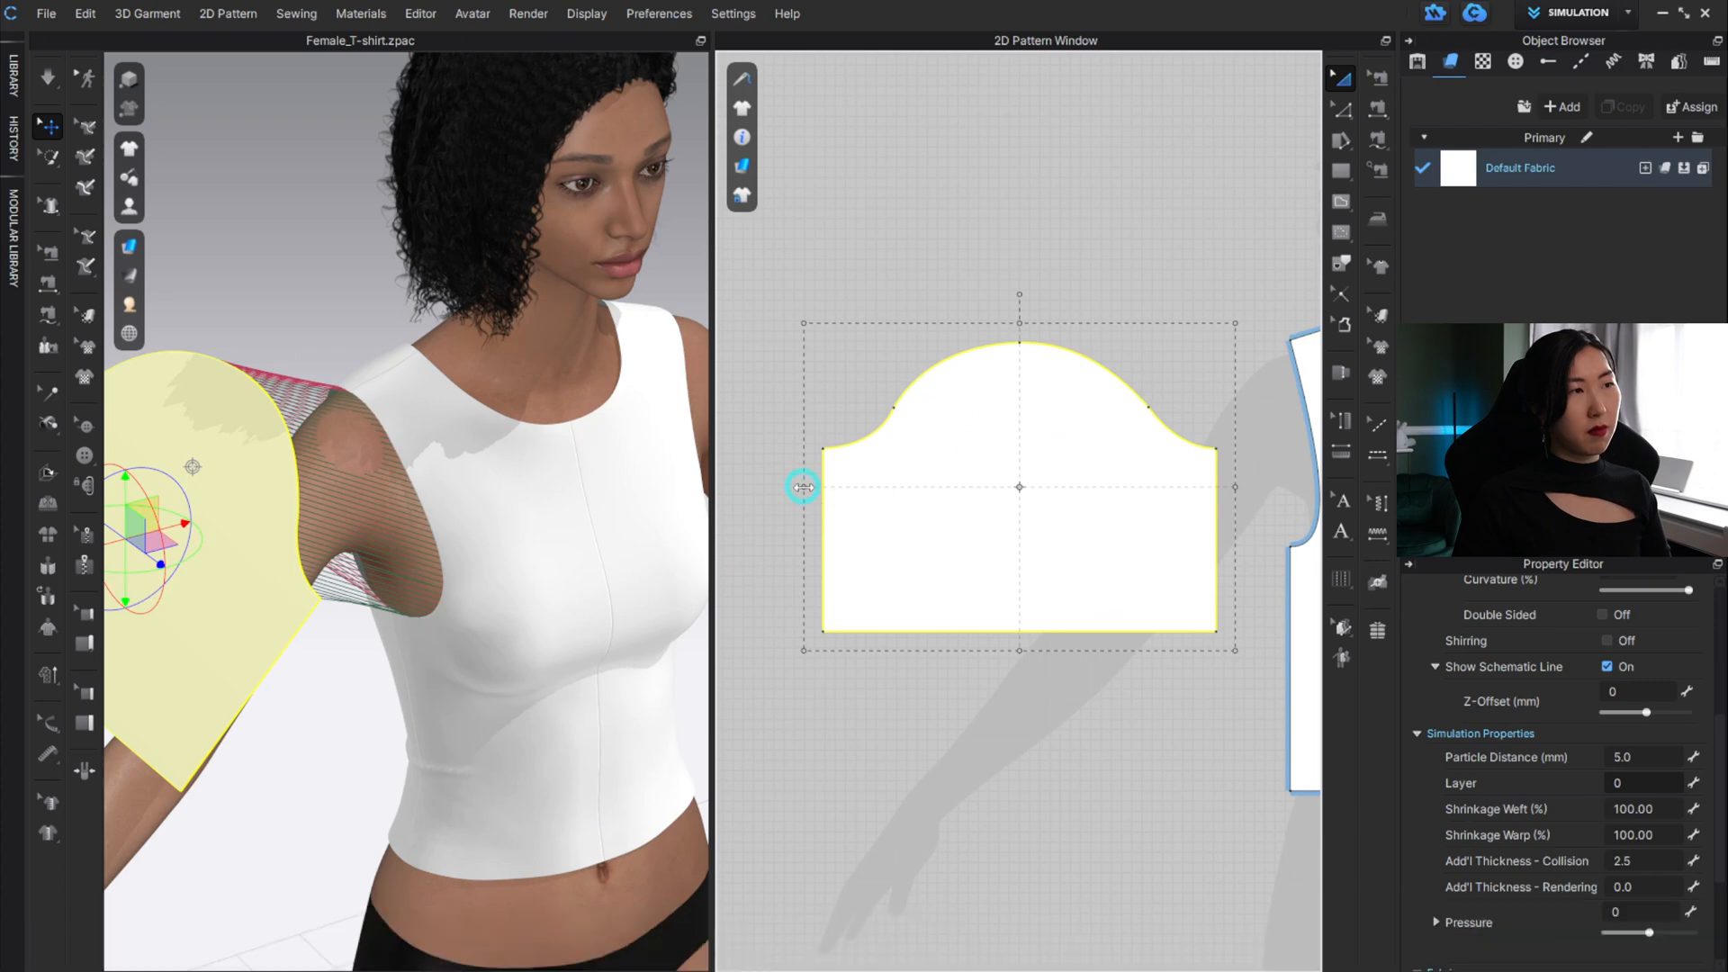
drag(803, 487, 787, 483)
key(b)
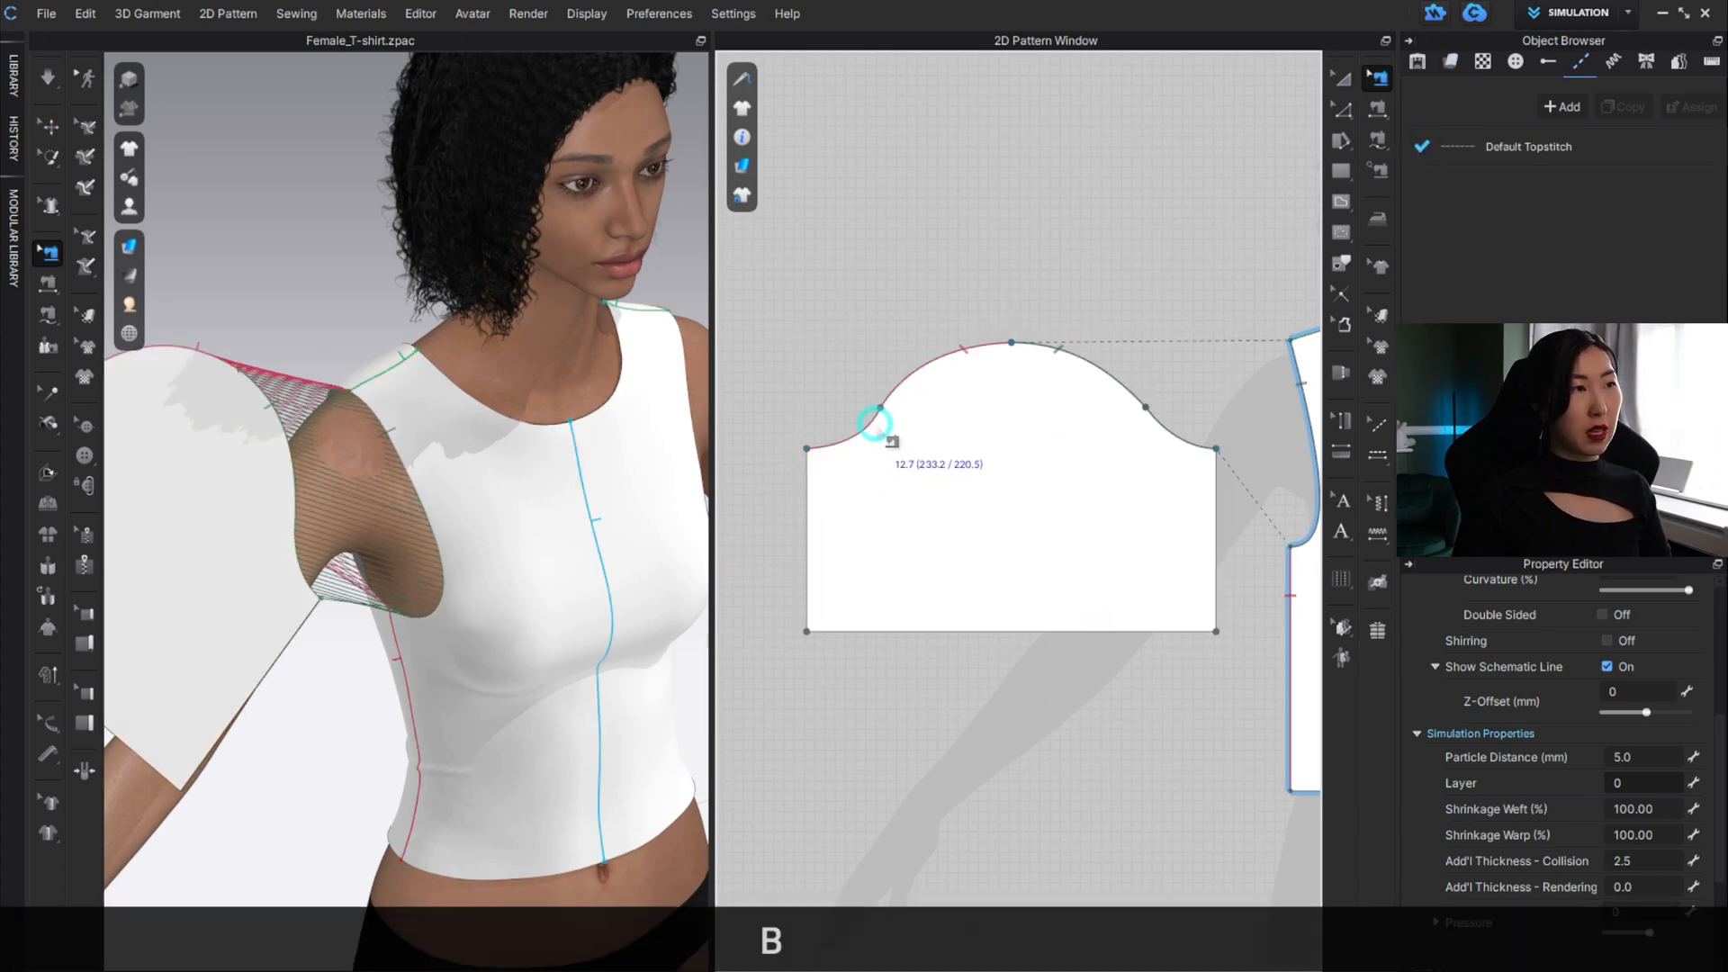
key(ctrl+z)
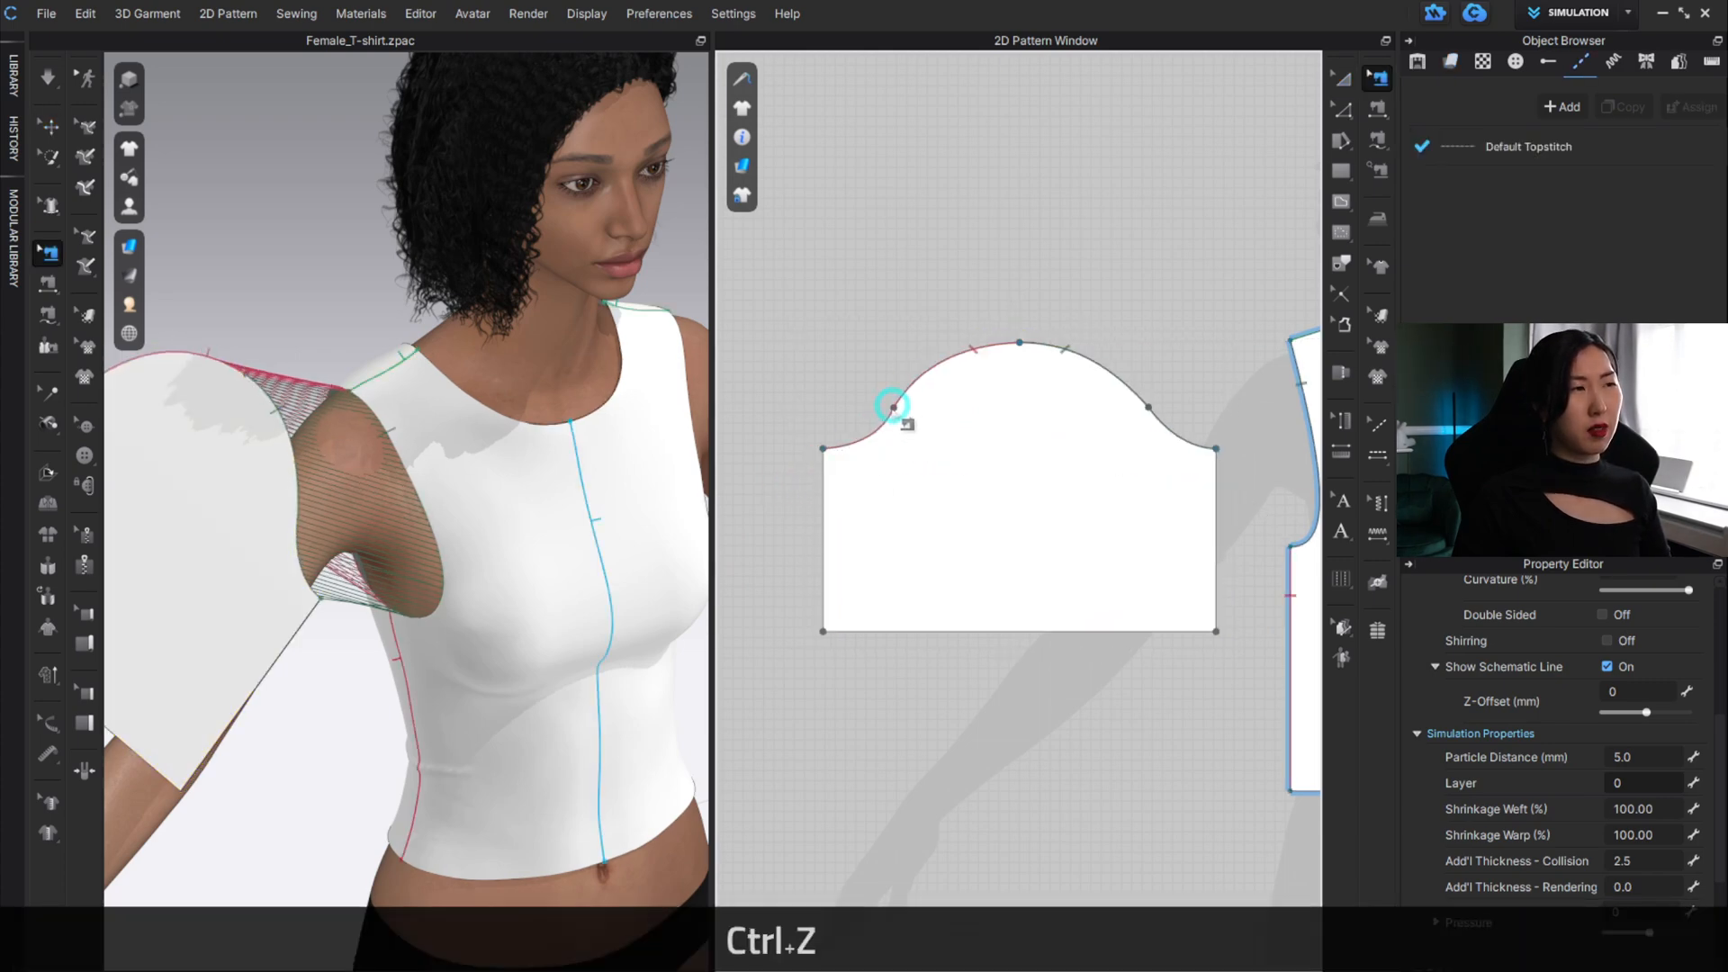
Narrow the sleeve pattern in two small adjustments until its back cap seam is about 225 mm, checking the seam lengths with Edit Sewing.
key(a)
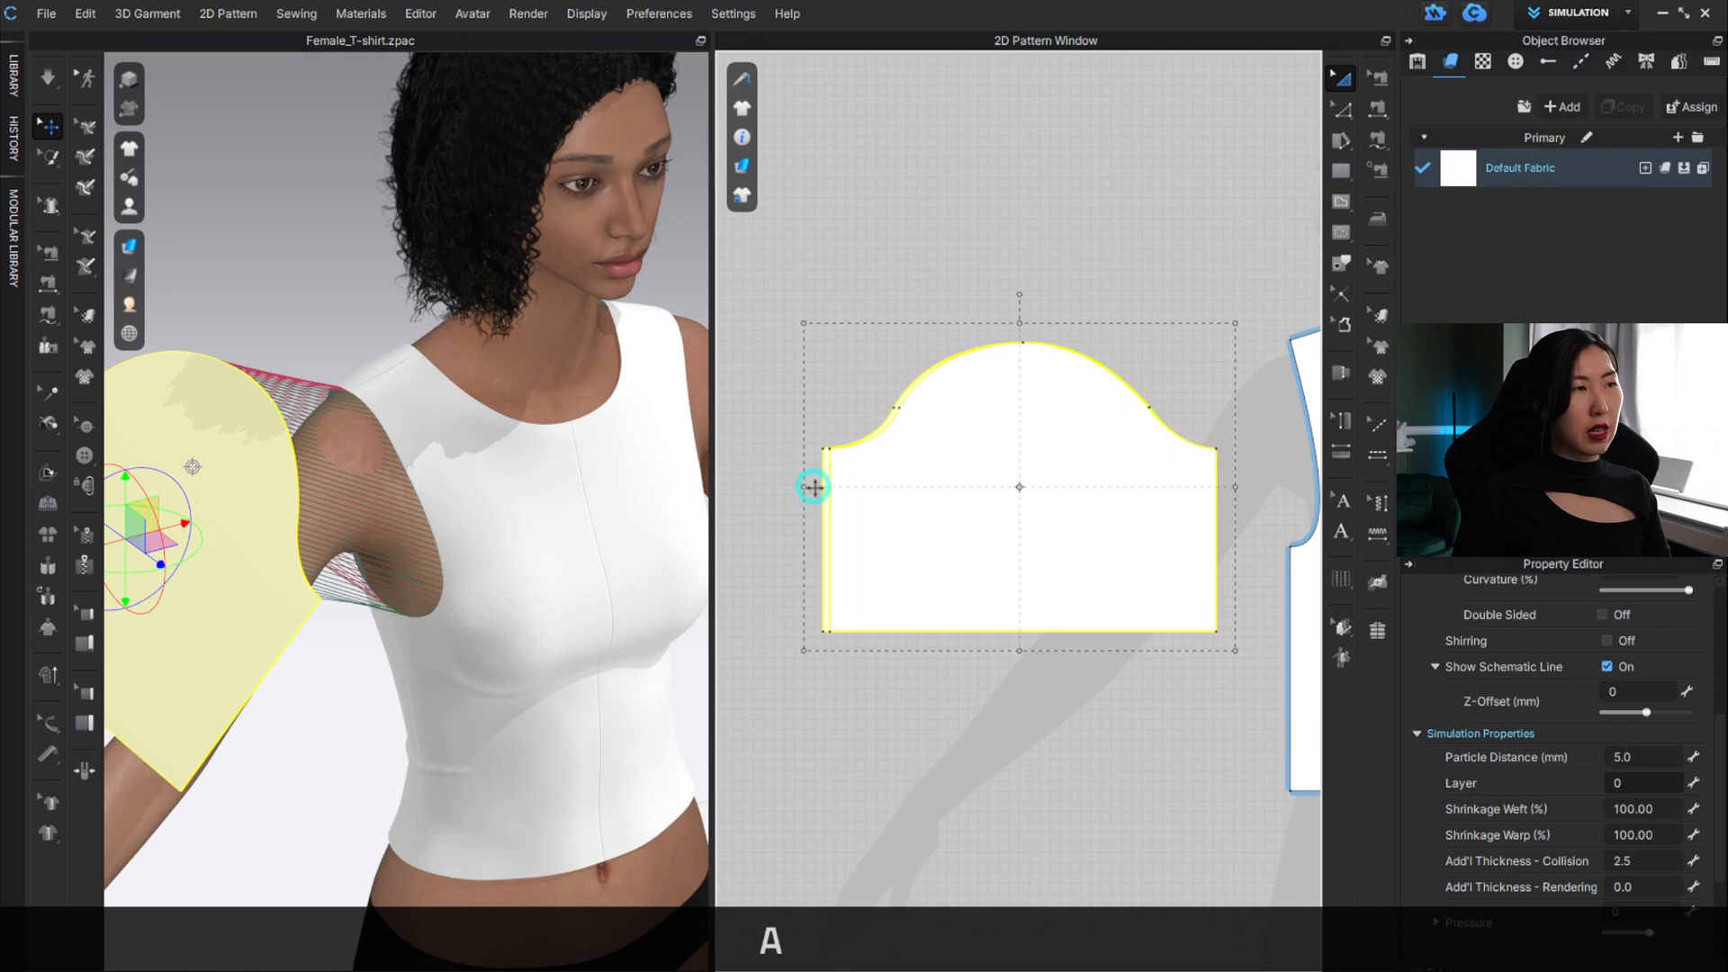
key(b)
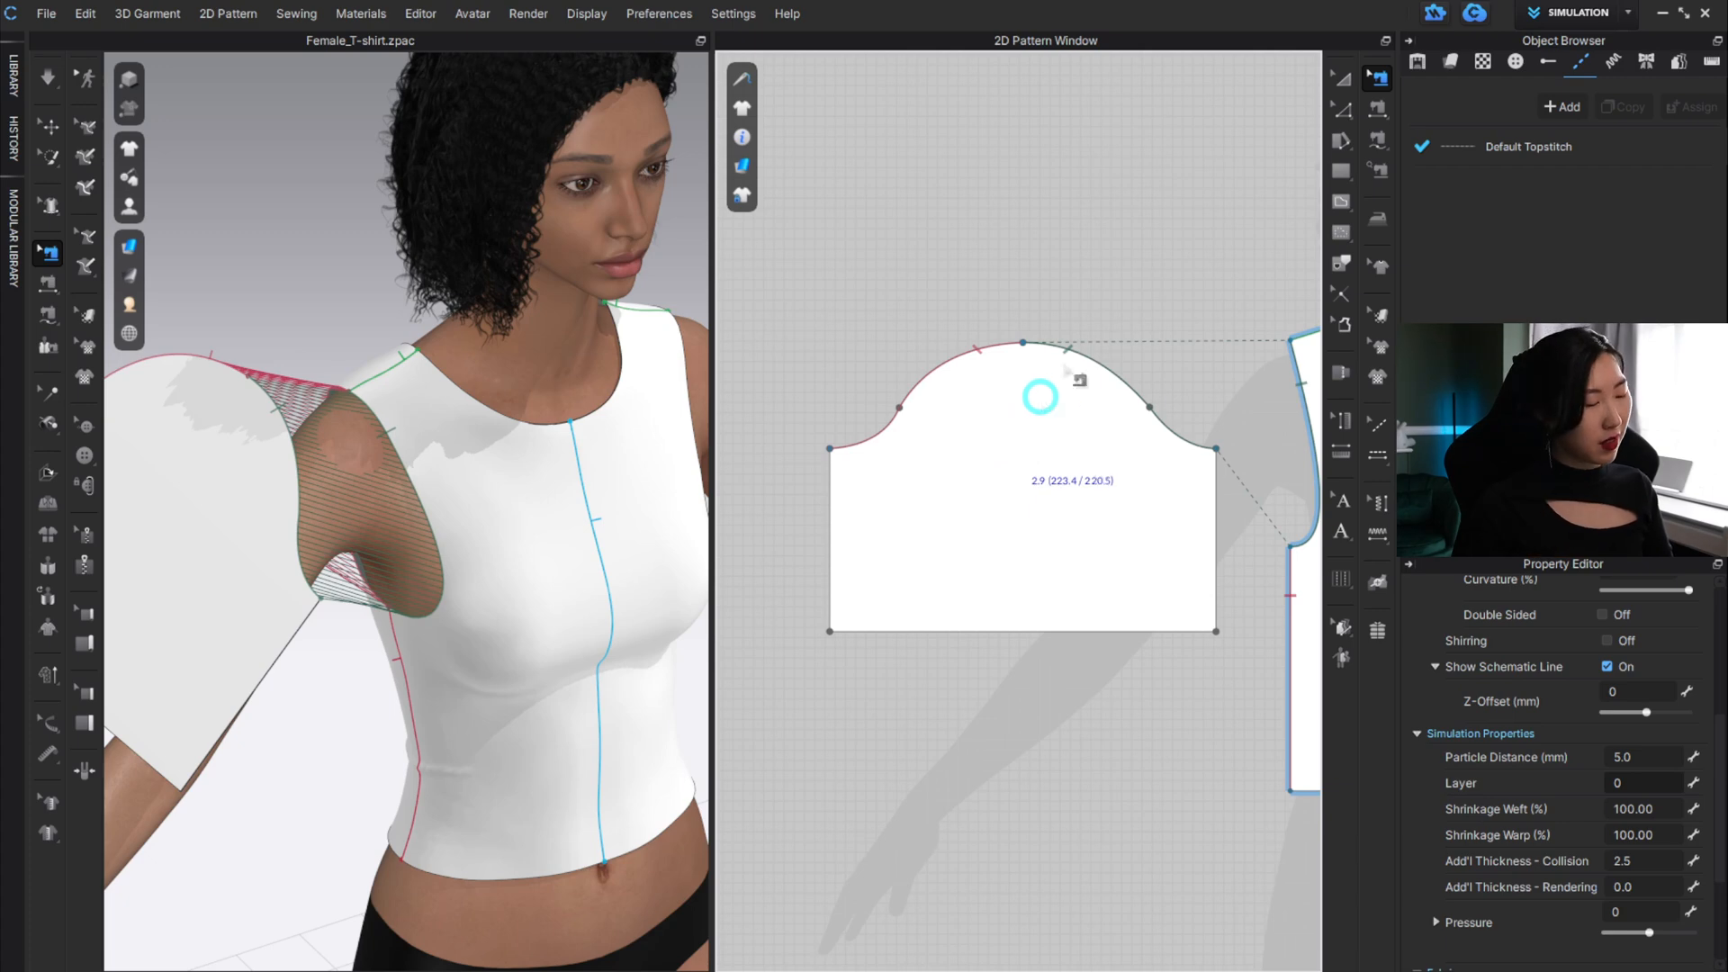
click(980, 422)
key(a)
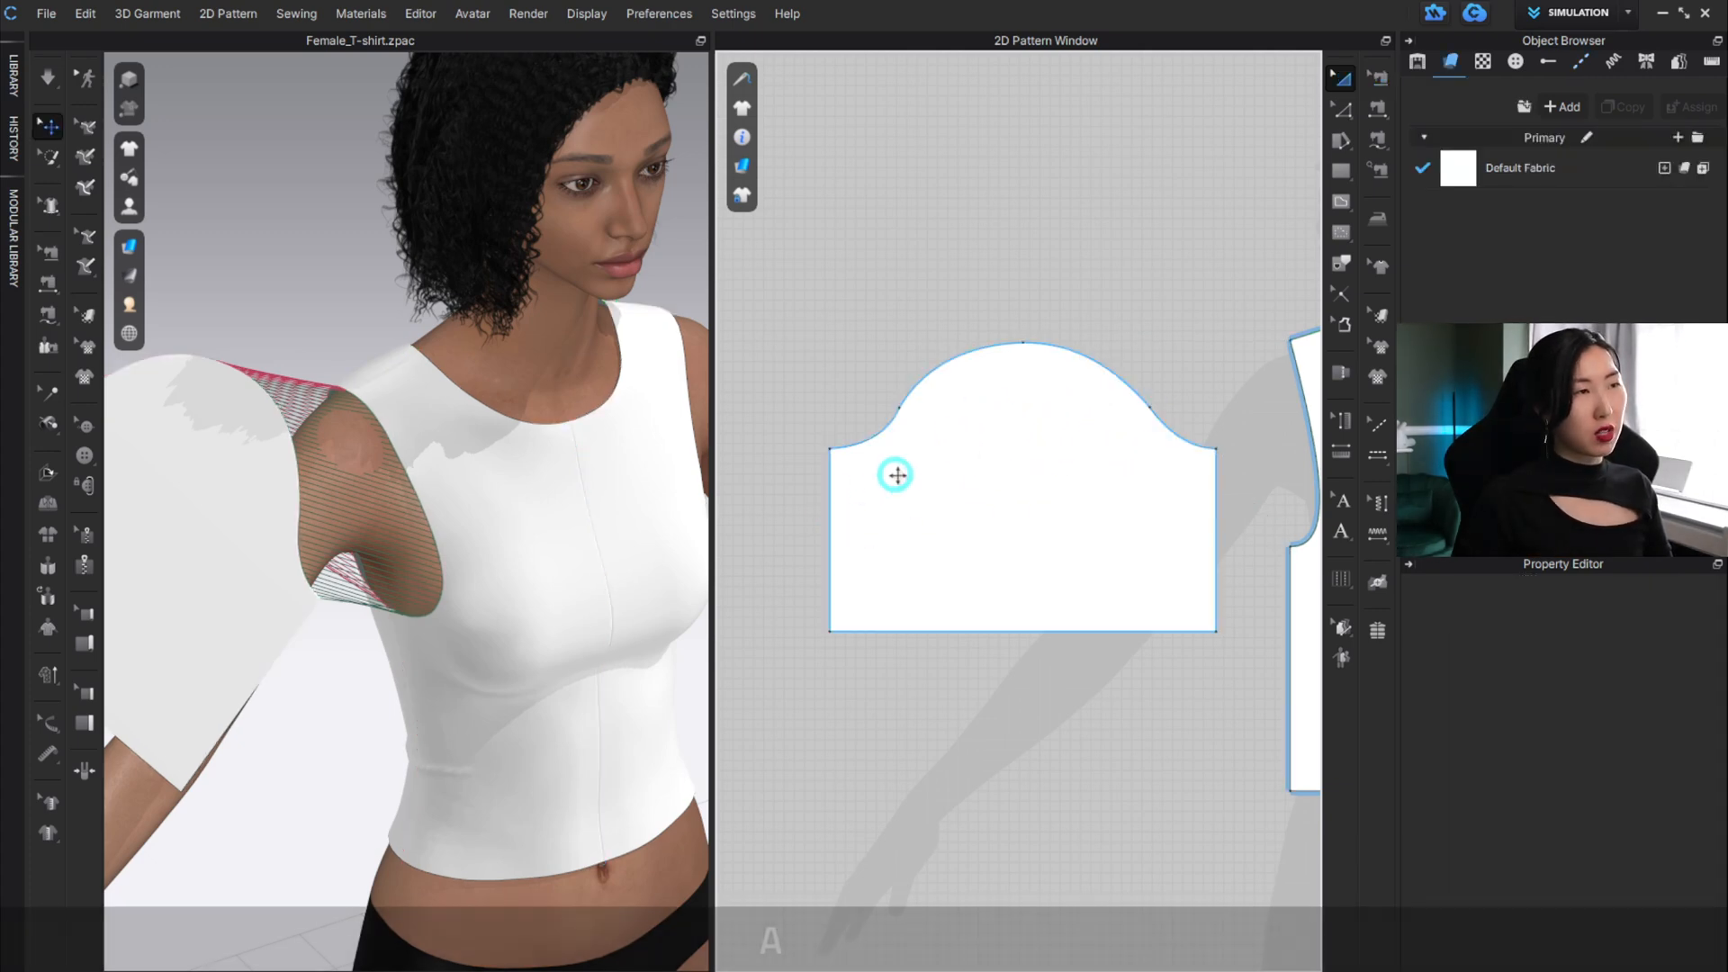
click(895, 474)
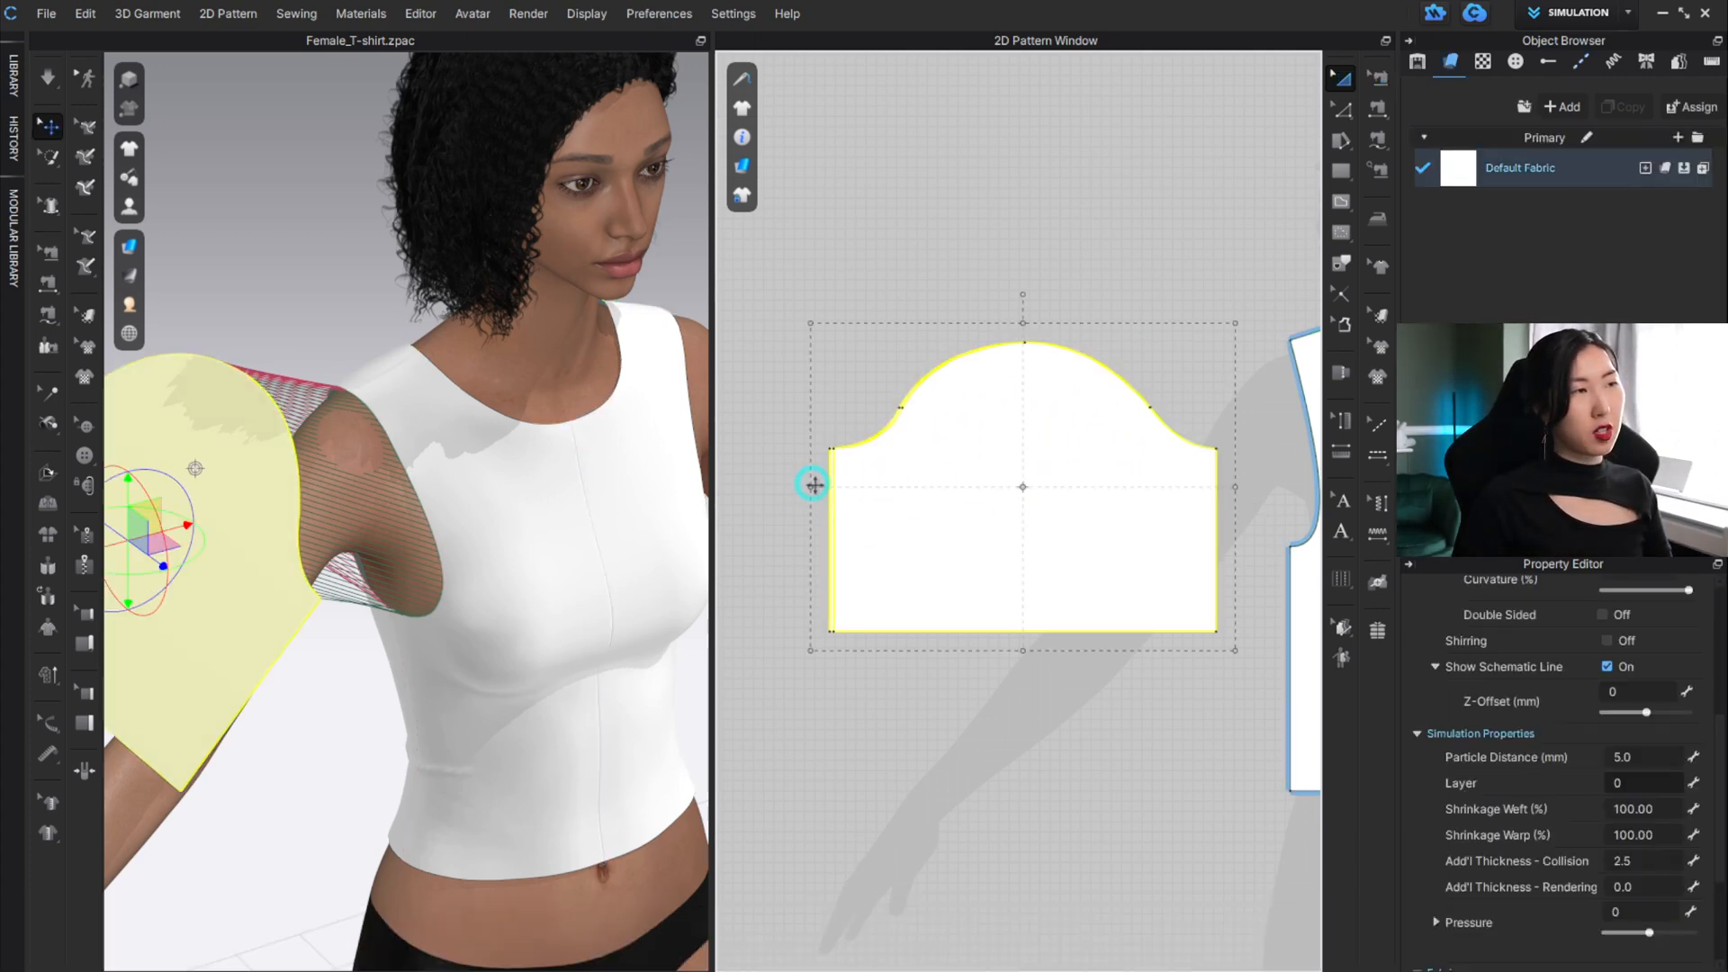
drag(812, 482, 822, 477)
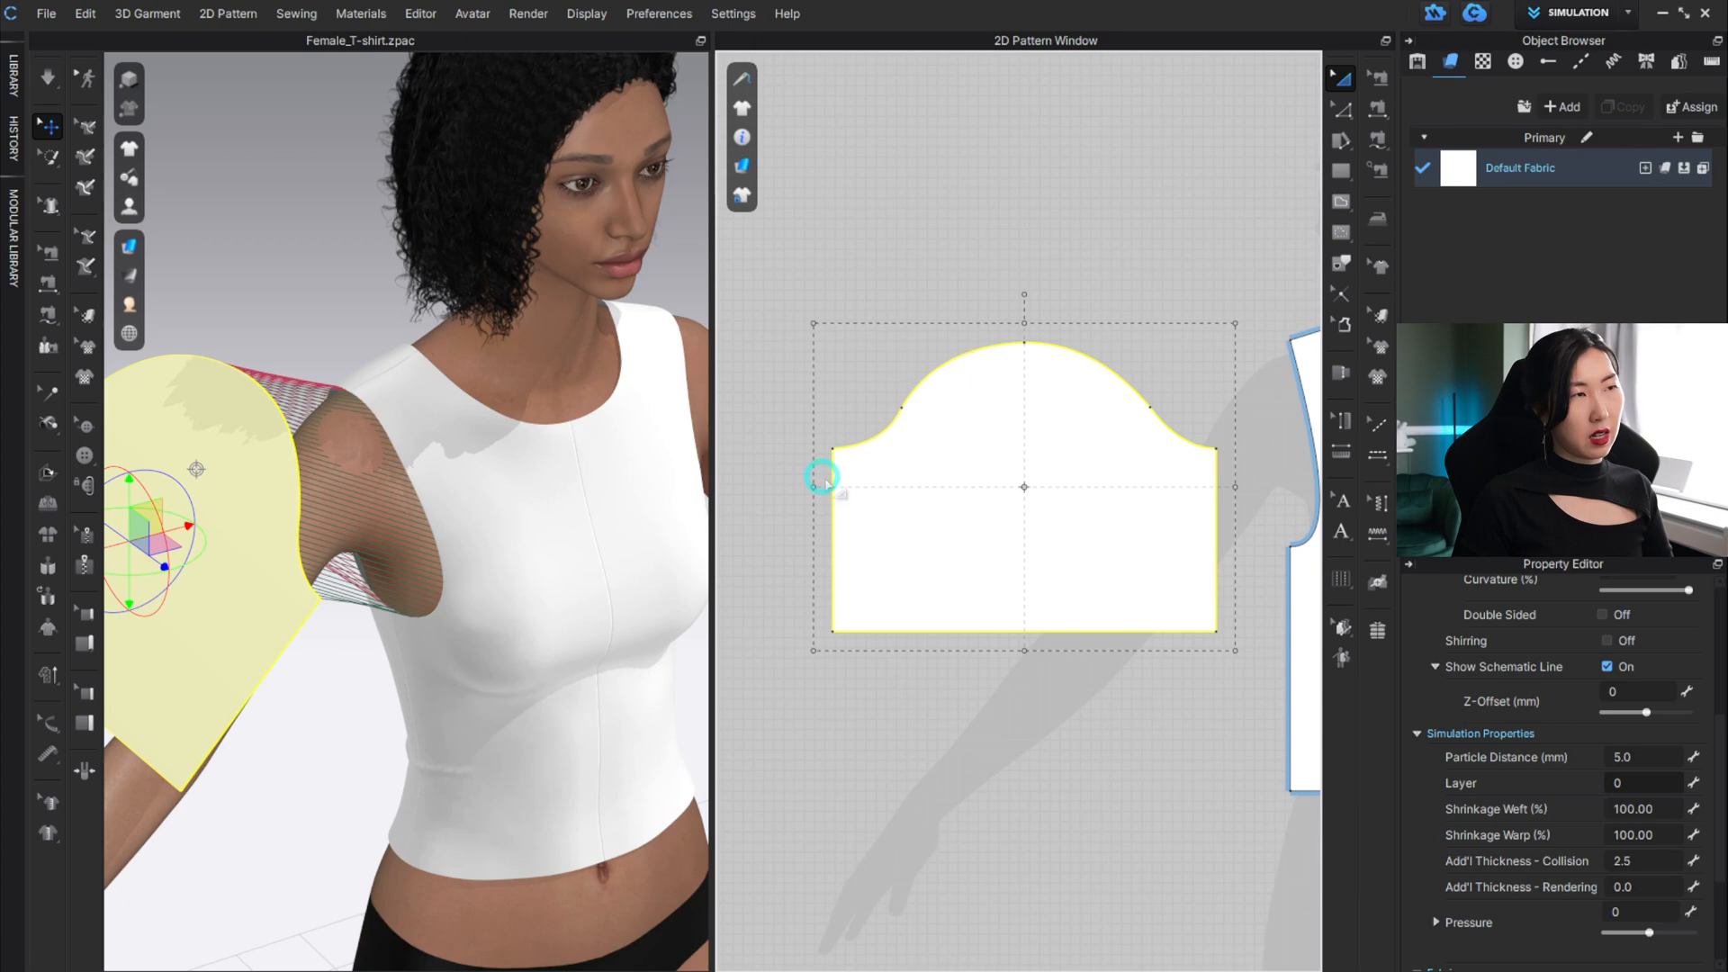
key(b)
click(891, 417)
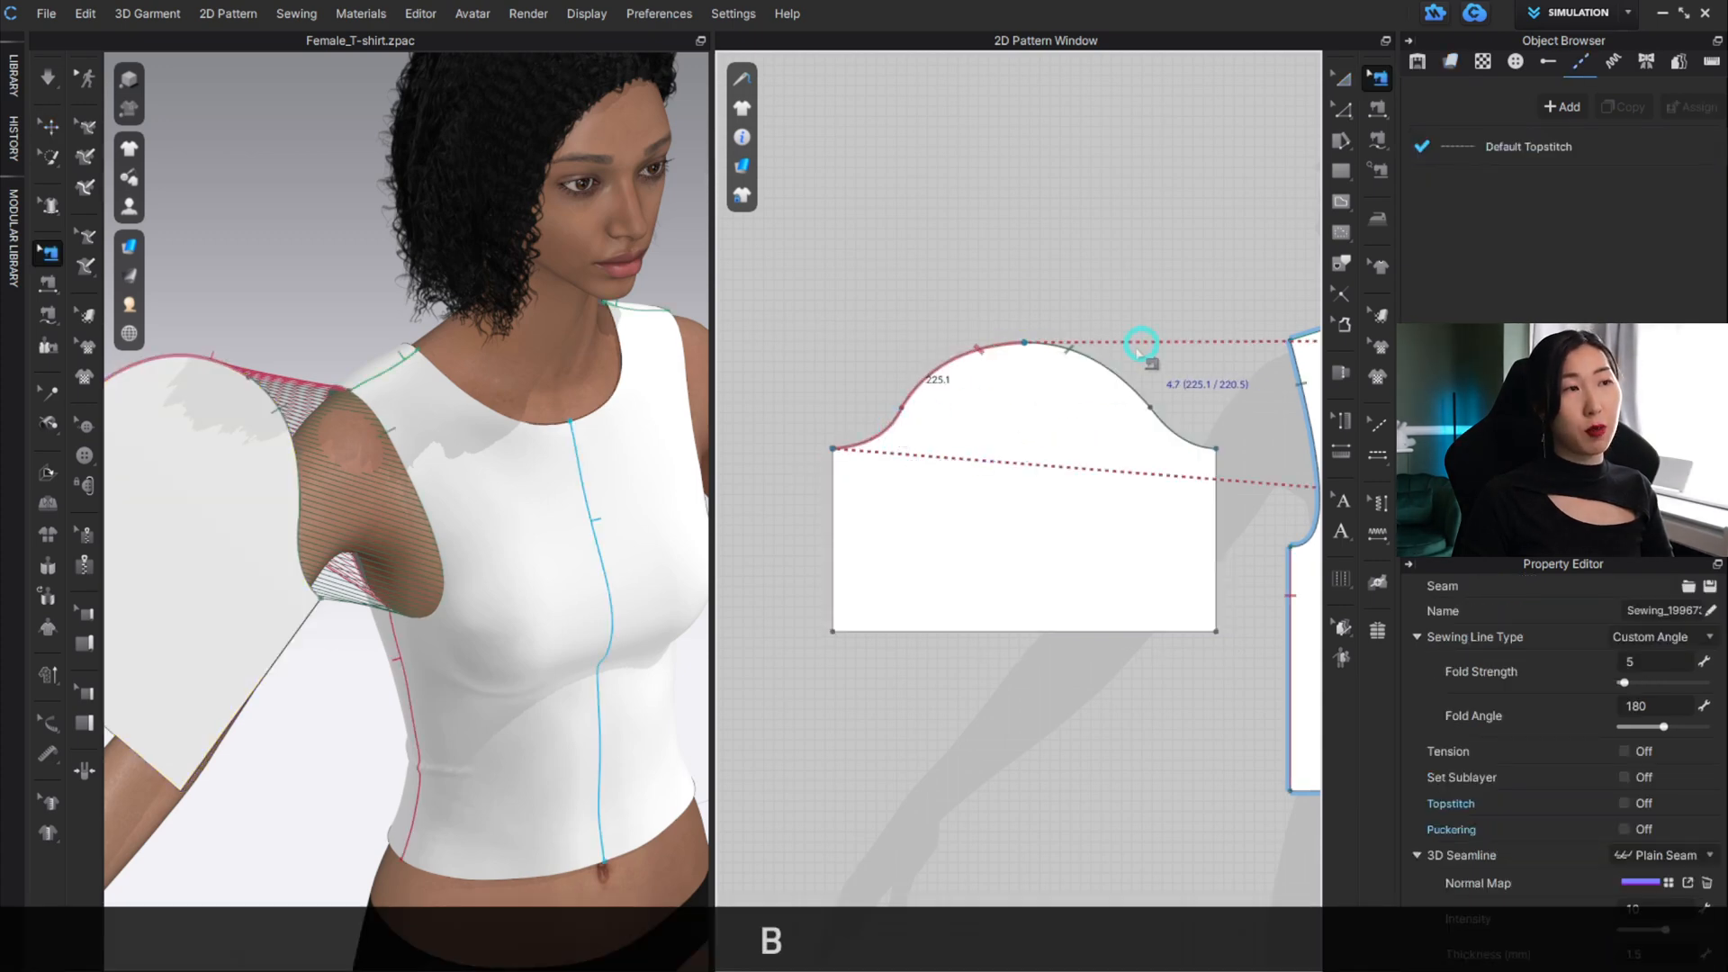
Narrow the sleeve pattern slightly more, to about 223 mm of back cap seam, and check both cap seams with Edit Sewing.
key(a)
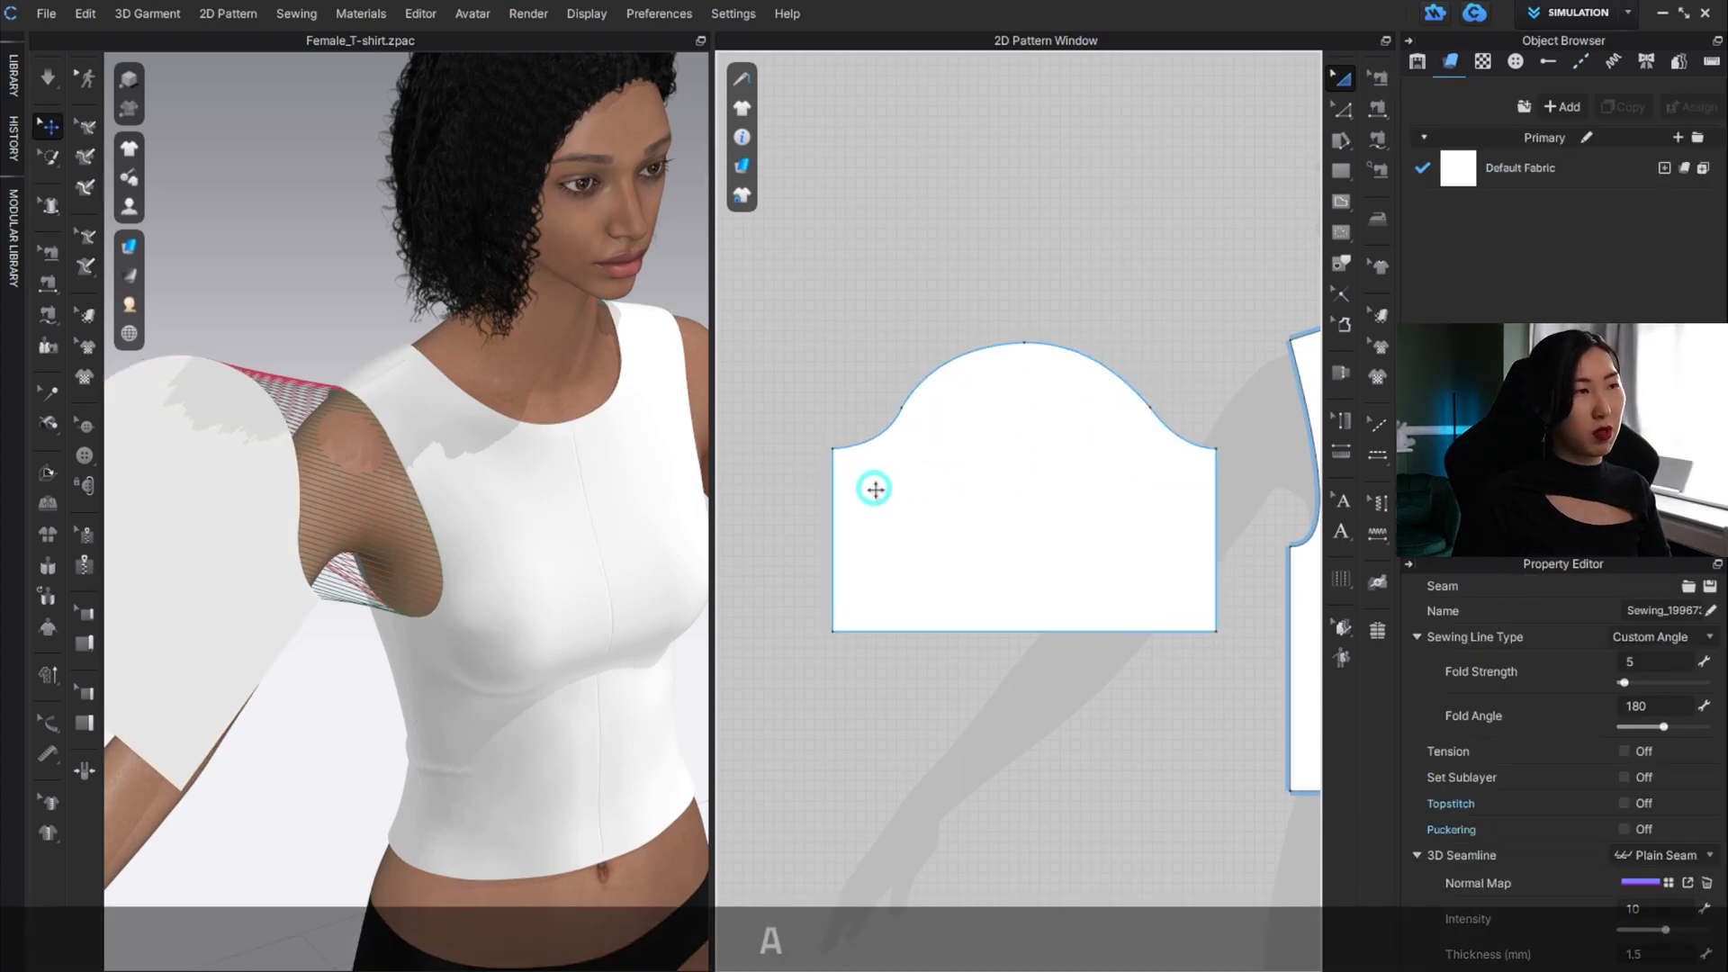
click(874, 489)
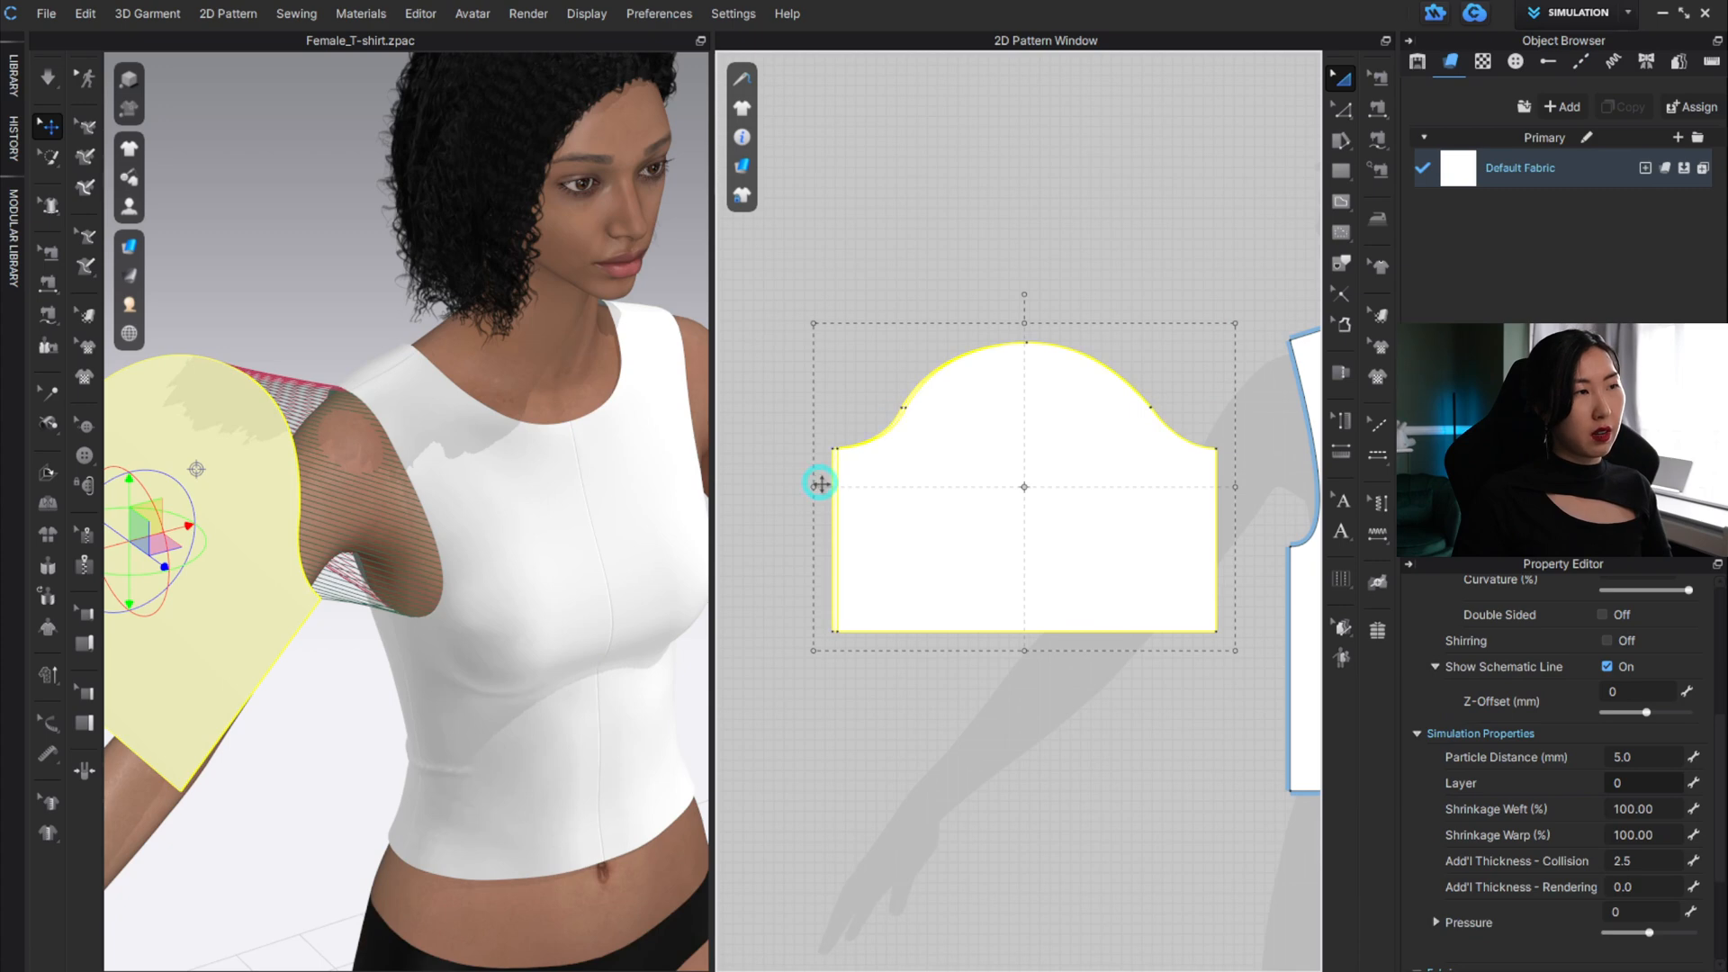
drag(821, 484, 822, 484)
key(b)
click(909, 423)
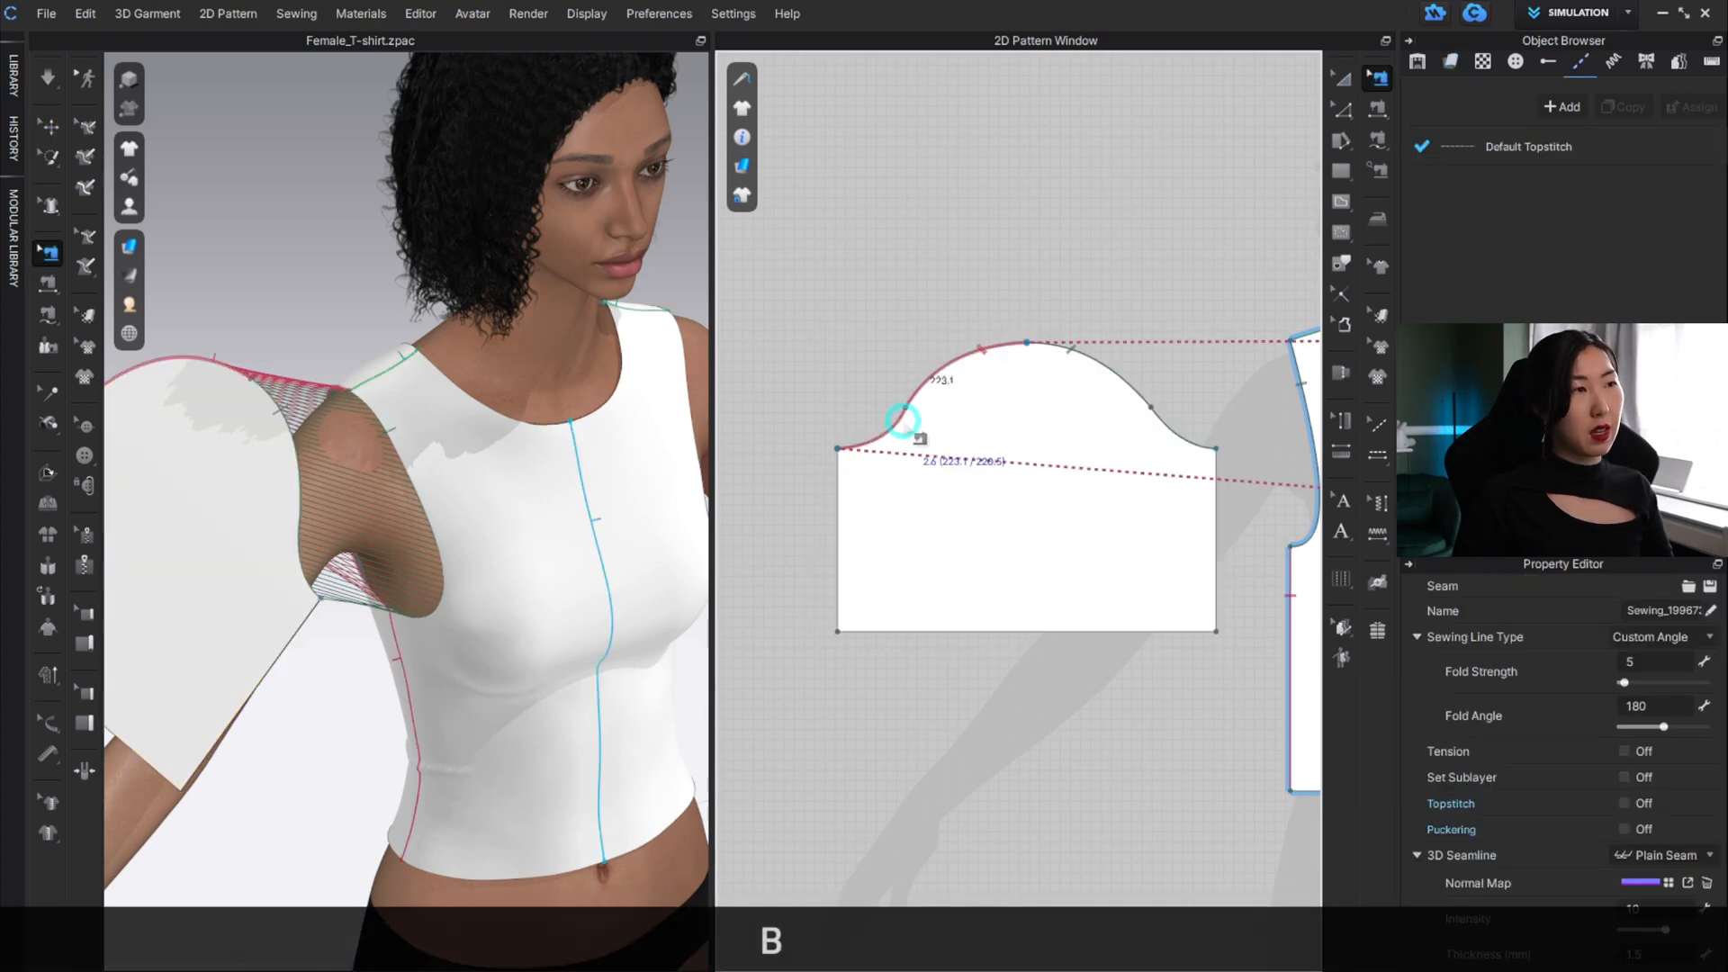
click(1081, 359)
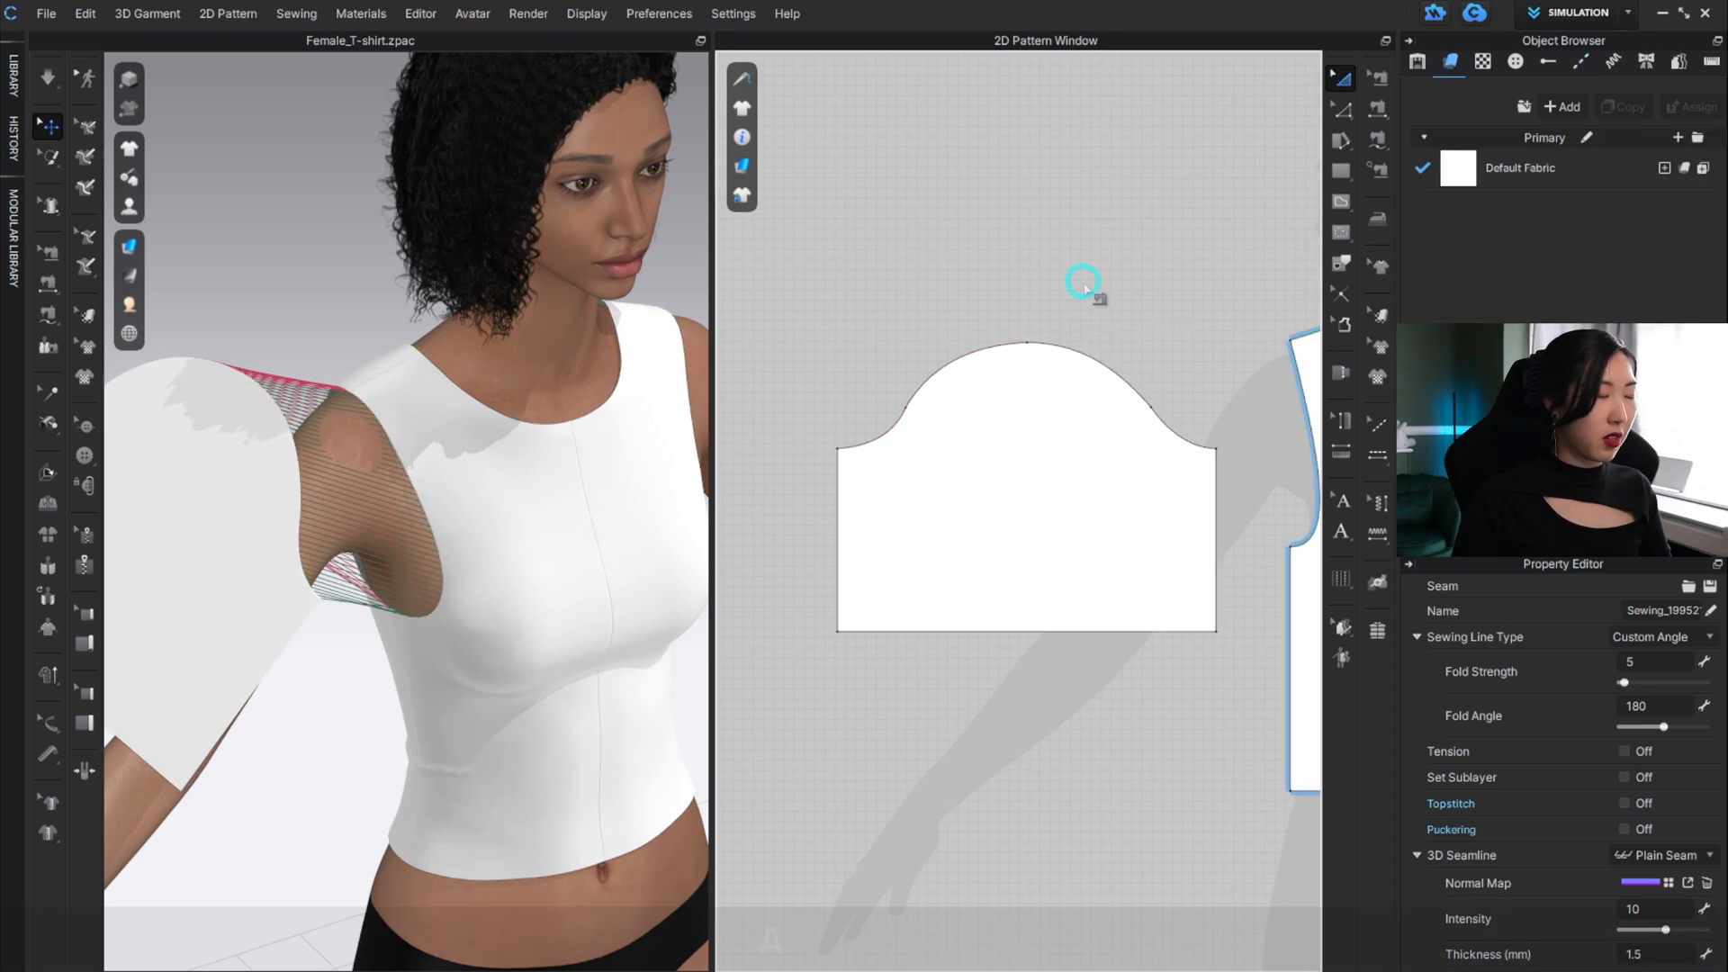
Simulate the garment so the sleeve is pulled onto the armhole and drapes over the arm, and stop the simulation.
key(a)
scroll(1086, 288, down, 3)
scroll(1086, 288, up, 2)
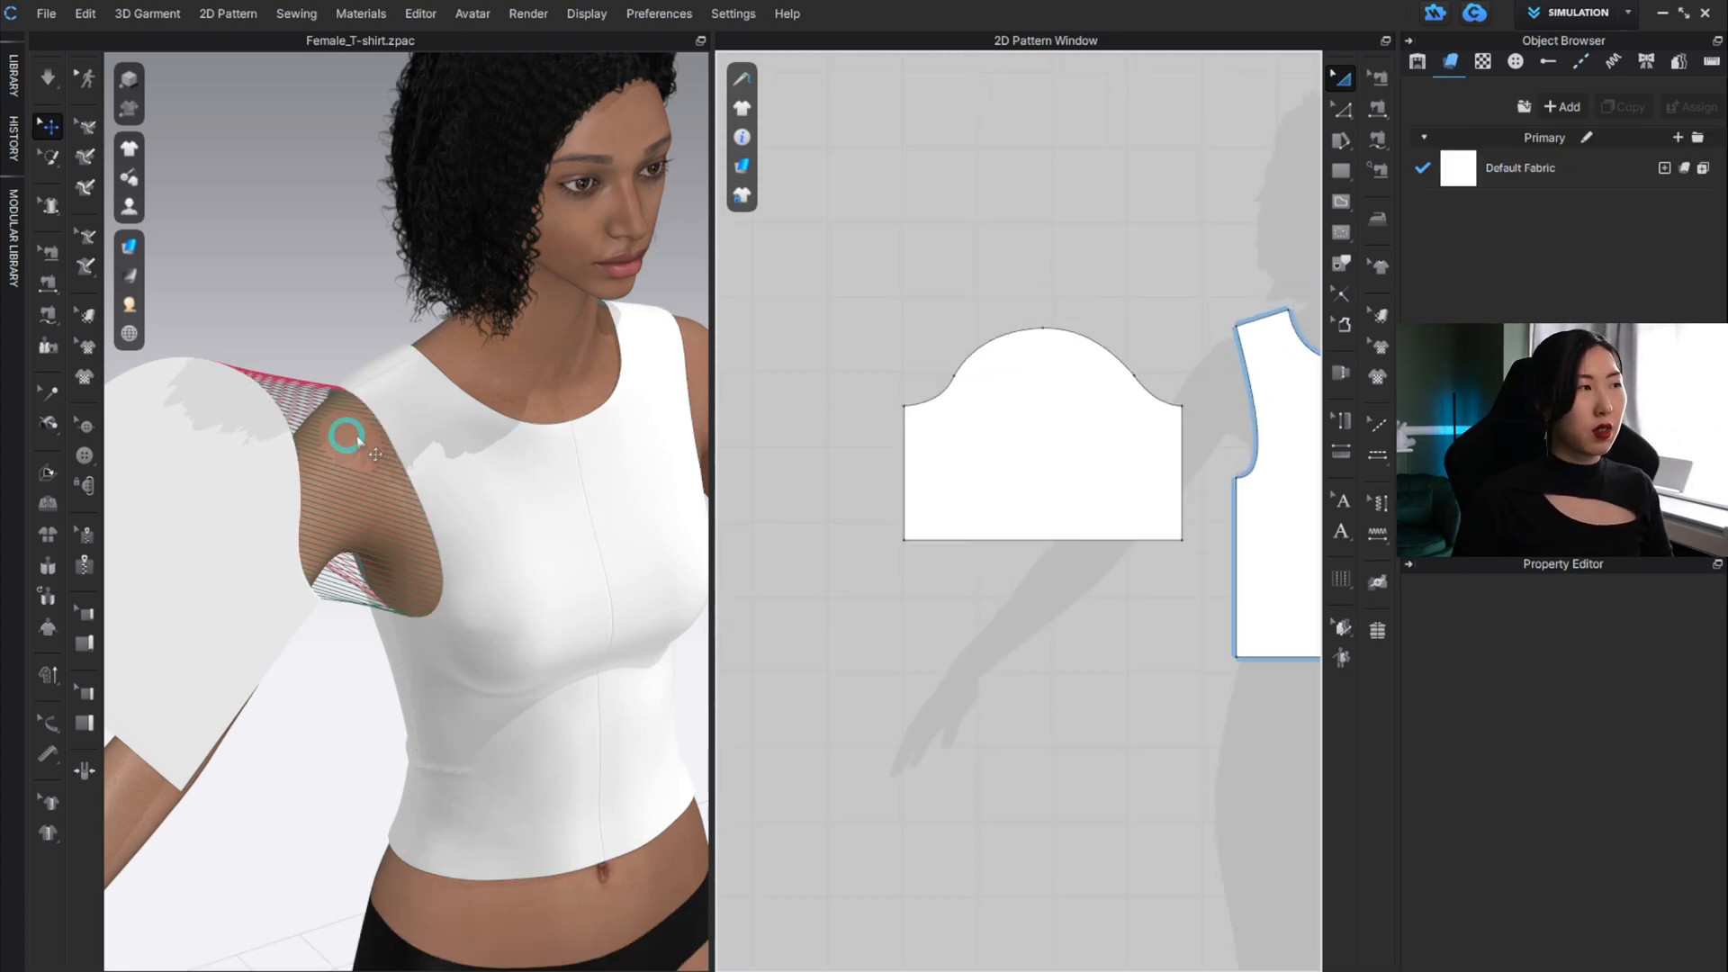
scroll(335, 454, down, 5)
alt+drag(376, 571, 385, 536)
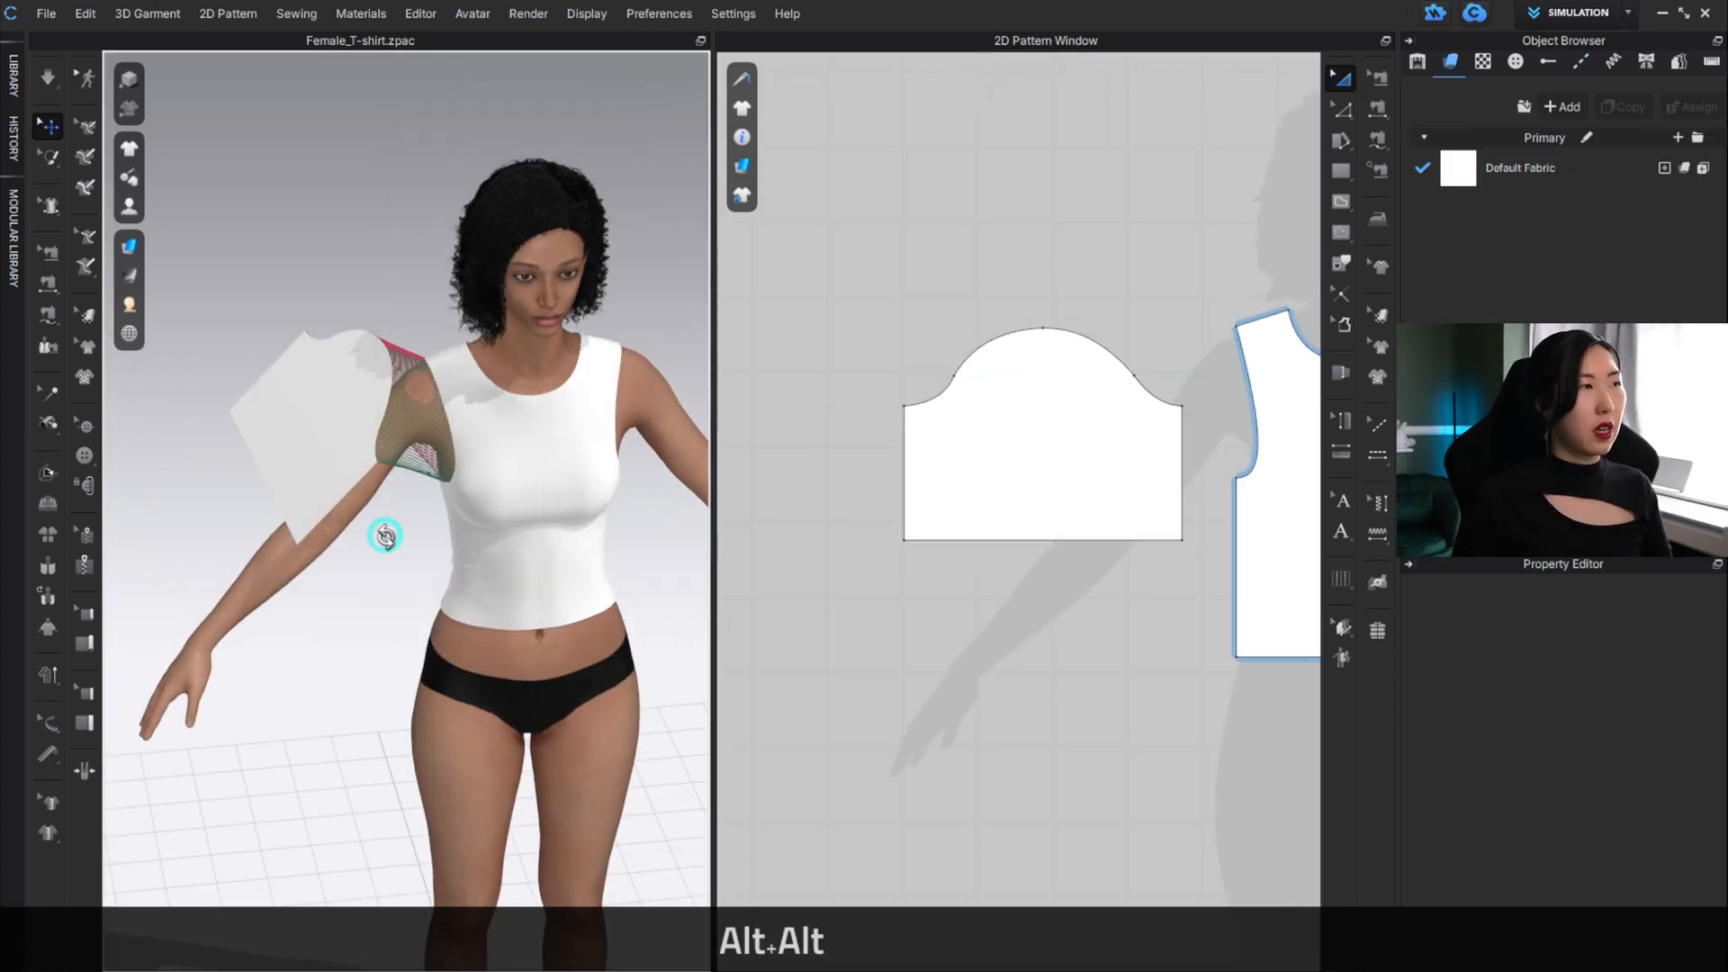
click(1089, 479)
key(space)
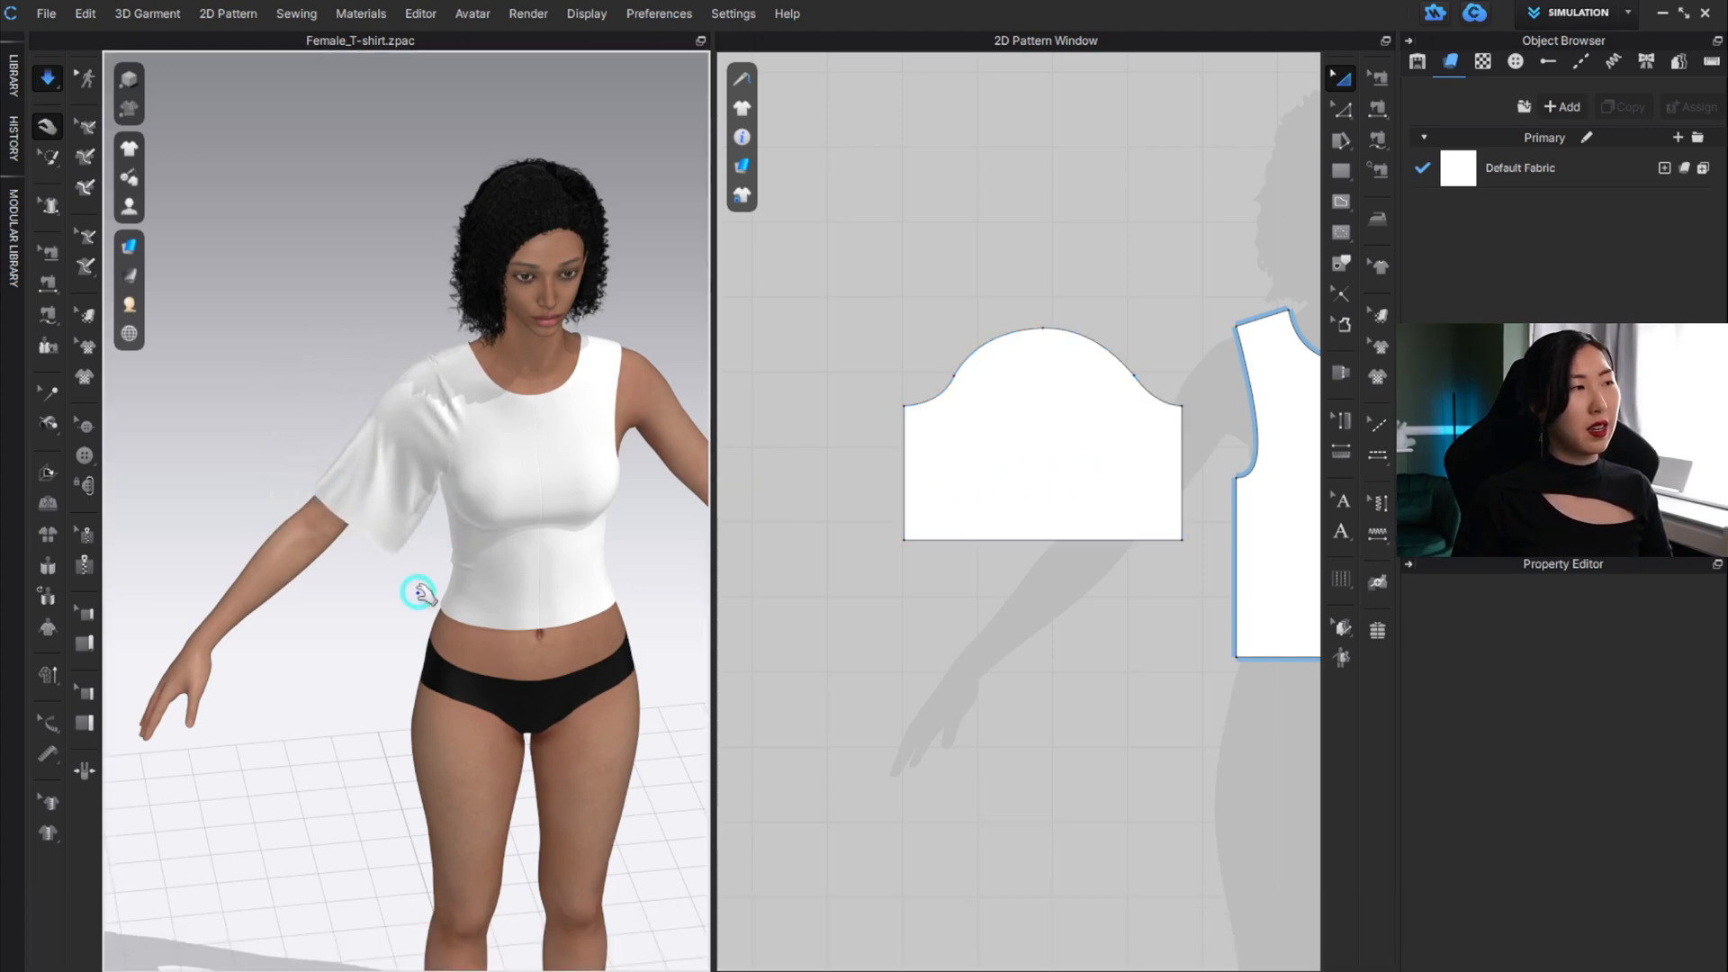
key(space)
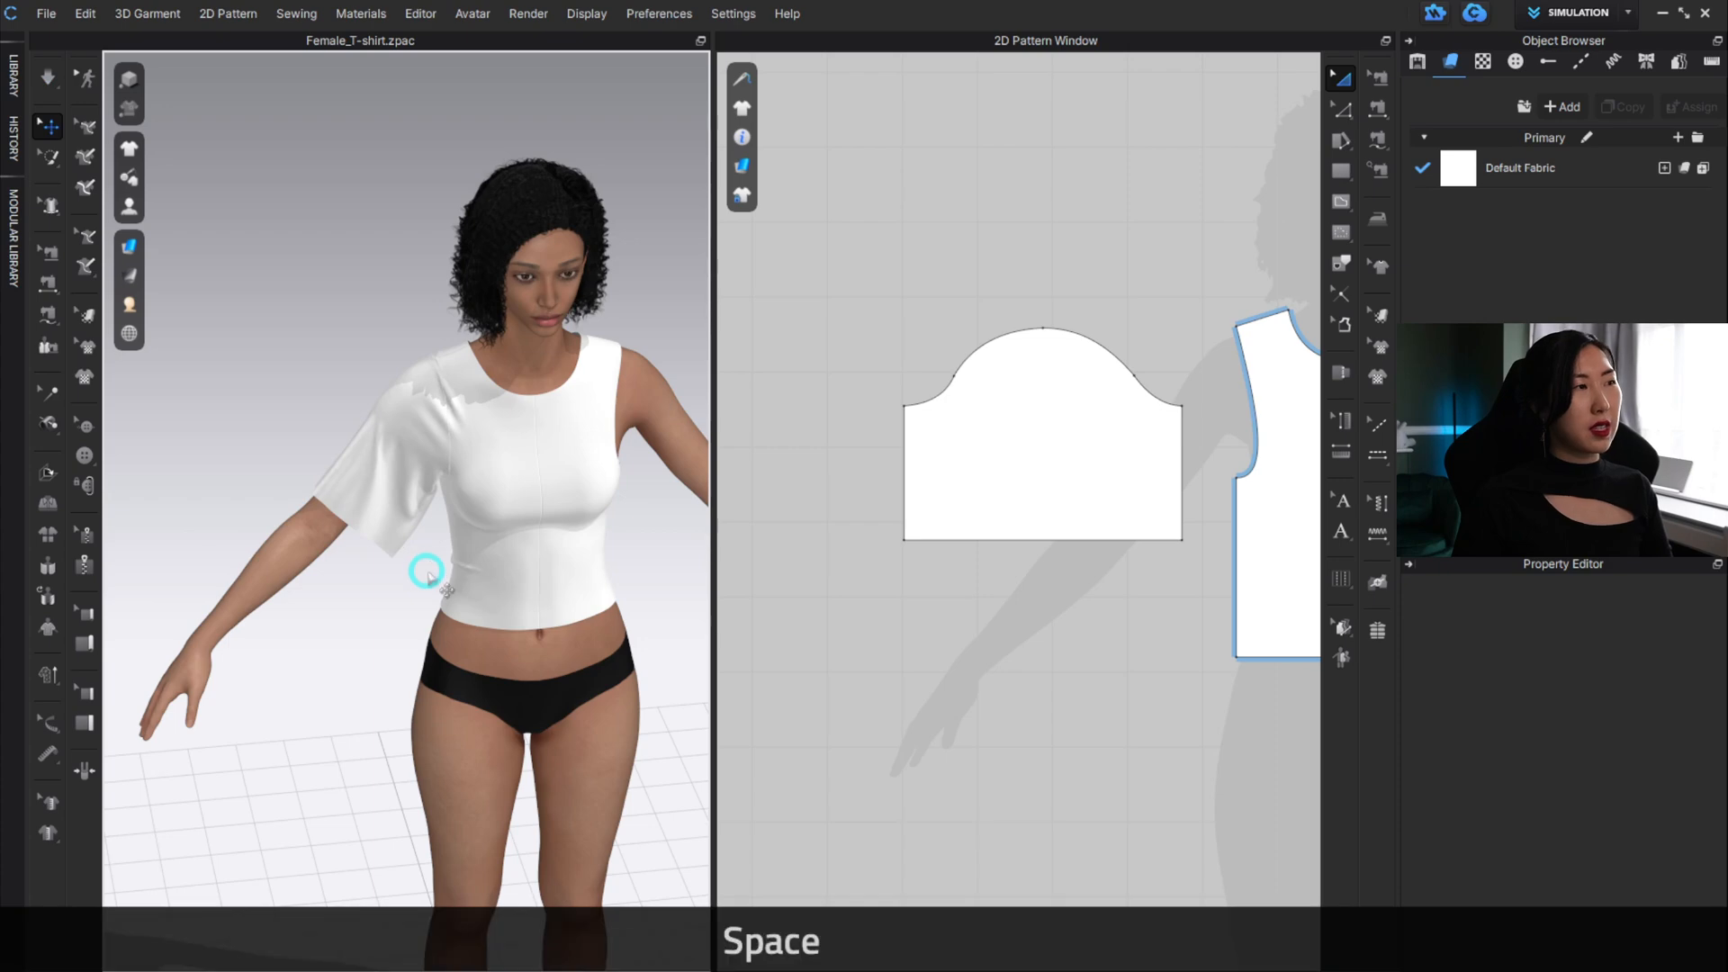
Sew the sleeve's two straight side edges to each other with Segment Sewing to form the underarm seam.
right_drag(431, 568, 355, 420)
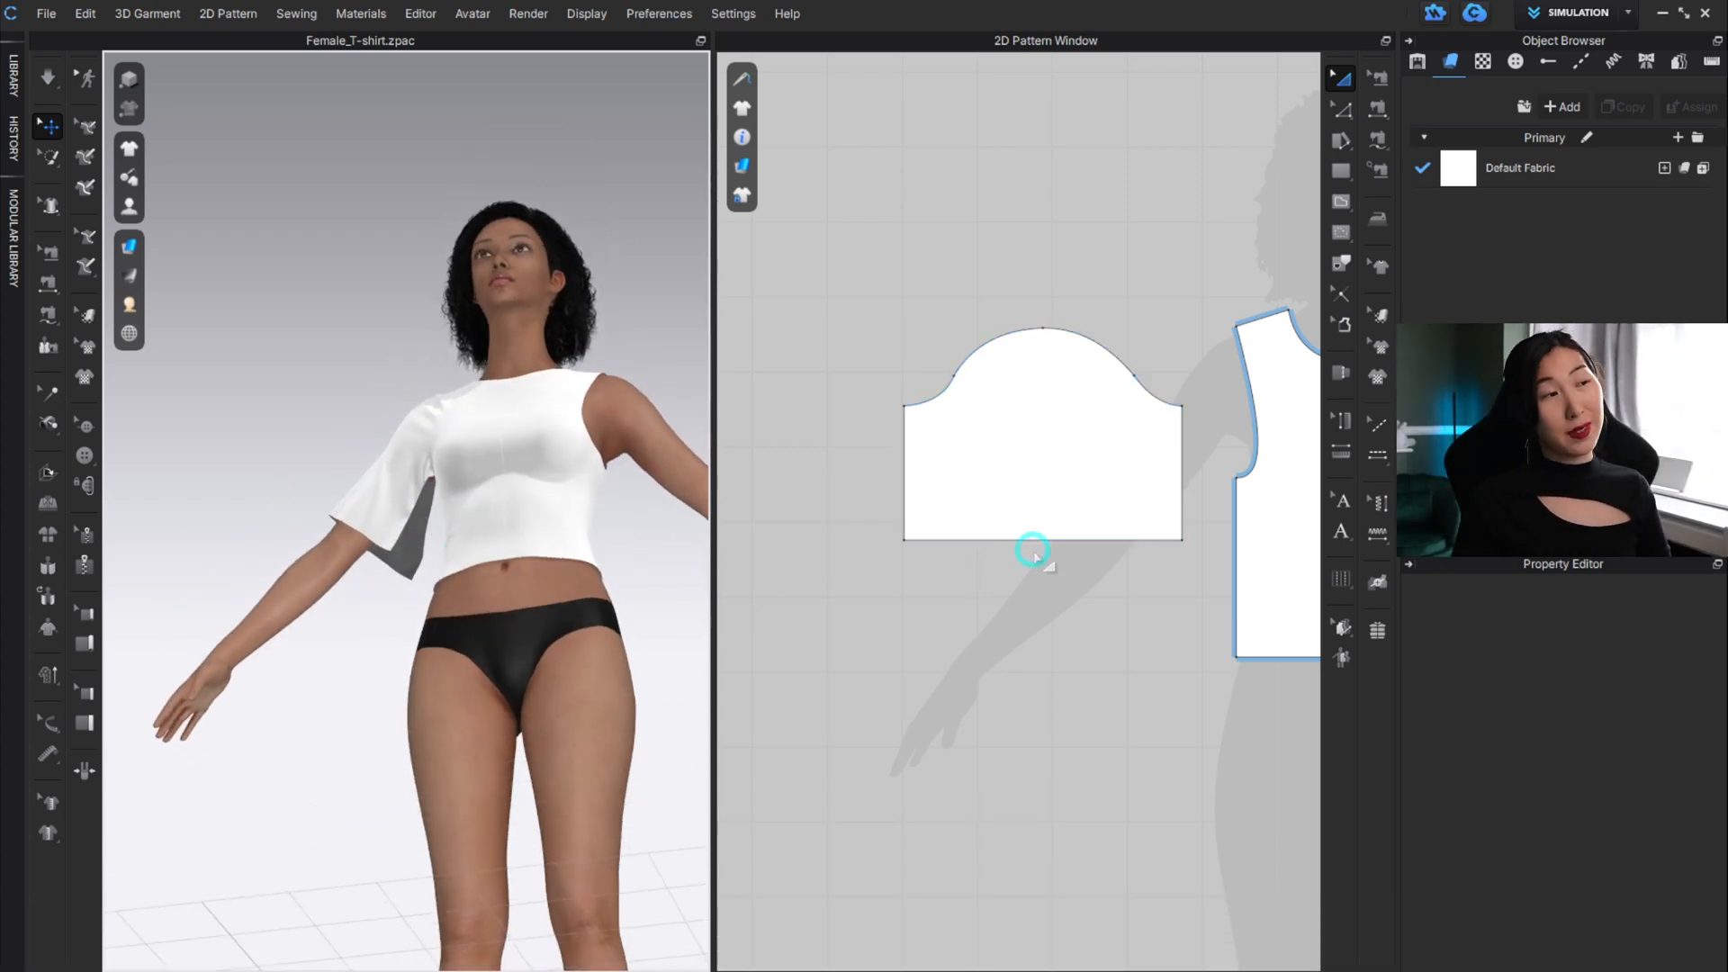
click(989, 645)
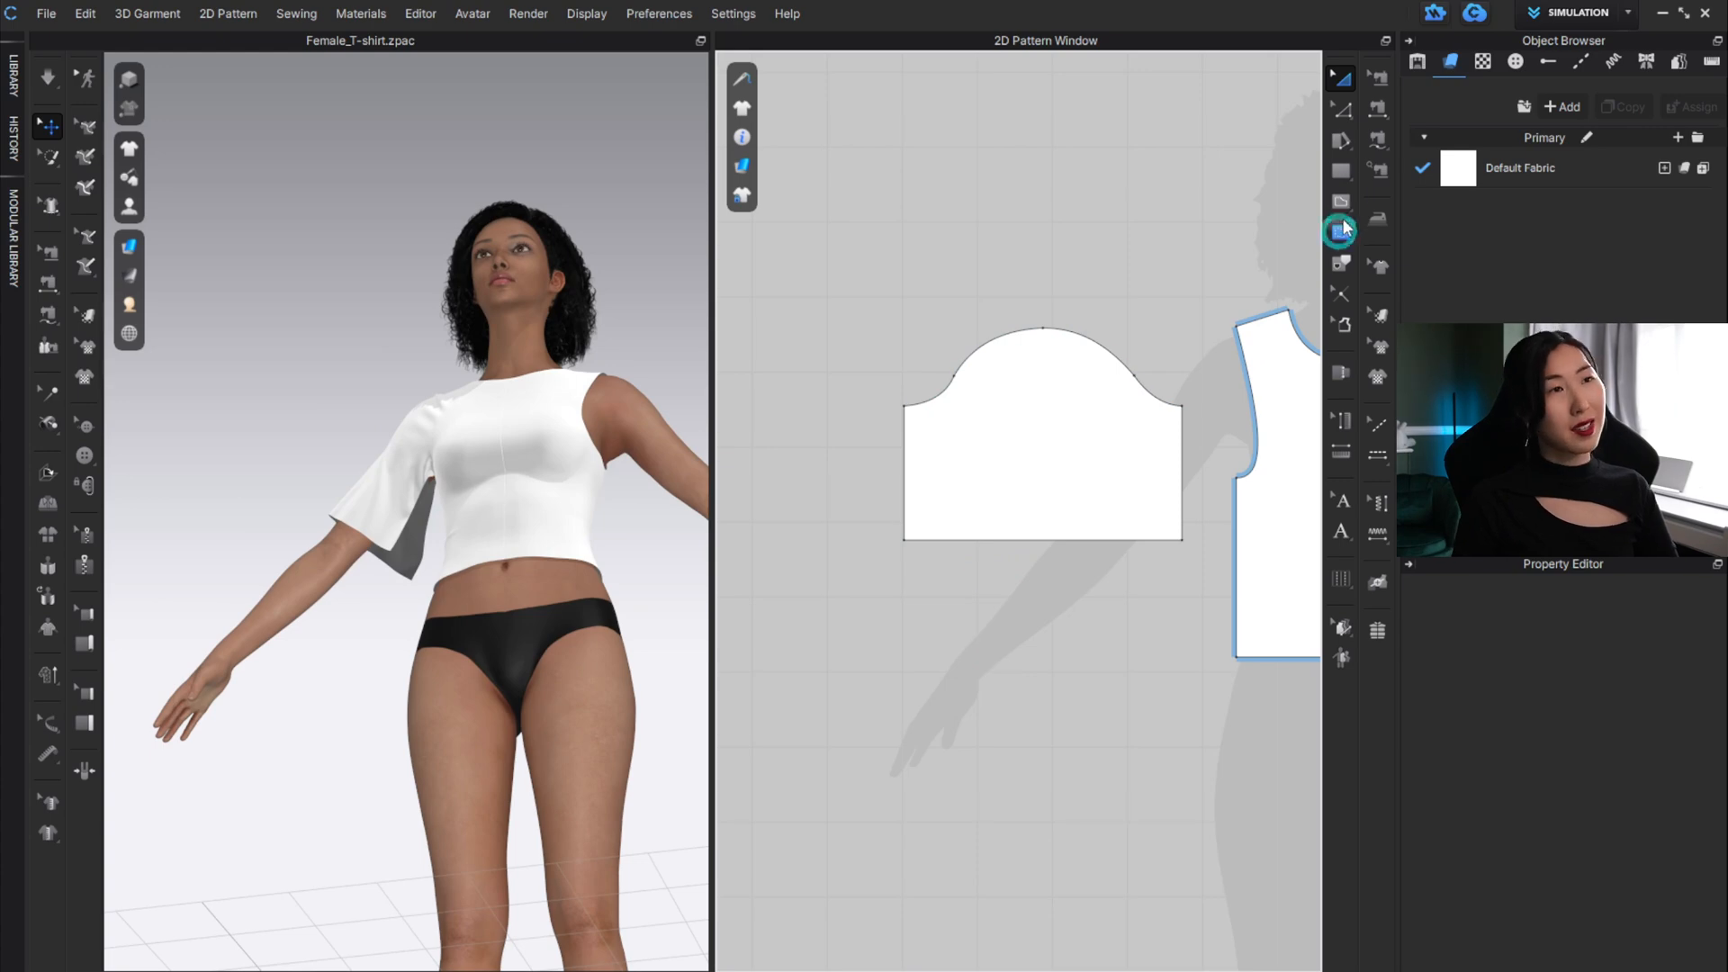
click(1376, 108)
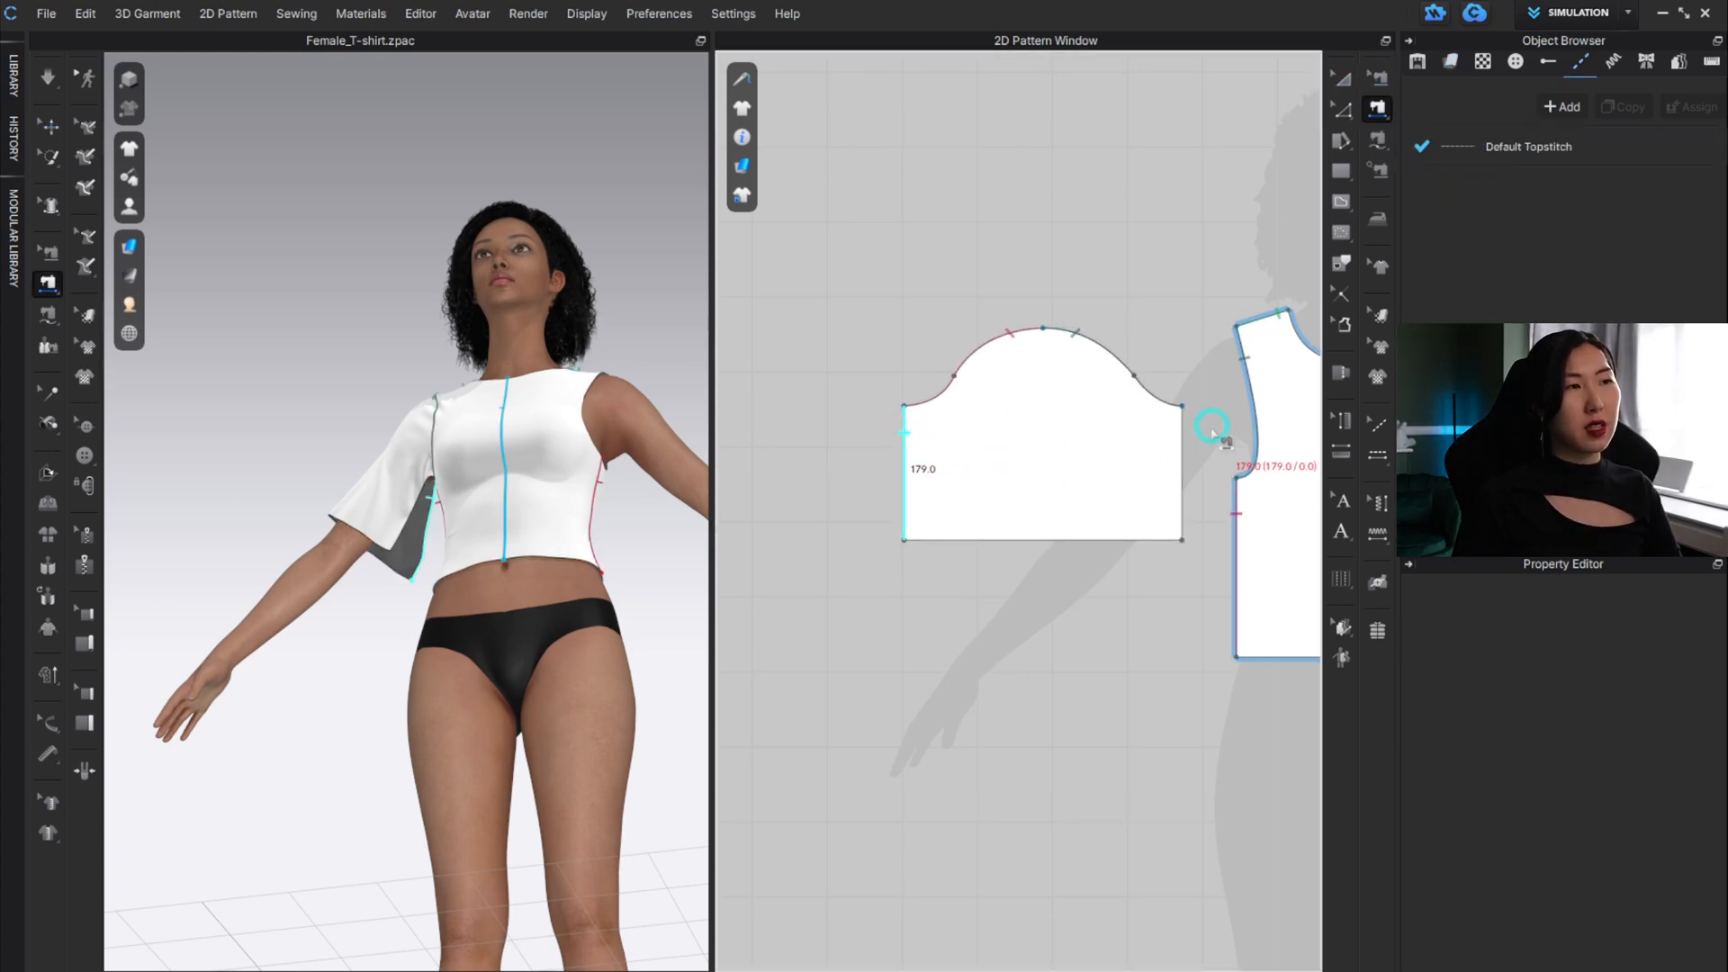
click(1182, 433)
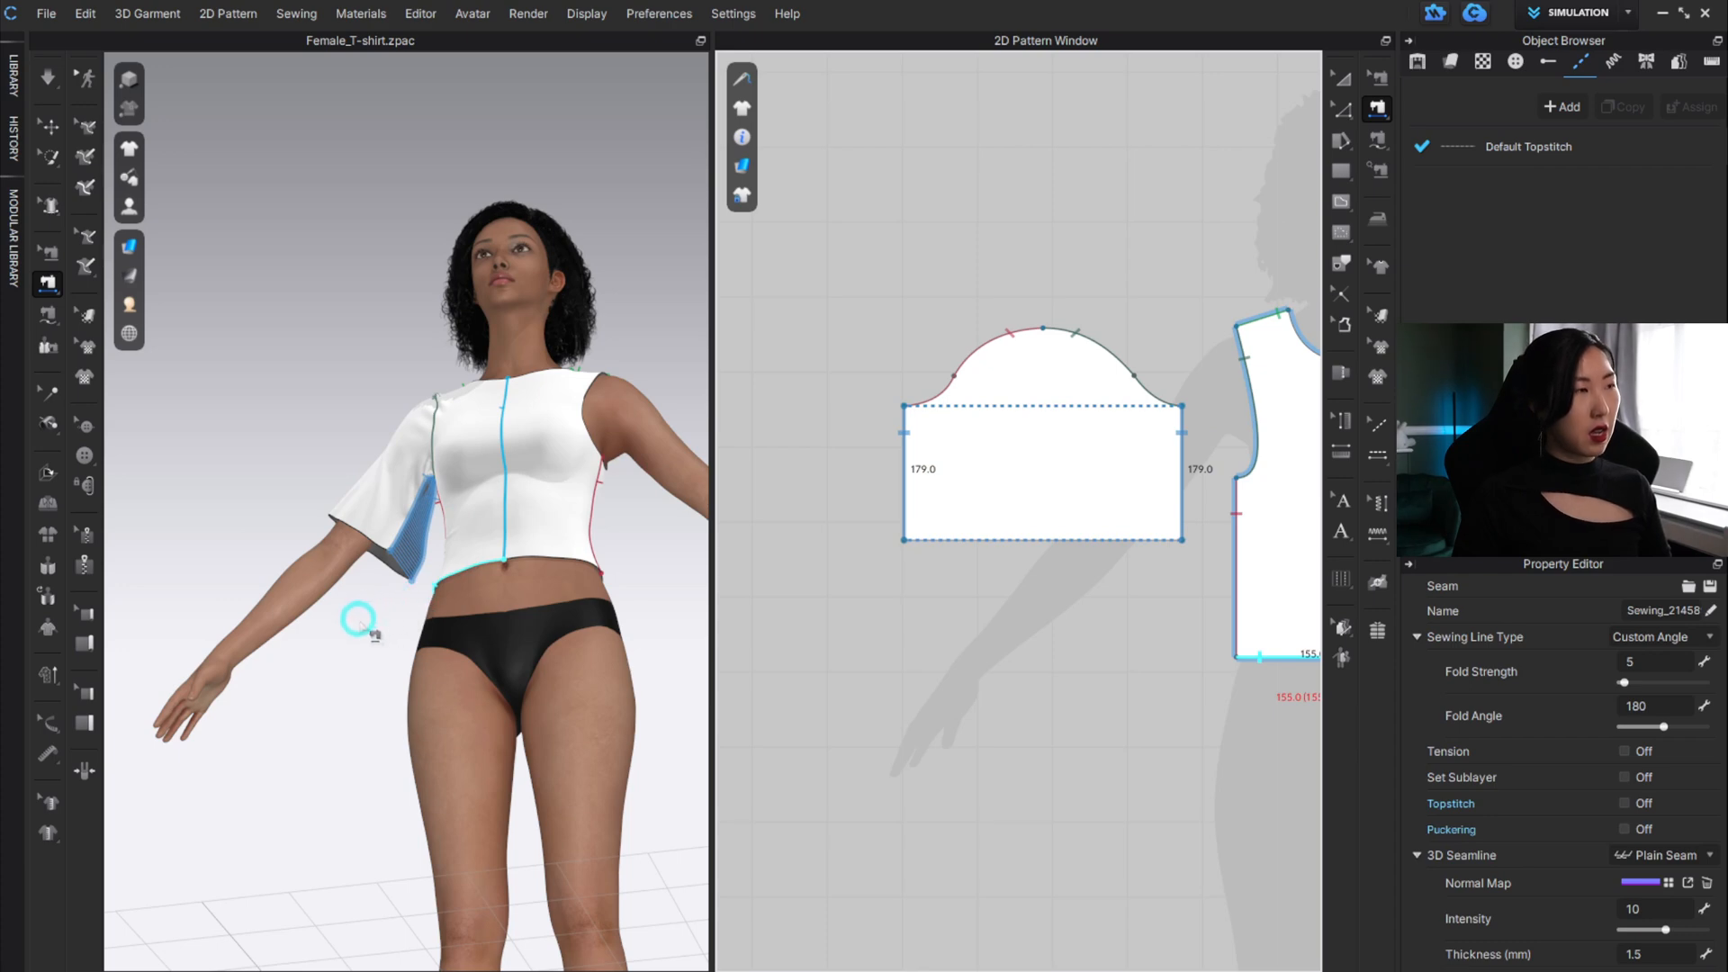
Inspect the underarm sewing lines up close, and simulate the garment to close the sleeve around the arm, stopping the simulation at the end.
right_drag(359, 618, 355, 684)
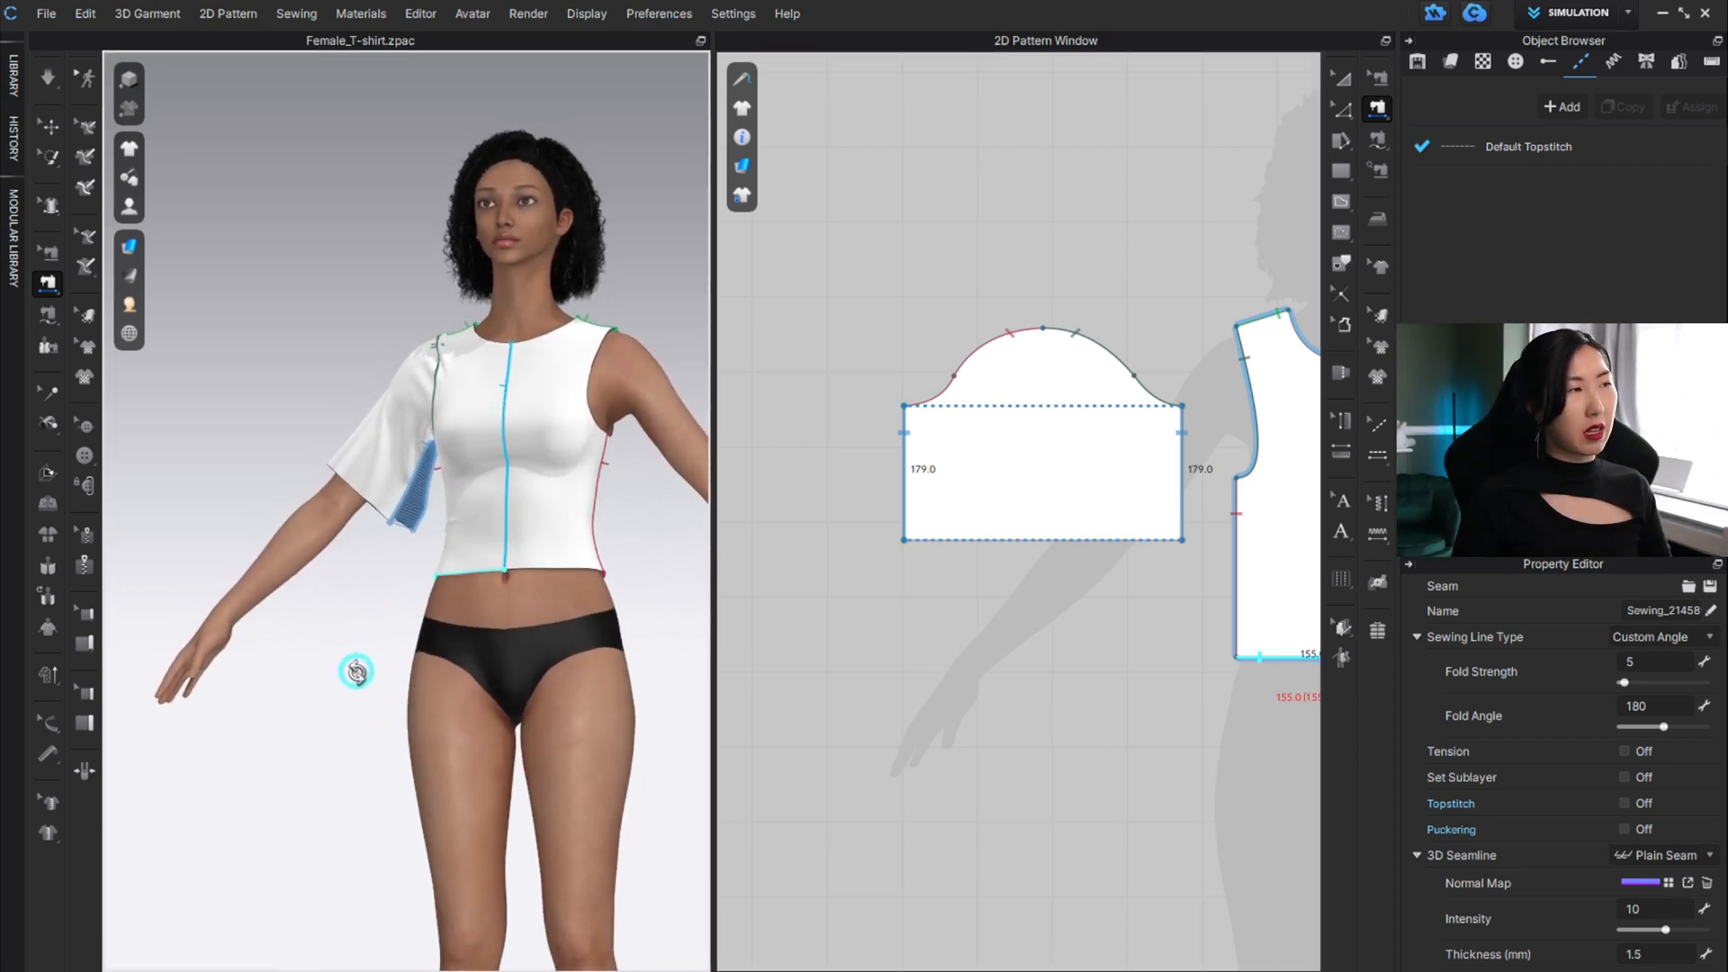
scroll(410, 490, down, 2)
scroll(414, 495, up, 5)
right_drag(419, 501, 463, 444)
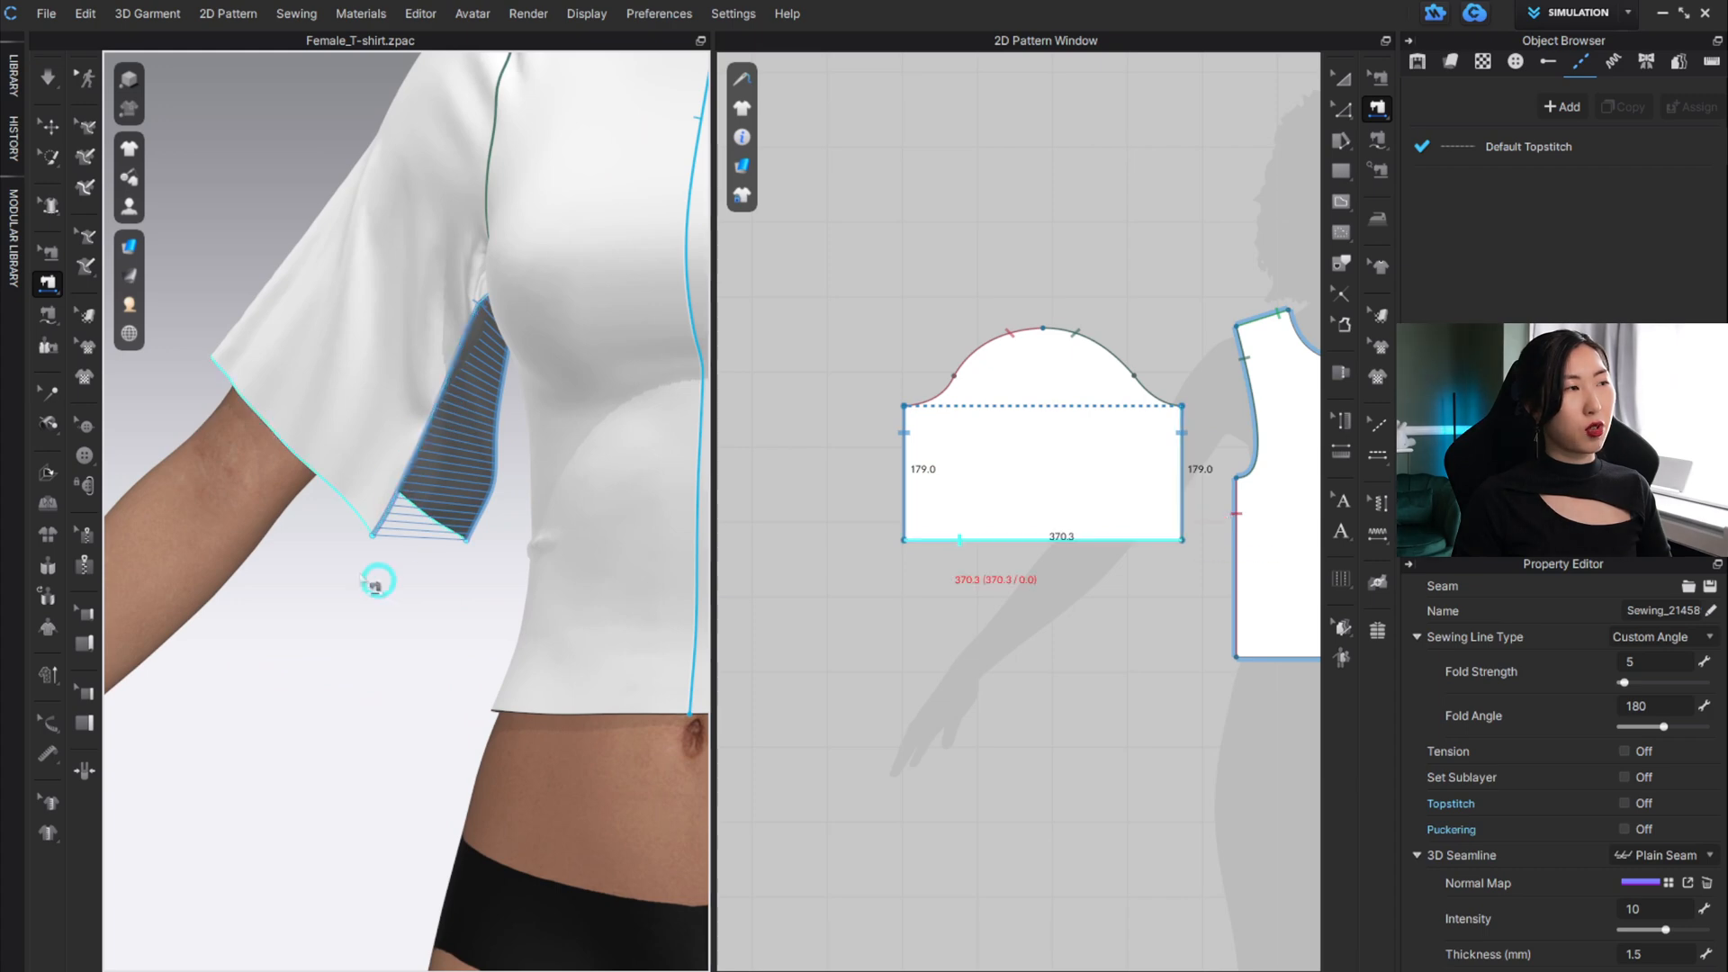
click(47, 77)
key(space)
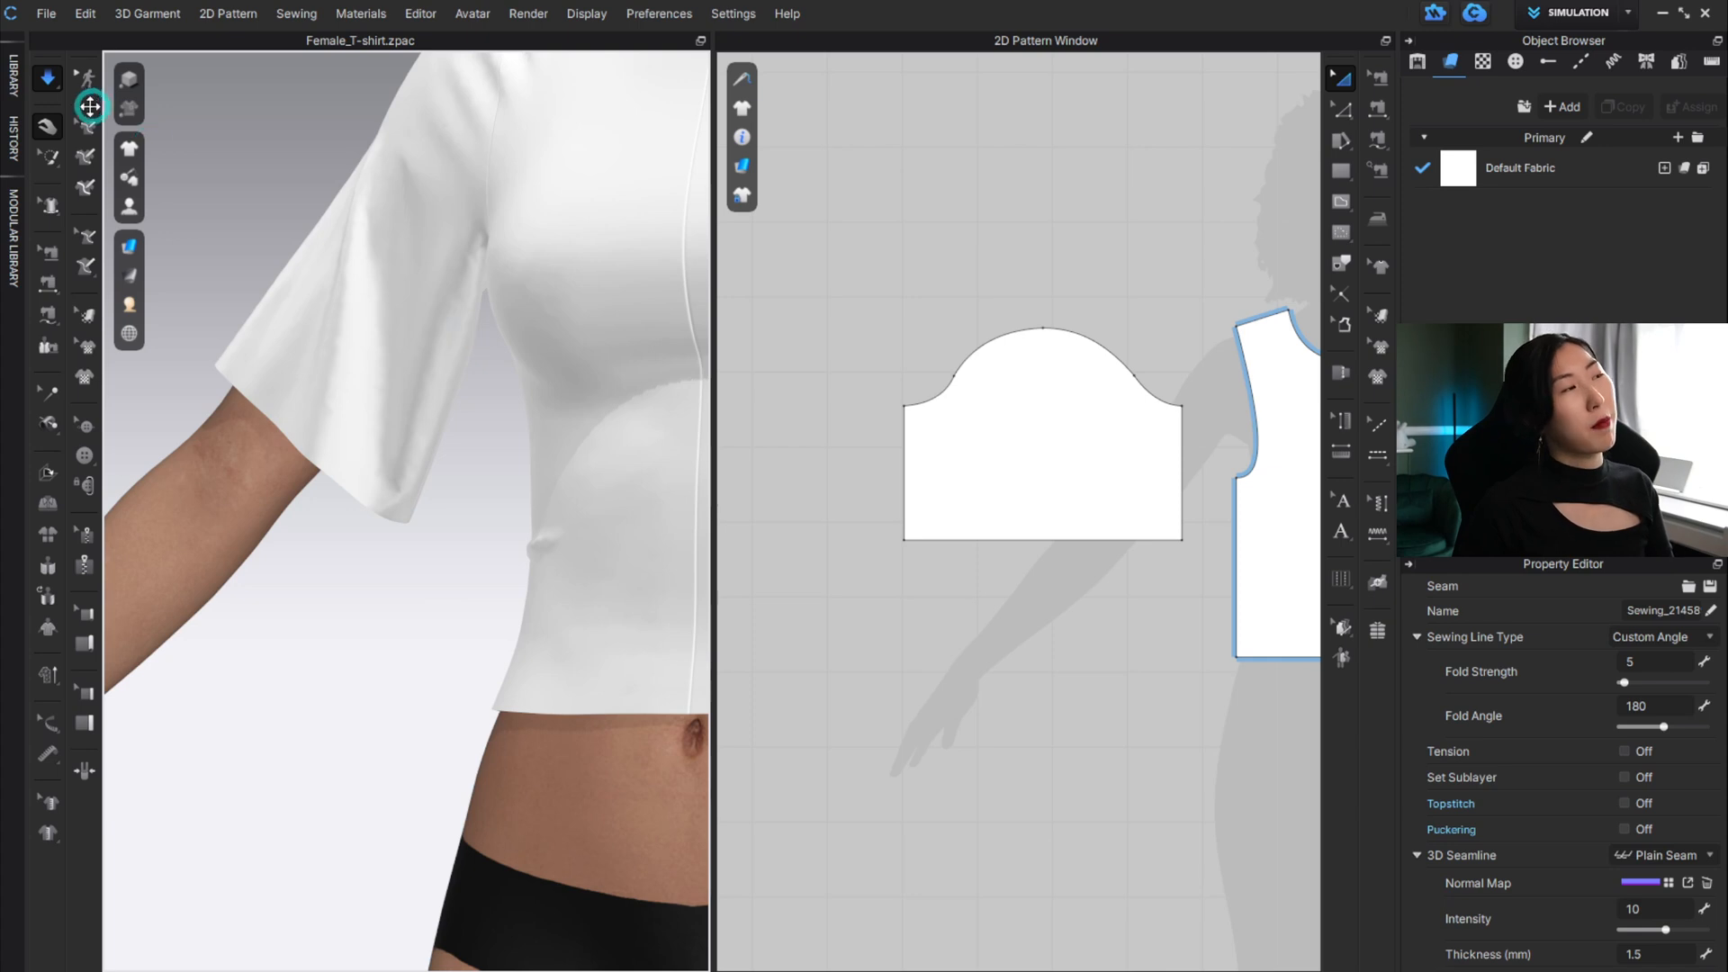
click(46, 83)
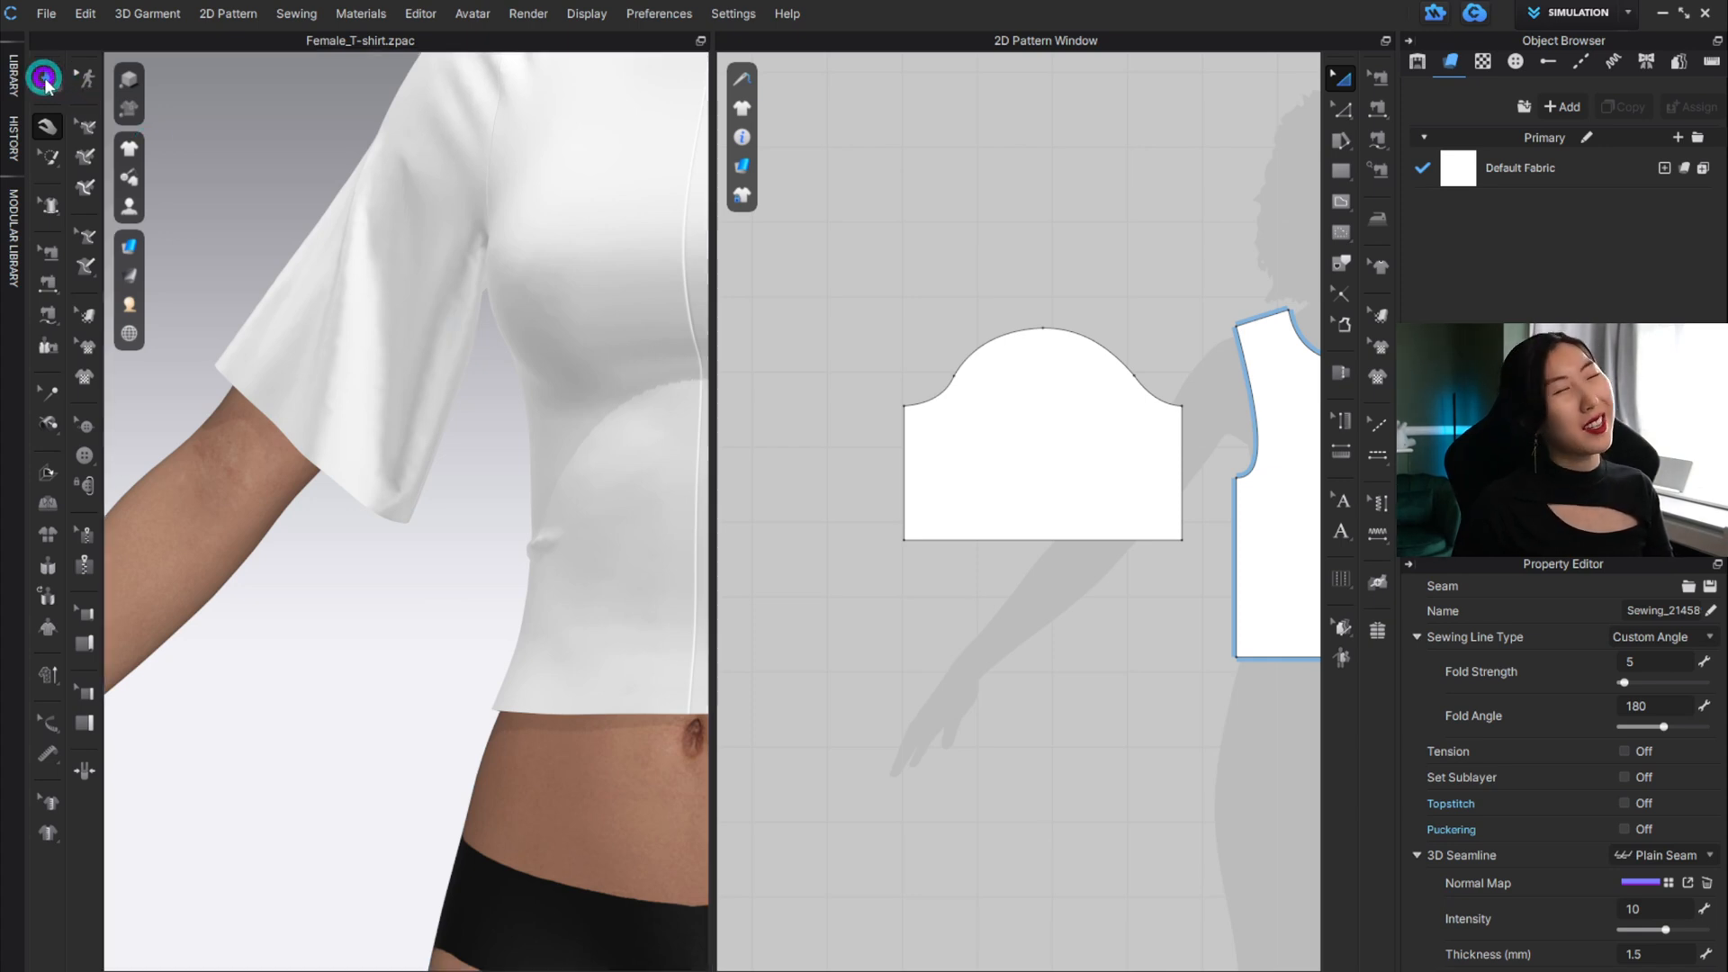
Examine the sewn sleeve on the avatar from several angles, checking its seam lines and its overall length.
key(n)
scroll(286, 537, down, 8)
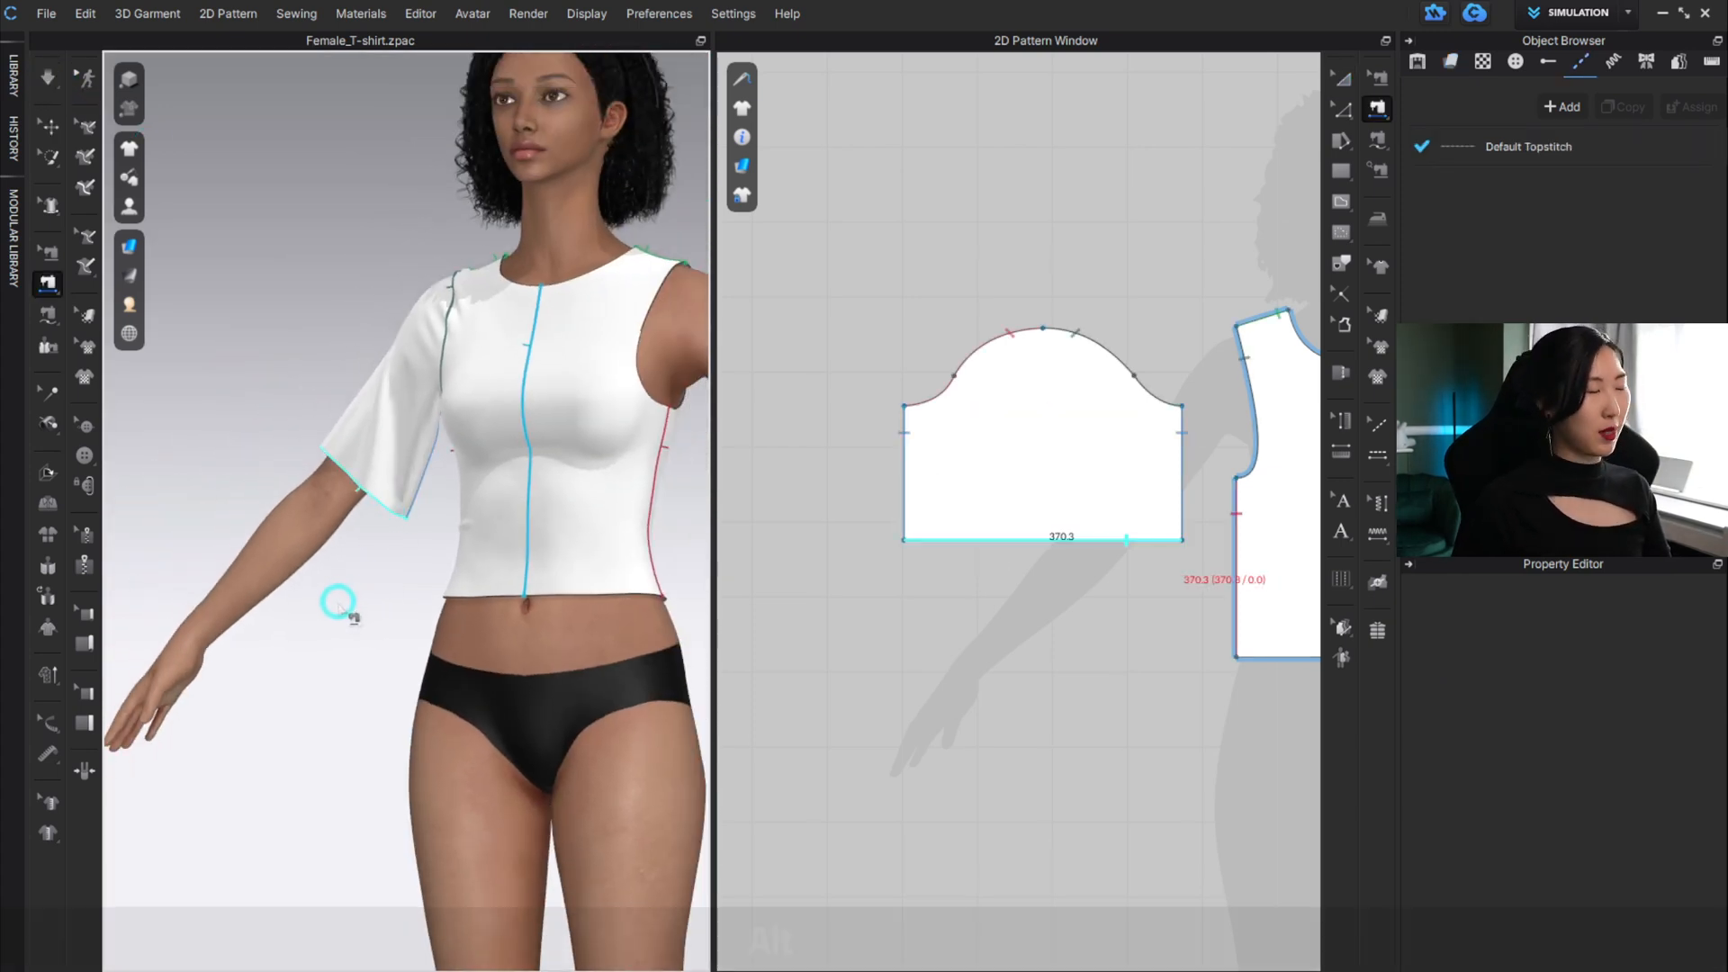
alt+drag(350, 650, 463, 686)
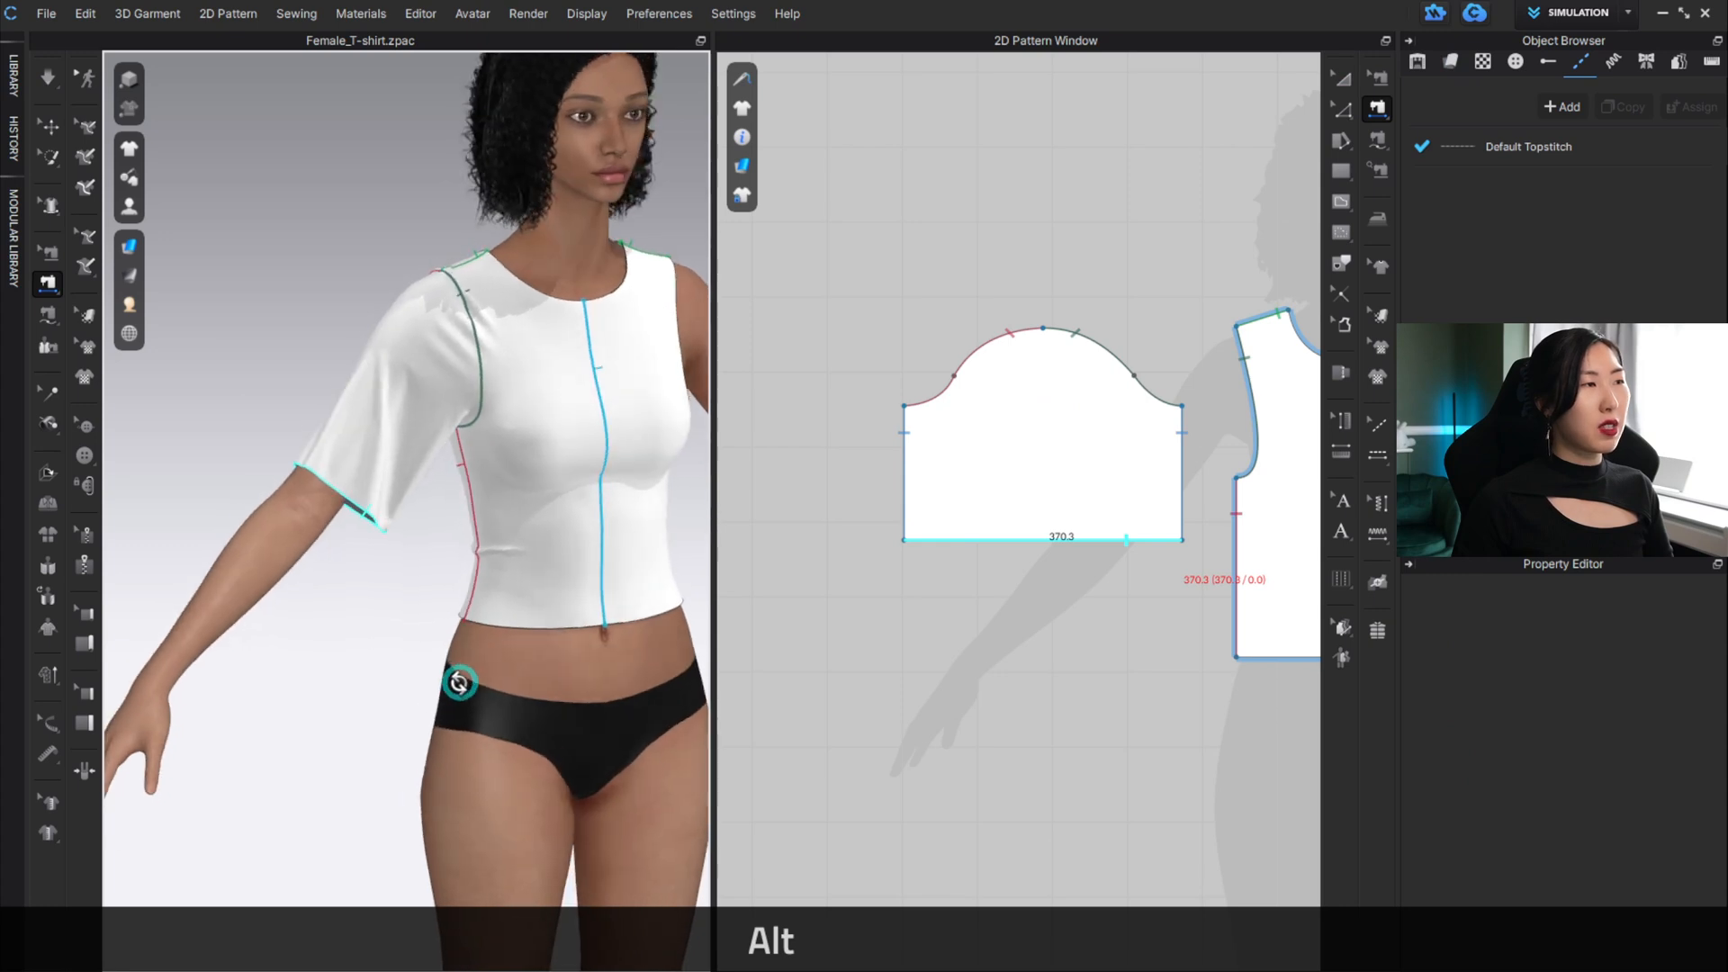
key(a)
click(1015, 396)
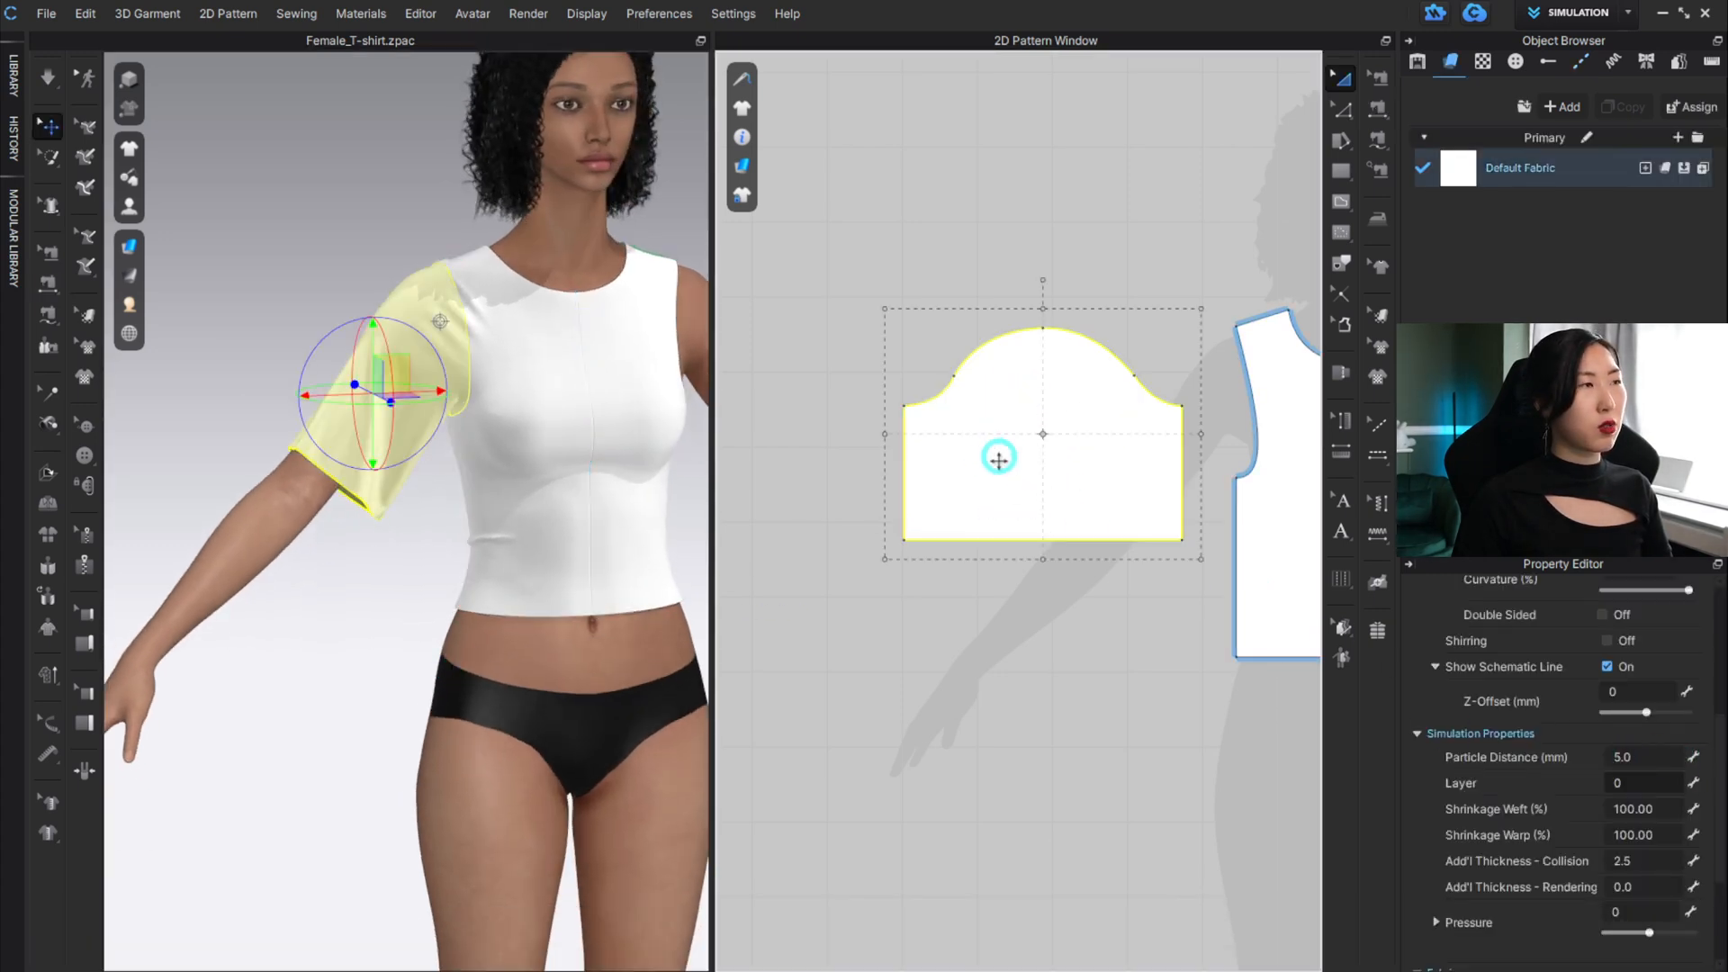
scroll(528, 447, down, 4)
alt+middle_drag(606, 526, 510, 517)
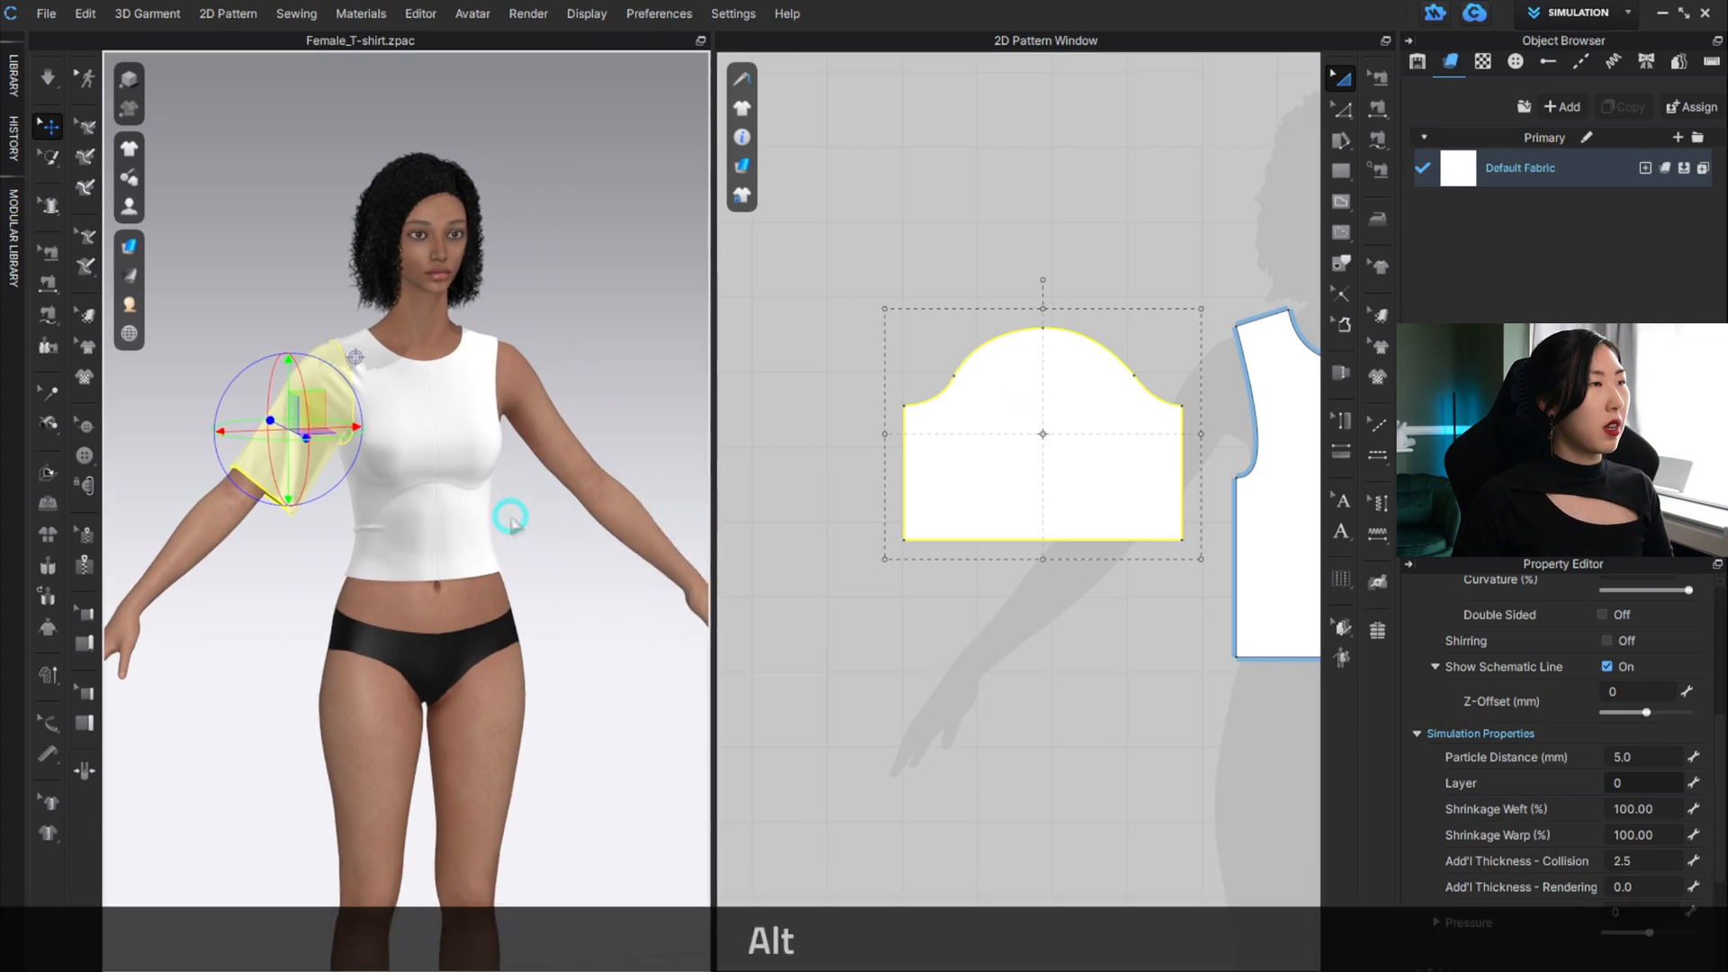
click(301, 501)
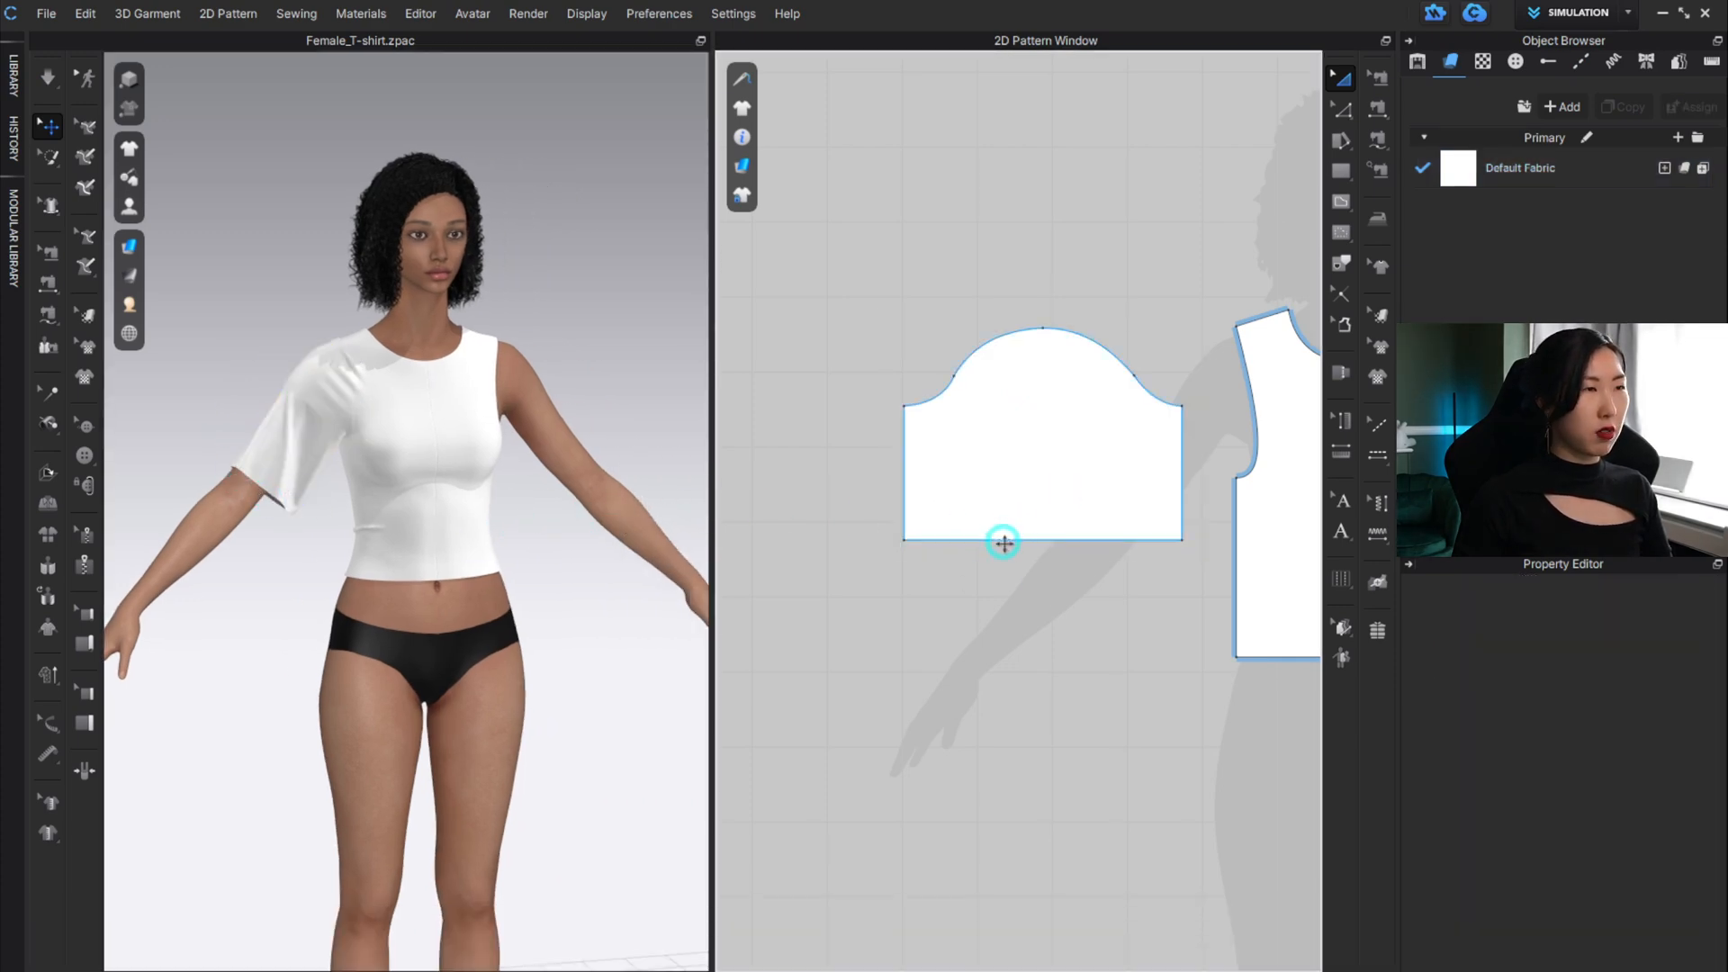
Shorten the sleeve by moving its hem edge straight up with Edit Pattern, and simulate the garment to settle the new length.
key(z)
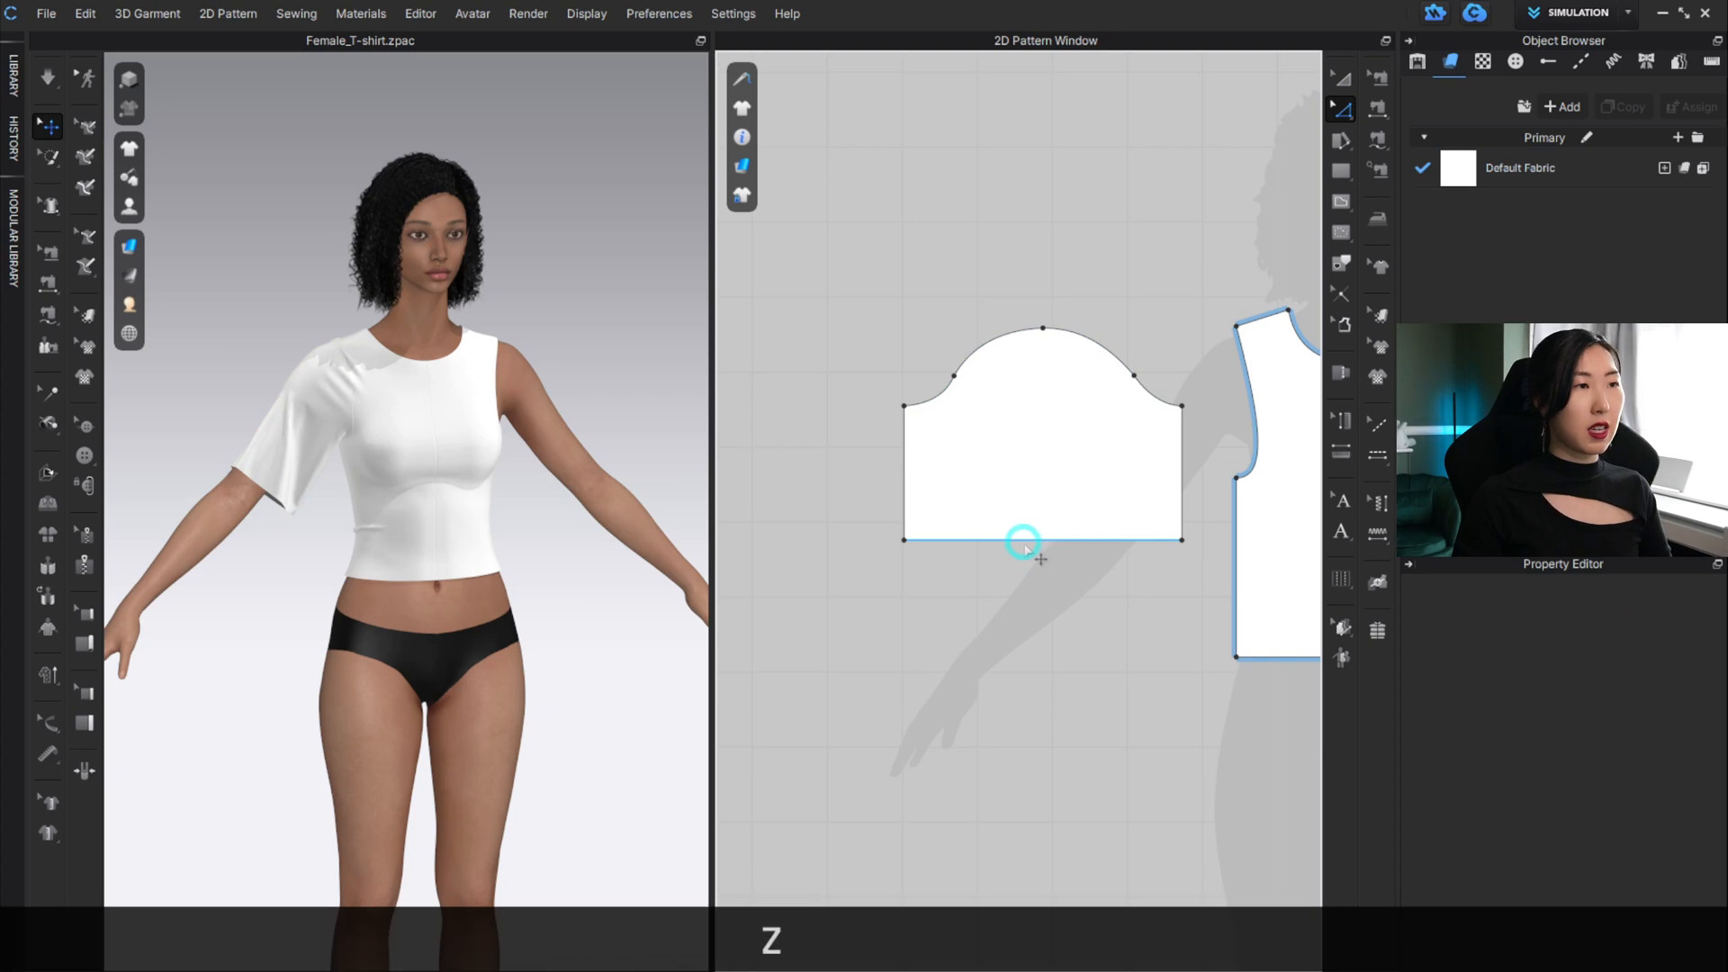
click(1026, 535)
shift+drag(1025, 526, 1027, 491)
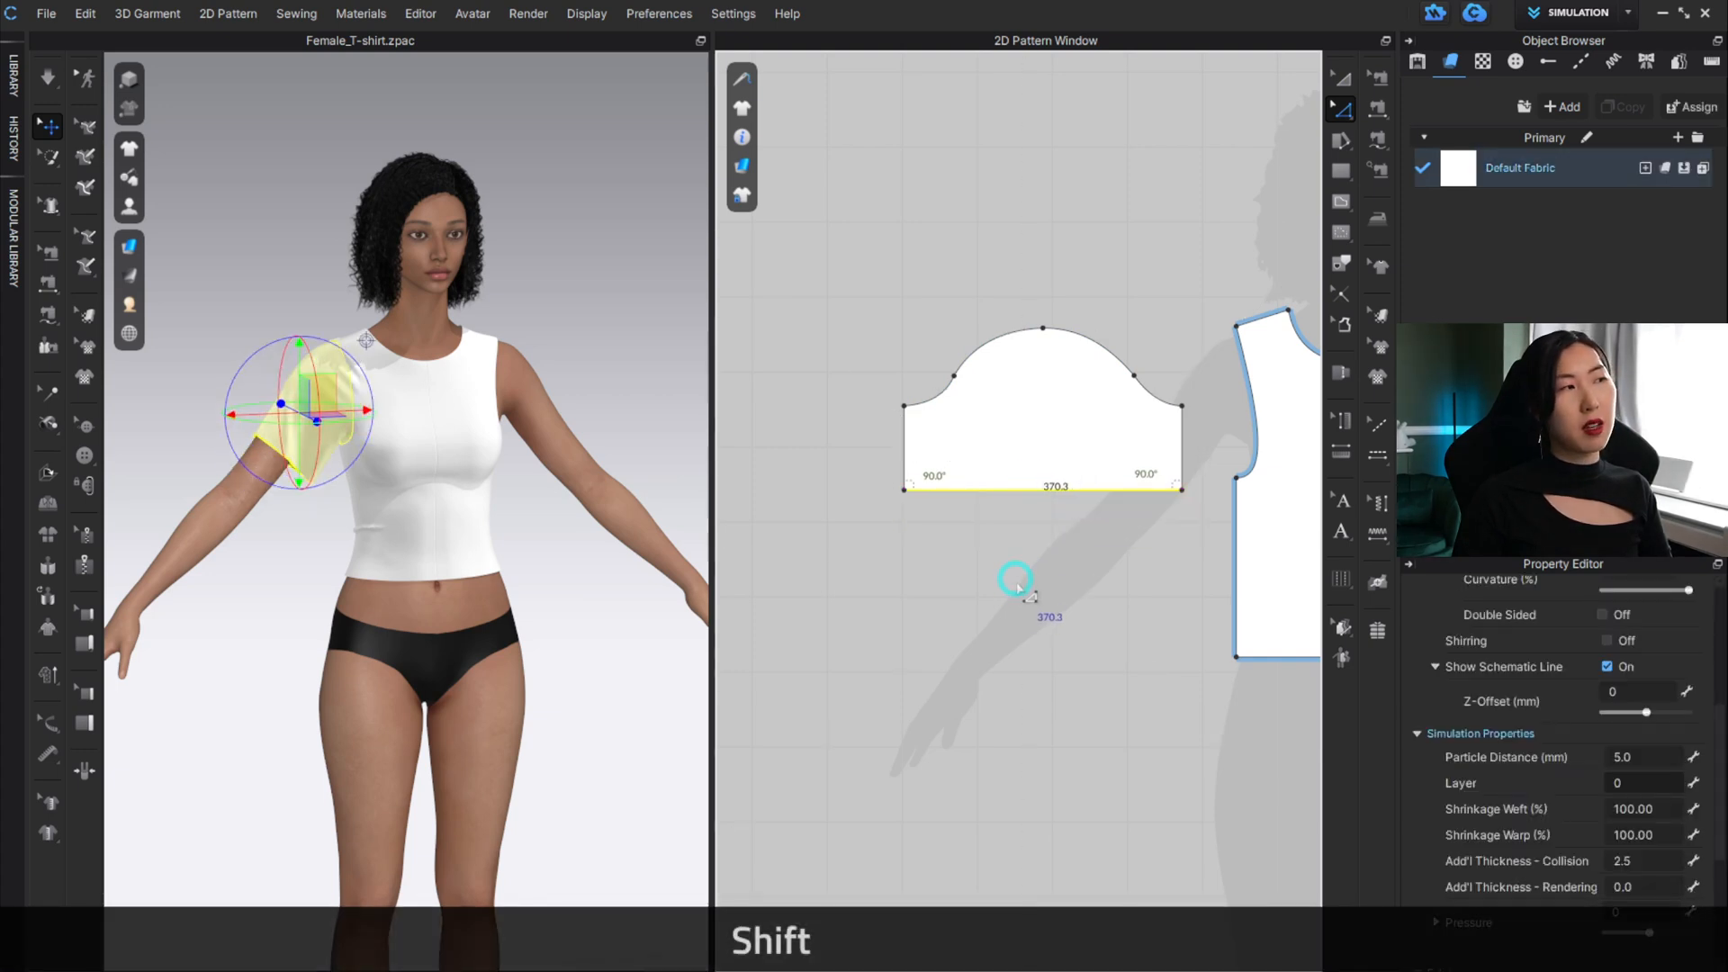
key(space)
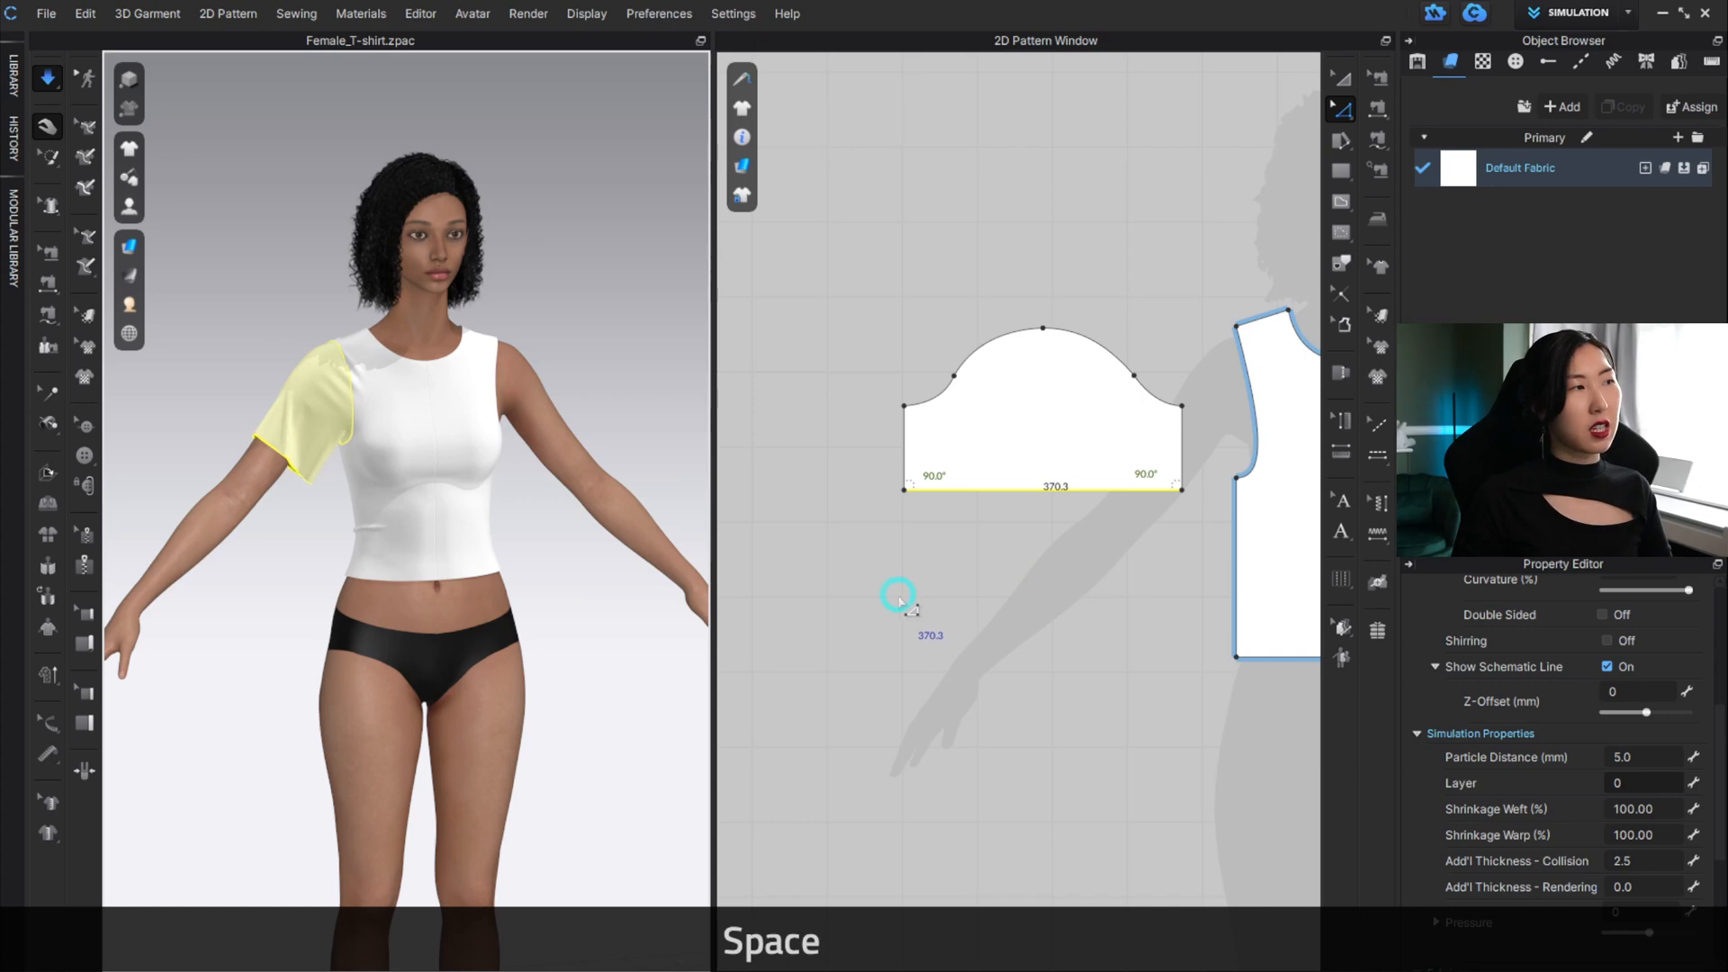
right_drag(255, 587, 218, 583)
mouse_move(270, 439)
mouse_down()
mouse_move(241, 413)
mouse_move(270, 450)
mouse_up()
key(space)
Clone the sleeve as a Symmetric Pattern (with Sewing) and place the copy on the far side of the back bodice pieces.
scroll(983, 494, down, 4)
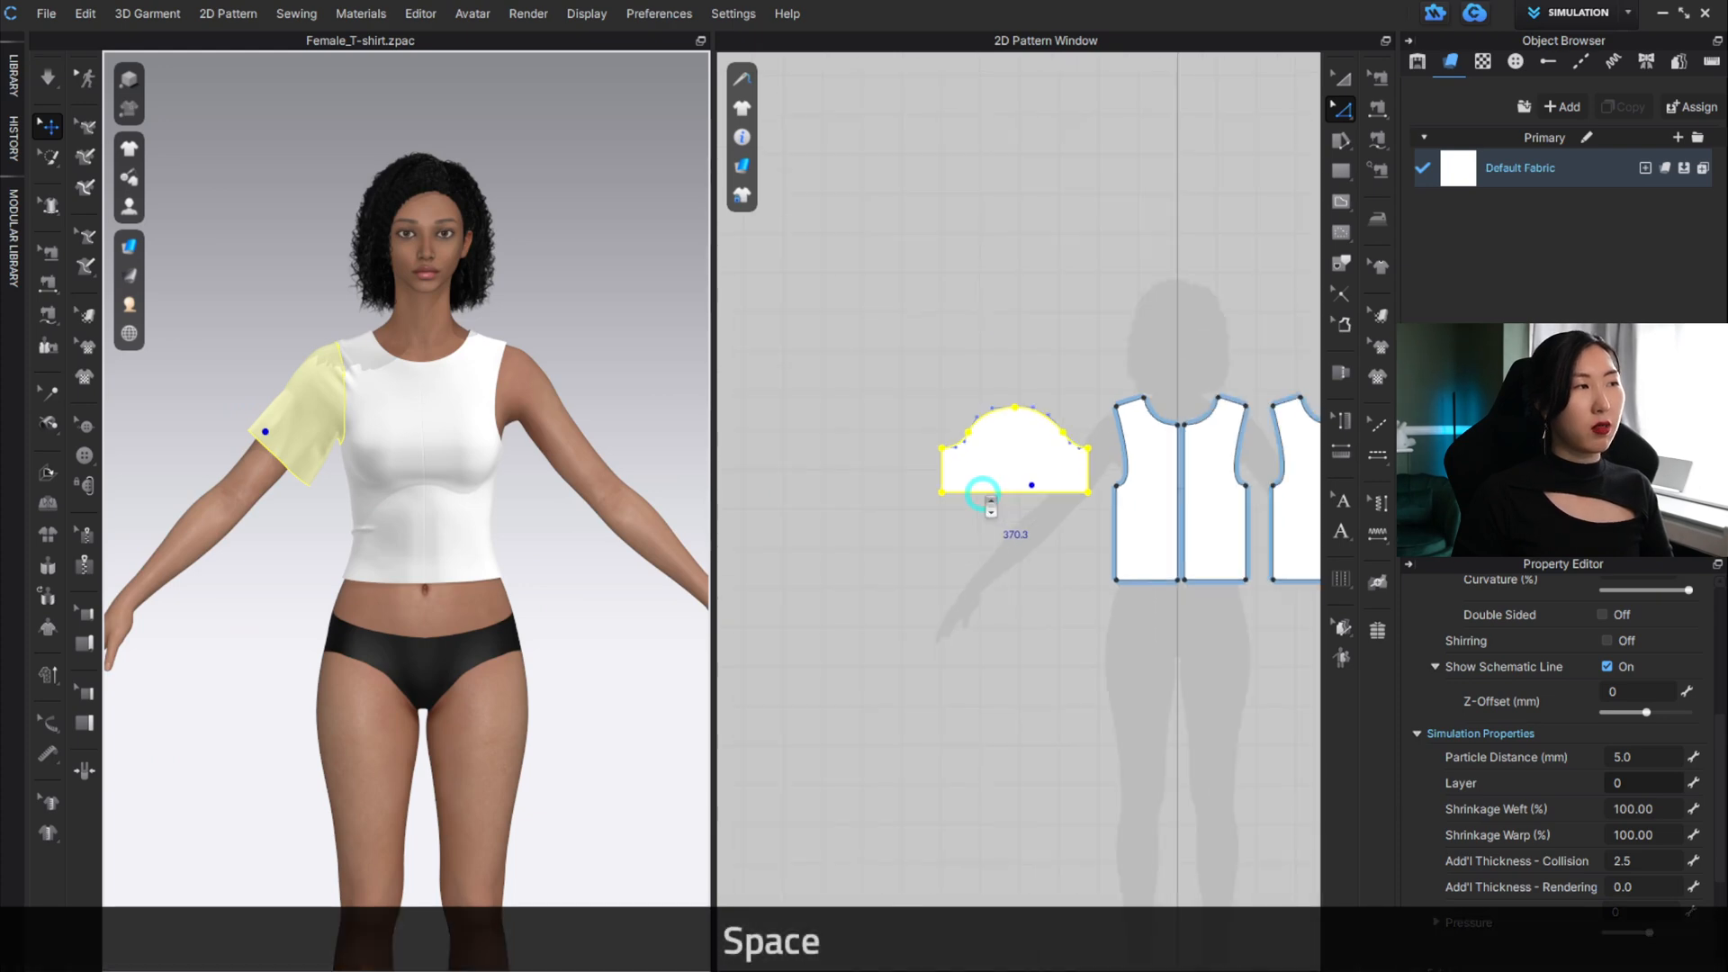
scroll(987, 456, up, 3)
key(a)
click(1035, 403)
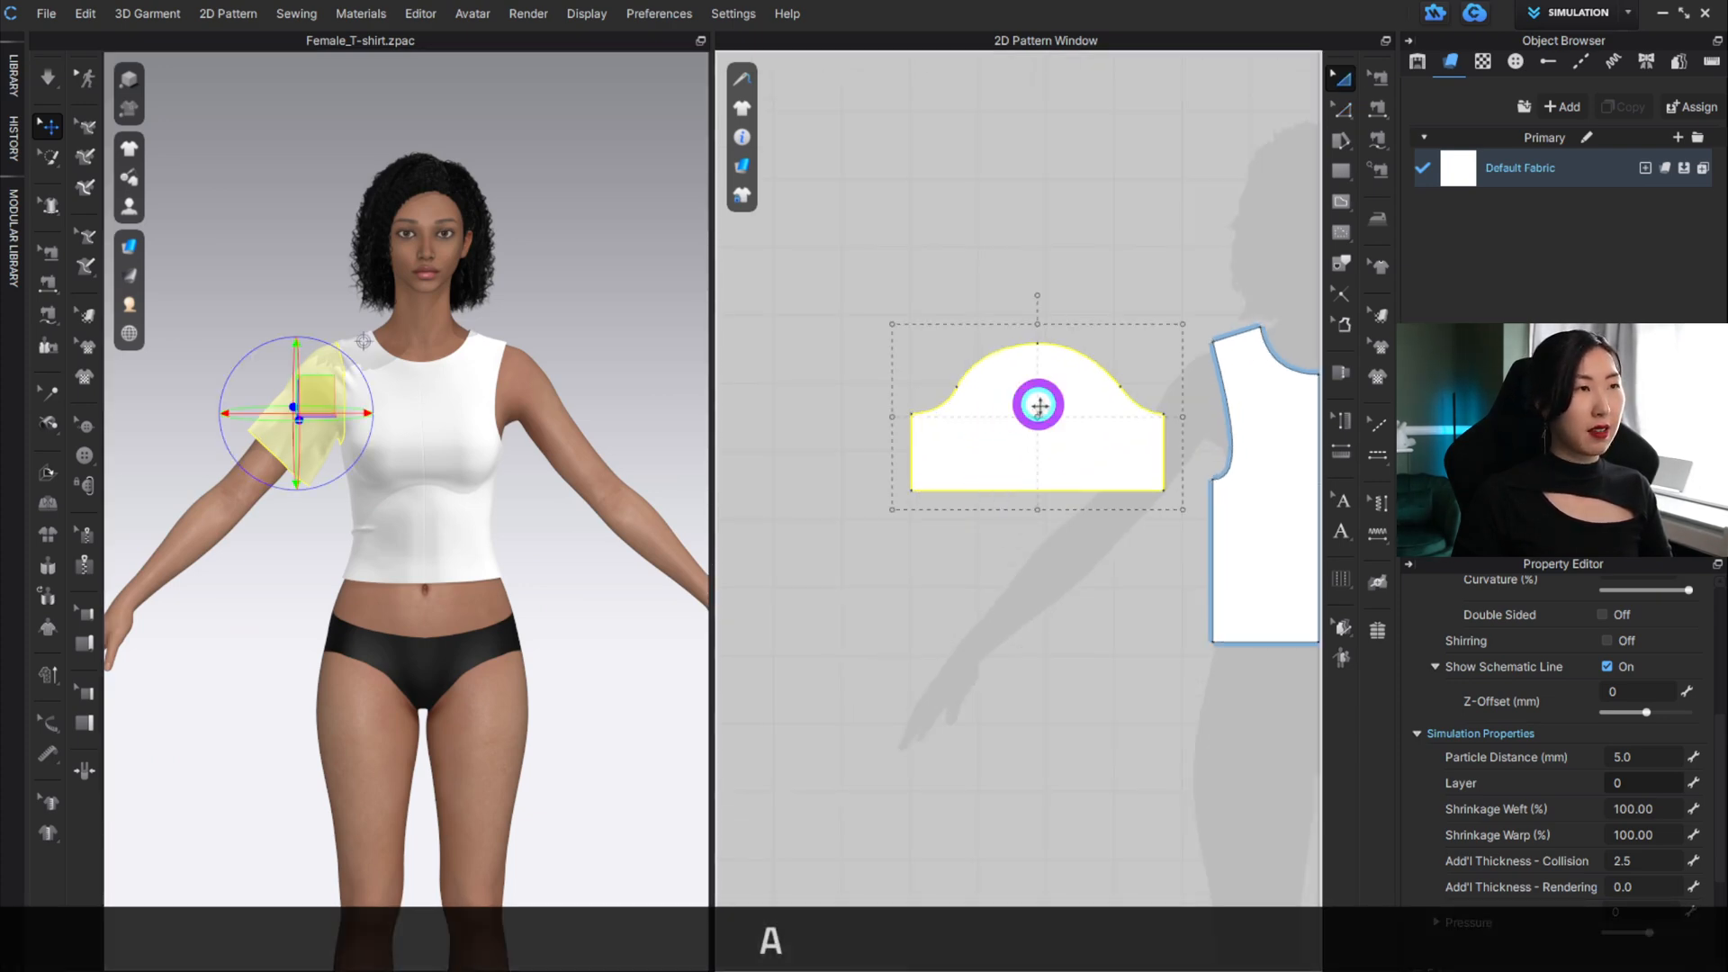
scroll(1038, 410, down, 3)
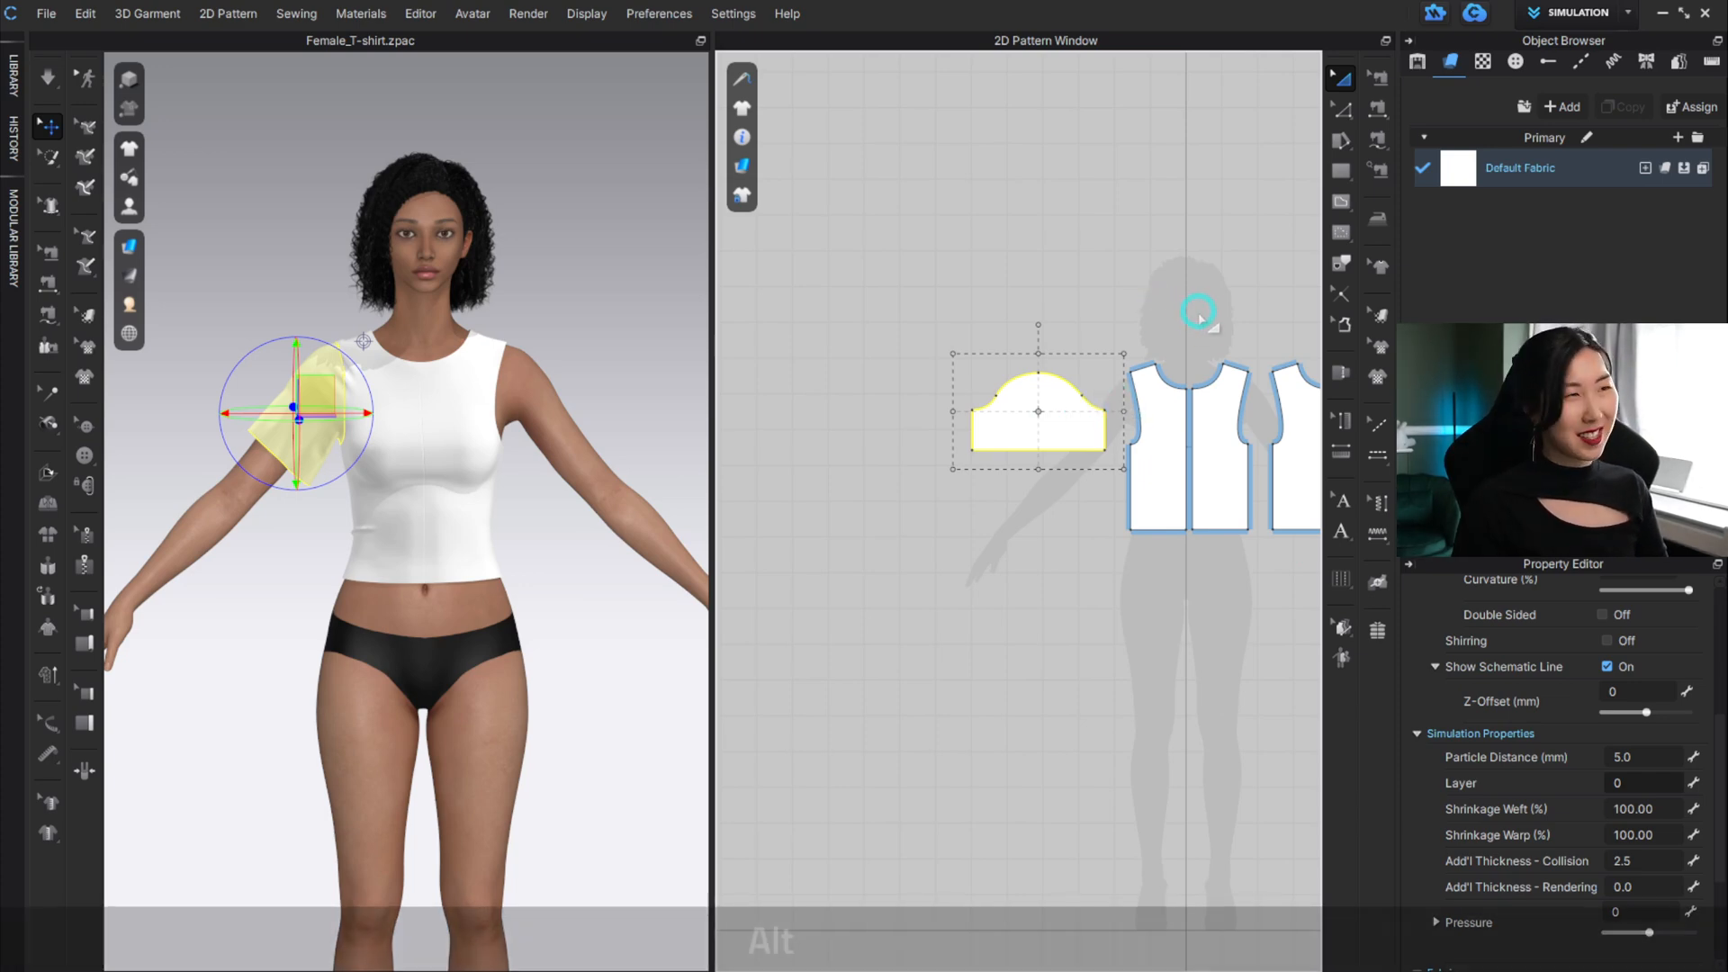
alt+middle_drag(1192, 319, 927, 297)
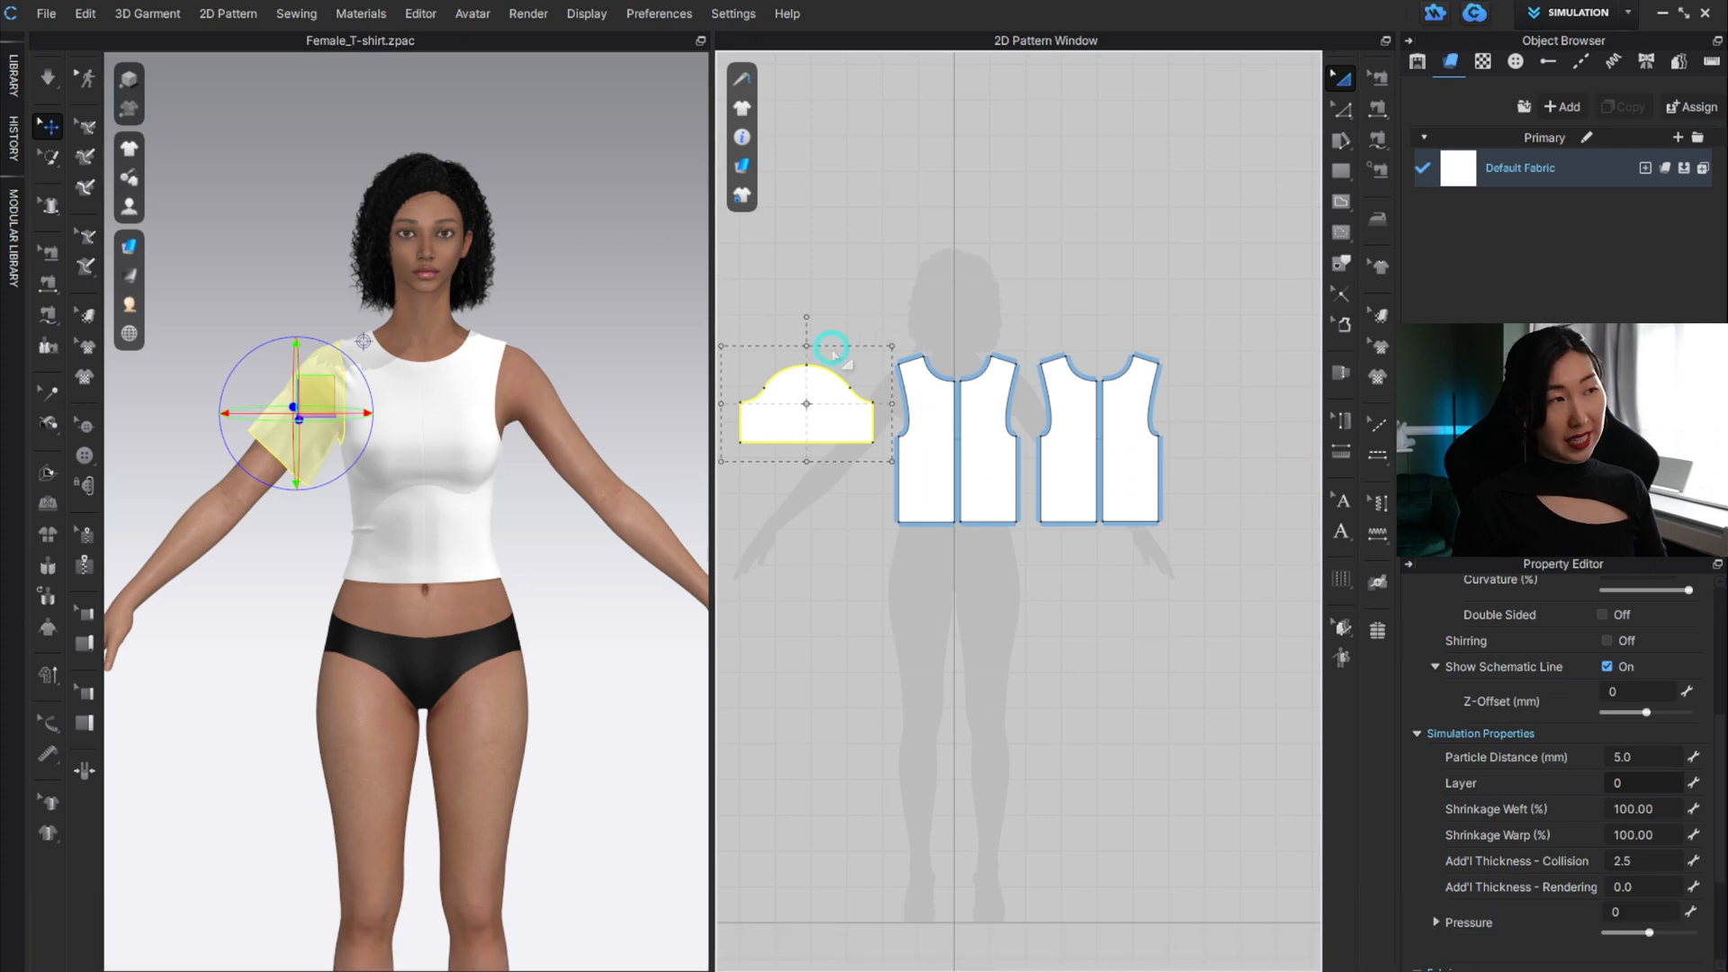
right_click(806, 393)
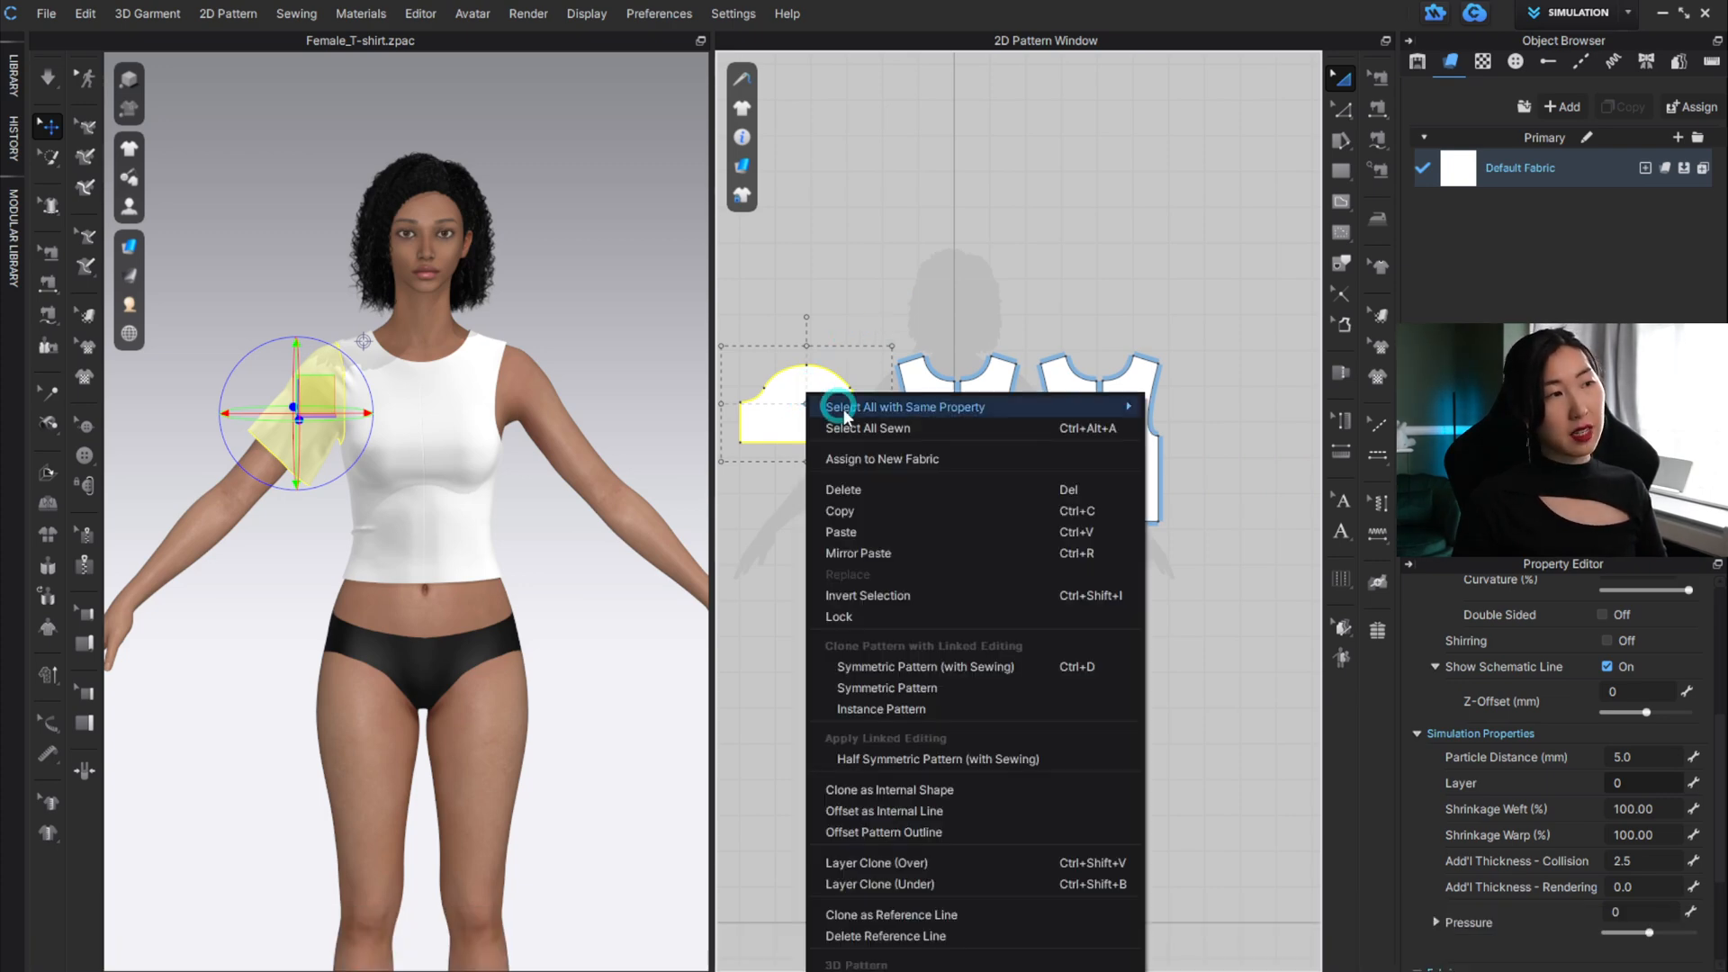
click(874, 668)
click(1253, 394)
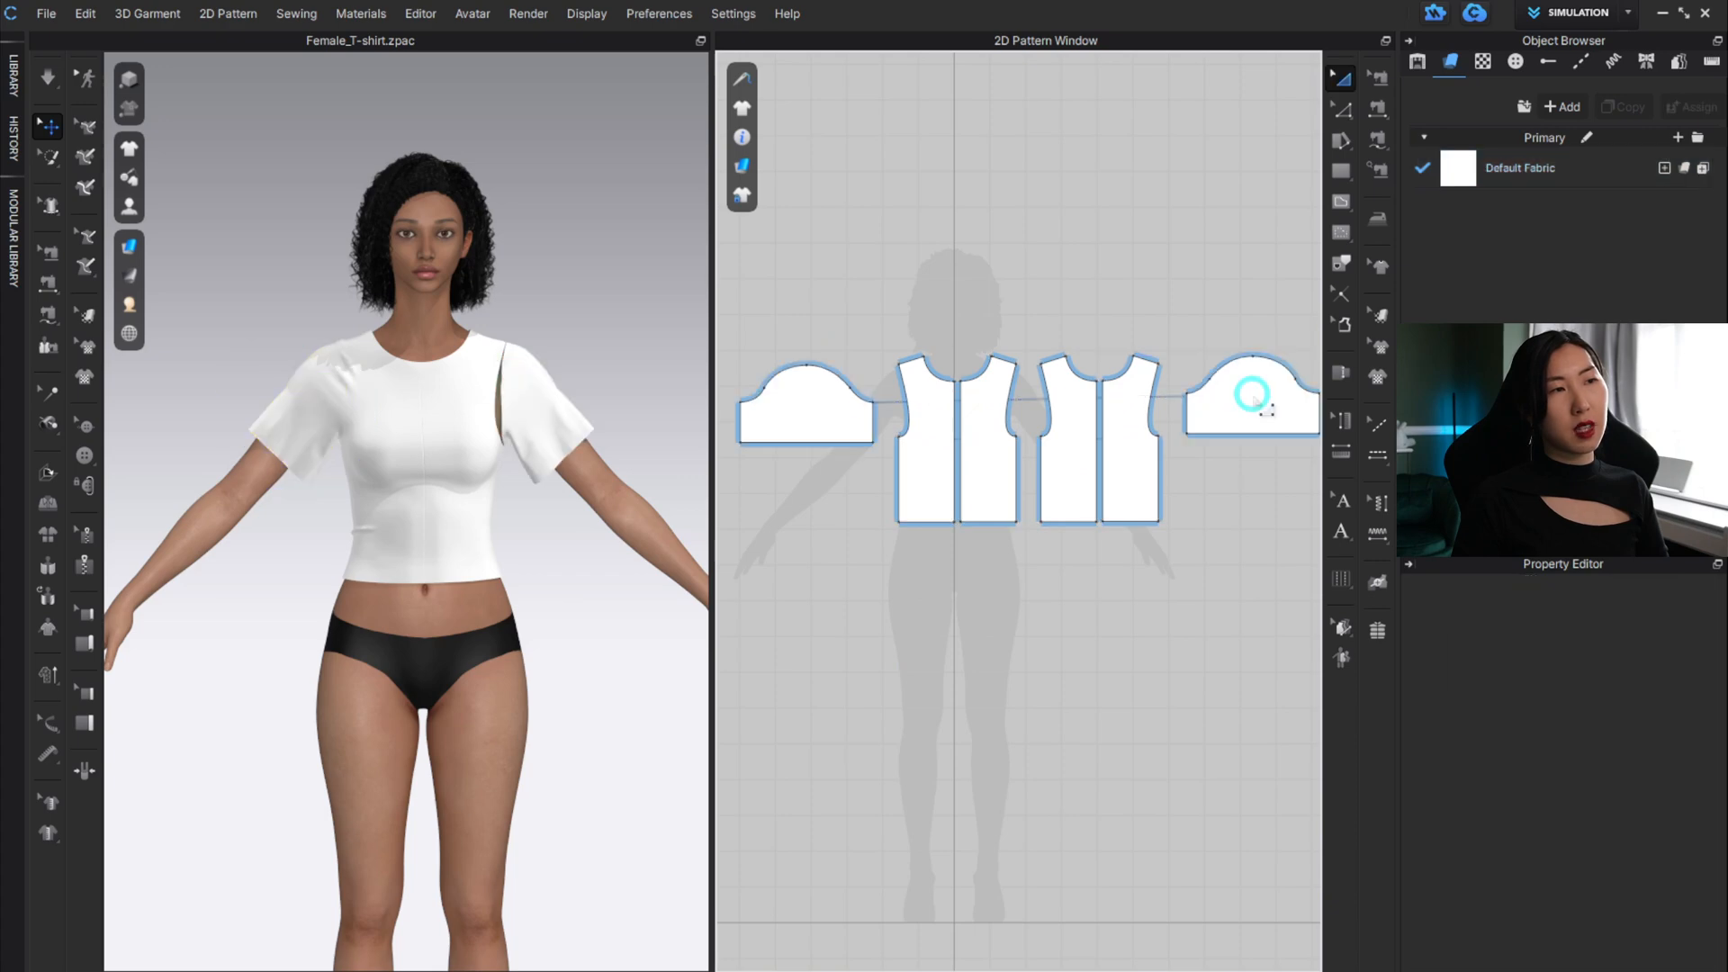
Move the cloned sleeve outward from the armhole in the 3D view, keeping it around the avatar's arm.
scroll(561, 369, up, 3)
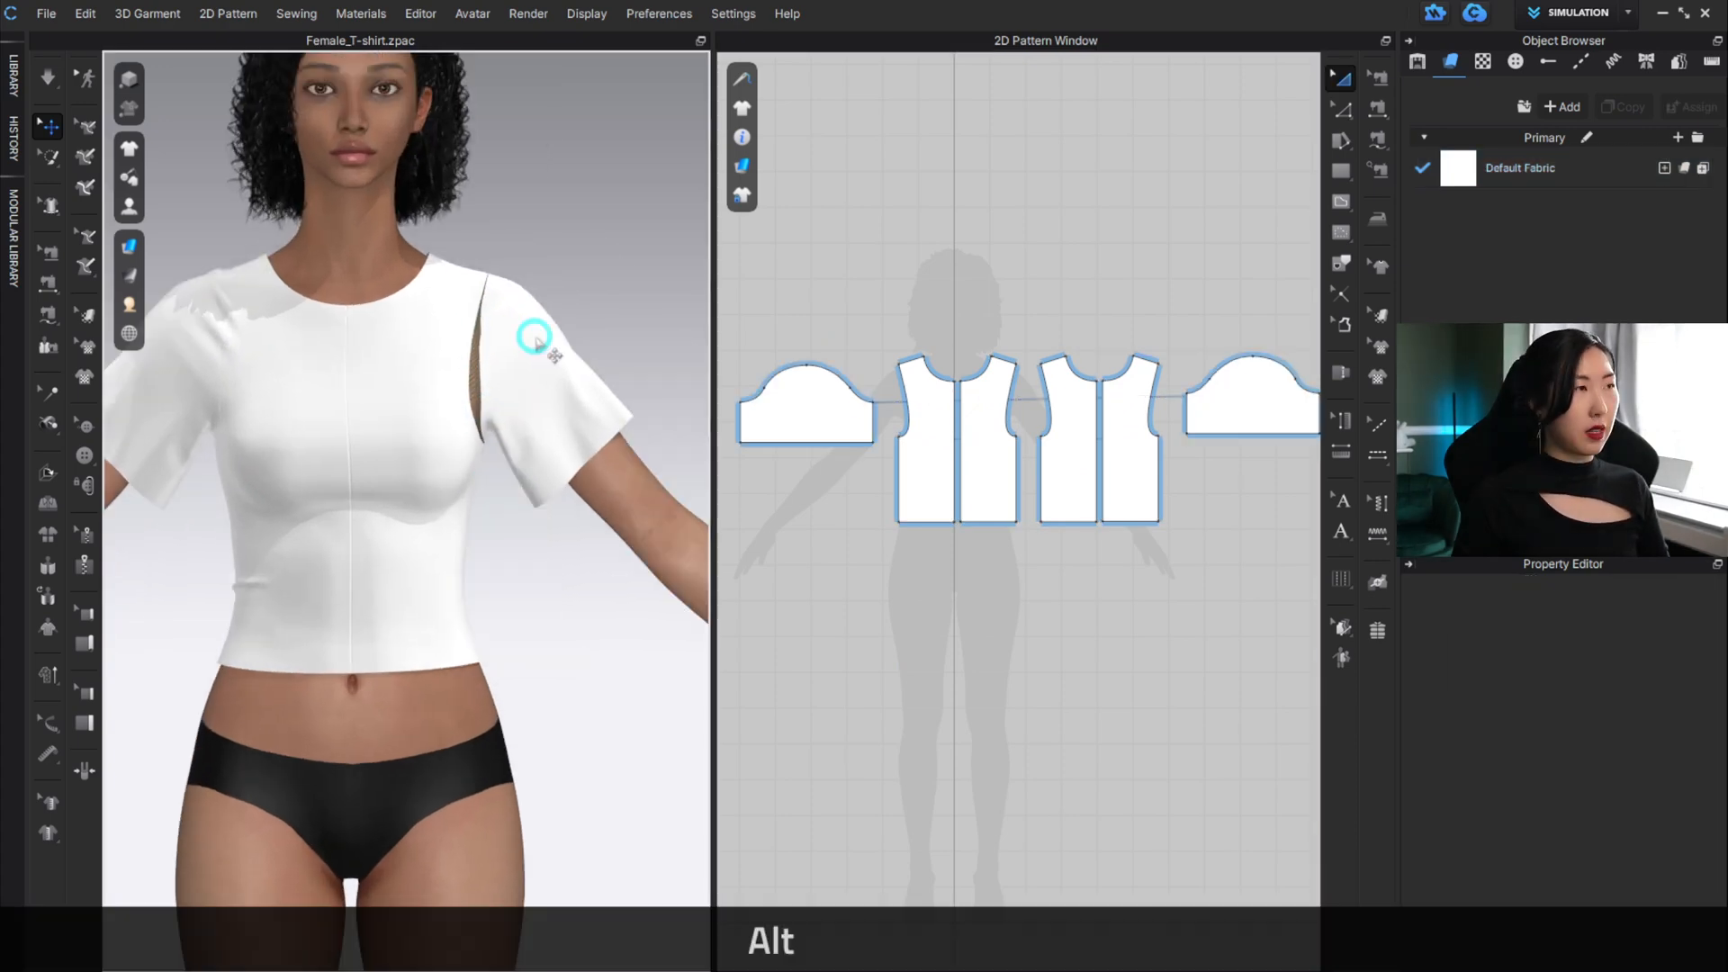
click(534, 337)
alt+drag(583, 385, 627, 350)
alt+drag(609, 424, 587, 342)
click(571, 578)
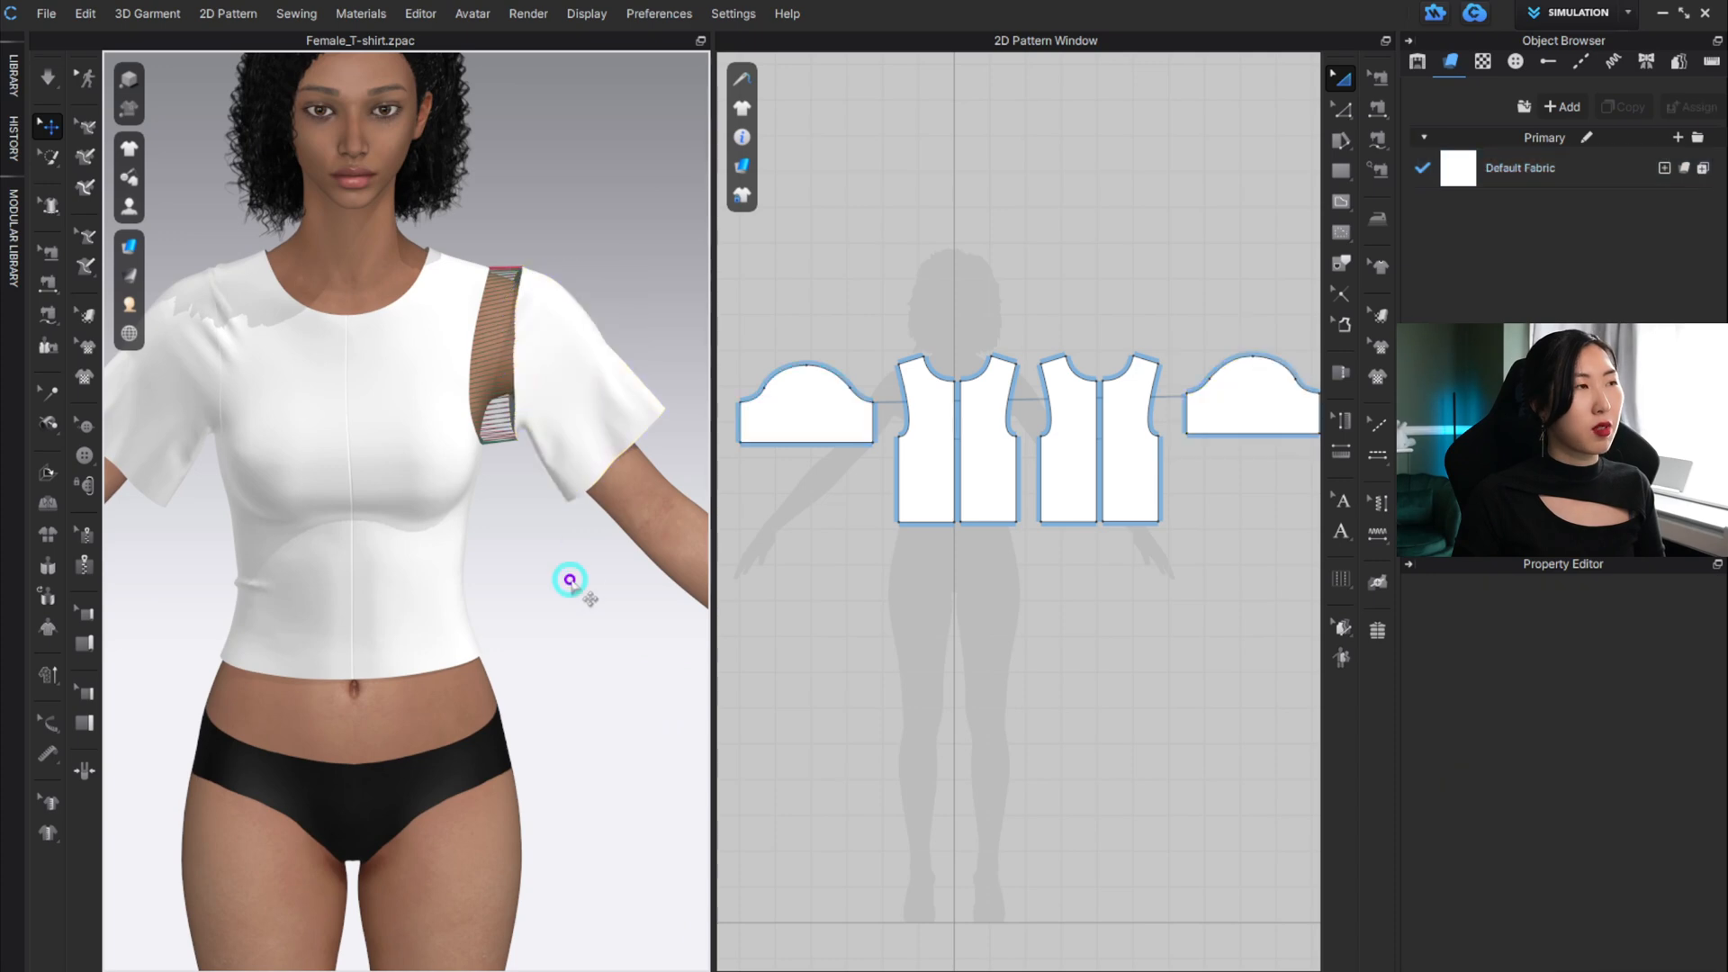
Simulate the garment to pull the cloned sleeve onto its armhole, and stop the simulation.
key(space)
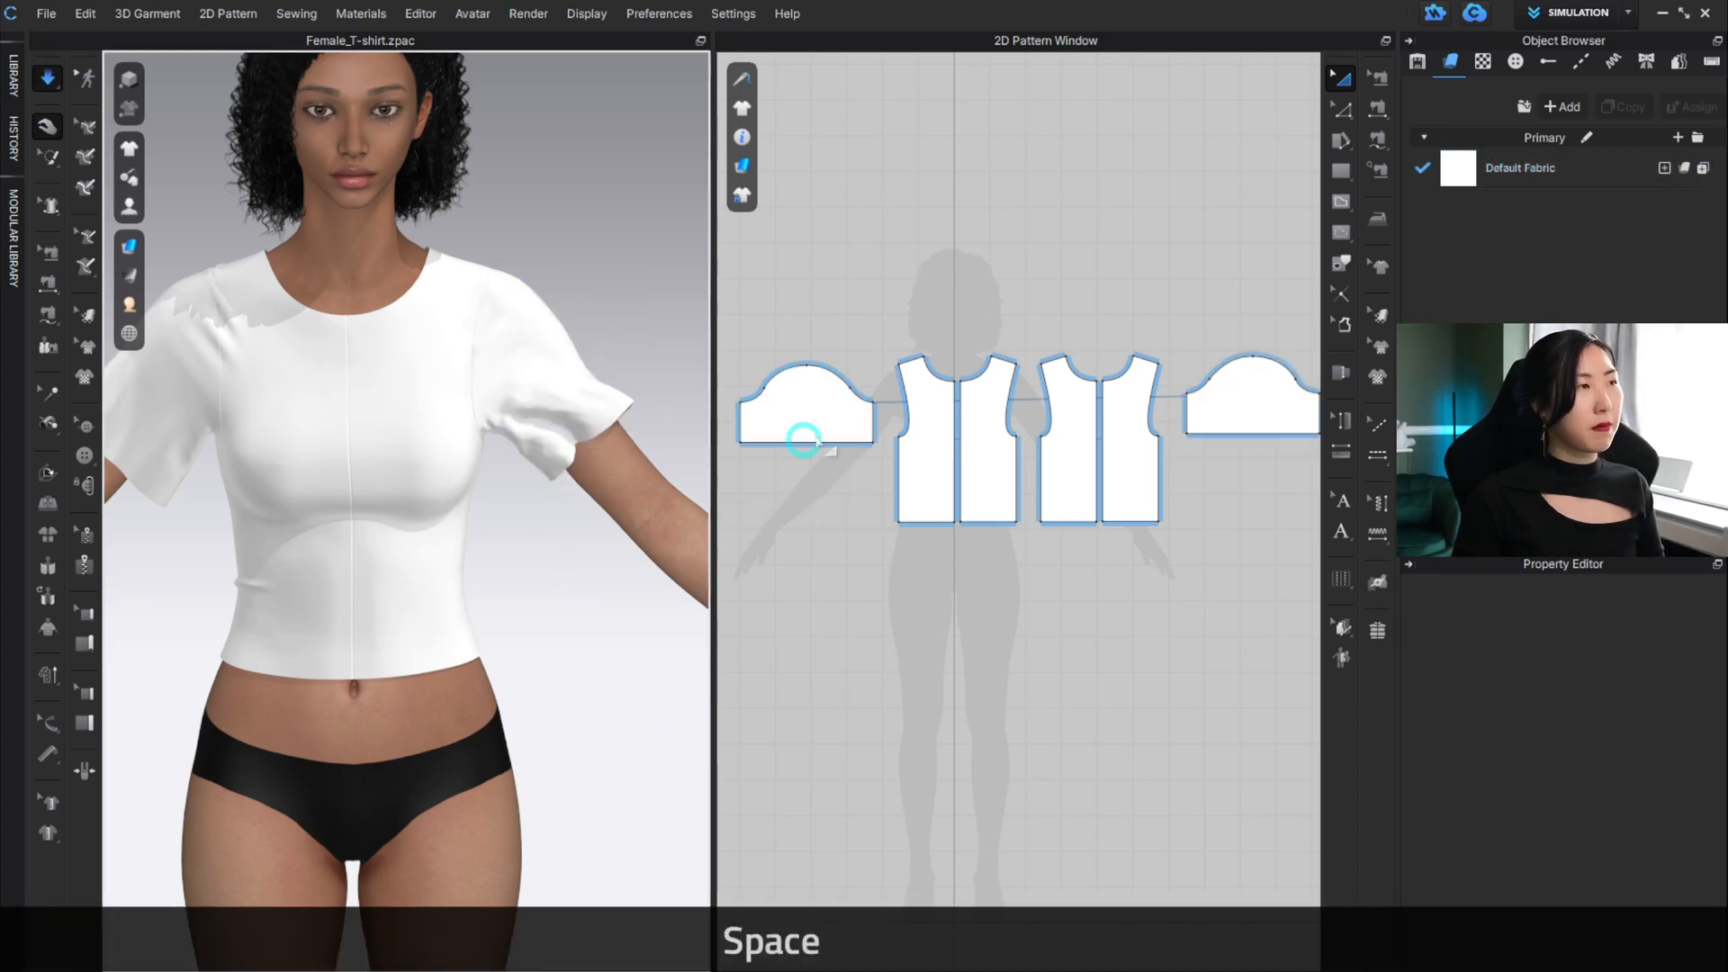
mouse_move(578, 510)
right_down()
mouse_move(489, 551)
mouse_move(189, 529)
mouse_move(565, 508)
right_up()
scroll(463, 501, down, 5)
key(space)
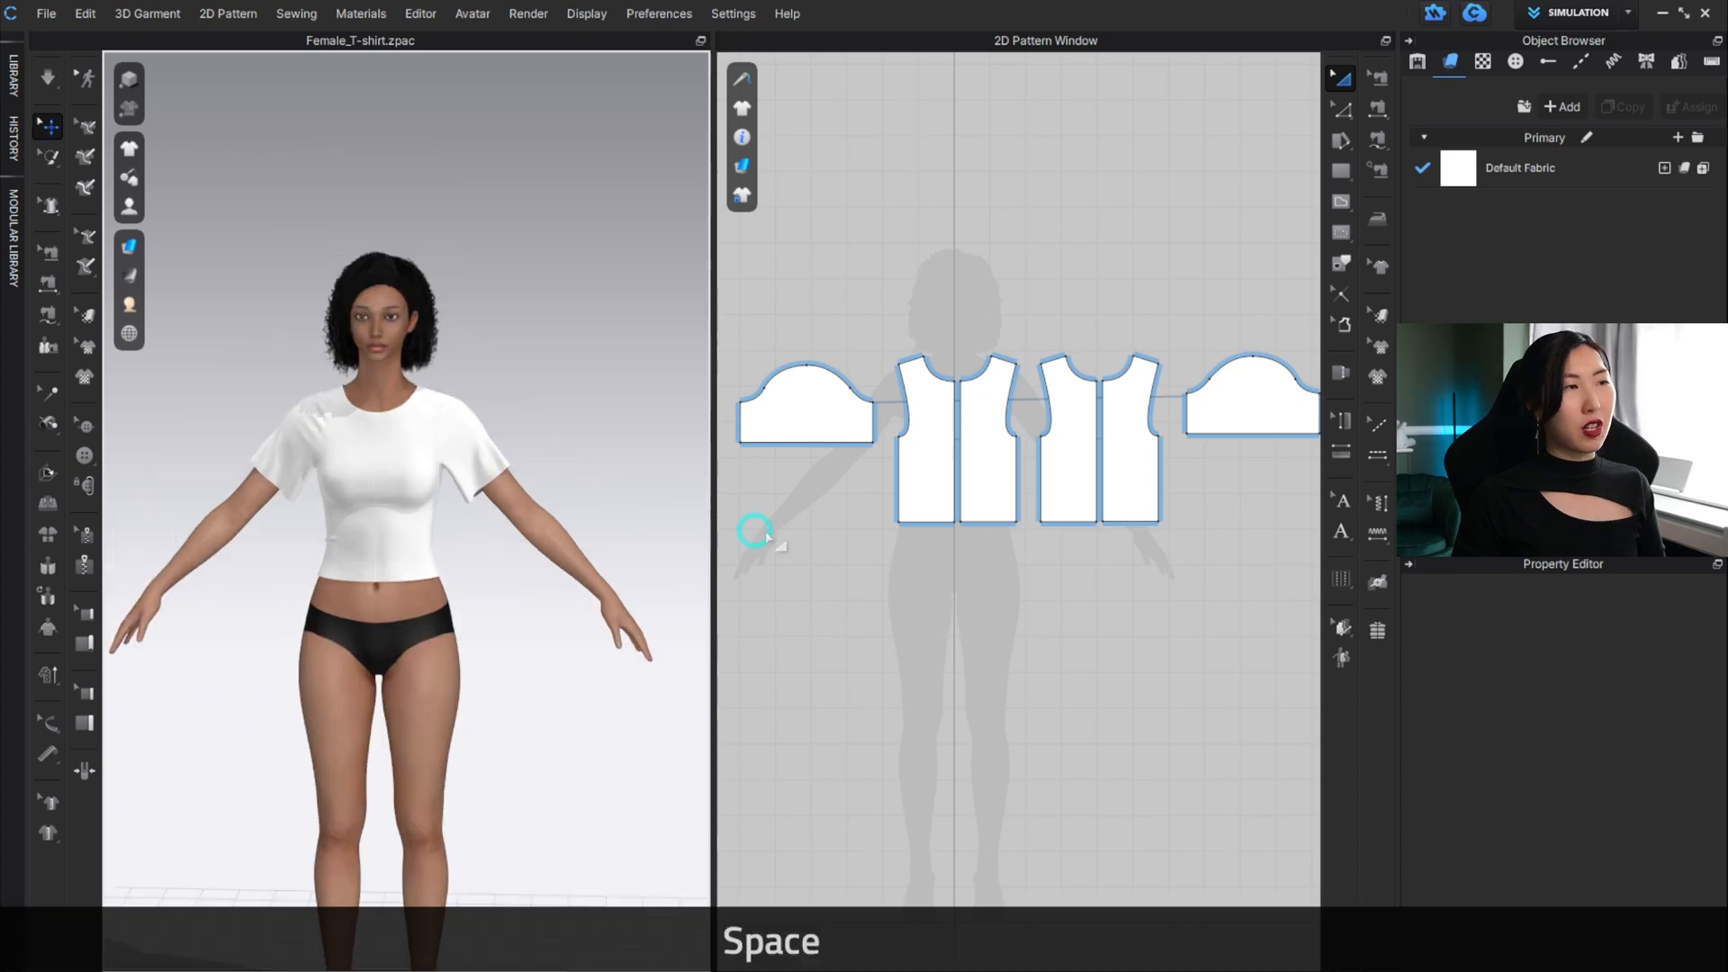
click(925, 479)
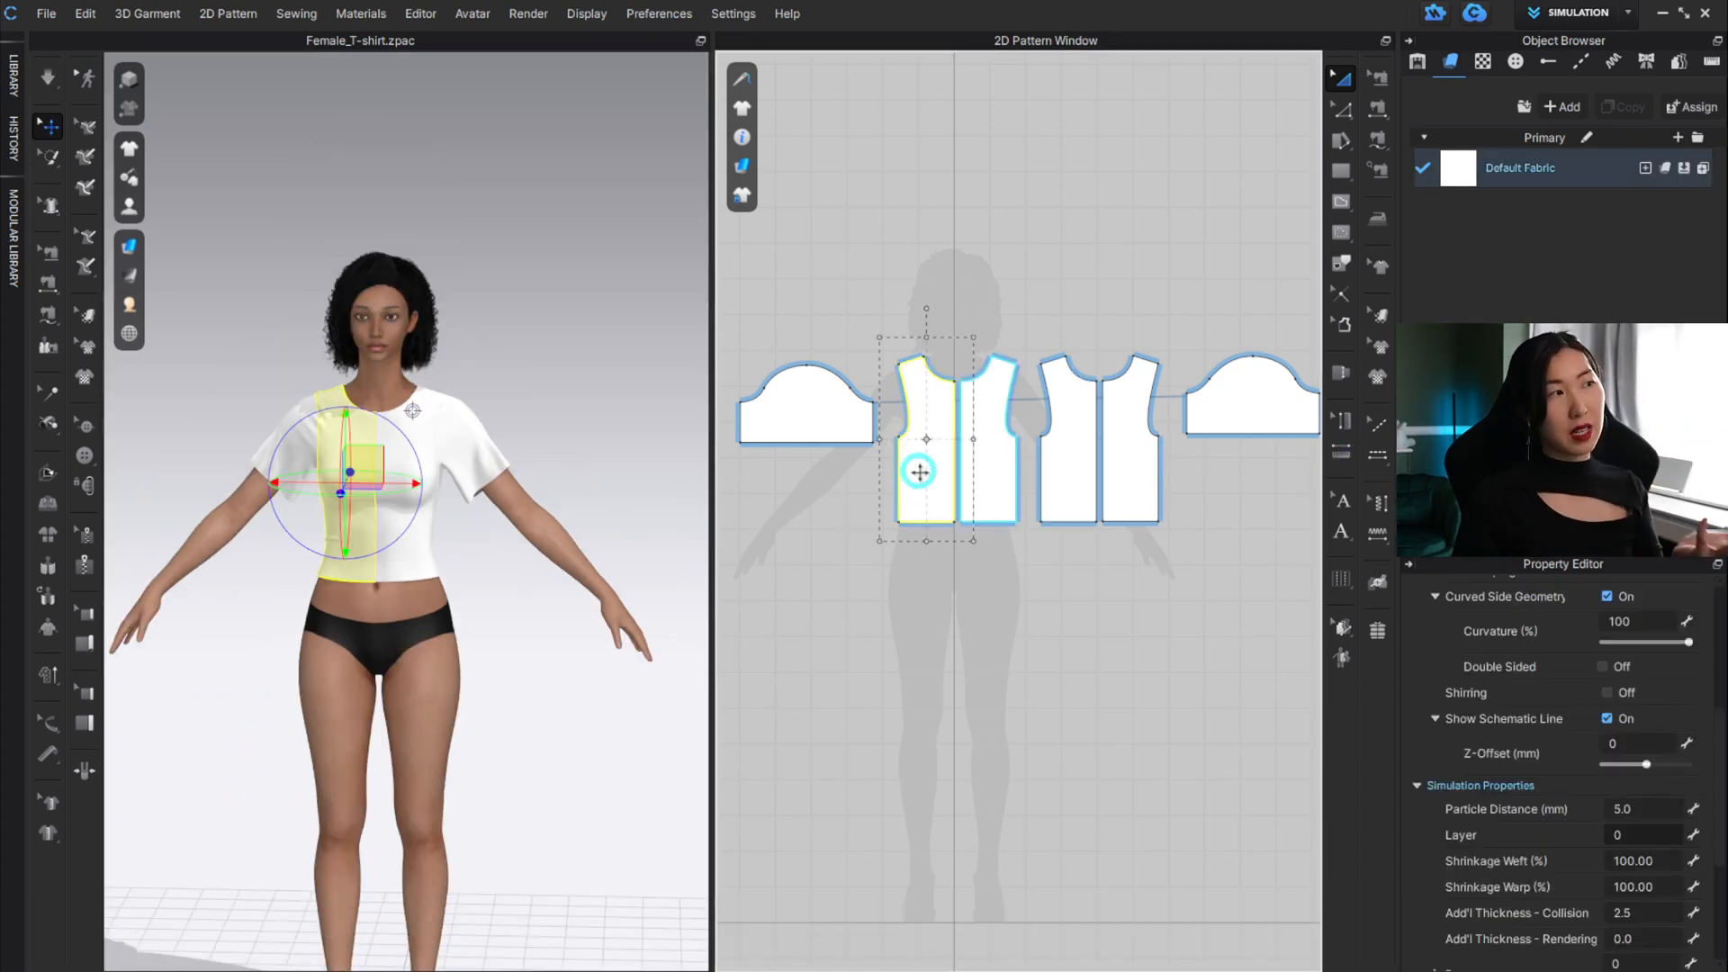
click(931, 589)
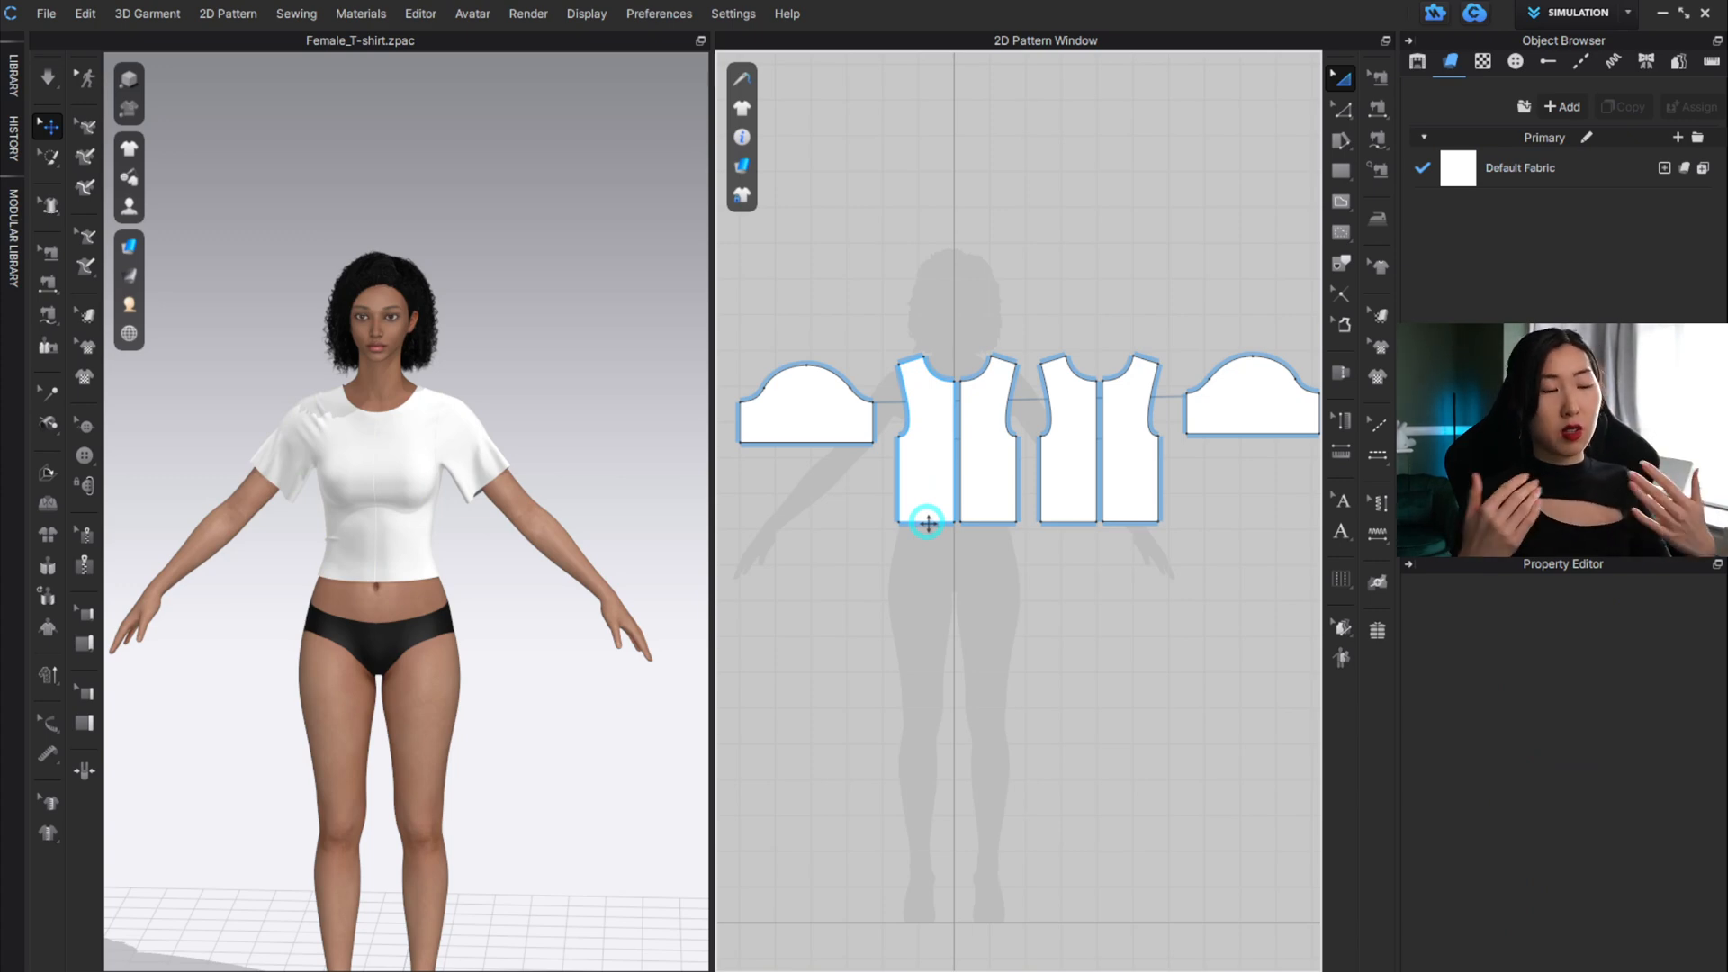
scroll(468, 414, up, 4)
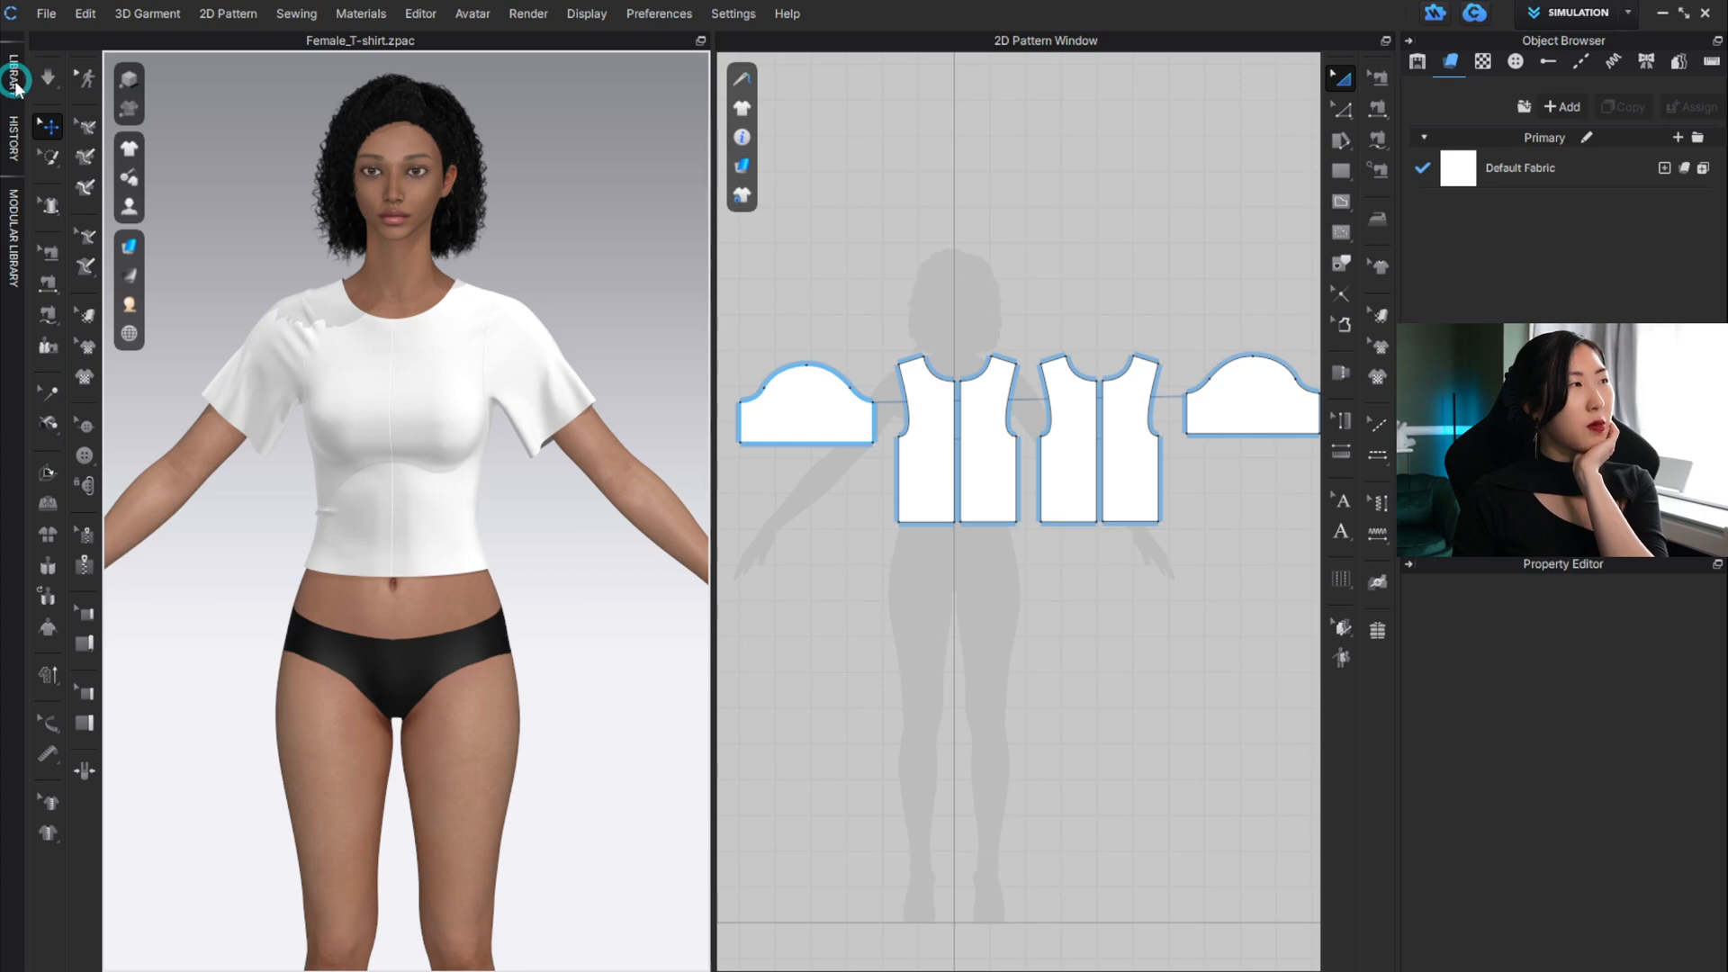
Replace Default Fabric with the dark green Cotton_Stretch_Velvet from the library's fabric collection, and check the garment up close.
click(15, 81)
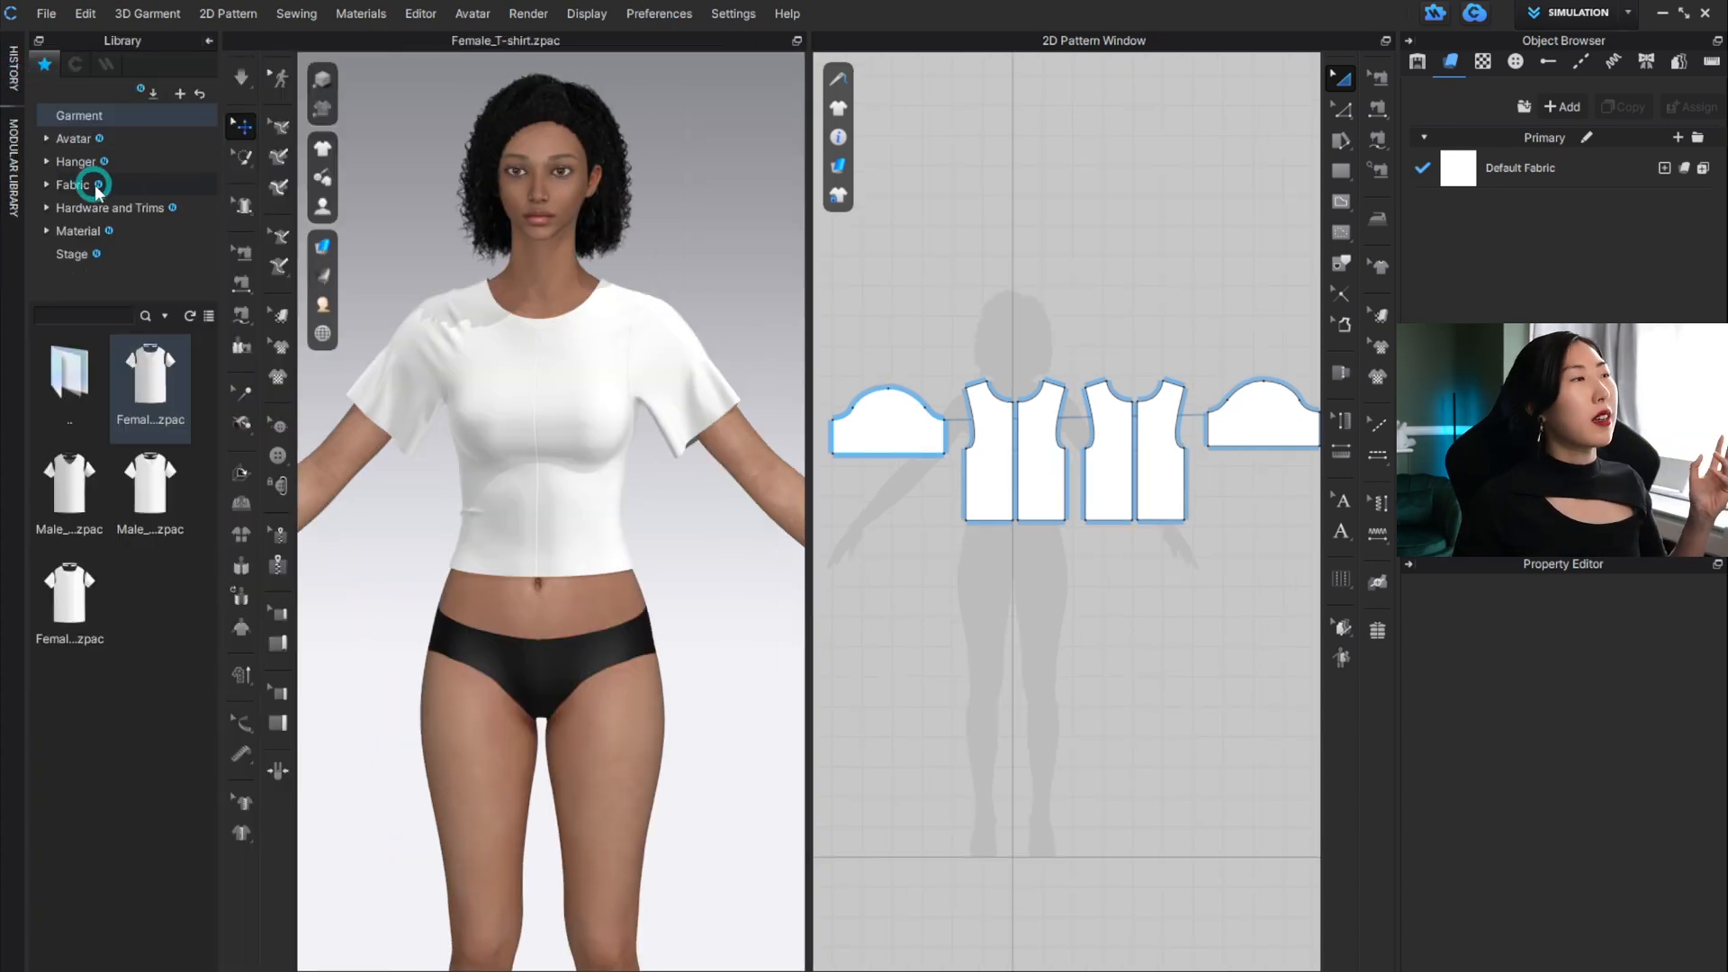
click(65, 185)
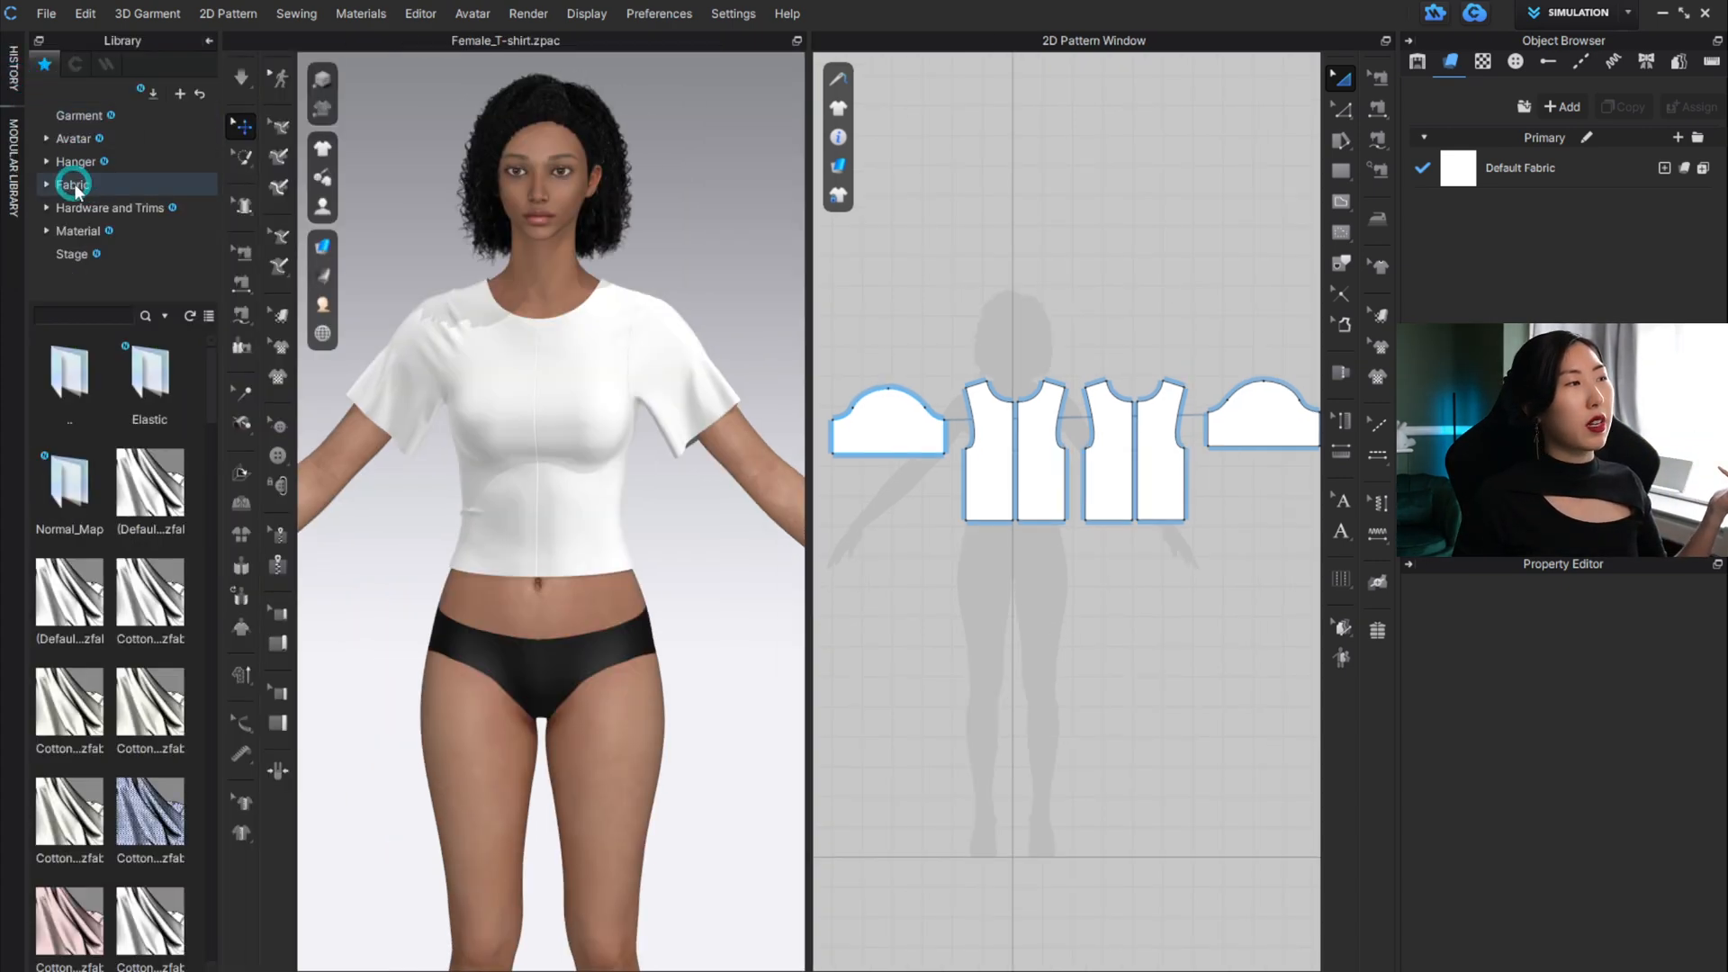
click(122, 461)
drag(155, 439, 1468, 189)
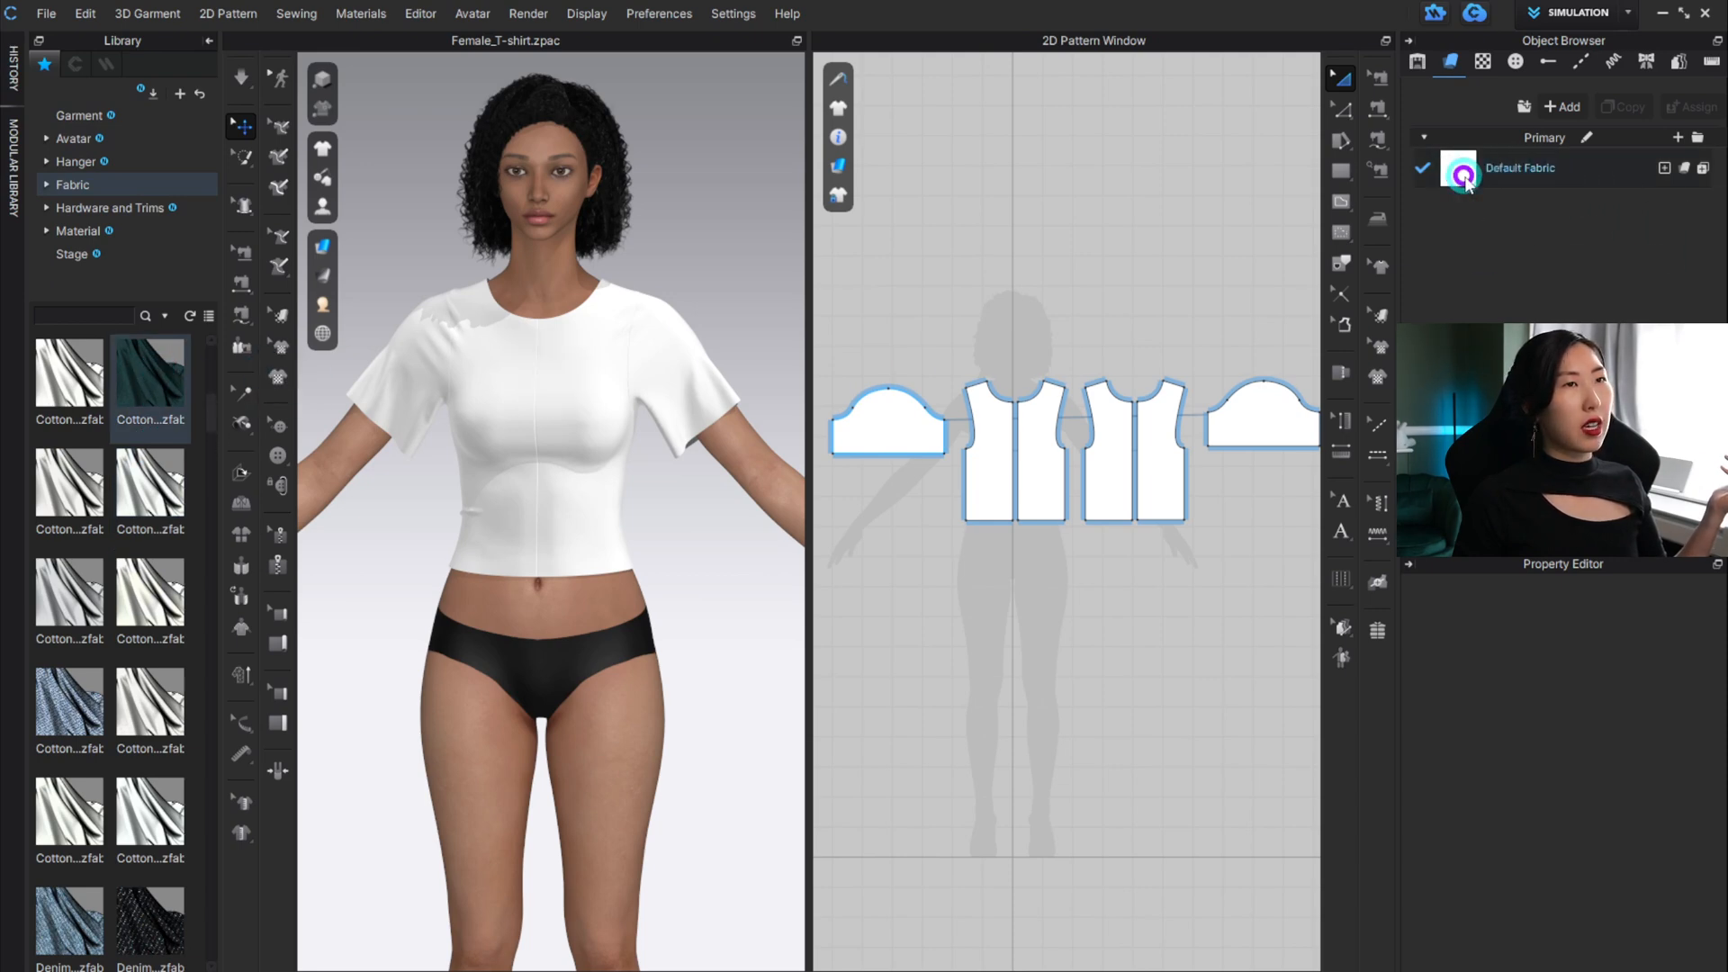
scroll(581, 433, down, 2)
scroll(580, 434, up, 4)
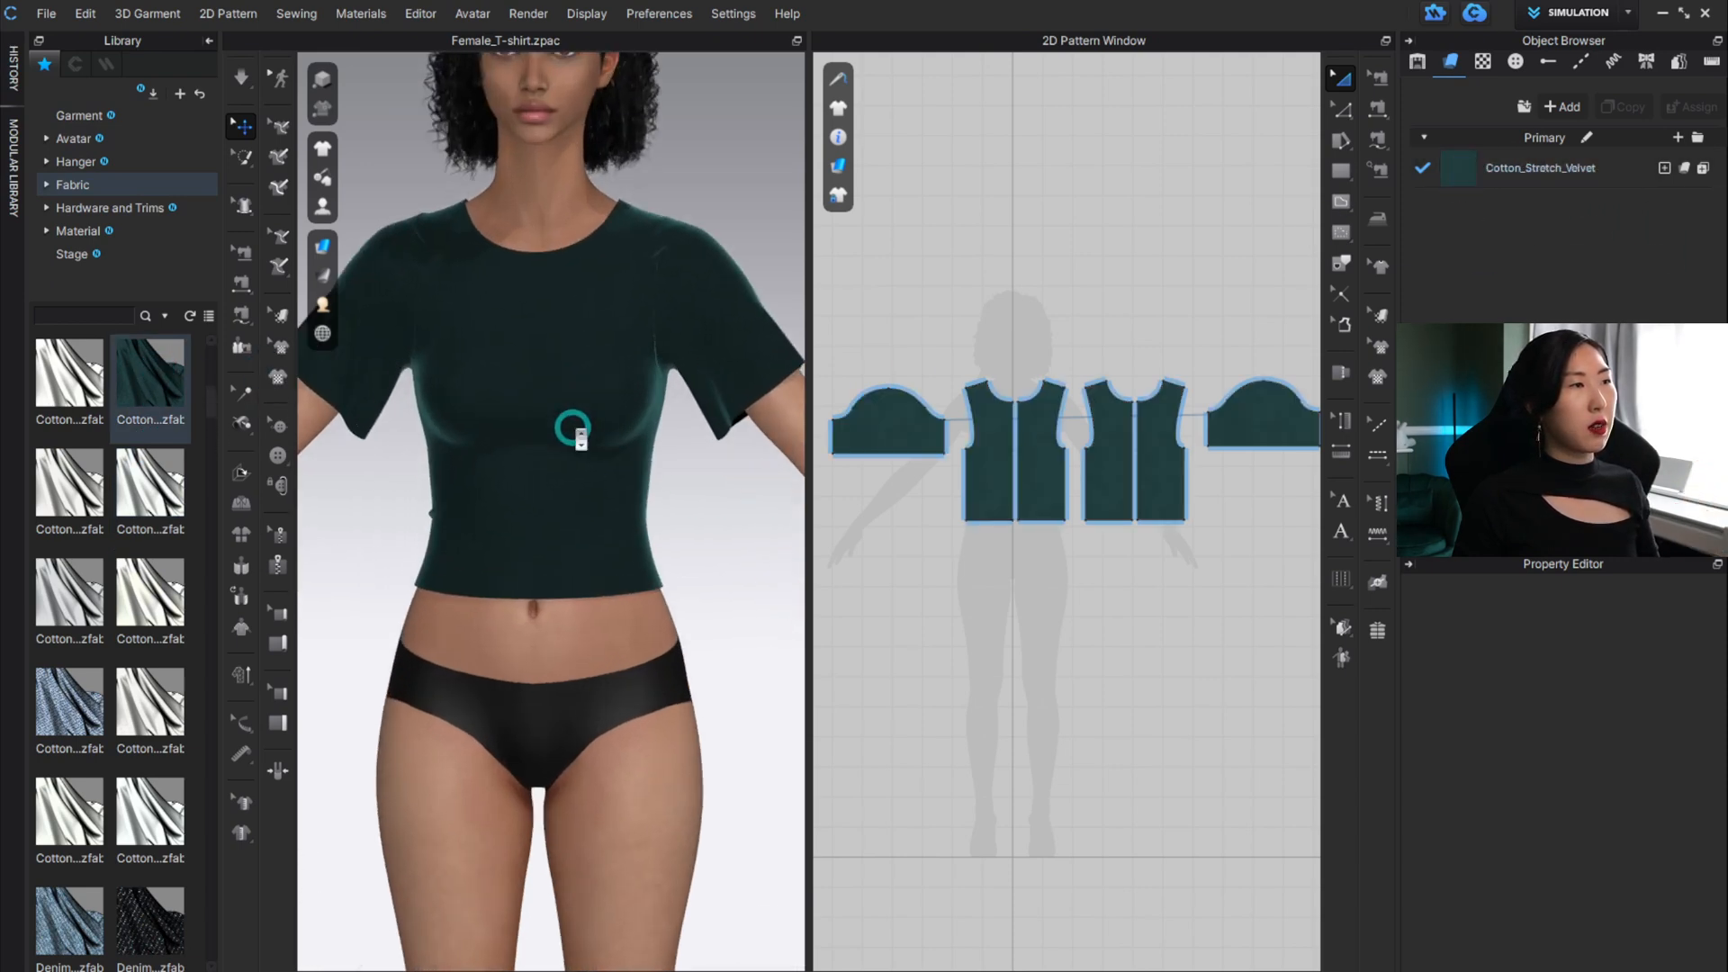
mouse_move(711, 414)
right_down()
mouse_move(316, 374)
mouse_move(262, 397)
mouse_move(570, 432)
mouse_move(740, 409)
mouse_move(711, 416)
right_up()
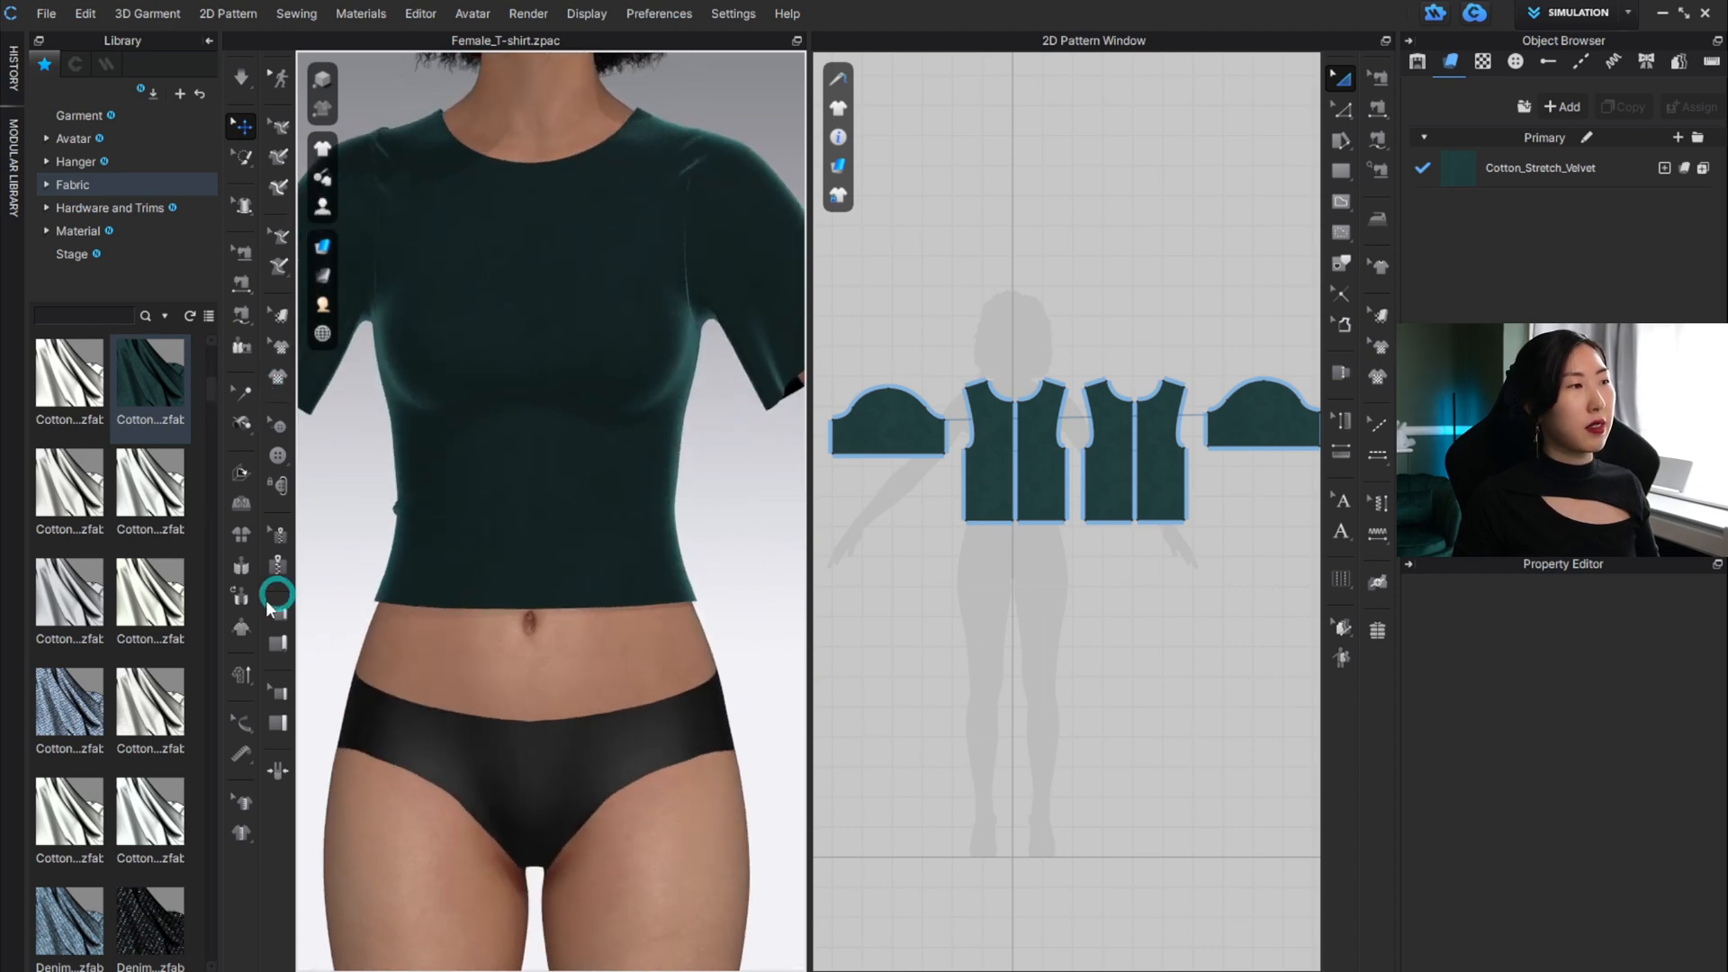
Try Rib_1X1_486gsm on the whole garment and Rib_2X2_468gsm on one front piece, and browse further library fabrics.
scroll(135, 612, down, 10)
drag(69, 591, 556, 414)
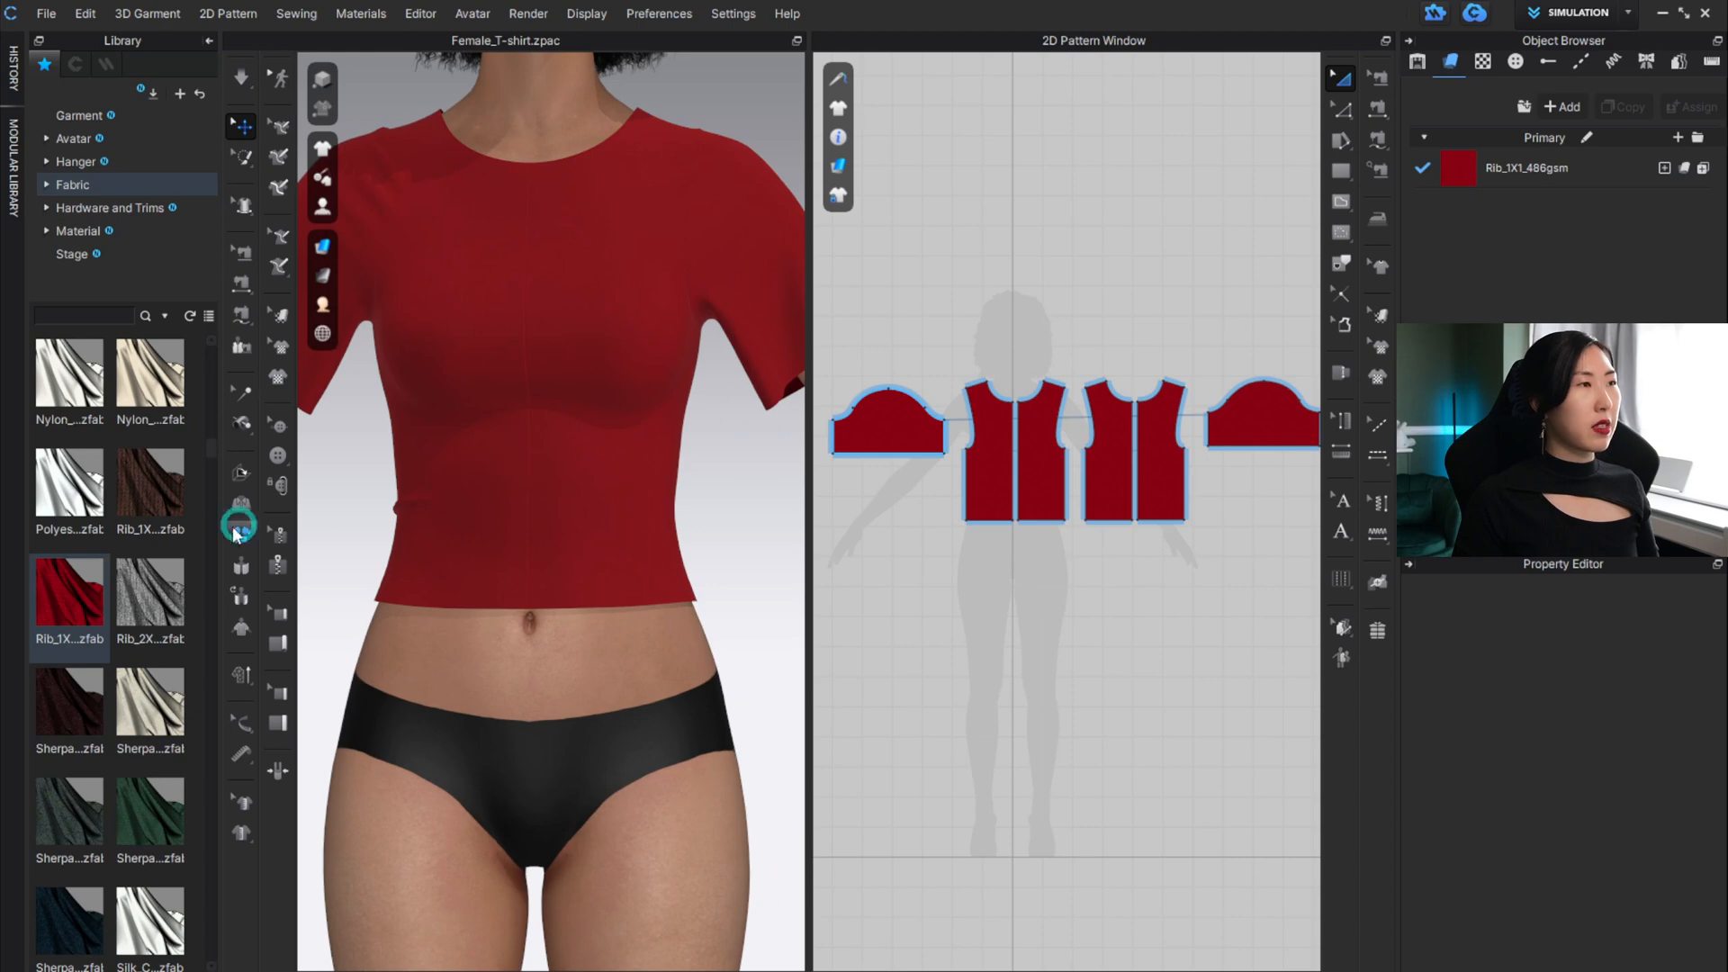
drag(151, 591, 452, 290)
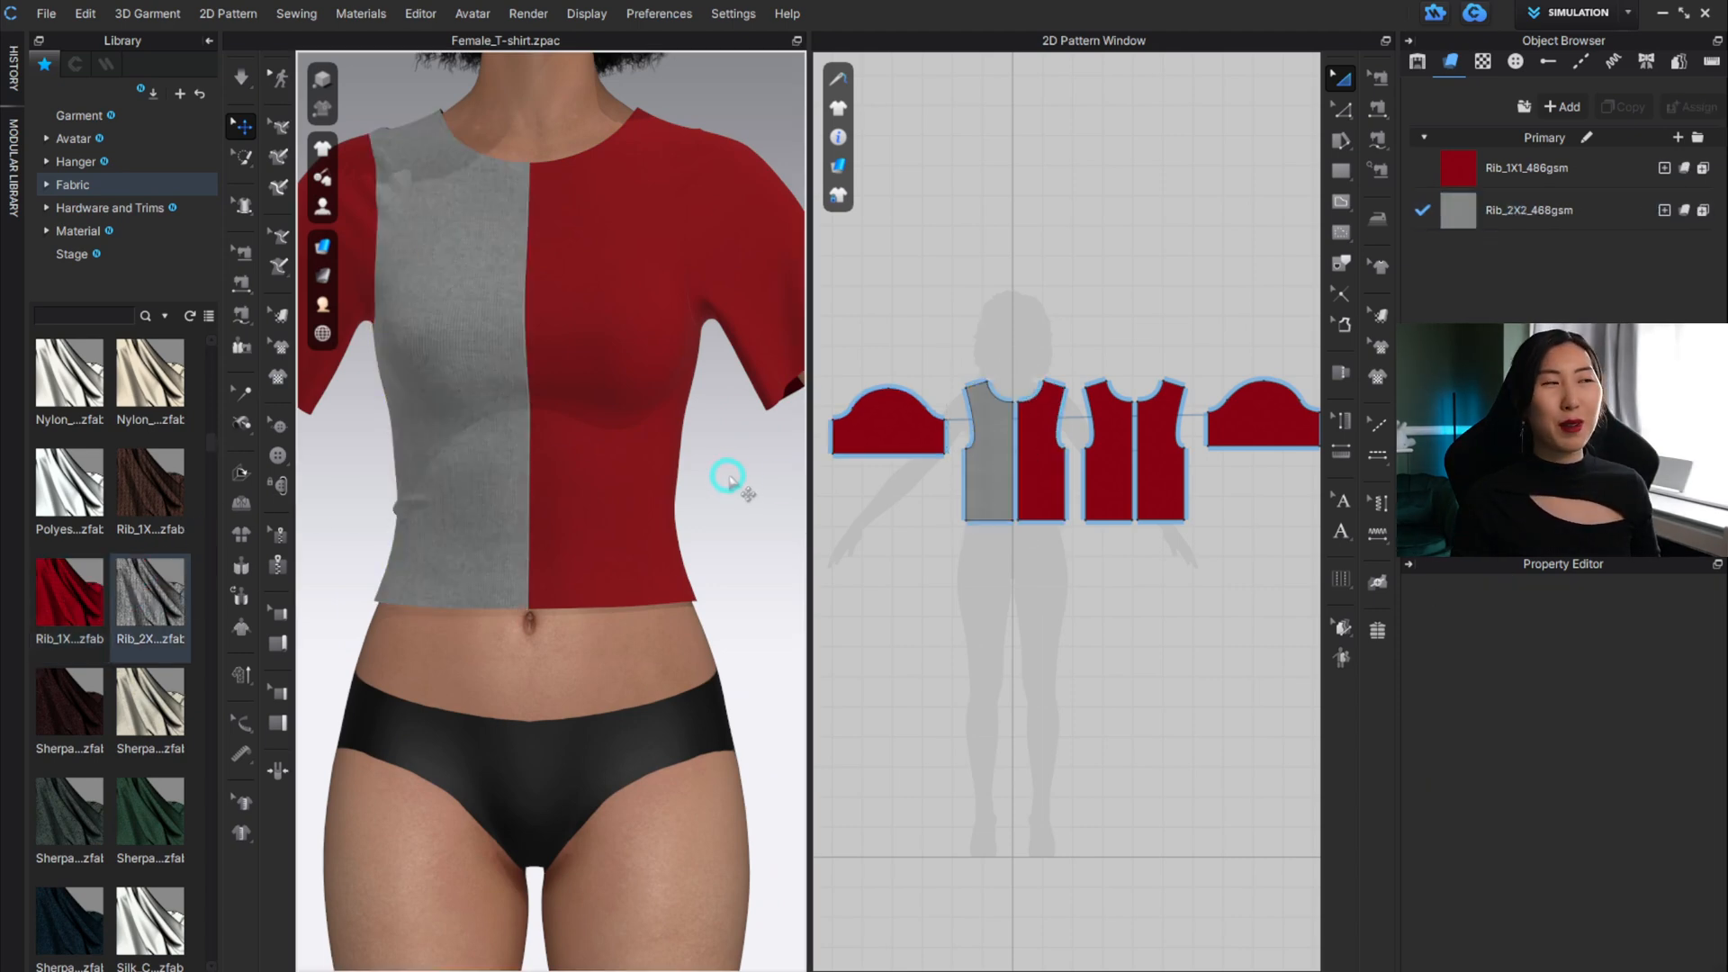
scroll(450, 303, down, 4)
scroll(450, 303, up, 3)
scroll(450, 302, down, 4)
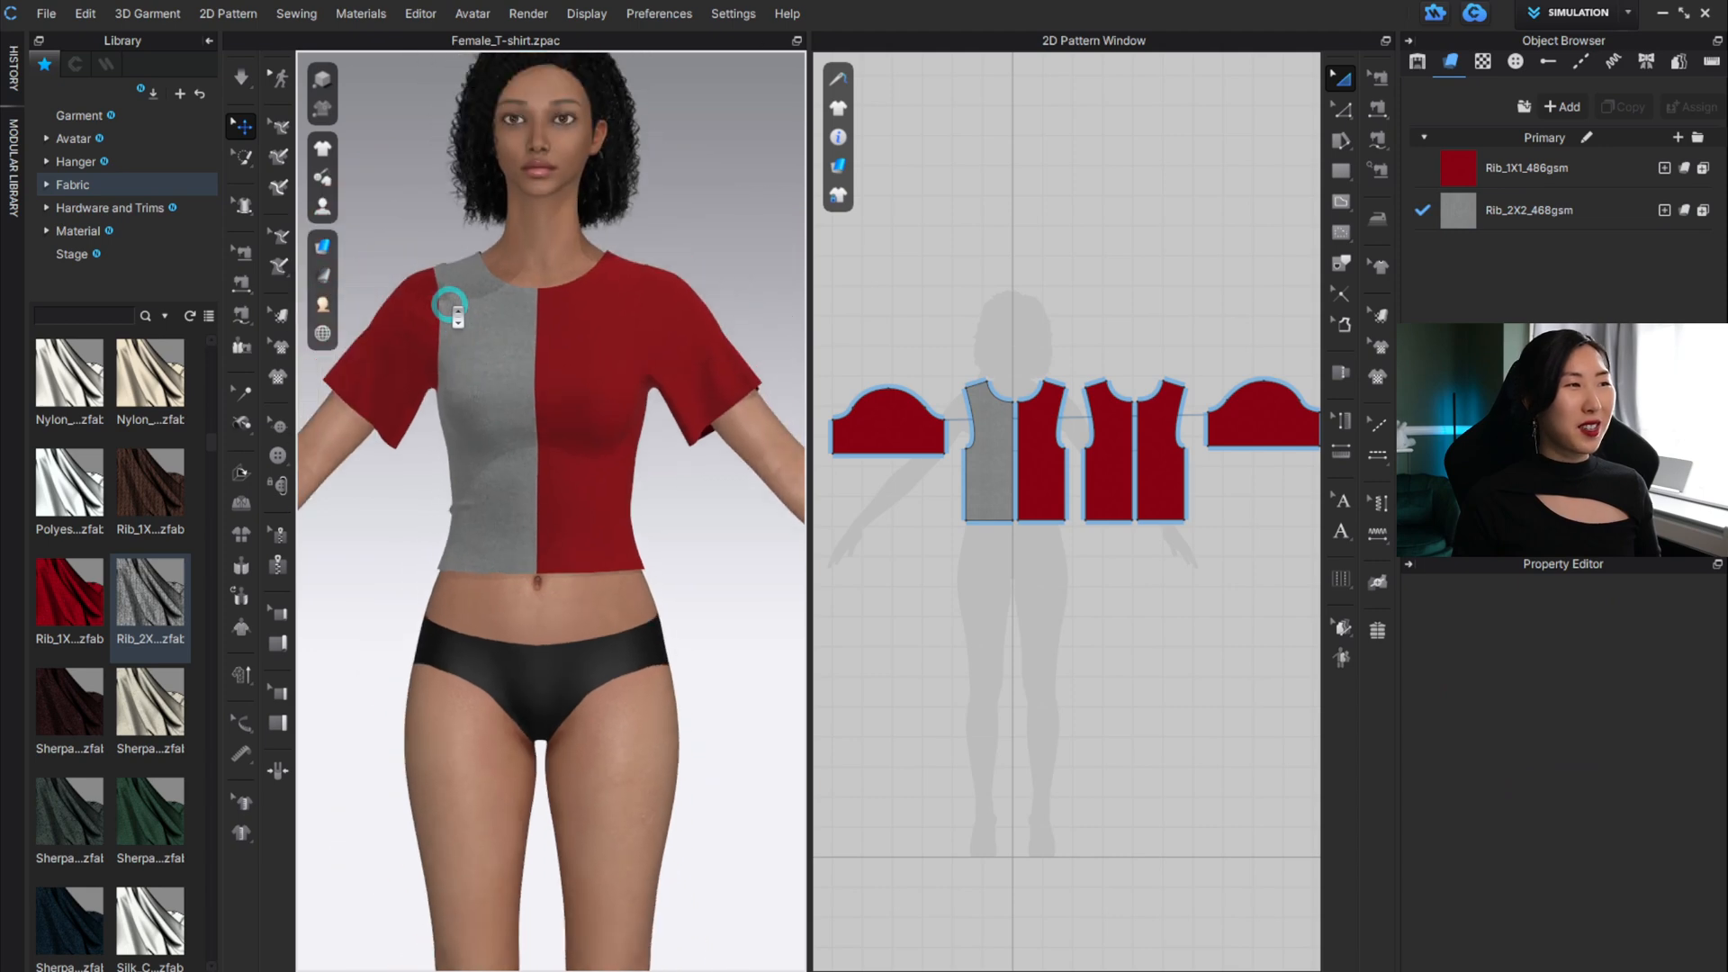
scroll(126, 475, up, 2)
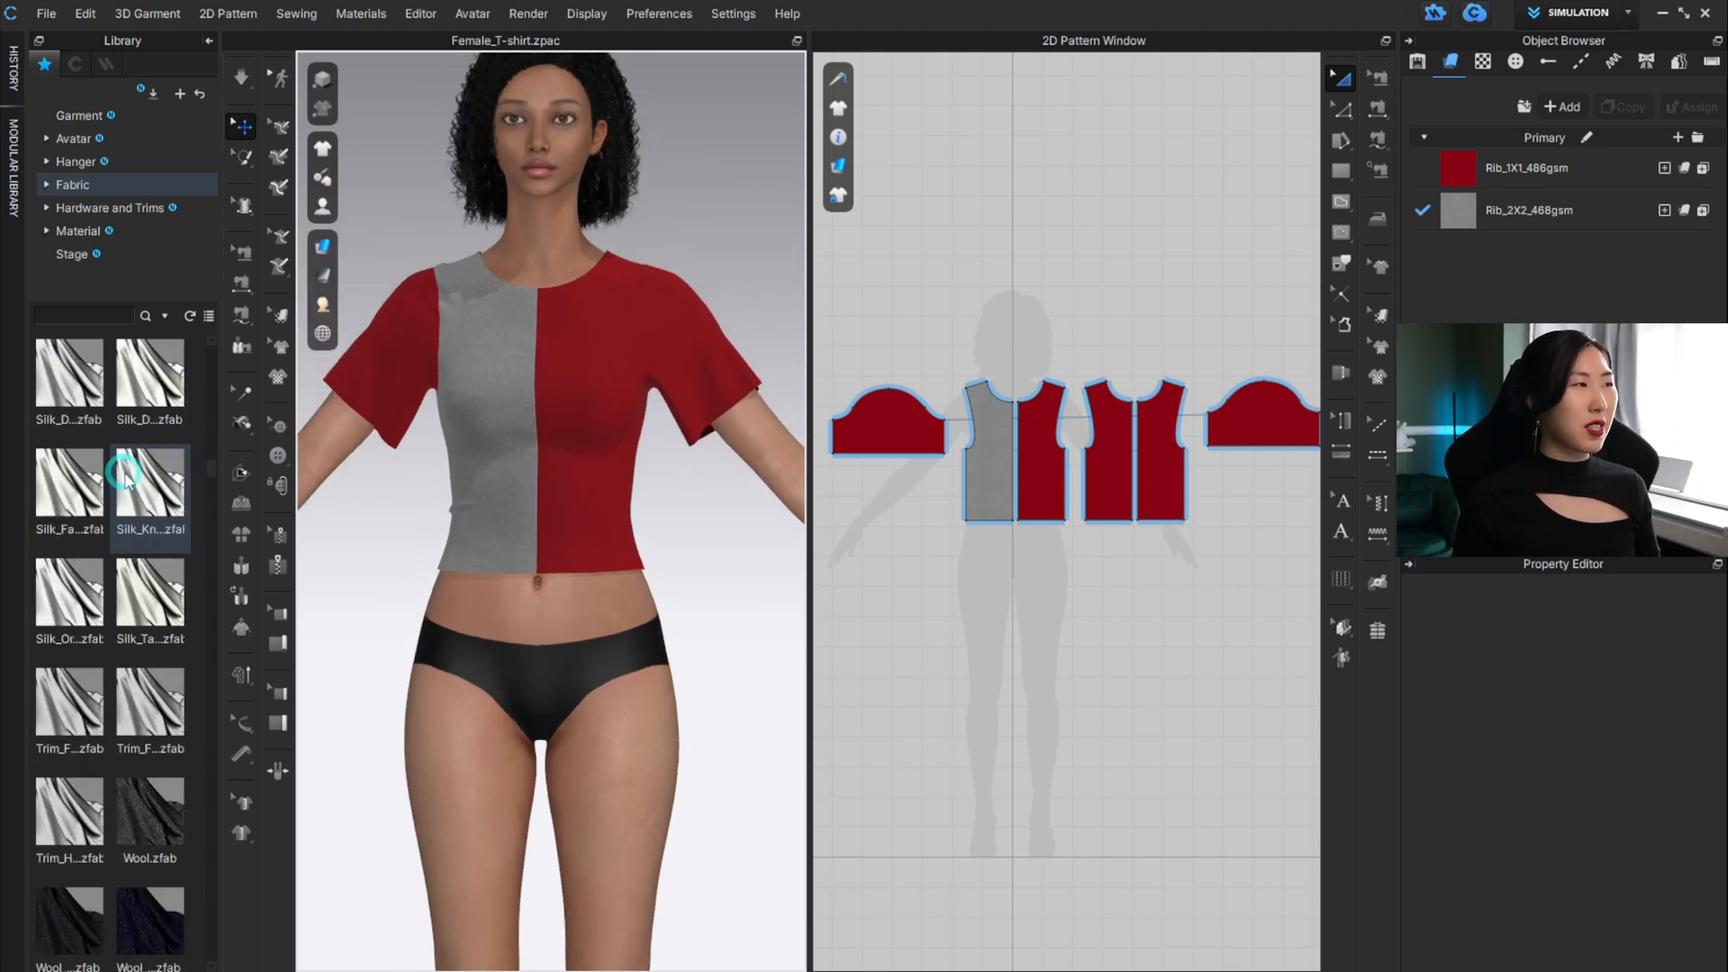
scroll(126, 477, up, 3)
Undo both rib fabric assignments, going back to Cotton_Stretch_Velvet on all pieces.
click(745, 203)
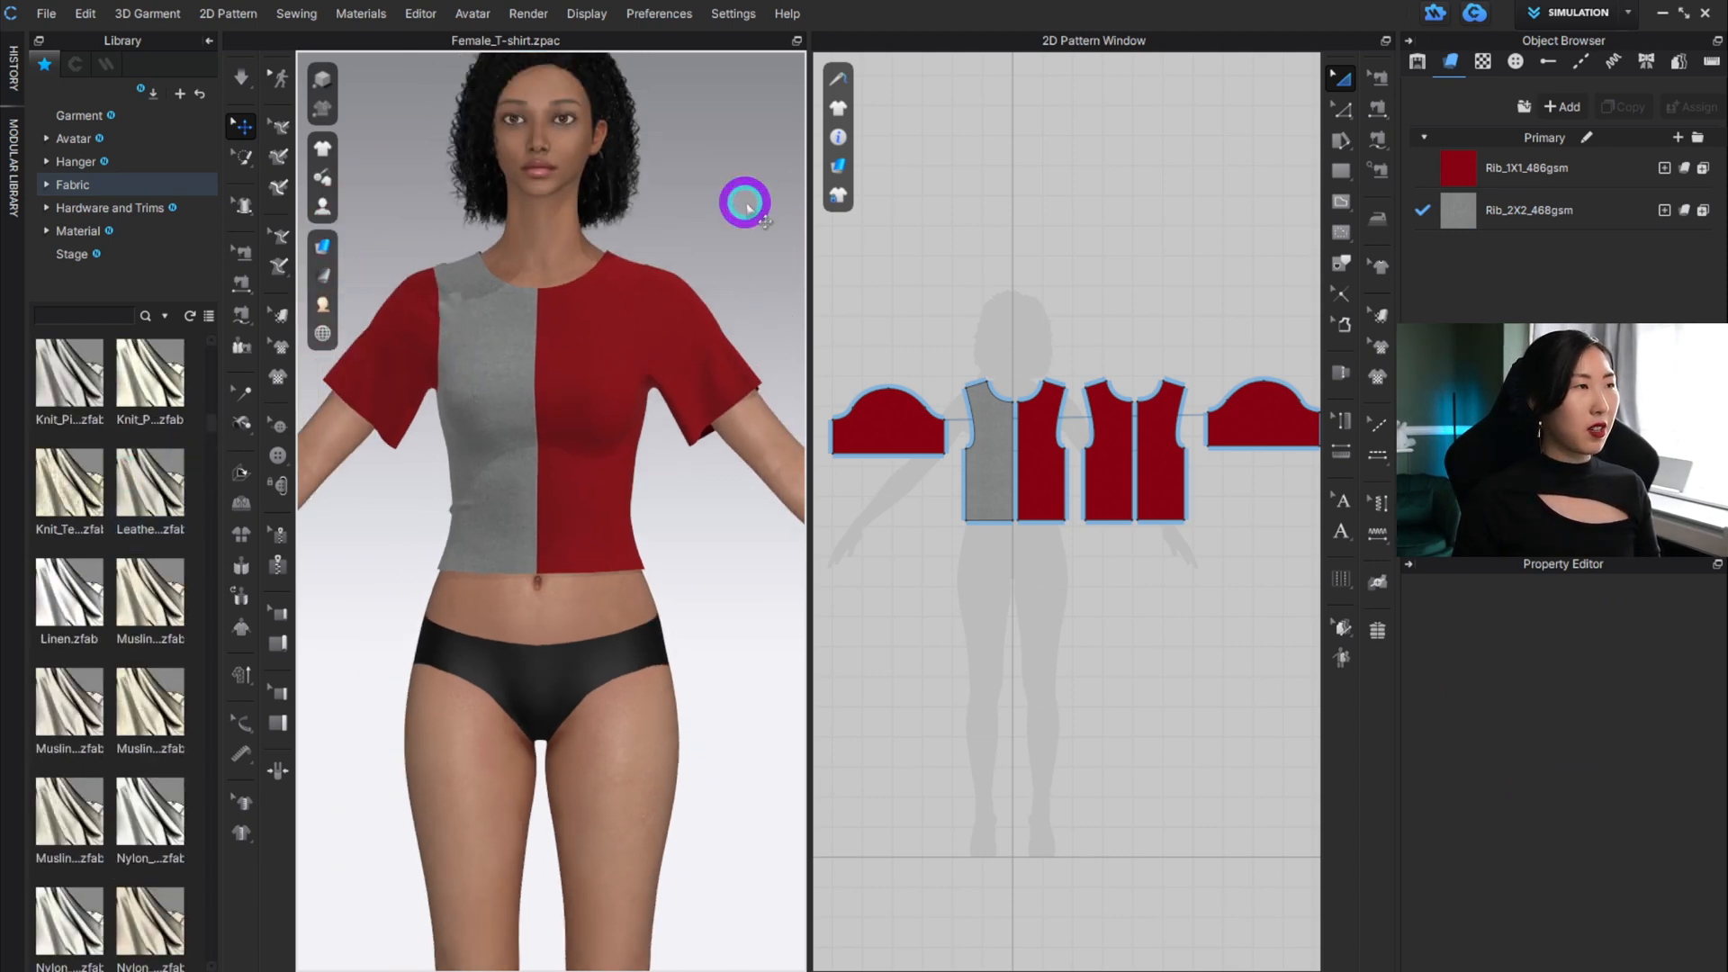
key(ctrl+z)
key(ctrl+z)
key(ctrl+z)
key(ctrl+z)
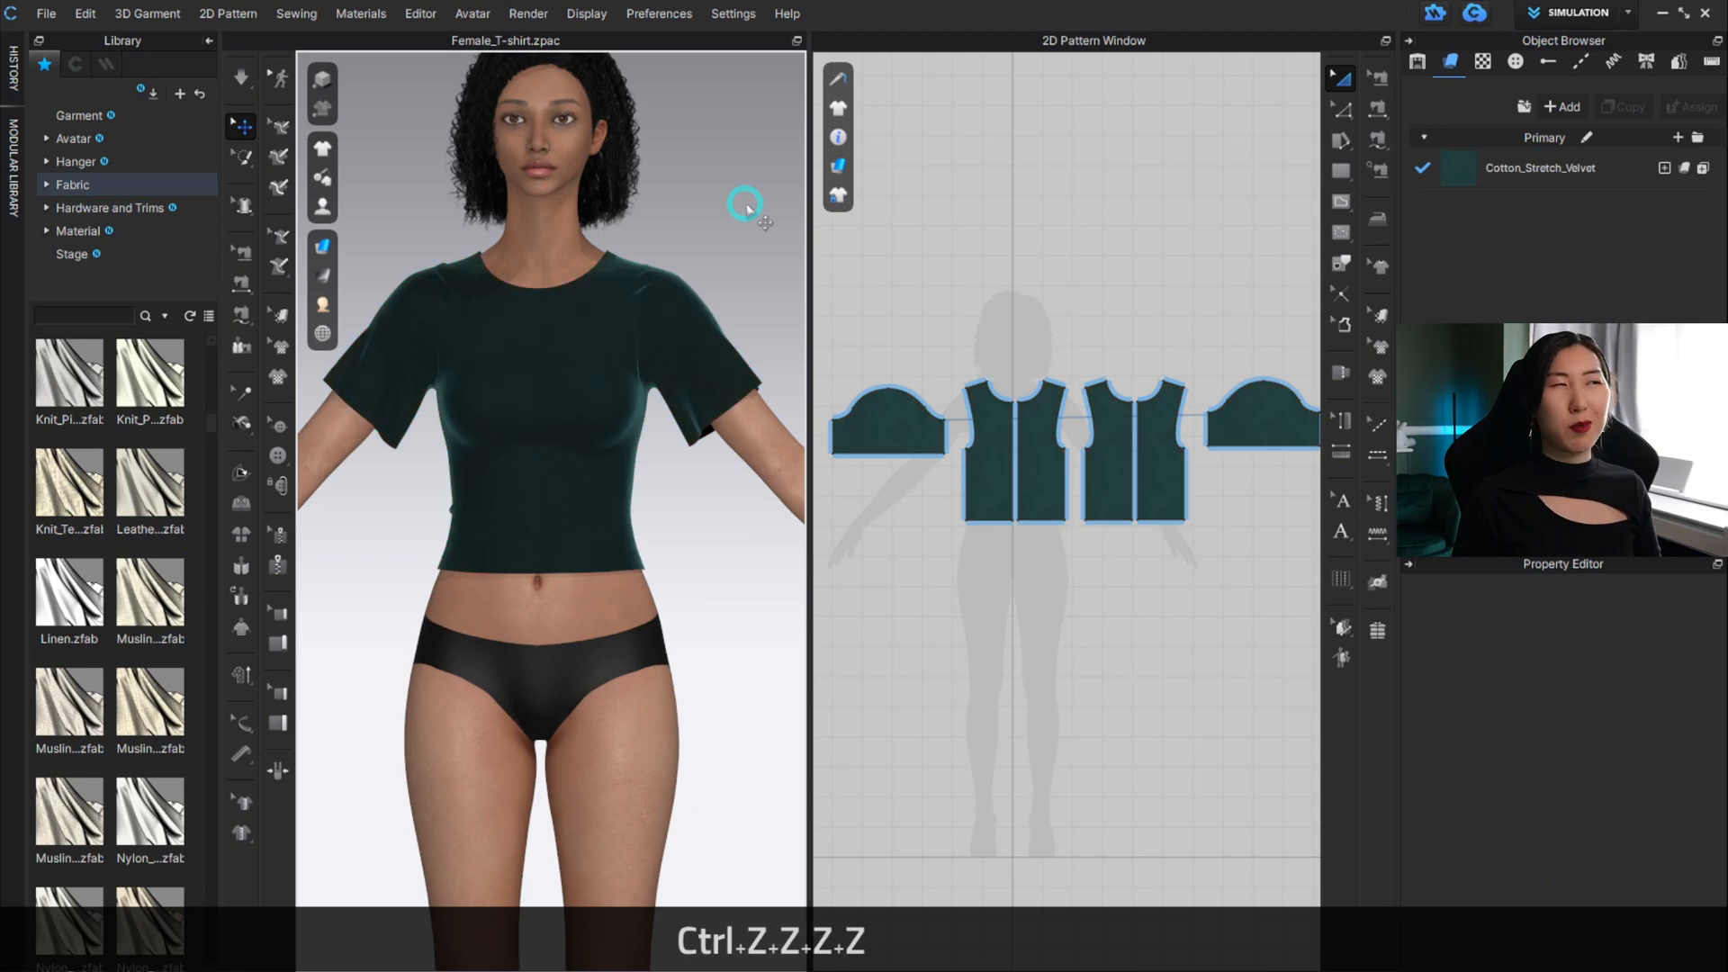
Set the Particle Distance of all six T-shirt pattern pieces to 5 mm.
mouse_move(667, 501)
right_down()
mouse_move(231, 483)
mouse_move(686, 486)
right_up()
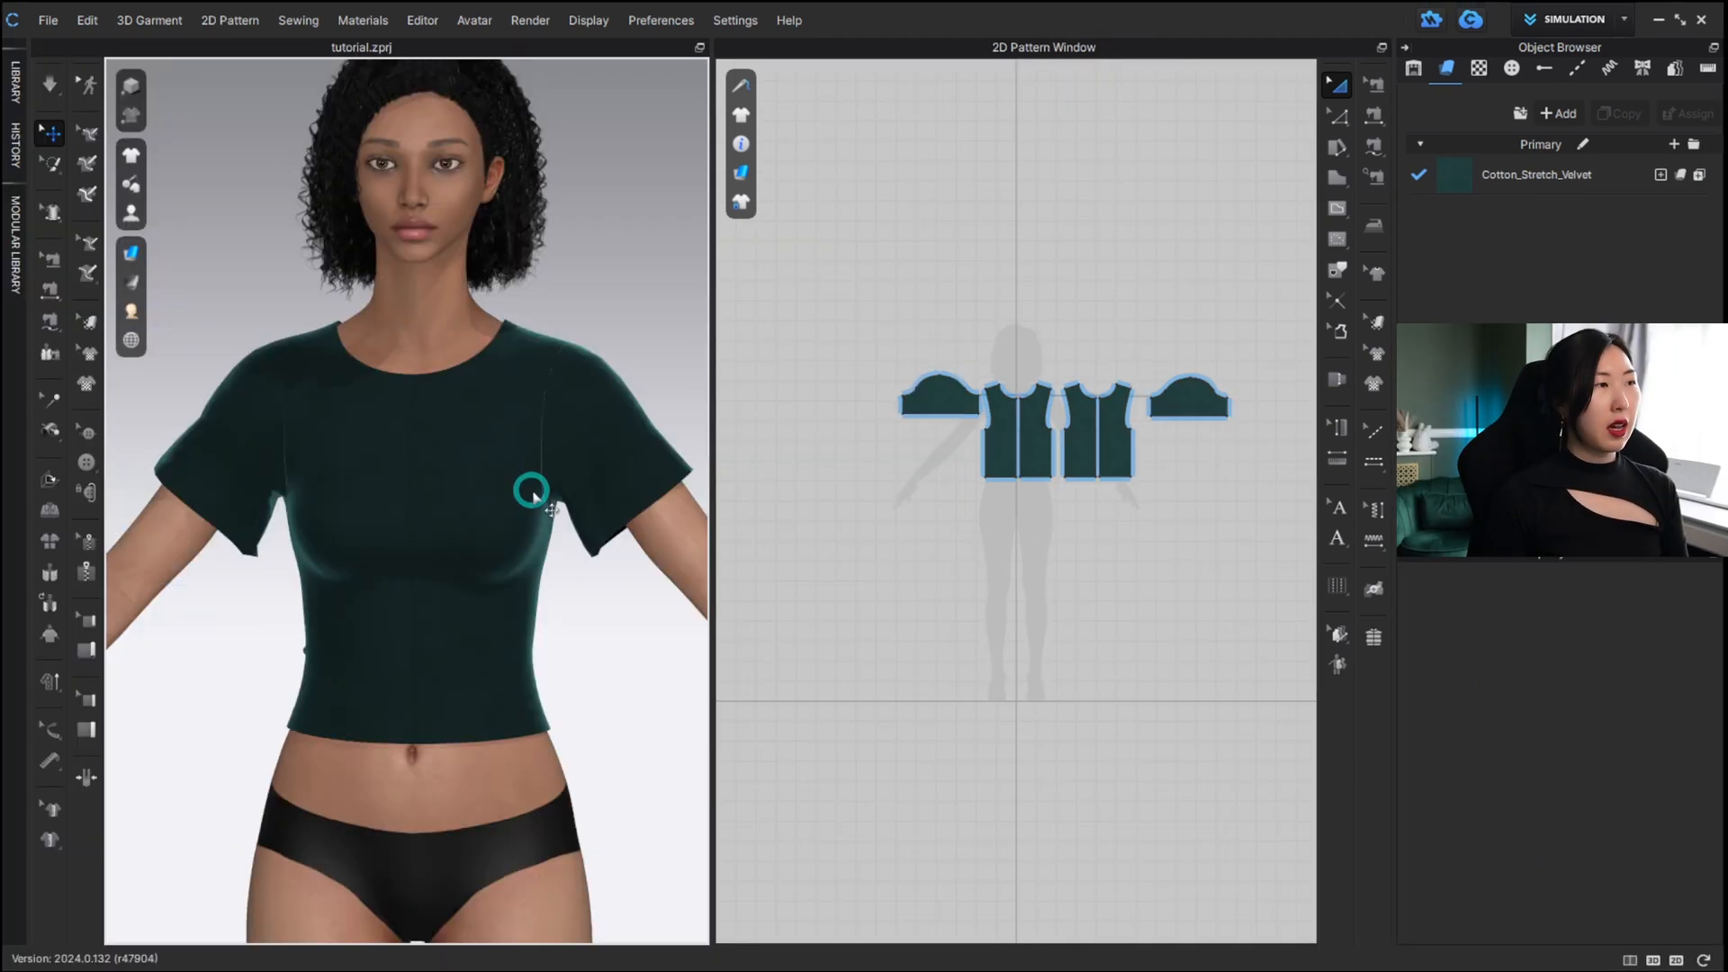
scroll(527, 504, up, 2)
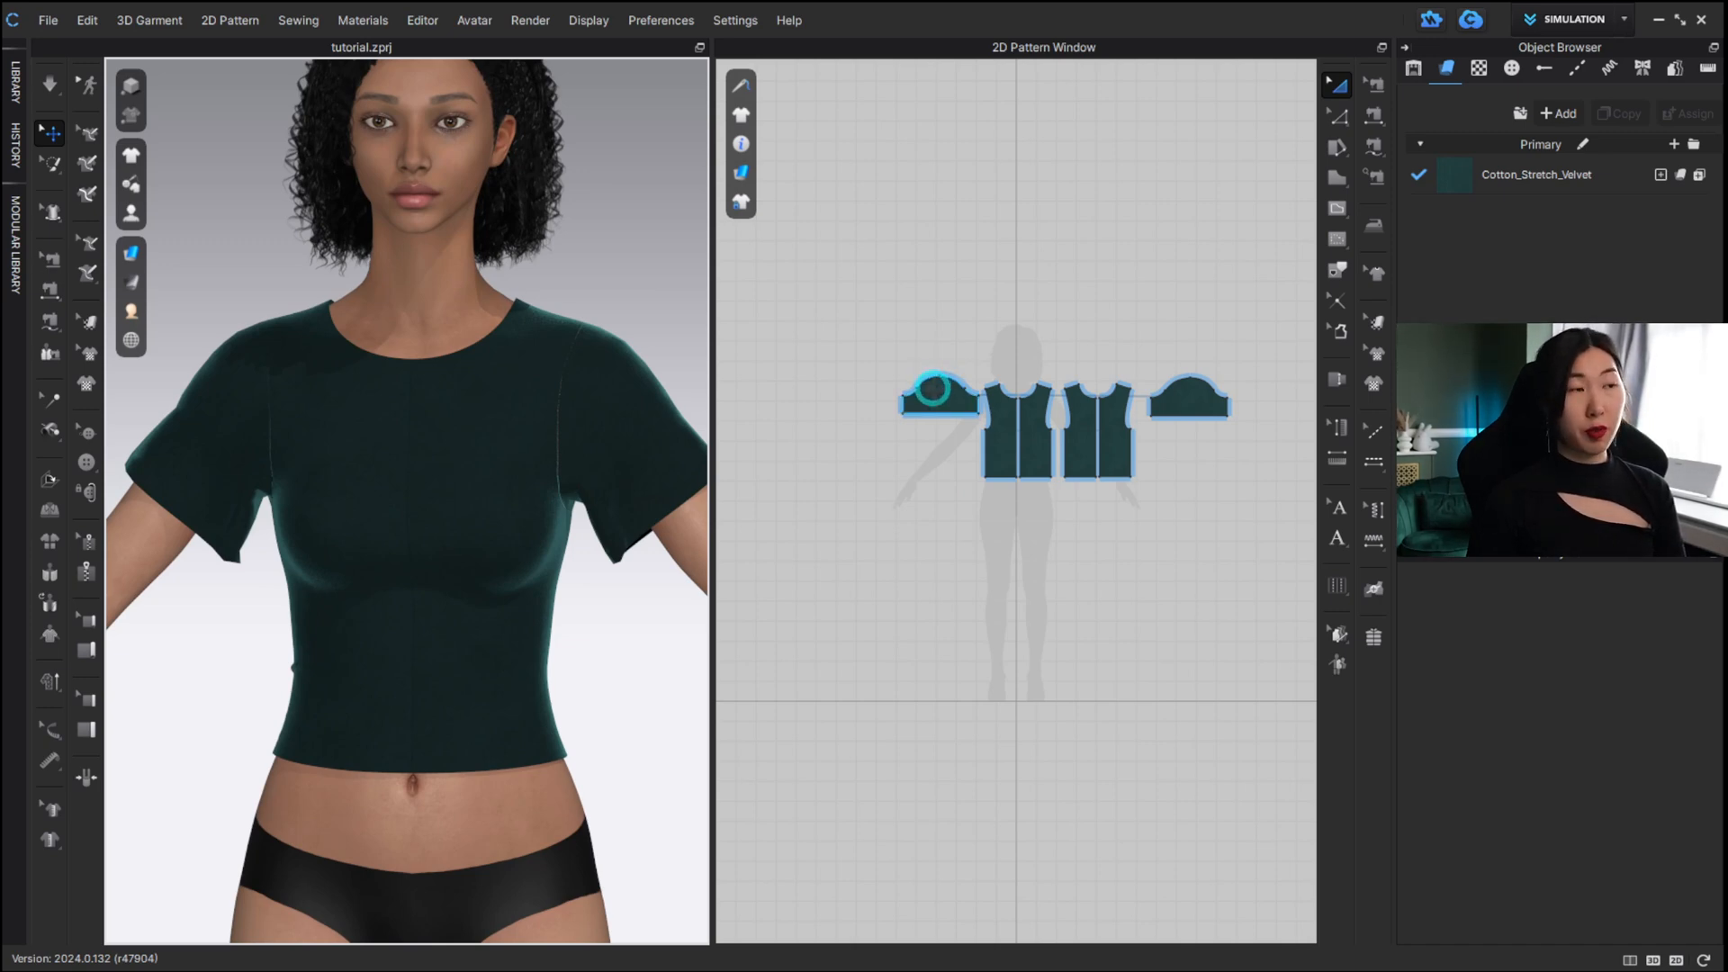
click(932, 388)
click(1039, 433)
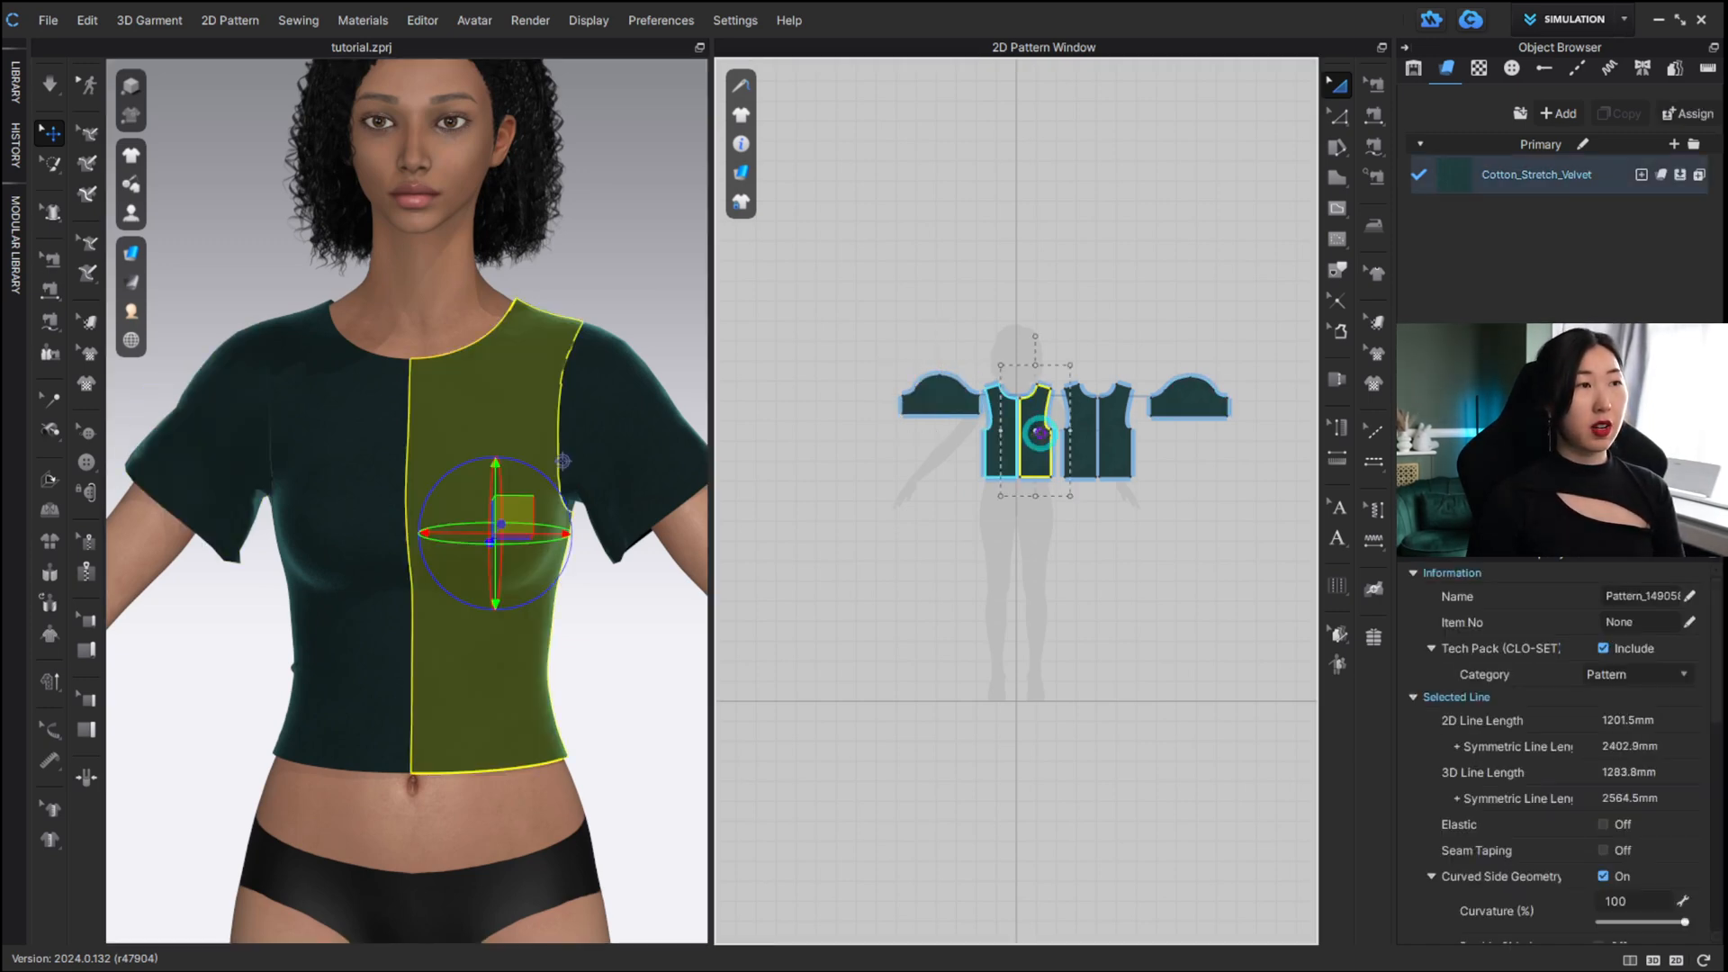
drag(850, 290, 1267, 583)
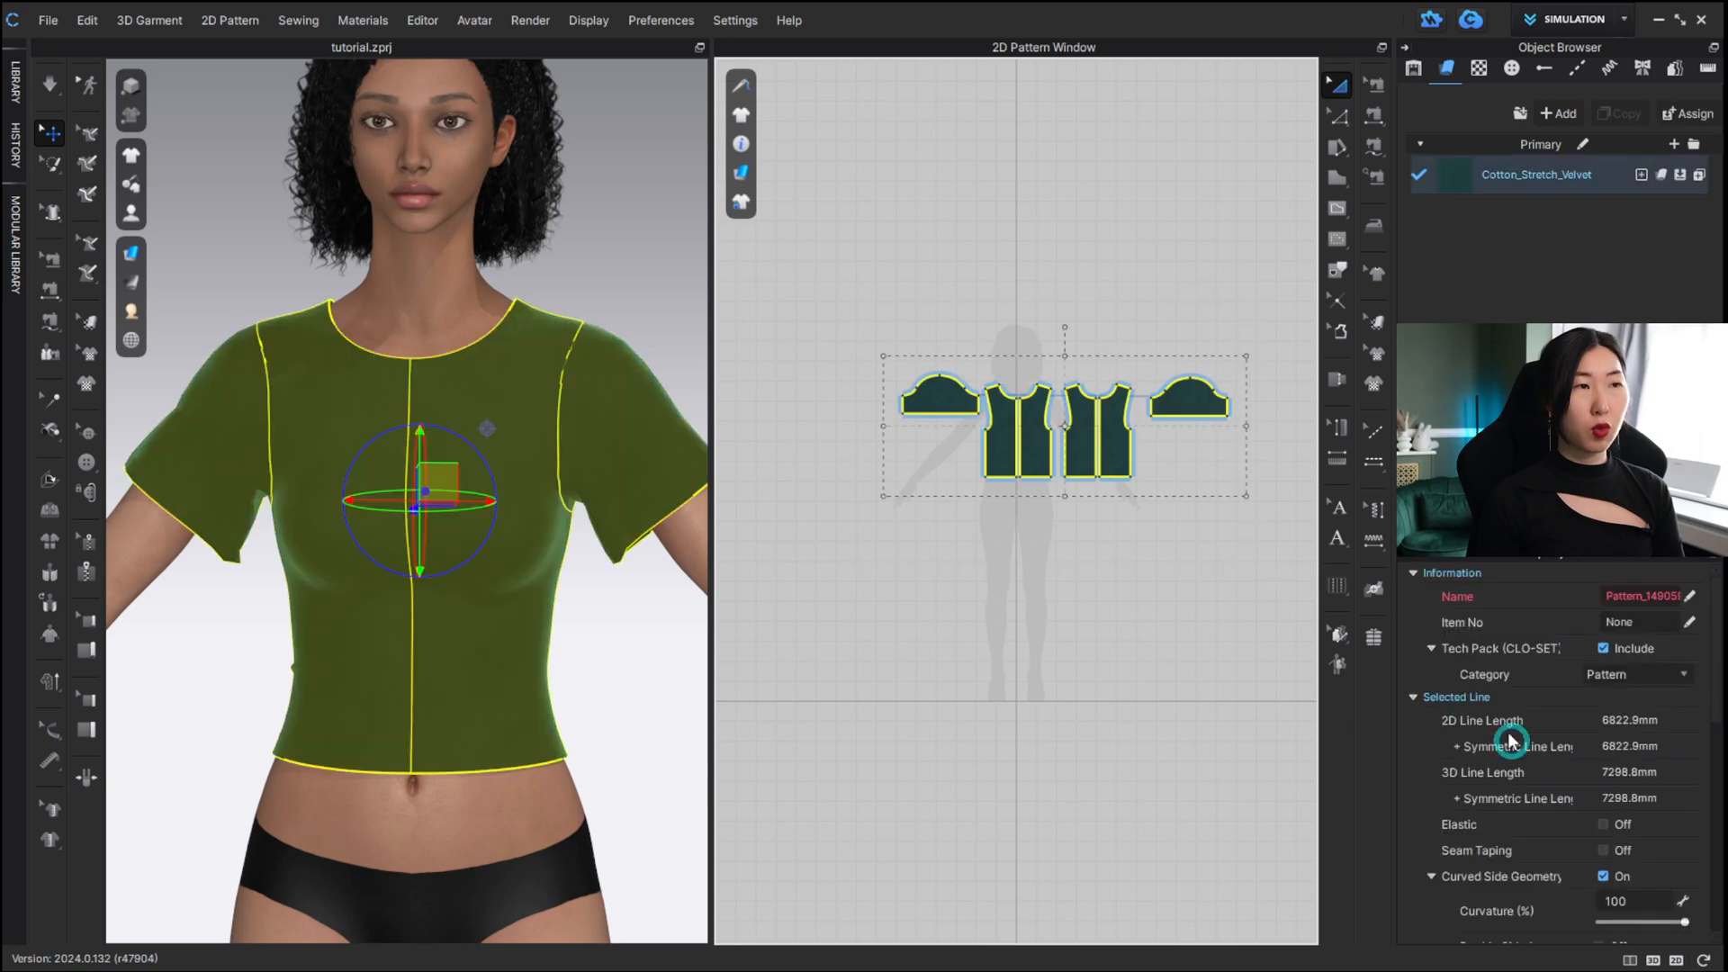
scroll(1498, 758, down, 5)
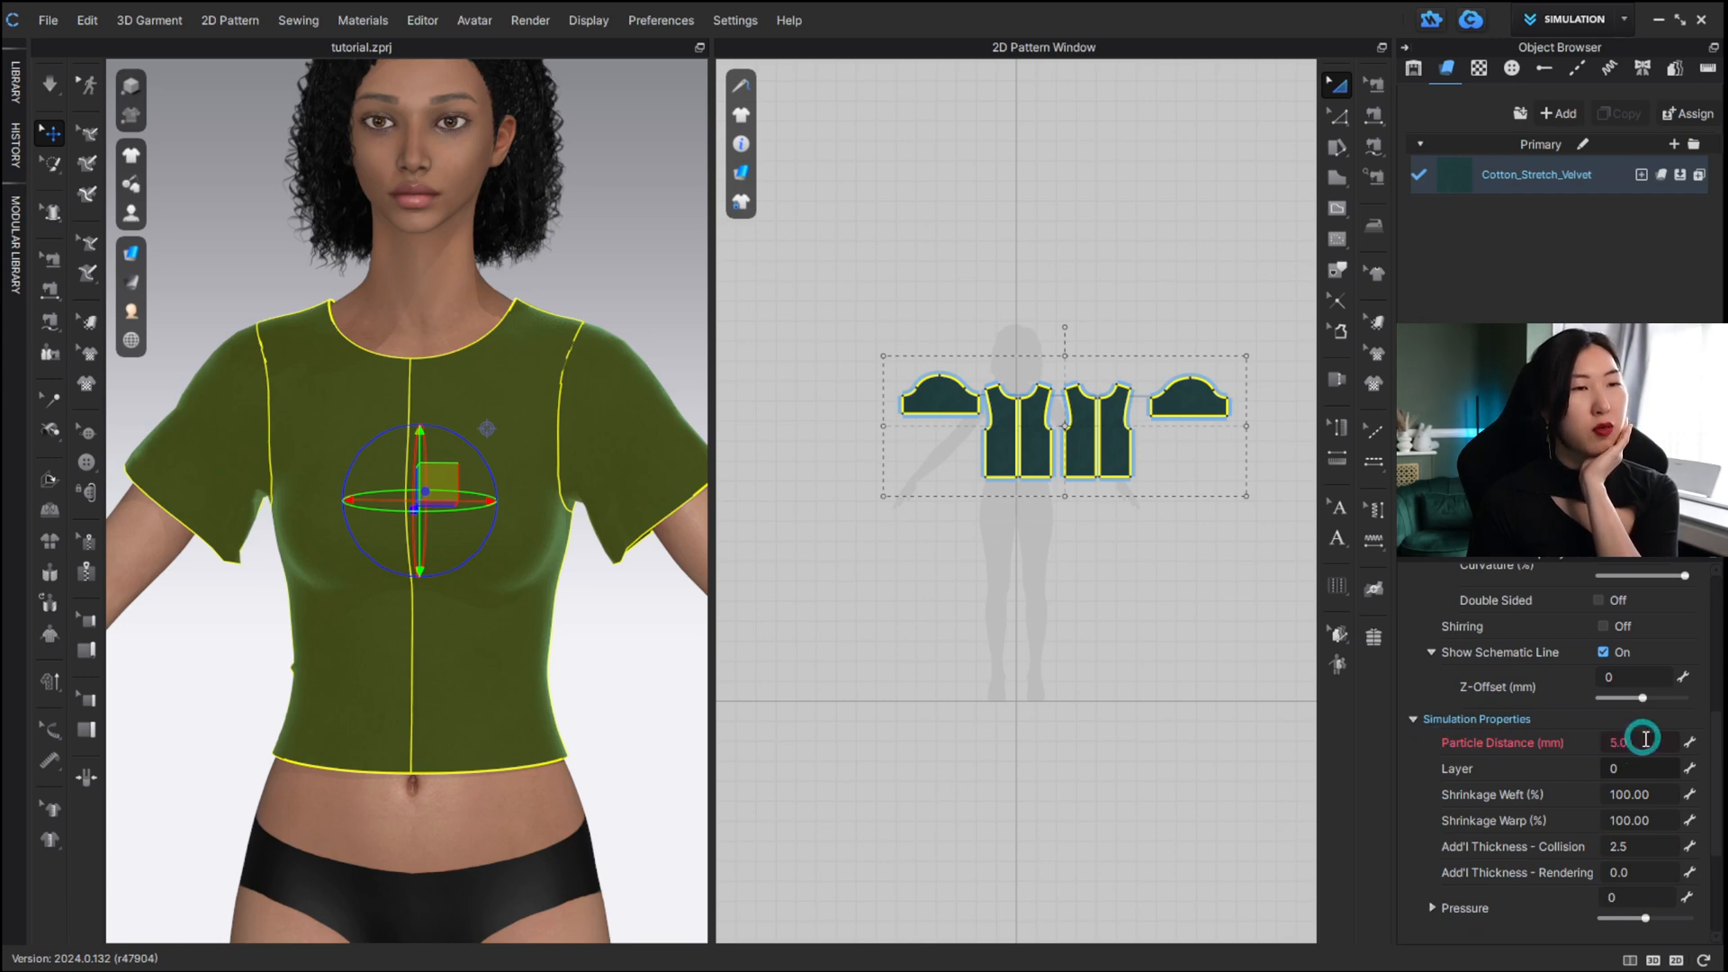
text(5)
key(Return)
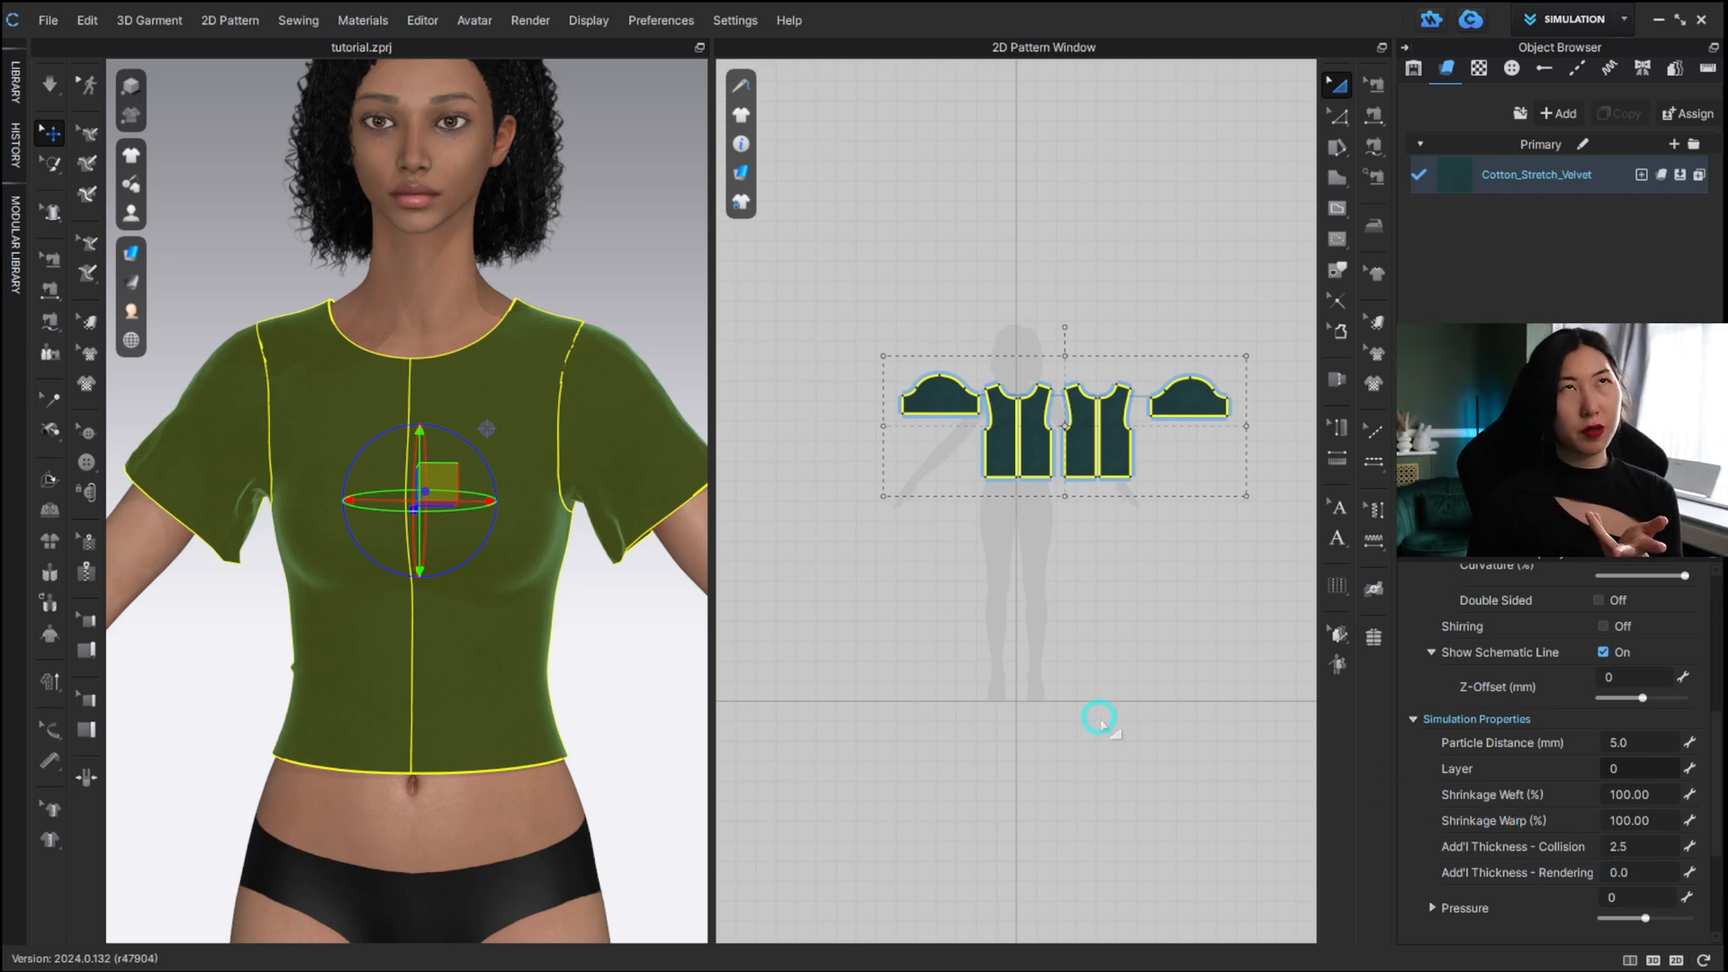
Hide the avatar so the inside of the T-shirt's neckline can be inspected up close.
scroll(405, 356, down, 4)
scroll(397, 348, up, 10)
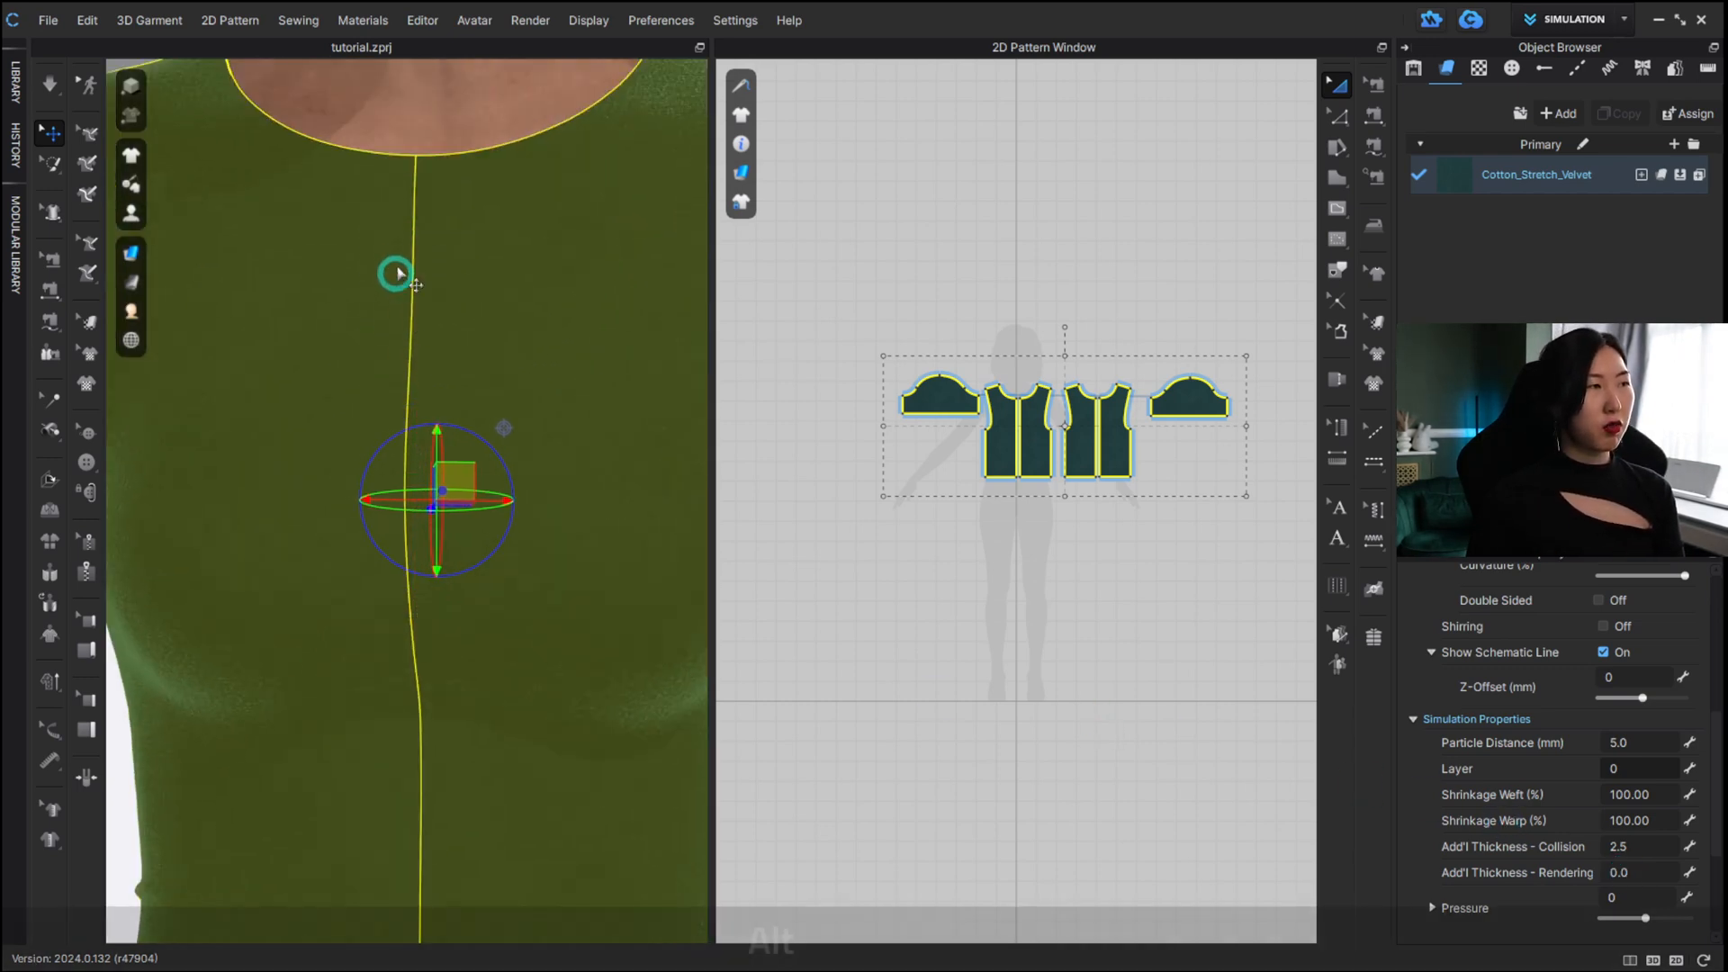
alt+middle_drag(398, 273, 401, 531)
mouse_move(473, 411)
alt+mouse_down()
mouse_move(584, 445)
mouse_move(501, 413)
alt+mouse_up()
click(467, 407)
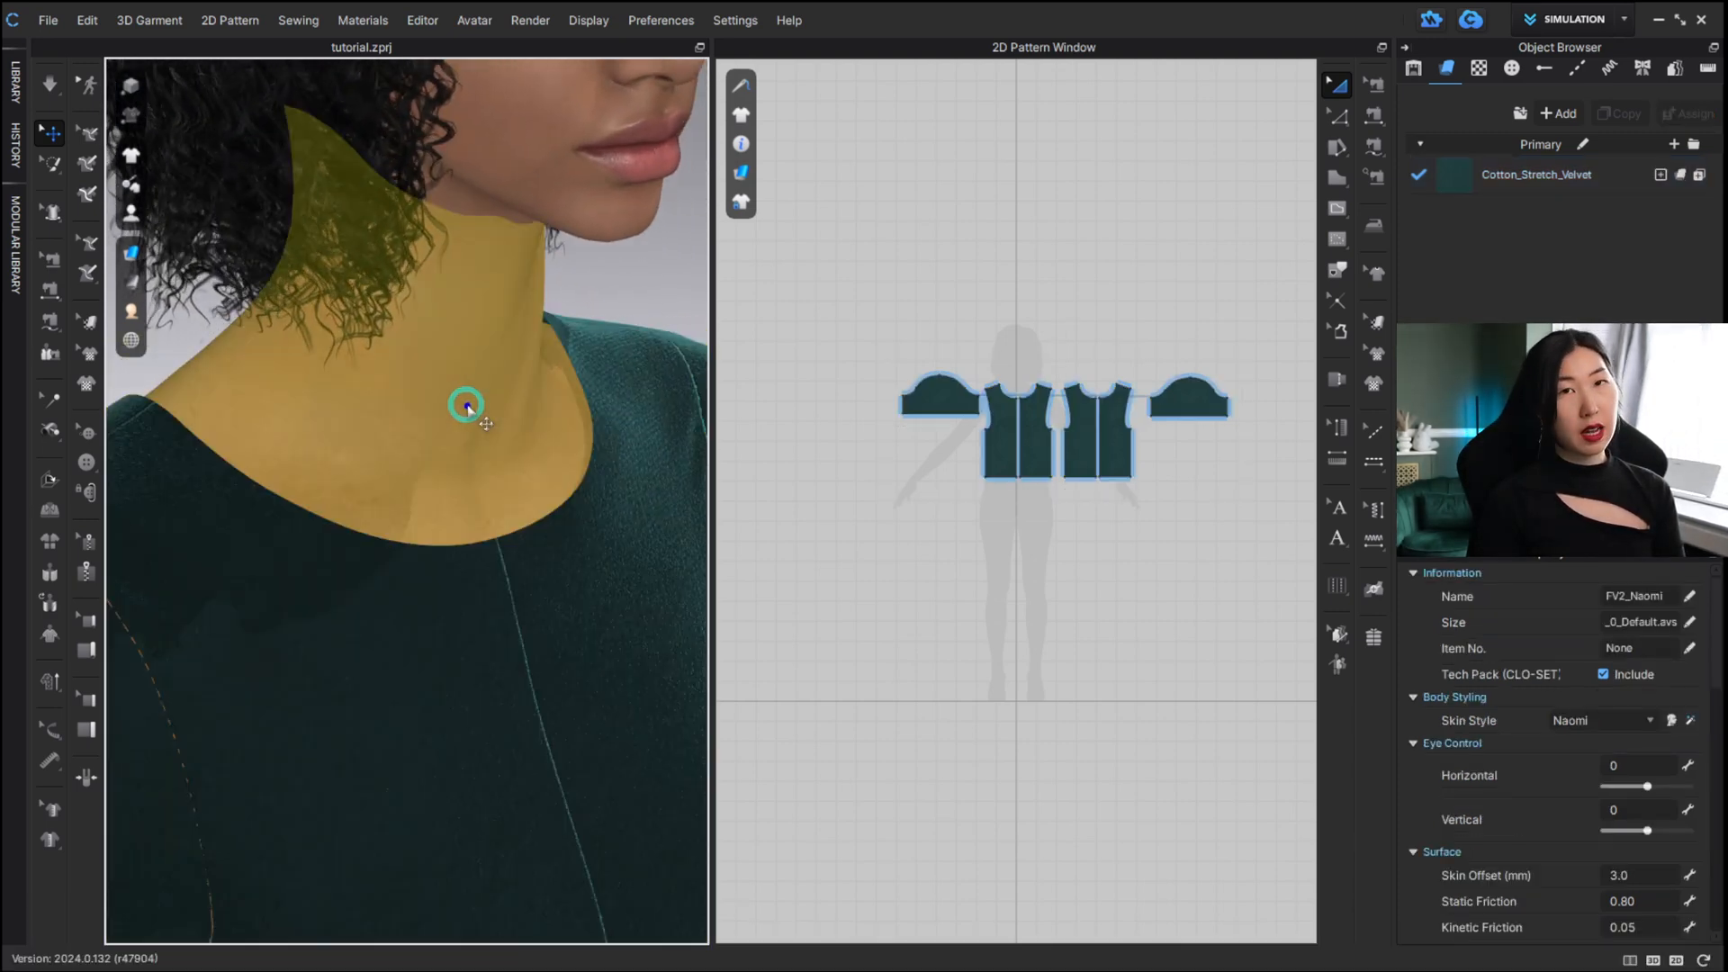
key(shift+a)
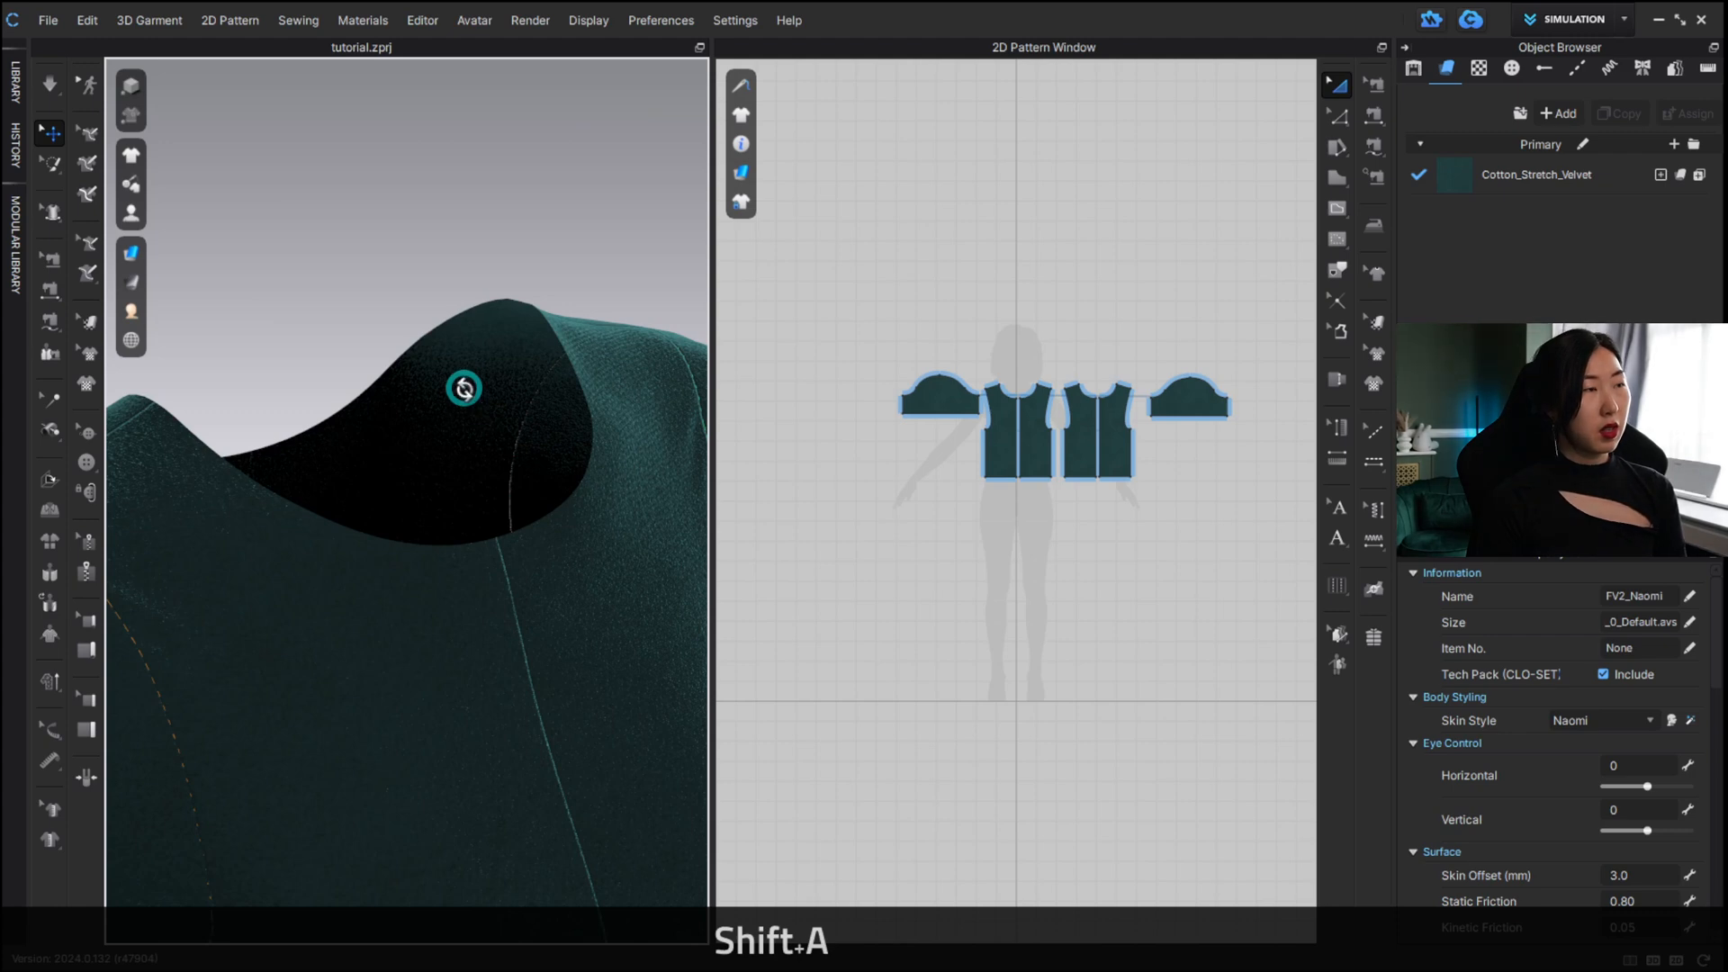
Examine the neckline edge's thickness from inside the garment and review the material properties of Cotton_Stretch_Velvet.
right_drag(462, 387, 491, 387)
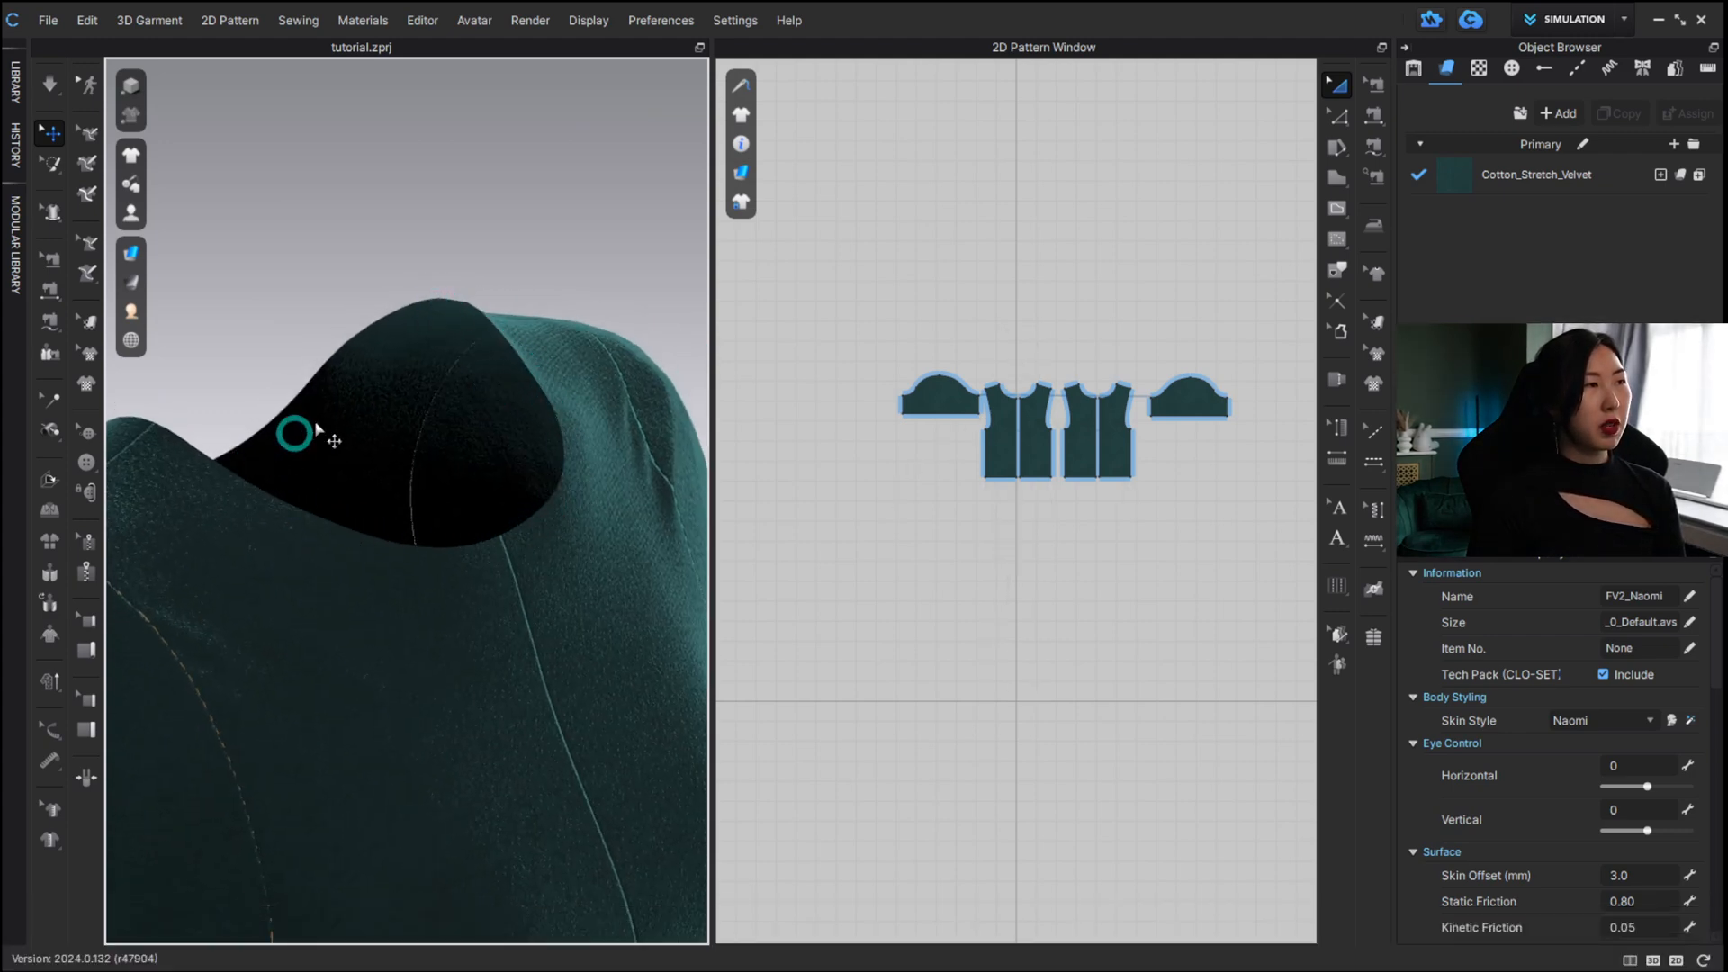
scroll(419, 362, down, 4)
scroll(427, 334, up, 6)
alt+scroll(478, 465, down, 3)
alt+scroll(501, 430, up, 4)
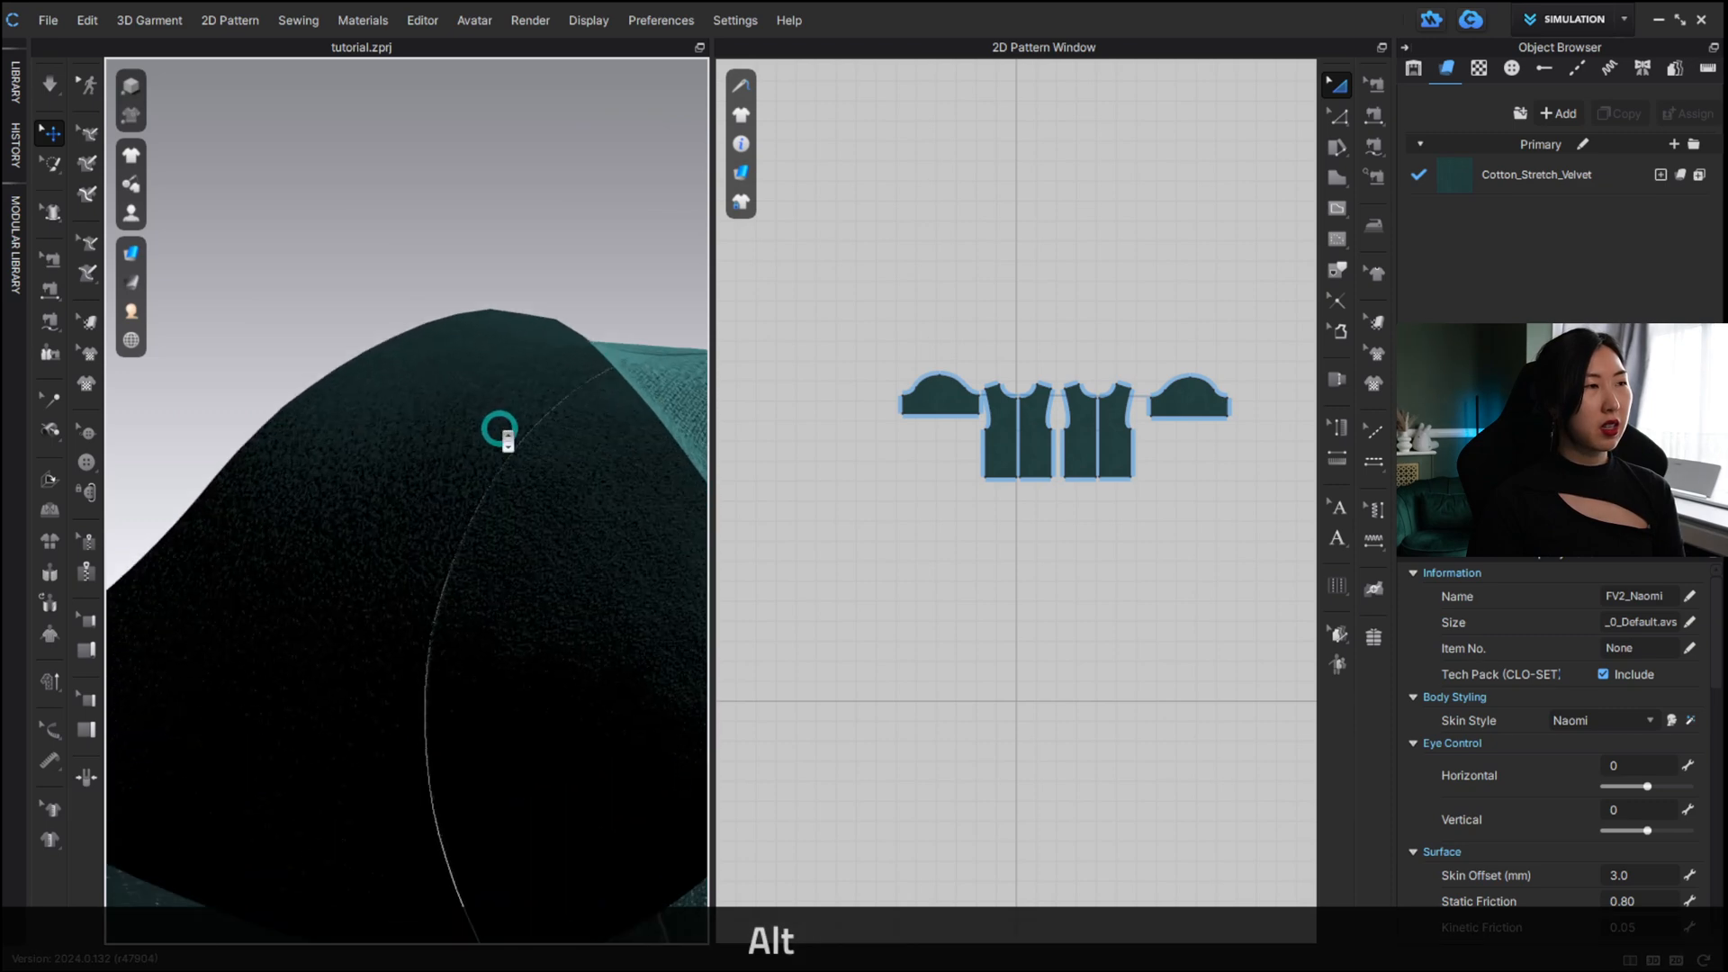
mouse_move(511, 402)
alt+mouse_down()
mouse_move(448, 401)
mouse_move(497, 413)
mouse_move(543, 389)
alt+mouse_up()
drag(510, 401, 511, 402)
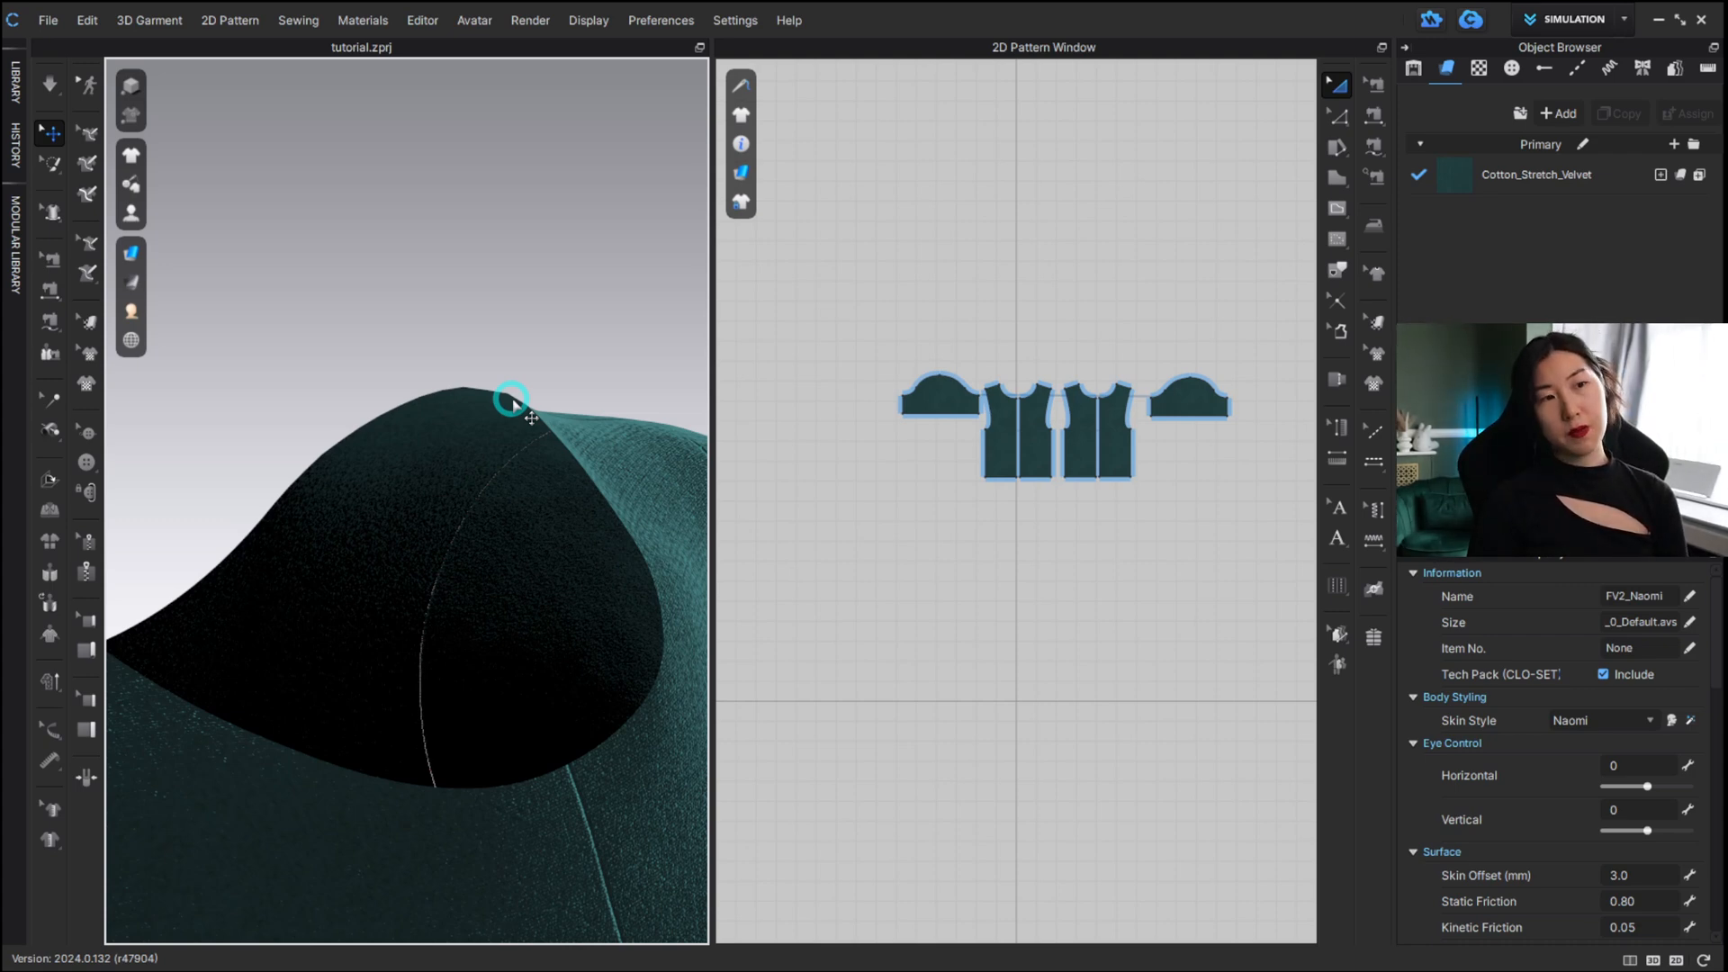
click(1540, 192)
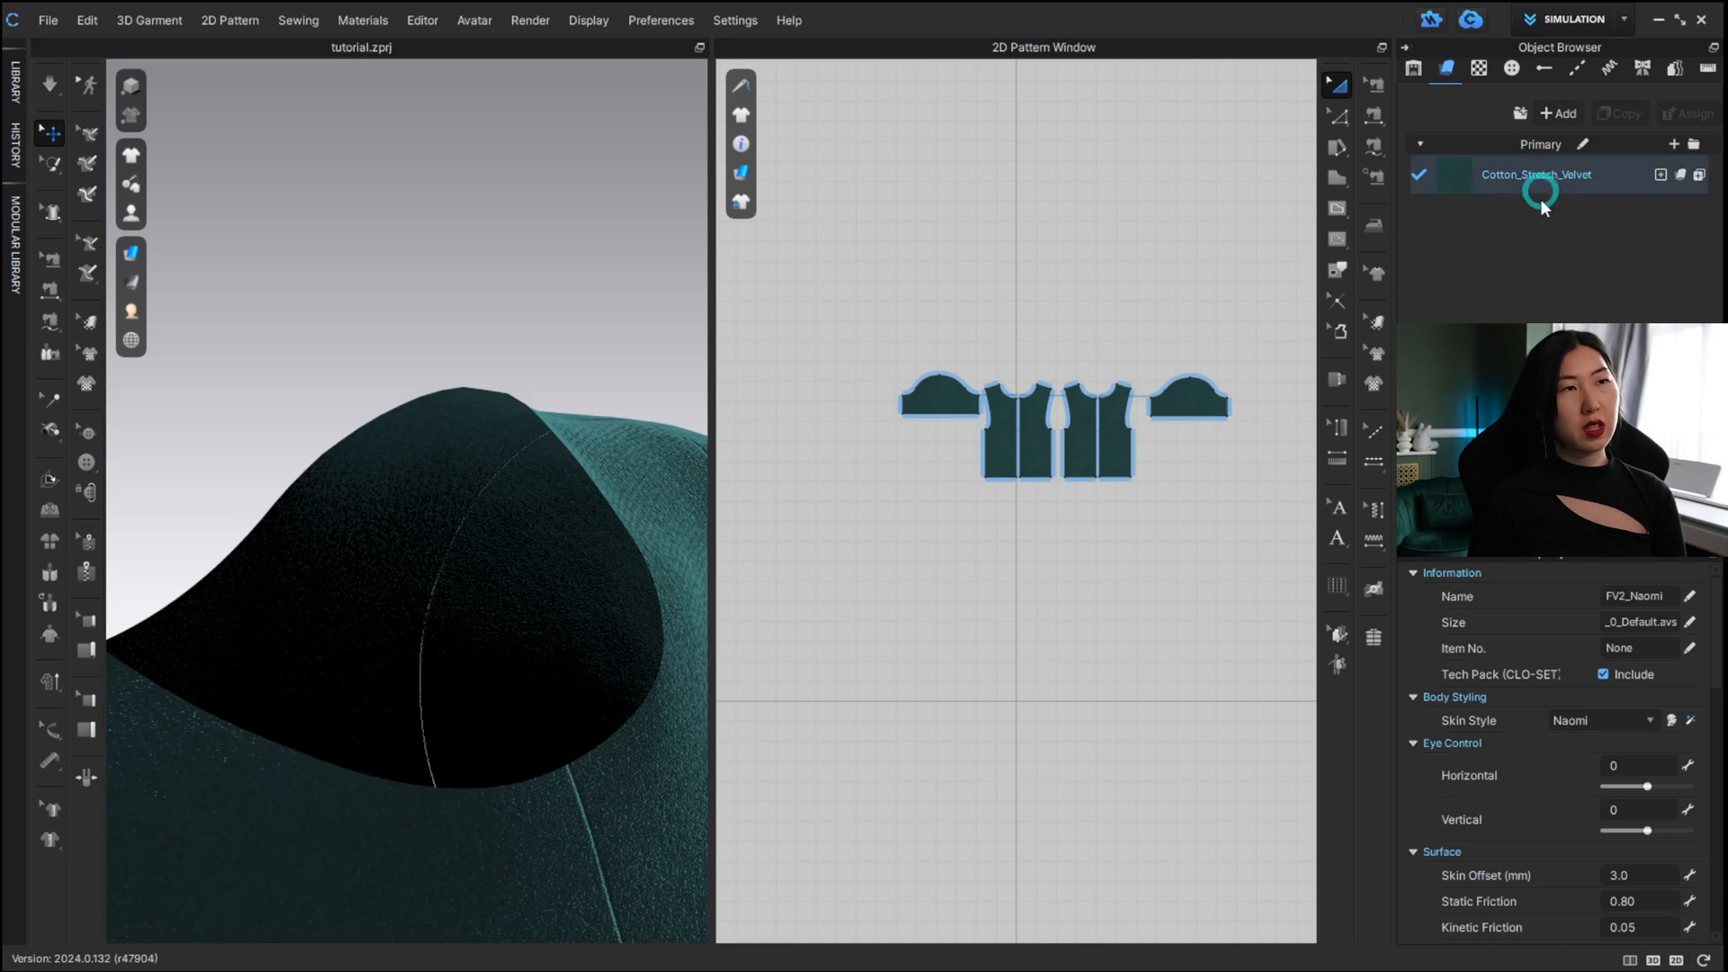
click(1462, 779)
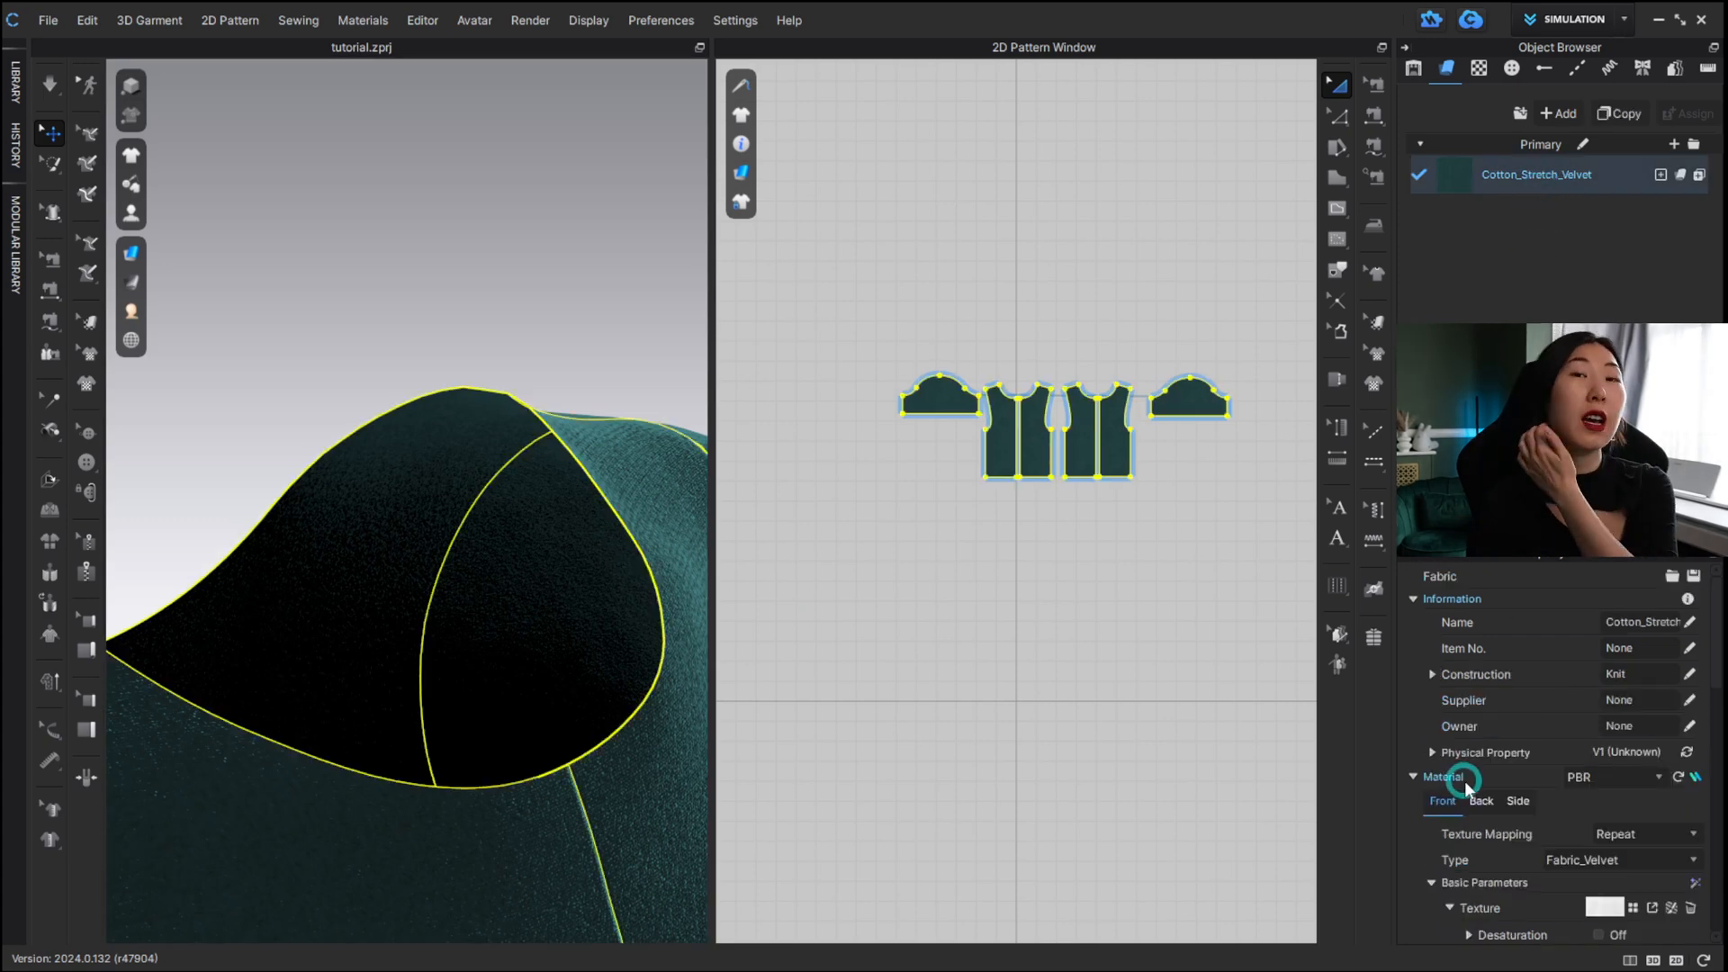
click(1461, 781)
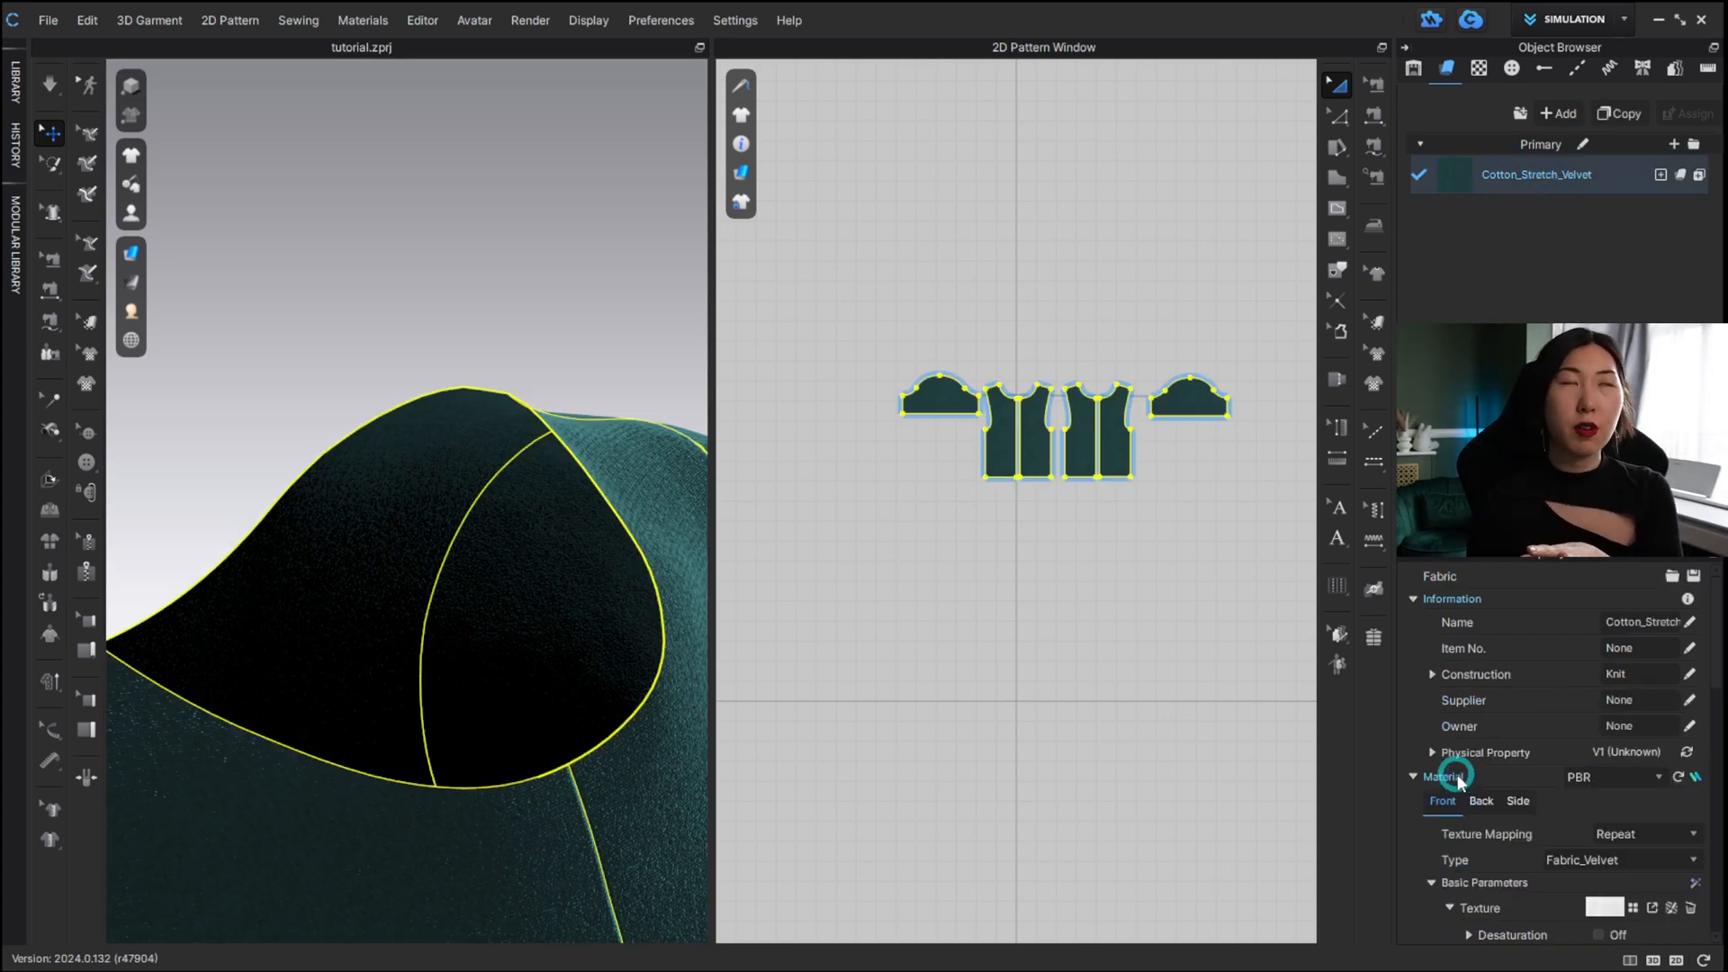
scroll(1458, 785, down, 3)
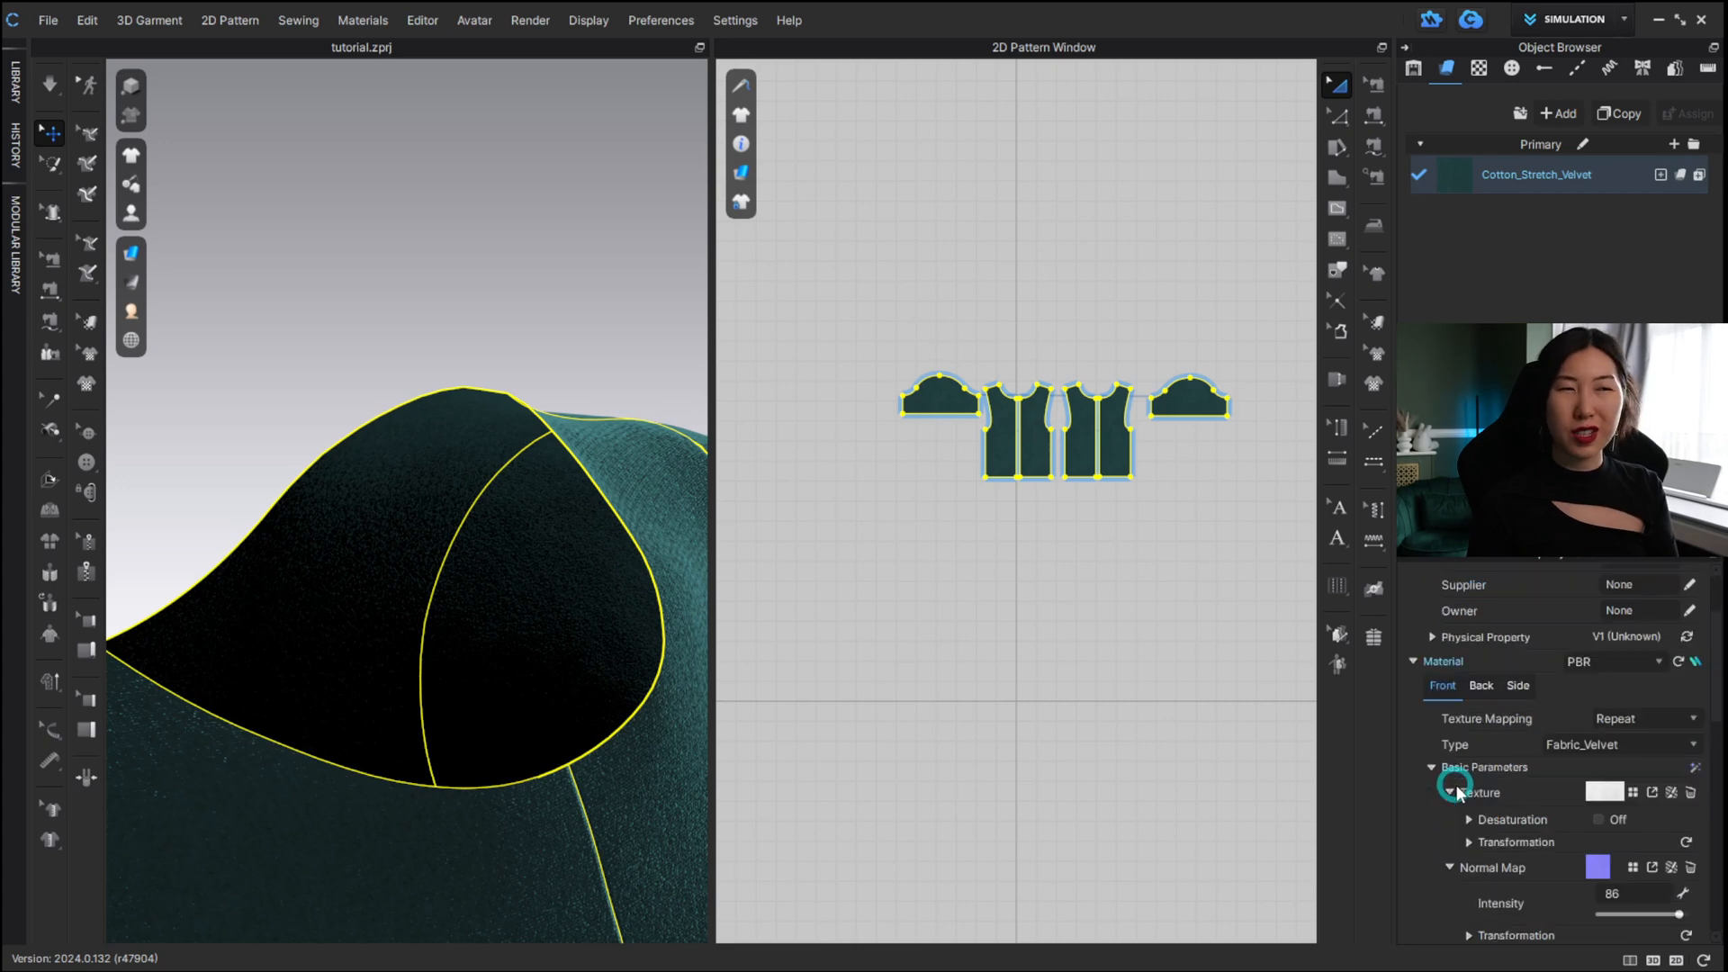
scroll(1458, 792, down, 4)
Set the additional rendering thickness of all pattern pieces to 5, and deselect them.
drag(1257, 532, 878, 290)
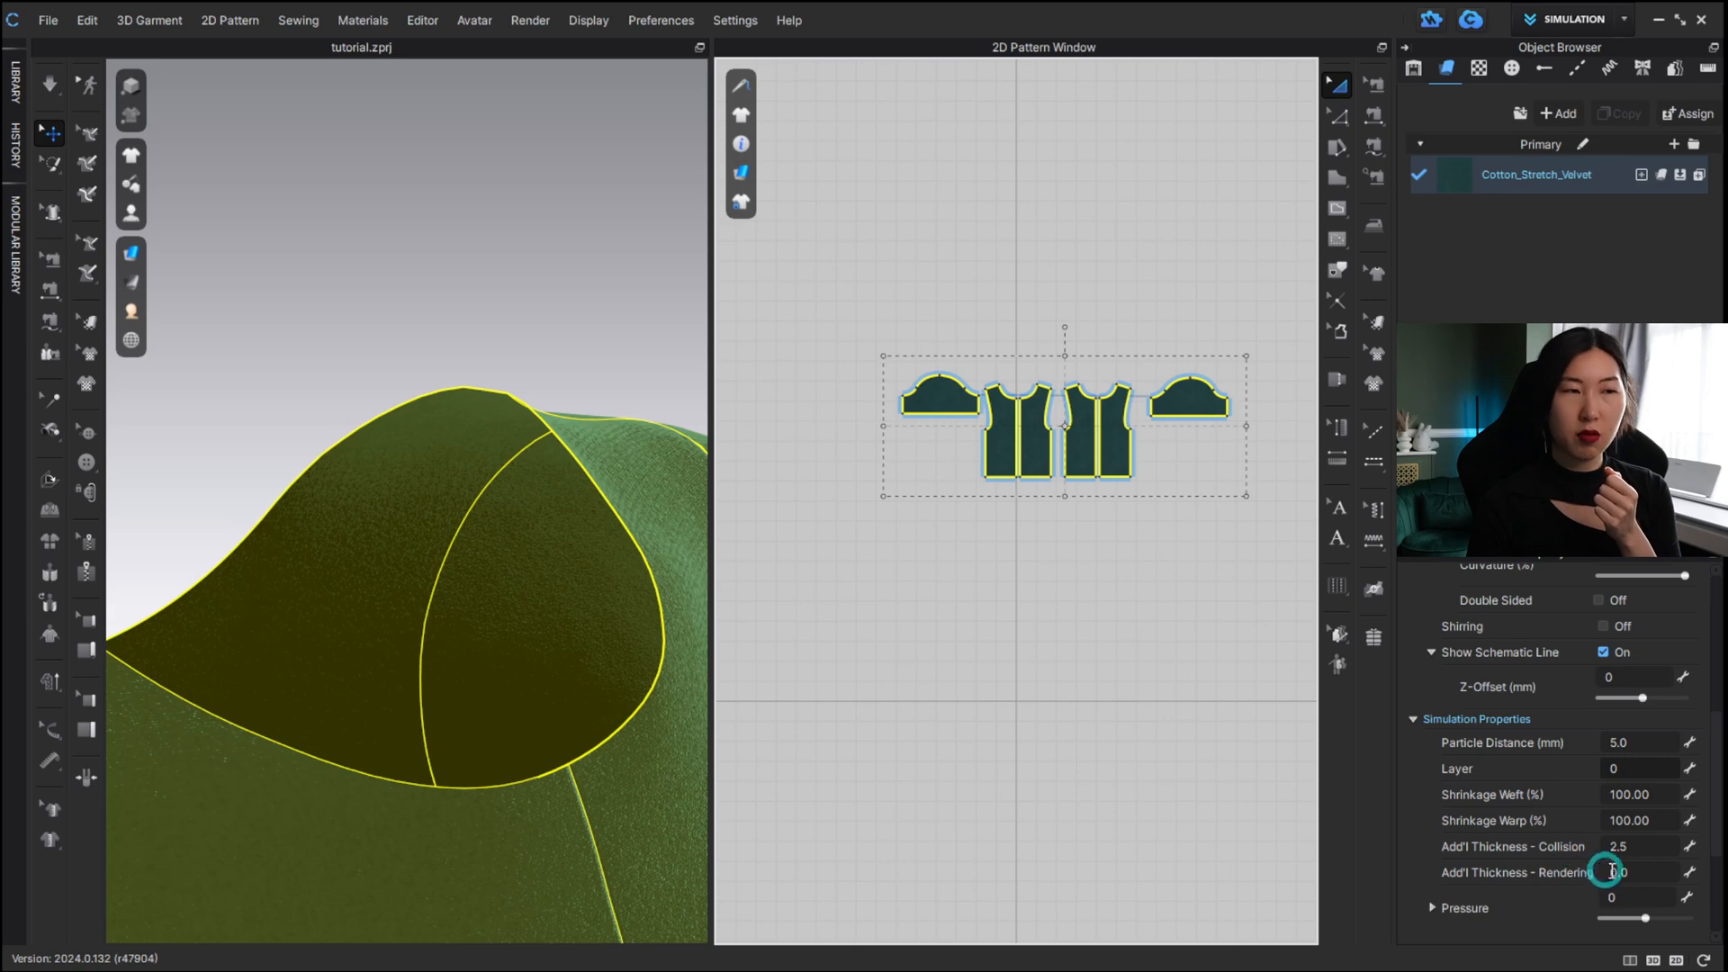
click(1664, 868)
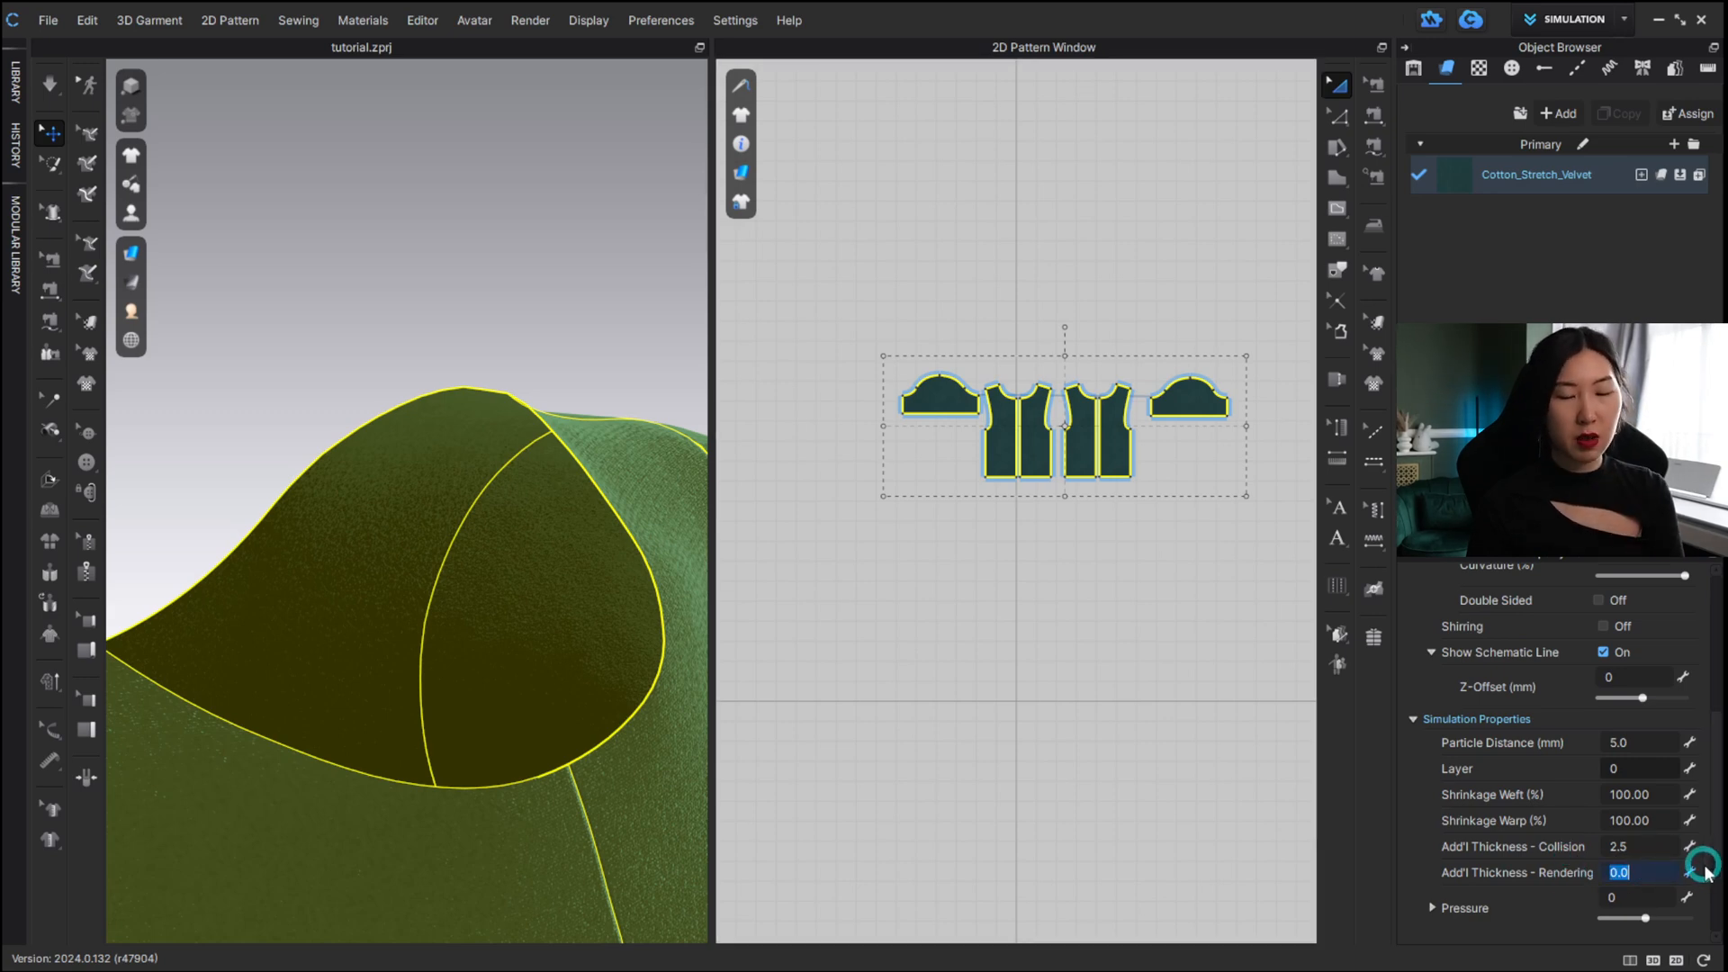
text(5)
key(Return)
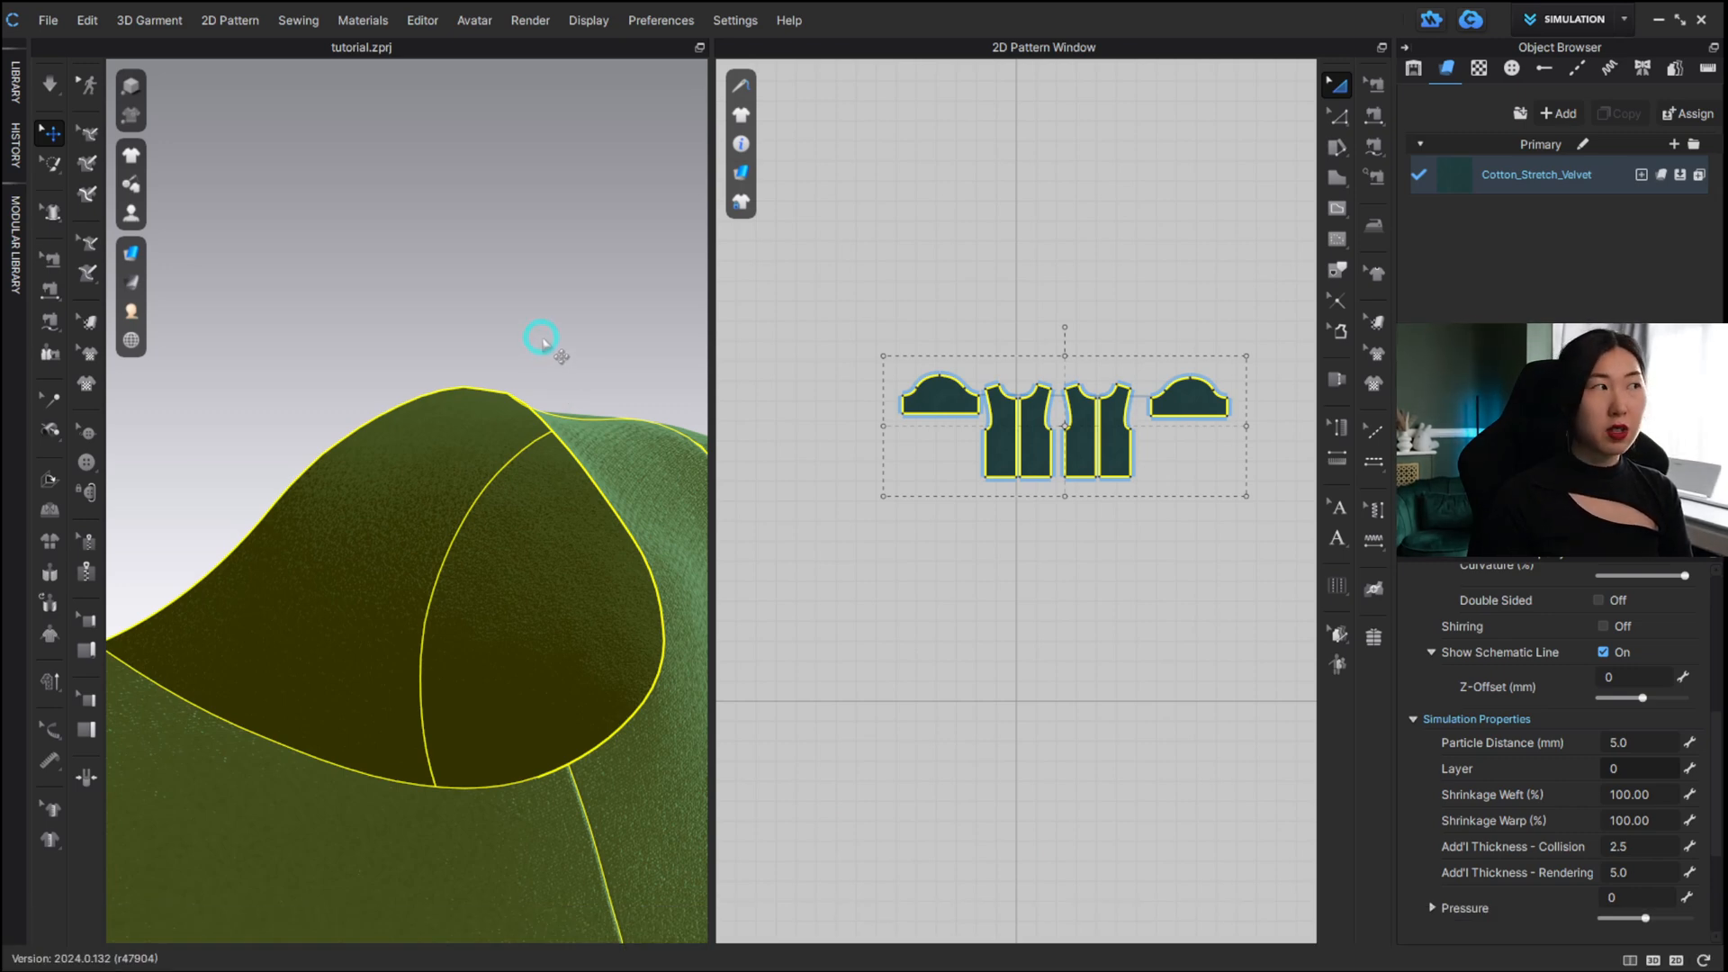
click(543, 342)
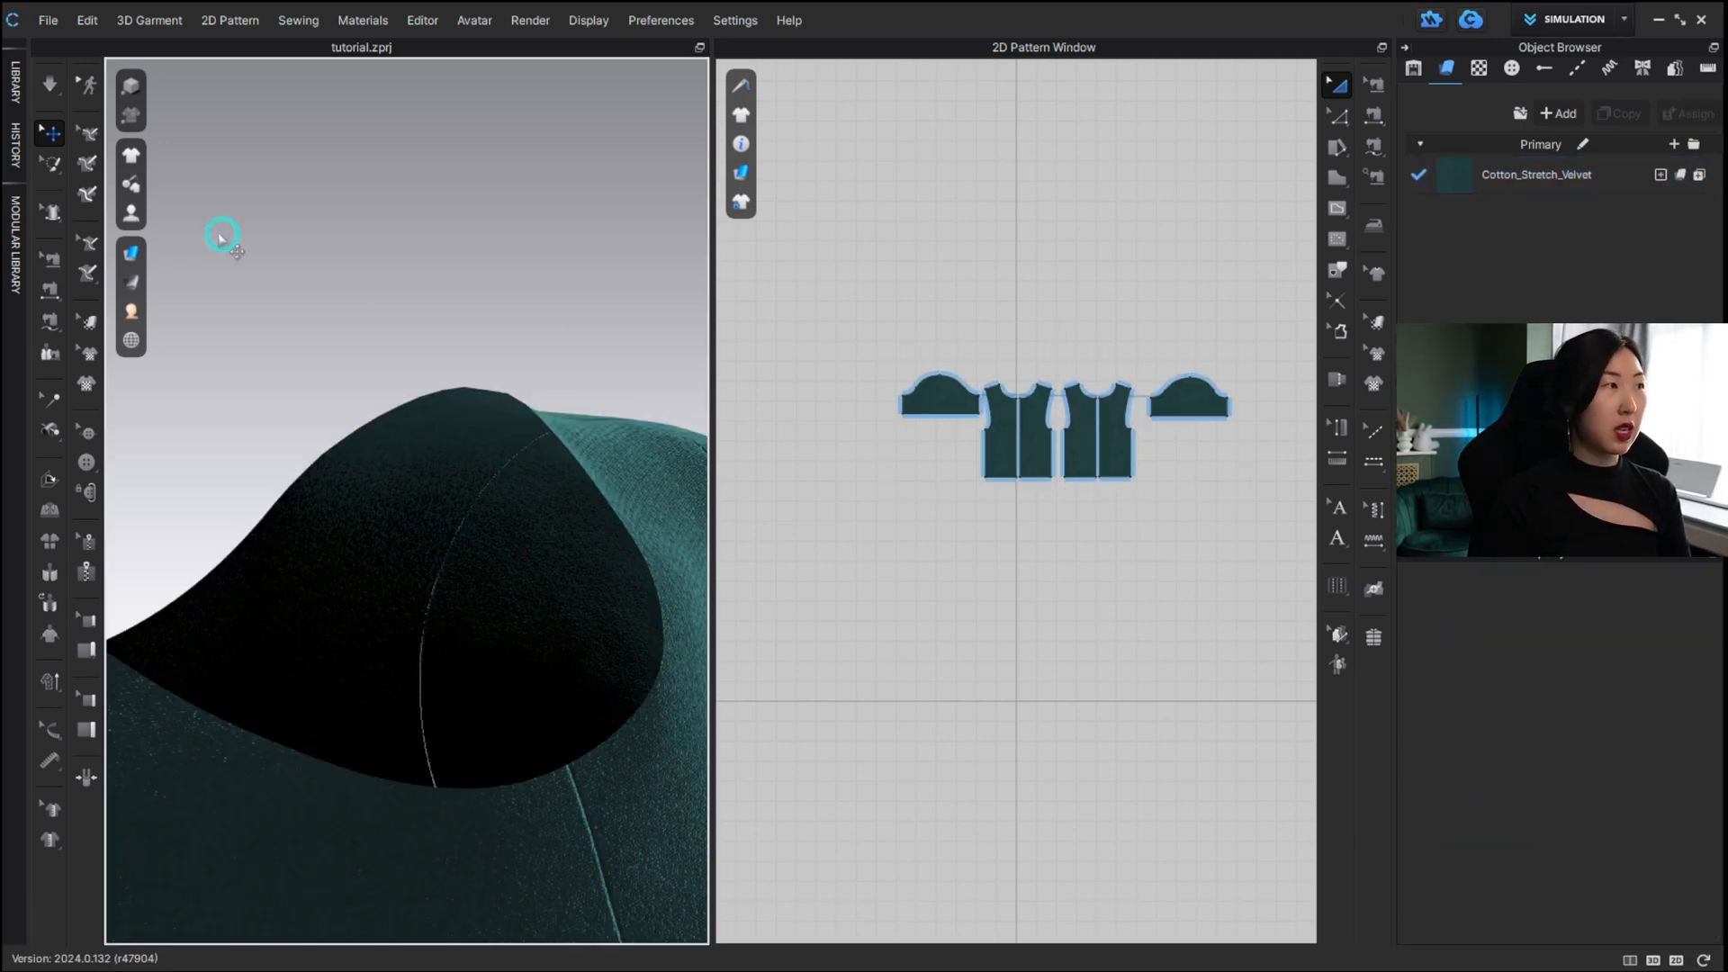
Switch the garment rendering style to Thick Textured Surface, comparing the neckline edge with the Textured Surface style.
click(131, 253)
click(227, 293)
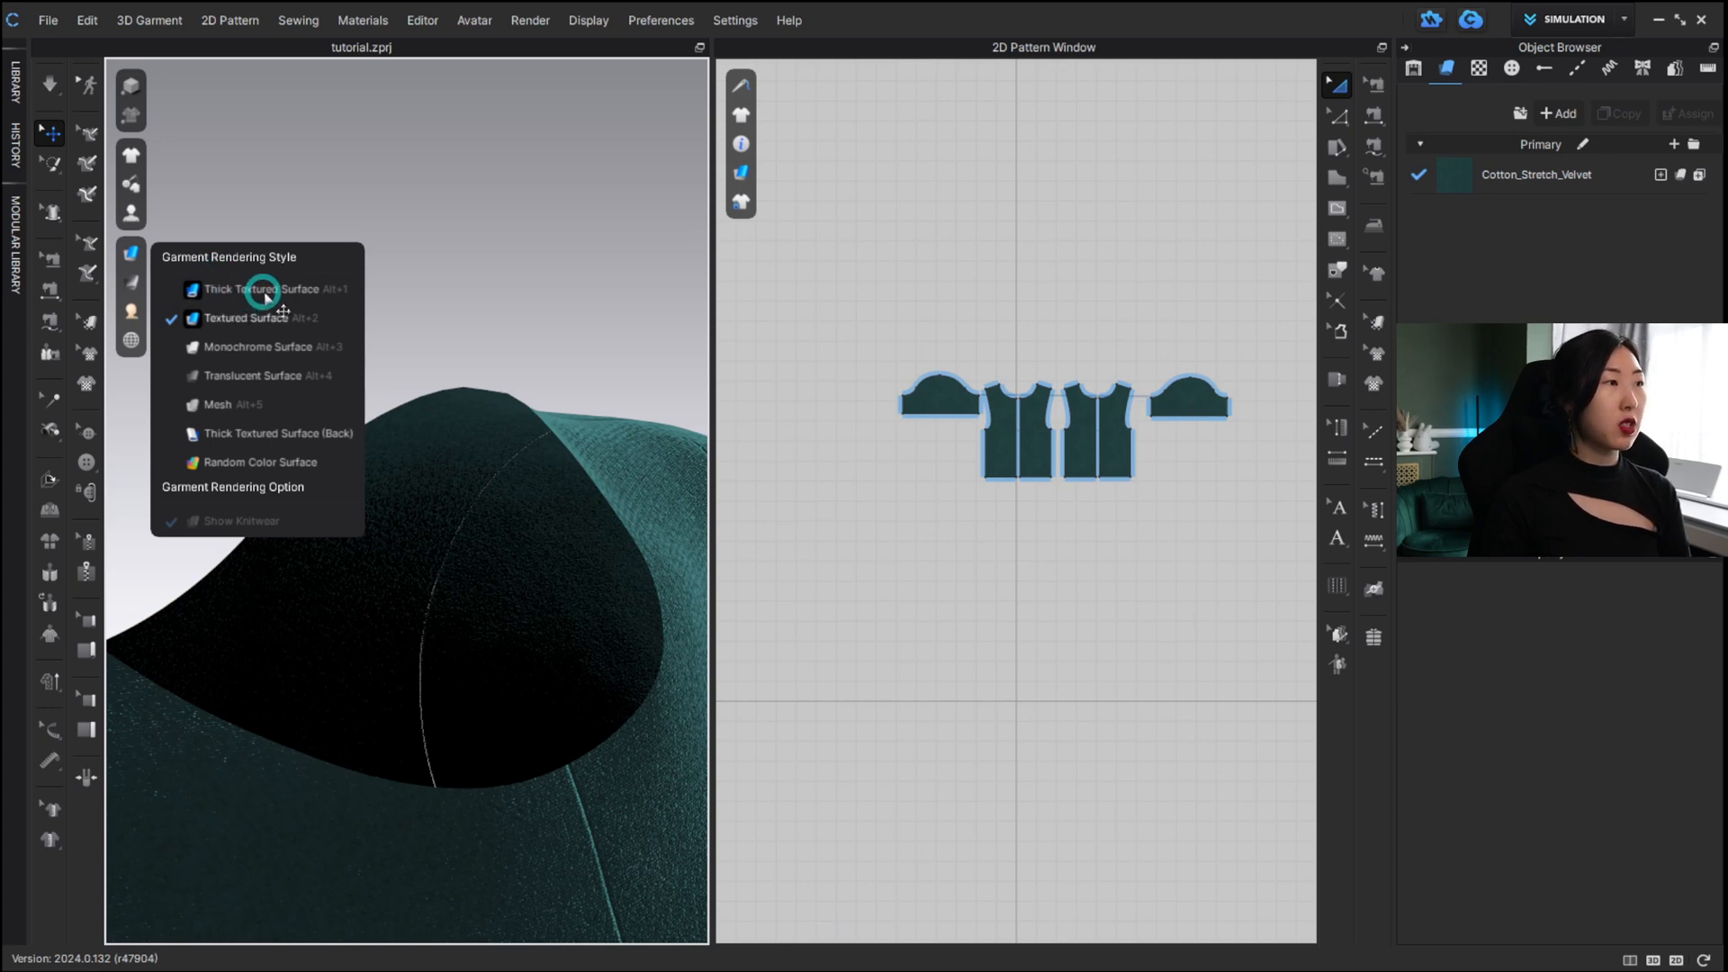
click(264, 289)
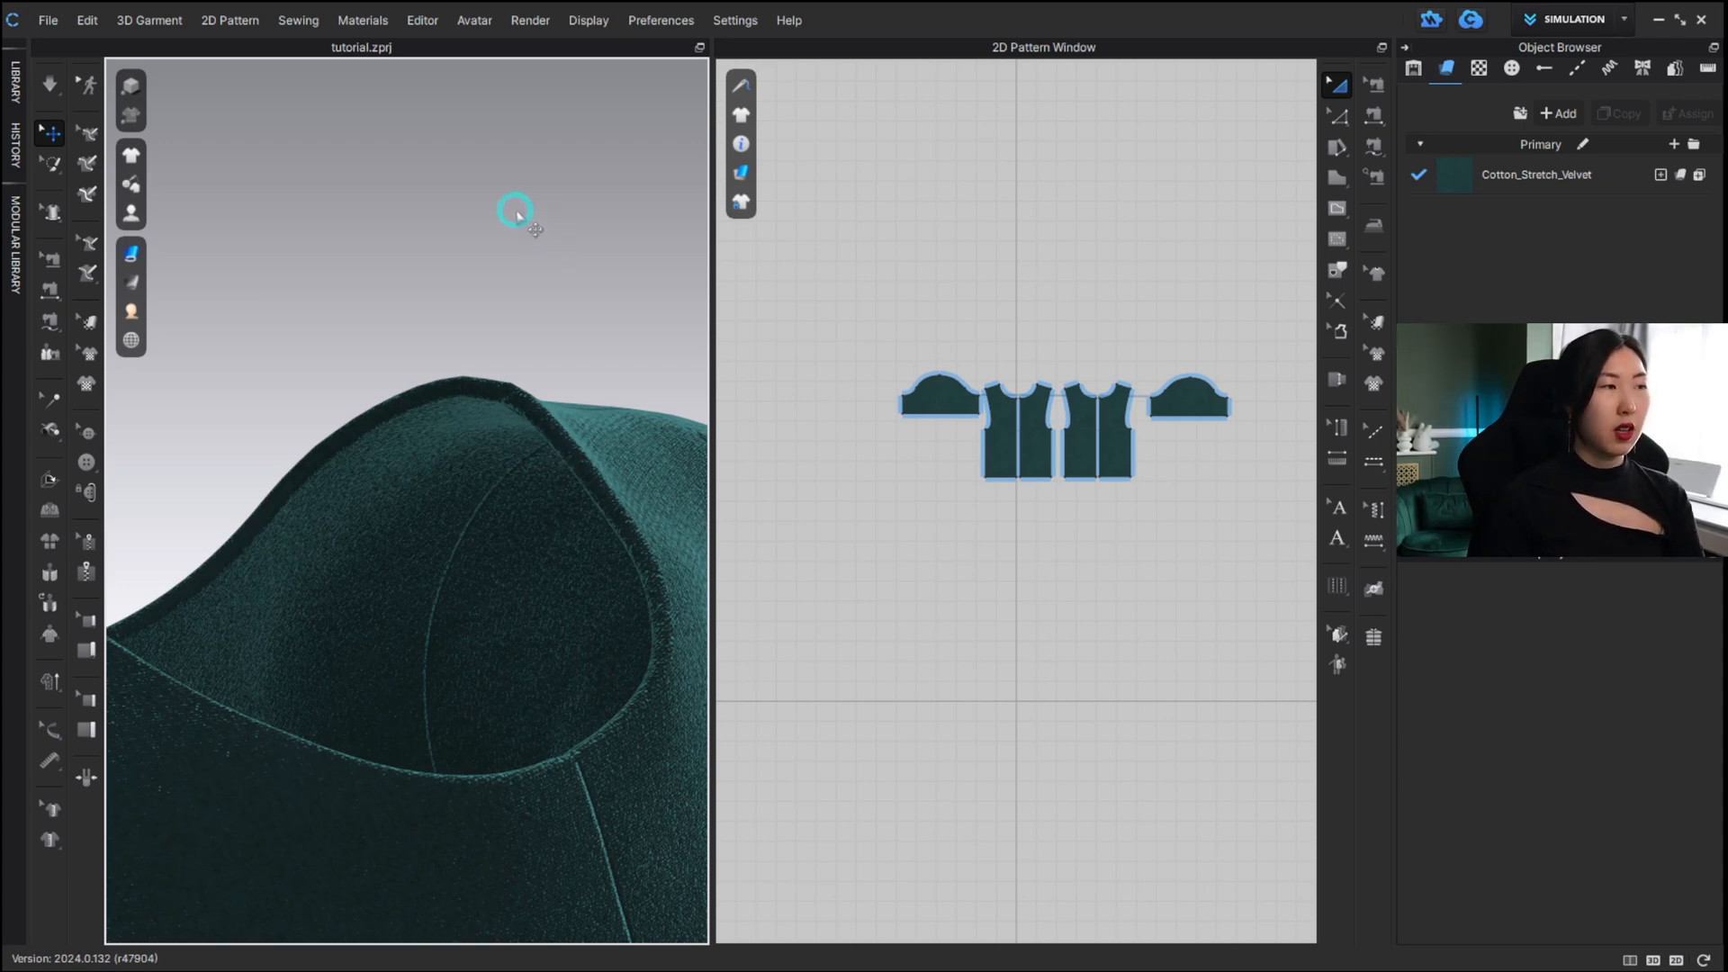
key(alt+2)
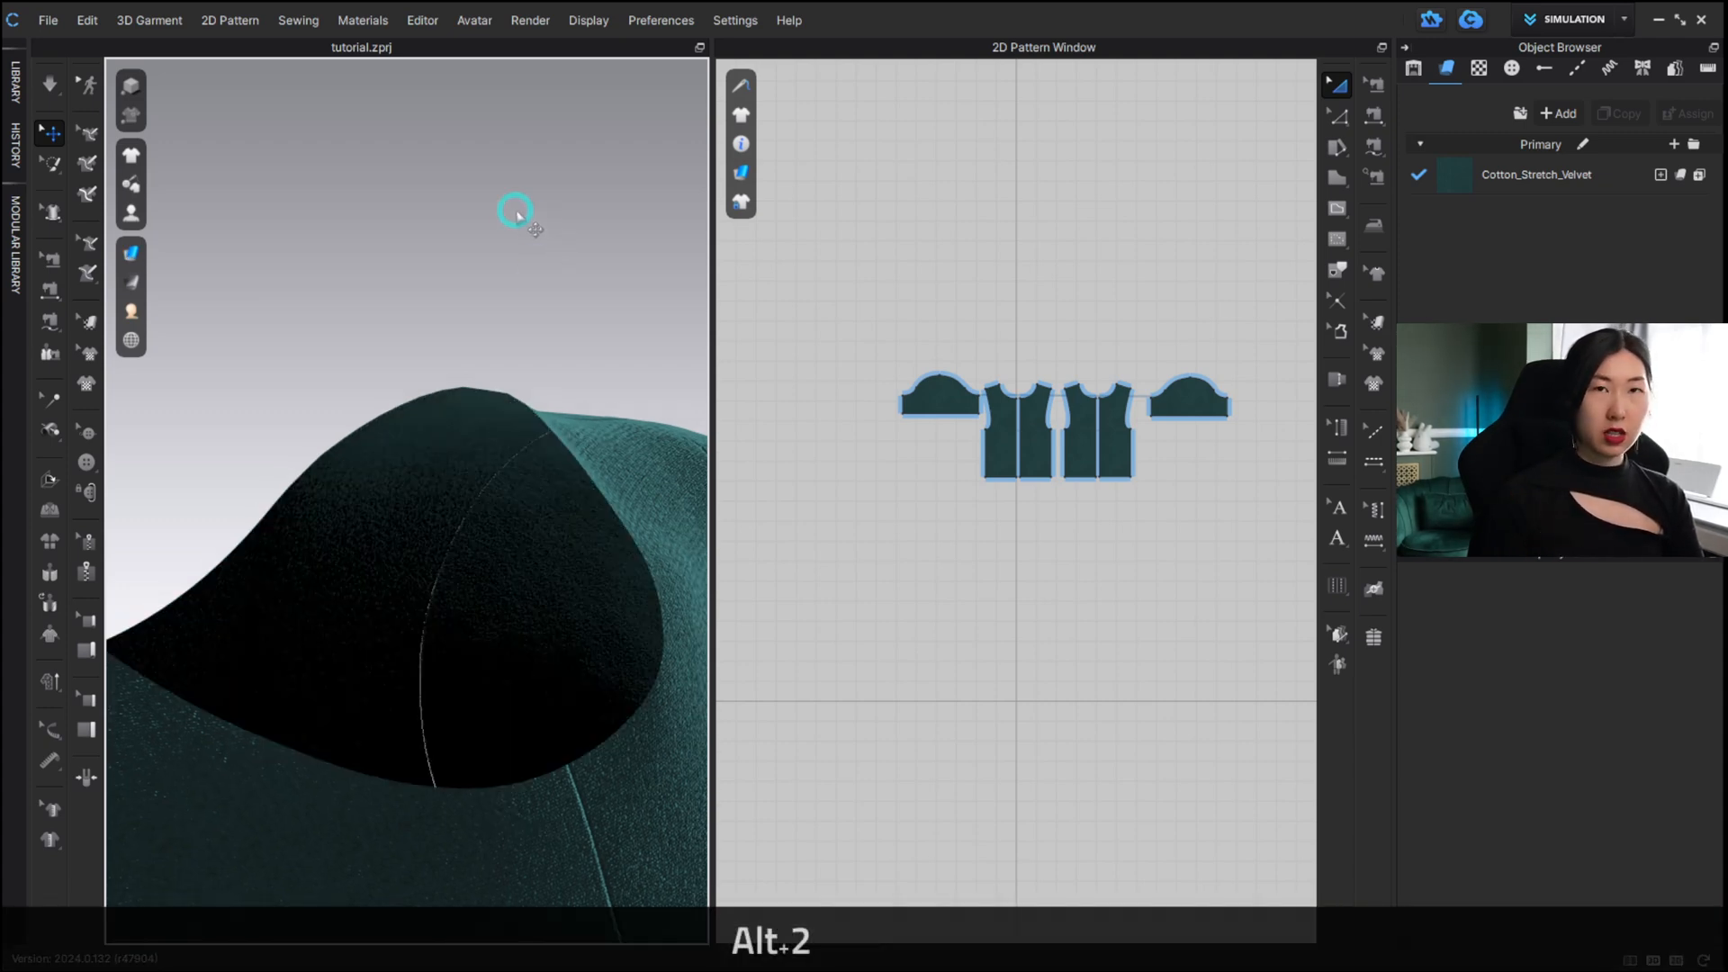
key(alt+1)
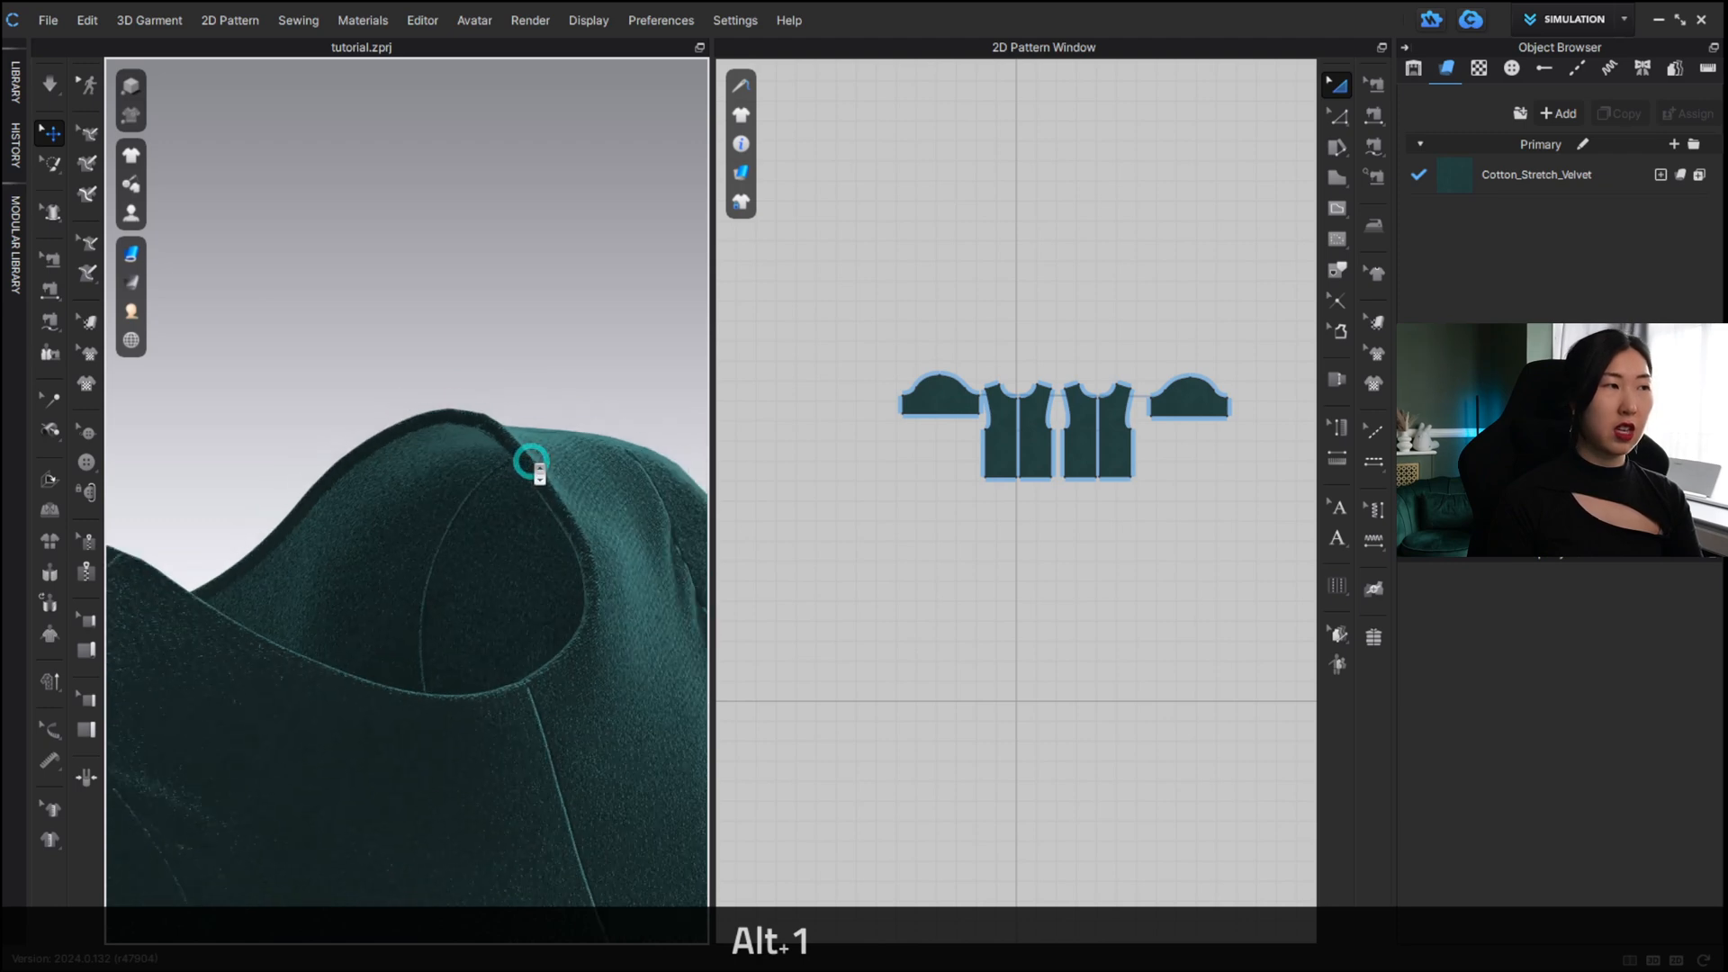
right_drag(531, 464, 525, 420)
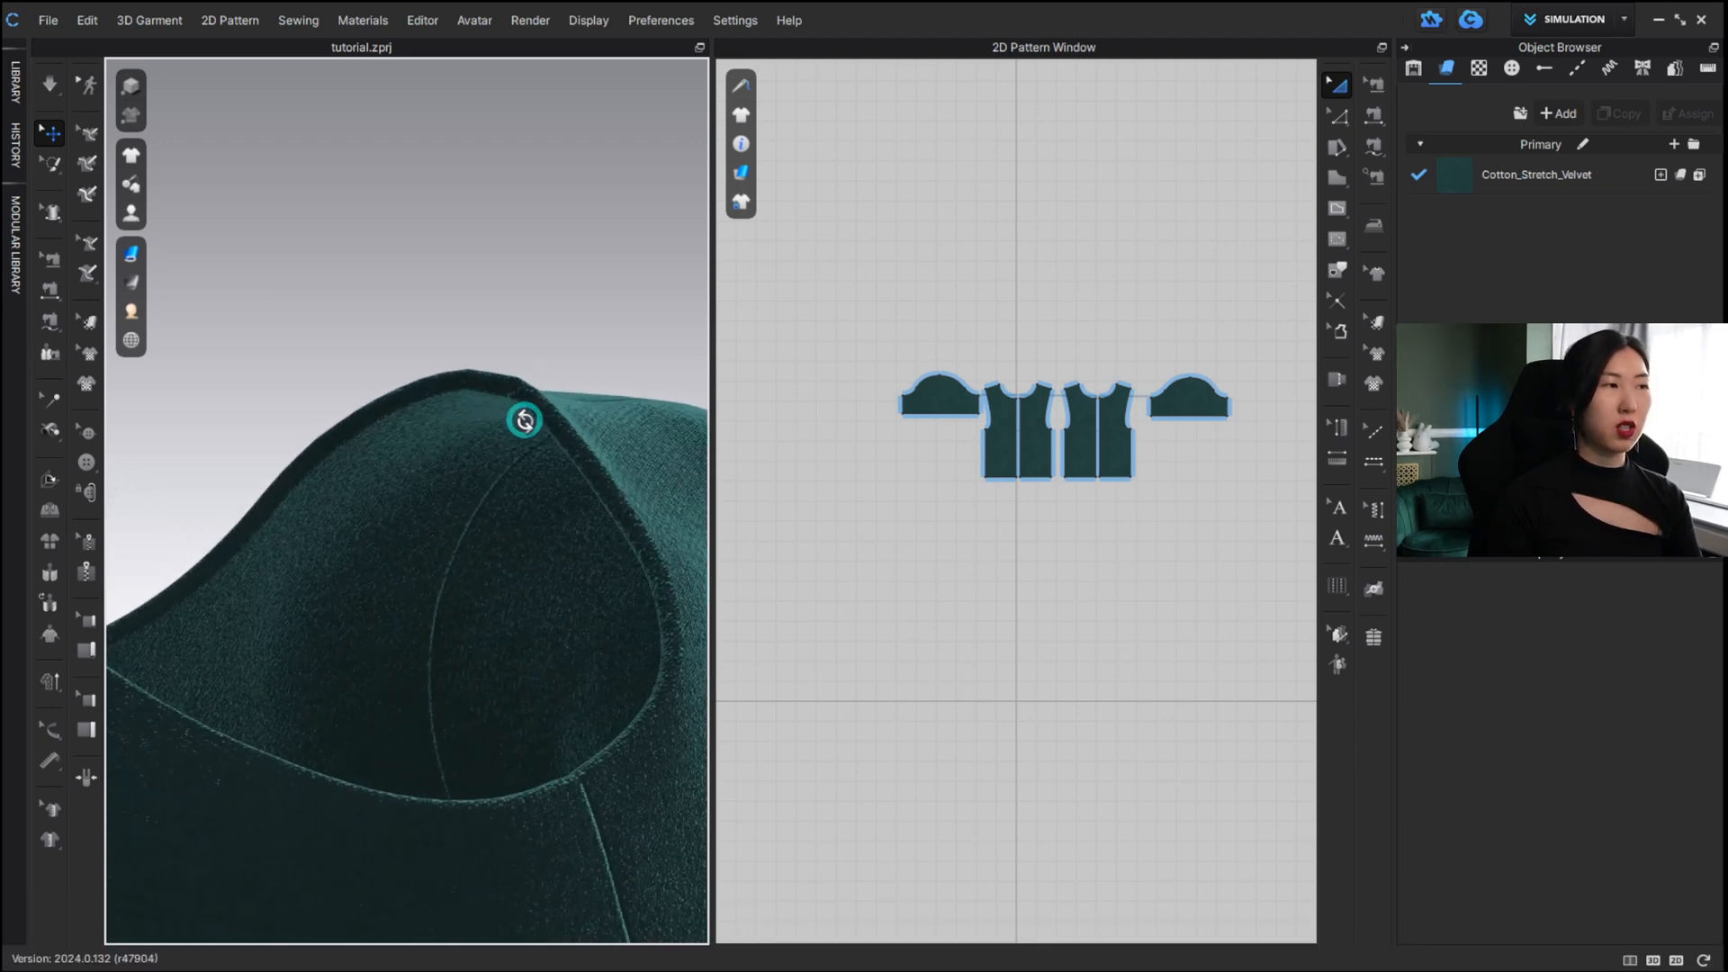
scroll(536, 418, down, 4)
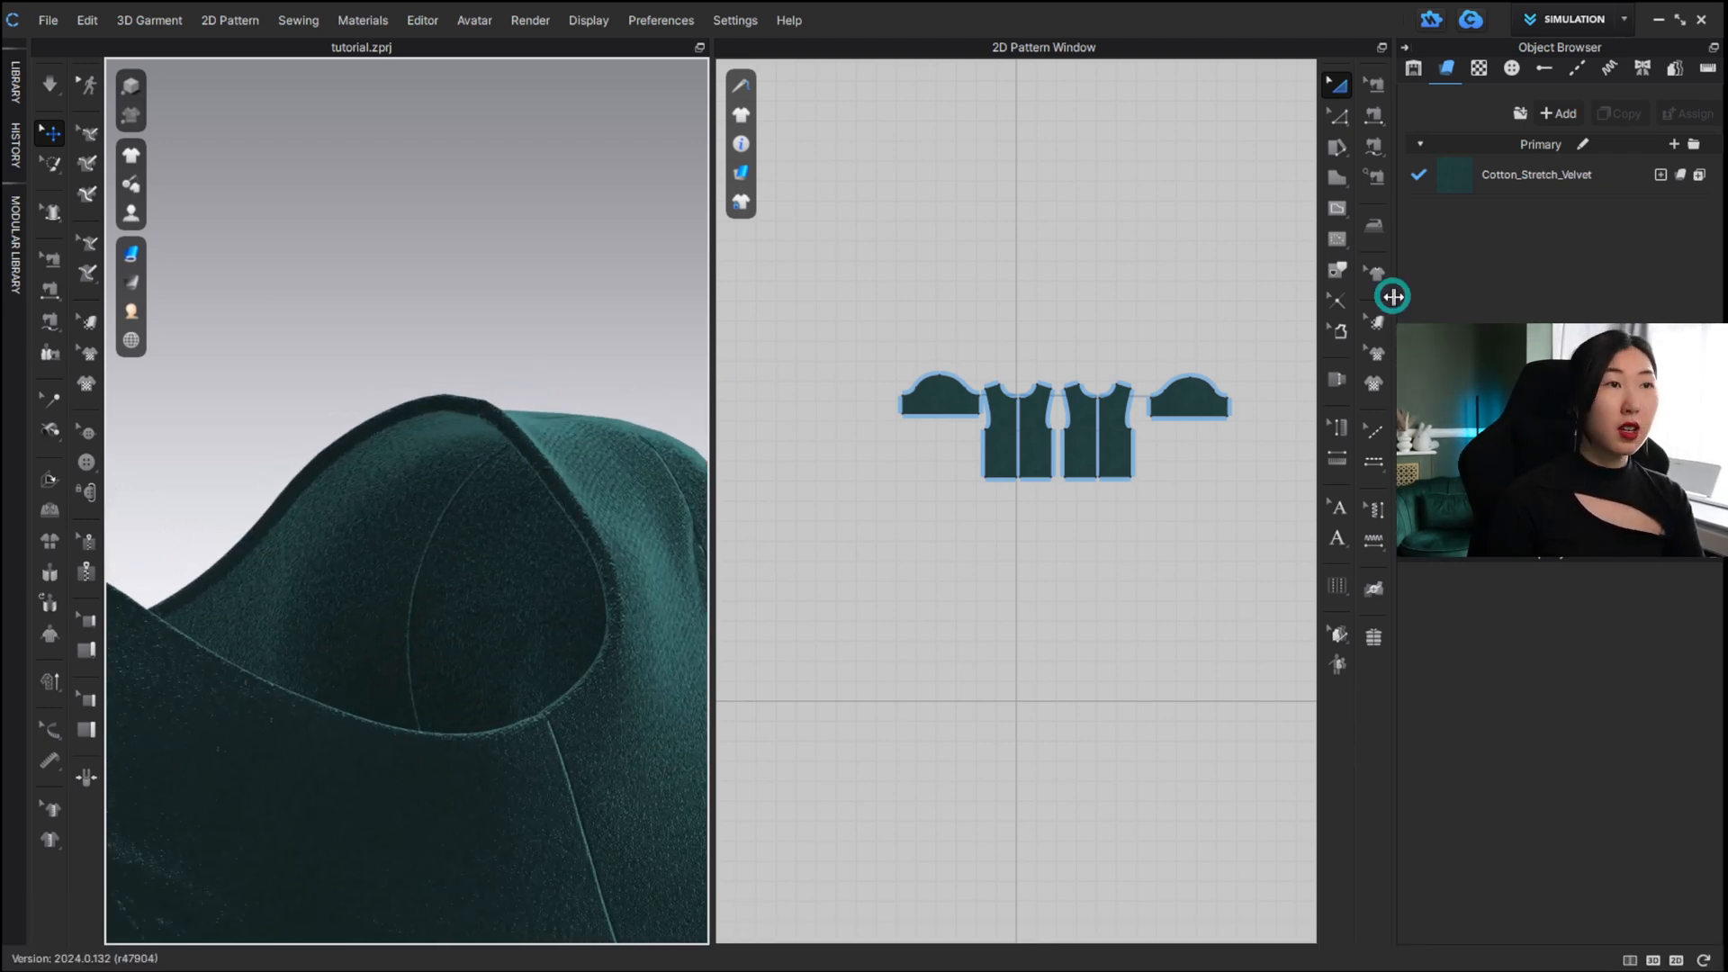
Set the additional rendering thickness of all pattern pieces to 1, and check the neckline edge up close.
drag(860, 278, 1339, 560)
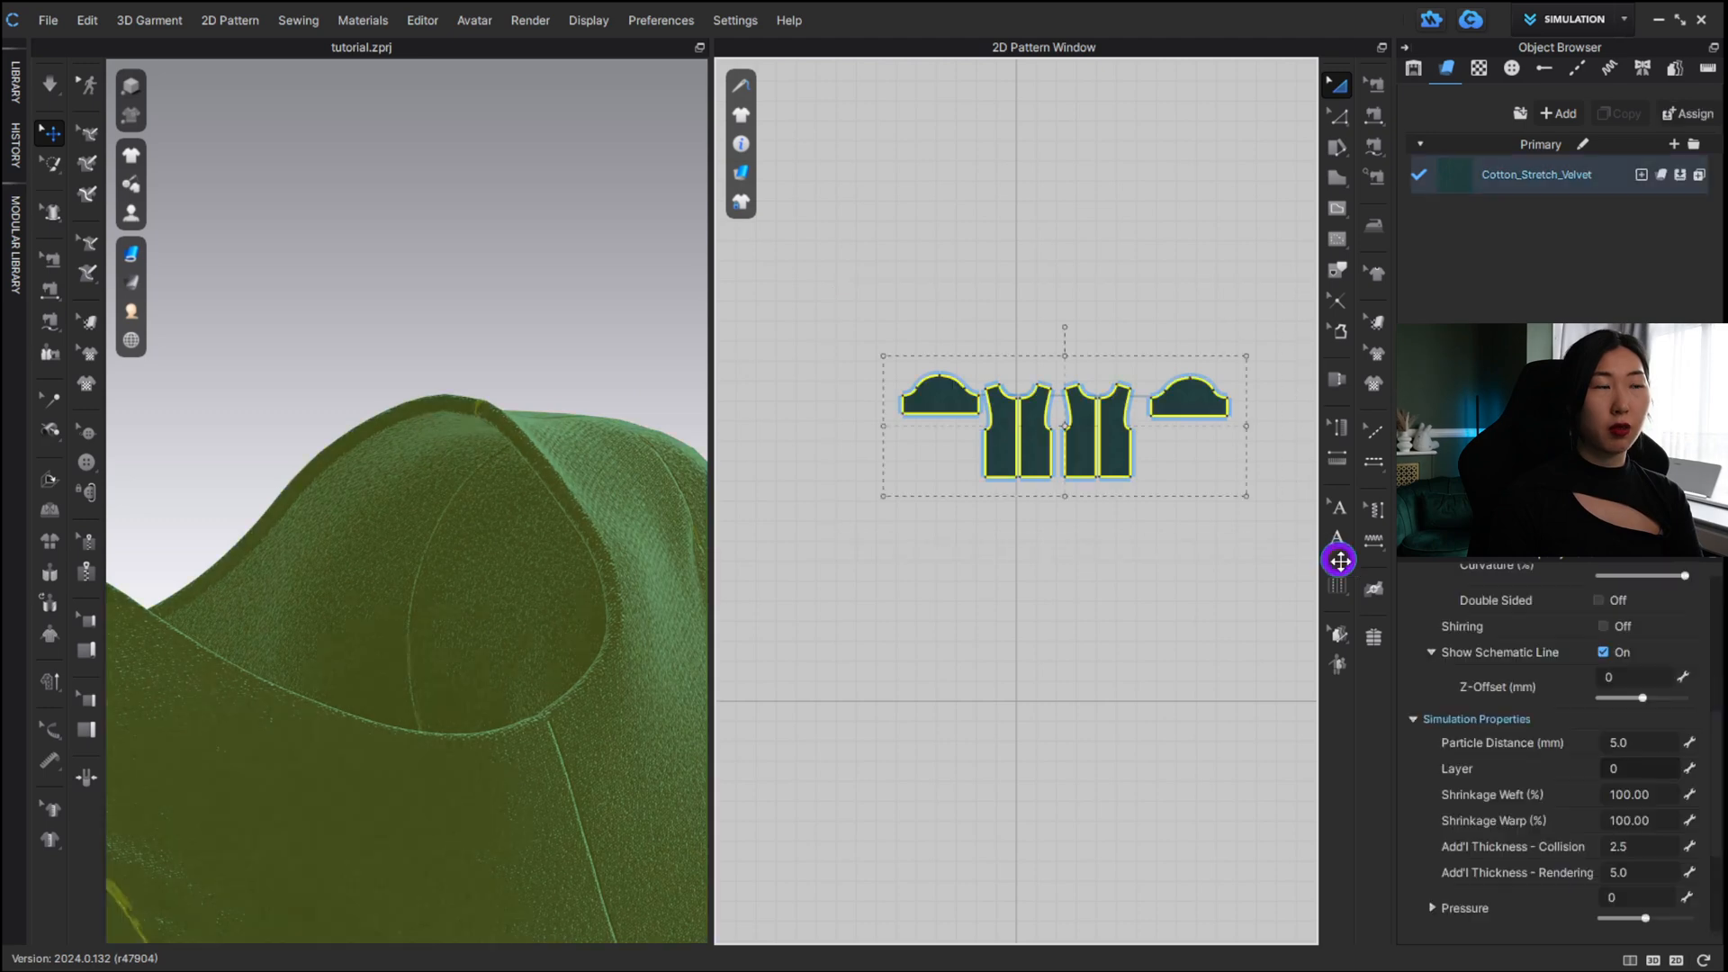
click(1638, 871)
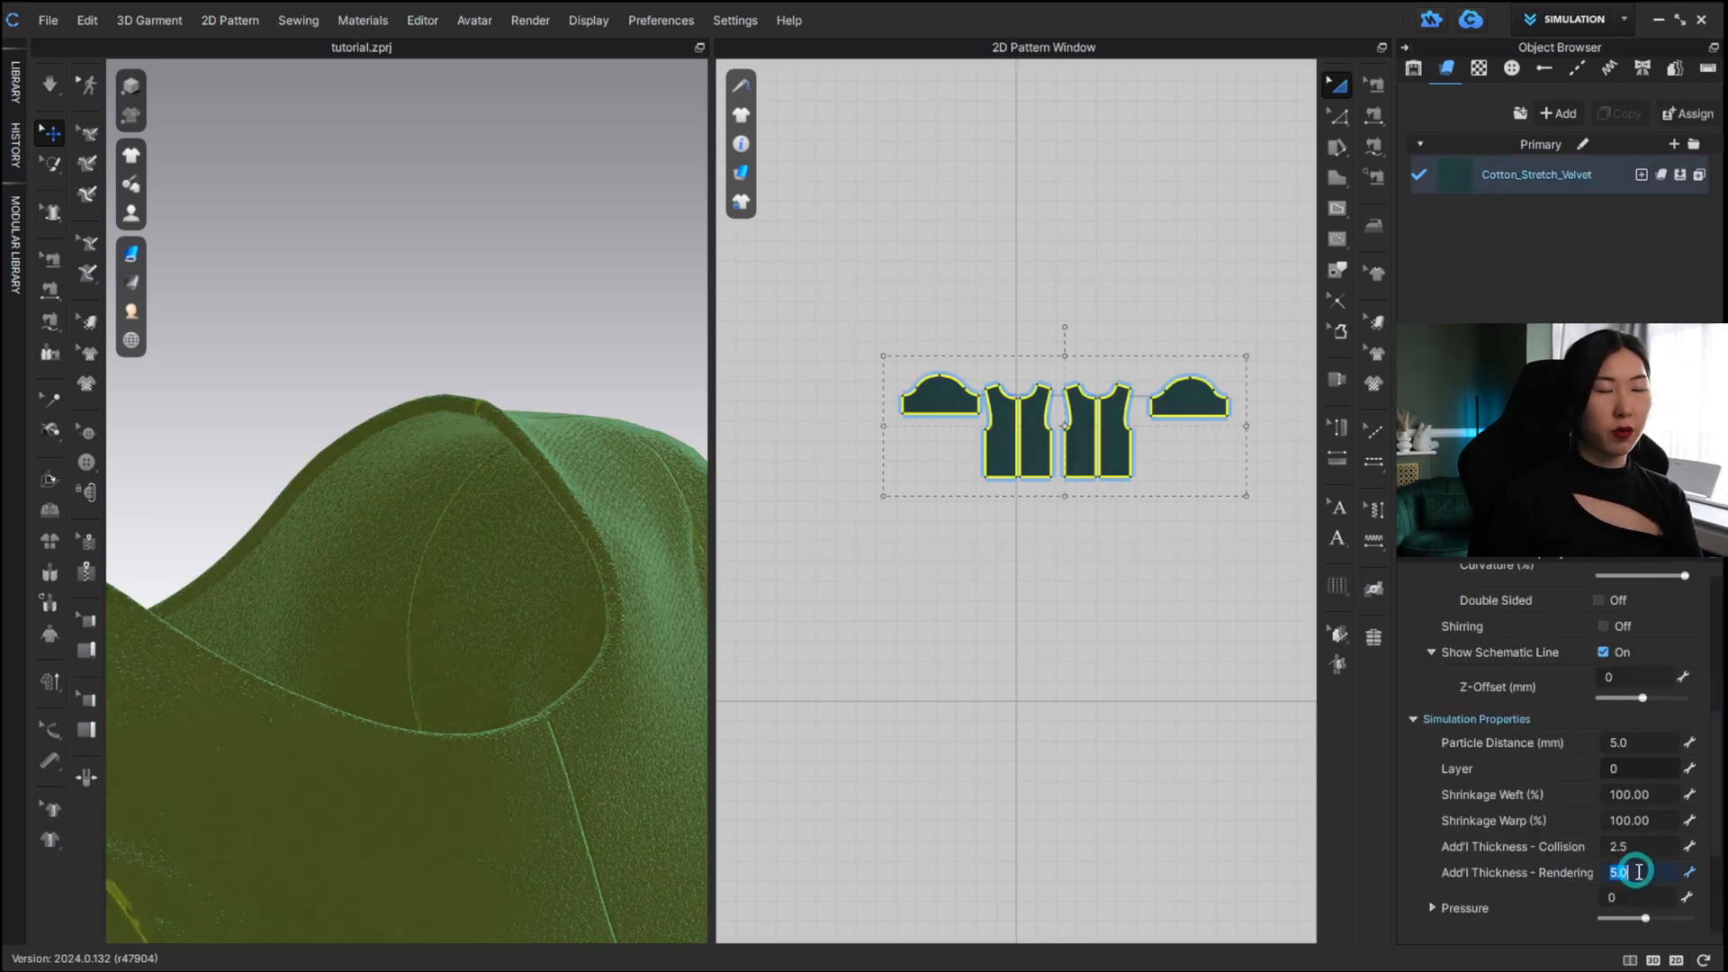
text(1)
key(Return)
click(779, 663)
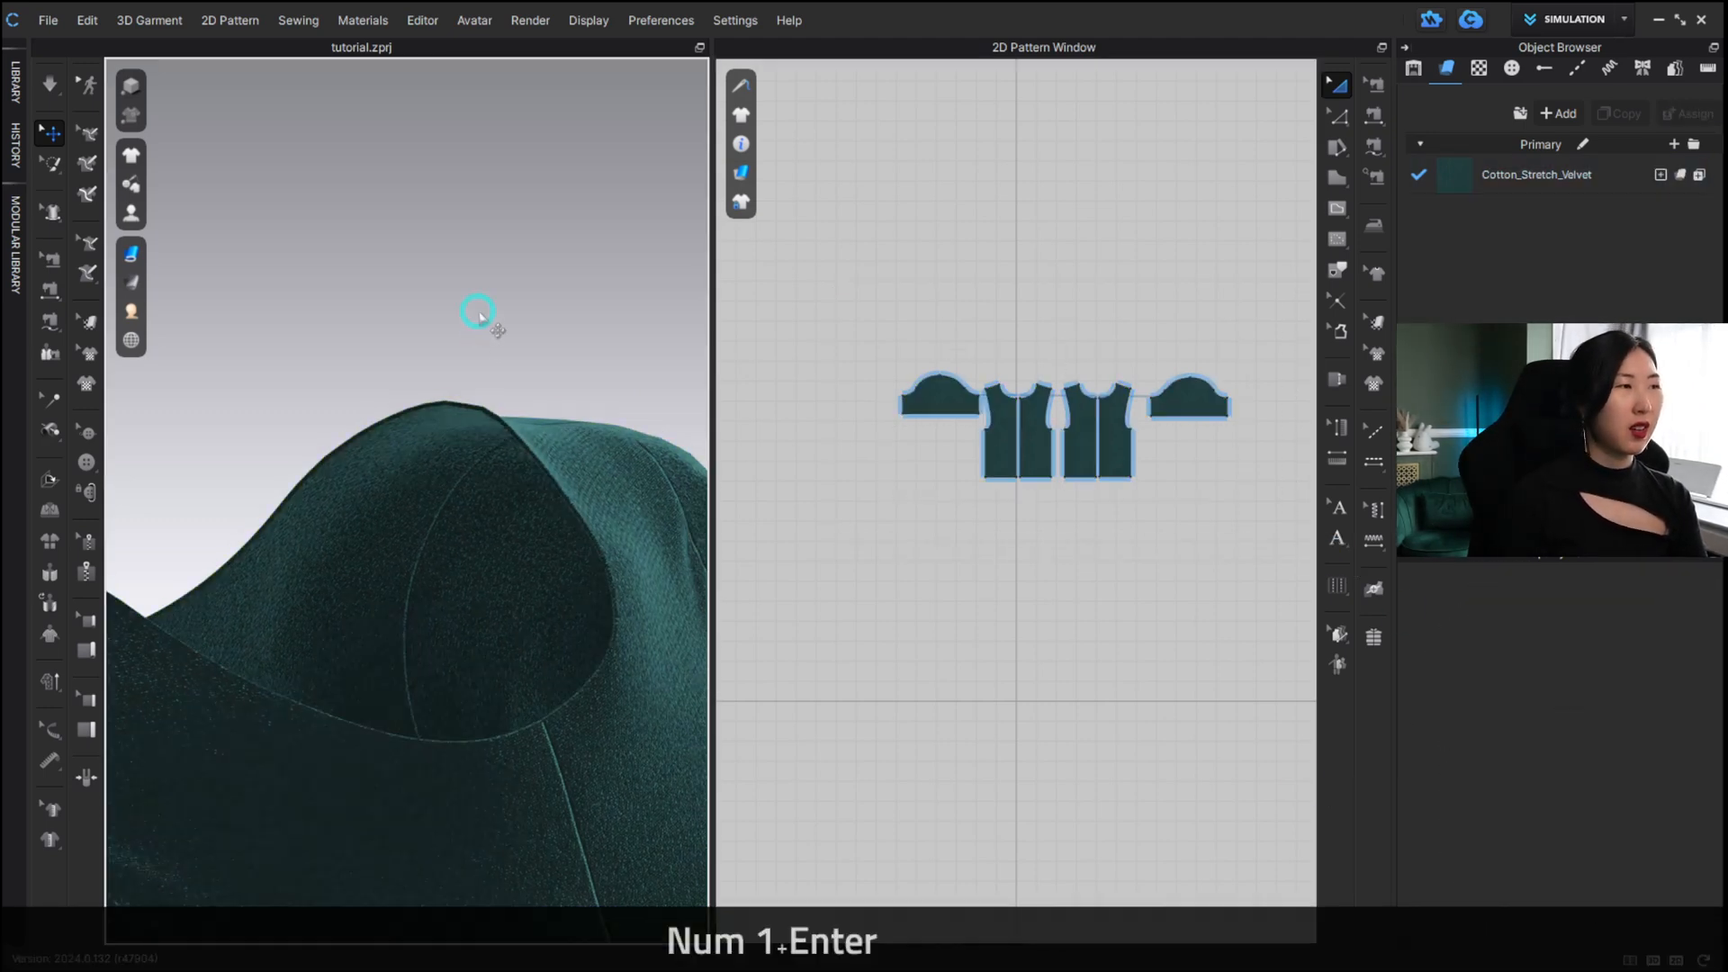
scroll(545, 442, up, 2)
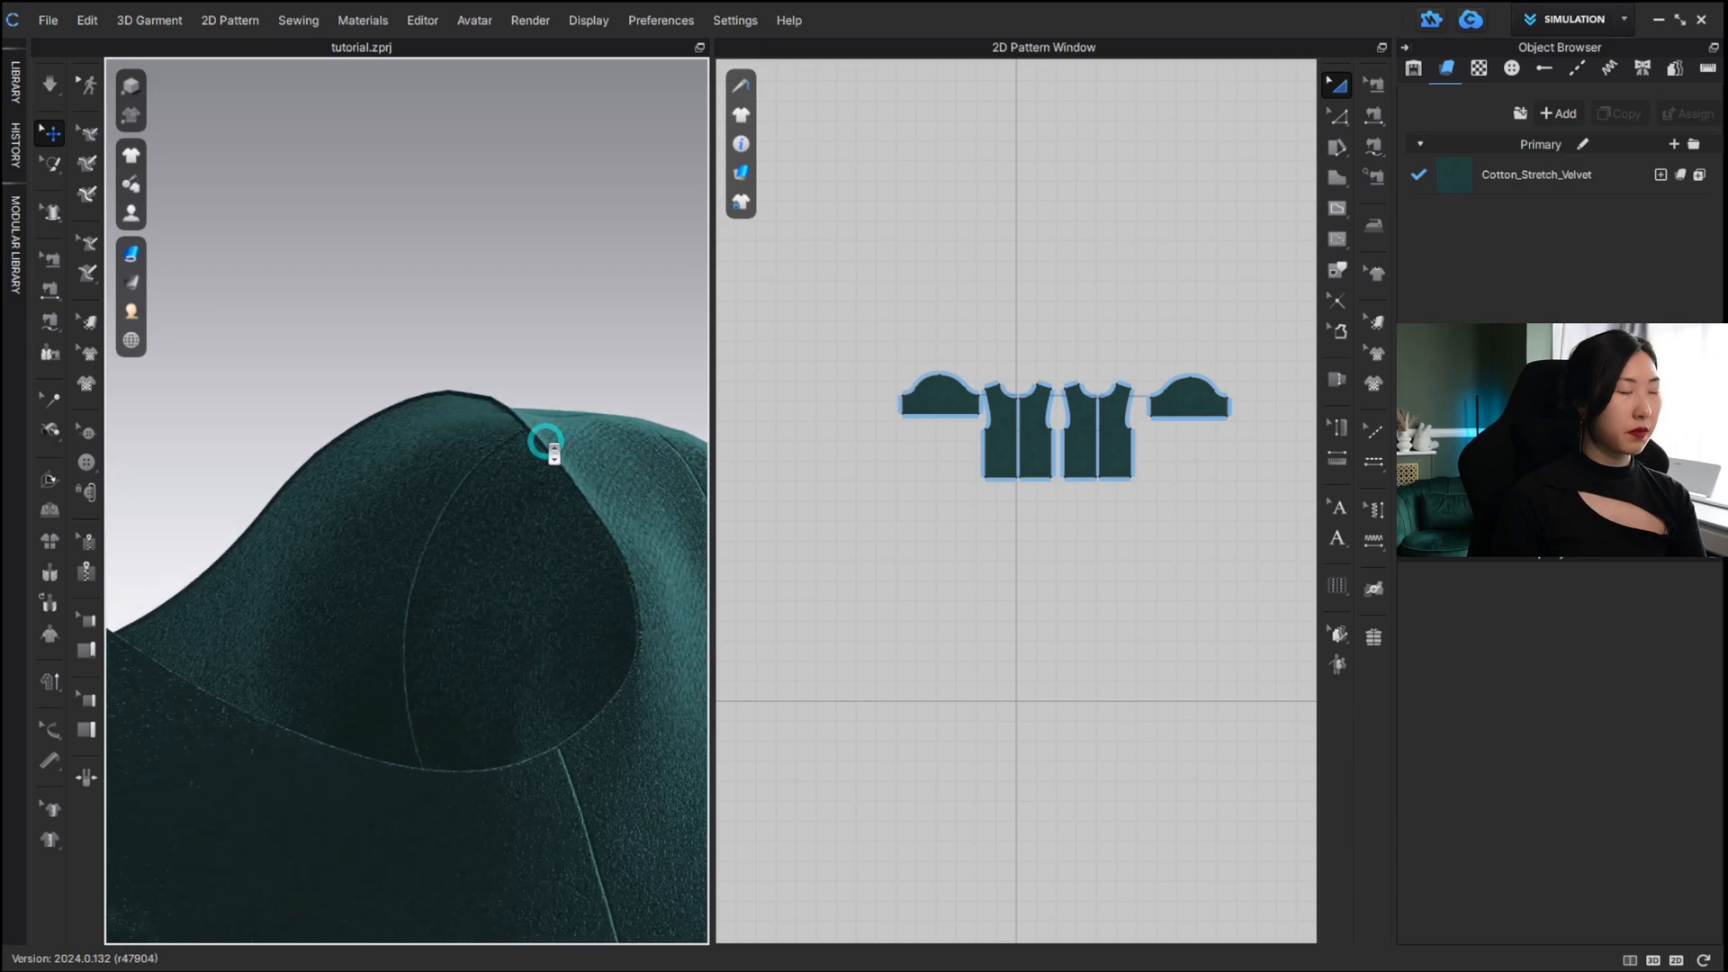
mouse_move(578, 369)
right_down()
mouse_move(494, 369)
mouse_move(598, 375)
mouse_move(543, 378)
mouse_move(559, 374)
right_up()
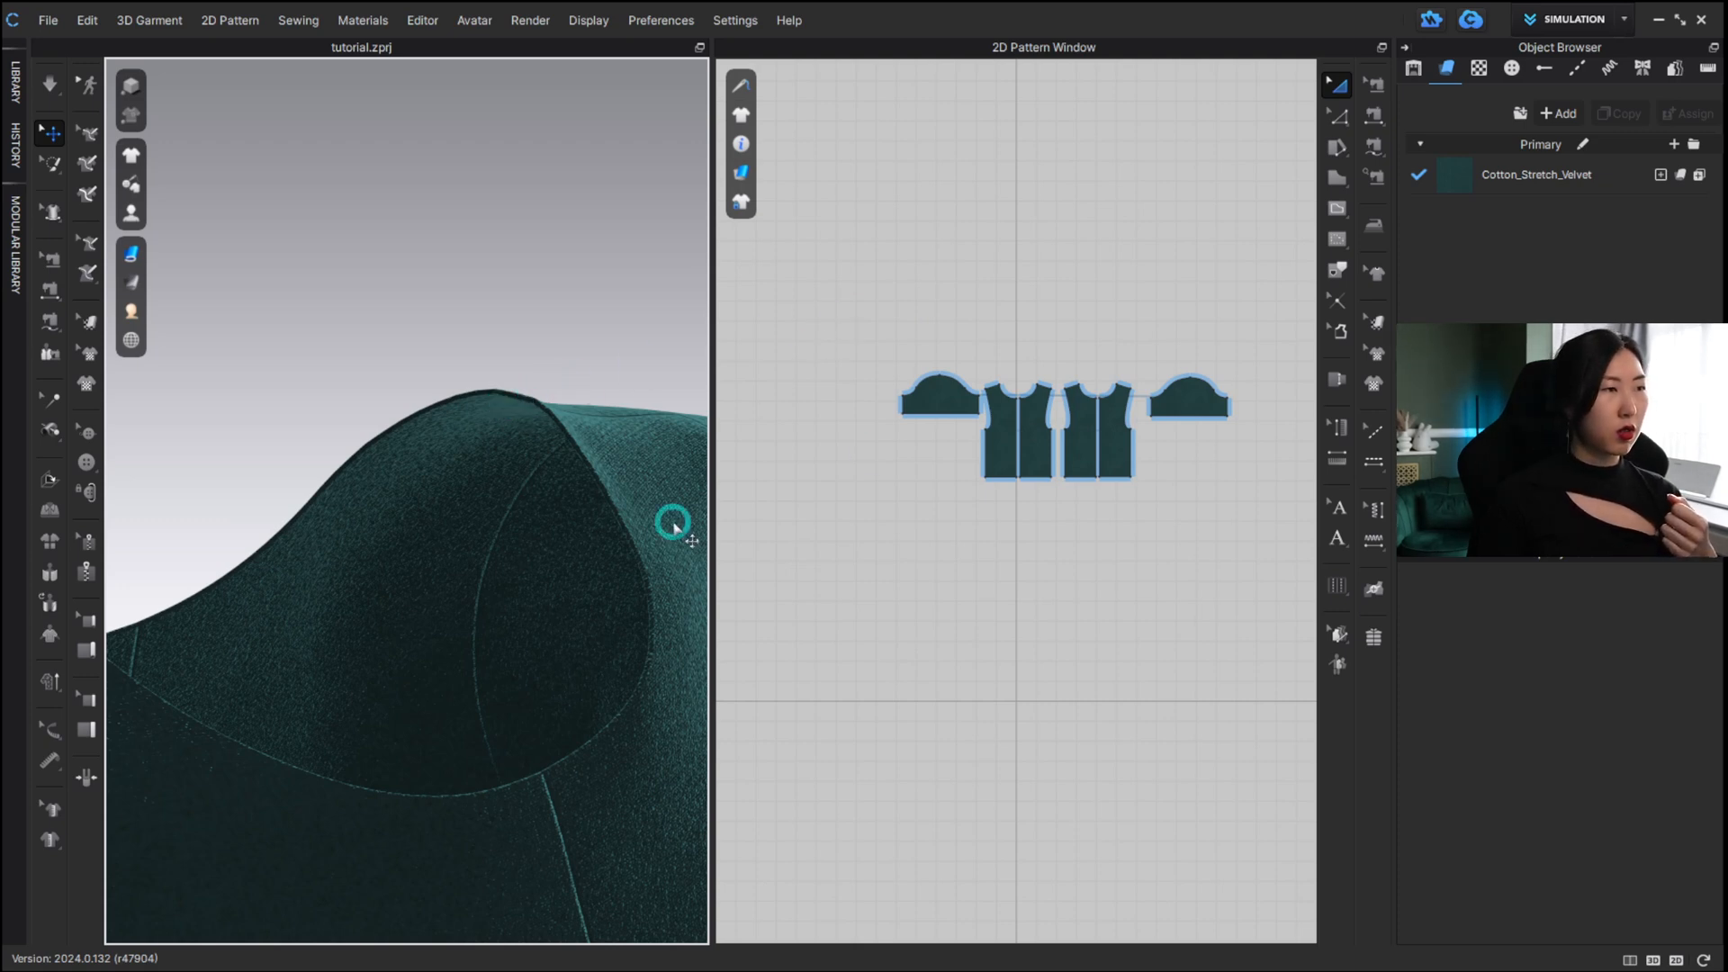
Examine the whole T-shirt from the front and review the simulation properties of all pattern pieces.
scroll(661, 522, down, 2)
scroll(641, 524, down, 2)
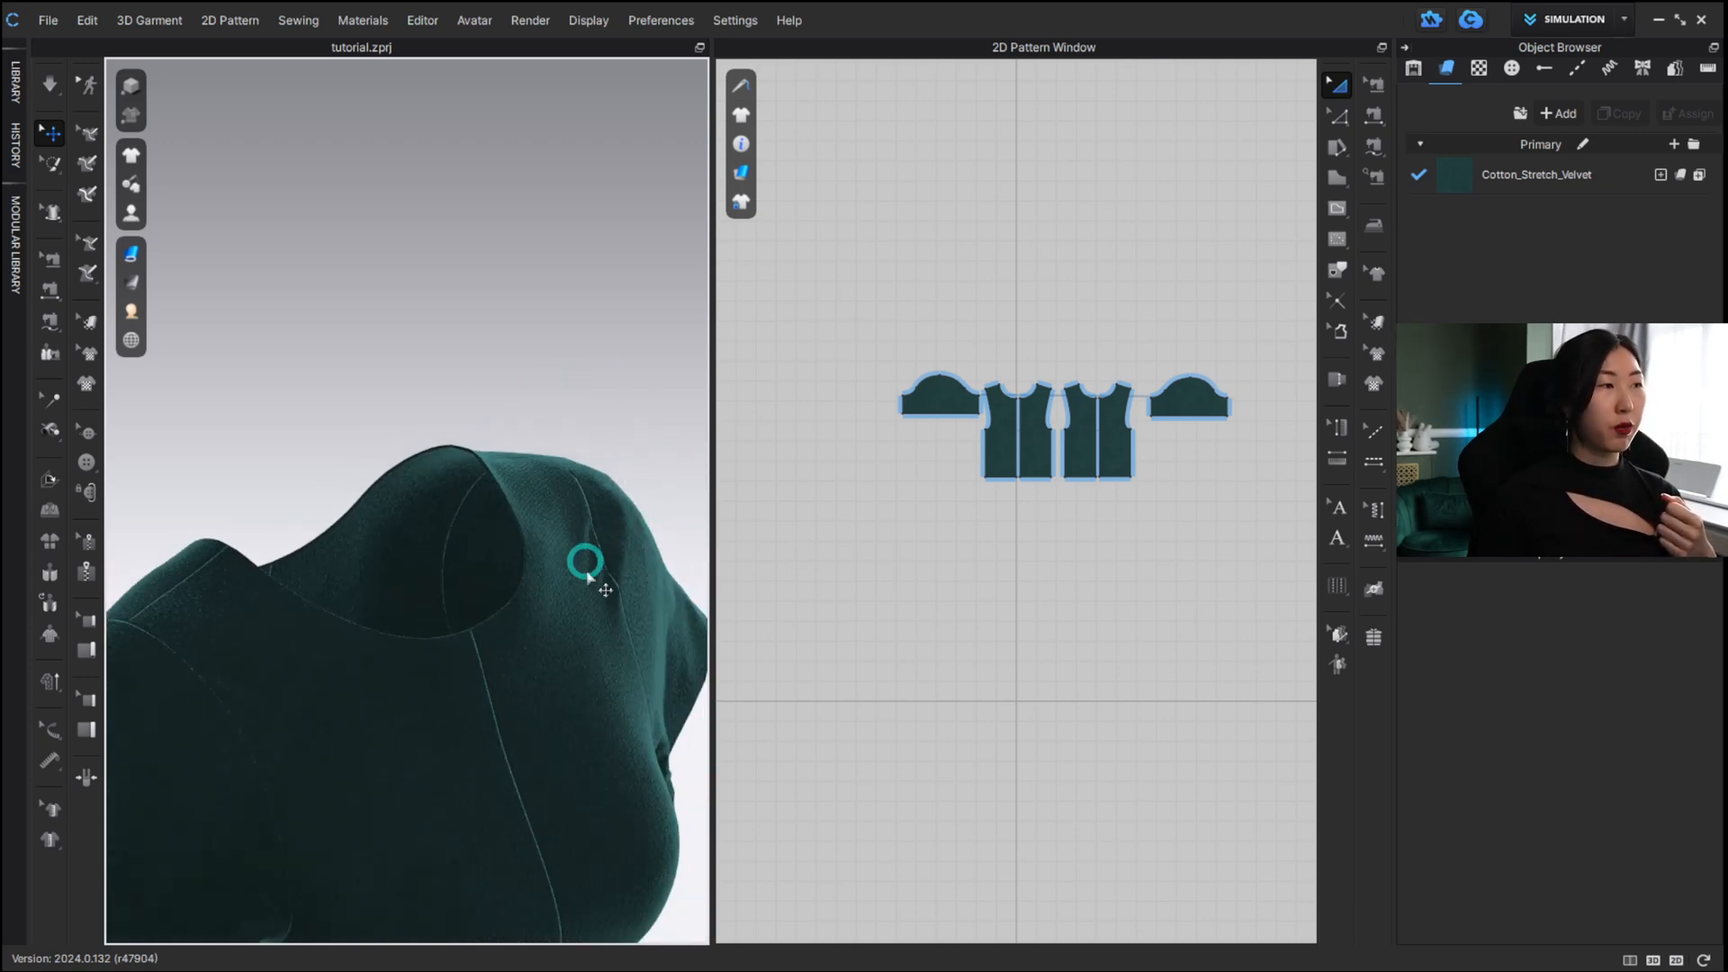
scroll(558, 589, down, 5)
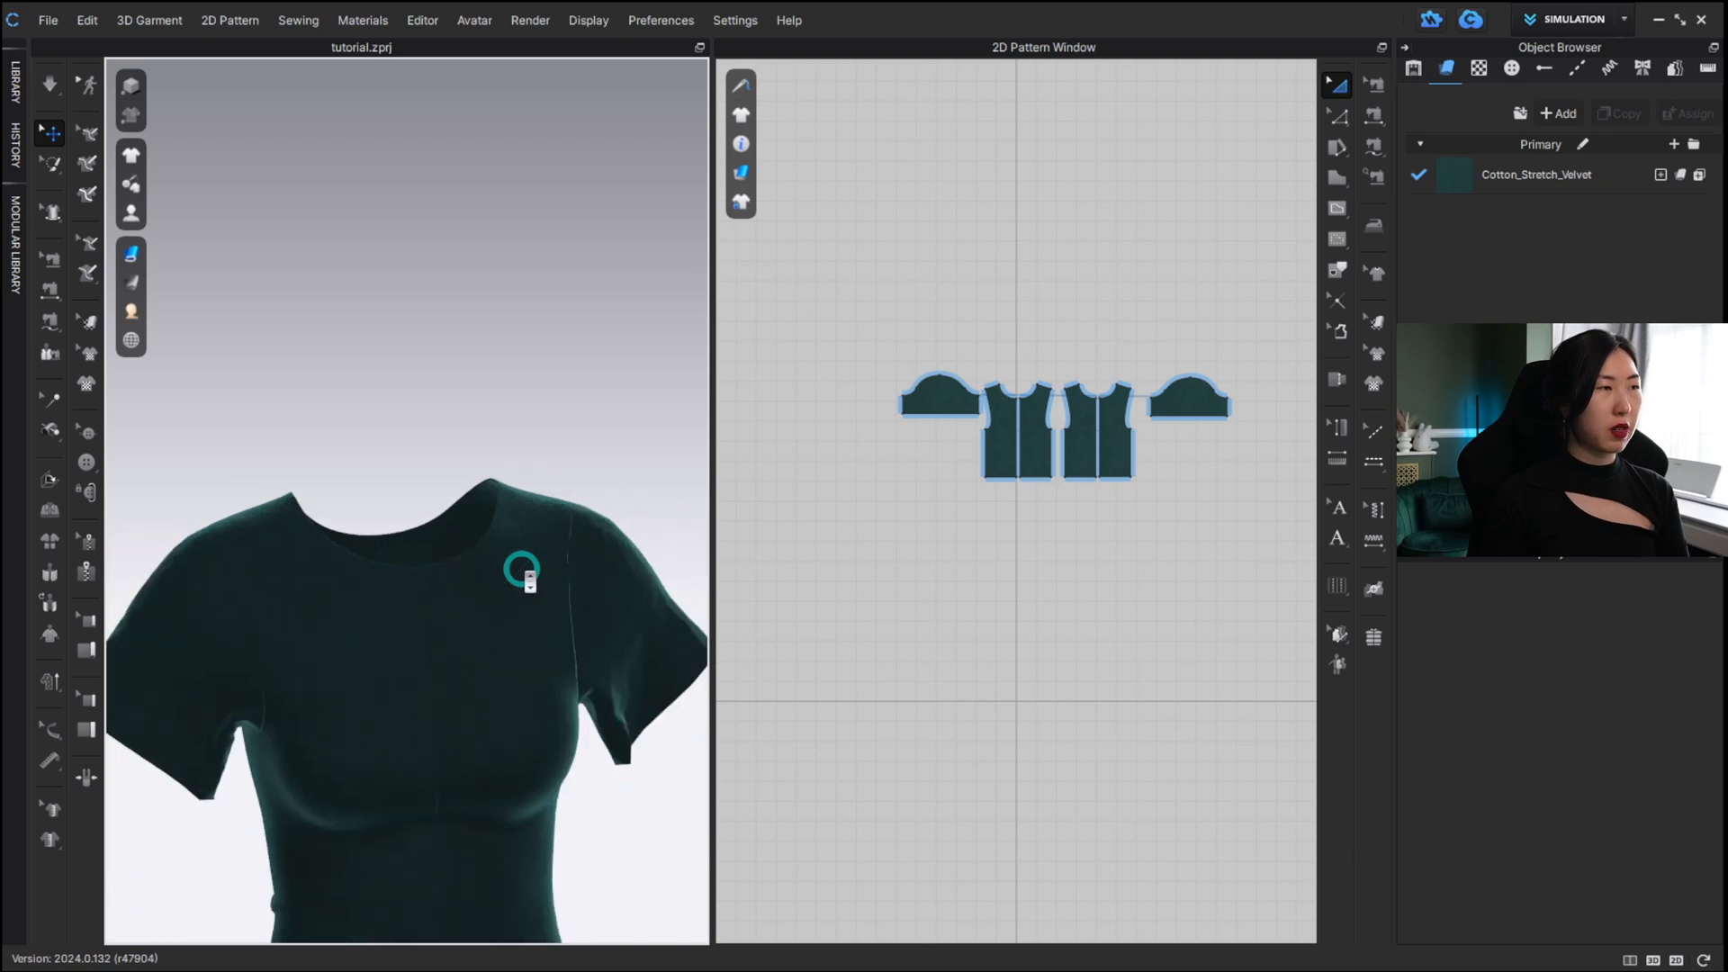
key(alt)
alt+middle_drag(492, 629, 517, 501)
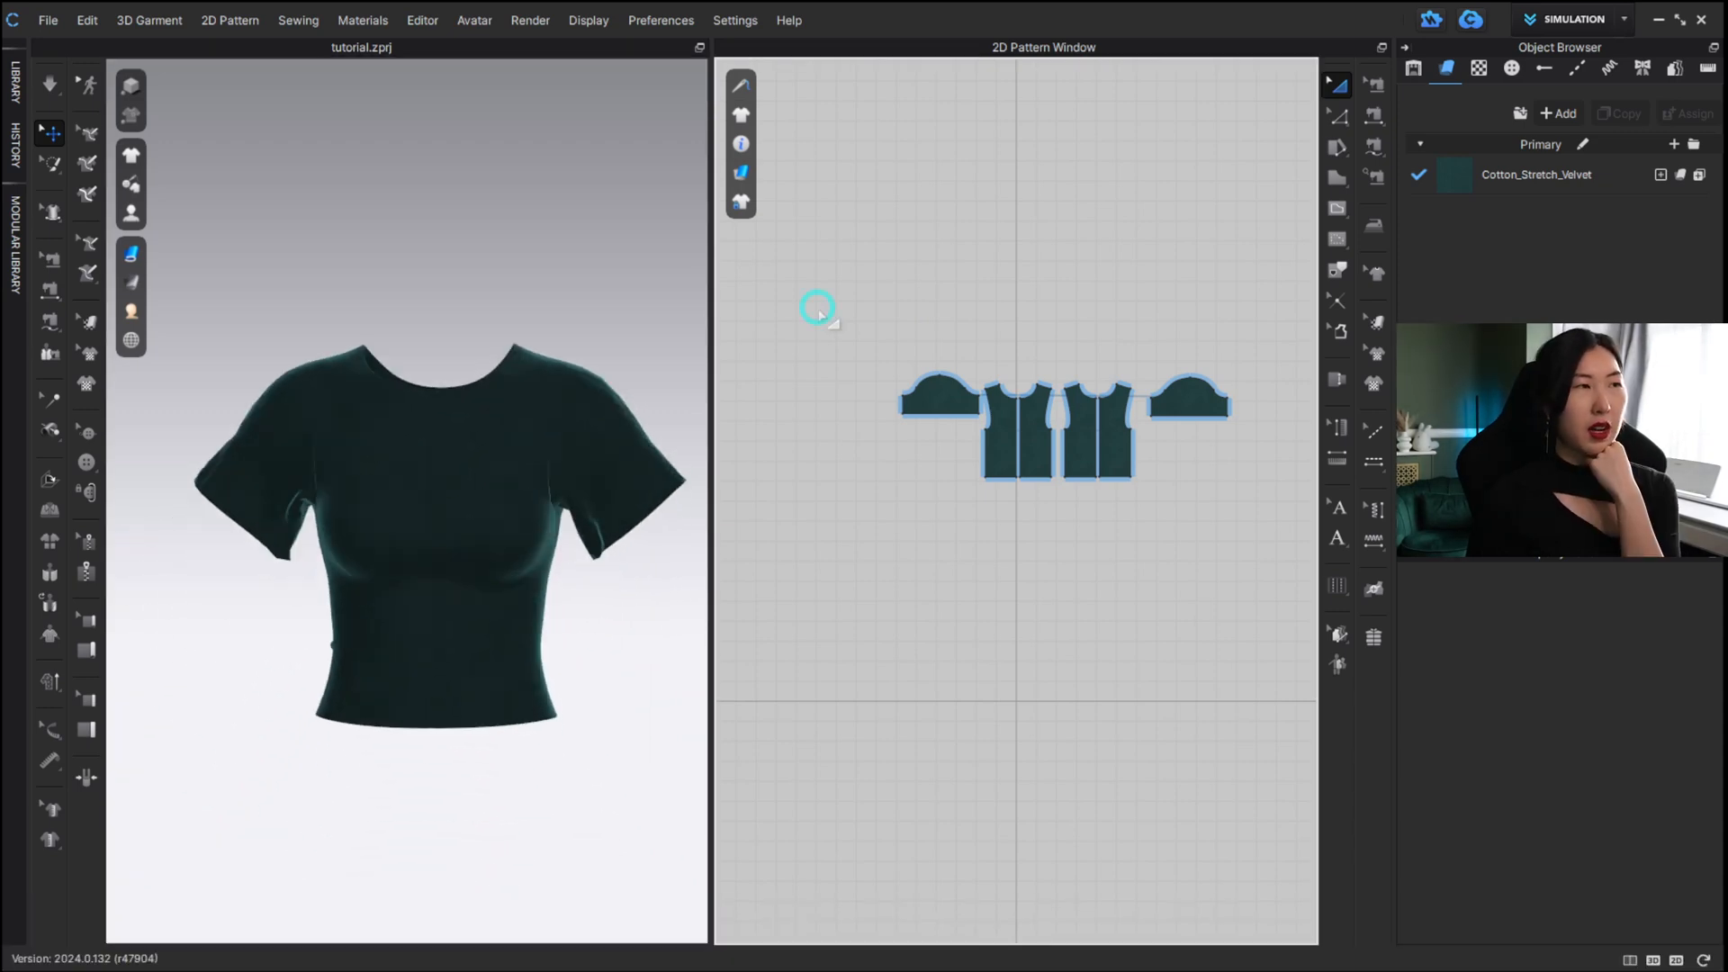
drag(817, 308, 1246, 563)
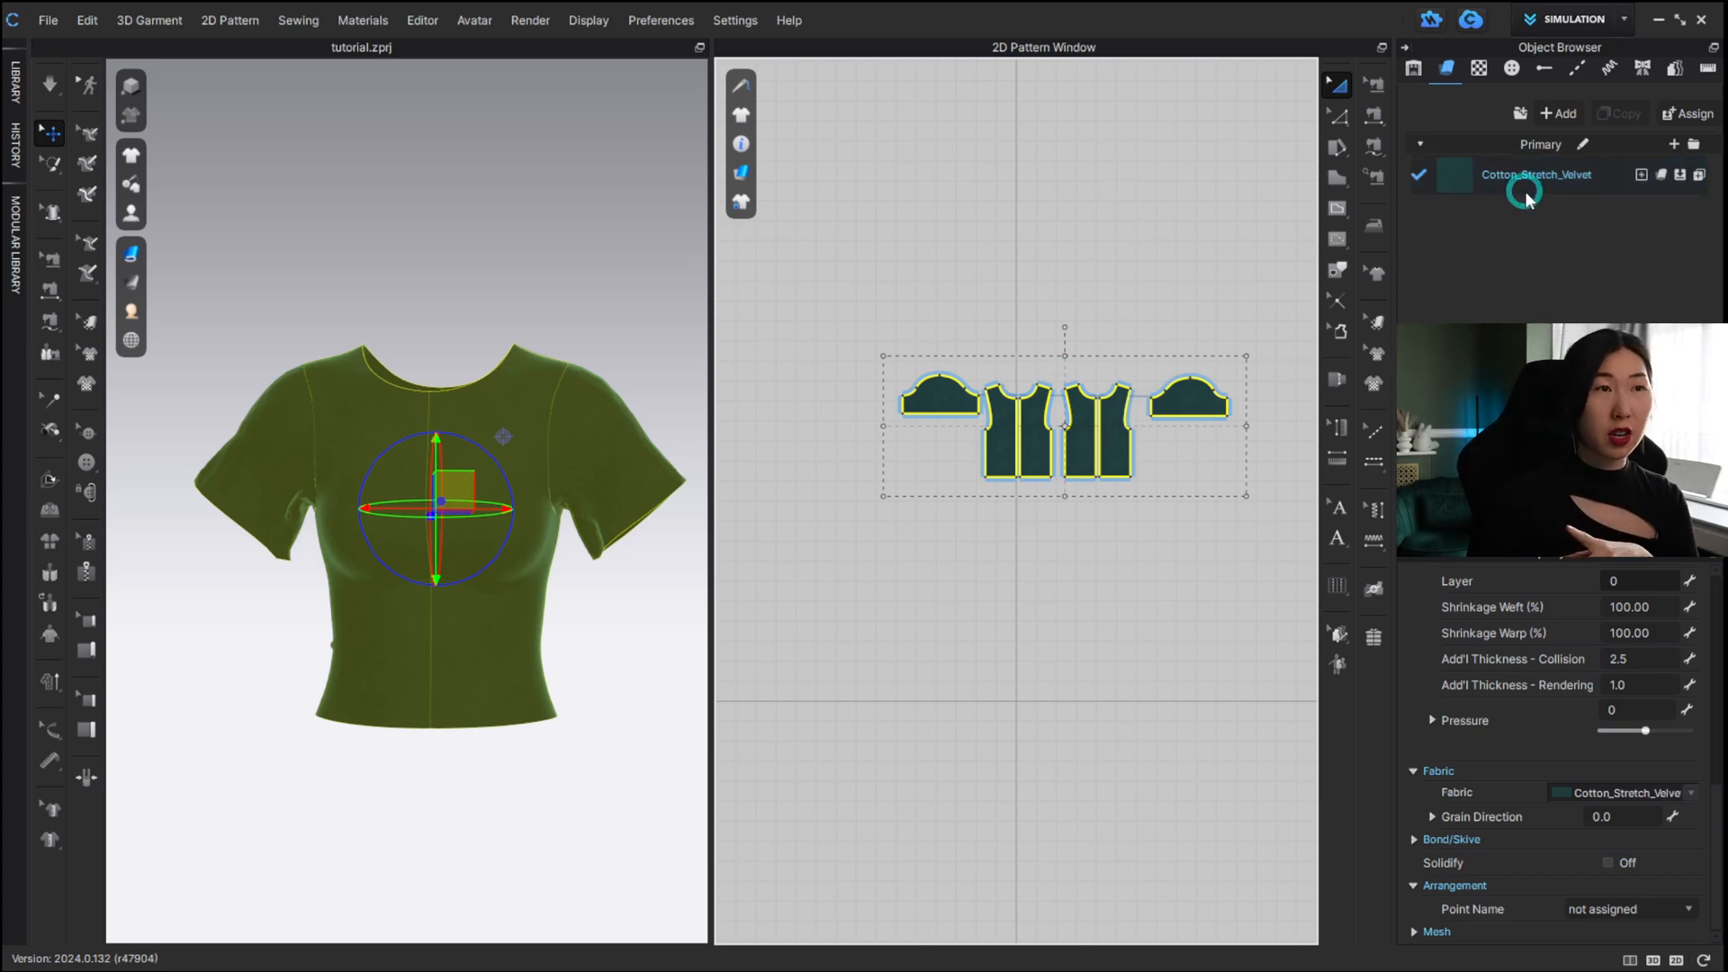
click(1561, 250)
Set the physical property preset of the Cotton_Stretch_Velvet fabric to Leather_Lambskin, and deselect the fabric.
click(1538, 184)
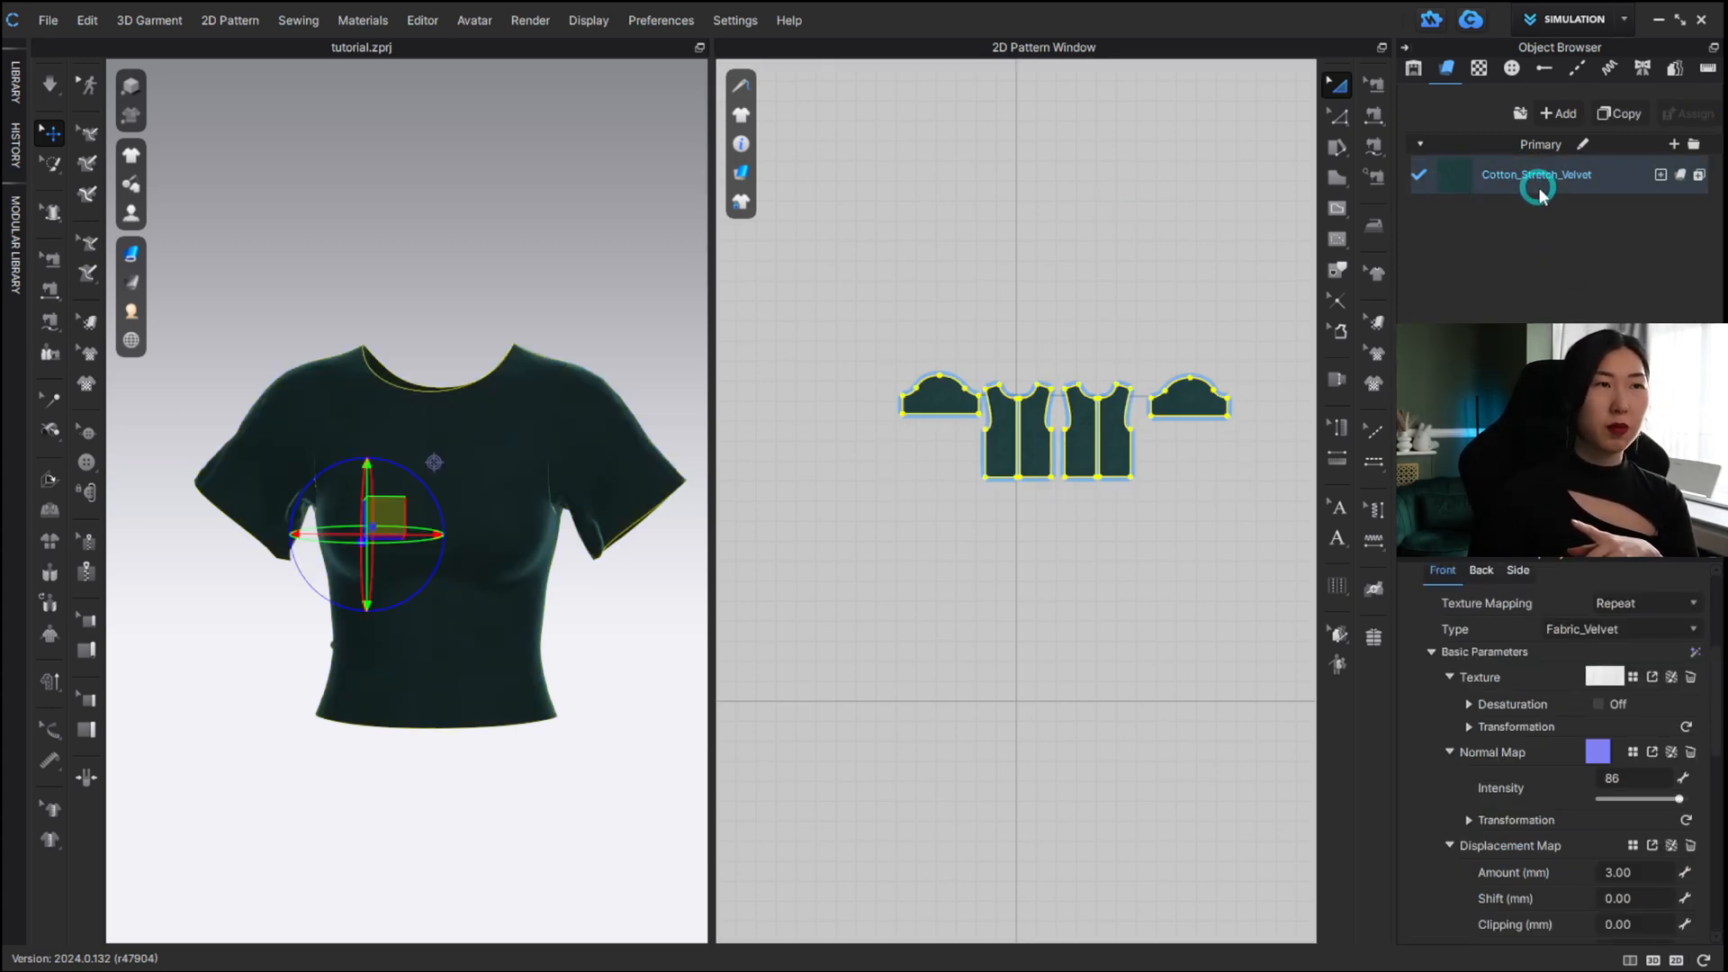
scroll(1512, 736, down, 3)
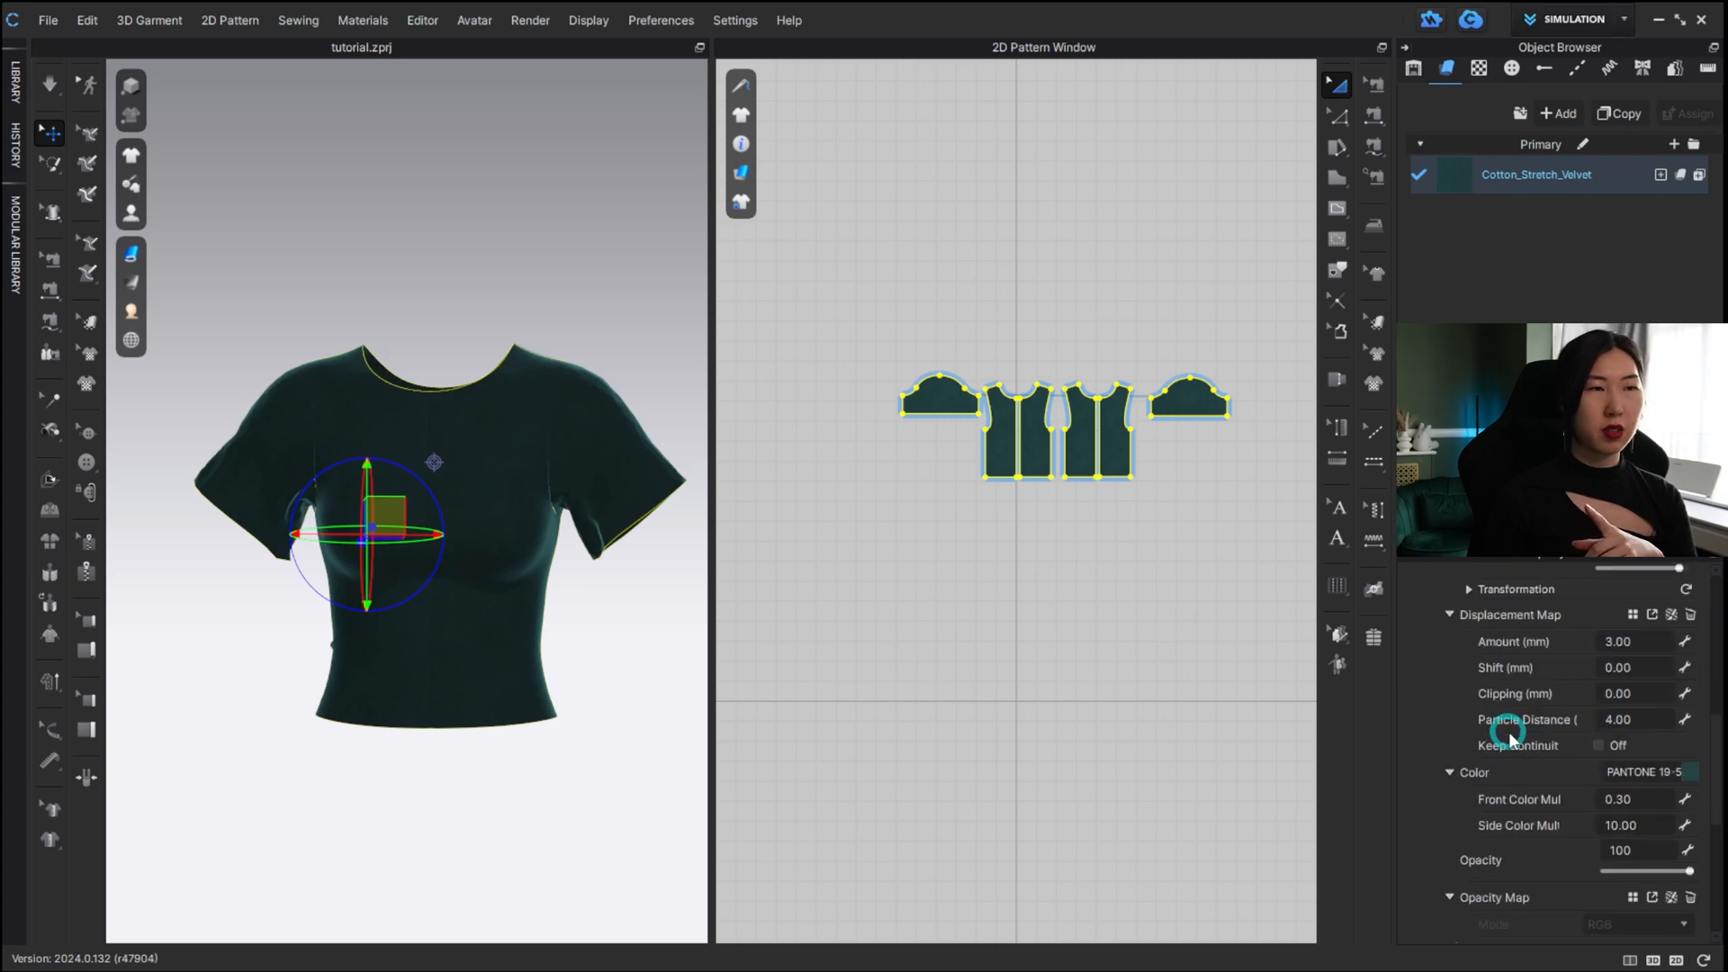
scroll(1512, 736, down, 5)
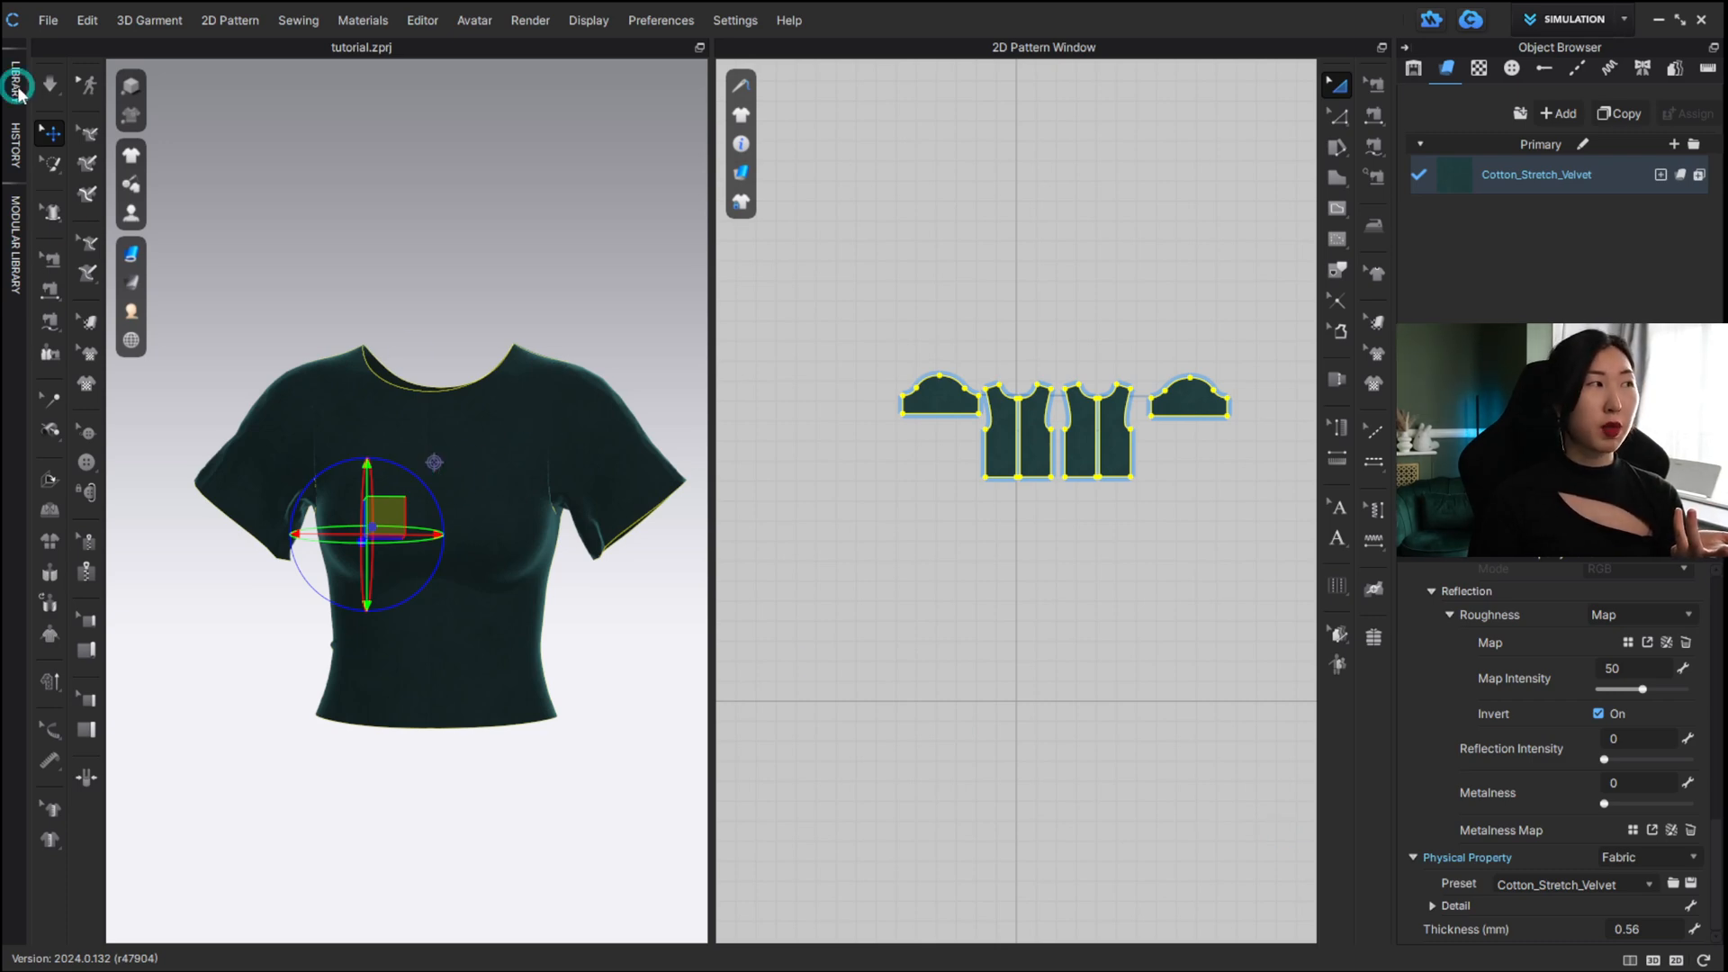
click(1519, 883)
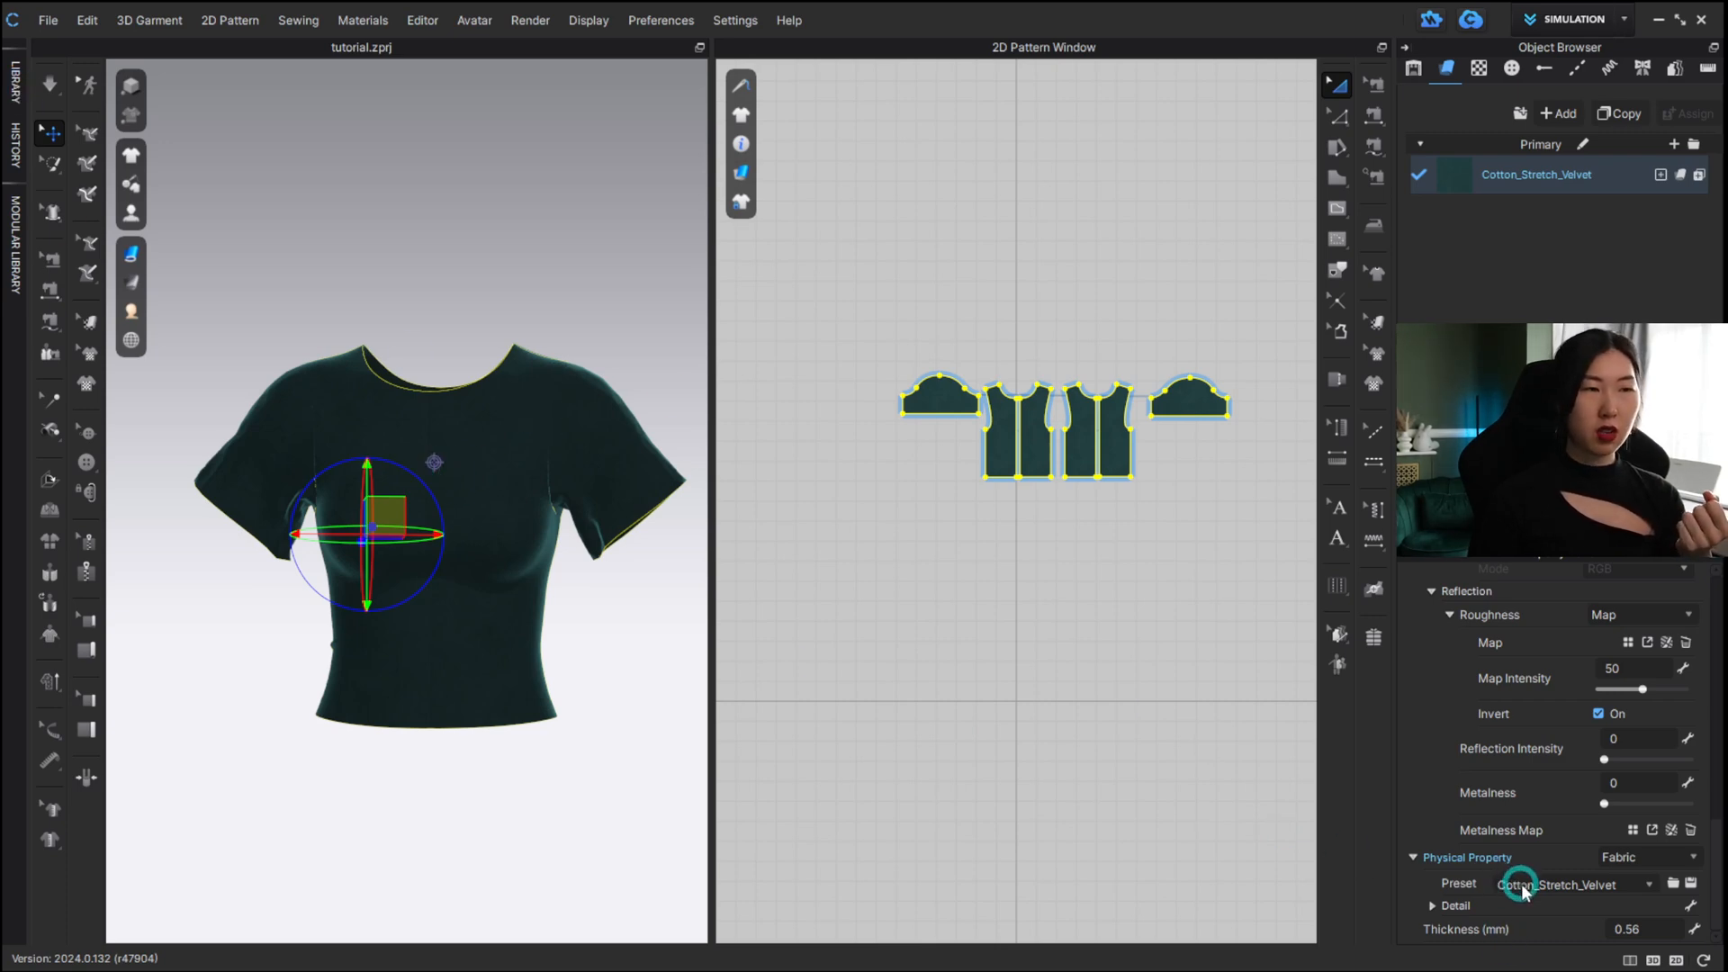
click(1543, 885)
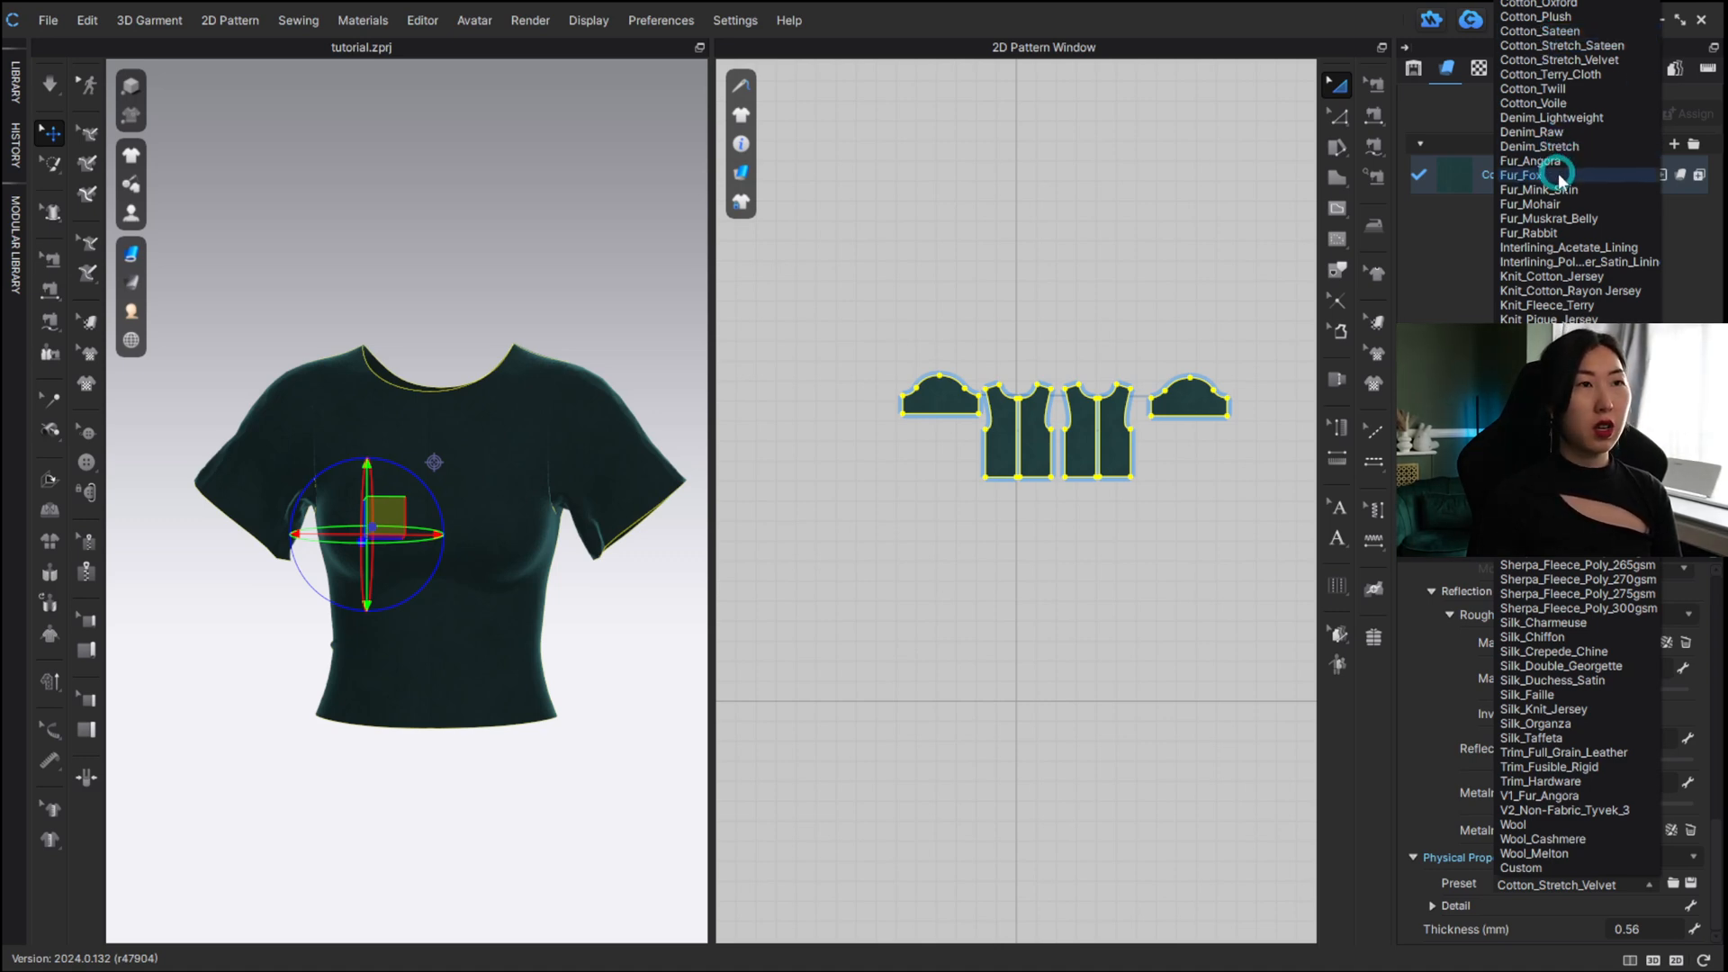
click(1558, 133)
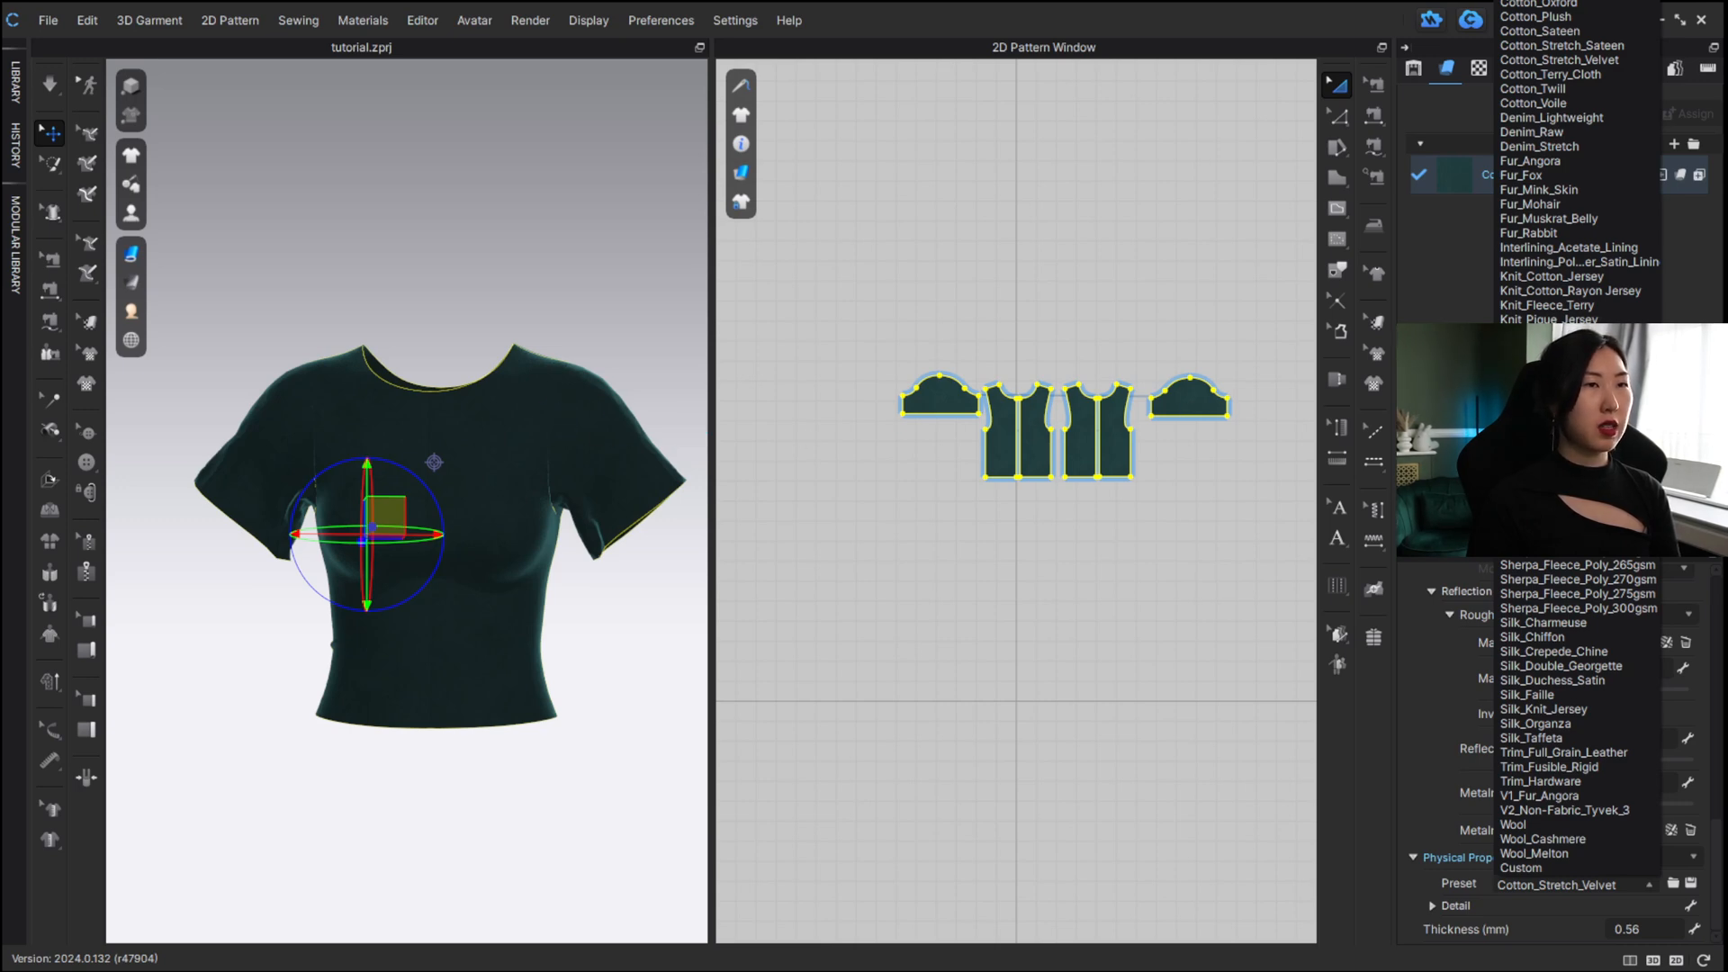
click(1551, 391)
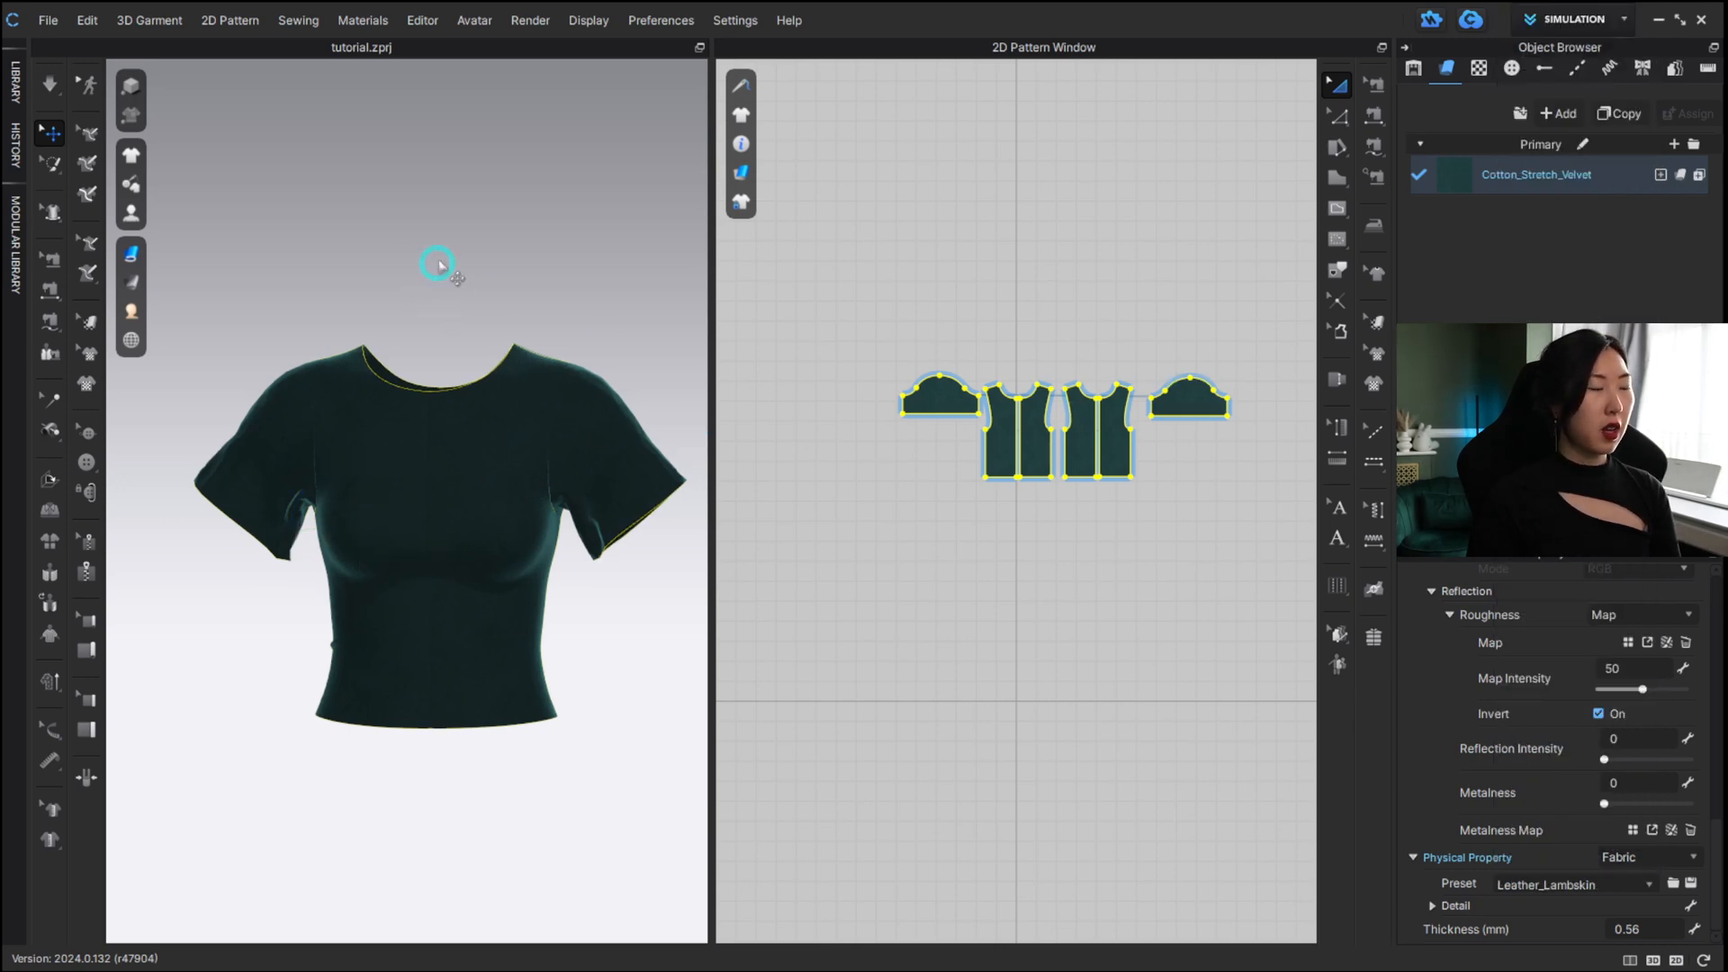
click(369, 236)
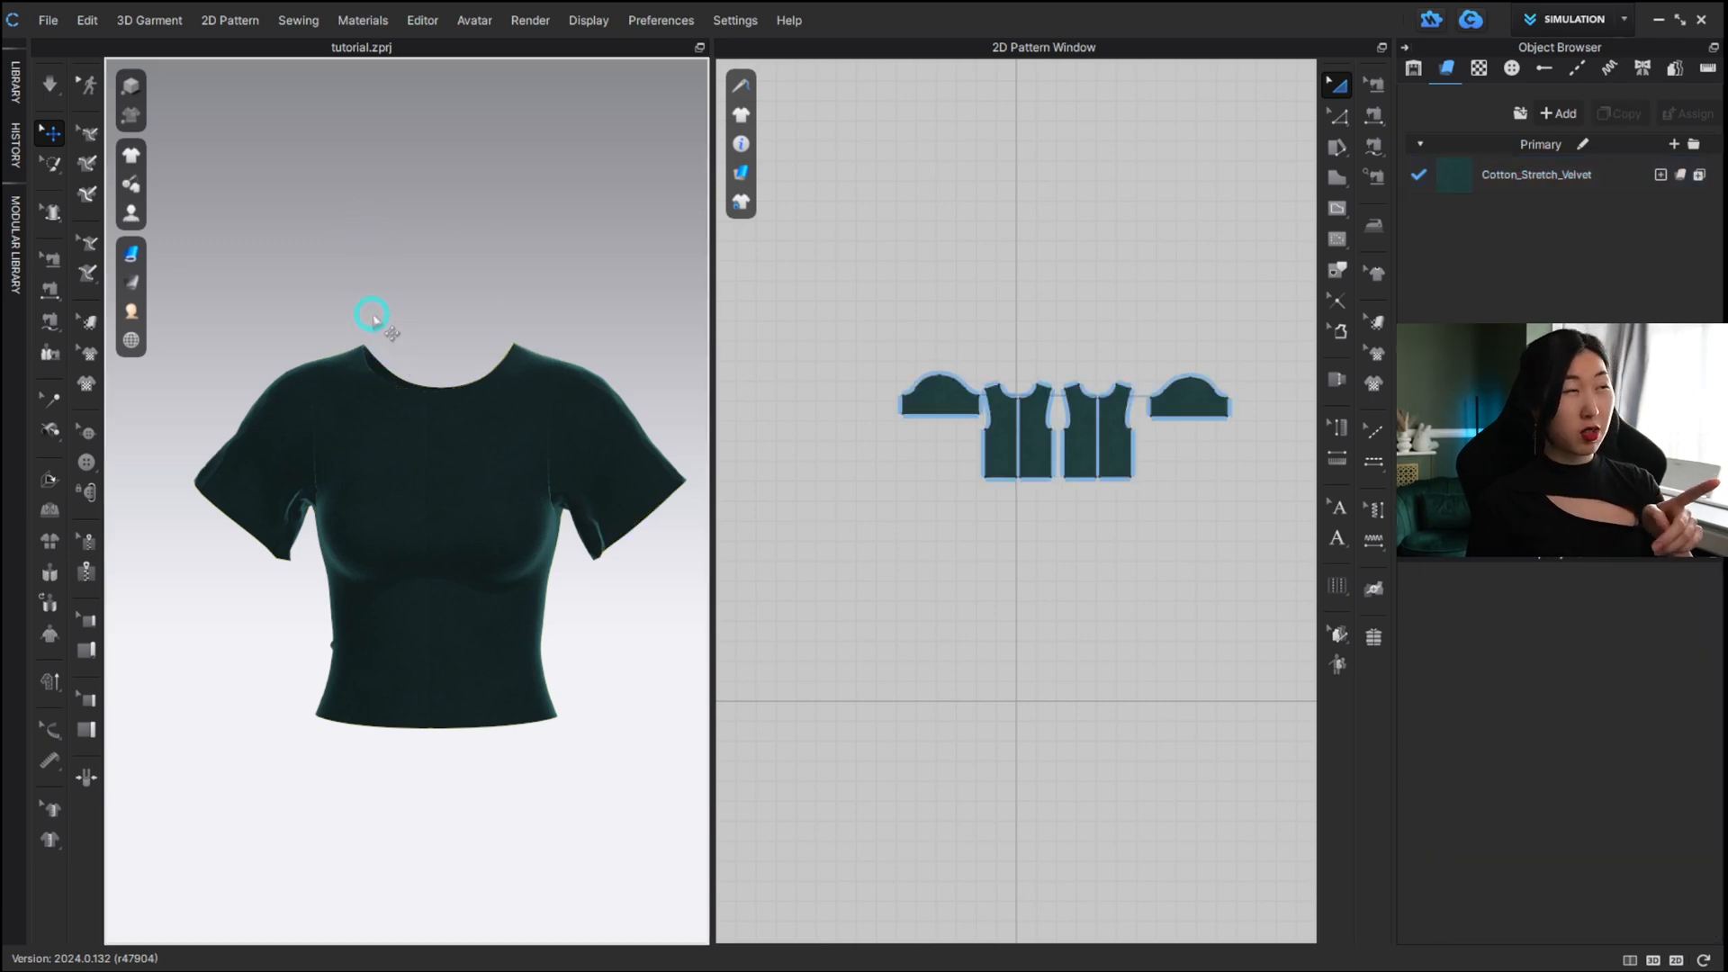
Show the avatar under the T-shirt and start the simulation to drape the garment.
key(shift+a)
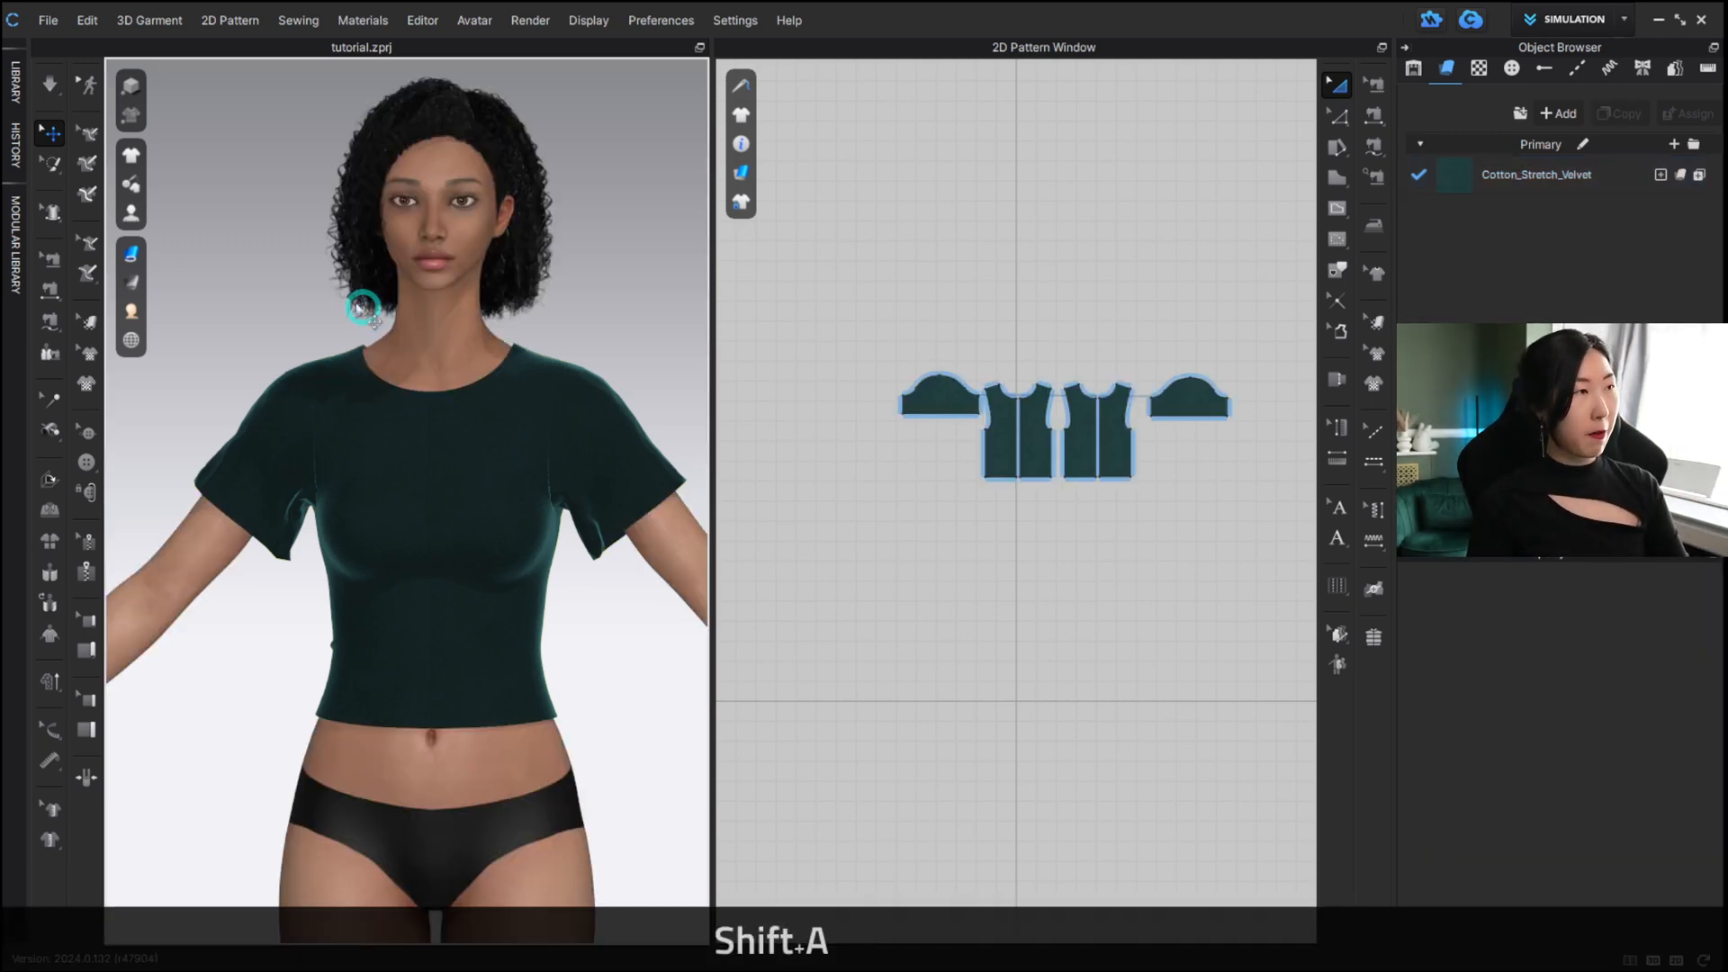
right_drag(324, 270, 440, 281)
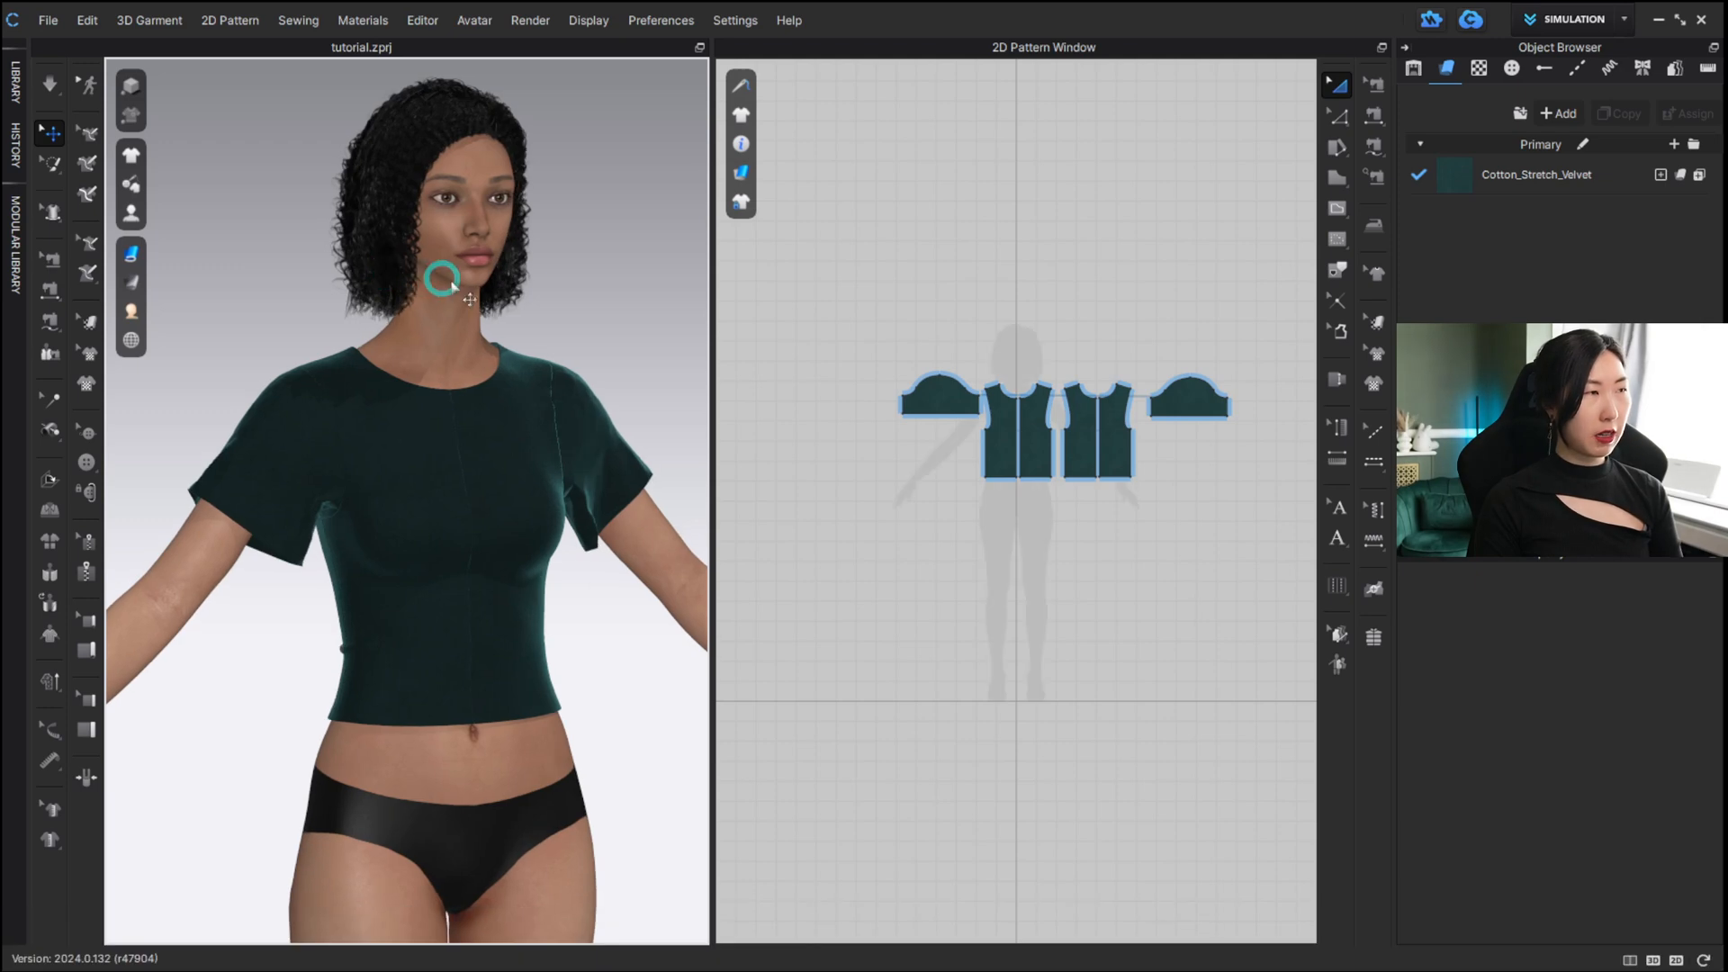
click(50, 83)
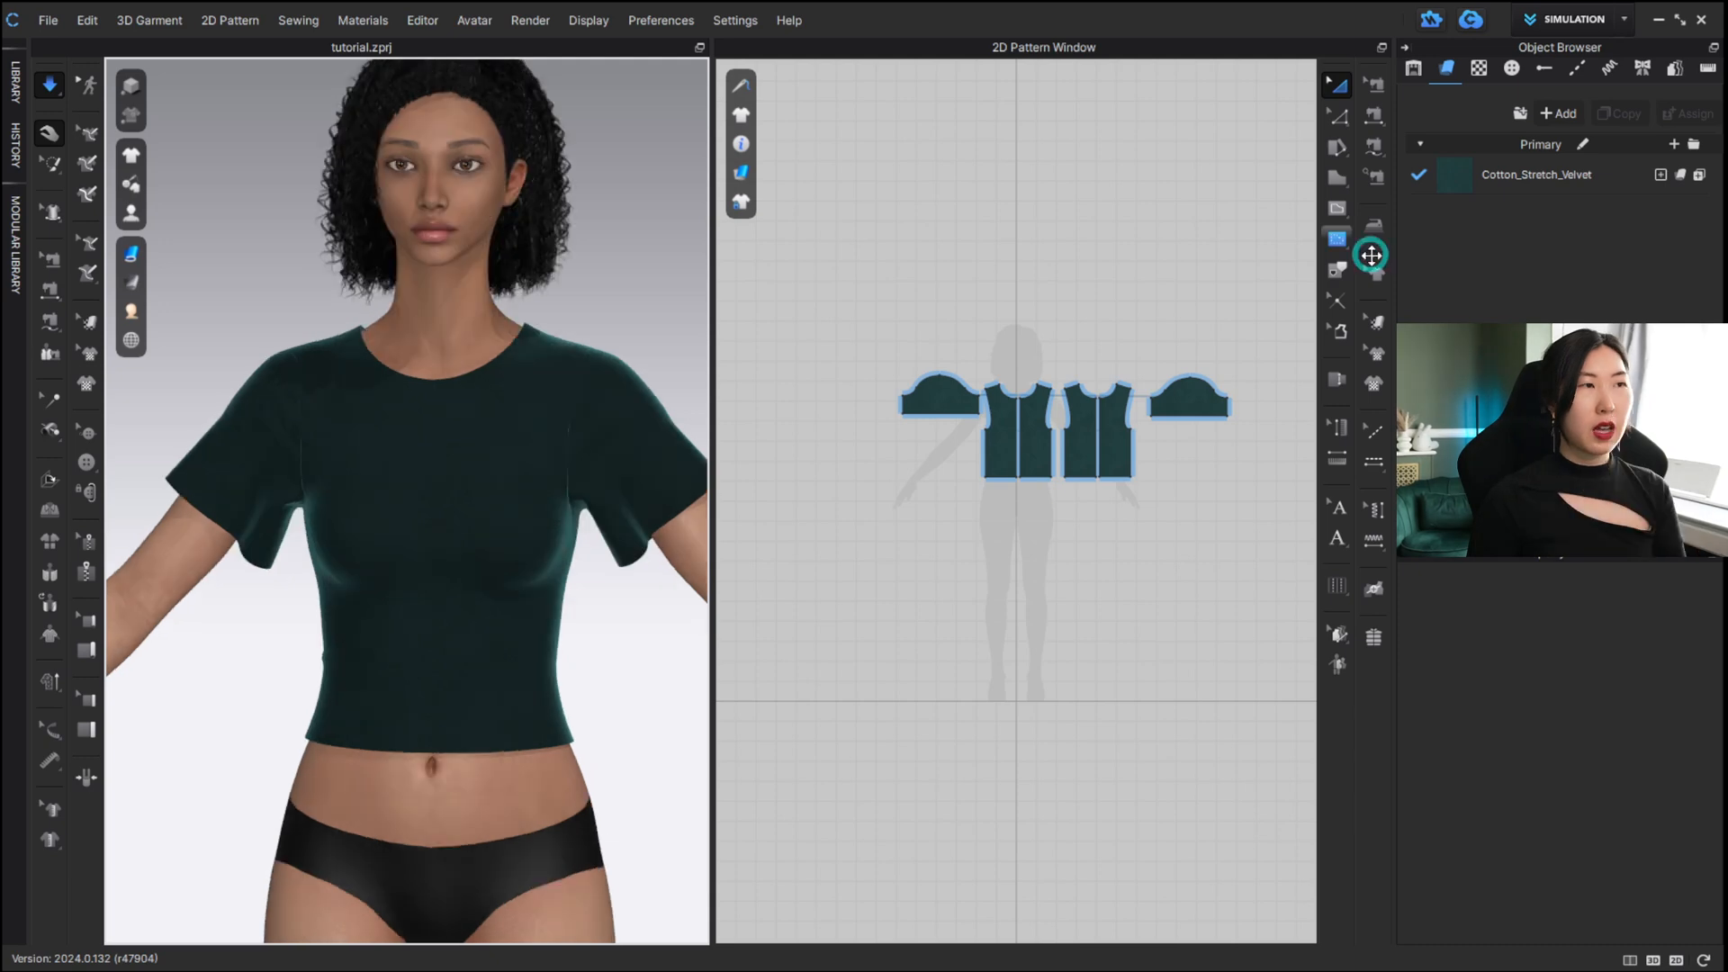
Try the Silk_Chiffon and Denim_Stretch physical property presets on the Cotton_Stretch_Velvet fabric while the garment simulates.
click(1535, 174)
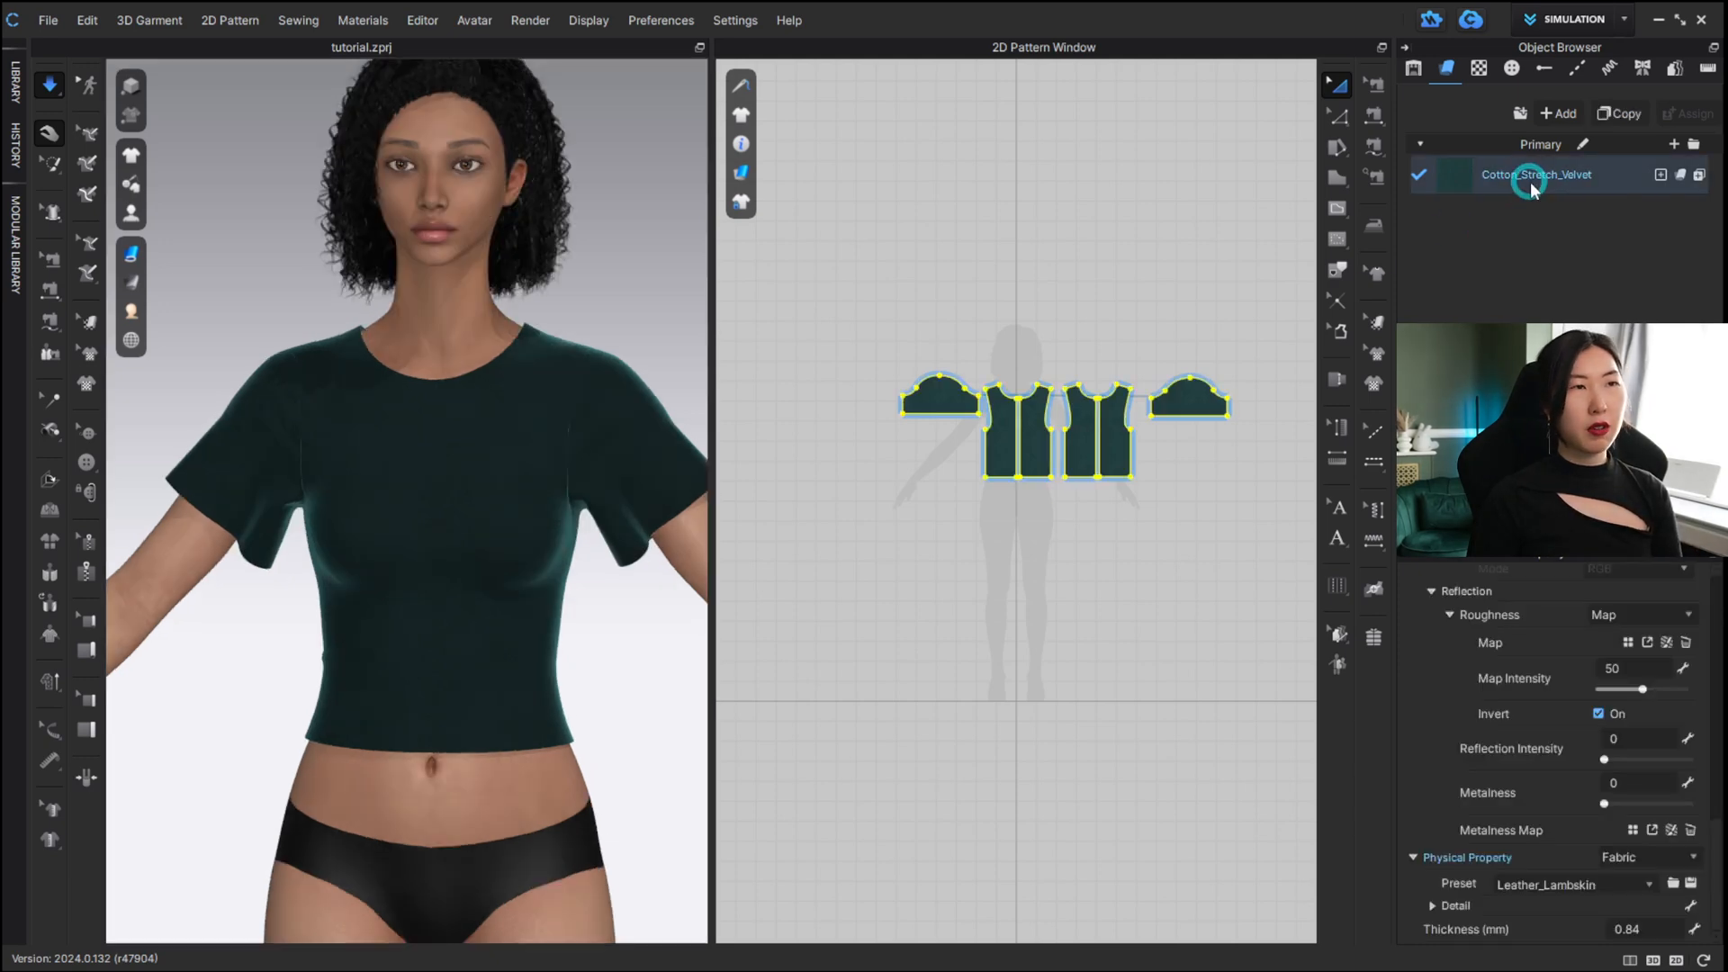
click(1652, 886)
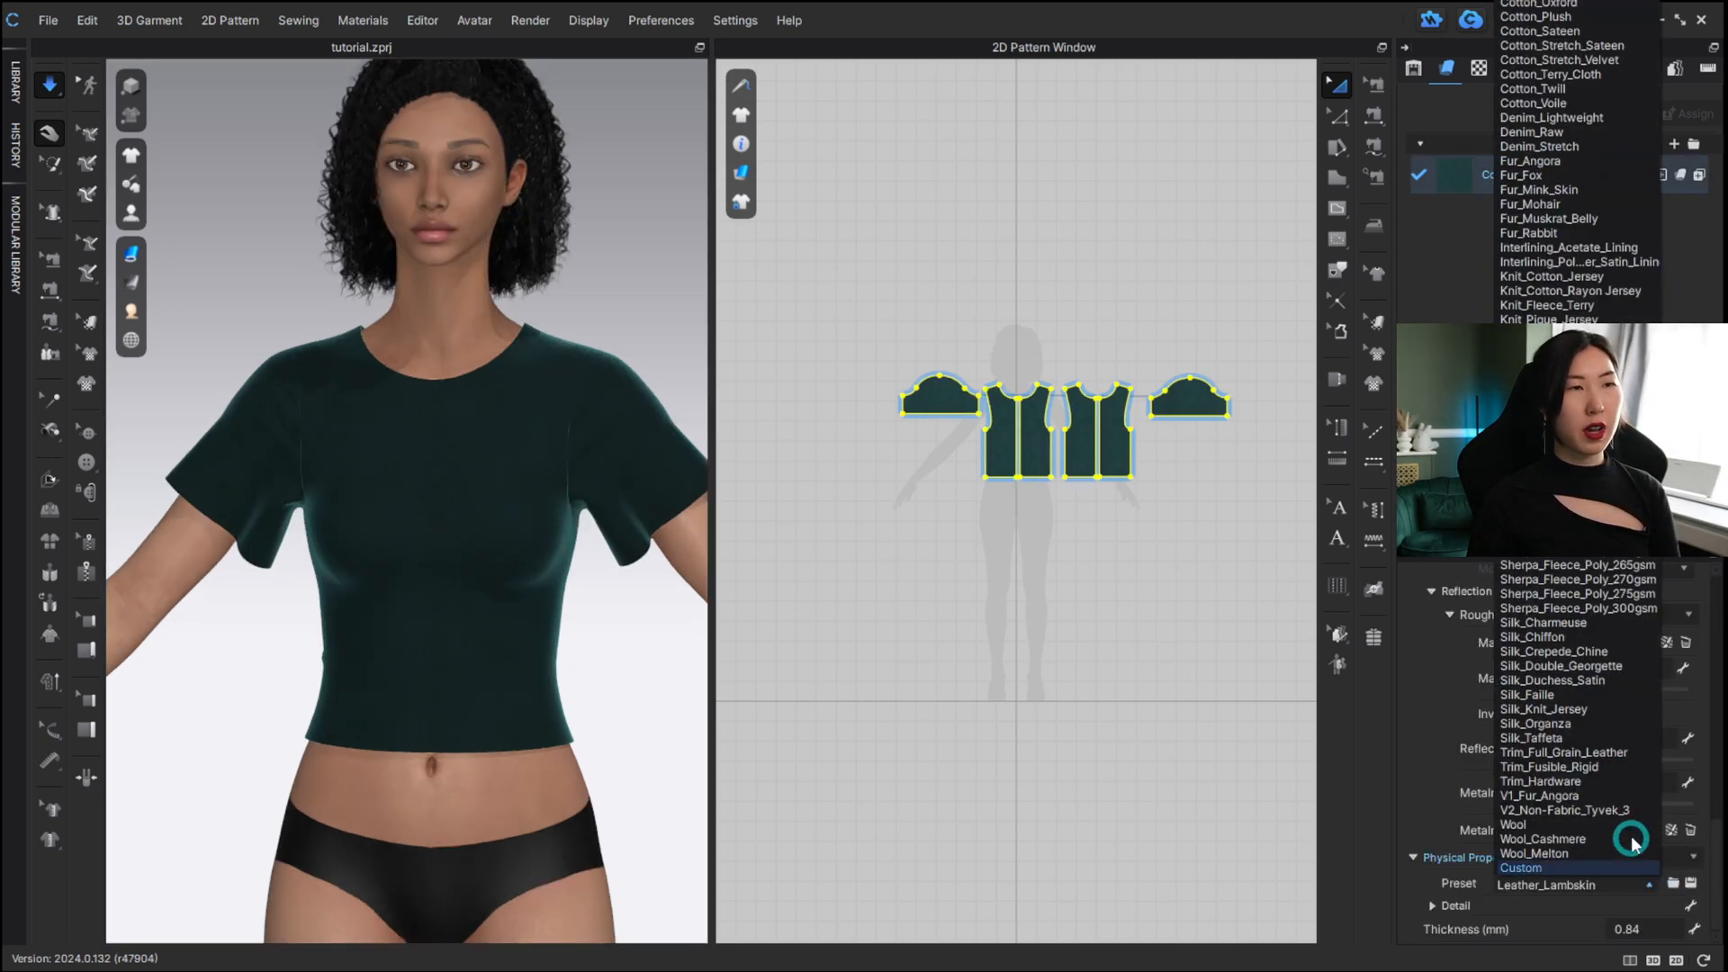
click(1535, 637)
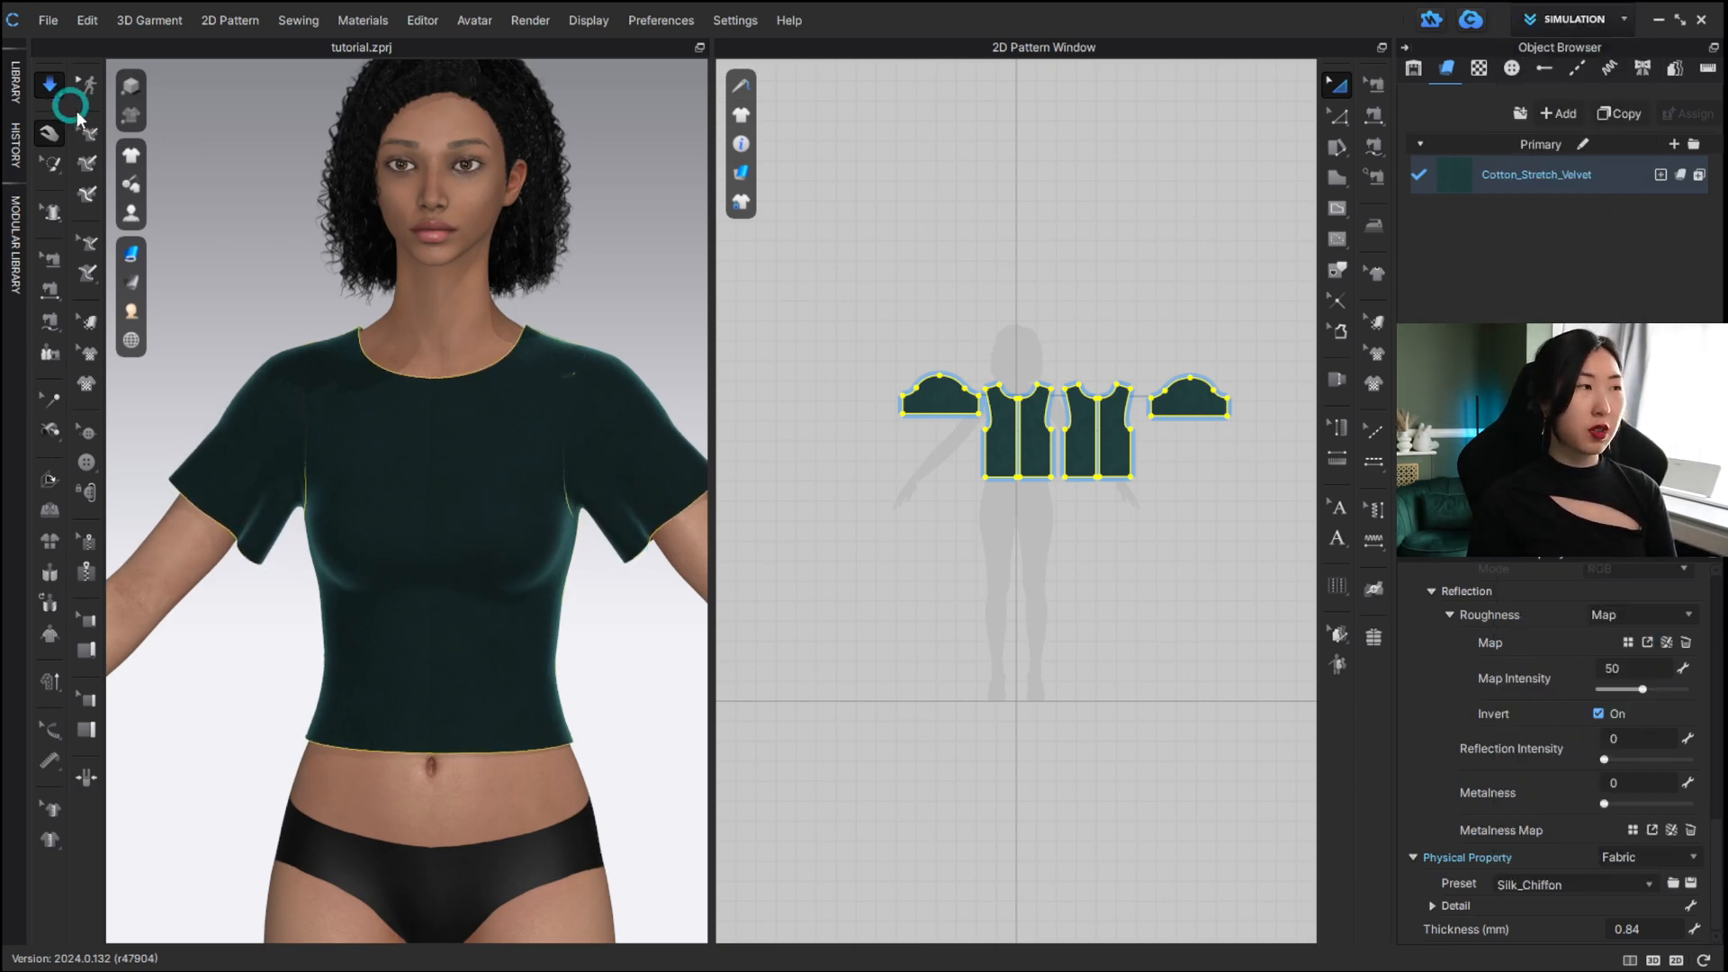
click(1653, 887)
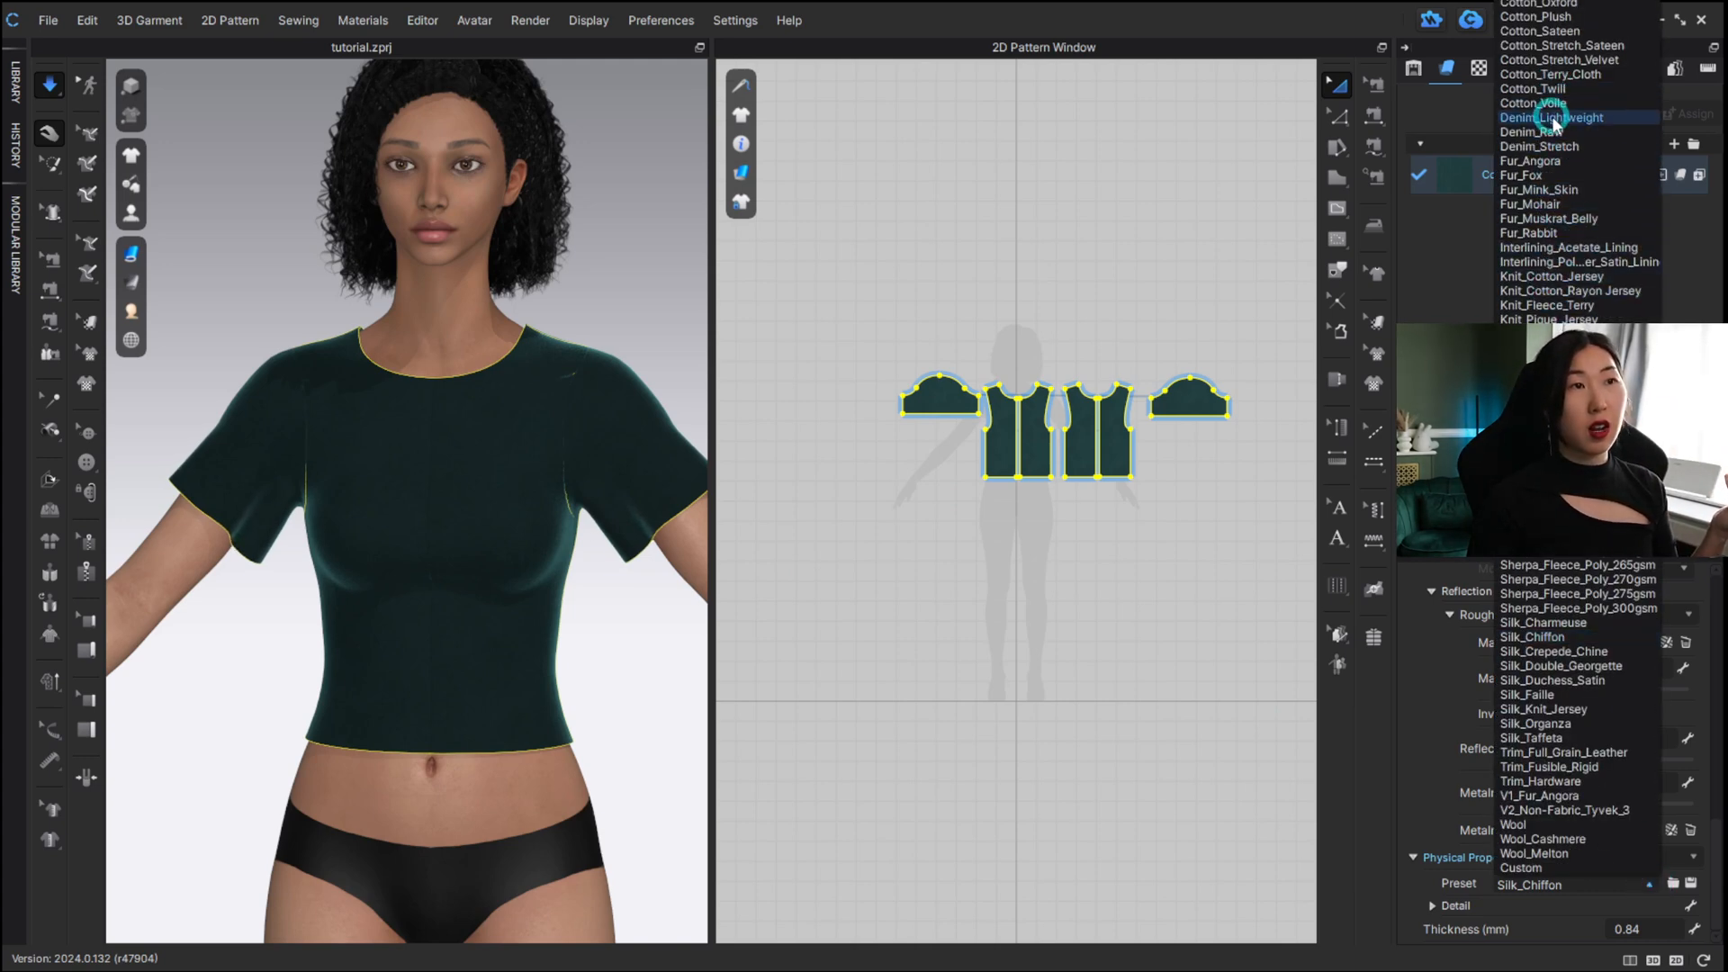
click(1543, 146)
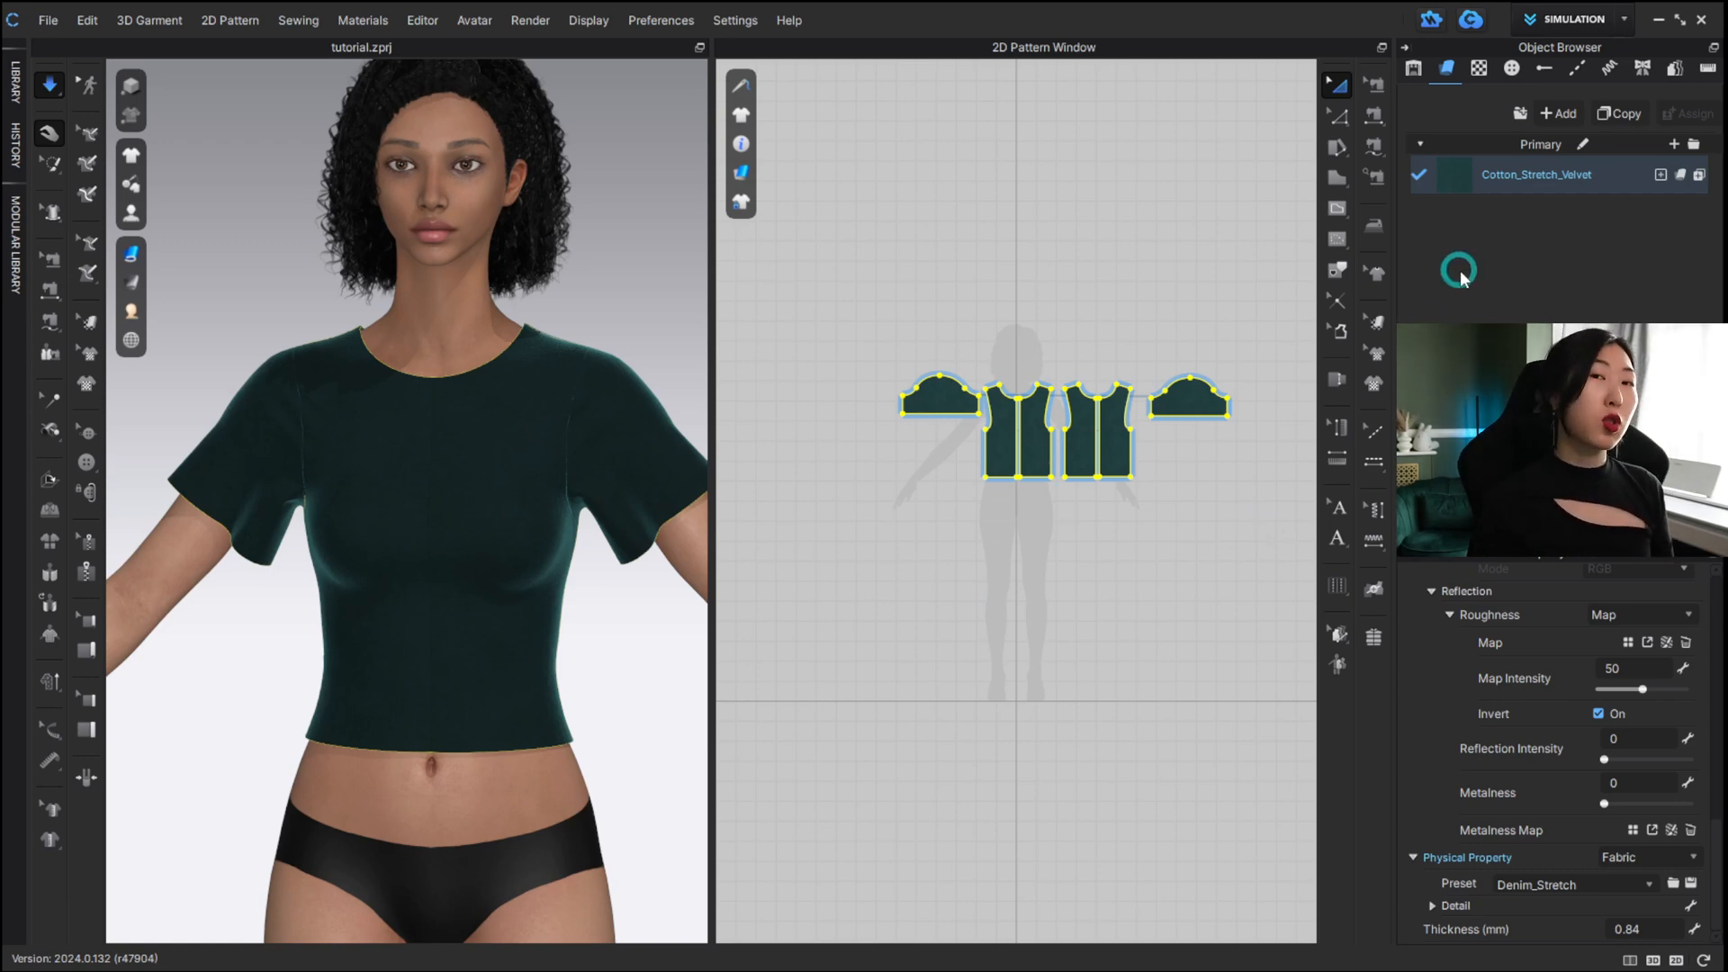
Set the fabric's physical property preset to Cotton_Heavy_Canvas, and deselect the fabric to check the drape.
click(1648, 886)
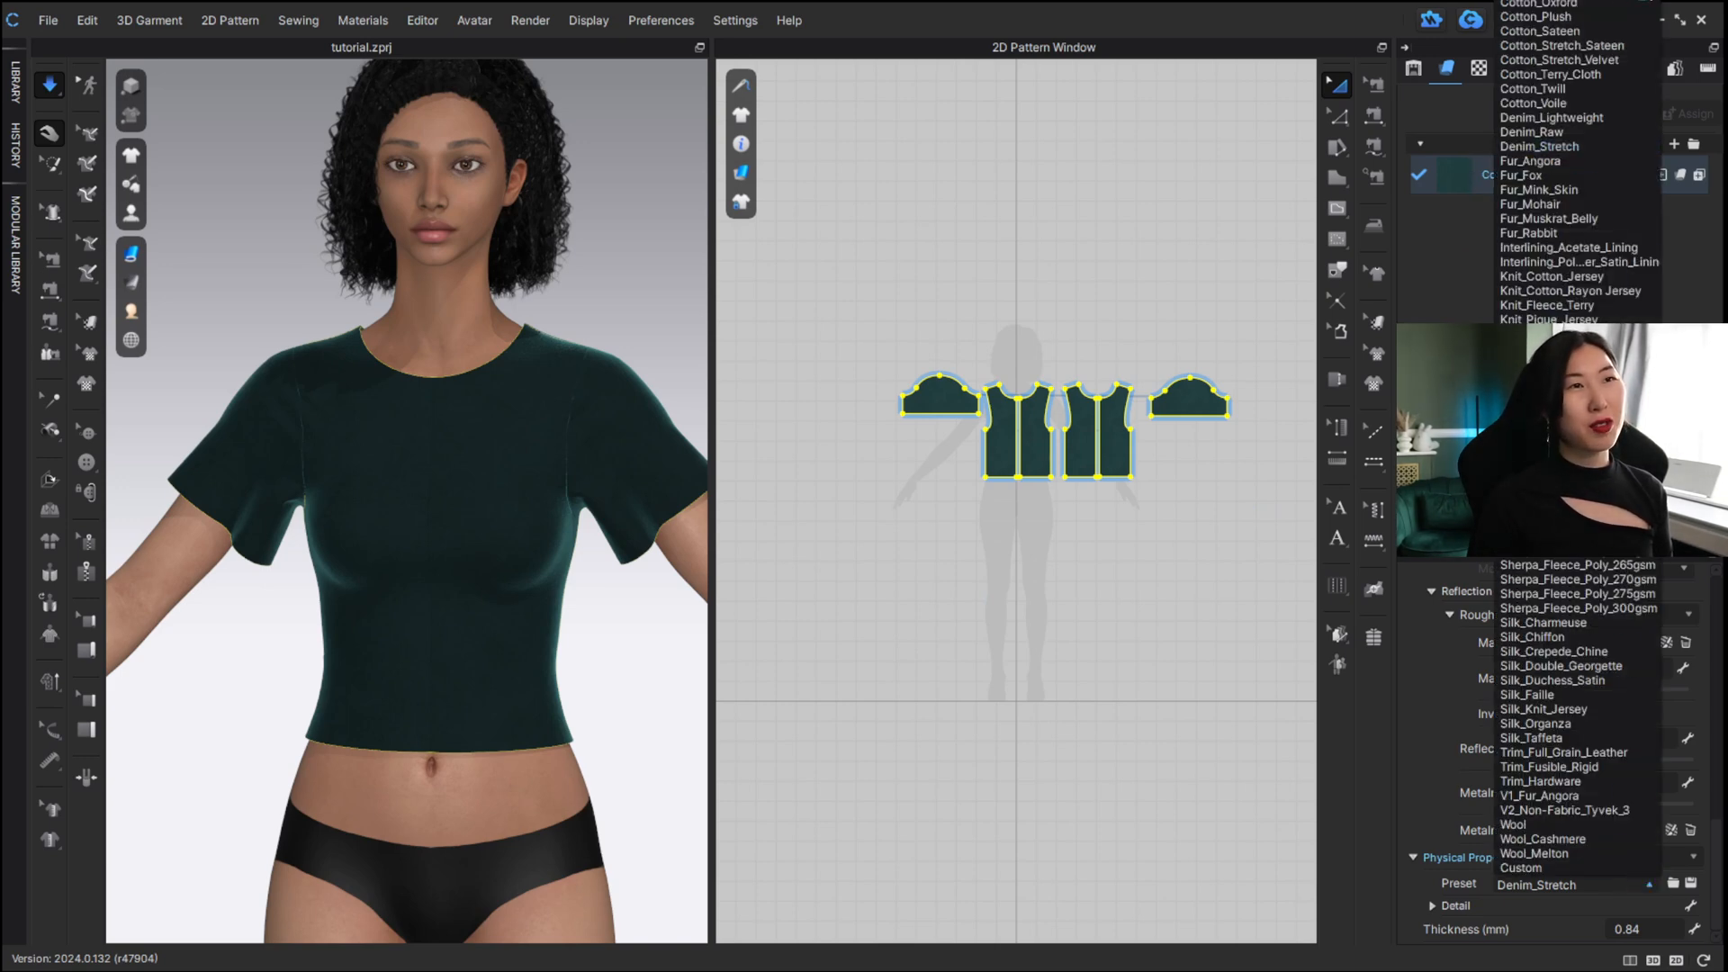
click(1539, 0)
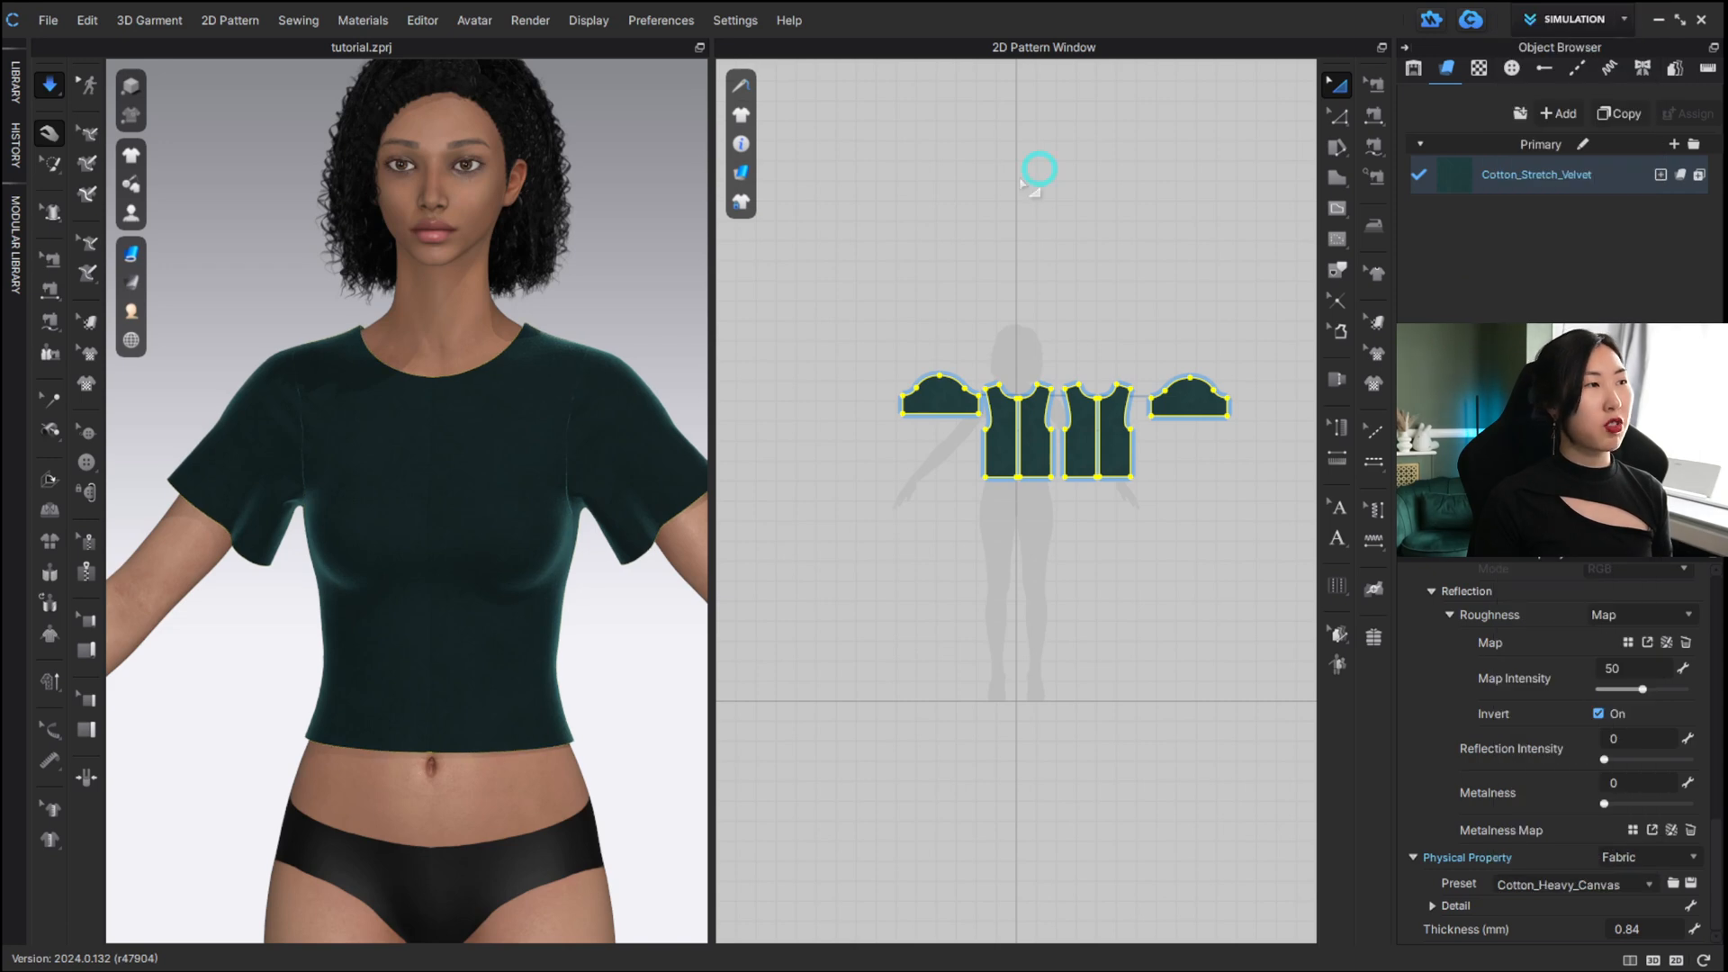
right_drag(450, 567, 666, 567)
click(1096, 179)
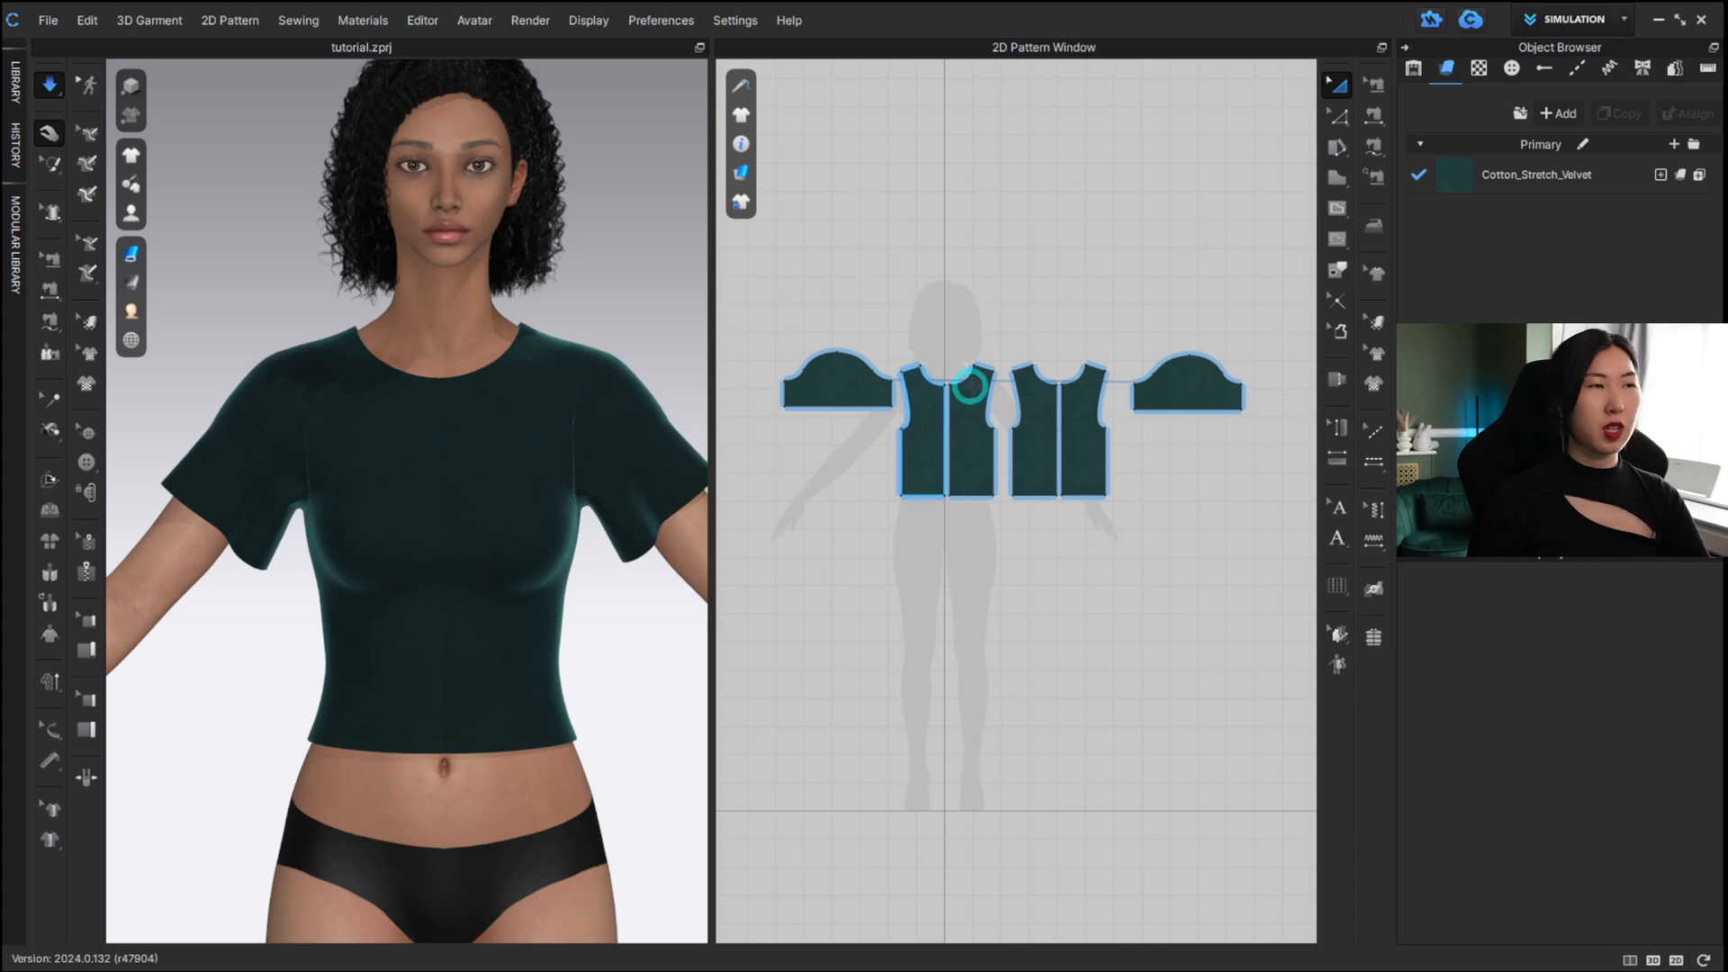
Draw an internal rectangle with a perimeter of about 209 mm on the chest of the wearer's left front piece.
scroll(972, 378, up, 5)
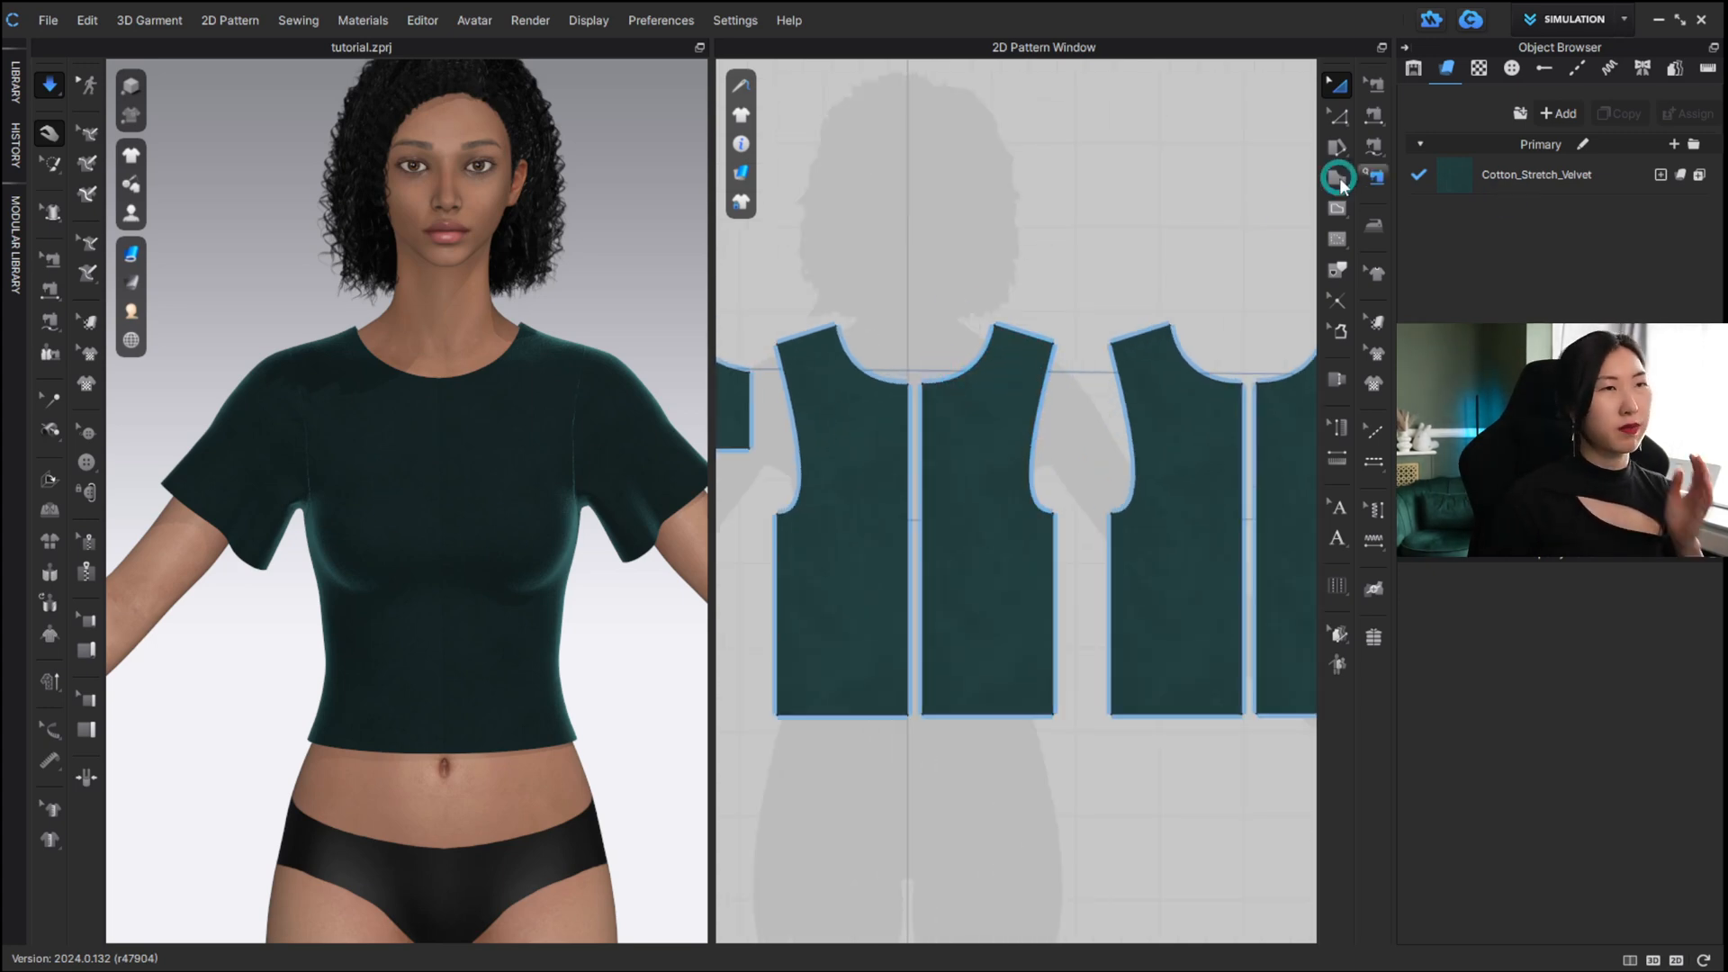
right_click(1207, 201)
click(1217, 203)
click(1340, 208)
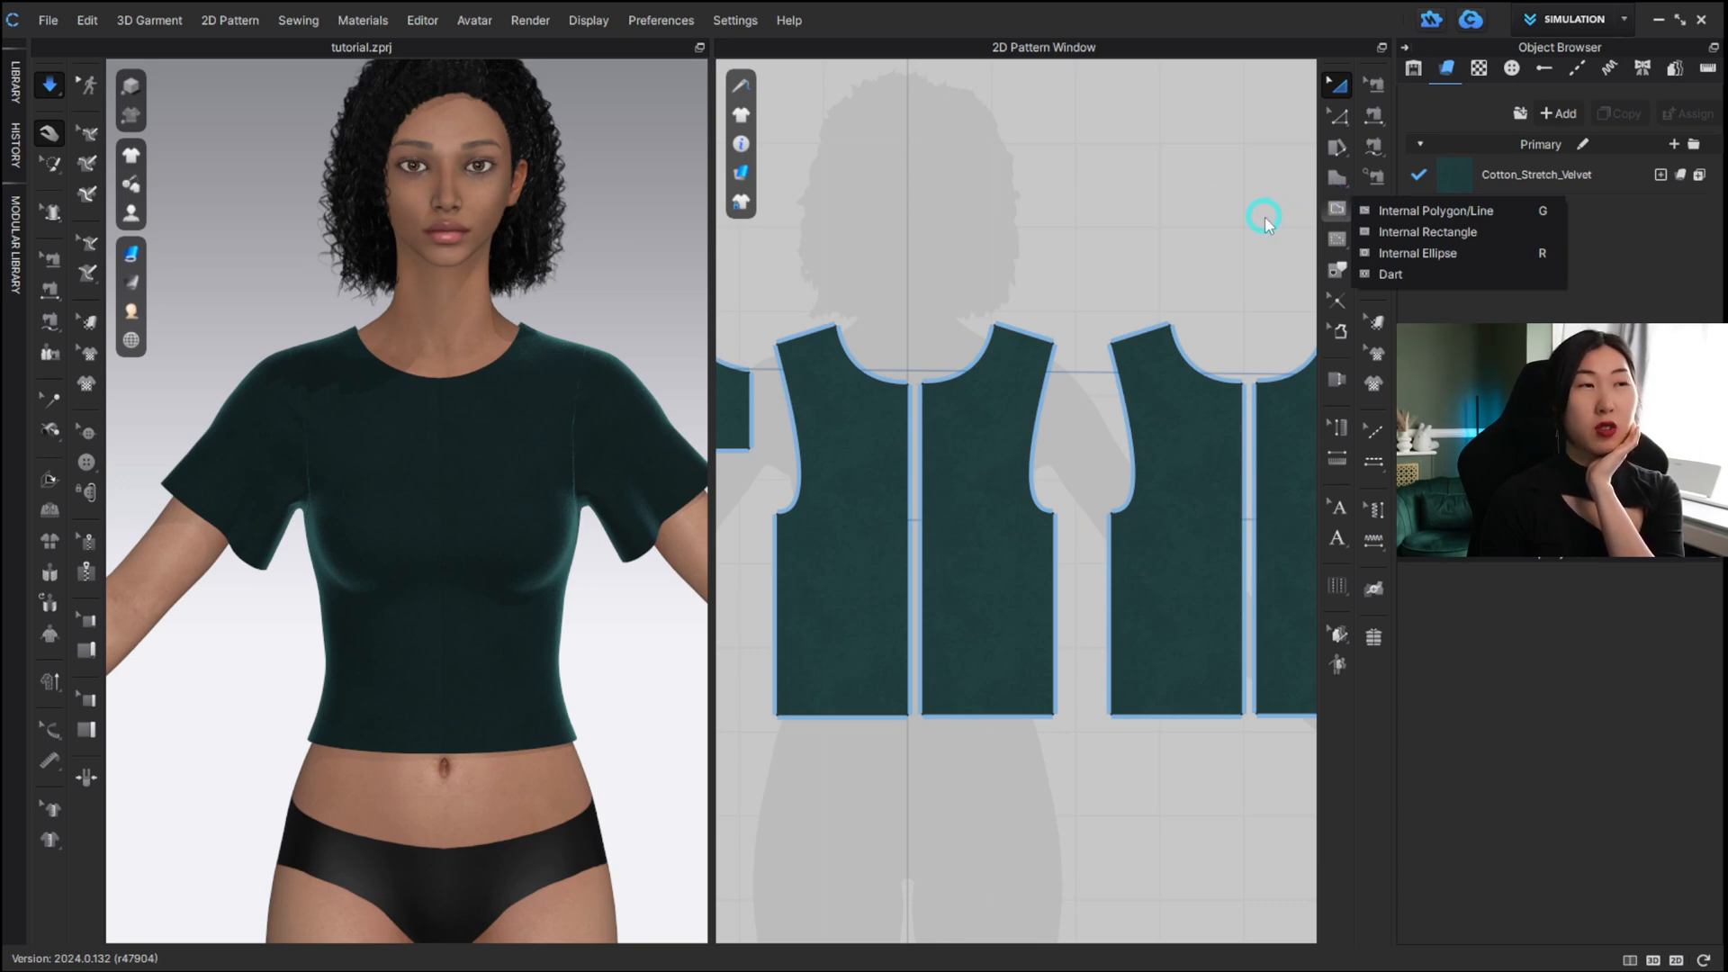
click(1342, 211)
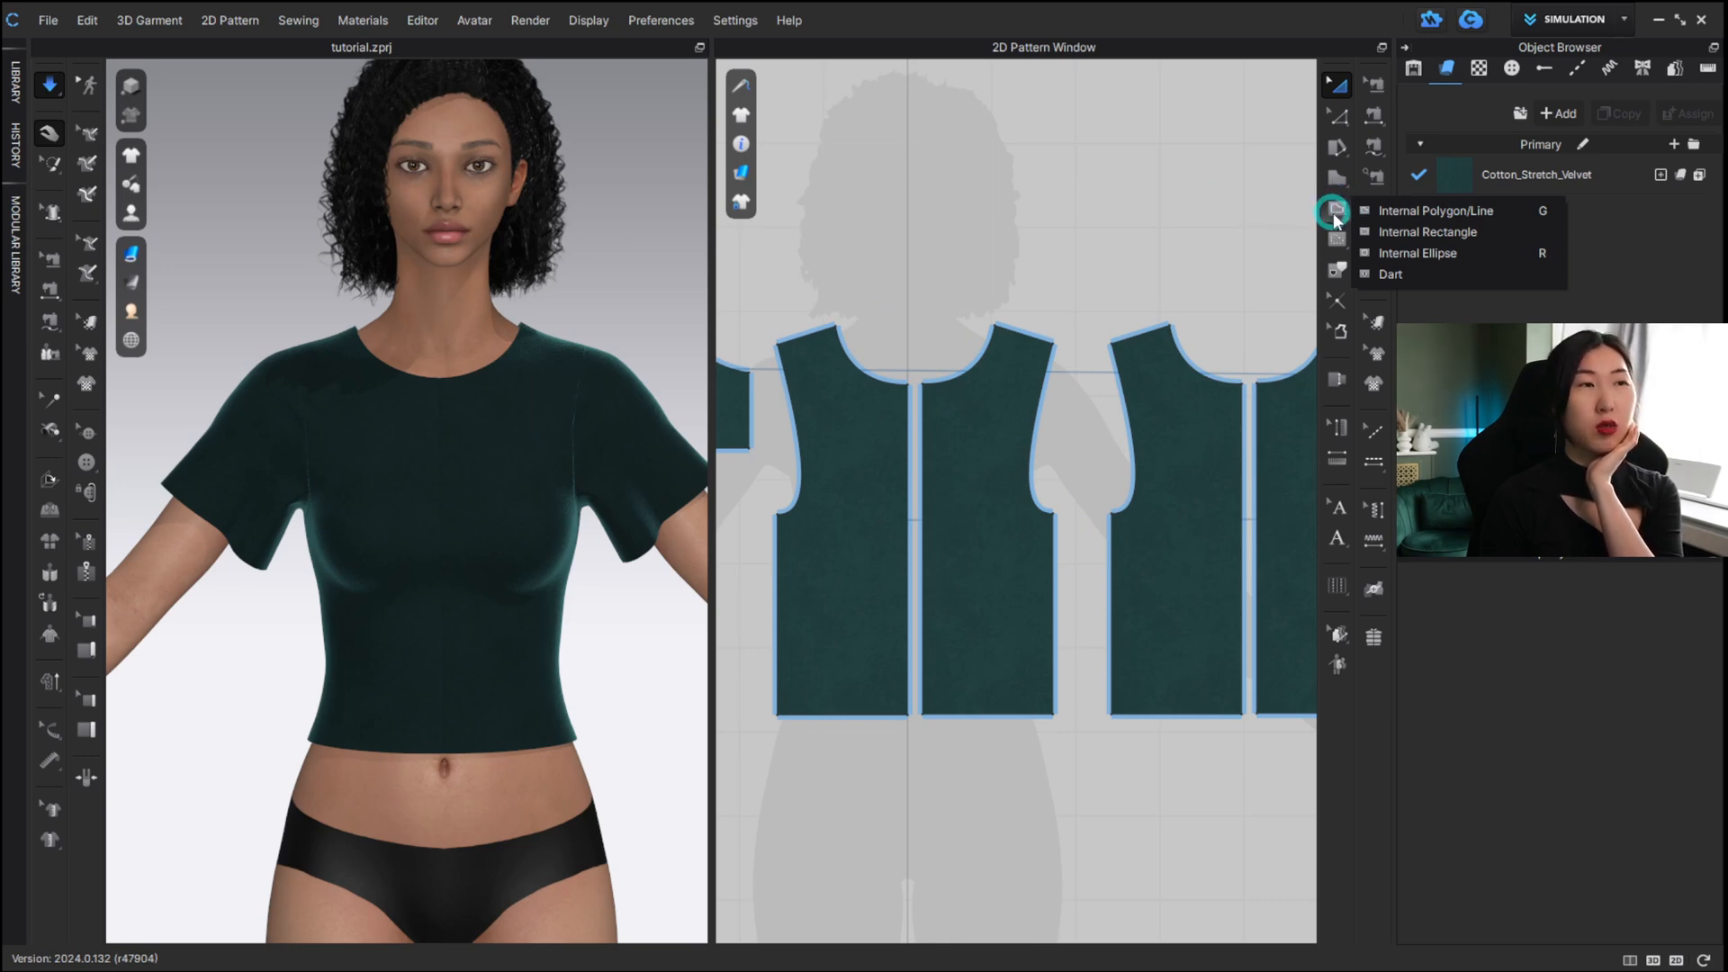
drag(1334, 218, 1391, 235)
scroll(981, 456, up, 5)
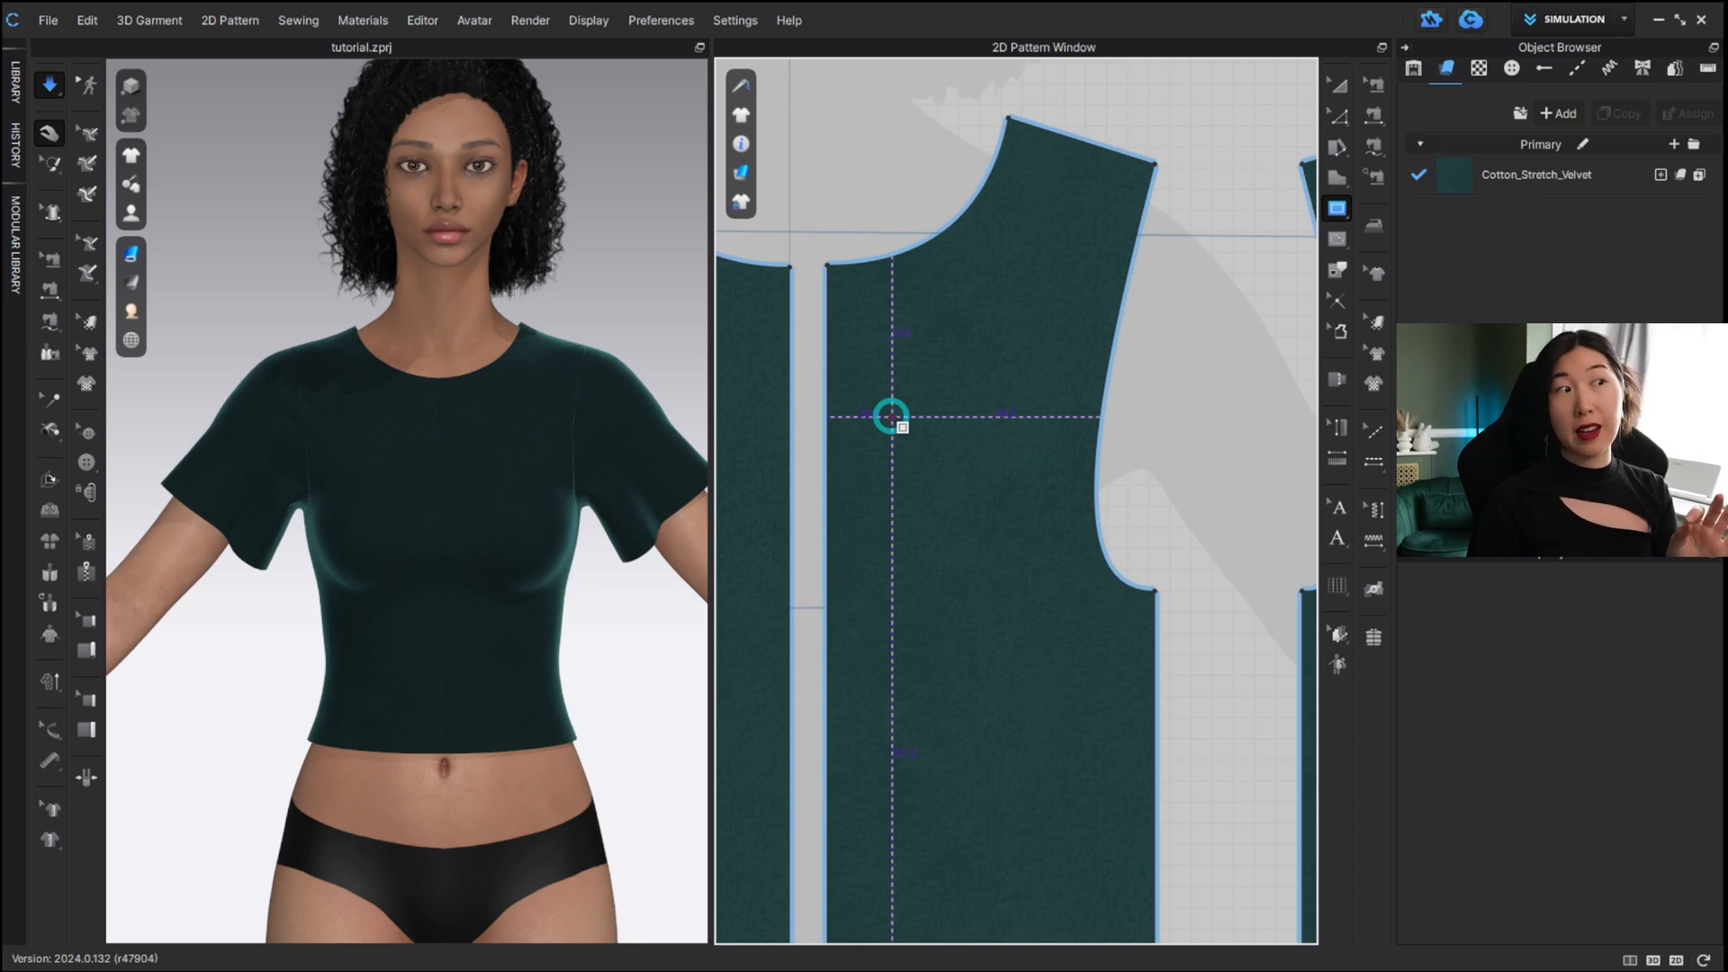
drag(892, 416, 1028, 498)
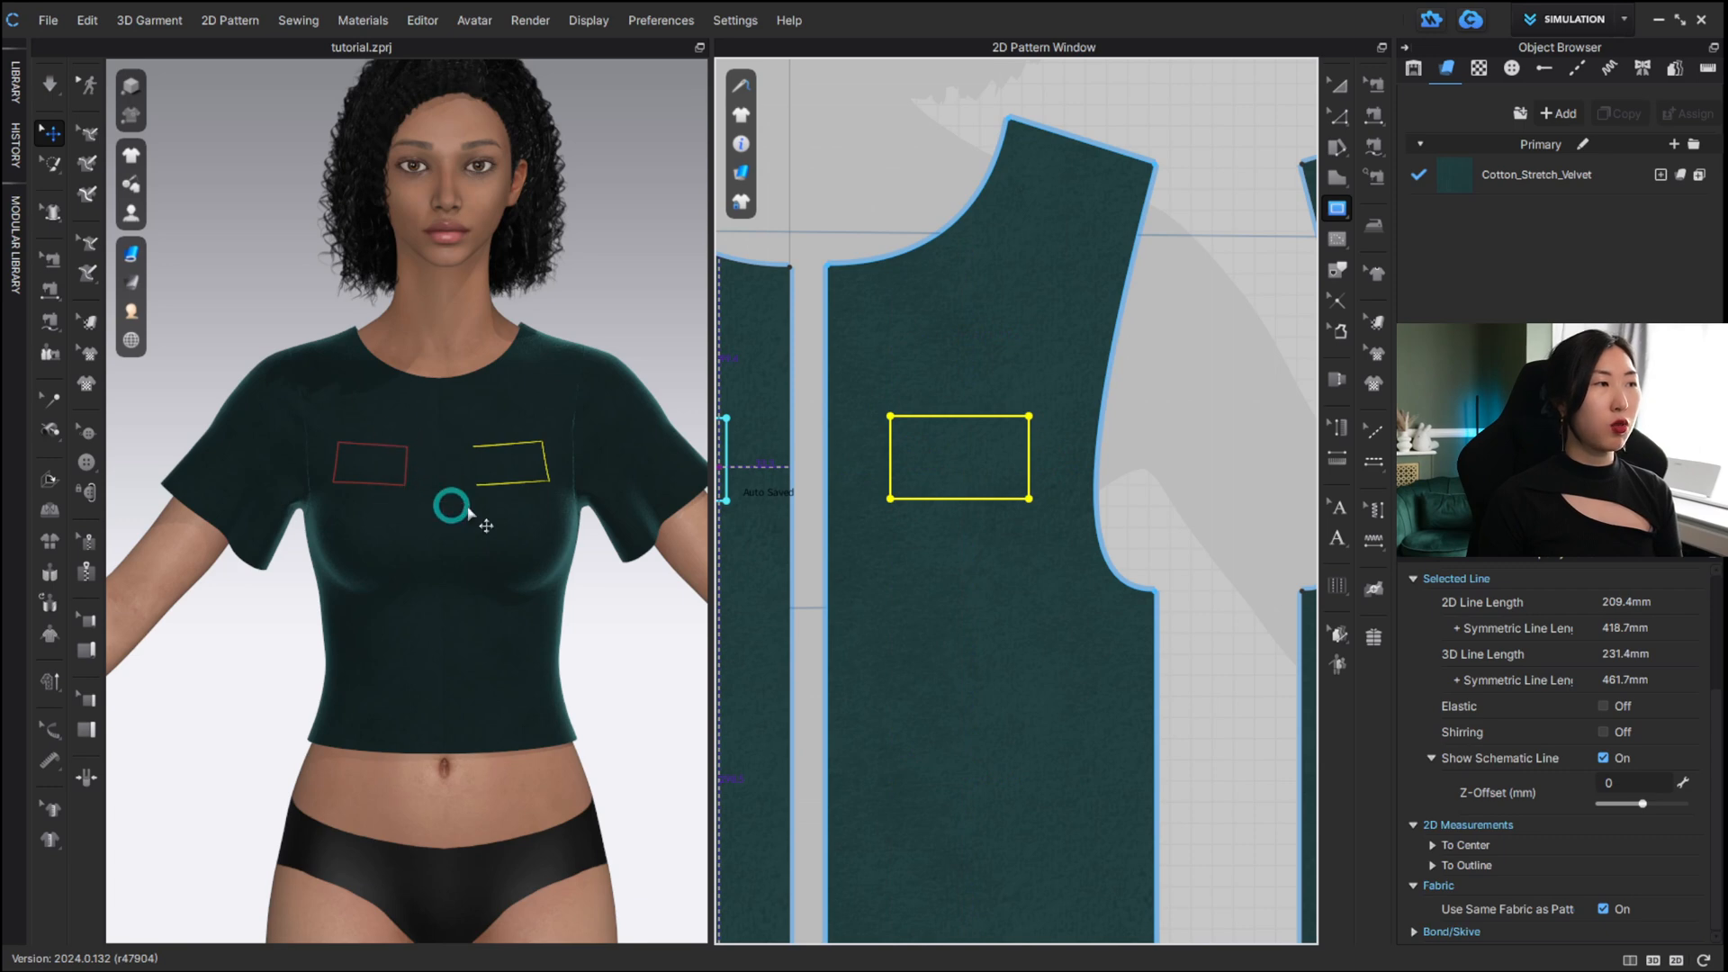
Compare the rectangle with its mirrored copy on the other front piece, and undo the rectangle.
scroll(936, 477, down, 3)
scroll(937, 463, up, 3)
scroll(937, 462, down, 3)
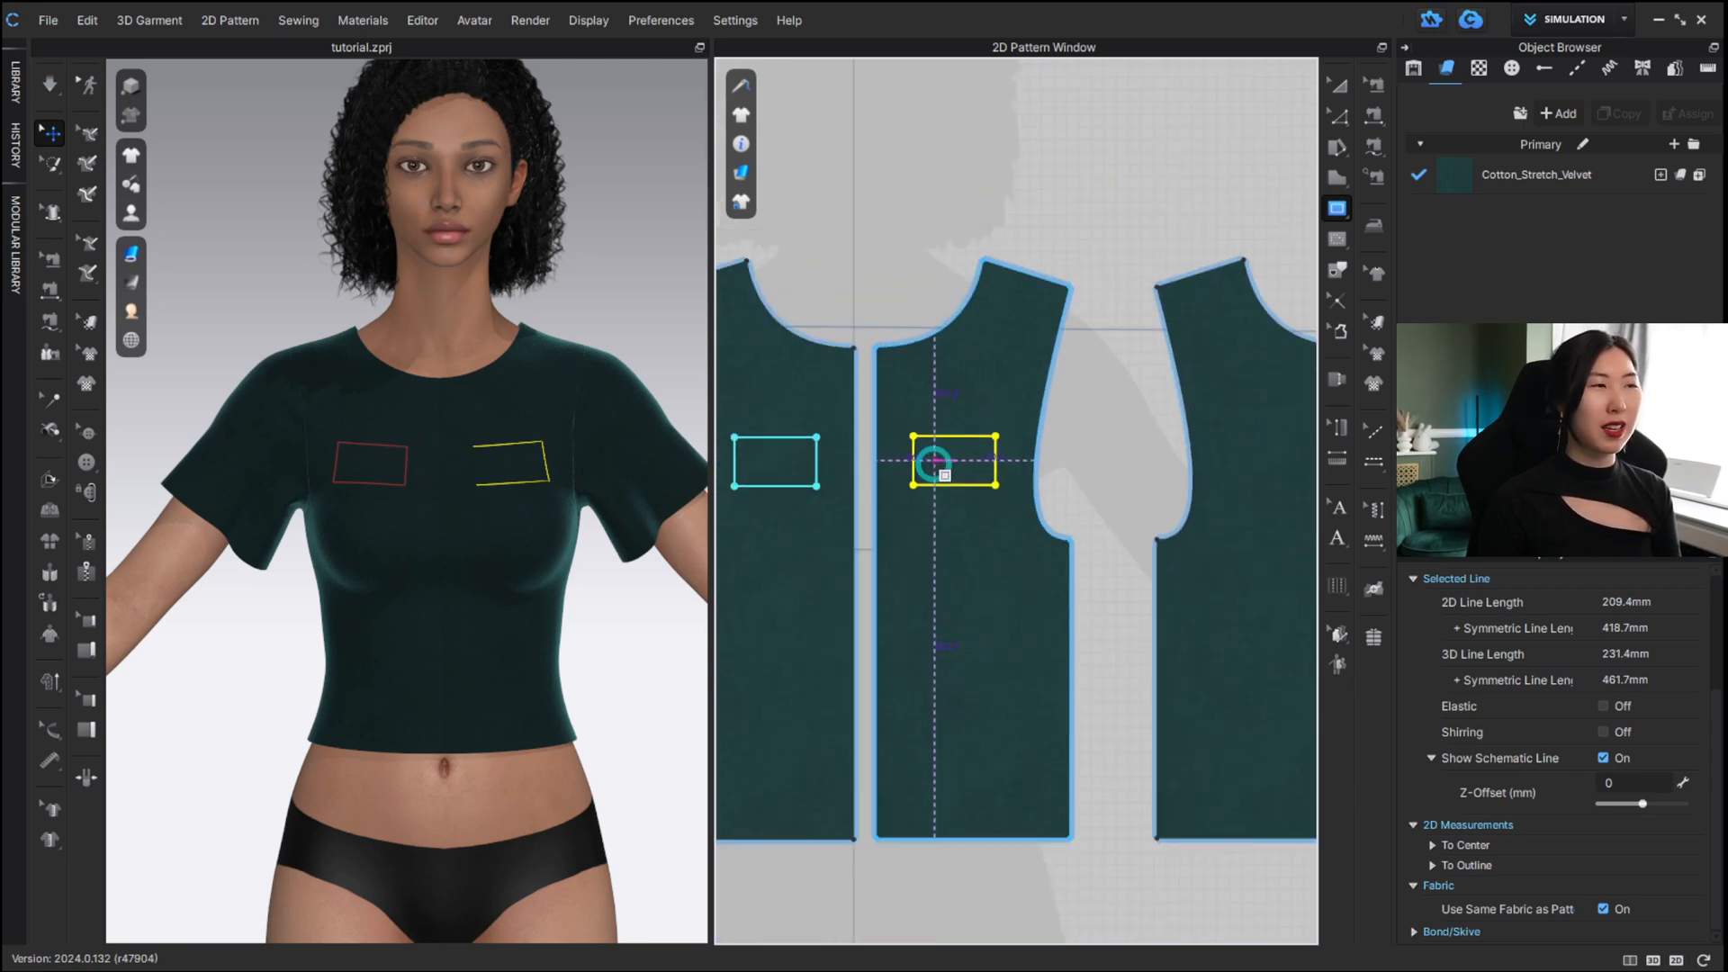
key(alt)
middle_drag(886, 303, 1092, 294)
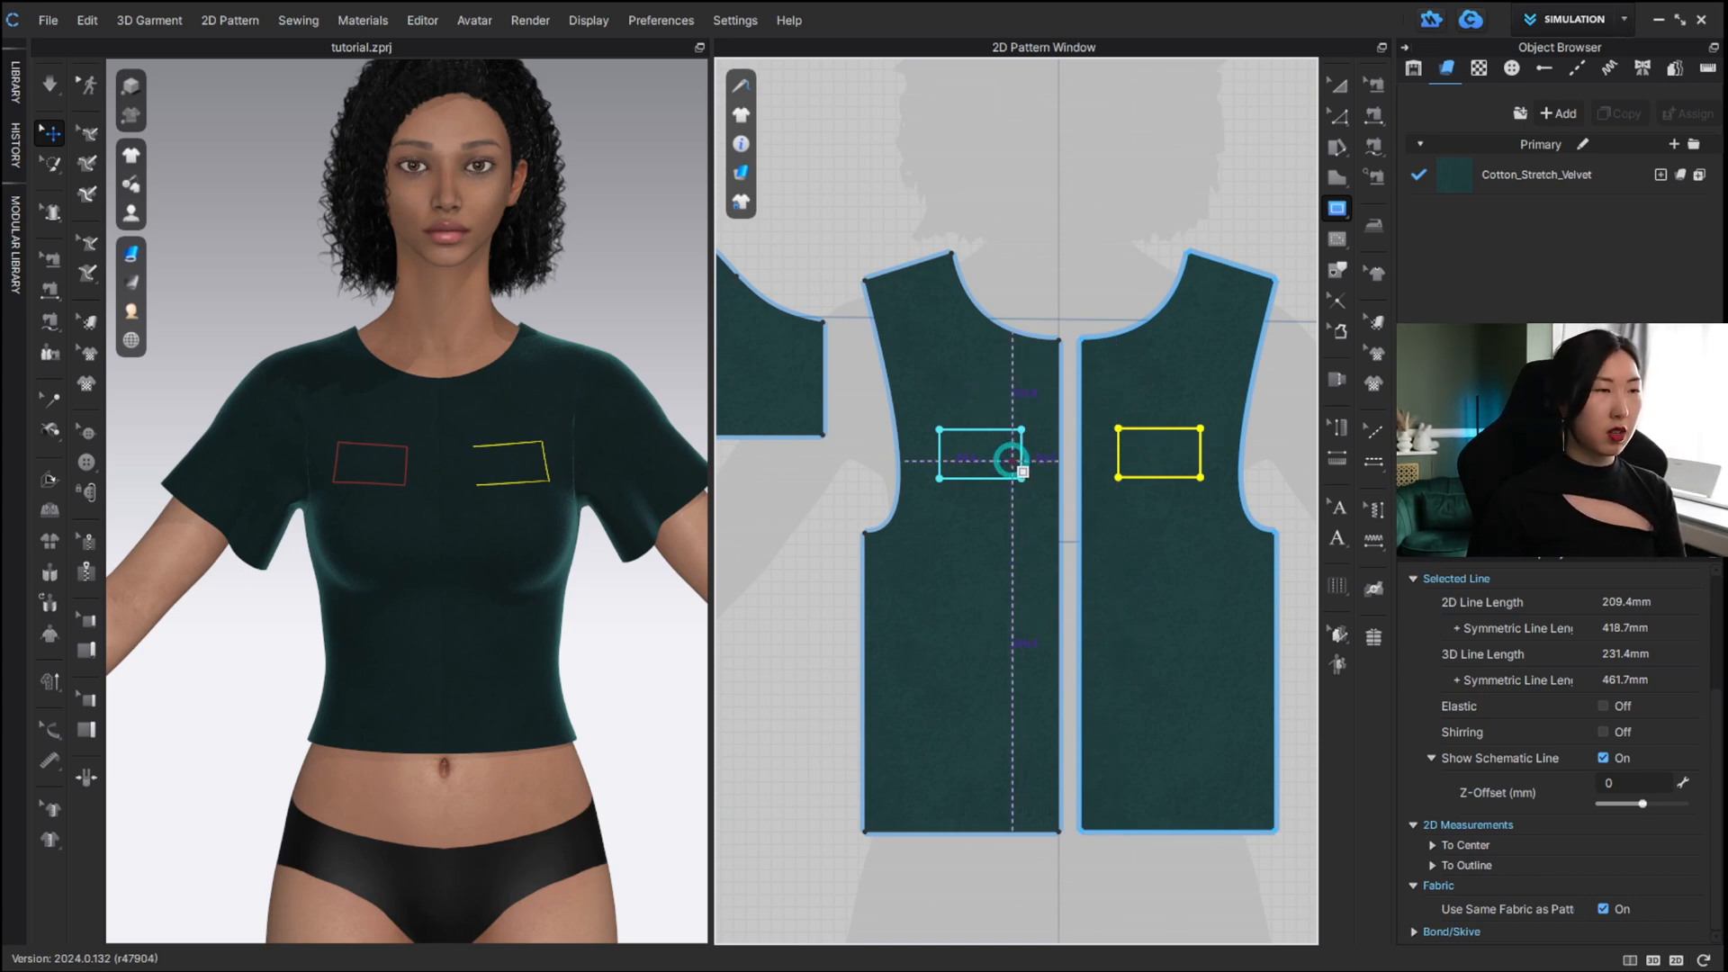
key(ctrl+z)
key(ctrl+z)
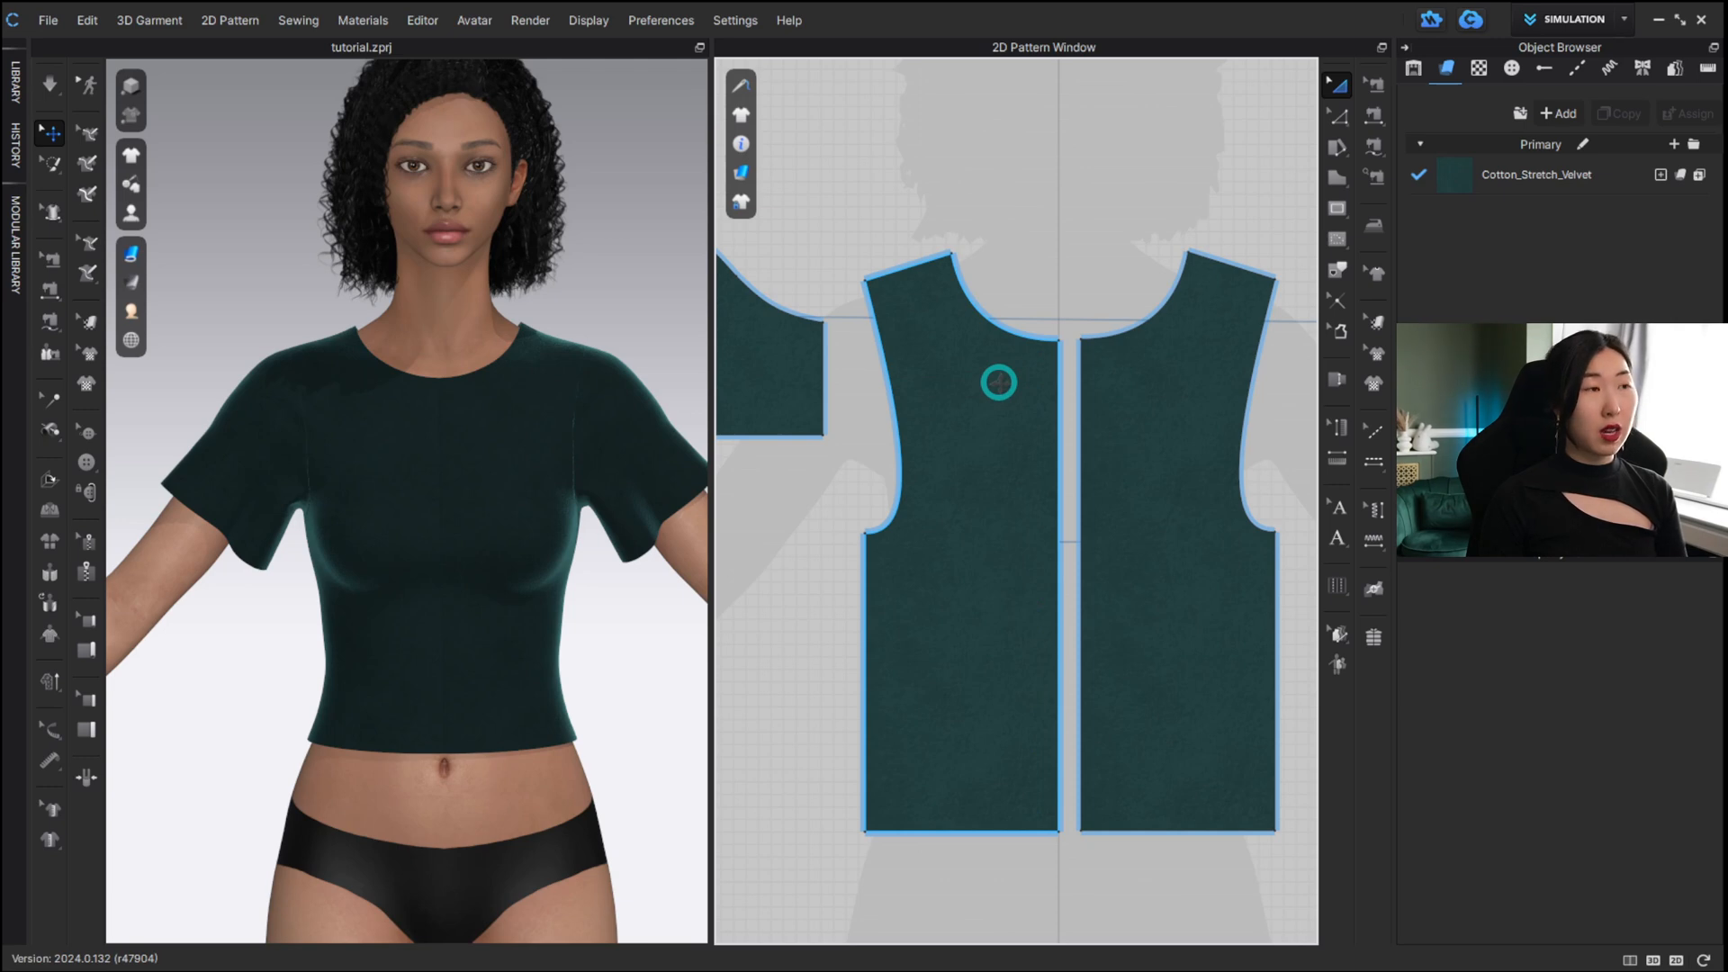
Remove the linked editing from the wearer's right front piece, and select each front piece to check their independence.
click(999, 382)
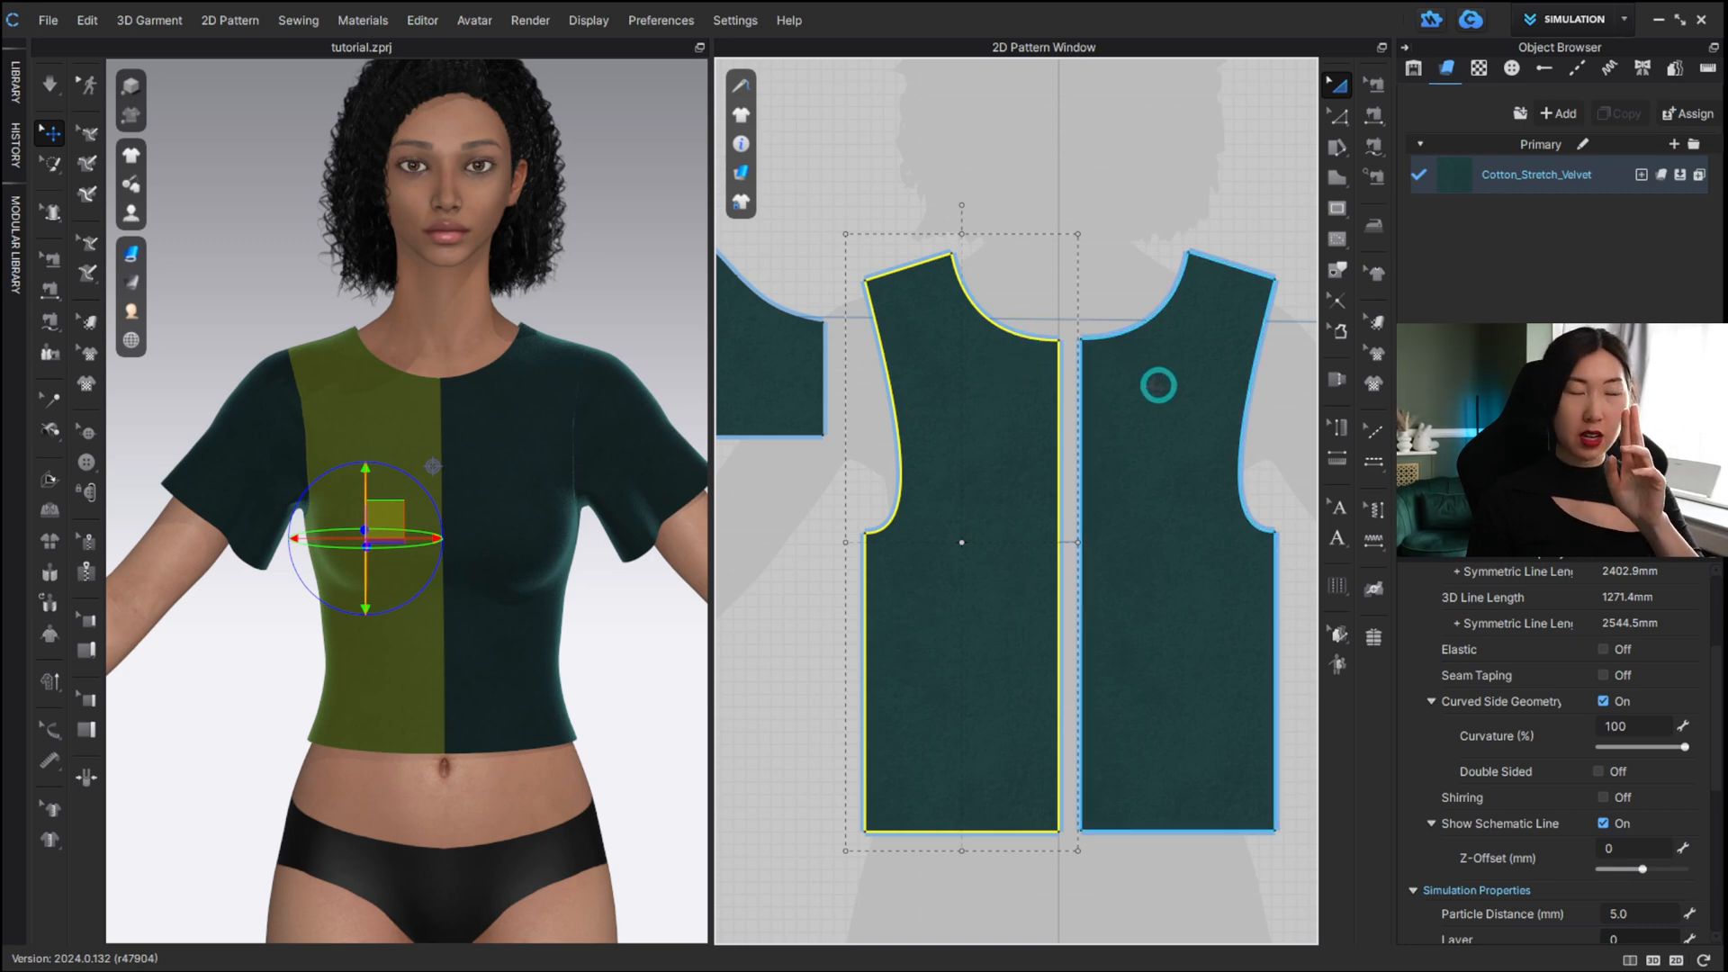
key(Escape)
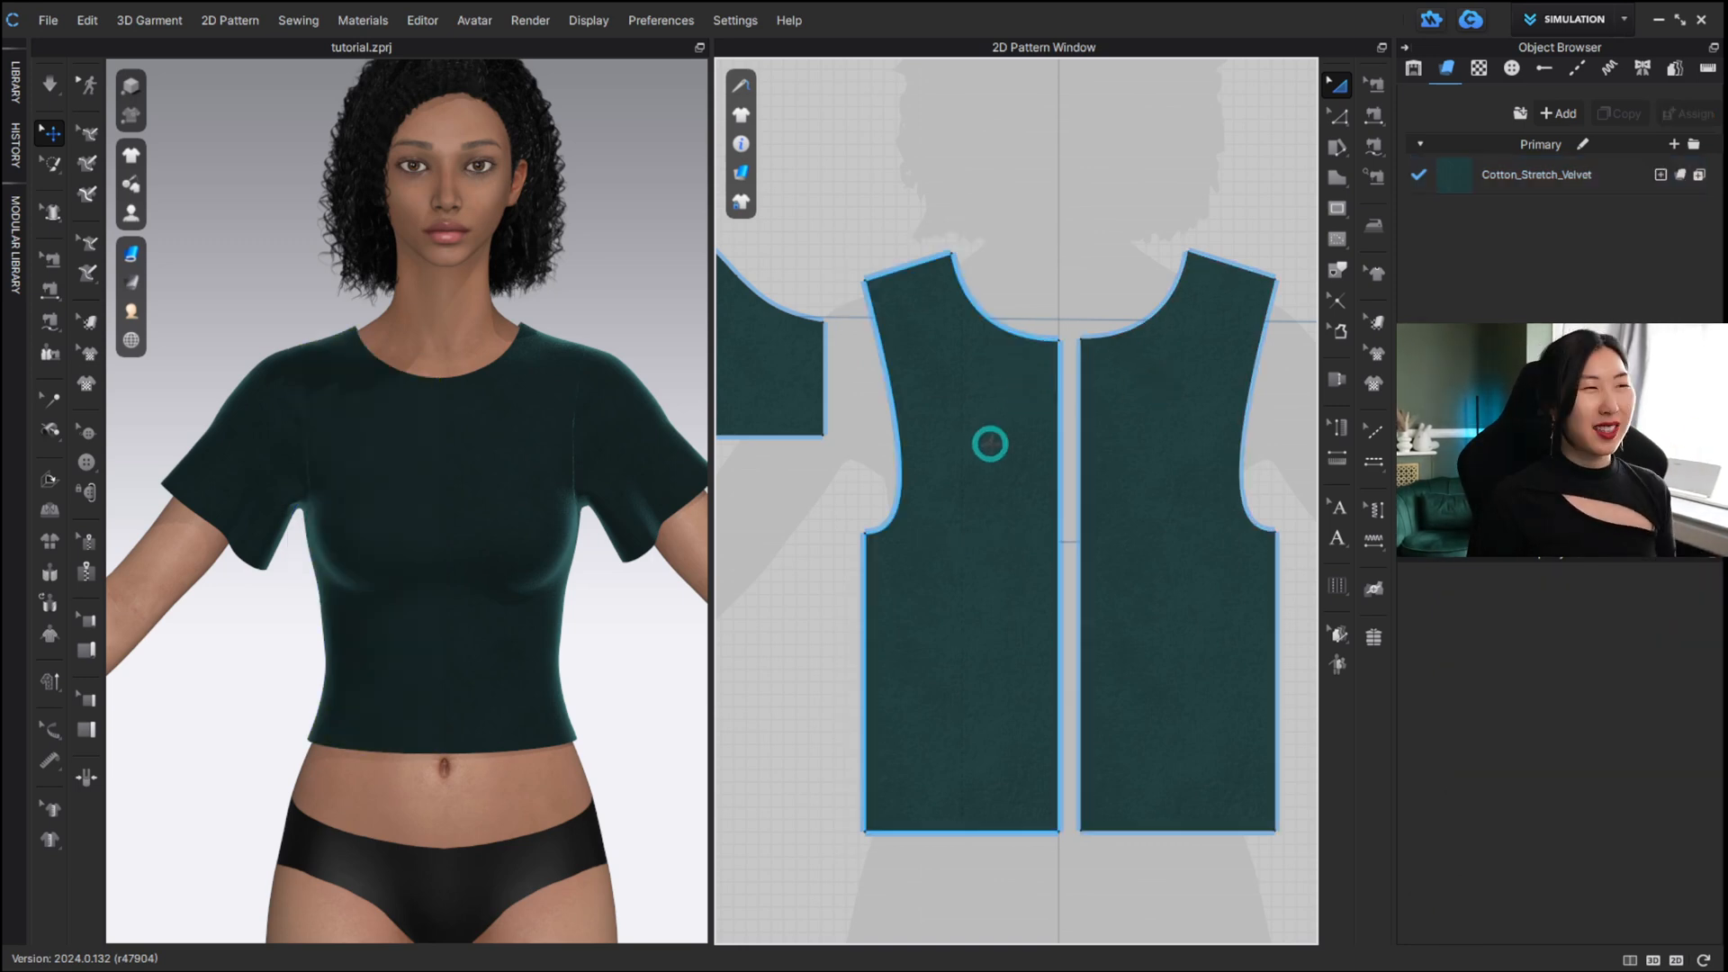
right_click(993, 444)
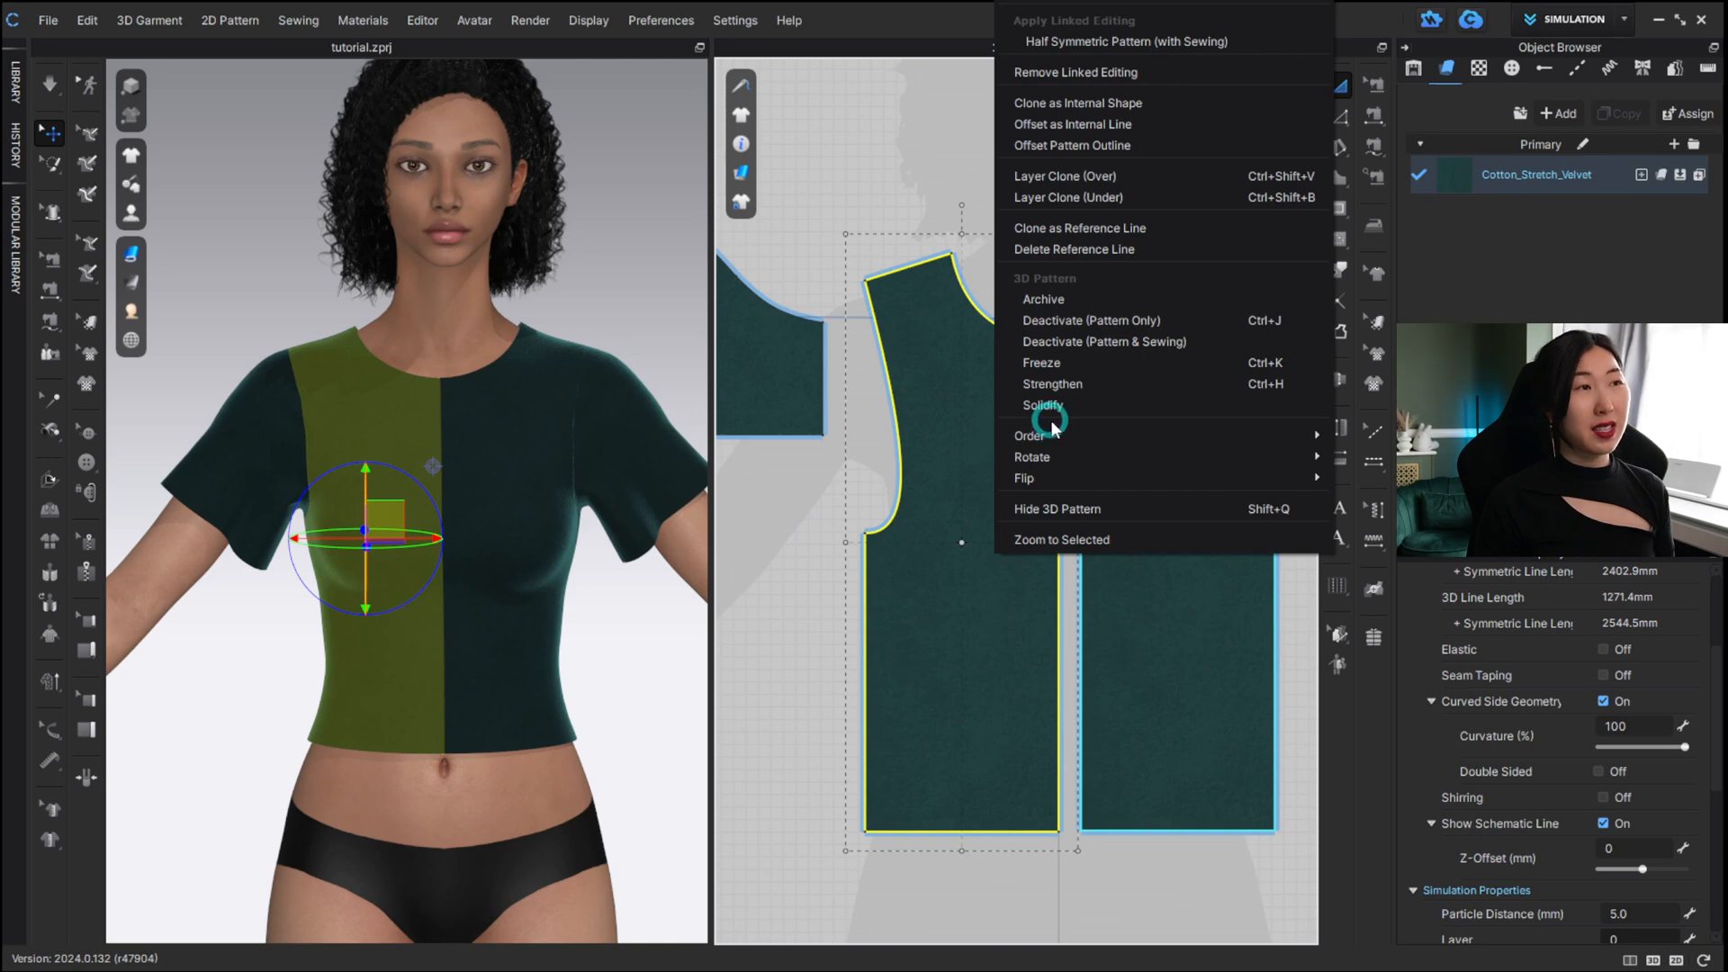
click(1137, 76)
click(1146, 370)
click(977, 378)
click(1145, 378)
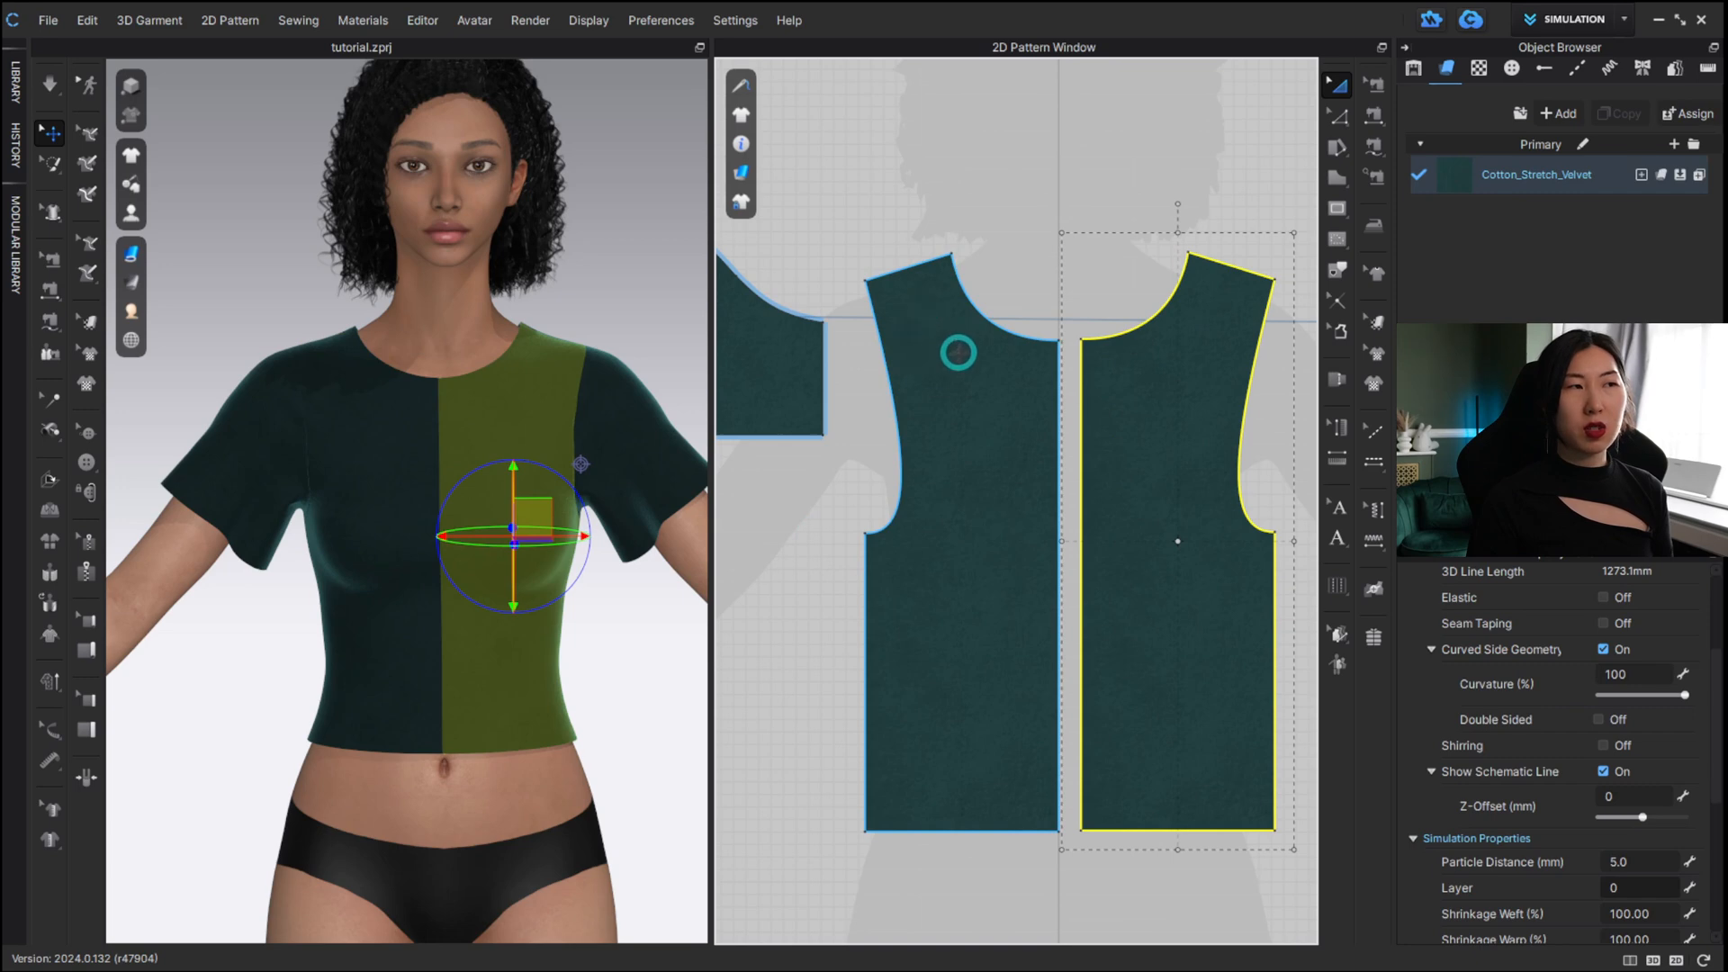
Draw an internal rectangle on the chest of the wearer's left front piece and scale it down to a perimeter of about 169 mm.
click(948, 396)
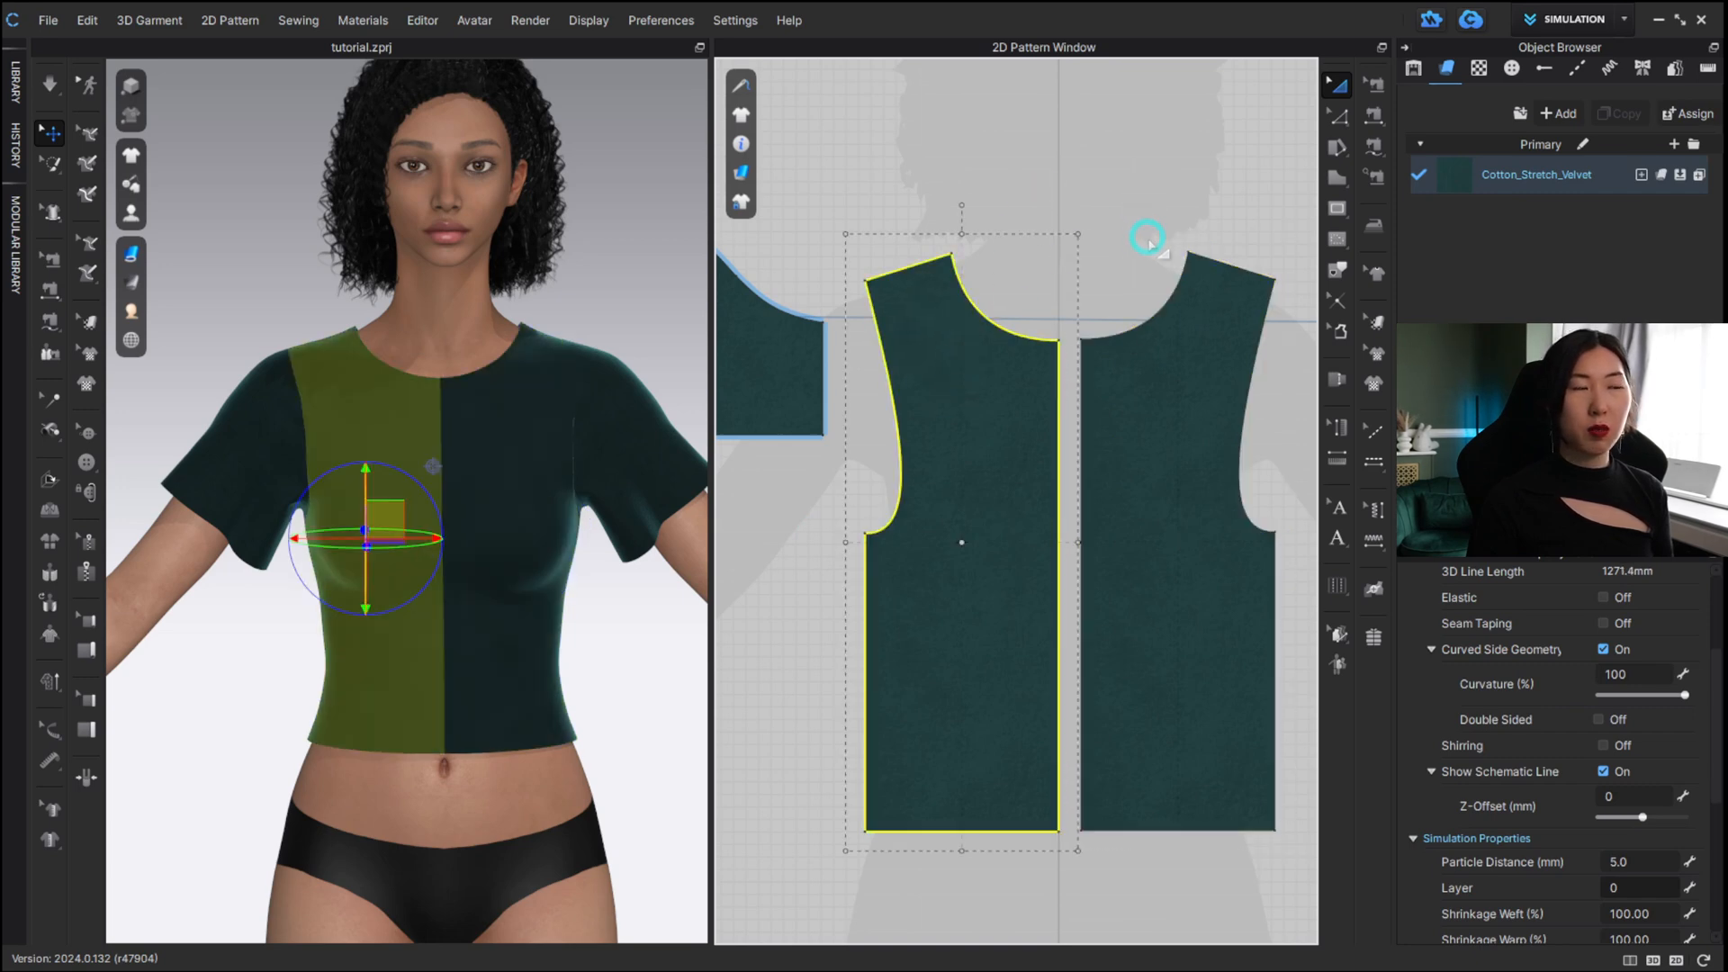
click(1118, 194)
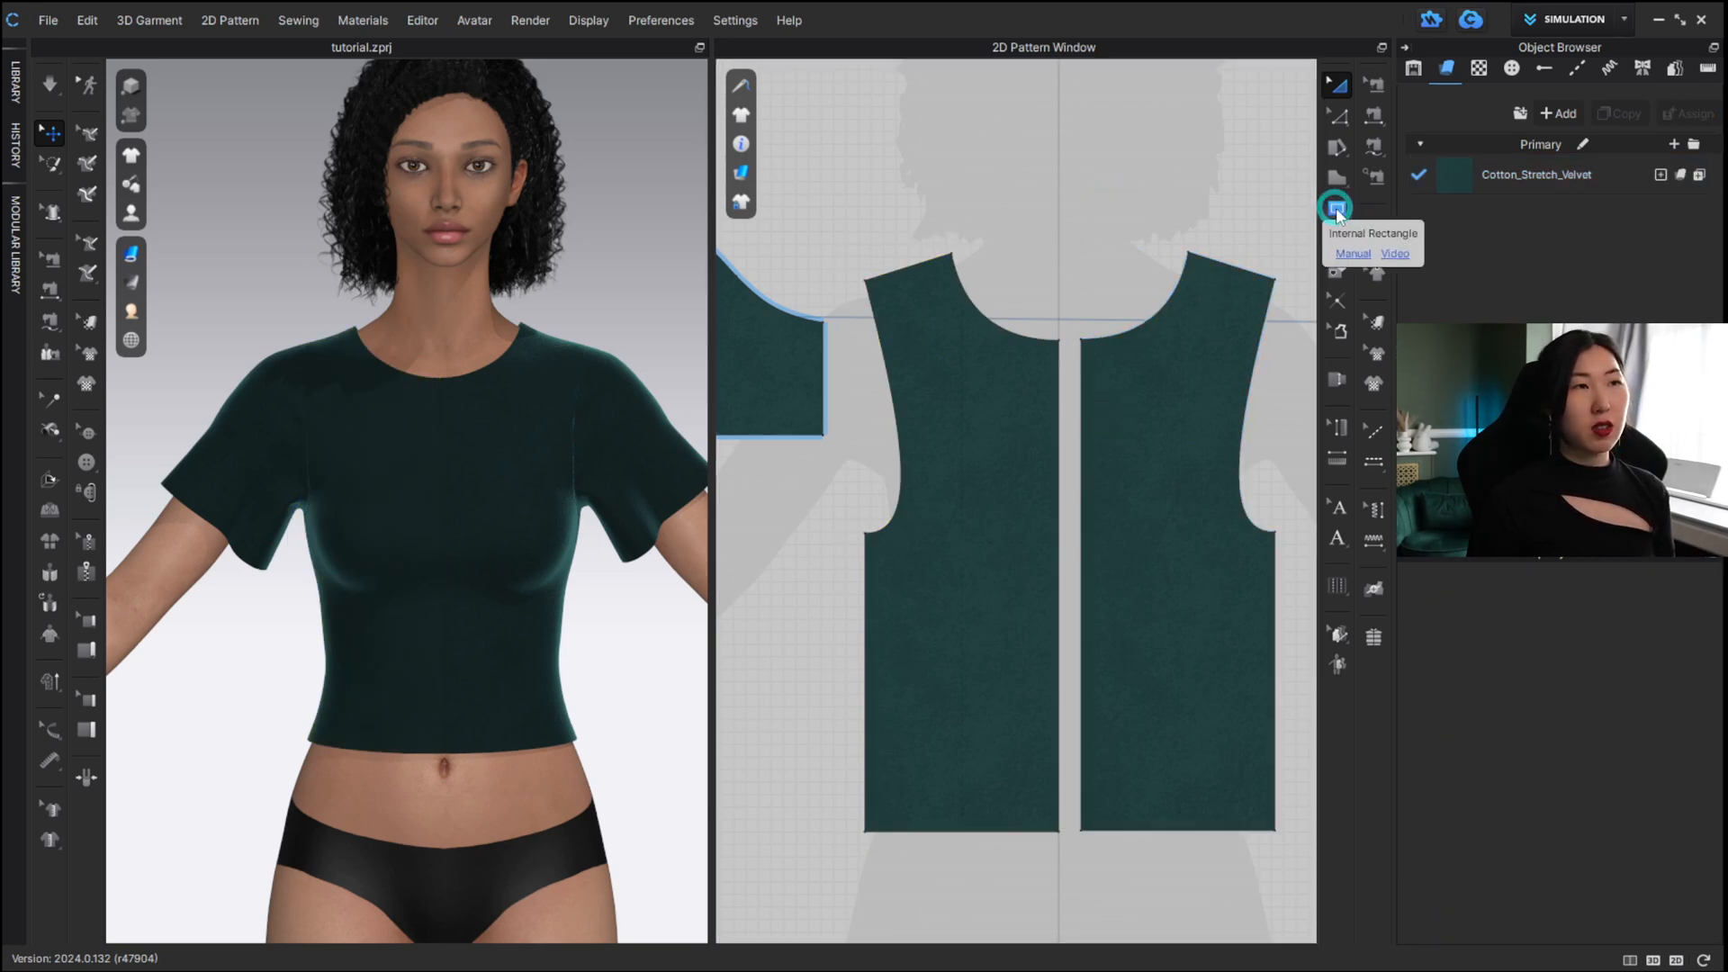
click(1337, 208)
click(1485, 225)
scroll(1152, 358, up, 4)
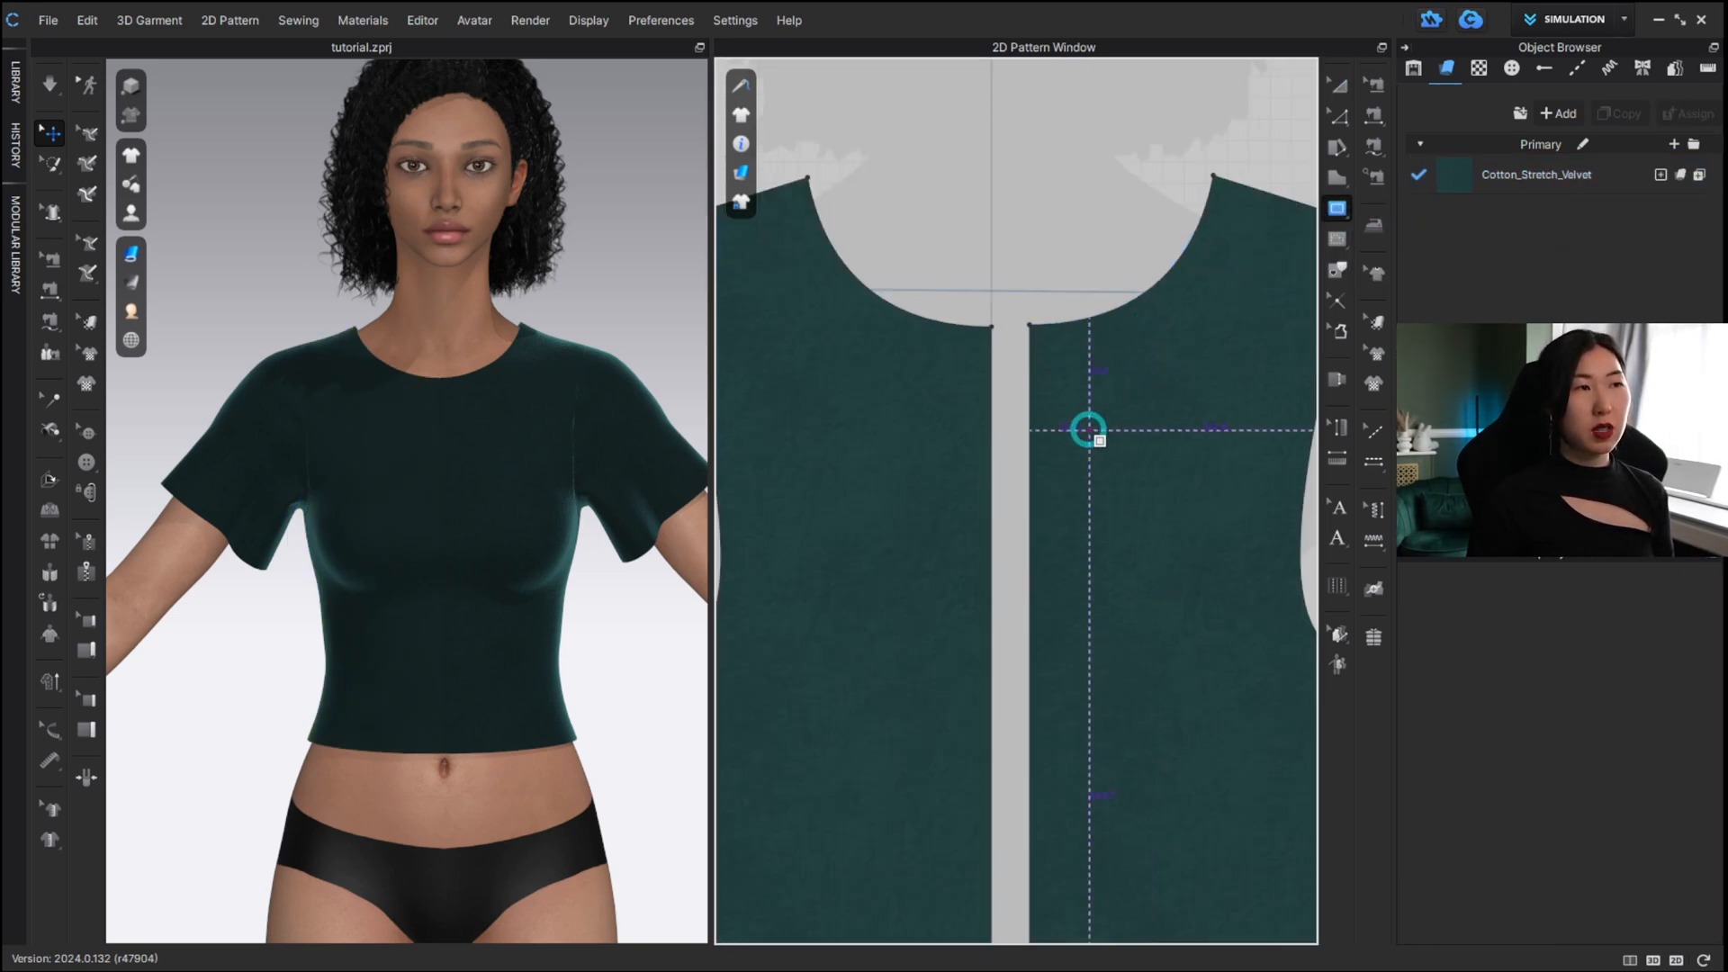
drag(1089, 430, 1244, 519)
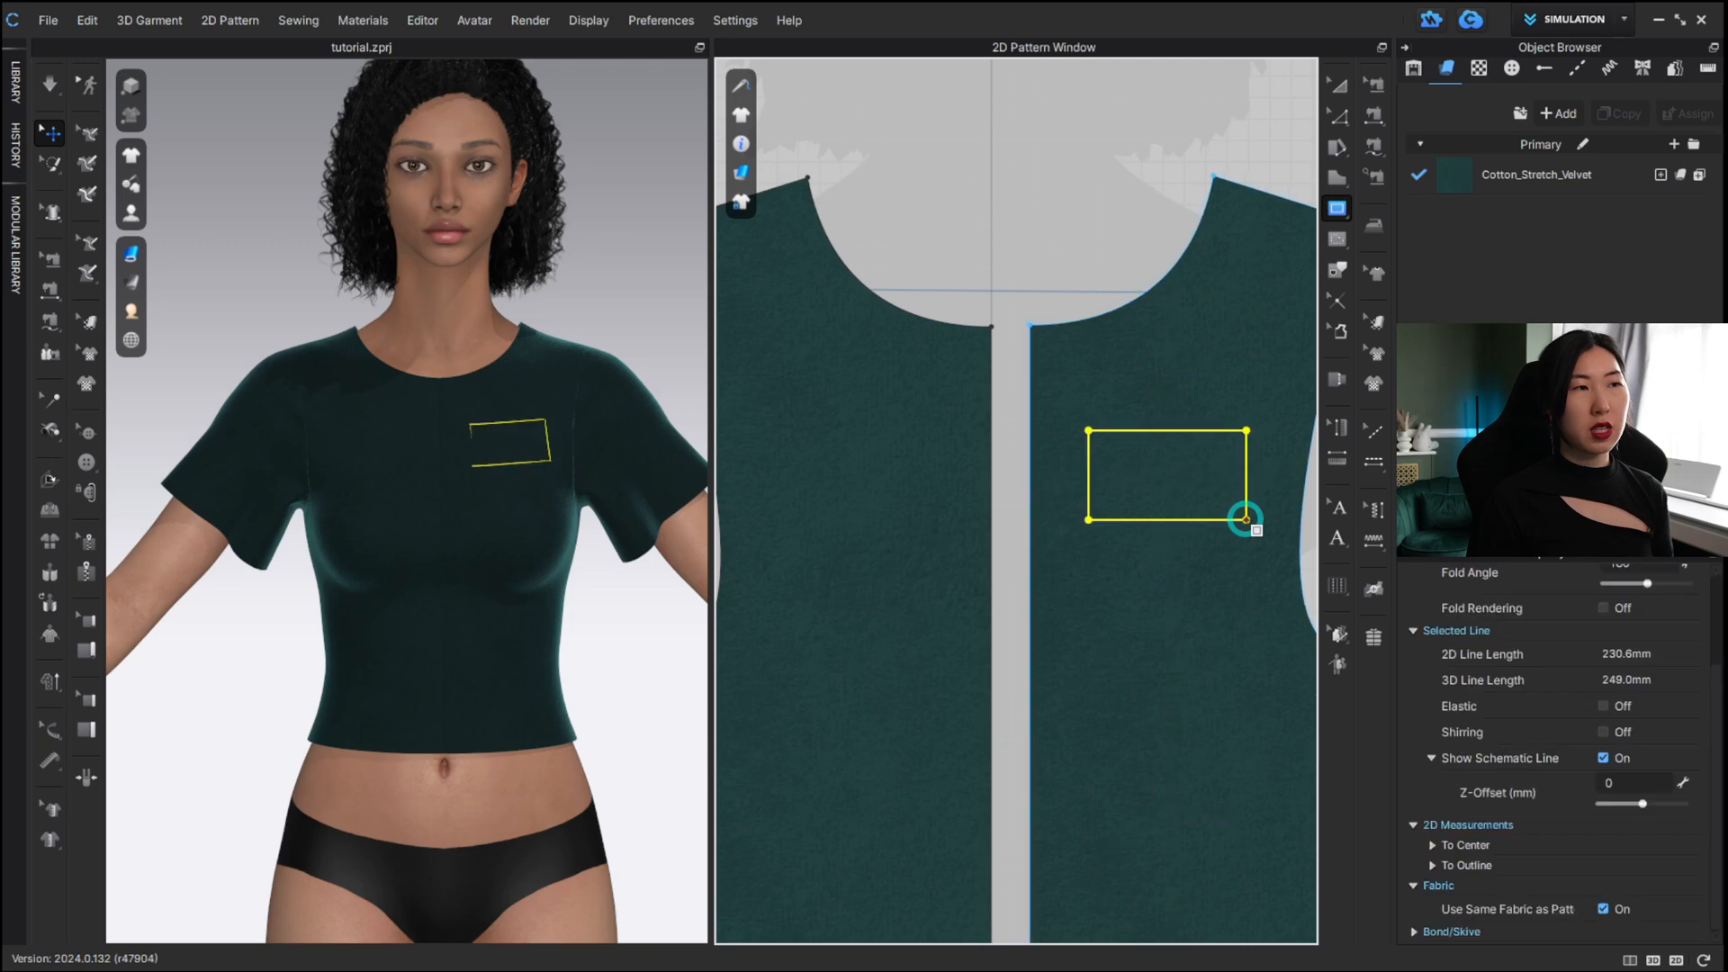
scroll(552, 465, up, 2)
scroll(552, 464, down, 3)
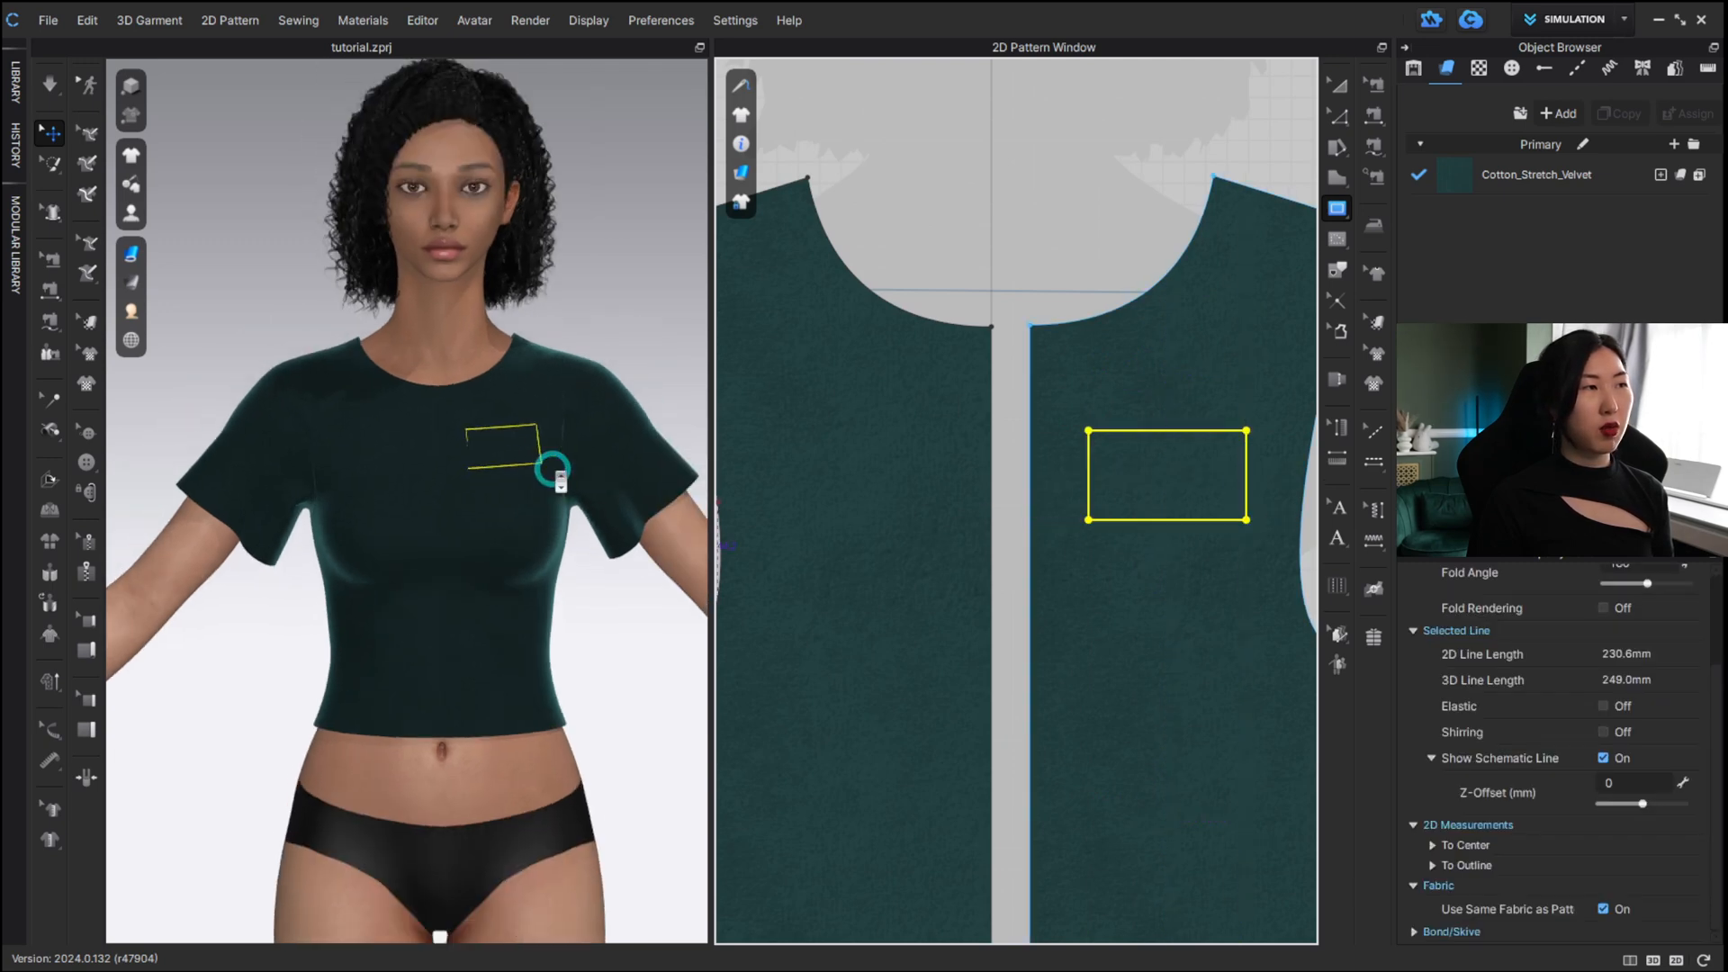
scroll(553, 467, up, 4)
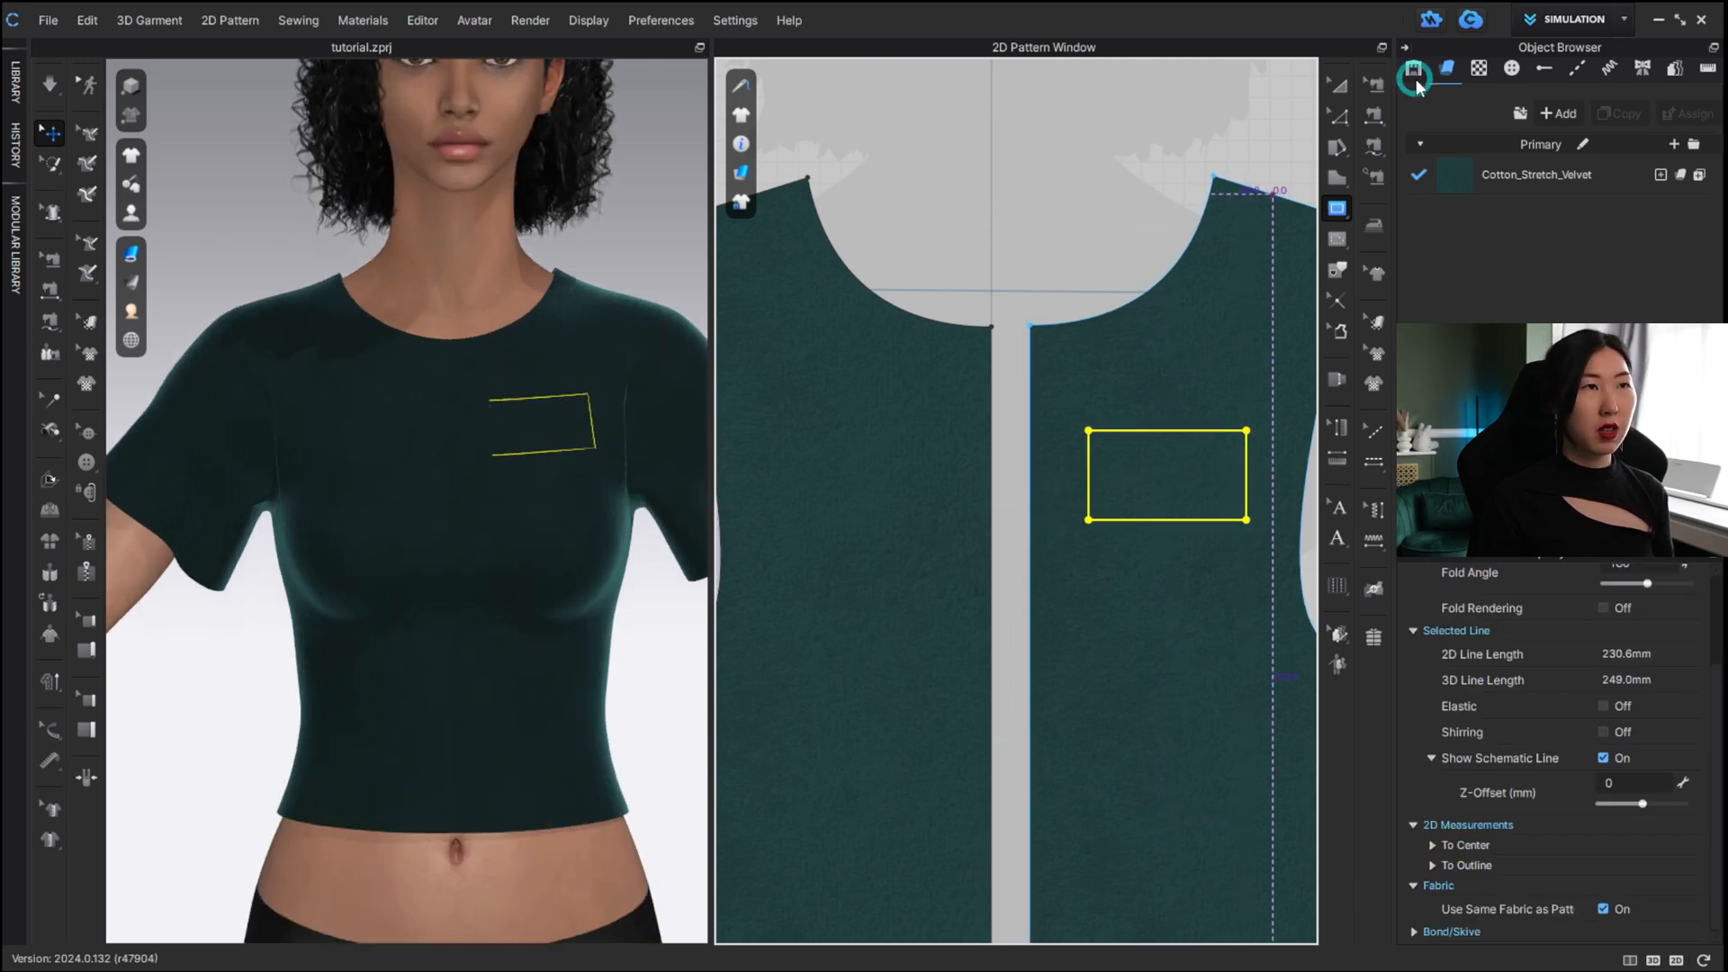
click(1338, 84)
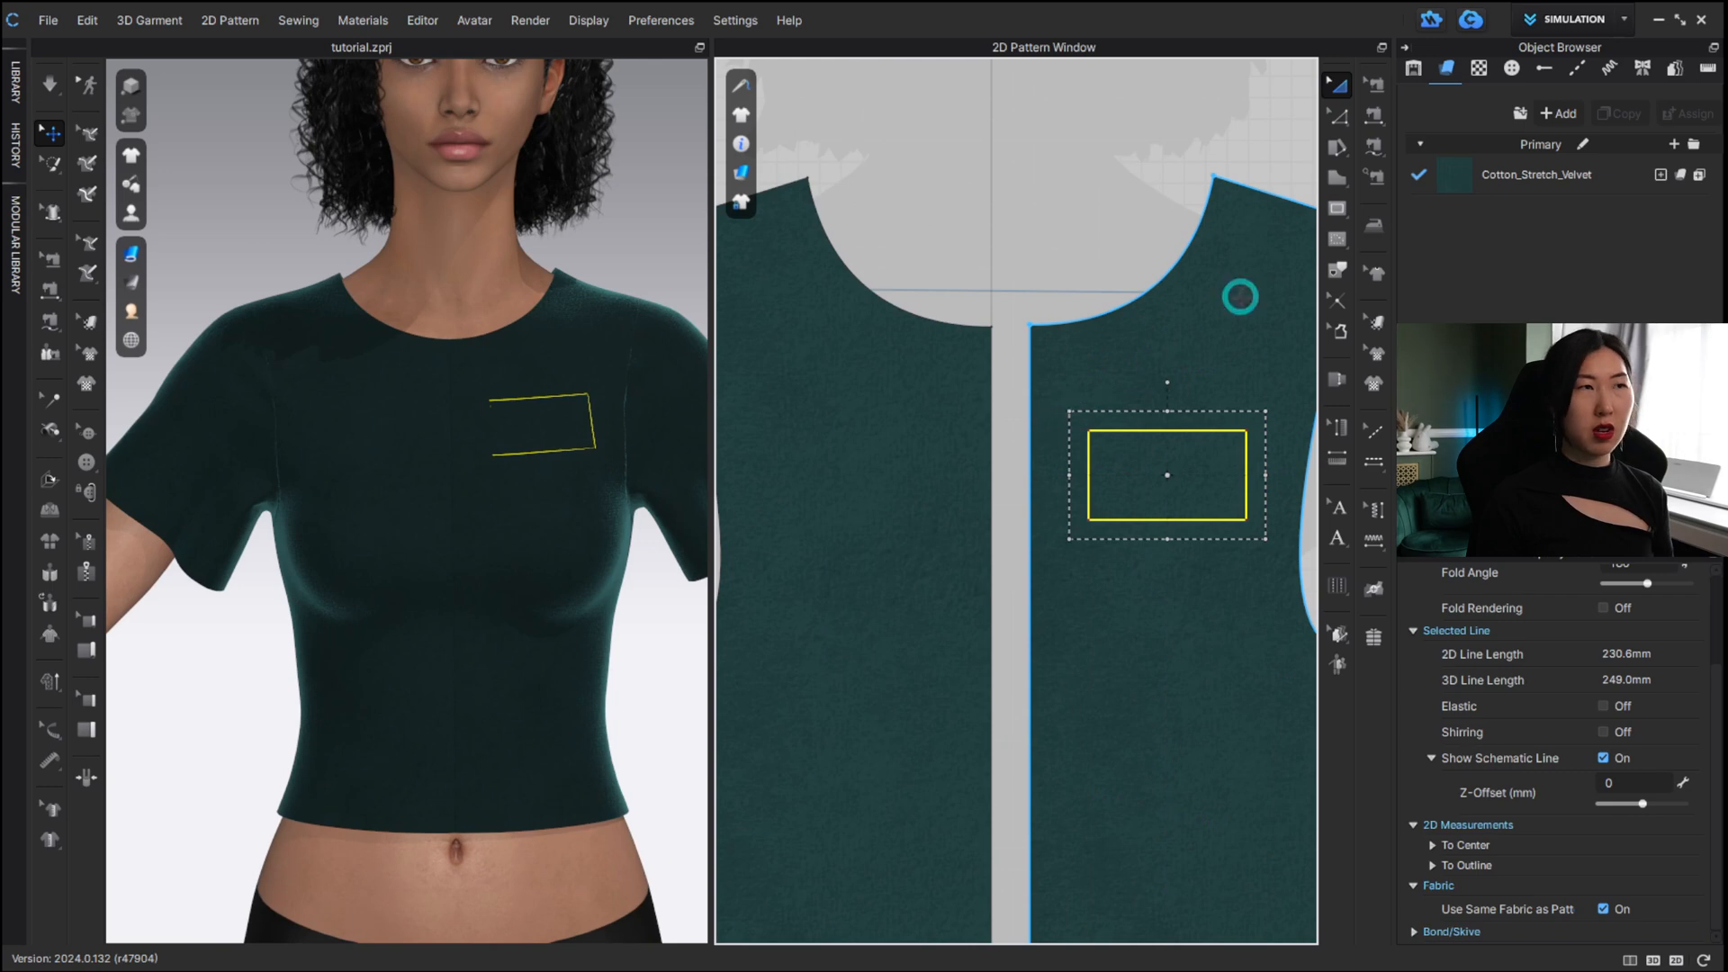
drag(1067, 414, 1169, 456)
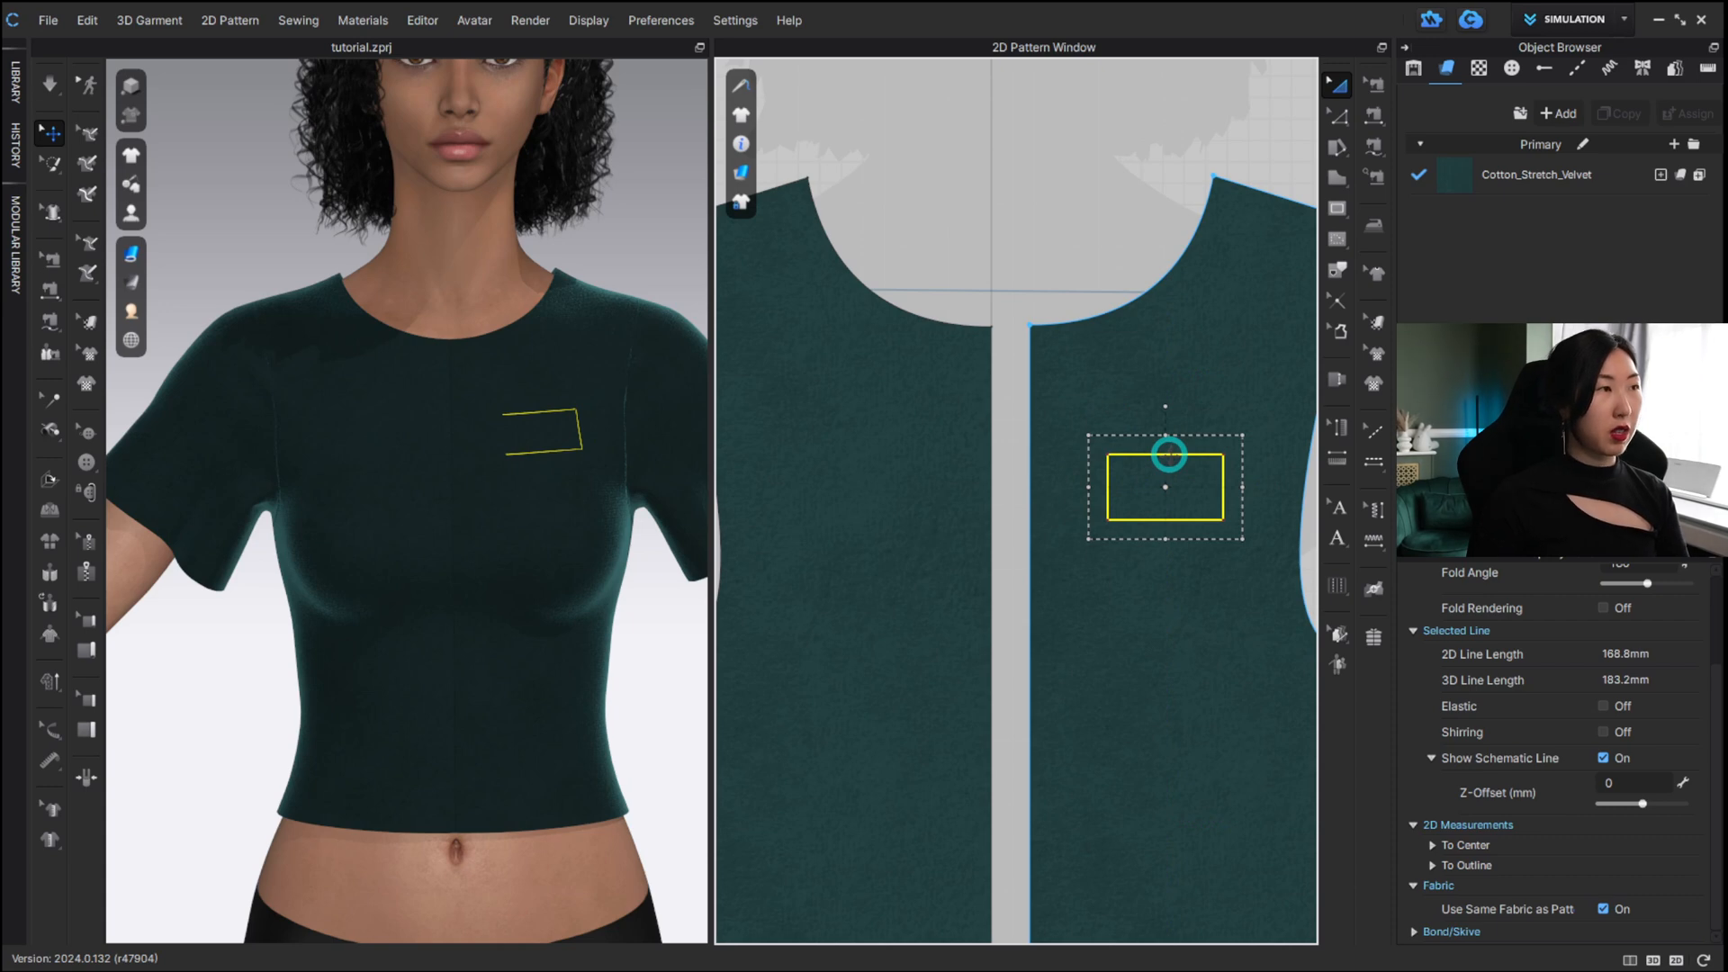
Try editing only the chest rectangle's edge nearest the center front with Edit Pattern, and undo the edit.
key(z)
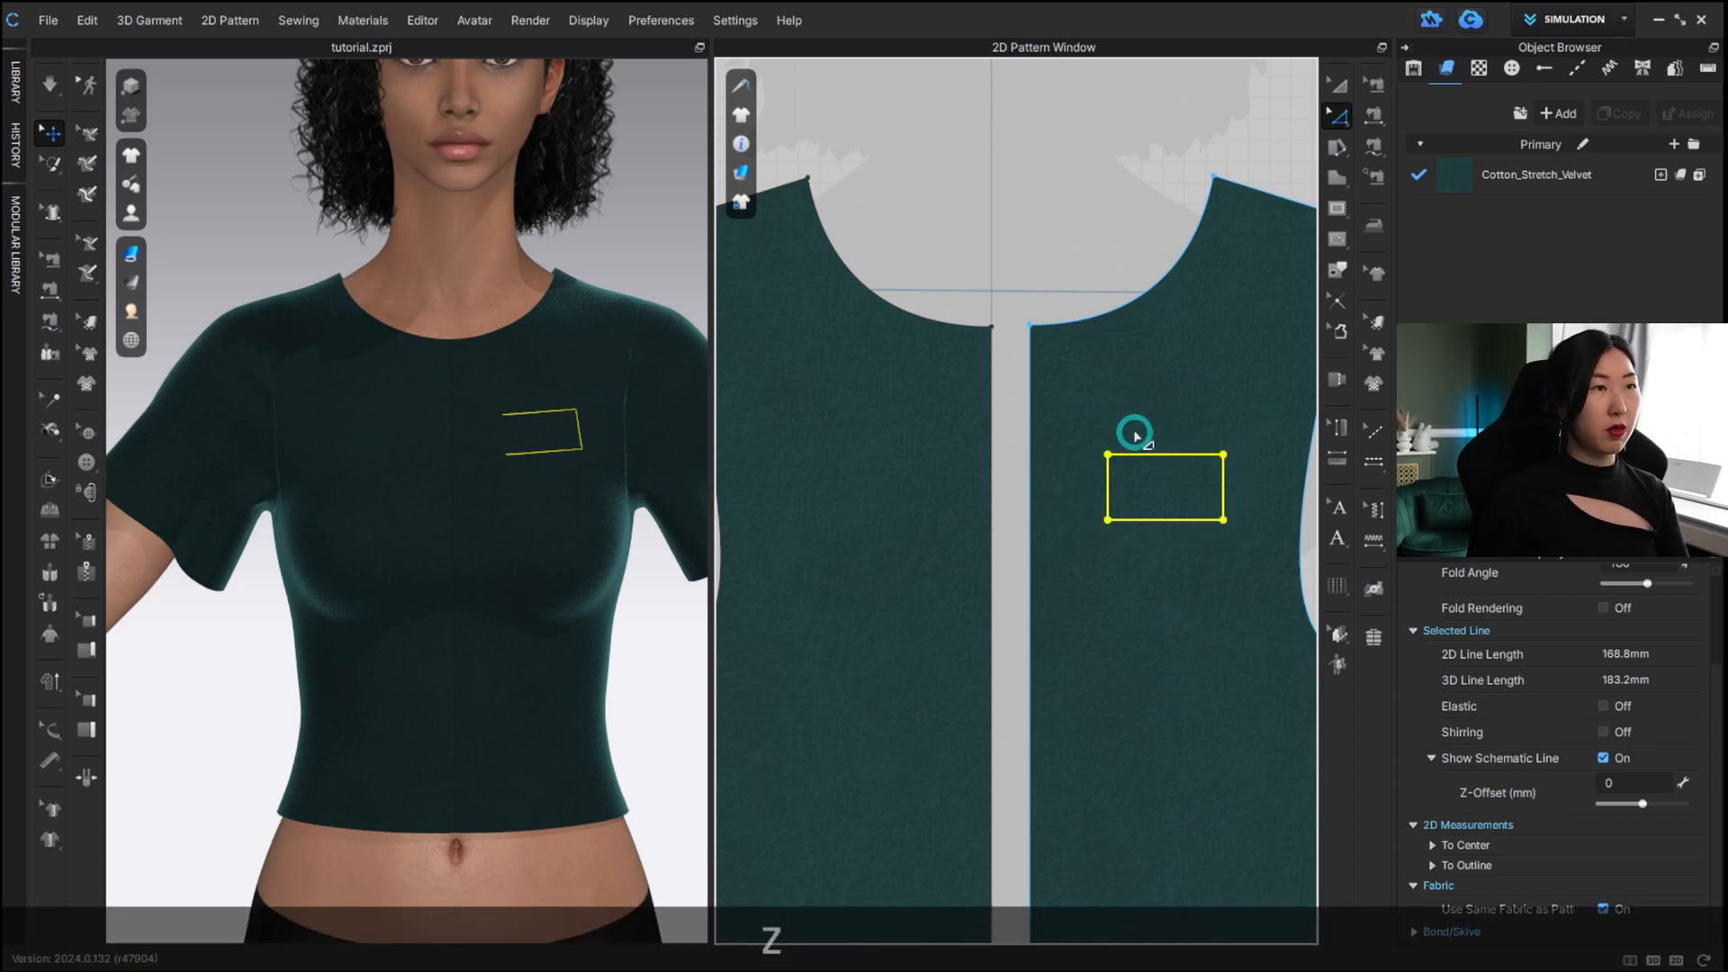
click(1338, 117)
click(1415, 123)
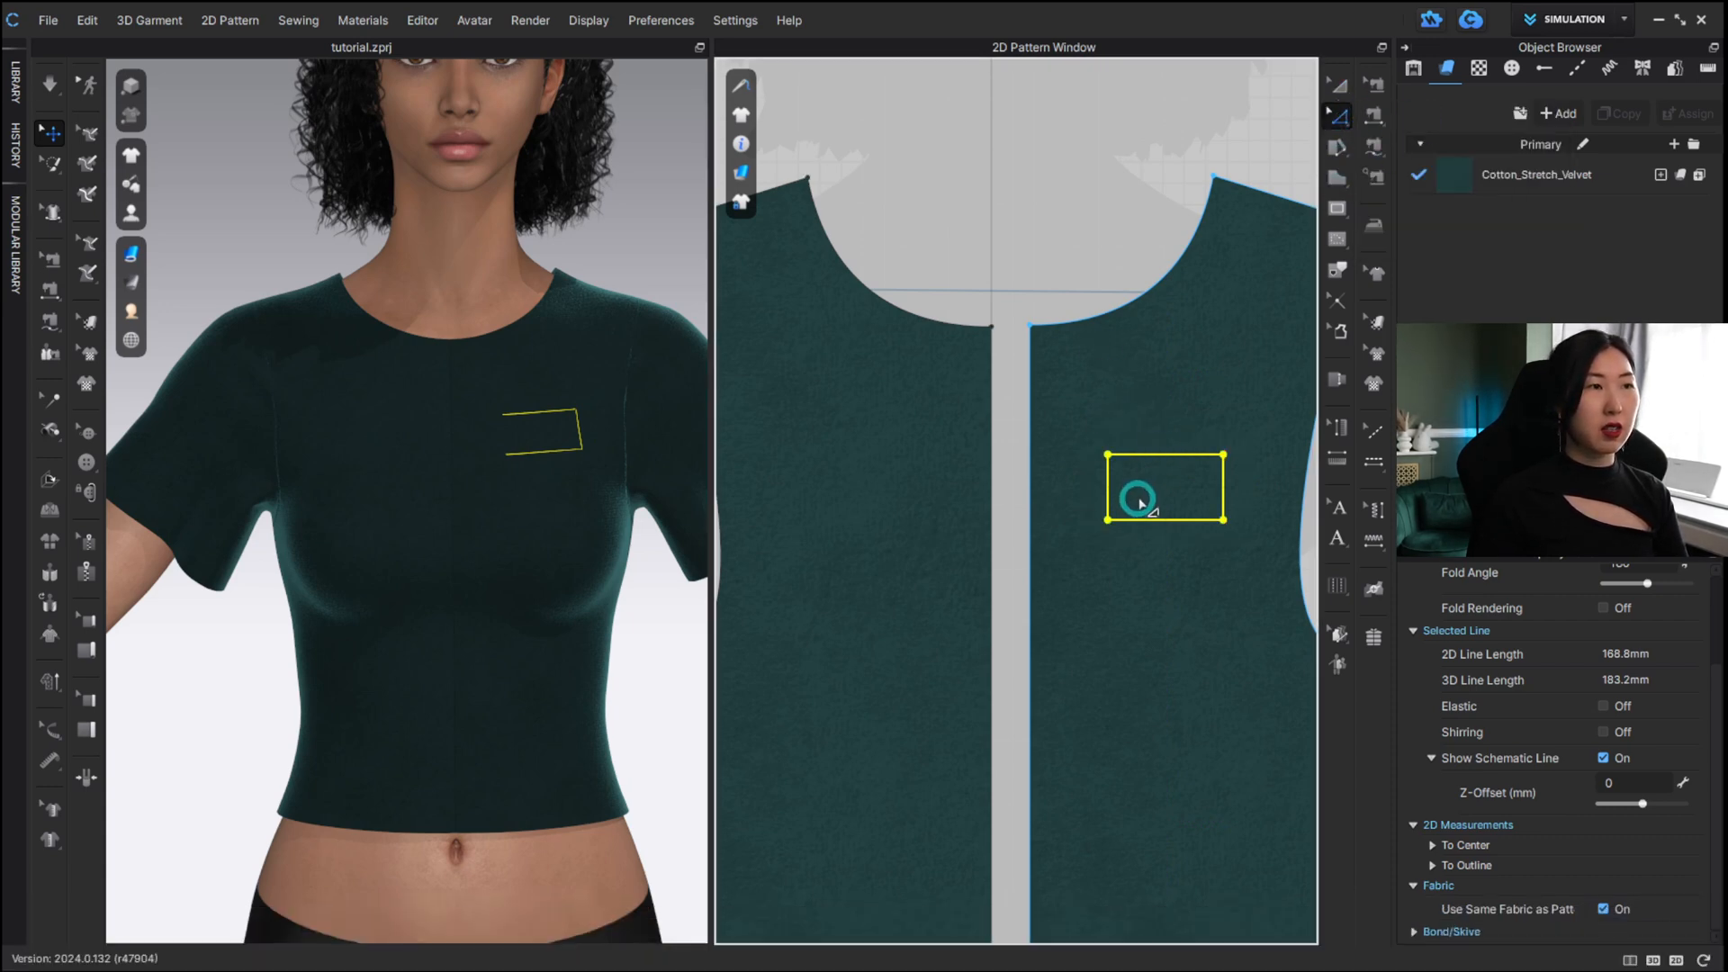
click(1110, 482)
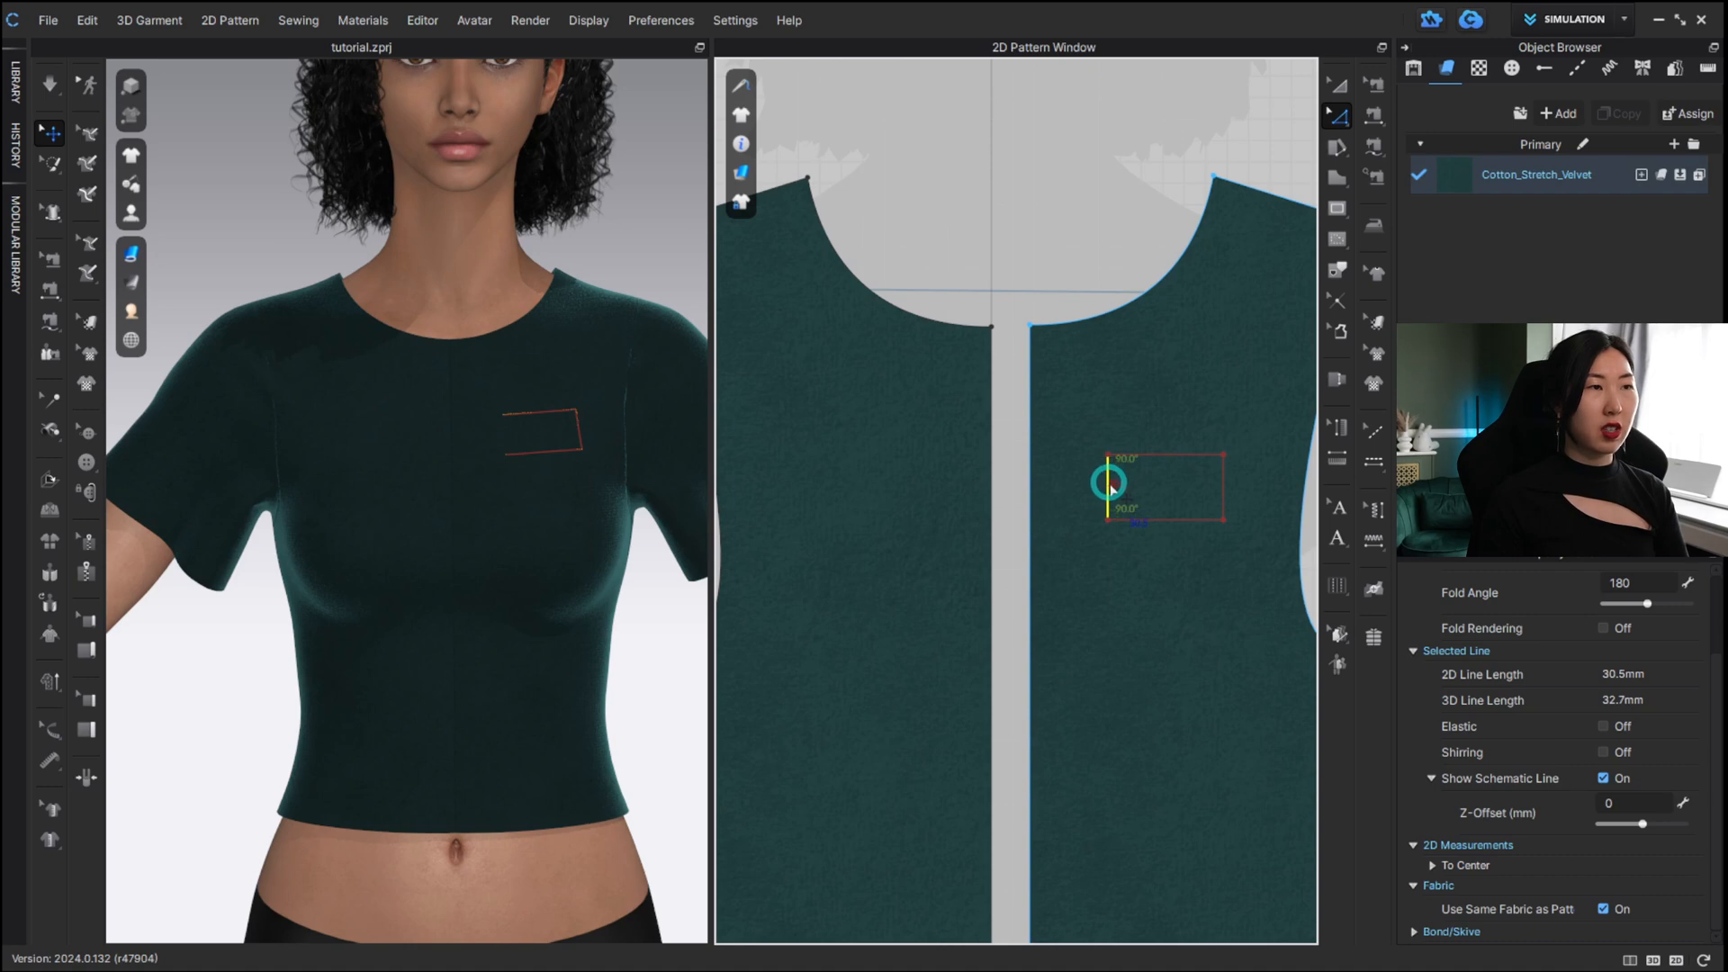
mouse_move(1111, 486)
mouse_down()
mouse_move(1088, 486)
mouse_move(1111, 487)
mouse_up()
key(ctrl+z)
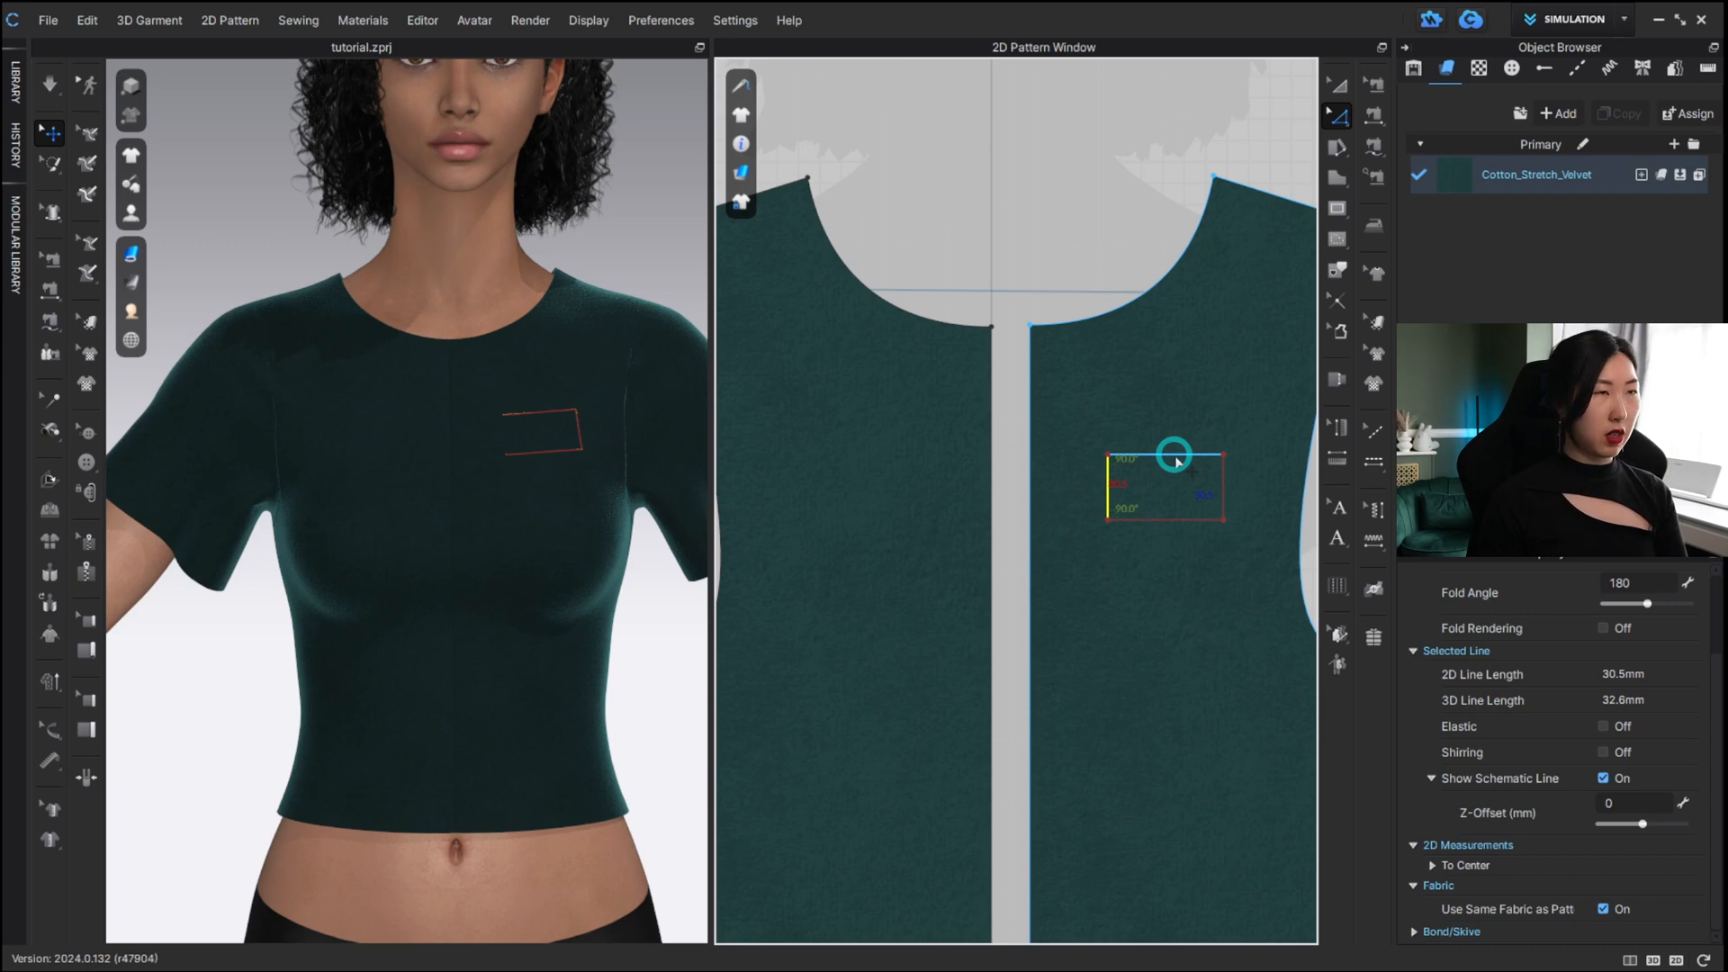
Trace the whole chest rectangle as an unlinked pattern piece and place it above the front neckline.
key(a)
click(1091, 232)
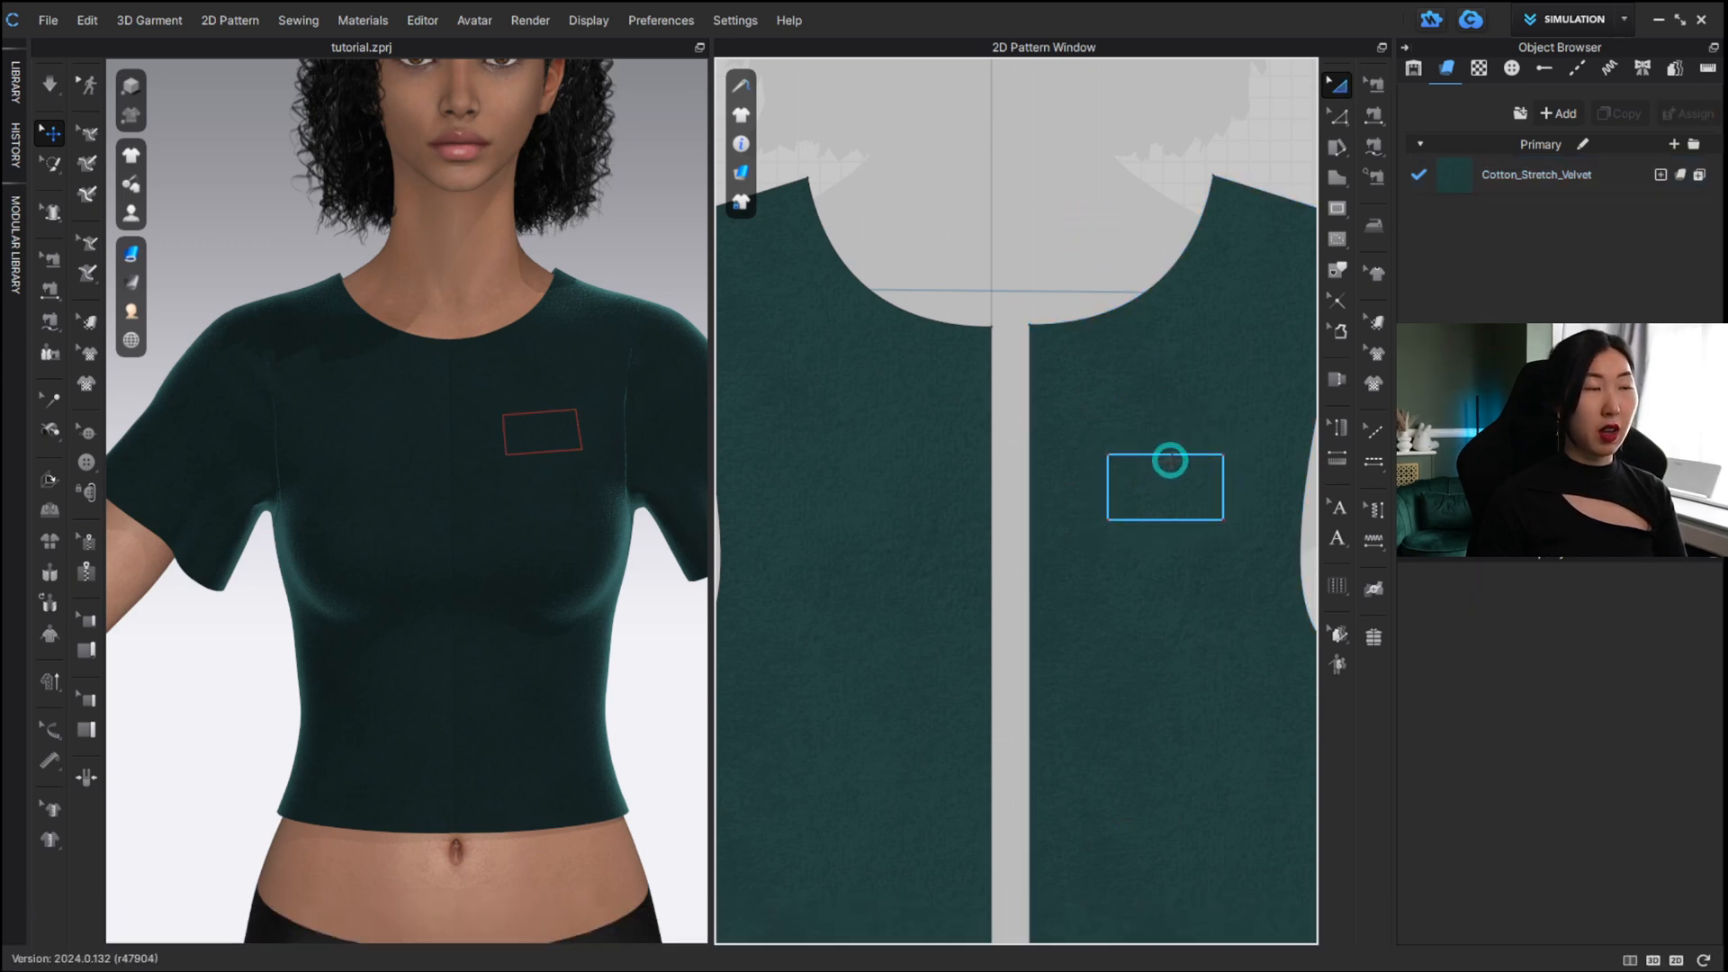
key(a)
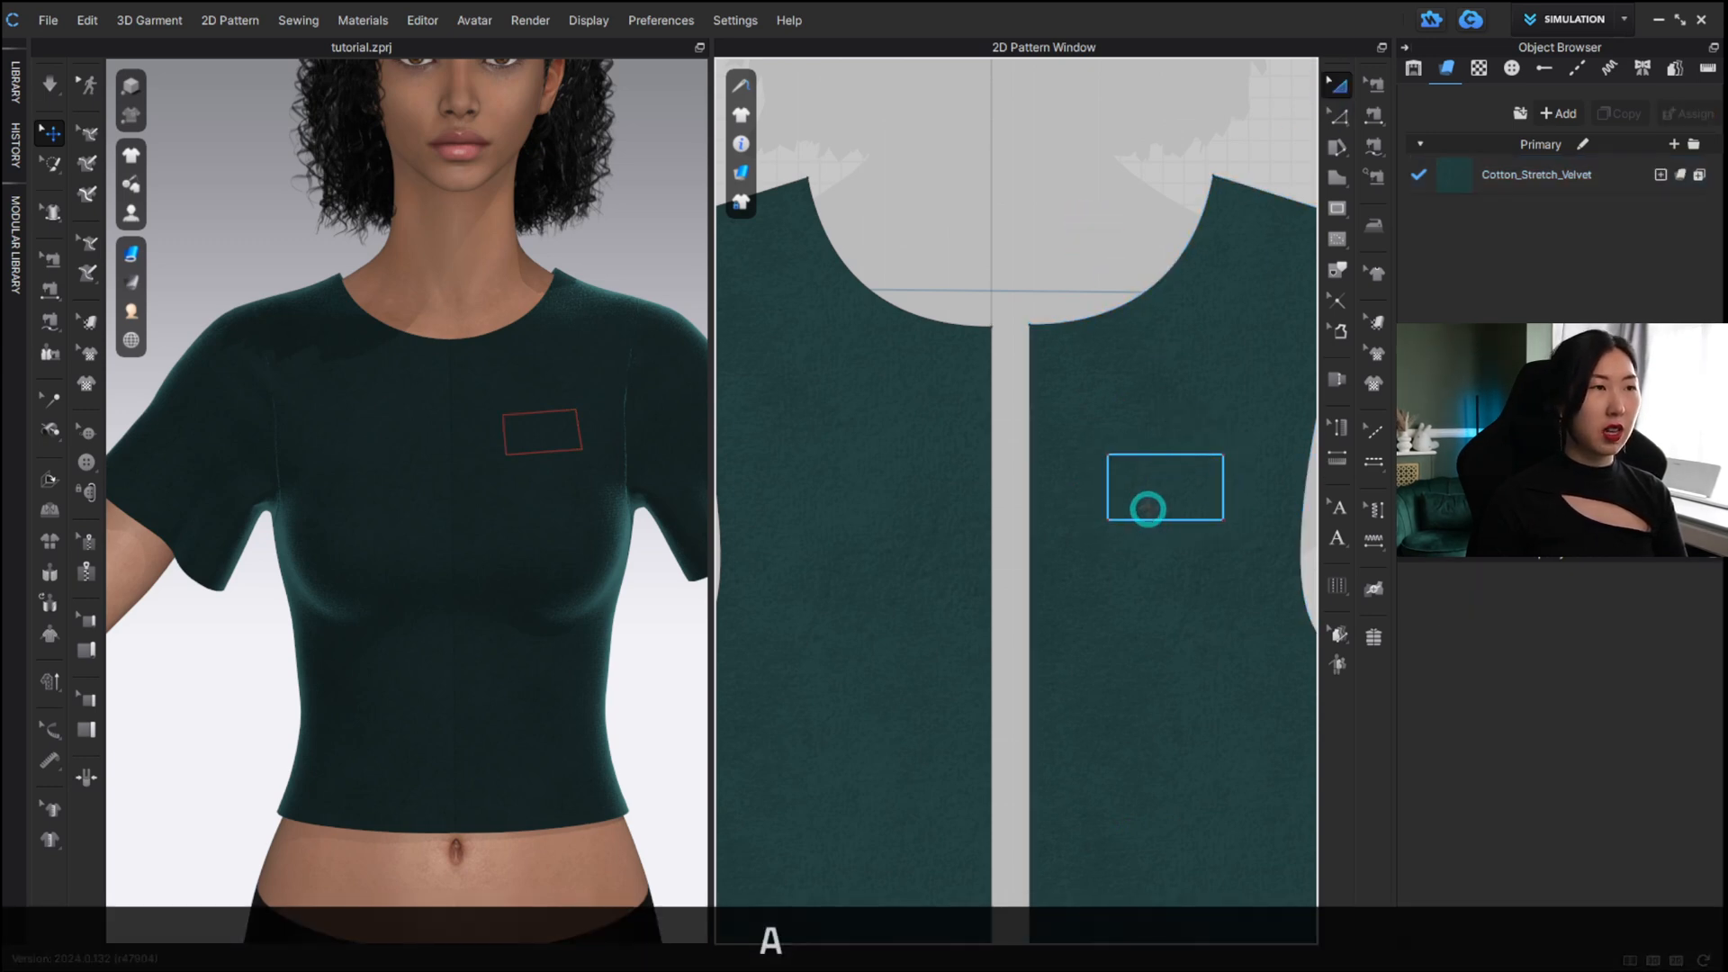
click(1146, 454)
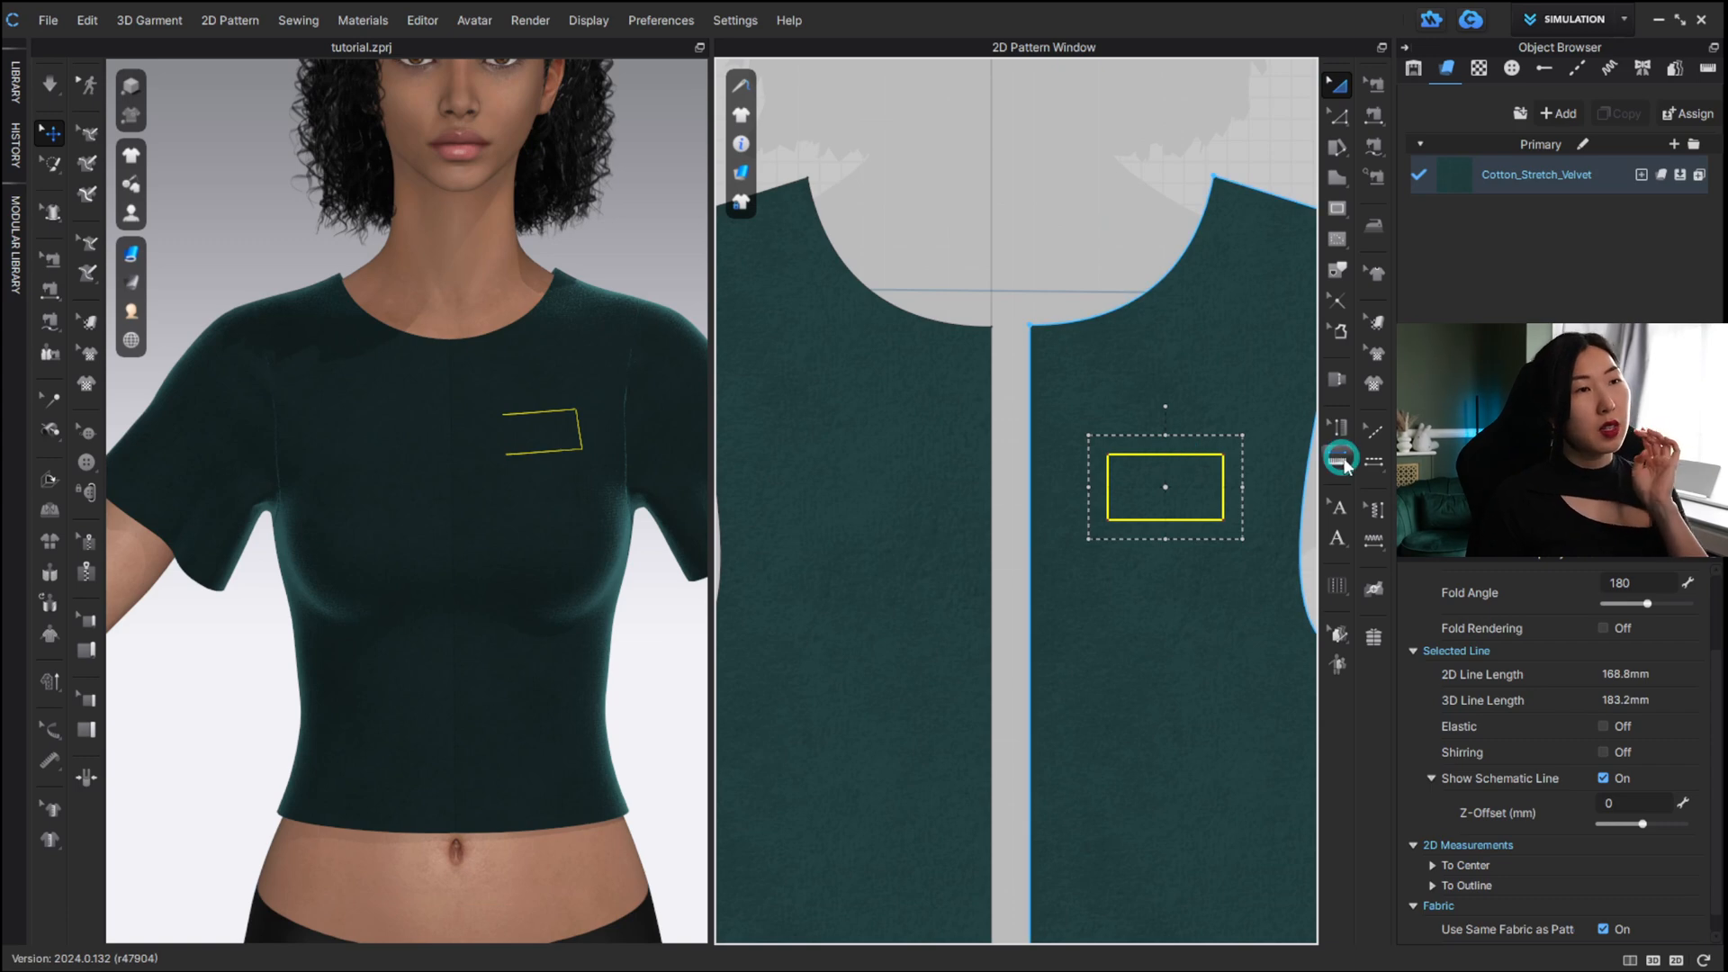
click(1340, 270)
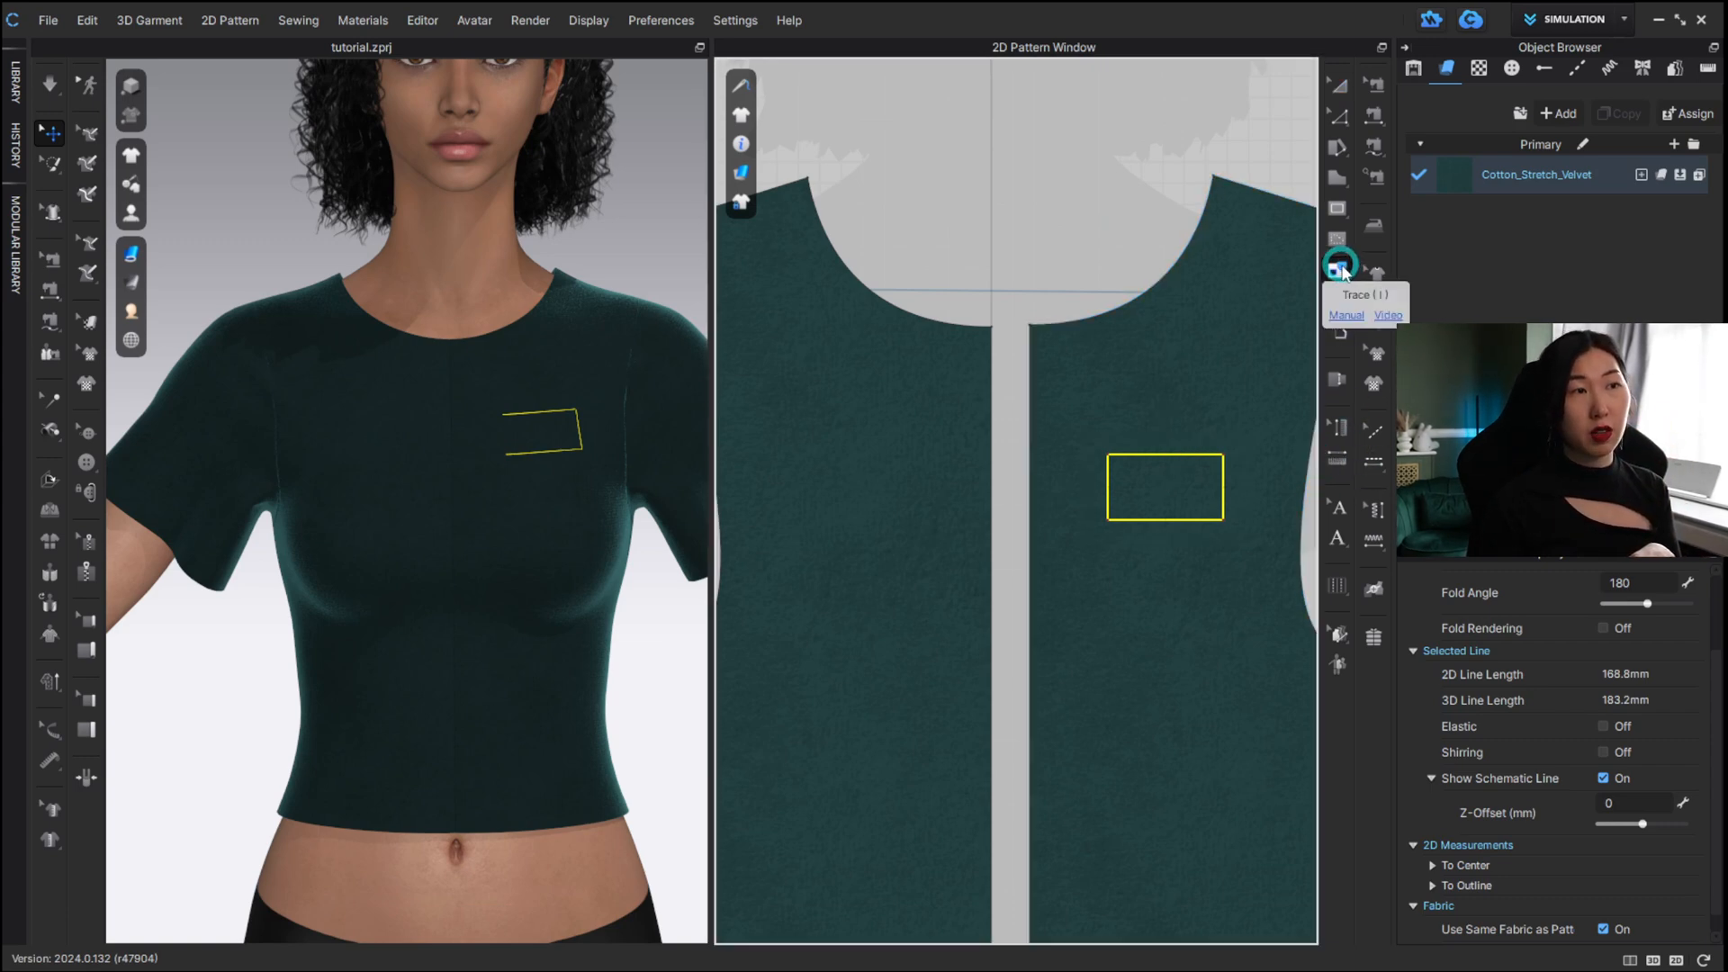
right_click(1138, 456)
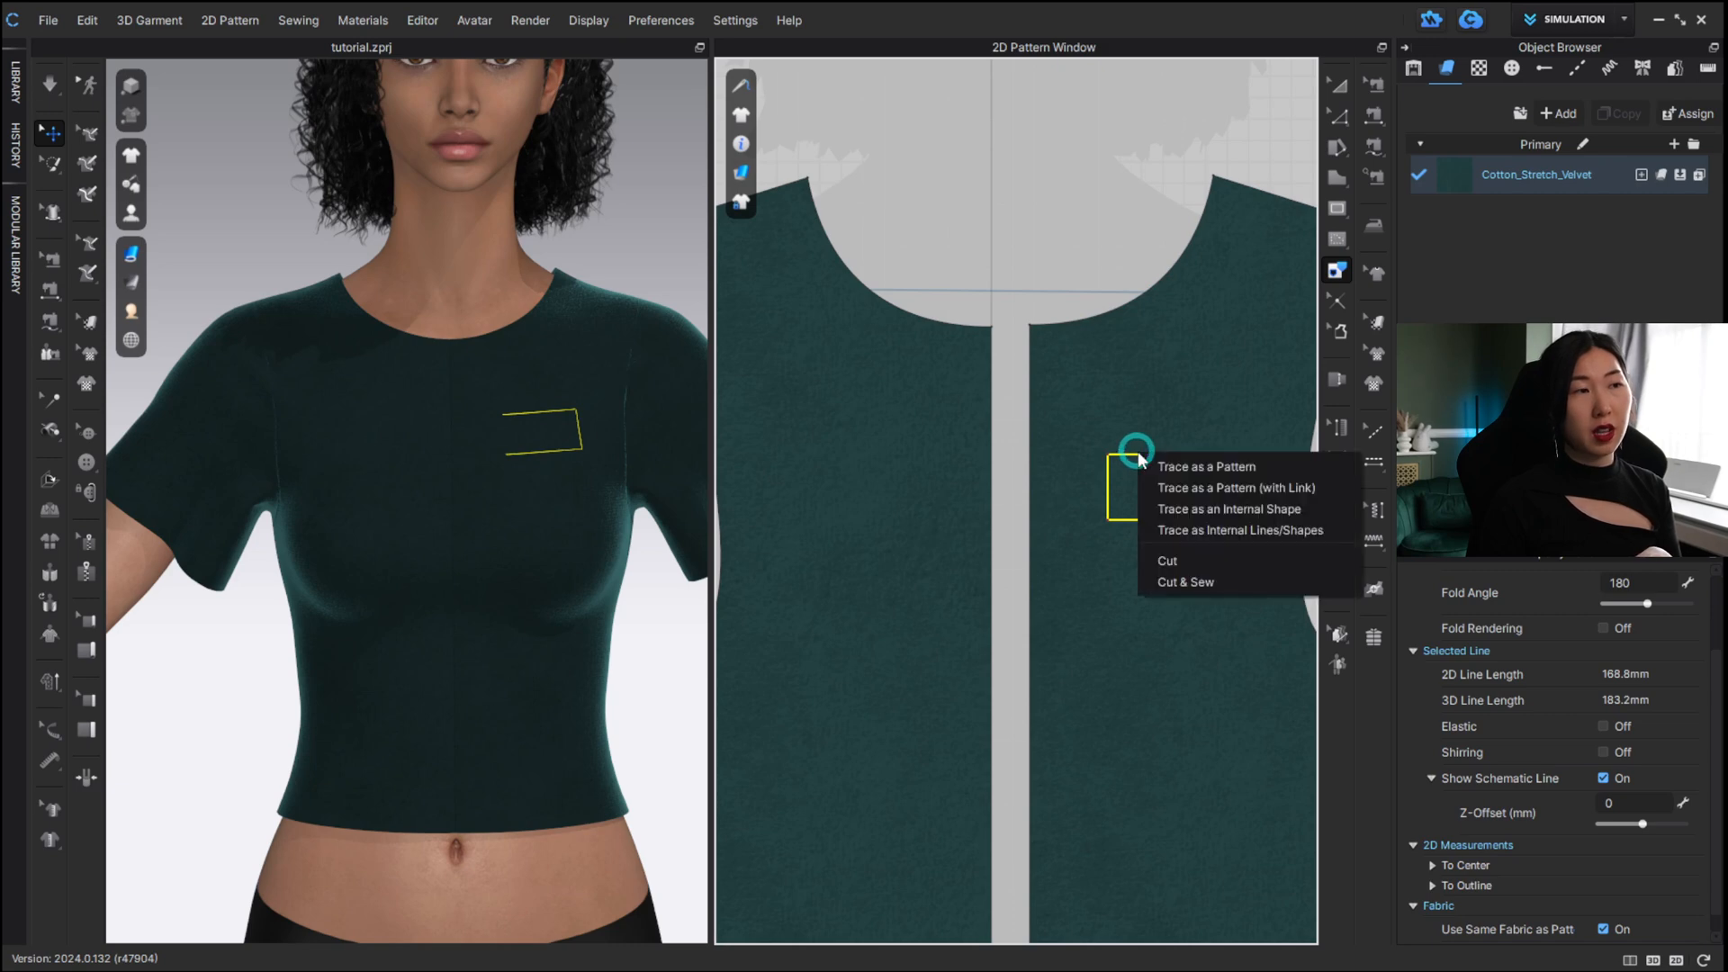
click(1197, 464)
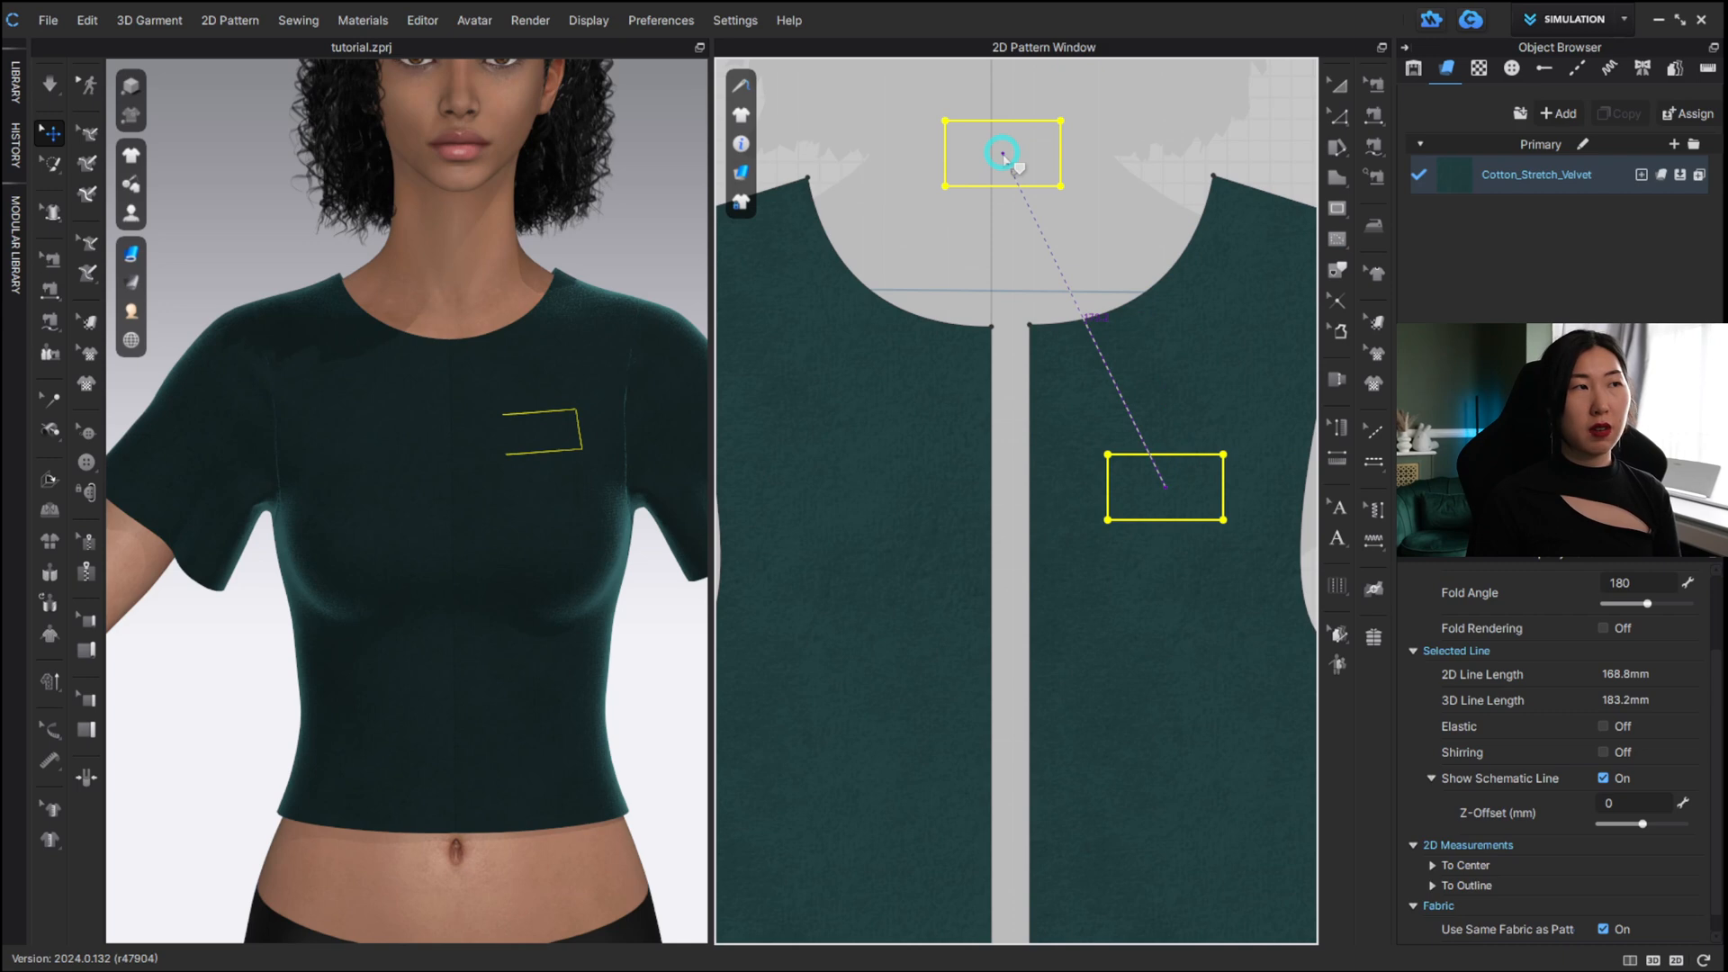
click(1004, 155)
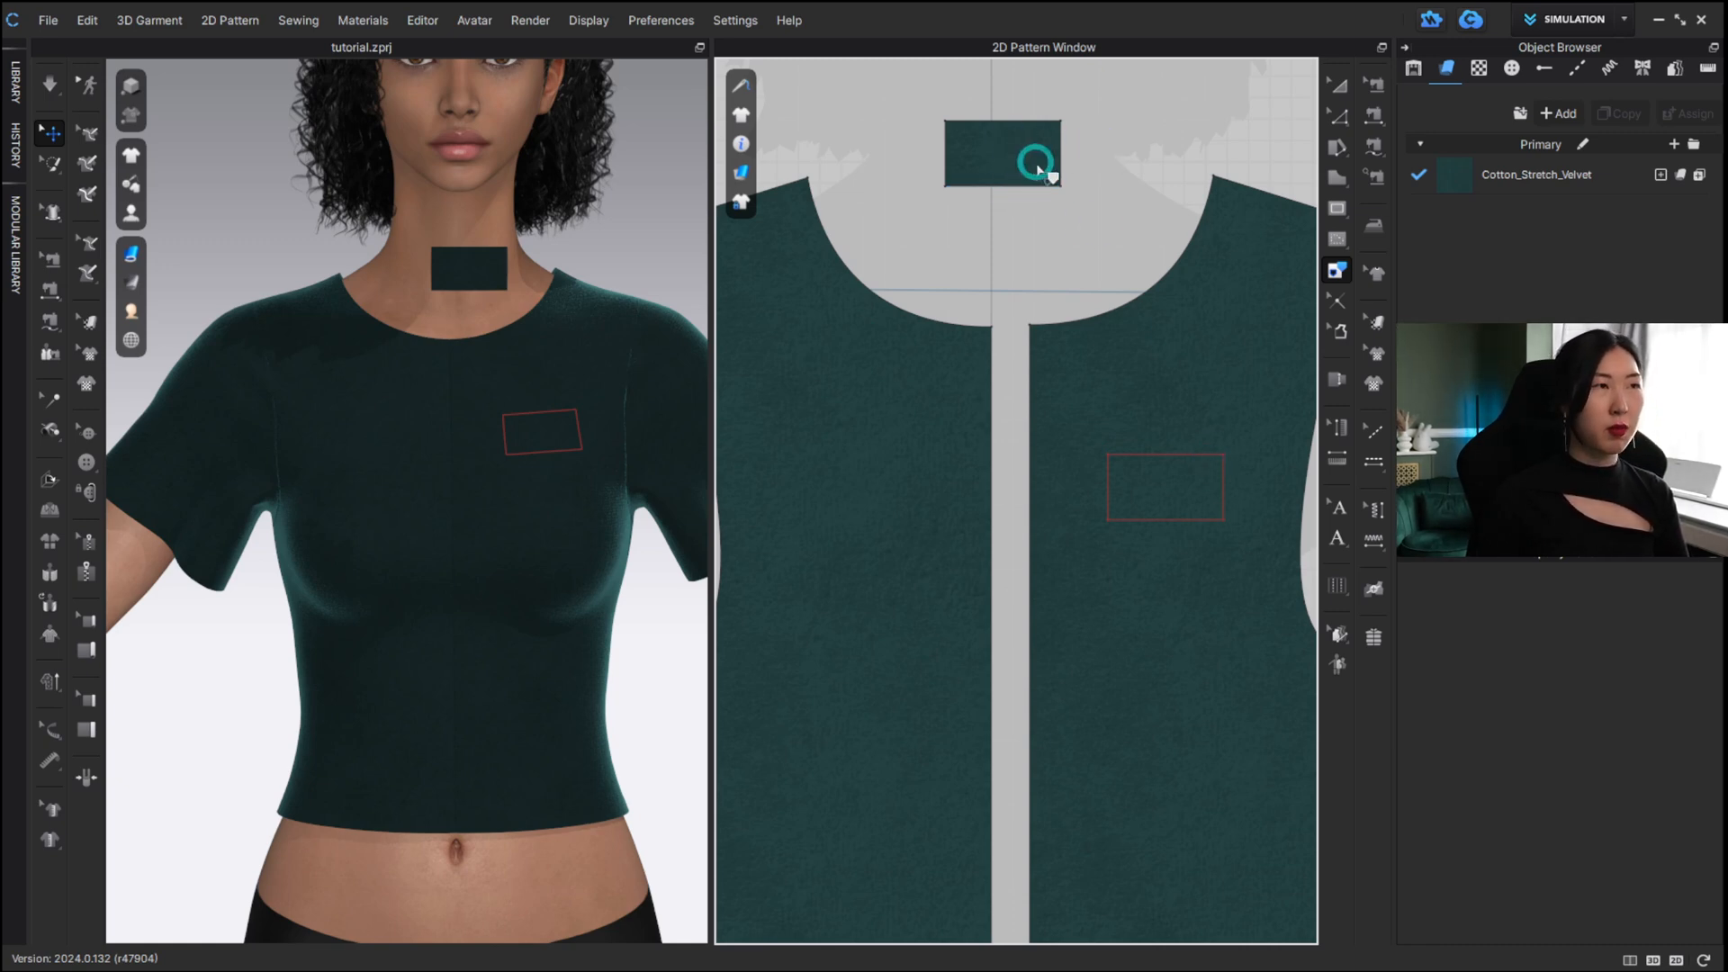
Apply the Muslin_28X36 fabric from the library's fabric collection to the new rectangular piece.
key(a)
click(999, 148)
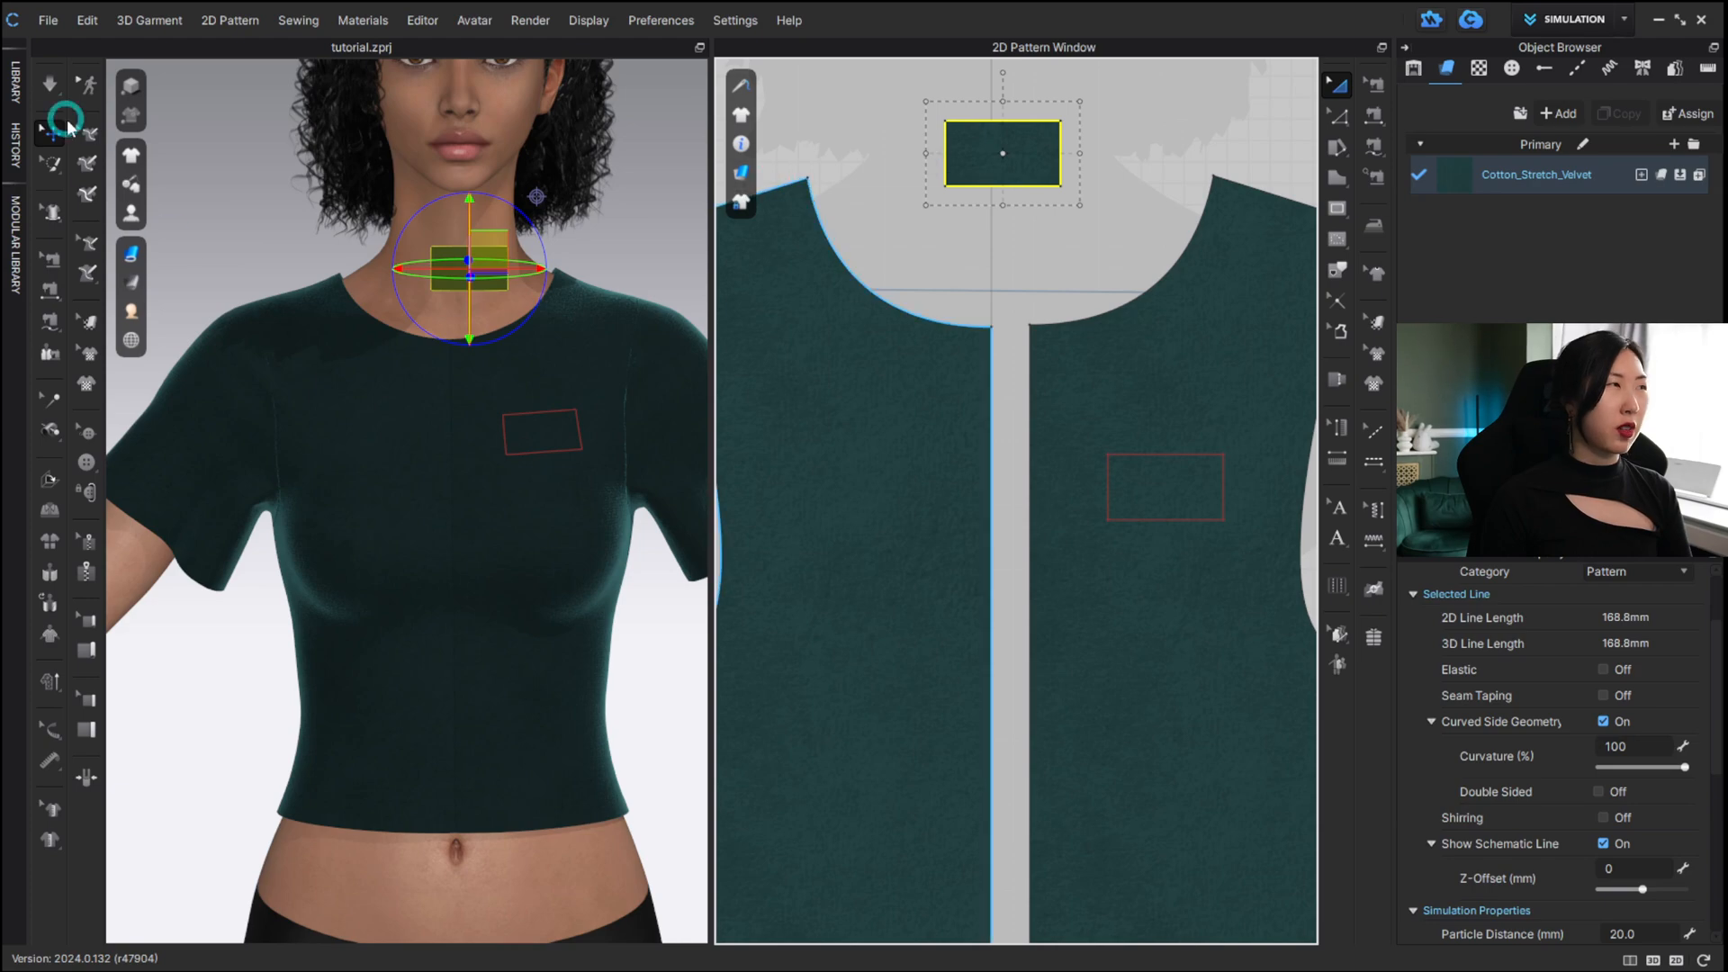
click(15, 81)
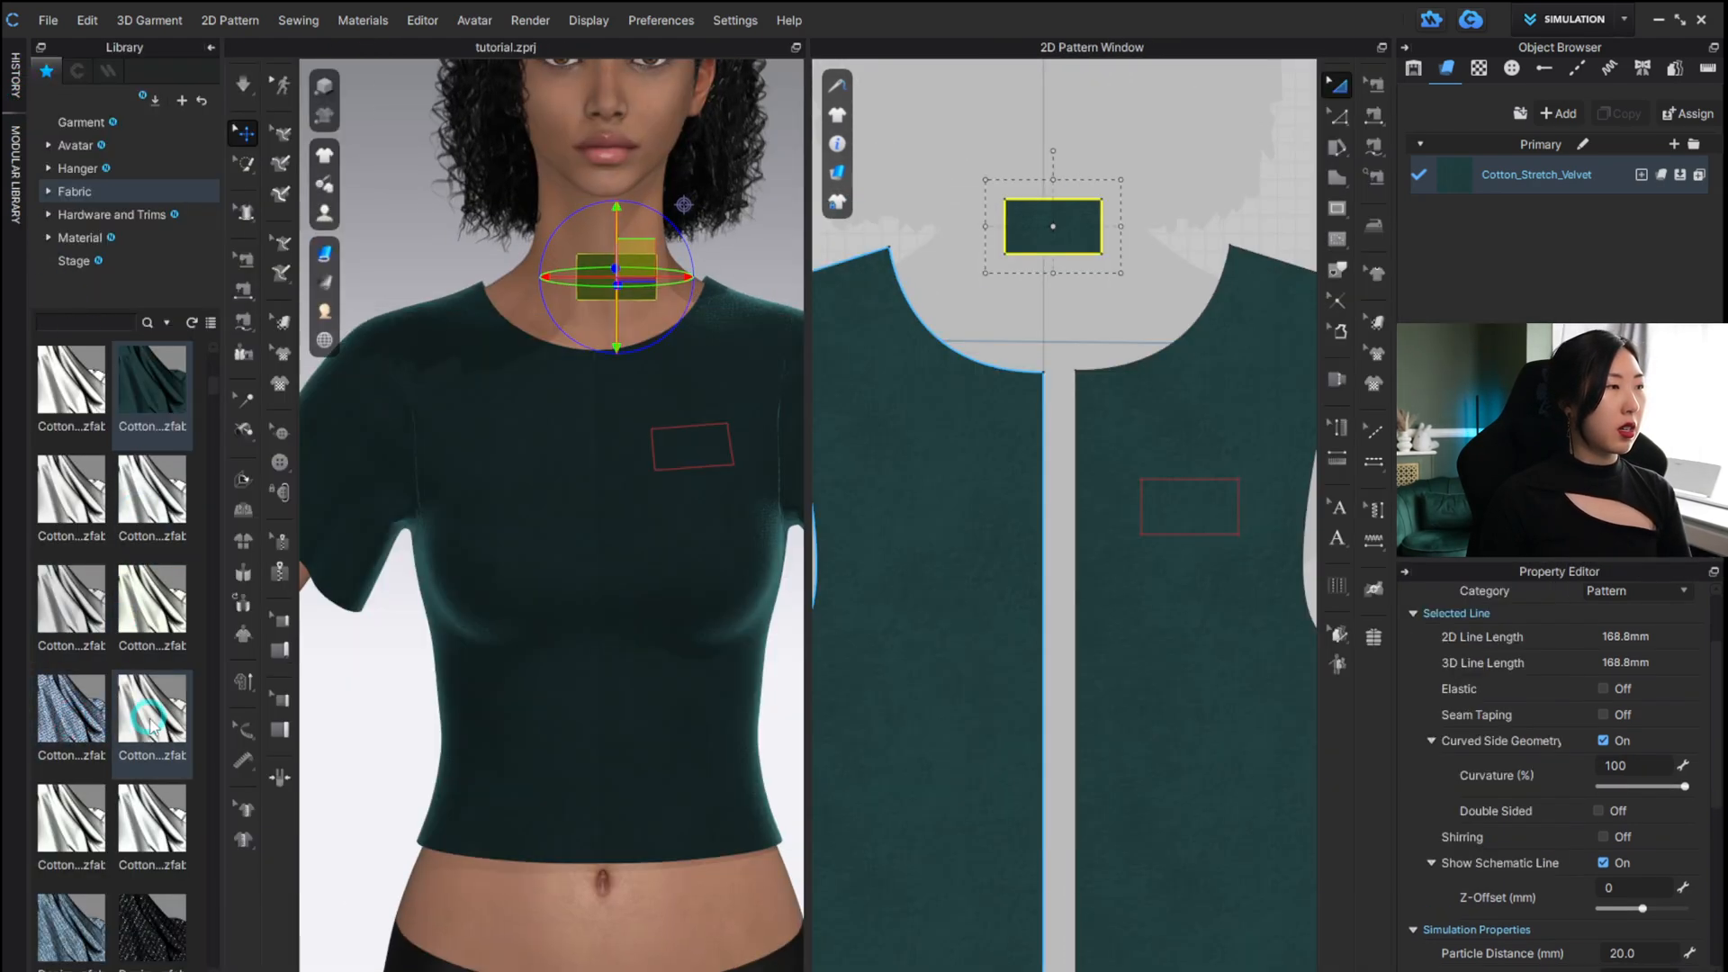
mouse_move(151, 725)
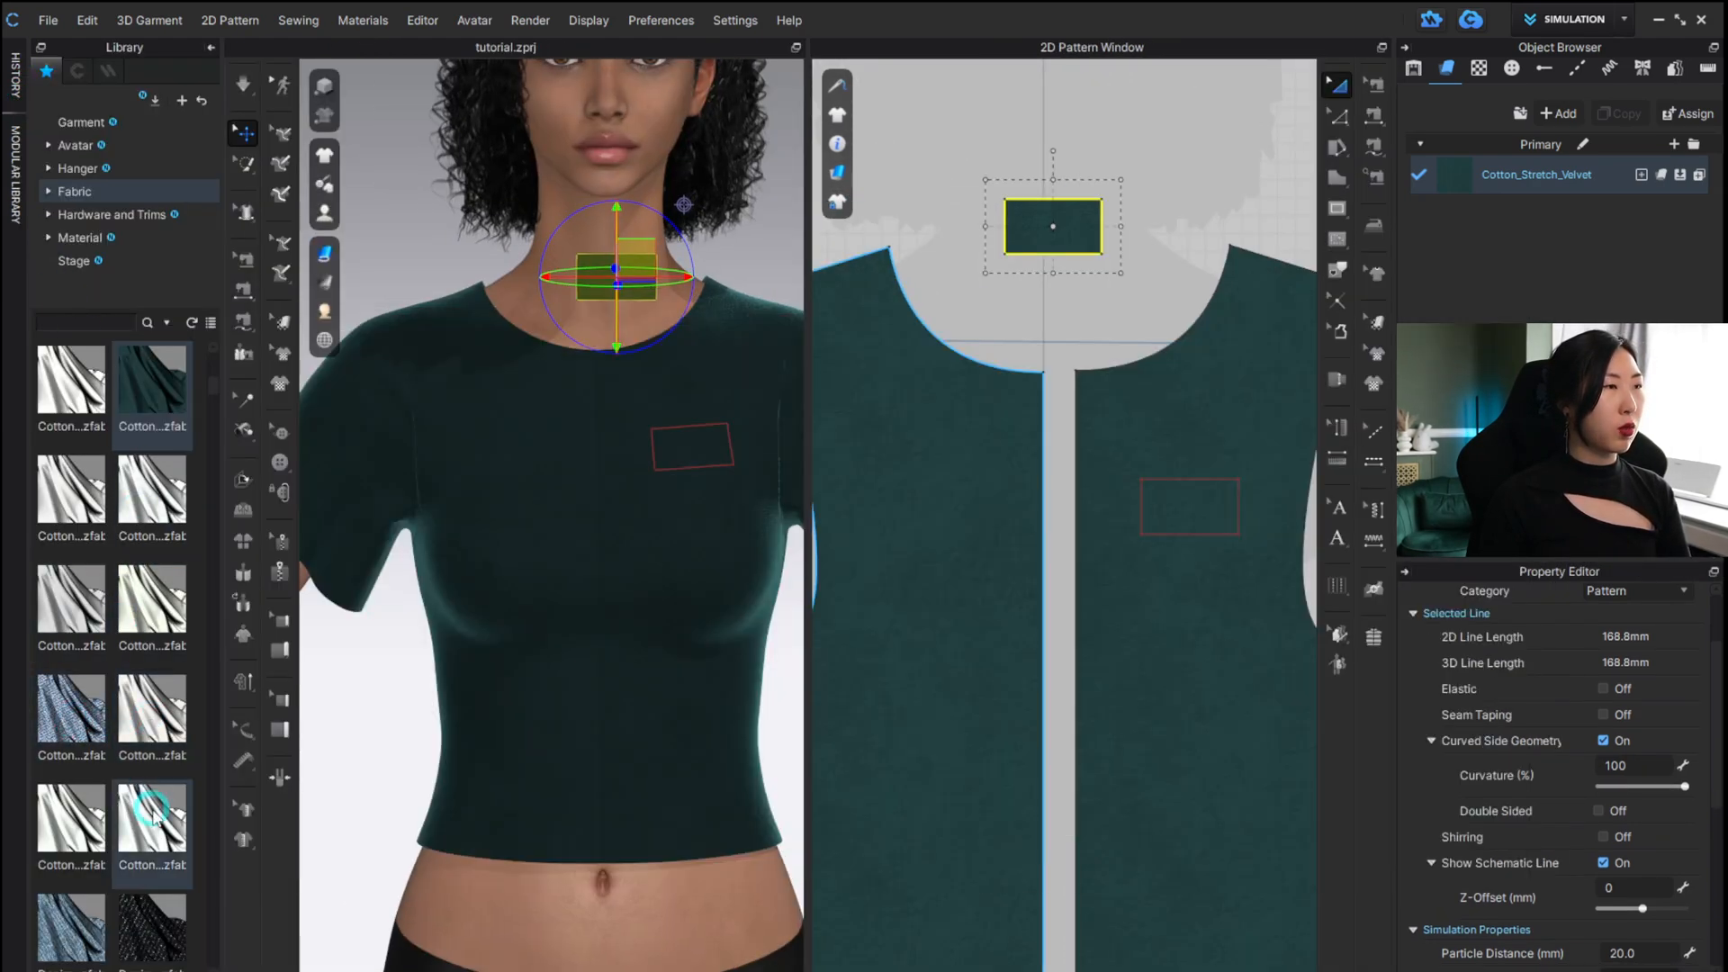
mouse_move(153, 814)
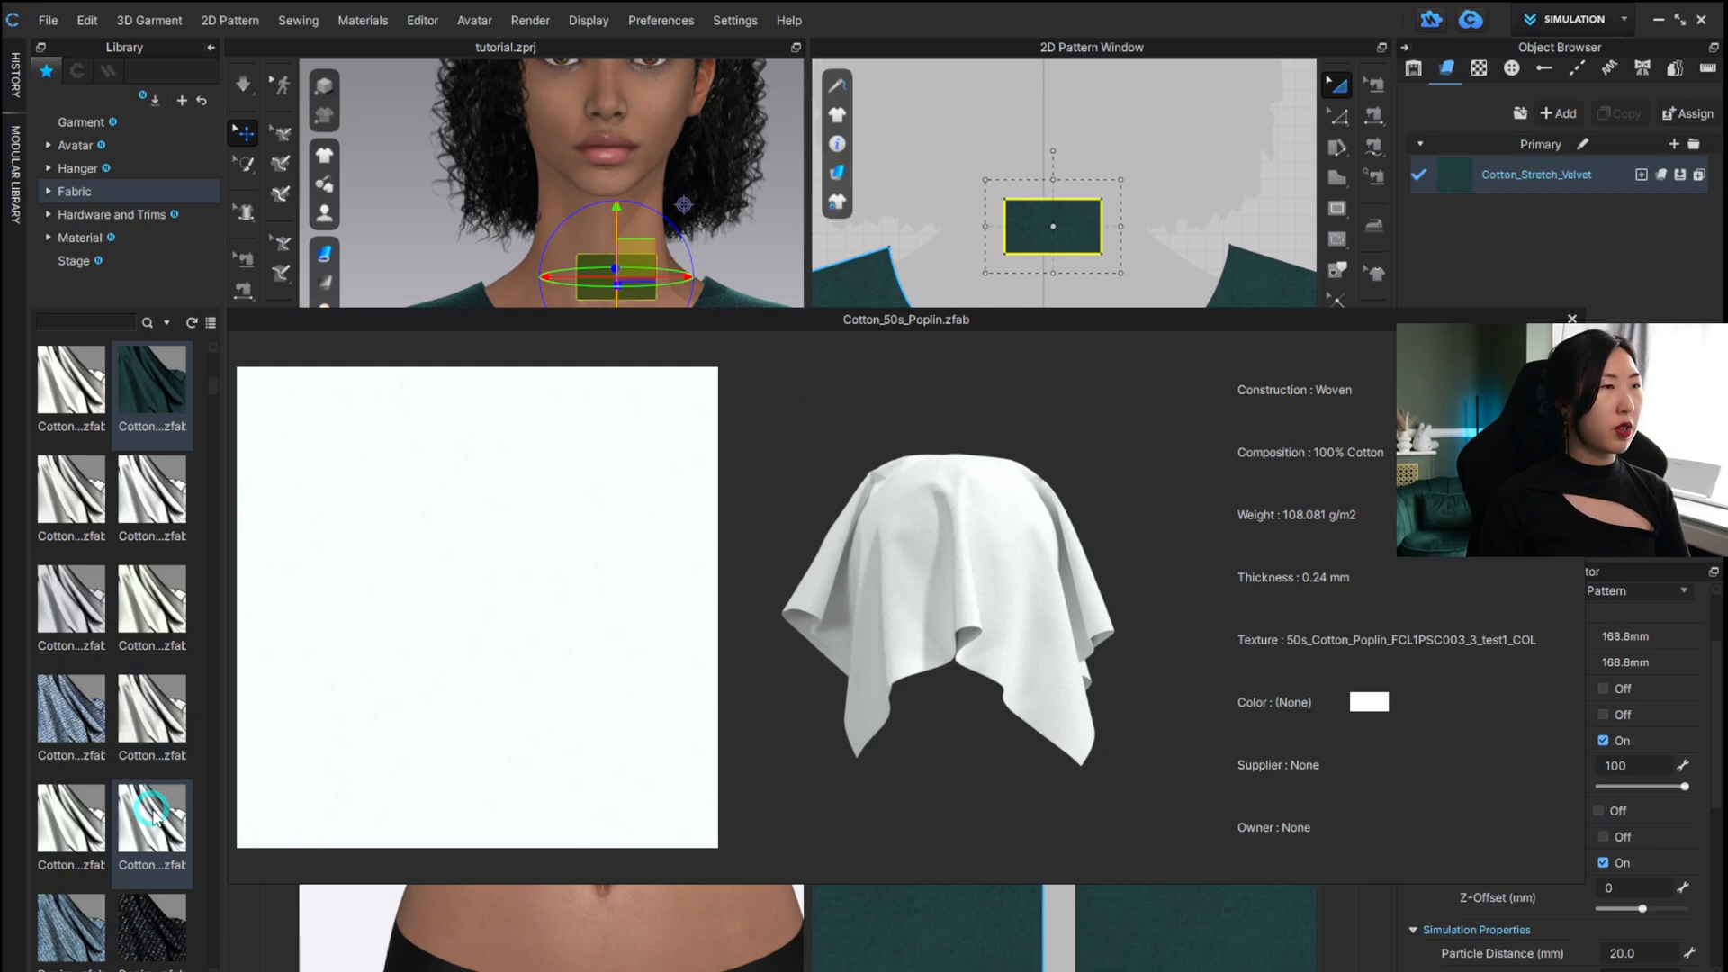
scroll(153, 814, down, 5)
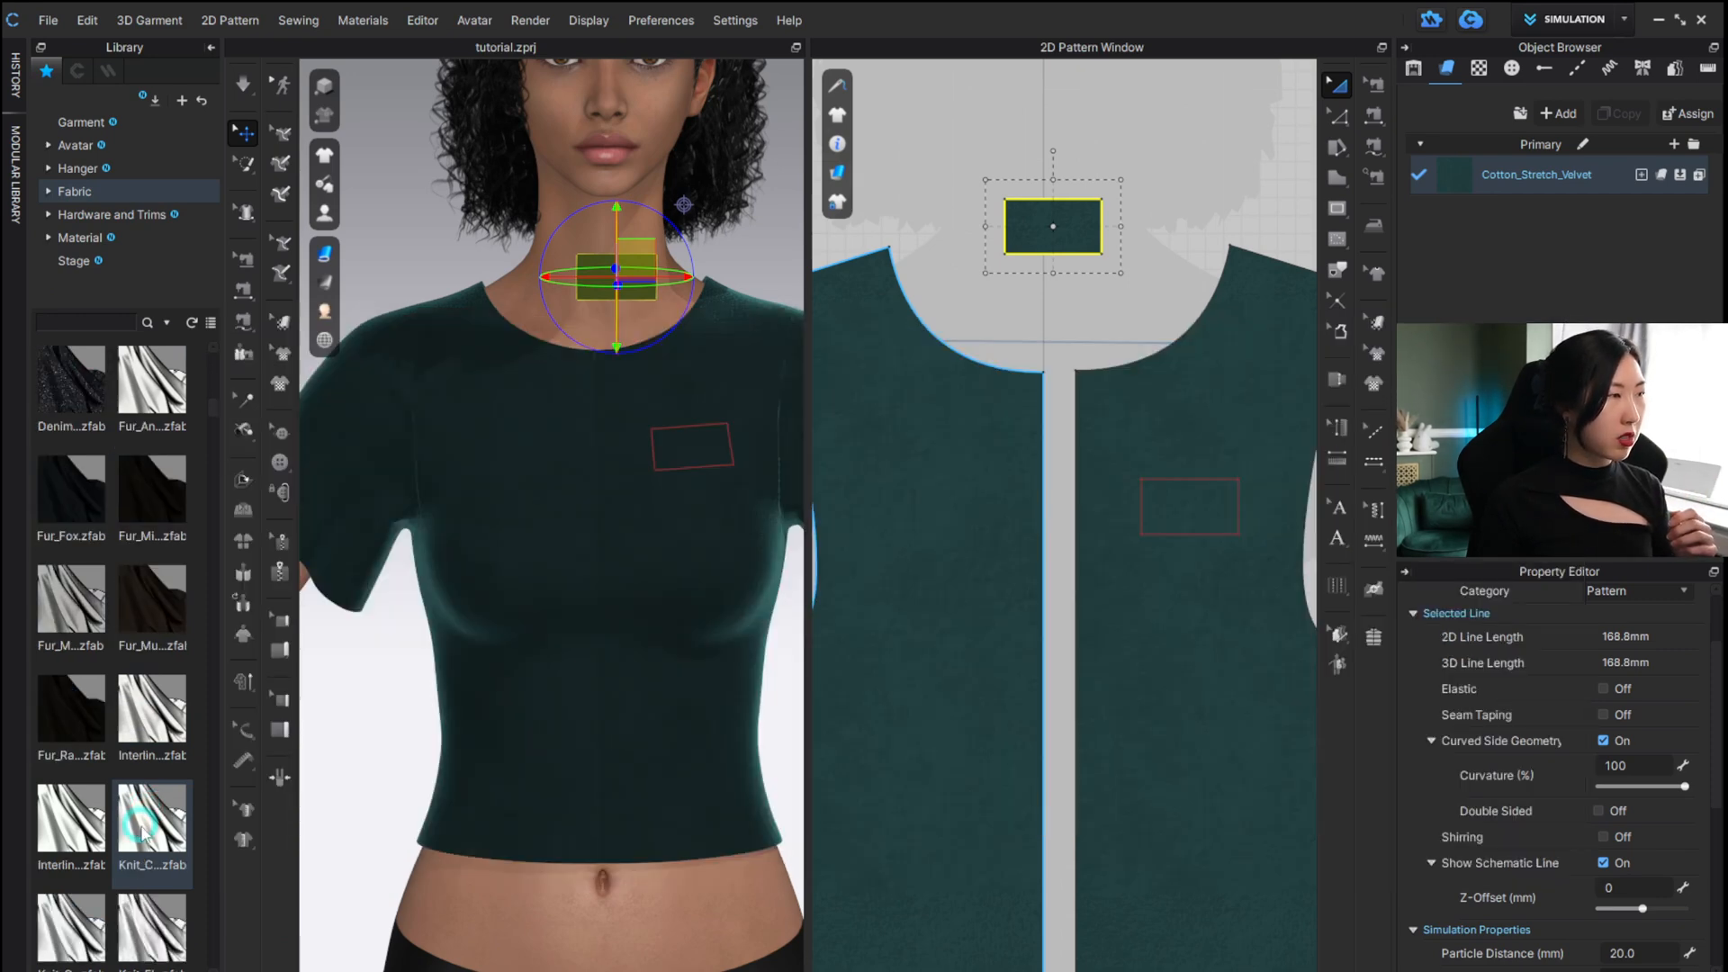
scroll(140, 828, down, 5)
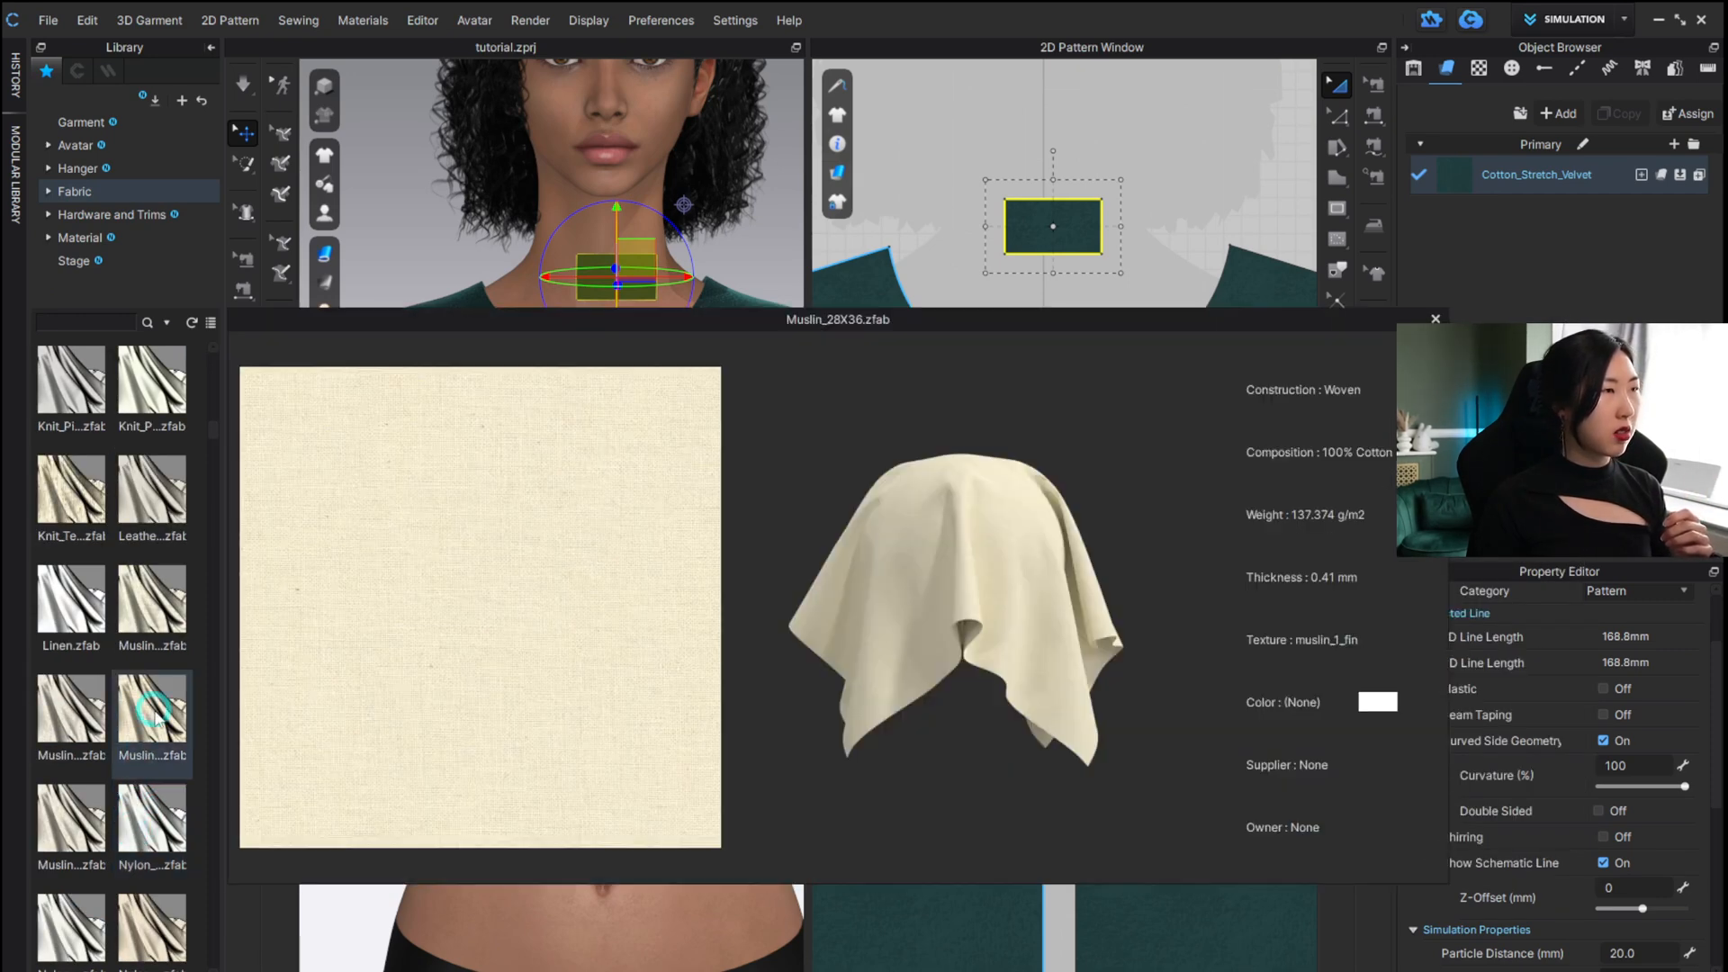
drag(155, 714, 1053, 225)
click(989, 543)
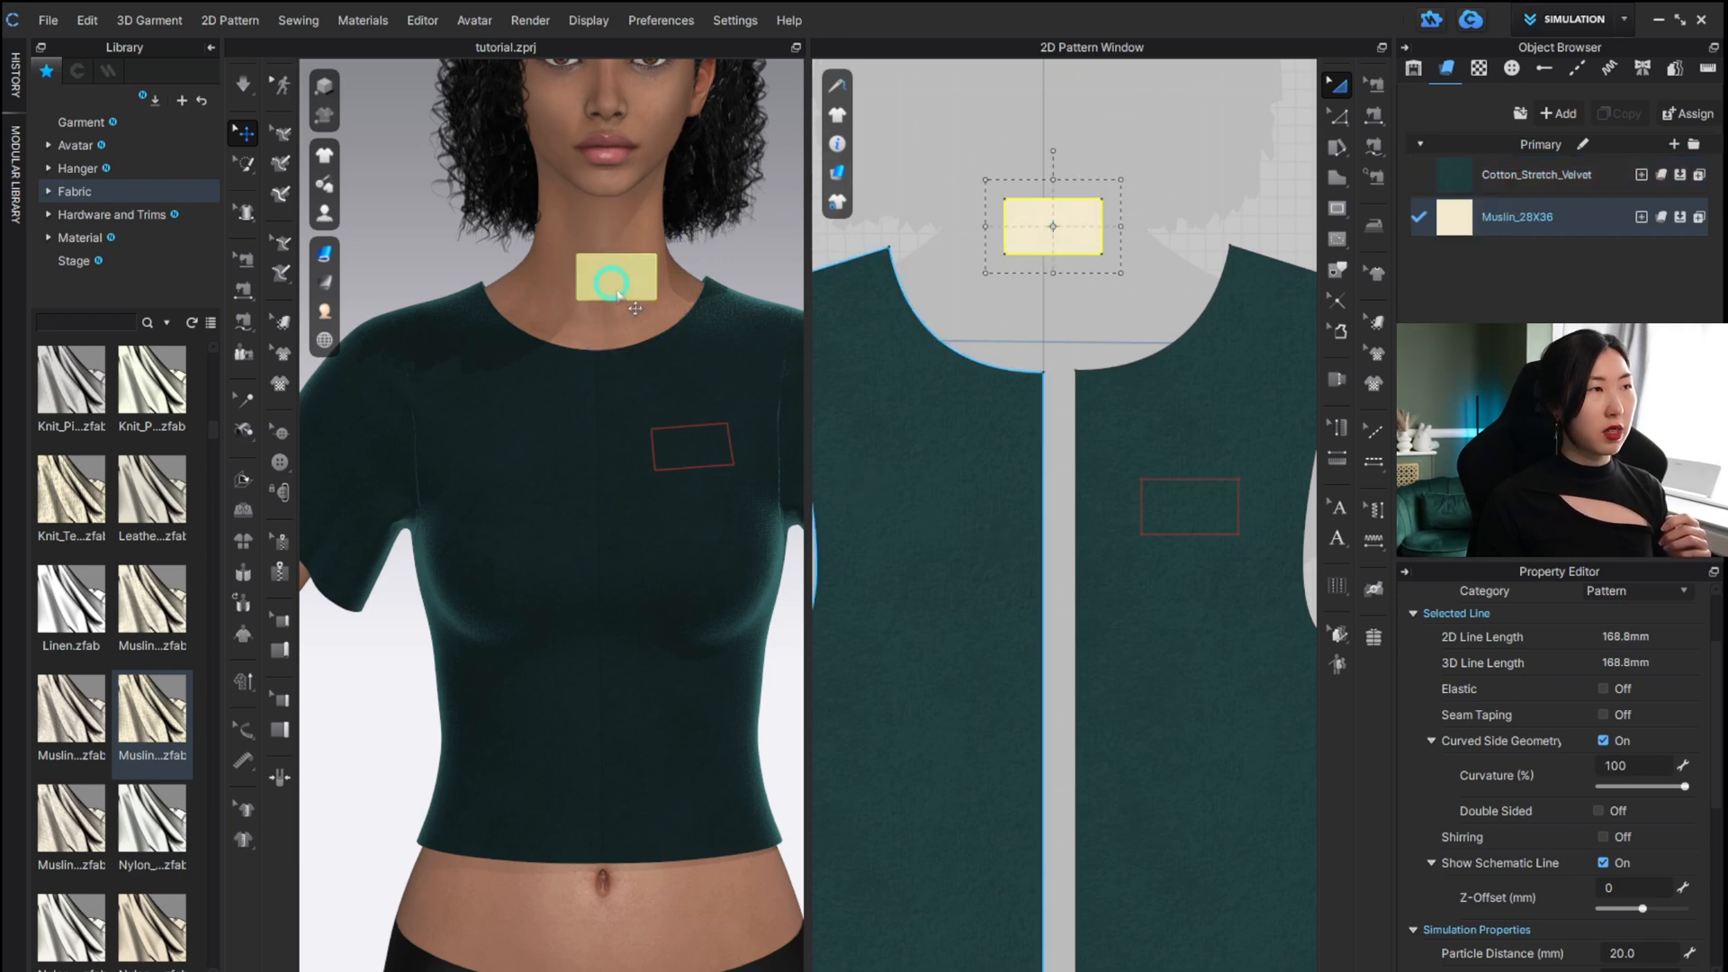
click(210, 48)
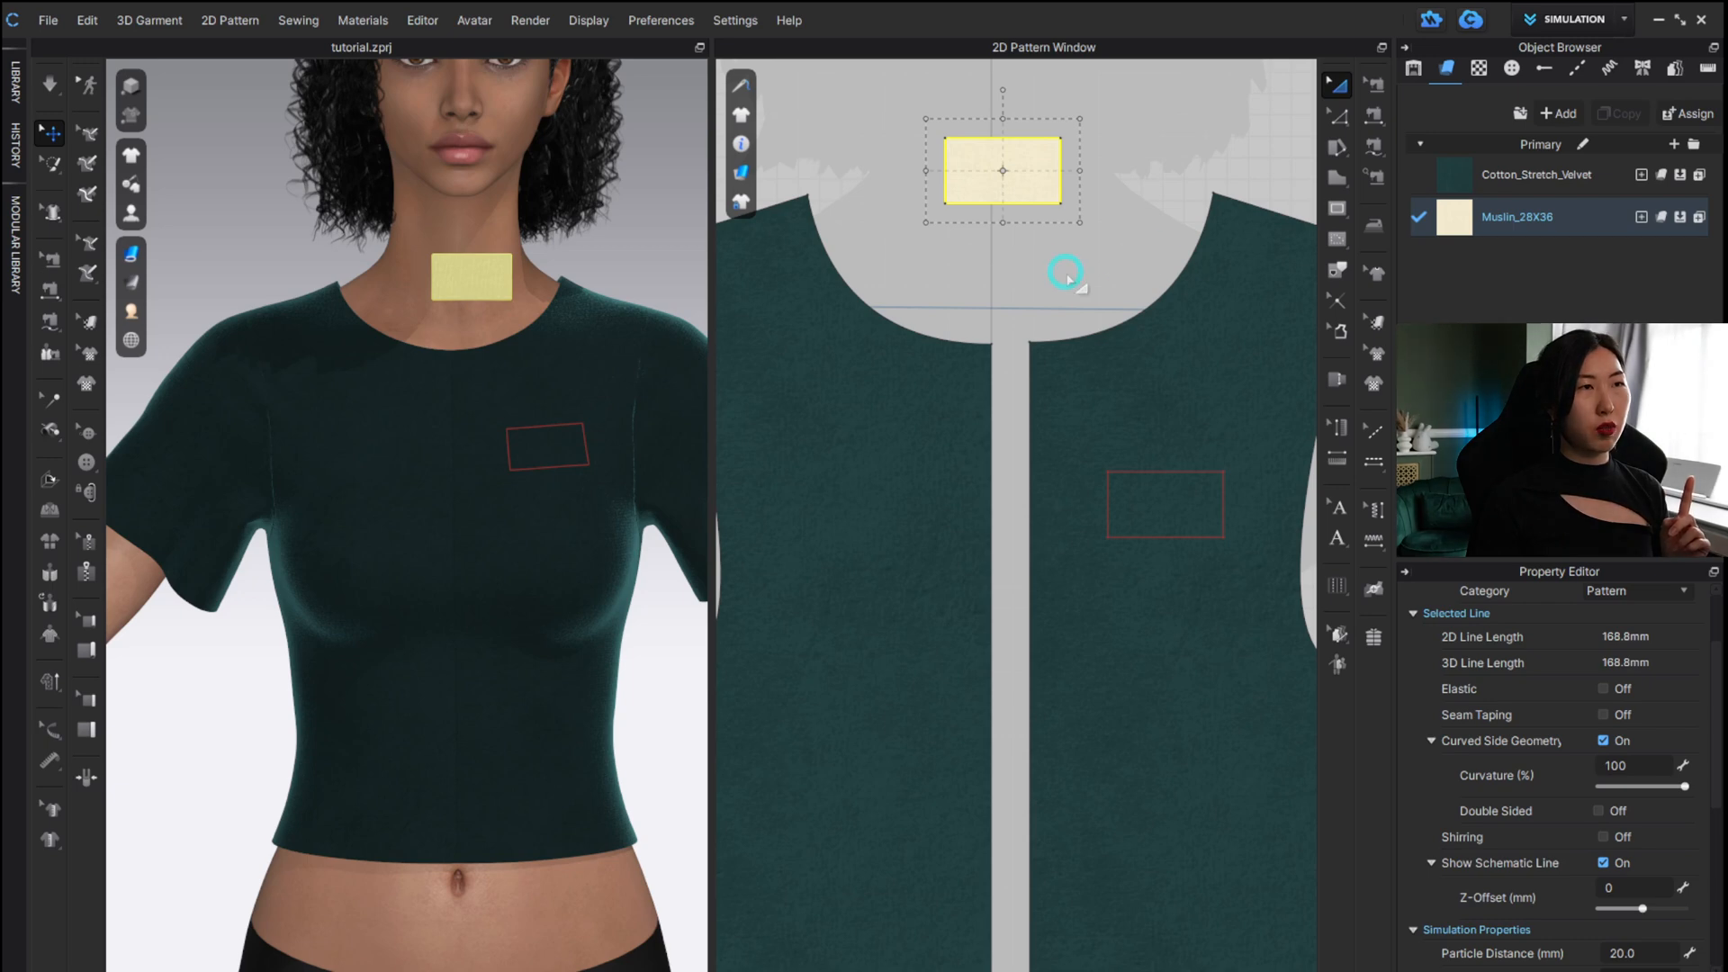
Sew the muslin piece's lower and upper edges to the matching edges of the chest rectangle with segment sewing.
click(1166, 510)
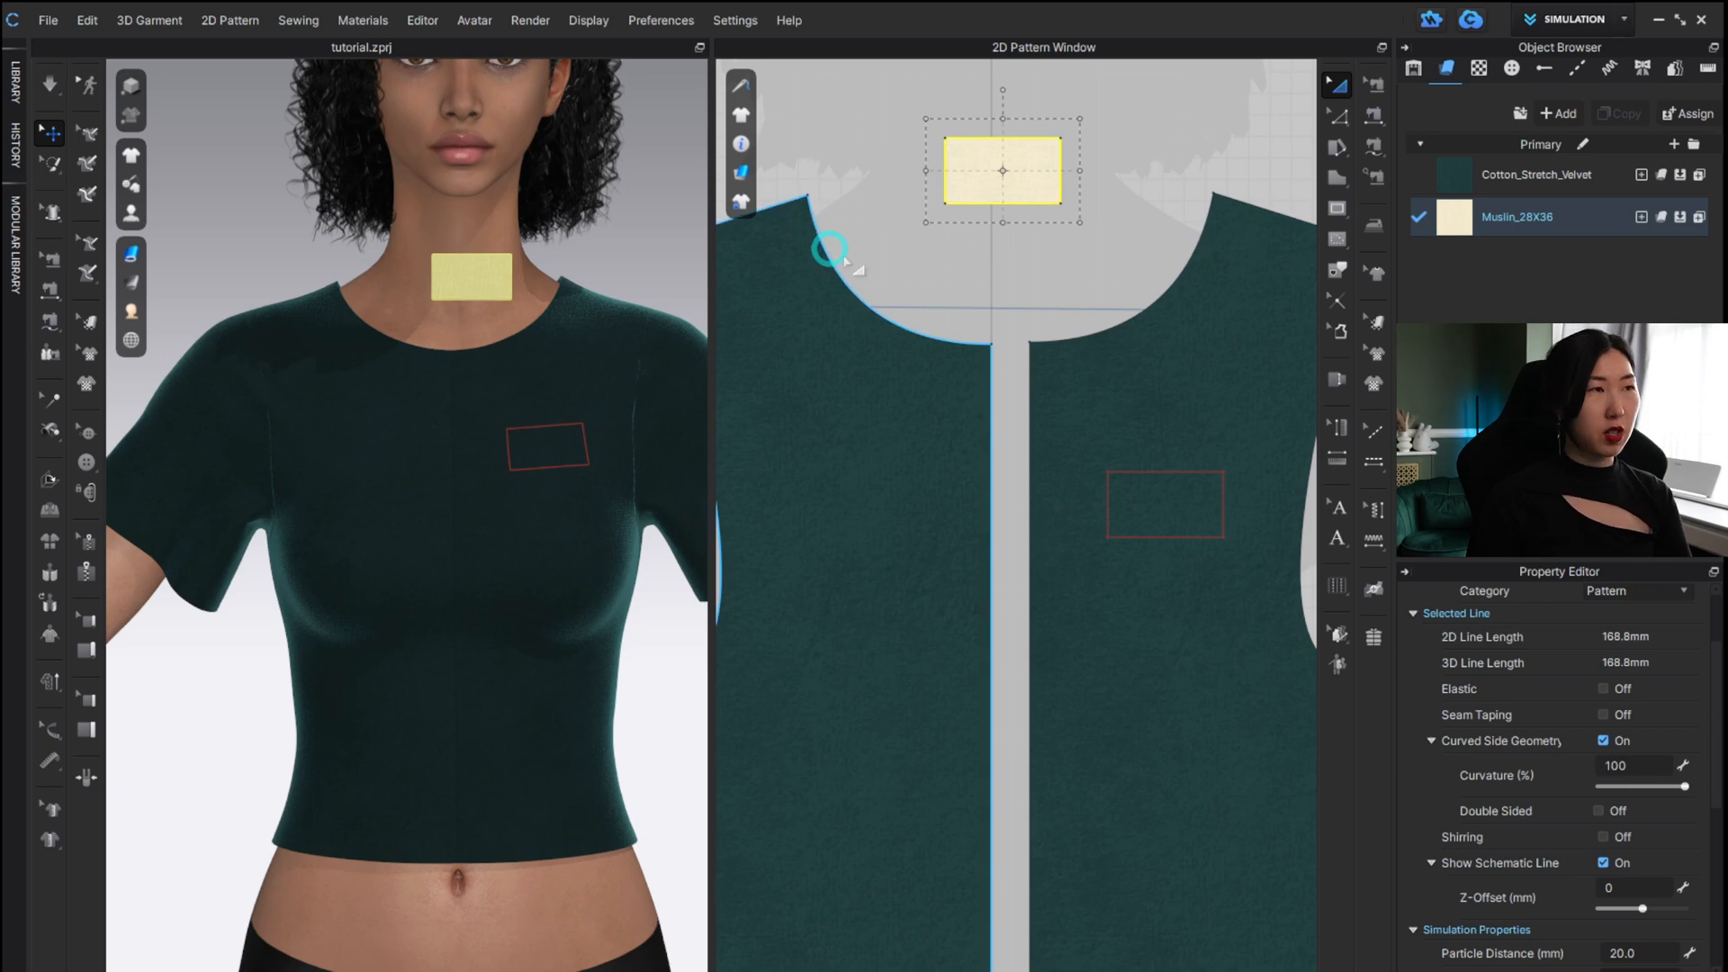
key(n)
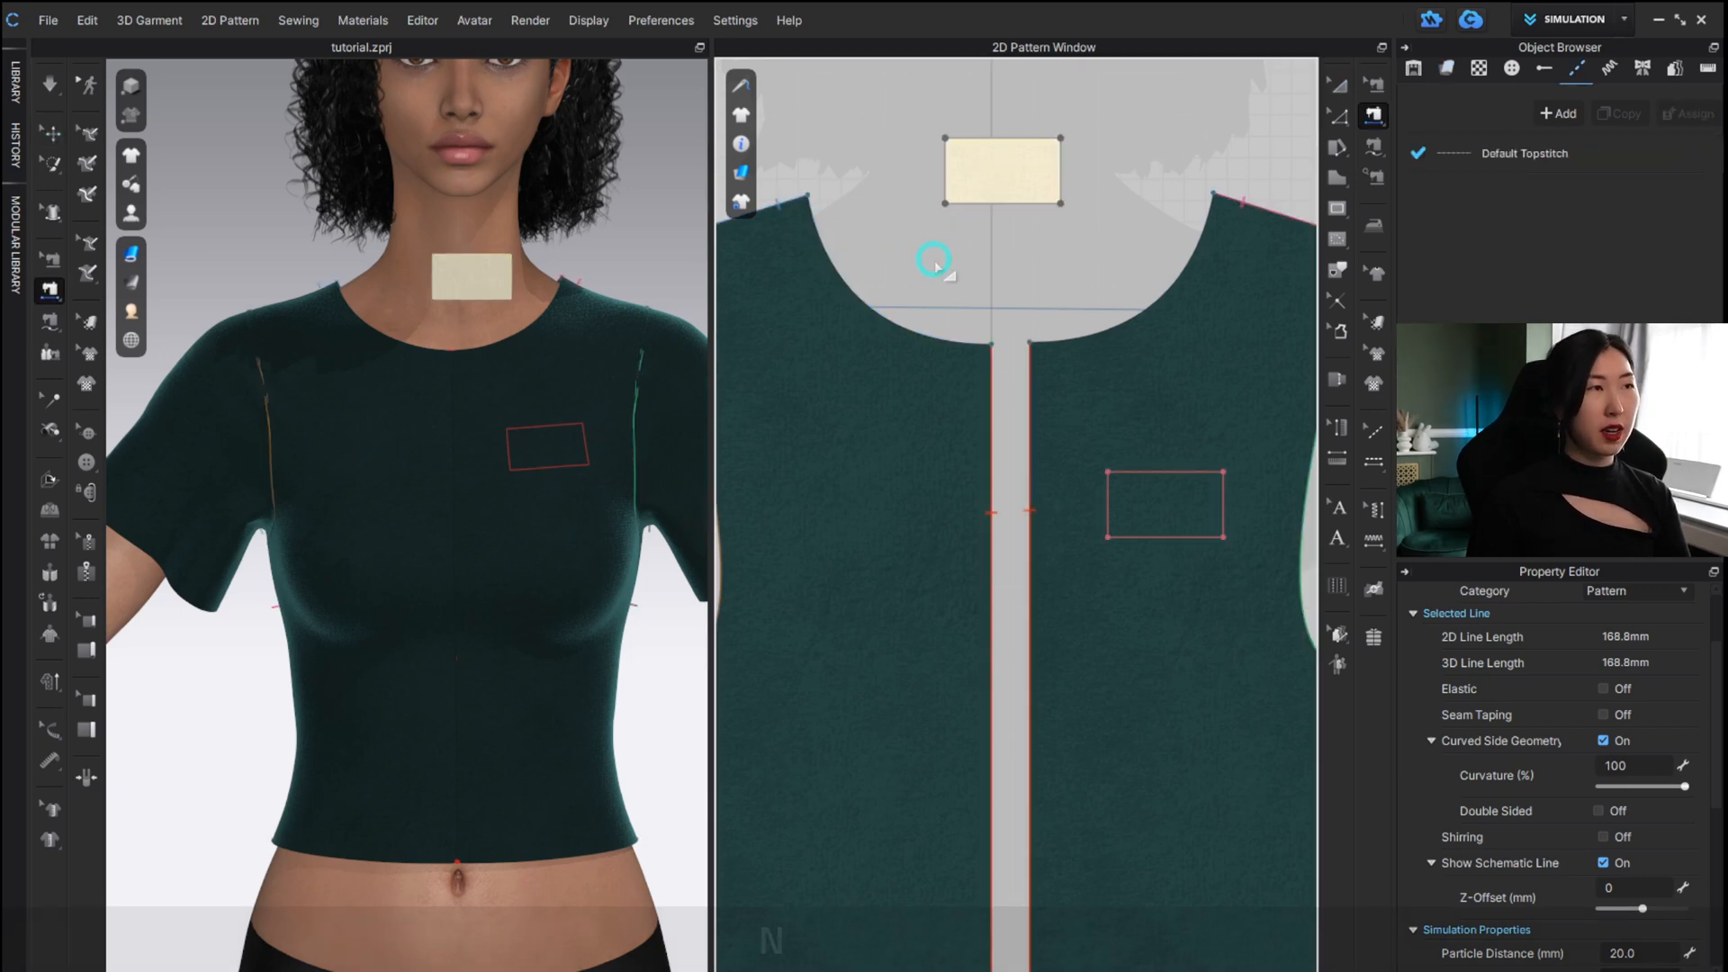
click(968, 202)
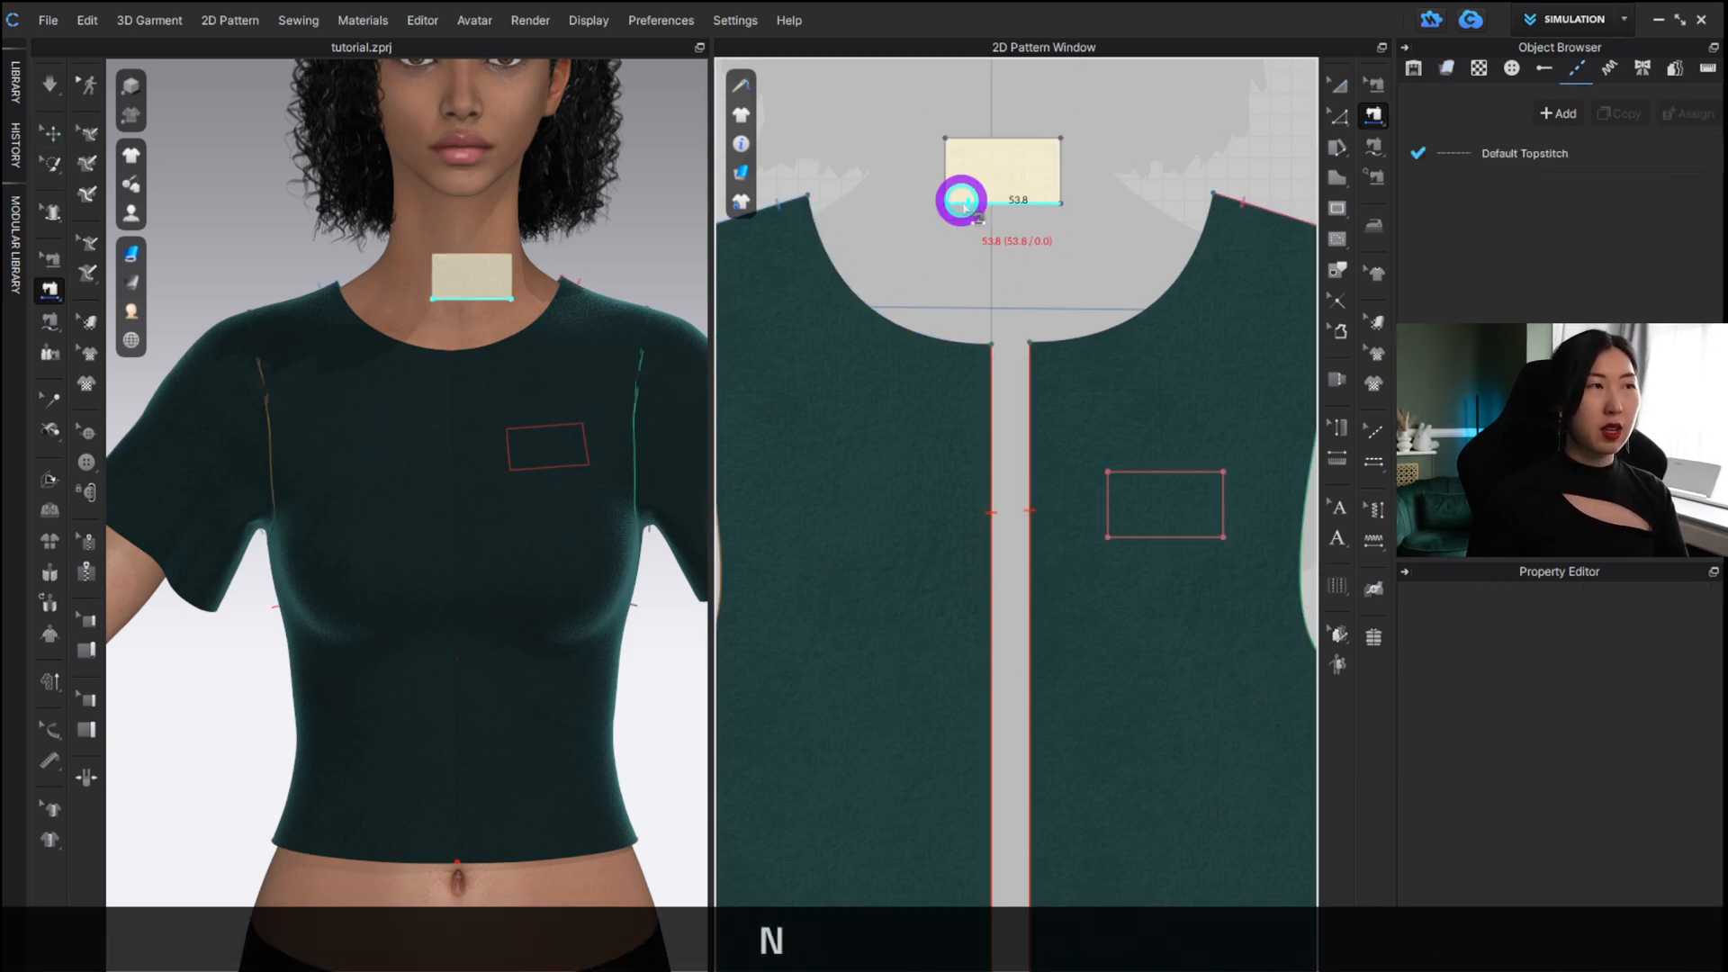
click(1130, 537)
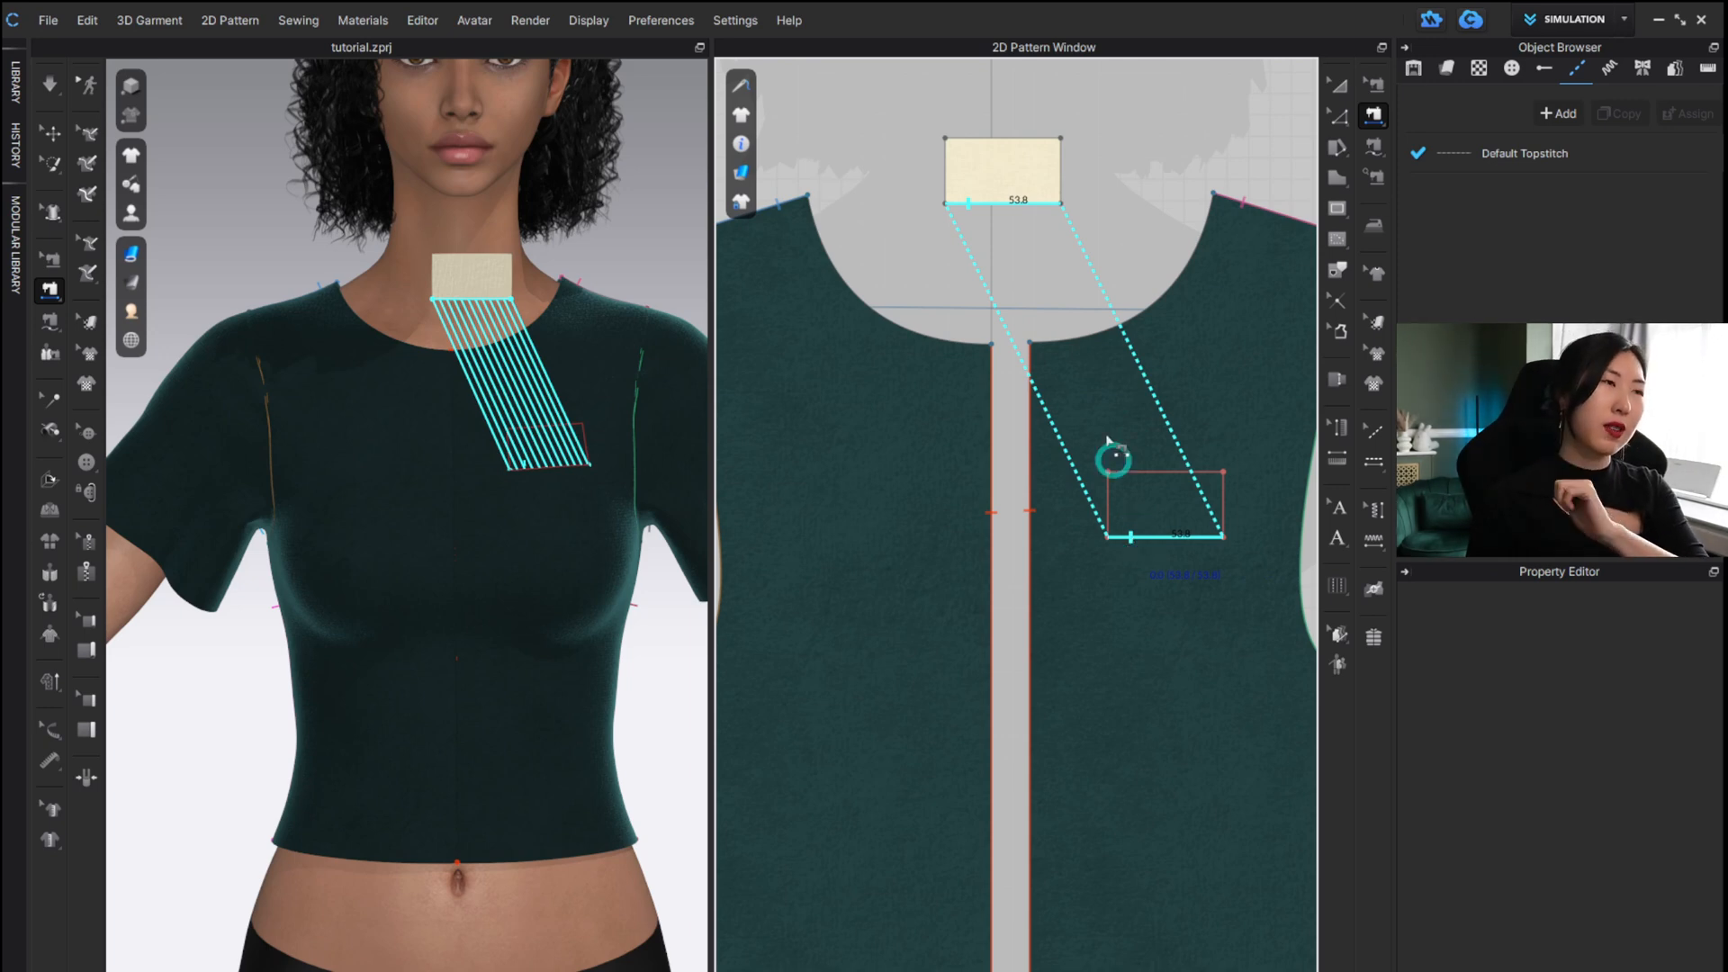
click(1039, 137)
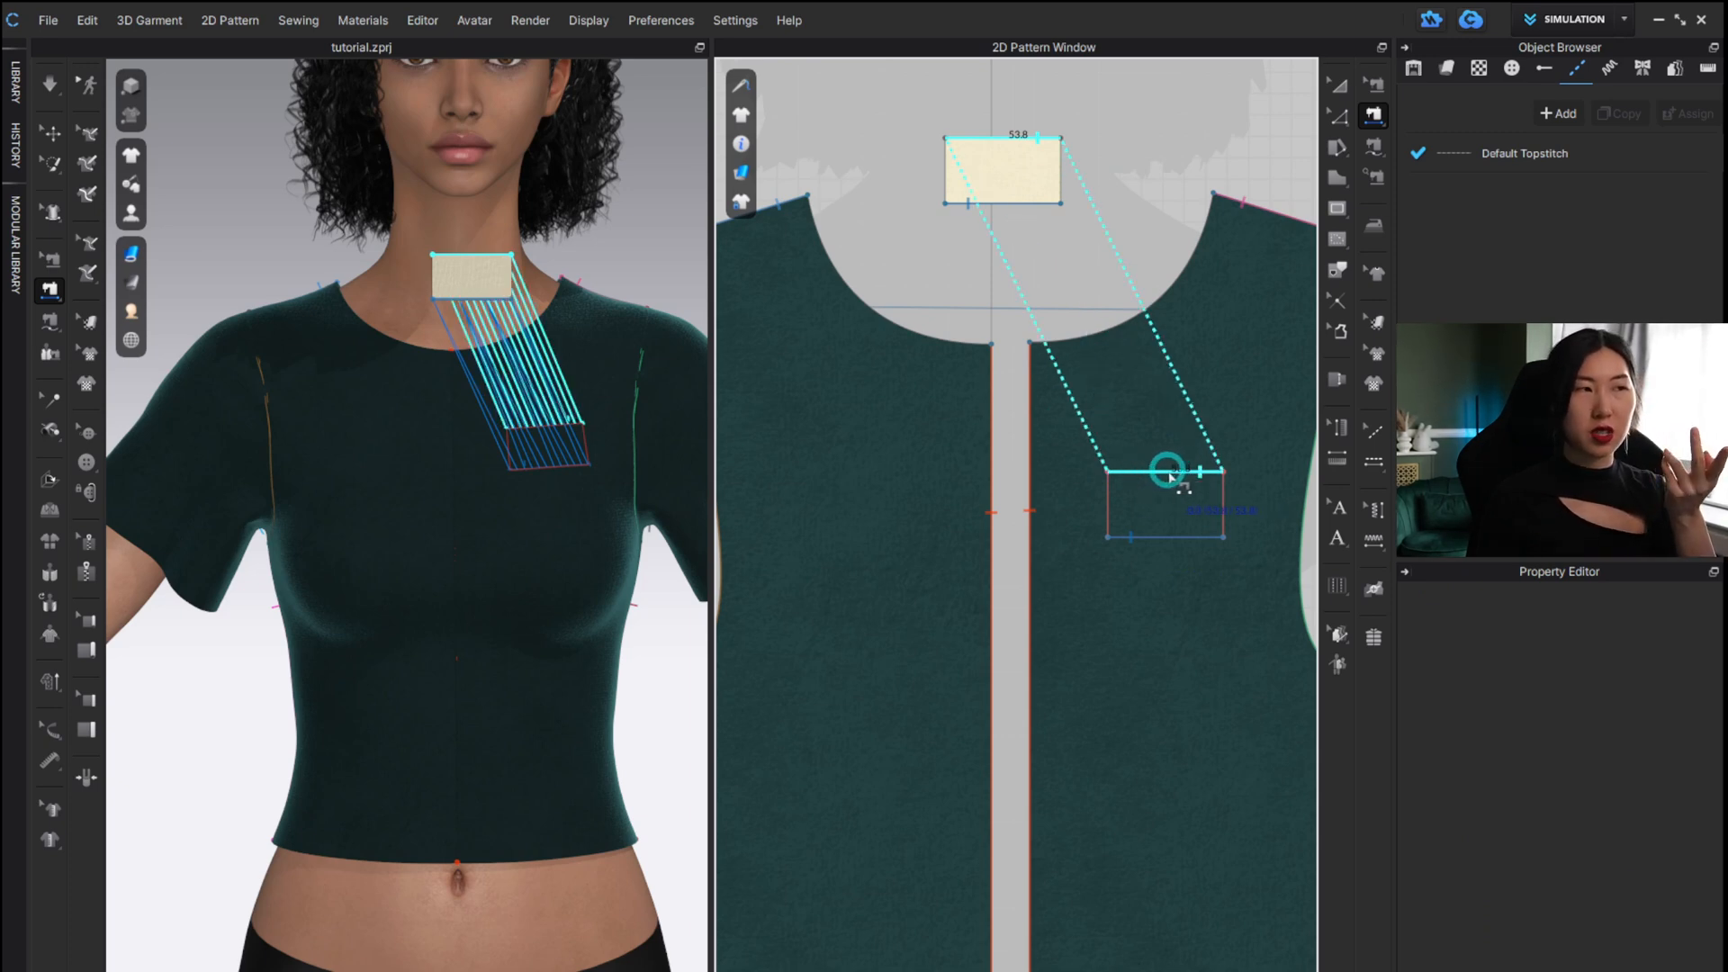
click(1199, 469)
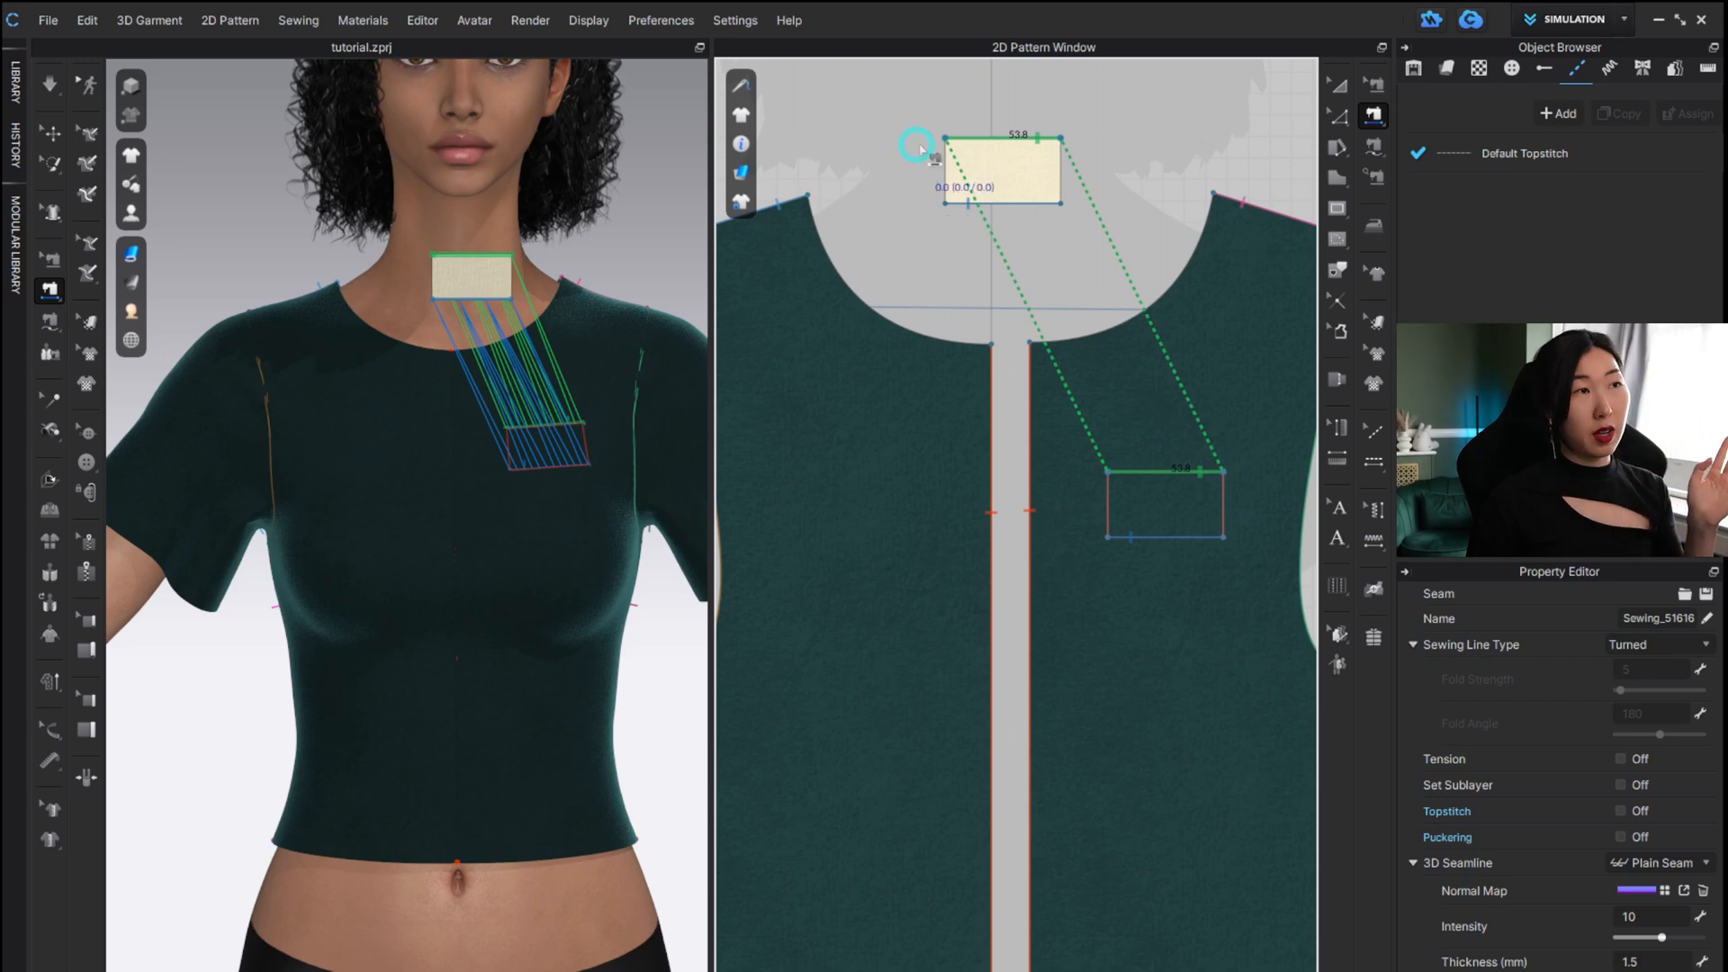
Sew both side edges of the muslin piece to the matching sides of the chest rectangle.
click(947, 168)
click(1105, 487)
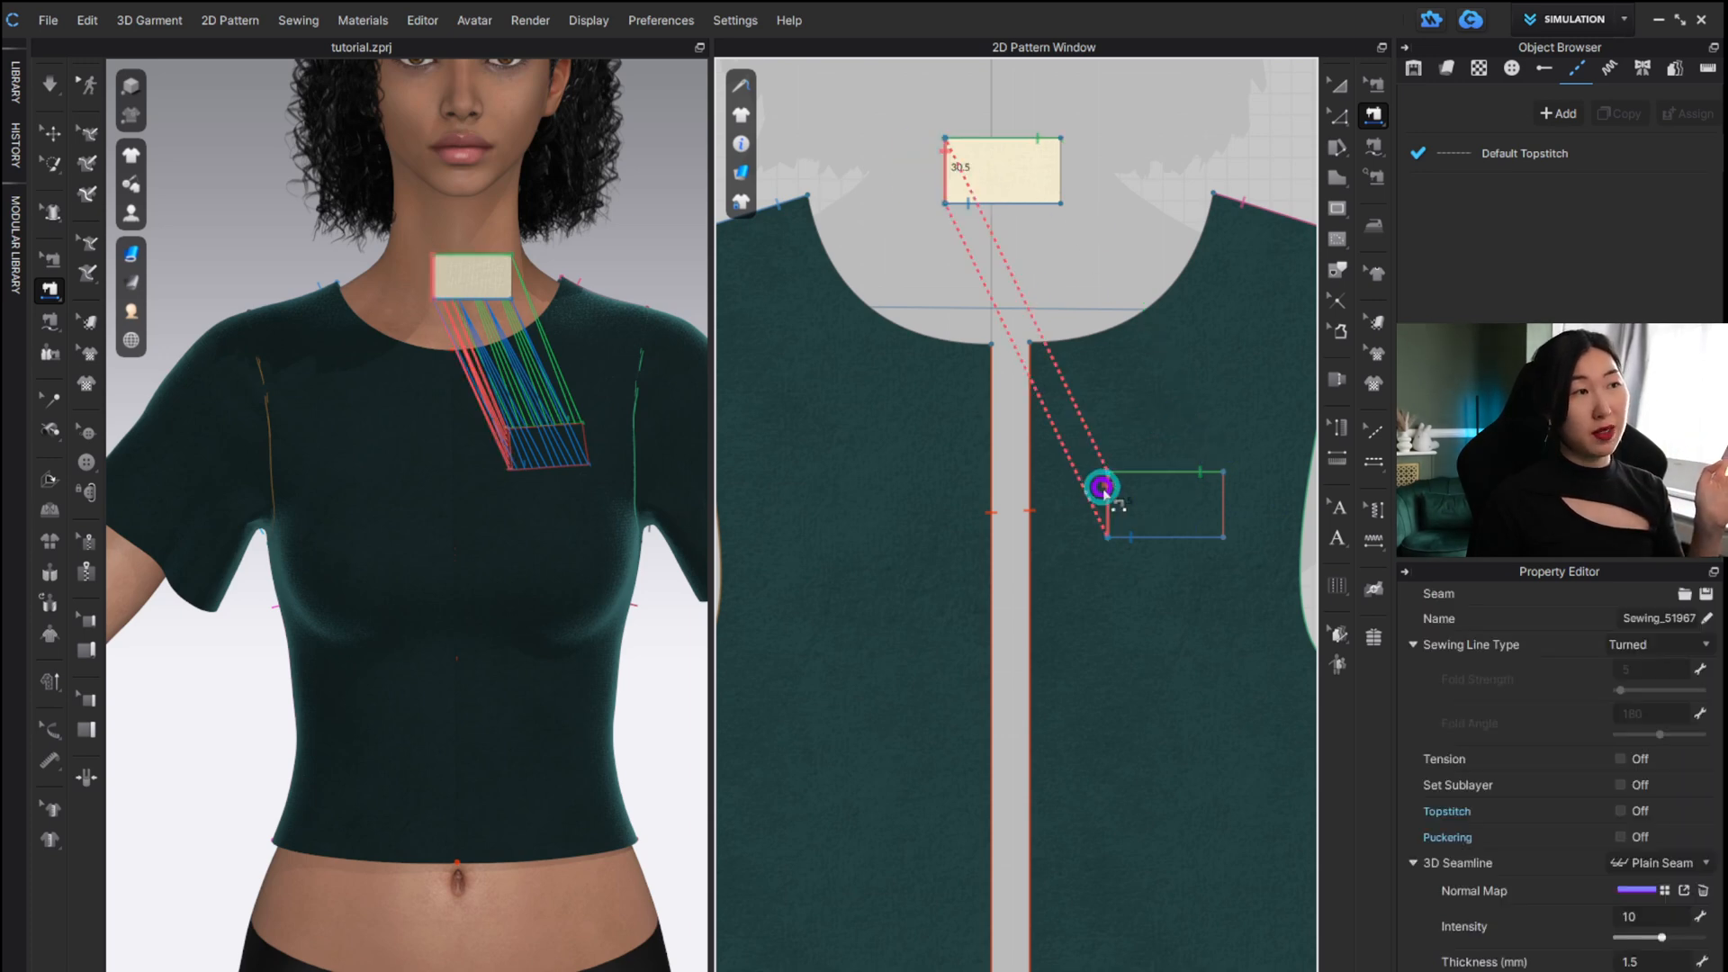
click(1061, 162)
click(1221, 502)
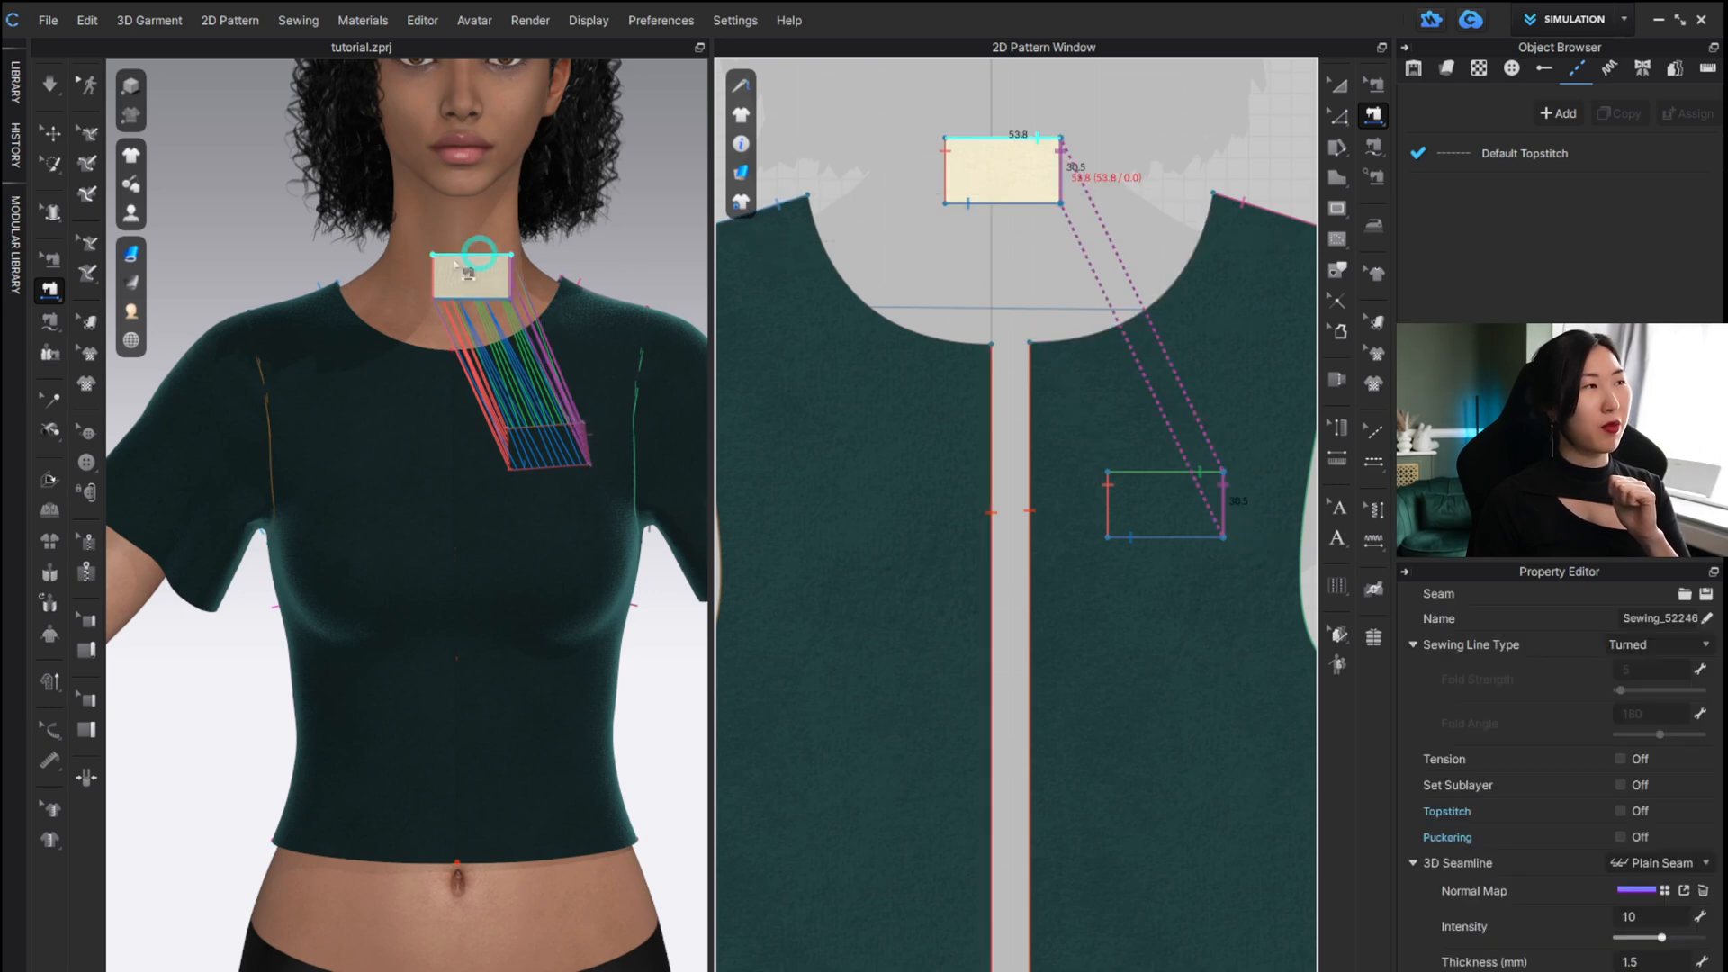
Move the muslin piece clear of the avatar's neck and superimpose it over the chest rectangle on the T-shirt front.
click(49, 132)
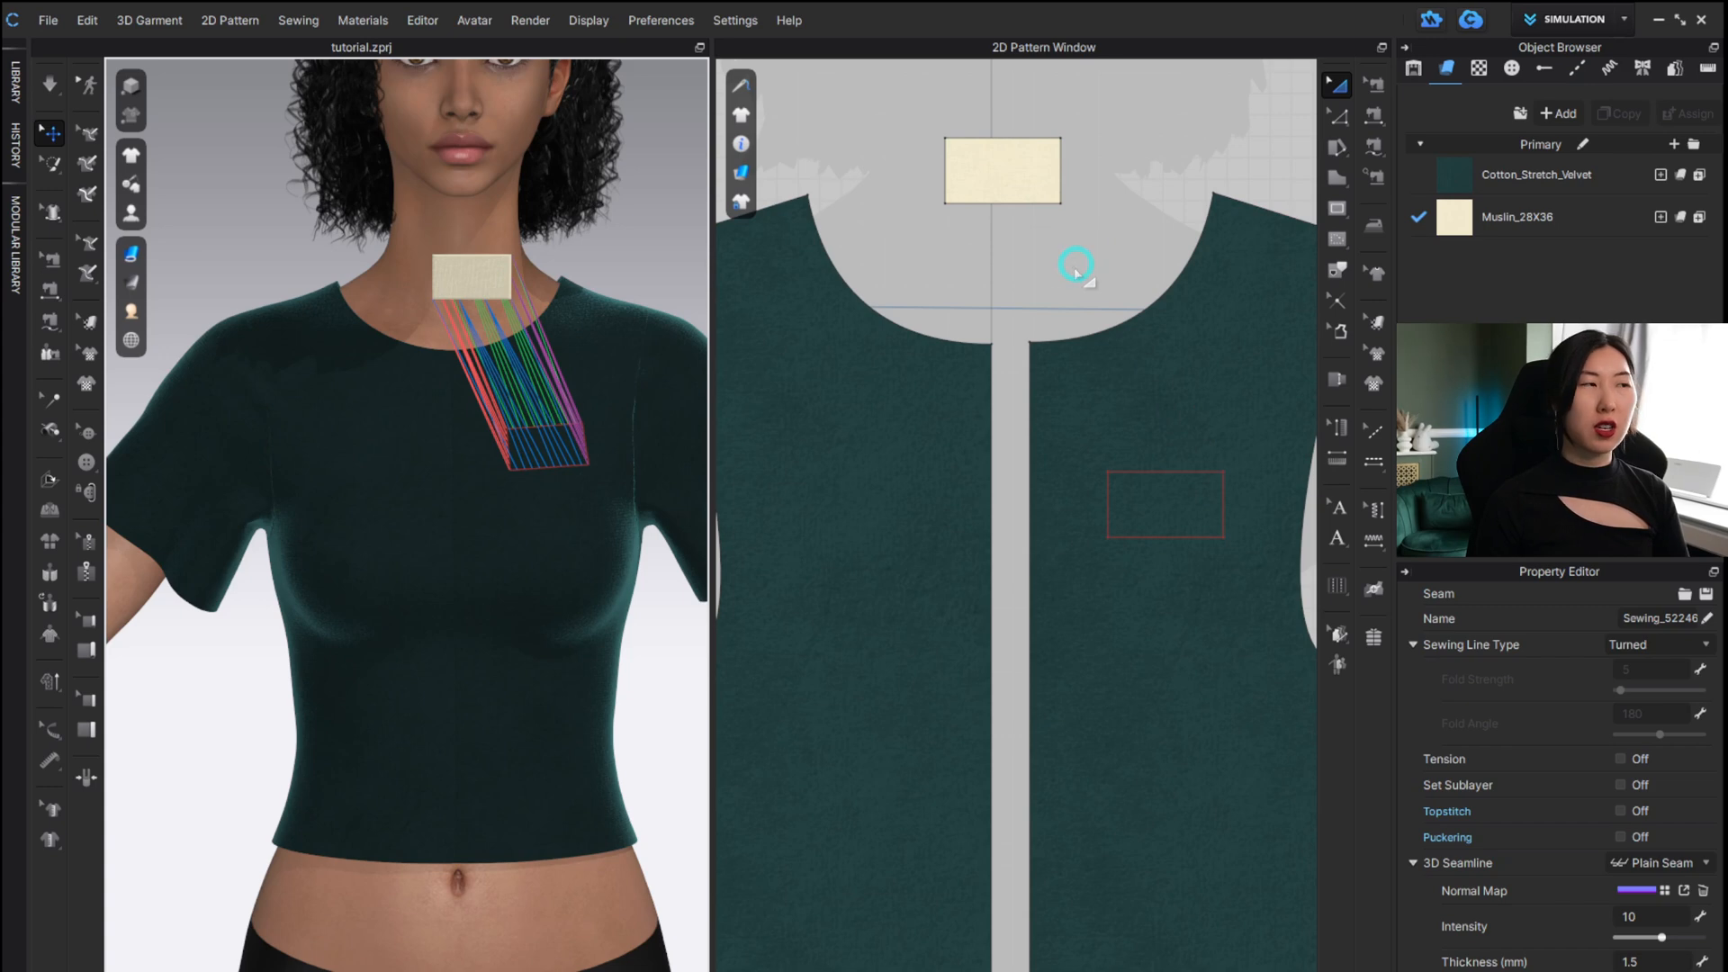
click(468, 279)
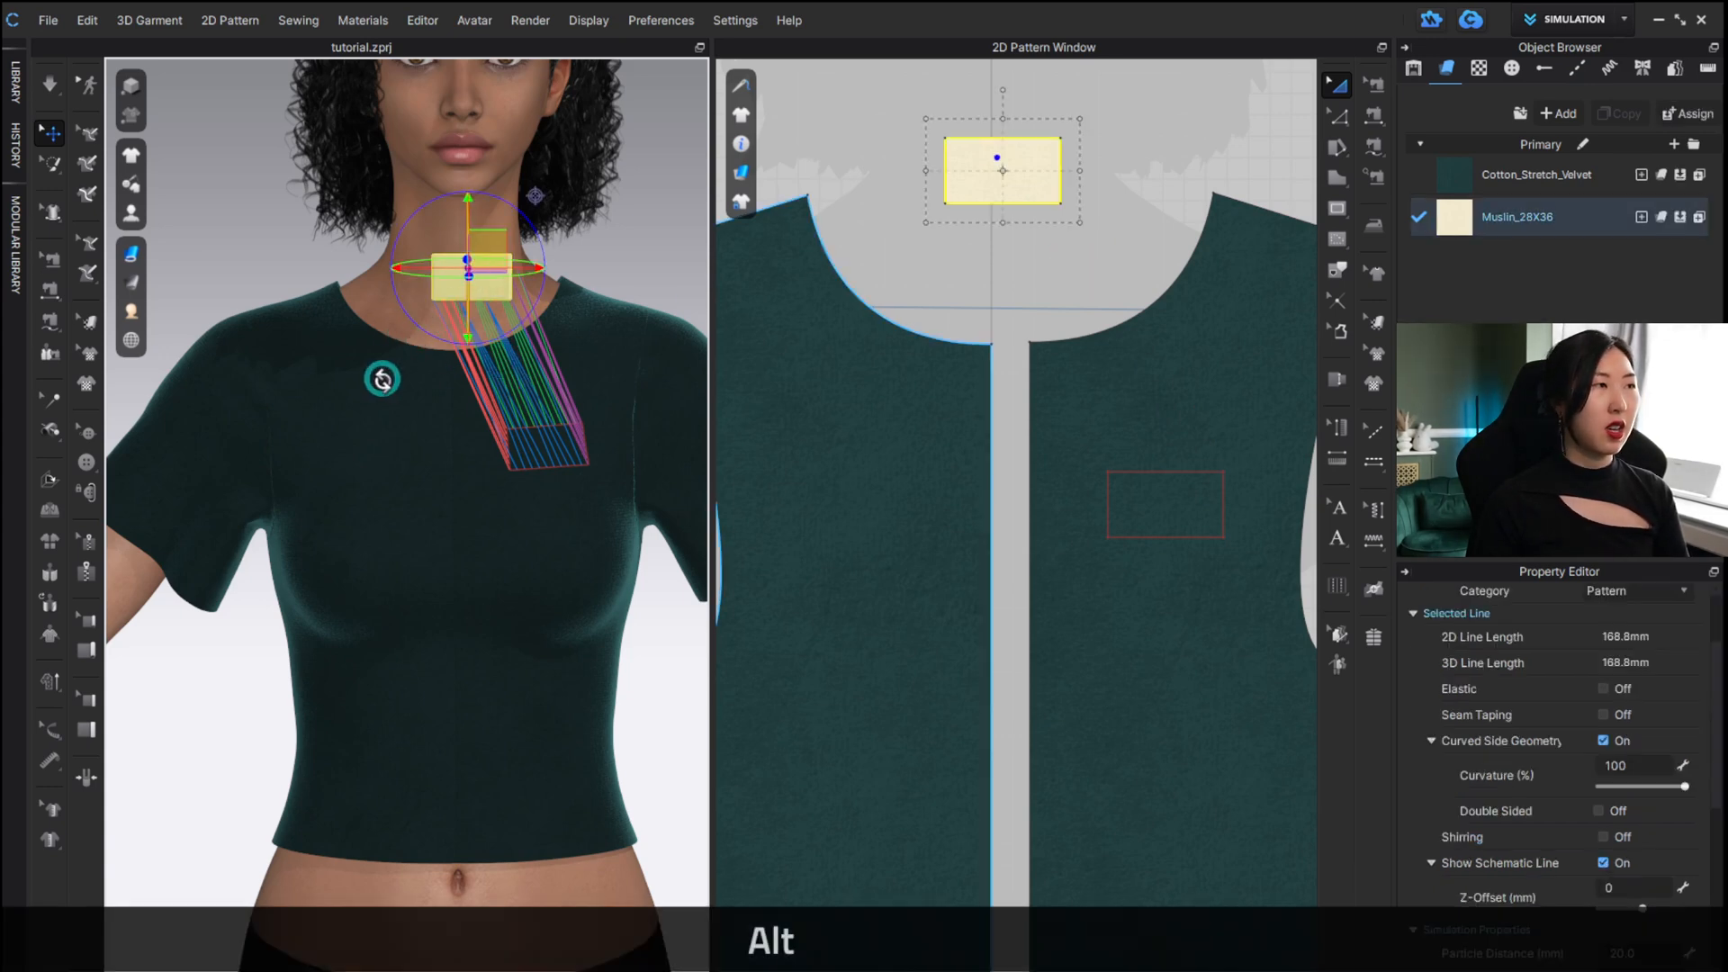
alt+drag(383, 379, 510, 397)
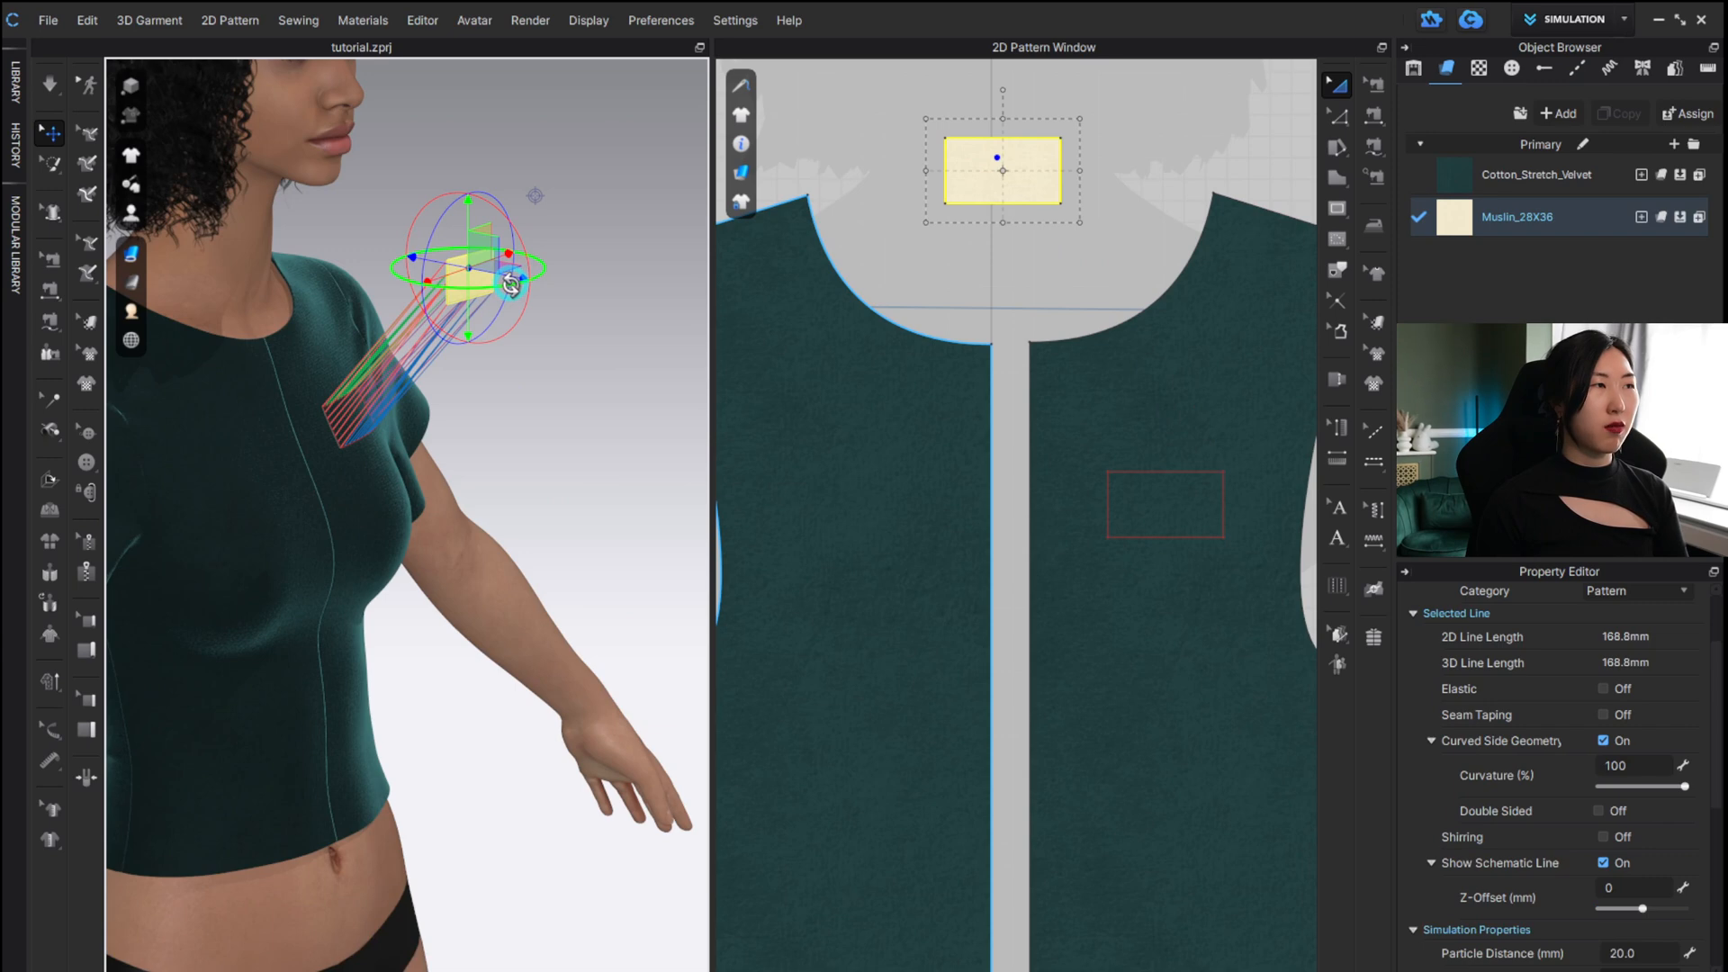
drag(510, 284, 459, 286)
mouse_move(461, 208)
mouse_down()
mouse_move(470, 367)
mouse_move(470, 150)
mouse_move(469, 186)
mouse_up()
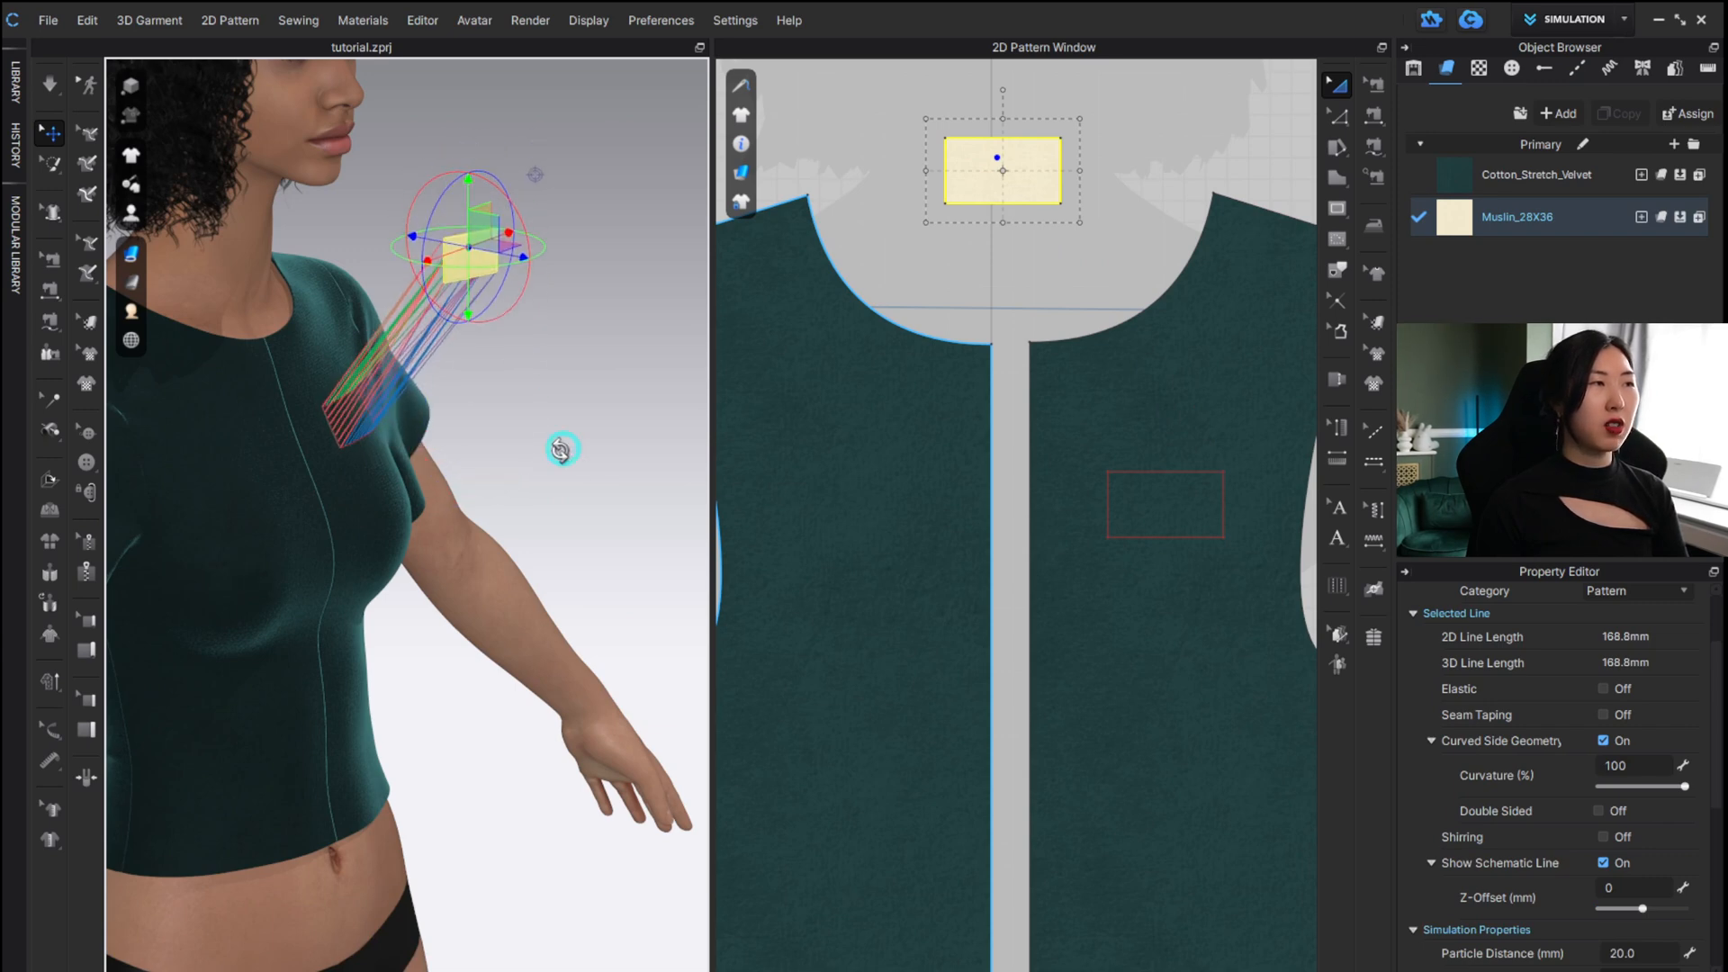
alt+drag(561, 451, 432, 401)
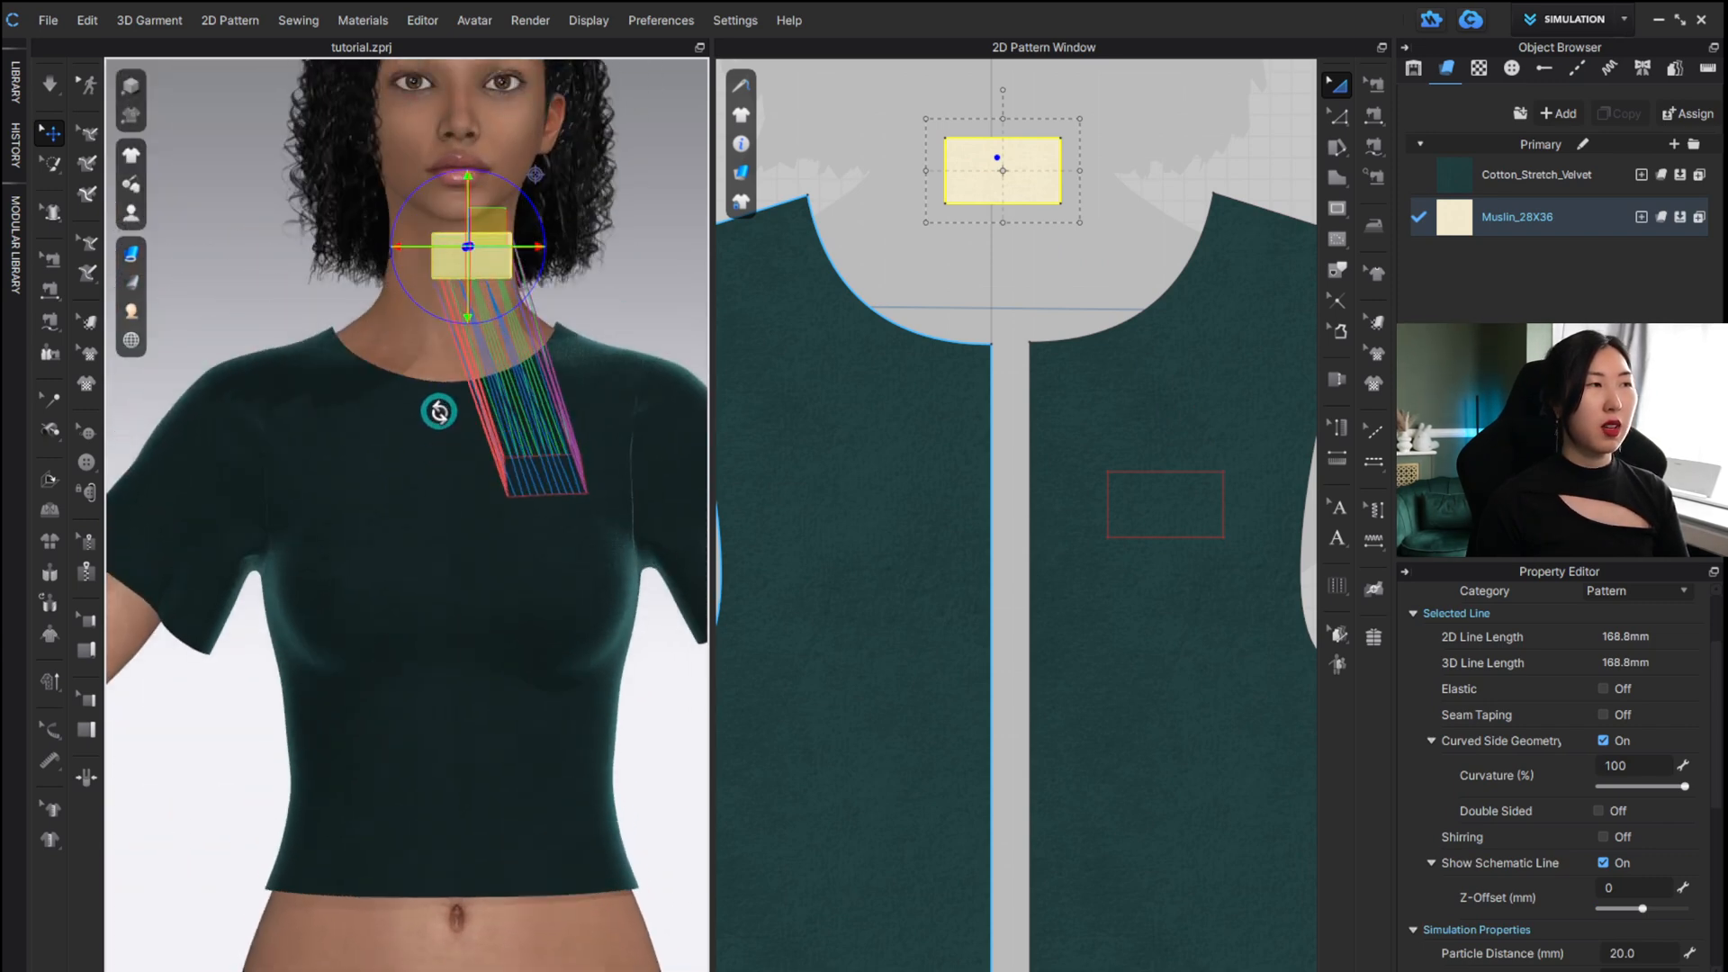
right_click(497, 259)
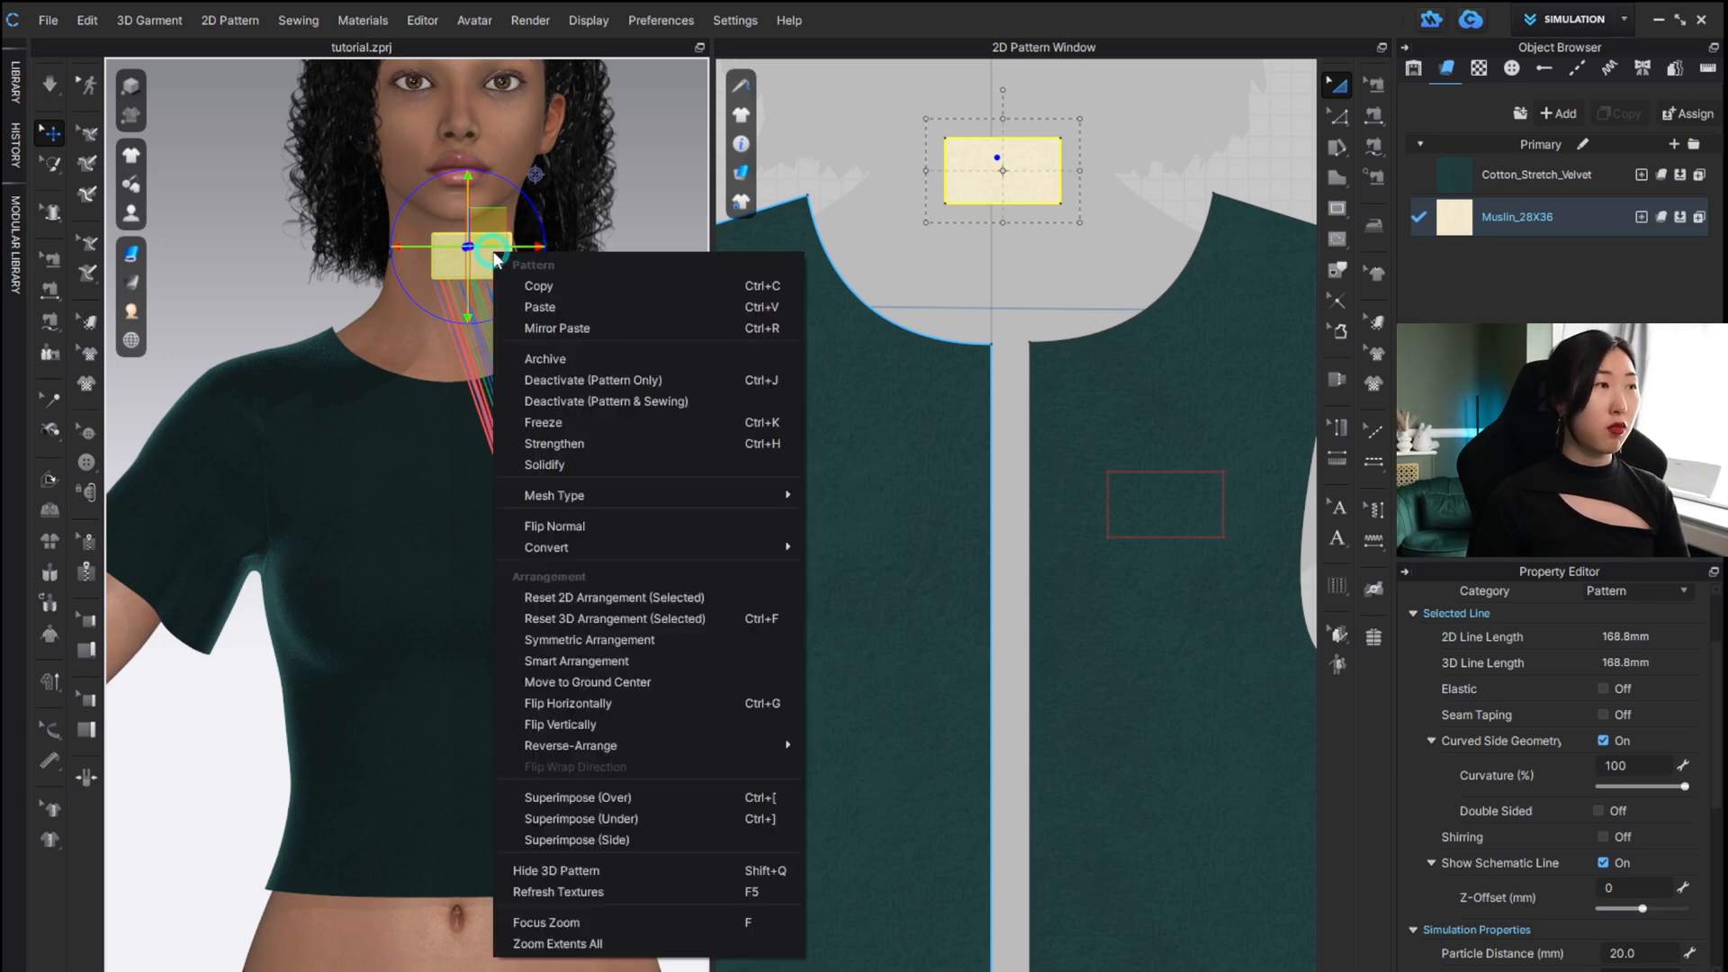
click(651, 797)
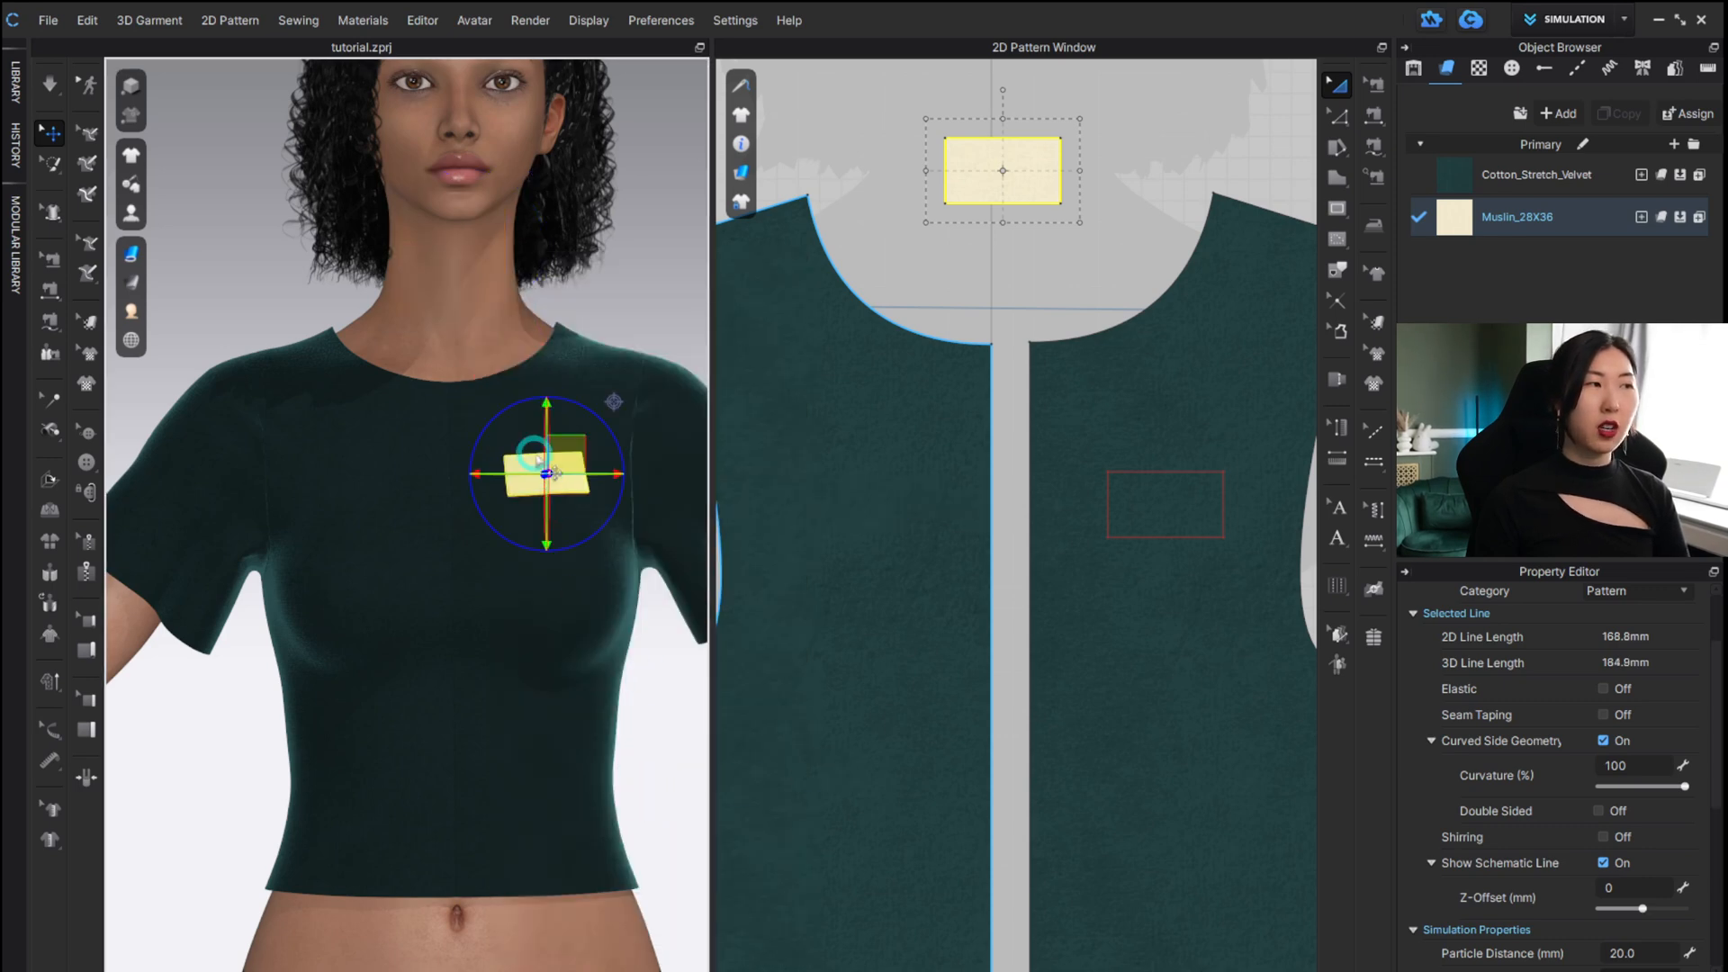
Simulate the garment until the muslin patch is sewn flat onto the chest, and stop the simulation.
click(656, 642)
scroll(587, 483, down, 2)
scroll(587, 482, up, 5)
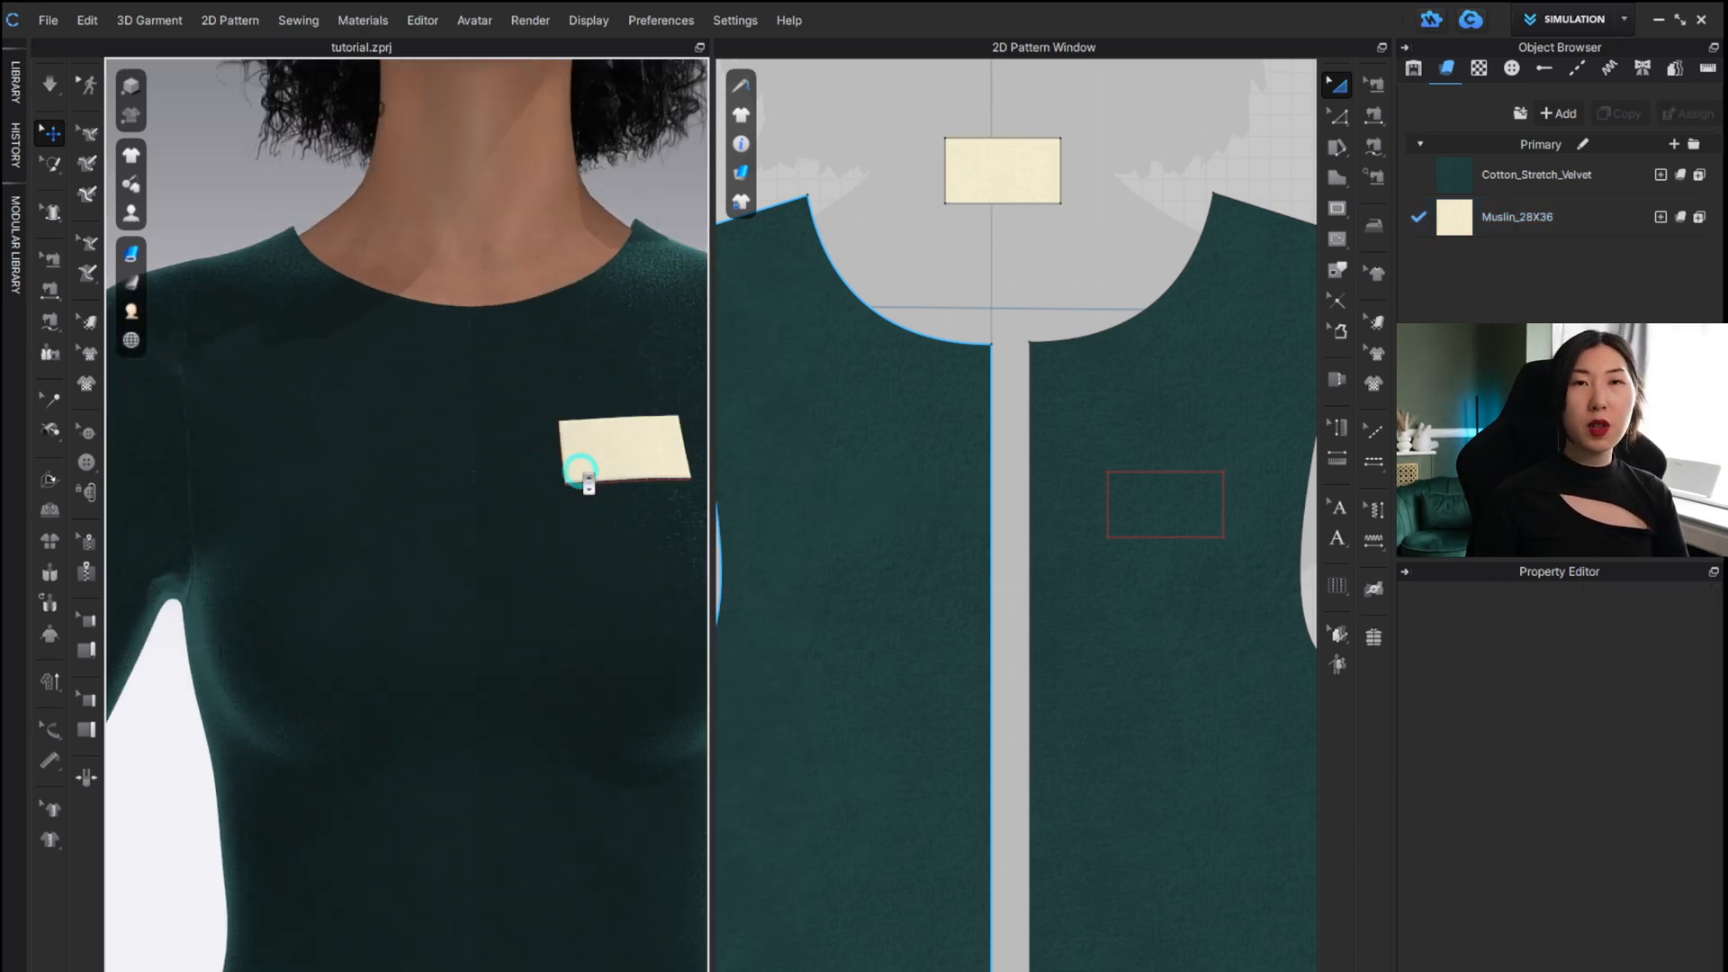
key(alt)
alt+right_drag(596, 483, 472, 470)
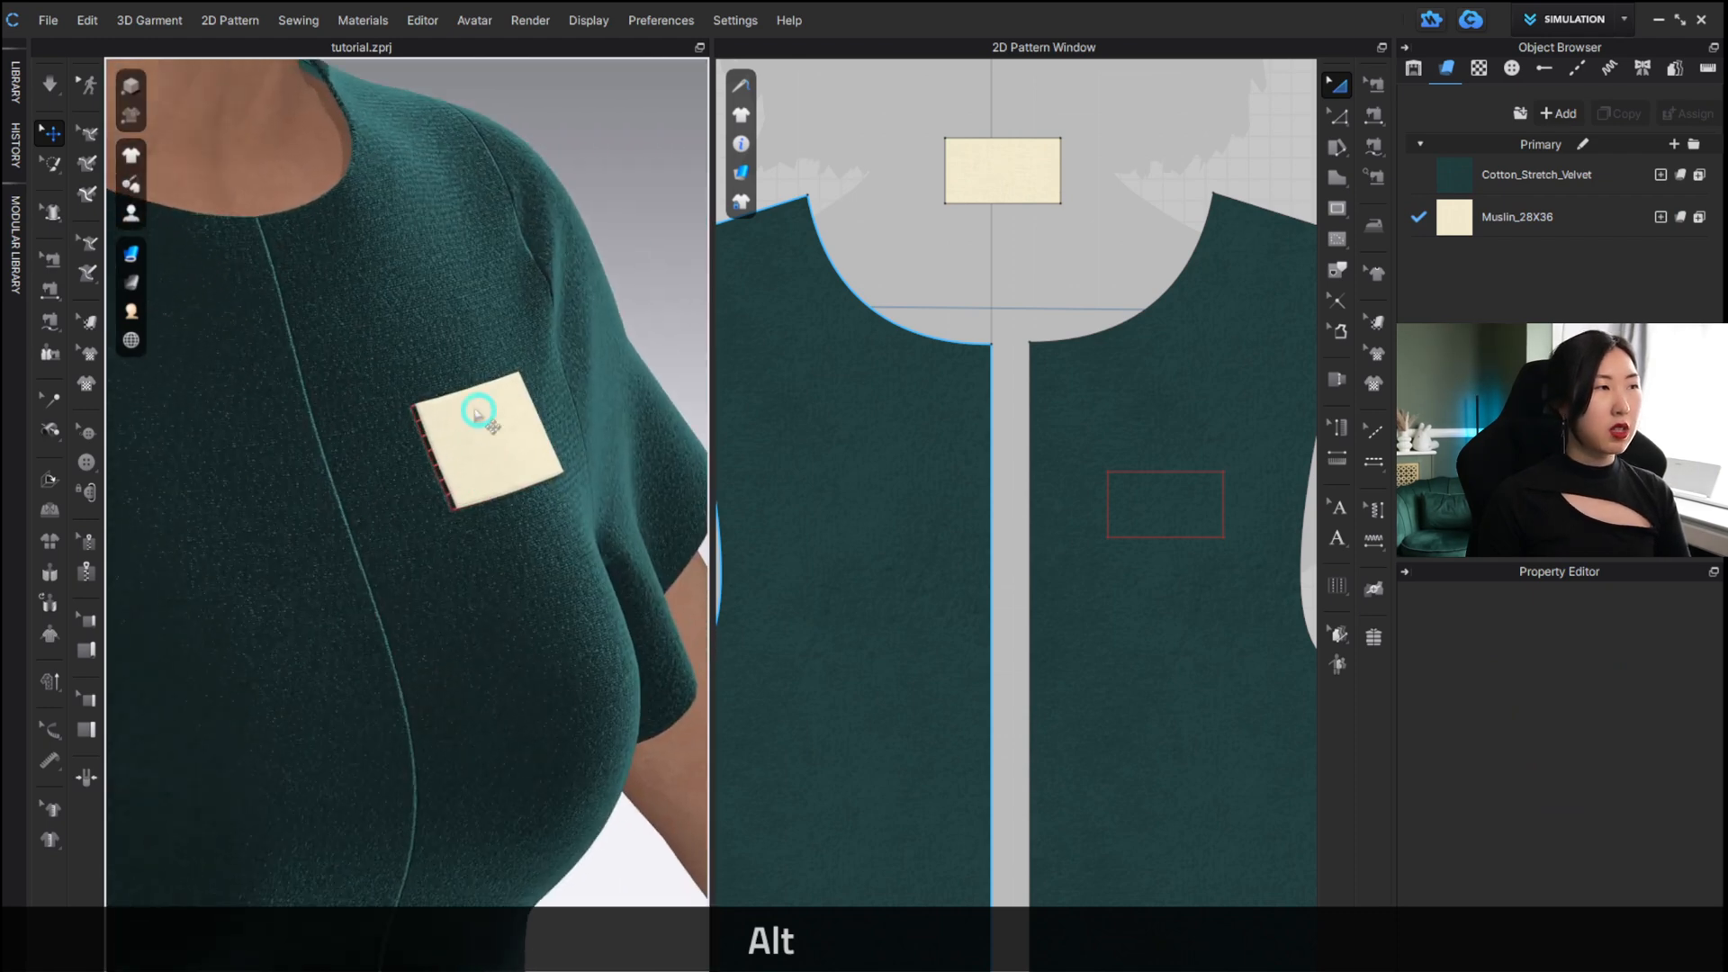
click(47, 82)
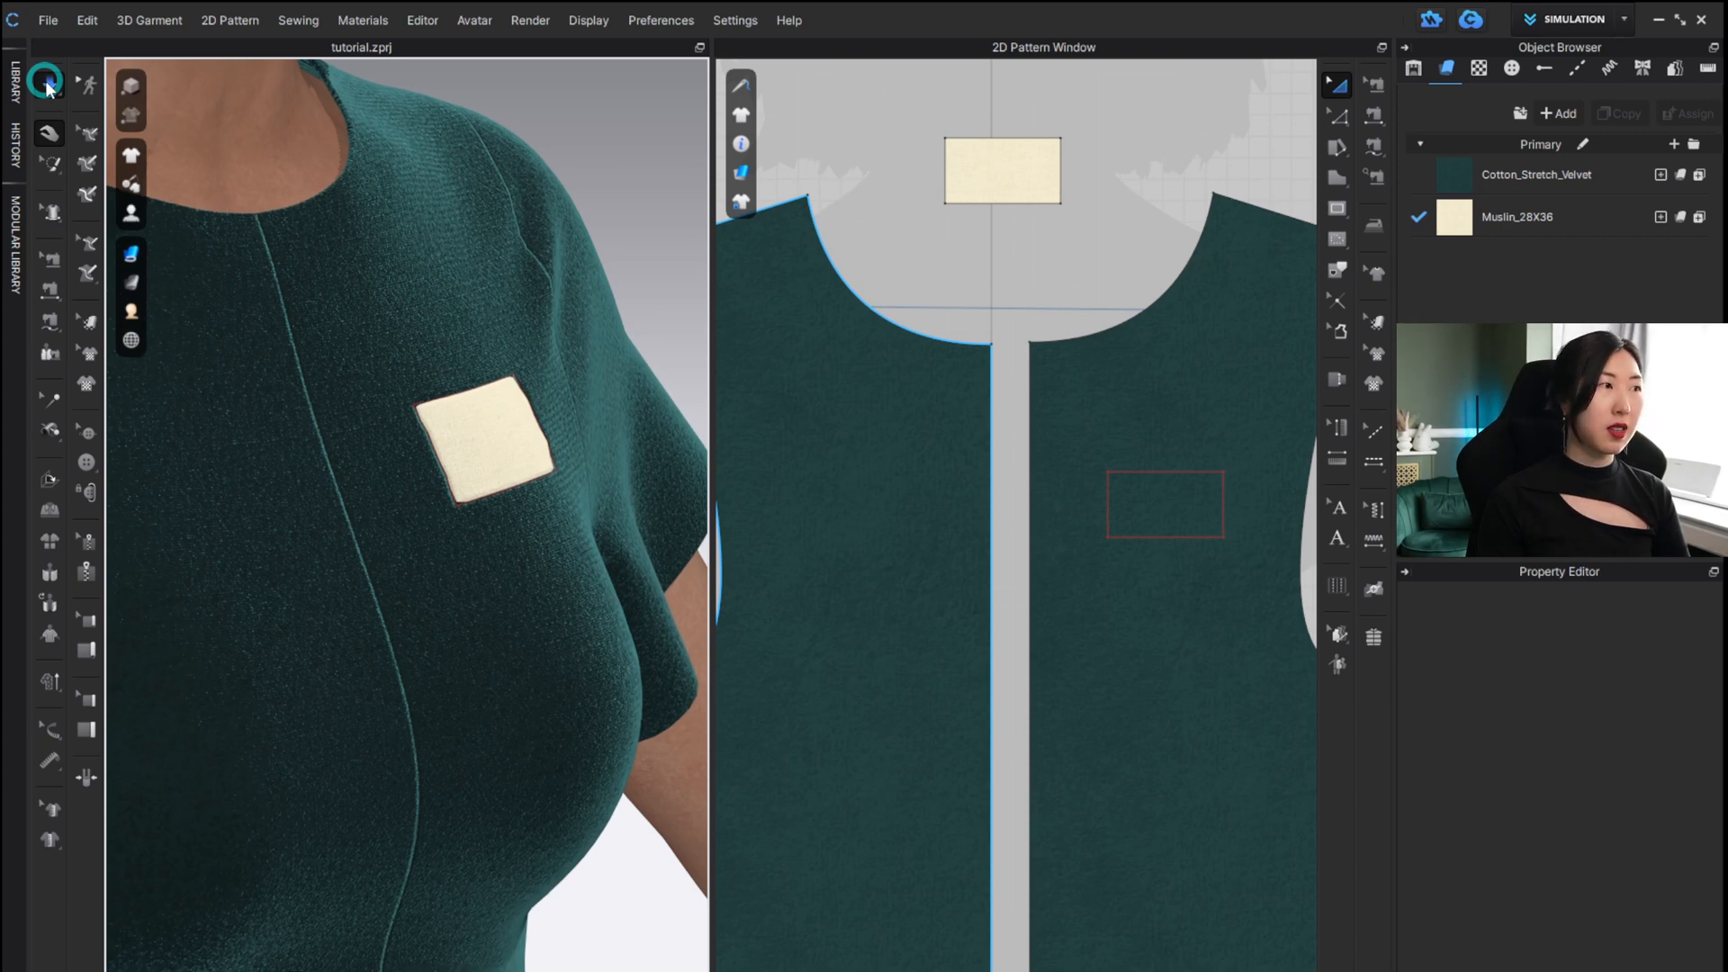
click(46, 83)
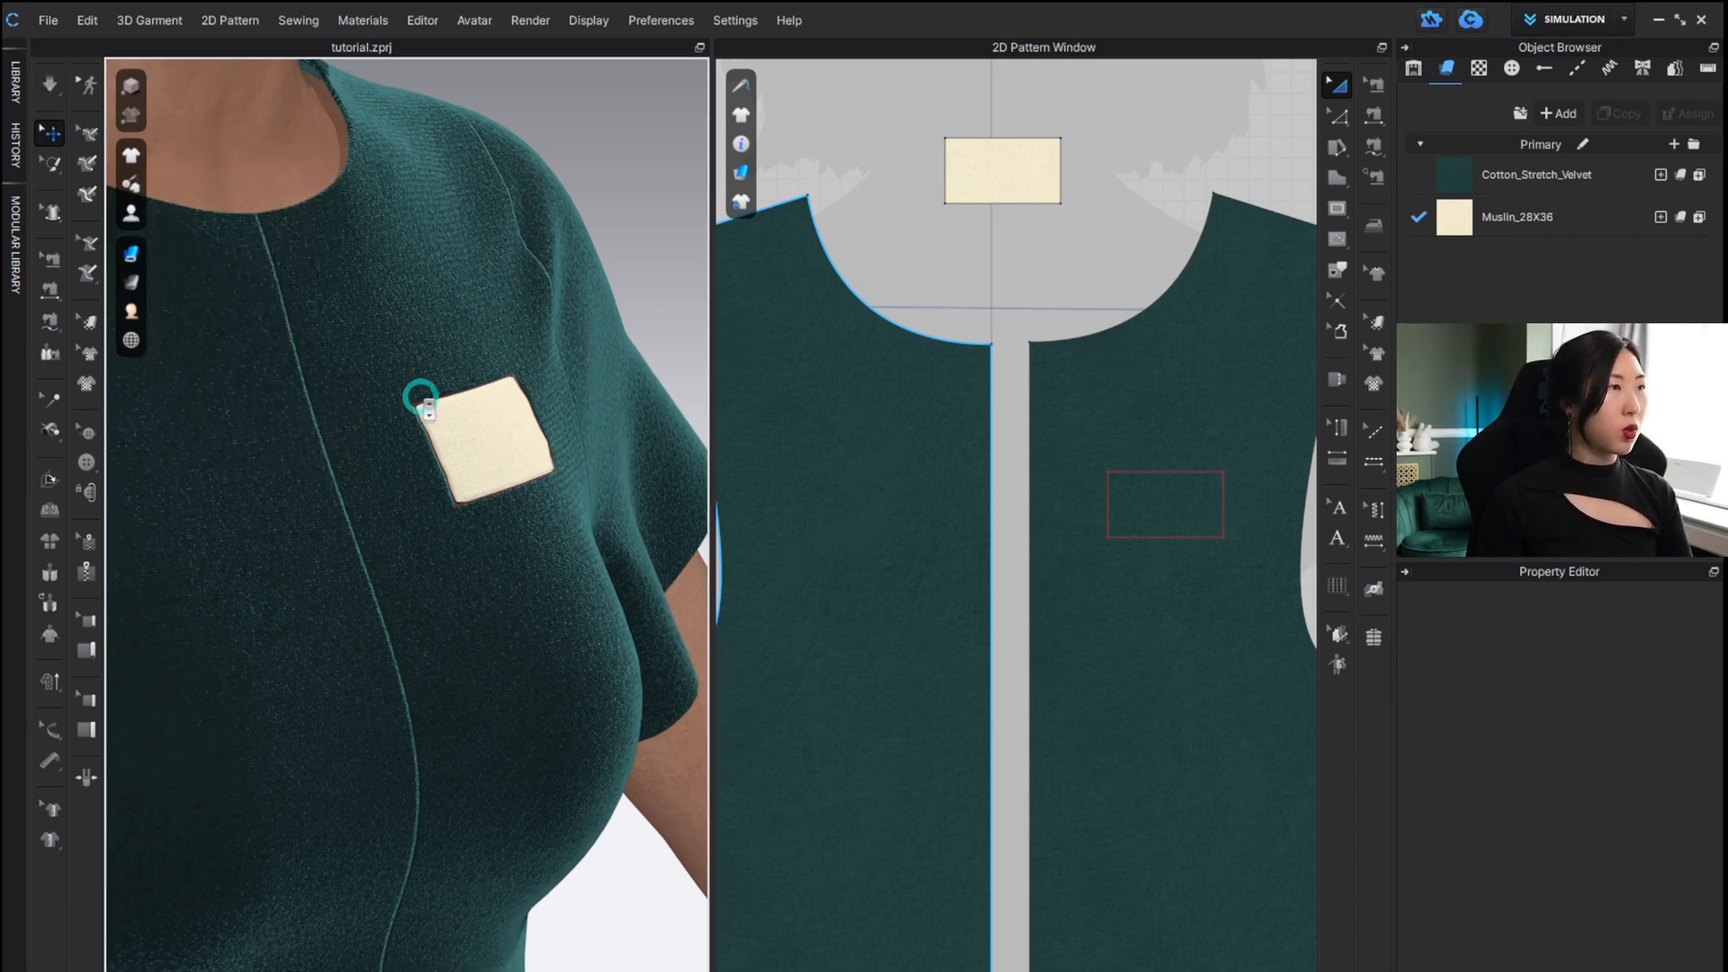
scroll(417, 390, down, 5)
right_drag(510, 438, 455, 370)
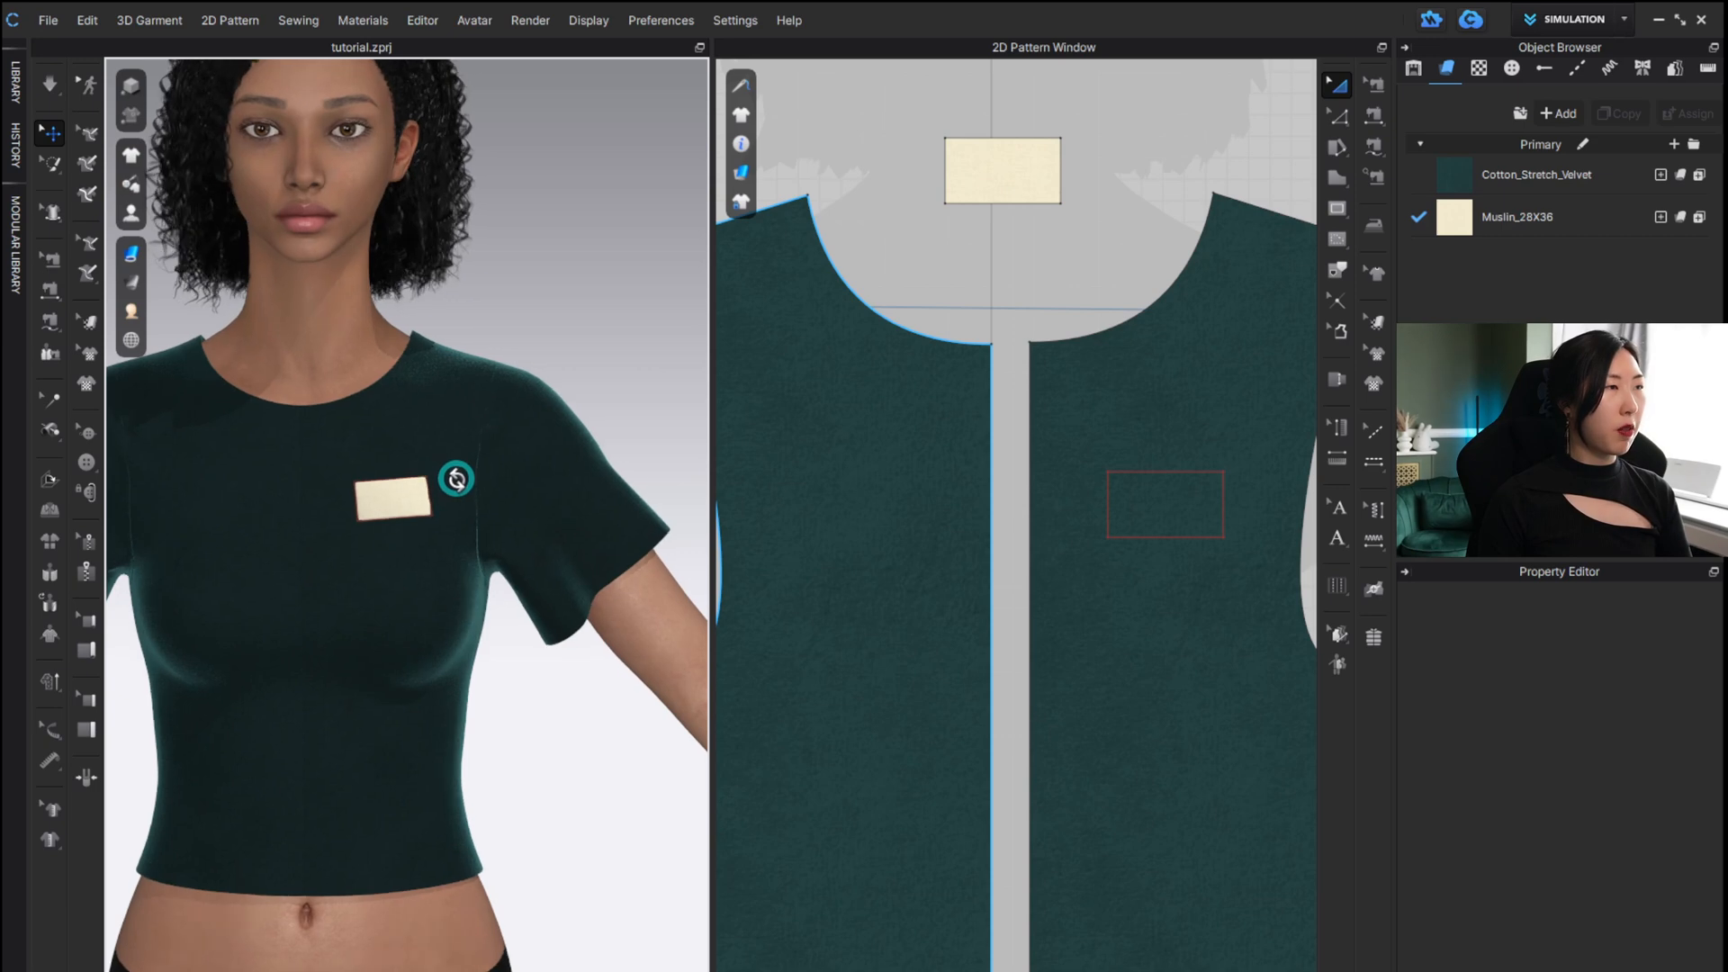
scroll(410, 504, down, 3)
scroll(407, 513, up, 5)
scroll(408, 513, up, 3)
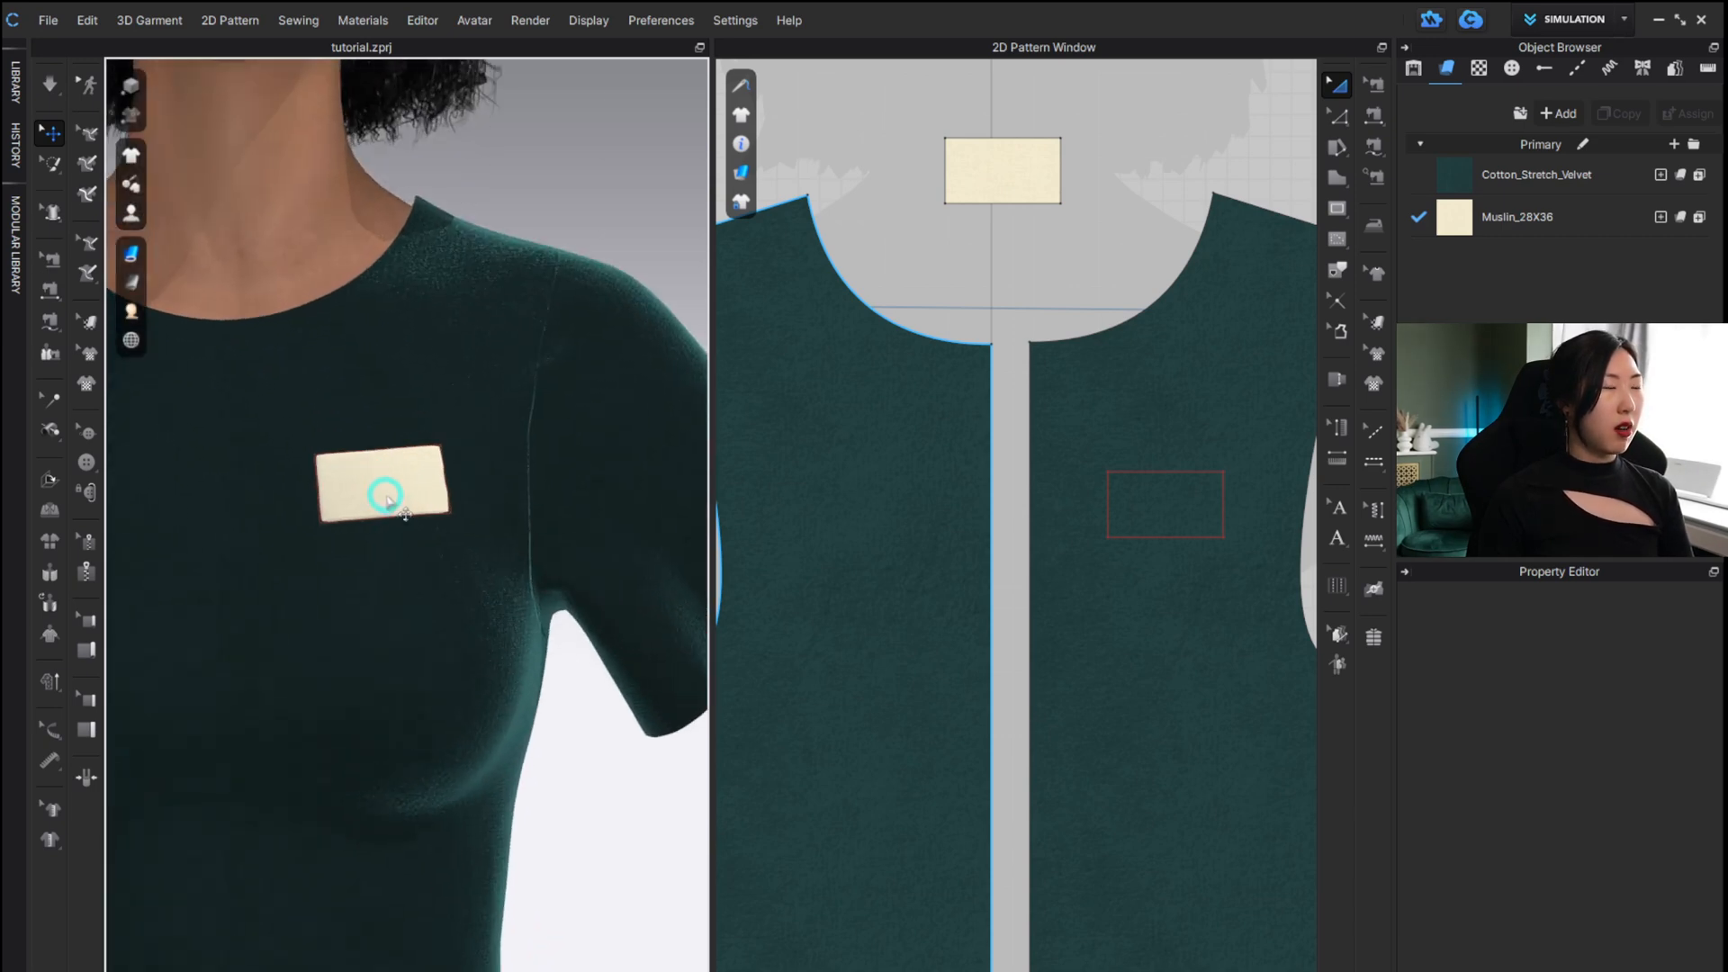
scroll(388, 501, down, 3)
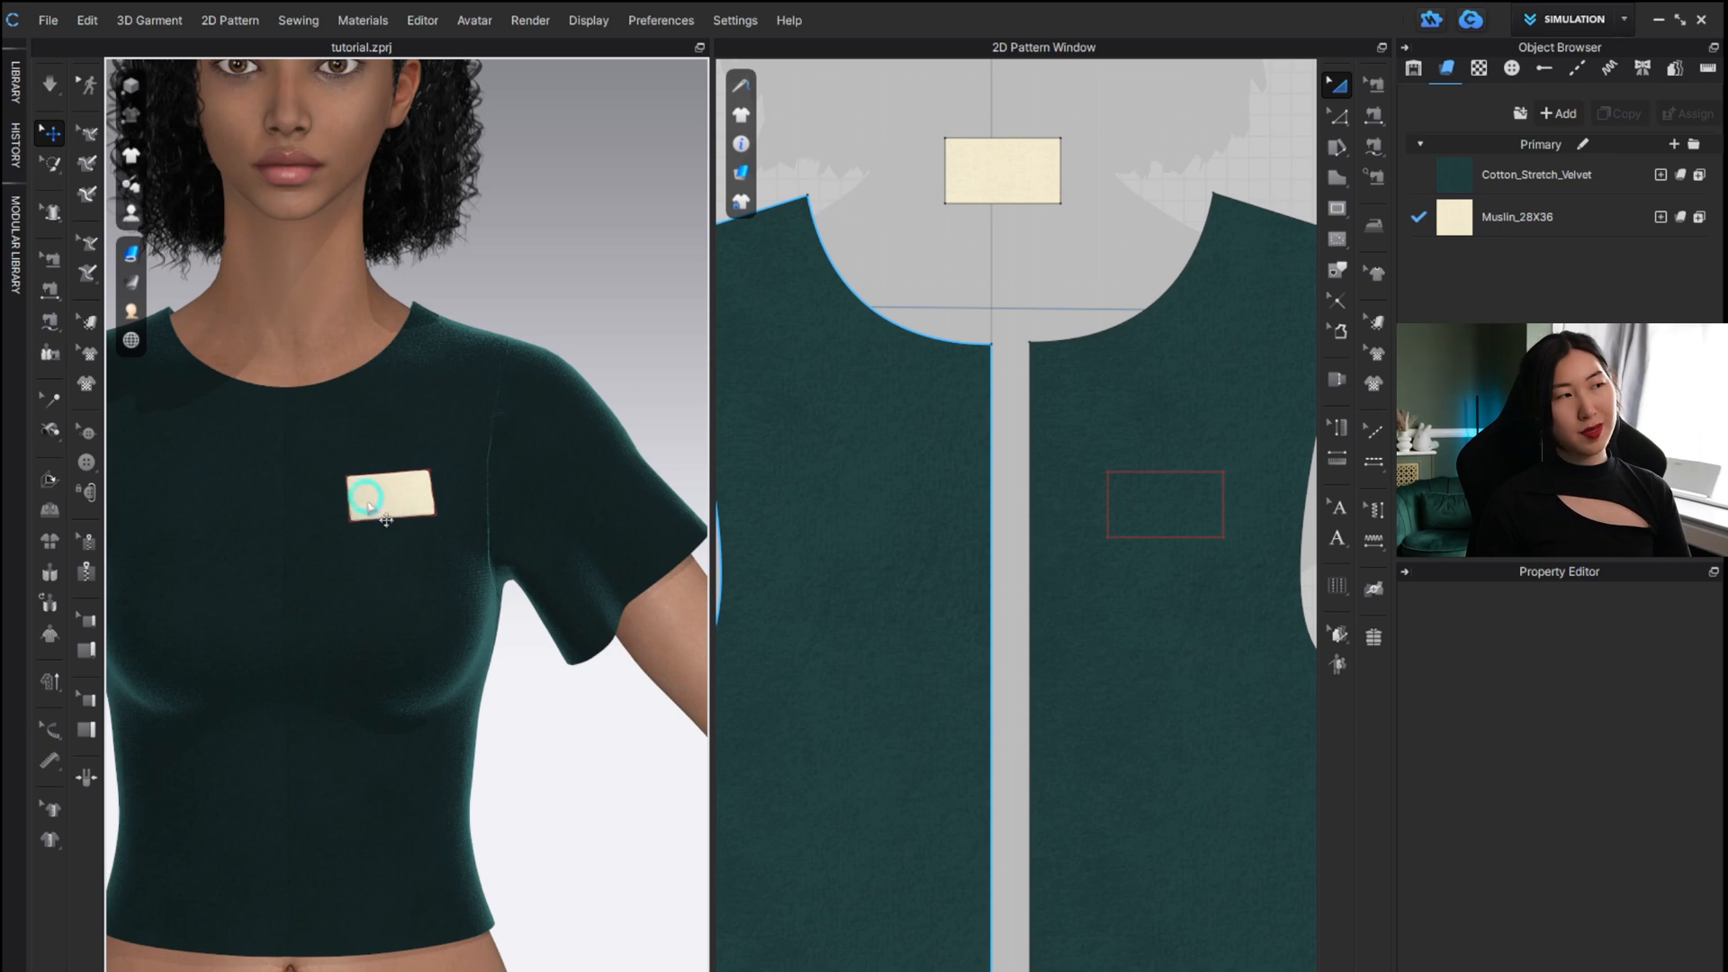
Add the totoro graphic to the centre of the muslin piece with a width of 20 mm.
click(1006, 162)
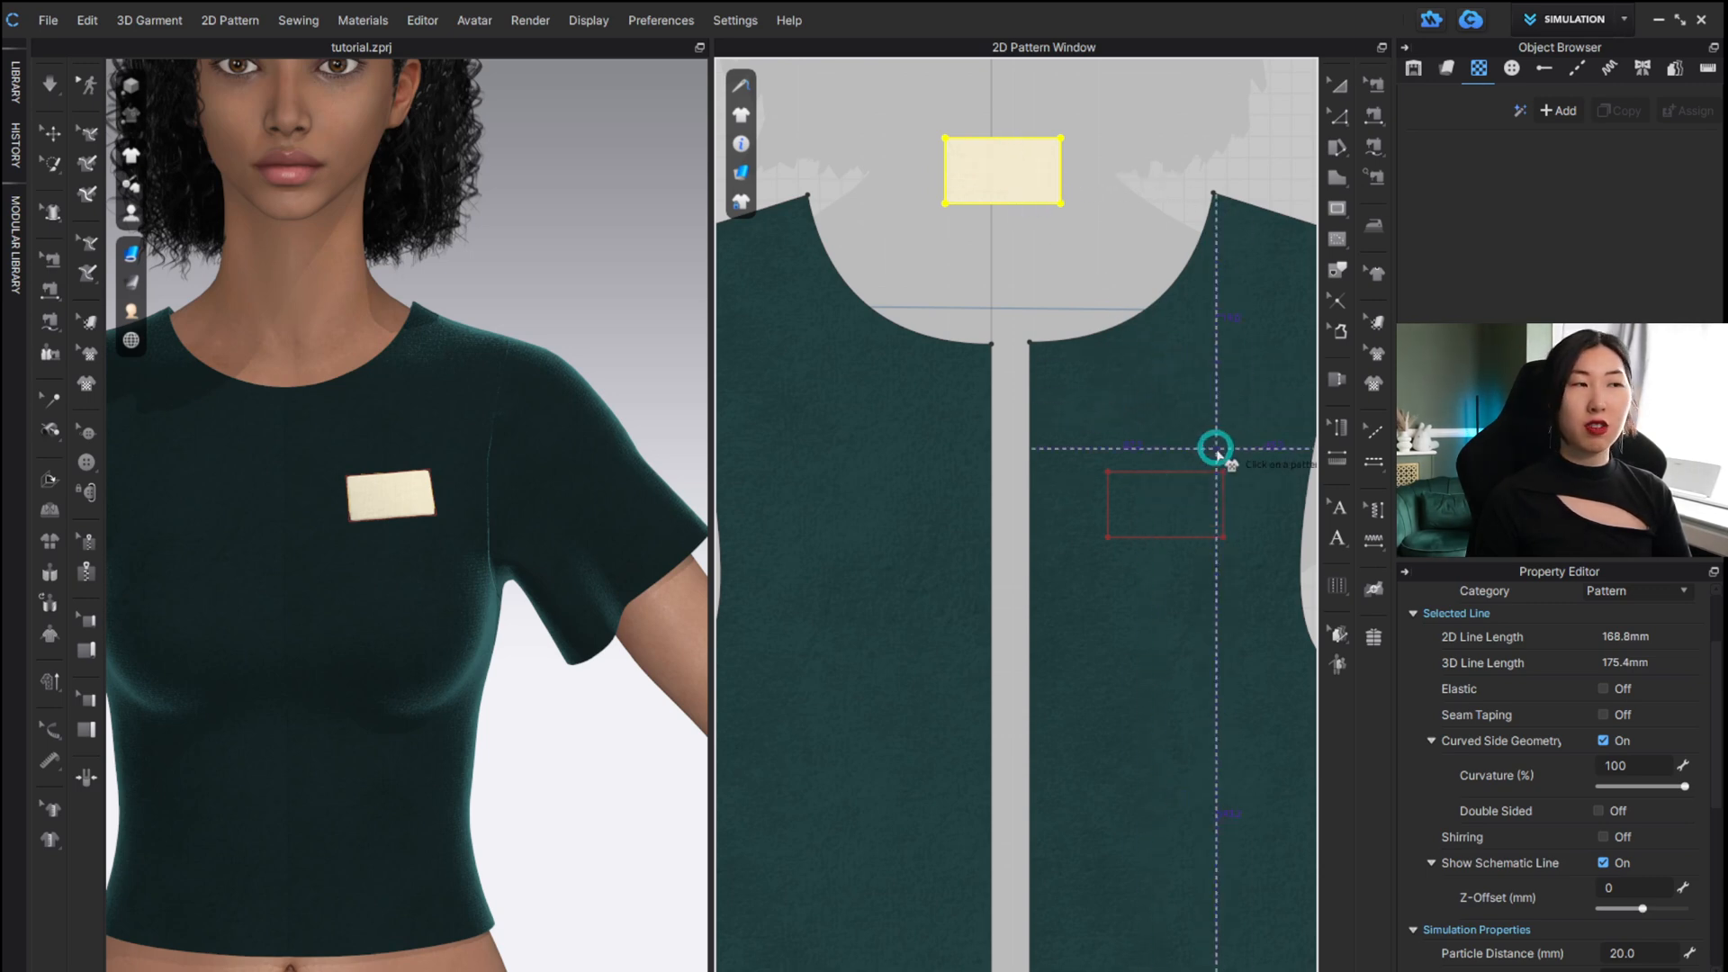
click(1003, 169)
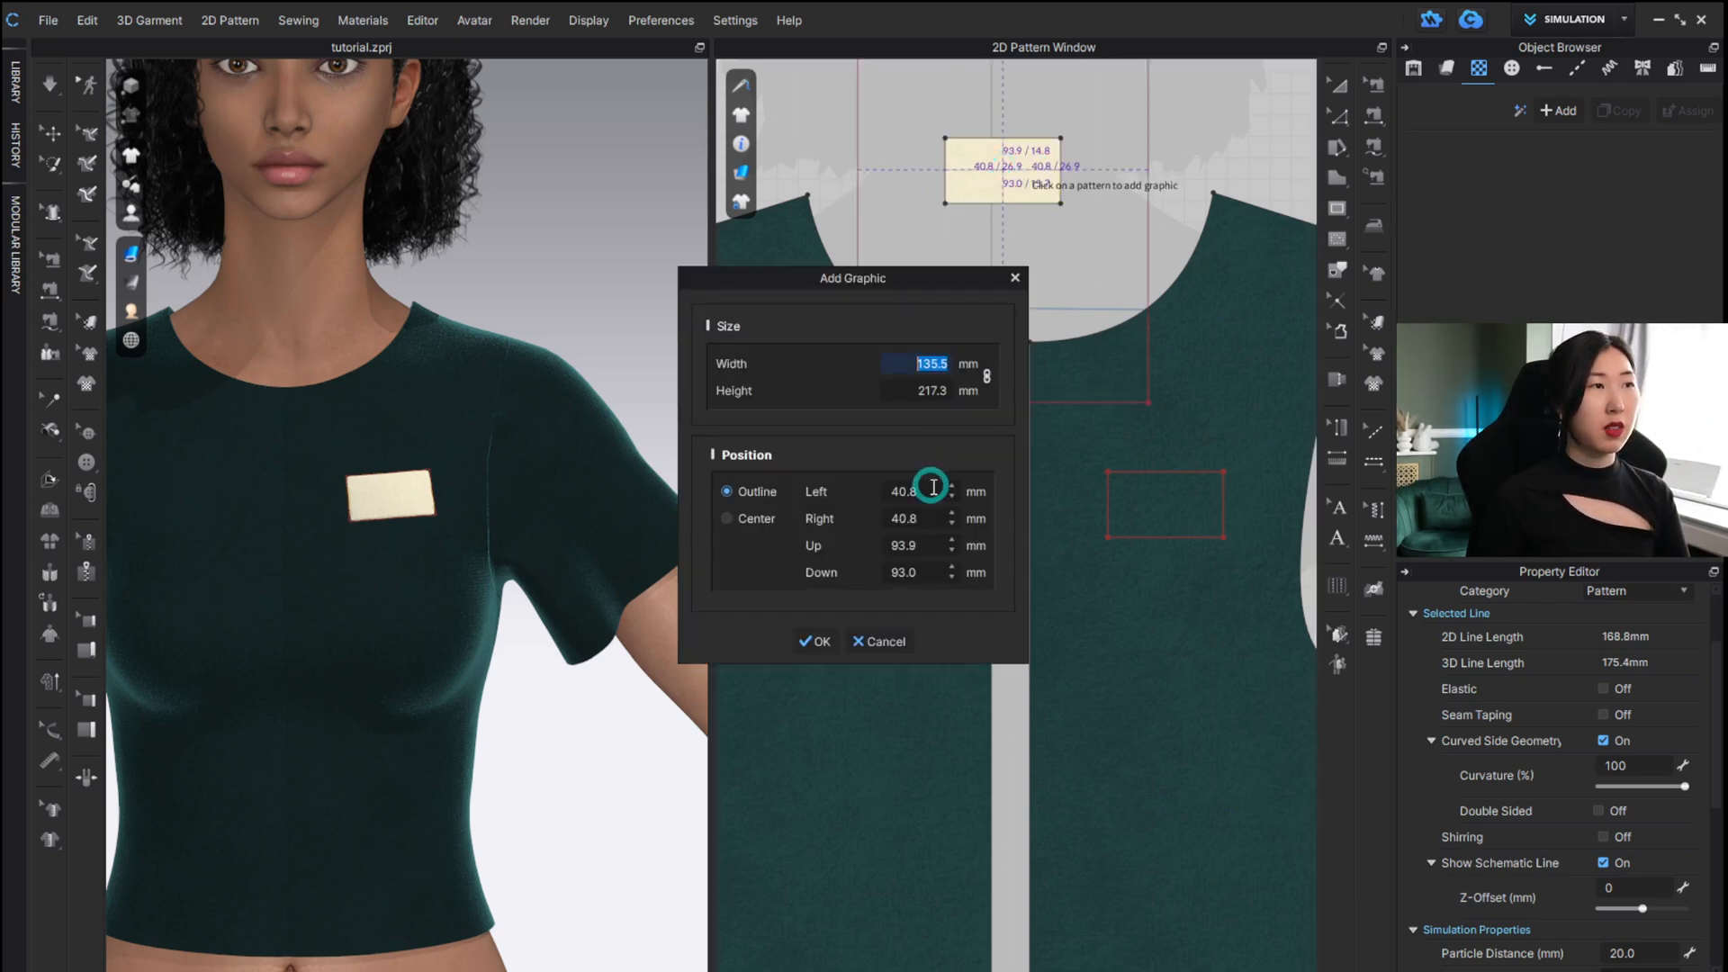
drag(912, 287, 670, 233)
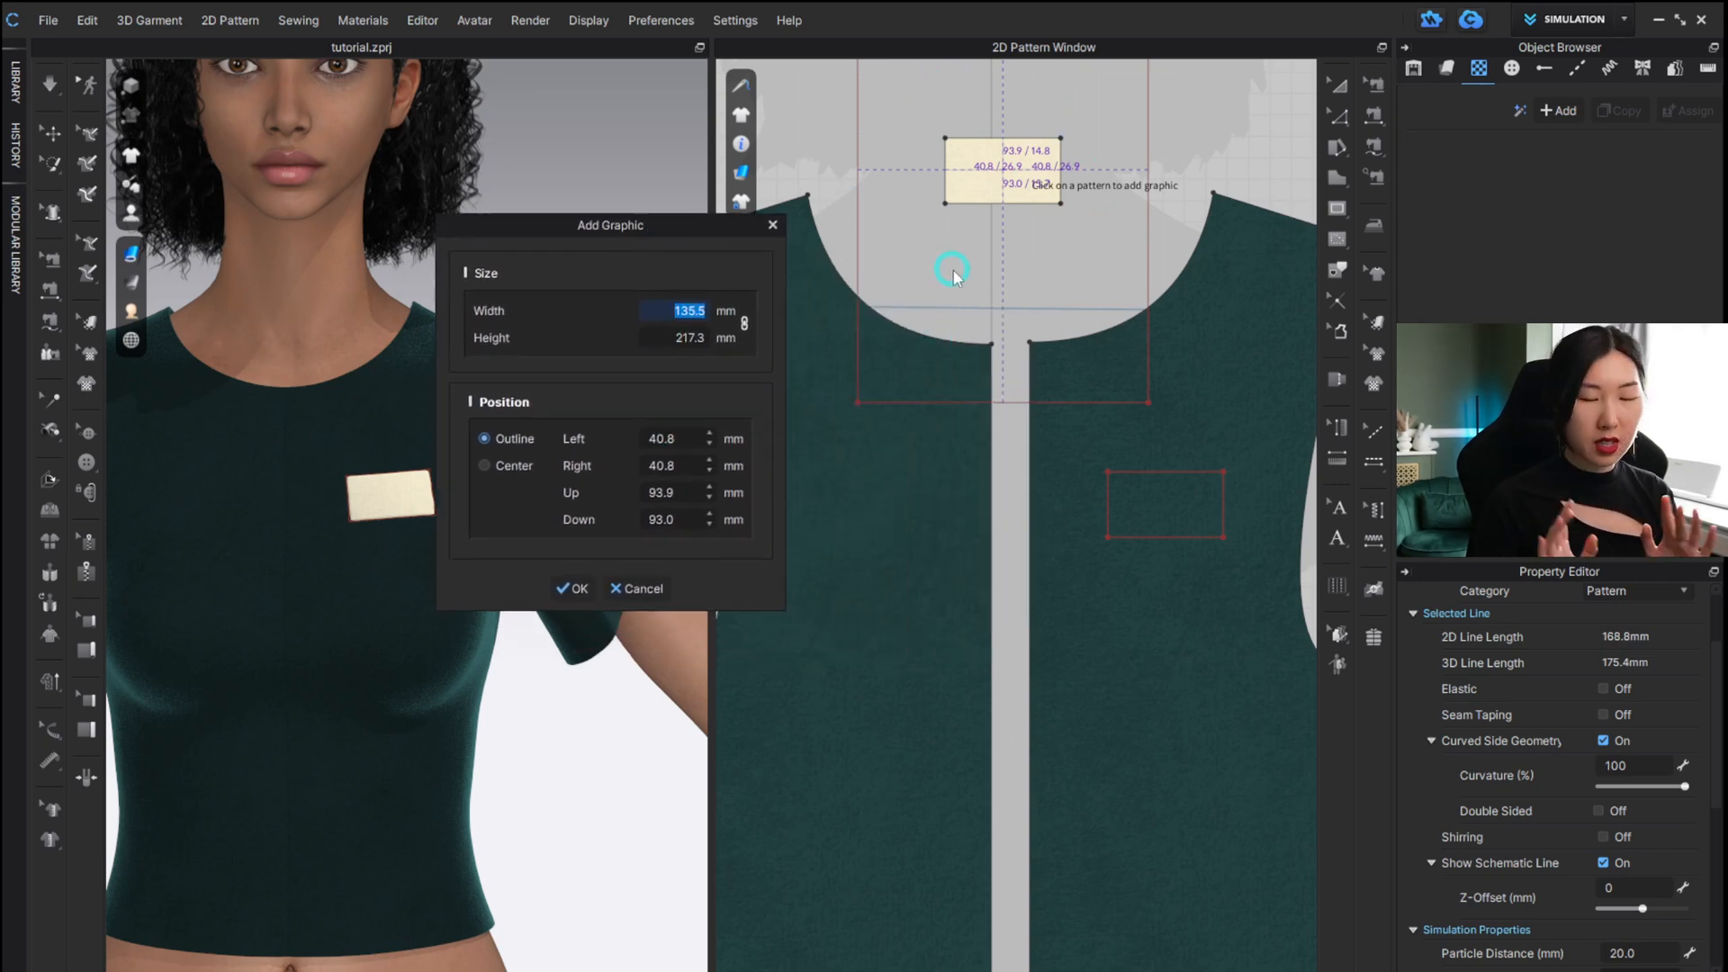
text(50)
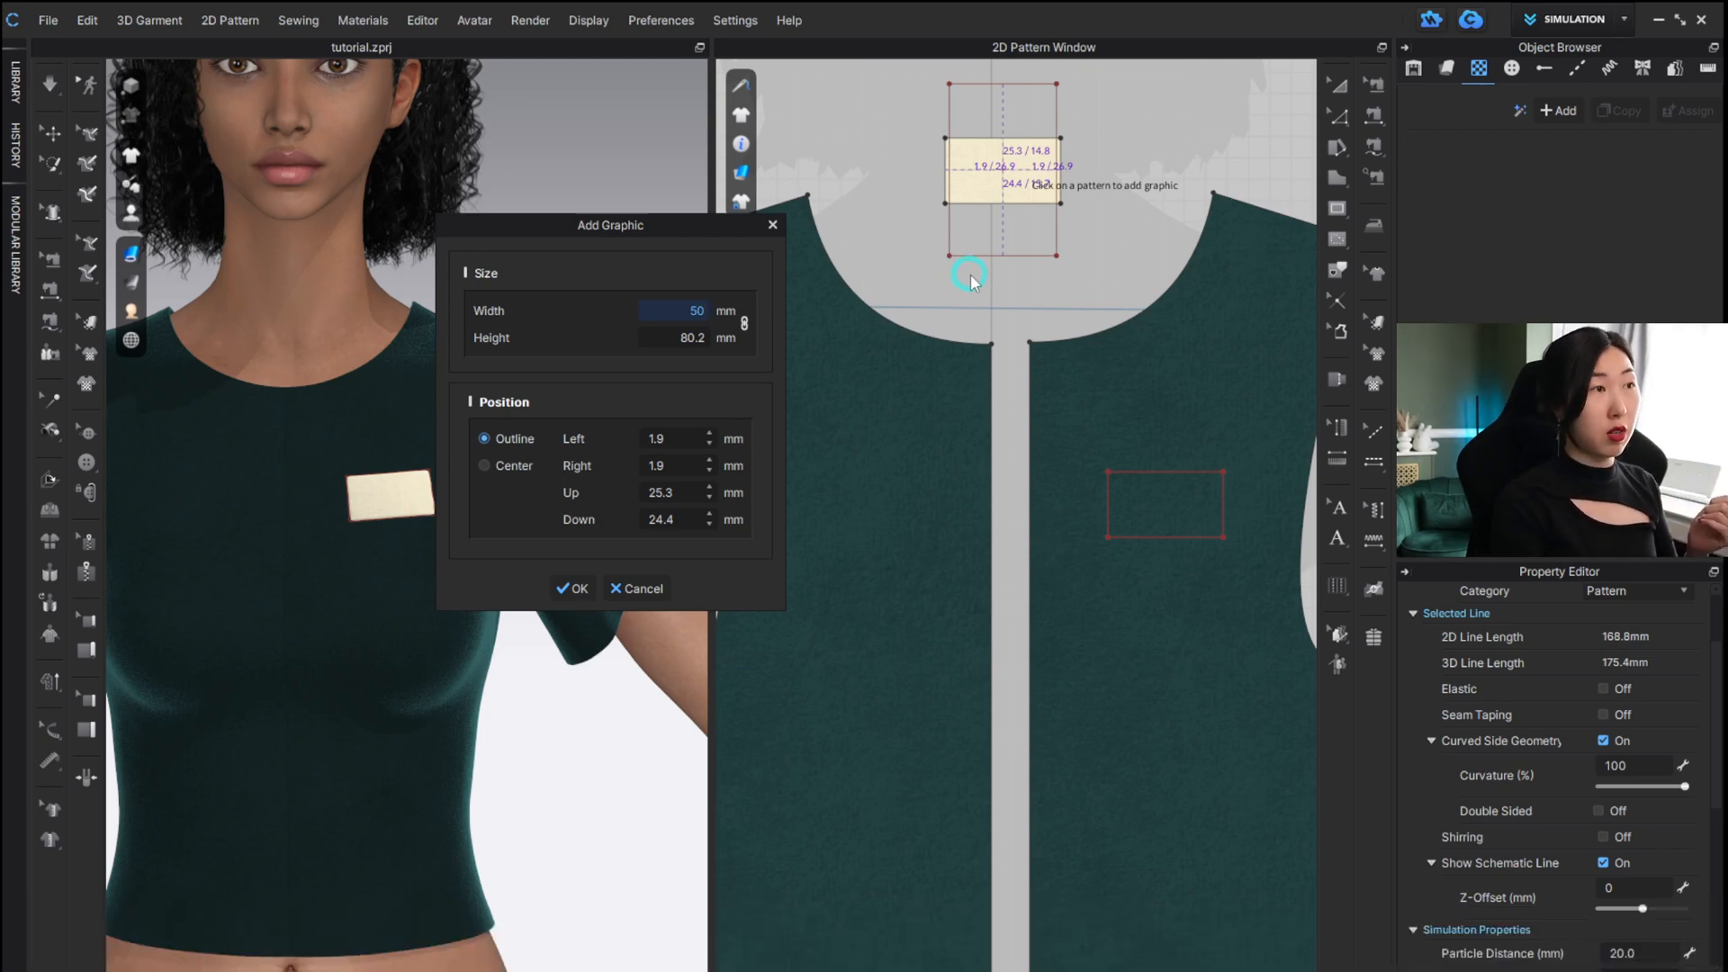
key(BackSpace)
text(20)
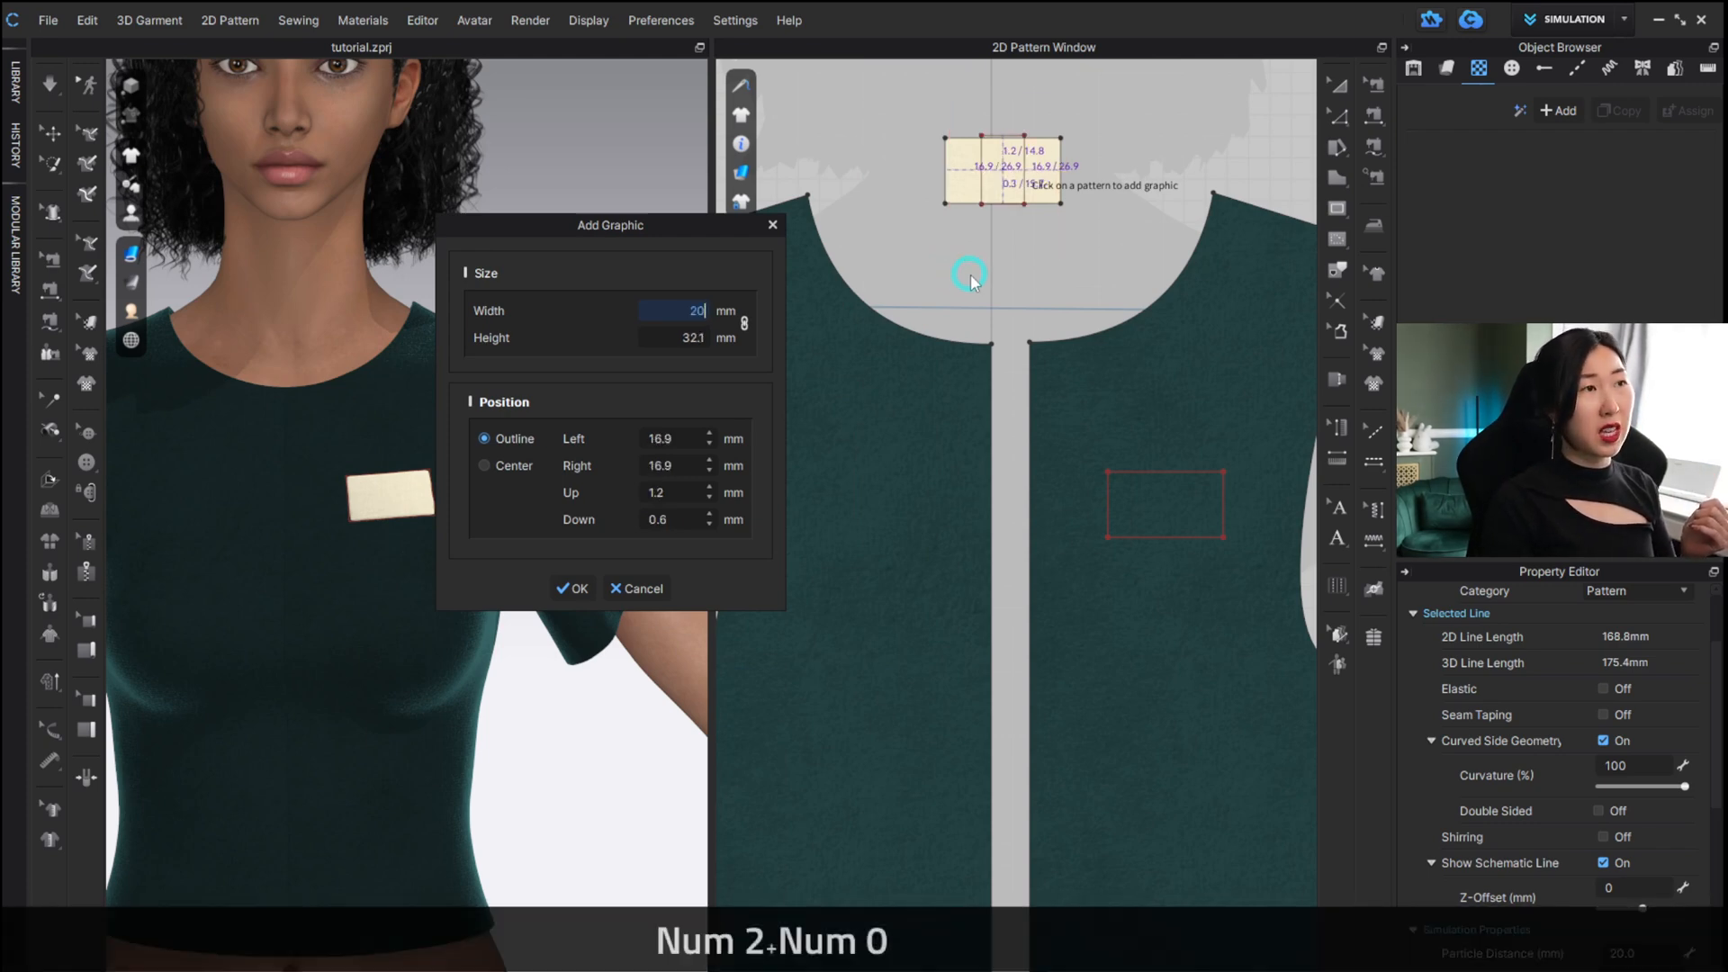
click(573, 588)
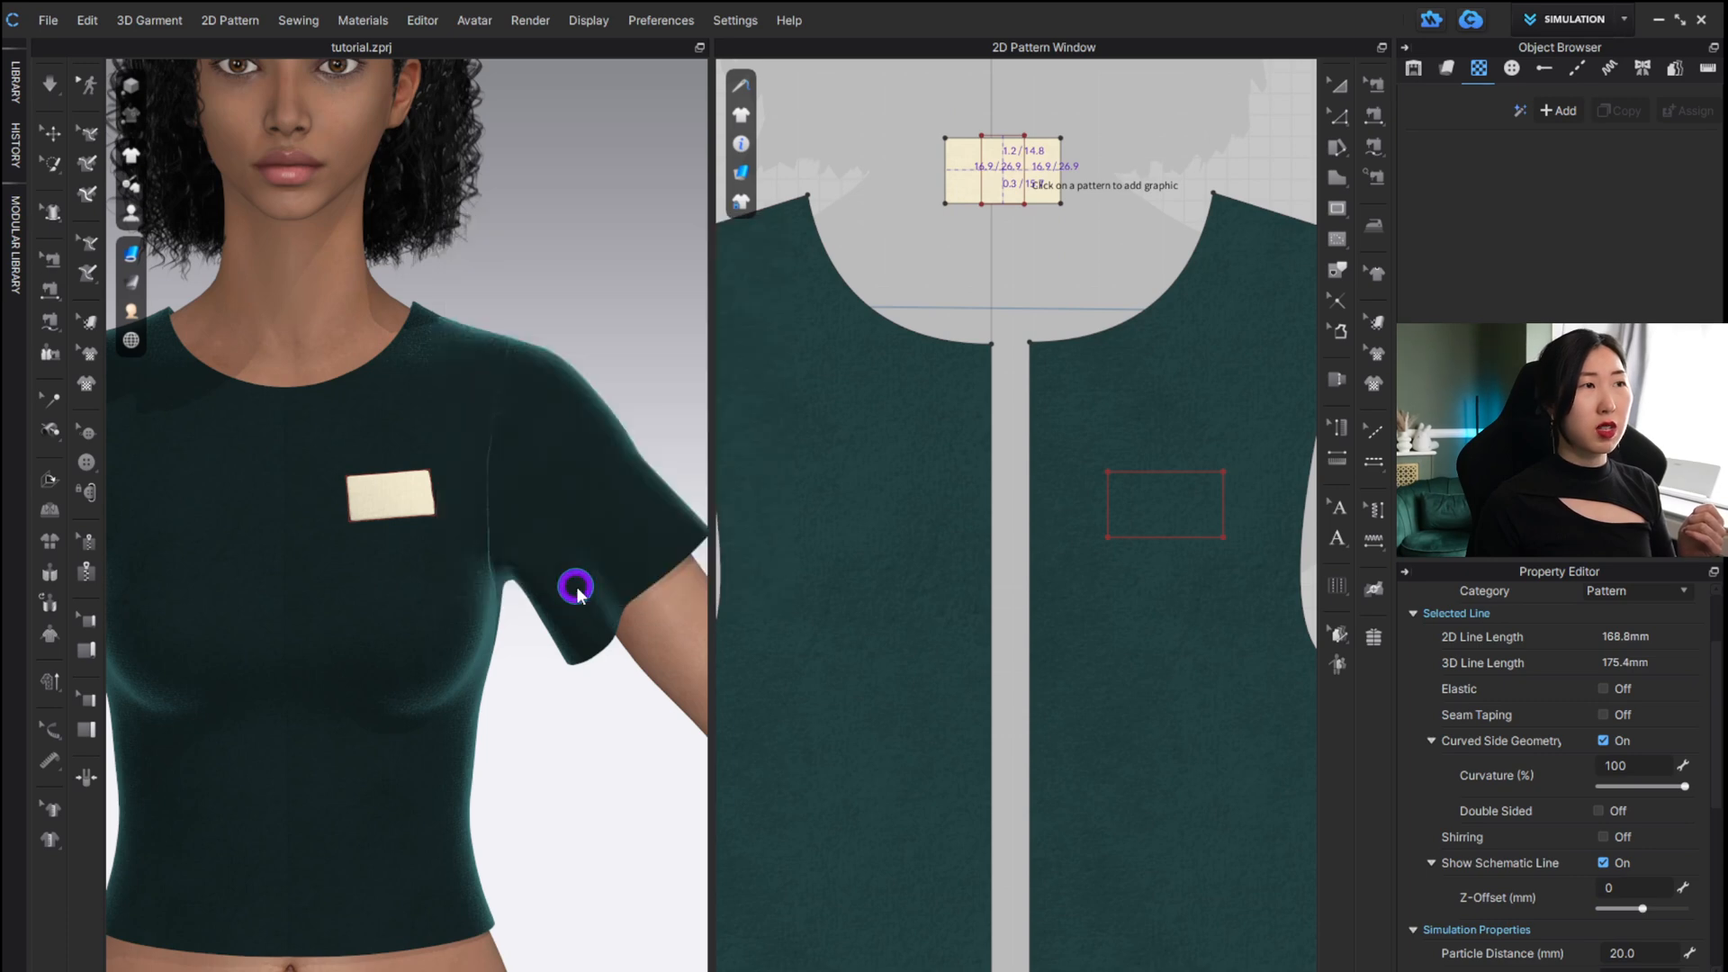
Reposition the totoro graphic on the muslin piece and scale it down to fit within the piece's height.
scroll(1022, 133, down, 2)
scroll(1023, 133, up, 10)
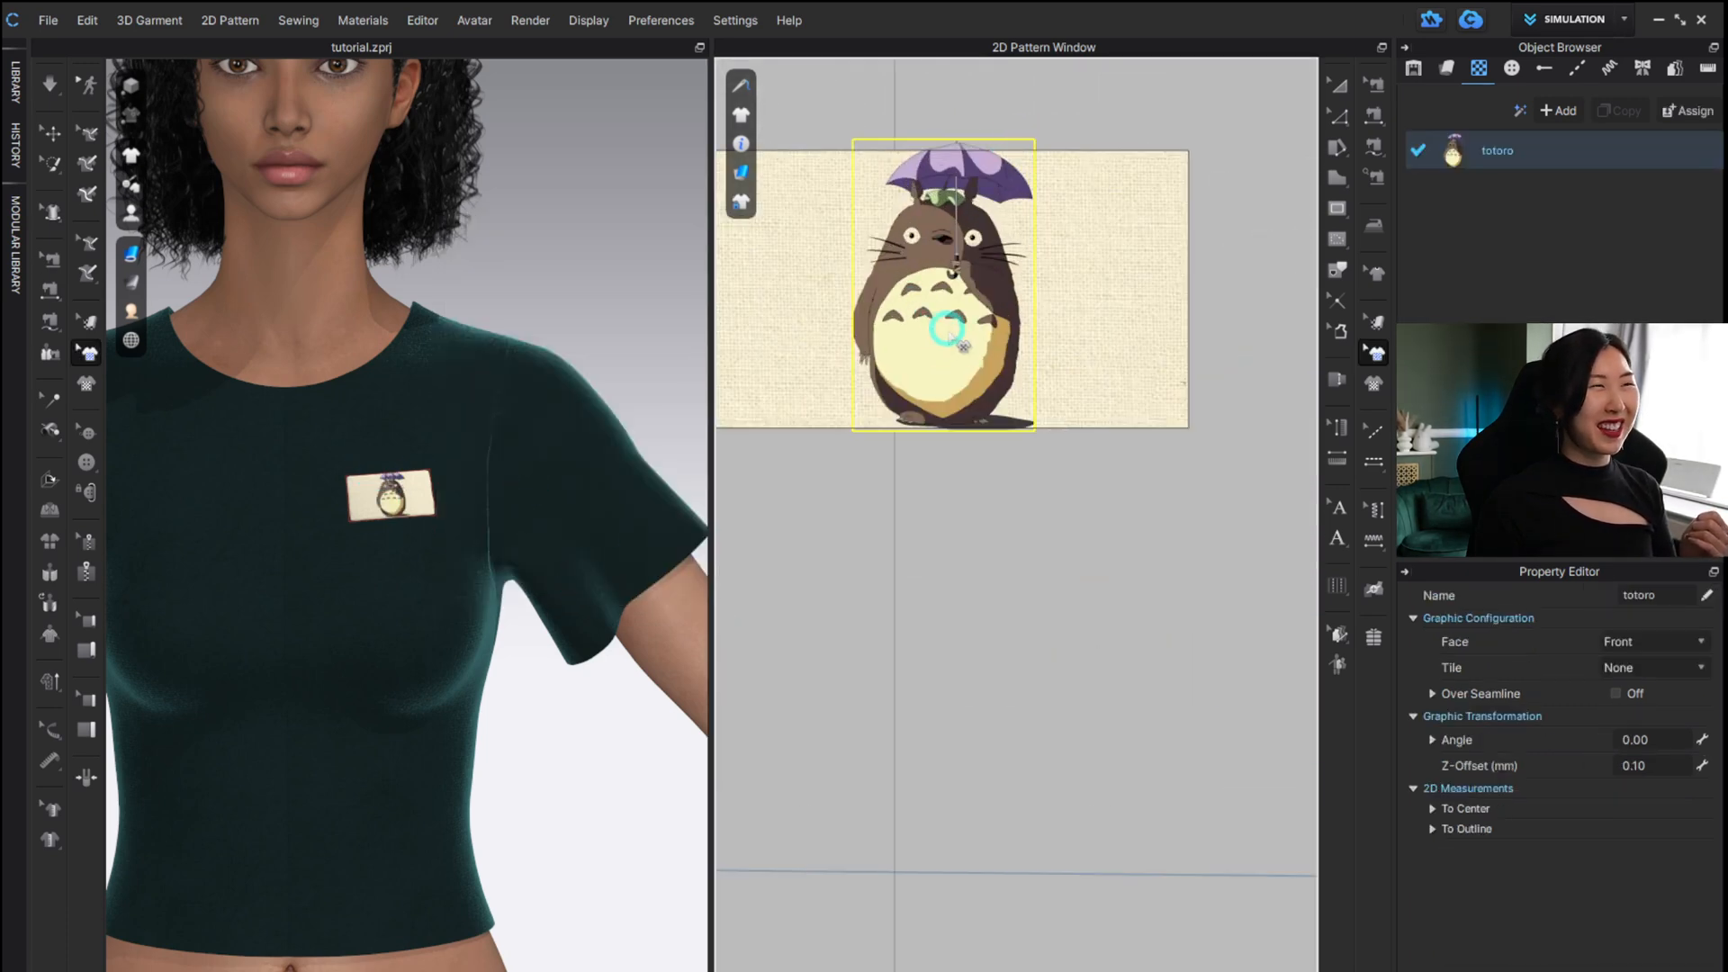
drag(922, 311, 903, 322)
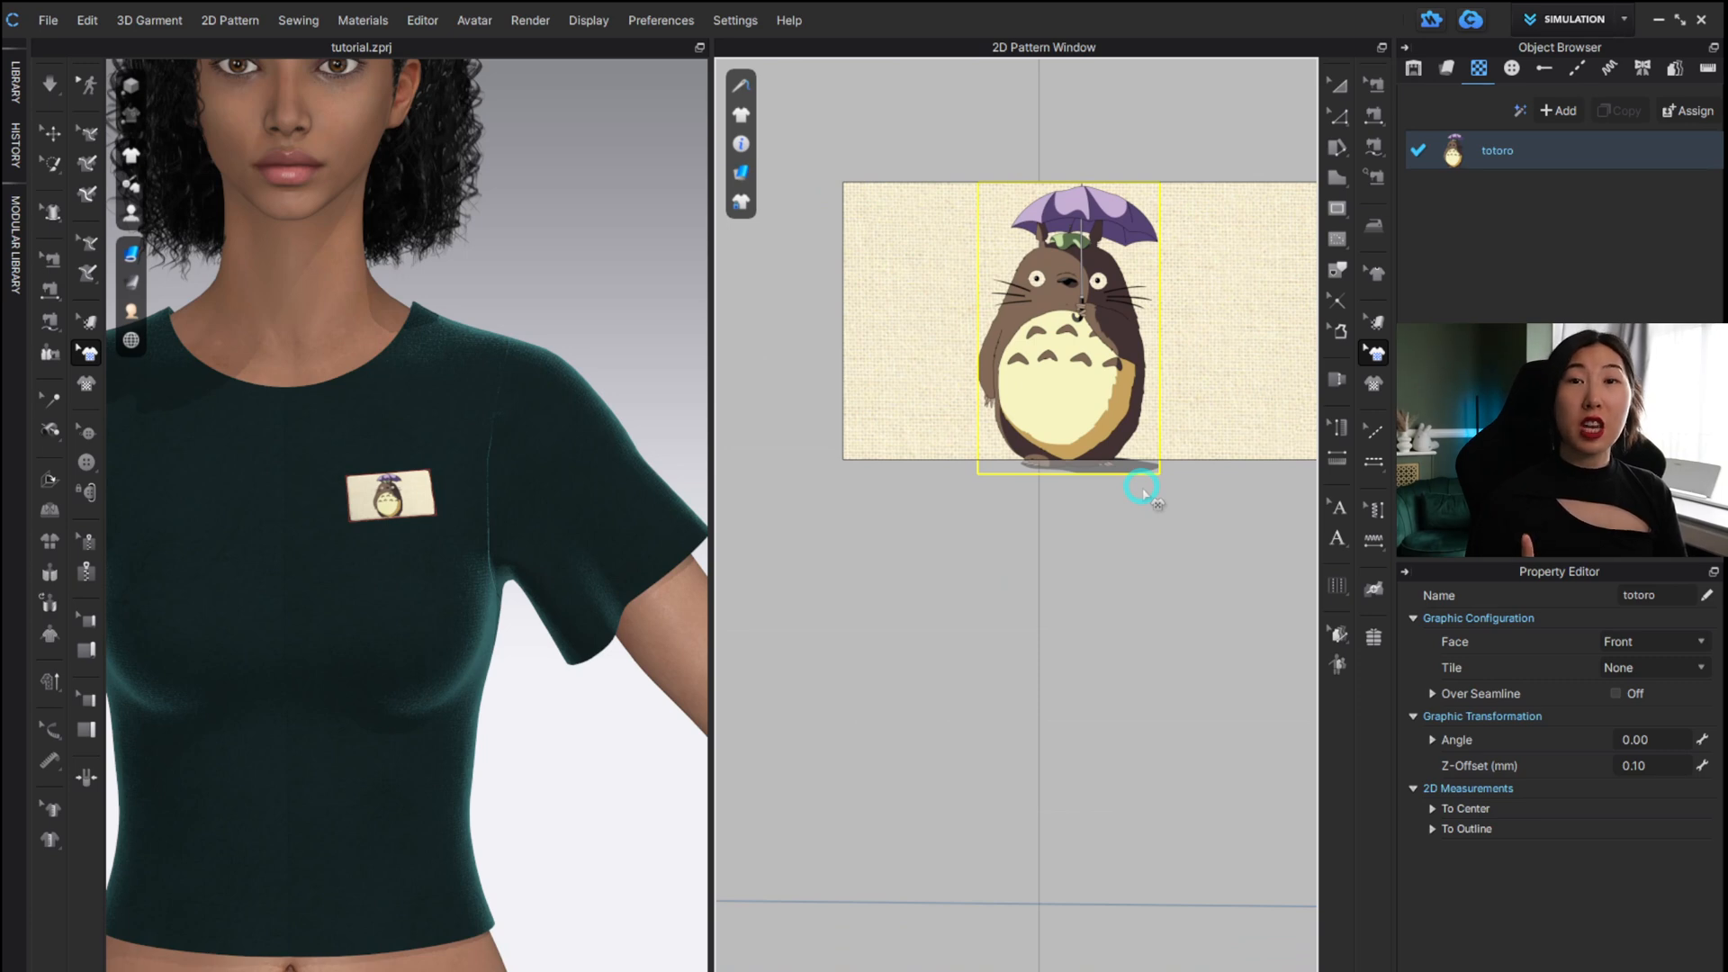
alt+scroll(1122, 478, up, 2)
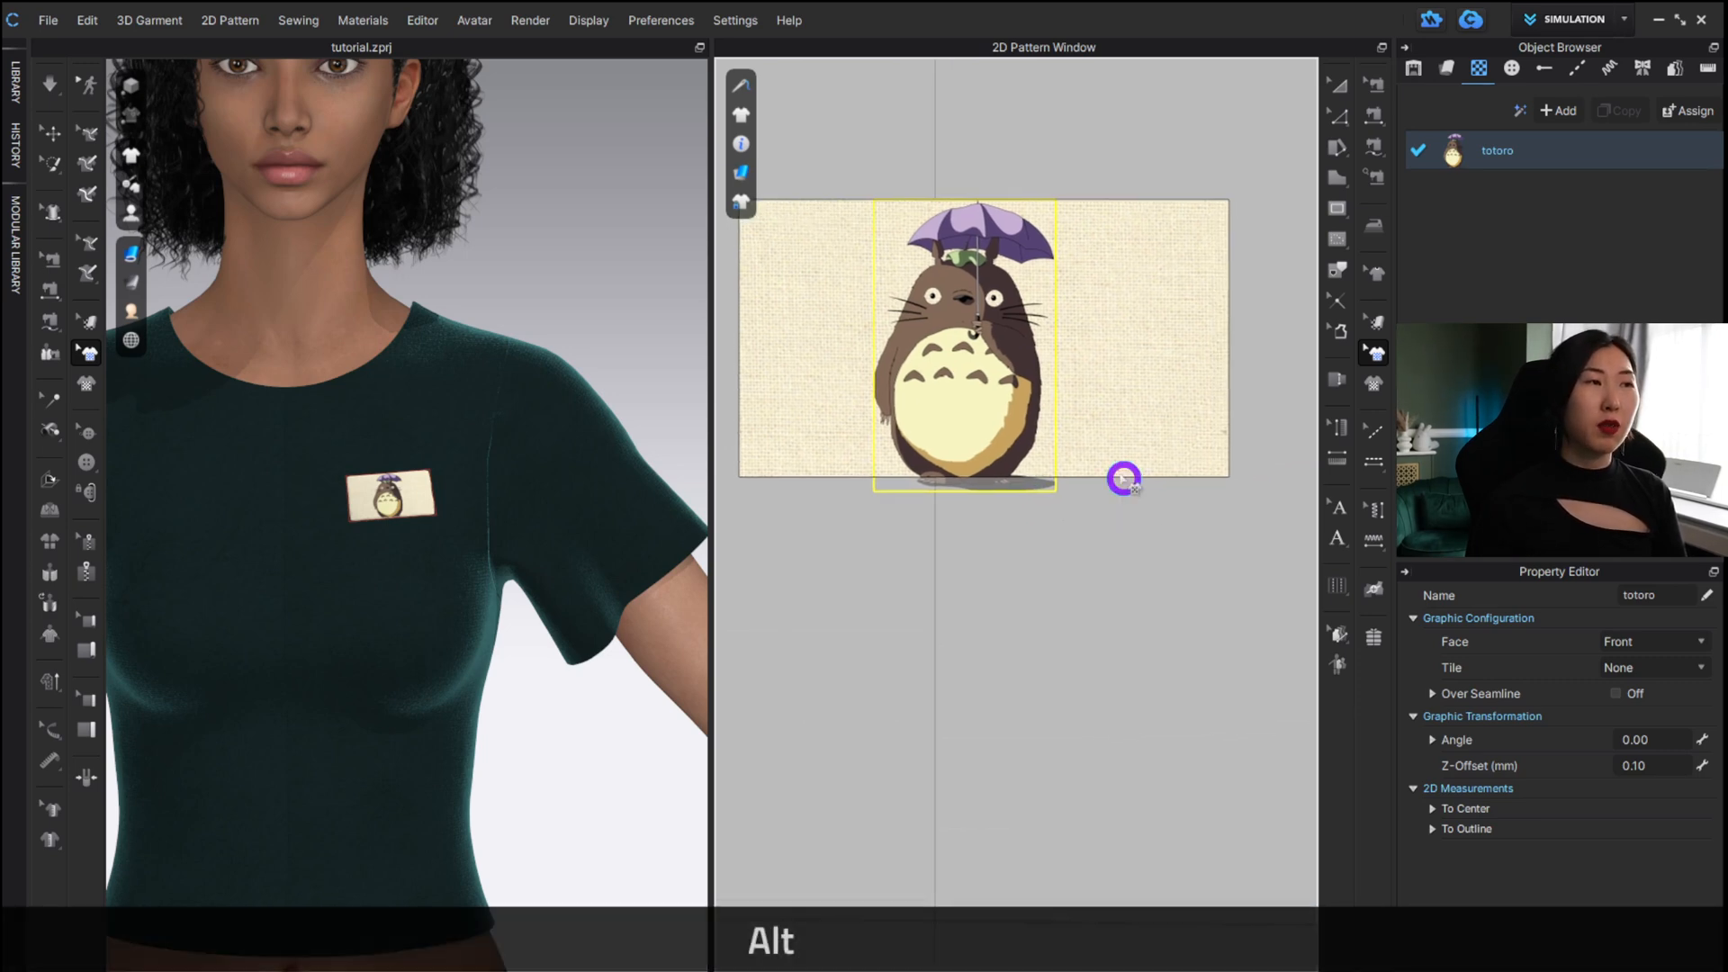
mouse_move(1041, 414)
mouse_down()
mouse_move(1024, 378)
mouse_move(1035, 394)
mouse_up()
click(1098, 481)
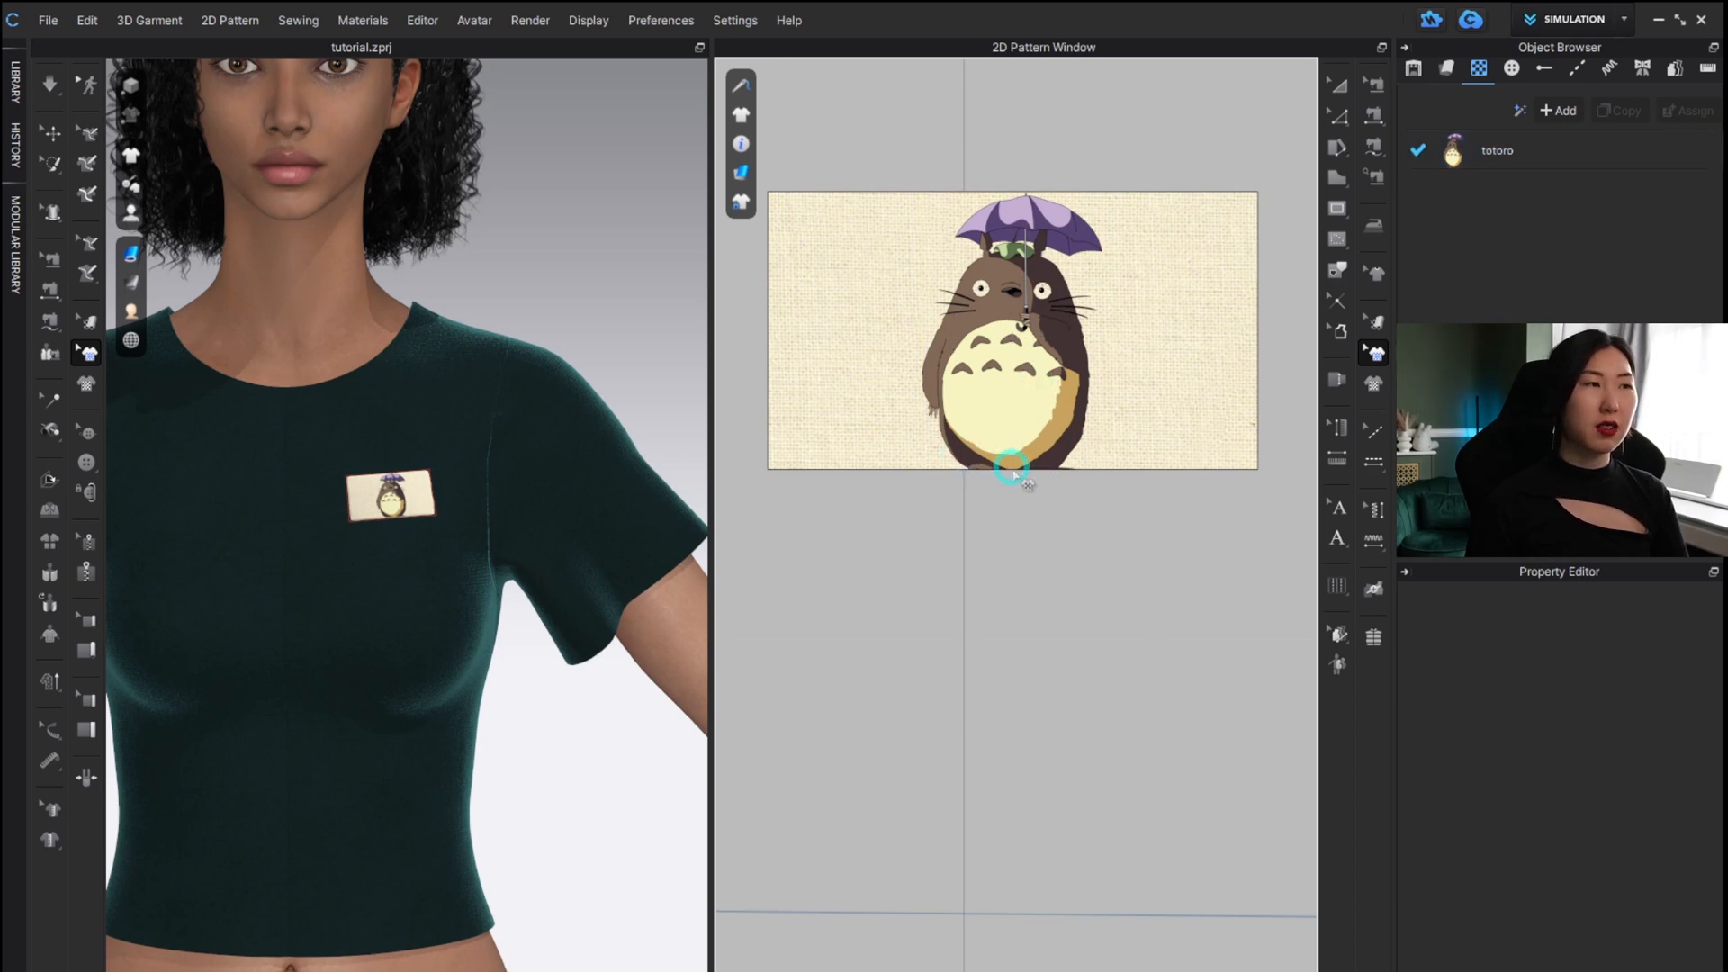
click(1035, 332)
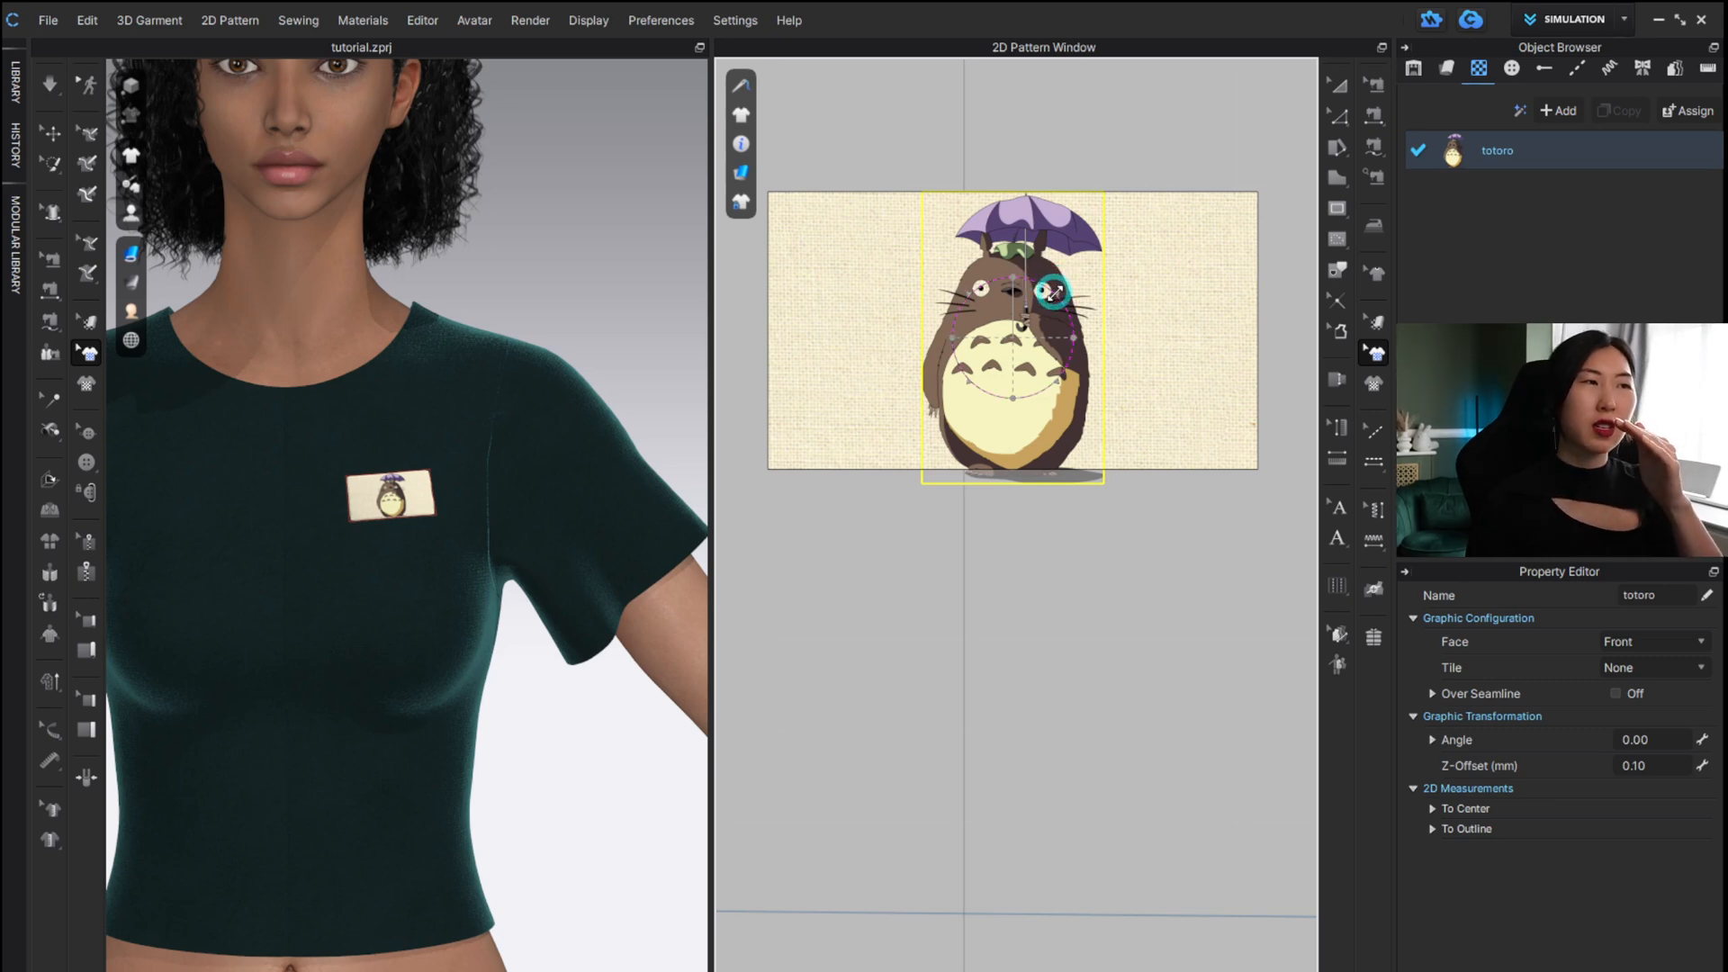
drag(1053, 291, 1006, 329)
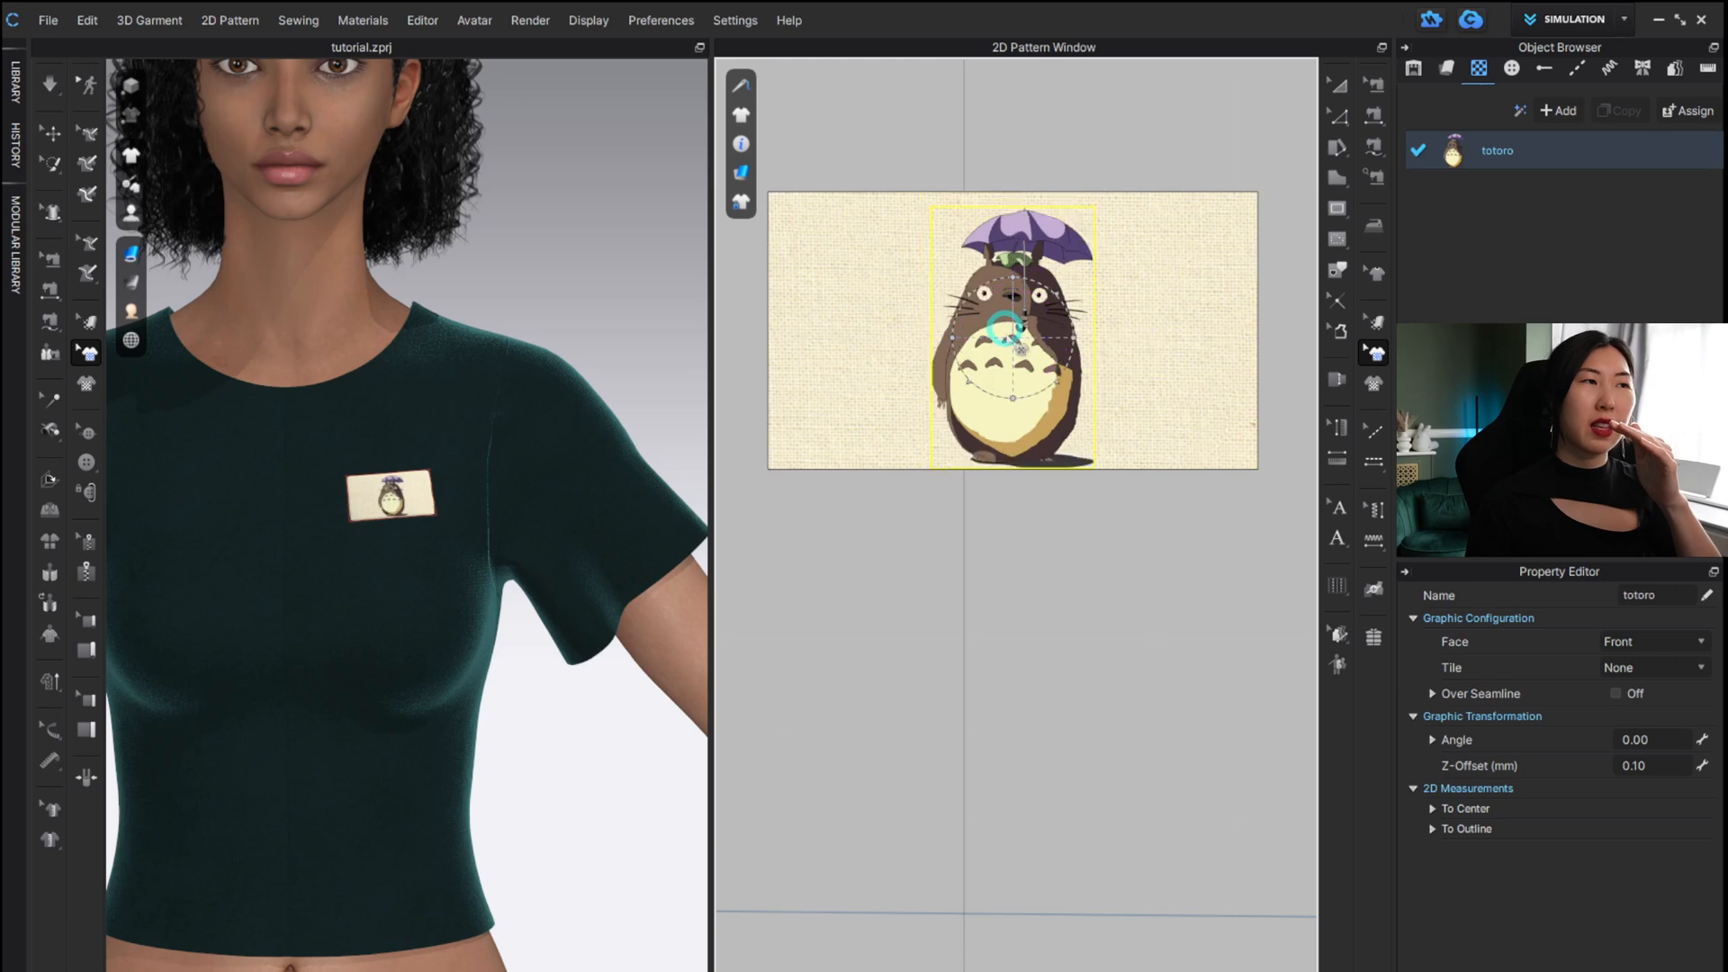
drag(1031, 441, 1030, 380)
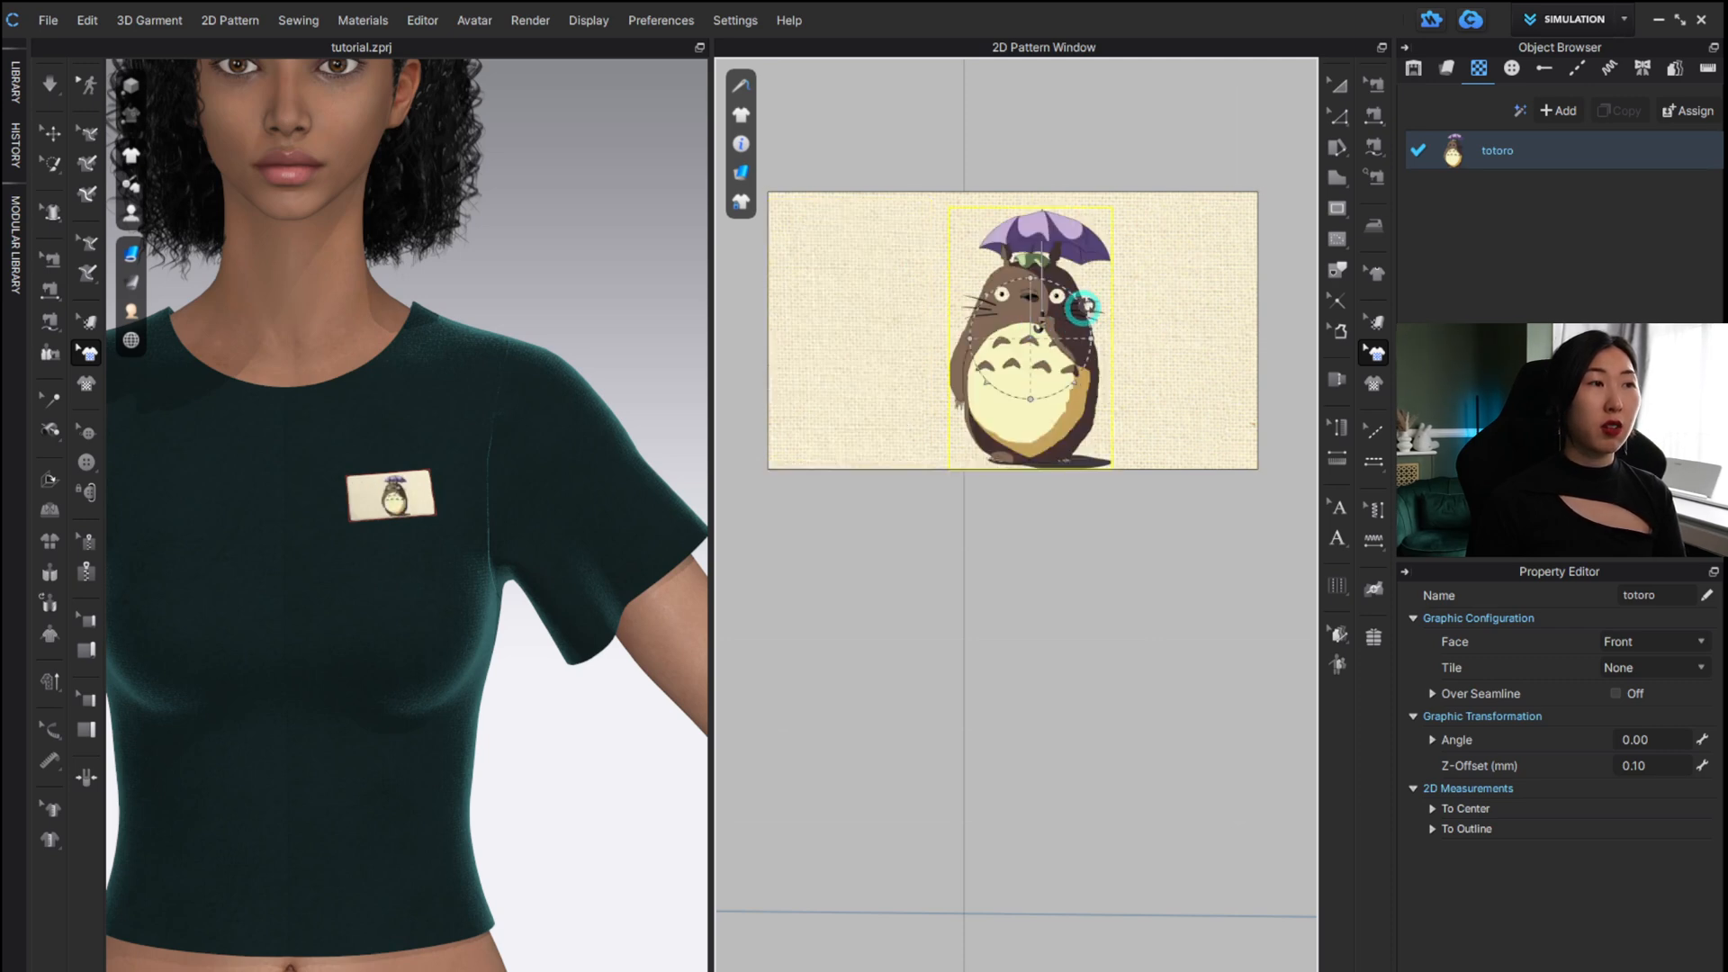
Enlarge the totoro graphic past the muslin piece's upper and lower edges and shift it so the face and belly fill the patch.
drag(1075, 294, 1111, 257)
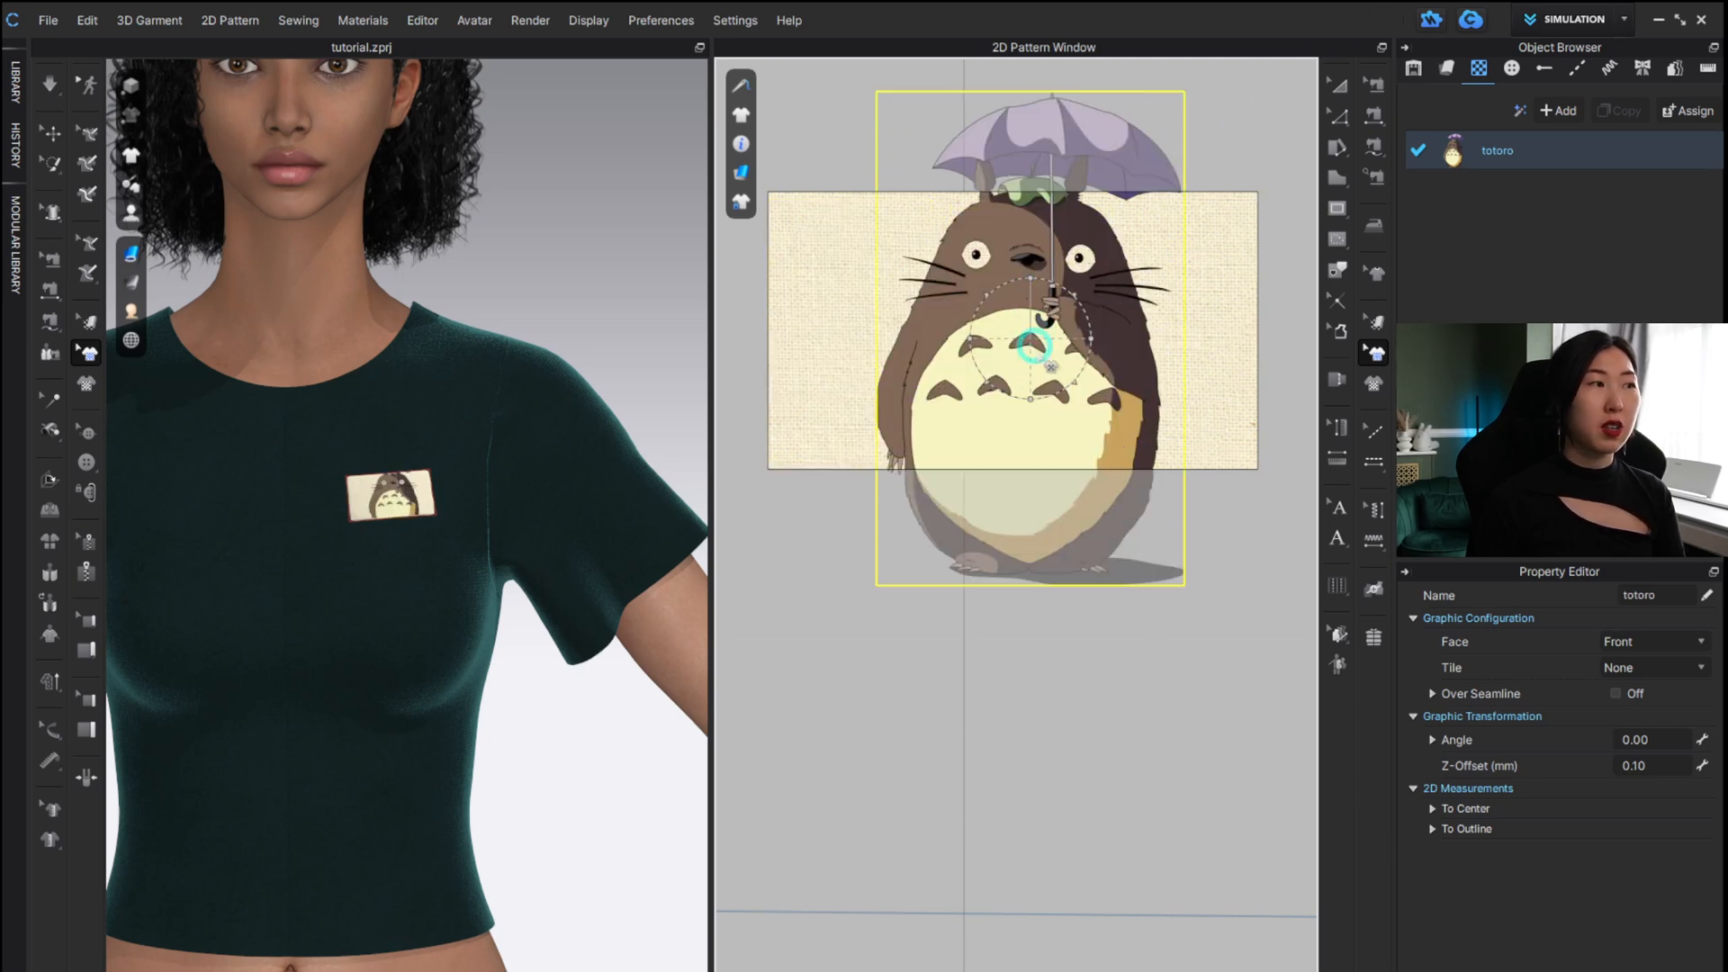
scroll(359, 489, up, 5)
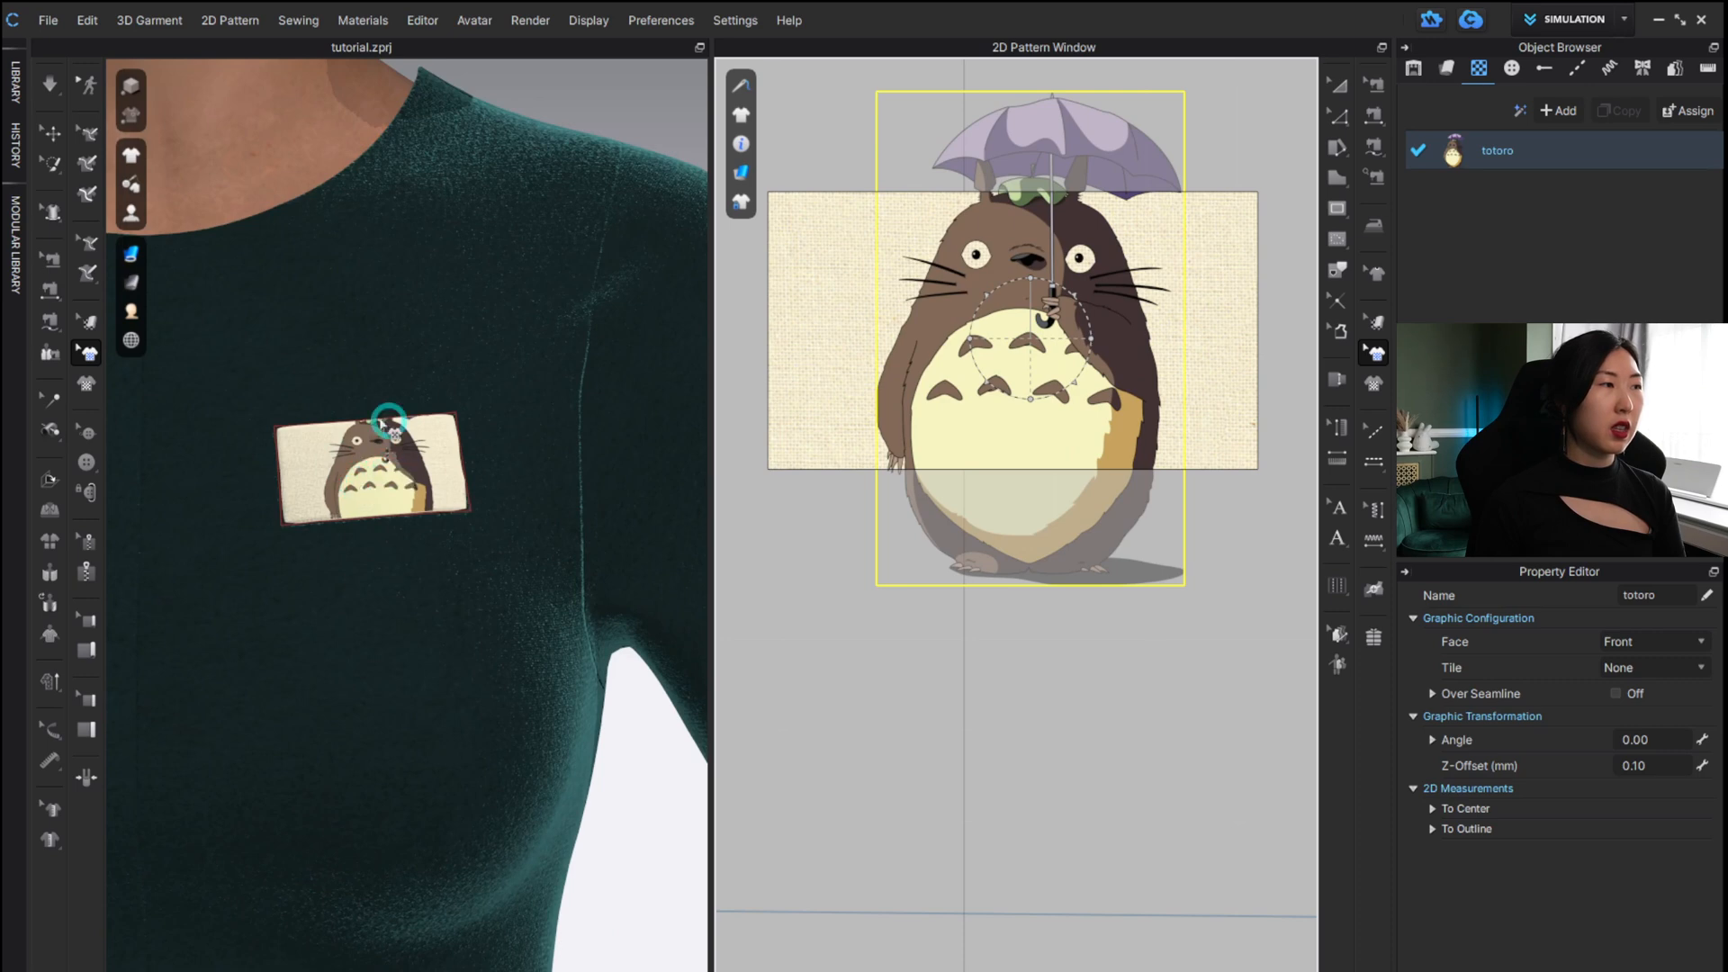
drag(1013, 368, 995, 396)
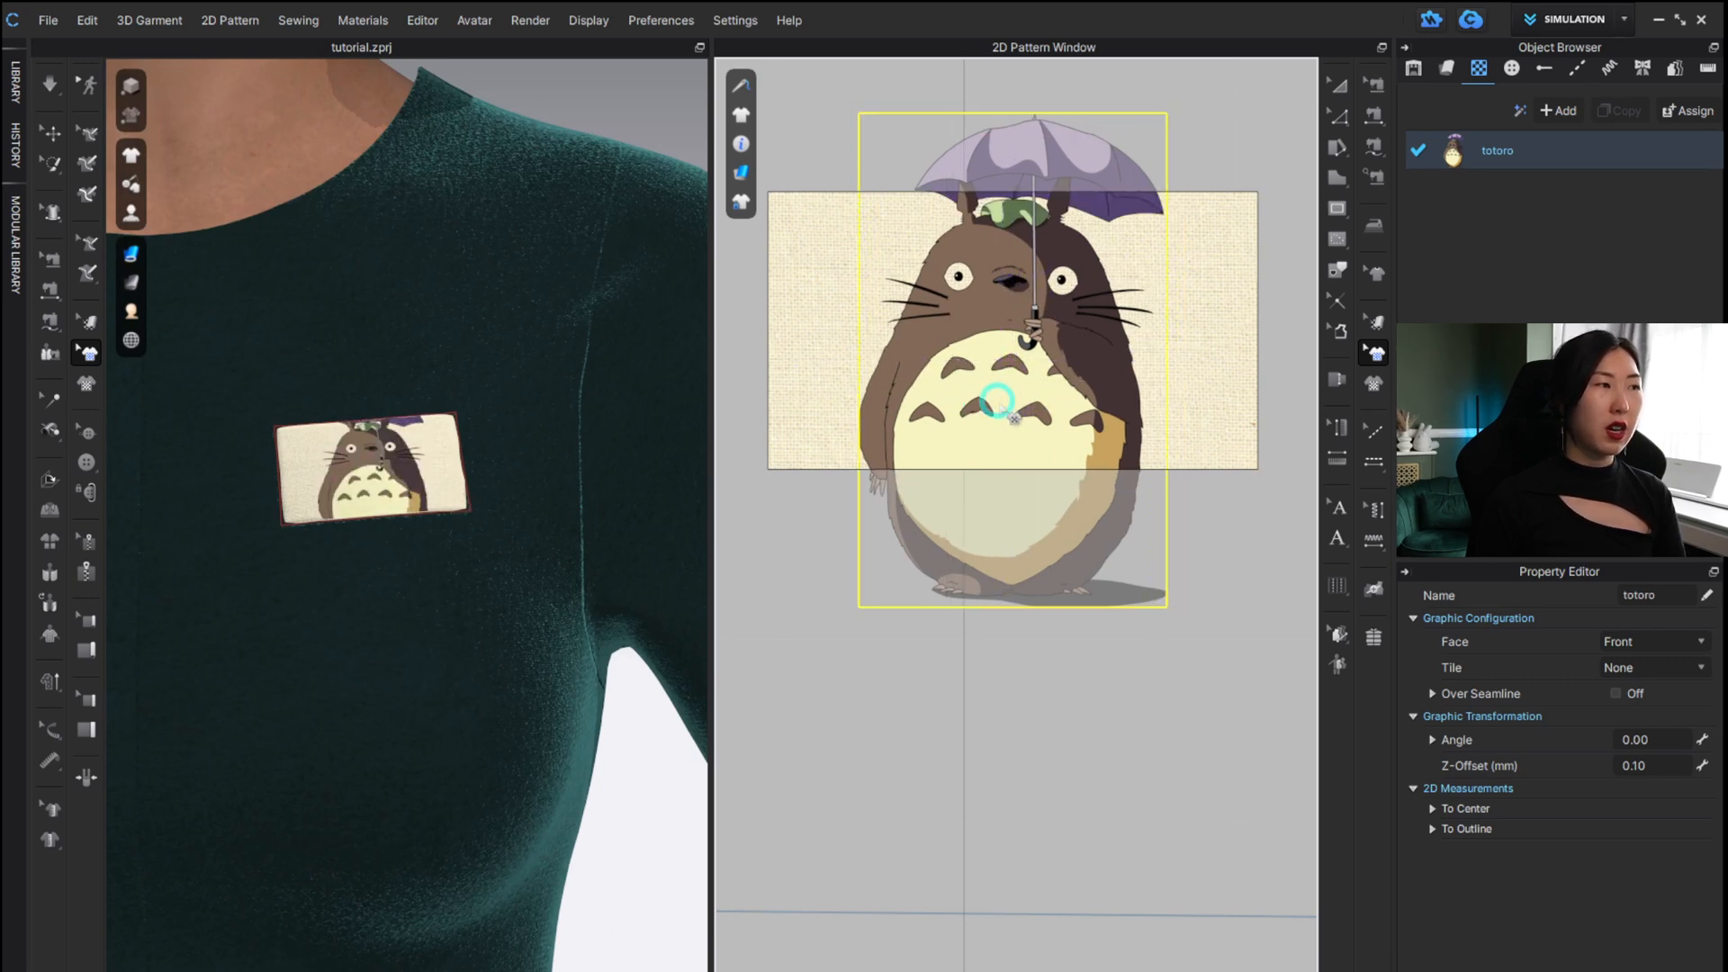
Add the qipao beauty graphic to the front panel without the patch outline, with a width of 381 mm and height of 476.2 mm.
scroll(995, 397, down, 4)
scroll(474, 483, down, 2)
scroll(474, 486, down, 4)
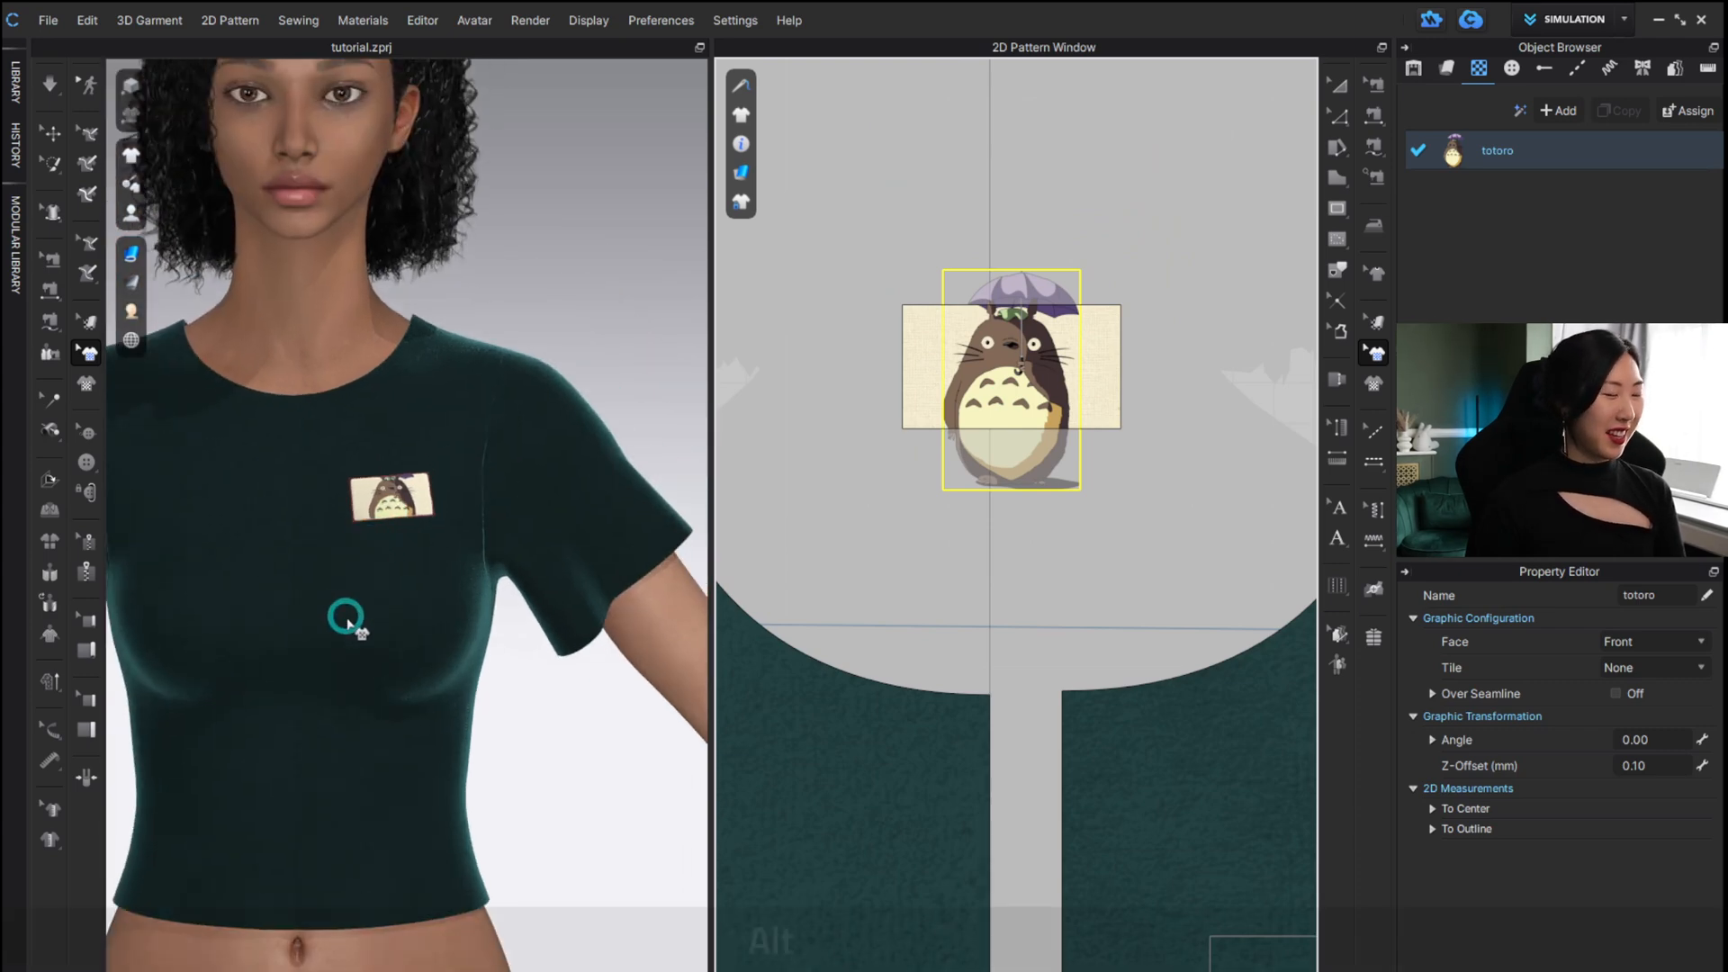
alt+middle_drag(351, 621, 439, 537)
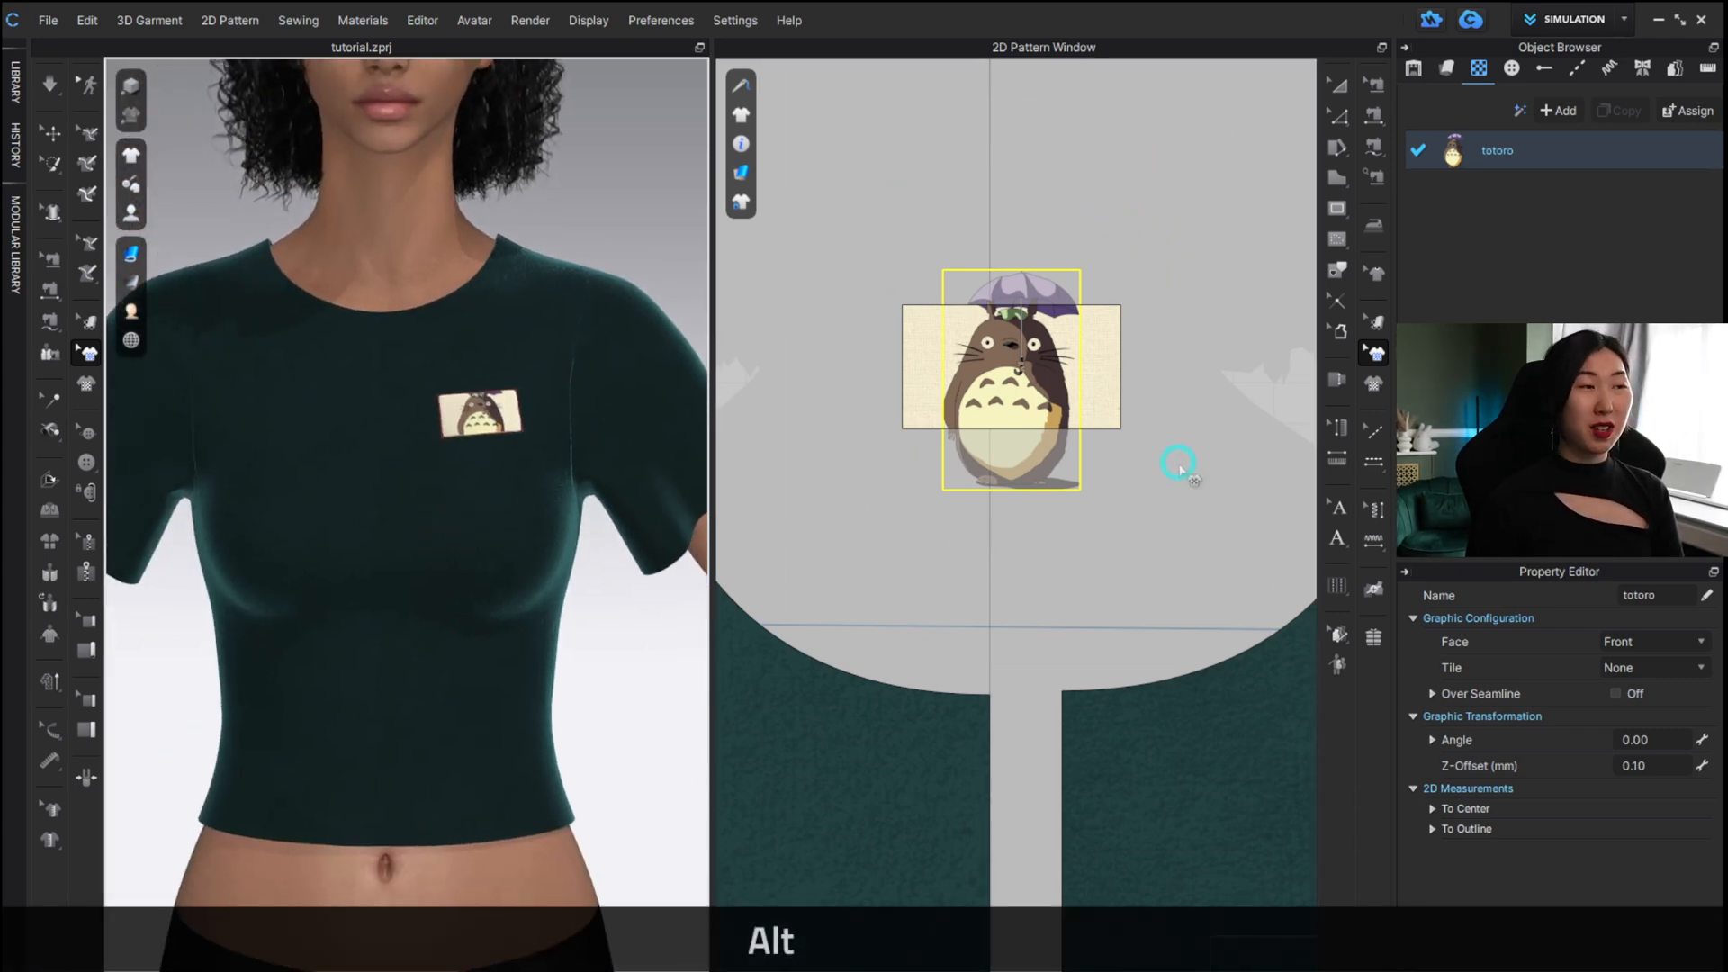
scroll(1180, 466, down, 5)
alt+middle_drag(1217, 401, 1119, 190)
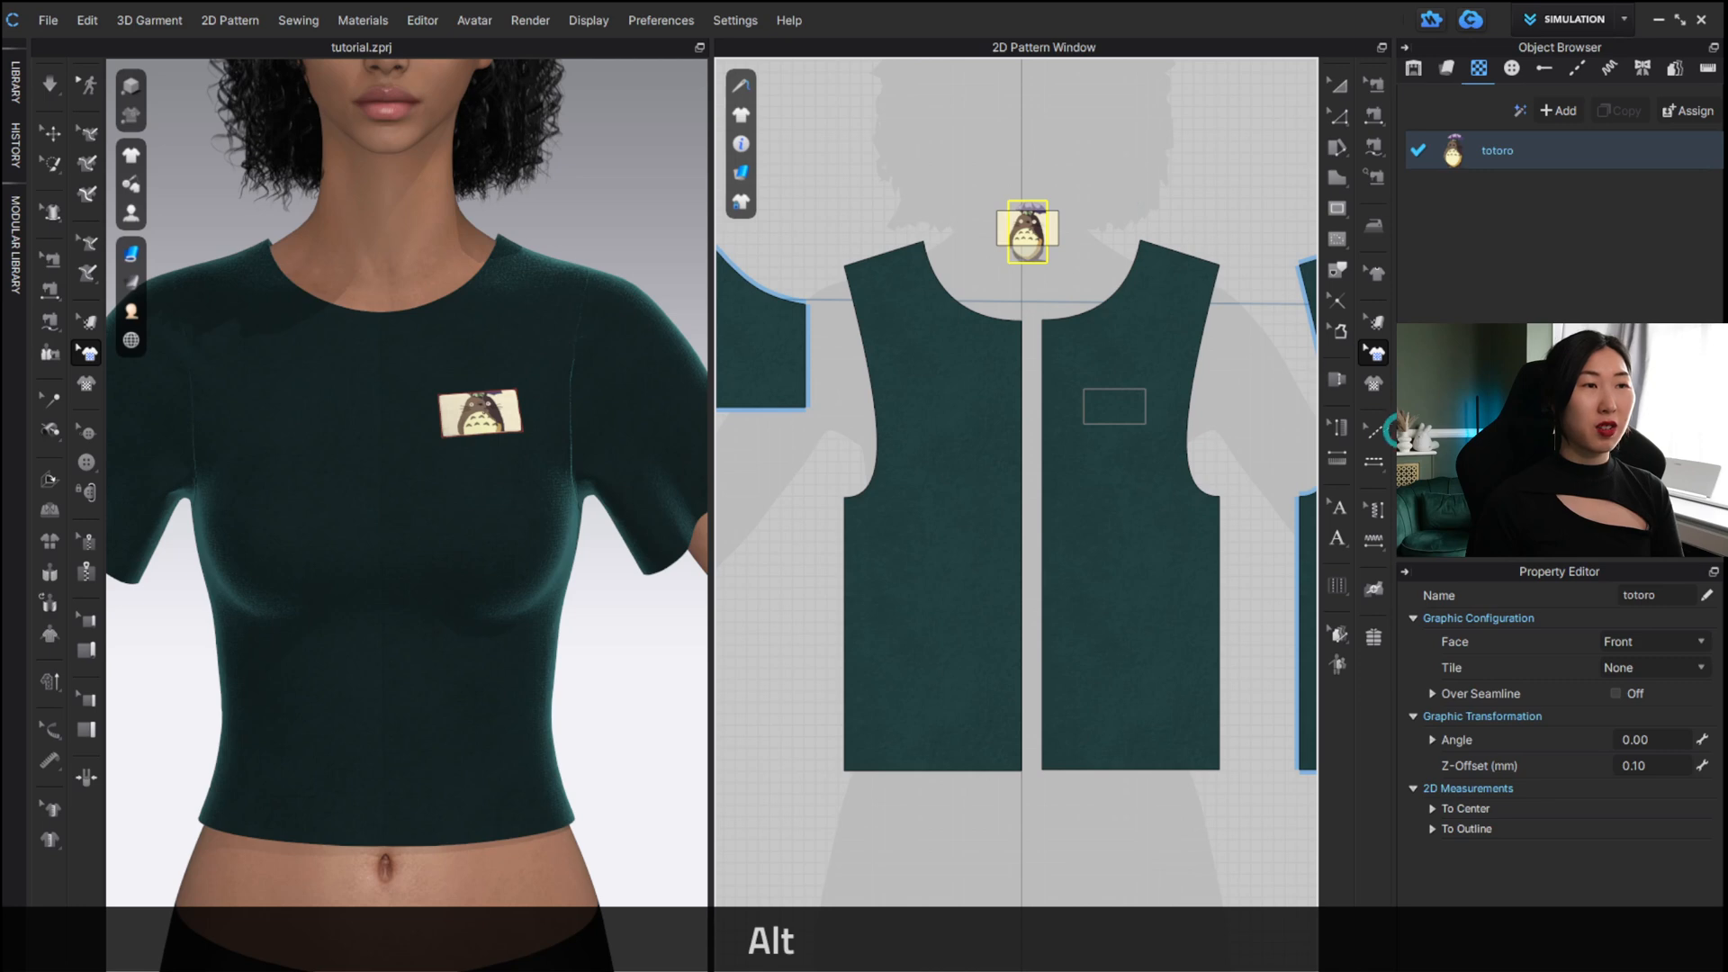
click(1373, 385)
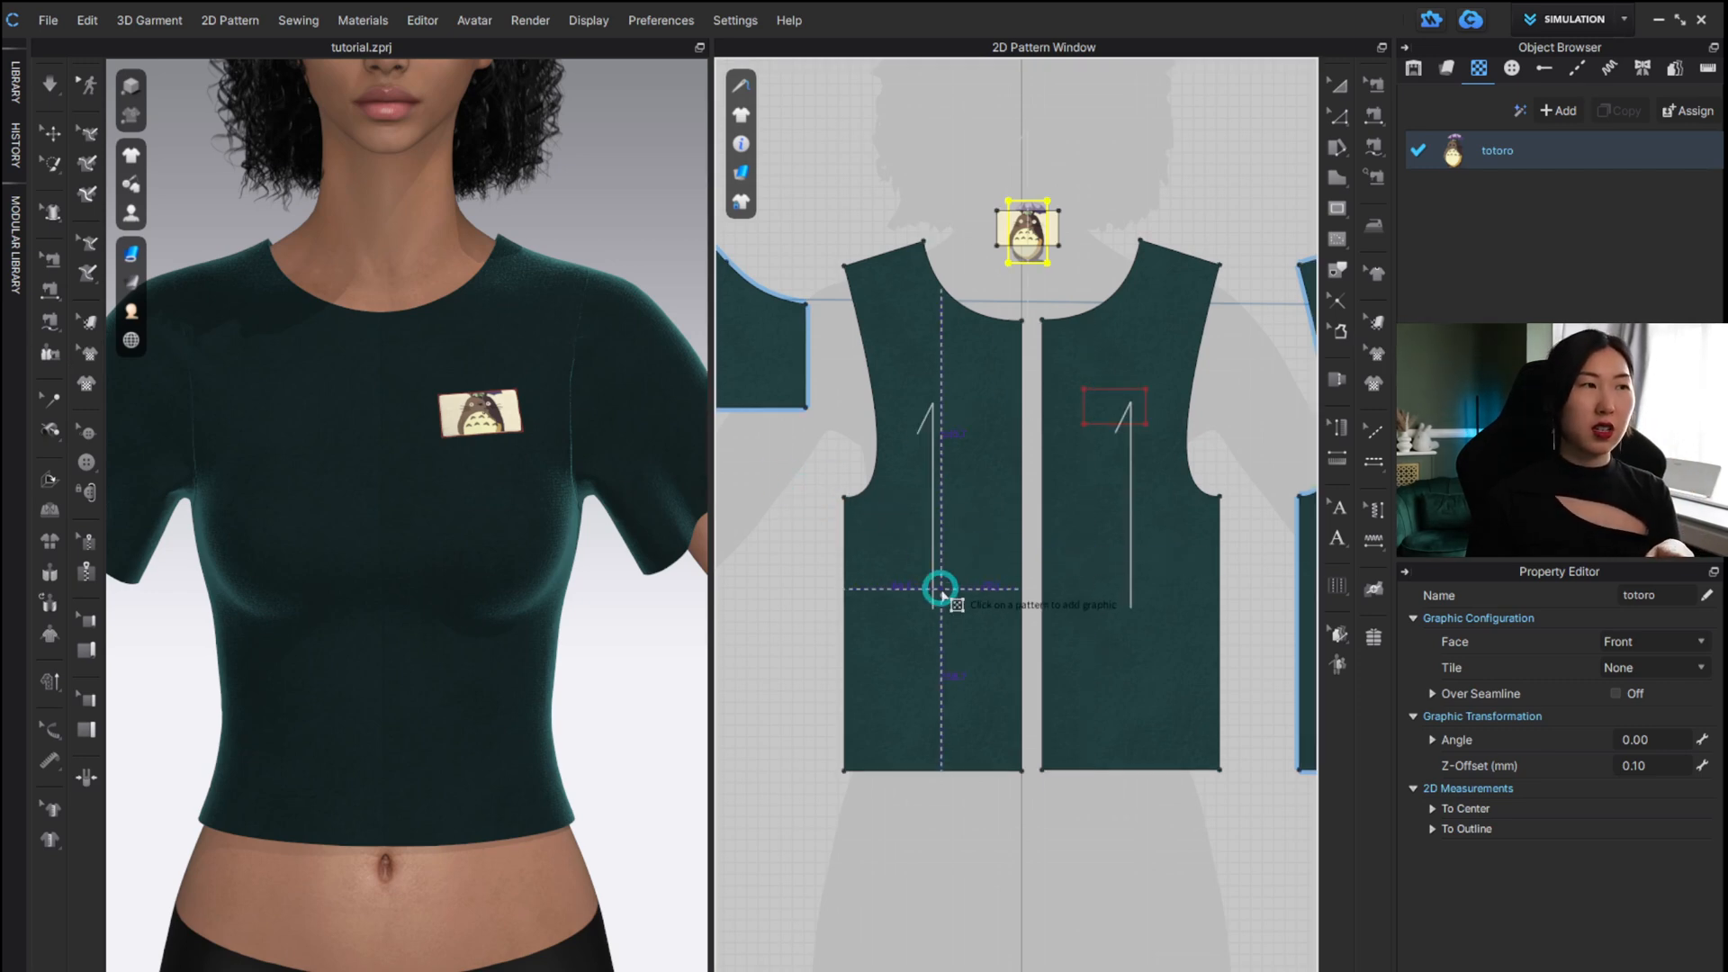
click(941, 592)
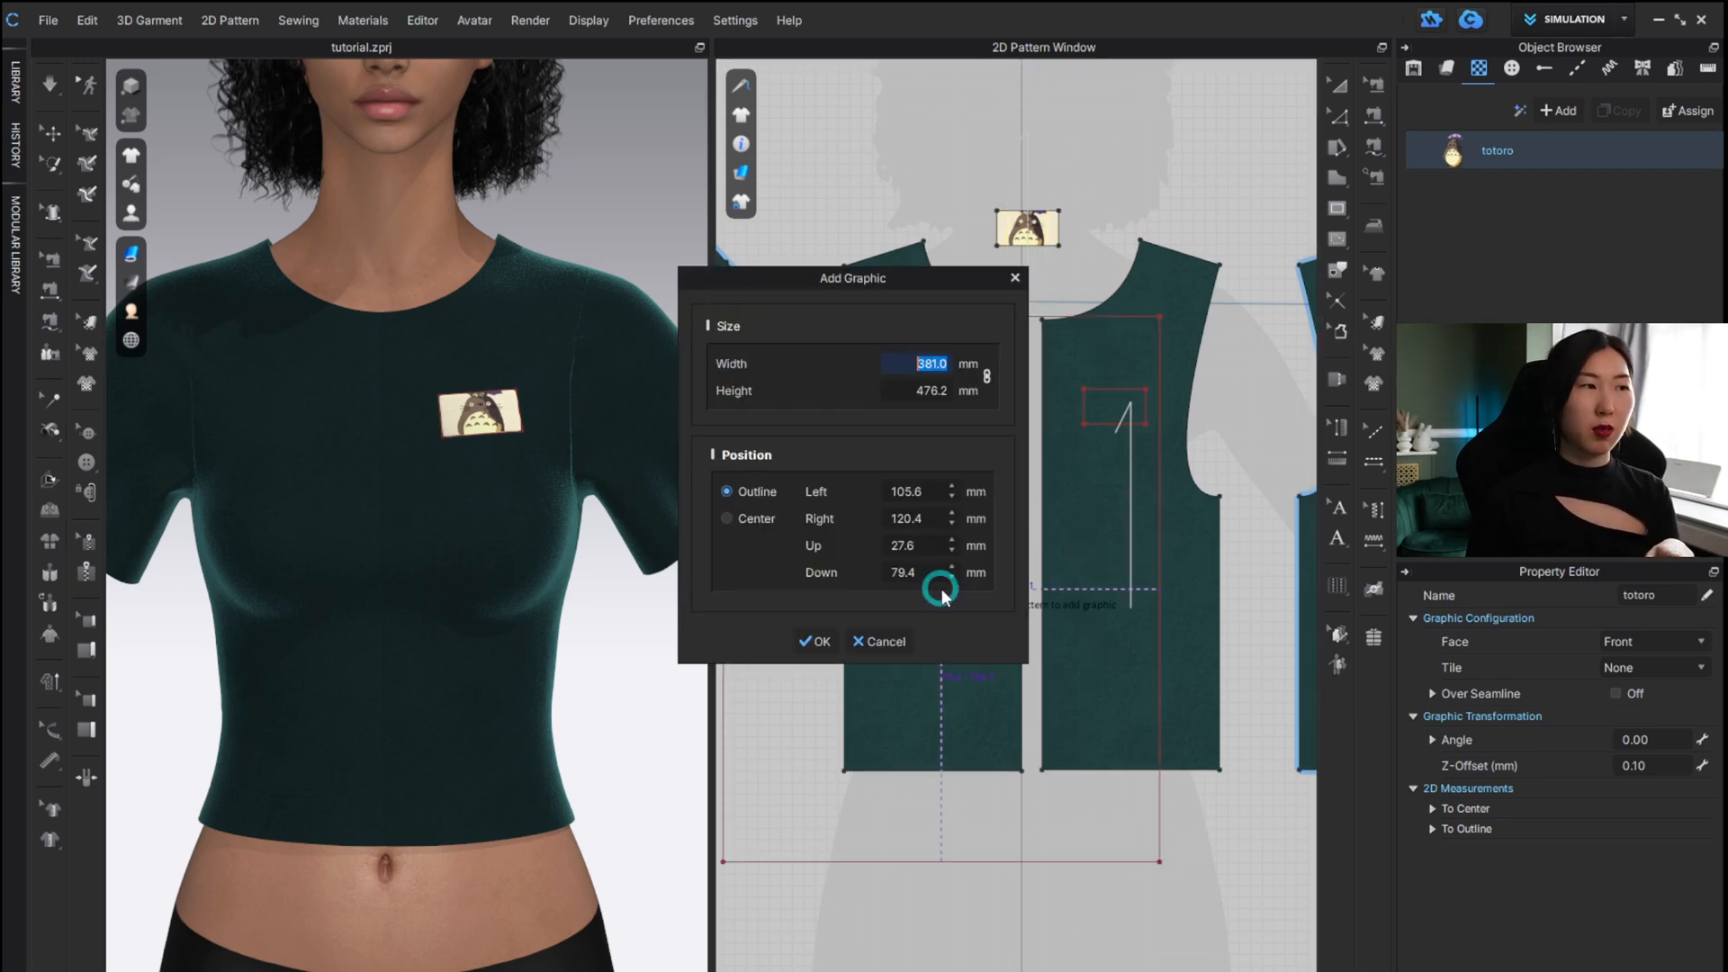
click(814, 641)
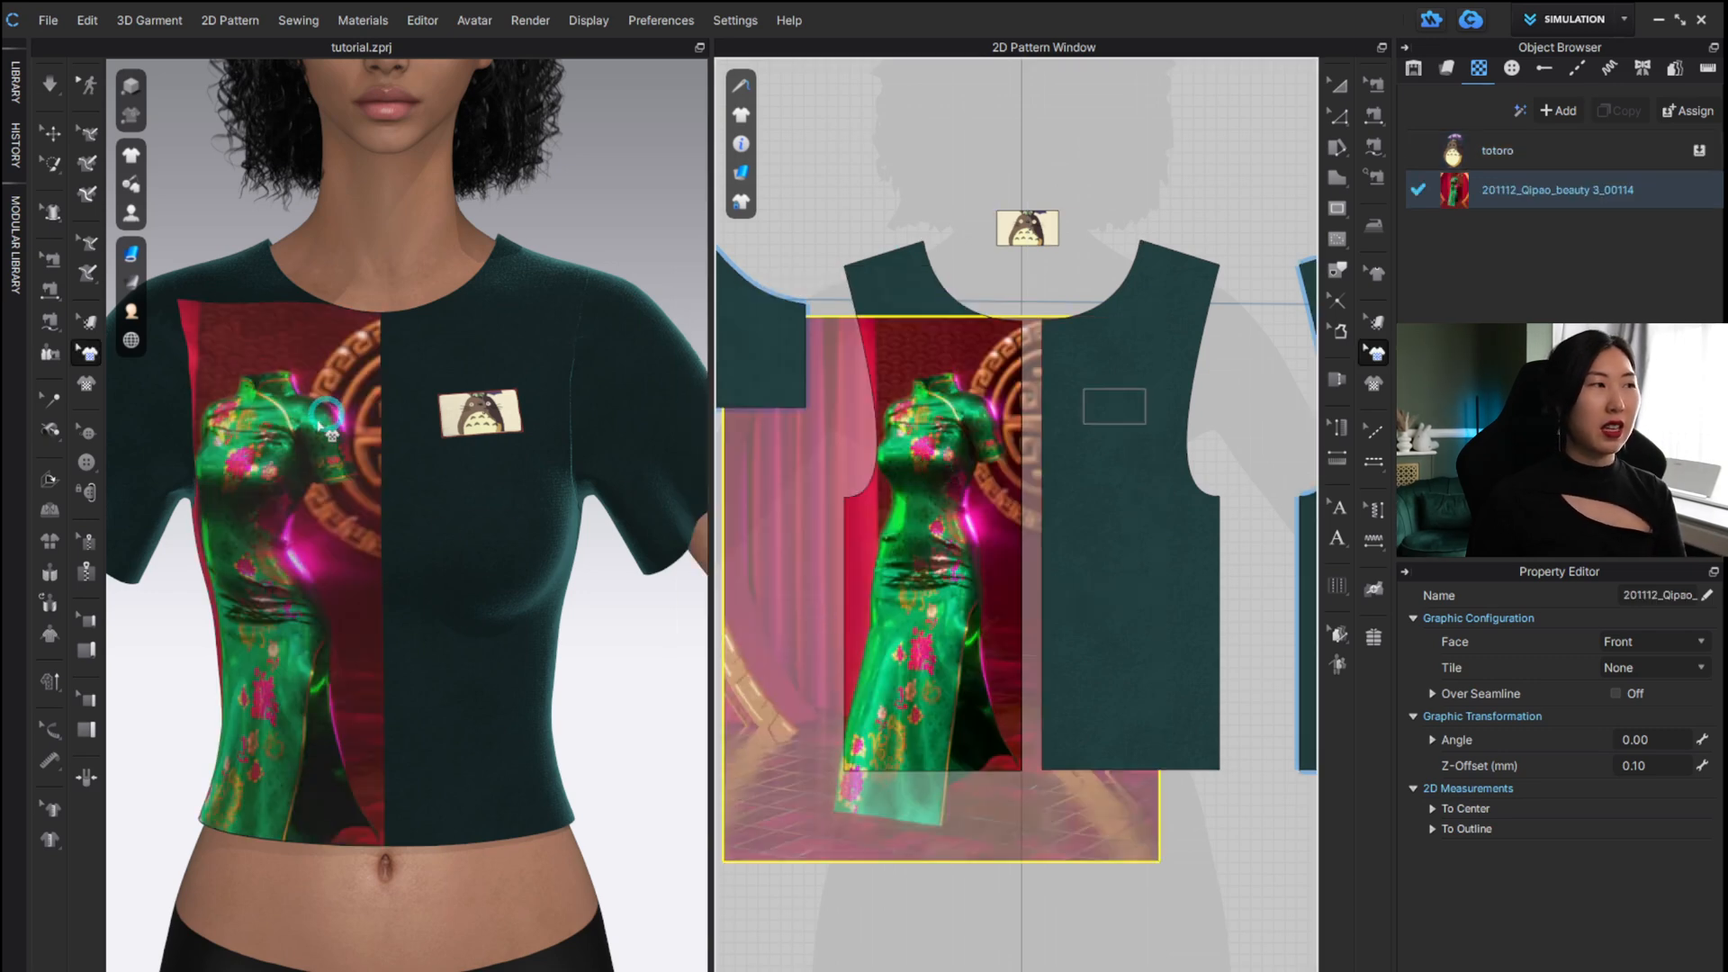
Shift the qipao graphic towards the neckline and scale it down to a small rectangle within the front panel.
drag(933, 655, 936, 581)
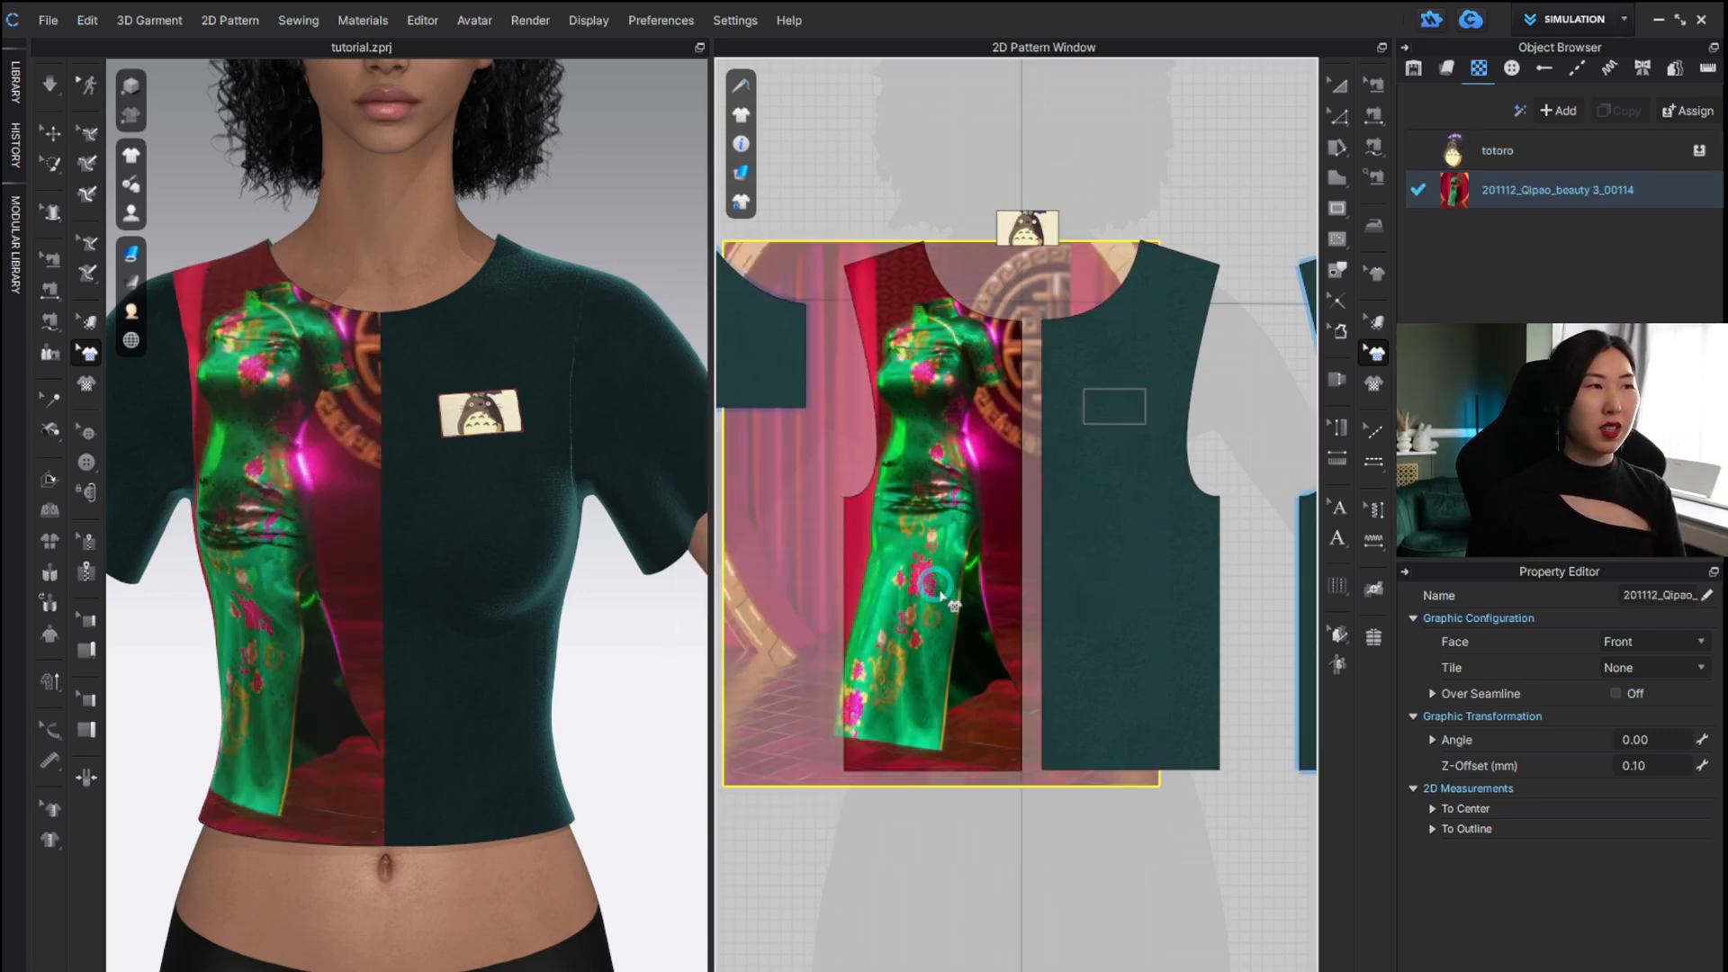
scroll(427, 531, down, 2)
scroll(428, 531, down, 2)
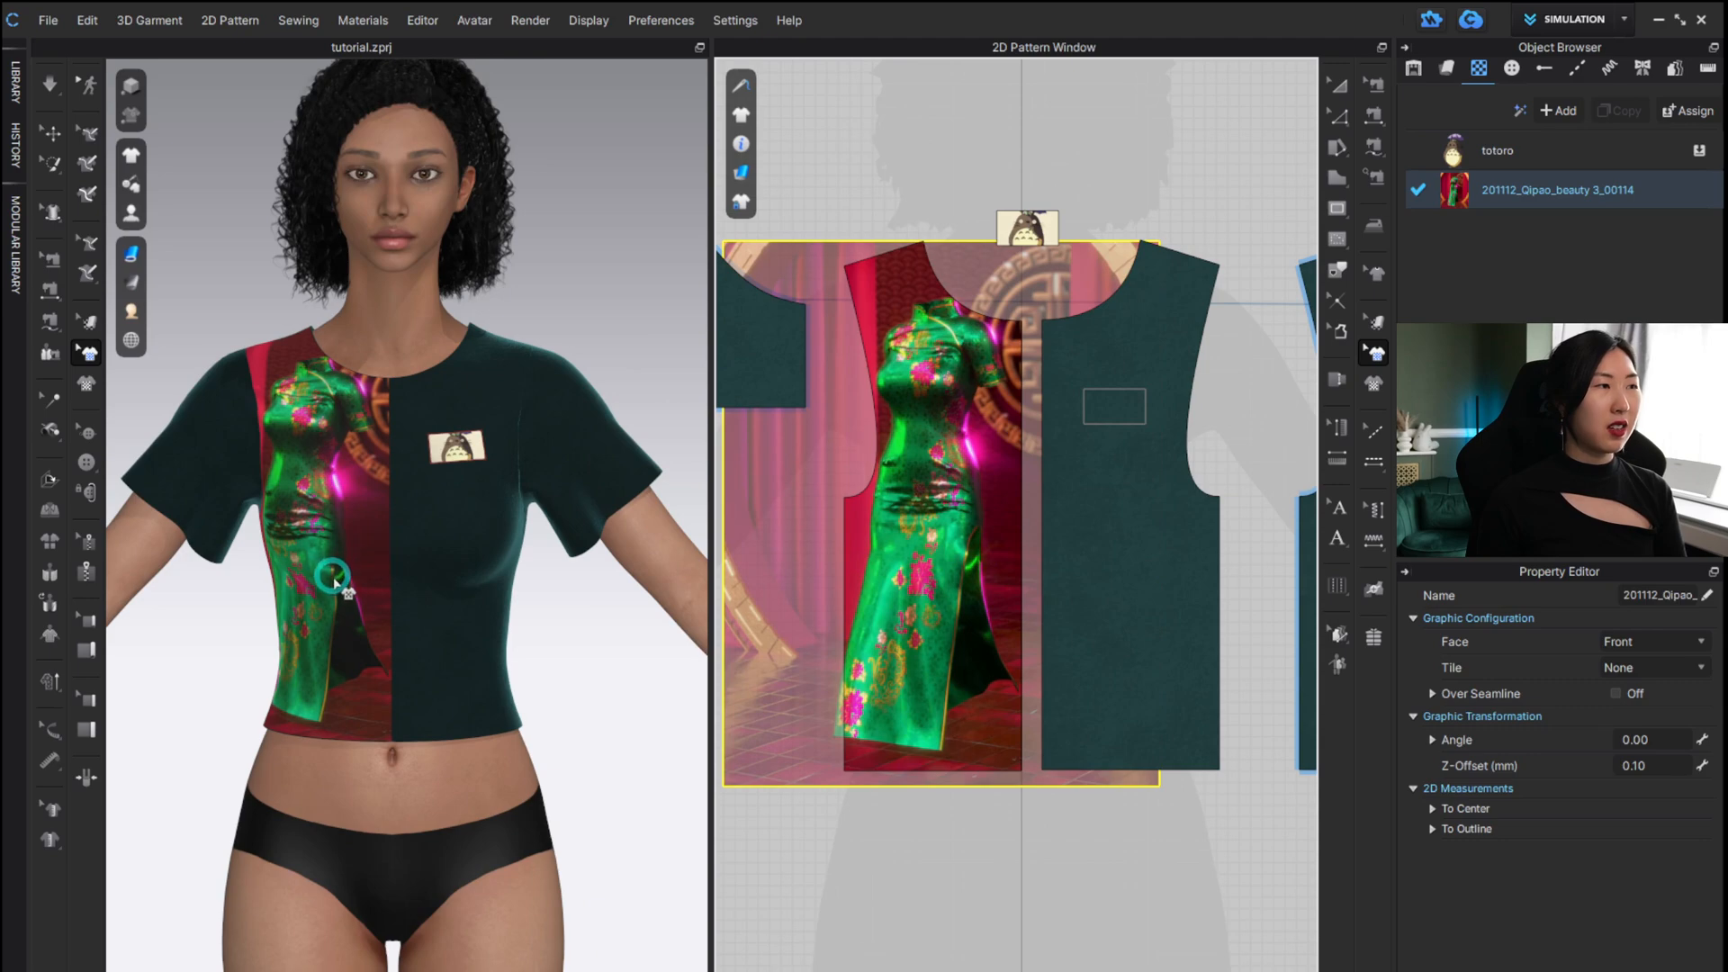
right_drag(340, 579, 382, 699)
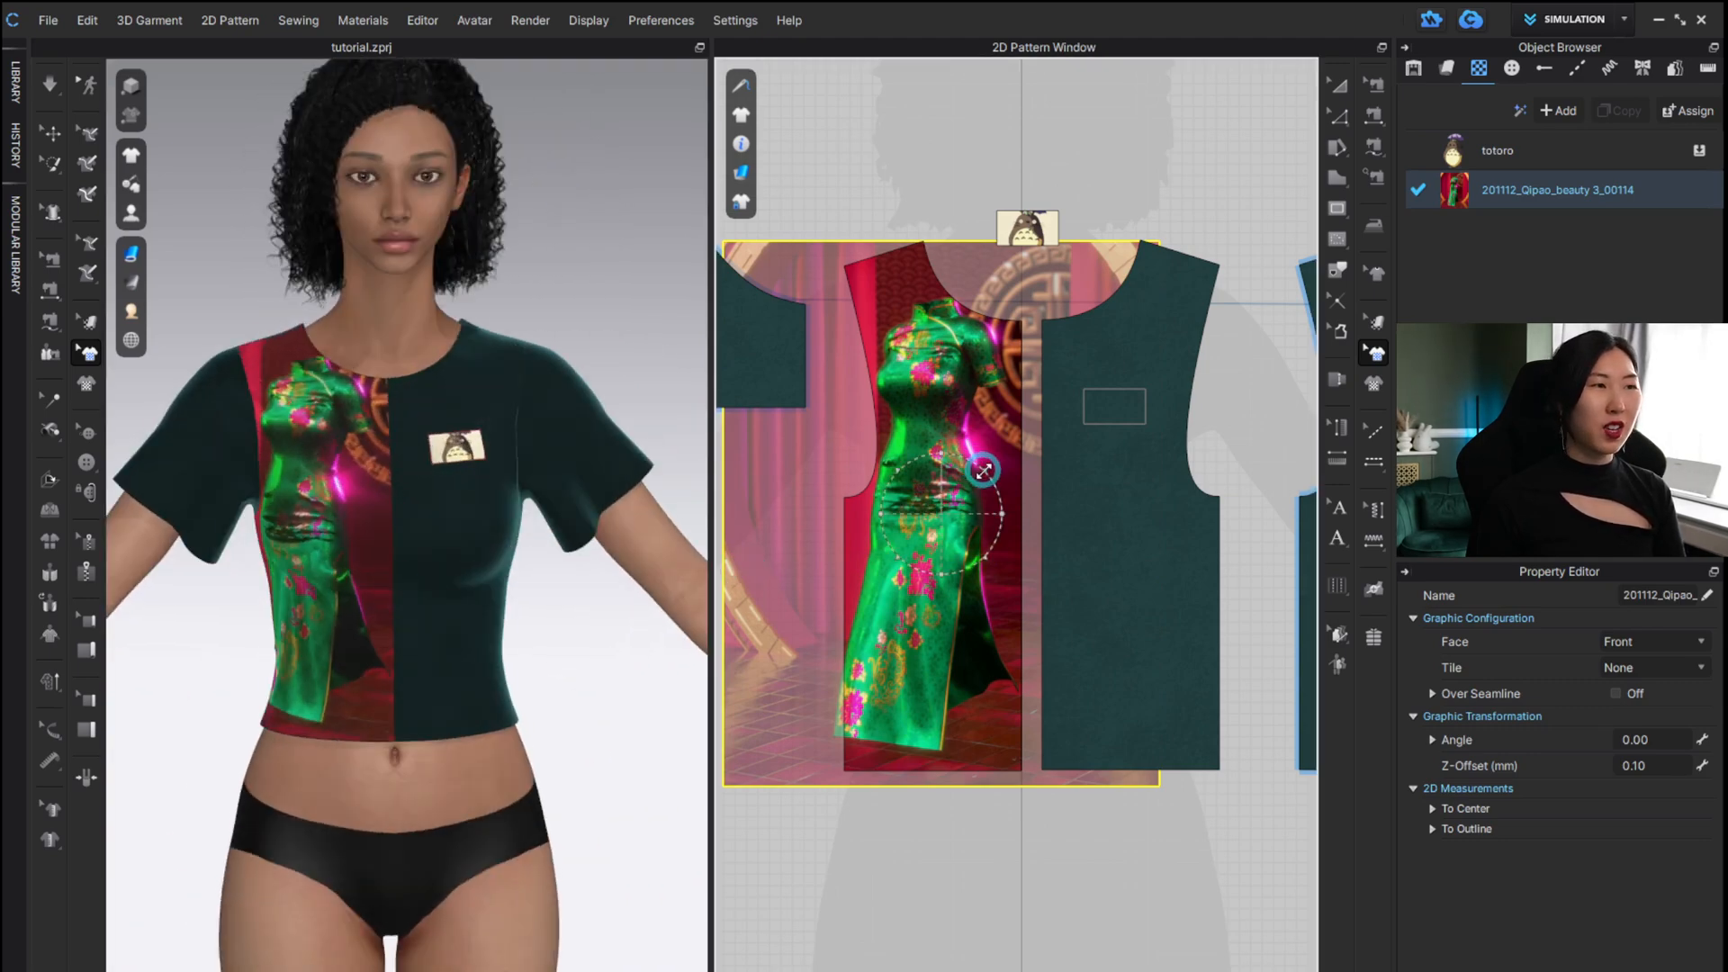
drag(983, 469, 951, 501)
scroll(369, 580, up, 5)
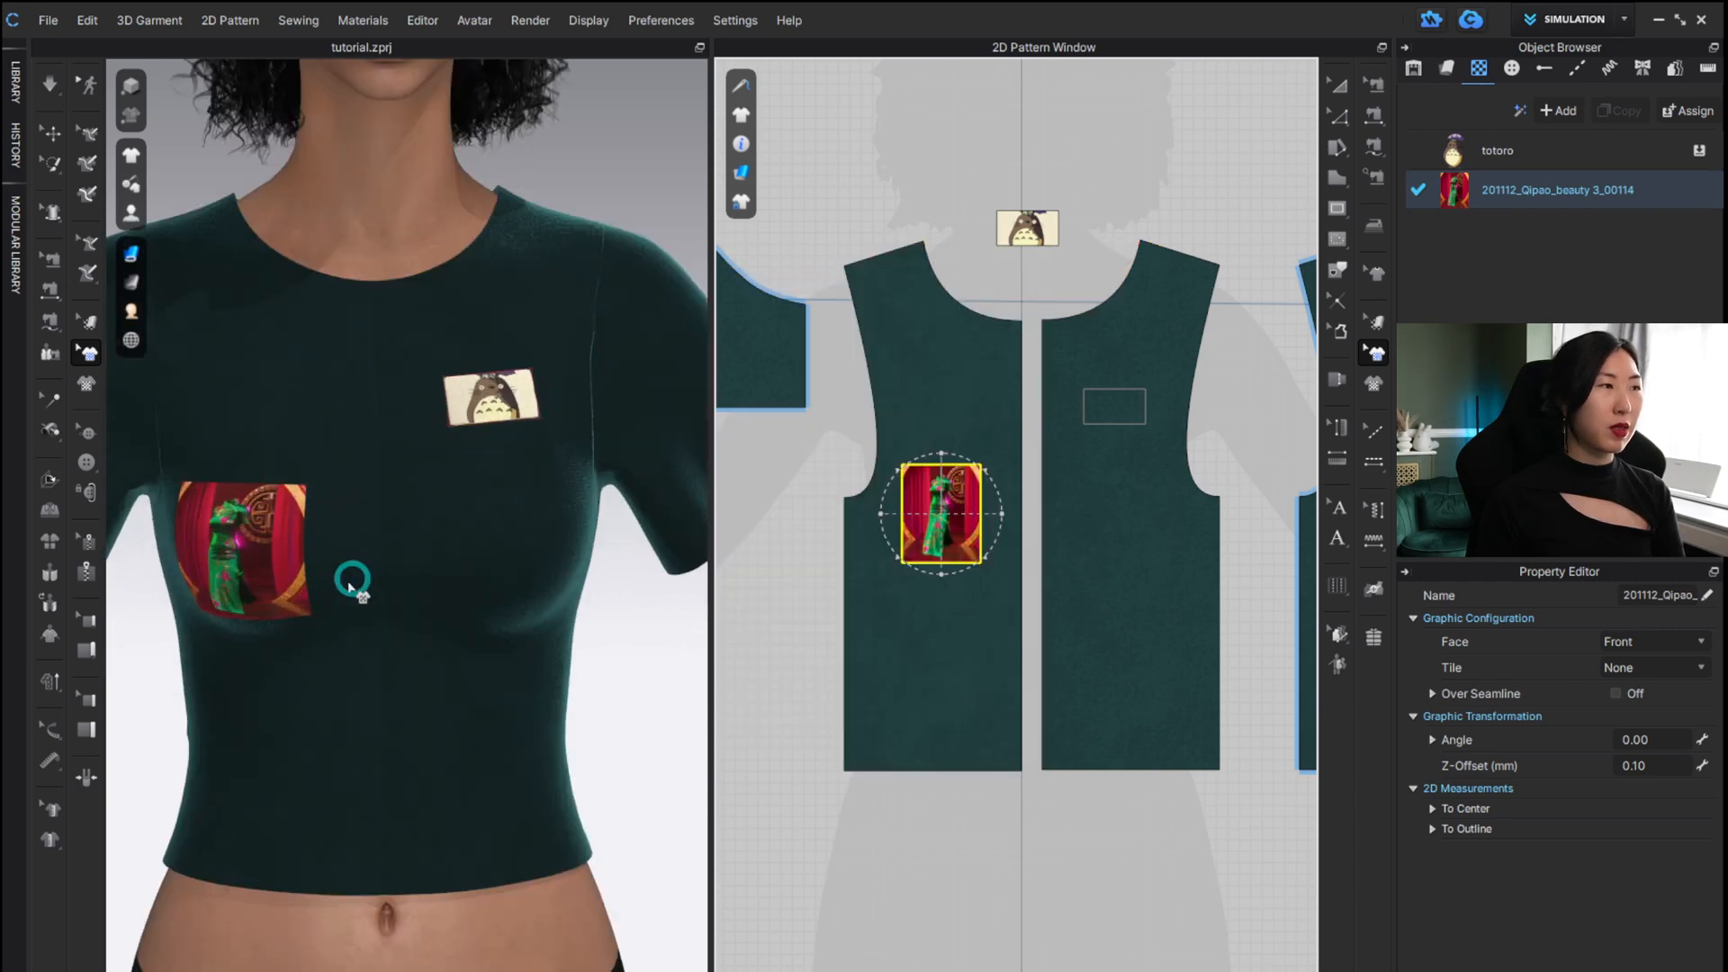
Move the small qipao graphic down the front panel to just above the hem and deselect it.
drag(351, 564, 362, 734)
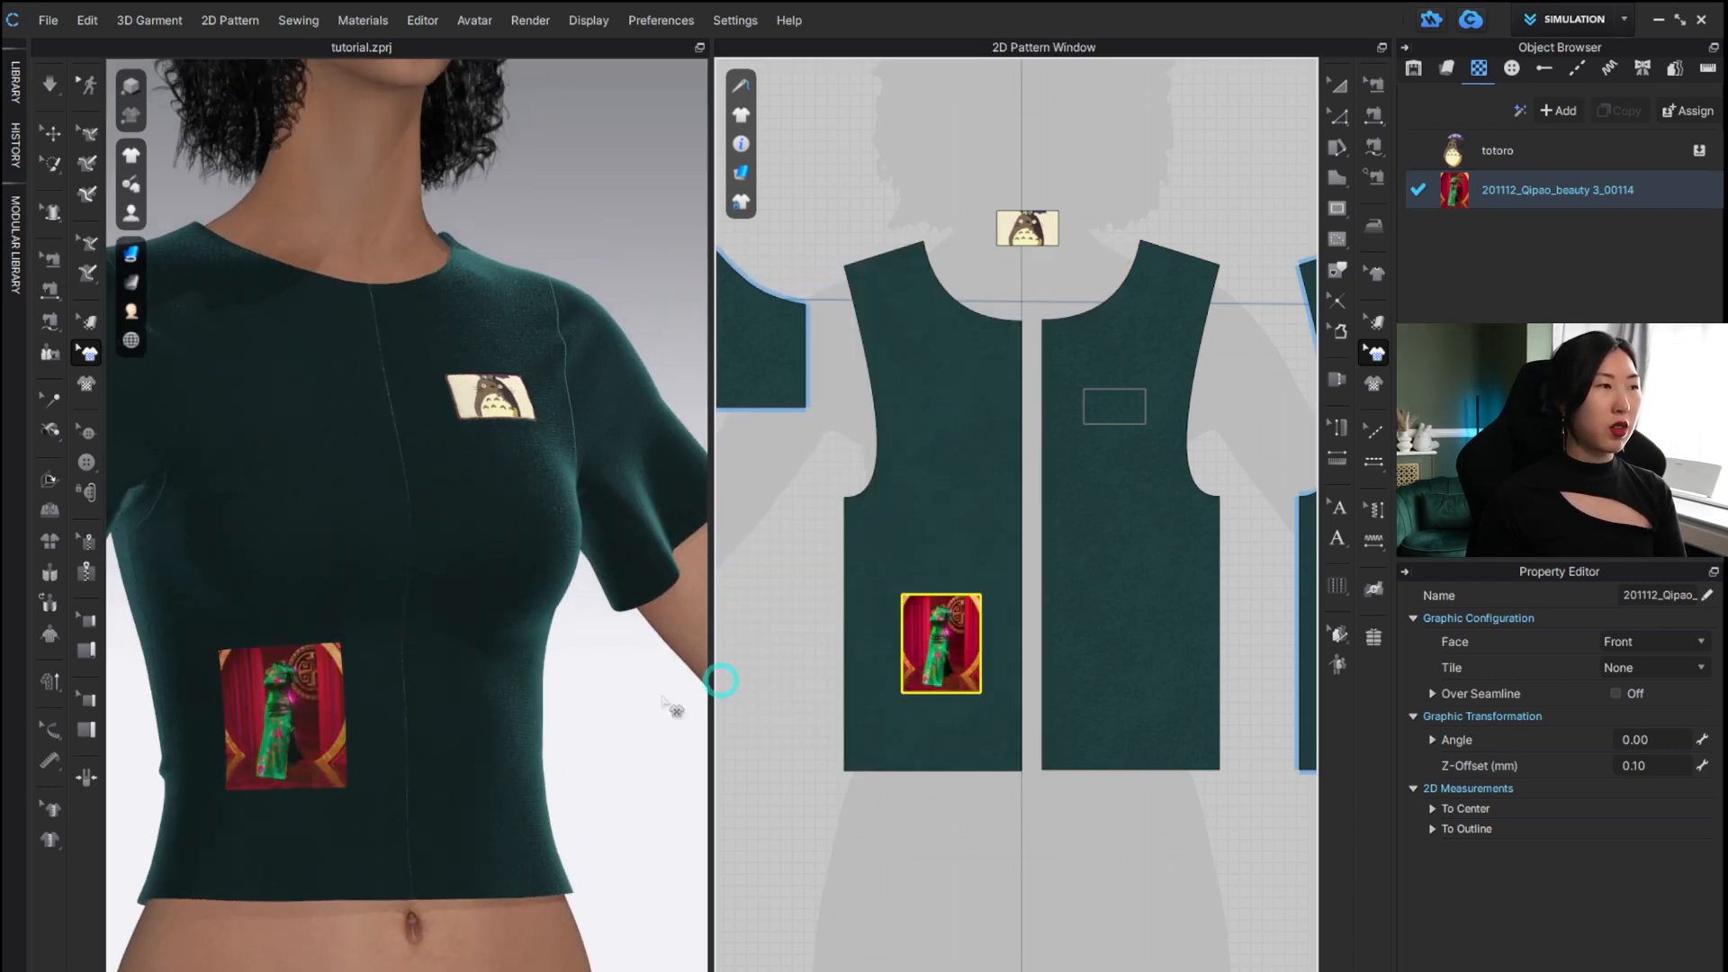
click(528, 637)
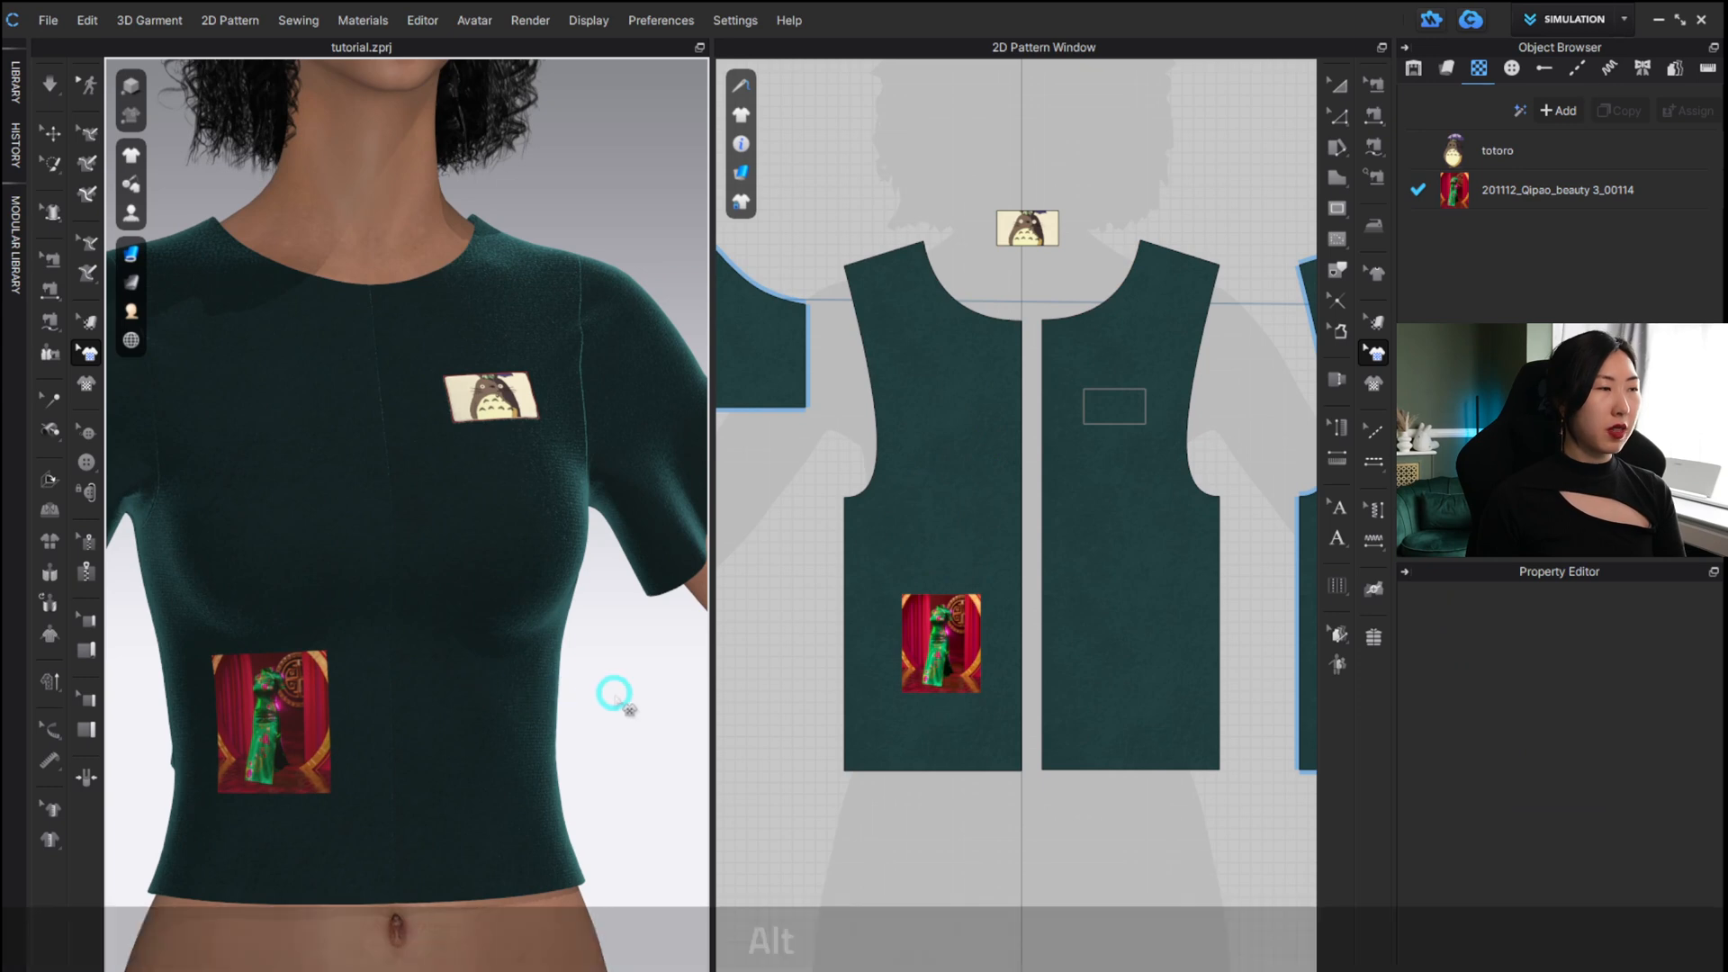
alt+middle_drag(609, 695, 645, 637)
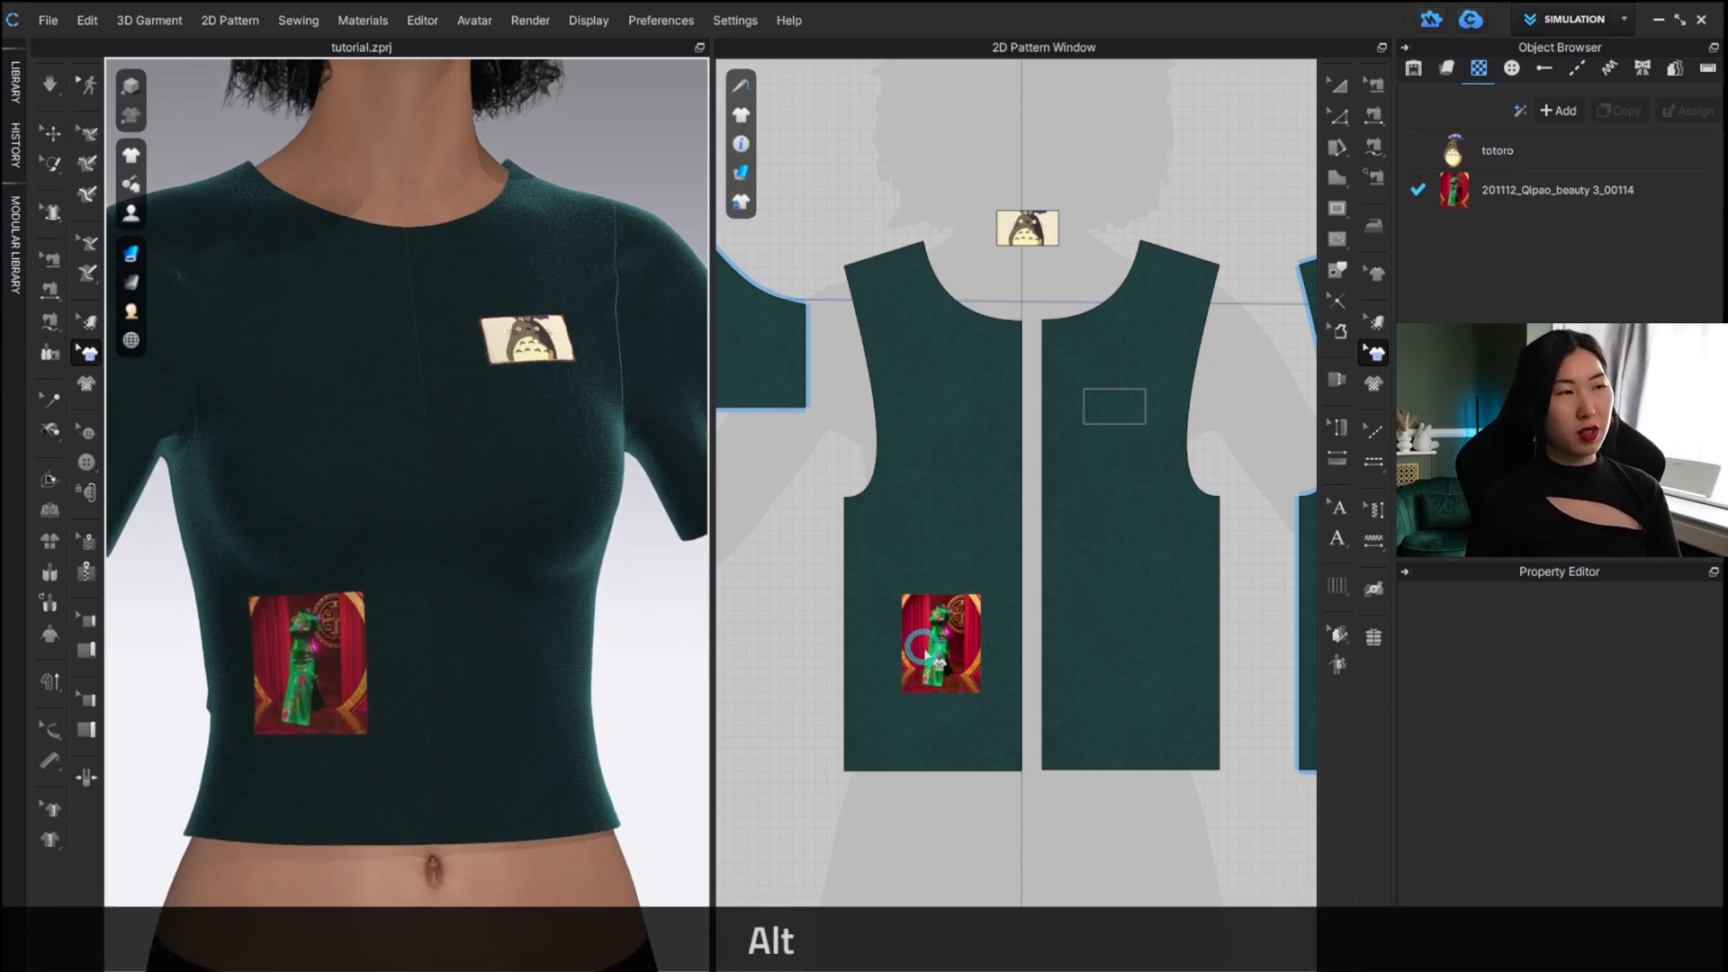
drag(926, 648, 929, 688)
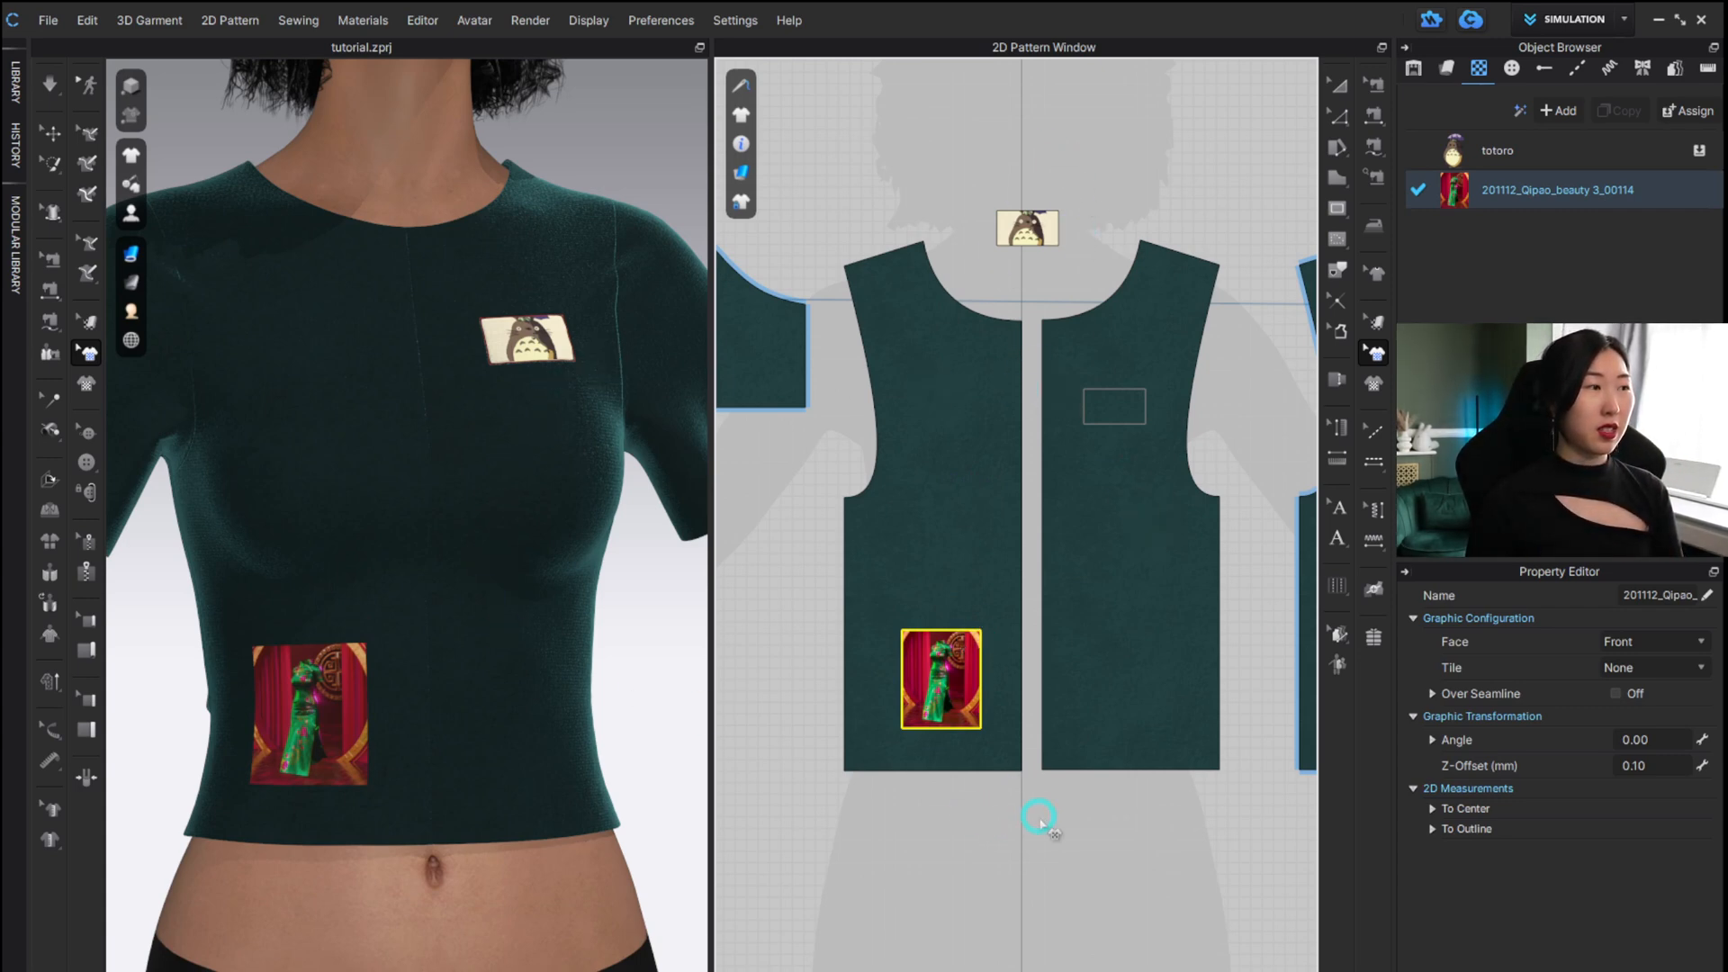
right_click(1040, 819)
right_drag(605, 726, 521, 717)
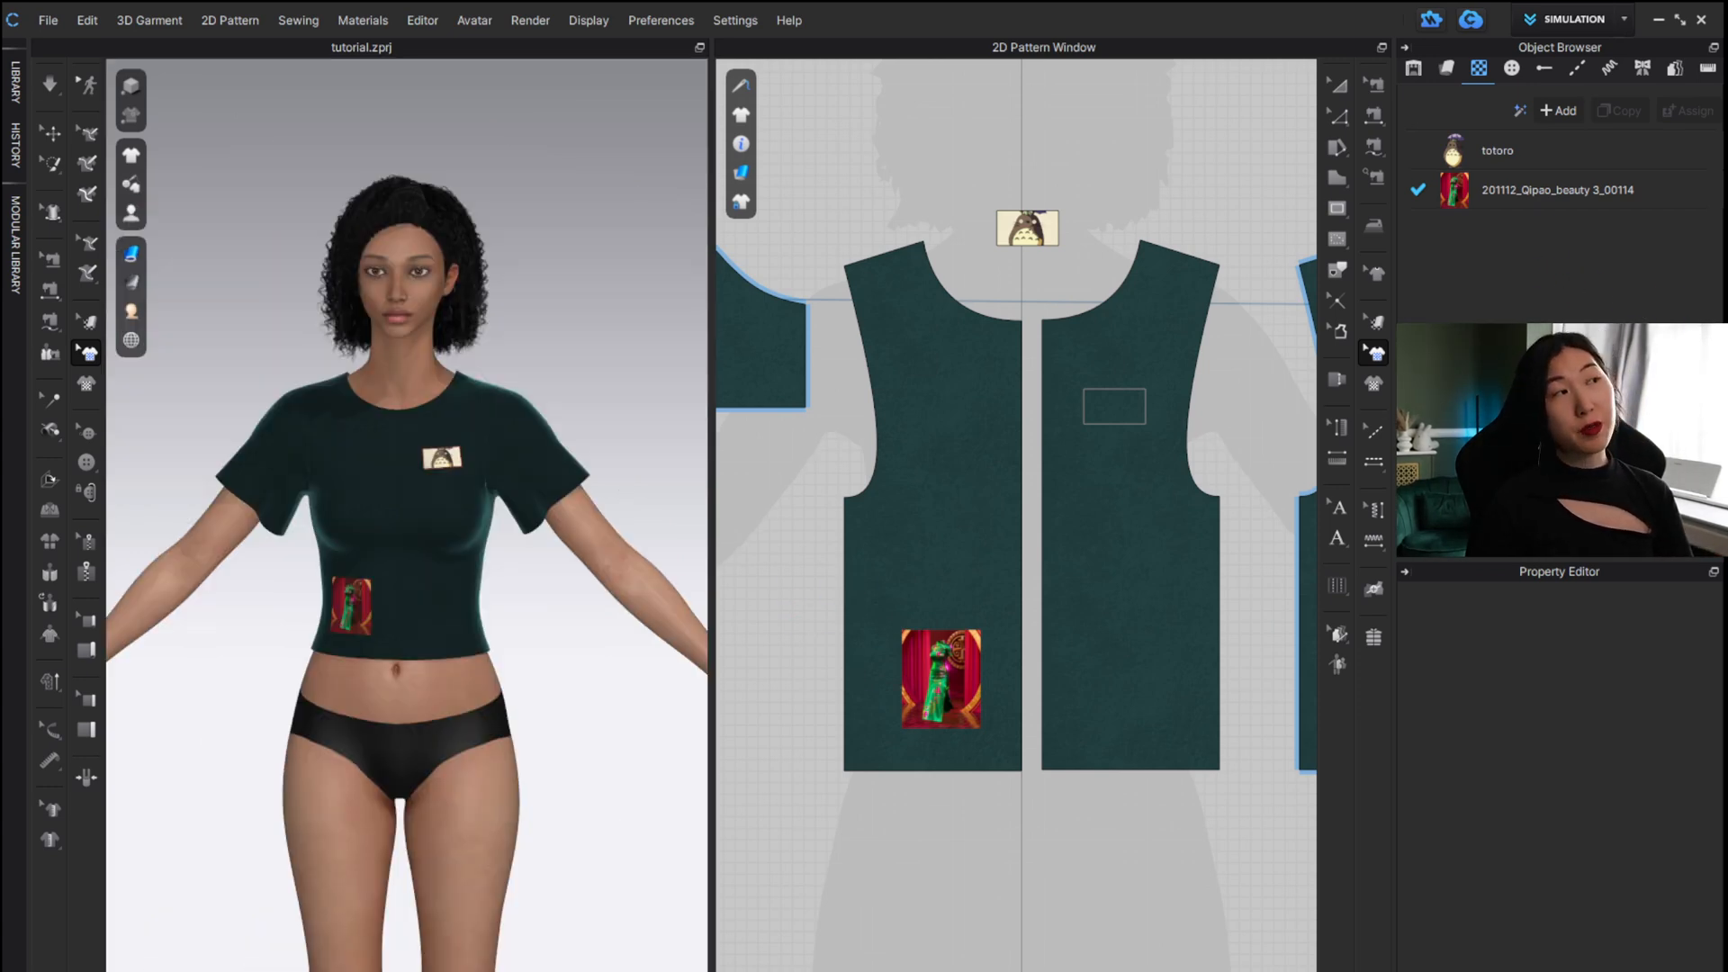
Set the avatar's HPS to Apex length to 263.8 mm and simulate the T-shirt until it refits over the body.
click(475, 22)
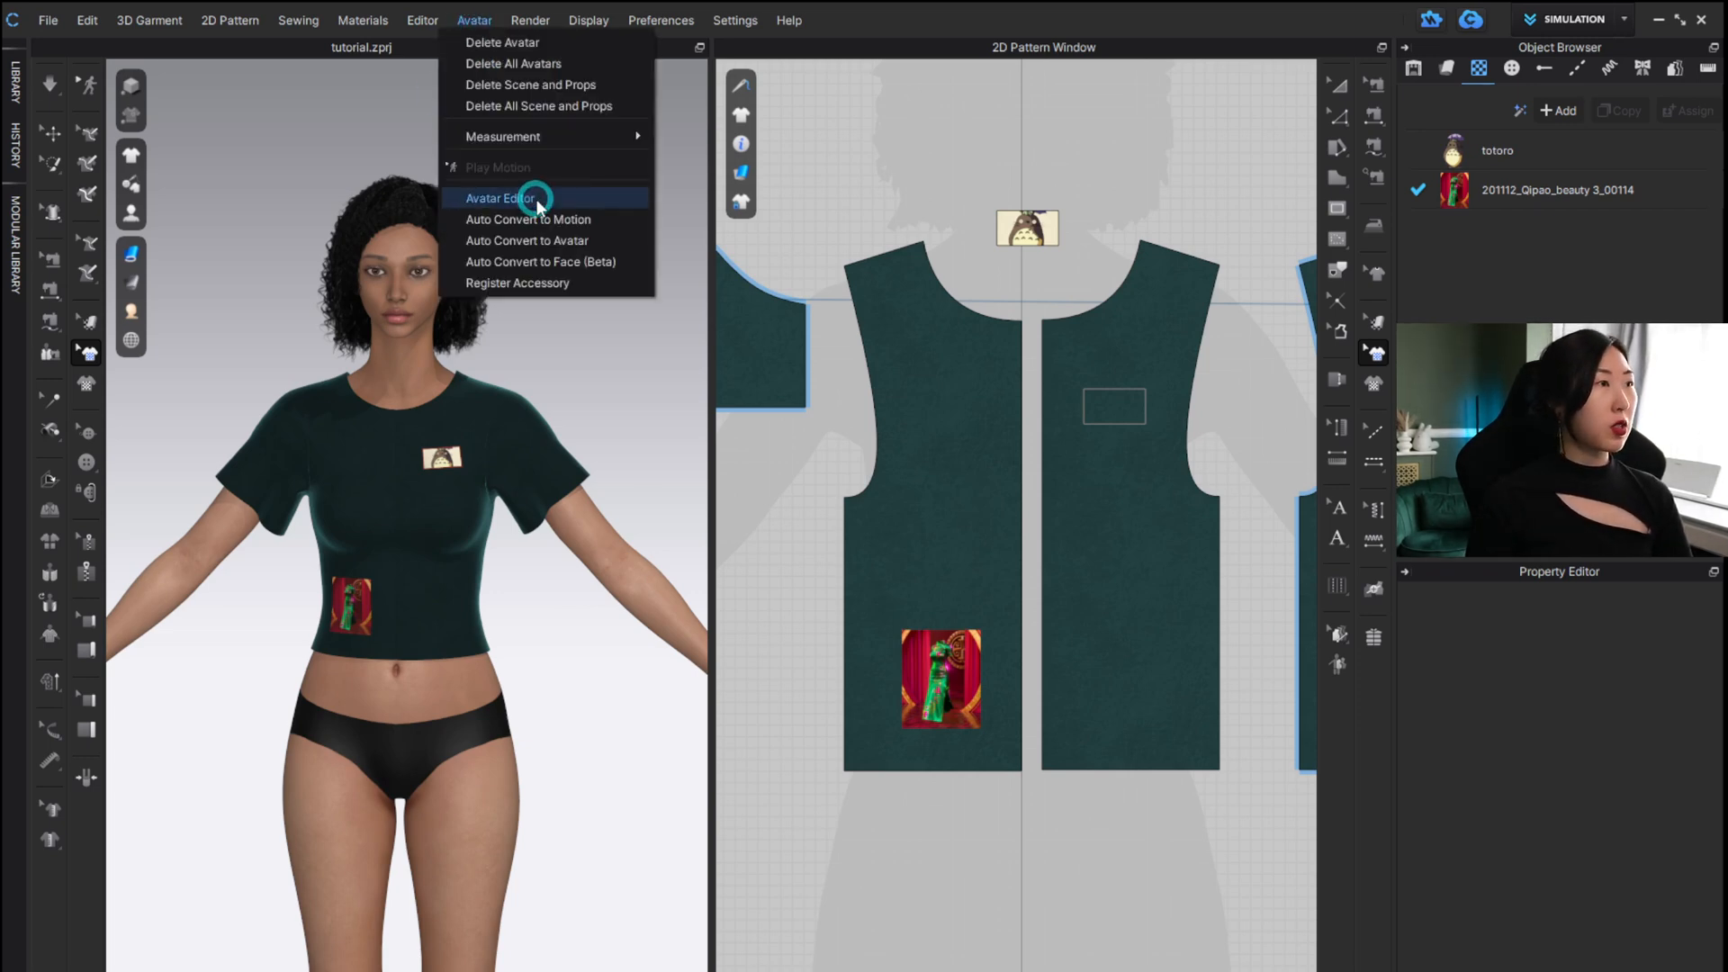
click(538, 200)
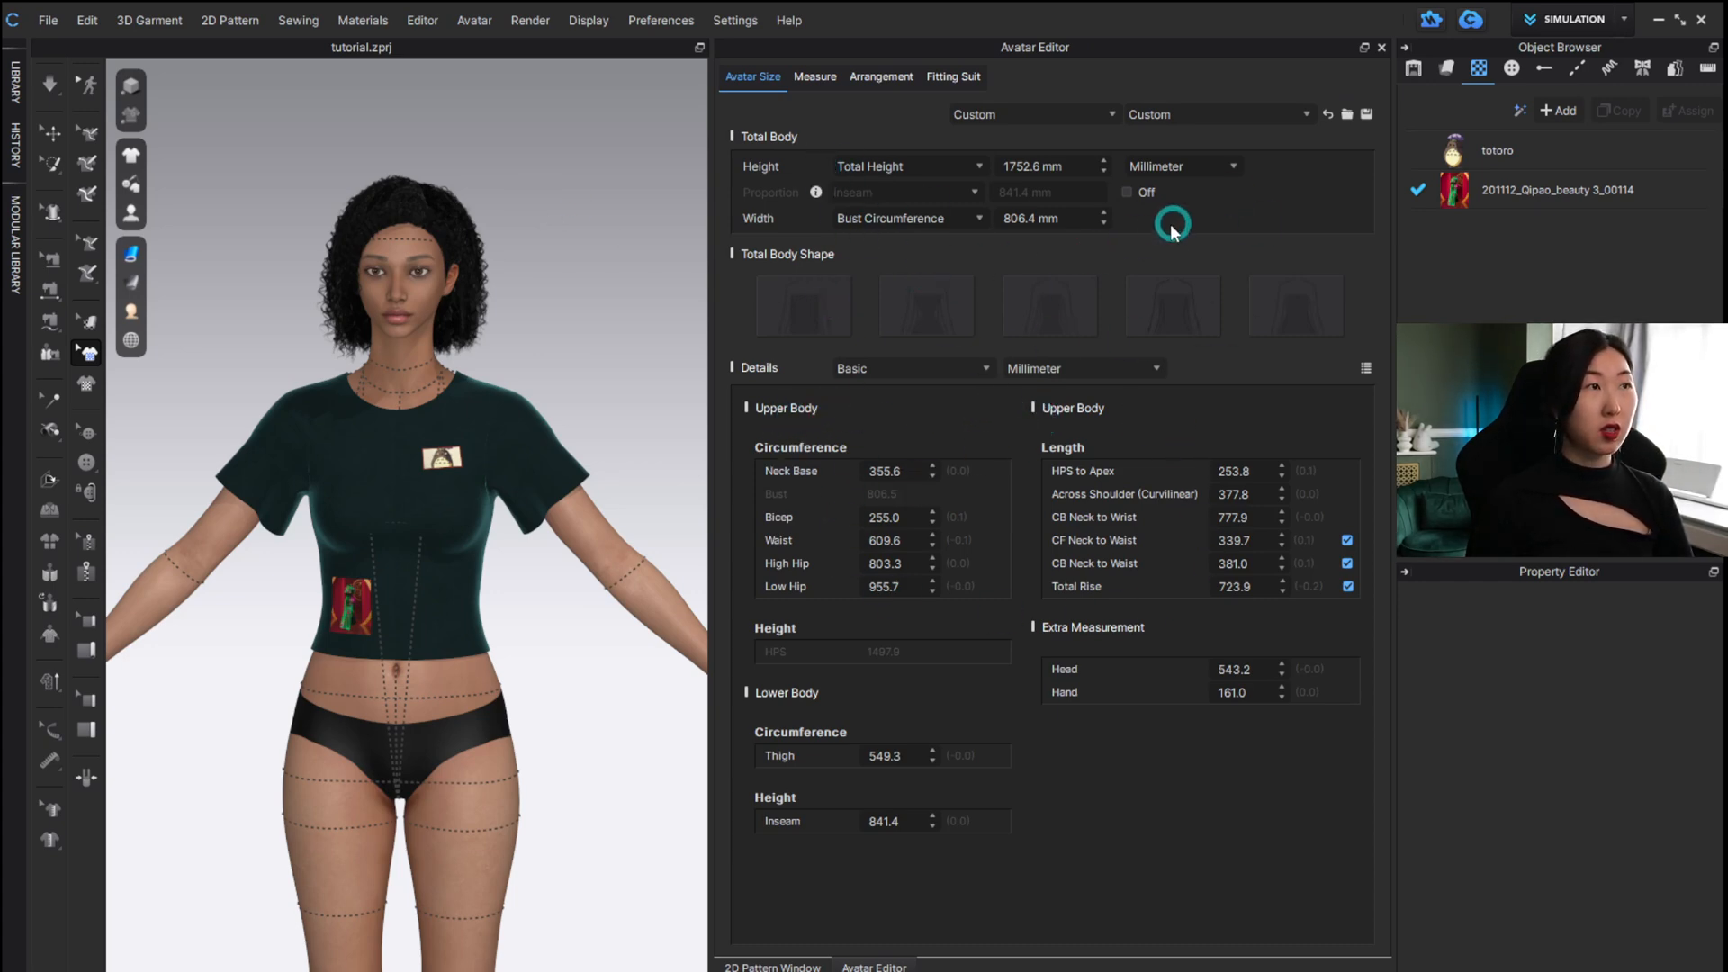
click(1284, 463)
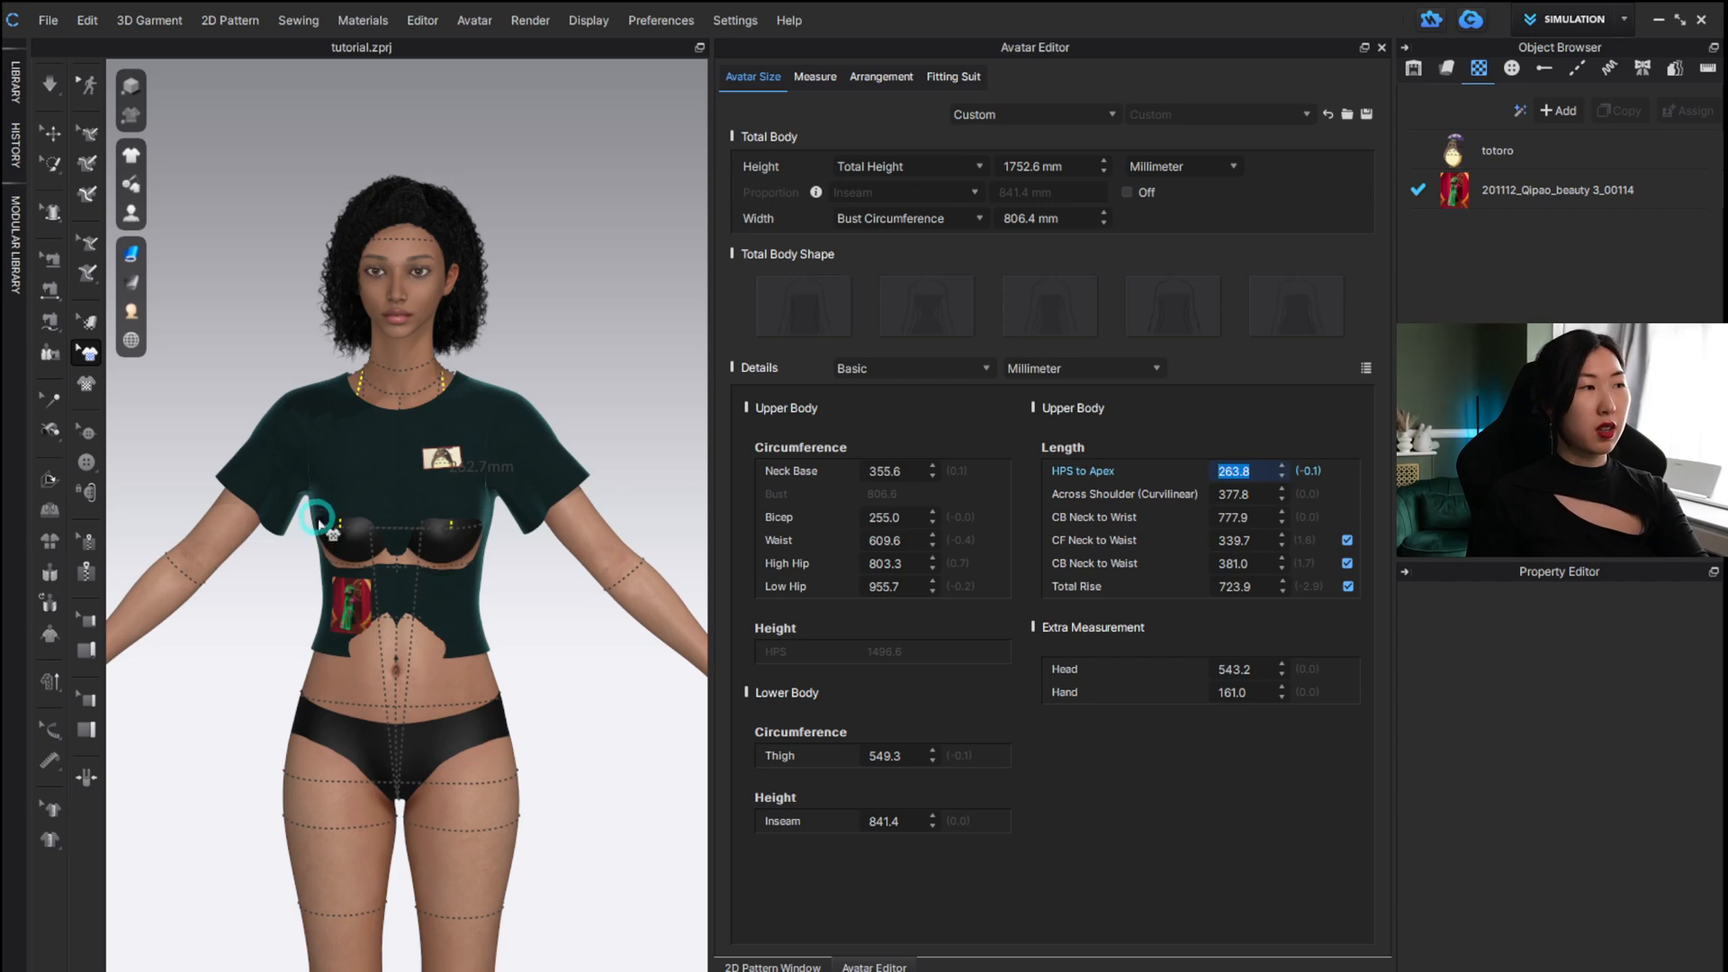
click(50, 83)
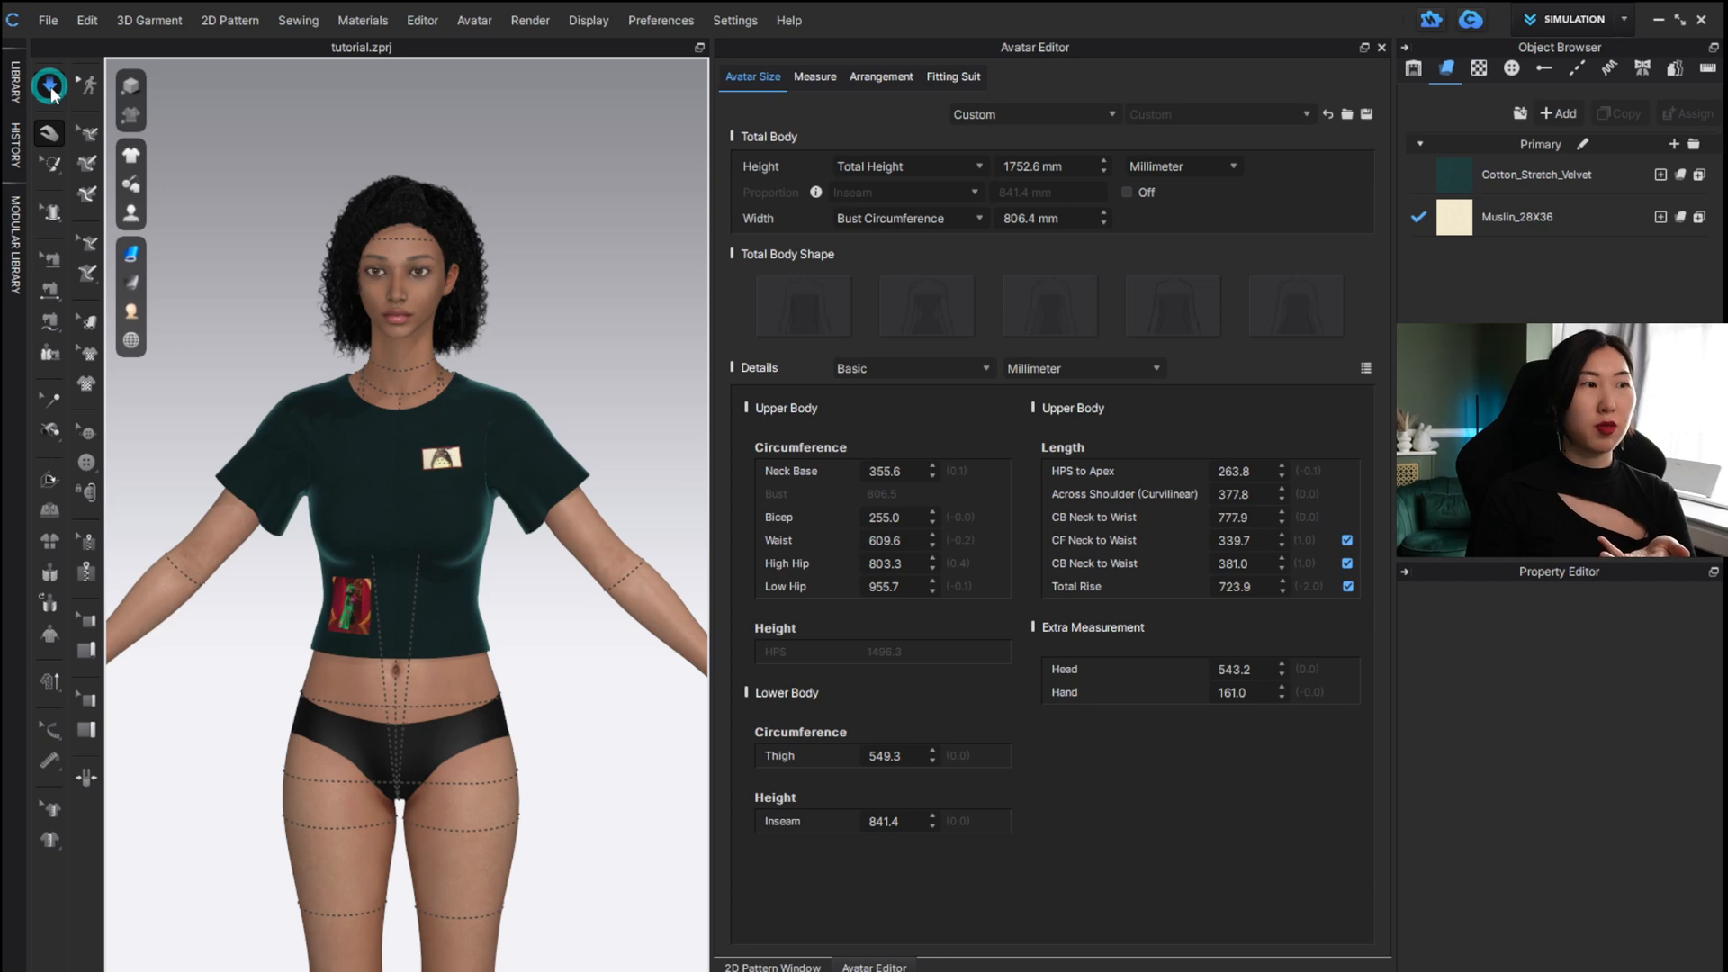
click(50, 83)
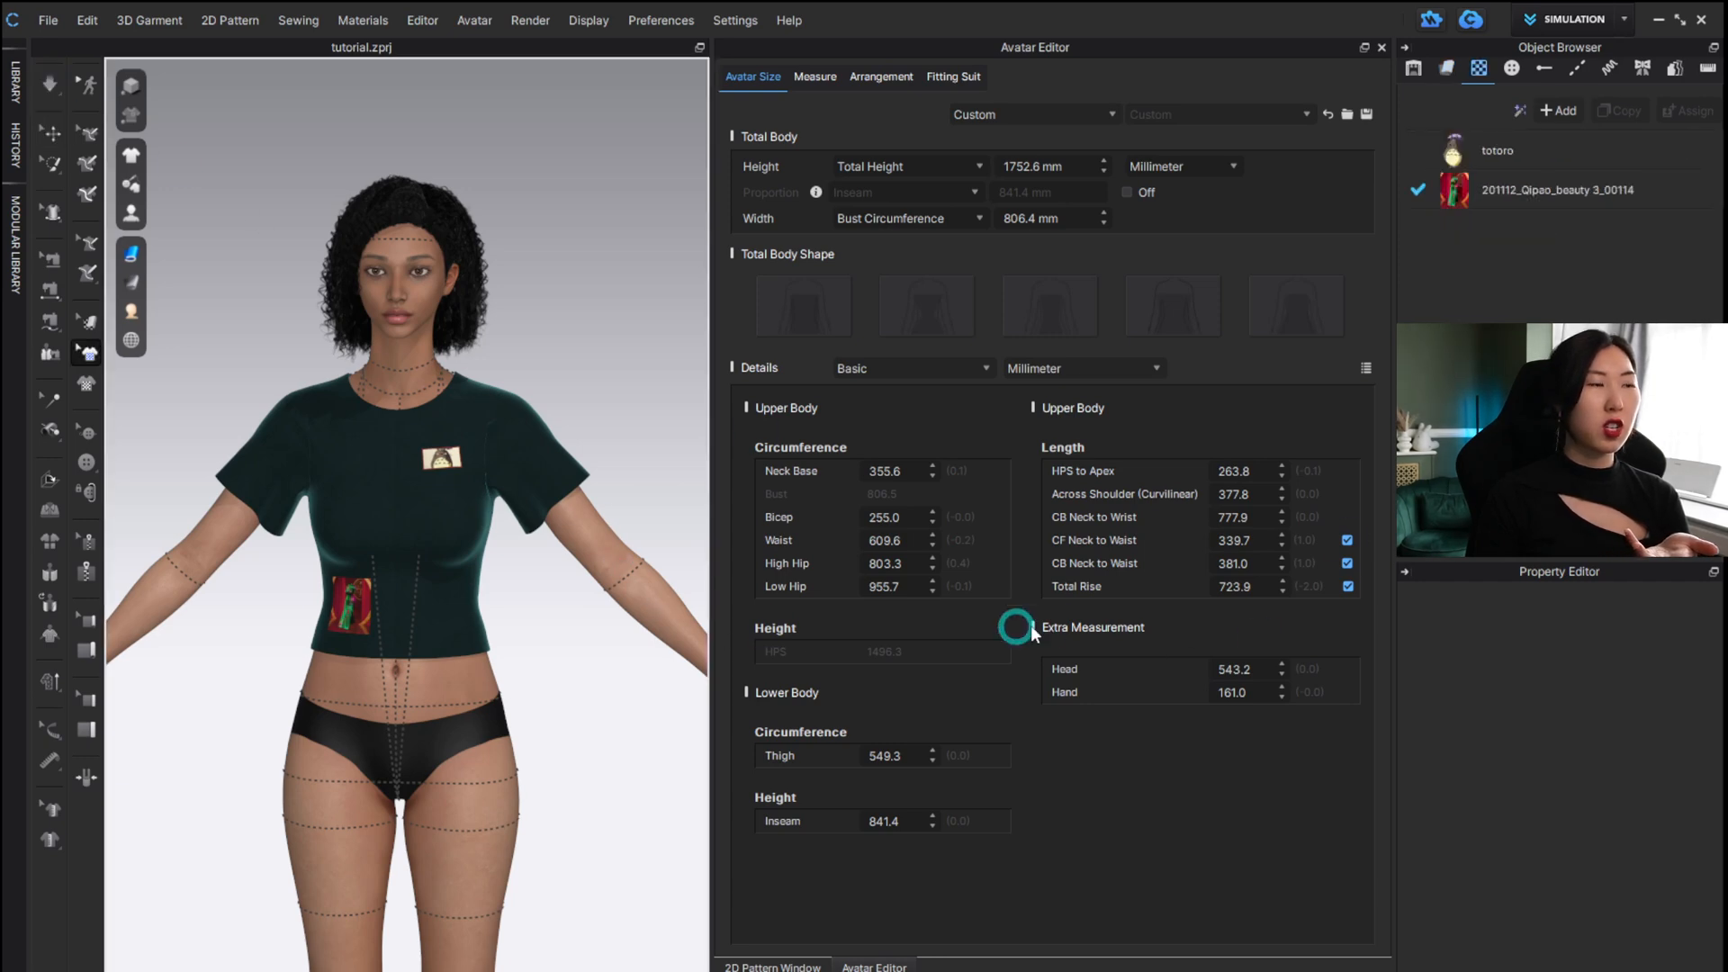
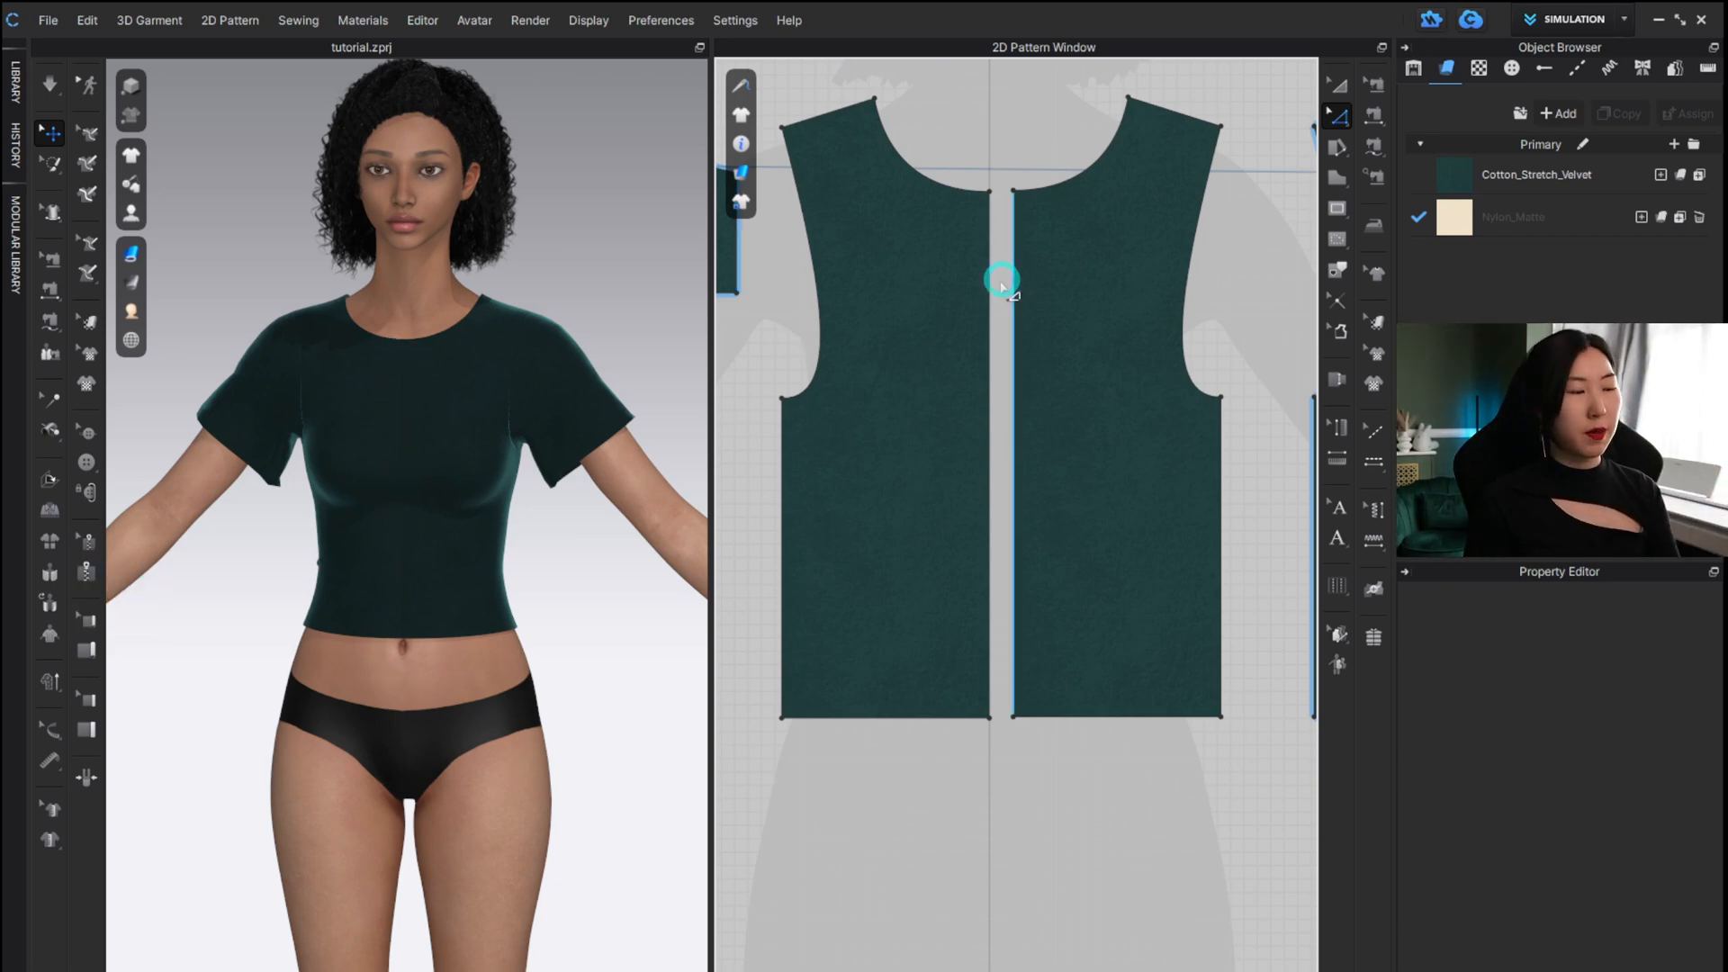
Delete the centre-front sewing between the two front panels and simulate until the front falls open.
key(z)
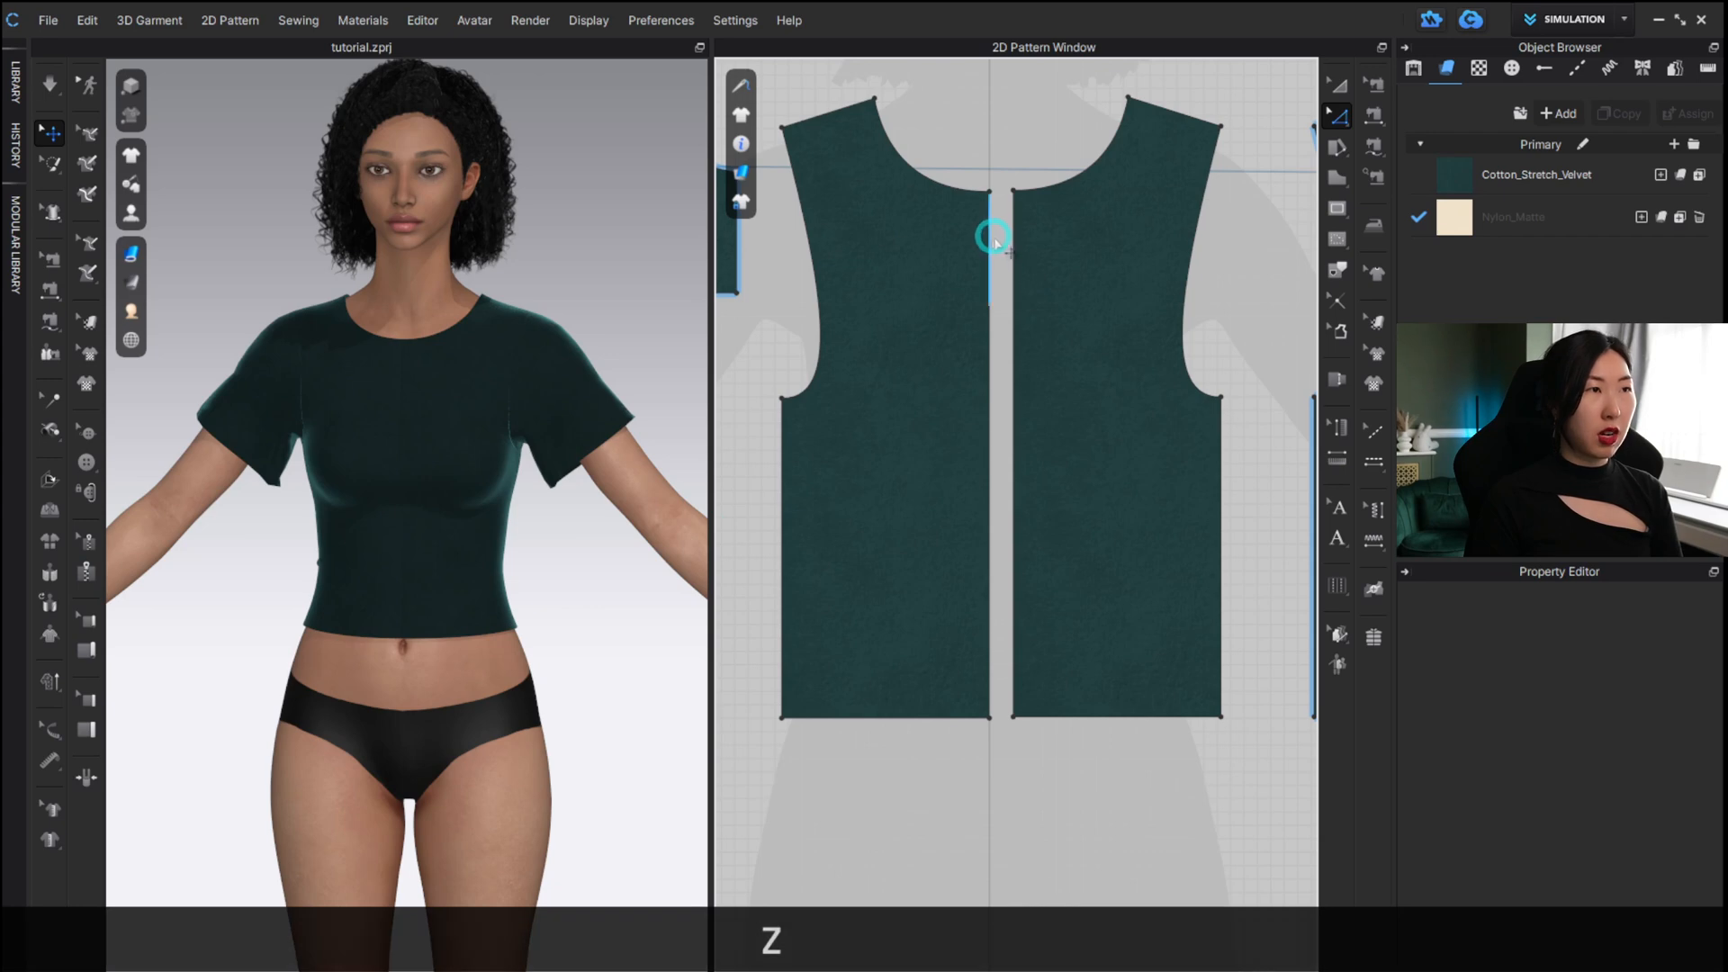
click(989, 232)
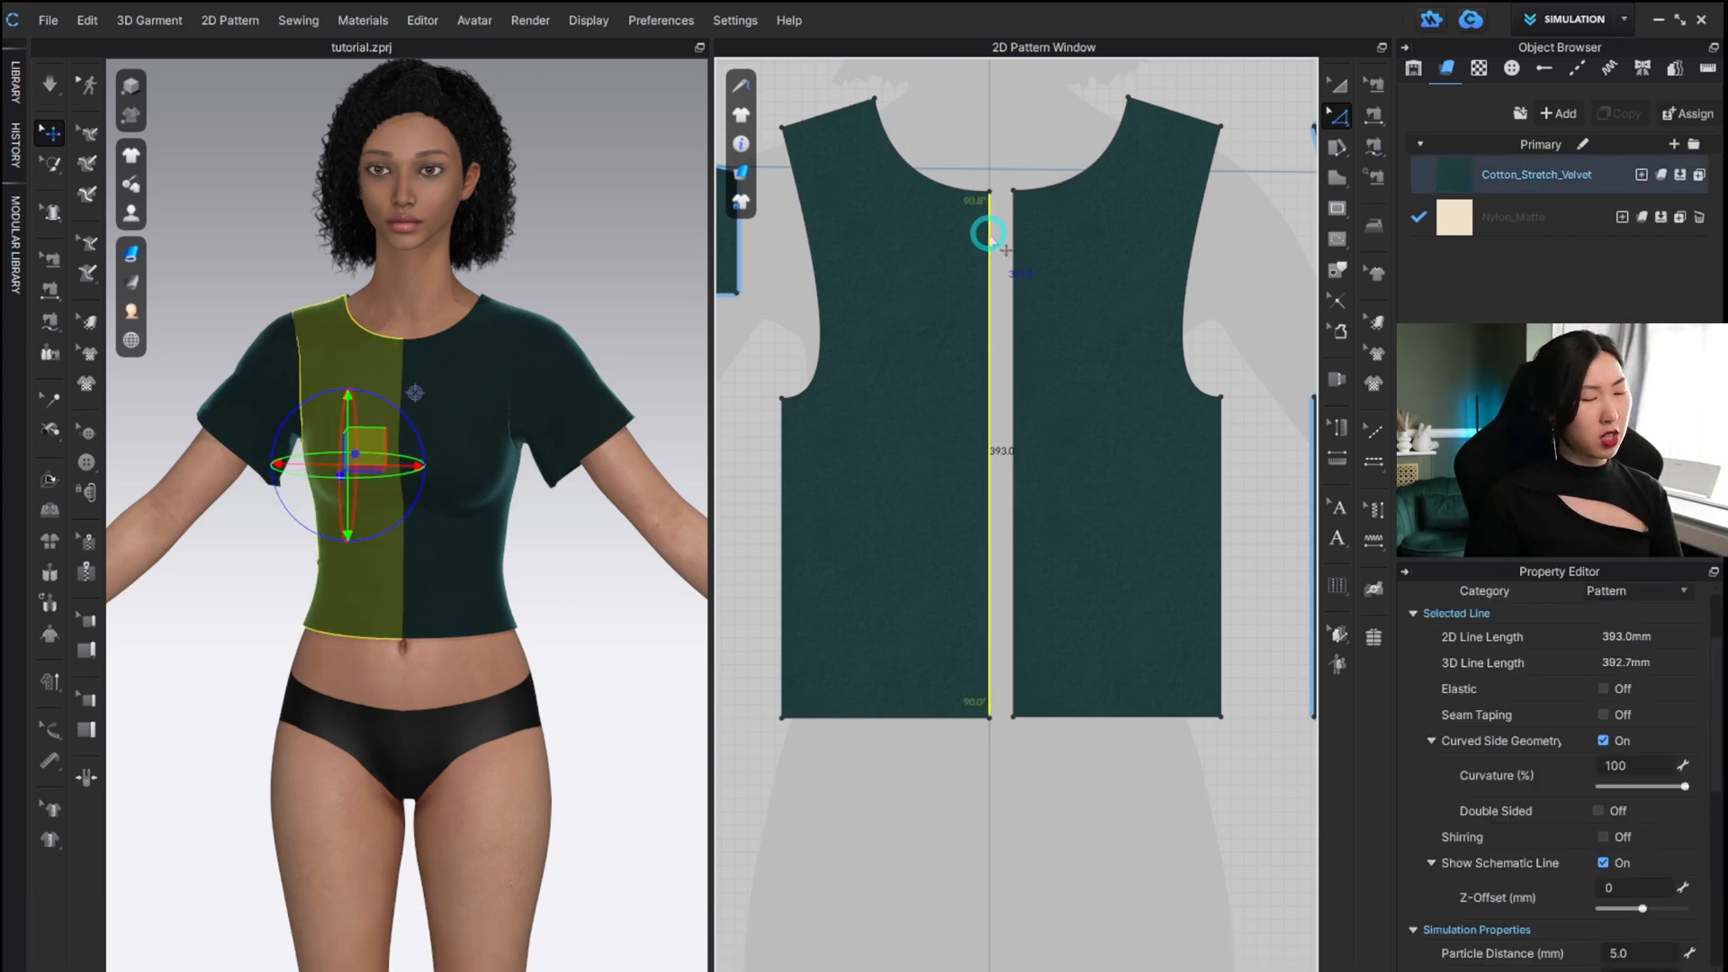
click(989, 232)
key(b)
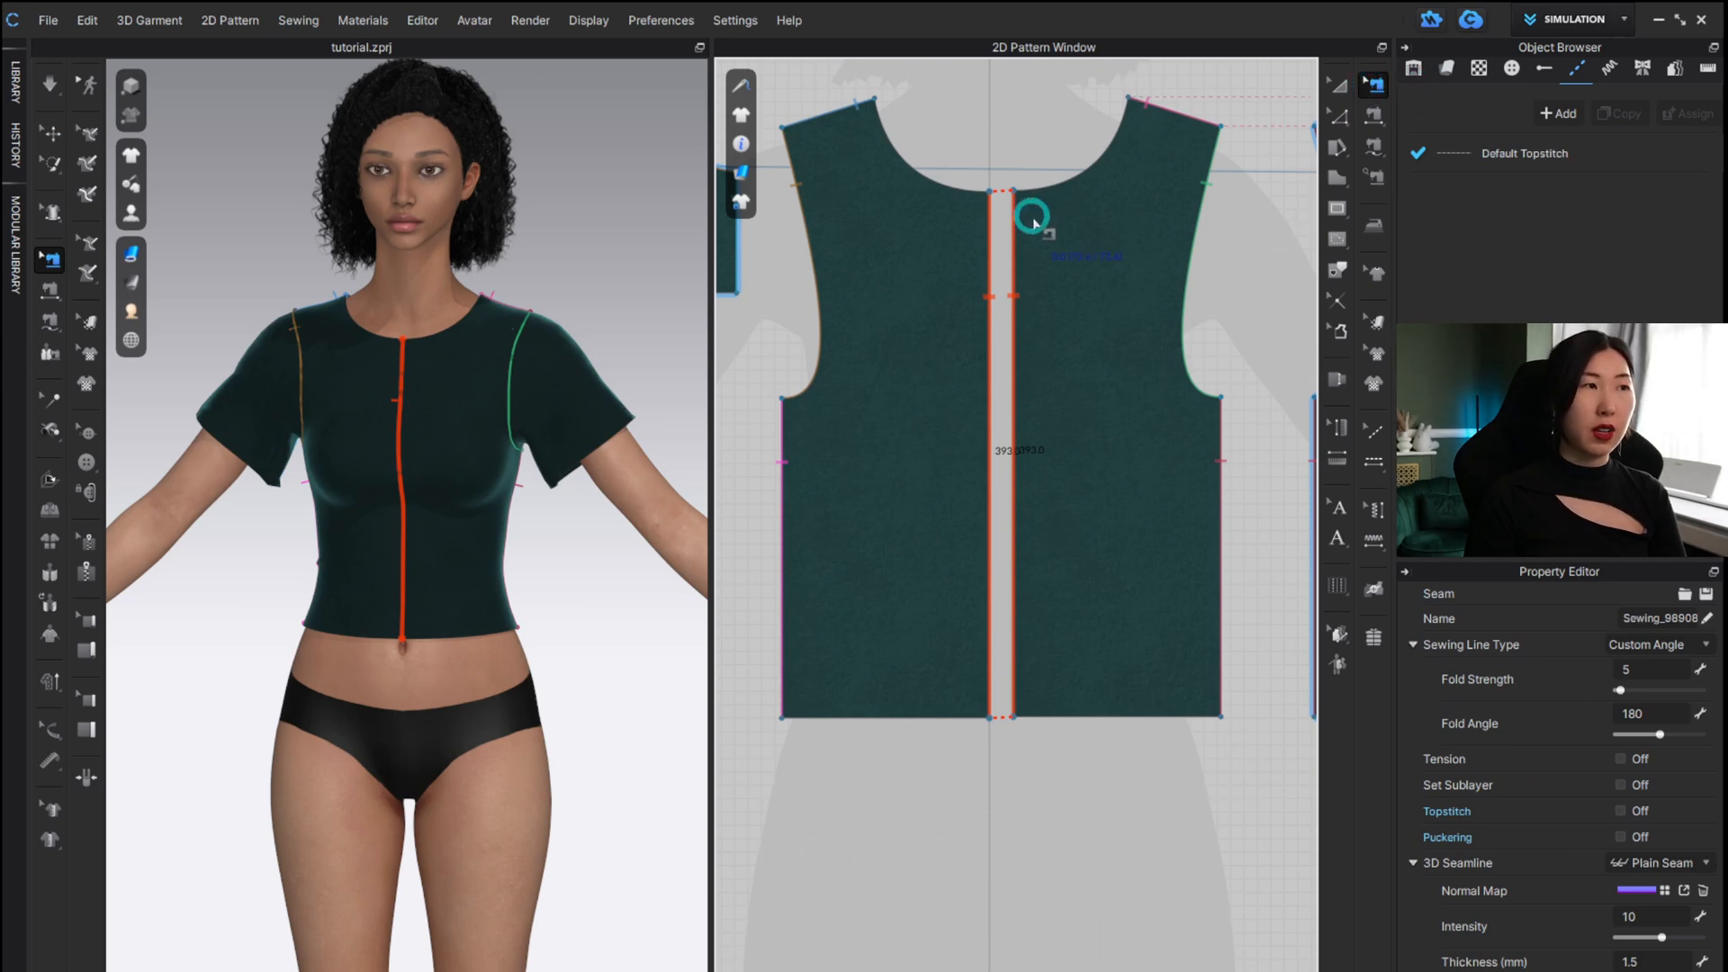
right_click(990, 232)
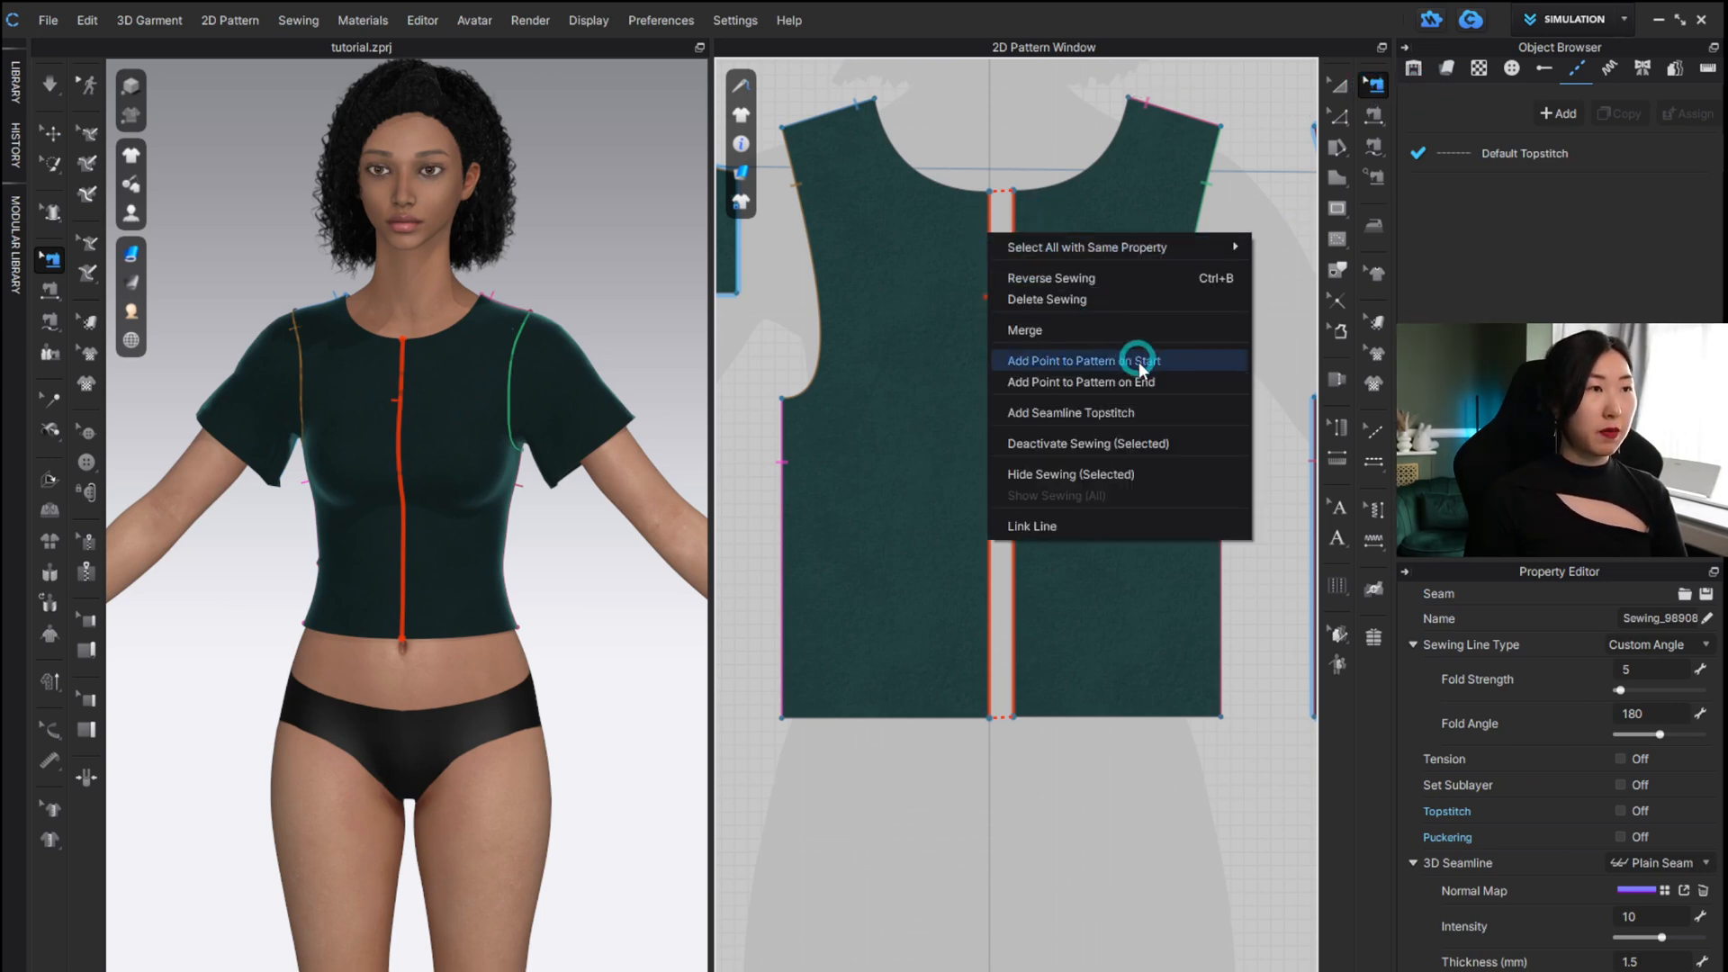
click(1047, 298)
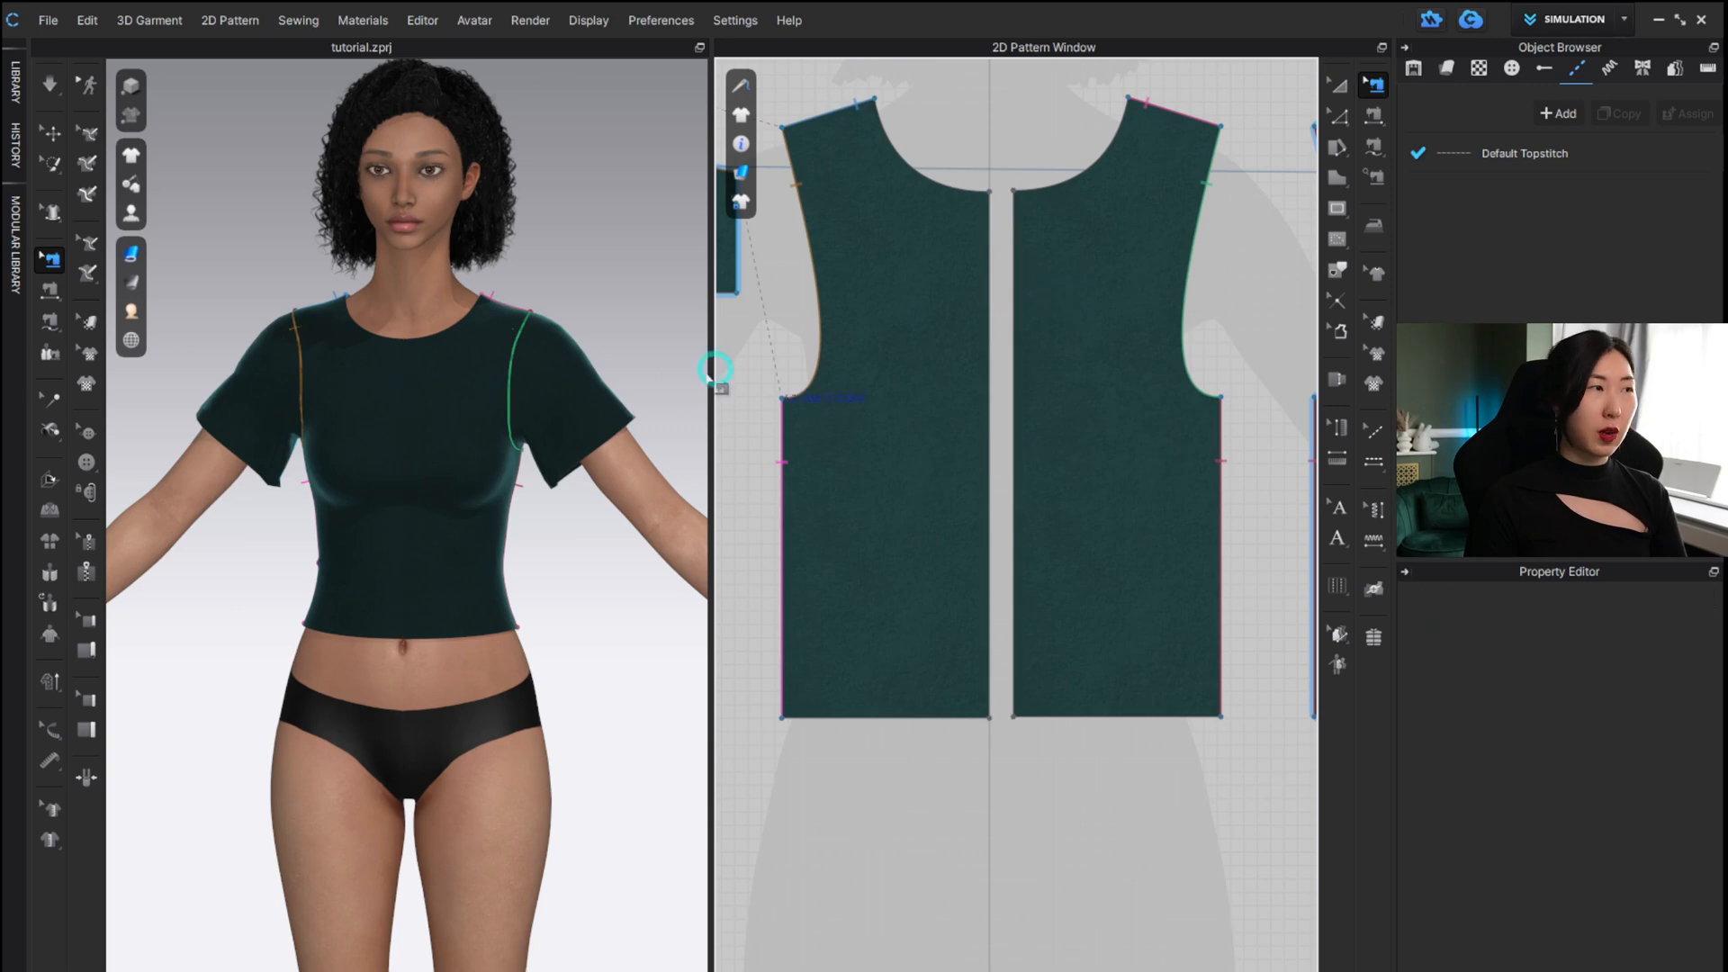
key(space)
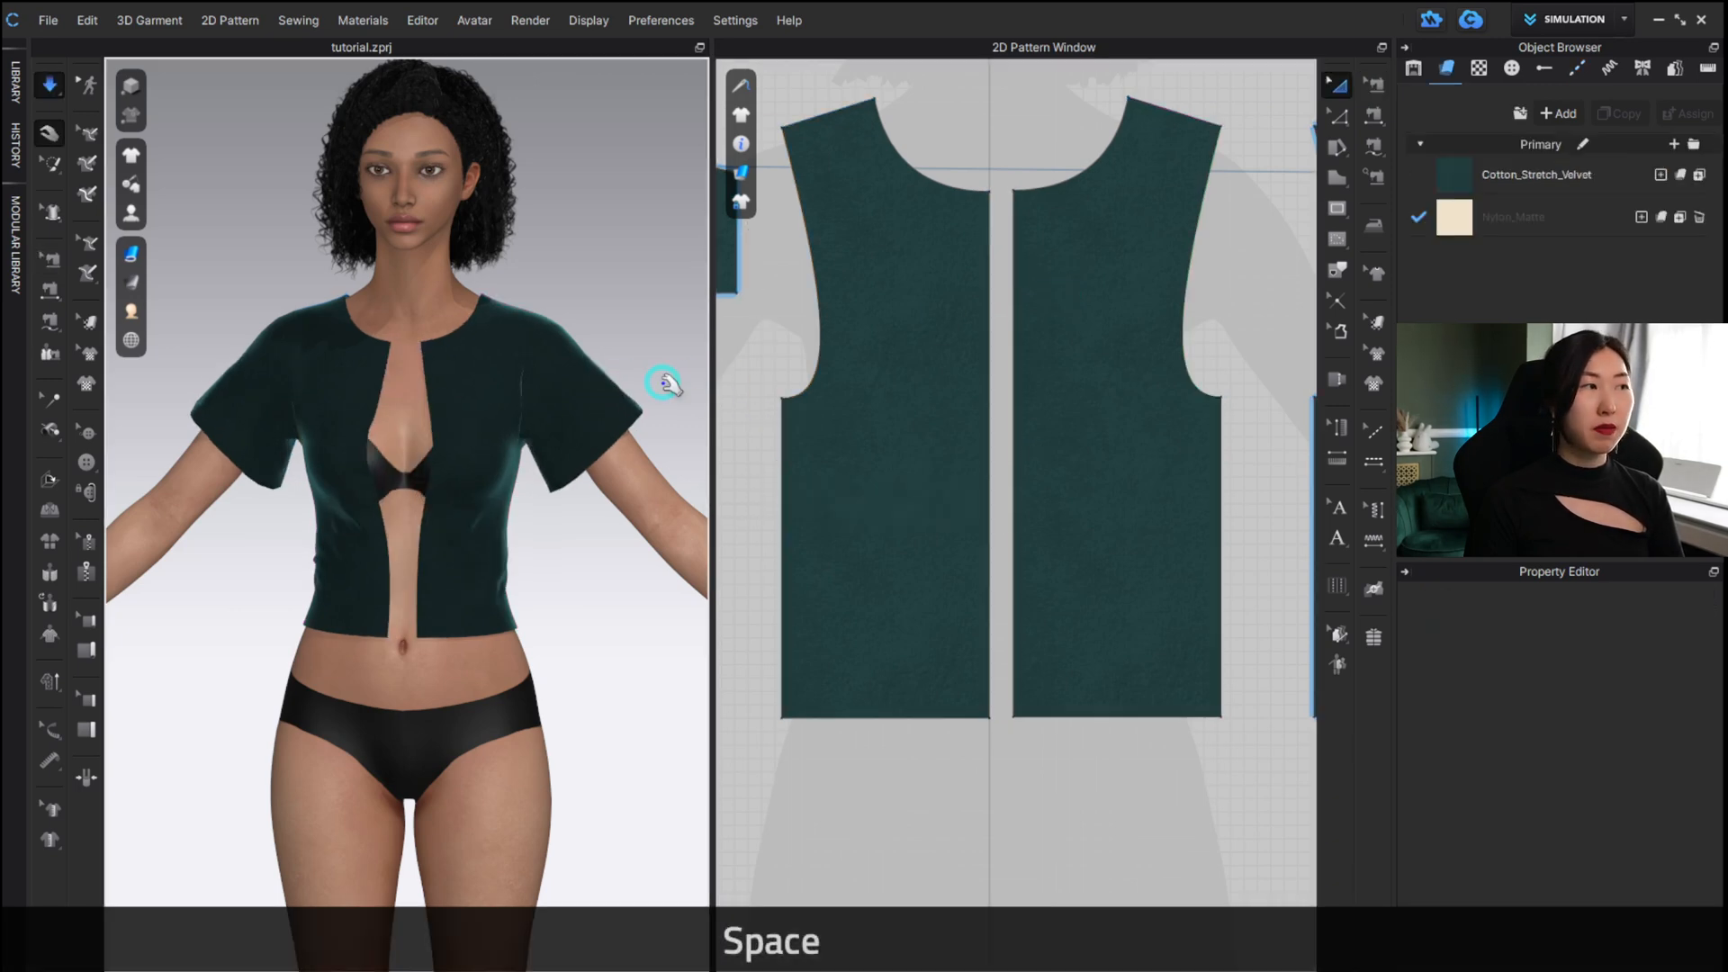
key(space)
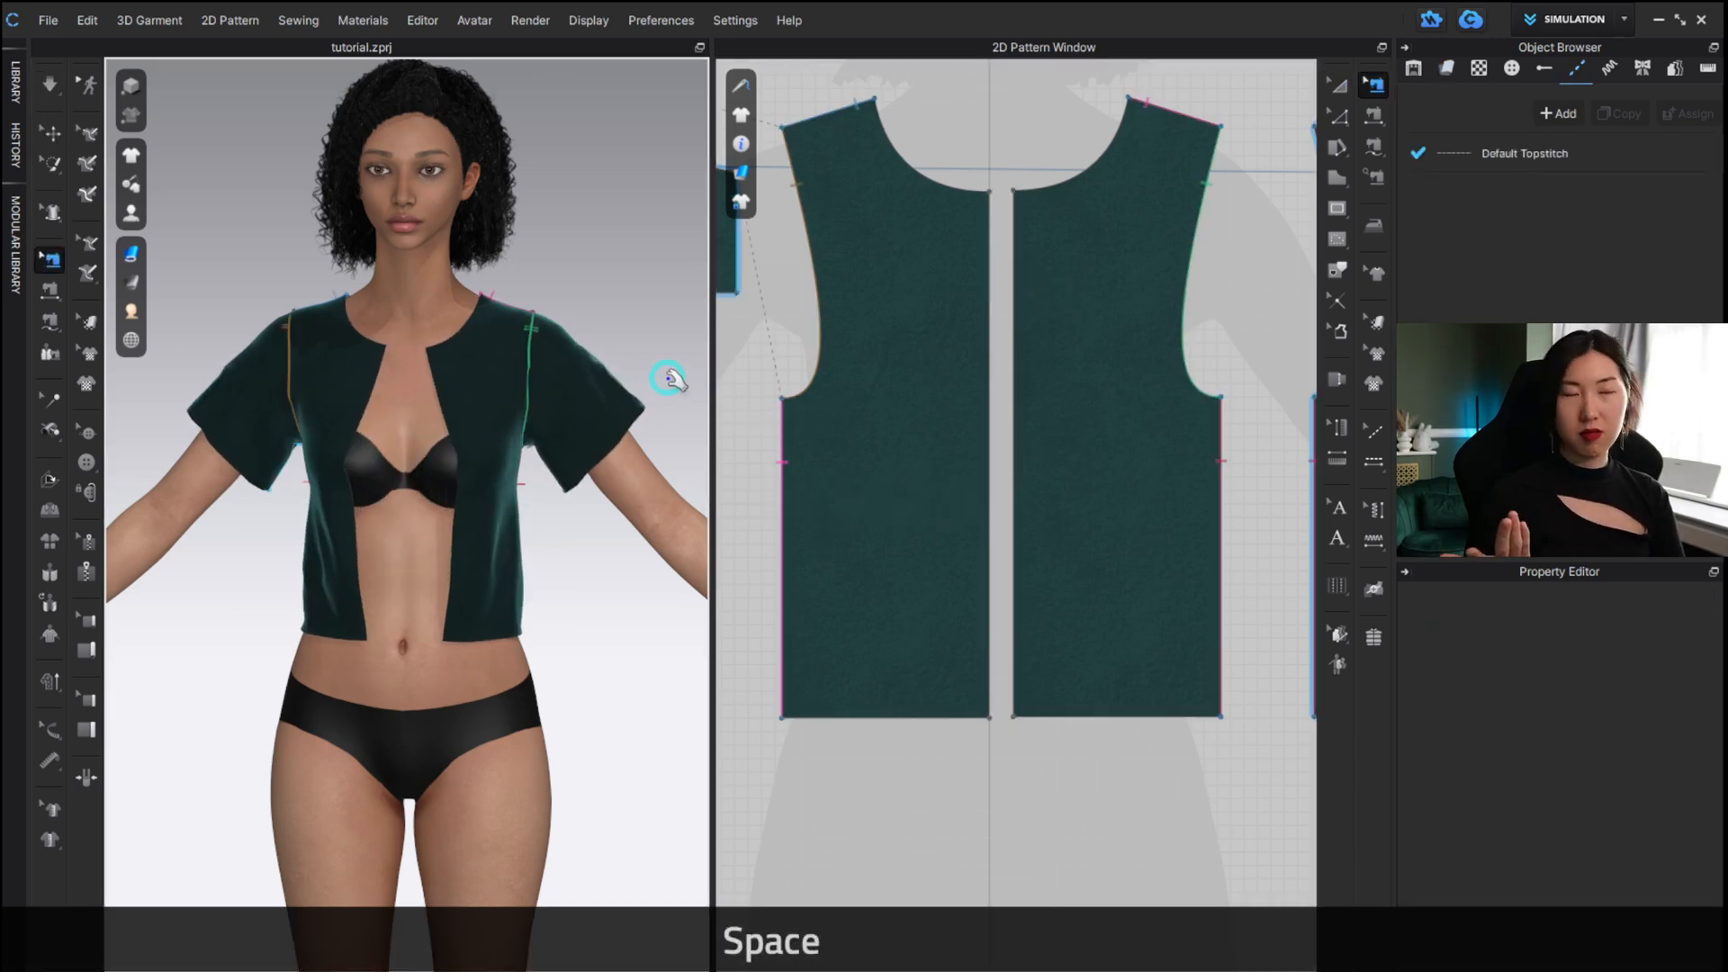
Add a zipper between the two centre-front edges, running from the neckline to the hem on both panels.
scroll(430, 373, up, 3)
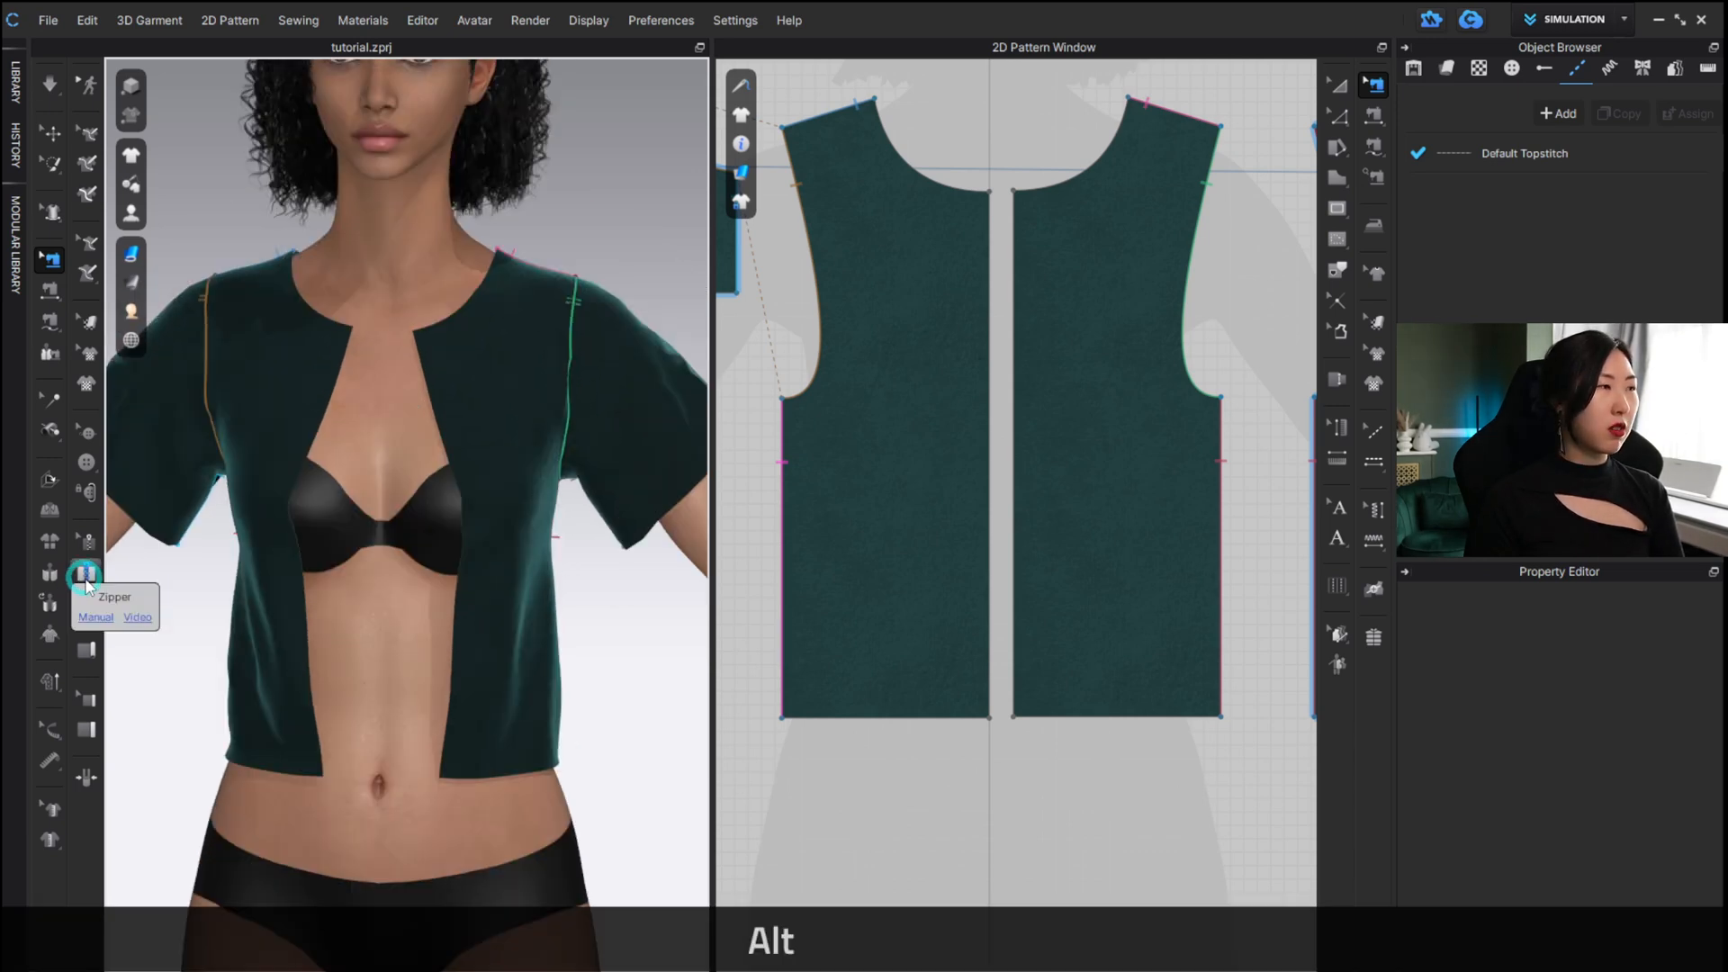
click(86, 576)
click(989, 194)
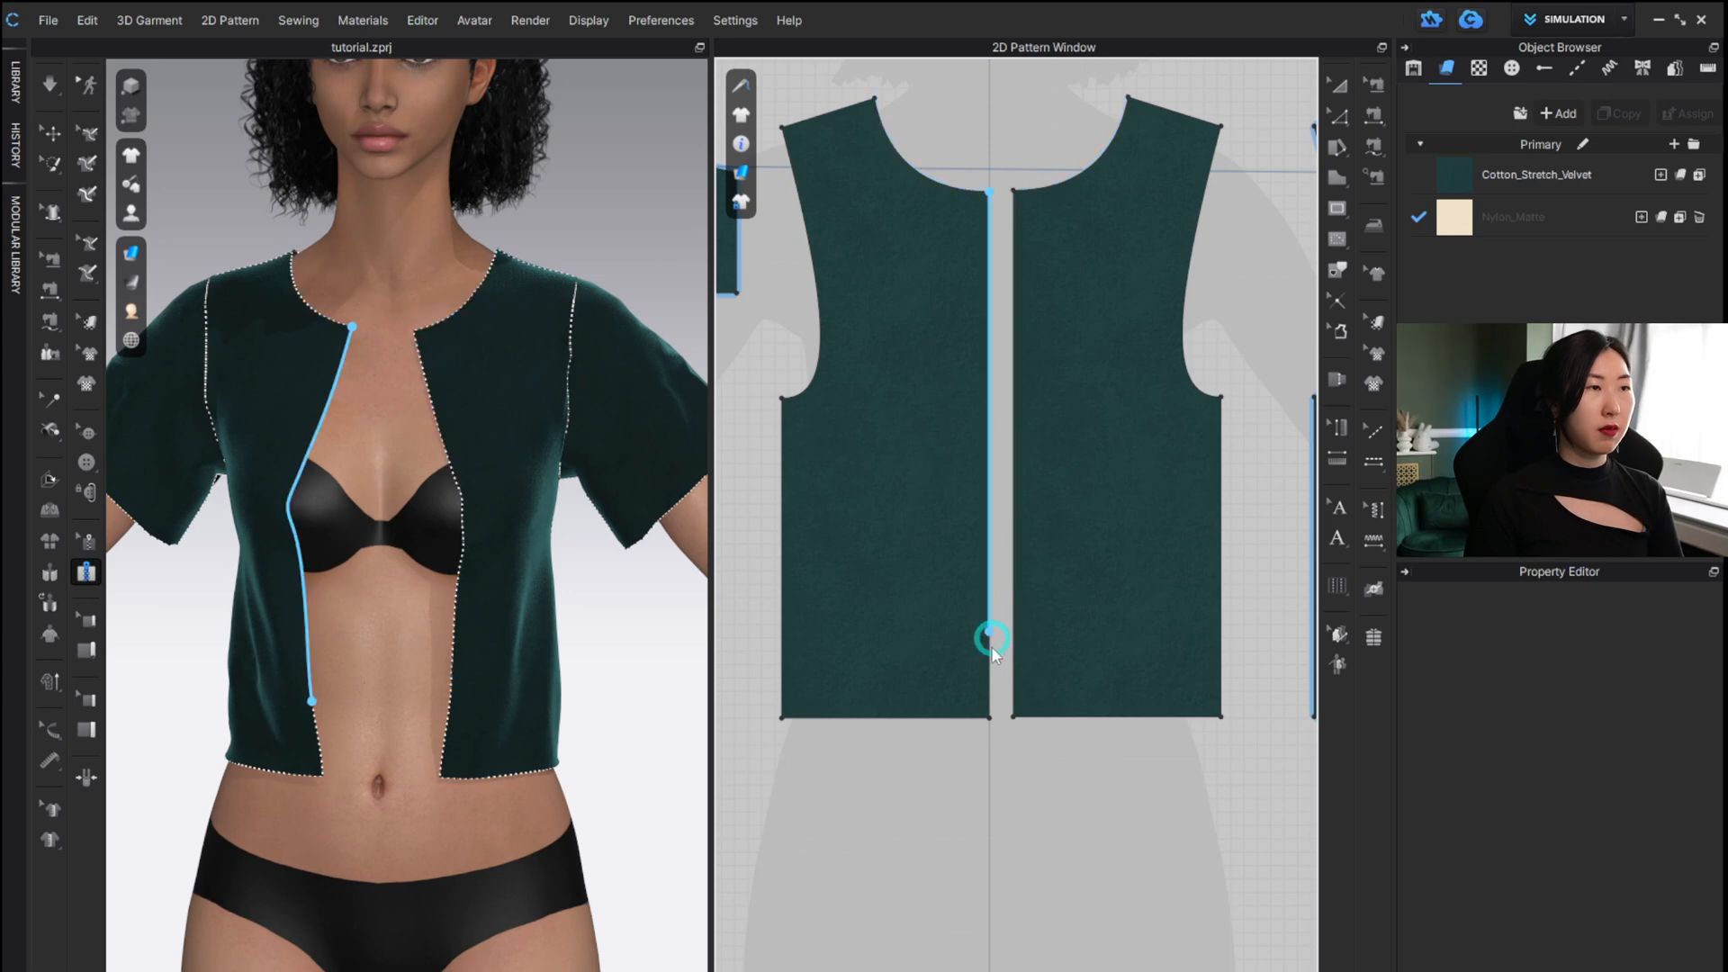
click(990, 719)
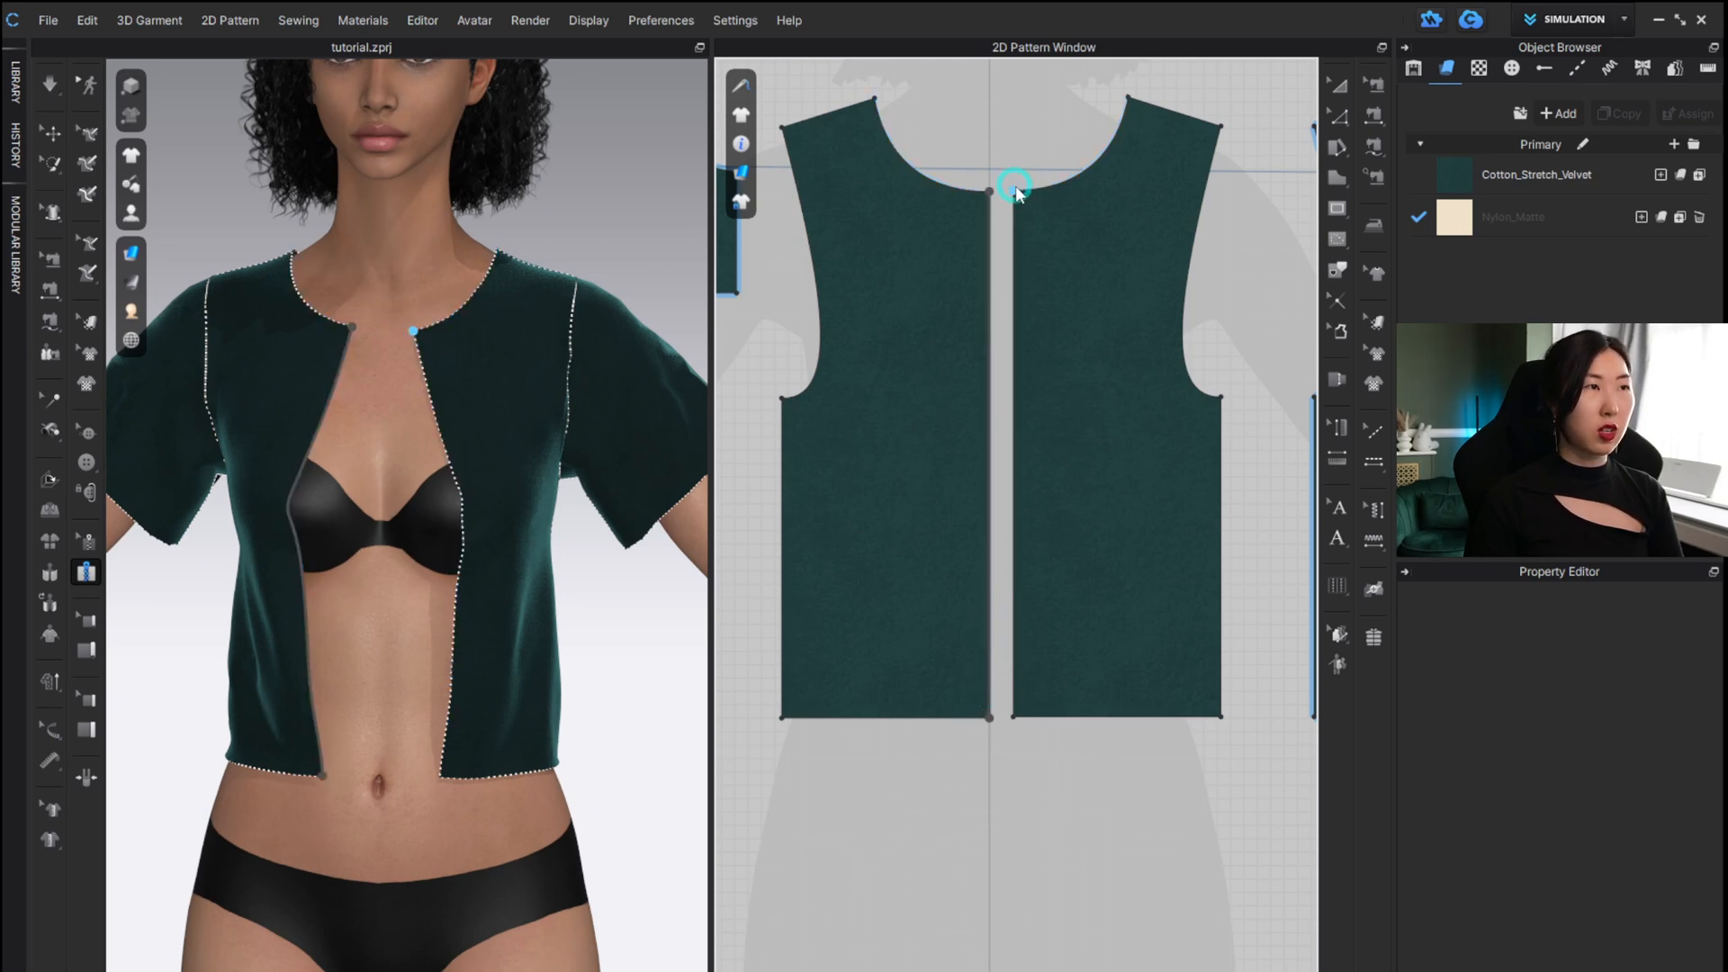
click(1014, 718)
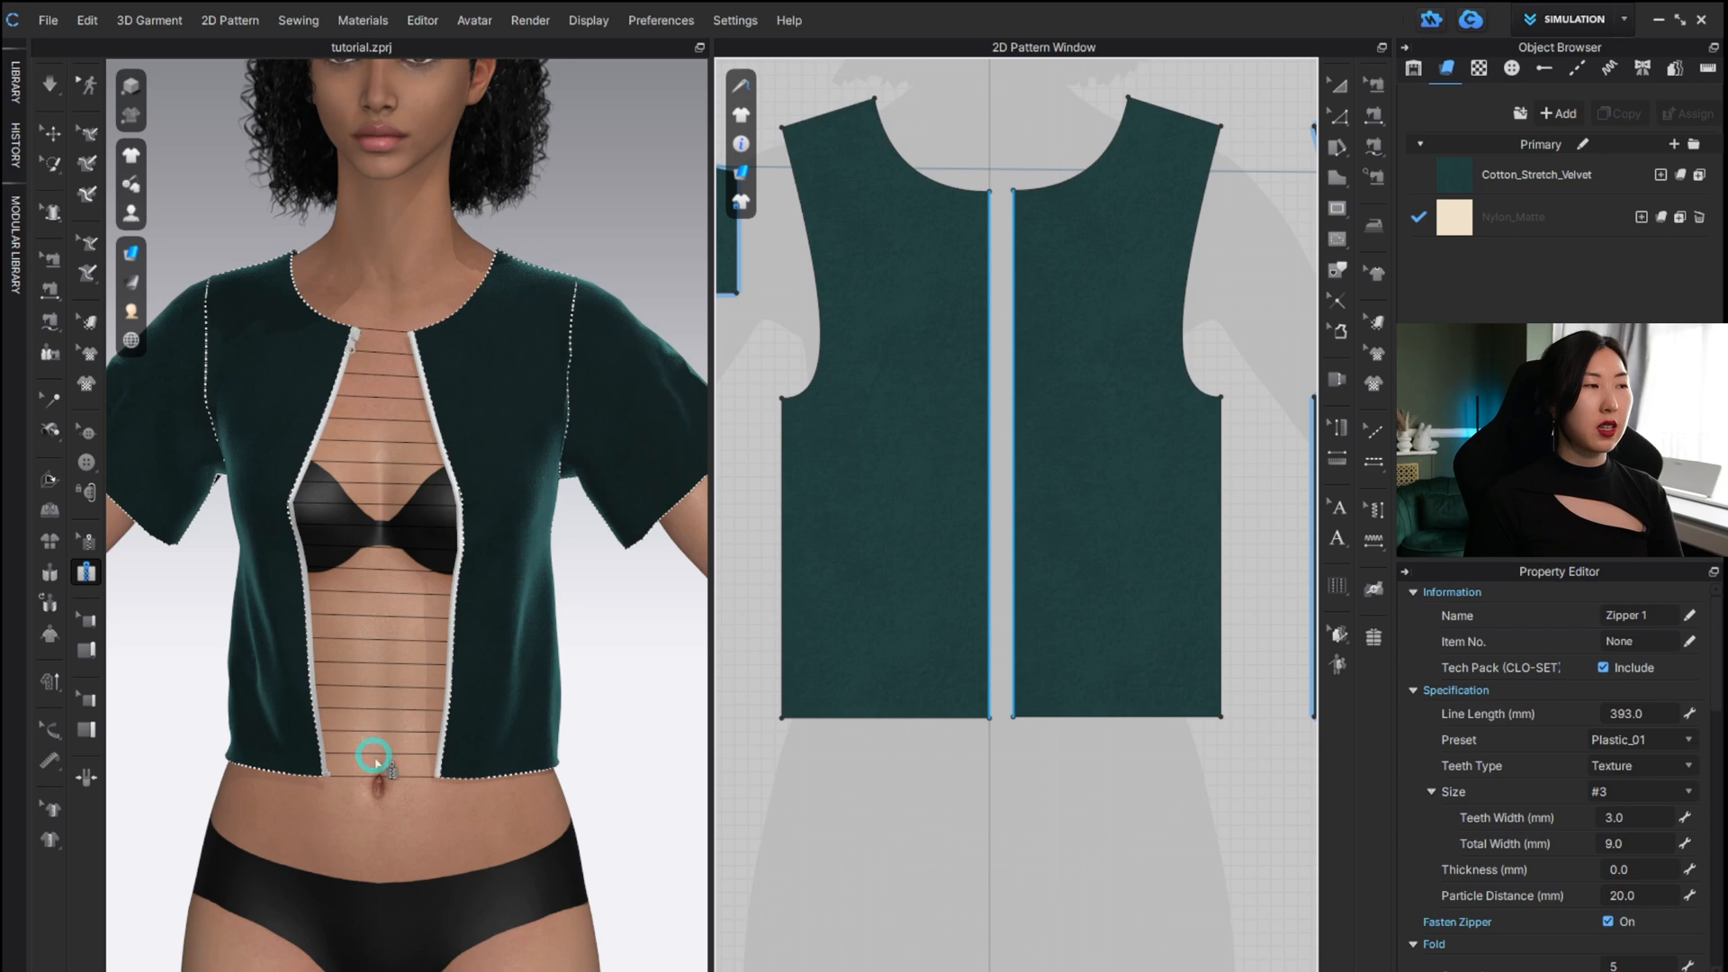
Simulate the garment so the zipper closes the centre front, and inspect its slider at the neckline.
right_drag(336, 822, 404, 824)
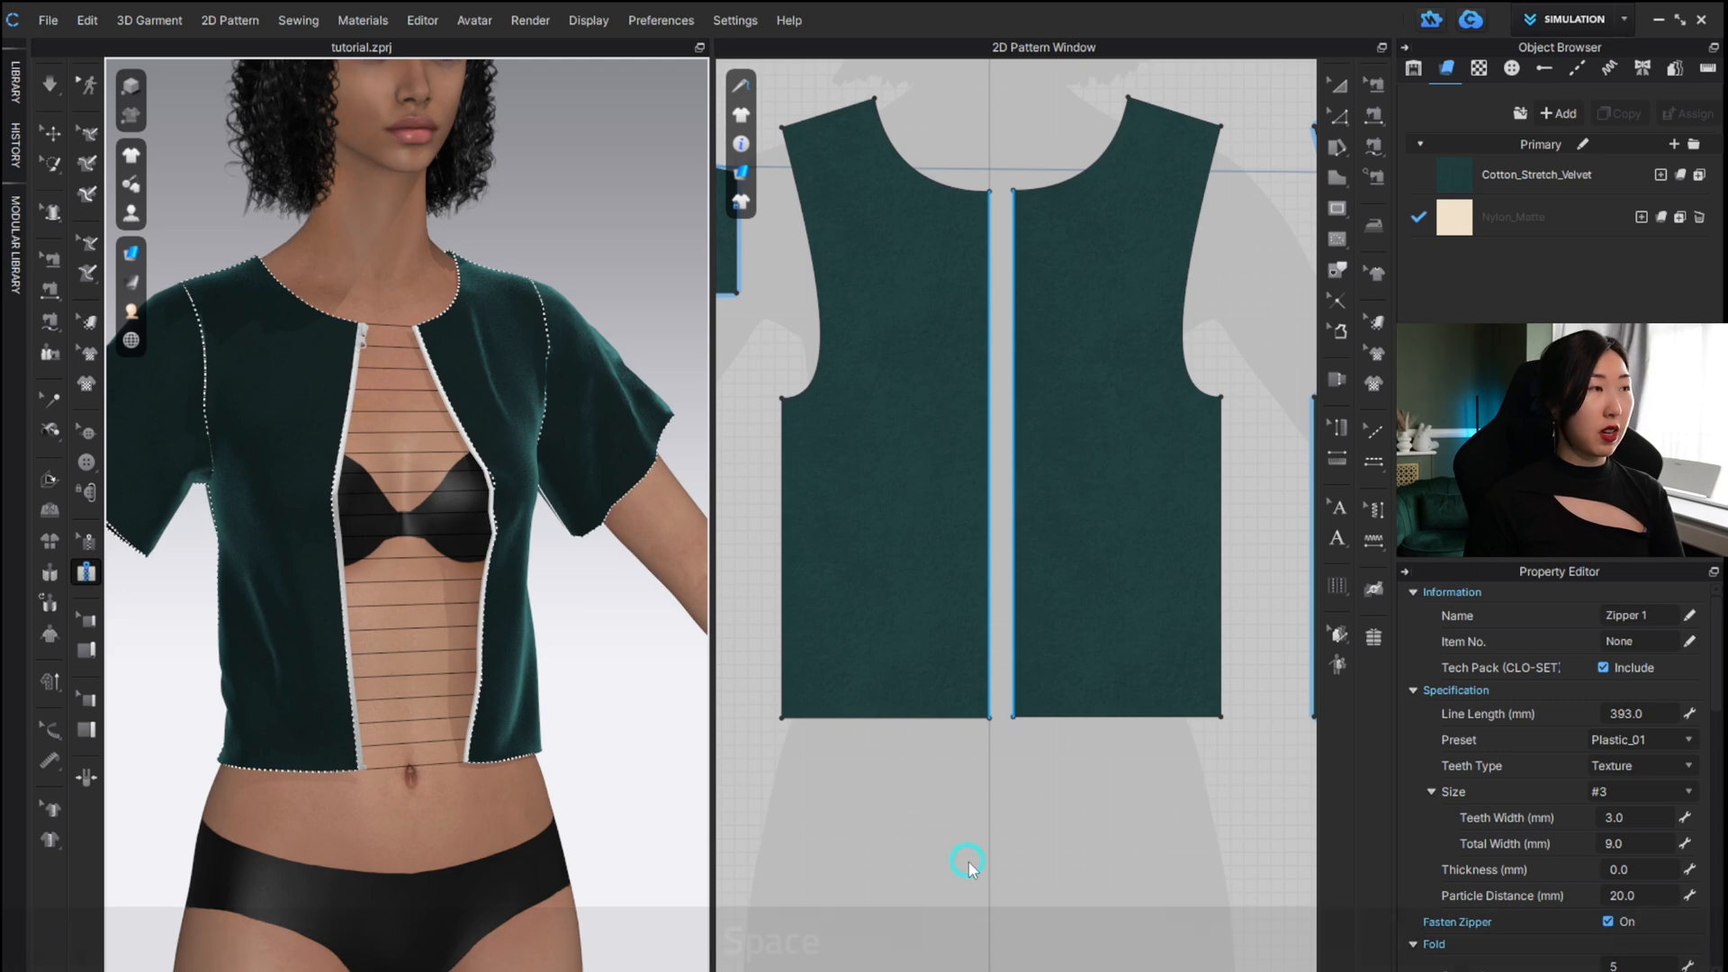
key(space)
scroll(423, 347, up, 6)
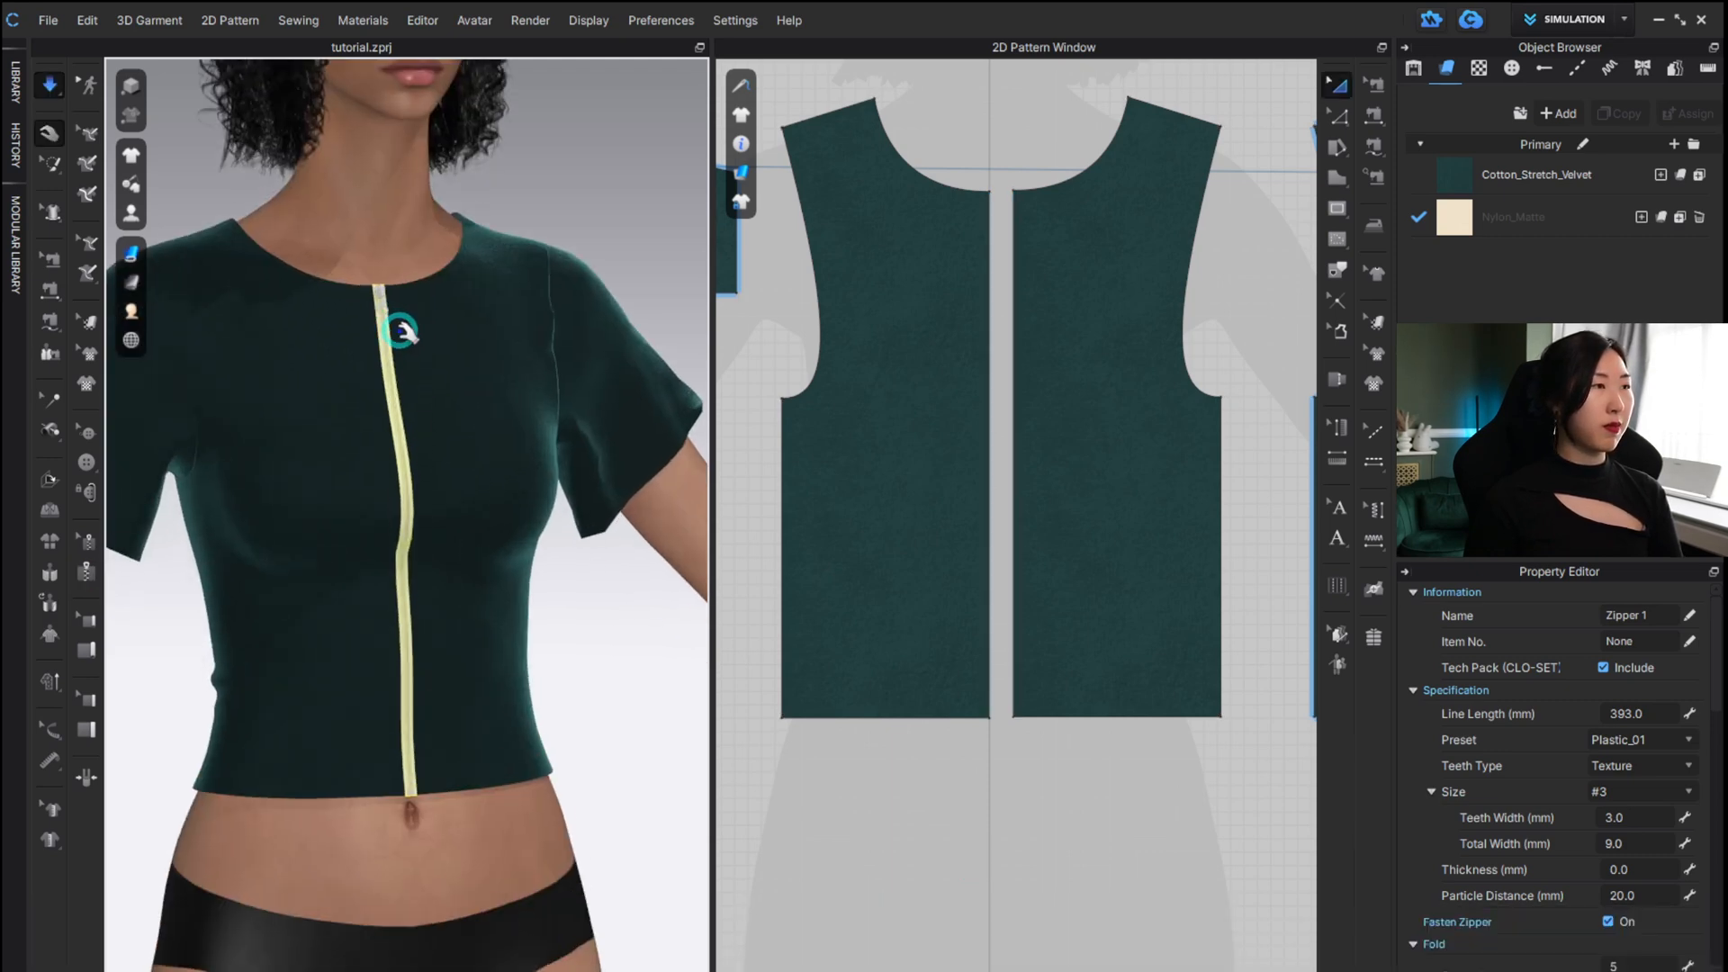
scroll(441, 272, down, 5)
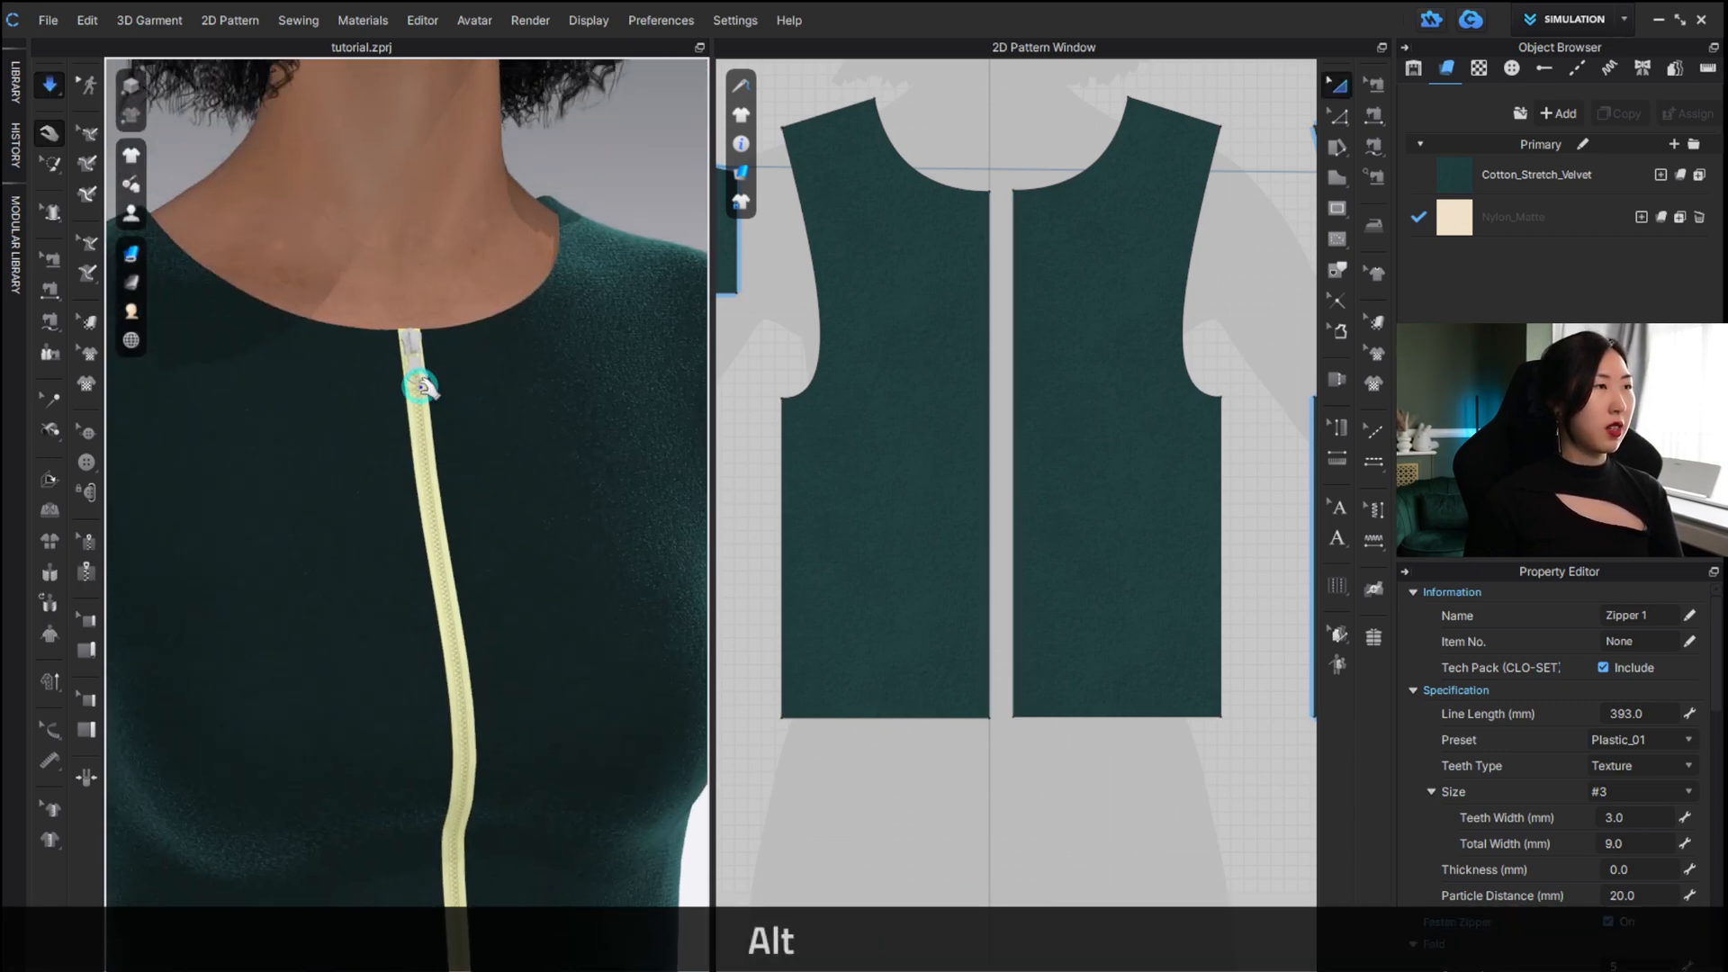
Examine the zipper along the T-shirt's centre front, from its slider at the neckline down to the hem.
scroll(414, 333, up, 5)
click(445, 171)
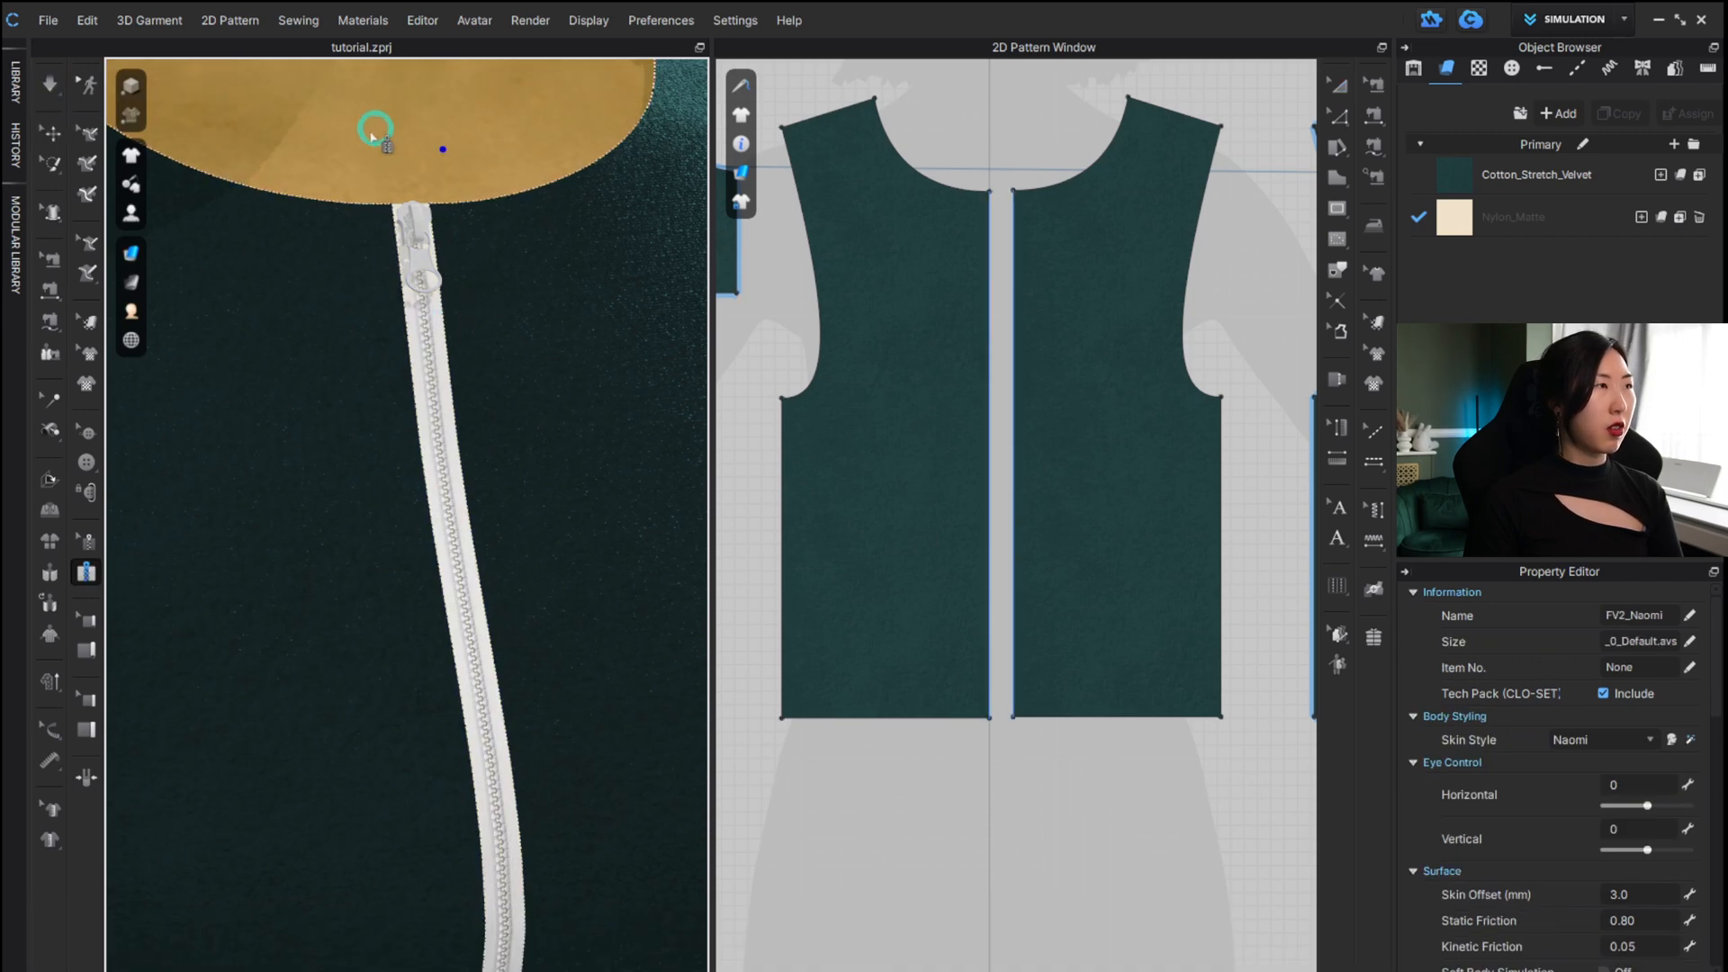
key(alt)
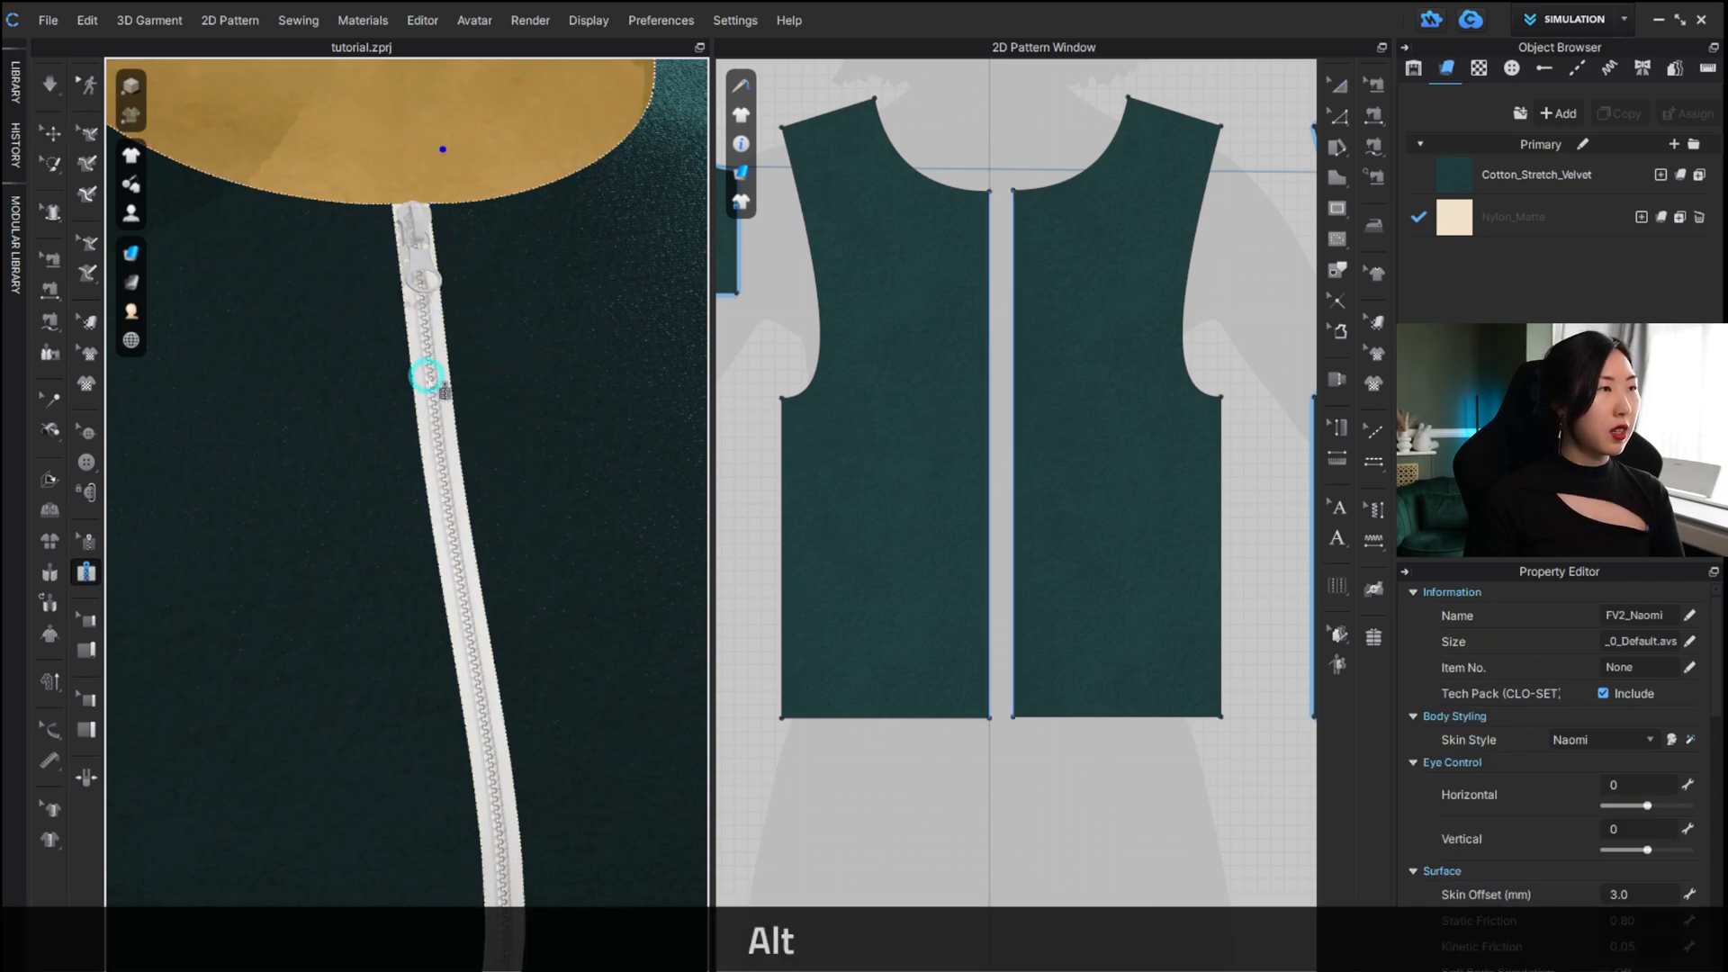
scroll(426, 374, down, 5)
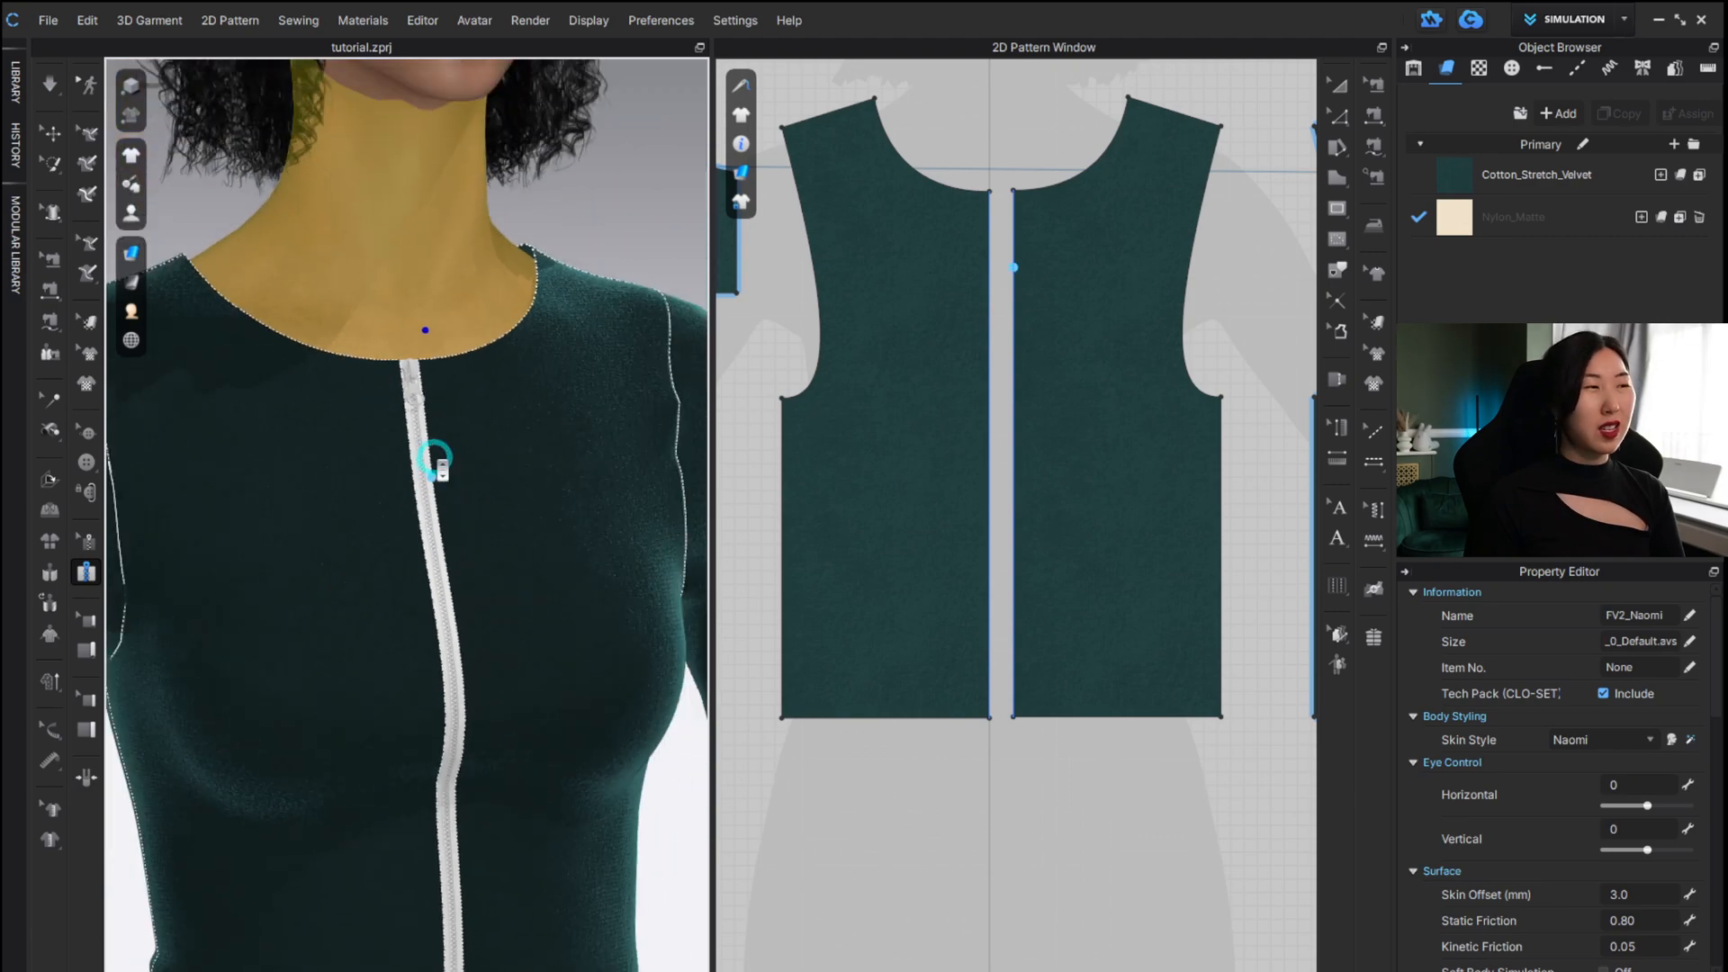
scroll(434, 461, down, 2)
alt+middle_drag(436, 532, 447, 371)
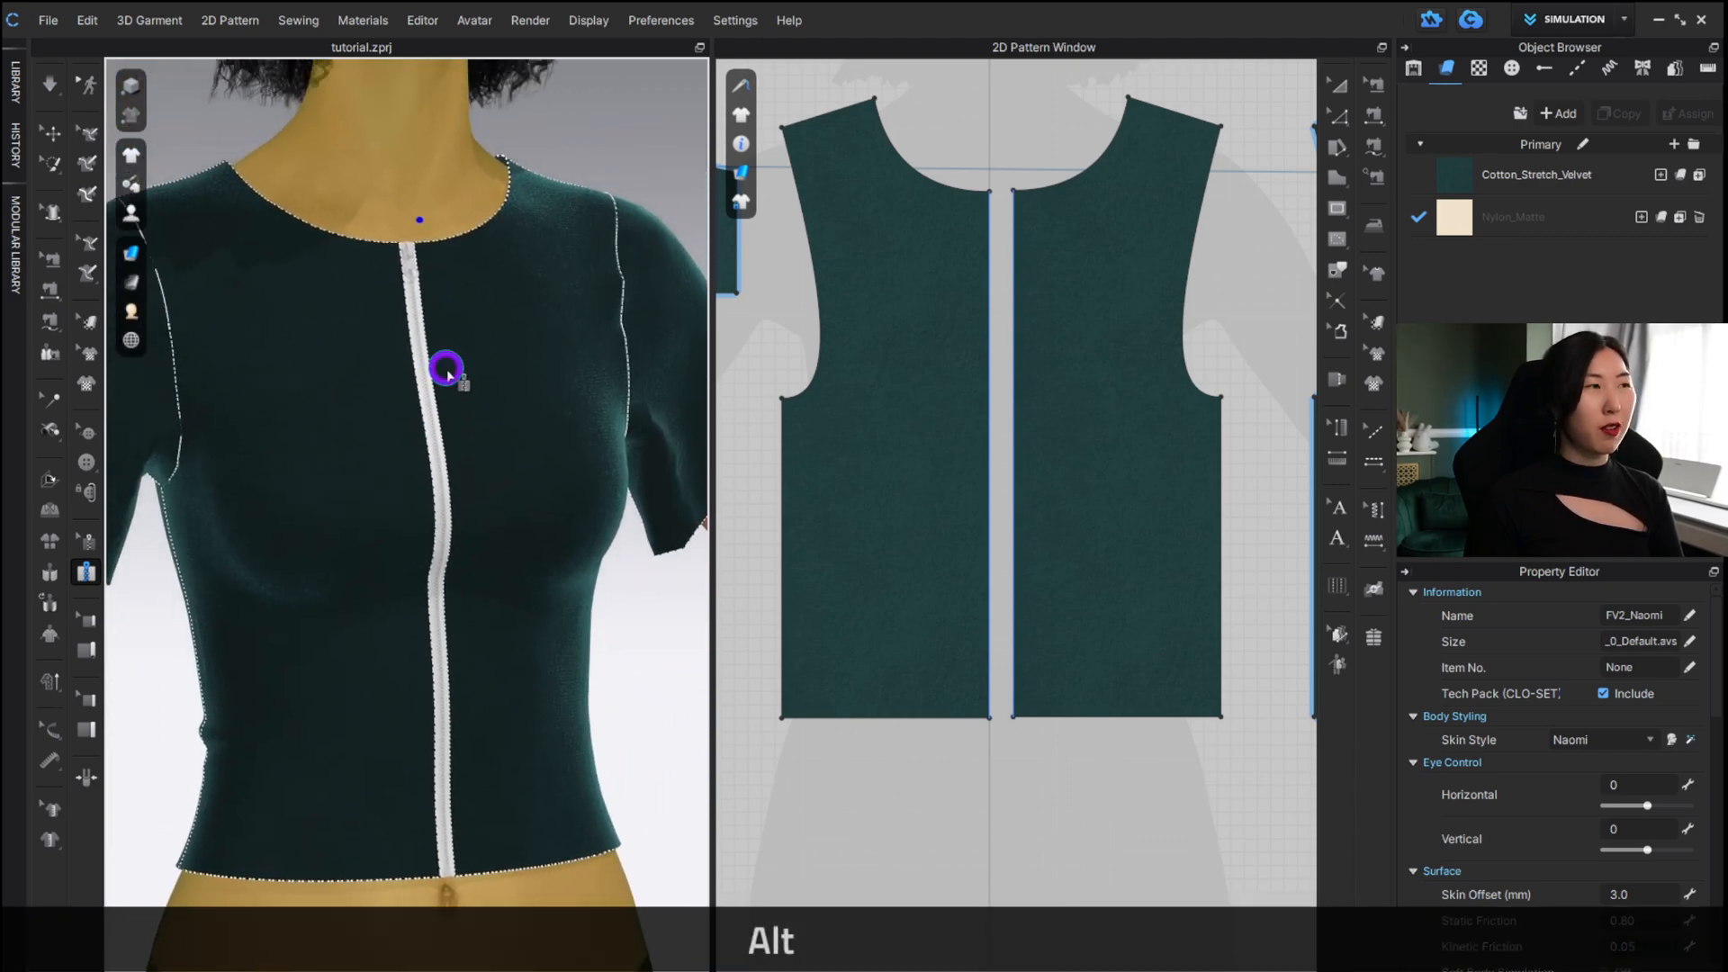
scroll(403, 270, up, 2)
scroll(403, 270, up, 2)
alt+middle_drag(488, 174, 521, 504)
scroll(479, 365, up, 2)
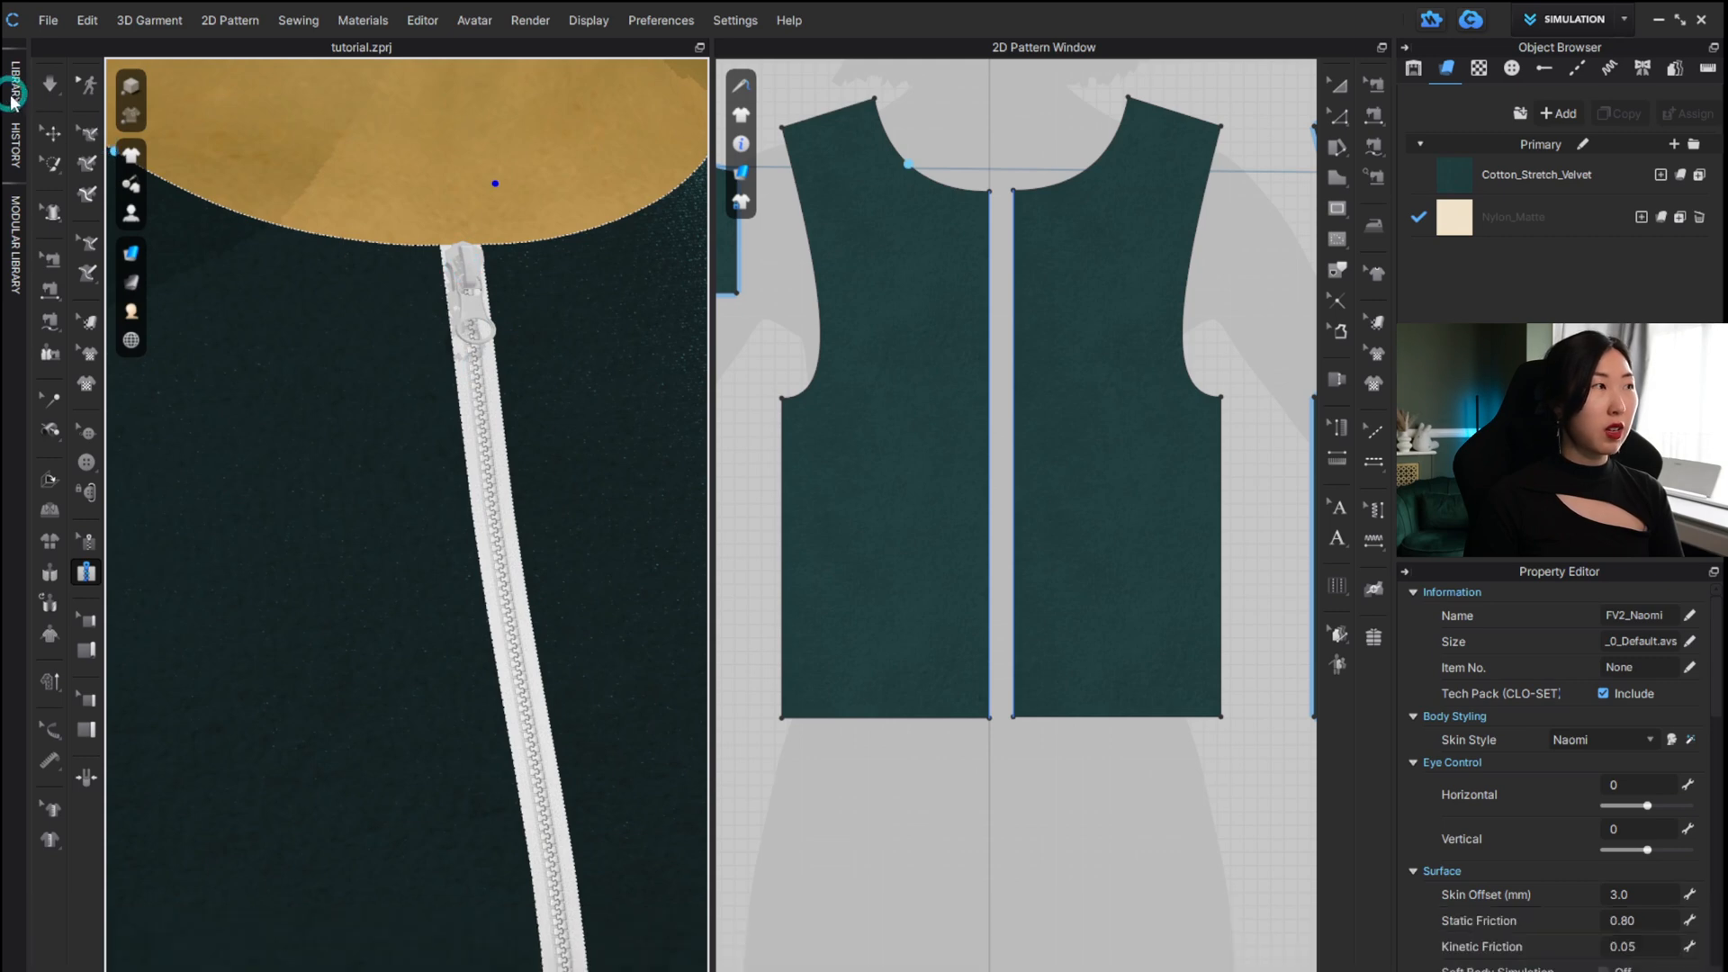
Change the zipper slider's puller to the round ring shape and its slider body to the fourth preset shape.
click(50, 133)
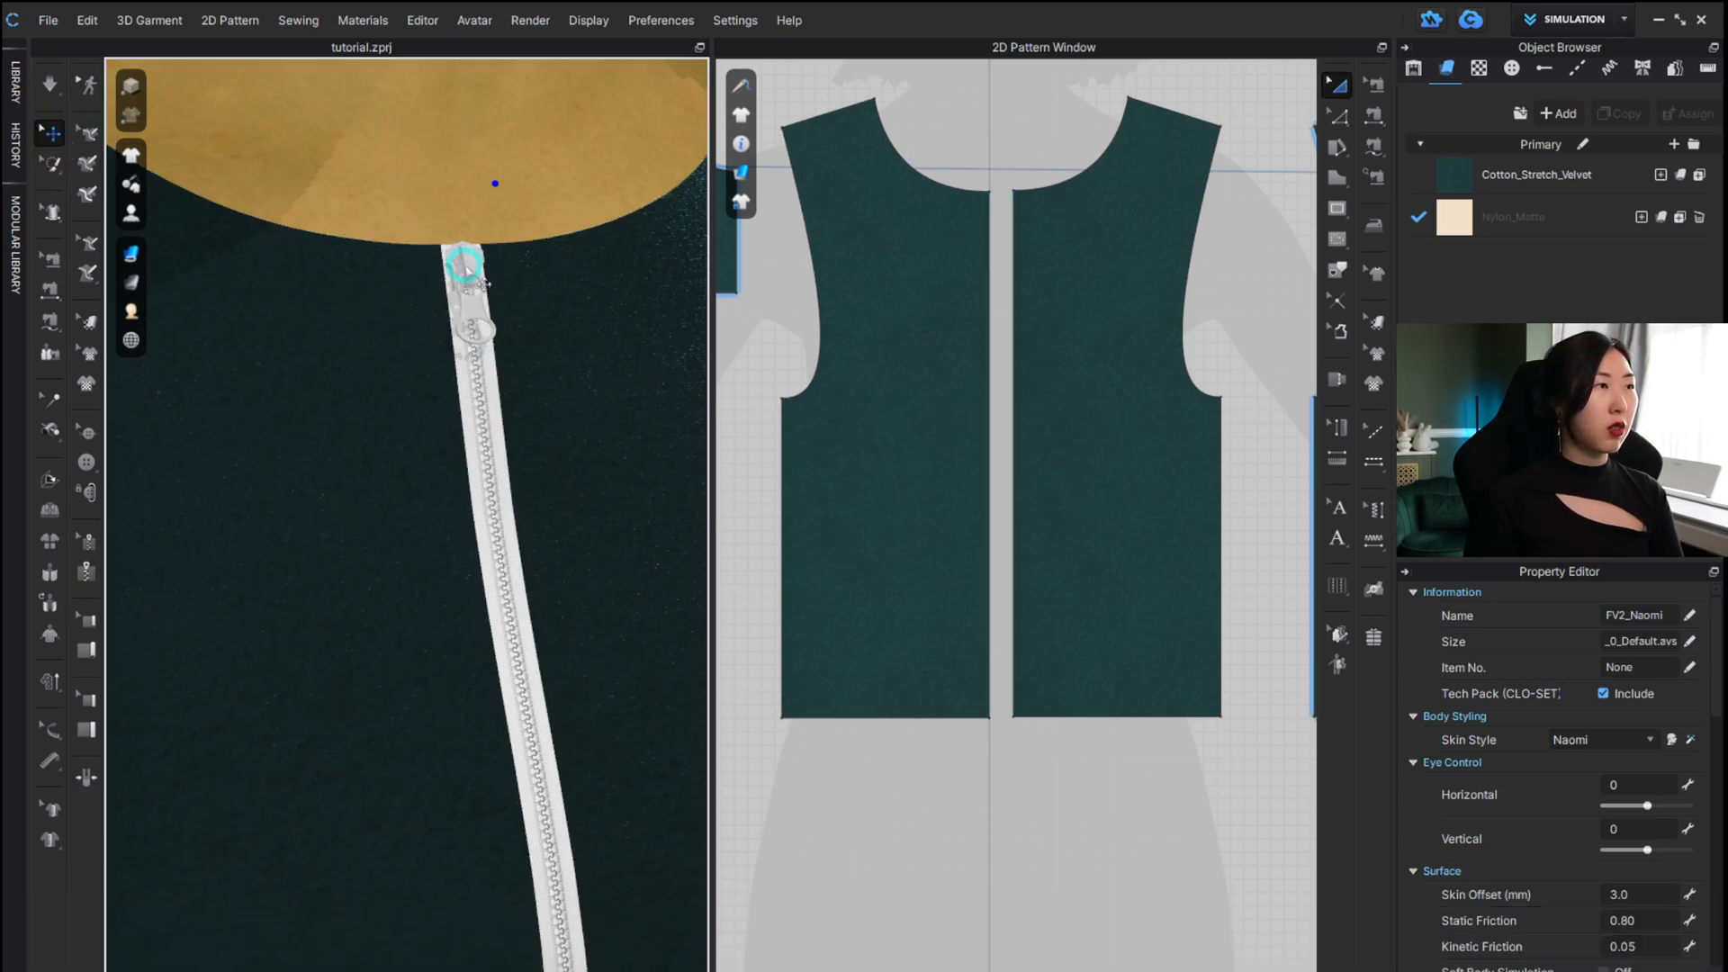
click(465, 267)
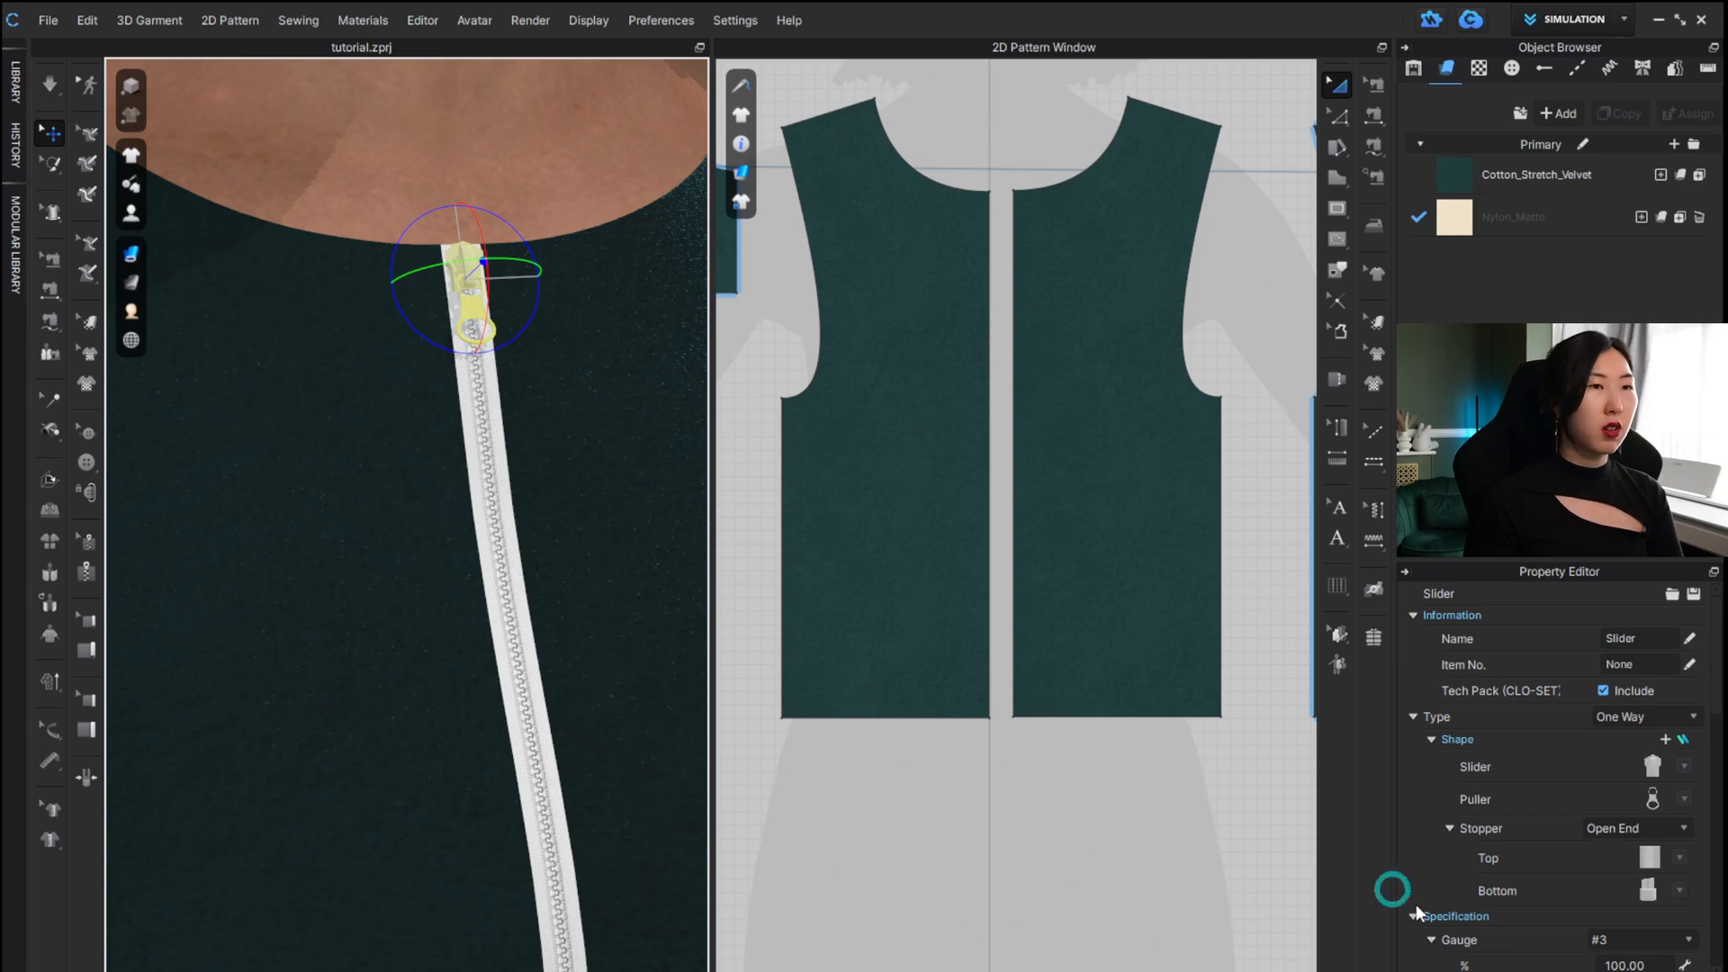
click(1684, 797)
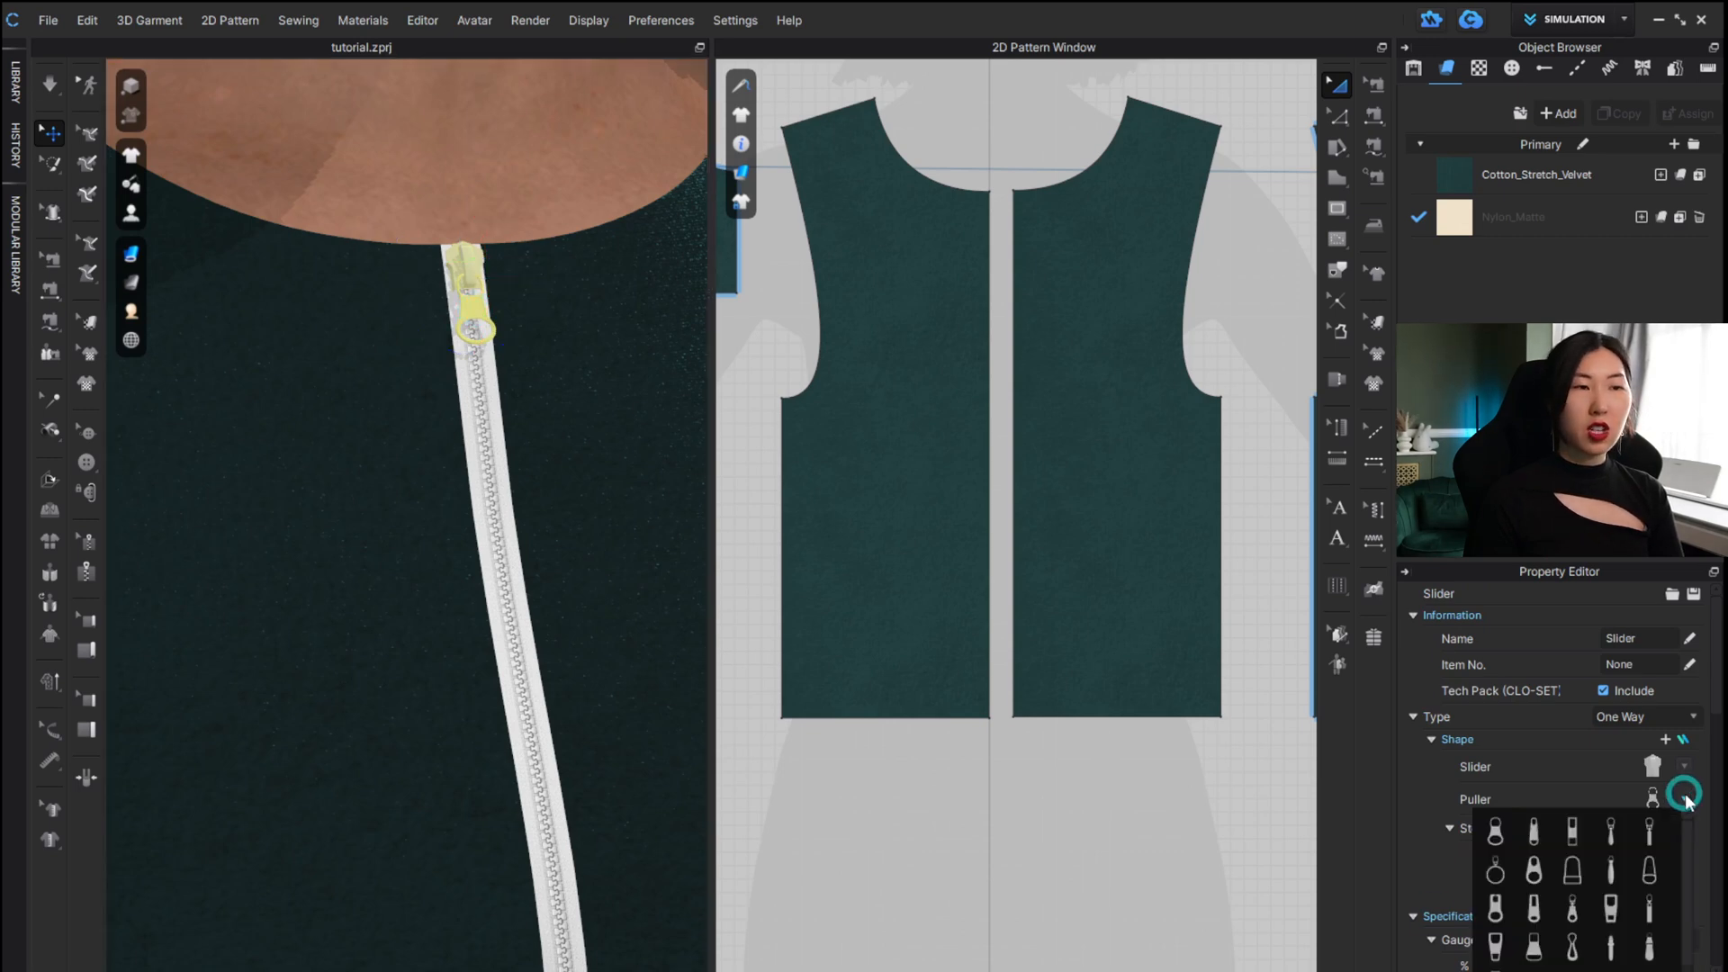
click(1496, 875)
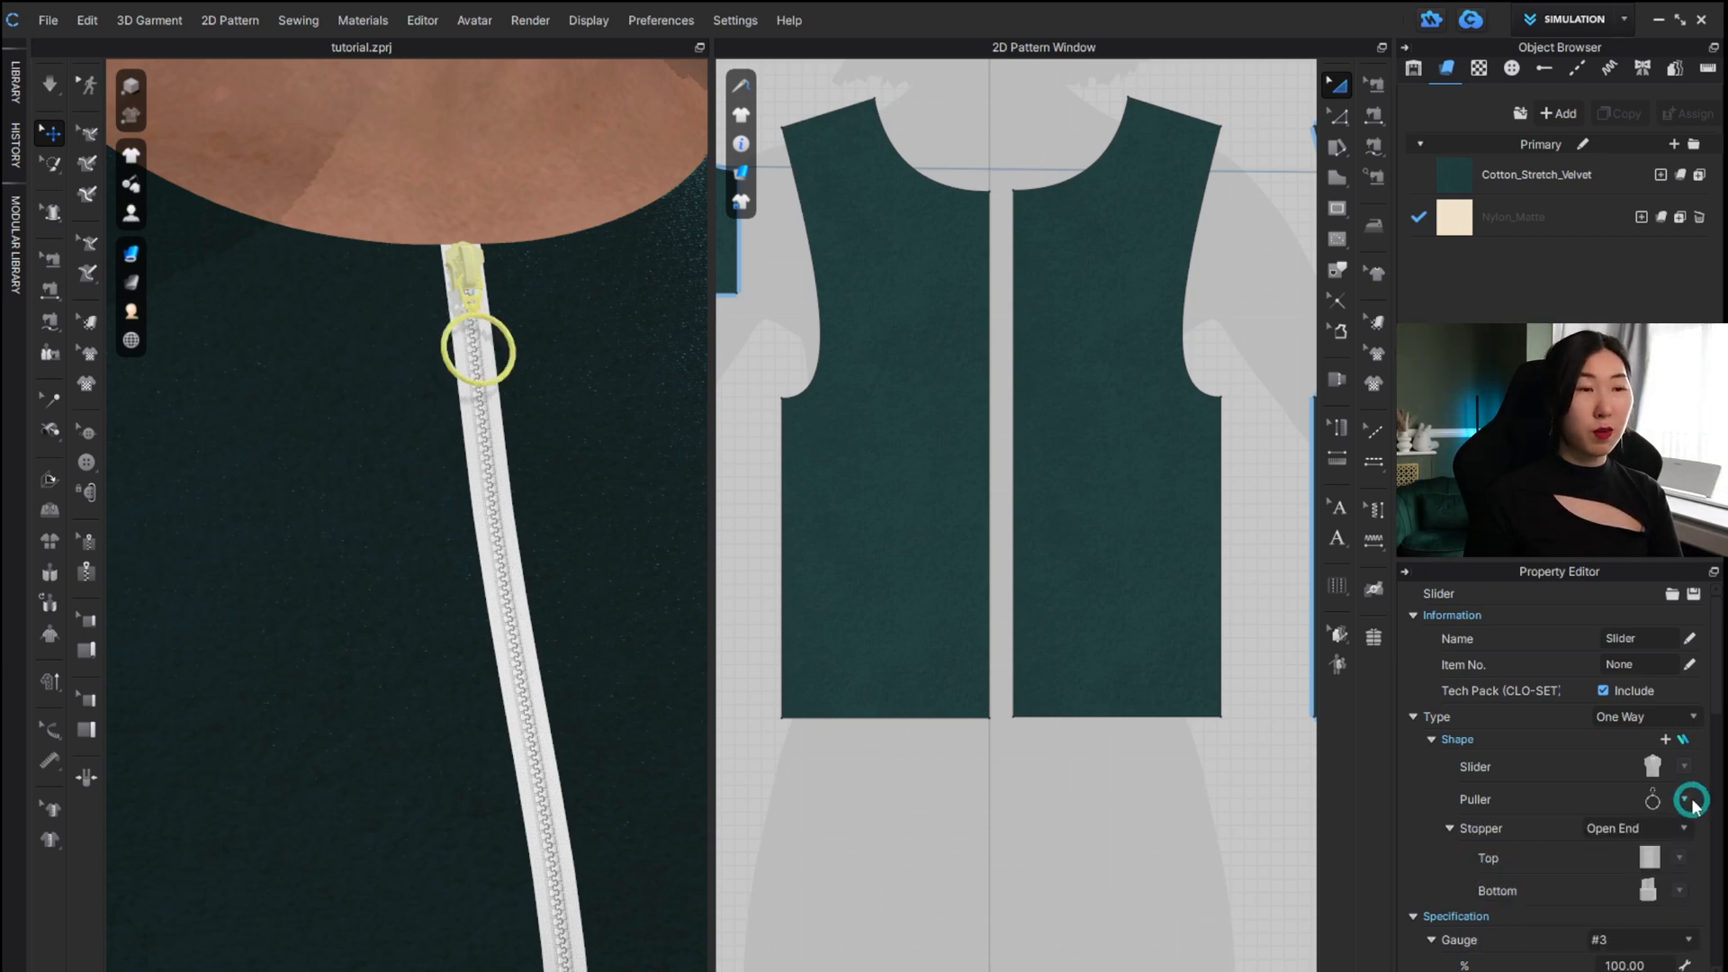
click(1683, 765)
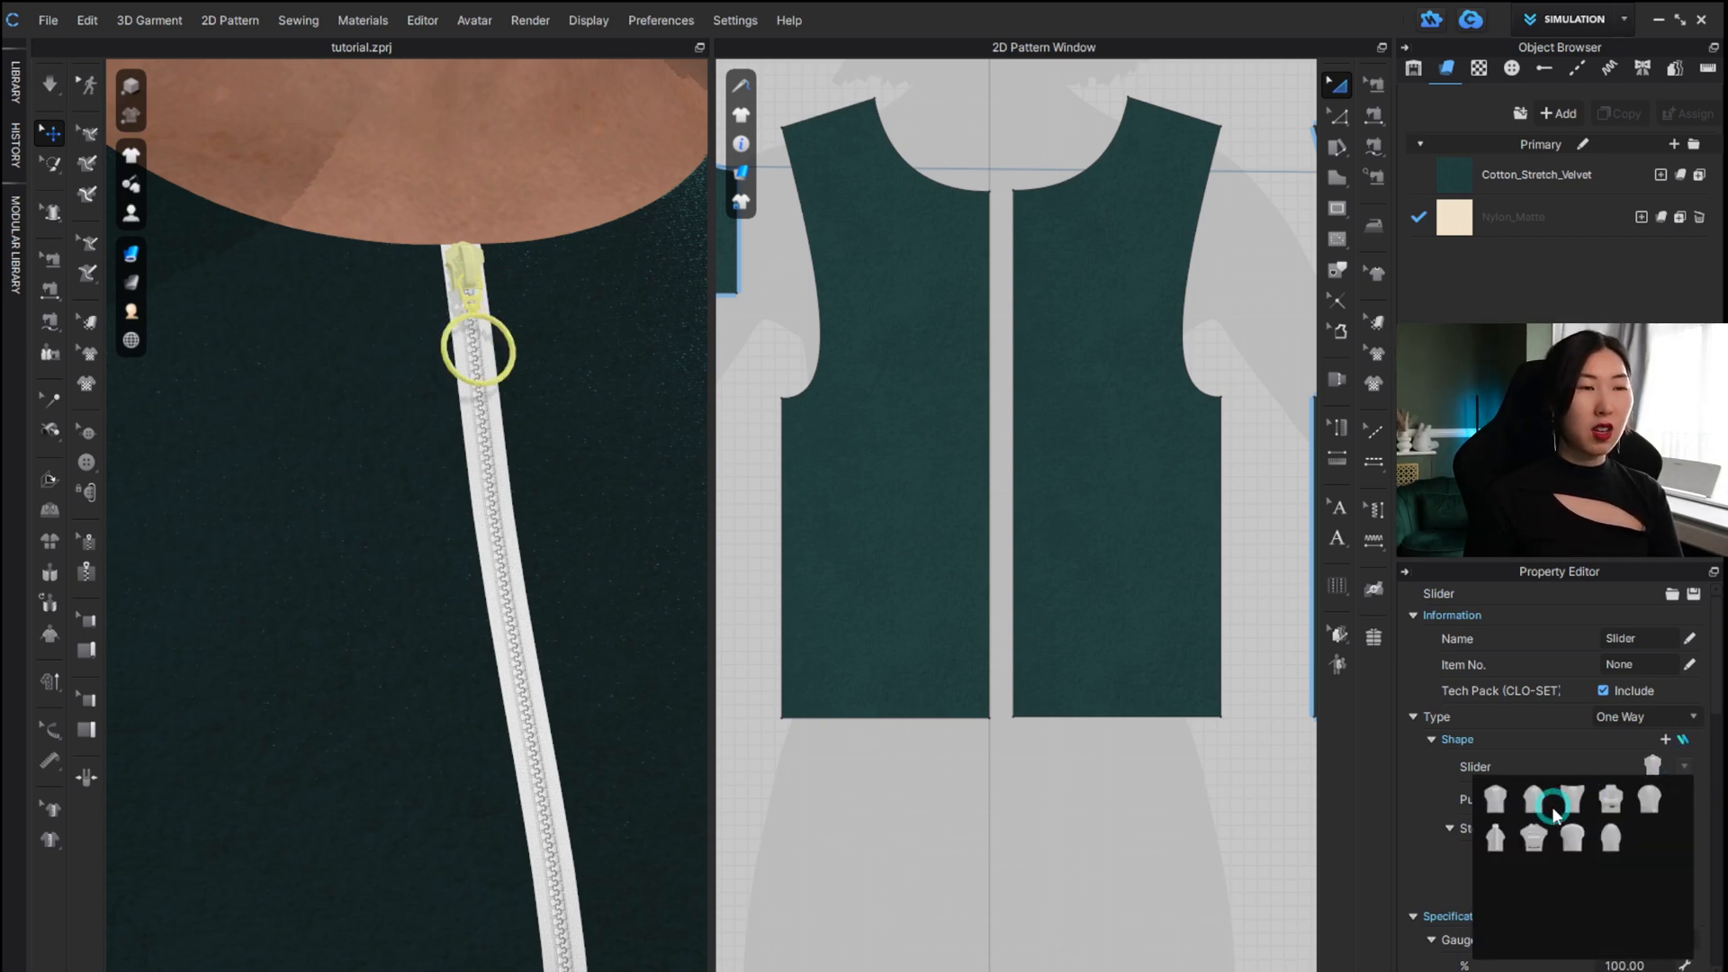
click(1617, 808)
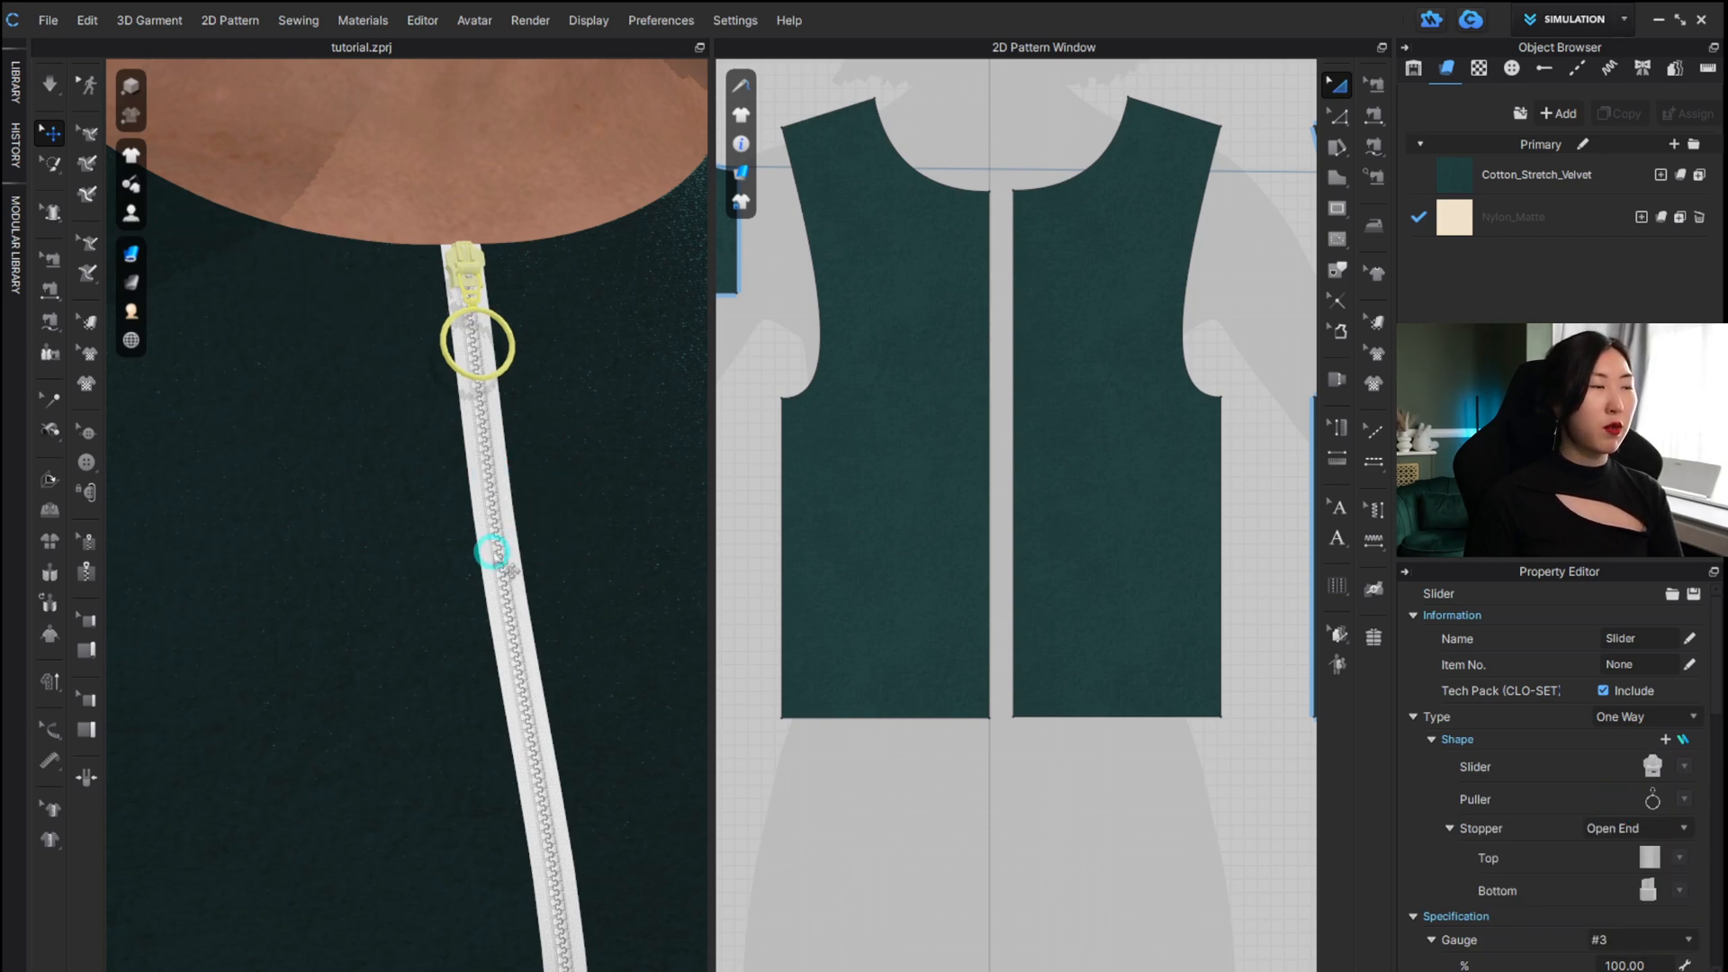
Select the zipper and review its specification, fold and teeth material settings, along with the full pattern layout.
click(492, 552)
scroll(1533, 821, down, 3)
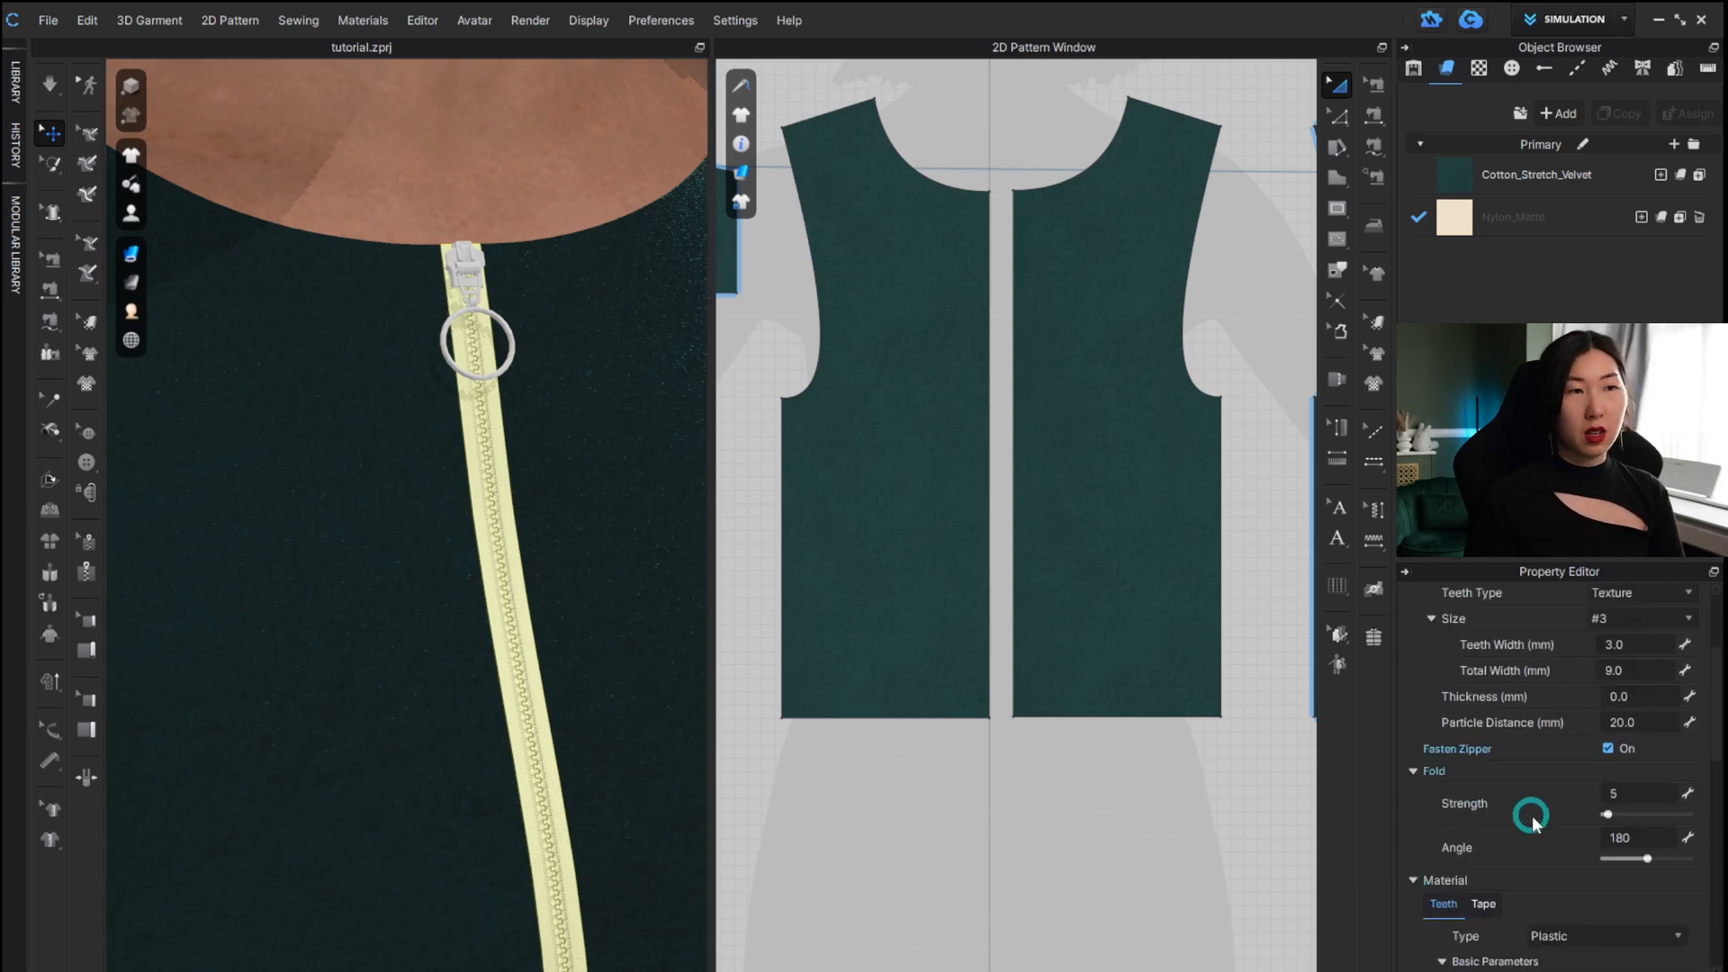
scroll(1532, 821, down, 5)
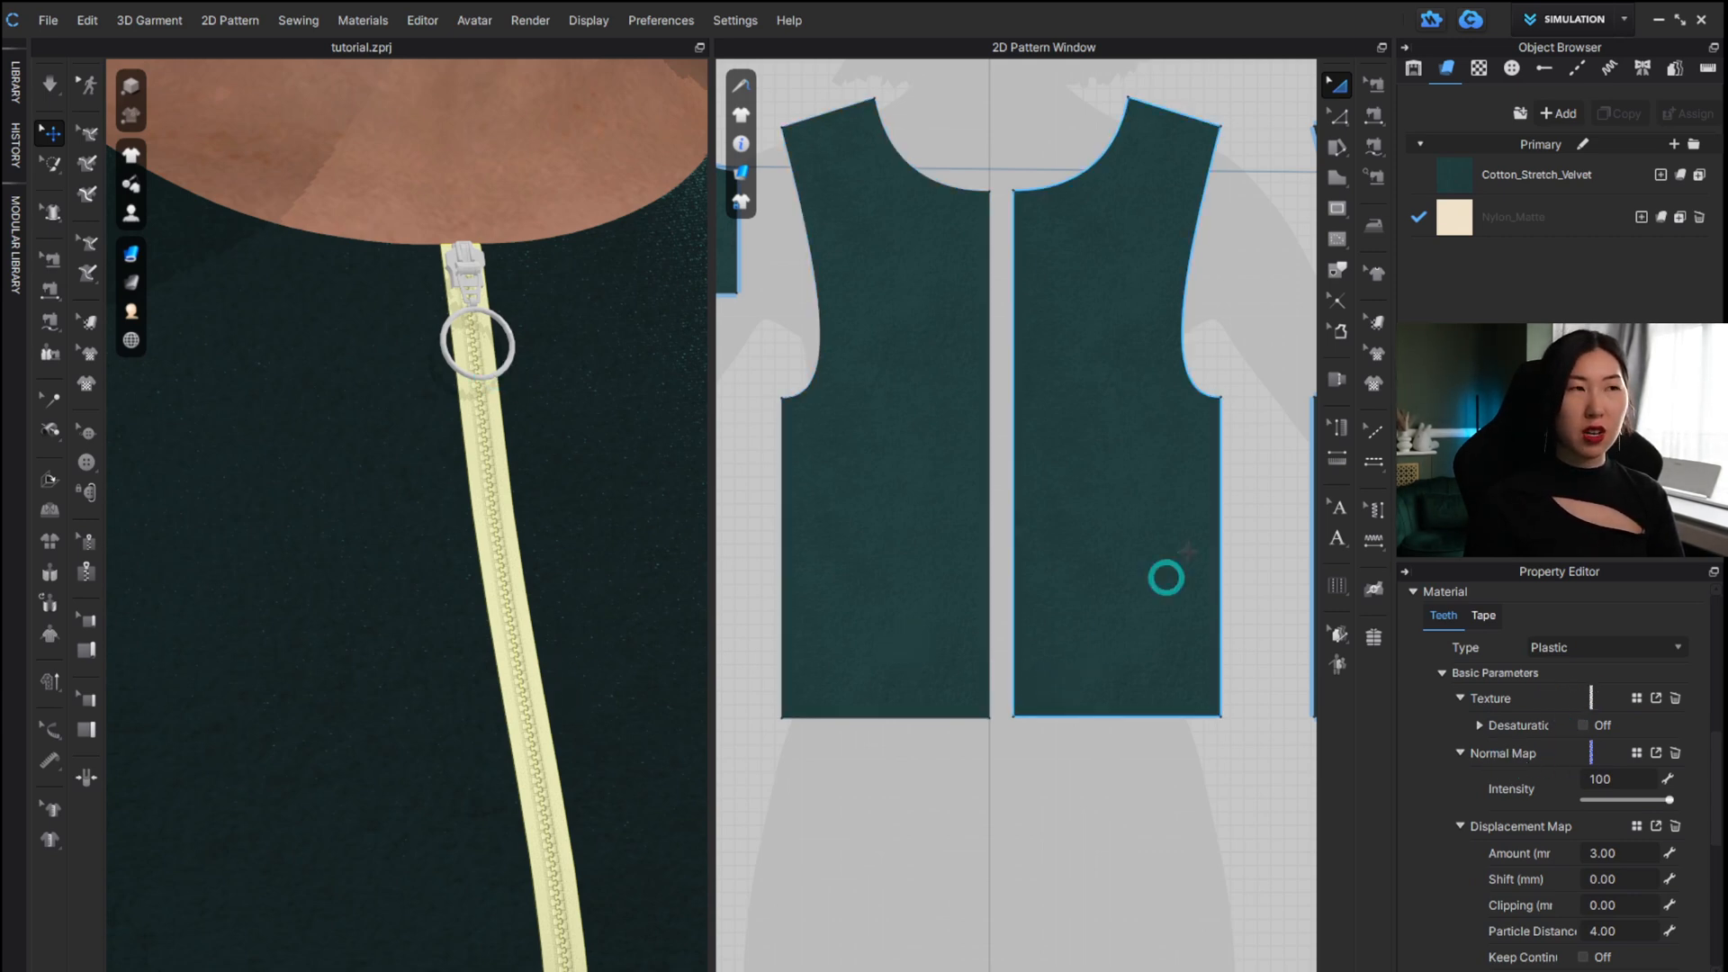
scroll(1201, 387, down, 6)
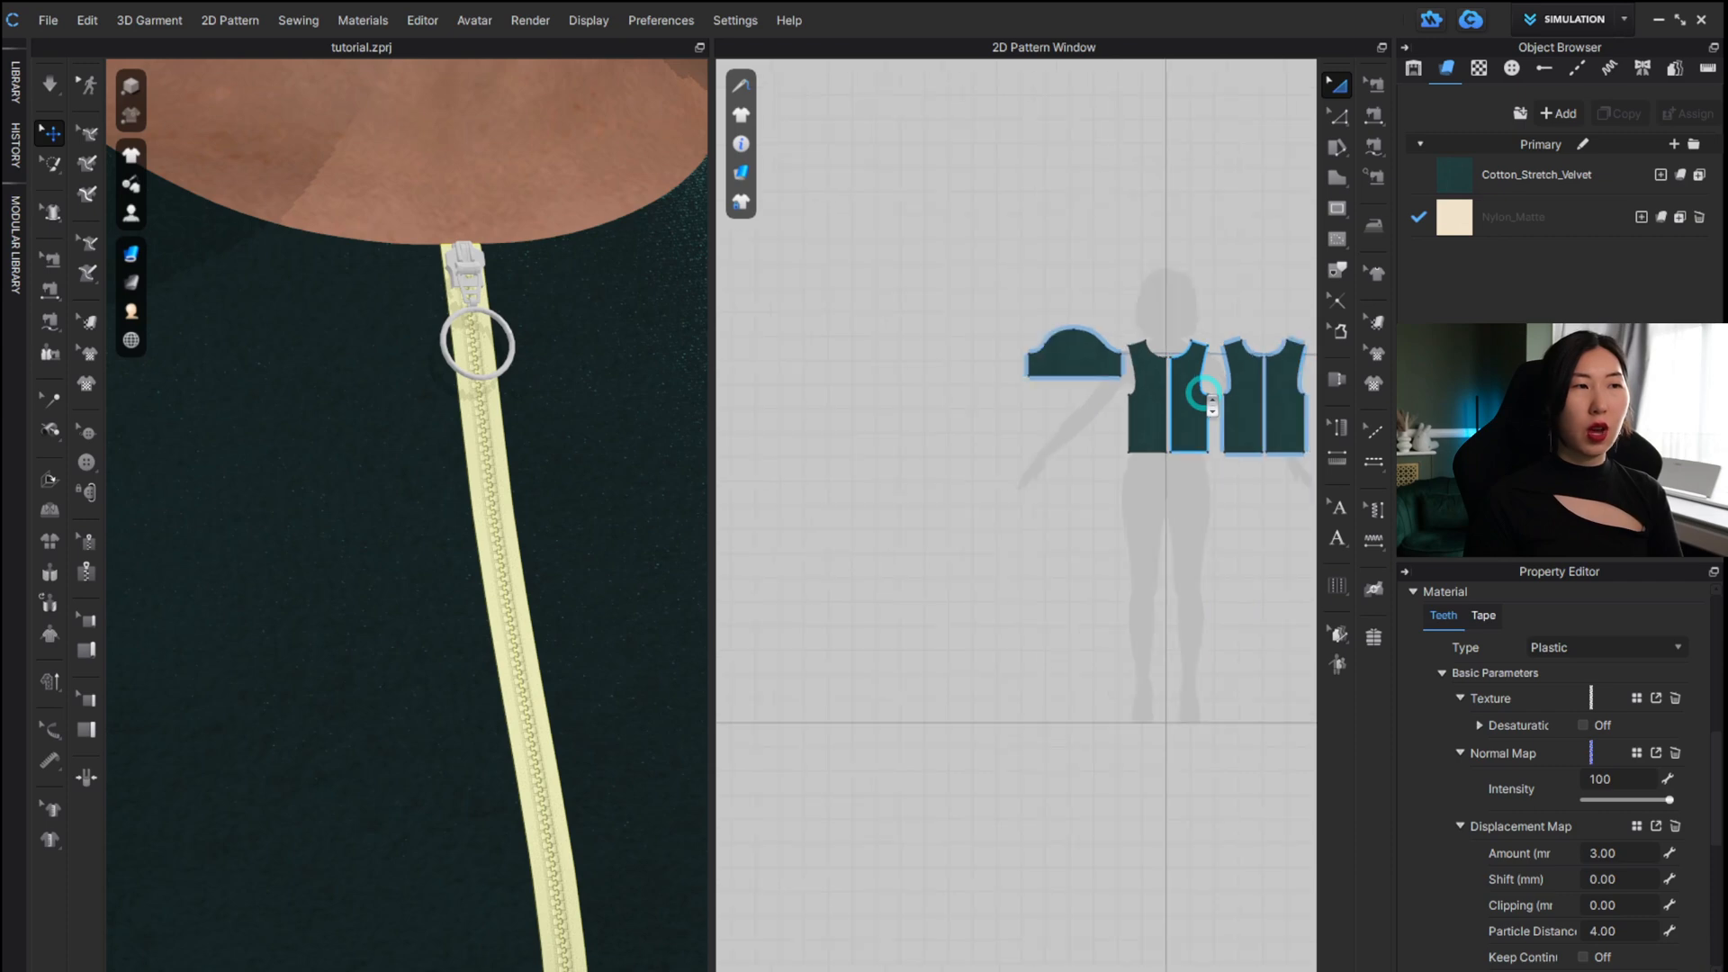
alt+middle_drag(1232, 532, 1028, 569)
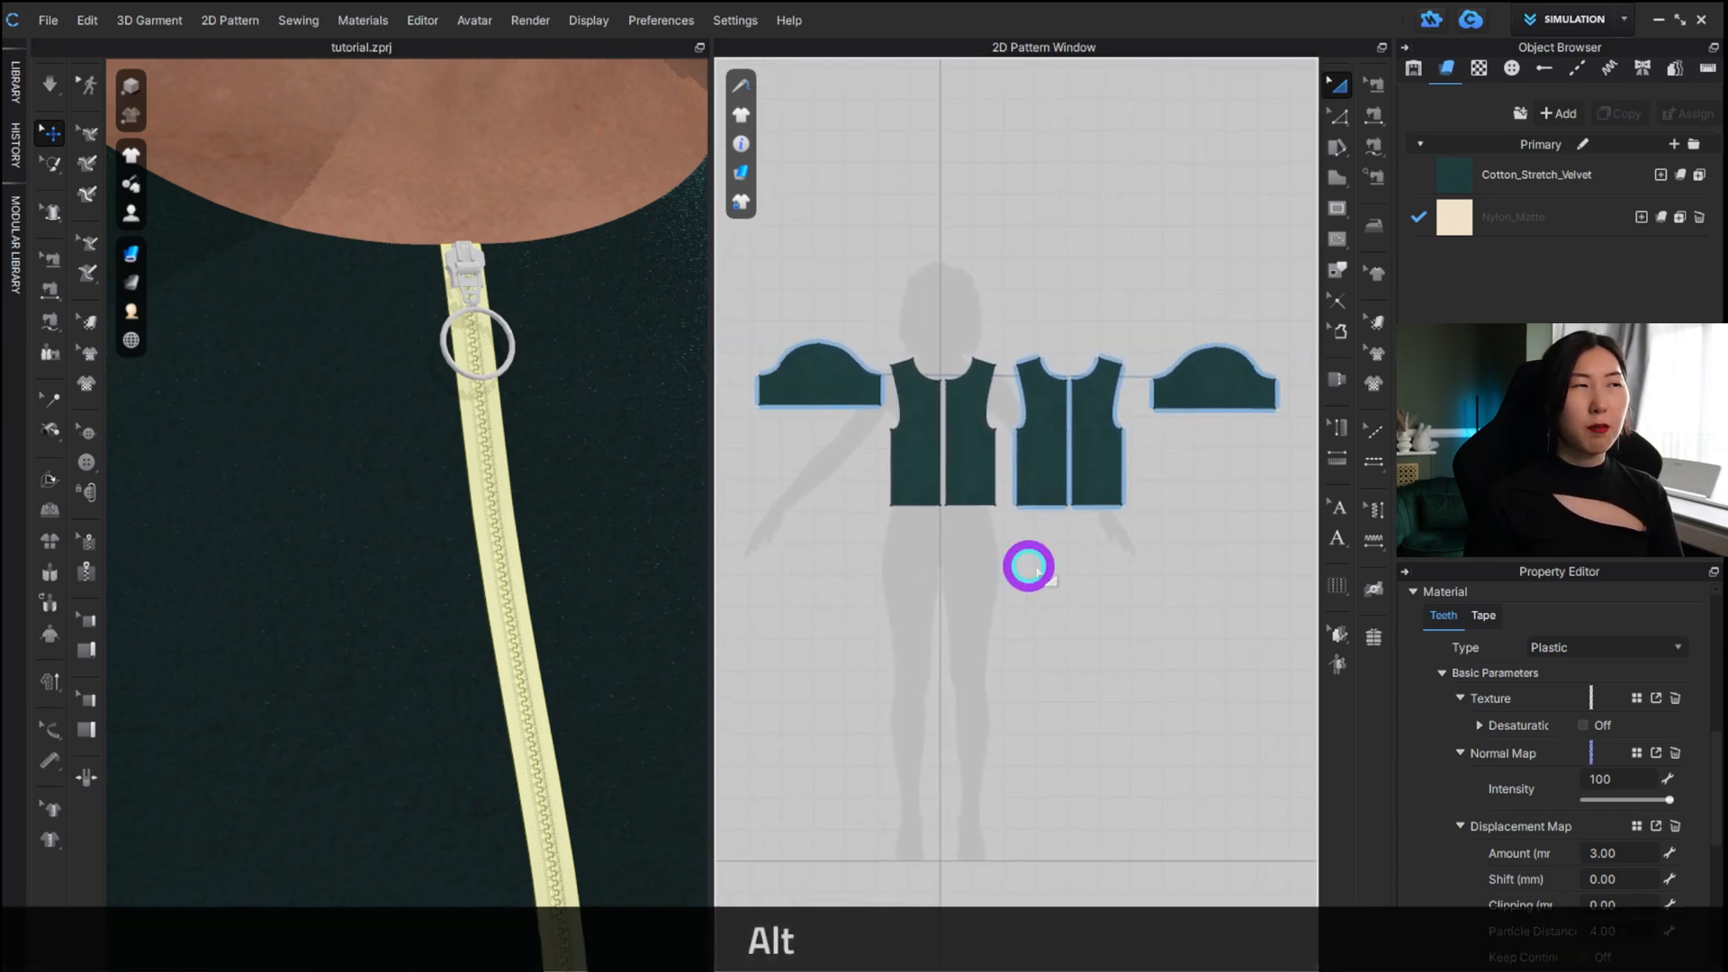
alt+middle_drag(903, 585, 921, 570)
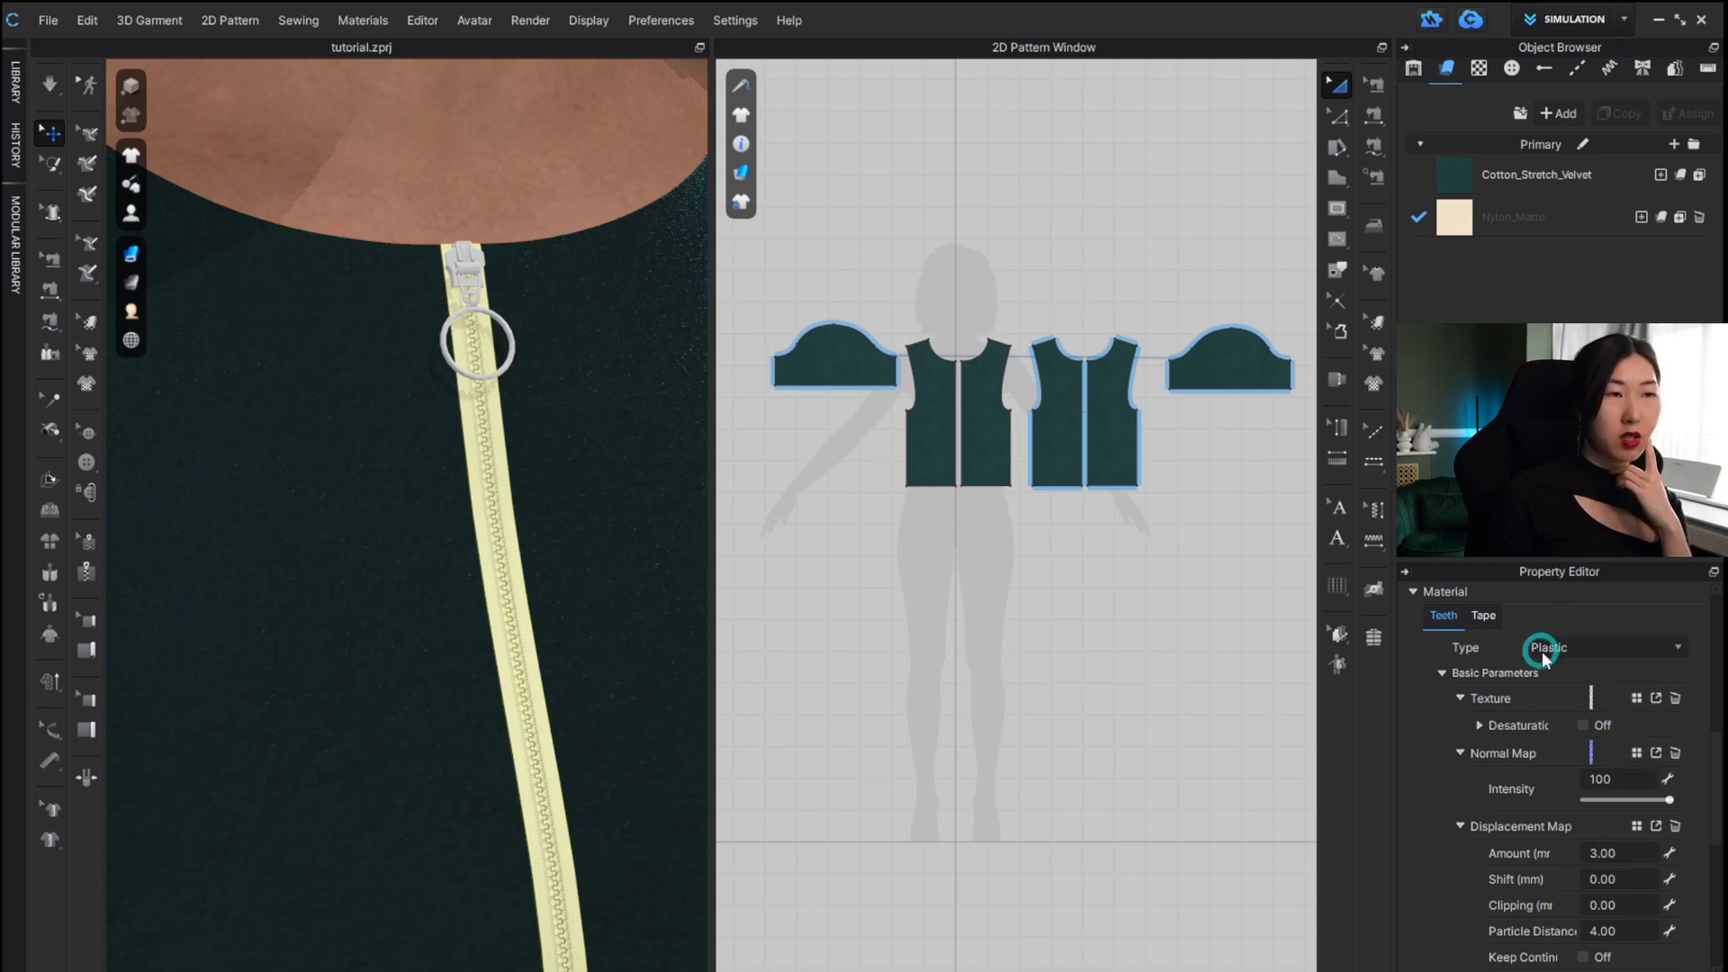
scroll(1536, 656, up, 10)
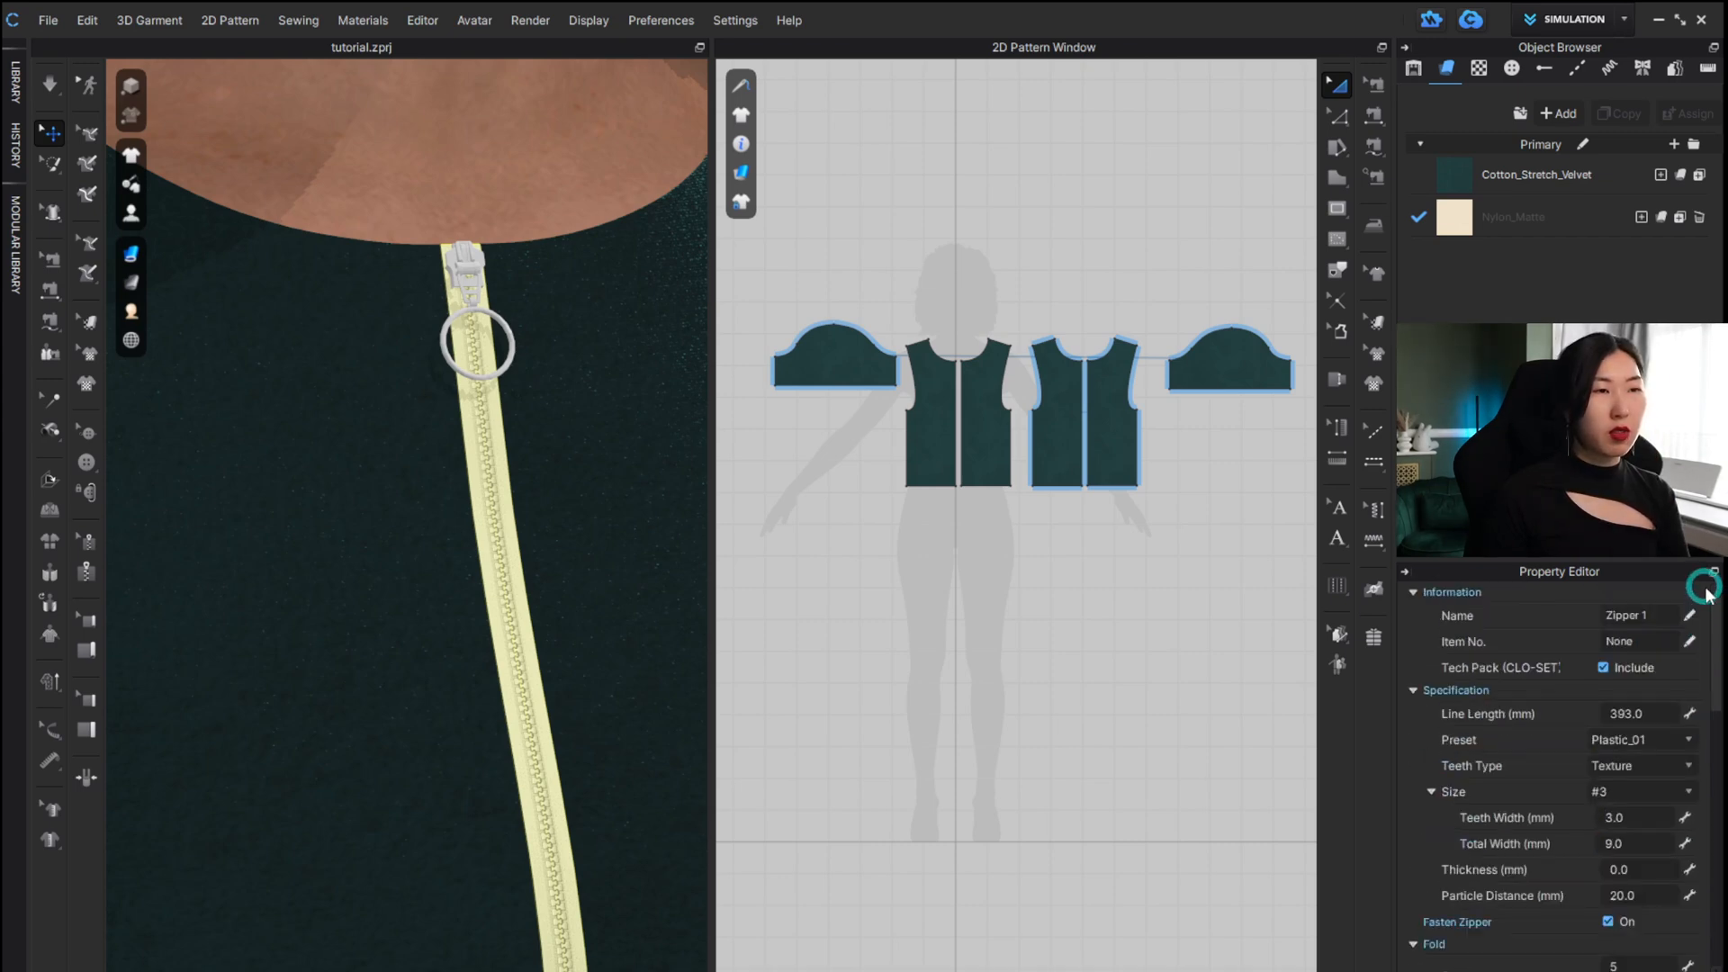
Try the Plastic_02 preset on the front zipper and settle on the Metal preset.
click(1621, 739)
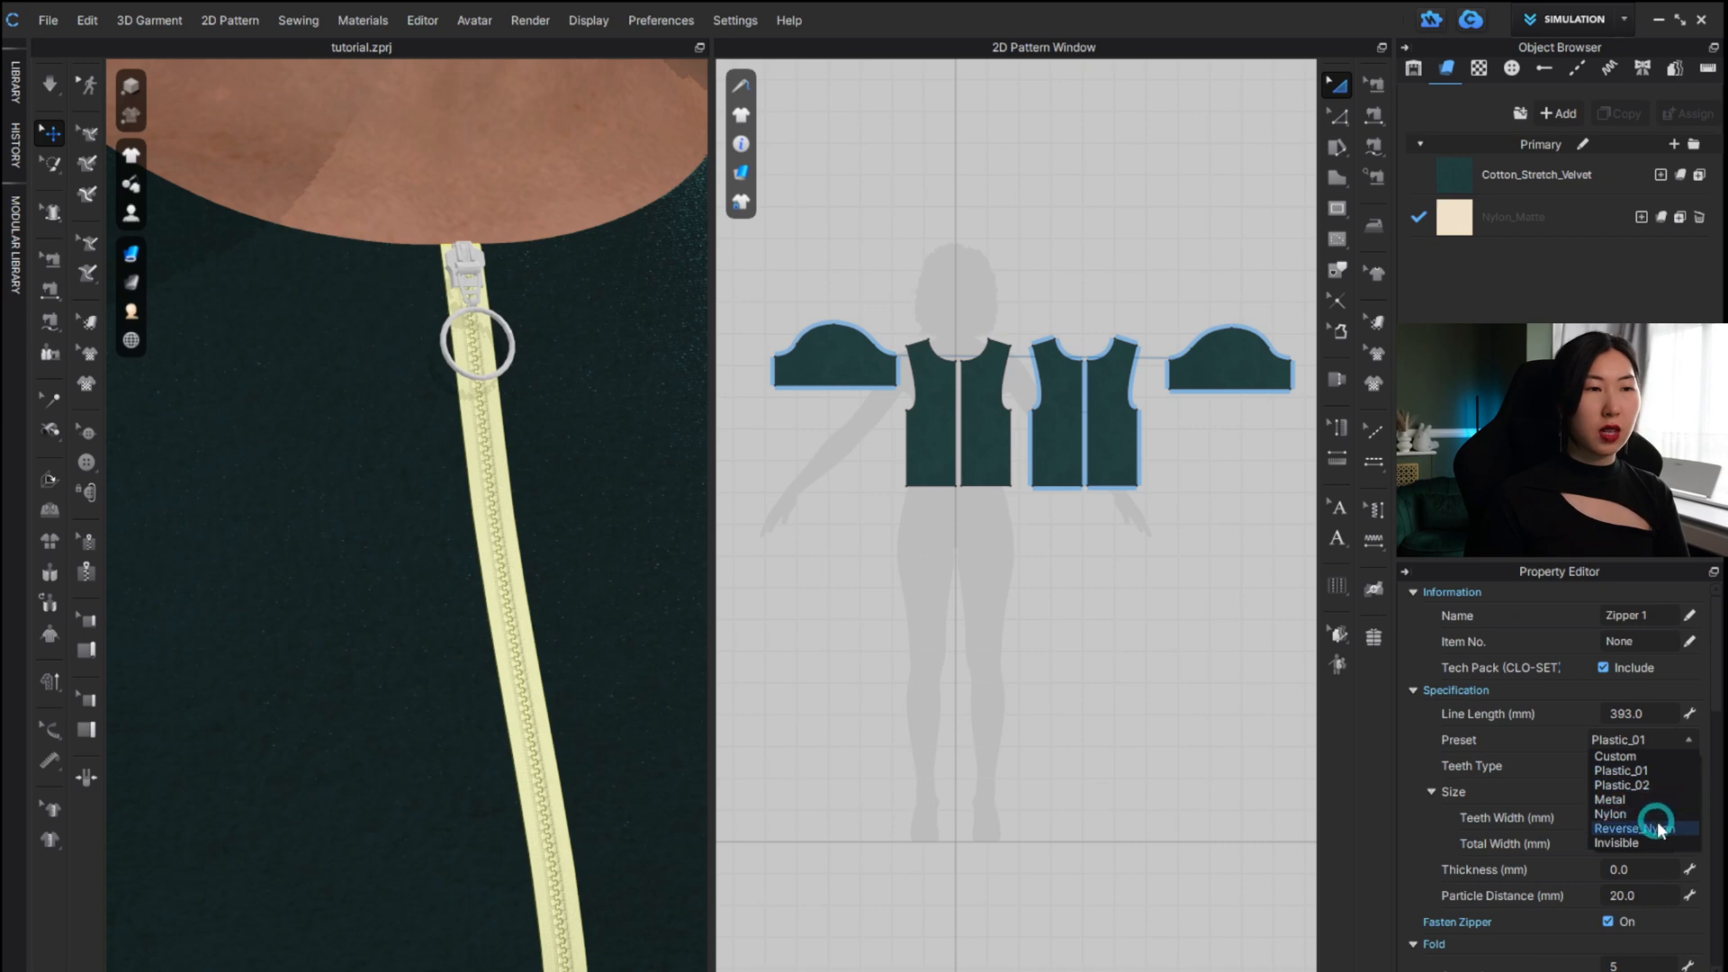
click(1654, 785)
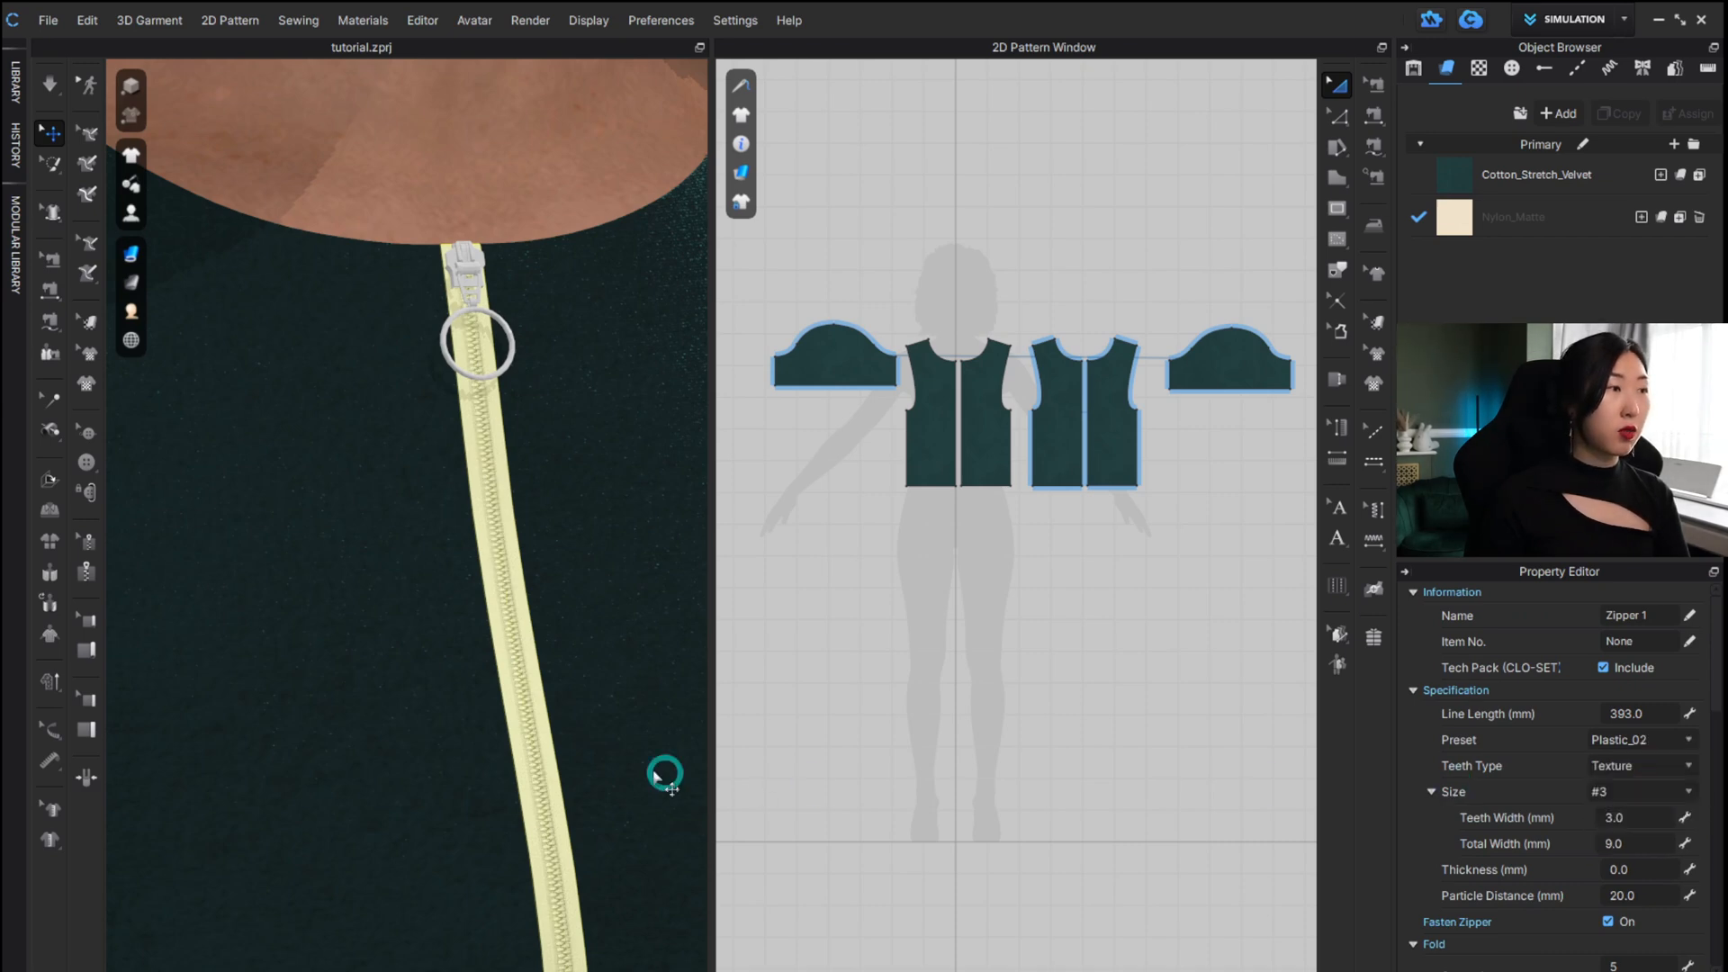
click(1644, 740)
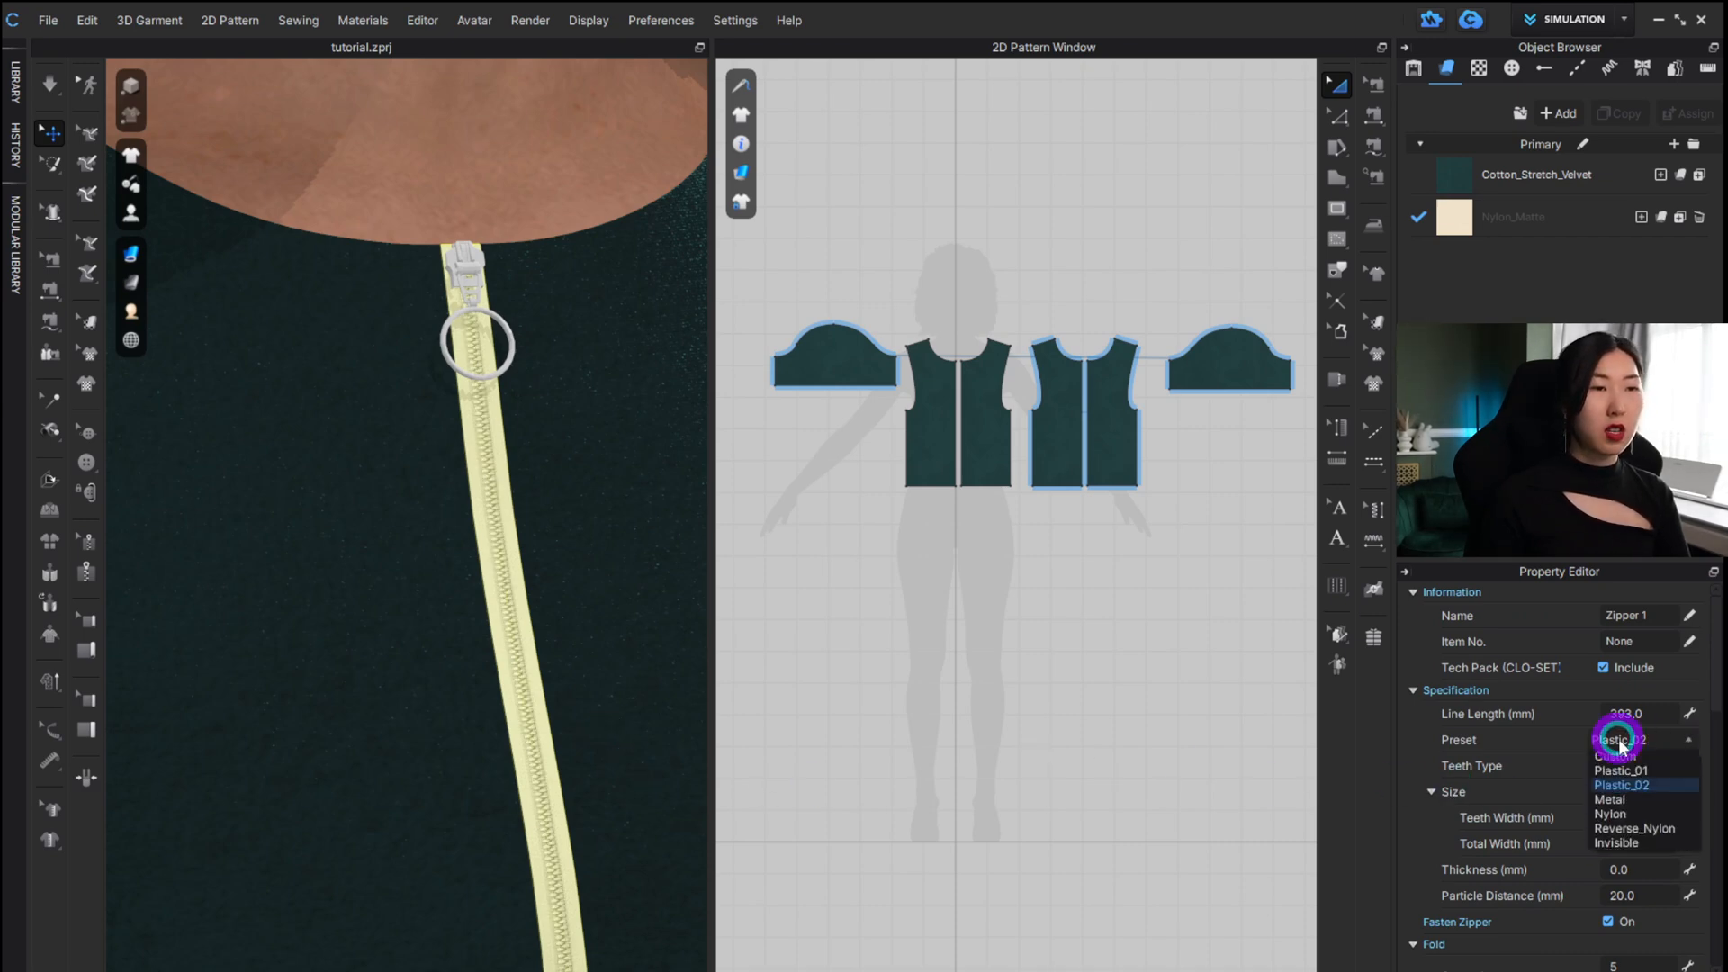
click(1606, 801)
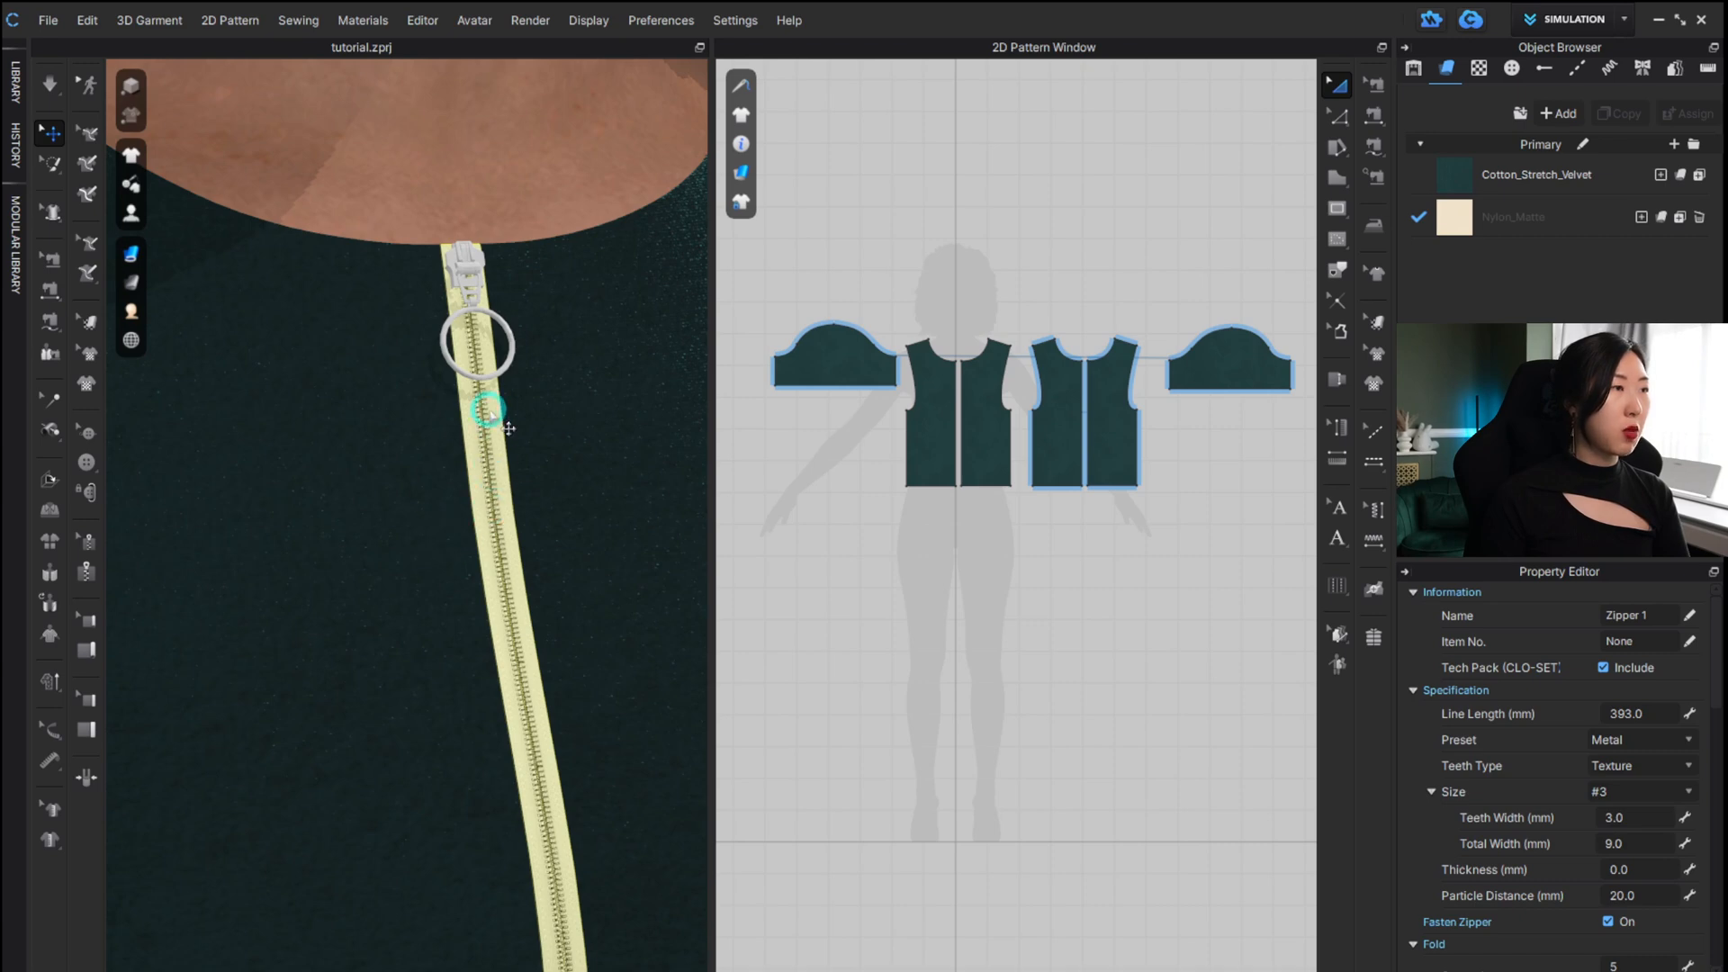
Place three default buttons on the upper chest of the front bodice piece, below the neckline beside the zipper.
scroll(536, 774, down, 10)
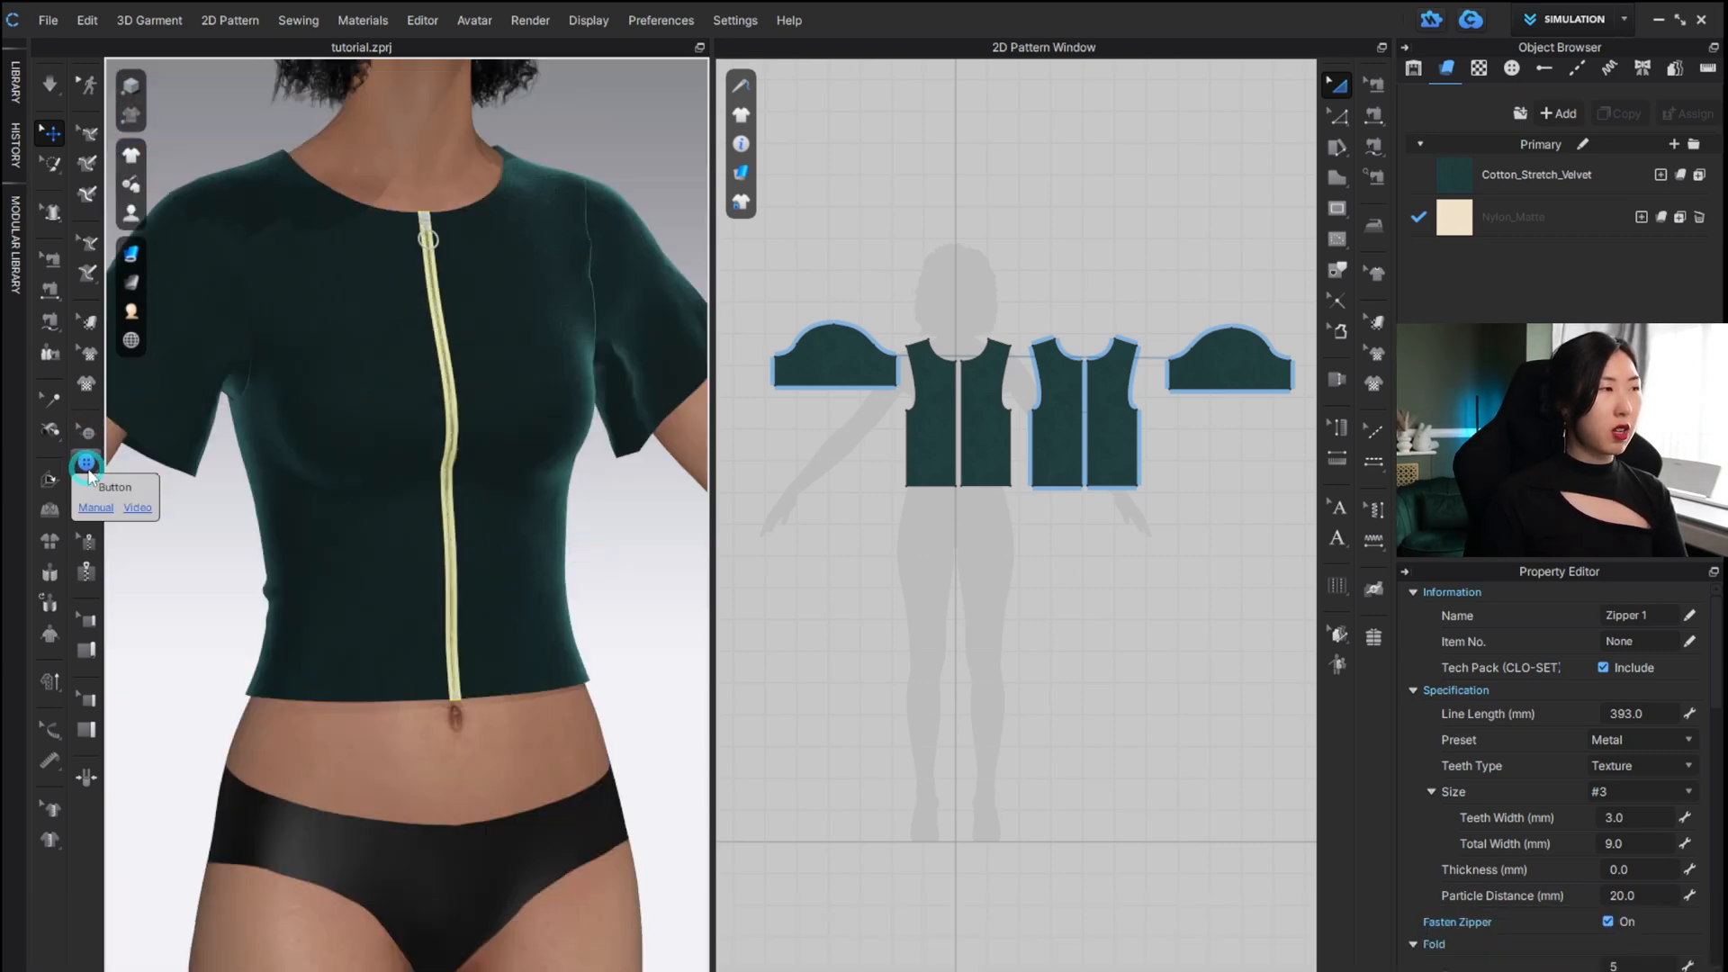
click(86, 464)
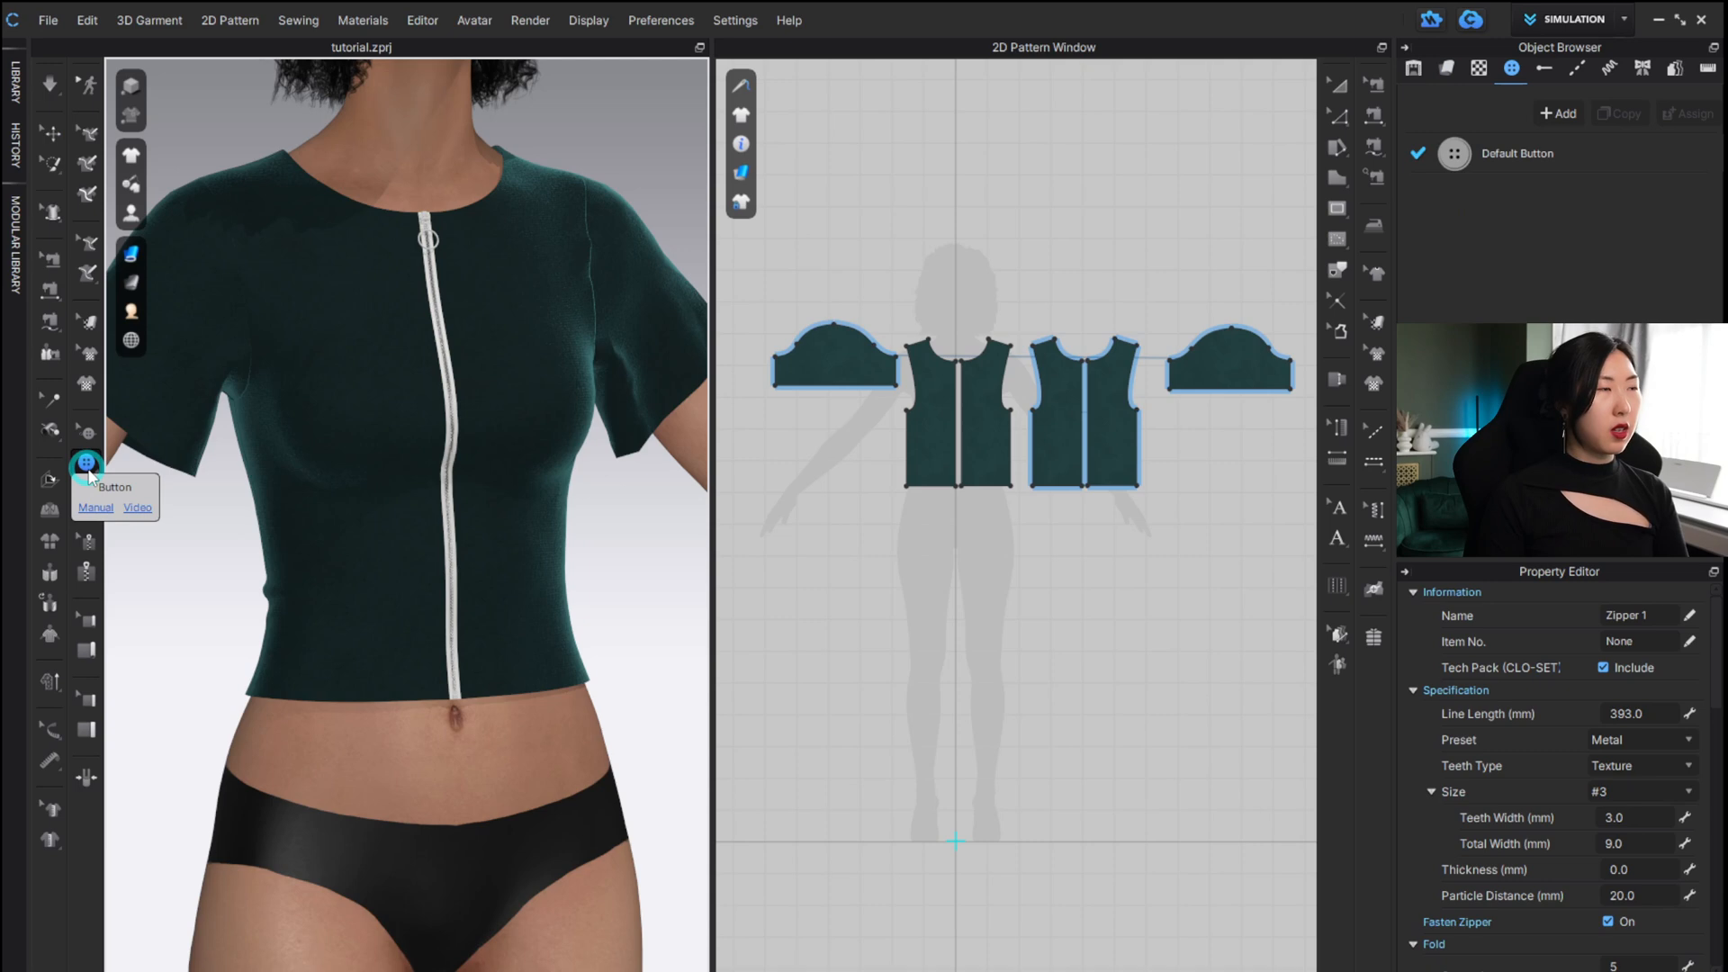
scroll(500, 331, down, 3)
scroll(465, 332, up, 4)
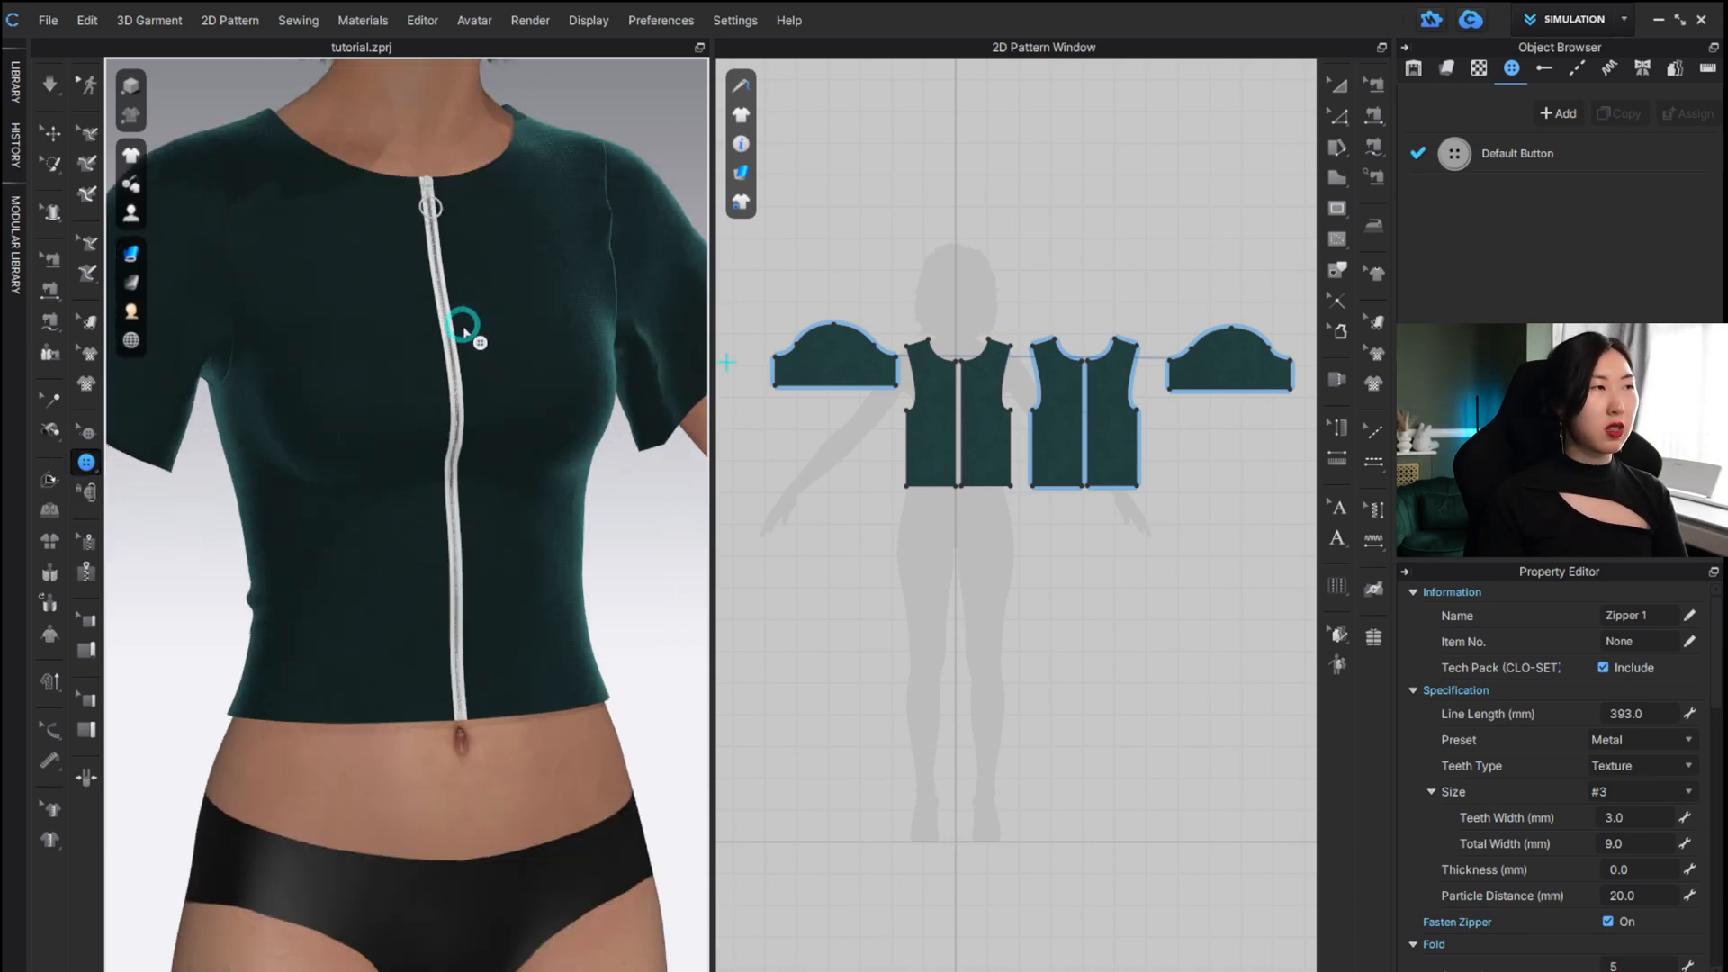
scroll(468, 332, up, 2)
scroll(941, 355, up, 6)
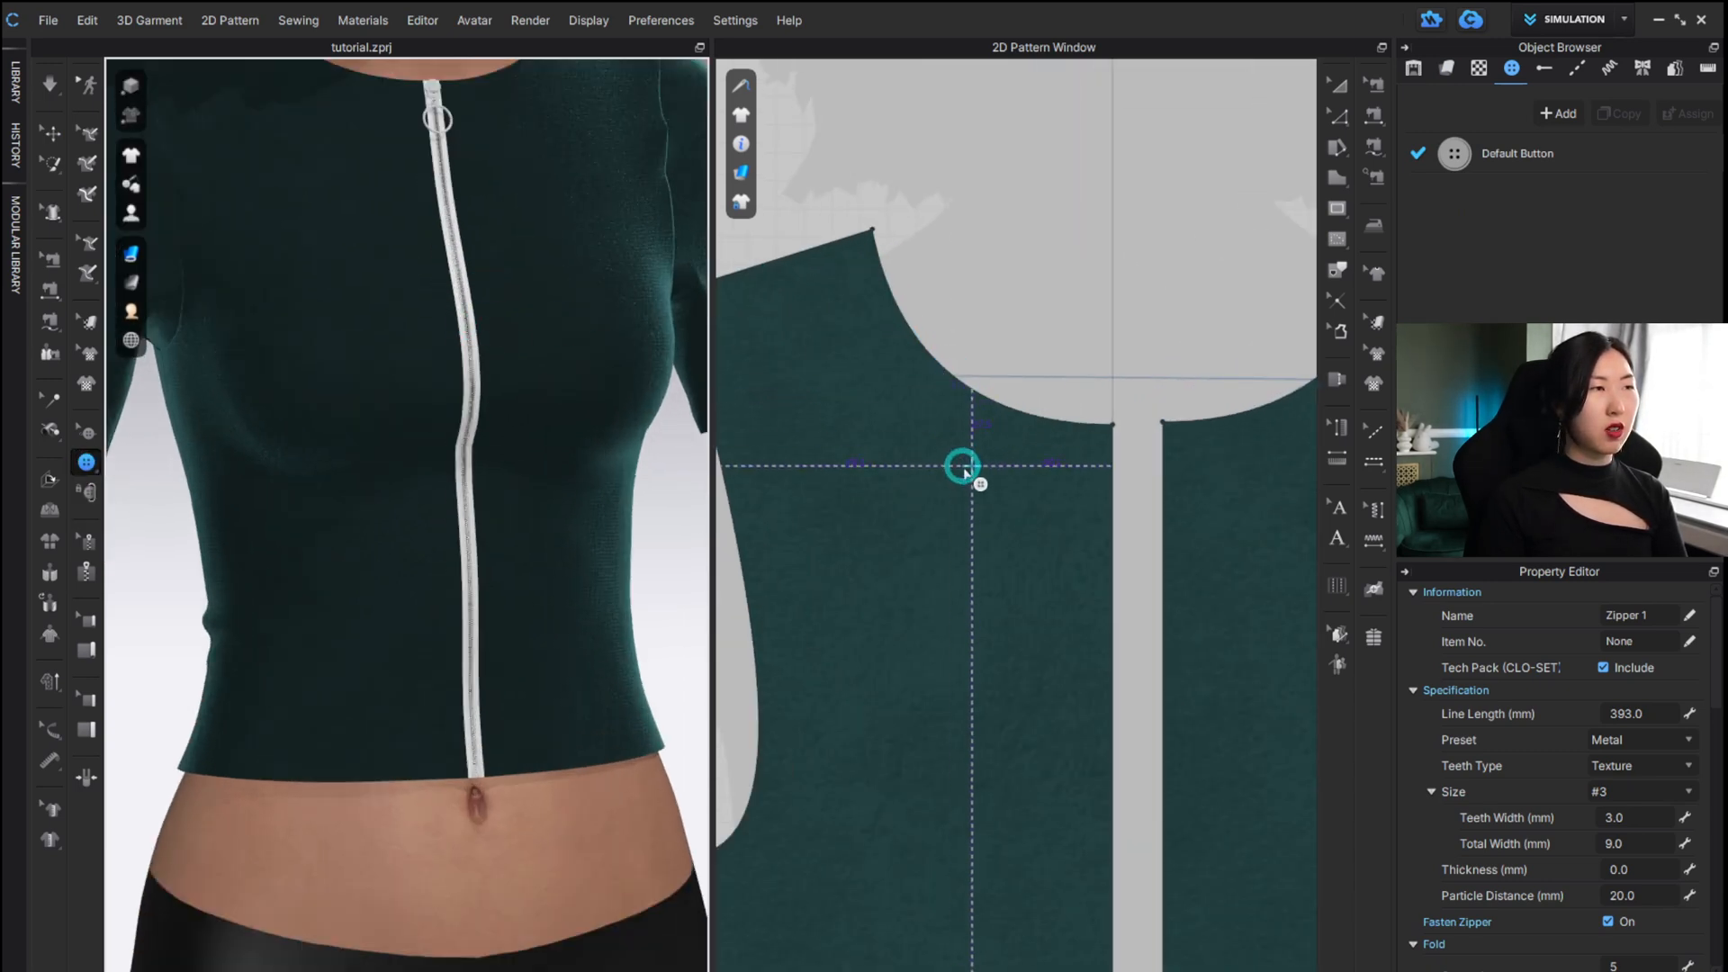
alt+middle_drag(579, 416, 573, 563)
alt+drag(567, 552, 510, 553)
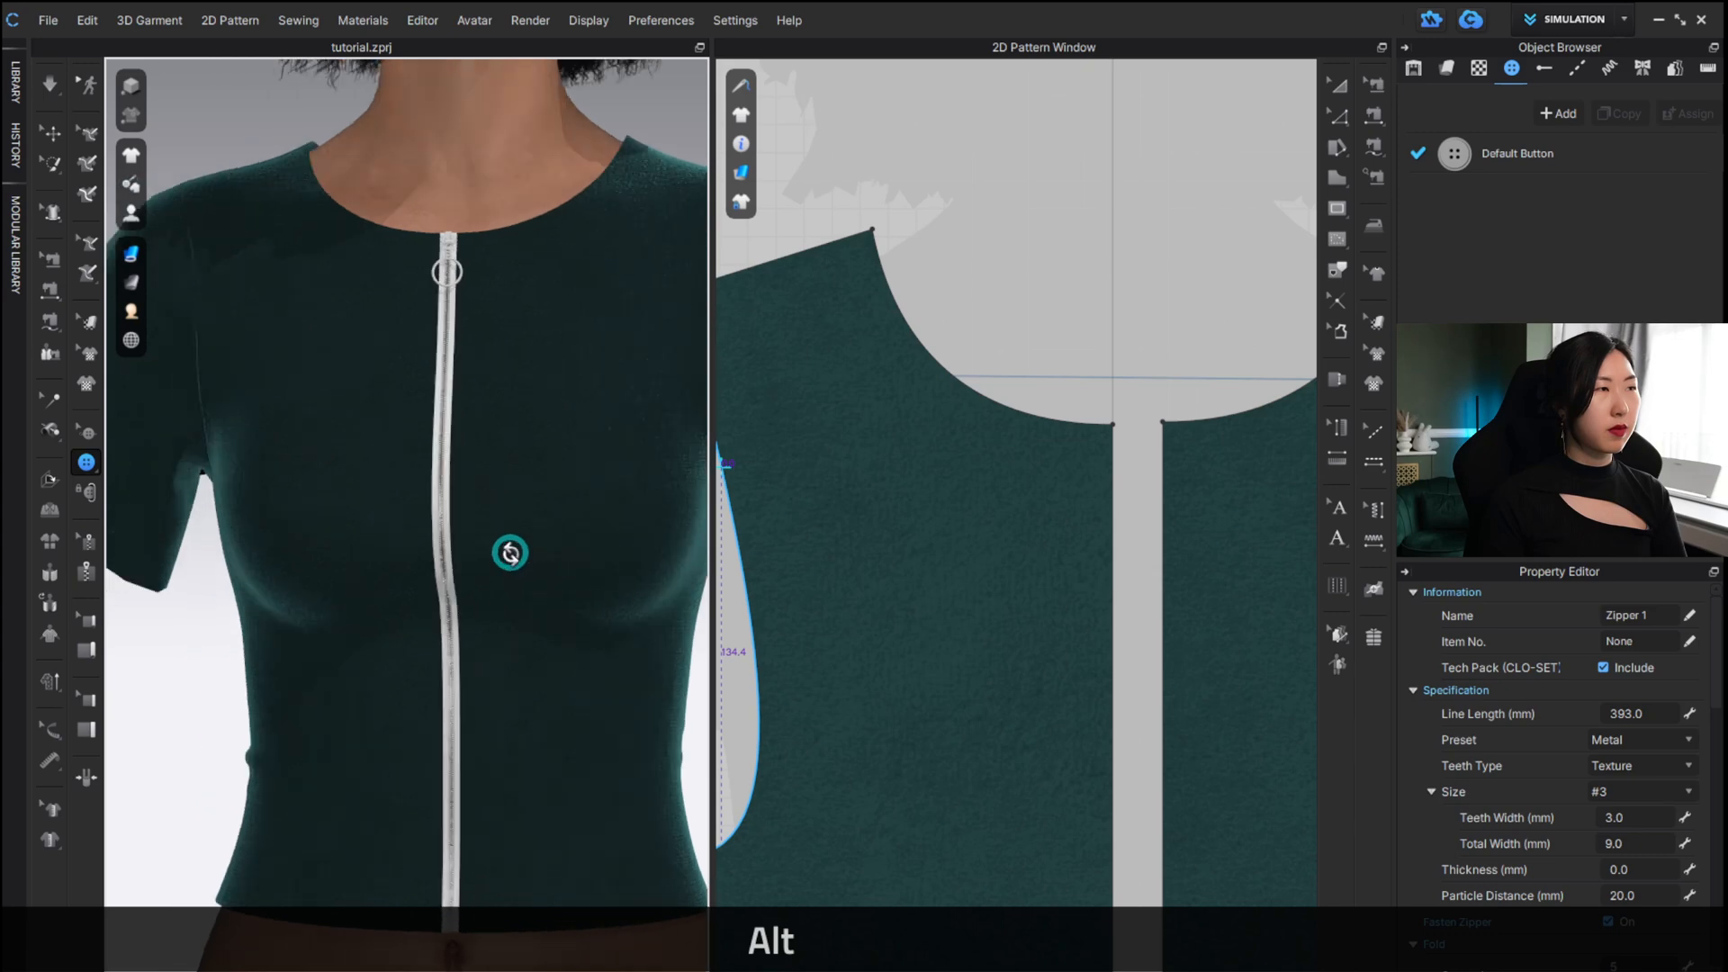
alt+middle_drag(509, 560, 517, 508)
scroll(965, 468, up, 3)
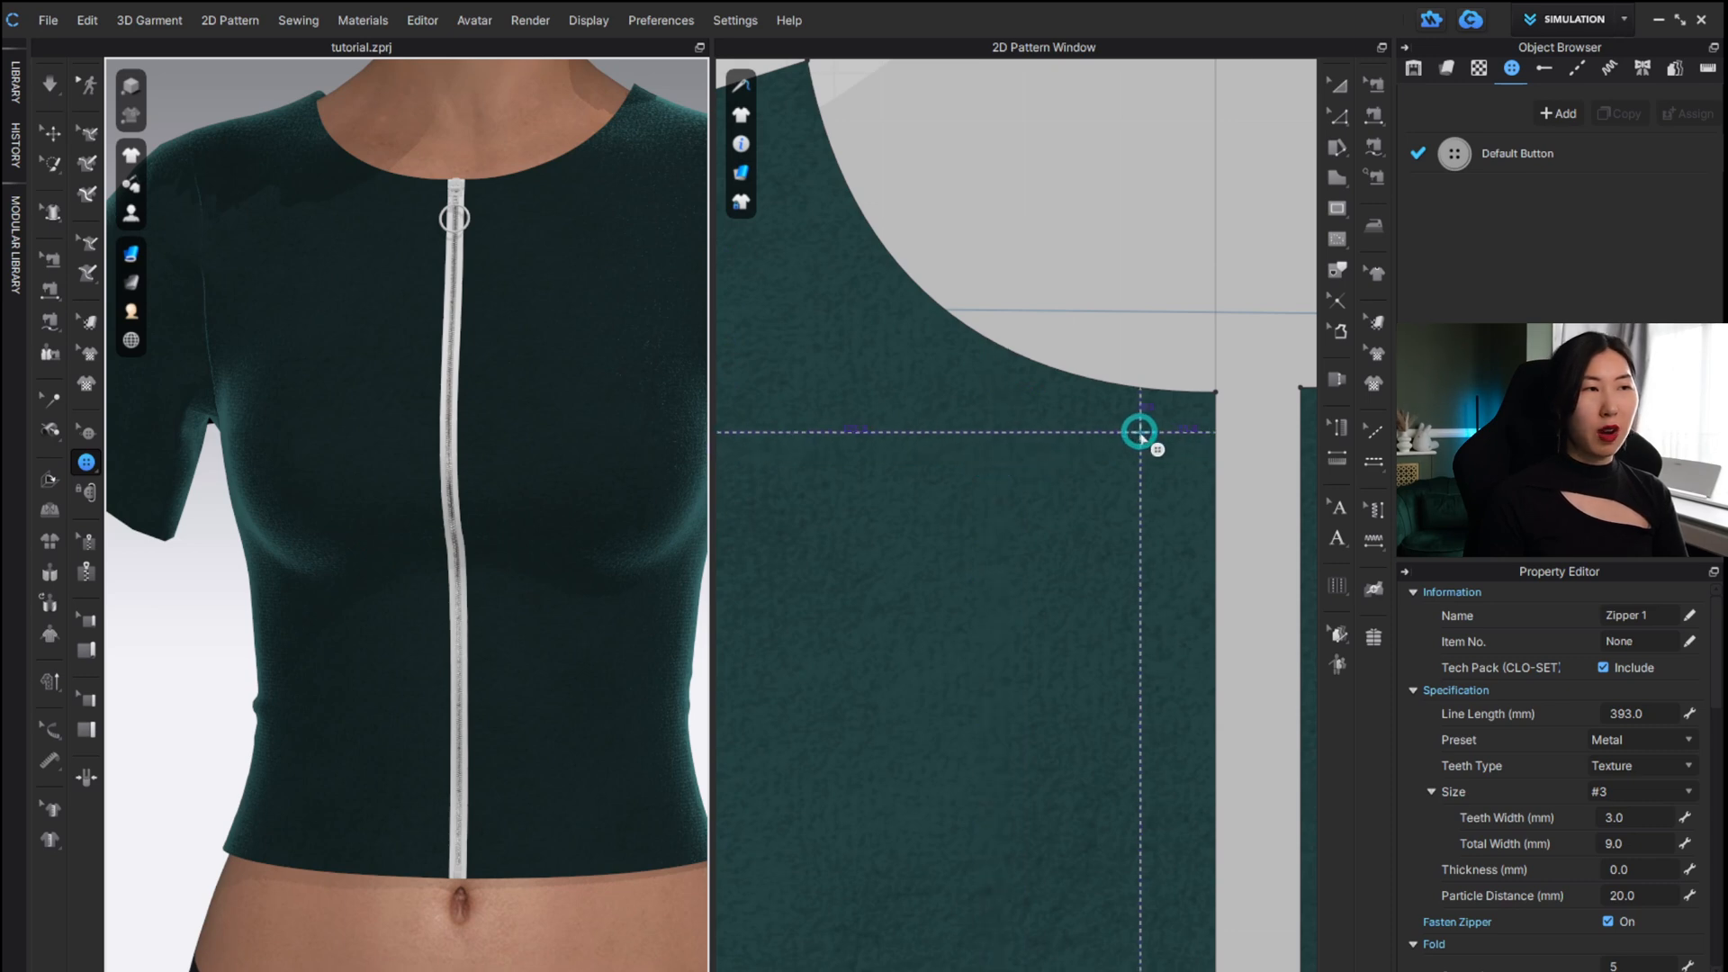
click(966, 459)
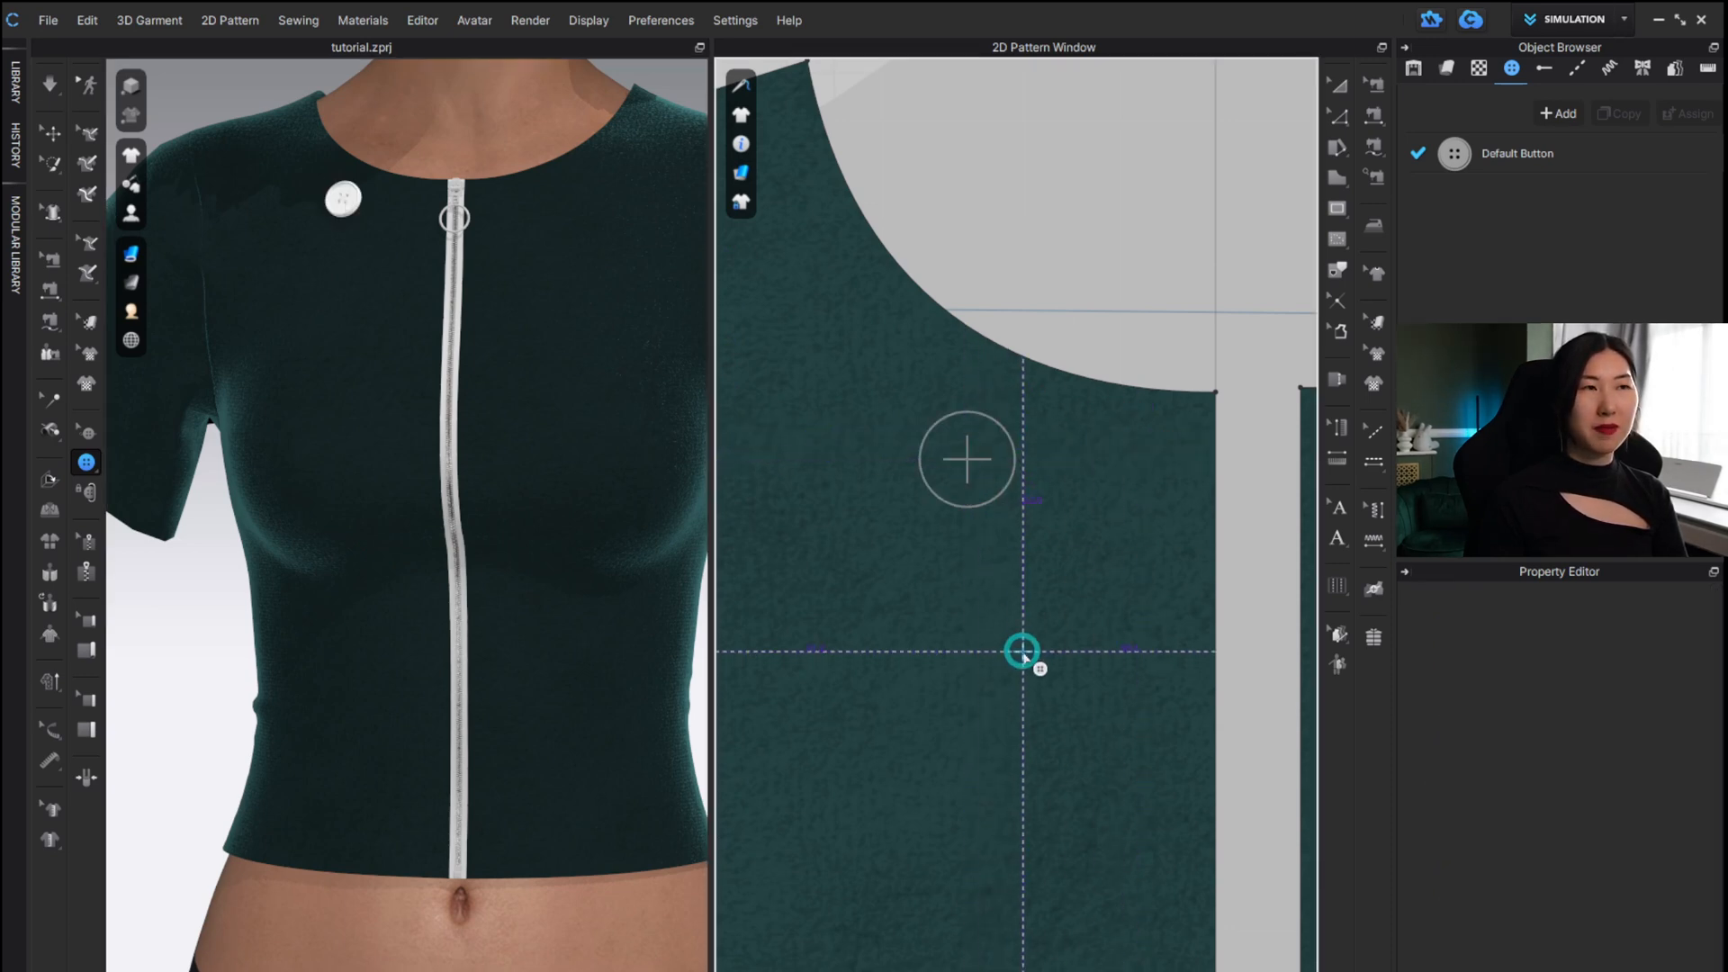
click(1120, 623)
click(851, 709)
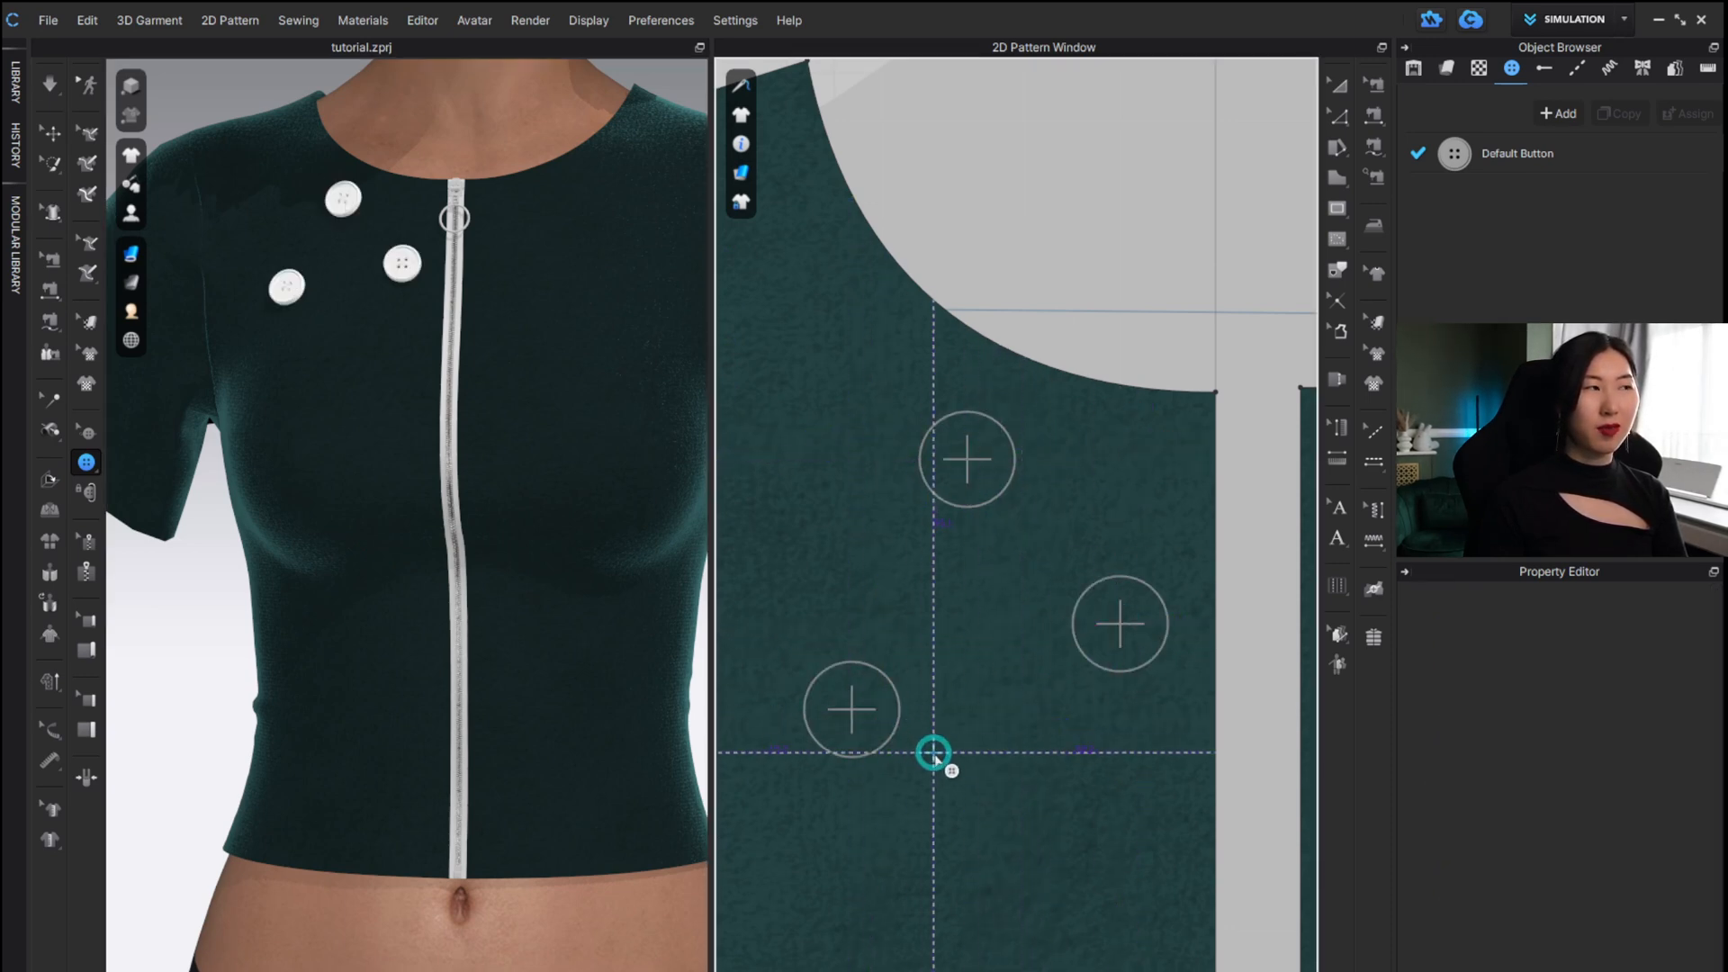
Add two more buttons lower on the same front piece, one near the armhole and one closer to the centre front.
alt+middle_drag(968, 771, 1023, 494)
scroll(983, 537, down, 2)
click(888, 601)
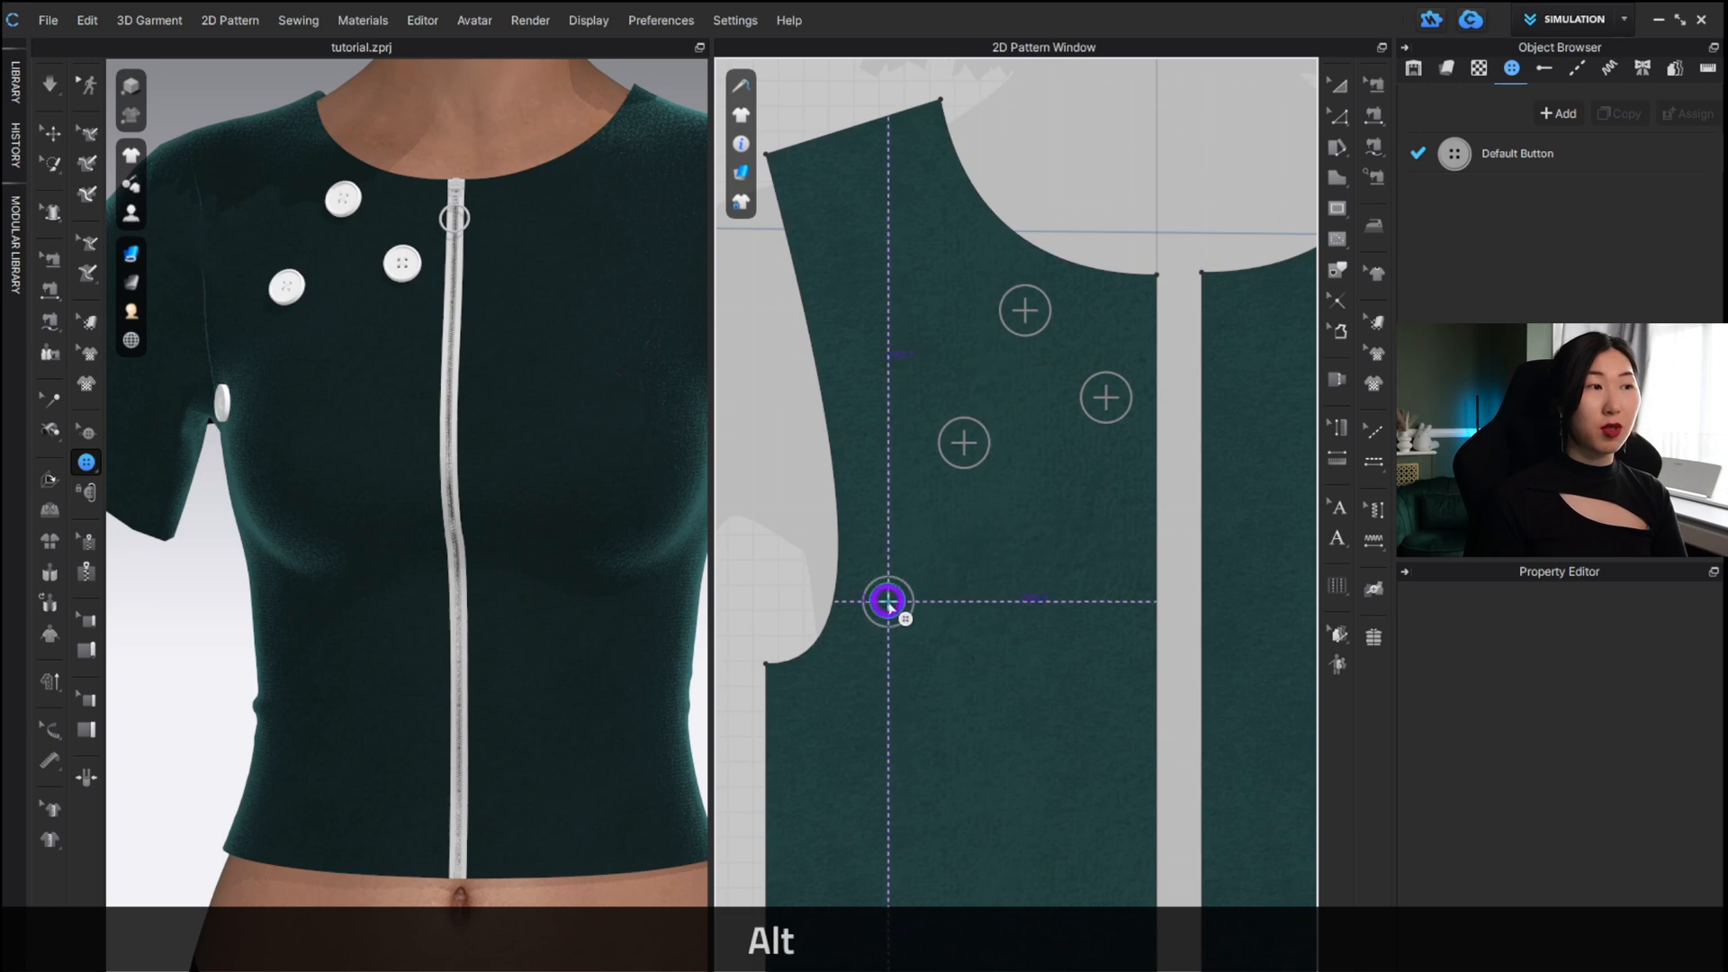
click(1058, 695)
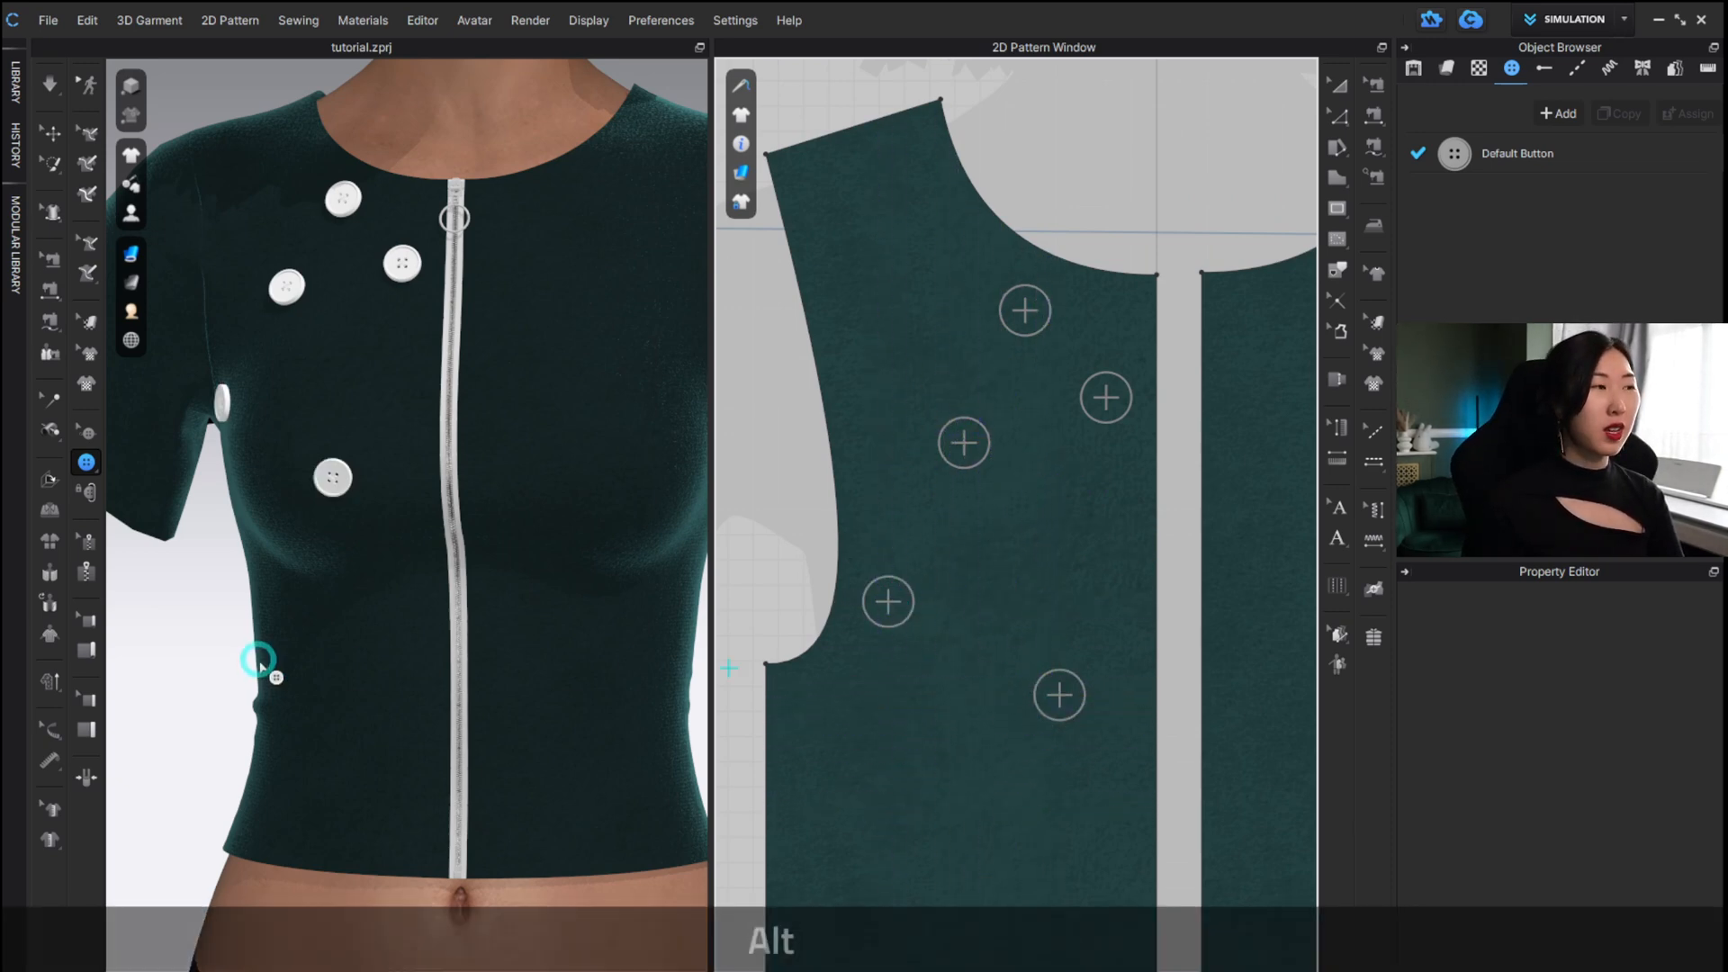
Simulate the garment and tug the buttoned front panel in 3D to test how the buttons move with the fabric.
alt+drag(275, 666, 413, 687)
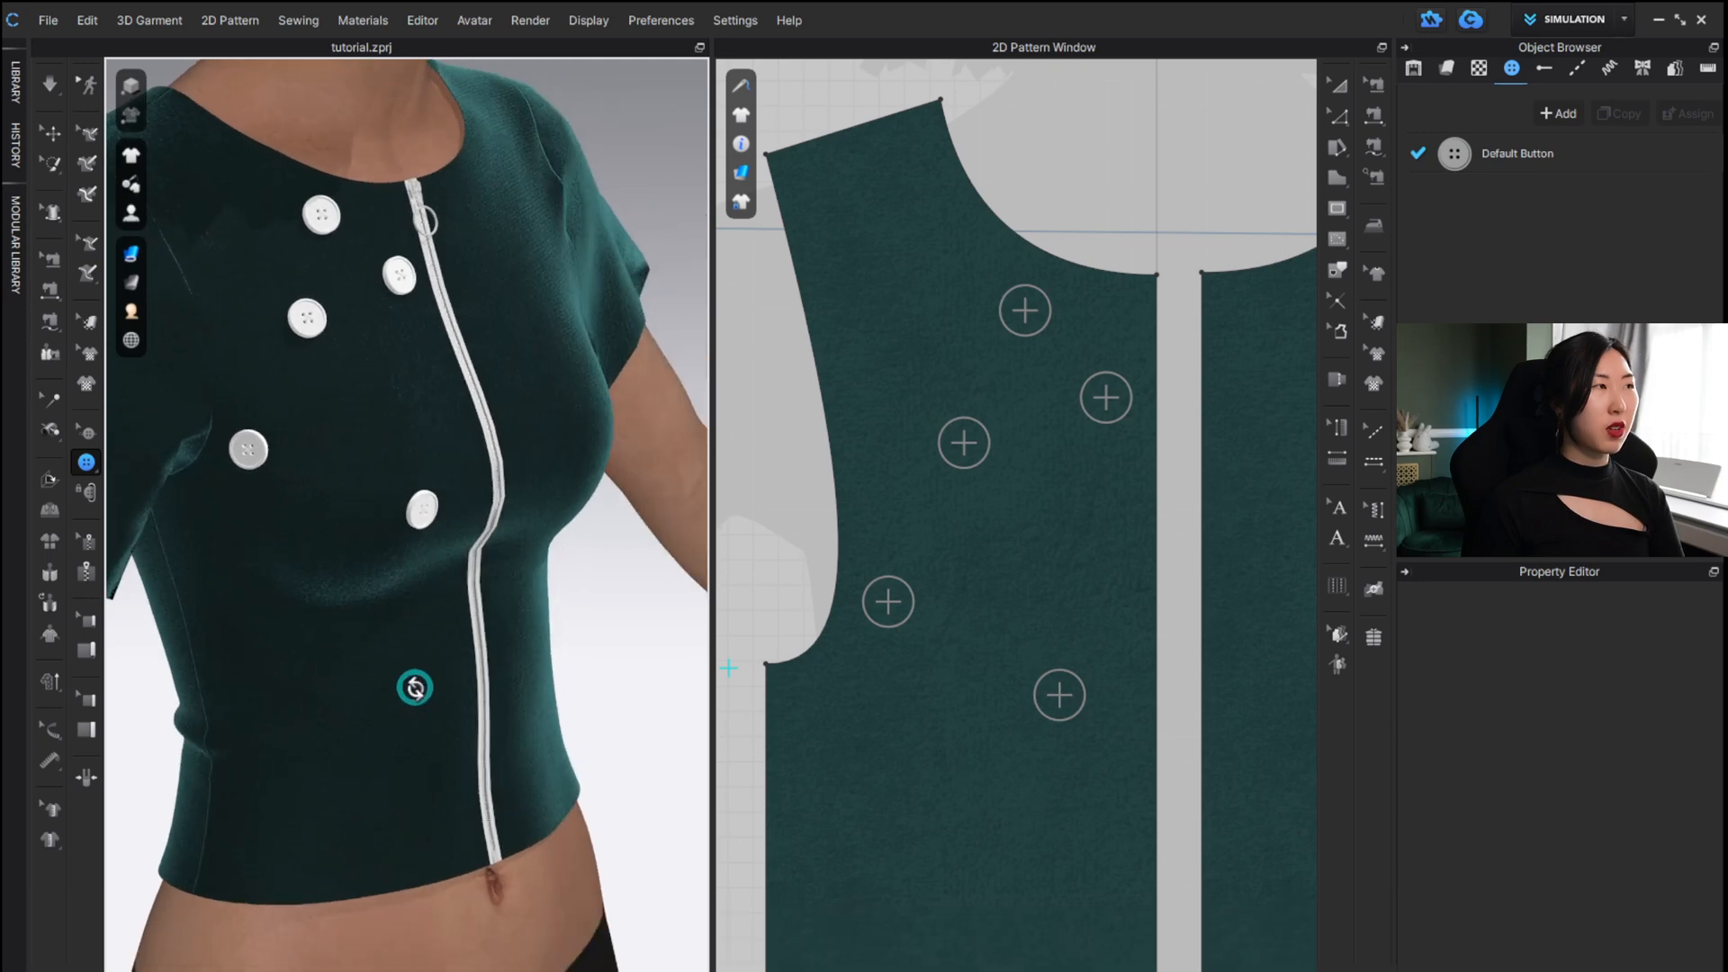
key(space)
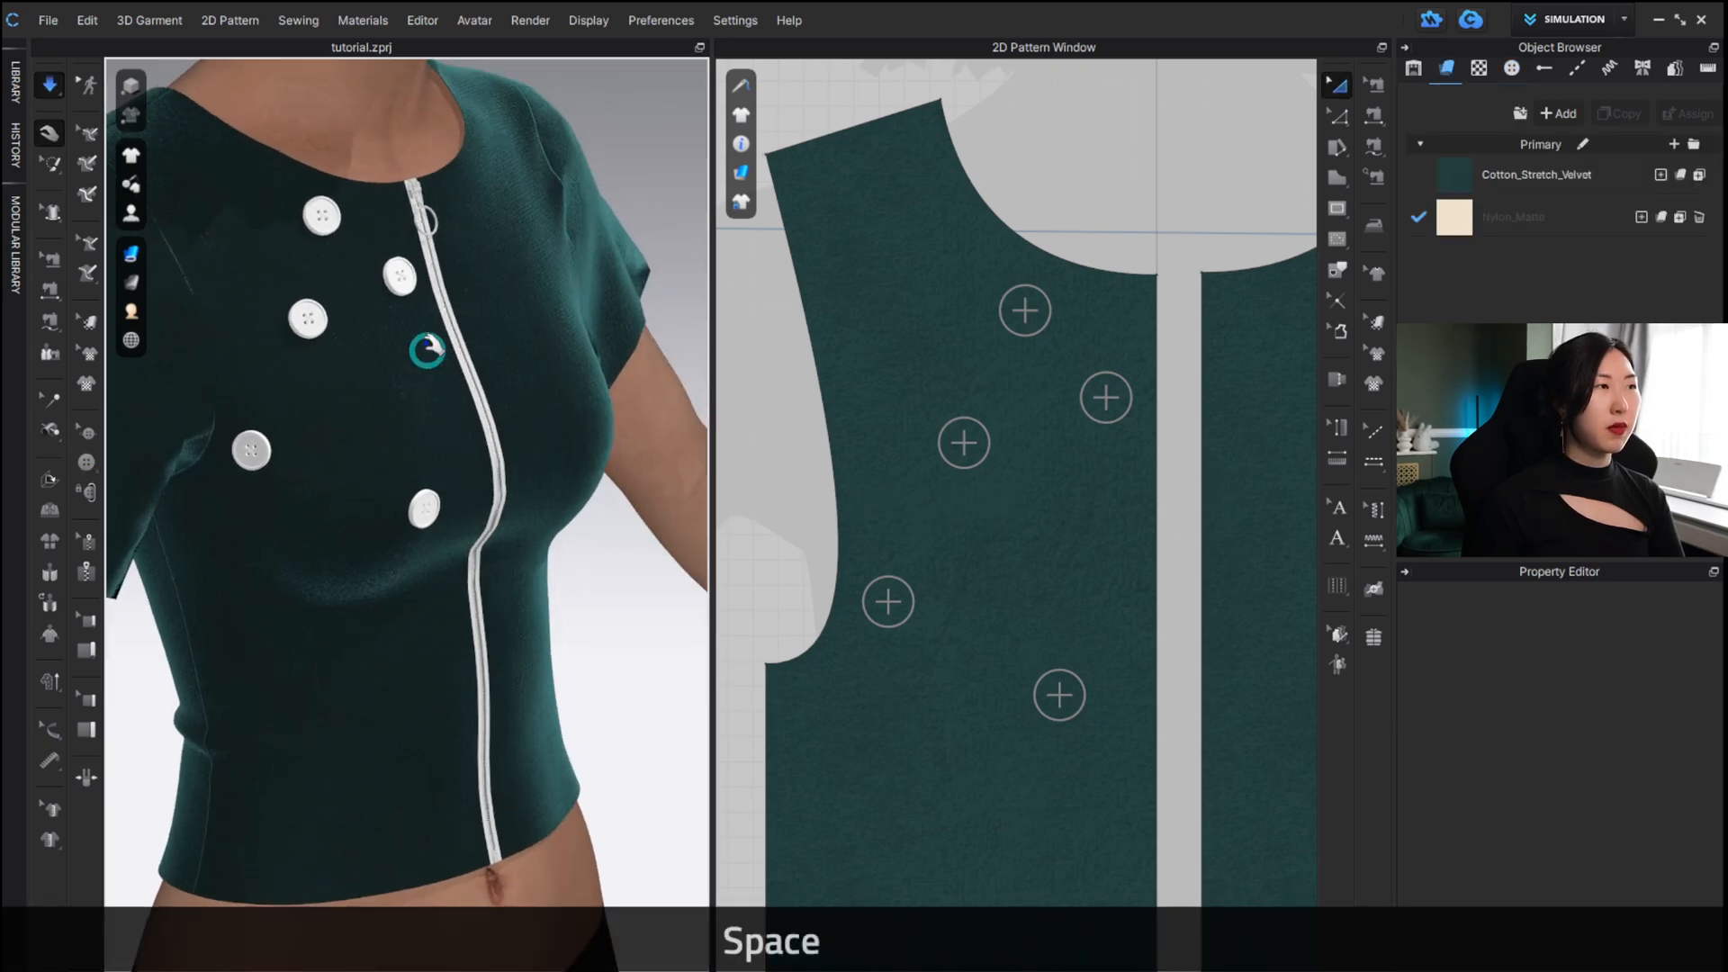
click(491, 333)
drag(492, 333, 495, 335)
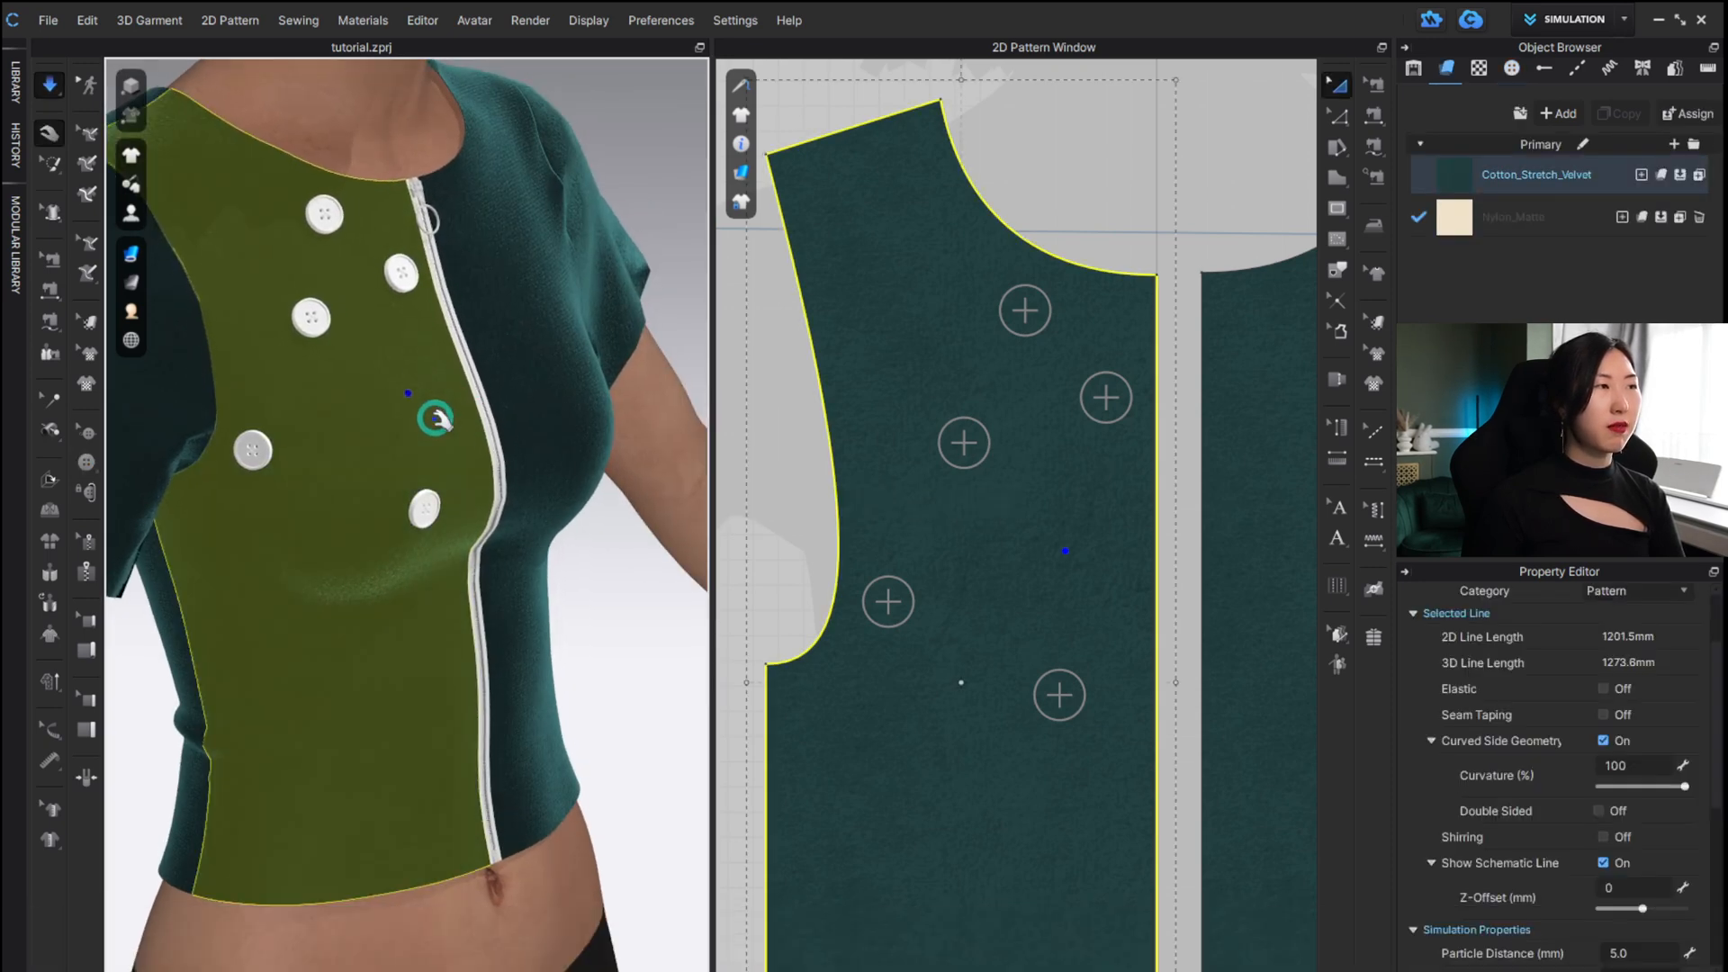
right_drag(436, 417, 250, 422)
drag(251, 422, 261, 389)
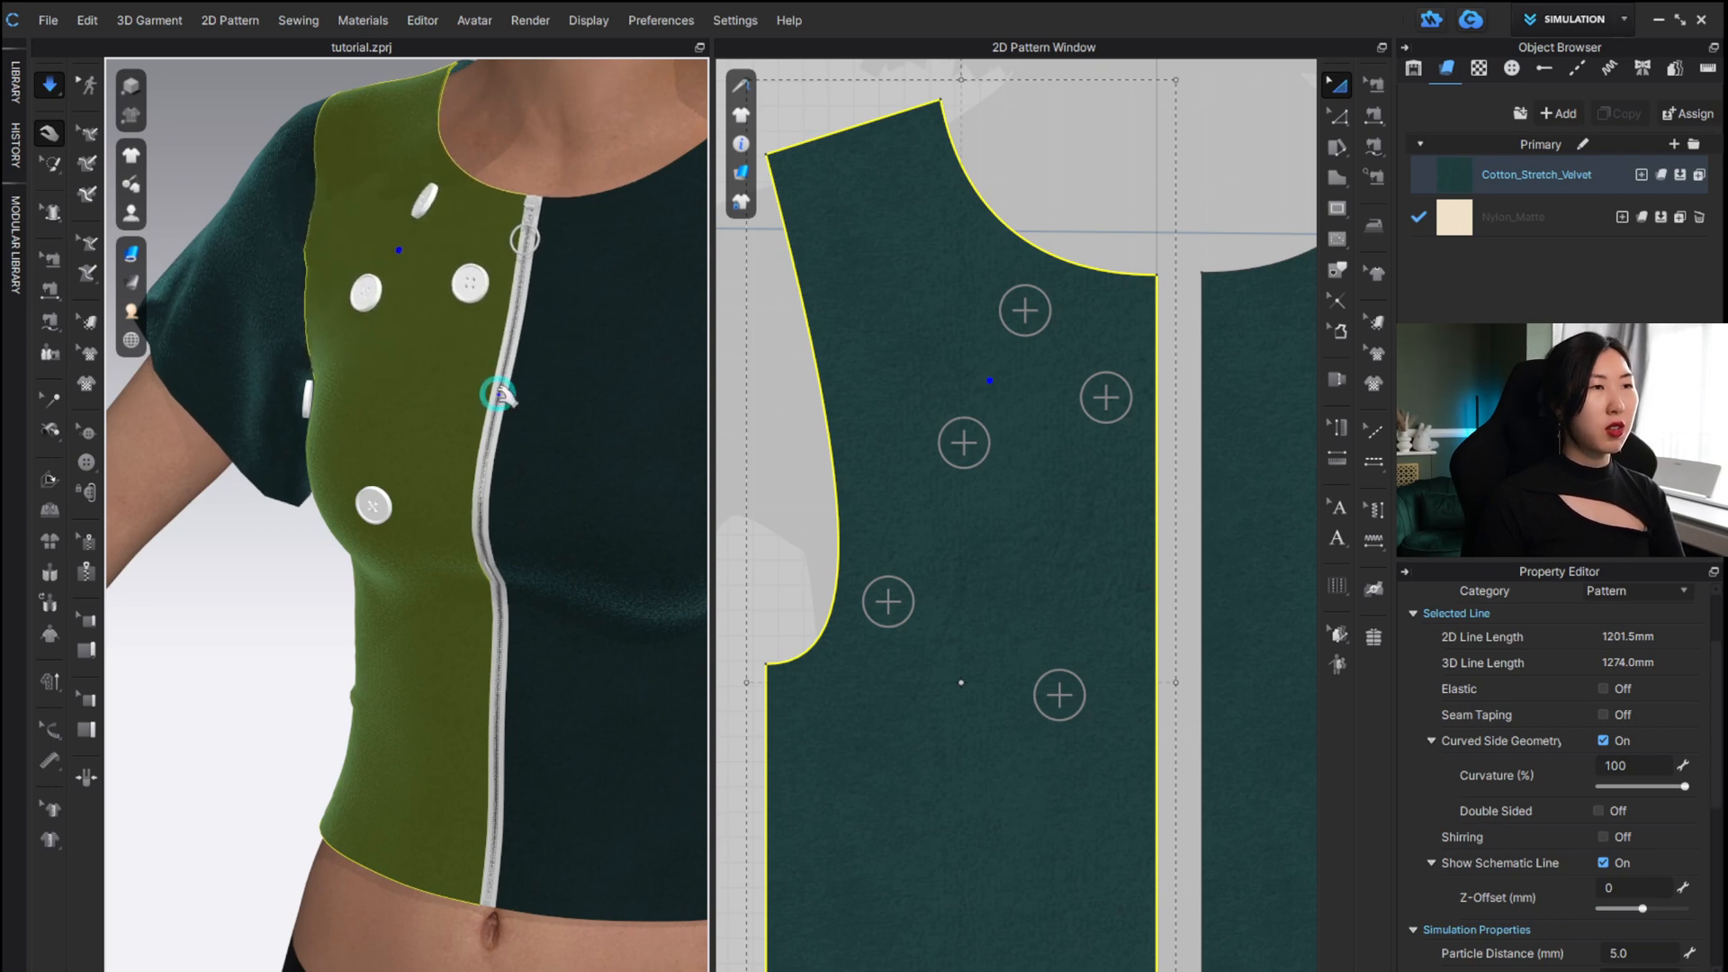
alt+right_drag(390, 402, 447, 402)
alt+drag(447, 402, 533, 385)
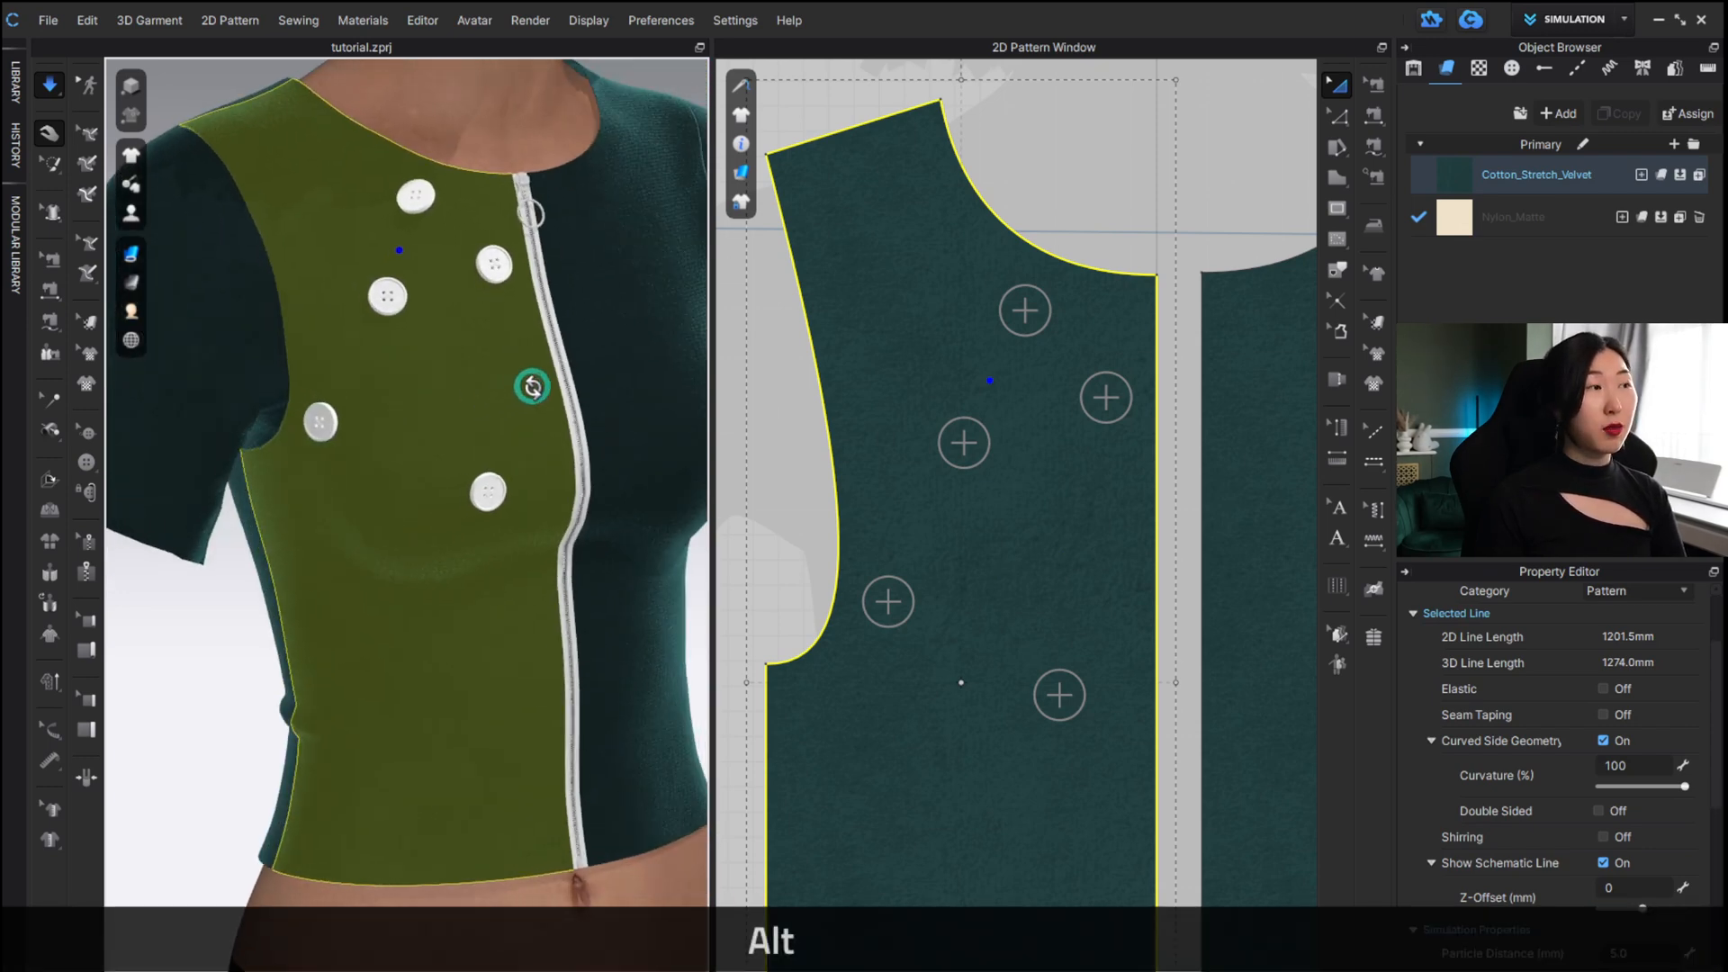
Select the Default Button style and change its shape to a star.
click(87, 432)
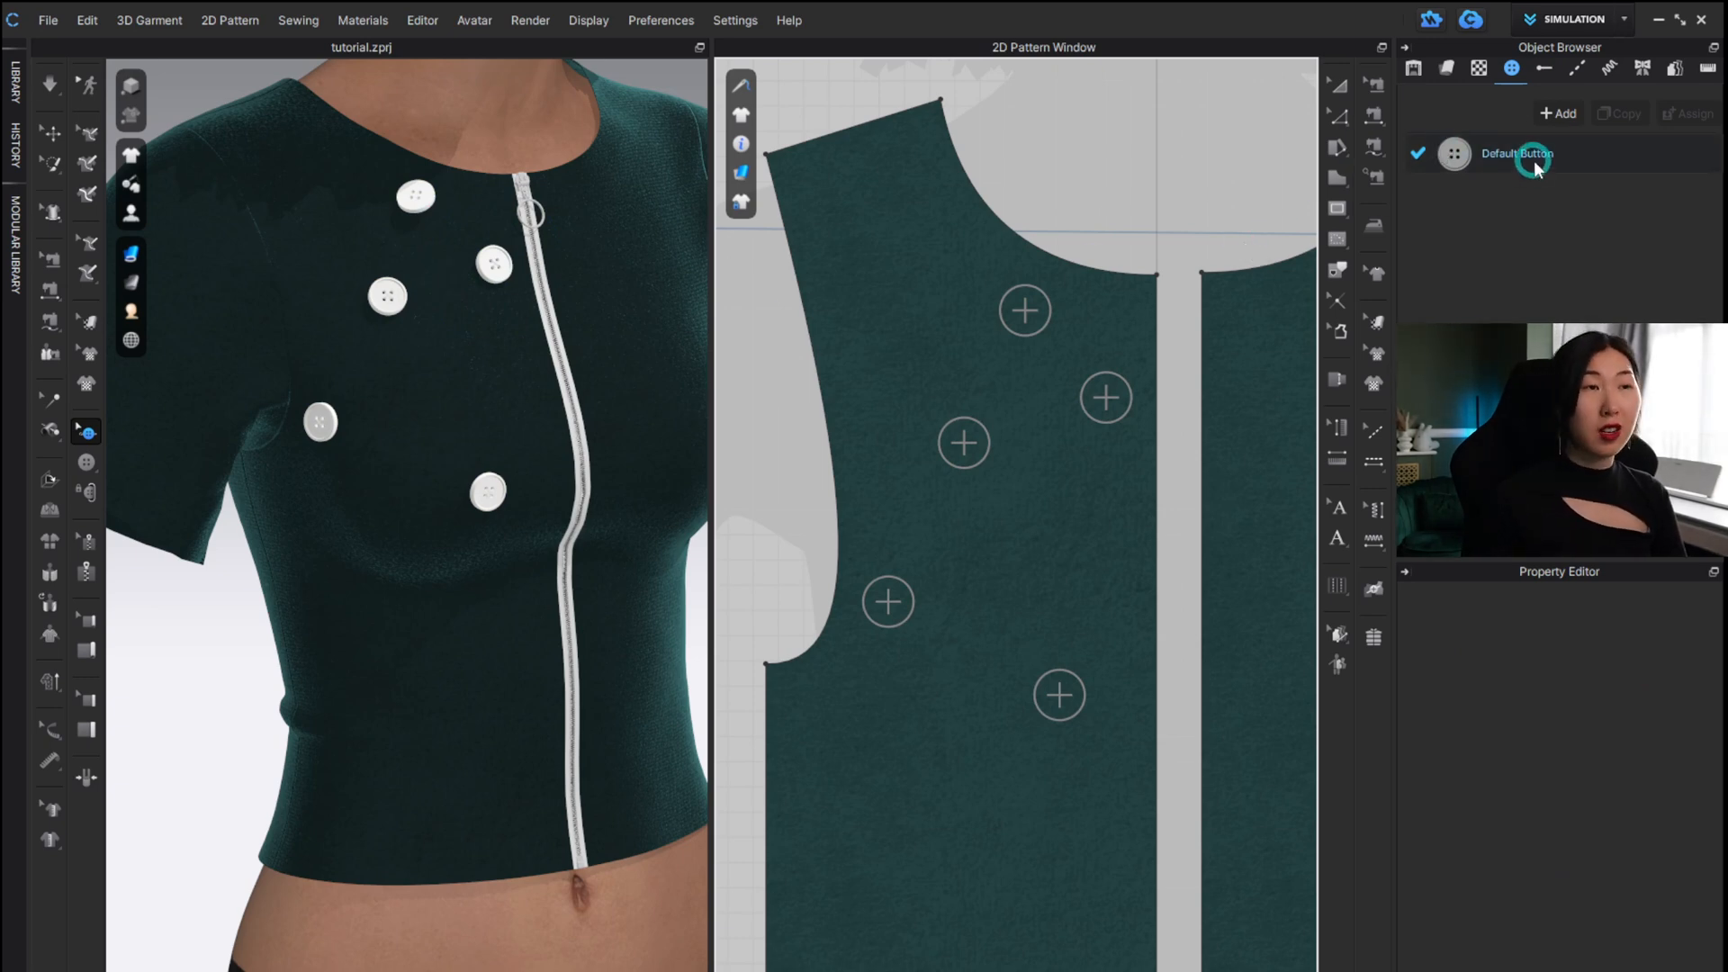
click(1490, 160)
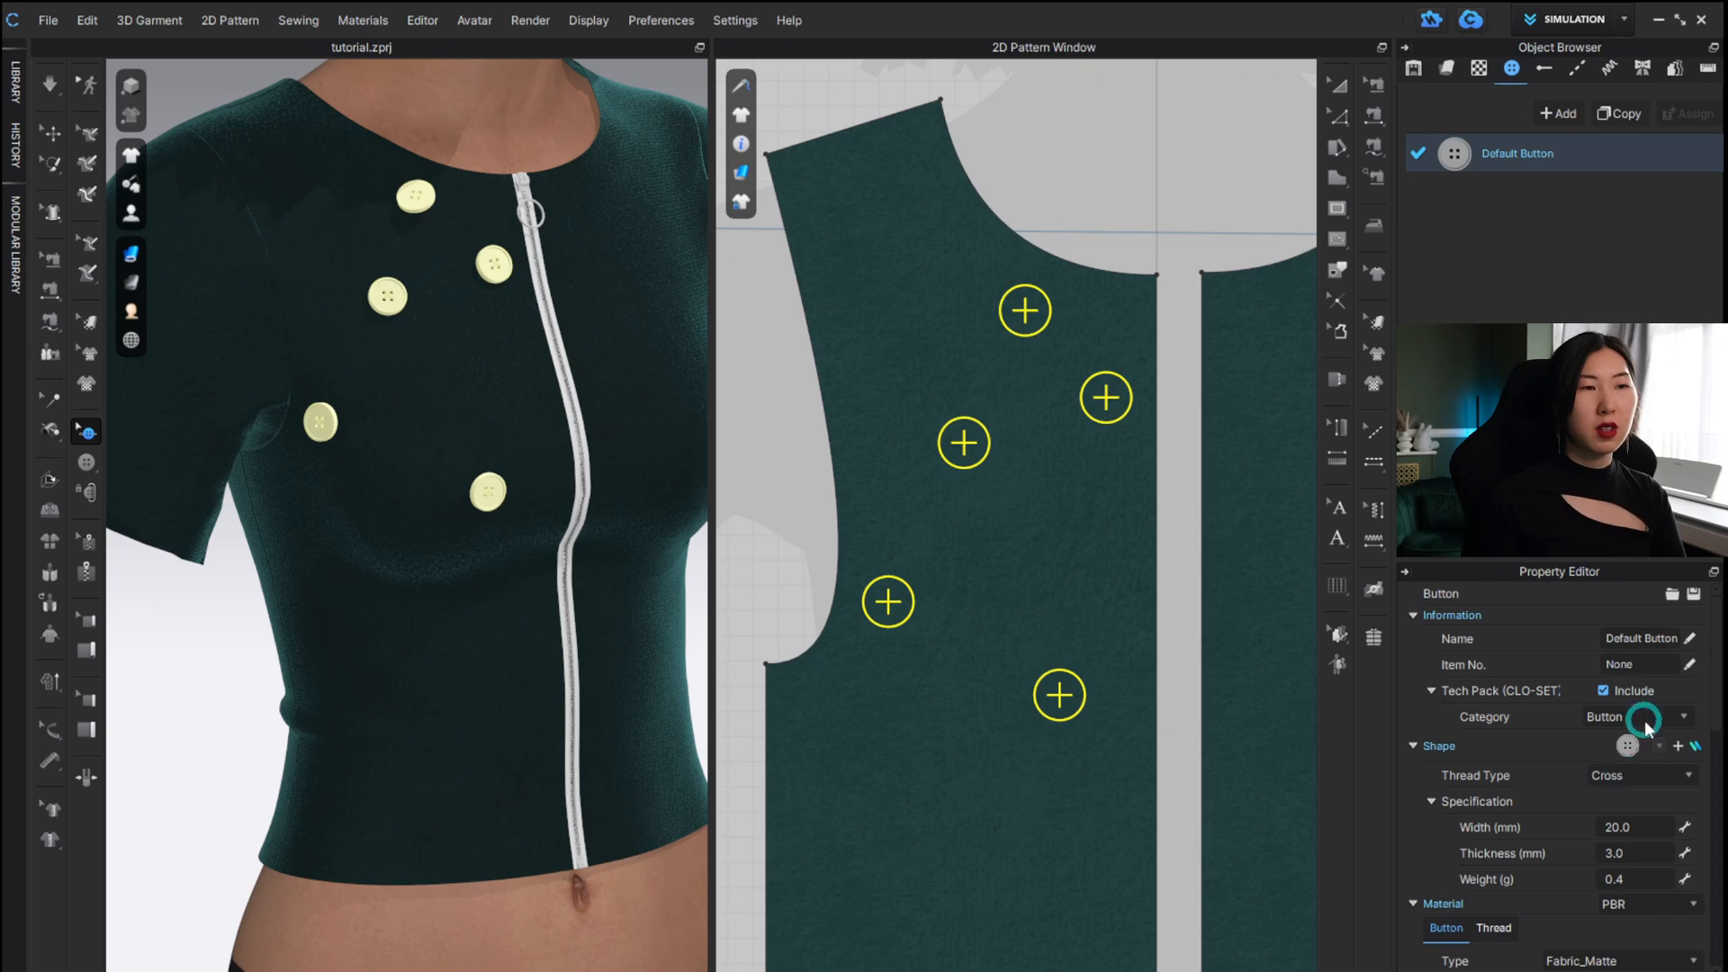
click(1659, 747)
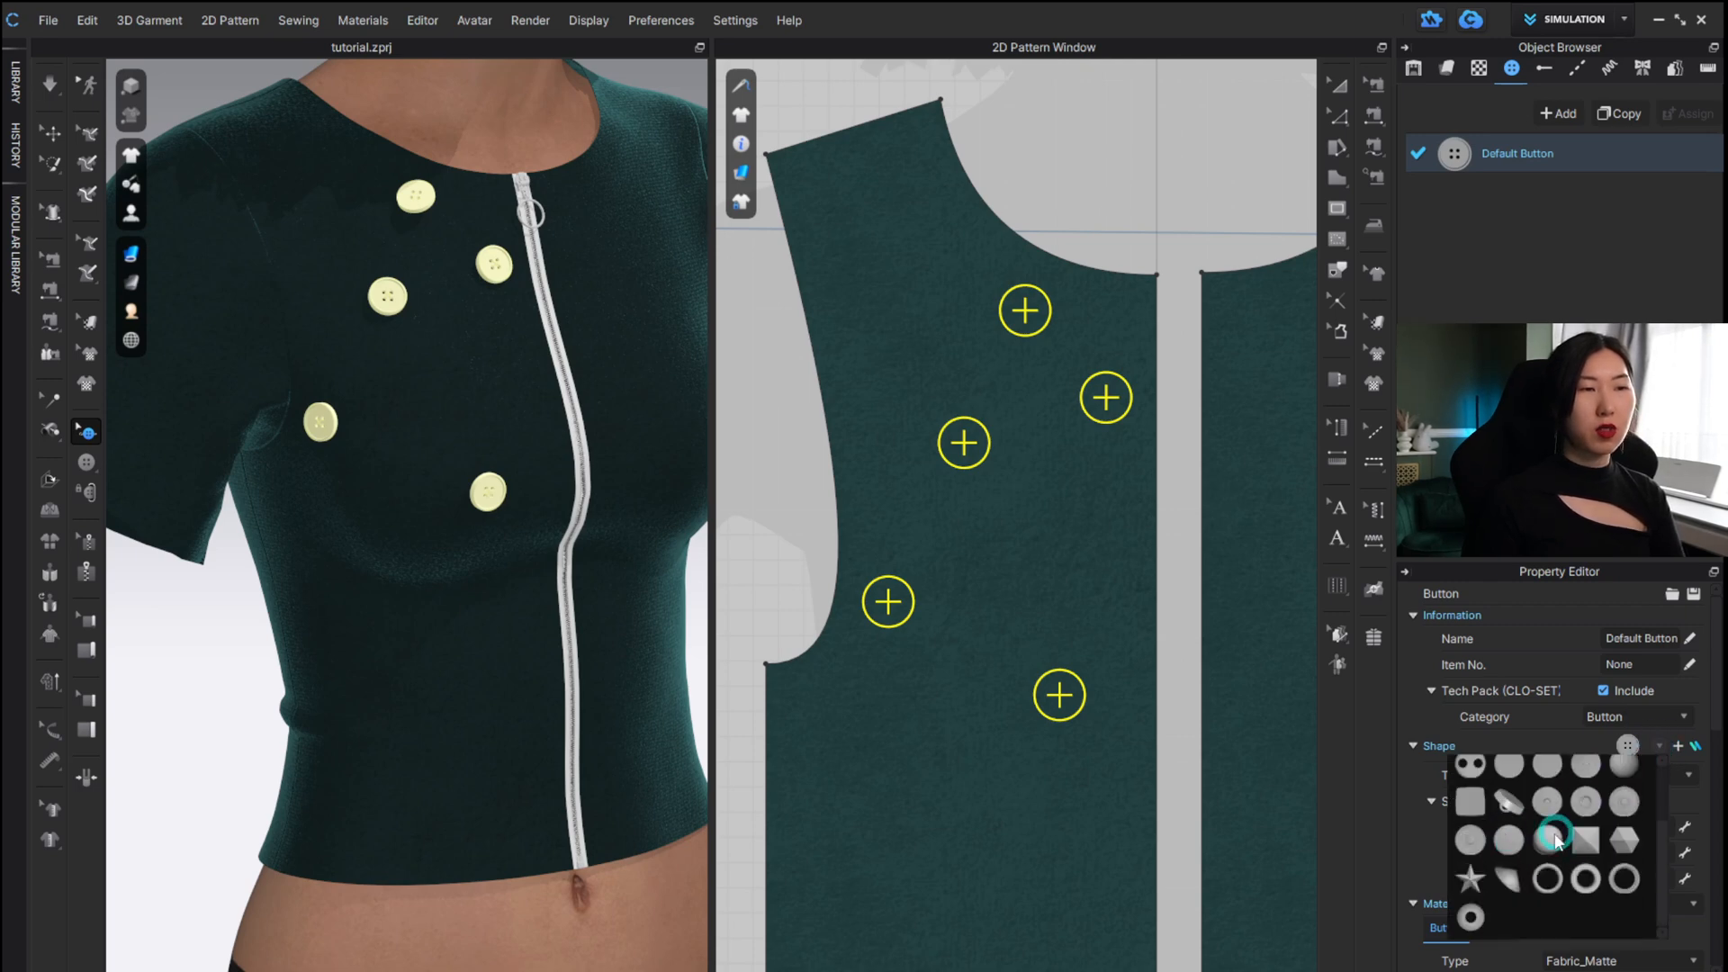
click(1474, 879)
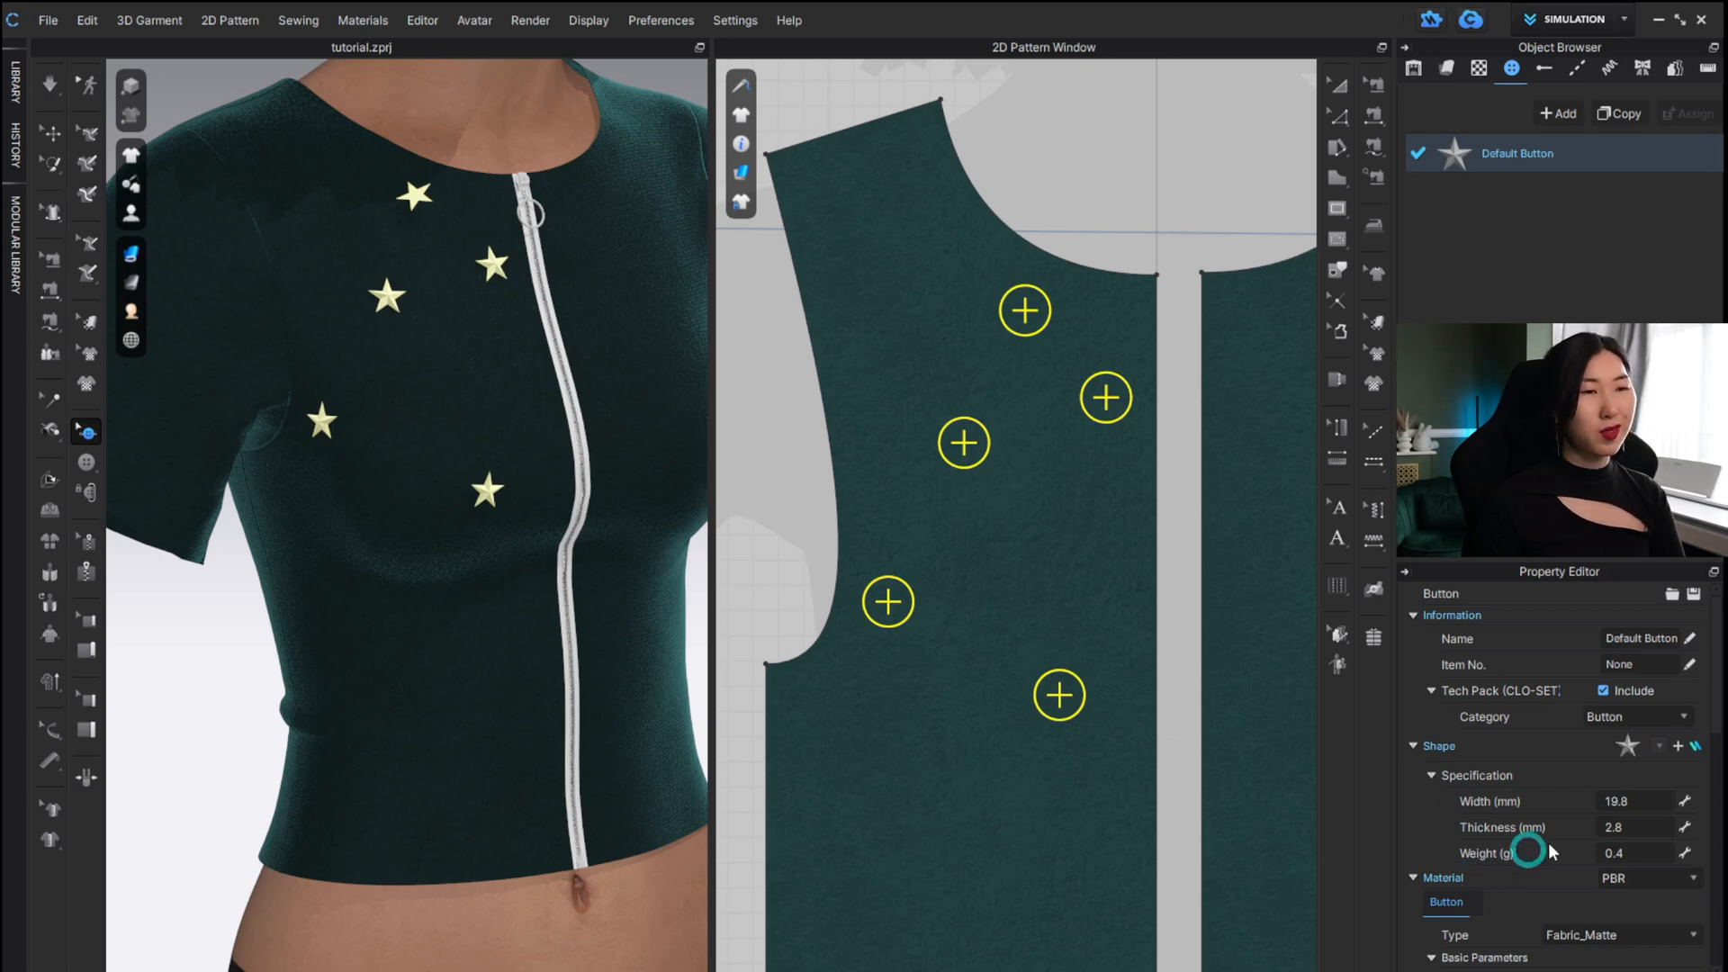
Try the faceted hexagon and thick ring shapes for the Default Button style, and return it to the star shape.
click(1661, 747)
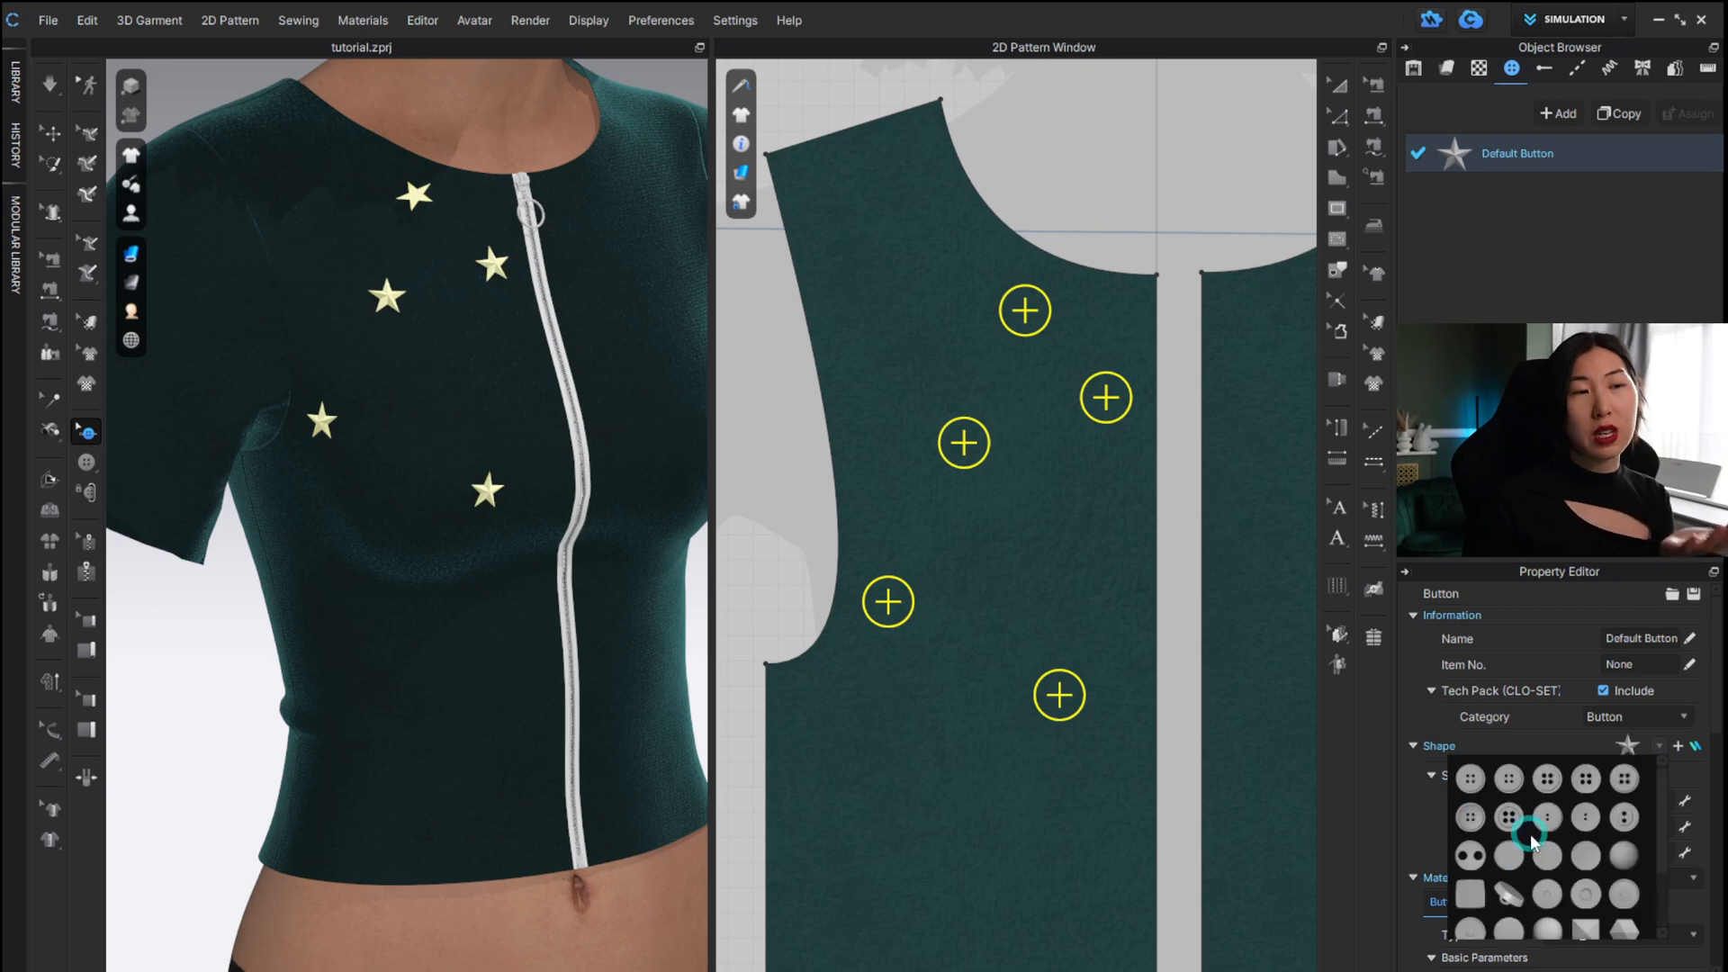
click(1618, 840)
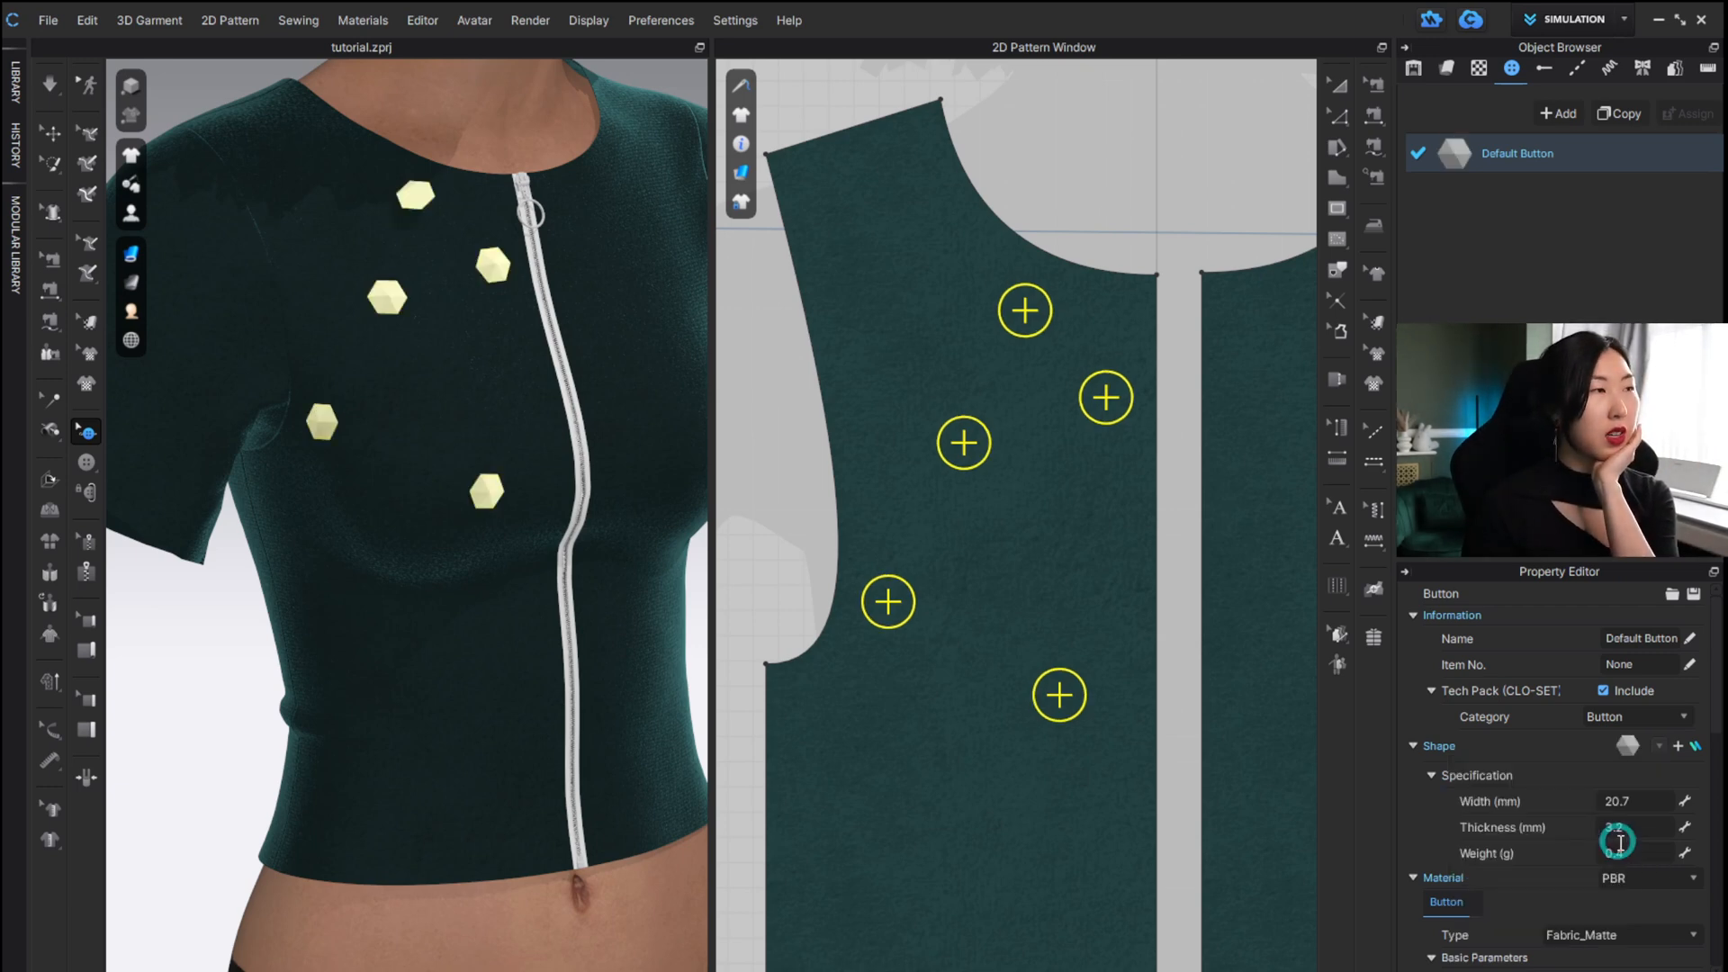
click(1656, 748)
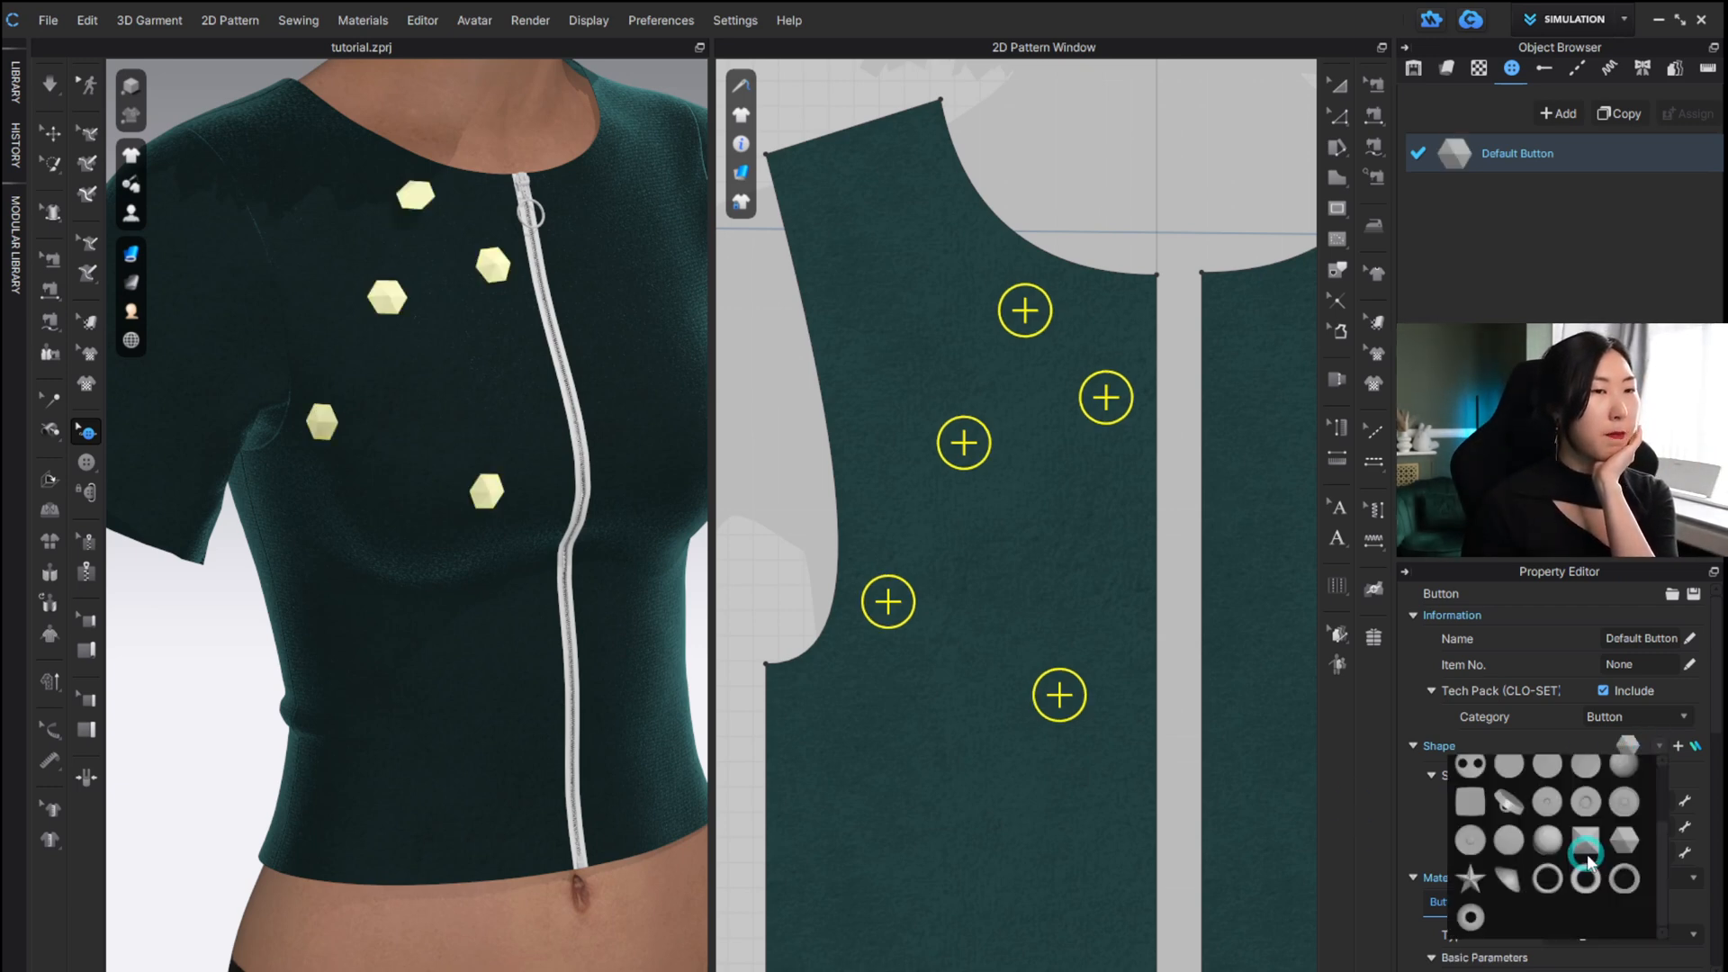
click(1467, 918)
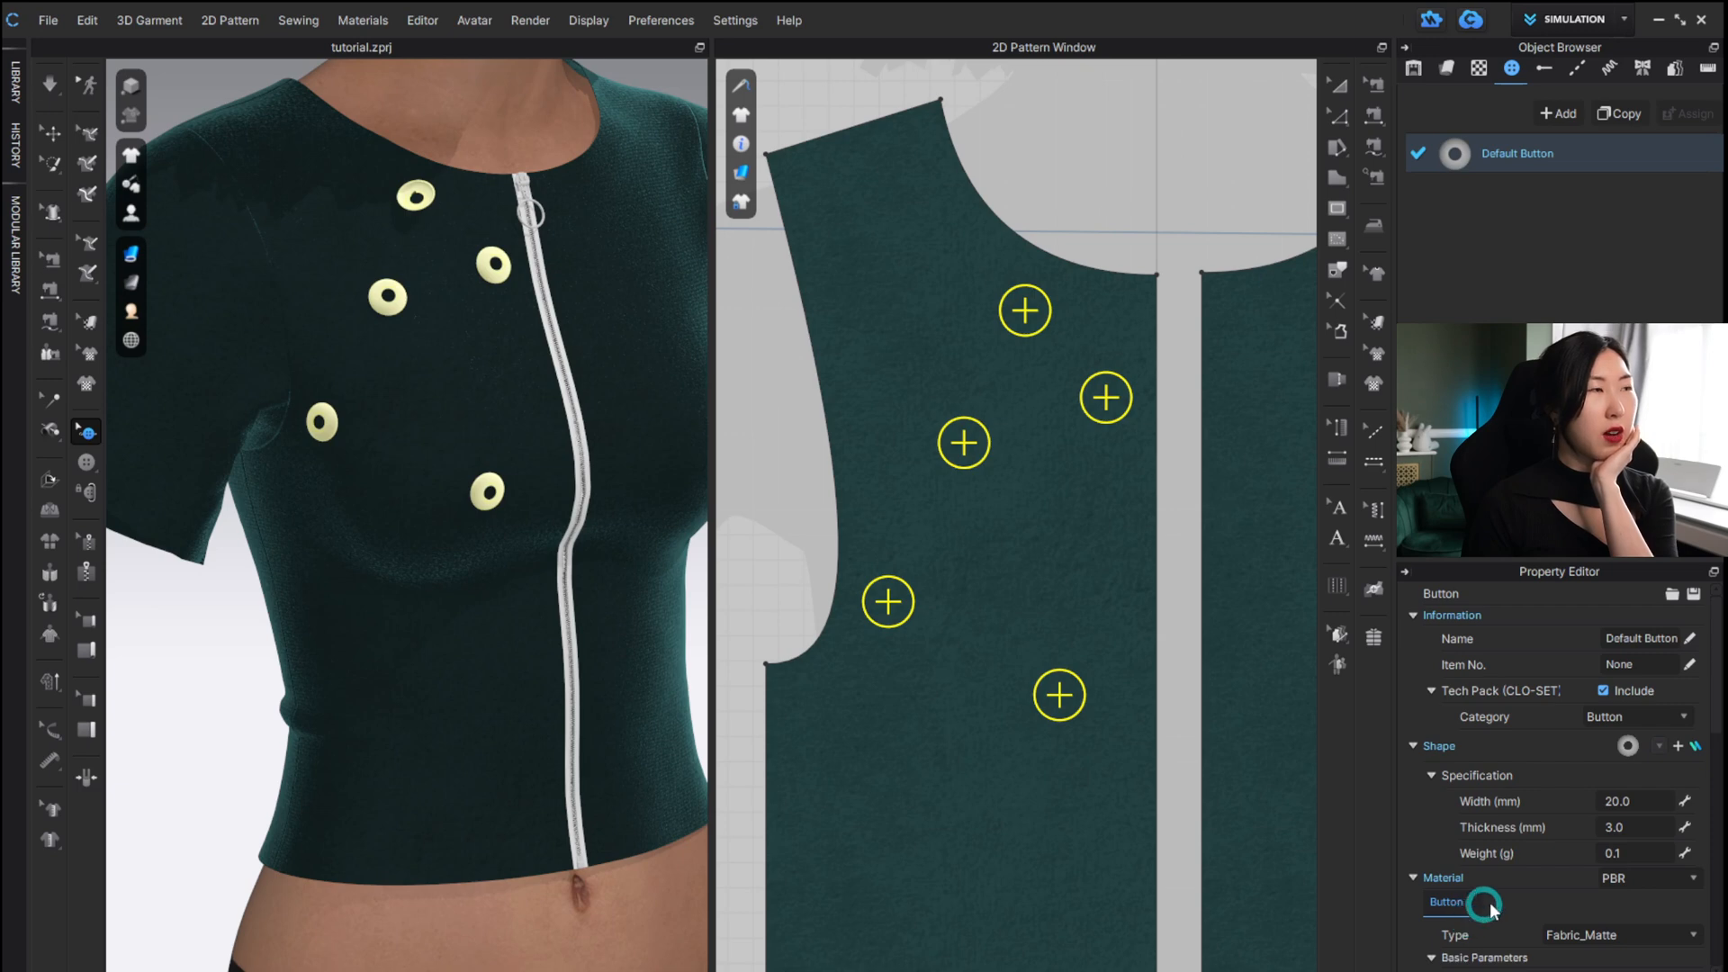
click(1656, 745)
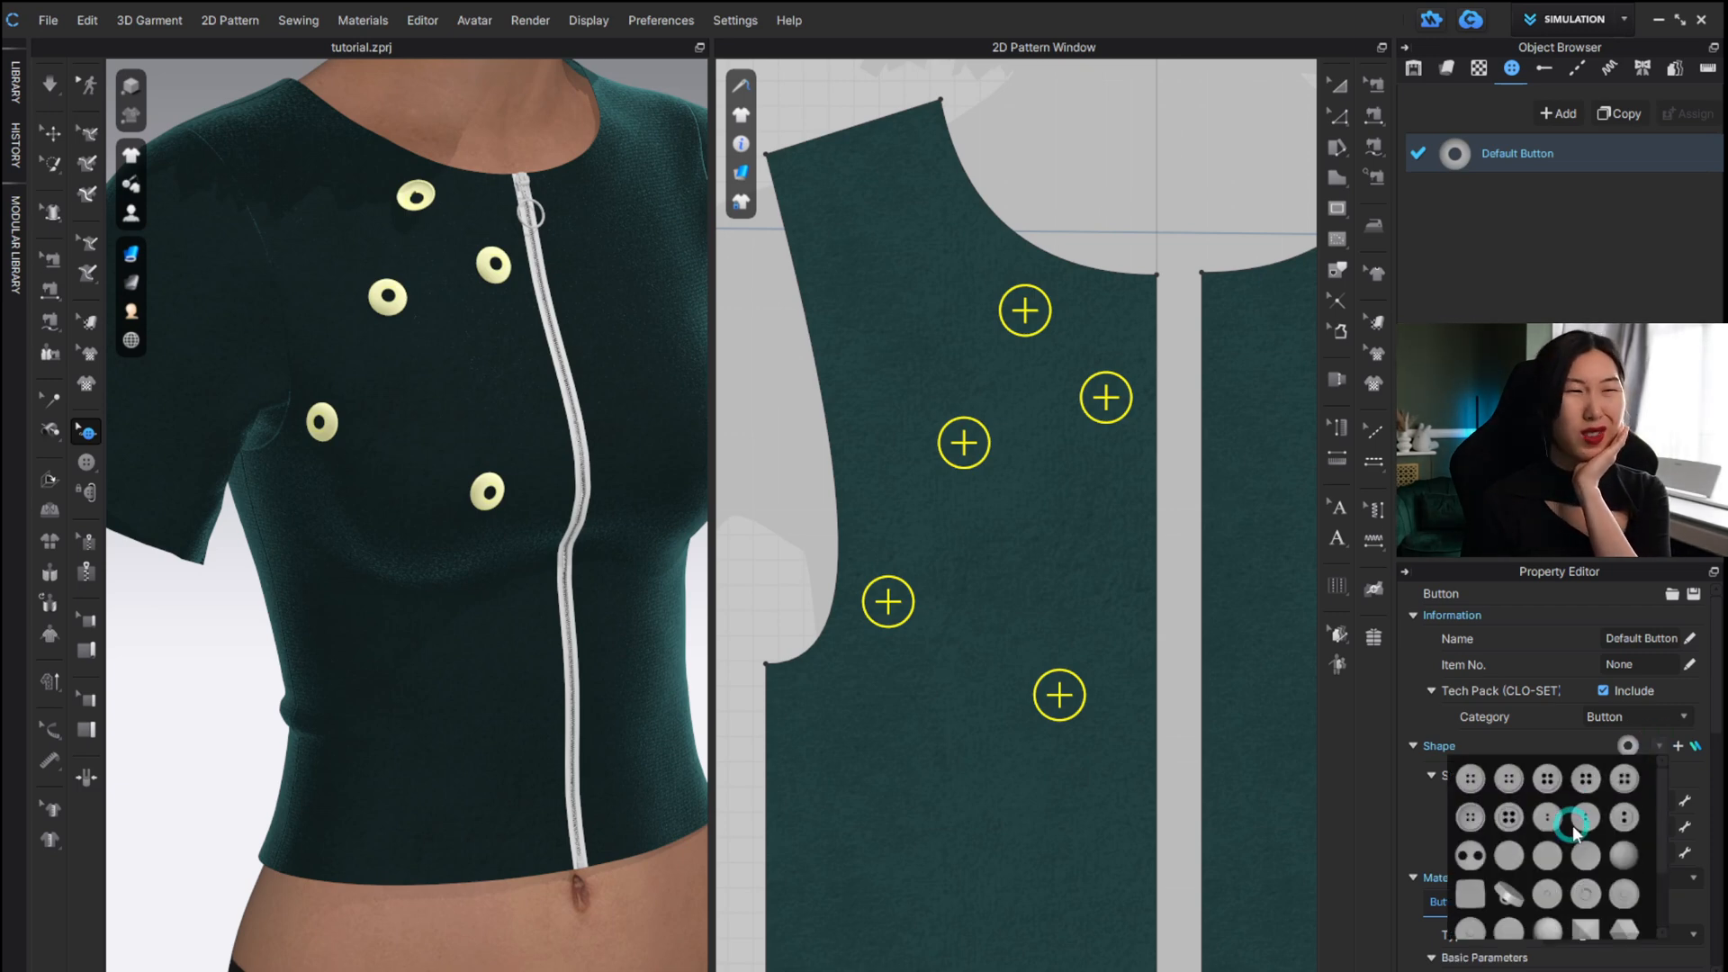
click(1476, 879)
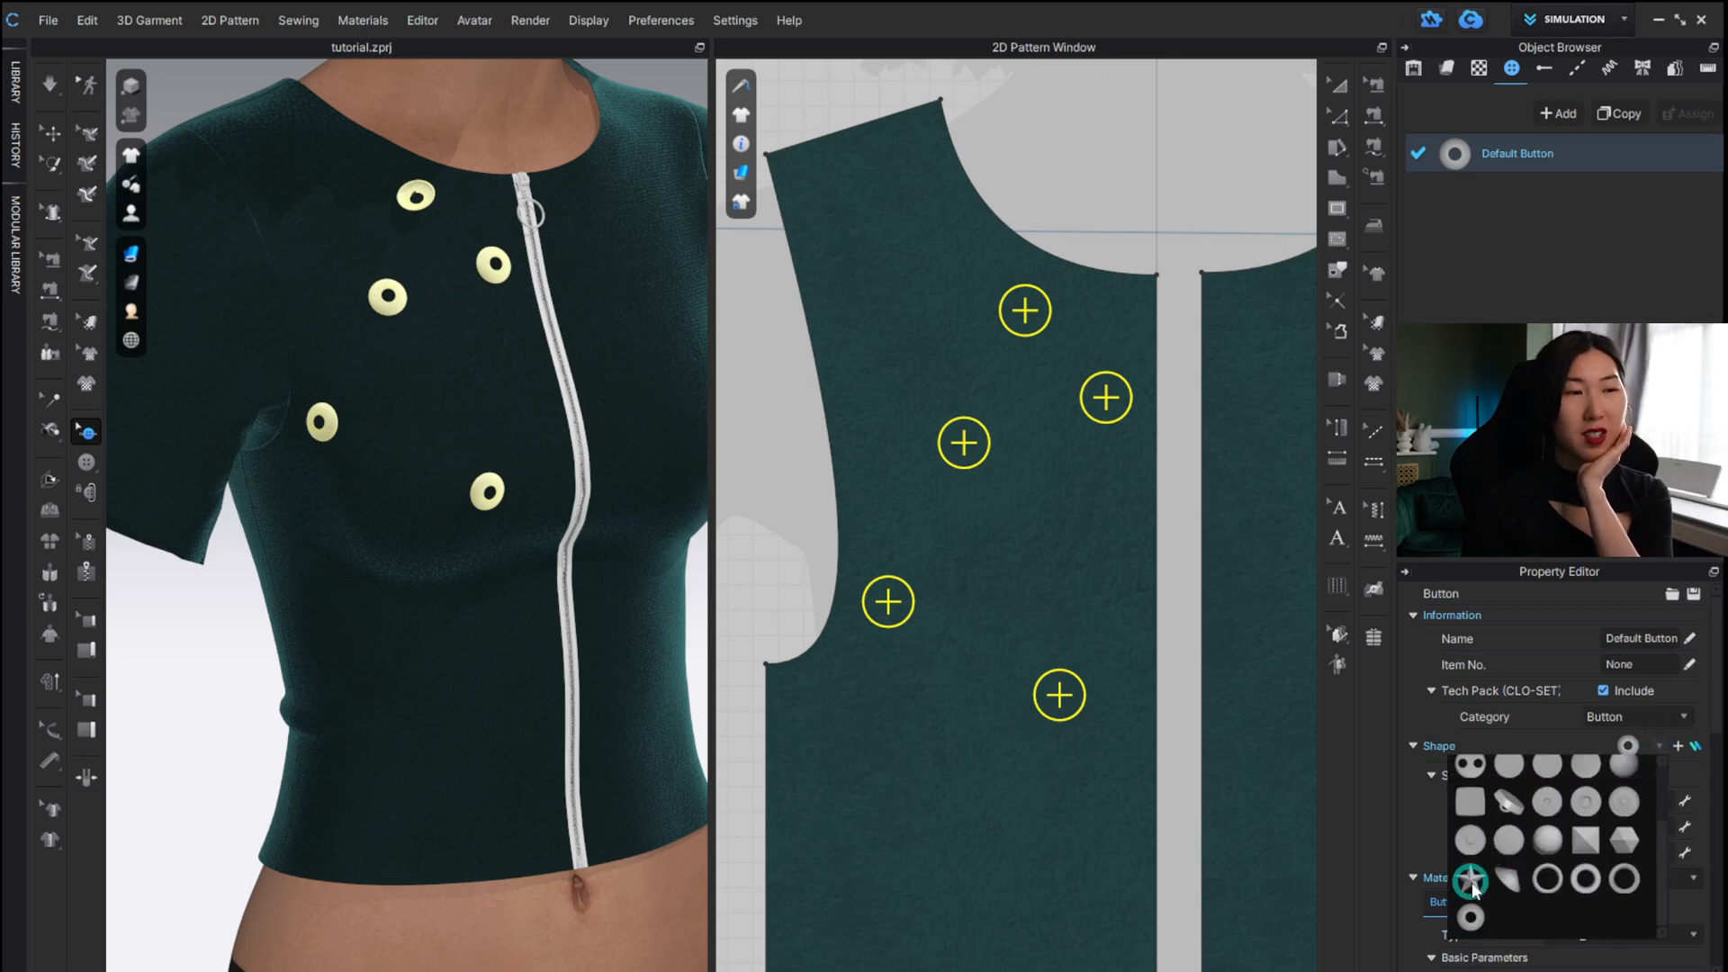
scroll(597, 390, down, 4)
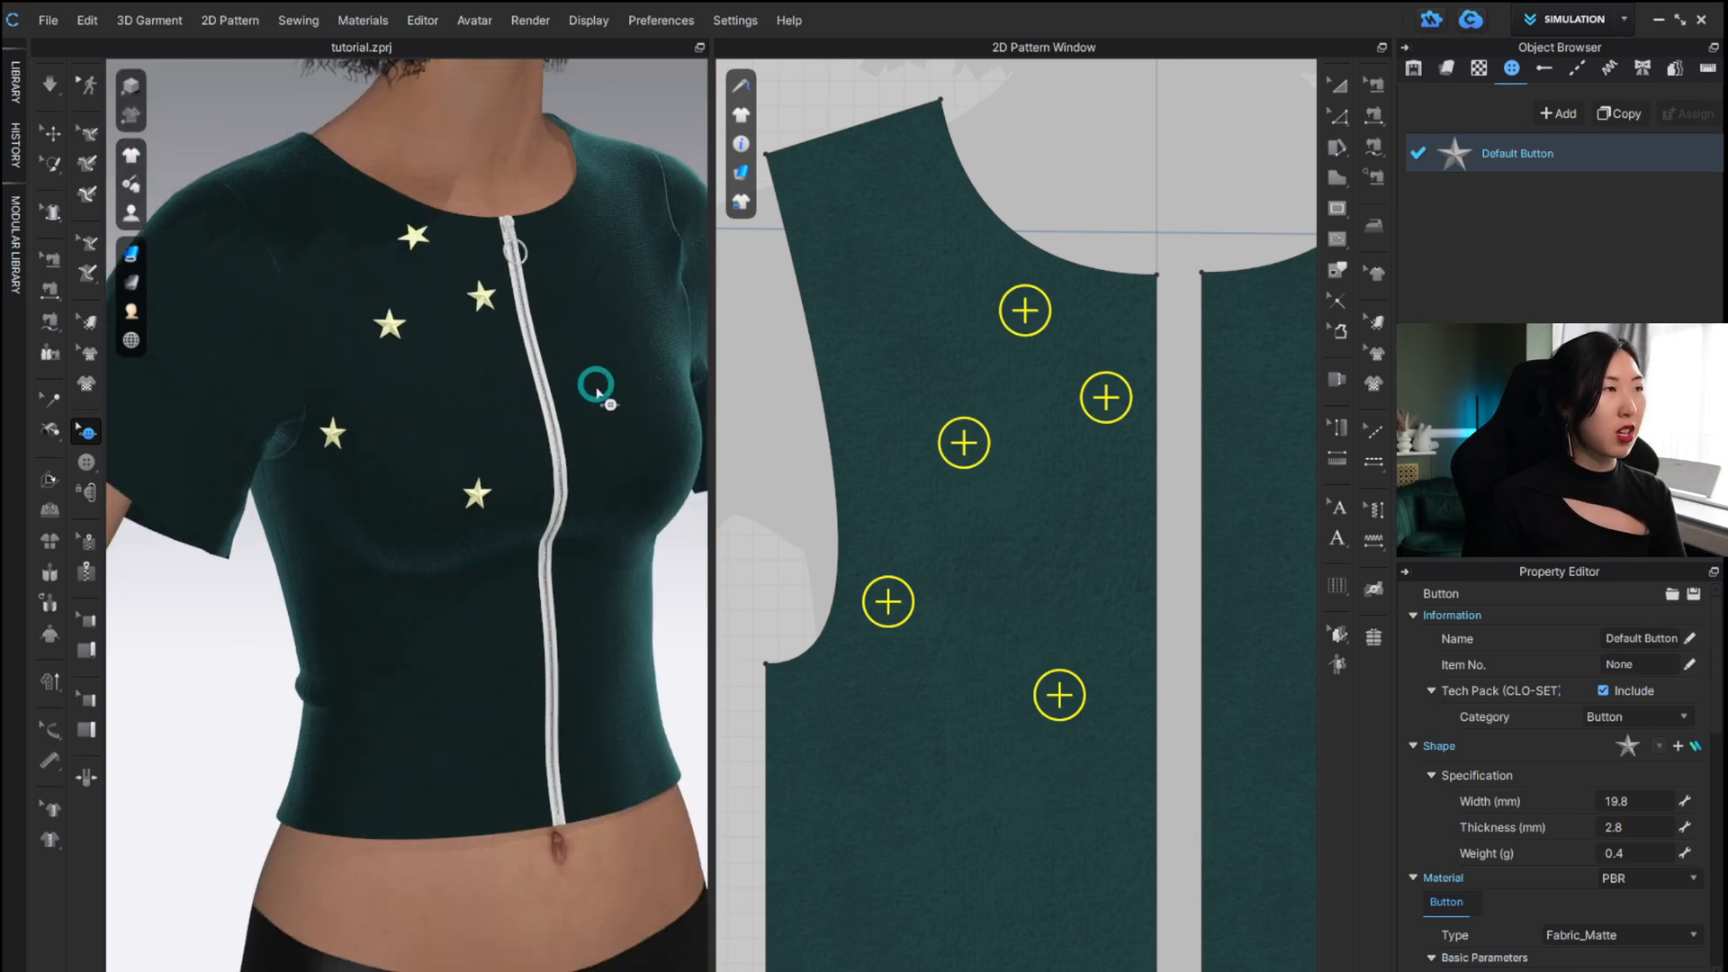
right_drag(621, 434, 543, 555)
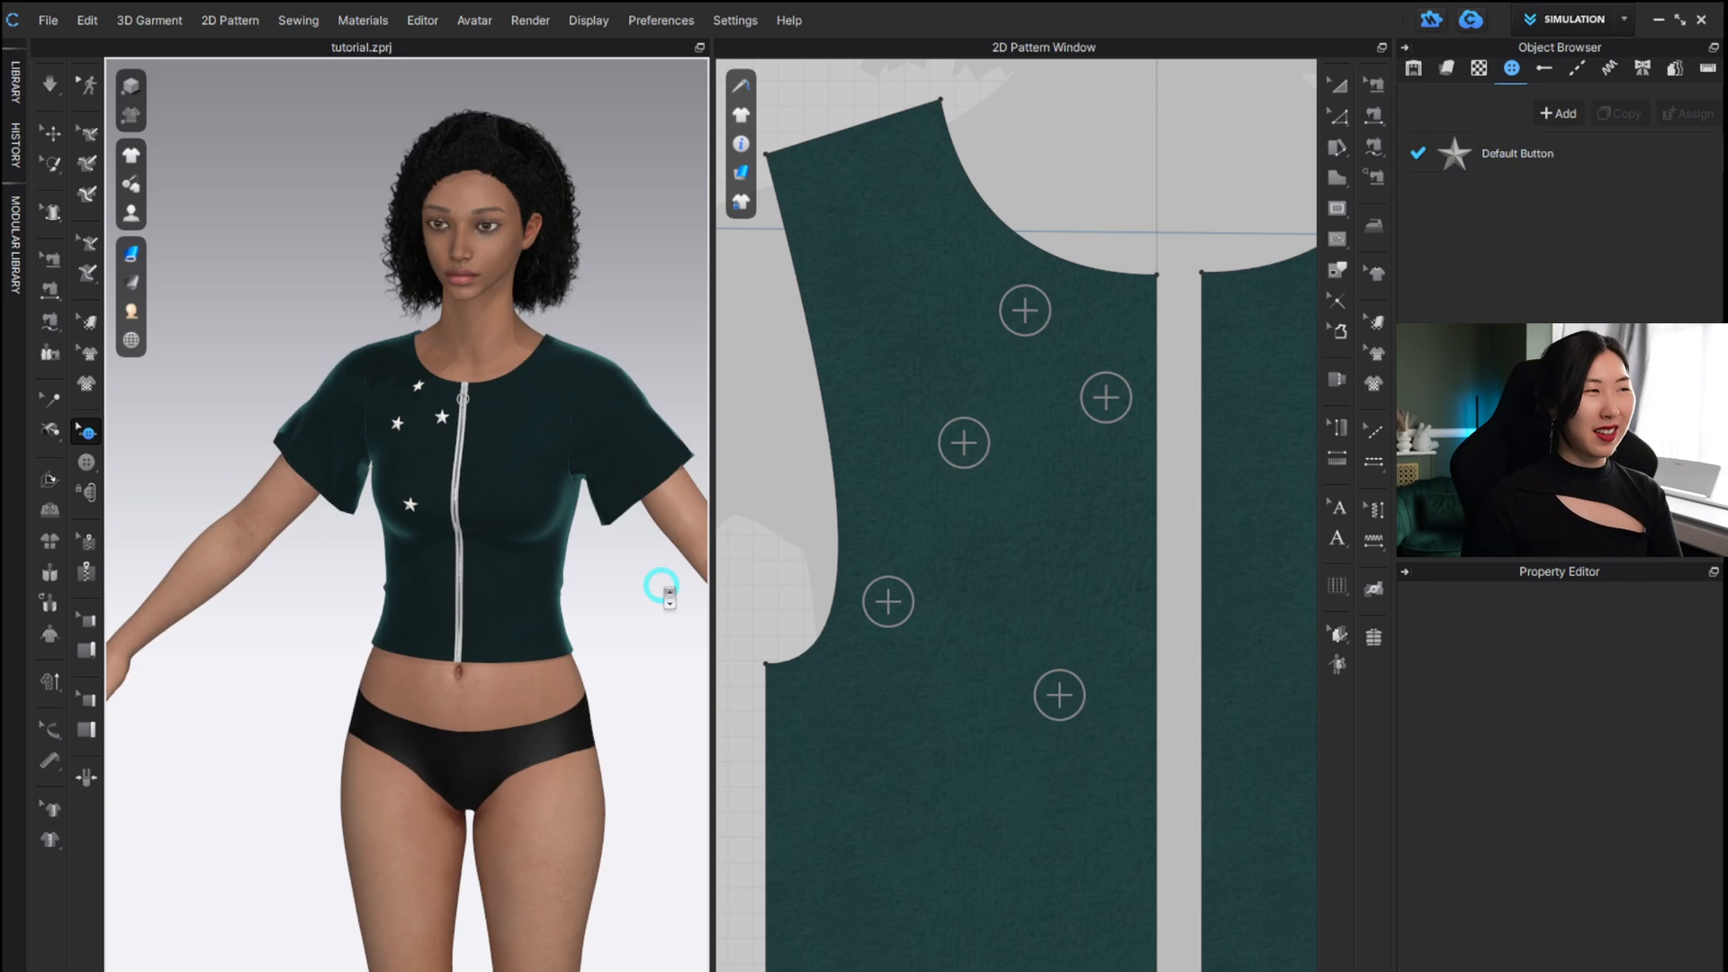
scroll(663, 592, up, 3)
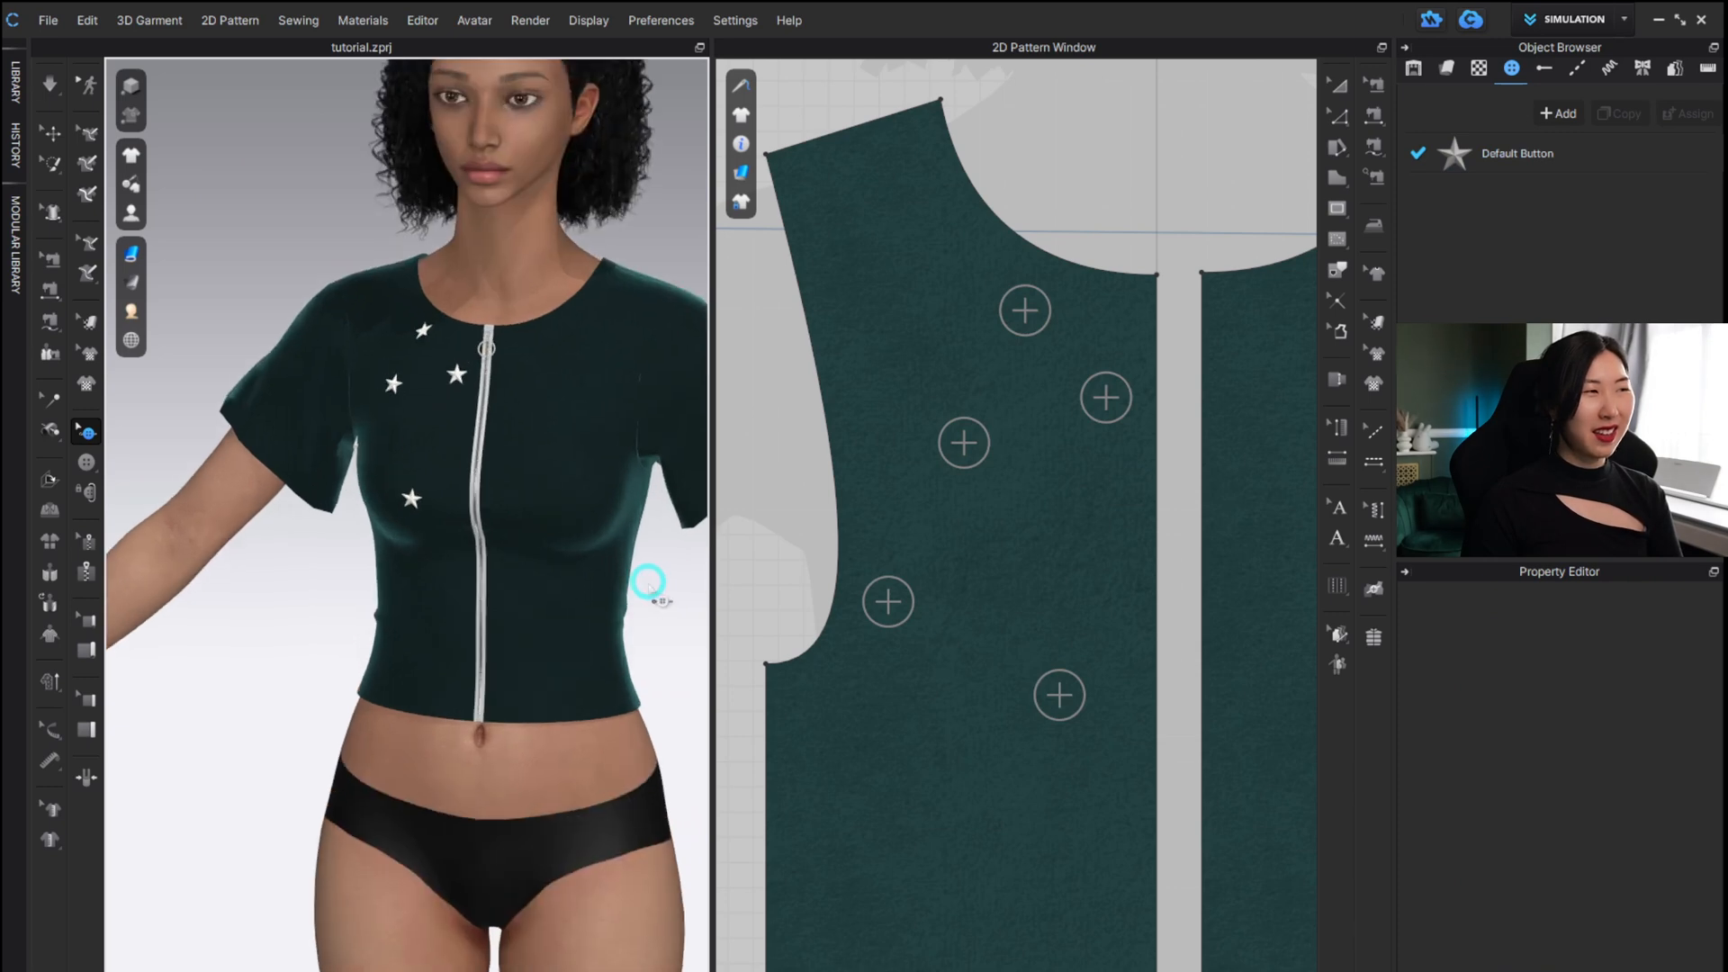
scroll(517, 564, down, 5)
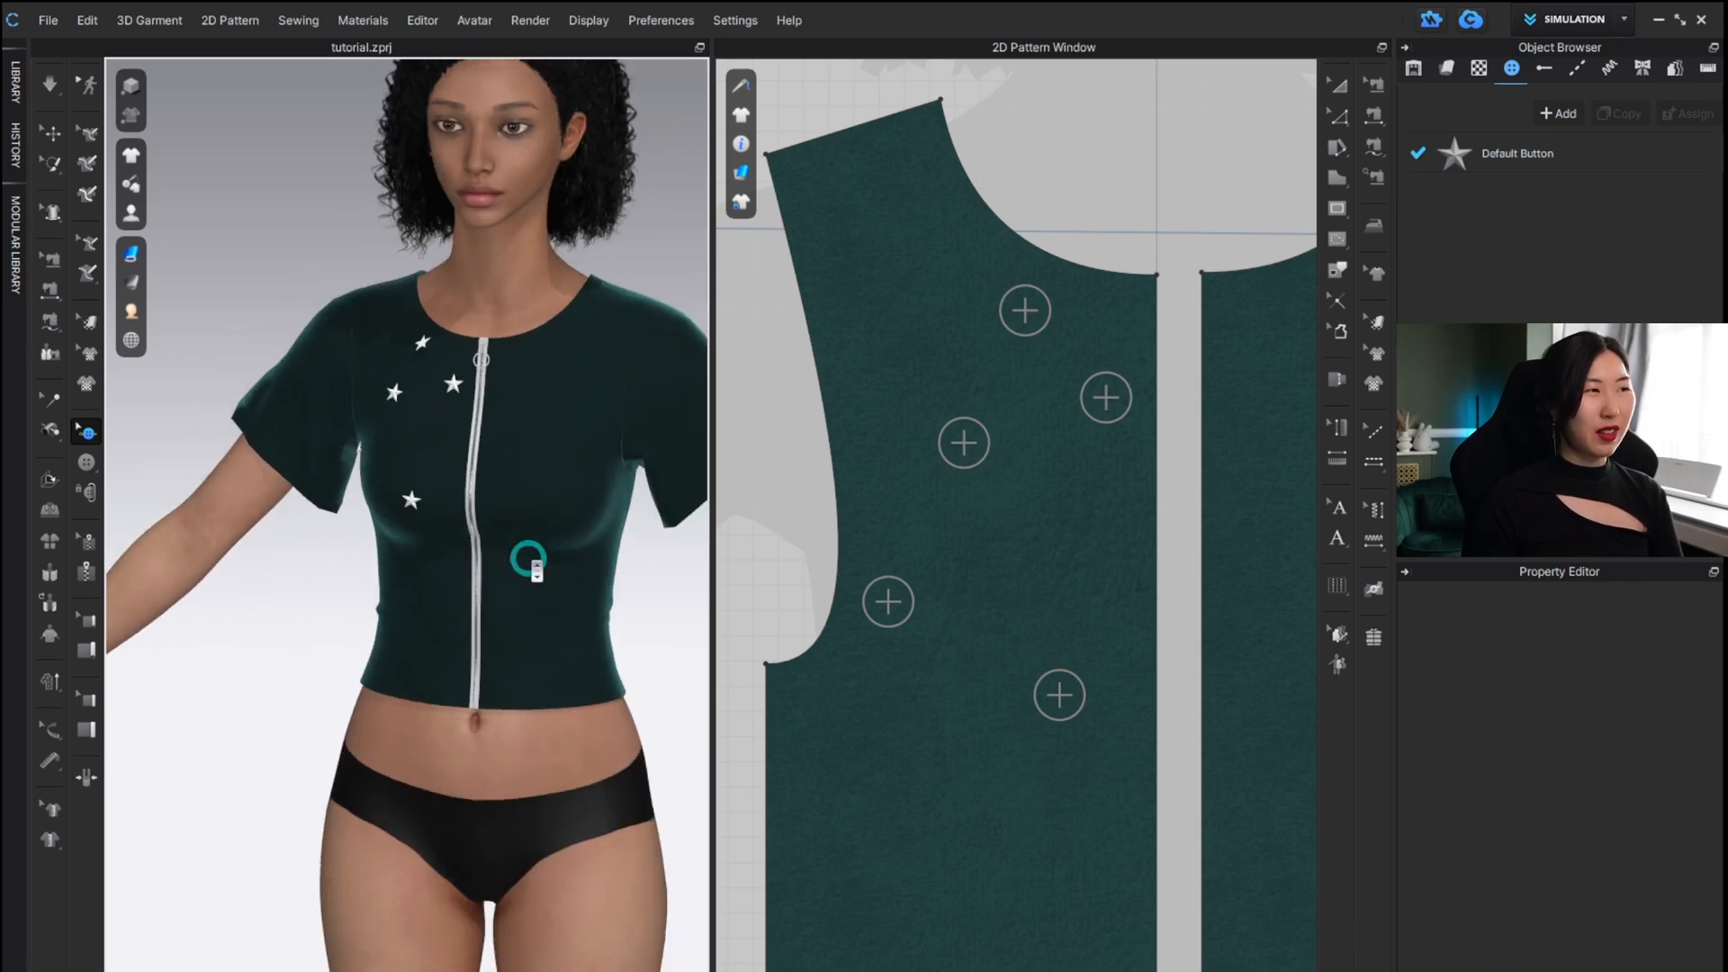
mouse_move(440, 616)
right_down()
mouse_move(598, 594)
mouse_move(445, 610)
right_up()
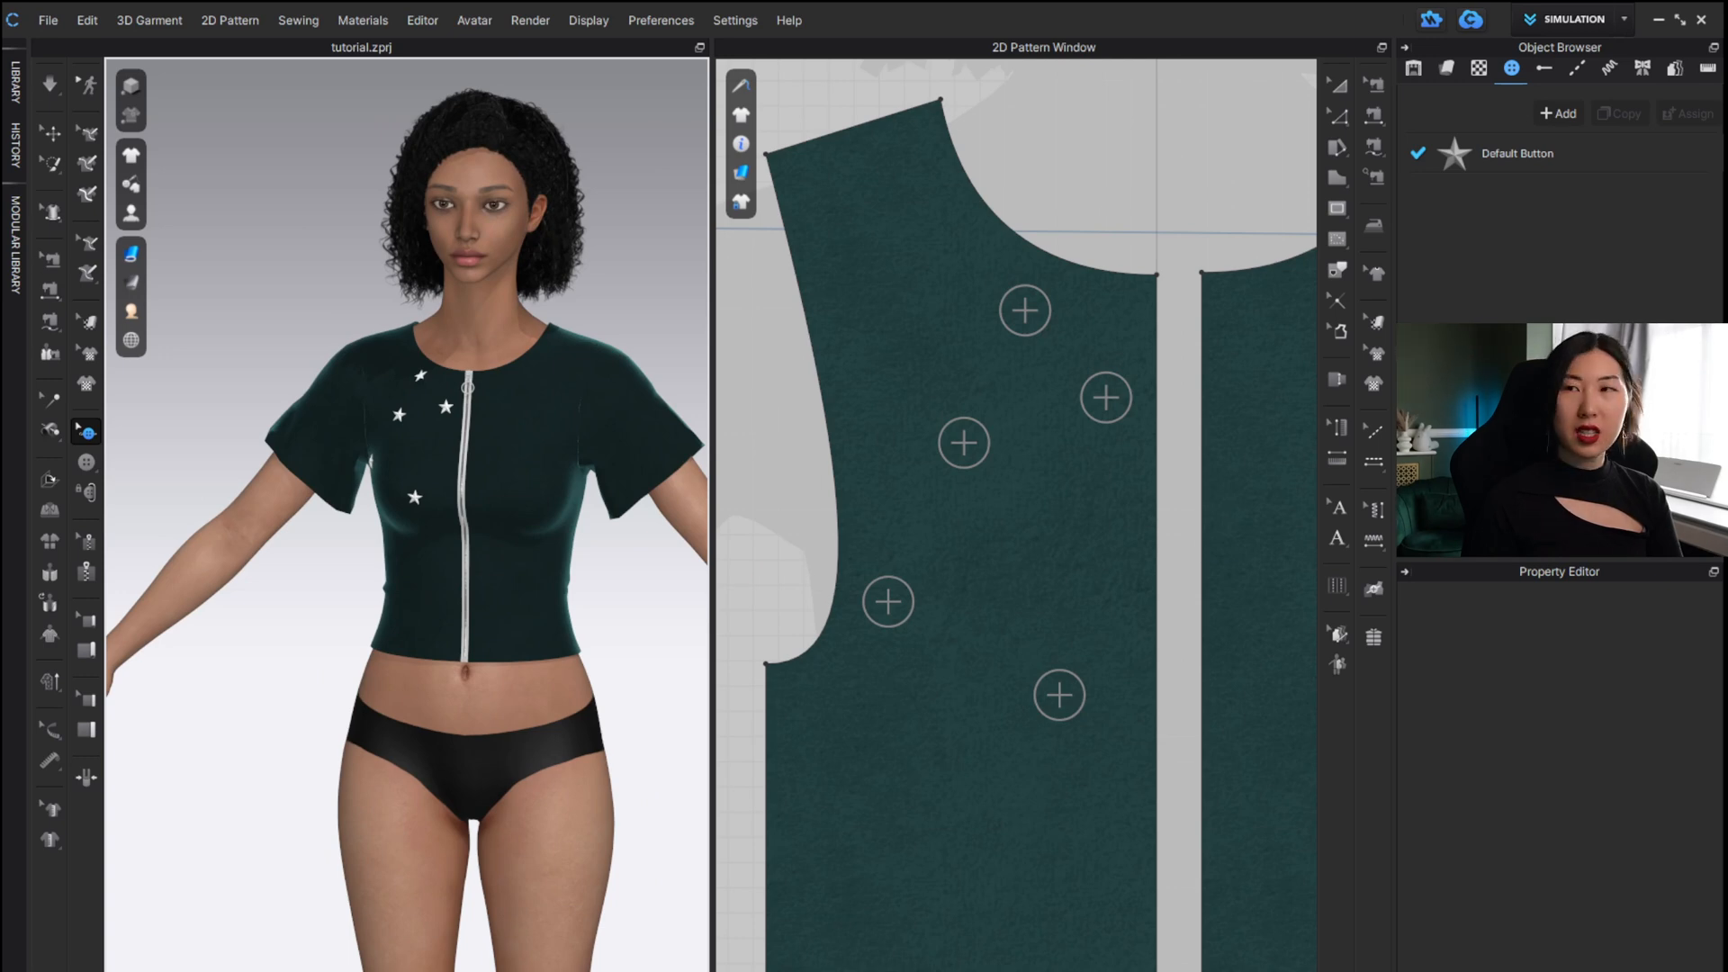
Move the button near the armhole inward on the front piece, placing it between the upper buttons and the lowest one.
click(86, 432)
click(903, 596)
drag(924, 592, 1065, 519)
scroll(488, 445, up, 2)
scroll(464, 358, up, 3)
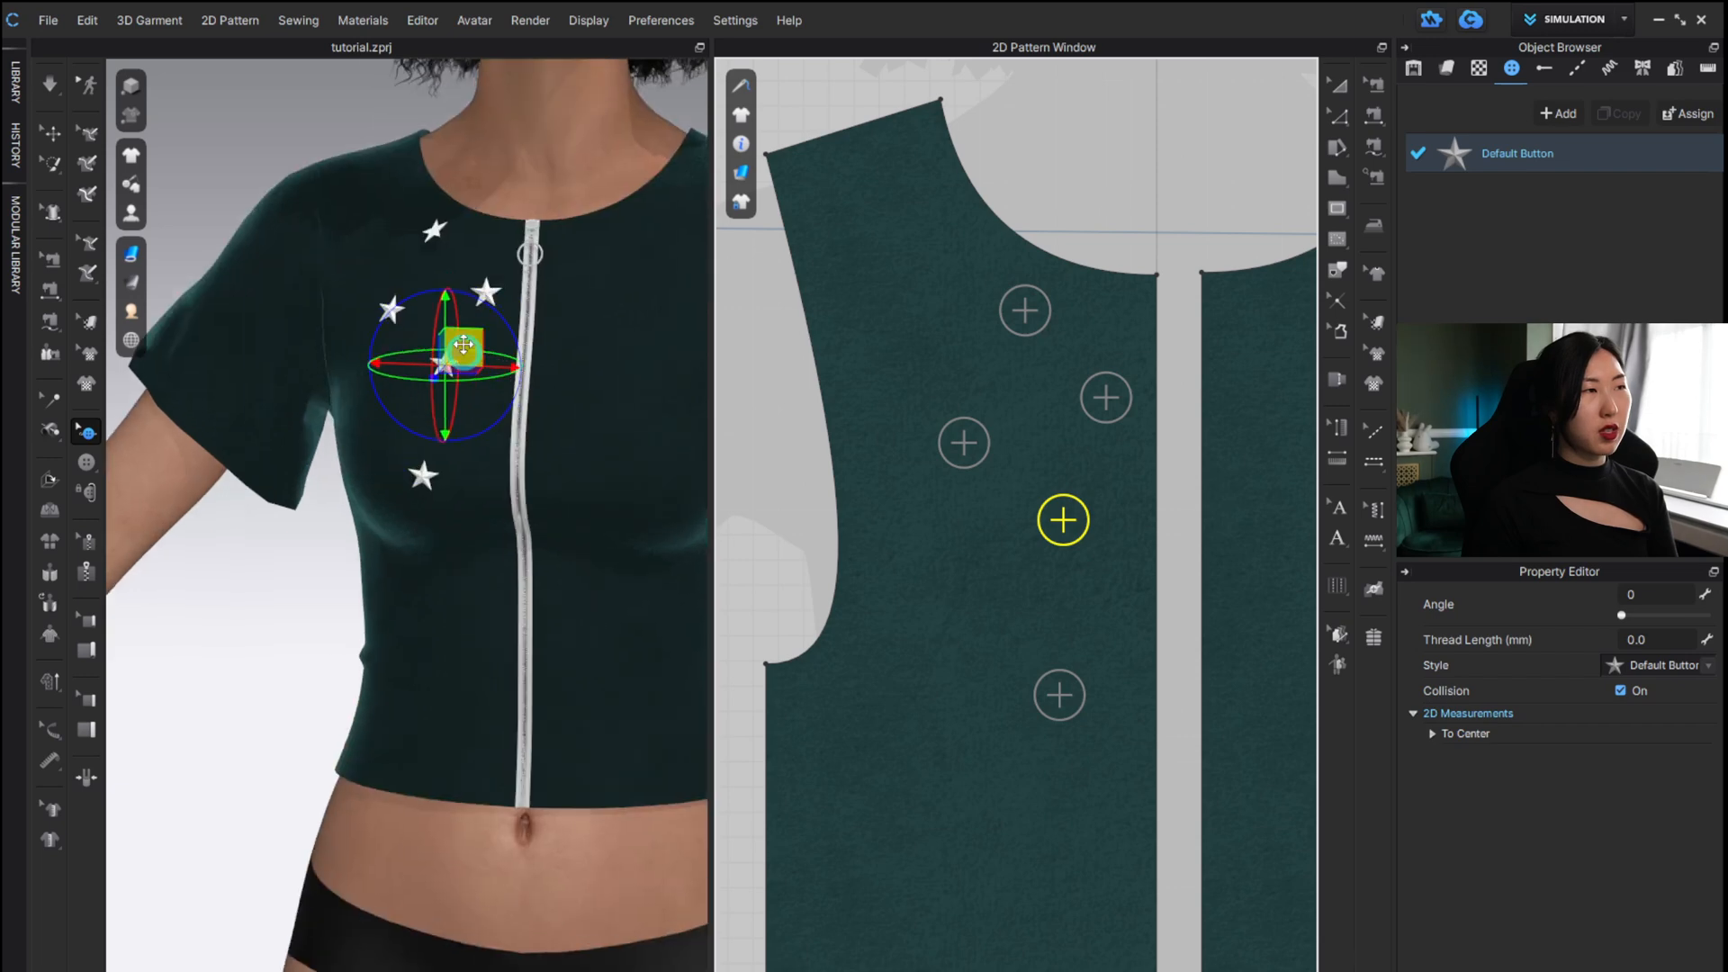
Move the lowest button up near the shoulder on the front piece, and shift the button beside the neckline slightly down towards the armhole.
right_drag(479, 195, 585, 195)
click(592, 206)
drag(1037, 677, 903, 301)
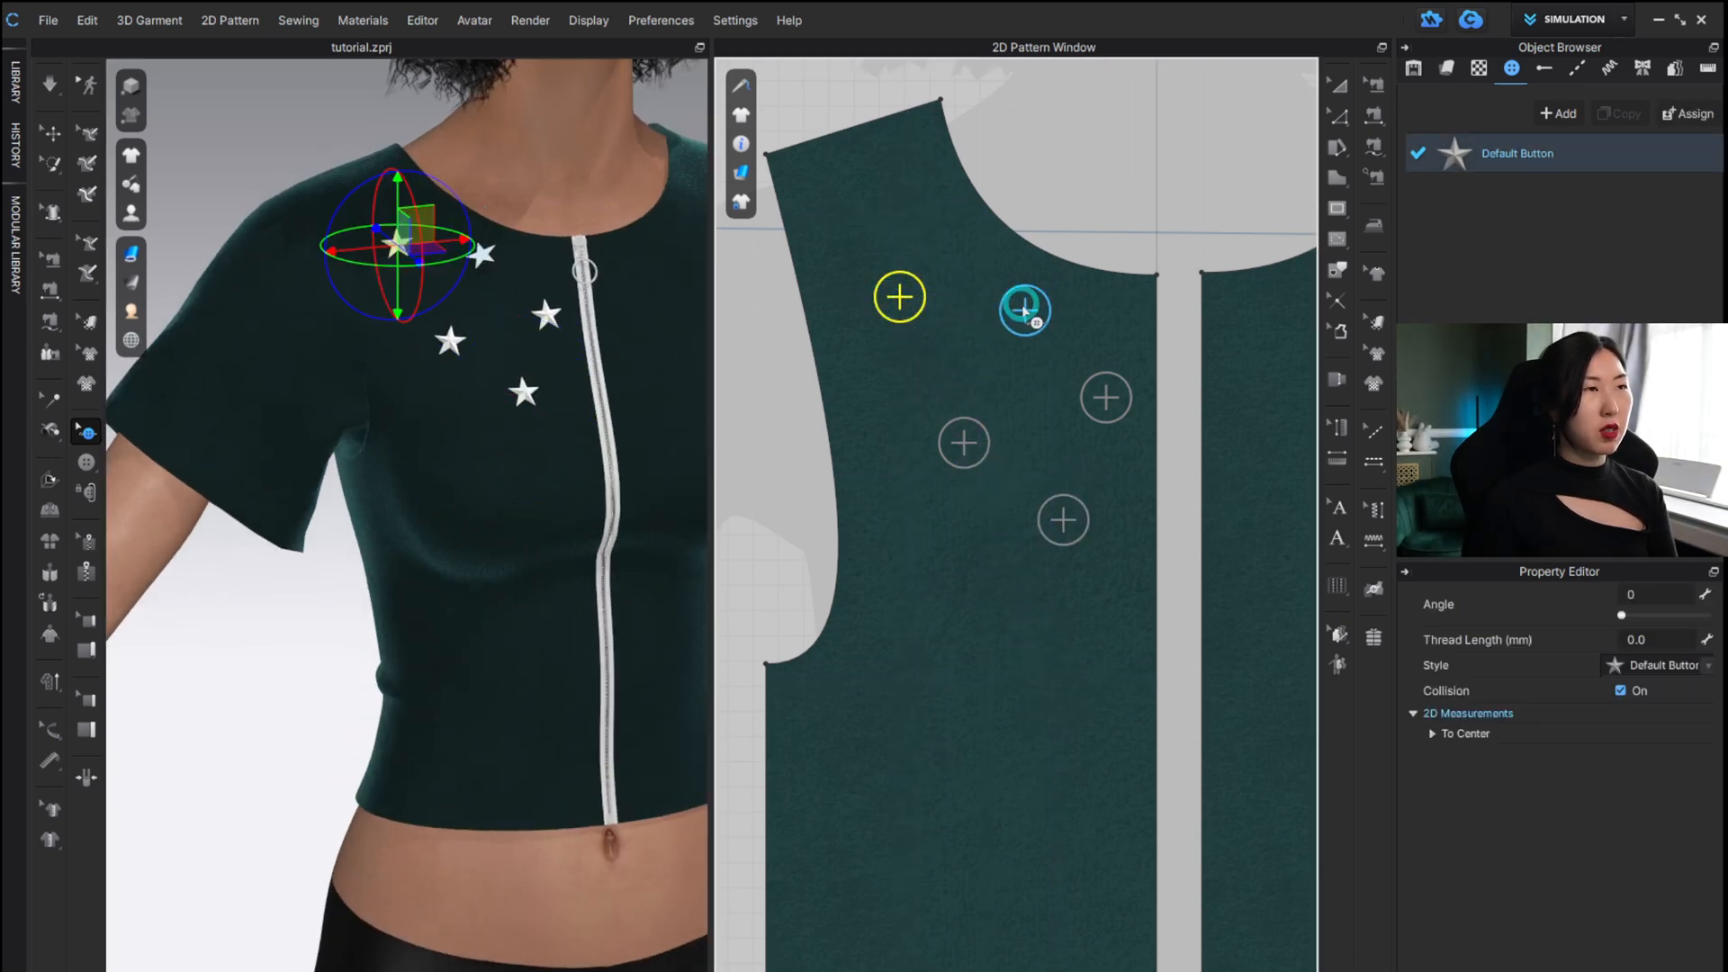
drag(1022, 308, 984, 336)
click(1076, 193)
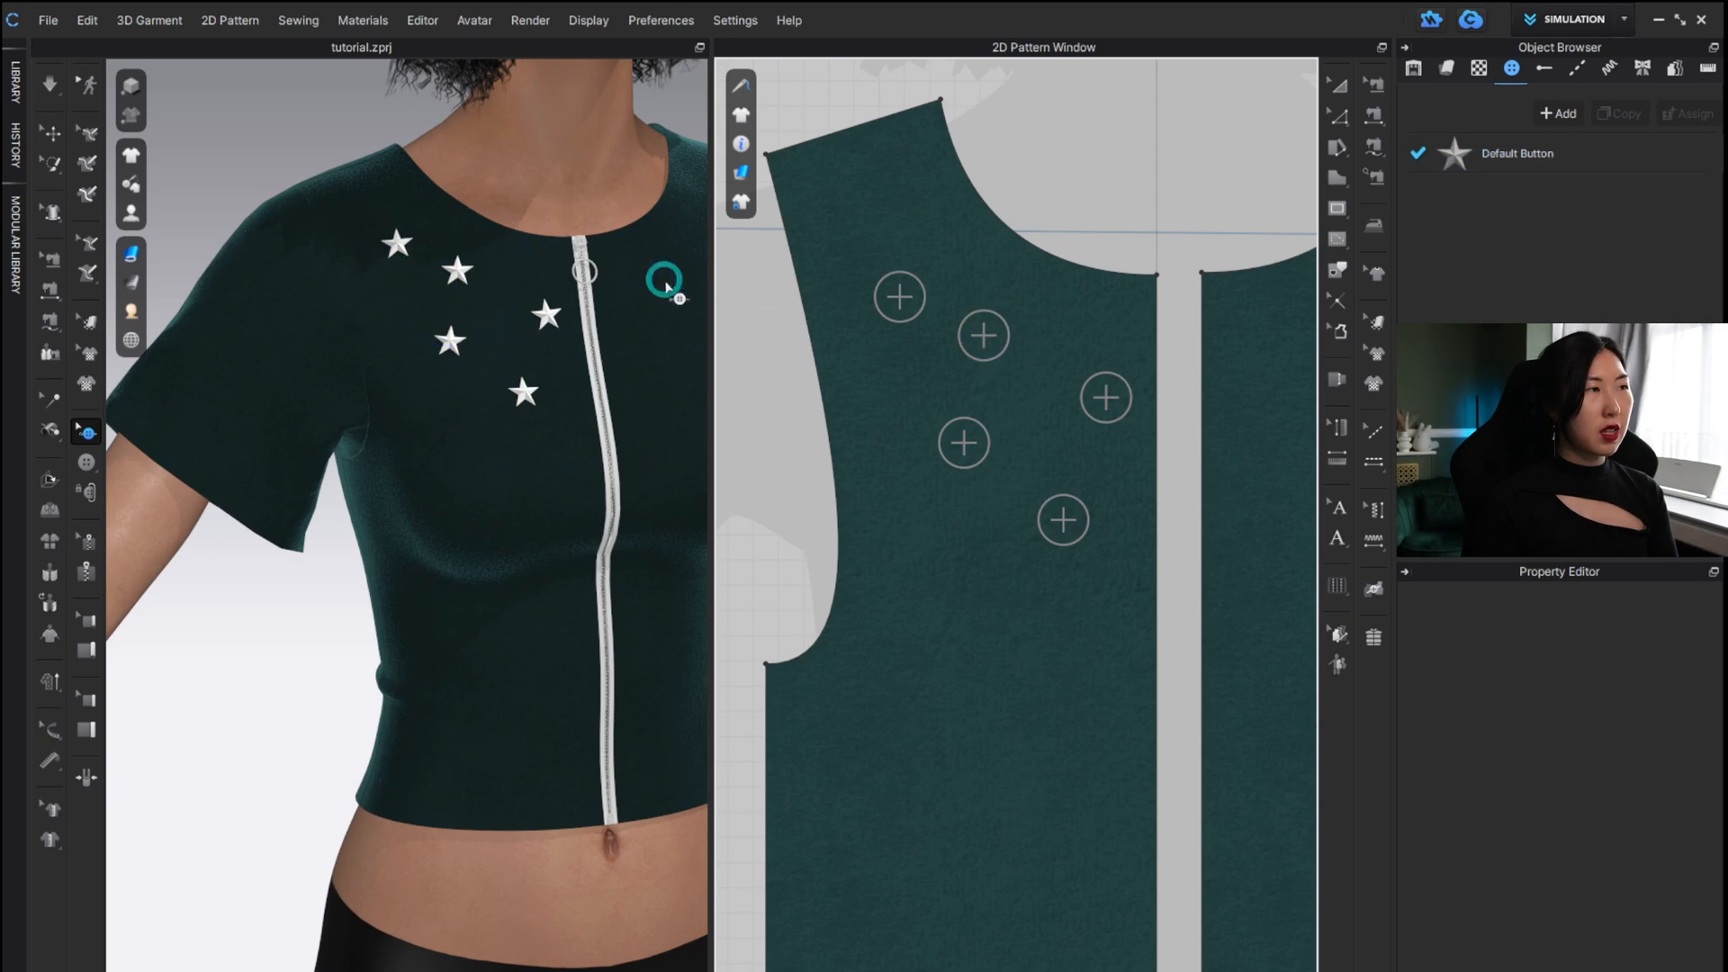
scroll(551, 279, down, 3)
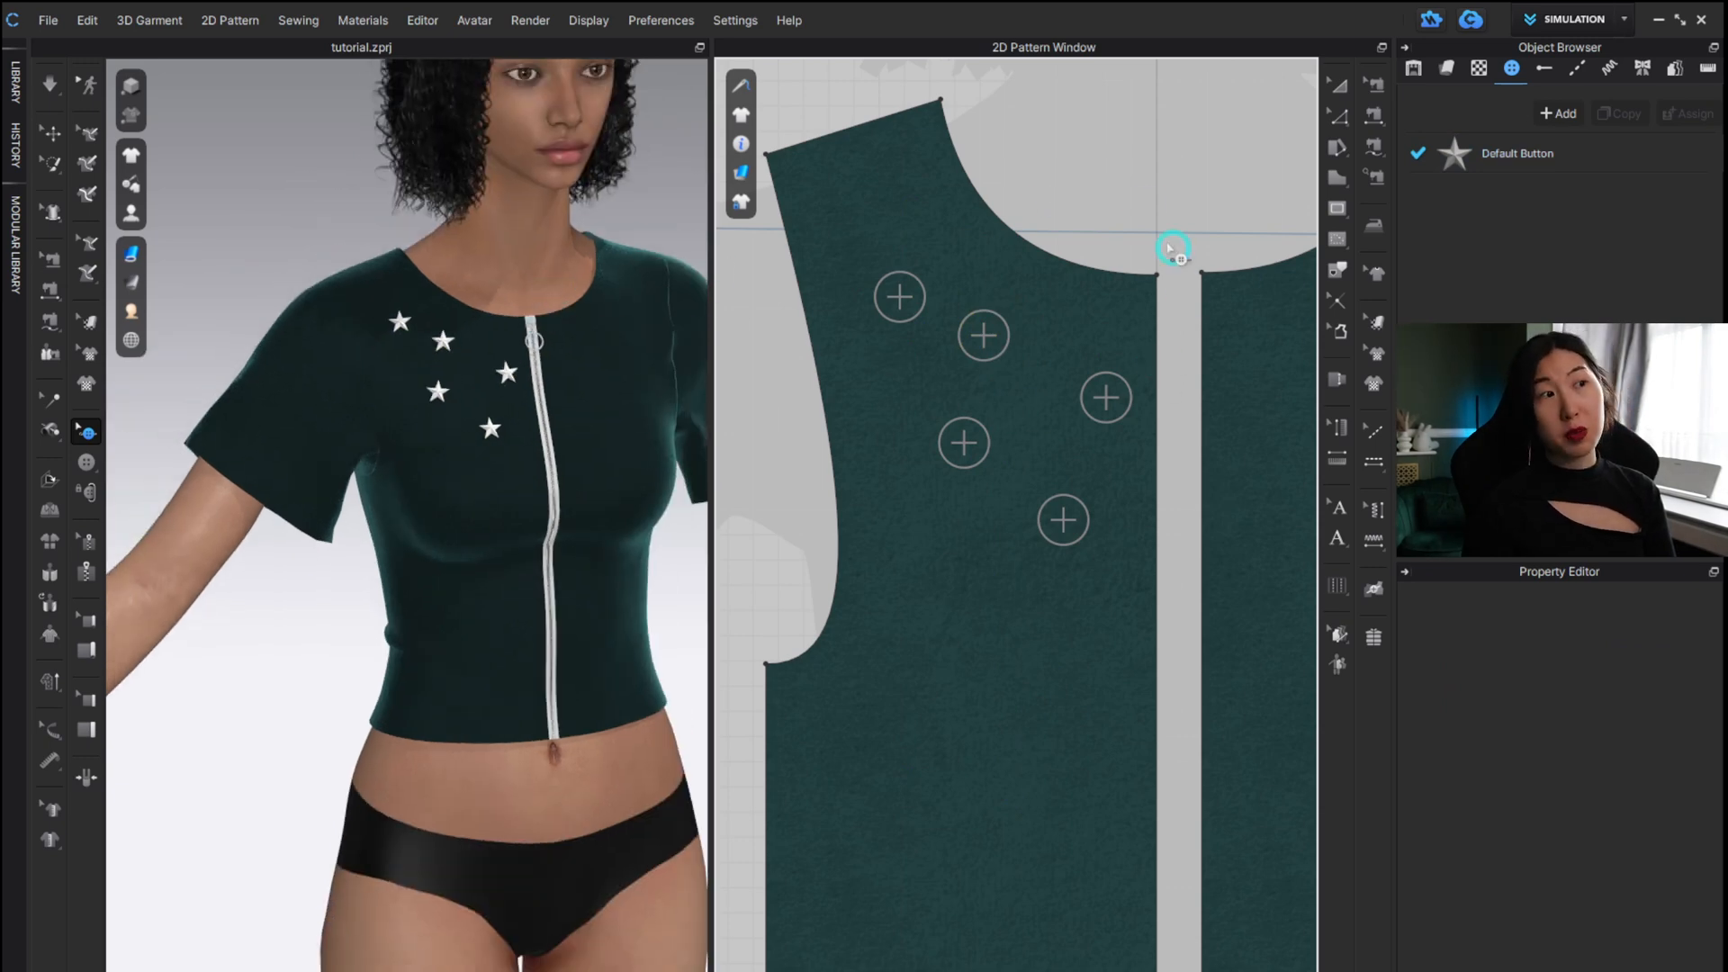
Offset the neckline edges of both front pieces and the back as a single internal line, trying 20 mm and settling on 10 mm.
alt+middle_drag(1151, 197, 1078, 253)
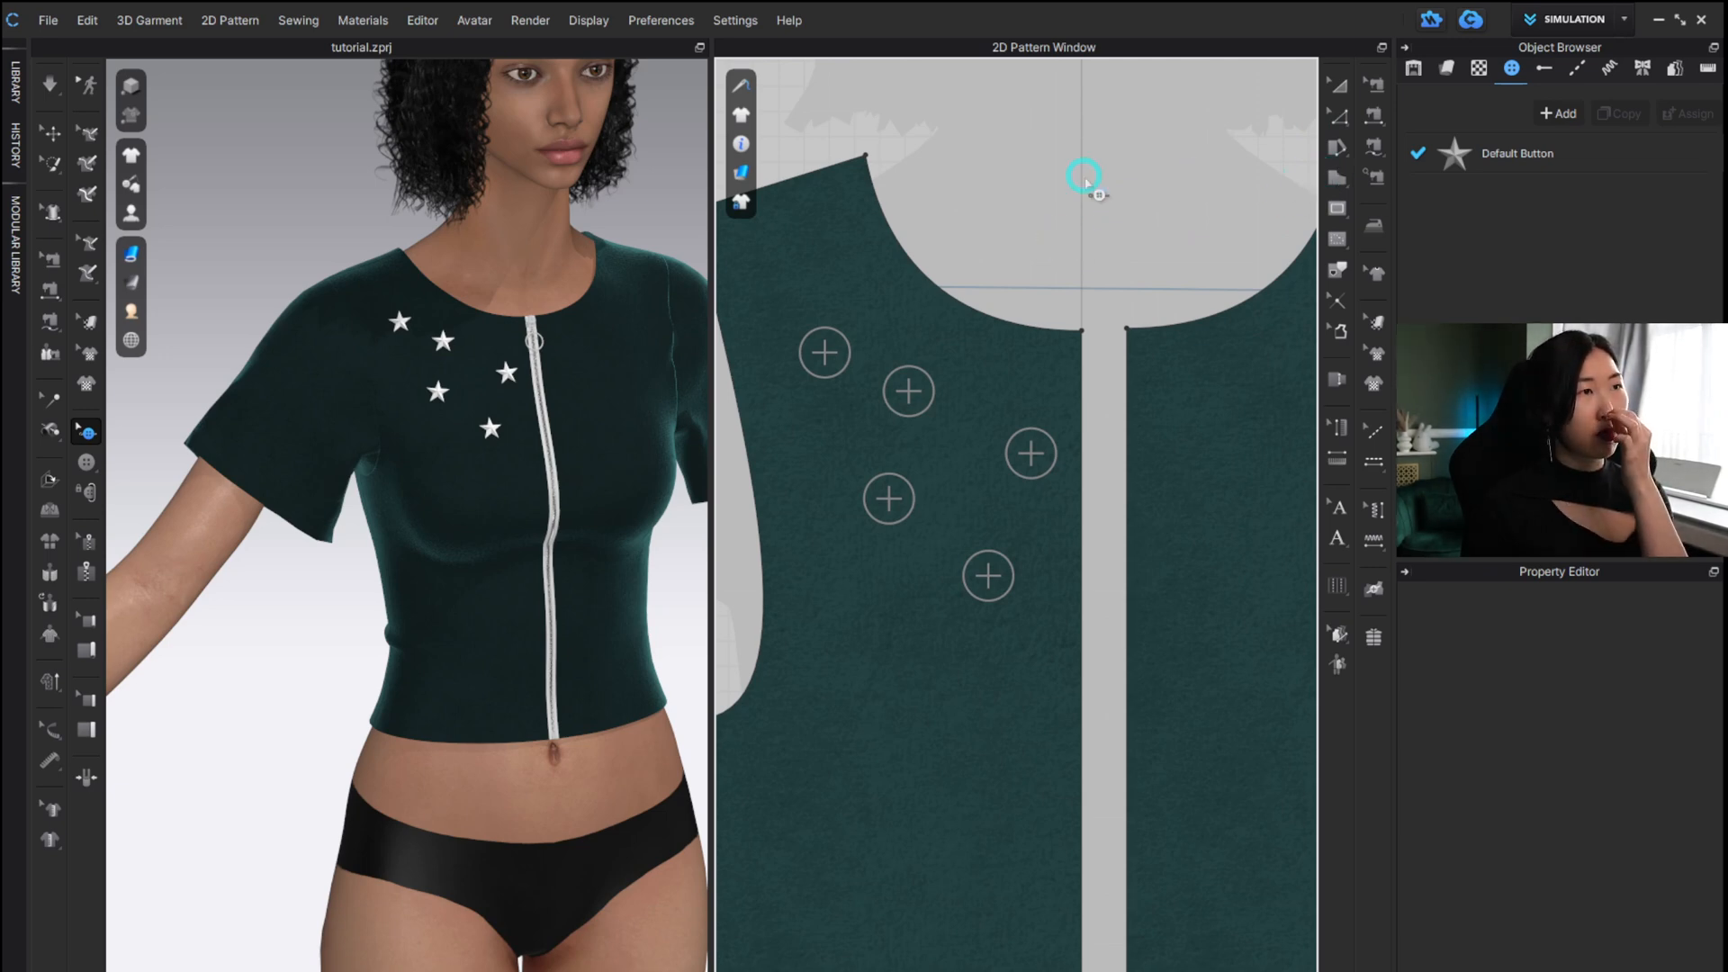
key(z)
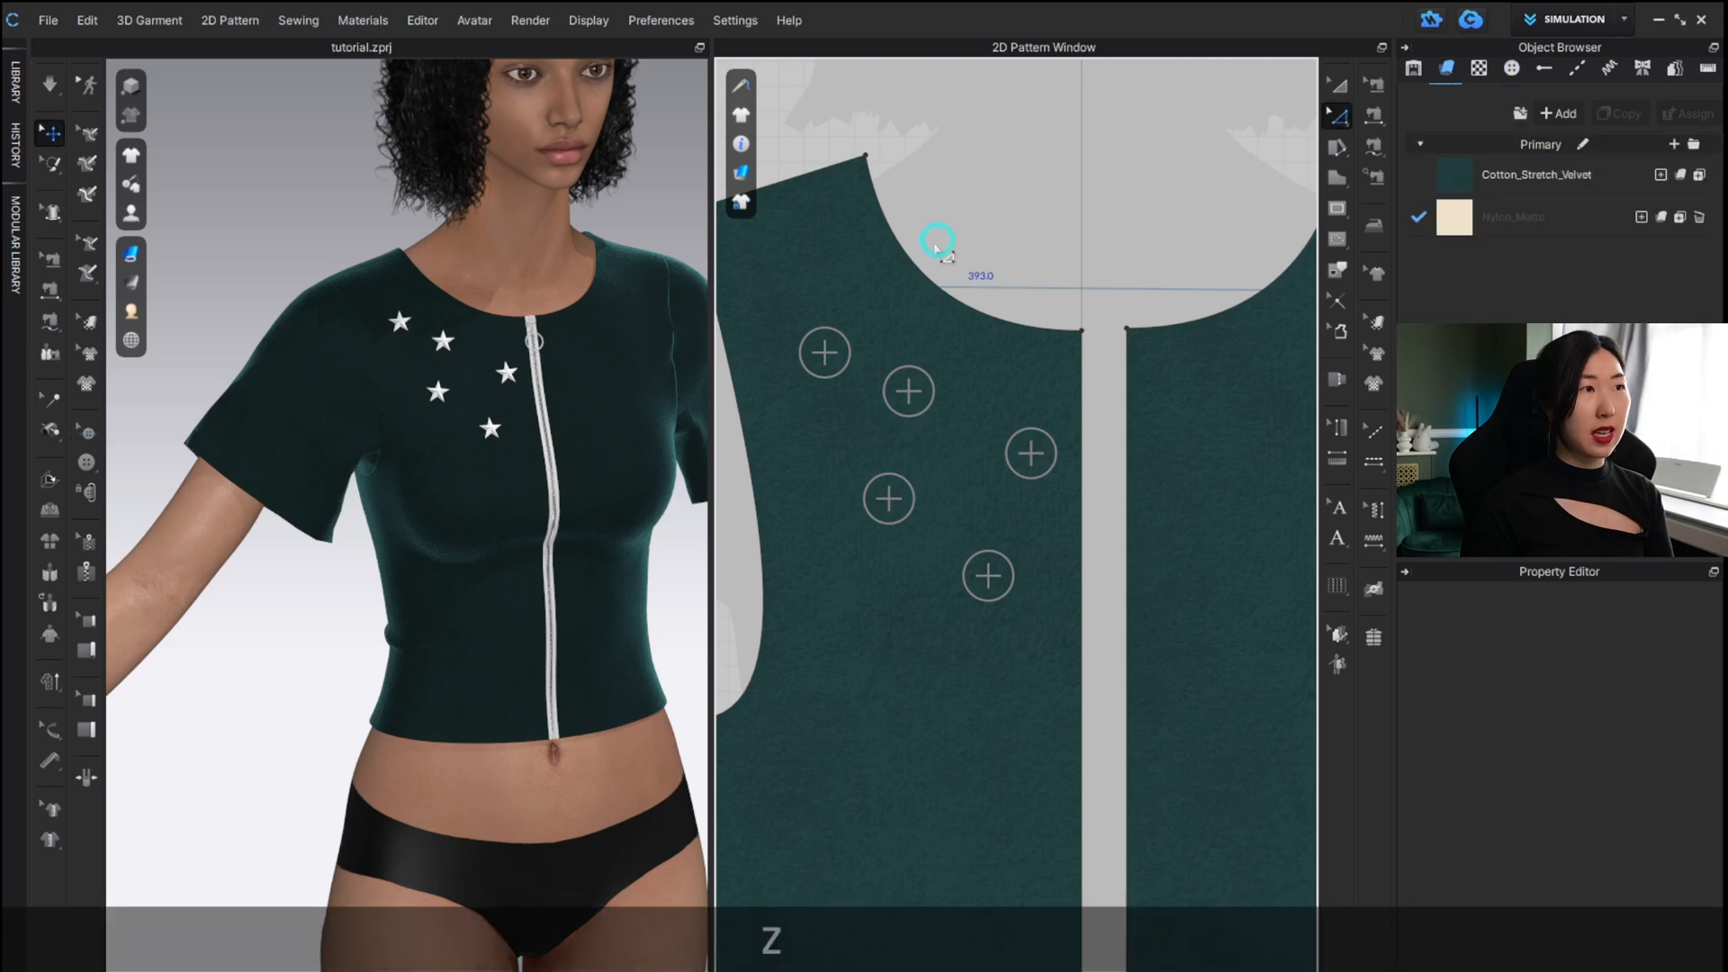
click(908, 256)
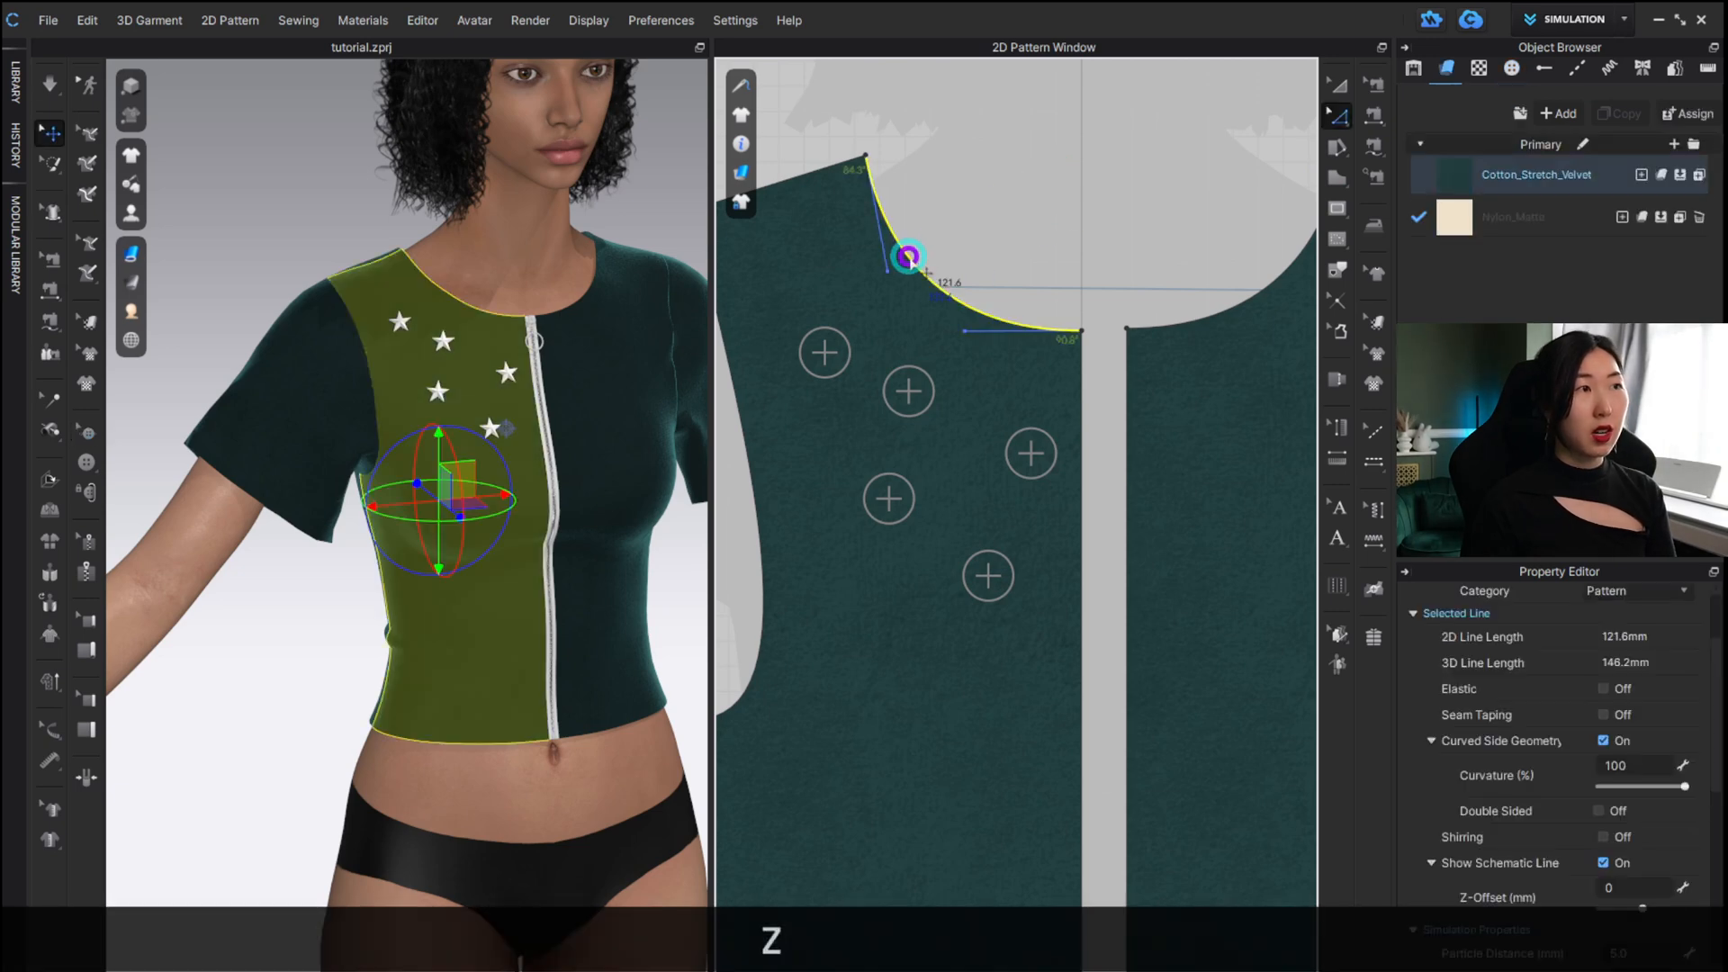
key(shift)
key(shift)
shift+click(1217, 321)
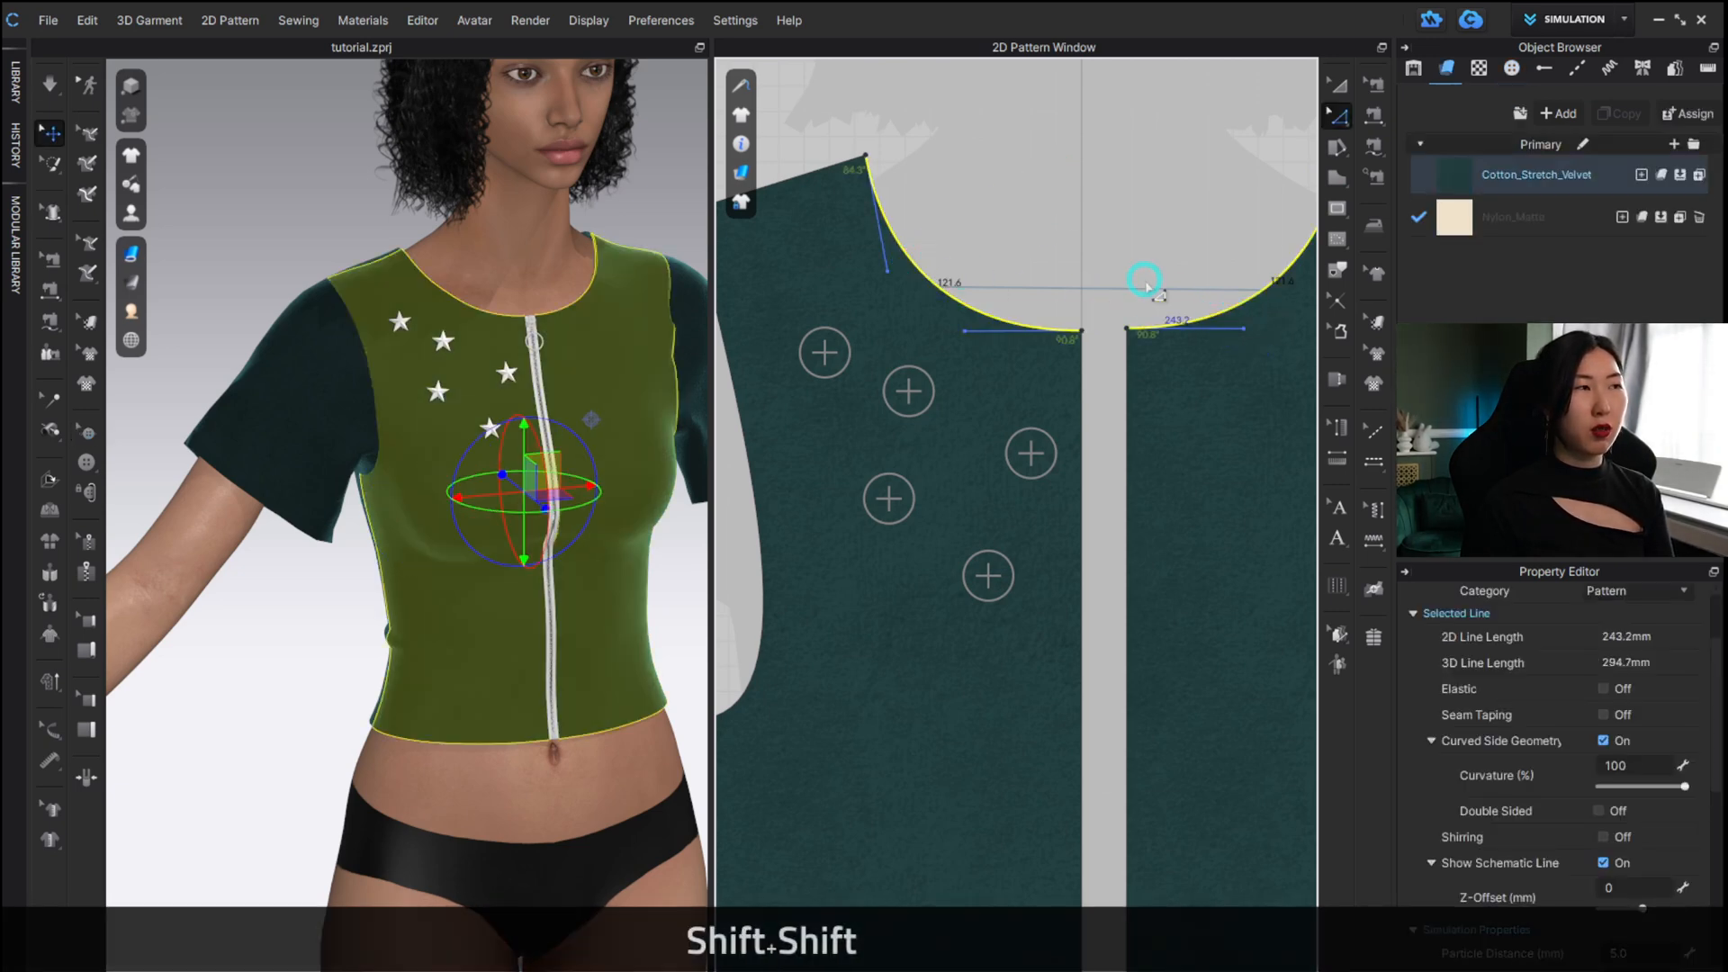
scroll(1145, 284, down, 3)
alt+middle_drag(1181, 236, 1013, 302)
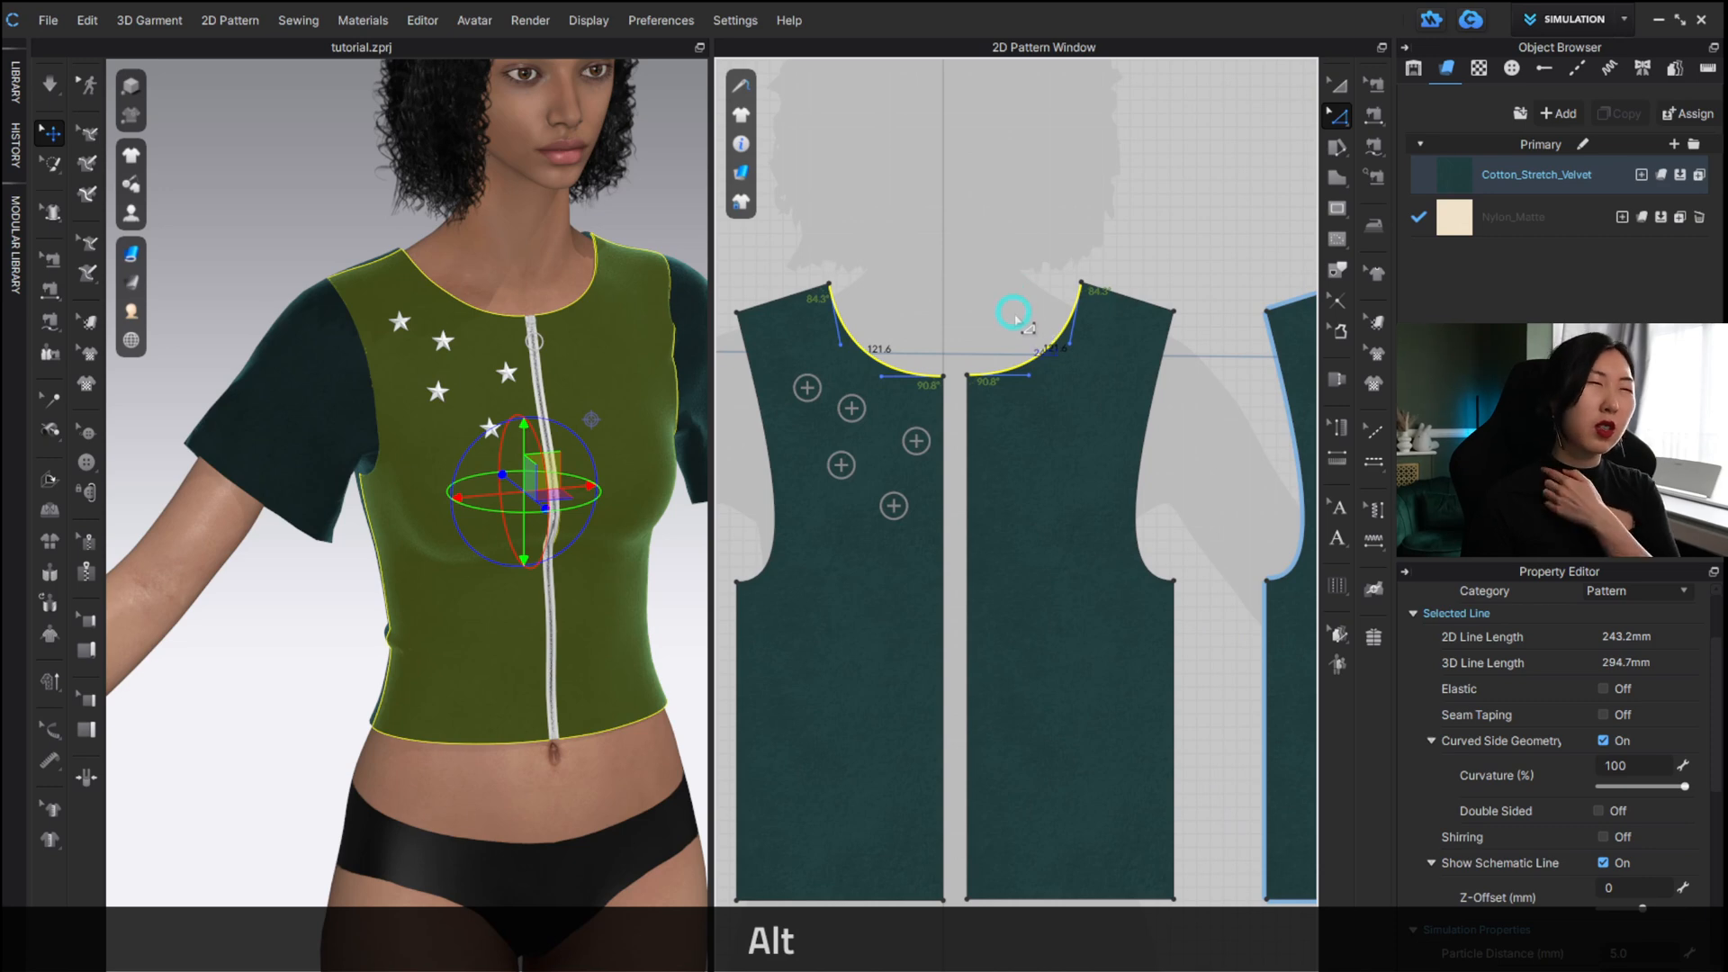
alt+middle_drag(1077, 216, 865, 221)
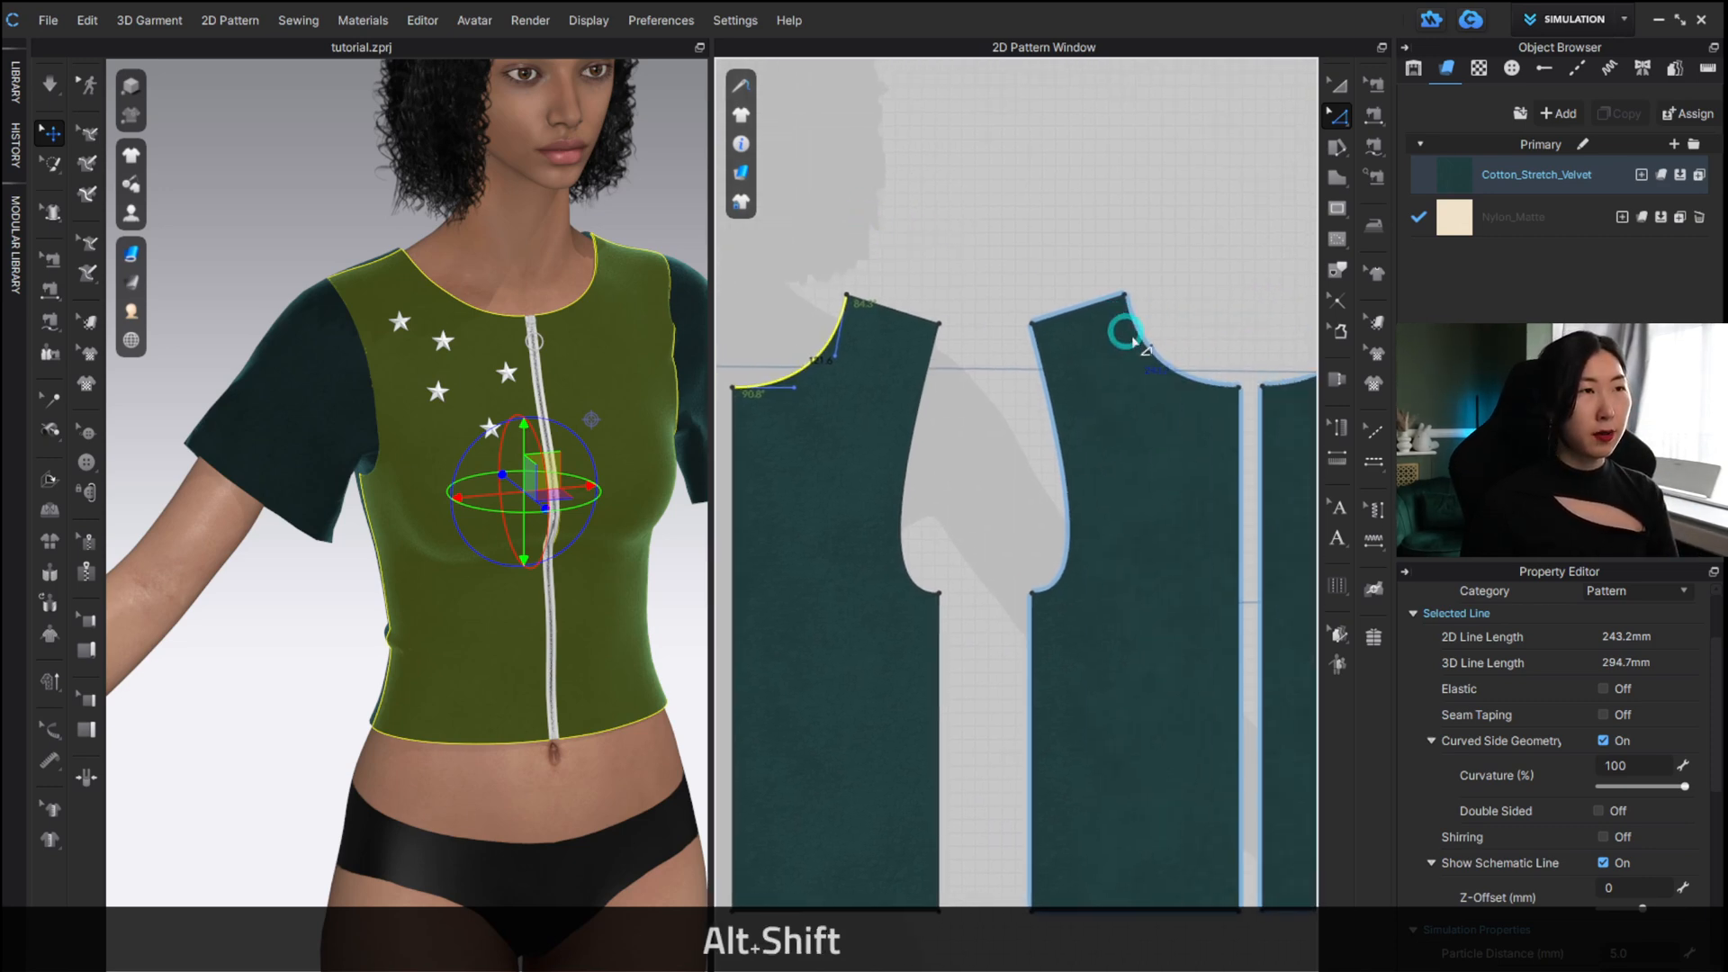
shift+click(1134, 330)
mouse_move(1204, 299)
alt+middle_down()
mouse_move(1071, 274)
mouse_move(1231, 292)
alt+middle_up()
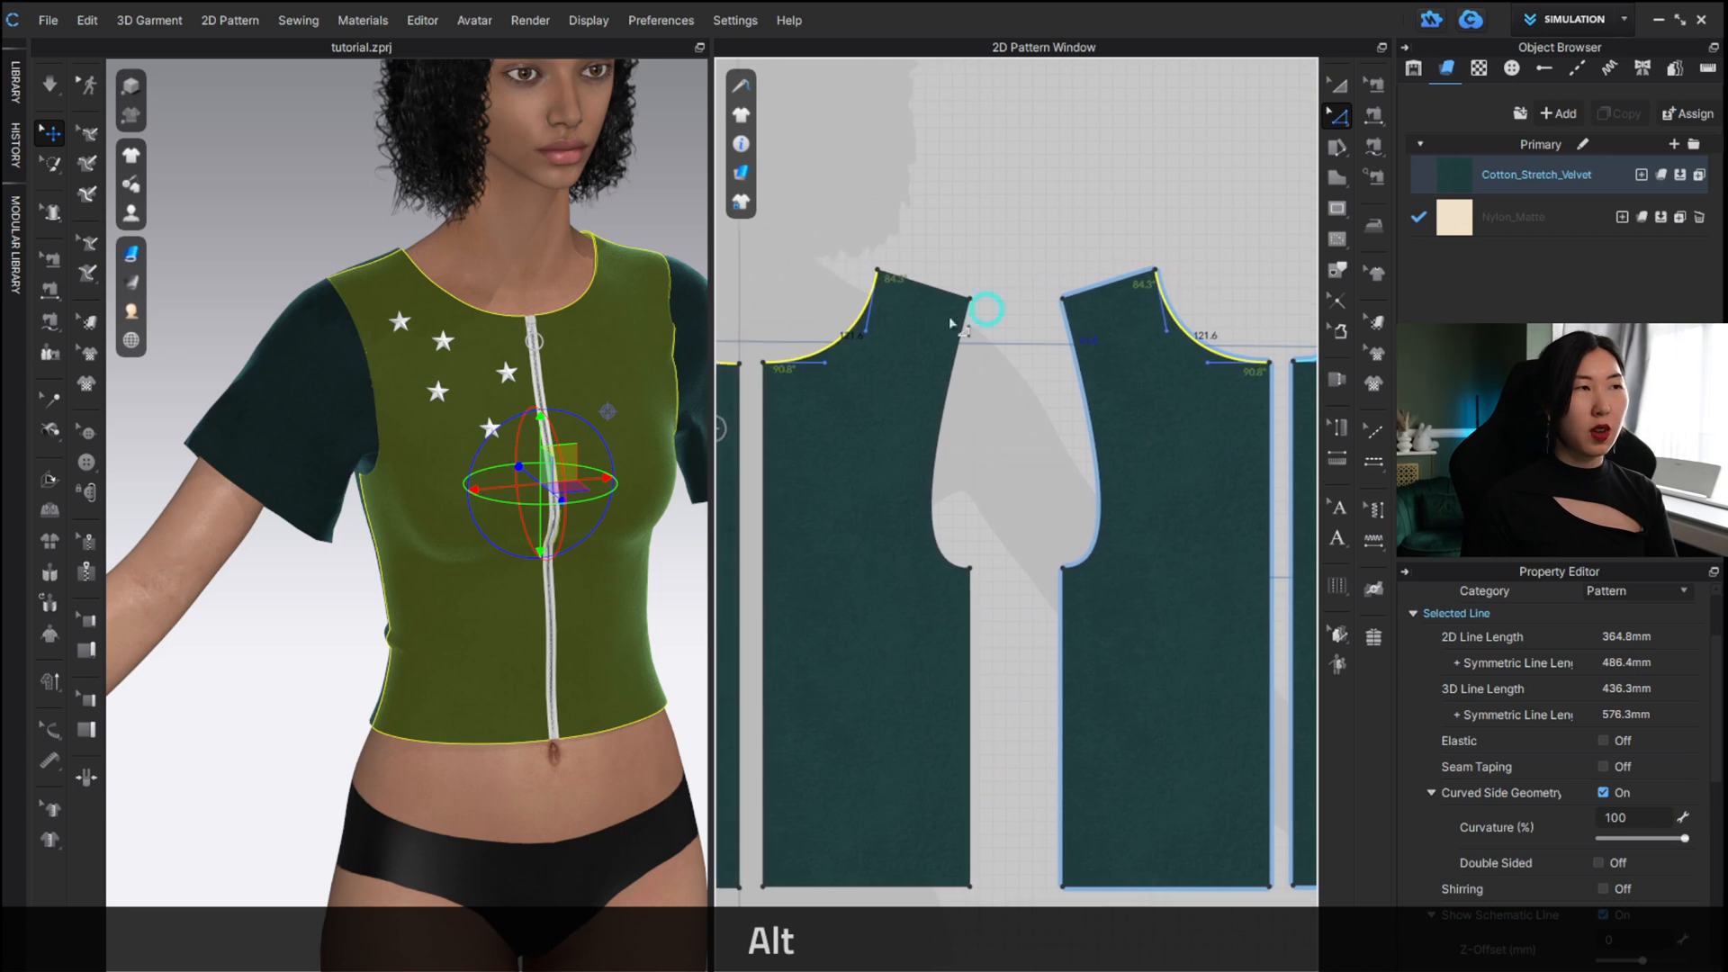
right_click(829, 352)
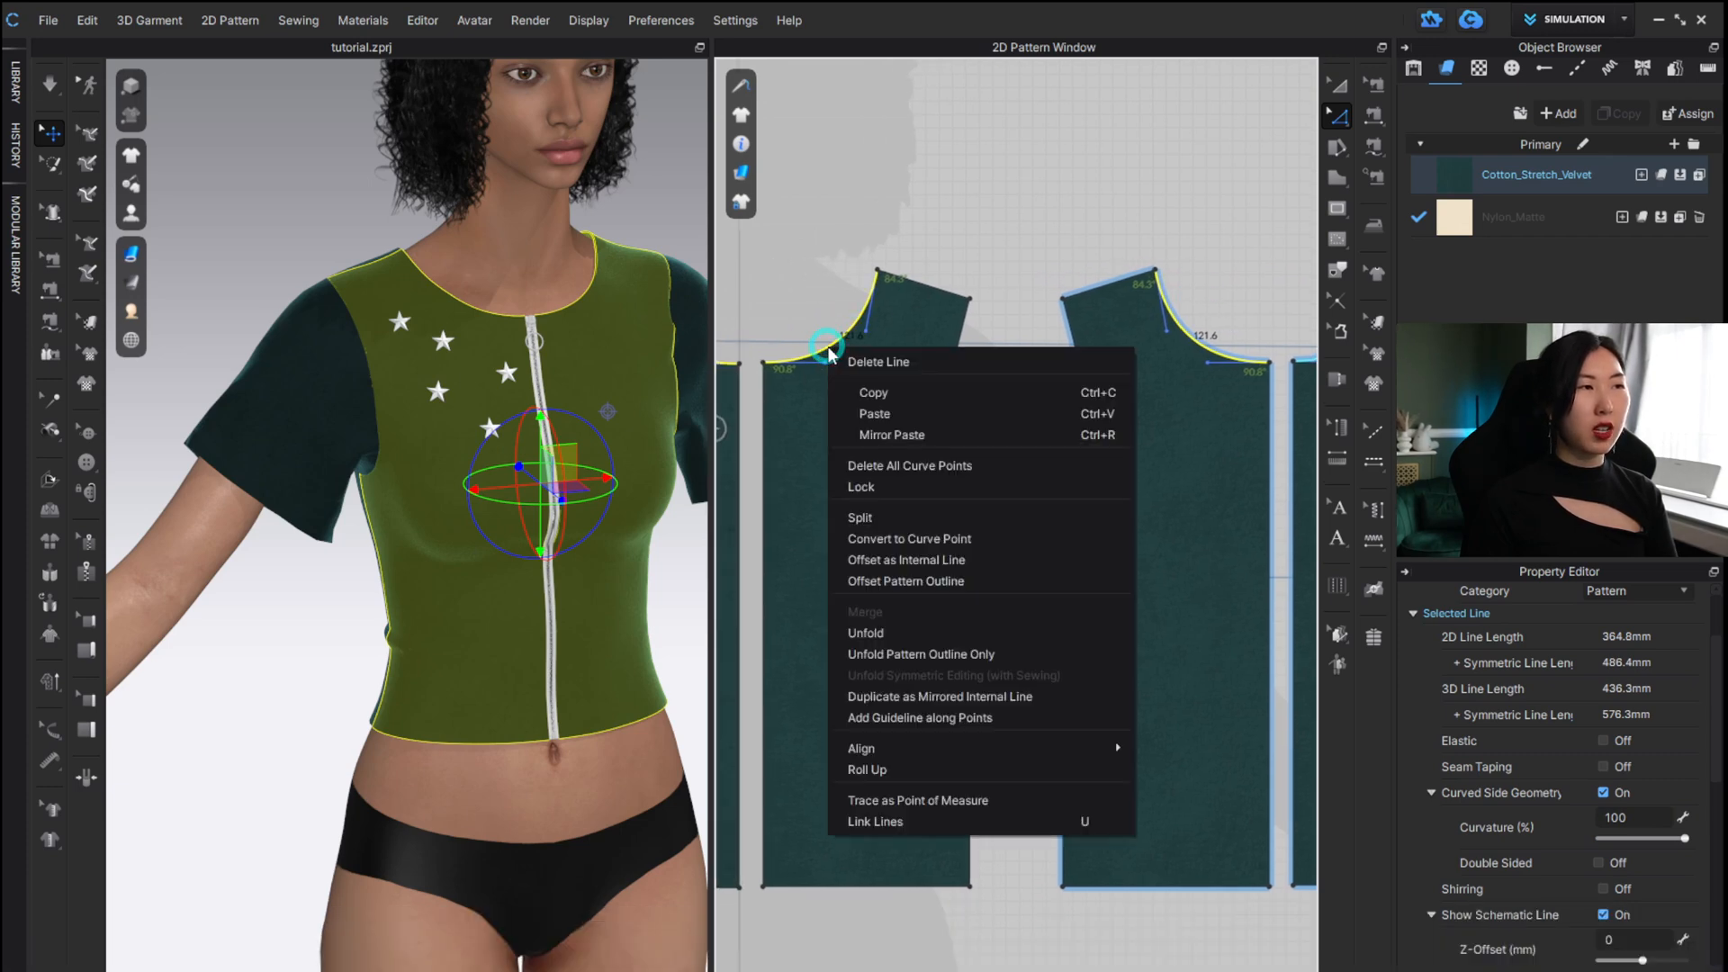
click(962, 563)
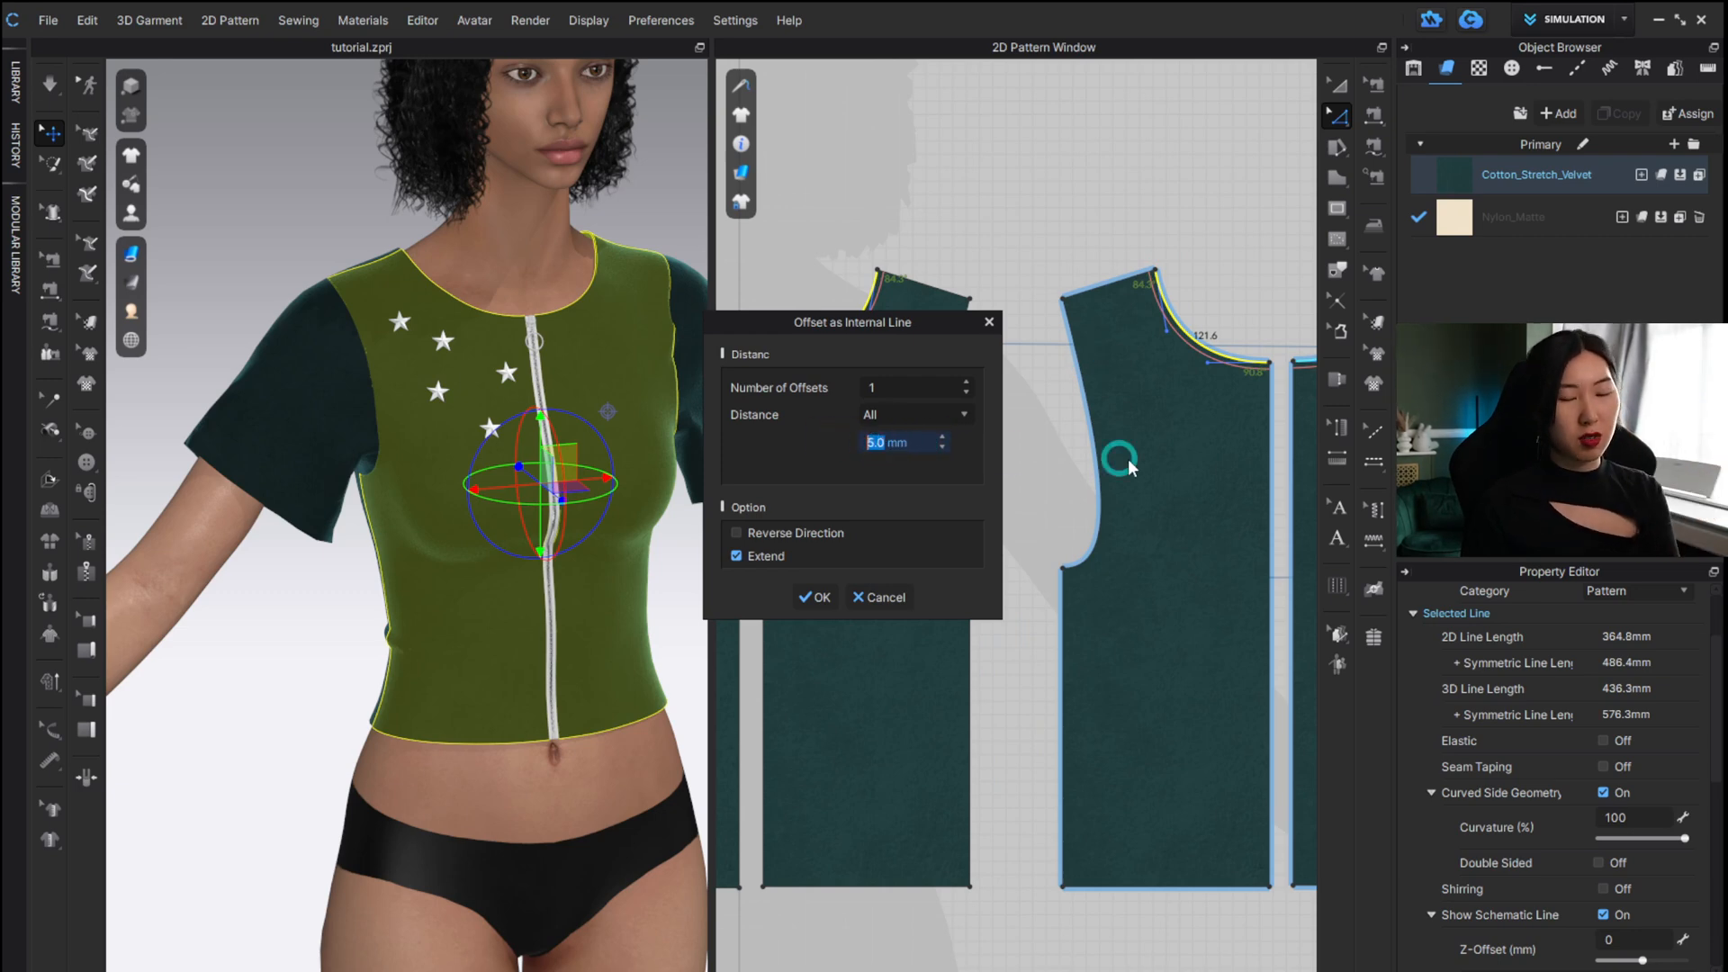
text(20)
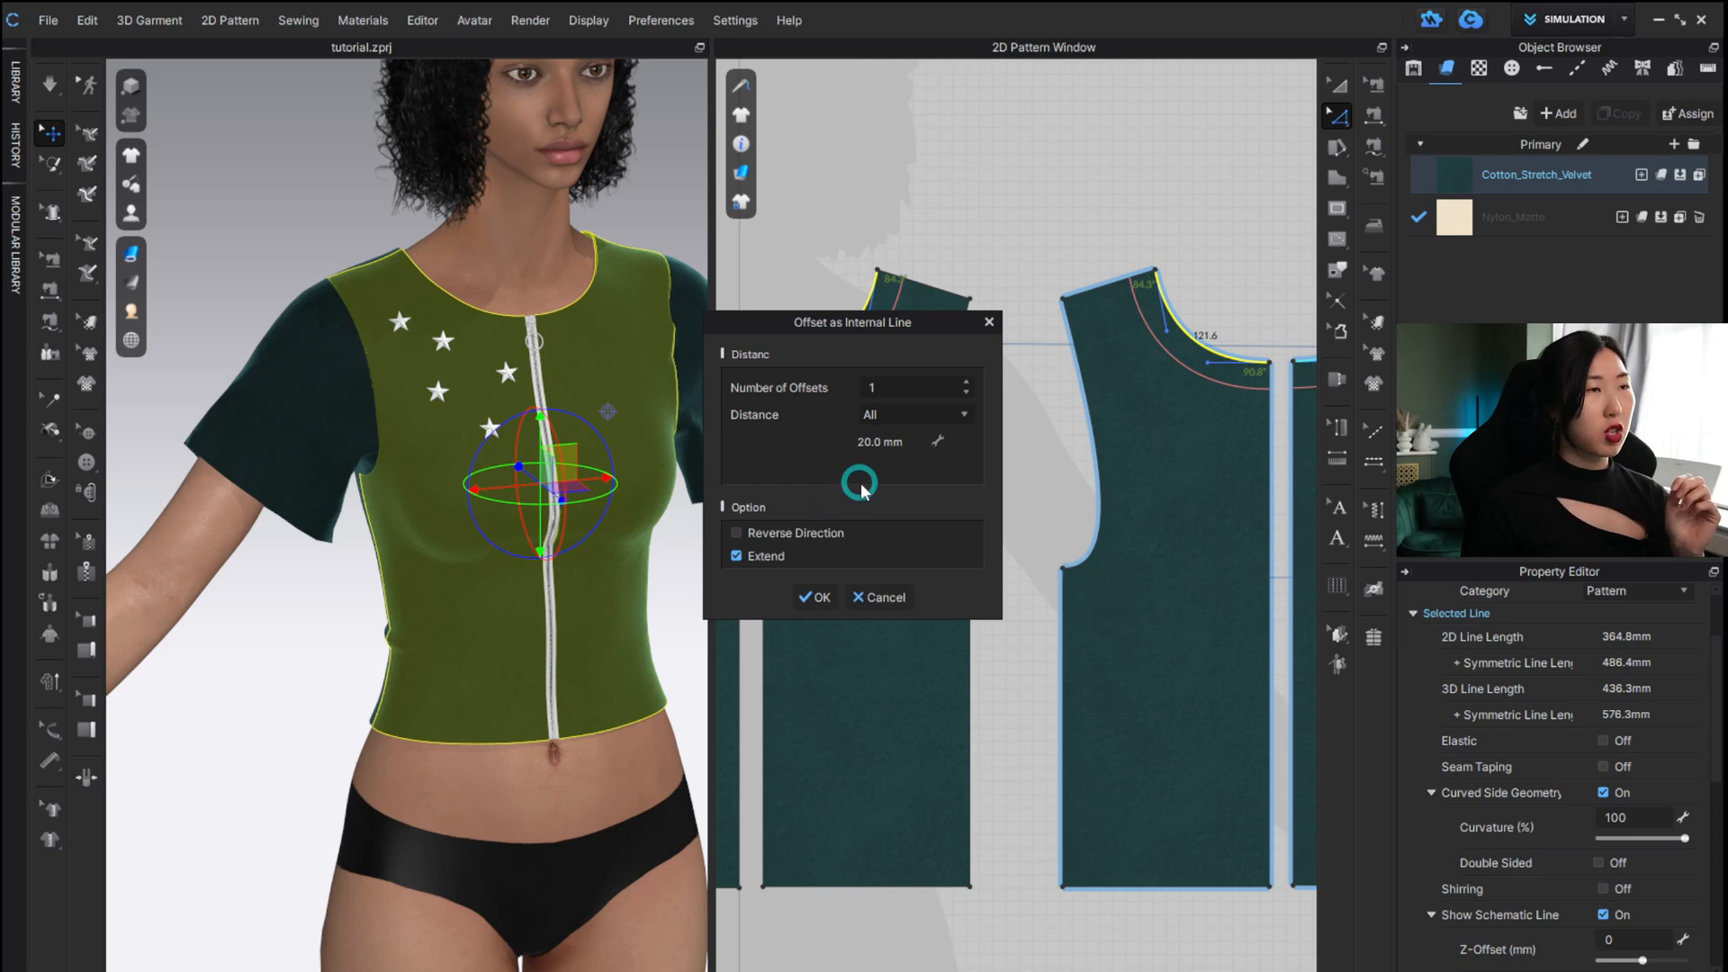
click(870, 441)
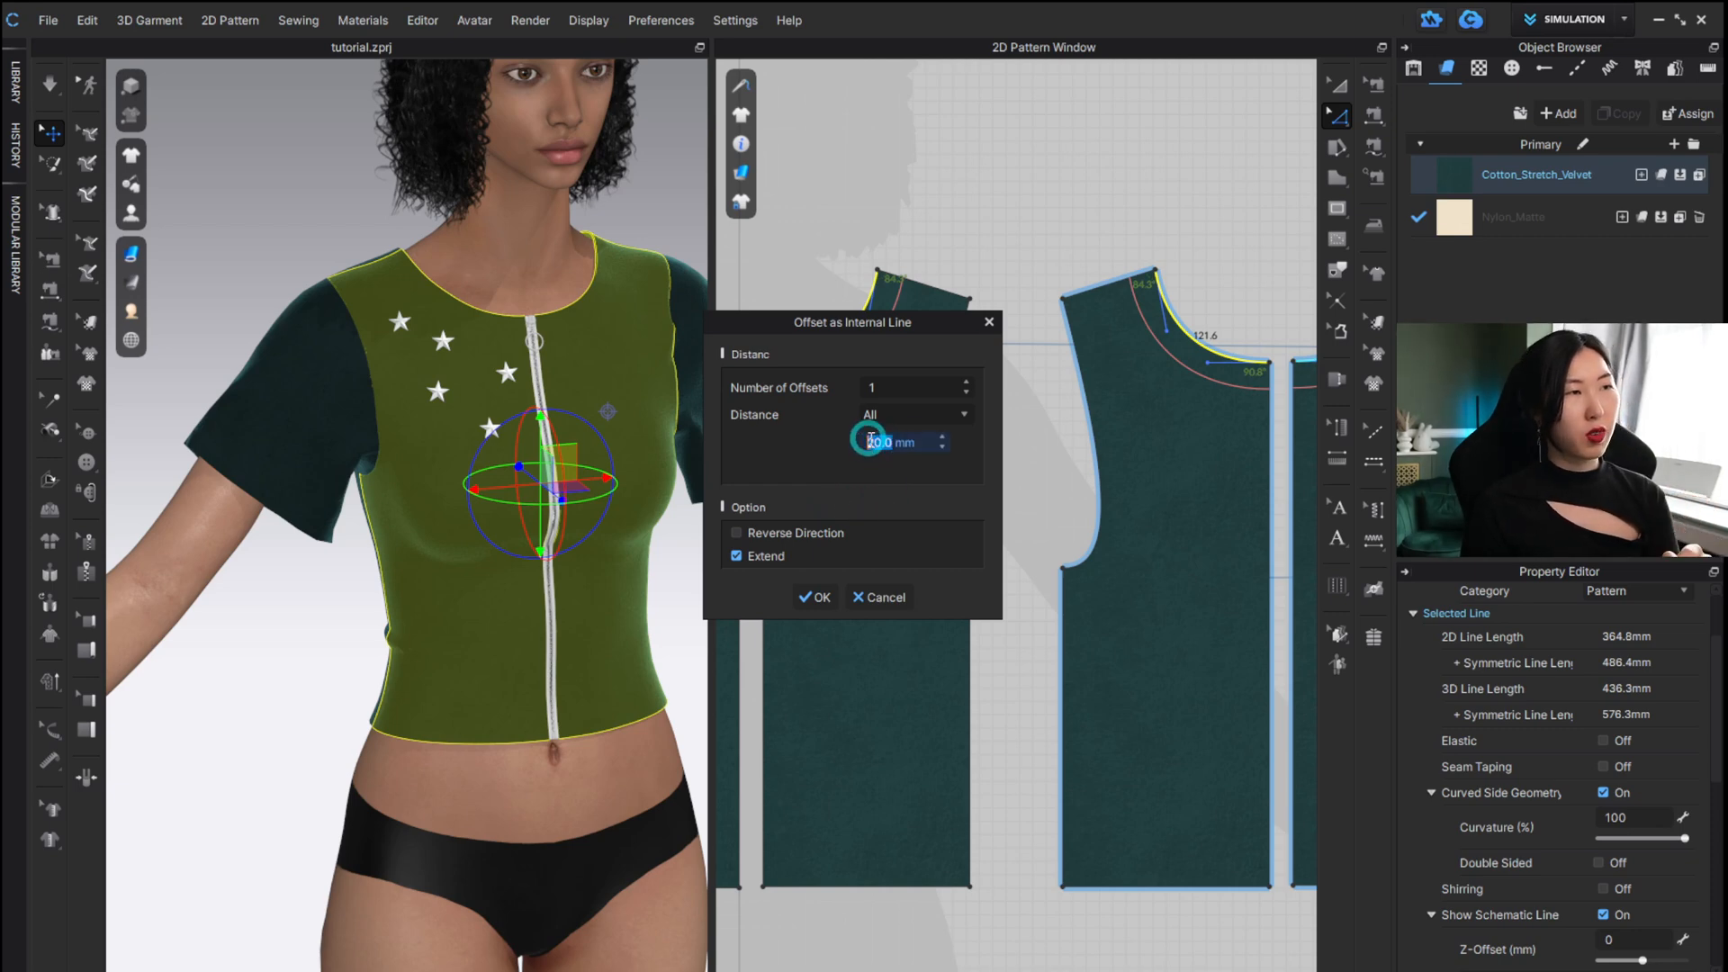
text(10)
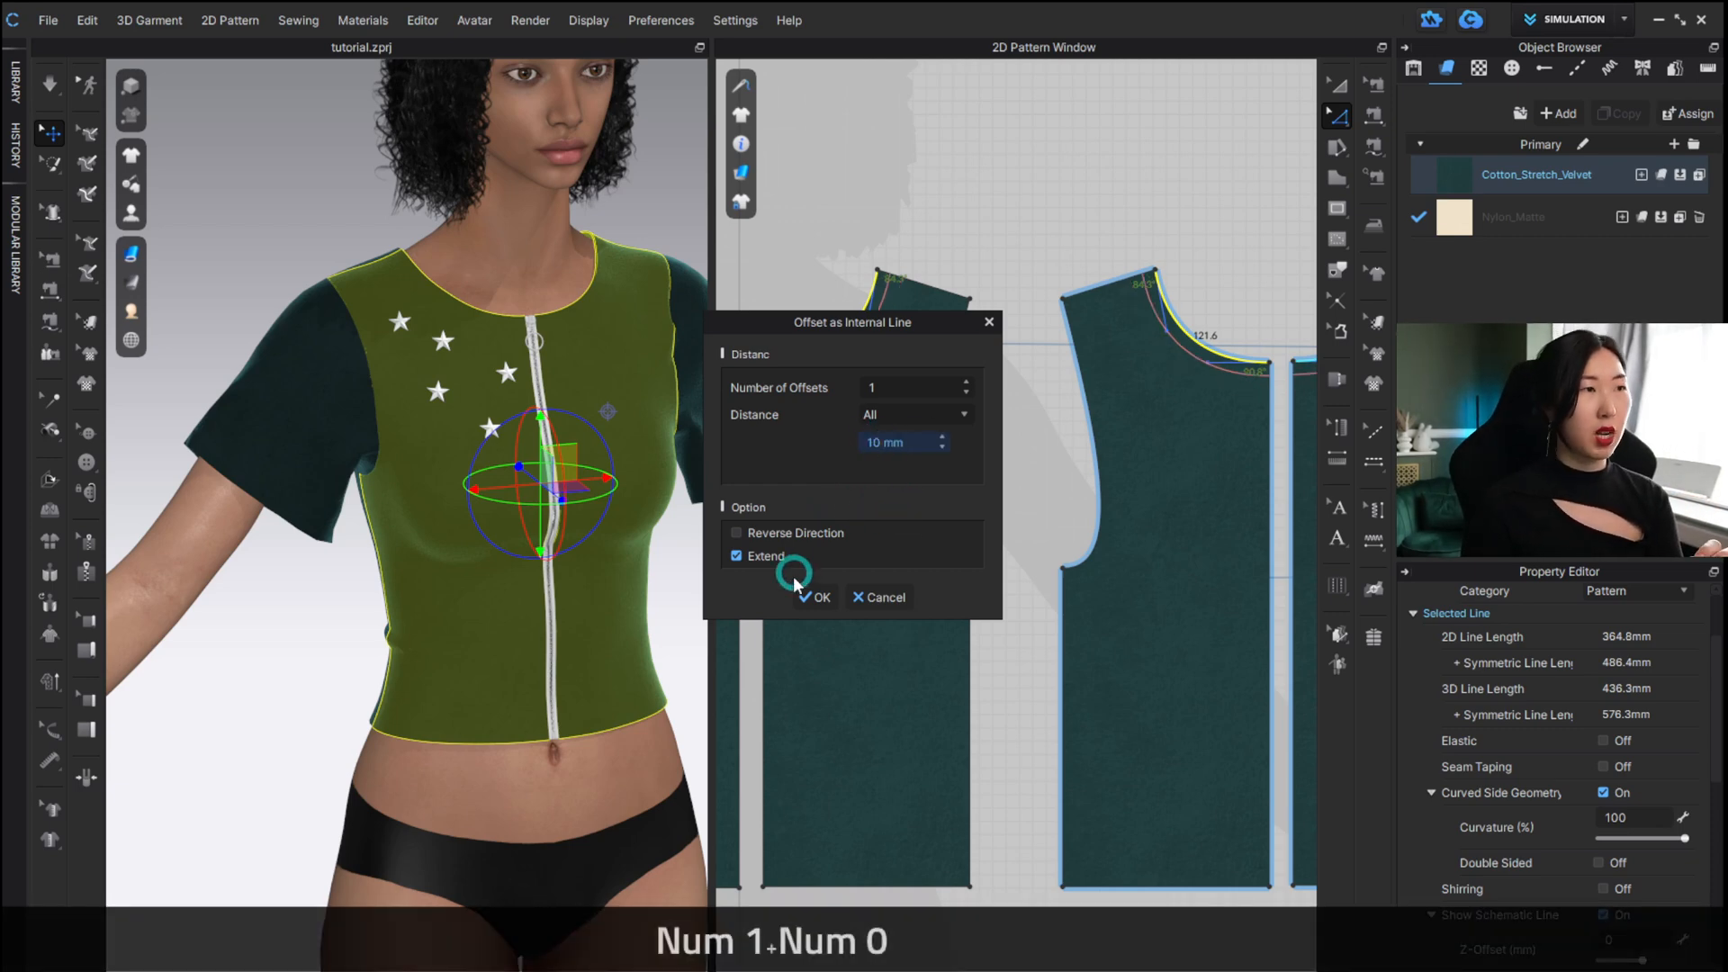
click(810, 595)
click(990, 185)
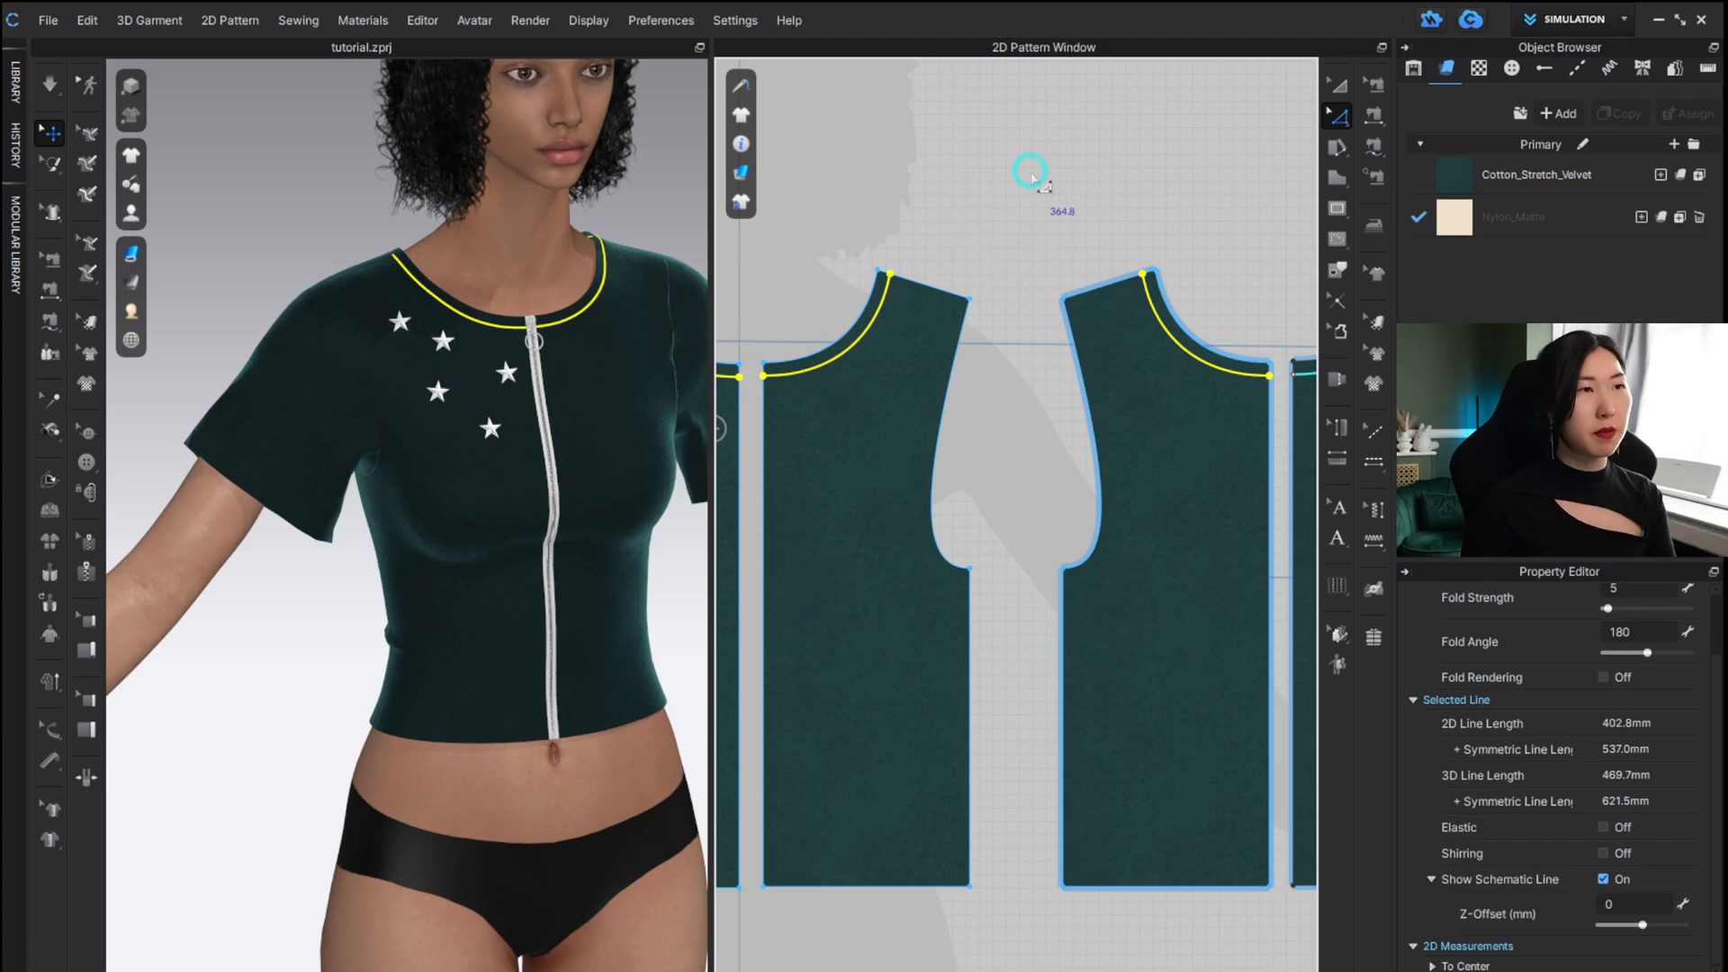
Add segment topstitching in the Default Topstitch style along the neckline internal lines of the back and both front pieces.
mouse_move(424, 278)
right_down()
mouse_move(815, 273)
mouse_move(455, 305)
mouse_move(432, 282)
right_up()
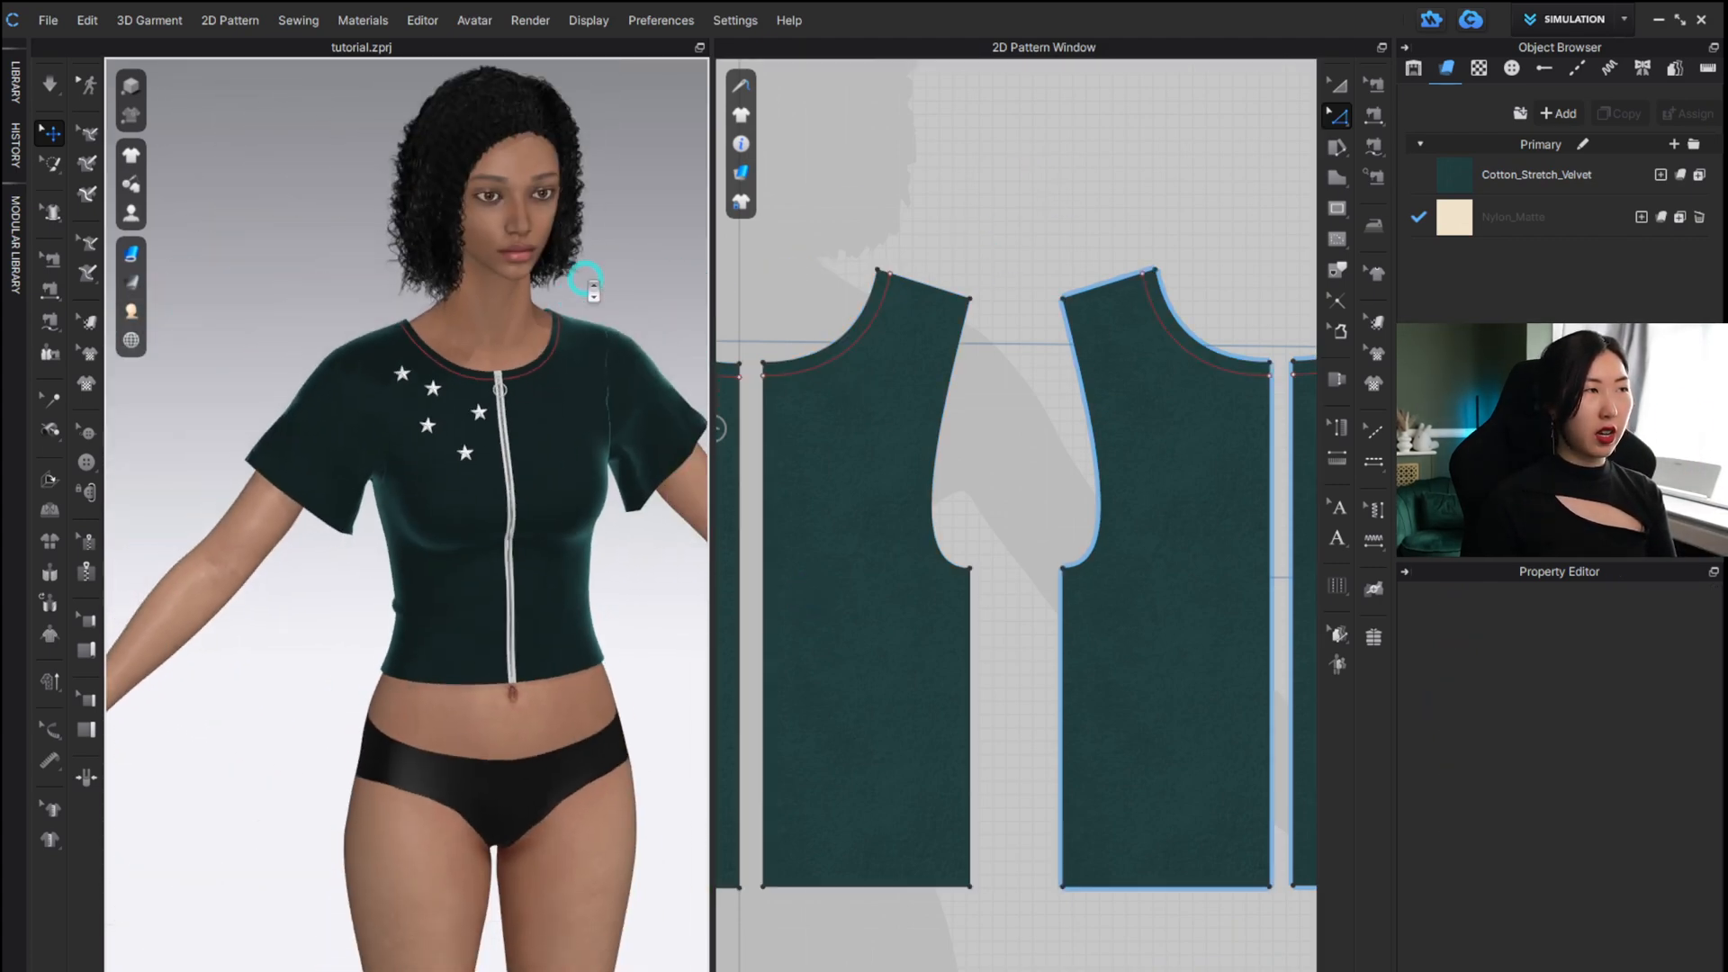
scroll(590, 275, up, 5)
alt+middle_drag(578, 205, 473, 394)
scroll(482, 396, up, 5)
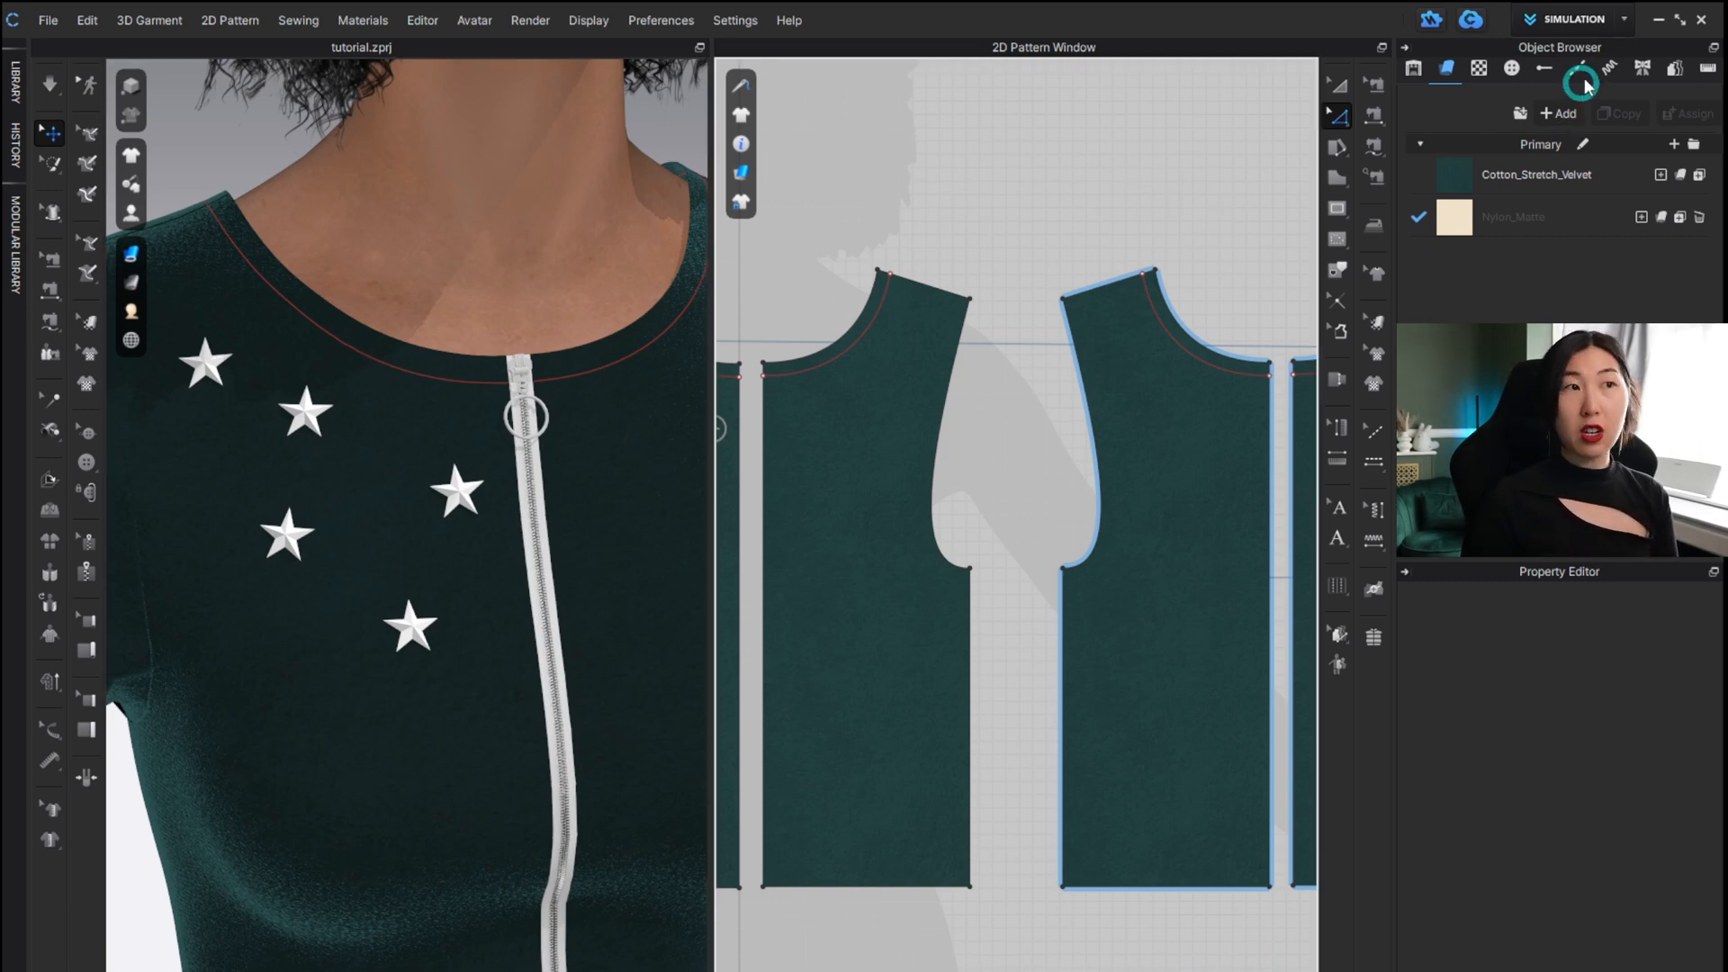
click(1375, 463)
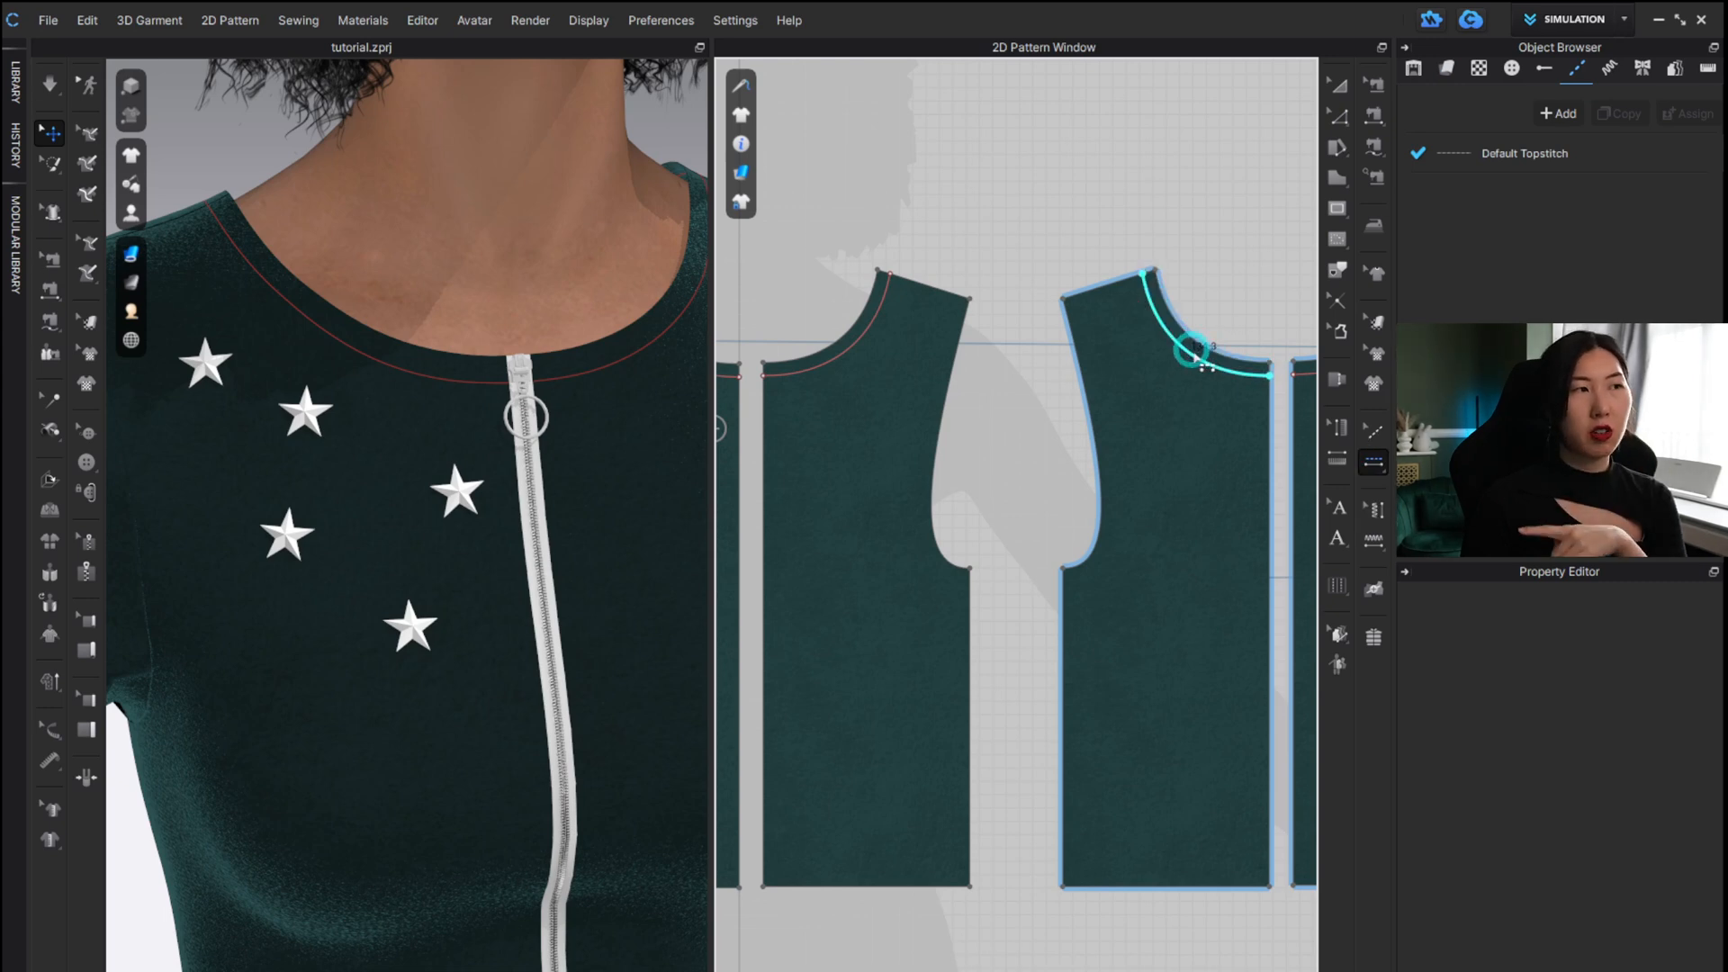
click(1195, 353)
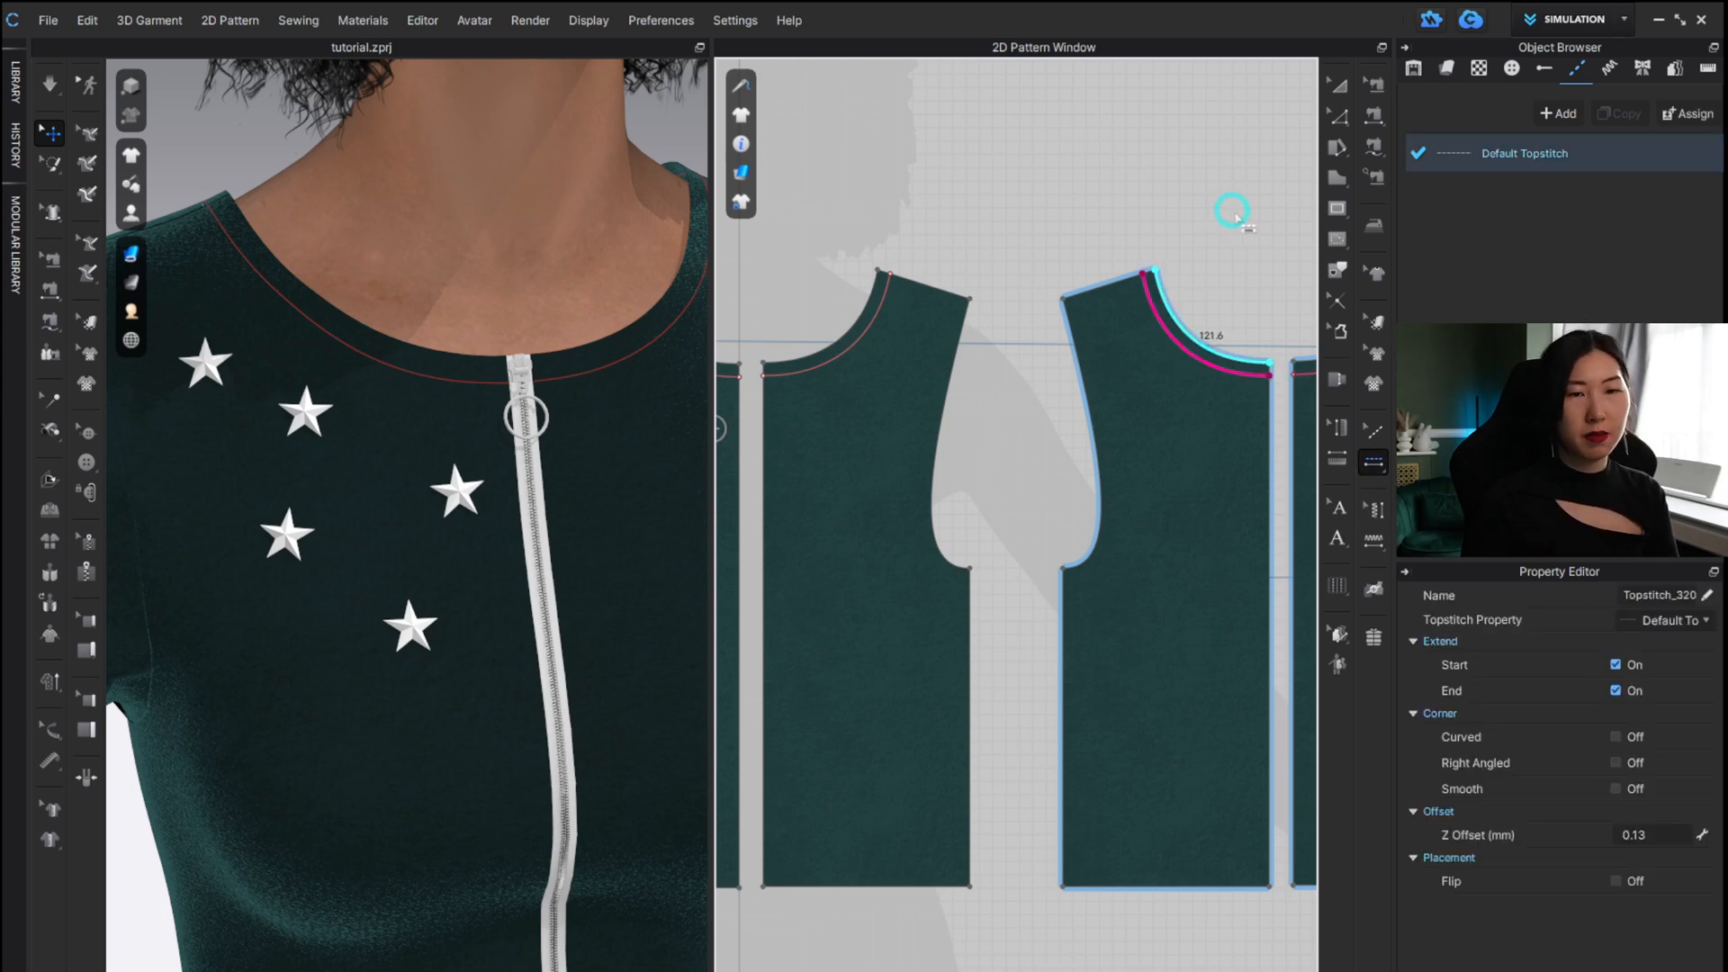
alt+middle_drag(1236, 218, 1044, 174)
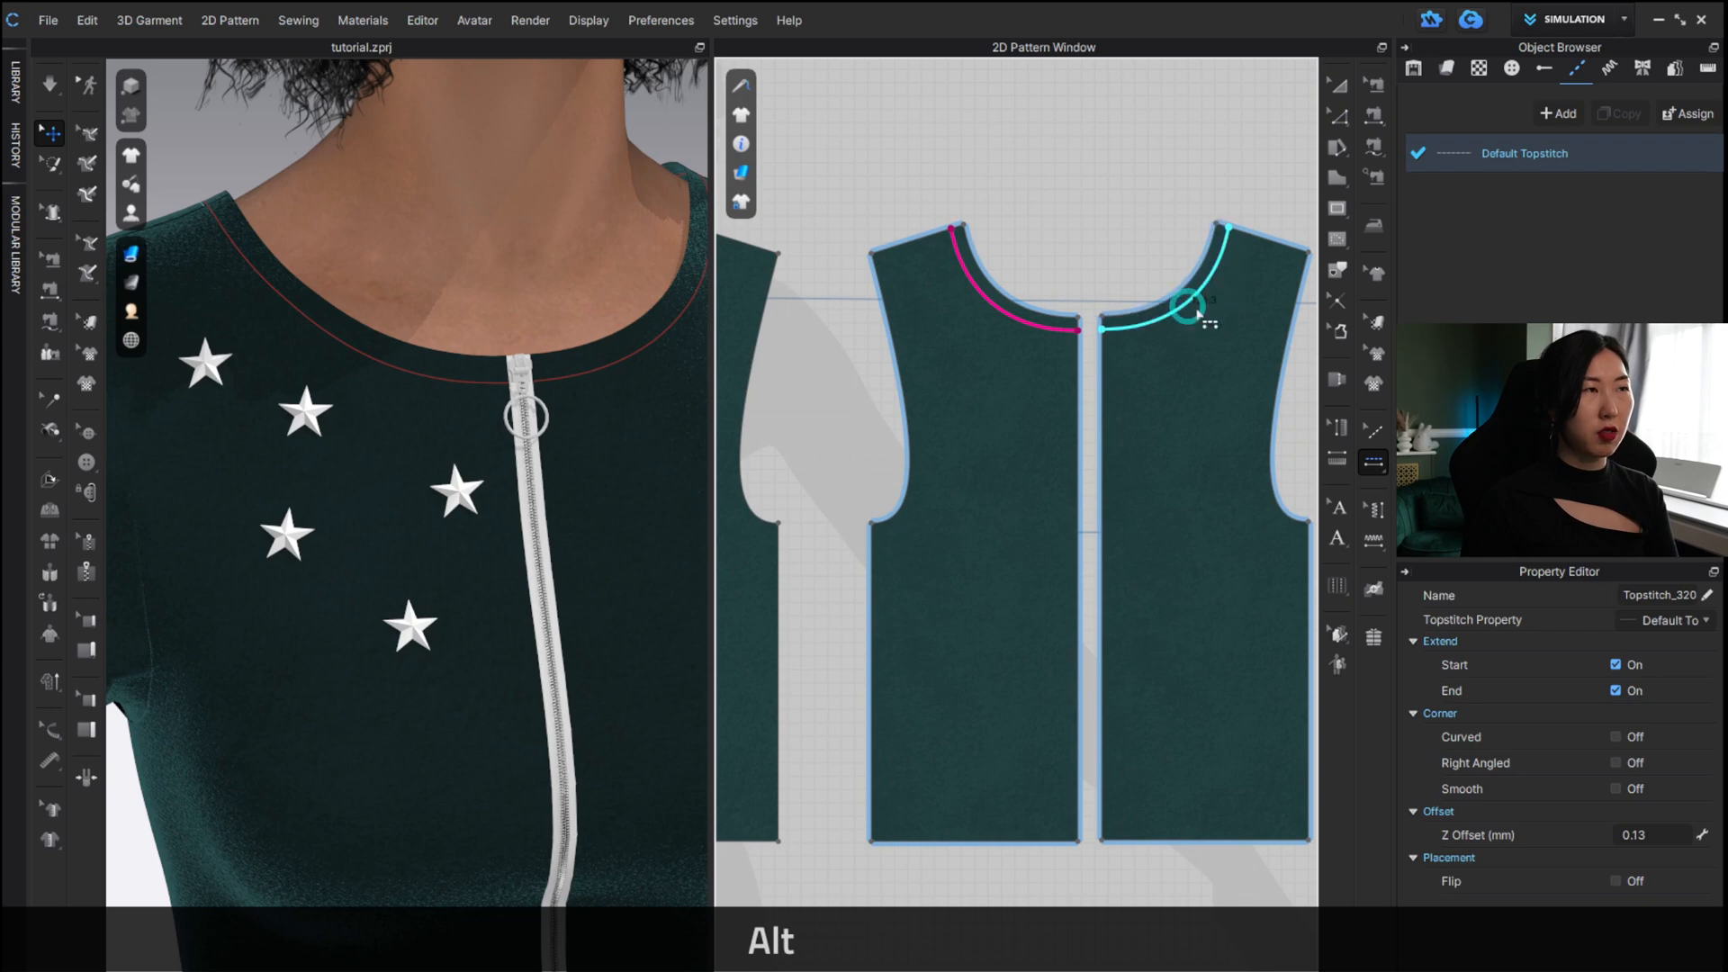
alt+middle_drag(906, 356, 1296, 363)
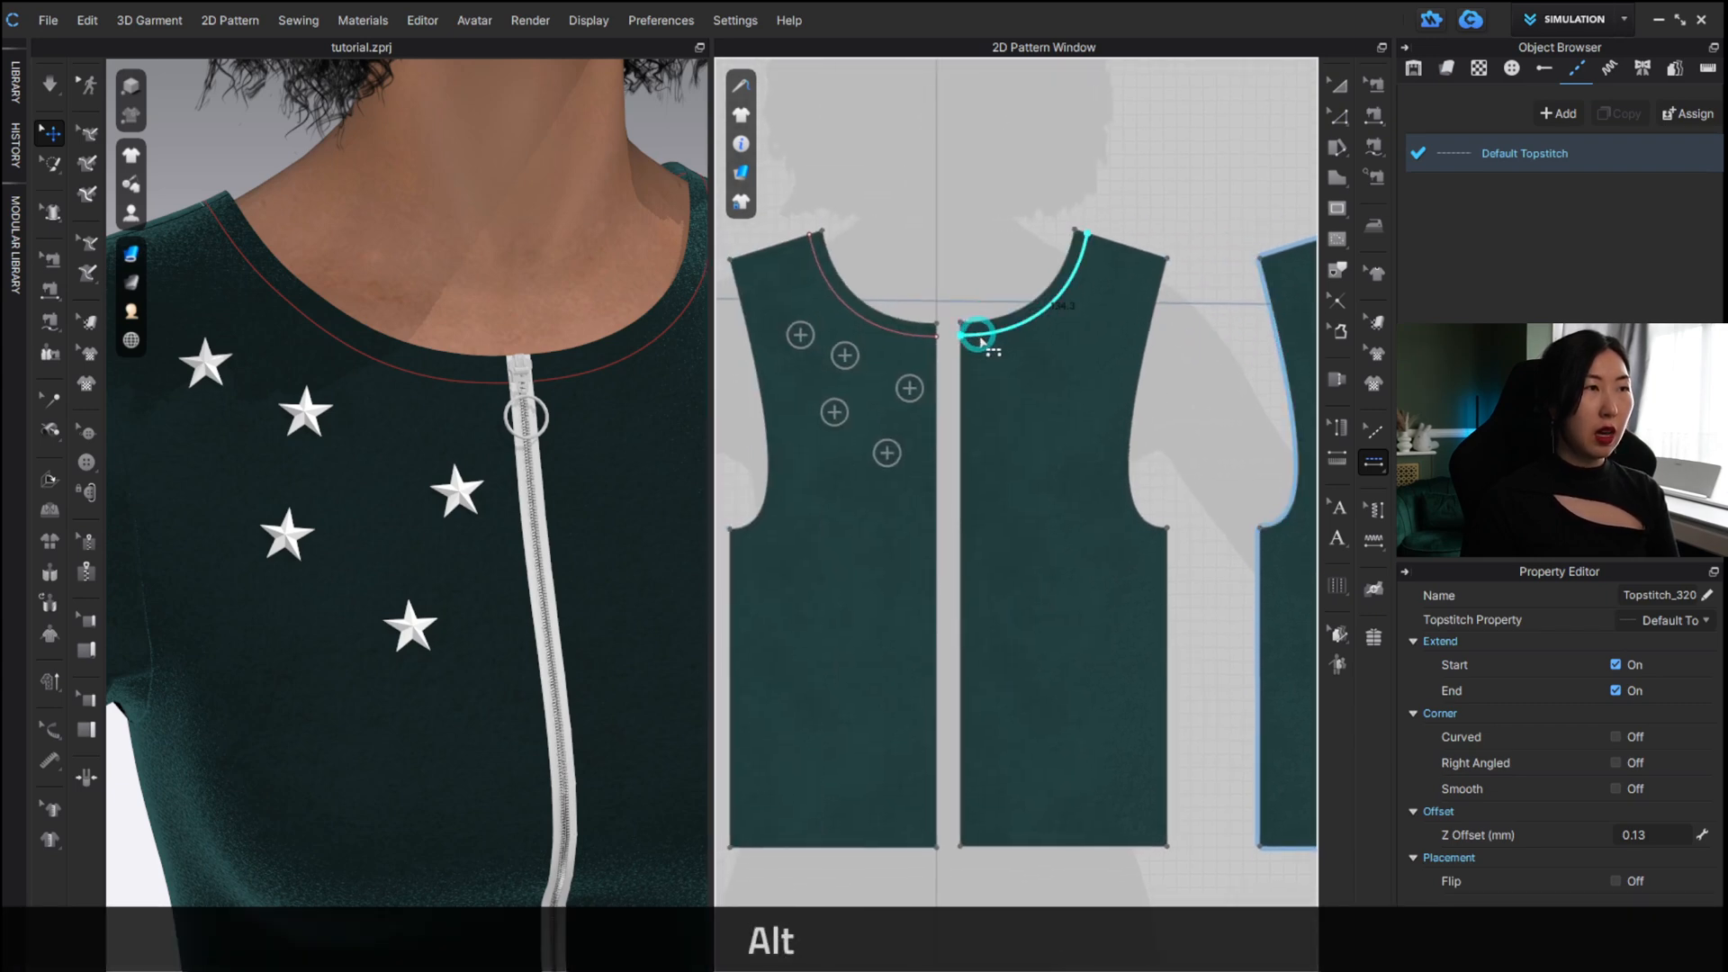
click(974, 342)
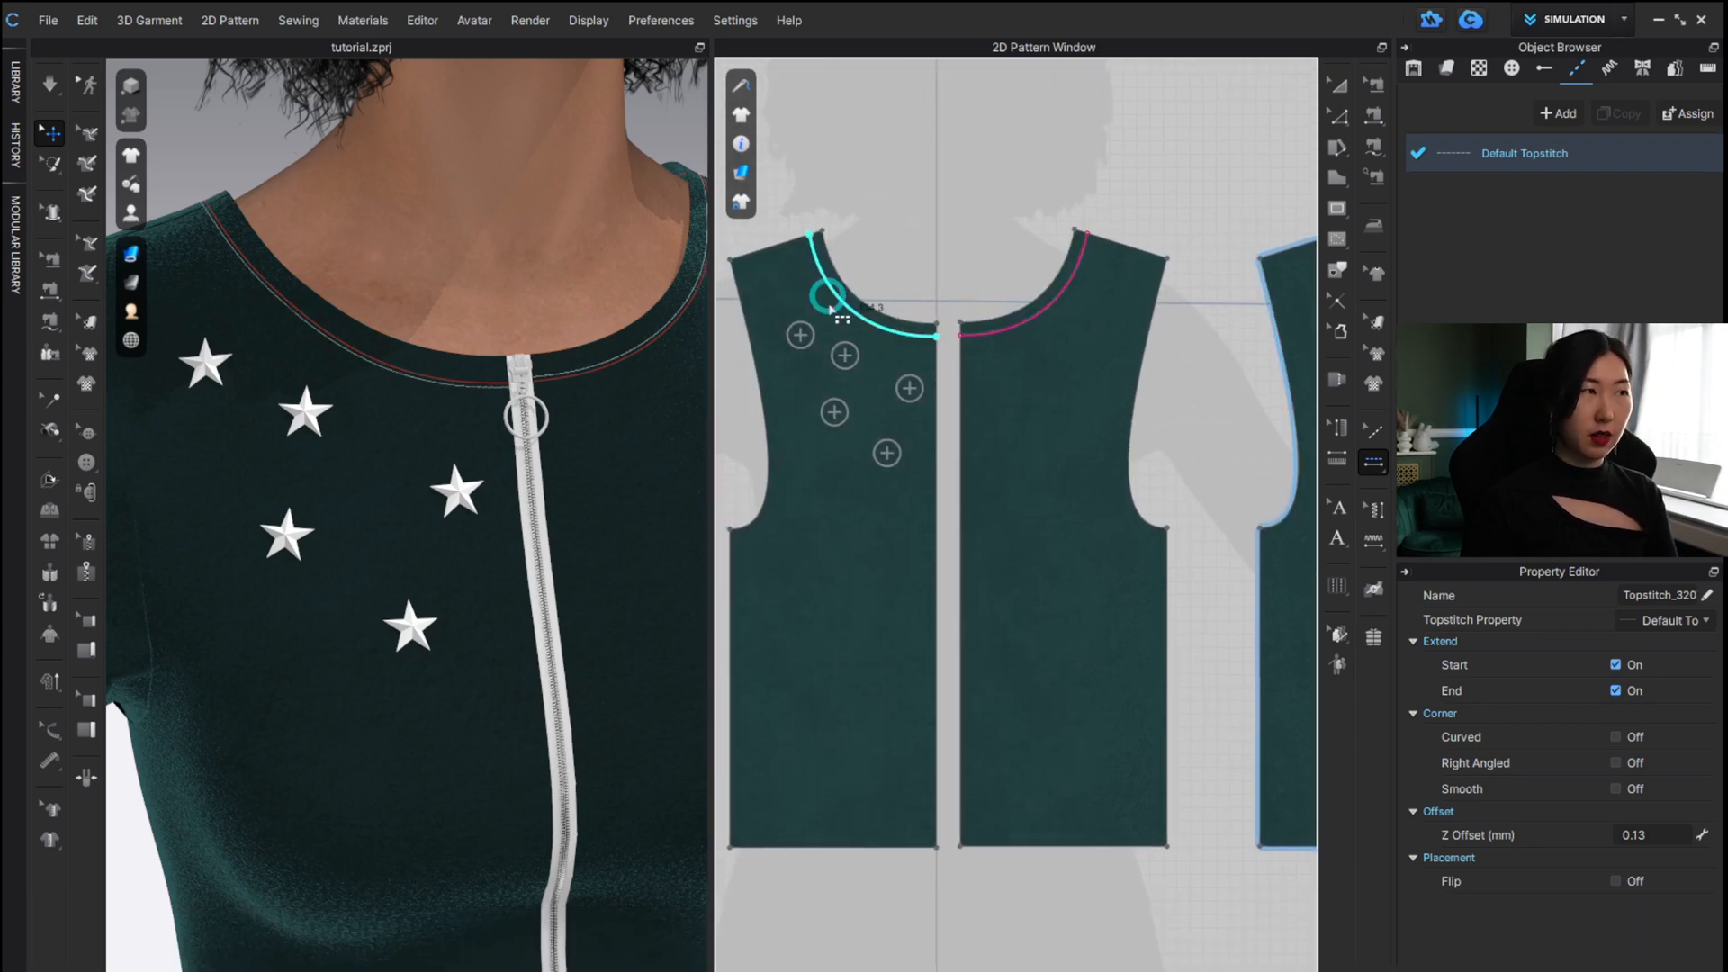
click(824, 277)
Examine the neckline topstitch up close in 3D, comparing its position with the internal line and the zipper.
scroll(551, 364, down, 5)
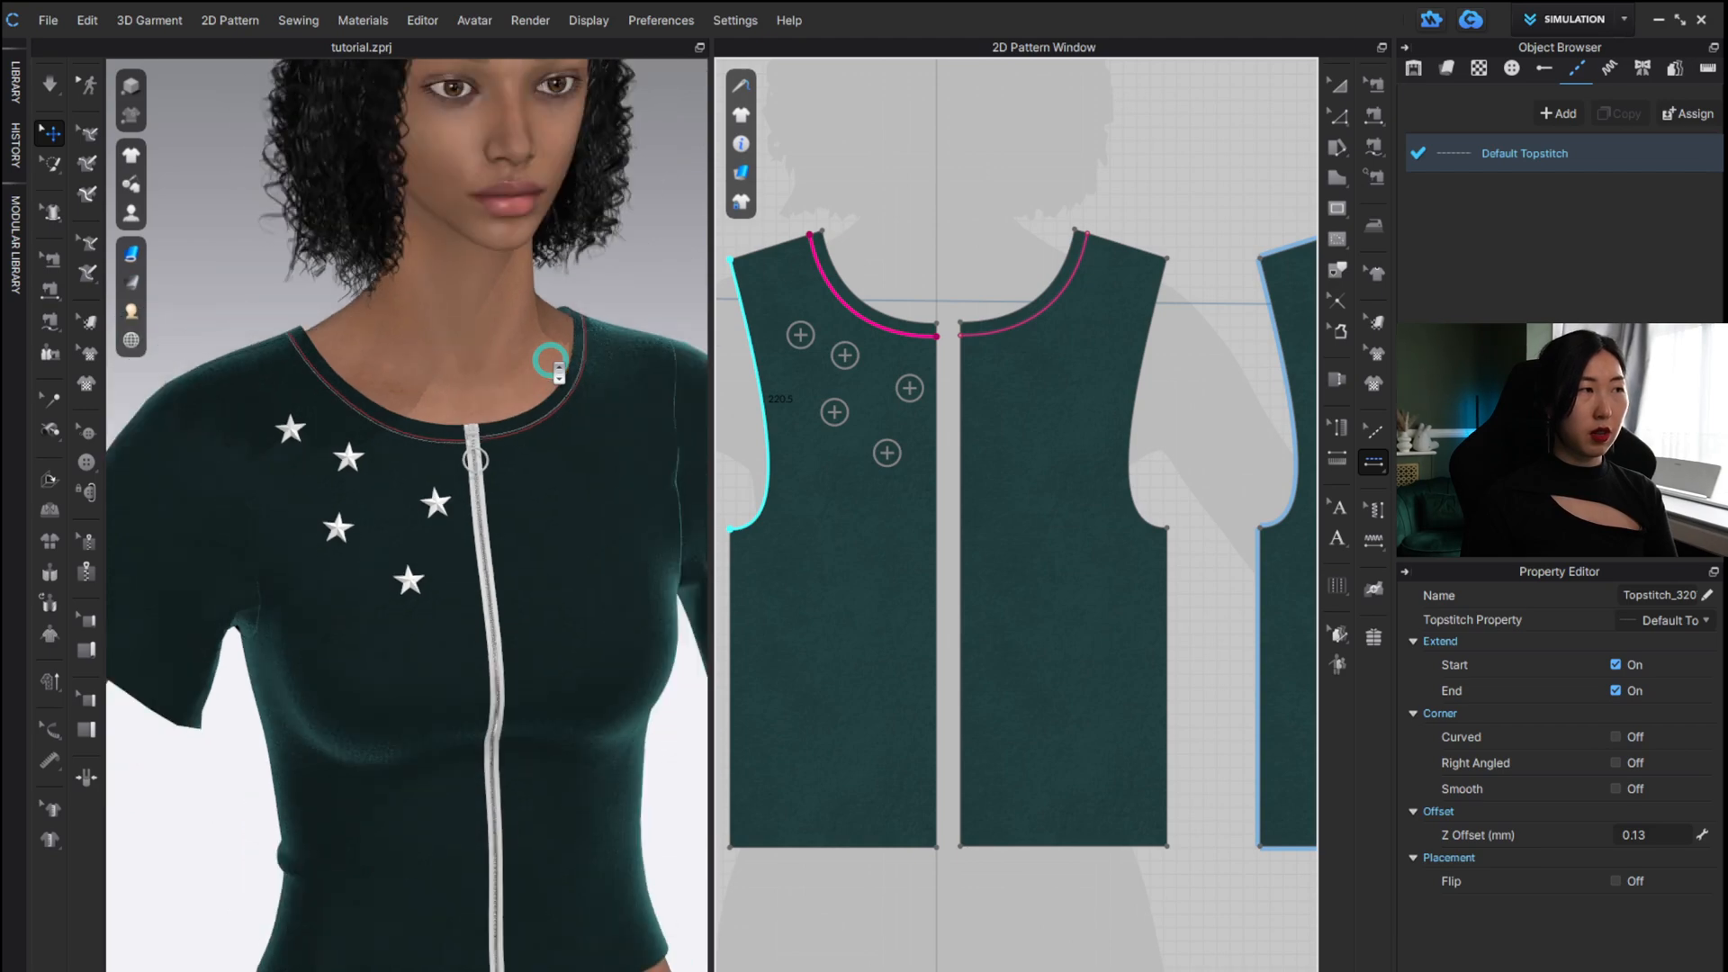
scroll(551, 360, up, 8)
scroll(549, 297, up, 5)
alt+middle_drag(564, 263, 522, 436)
scroll(522, 436, up, 3)
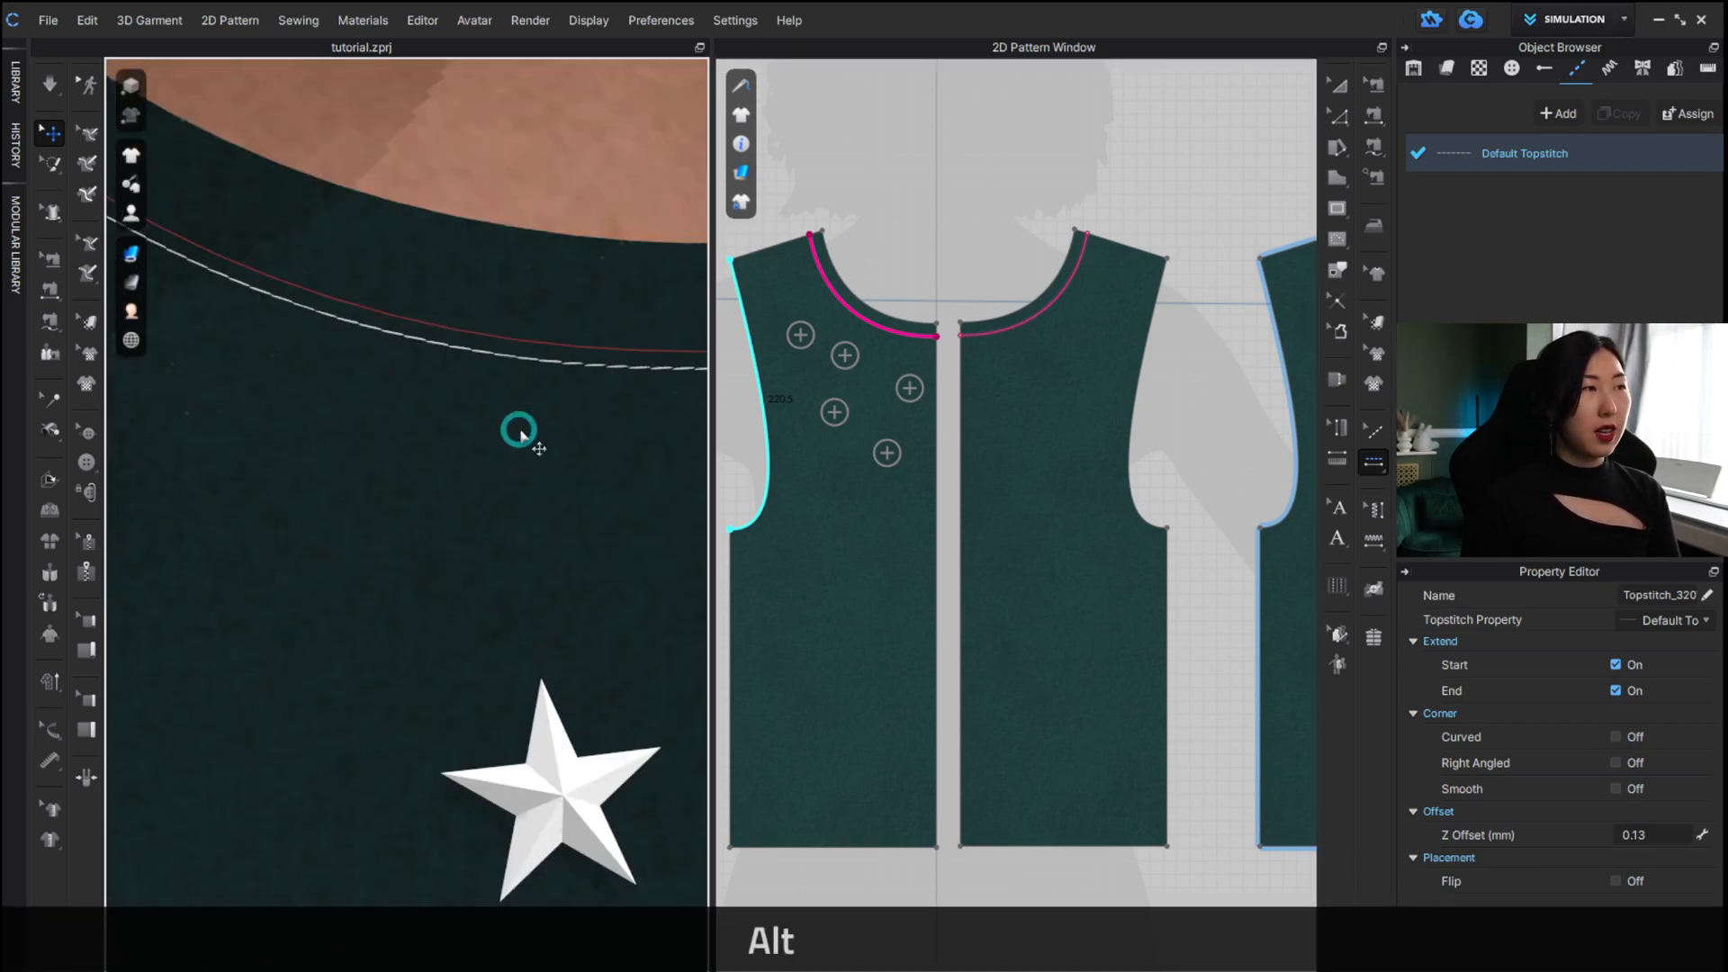
scroll(486, 405, down, 3)
scroll(444, 443, up, 5)
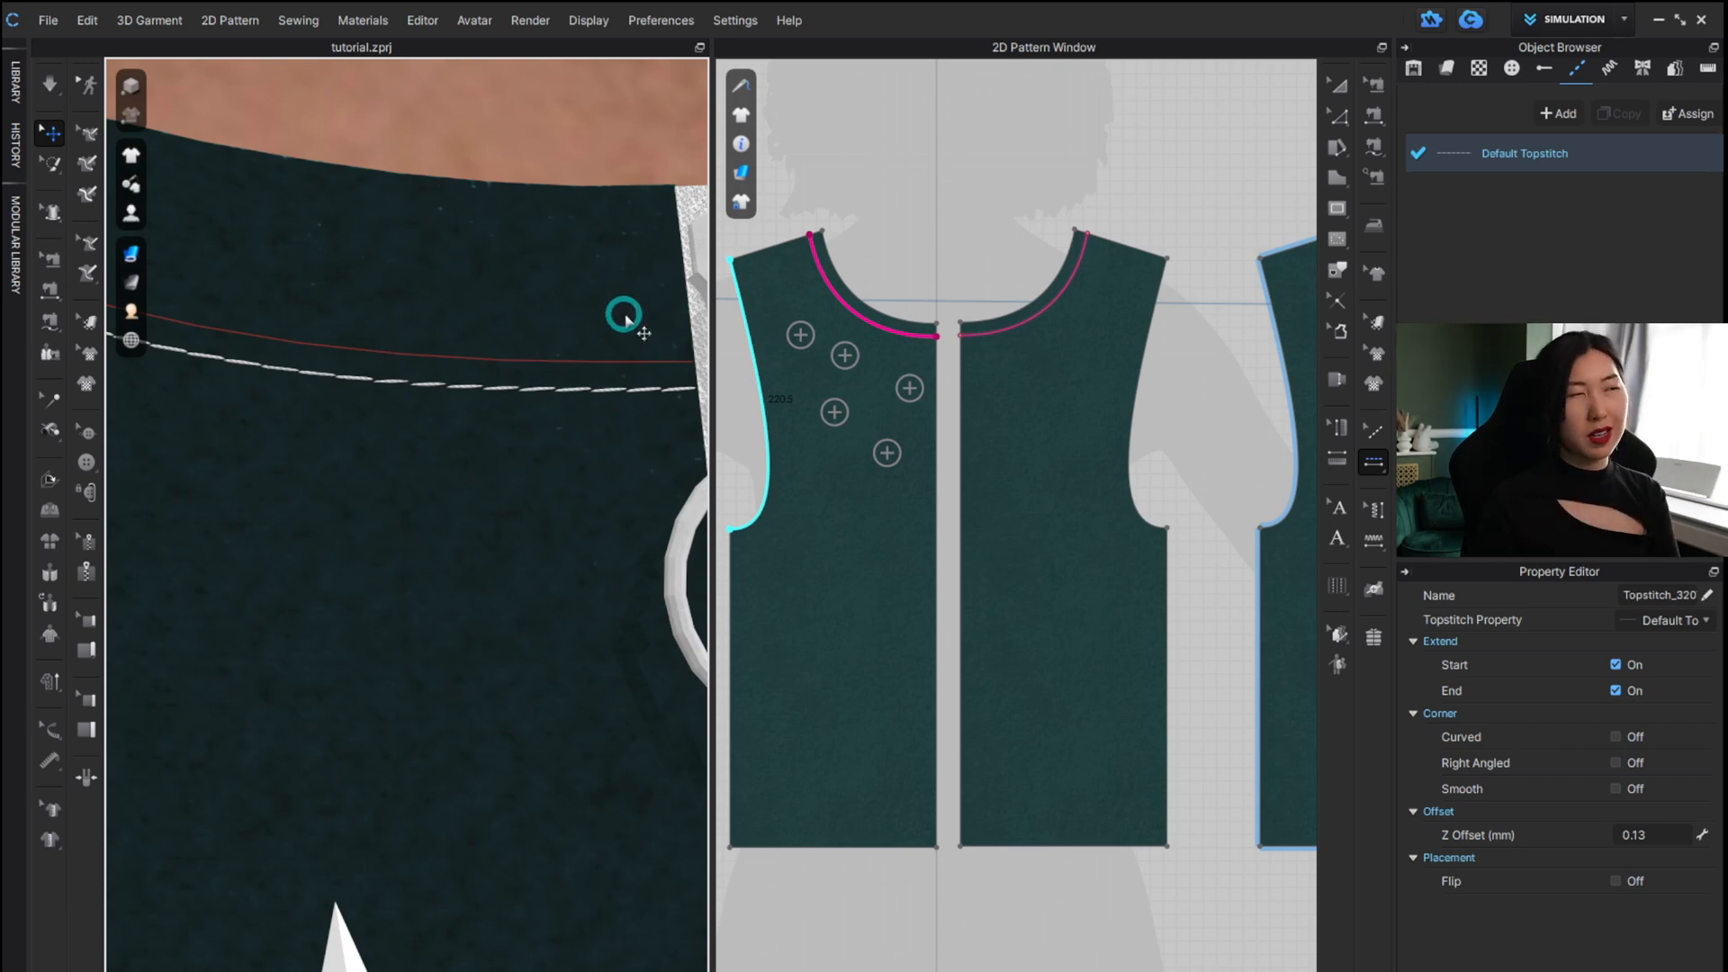
scroll(620, 369, down, 3)
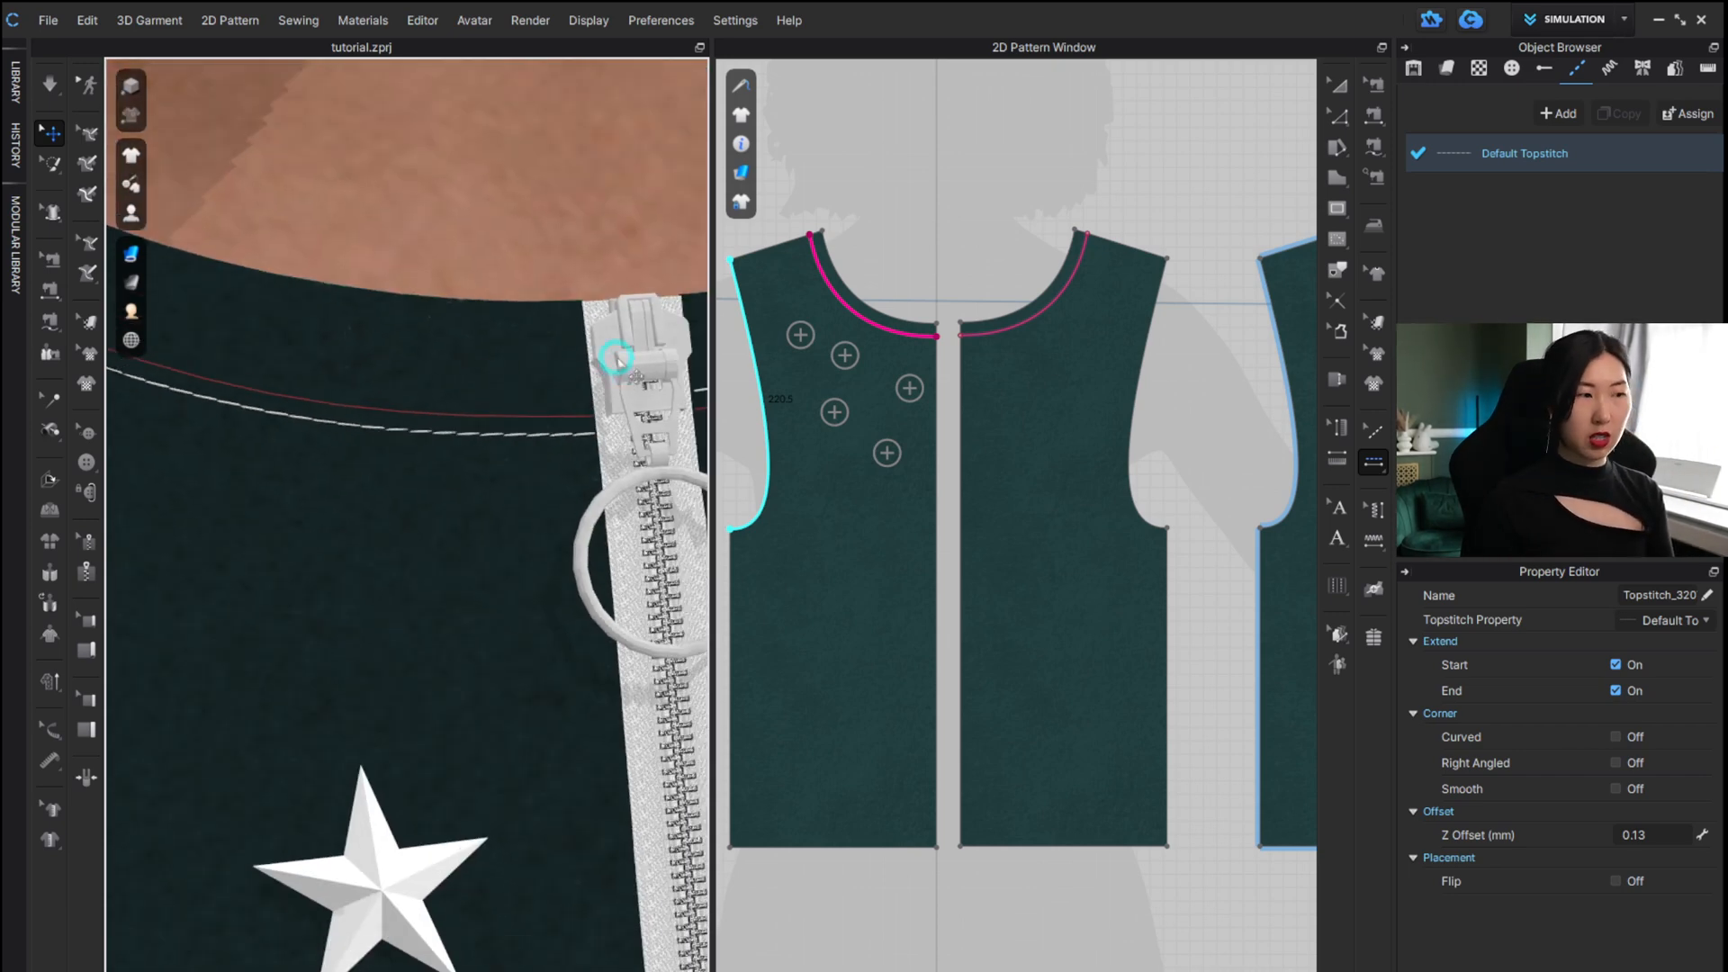
Try a 0" offset for the Default Topstitch style, and return it to 1/16".
click(1505, 156)
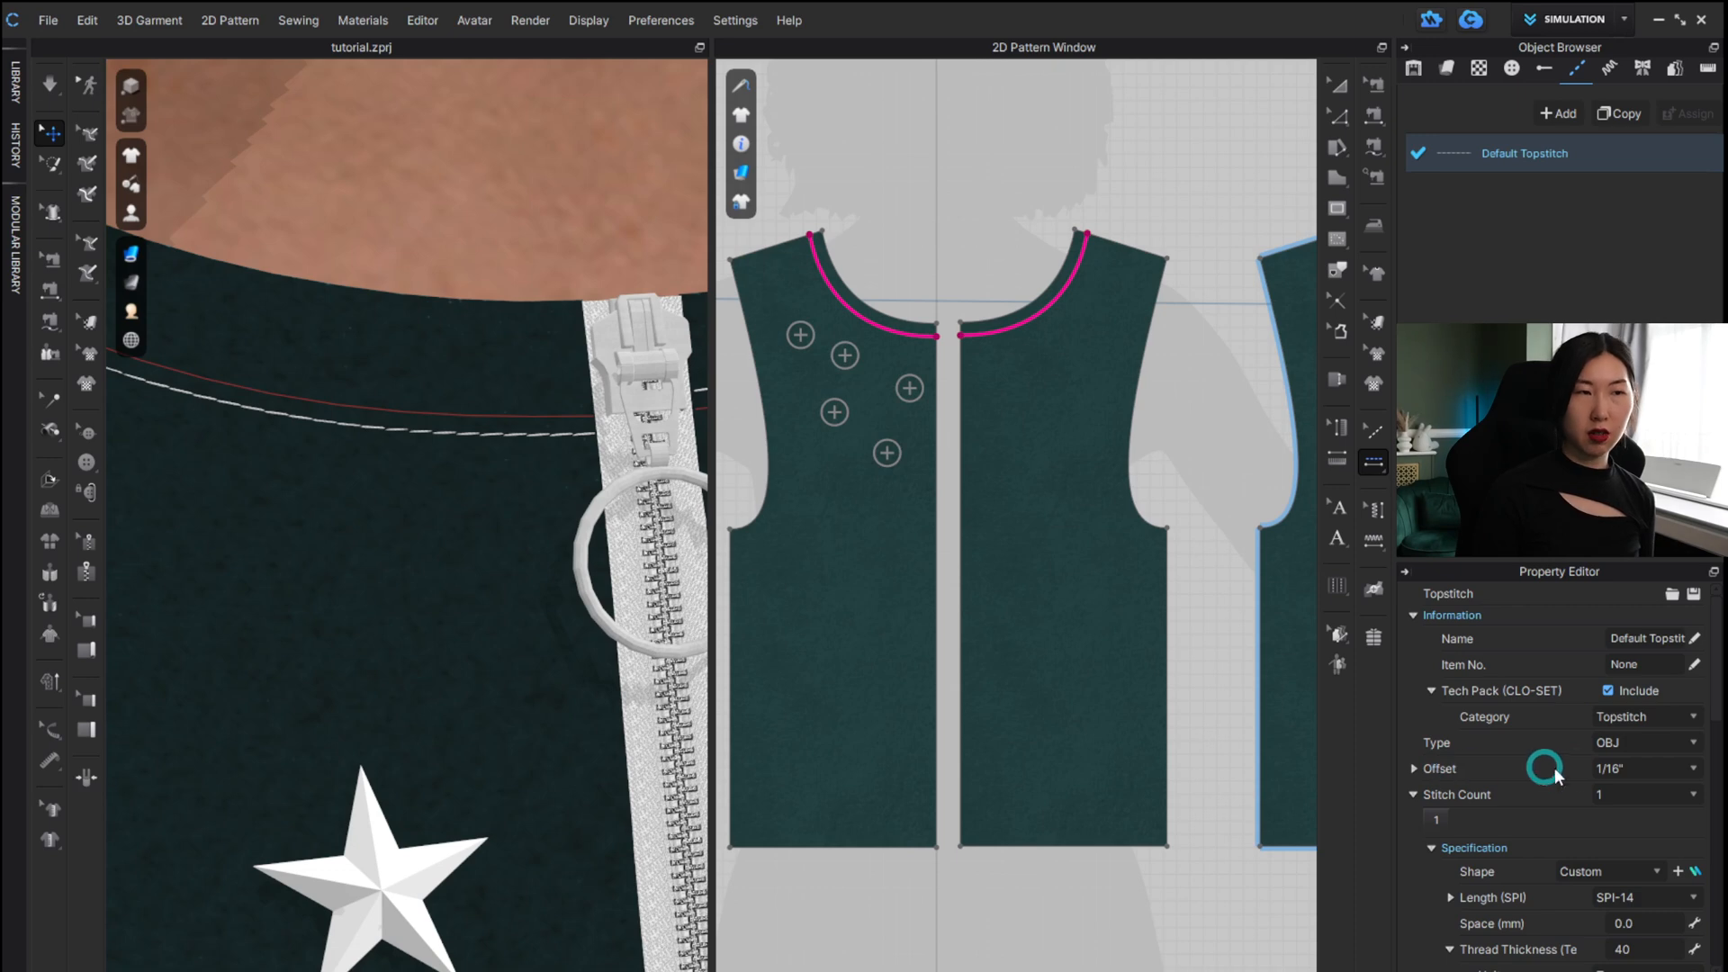
click(1615, 770)
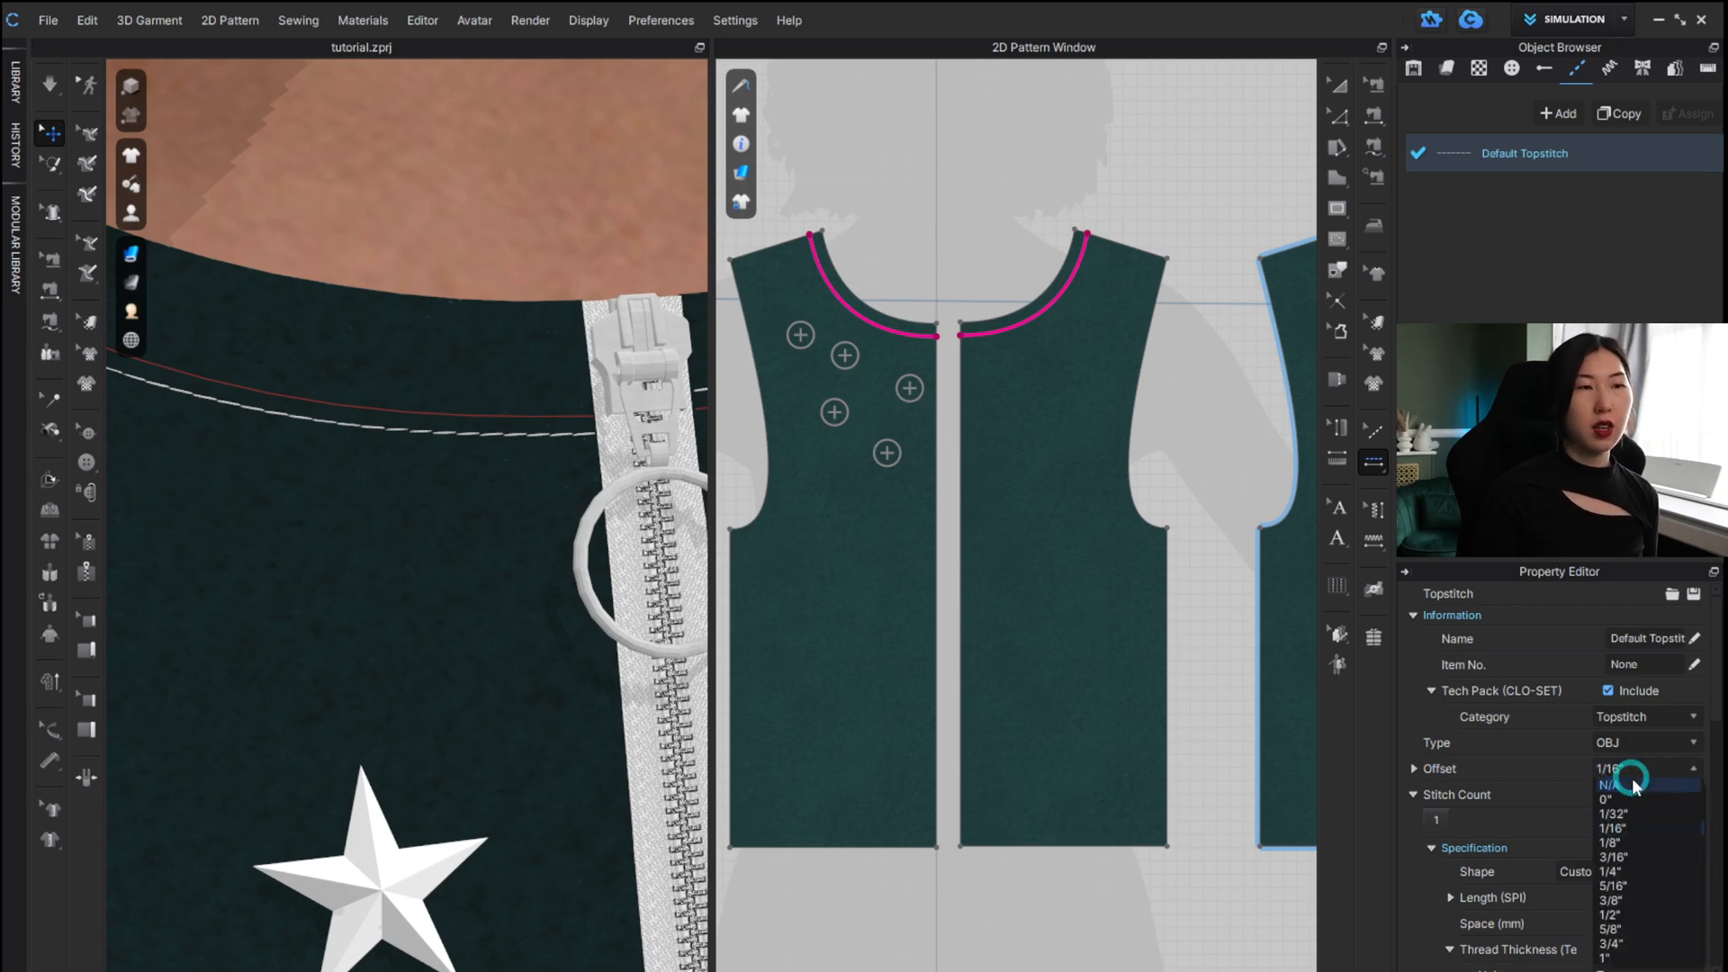
click(1645, 800)
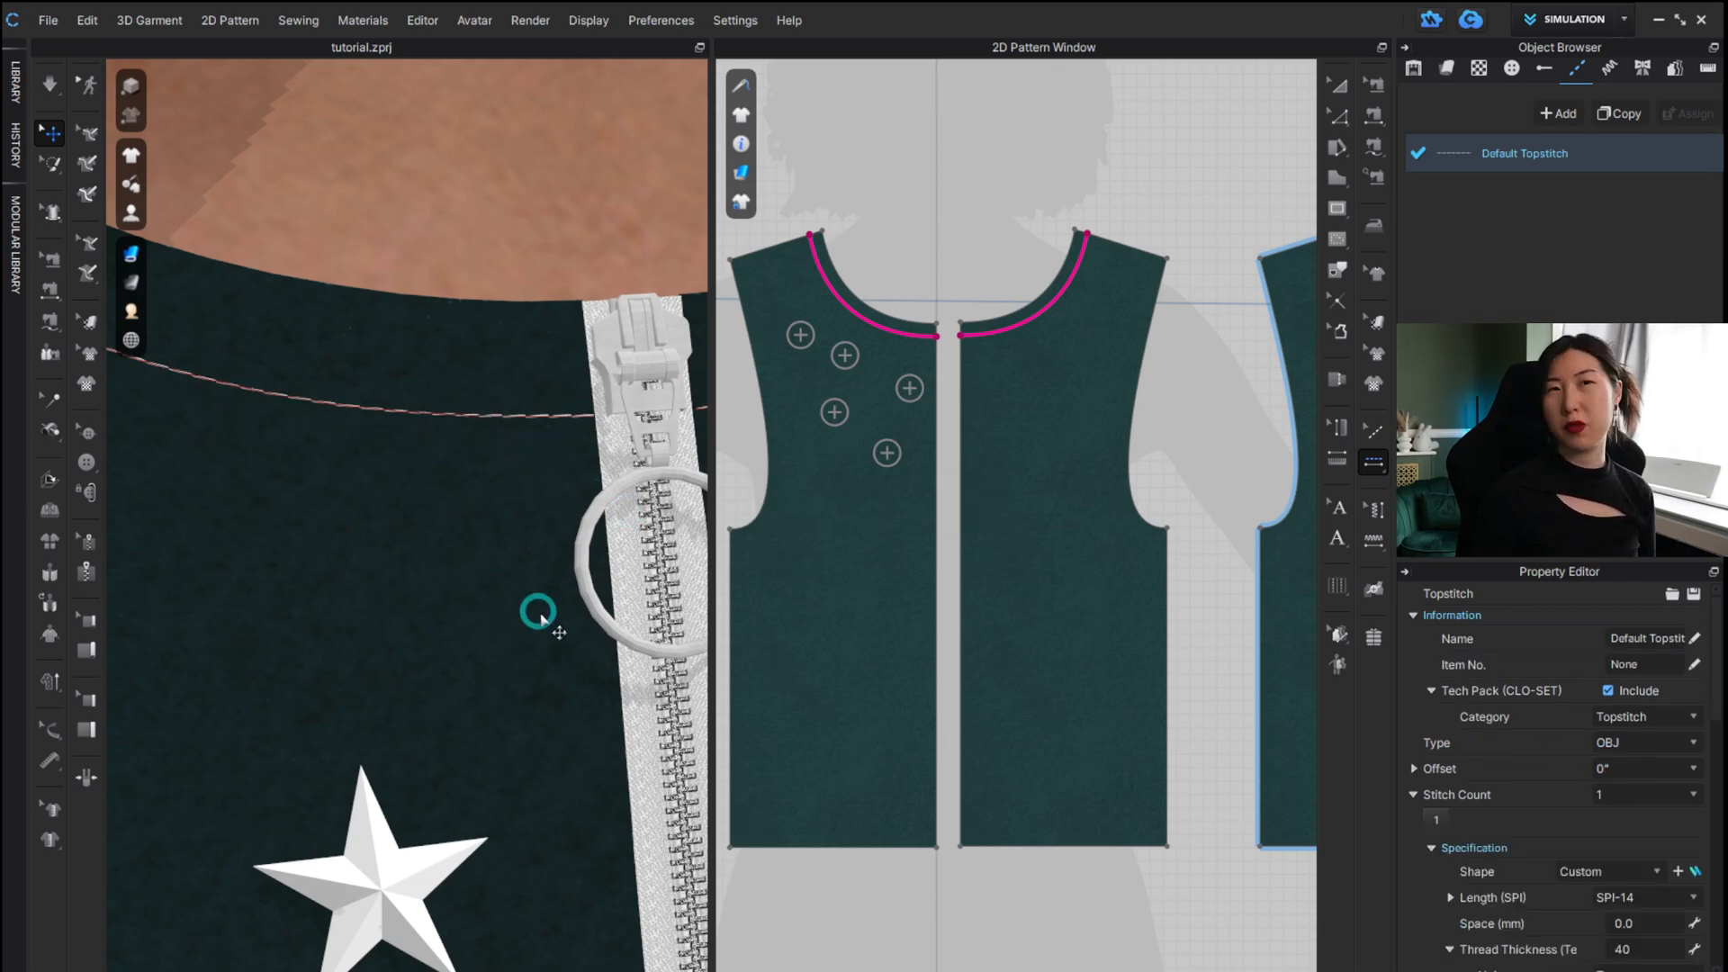
click(1627, 769)
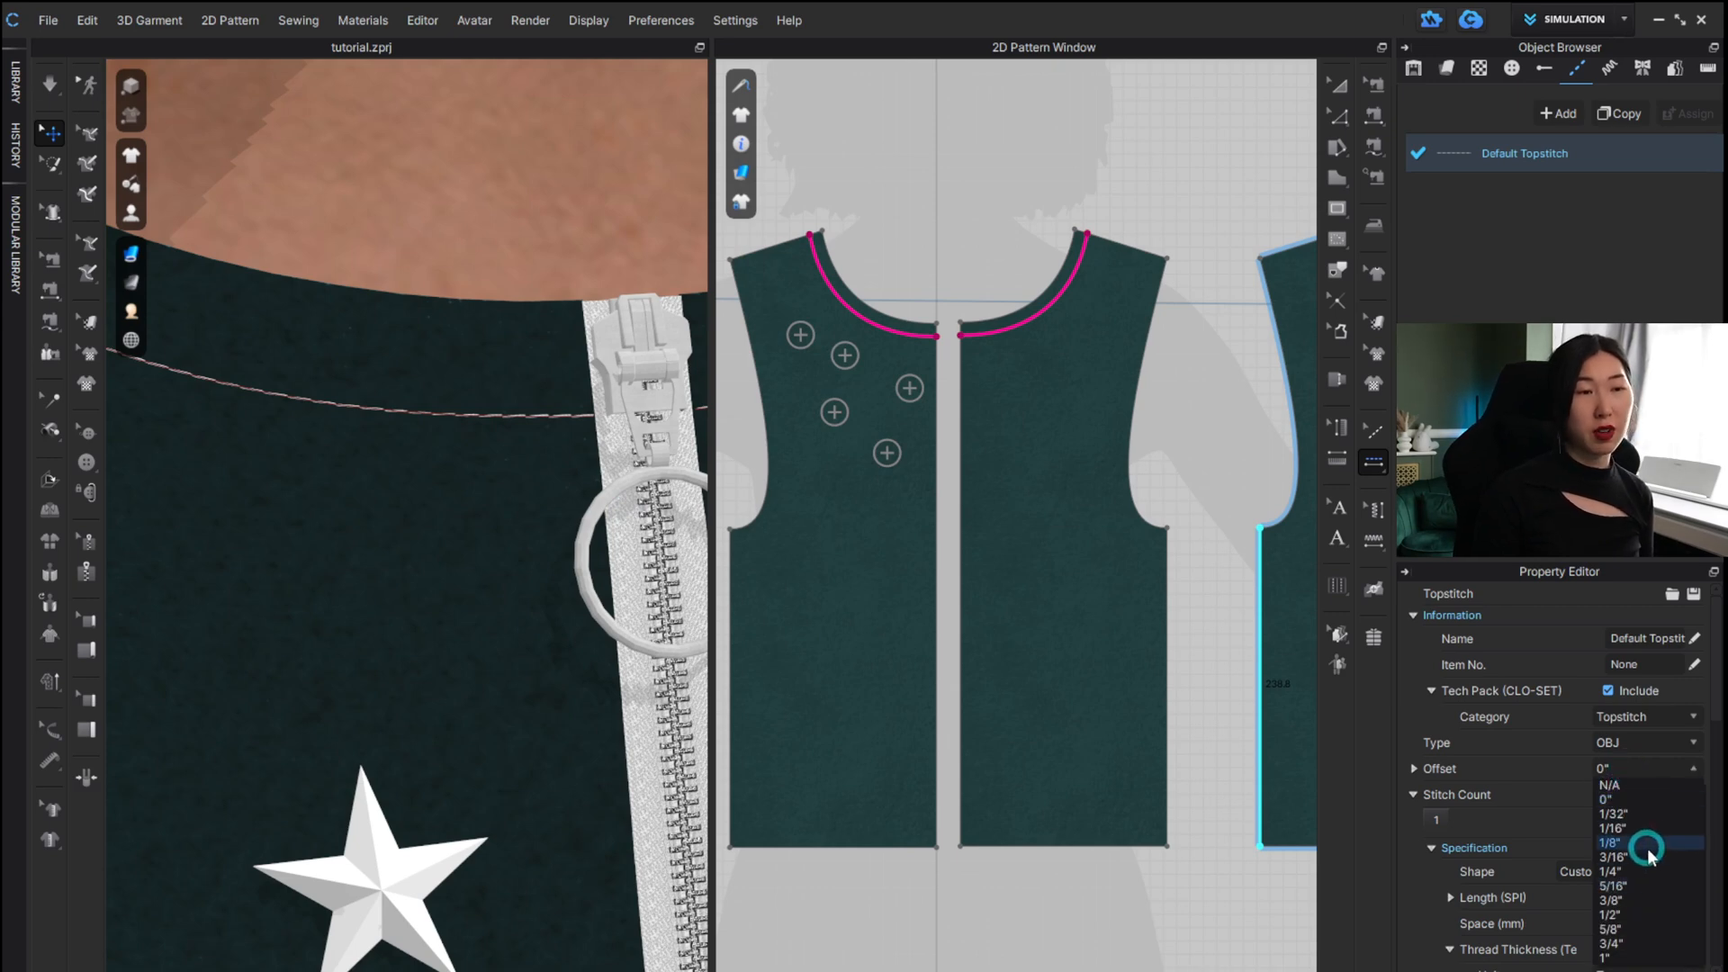
click(1615, 828)
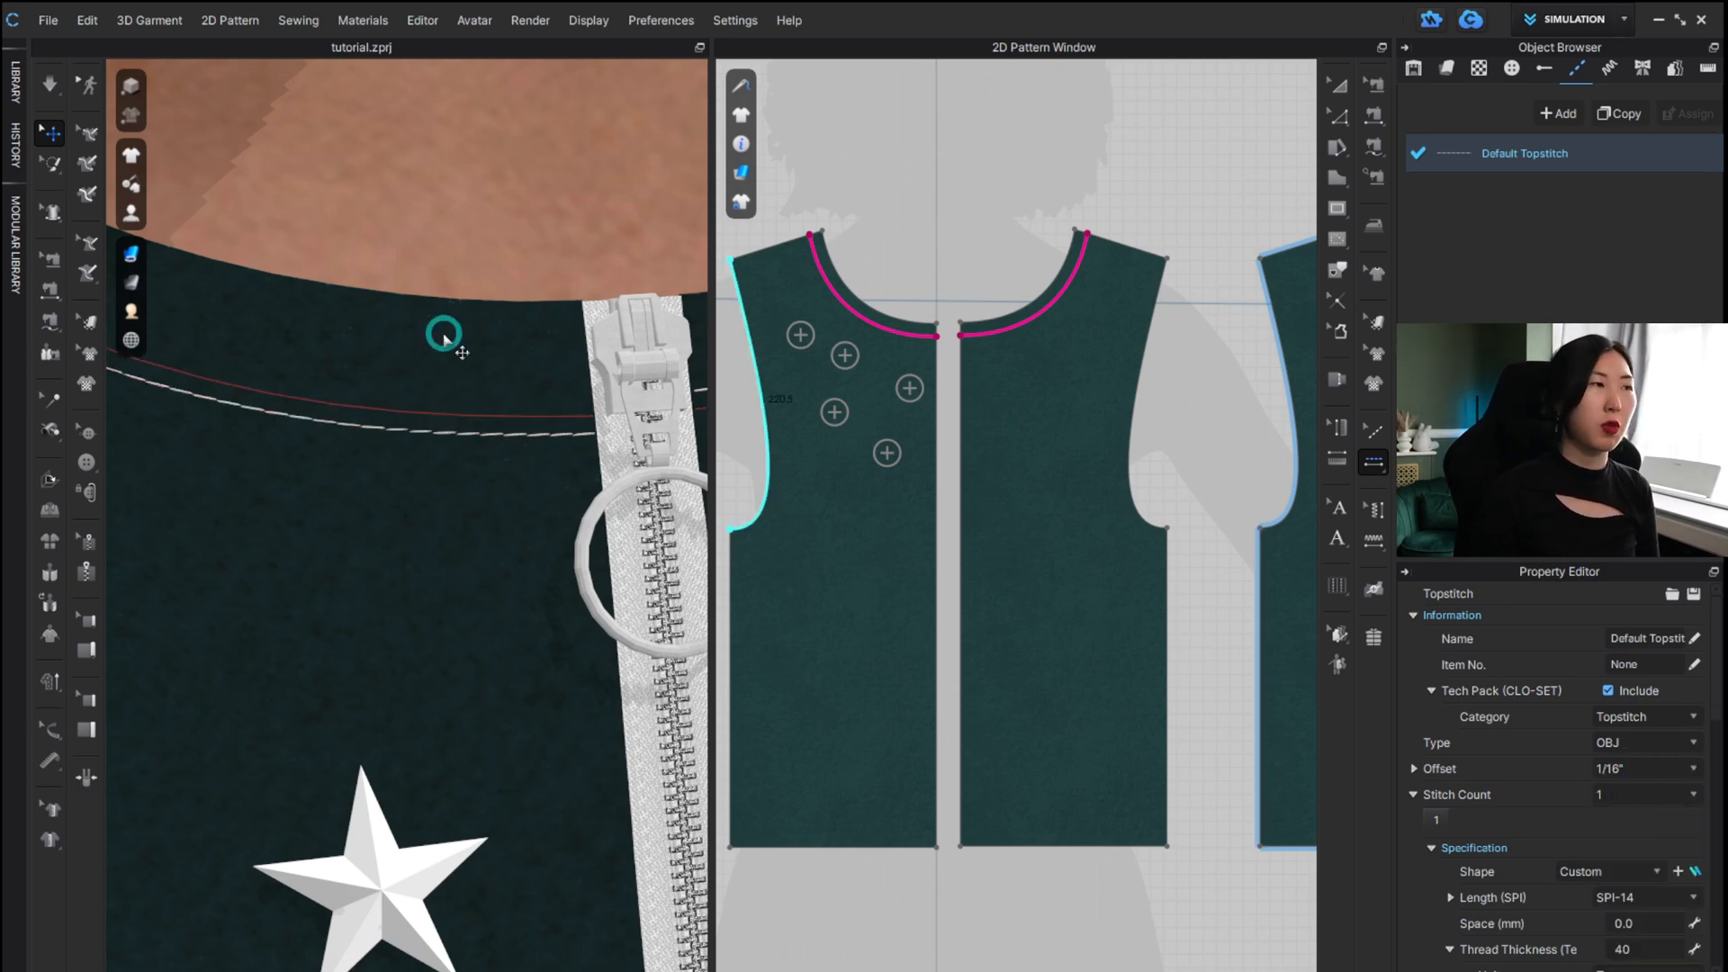
Inspect the neckline topstitch on both sides of the zipper in 3D and along the front neckline in the pattern.
click(500, 306)
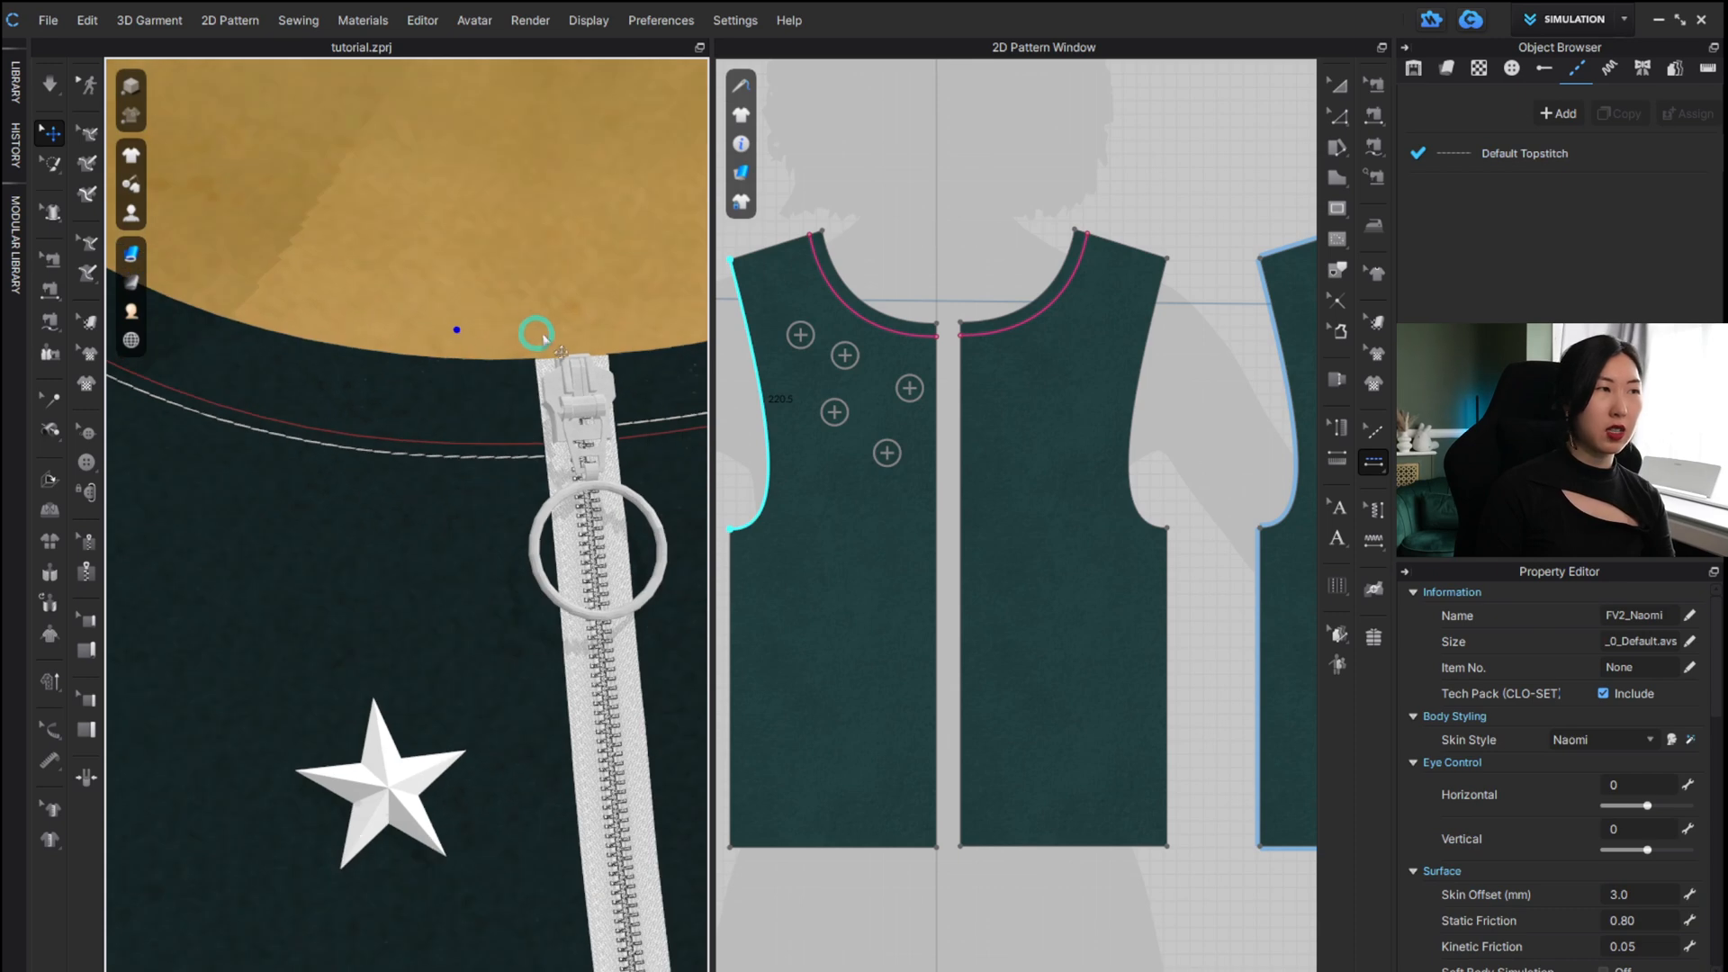
alt+middle_drag(568, 290, 401, 259)
alt+right_drag(460, 392, 504, 382)
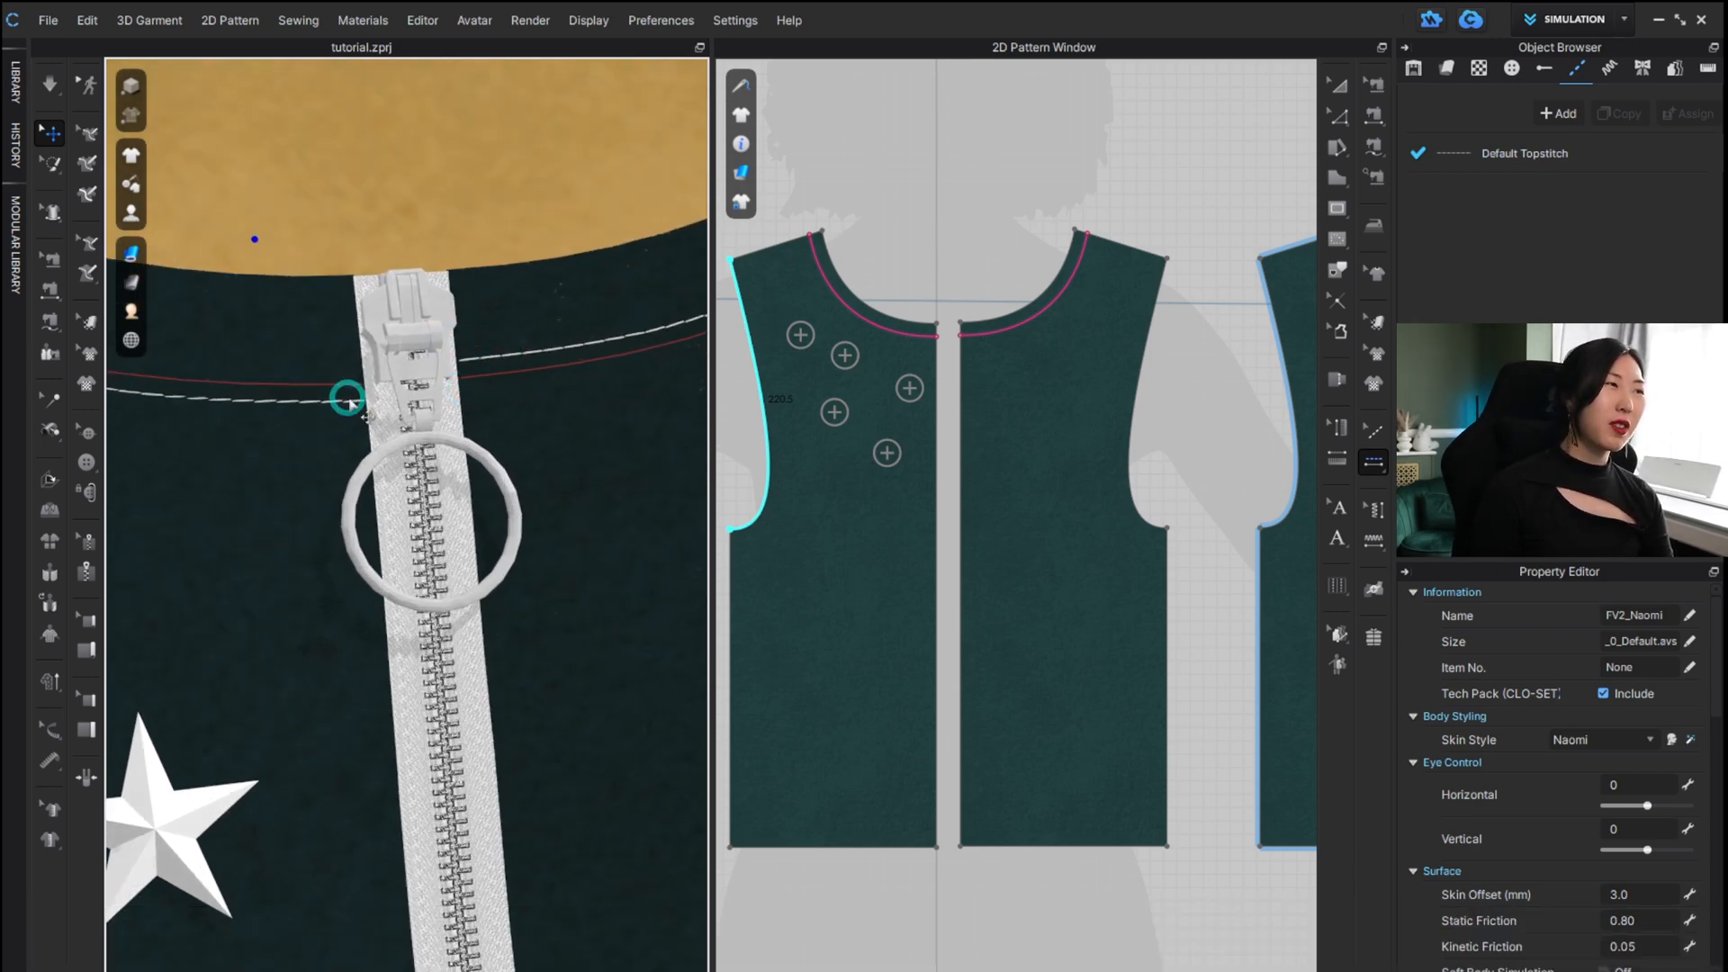
scroll(996, 247, up, 3)
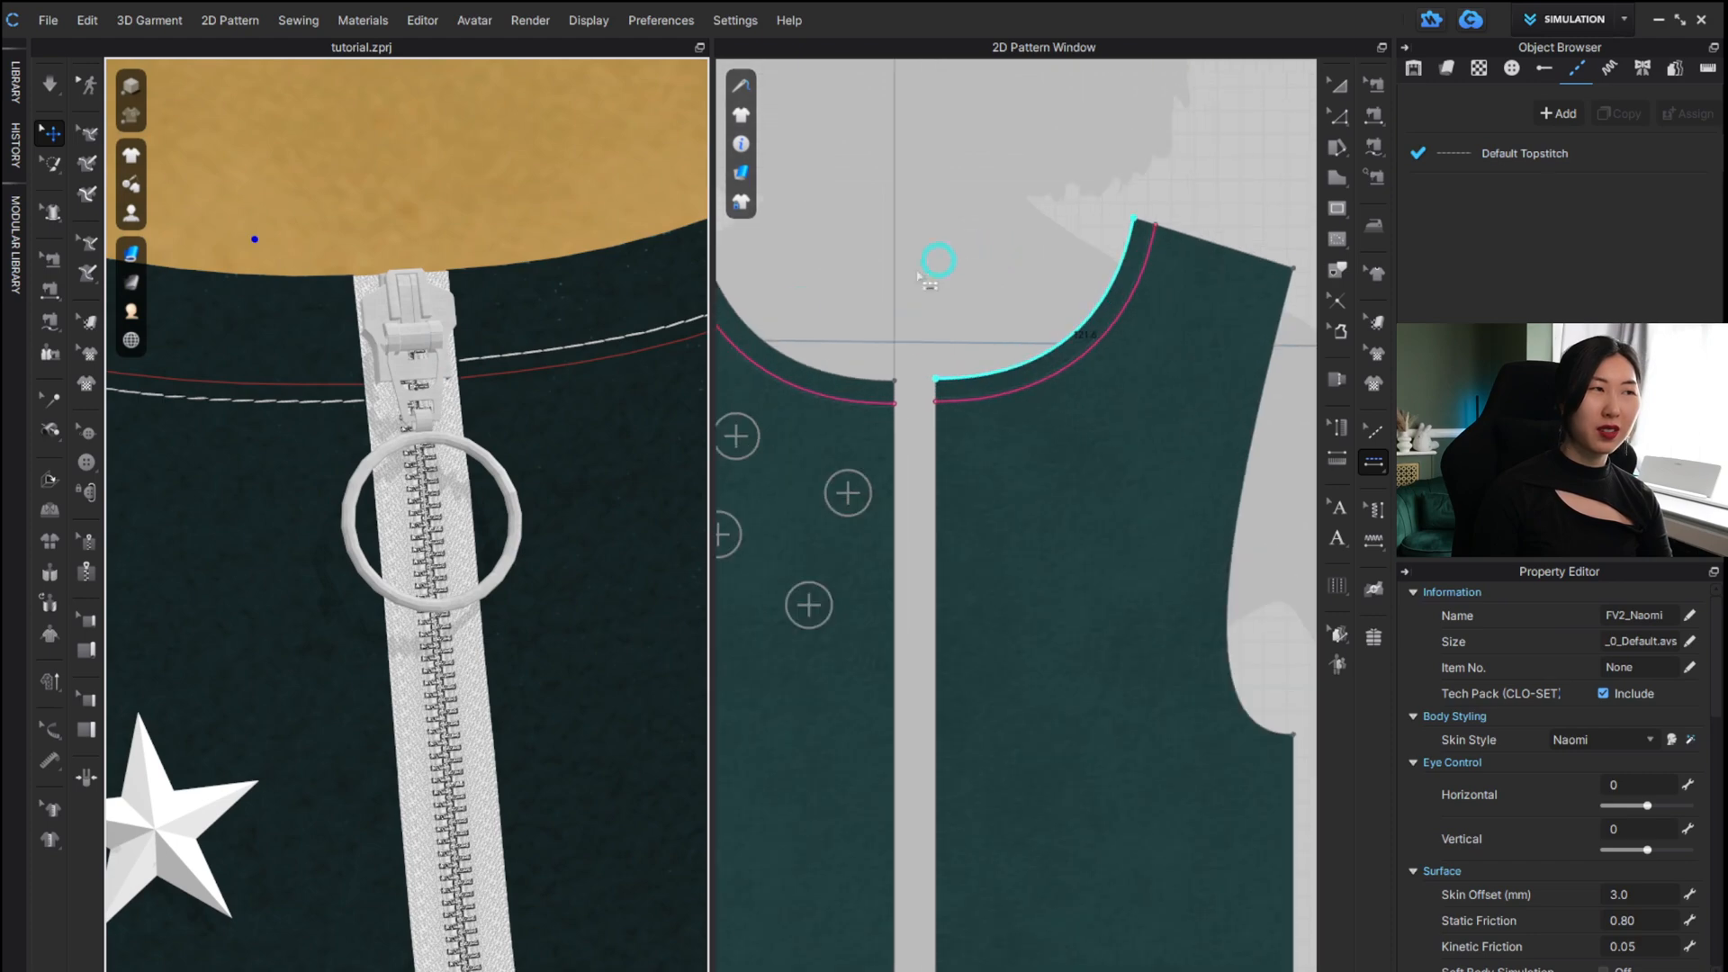
Flip the placement of the neckline topstitch on the front piece without star buttons to the other side of its internal line.
scroll(517, 396, down, 5)
right_drag(576, 340, 615, 315)
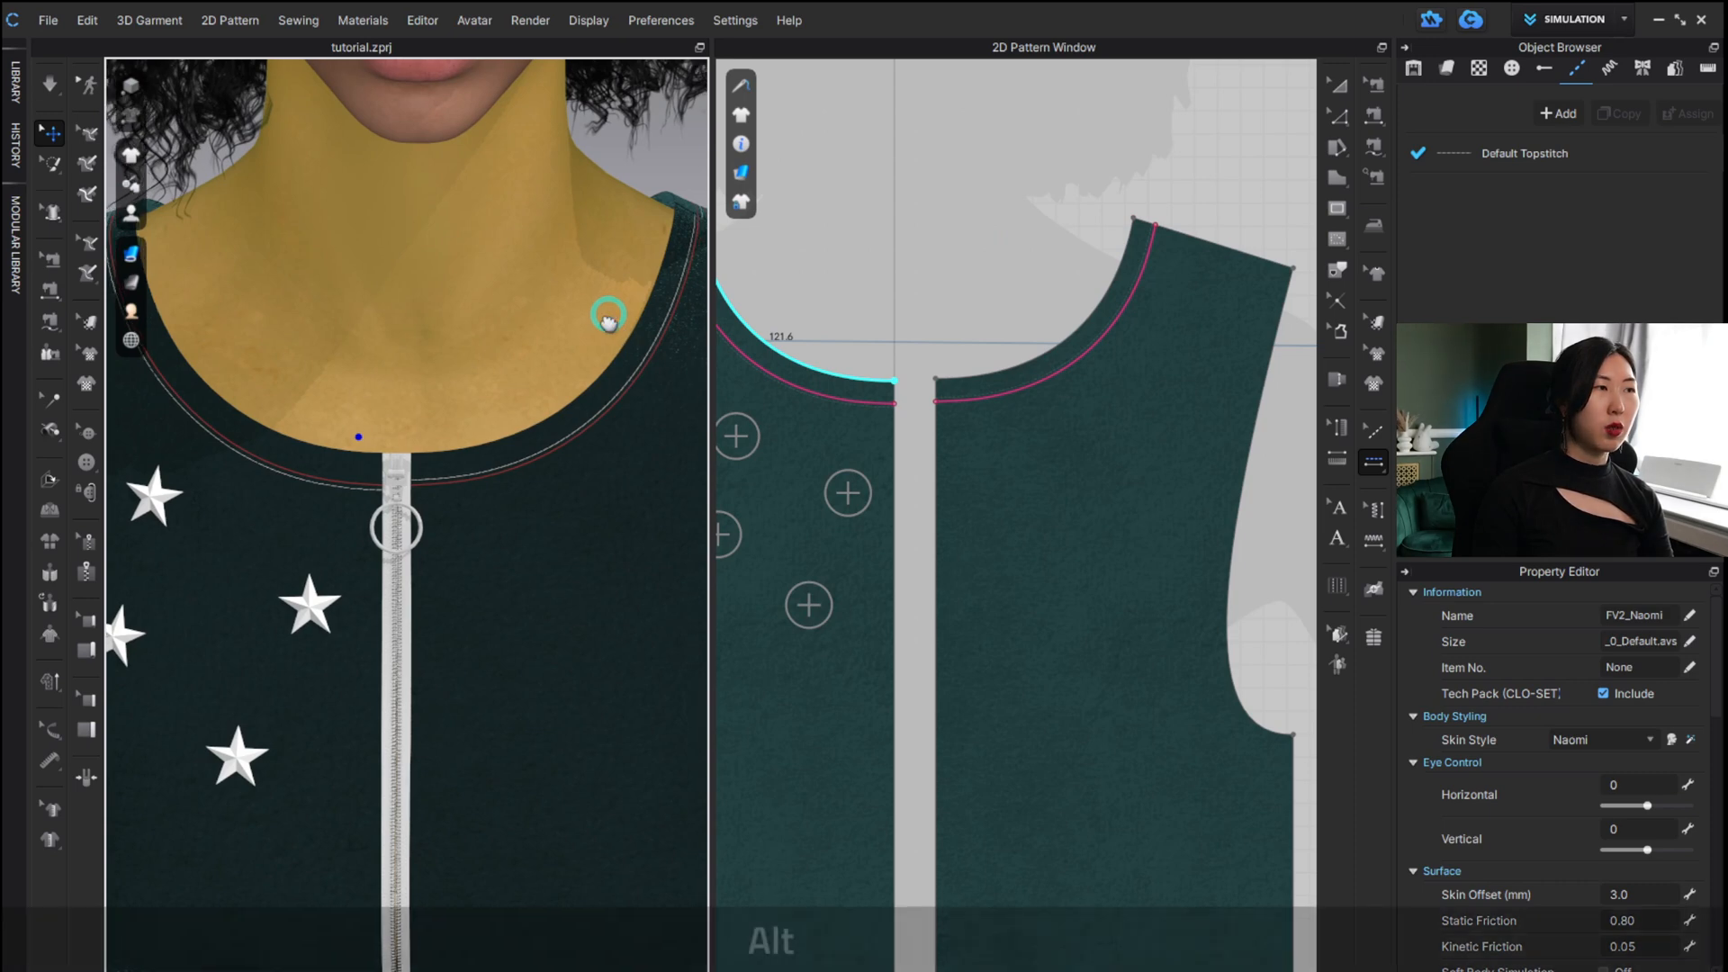
alt+scroll(424, 398, up, 10)
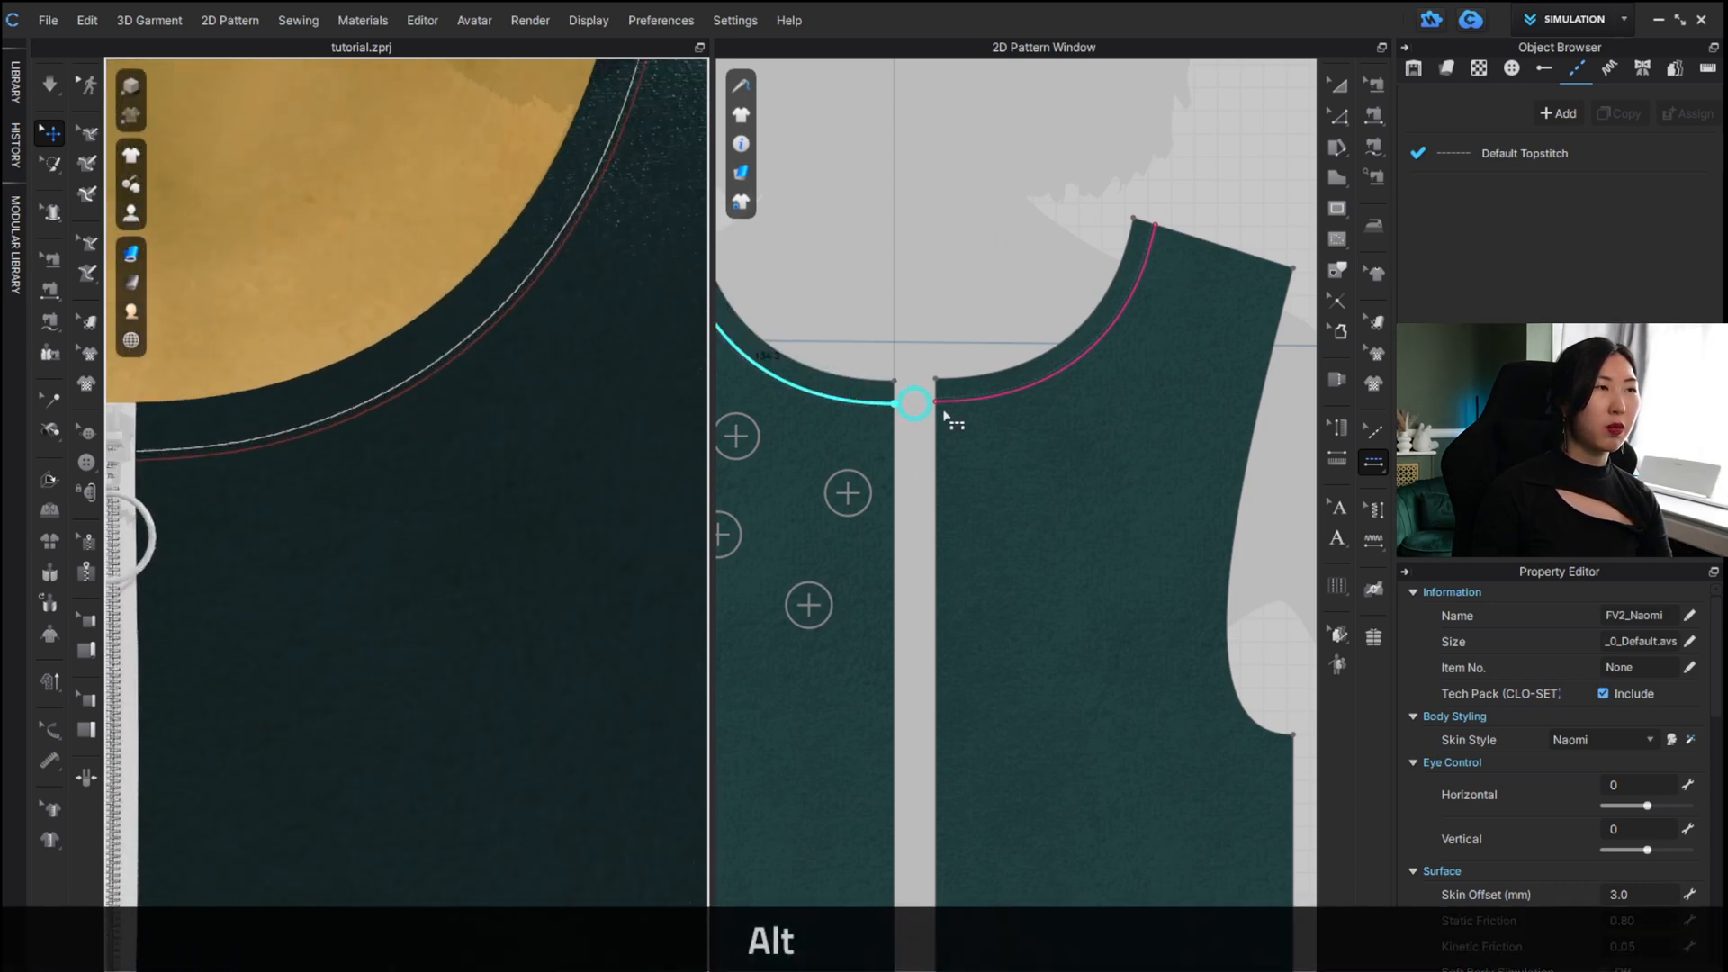
click(1372, 431)
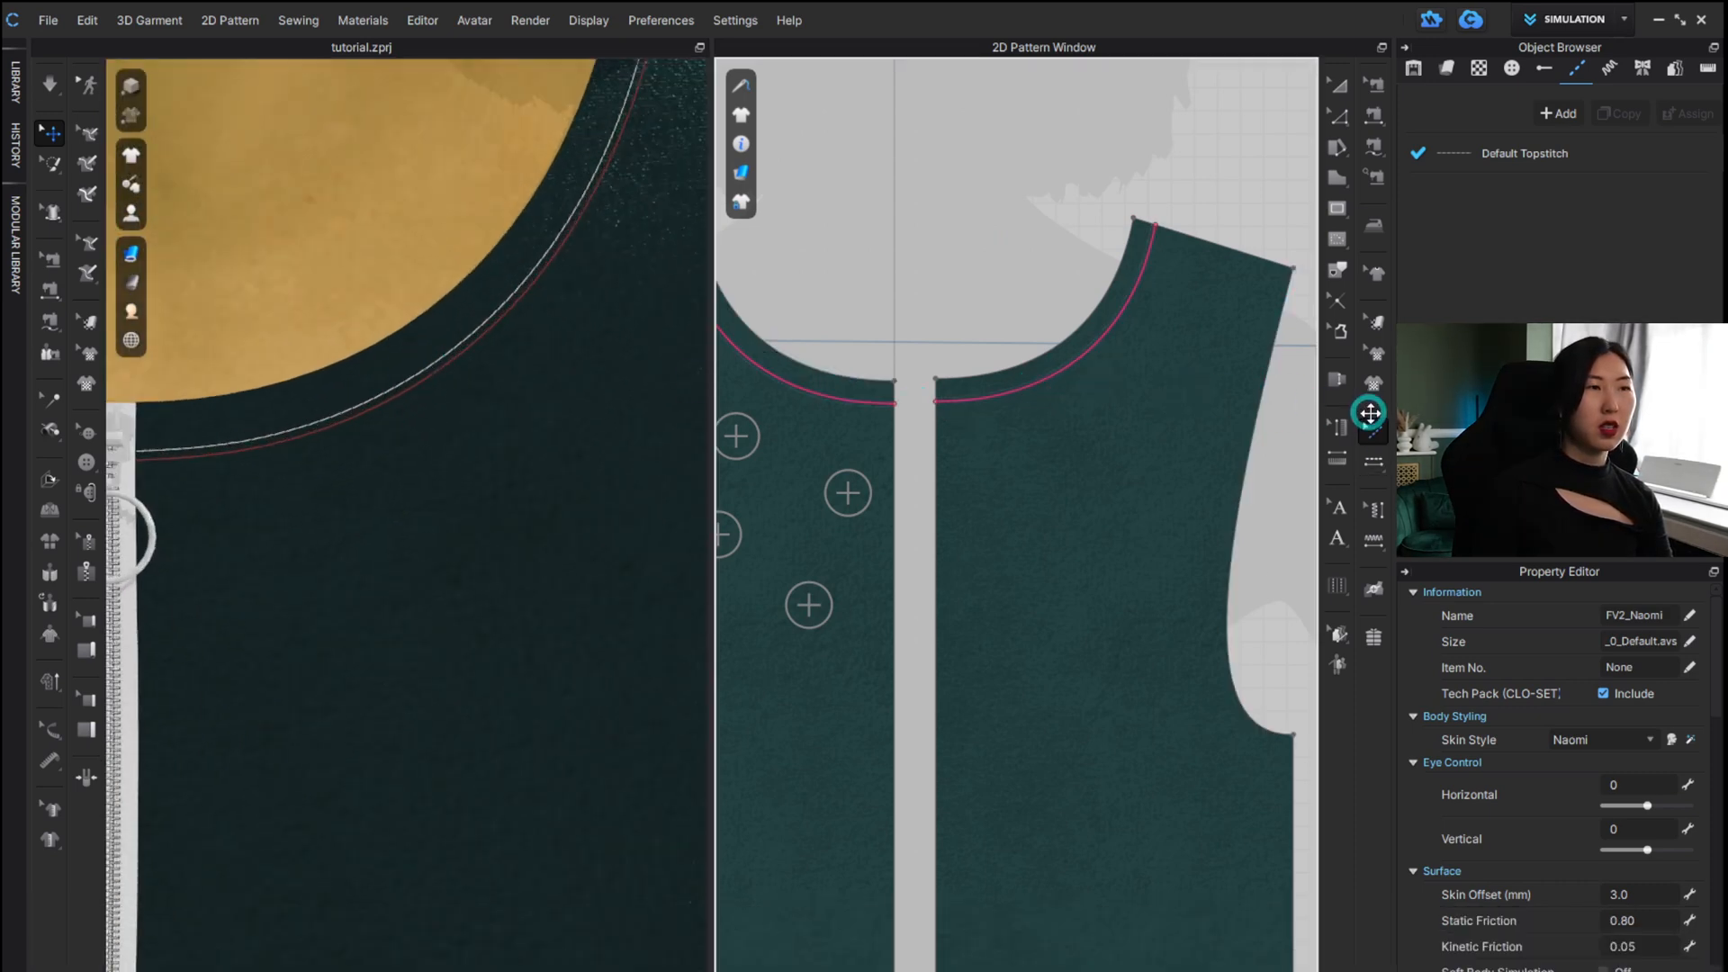
click(1045, 374)
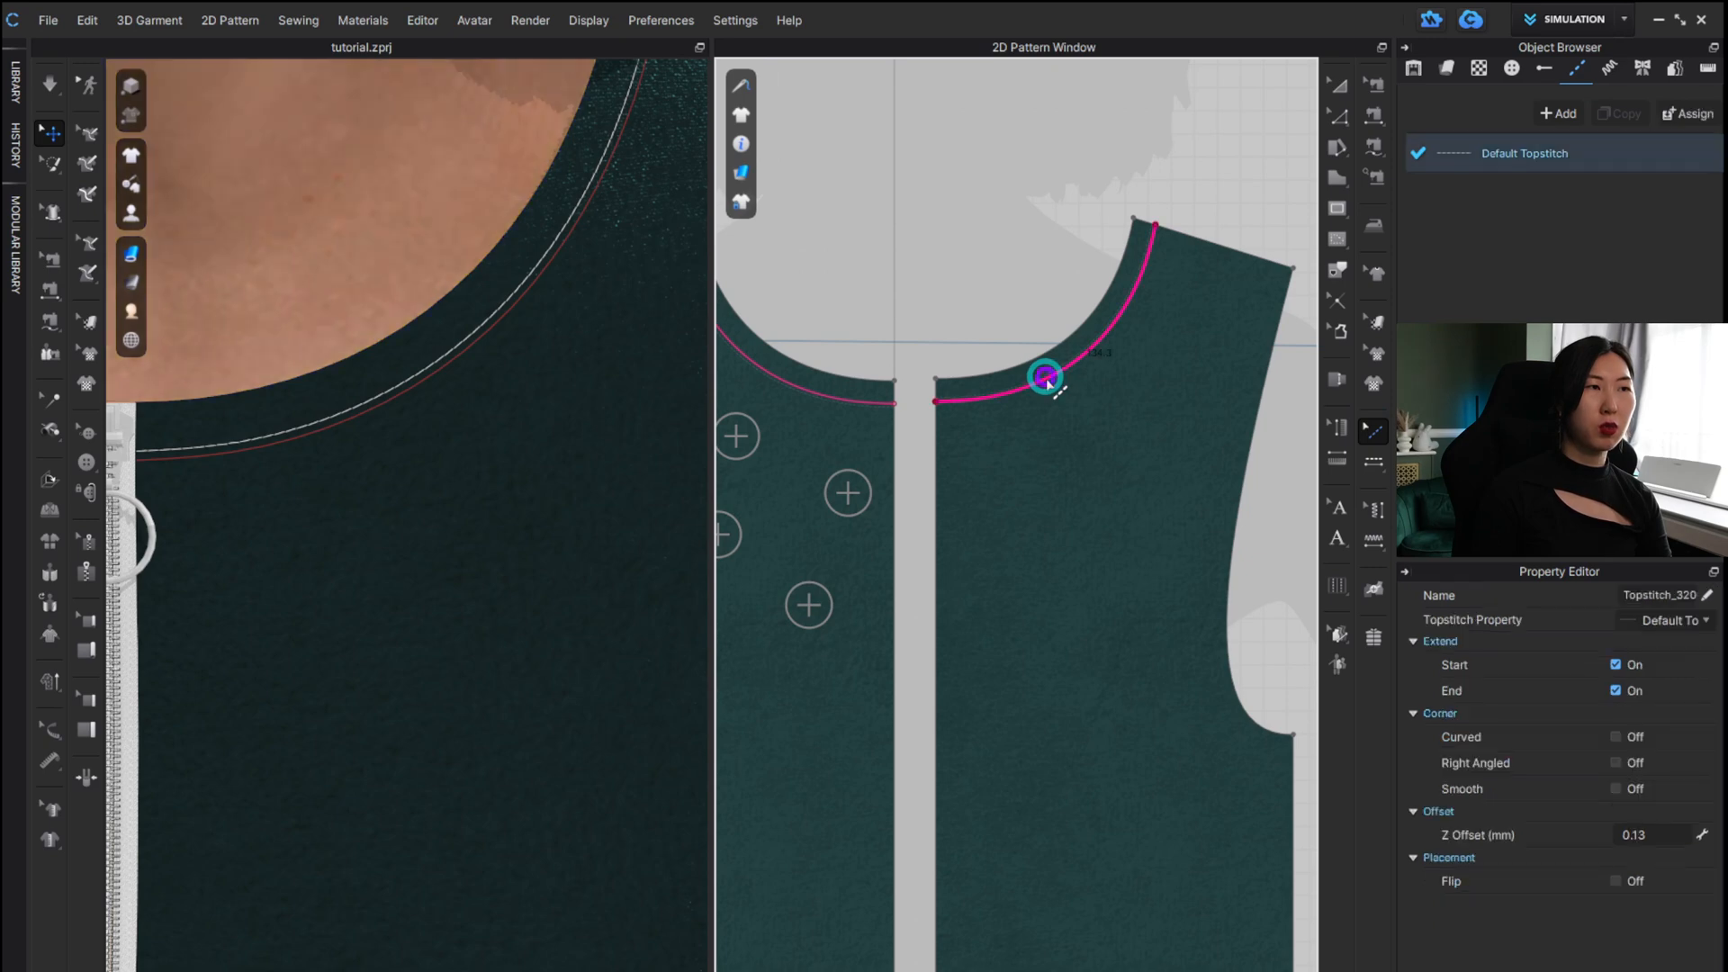
click(1616, 882)
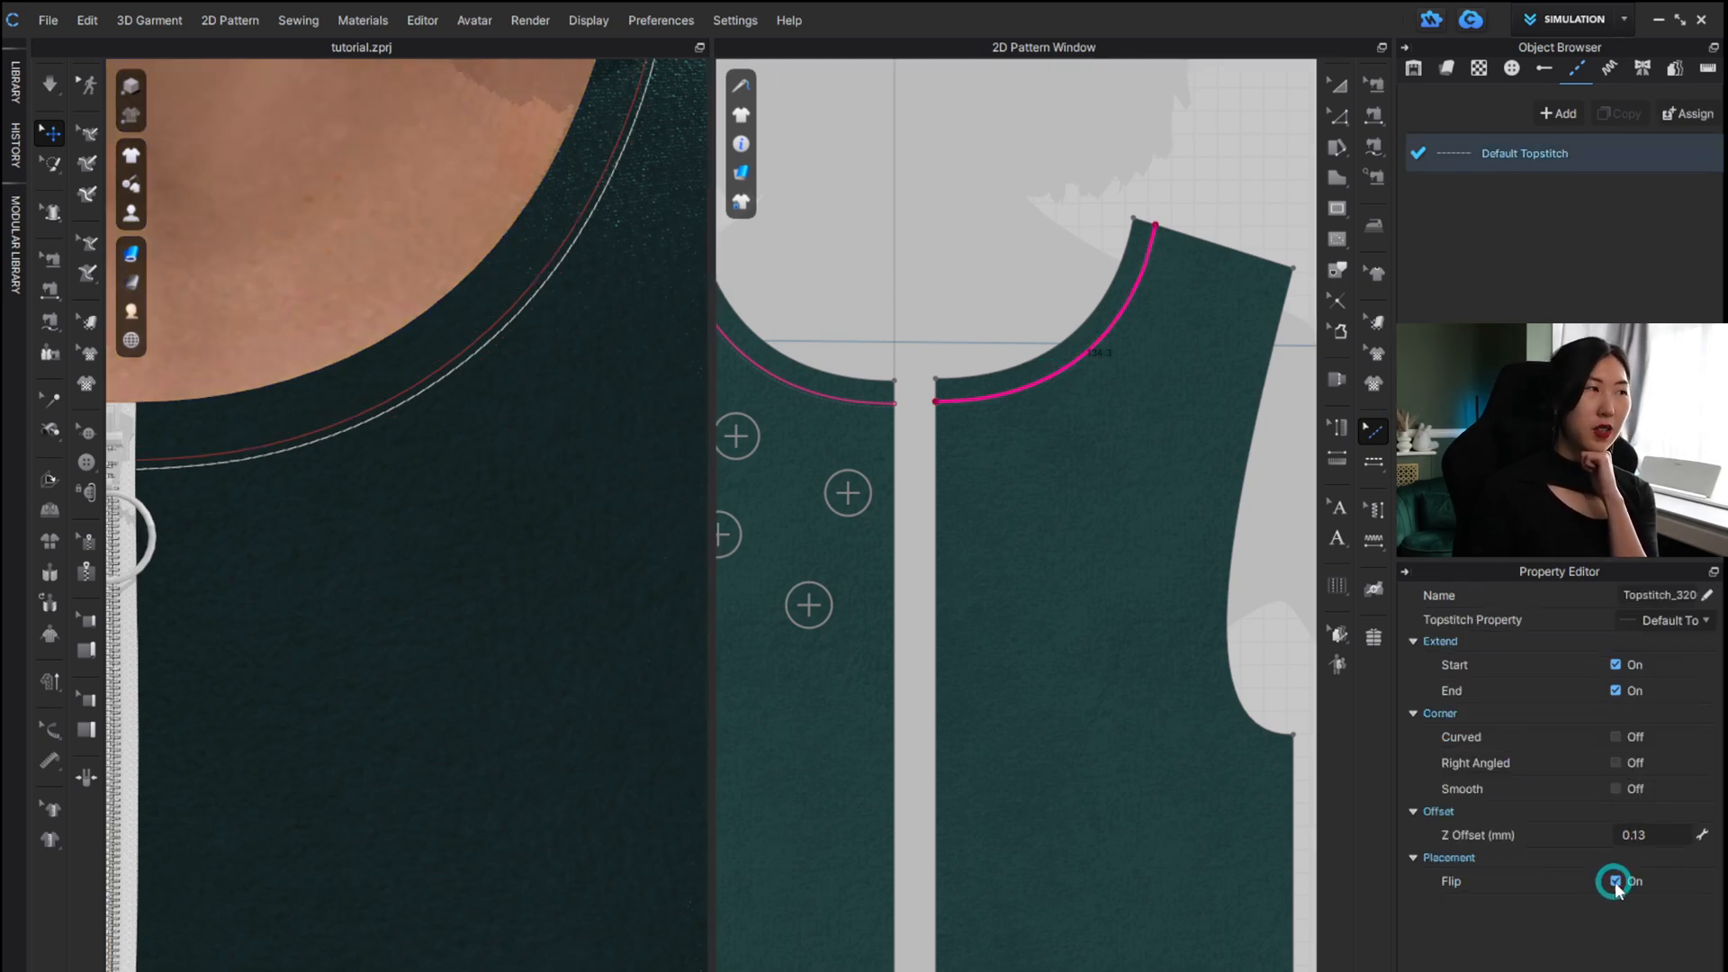
click(1615, 882)
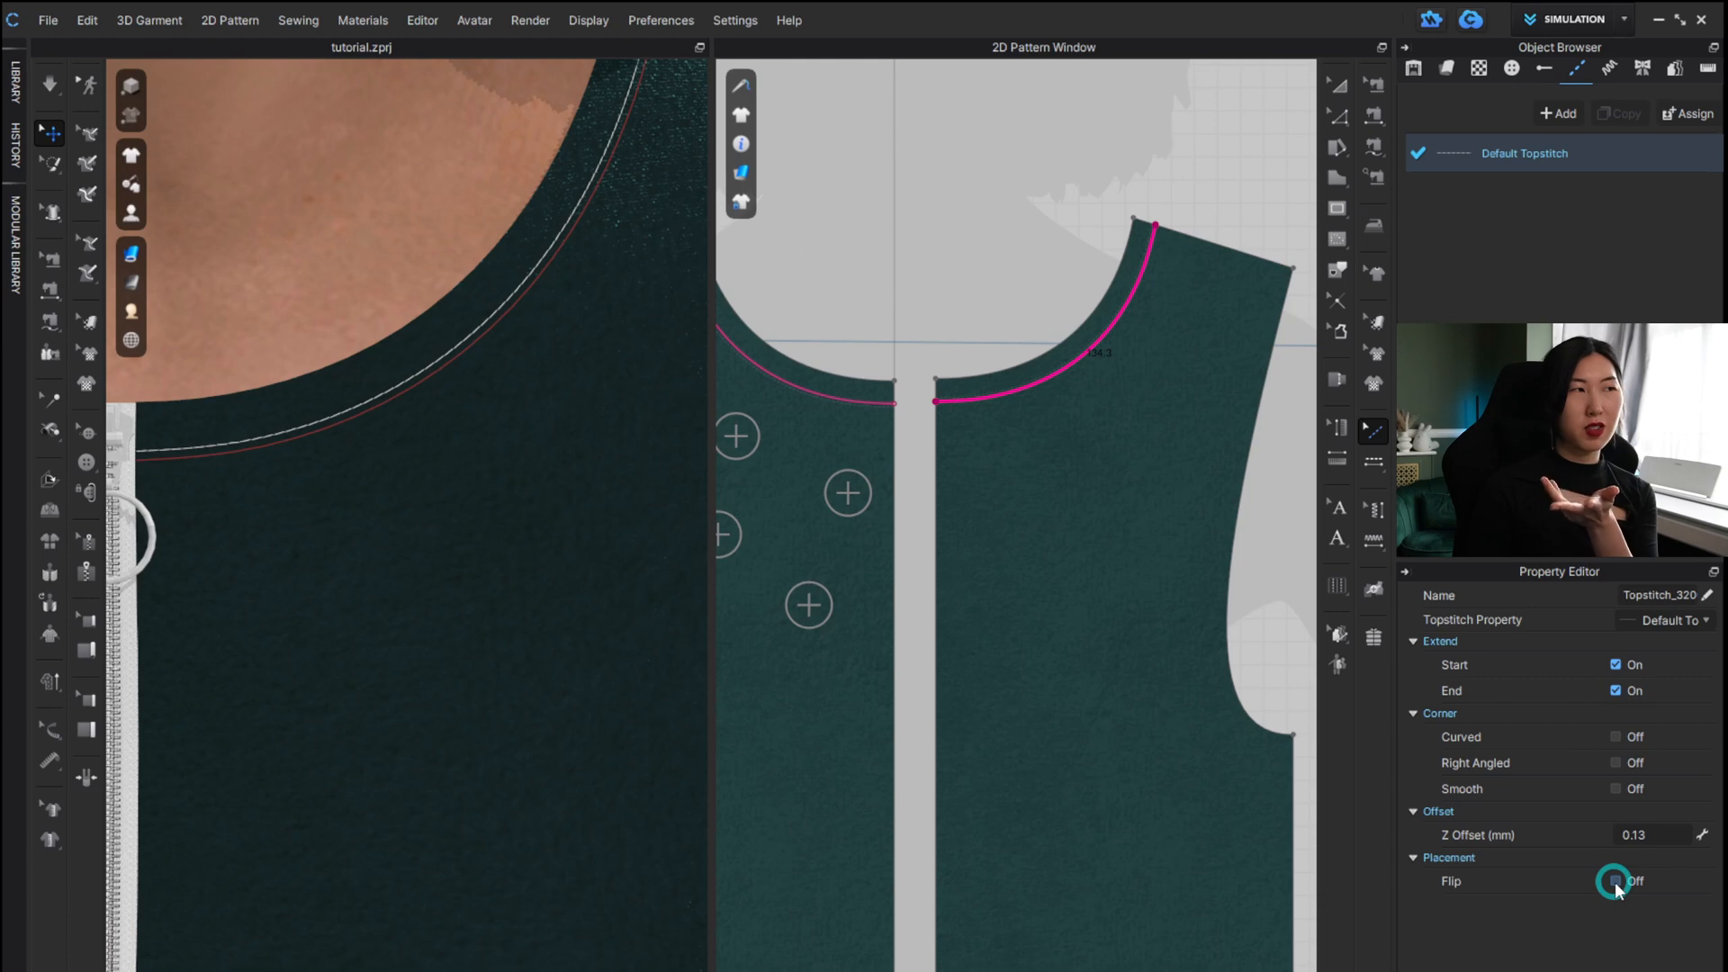
click(1615, 882)
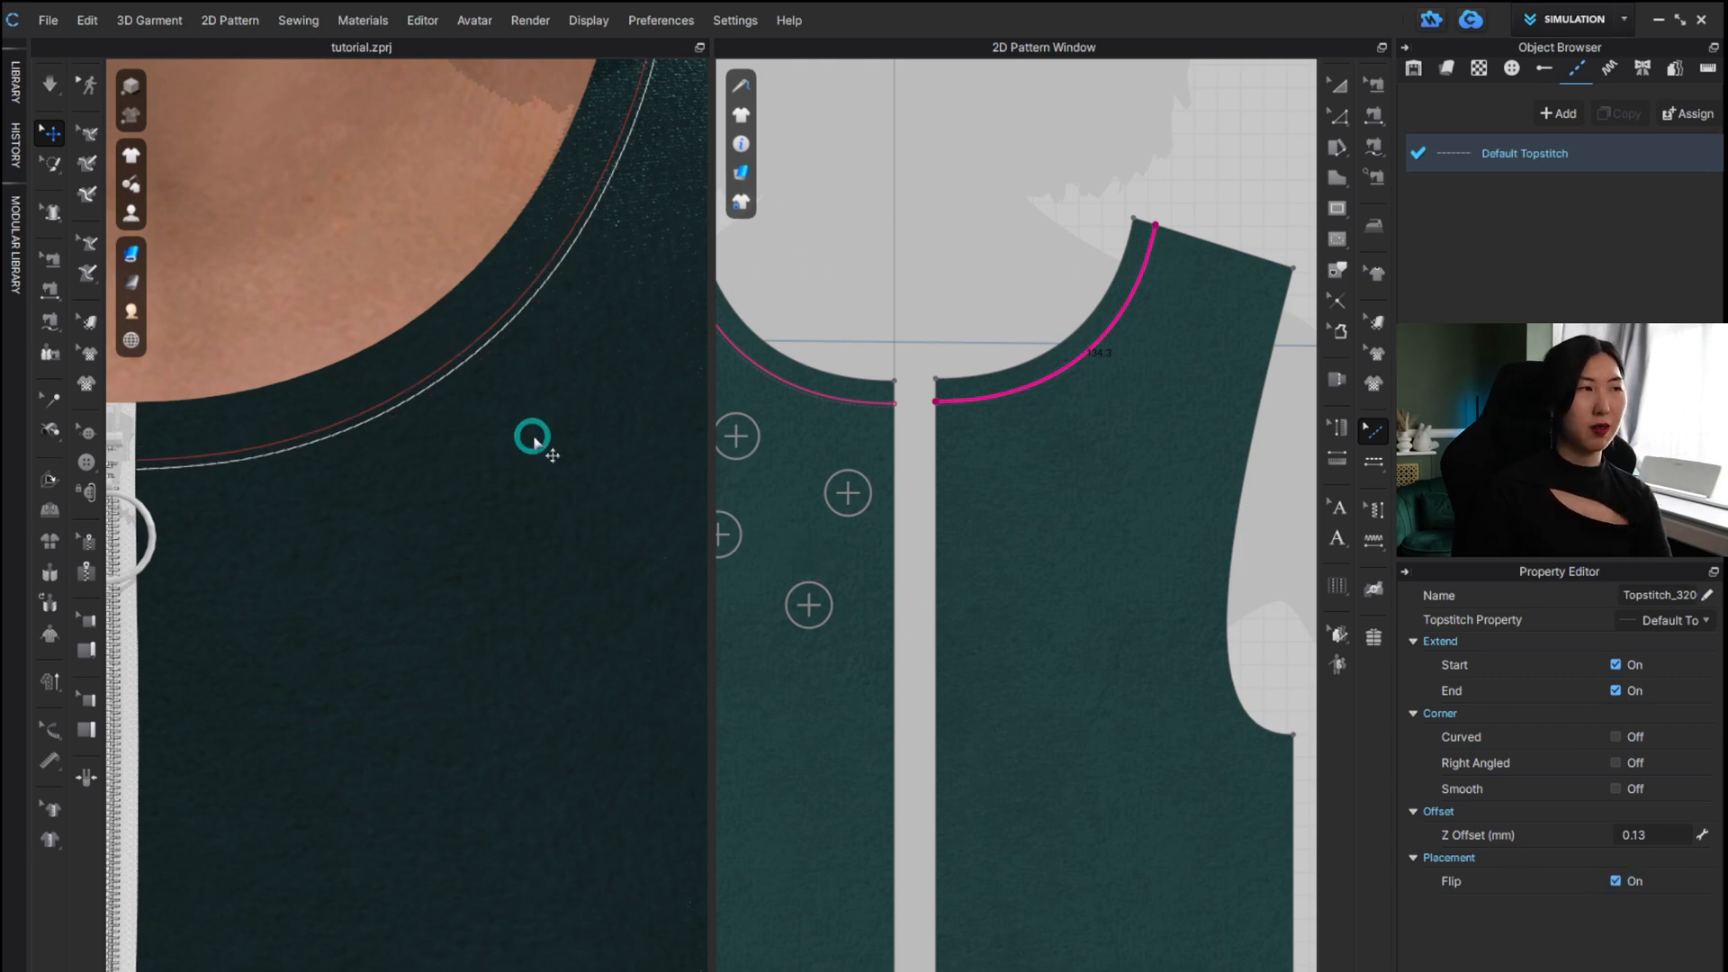
scroll(531, 438, down, 3)
scroll(532, 438, down, 5)
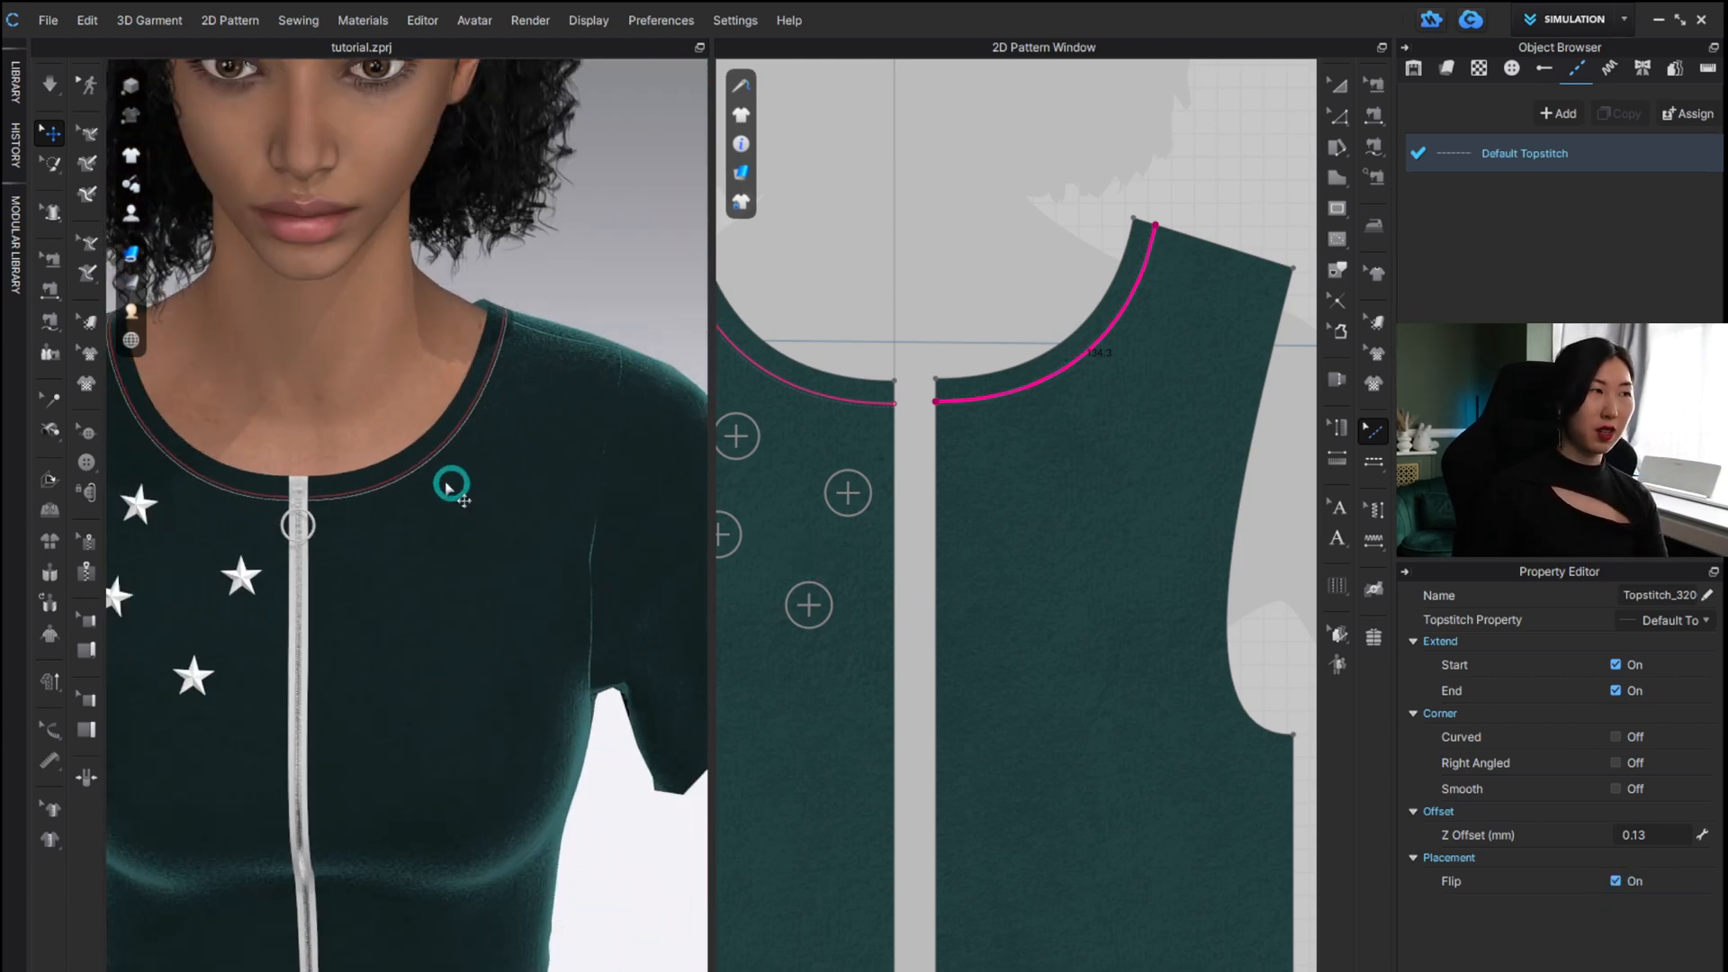
scroll(436, 479, up, 5)
scroll(434, 478, up, 2)
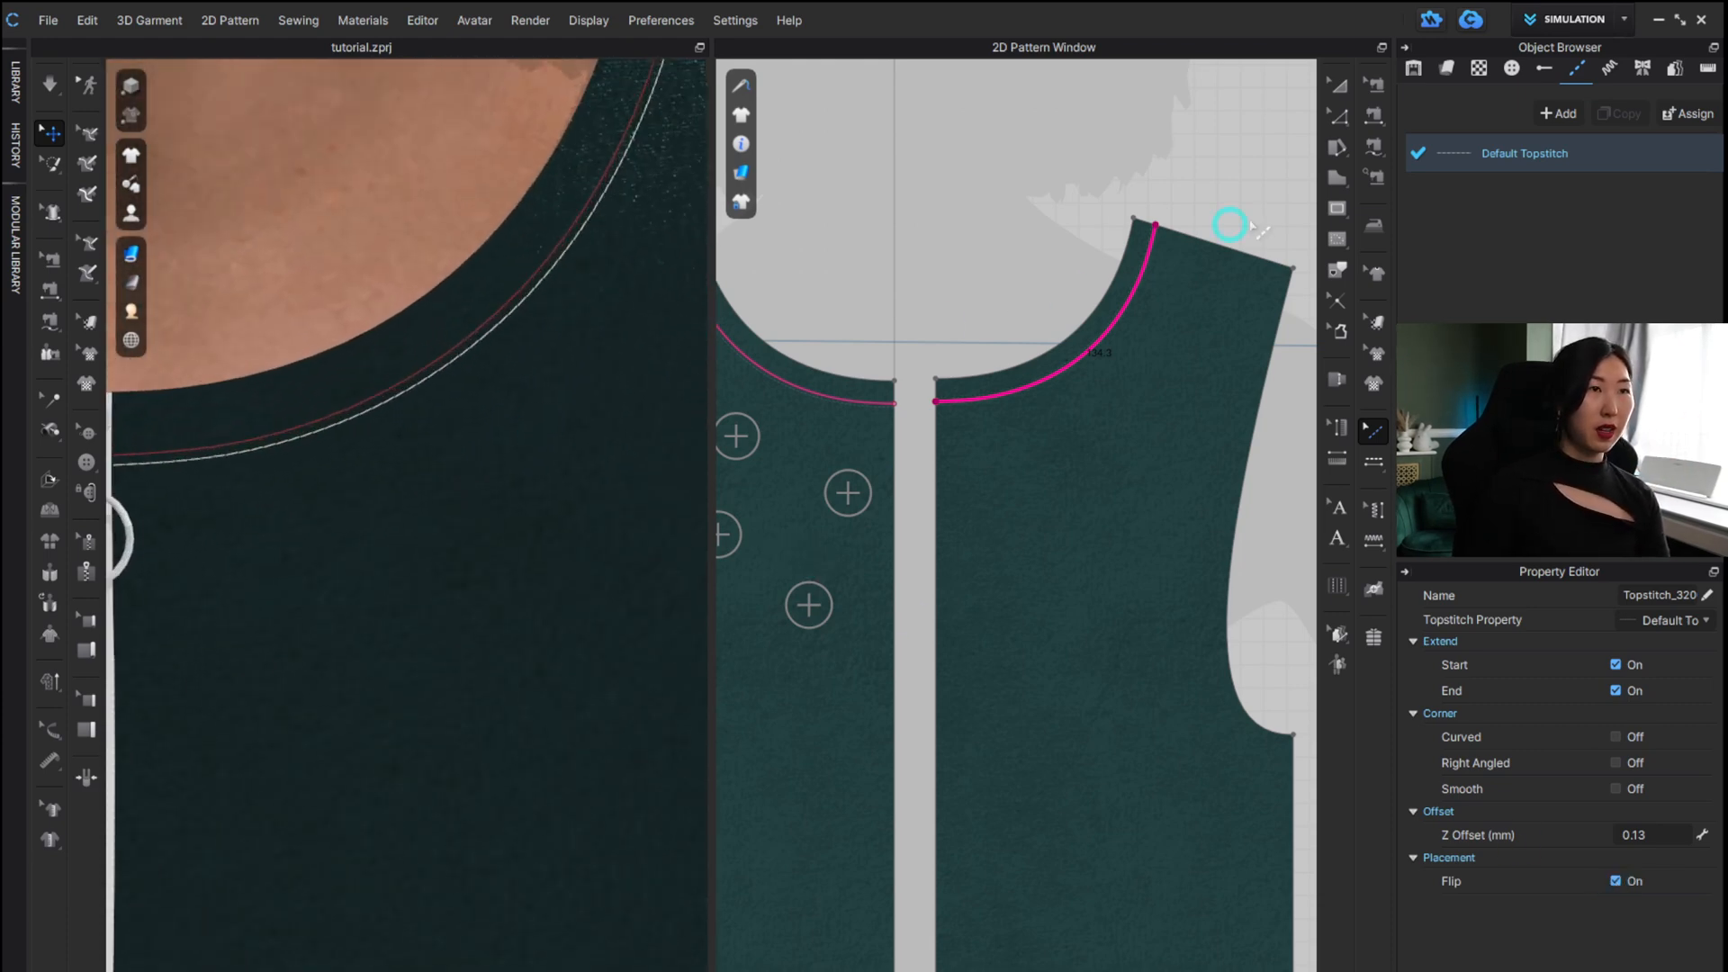
Try stitch lengths SPI-5, SPI-18 and SPI-2 for the Default Topstitch style.
click(1487, 166)
click(1629, 723)
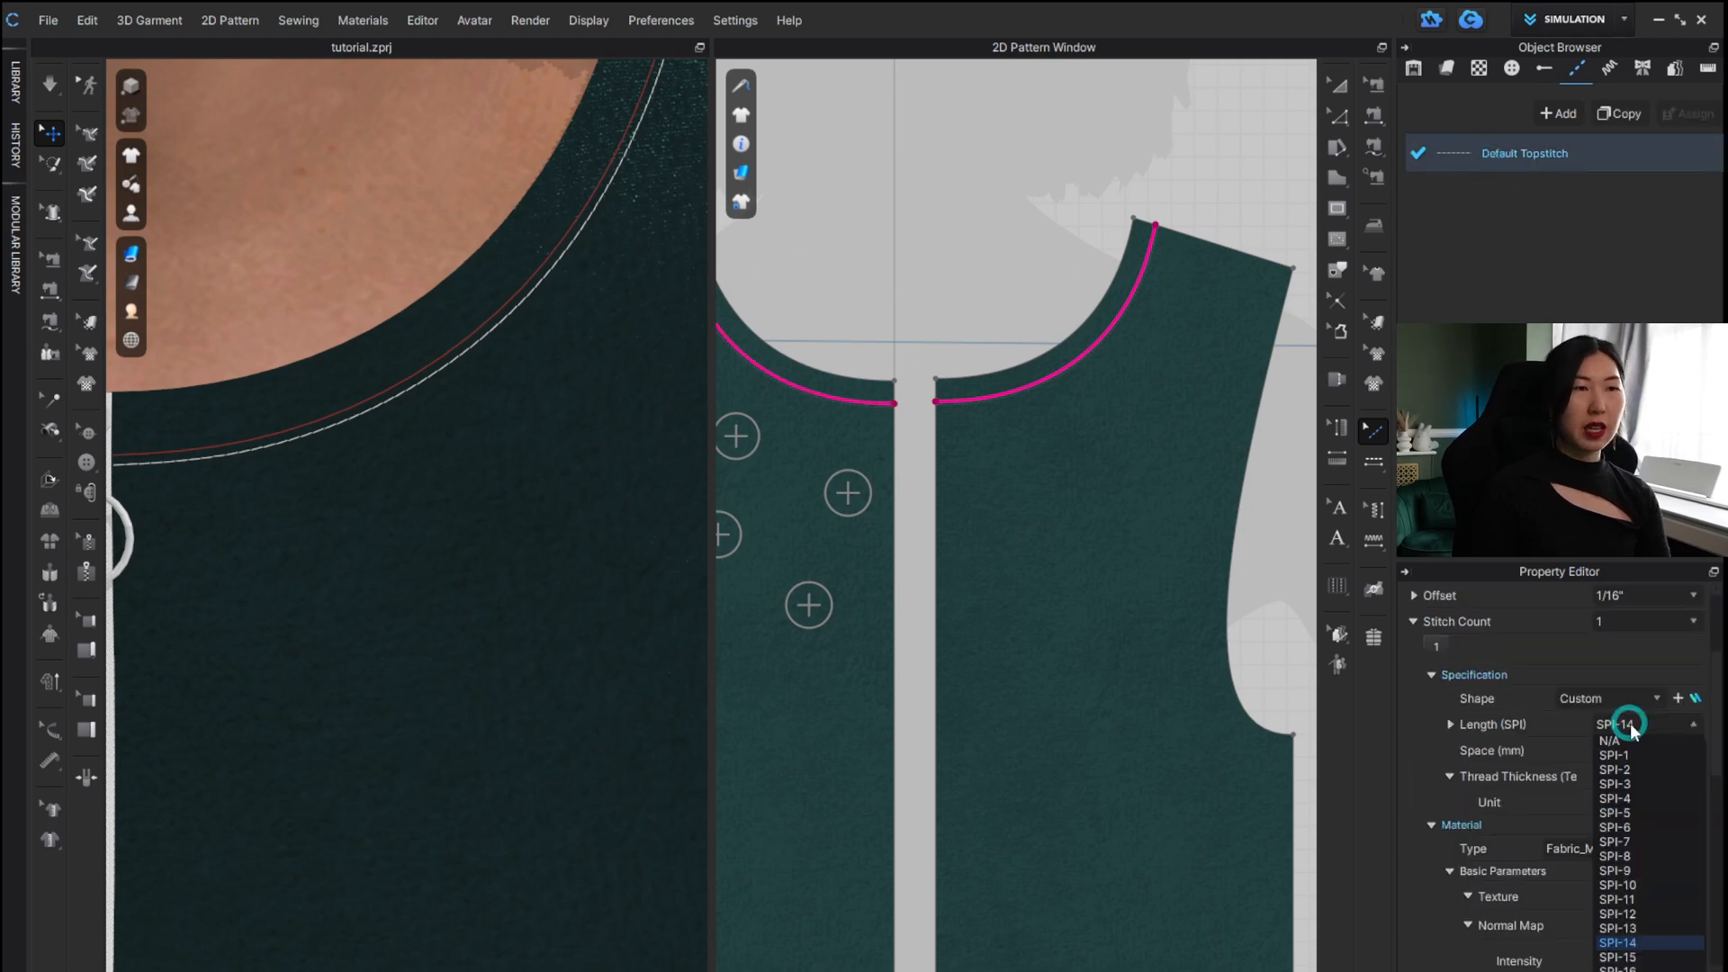
click(1616, 813)
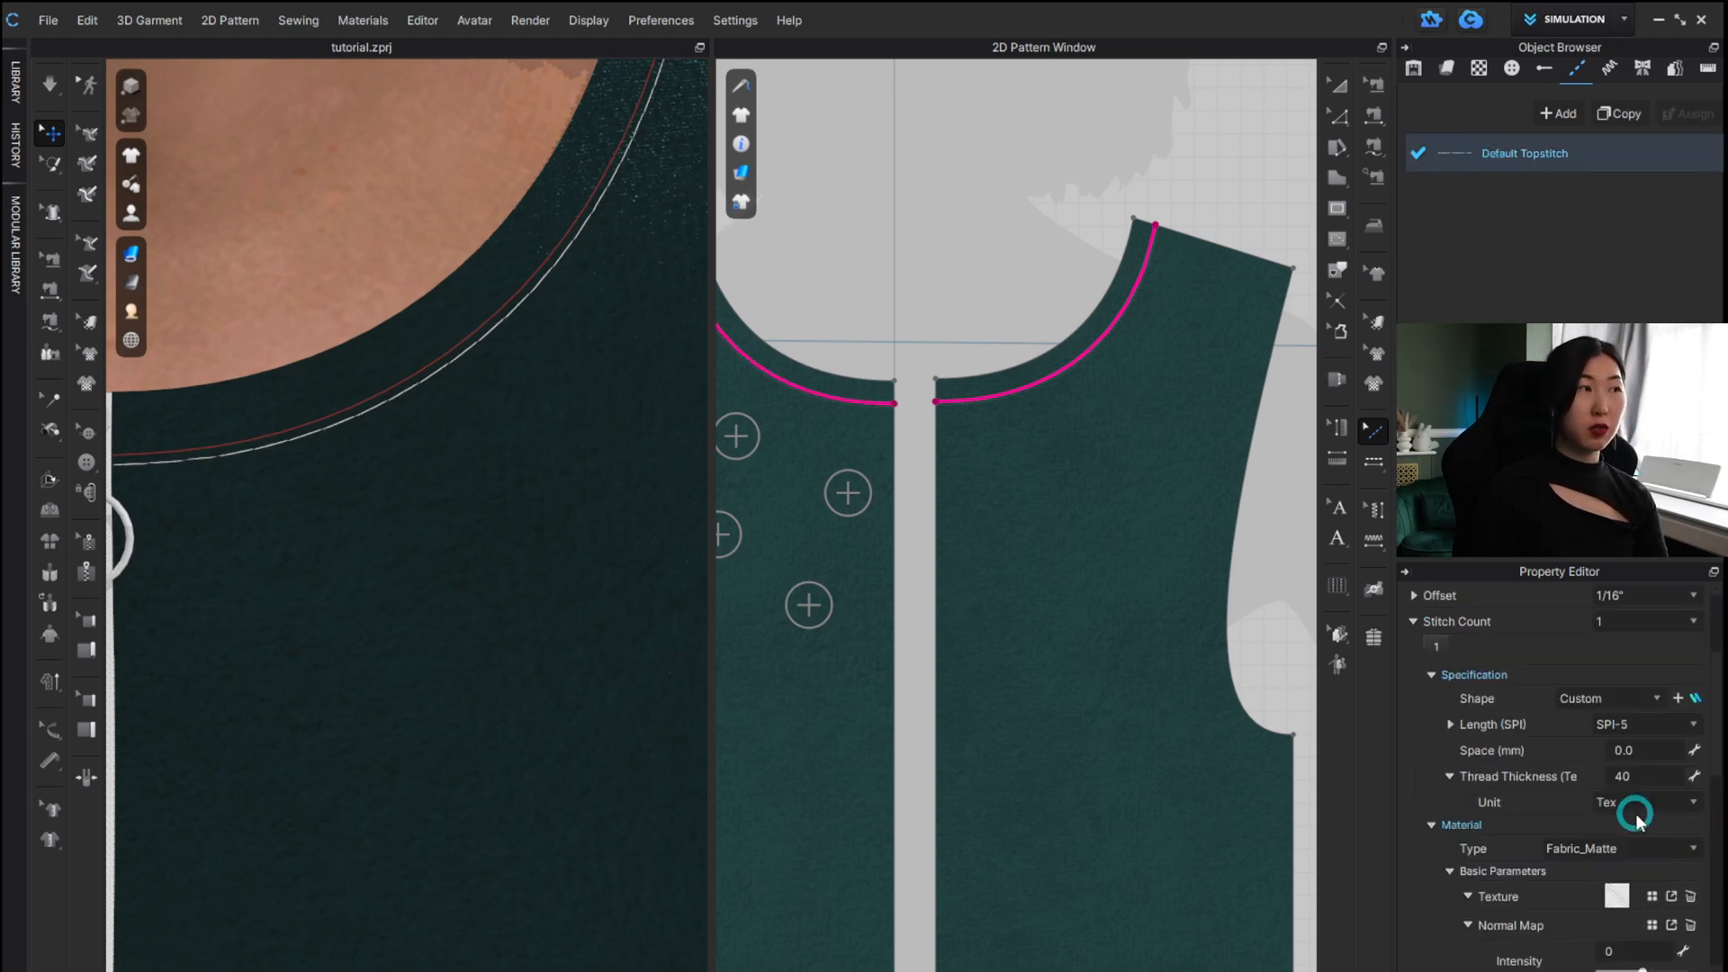
click(1620, 724)
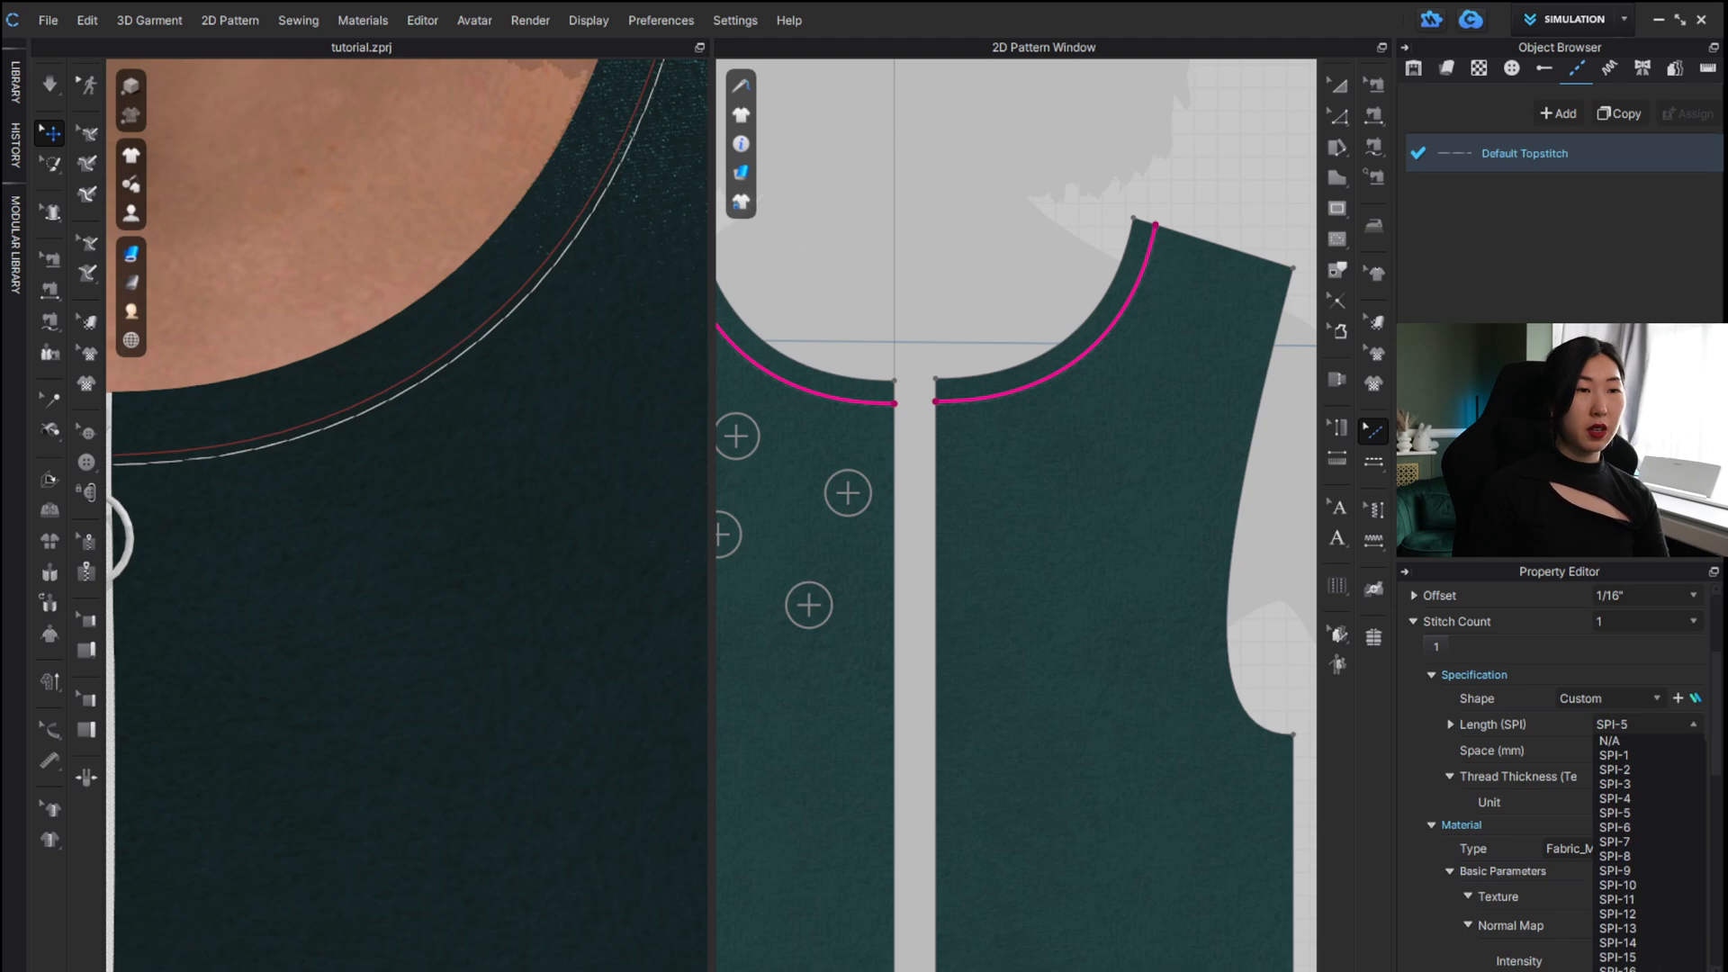
click(1617, 971)
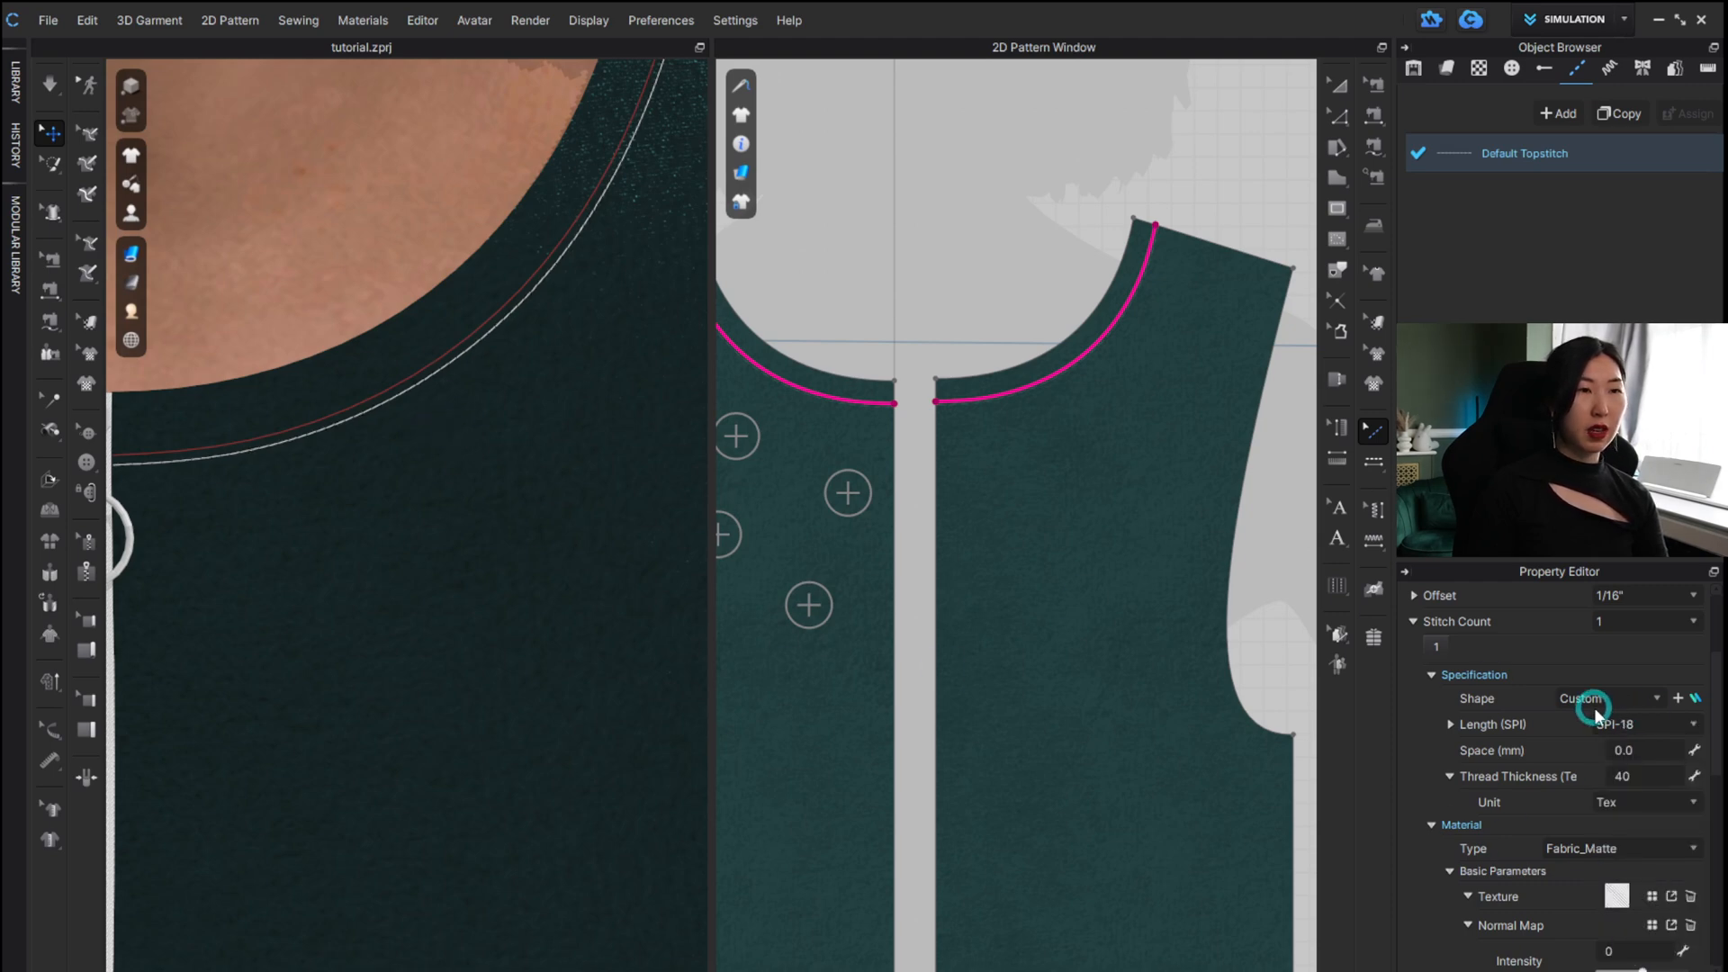
click(1620, 724)
click(1654, 767)
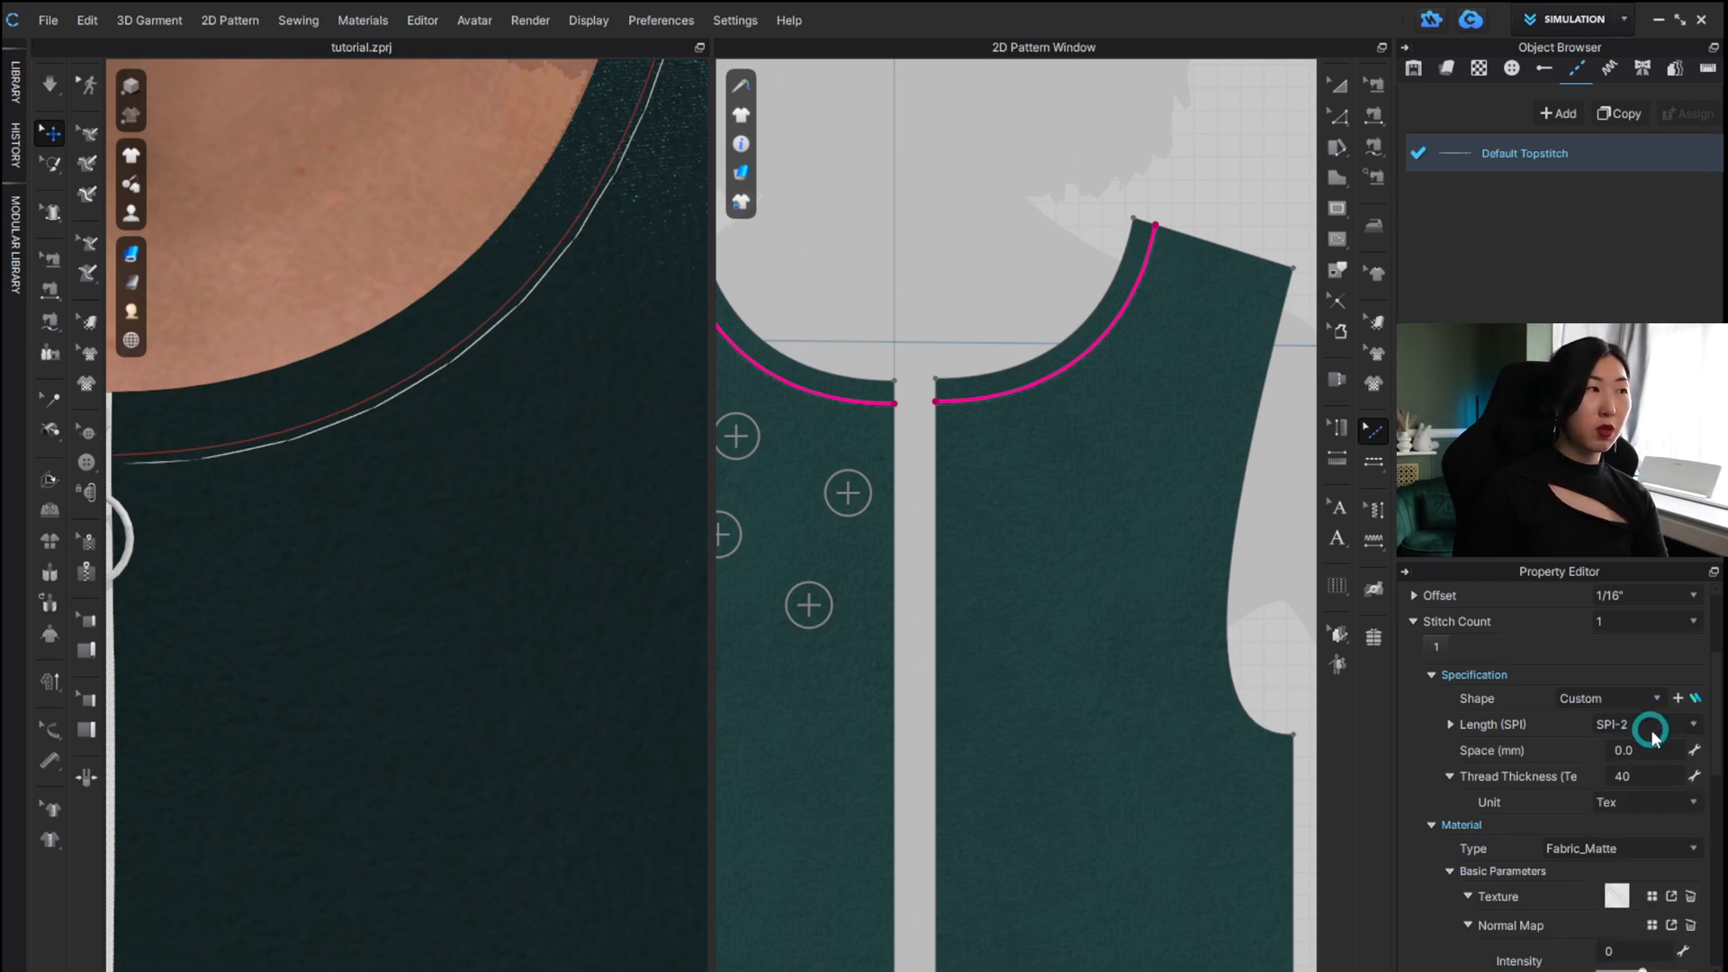
Set the Default Topstitch's stitch length to SPI-10 and, after trying 5 mm, set its stitch space to 1 mm.
click(1647, 724)
click(1661, 884)
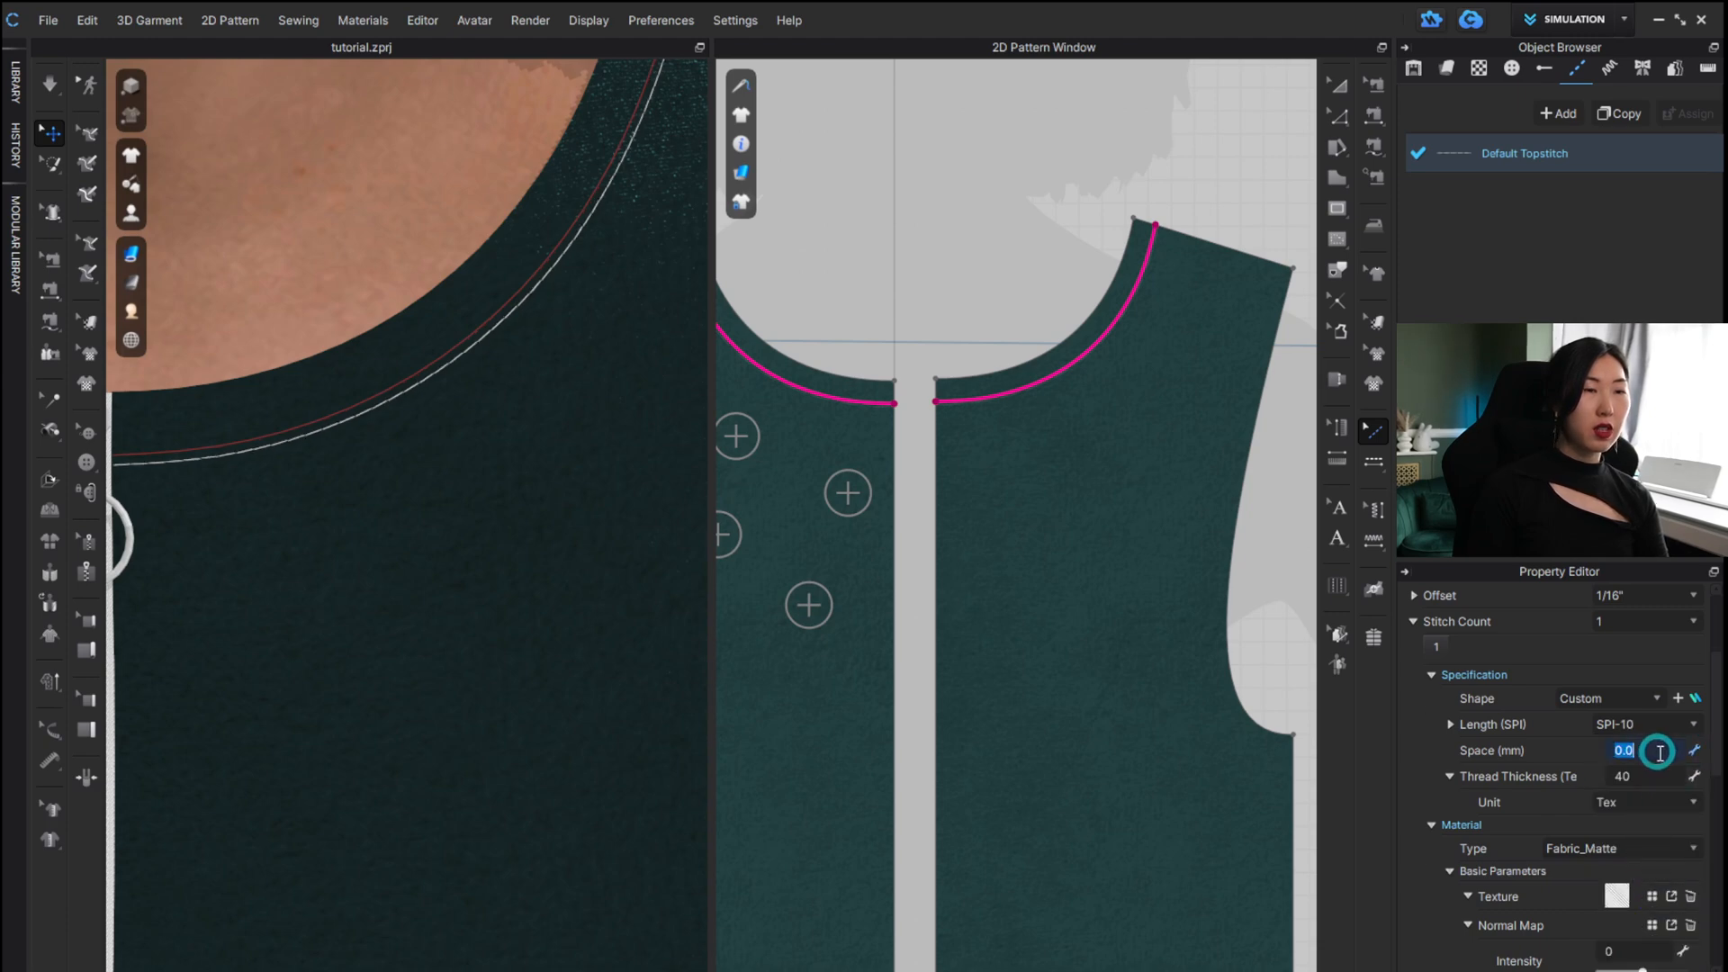
key(Return)
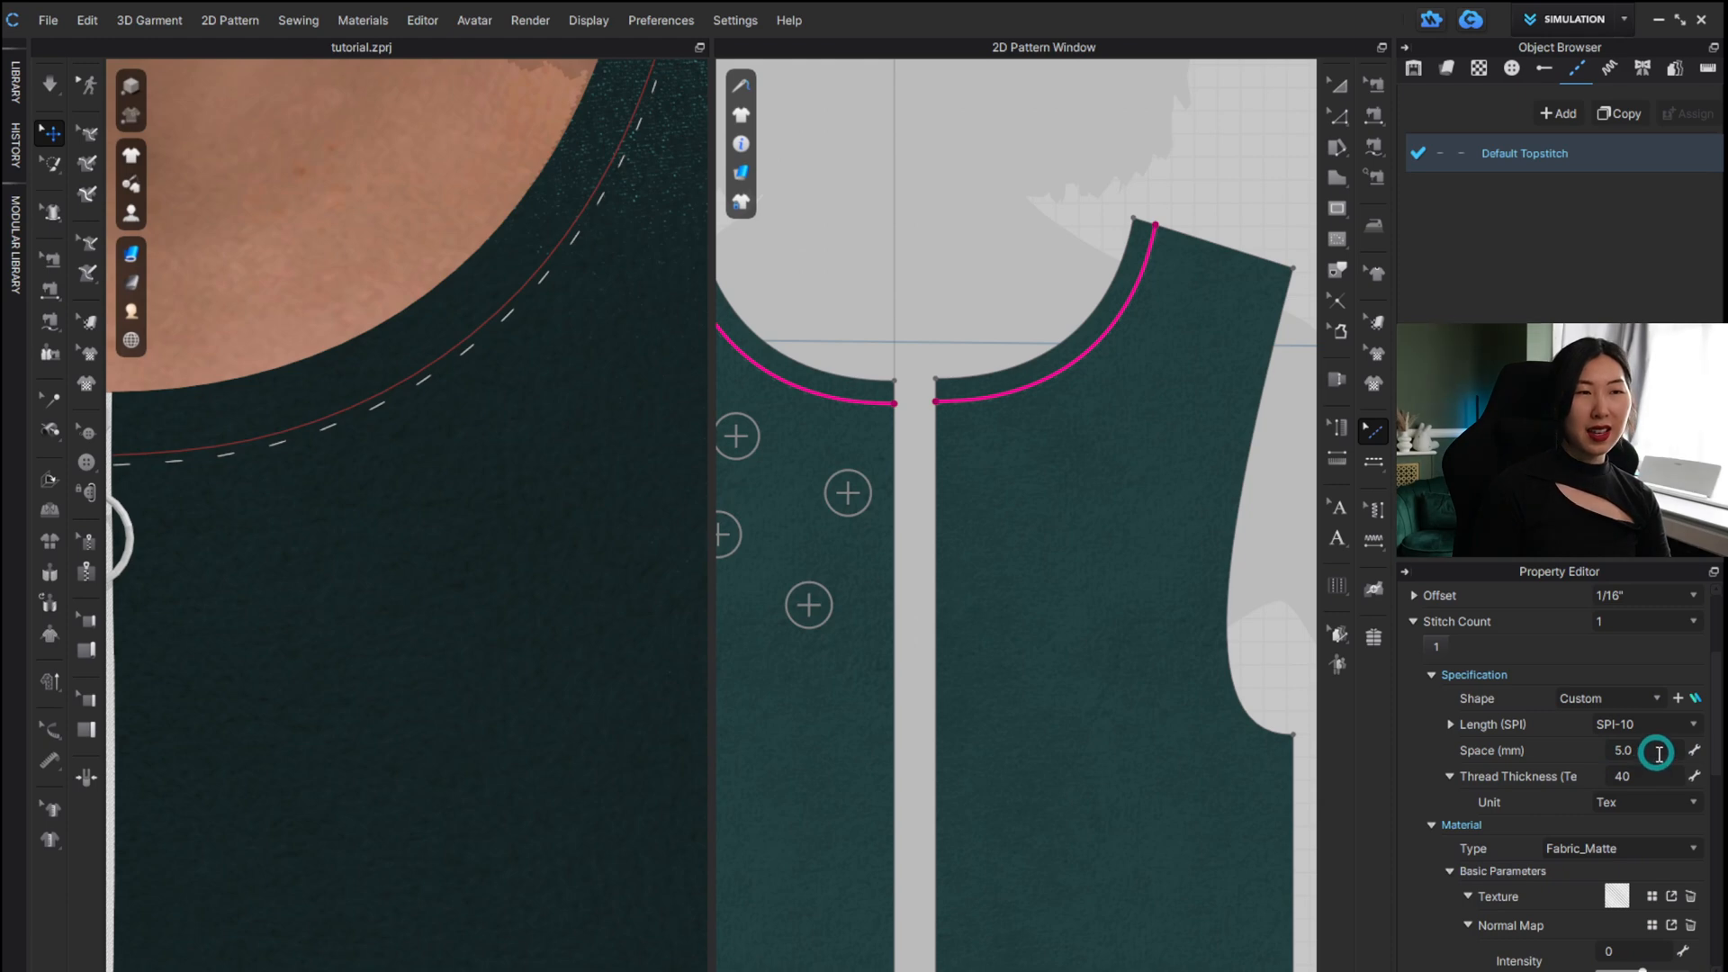
click(1658, 750)
text(1)
key(Return)
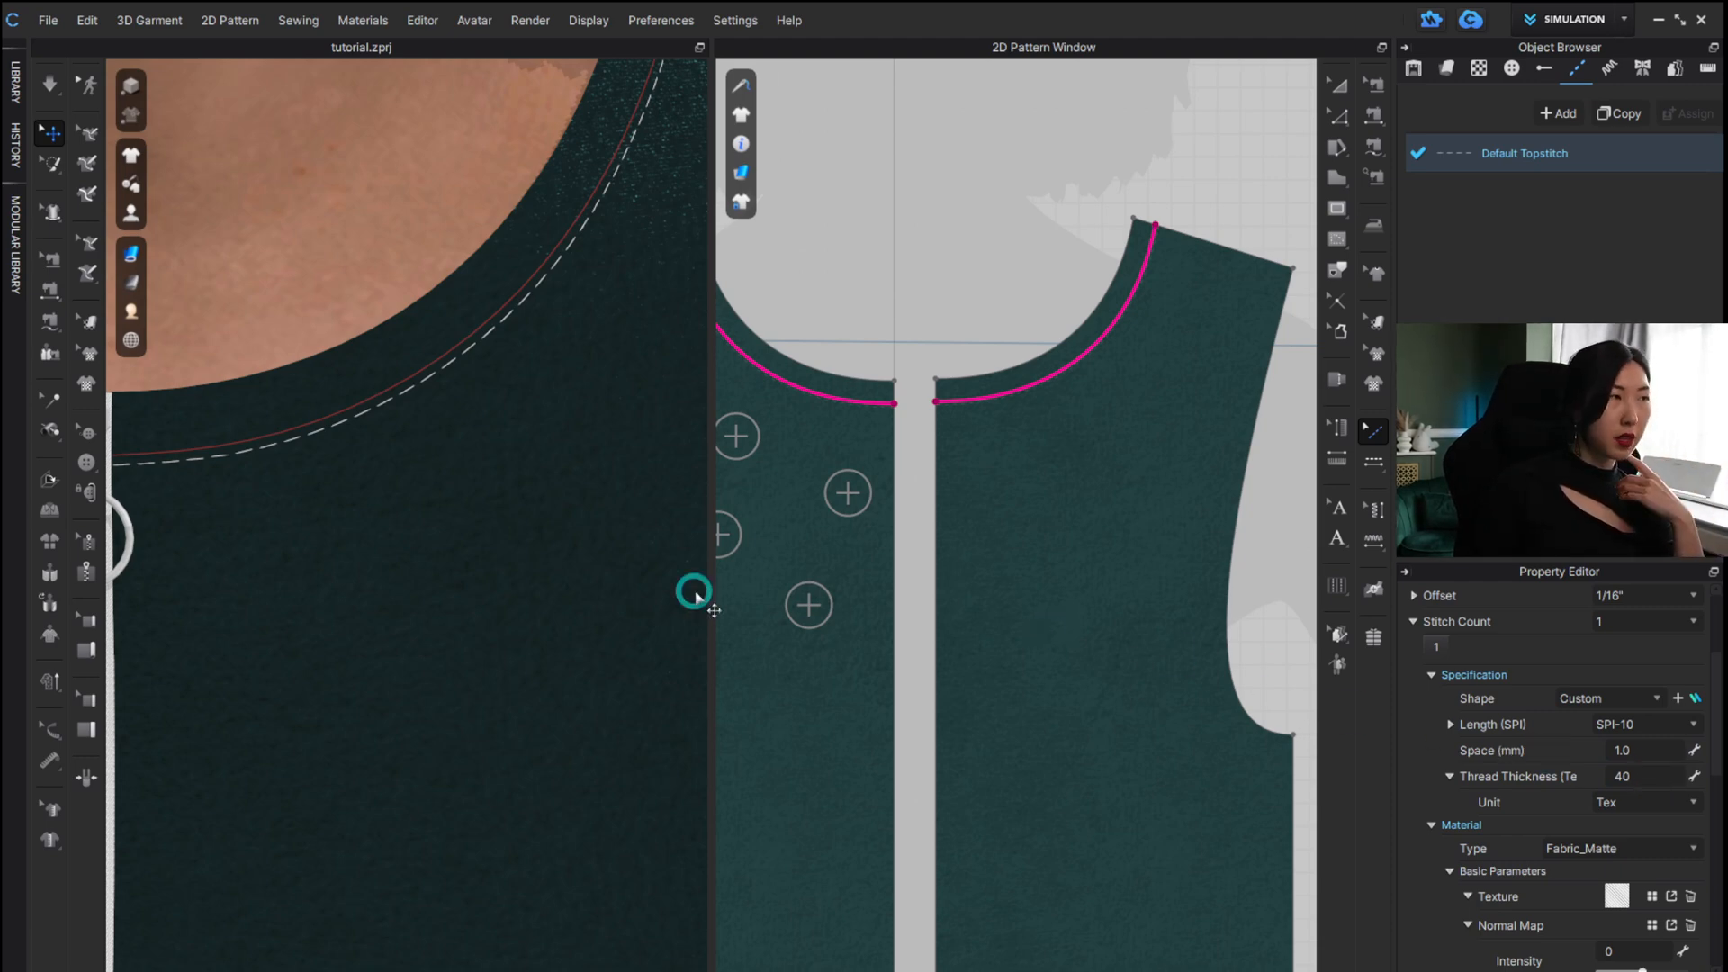
Add the totoro graphic to the lower part of the front piece without star buttons, 135.5 mm wide and 217.3 mm high.
scroll(468, 615, up, 1)
scroll(463, 612, down, 5)
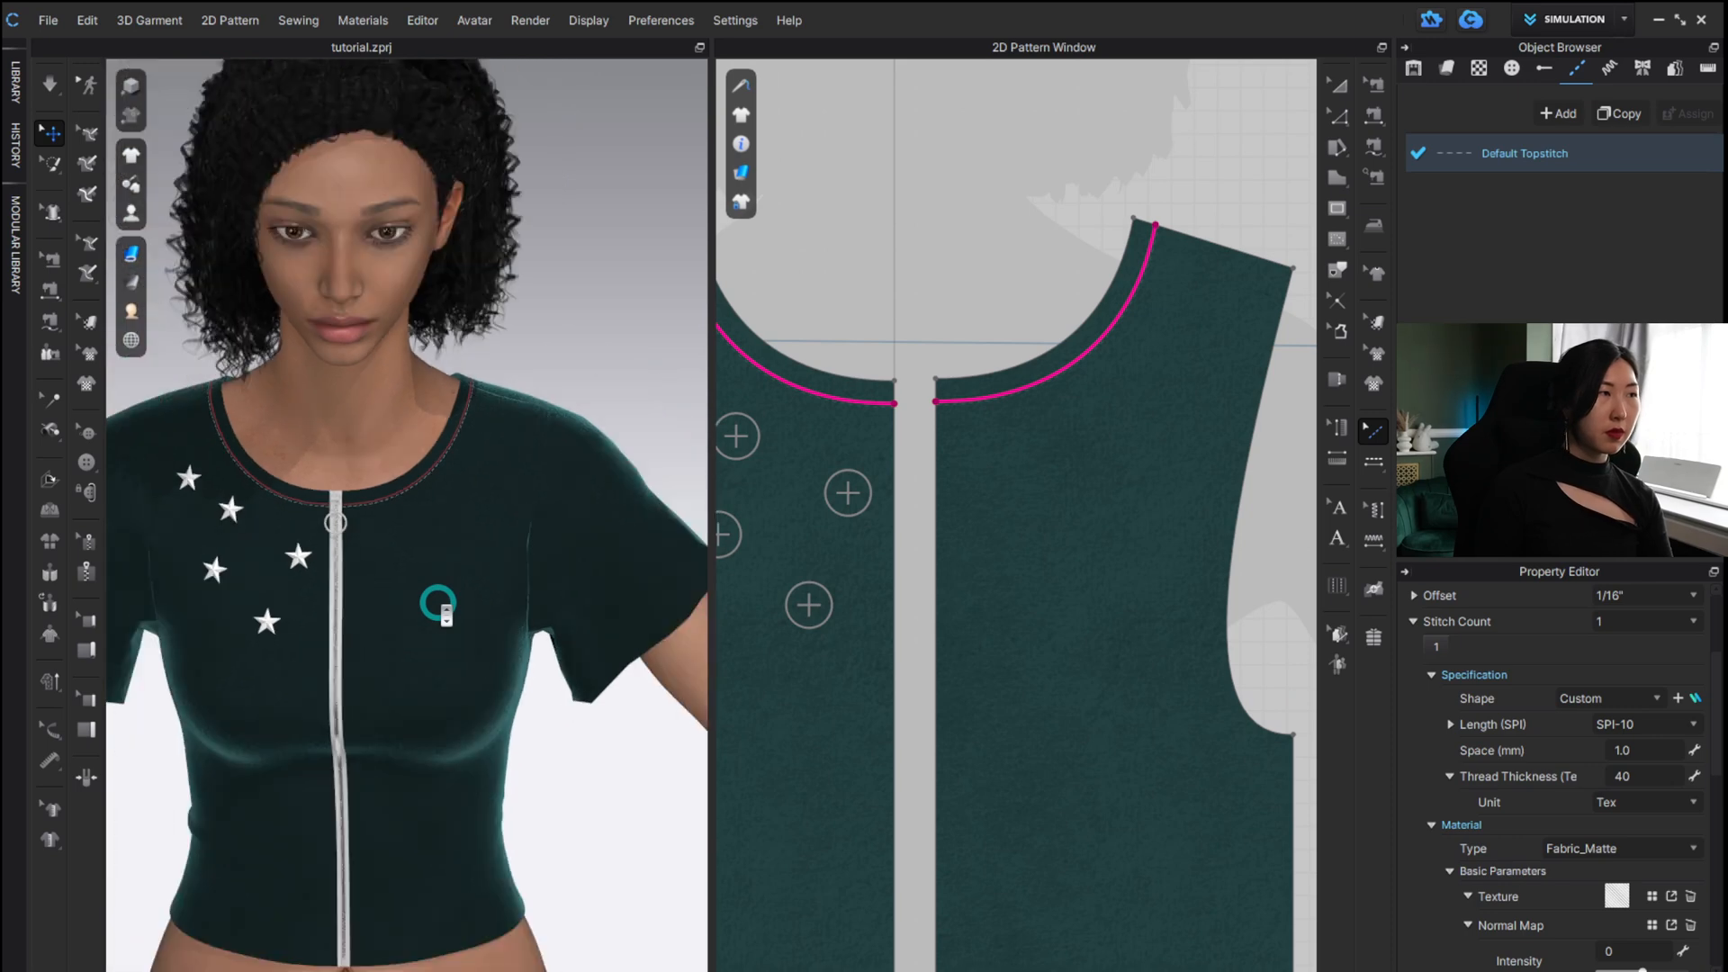
key(alt)
alt+middle_drag(432, 636, 529, 492)
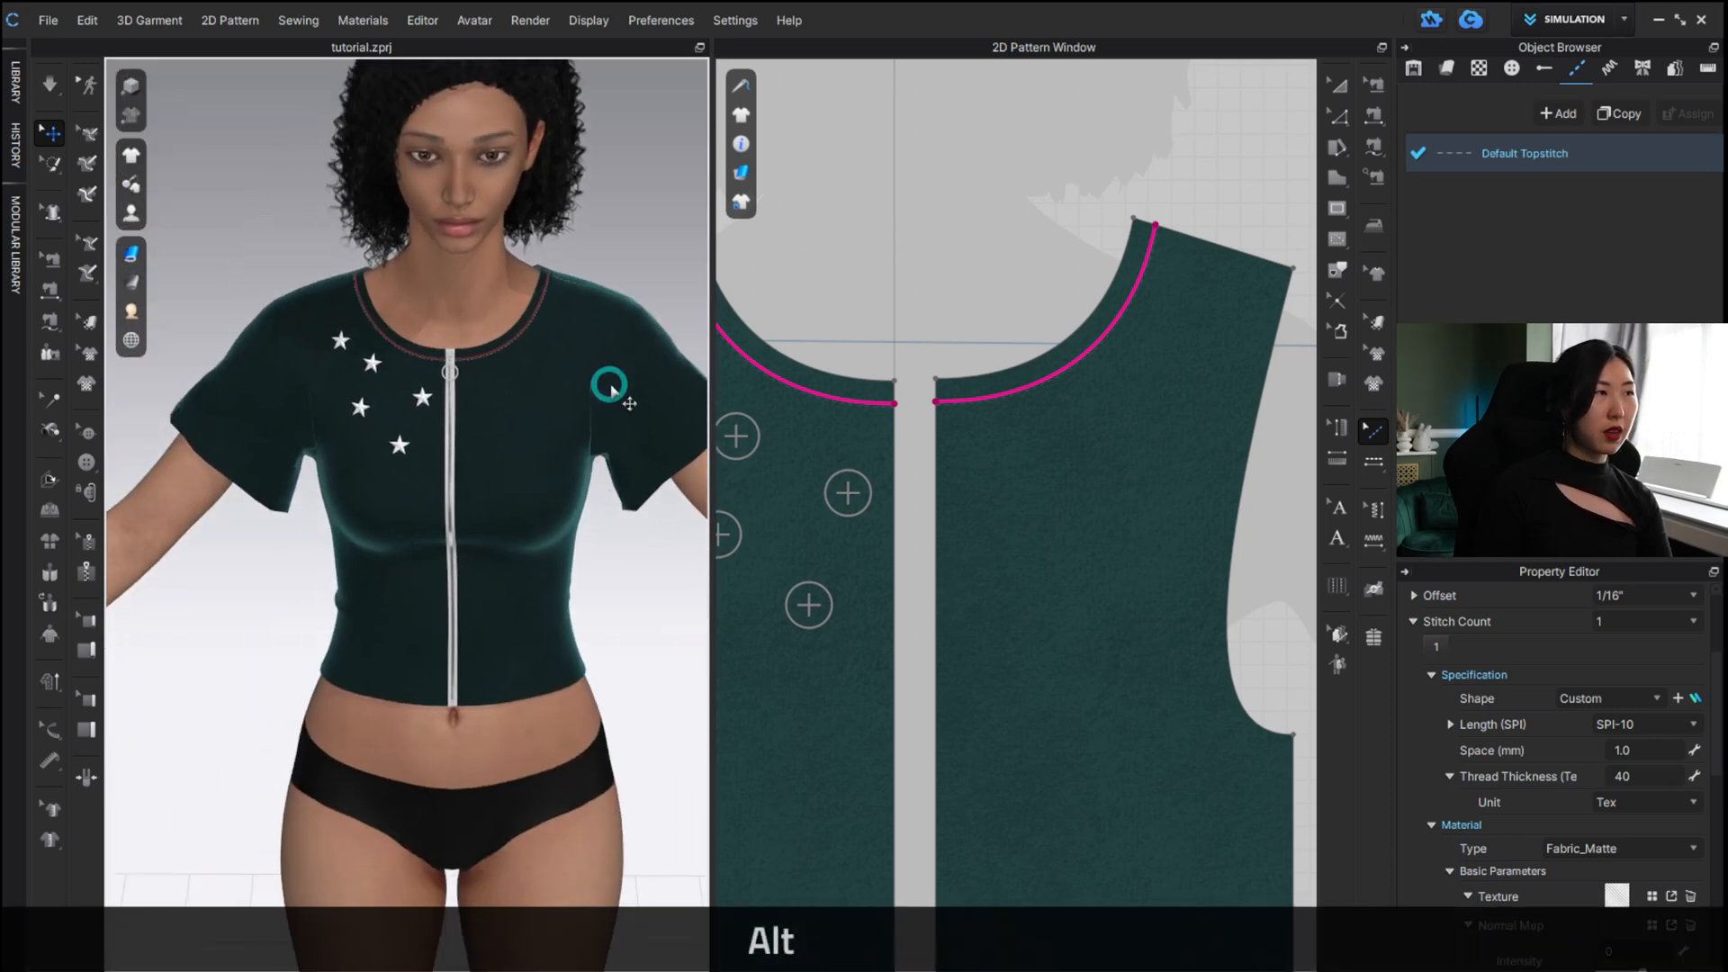
click(643, 266)
scroll(1107, 462, down, 5)
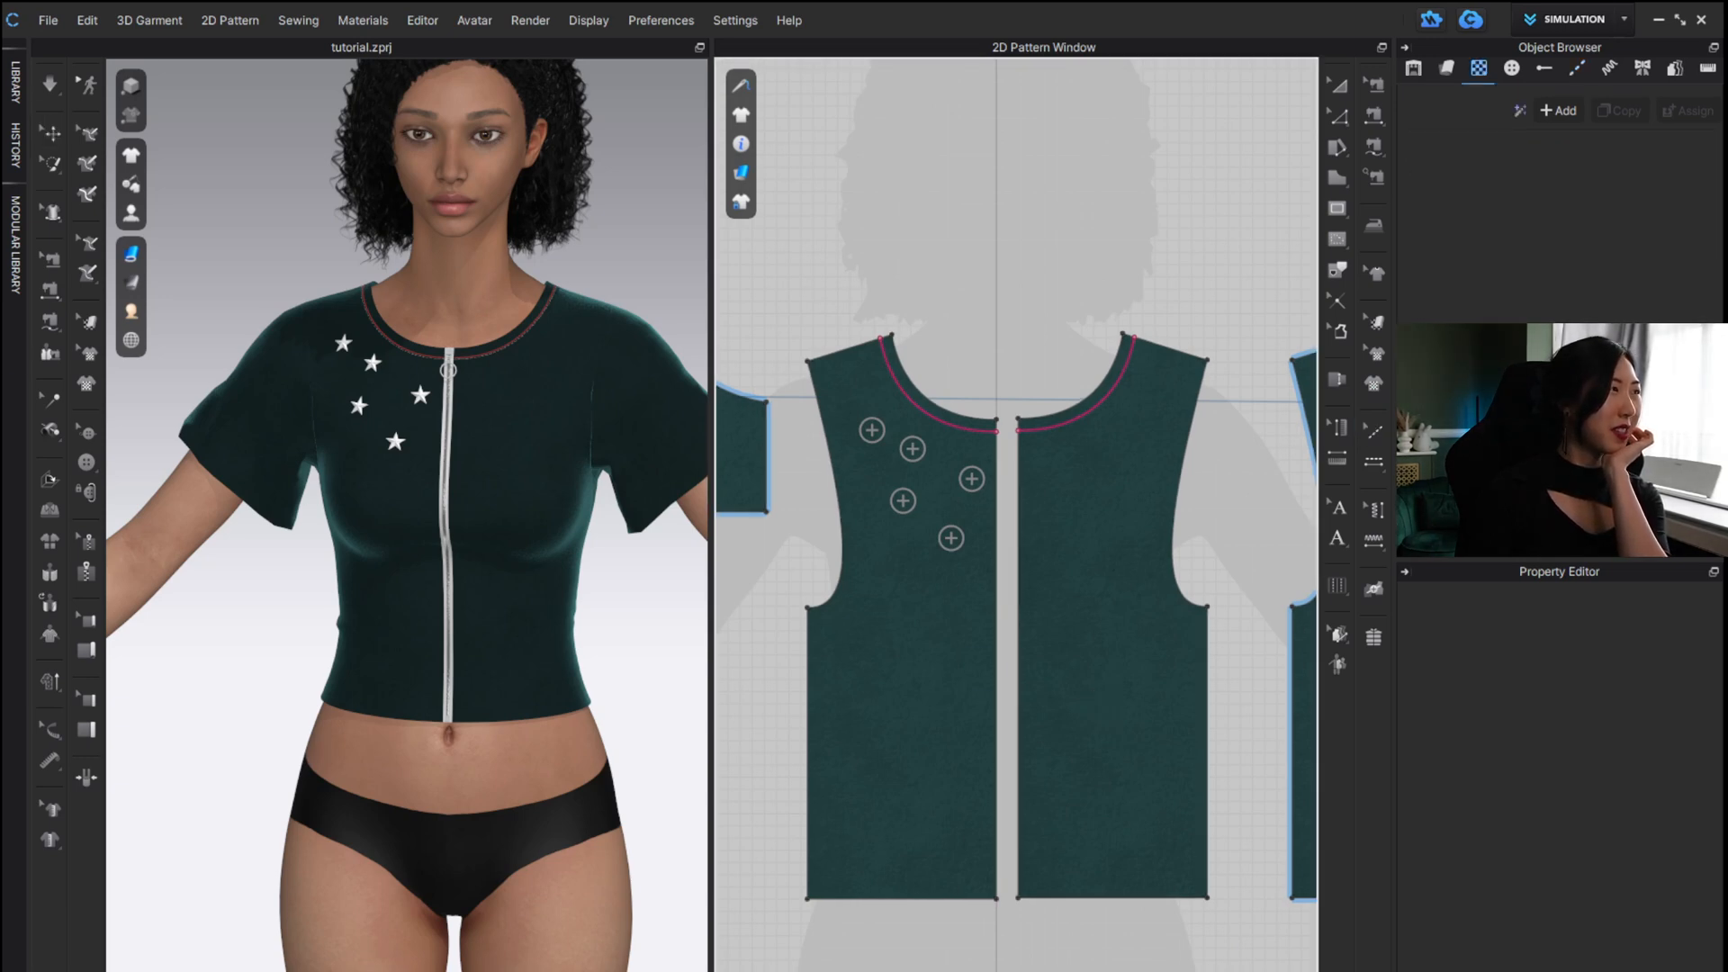
click(1099, 717)
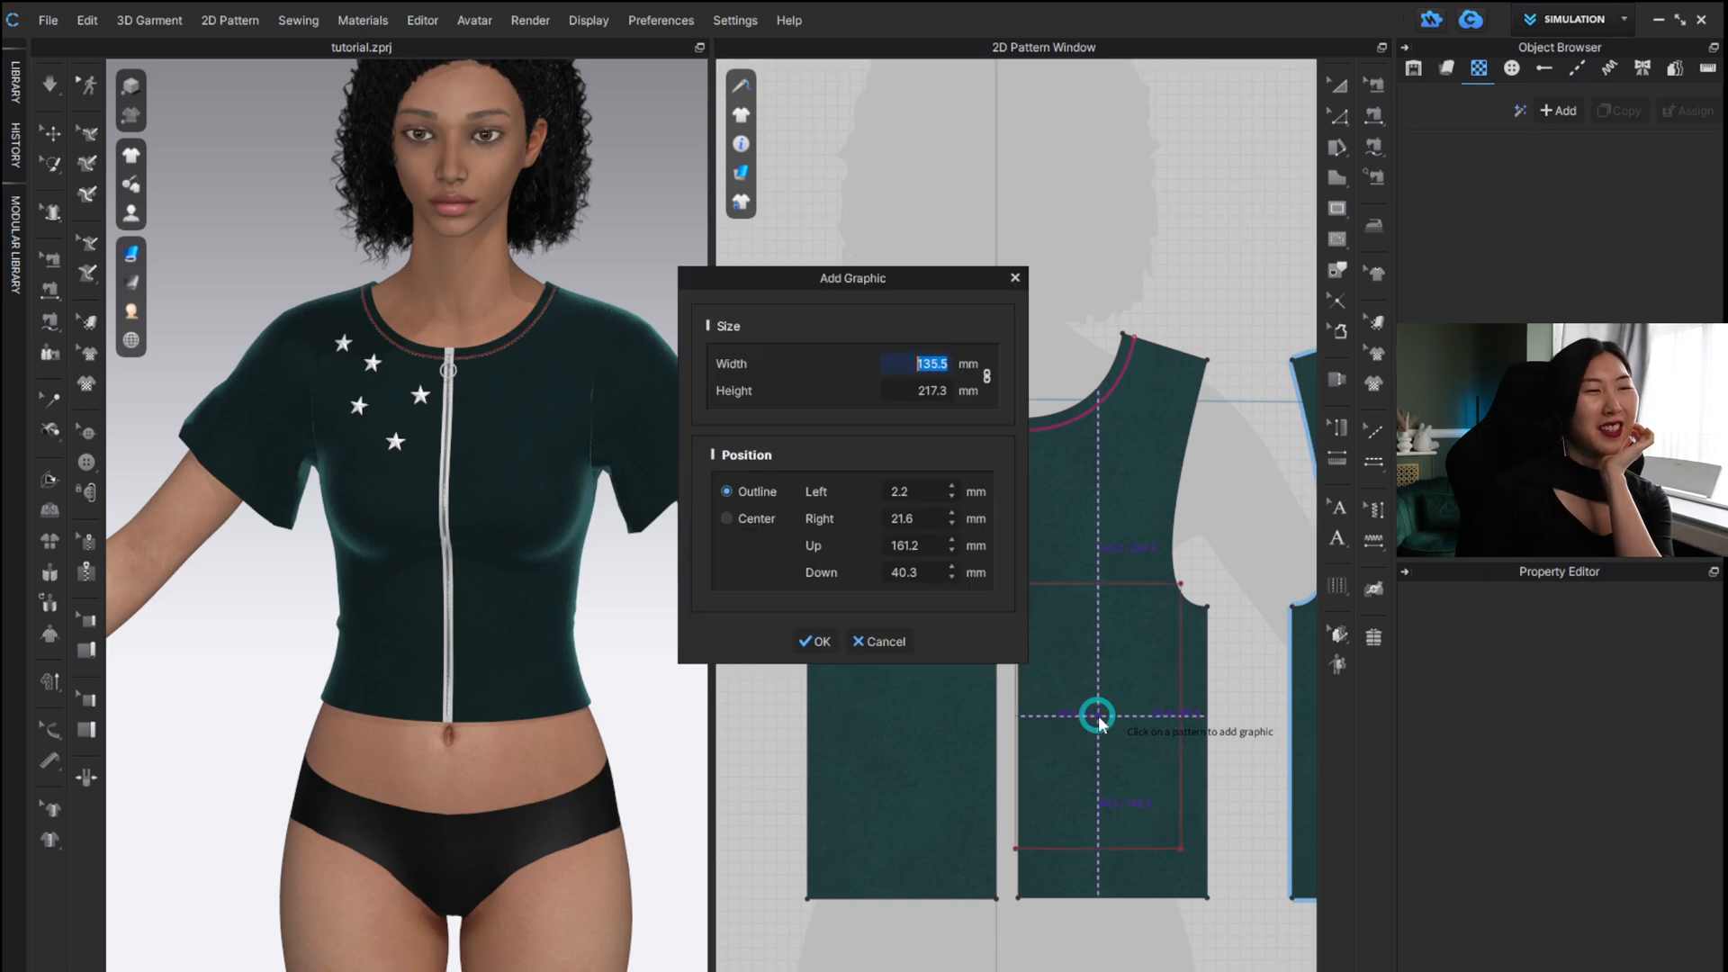
click(821, 644)
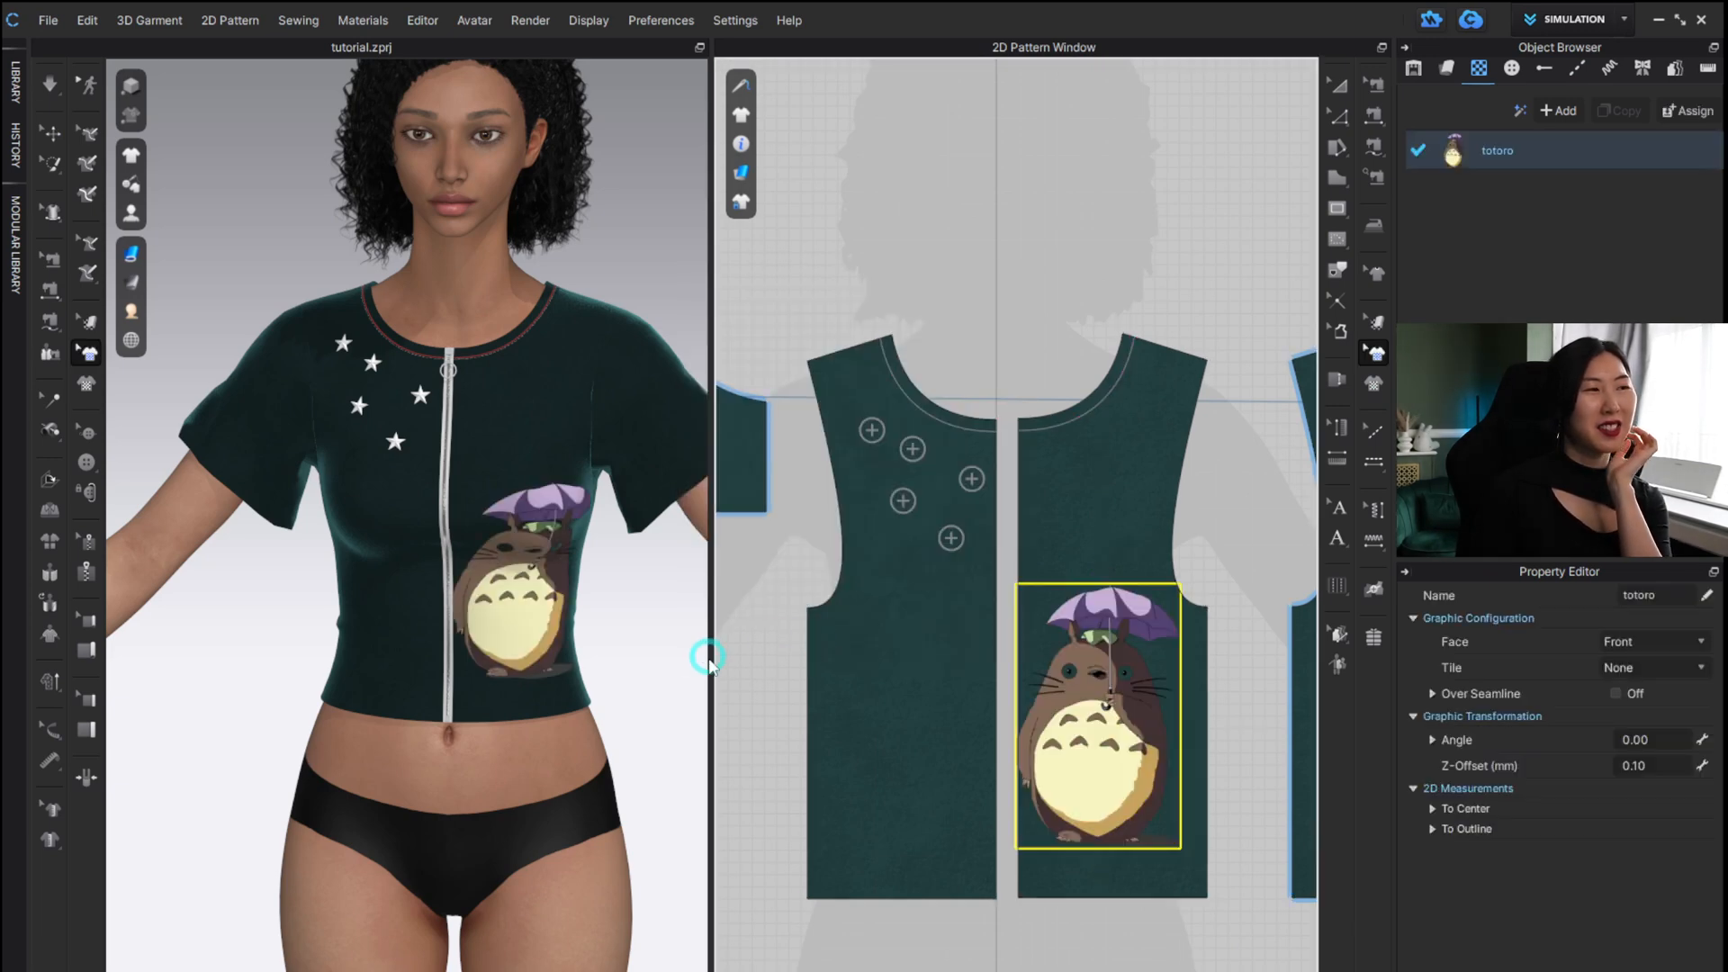
Move the totoro graphic up to the chest of its front piece and examine it up close in 3D.
drag(1115, 774, 1116, 643)
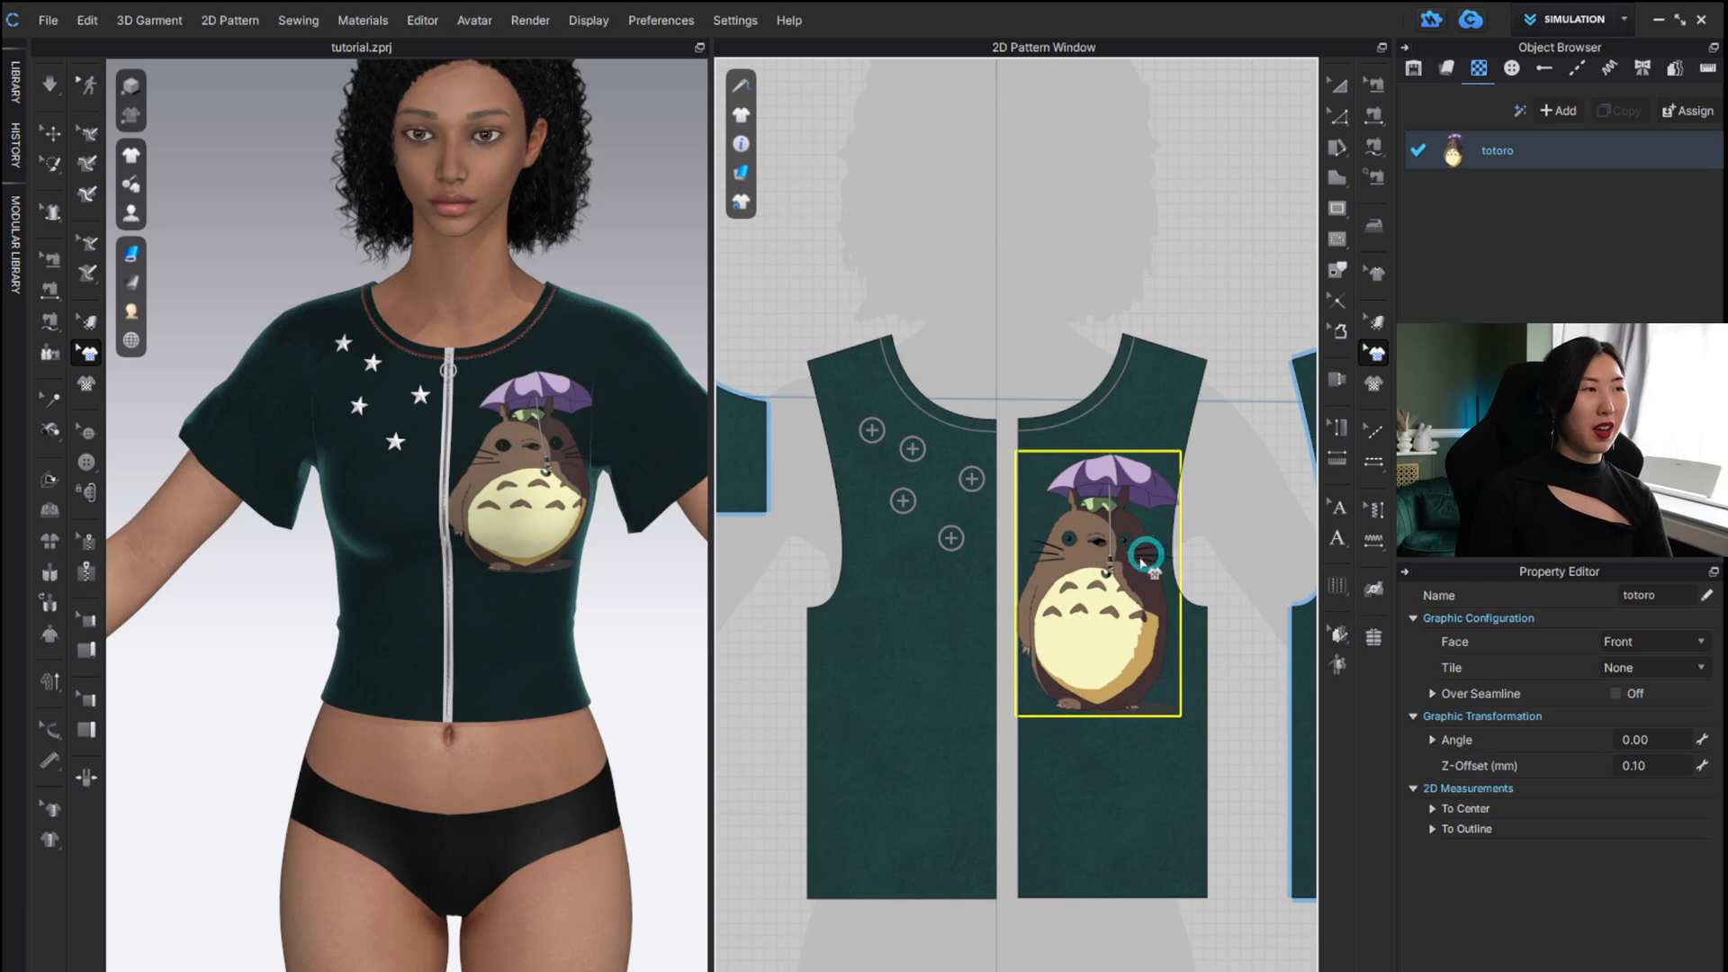
scroll(551, 382, up, 6)
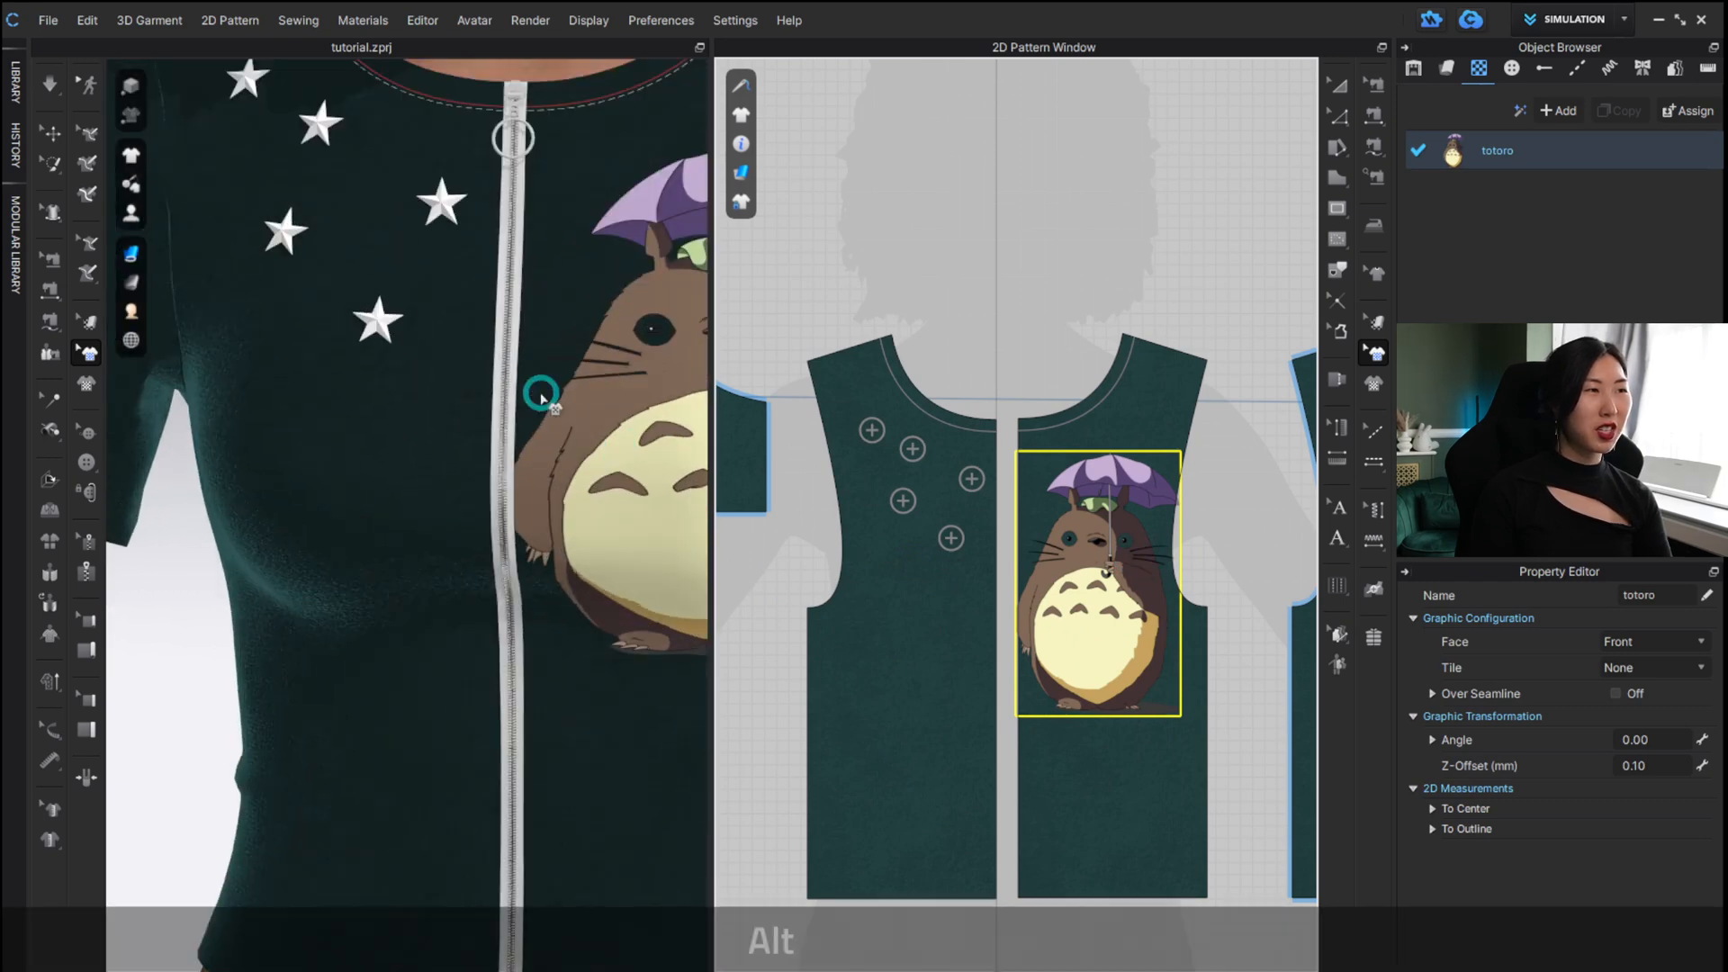
scroll(541, 397, up, 6)
scroll(1091, 560, down, 3)
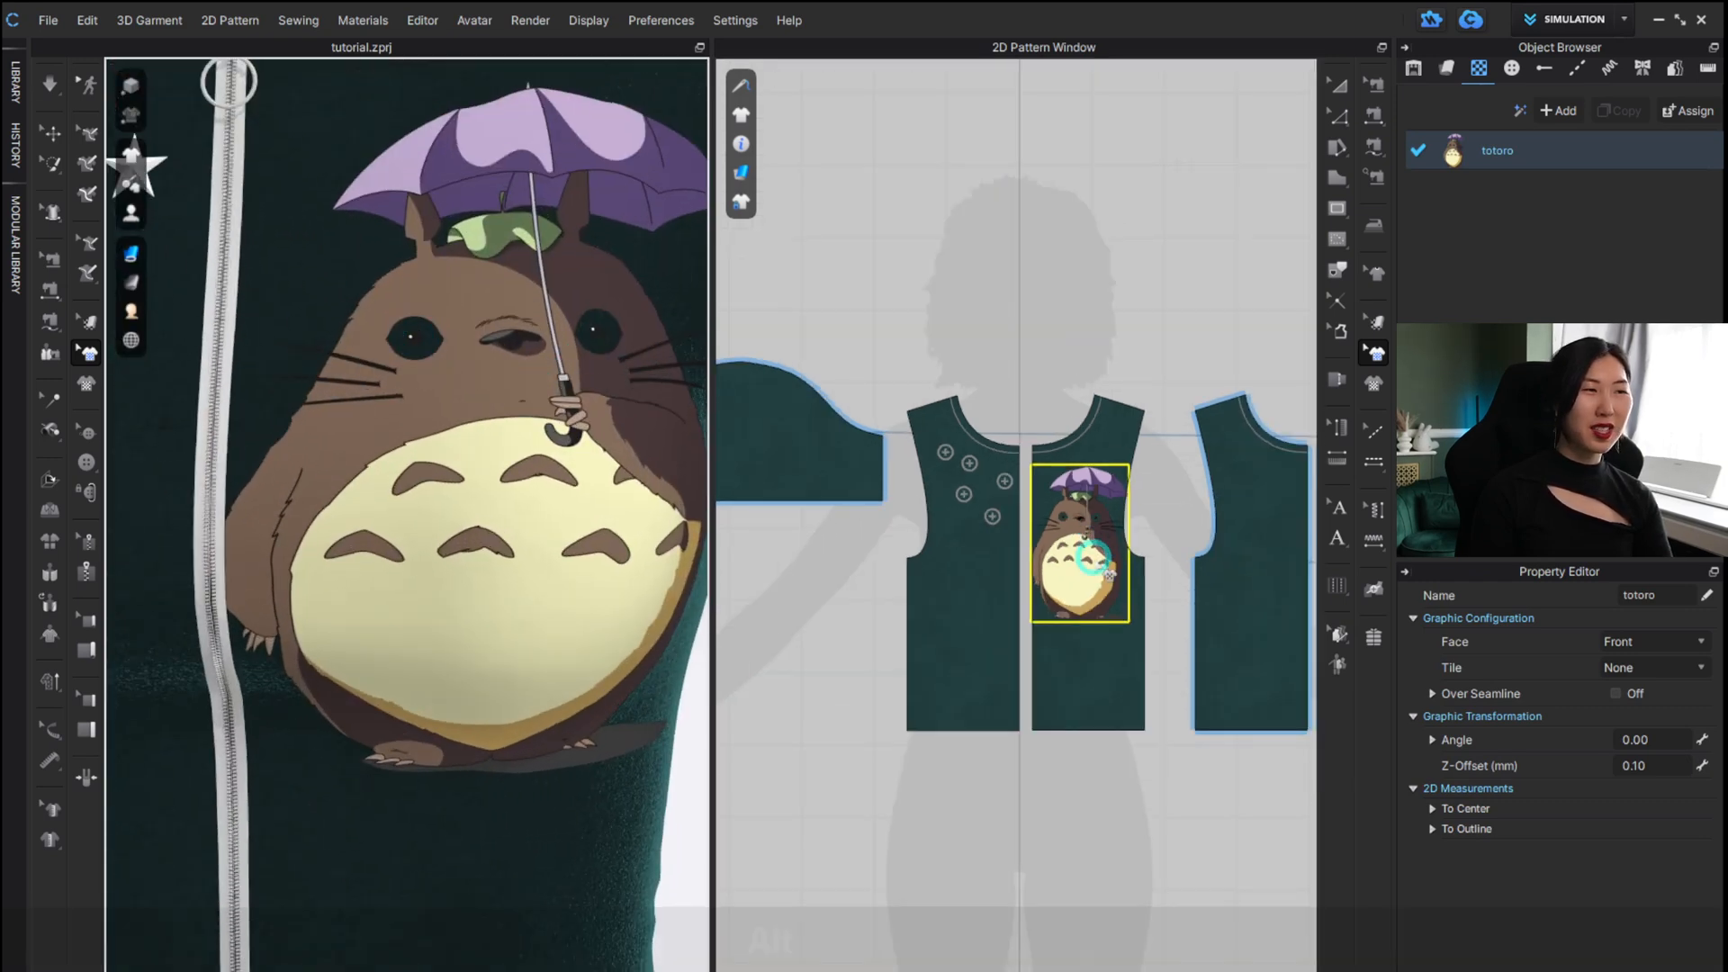
scroll(1092, 560, up, 5)
scroll(1080, 569, down, 3)
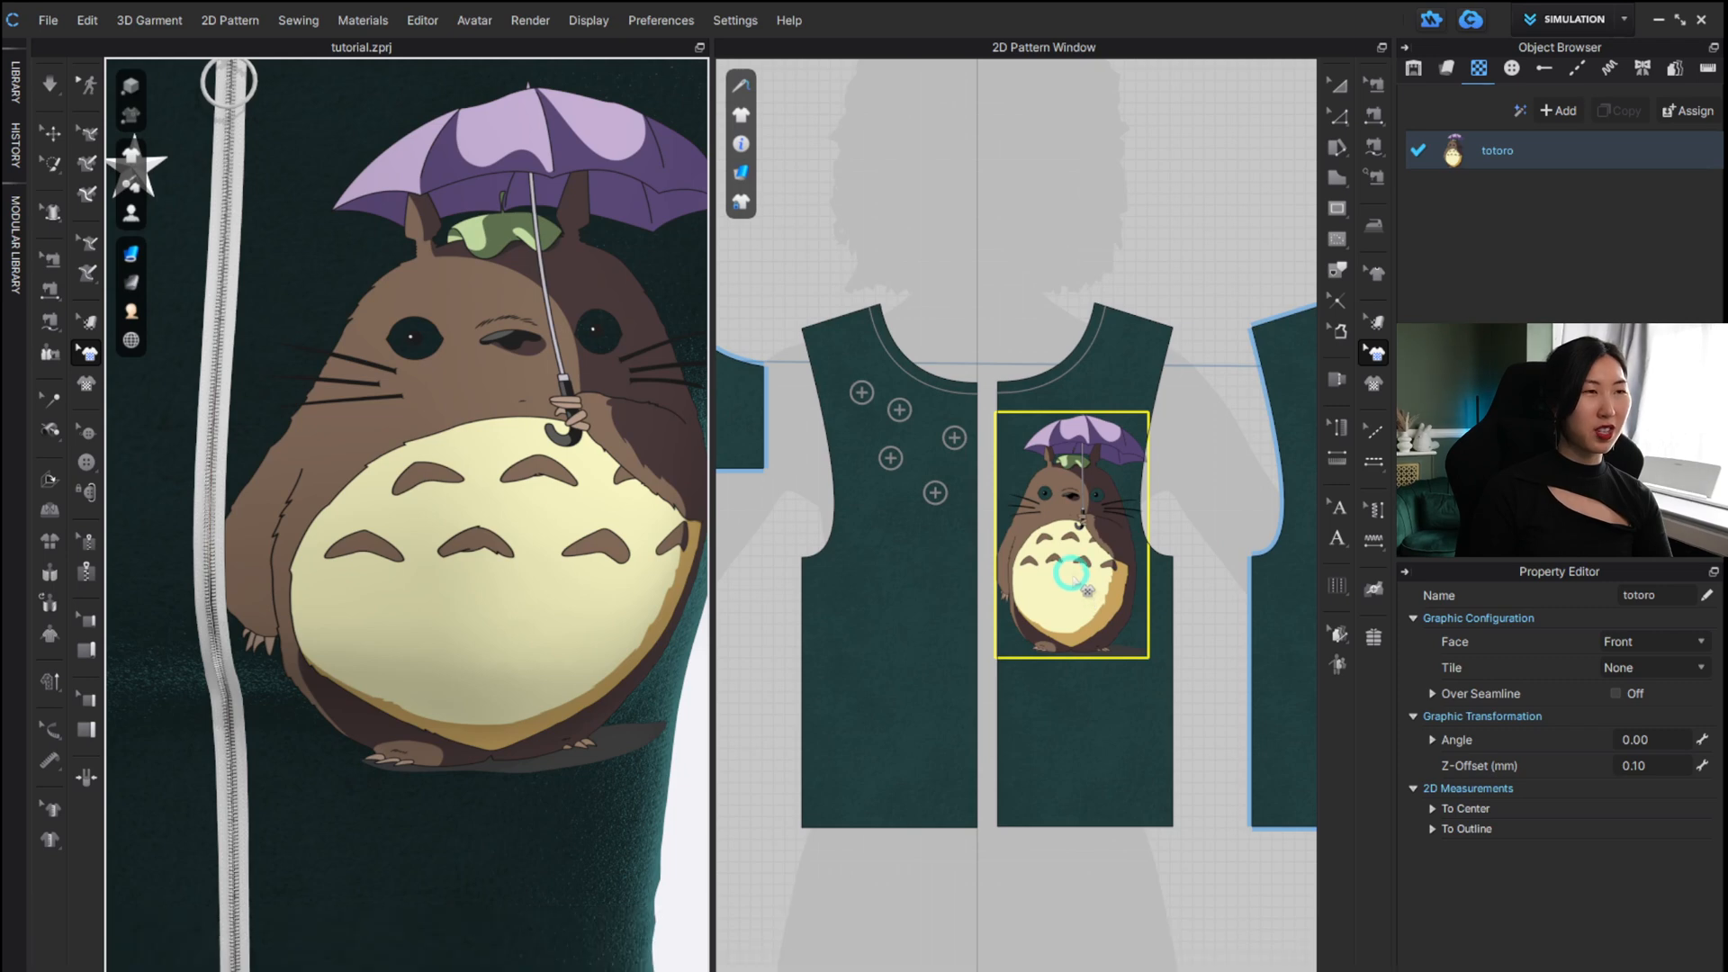
Replace the totoro graphic's image with the smaller green dress picture and position it near the hem of the same front piece.
click(1073, 576)
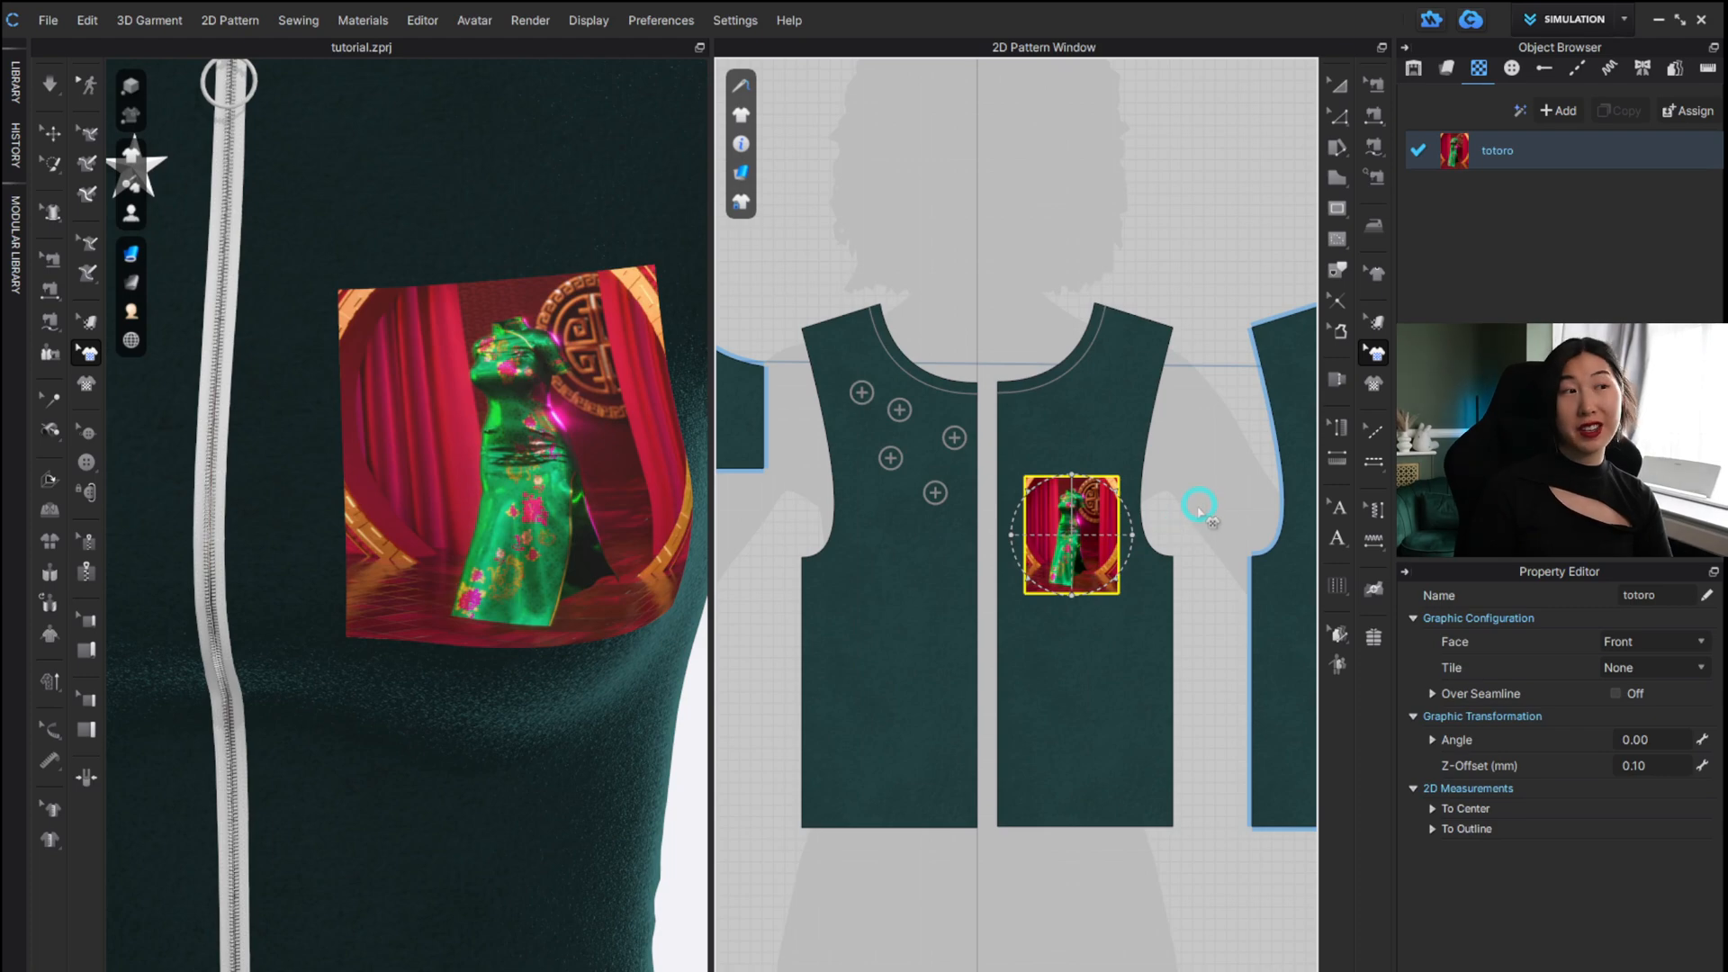
drag(1107, 553, 1121, 760)
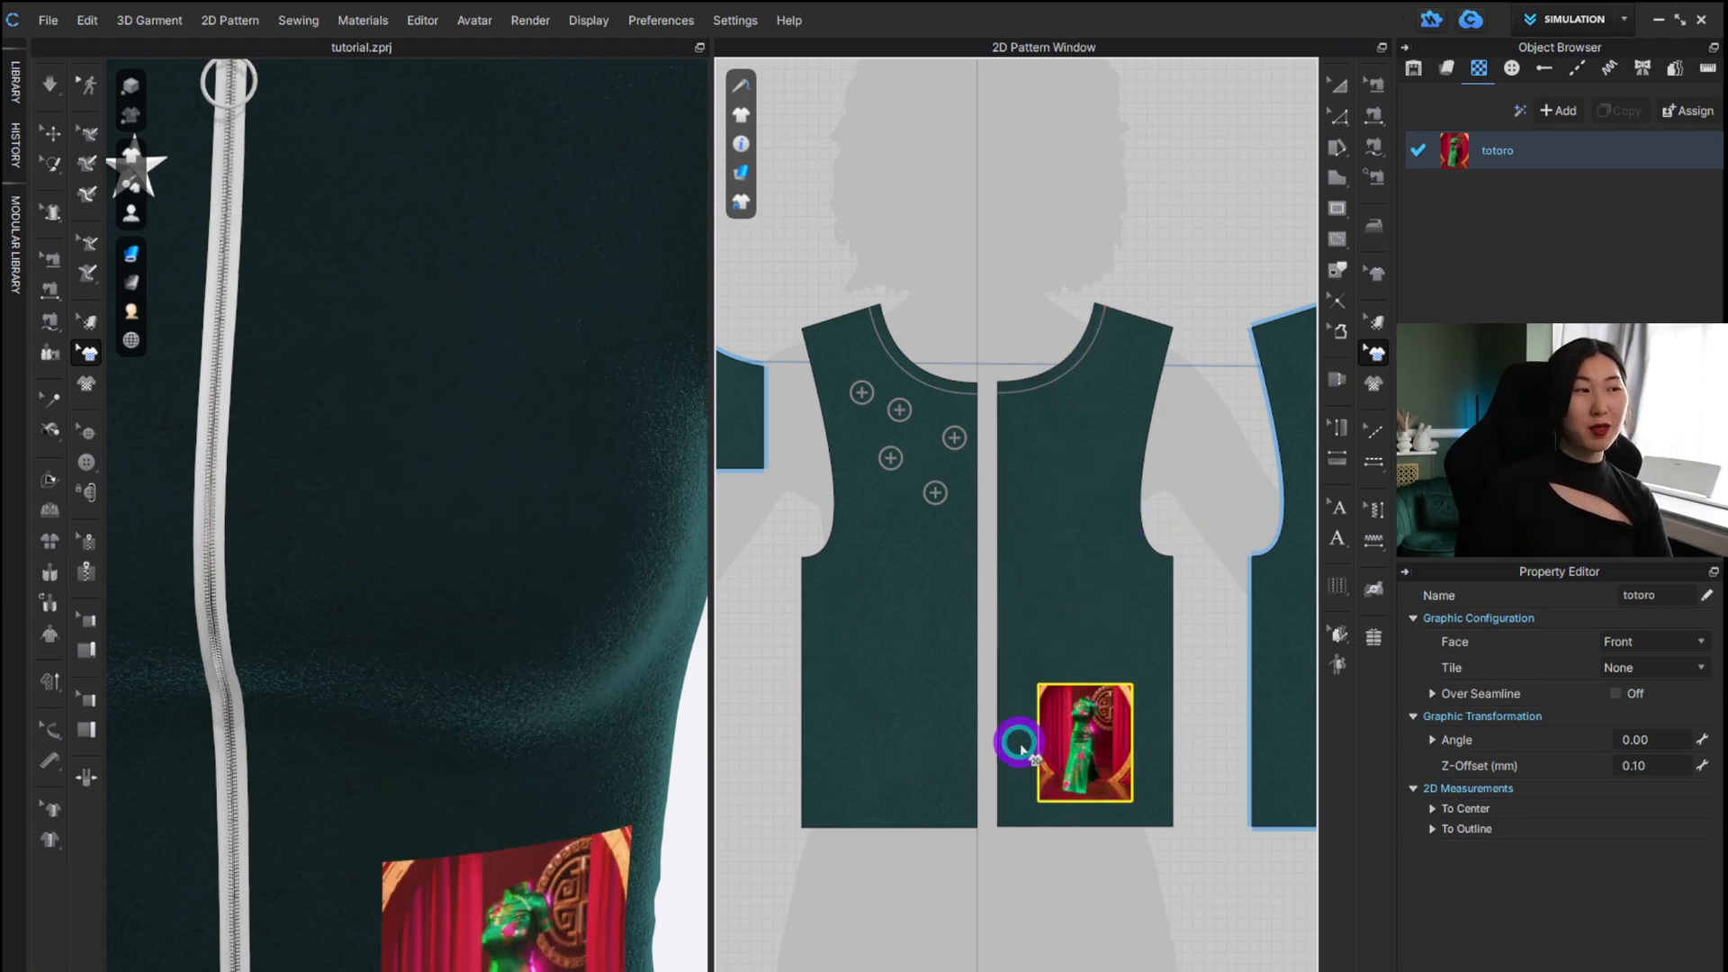
scroll(483, 721, down, 10)
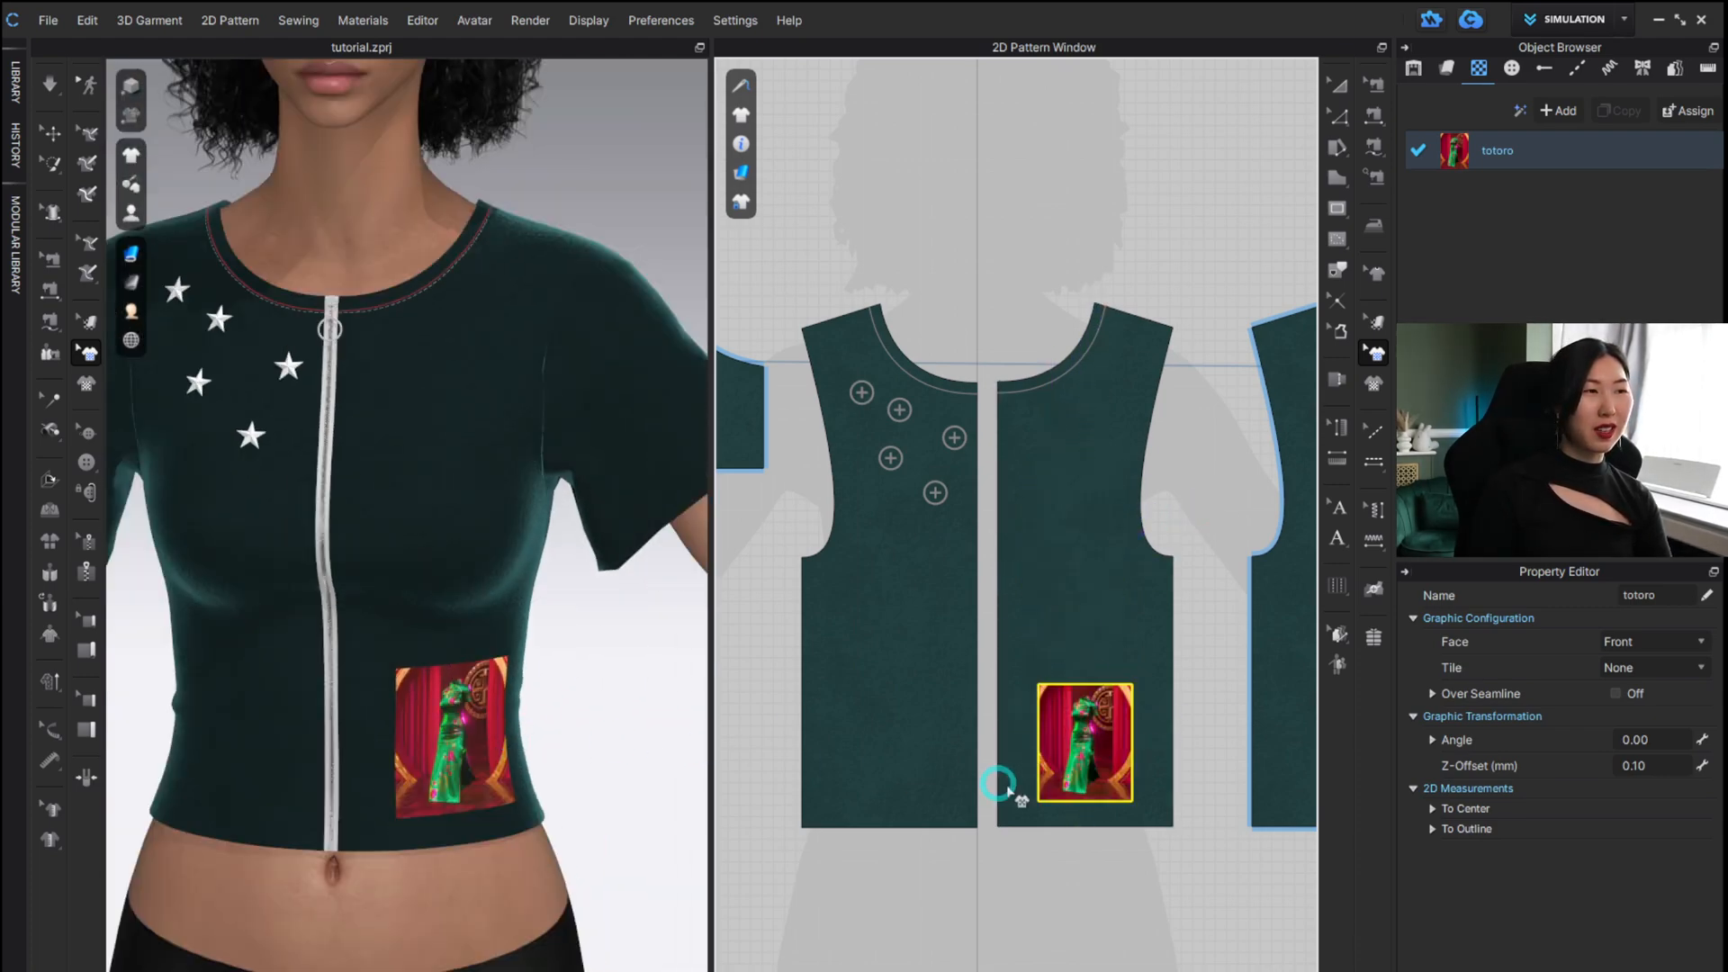
drag(1077, 747, 1068, 747)
click(618, 714)
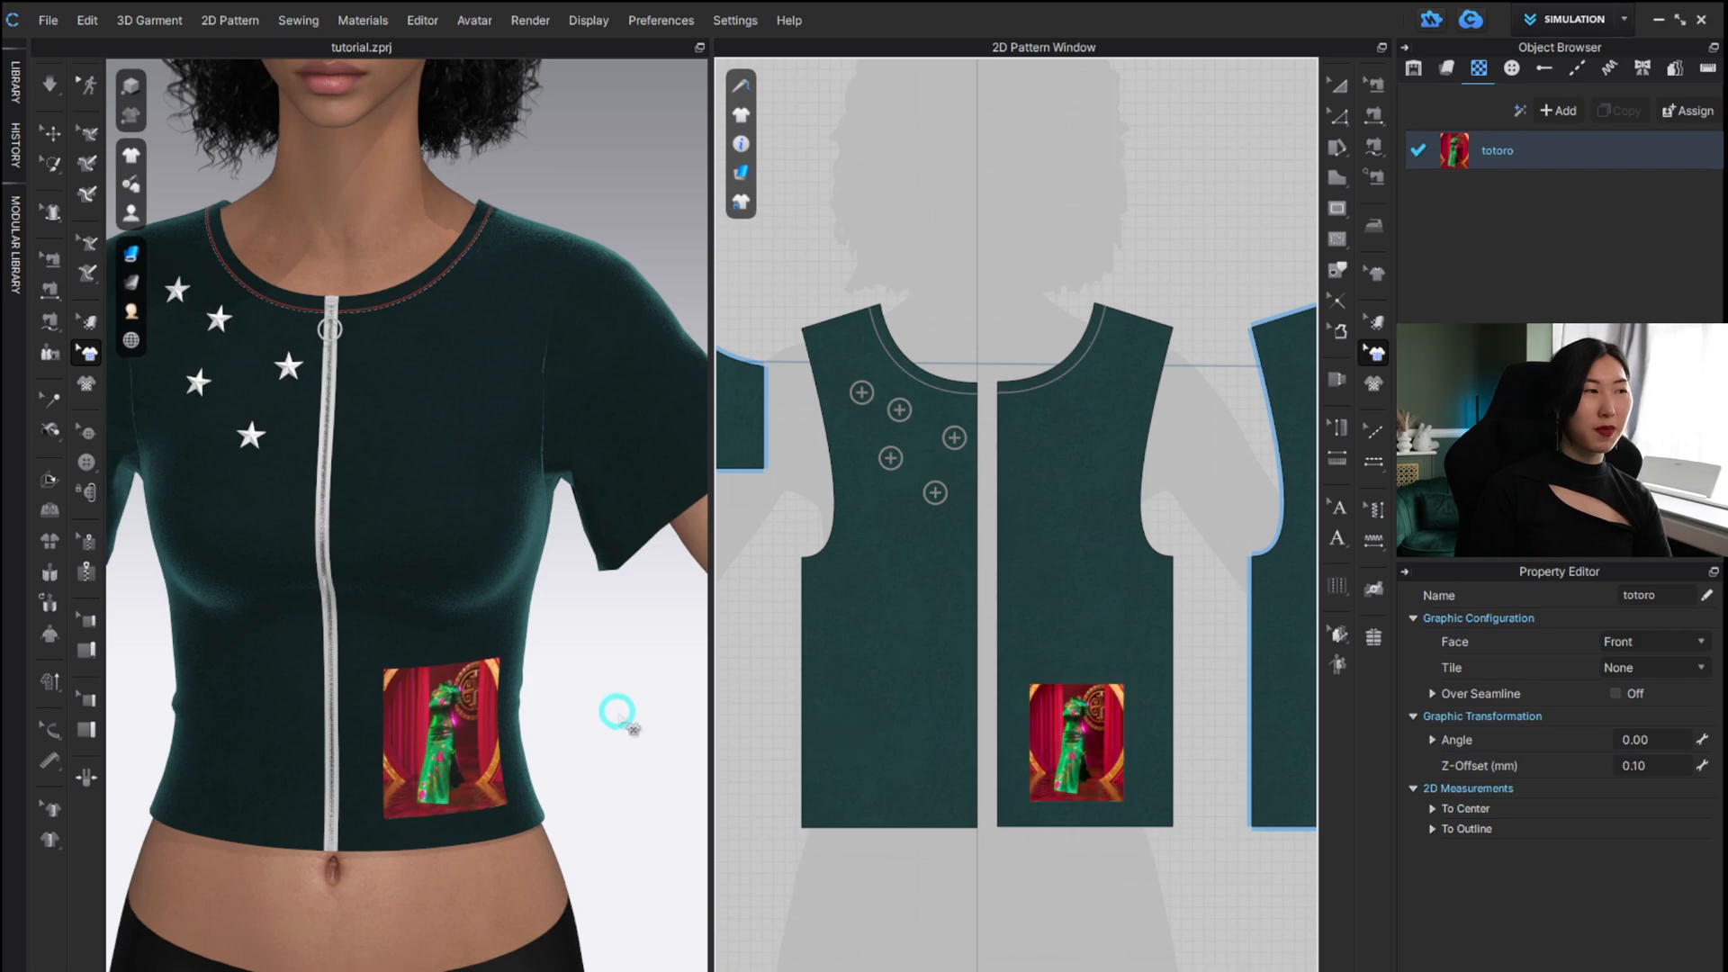
Review the finished top in 3D and switch the workspace mode from Simulation to UV Editor.
right_drag(618, 683, 570, 617)
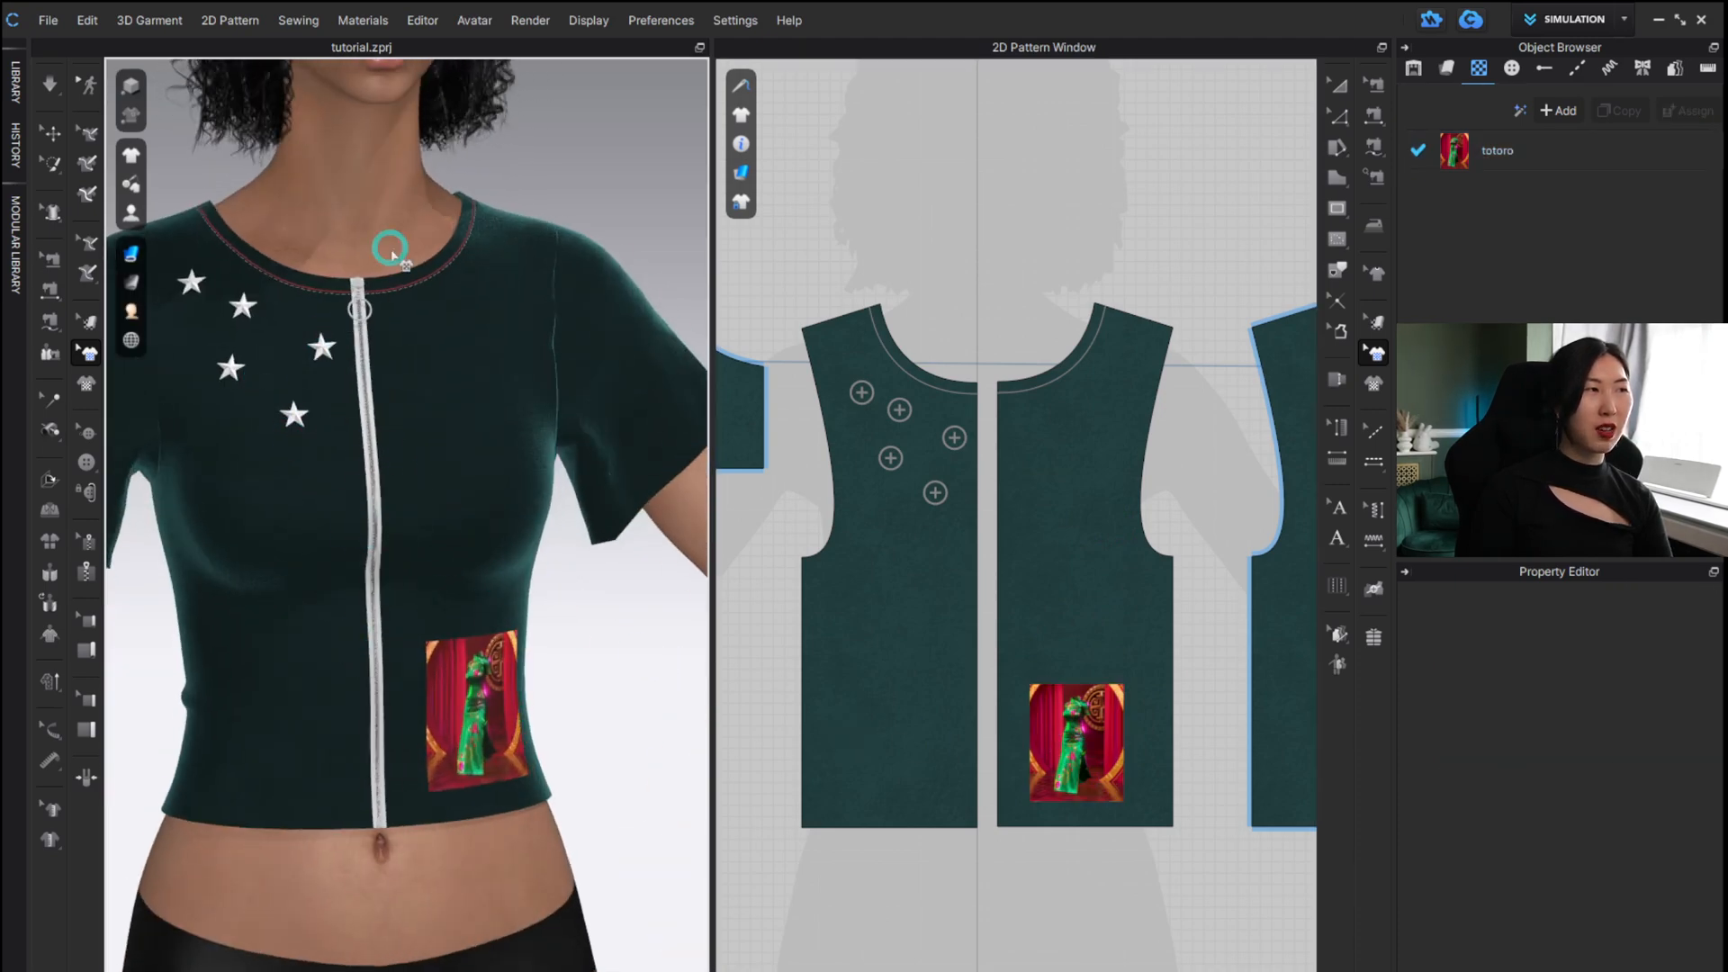
scroll(614, 693, down, 2)
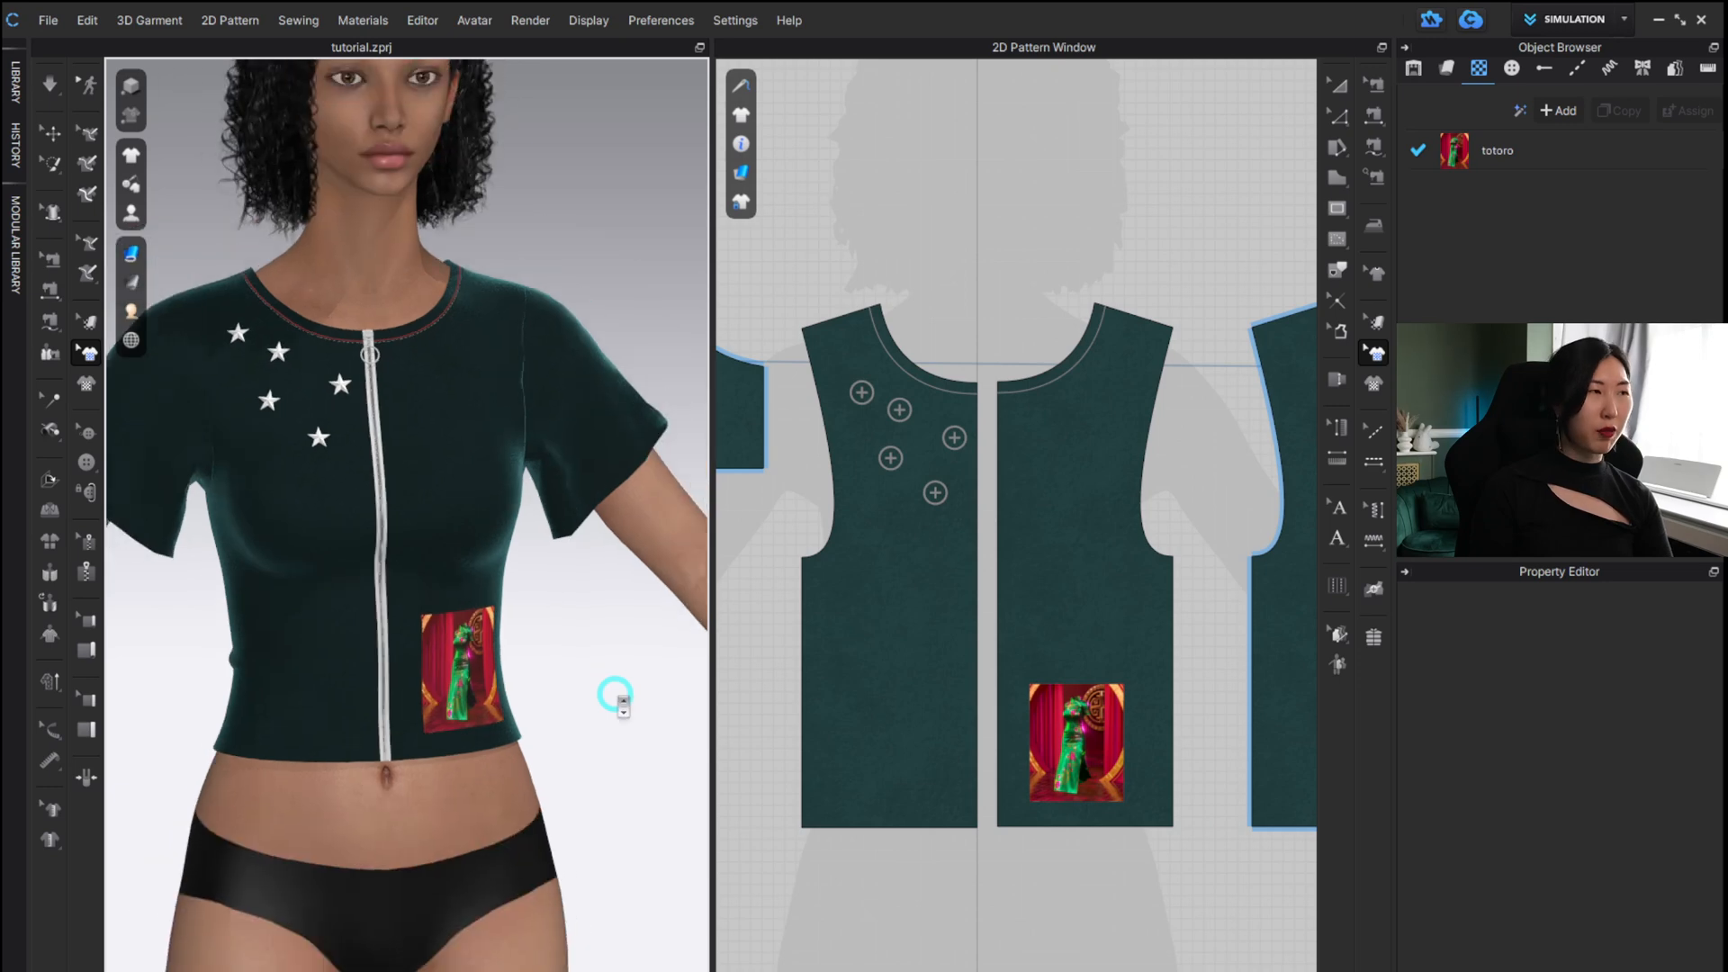
scroll(615, 694, down, 2)
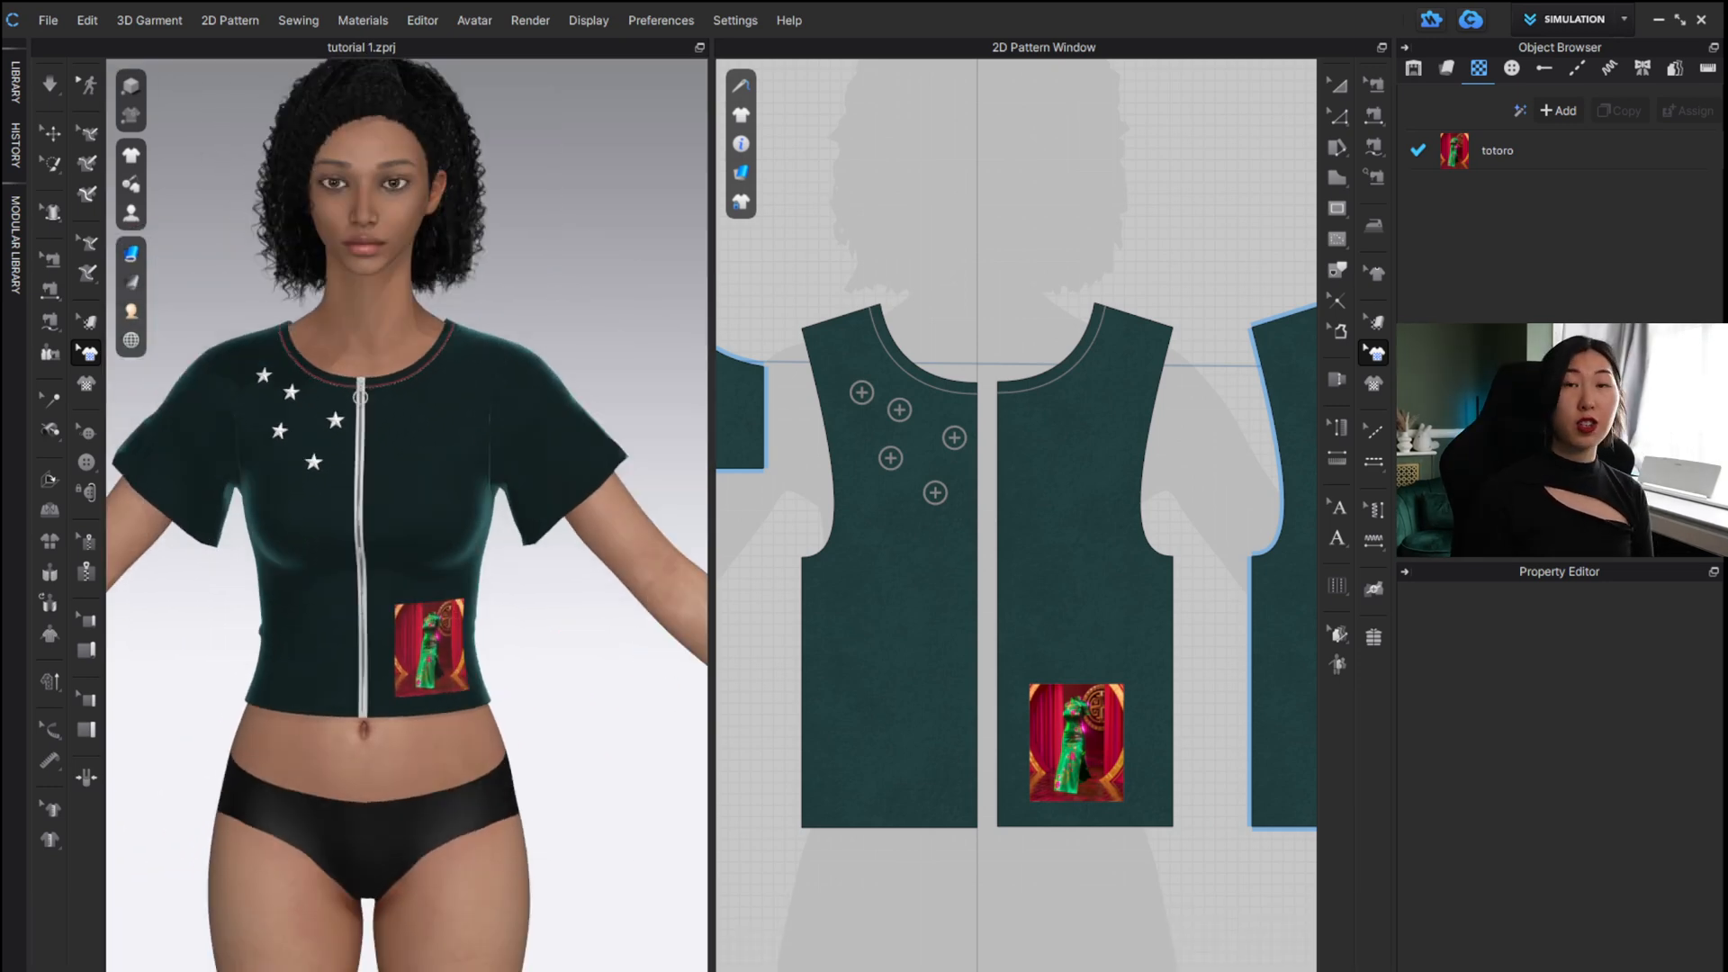
click(1575, 19)
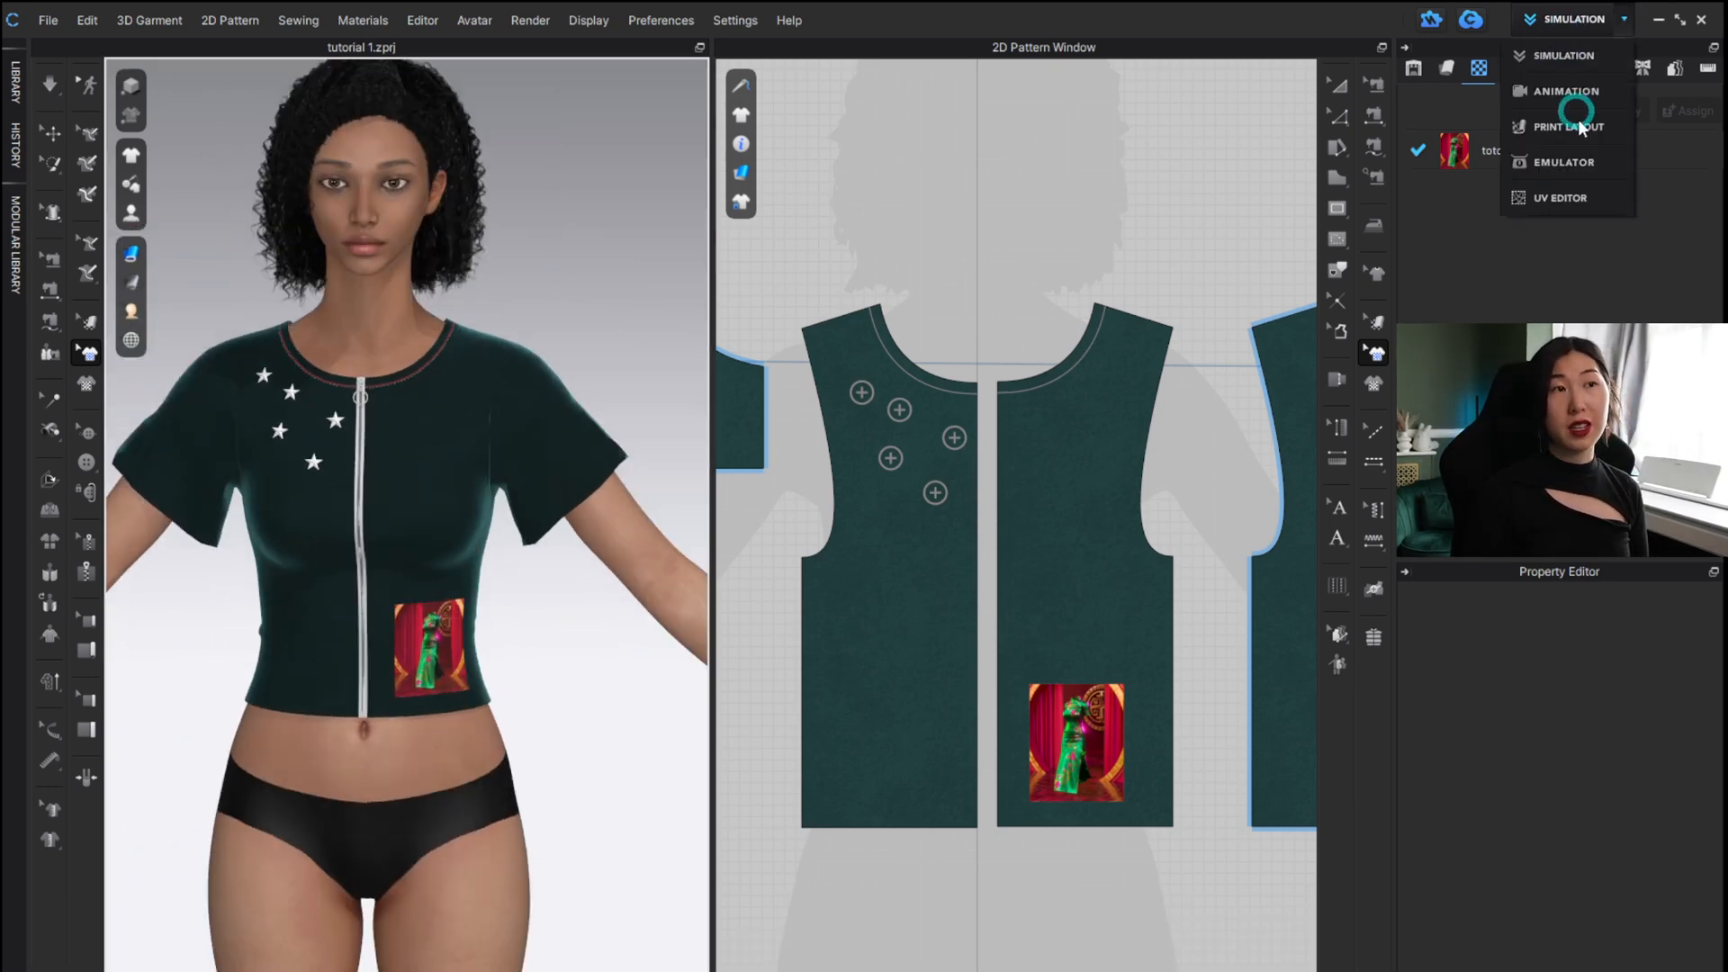
click(1571, 198)
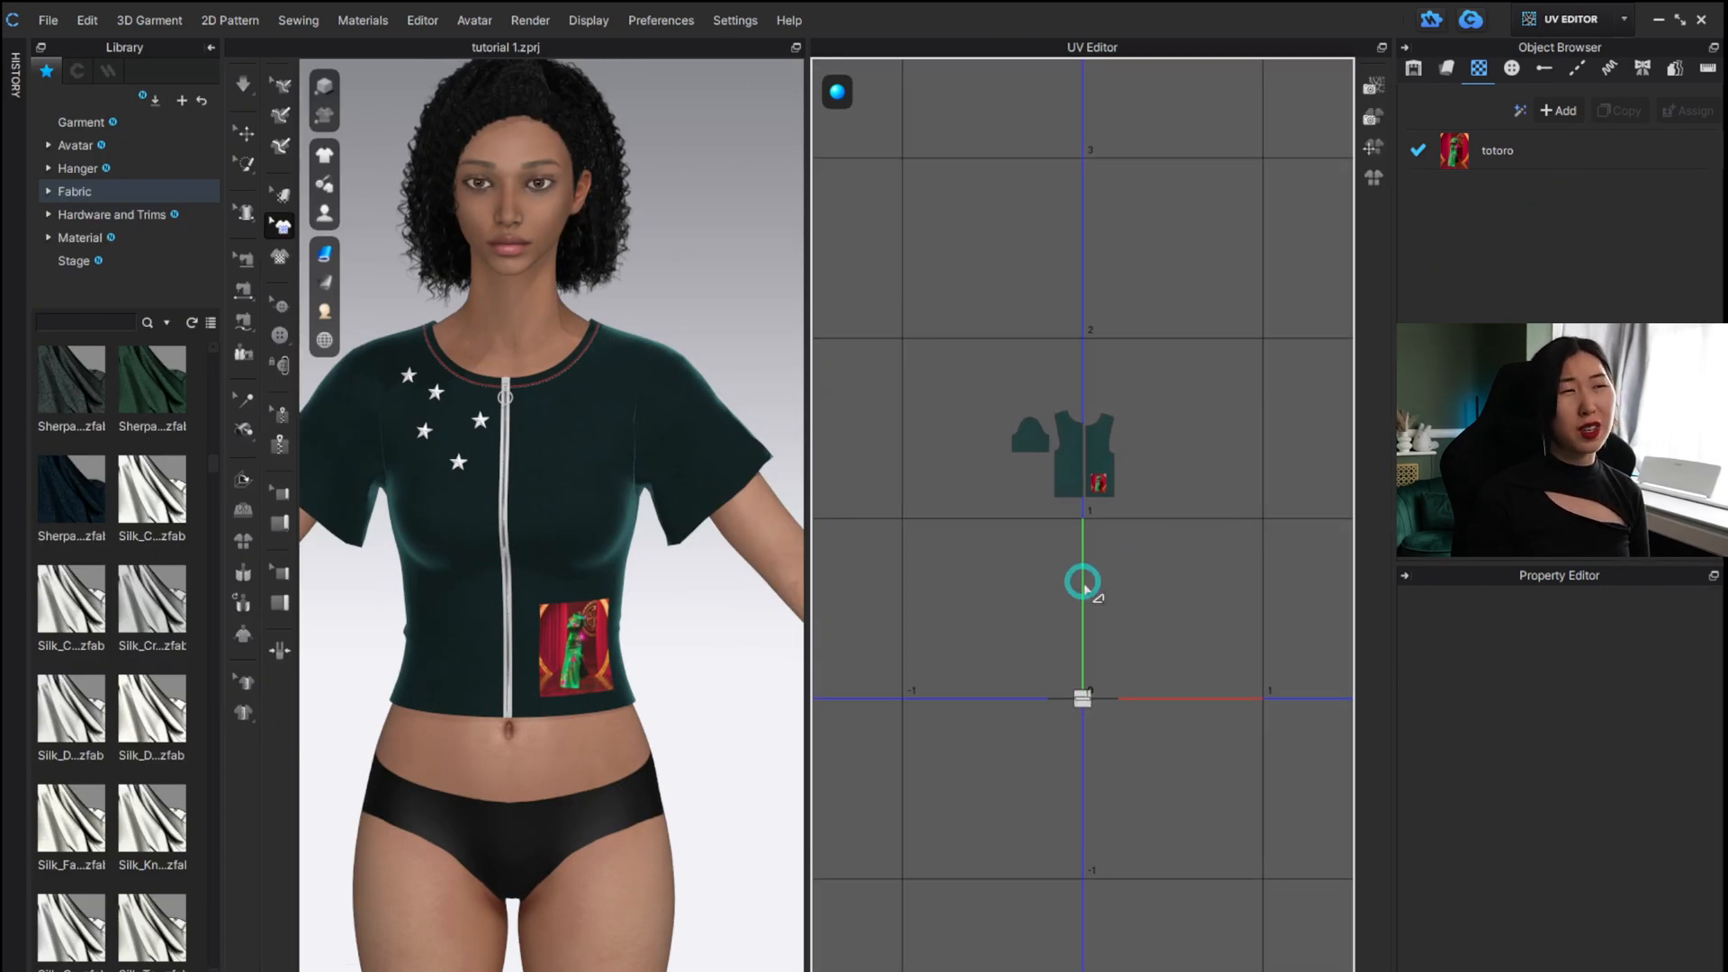
Collapse the Library and reset the UVs of all patterns to their 2D arrangement.
scroll(1084, 587, up, 4)
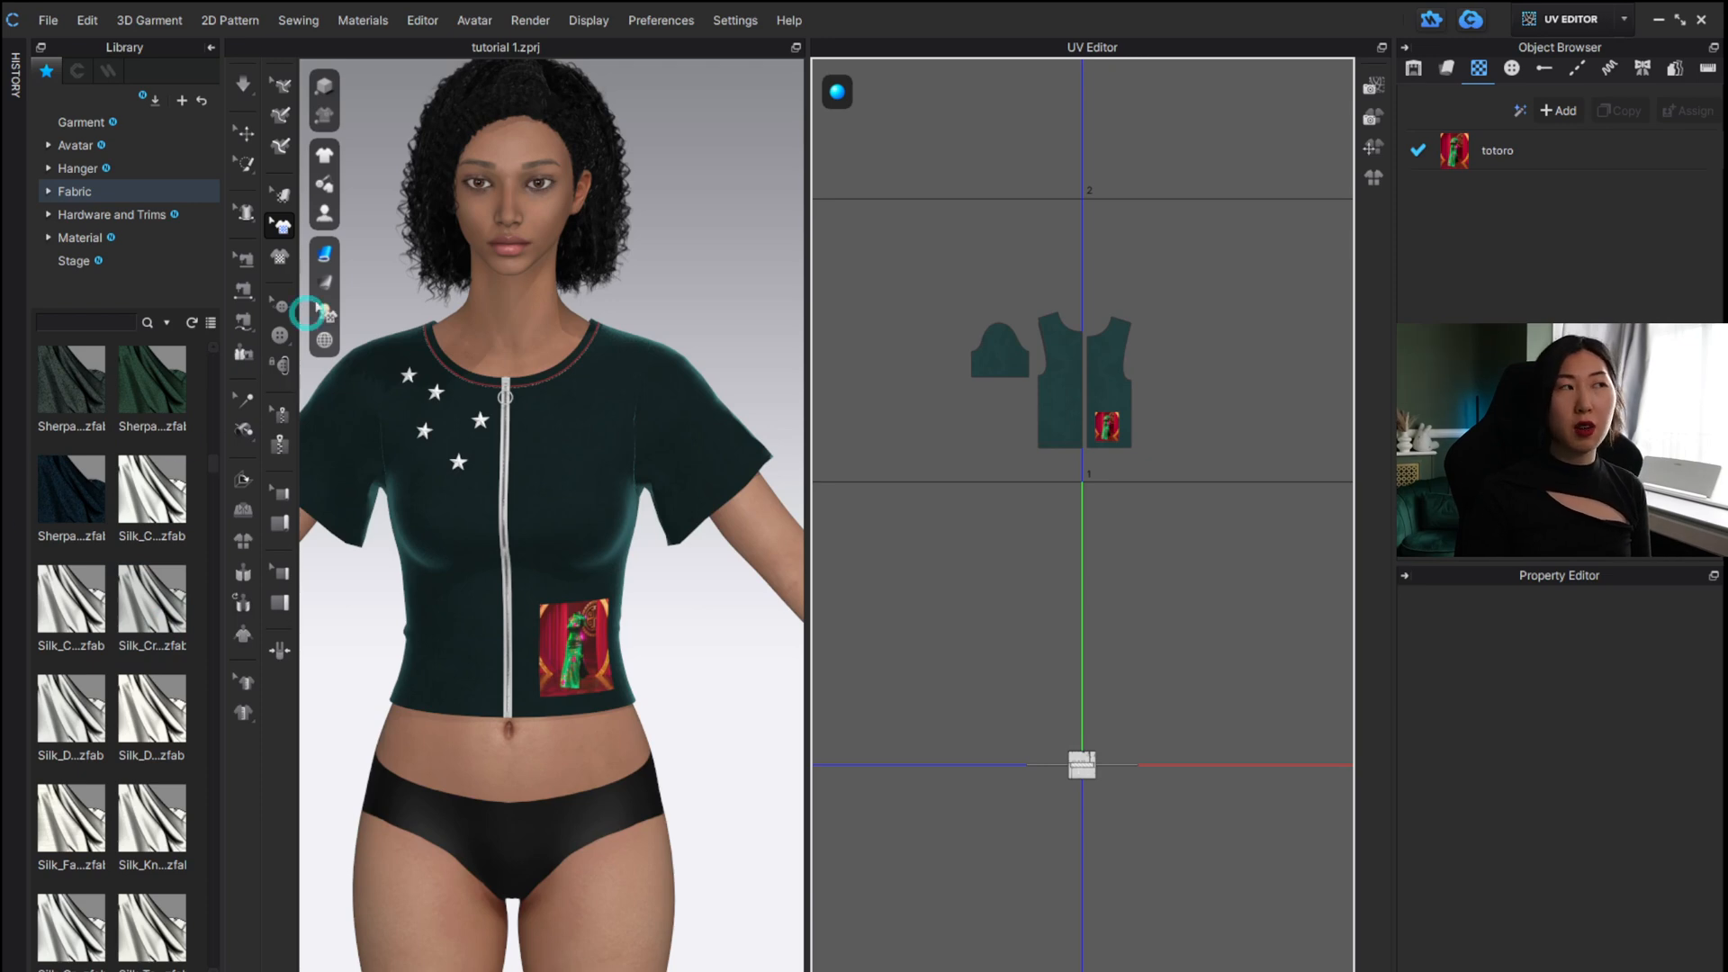
click(211, 46)
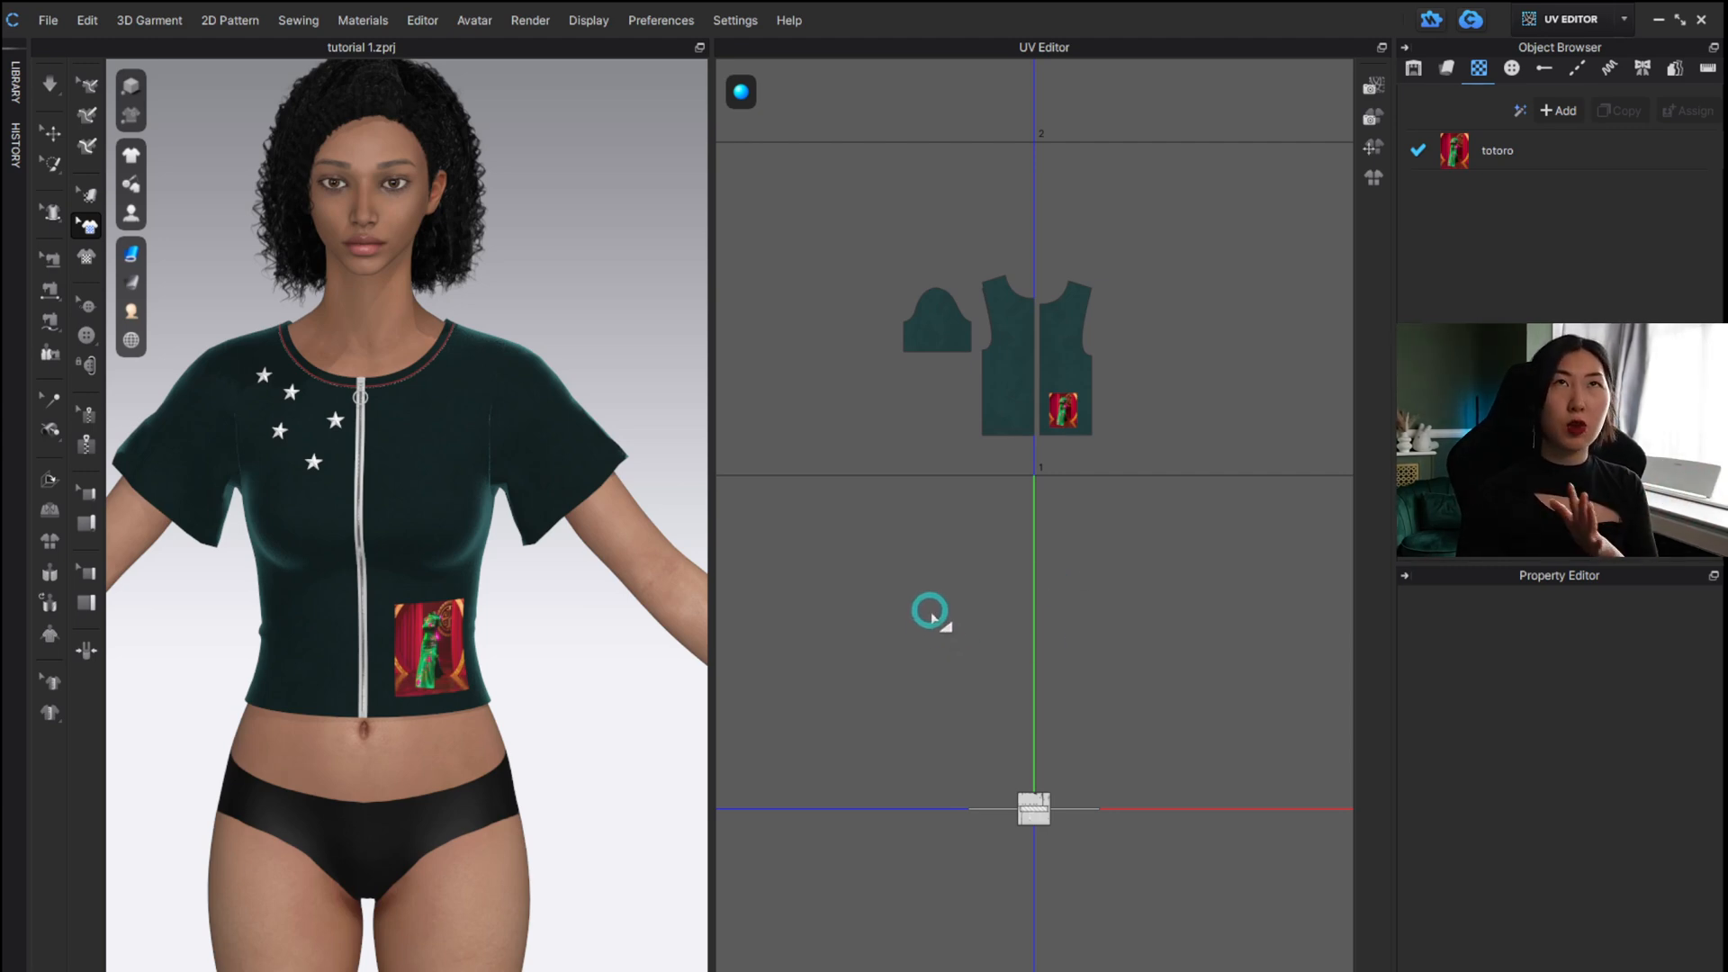
click(960, 565)
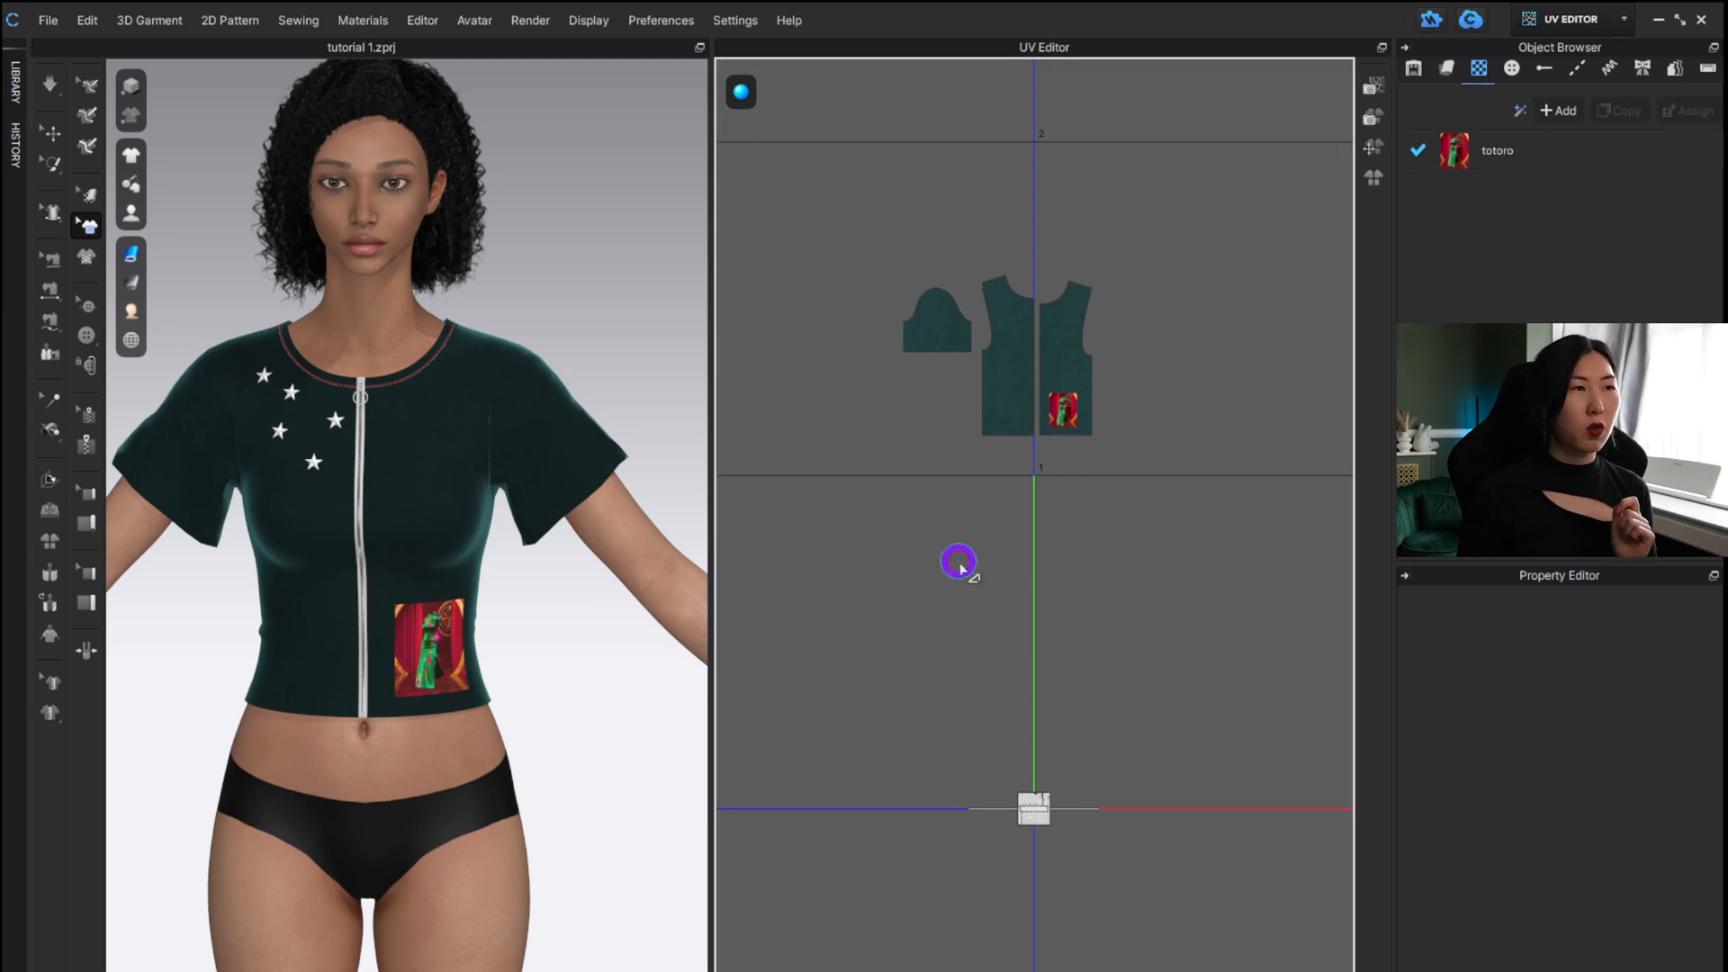
right_click(918, 544)
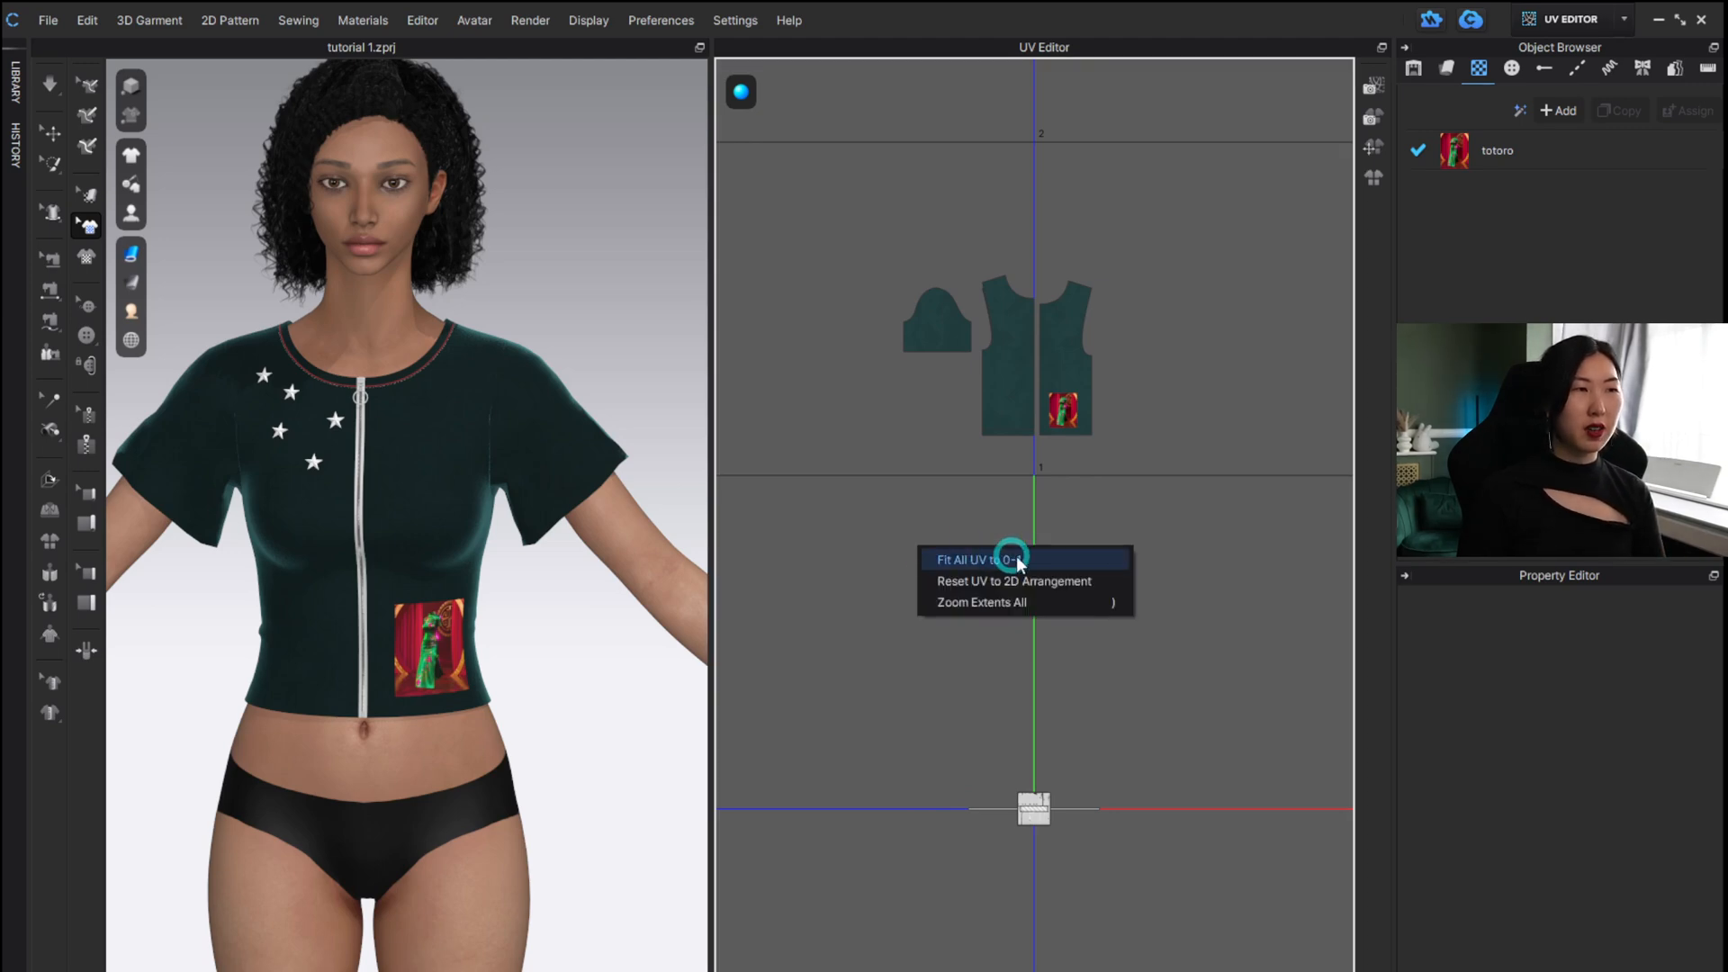
click(1059, 590)
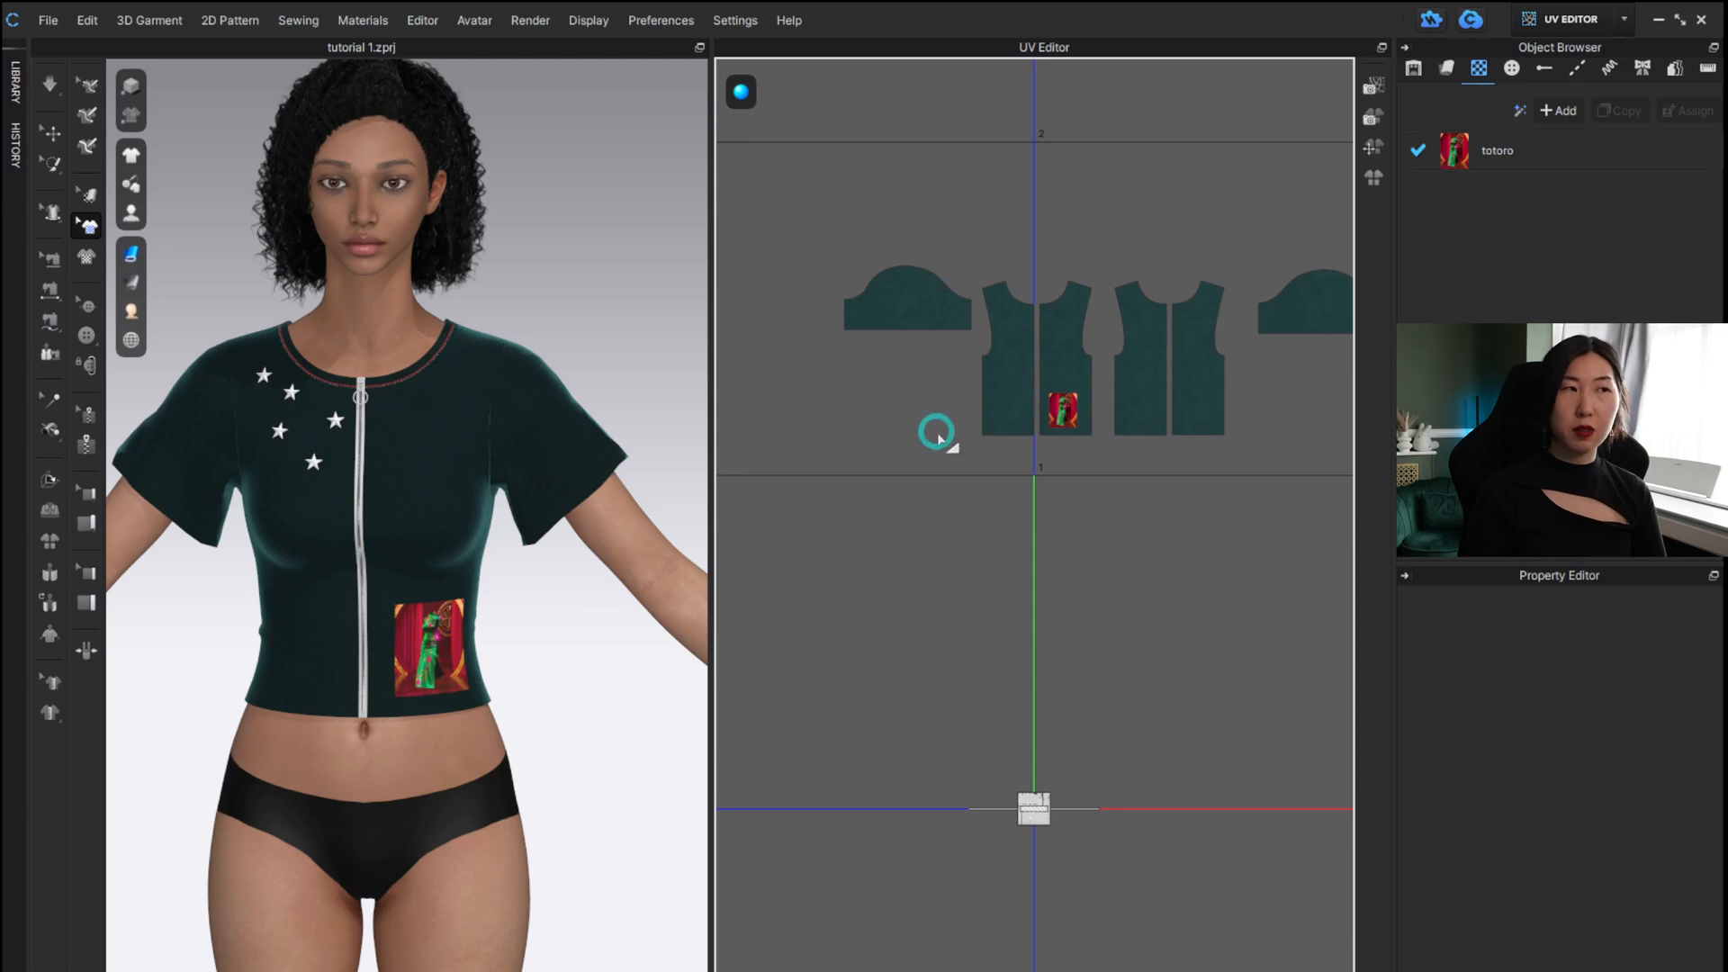
Move the stacked trim UVs away from the grid origin to an empty spot just outside the 0 to 1 tile.
scroll(1109, 754, down, 3)
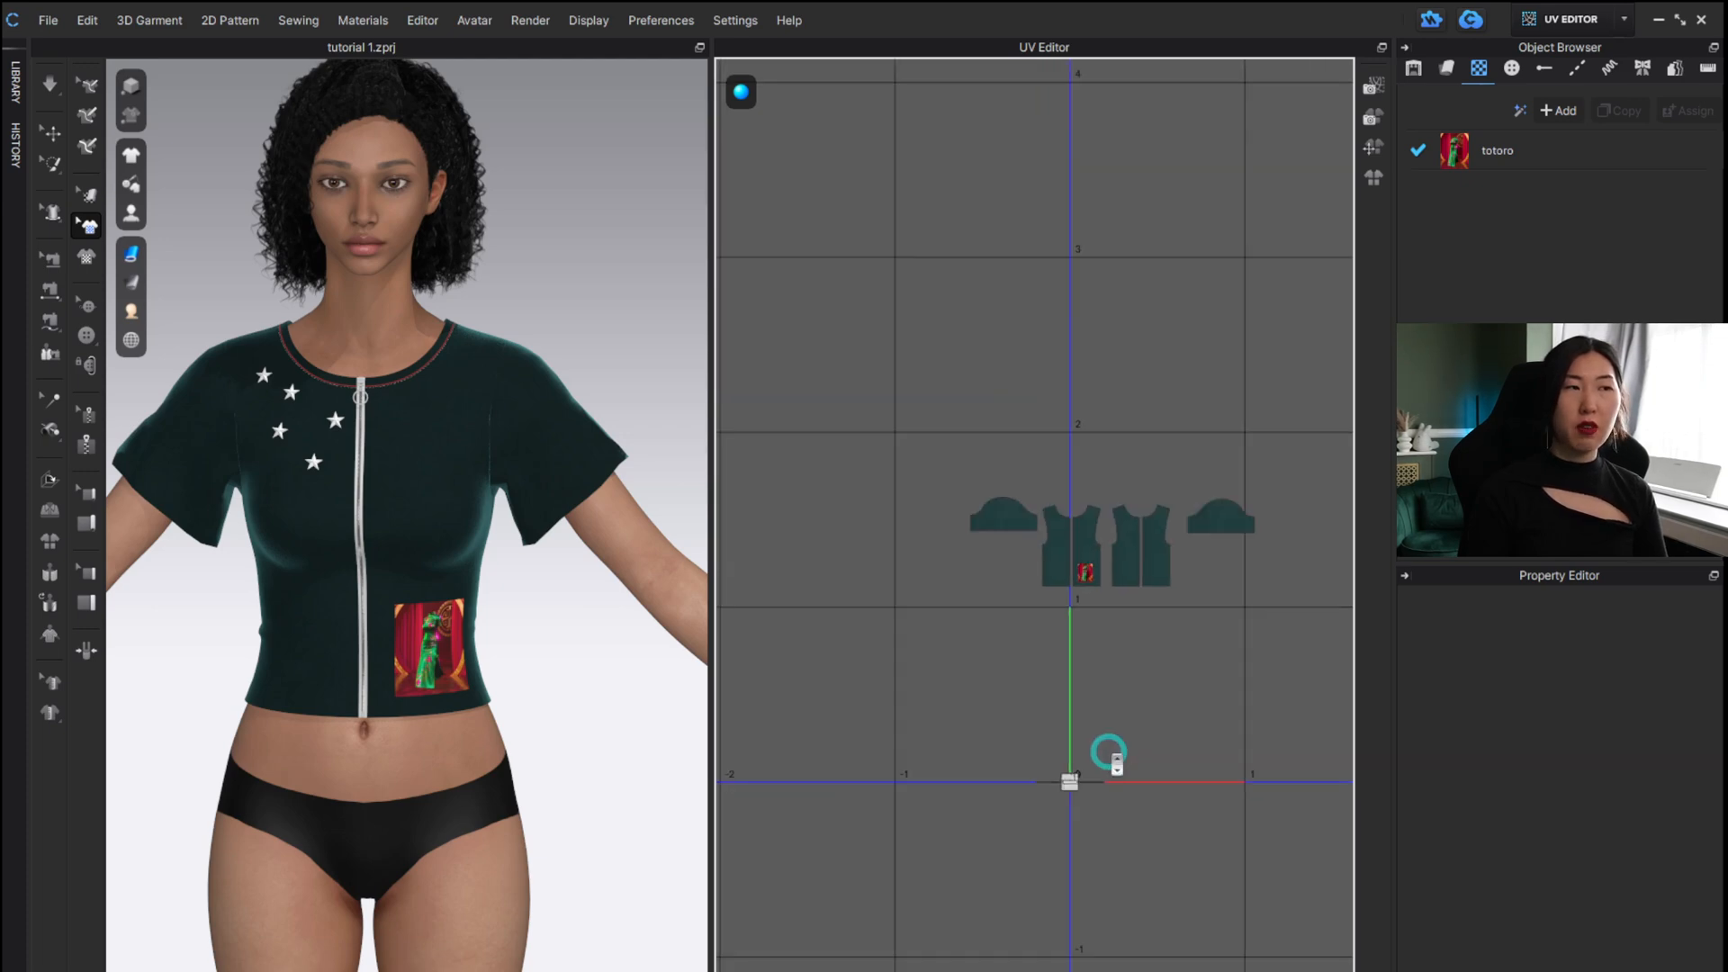
scroll(1112, 760, up, 2)
drag(1161, 888, 889, 734)
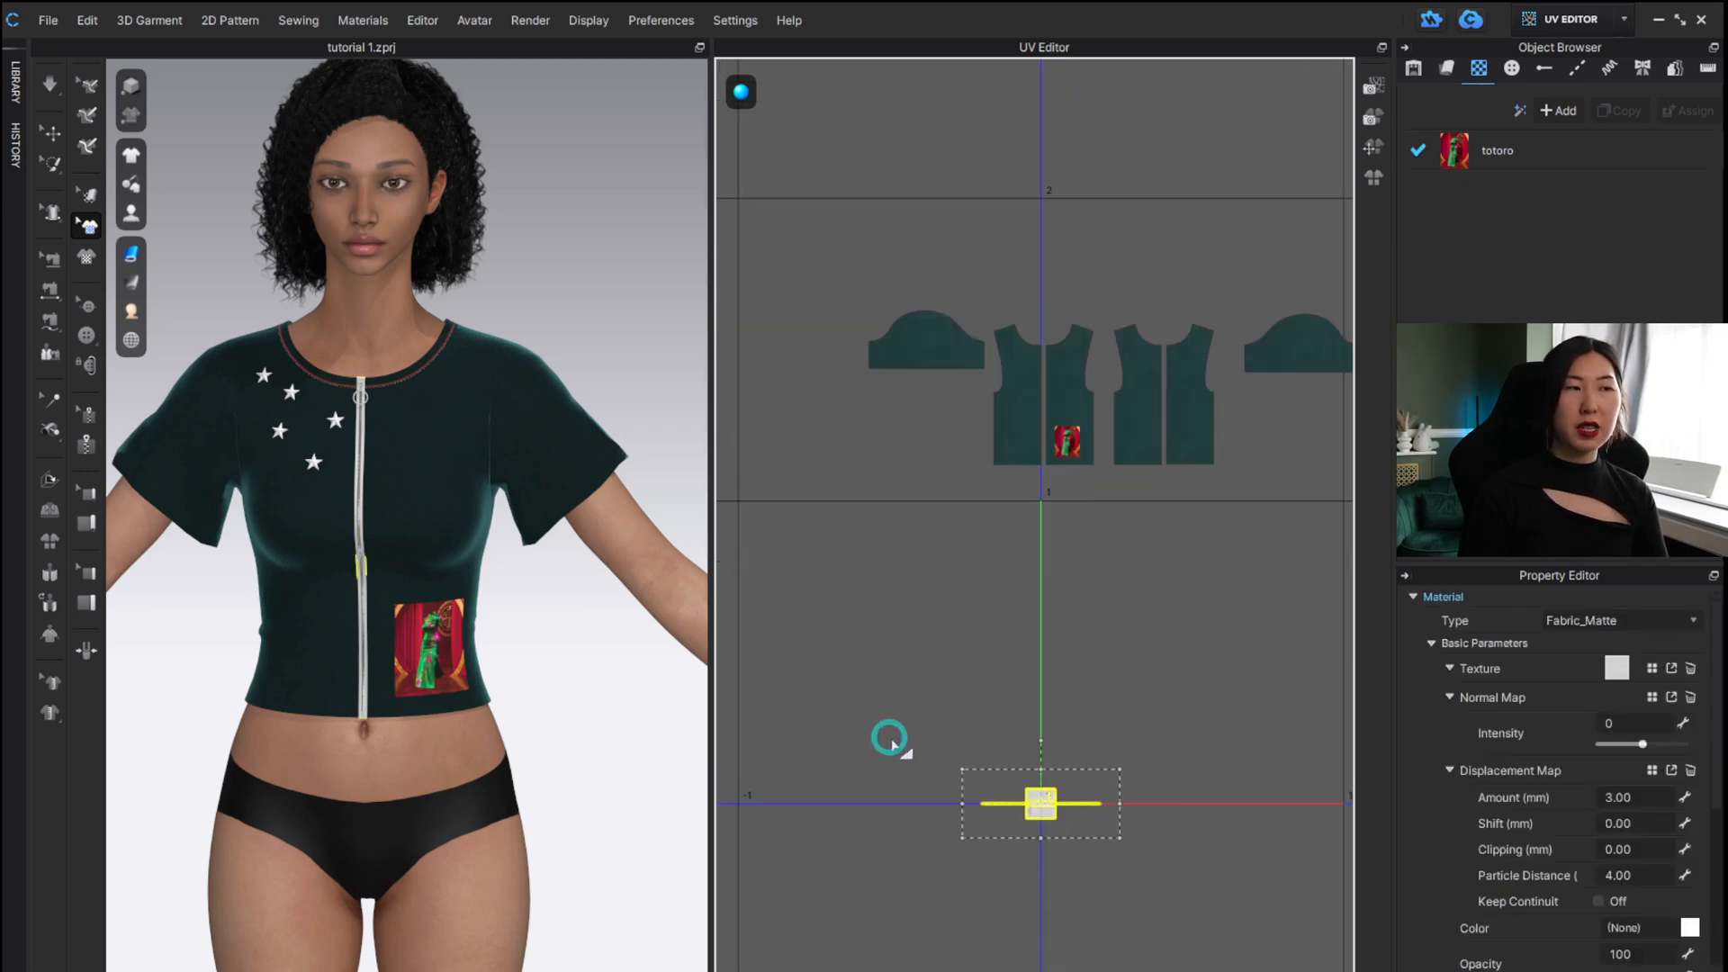
drag(802, 224, 1431, 576)
click(1217, 694)
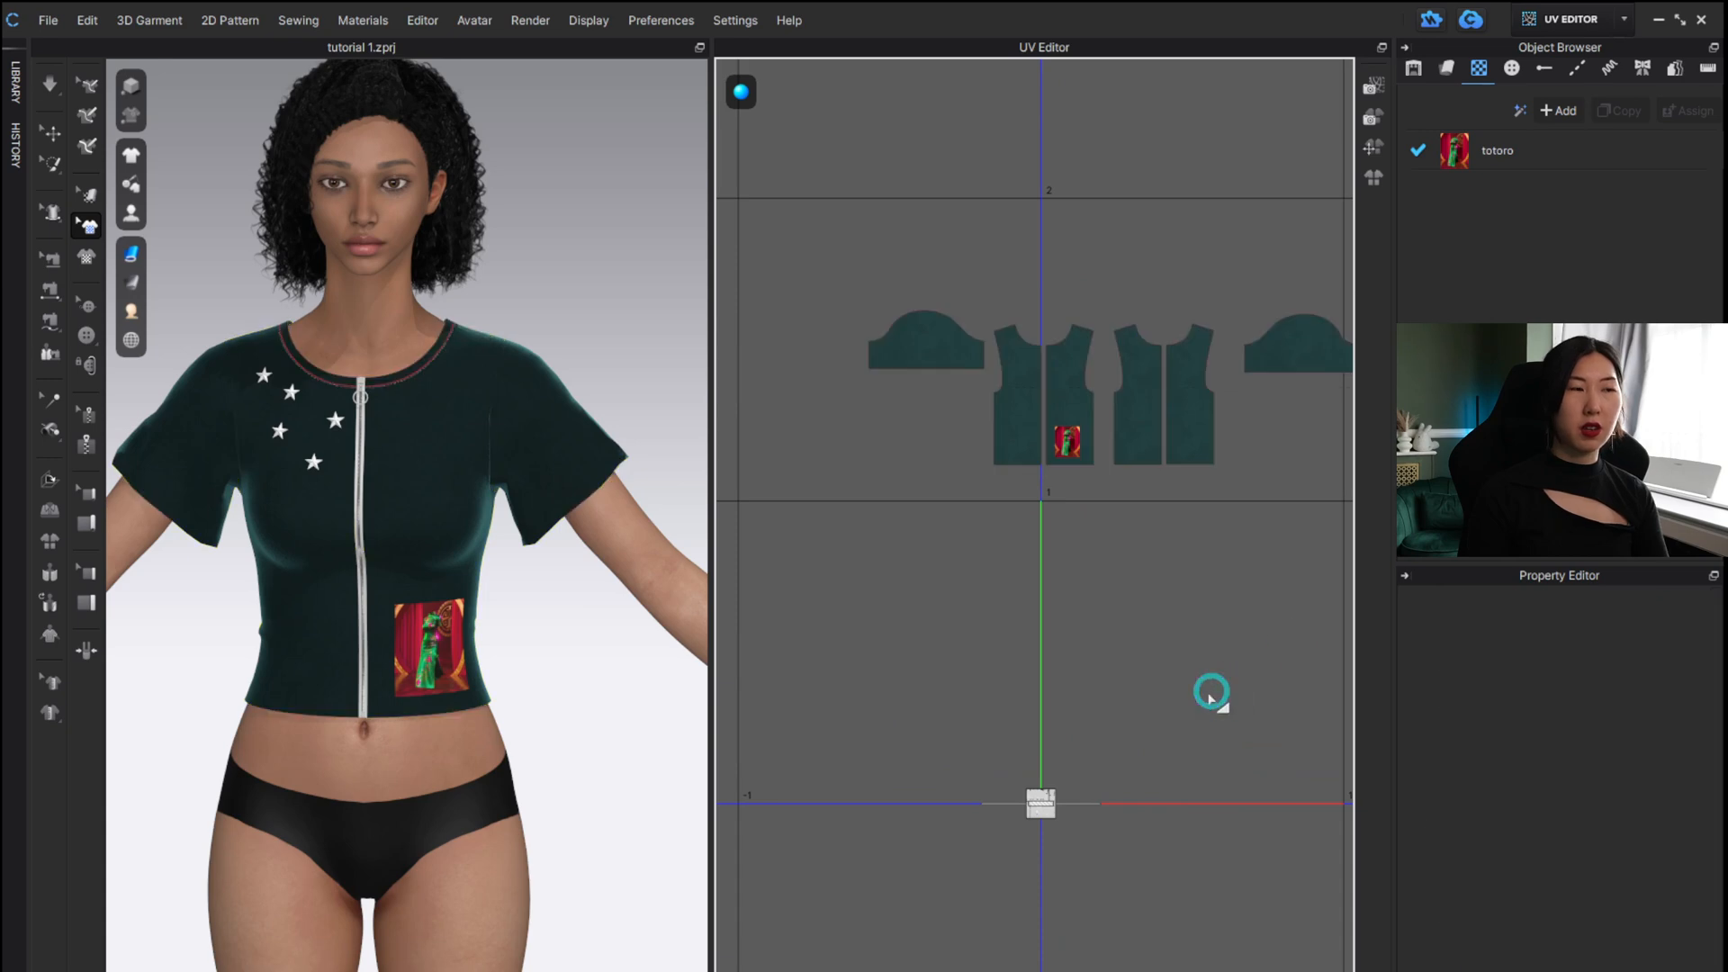
alt+middle_drag(1175, 663, 1040, 656)
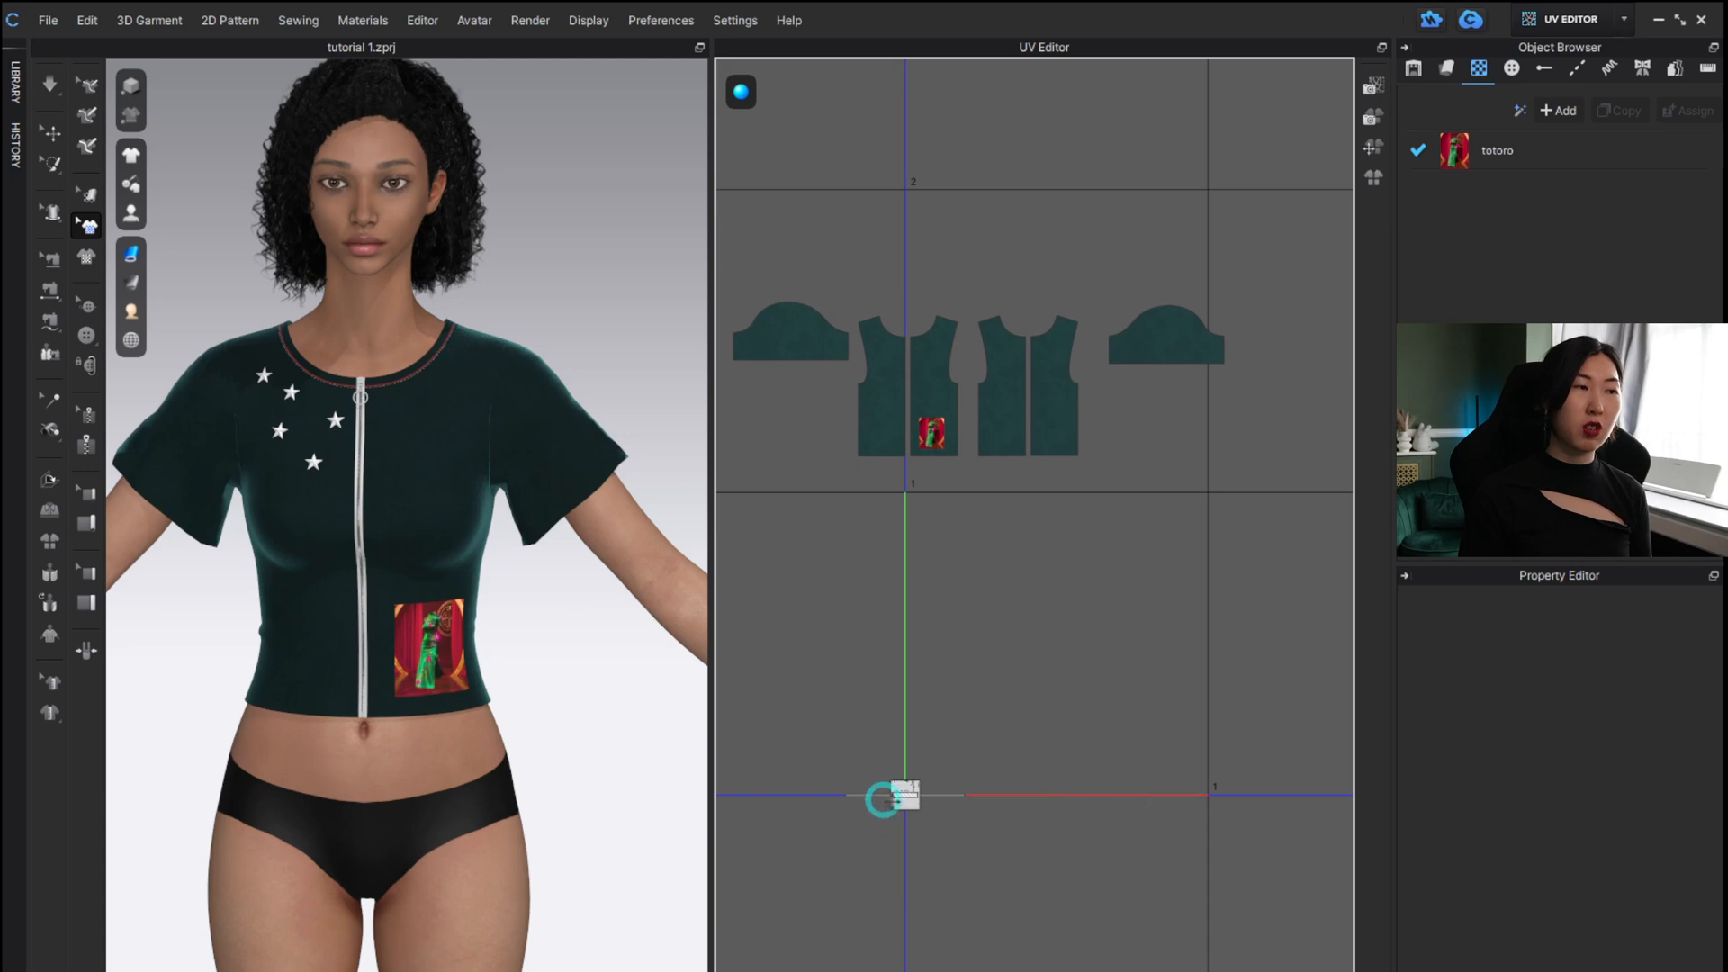
click(884, 781)
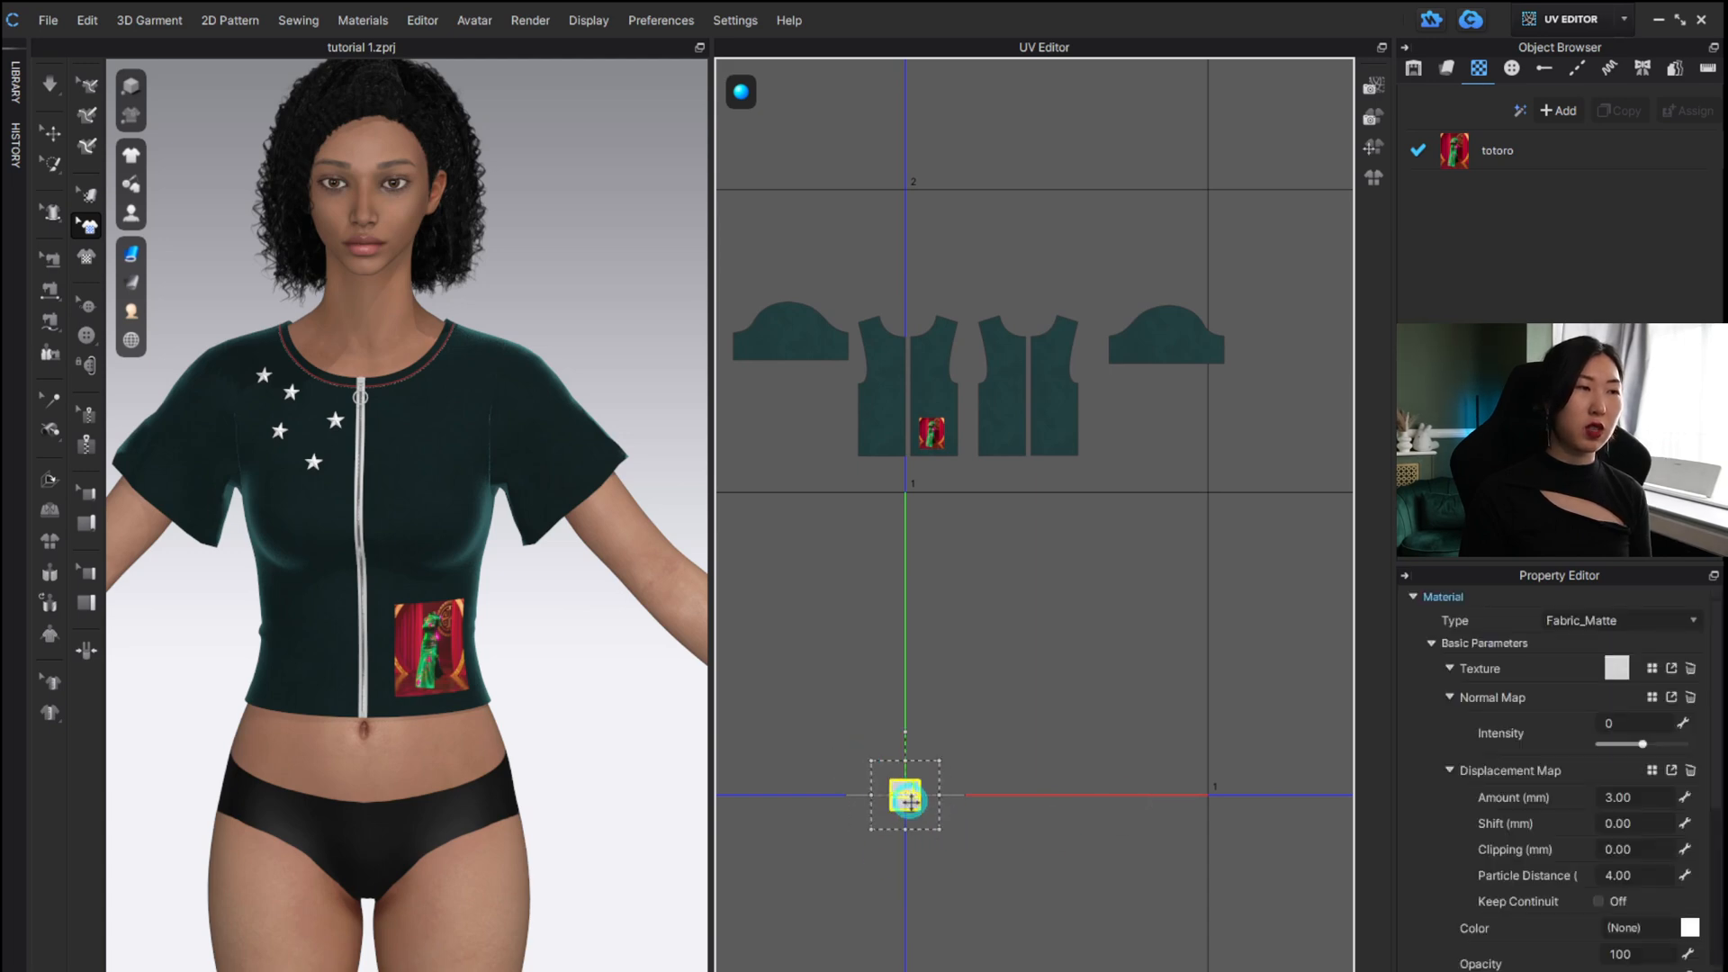
drag(884, 781, 837, 677)
click(921, 785)
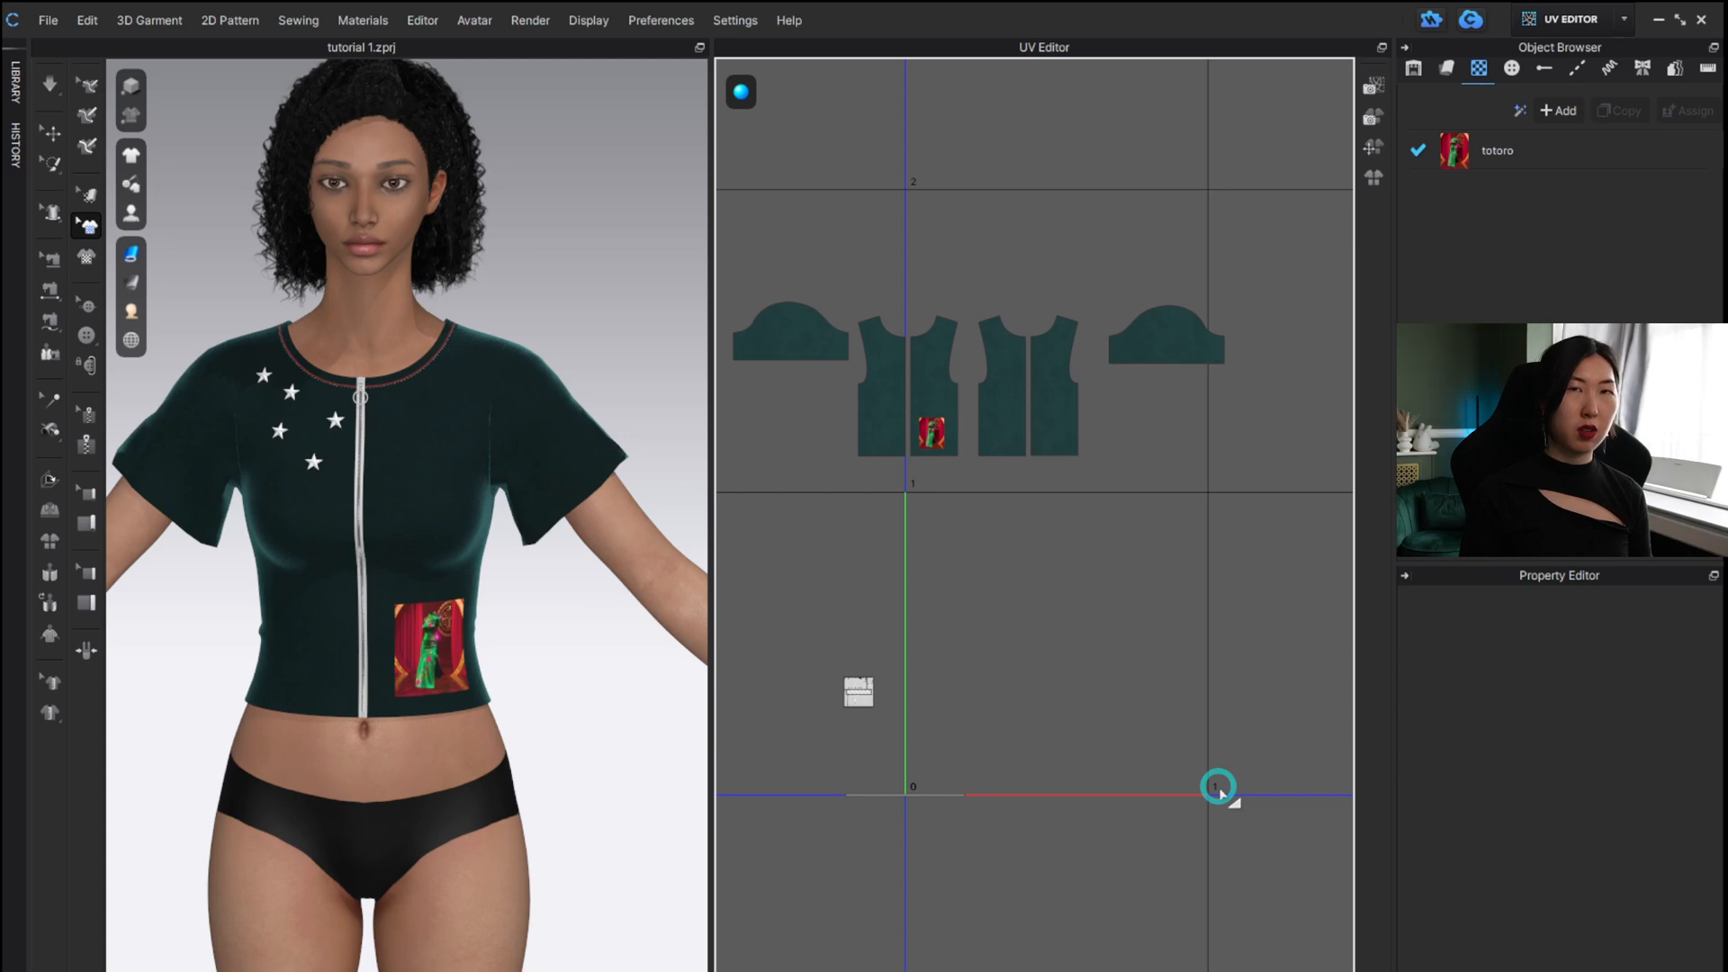
Select all UV pieces, try scaling them down proportionally and undo the scaling.
scroll(1217, 787, down, 5)
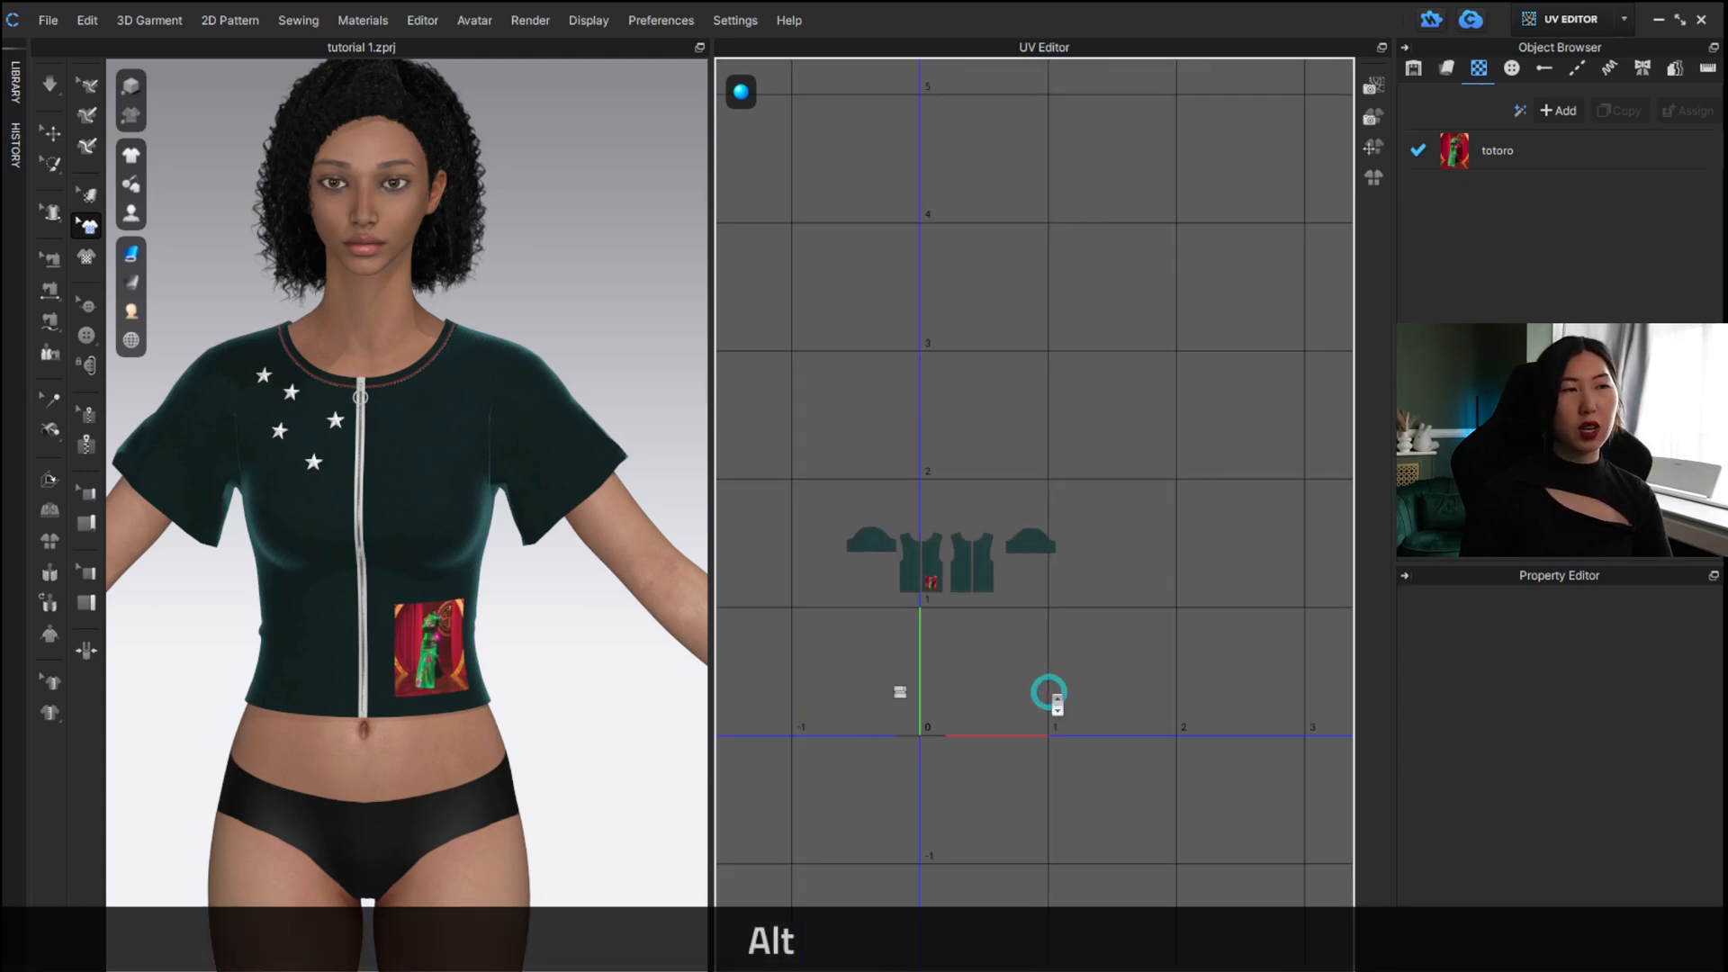
scroll(1049, 693, up, 3)
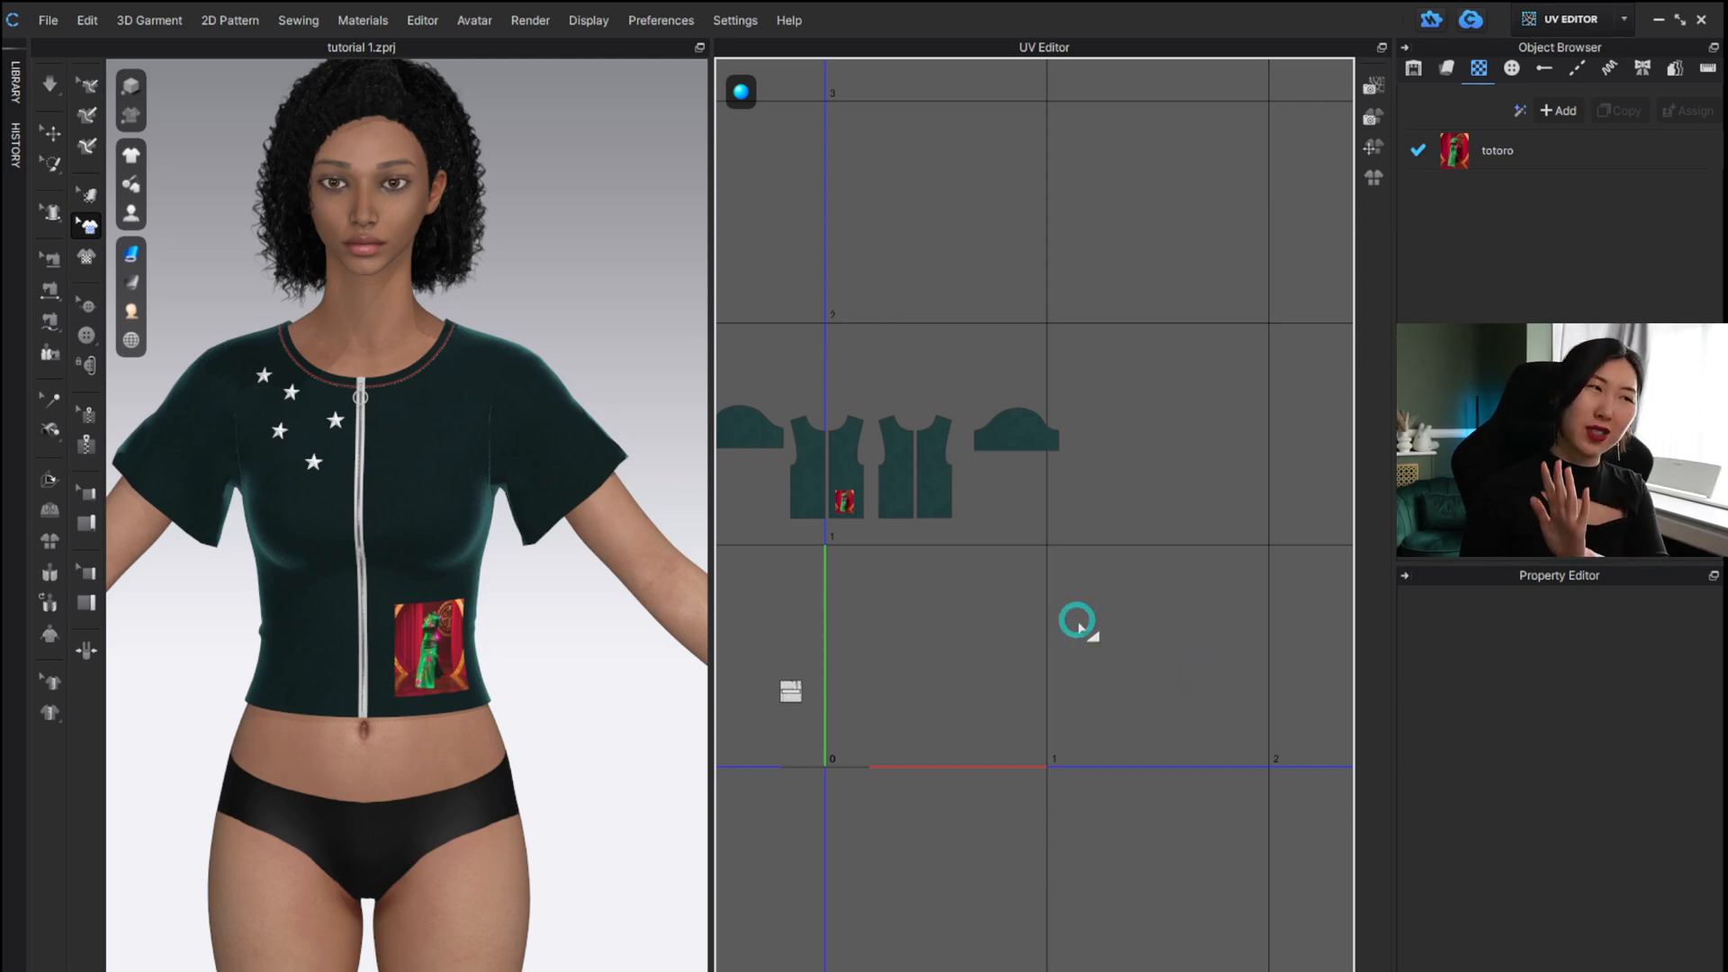
alt+right_drag(934, 634, 1045, 637)
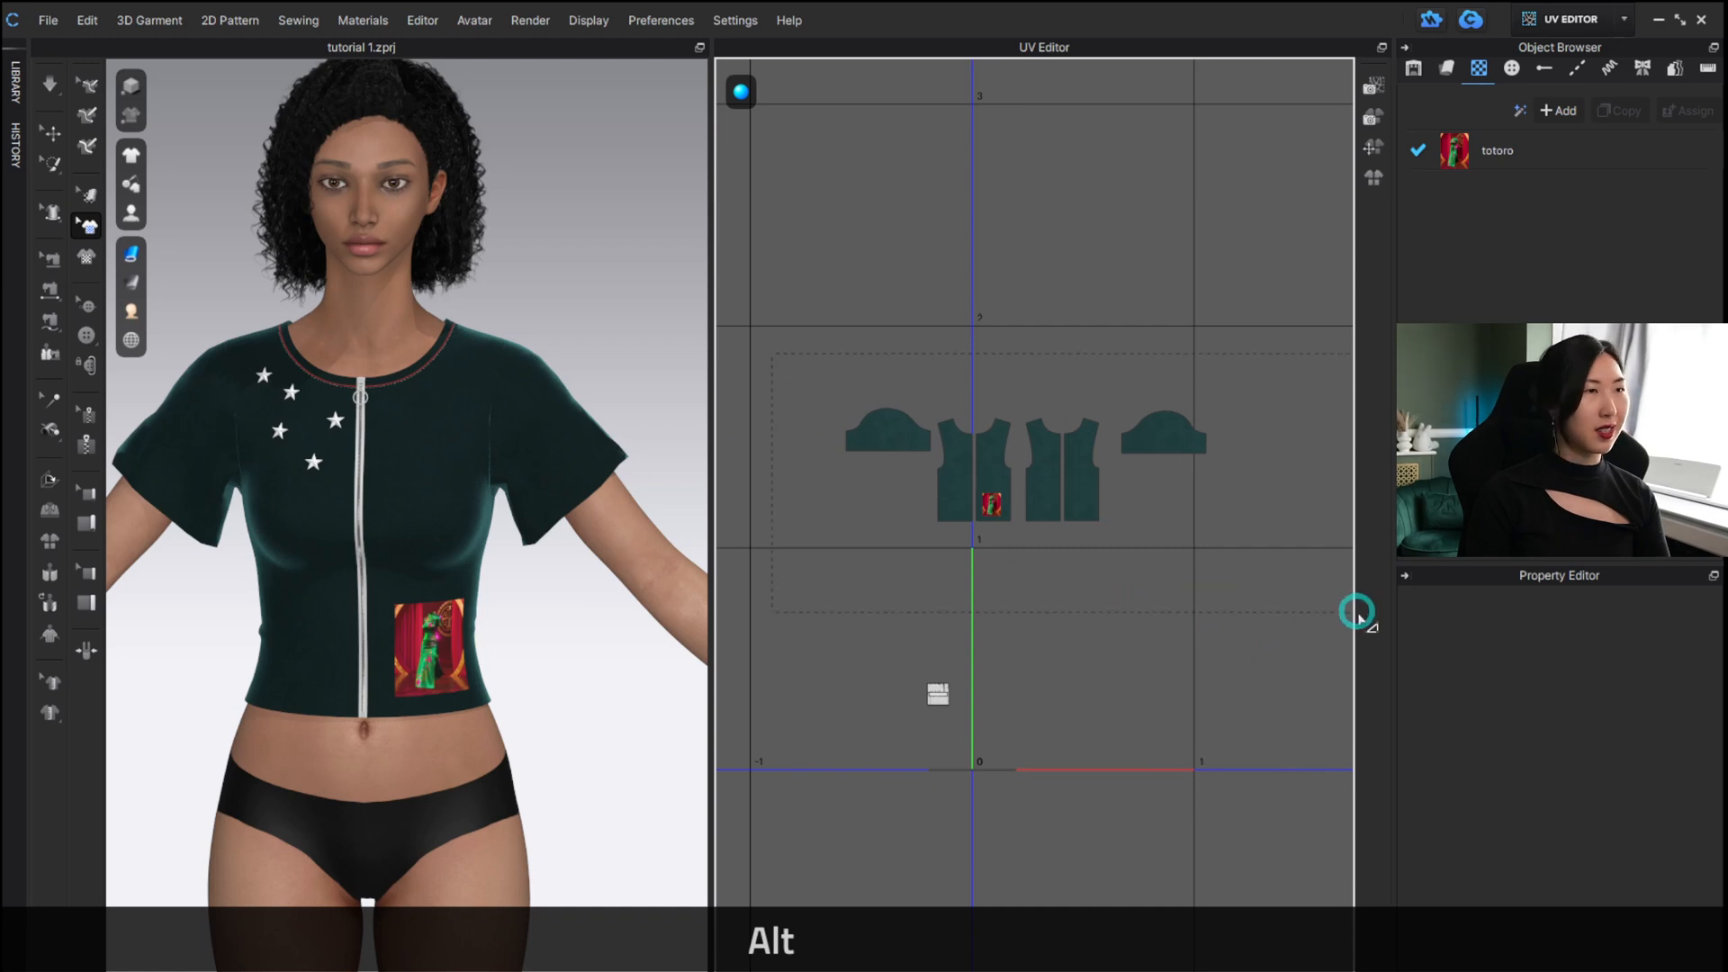
drag(1357, 613, 1330, 596)
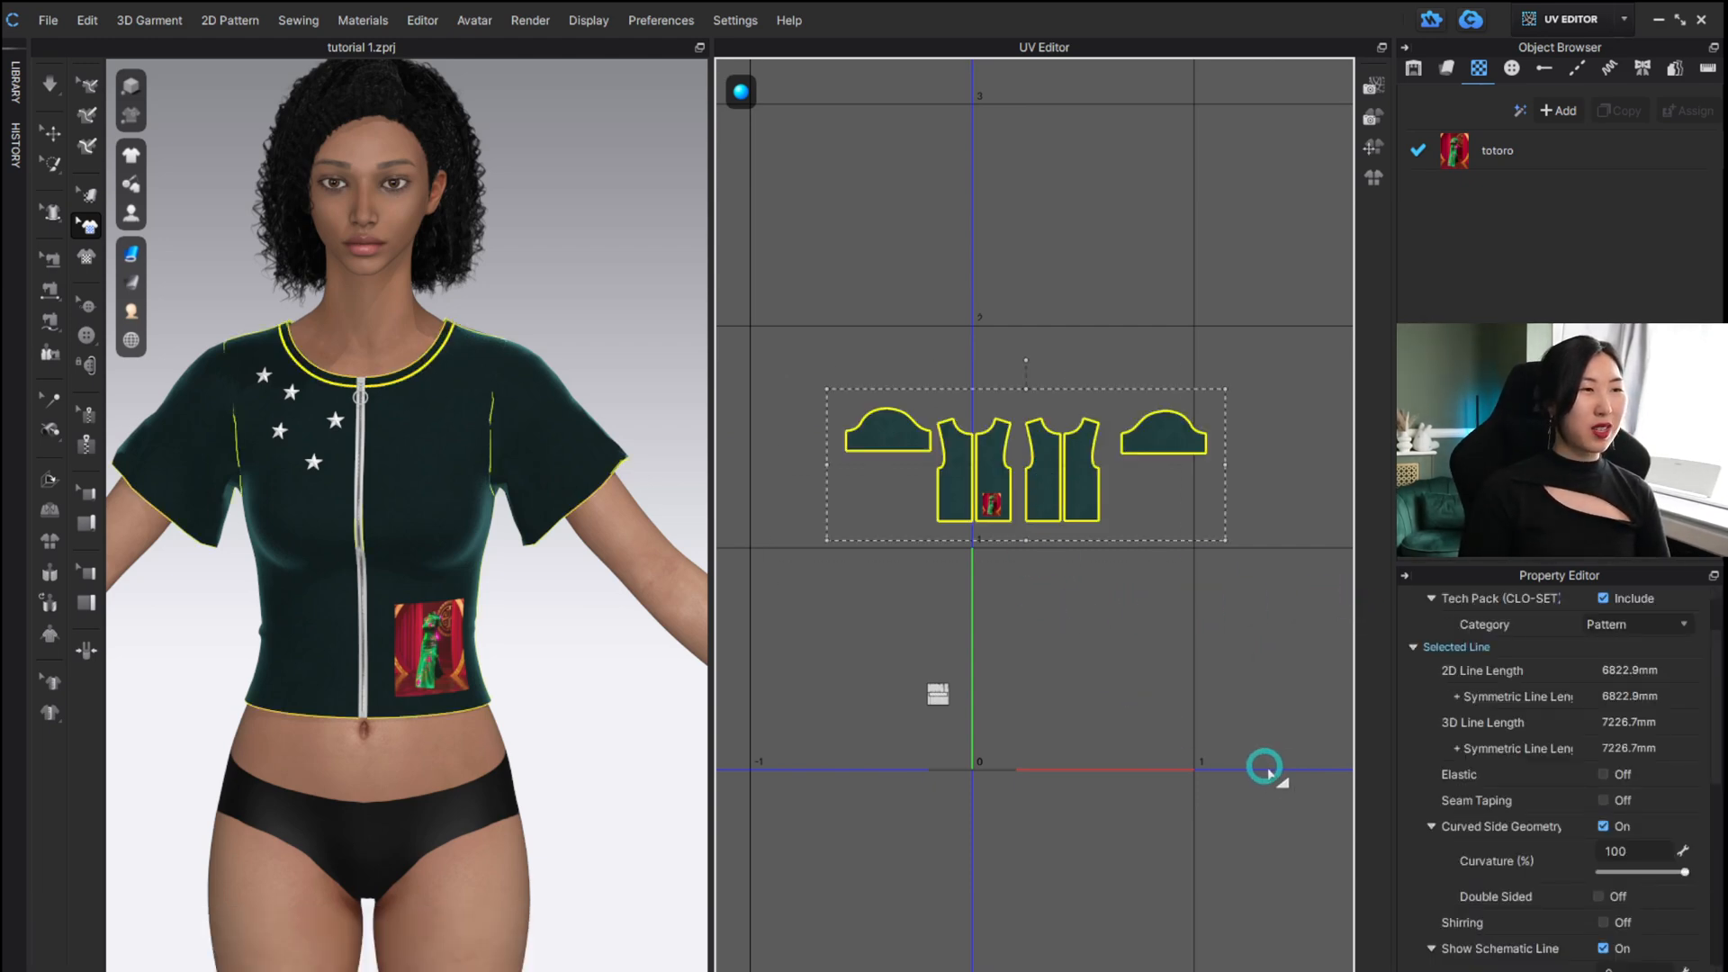
click(1273, 811)
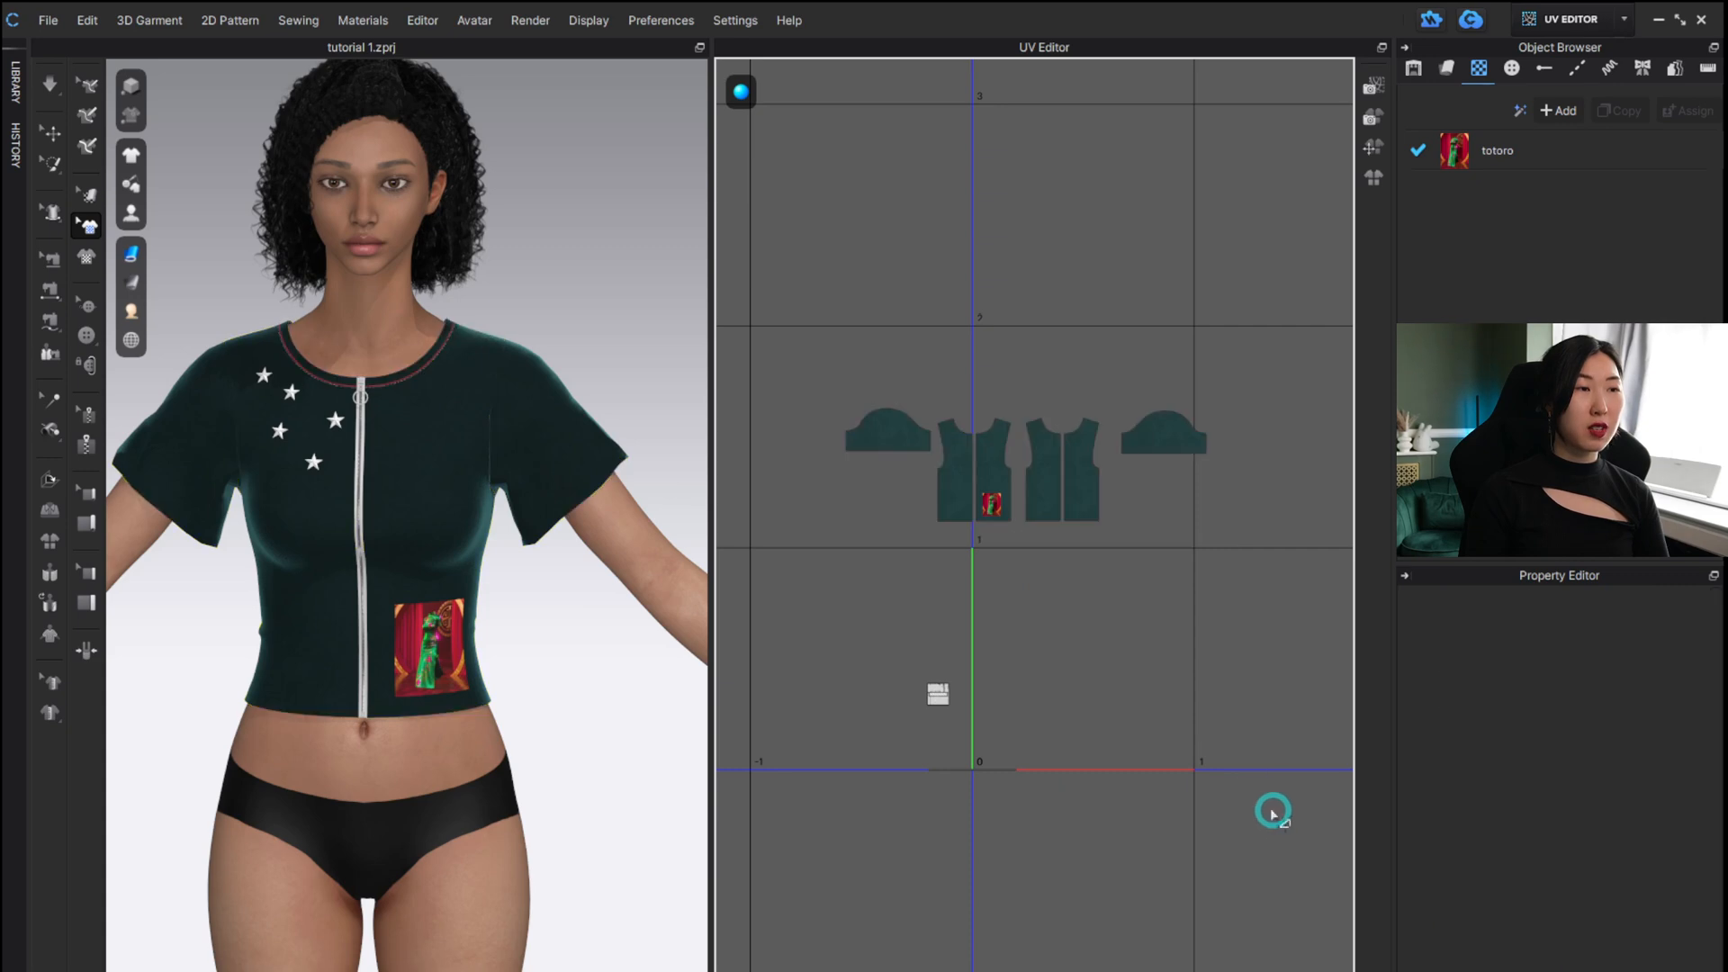
key(ctrl+a)
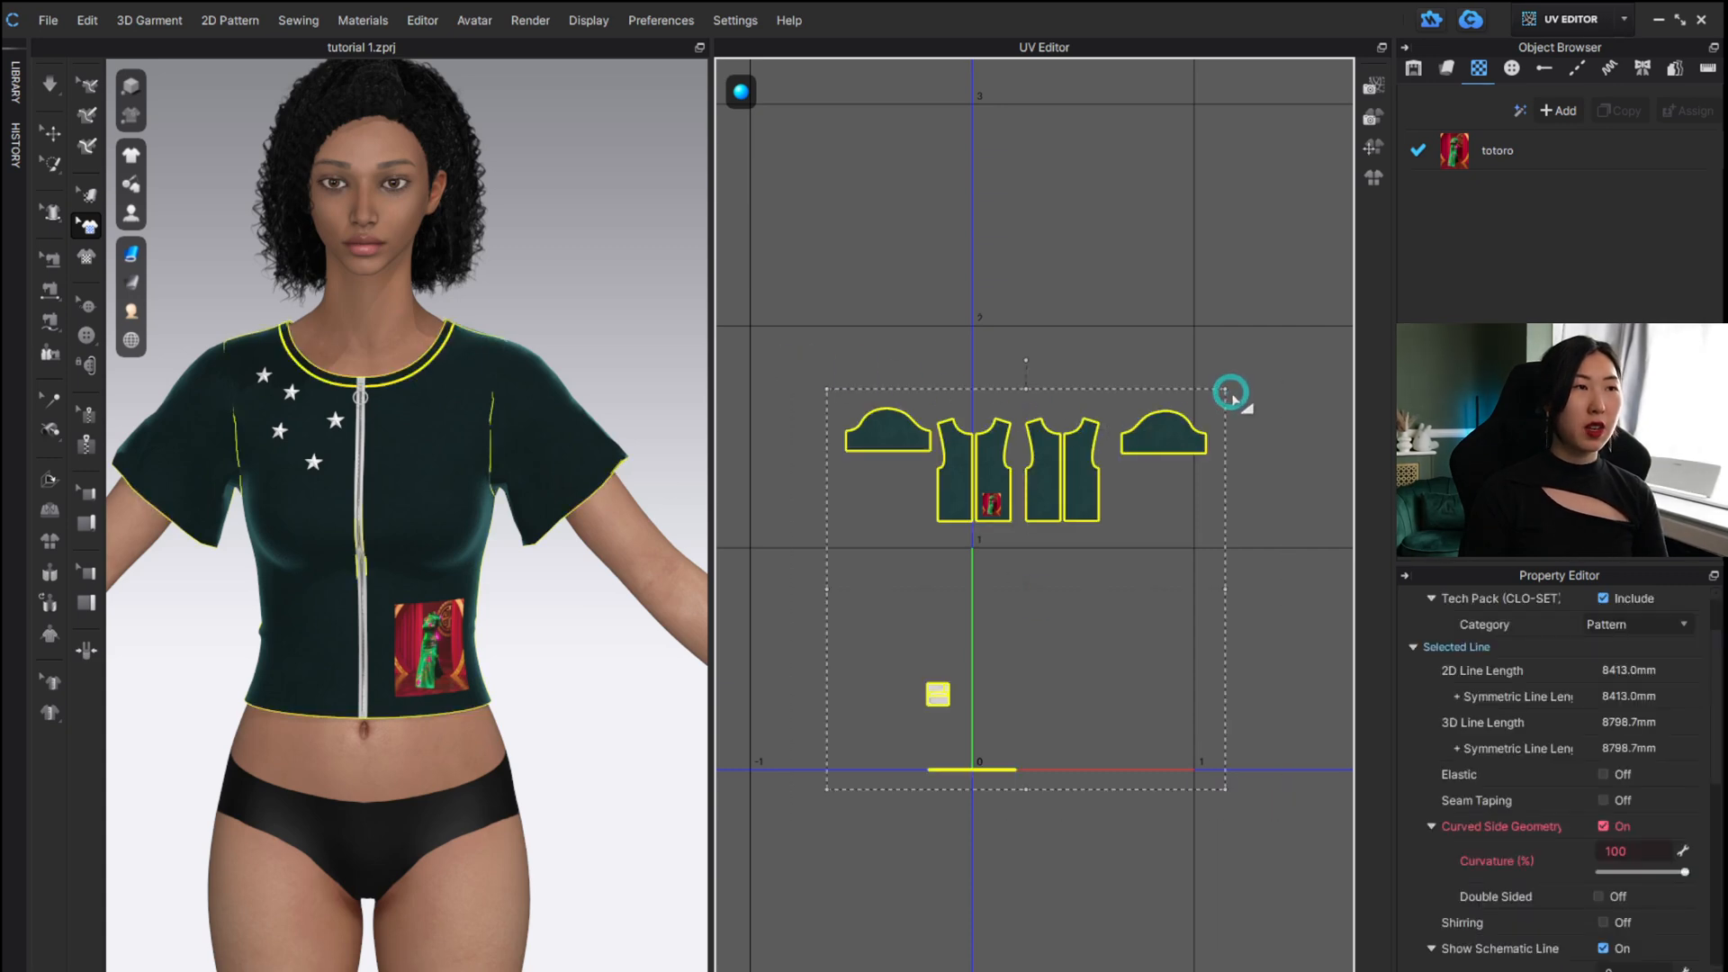
shift+drag(1224, 388, 1117, 520)
key(ctrl+z)
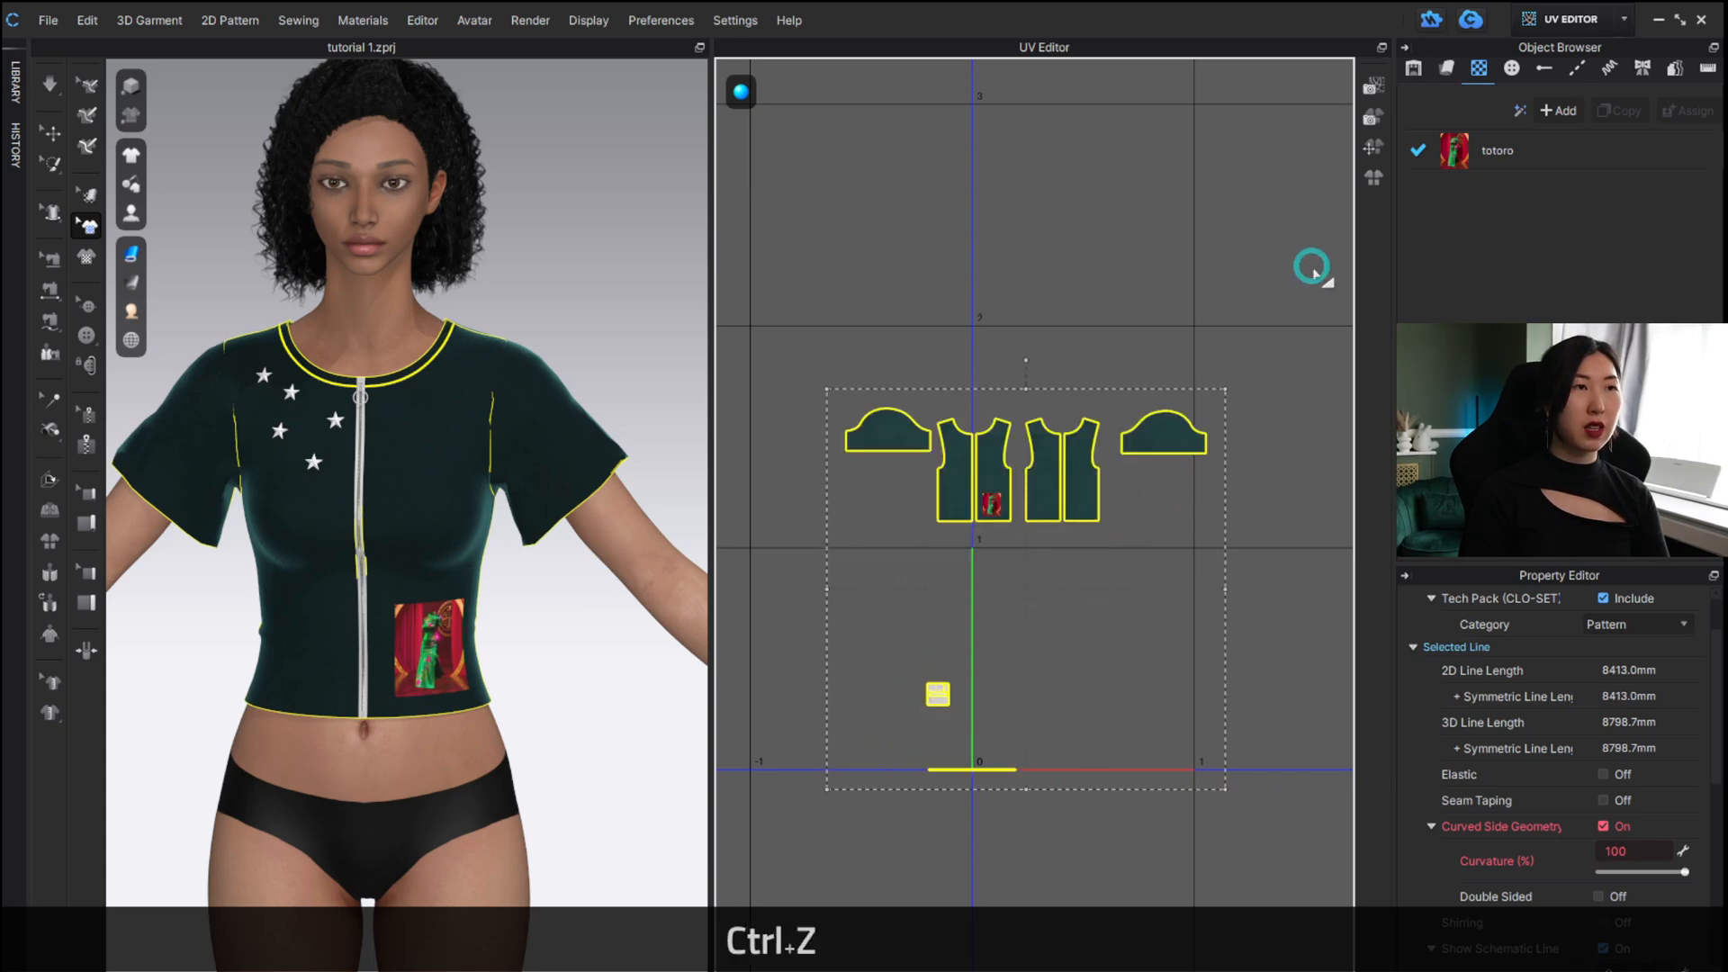
Pack all UV pieces into the default 0 to 1 area with UV Packing, using padding 0.001 and packing ratio 95, and inspect the layout.
click(1374, 179)
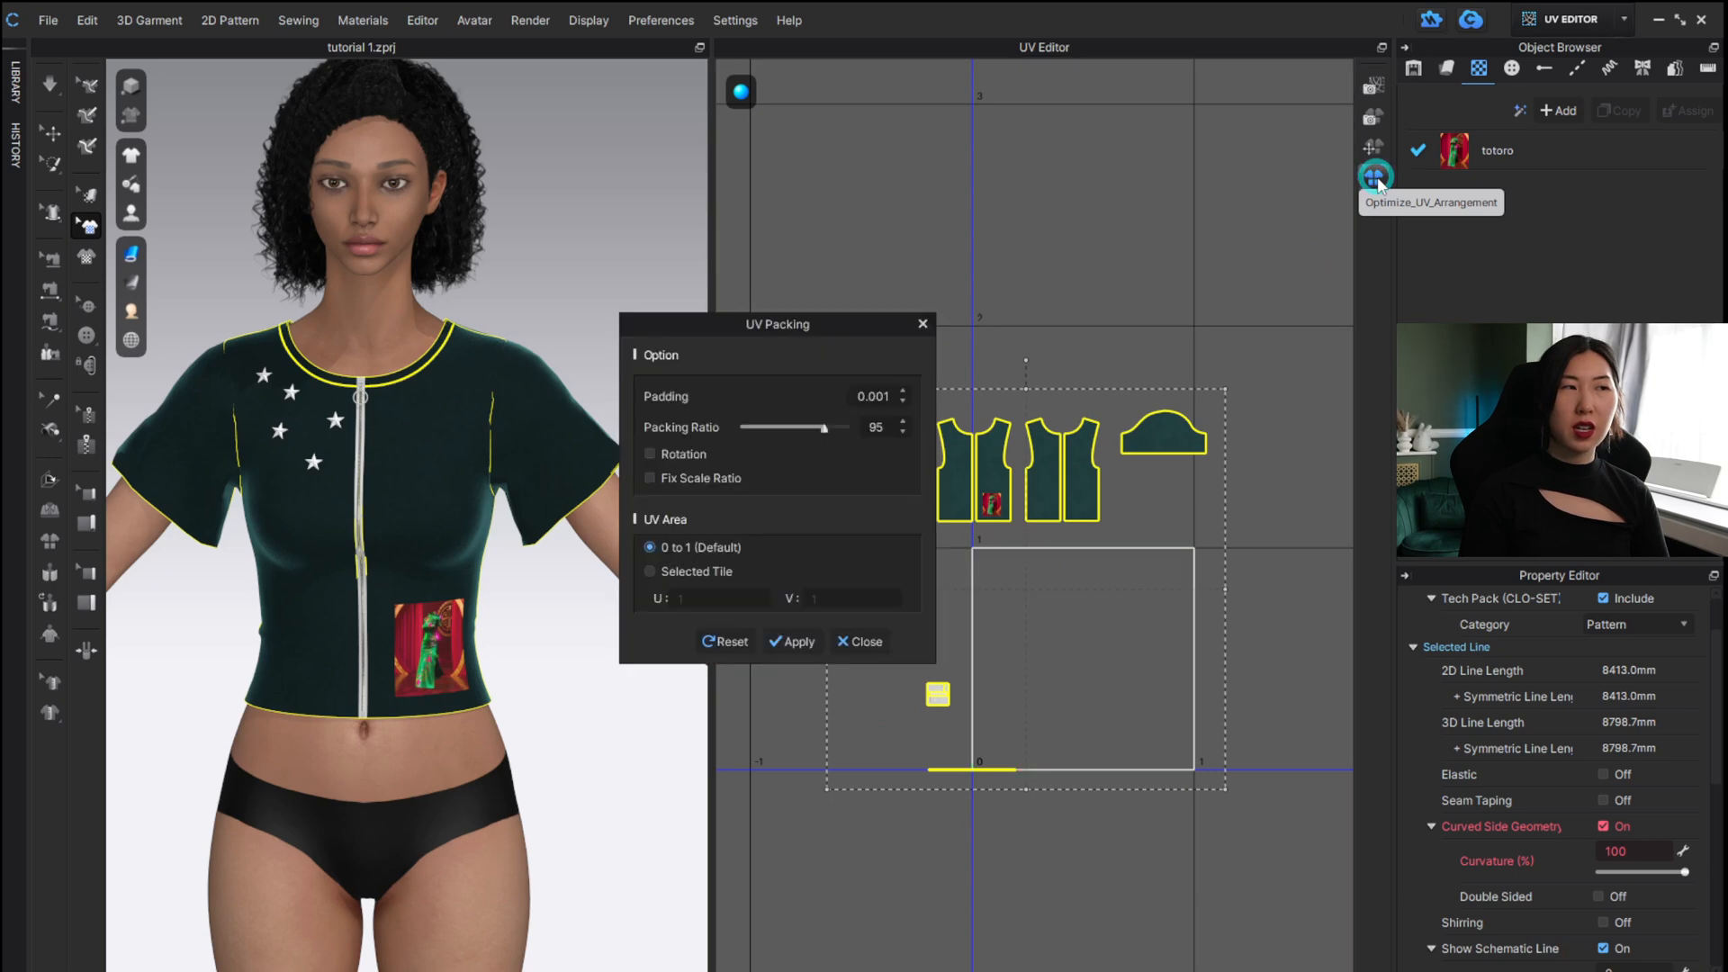
click(803, 642)
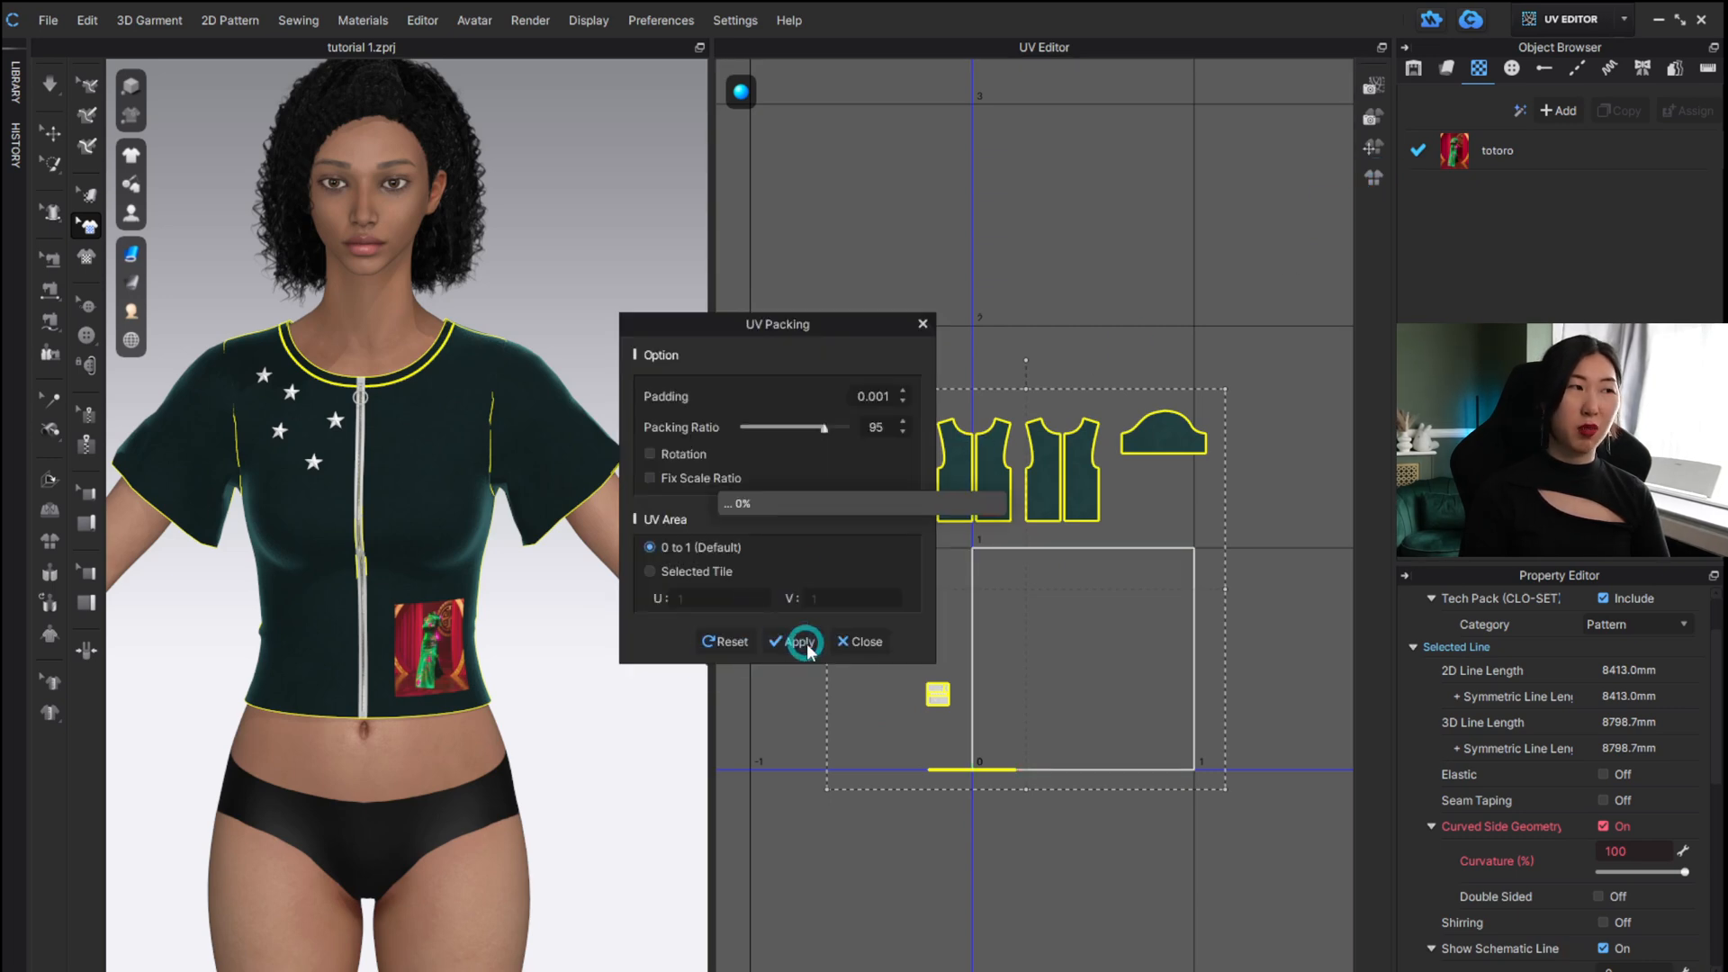
click(862, 642)
scroll(1136, 592, up, 4)
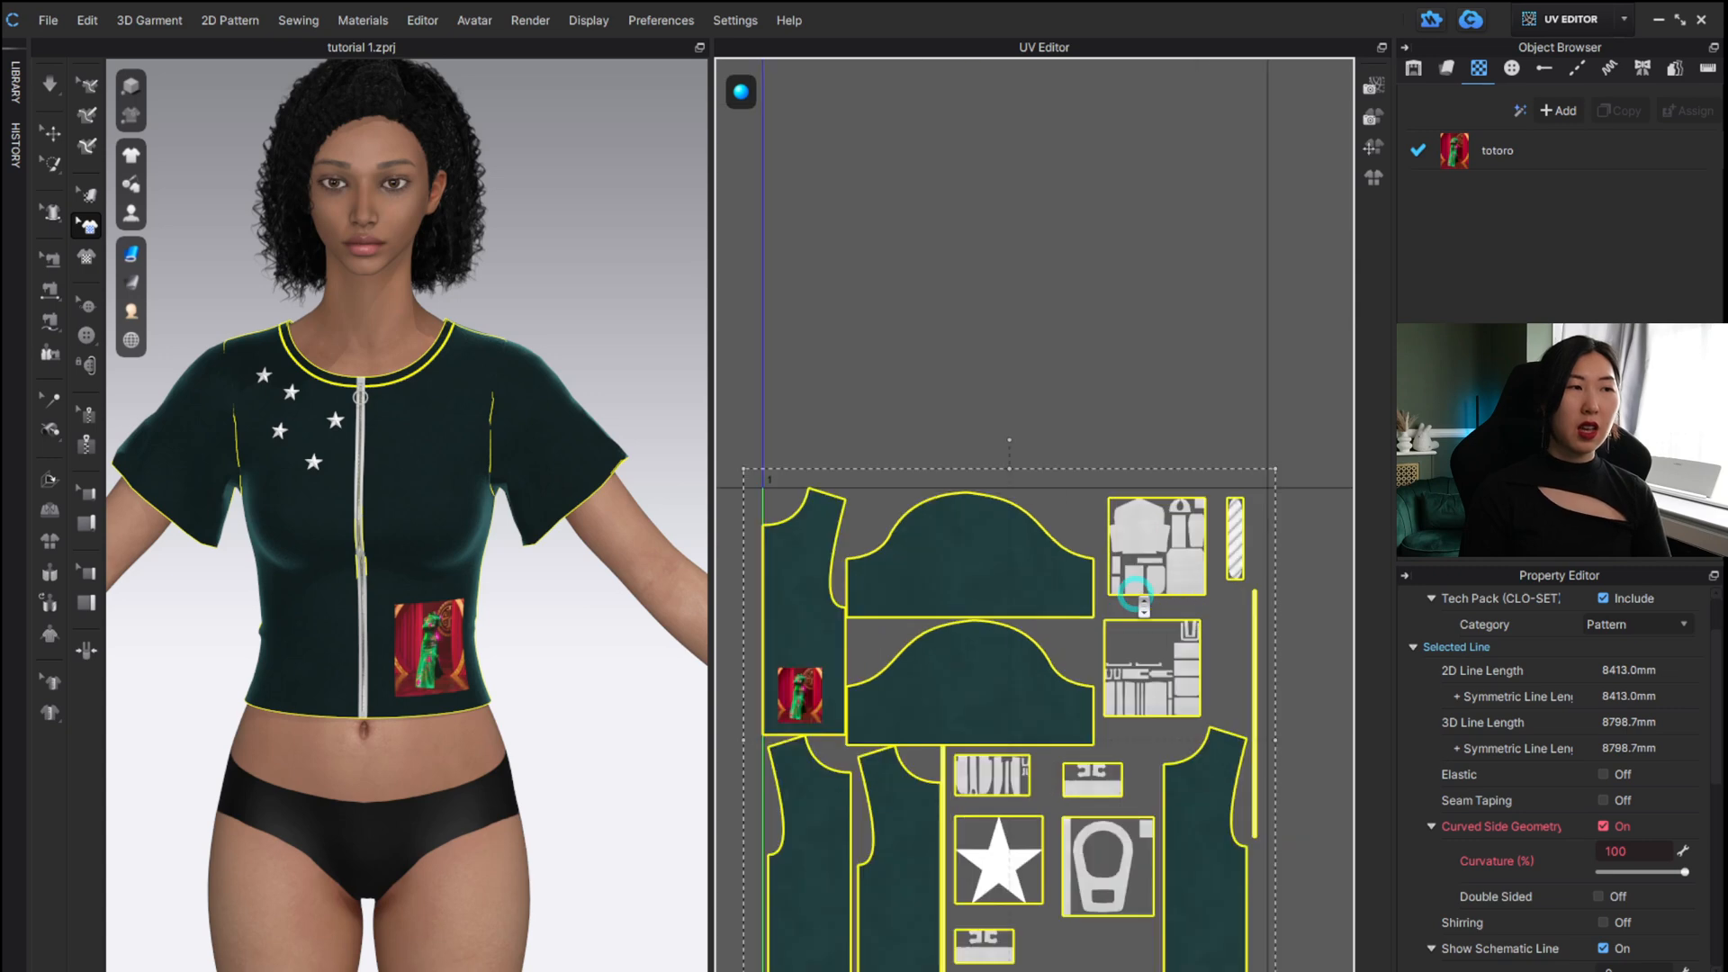
scroll(1139, 599, down, 2)
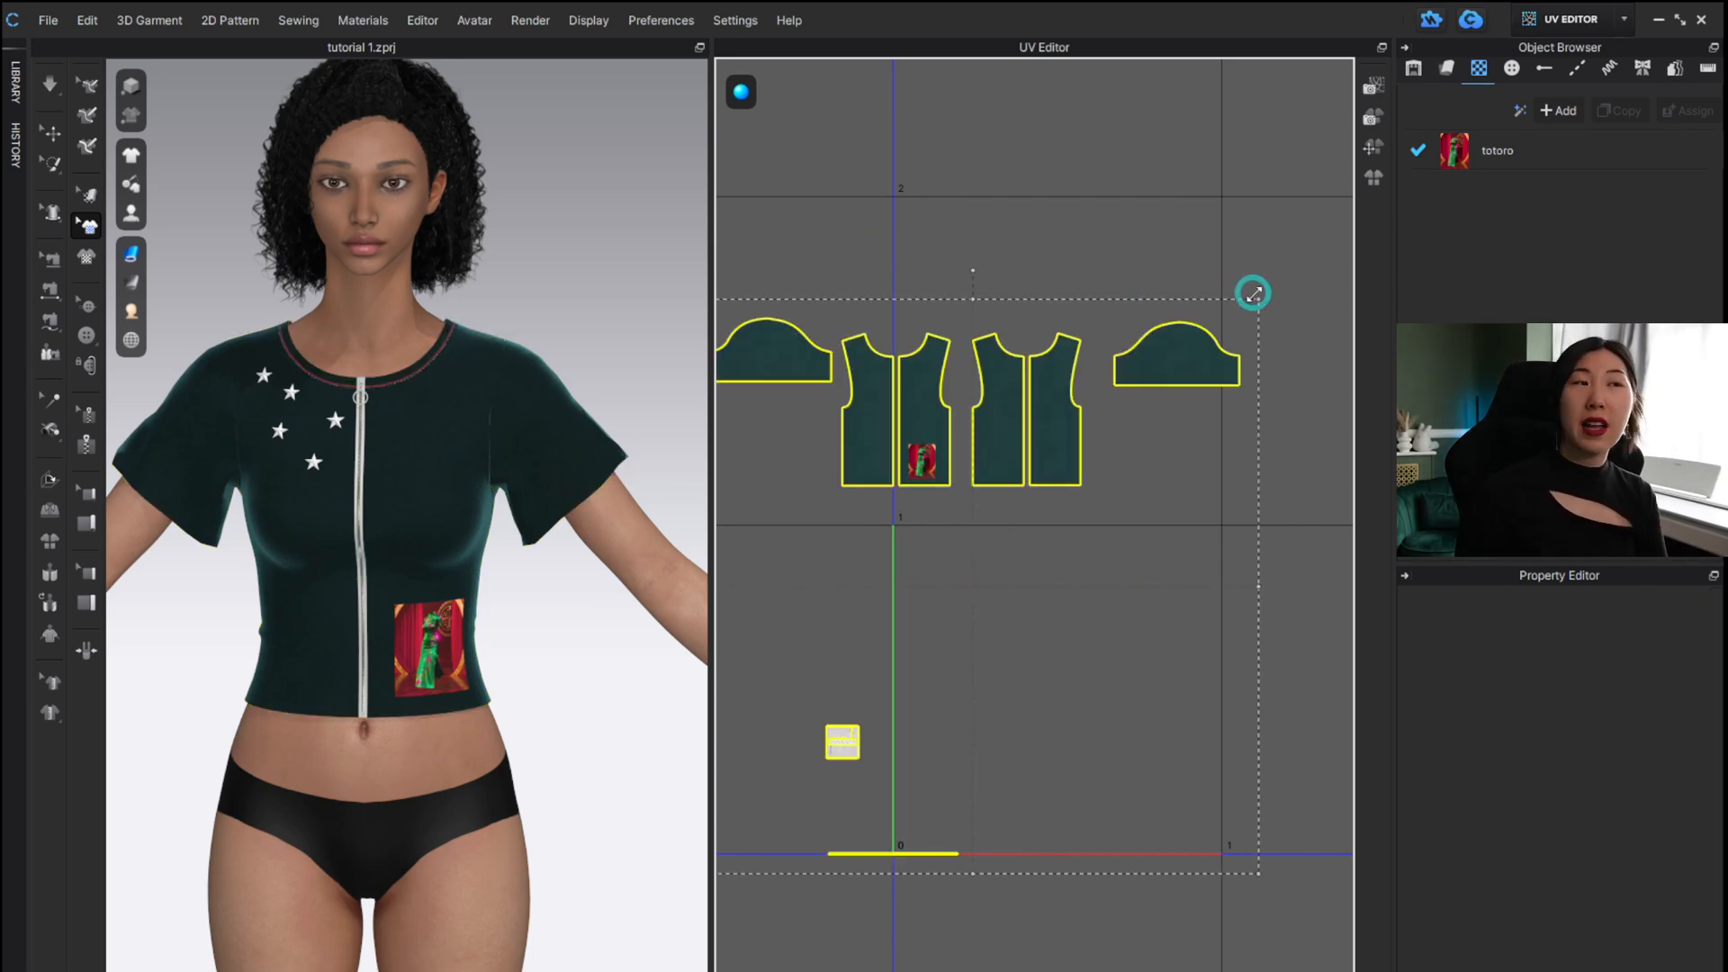
Try scaling all UV pieces down proportionally and moving them over the 0 to 1 tile, and undo both changes.
shift+drag(1254, 293, 1105, 455)
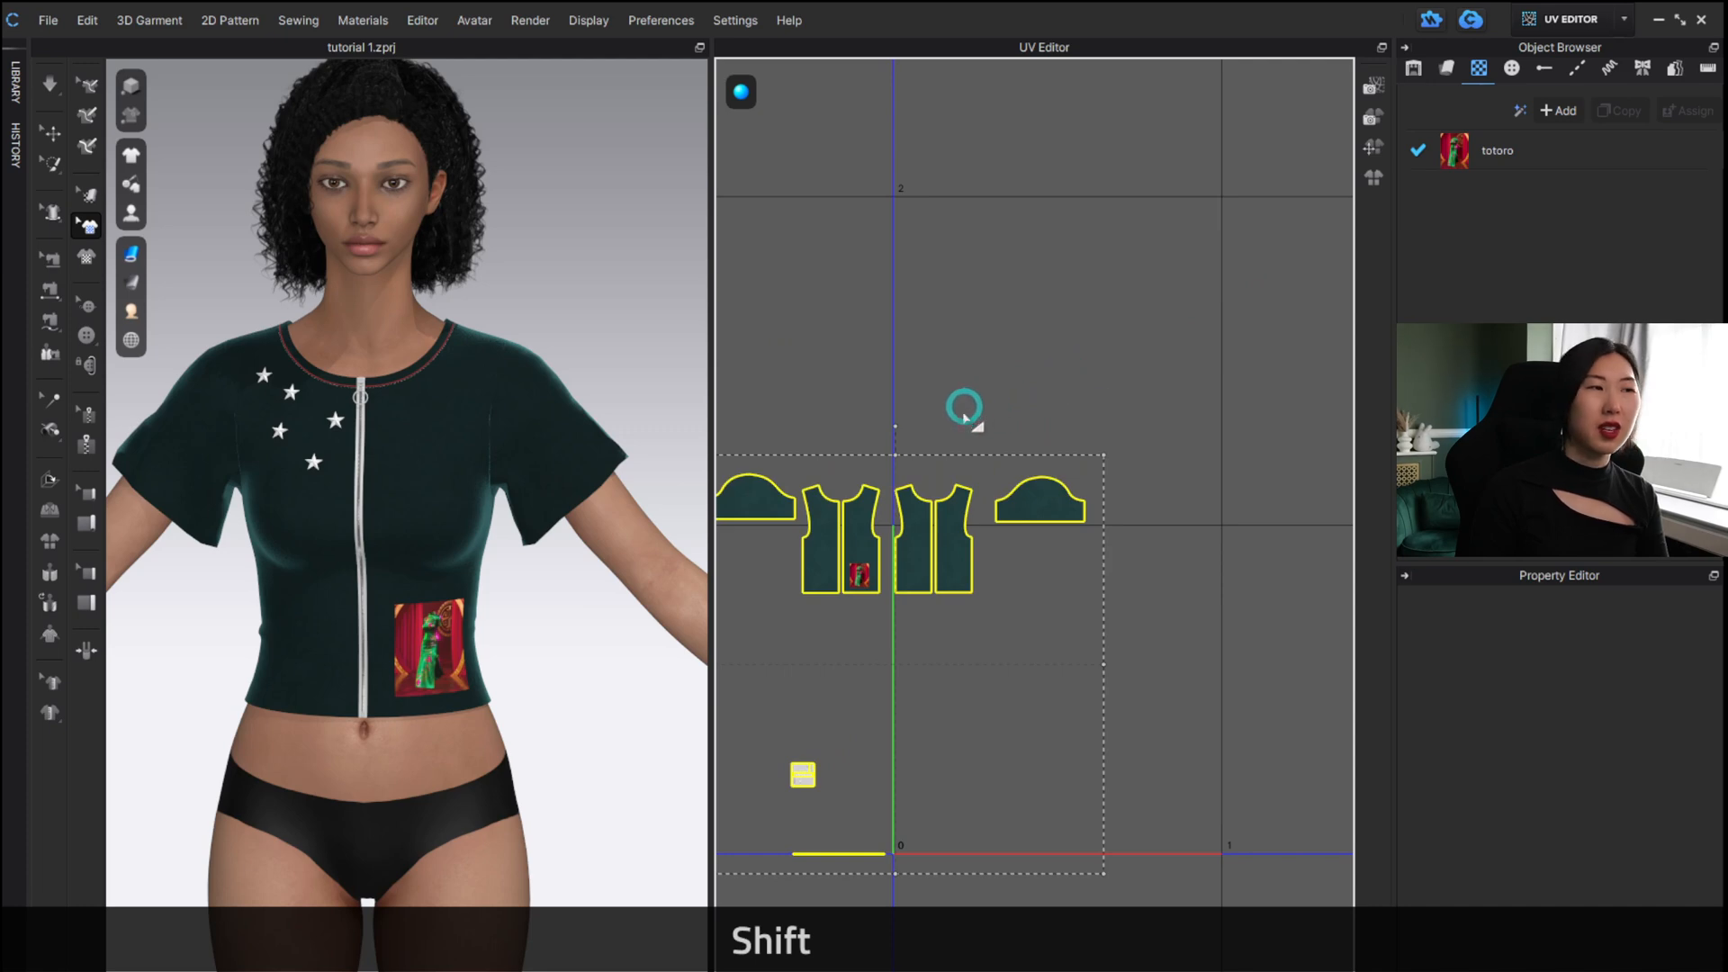
alt+middle_drag(957, 410, 1026, 275)
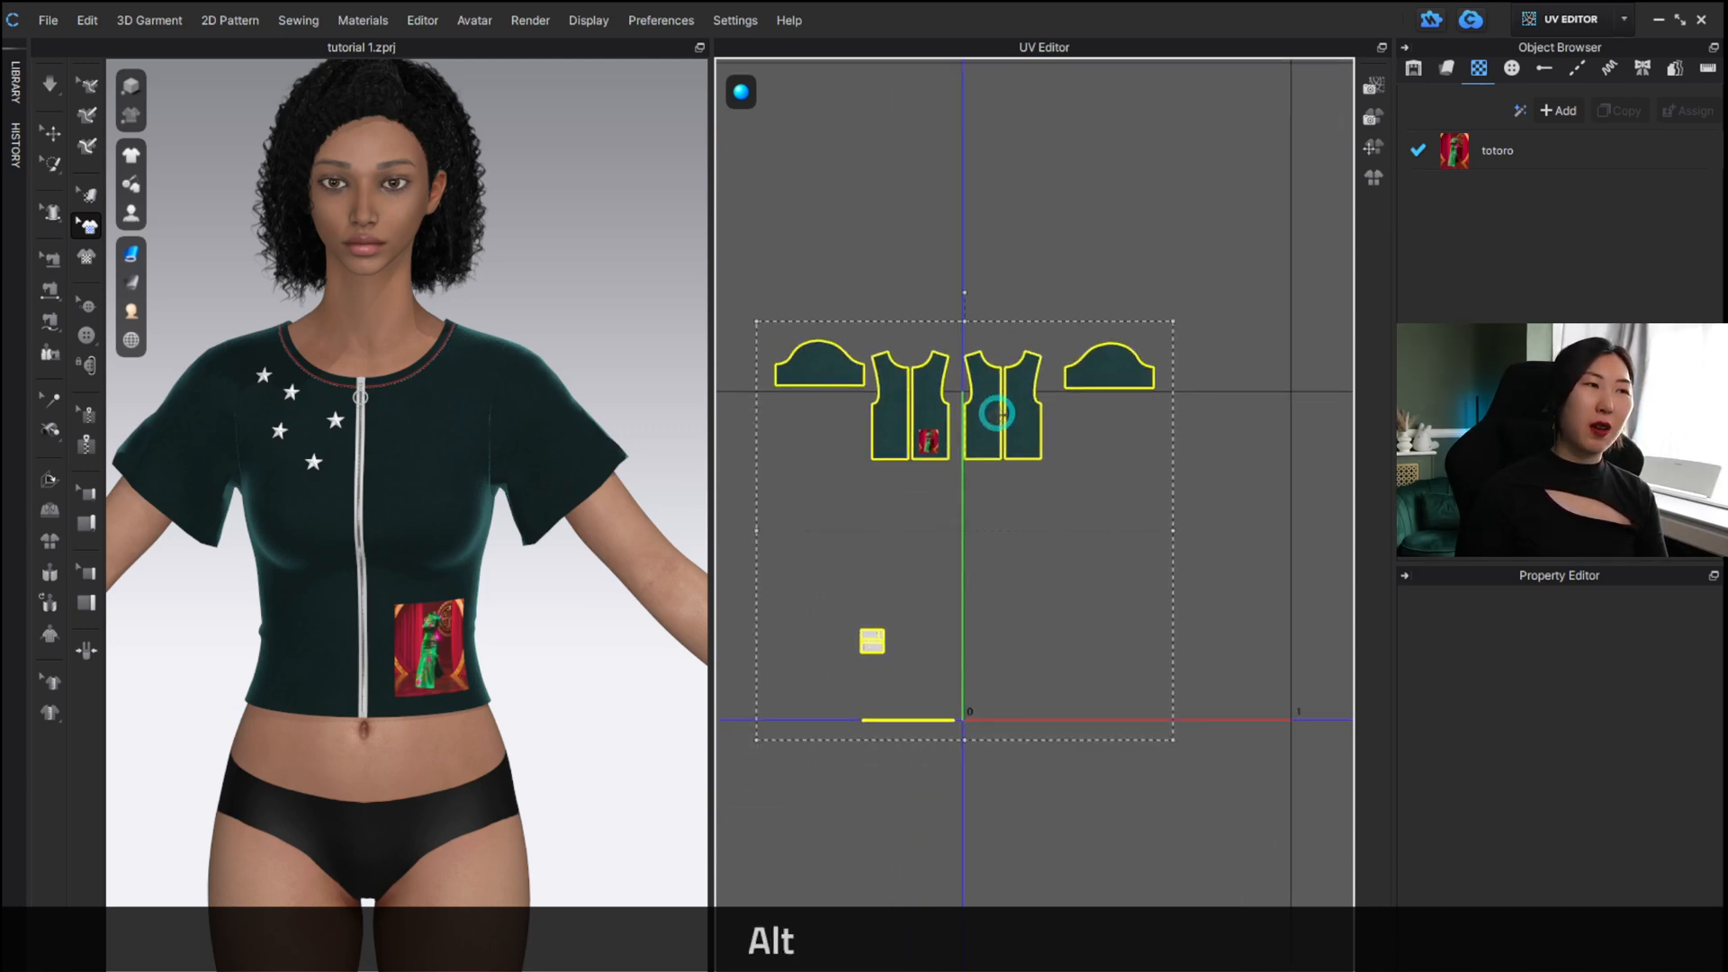
drag(1005, 413, 1184, 478)
scroll(1184, 478, up, 2)
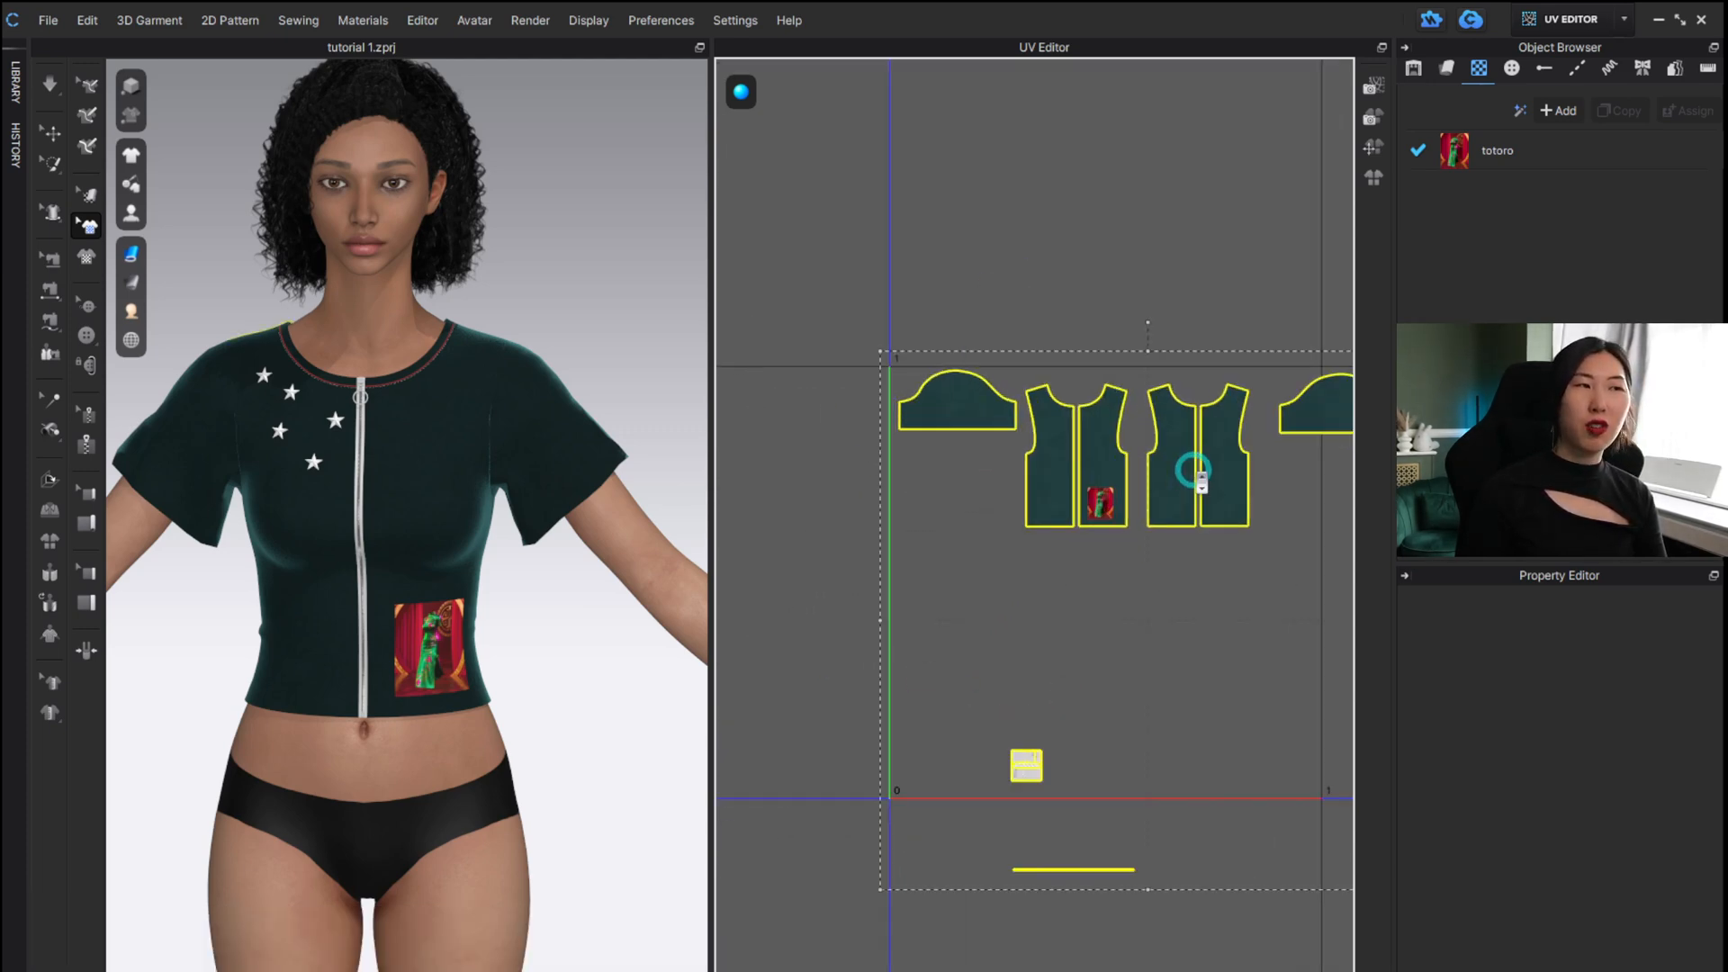
alt+middle_drag(1215, 567, 1080, 571)
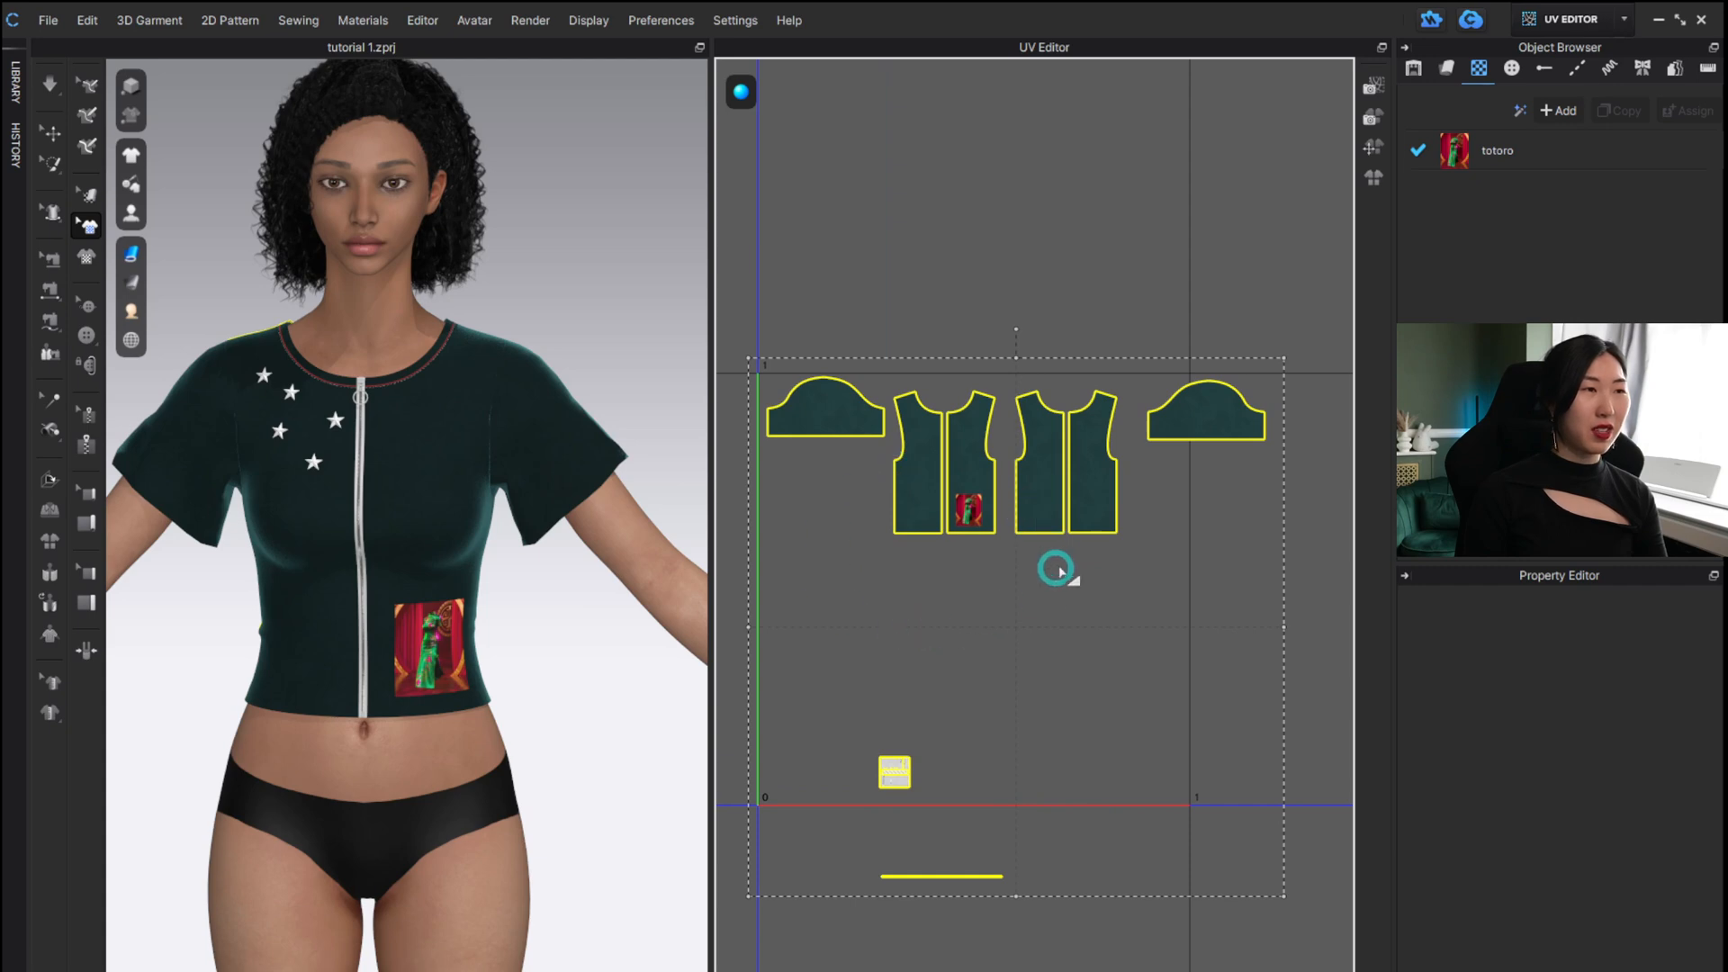
key(ctrl+z)
key(ctrl+z)
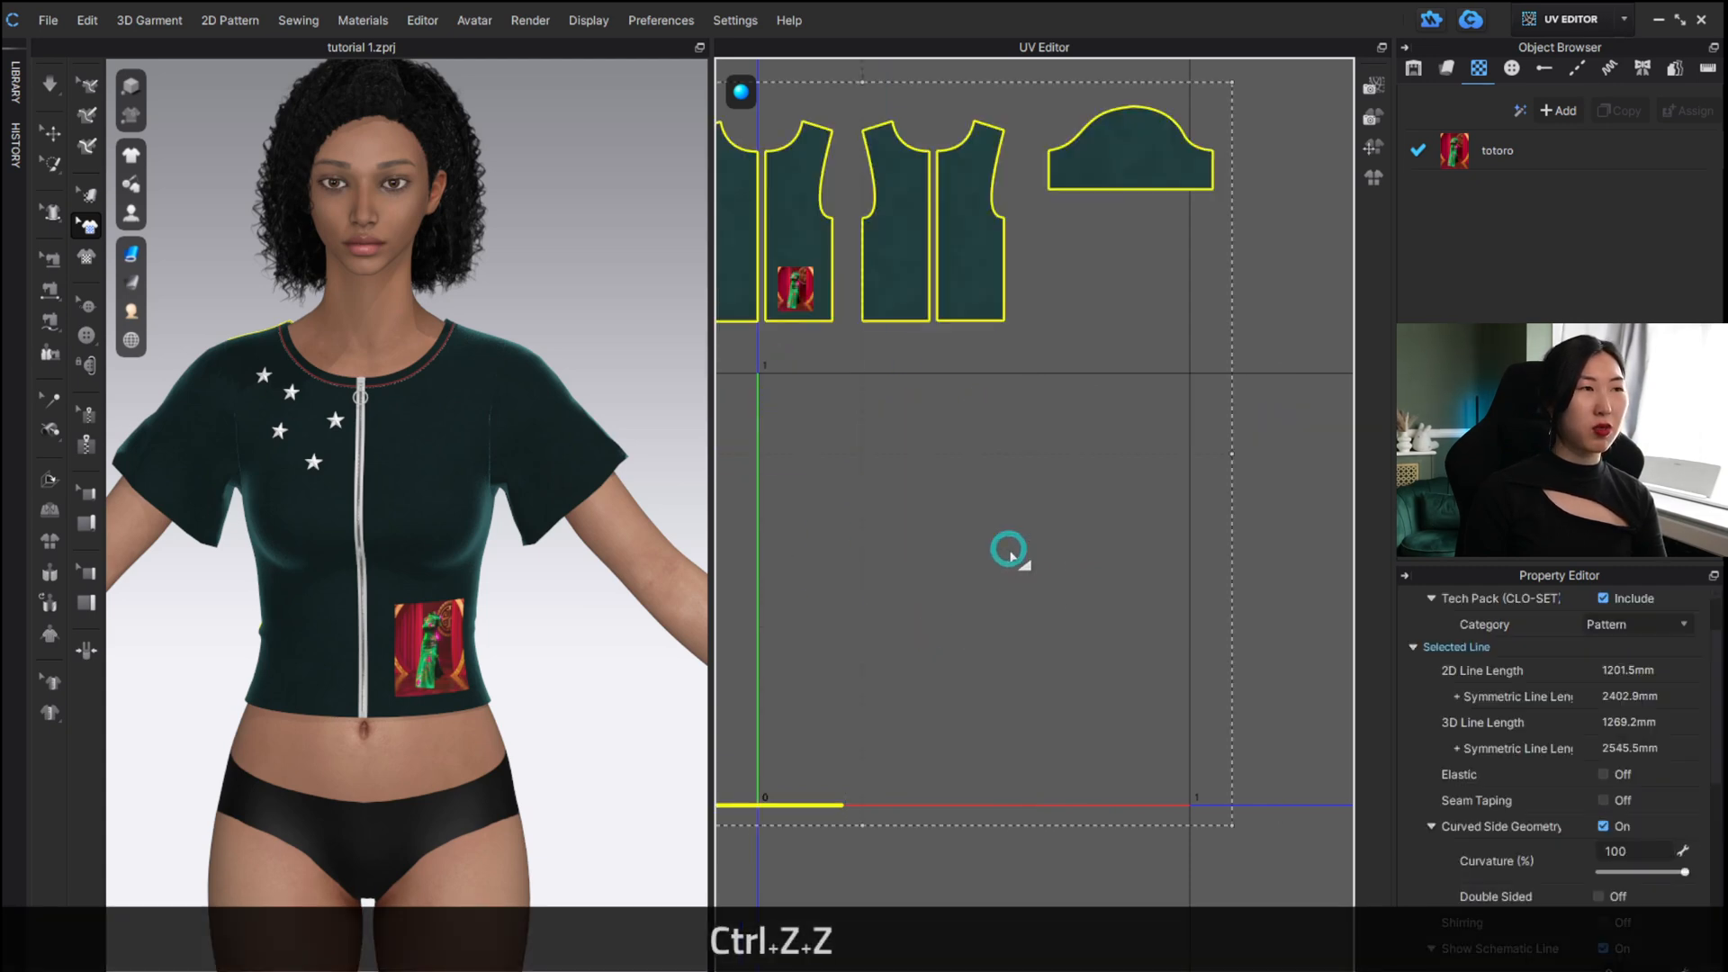
Move all UV pieces down together, placing the garment patterns just below the upper edge of the 0 to 1 tile, and deselect them.
scroll(1008, 551, down, 4)
drag(978, 433, 1062, 544)
scroll(1062, 548, down, 1)
scroll(1059, 548, up, 4)
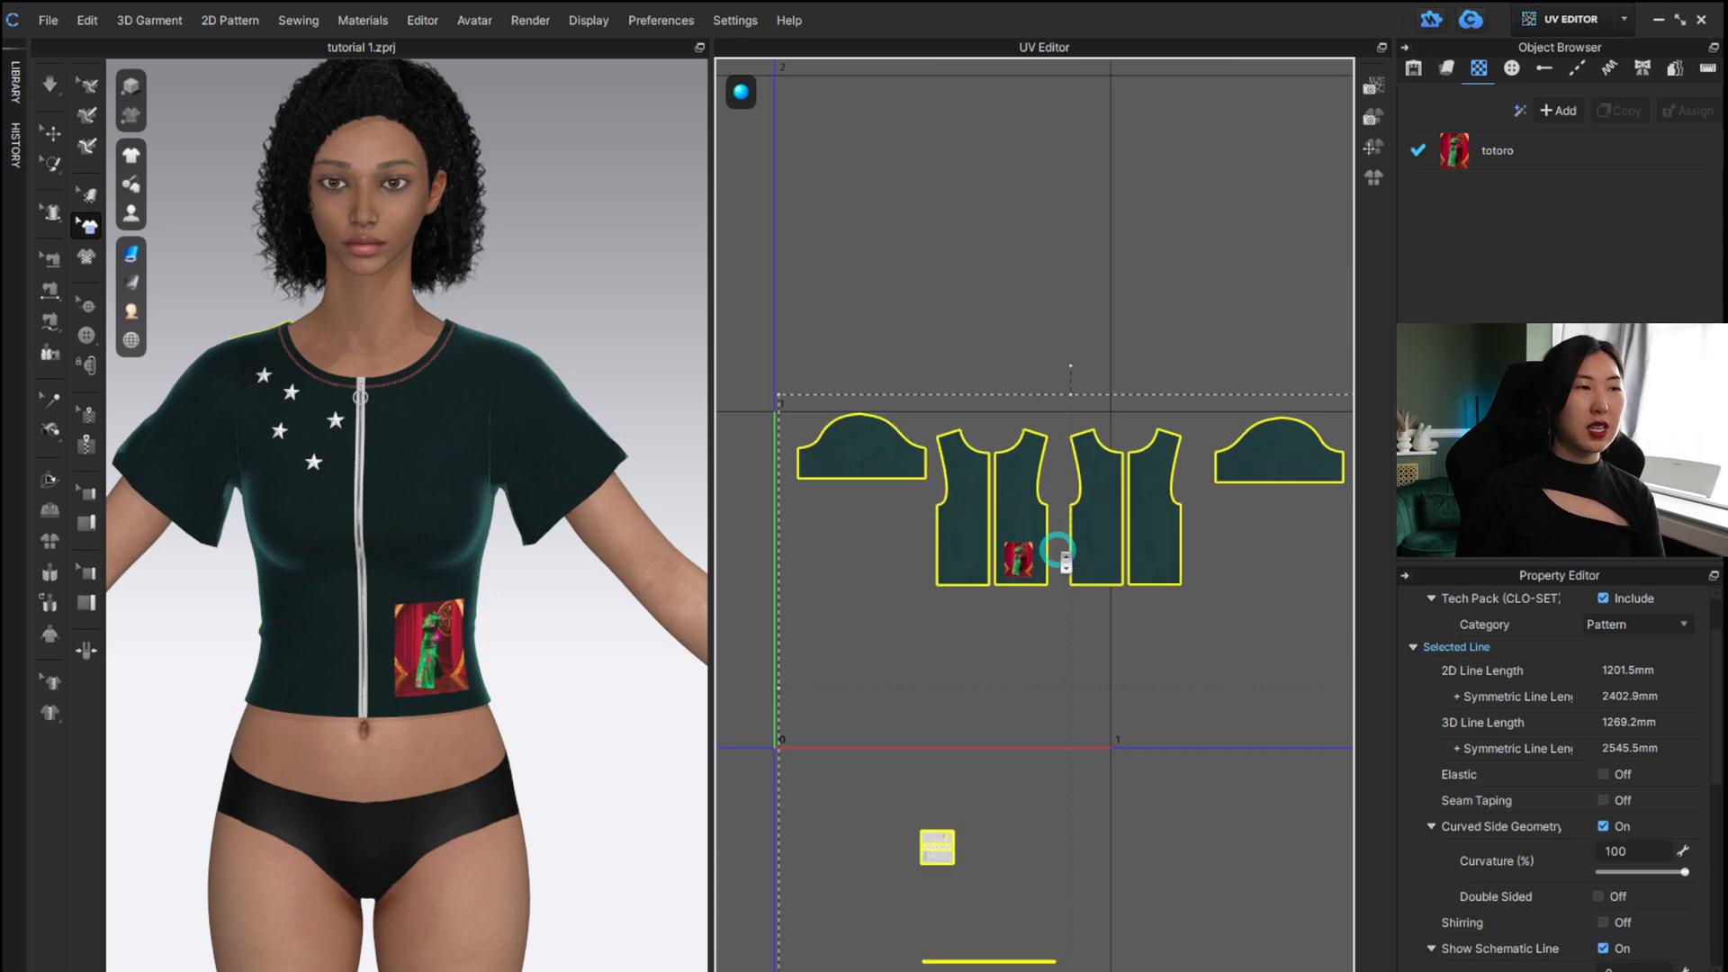
scroll(1061, 551, up, 4)
click(1149, 724)
Arrange the UVs inside the 0 to 1 tile: sleeves stacked on one side, fronts above backs on the other, trims spread below the sleeves.
scroll(1193, 687, down, 4)
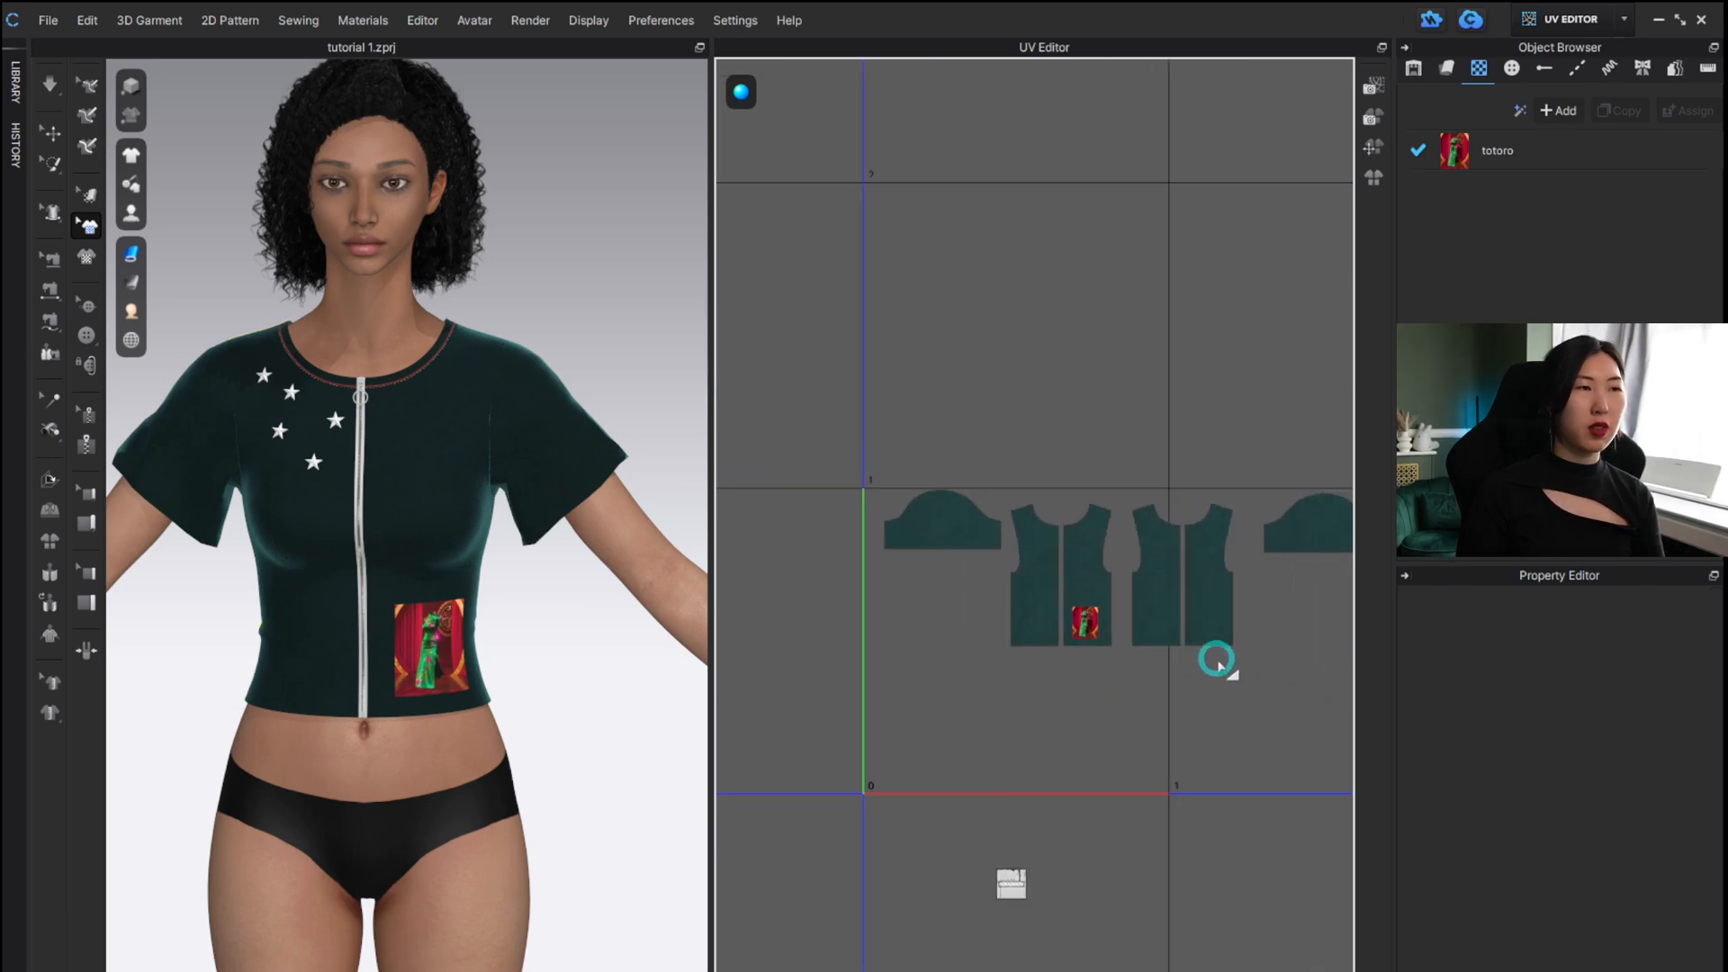
alt+middle_drag(1257, 668, 1166, 644)
drag(1234, 501, 856, 571)
scroll(856, 571, down, 3)
scroll(856, 571, up, 5)
alt+middle_drag(864, 641, 988, 648)
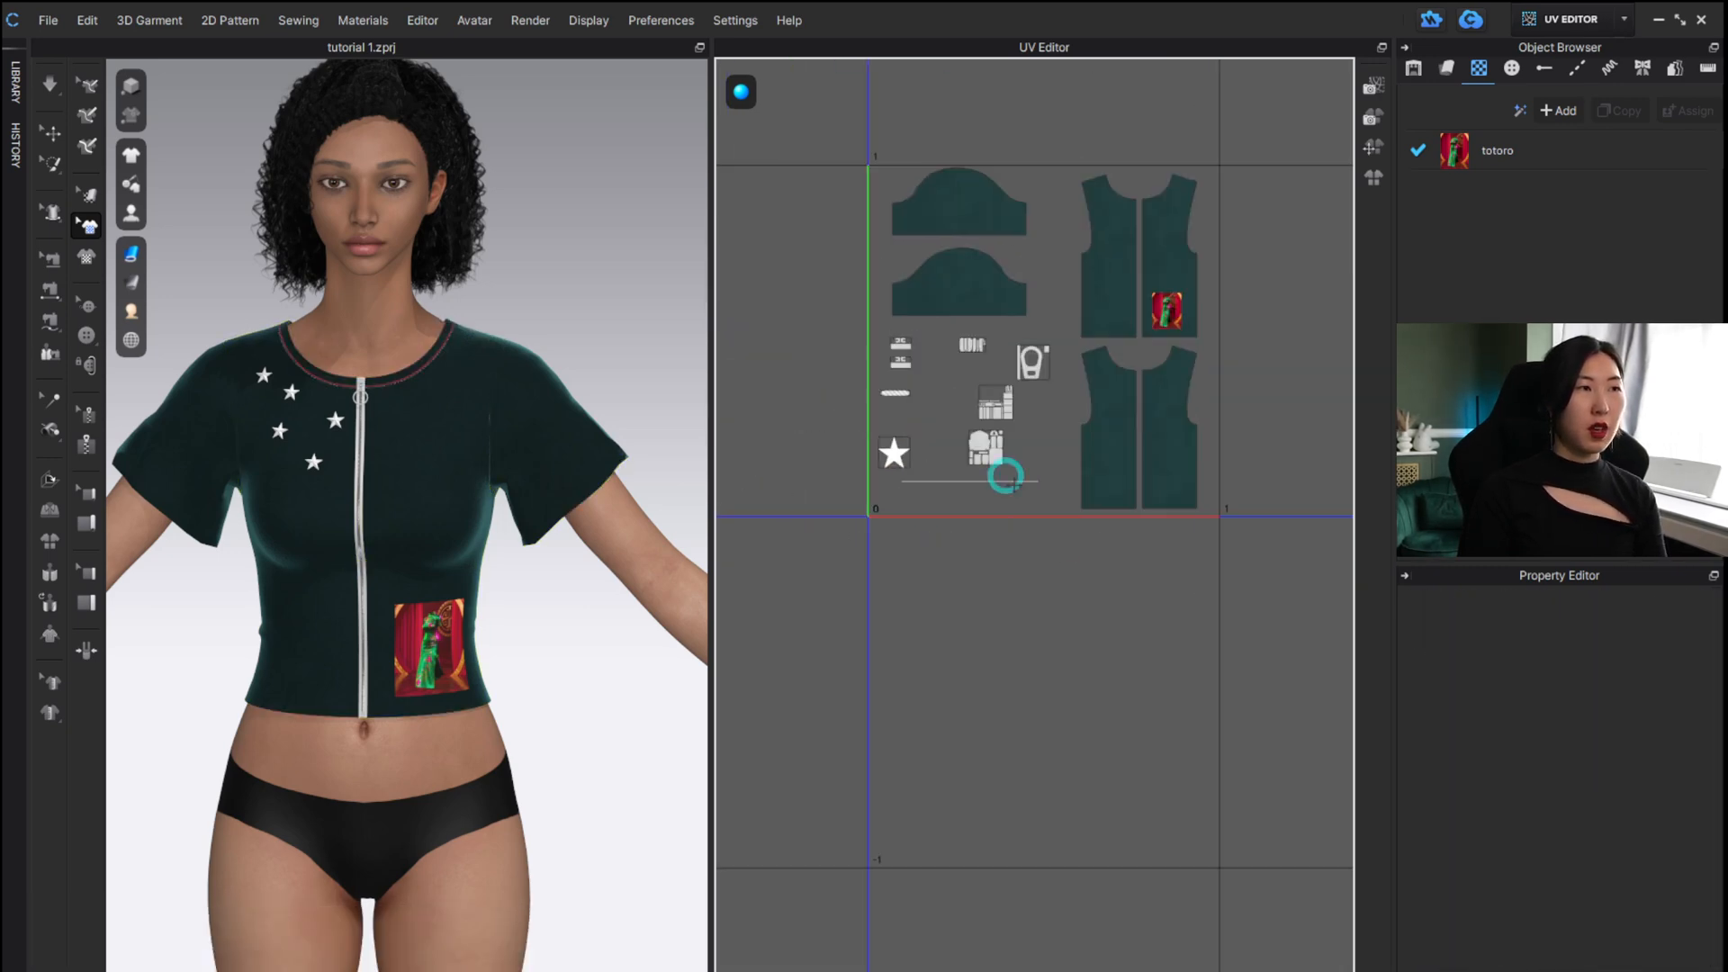
Shift the upper sleeve UV slightly down from the tile's upper edge and select a back bodice piece.
scroll(1049, 528, up, 2)
alt+middle_drag(1049, 529, 1047, 666)
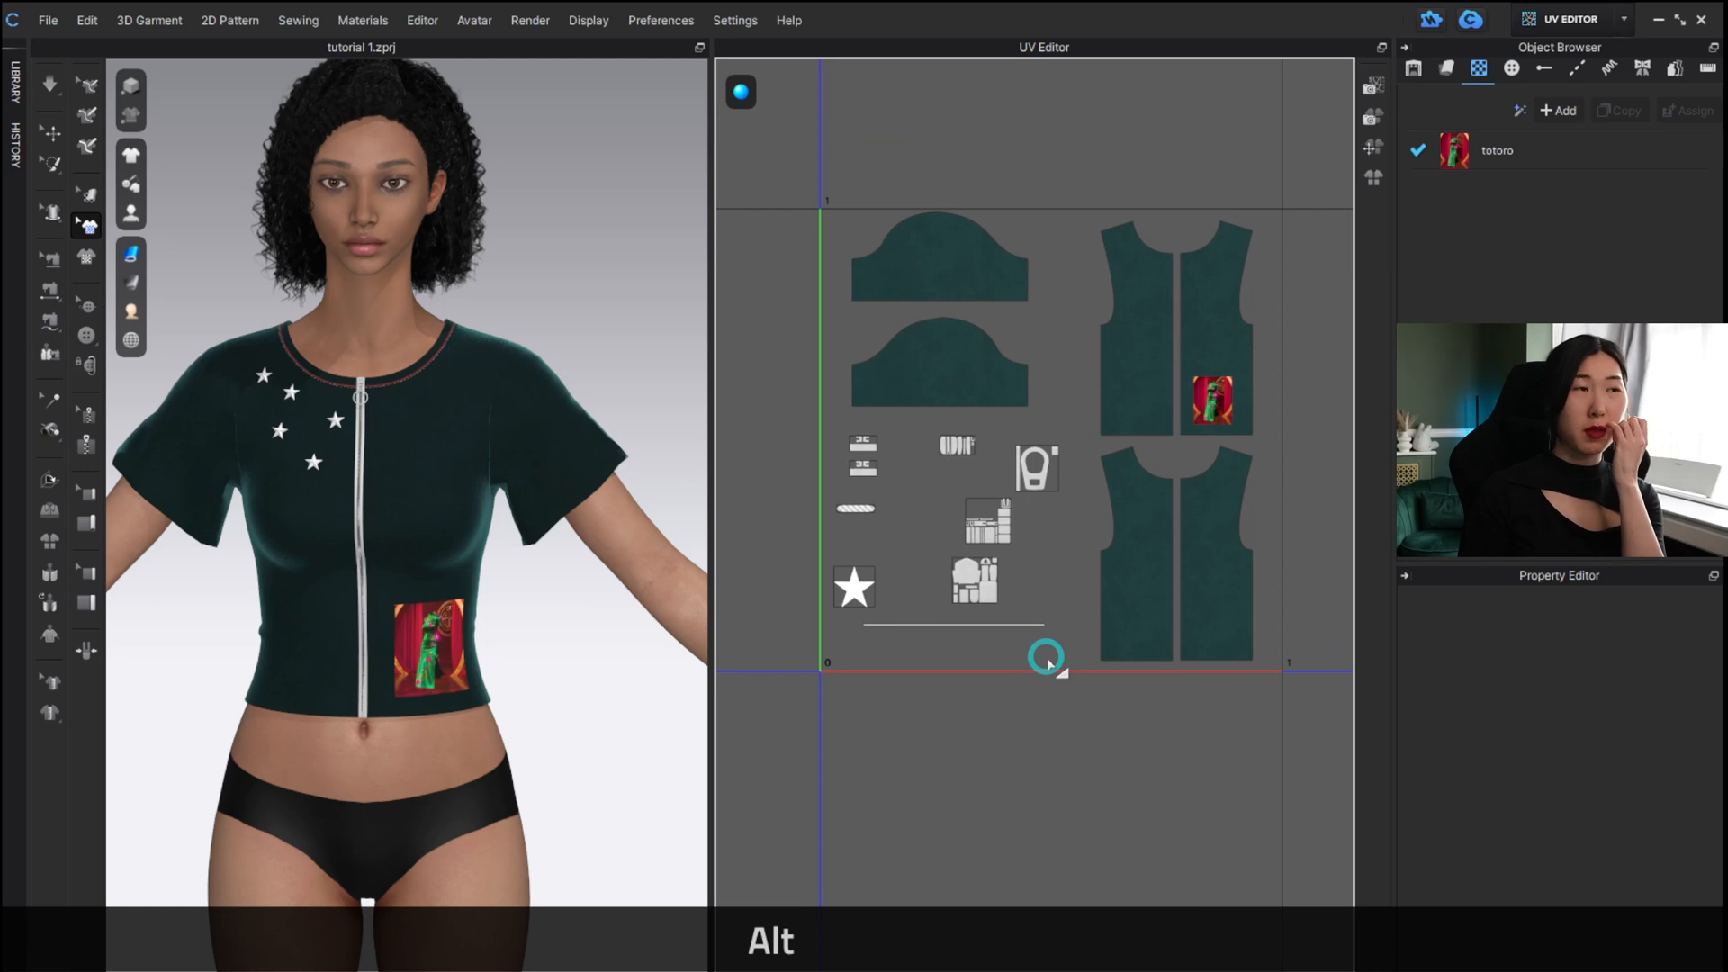
scroll(1180, 347, up, 1)
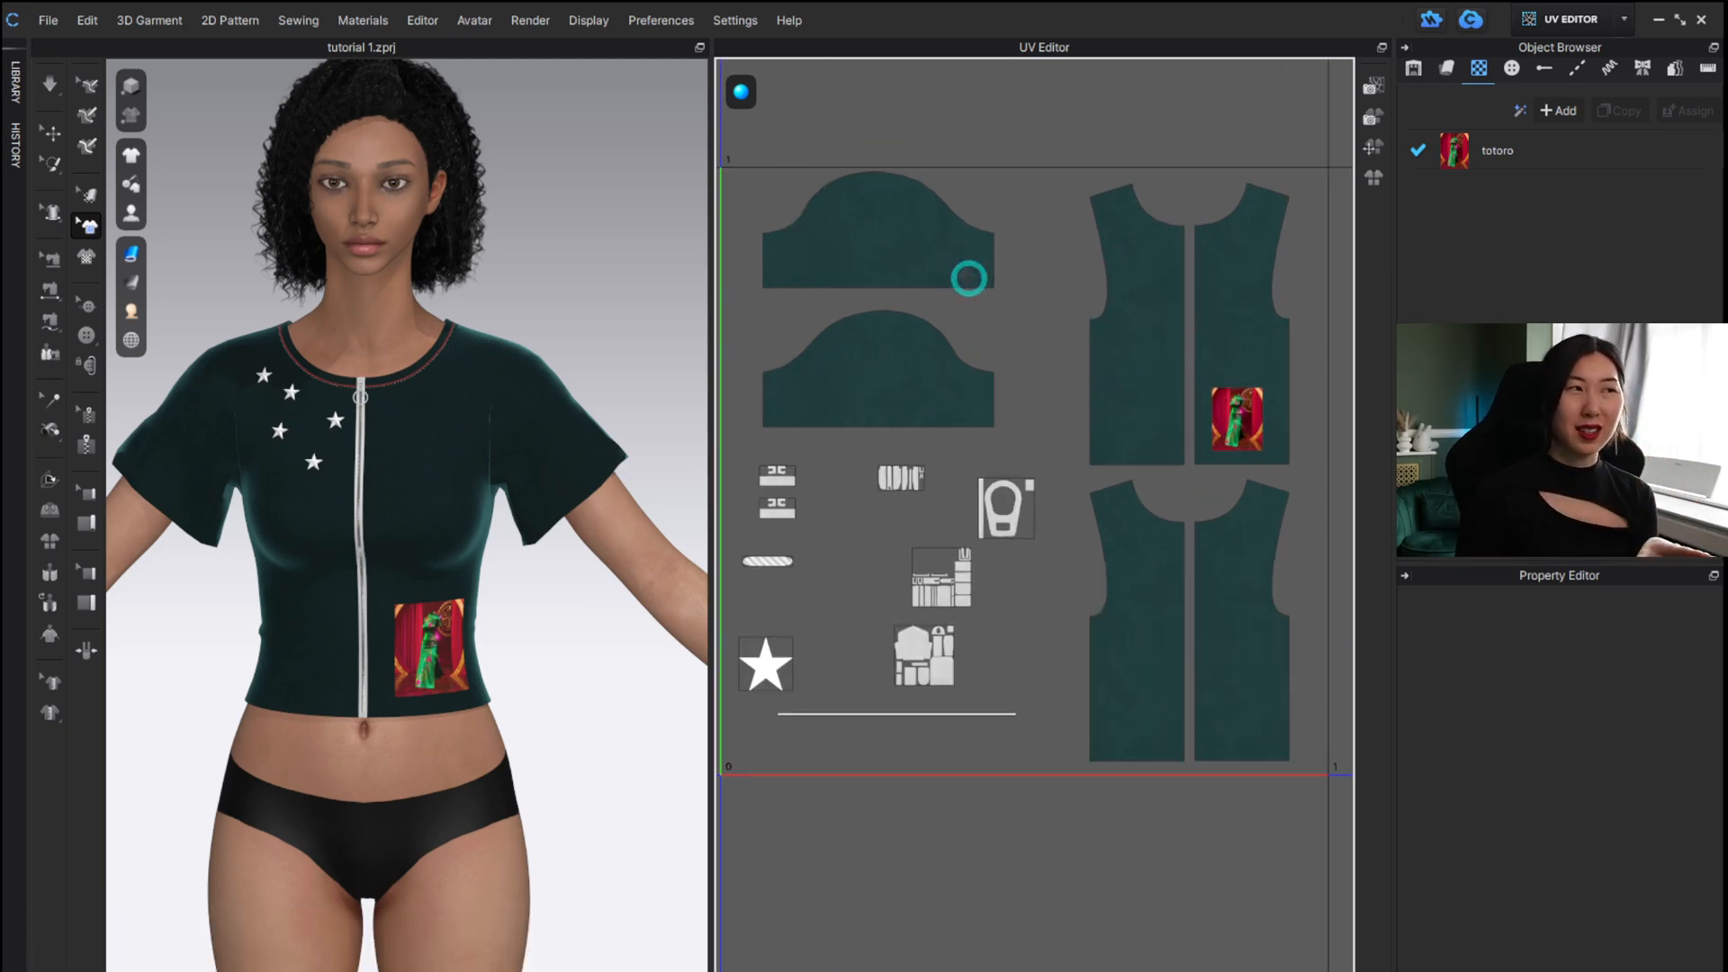
click(940, 259)
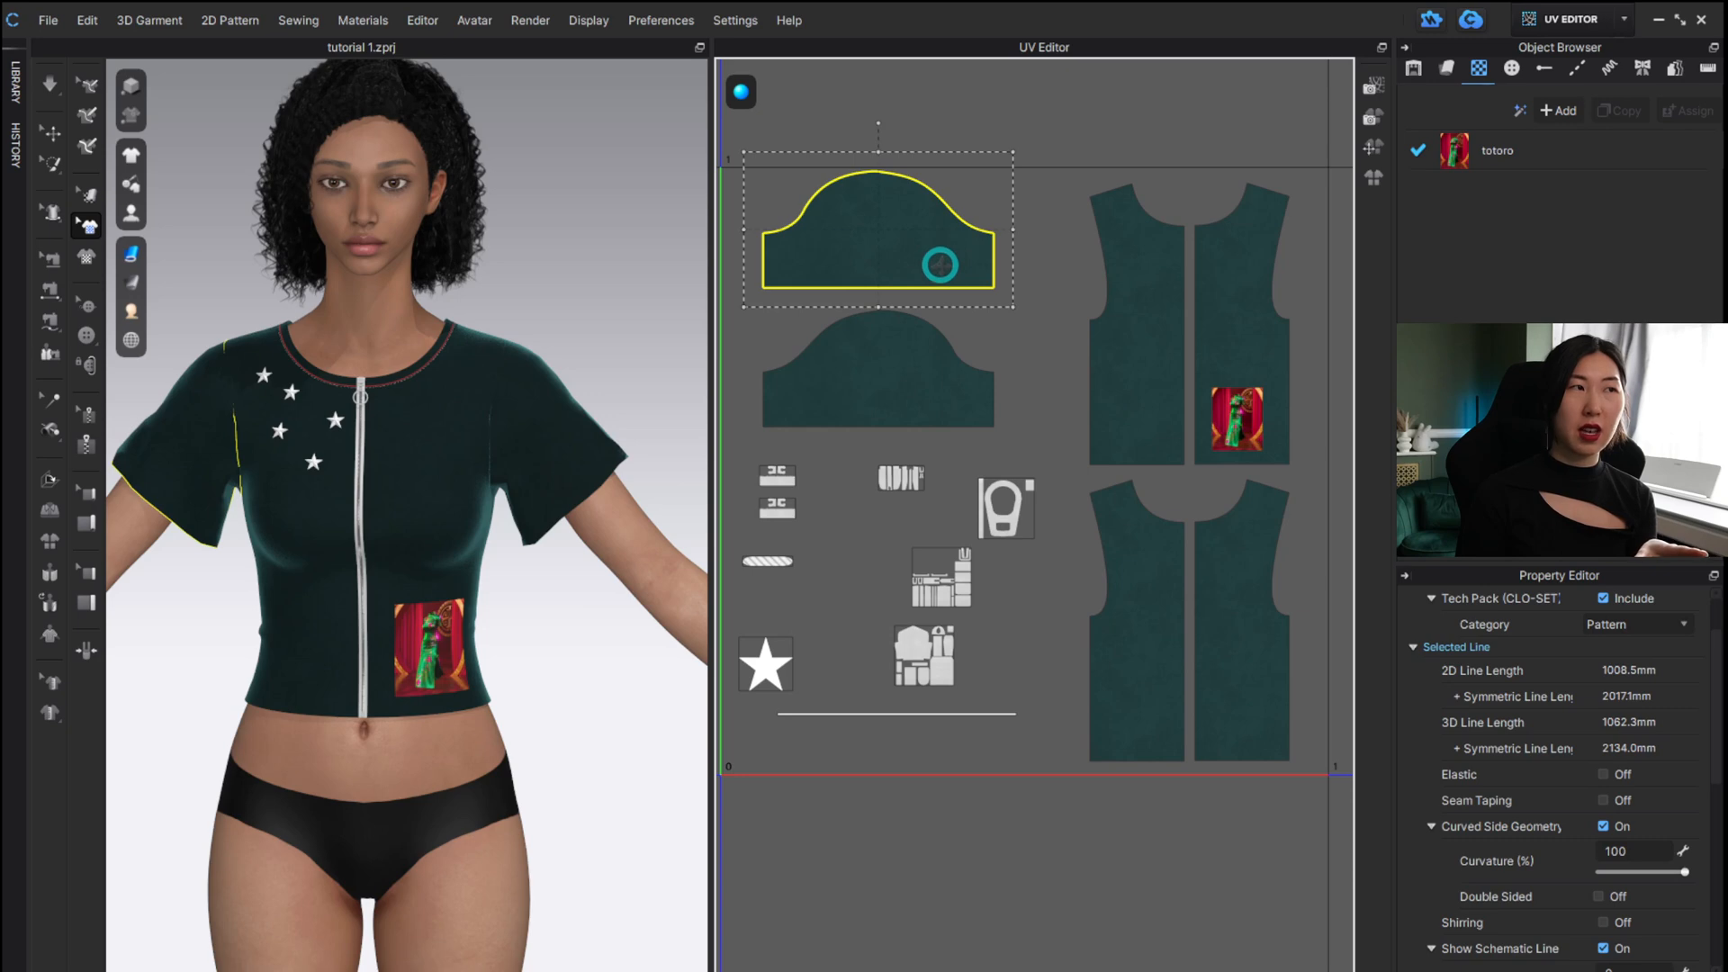
click(1035, 289)
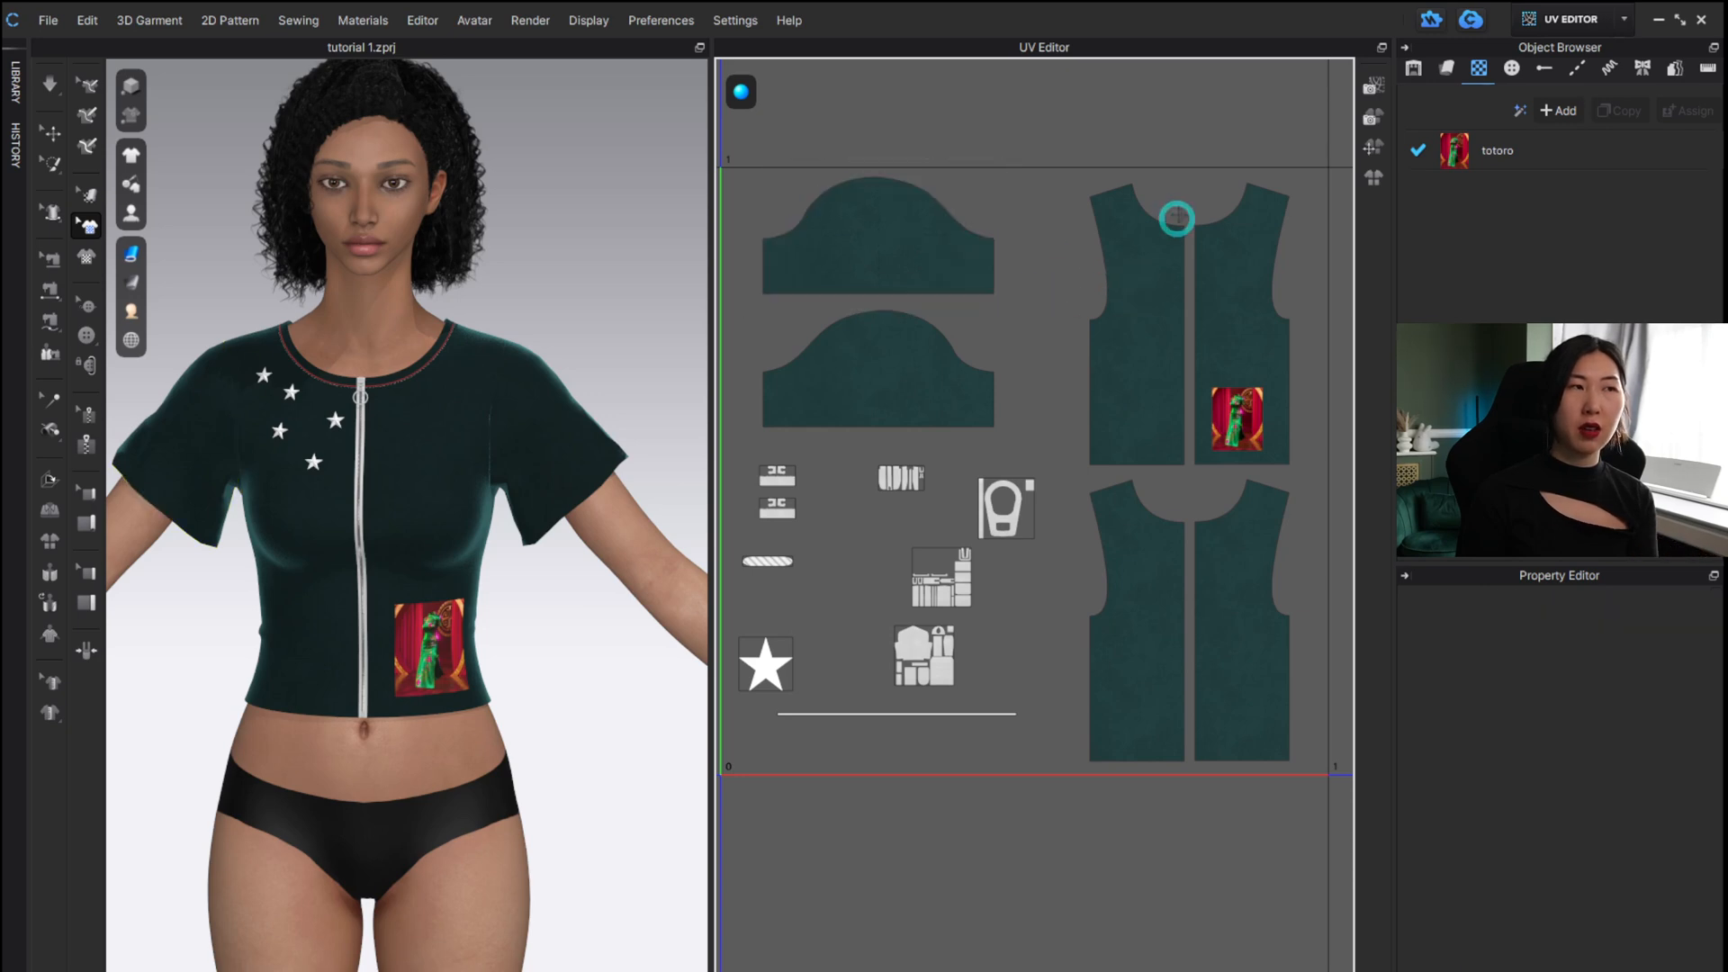
click(1164, 554)
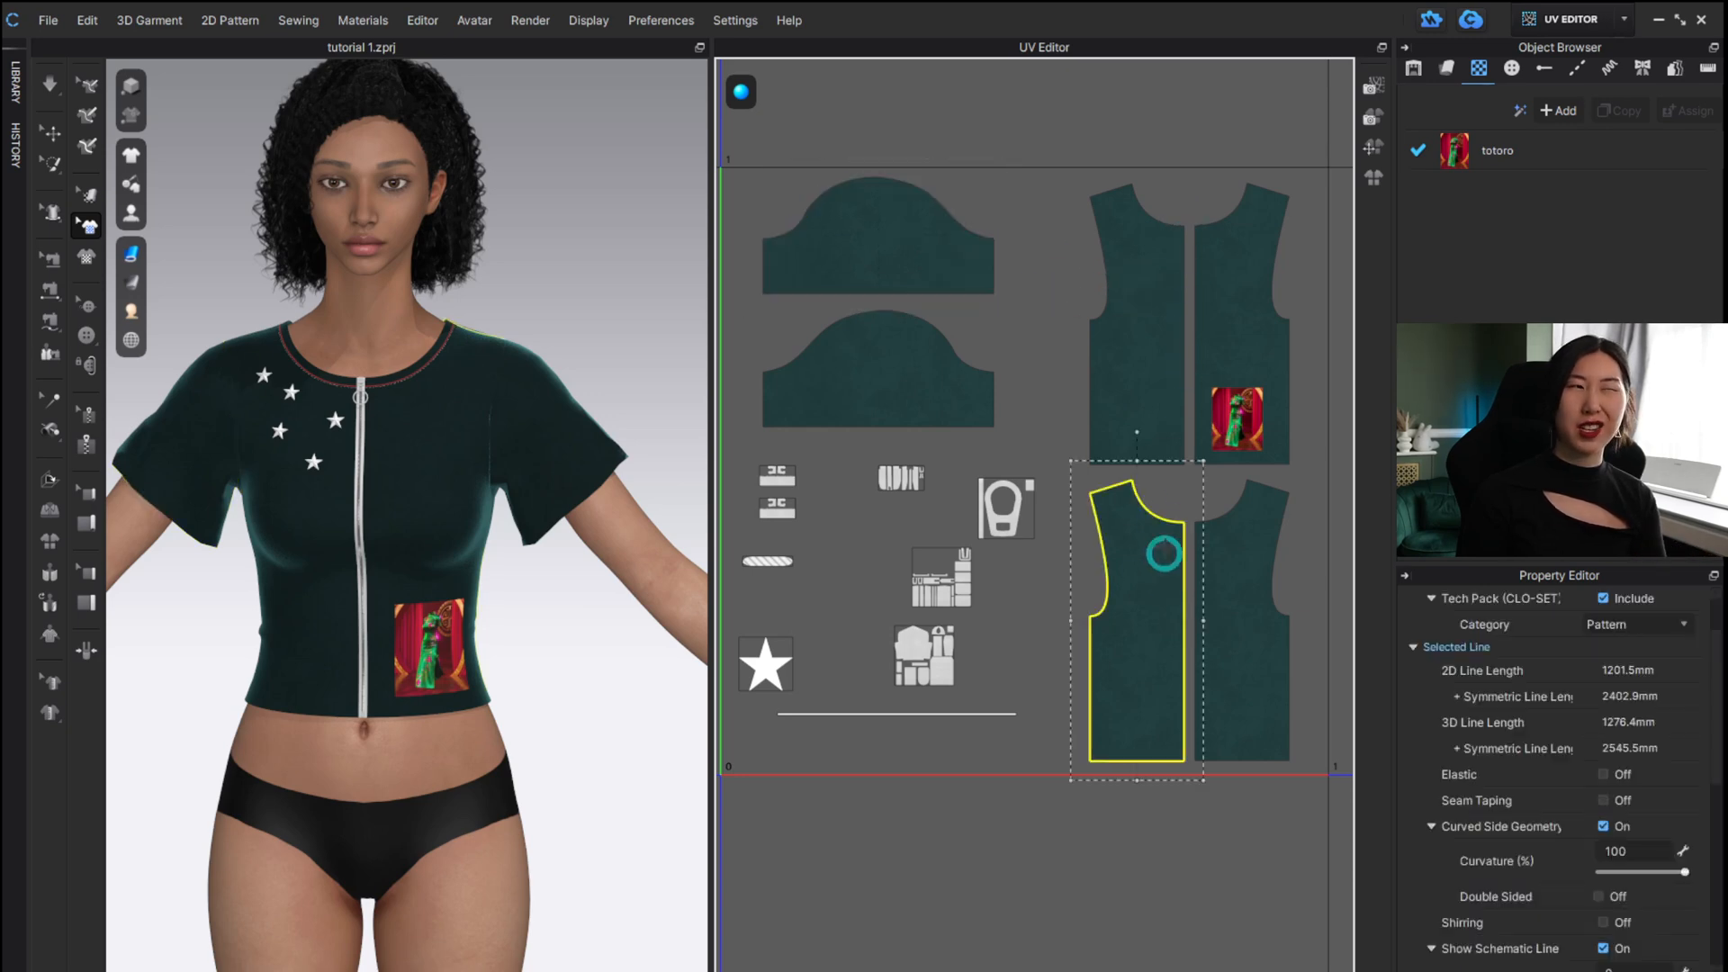
Add the front bodice piece above to the selection and shift both sideways, widening the gap to their neighbouring pieces.
shift+click(1126, 390)
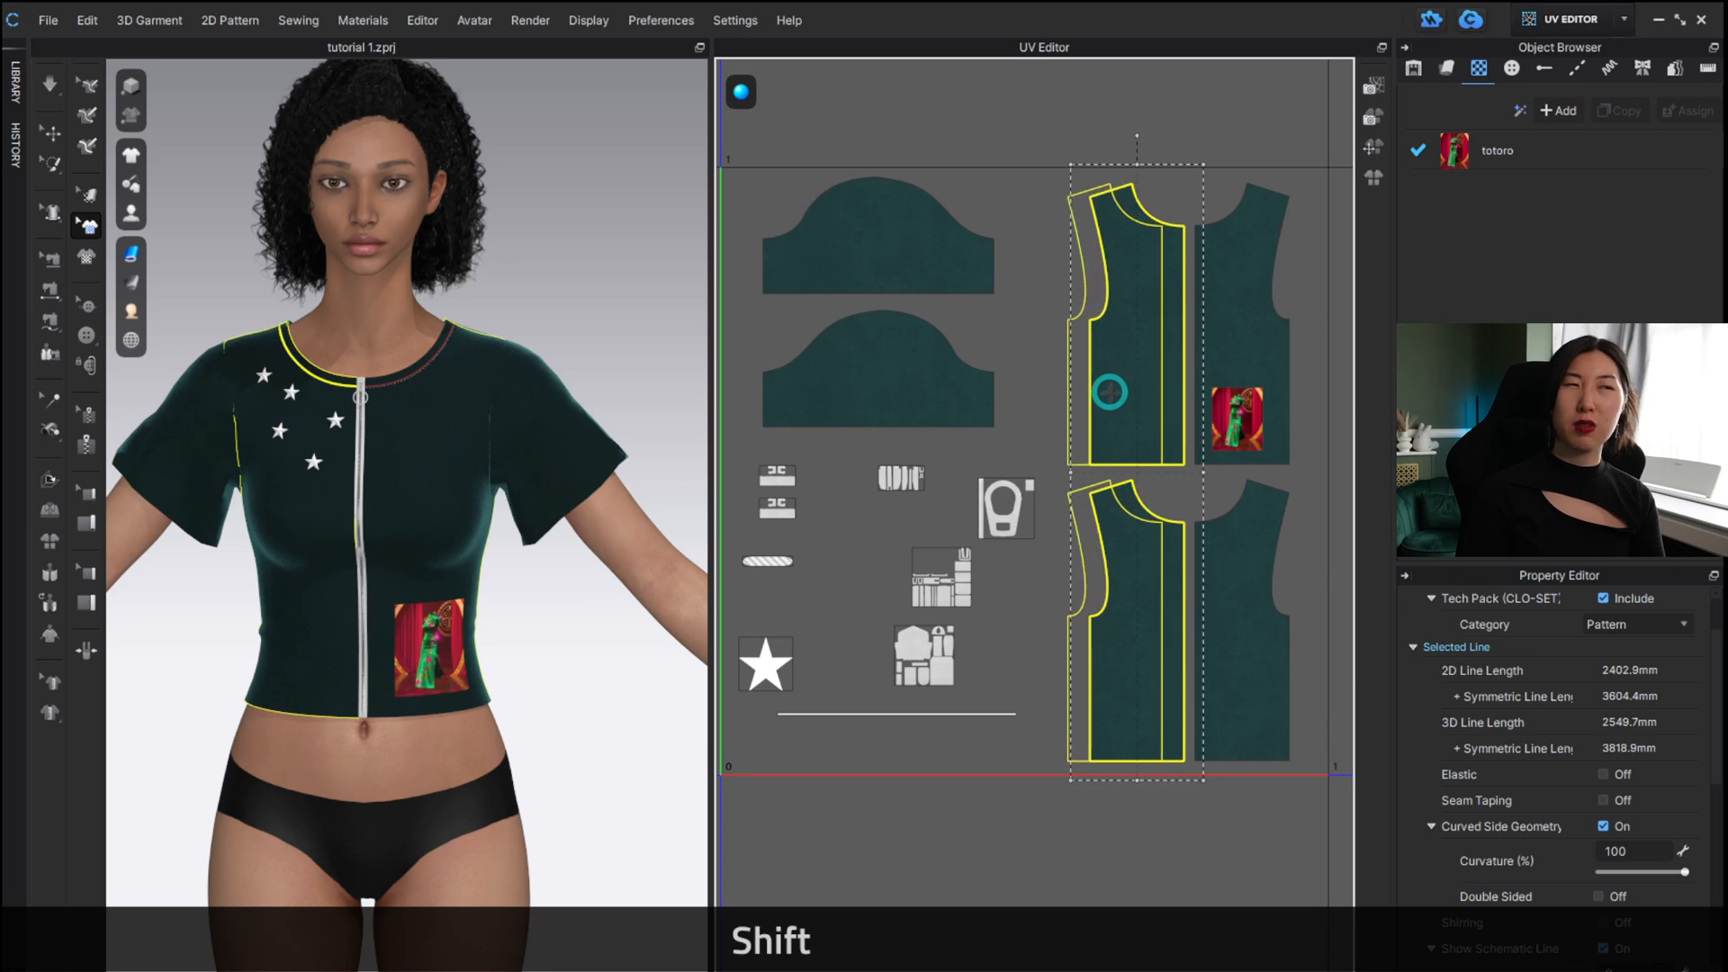
click(1323, 571)
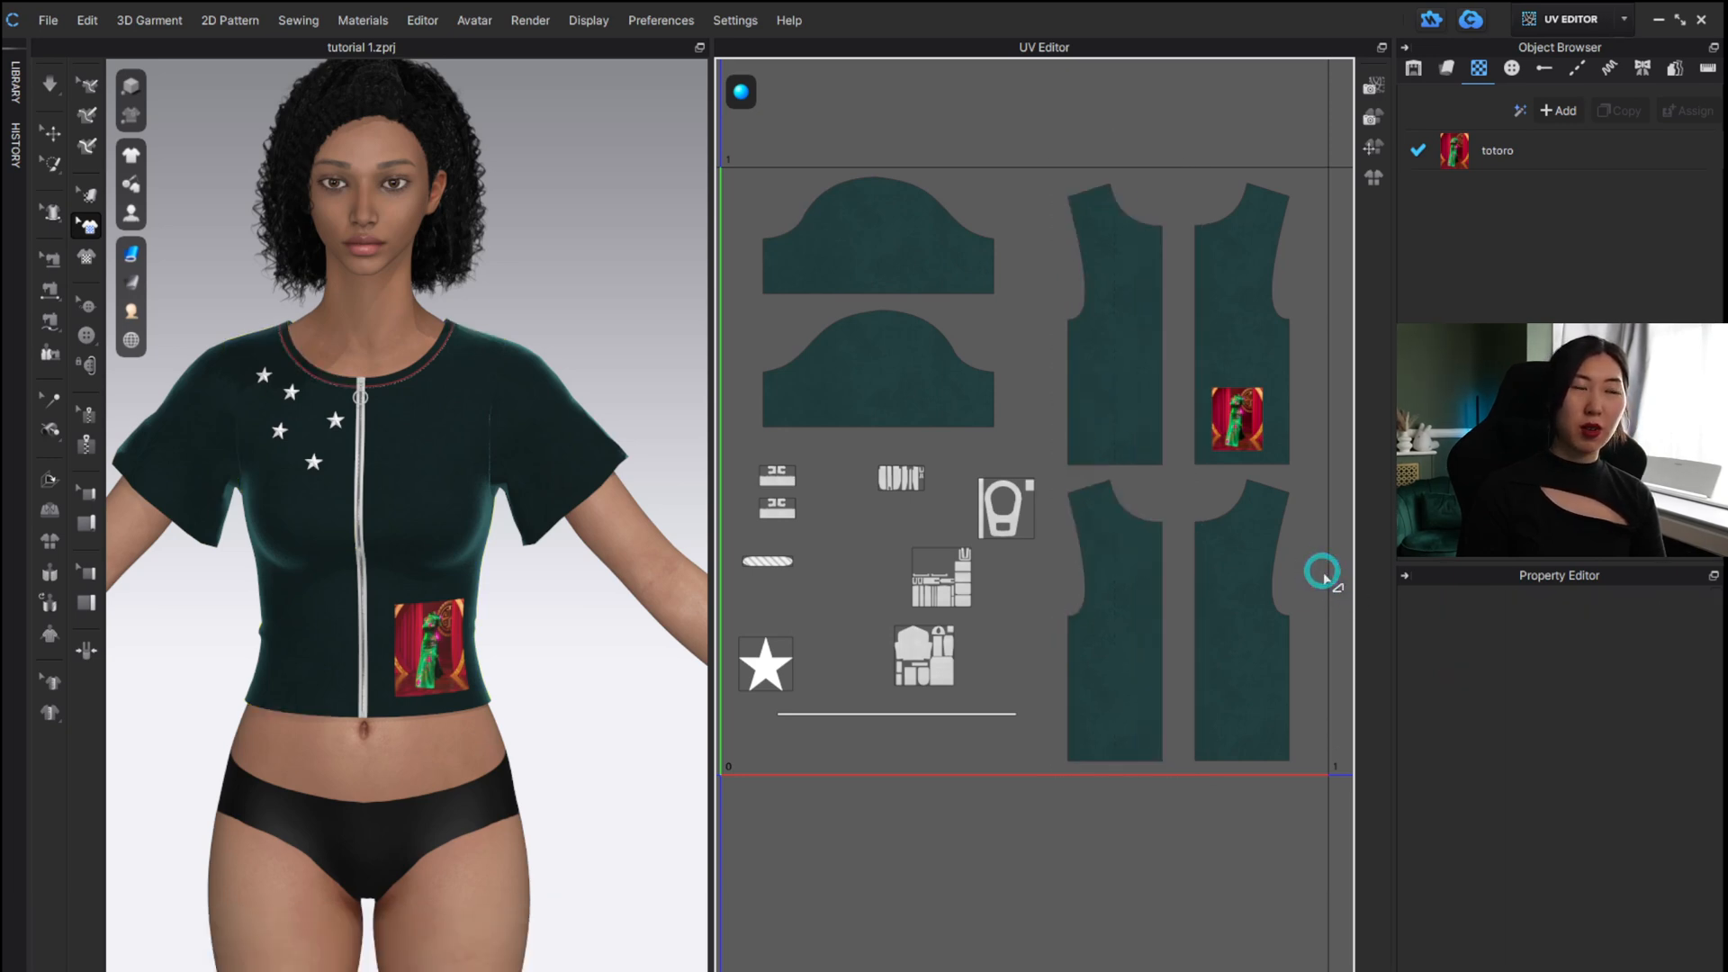
Align the zipper slider, puller and square bottom stopper UVs to a common vertical axis with the Center alignment.
alt+middle_drag(996, 664, 1115, 609)
alt+scroll(1093, 593, up, 5)
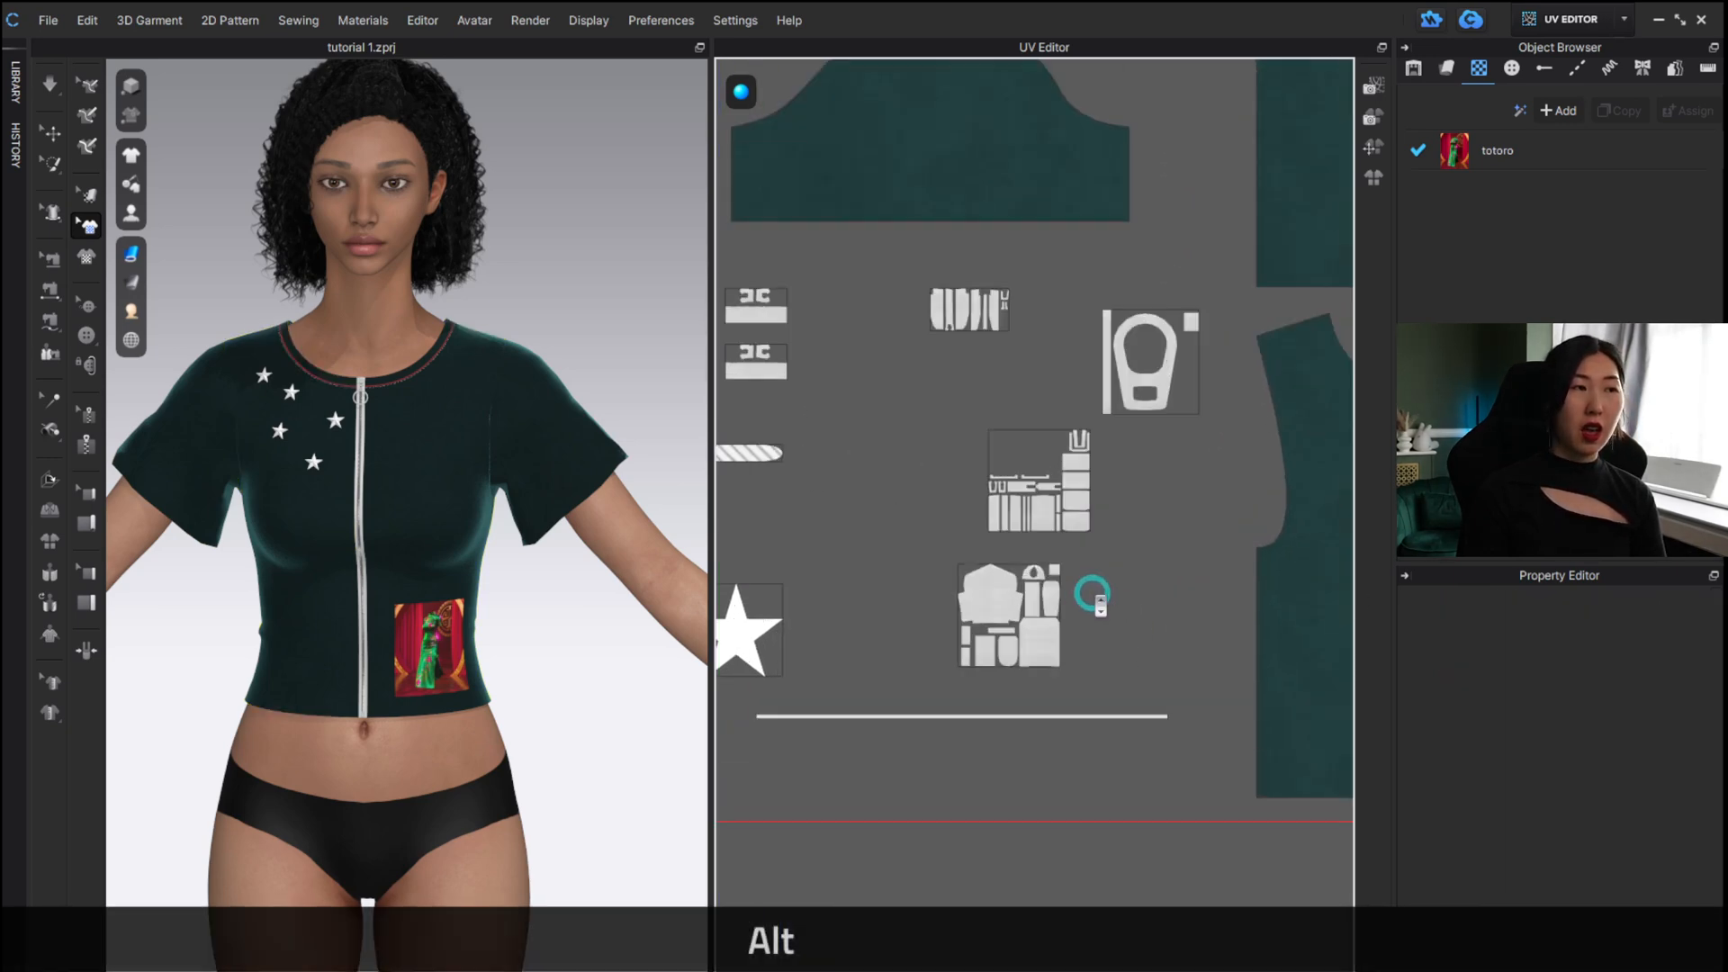
alt+scroll(1112, 567, down, 3)
click(1071, 558)
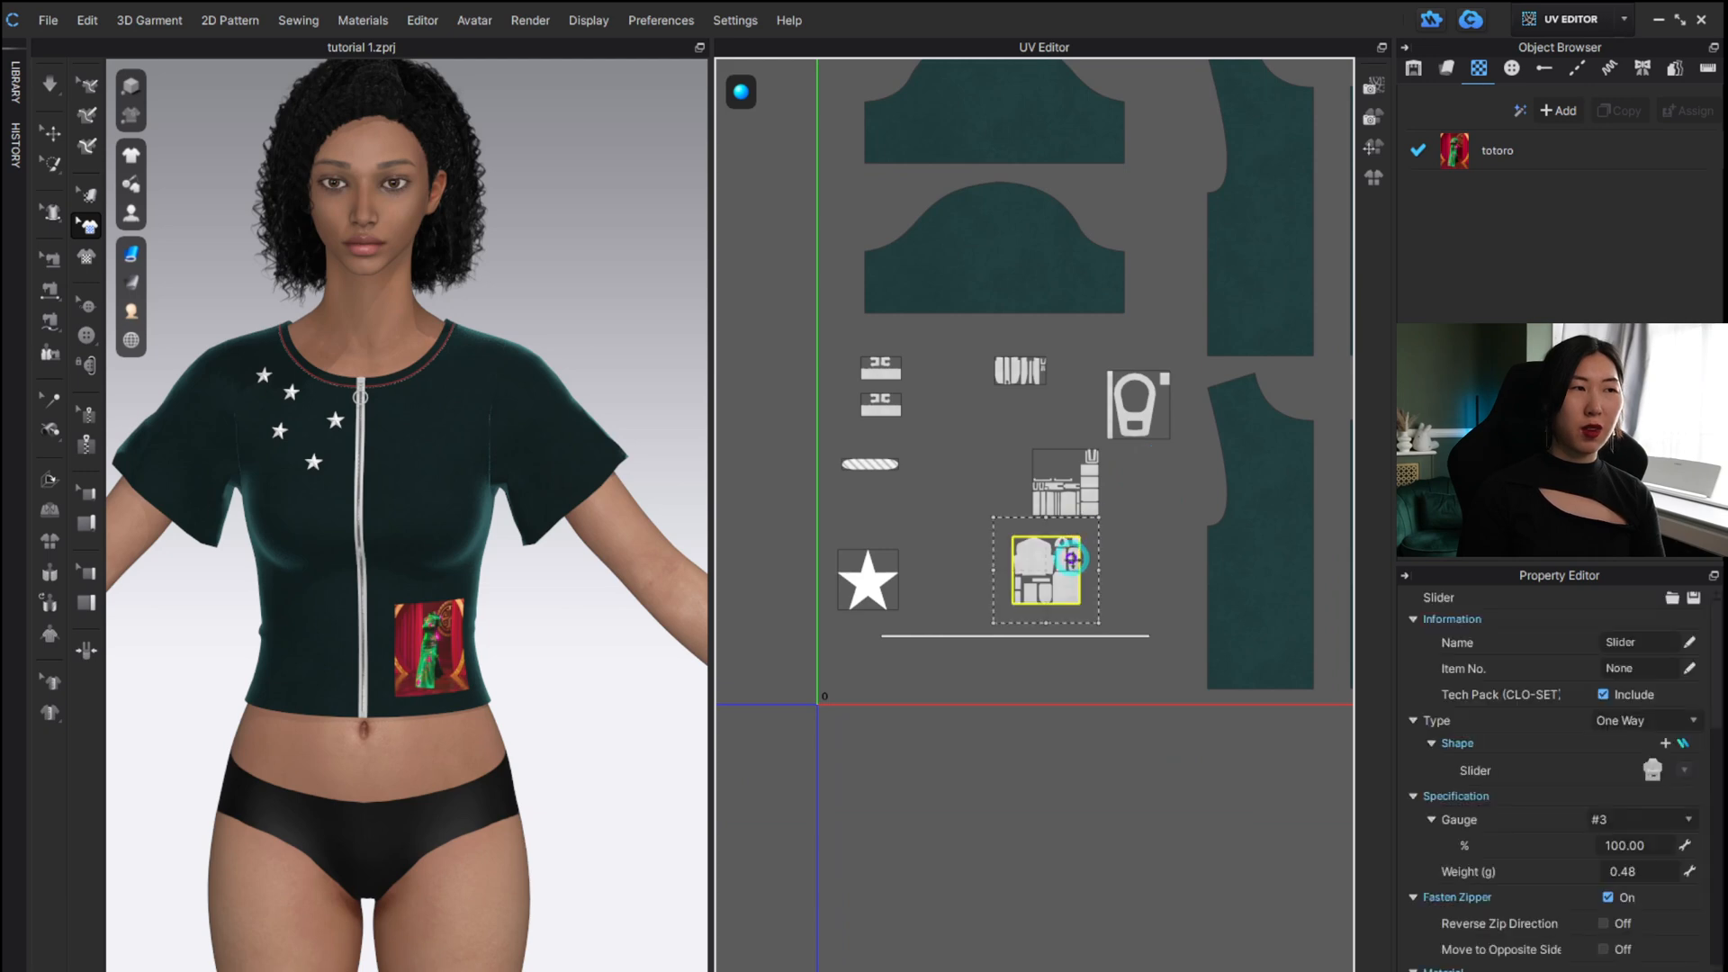
shift+click(1067, 490)
shift+click(1134, 402)
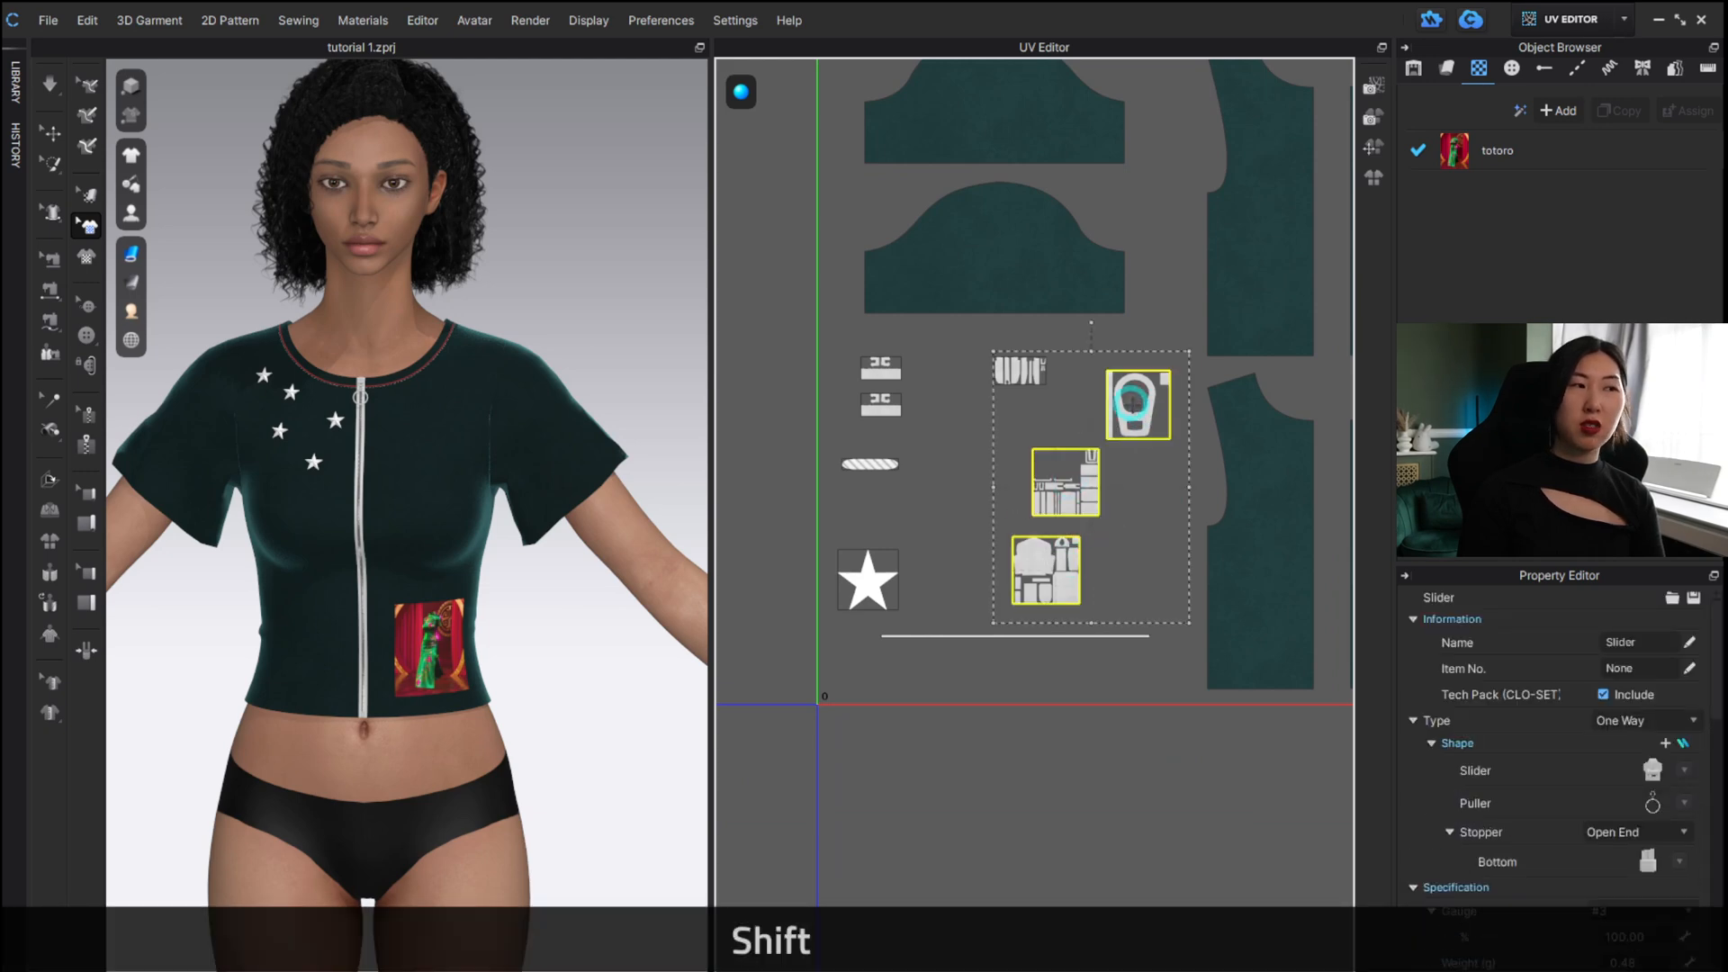
right_click(1132, 405)
mouse_move(1188, 417)
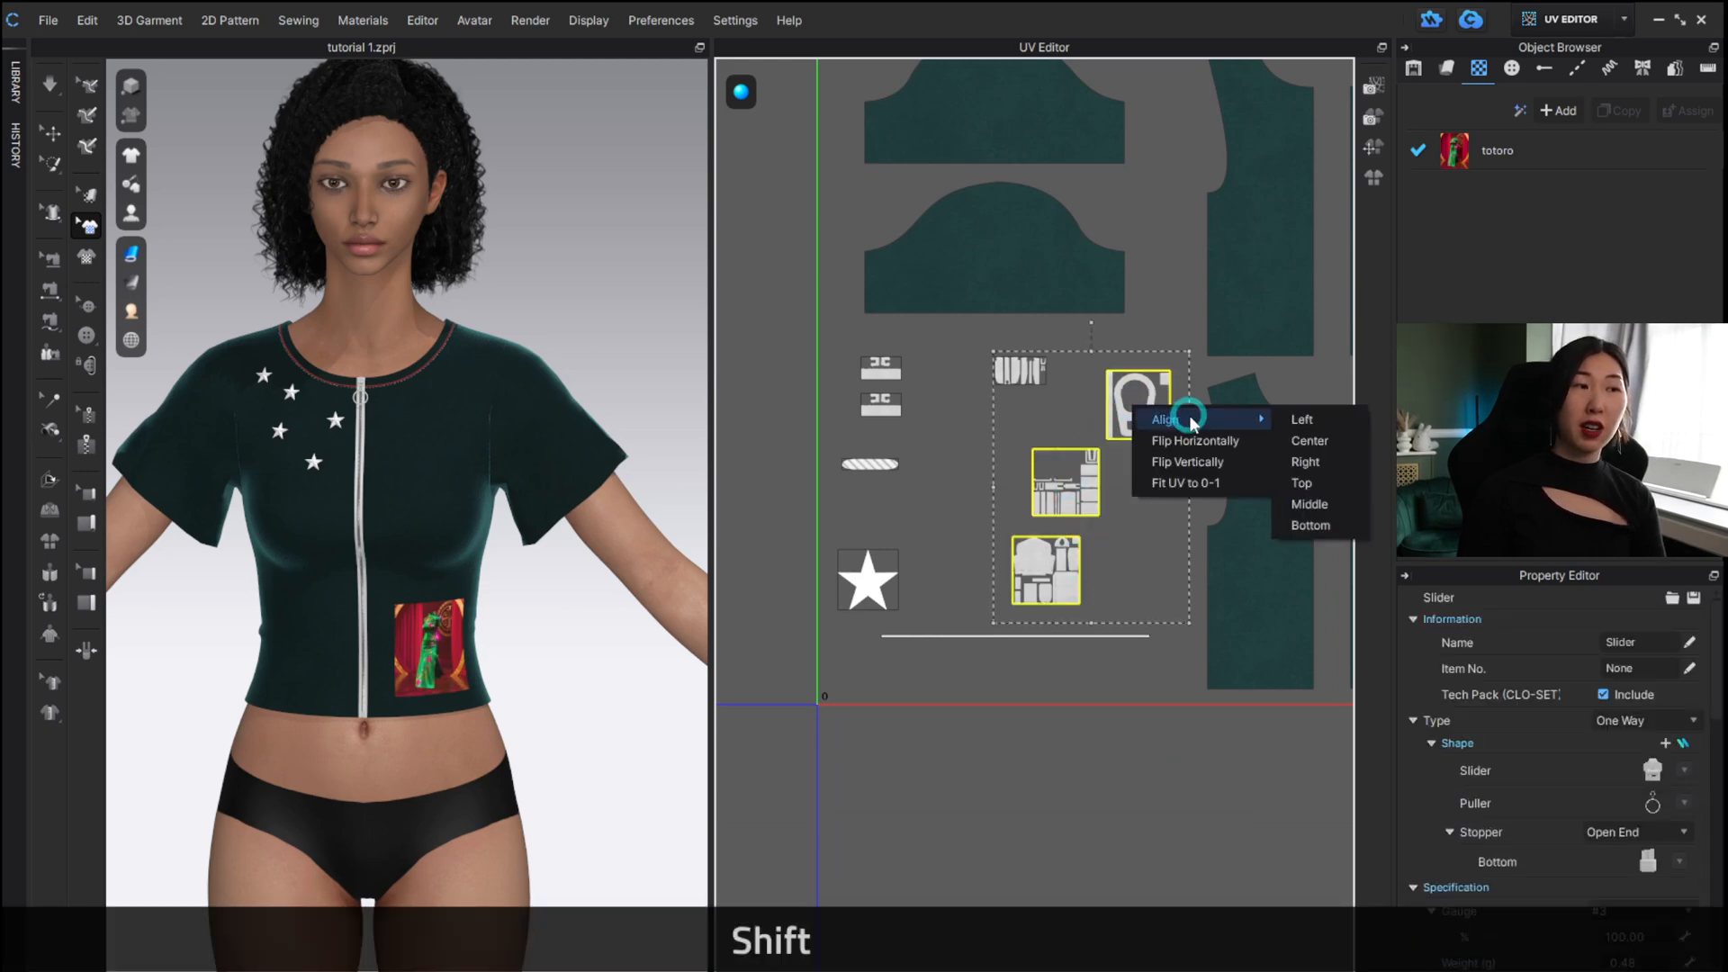
click(1324, 440)
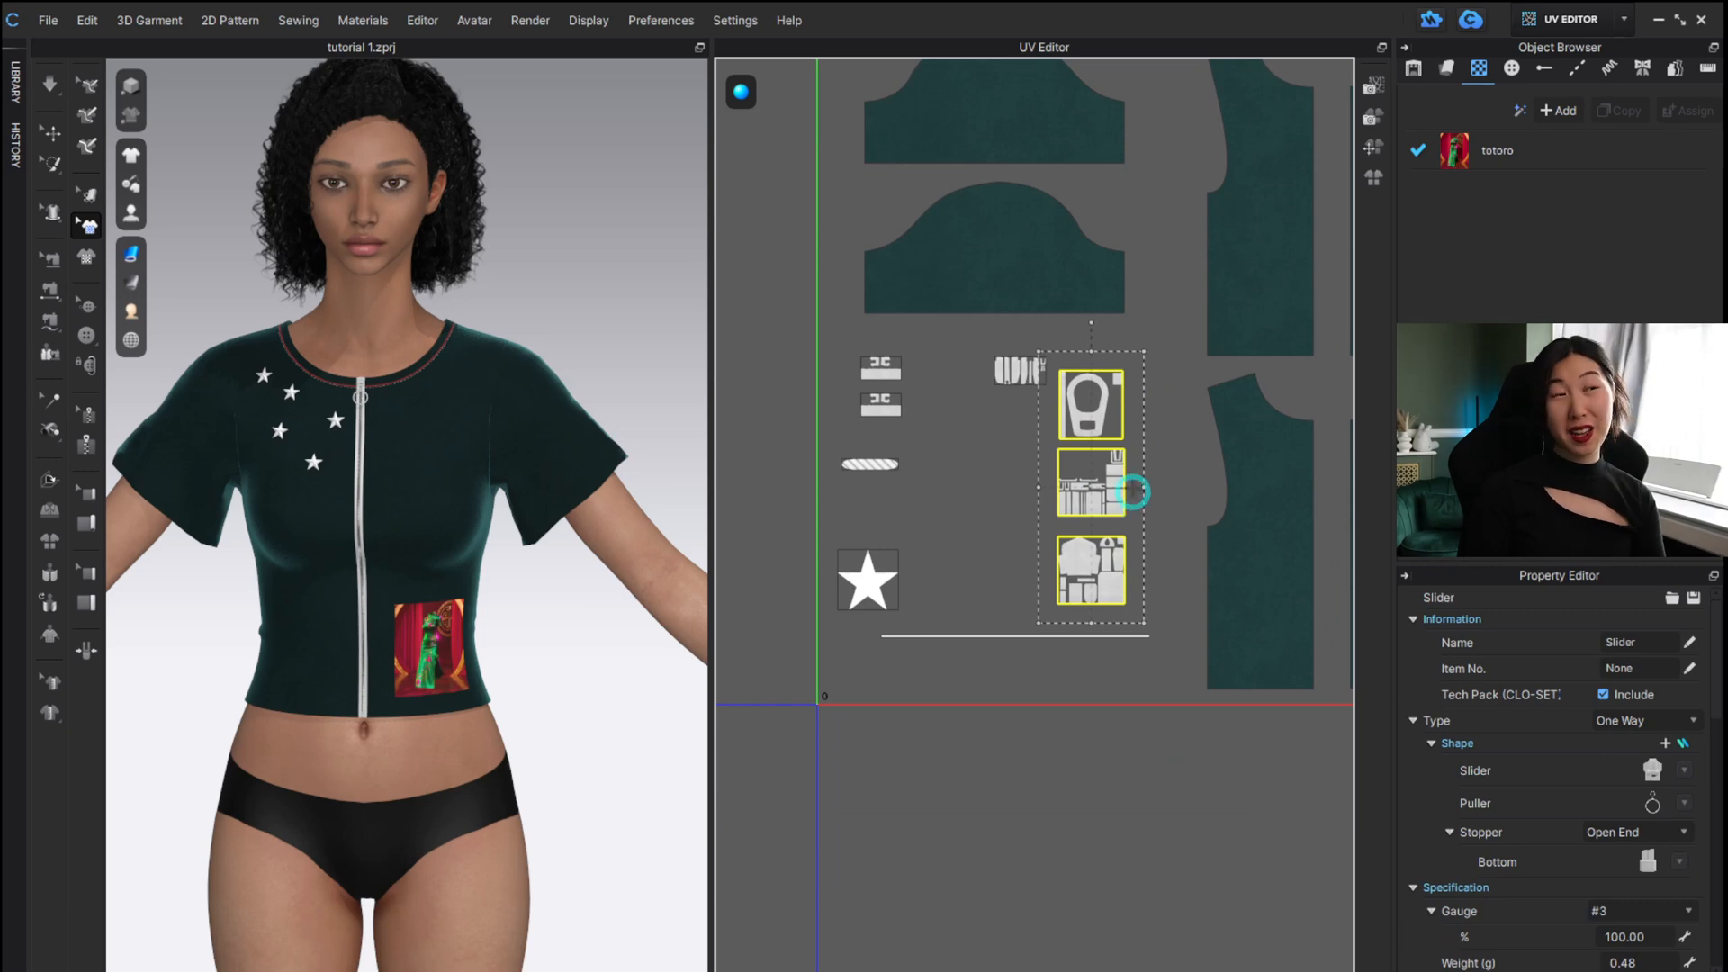
click(1164, 408)
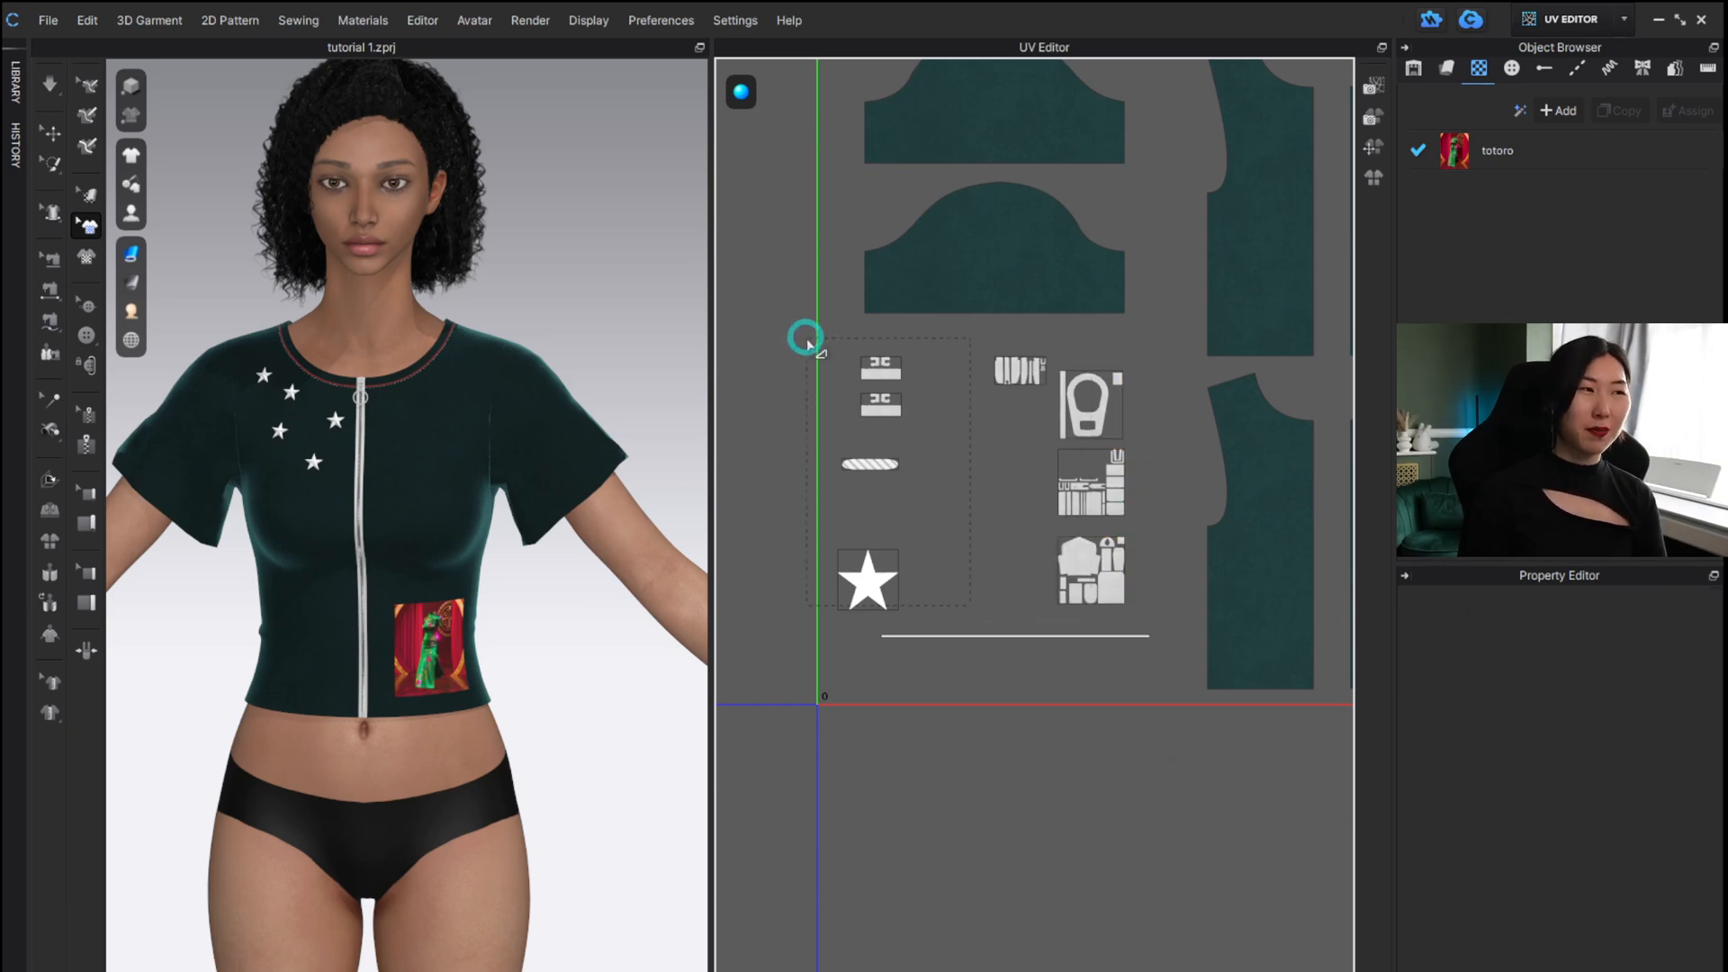
Align the two top stopper UVs and the striped strip UV to their left edges.
drag(802, 335, 913, 481)
right_click(869, 364)
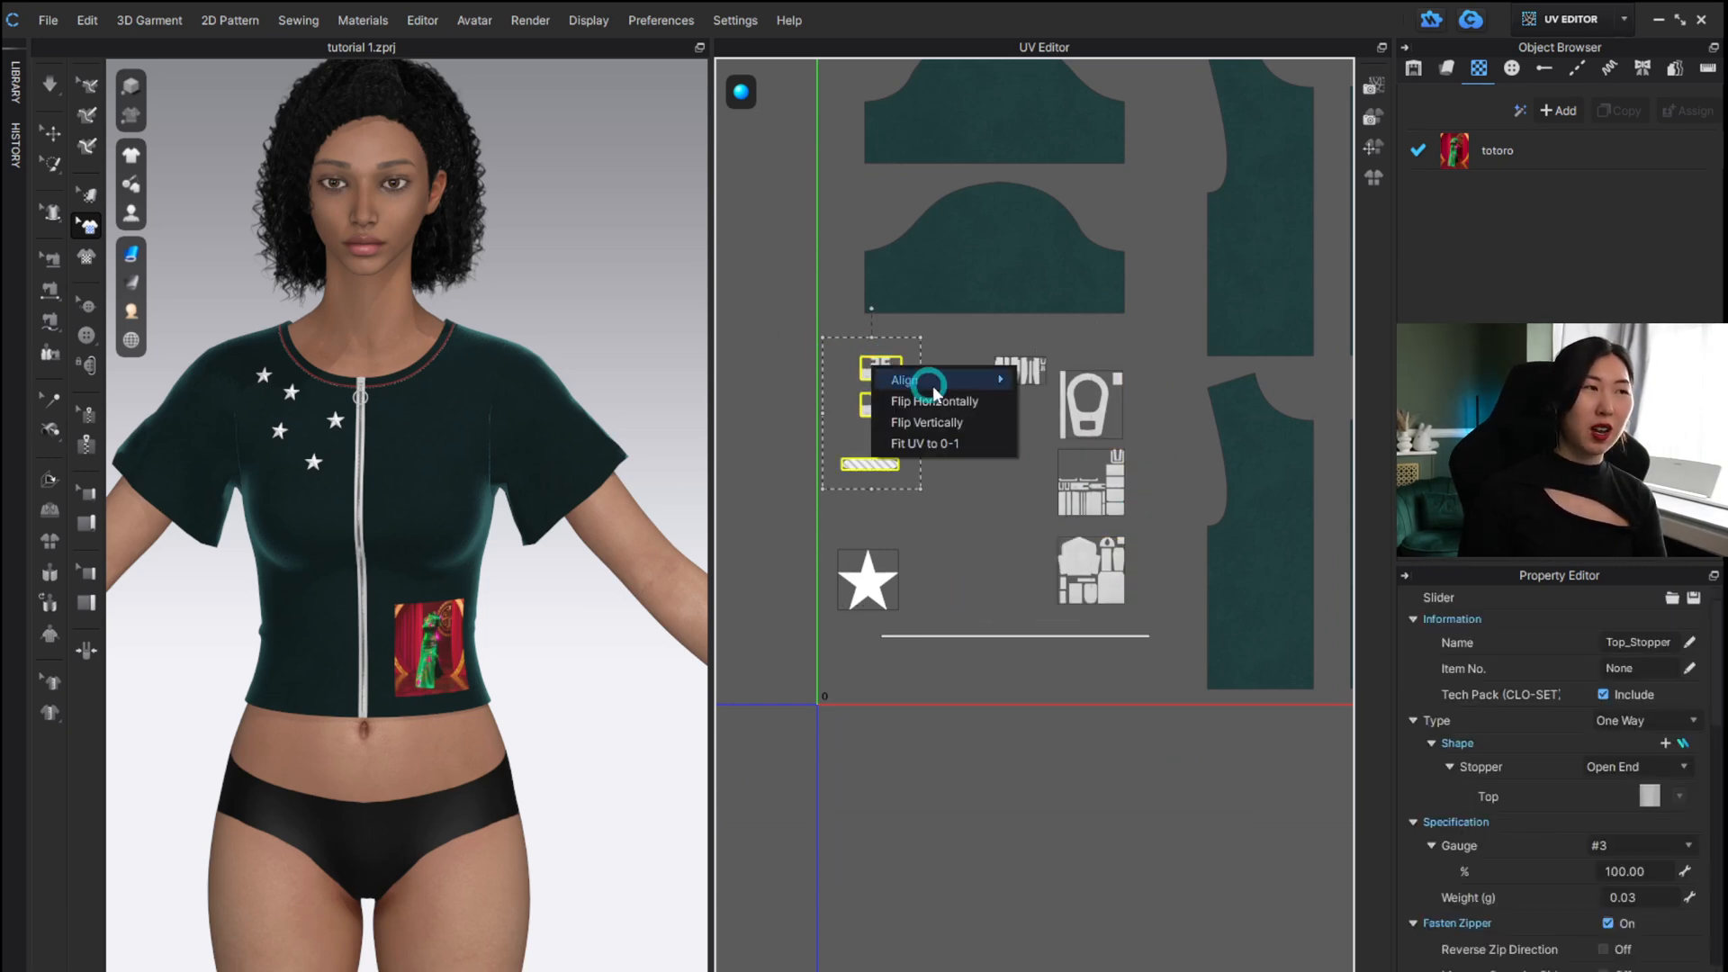
click(972, 382)
click(1058, 432)
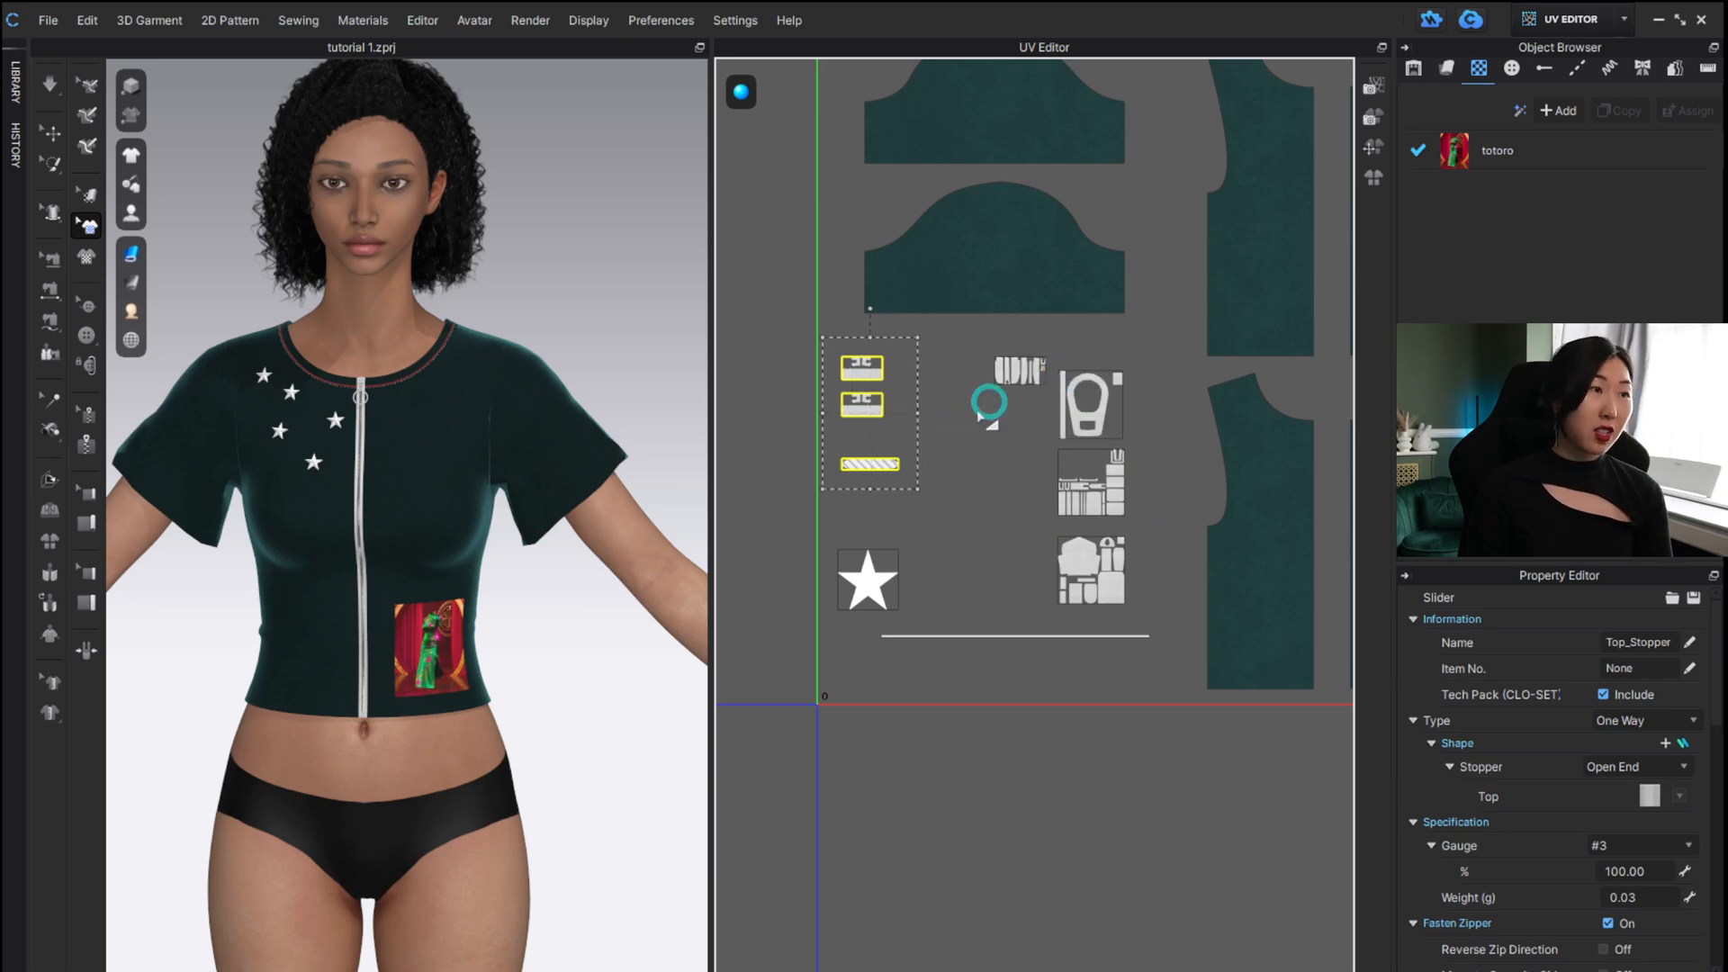
click(937, 454)
click(1020, 437)
Move the two bottom stopper UVs into the free space between the top stoppers and the slider and puller column.
drag(1020, 376, 969, 413)
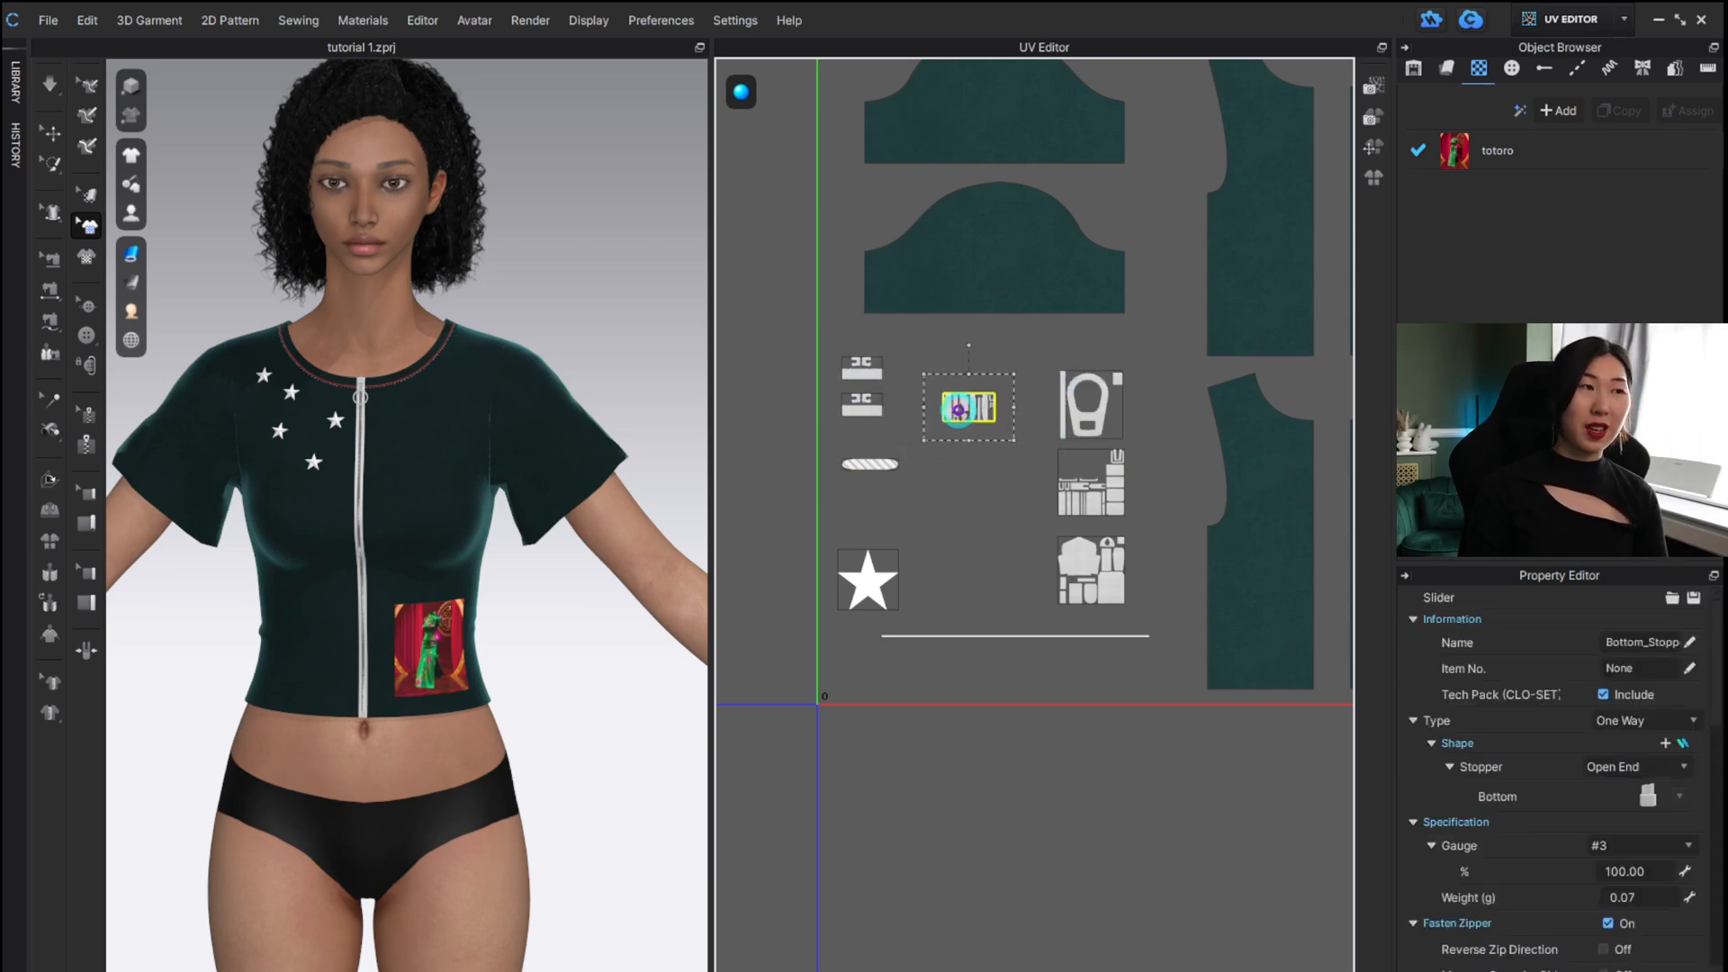
click(1057, 483)
drag(1058, 483, 971, 509)
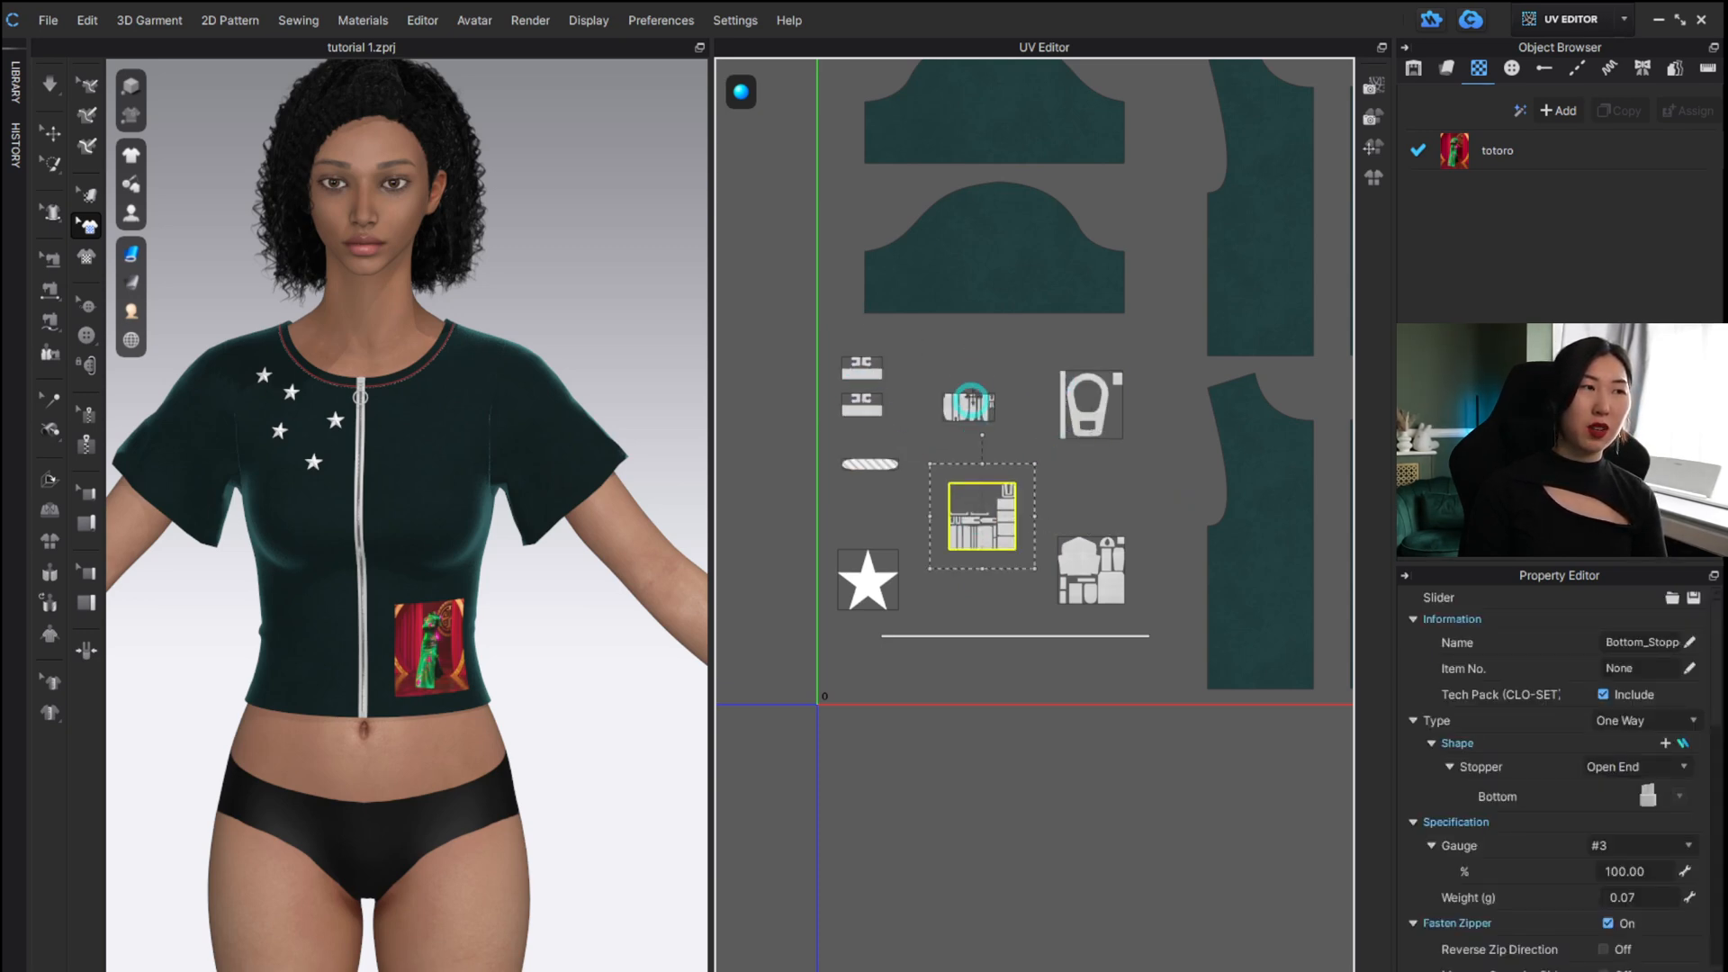
click(1188, 471)
scroll(1189, 464, down, 3)
scroll(1190, 464, up, 2)
alt+middle_drag(1177, 514, 1099, 514)
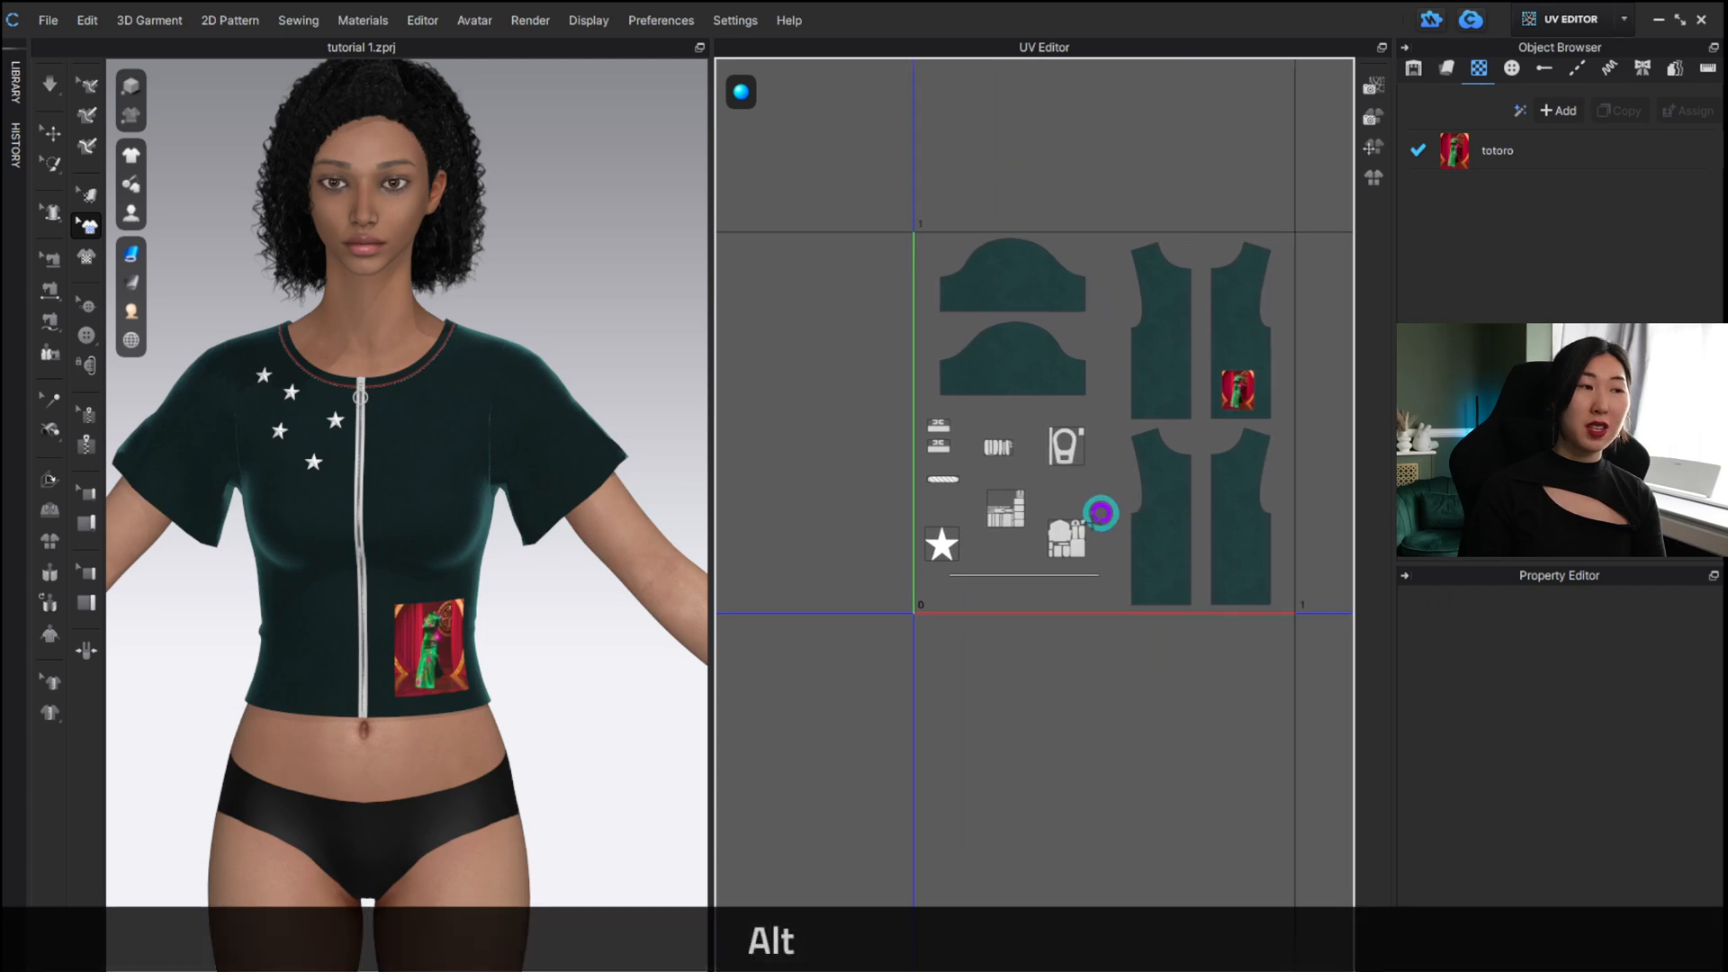
scroll(1049, 551, up, 5)
scroll(981, 637, down, 2)
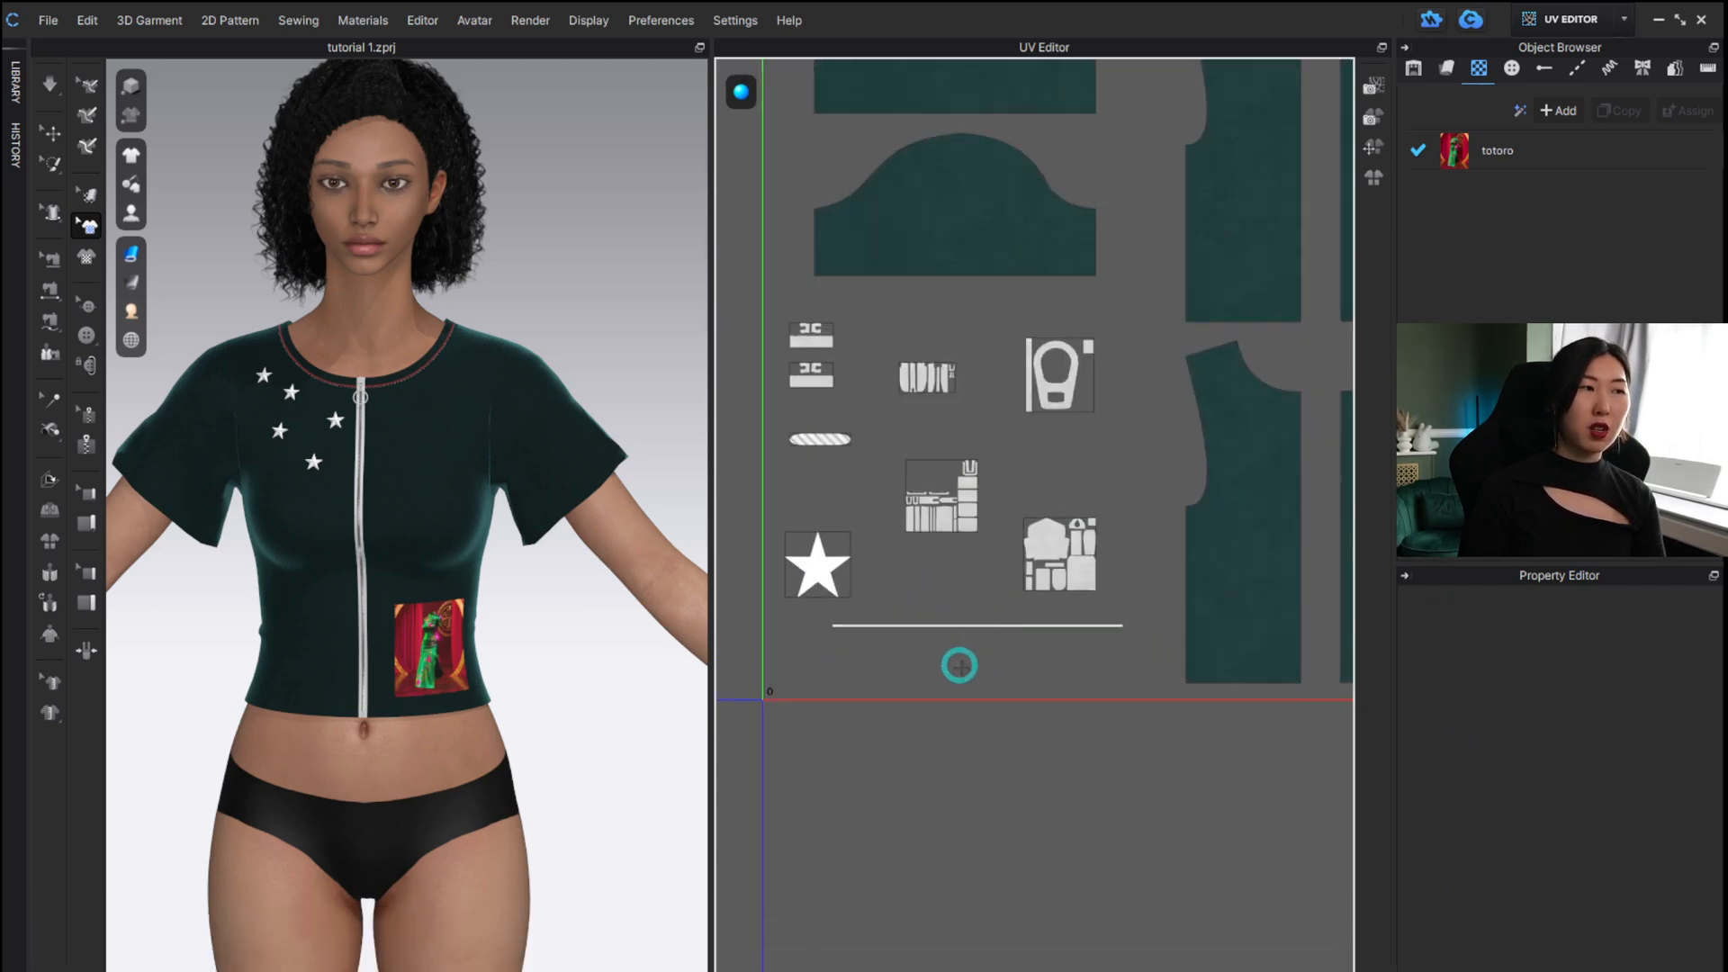
Separate the two overlapping zipper tape UVs so they lie one below the other above the tile's lower edge.
click(957, 670)
key(ctrl+z)
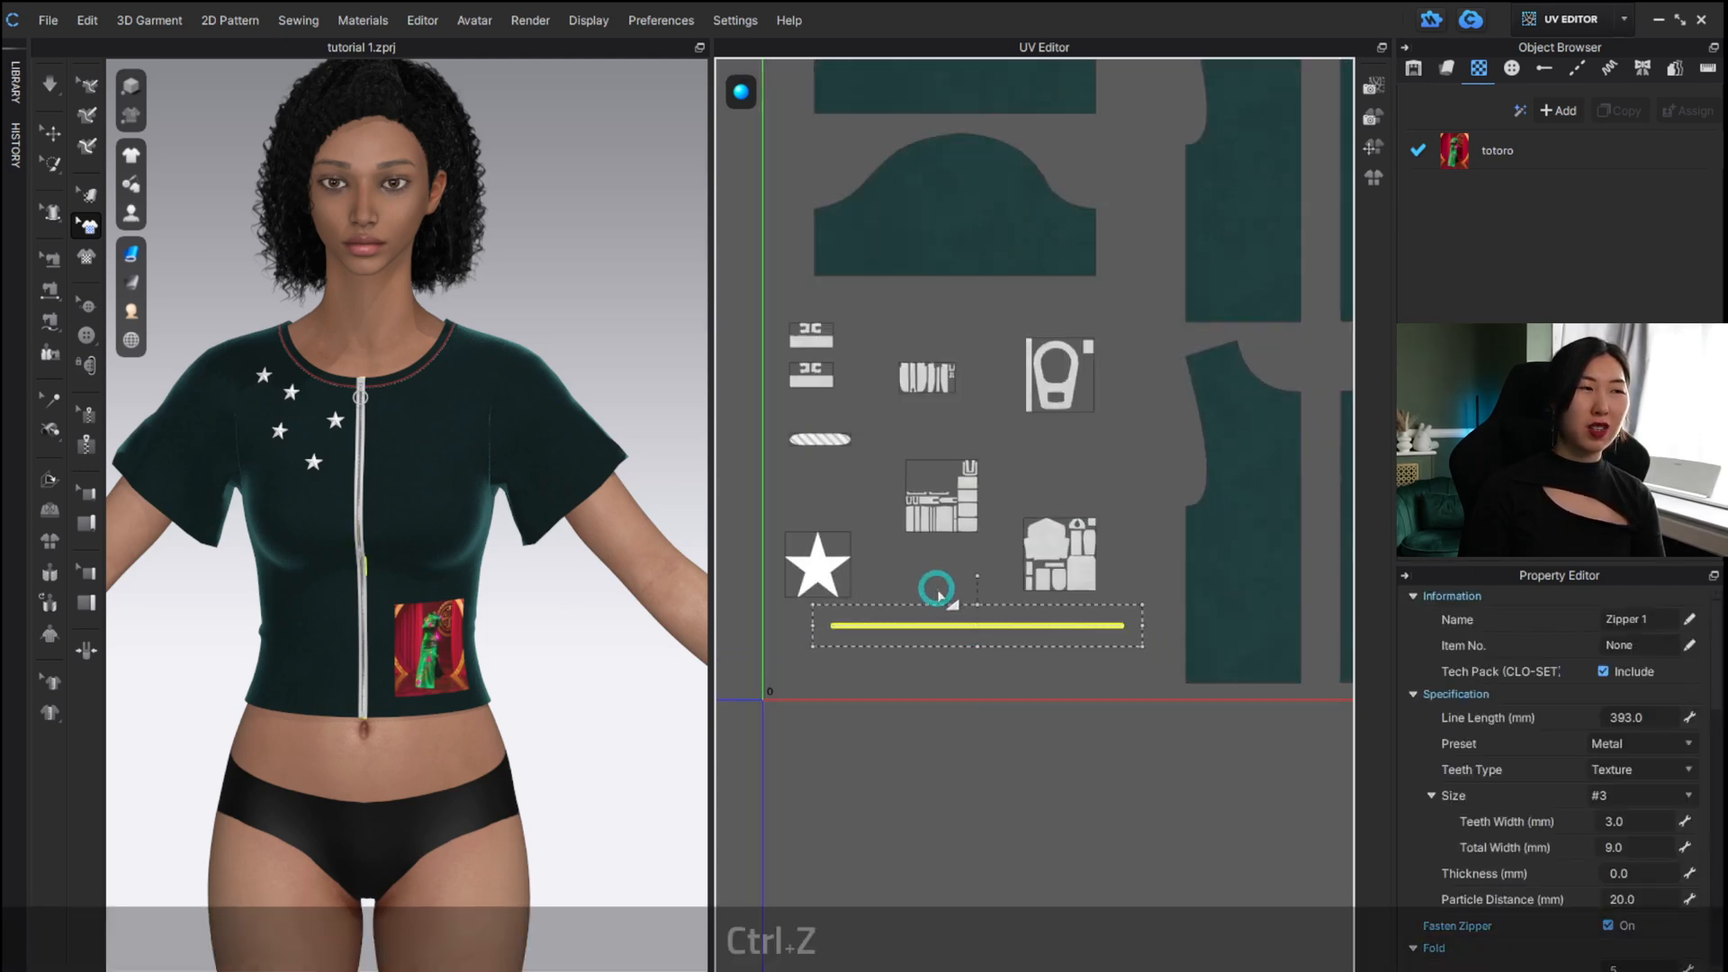
scroll(954, 626, up, 4)
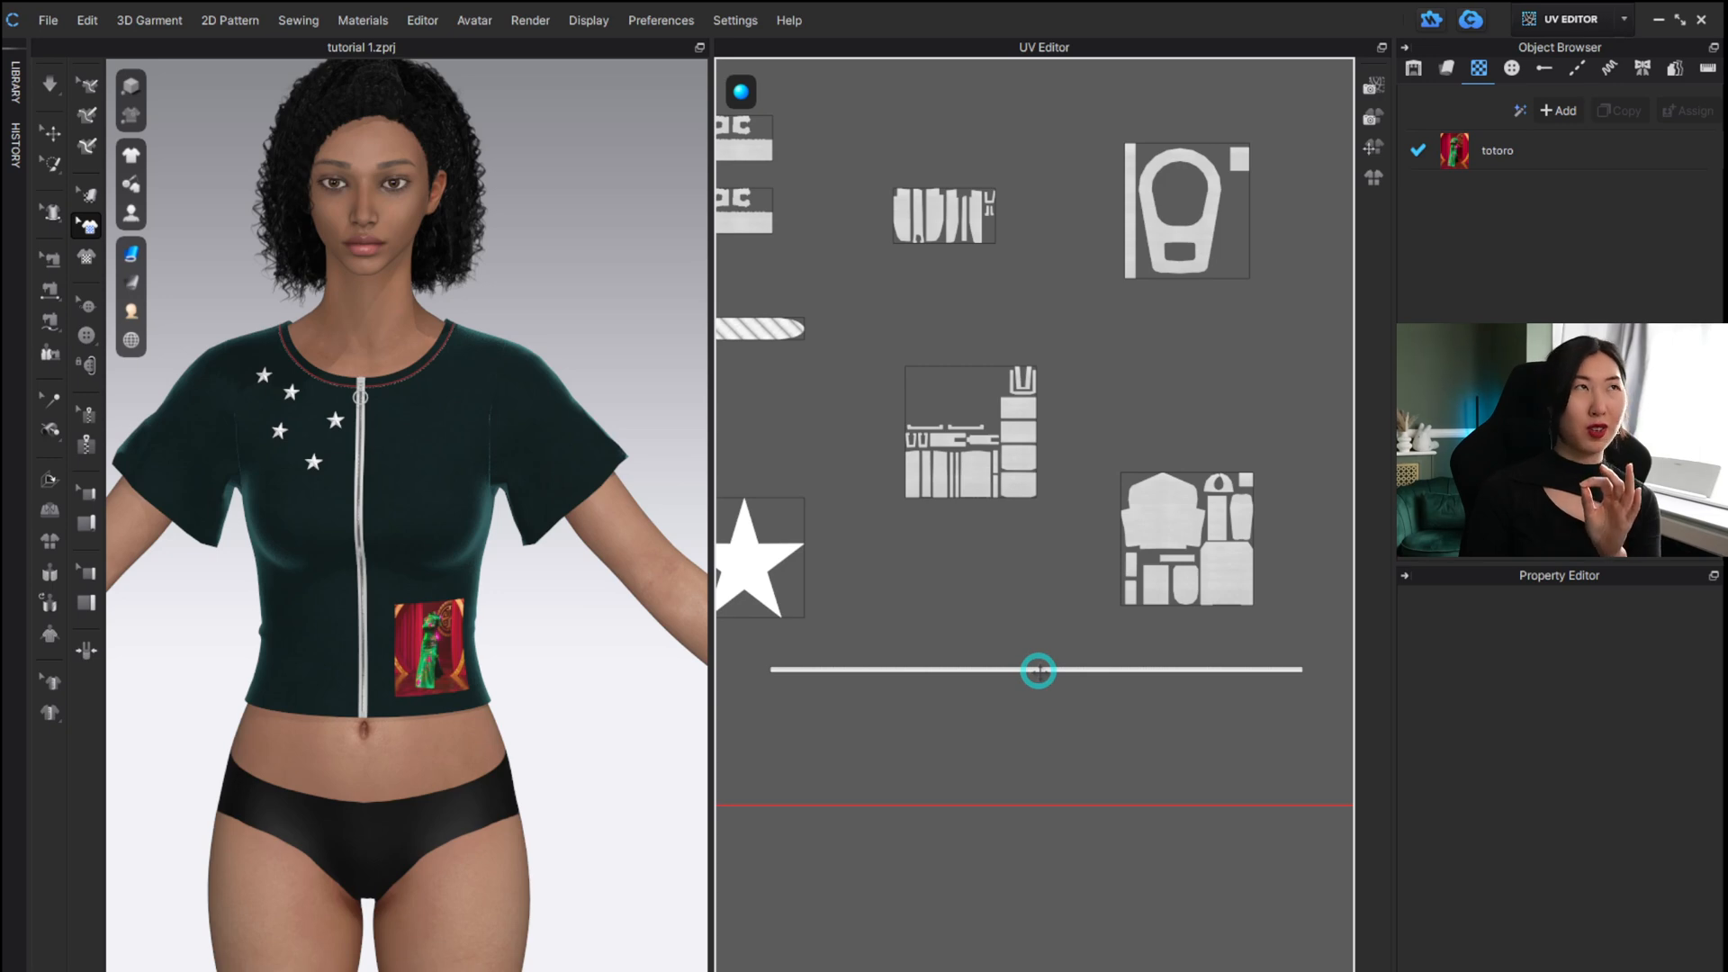
drag(988, 668, 985, 743)
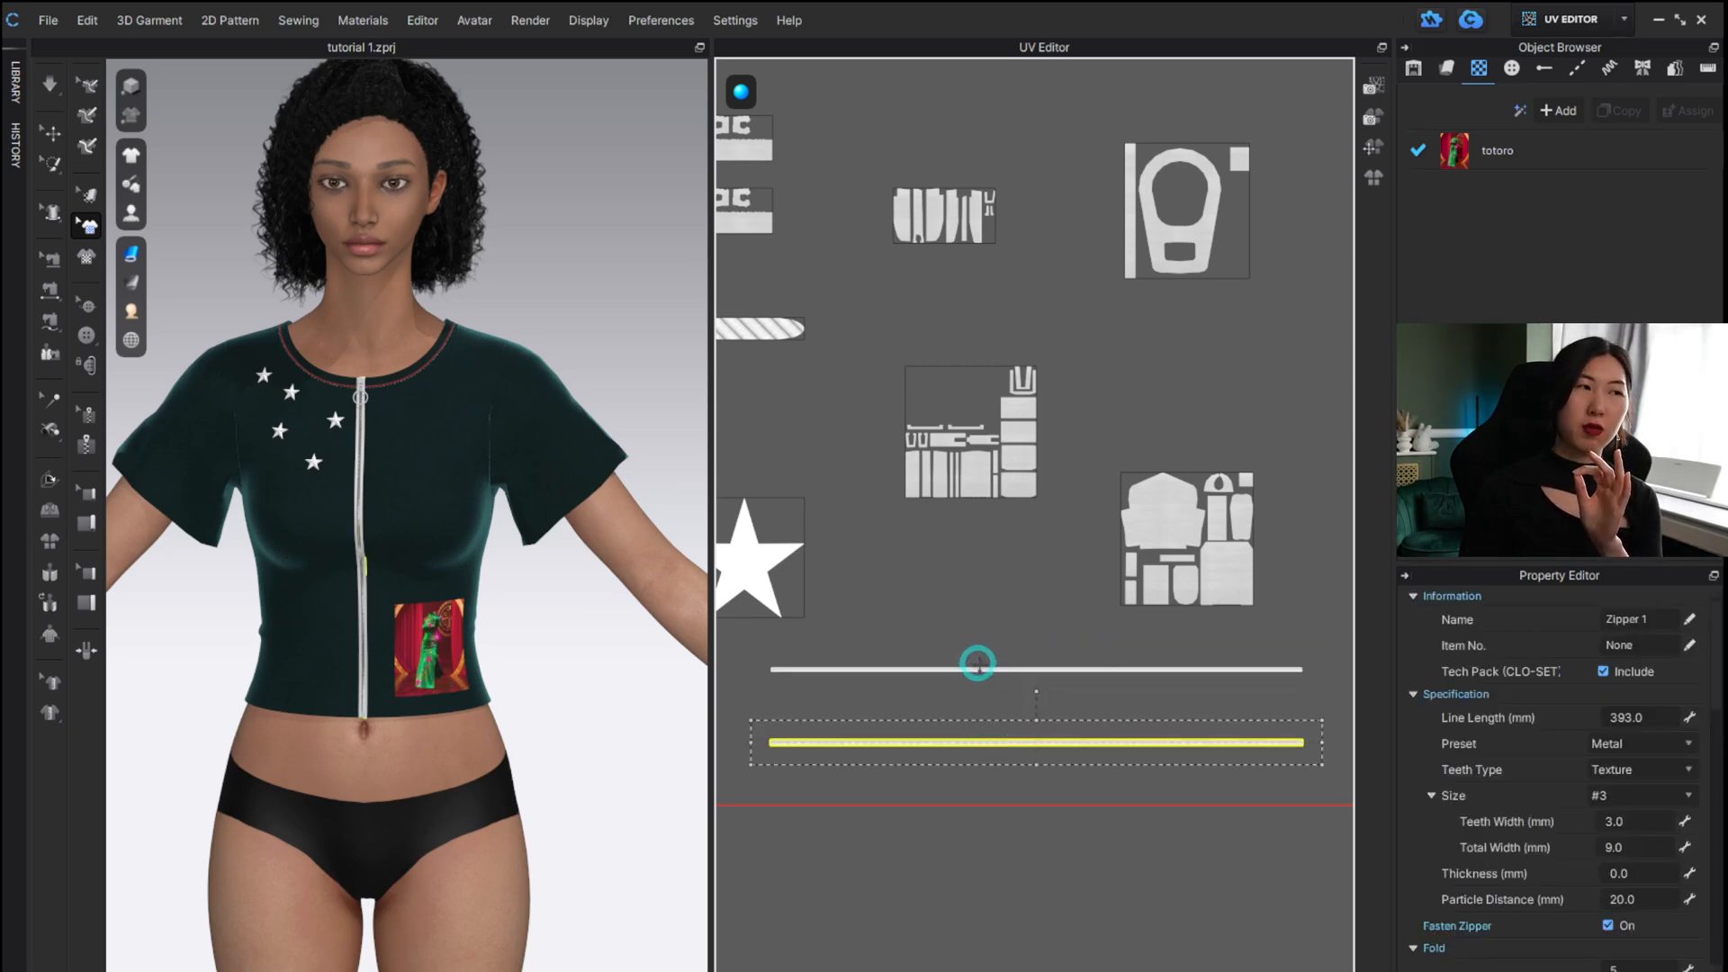
drag(979, 668, 981, 705)
Examine the teeth and fabric texture of the two zipper tape UVs up close.
scroll(985, 728, down, 5)
scroll(985, 728, up, 6)
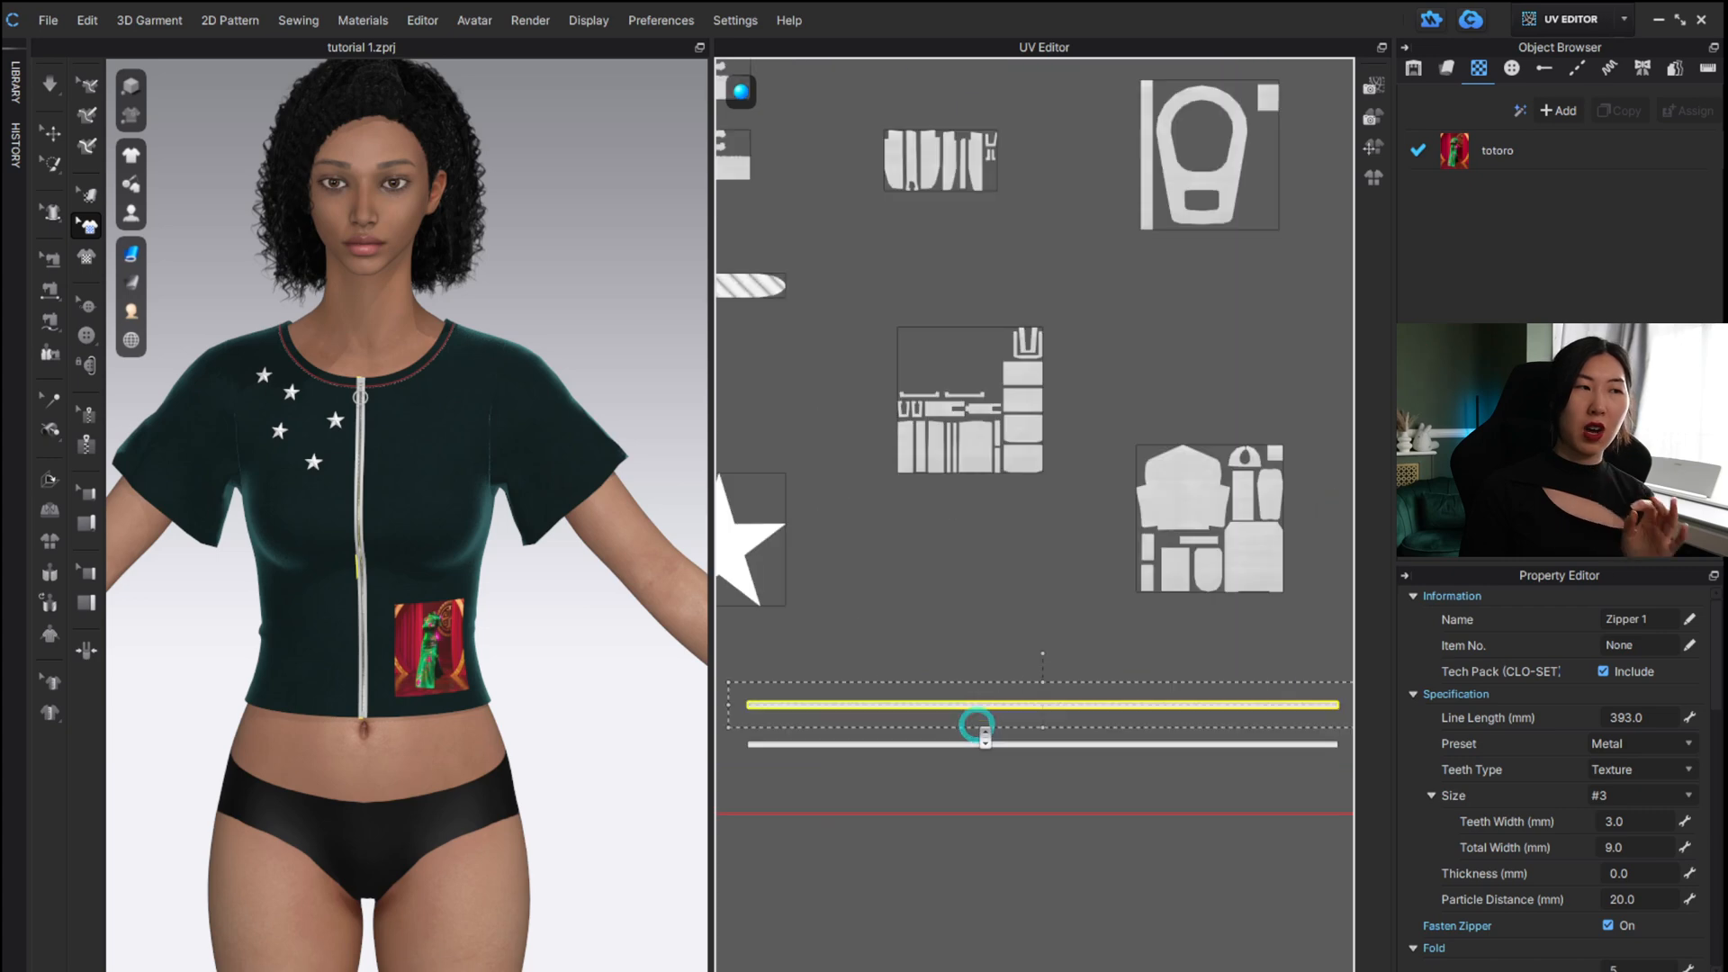
scroll(983, 722, up, 8)
click(993, 719)
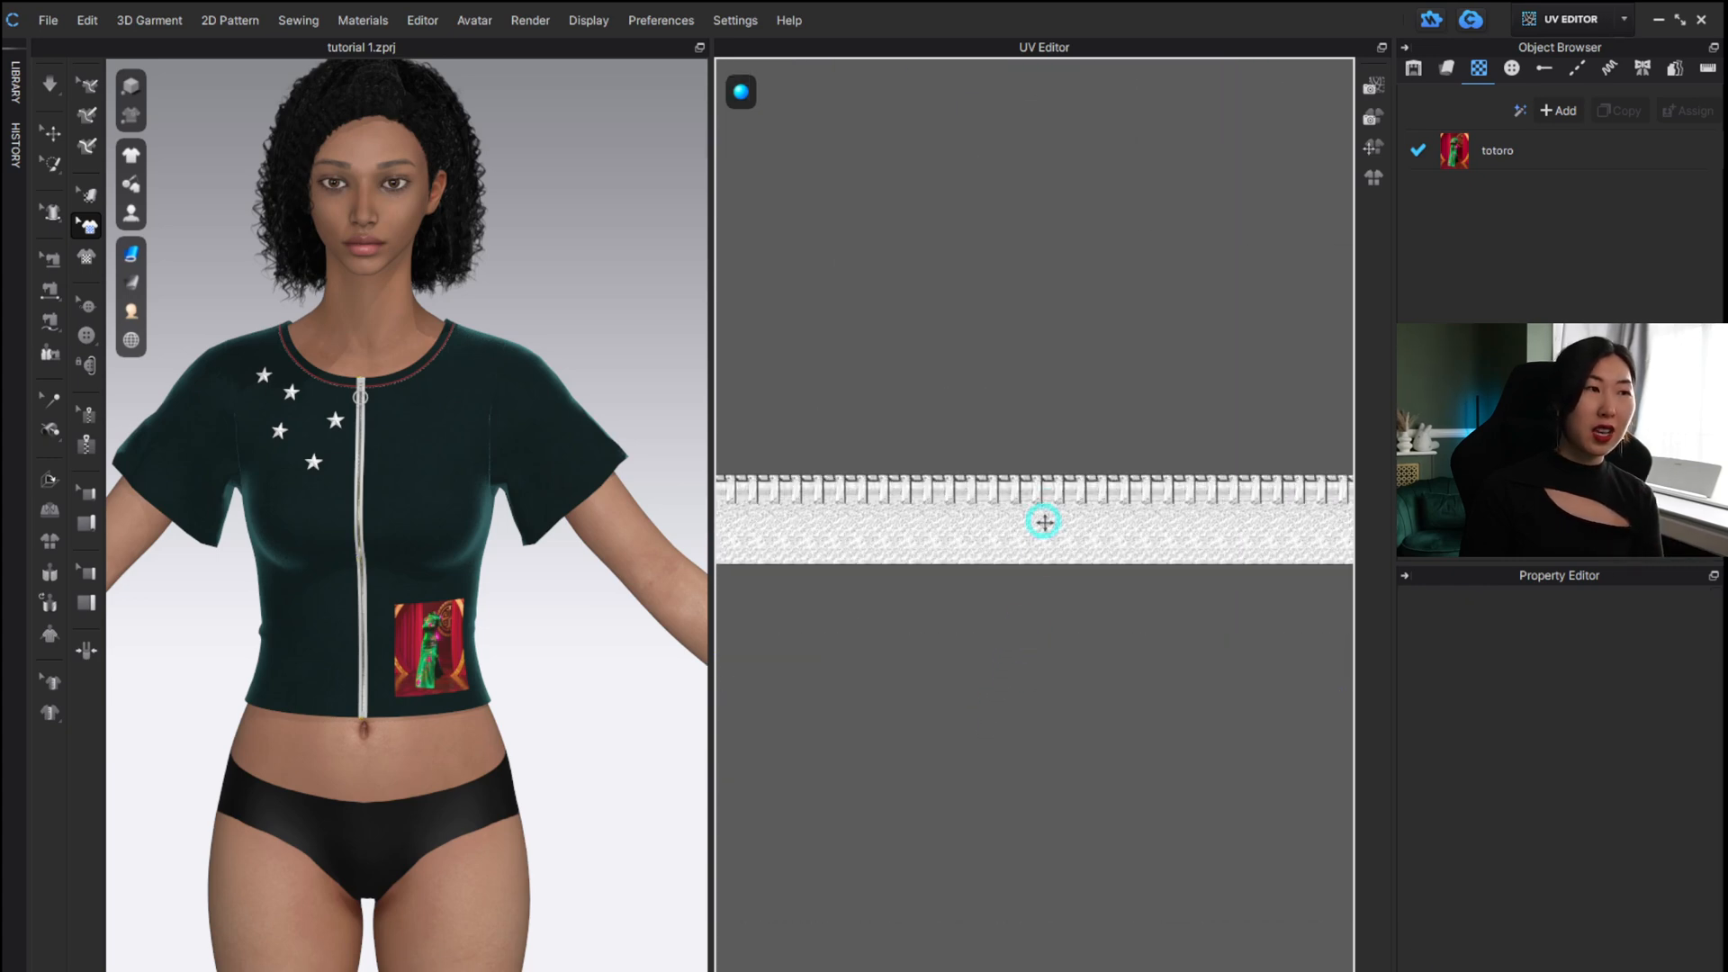
scroll(1110, 504, down, 2)
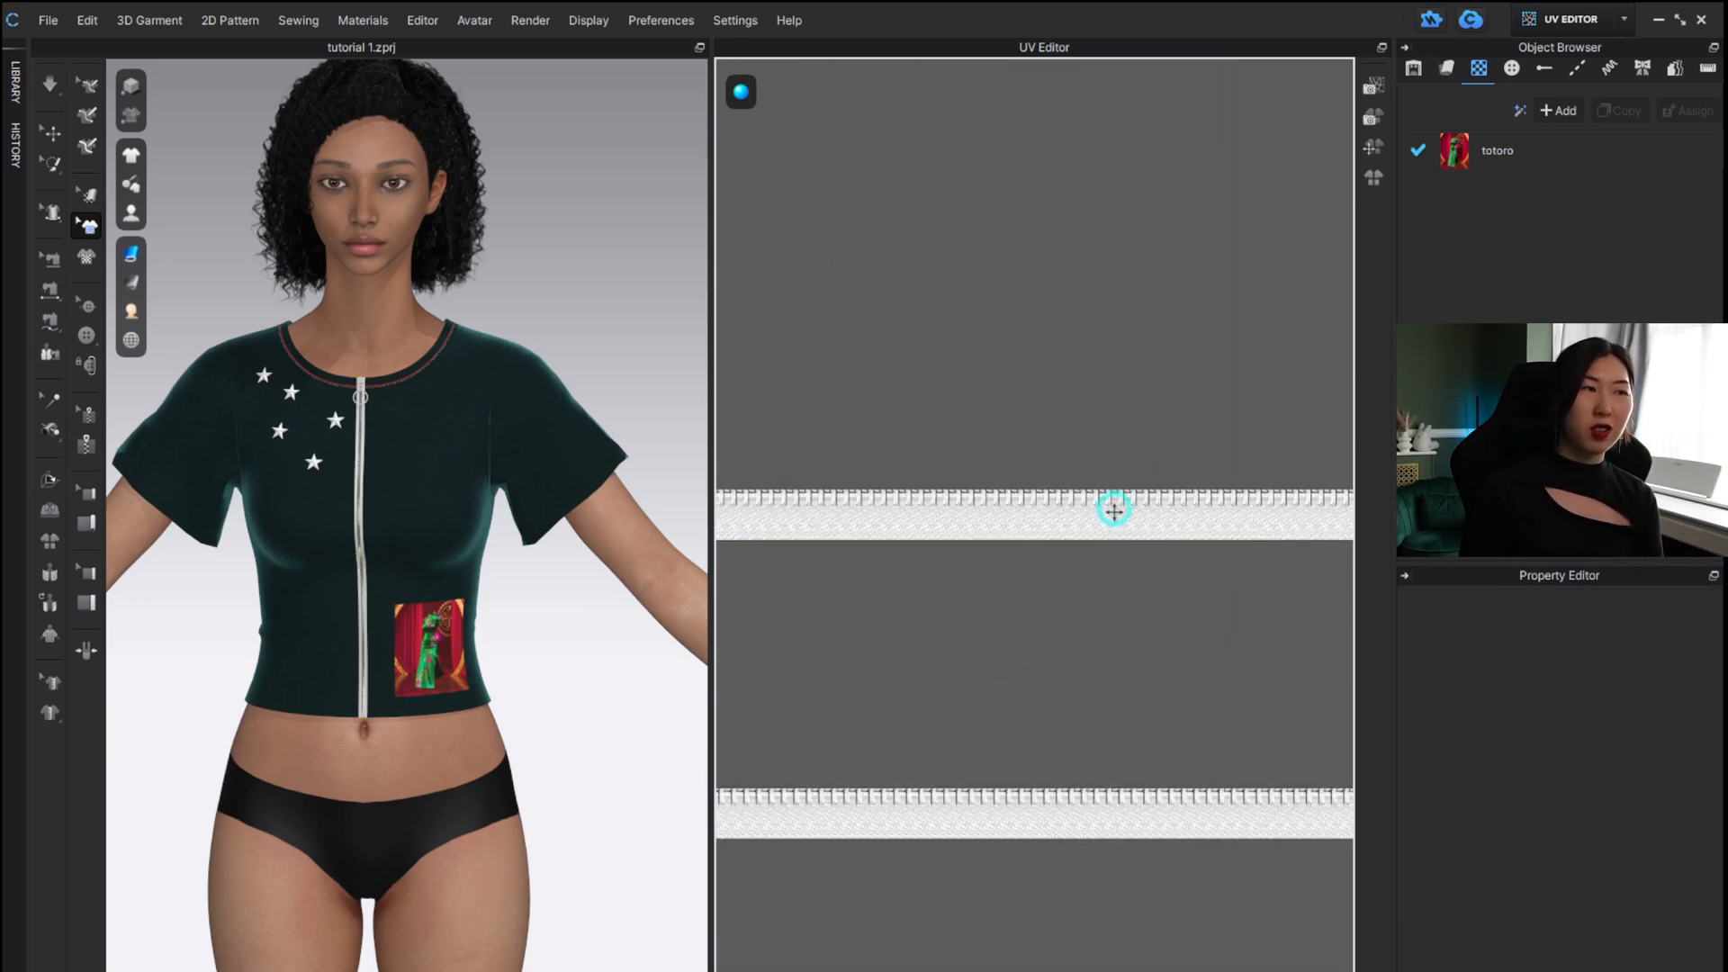
scroll(1104, 505, down, 3)
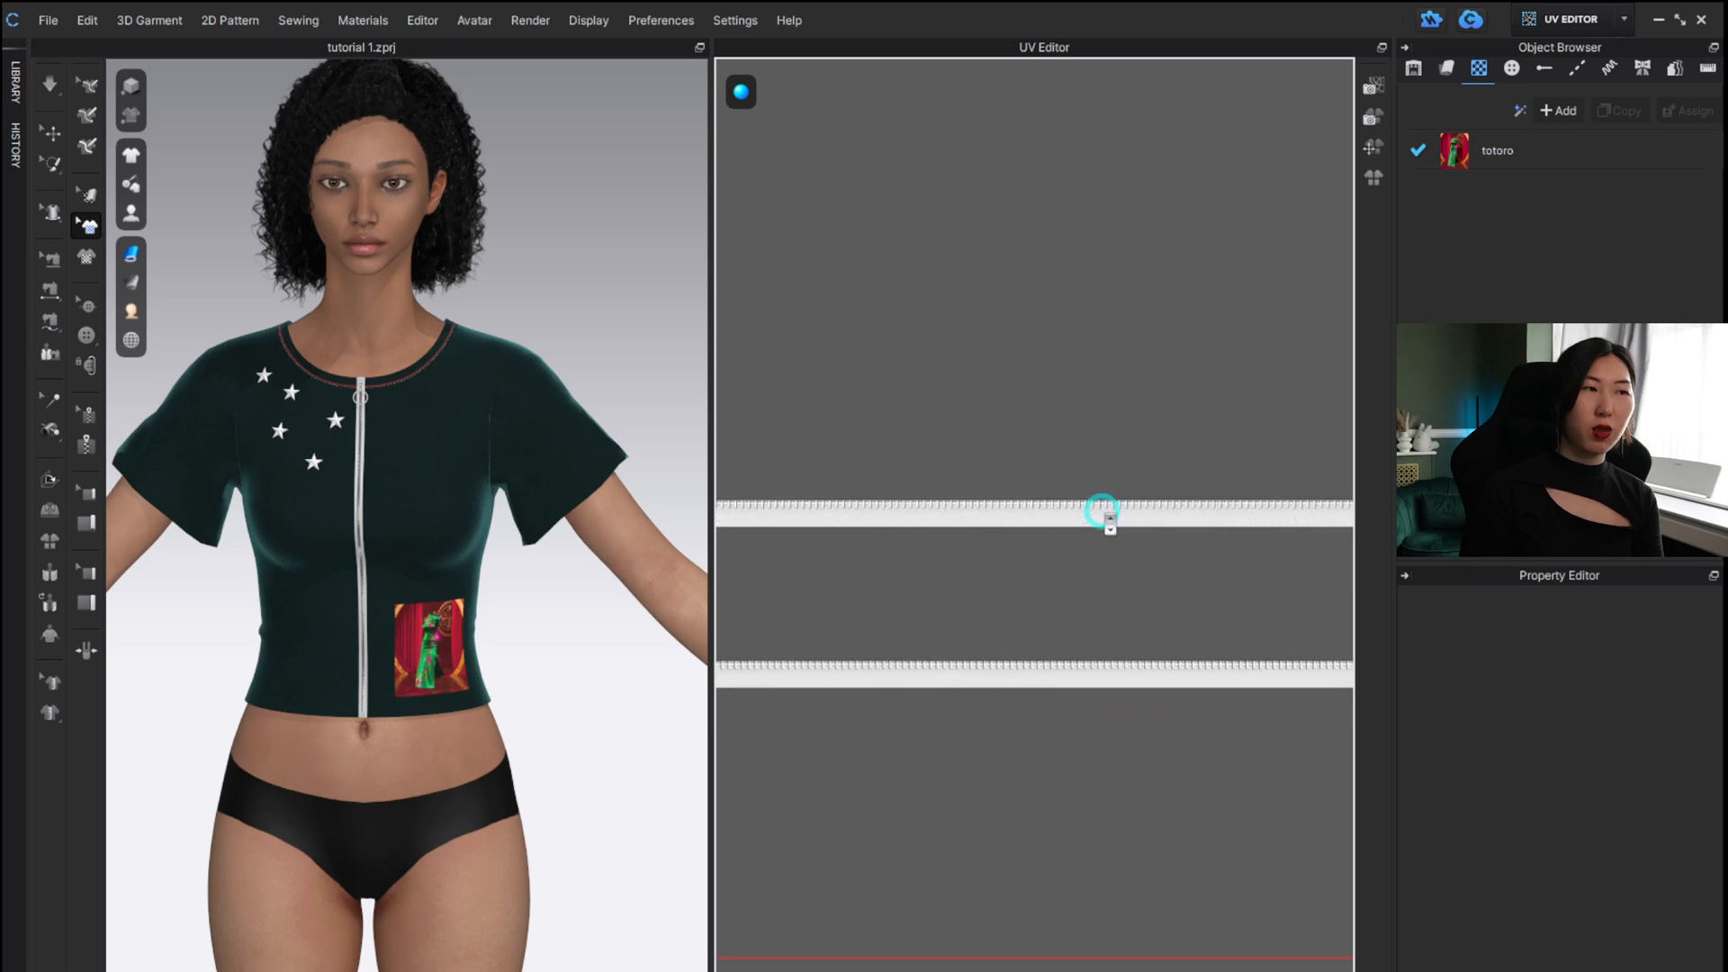
scroll(1103, 512, up, 5)
scroll(1103, 511, up, 2)
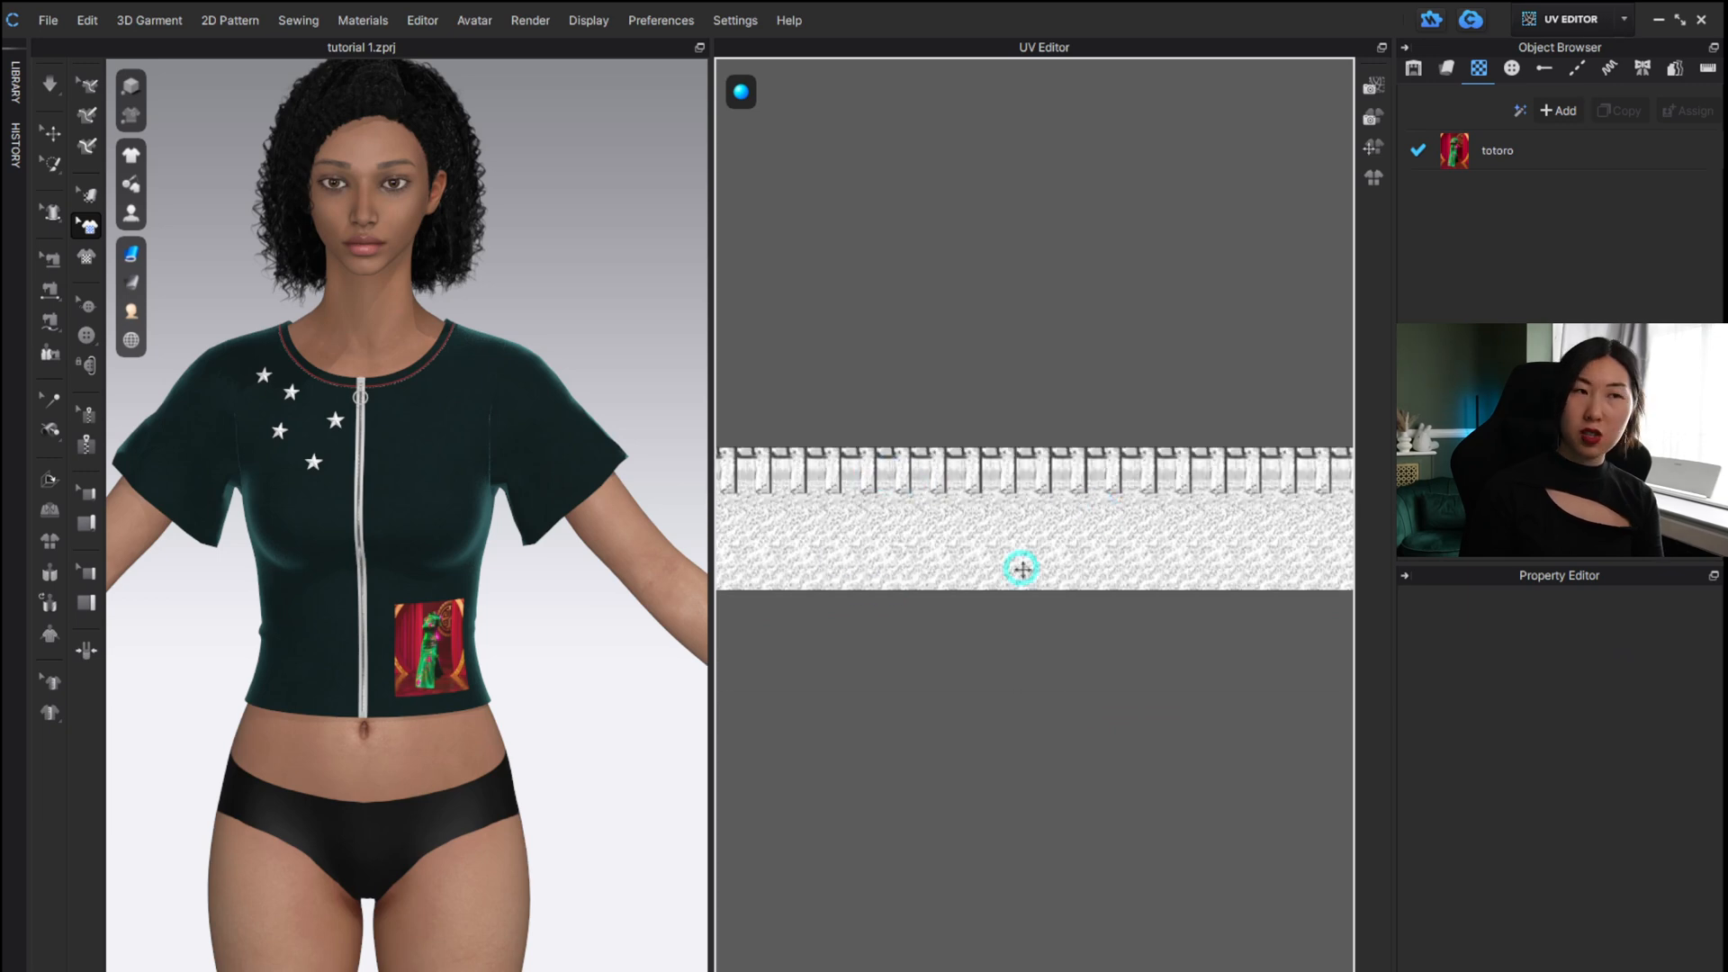
scroll(1022, 564, down, 8)
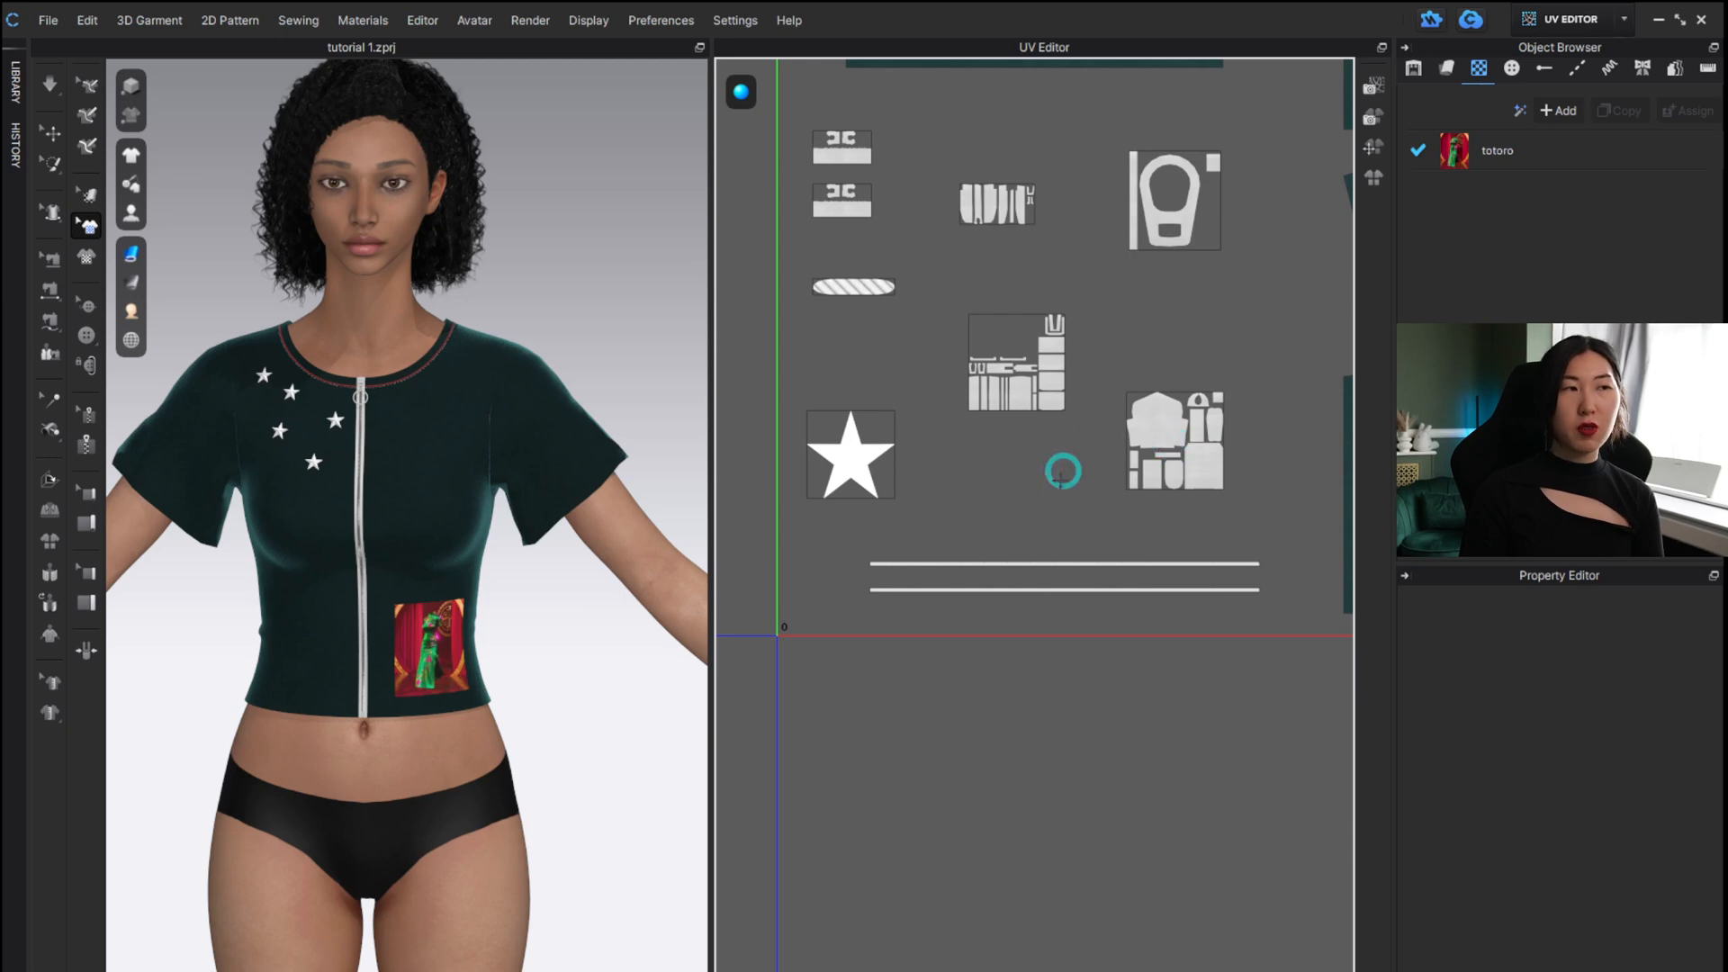
Nudge the zipper slider UV slightly closer to the zipper tapes and deselect it.
drag(1173, 440, 1209, 431)
drag(1207, 432, 1169, 456)
click(1292, 464)
scroll(1279, 463, down, 5)
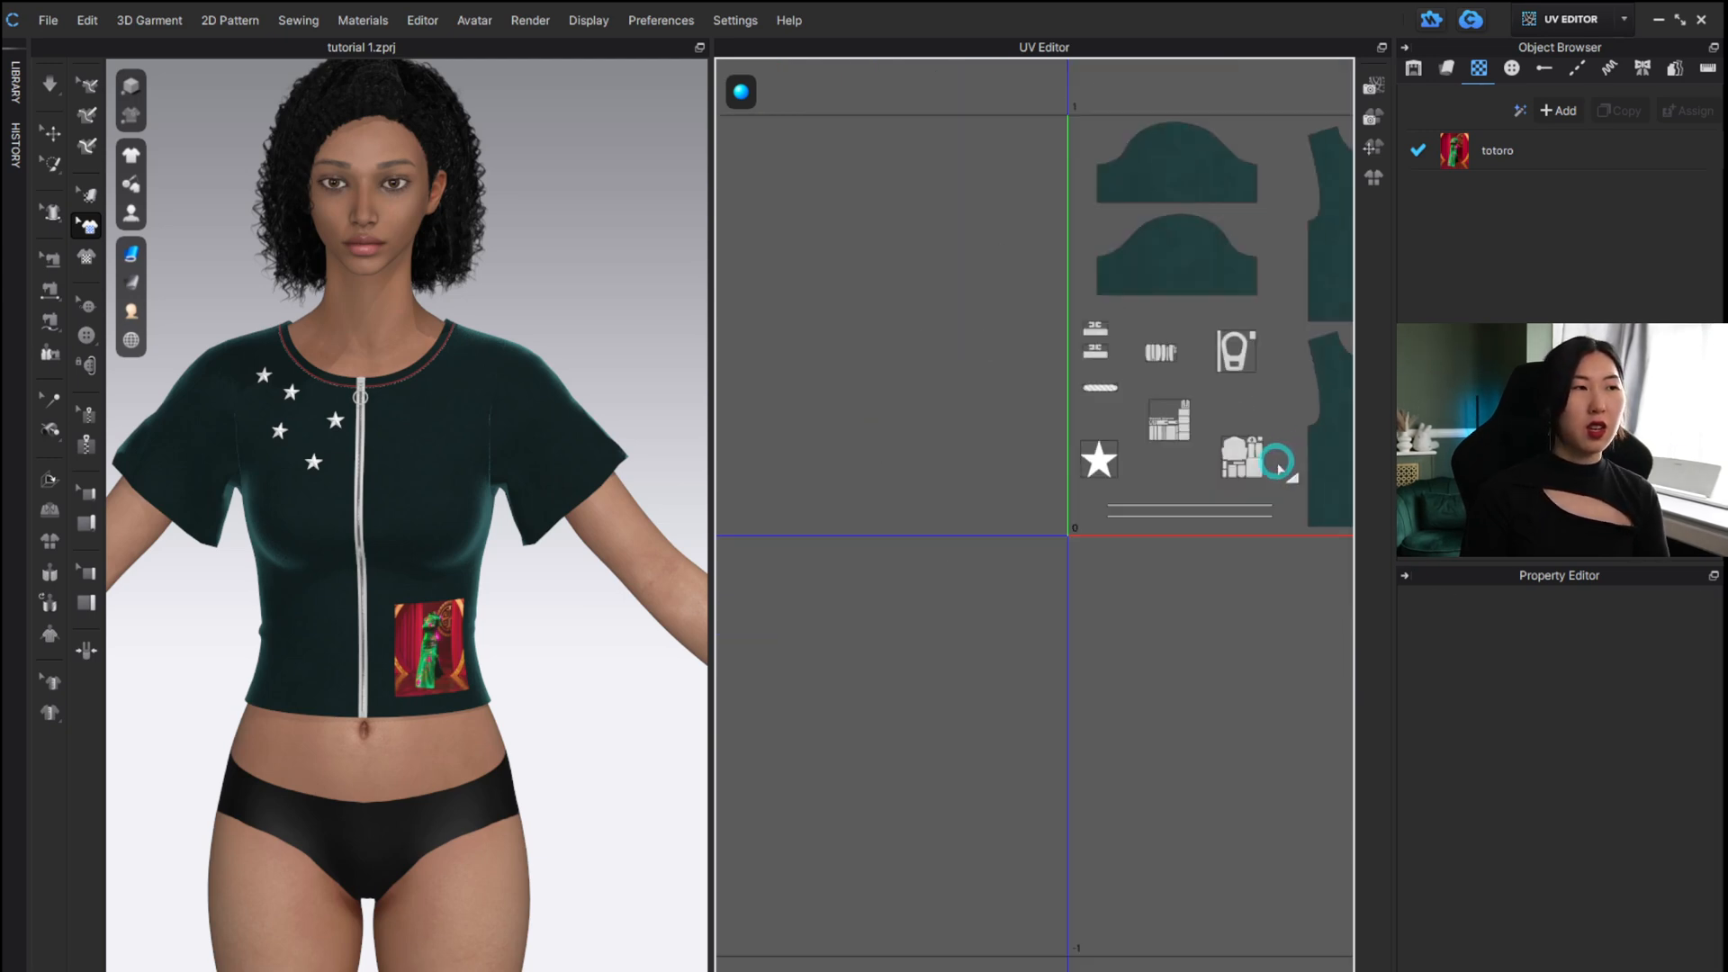
alt+middle_drag(1268, 393, 988, 507)
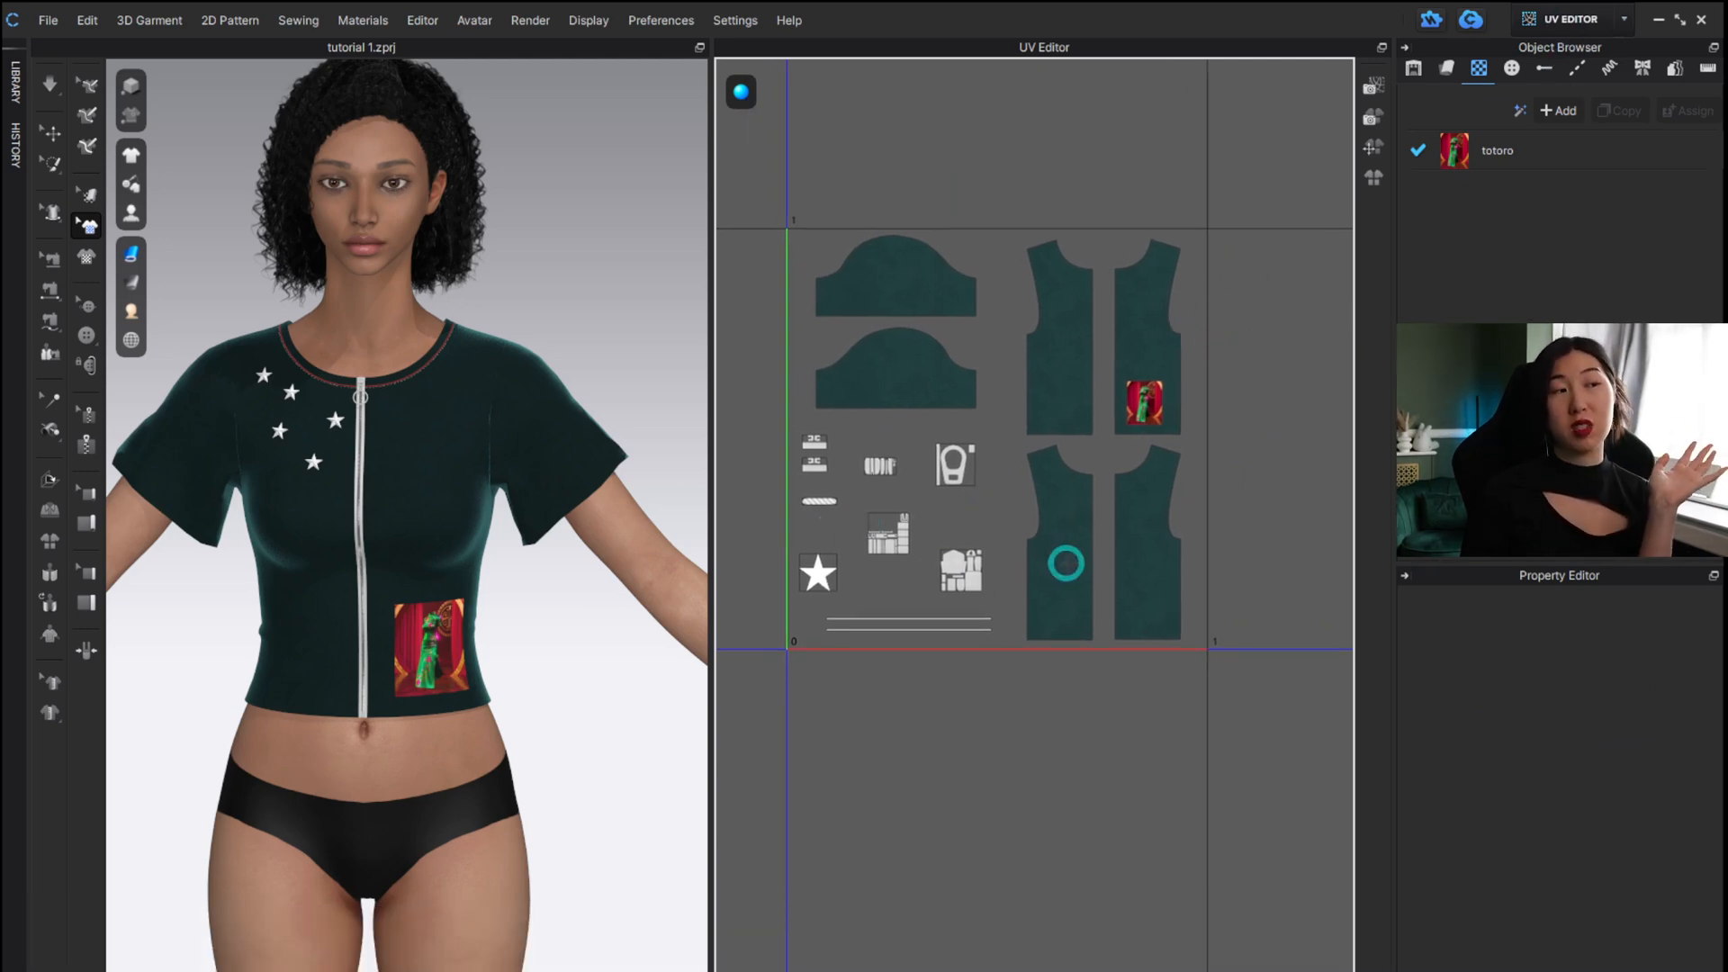
scroll(918, 650, down, 3)
scroll(918, 640, up, 4)
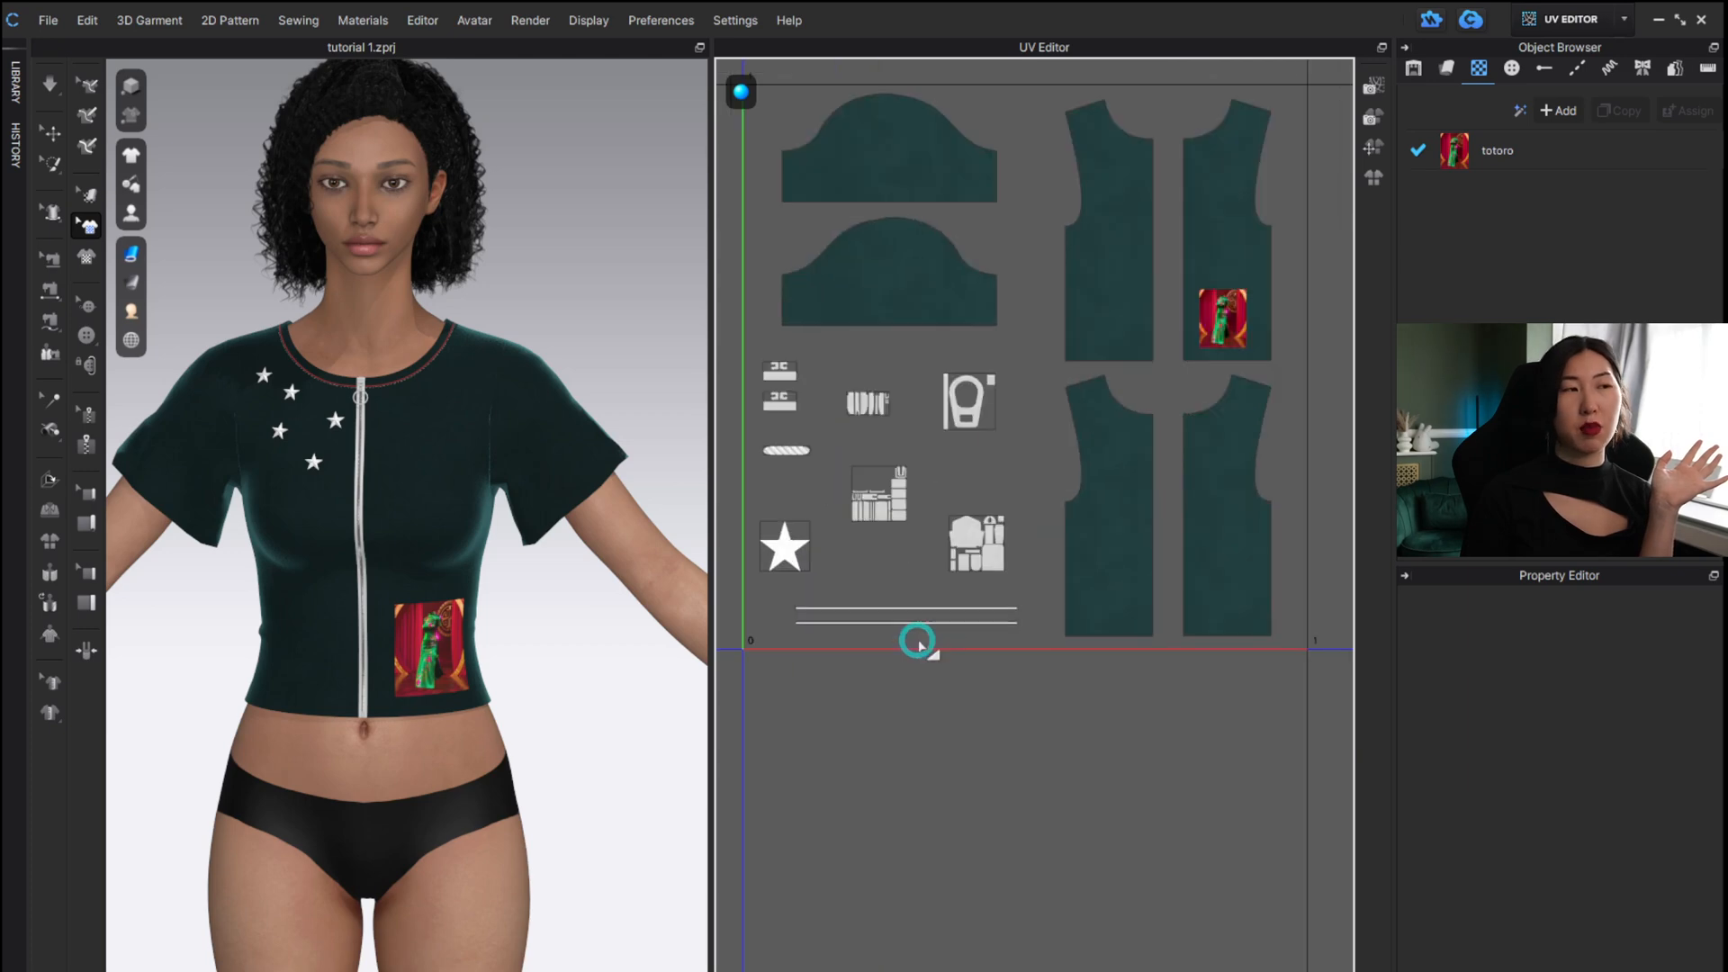
scroll(918, 641, up, 5)
scroll(930, 602, down, 4)
Switch from the UV Editor to the Animation workspace and accept the simulation quality notice.
click(1535, 19)
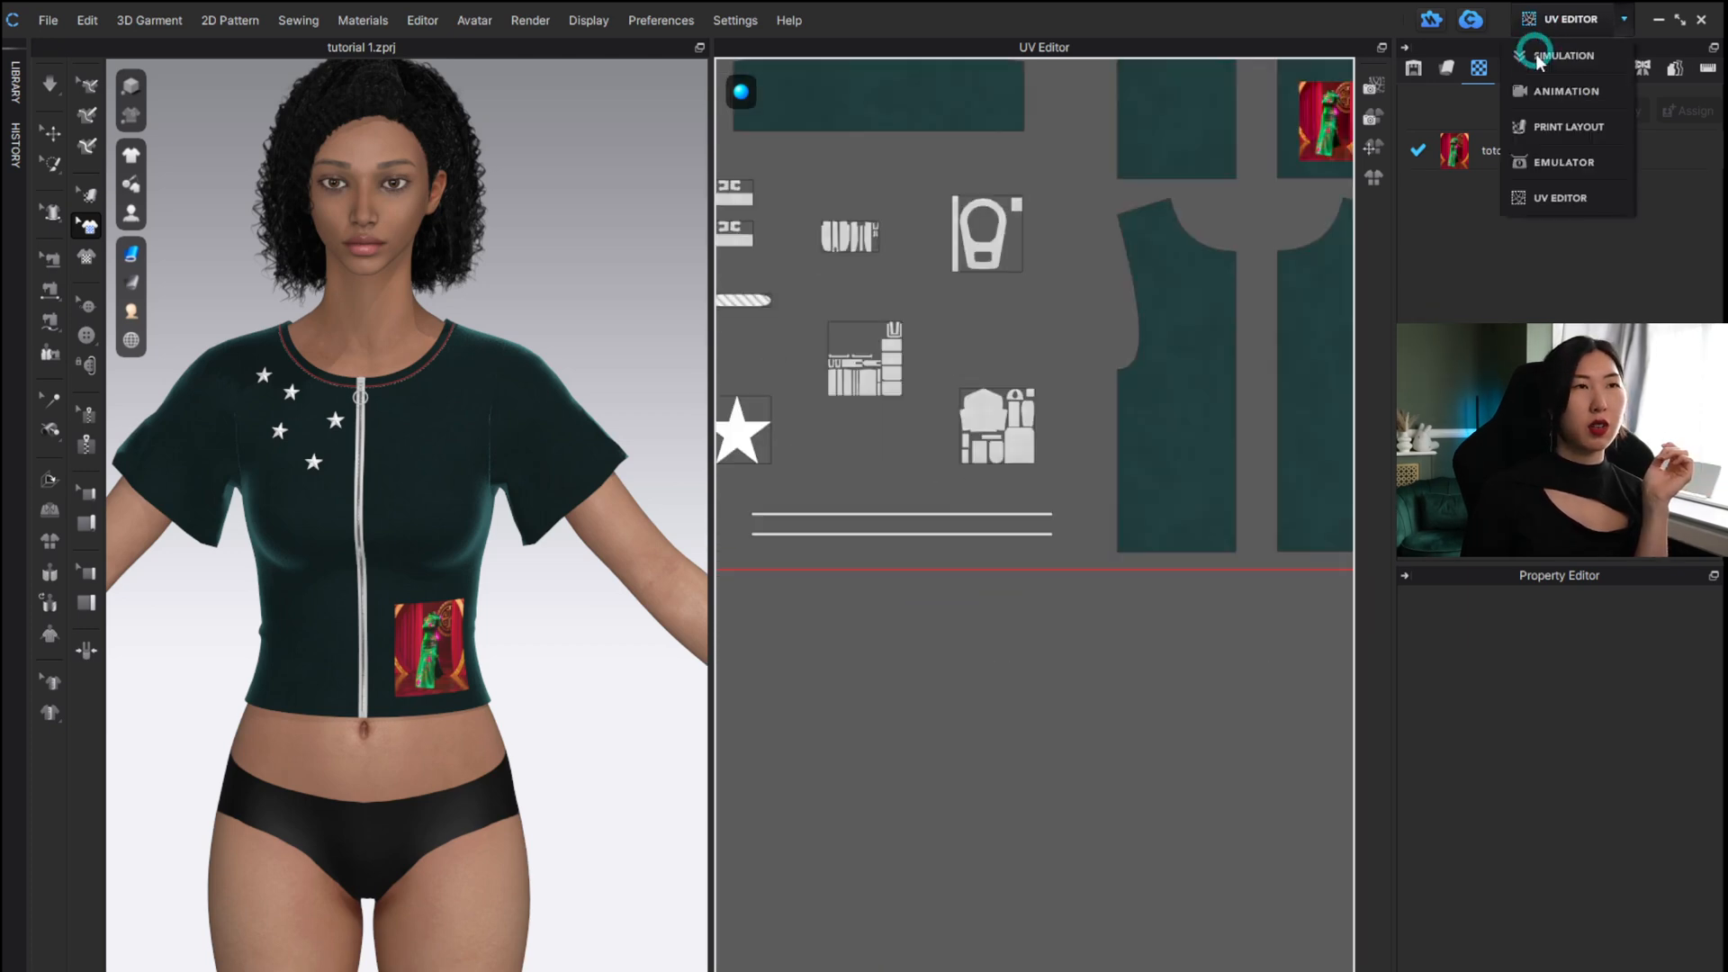
click(1541, 90)
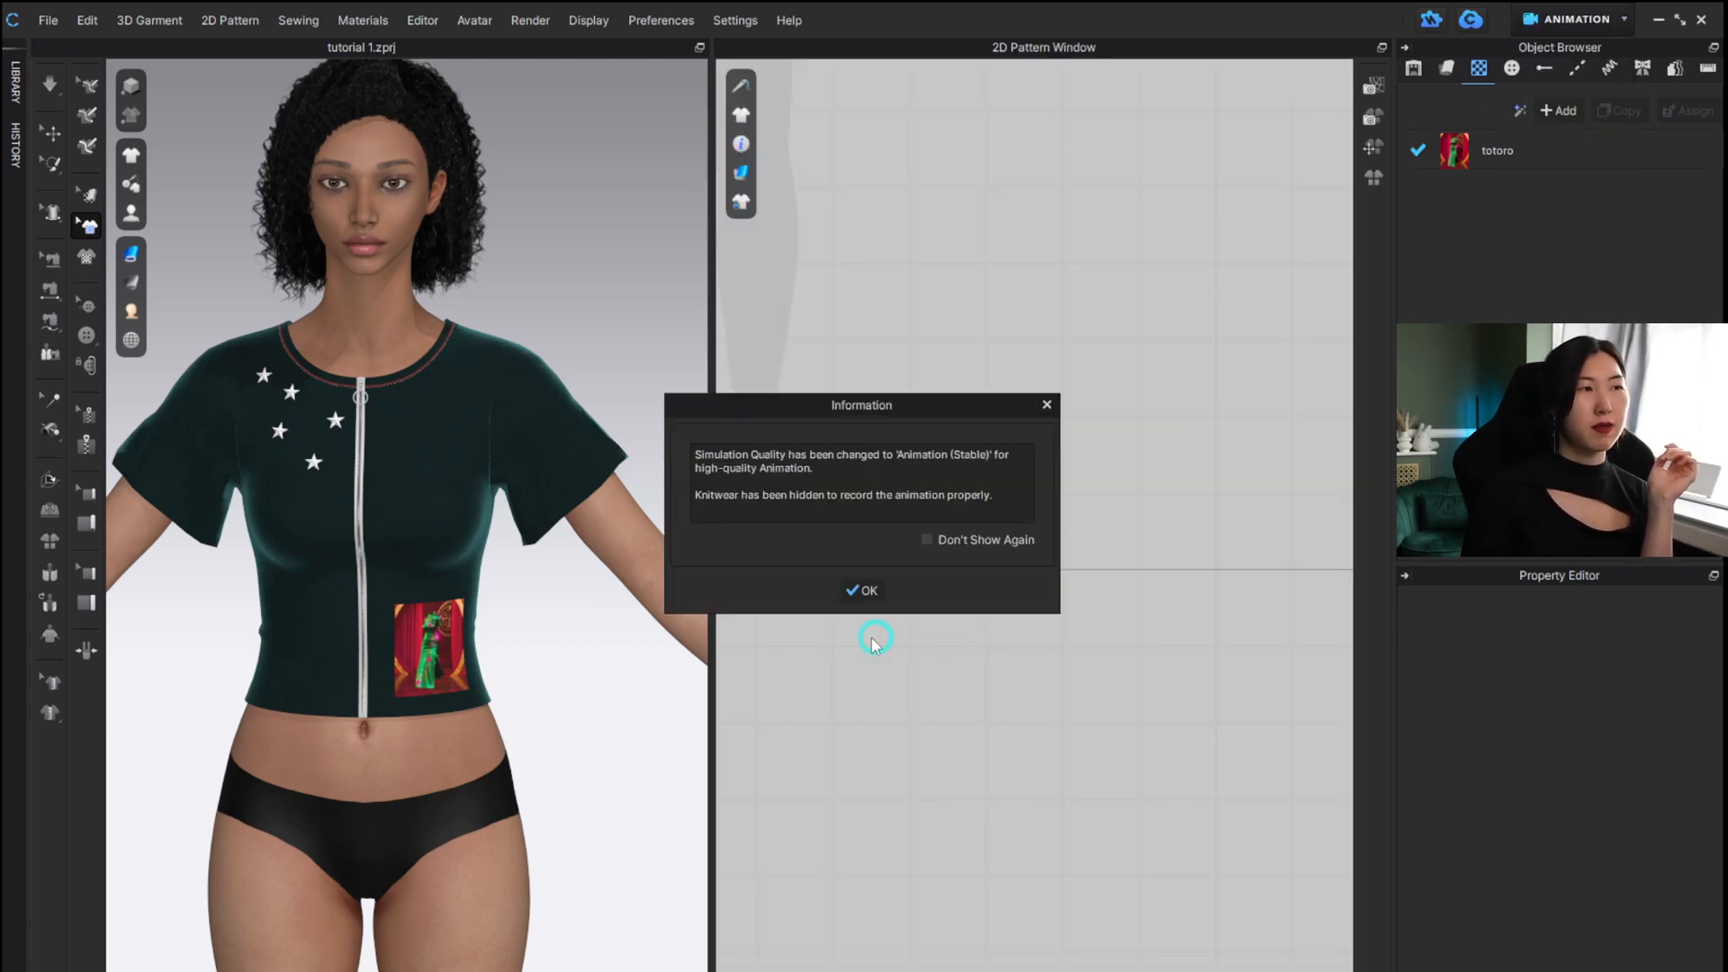
click(861, 590)
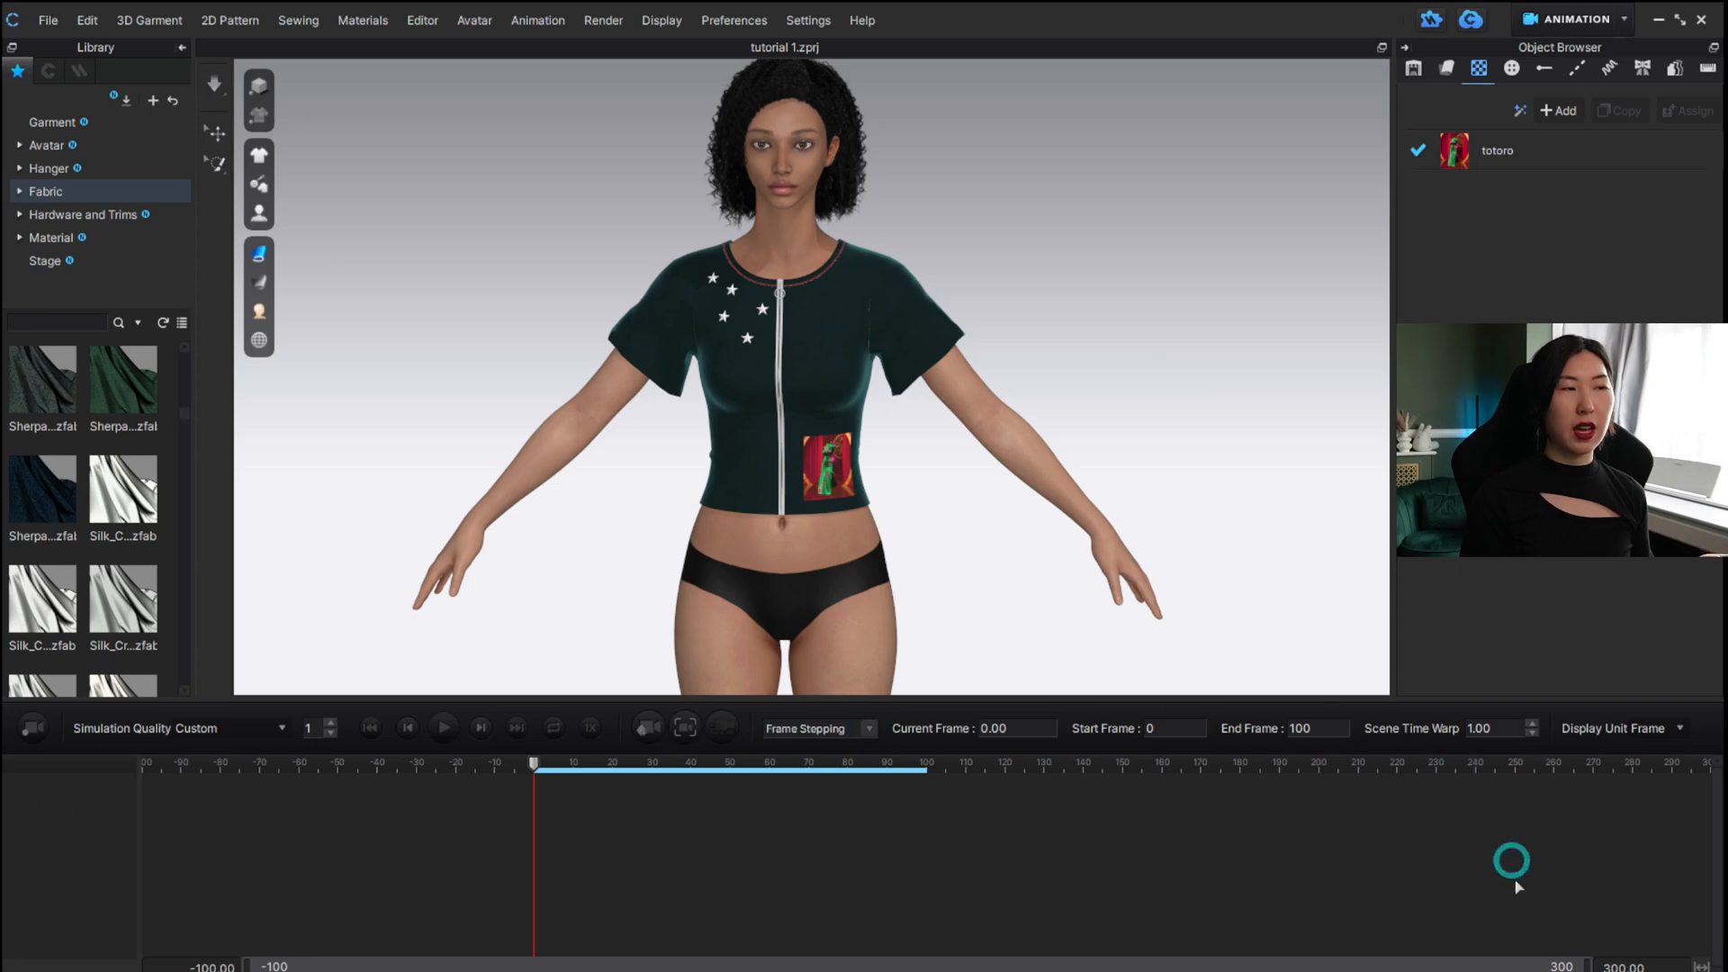
Set the animation timeline's display unit to Frame.
mouse_move(533, 763)
mouse_down()
mouse_move(867, 764)
mouse_move(533, 763)
mouse_up()
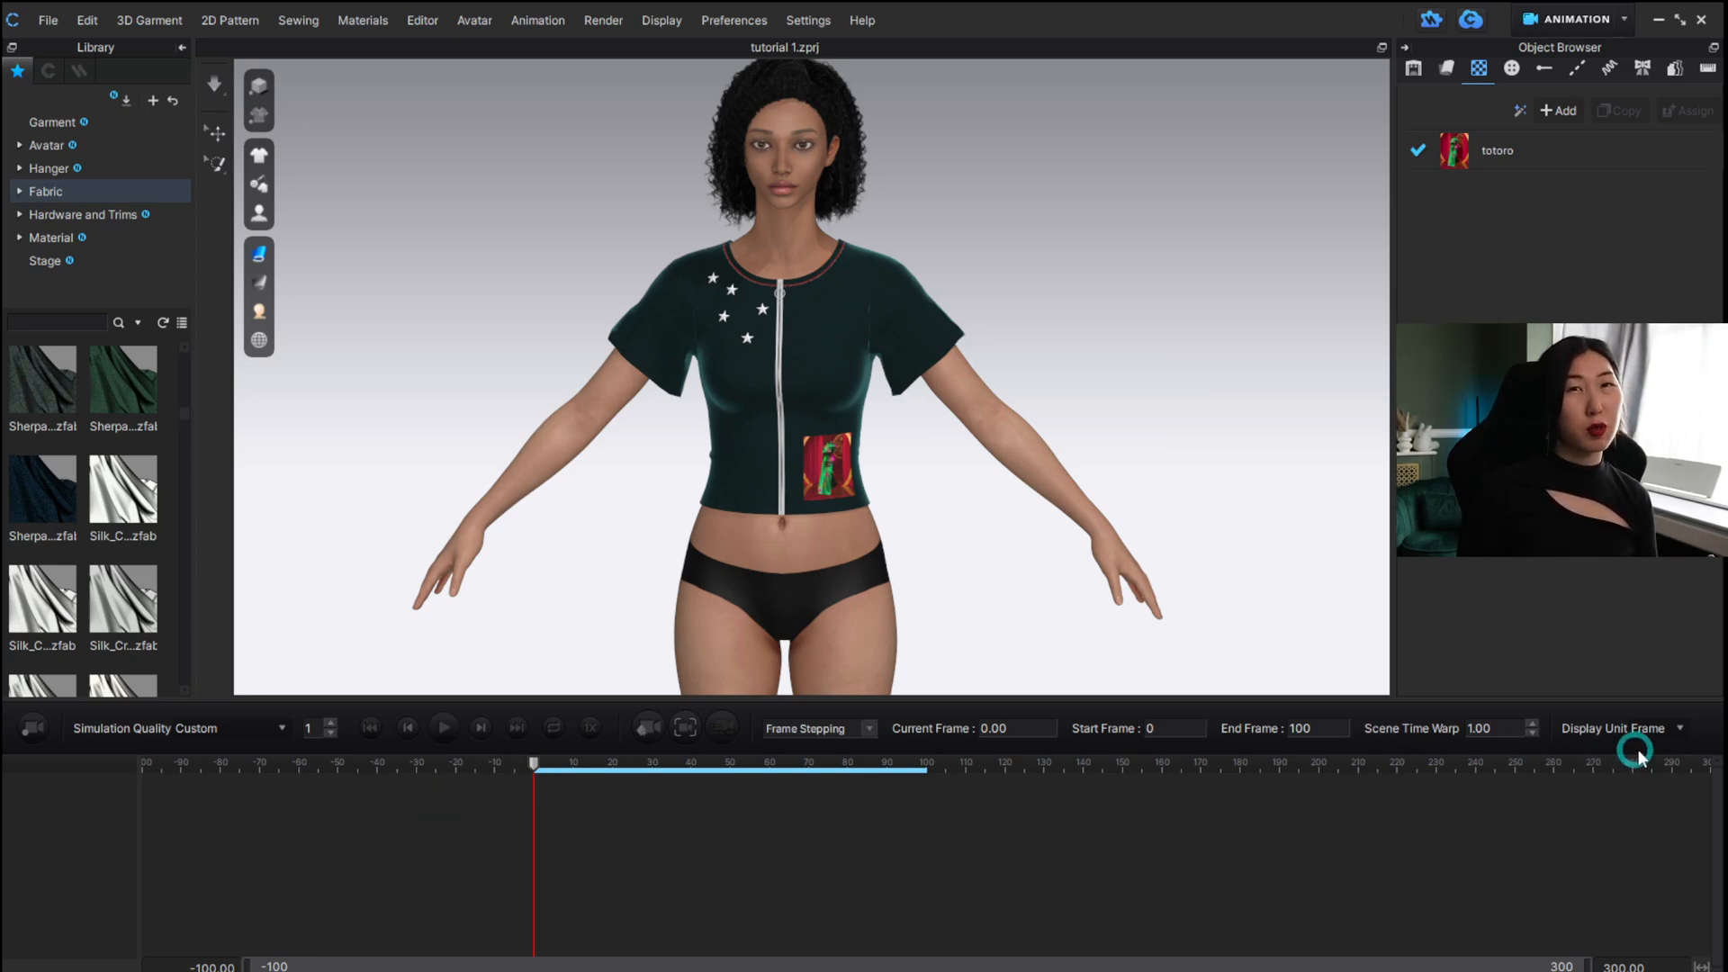
click(1678, 729)
click(1673, 760)
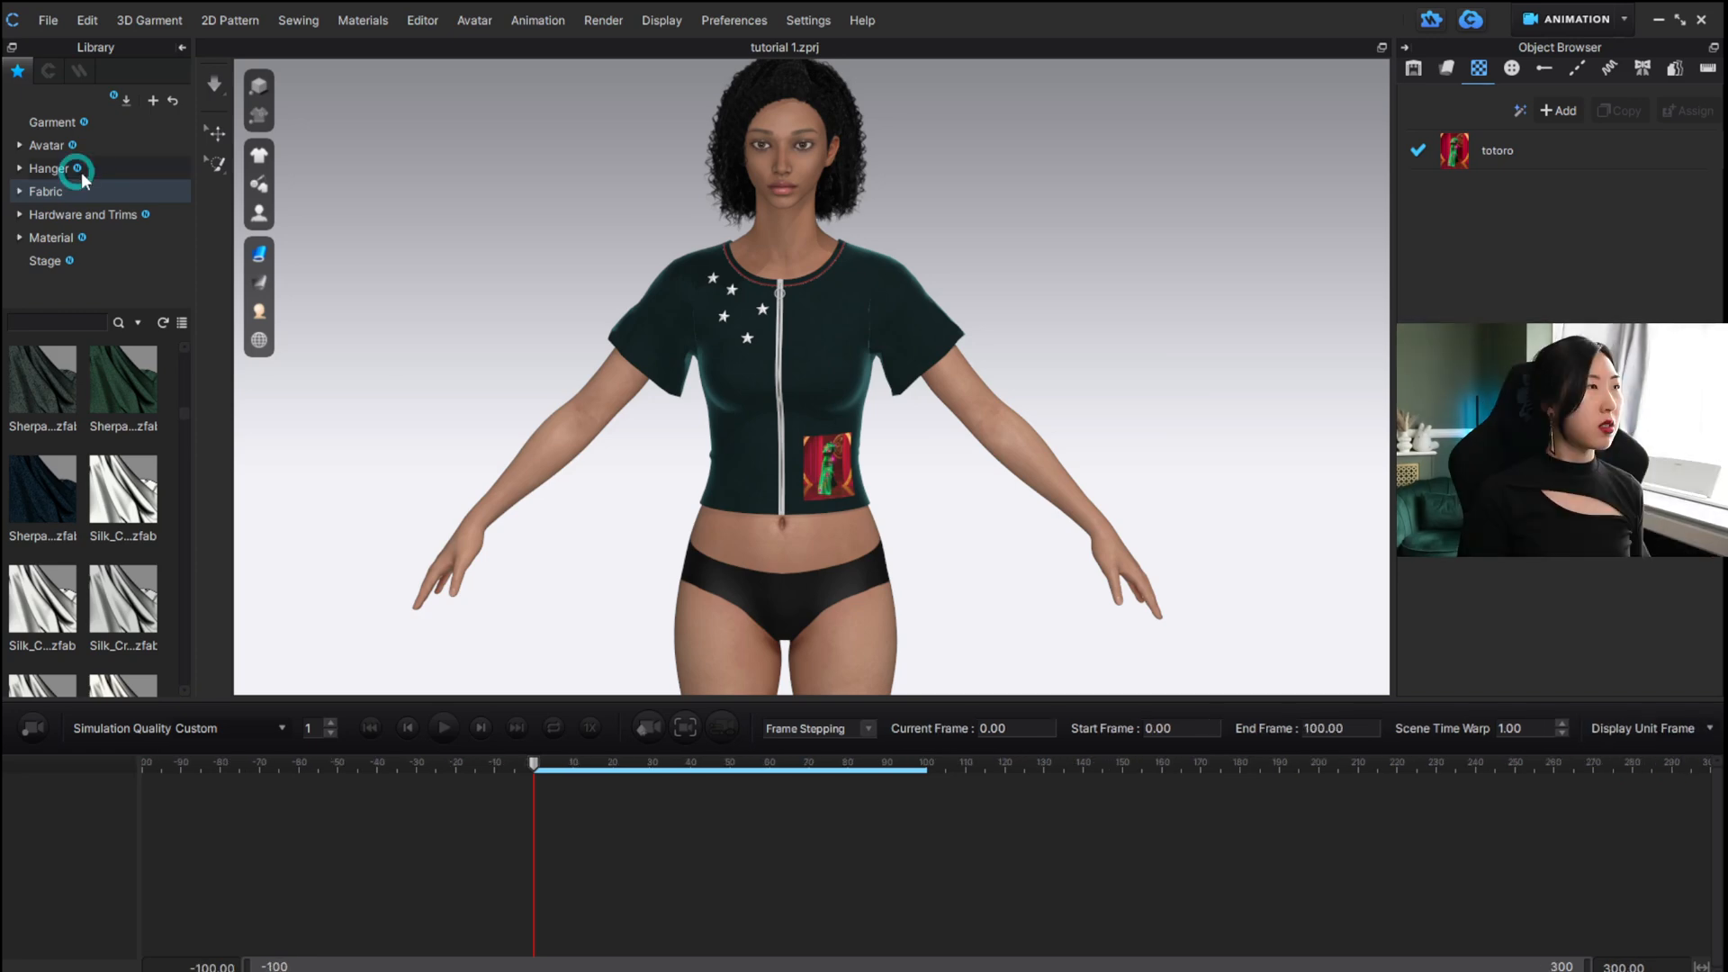
Open the Motion folder of the Female_V2 avatar in the library.
click(87, 140)
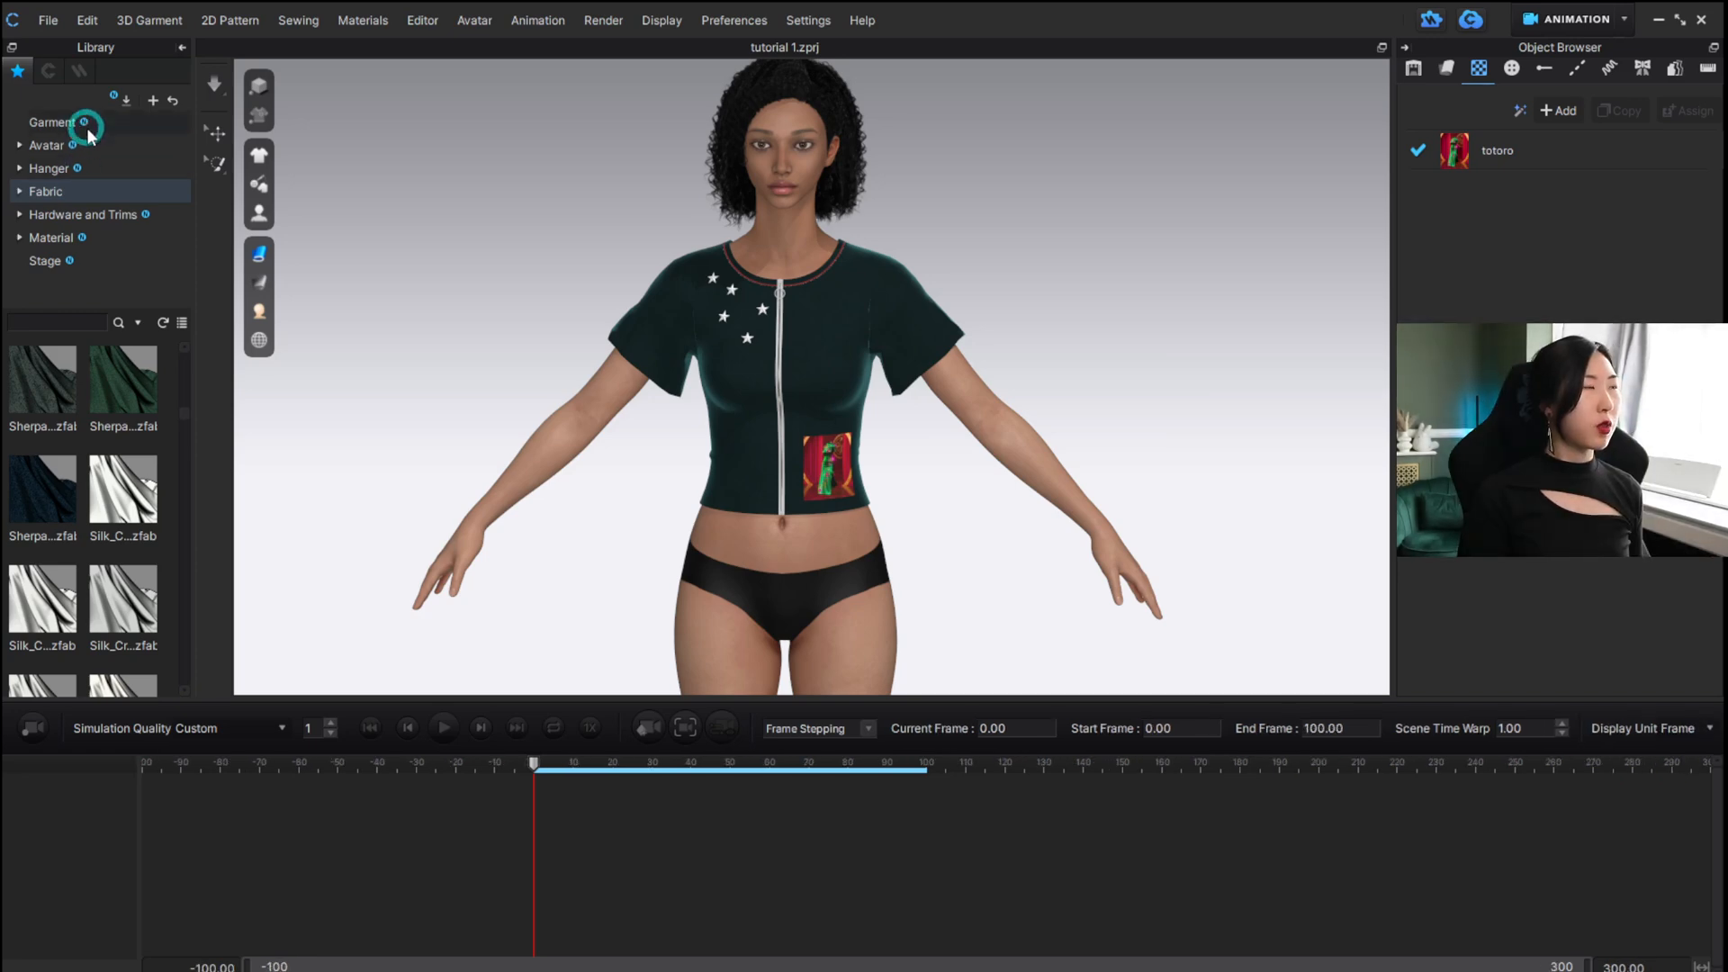
click(39, 147)
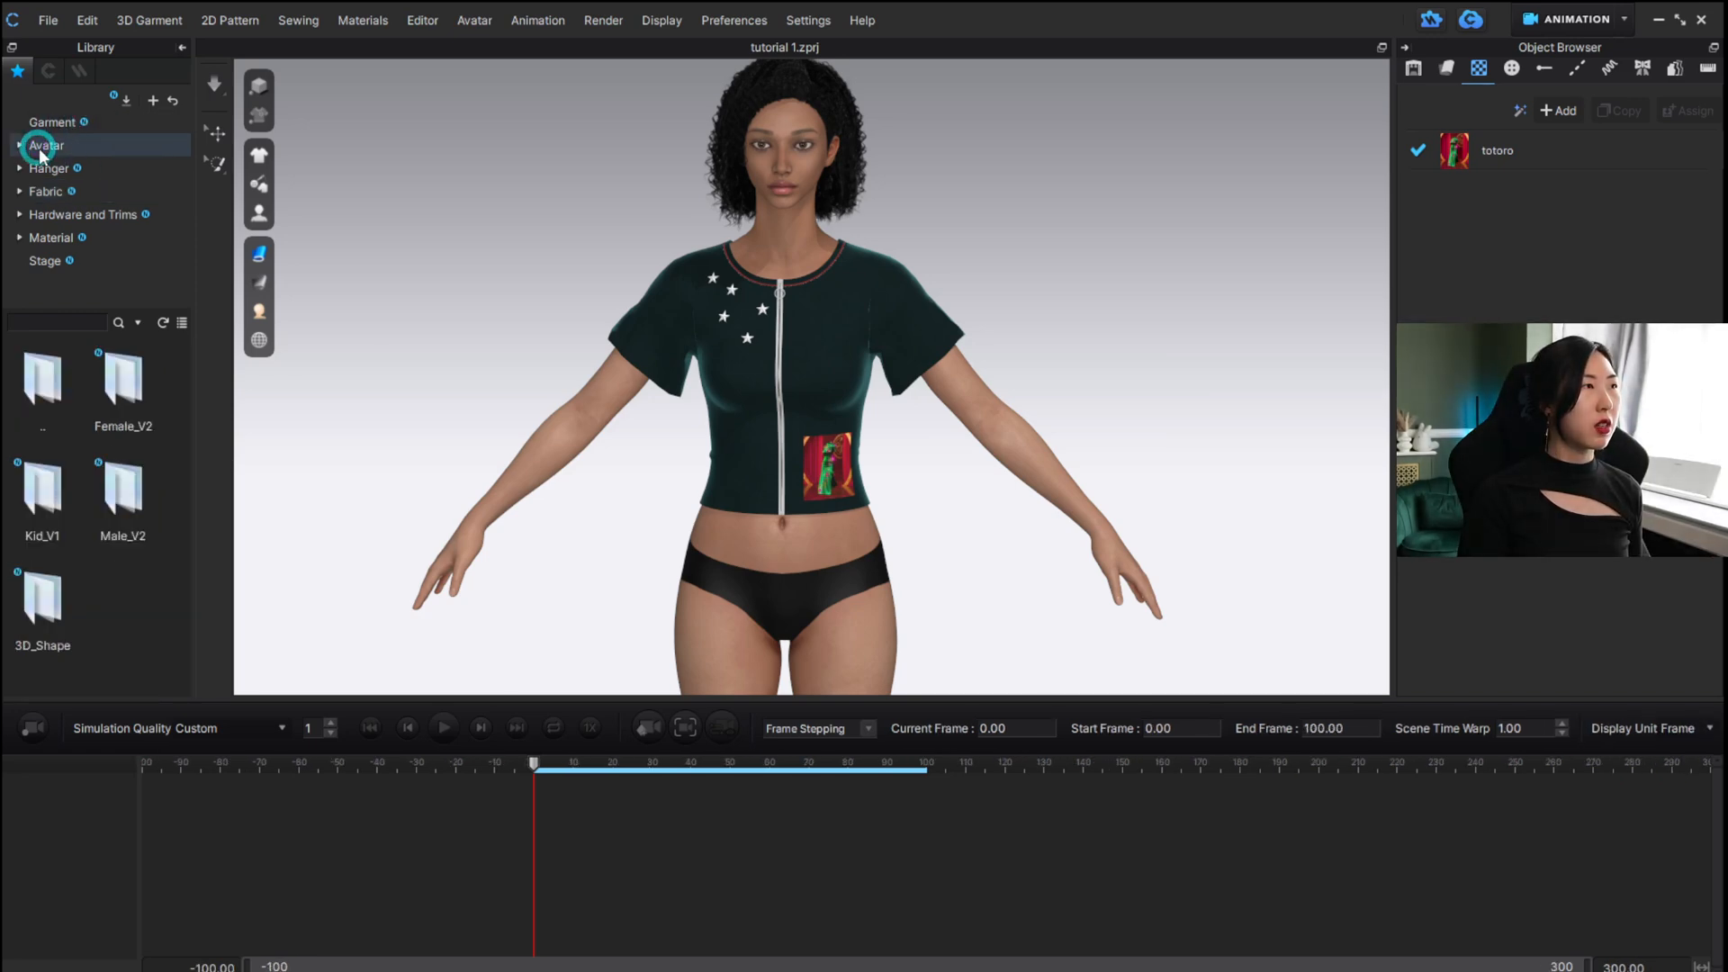
double_click(123, 387)
scroll(123, 432, down, 2)
click(126, 446)
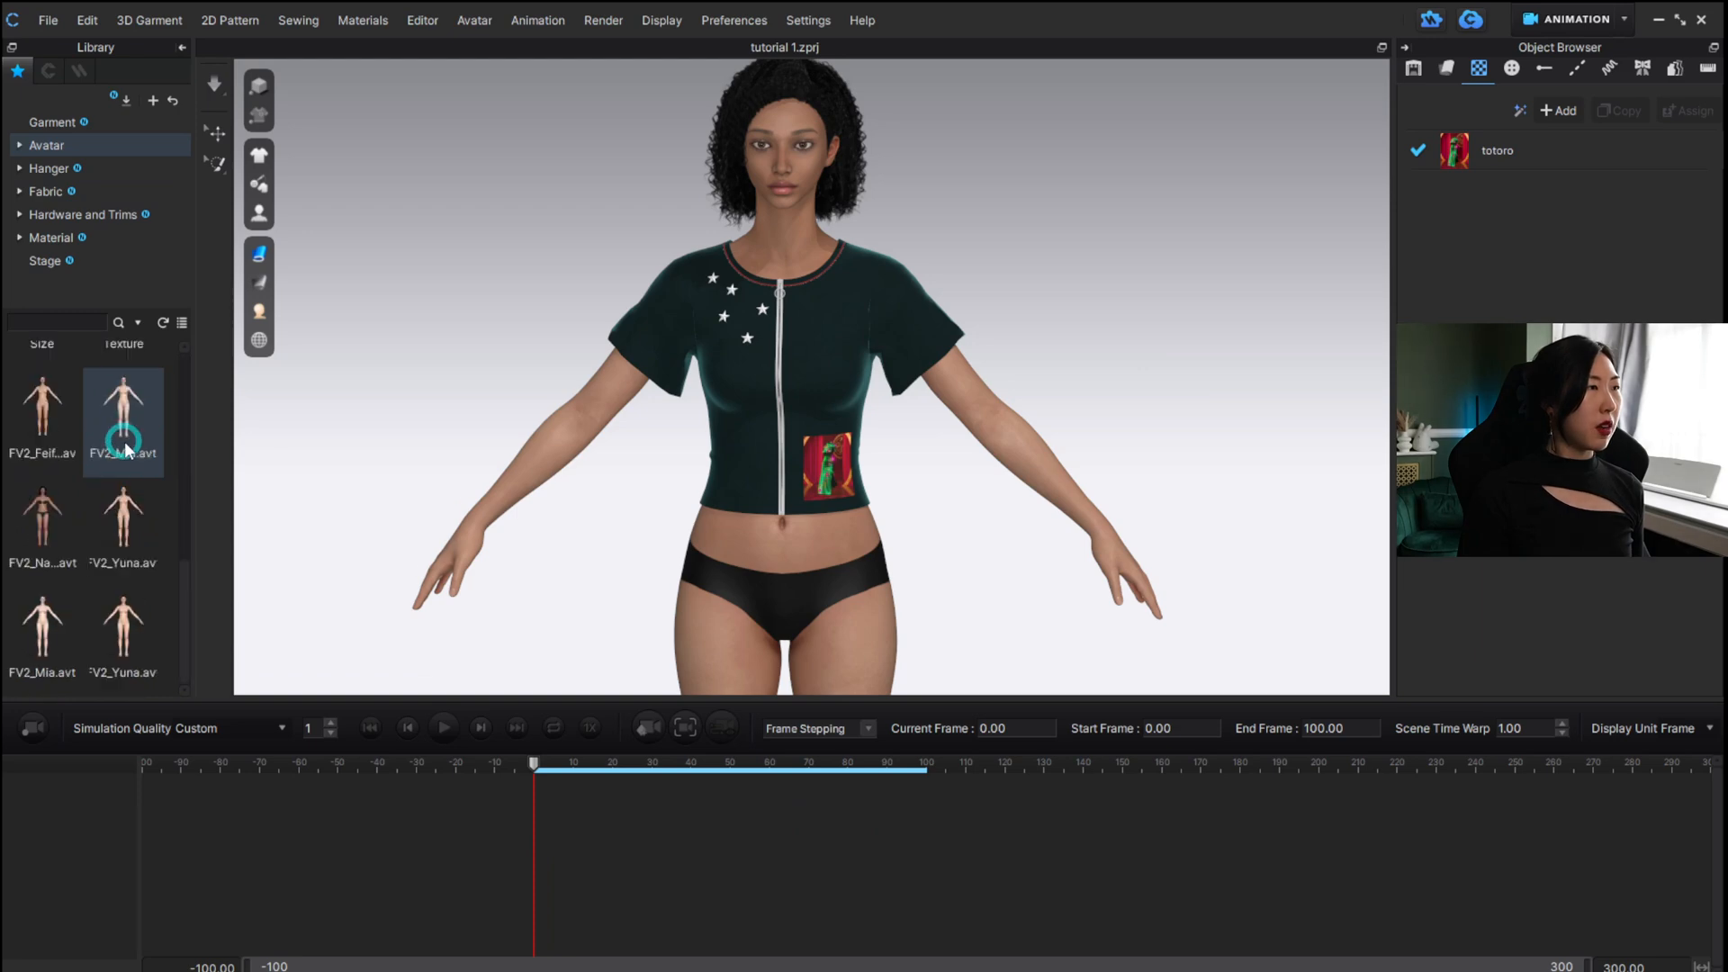
scroll(126, 445, up, 3)
click(48, 513)
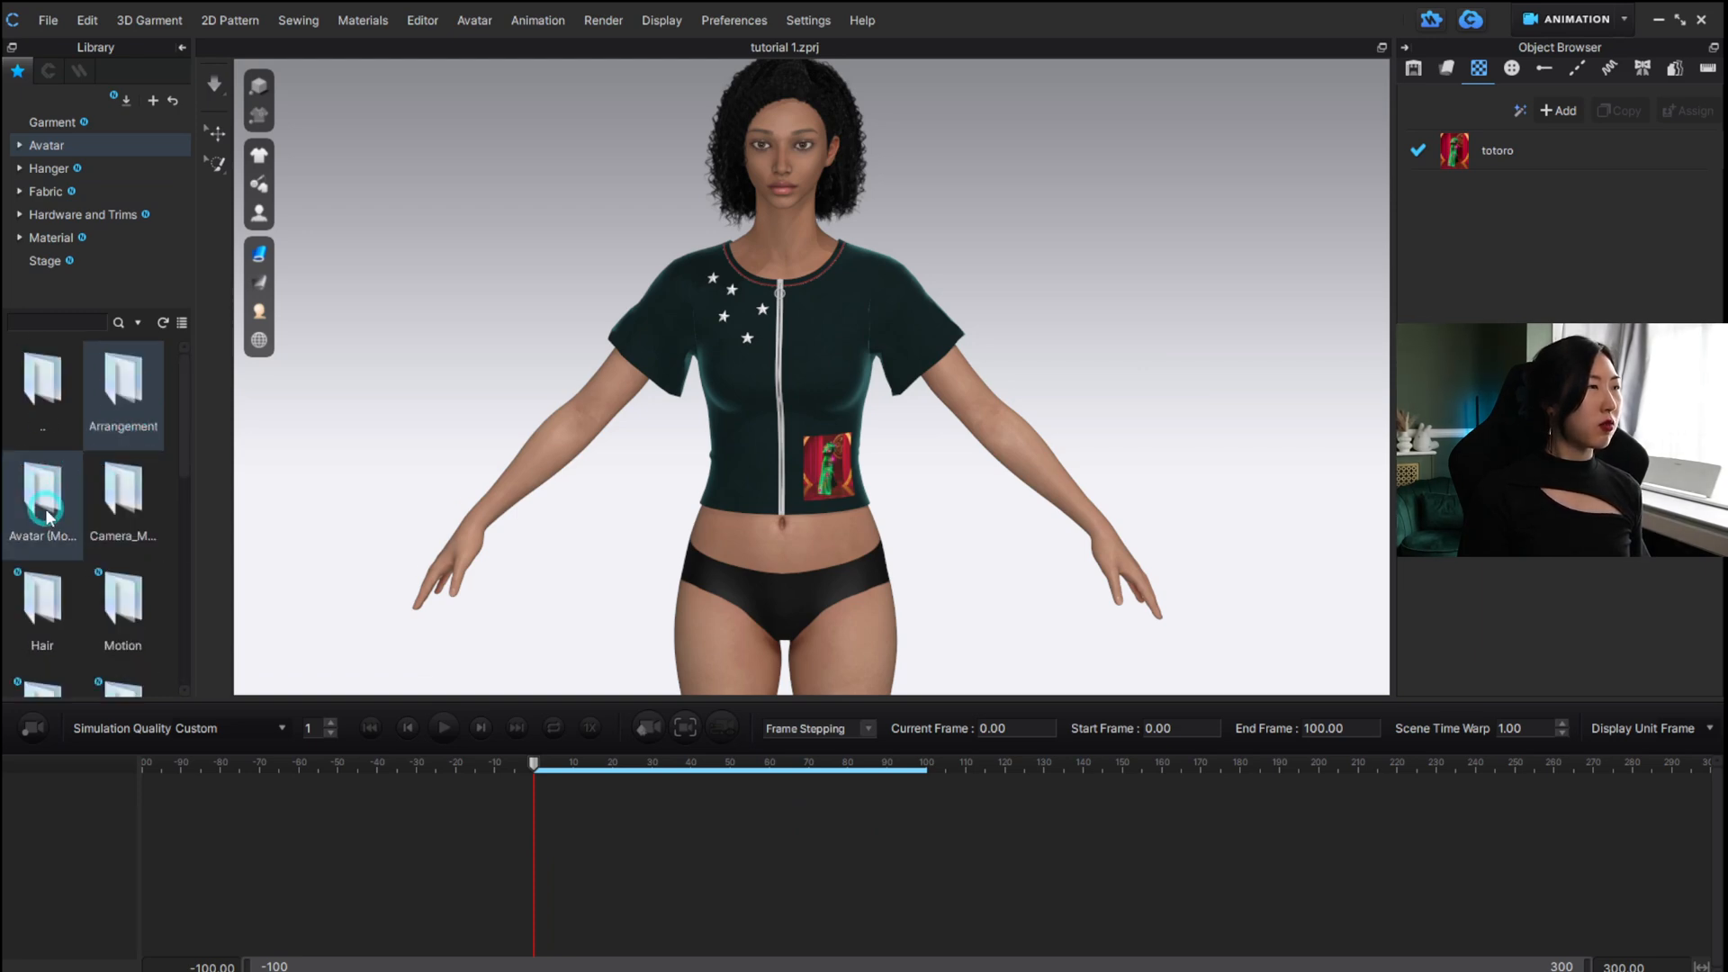
double_click(44, 513)
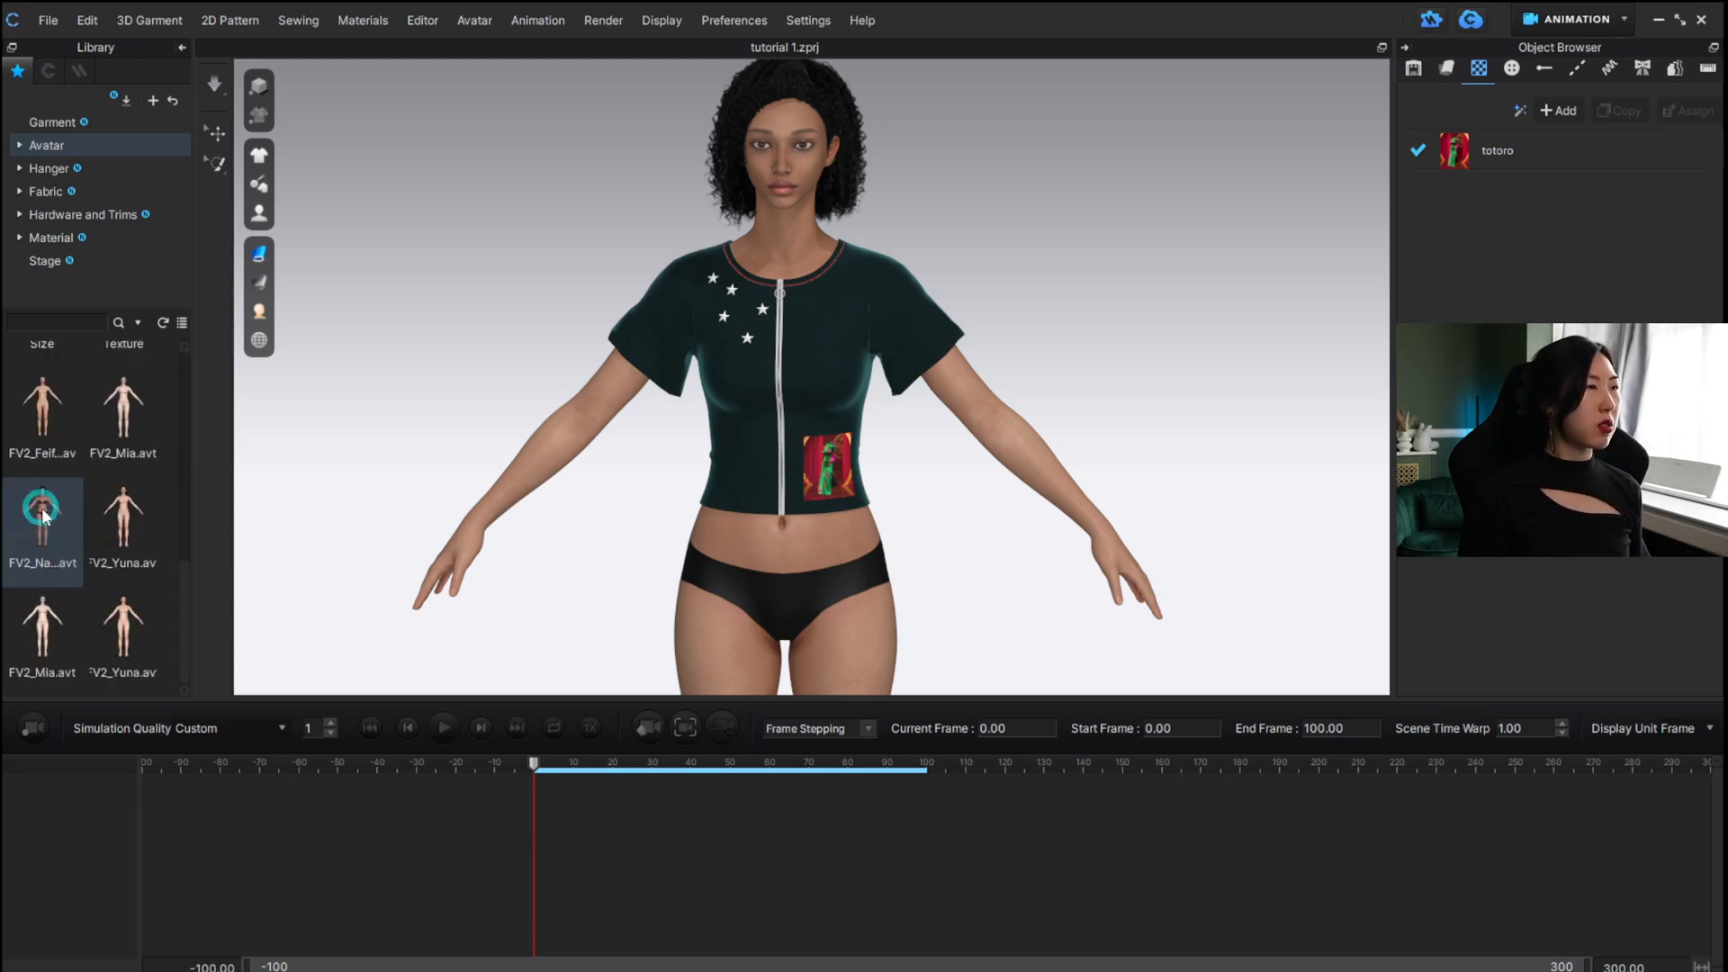
click(186, 602)
scroll(188, 604, up, 3)
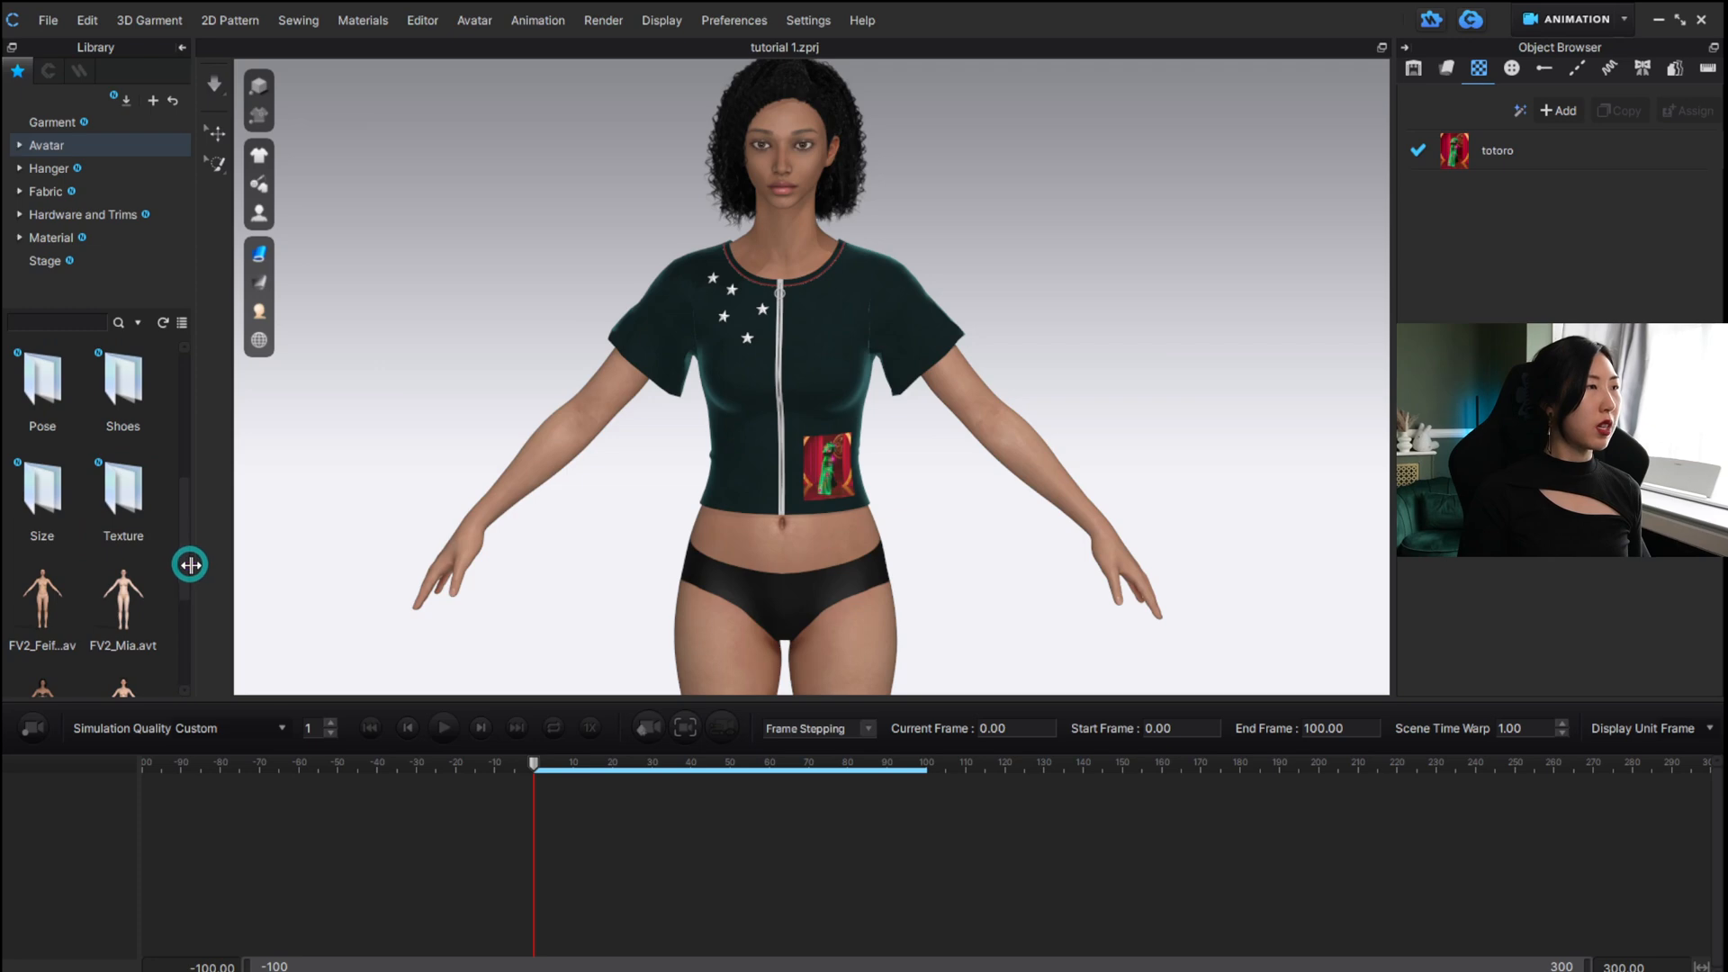
scroll(189, 558, up, 3)
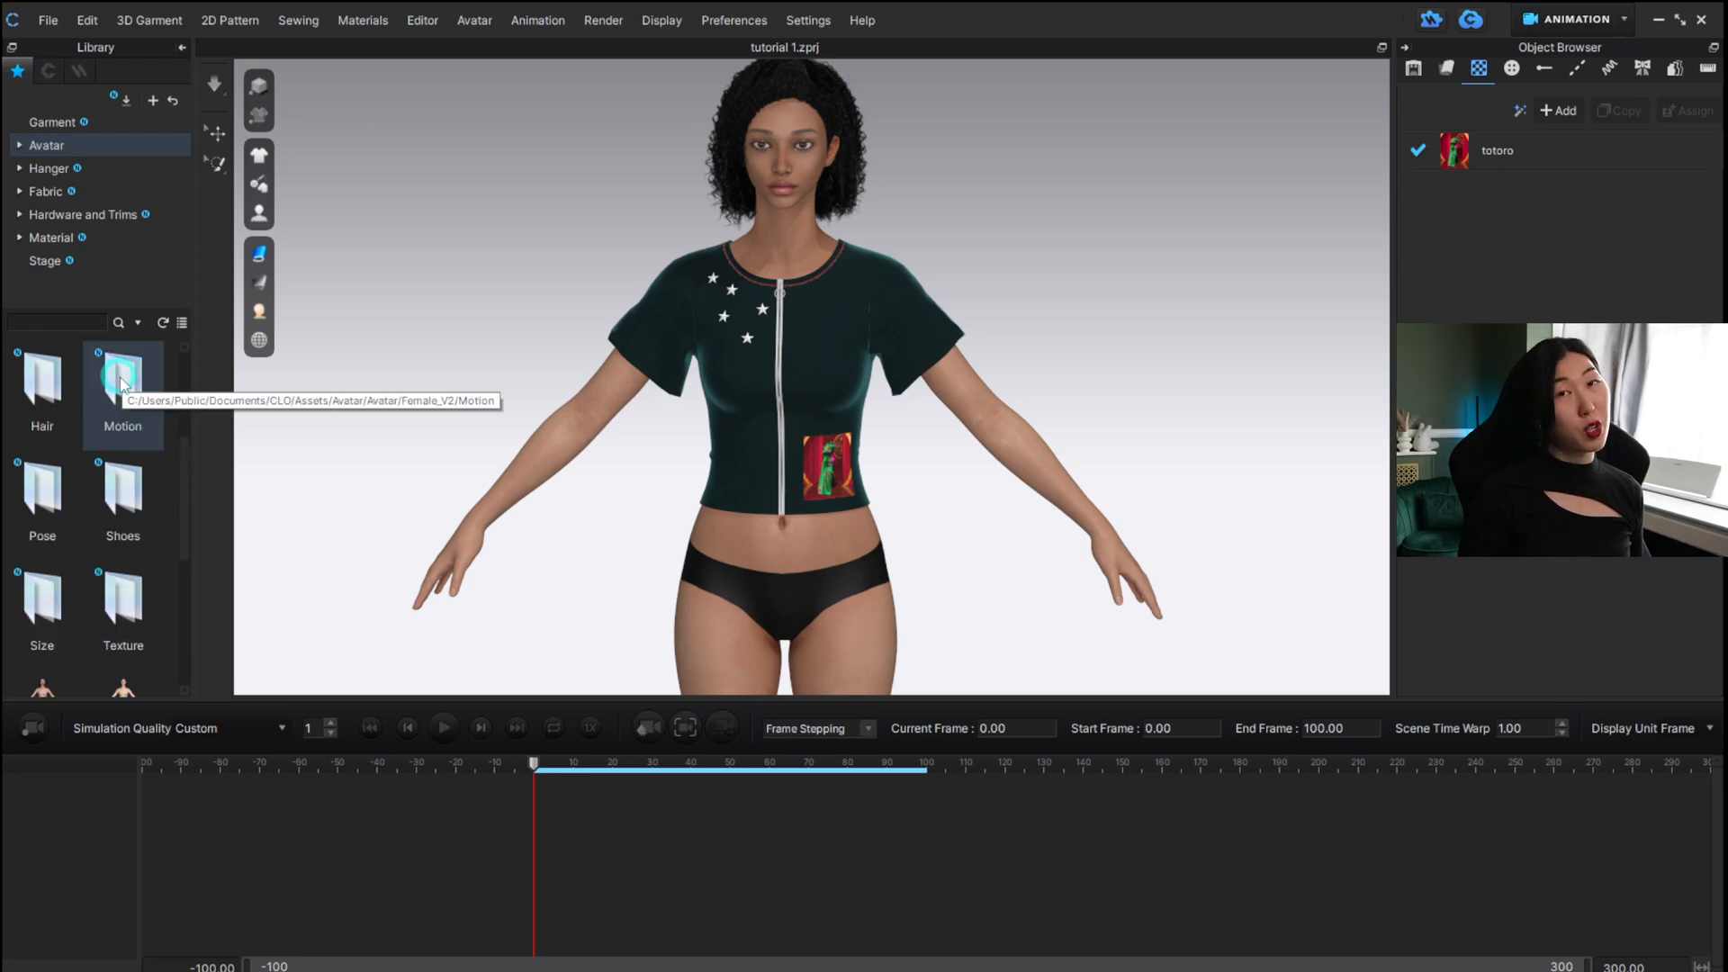
double_click(121, 380)
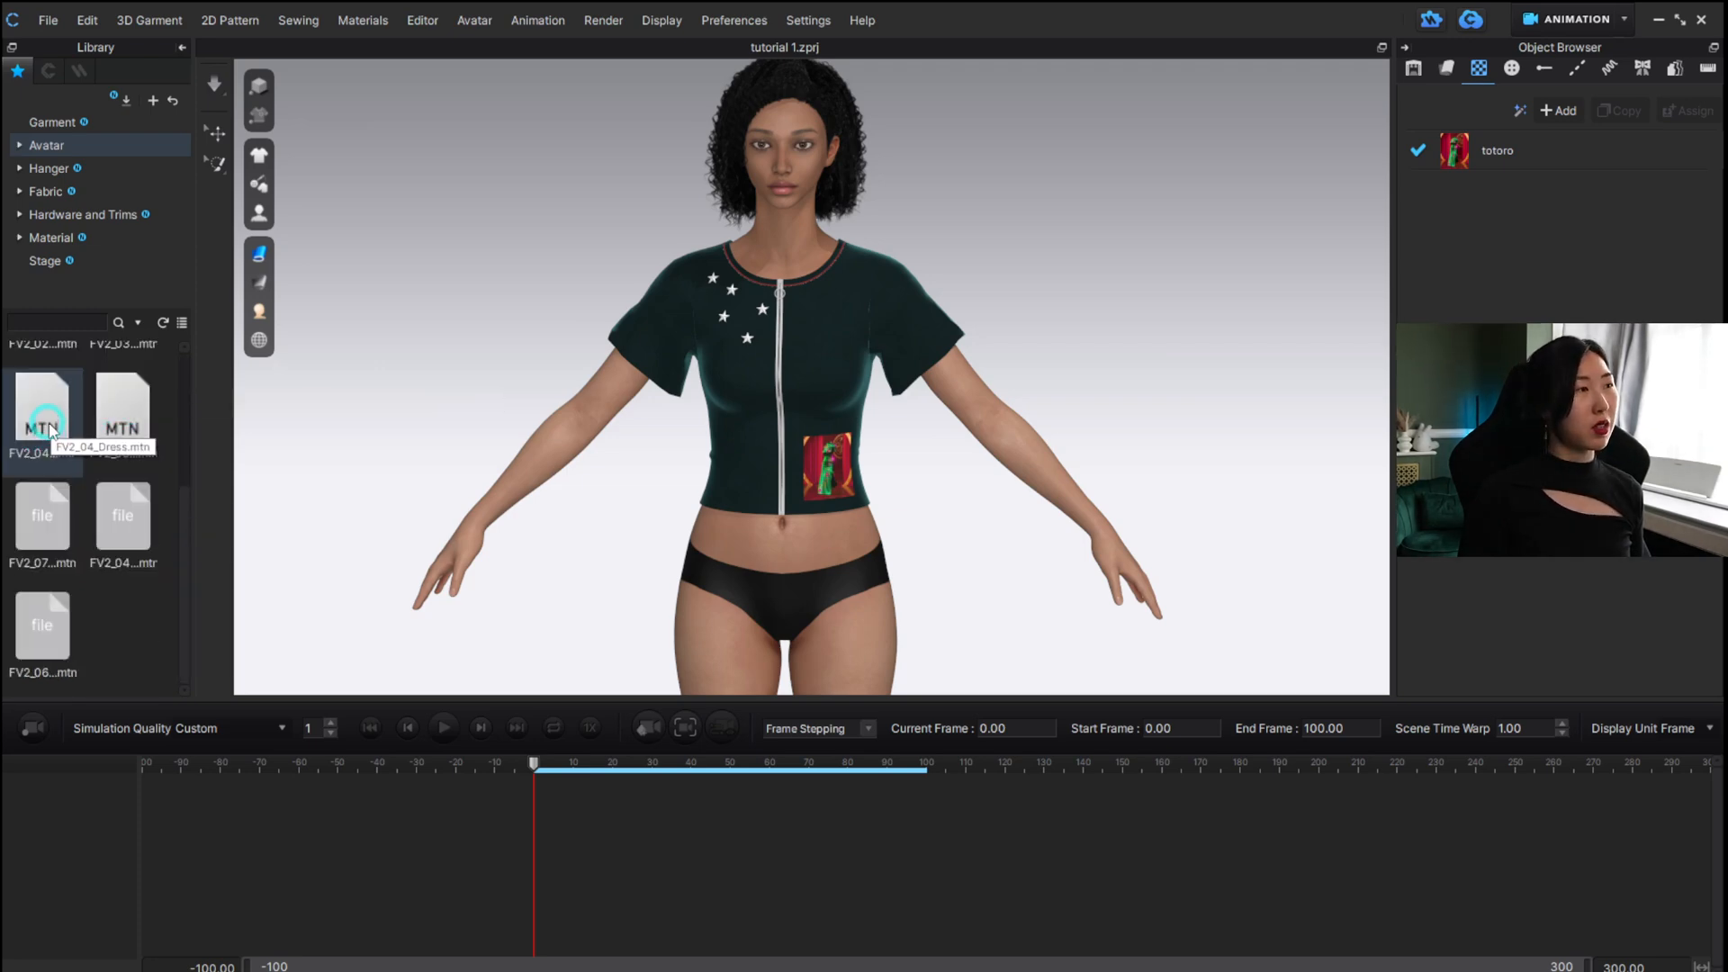
Load the FV2_03_Hands_on_W… motion, moving avatar and garment to the start position with a 30-frame transition animation.
click(122, 495)
click(44, 498)
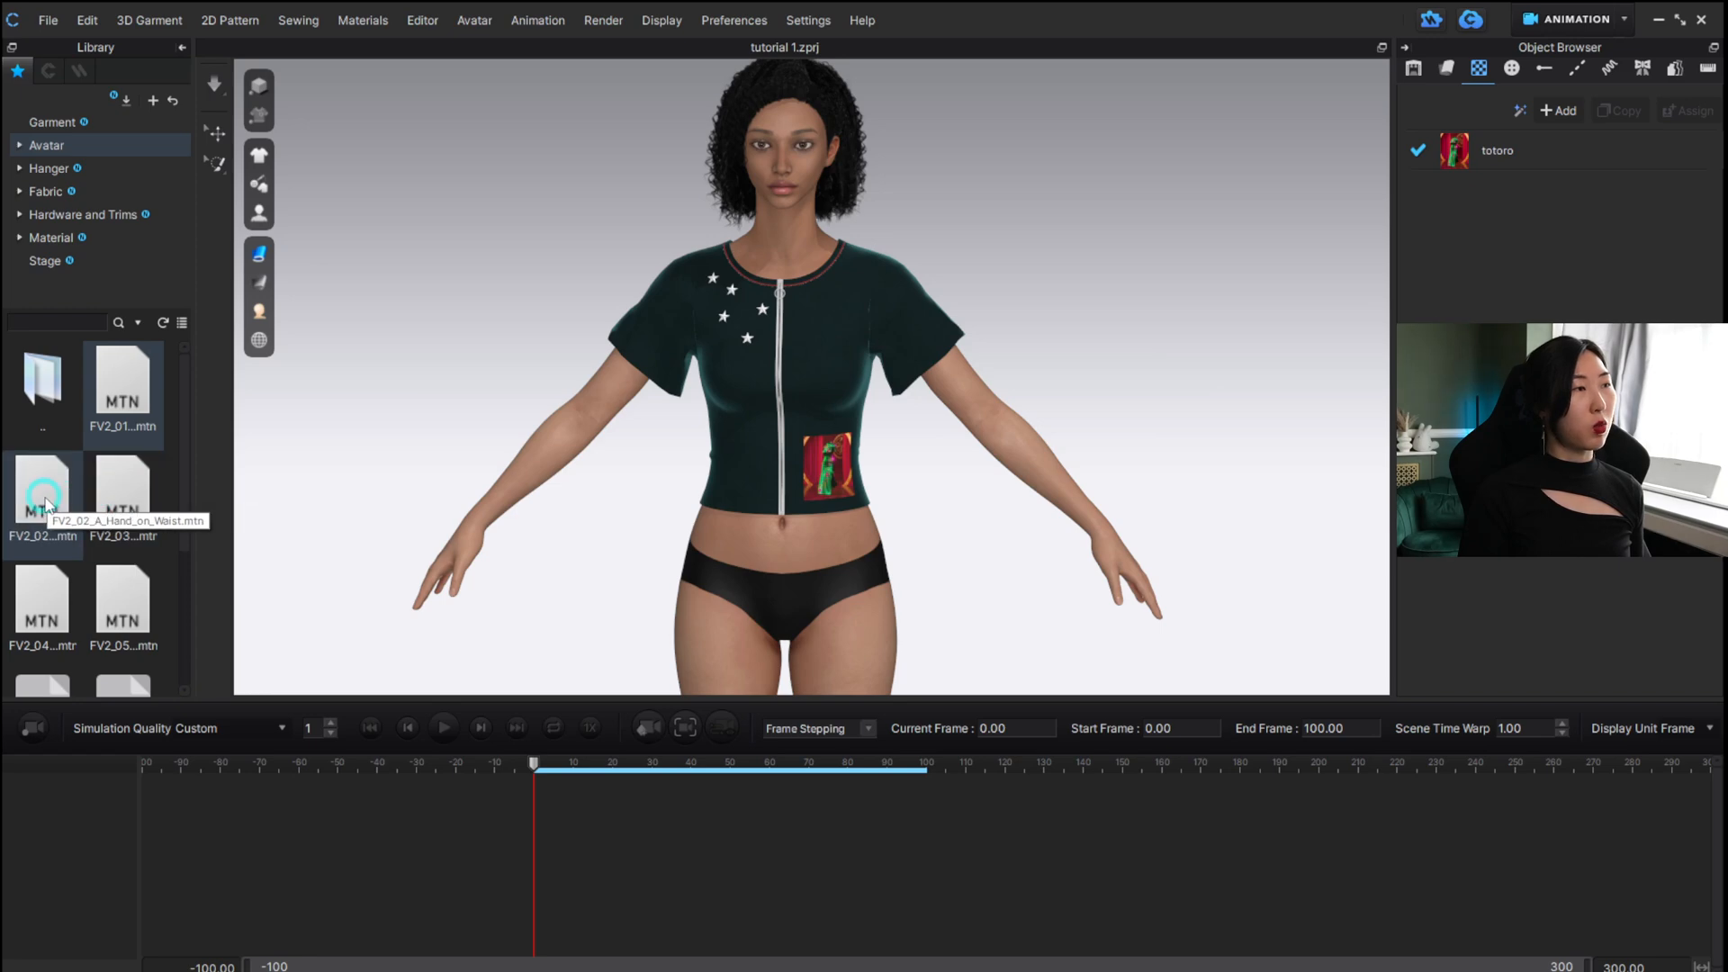
double_click(122, 495)
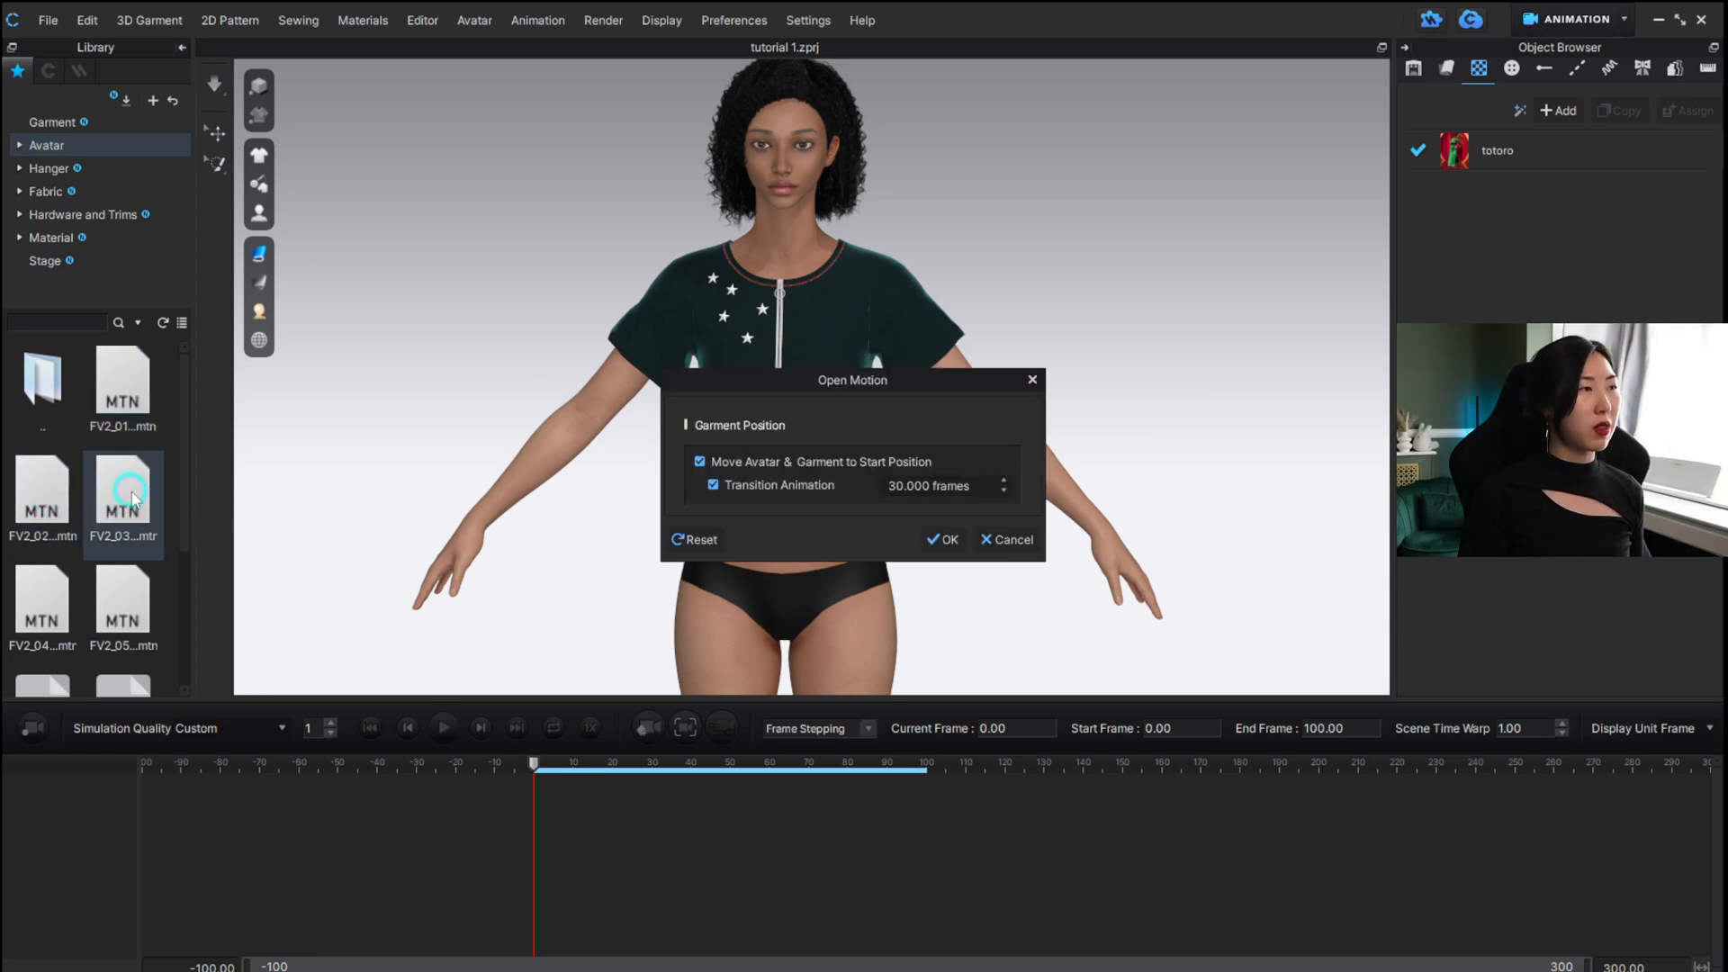
click(803, 510)
click(938, 509)
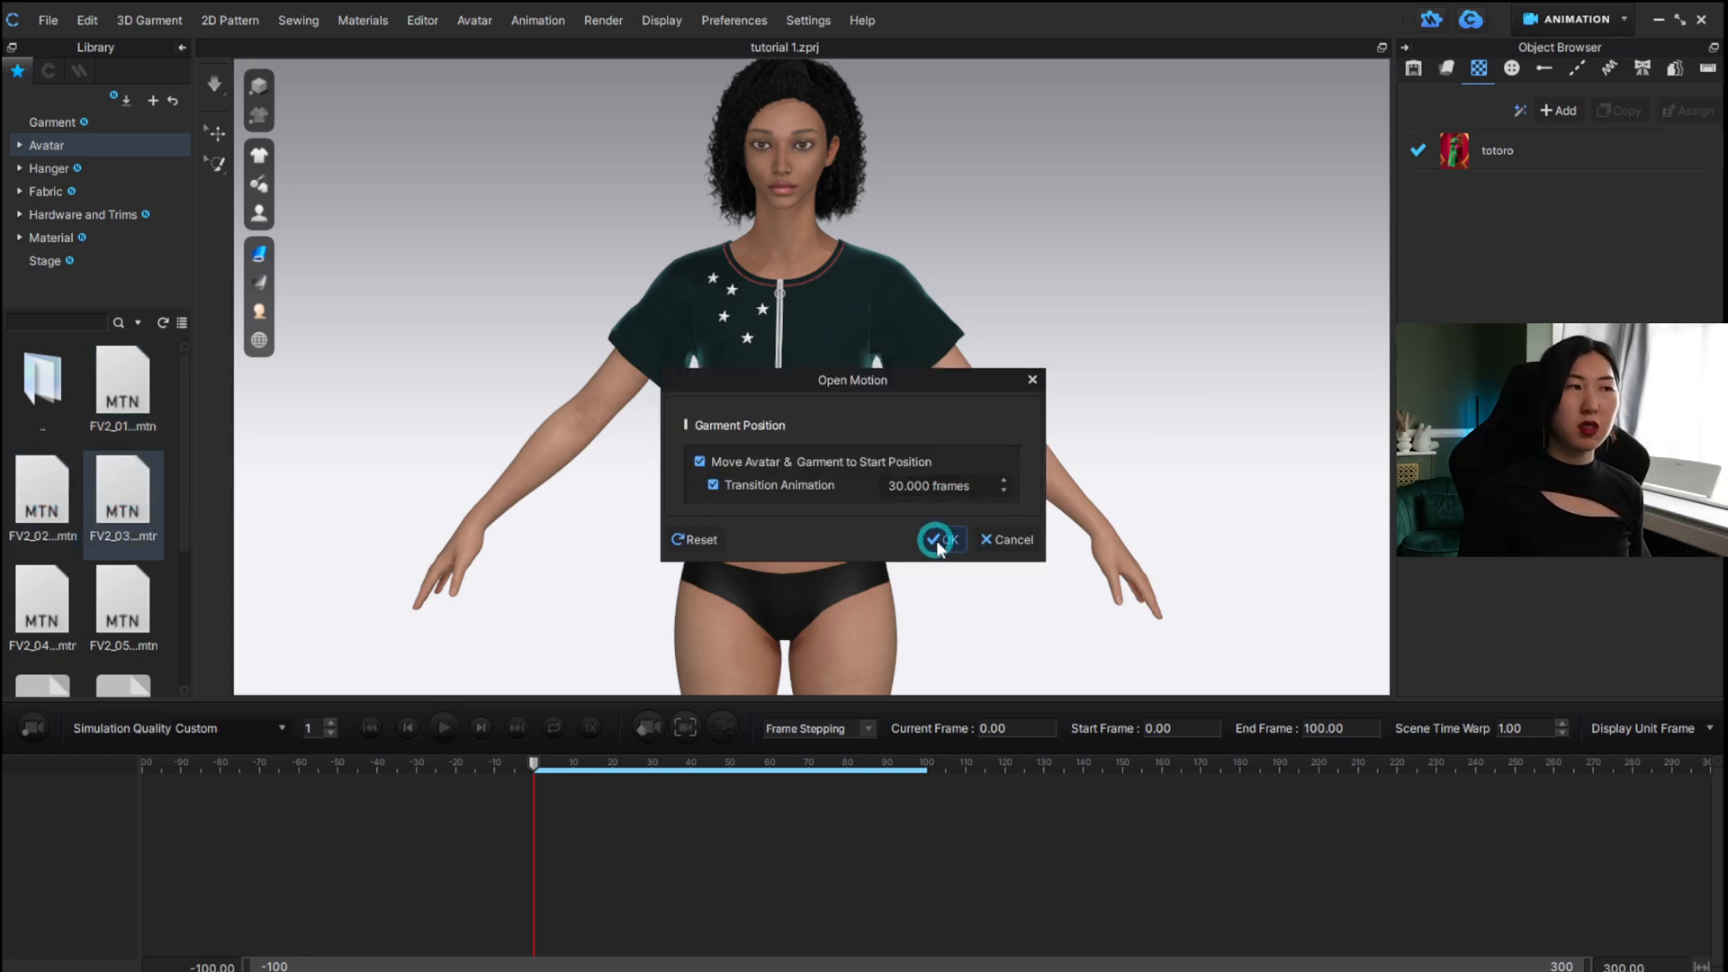
click(936, 540)
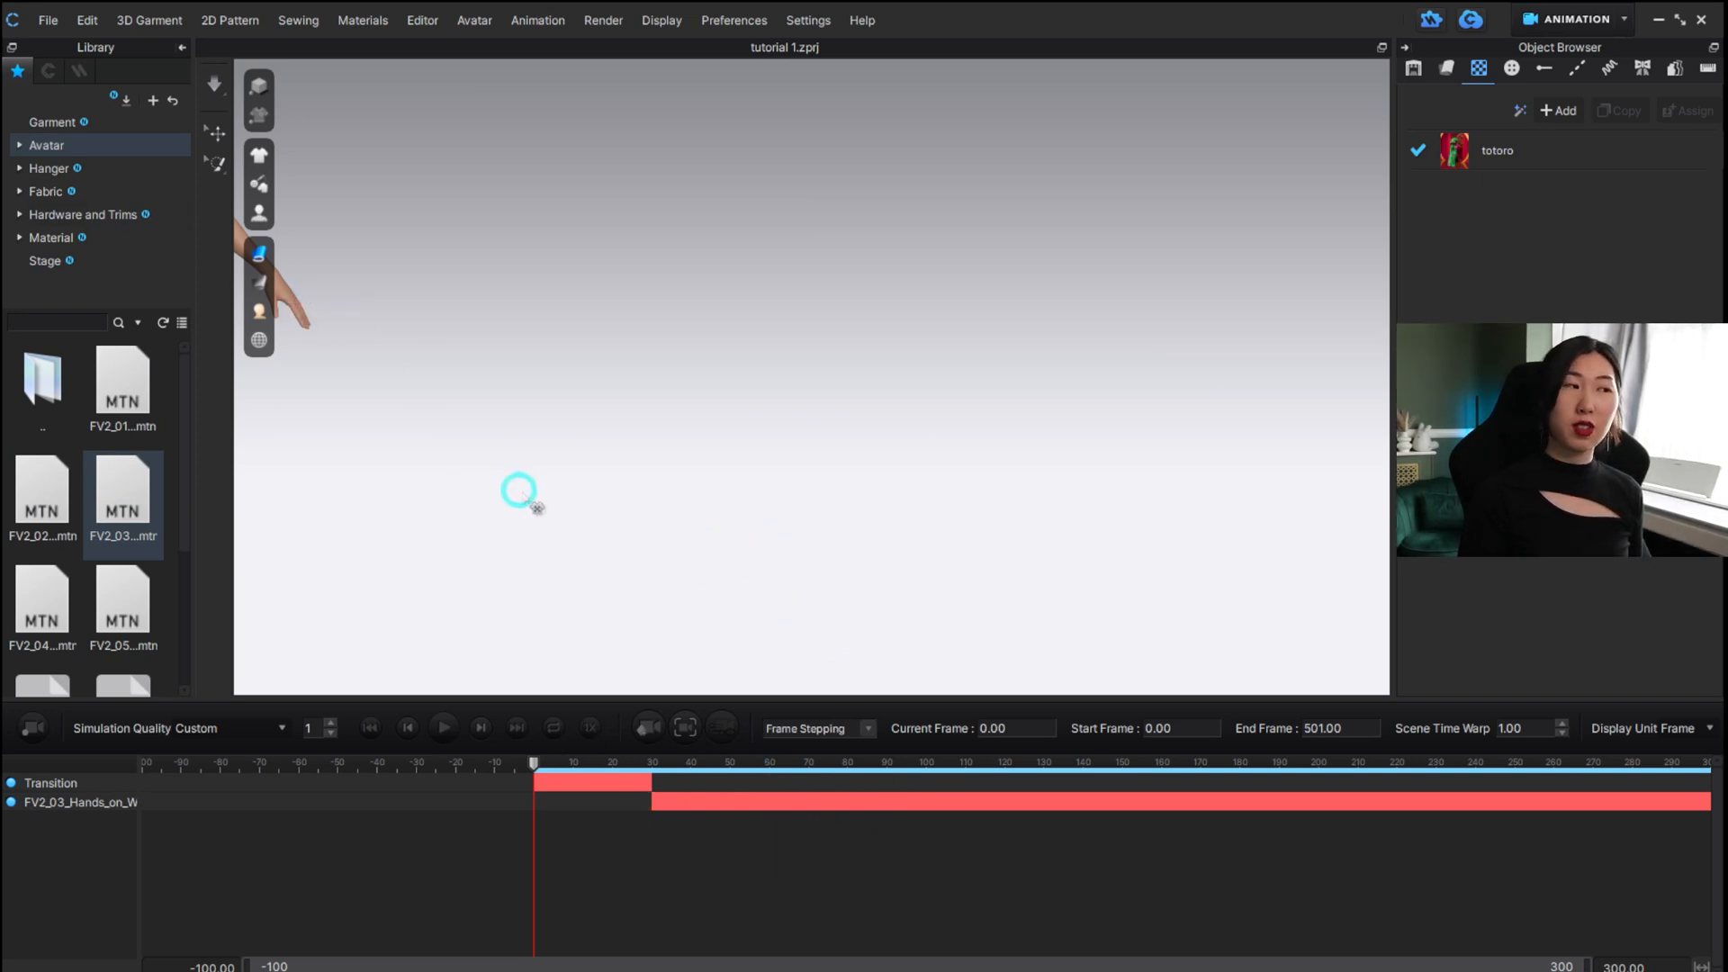
Preview the loaded motion from frame 0 with the whole walking area in view, and return to the first frame.
scroll(524, 492, down, 8)
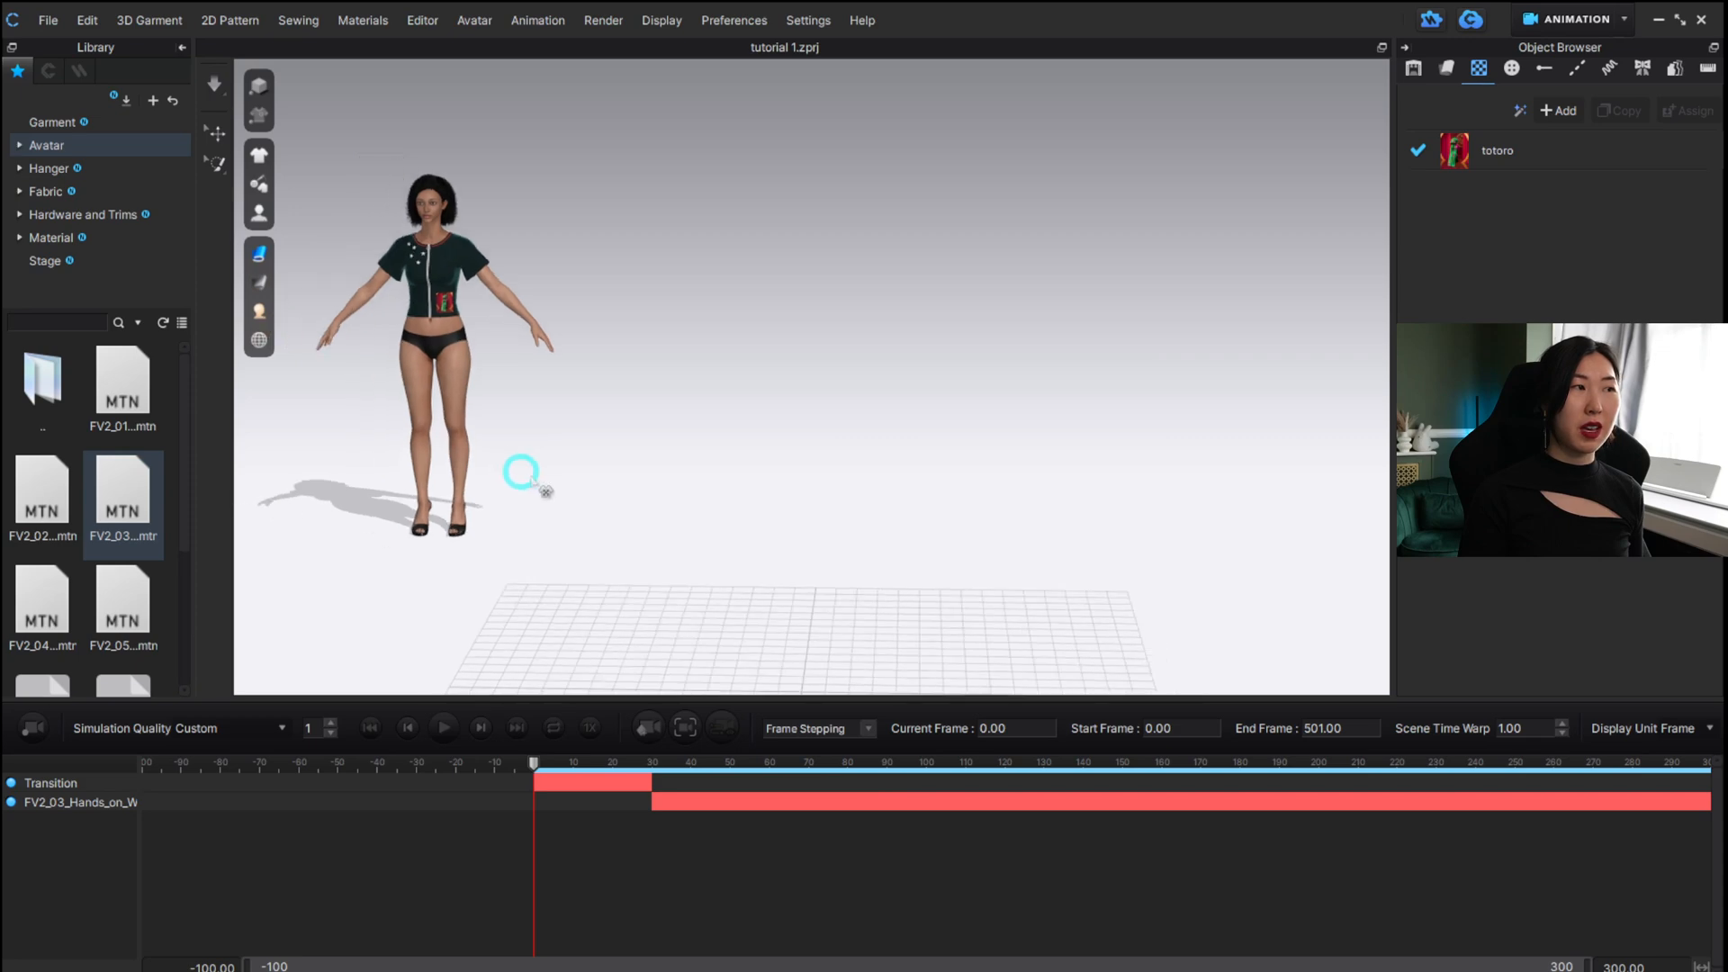
scroll(531, 480, down, 2)
alt+middle_drag(783, 574, 786, 499)
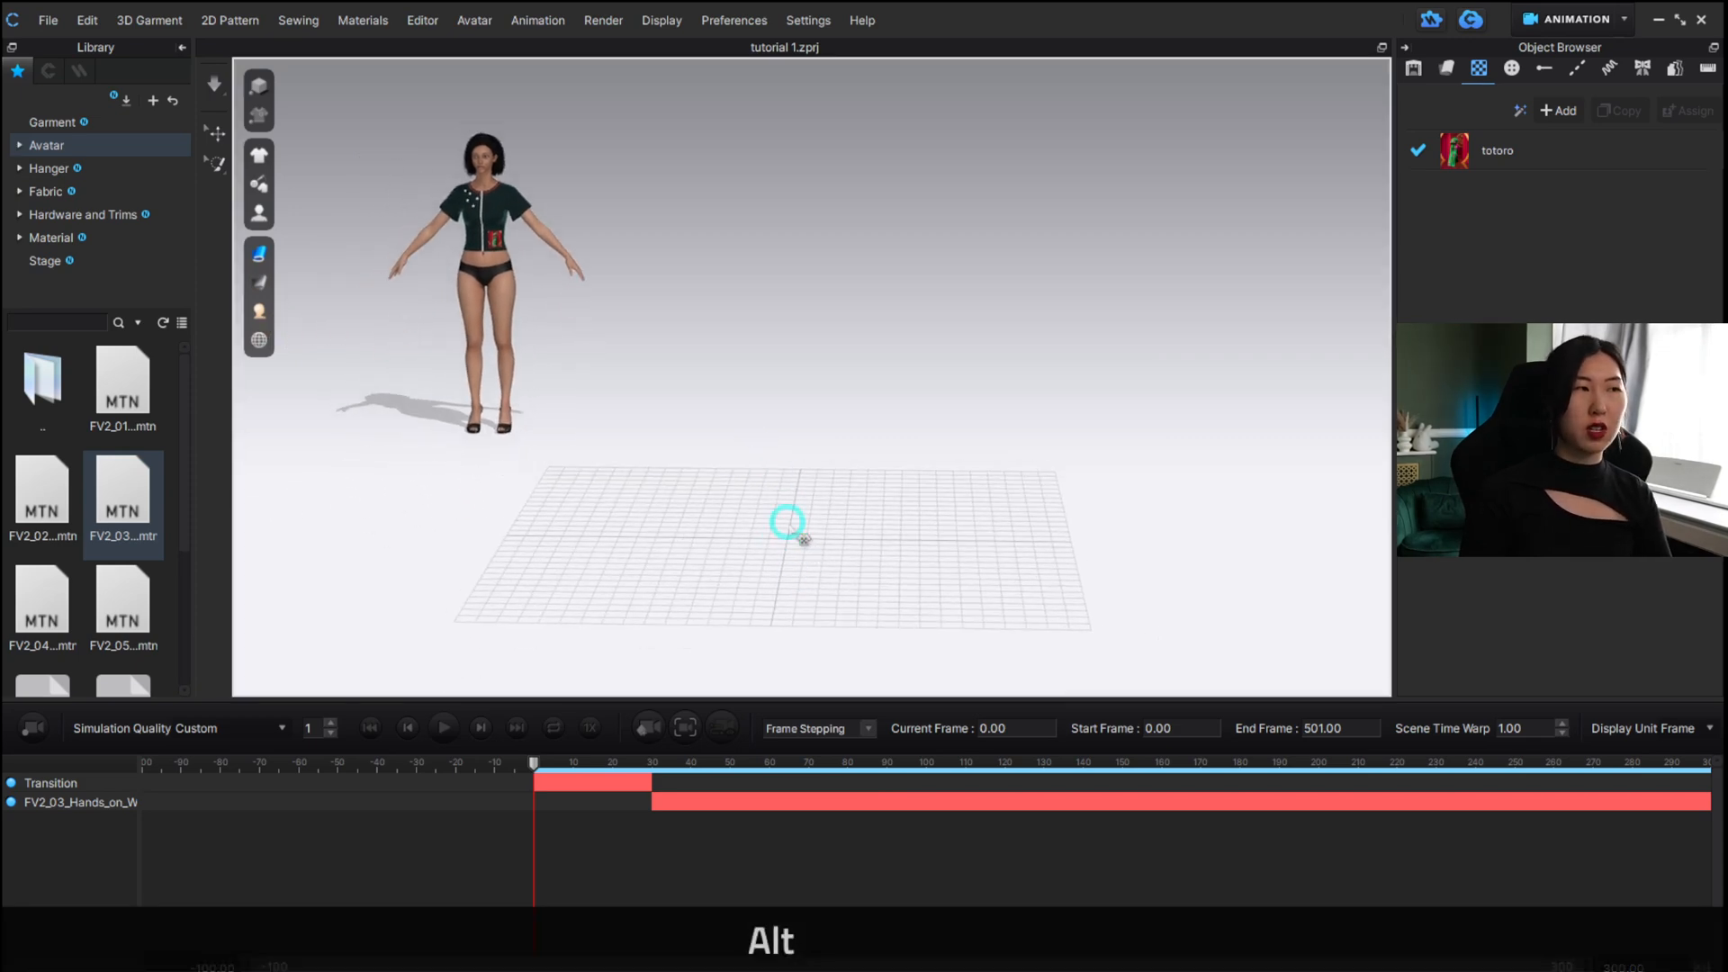
alt+drag(787, 523, 802, 578)
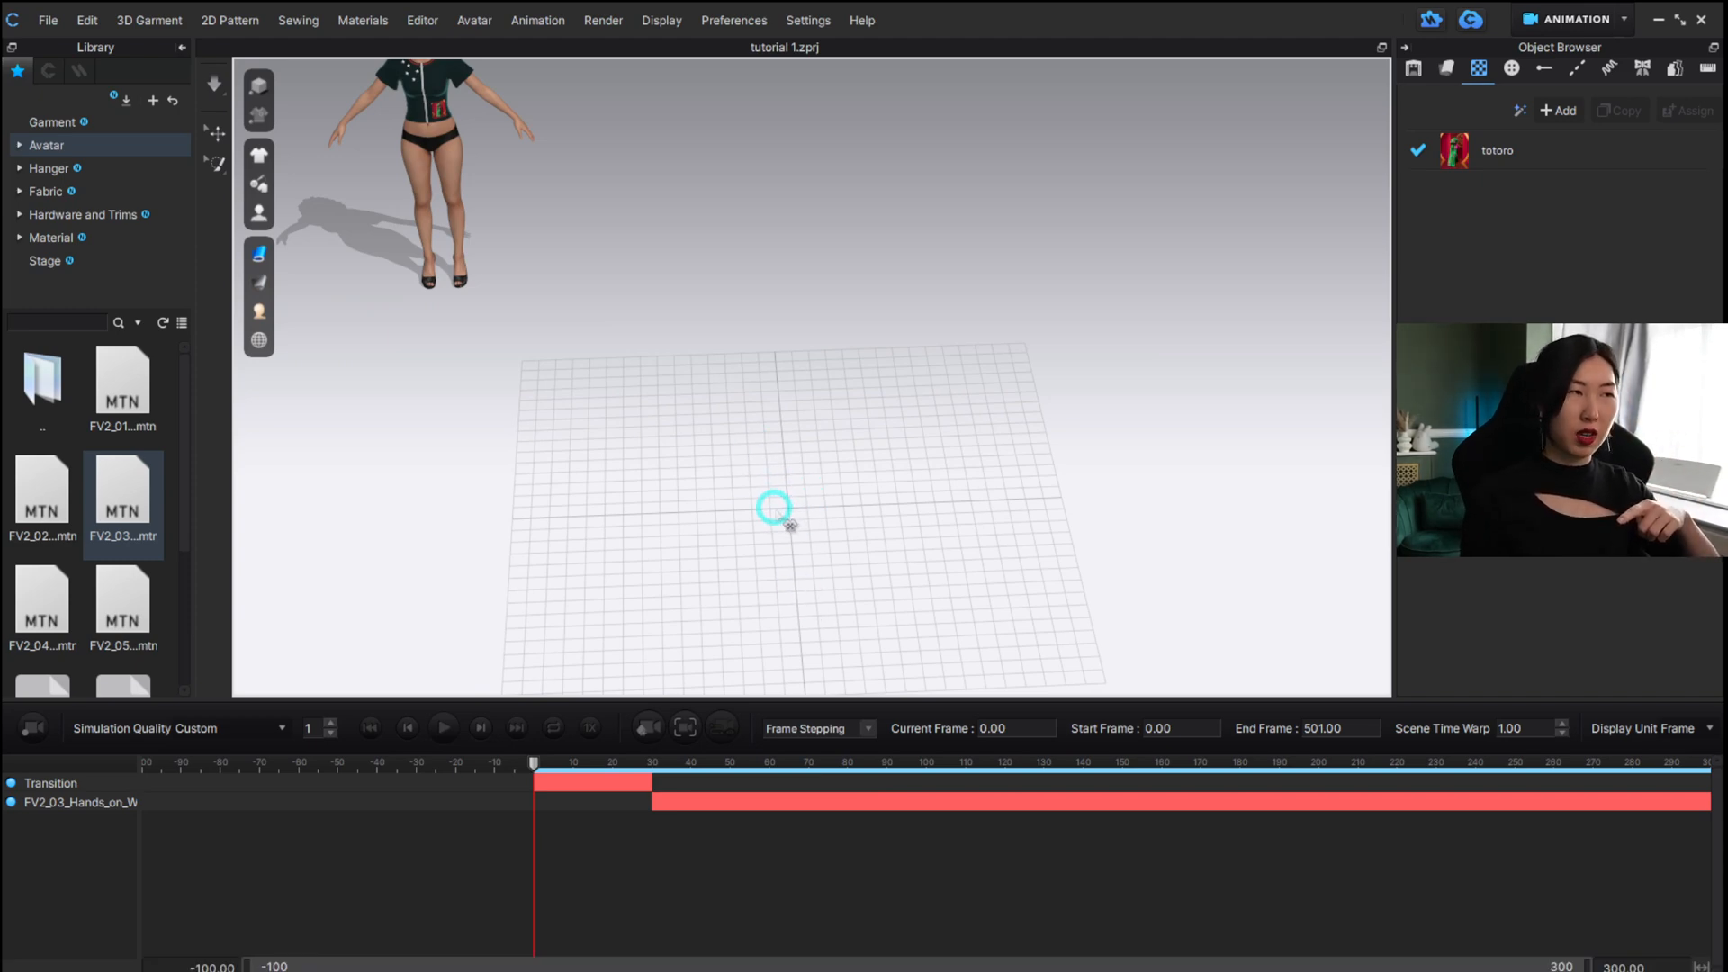
scroll(774, 509, down, 5)
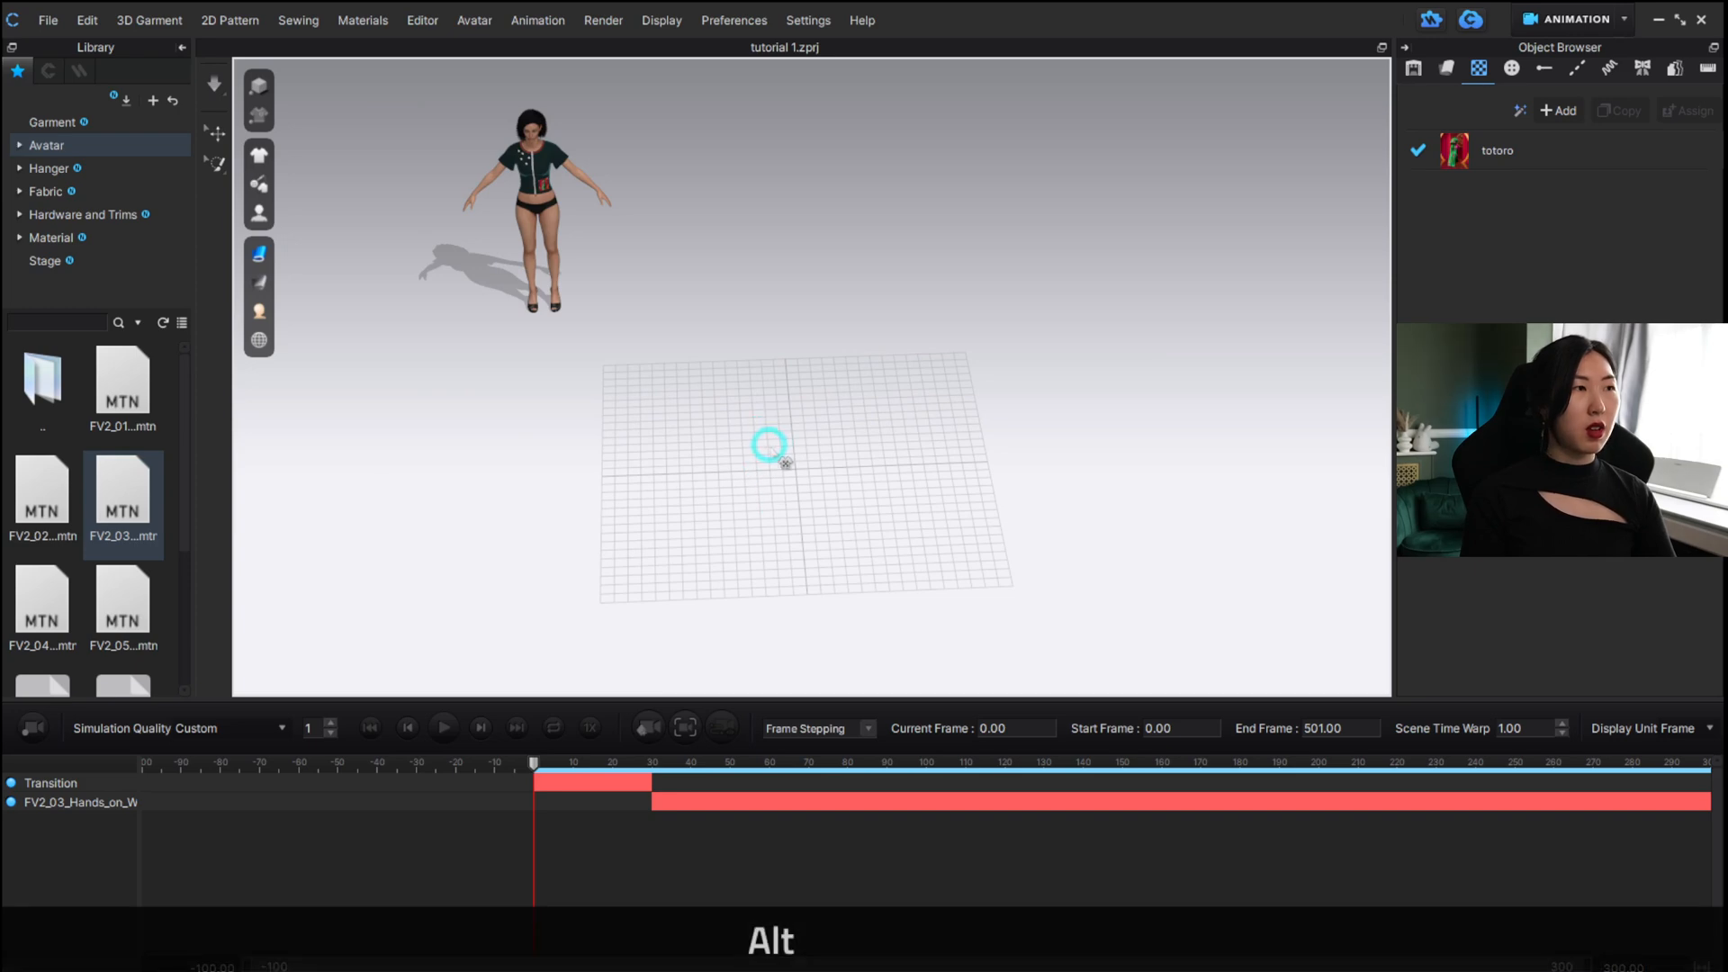
mouse_move(771, 446)
alt+mouse_down()
mouse_move(760, 390)
mouse_move(756, 440)
alt+mouse_up()
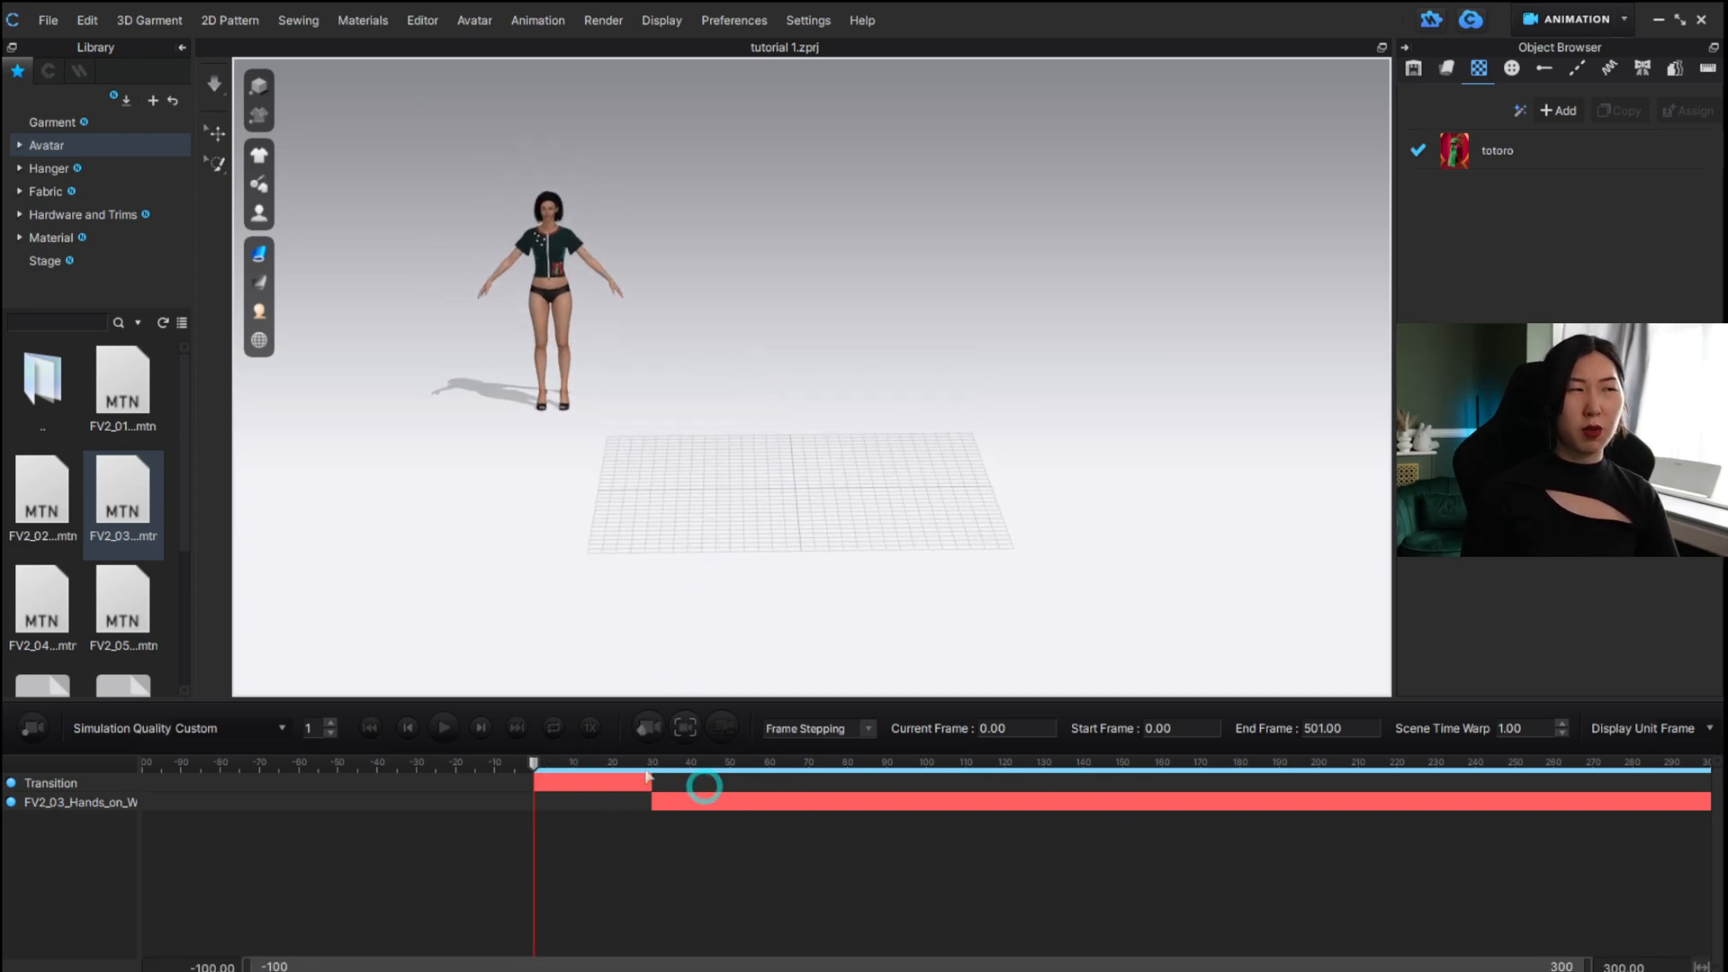
mouse_move(540, 765)
mouse_down()
mouse_move(1299, 793)
mouse_move(1698, 783)
mouse_move(534, 797)
mouse_up()
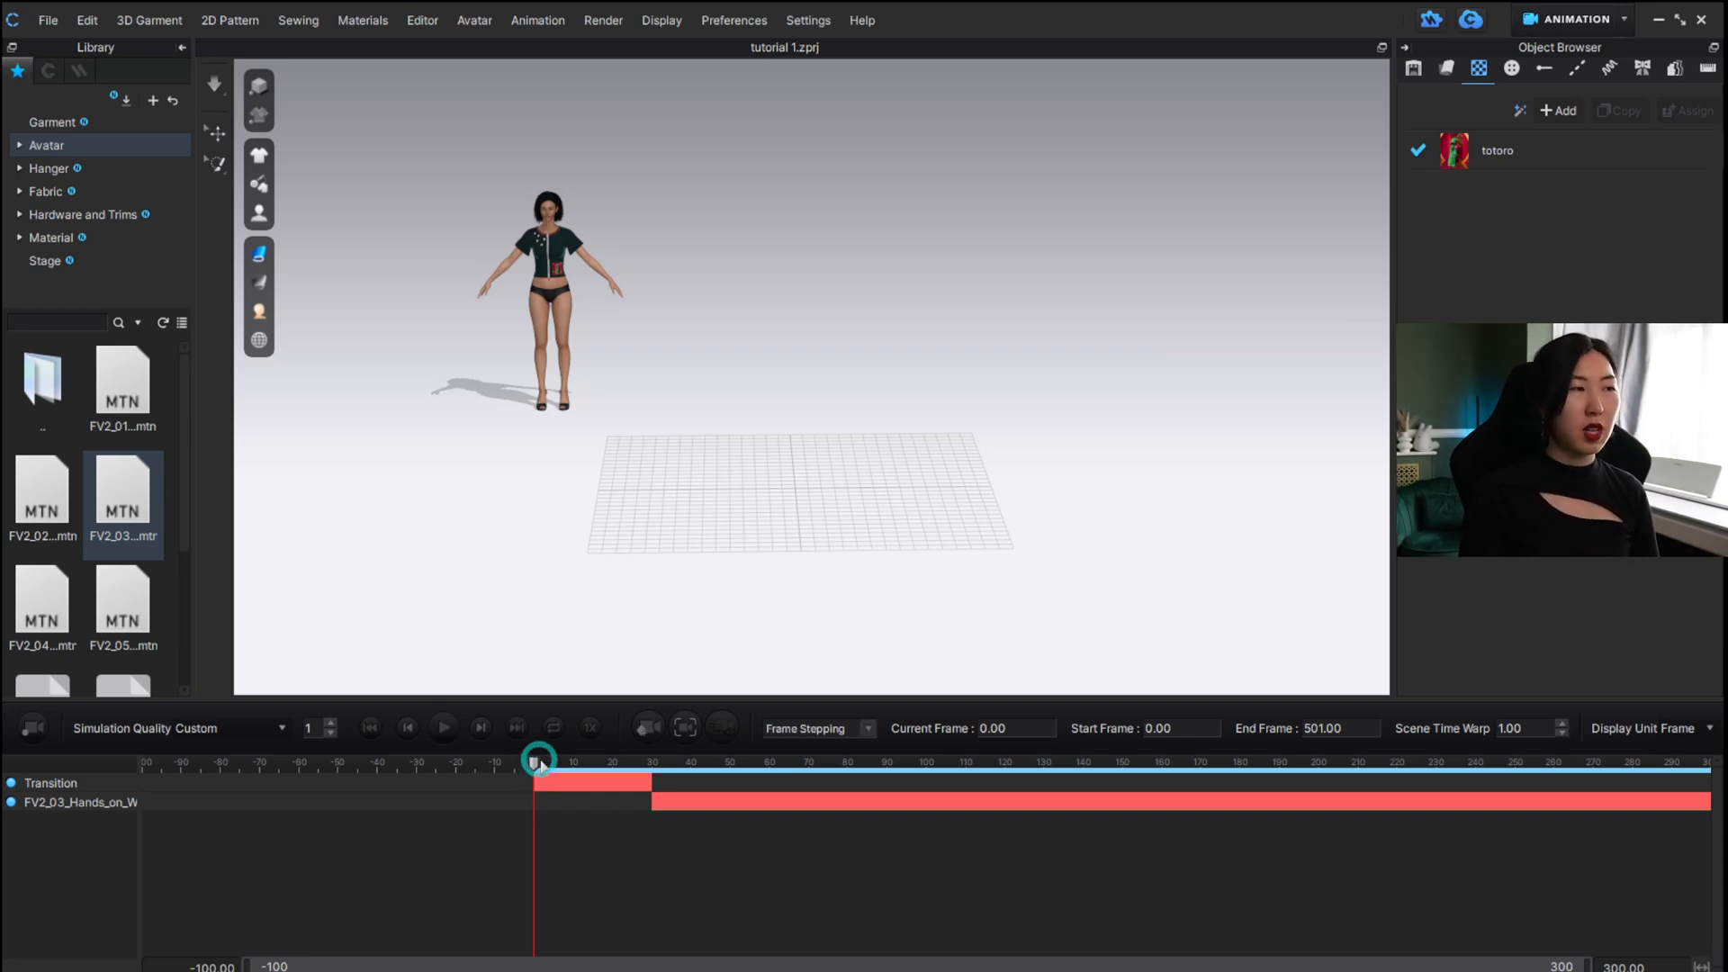
mouse_move(538, 763)
mouse_down()
mouse_move(1359, 817)
mouse_move(867, 806)
mouse_move(648, 756)
mouse_move(562, 756)
mouse_move(579, 771)
mouse_move(1131, 791)
mouse_move(533, 788)
mouse_up()
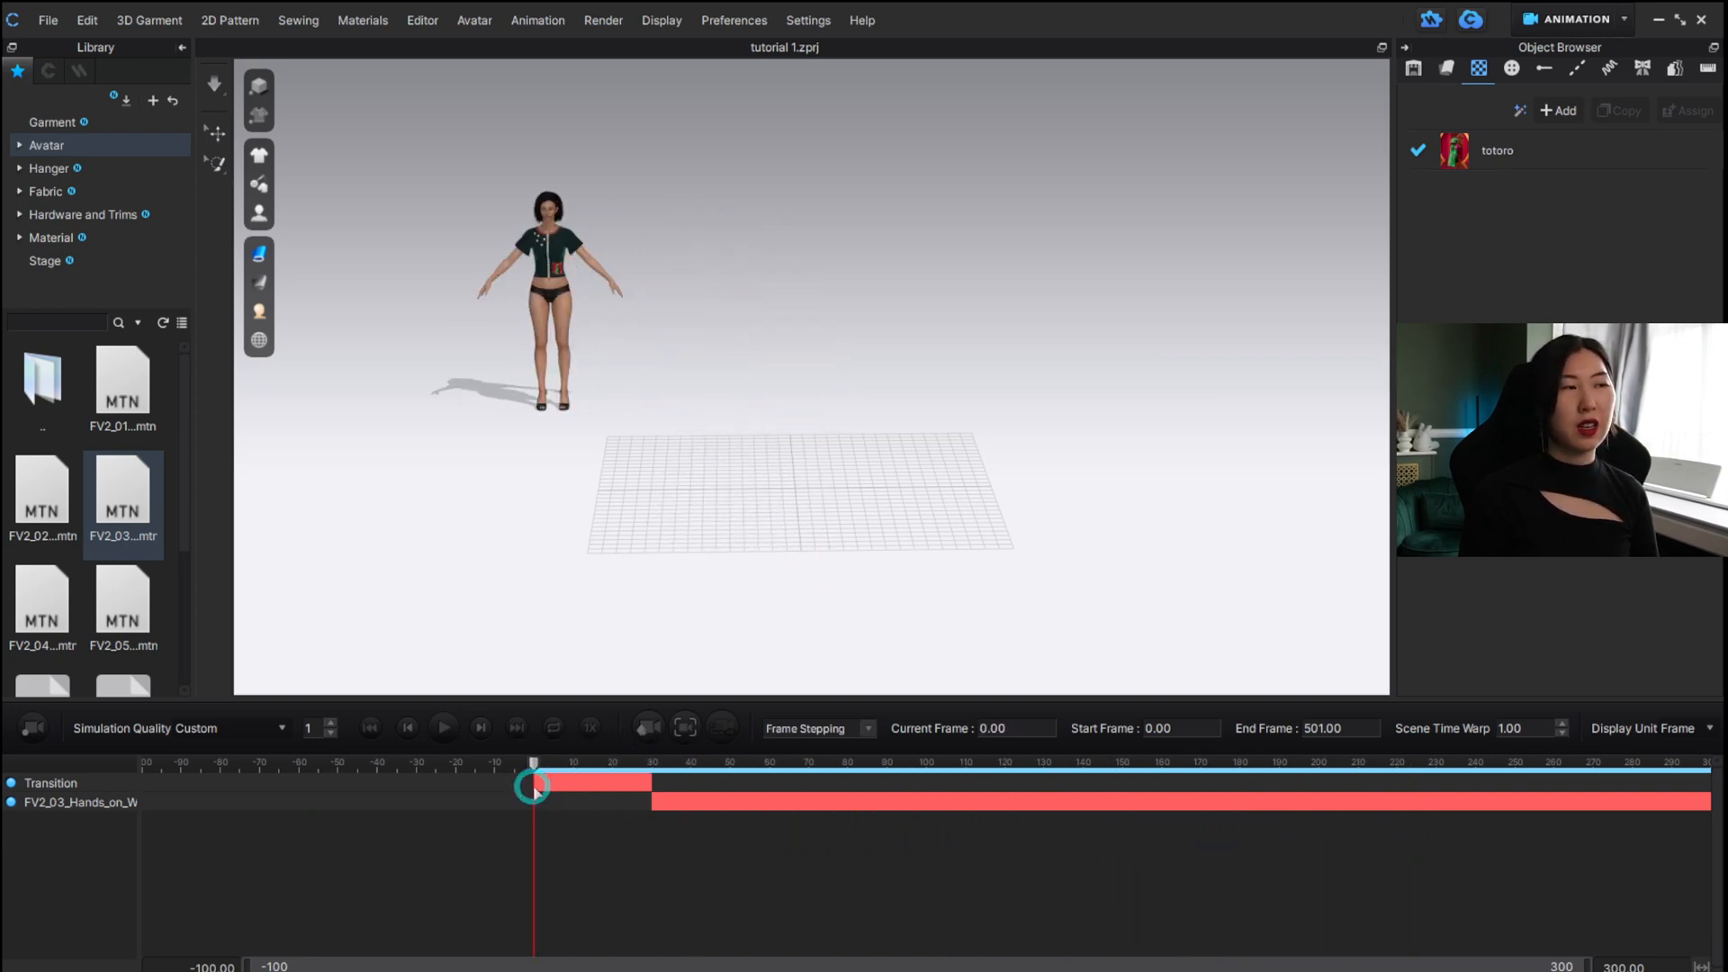
click(441, 729)
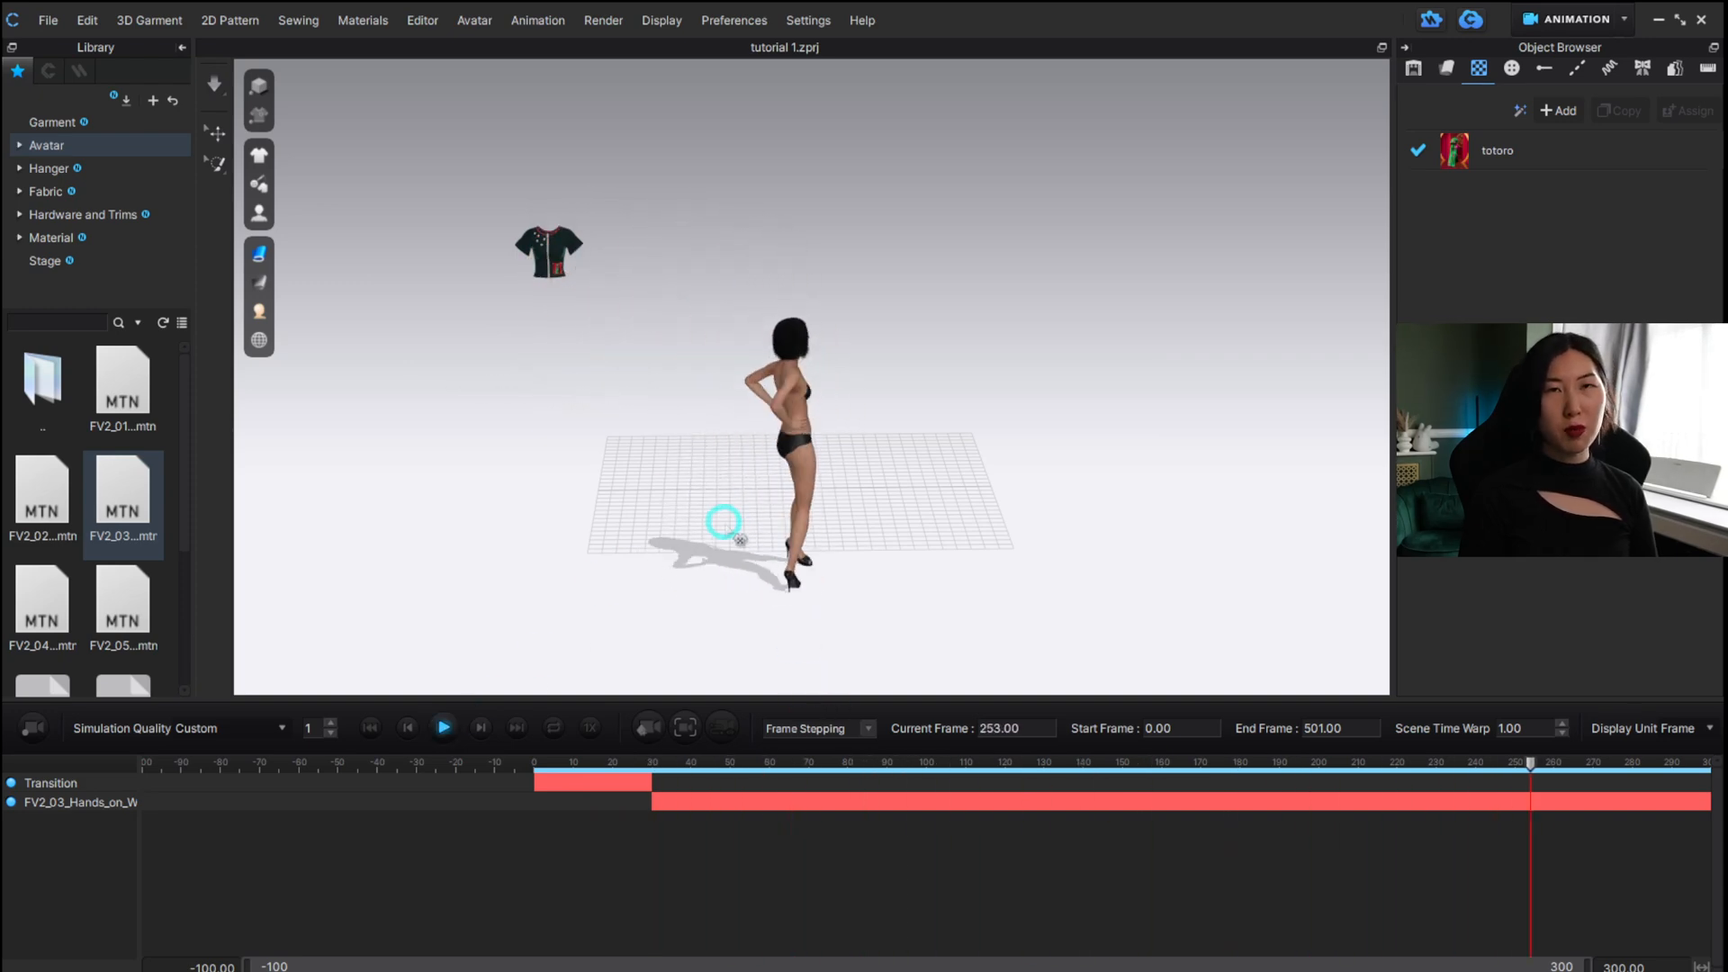
click(441, 727)
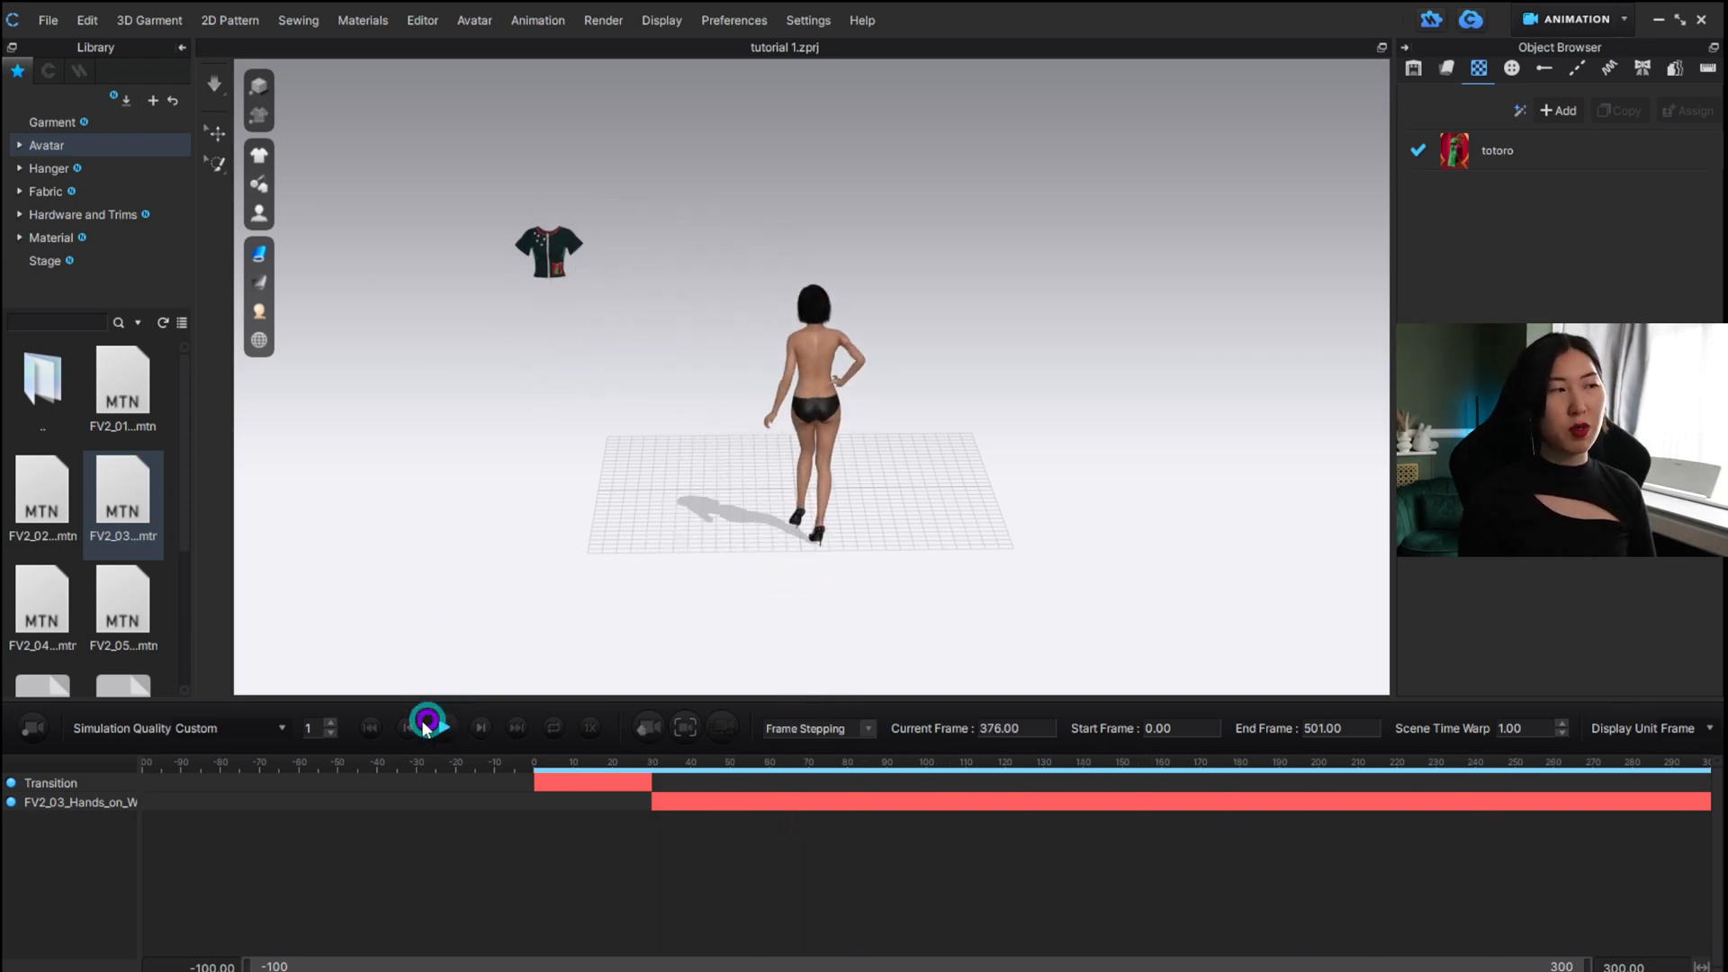
click(365, 727)
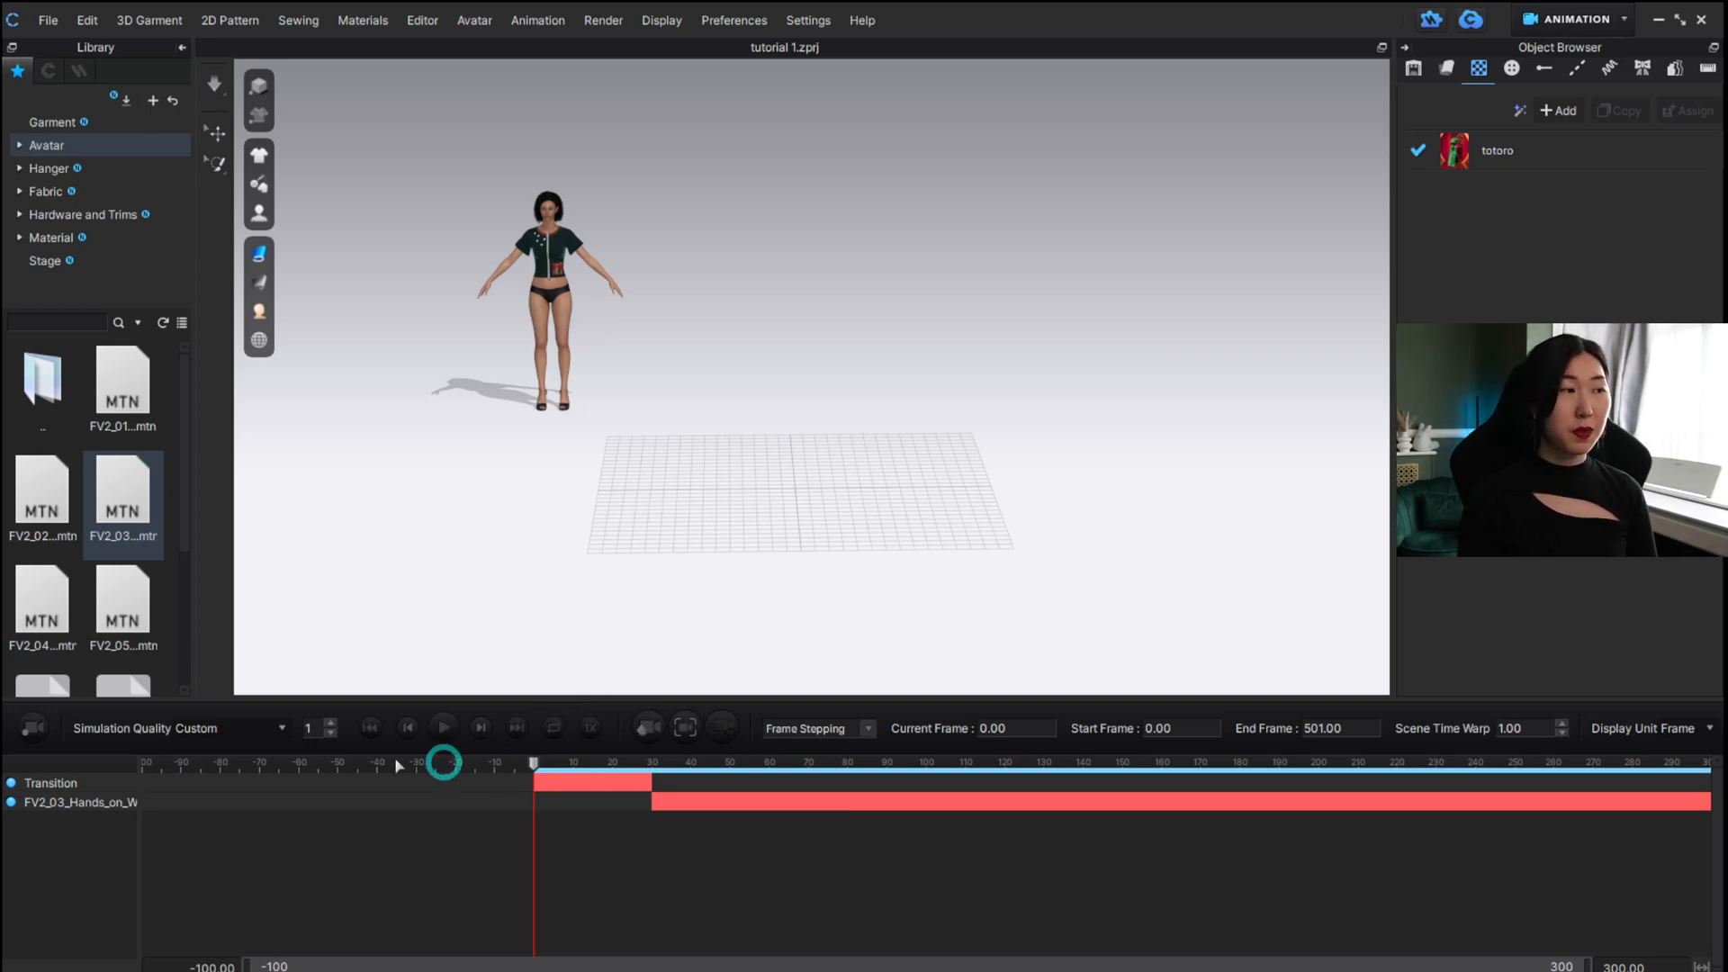
Save the project before recording the animation.
click(31, 729)
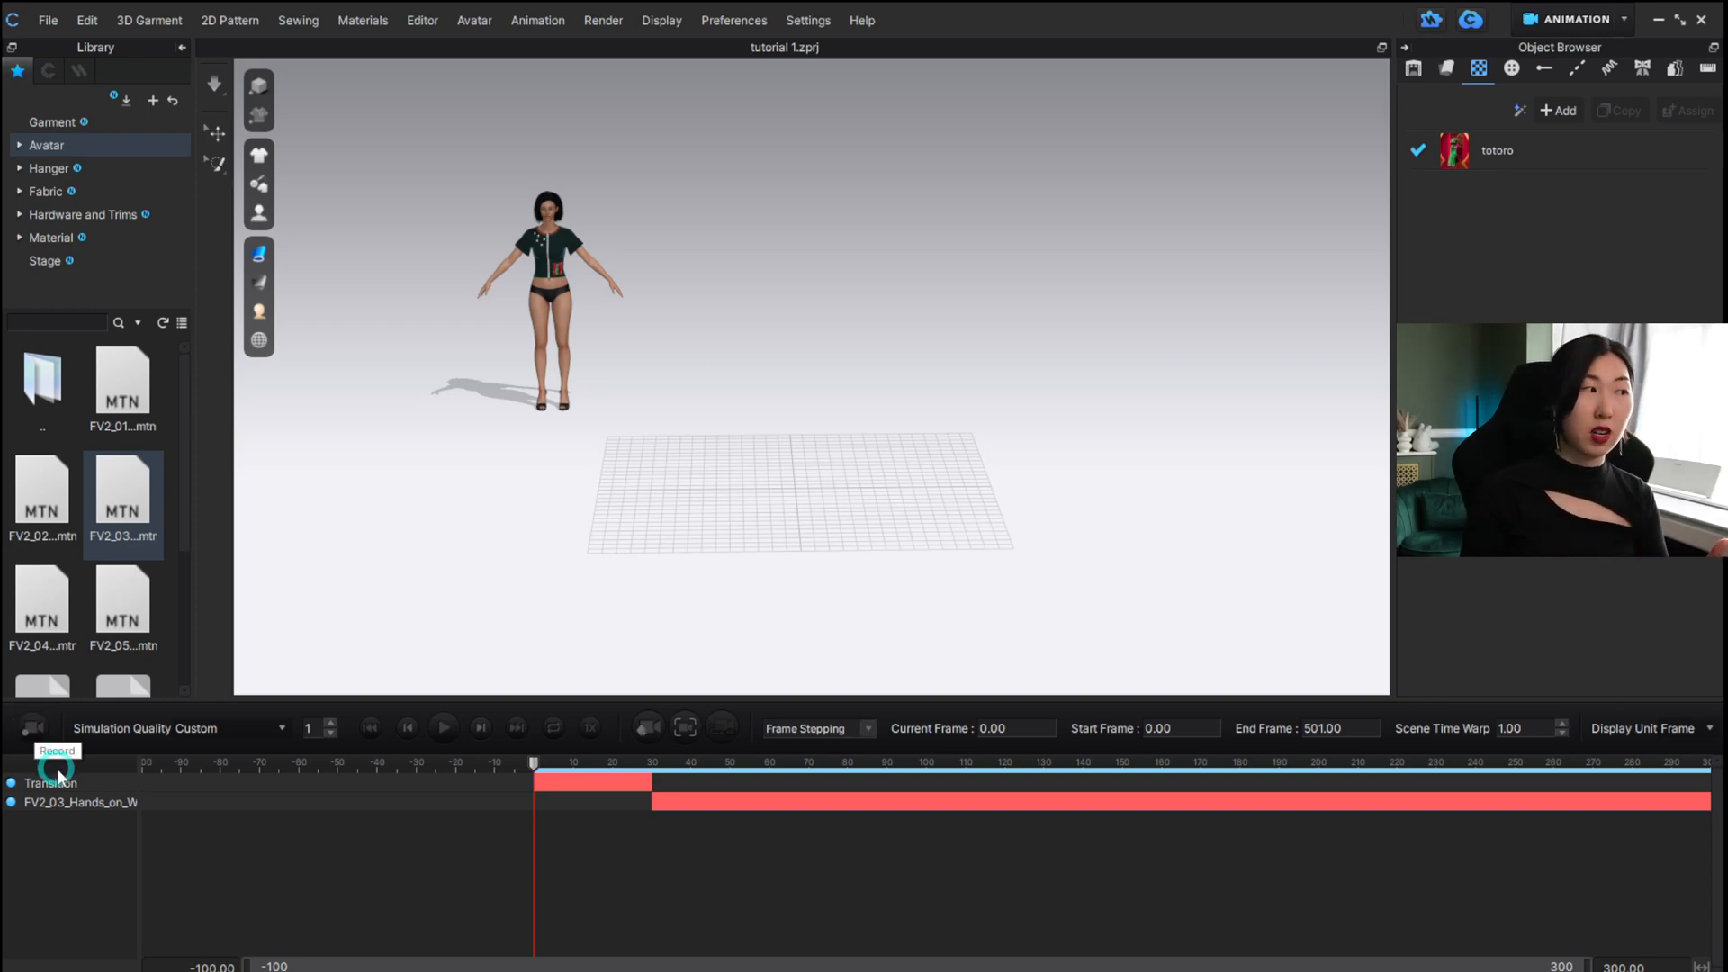
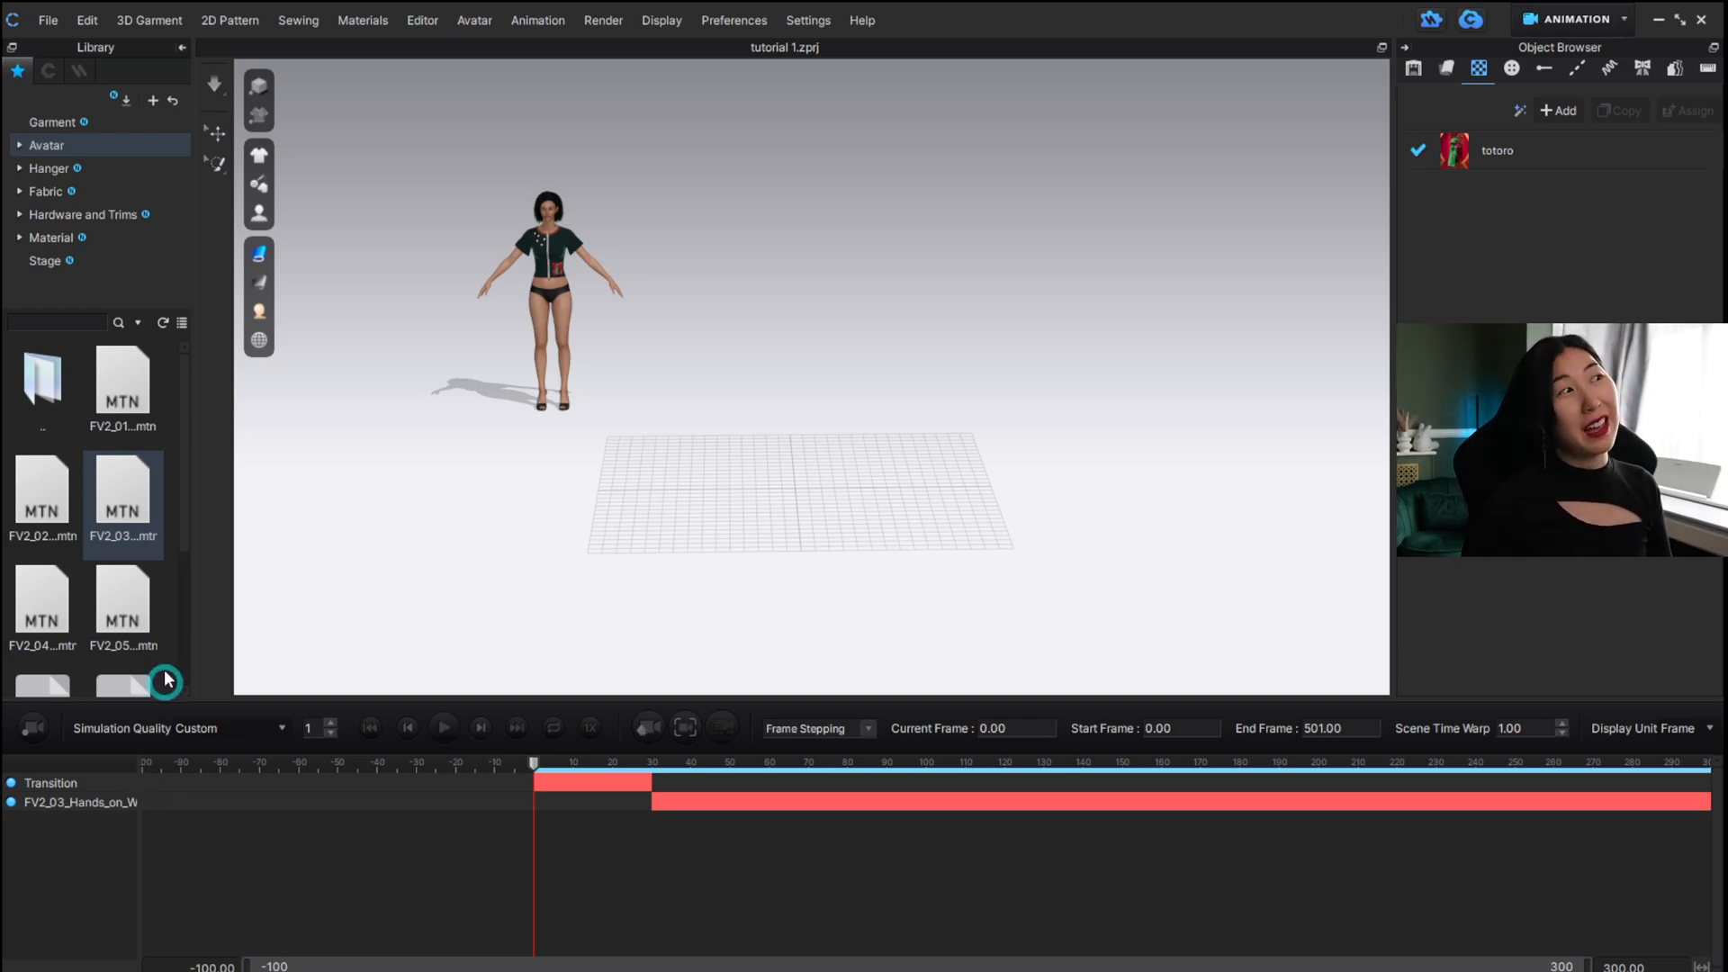
click(50, 21)
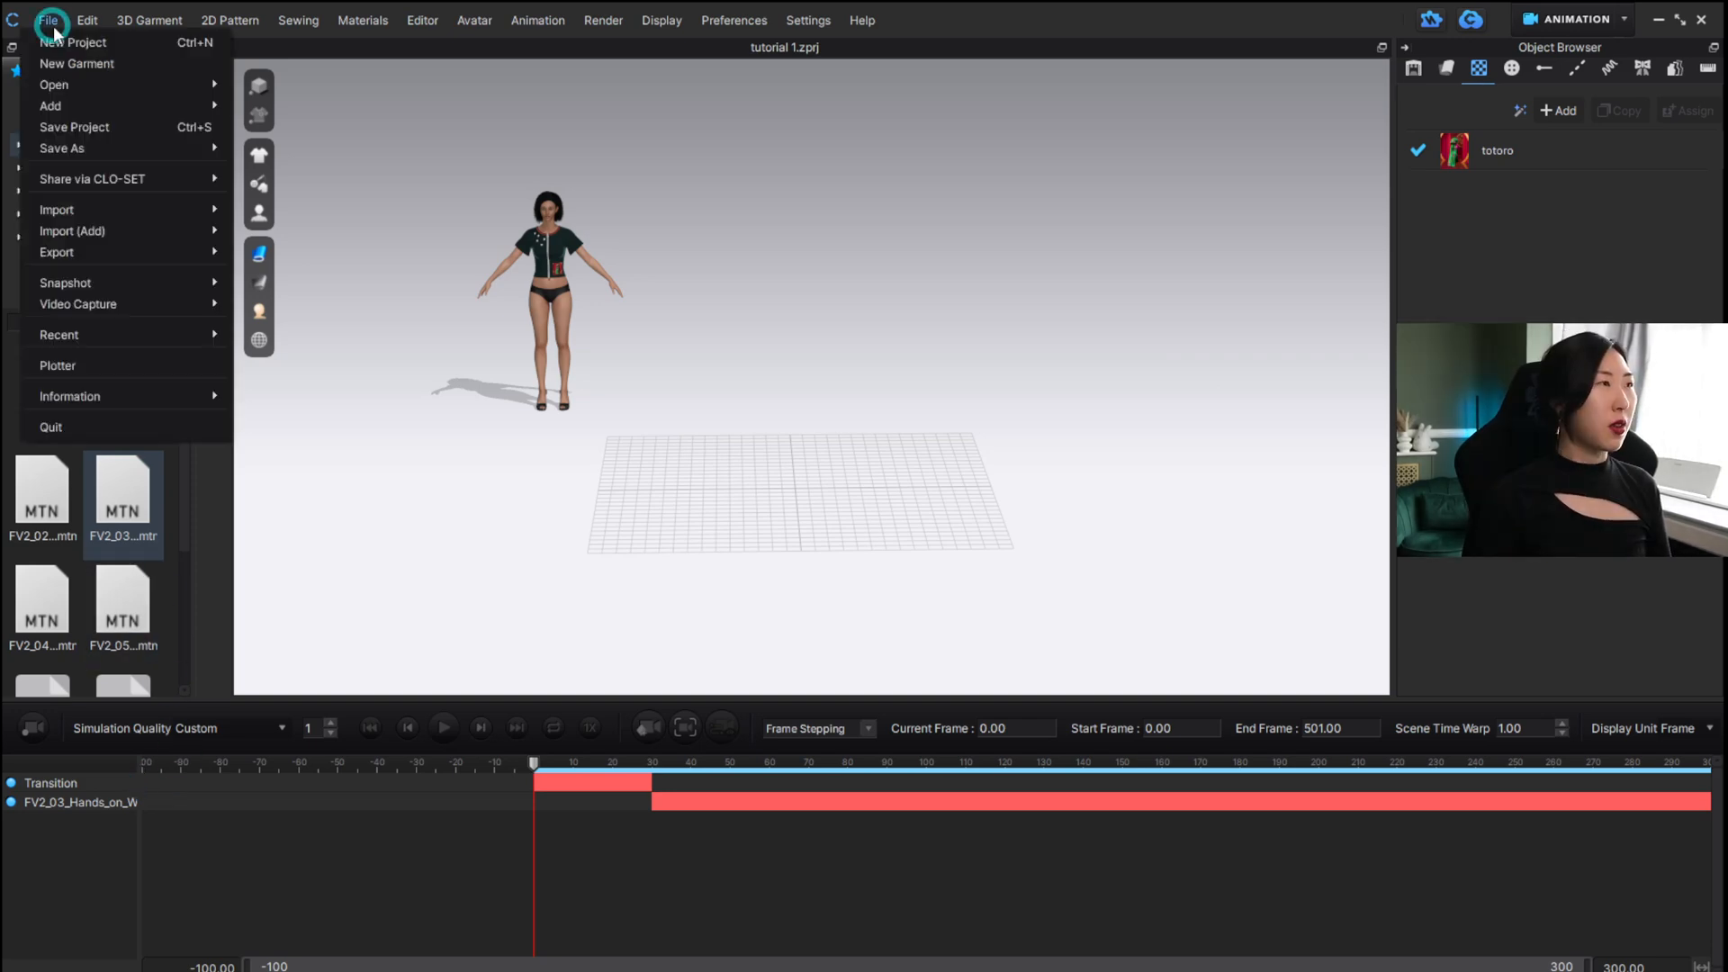
click(85, 129)
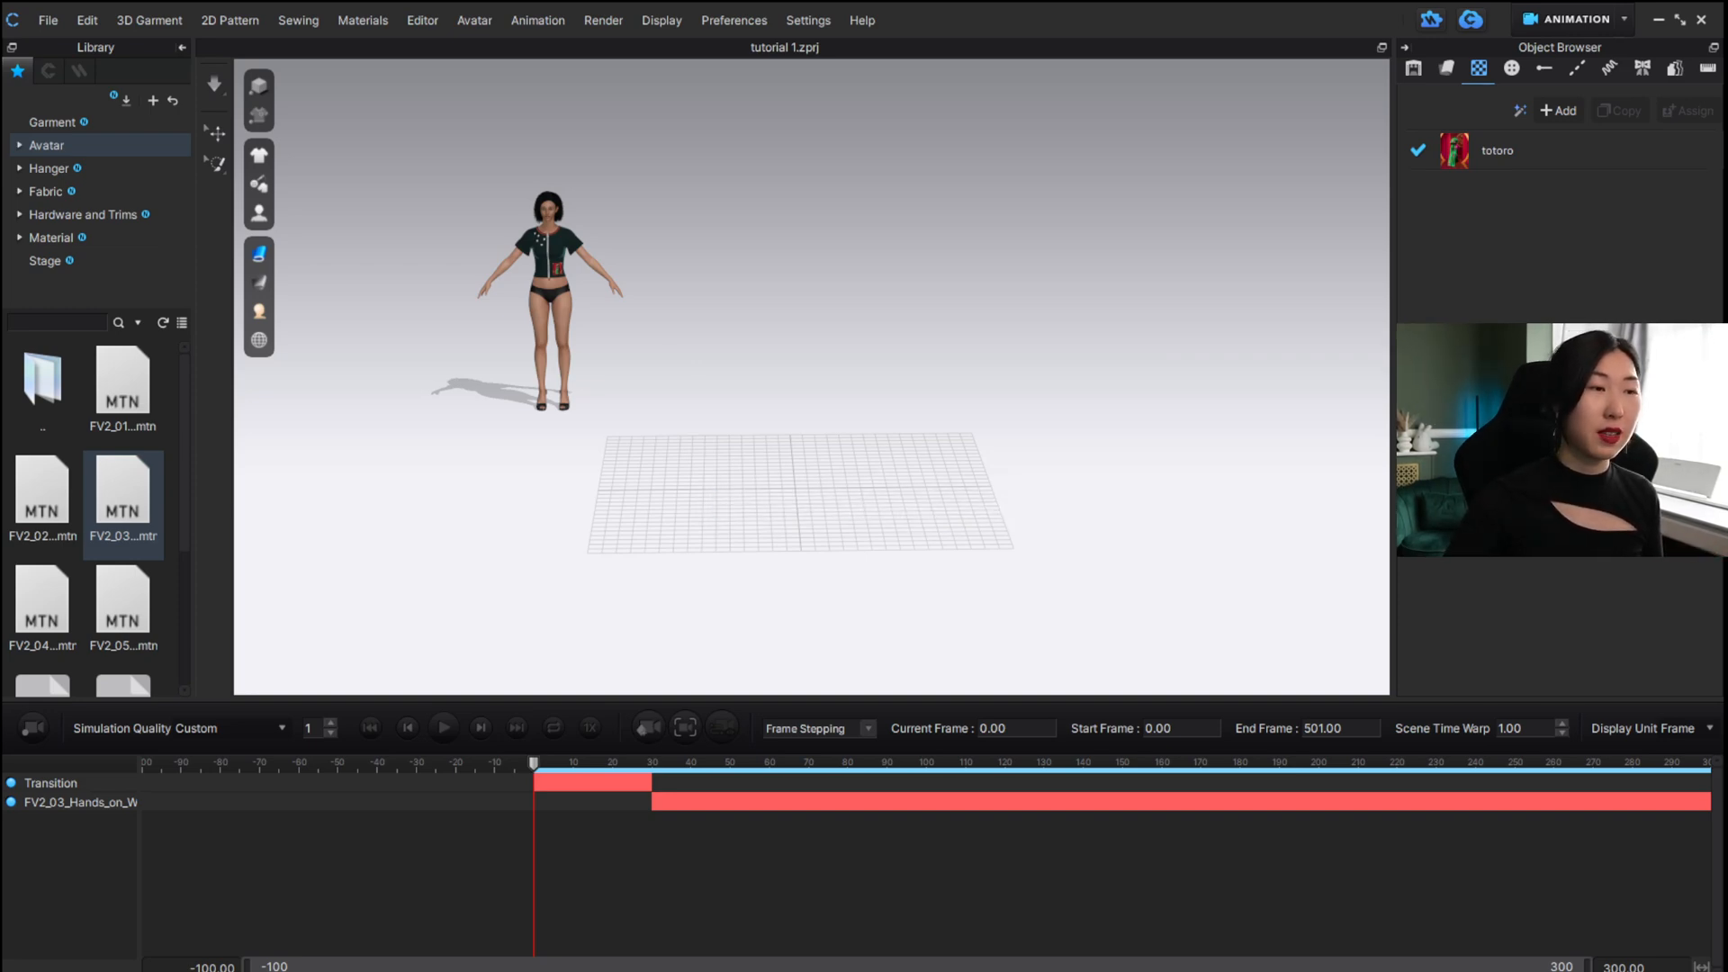
Record the garment simulation over the avatar motion from frame 0 and stop it at about frame 210.
click(31, 731)
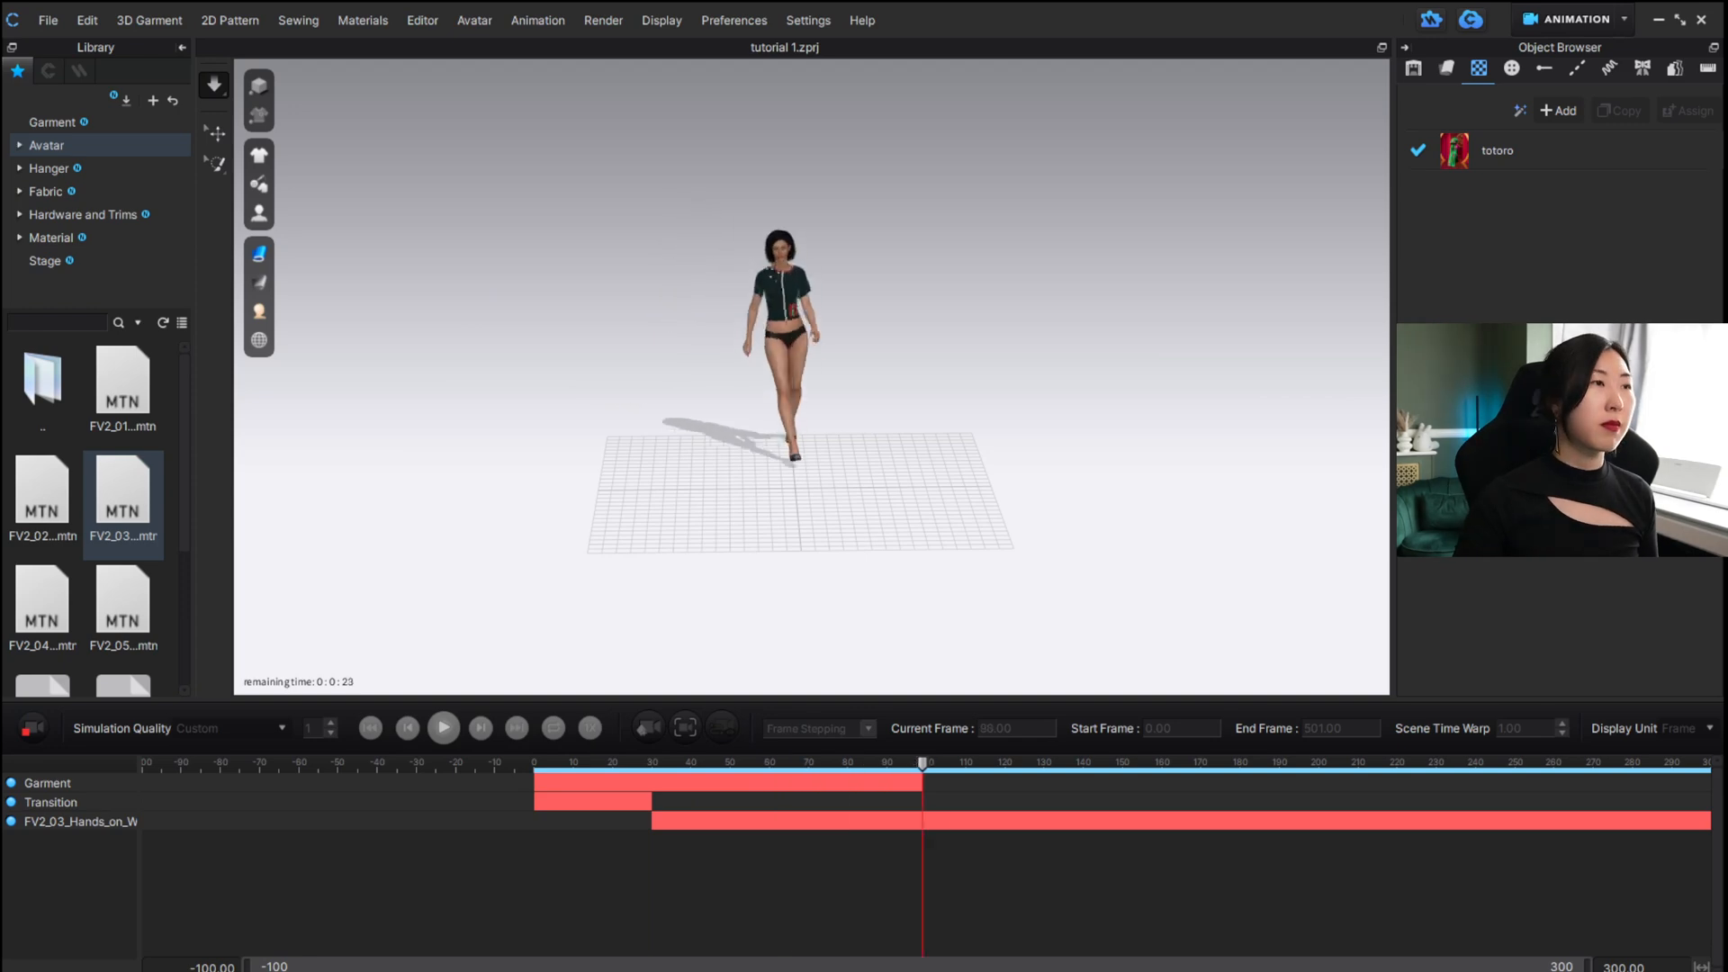
click(58, 732)
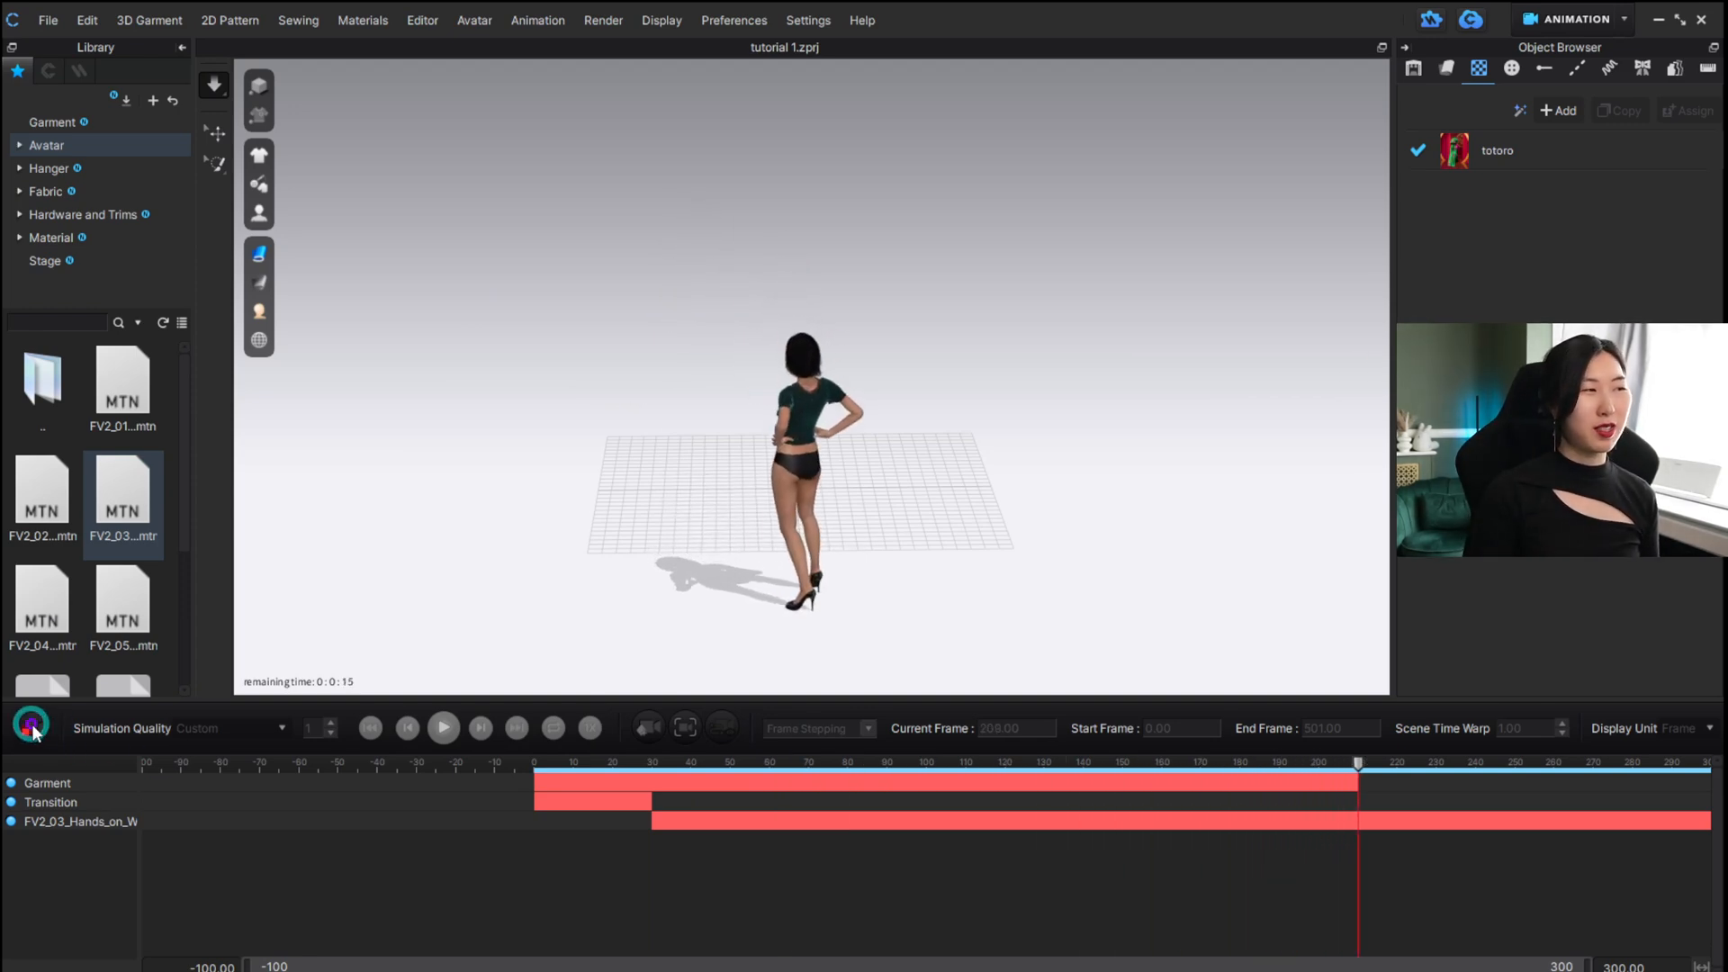
Examine the recorded garment up close and scrub the timeline back to about frame 35.
scroll(753, 462, down, 5)
scroll(812, 435, up, 10)
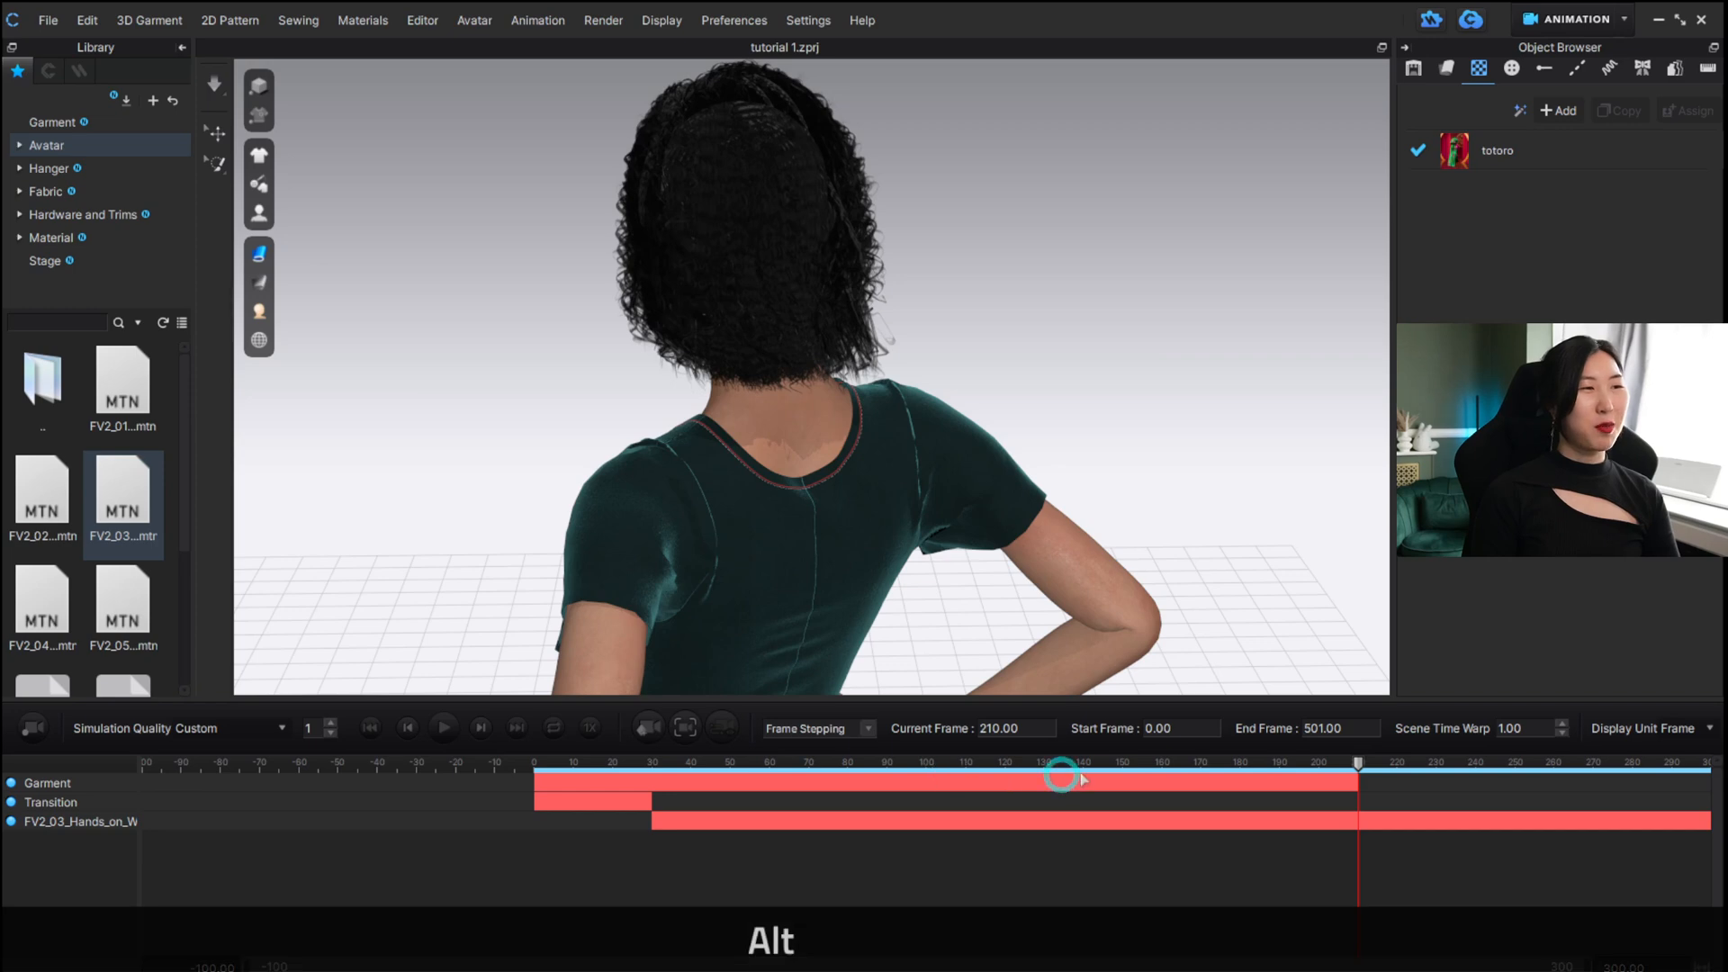
drag(1342, 760, 671, 756)
alt+middle_drag(581, 289, 667, 459)
mouse_move(675, 430)
alt+mouse_down()
mouse_move(675, 410)
mouse_move(680, 427)
alt+mouse_up()
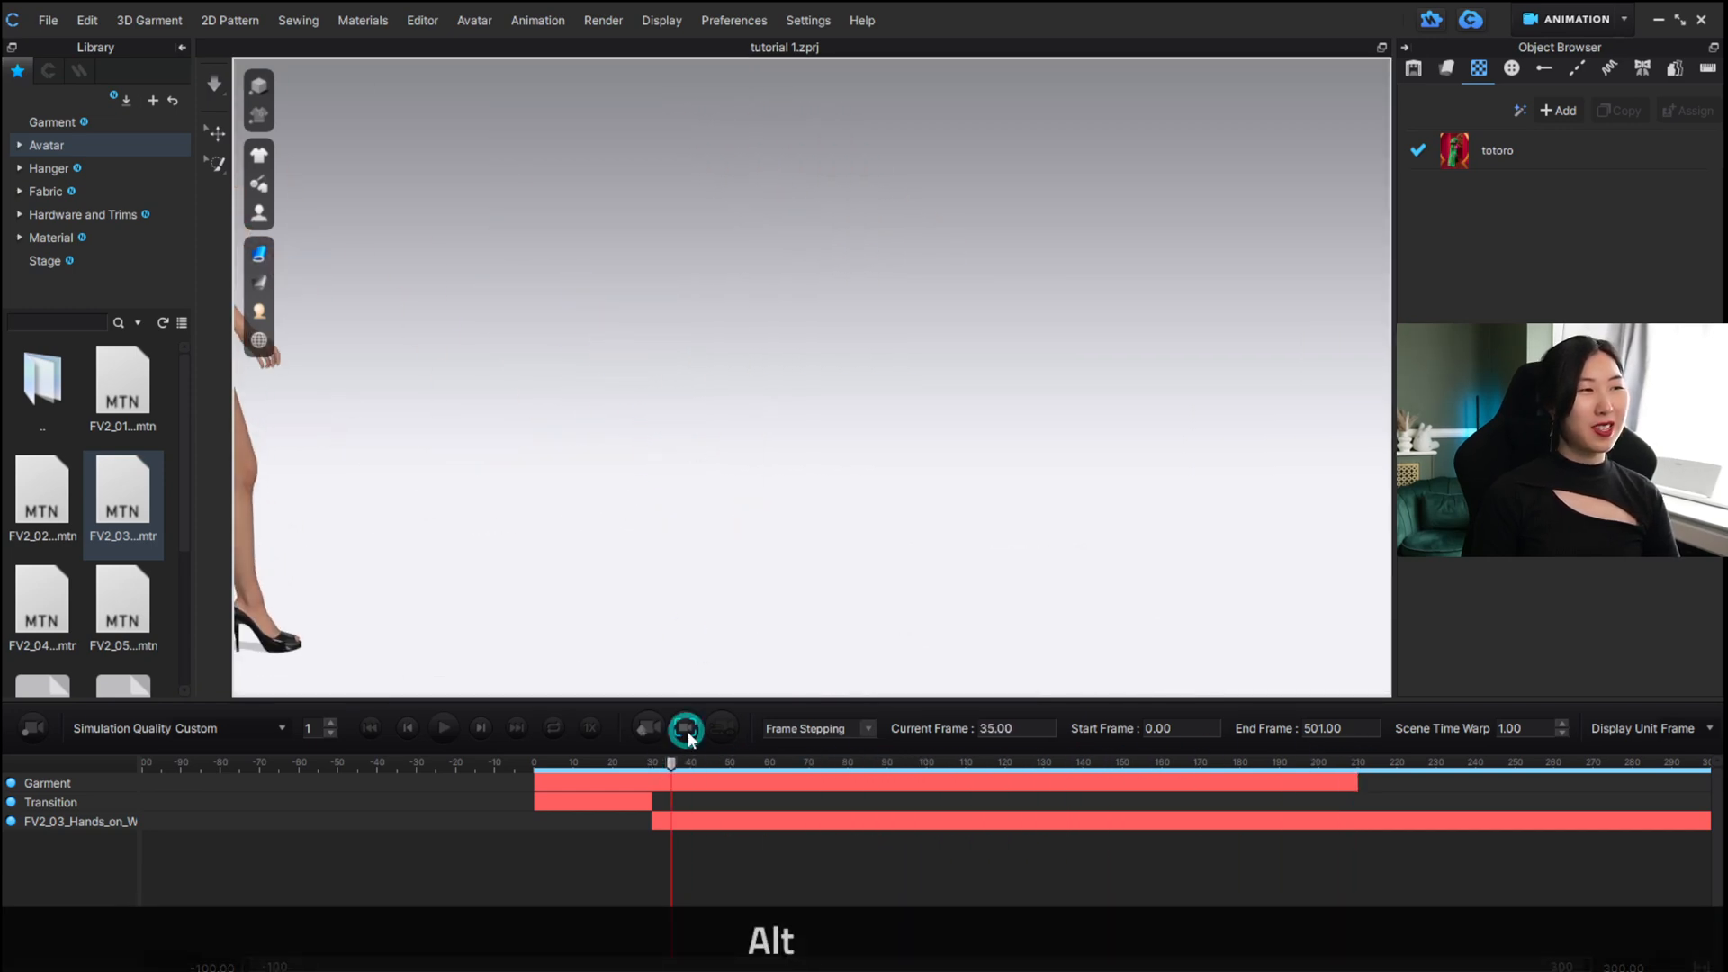
Set the playback mode to Real Time and play the recorded animation, stopping at about frame 185.
click(818, 729)
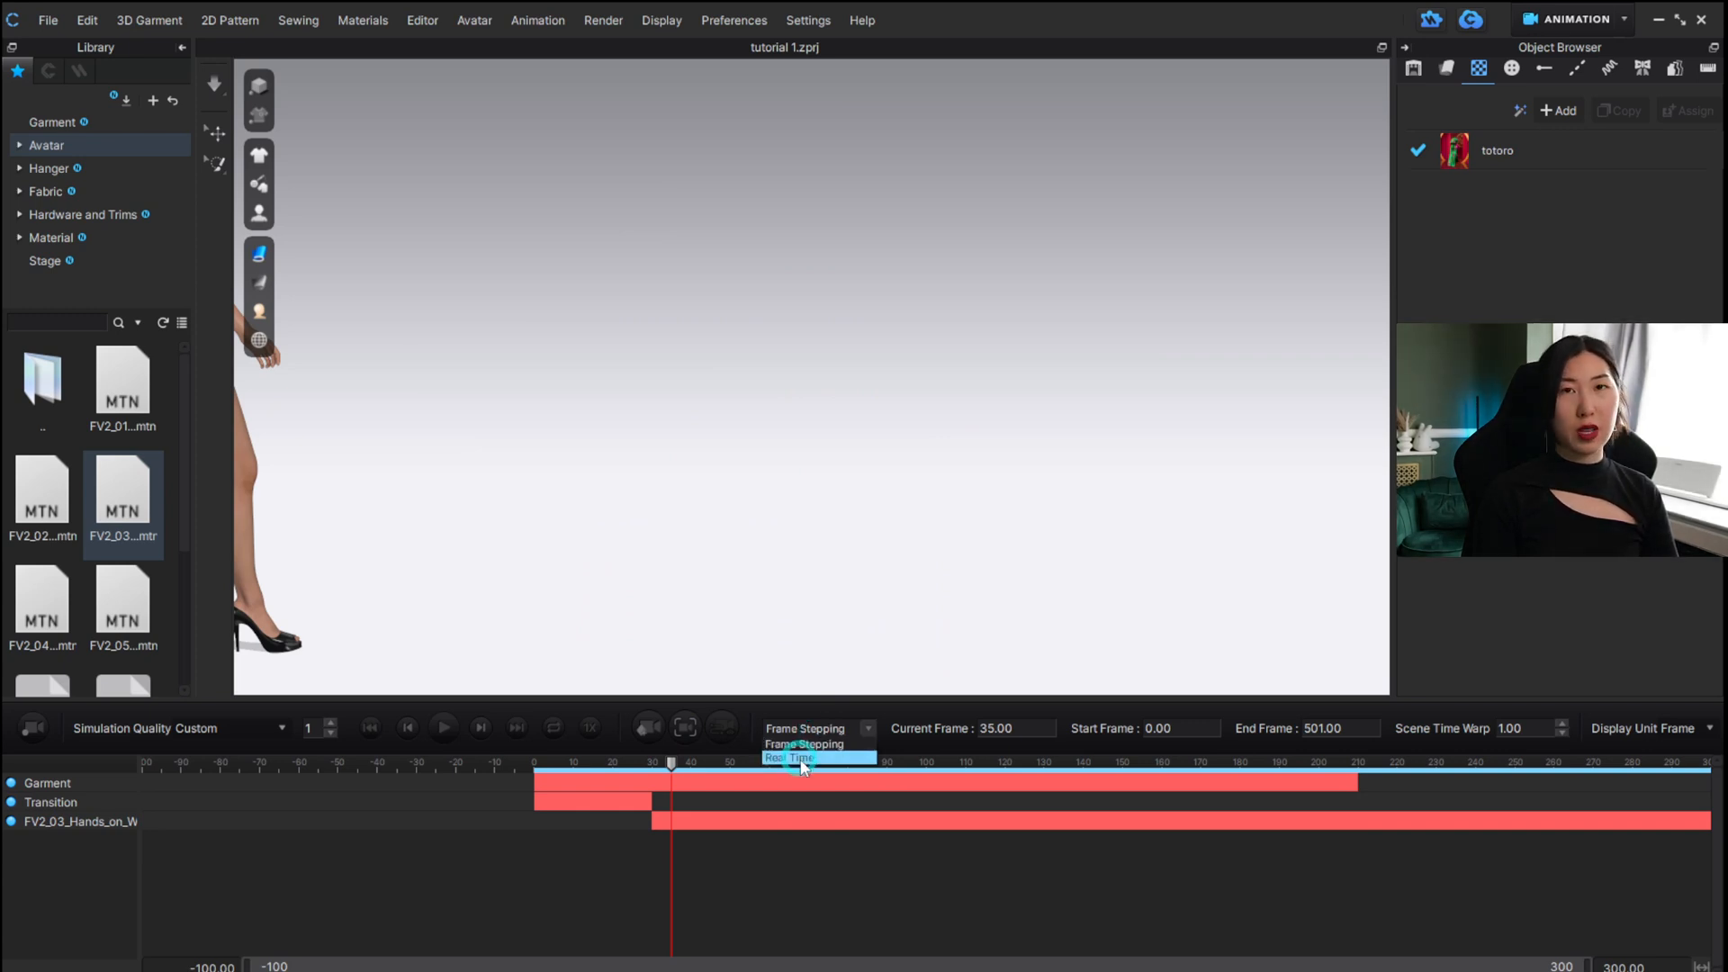
click(801, 758)
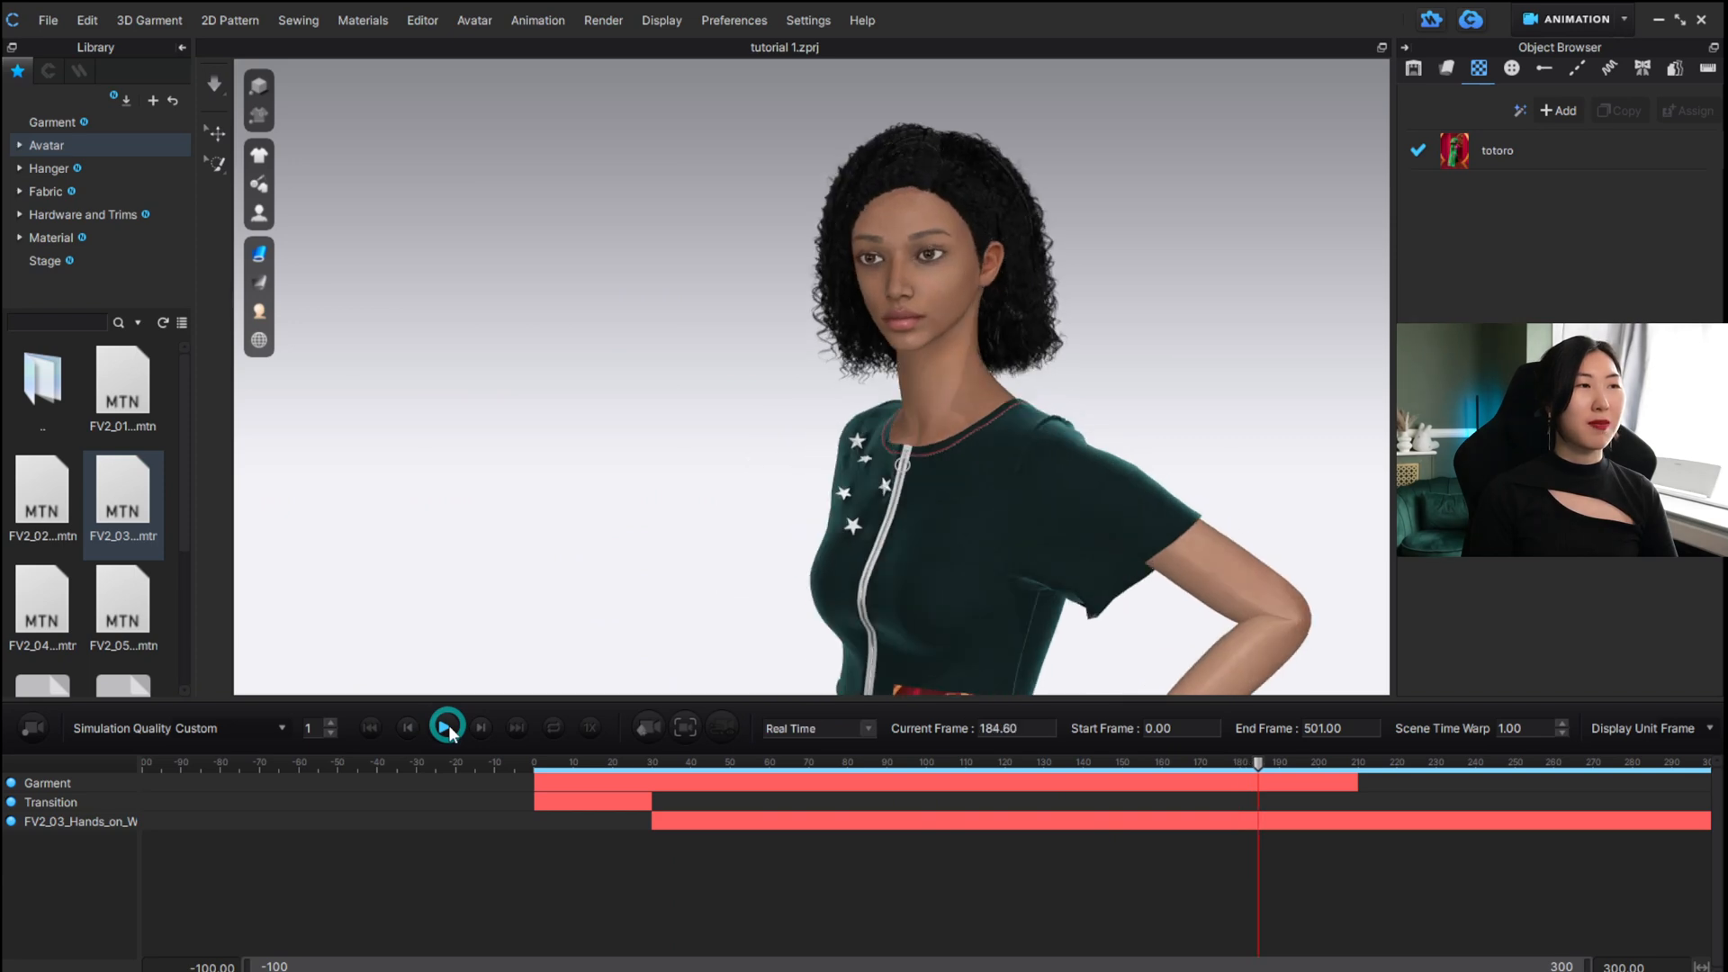
click(448, 726)
Scrub through the recorded frames between about 153 and 188 to check the garment, and return to frame 0.
drag(1258, 762, 1162, 763)
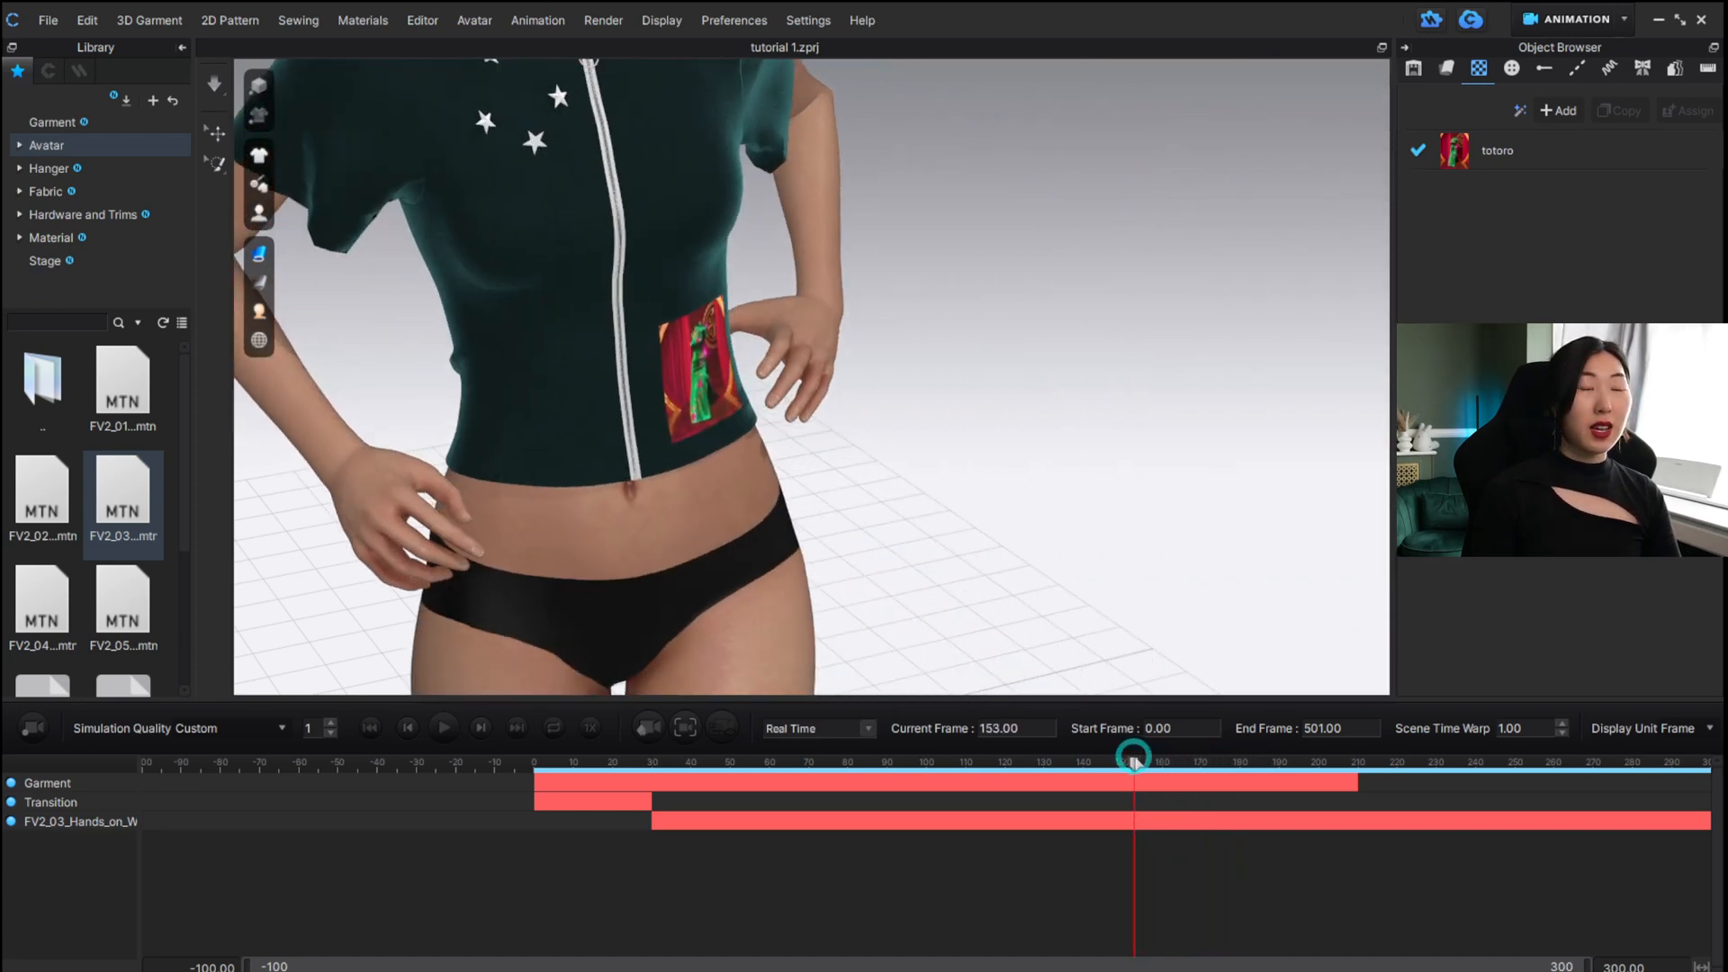
drag(1133, 760, 1272, 760)
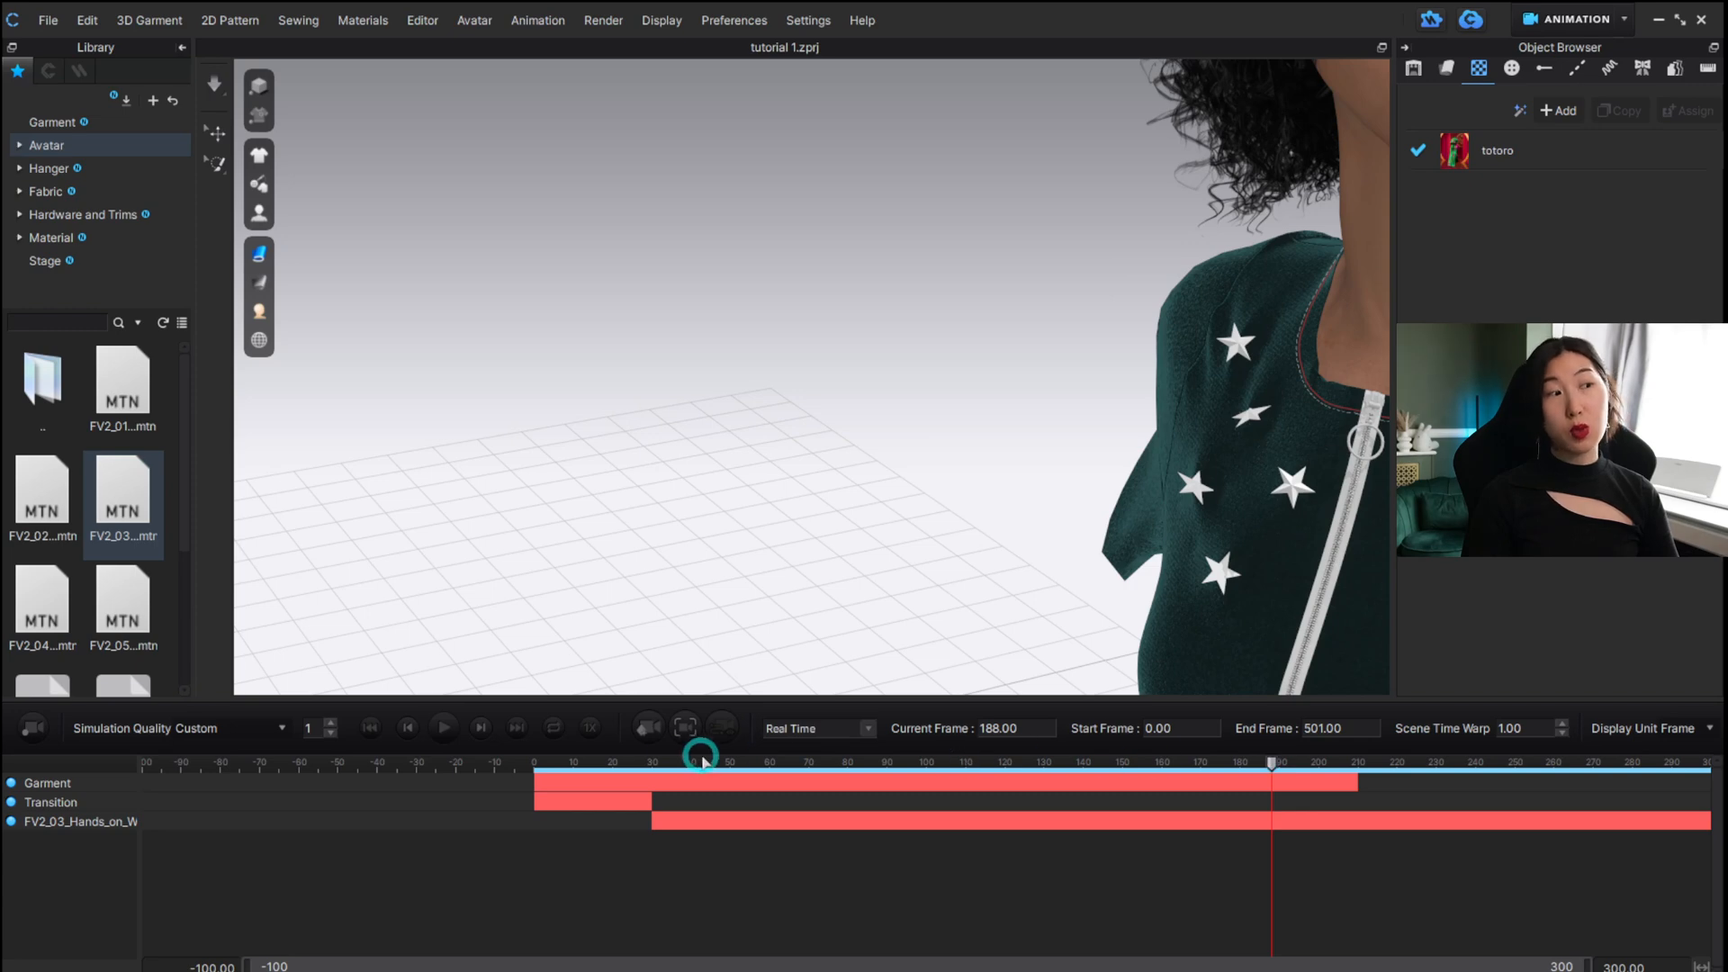
click(379, 728)
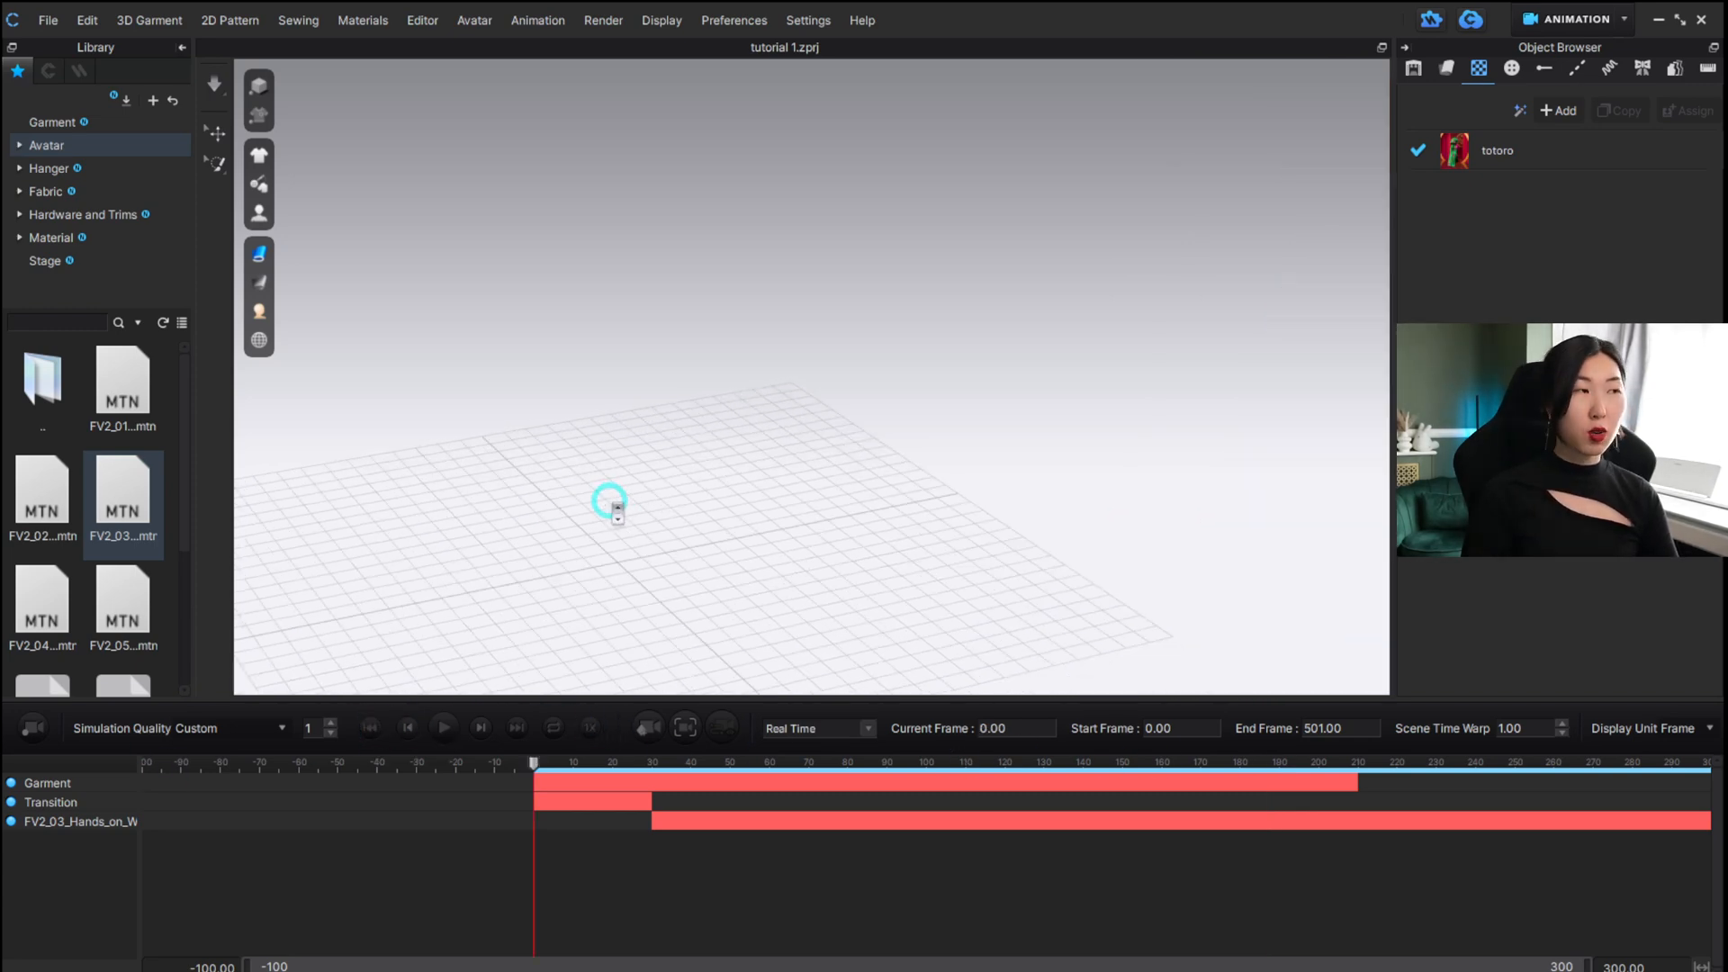
Delete the recorded Garment track from the timeline and keep the animation at frame 0.
alt+middle_drag(621, 517, 737, 497)
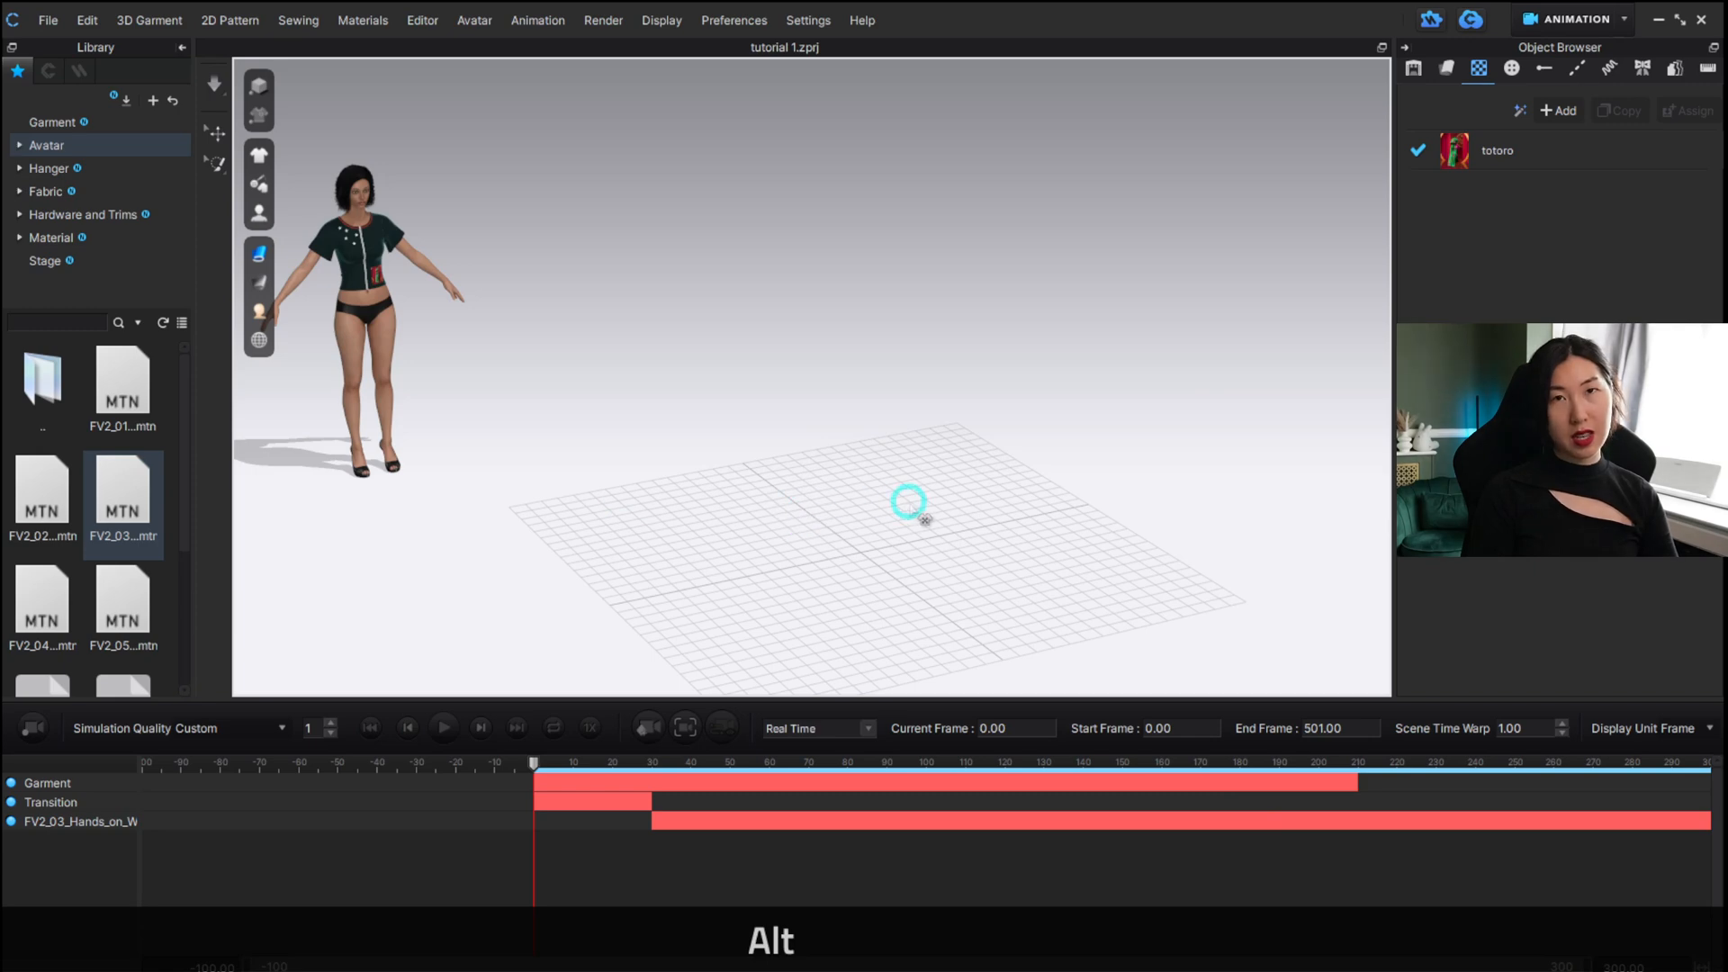
right_drag(913, 490, 878, 465)
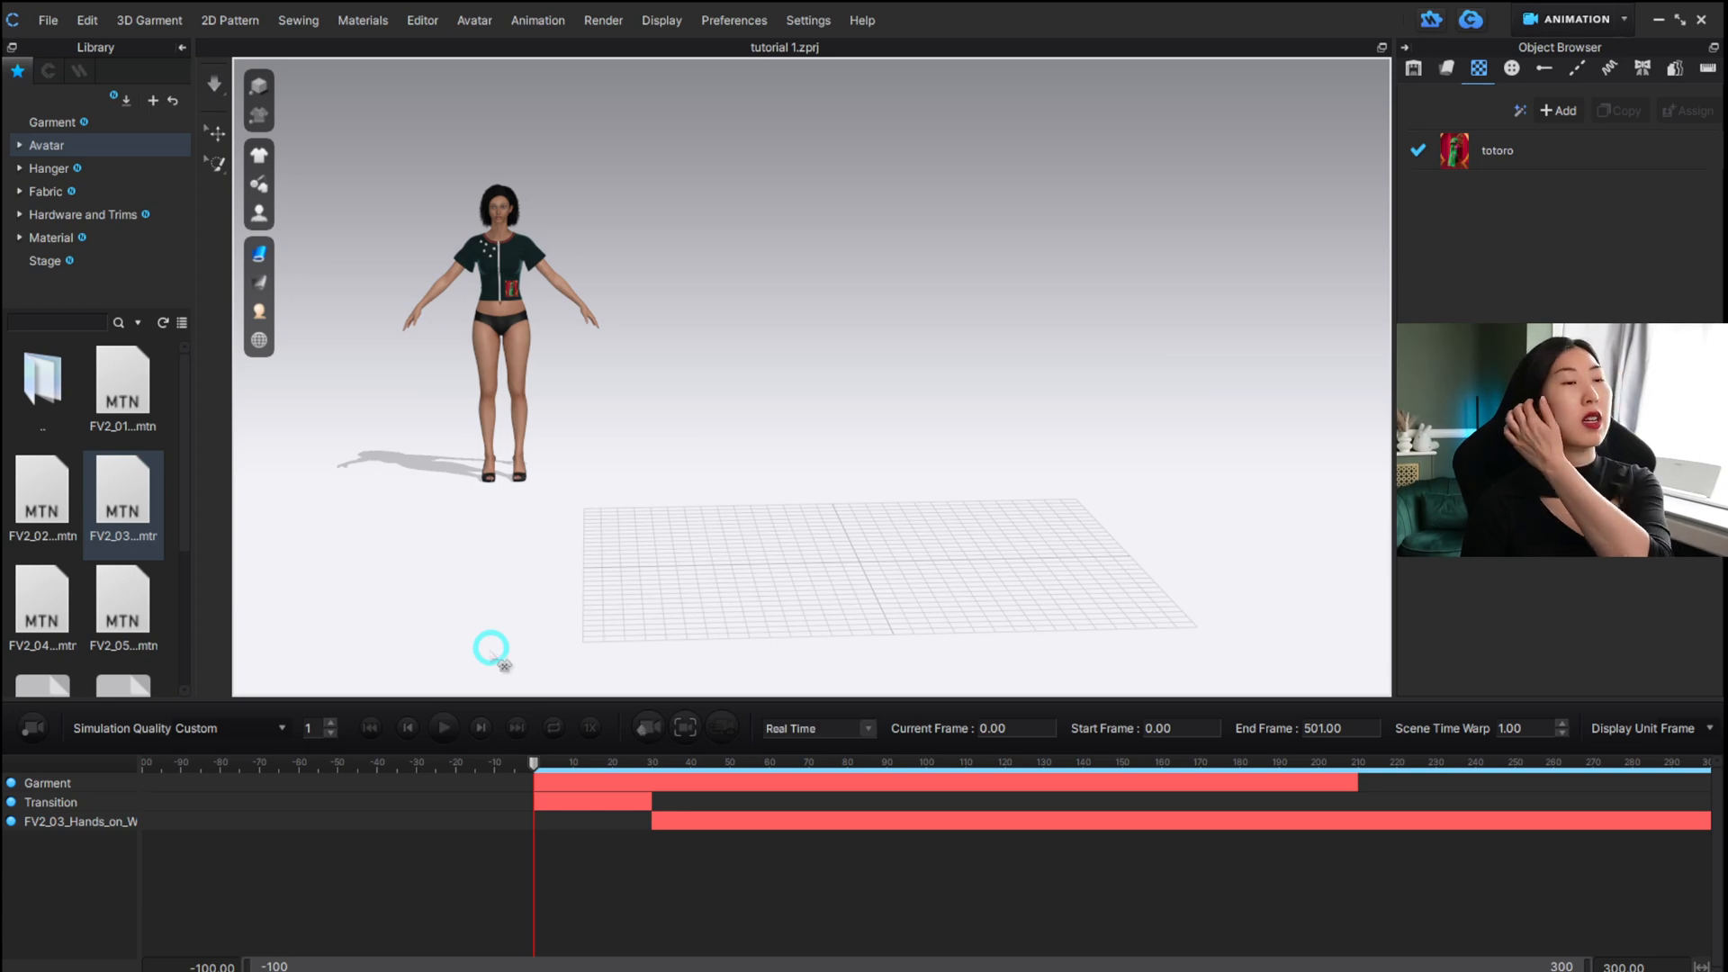
click(54, 787)
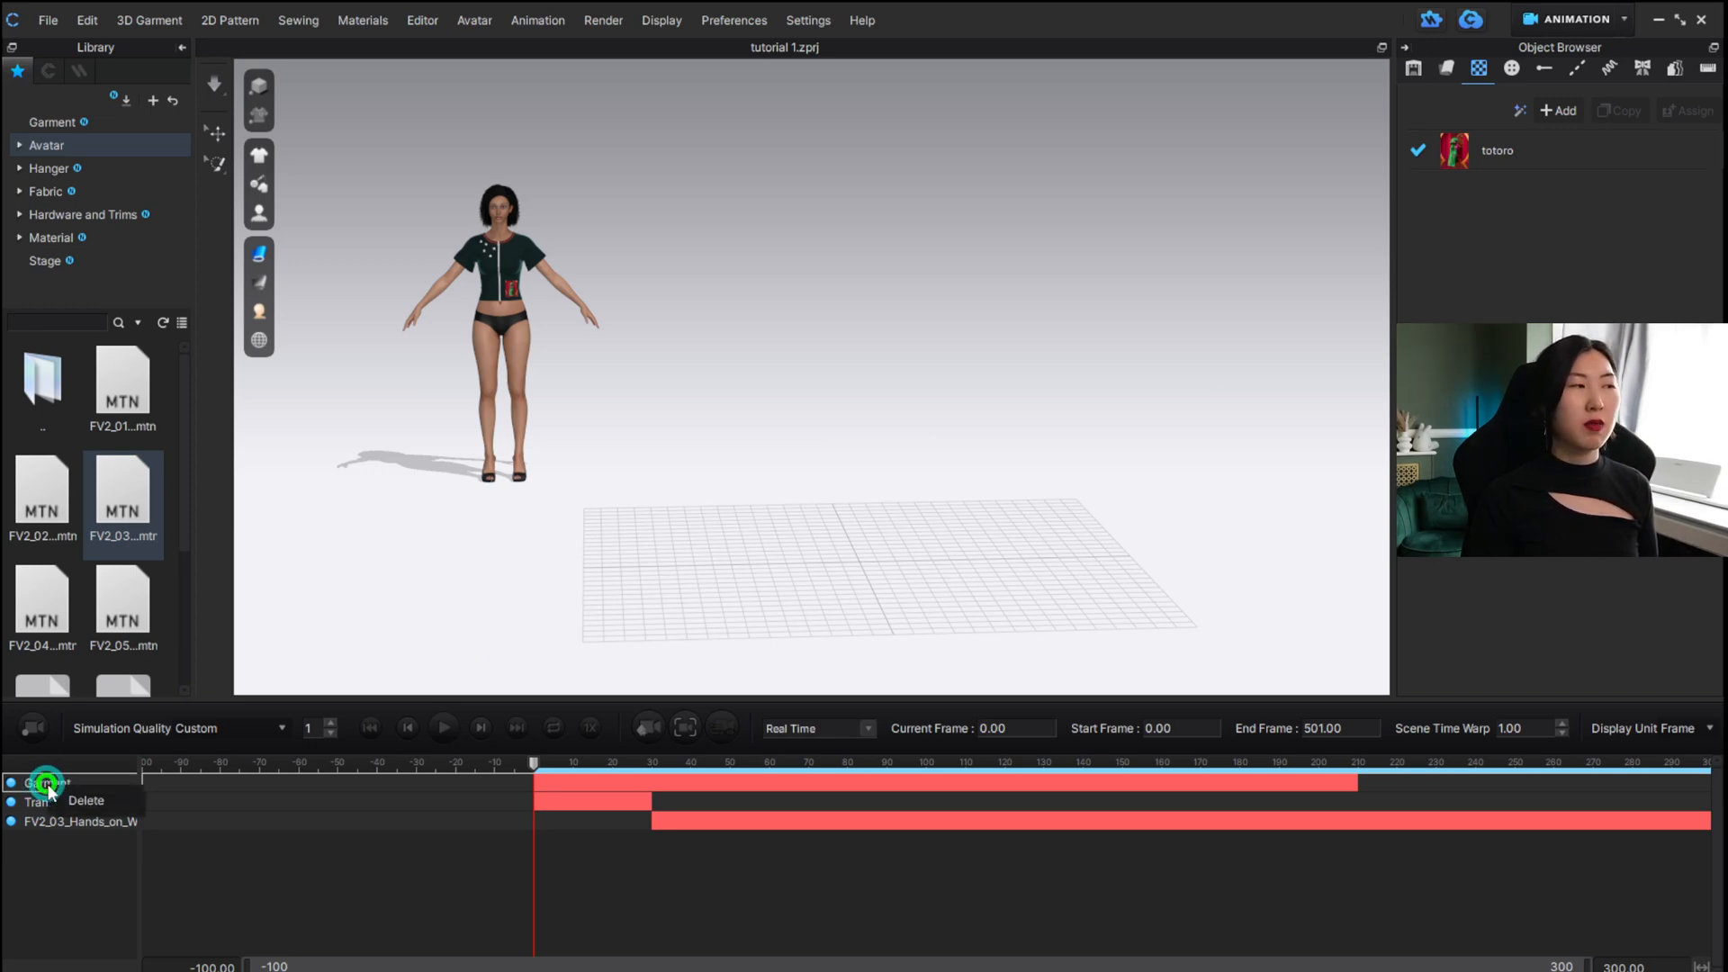
right_click(87, 789)
click(98, 802)
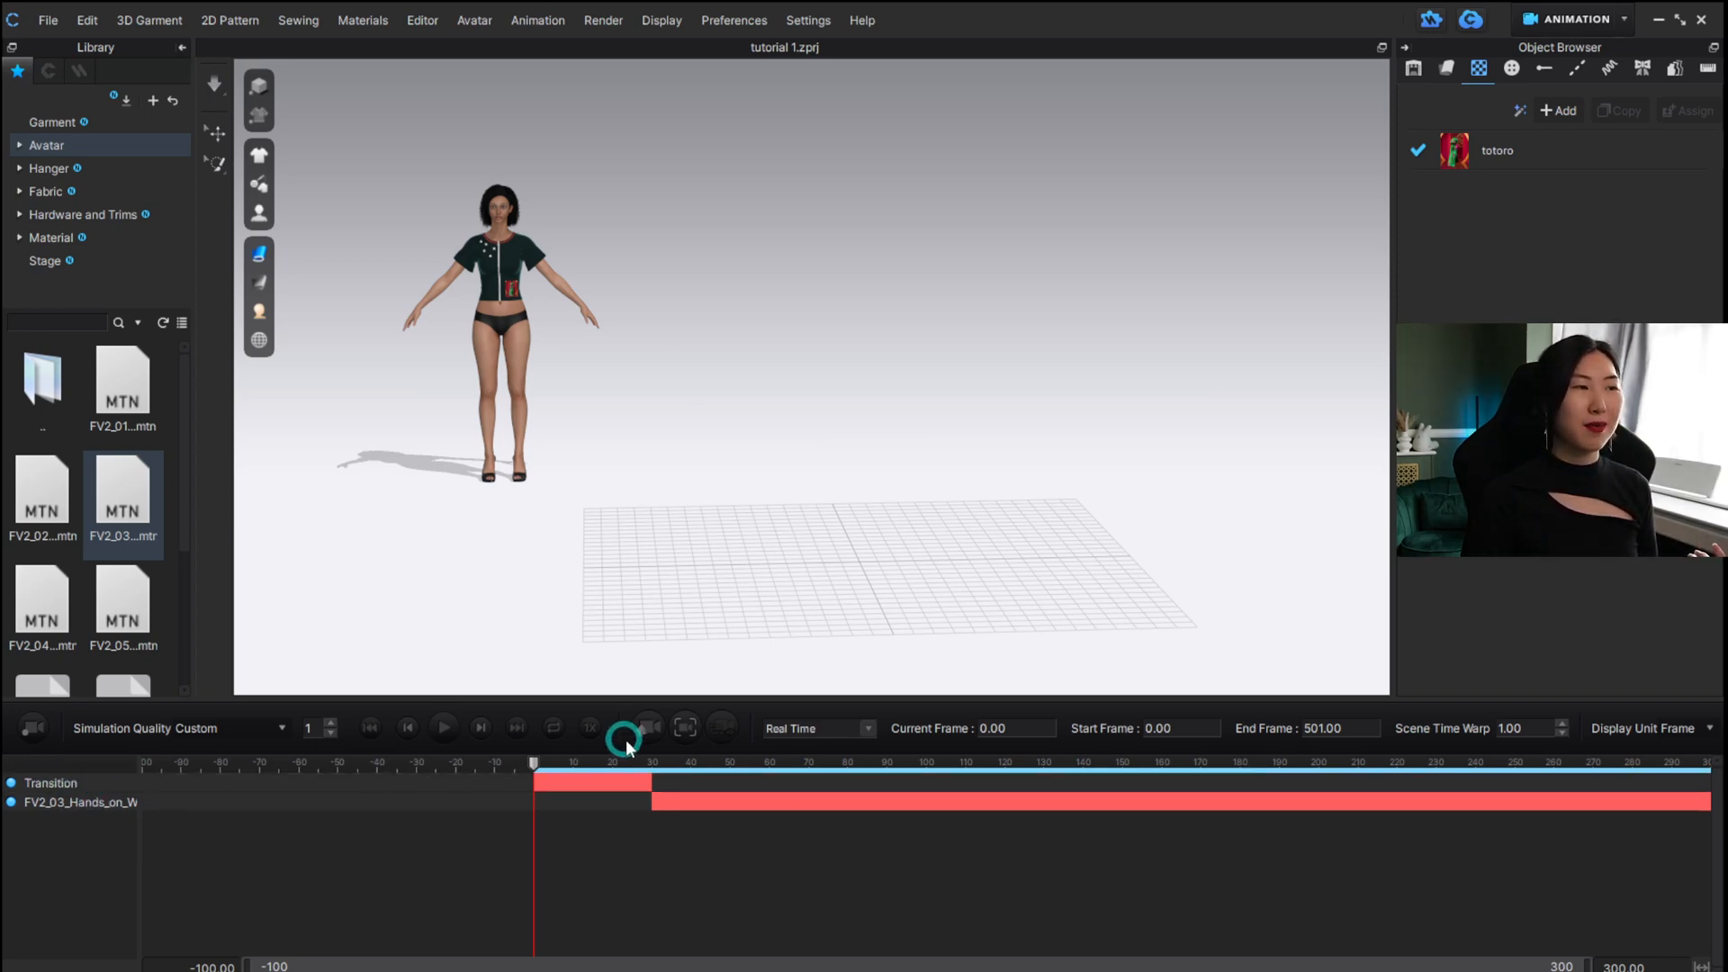
mouse_move(535, 763)
mouse_down()
mouse_move(1080, 752)
mouse_move(597, 752)
mouse_move(899, 744)
mouse_move(644, 744)
mouse_move(533, 763)
mouse_up()
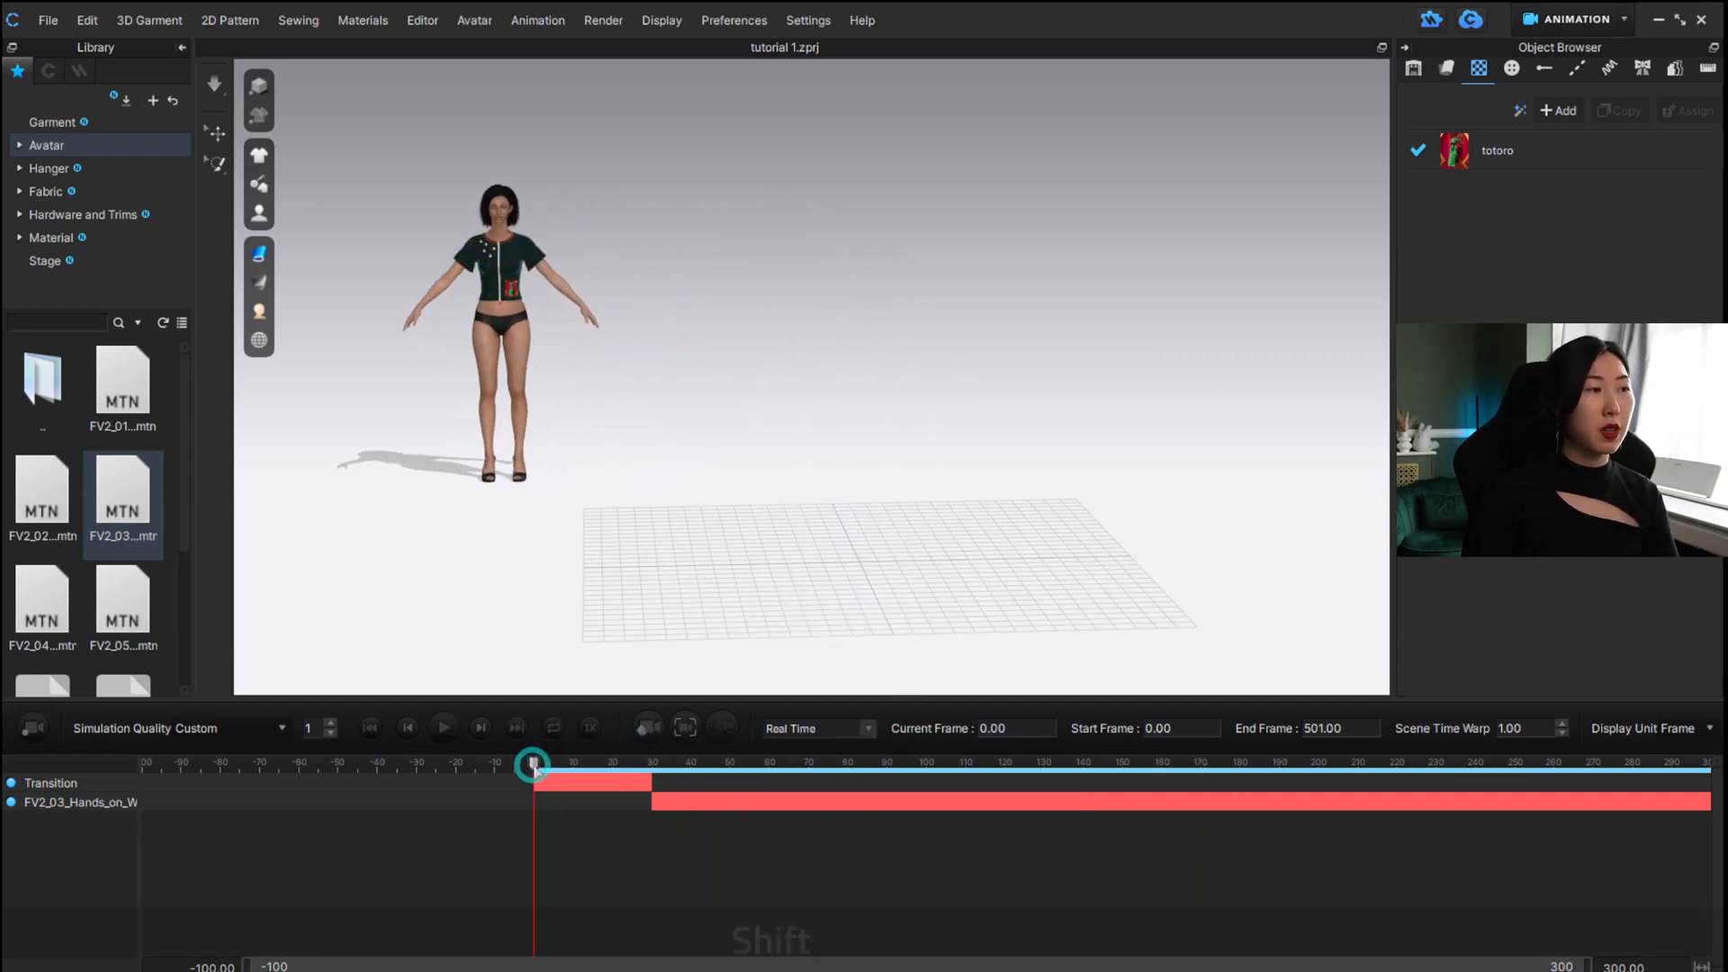
Switch to the Simulation workspace and bring the front of the avatar's top into close view.
click(1581, 14)
click(1550, 53)
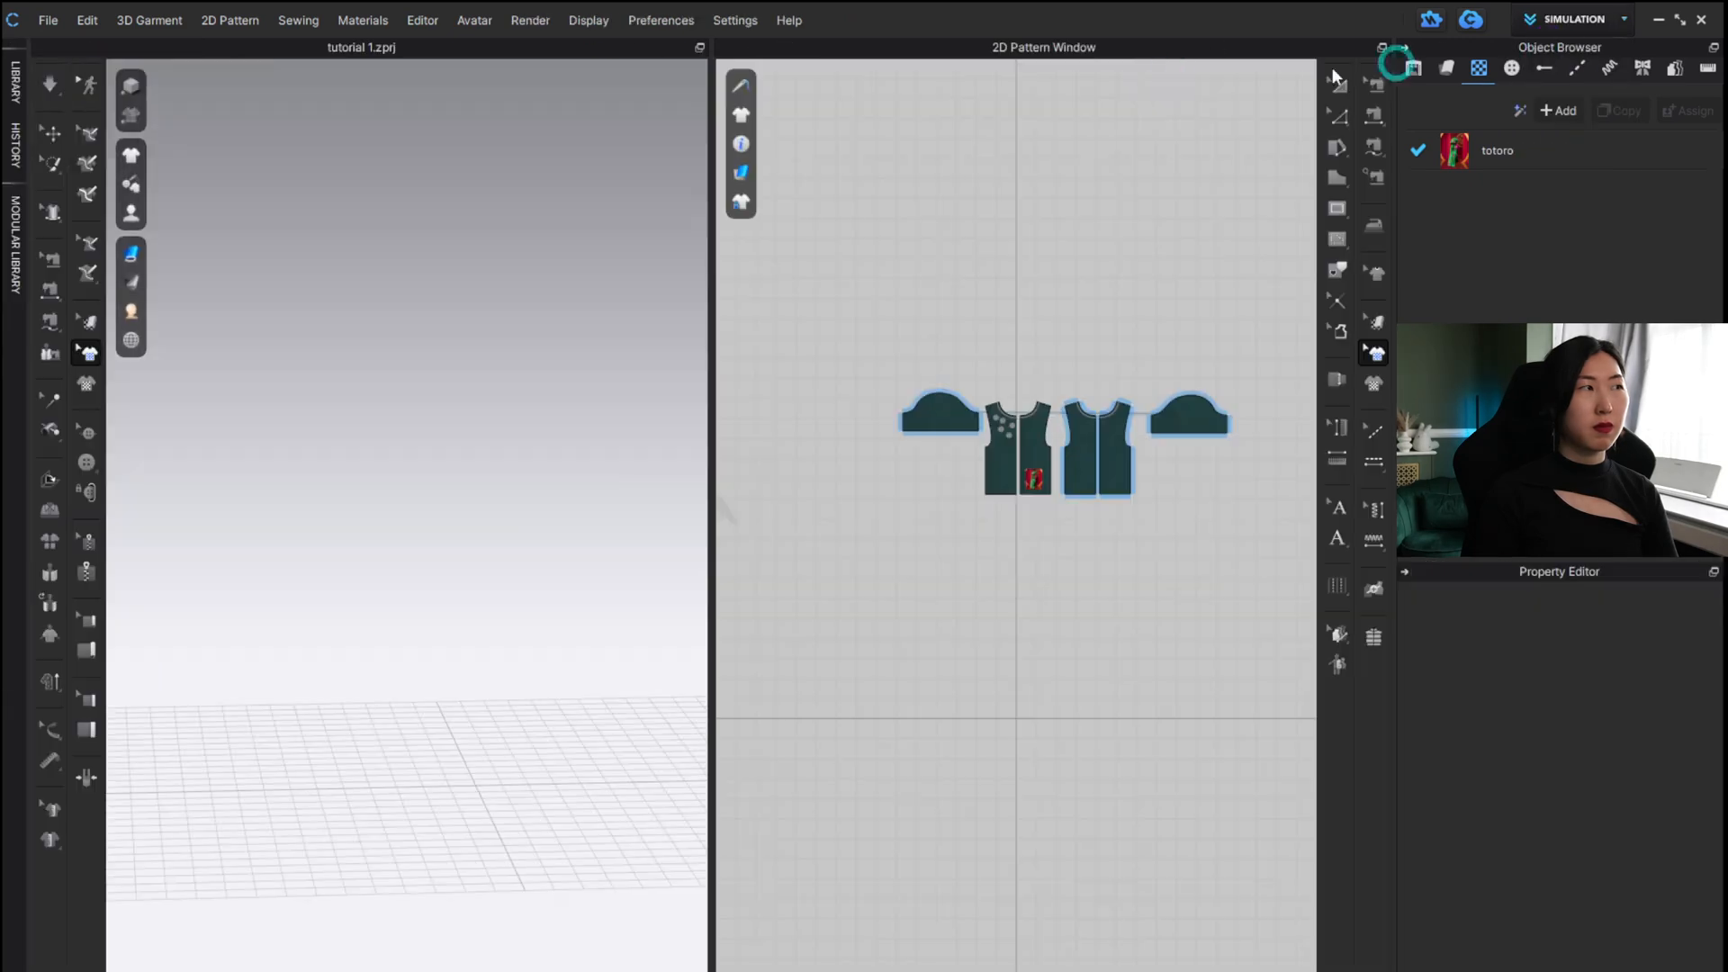
scroll(460, 439, down, 8)
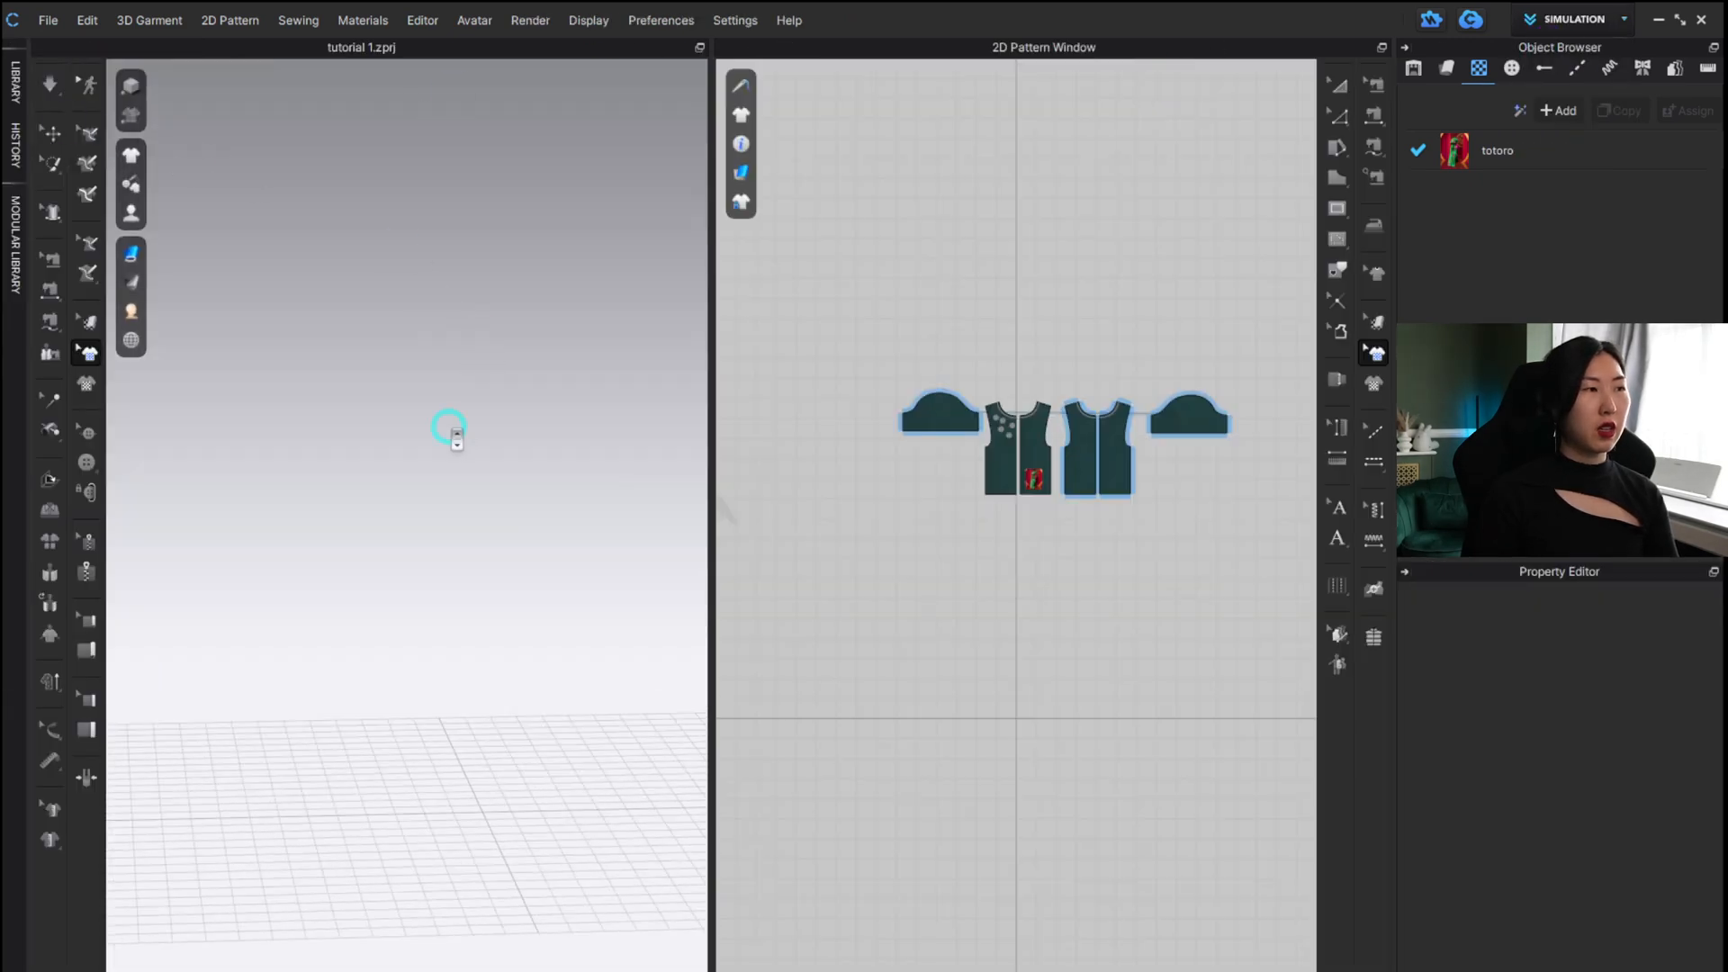
alt+middle_drag(317, 458, 480, 498)
scroll(324, 450, down, 3)
scroll(319, 441, up, 10)
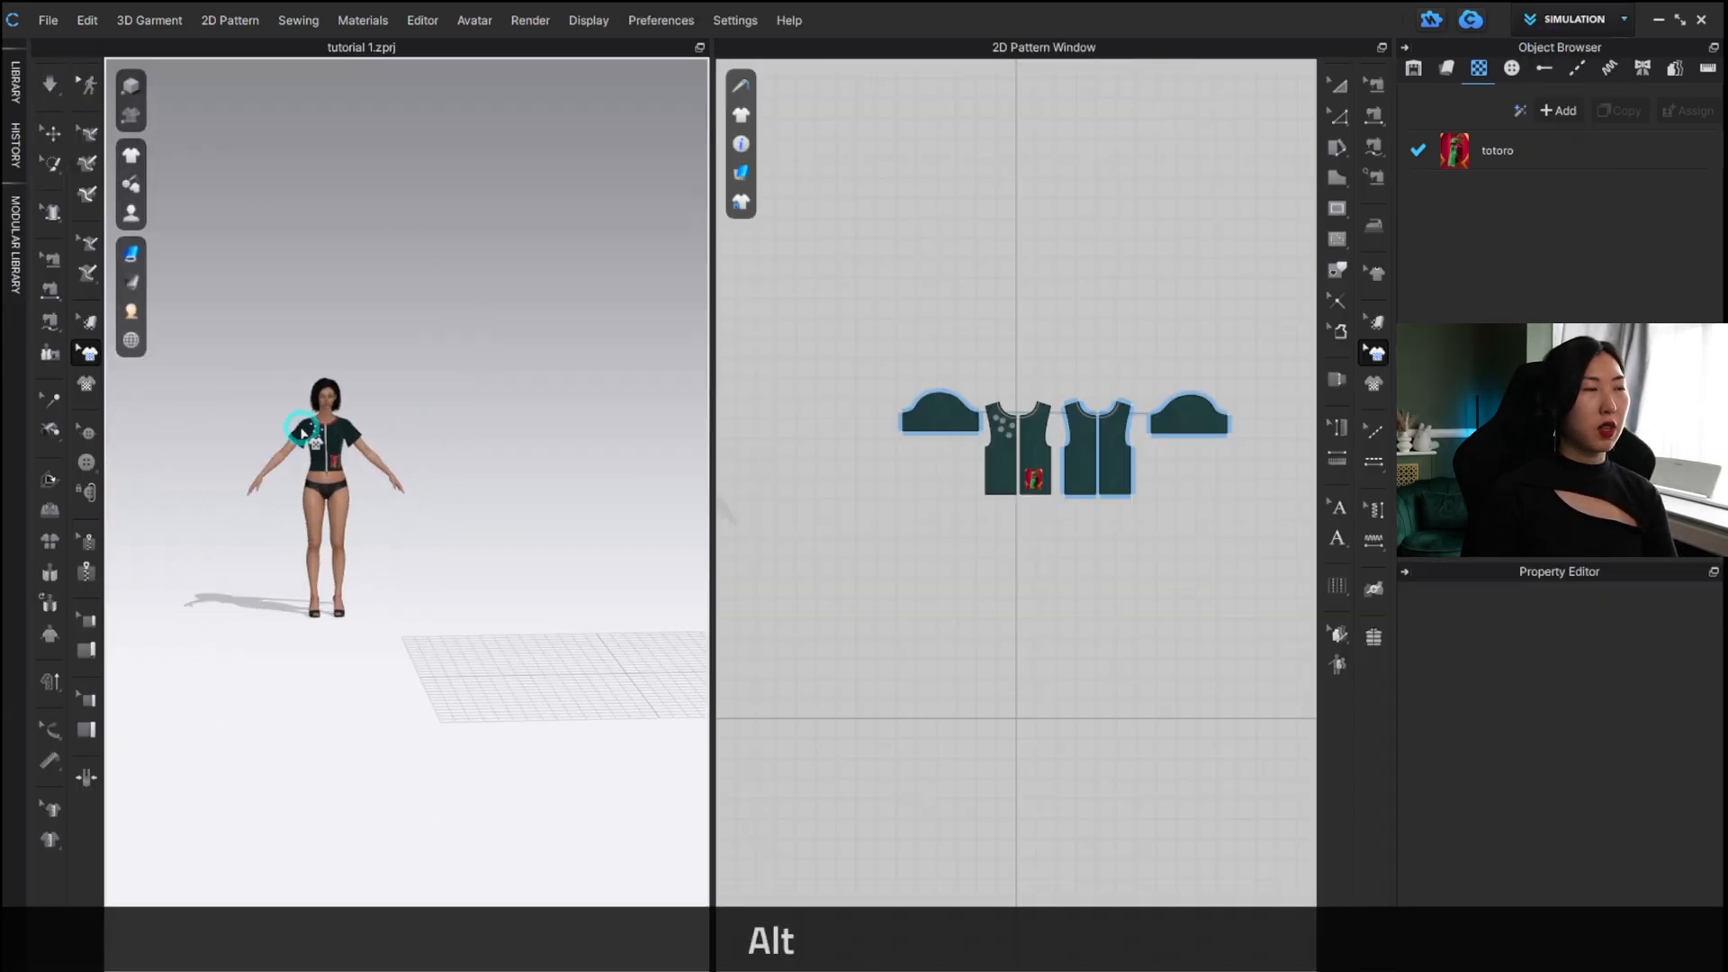
alt+middle_drag(334, 418, 481, 522)
scroll(313, 355, up, 6)
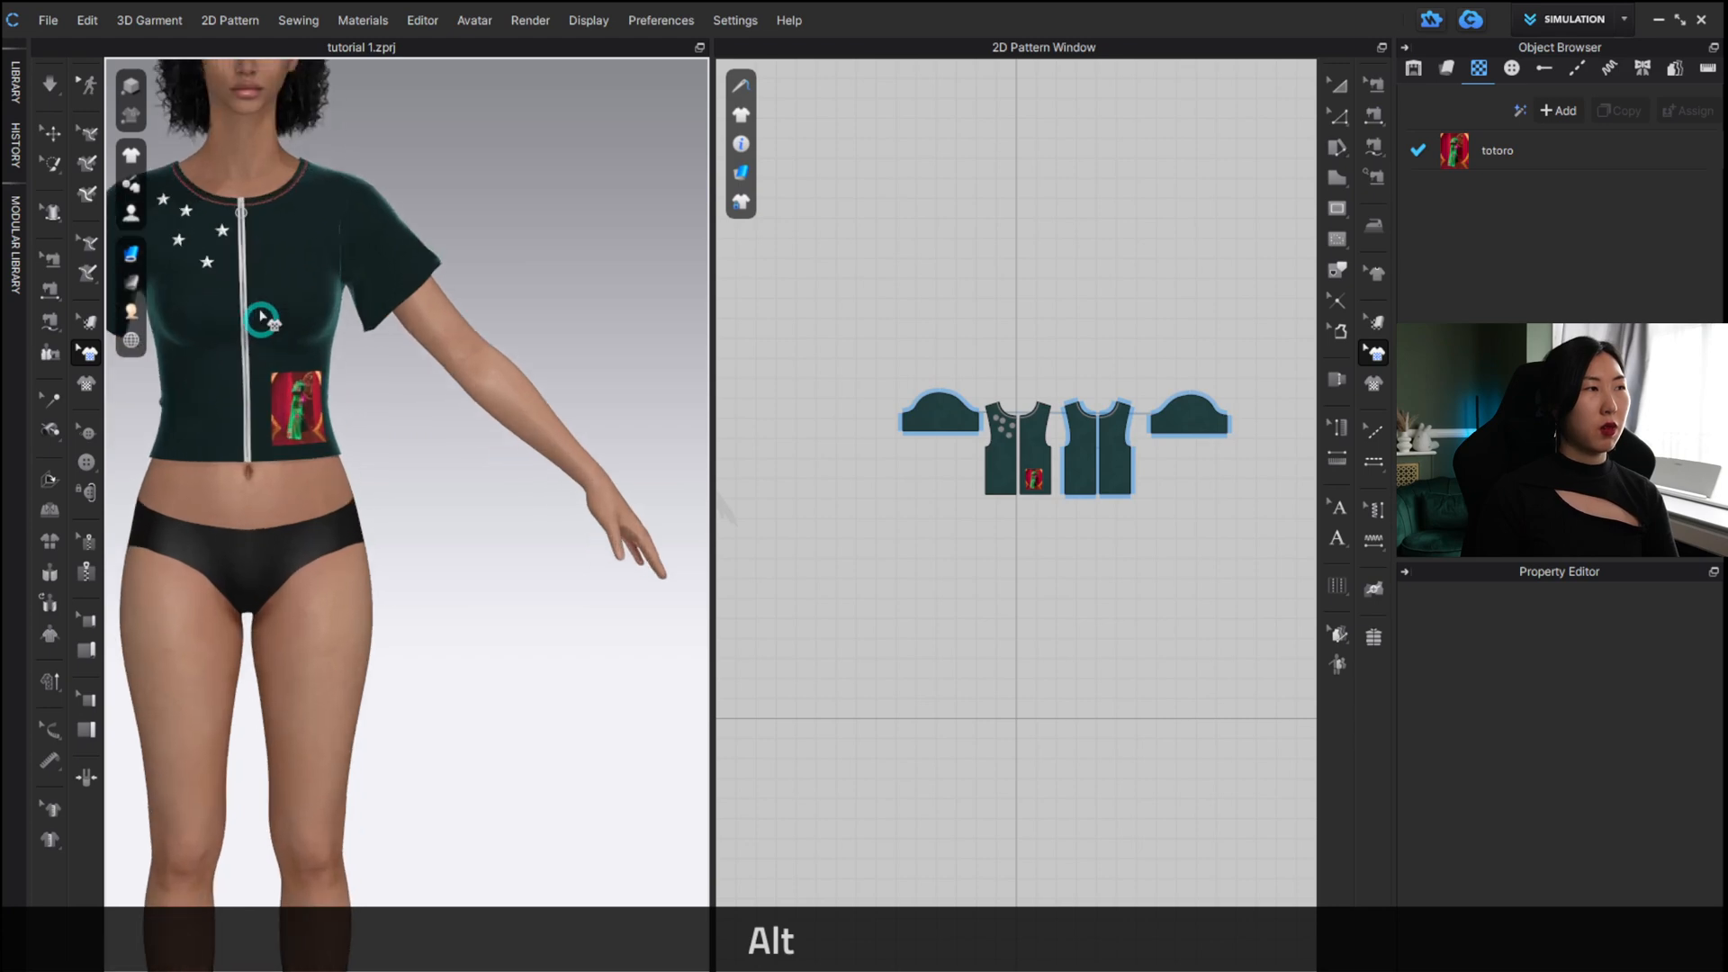
alt+middle_drag(262, 270, 529, 471)
scroll(344, 347, up, 2)
scroll(333, 315, up, 2)
alt+middle_drag(308, 262, 451, 490)
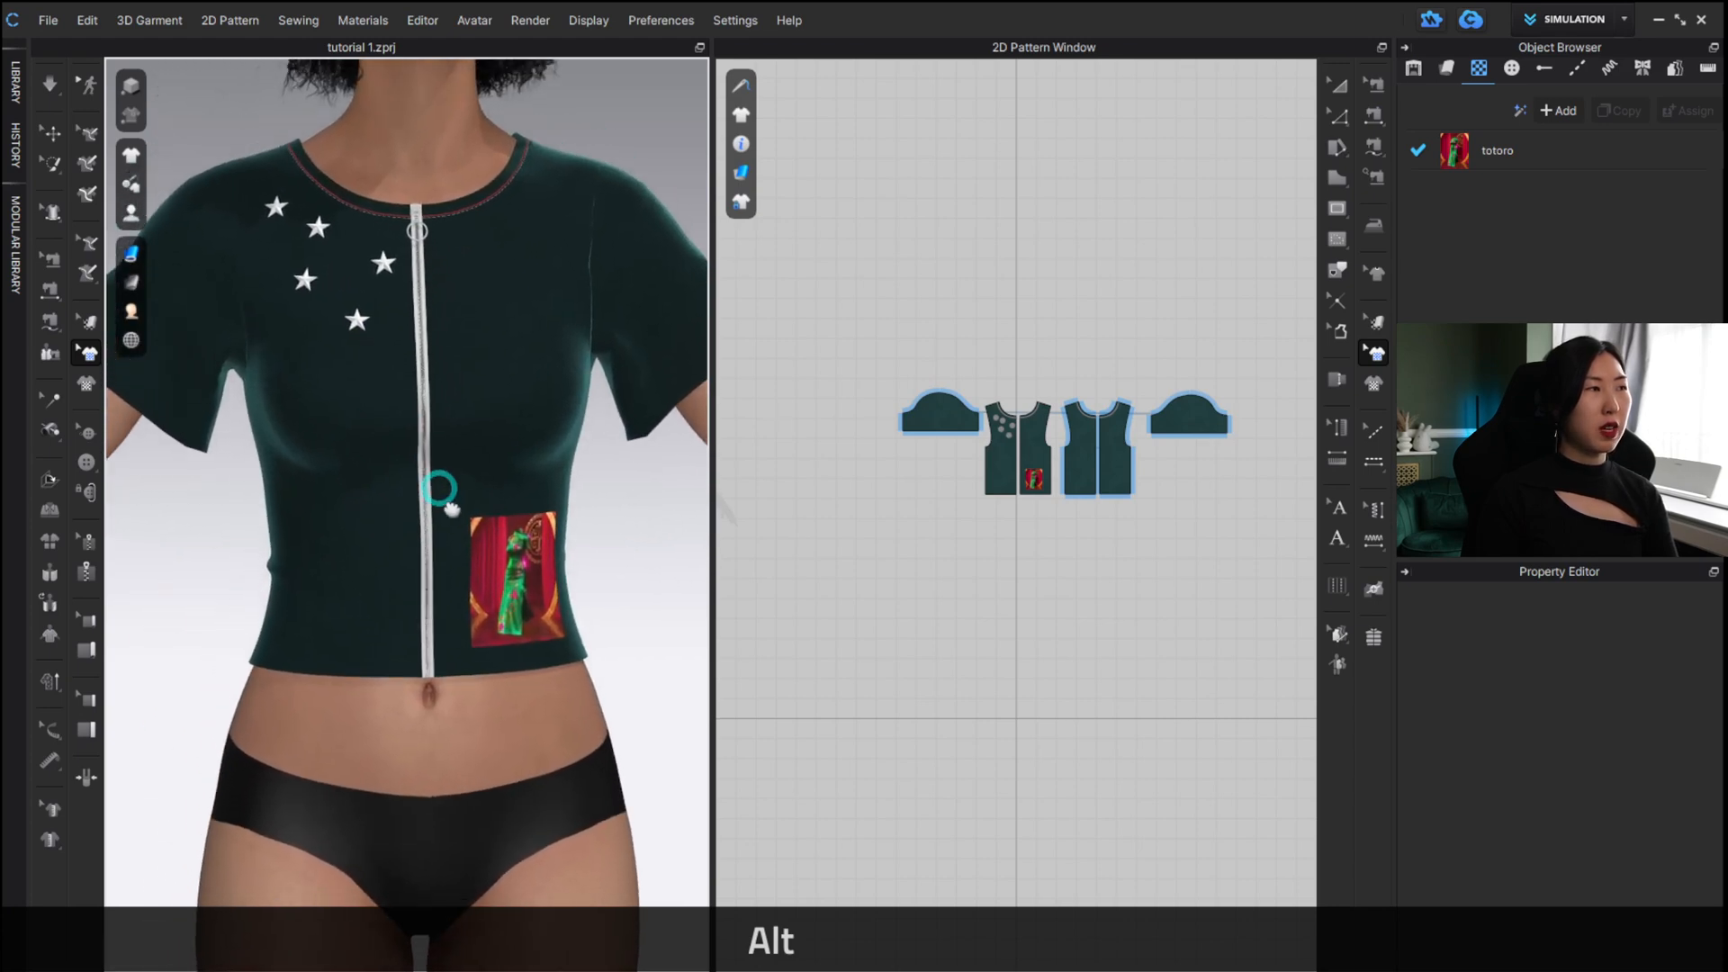
Set the weight of the Default Button star style to 0.1 g.
click(90, 430)
scroll(987, 393, up, 8)
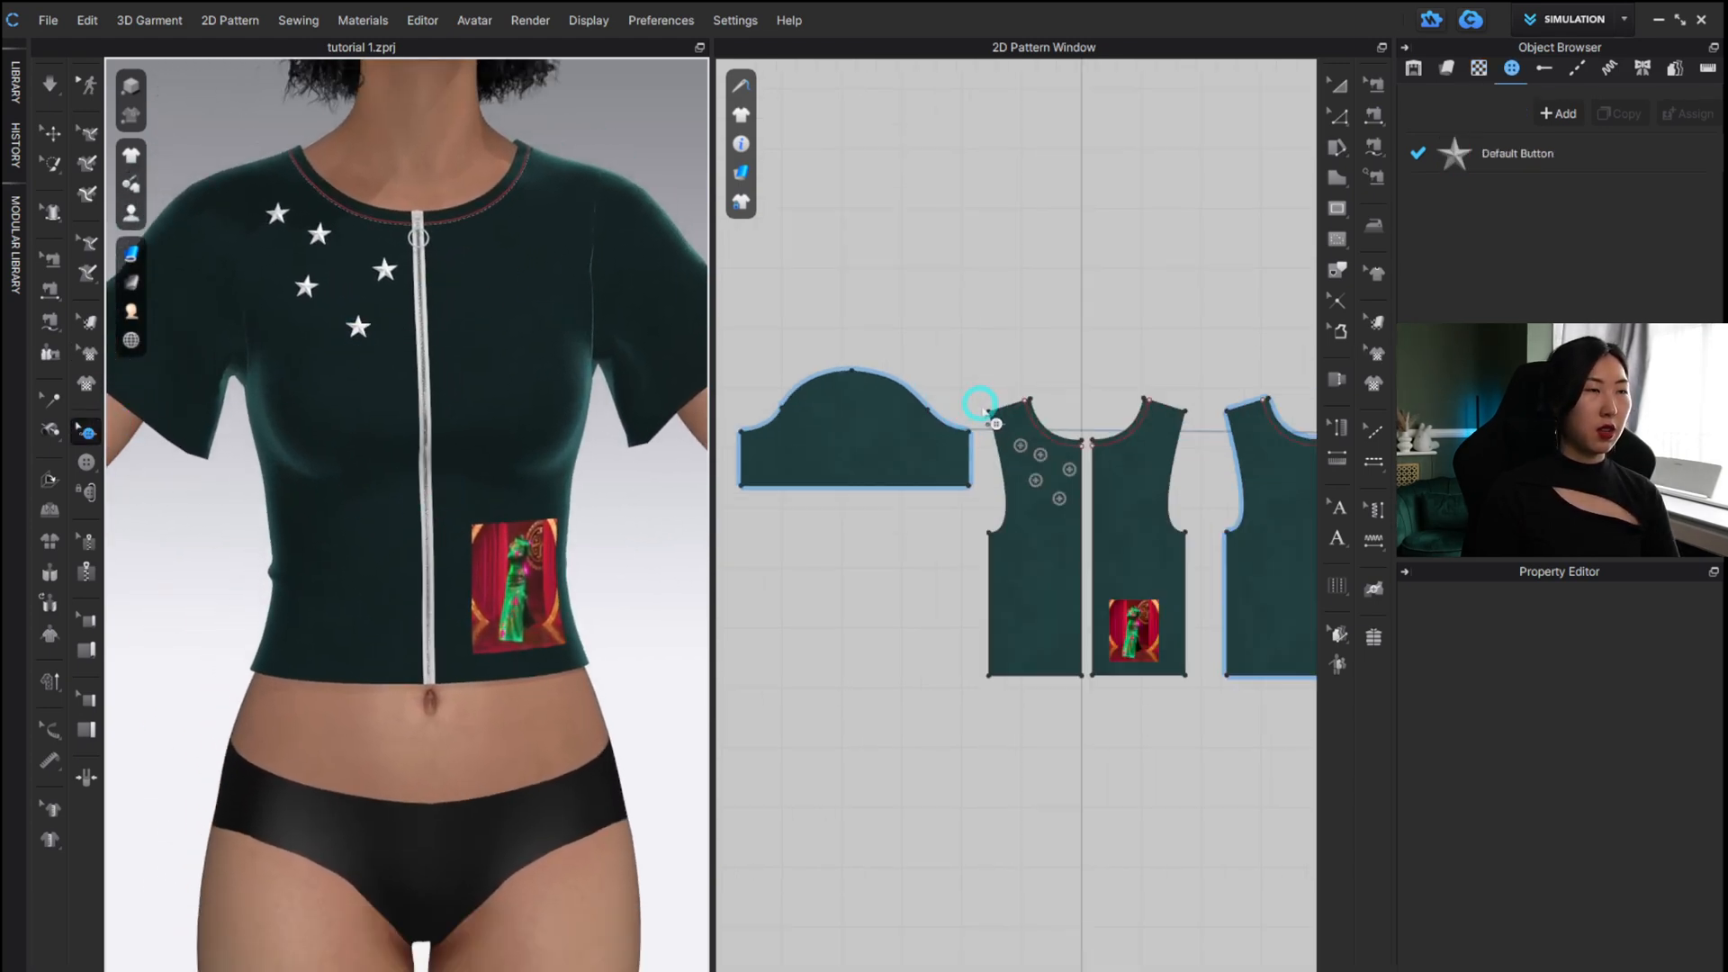
click(976, 496)
click(1559, 768)
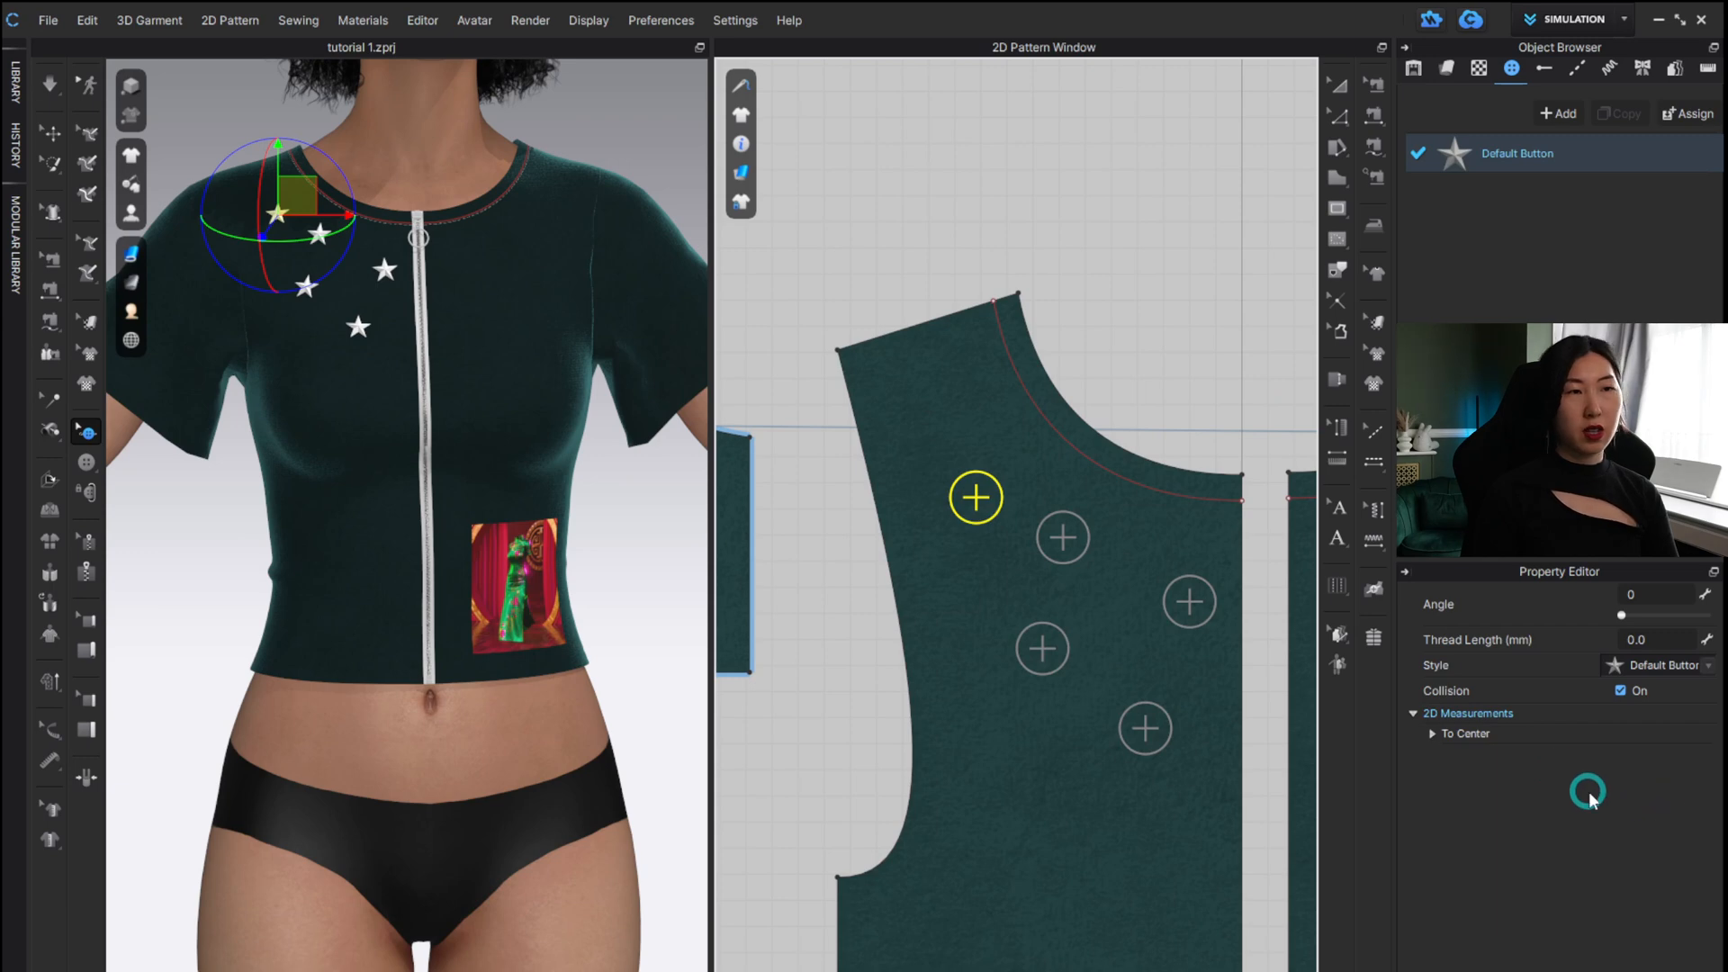
click(1561, 157)
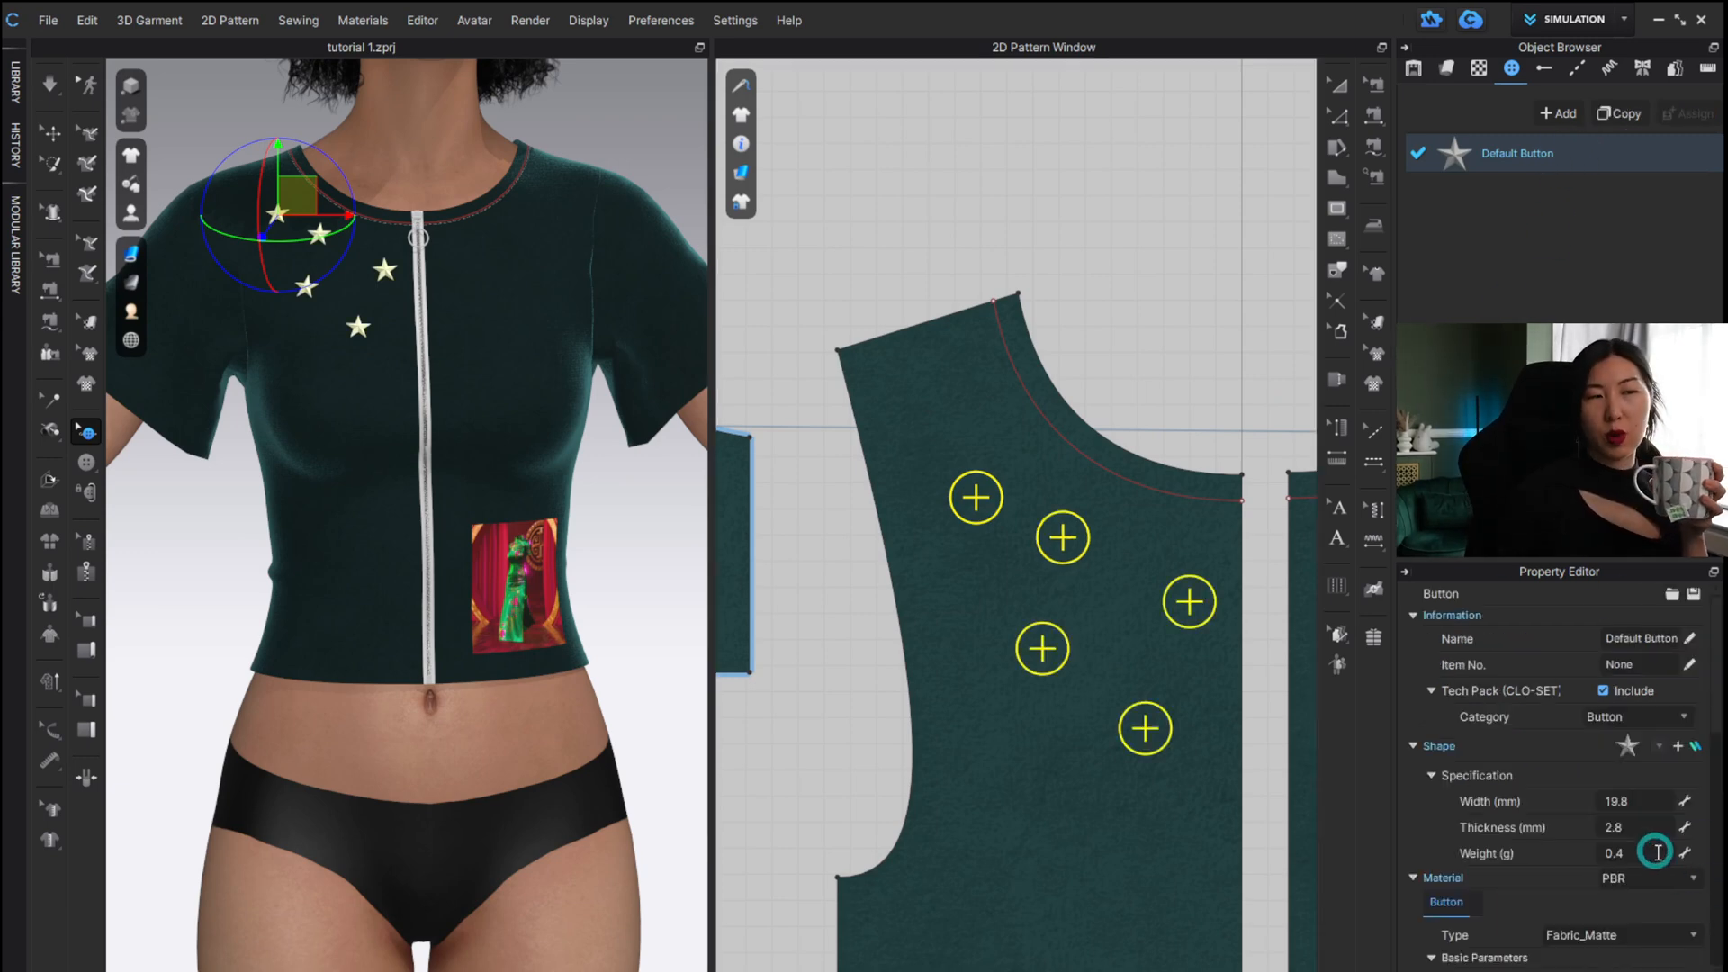
click(1632, 849)
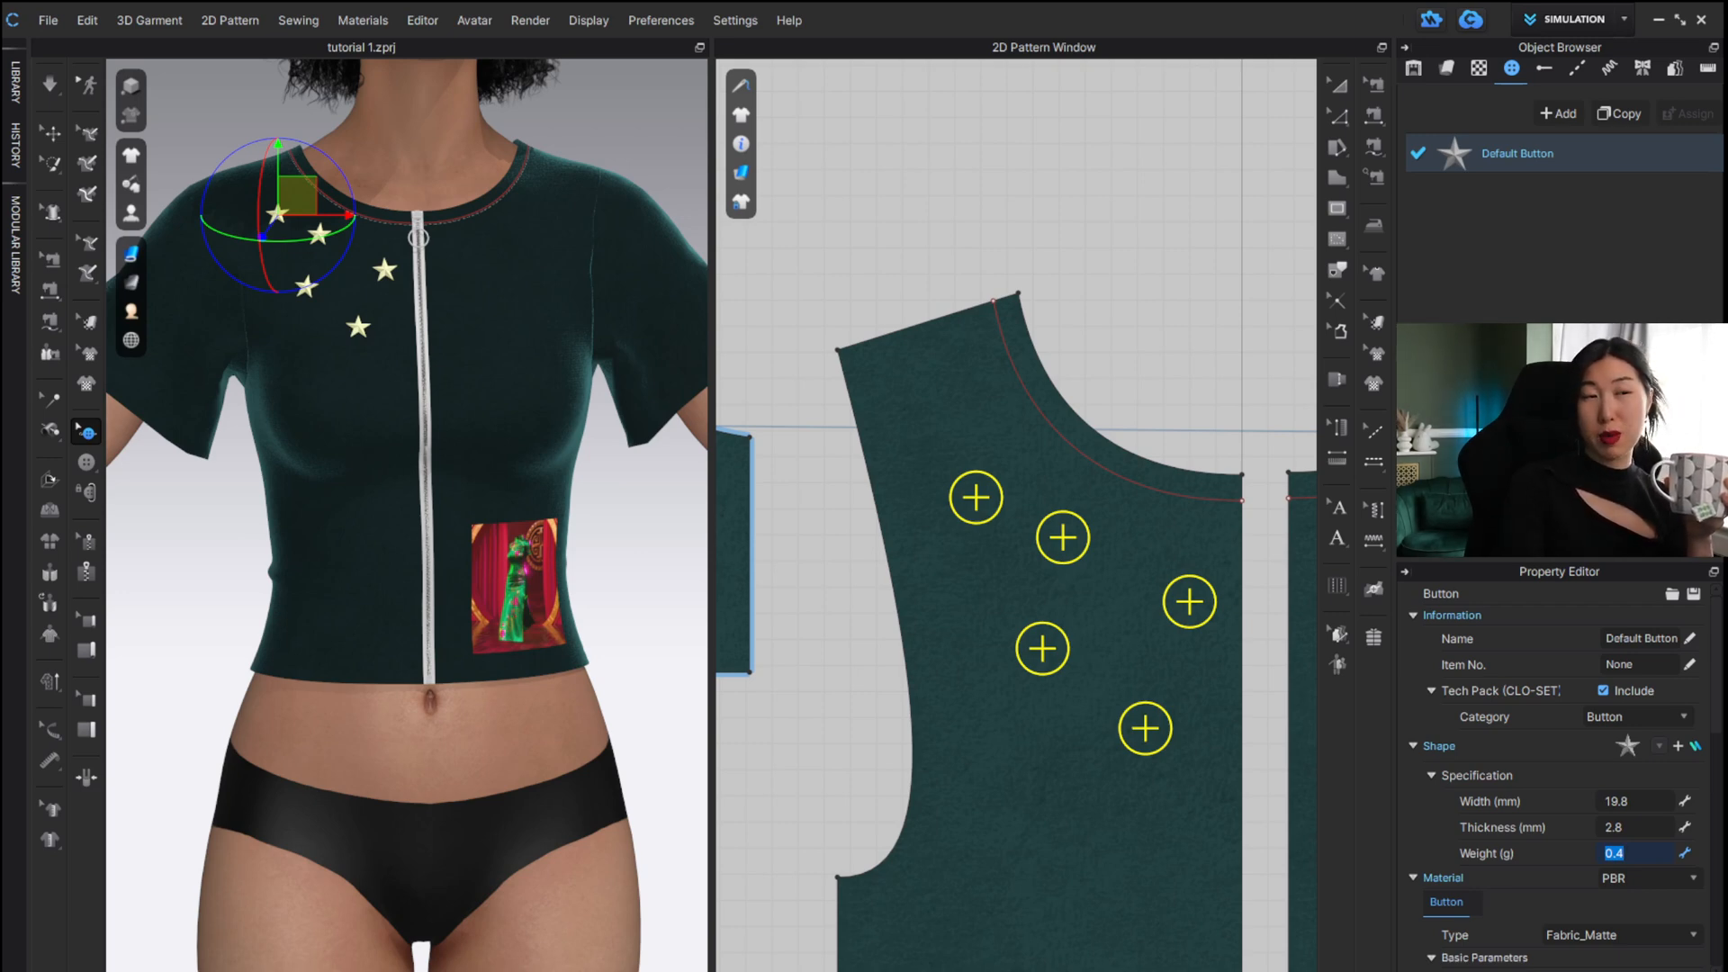
text(0.)
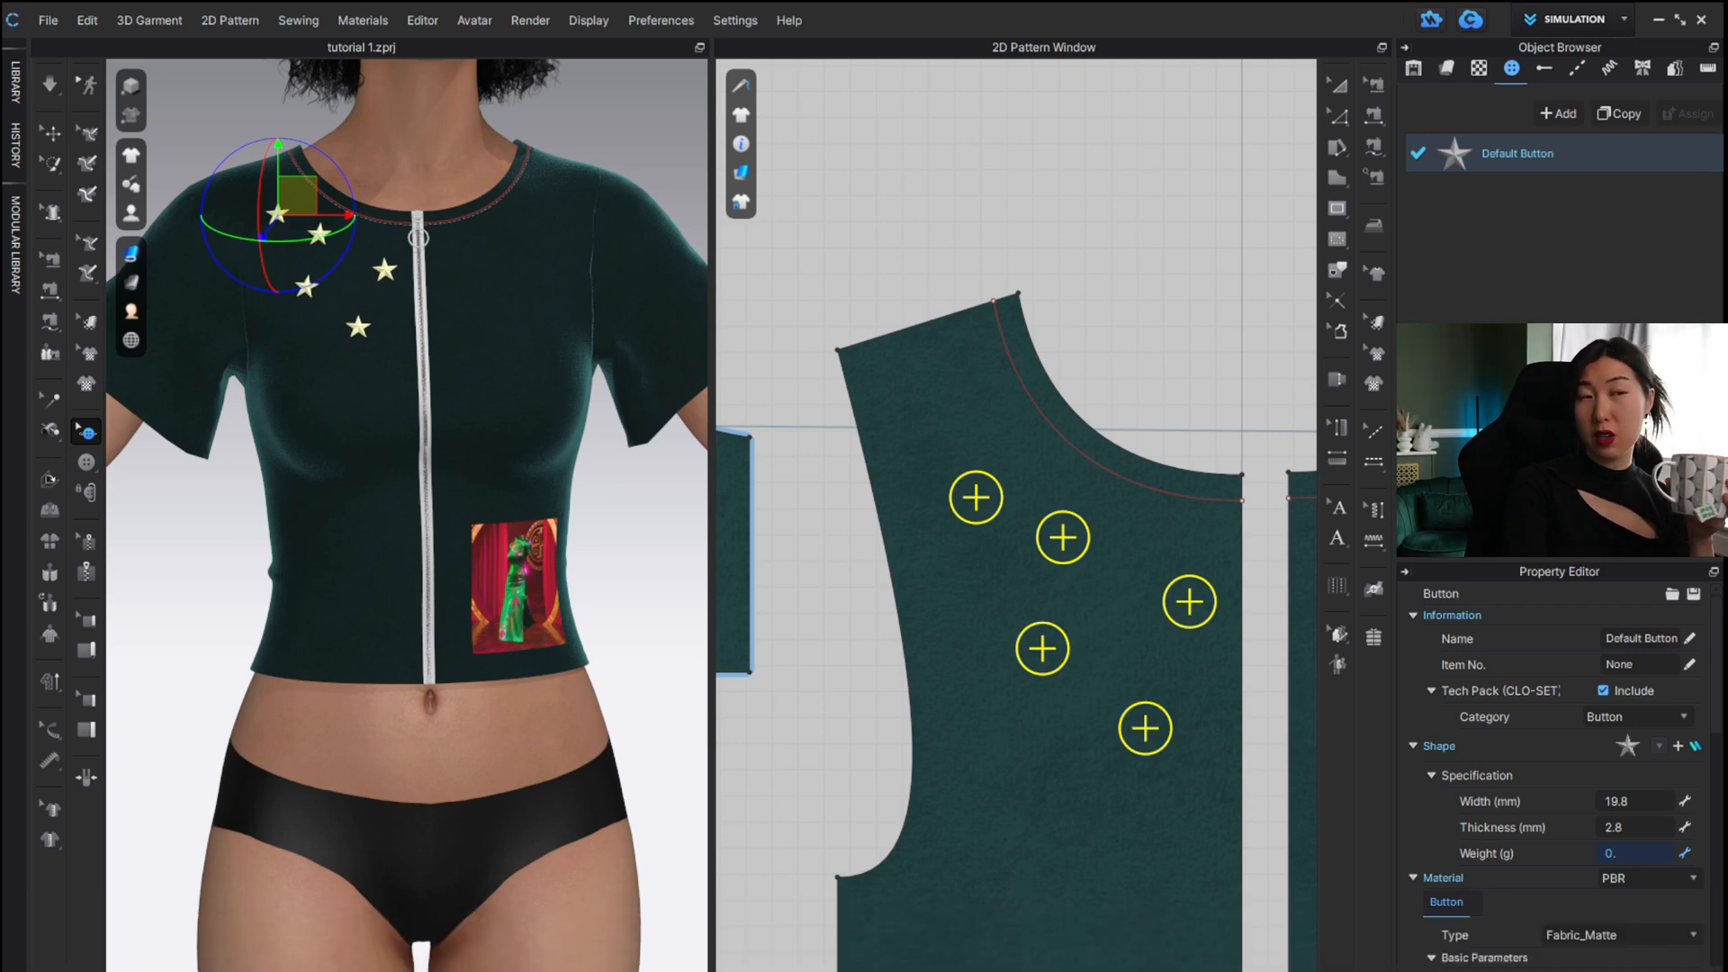
text(1)
key(Return)
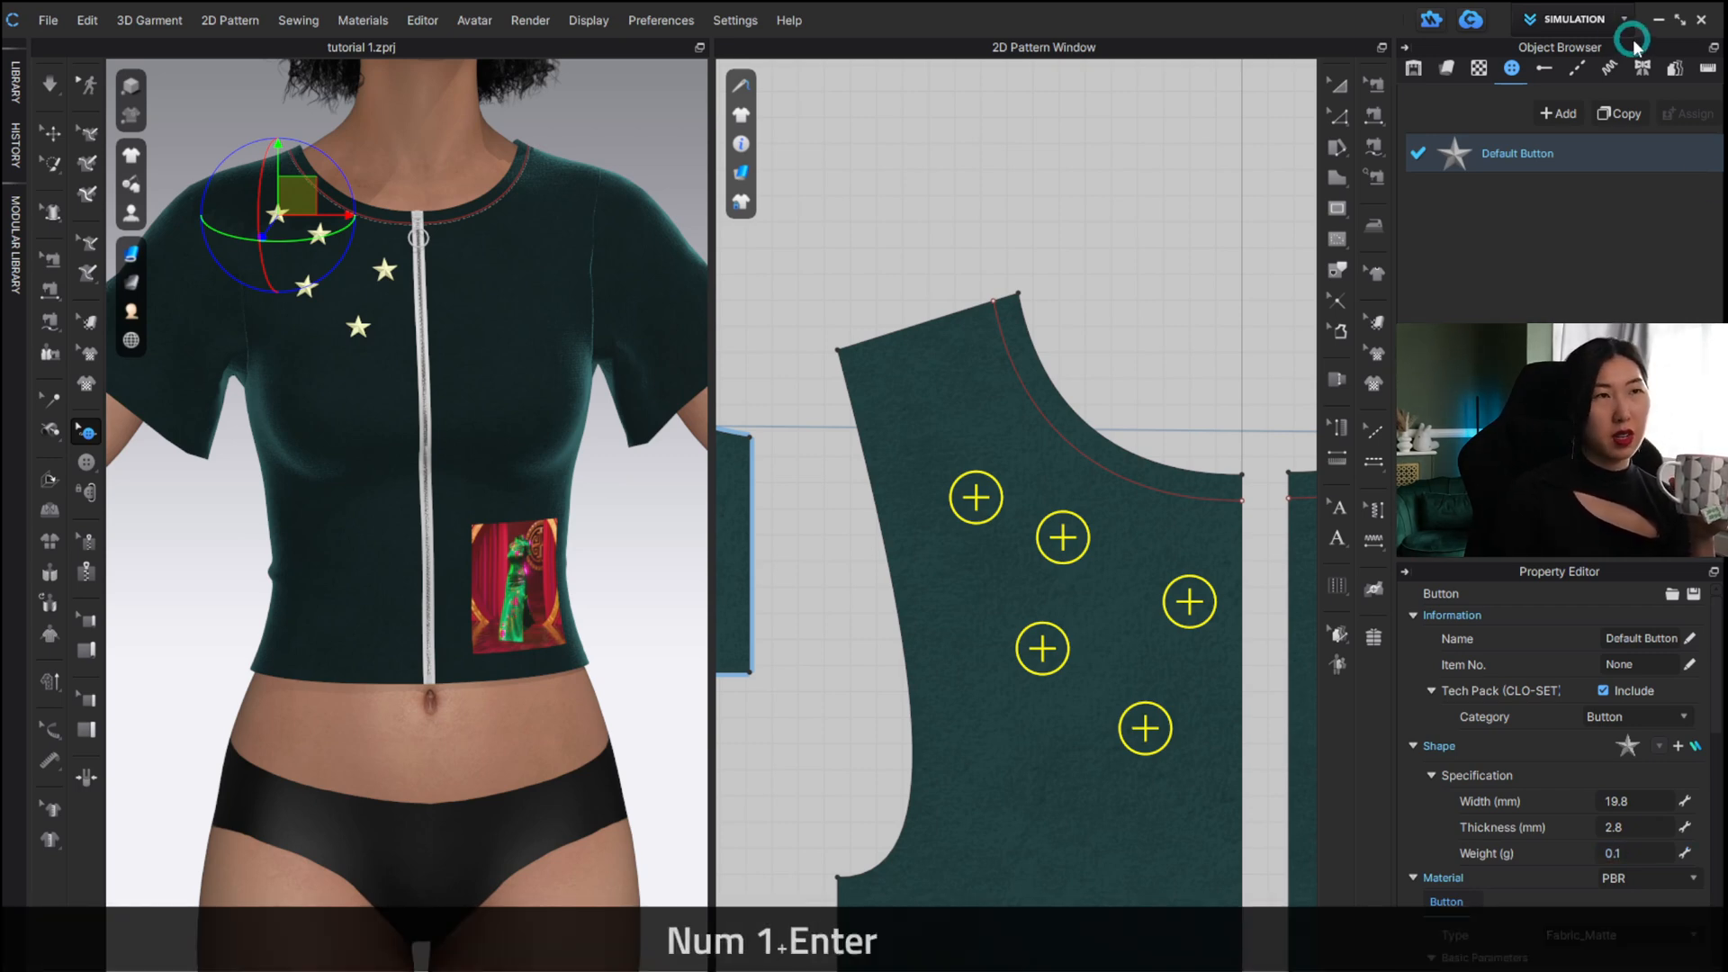
Return to the Animation workspace and record the garment simulation from frame 0, stopping at about frame 155.
click(1582, 22)
click(1571, 89)
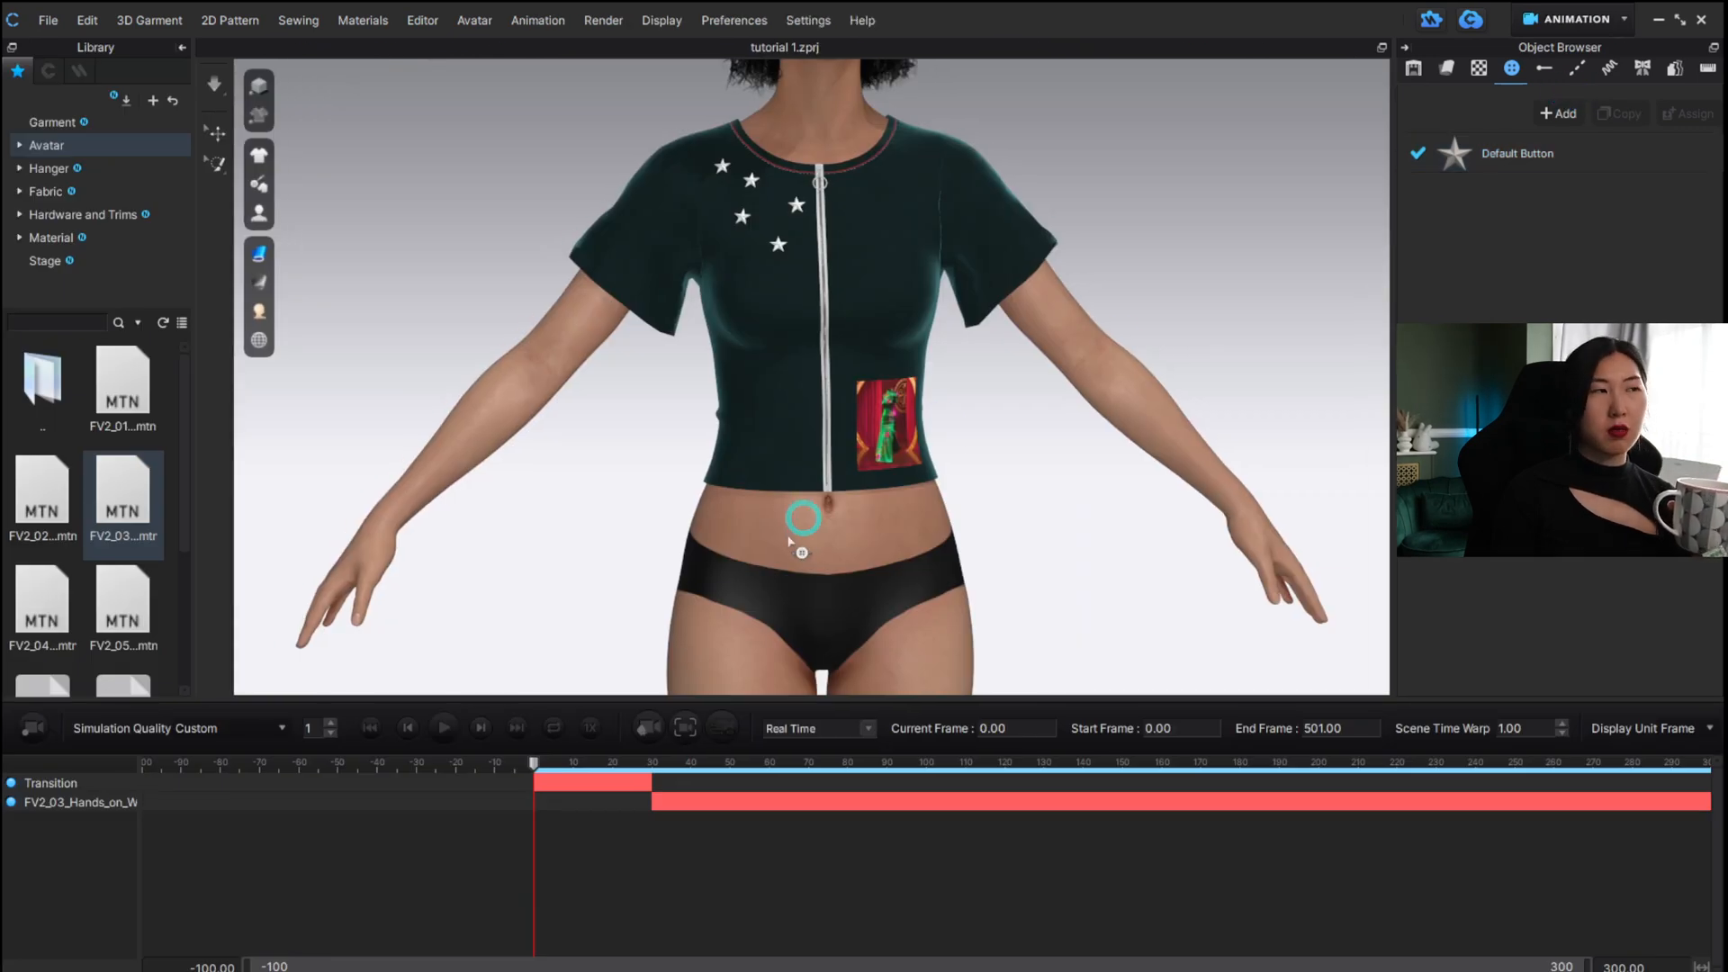
scroll(641, 475, down, 10)
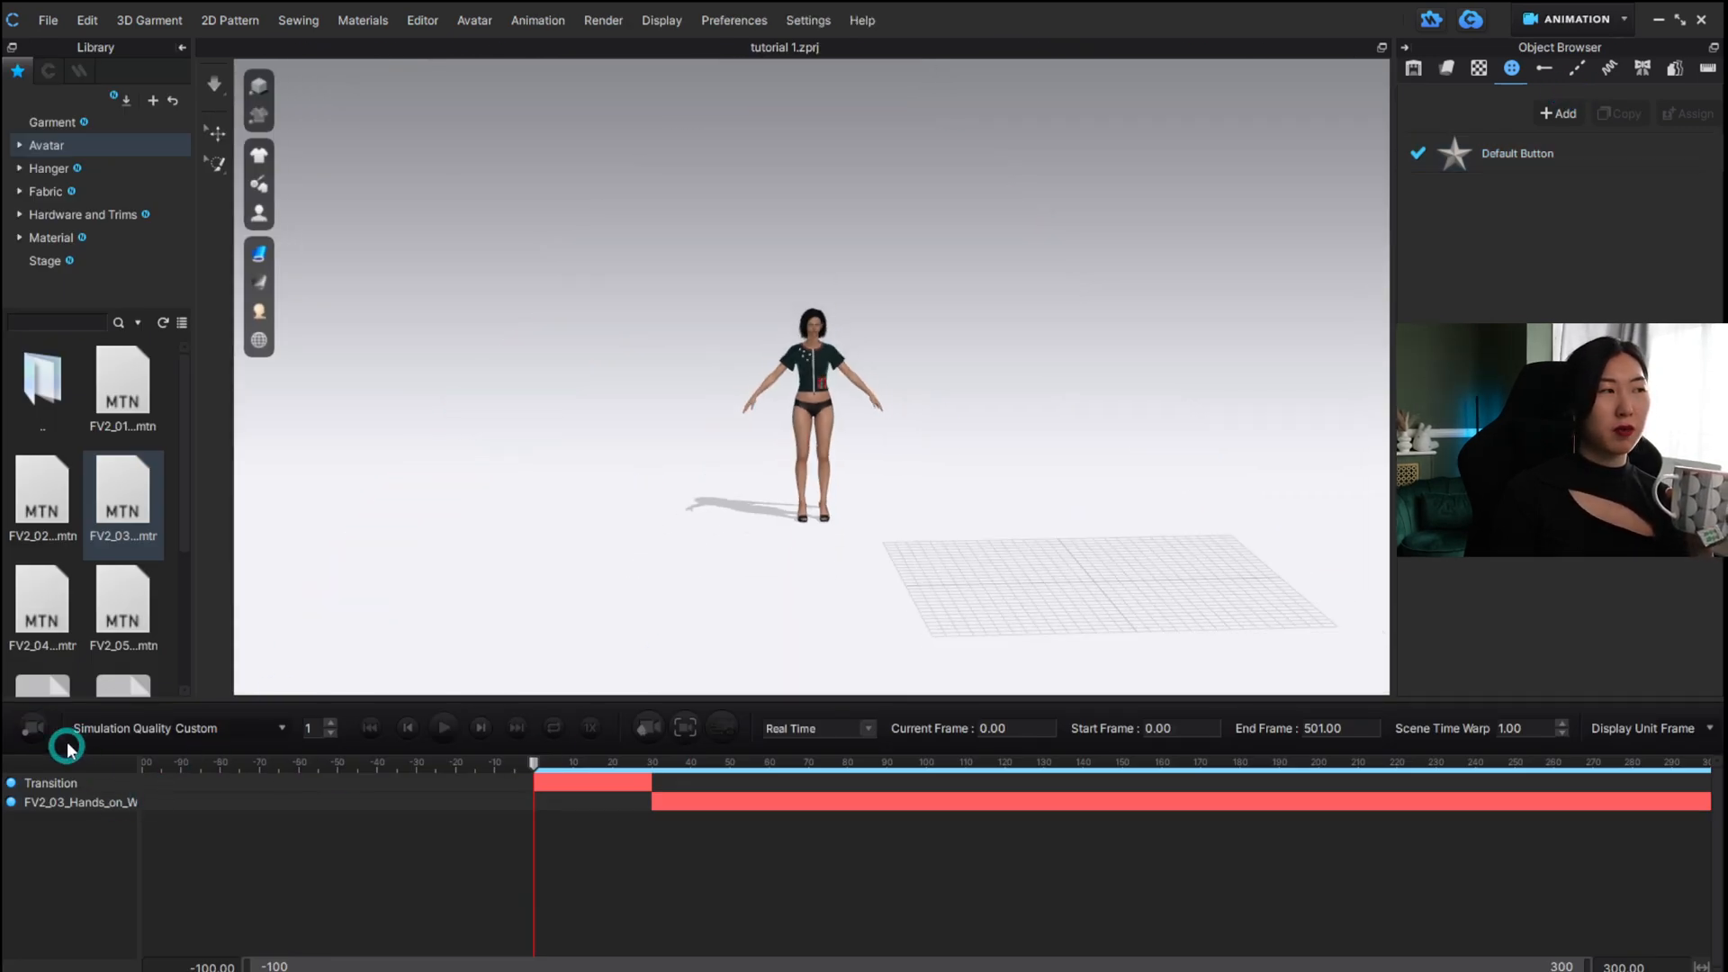
click(67, 746)
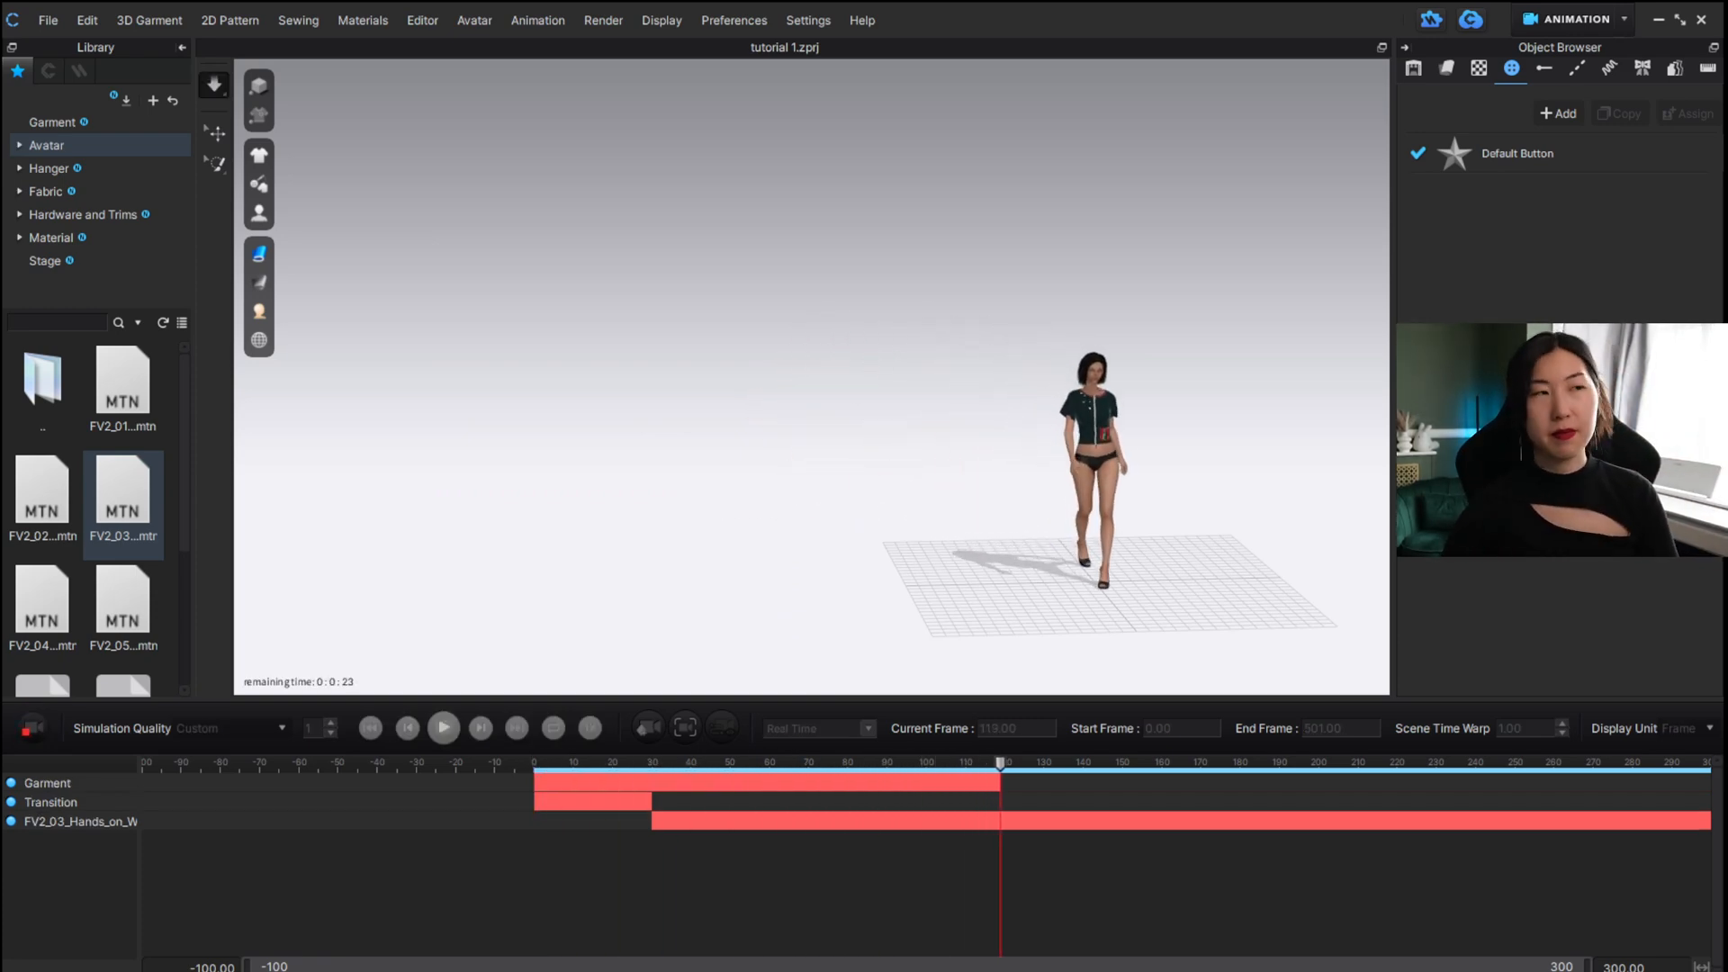
click(32, 729)
click(1566, 27)
click(1565, 58)
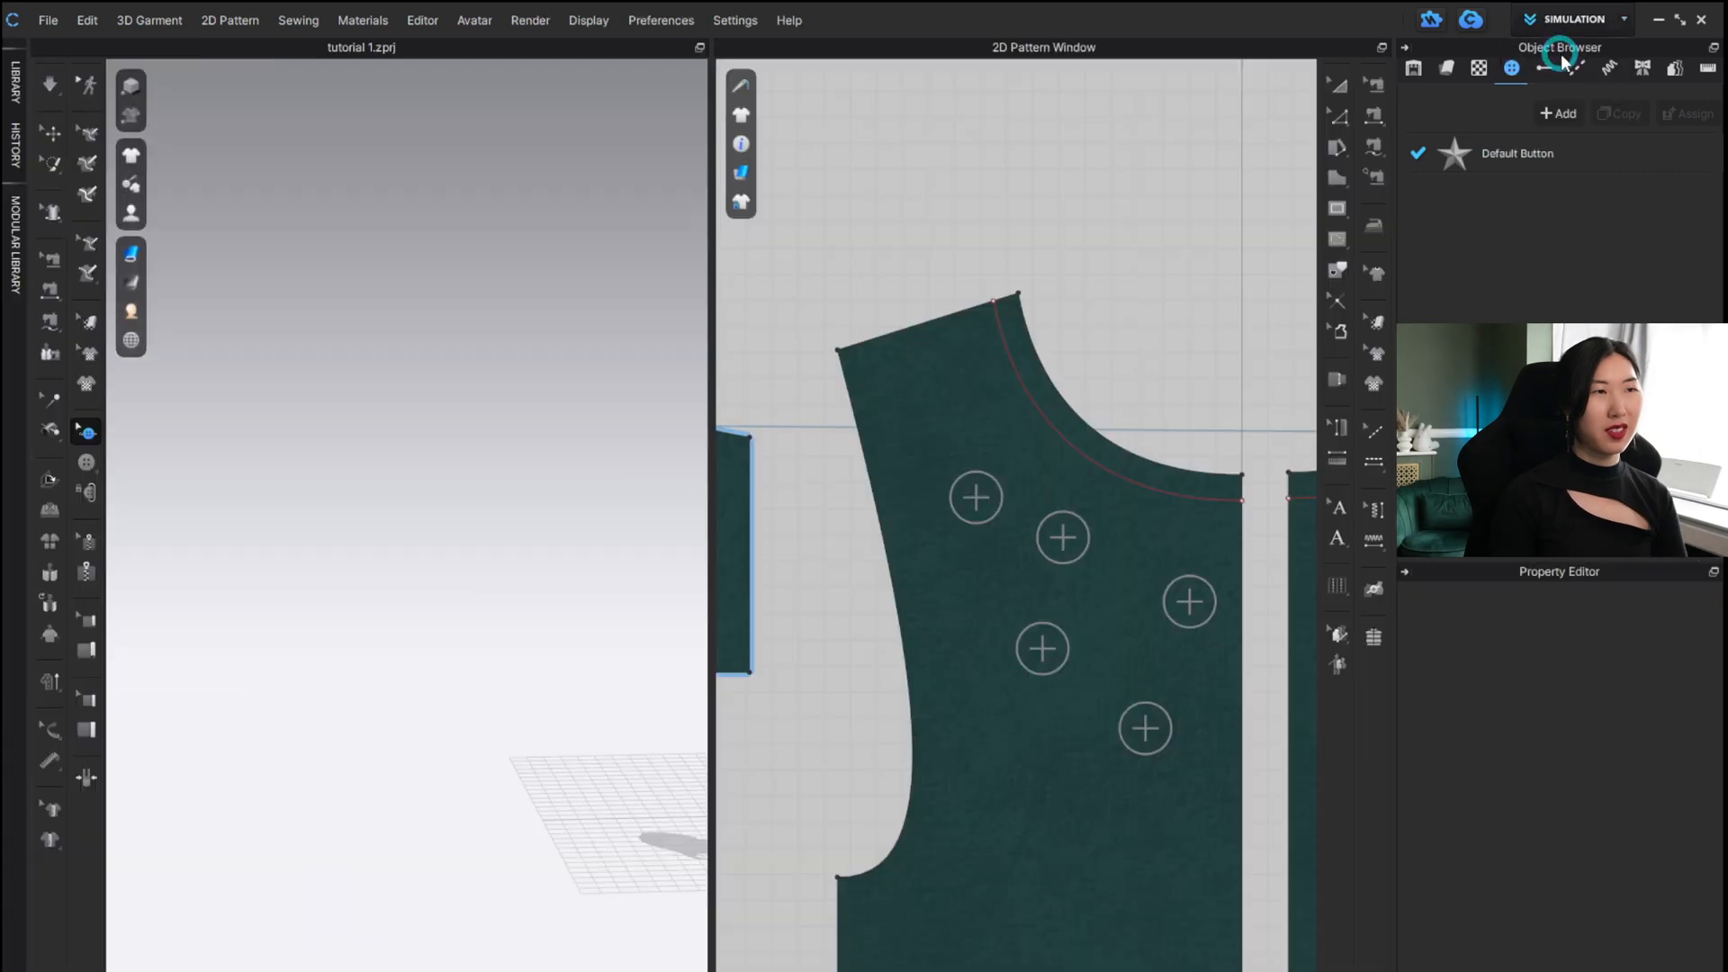
click(1557, 27)
click(1541, 83)
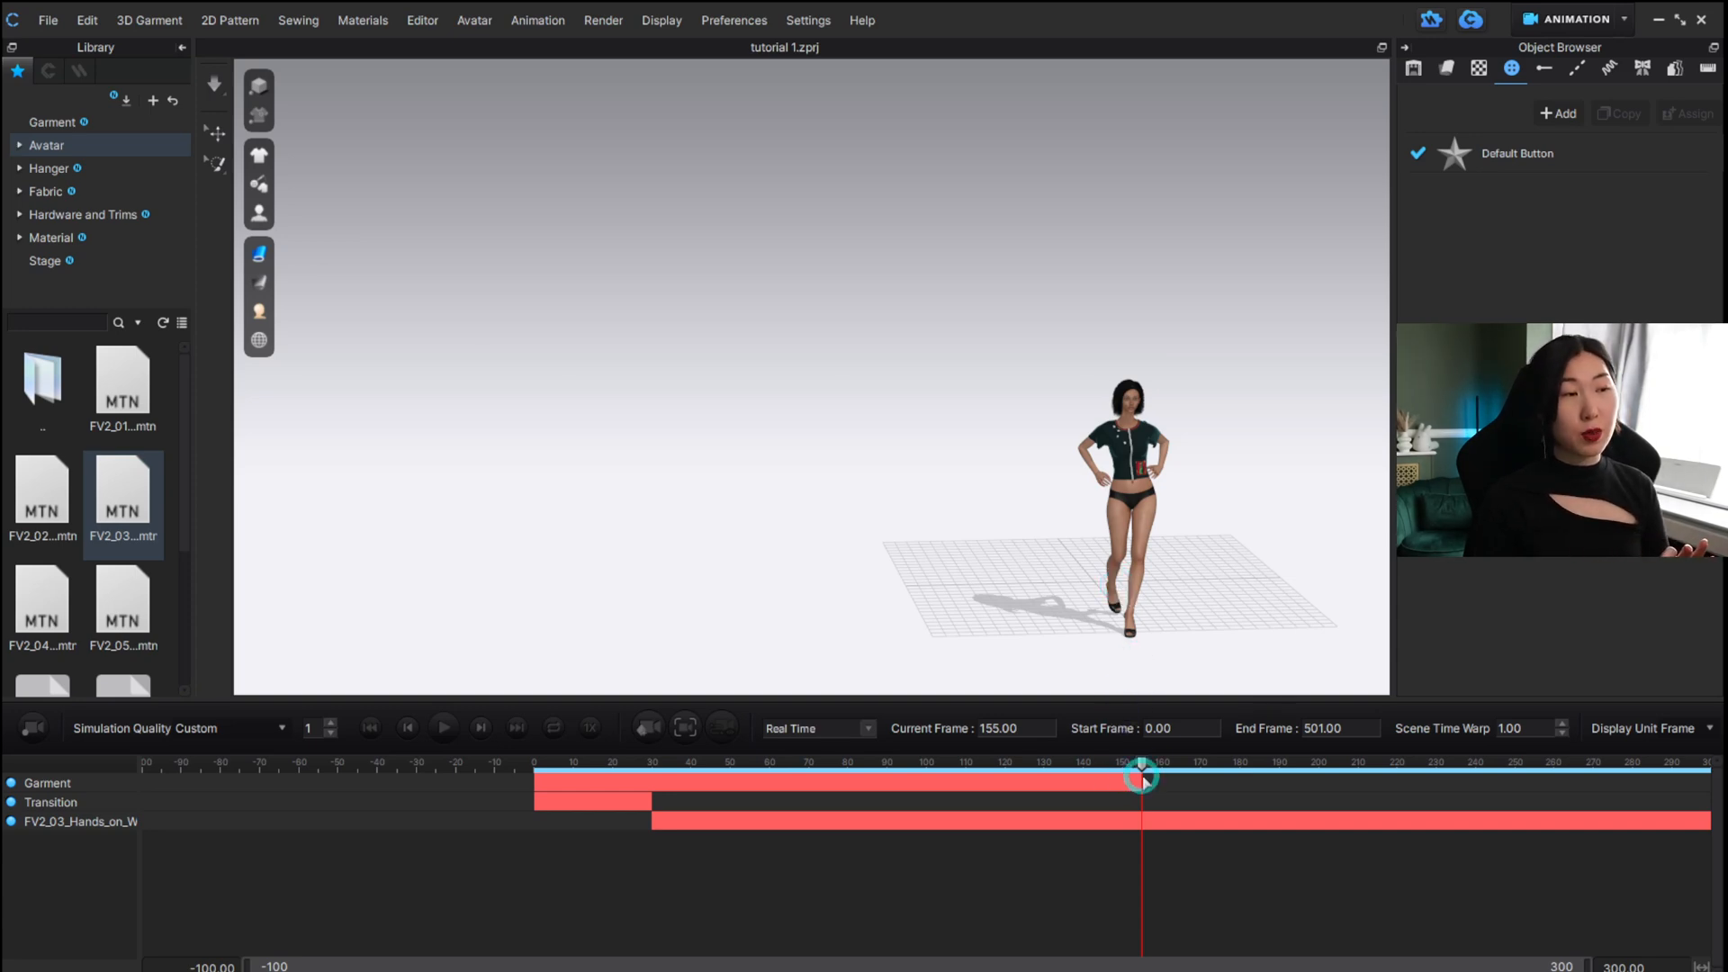
Return the timeline to frame 0 and delete the new Garment recording.
drag(1141, 780, 500, 782)
click(1106, 474)
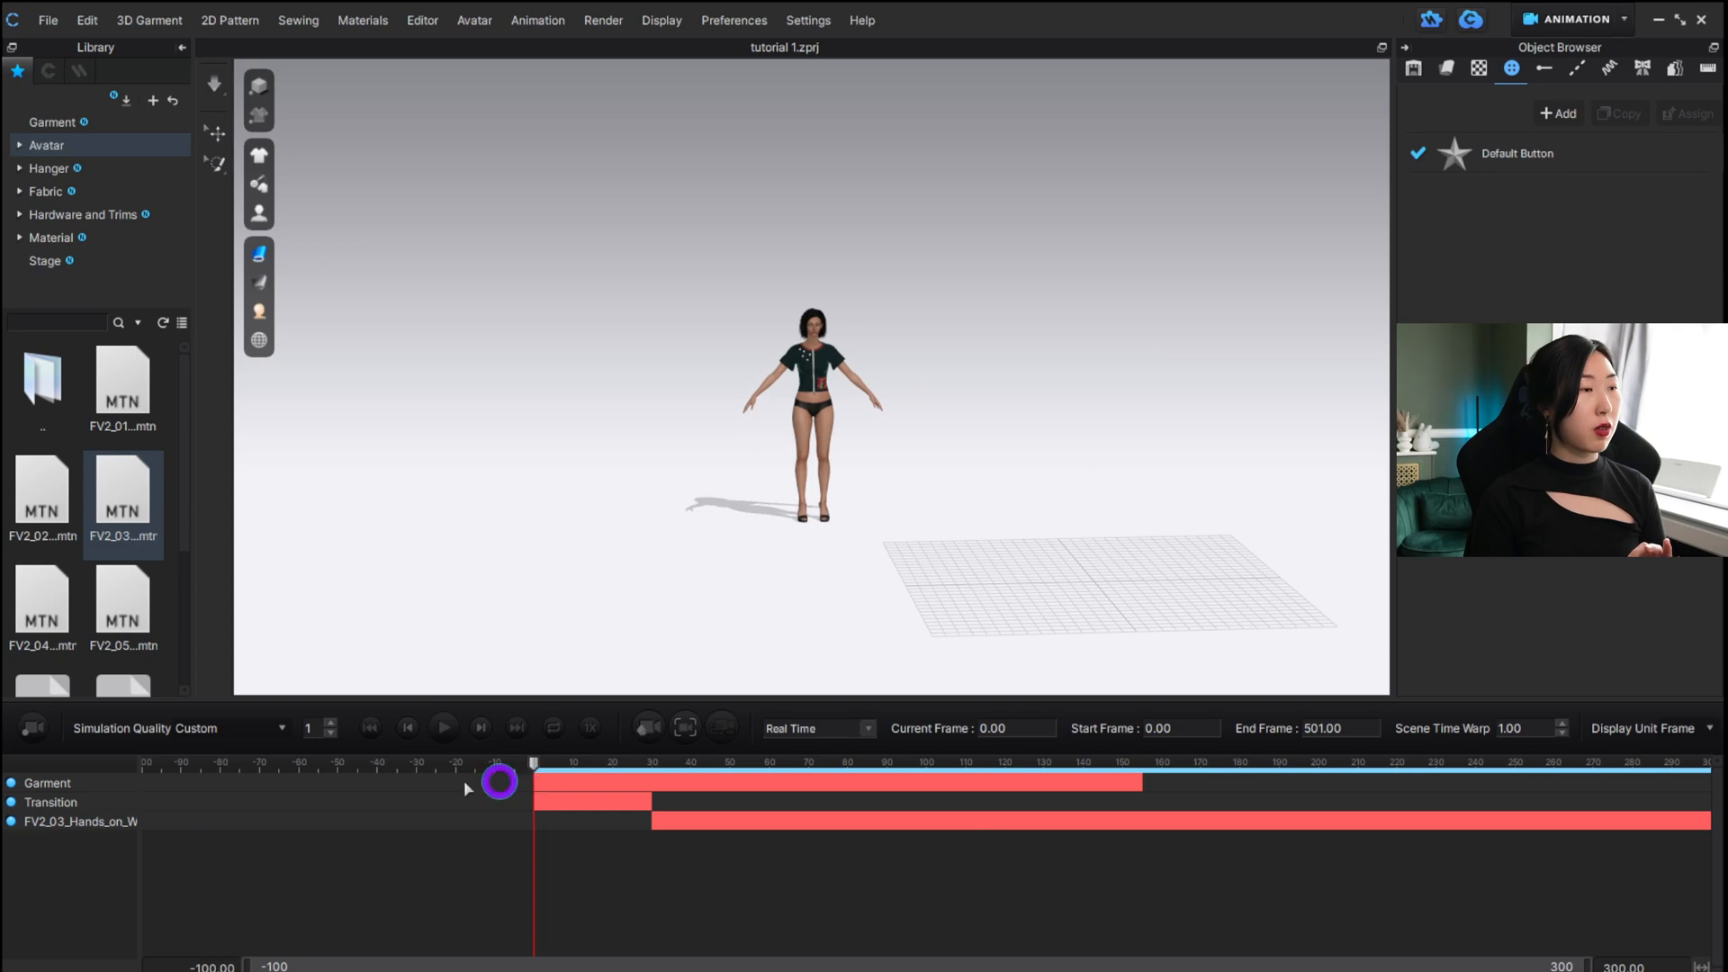
click(59, 785)
right_click(61, 785)
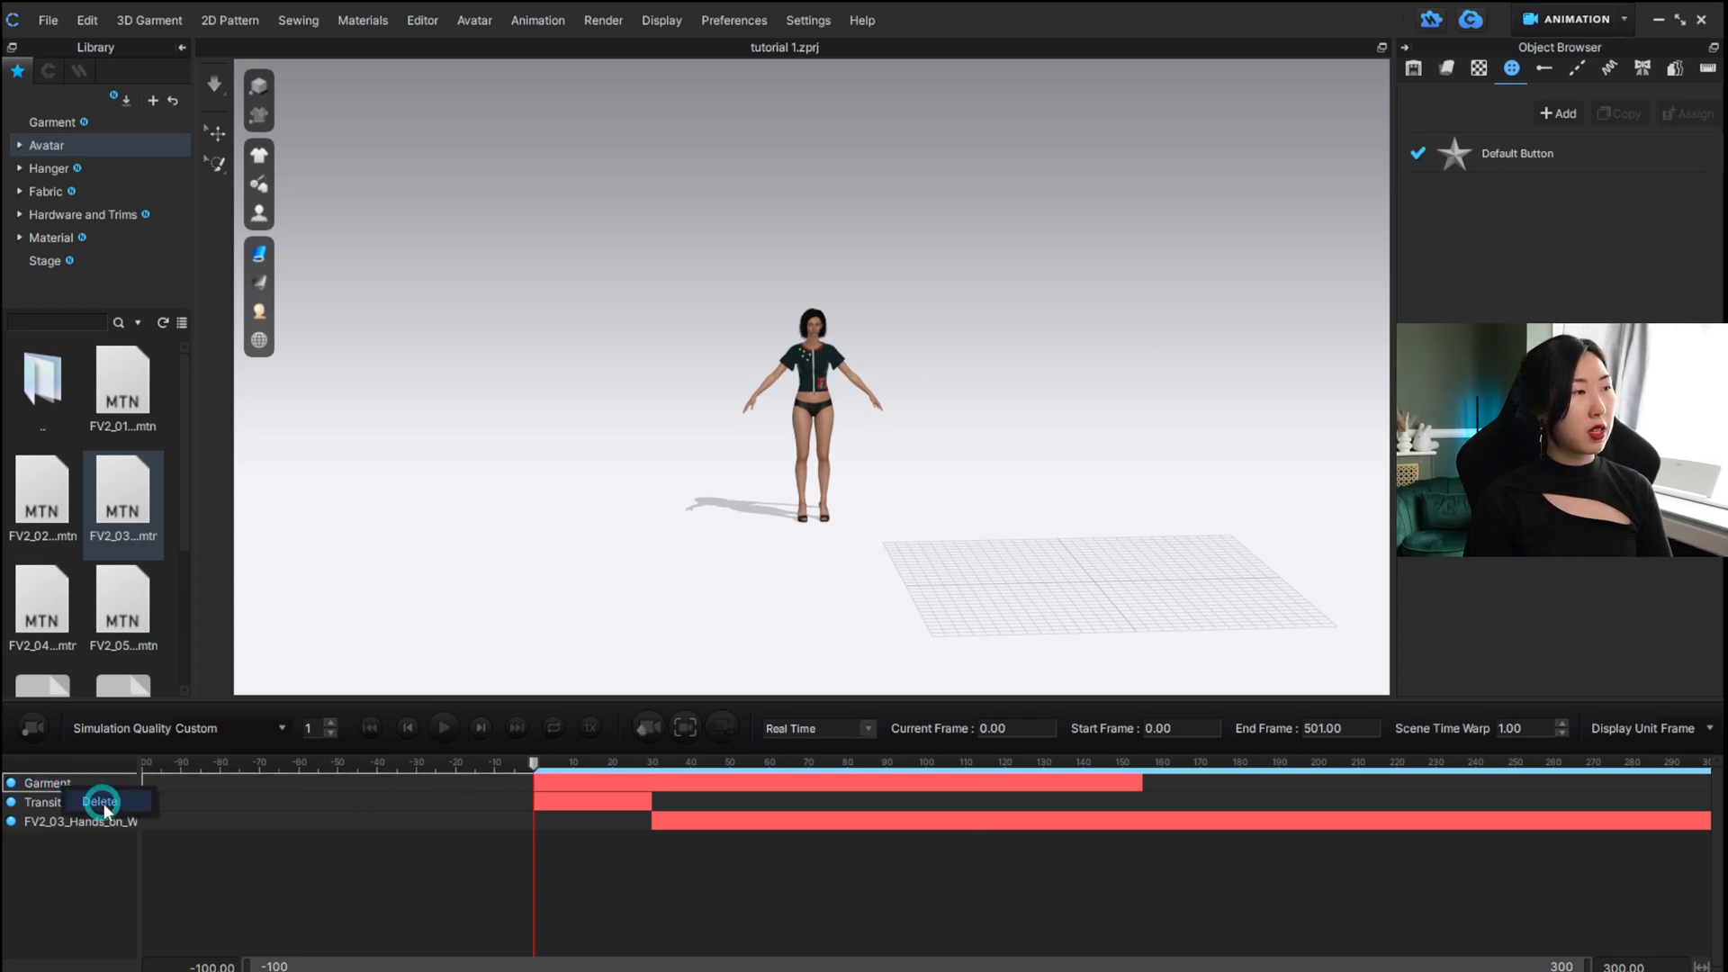
click(100, 802)
Switch to the Simulation workspace and delete all five star buttons from the front pattern piece.
click(1581, 27)
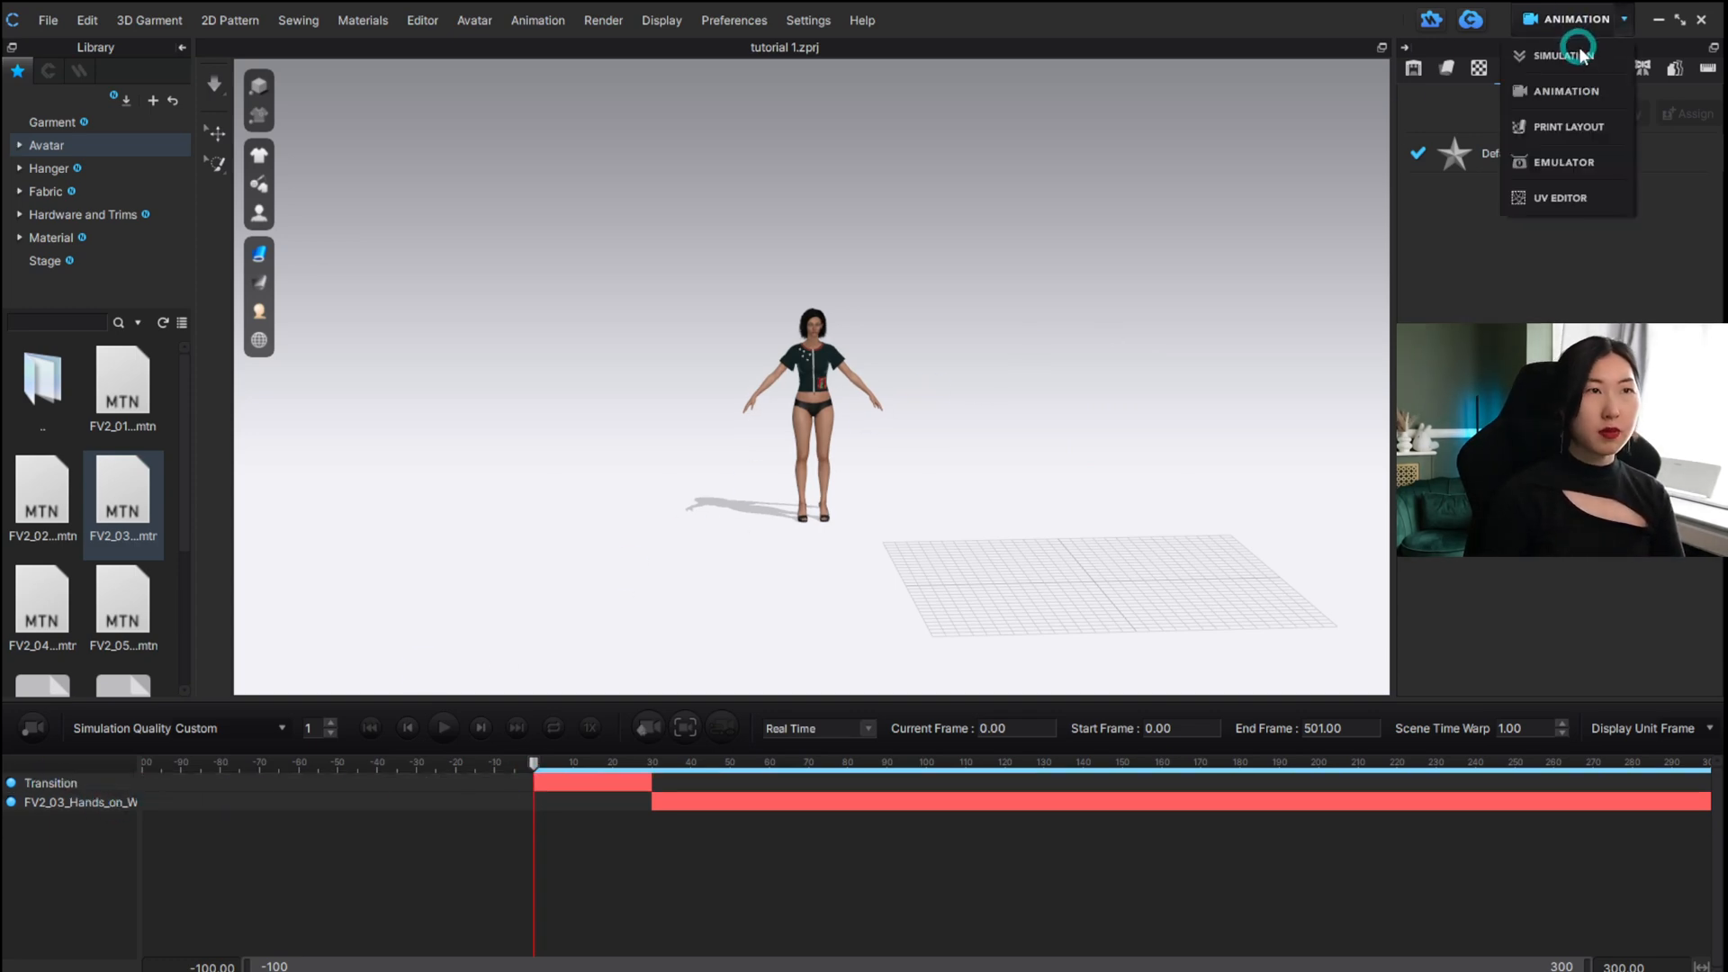
click(1579, 54)
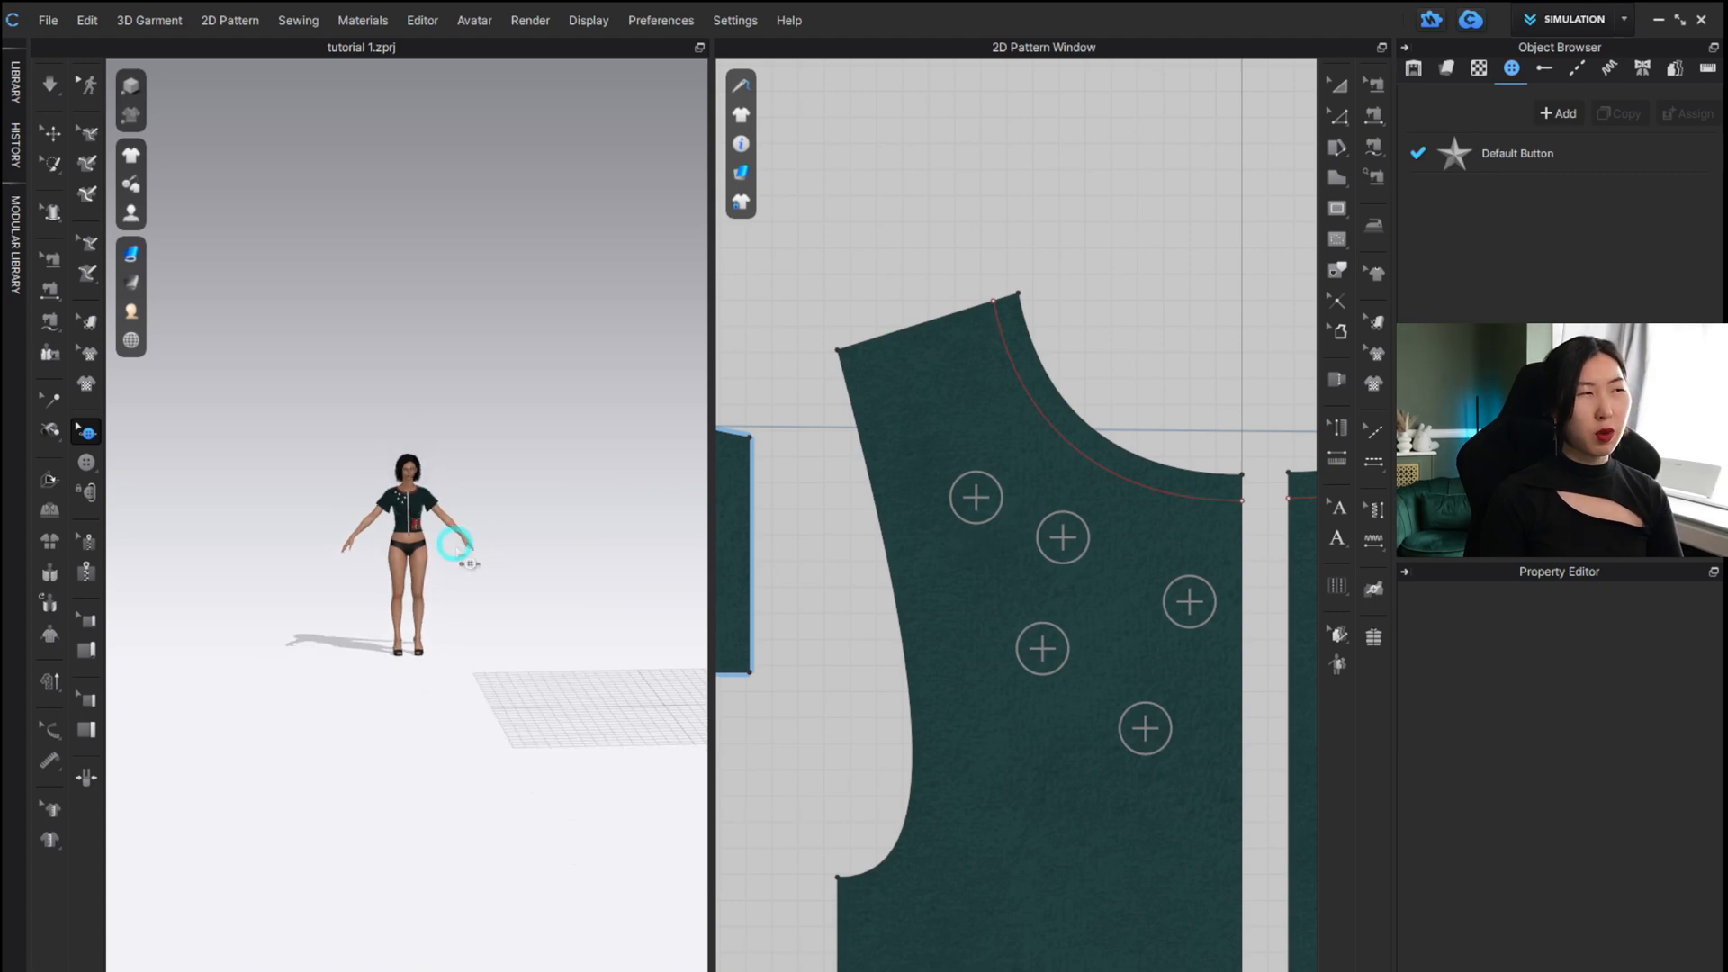
scroll(459, 522, up, 8)
scroll(362, 447, up, 4)
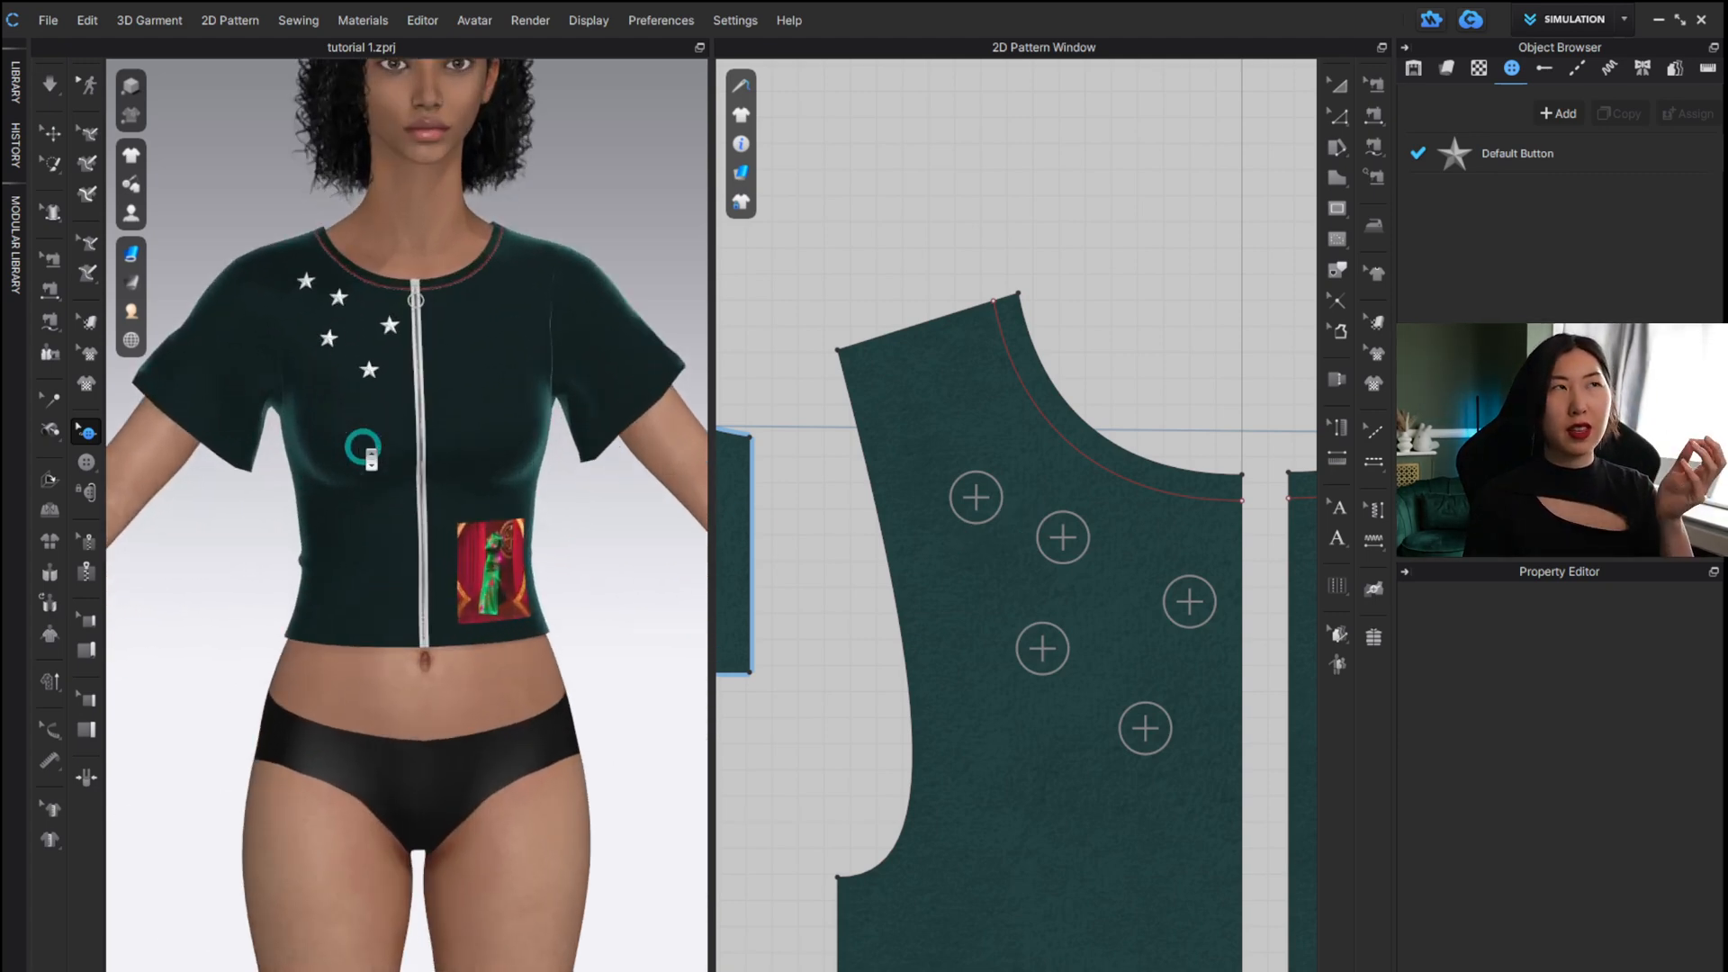
click(87, 434)
click(975, 497)
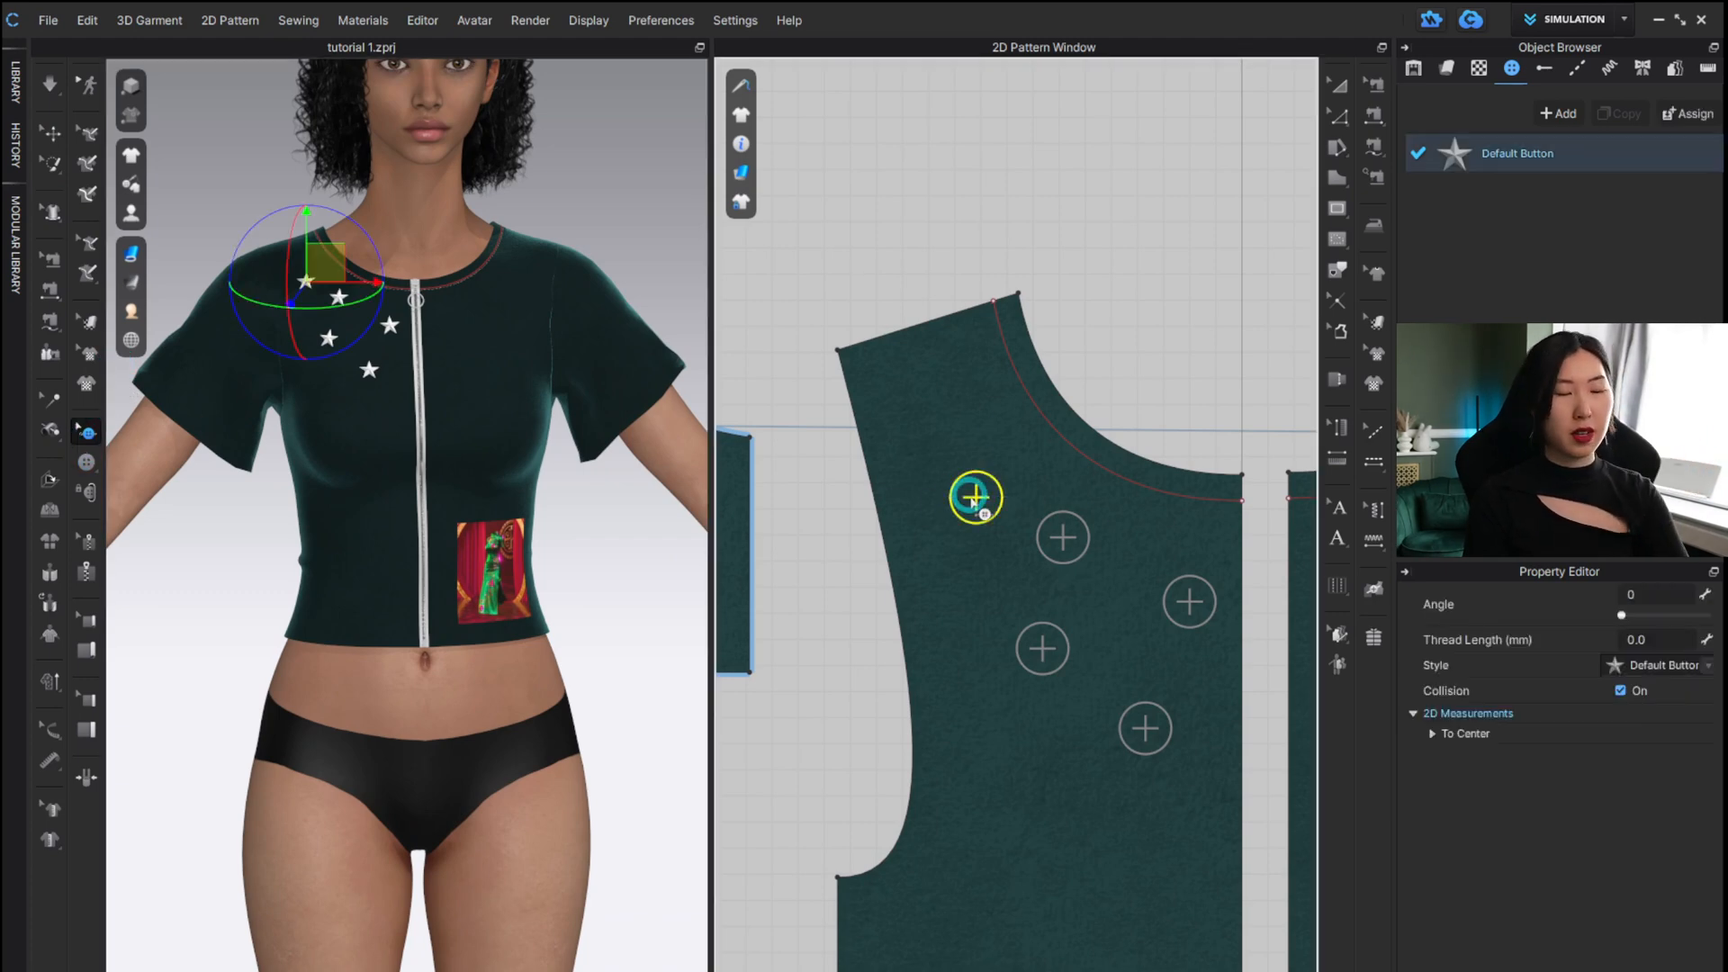
key(Delete)
click(1062, 537)
key(Delete)
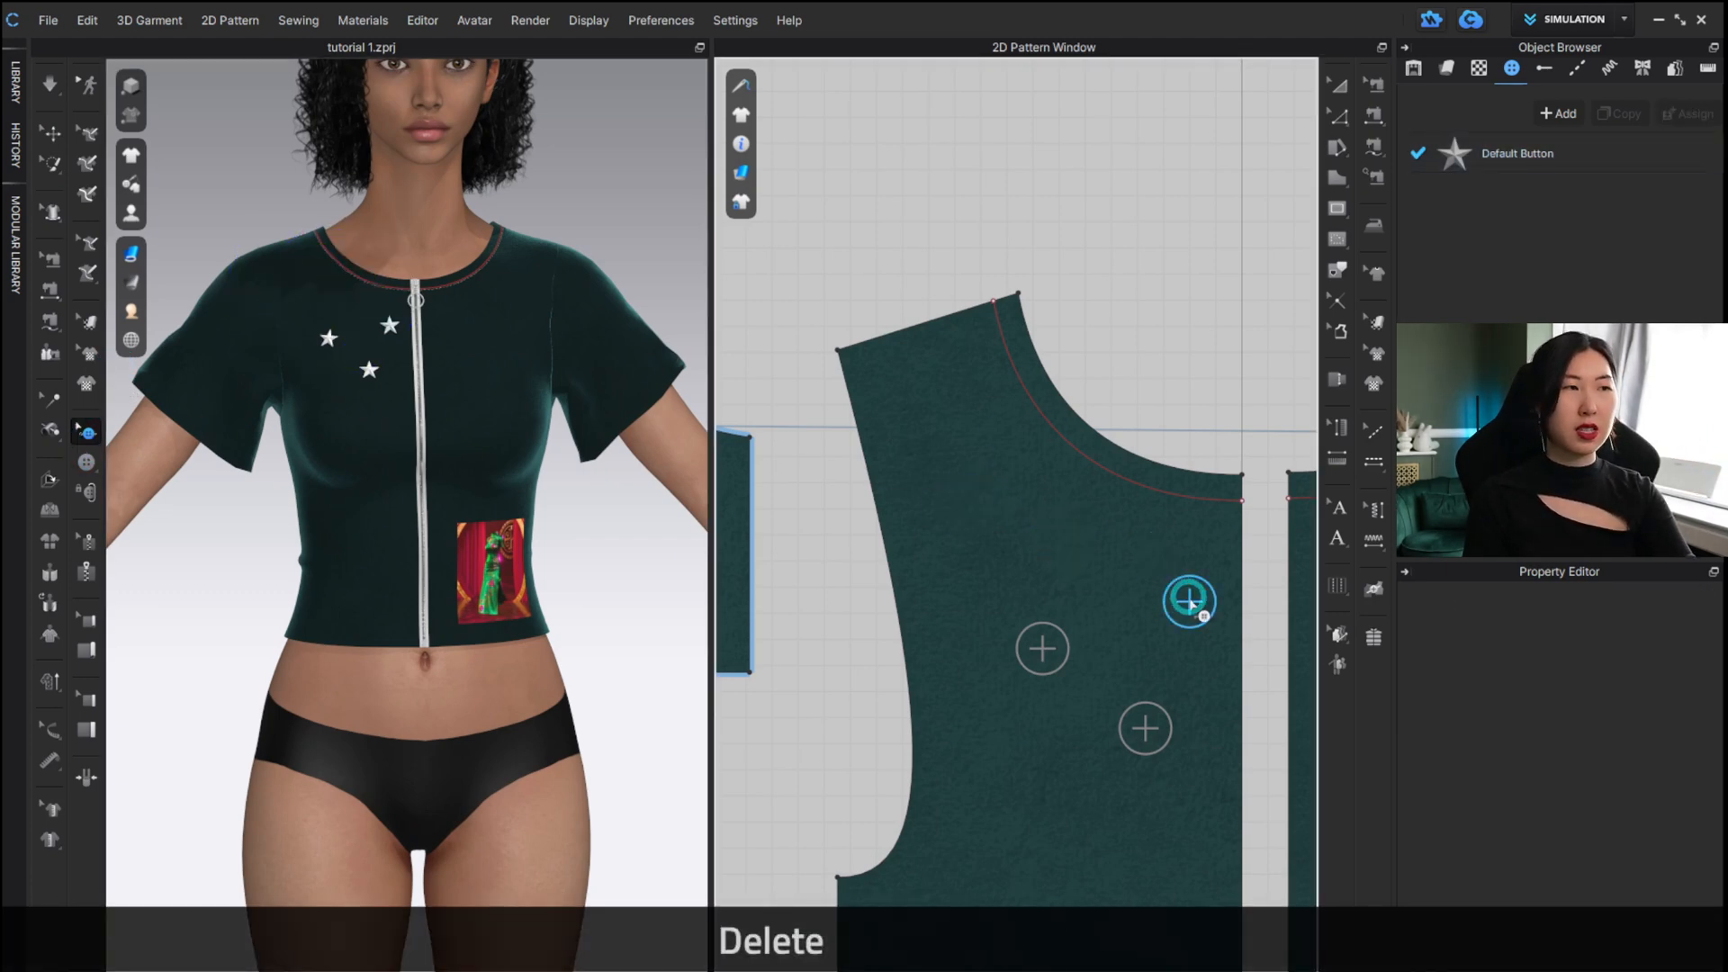
click(1188, 601)
key(Delete)
click(1042, 648)
key(Delete)
click(1152, 727)
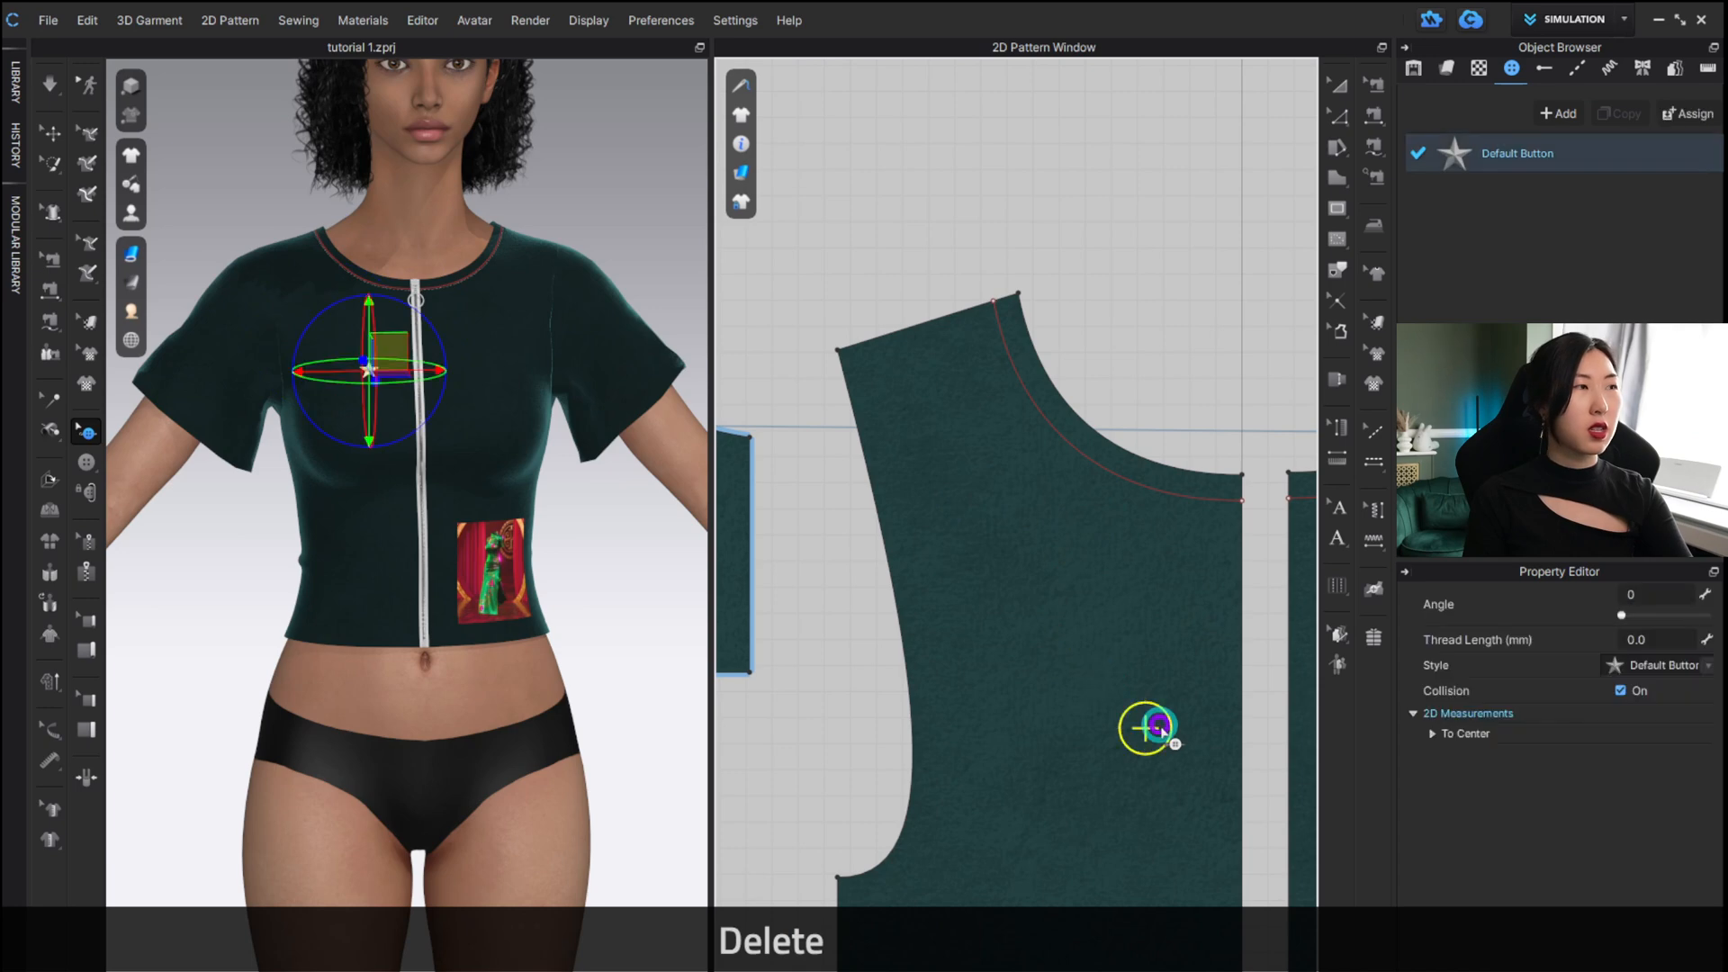
key(Delete)
Replace the texture of the totoro graphic on the front pattern piece with the white cloud swirl image.
scroll(580, 547, down, 4)
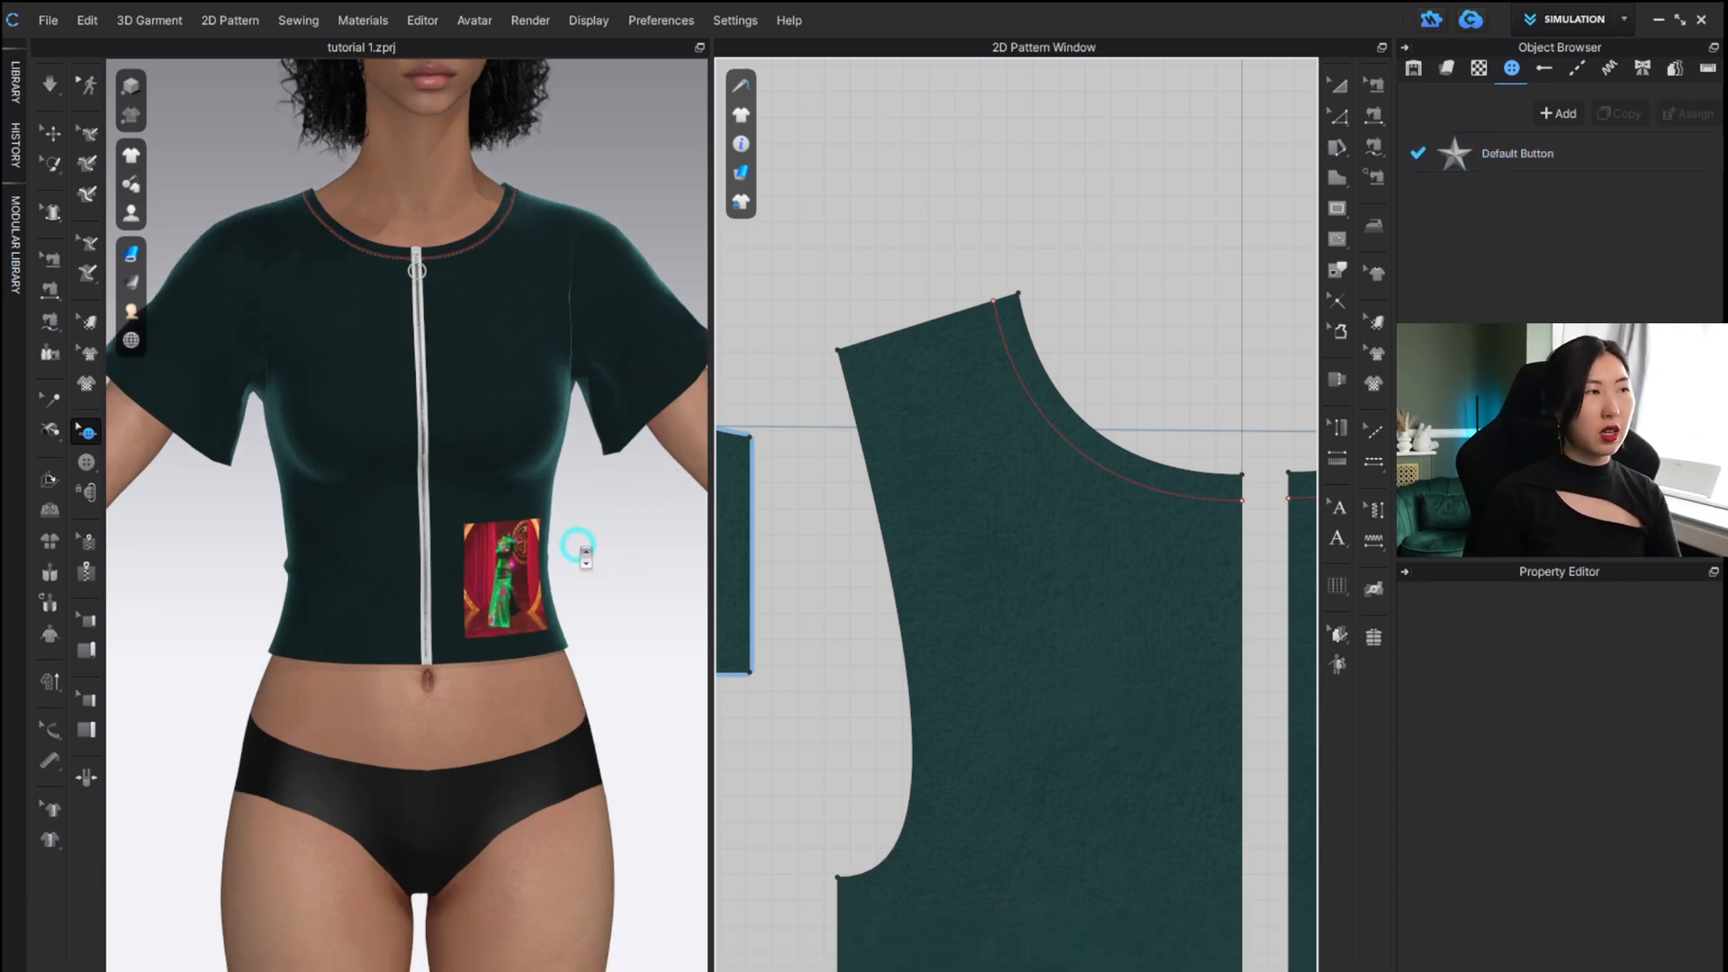
scroll(866, 584, down, 5)
scroll(866, 584, down, 2)
scroll(894, 587, up, 6)
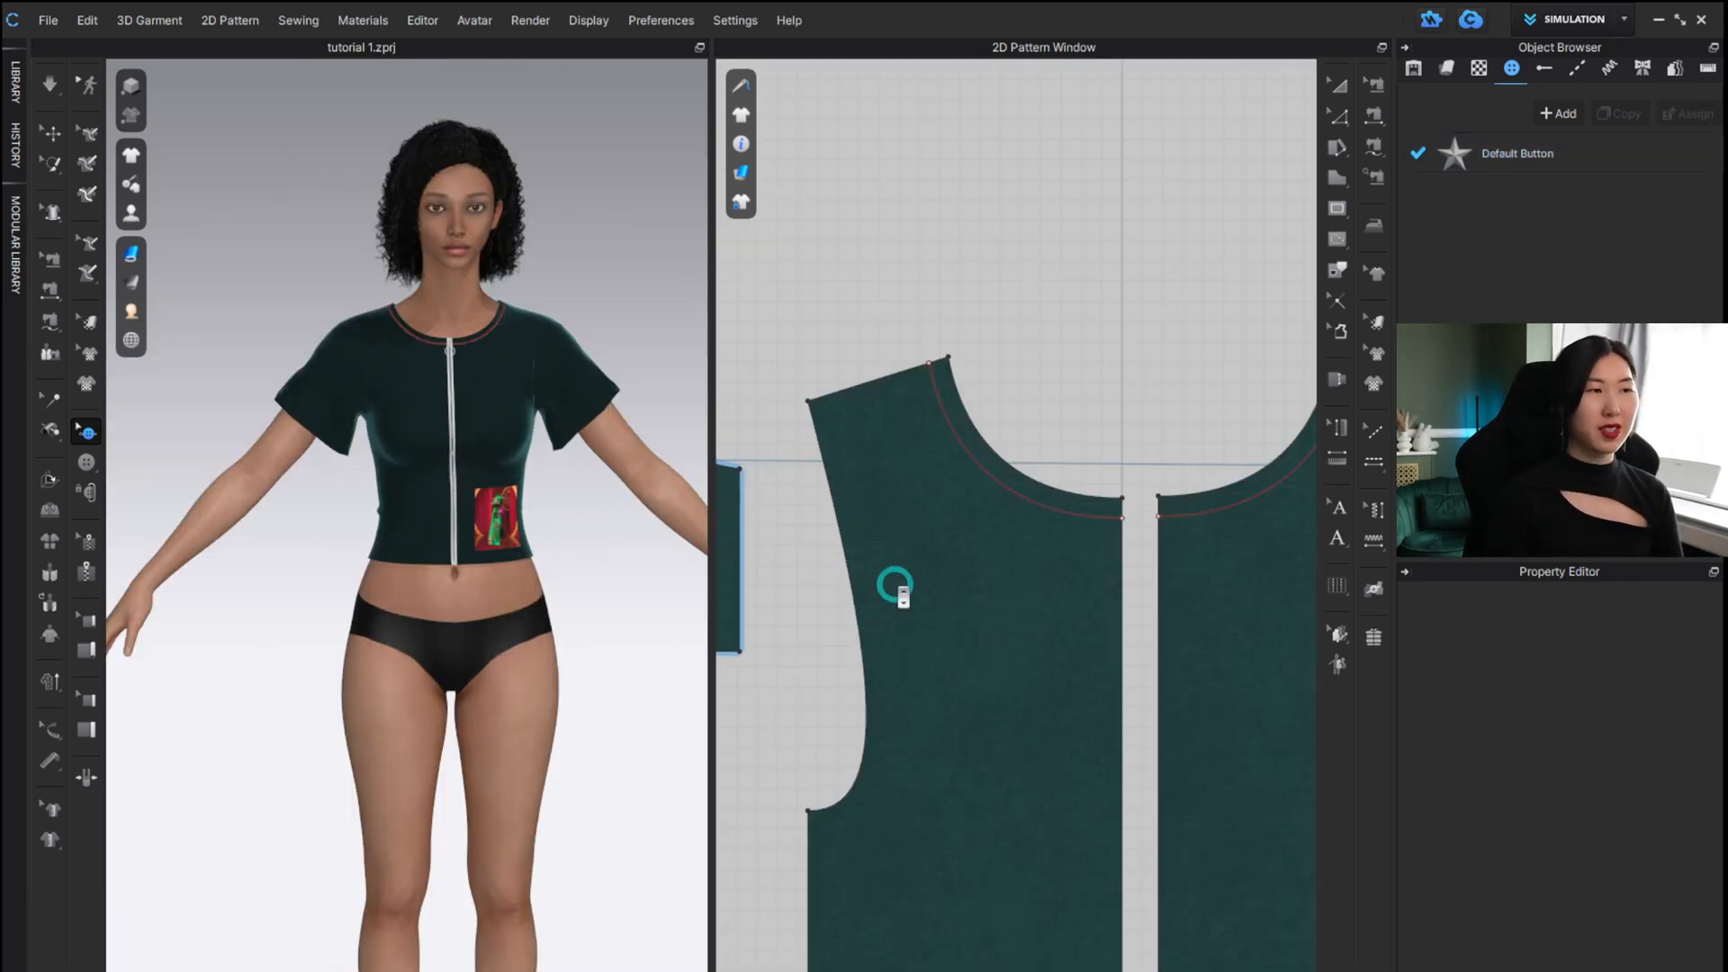
scroll(987, 594, down, 5)
alt+middle_drag(1051, 745, 1045, 568)
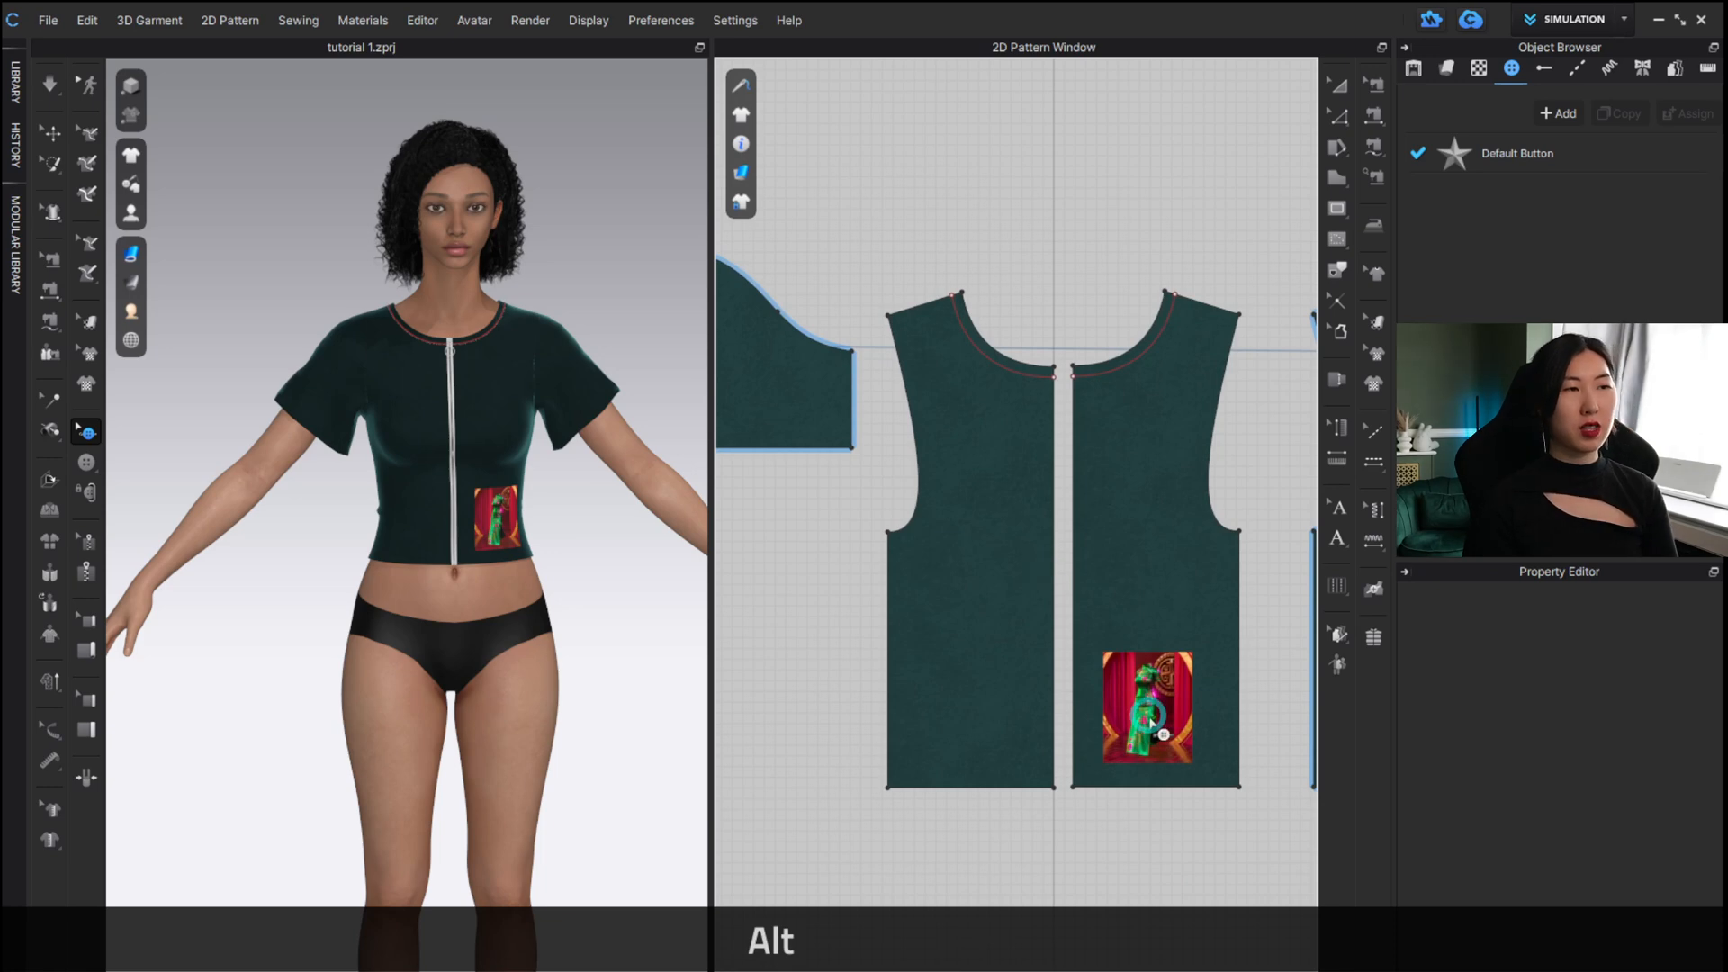
click(1337, 539)
click(1372, 358)
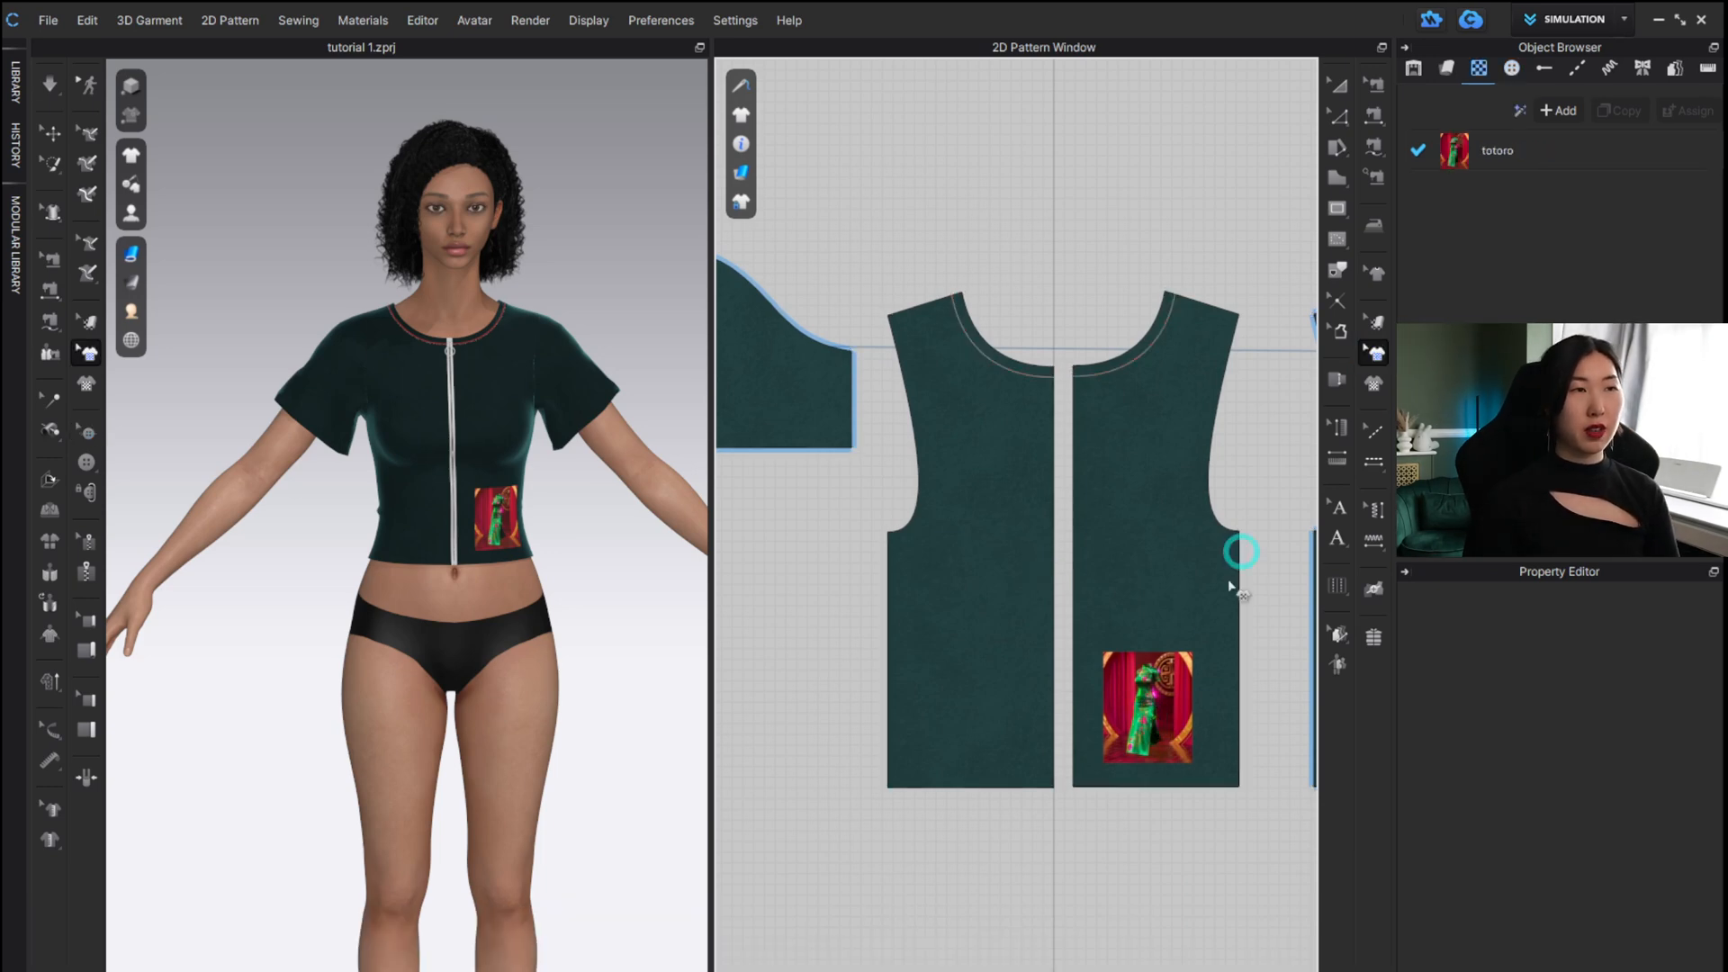
click(1144, 675)
double_click(1463, 155)
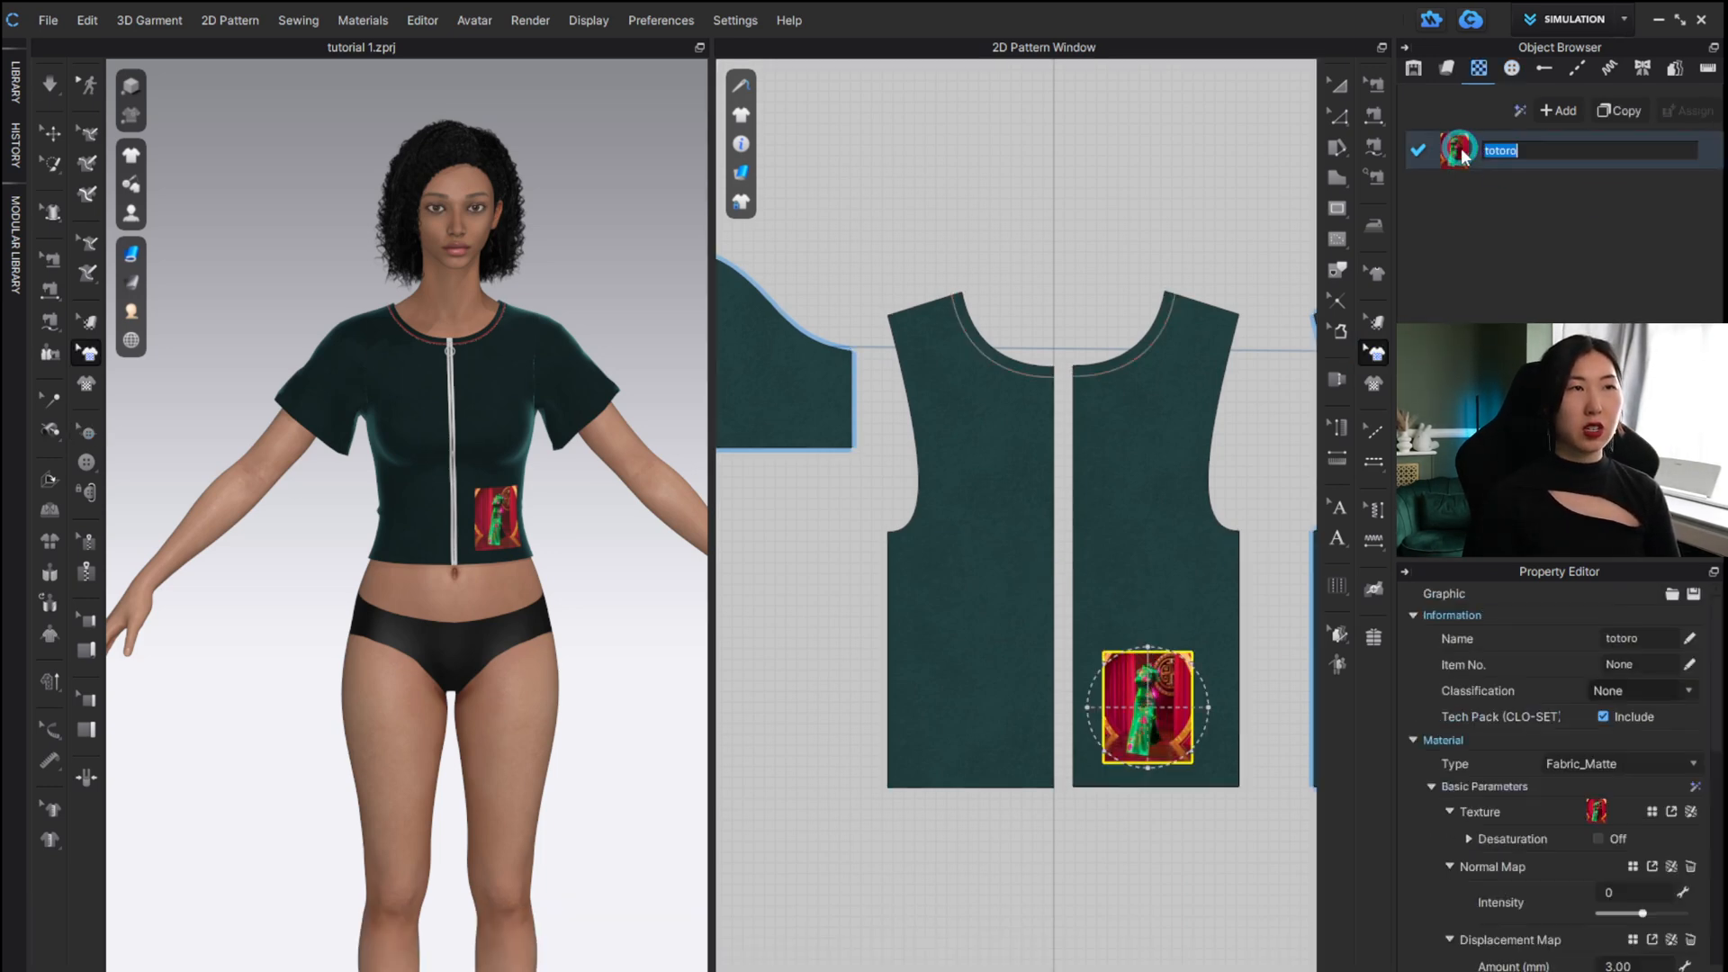
click(1653, 815)
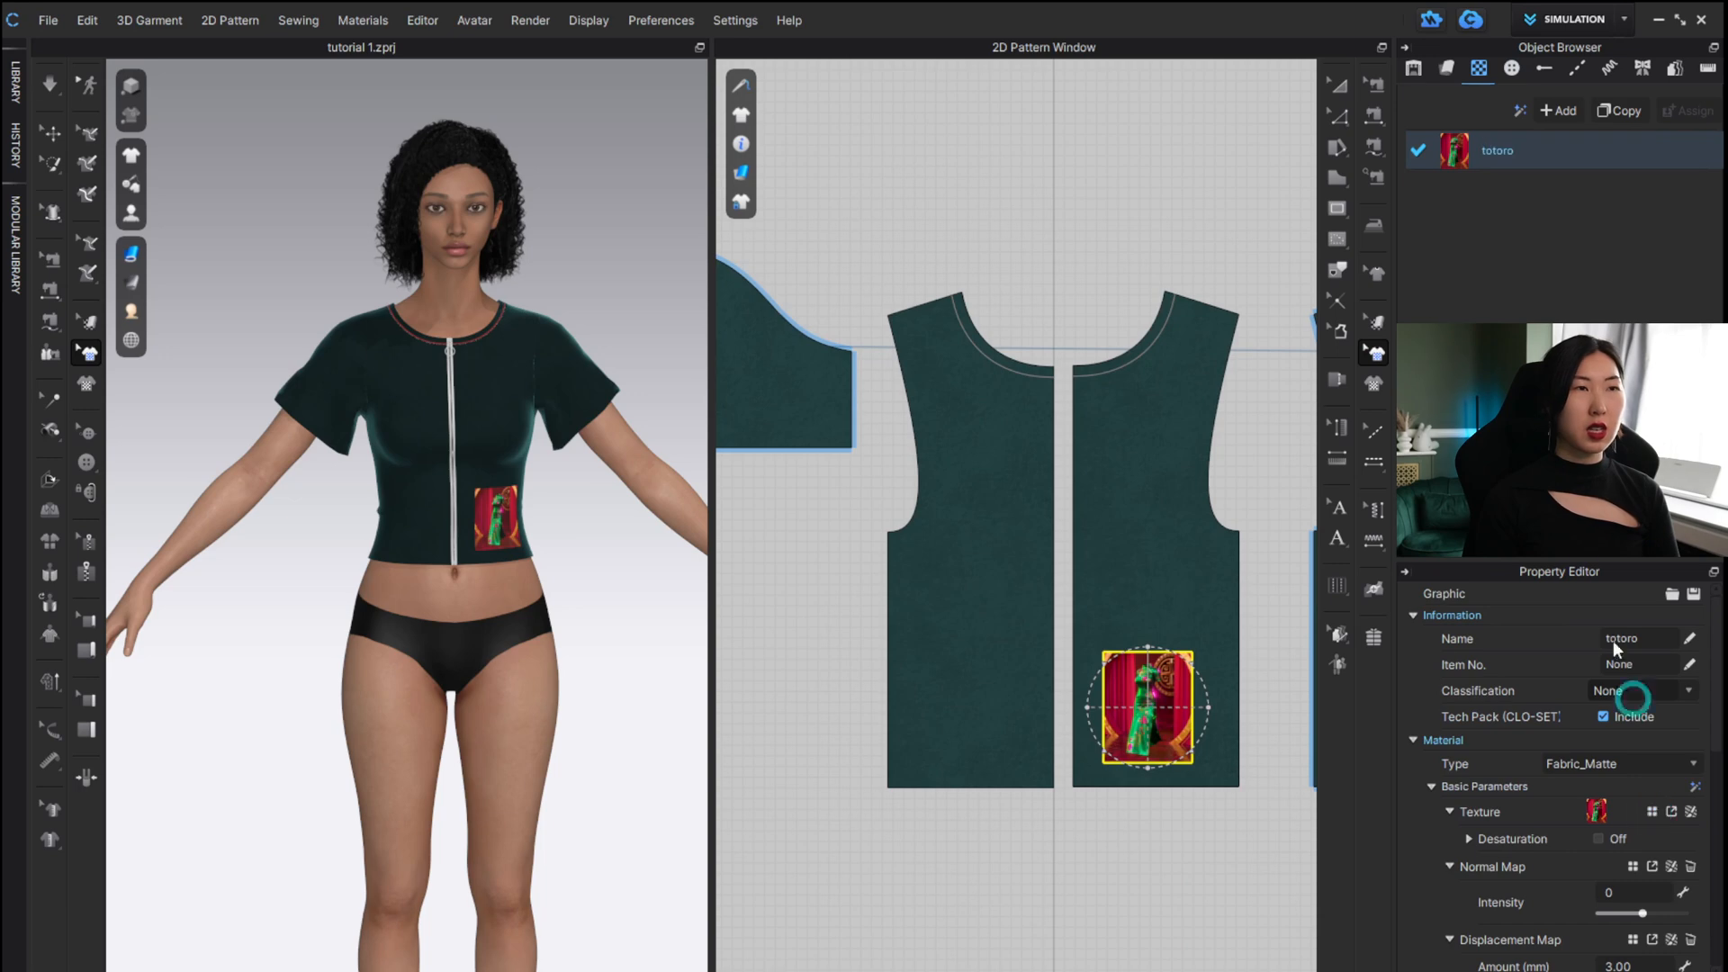
click(1326, 797)
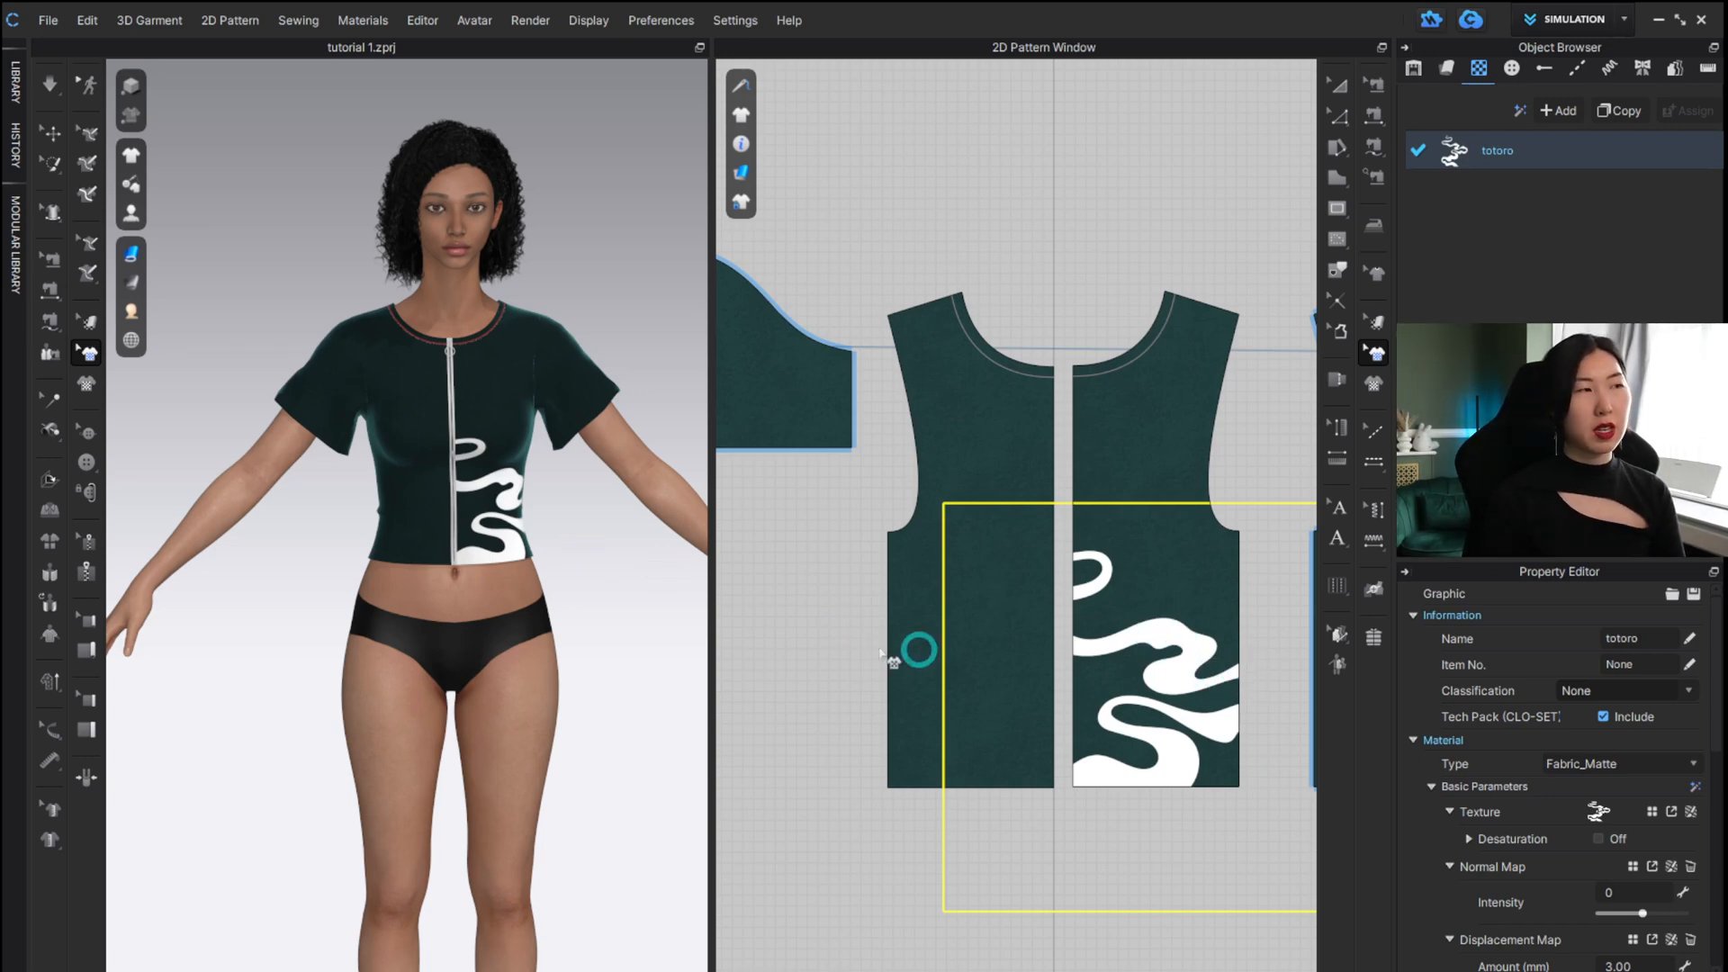
Add the cloud swirl png-01 graphic at 381.1 mm wide to the plain front piece, positioned near the shoulder and rotated to about 252°.
mouse_move(587, 531)
right_down()
mouse_move(489, 531)
mouse_move(630, 521)
mouse_move(590, 523)
right_up()
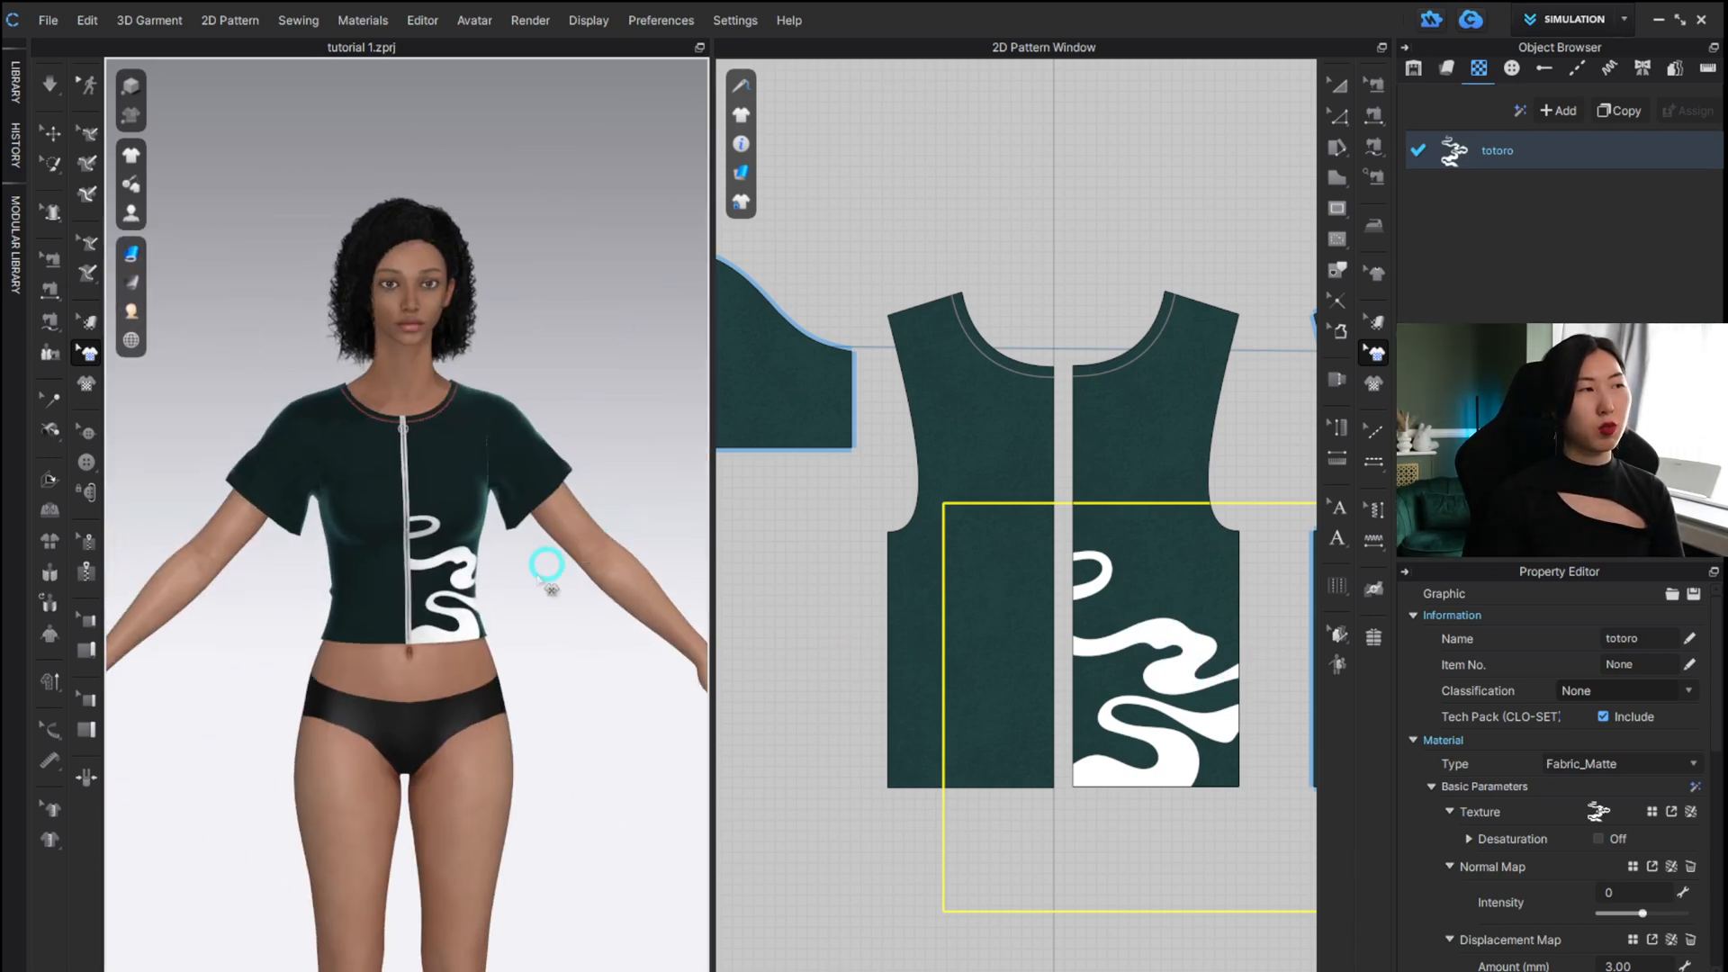
alt+middle_drag(547, 567, 553, 481)
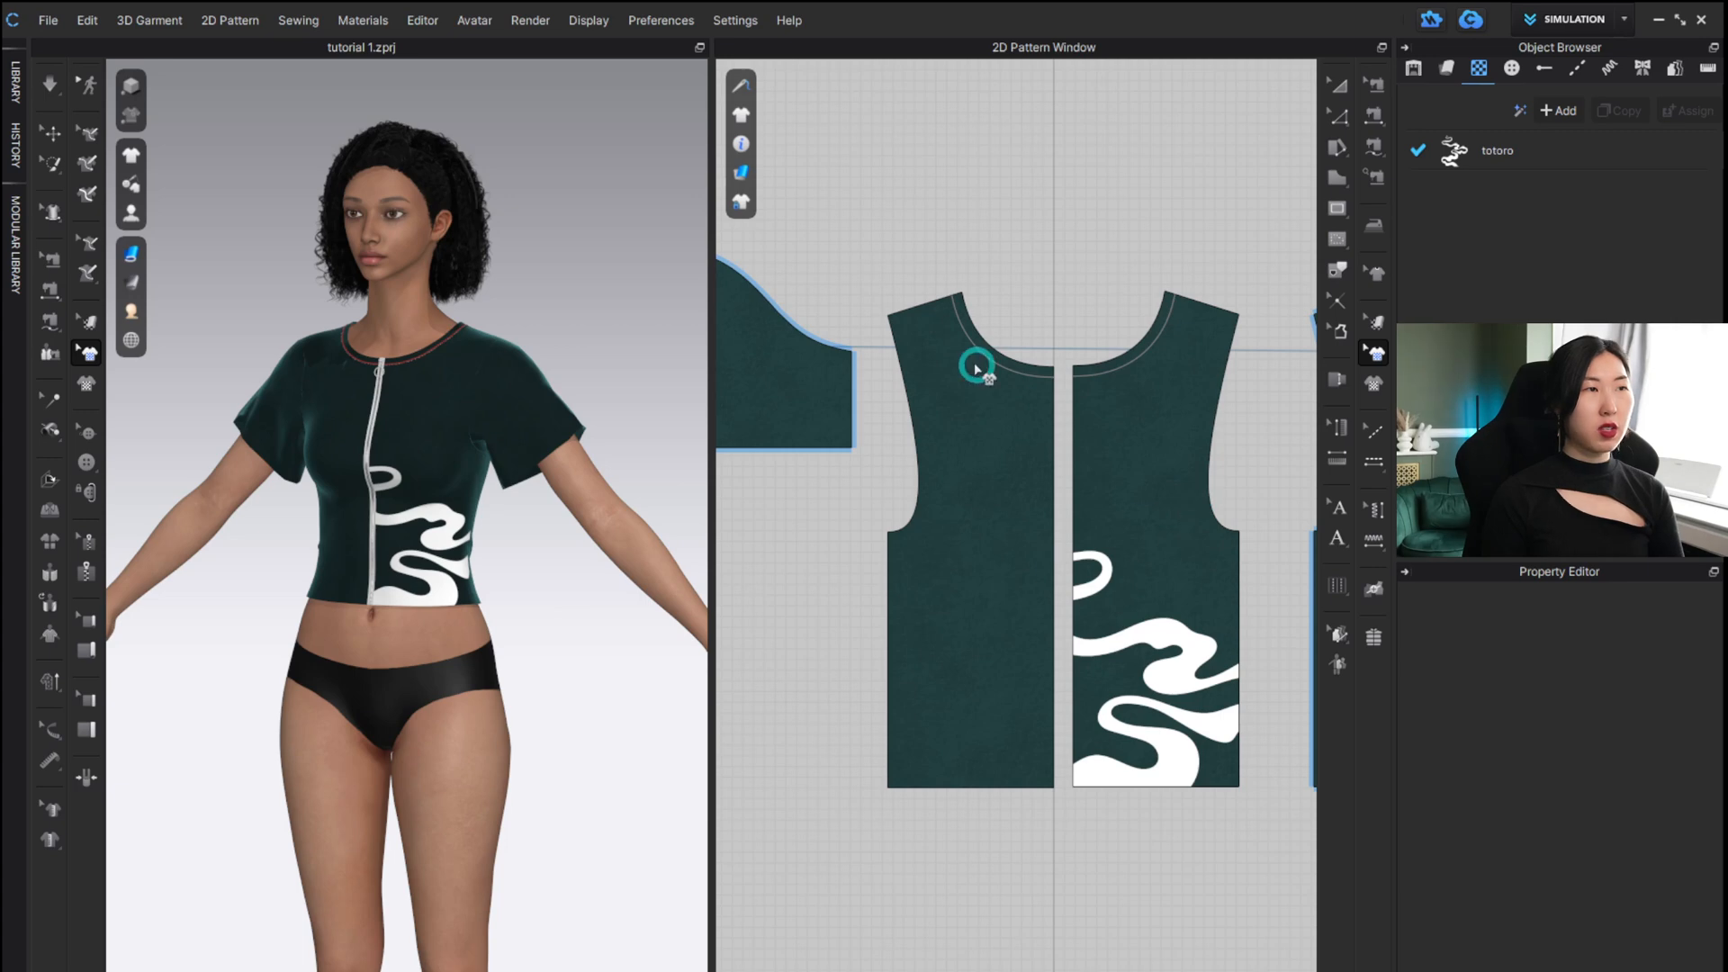
click(966, 406)
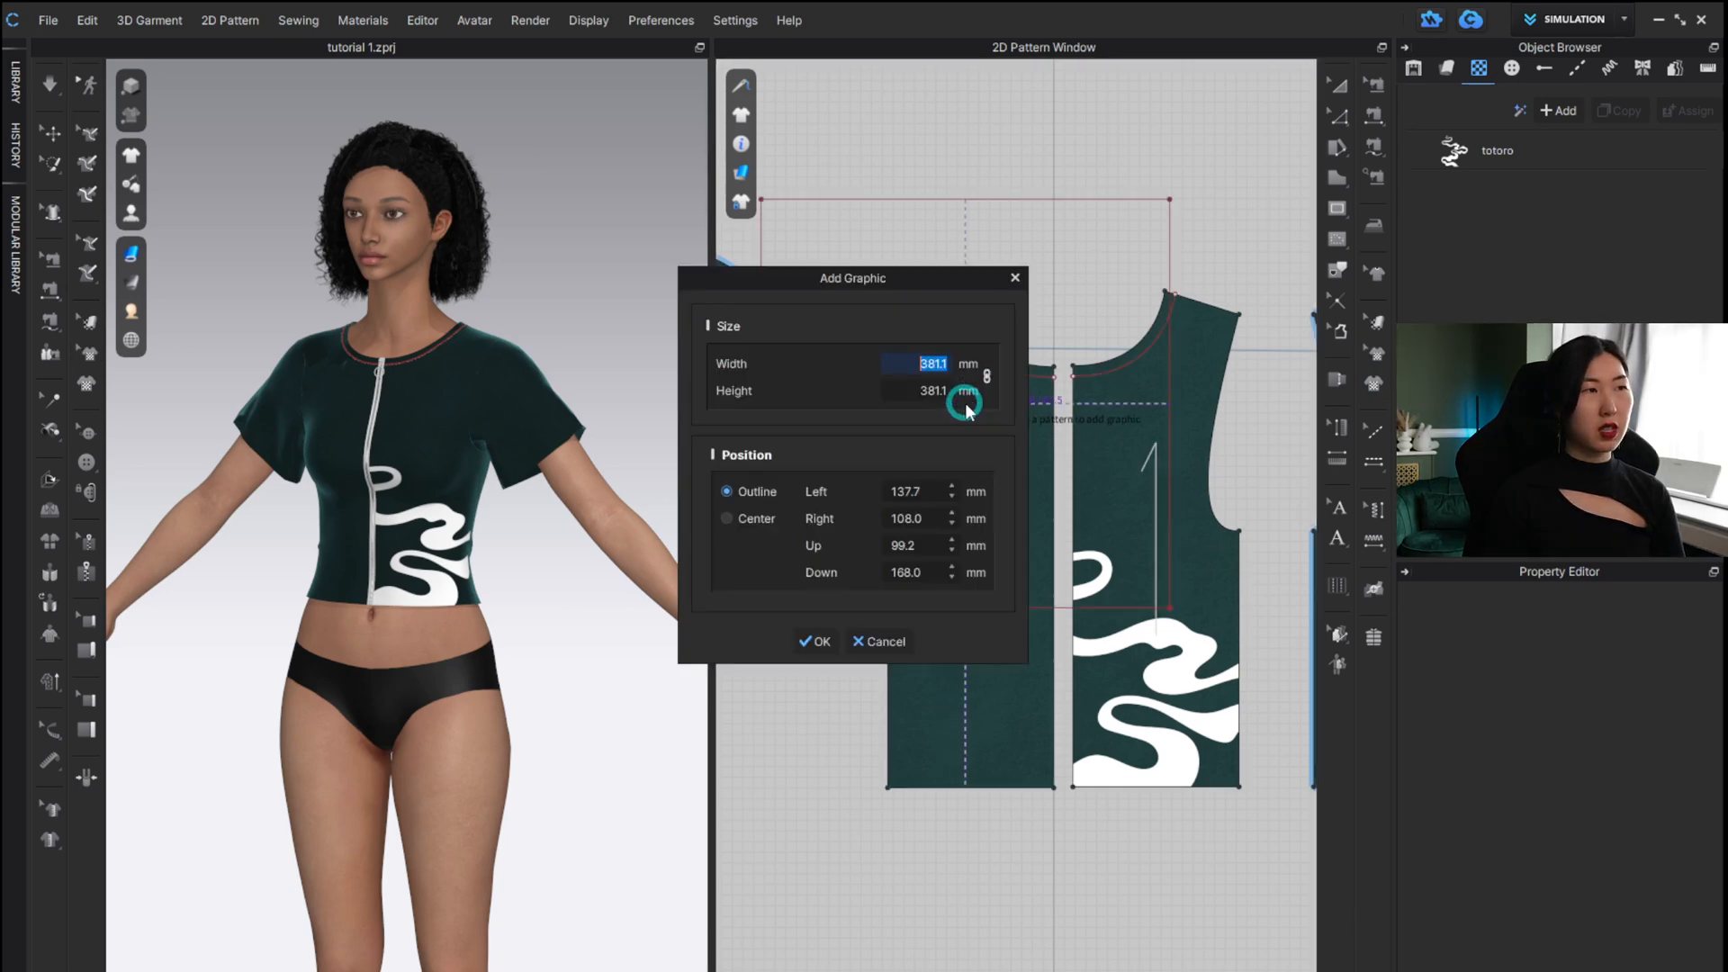
click(807, 633)
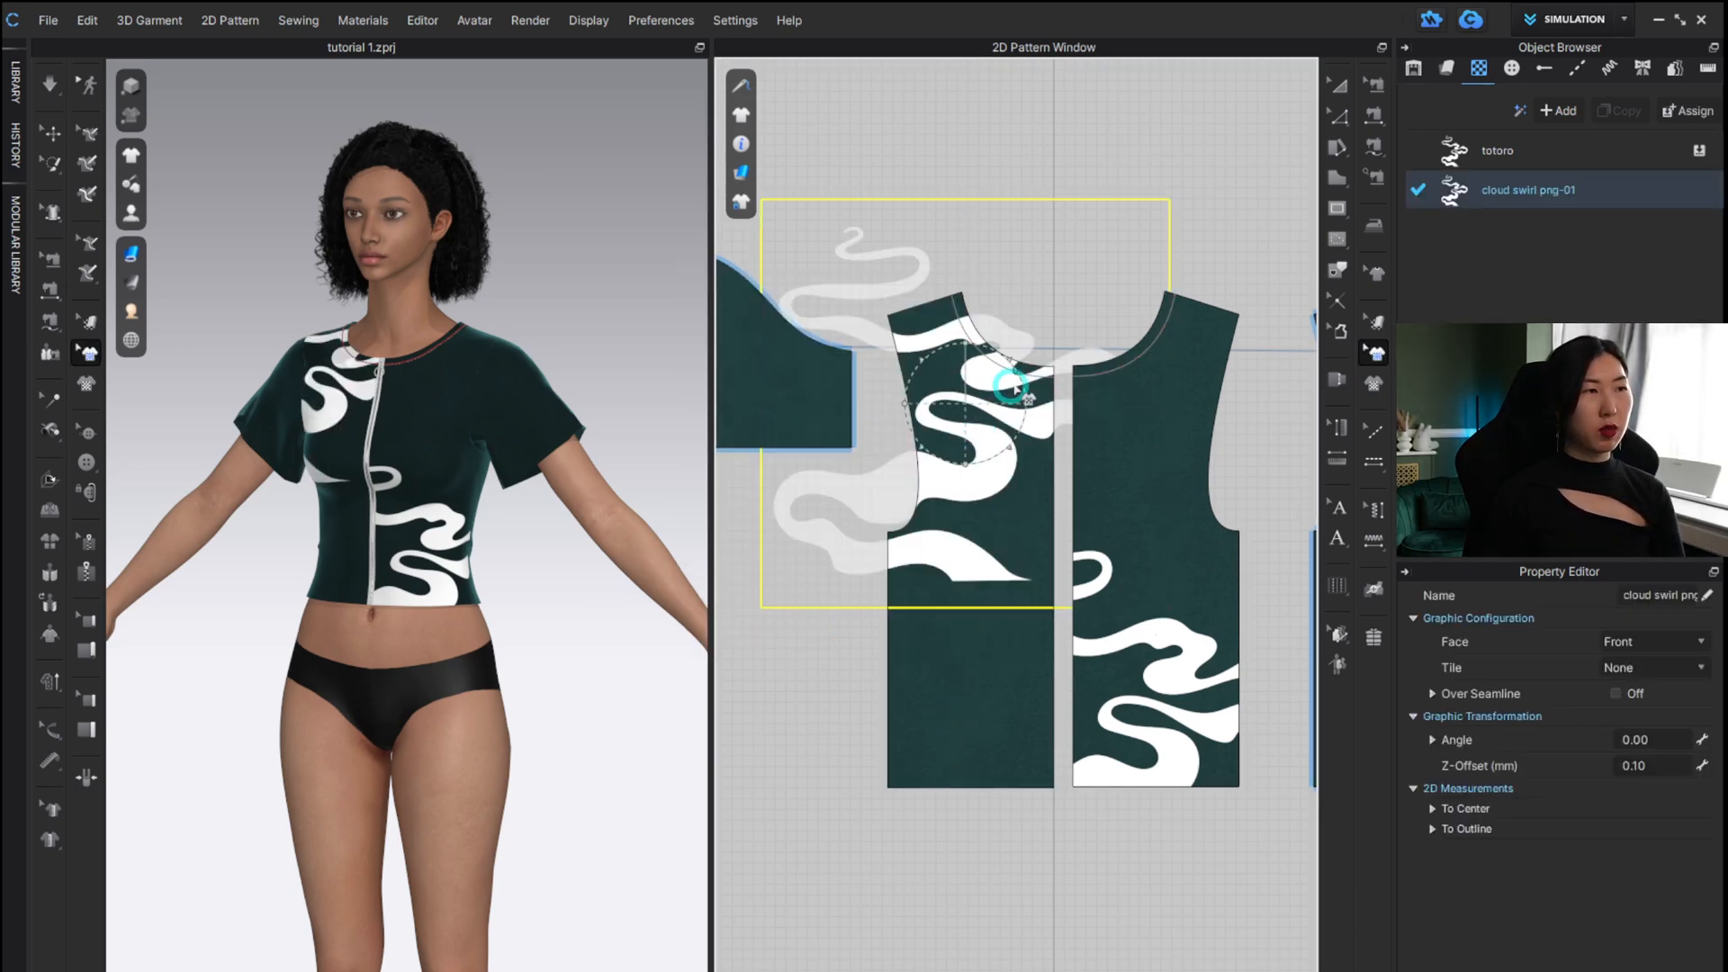
drag(1015, 365, 990, 473)
right_drag(430, 483, 540, 544)
scroll(1073, 444, down, 3)
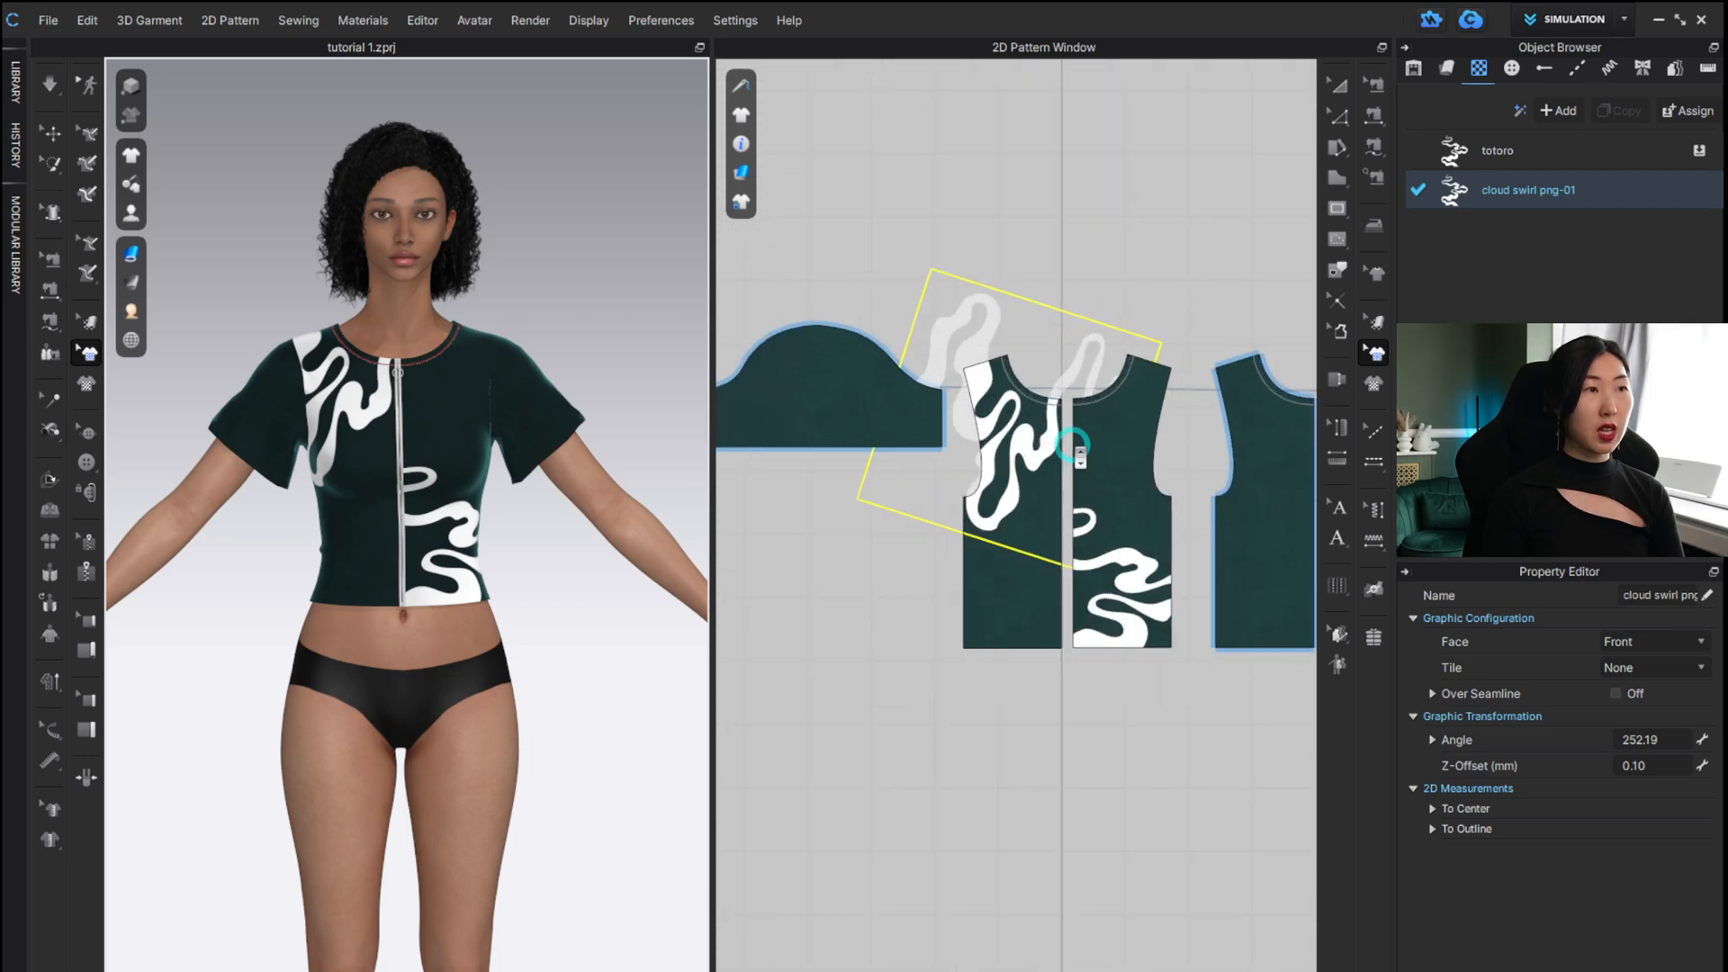
Paste a trial copy of the rotated cloud swirl graphic onto the adjacent sleeve piece and undo it.
scroll(1039, 439, up, 2)
alt+middle_drag(1003, 216, 1135, 205)
key(ctrl+c)
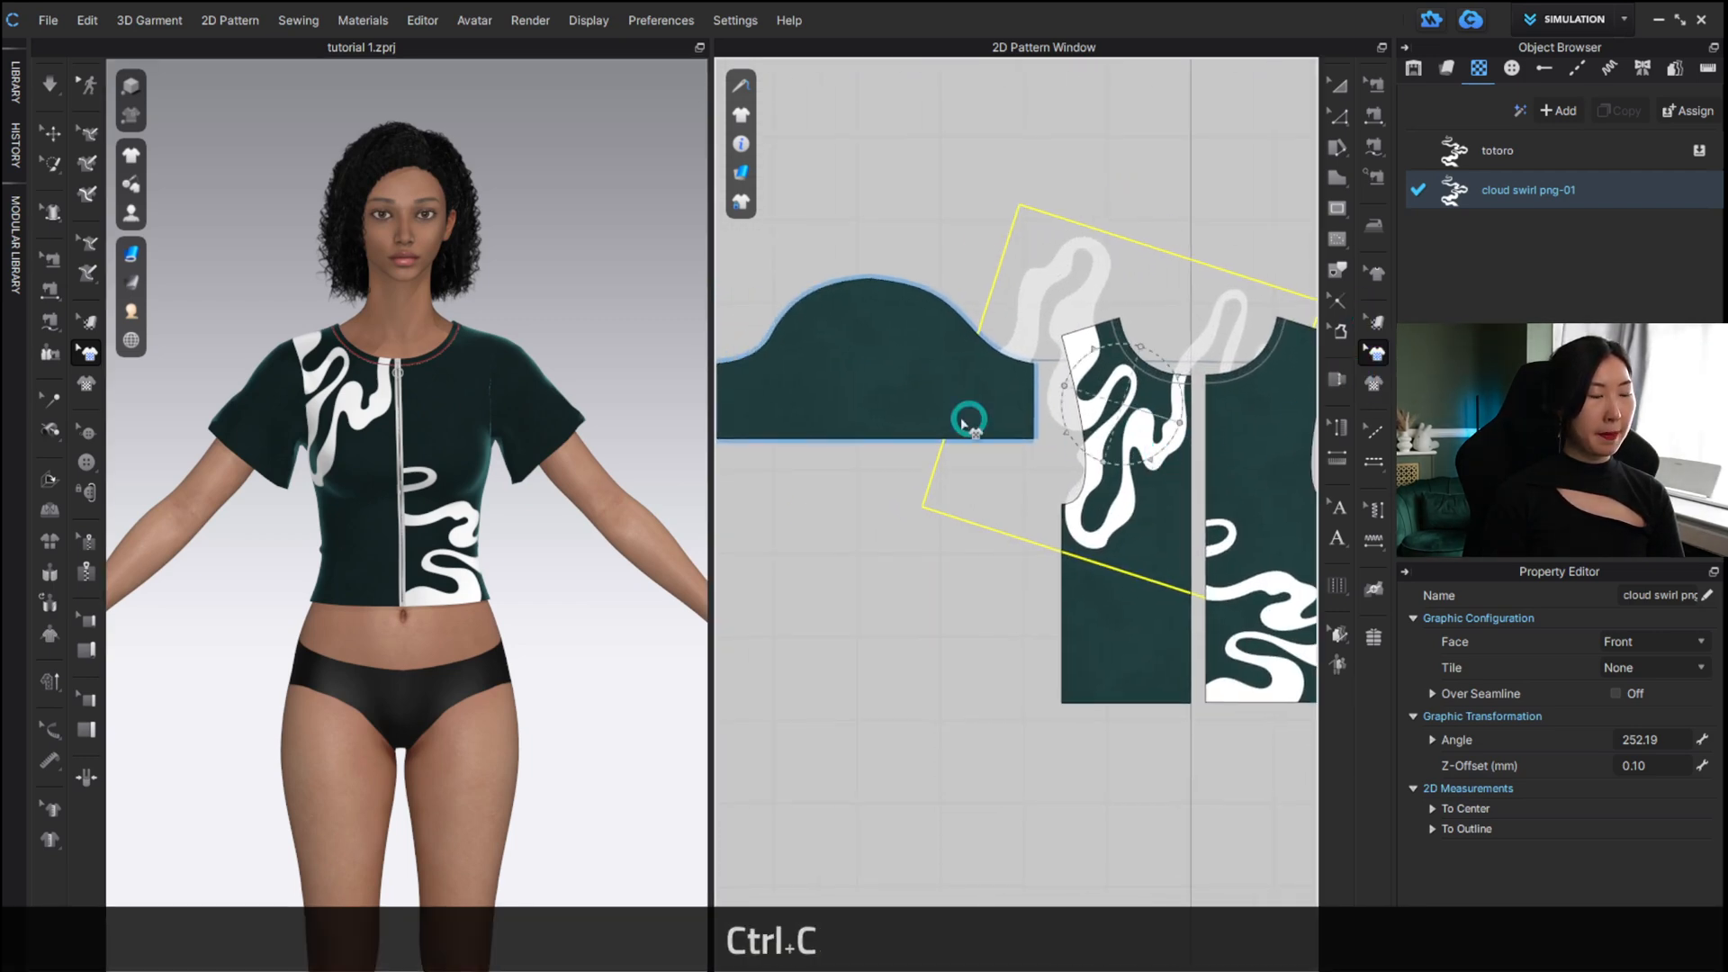
key(ctrl+v)
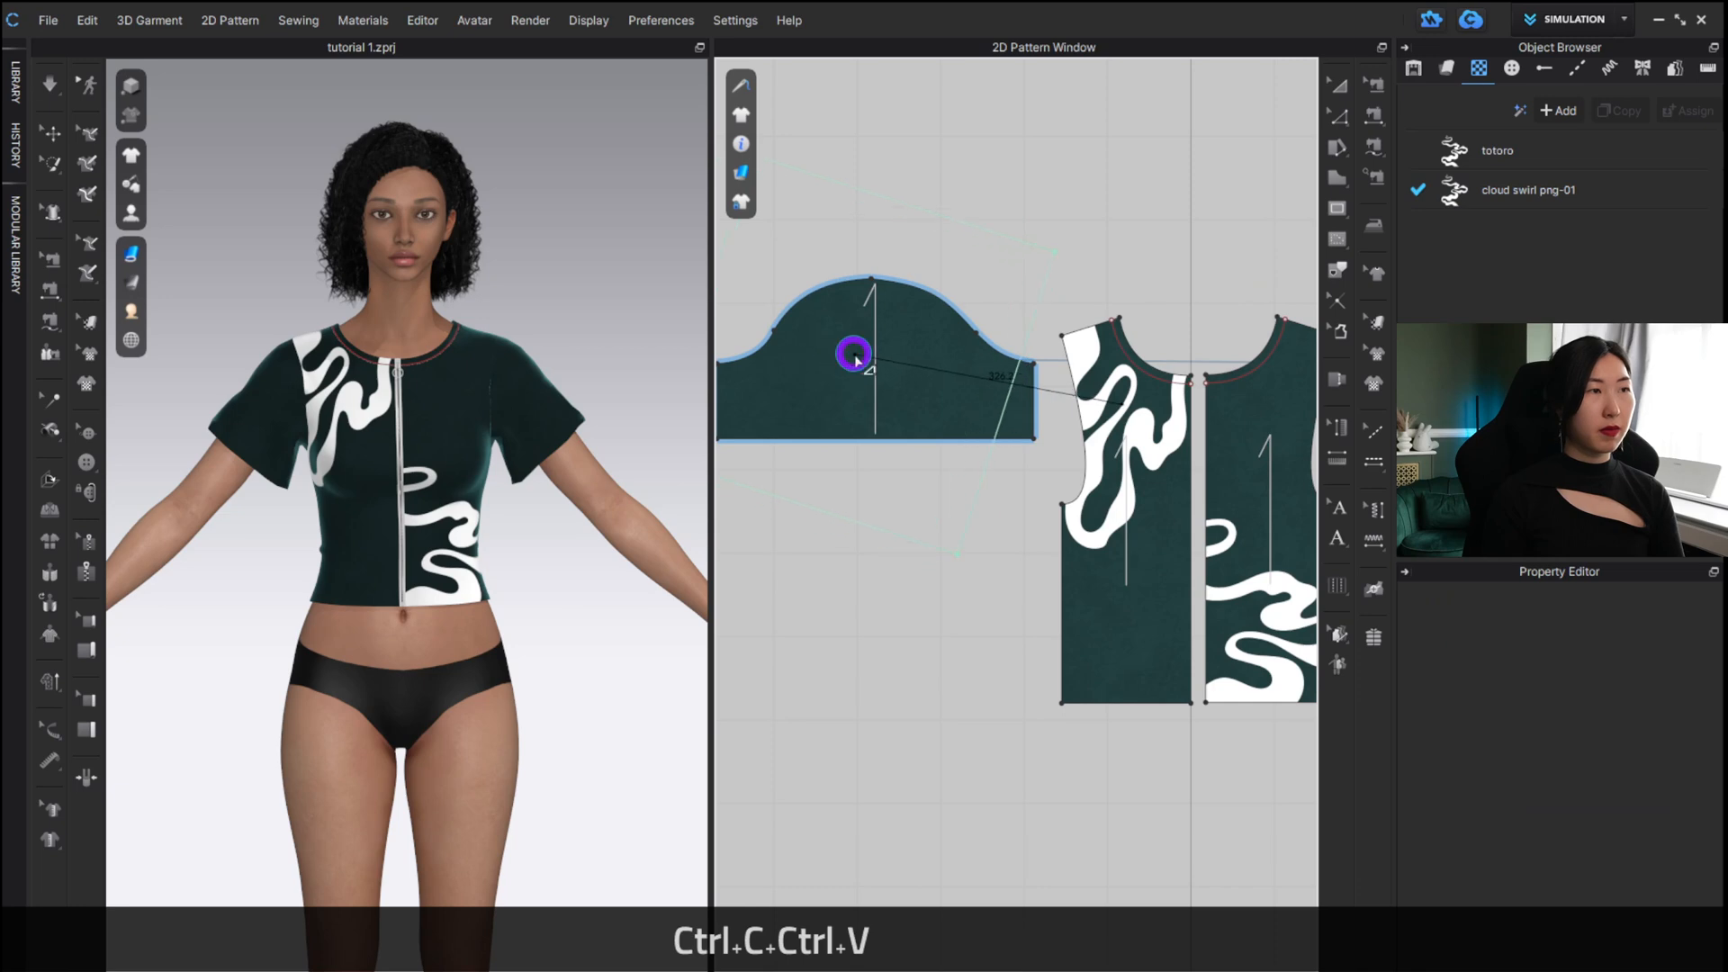
click(851, 355)
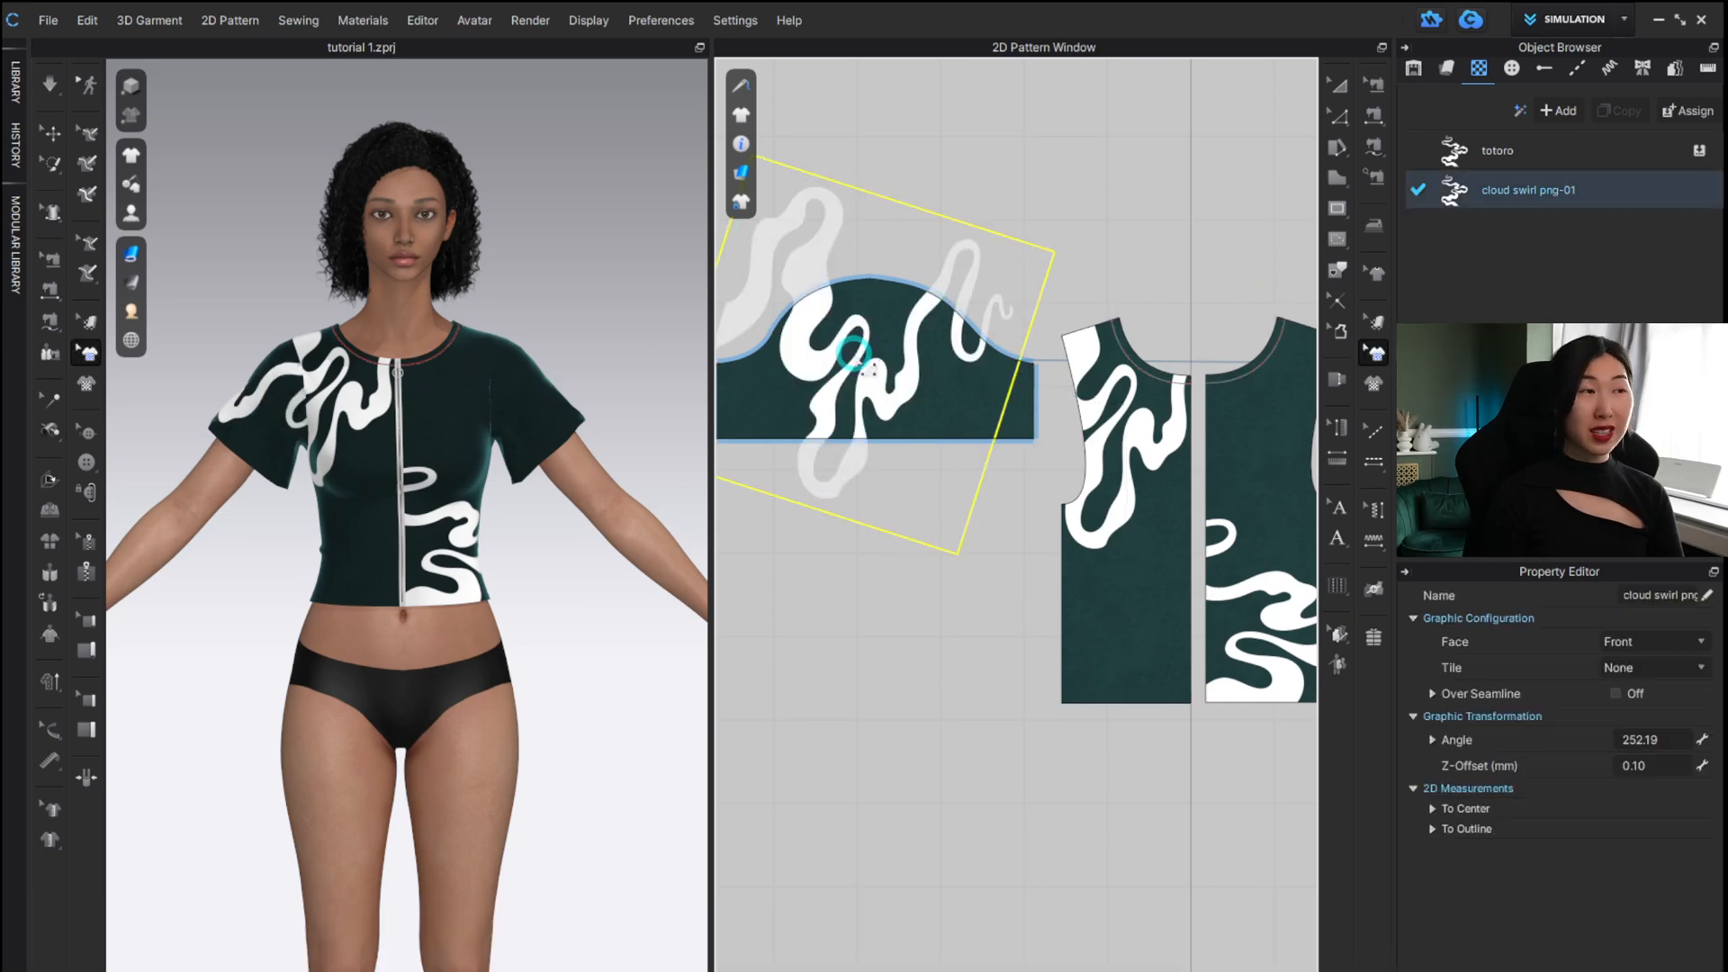
key(ctrl+z)
Copy the rotated cloud swirl graphic onto the sleeve piece and shift it towards the sleeve edge facing the front piece.
click(1375, 356)
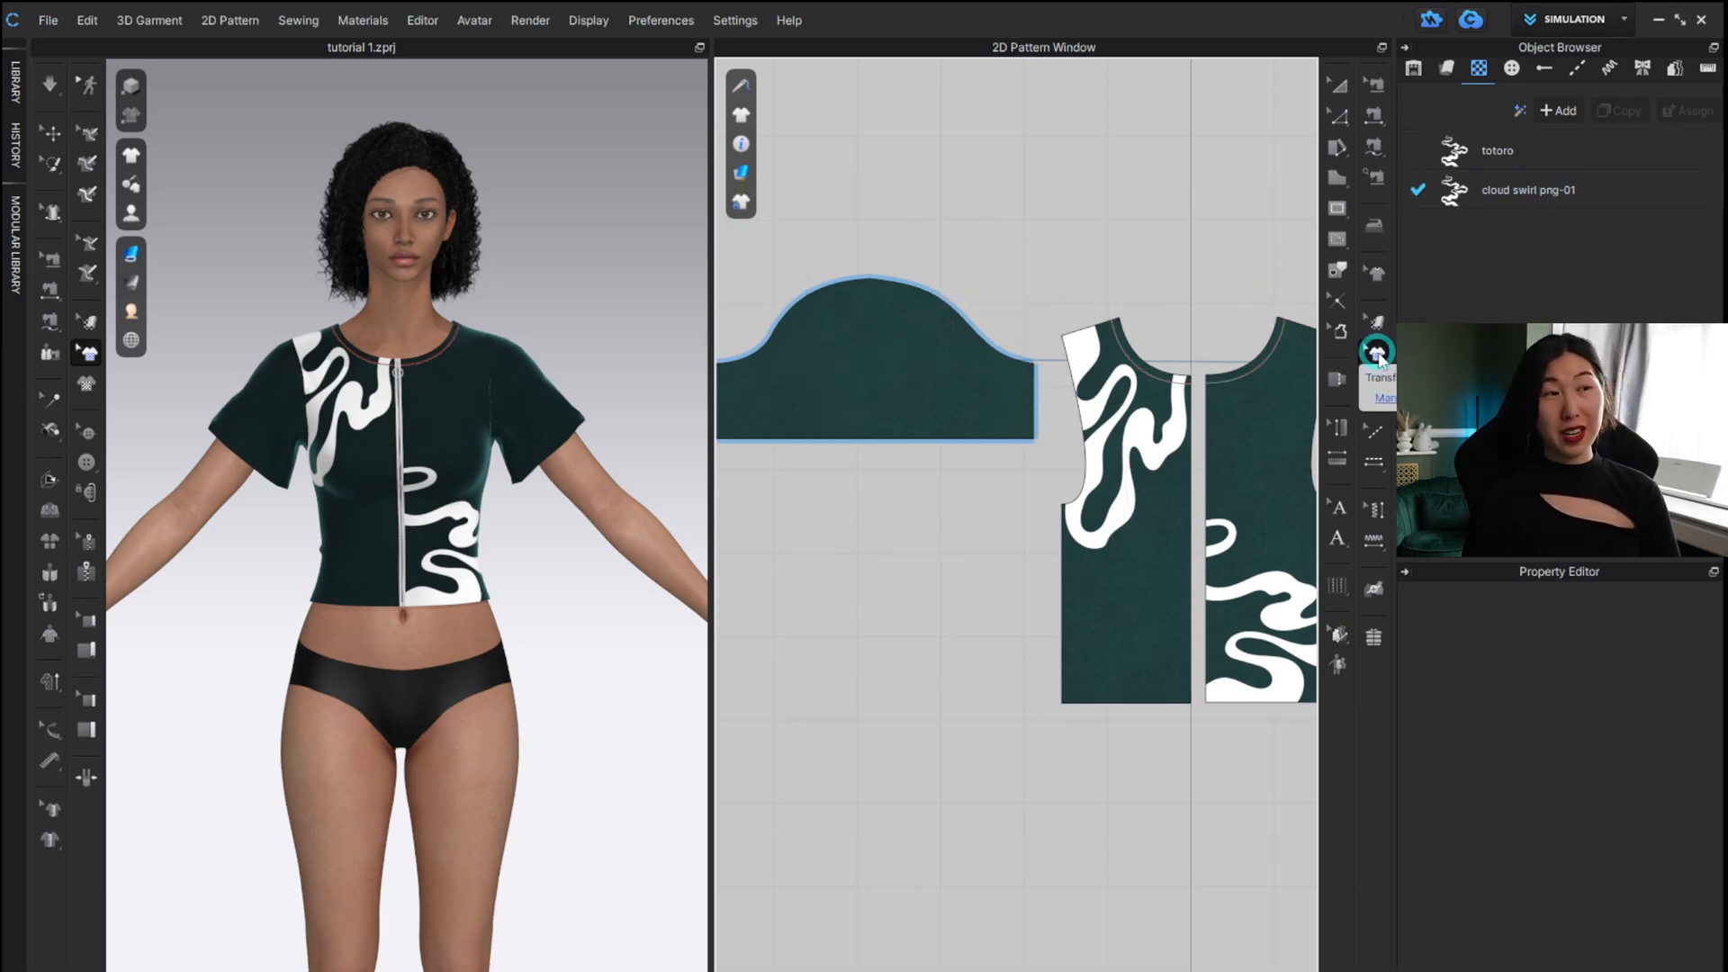
click(1122, 387)
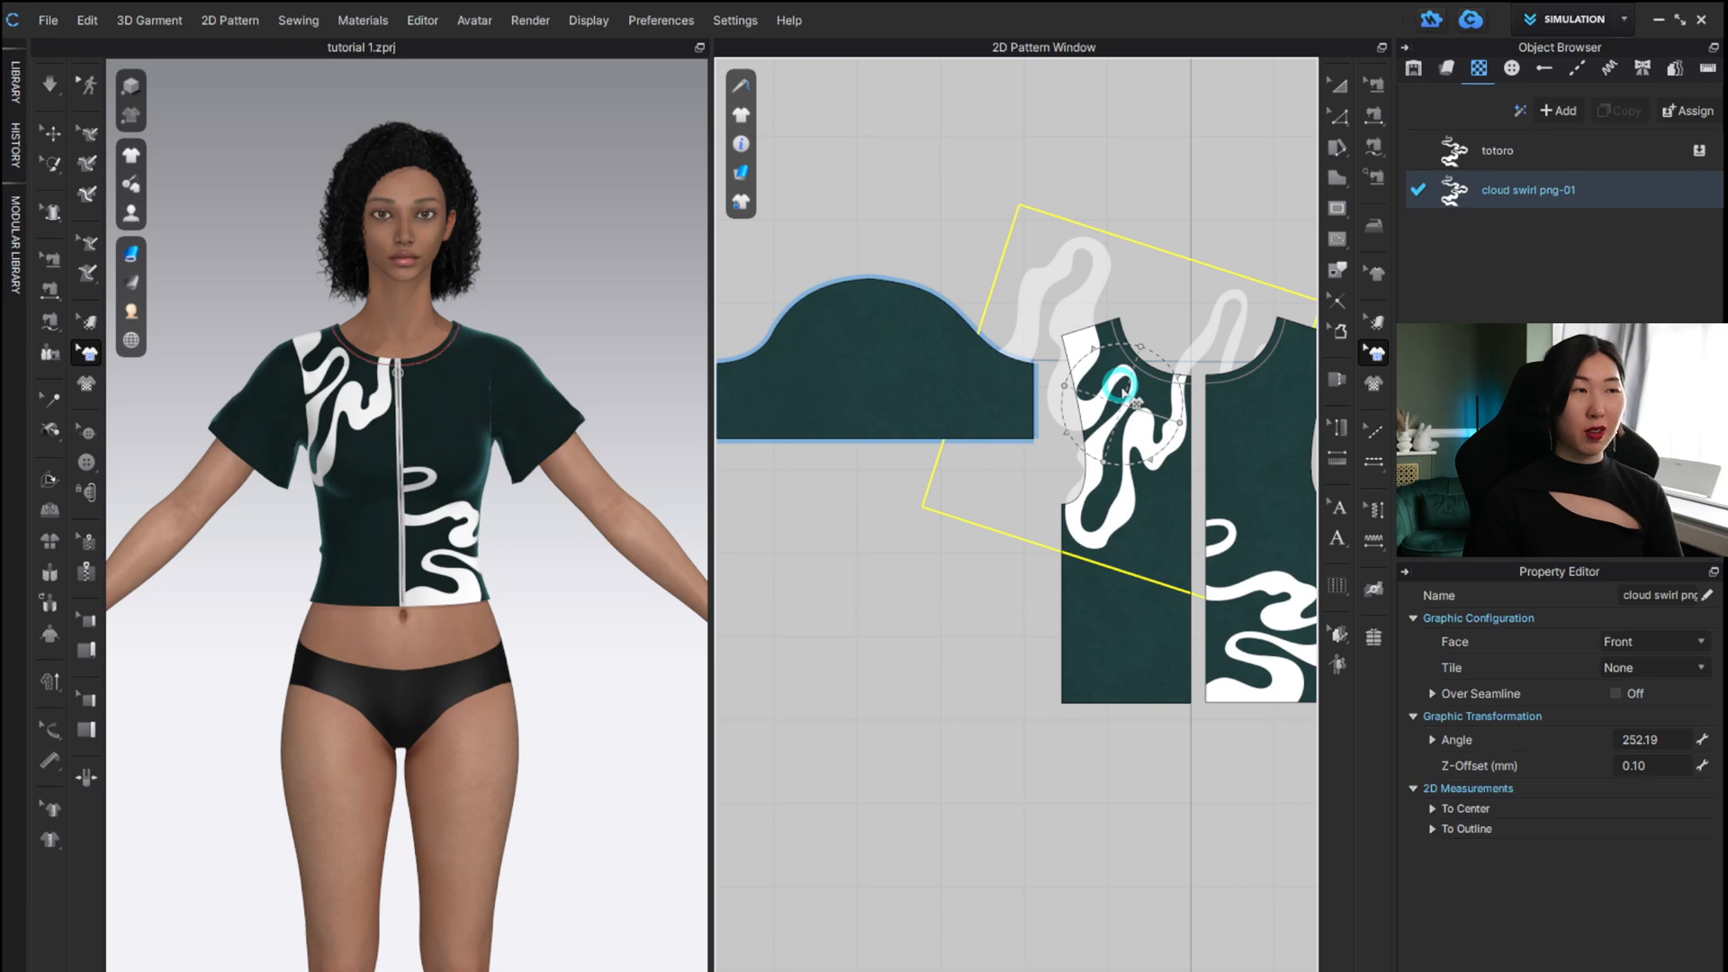
key(ctrl+c)
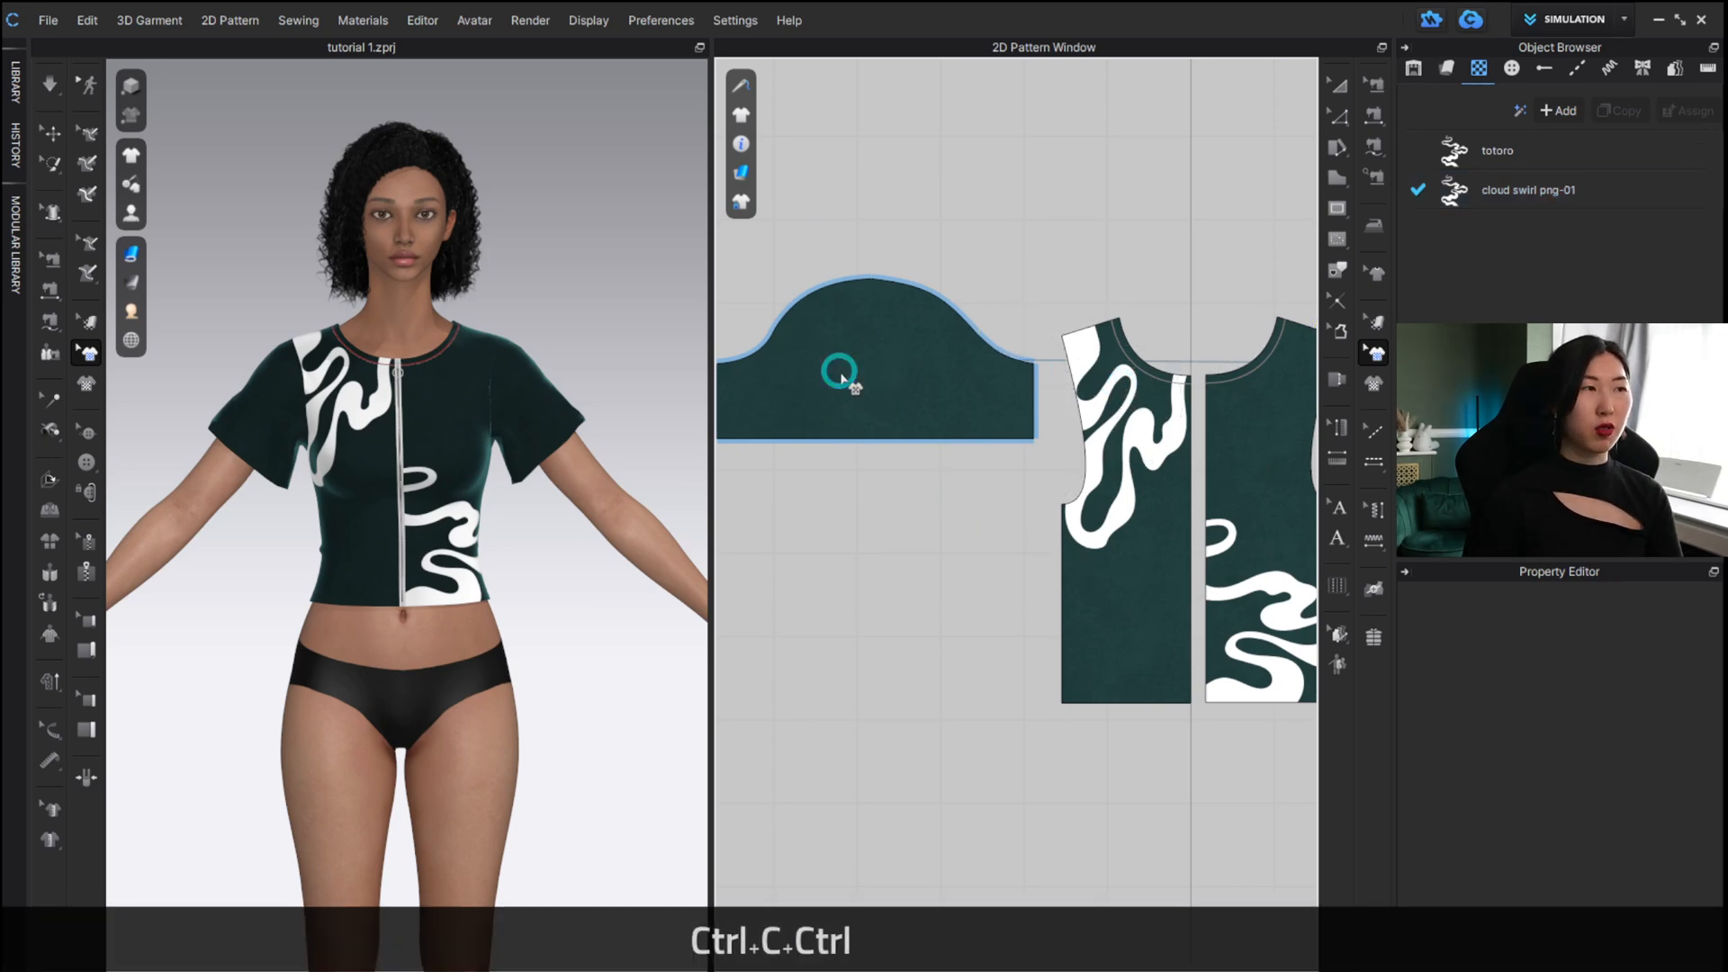
key(ctrl+v)
click(870, 362)
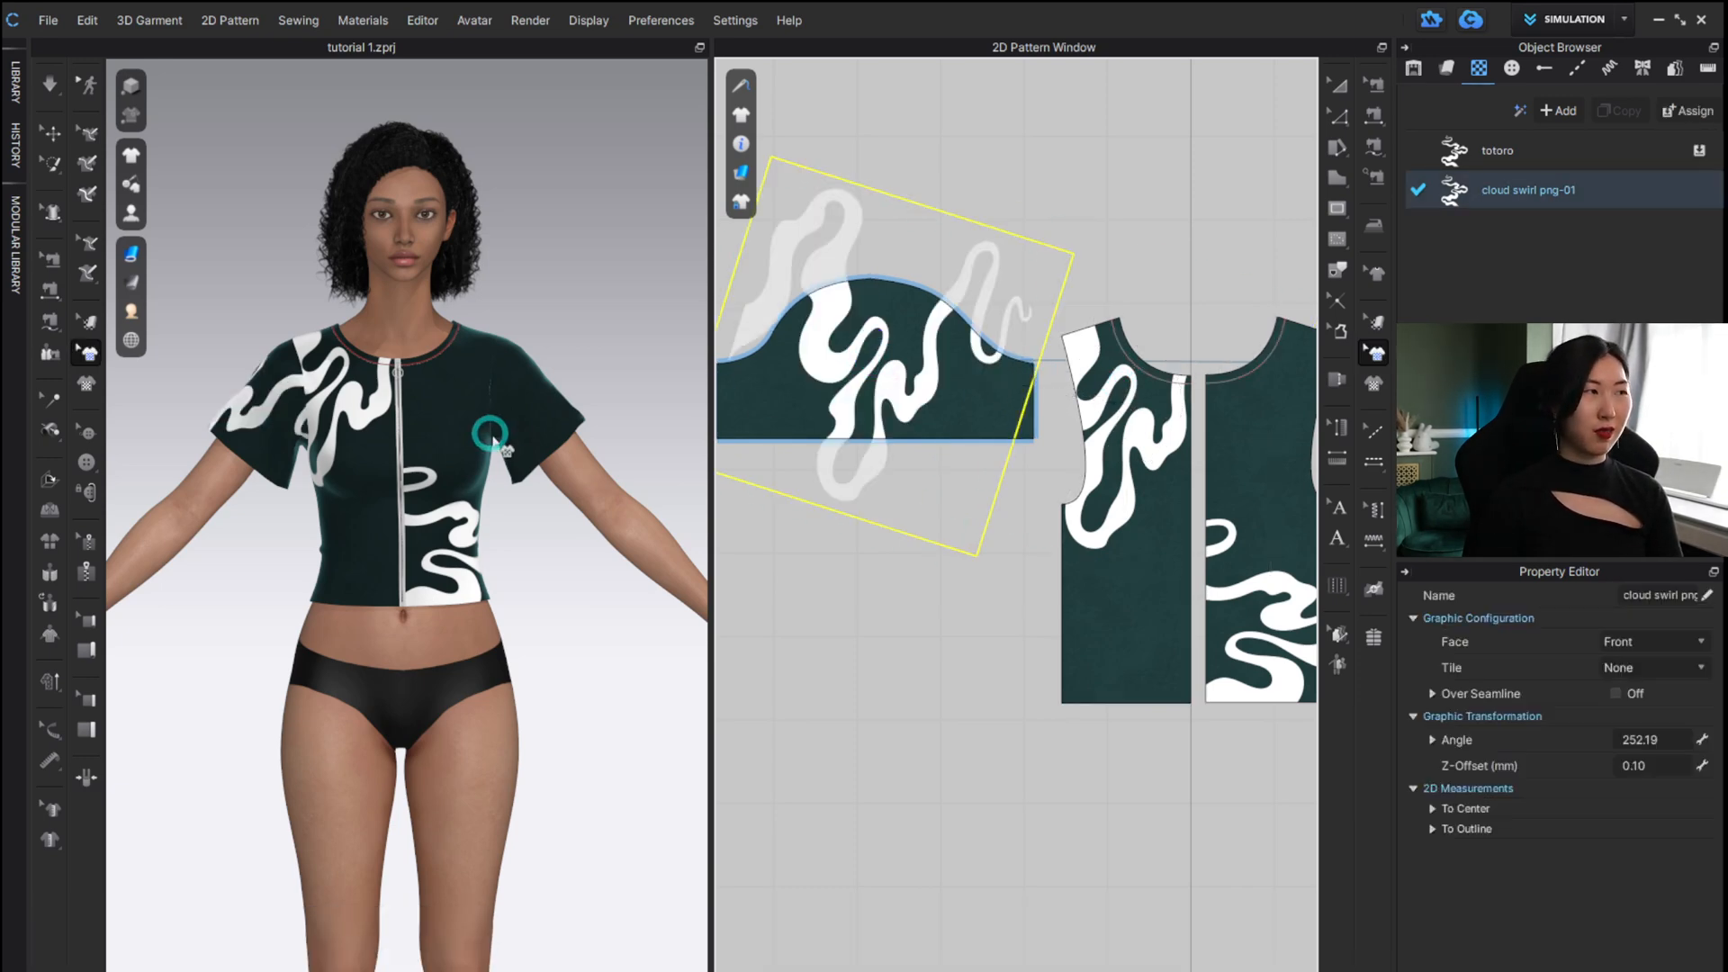
scroll(375, 447, up, 3)
right_drag(293, 376, 672, 390)
drag(929, 388, 1026, 390)
right_drag(456, 497, 450, 463)
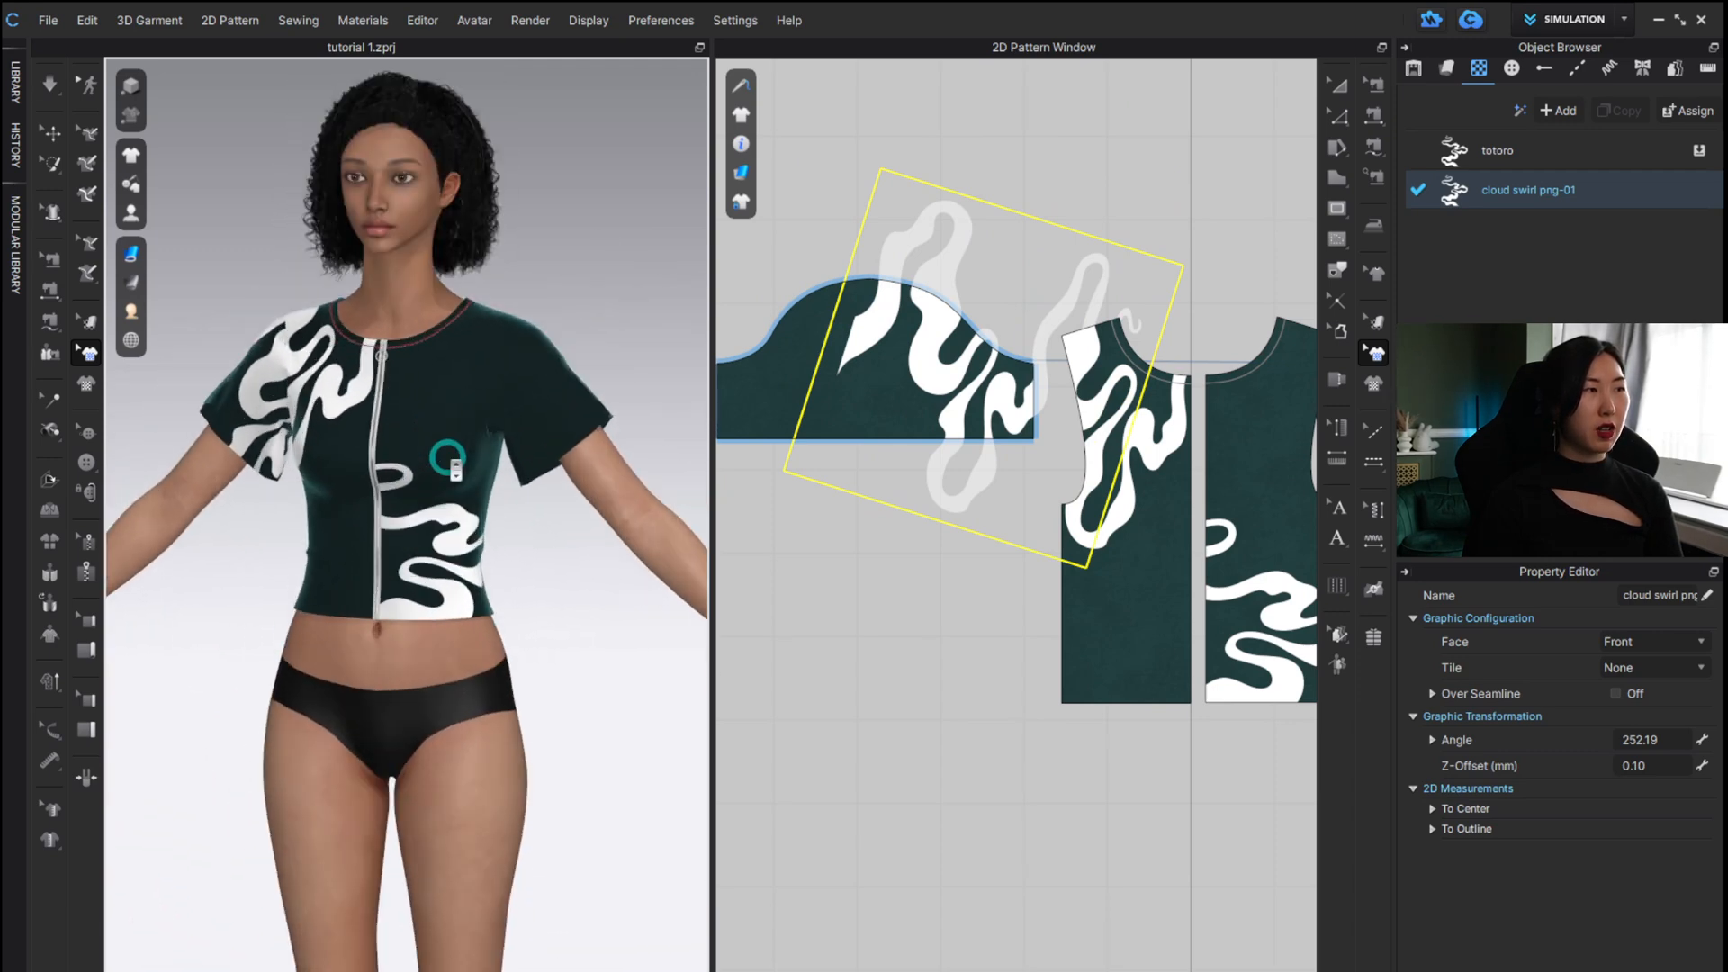
Copy the cloud swirl graphic from the lower front piece onto the back piece nearest the front pieces.
right_drag(456, 467, 849, 460)
scroll(1230, 324, down, 3)
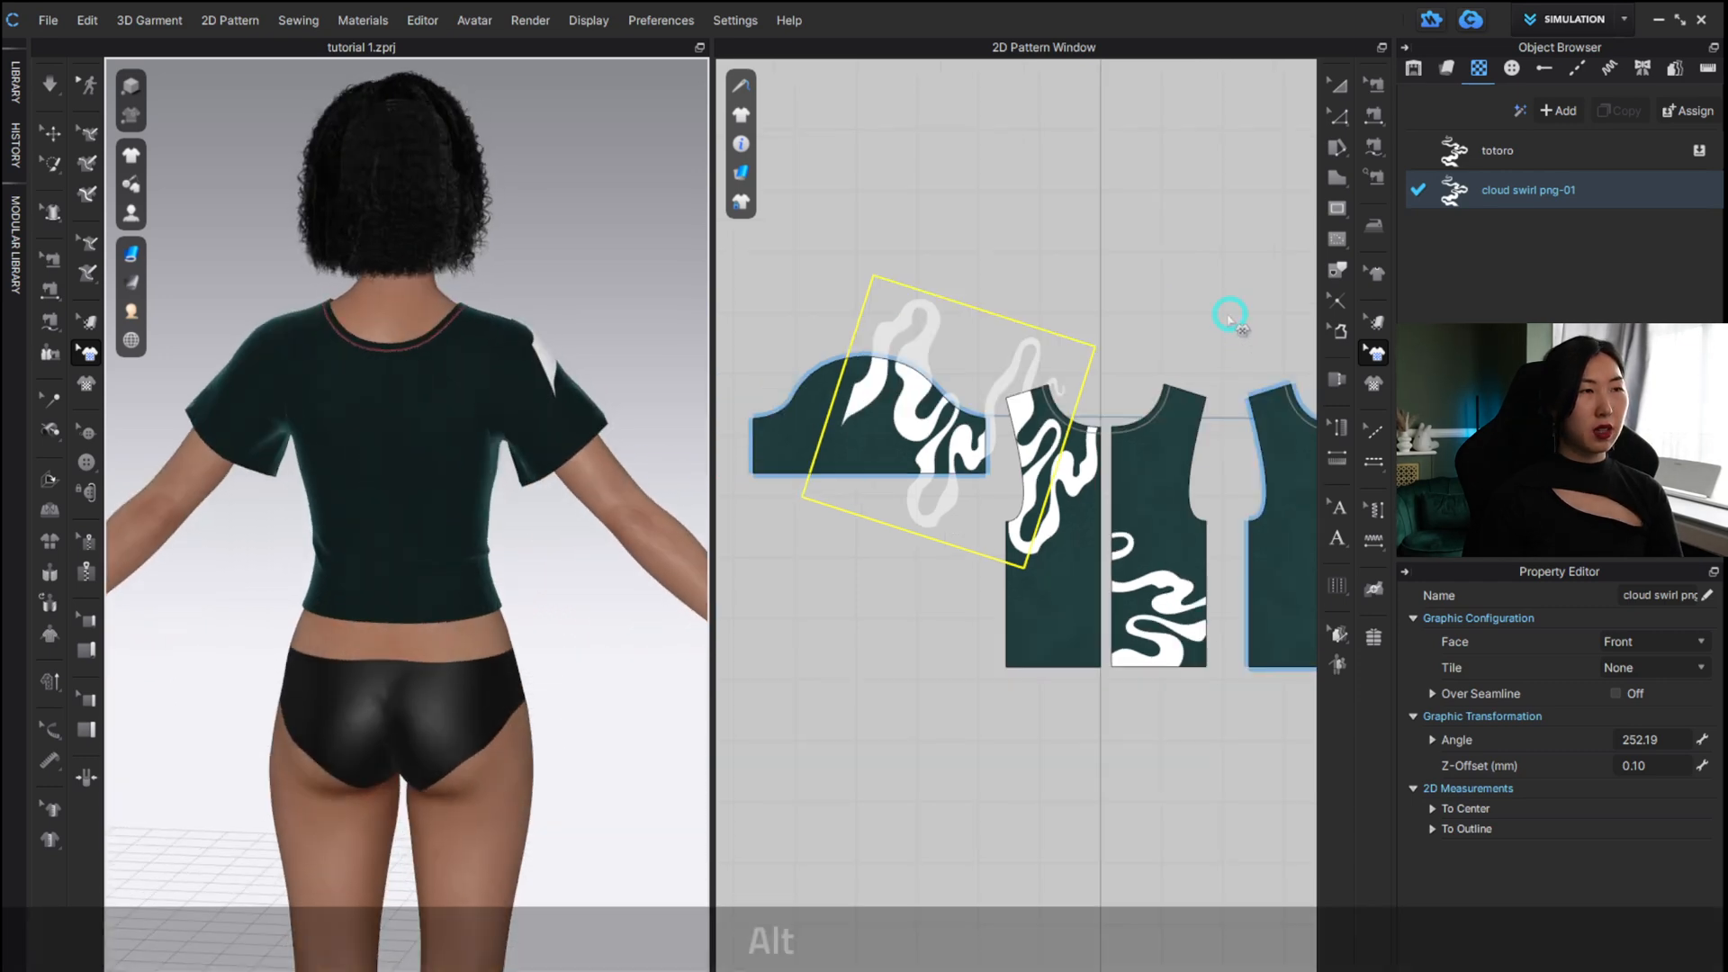
alt+middle_drag(1242, 342, 974, 234)
key(ctrl+z)
key(ctrl+z)
key(ctrl+z)
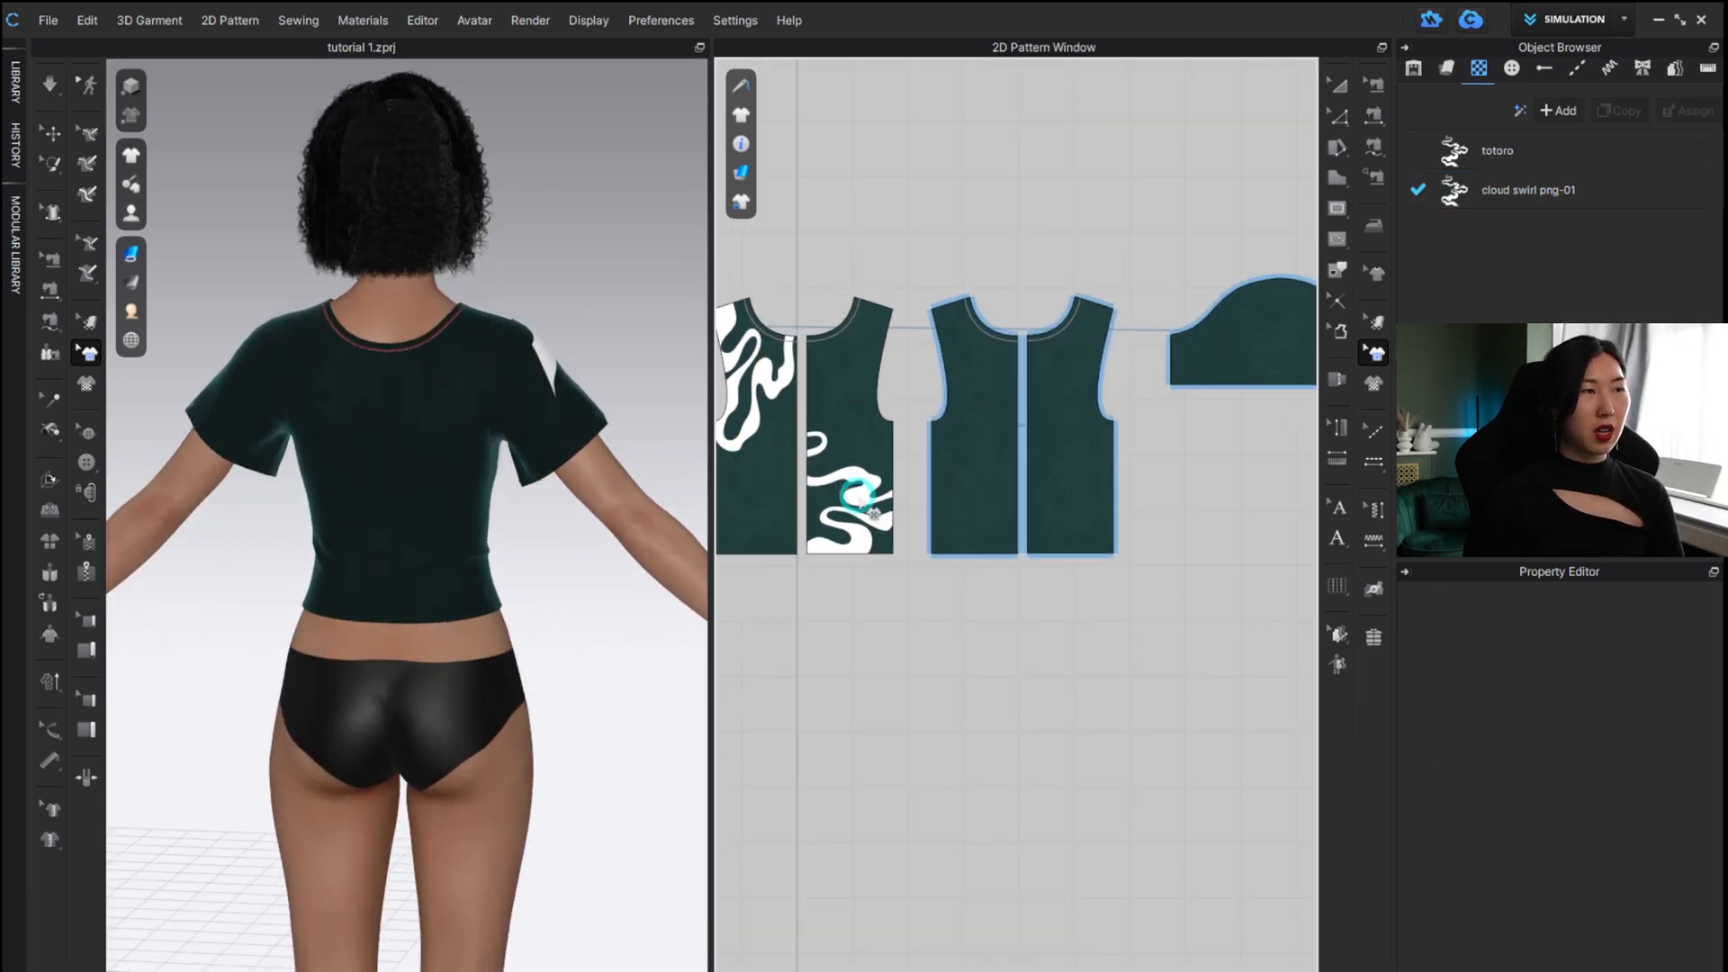
key(ctrl+c)
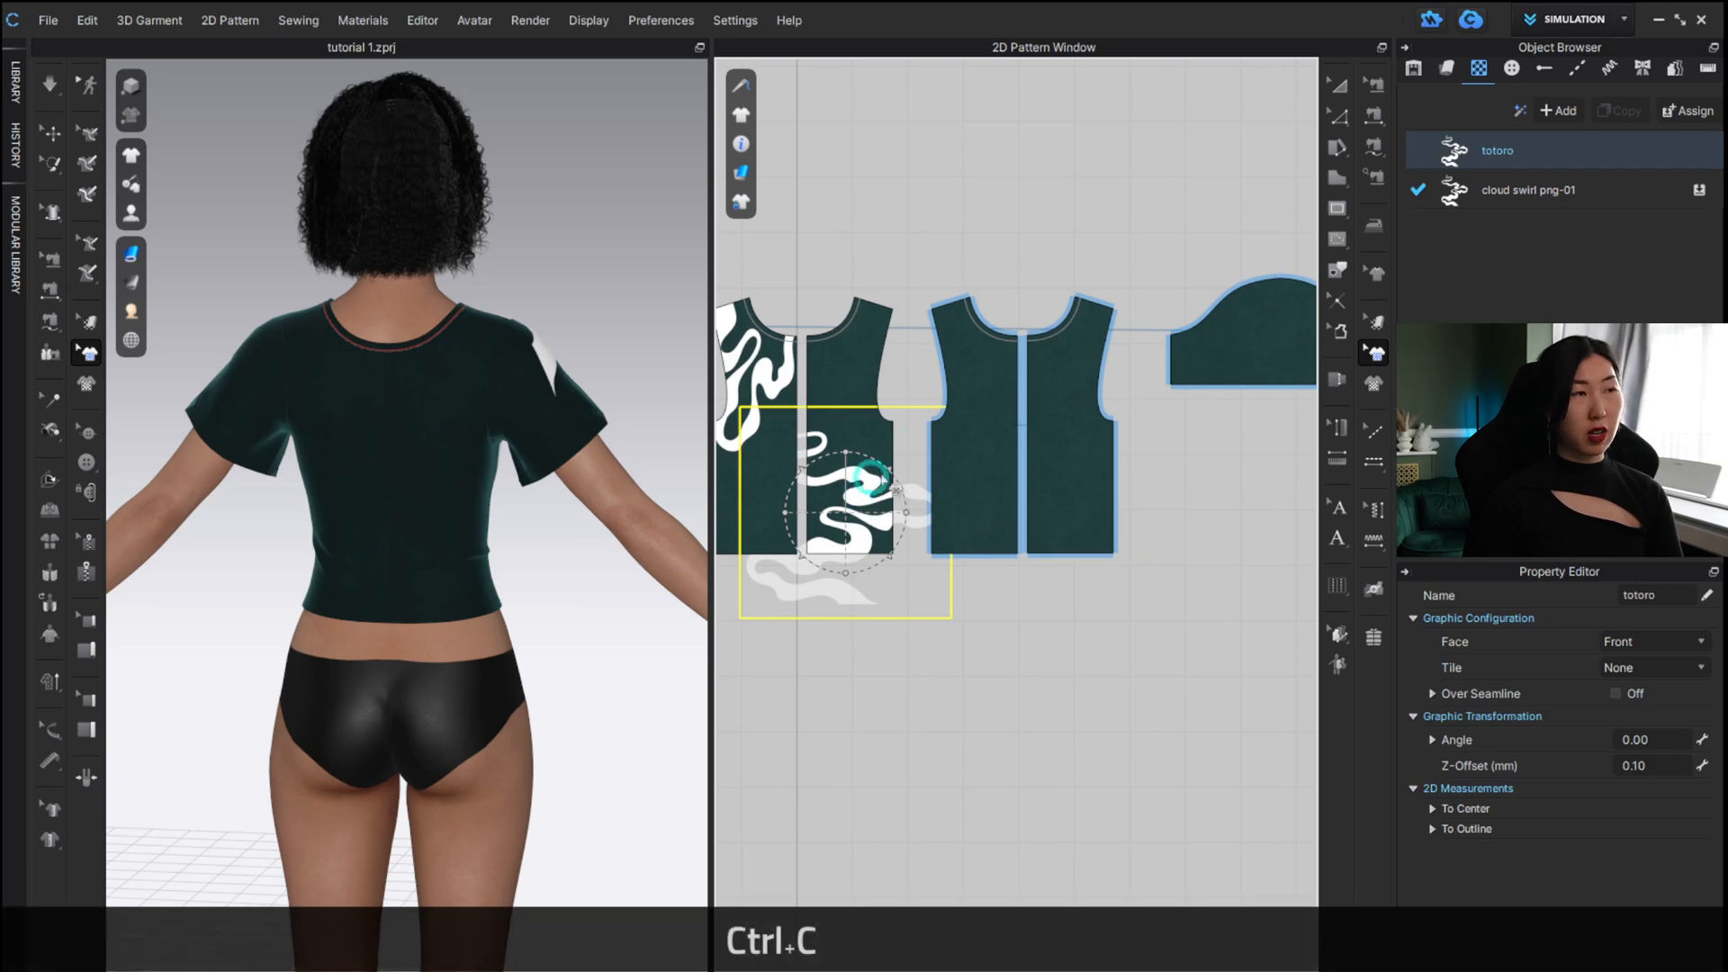
click(924, 387)
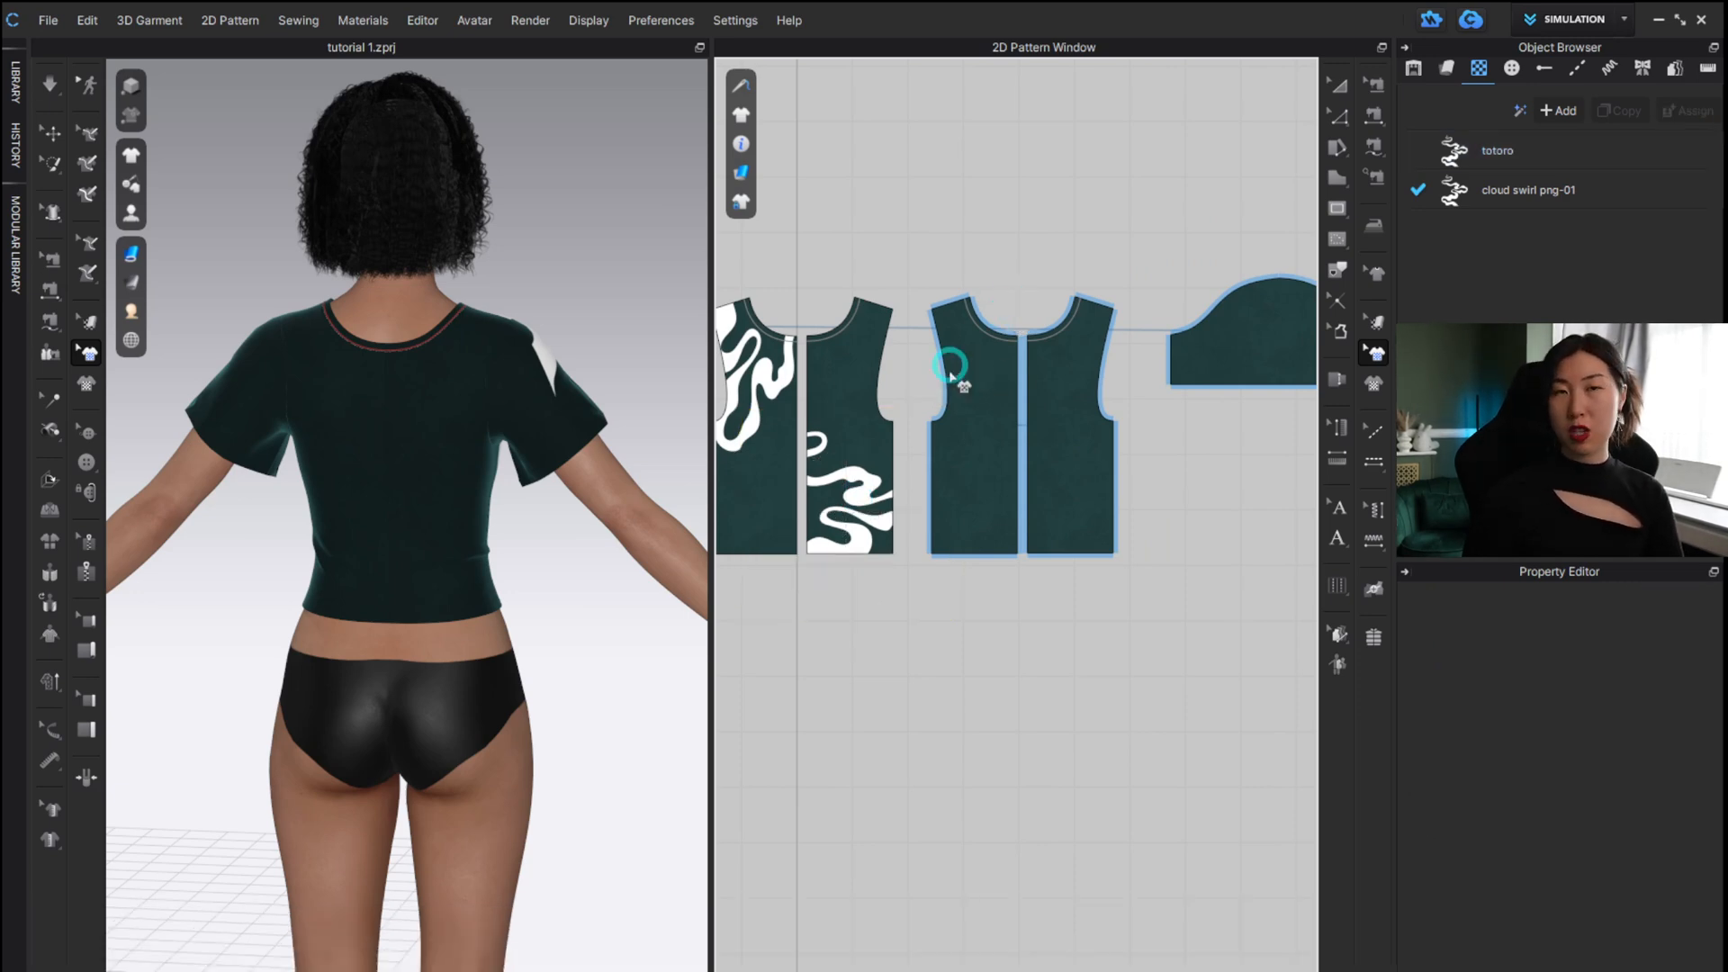
key(ctrl+v)
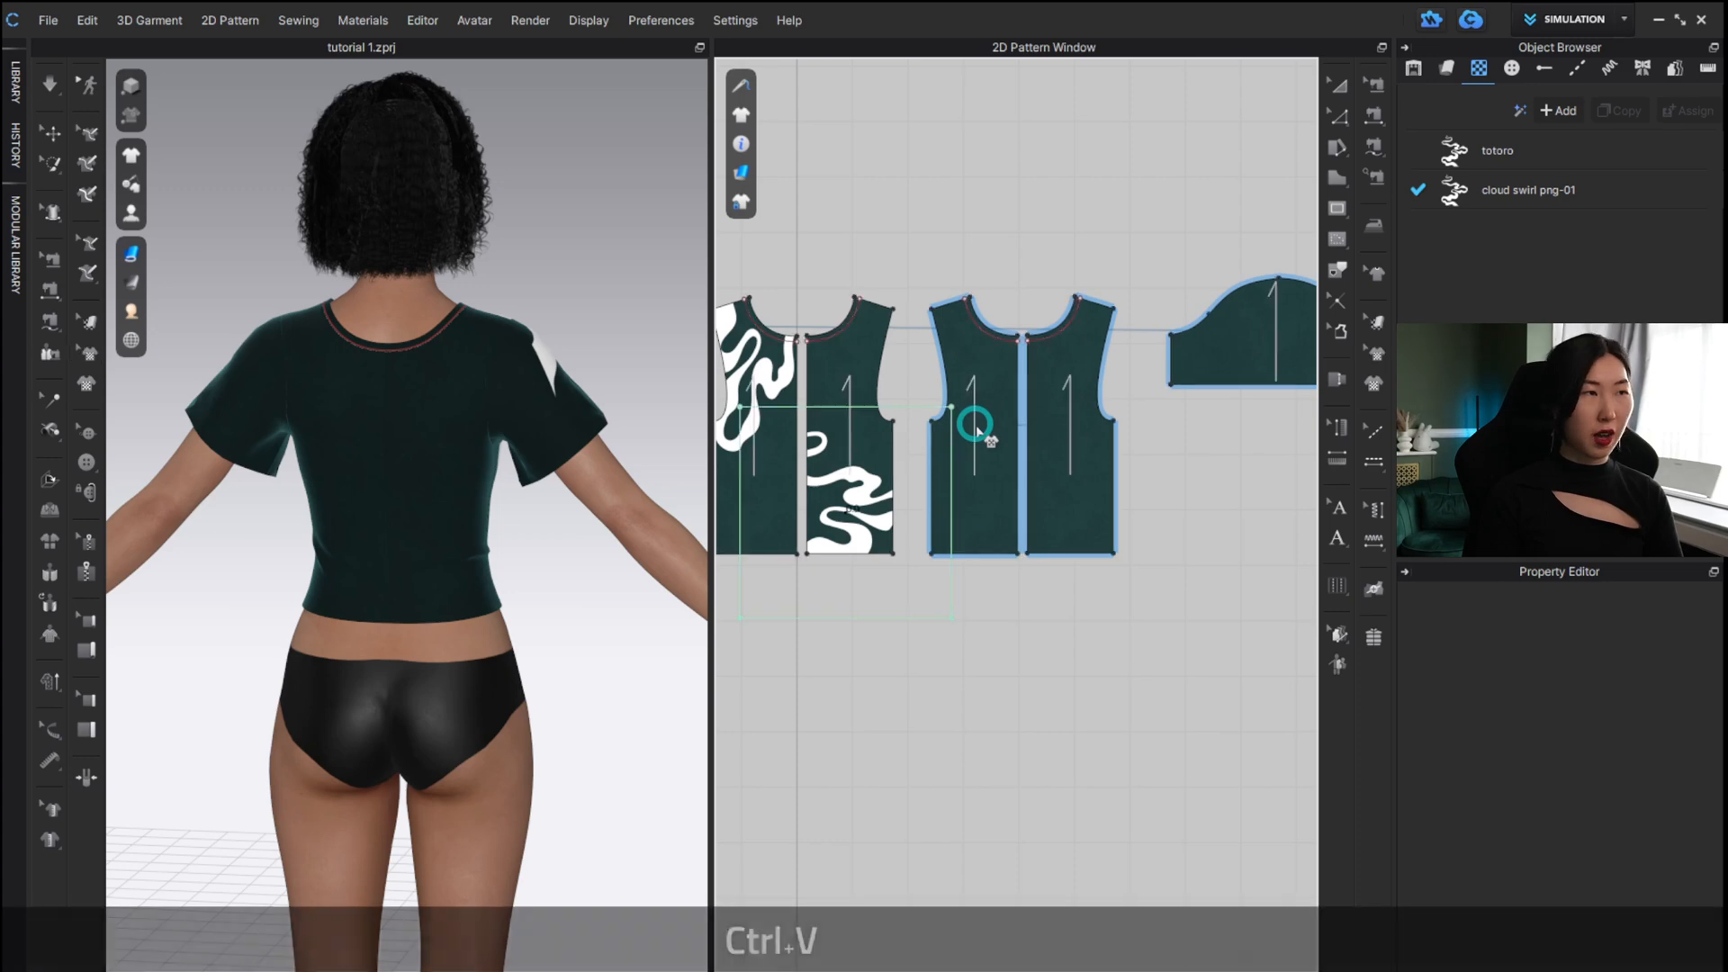
click(985, 427)
Rotate the pasted back graphic to about 61° and position it so the swirls run into the center back seam.
scroll(987, 432, up, 5)
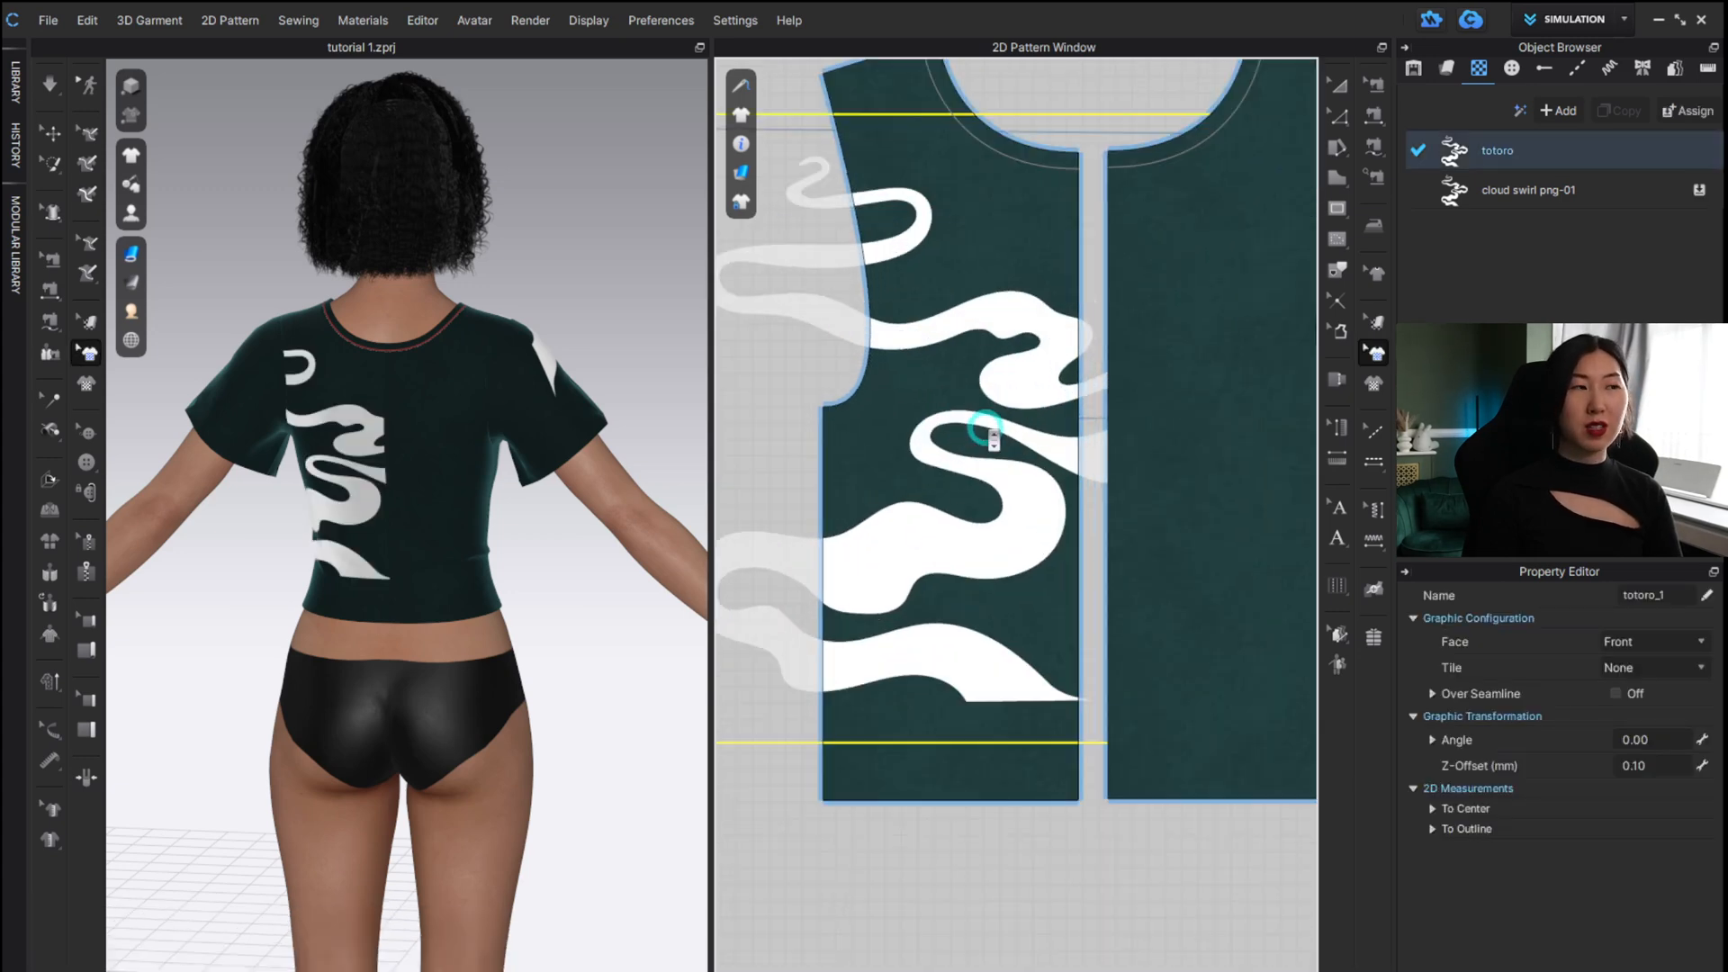
scroll(993, 439, down, 2)
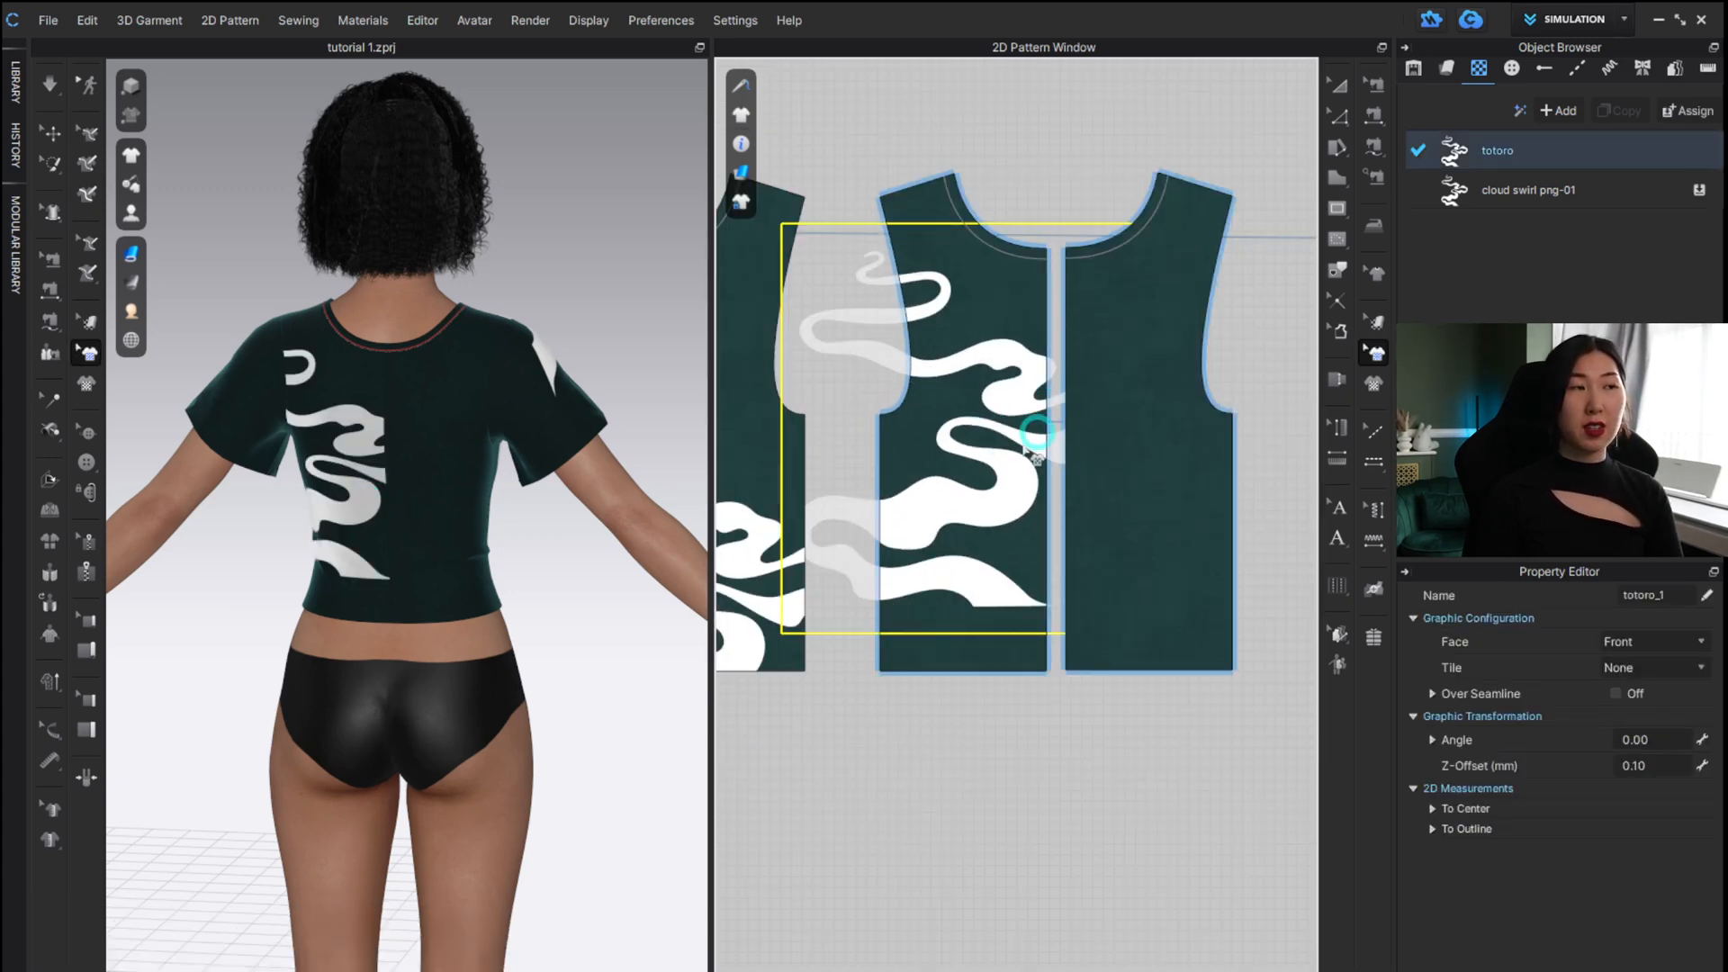
drag(978, 500, 1028, 555)
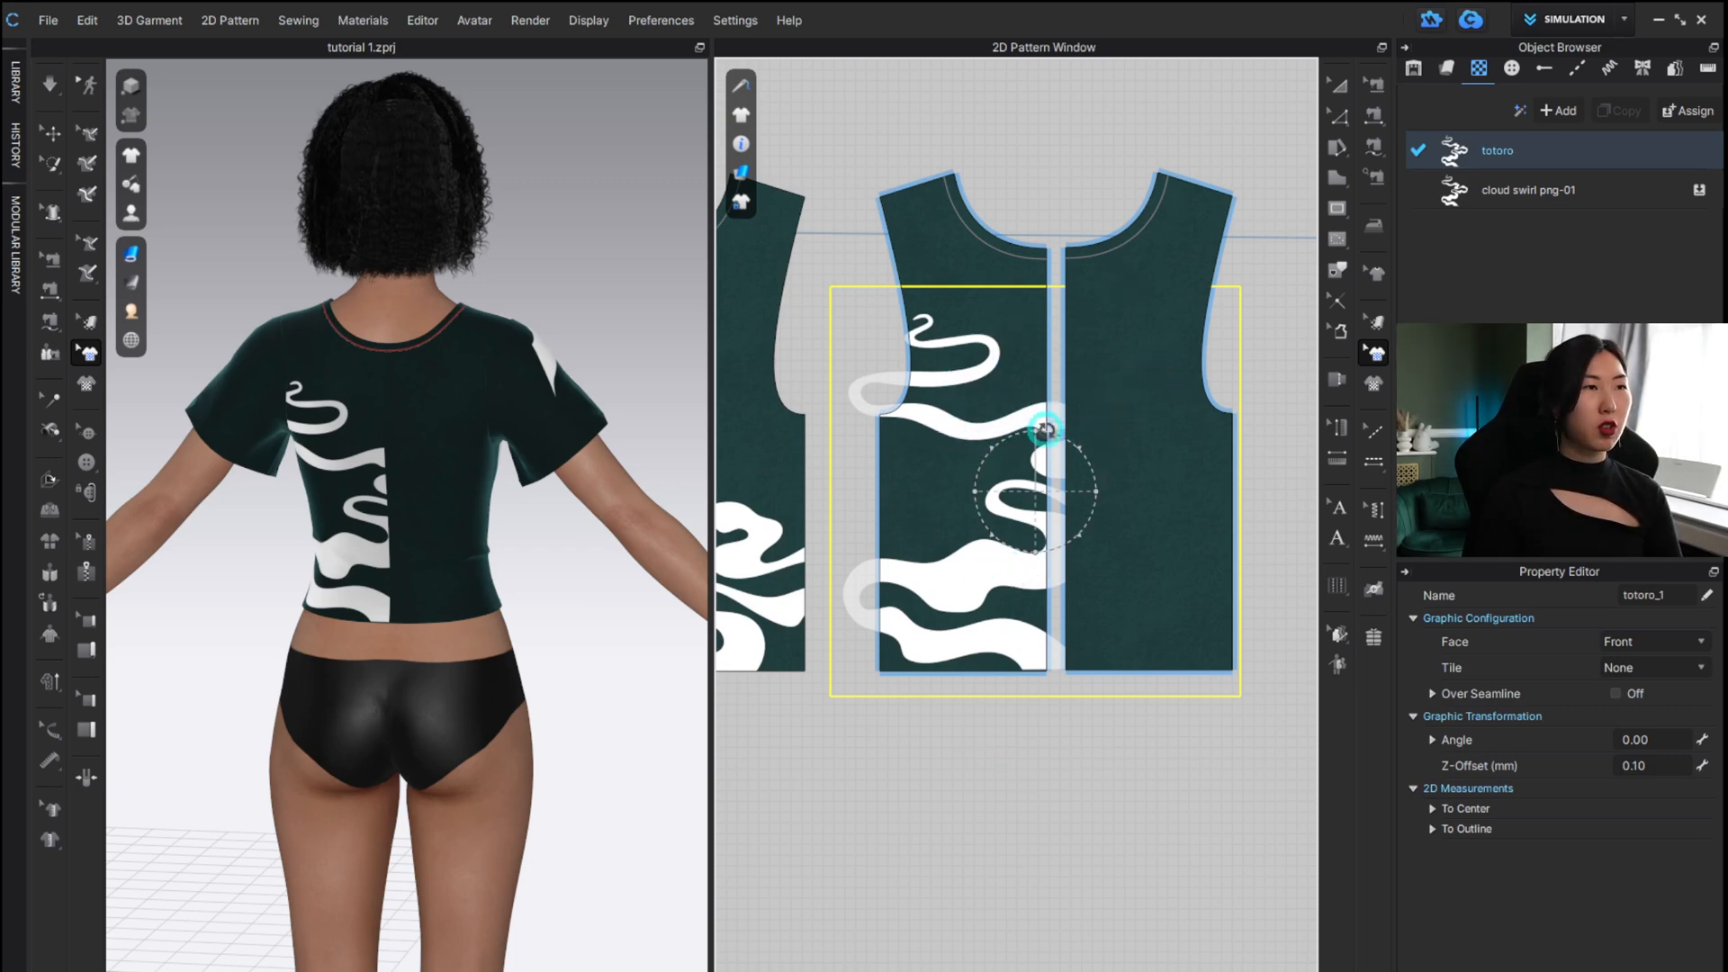
drag(1045, 430, 943, 415)
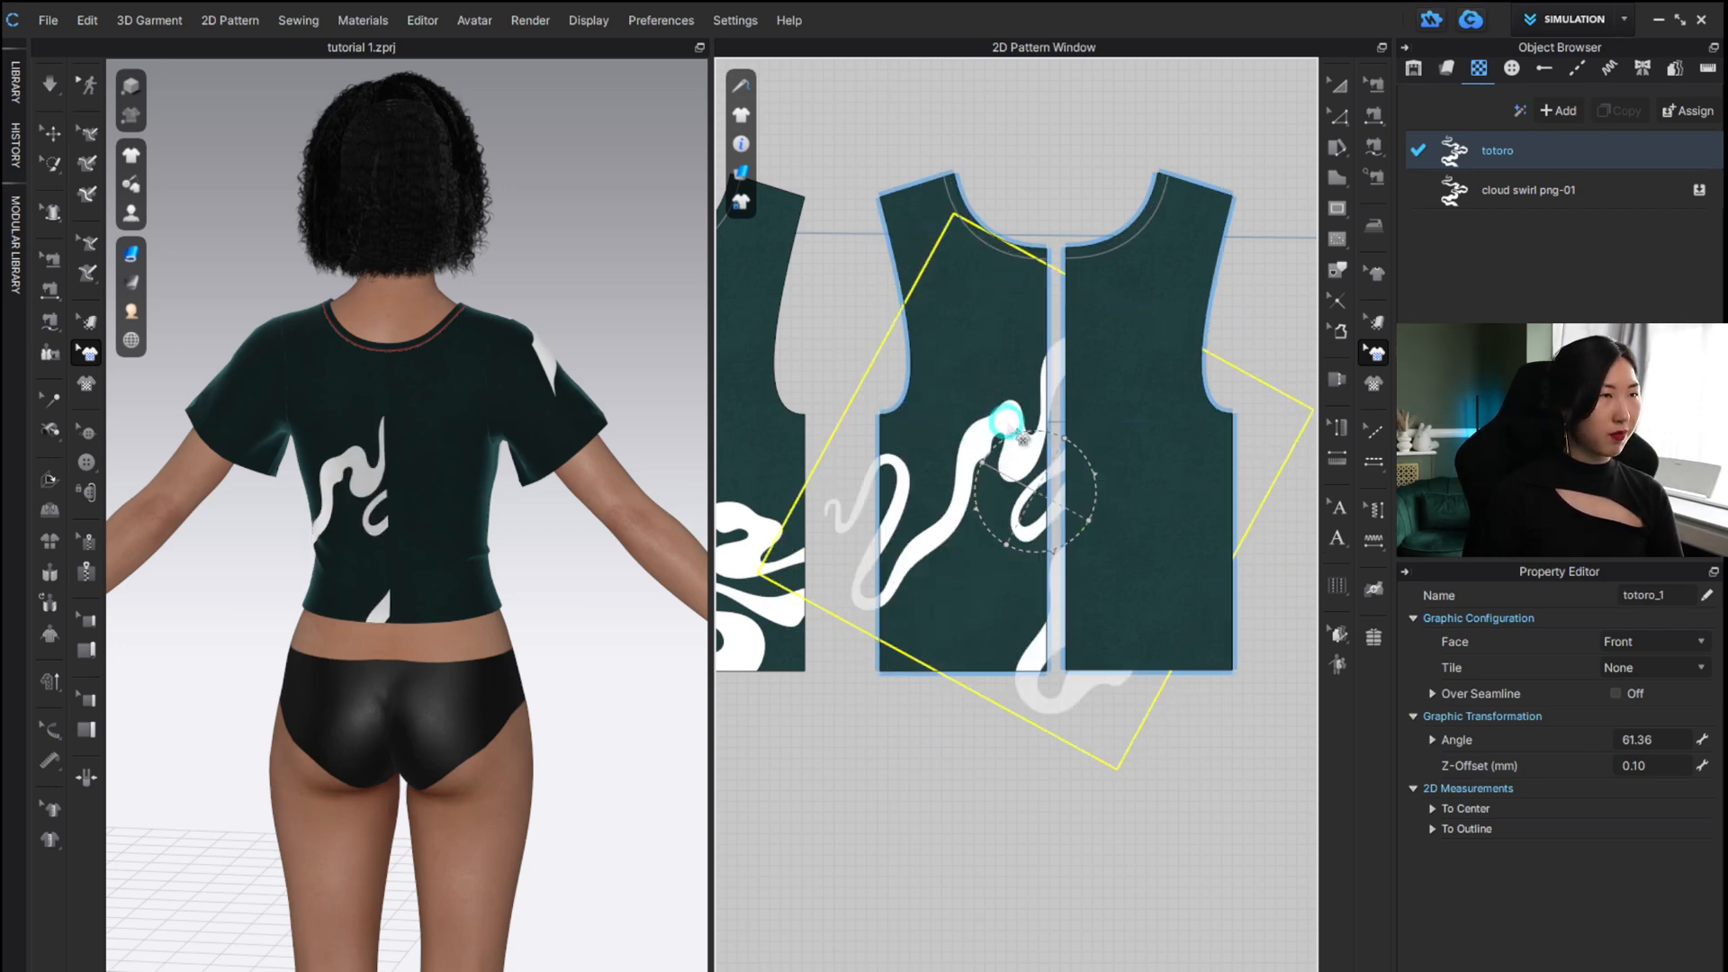
mouse_move(1023, 438)
mouse_down()
mouse_move(948, 408)
mouse_move(1001, 425)
mouse_up()
Paste a mirrored copy of the back graphic onto the other back piece and move it slightly towards the neckline.
key(ctrl+c)
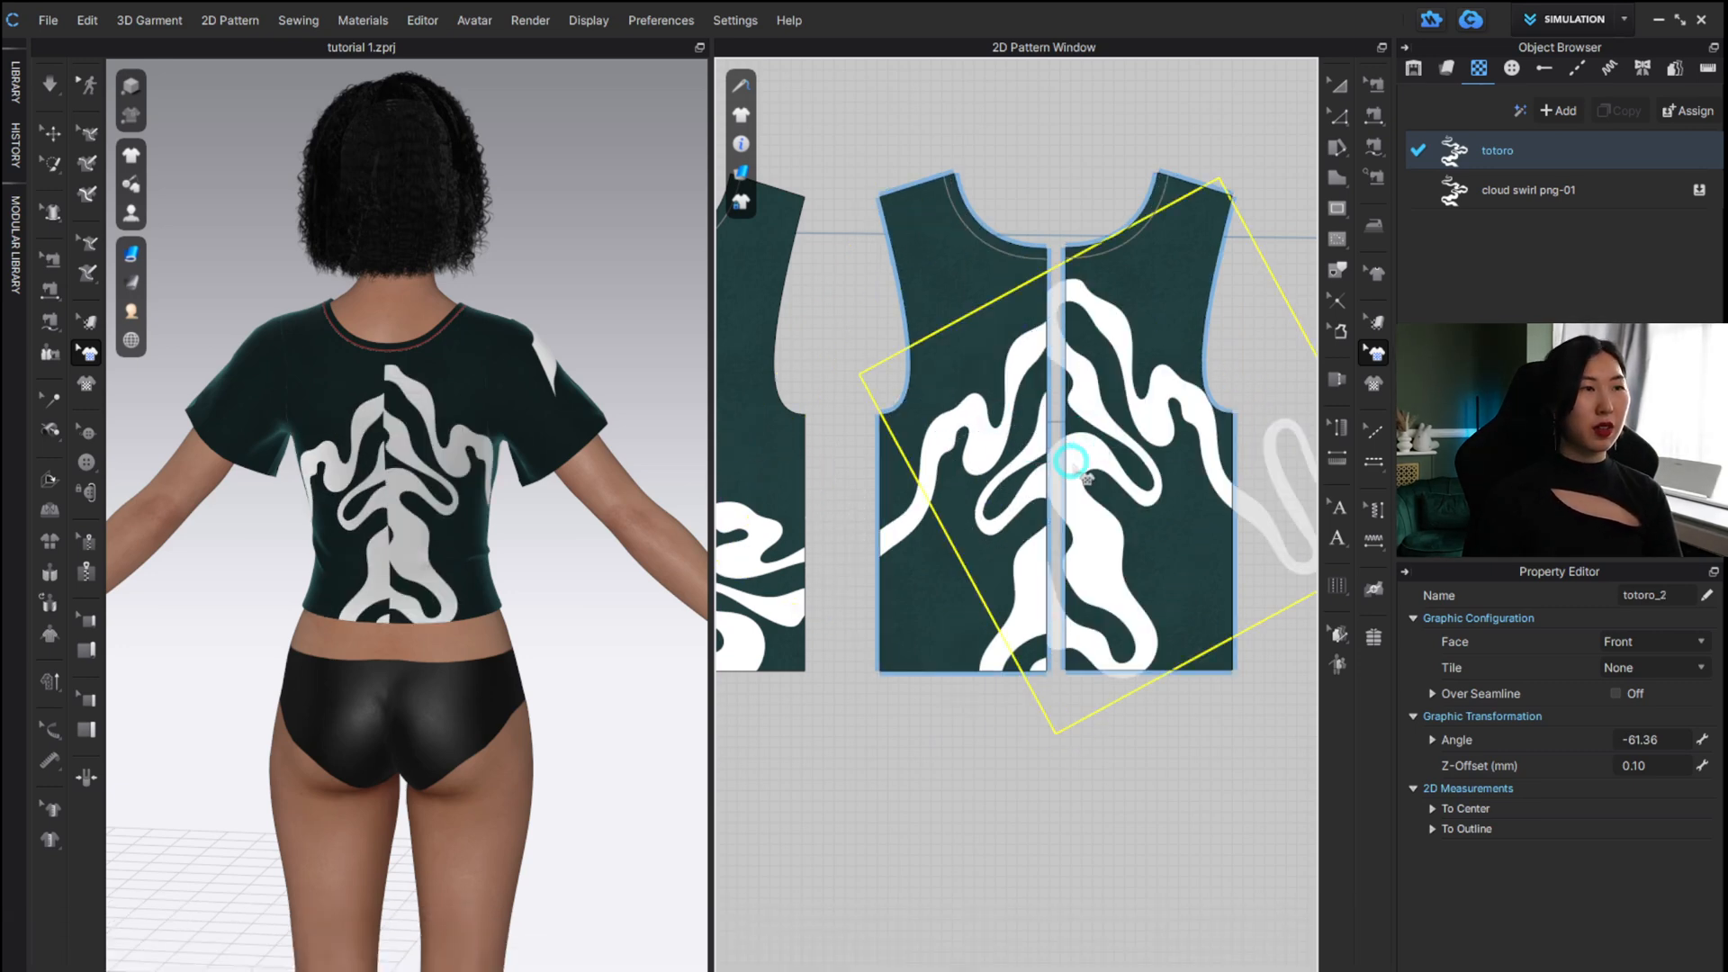
drag(1077, 459, 1088, 410)
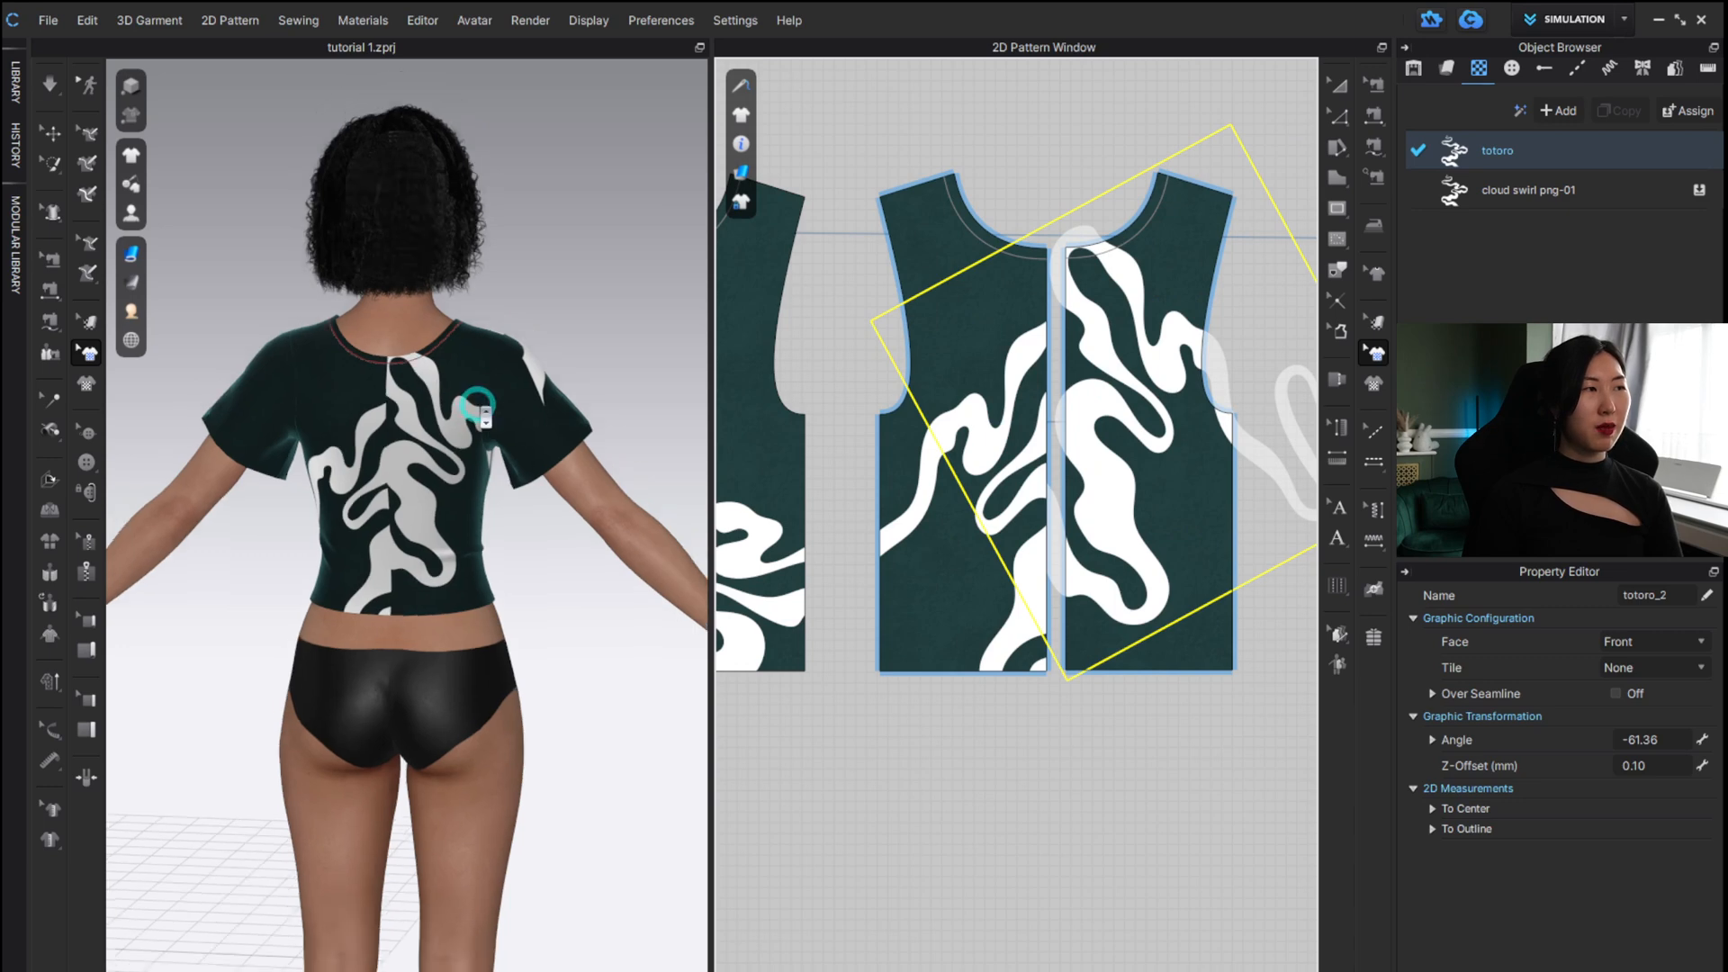
mouse_move(521, 532)
right_down()
mouse_move(929, 532)
mouse_move(414, 513)
mouse_move(548, 533)
right_up()
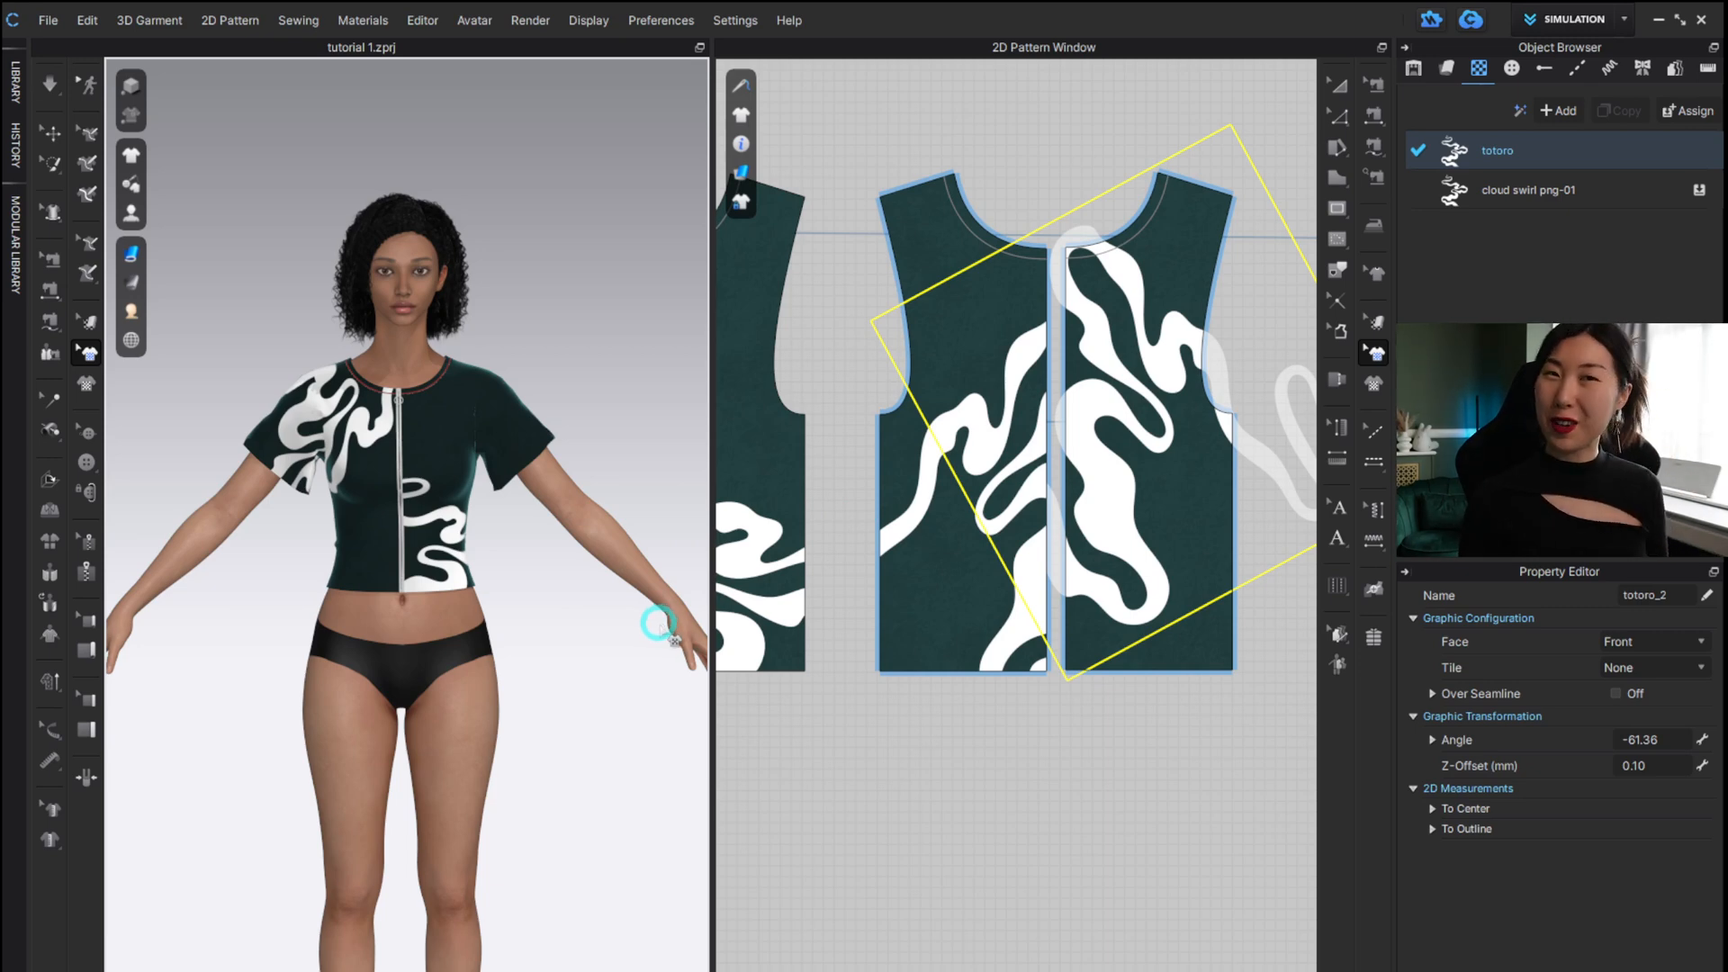
Deselect the graphic and switch to the Animation workspace.
click(589, 624)
scroll(486, 491, up, 3)
scroll(486, 491, down, 5)
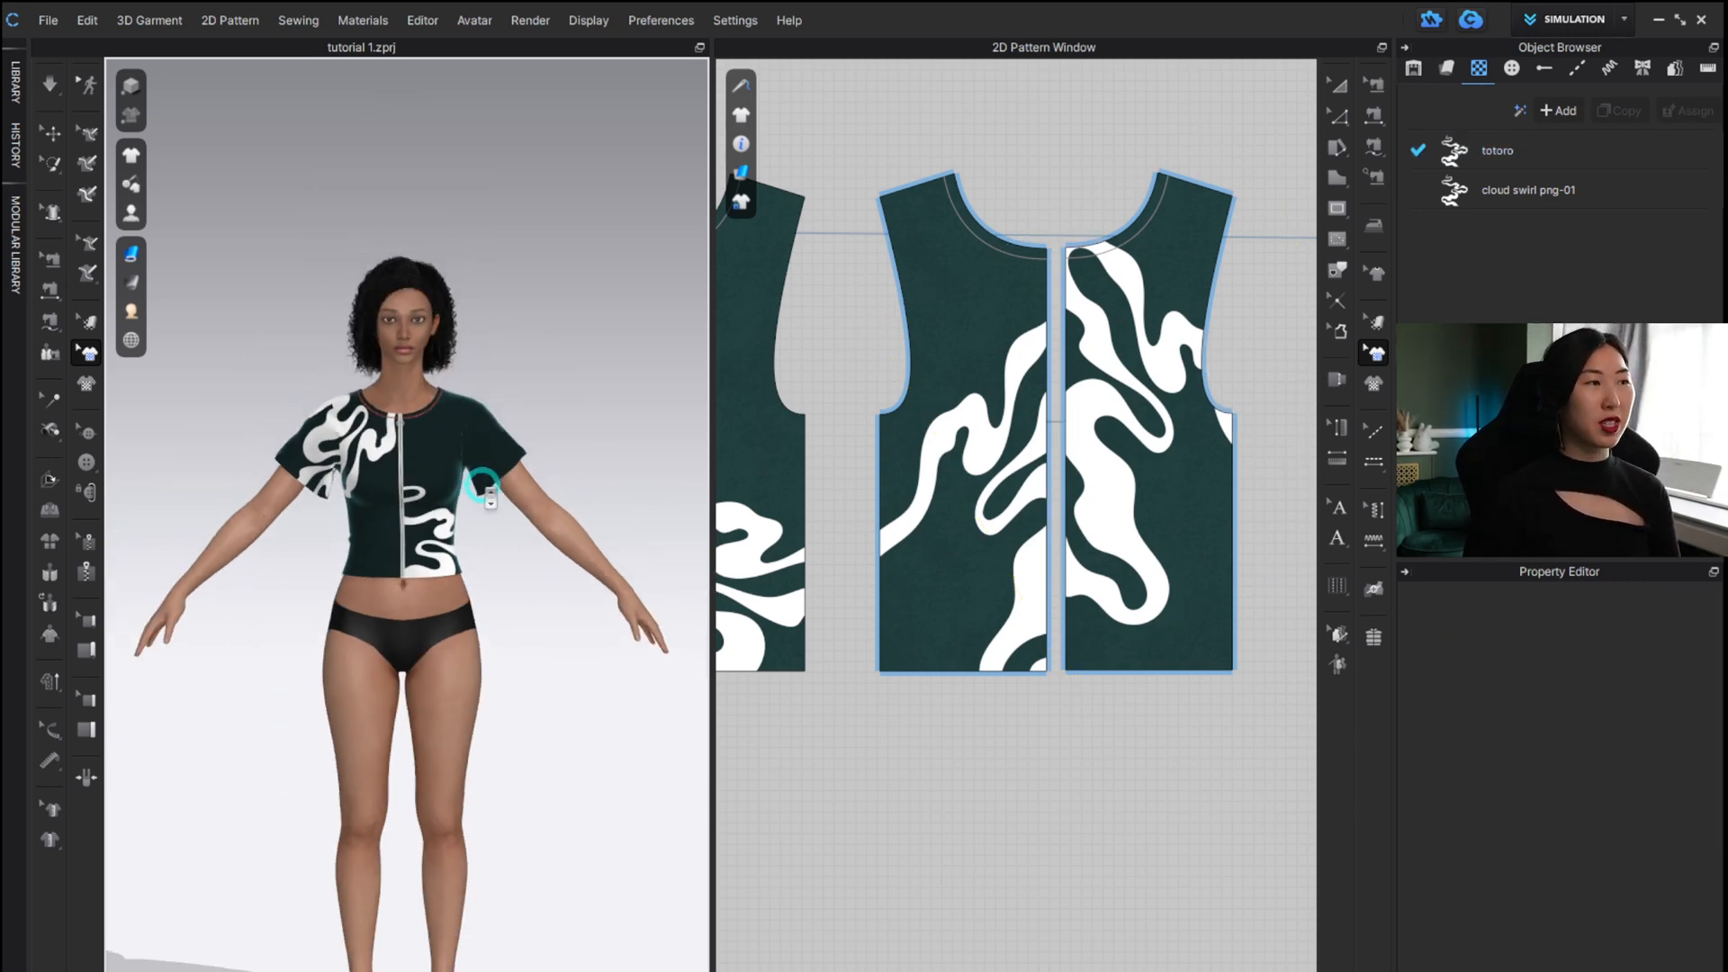
scroll(486, 491, up, 4)
scroll(486, 493, up, 2)
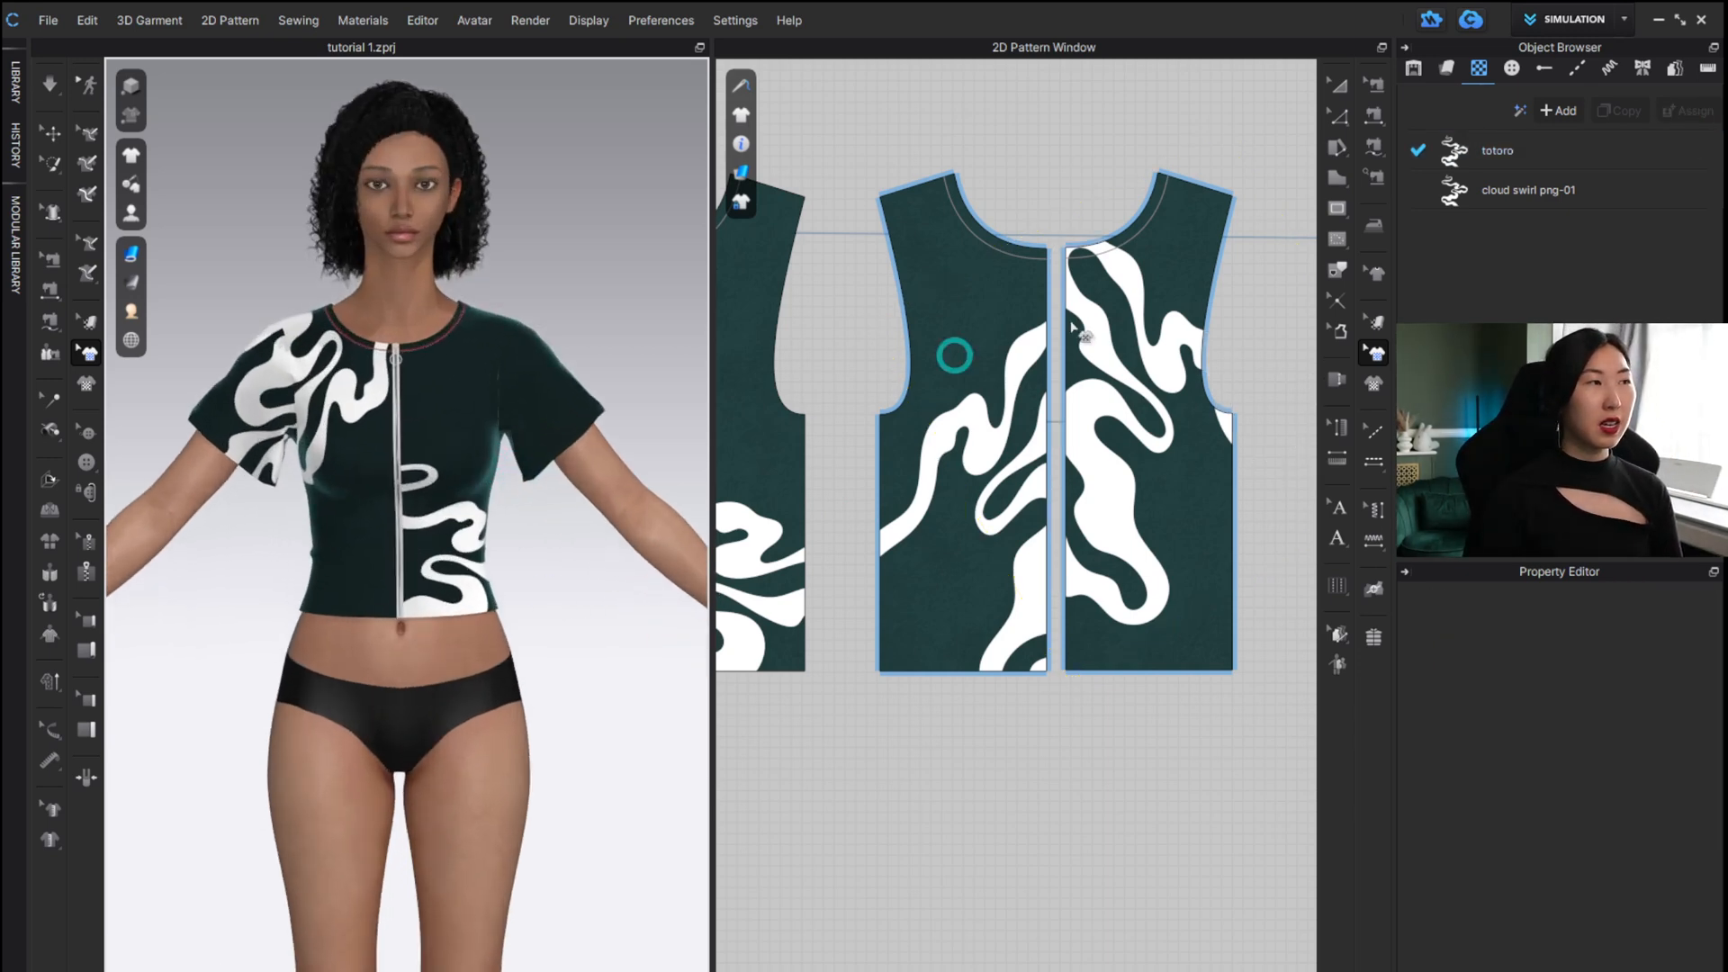
click(1582, 20)
click(1571, 94)
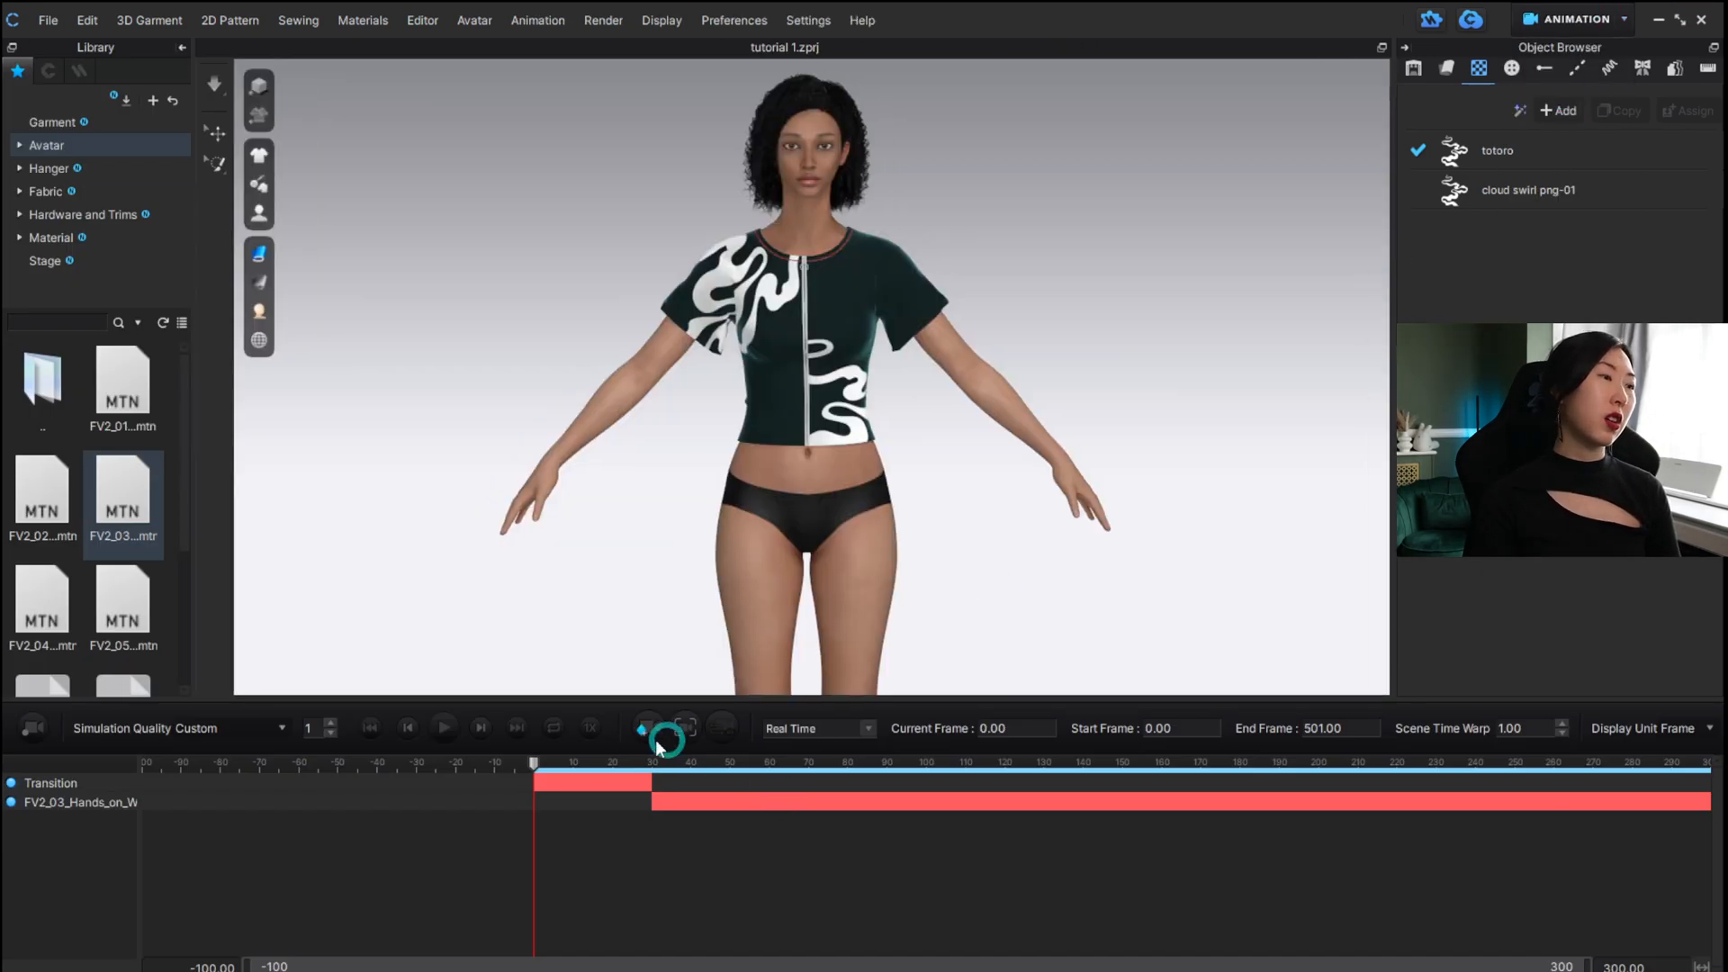
Collapse the library and record the garment simulation over the avatar's whole walking motion.
click(182, 45)
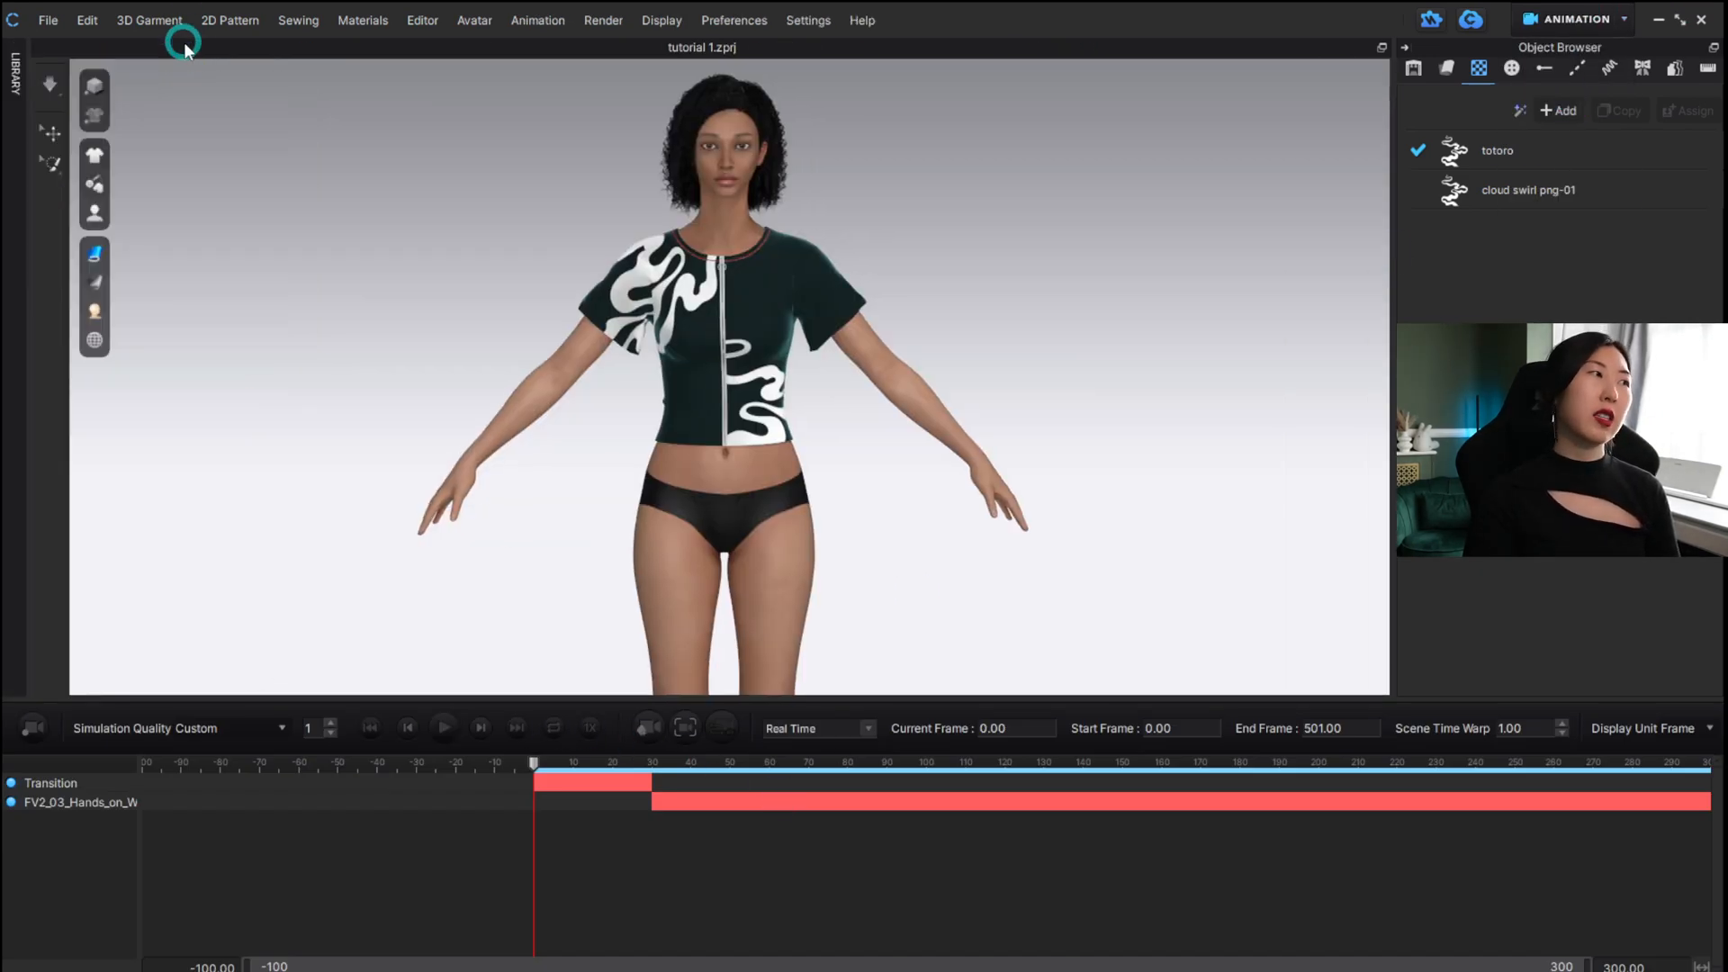
scroll(746, 442, down, 8)
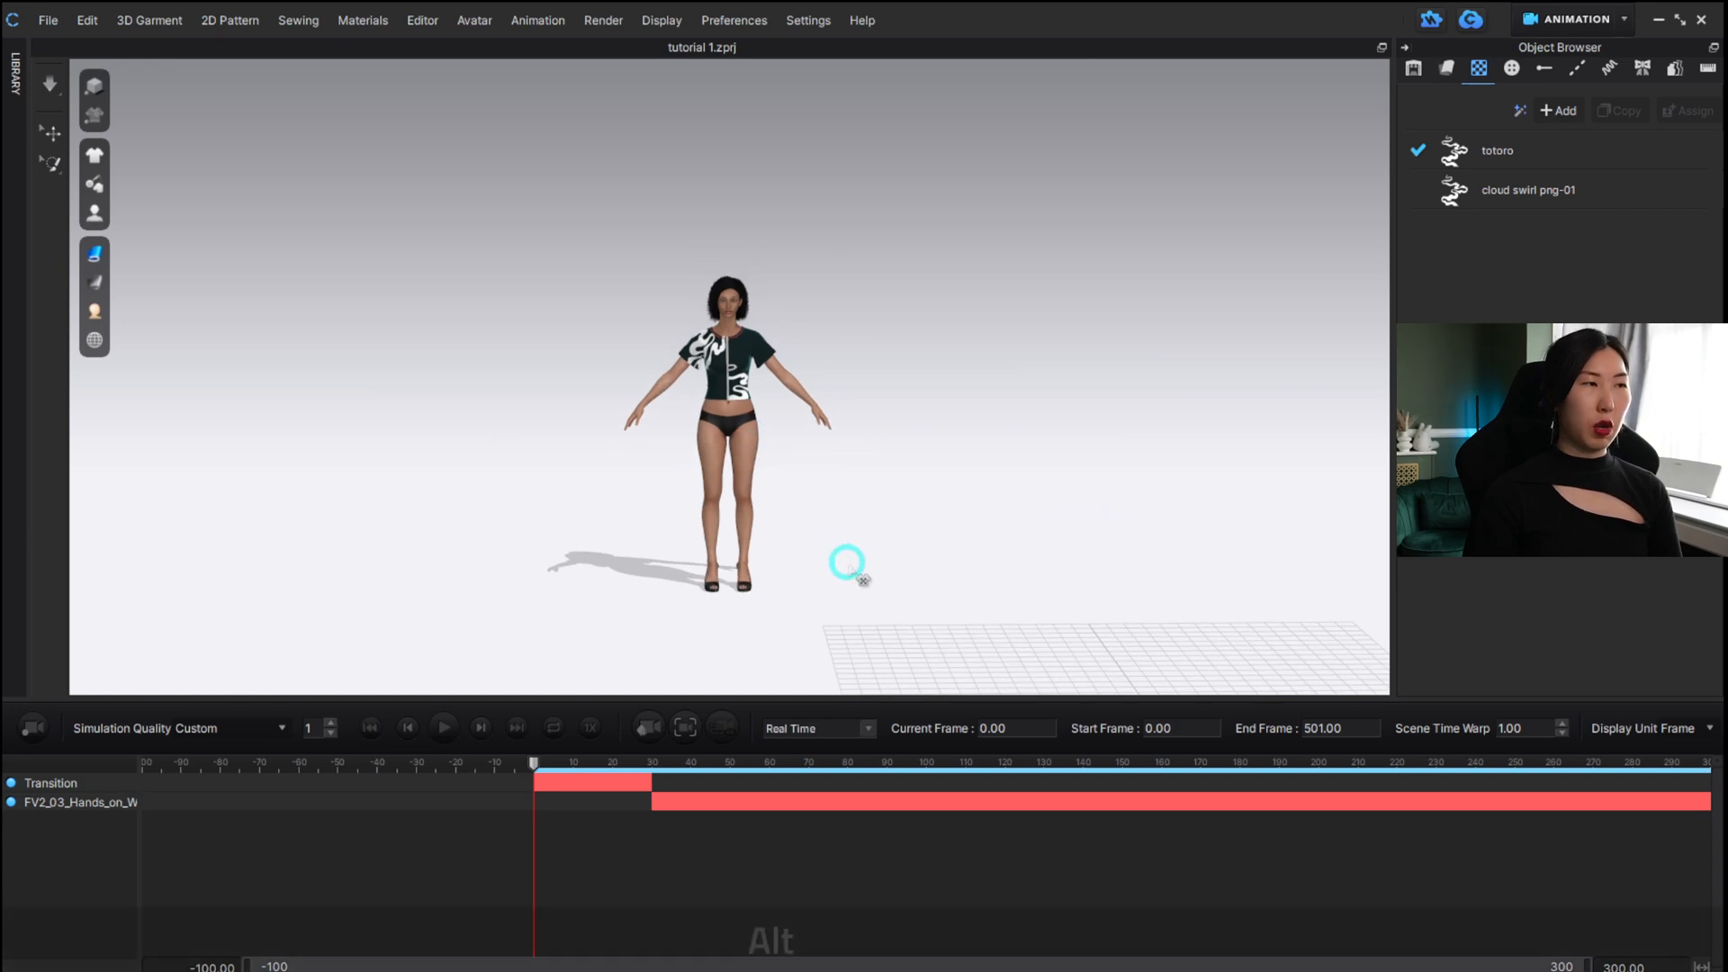
alt+middle_drag(848, 563, 524, 596)
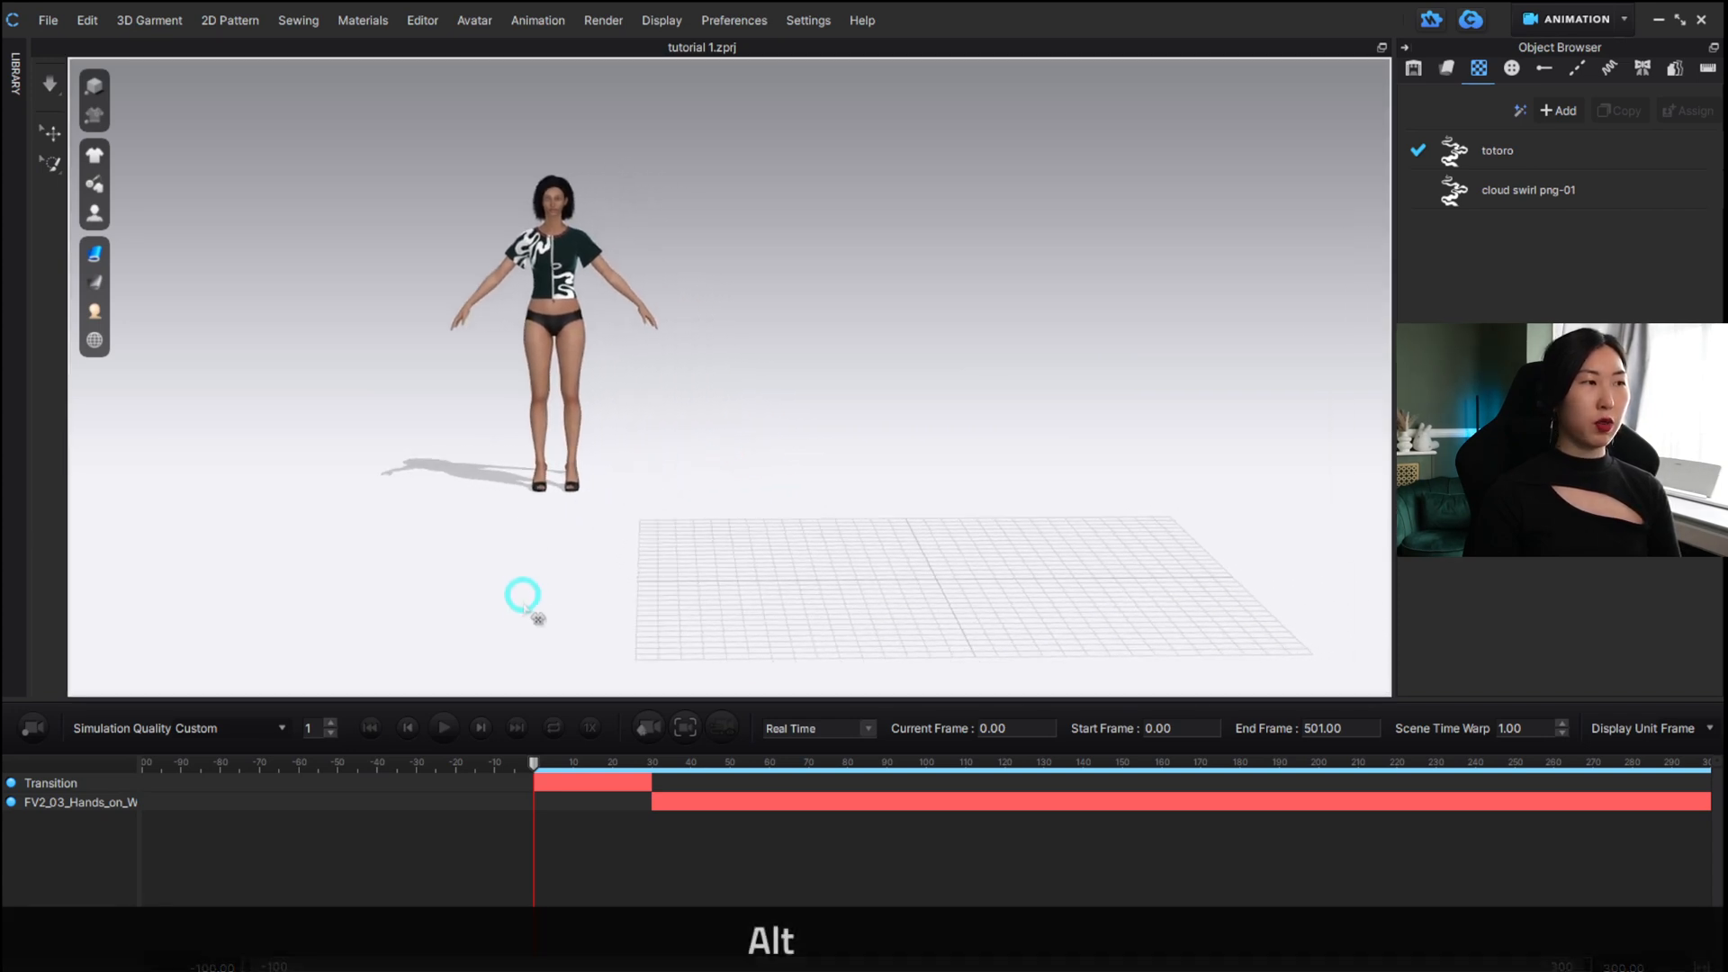
click(30, 733)
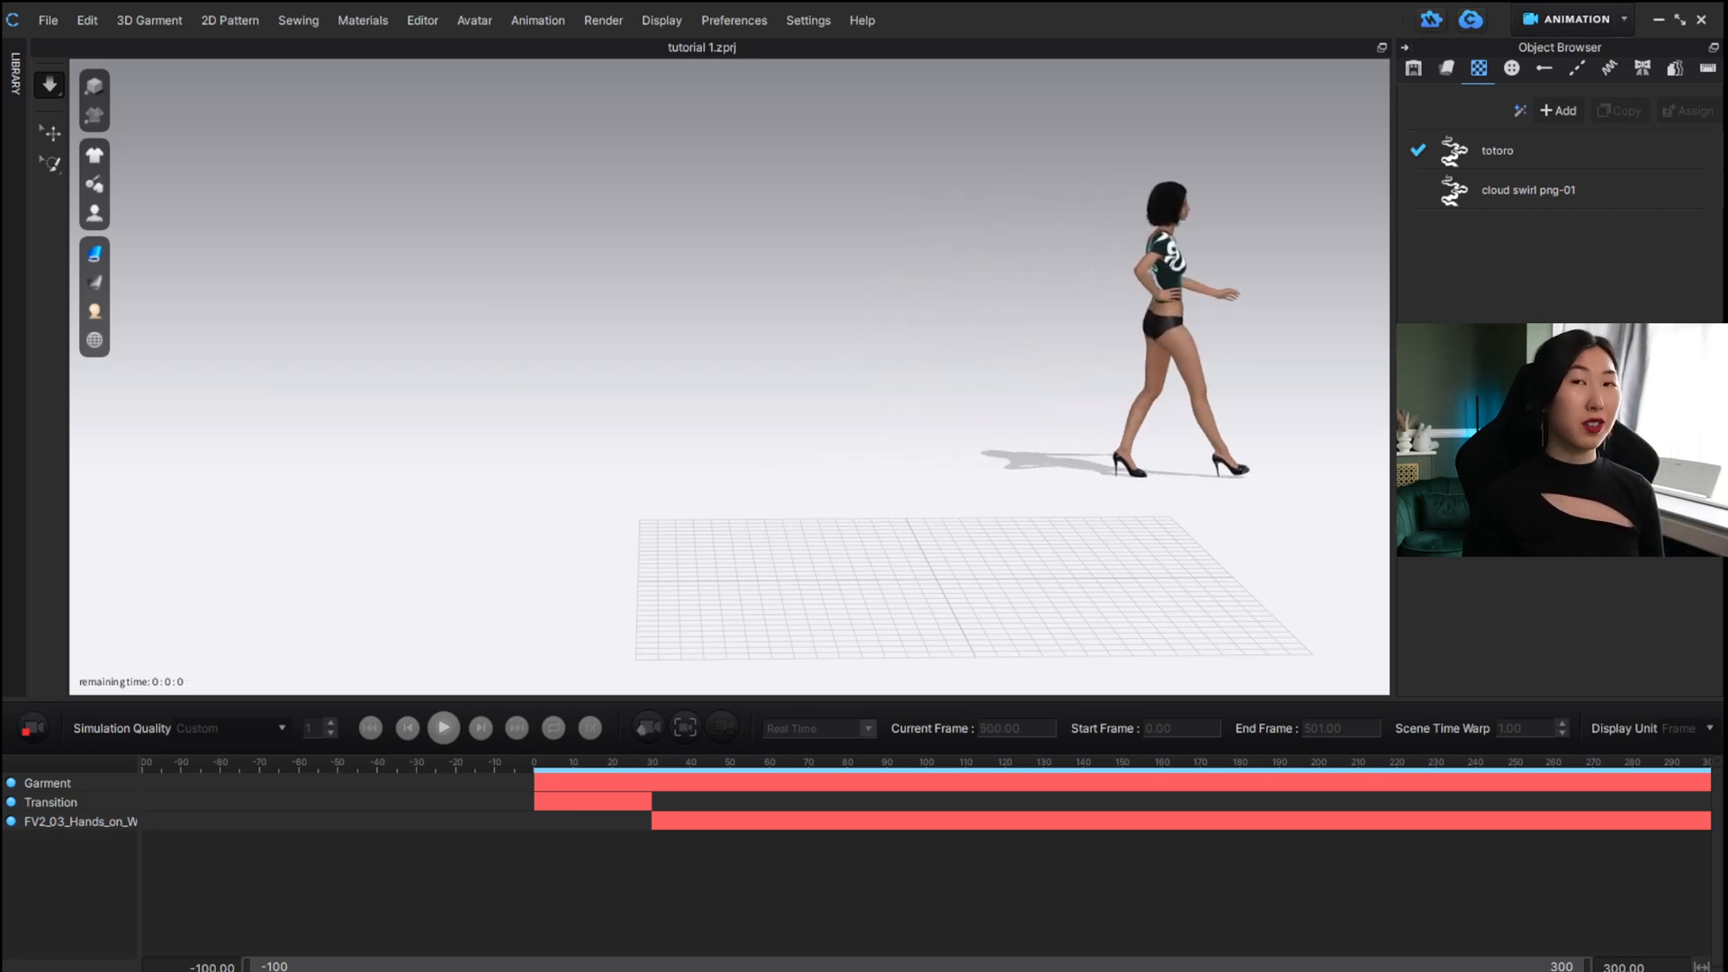
Scrub the recorded animation to frame 142 and inspect the top up close on the walking avatar.
scroll(918, 477, up, 3)
scroll(937, 494, down, 6)
alt+middle_drag(948, 503, 879, 443)
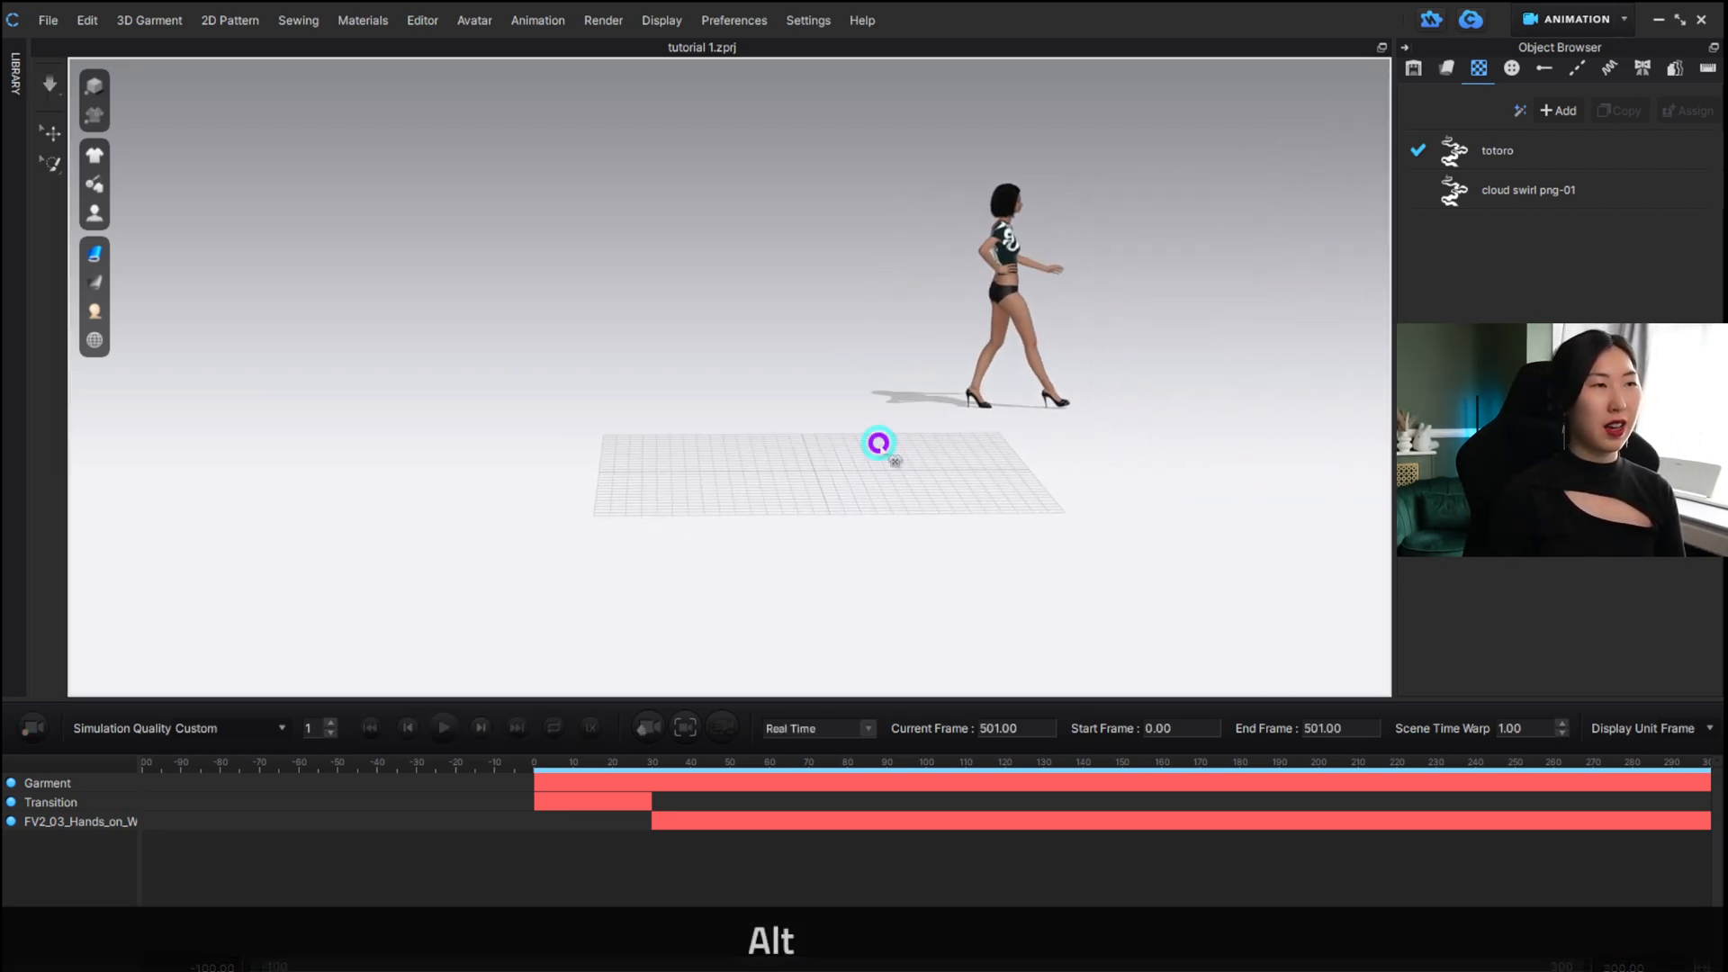
scroll(842, 368, up, 5)
drag(603, 759, 1091, 765)
scroll(953, 289, down, 2)
scroll(943, 260, up, 5)
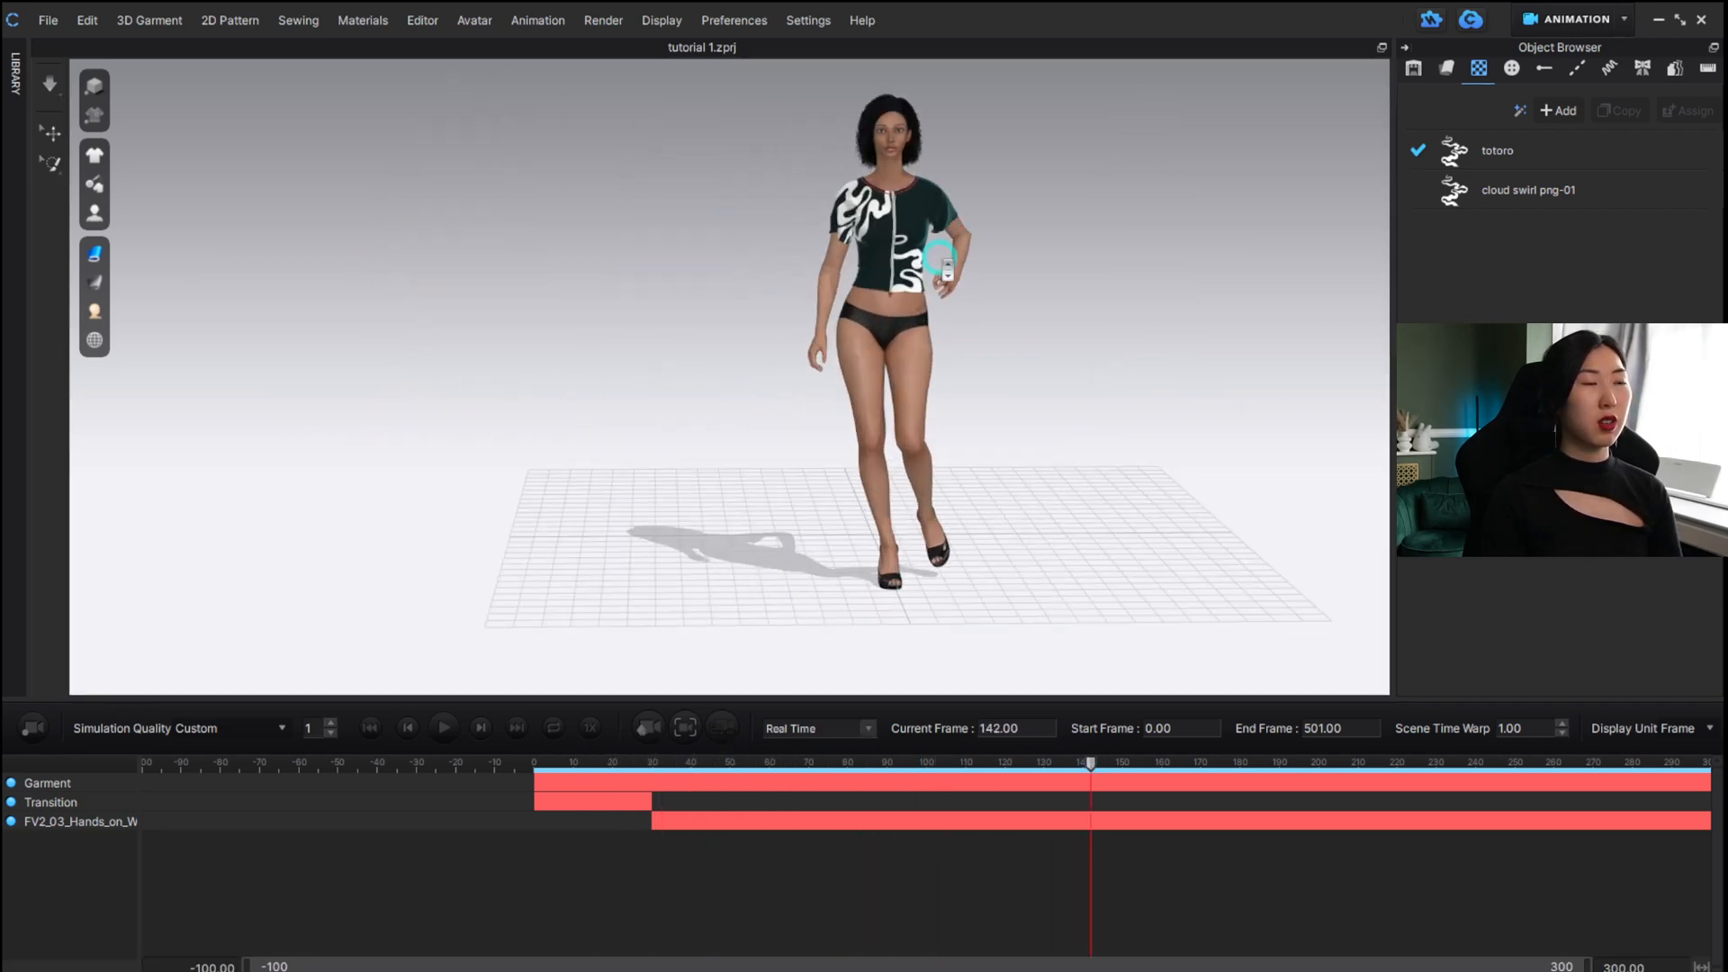
Play the recorded animation from its first frame with the whole walking path in view.
alt+middle_drag(1033, 285, 895, 433)
scroll(905, 421, down, 4)
click(370, 731)
click(446, 729)
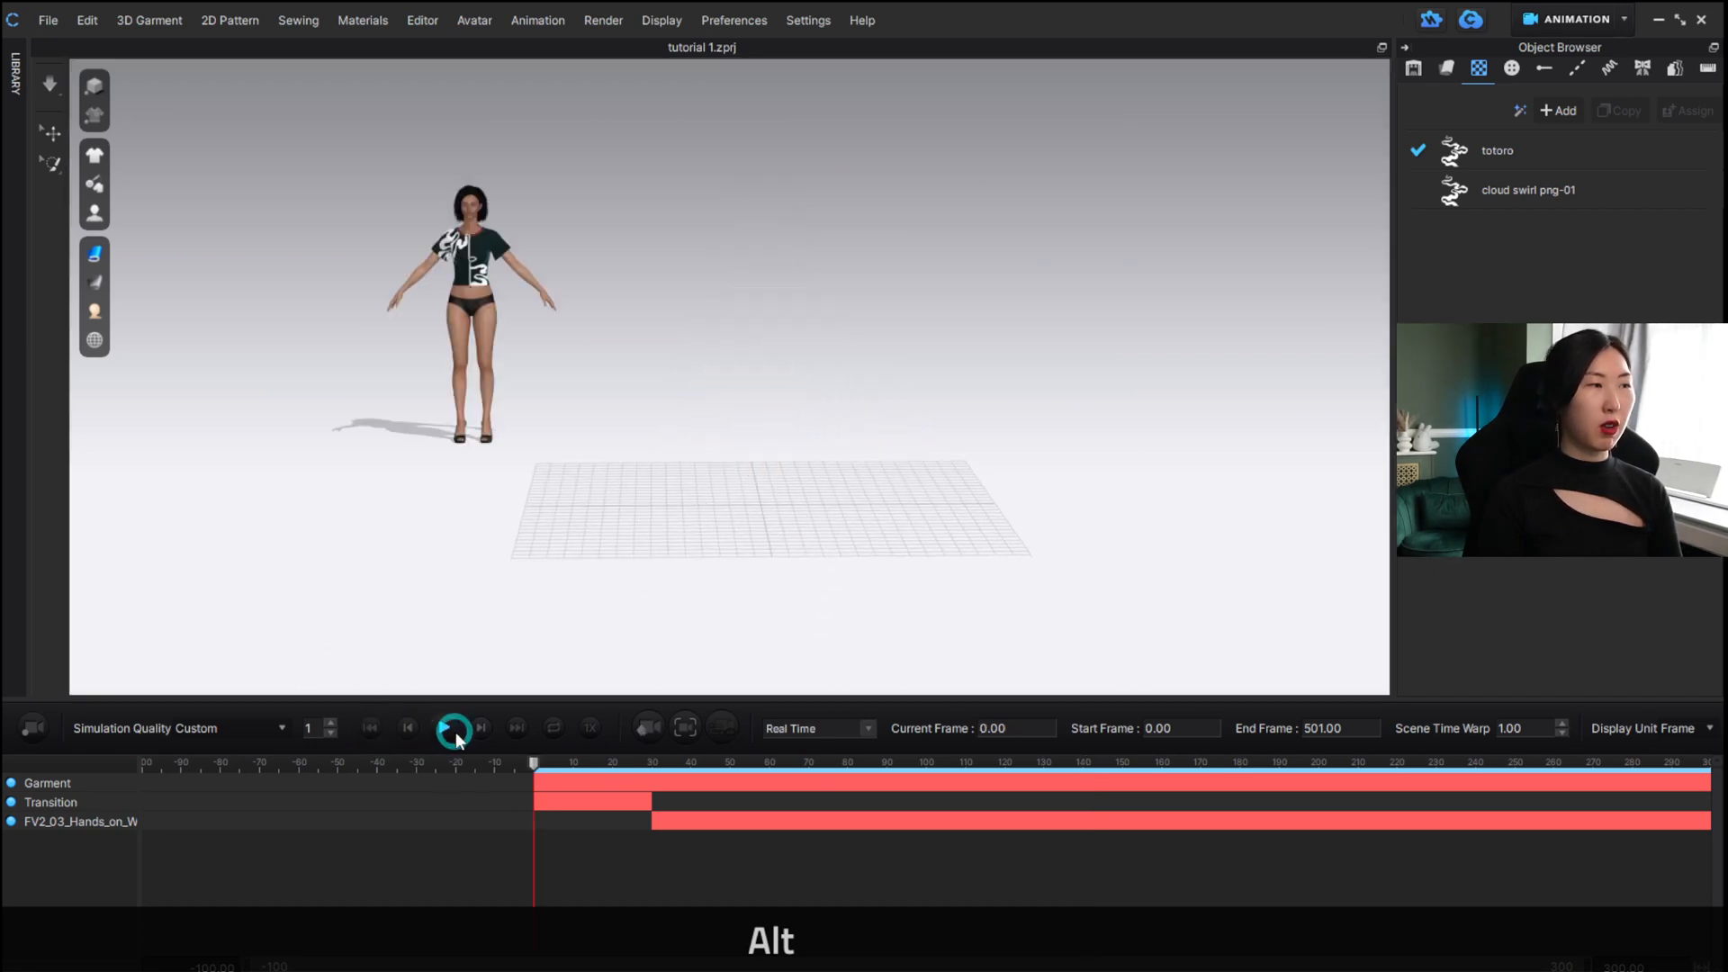
click(611, 731)
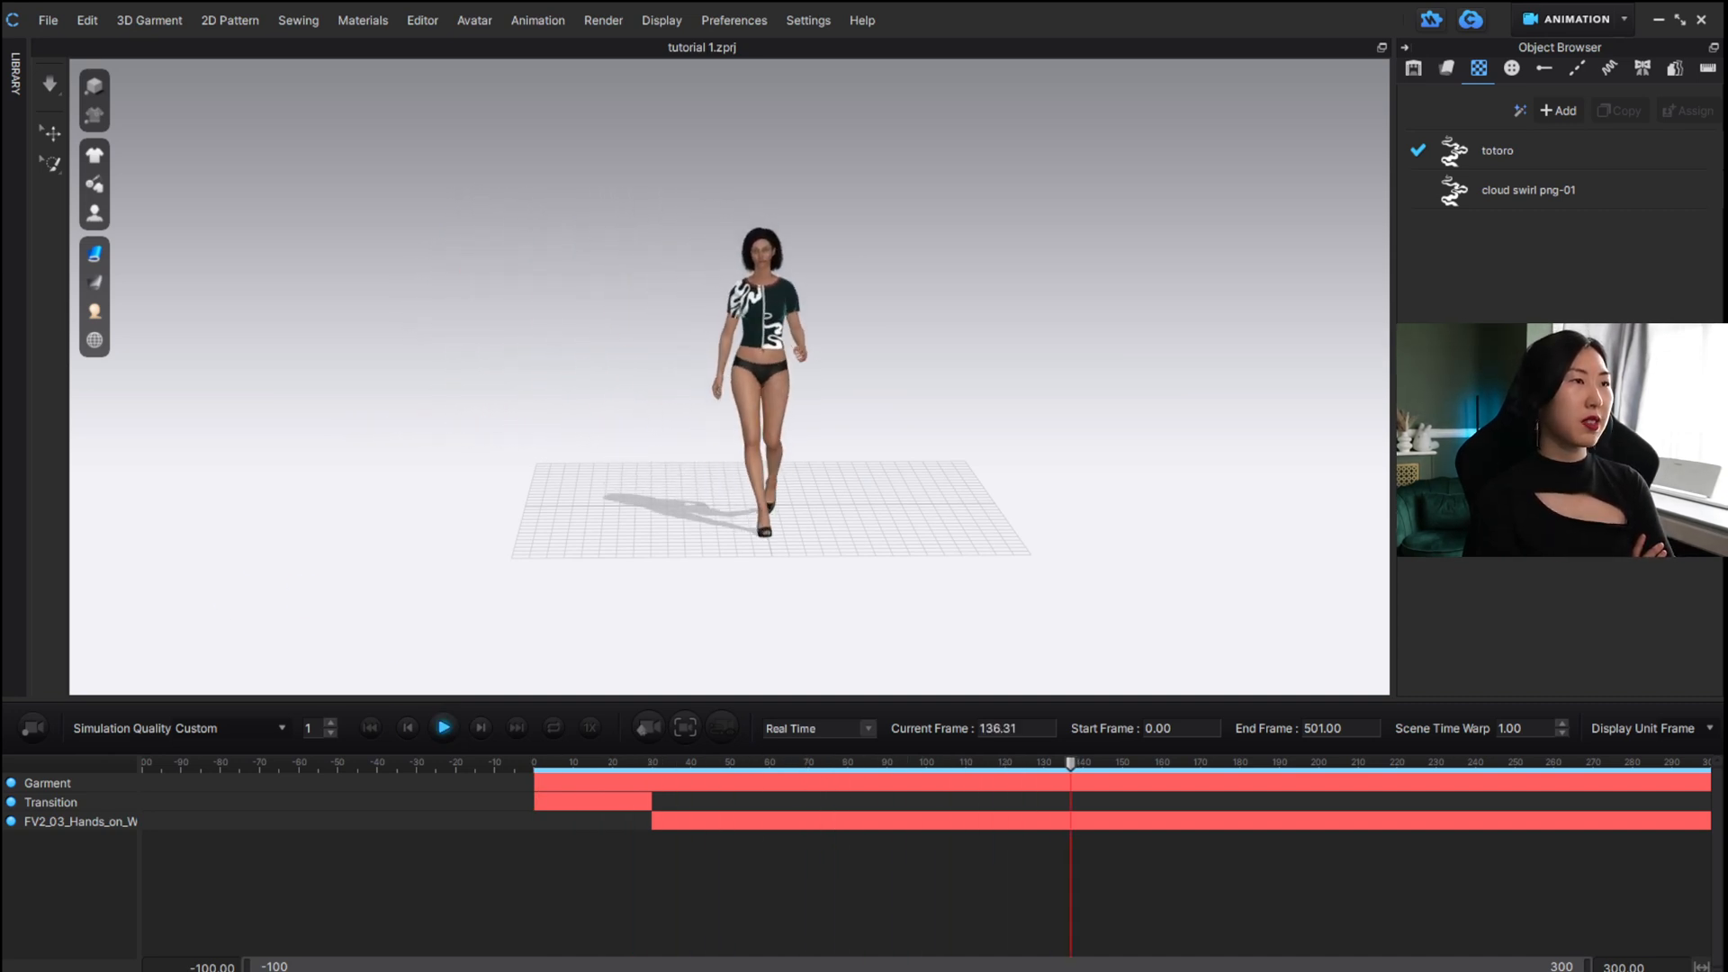
scroll(779, 302, down, 2)
scroll(779, 302, up, 6)
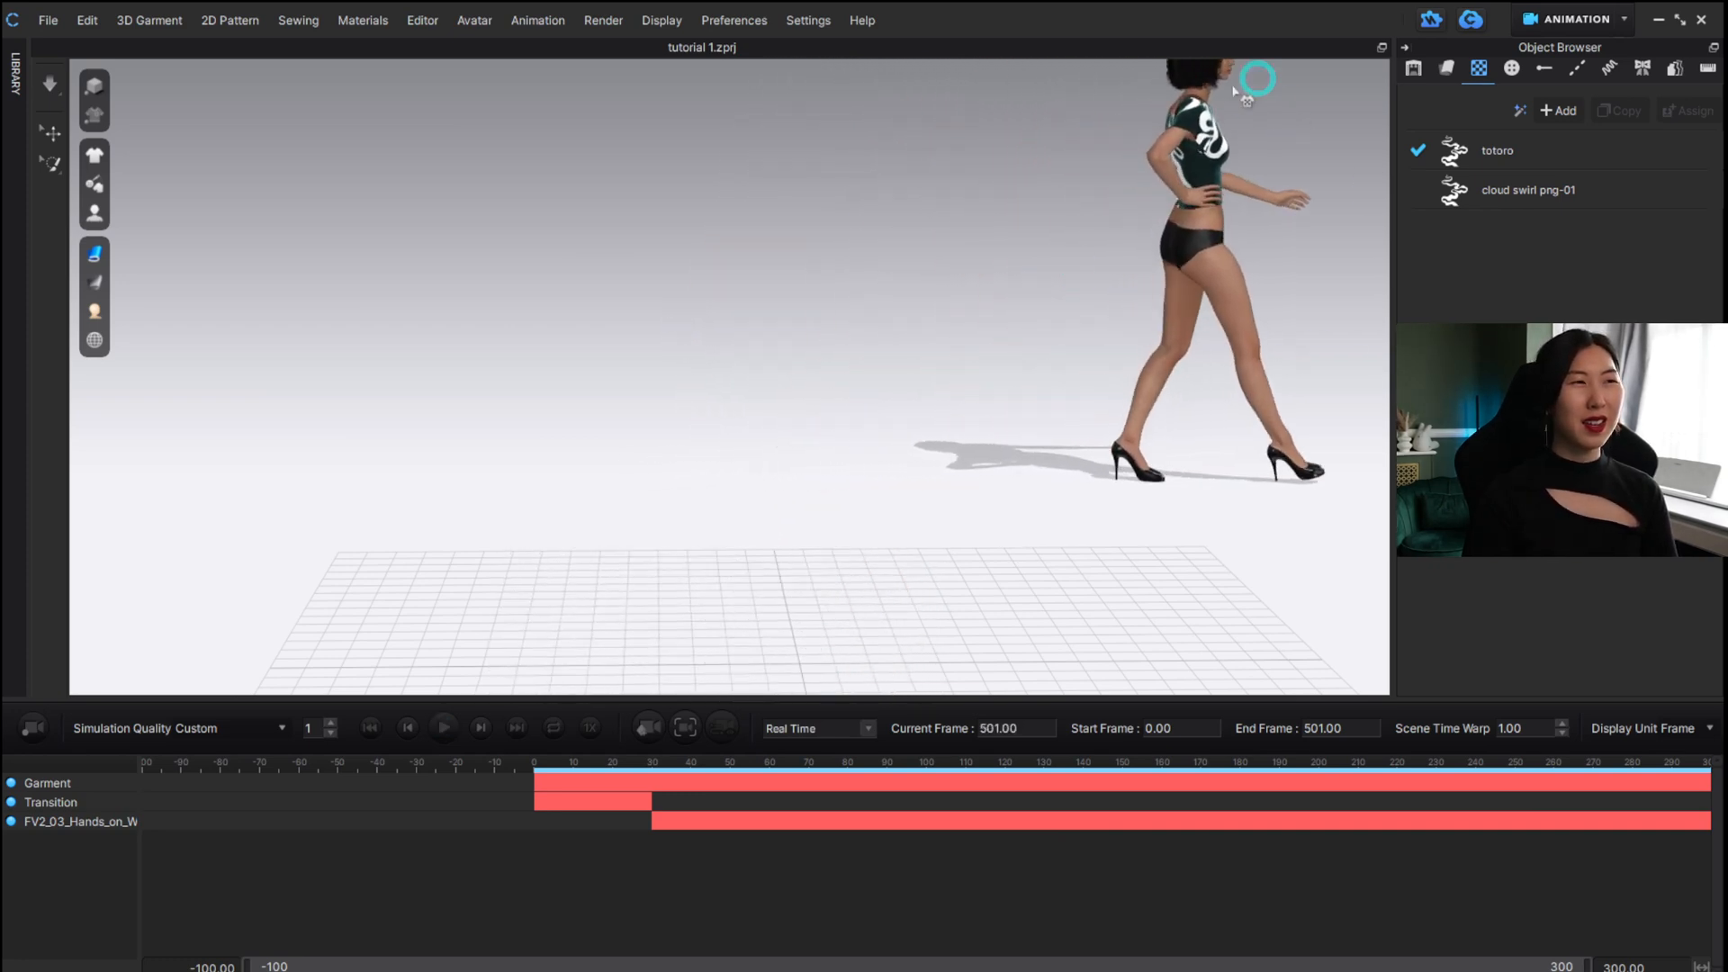
Scrub the timeline to frames 186, 80 and 23 to examine how the top drapes in different poses.
scroll(1024, 398, down, 4)
drag(710, 772, 977, 758)
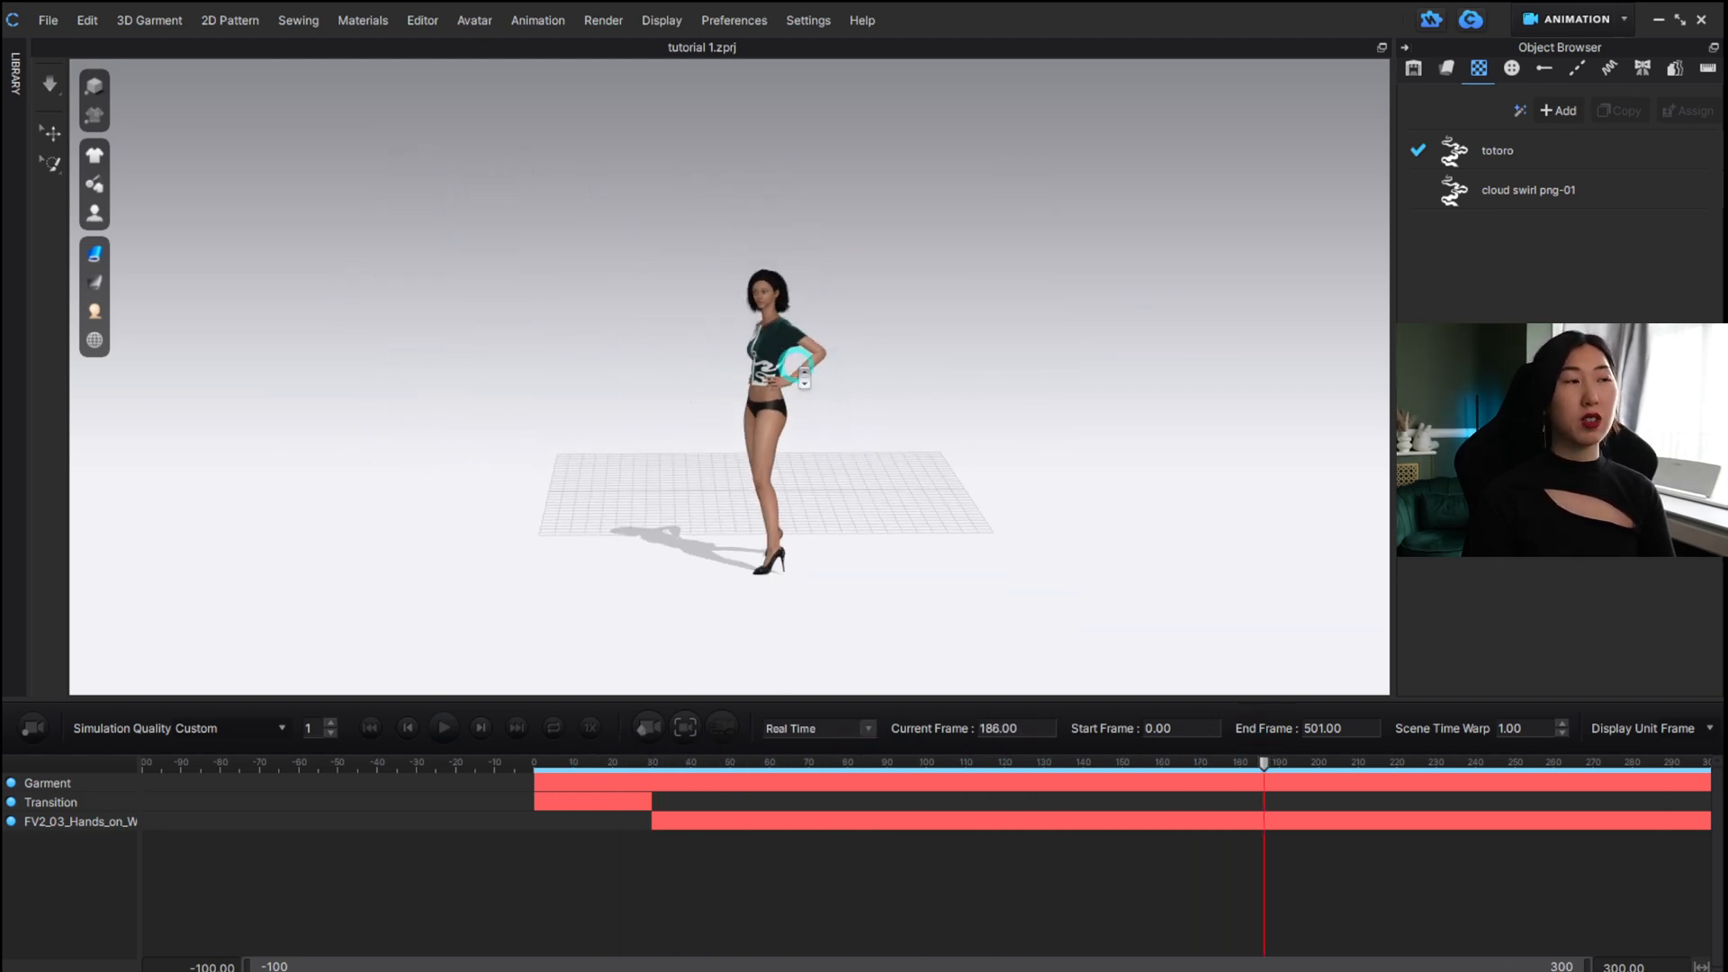
scroll(908, 357, up, 4)
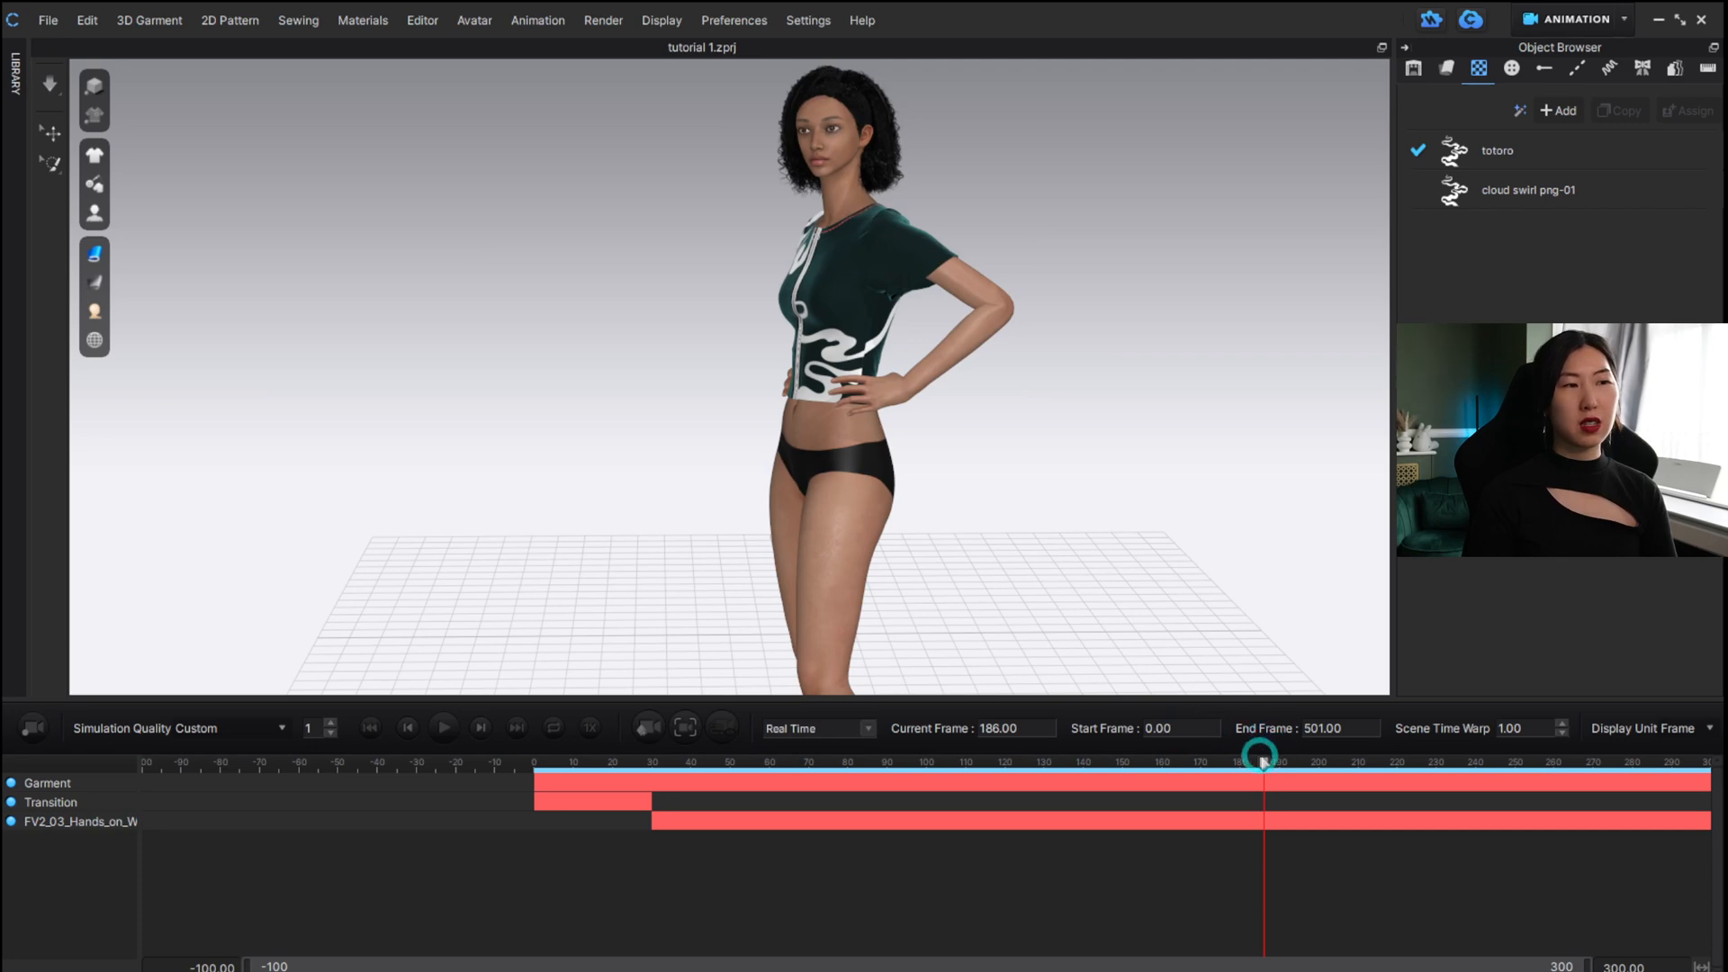
drag(1262, 760, 1235, 763)
click(848, 763)
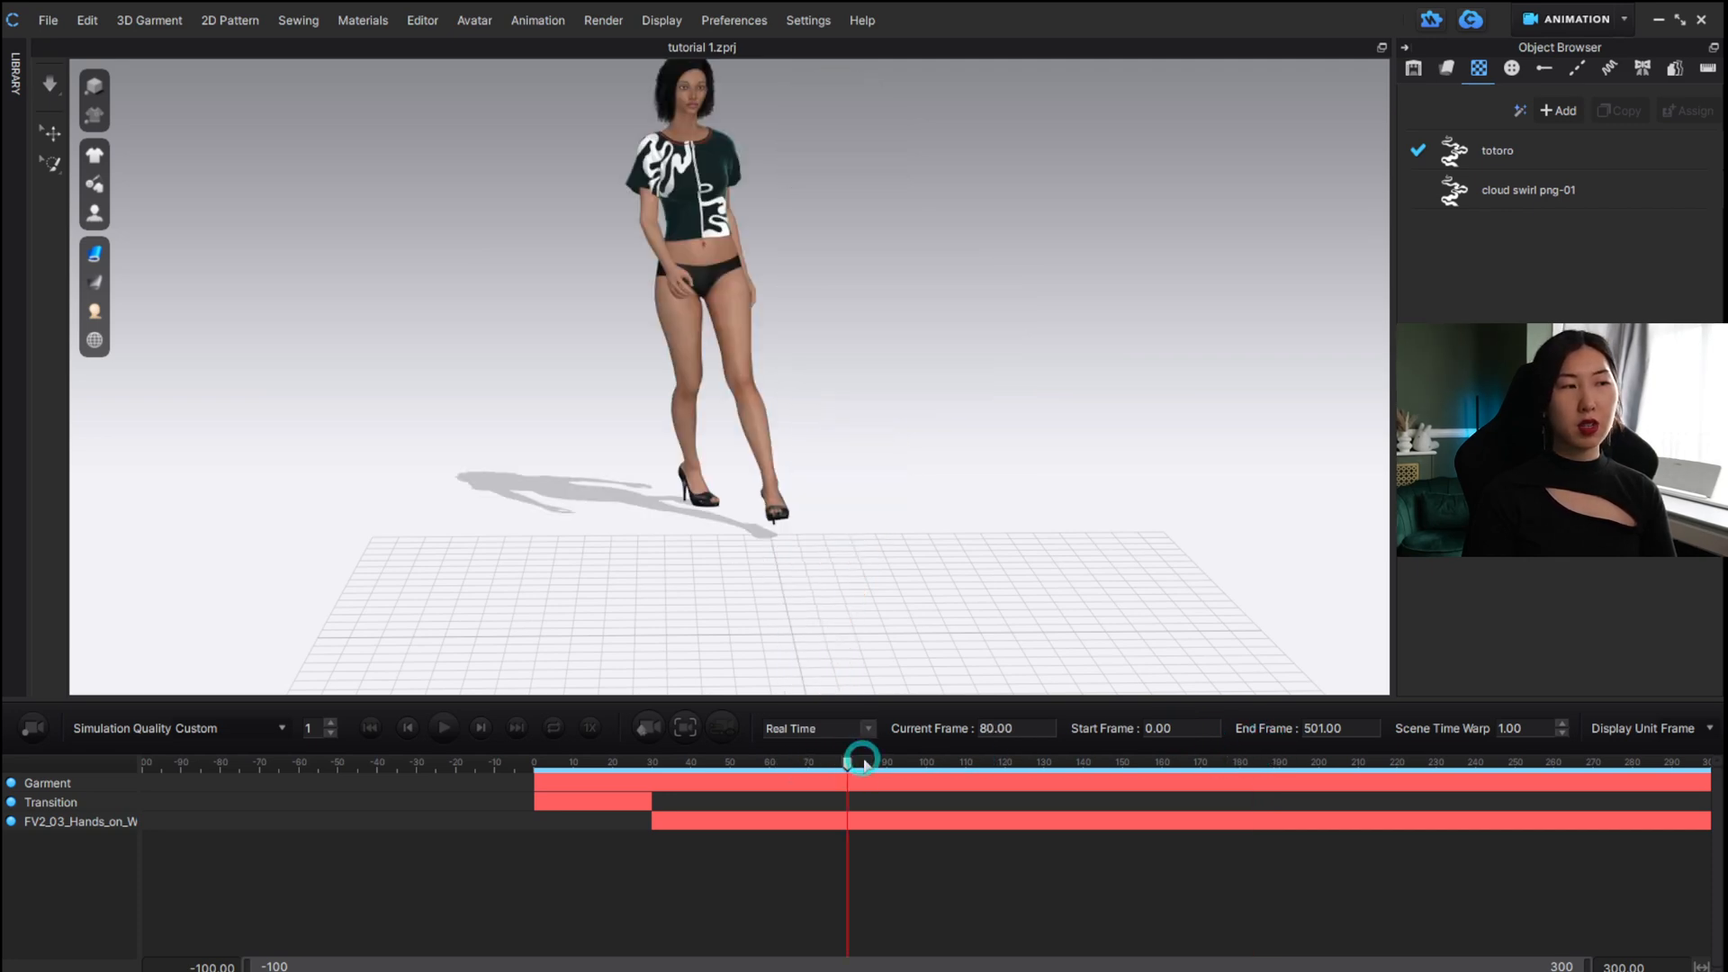
drag(847, 763, 622, 735)
scroll(626, 412, up, 3)
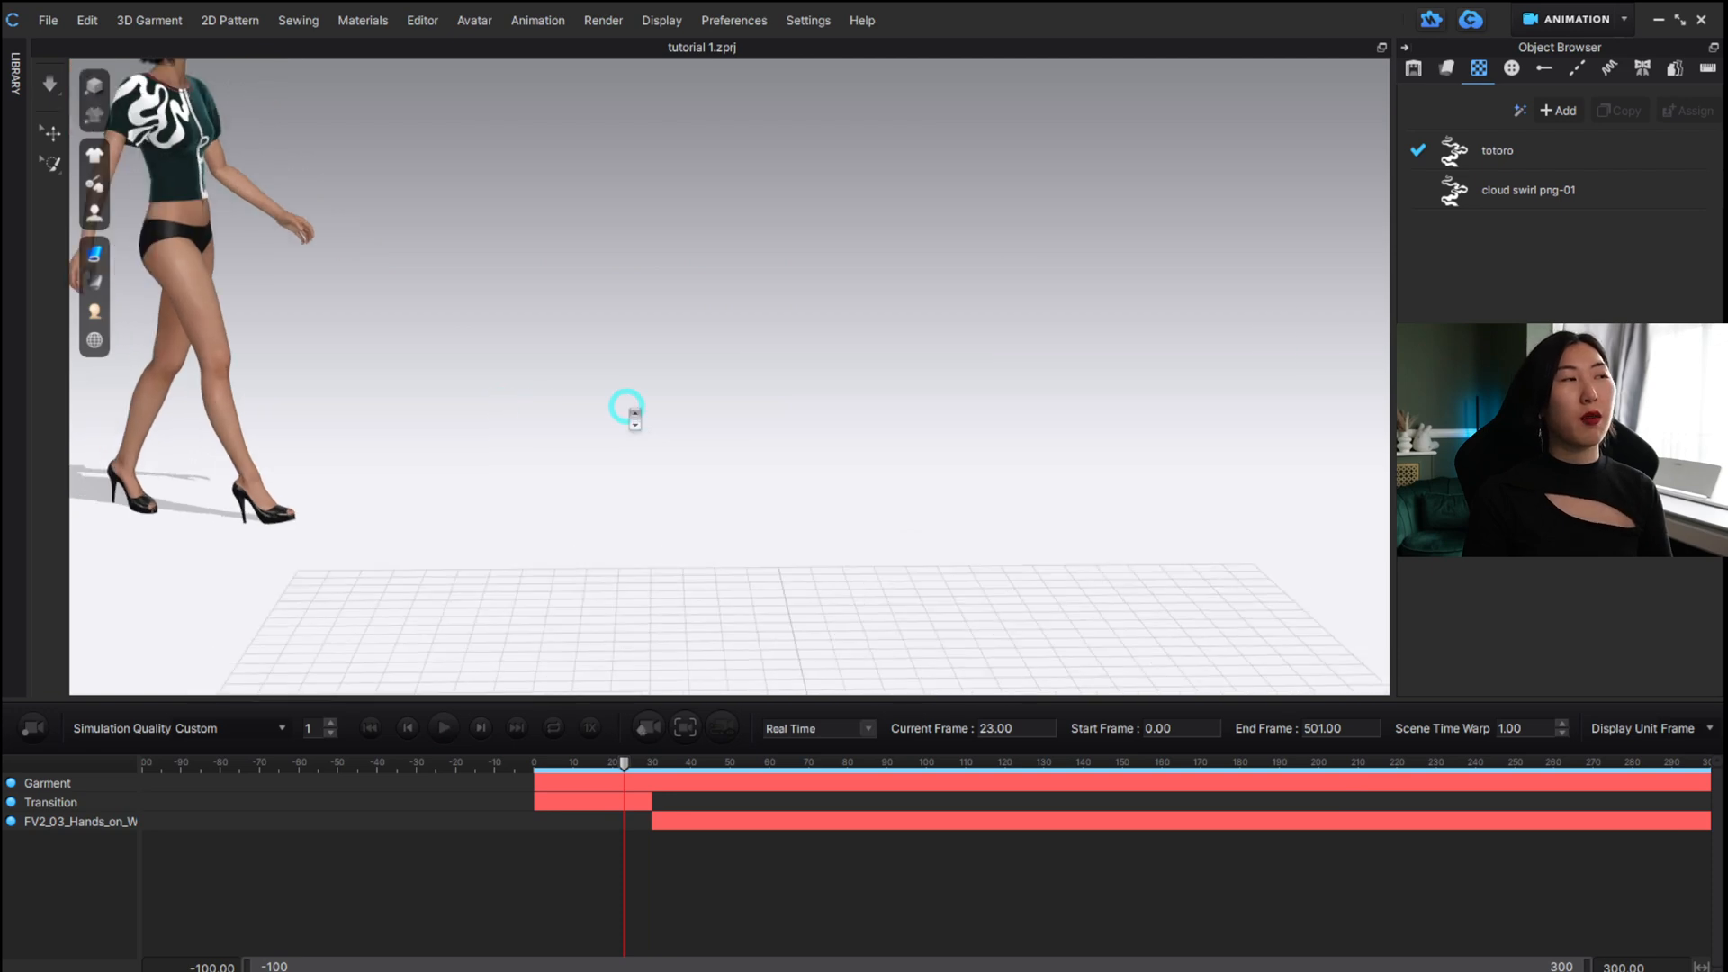
Frame the full avatar and play the animation from frame 23.
scroll(626, 413, down, 6)
alt+middle_drag(628, 416, 683, 459)
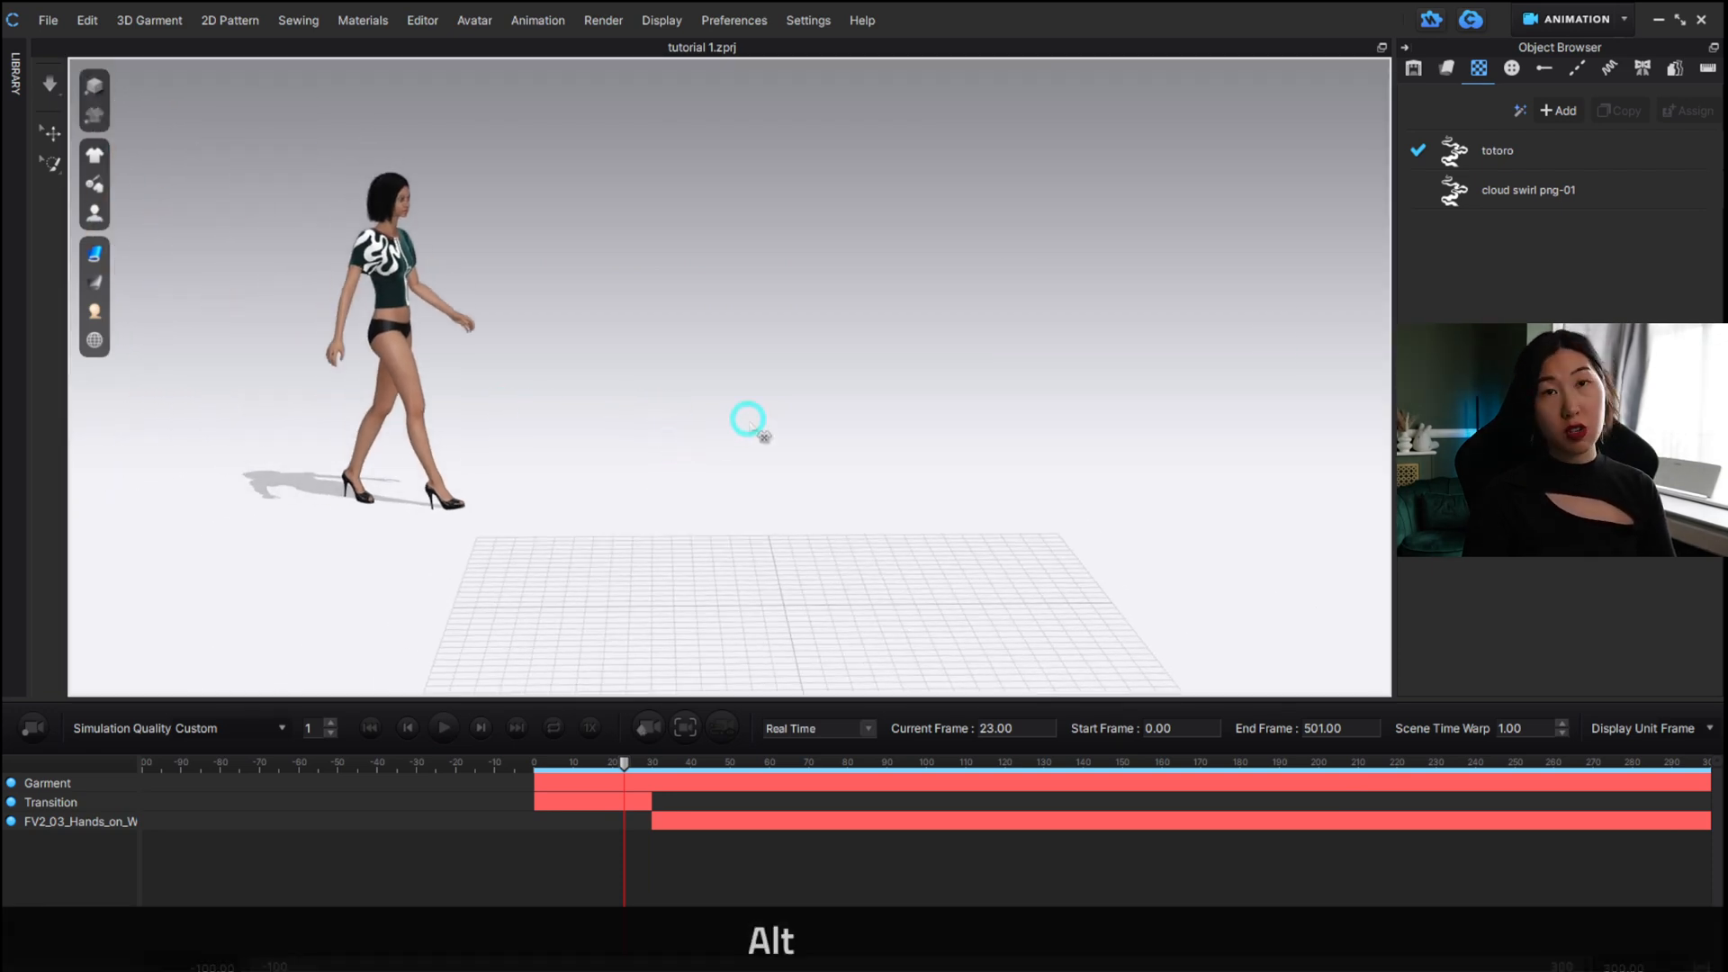
click(441, 727)
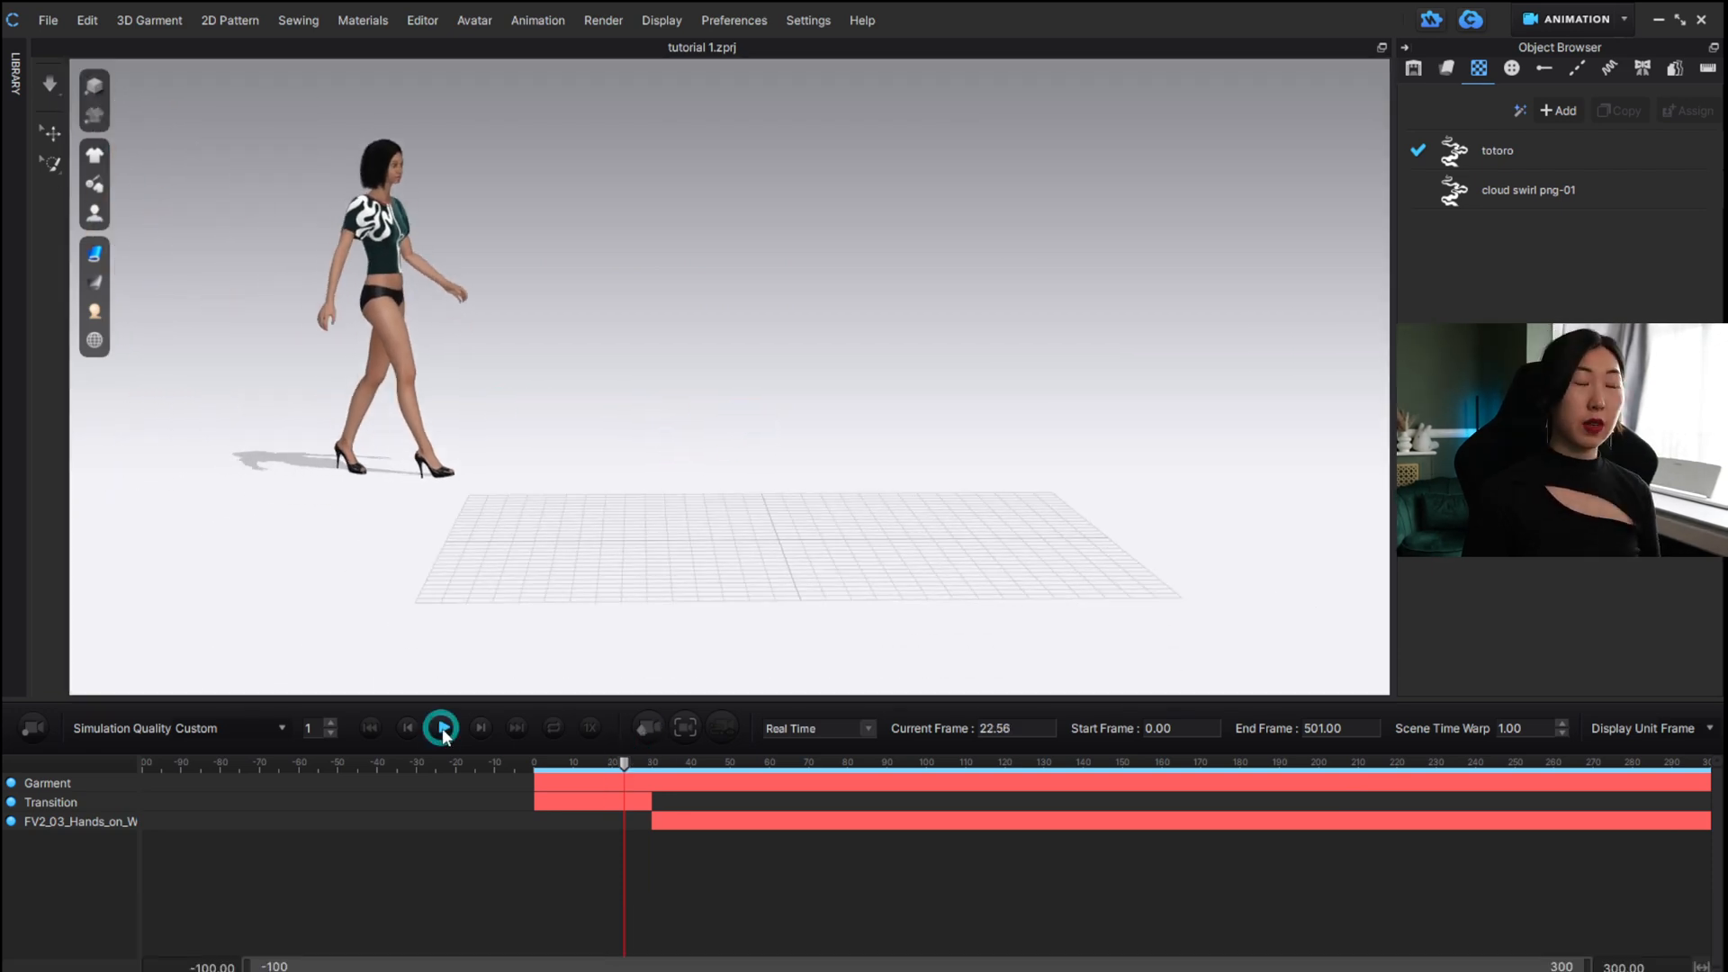